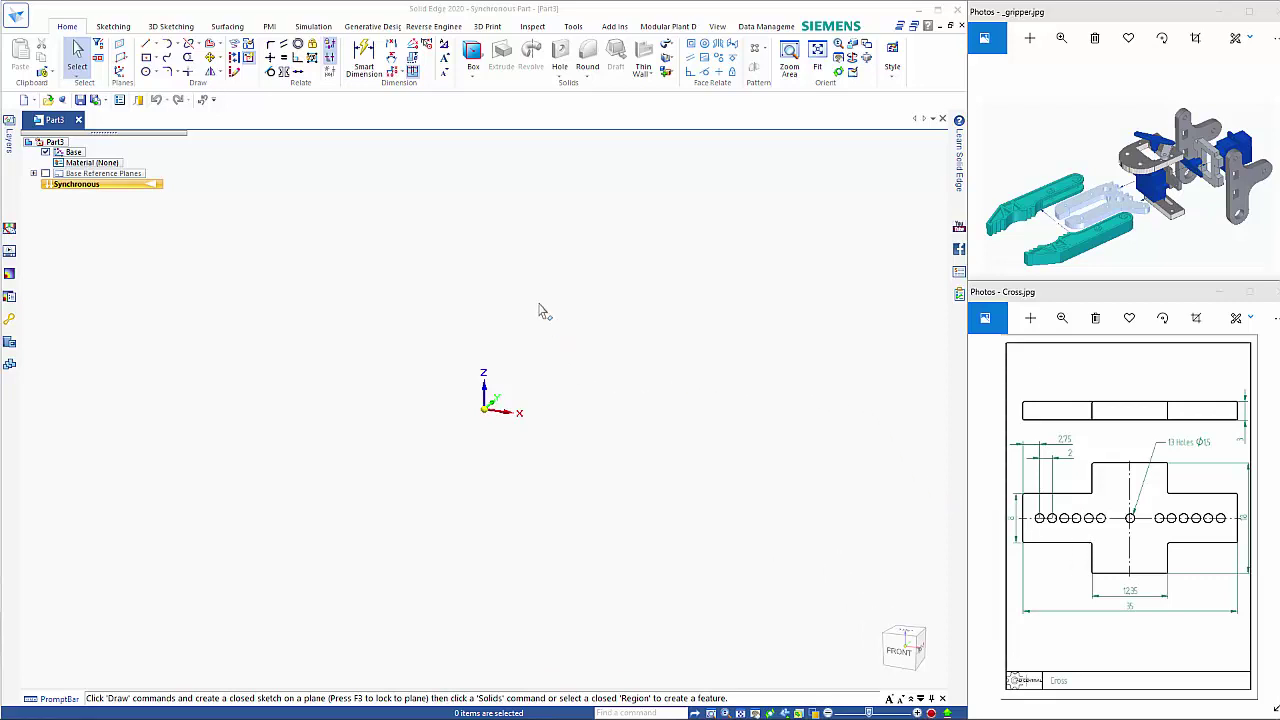
Sketch a centred rectangle 35 mm wide and 8 mm high at the origin on the front plane
{"action": "left_click", "coordinate": [147, 58]}
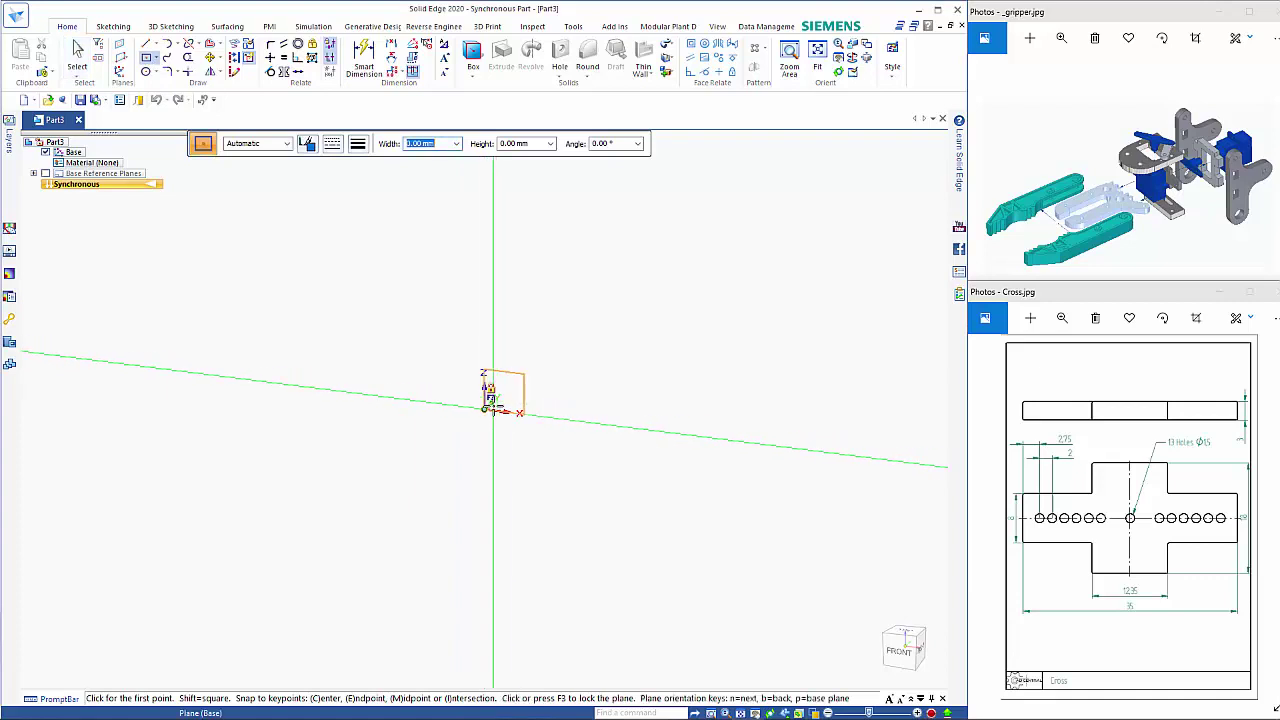
{"action": "left_click", "coordinate": [488, 400]}
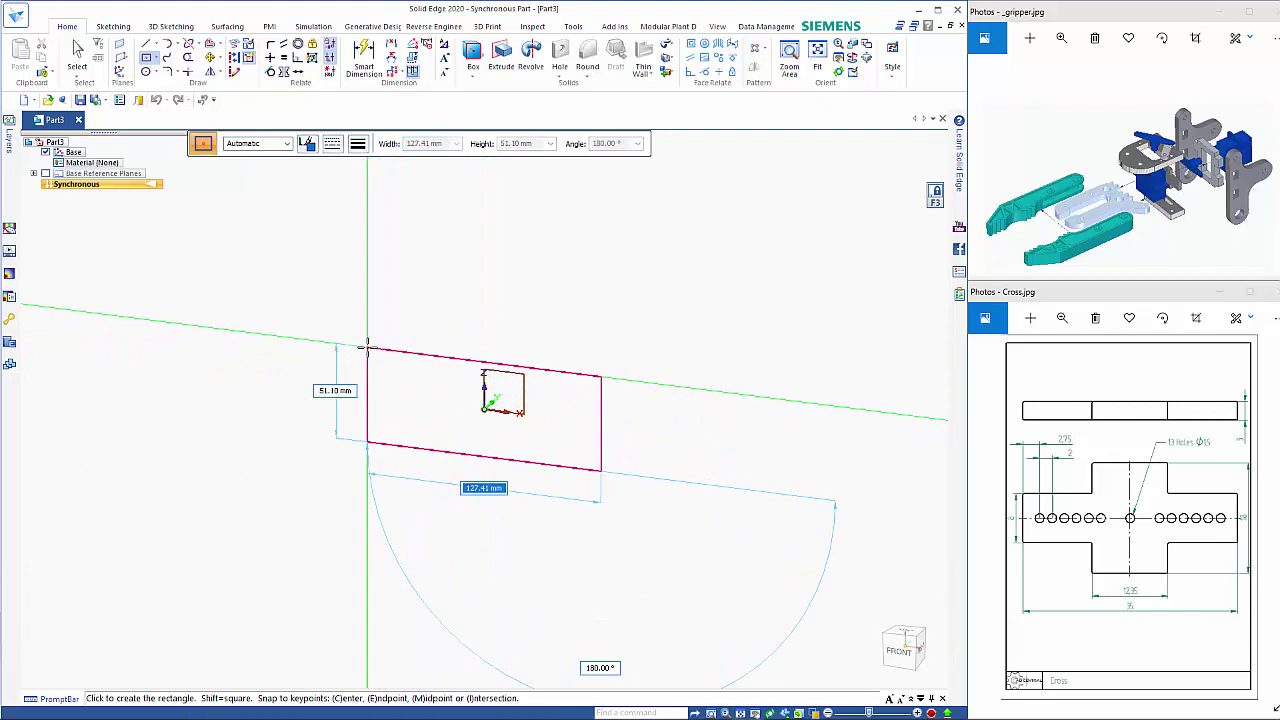
{"action": "type", "text": "35"}
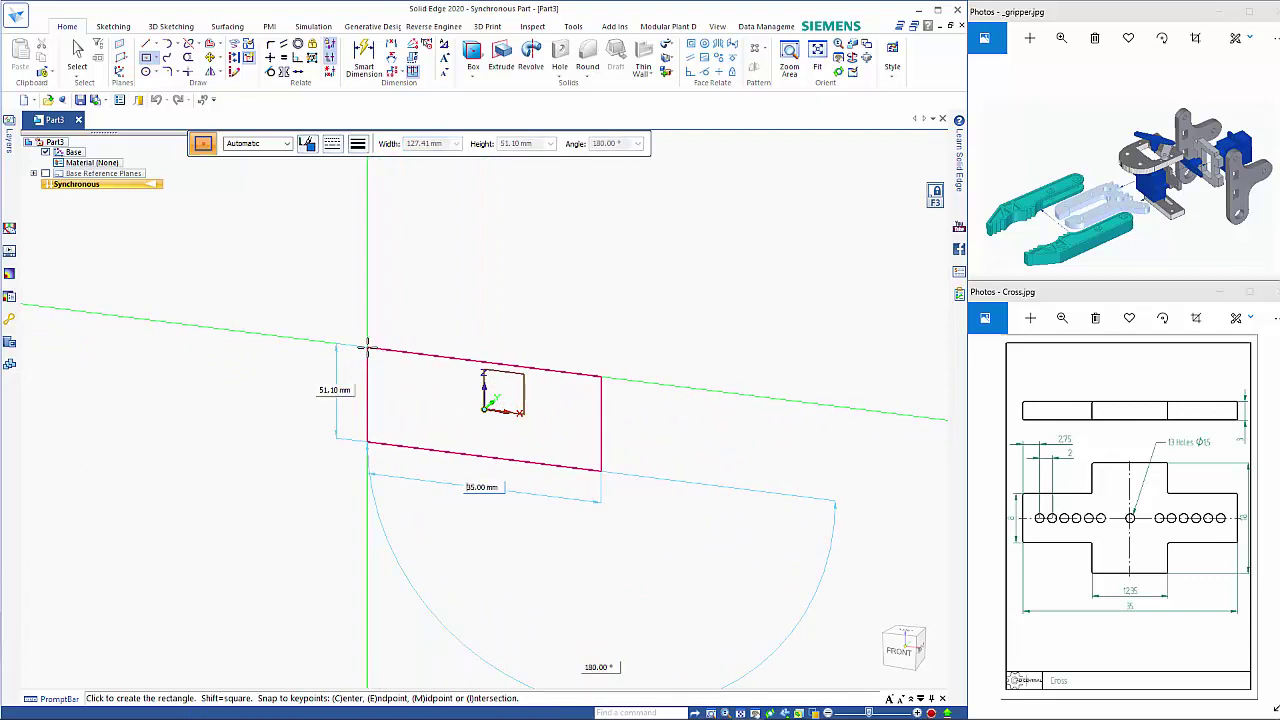
{"action": "key", "text": "Tab"}
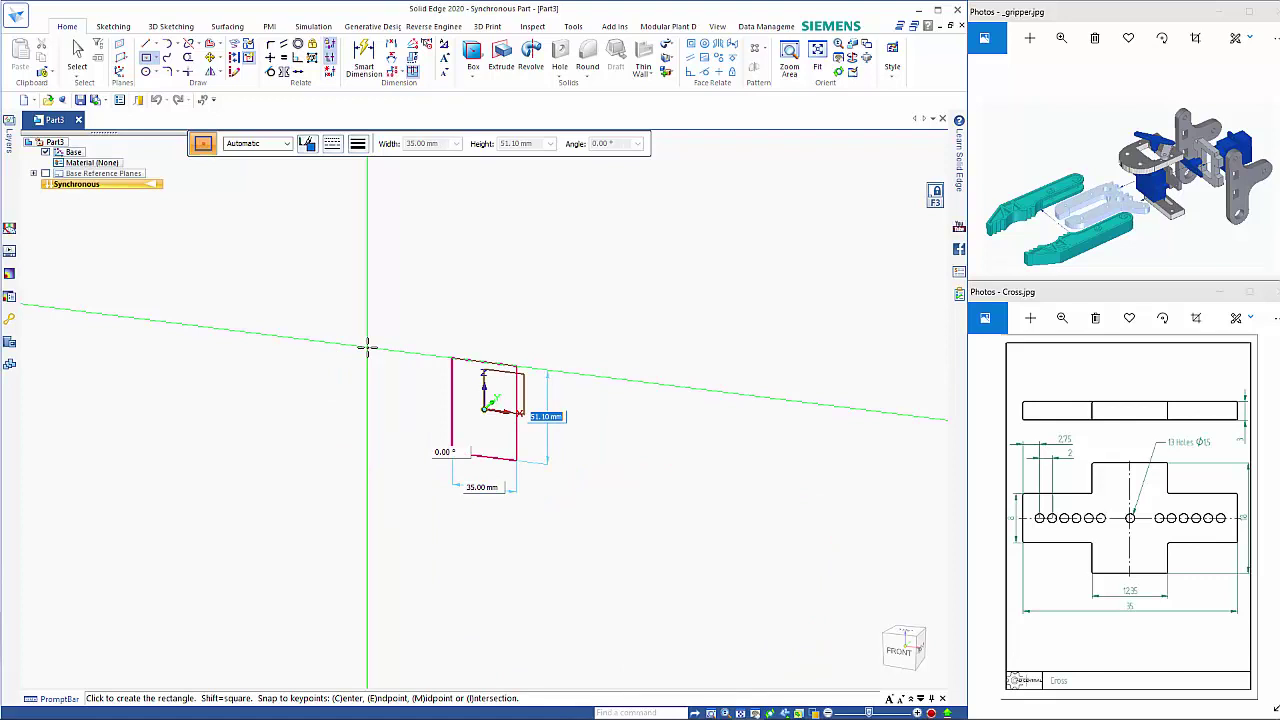
{"action": "type", "text": "8"}
{"action": "key", "text": "Tab"}
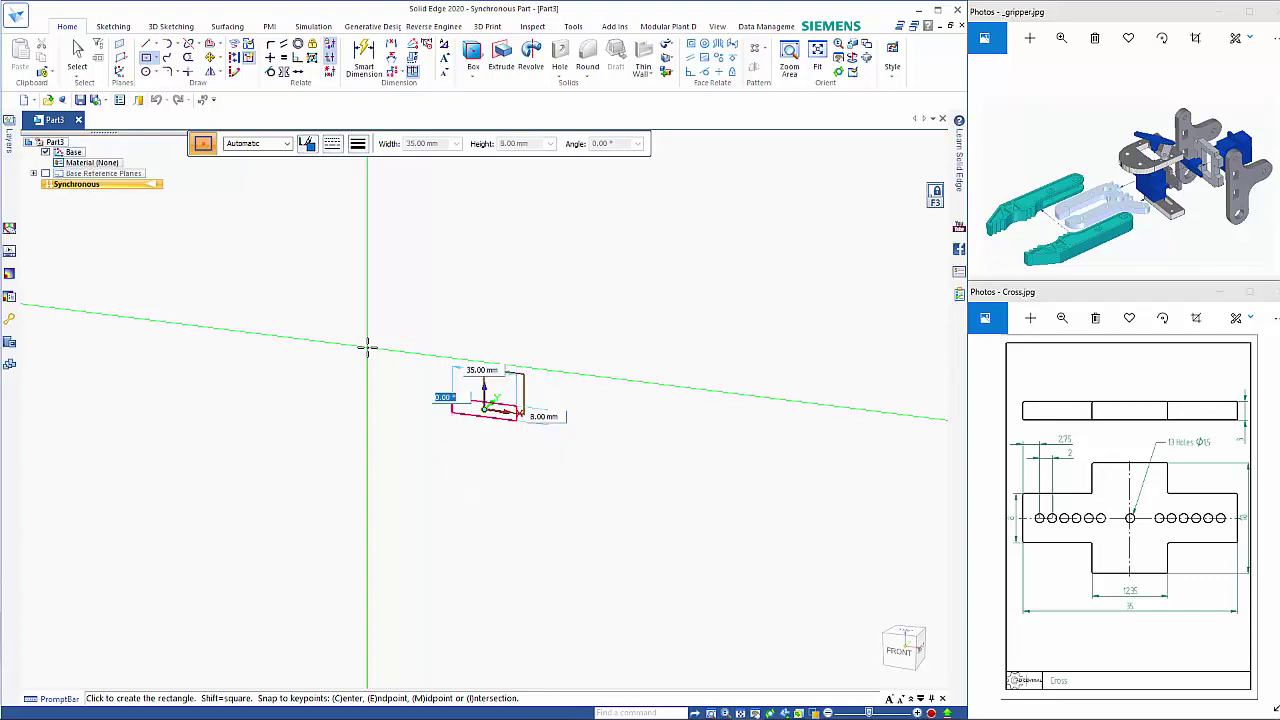
{"action": "key", "text": "Return"}
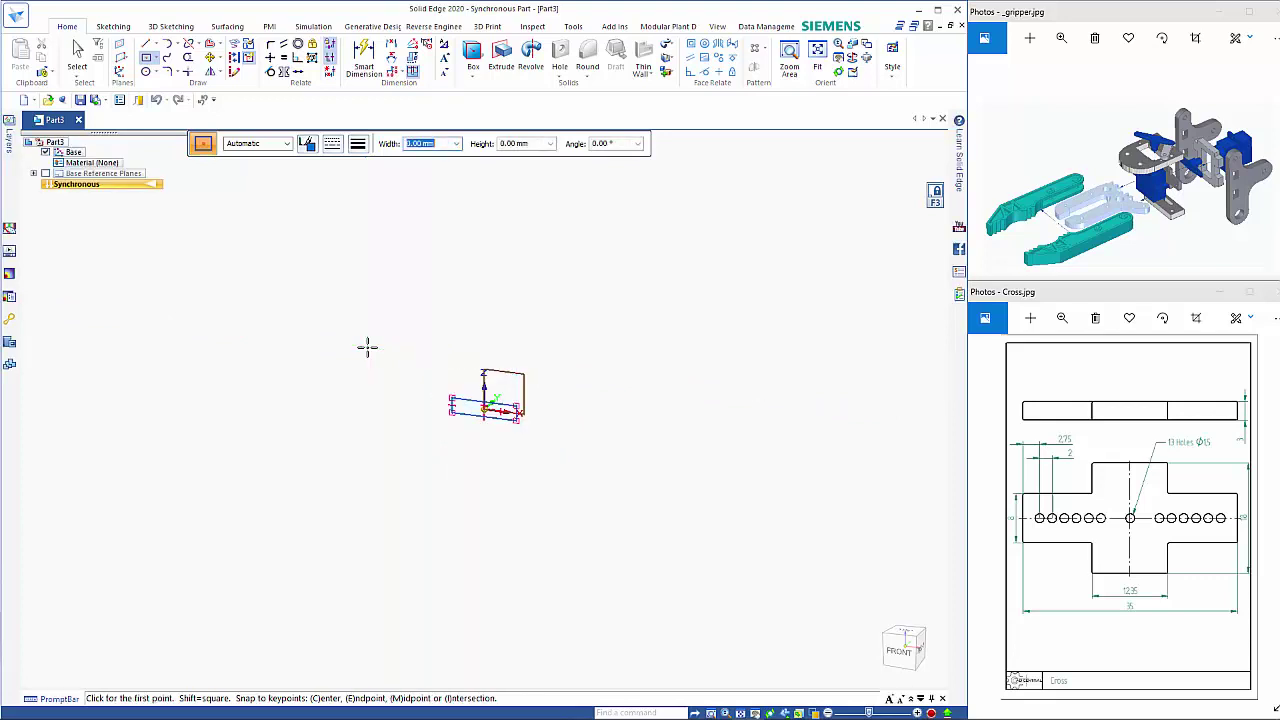
Sketch a second centred rectangle at the origin, 12.35 mm wide and 18 mm high, overlapping the long one
{"action": "scroll", "coordinate": [480, 405], "scroll_direction": "up", "scroll_amount": 5}
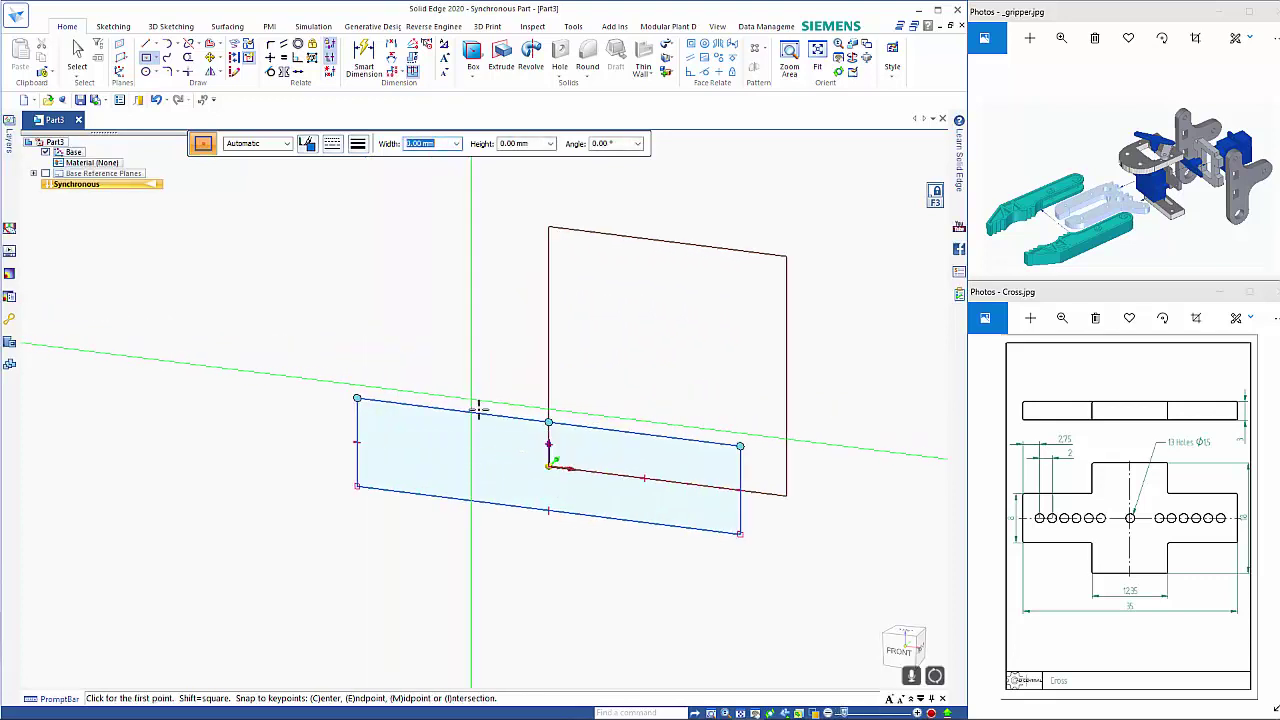
{"action": "left_click", "coordinate": [549, 466]}
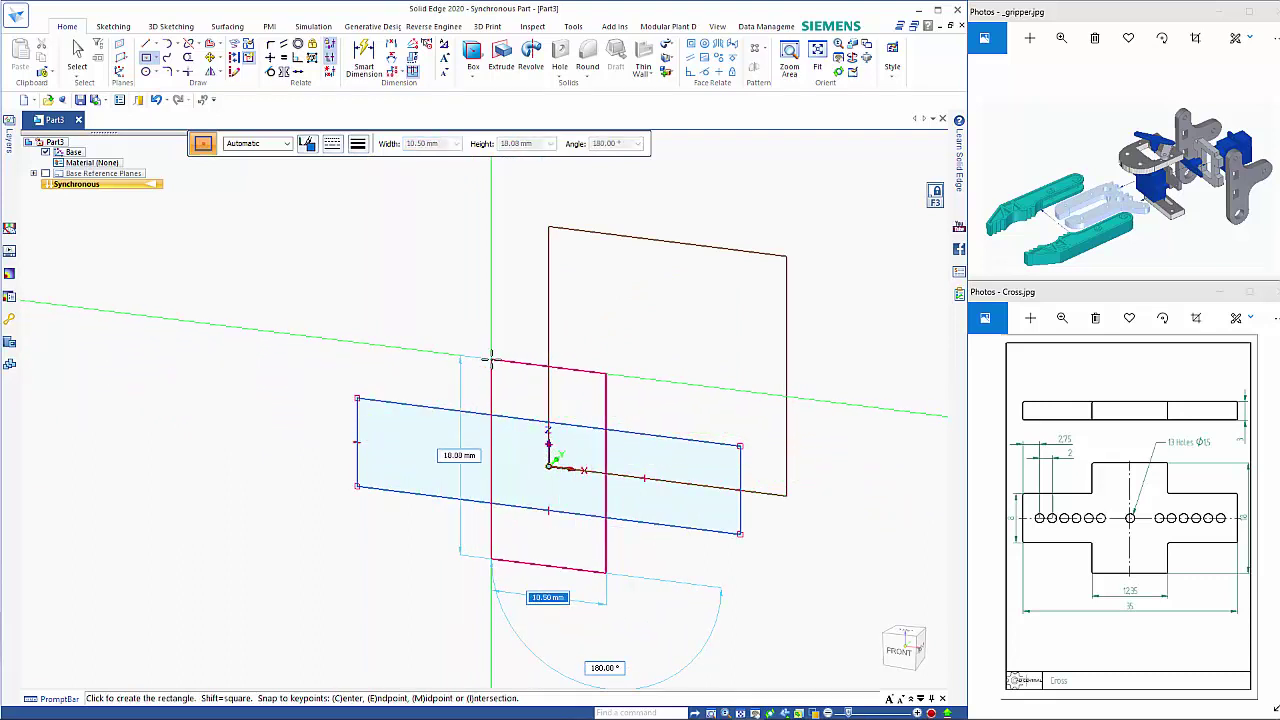
{"action": "type", "text": "12.35"}
{"action": "key", "text": "Tab"}
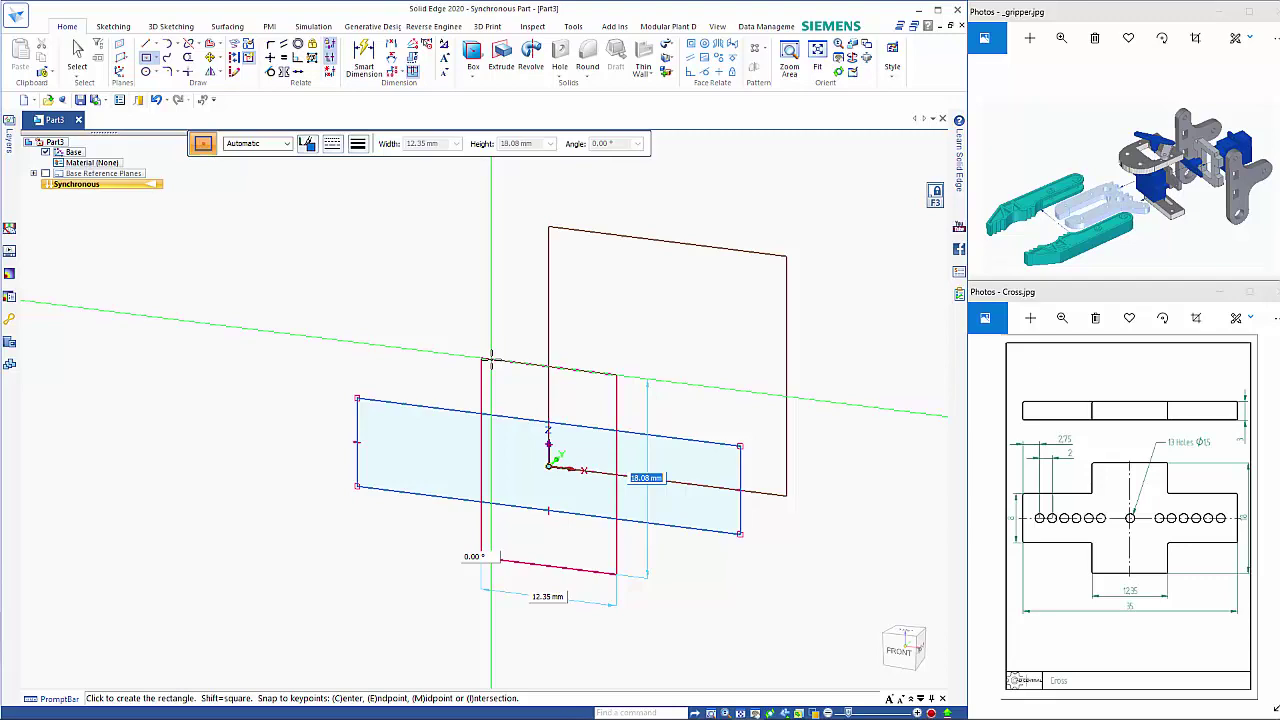
{"action": "type", "text": "18"}
{"action": "key", "text": "Tab"}
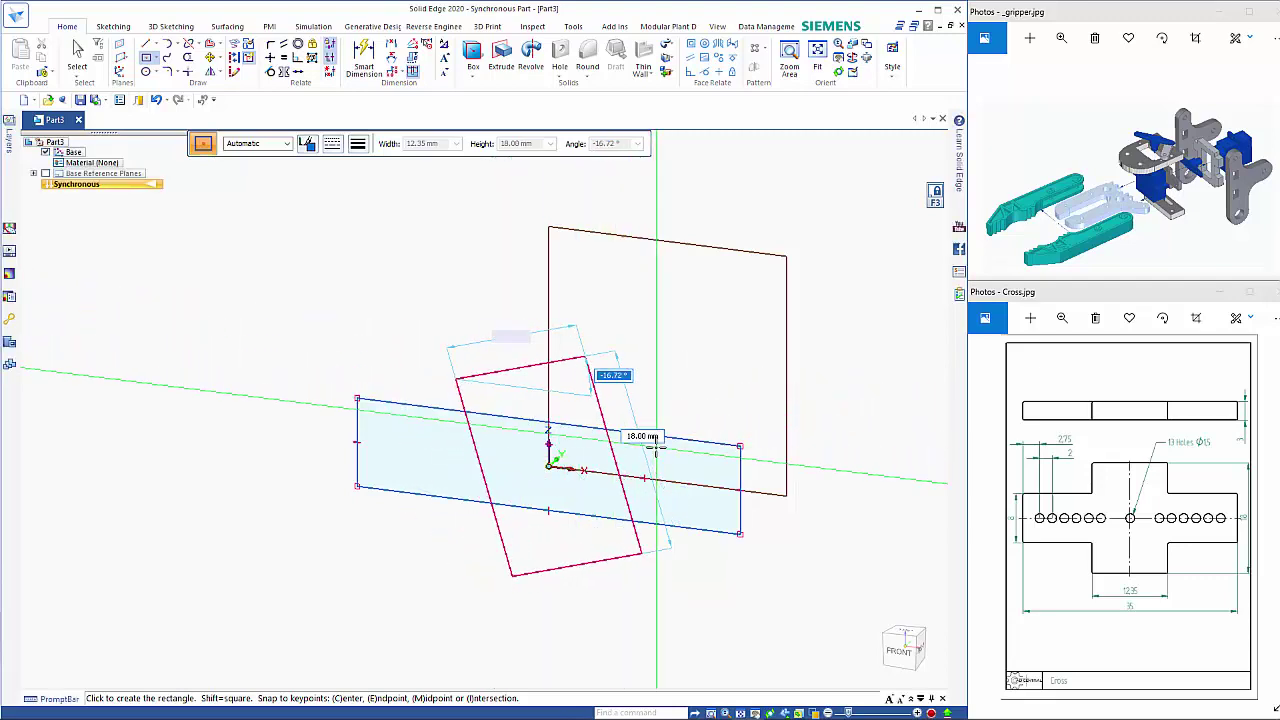
{"action": "left_click", "coordinate": [655, 447]}
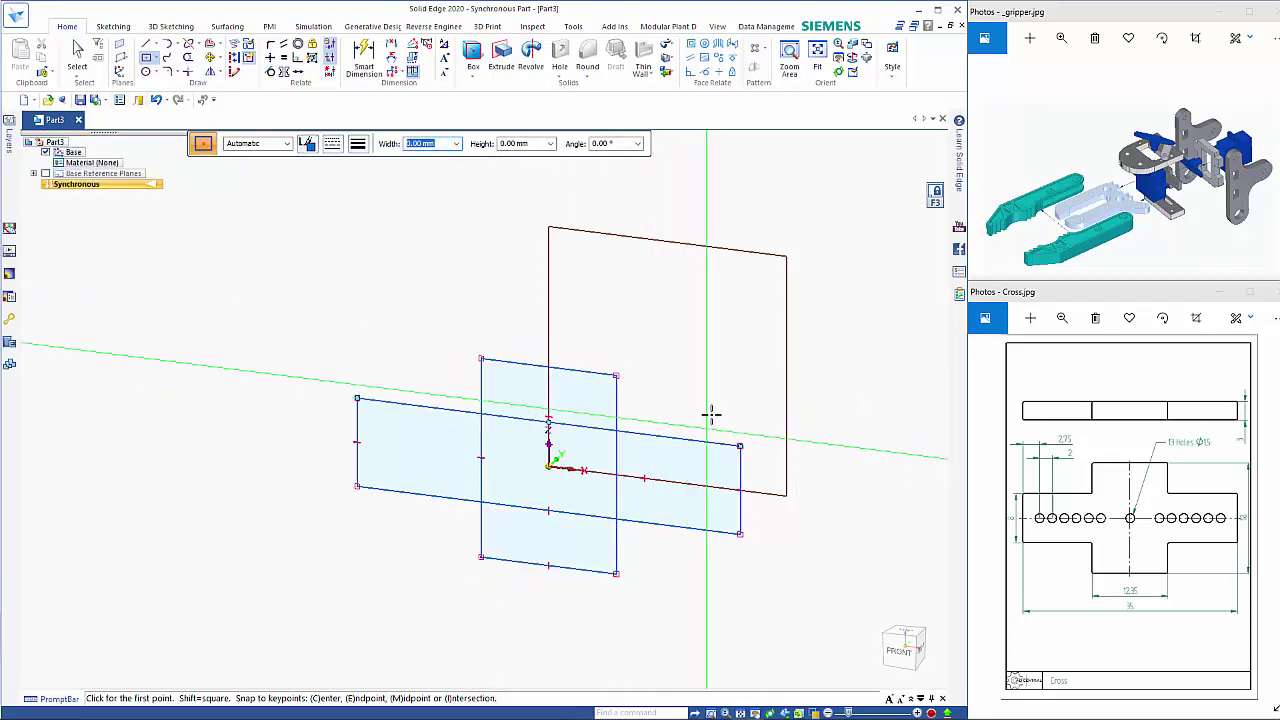
{"action": "key", "text": "Escape"}
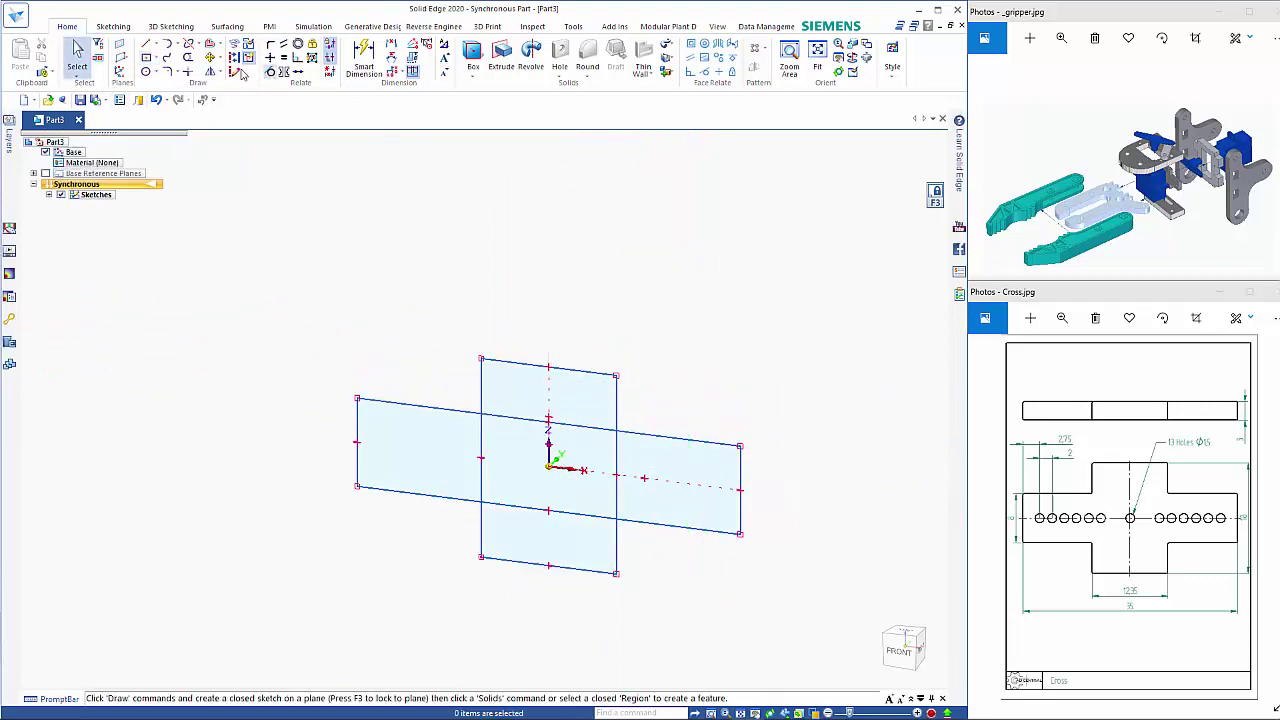
Trim the inner line segments where the two rectangles overlap, leaving a single cross-shaped outline
{"action": "left_click", "coordinate": [187, 62]}
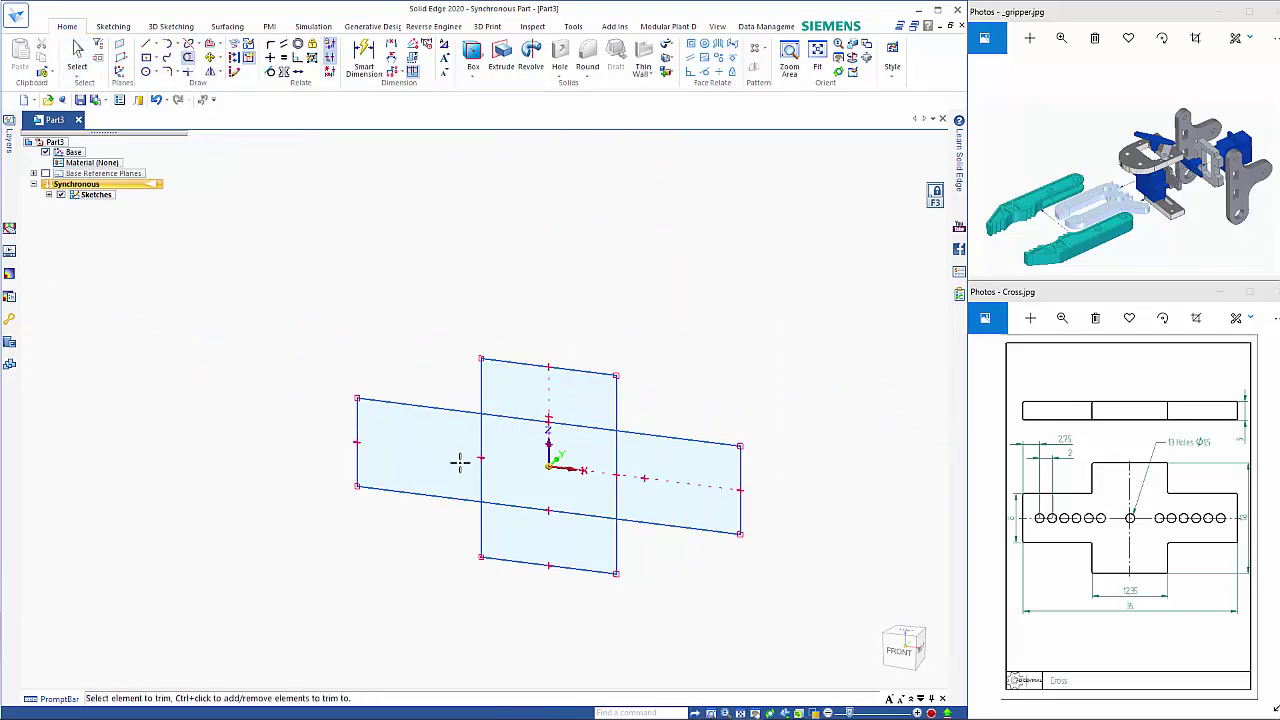
{"action": "mouse_move", "coordinate": [452, 453]}
{"action": "left_mouse_down"}
{"action": "mouse_move", "coordinate": [562, 456]}
{"action": "mouse_move", "coordinate": [600, 434]}
{"action": "mouse_move", "coordinate": [560, 525]}
{"action": "left_mouse_up"}
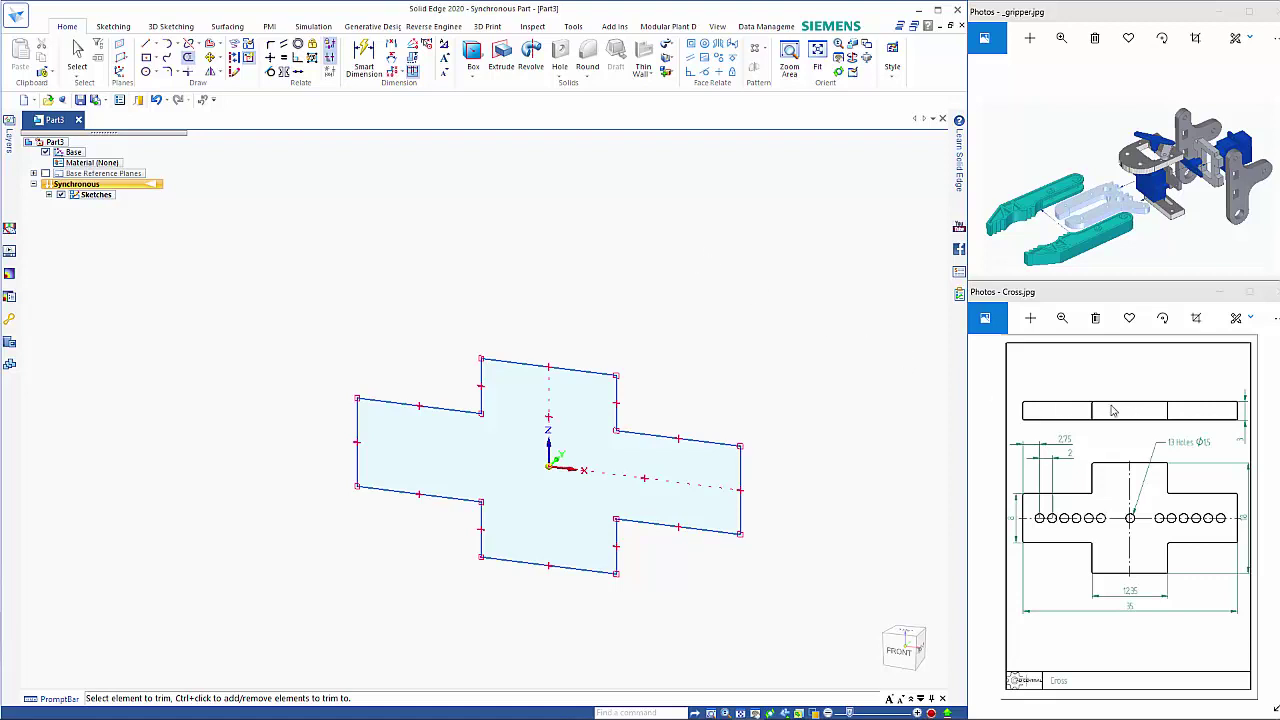
{"action": "key", "text": "Escape"}
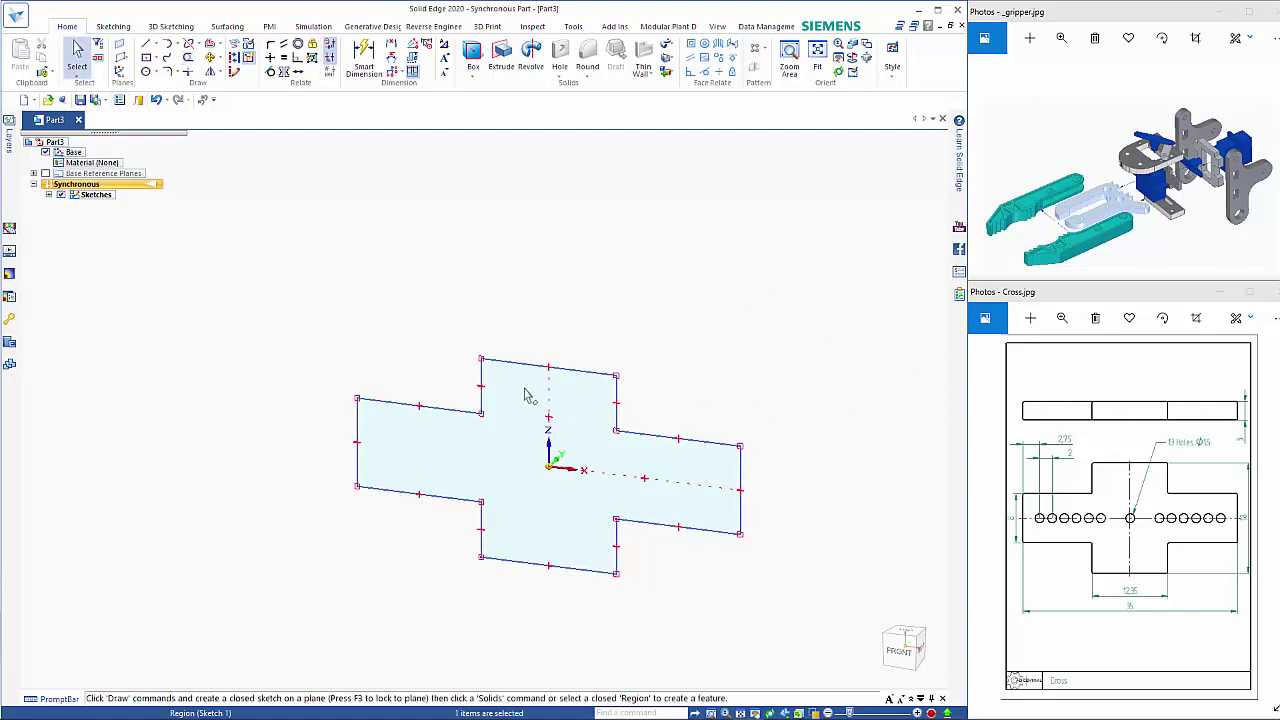
Extrude the cross-shaped region symmetrically about the sketch plane to a total thickness of 3 mm
{"action": "left_click", "coordinate": [529, 388]}
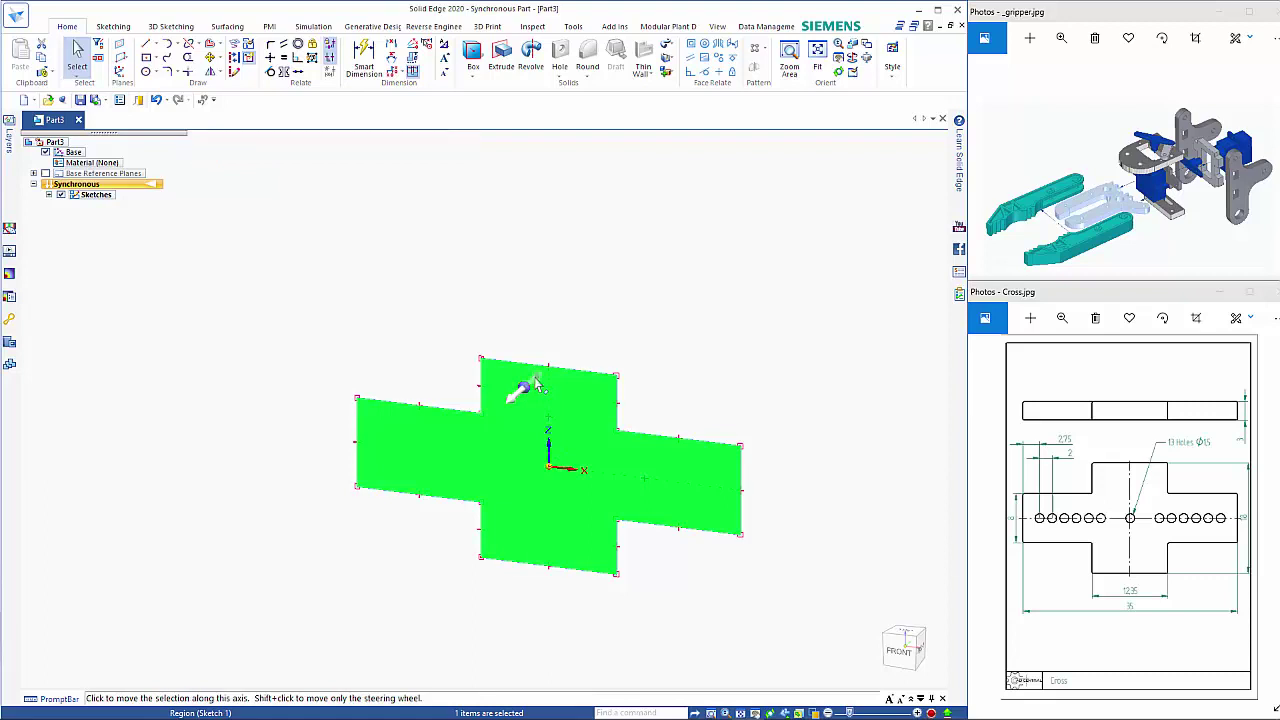
{"action": "left_click", "coordinate": [516, 394]}
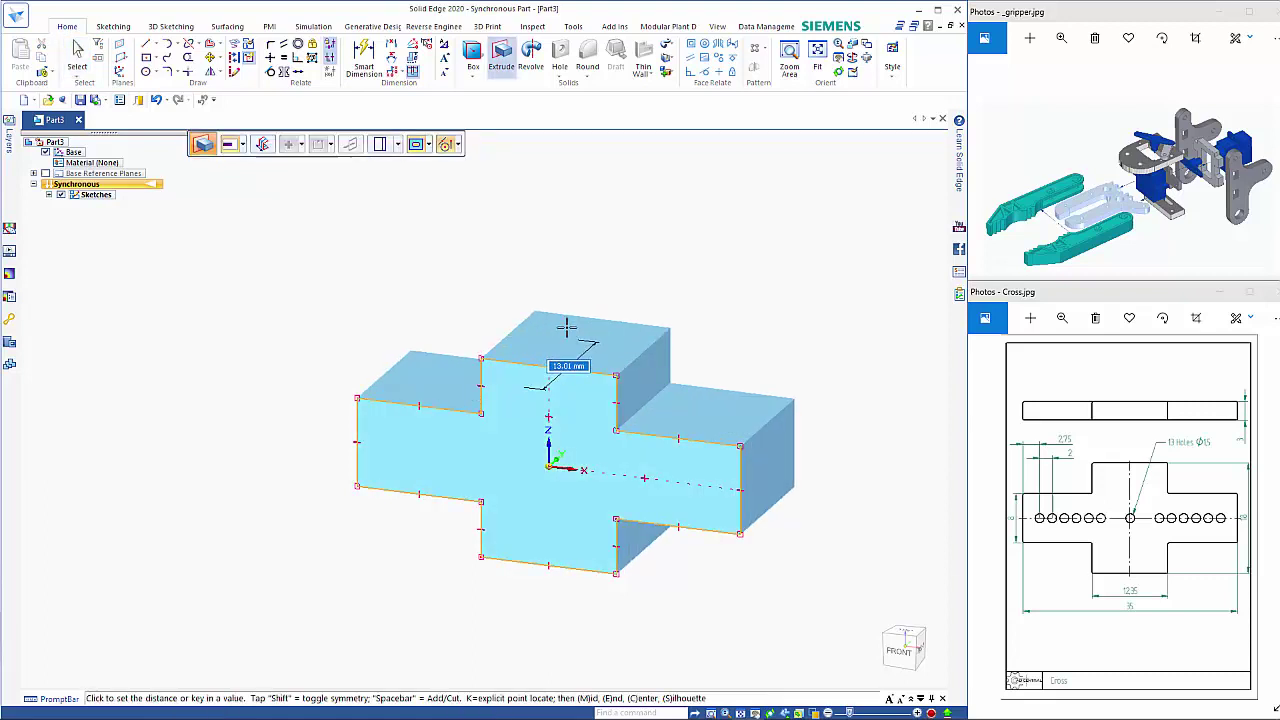
{"action": "key", "text": "shift"}
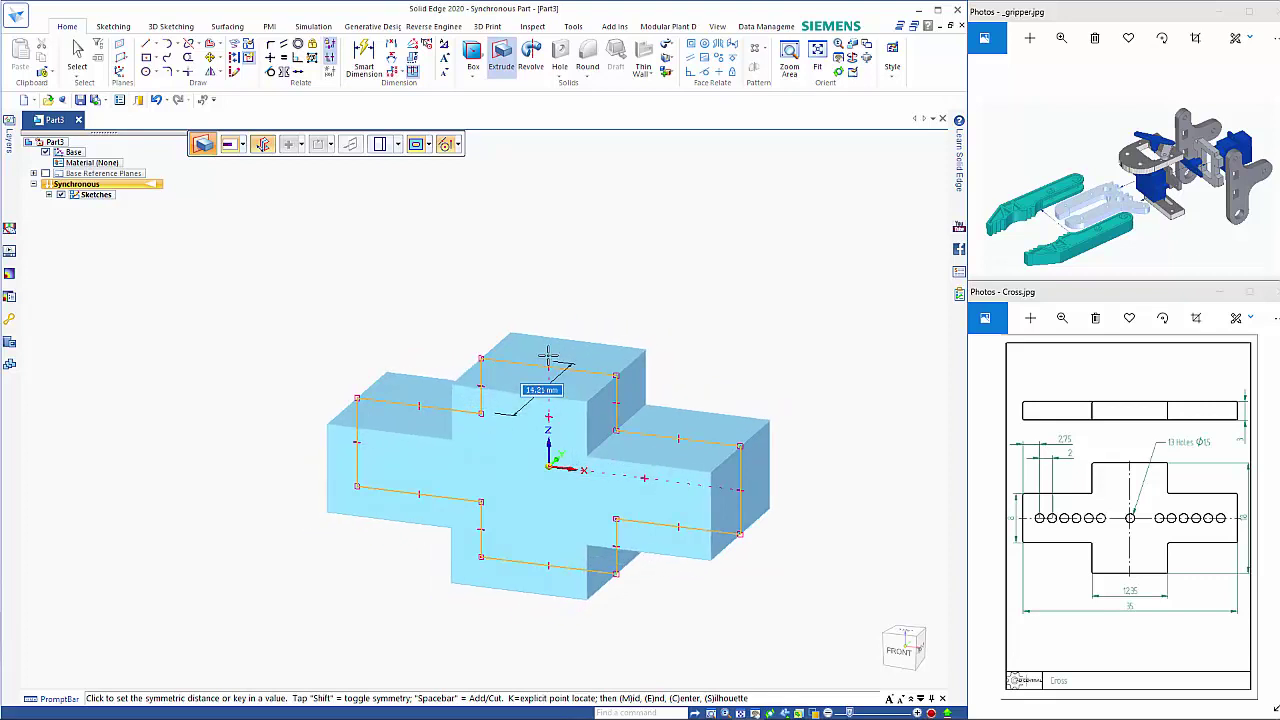
{"action": "left_click", "coordinate": [548, 353]}
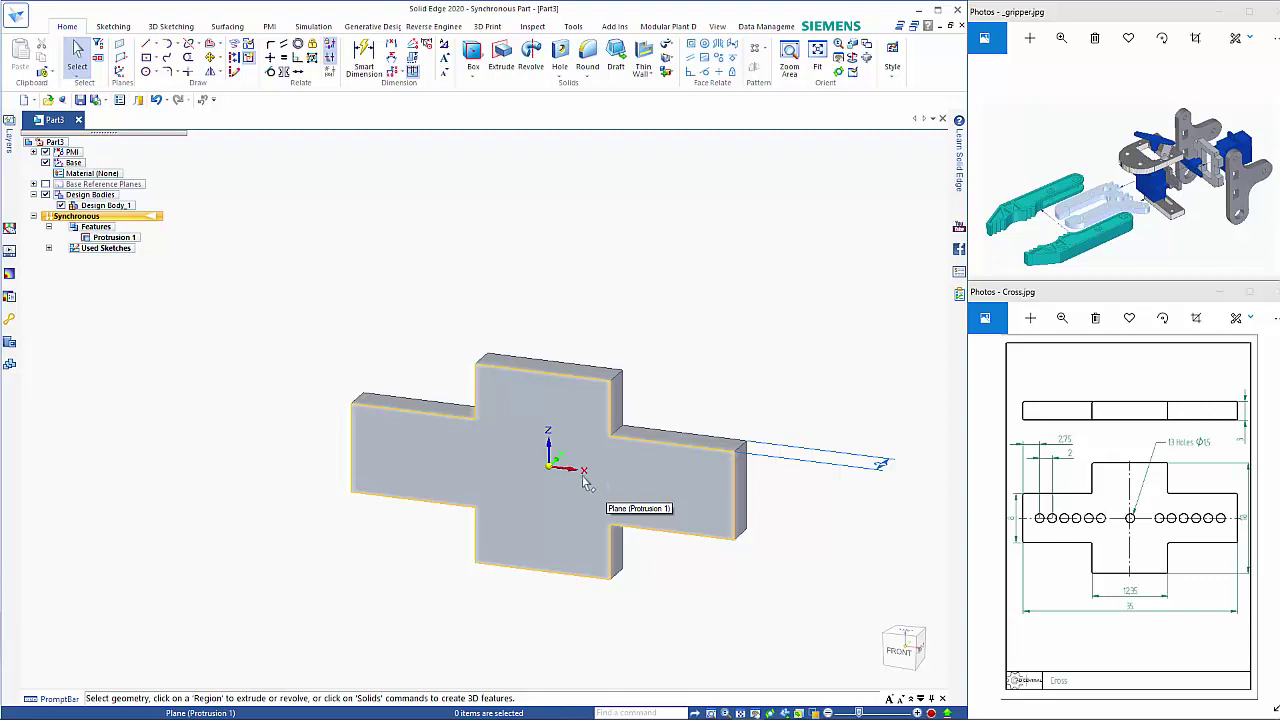
Start a simple through hole and set its ISO Metric drill size to 1.5 mm
{"action": "left_click", "coordinate": [559, 55]}
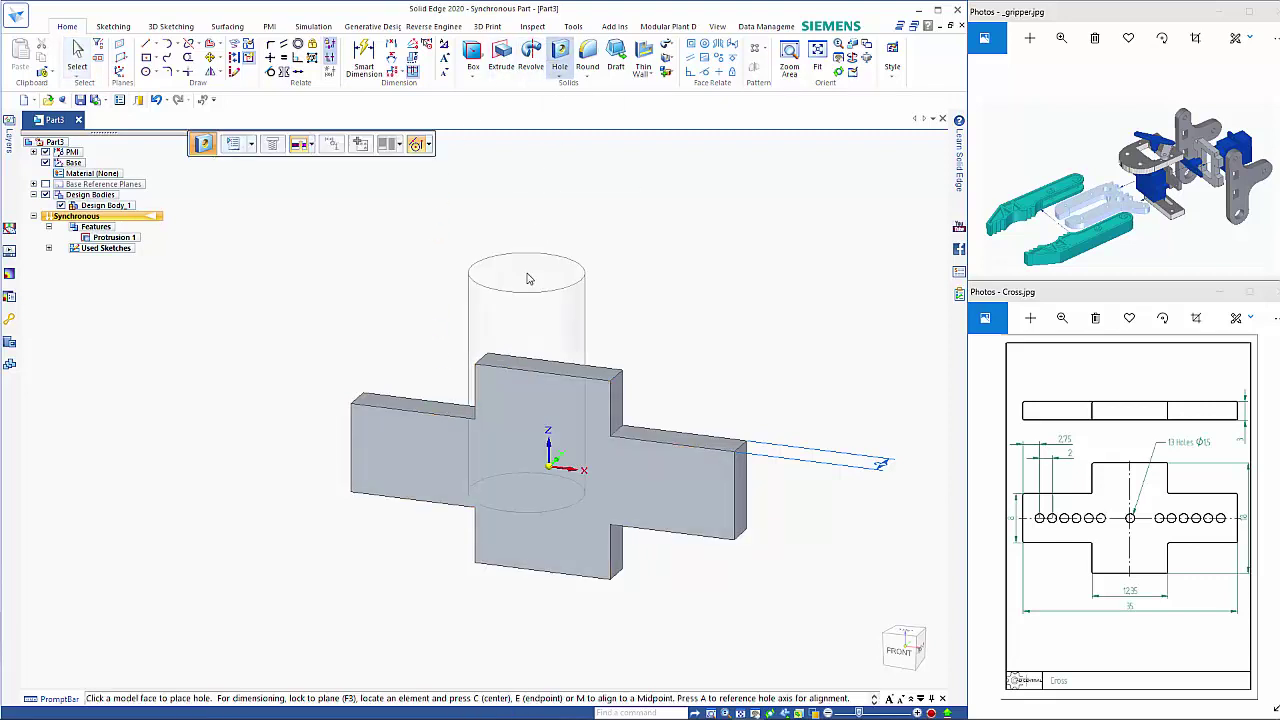
{"action": "left_click", "coordinate": [252, 144]}
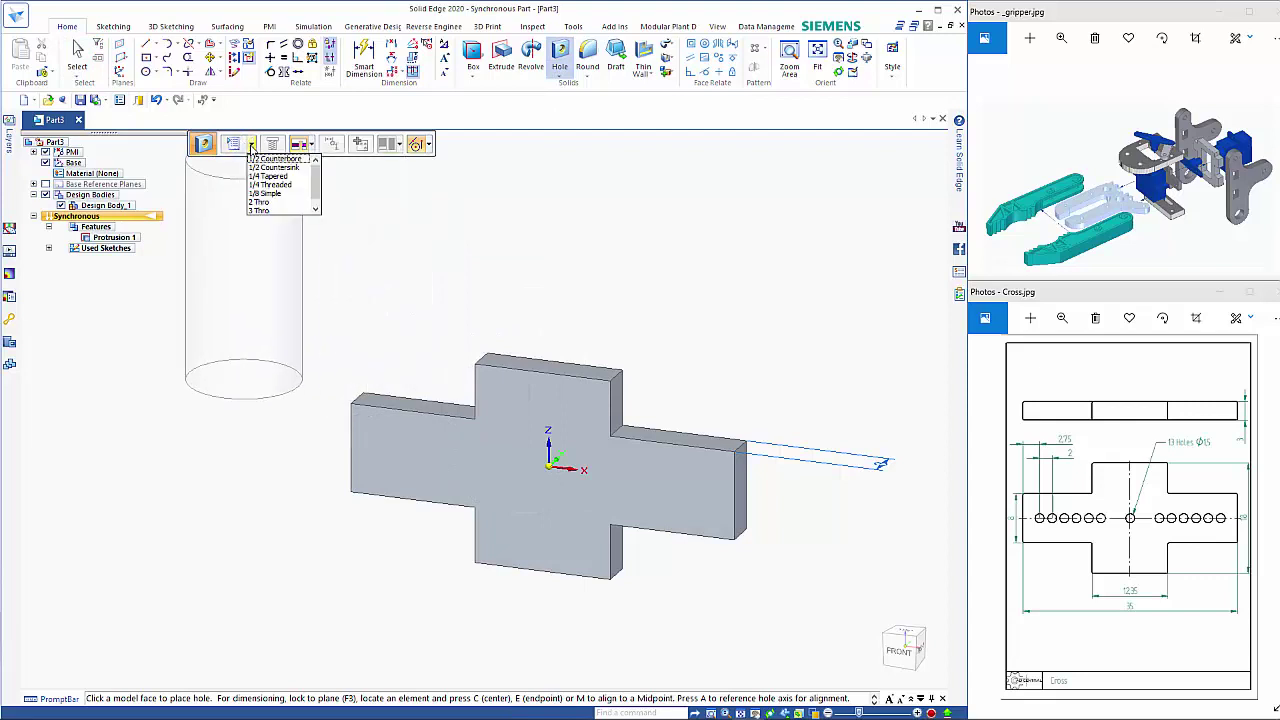
{"action": "left_click", "coordinate": [232, 145]}
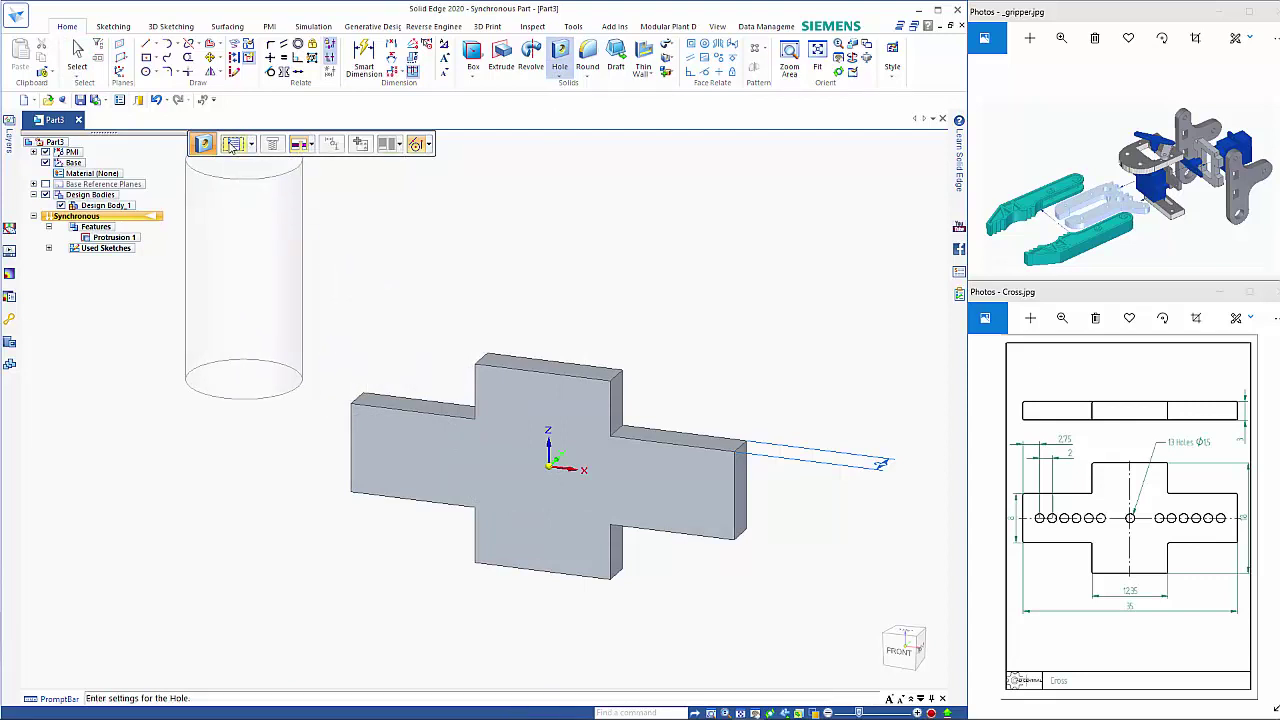
{"action": "left_click", "coordinate": [232, 145]}
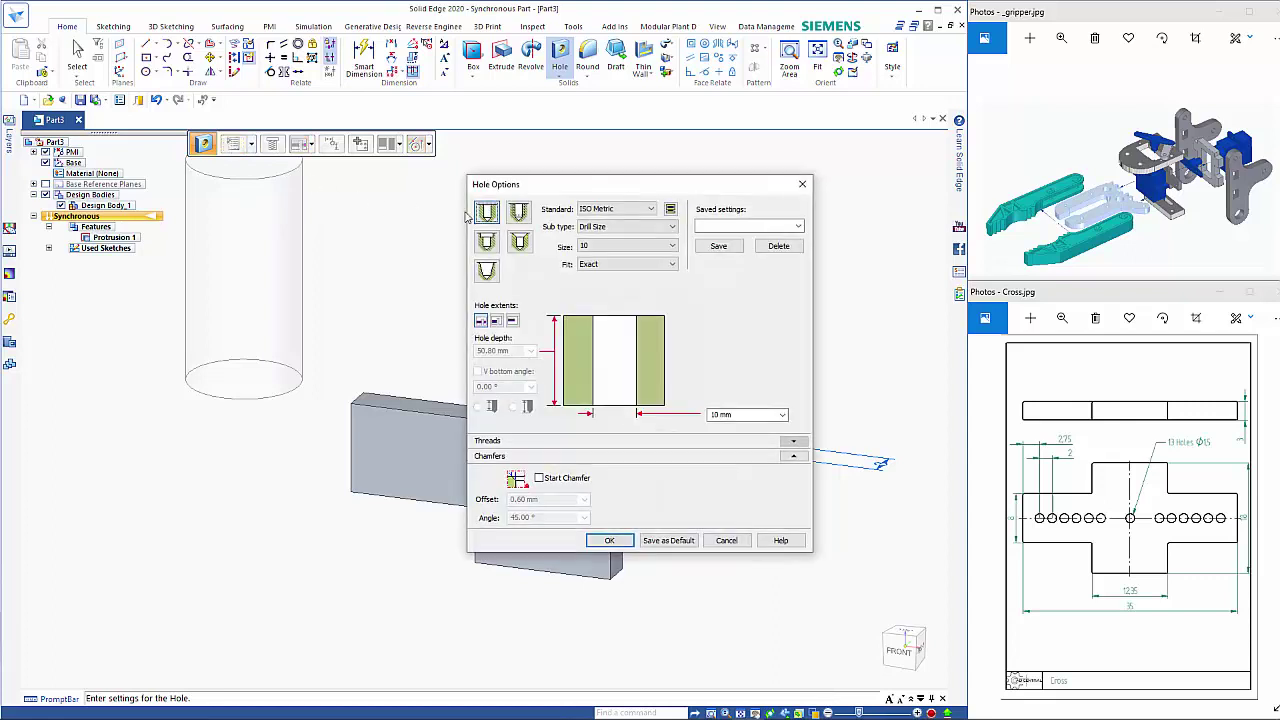
{"action": "left_click", "coordinate": [640, 246]}
{"action": "left_click", "coordinate": [676, 280]}
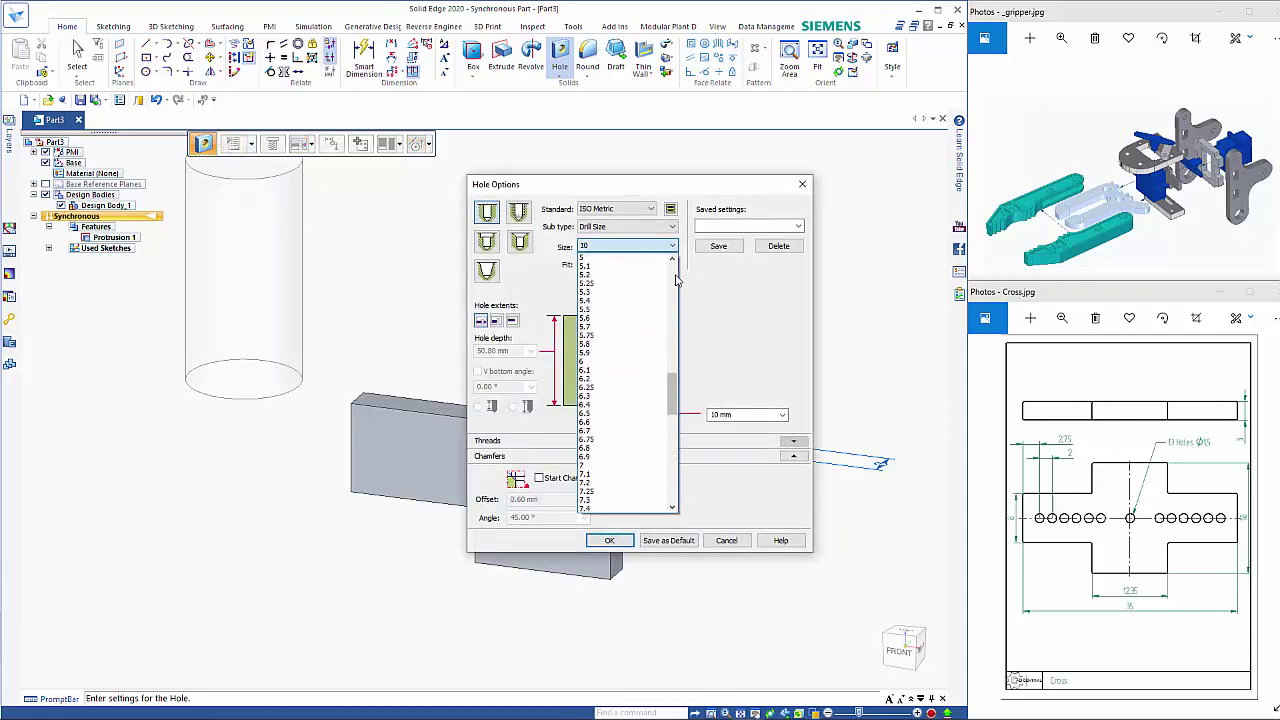
{"action": "scroll", "coordinate": [676, 280], "scroll_direction": "up", "scroll_amount": 7}
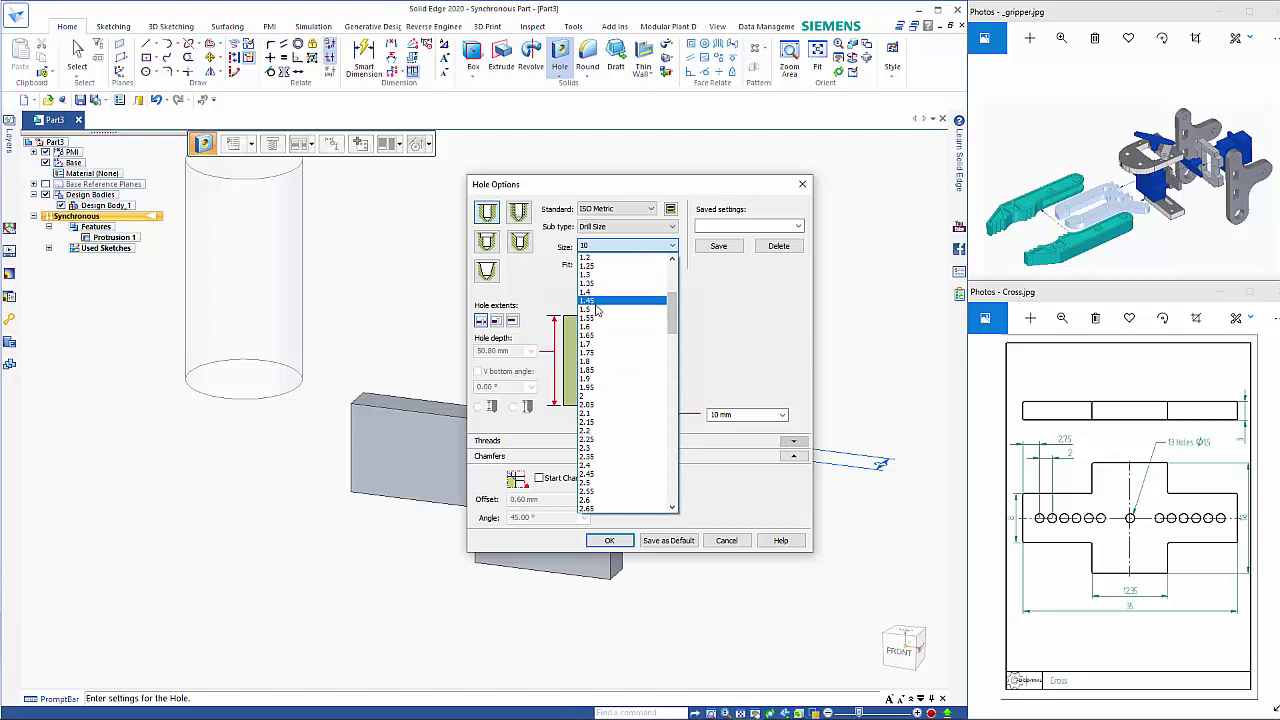
{"action": "left_click", "coordinate": [600, 317]}
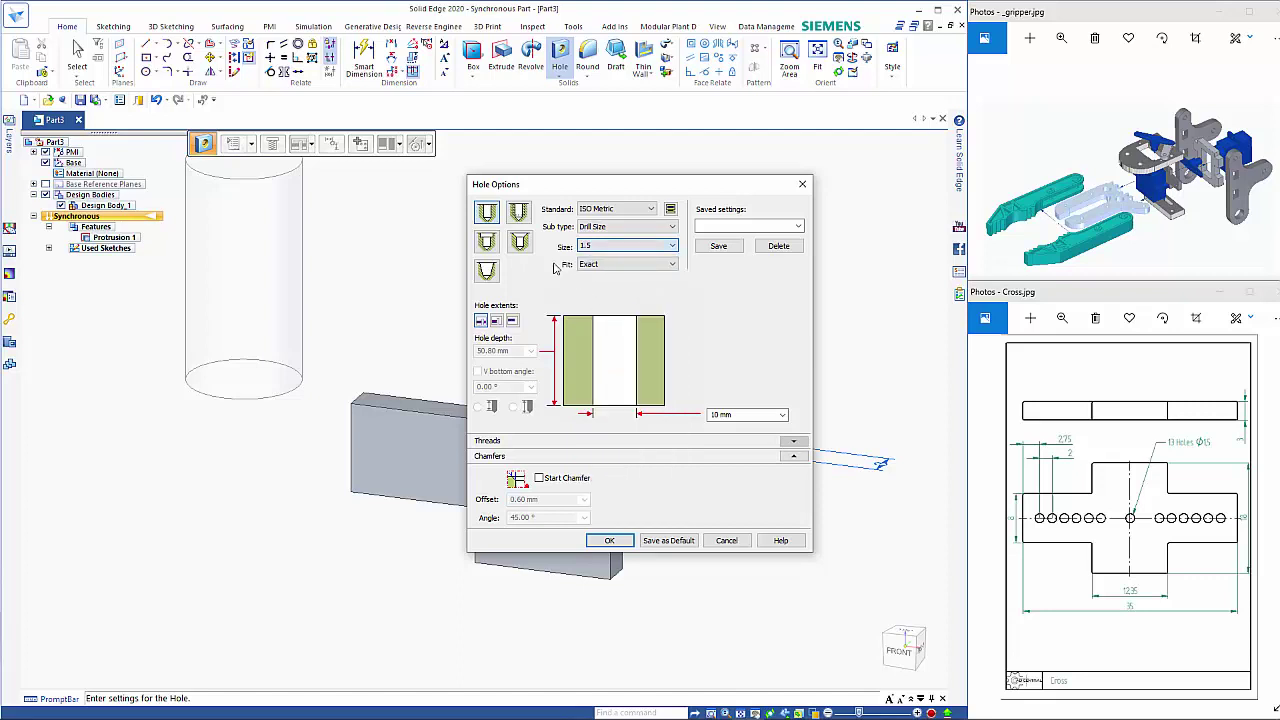
Save the hole settings under the name "1.5 Thro" and accept the hole options
{"action": "left_click", "coordinate": [728, 226]}
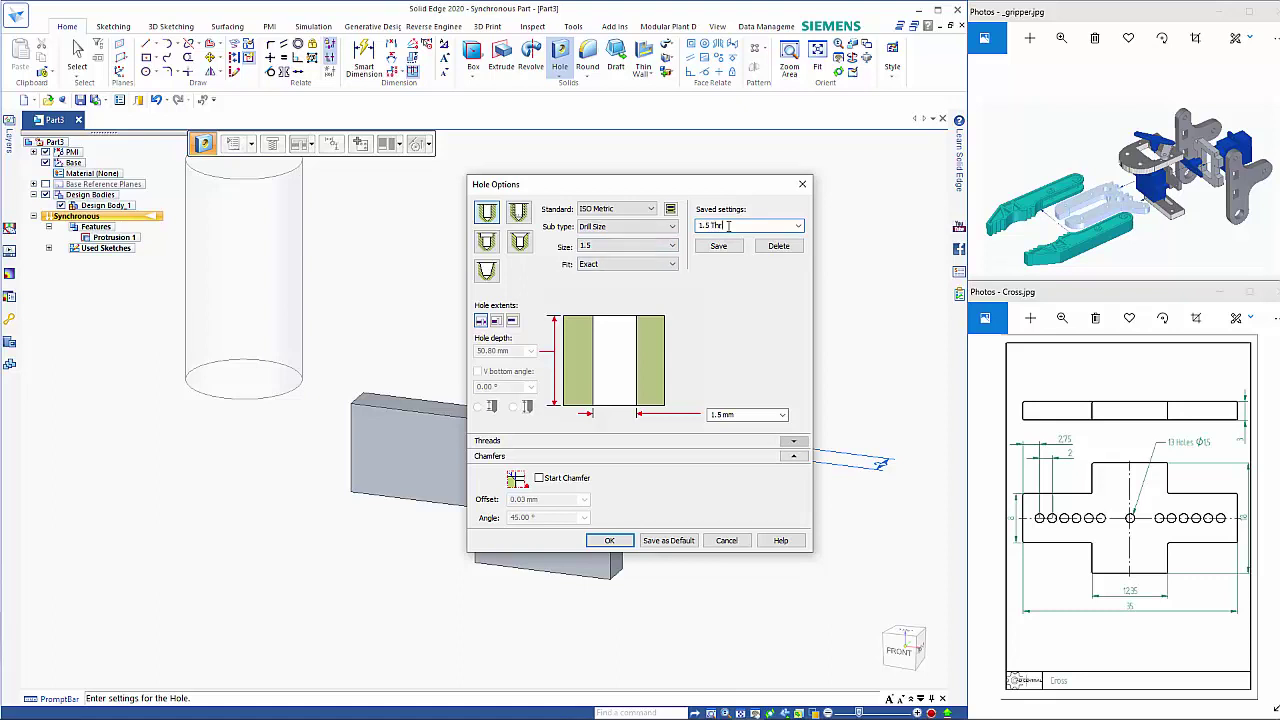
{"action": "type", "text": "1.5 Thro"}
{"action": "left_click", "coordinate": [718, 246]}
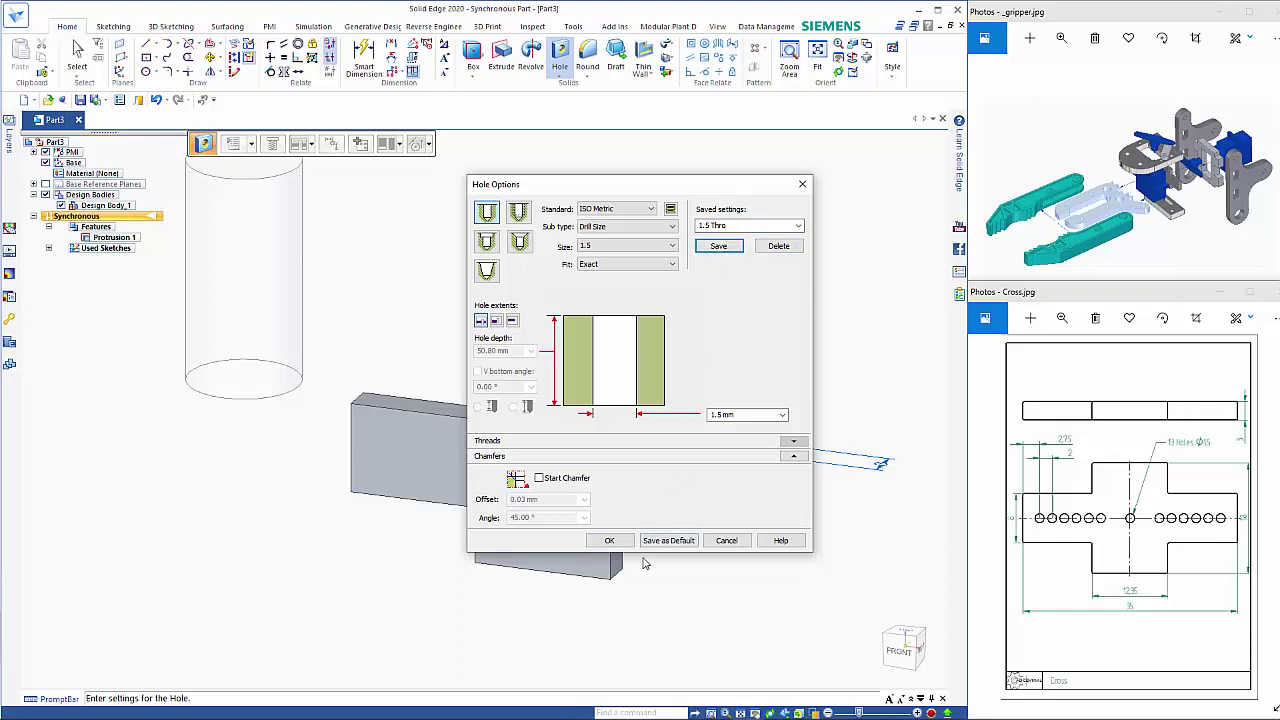
{"action": "left_click", "coordinate": [607, 539]}
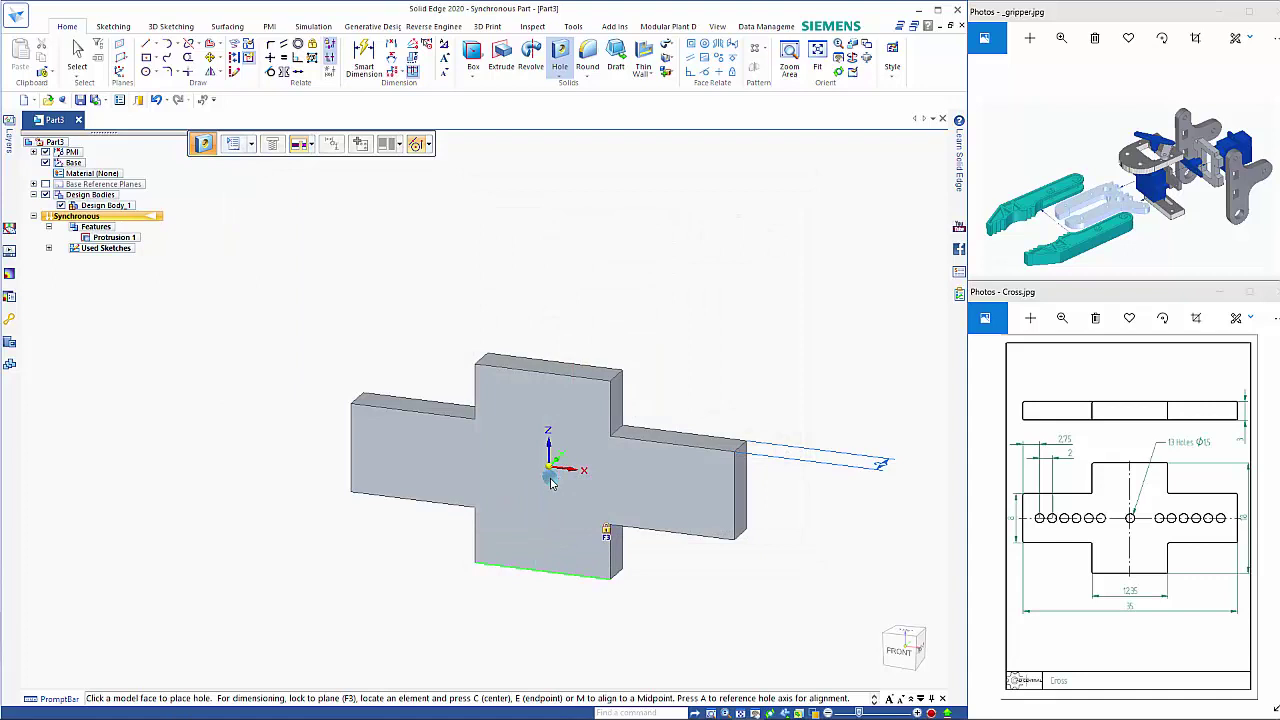
Place one hole at the origin on the front face and another on the horizontal centreline about 2.9 mm from the left end
{"action": "key", "text": "F3"}
{"action": "key", "text": "ctrl+h"}
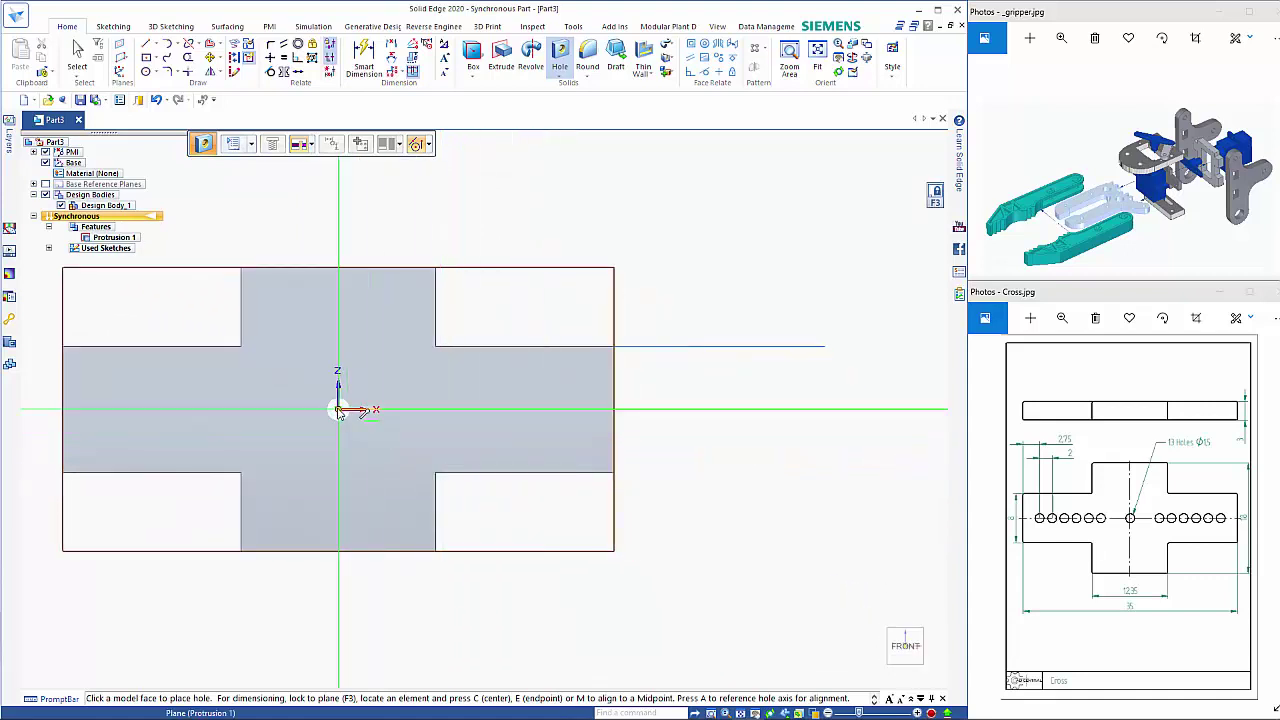
{"action": "left_click", "coordinate": [337, 410]}
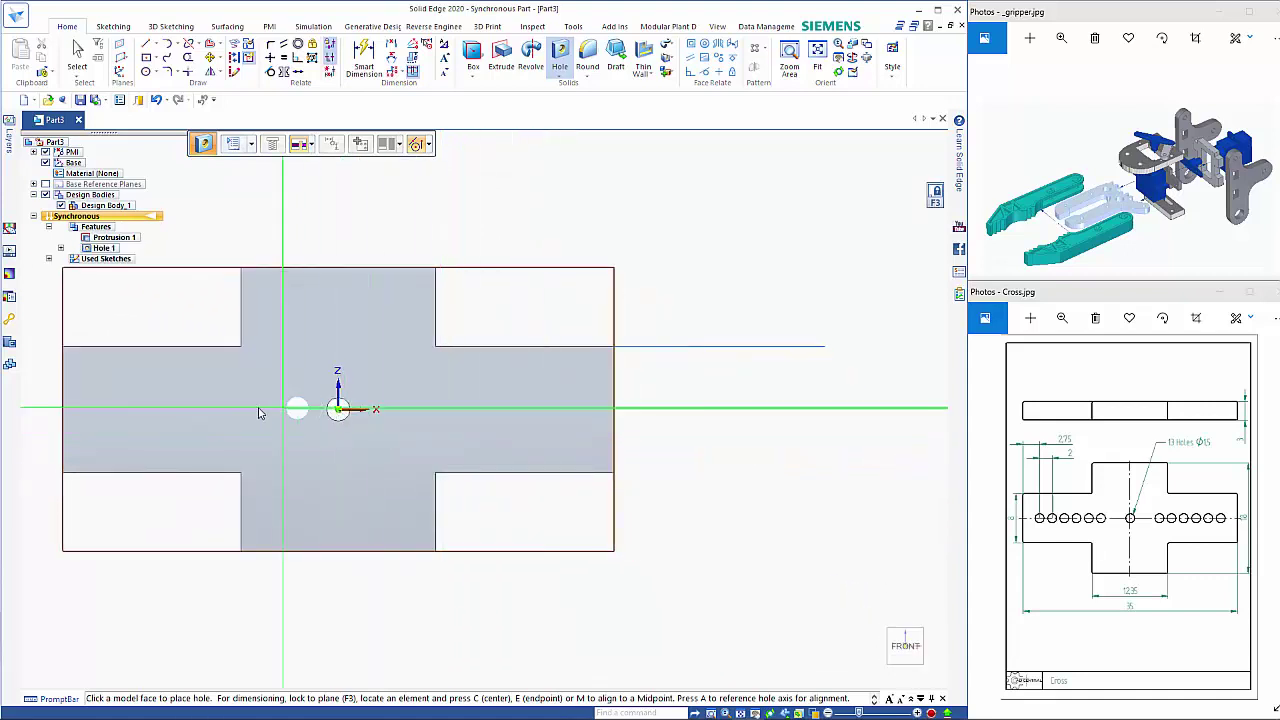
{"action": "left_click", "coordinate": [108, 409]}
Dimension the left hole's centre from the plate's left end edge and set the distance to 2.75 mm
{"action": "middle_click_drag", "start_coordinate": [281, 420], "coordinate": [521, 425], "text": "shift"}
{"action": "left_click", "coordinate": [362, 60]}
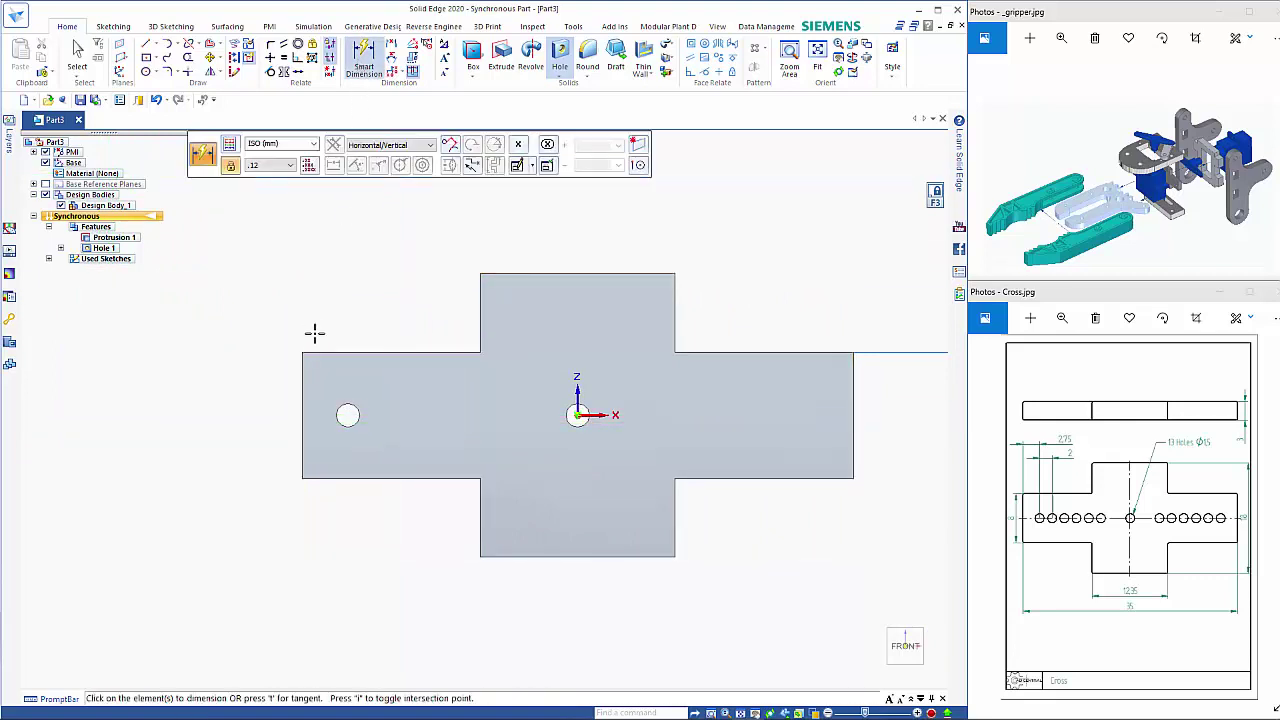
{"action": "left_click", "coordinate": [303, 378]}
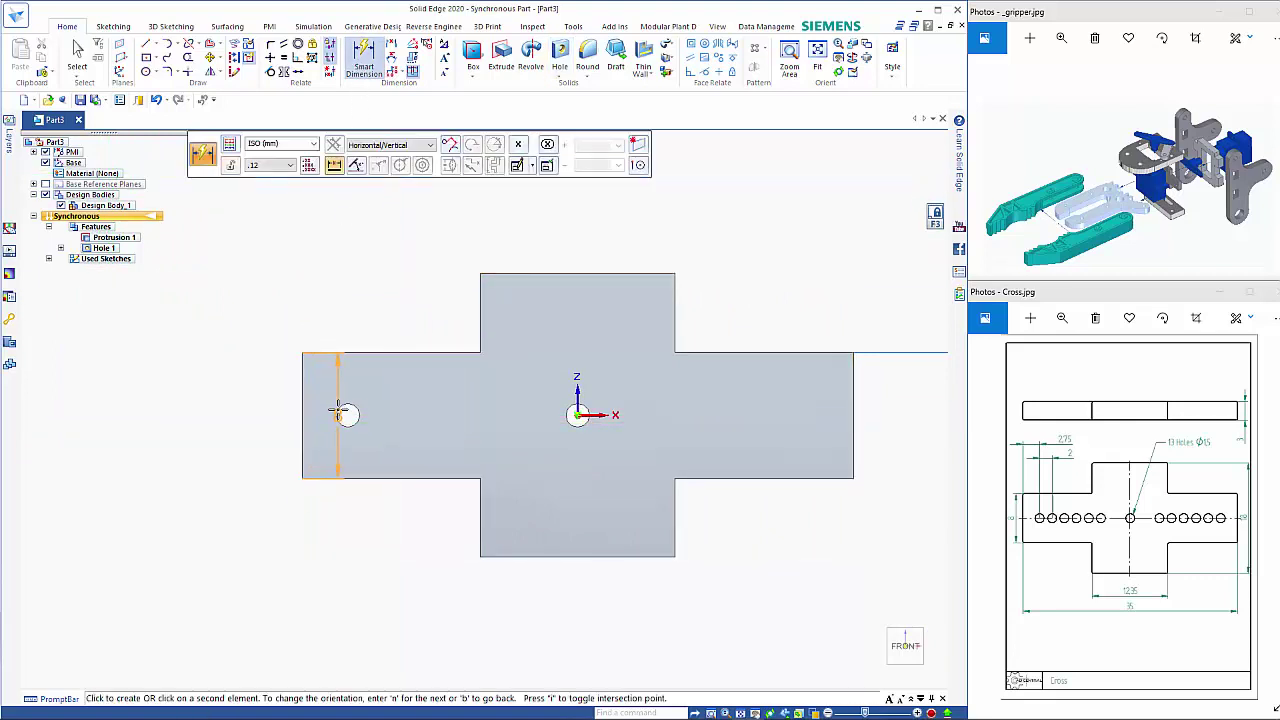
{"action": "left_click", "coordinate": [342, 402]}
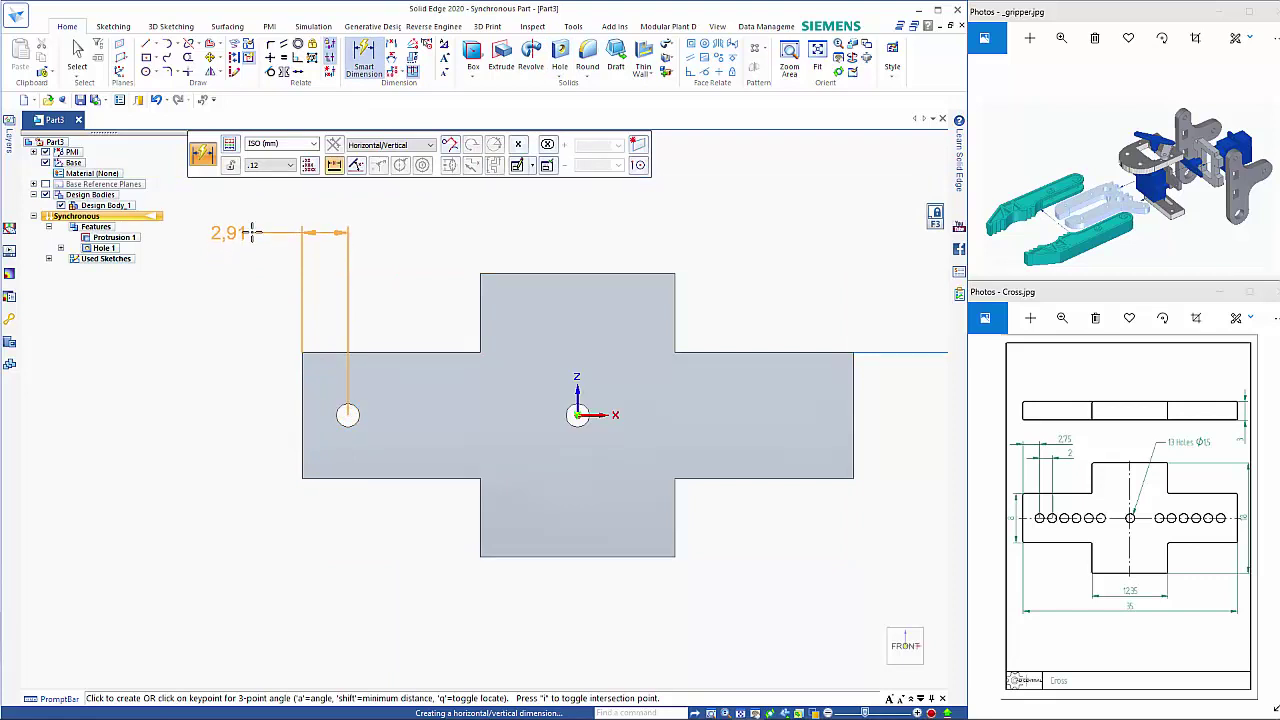
{"action": "left_click", "coordinate": [253, 232]}
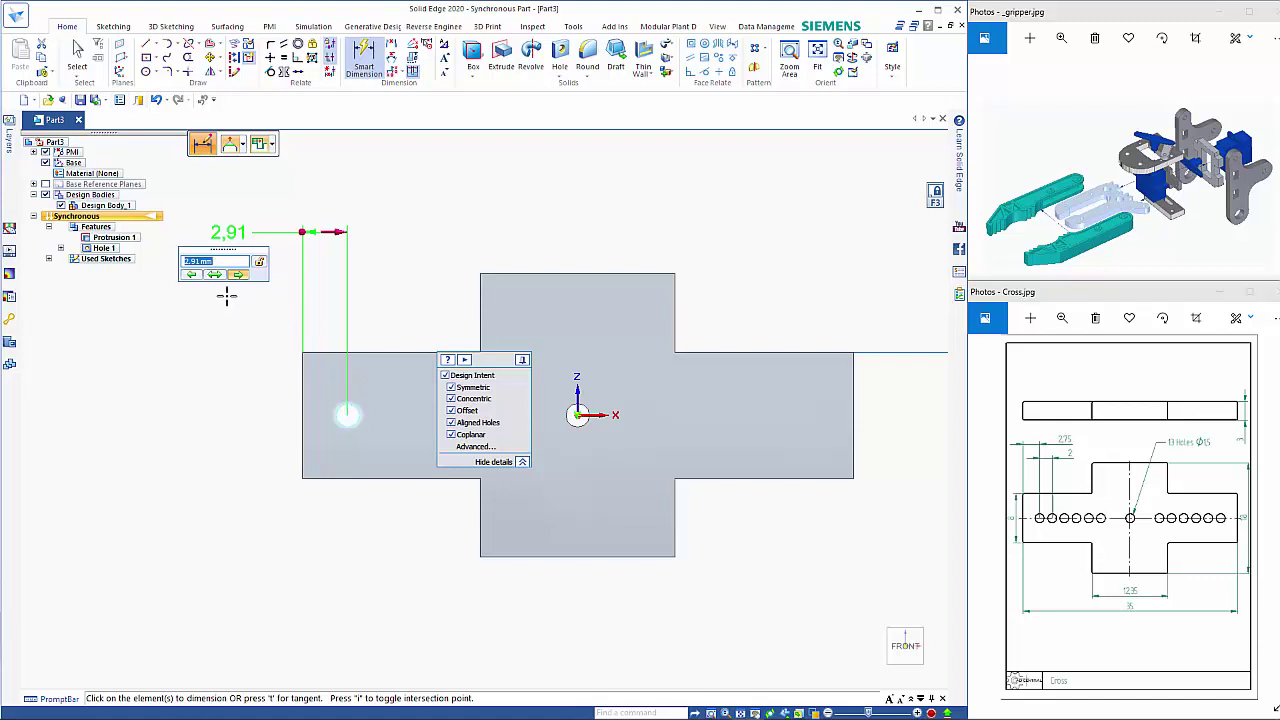
{"action": "type", "text": "2.75"}
{"action": "key", "text": "Return"}
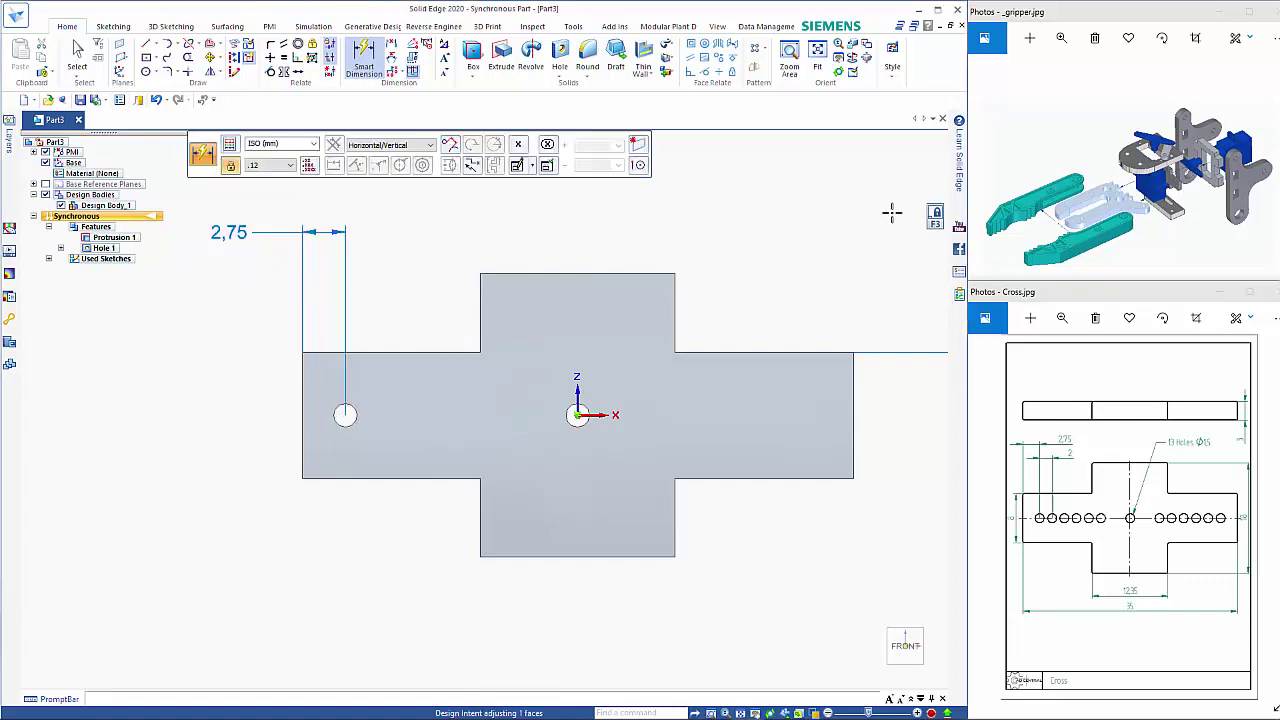
{"action": "middle_click_drag", "start_coordinate": [834, 234], "coordinate": [811, 294]}
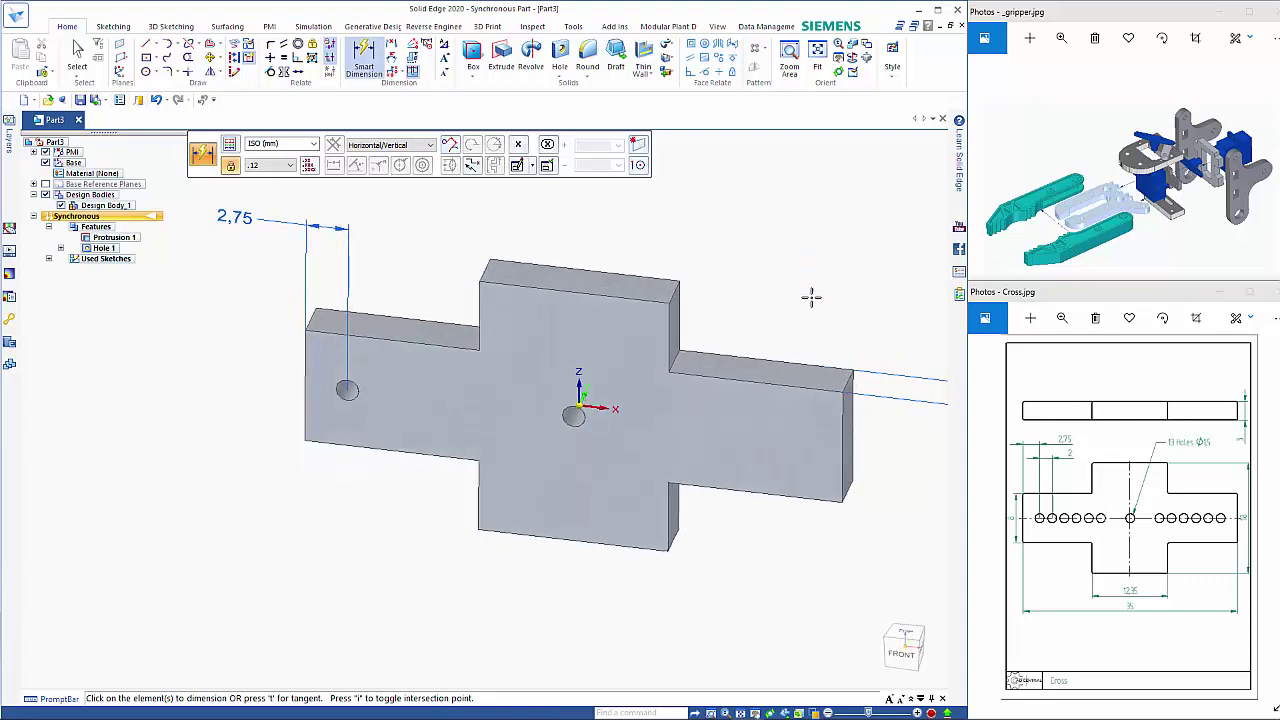
{"action": "key", "text": "Escape"}
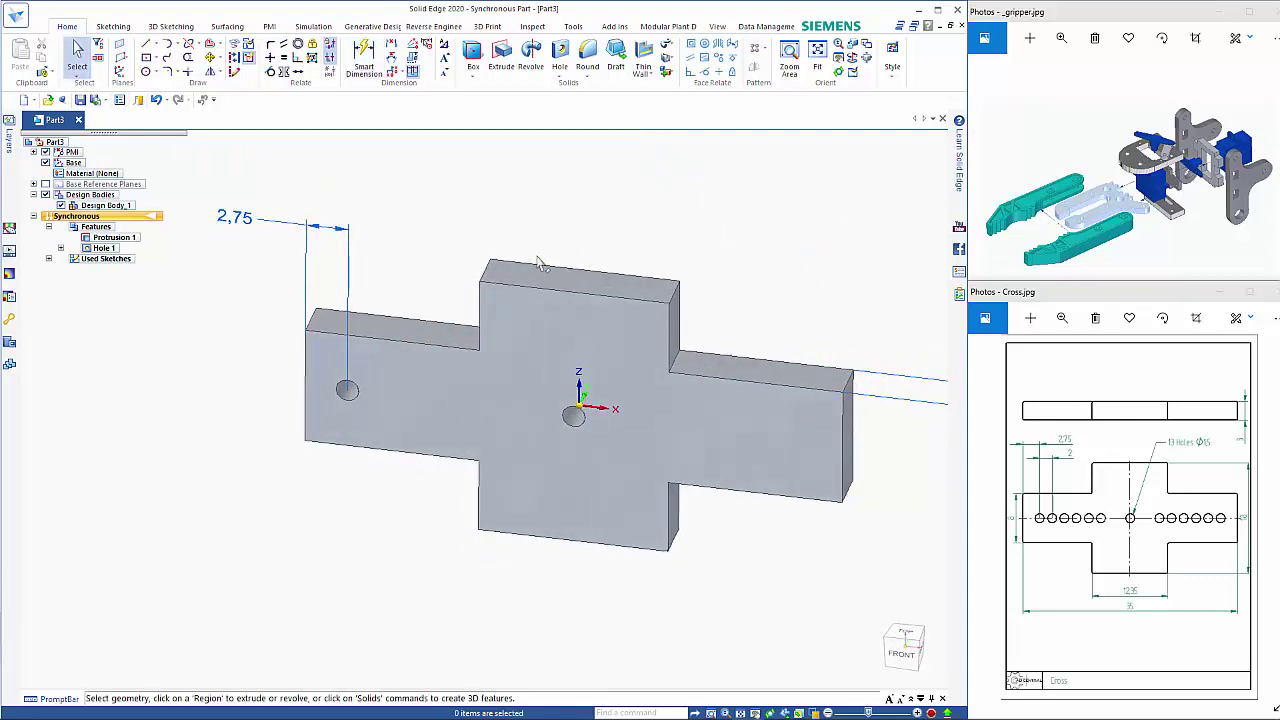
Pattern the left hole along the horizontal centreline as a 6 x 1 rectangular pattern spanning 10 mm
{"action": "left_click", "coordinate": [342, 391]}
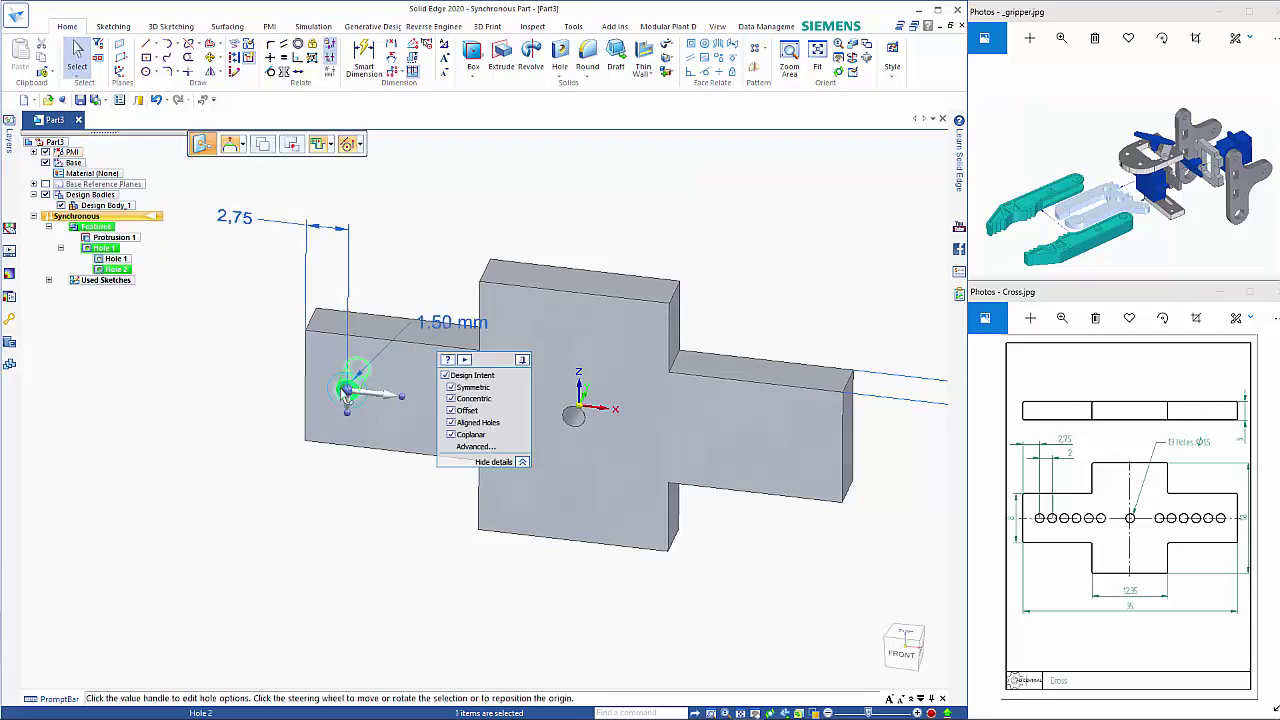
{"action": "left_click", "coordinate": [757, 52]}
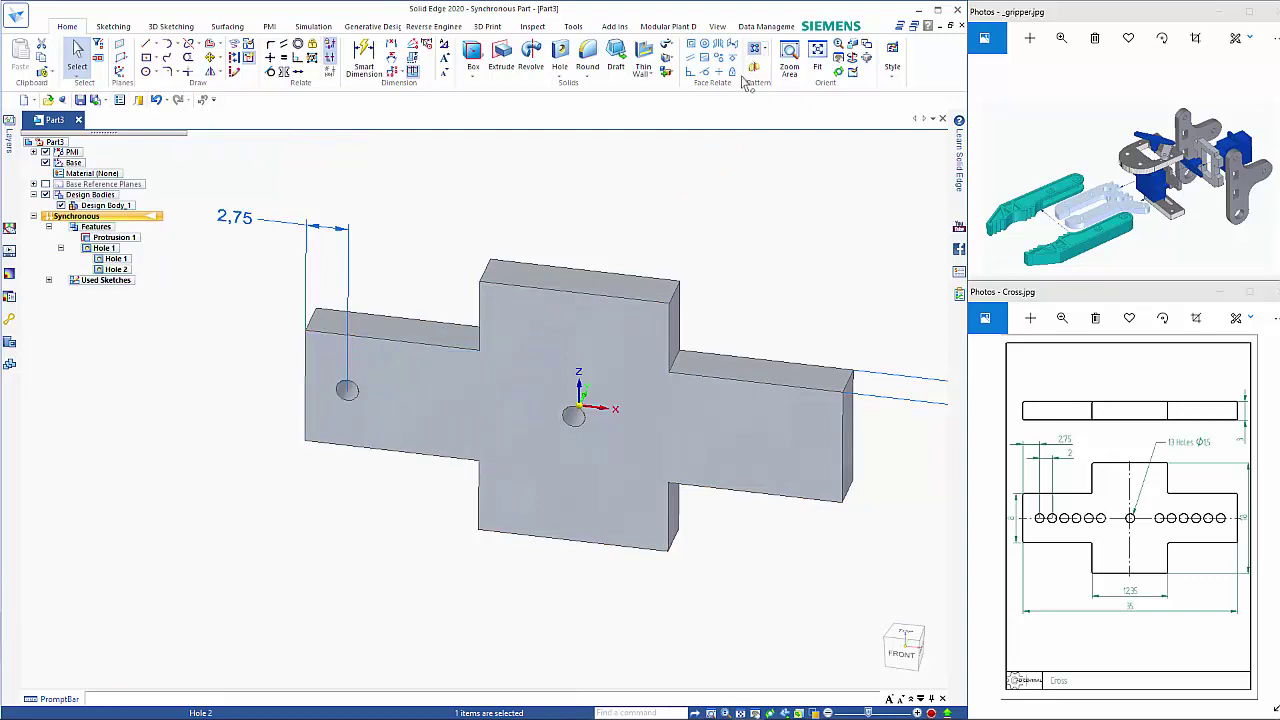
{"action": "left_click", "coordinate": [412, 397]}
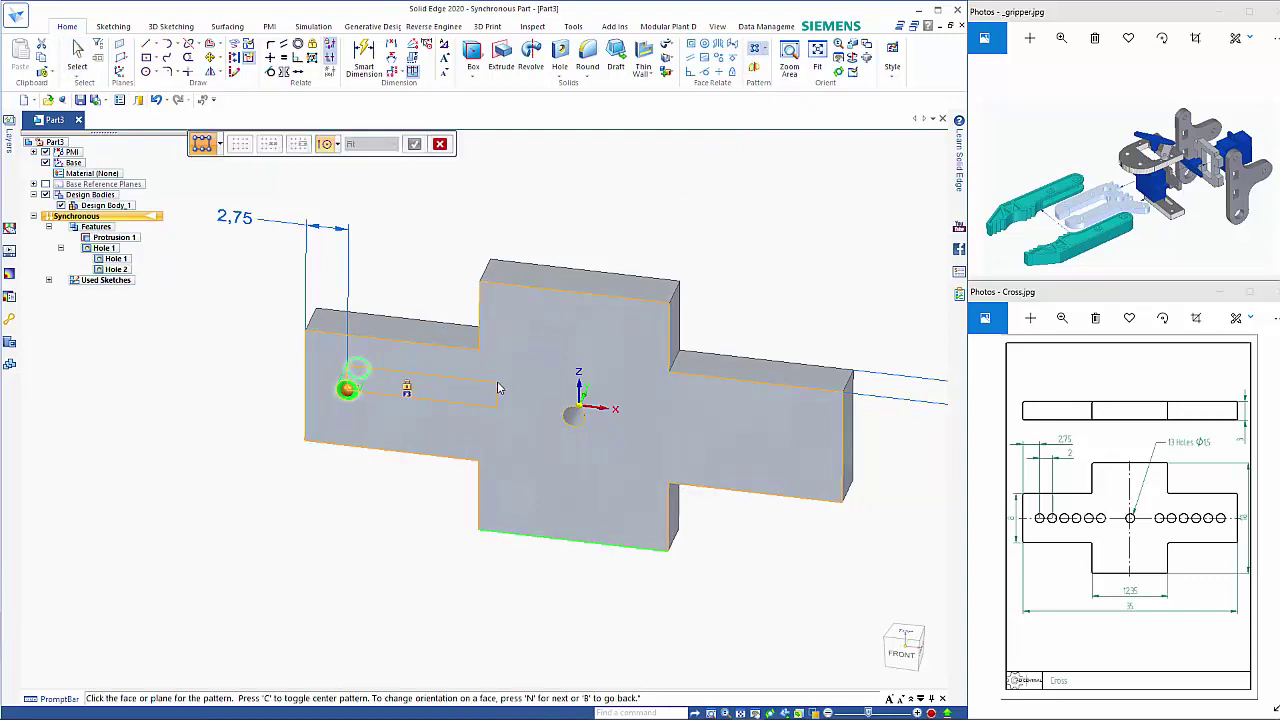
{"action": "left_click", "coordinate": [497, 382]}
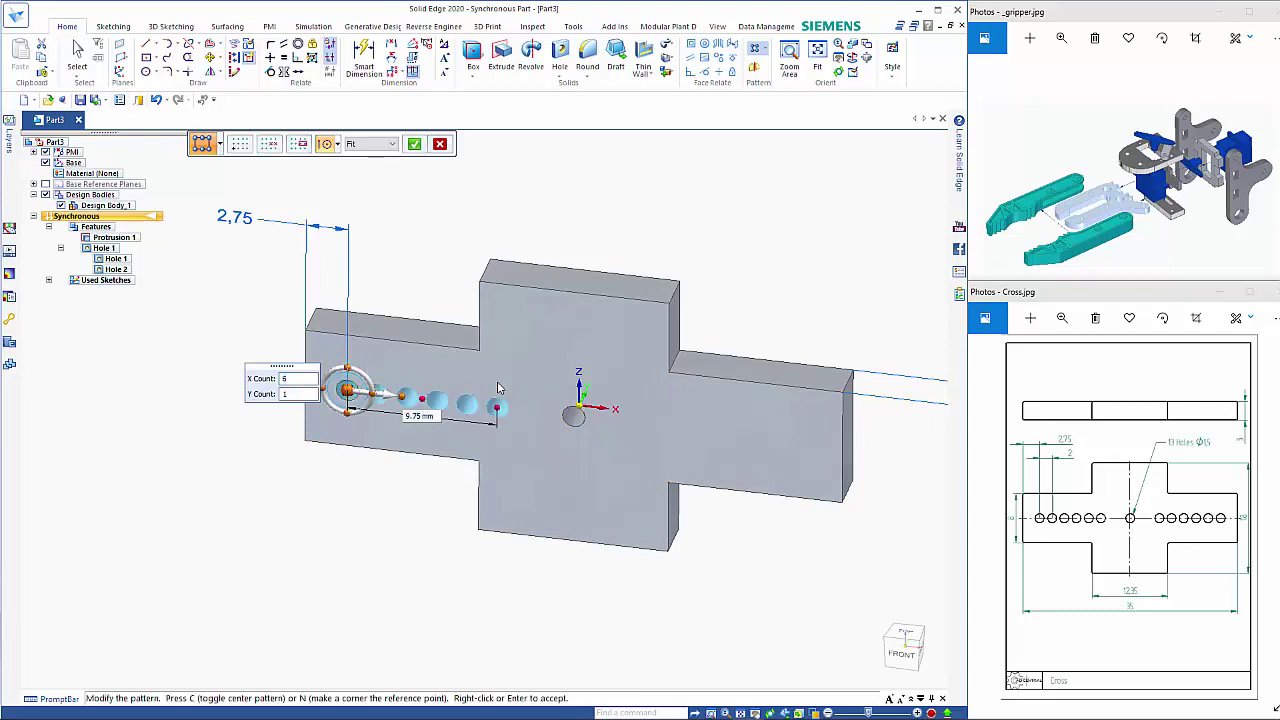
{"action": "left_click", "coordinate": [430, 418]}
{"action": "type", "text": "10"}
{"action": "key", "text": "Return"}
{"action": "key", "text": "Return"}
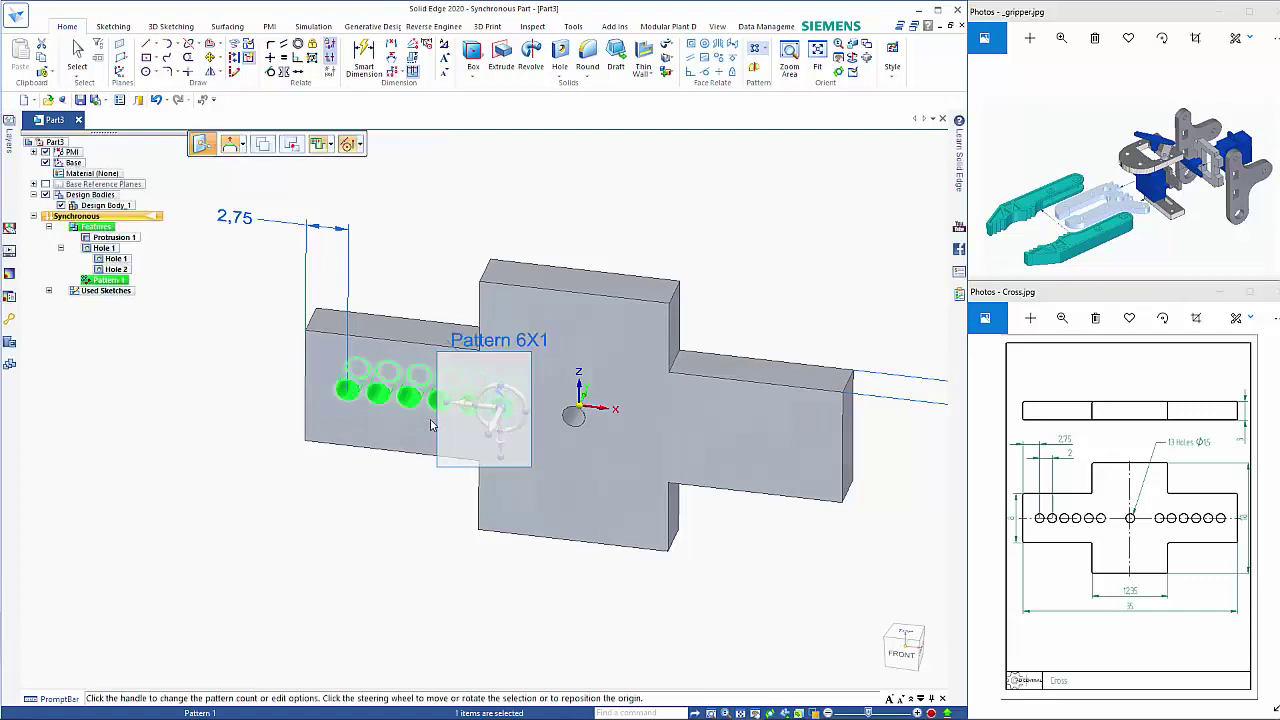
{"action": "key", "text": "Escape"}
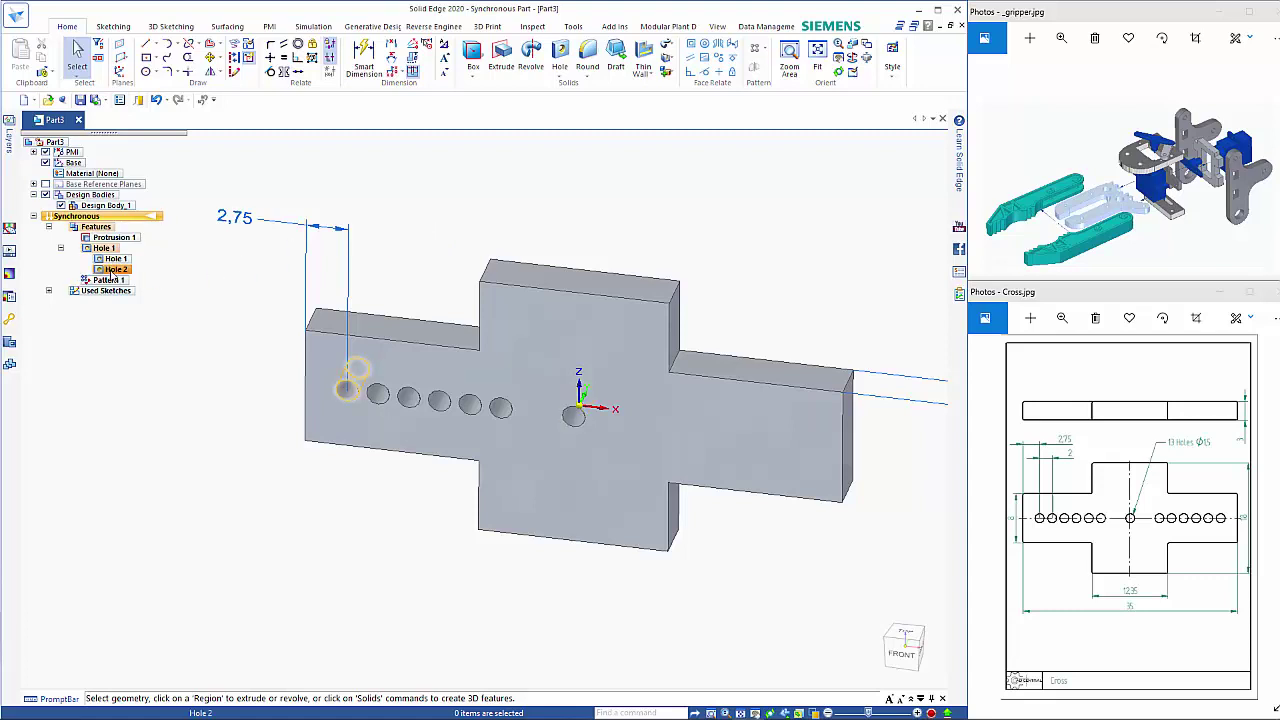
Mirror the left hole and its pattern about the vertical base plane through the origin onto the plate's right arm
{"action": "left_click", "coordinate": [109, 280]}
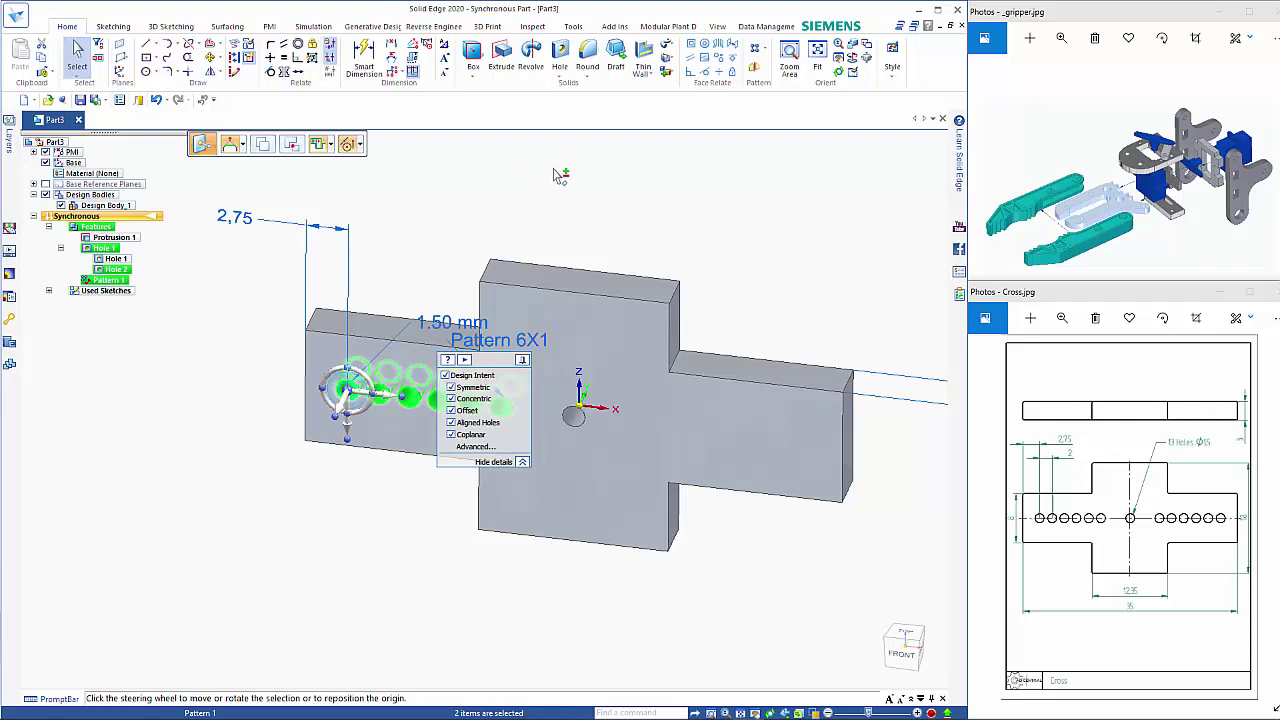
{"action": "left_click", "coordinate": [754, 67]}
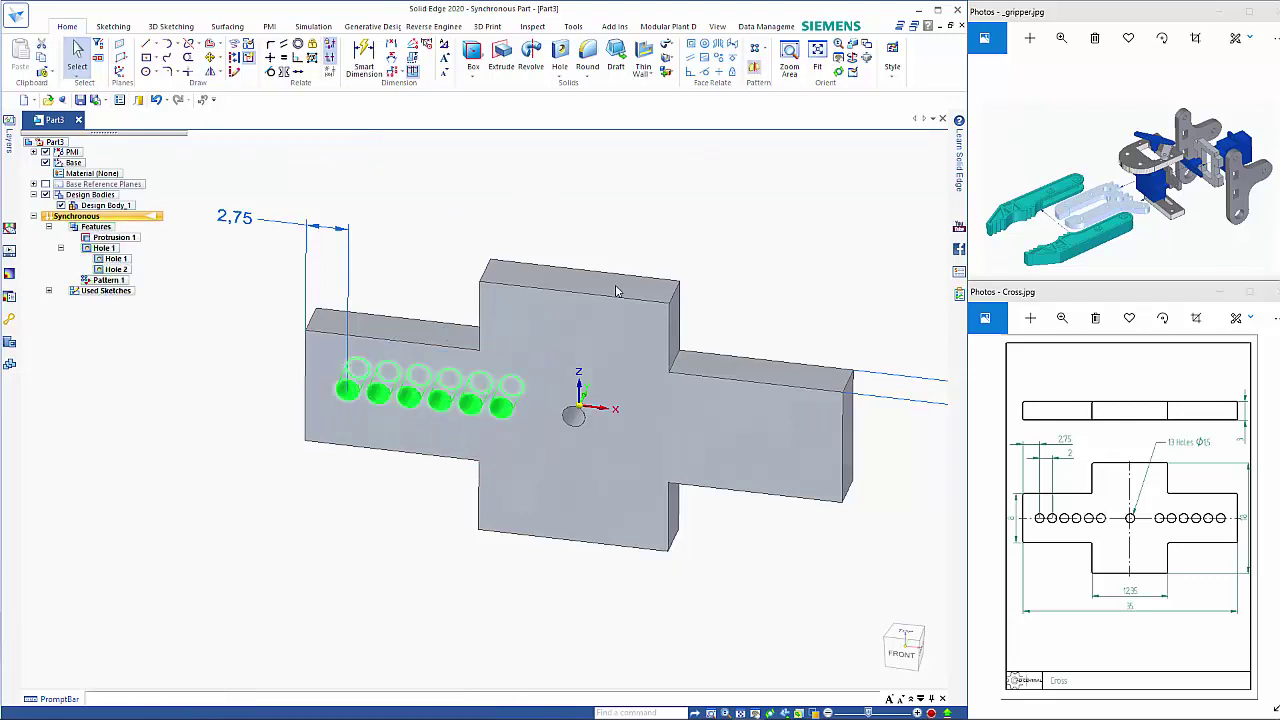
{"action": "left_click", "coordinate": [588, 378]}
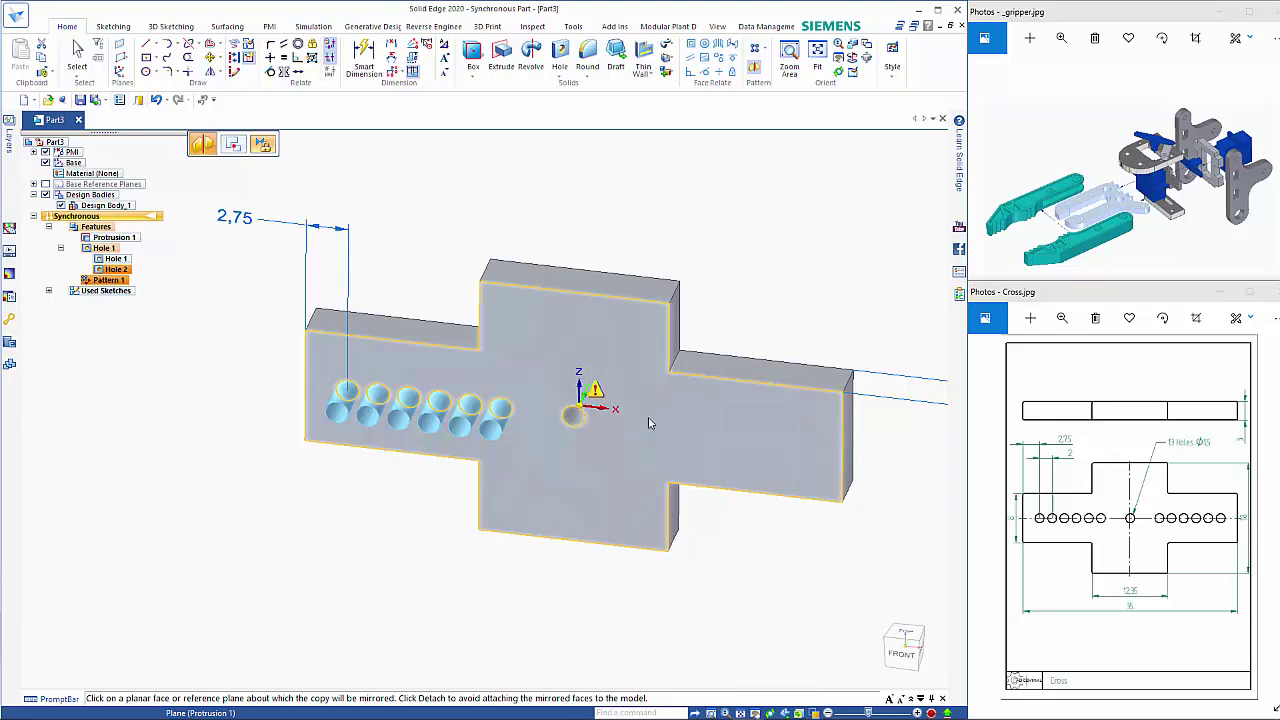
{"action": "middle_click_drag", "start_coordinate": [648, 420], "coordinate": [603, 408]}
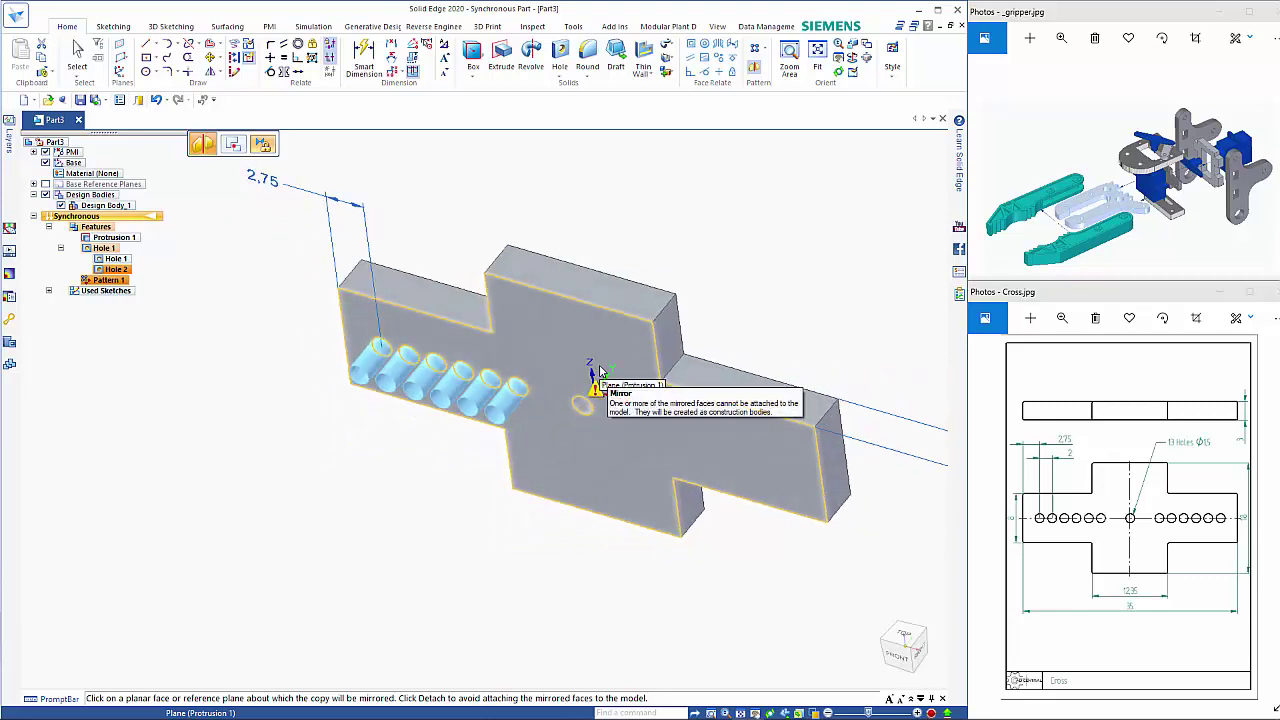
{"action": "right_click", "coordinate": [599, 369]}
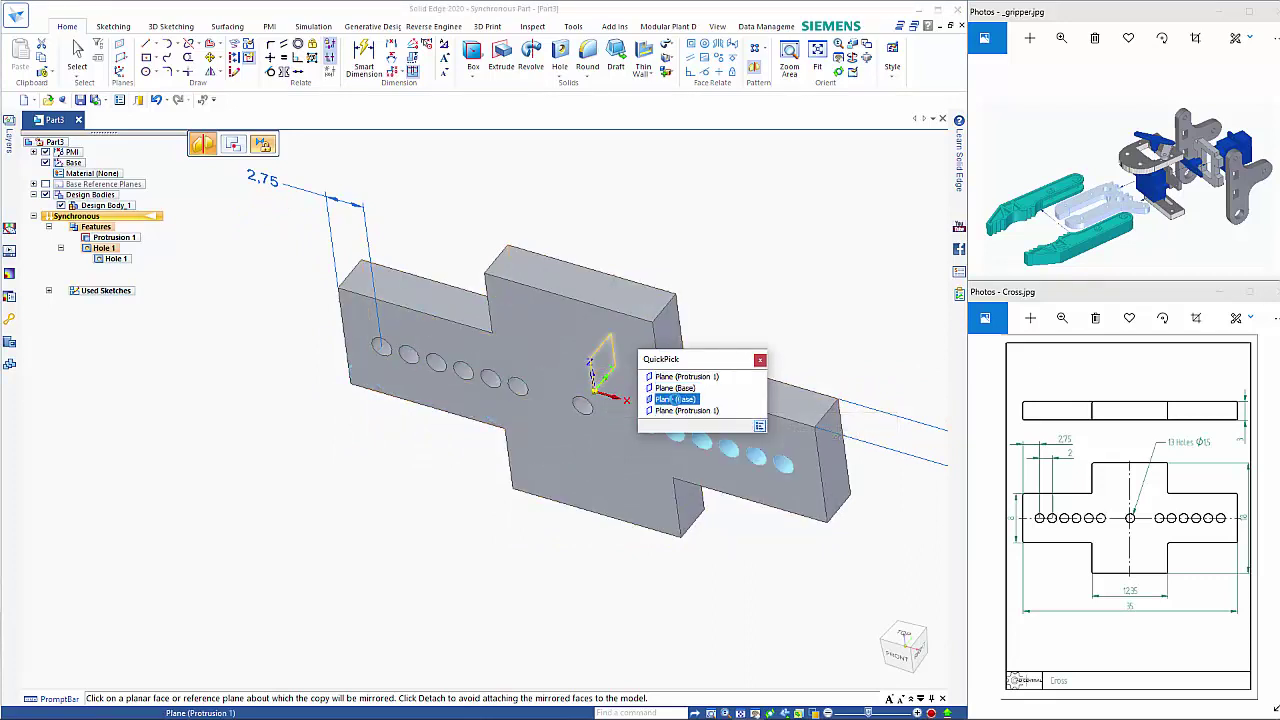
{"action": "left_click", "coordinate": [676, 400]}
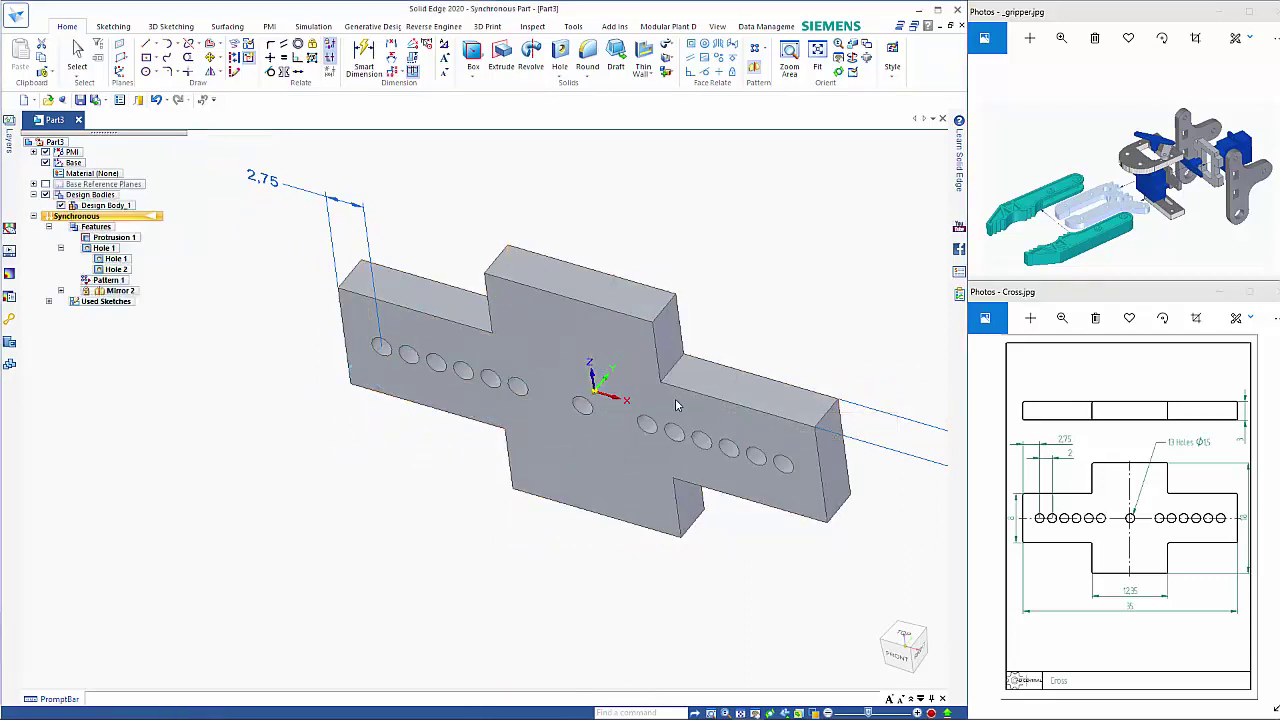
{"action": "key", "text": "Escape"}
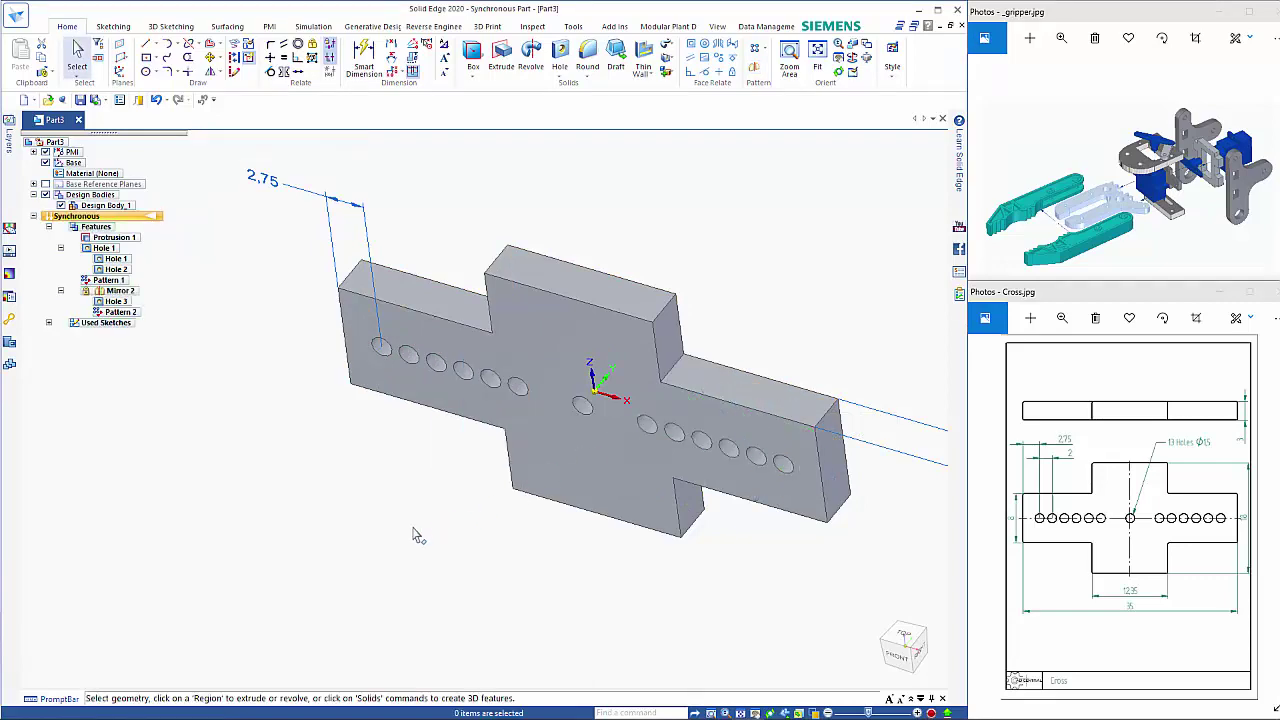
Return to the front view and save the part in the Gripper folder as Cross
{"action": "key", "text": "ctrl+f"}
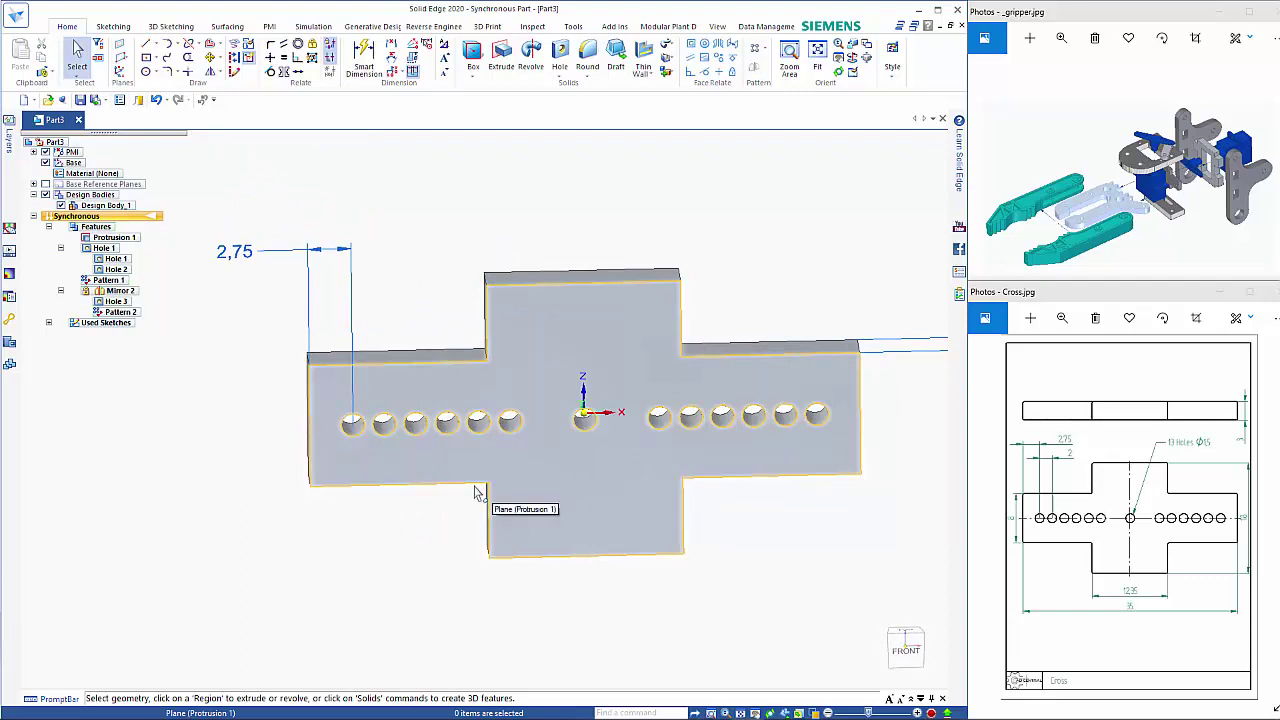
{"action": "key", "text": "ctrl+s"}
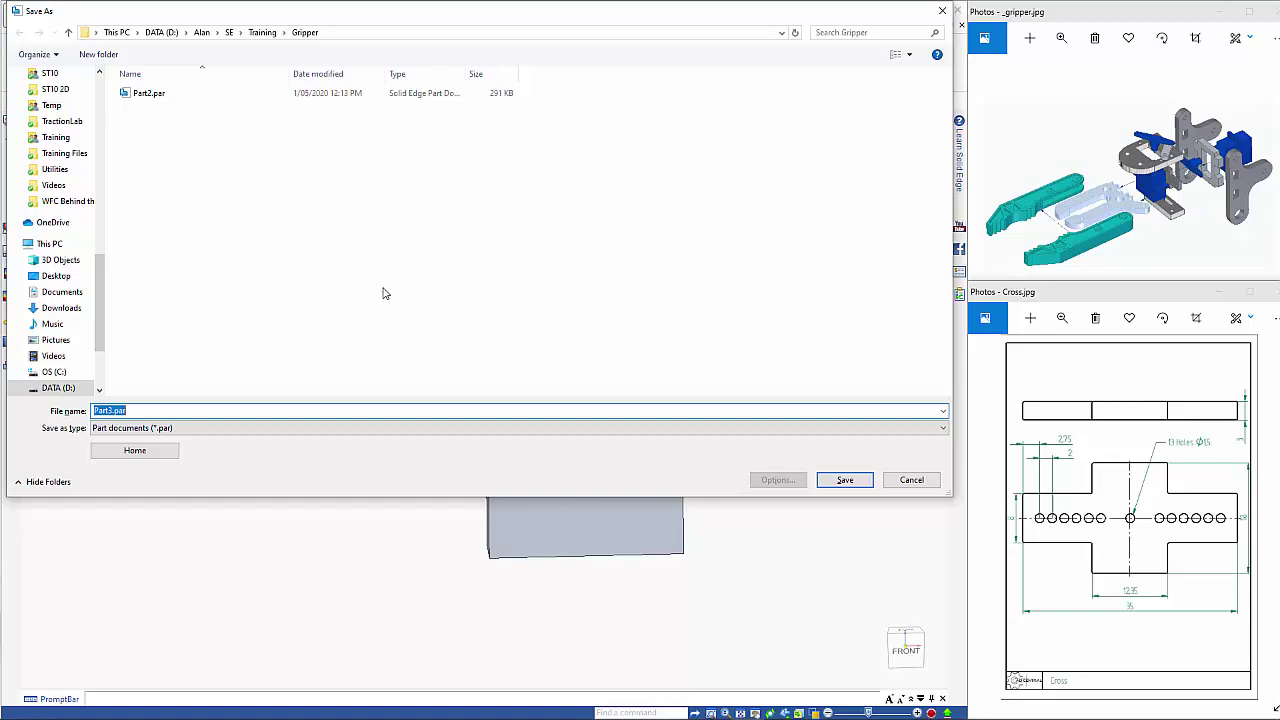
{"action": "type", "text": "Cross"}
{"action": "key", "text": "Return"}
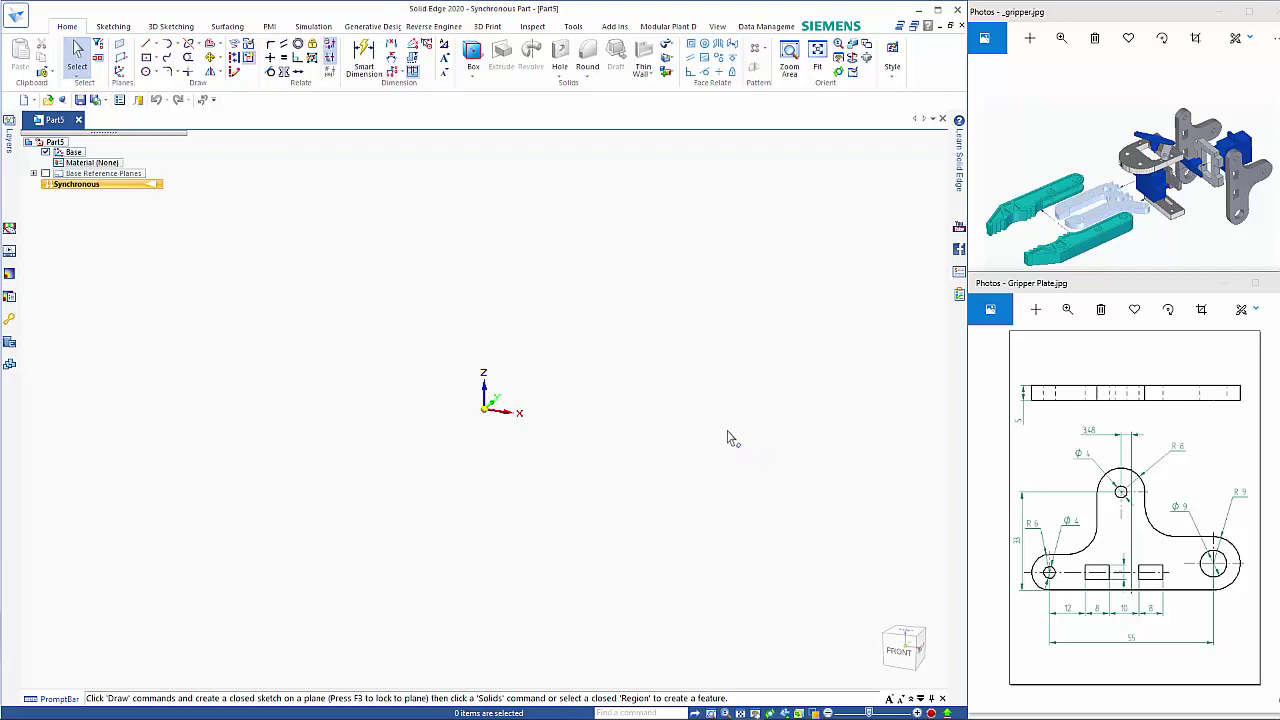
Draw a 55 mm horizontal line symmetric about the origin on the locked front plane of the new part
{"action": "left_click", "coordinate": [167, 44]}
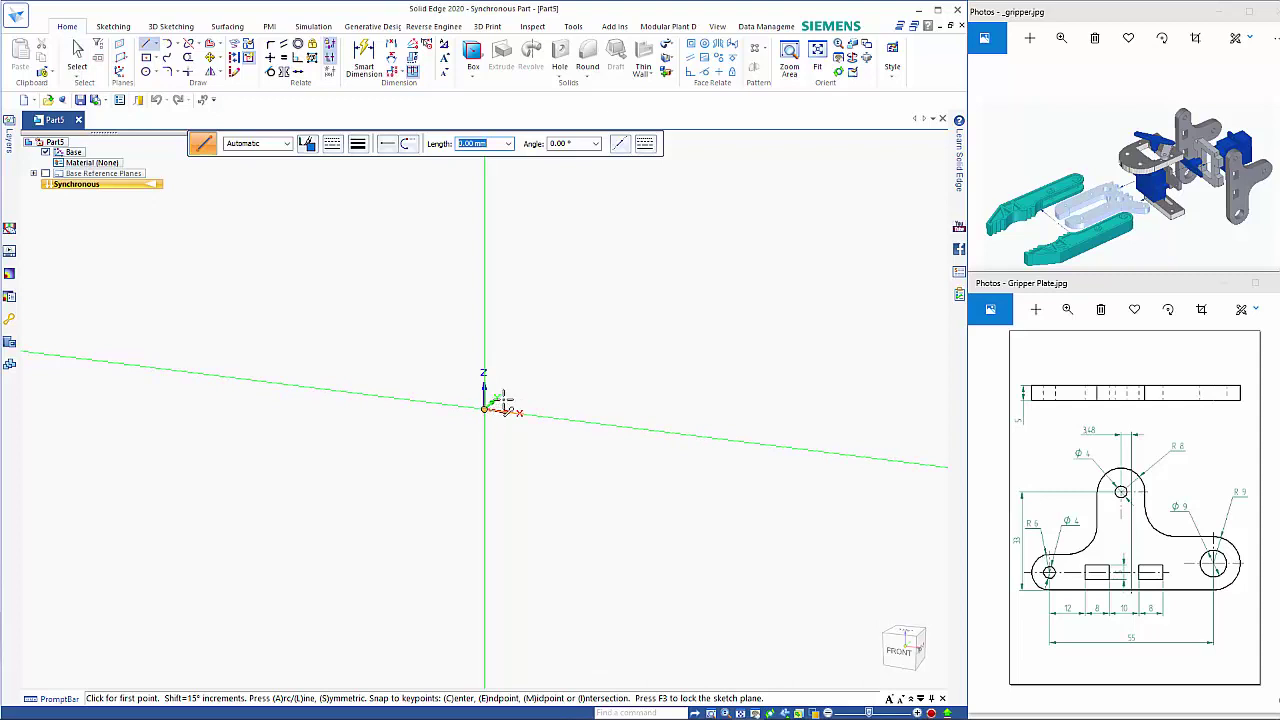
{"action": "key", "text": "F3"}
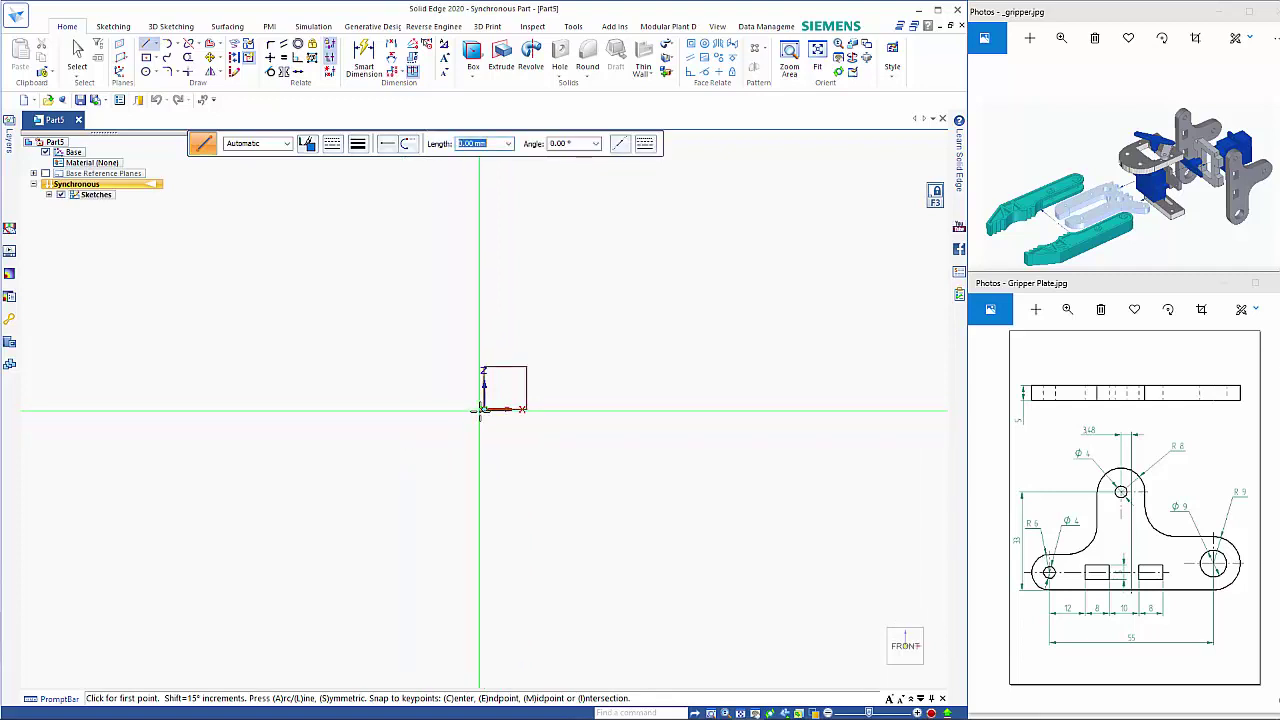
{"action": "left_click", "coordinate": [482, 409]}
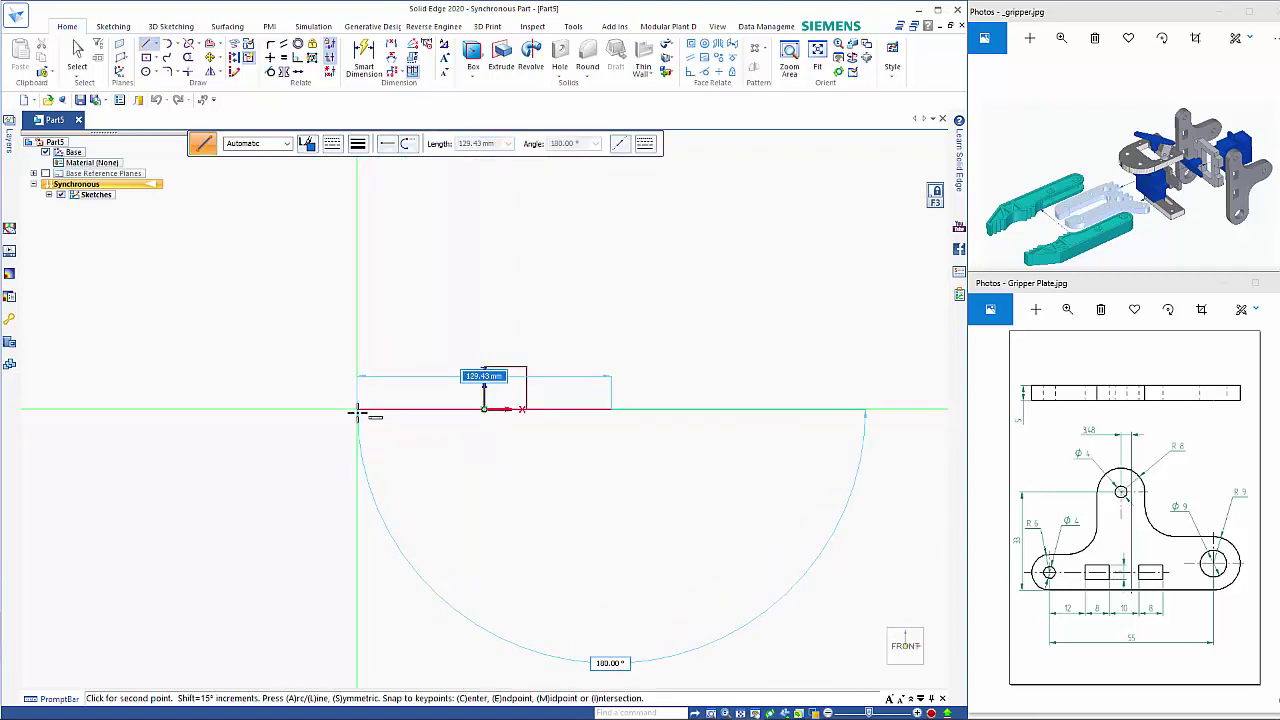
{"action": "type", "text": "55"}
{"action": "key", "text": "Tab"}
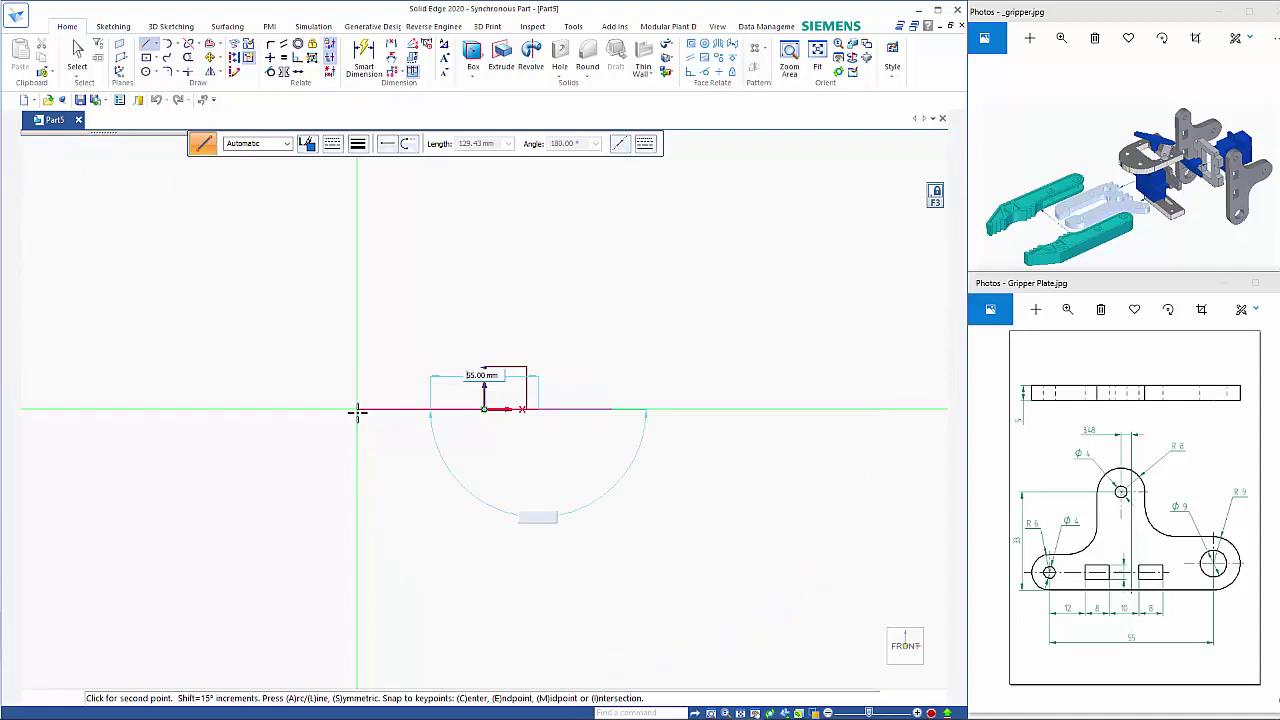
{"action": "key", "text": "Return"}
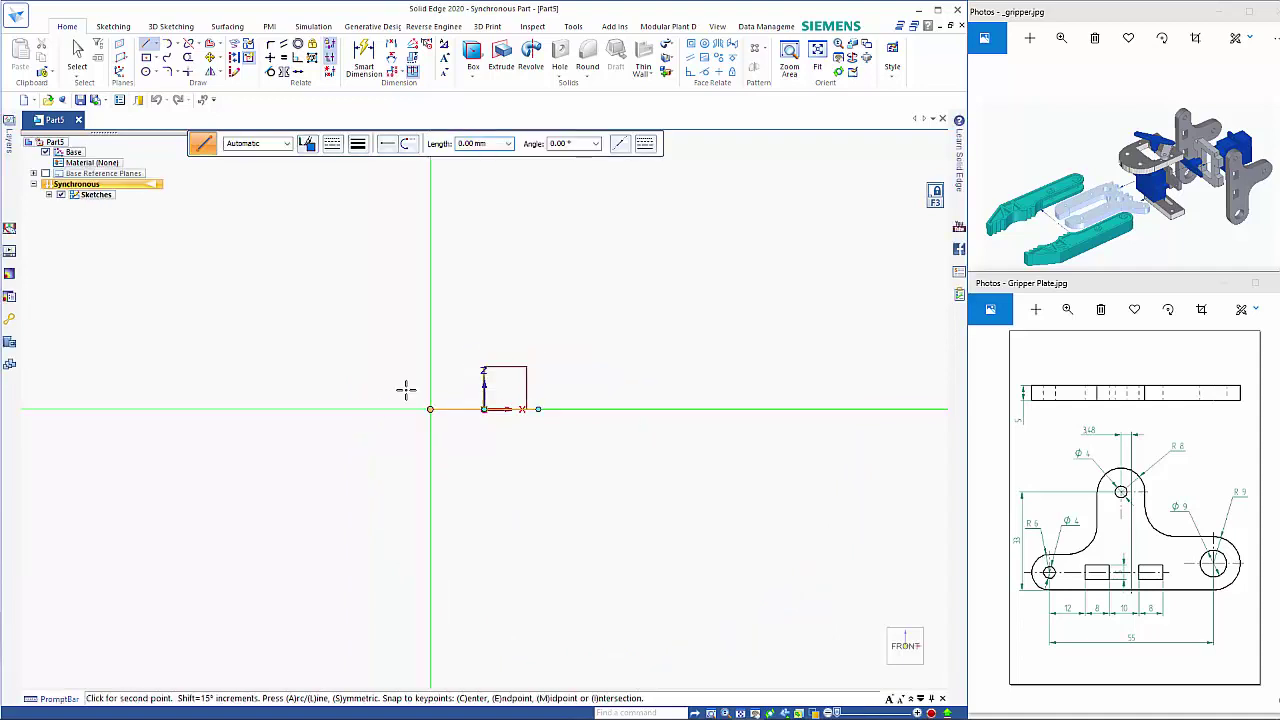
Draw a 180° arc of 6 mm radius upward from the base line's left end and end the chain
{"action": "scroll", "coordinate": [400, 392], "scroll_direction": "up", "scroll_amount": 3}
{"action": "scroll", "coordinate": [700, 355], "scroll_direction": "up", "scroll_amount": 3}
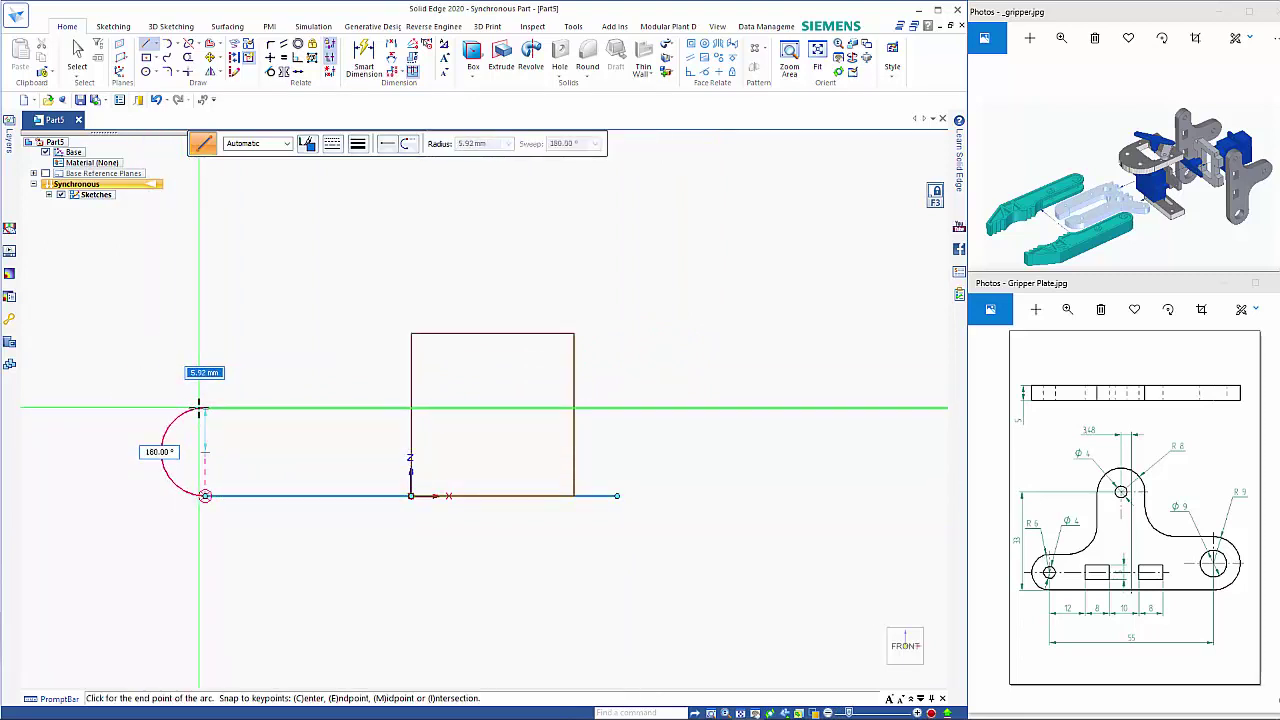
{"action": "type", "text": "6"}
{"action": "key", "text": "Tab"}
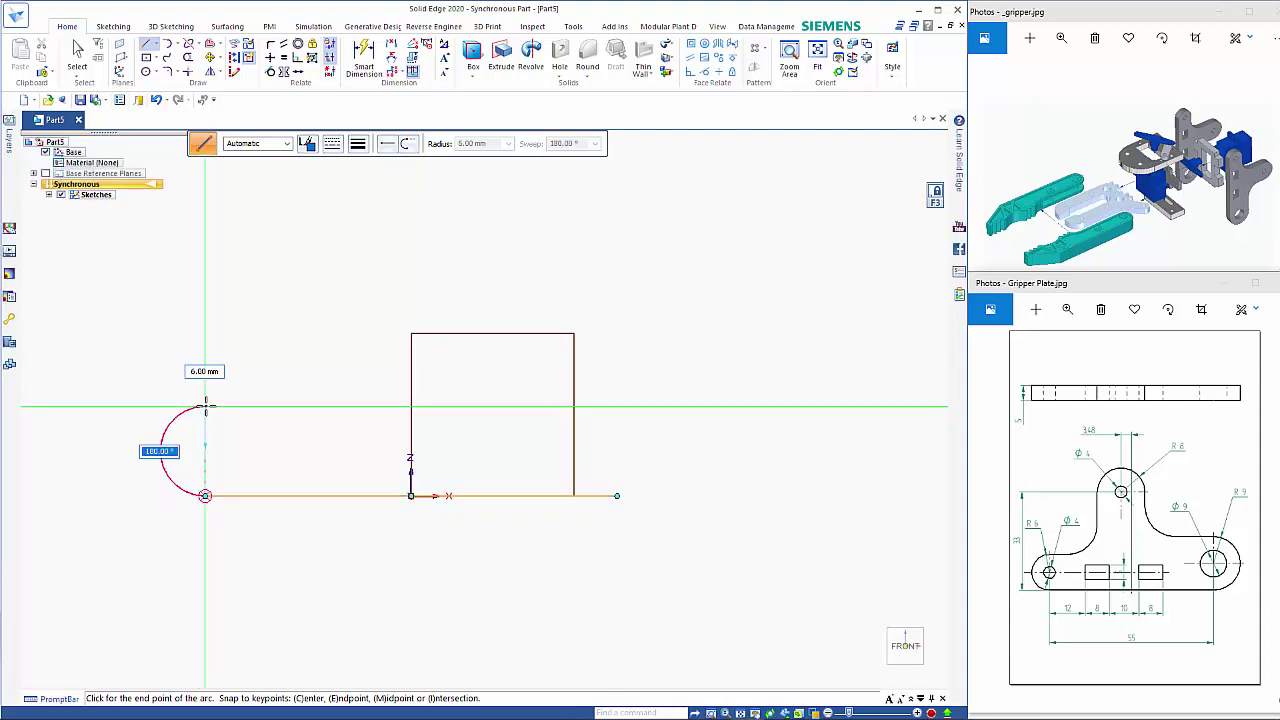
{"action": "left_click", "coordinate": [205, 405]}
{"action": "right_click", "coordinate": [246, 455]}
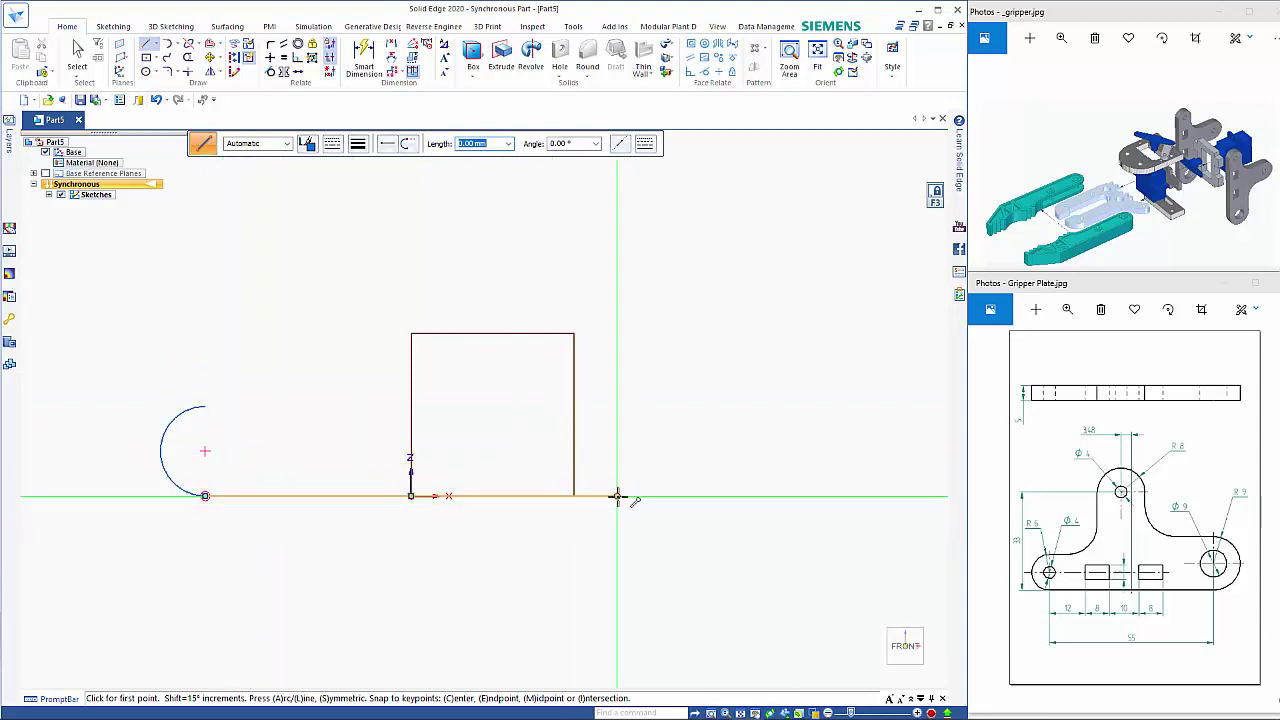
Draw a 180° arc of 9 mm radius upward from the base line's right end and continue with a horizontal line leftward from its top
{"action": "left_click", "coordinate": [617, 496]}
{"action": "key", "text": "a"}
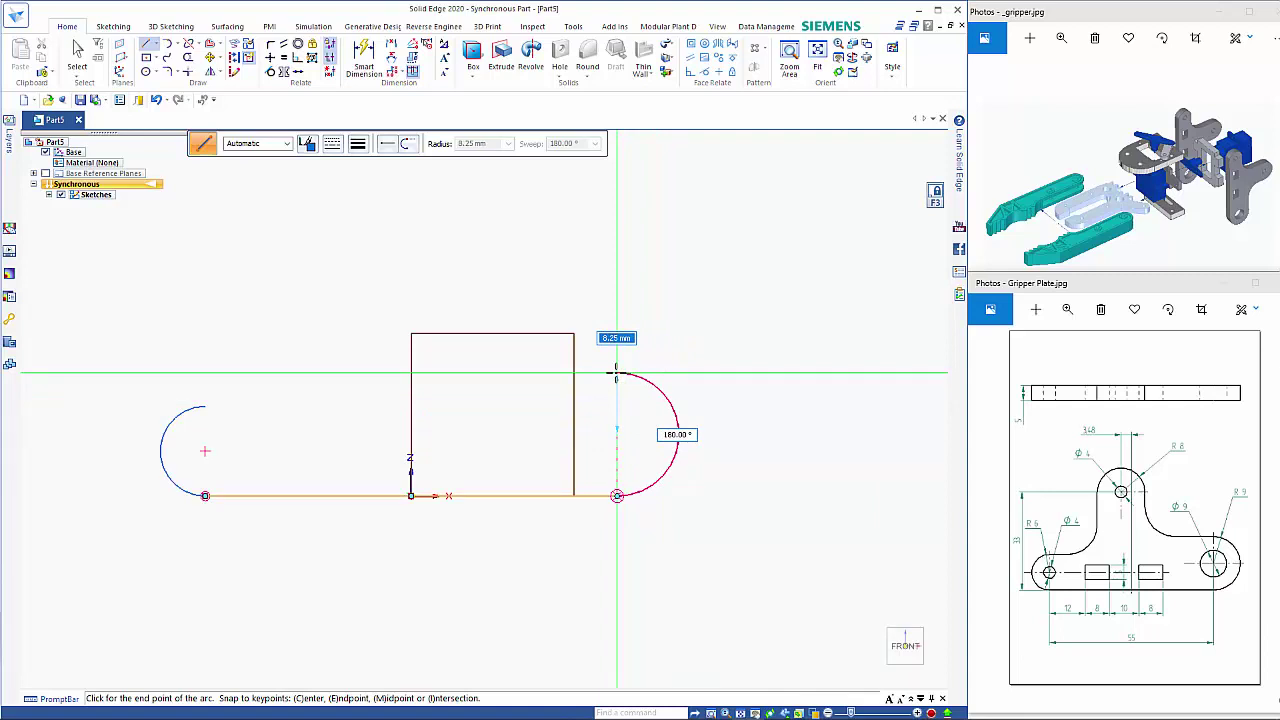
{"action": "type", "text": "9"}
{"action": "key", "text": "Tab"}
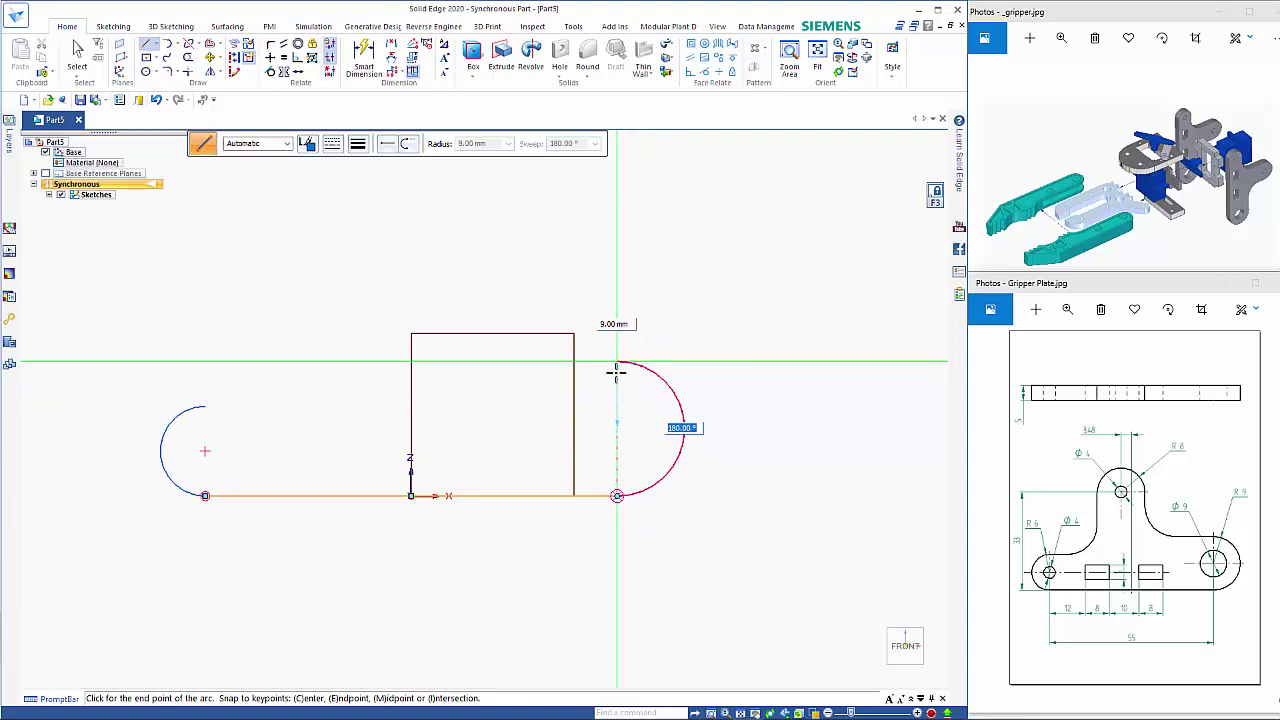
{"action": "left_click", "coordinate": [615, 366]}
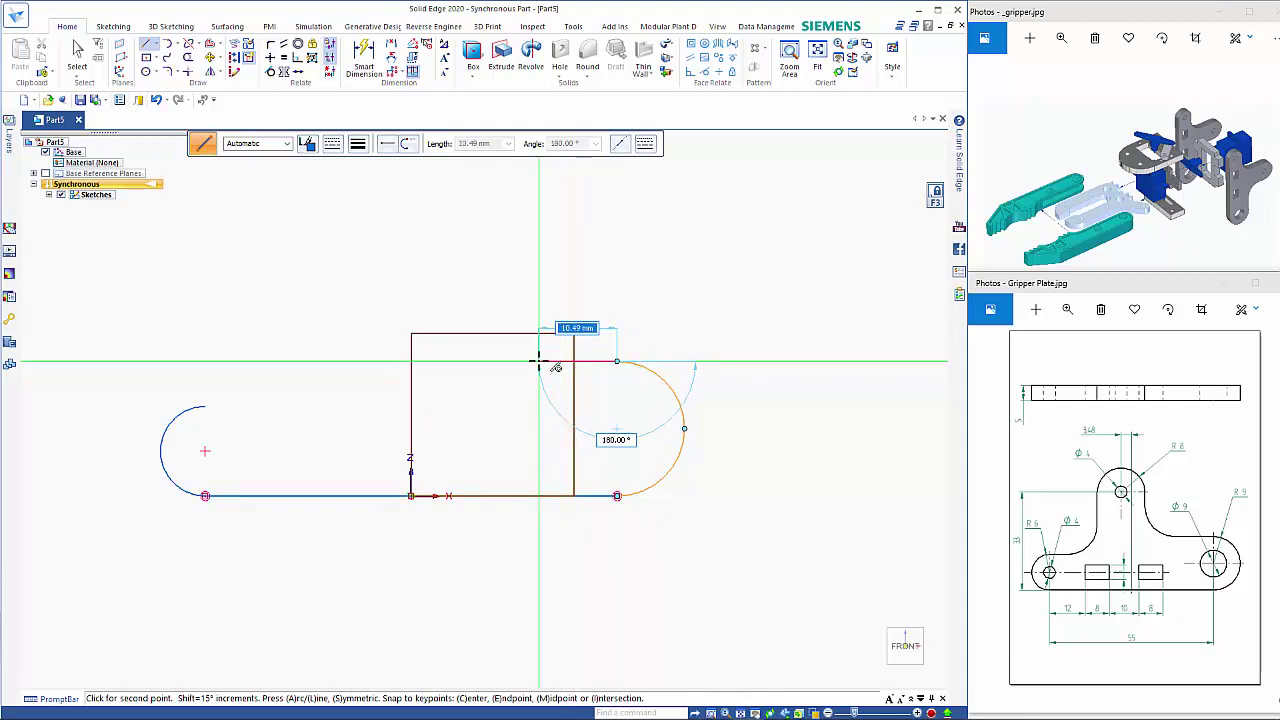
{"action": "left_click", "coordinate": [487, 361]}
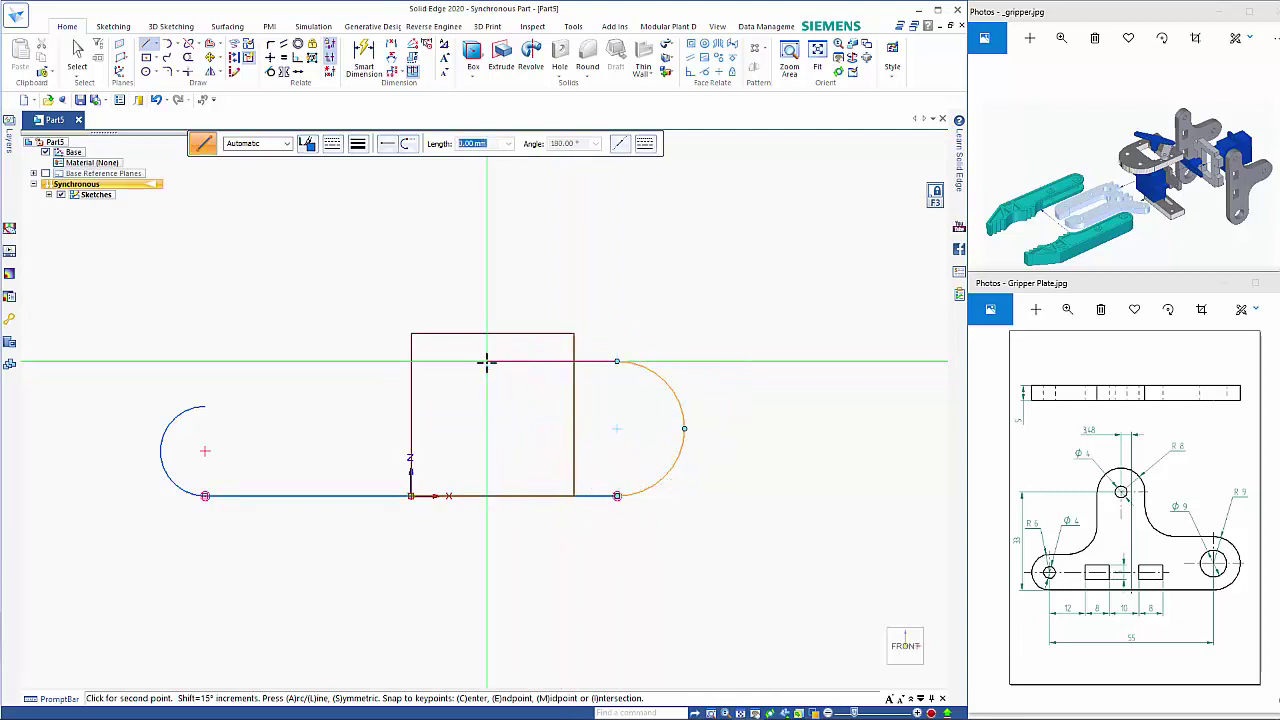
End the line chain and draw a separate horizontal line rightward from the top end of the 6 mm arc
{"action": "right_click", "coordinate": [423, 391]}
{"action": "left_click", "coordinate": [204, 406]}
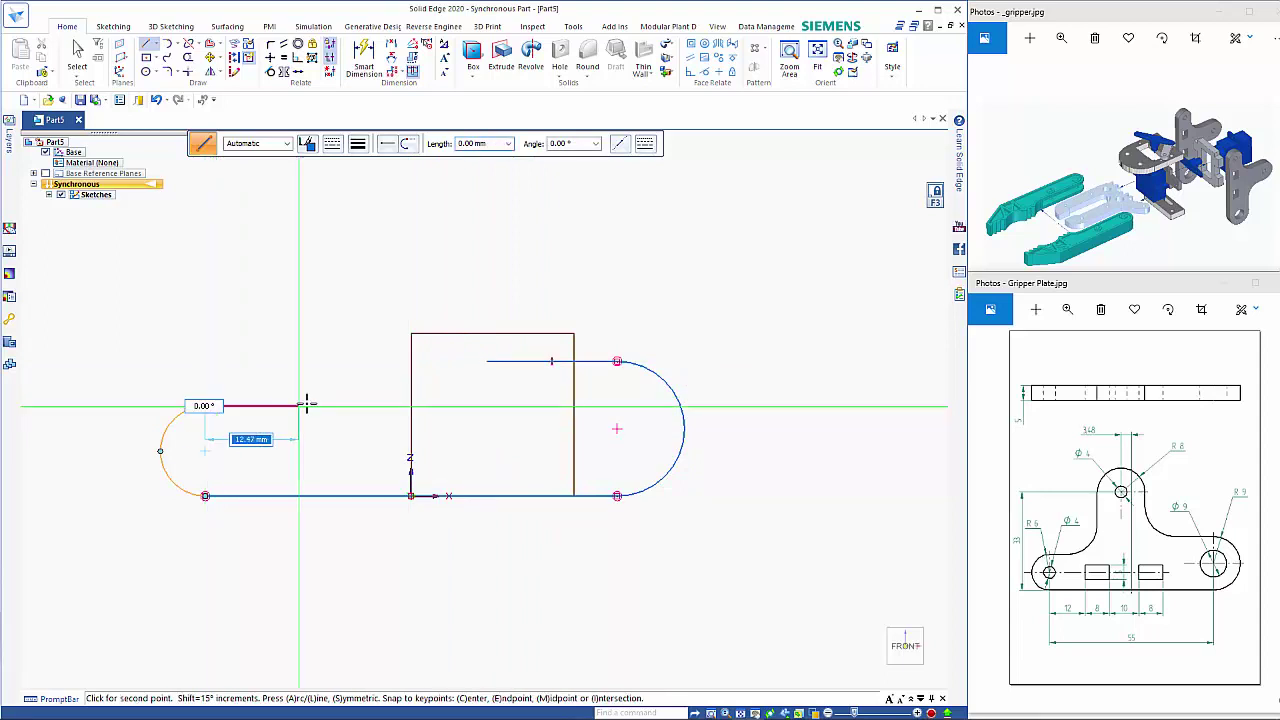
{"action": "left_click", "coordinate": [376, 406]}
{"action": "key", "text": "Escape"}
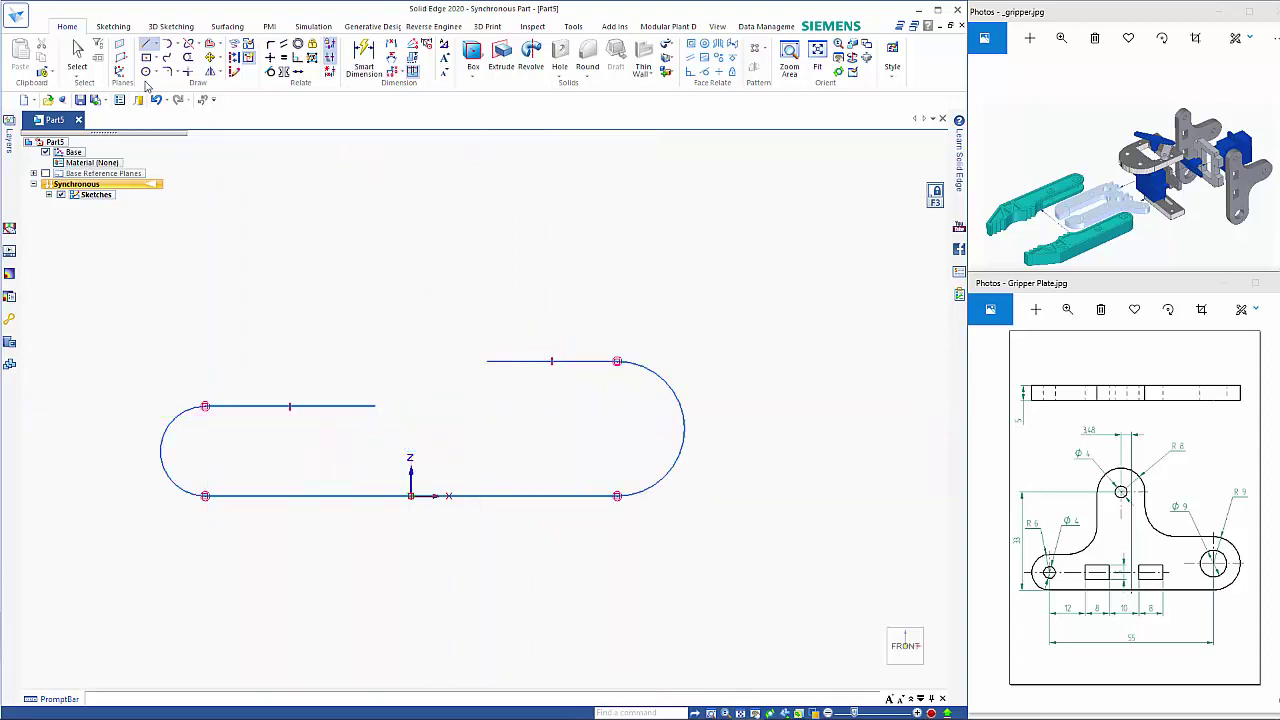
Draw concentric circles of 4 mm and 16 mm diameter about 27 mm above the base line and about 3 mm left of the origin
{"action": "left_click", "coordinate": [146, 74]}
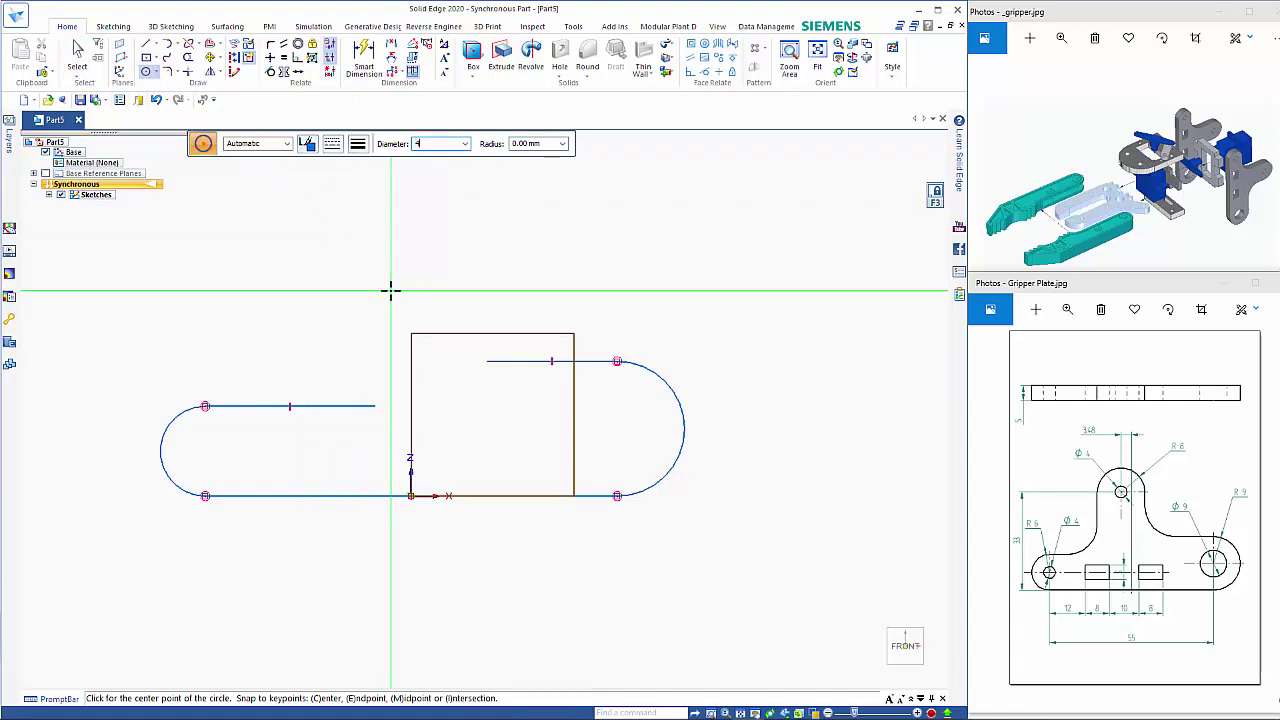
{"action": "type", "text": "4"}
{"action": "key", "text": "Return"}
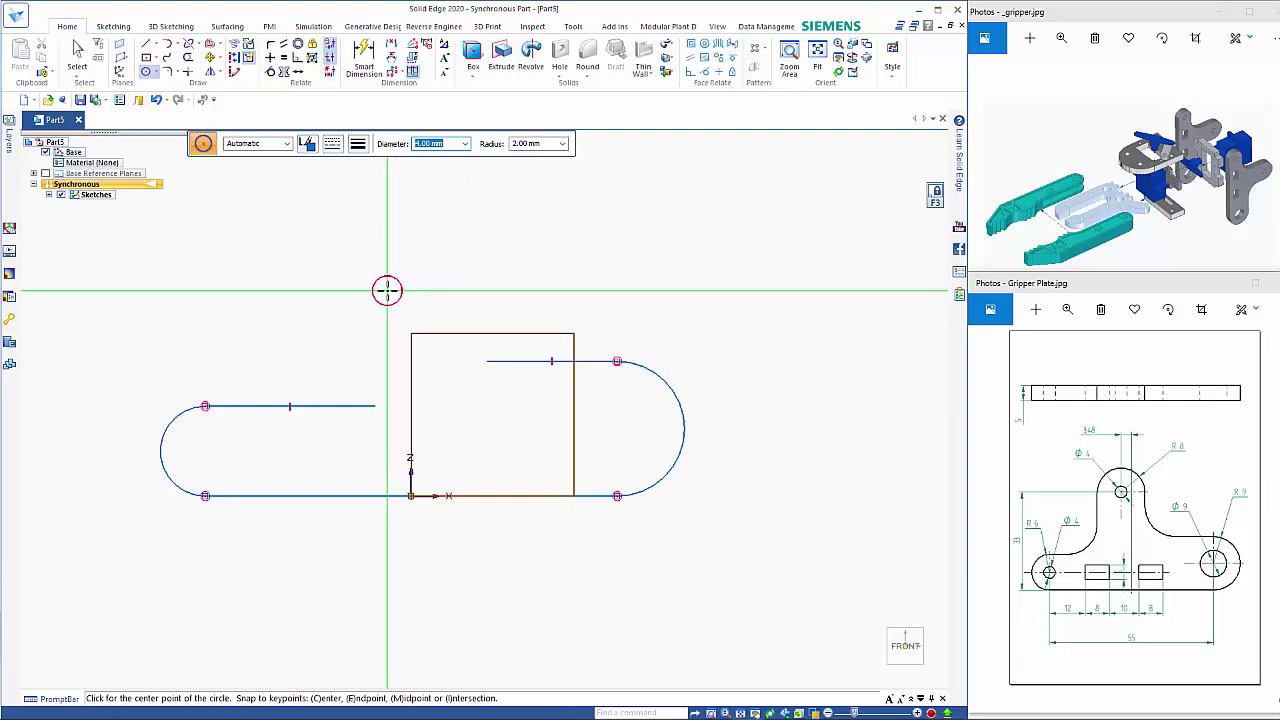
{"action": "left_click", "coordinate": [387, 290]}
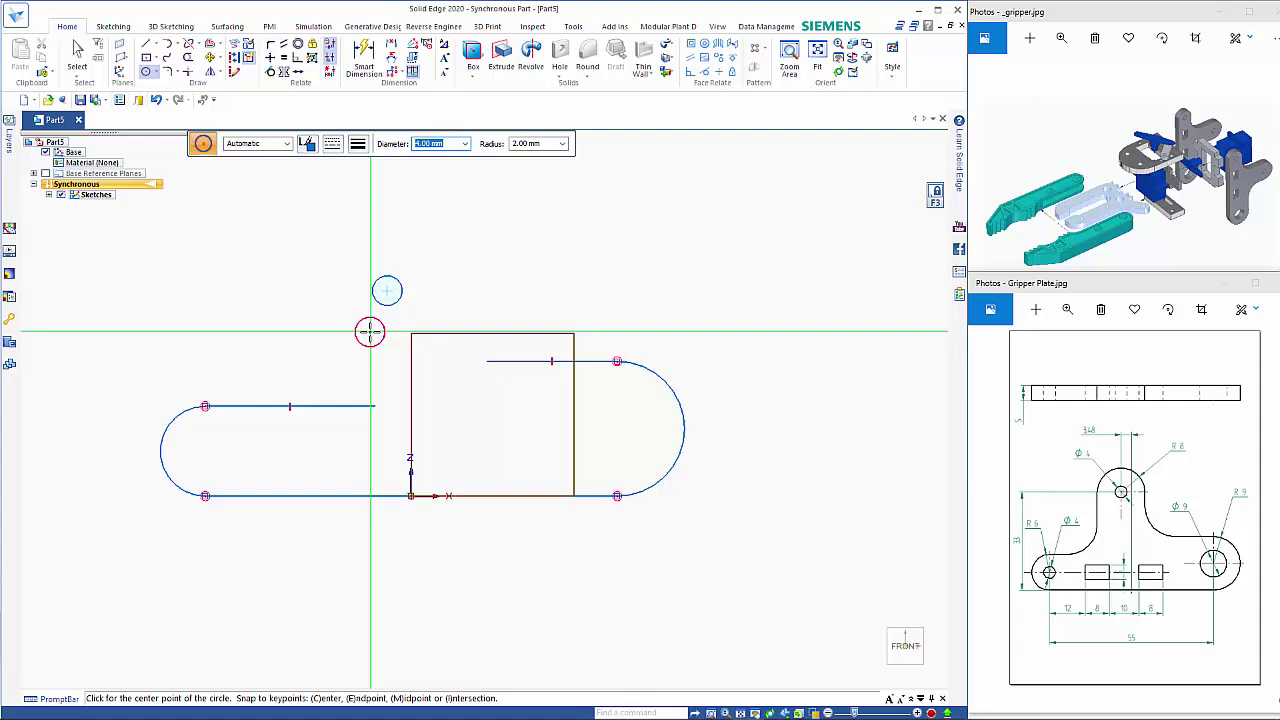
{"action": "type", "text": "16"}
{"action": "key", "text": "Return"}
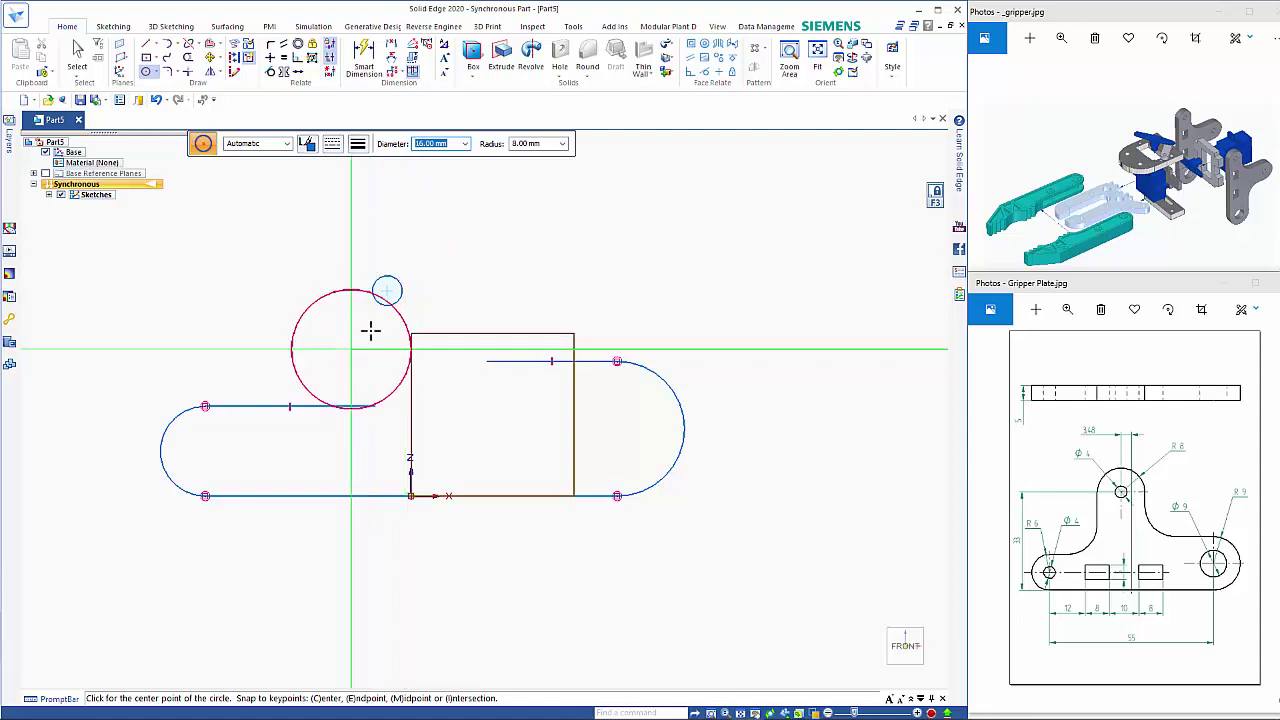
{"action": "left_click", "coordinate": [387, 291]}
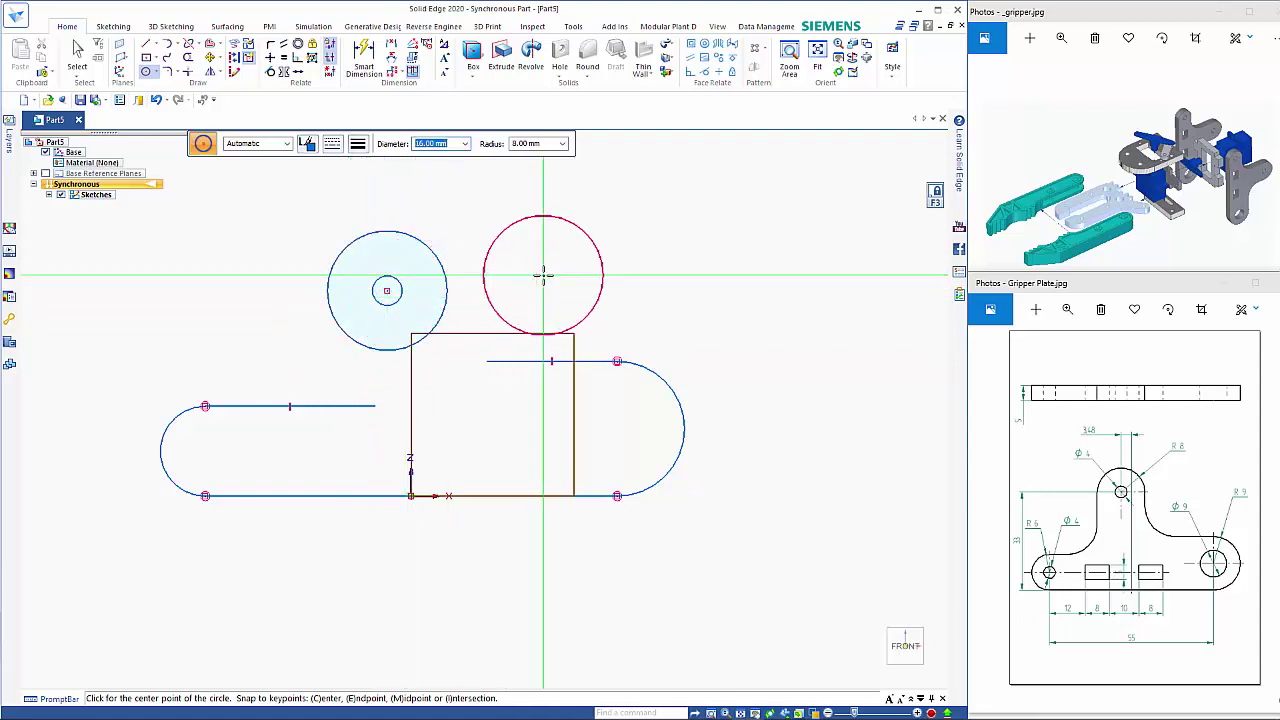
{"action": "key", "text": "Escape"}
Dimension the radii of the left and right end arcs and the length of the base line
{"action": "left_click", "coordinate": [363, 60]}
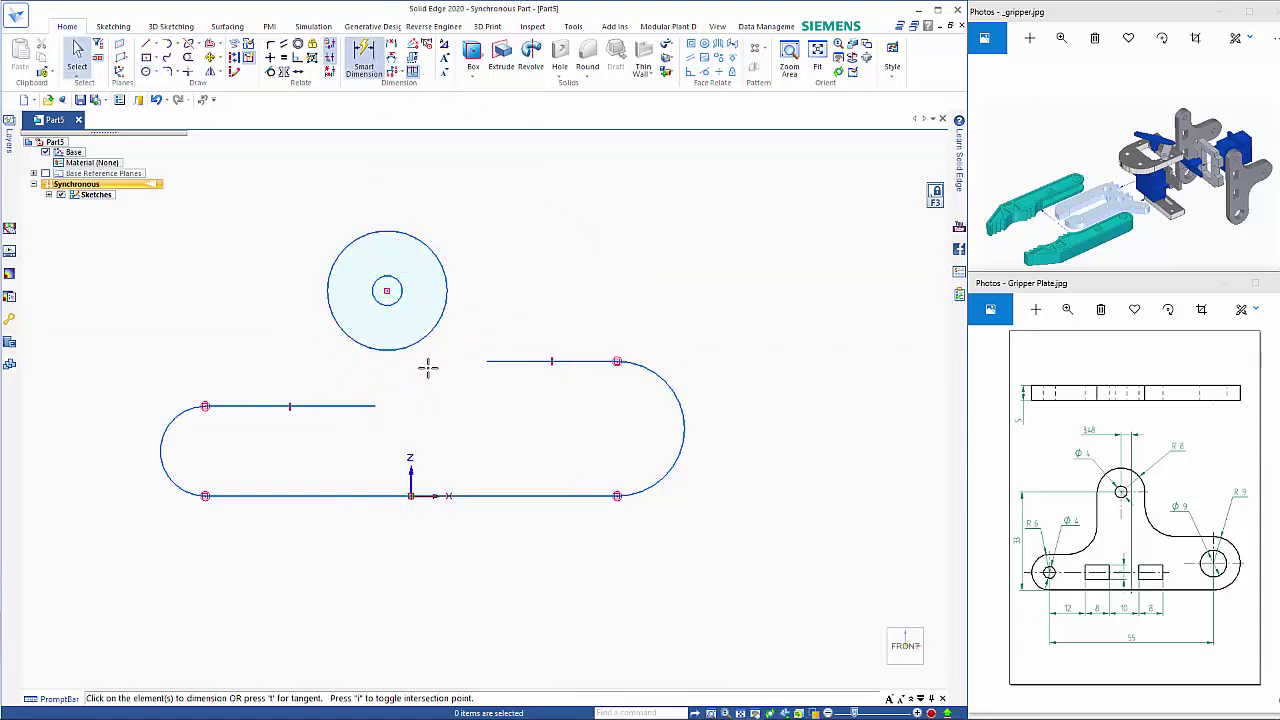
{"action": "left_click", "coordinate": [167, 448]}
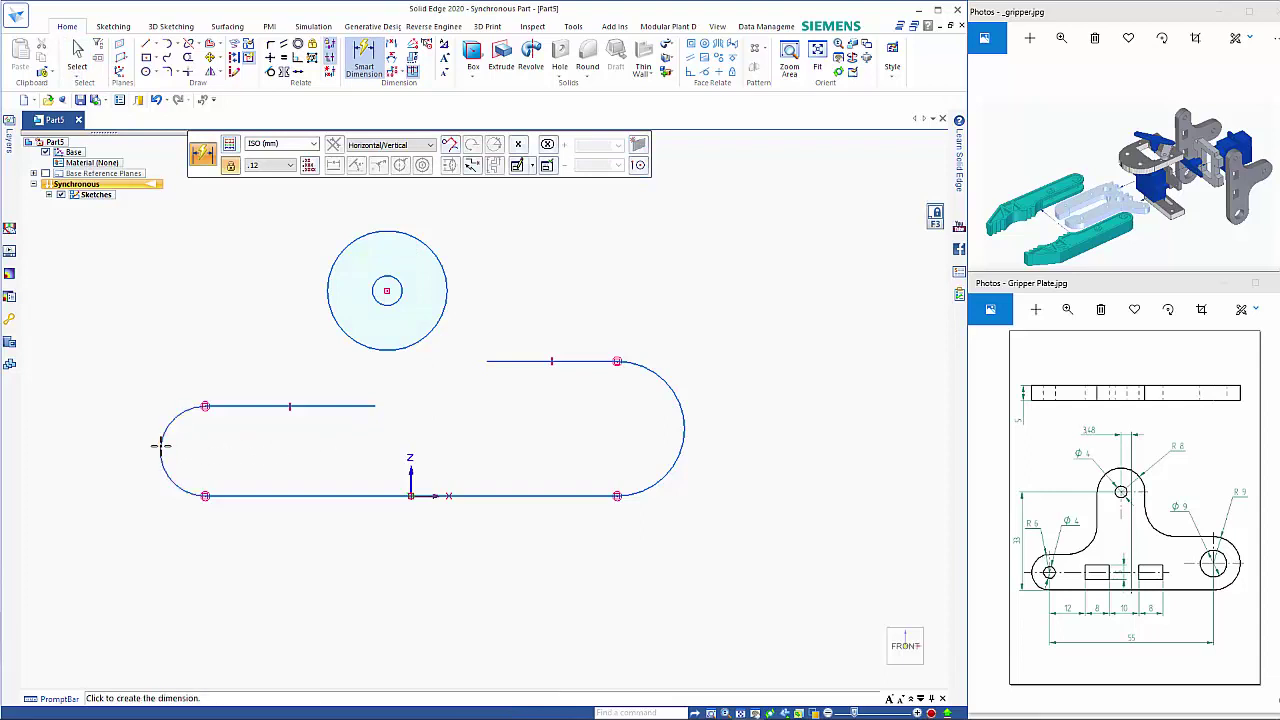
{"action": "left_click", "coordinate": [100, 423]}
{"action": "left_click", "coordinate": [684, 396]}
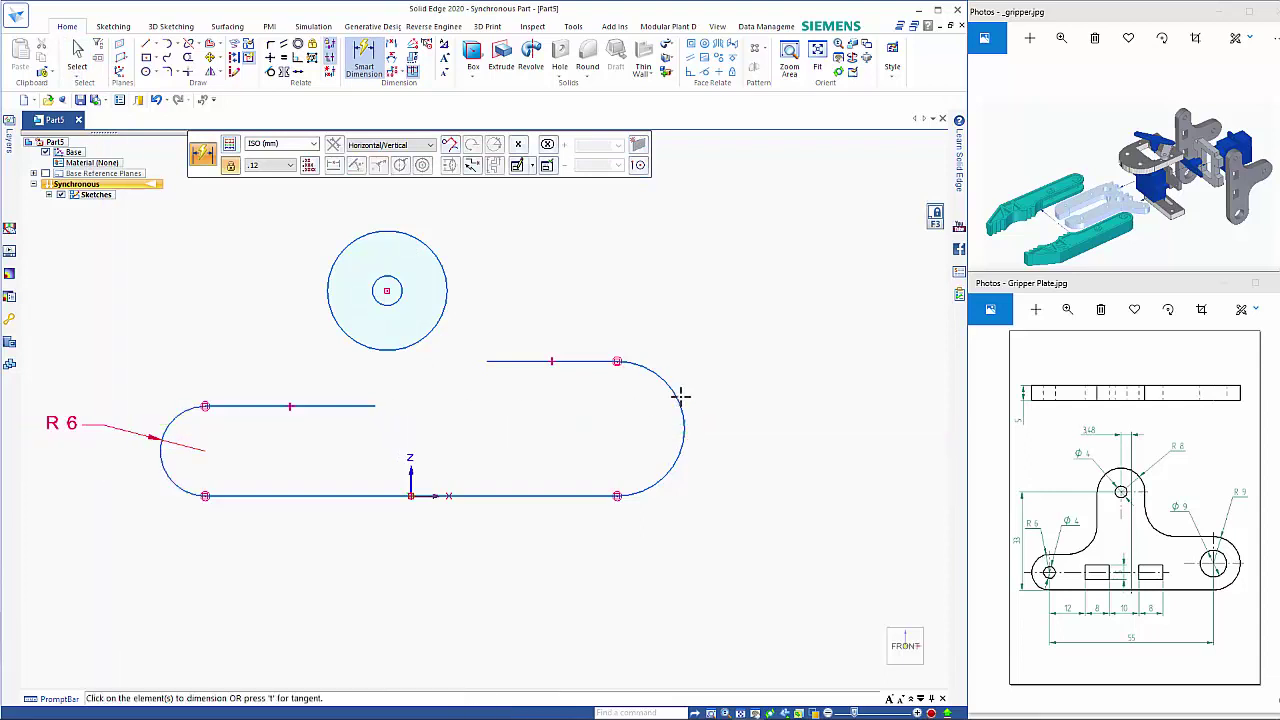
{"action": "left_click", "coordinate": [758, 367]}
{"action": "left_click", "coordinate": [497, 496]}
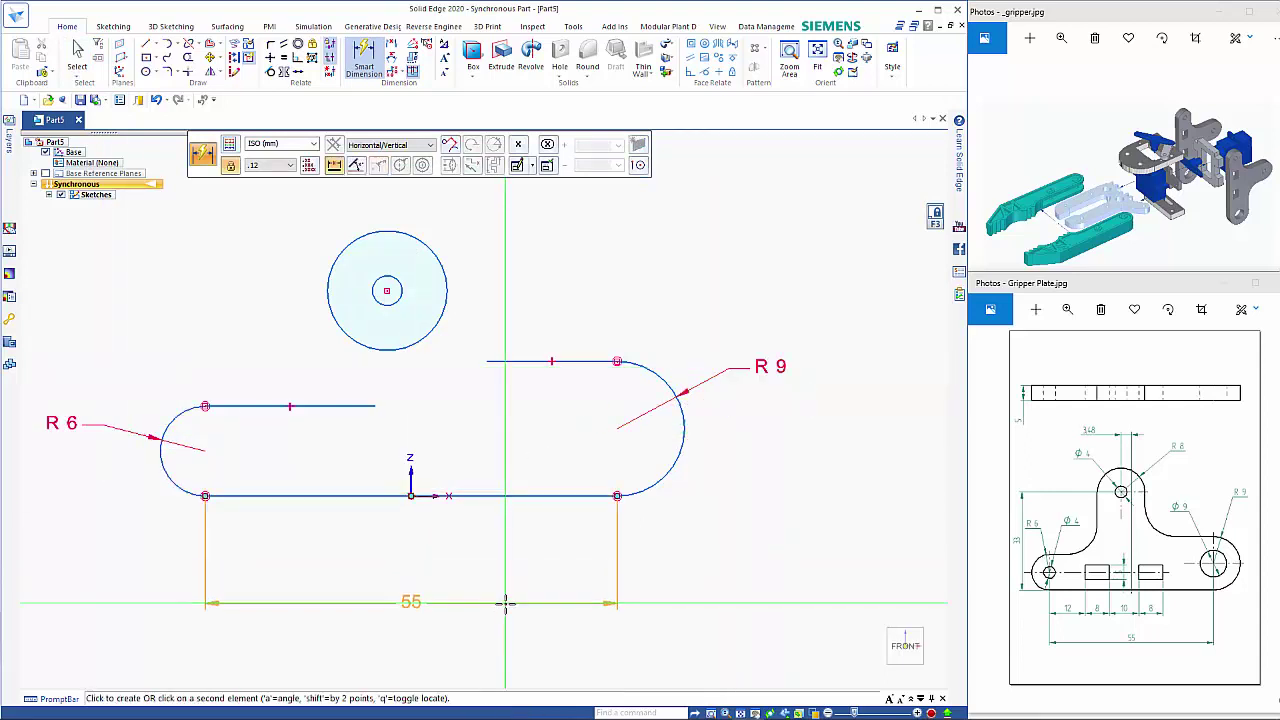
{"action": "left_click", "coordinate": [506, 601]}
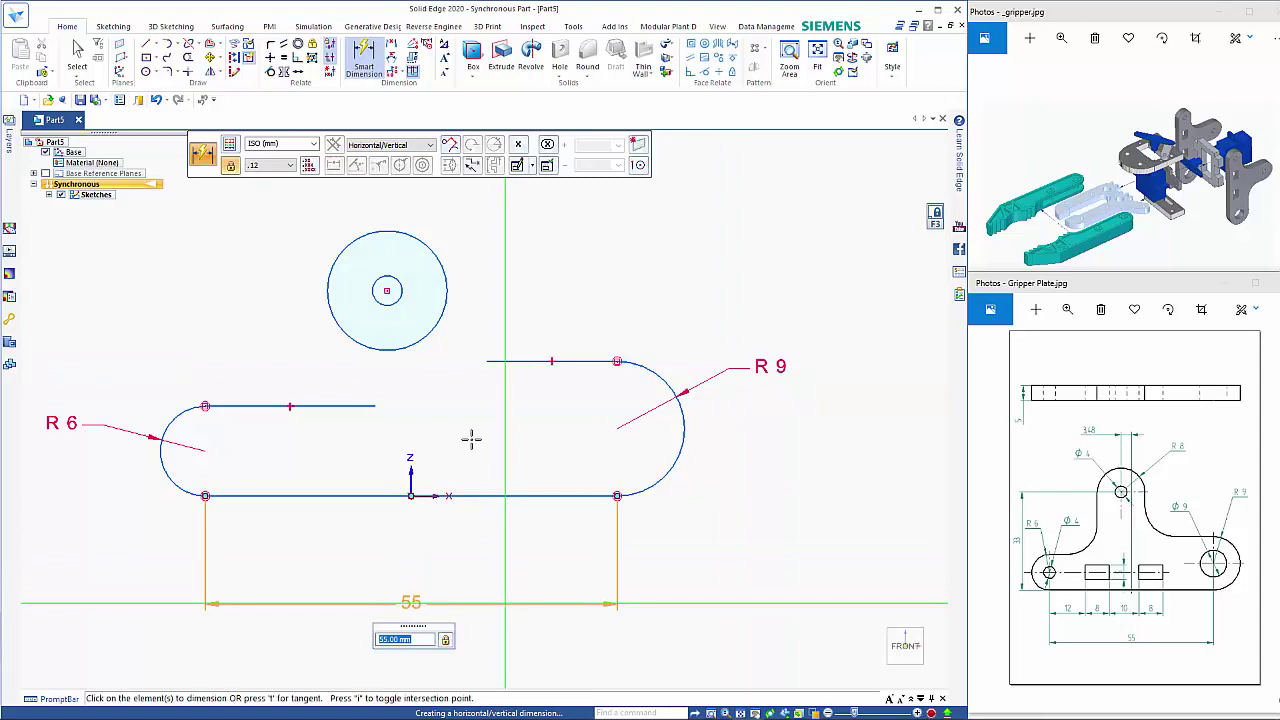
Dimension the horizontal distance between the concentric circles' centre and the origin as 3.48 mm
{"action": "left_click", "coordinate": [387, 349]}
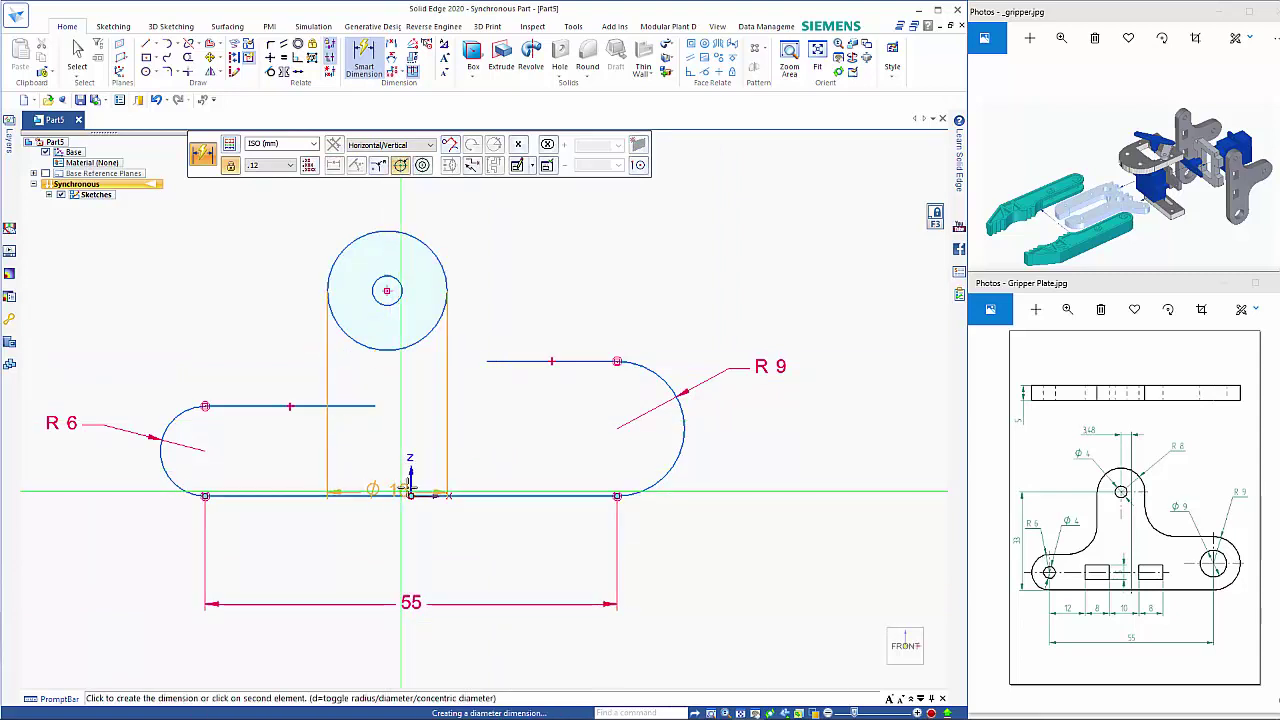
{"action": "left_click", "coordinate": [410, 495]}
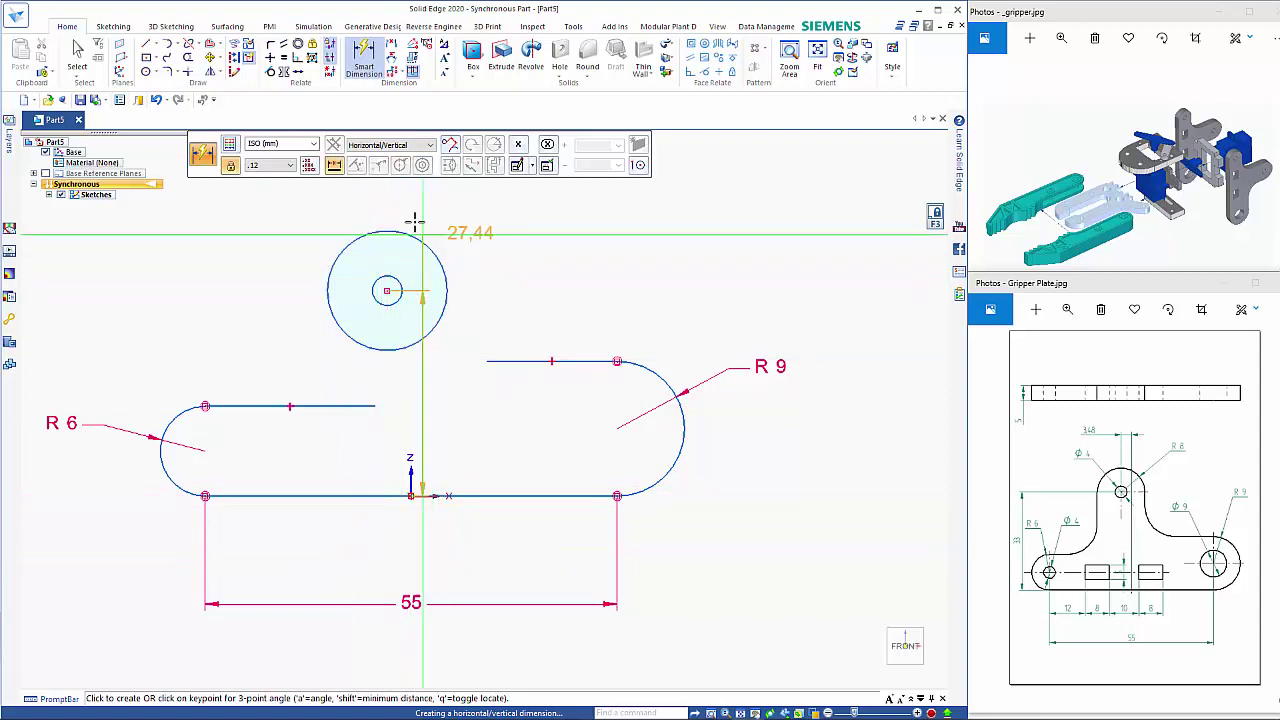
{"action": "left_click", "coordinate": [336, 194]}
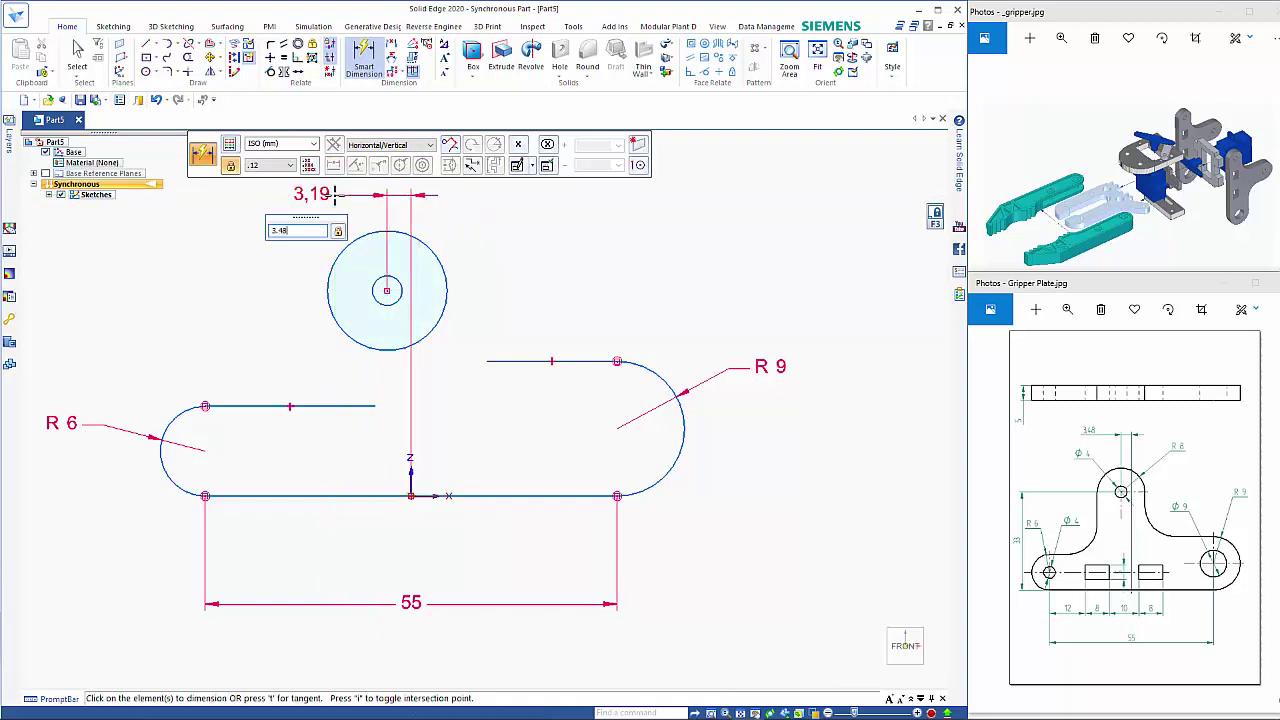
{"action": "key", "text": "Return"}
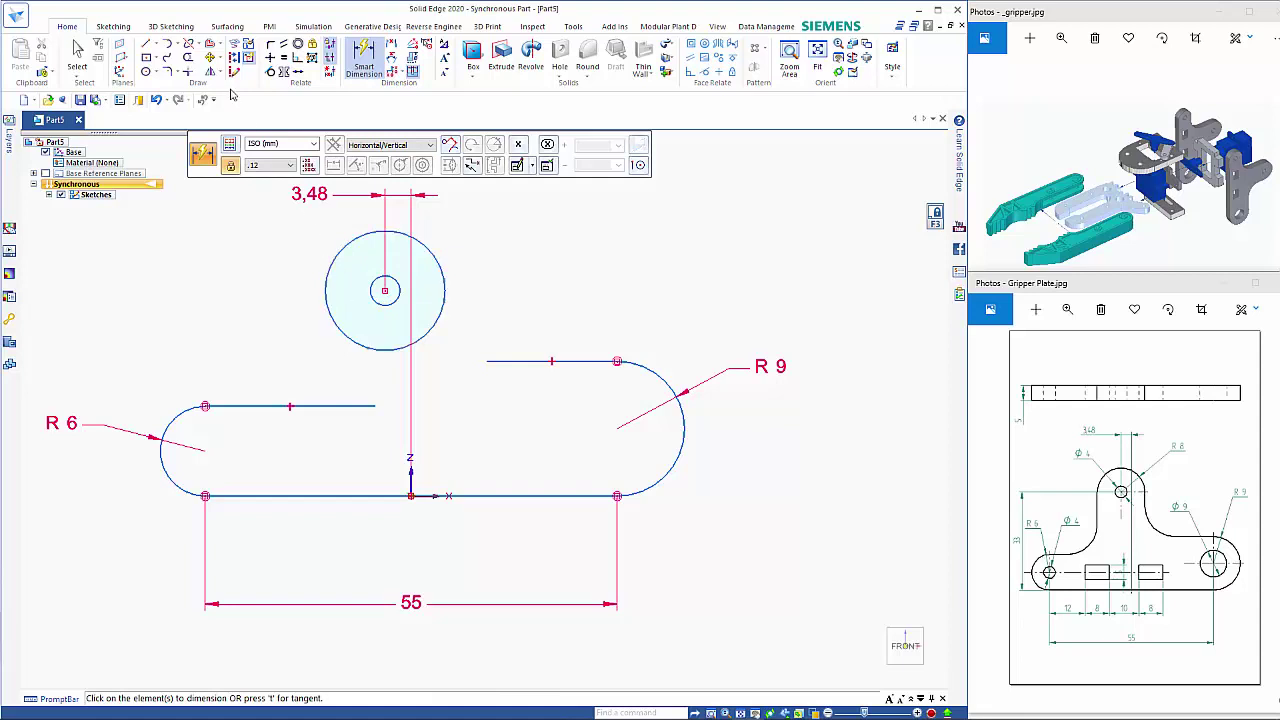
Draw vertical lines tangent to both sides of the 16 mm circle, down to the heights of the right and left horizontal lines
{"action": "left_click", "coordinate": [147, 45]}
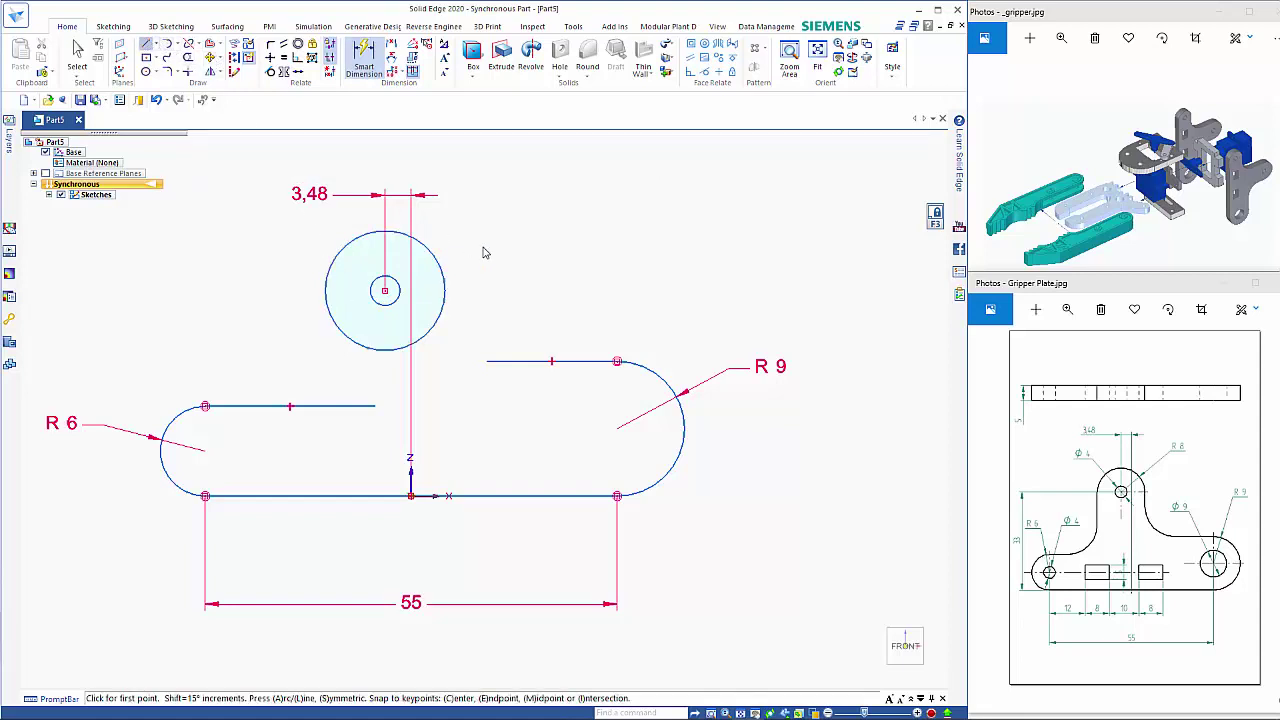
{"action": "left_click", "coordinate": [422, 244]}
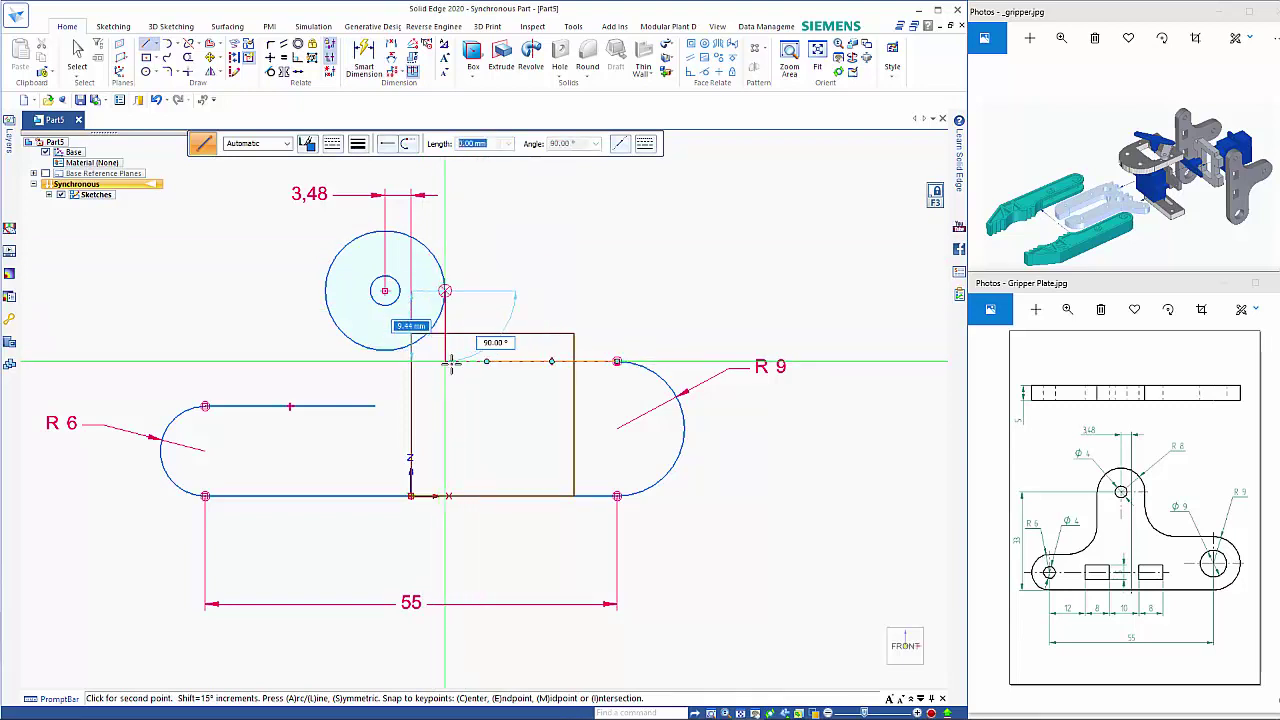
{"action": "left_click", "coordinate": [445, 361]}
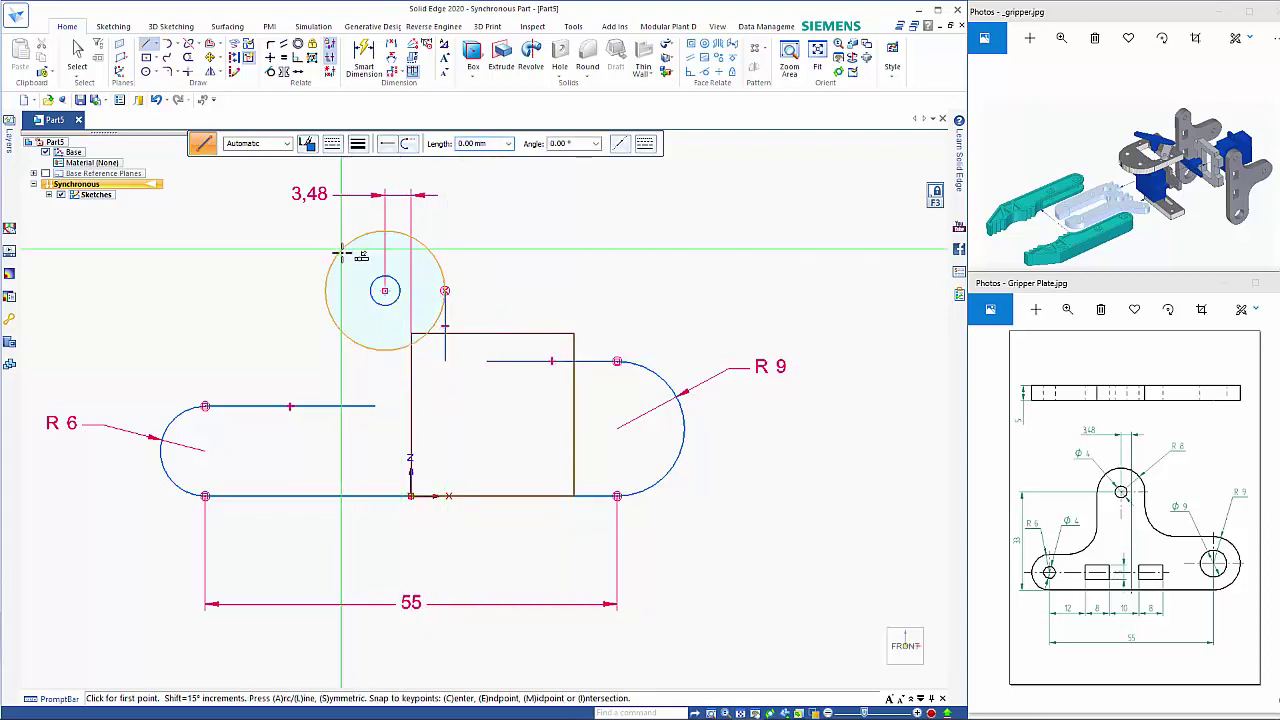
{"action": "left_click", "coordinate": [338, 252]}
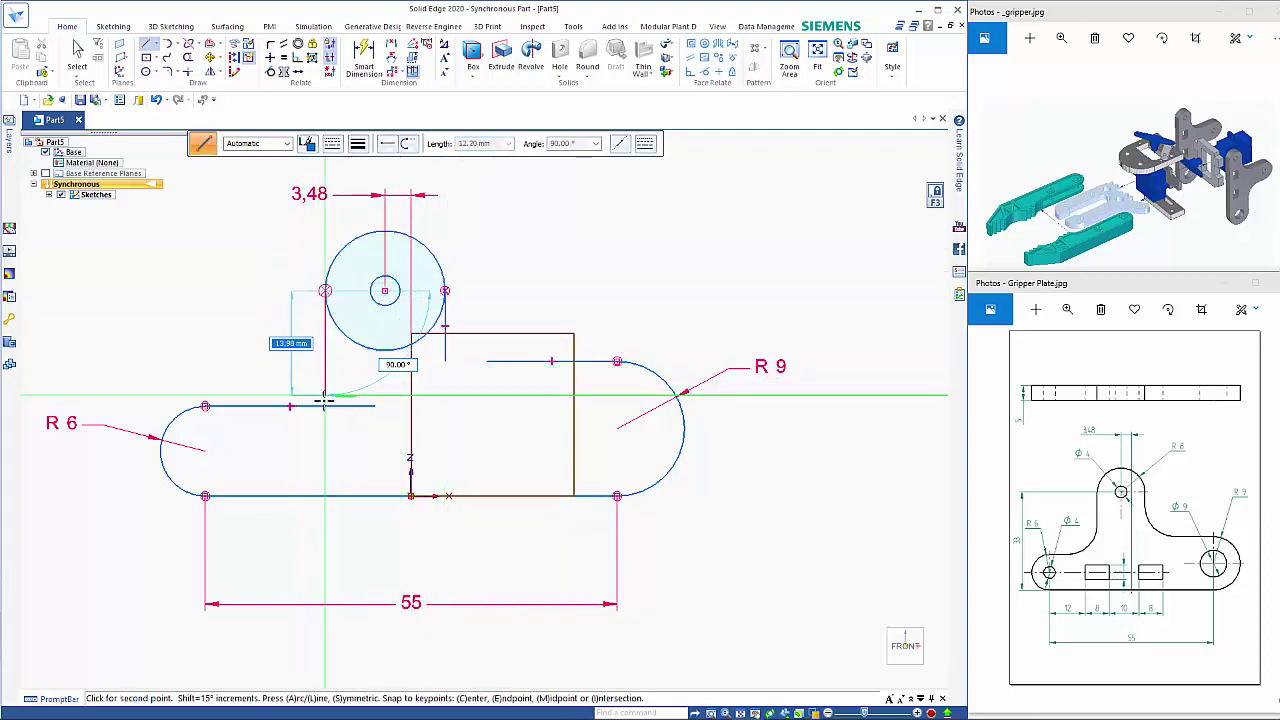
{"action": "left_click", "coordinate": [325, 407]}
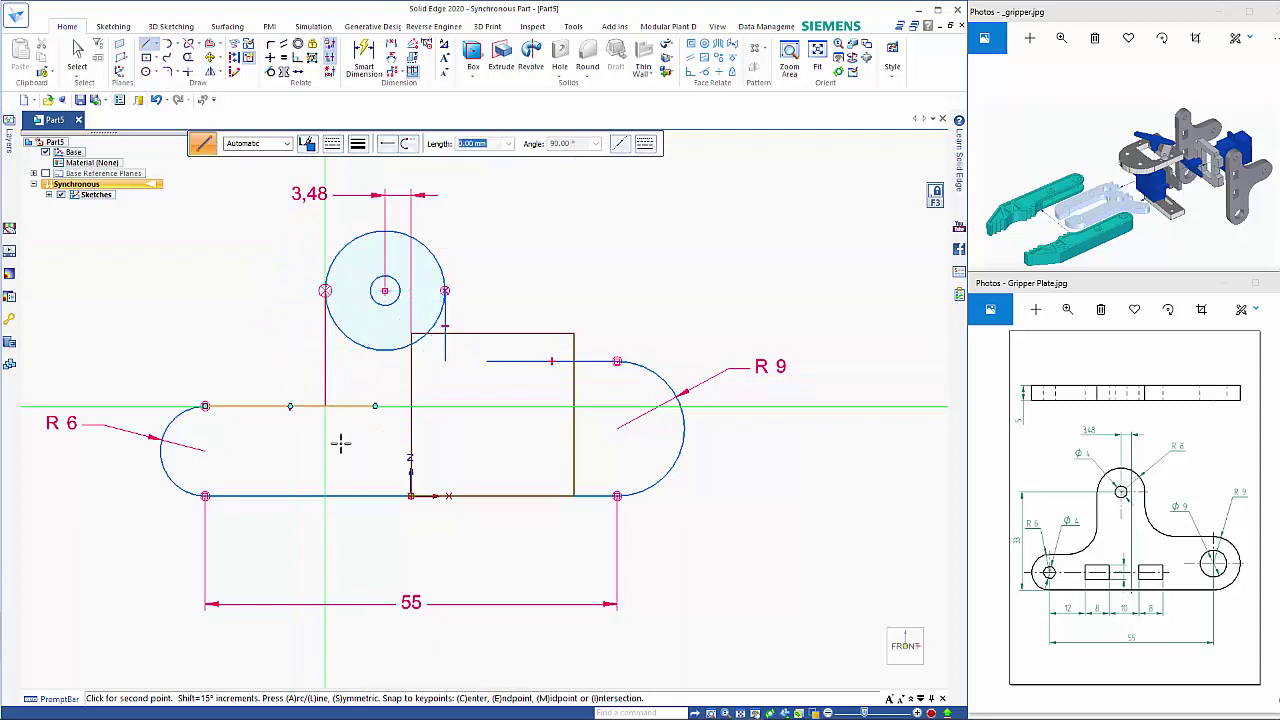
{"action": "right_click", "coordinate": [363, 460]}
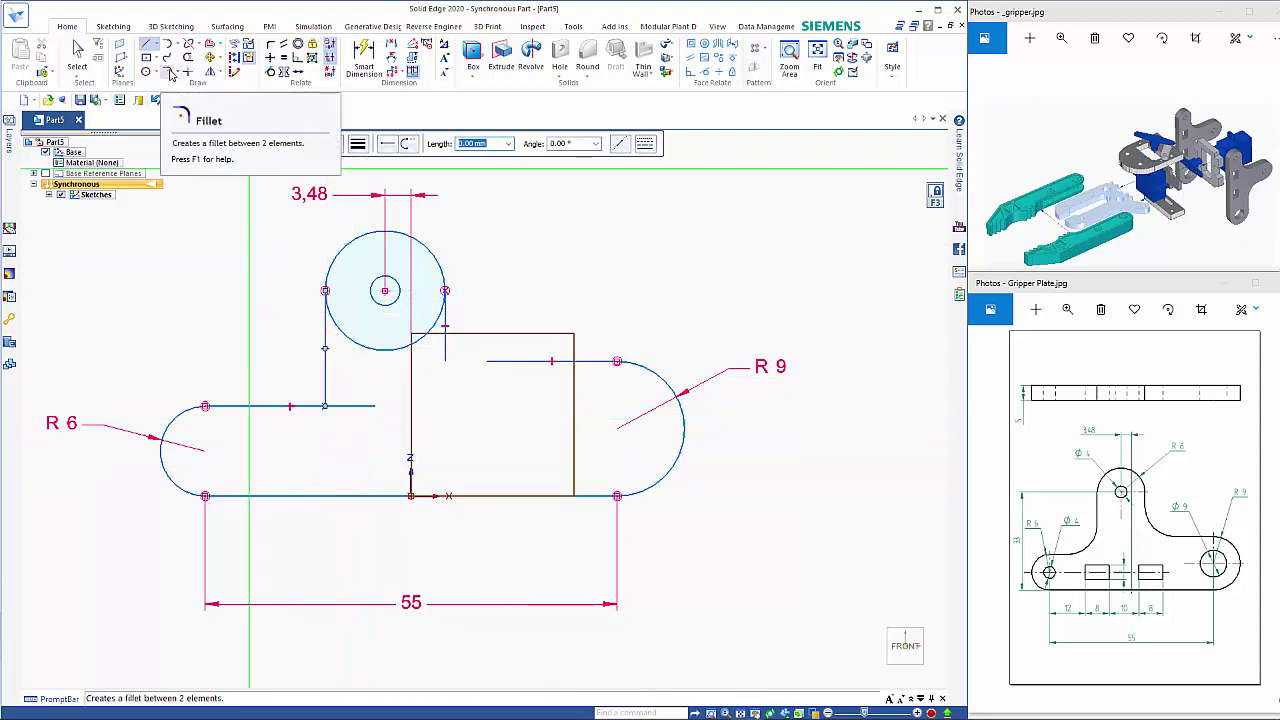
Fillet the corner between the left horizontal and vertical lines with an 8 mm radius, without trimming the lines
{"action": "left_click", "coordinate": [172, 72]}
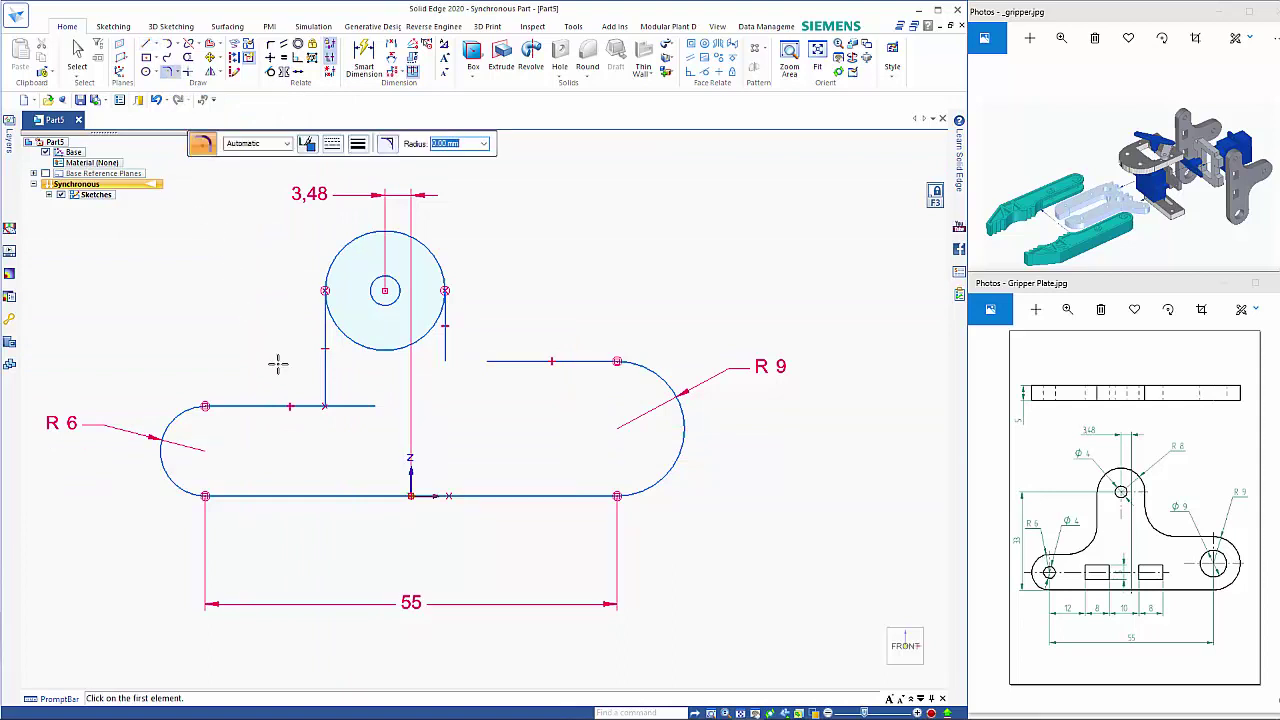
{"action": "left_click", "coordinate": [314, 405]}
{"action": "left_click", "coordinate": [325, 398]}
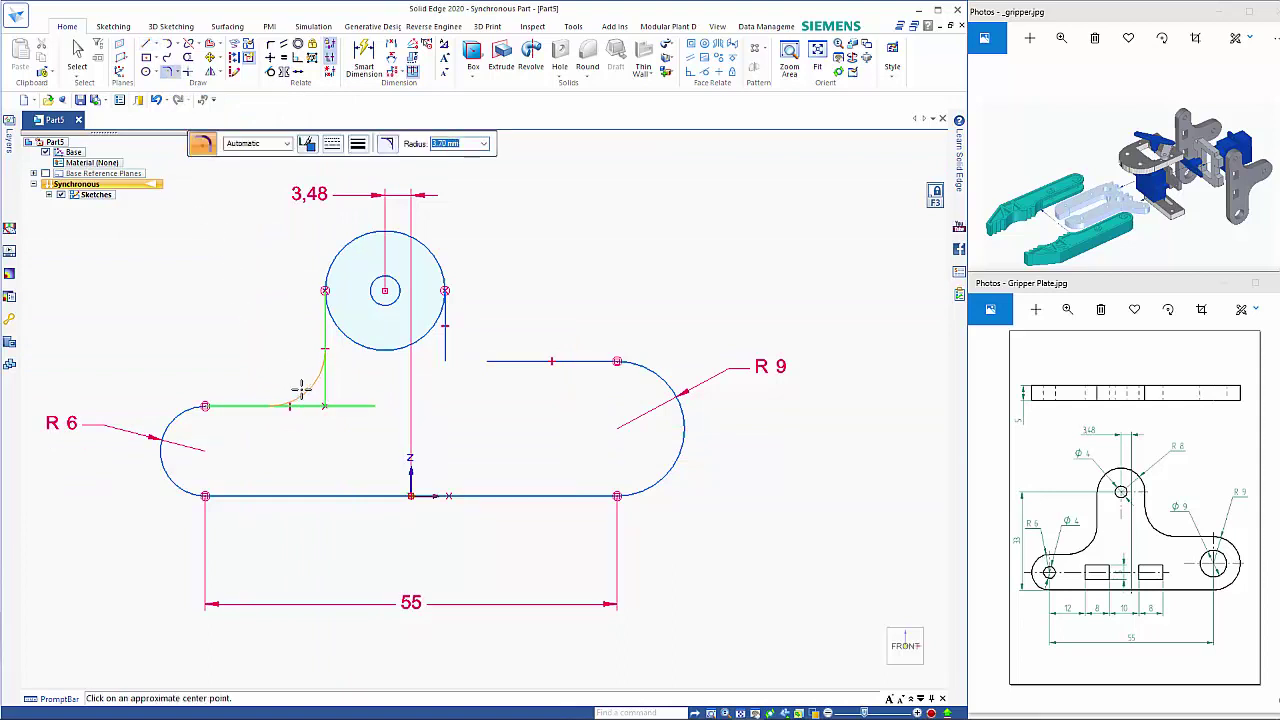
{"action": "left_click", "coordinate": [388, 145]}
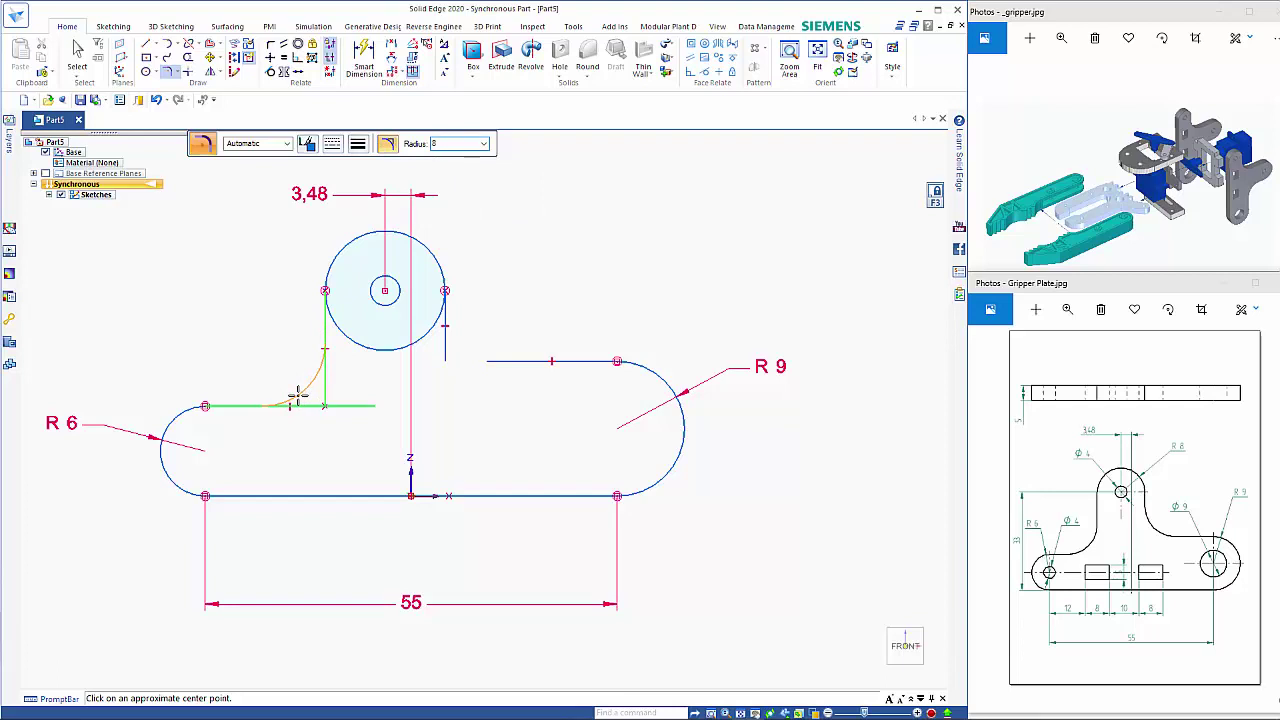
{"action": "type", "text": "8"}
{"action": "key", "text": "Return"}
{"action": "left_click", "coordinate": [296, 397]}
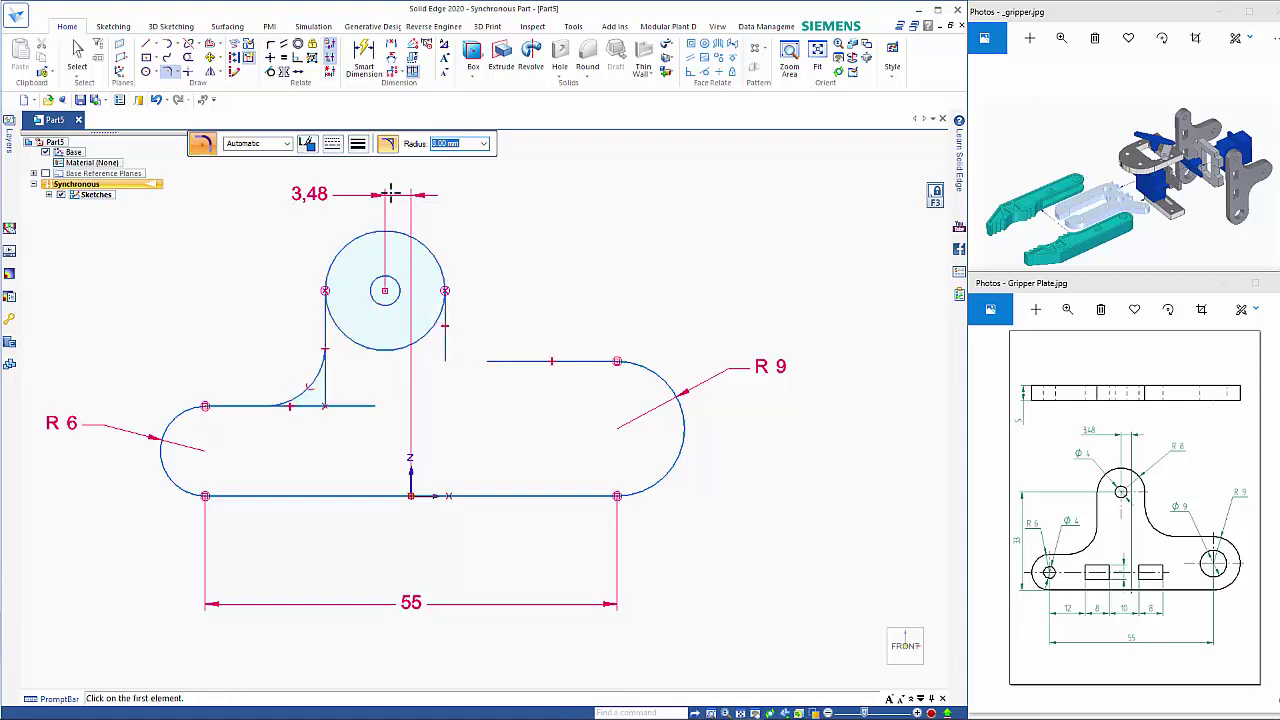
Add an 8 mm fillet with trimming between the right vertical and horizontal lines
{"action": "left_click", "coordinate": [387, 143]}
{"action": "left_click", "coordinate": [445, 323]}
{"action": "left_click", "coordinate": [503, 360]}
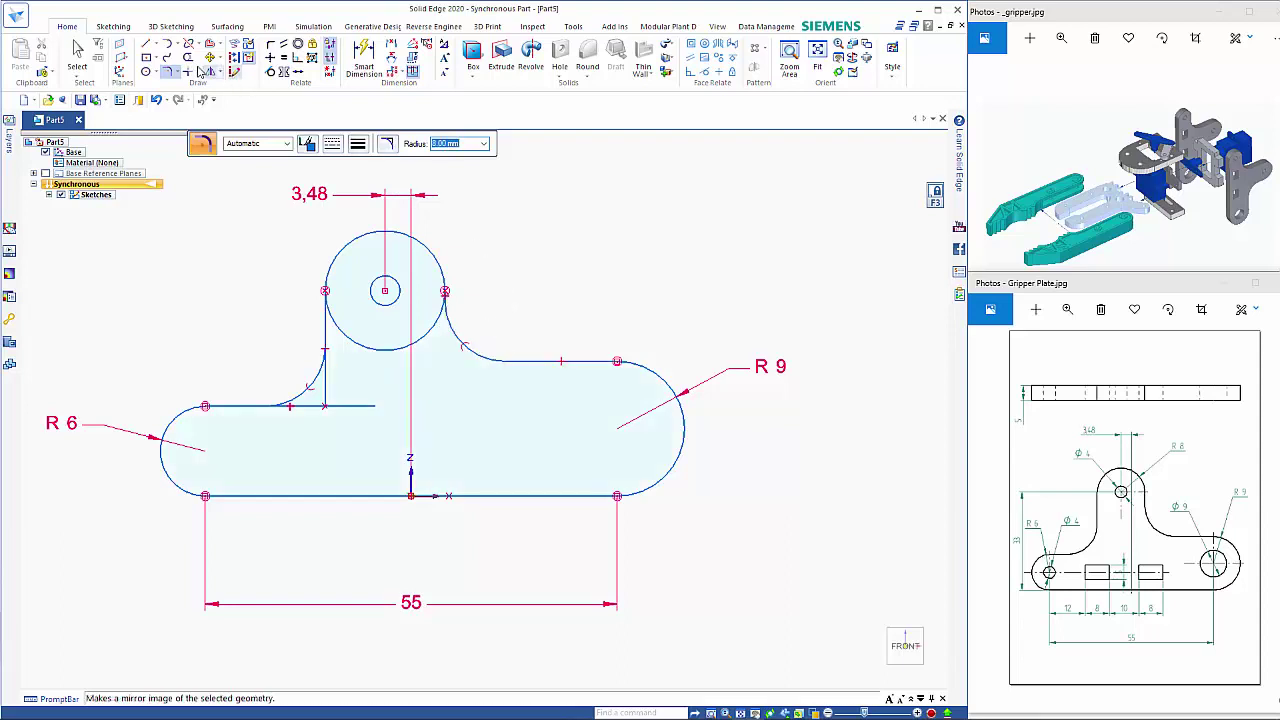
Trim the excess line ends at the left fillet and the lower arc of the 16 mm circle inside the outline
{"action": "left_click", "coordinate": [187, 57]}
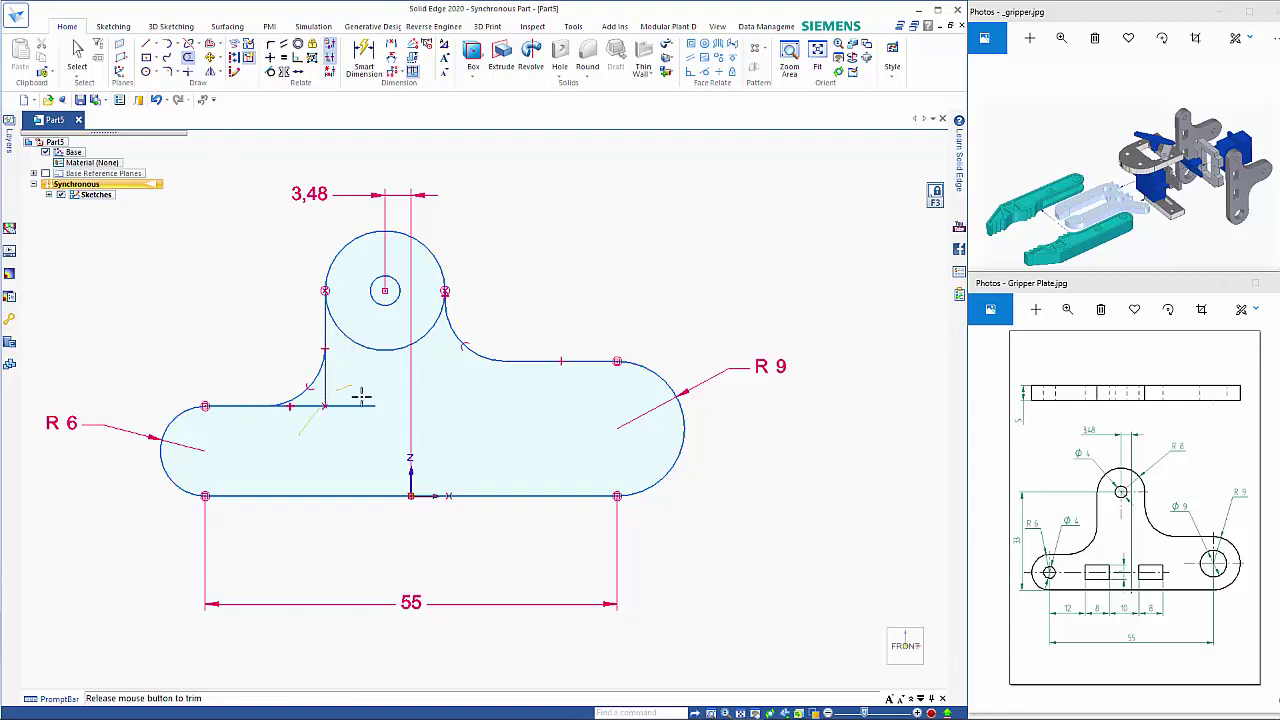
{"action": "left_click_drag", "start_coordinate": [310, 428], "coordinate": [337, 395]}
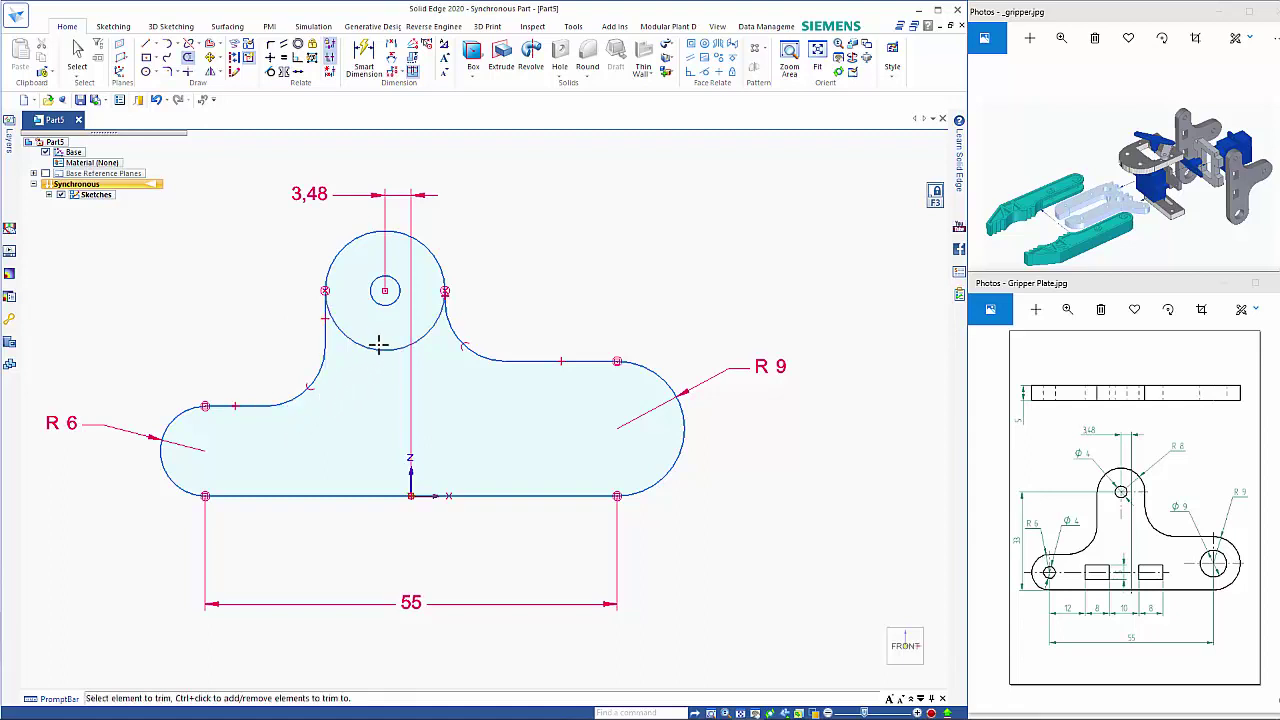
{"action": "left_click", "coordinate": [377, 348]}
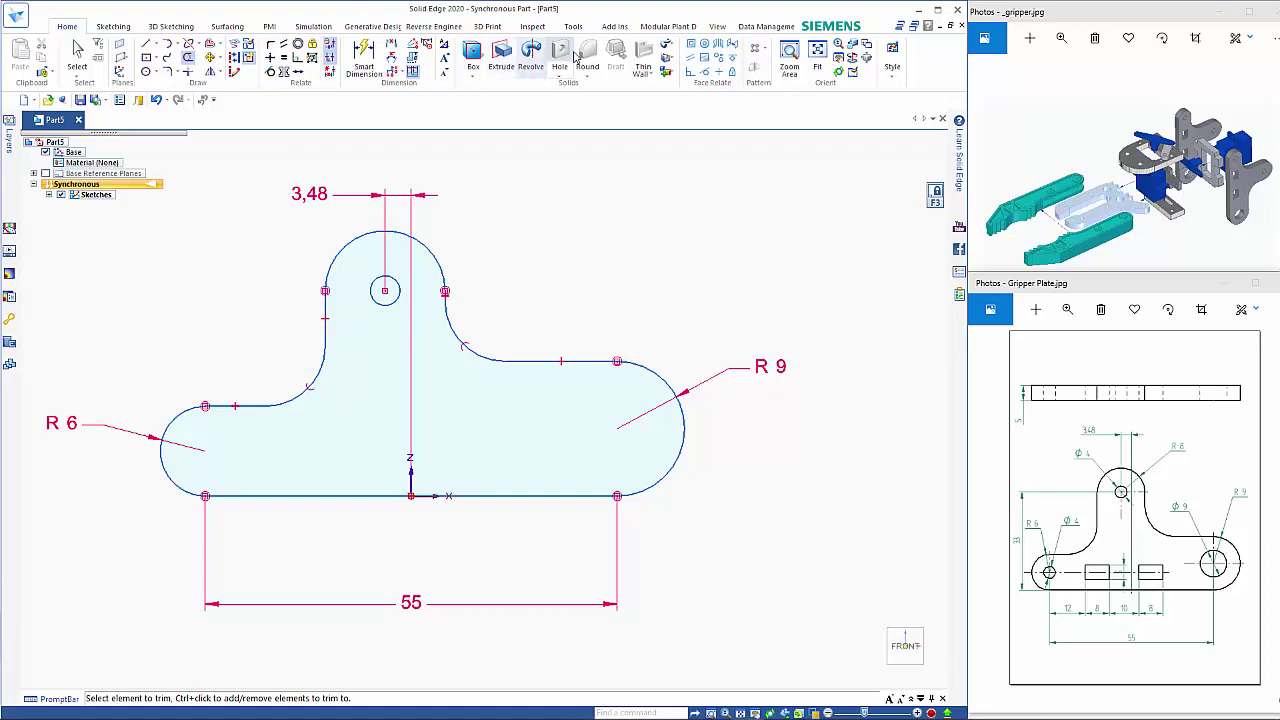
Dimension the vertical distance from the base line to the 4 mm circle's centre as 33 mm
{"action": "left_click", "coordinate": [364, 58]}
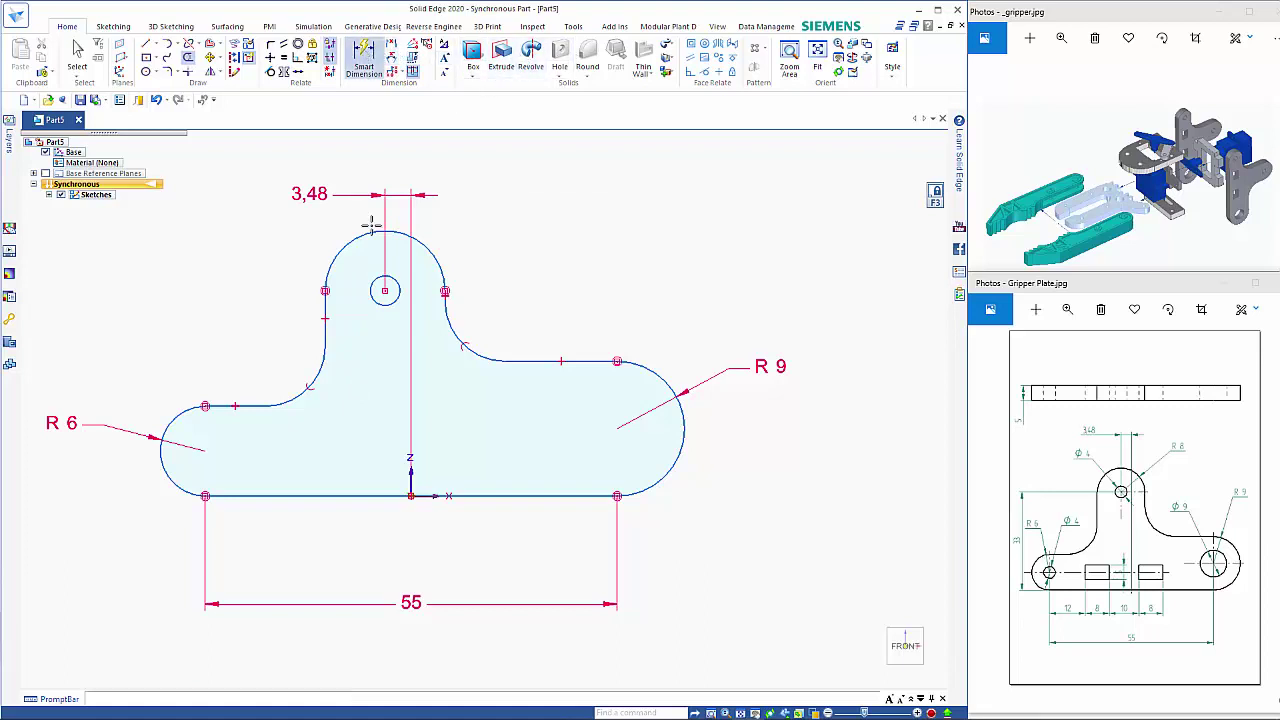
{"action": "left_click", "coordinate": [345, 496]}
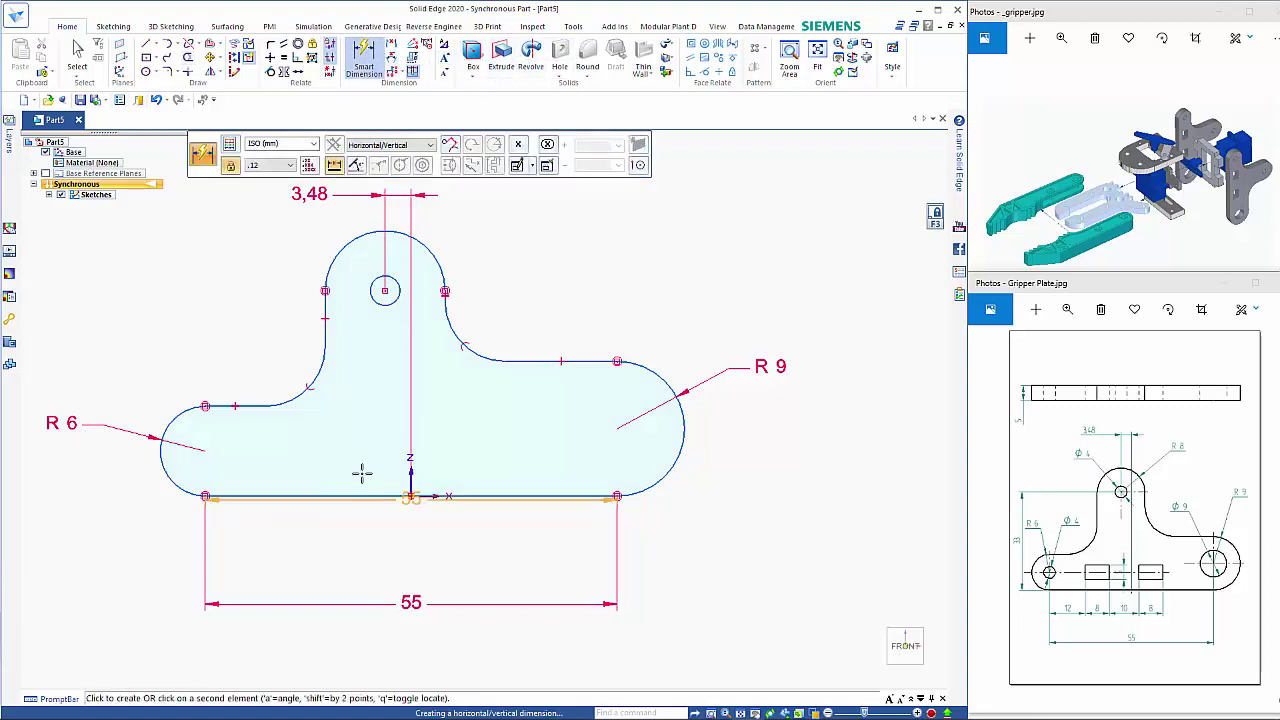
{"action": "left_click", "coordinate": [385, 291]}
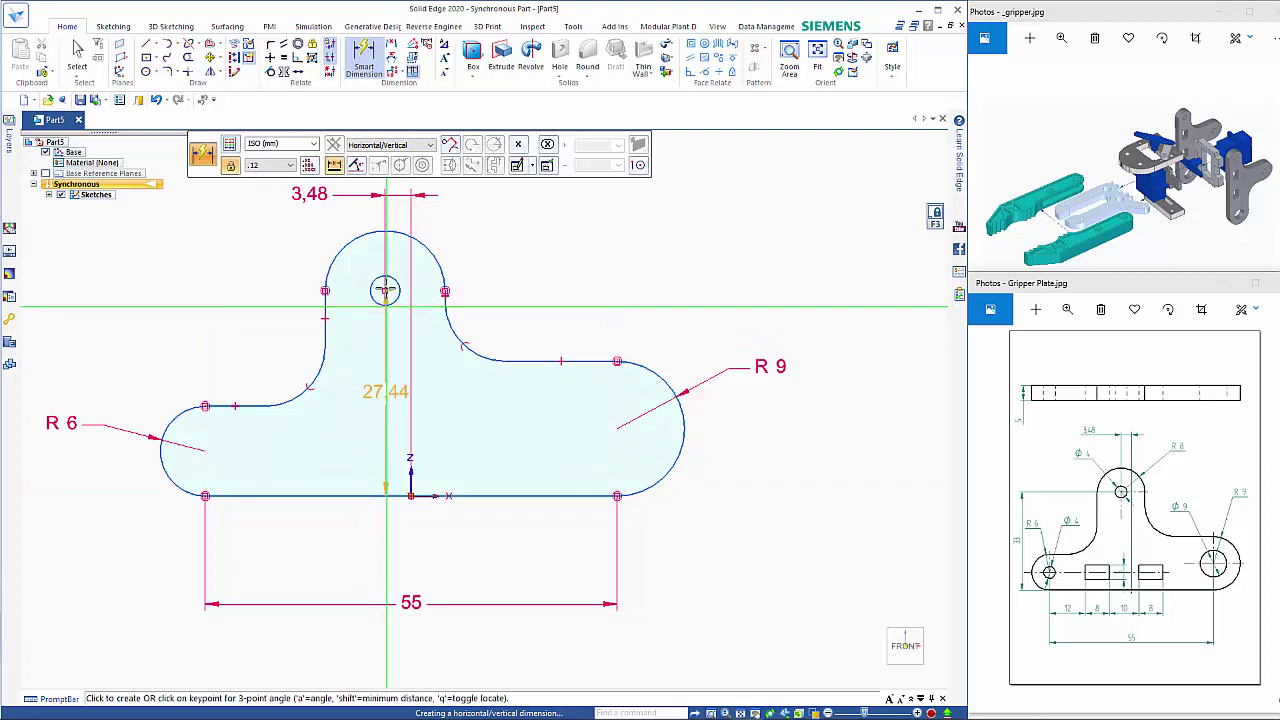
{"action": "left_click", "coordinate": [125, 346]}
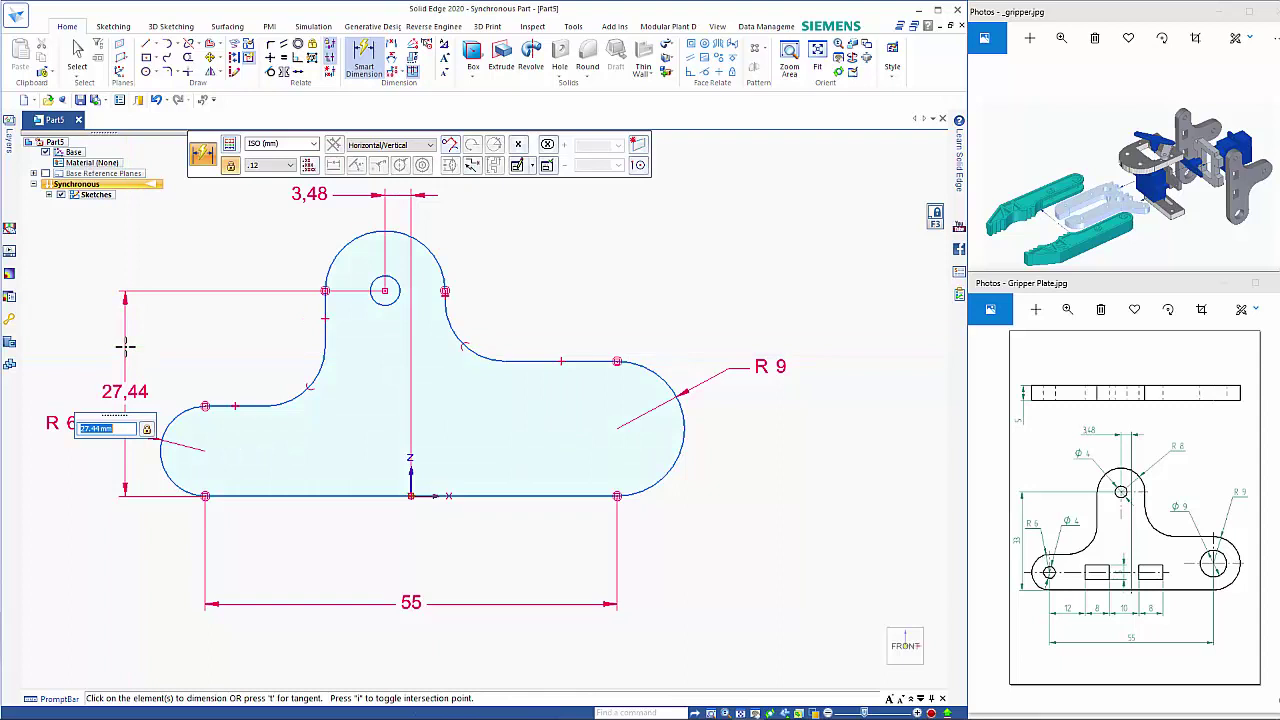
{"action": "key", "text": "Return"}
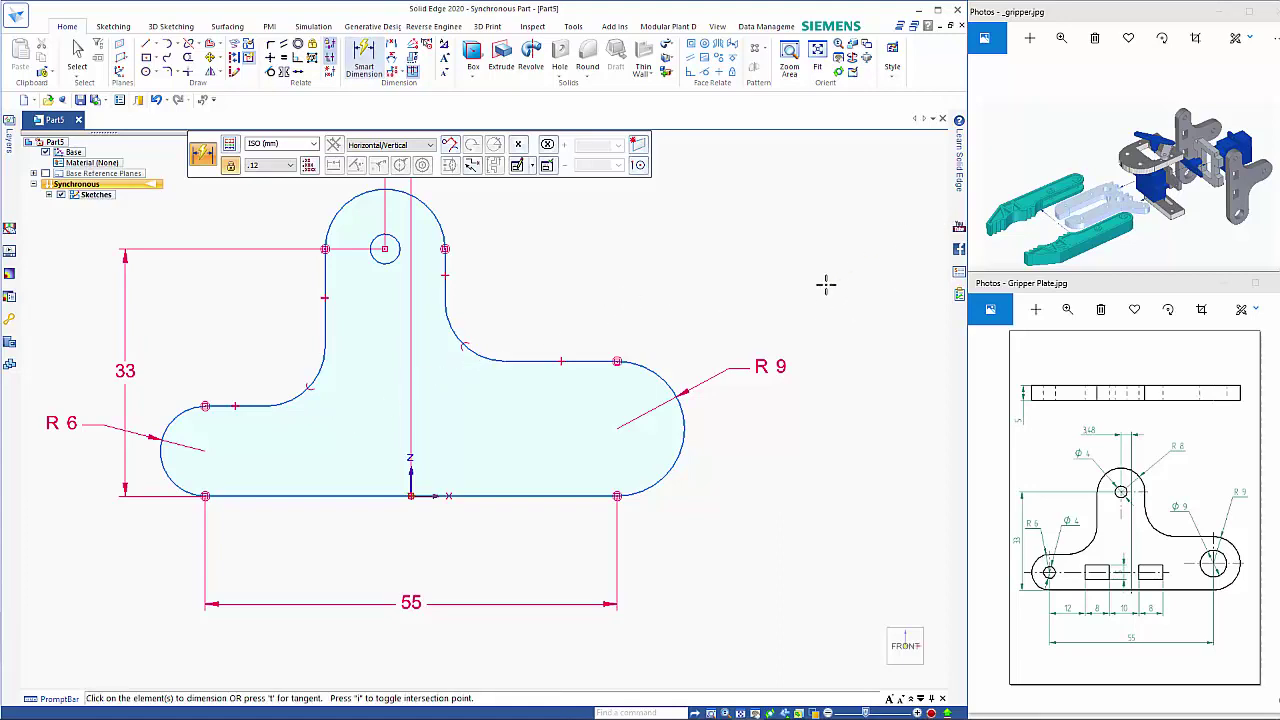
Extrude the plate outline region symmetrically to a thickness of 5 mm, leaving the 4 mm circle open
{"action": "middle_click_drag", "start_coordinate": [575, 347], "coordinate": [513, 410]}
{"action": "key", "text": "Escape"}
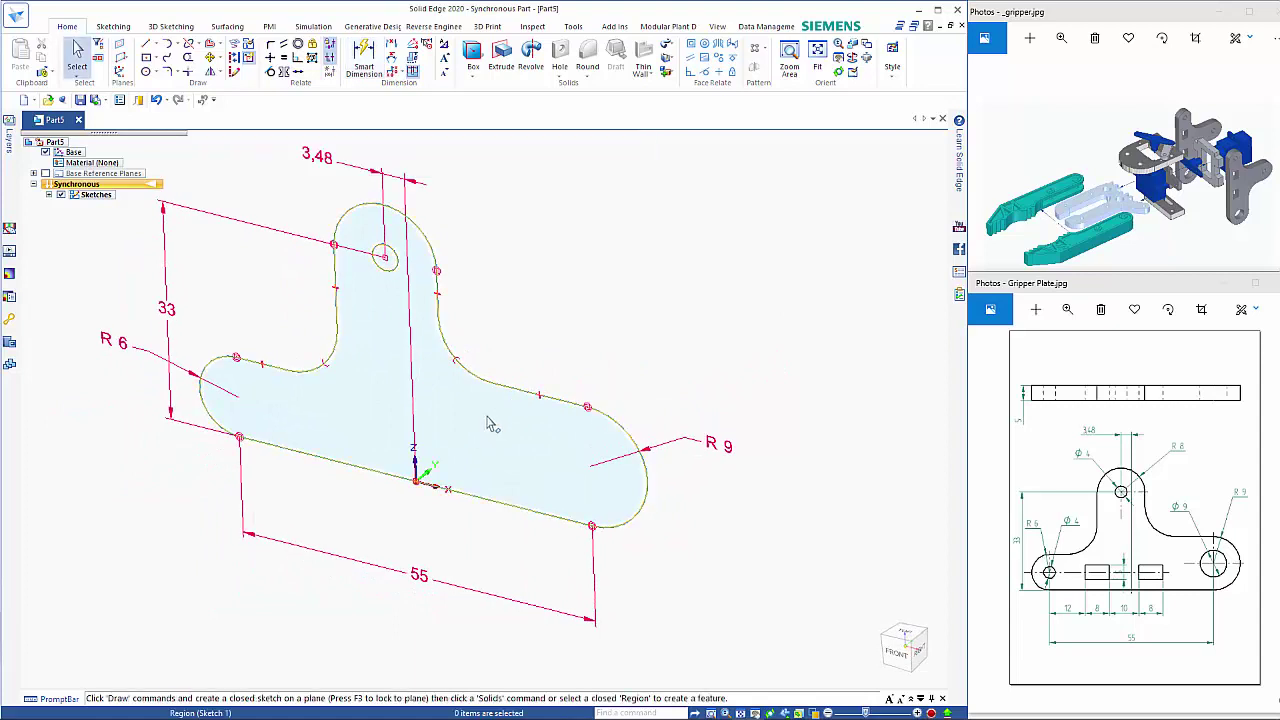
{"action": "left_click", "coordinate": [490, 424]}
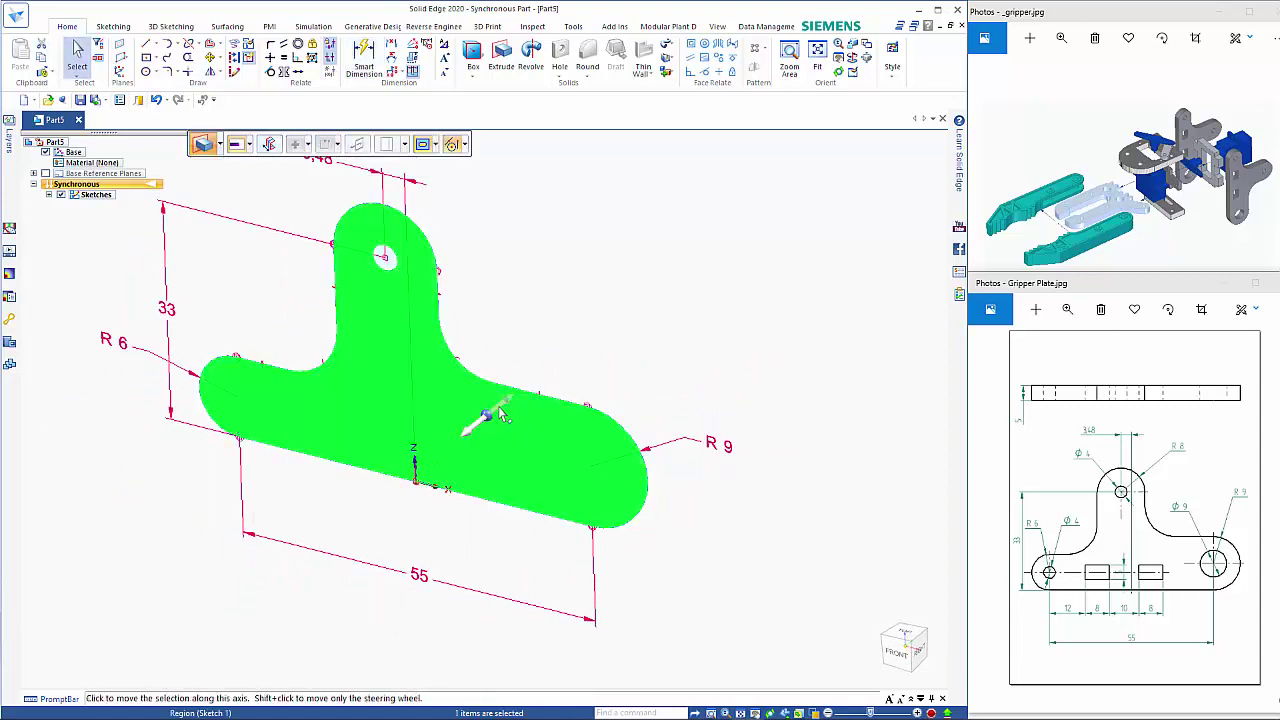
{"action": "left_click", "coordinate": [532, 357]}
{"action": "left_click", "coordinate": [536, 355]}
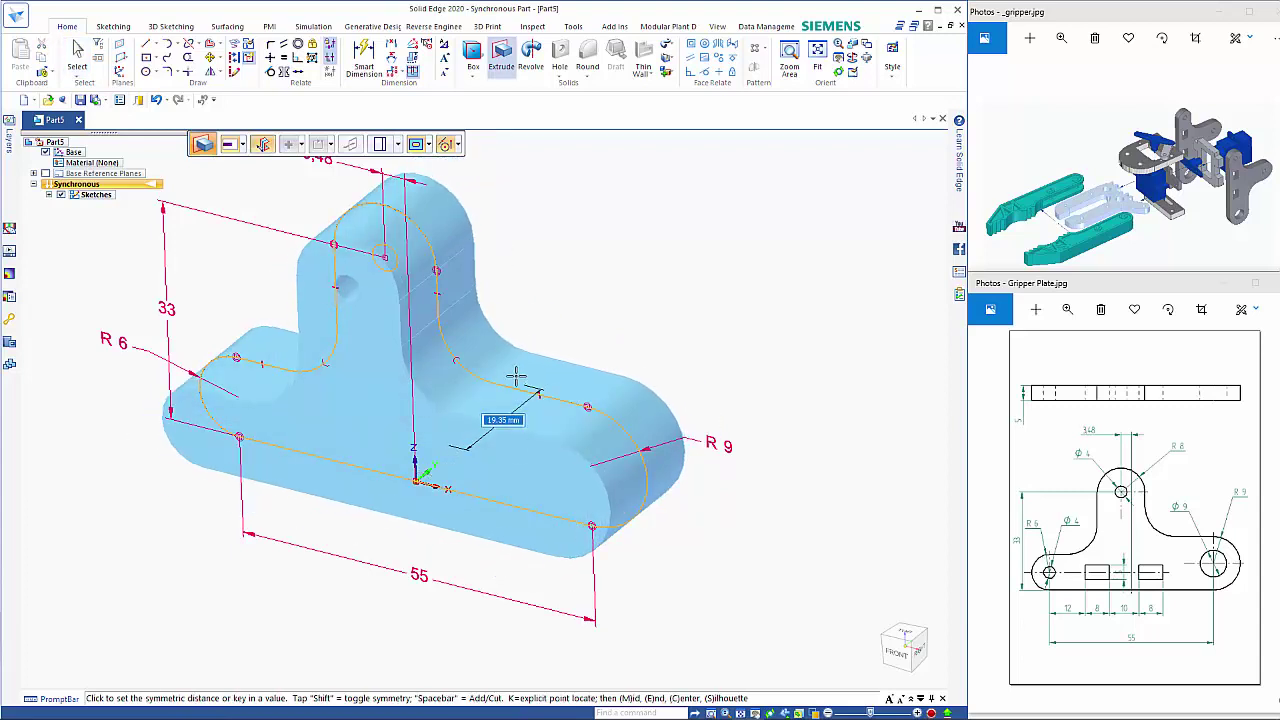
{"action": "left_click", "coordinate": [517, 376]}
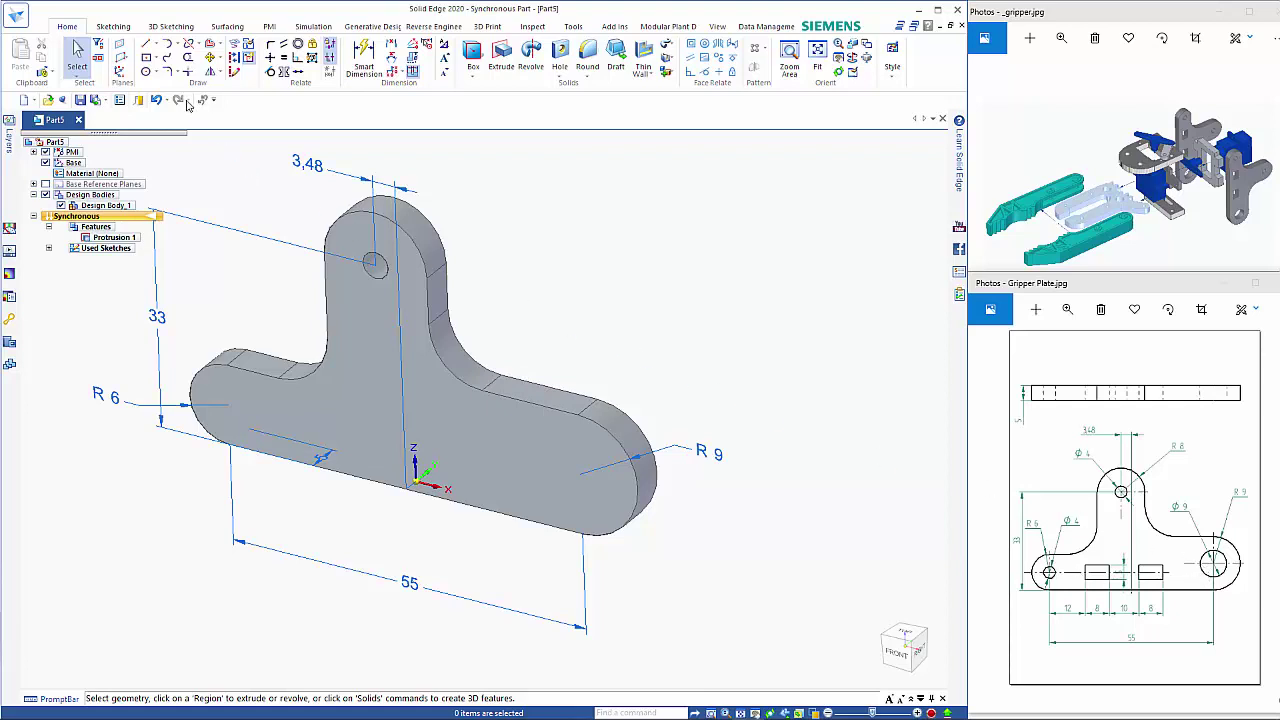
Place a 4 mm through hole on the front face, concentric with the R 6 rounded end
{"action": "left_click", "coordinate": [560, 68]}
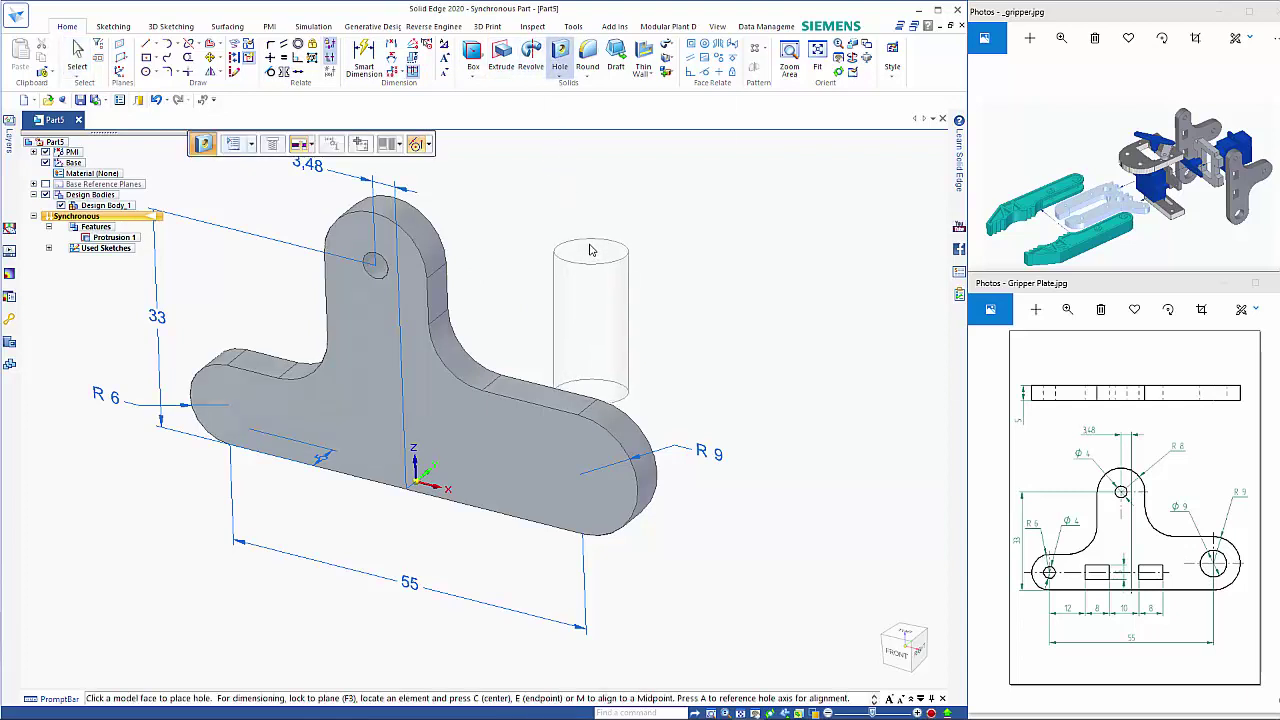
{"action": "left_click", "coordinate": [252, 144]}
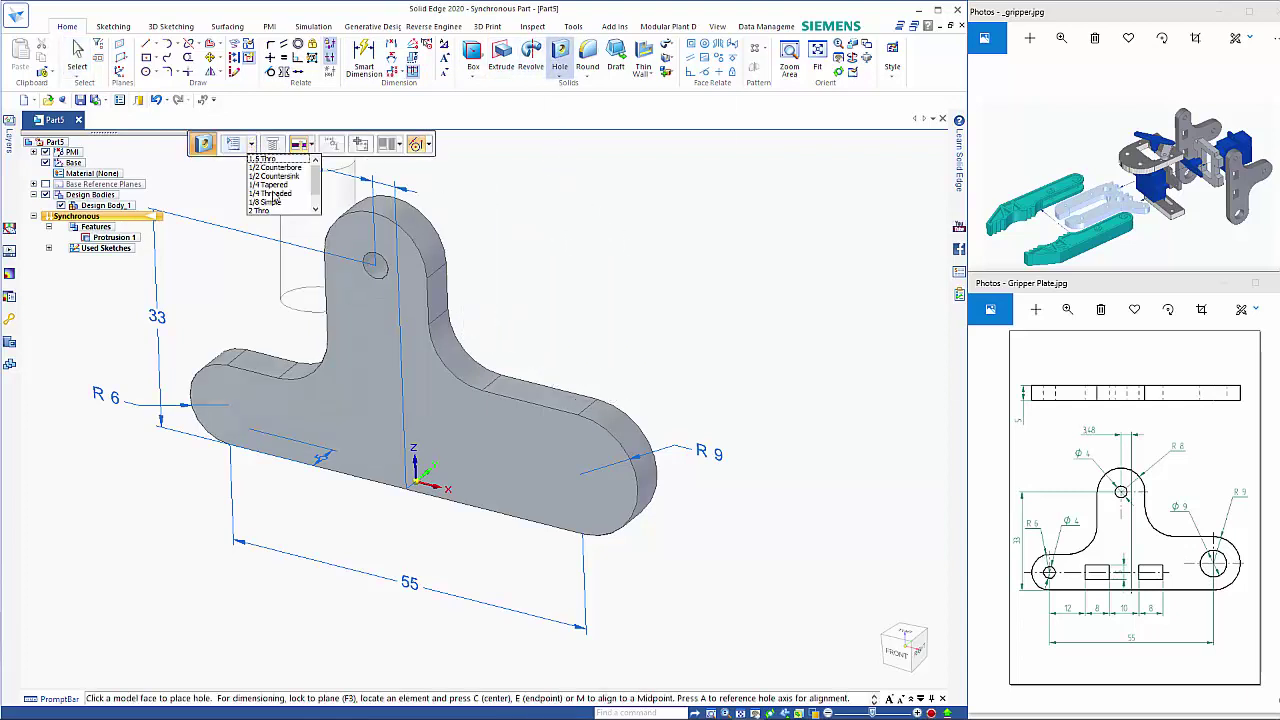
{"action": "left_click", "coordinate": [264, 211]}
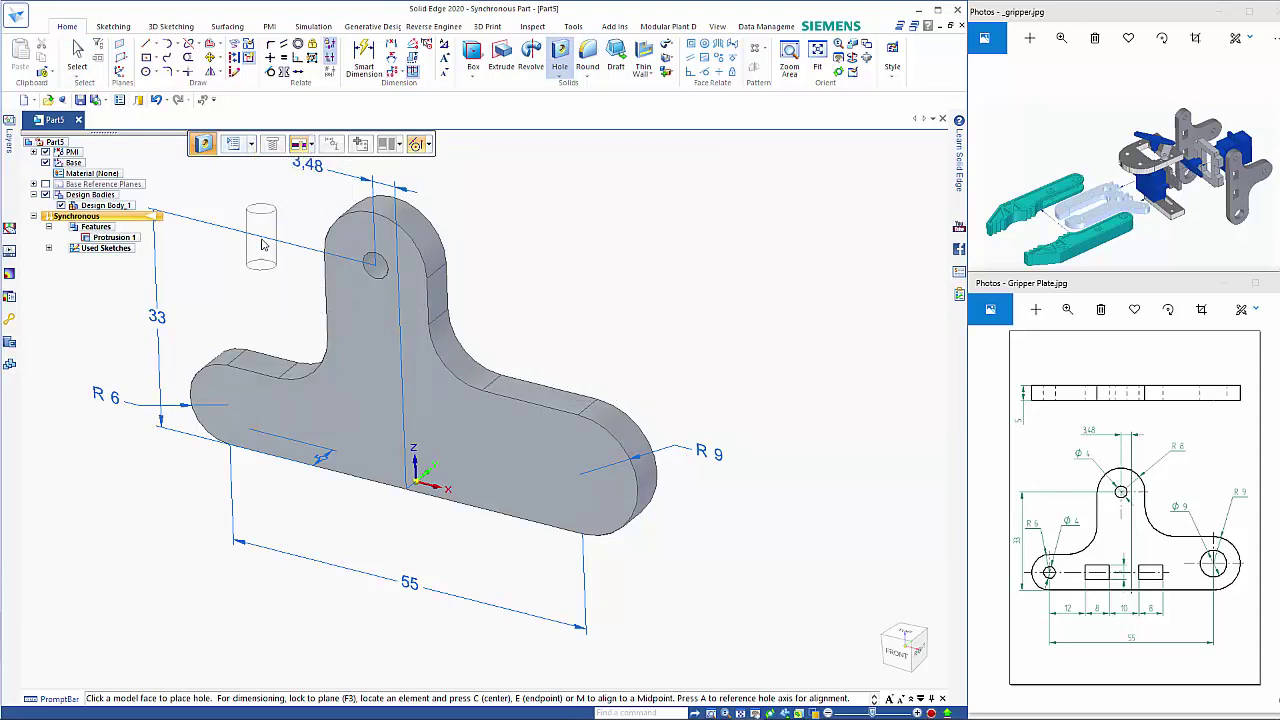
{"action": "left_click", "coordinate": [205, 377]}
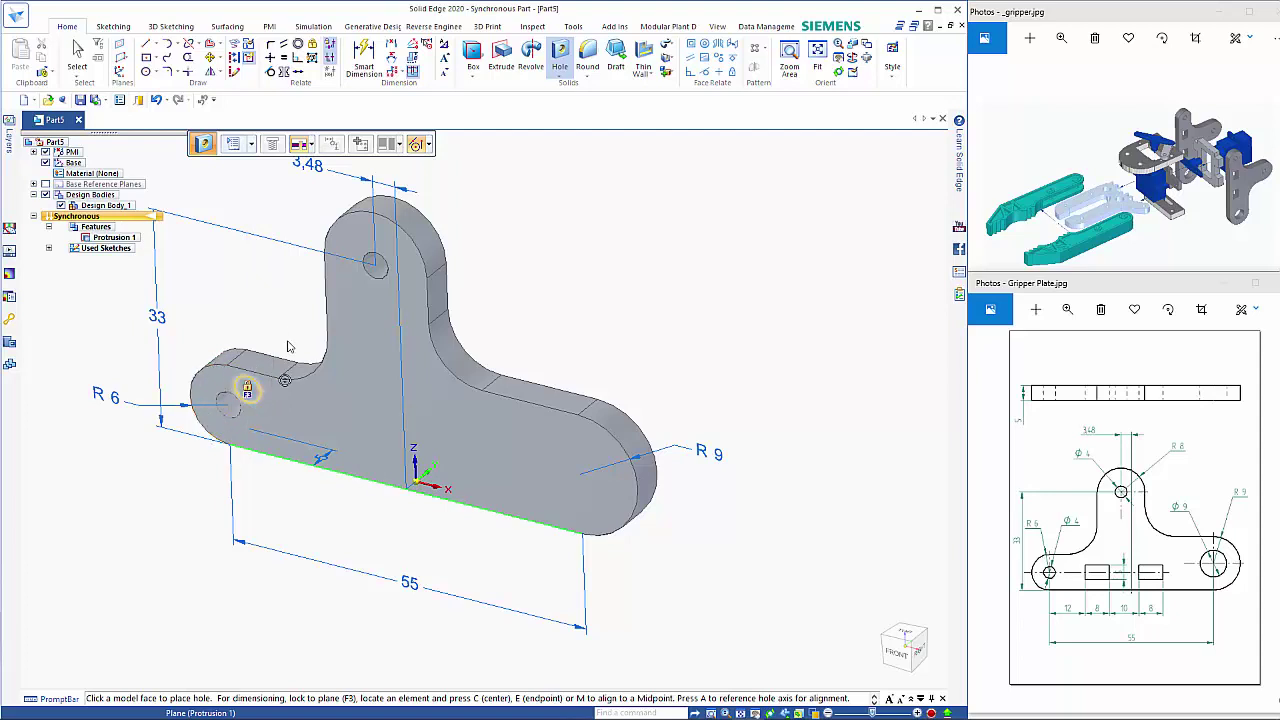
{"action": "key", "text": "Escape"}
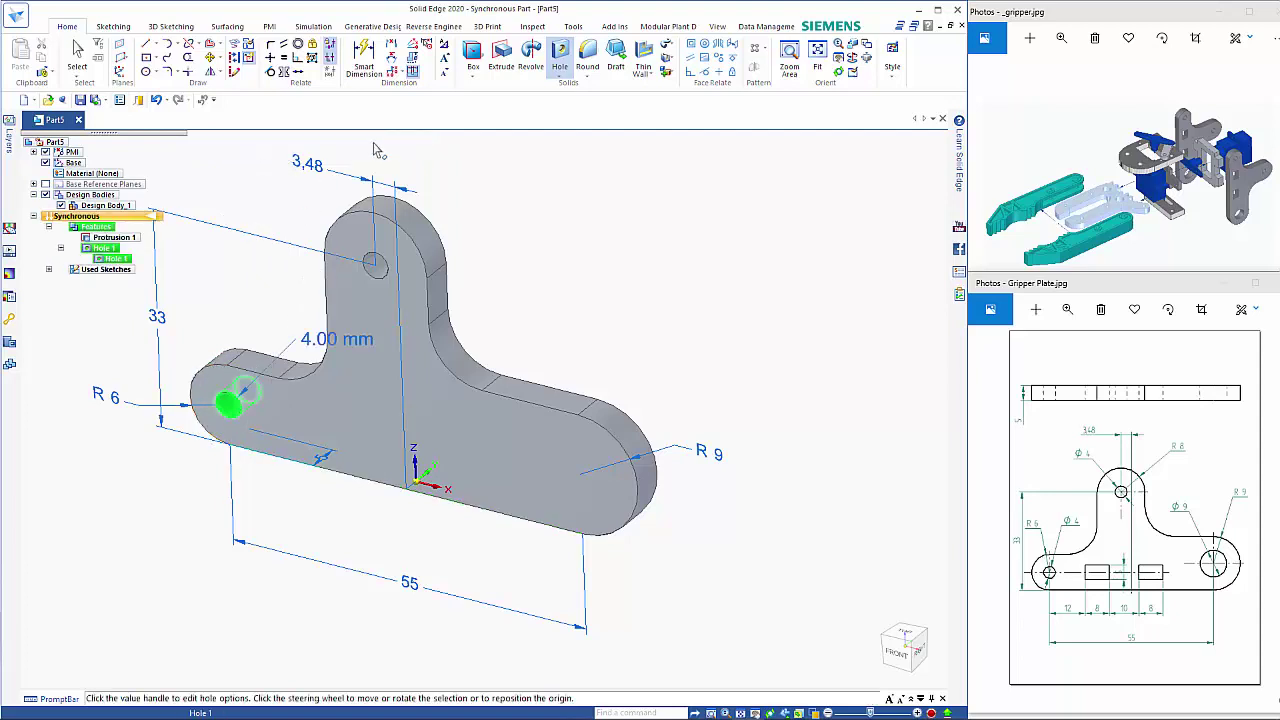
Add a simple 9 mm ISO Metric drill-size hole through the plate, concentric with the R 9 rounded end
{"action": "left_click", "coordinate": [560, 60]}
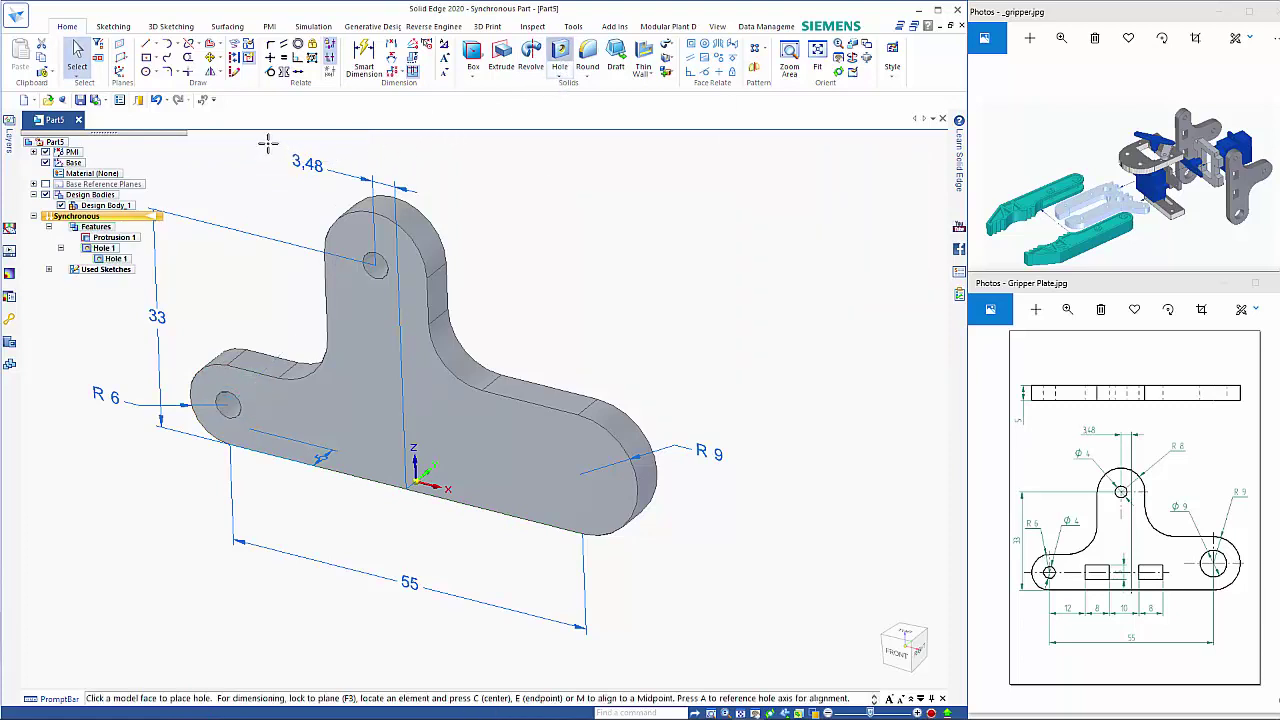
{"action": "left_click", "coordinate": [236, 144]}
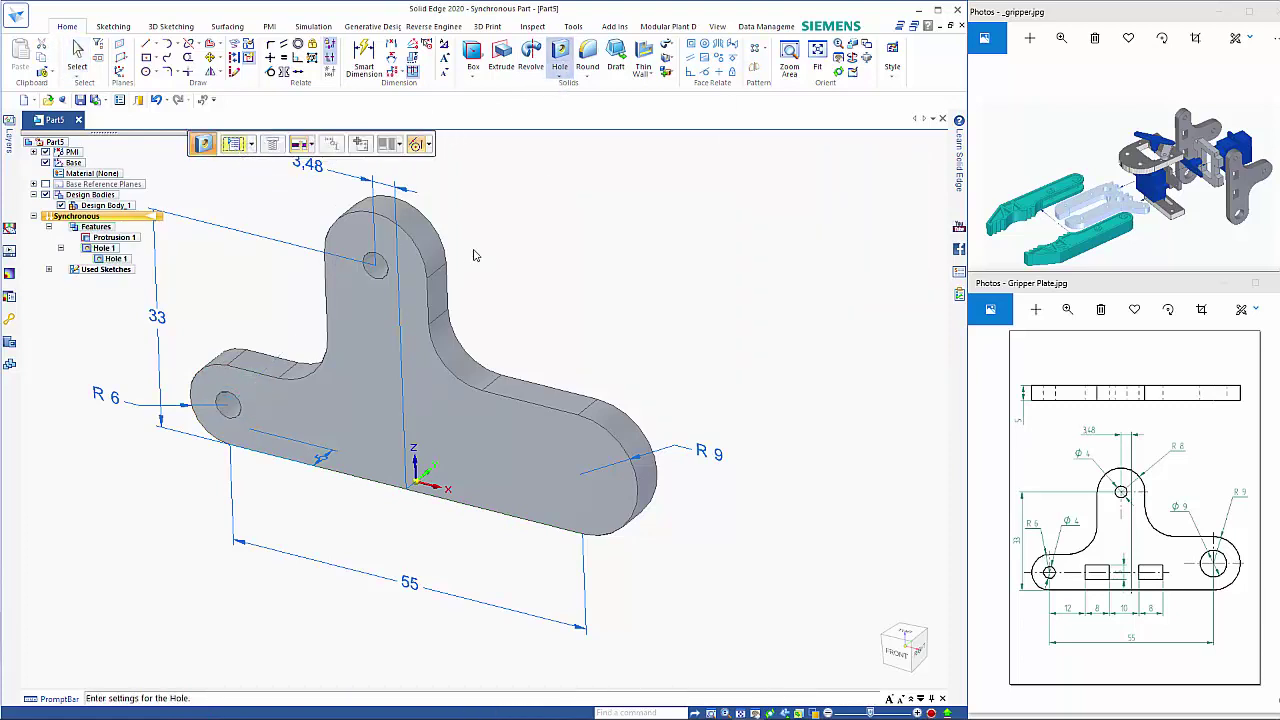
{"action": "left_click", "coordinate": [590, 247]}
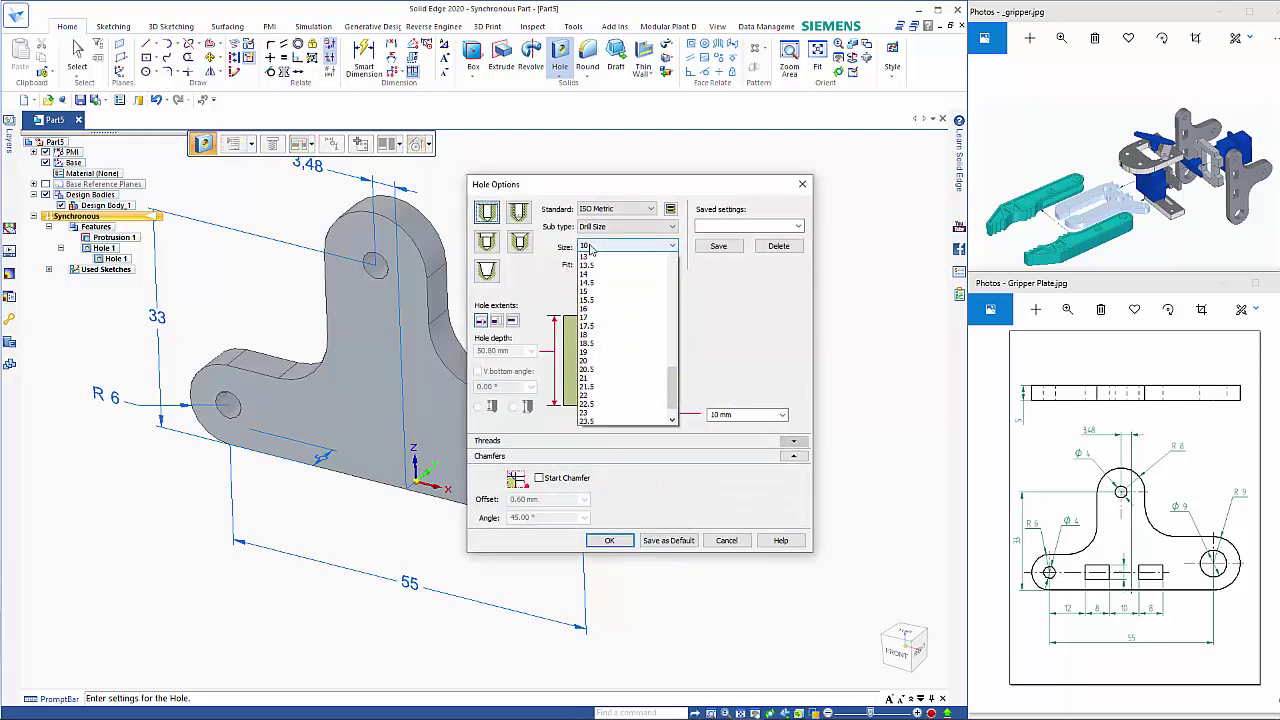
{"action": "scroll", "coordinate": [596, 262], "scroll_direction": "up", "scroll_amount": 5}
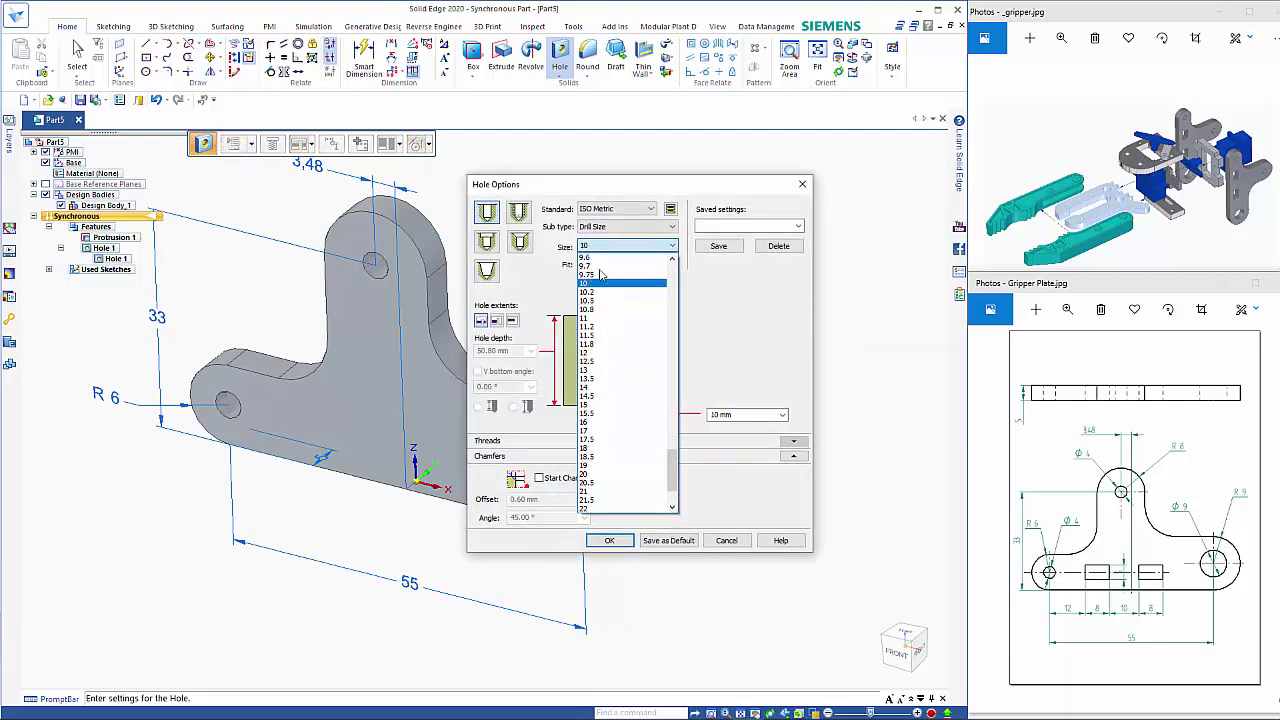
{"action": "scroll", "coordinate": [600, 275], "scroll_direction": "up", "scroll_amount": 3}
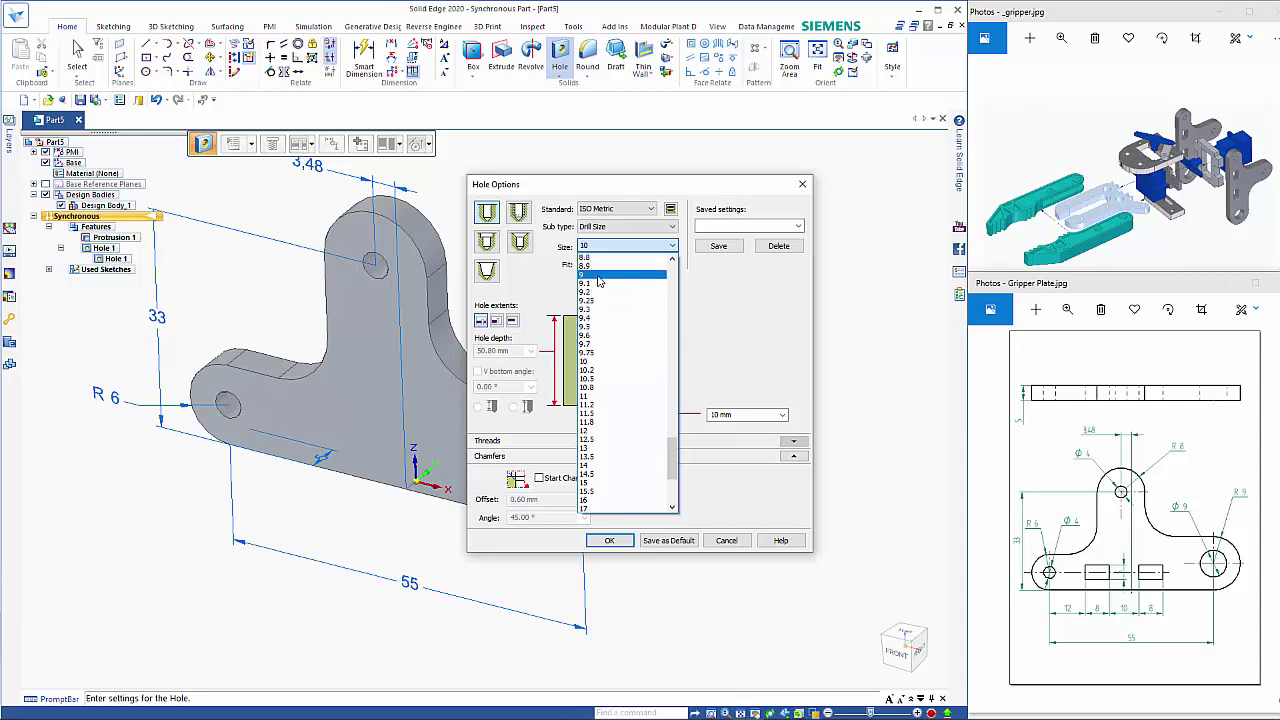
{"action": "left_click", "coordinate": [599, 278]}
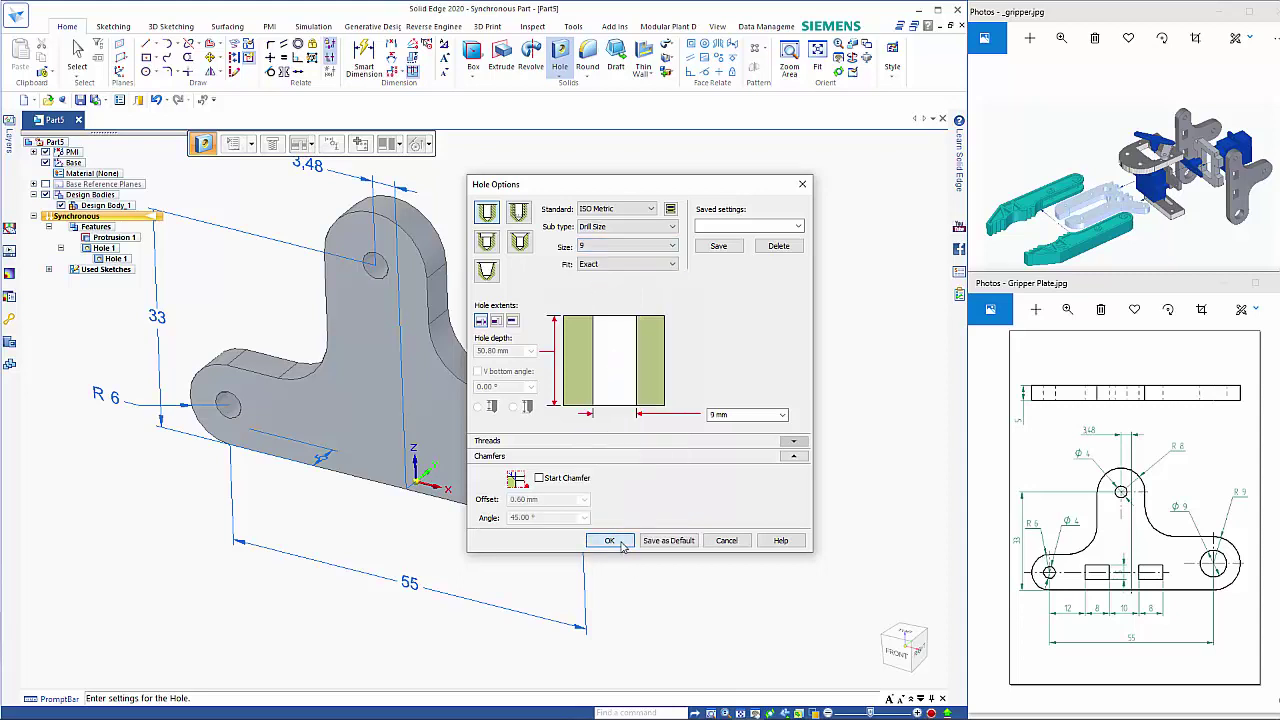
{"action": "left_click", "coordinate": [609, 540]}
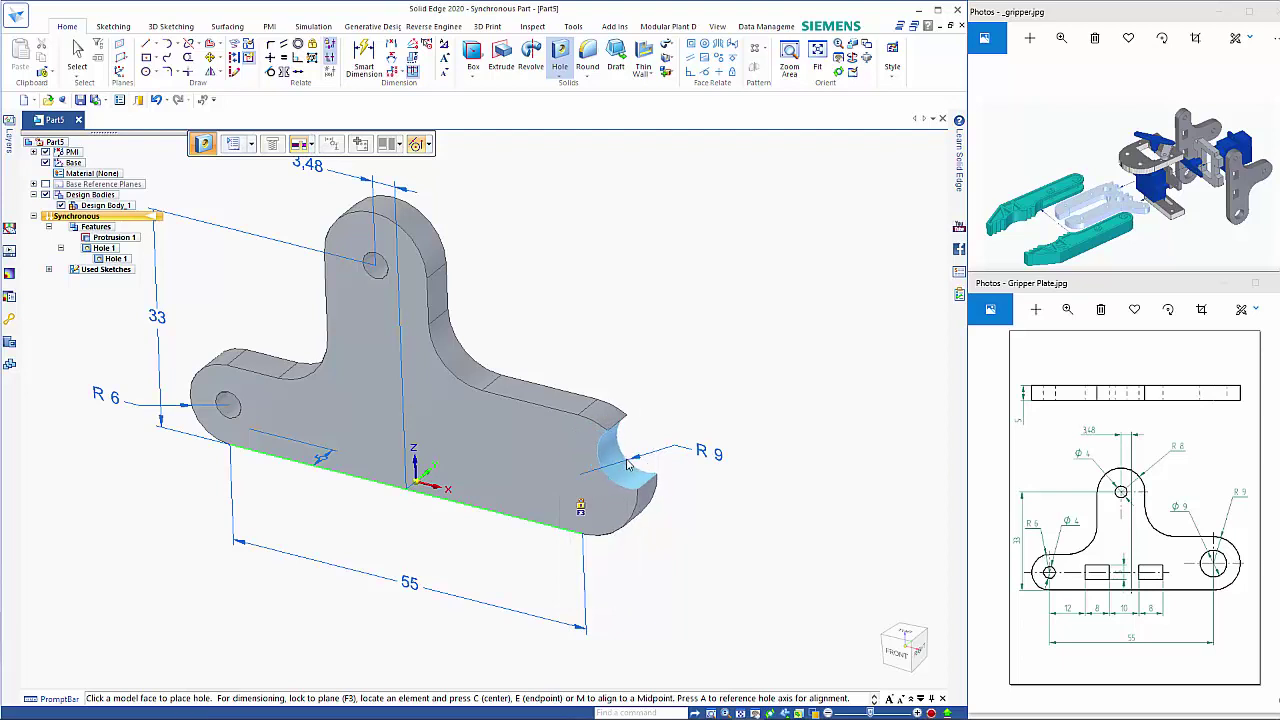
{"action": "key", "text": "c"}
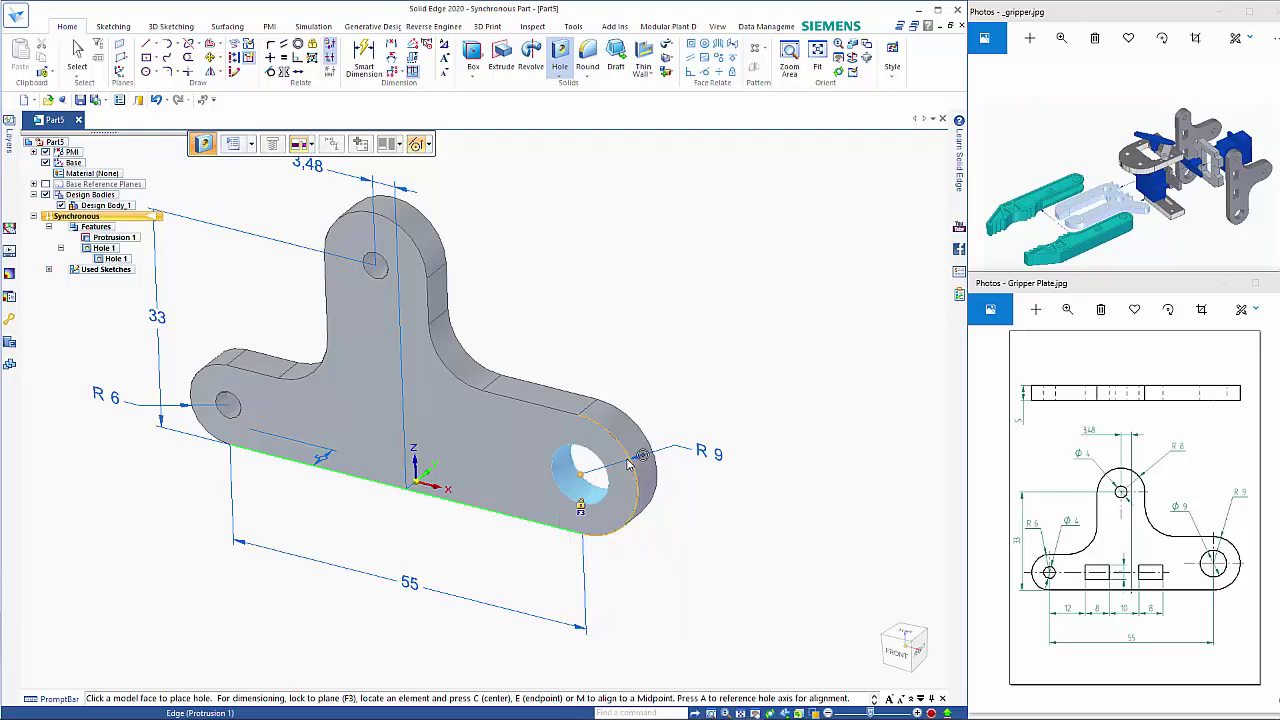
{"action": "left_click", "coordinate": [630, 462]}
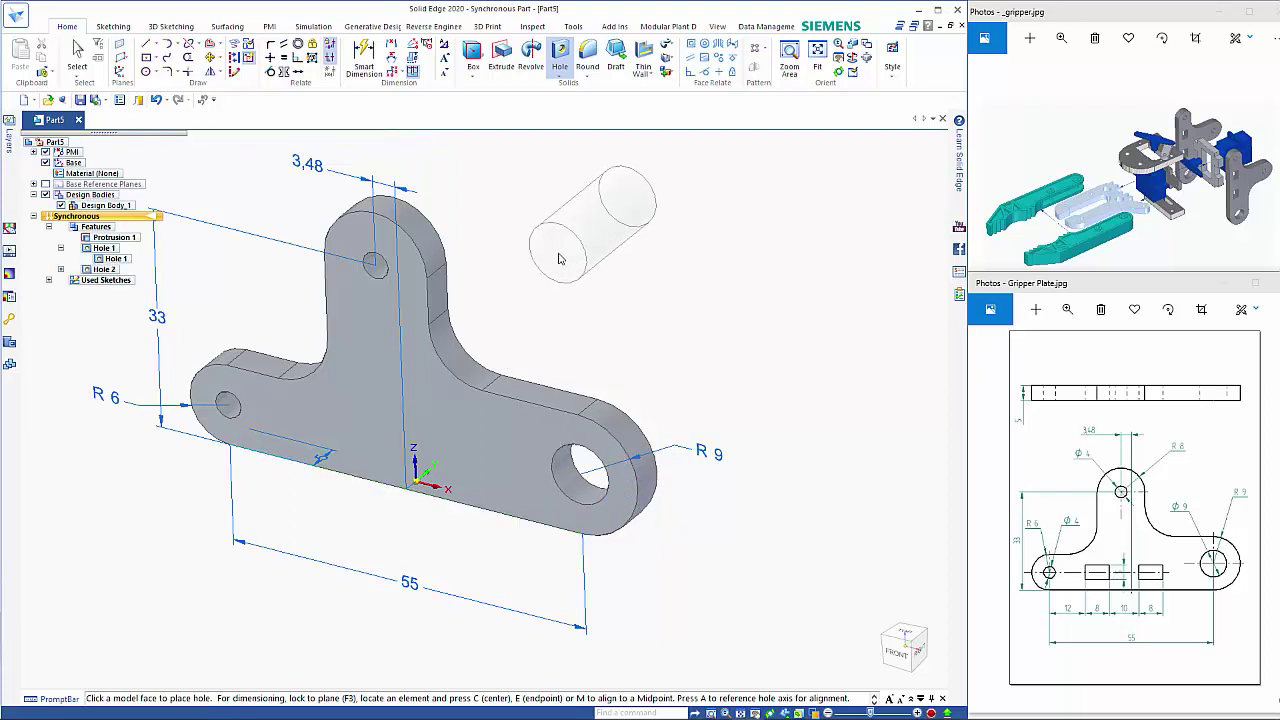
{"action": "key", "text": "Escape"}
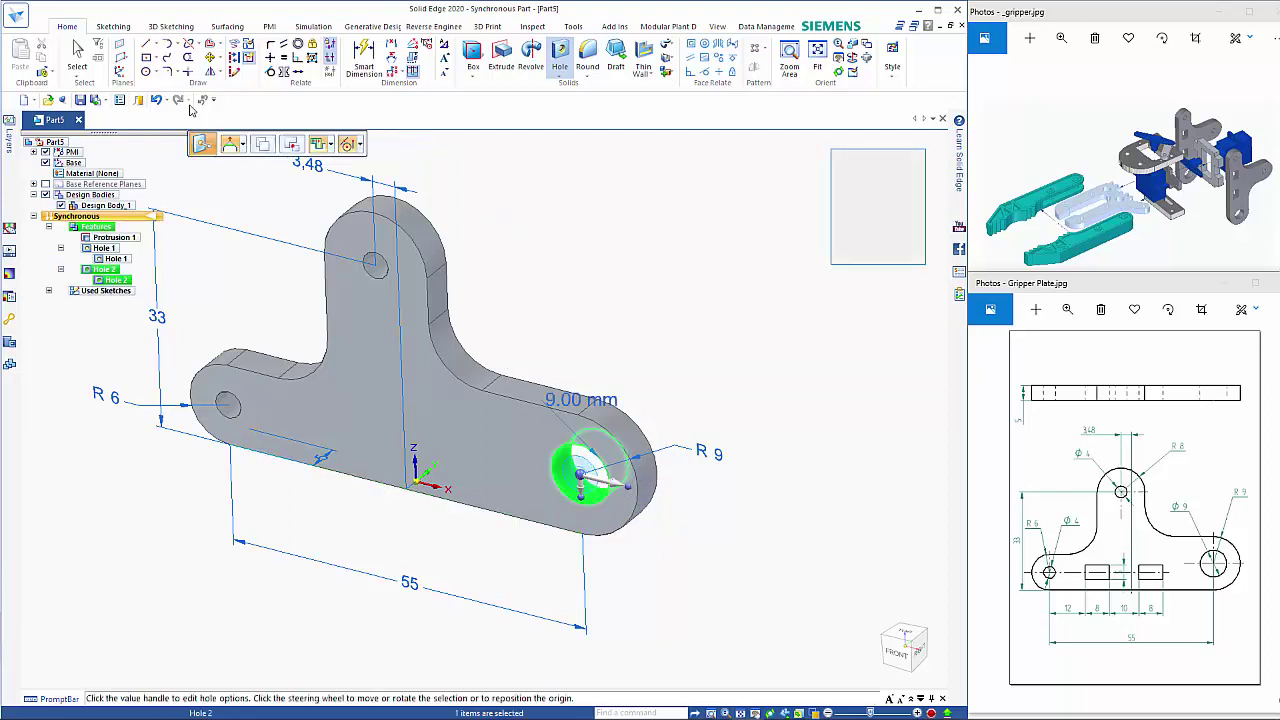
{"action": "key", "text": "Escape"}
{"action": "key", "text": "Escape"}
Sketch an 8 by 5 mm rectangle on the plate's front face, centred level with the hole in the R 6 end
{"action": "key", "text": "r"}
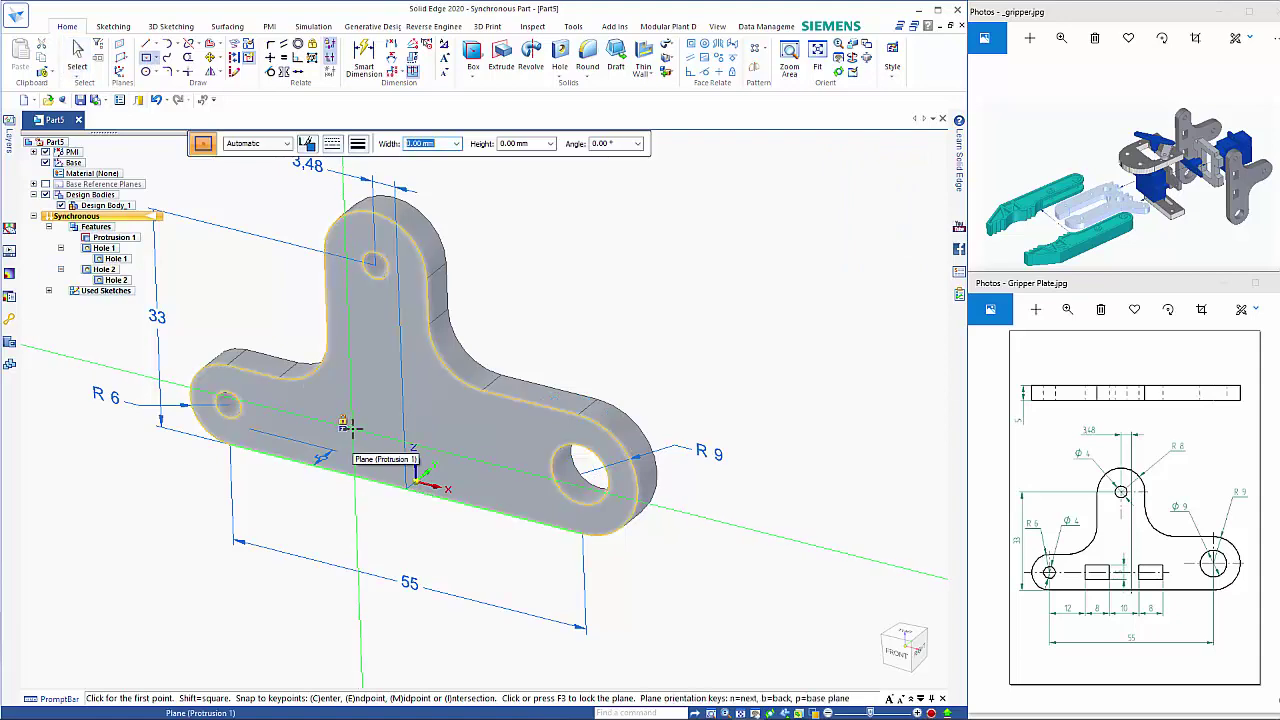
{"action": "key", "text": "F3"}
{"action": "key", "text": "ctrl+h"}
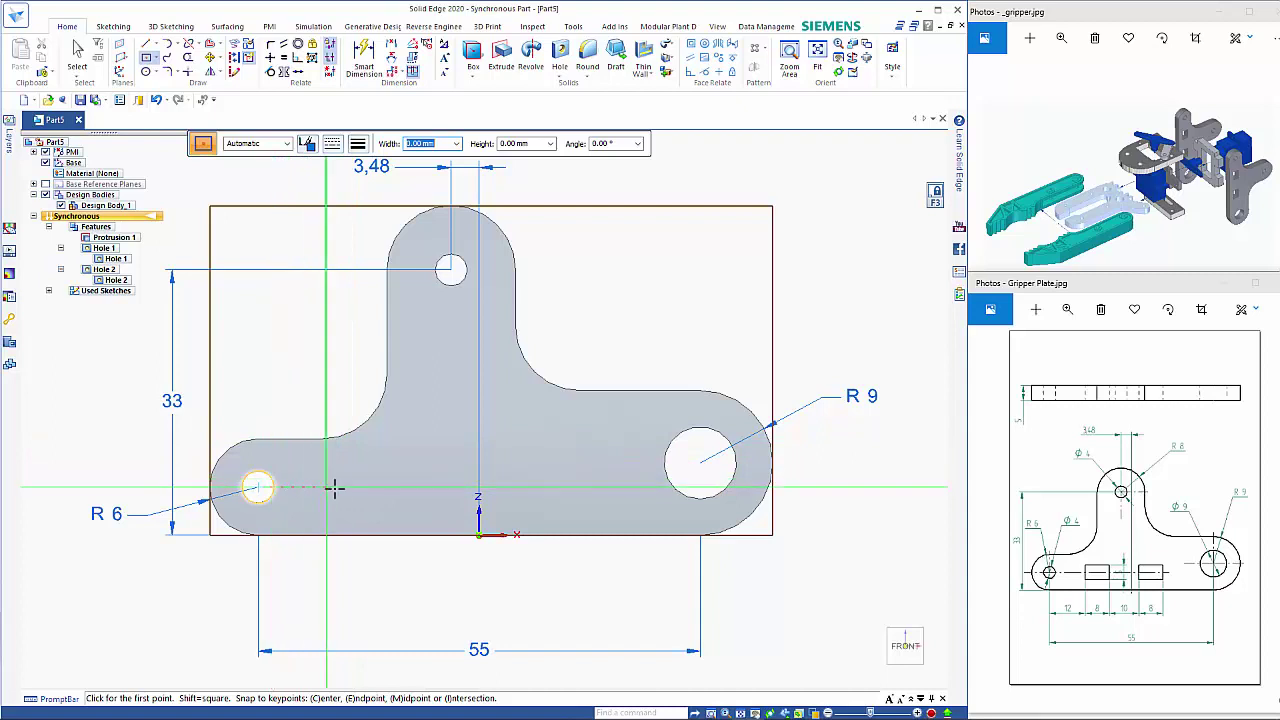
{"action": "left_click", "coordinate": [386, 487]}
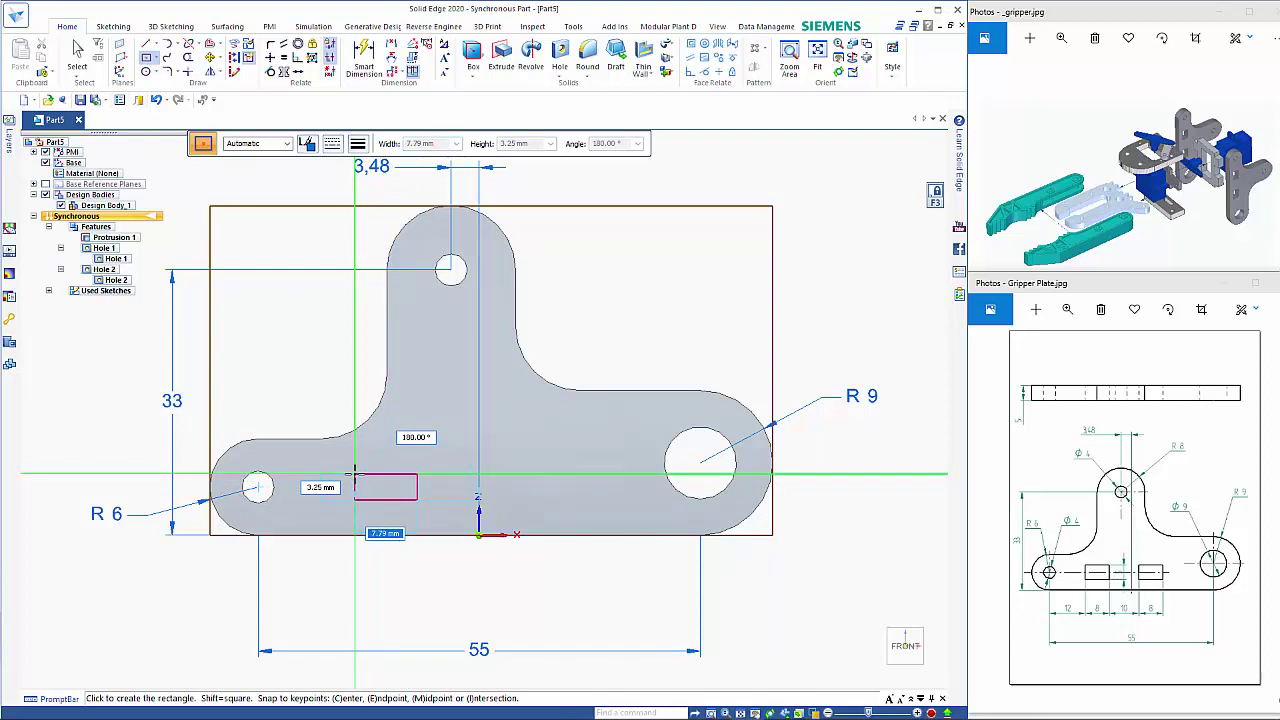
{"action": "type", "text": "8"}
{"action": "key", "text": "Tab"}
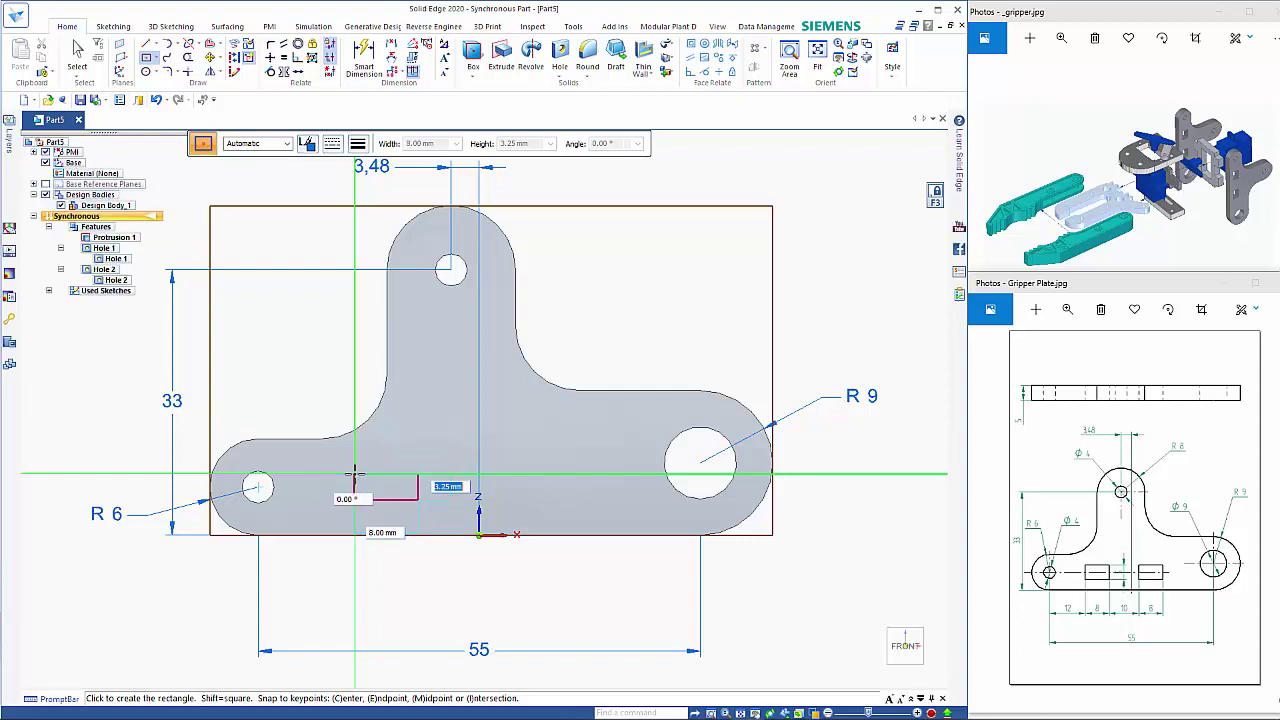
{"action": "key", "text": "Tab"}
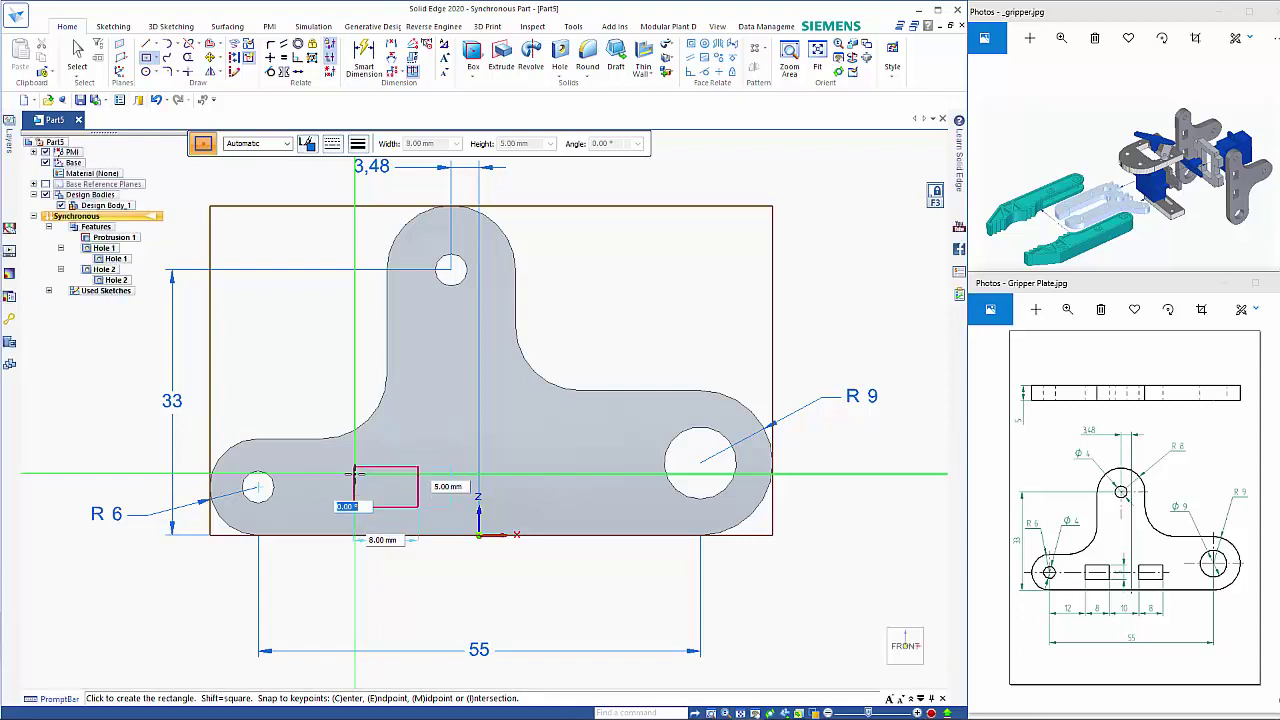
{"action": "key", "text": "Return"}
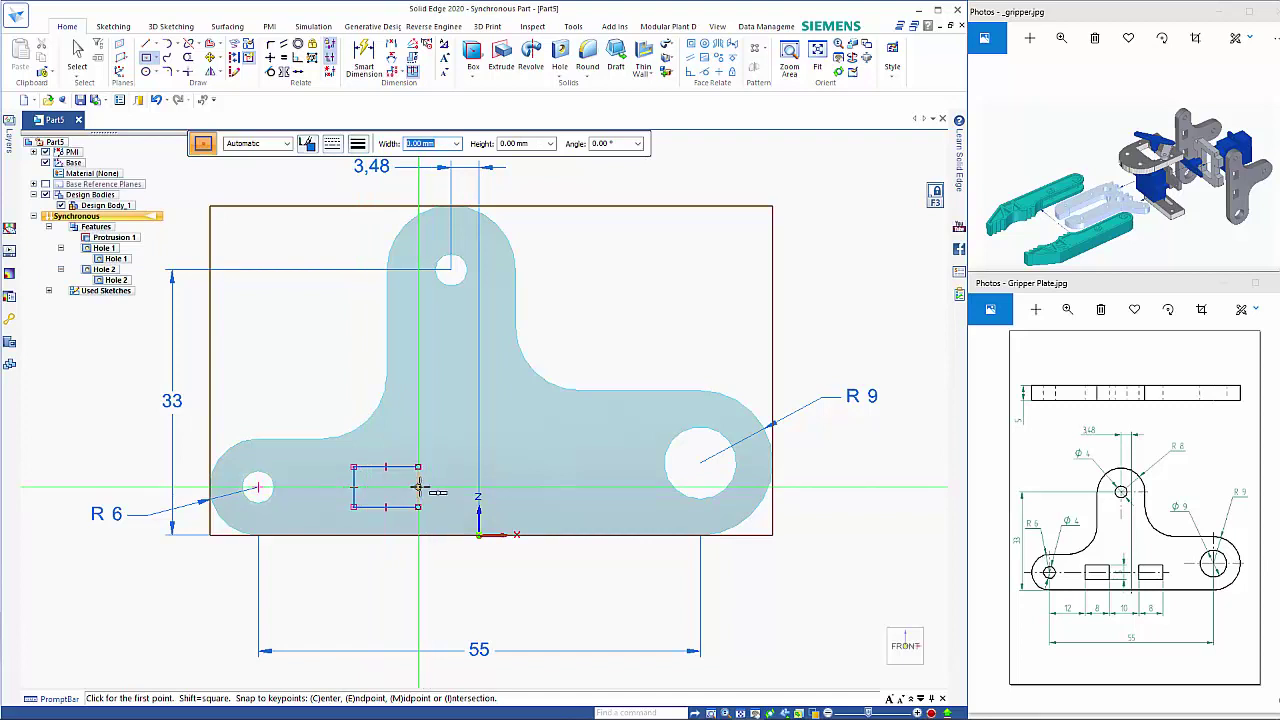
Sketch a second 8 by 5 mm rectangle beside the first, towards the 9 mm hole and at the same height
{"action": "left_click", "coordinate": [548, 466]}
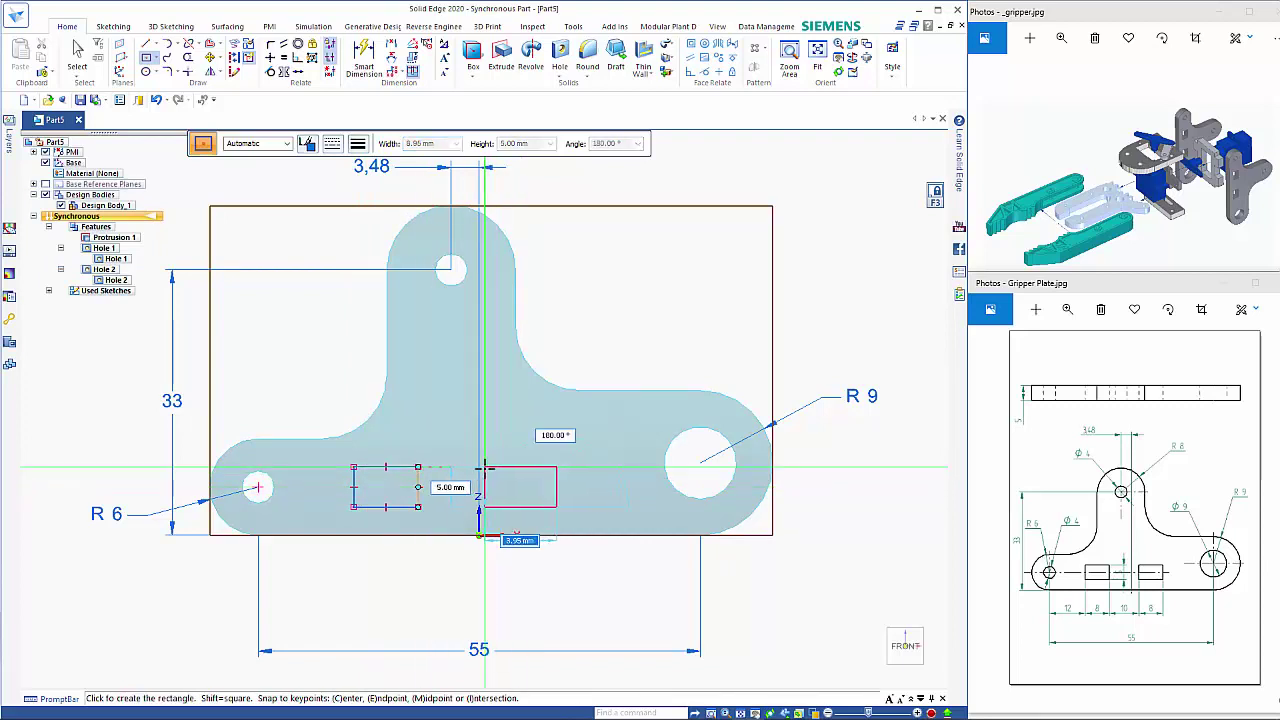
{"action": "type", "text": "8"}
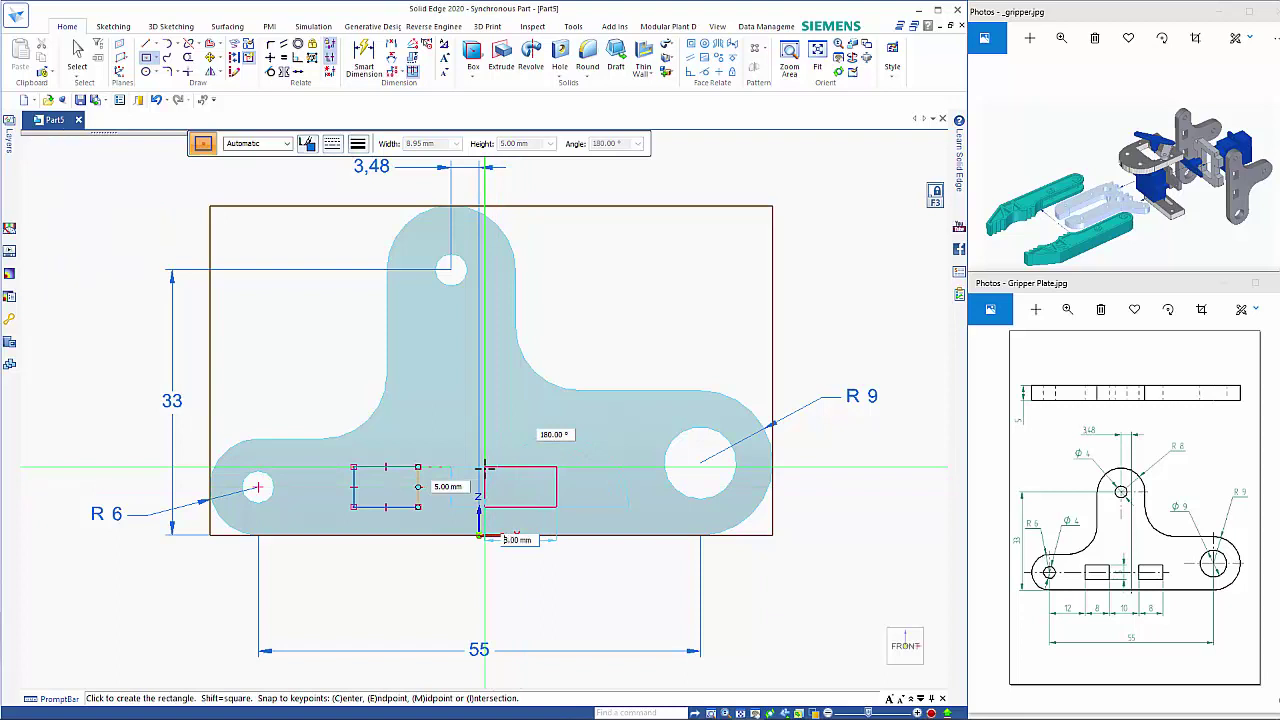
{"action": "key", "text": "Tab"}
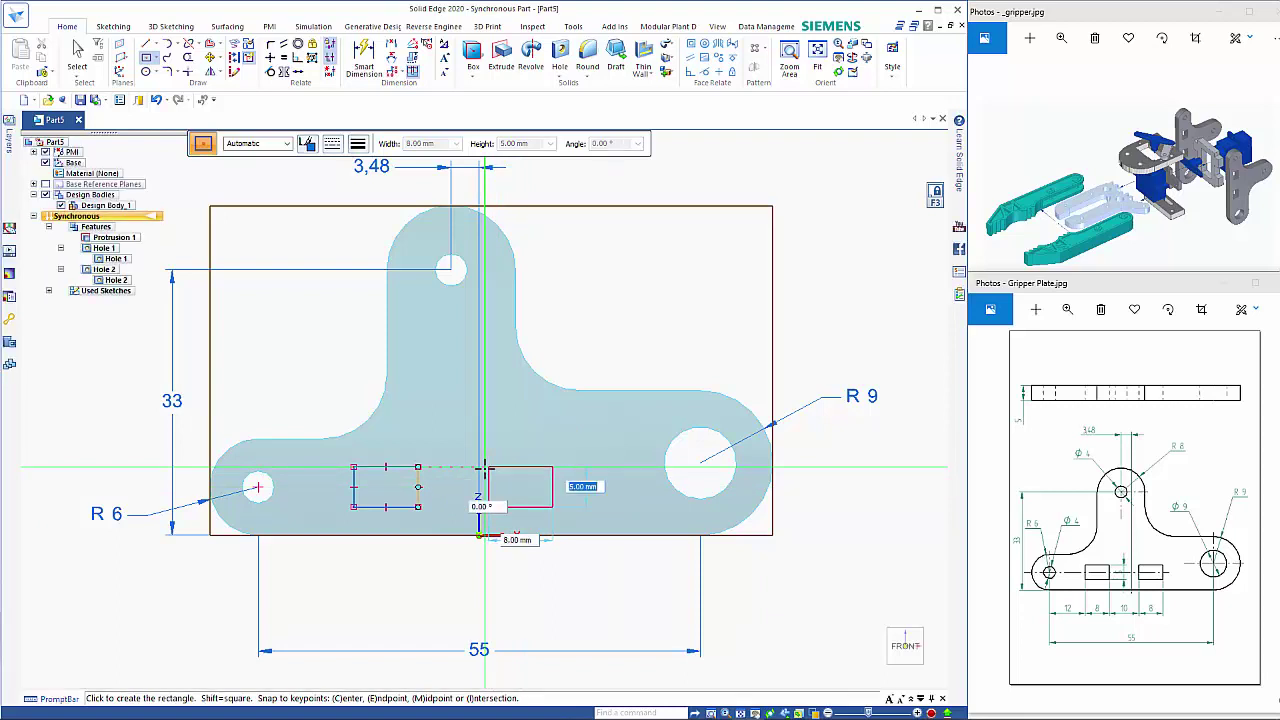
{"action": "type", "text": "5"}
{"action": "key", "text": "Return"}
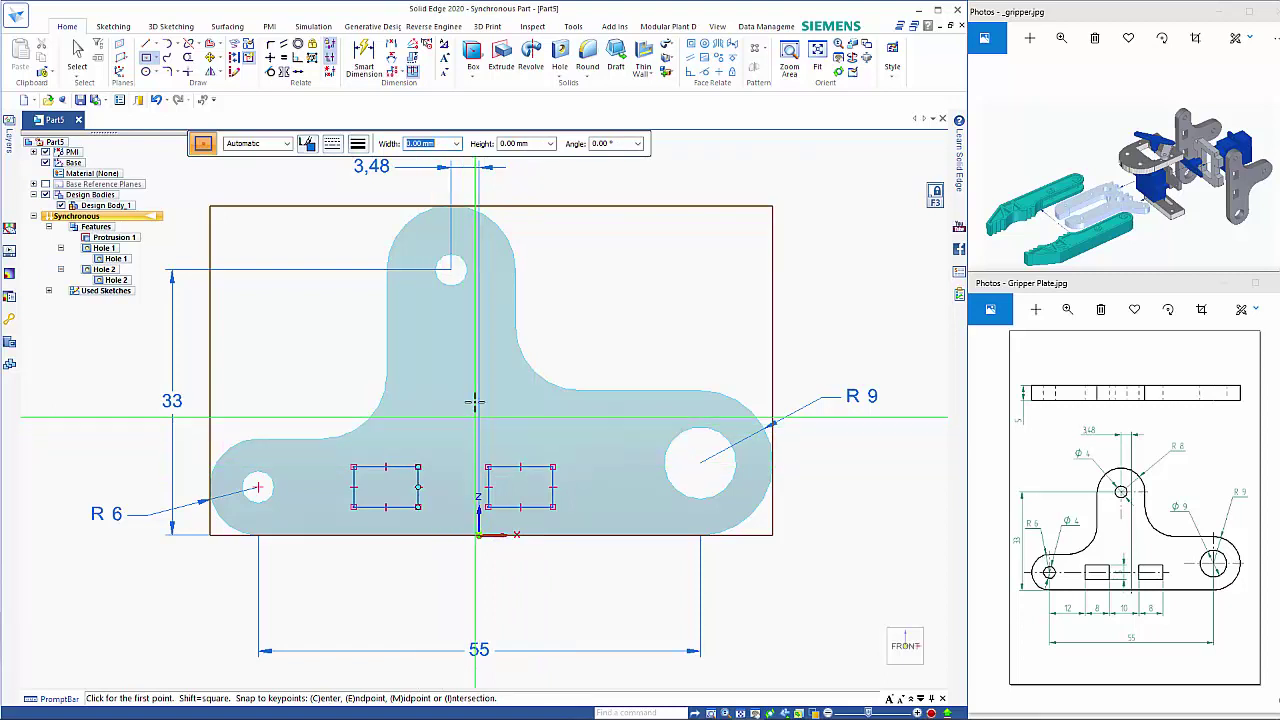
Dimension the widths of both rectangles and the height of the rectangle nearer the 9 mm hole
{"action": "left_click", "coordinate": [363, 58]}
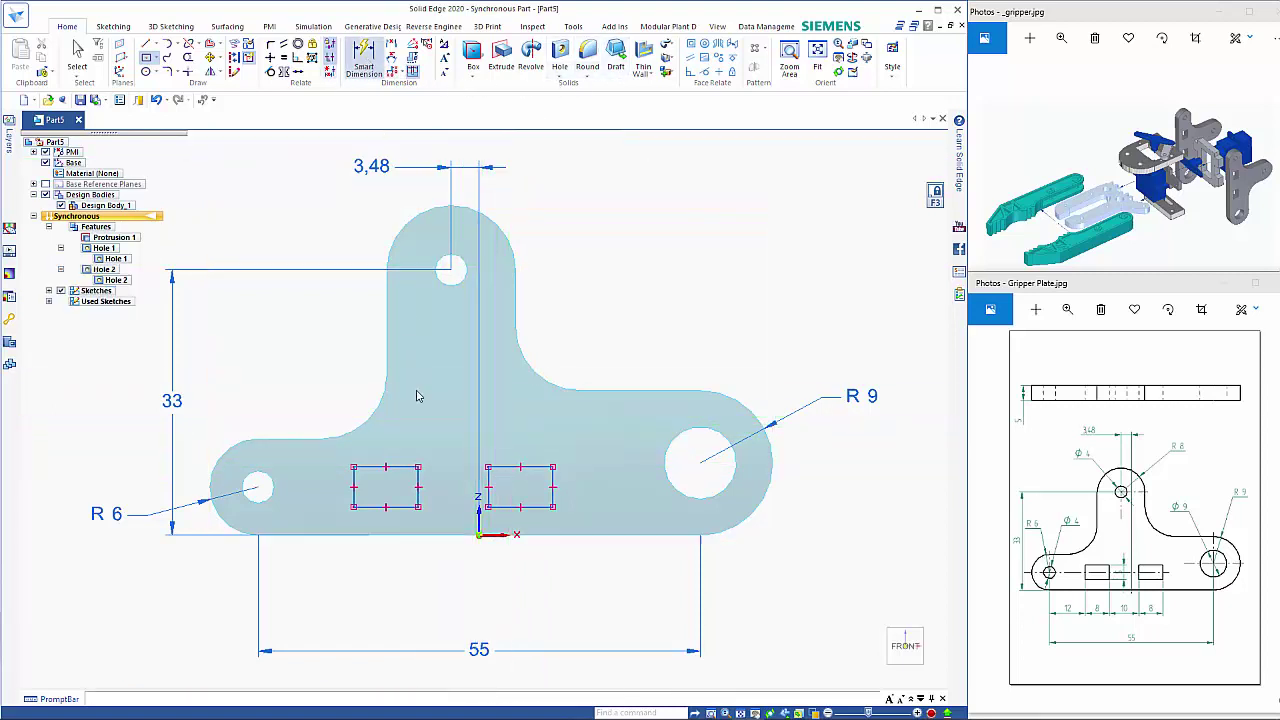
{"action": "left_click", "coordinate": [402, 507]}
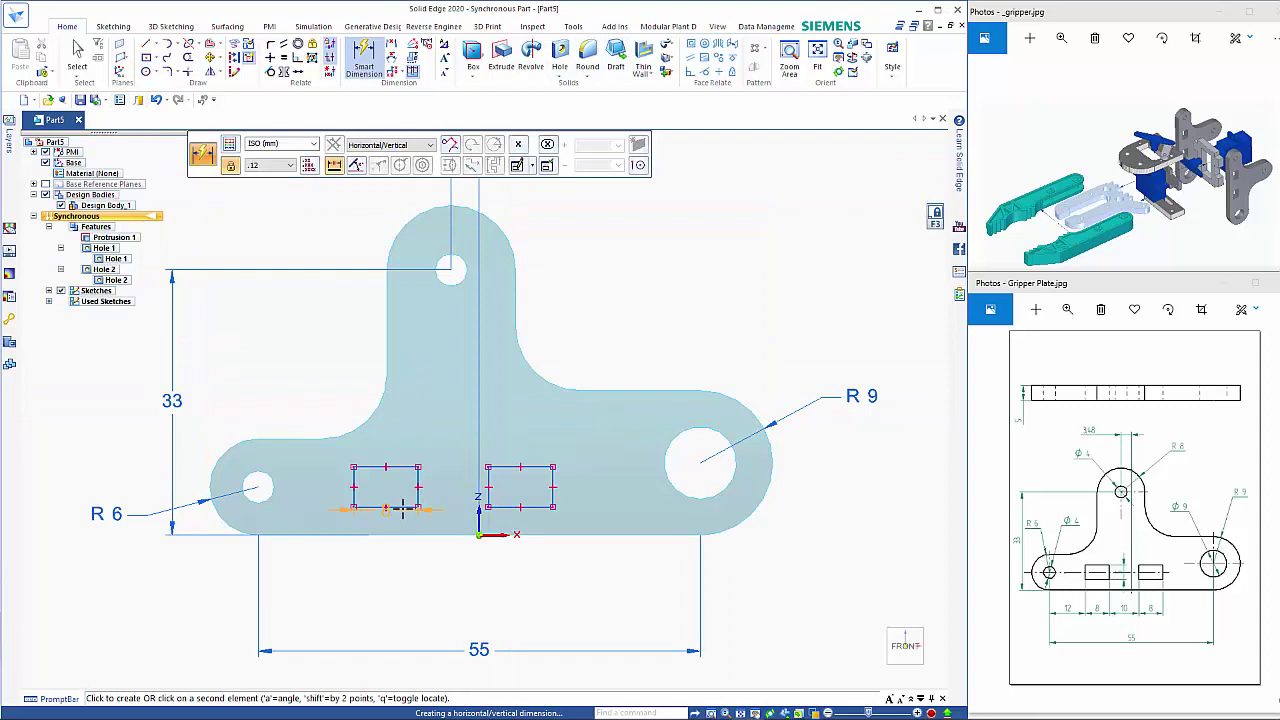
{"action": "left_click", "coordinate": [401, 571]}
{"action": "left_click", "coordinate": [520, 507]}
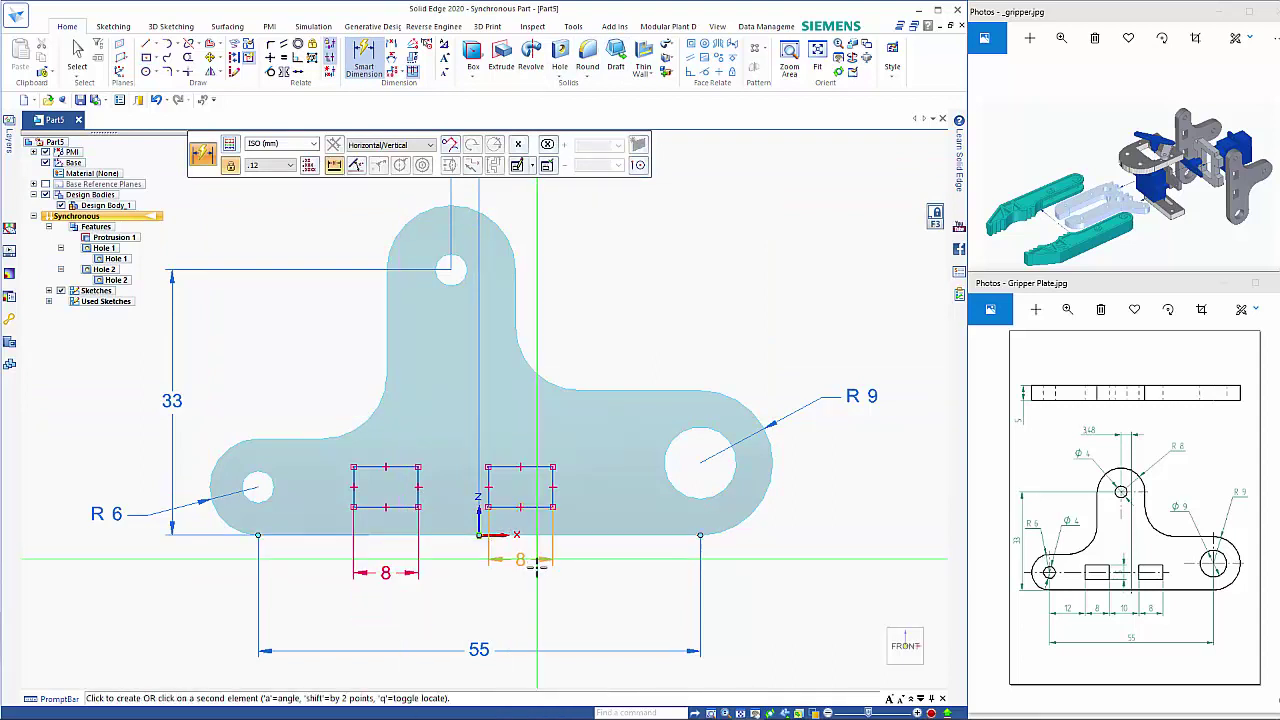
{"action": "left_click", "coordinate": [538, 577]}
{"action": "left_click", "coordinate": [553, 487]}
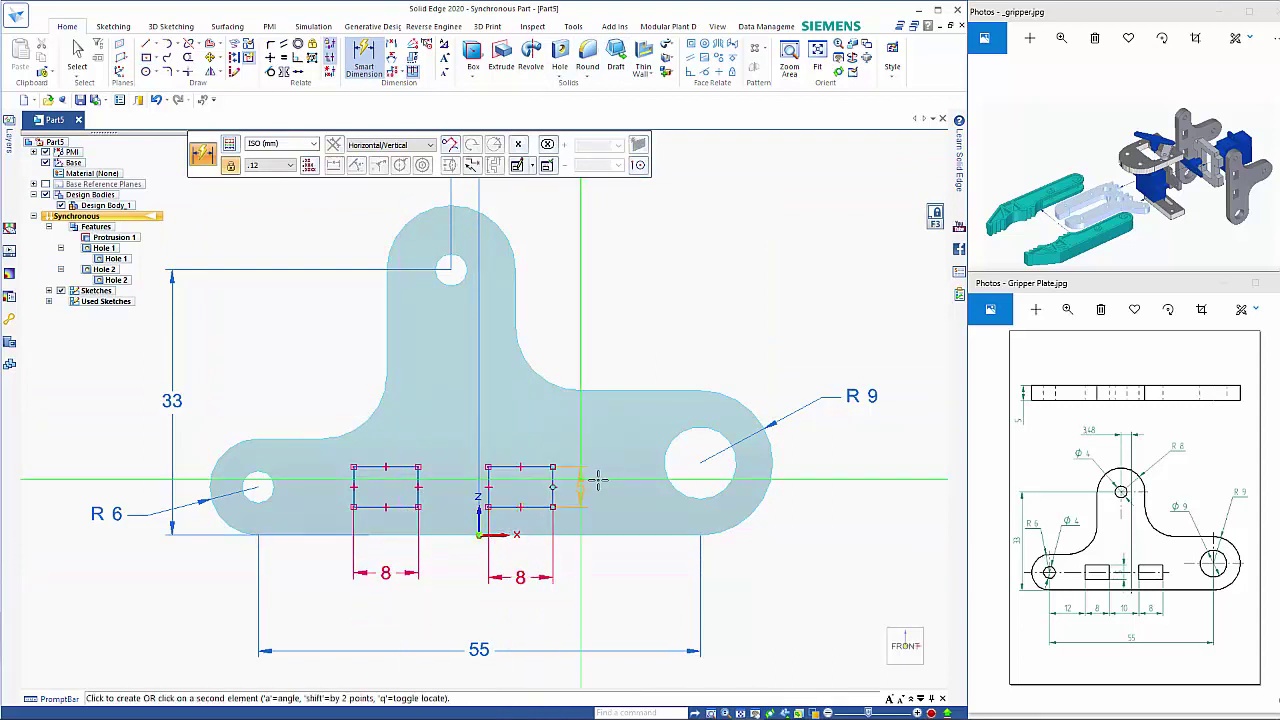
{"action": "left_click", "coordinate": [598, 482]}
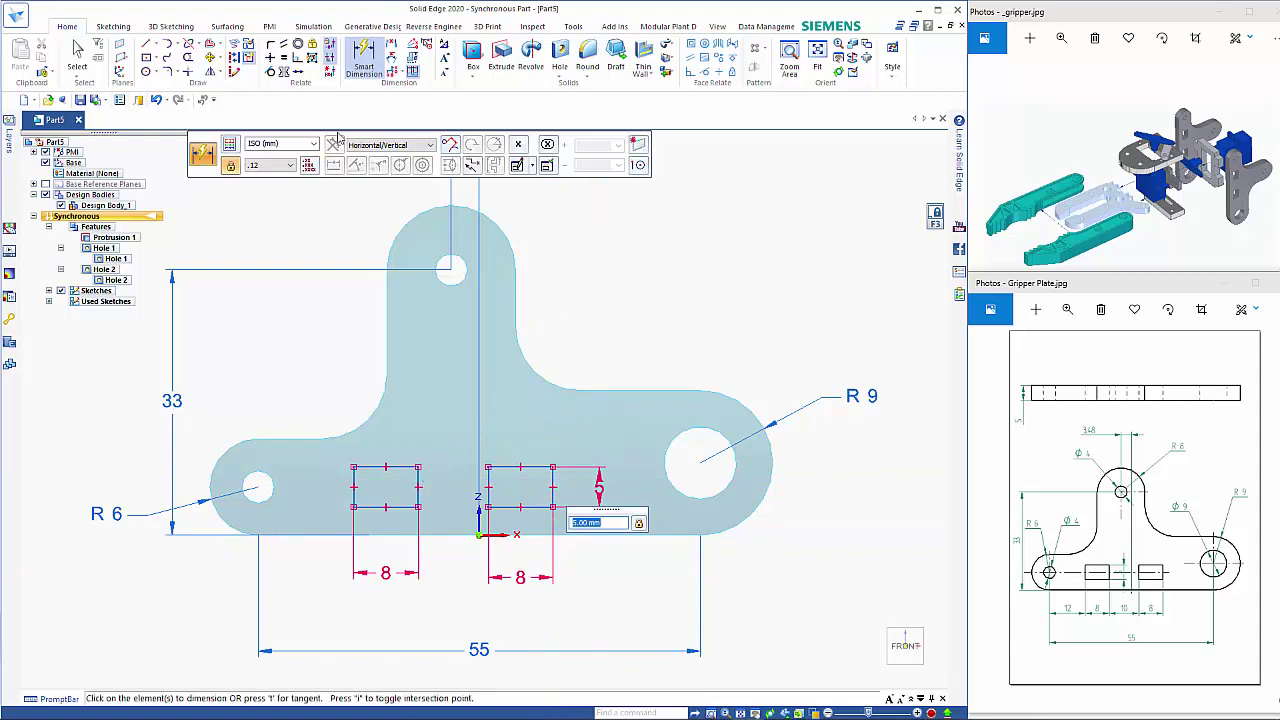
Align the facing corners of the two rectangles horizontally, and the first rectangle's side midpoint with the centre of the R 6 end hole
{"action": "left_click", "coordinate": [272, 61]}
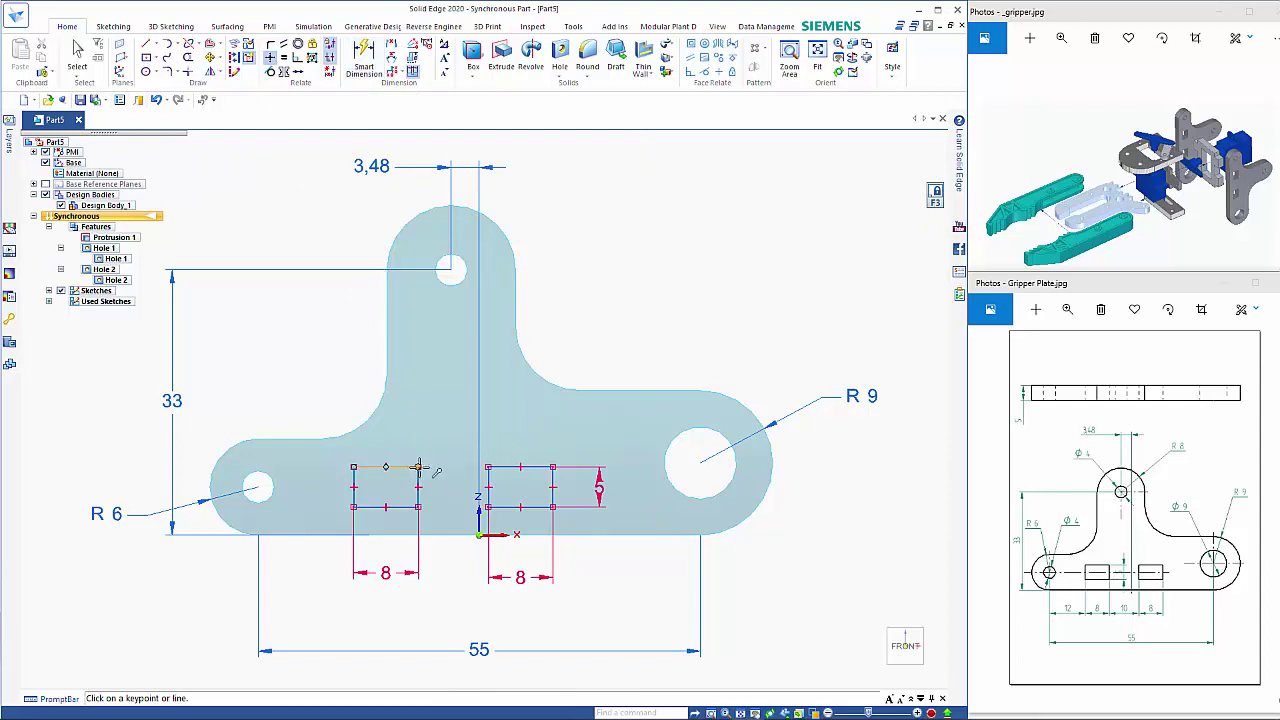
{"action": "left_click", "coordinate": [419, 466]}
{"action": "left_click", "coordinate": [487, 466]}
{"action": "left_click", "coordinate": [506, 509]}
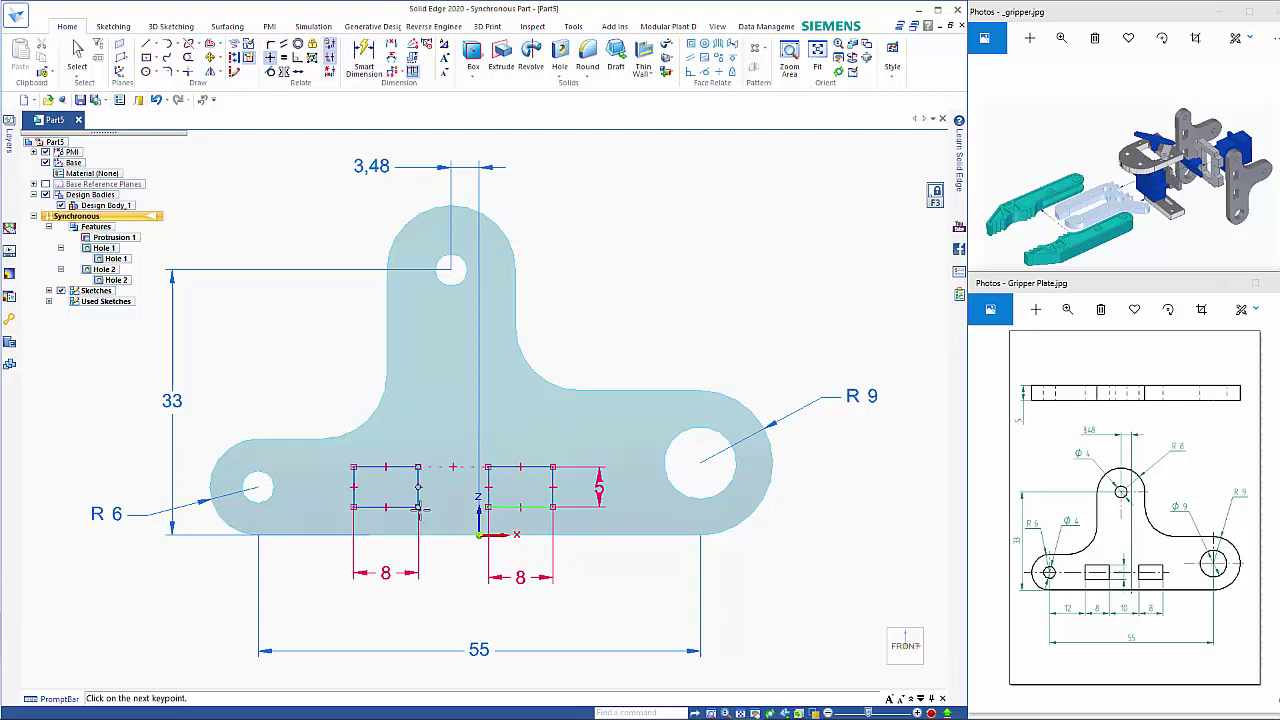
{"action": "left_click", "coordinate": [419, 507]}
{"action": "left_click", "coordinate": [354, 487]}
{"action": "left_click", "coordinate": [258, 487]}
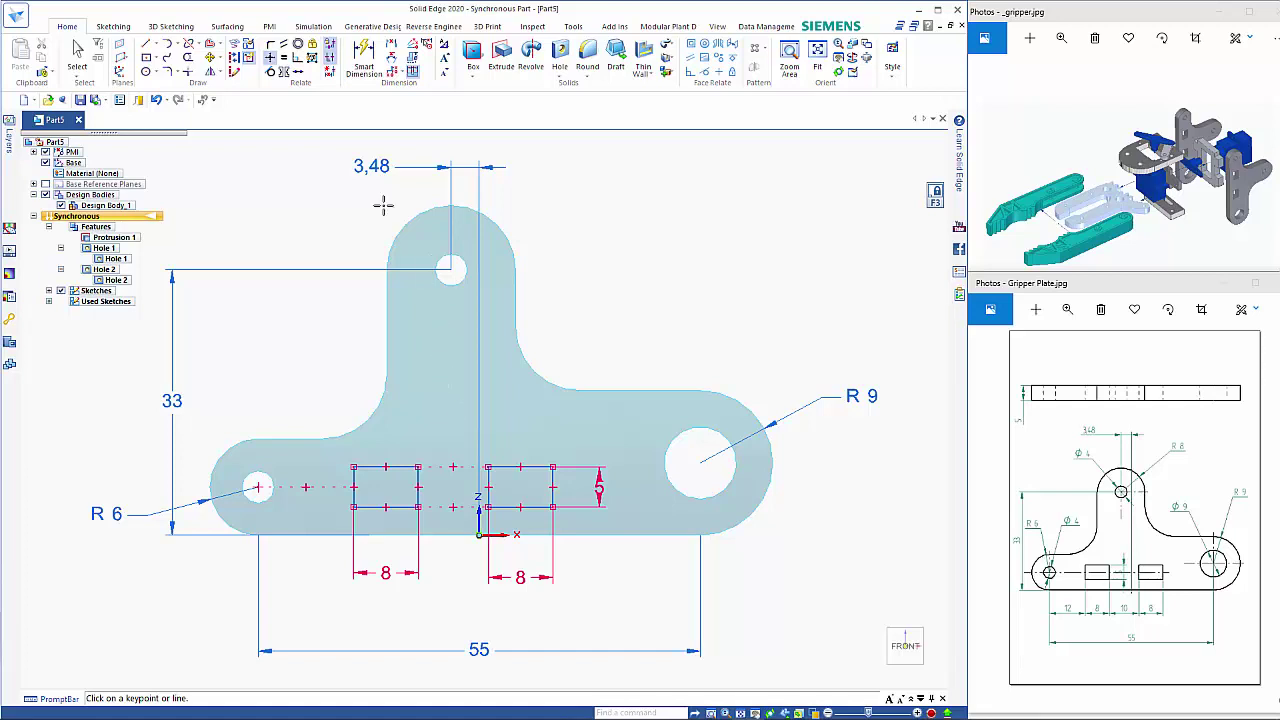
Dimension the horizontal distance from the R 6 end hole's centre to the nearer rectangle as 12 mm
{"action": "left_click", "coordinate": [362, 57]}
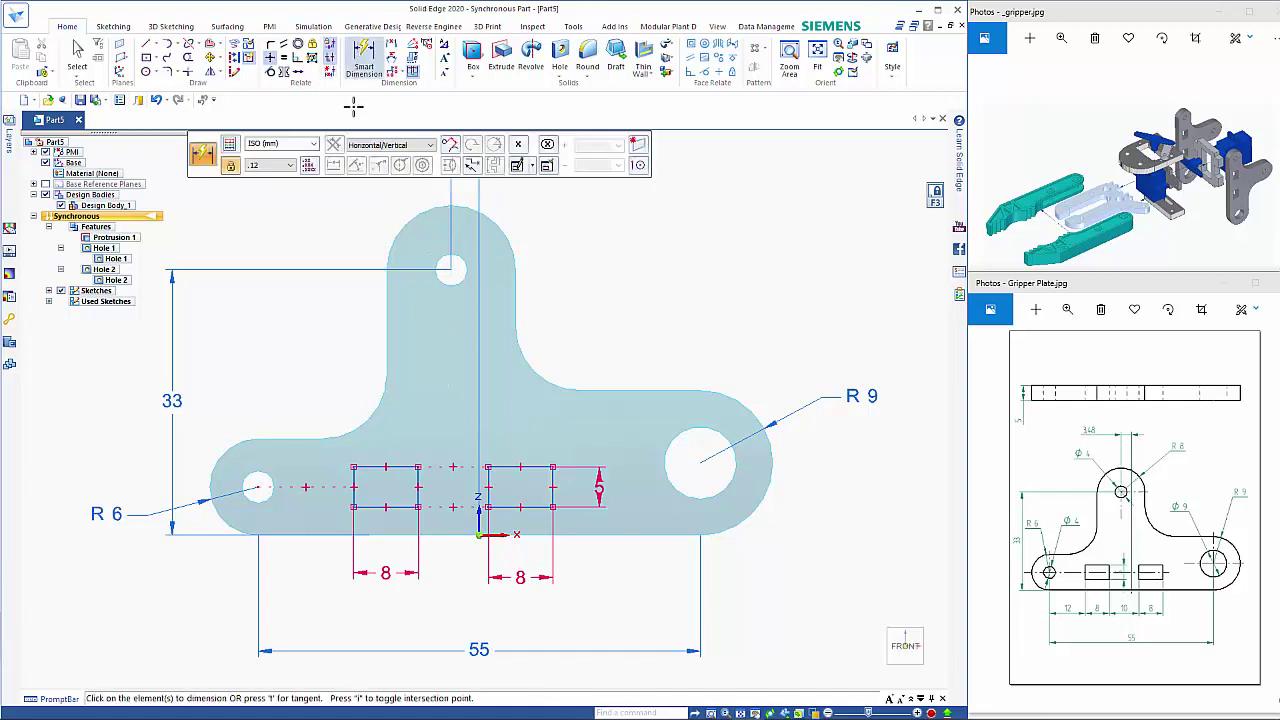
{"action": "left_click", "coordinate": [254, 495]}
{"action": "left_click", "coordinate": [351, 506]}
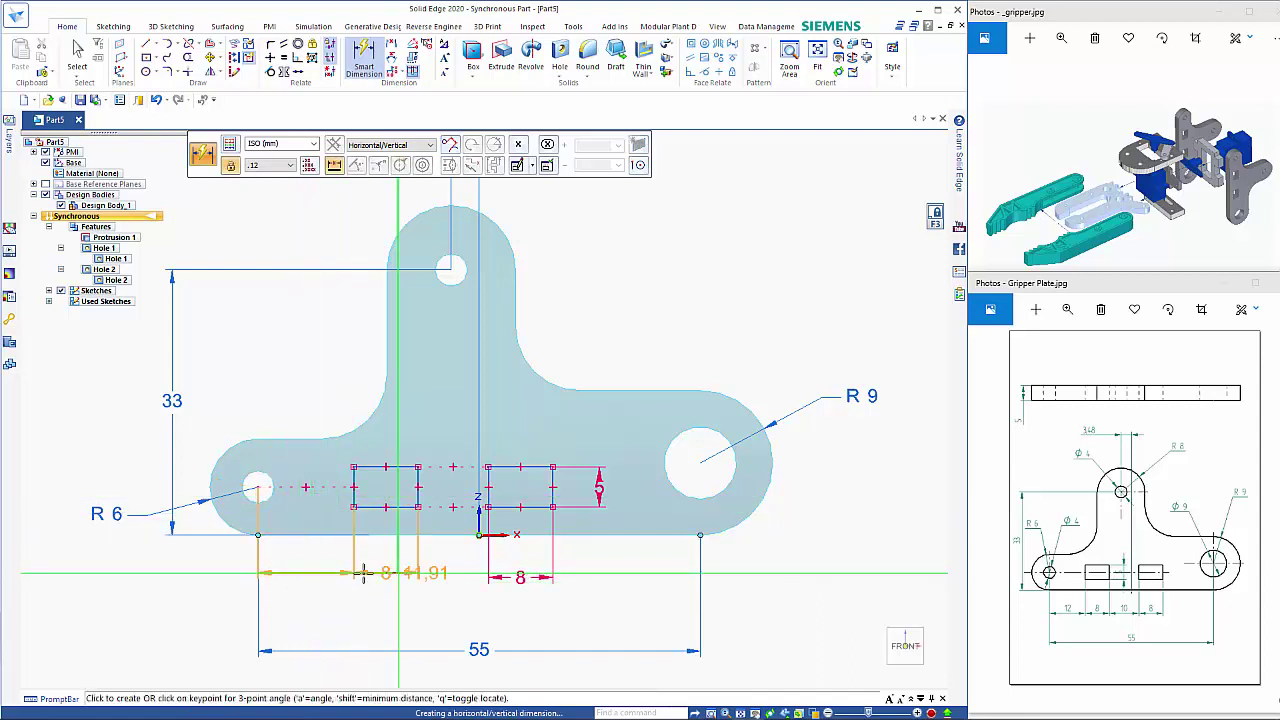
{"action": "left_click", "coordinate": [307, 575]}
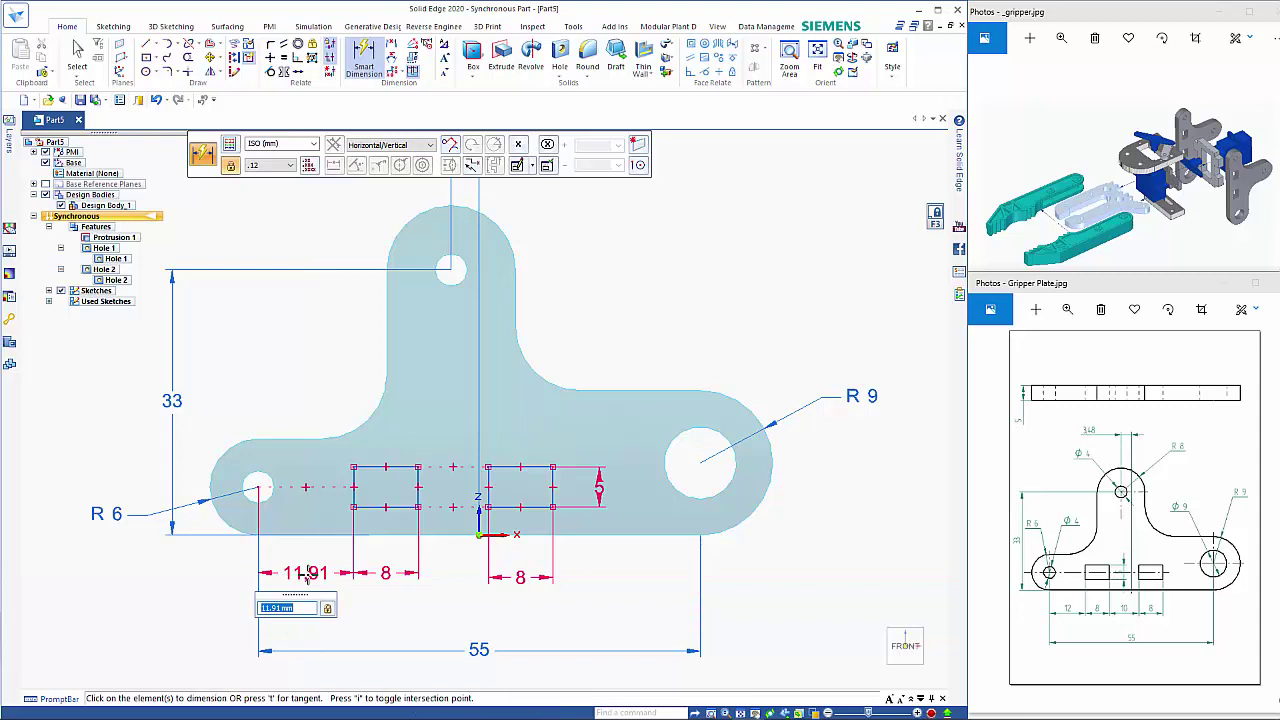
{"action": "type", "text": "12"}
{"action": "key", "text": "Return"}
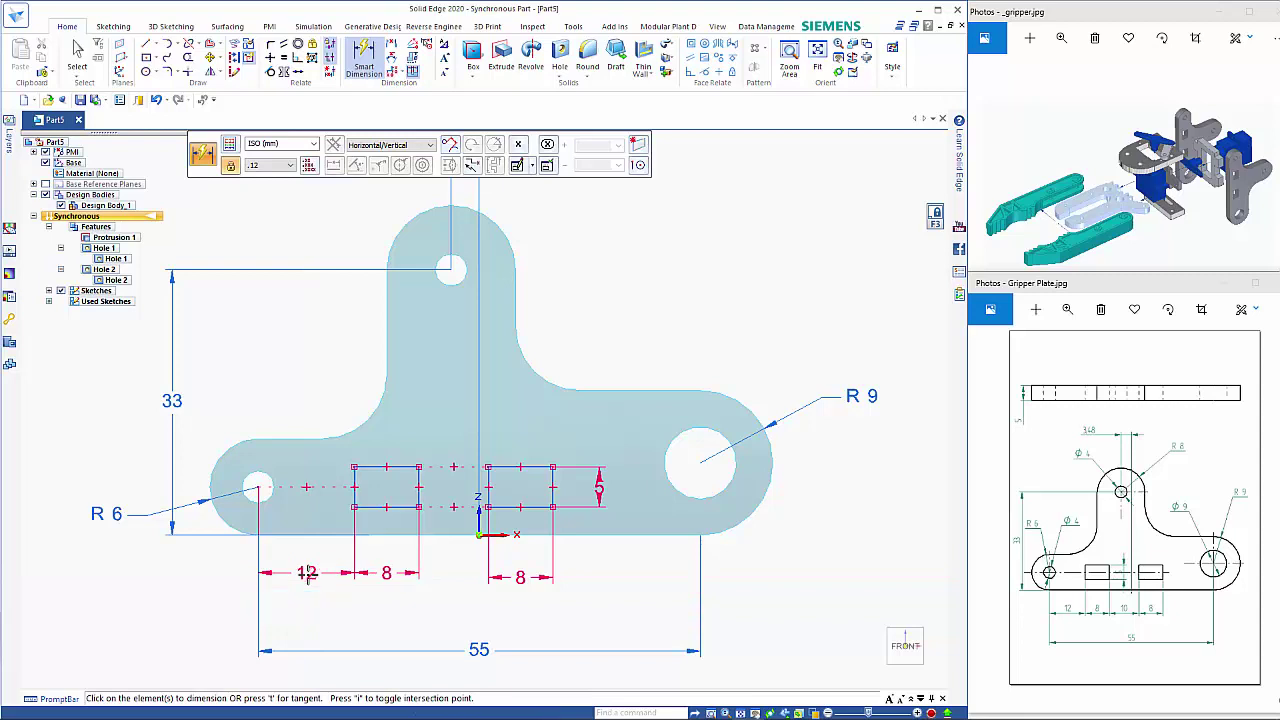
Dimension the gap between the two rectangles as 10 mm
{"action": "left_click", "coordinate": [420, 478]}
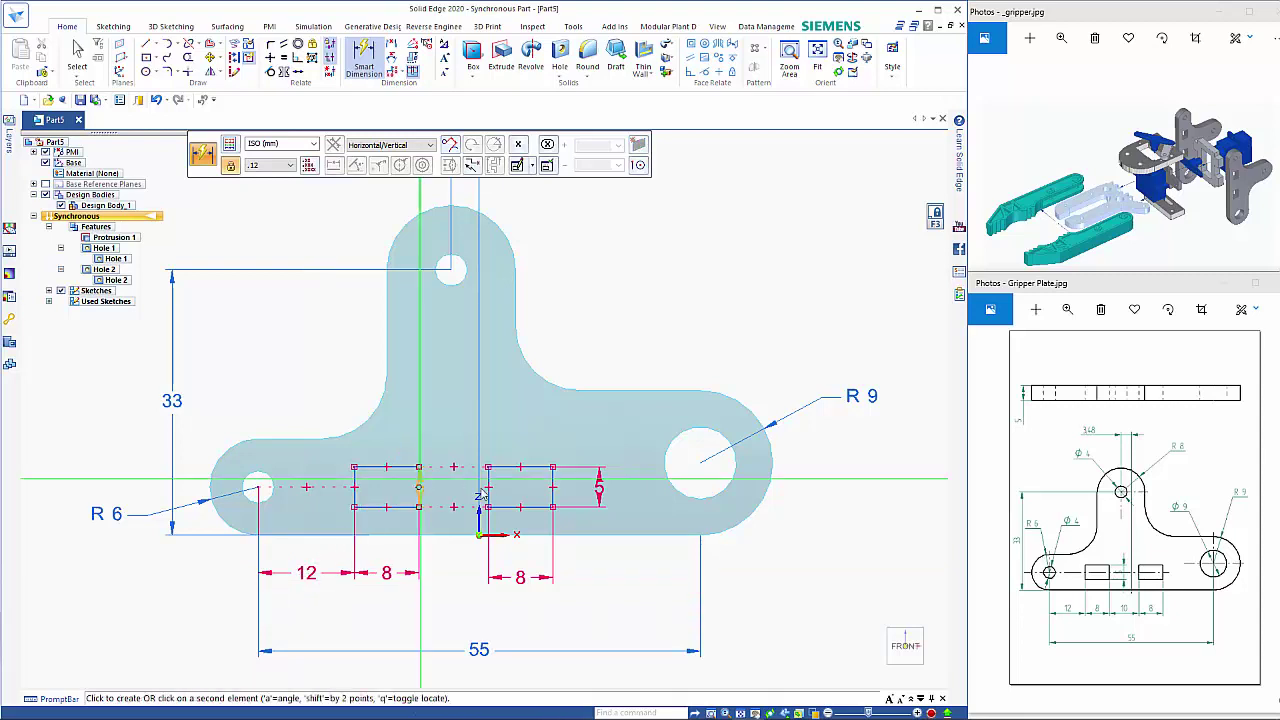
{"action": "left_click", "coordinate": [487, 487]}
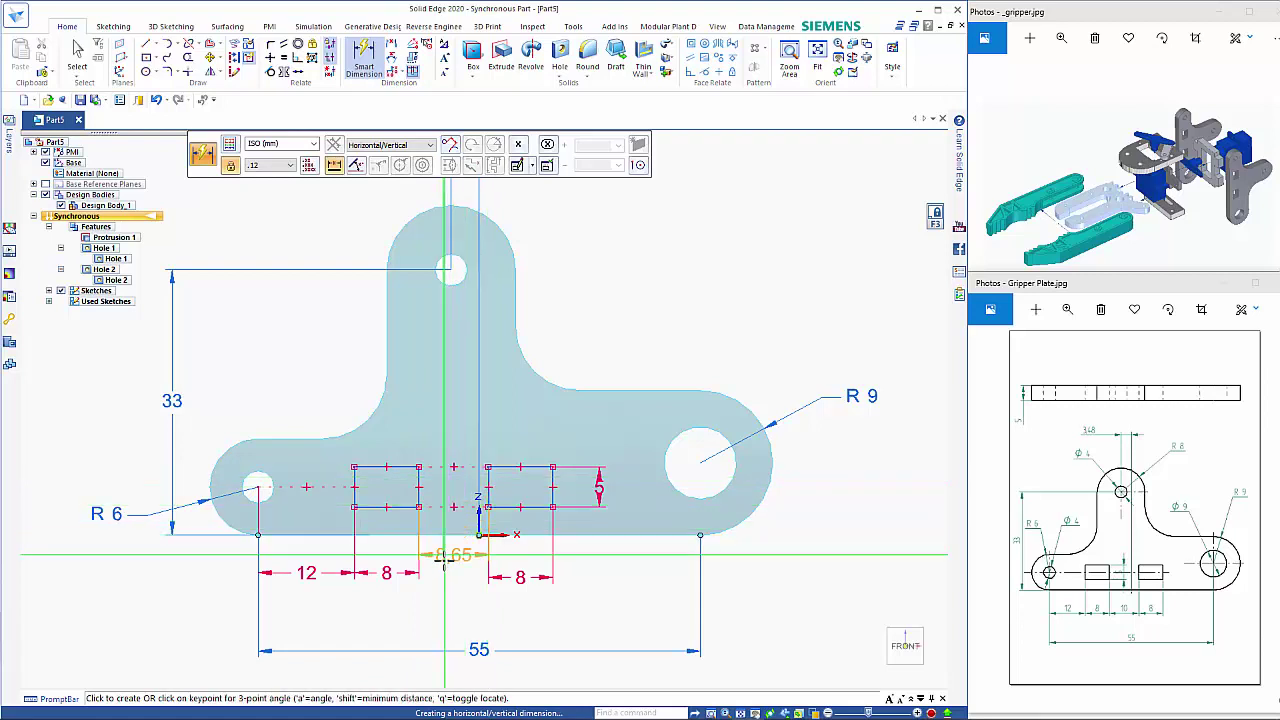
{"action": "left_click", "coordinate": [445, 573]}
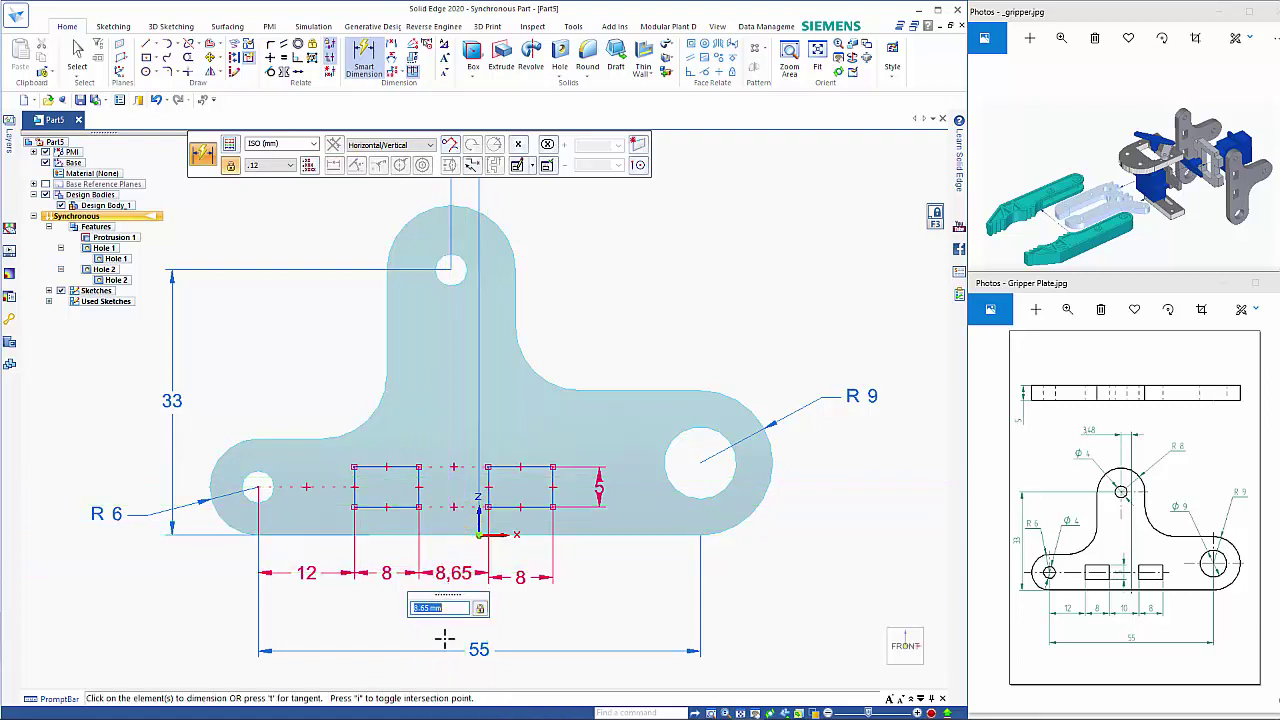
{"action": "type", "text": "10"}
{"action": "key", "text": "Return"}
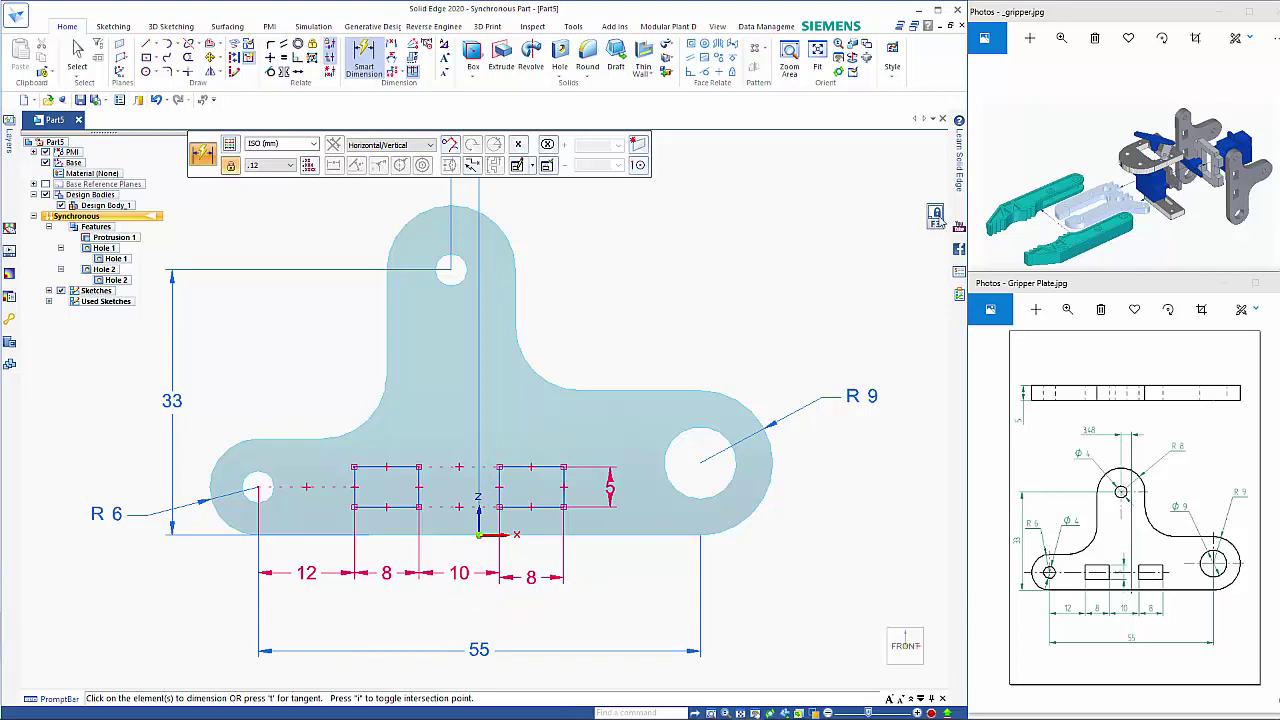
Cut both rectangular regions right through the plate with one symmetric extrusion
{"action": "middle_click_drag", "start_coordinate": [877, 391], "coordinate": [812, 466]}
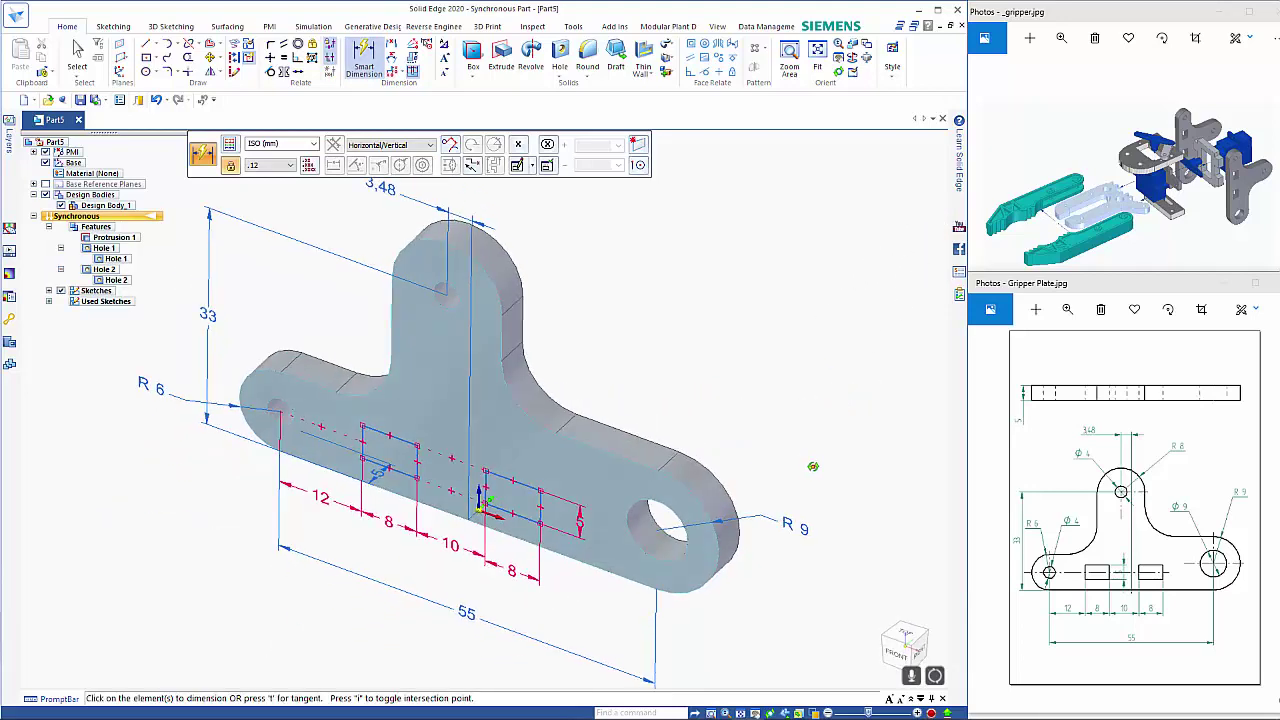
{"action": "key", "text": "Escape"}
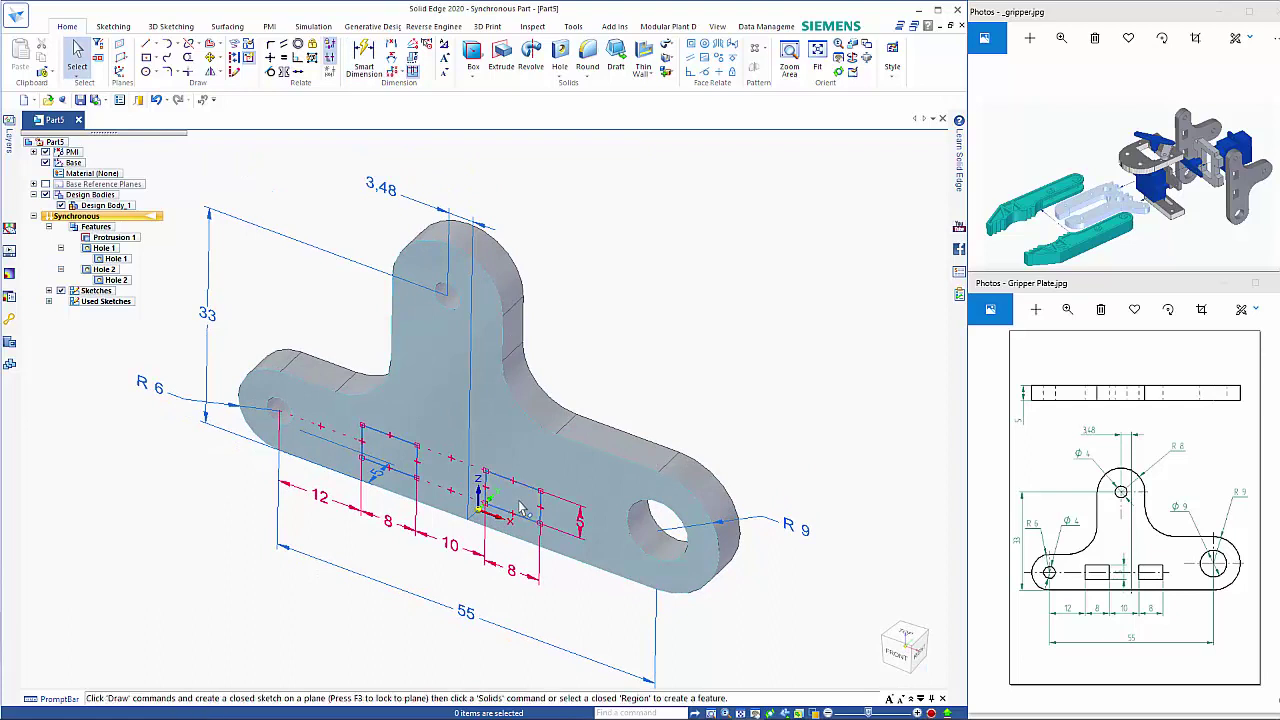
{"action": "left_click", "coordinate": [519, 505]}
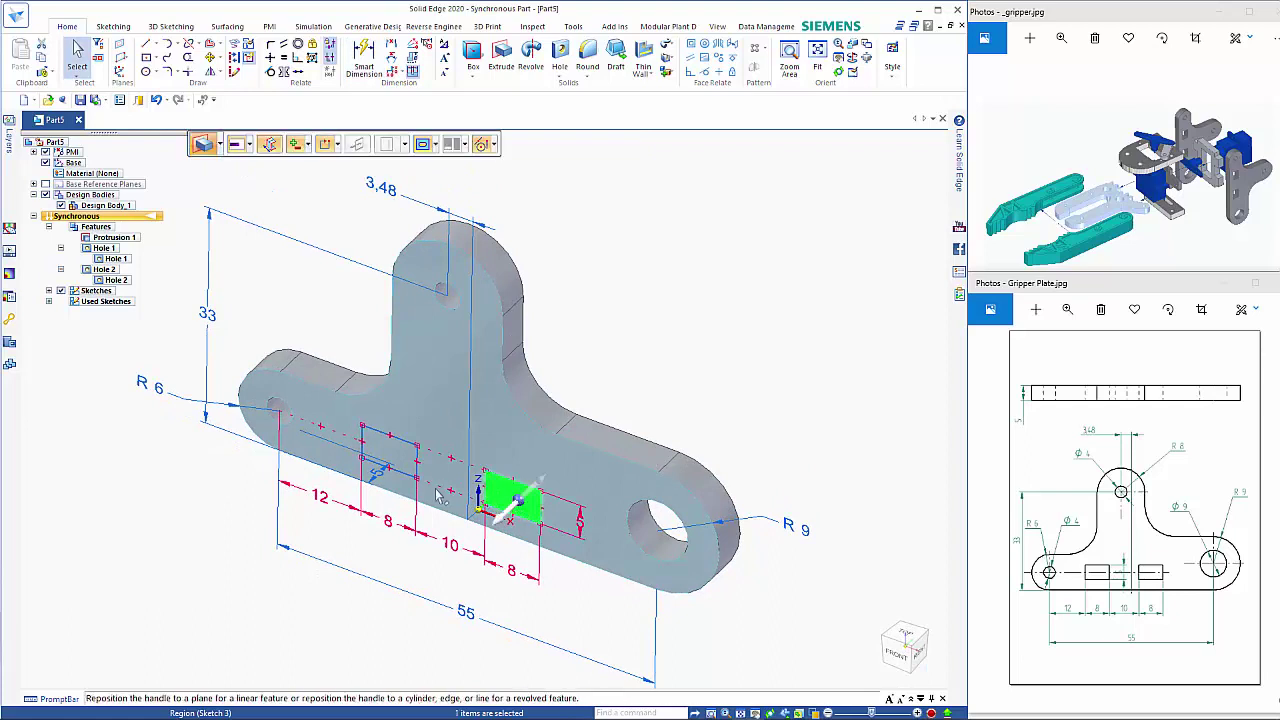
{"action": "left_click", "coordinate": [398, 462], "text": "ctrl"}
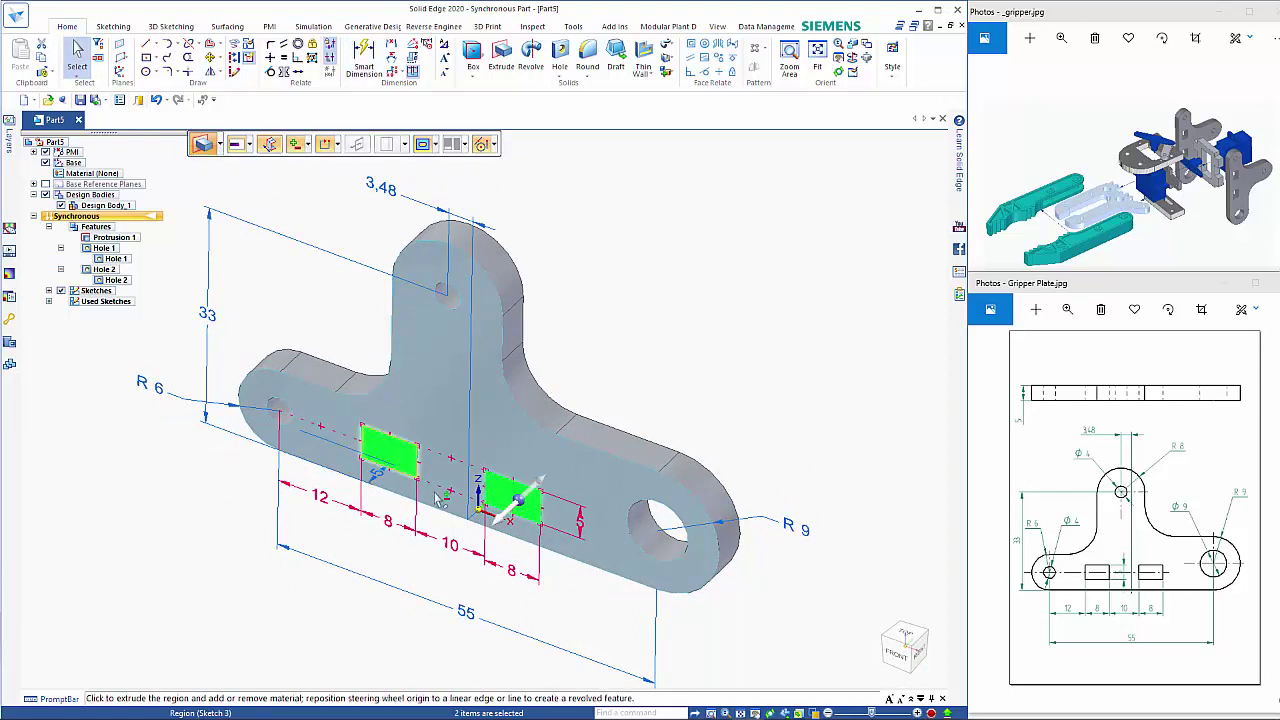
{"action": "left_click", "coordinate": [540, 483]}
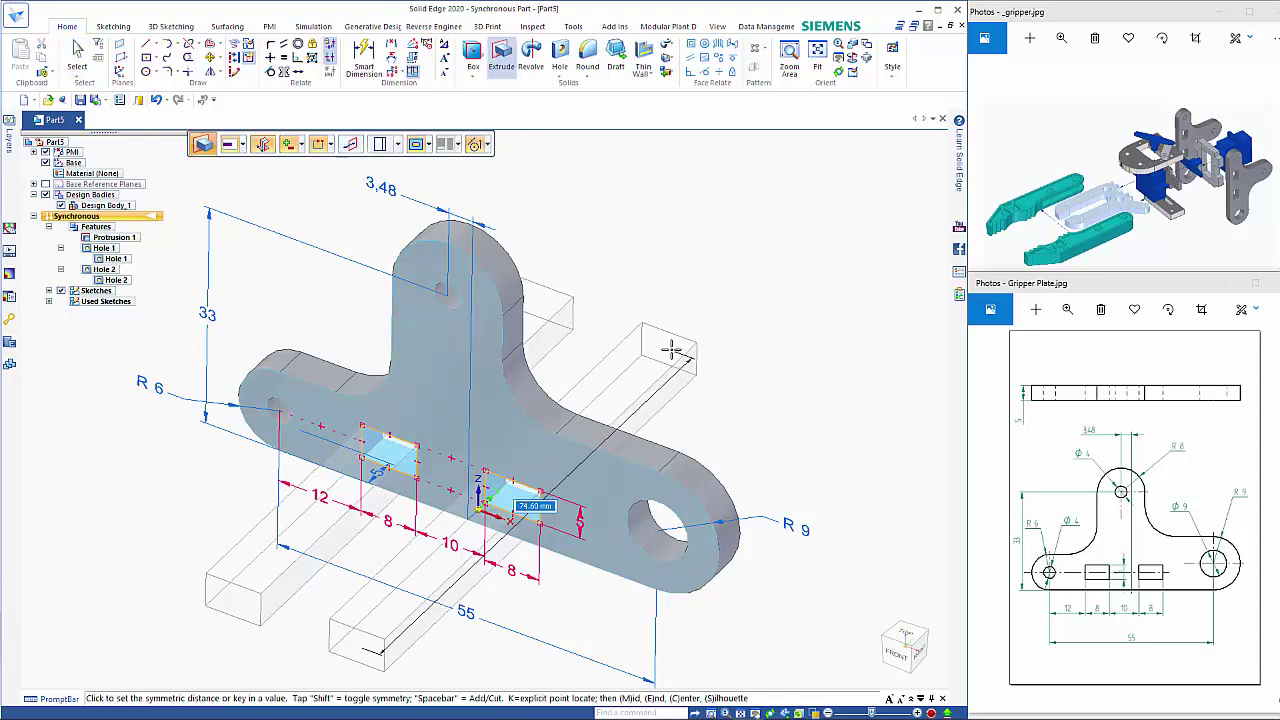
{"action": "left_click", "coordinate": [689, 351]}
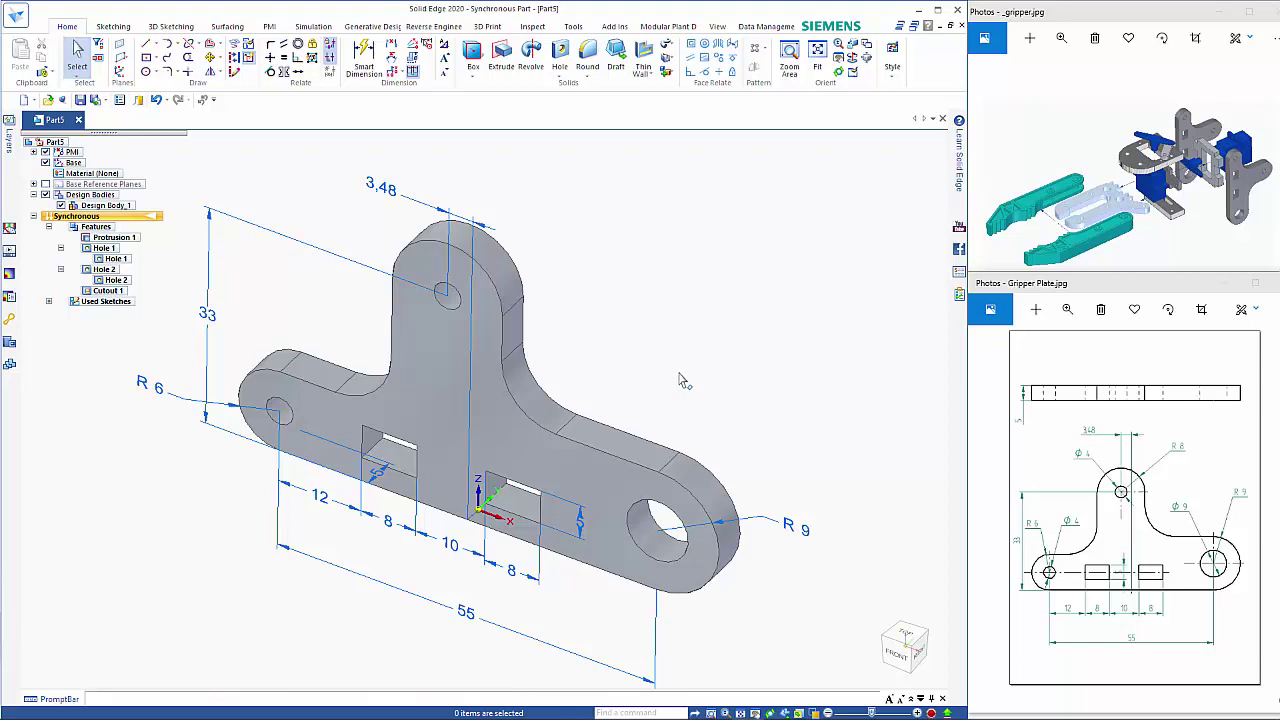
Save the part in the Gripper folder as Gripper Plate
{"action": "key", "text": "ctrl+s"}
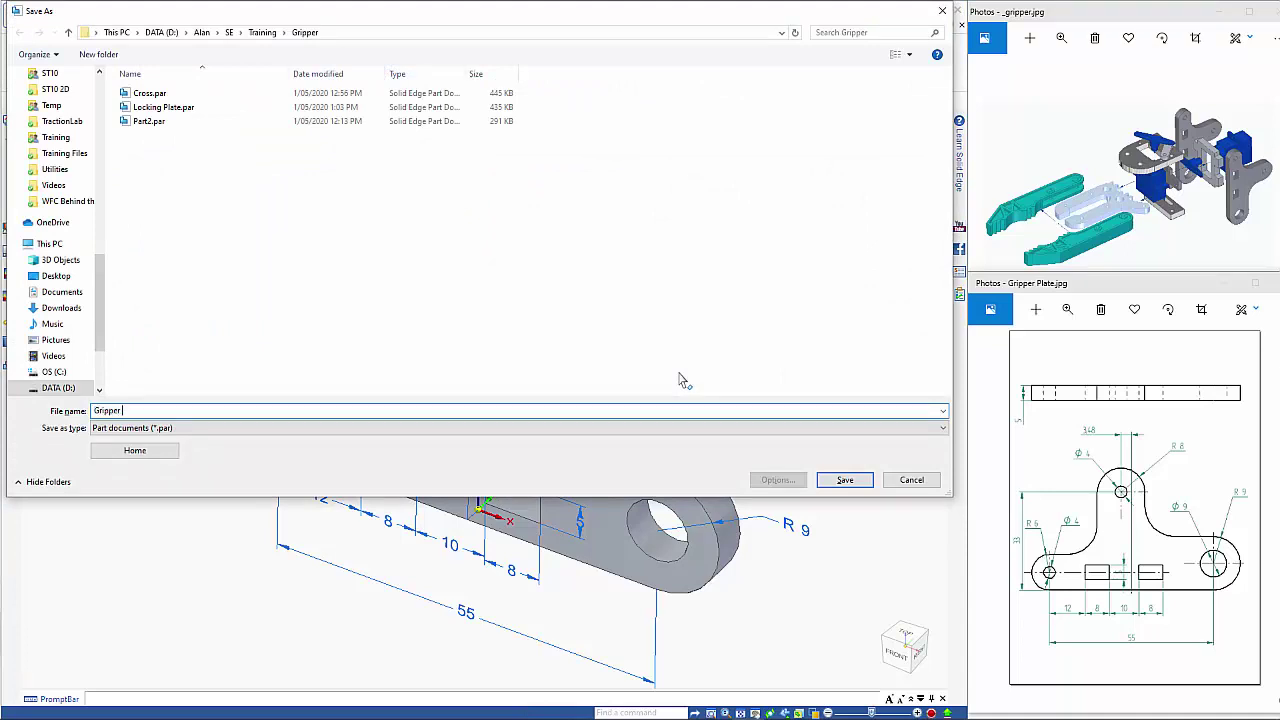
{"action": "type", "text": "Plate"}
{"action": "left_click", "coordinate": [845, 480]}
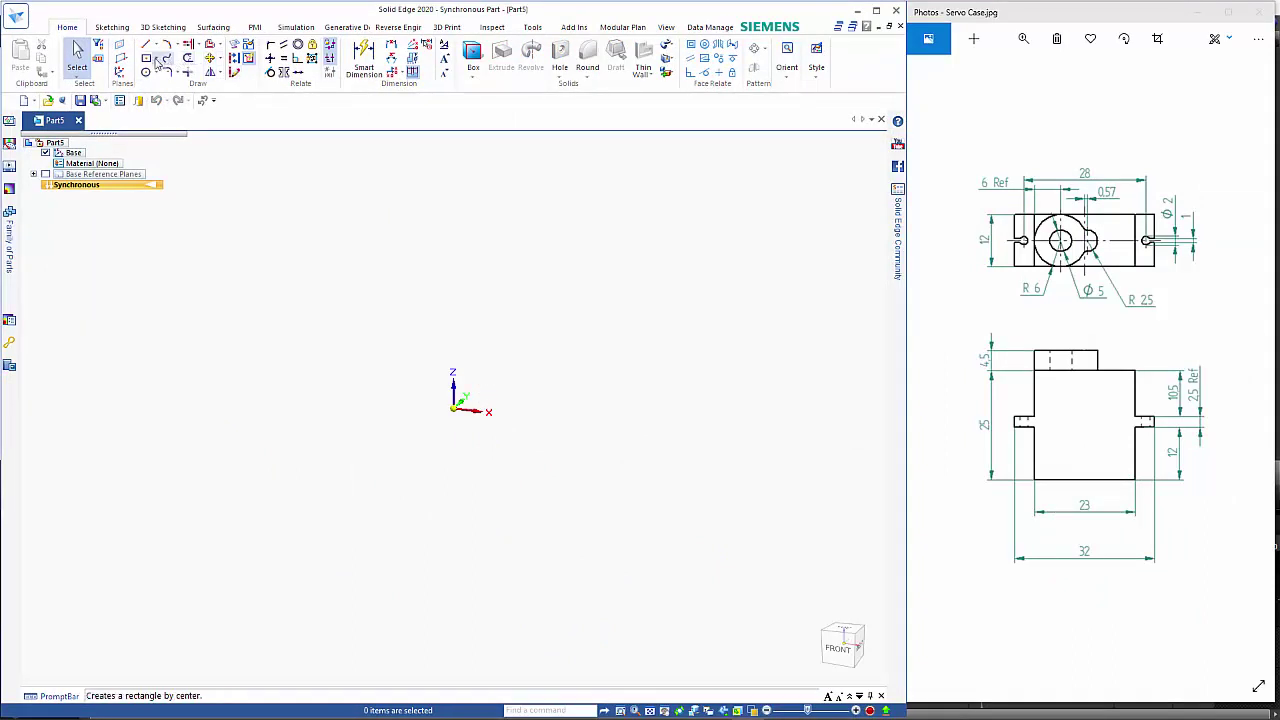
Sketch a 23 by 12 mm rectangle on the horizontal XY plane, centred on the origin
{"action": "left_click", "coordinate": [146, 58]}
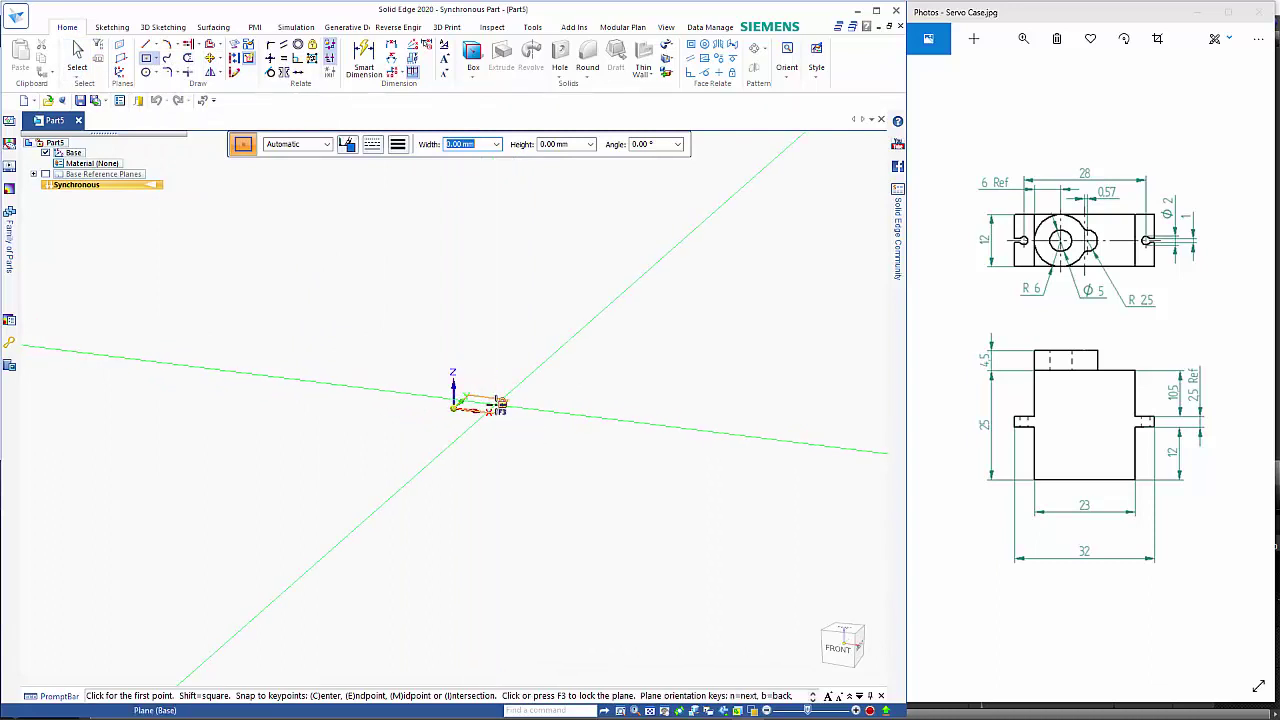
{"action": "key", "text": "F3"}
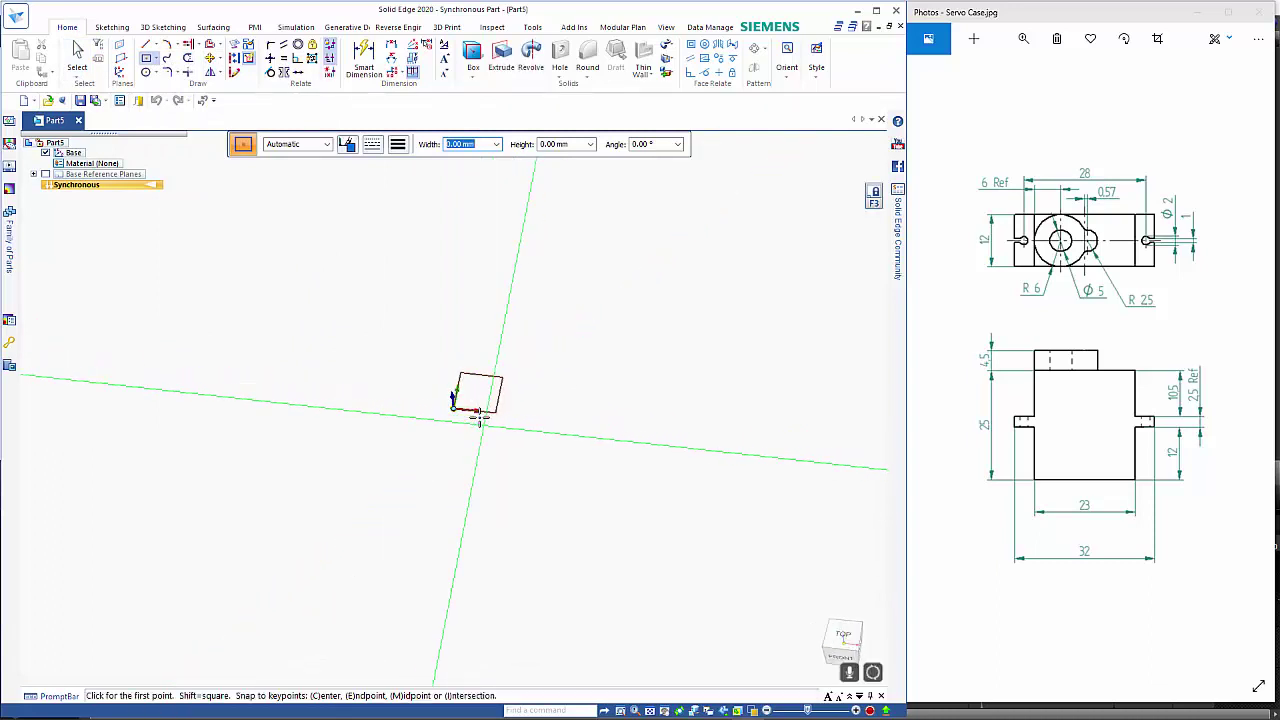
{"action": "left_click", "coordinate": [526, 432]}
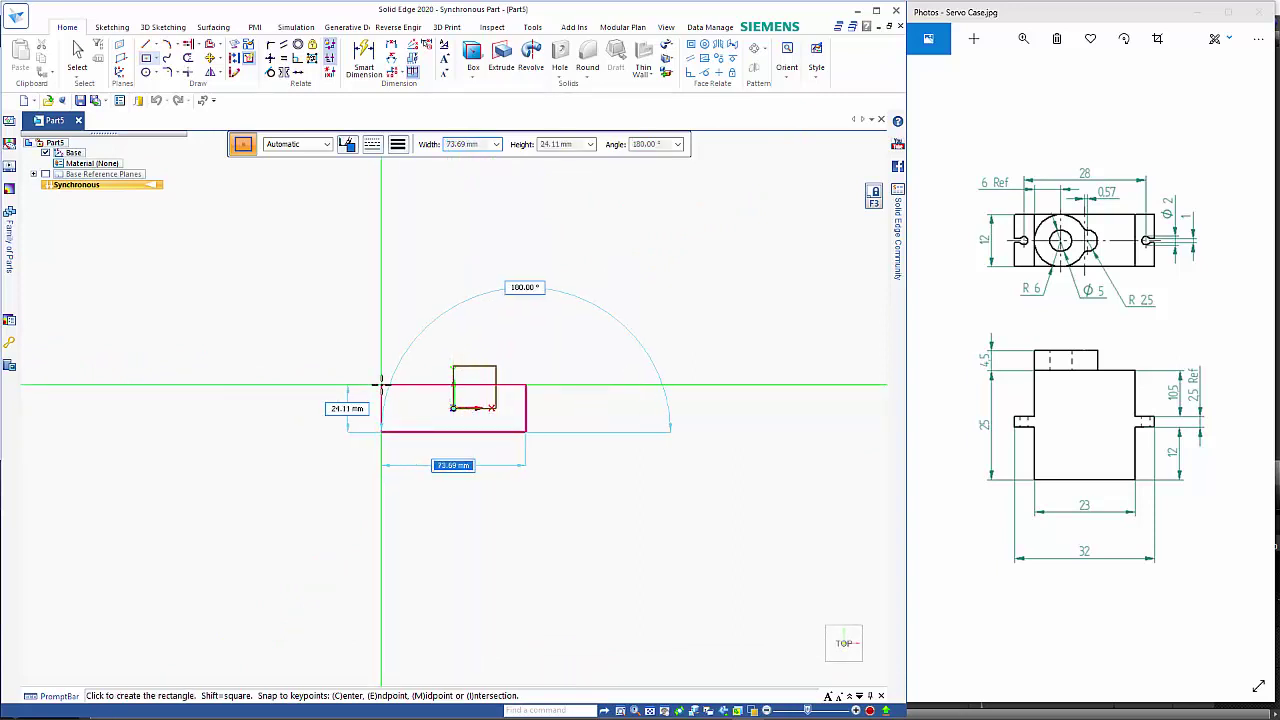
{"action": "type", "text": "23"}
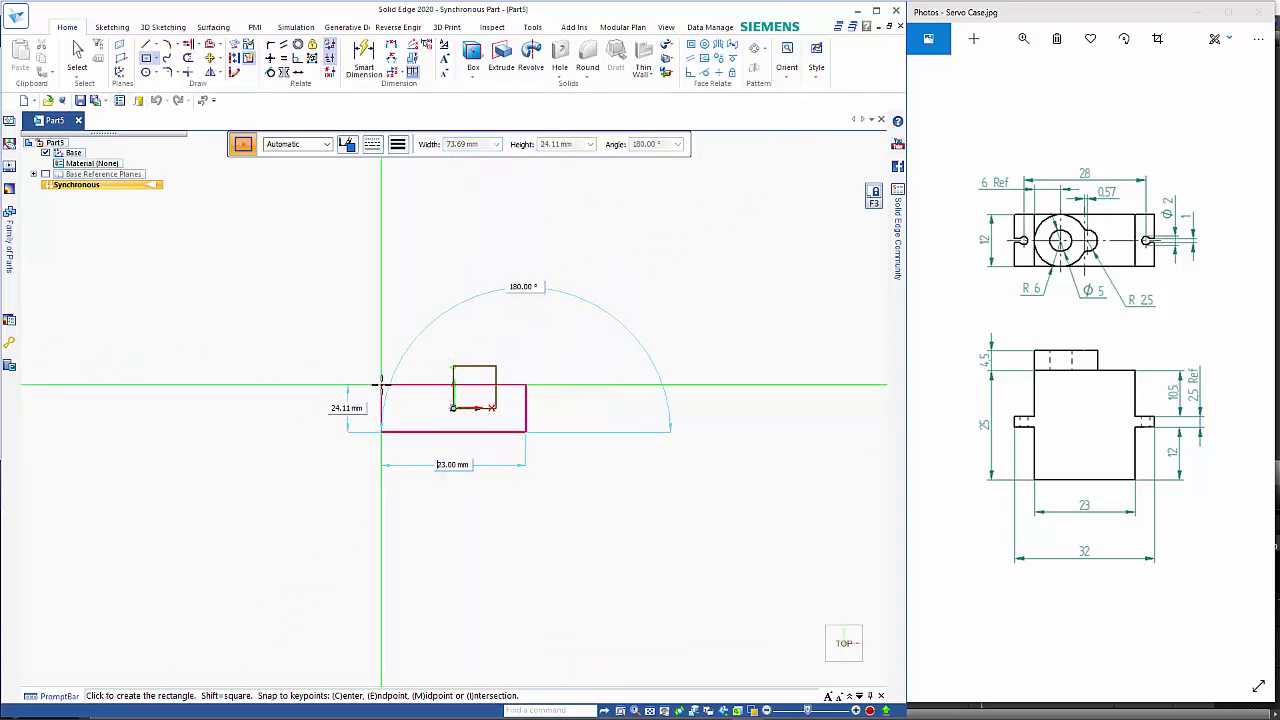
{"action": "key", "text": "Tab"}
{"action": "type", "text": "12"}
{"action": "key", "text": "Return"}
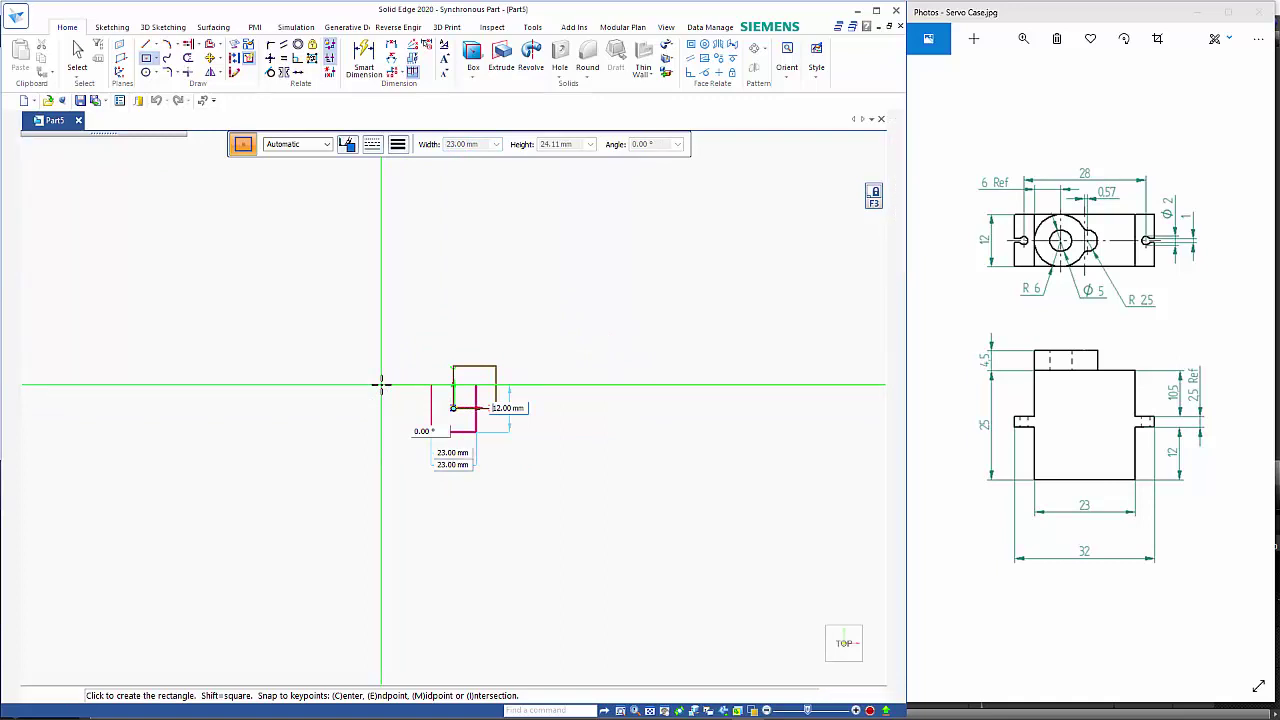
{"action": "left_click", "coordinate": [381, 383]}
{"action": "scroll", "coordinate": [381, 433], "scroll_direction": "up", "scroll_amount": 5}
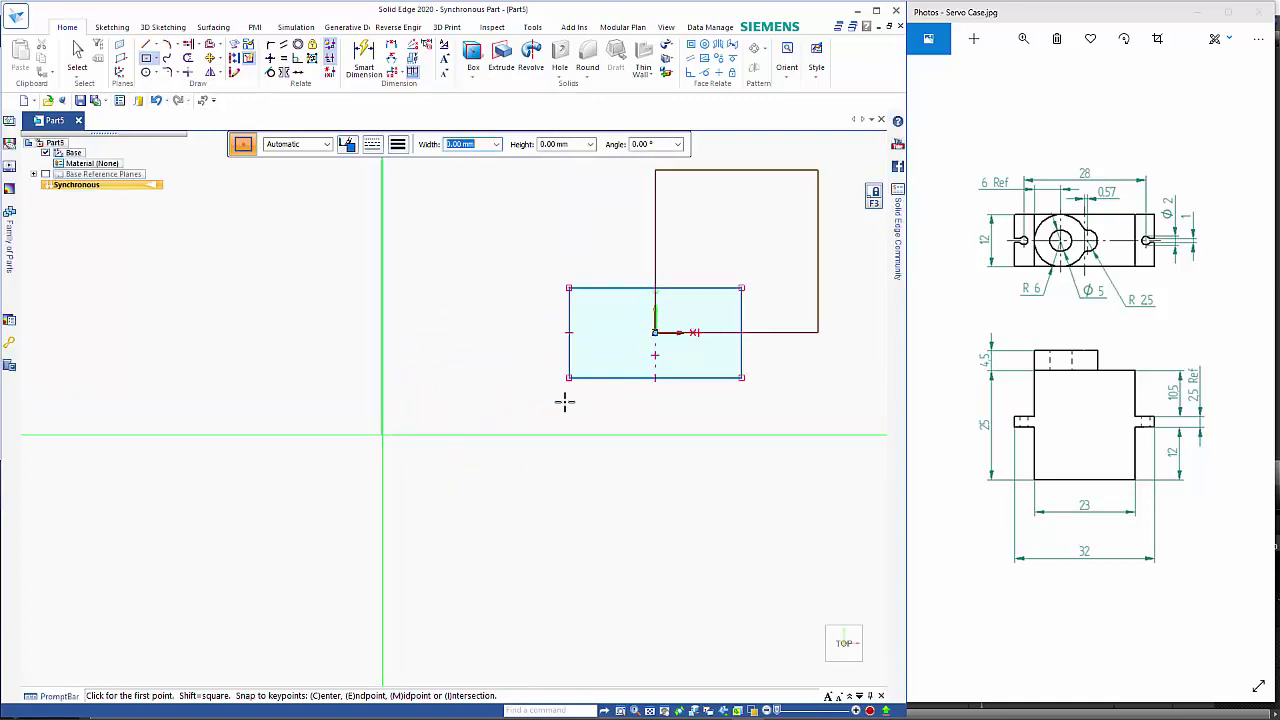
{"action": "key", "text": "Escape"}
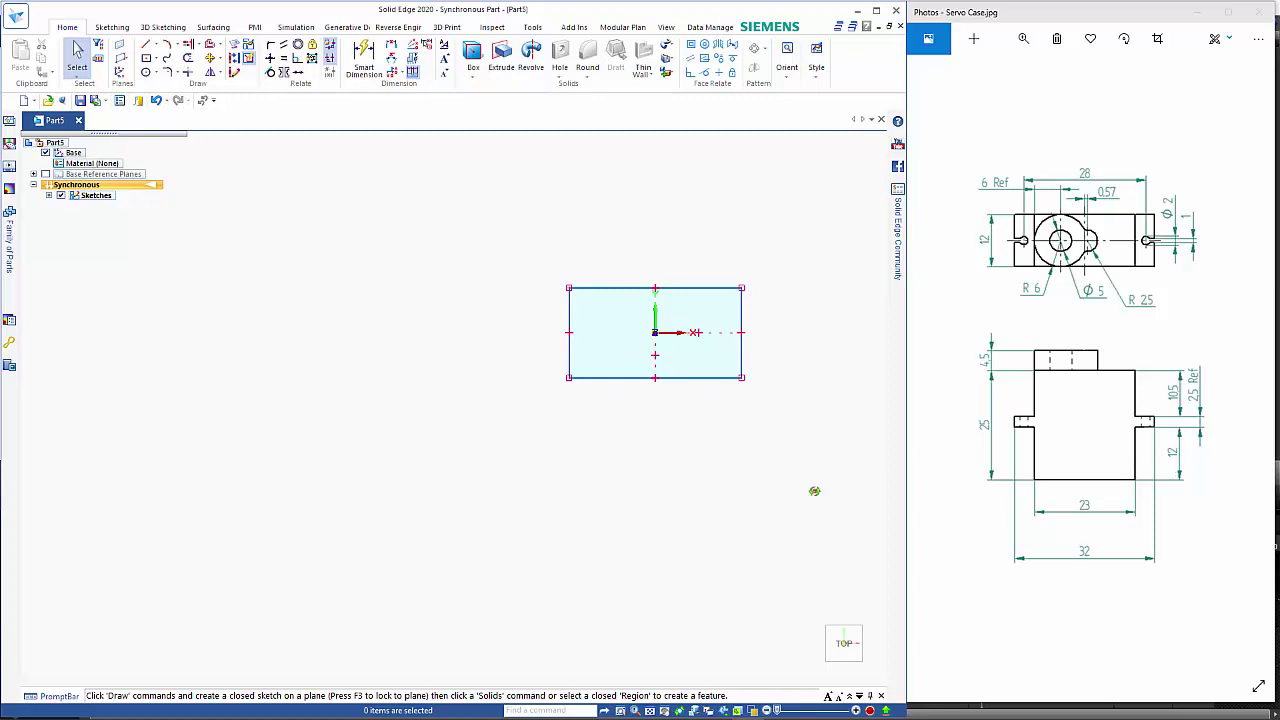
Extrude the rectangle 12 mm downwards to one side only, with symmetric extent turned off
{"action": "mouse_move", "coordinate": [814, 491]}
{"action": "middle_mouse_down"}
{"action": "mouse_move", "coordinate": [806, 371]}
{"action": "mouse_move", "coordinate": [749, 357]}
{"action": "middle_mouse_up"}
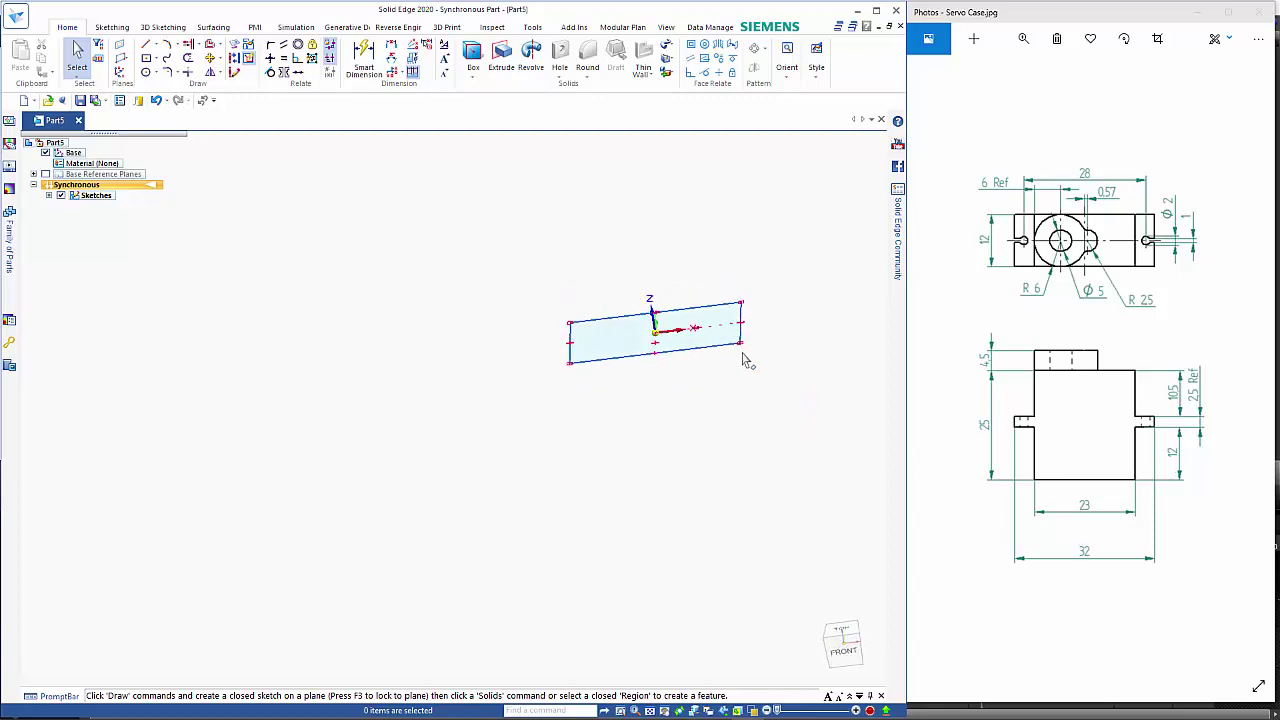
{"action": "left_click", "coordinate": [621, 339]}
{"action": "key", "text": "Escape"}
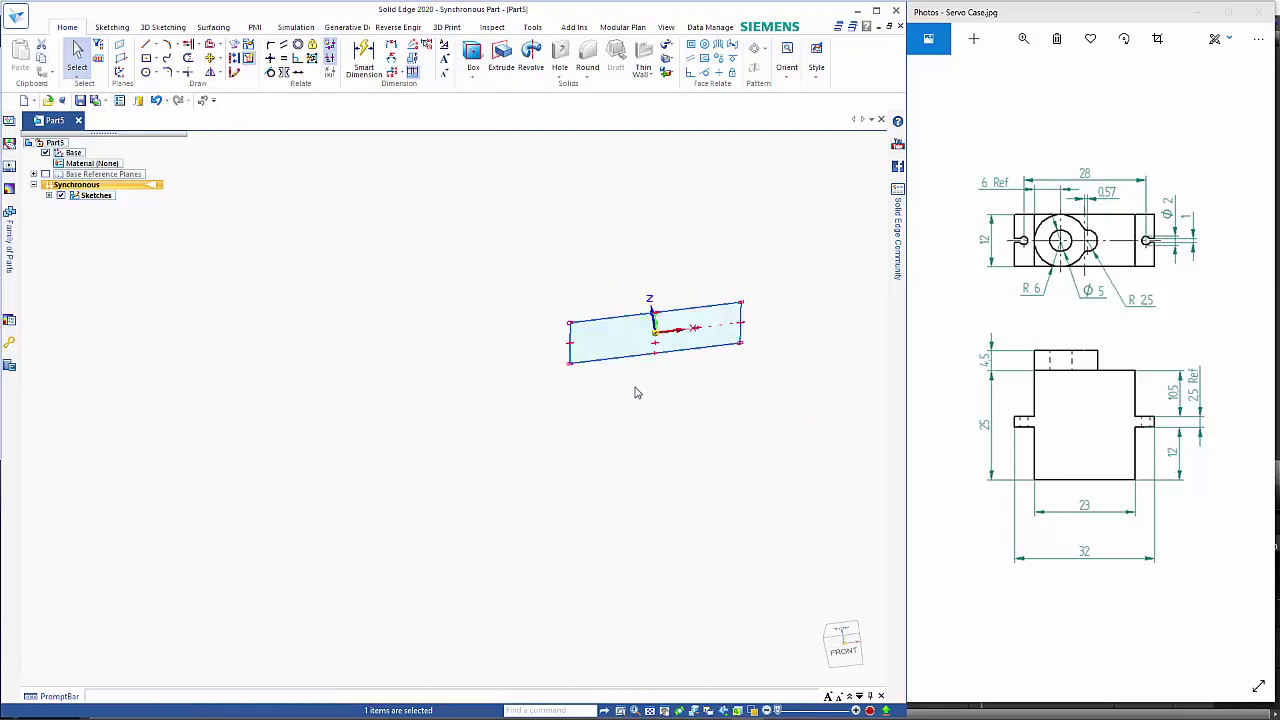
{"action": "left_click", "coordinate": [634, 400]}
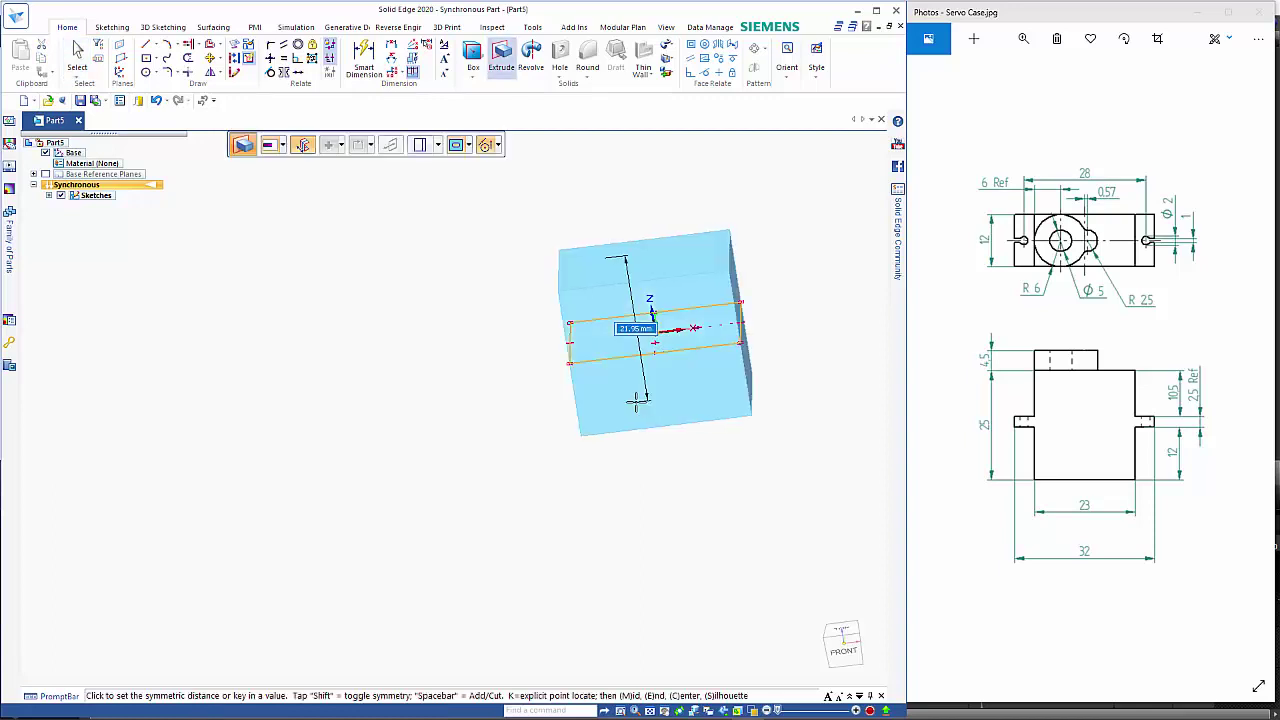
{"action": "key", "text": "shift"}
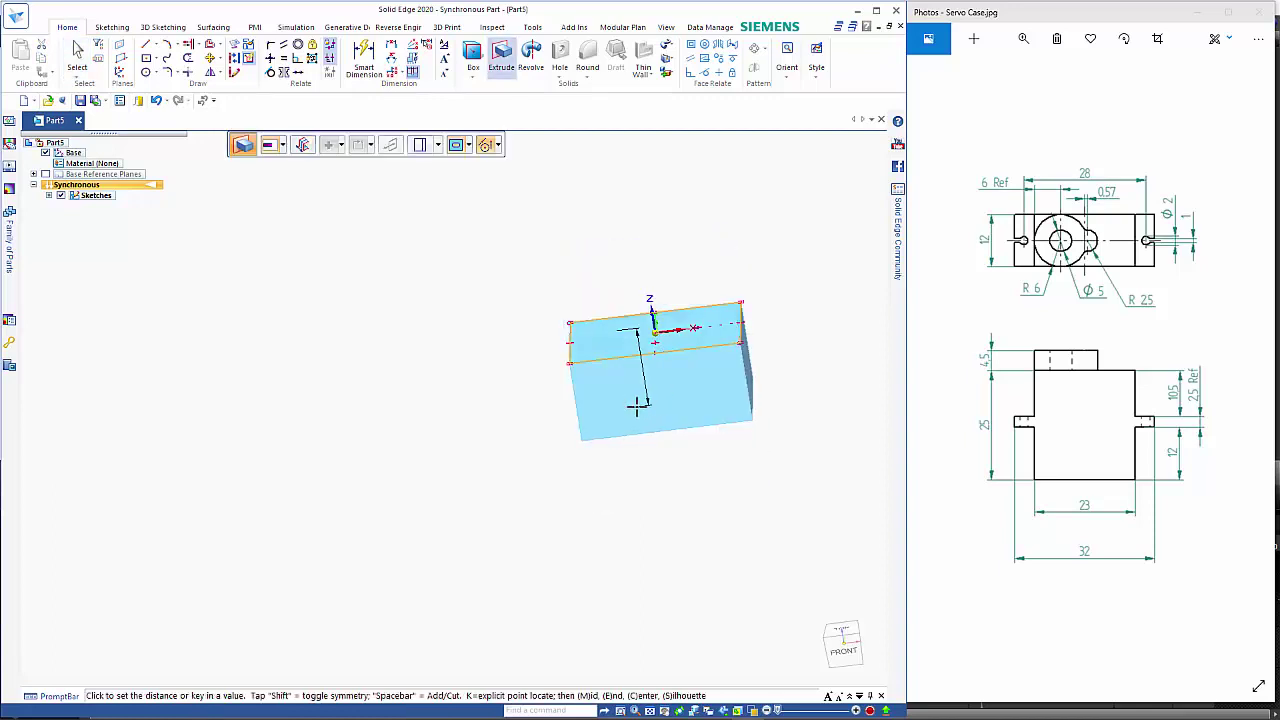
{"action": "type", "text": "12"}
{"action": "key", "text": "Return"}
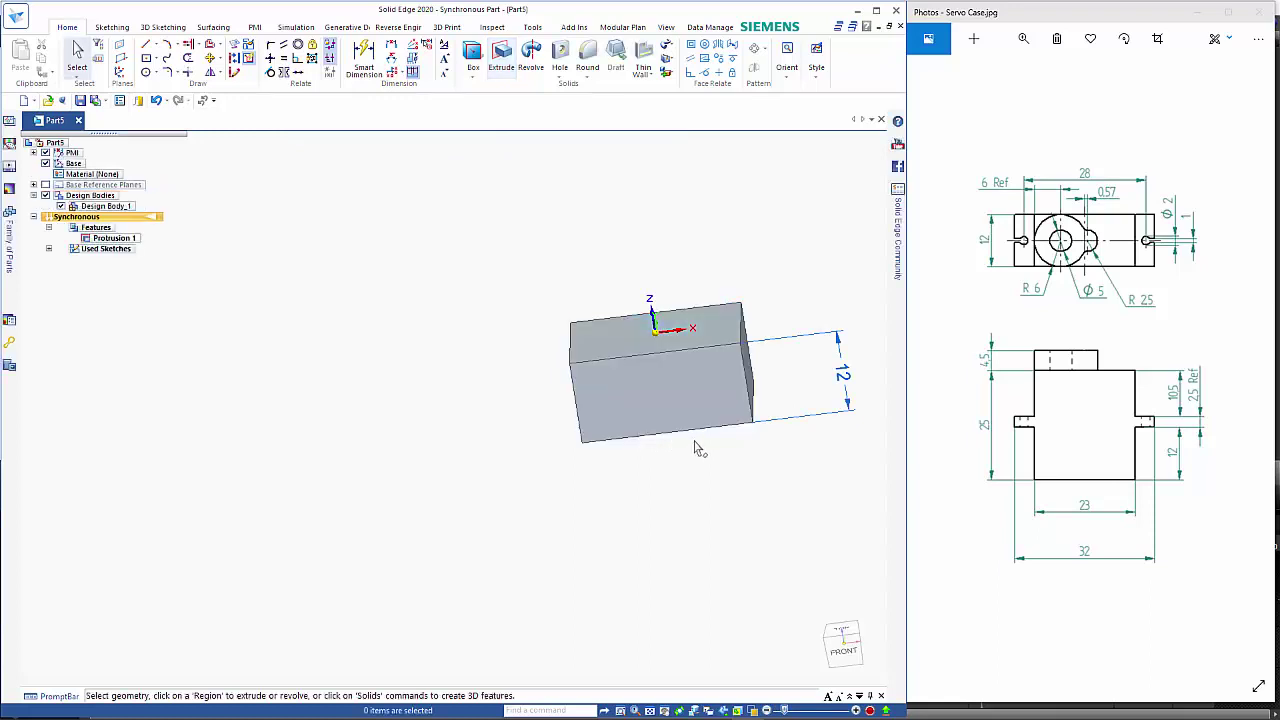
Move the block's top face 13 mm upwards
{"action": "middle_click_drag", "start_coordinate": [697, 449], "coordinate": [670, 425]}
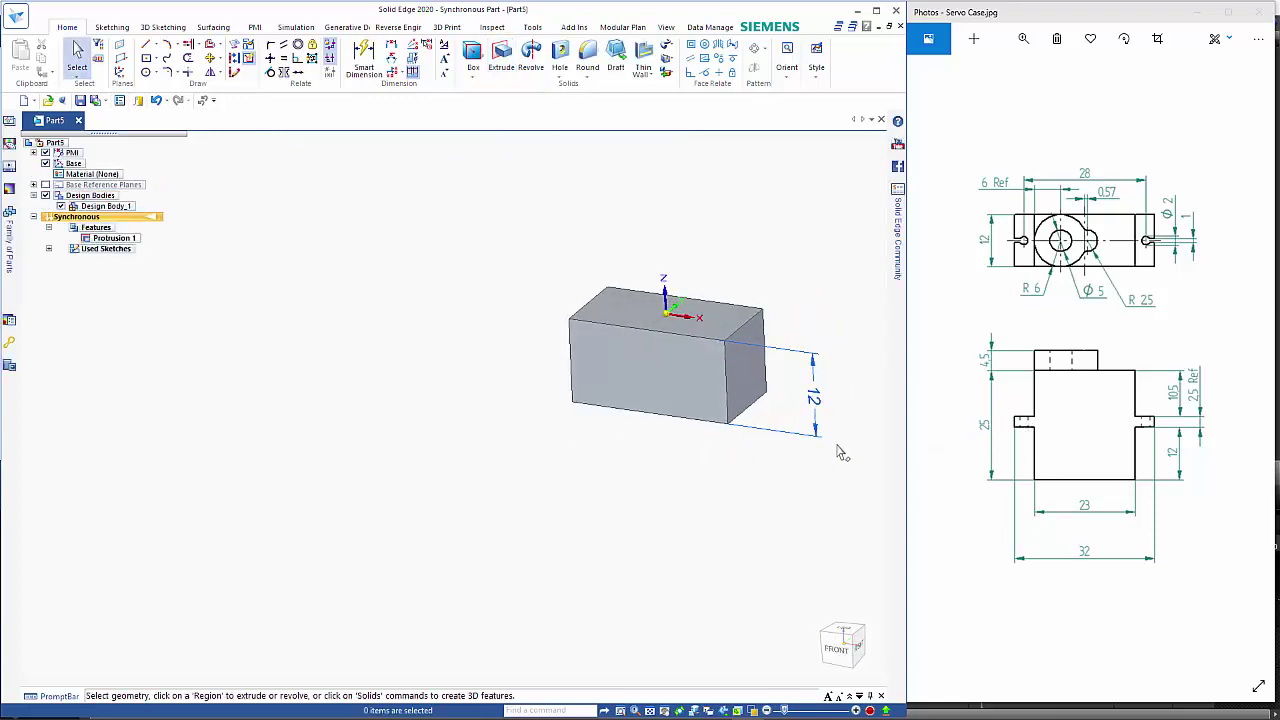
{"action": "left_click", "coordinate": [726, 321]}
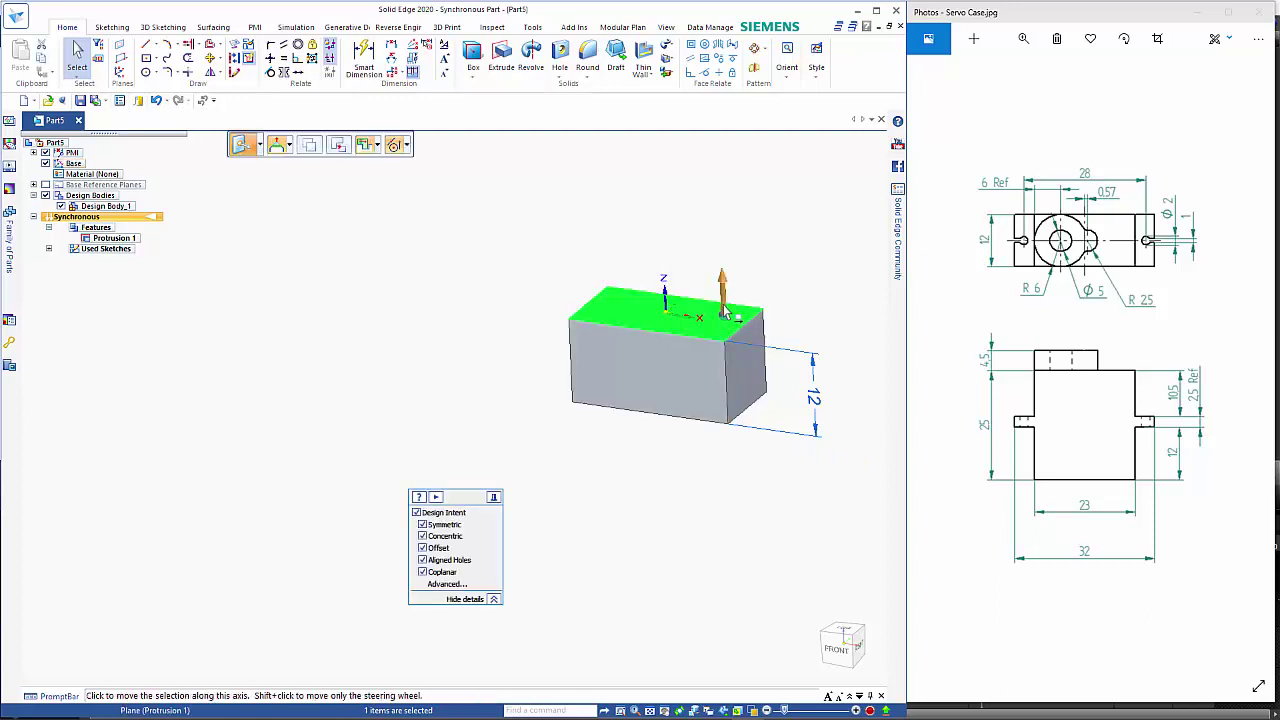
{"action": "left_click", "coordinate": [733, 301]}
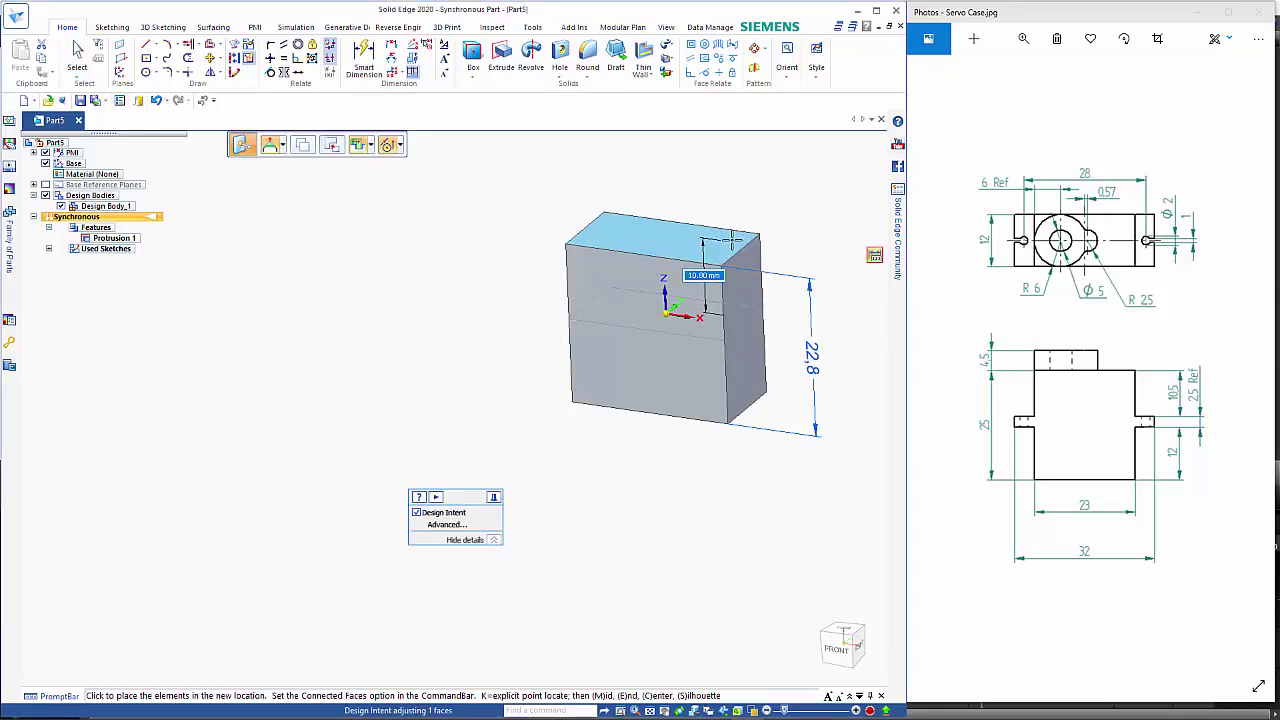
{"action": "type", "text": "13"}
{"action": "key", "text": "Return"}
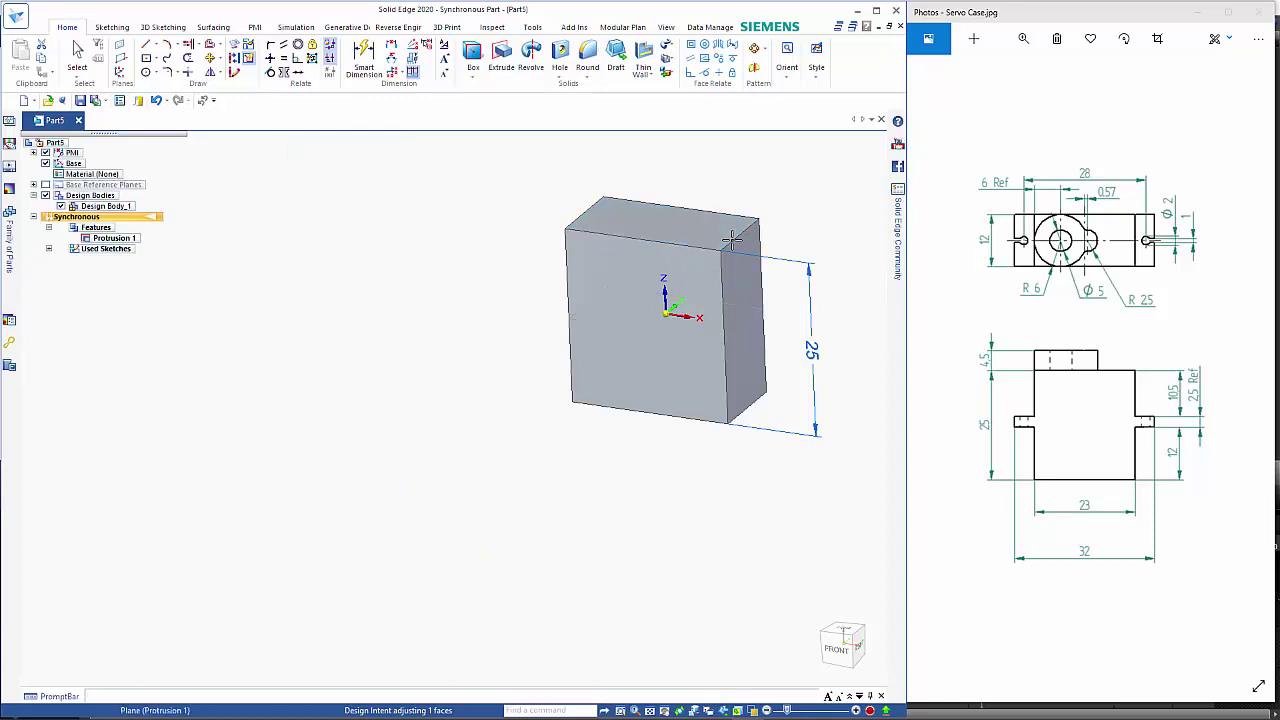
Sketch a 4.5 by 12 mm rectangle on the horizontal XY plane, against the block's positive X side and starting at its rear corner
{"action": "key", "text": "Escape"}
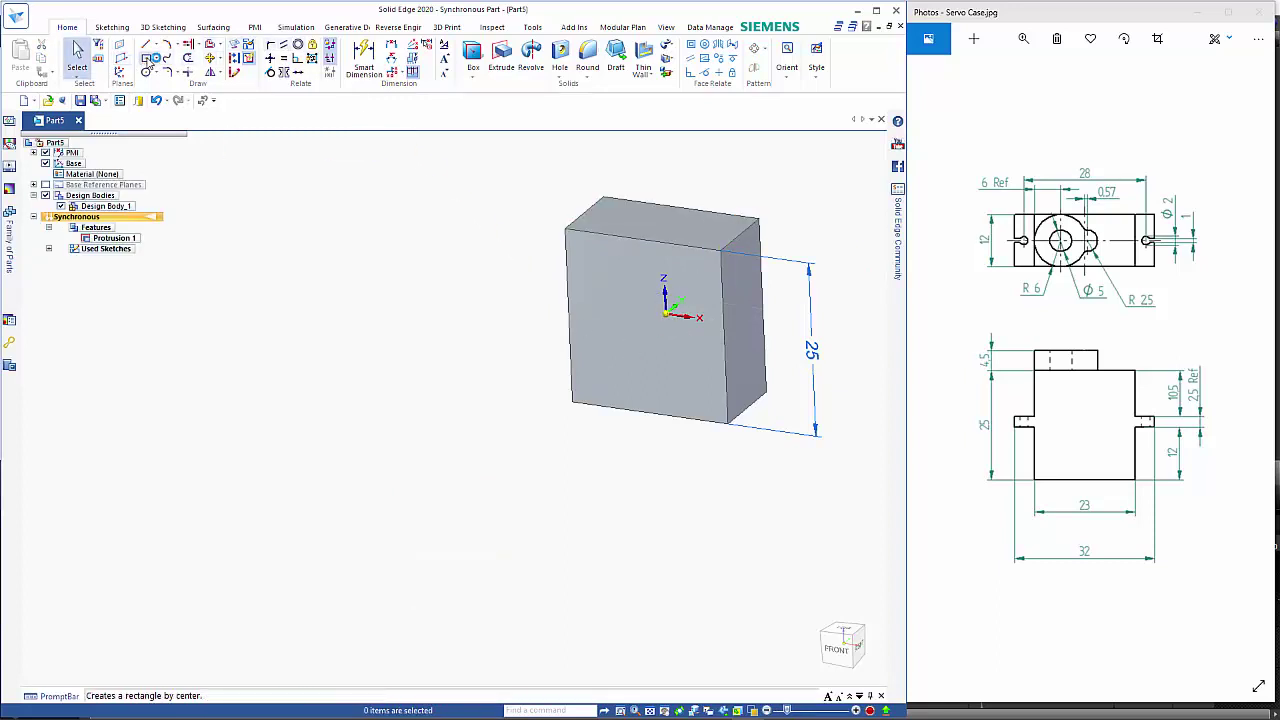
{"action": "left_click", "coordinate": [156, 58]}
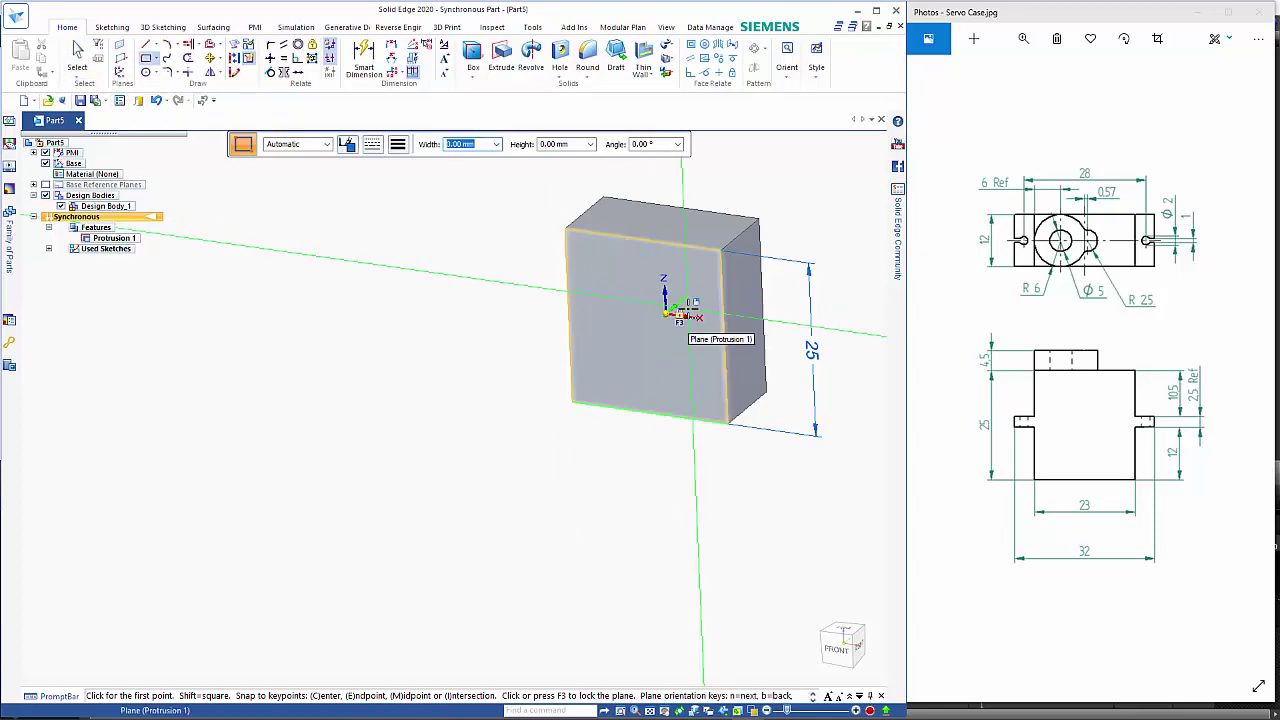
{"action": "right_click", "coordinate": [689, 304]}
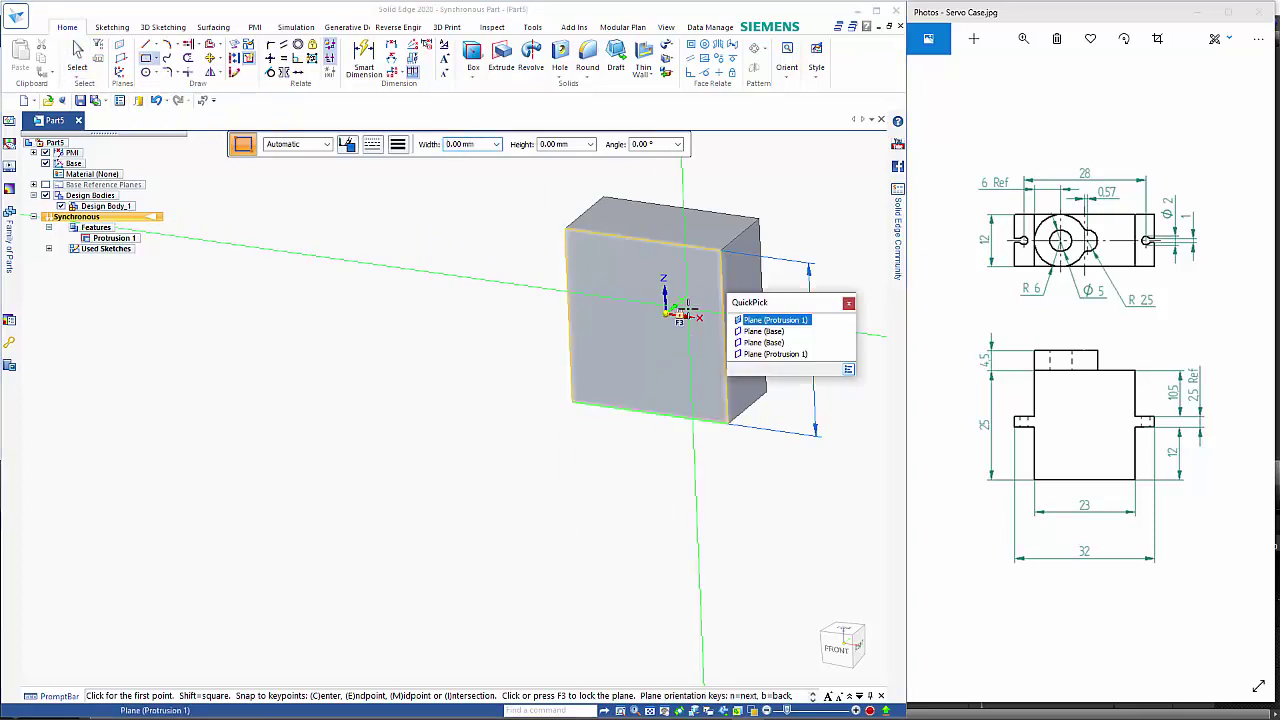
{"action": "left_click", "coordinate": [767, 344]}
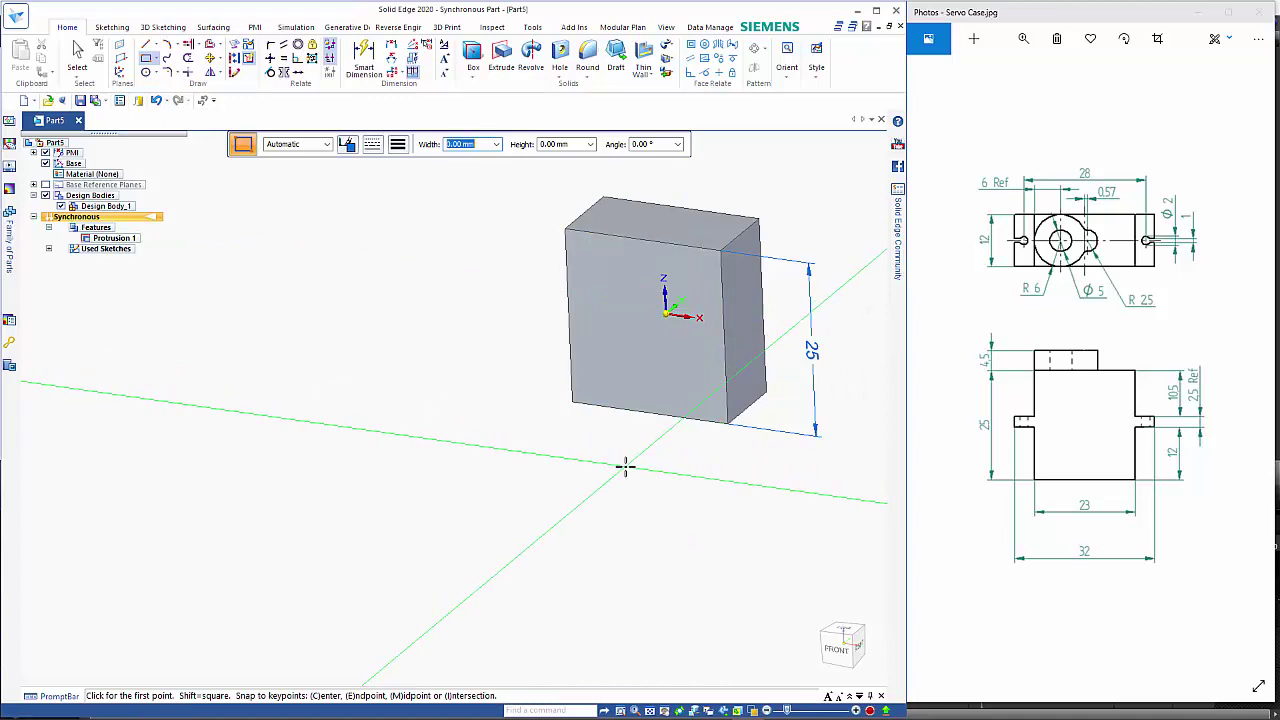
{"action": "key", "text": "ctrl+h"}
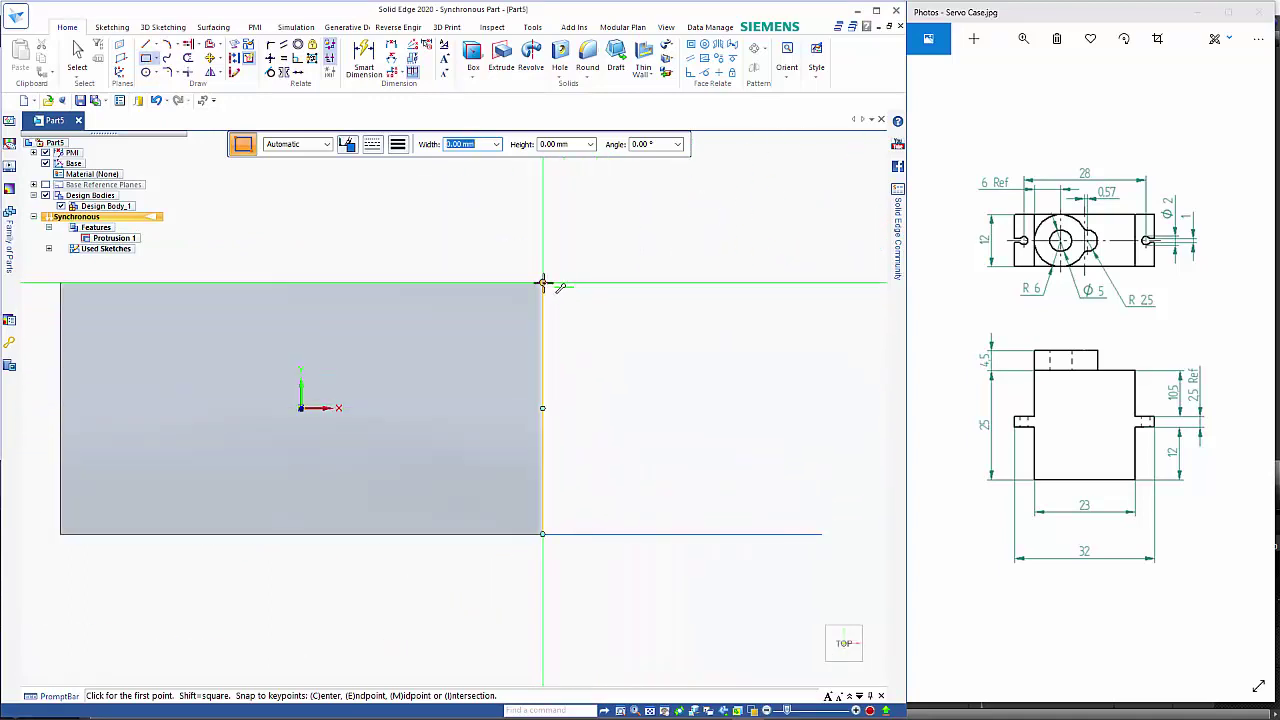
{"action": "left_click", "coordinate": [542, 282]}
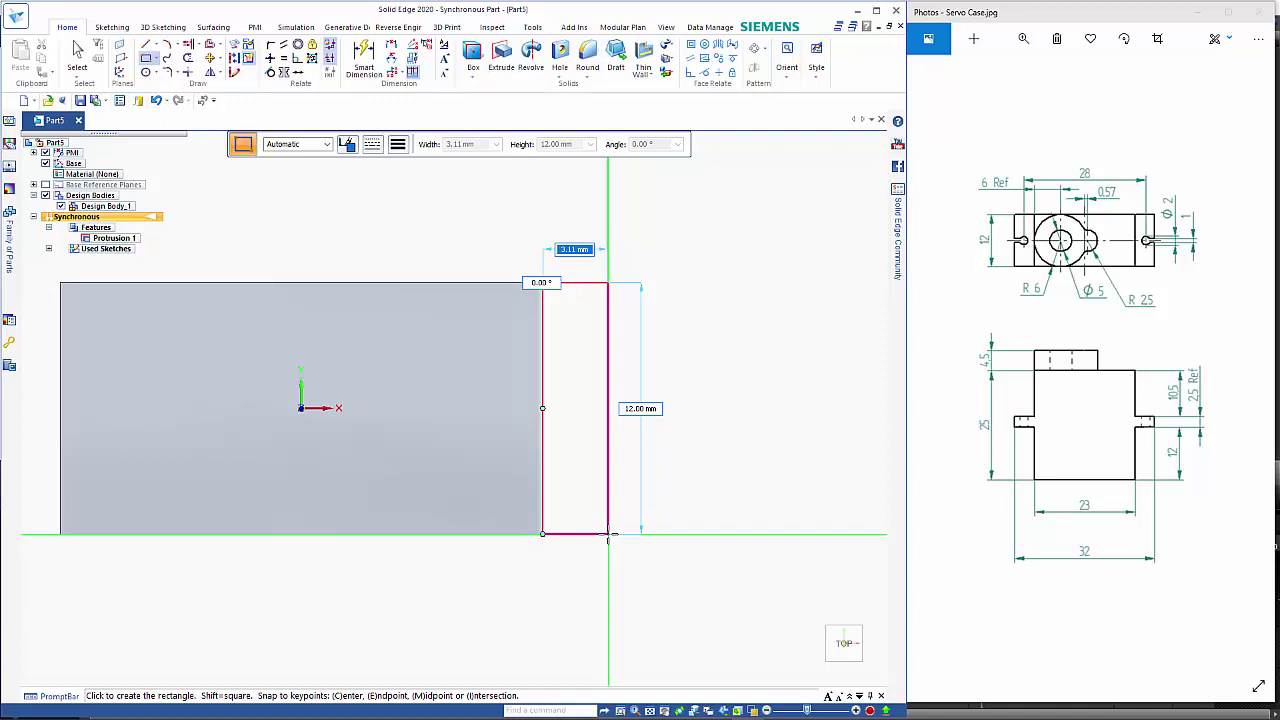
{"action": "type", "text": "4"}
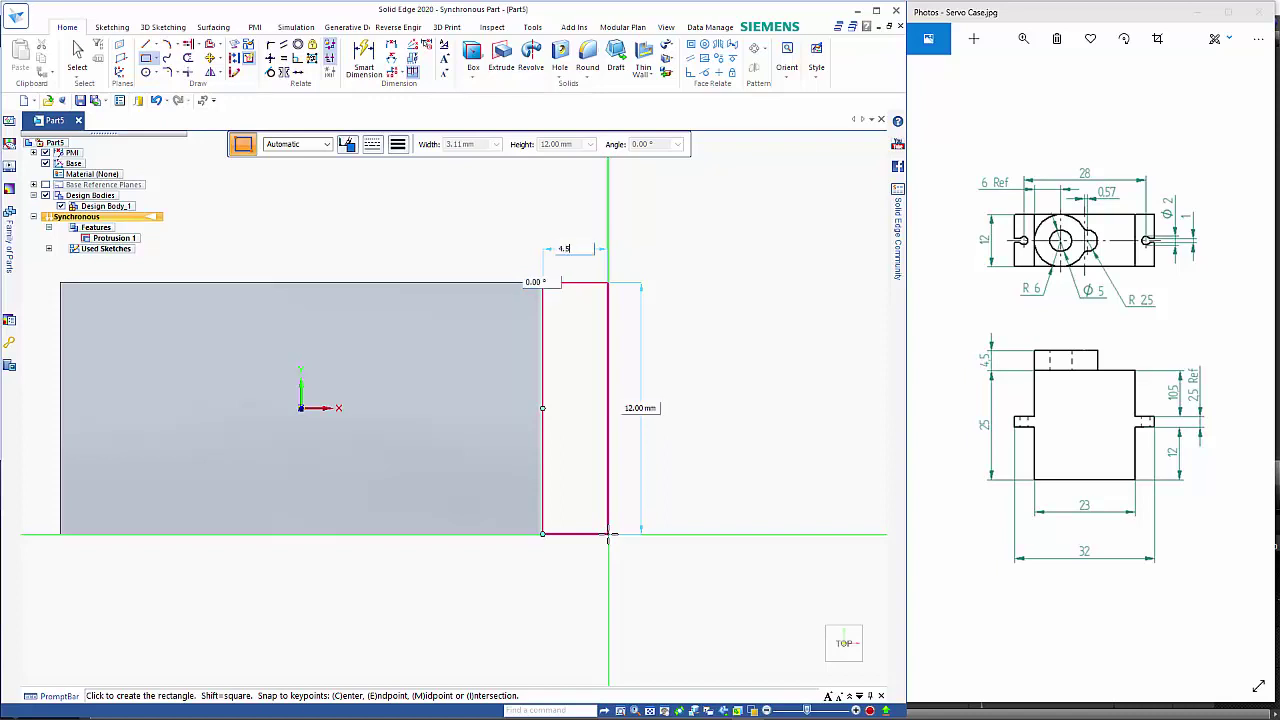
{"action": "type", "text": ".5"}
{"action": "key", "text": "Tab"}
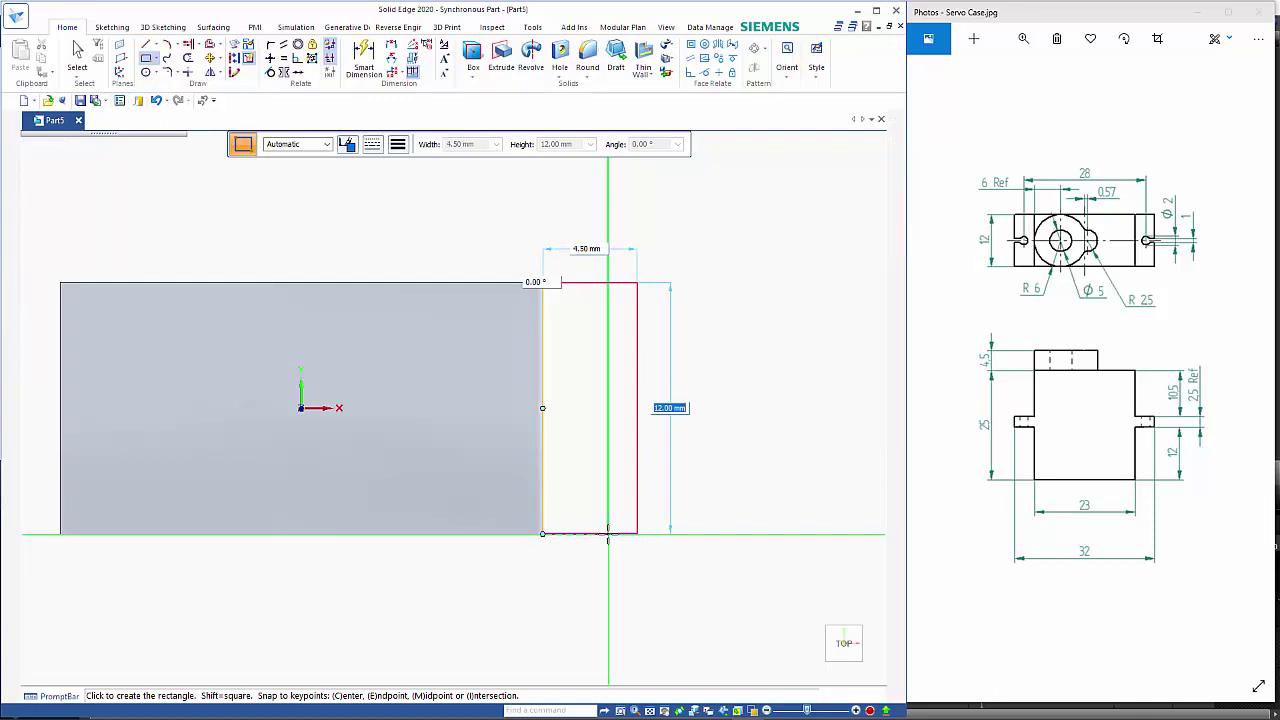
{"action": "key", "text": "Return"}
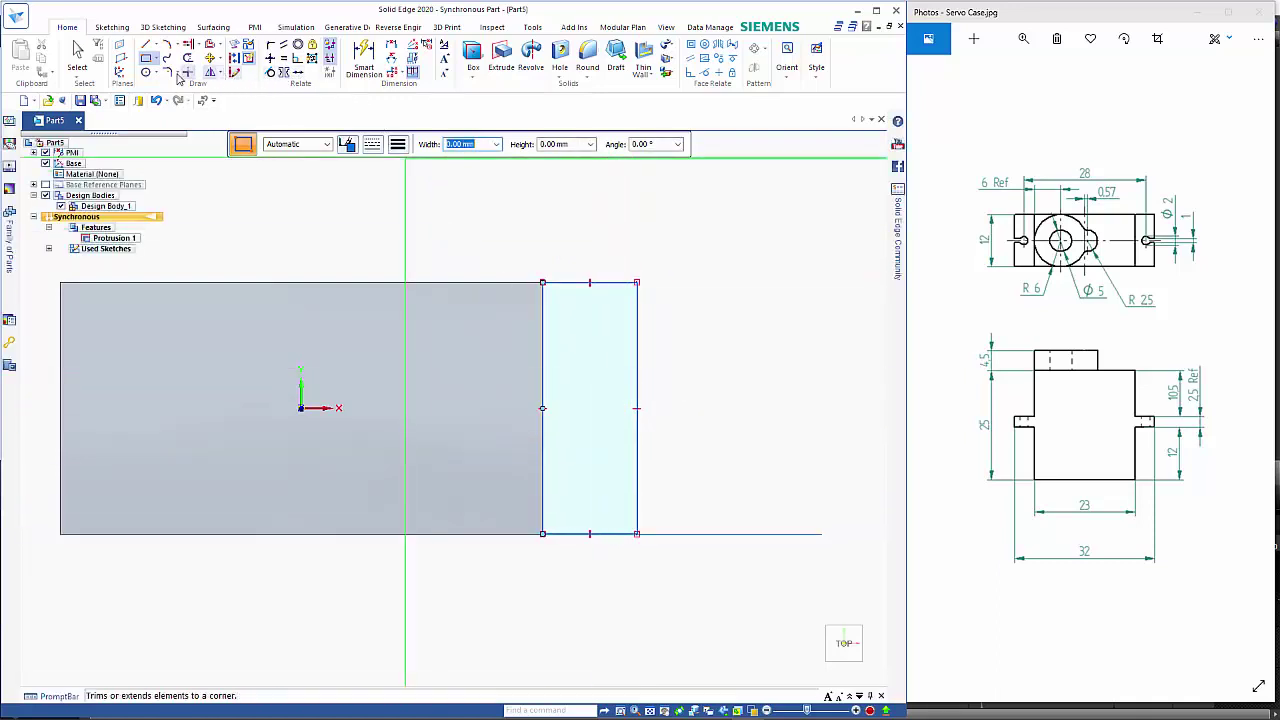
Draw a 2 mm diameter circle on the rectangle's horizontal midline and two horizontal lines linking it to the outer edge
{"action": "left_click", "coordinate": [146, 74]}
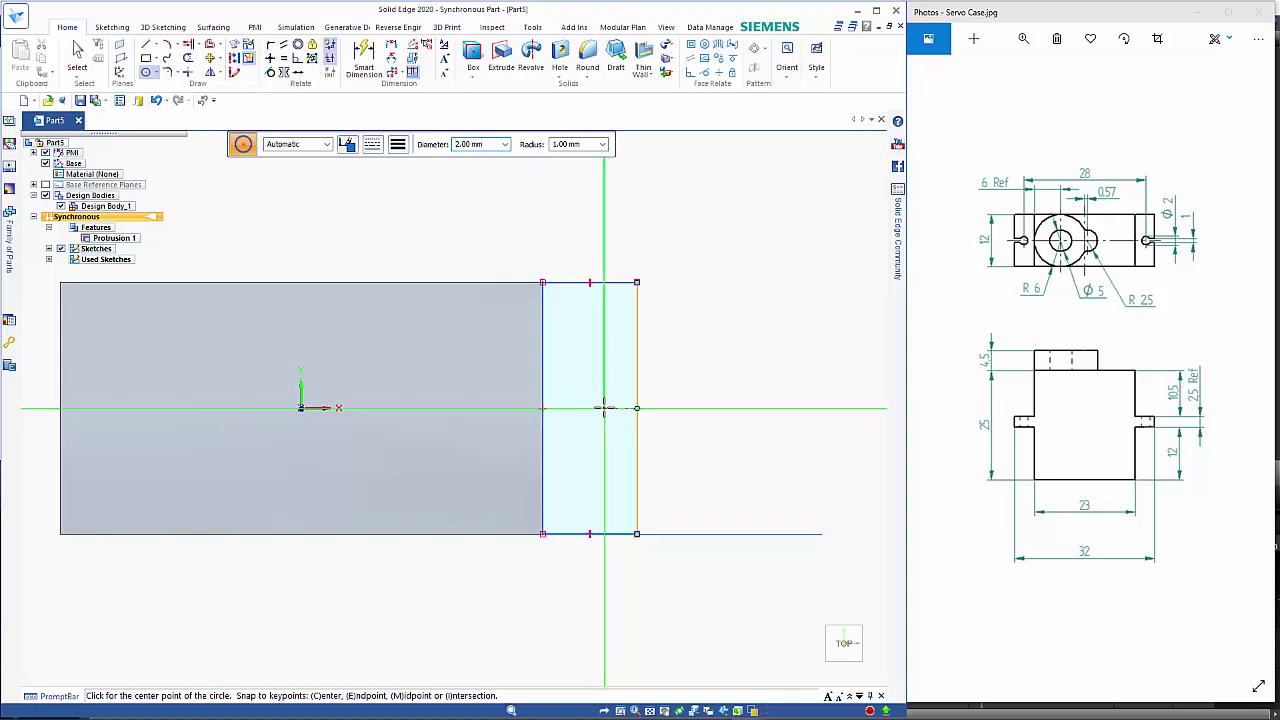
{"action": "left_click", "coordinate": [604, 408]}
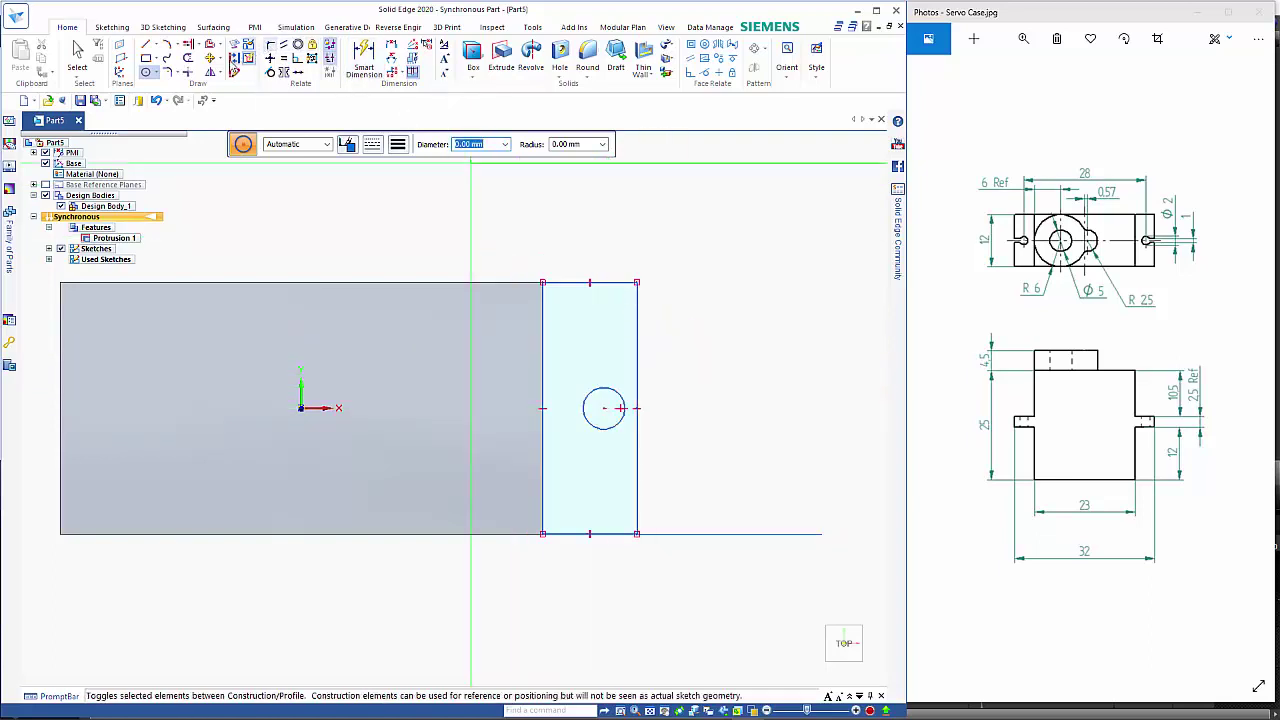
{"action": "left_click", "coordinate": [147, 46]}
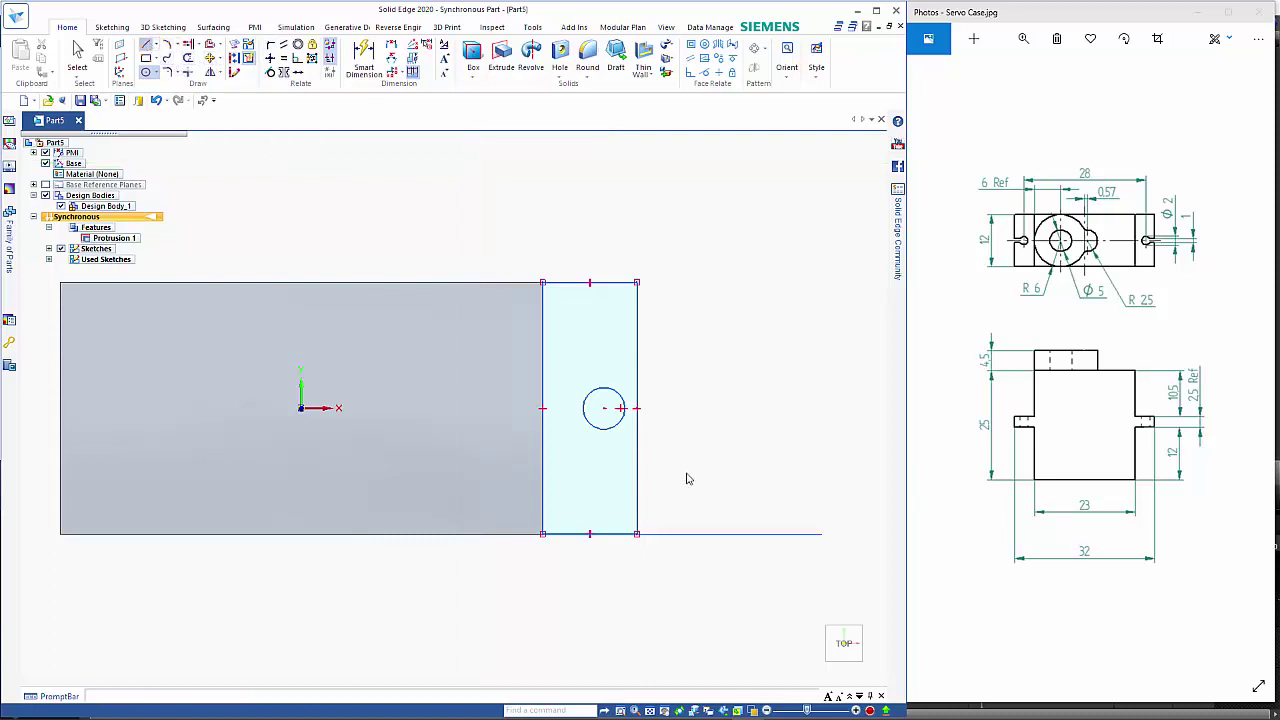
{"action": "scroll", "coordinate": [651, 406], "scroll_direction": "up", "scroll_amount": 5}
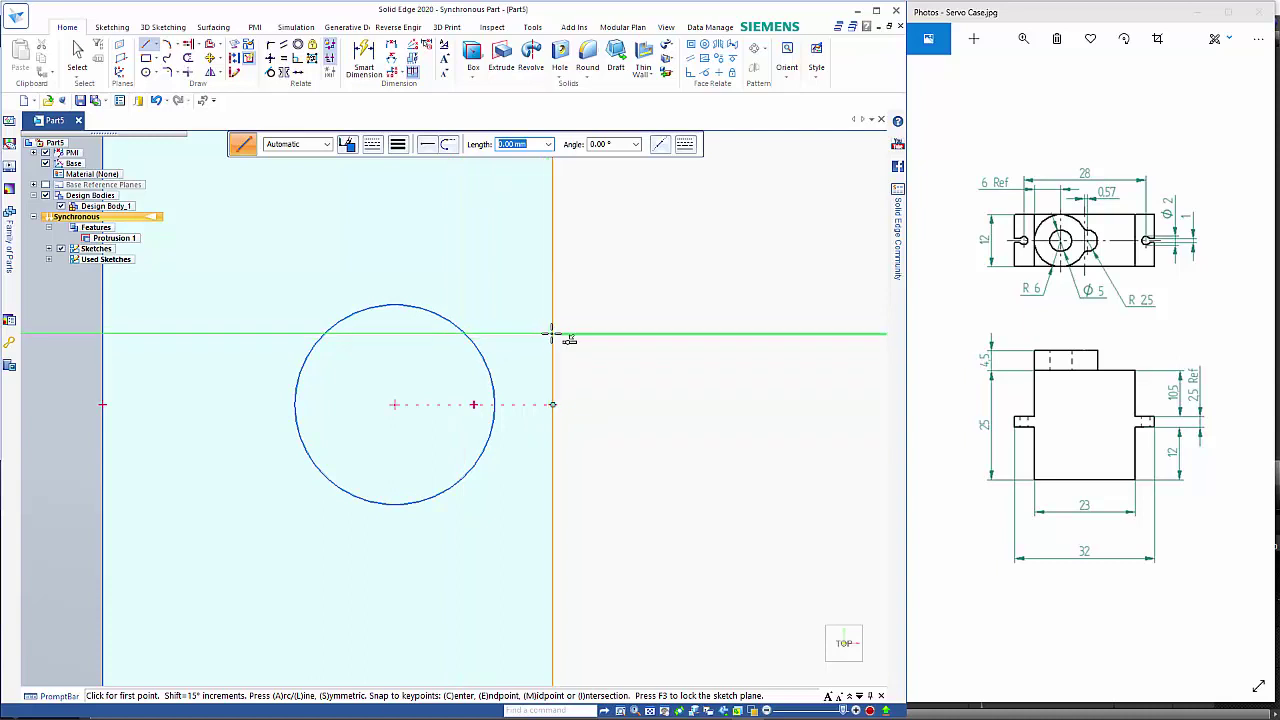
{"action": "left_click", "coordinate": [466, 333]}
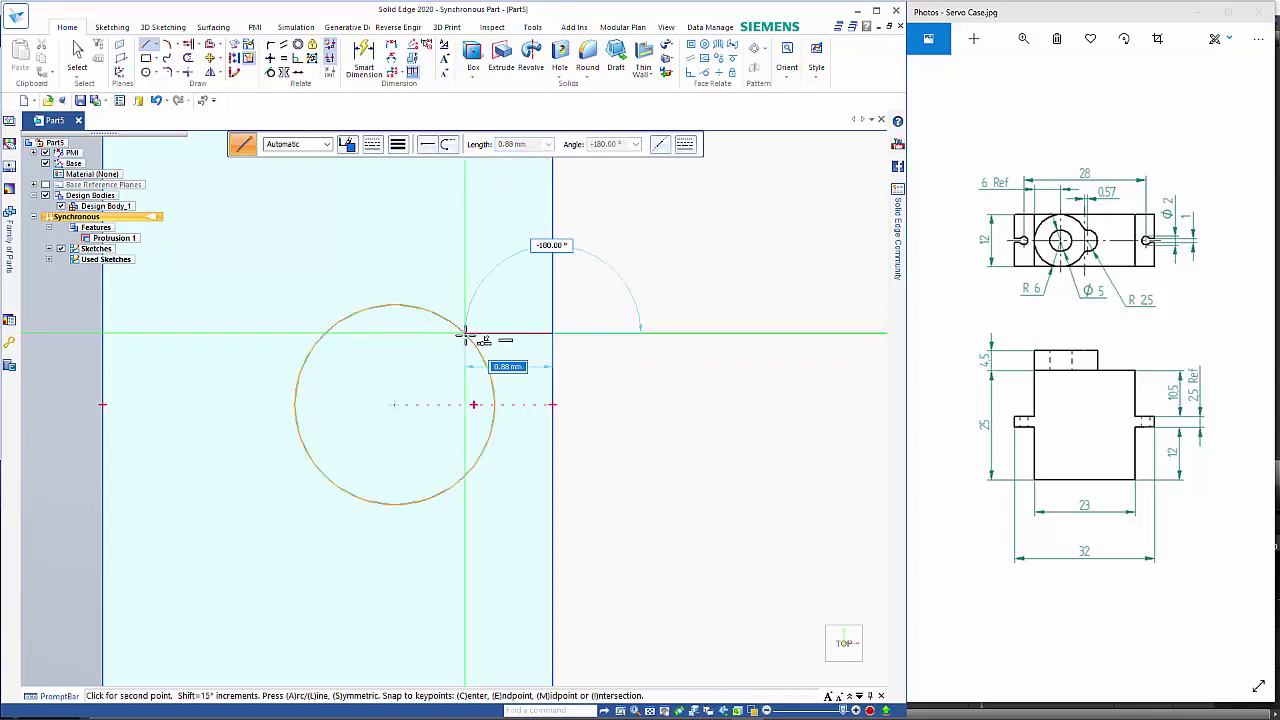
{"action": "left_click", "coordinate": [465, 334]}
{"action": "right_click", "coordinate": [466, 345]}
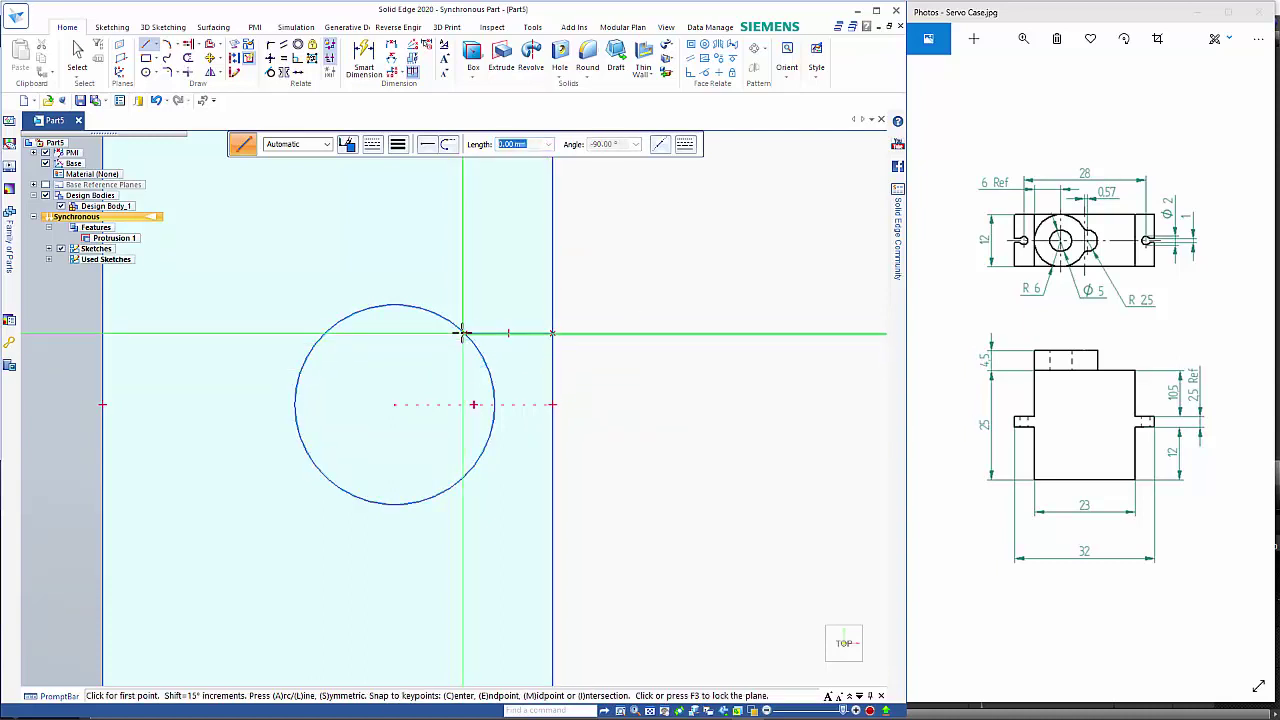
{"action": "left_click", "coordinate": [466, 477]}
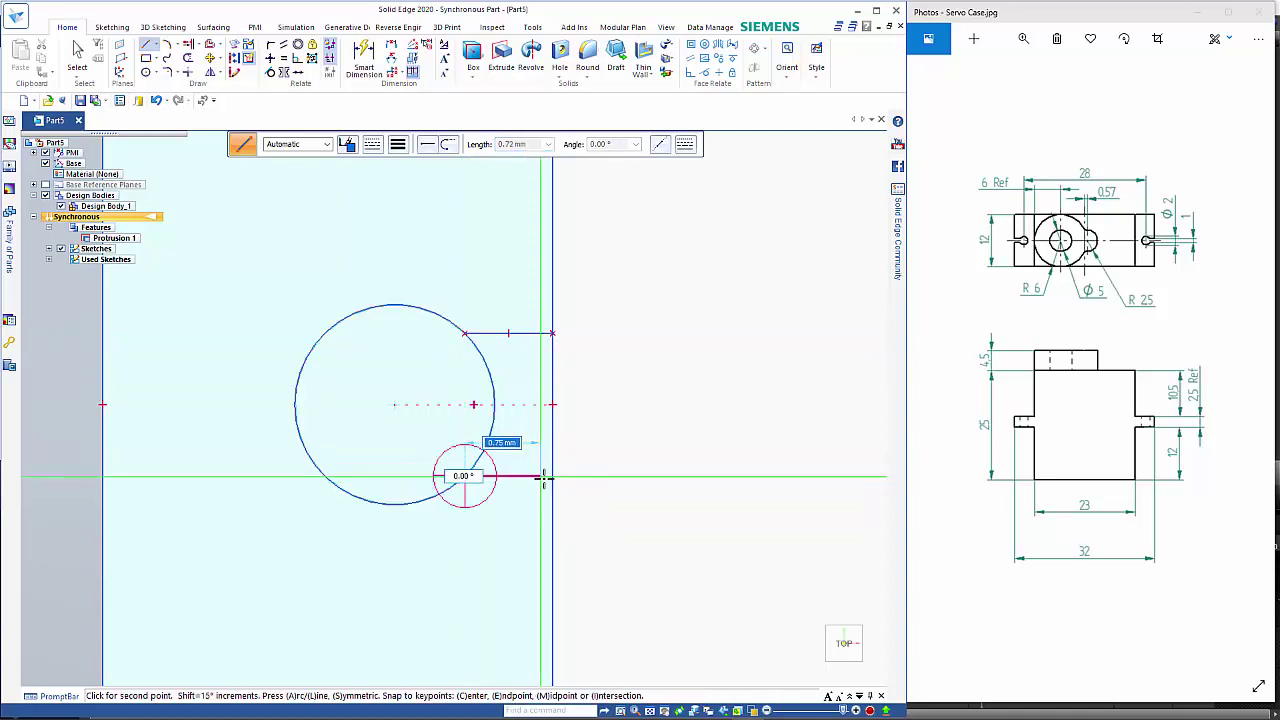
{"action": "left_click", "coordinate": [553, 477]}
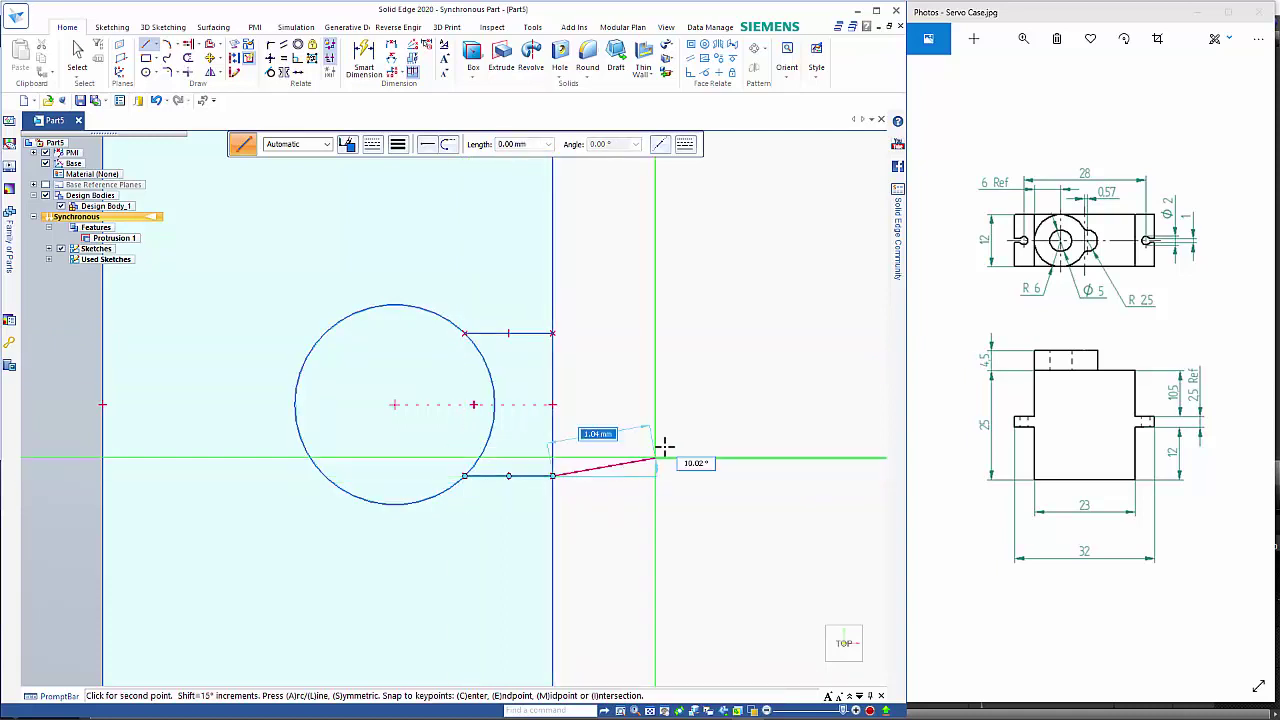
{"action": "right_click", "coordinate": [677, 337]}
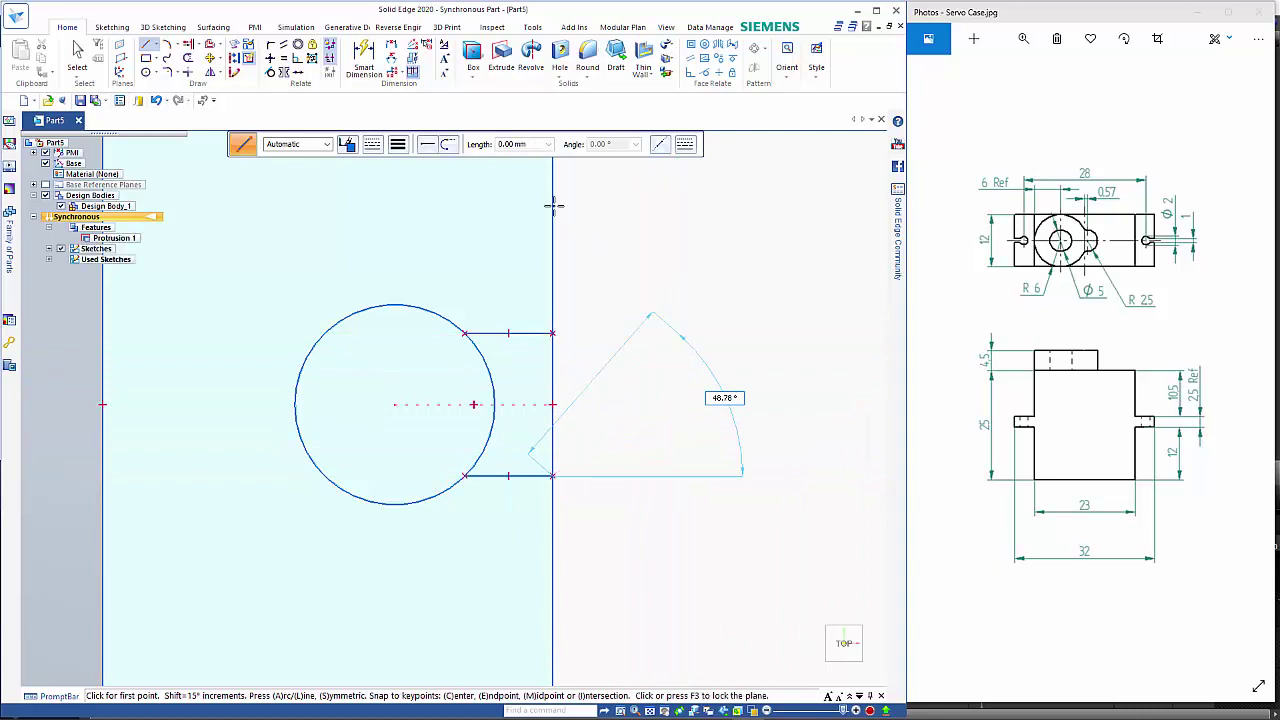
Align the inner endpoints of the two slot lines vertically with a Horizontal/Vertical relation
{"action": "left_click", "coordinate": [270, 58]}
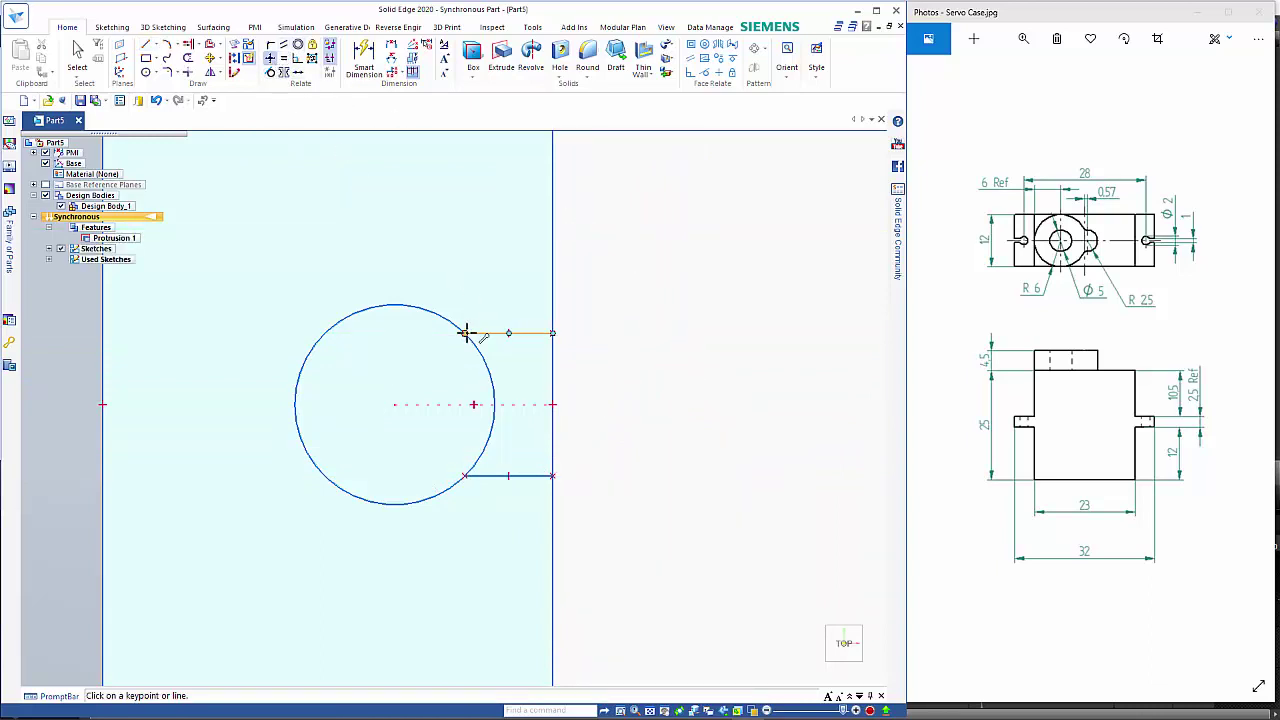
{"action": "left_click", "coordinate": [465, 476]}
{"action": "scroll", "coordinate": [660, 349], "scroll_direction": "down", "scroll_amount": 3}
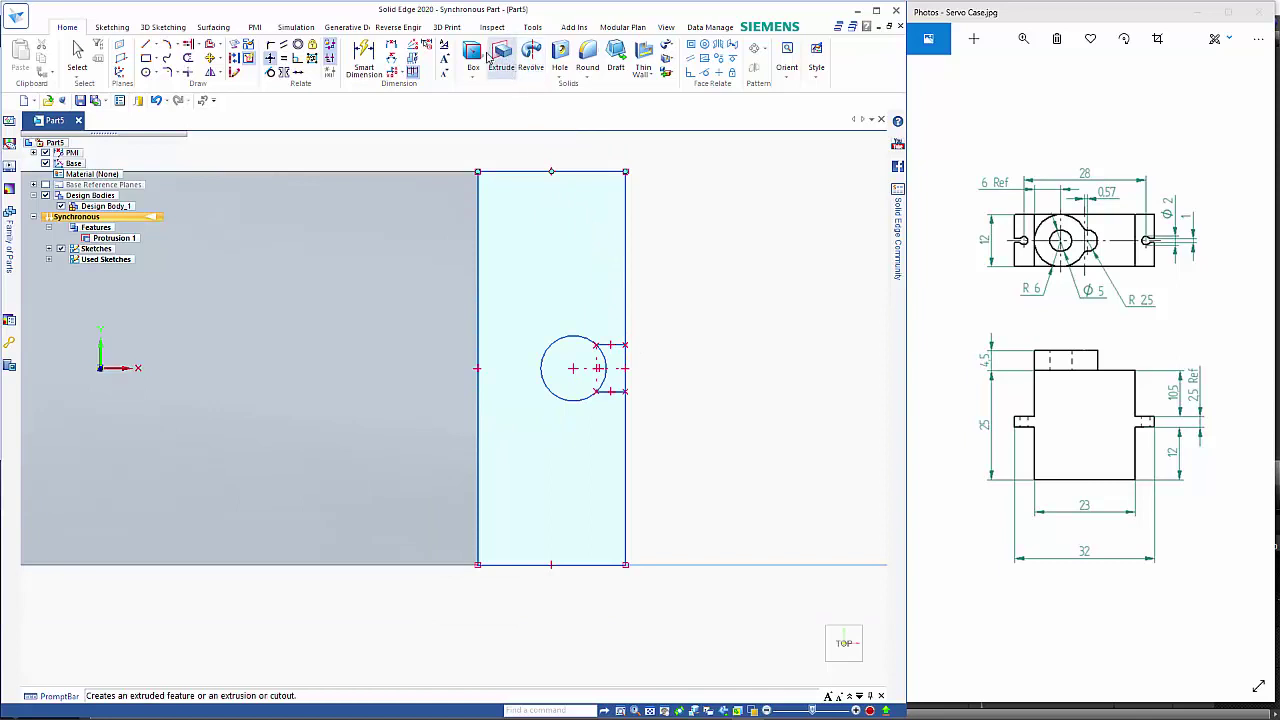
Dimension the rectangle's width, the gap between the slot lines and the circle's diameter, and set the gap to 1 mm
{"action": "left_click", "coordinate": [364, 60]}
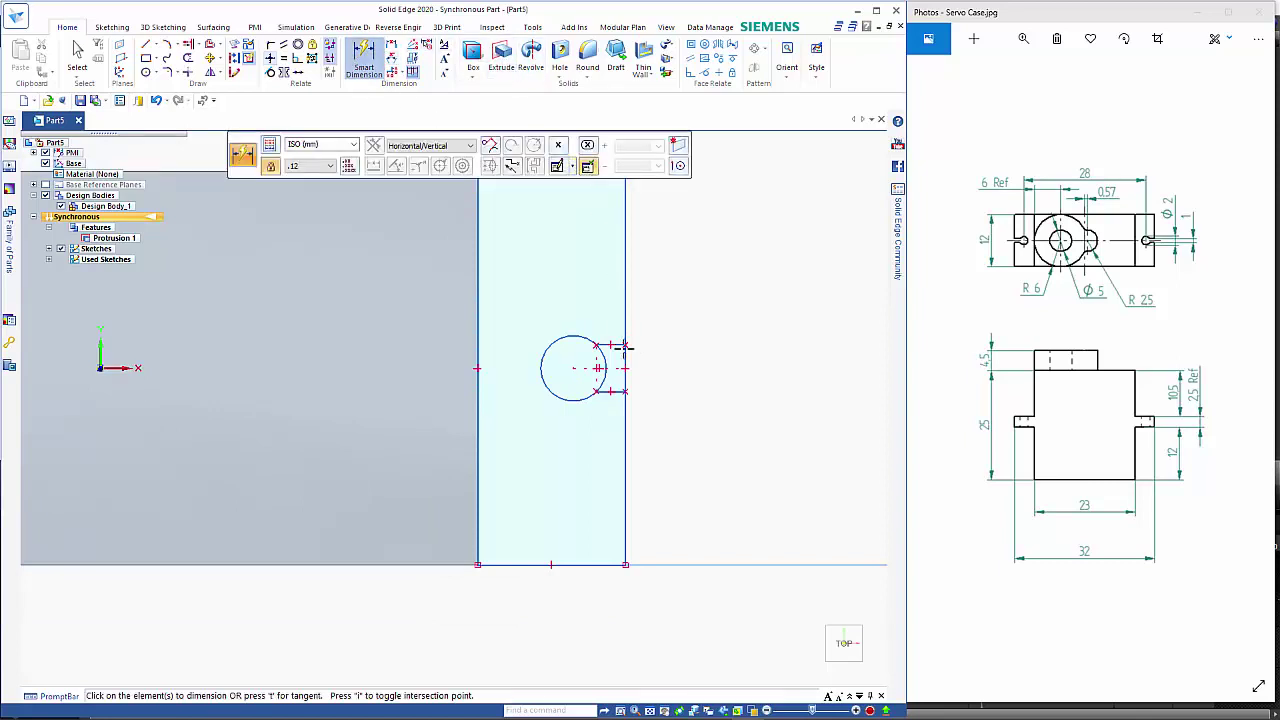
{"action": "left_click", "coordinate": [600, 566]}
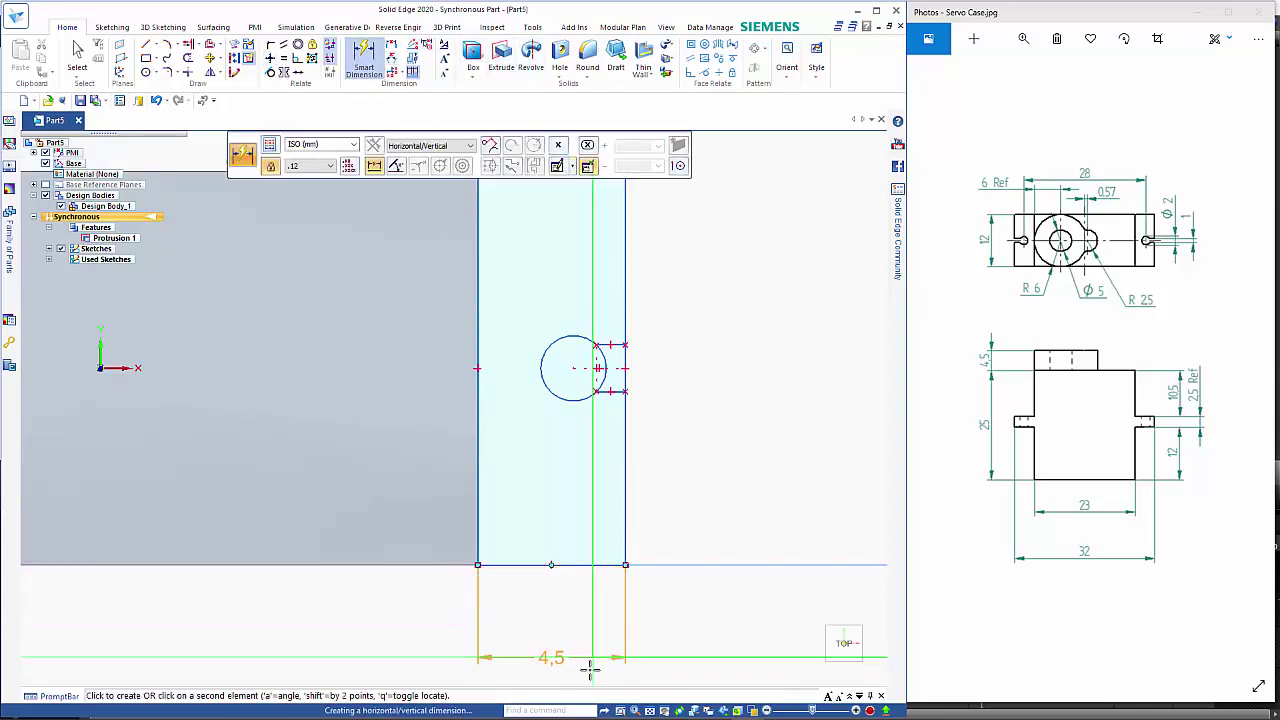
{"action": "left_click", "coordinate": [652, 658]}
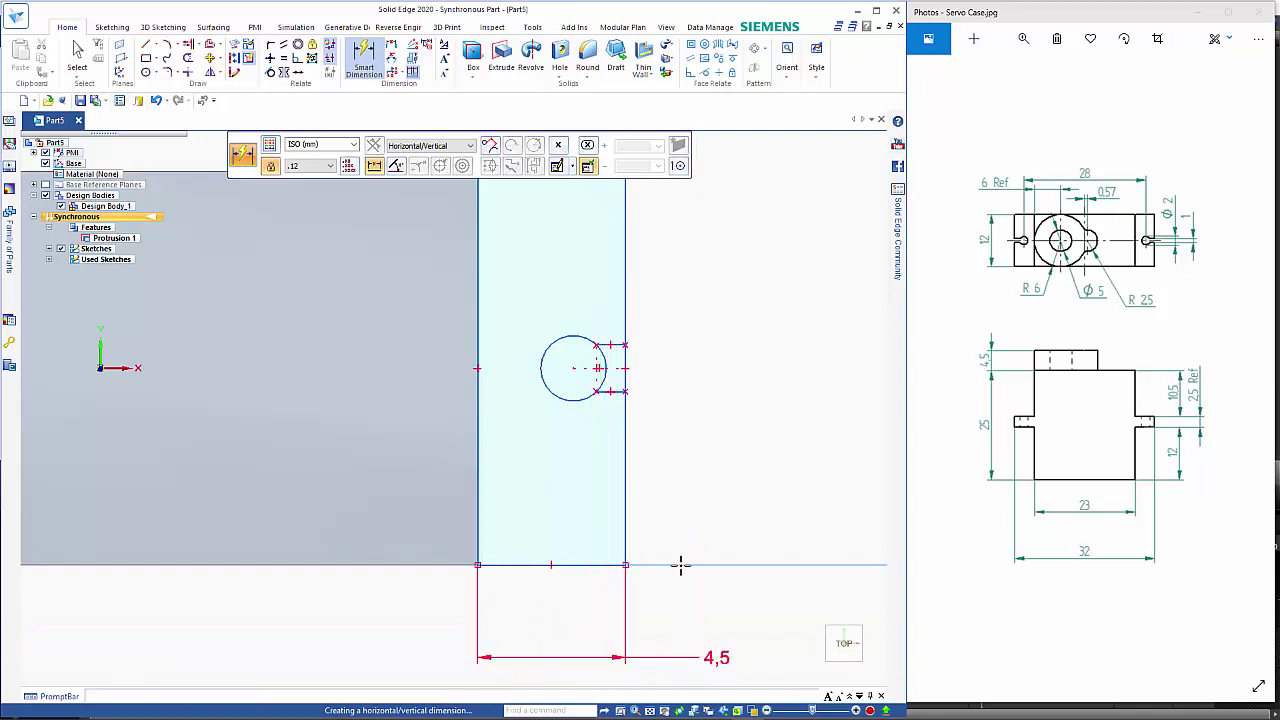
{"action": "left_click", "coordinate": [625, 368]}
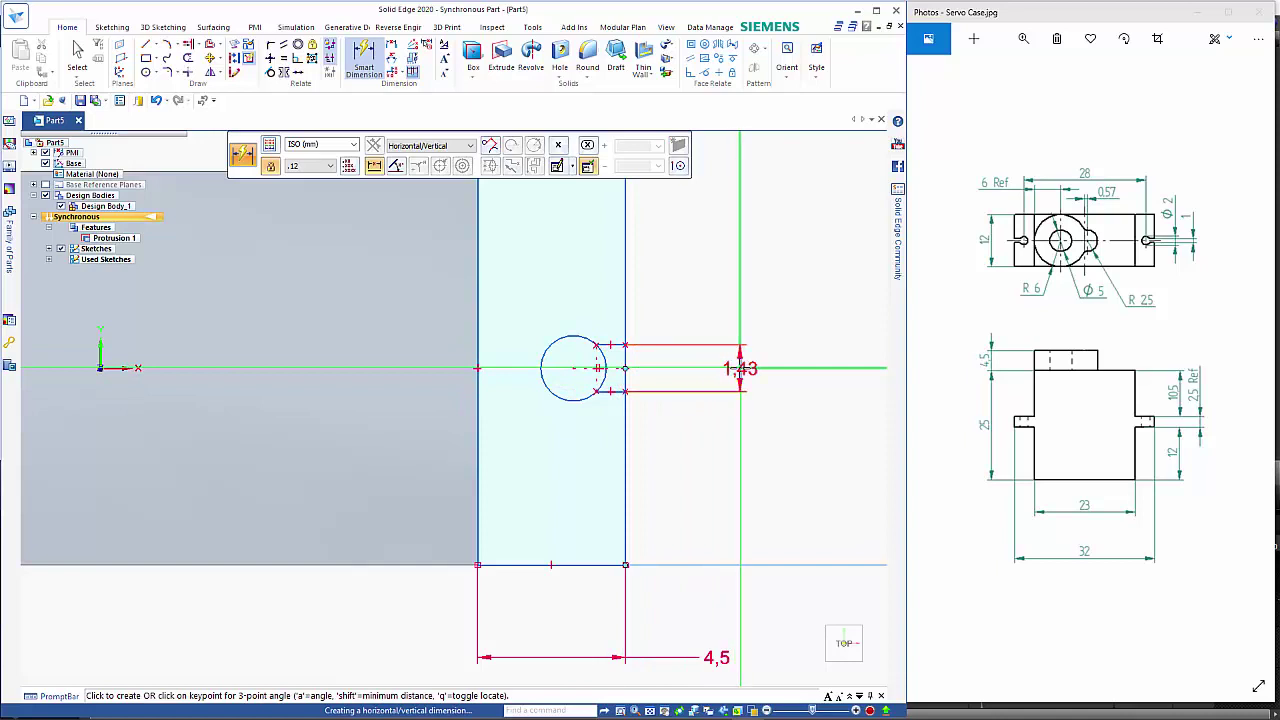
{"action": "left_click", "coordinate": [740, 368]}
{"action": "left_click", "coordinate": [587, 333]}
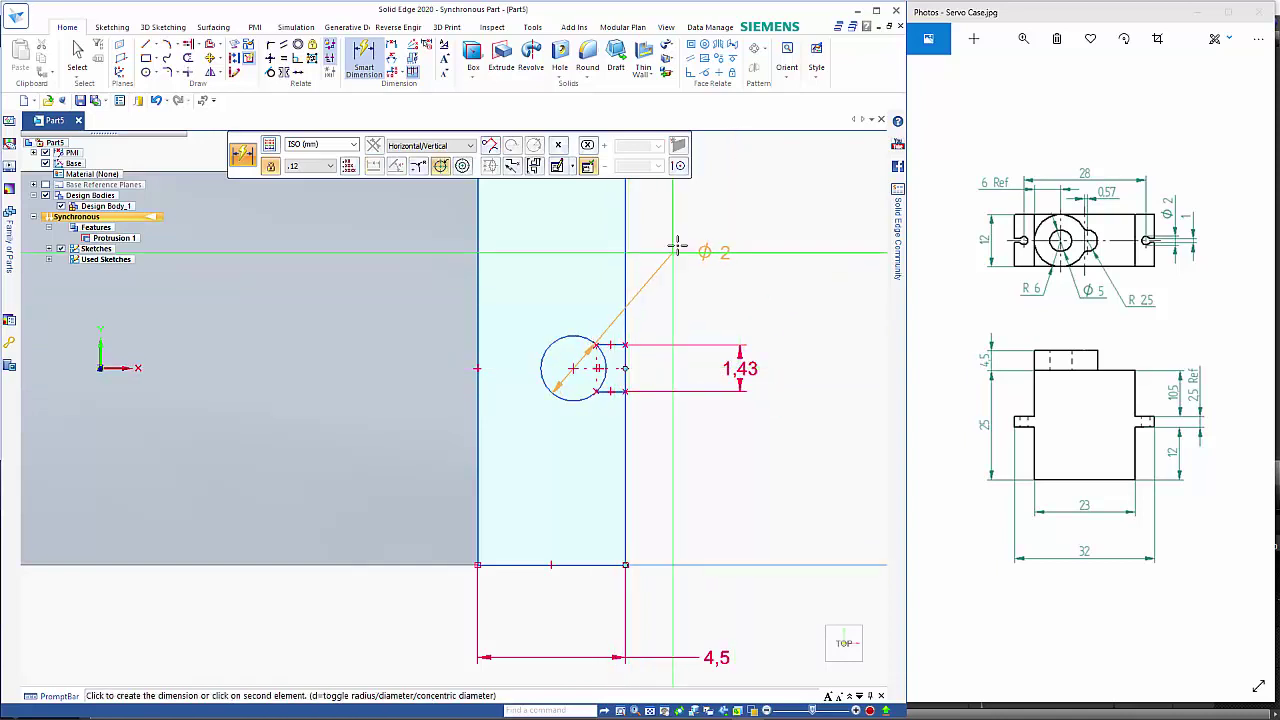
{"action": "left_click", "coordinate": [694, 300]}
{"action": "key", "text": "Escape"}
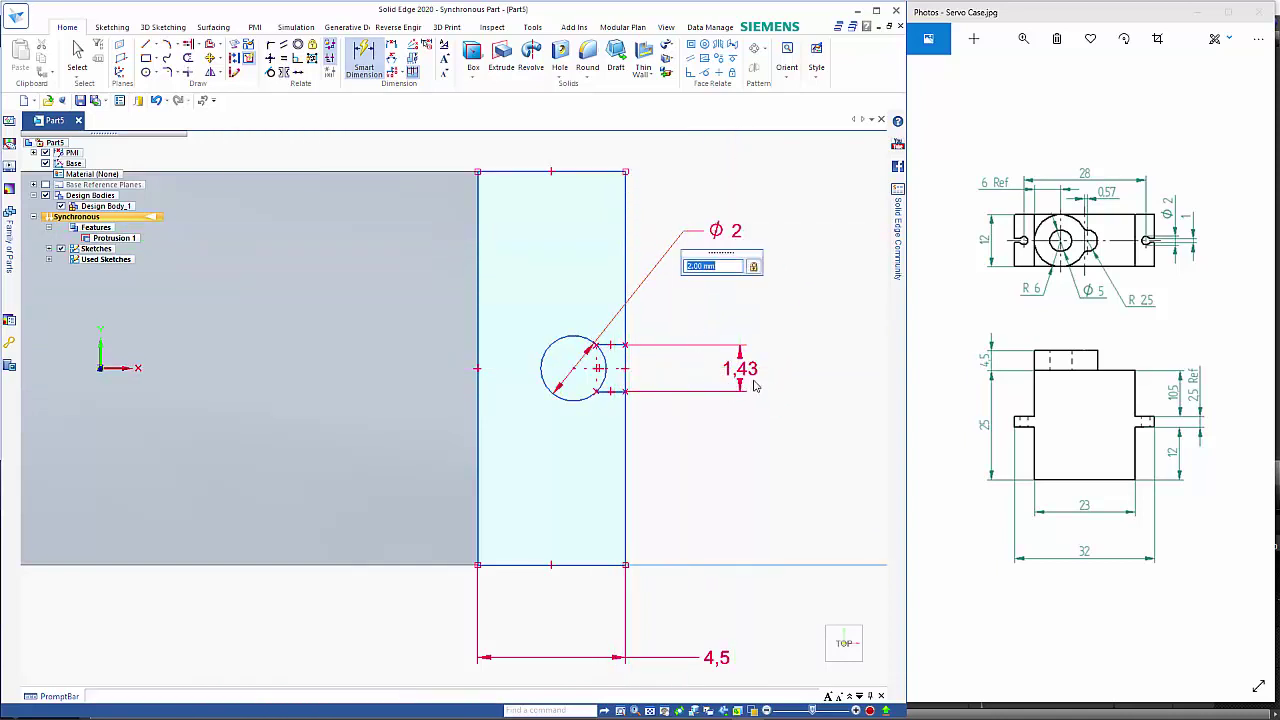
{"action": "left_click", "coordinate": [752, 372]}
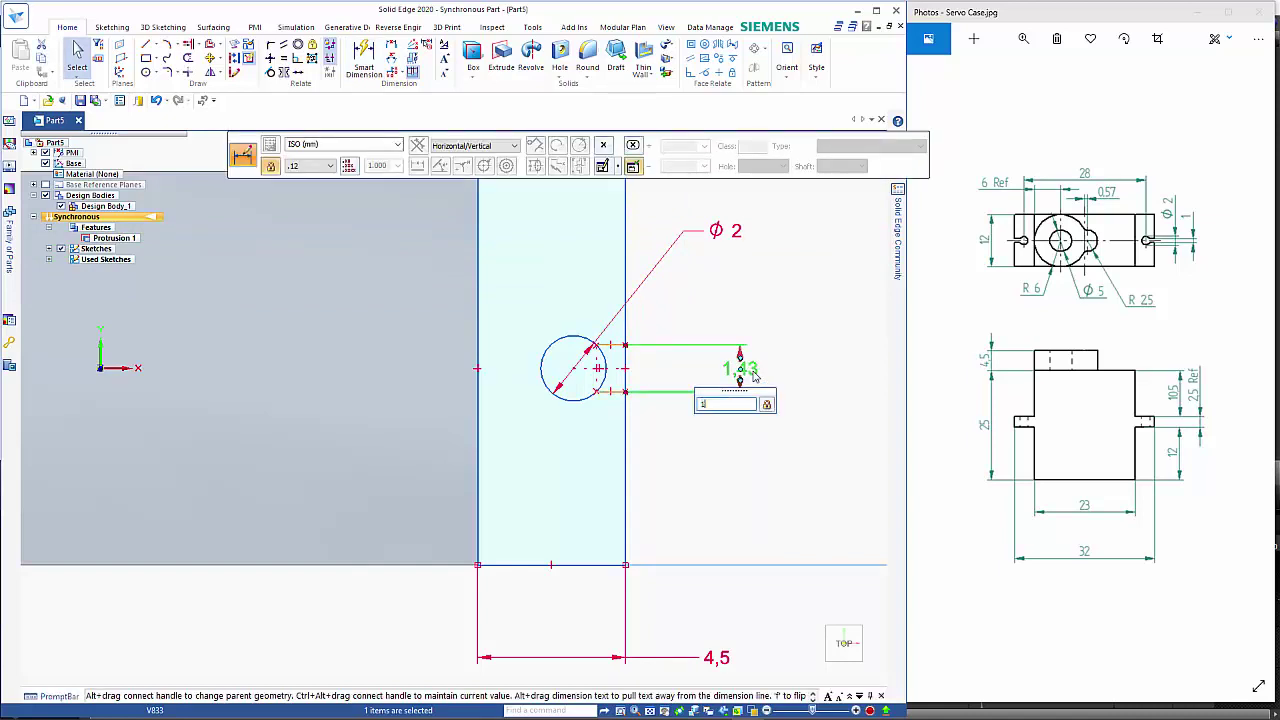
{"action": "key", "text": "Return"}
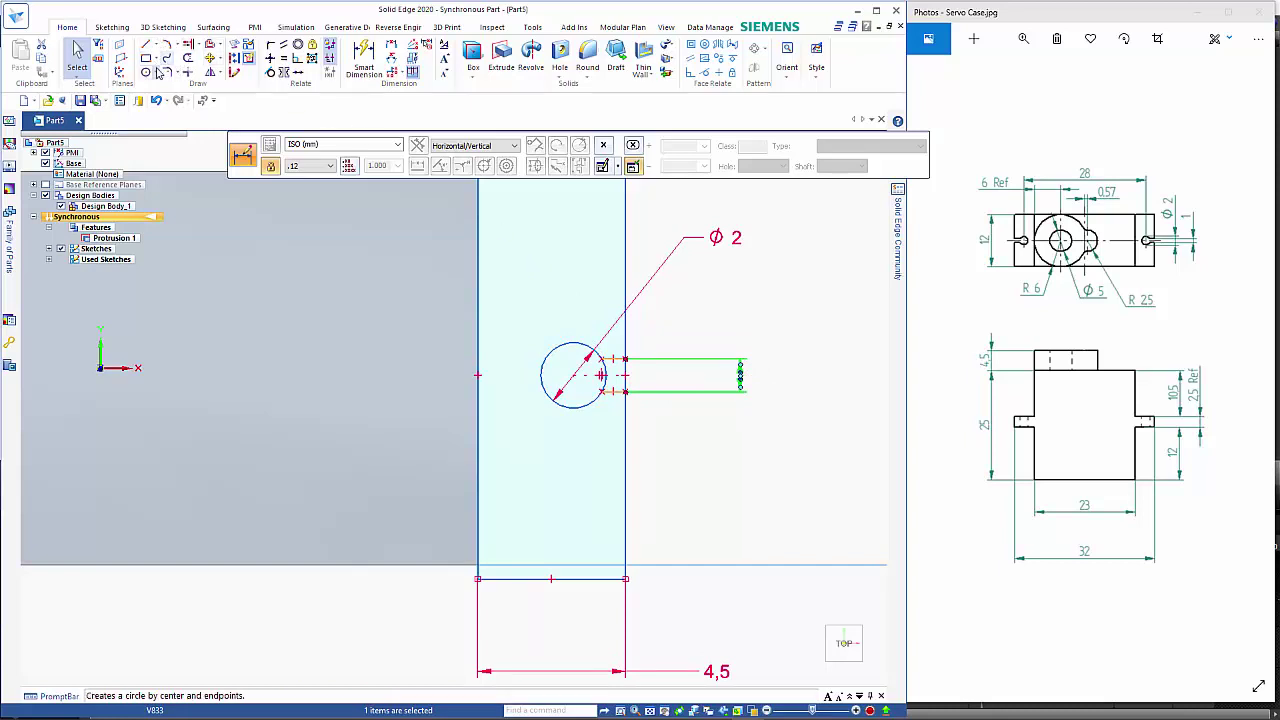
Trim the circle's arc and the rectangle's outer edge between the two slot lines to open the slot
{"action": "left_click", "coordinate": [187, 57]}
{"action": "scroll", "coordinate": [603, 363], "scroll_direction": "up", "scroll_amount": 5}
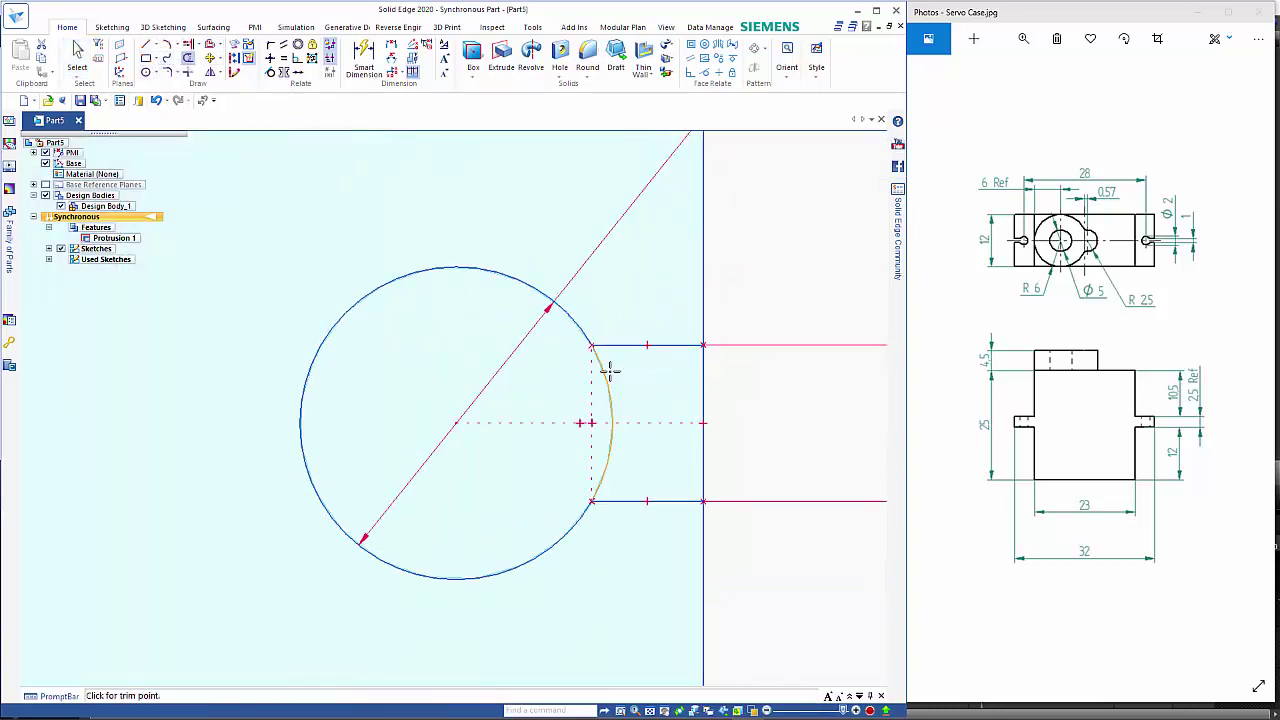
{"action": "left_click", "coordinate": [716, 387]}
{"action": "scroll", "coordinate": [765, 405], "scroll_direction": "down", "scroll_amount": 8}
{"action": "middle_click_drag", "start_coordinate": [621, 598], "coordinate": [613, 457]}
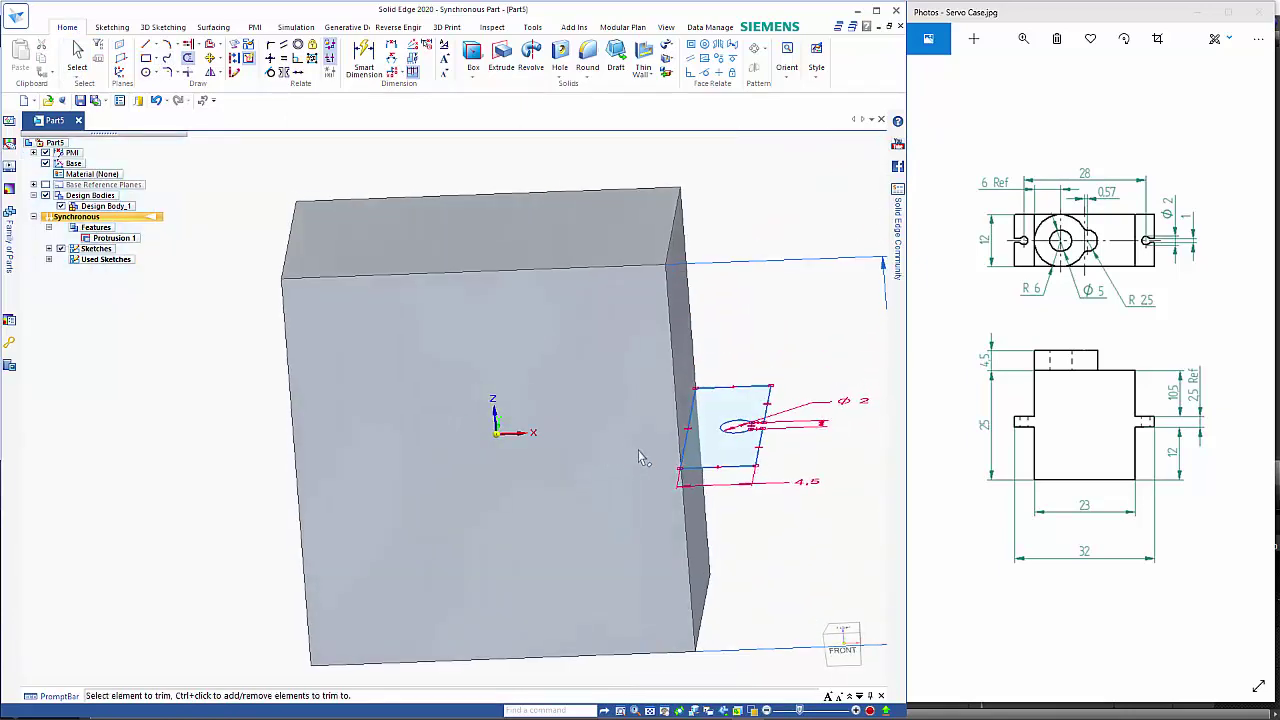
{"action": "key", "text": "Escape"}
Extrude the slotted tab region 2.5 mm upwards
{"action": "left_click", "coordinate": [750, 403]}
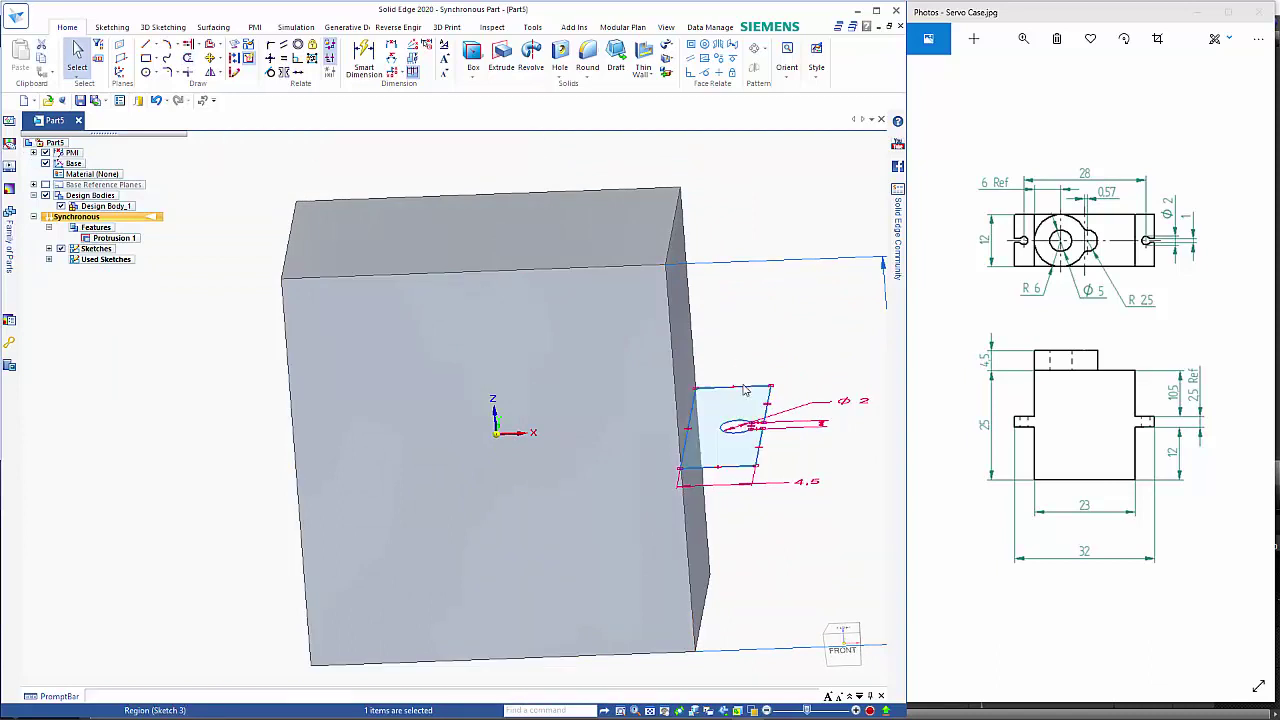
{"action": "left_click", "coordinate": [738, 366]}
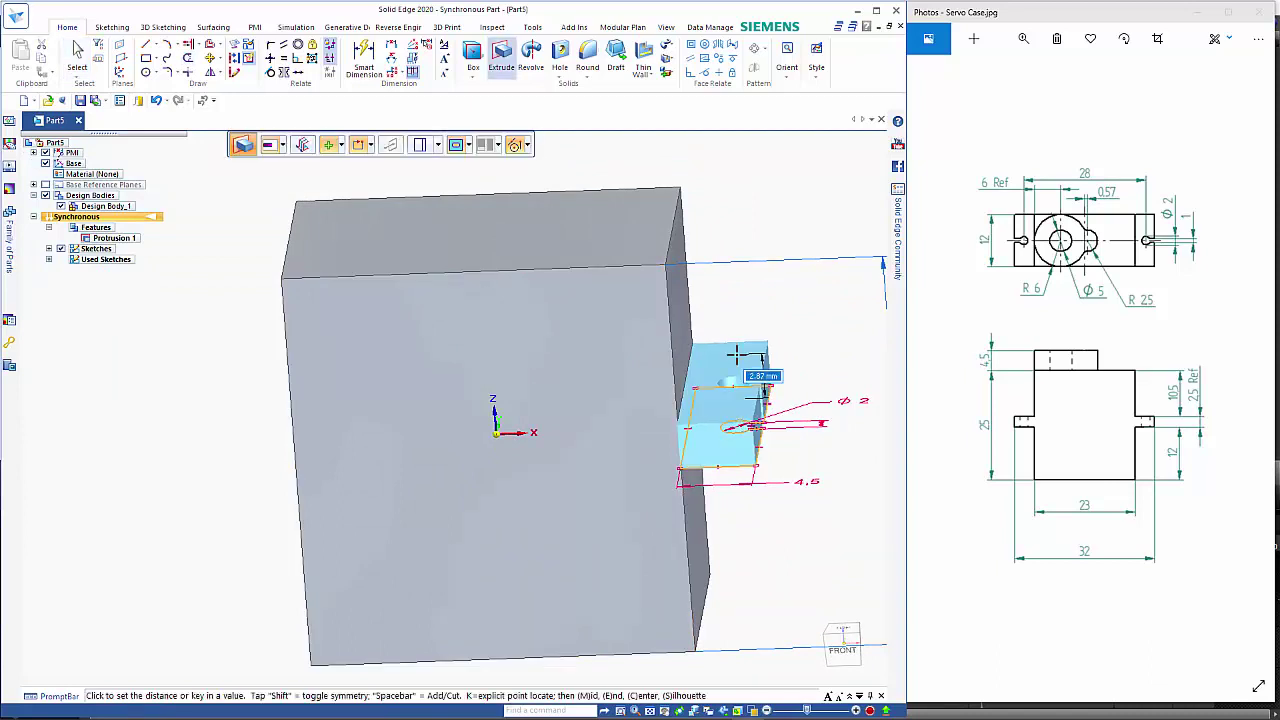
{"action": "left_click", "coordinate": [735, 355]}
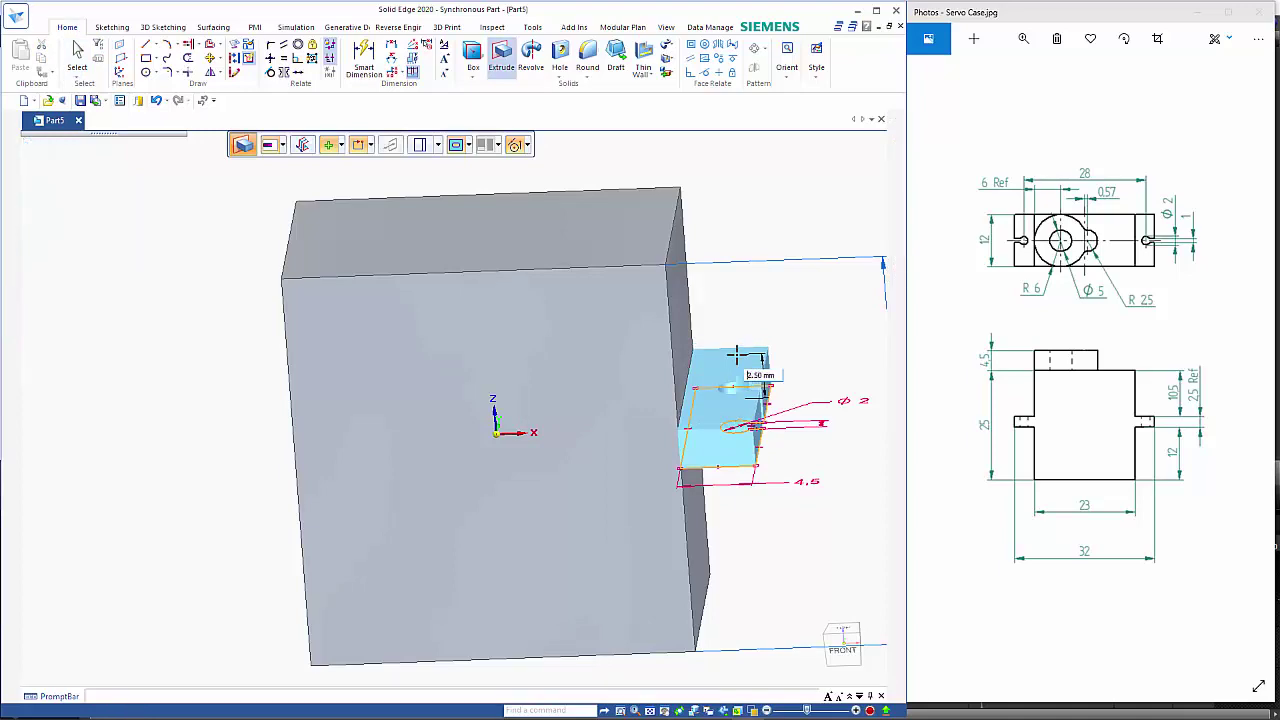
{"action": "key", "text": "Escape"}
Try to move the slotted tab's front face flush with the main block's front face
{"action": "middle_click_drag", "start_coordinate": [662, 494], "coordinate": [643, 535]}
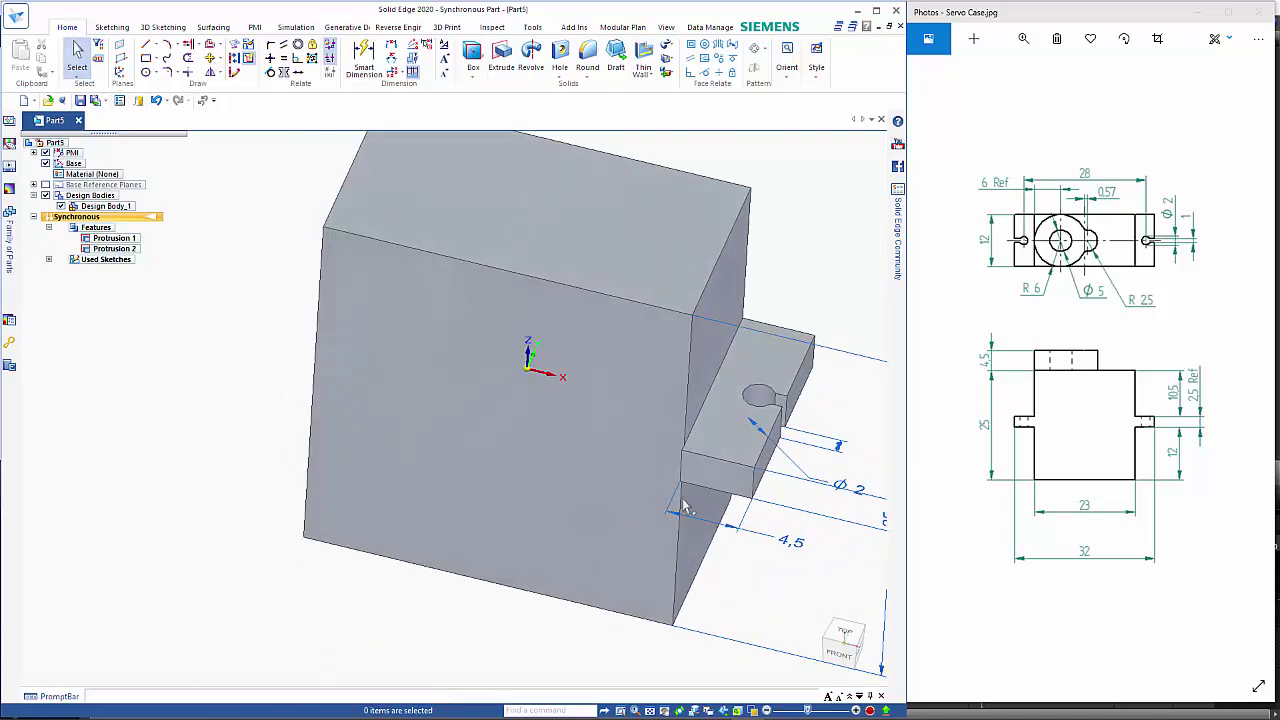
{"action": "left_click", "coordinate": [712, 487]}
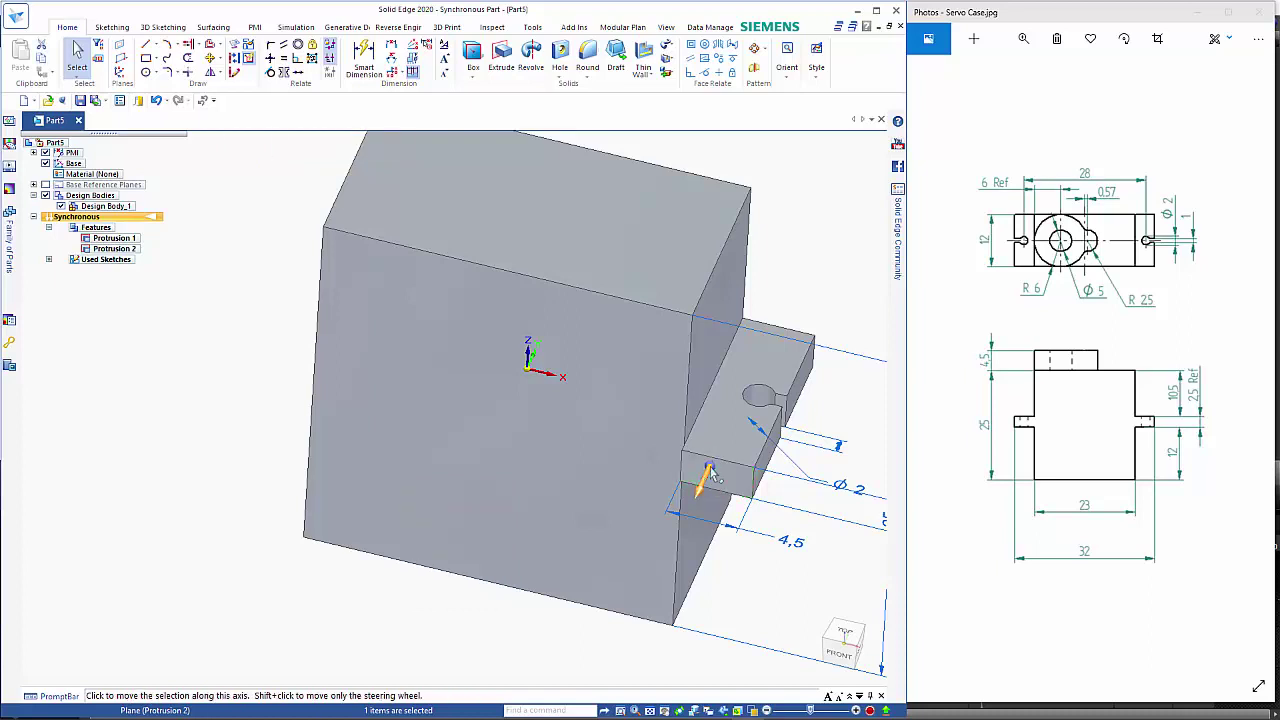
{"action": "left_click", "coordinate": [705, 483]}
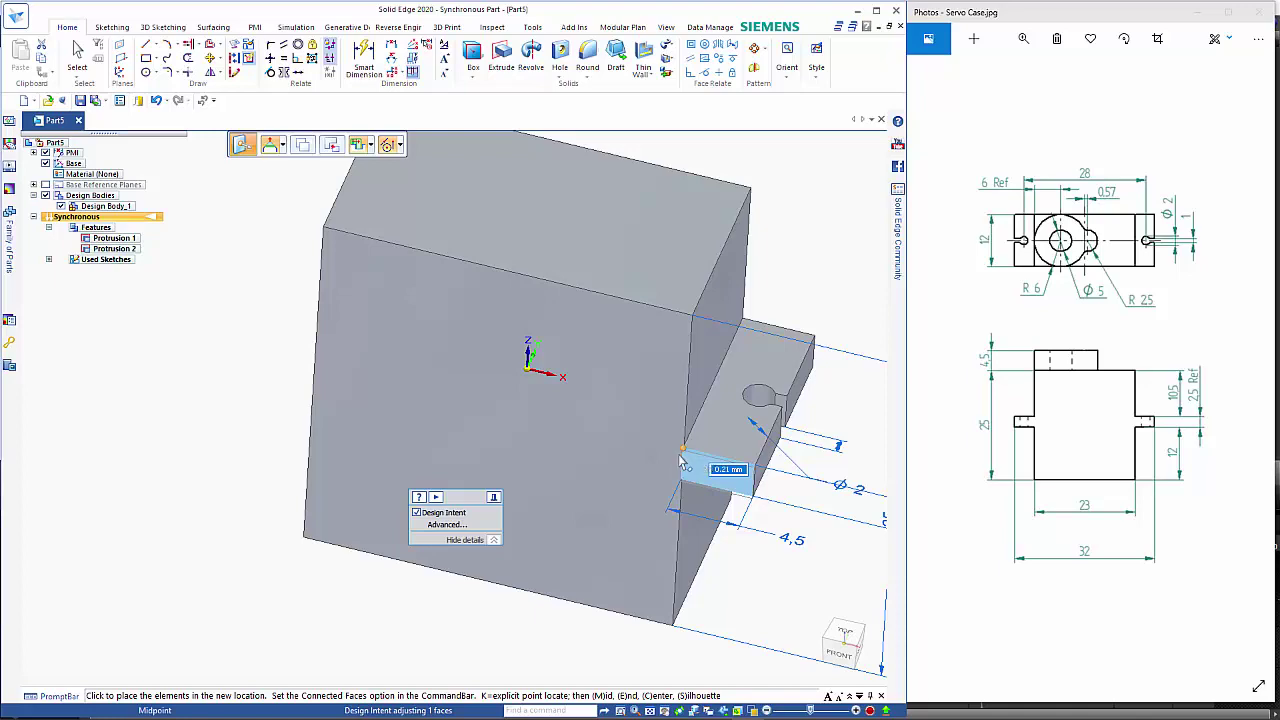
{"action": "left_click", "coordinate": [684, 453]}
{"action": "left_click", "coordinate": [698, 528]}
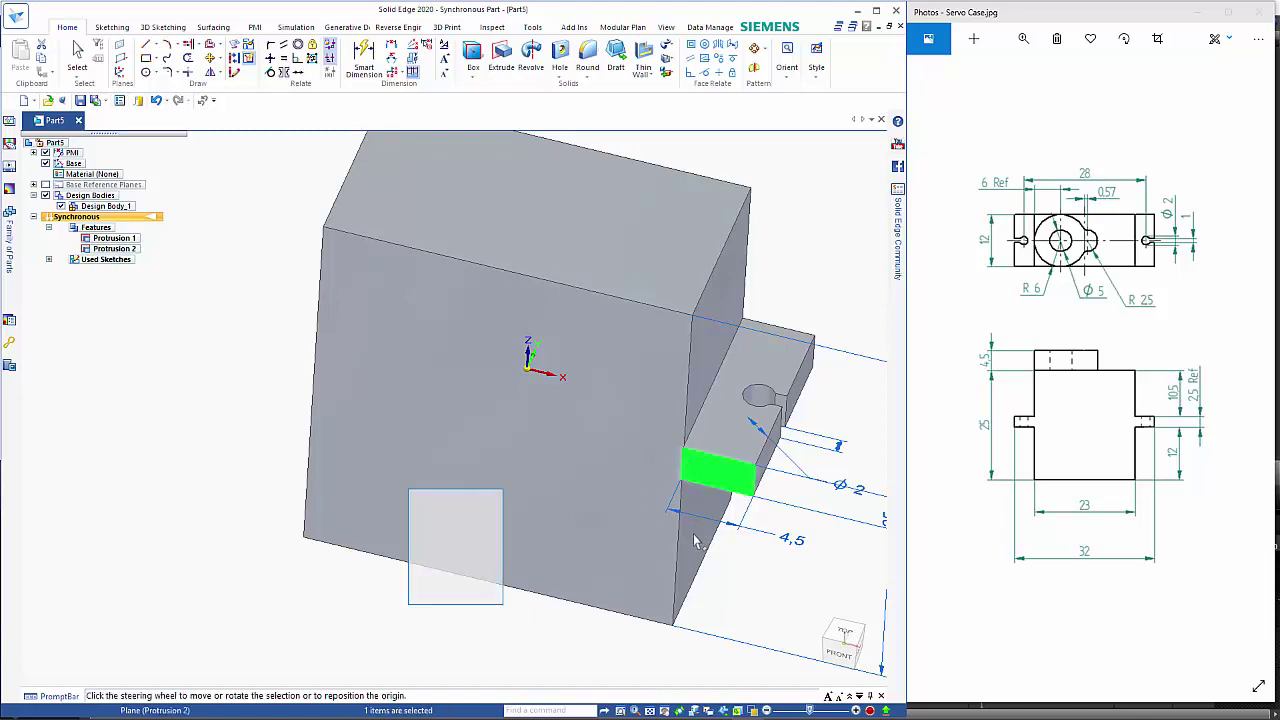
Move the tab's front face flush with the block's front face, using the block's lower front corner as the reference
{"action": "middle_click_drag", "start_coordinate": [698, 528], "coordinate": [624, 598]}
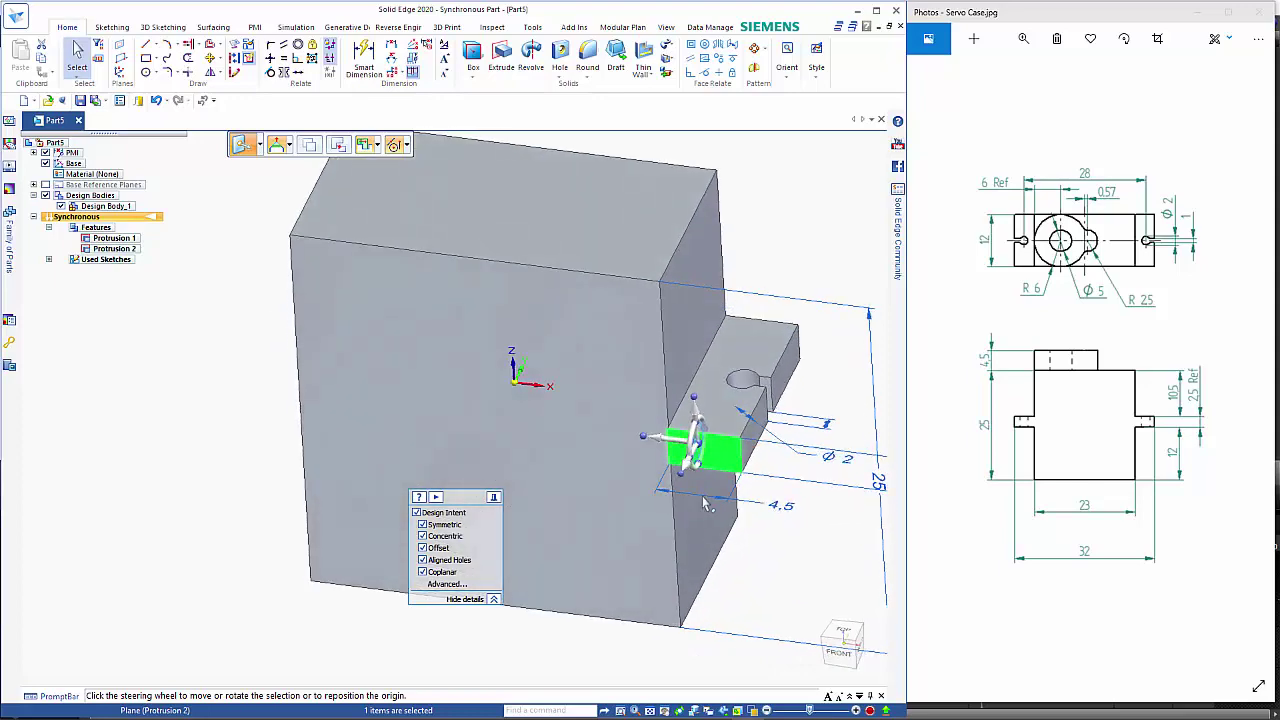
{"action": "scroll", "coordinate": [700, 520], "scroll_direction": "up", "scroll_amount": 5}
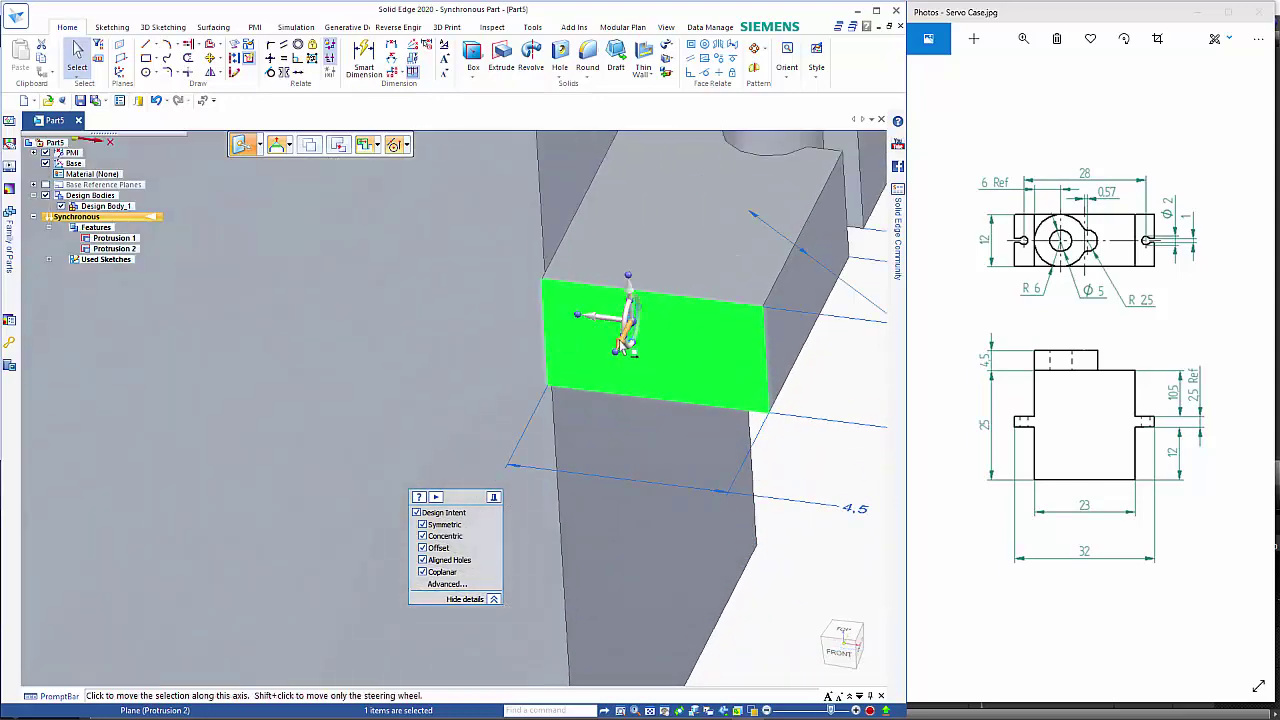
{"action": "left_click", "coordinate": [625, 345]}
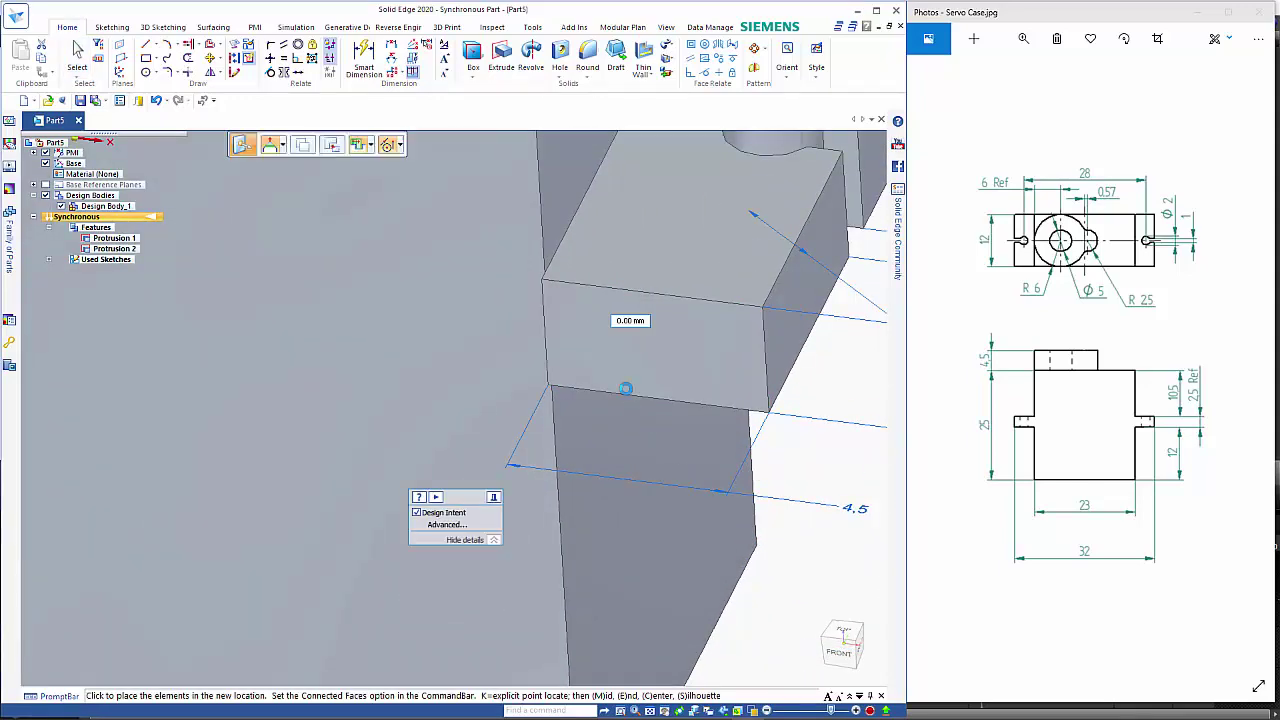
{"action": "scroll", "coordinate": [625, 388], "scroll_direction": "down", "scroll_amount": 1}
{"action": "scroll", "coordinate": [625, 388], "scroll_direction": "down", "scroll_amount": 3}
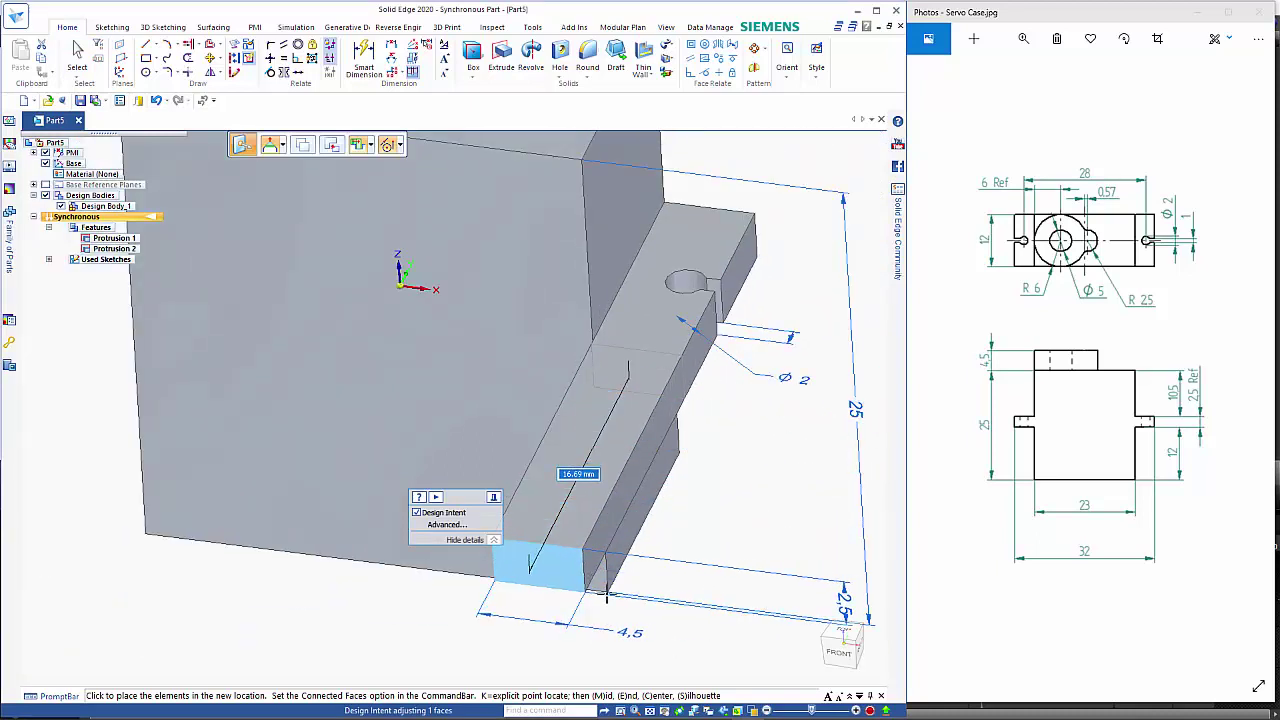
{"action": "left_click", "coordinate": [608, 591]}
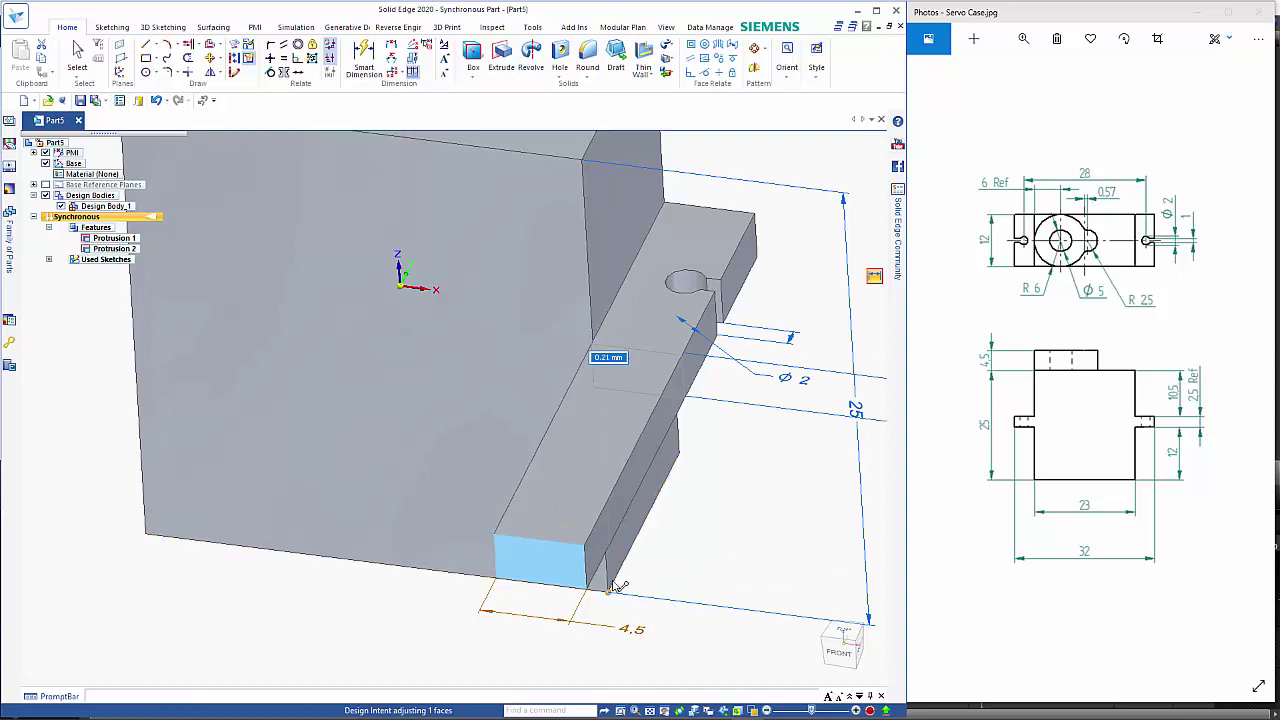
{"action": "scroll", "coordinate": [733, 546], "scroll_direction": "down", "scroll_amount": 2}
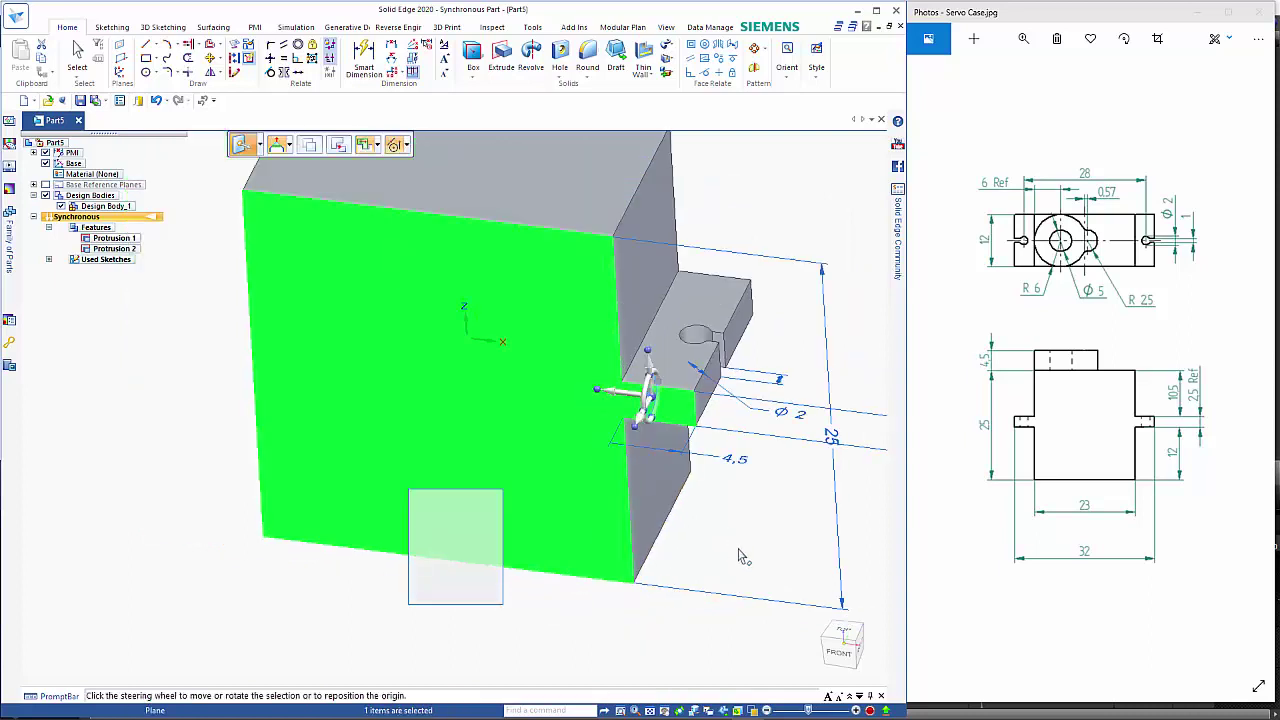
{"action": "key", "text": "Escape"}
{"action": "scroll", "coordinate": [740, 557], "scroll_direction": "down", "scroll_amount": 2}
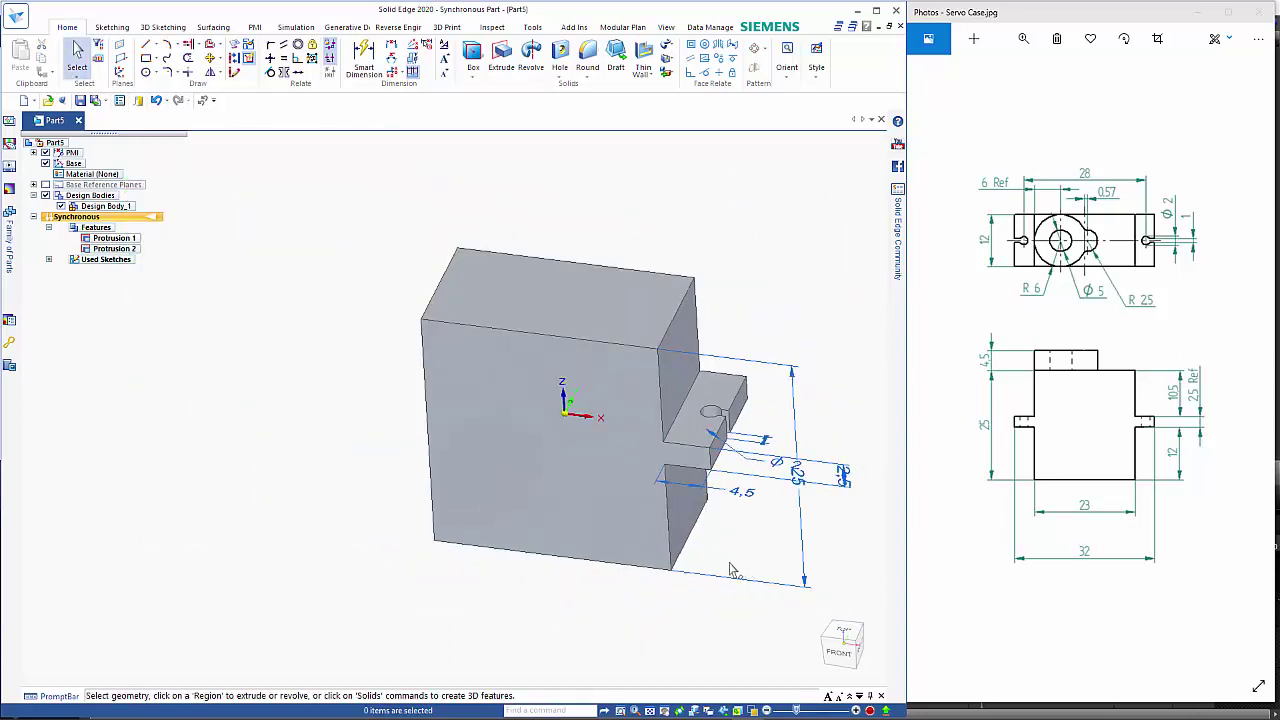
Hide the PMI dimensions and select all faces of the slotted tab
{"action": "left_click", "coordinate": [45, 152]}
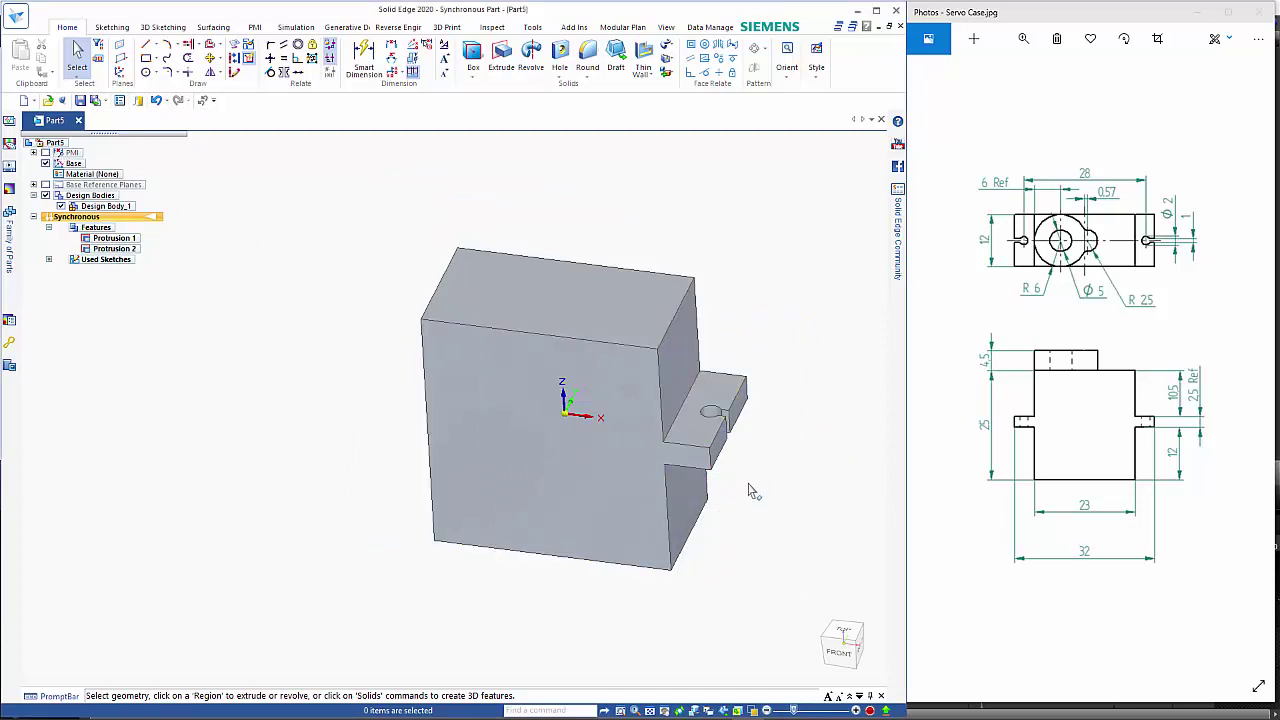
{"action": "key", "text": "ctrl+f"}
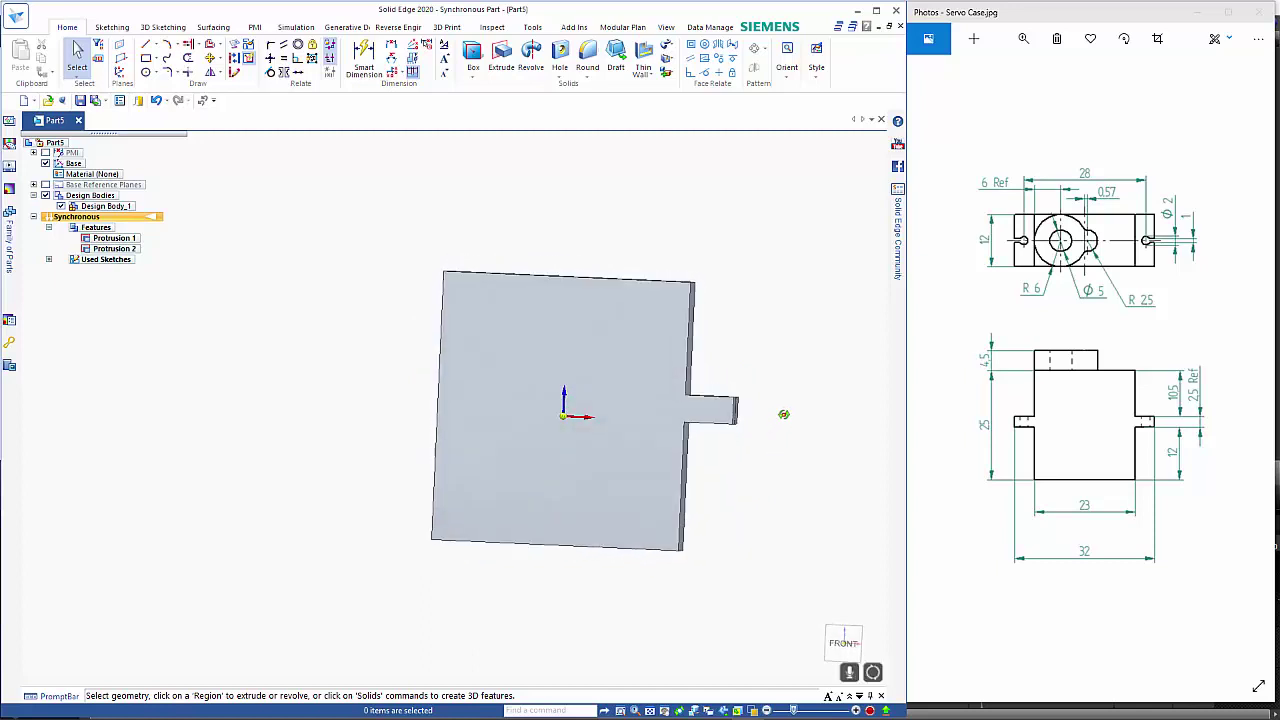
{"action": "left_click_drag", "start_coordinate": [778, 362], "coordinate": [662, 462]}
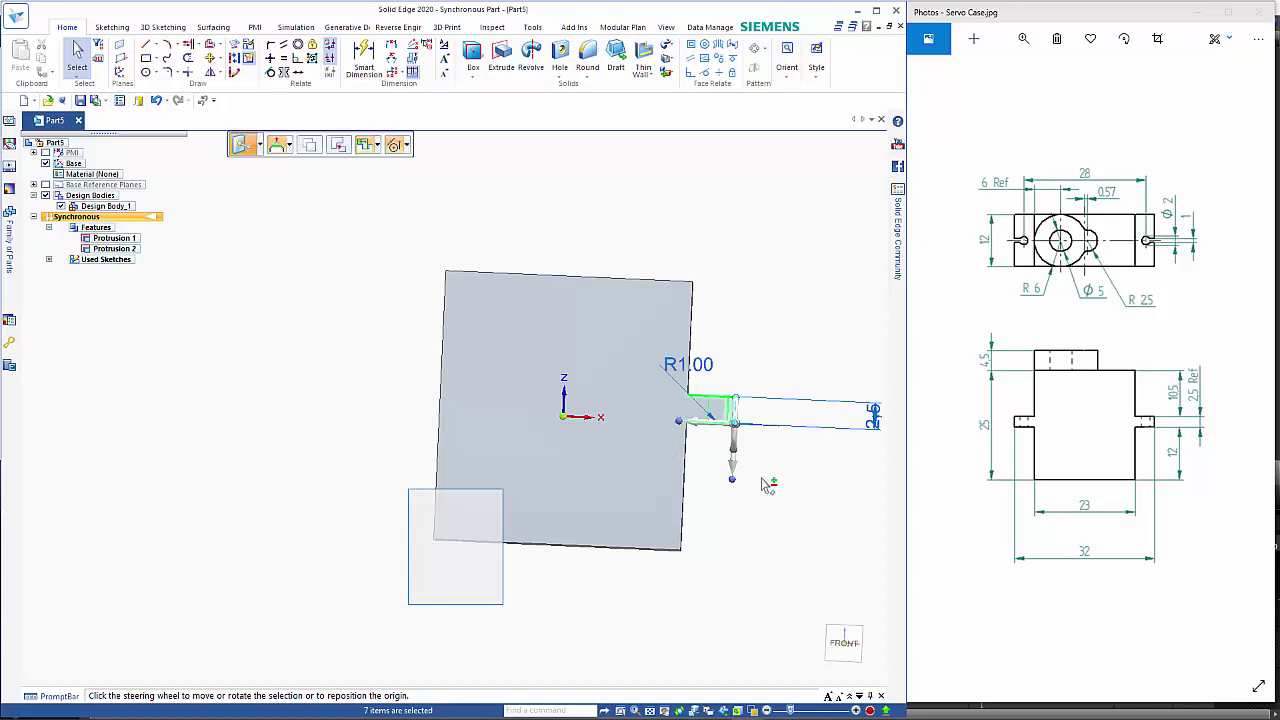
{"action": "key", "text": "ctrl+i"}
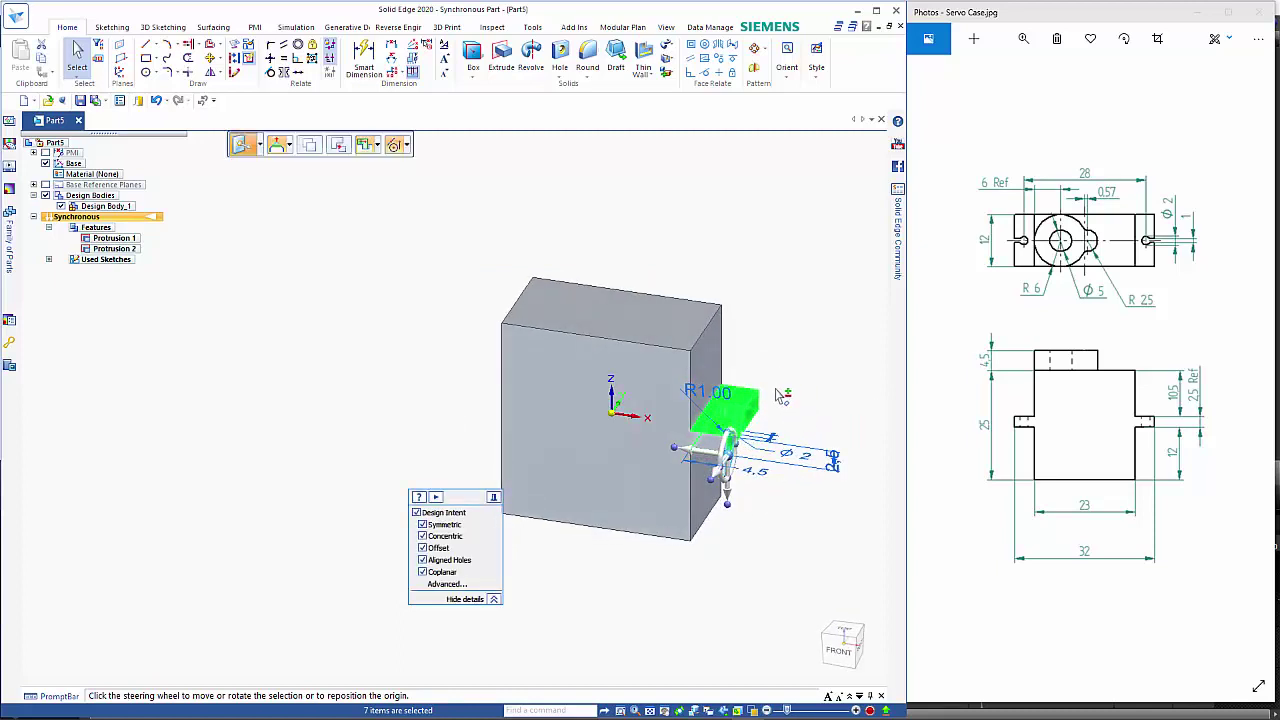
Place the steering wheel at the base coordinate system's origin and orient its plane horizontally
{"action": "left_click", "coordinate": [726, 440]}
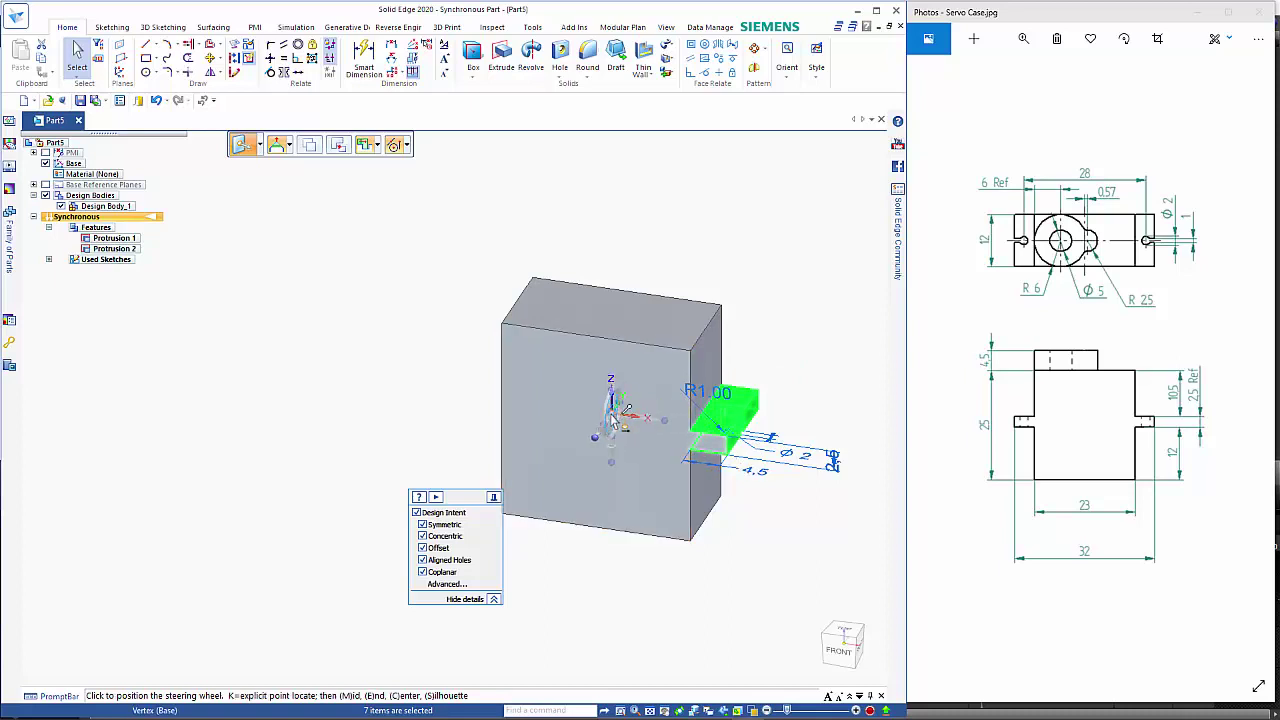
{"action": "left_click", "coordinate": [612, 415]}
{"action": "middle_click_drag", "start_coordinate": [632, 490], "coordinate": [578, 485]}
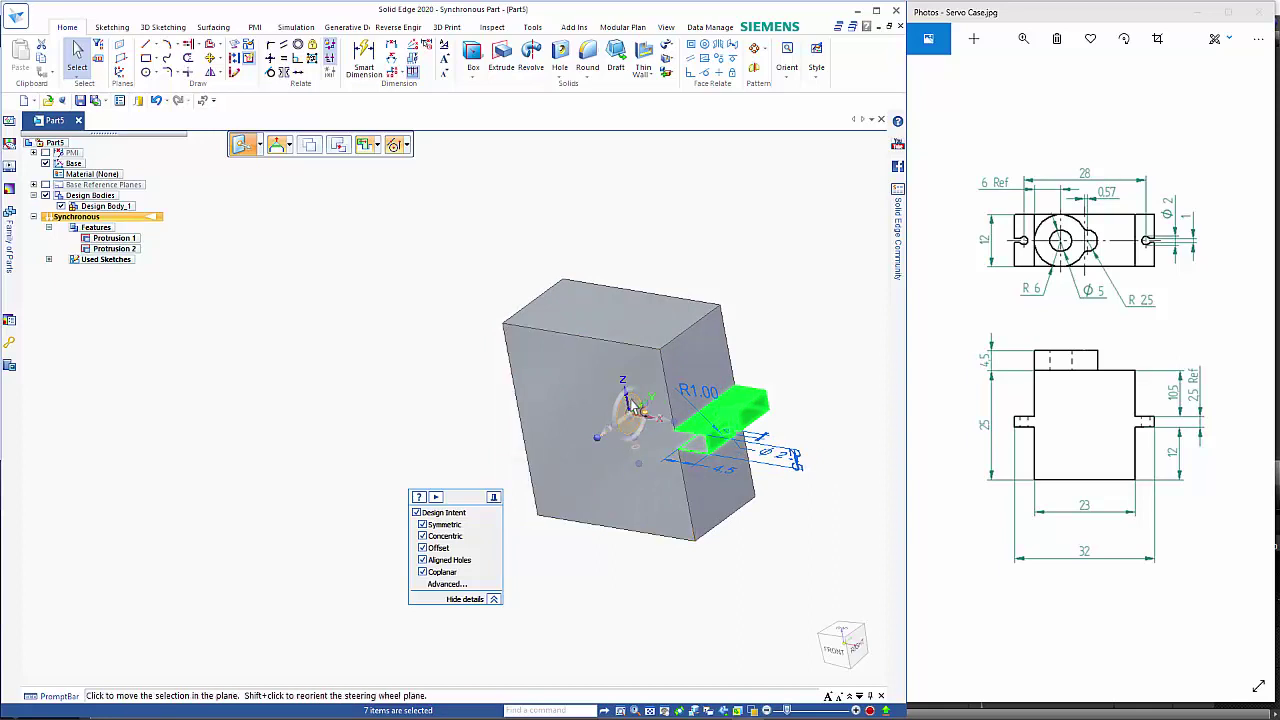
{"action": "left_click", "coordinate": [633, 403], "text": "shift"}
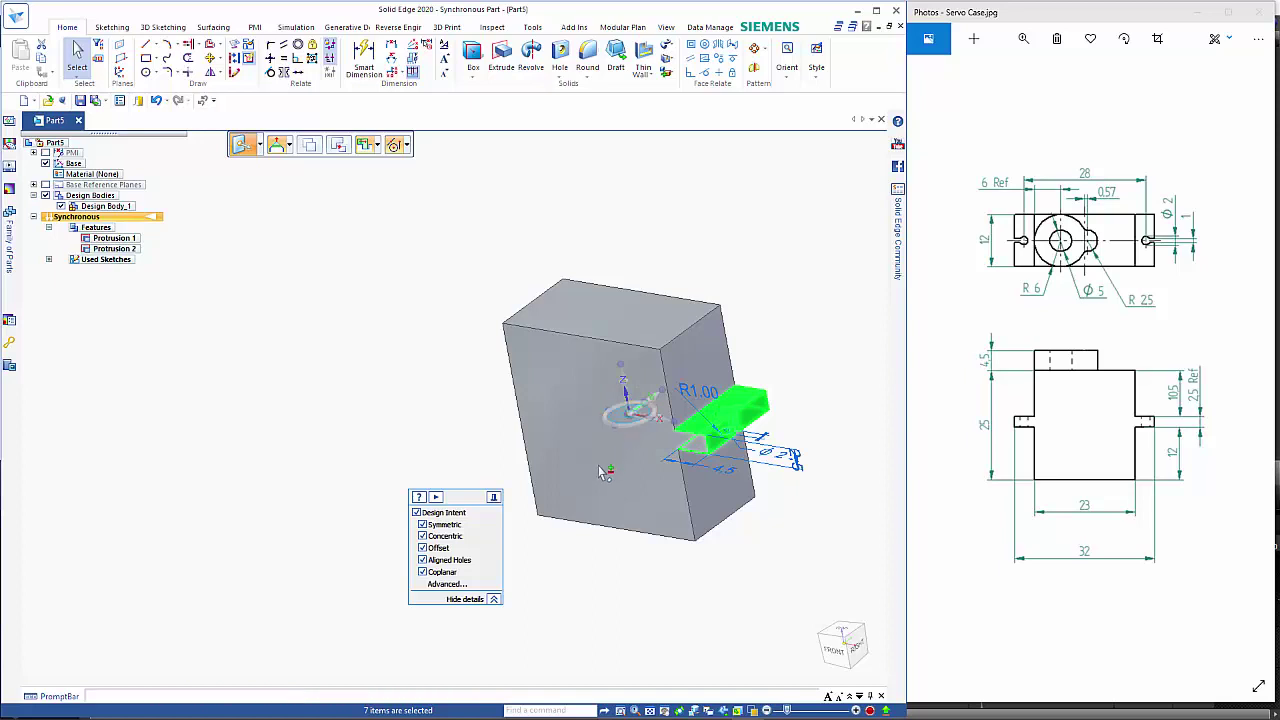
{"action": "middle_click_drag", "start_coordinate": [594, 535], "coordinate": [626, 527]}
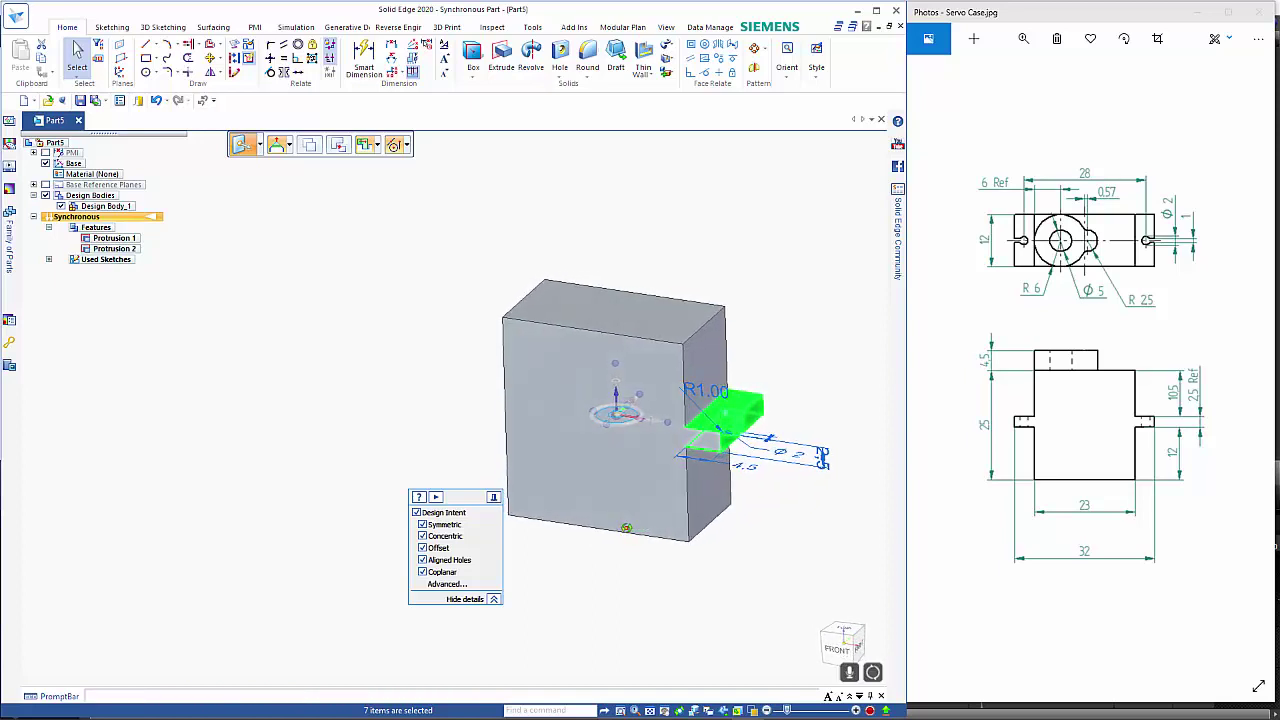
Add the block's front and back faces to the selection and rotate a copy 180° about the vertical axis to form the opposite tab
{"action": "left_click", "coordinate": [680, 463], "text": "shift"}
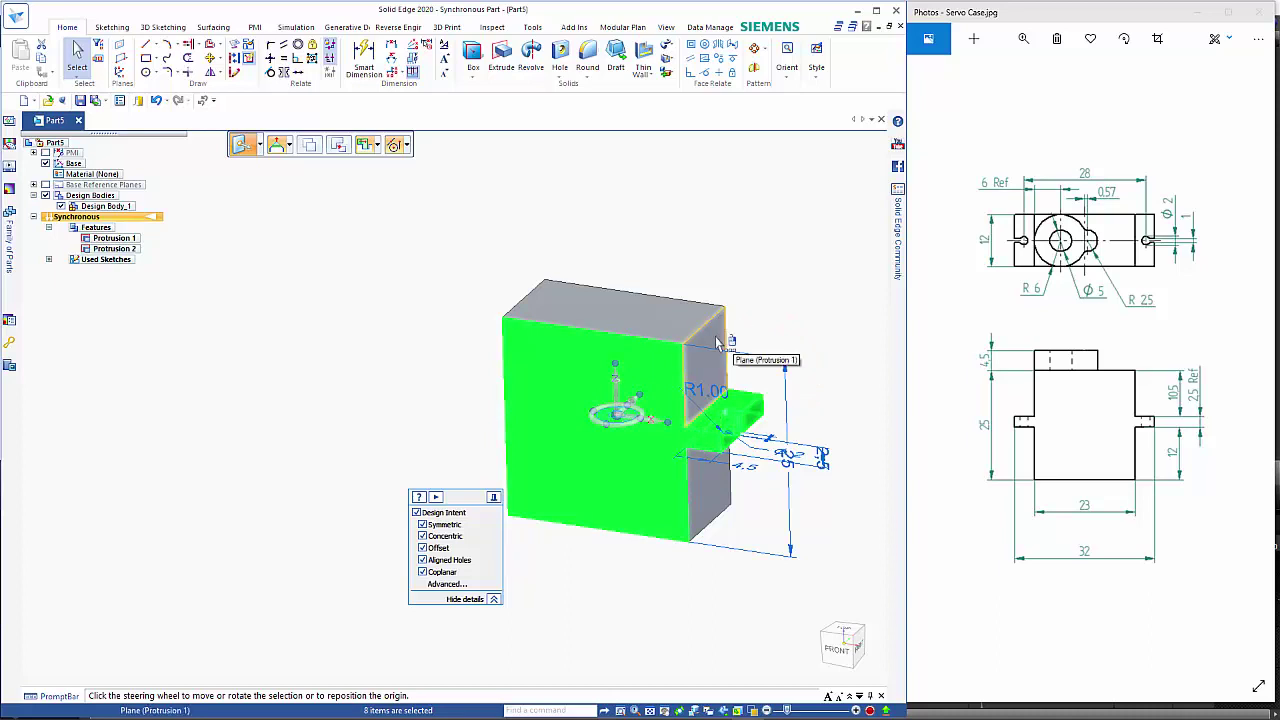
{"action": "right_click", "coordinate": [740, 343]}
{"action": "left_click", "coordinate": [782, 358]}
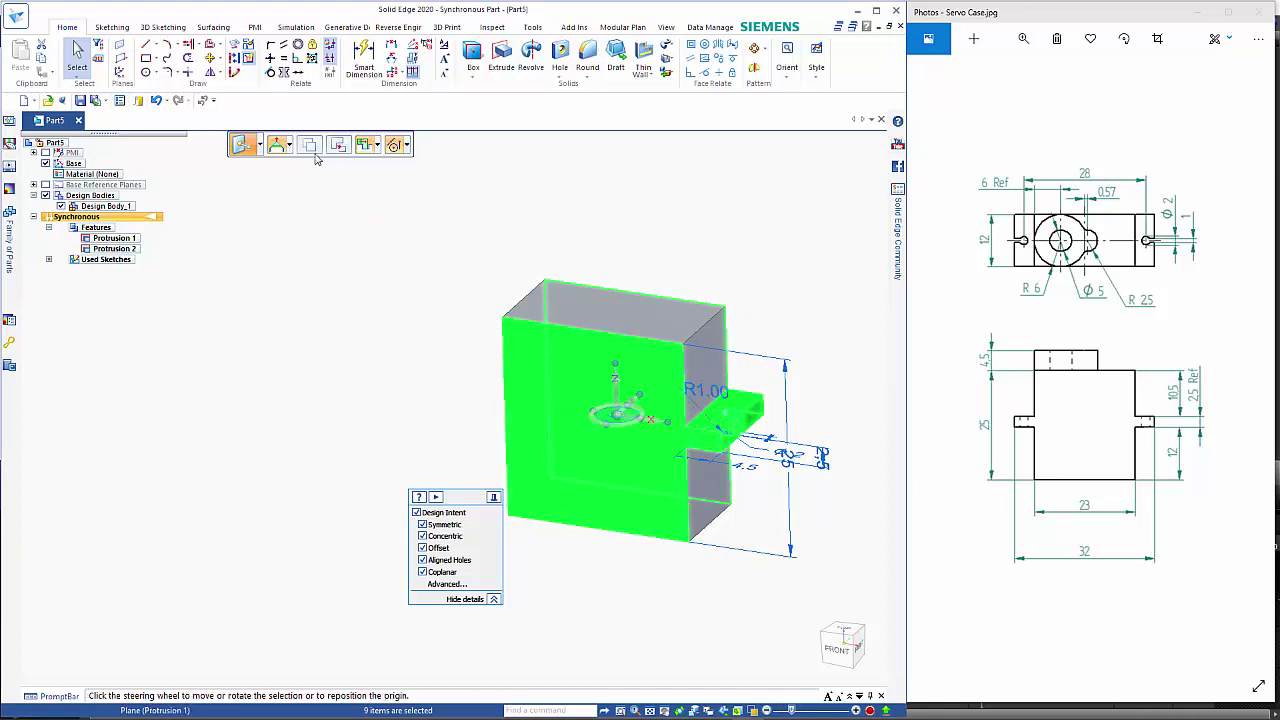
{"action": "left_click", "coordinate": [612, 410]}
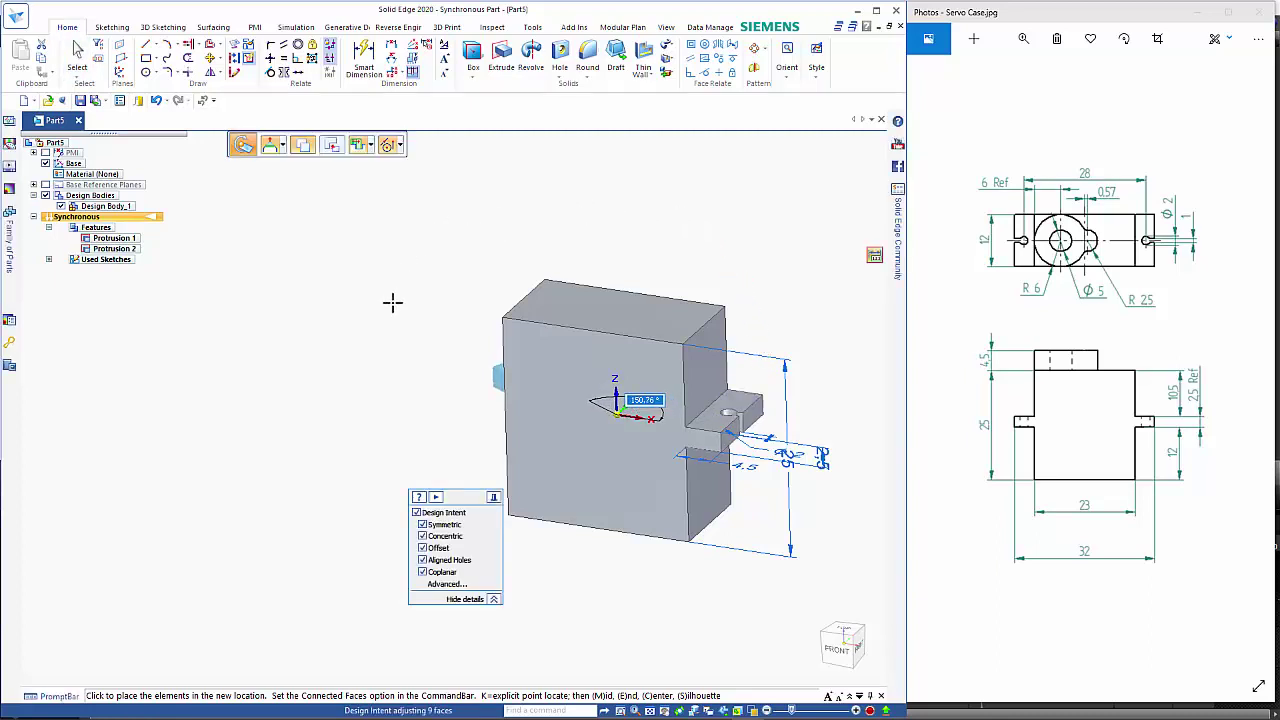
{"action": "key", "text": "Return"}
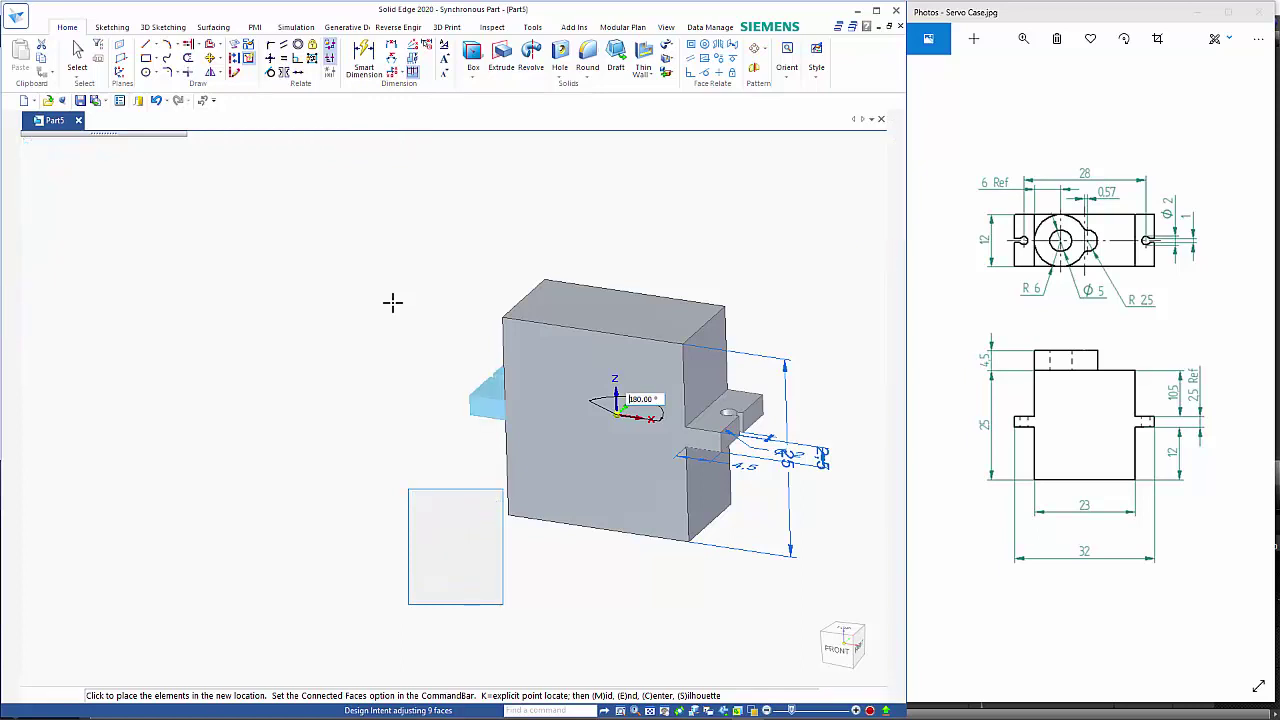
{"action": "left_click", "coordinate": [347, 436]}
{"action": "key", "text": "Escape"}
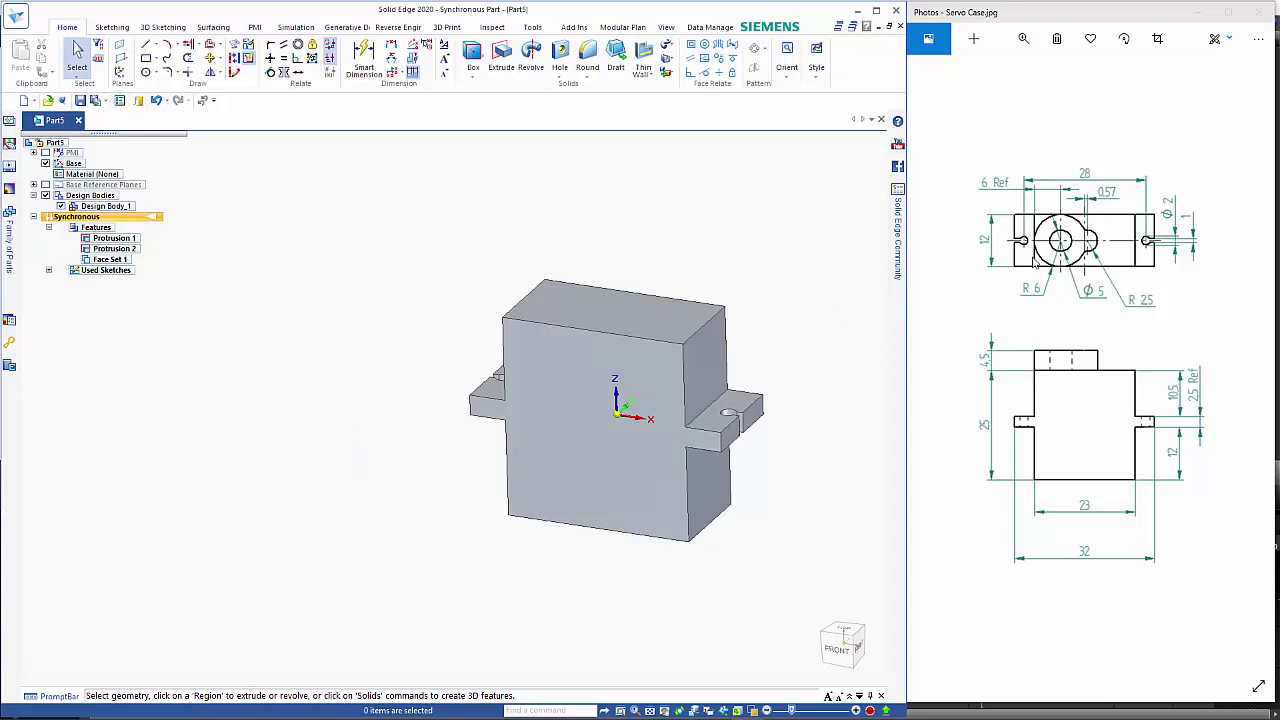
Sketch a 12 mm diameter circle on the block's top face, centred level with the origin and tangent to the rear long edge
{"action": "left_click", "coordinate": [146, 74]}
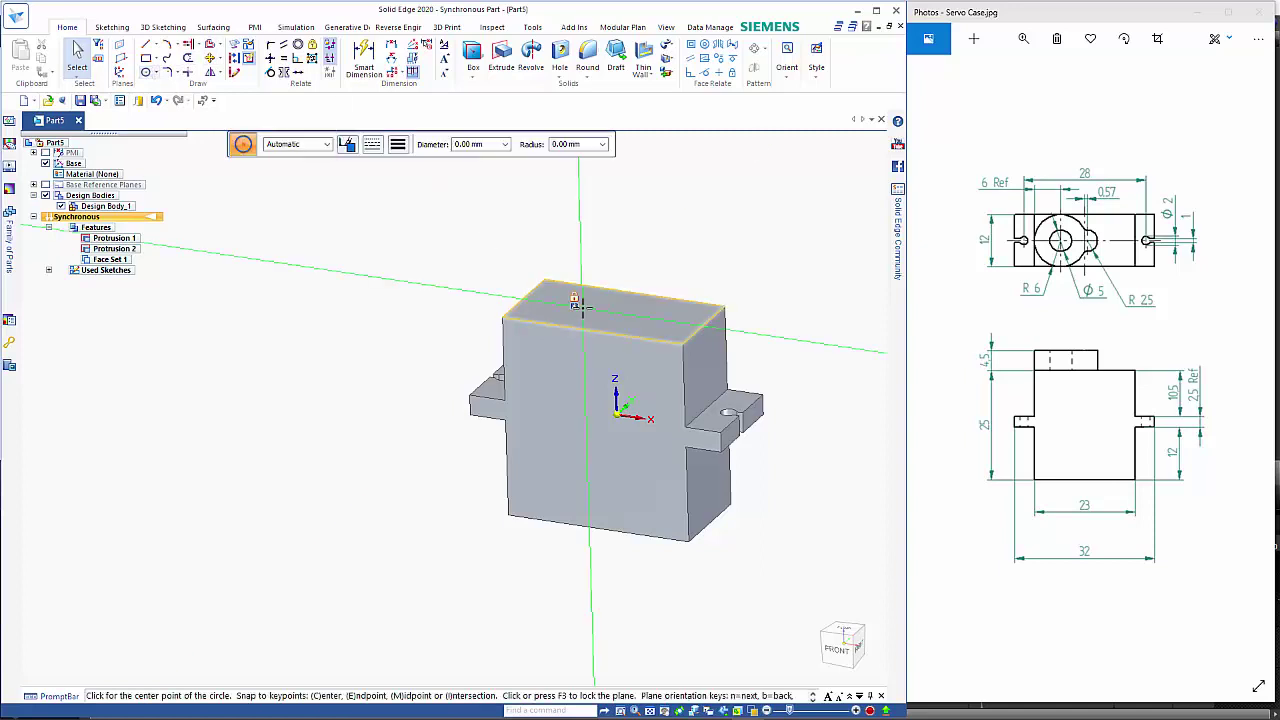
{"action": "key", "text": "F3"}
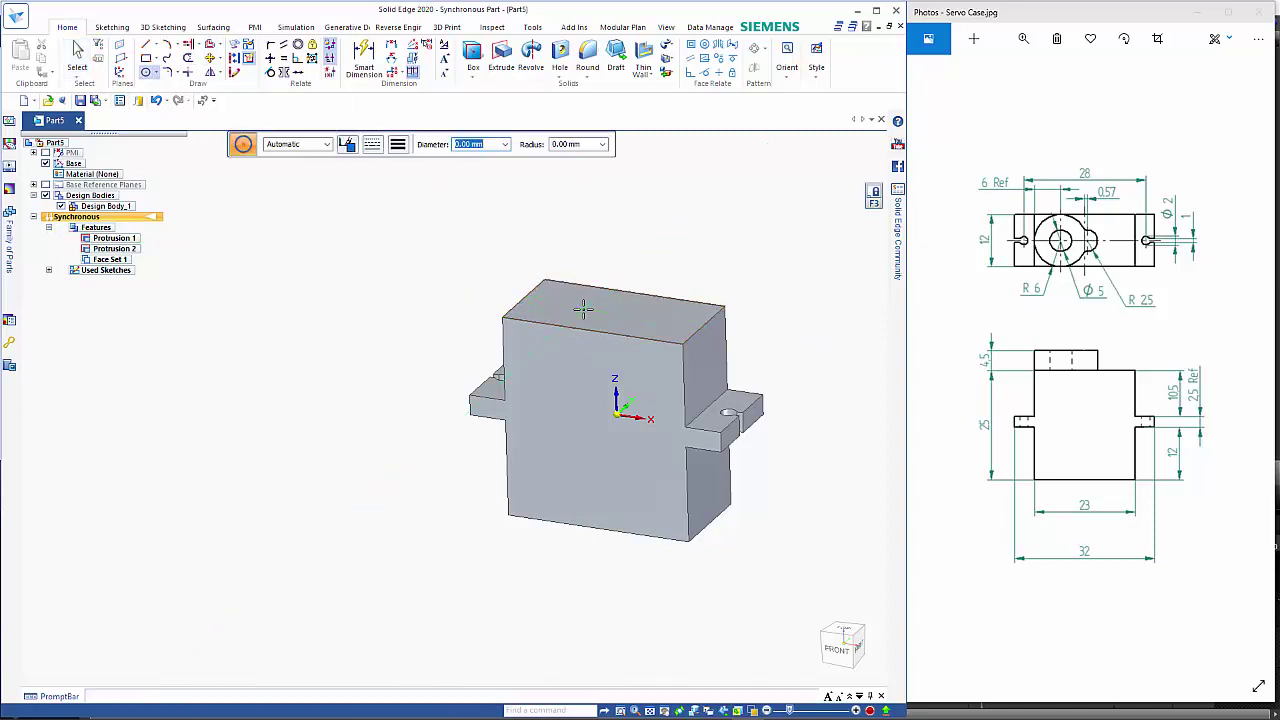
{"action": "key", "text": "ctrl+h"}
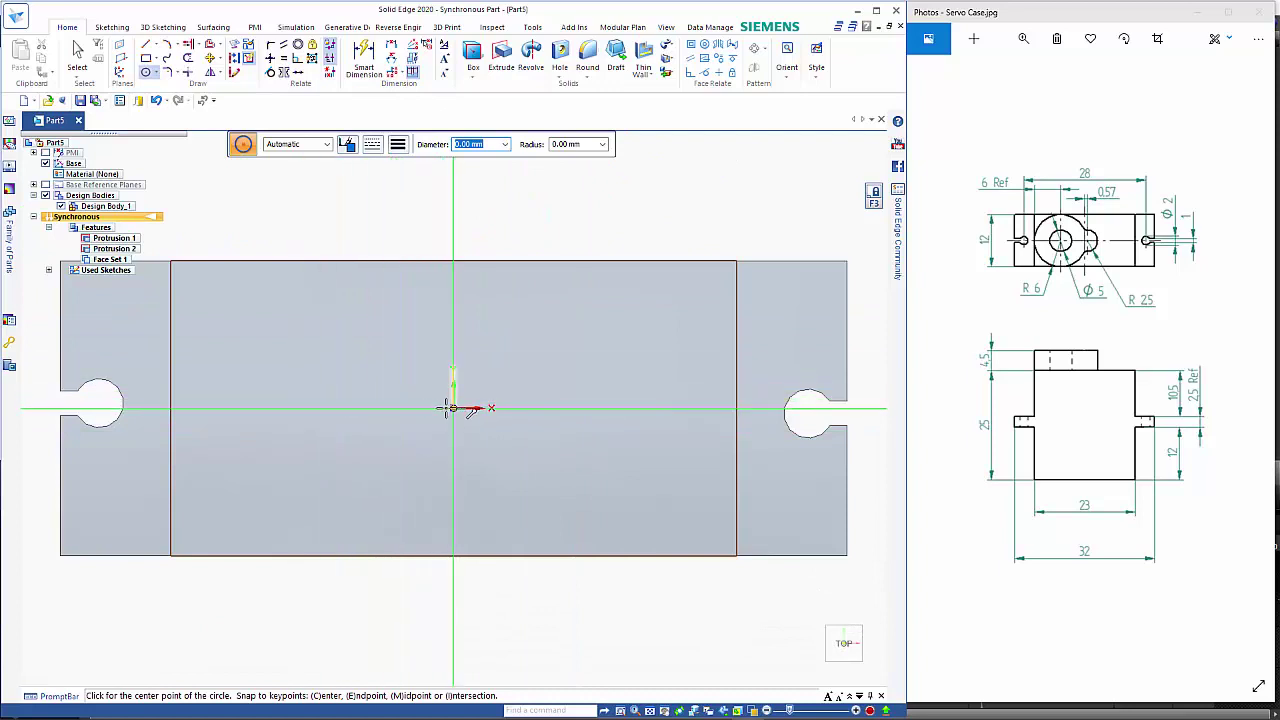
{"action": "left_click", "coordinate": [329, 407]}
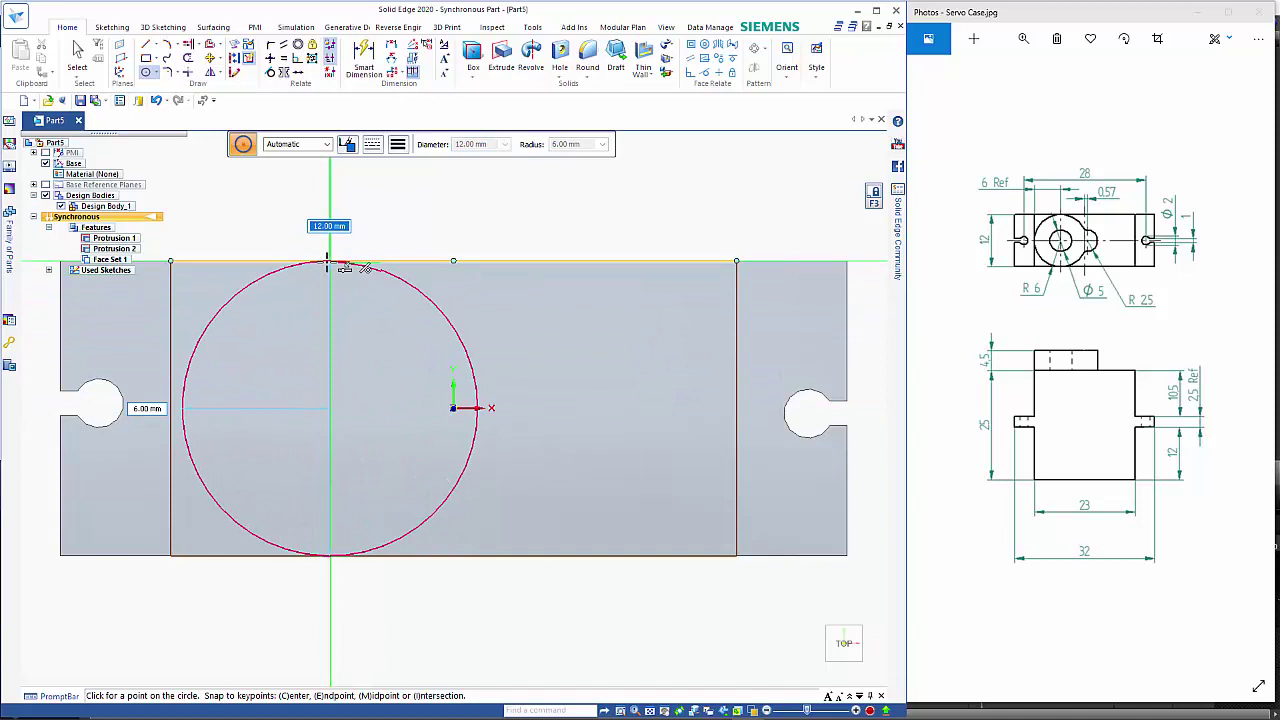
{"action": "left_click", "coordinate": [329, 263]}
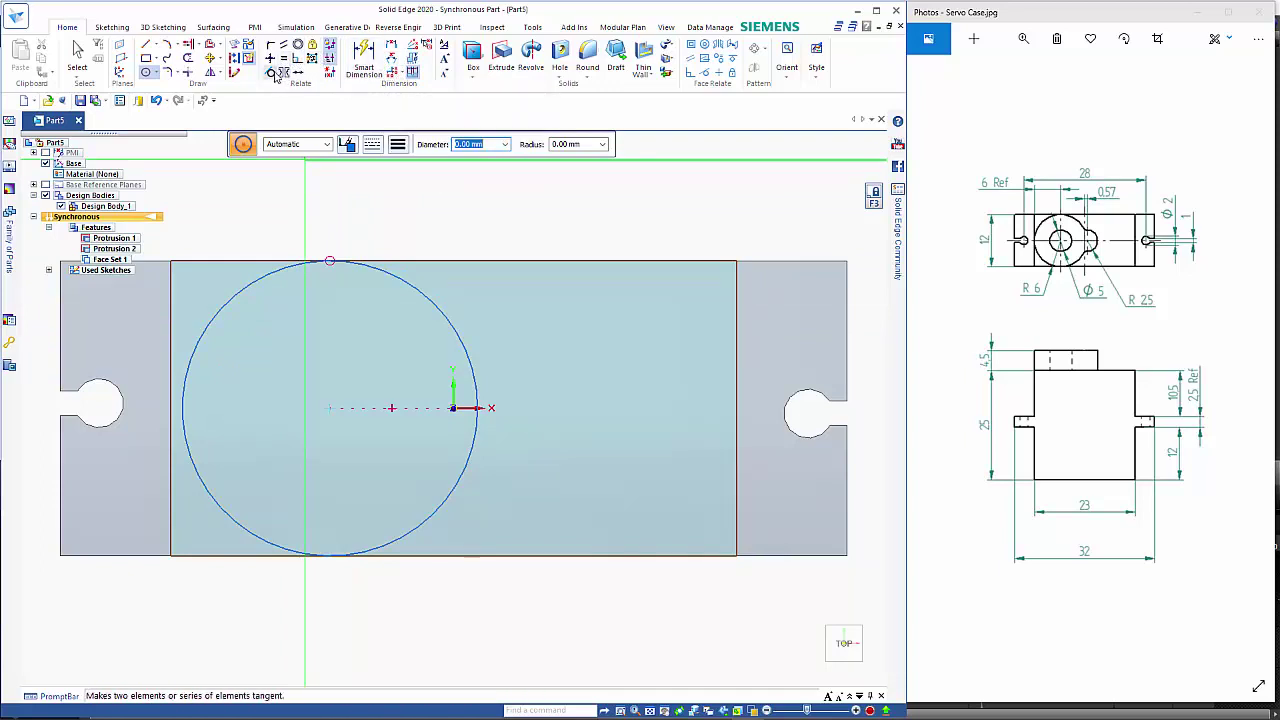
{"action": "key", "text": "Escape"}
Make the circle tangent to the top face's front long edge and its short edge on the negative X side
{"action": "key", "text": "t"}
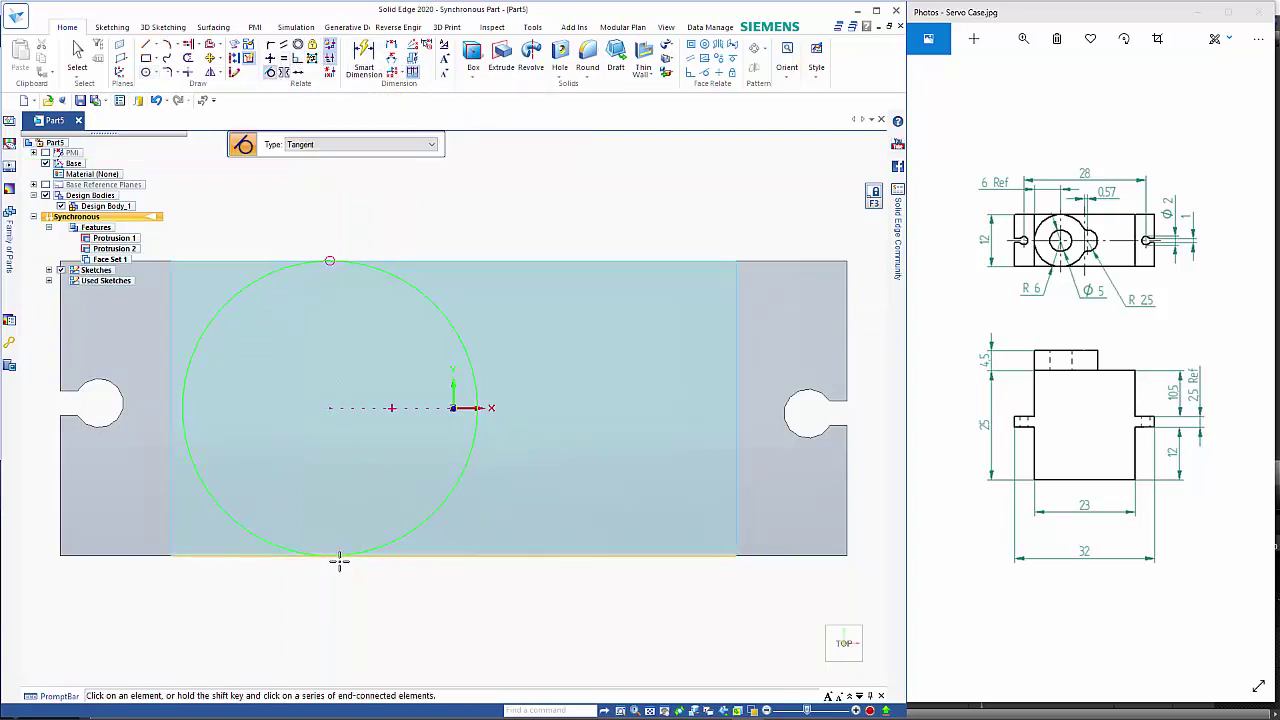
{"action": "left_click", "coordinate": [231, 503]}
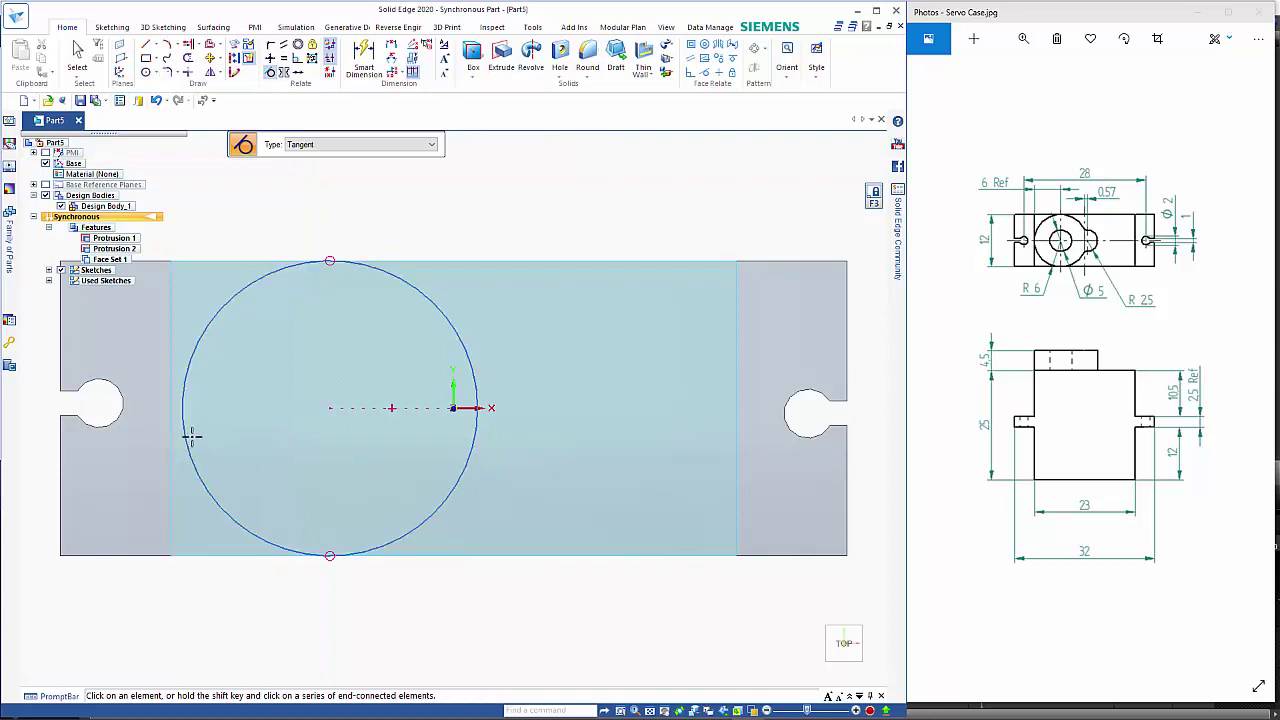
{"action": "left_click", "coordinate": [171, 411]}
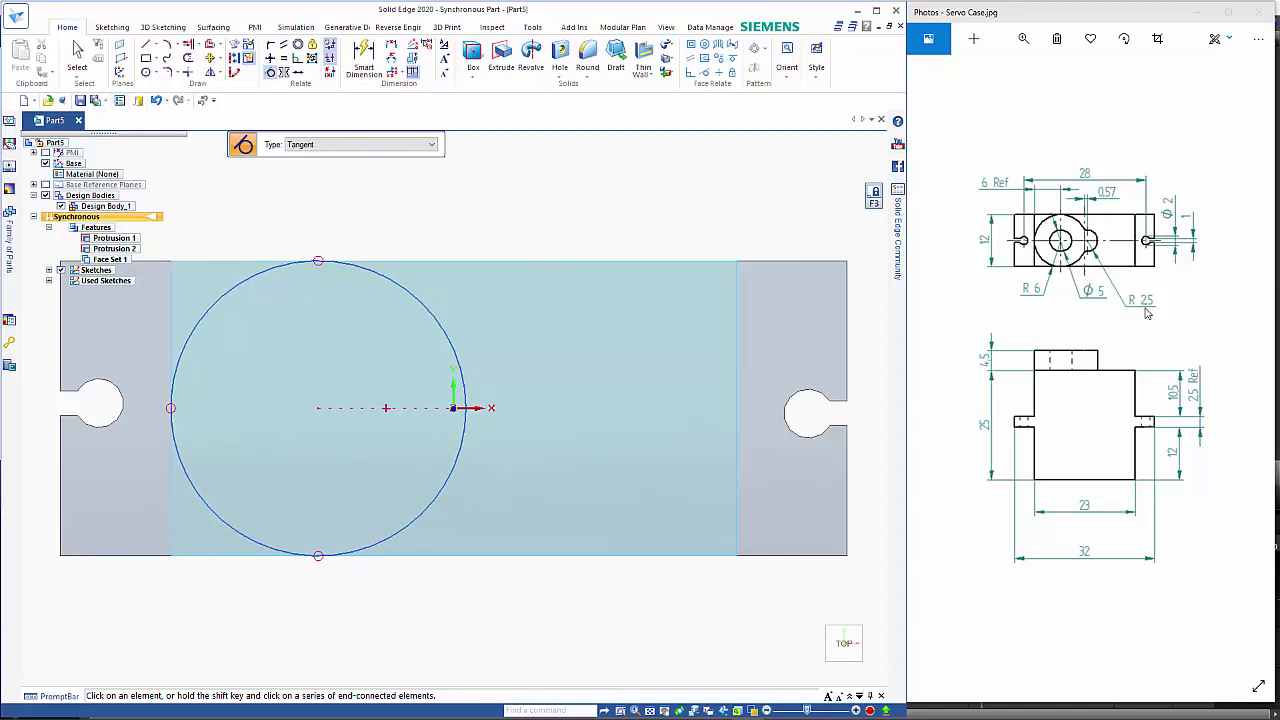
Draw a 5 mm diameter circle concentric with the 12 mm circle
{"action": "left_click", "coordinate": [145, 72]}
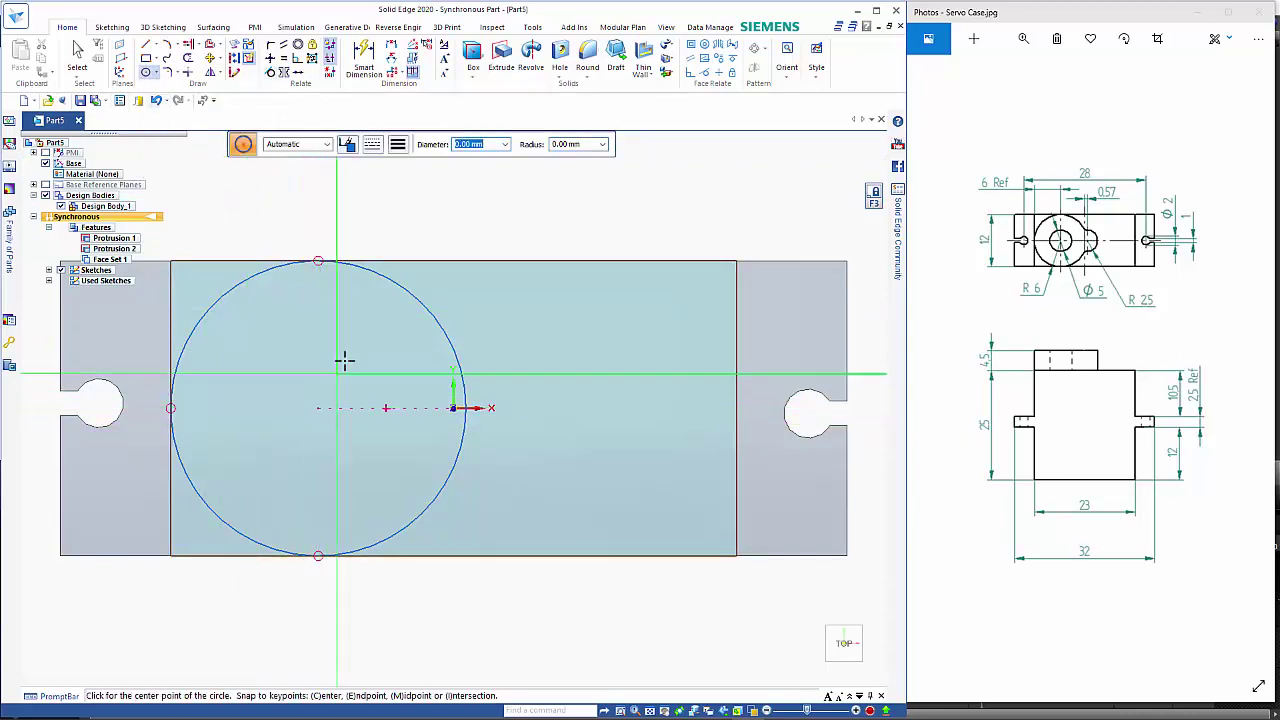
{"action": "key", "text": "Return"}
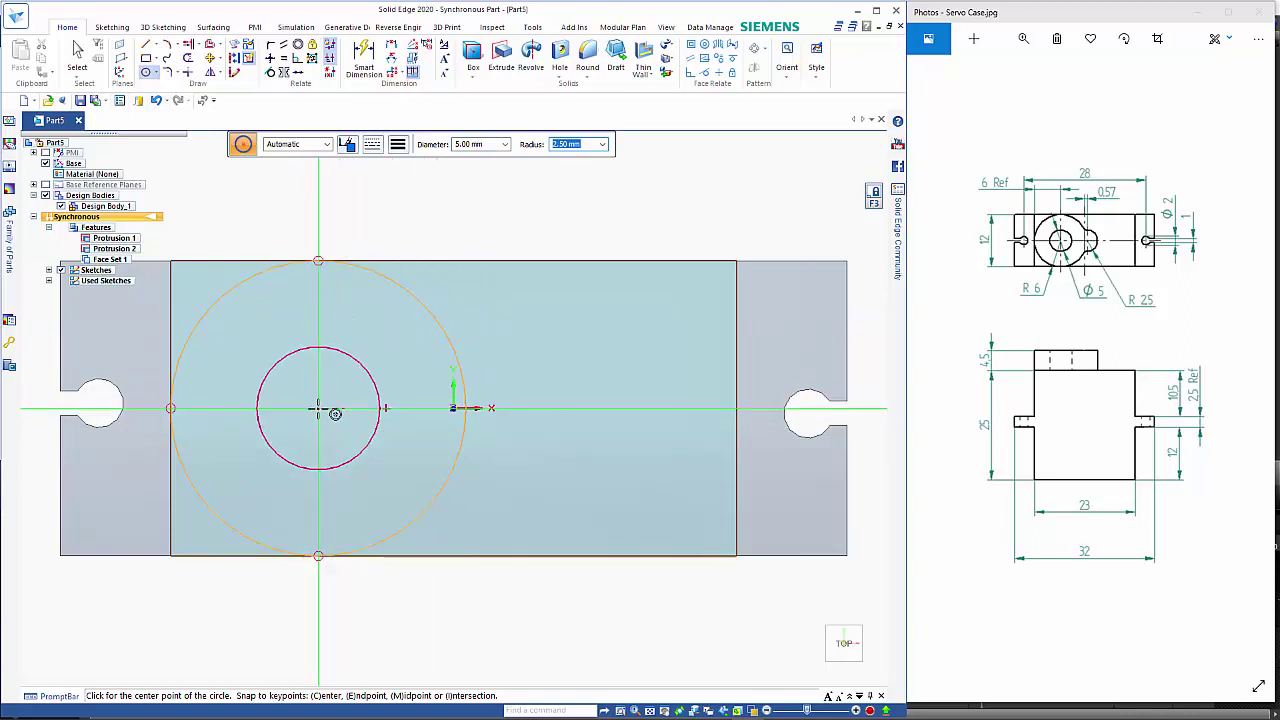
{"action": "left_click", "coordinate": [318, 408]}
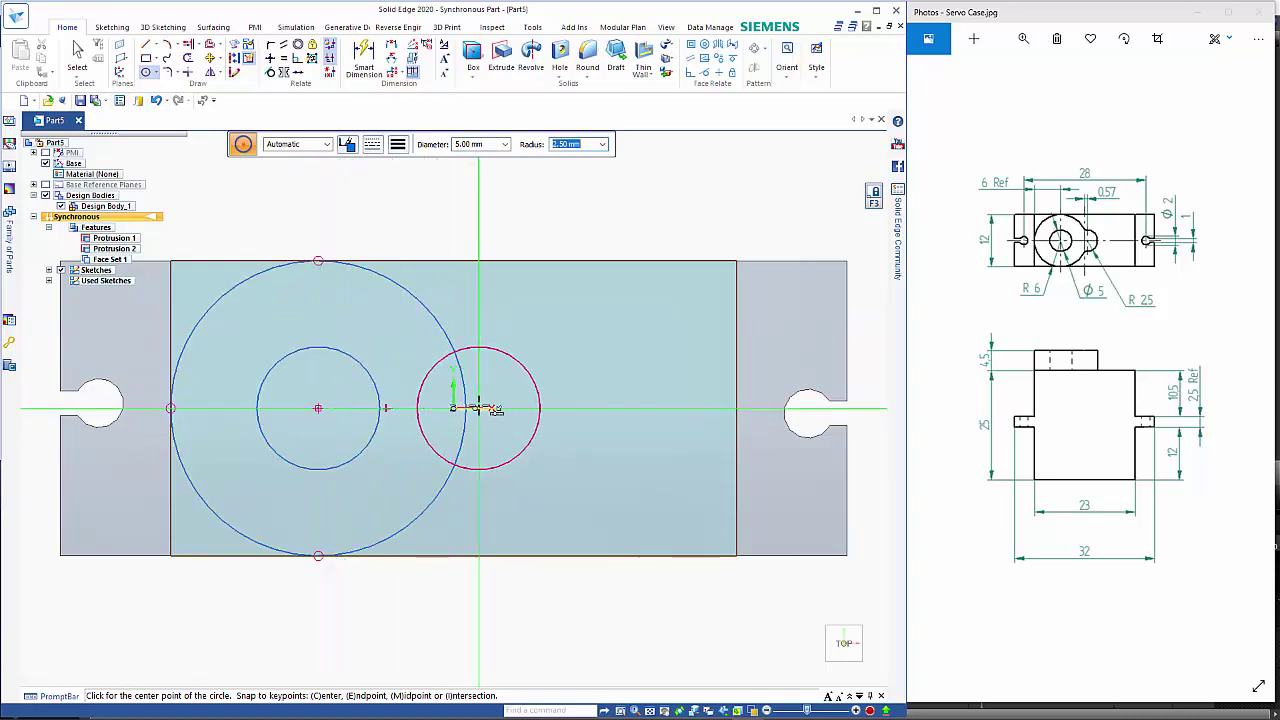
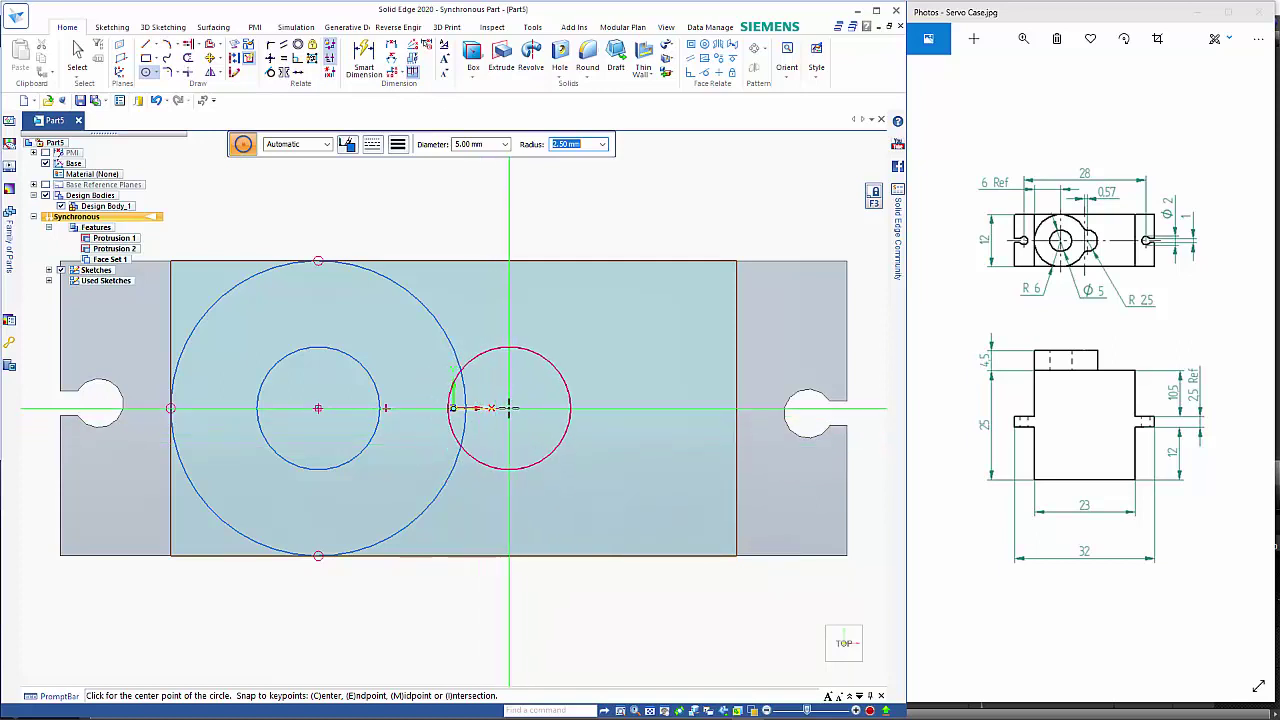
Place another 5 mm circle level with the first, overlapping the 12 mm circle's positive X edge, and dimension both small circles' diameters
{"action": "left_click", "coordinate": [509, 408]}
{"action": "key", "text": "Escape"}
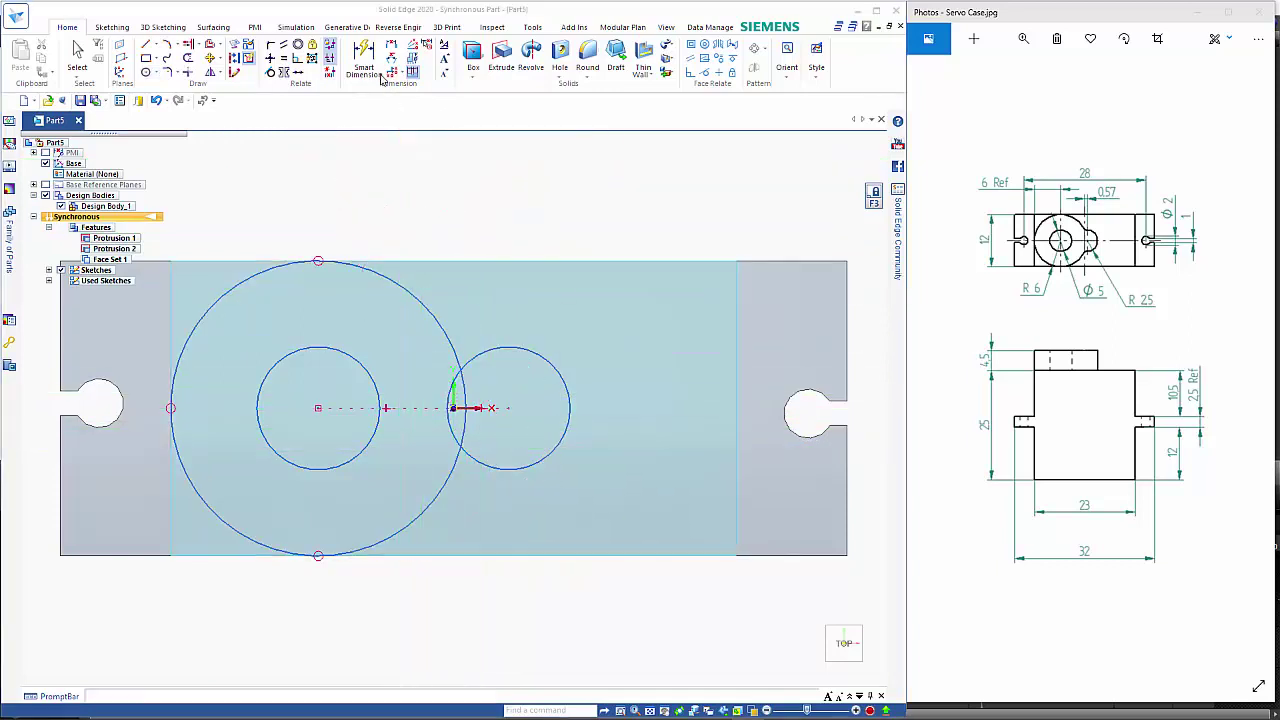
{"action": "left_click", "coordinate": [381, 78]}
{"action": "left_click", "coordinate": [685, 394]}
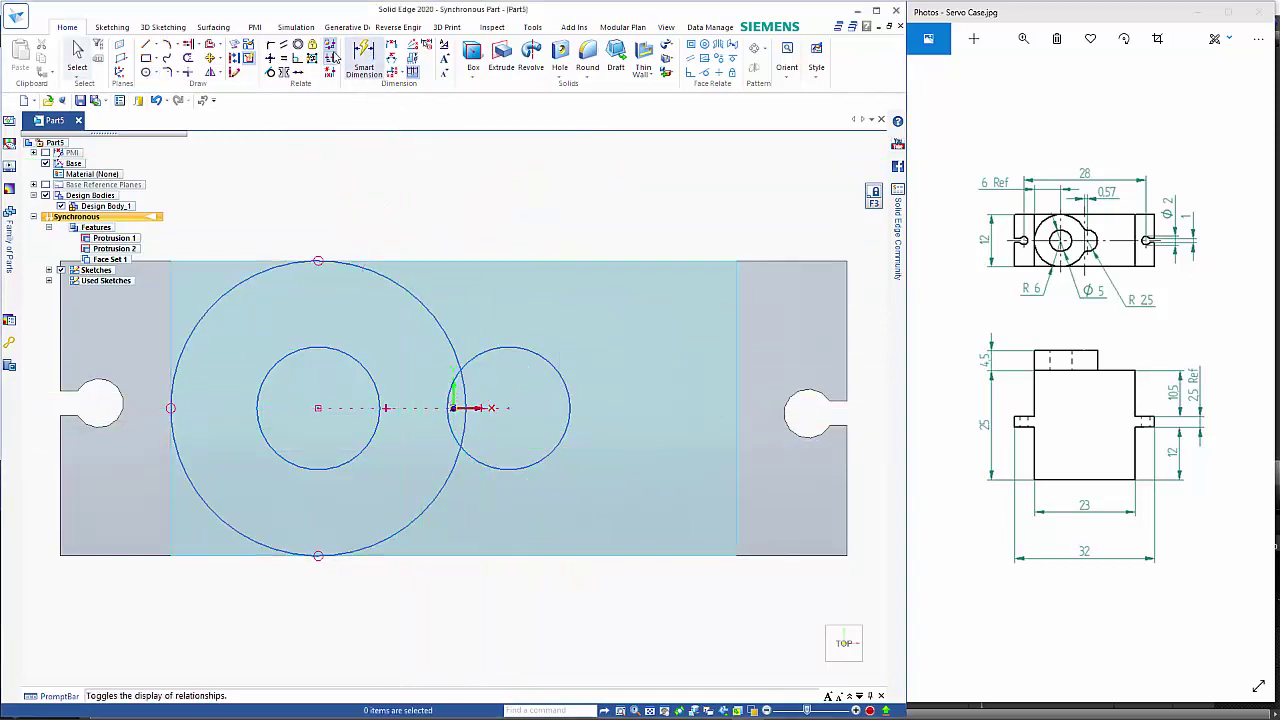
{"action": "left_click", "coordinate": [362, 66]}
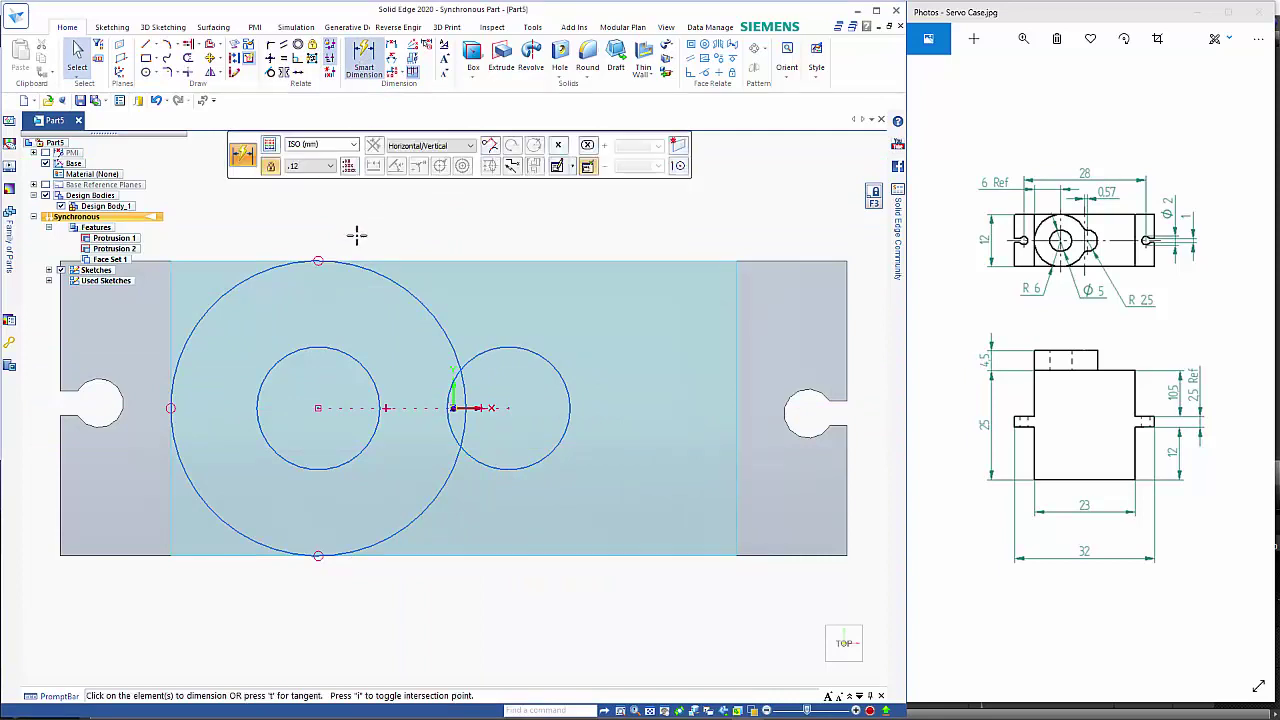
{"action": "left_click", "coordinate": [337, 351]}
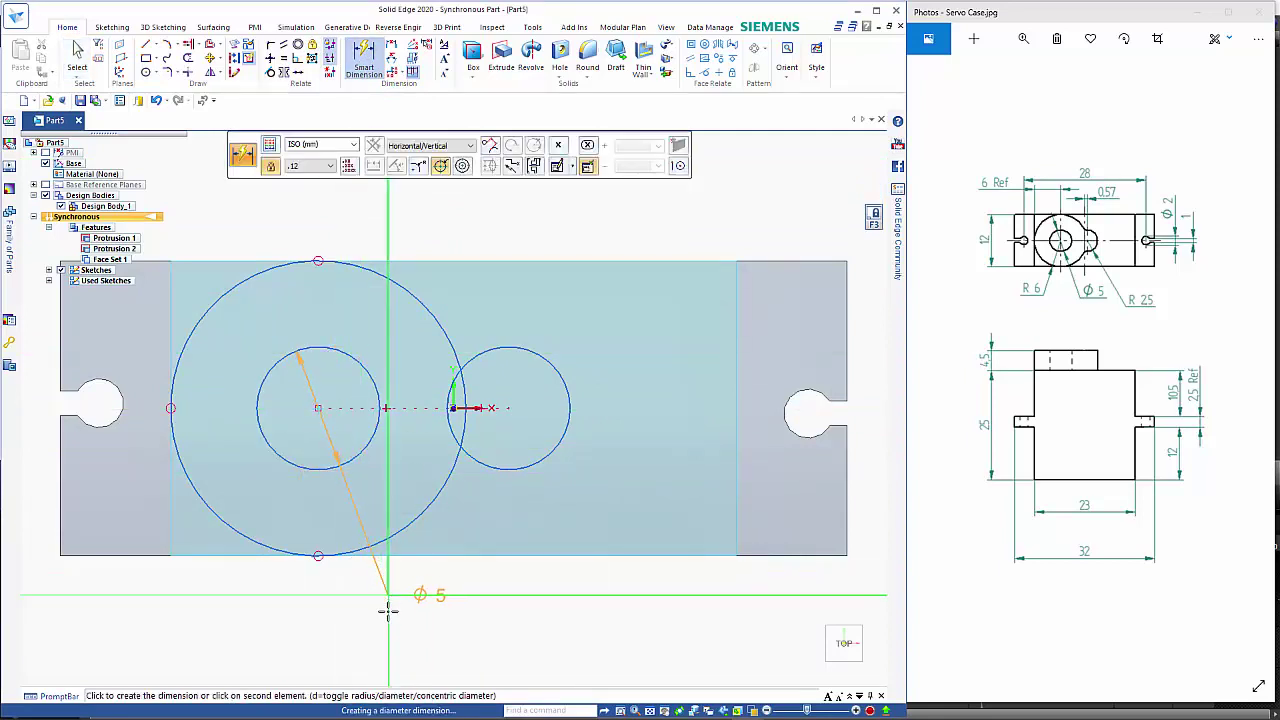
{"action": "left_click", "coordinate": [386, 642]}
{"action": "left_click", "coordinate": [497, 470]}
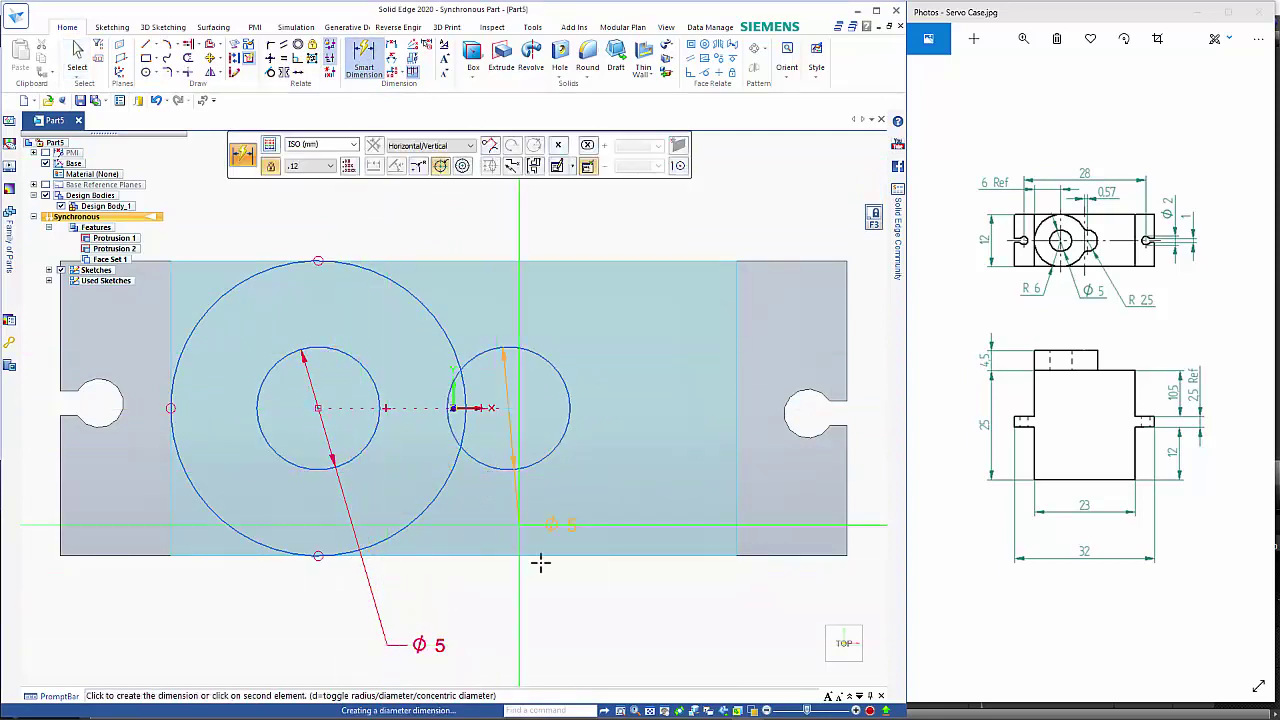
{"action": "left_click", "coordinate": [571, 640]}
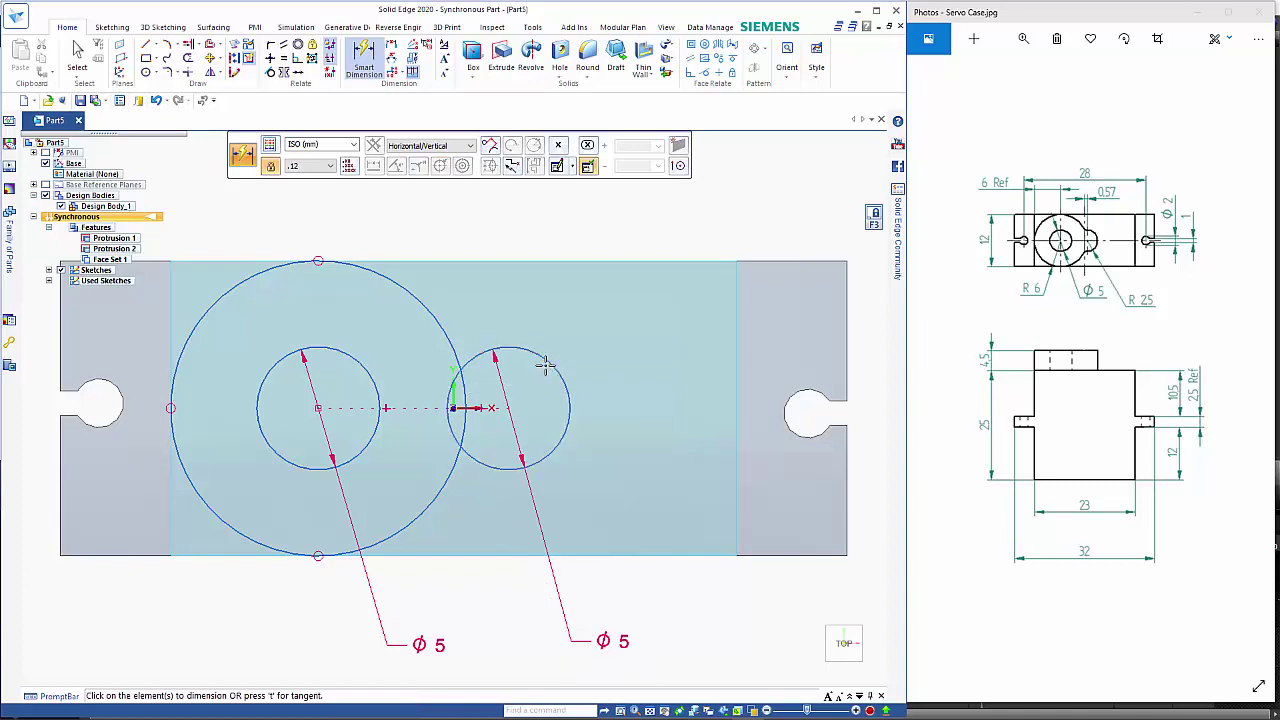
Dimension the horizontal distance from the origin to the second small circle's centre and set it to 0.57 mm
{"action": "left_click", "coordinate": [456, 406]}
{"action": "left_click", "coordinate": [508, 408]}
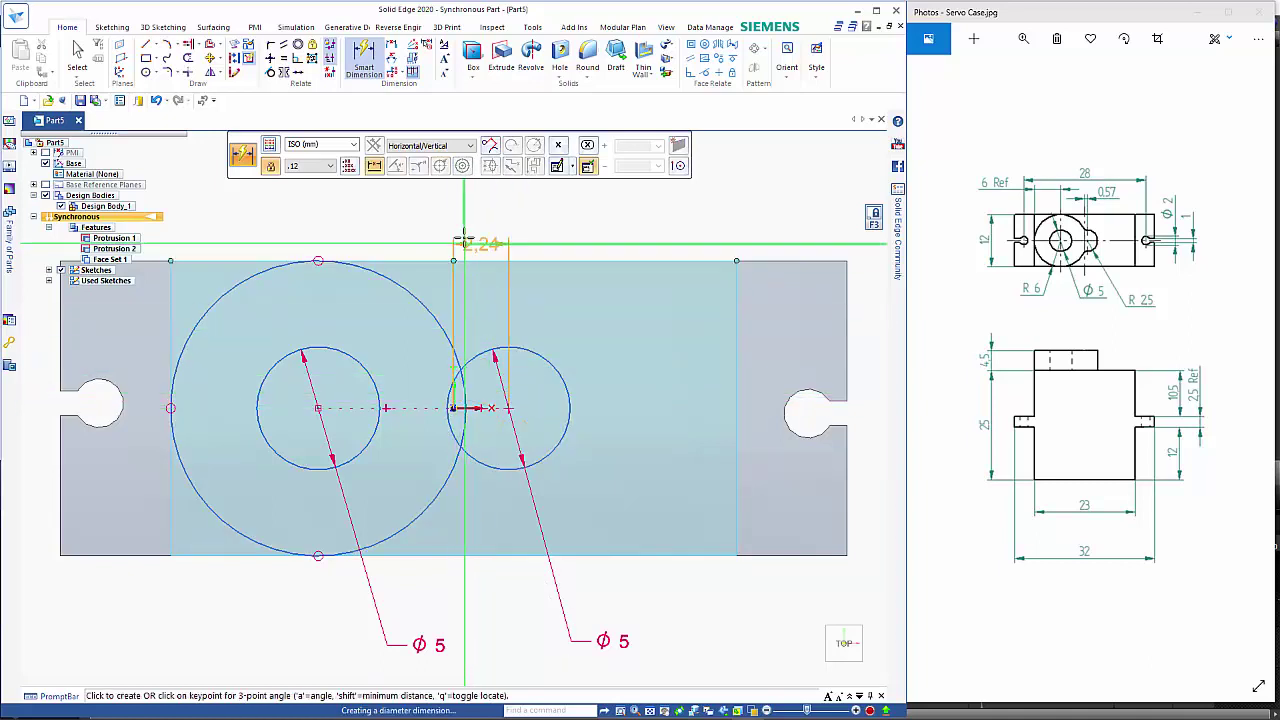
{"action": "left_click", "coordinate": [573, 216]}
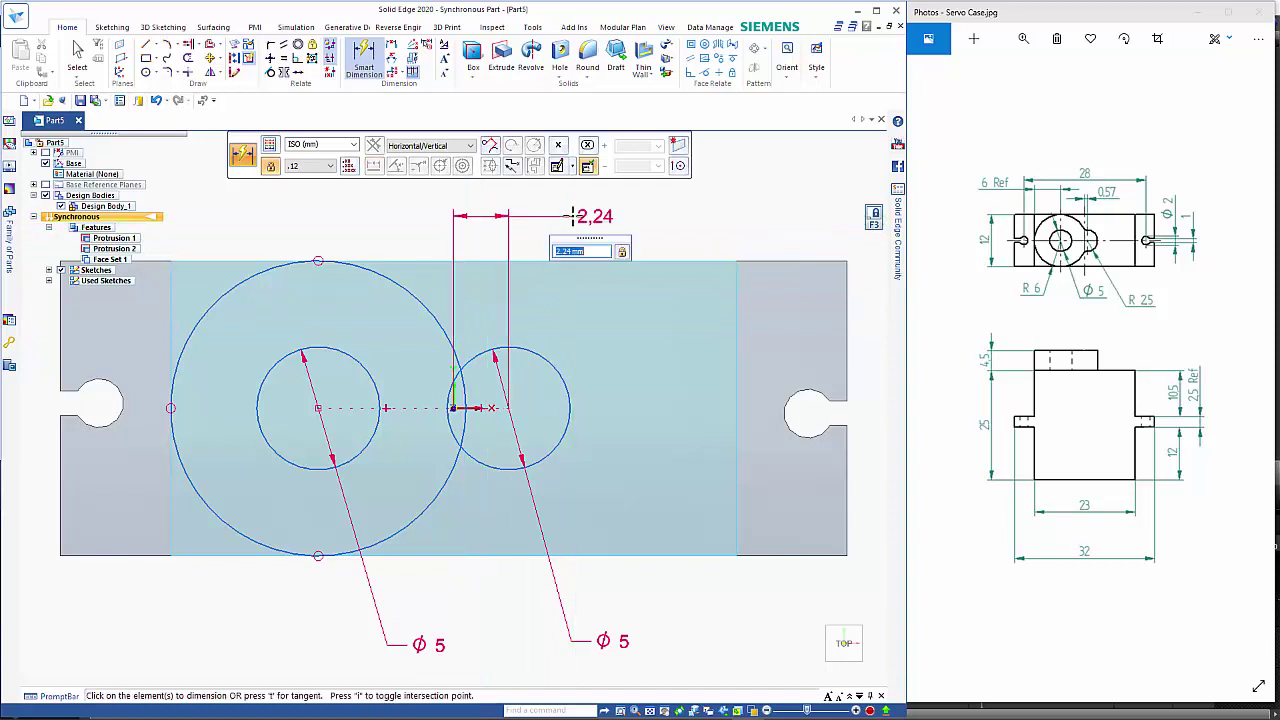
{"action": "type", "text": "0.57"}
{"action": "key", "text": "Return"}
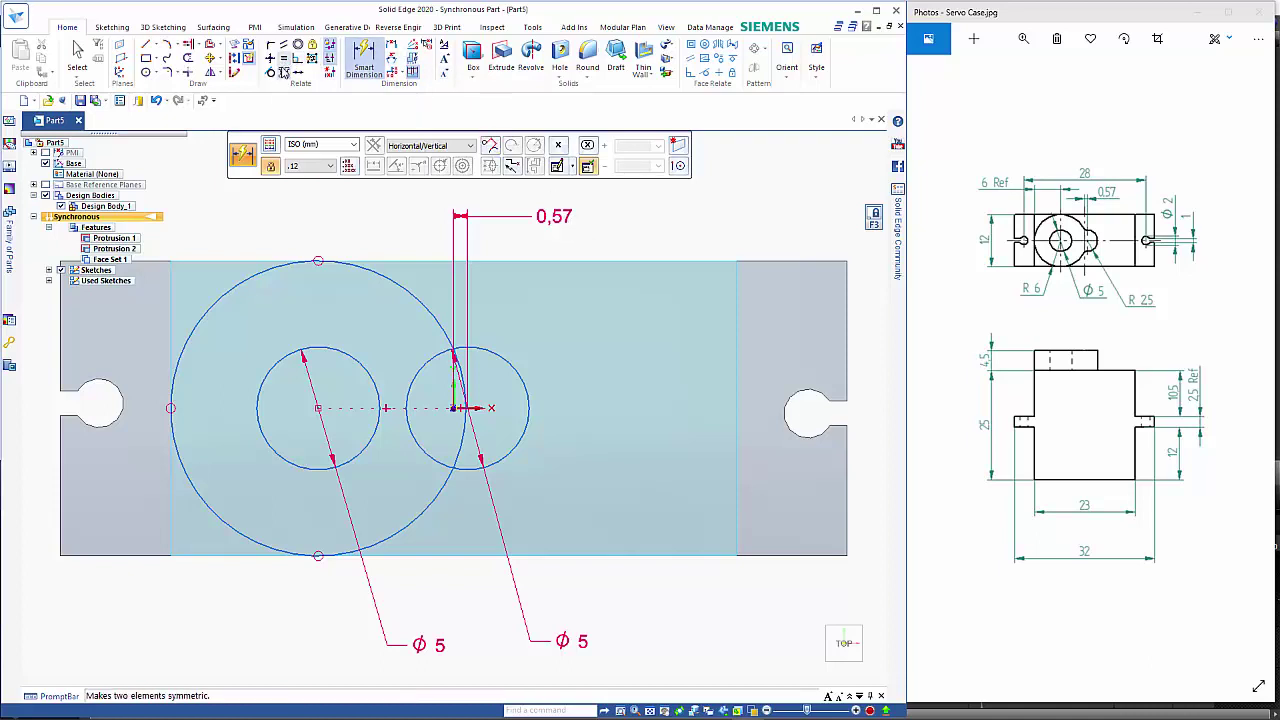
Trim the overlapping inner arcs of the 12 mm circle and the offset 5 mm circle to leave one continuous outer outline
{"action": "left_click", "coordinate": [188, 57]}
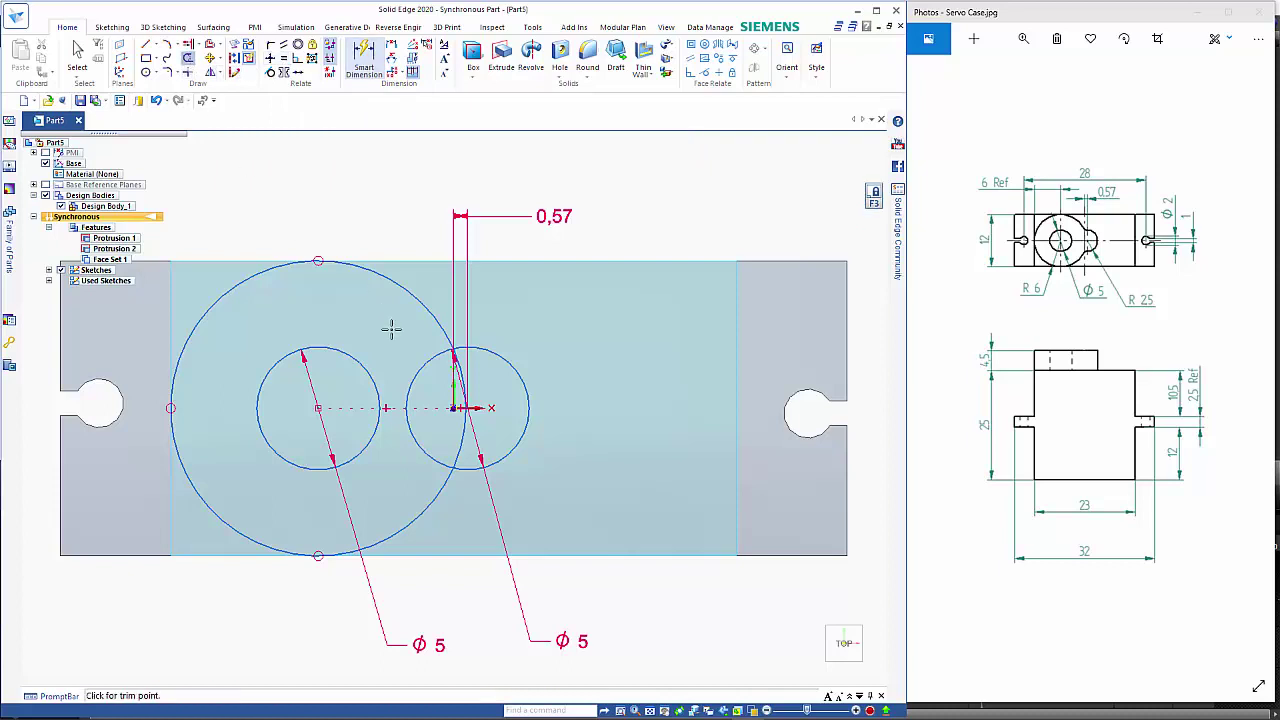
{"action": "left_click", "coordinate": [421, 372]}
{"action": "left_click", "coordinate": [457, 372]}
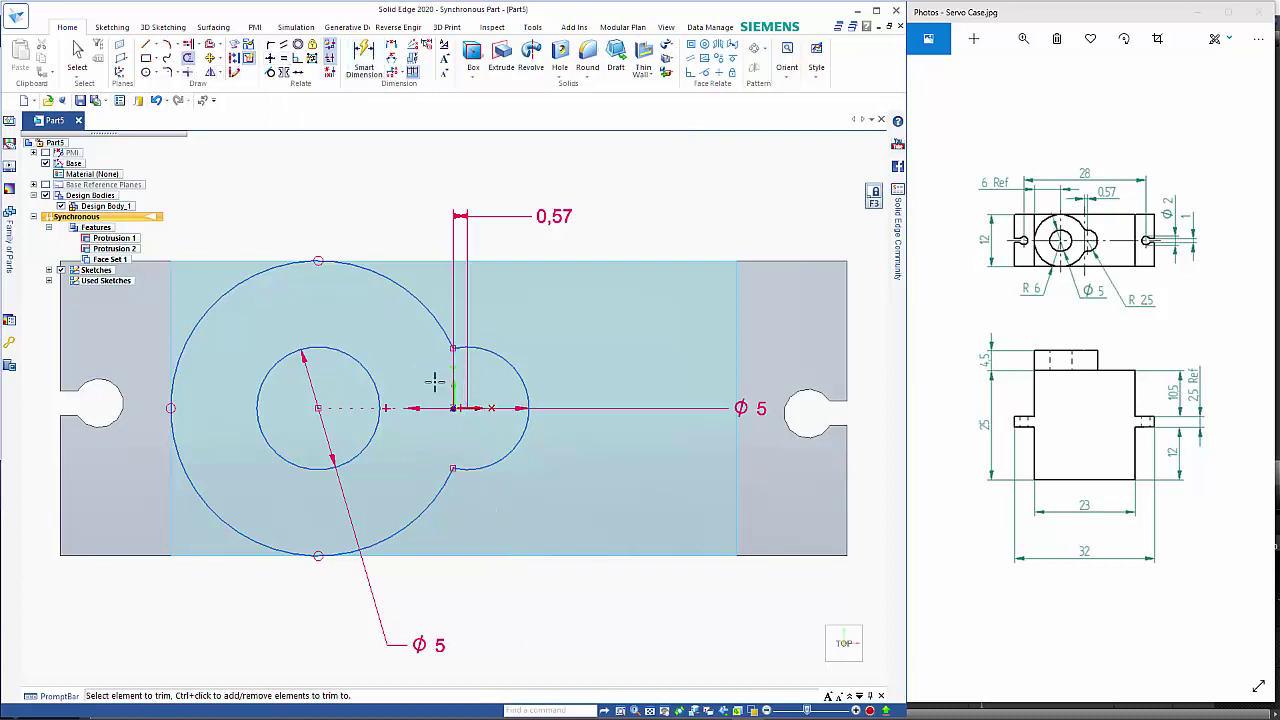
{"action": "scroll", "coordinate": [423, 390], "scroll_direction": "up", "scroll_amount": 2}
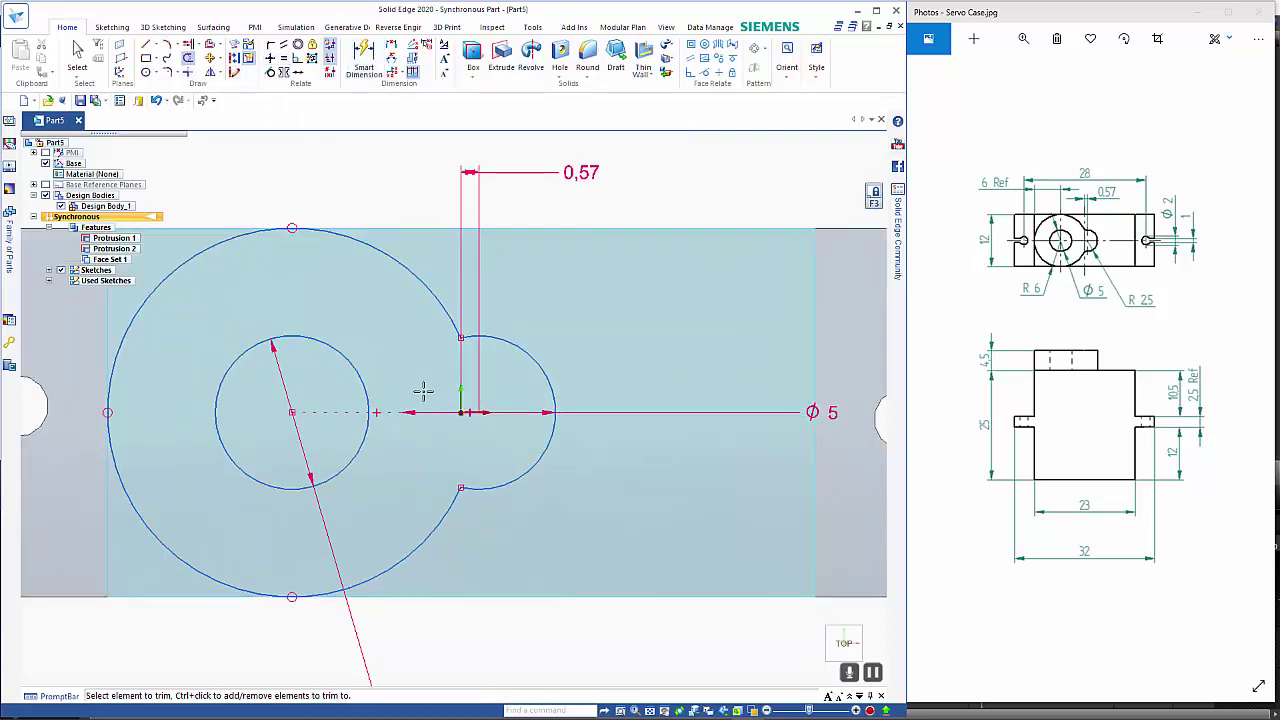
{"action": "scroll", "coordinate": [423, 390], "scroll_direction": "up", "scroll_amount": 1}
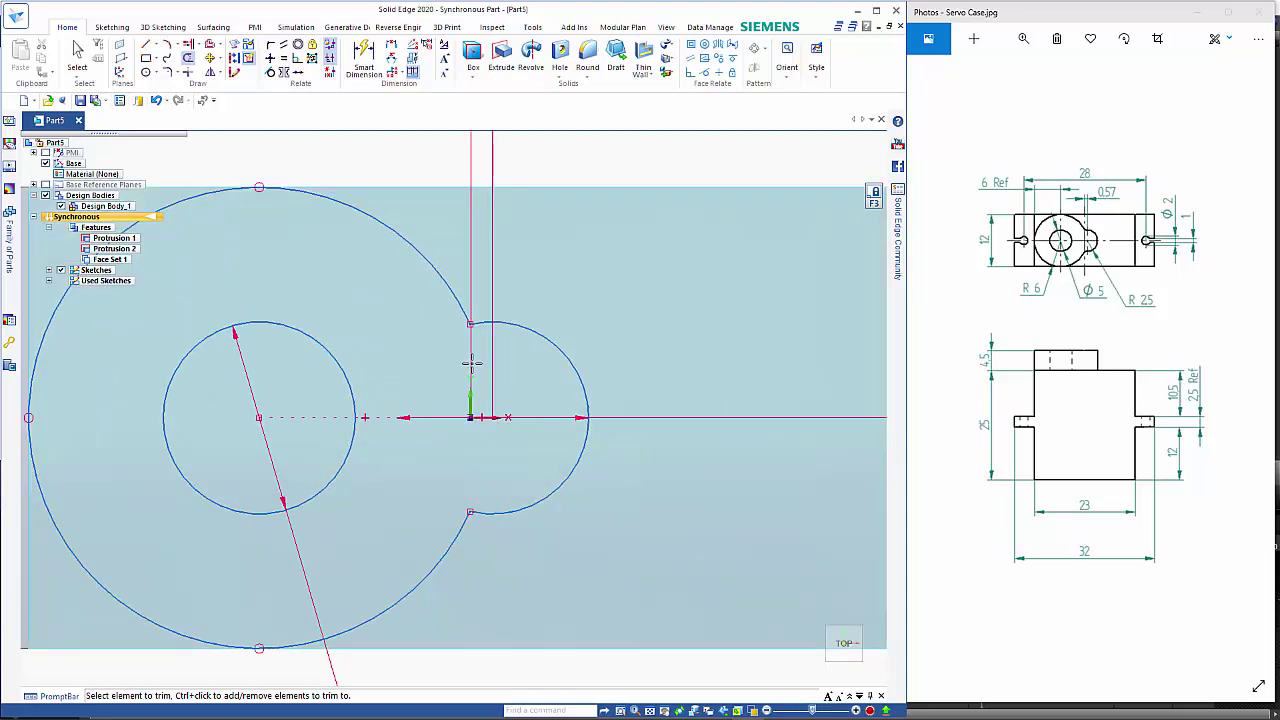
{"action": "middle_click_drag", "start_coordinate": [471, 363], "coordinate": [494, 242]}
{"action": "key", "text": "Escape"}
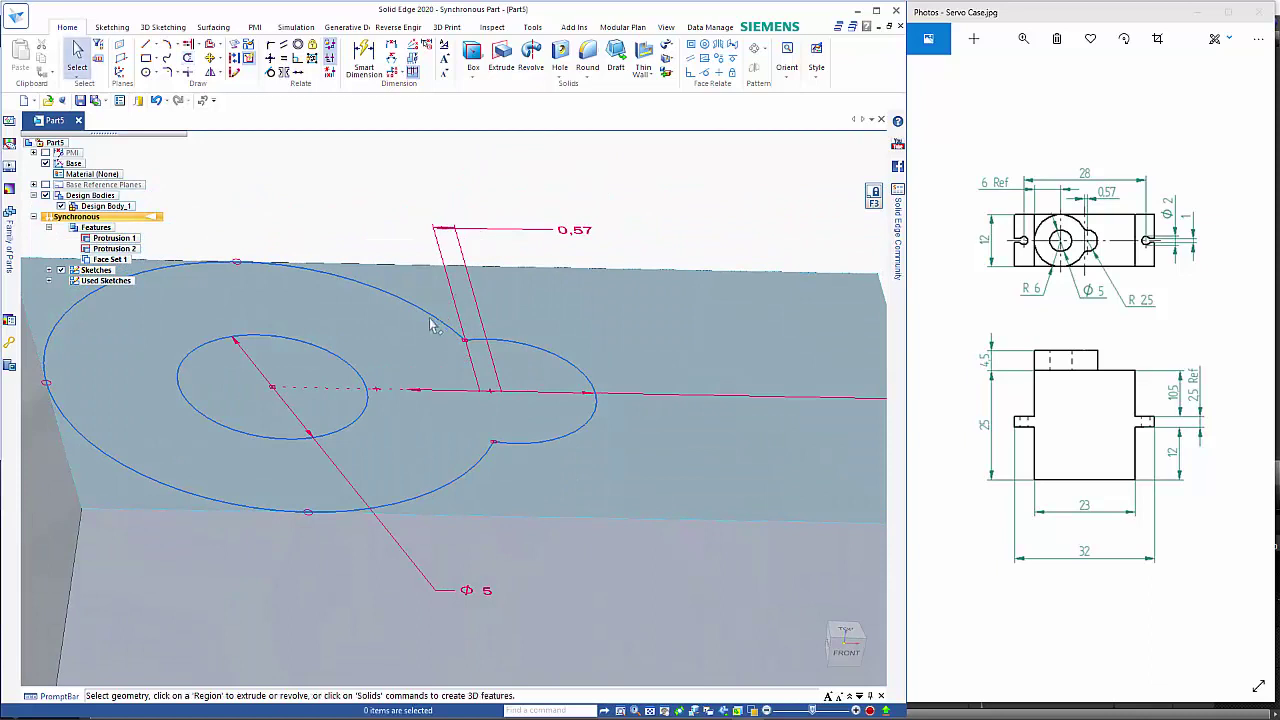
Extrude the region between the outer outline and the inner 5 mm circle 4.5 mm upward from the block's top face
{"action": "scroll", "coordinate": [752, 250], "scroll_direction": "down", "scroll_amount": 3}
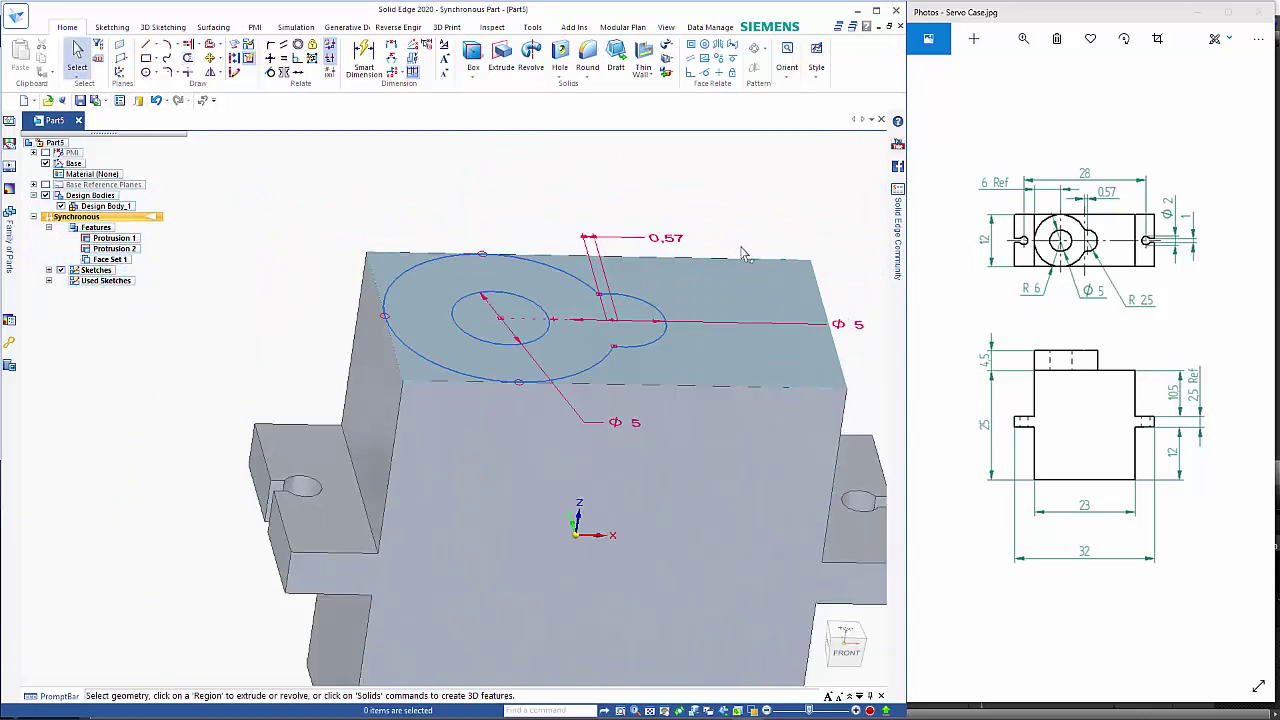
{"action": "left_click", "coordinate": [550, 287]}
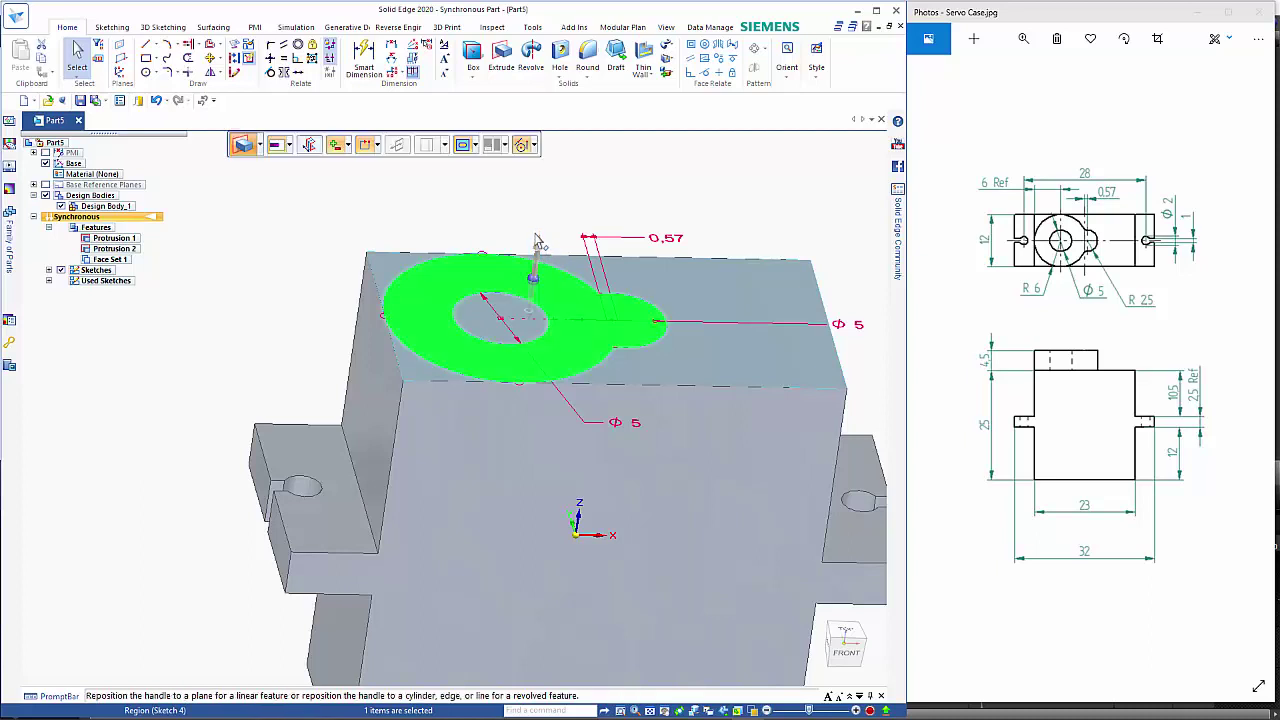
{"action": "left_click", "coordinate": [537, 252]}
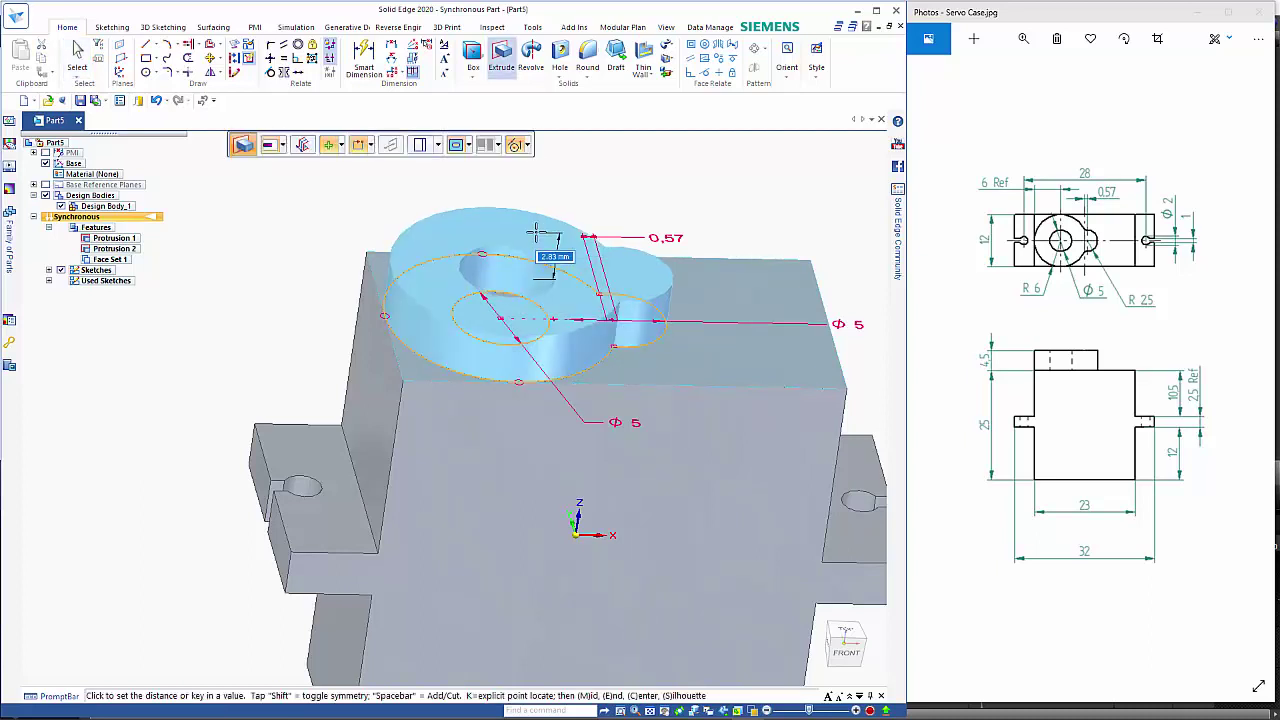
{"action": "left_click", "coordinate": [537, 233]}
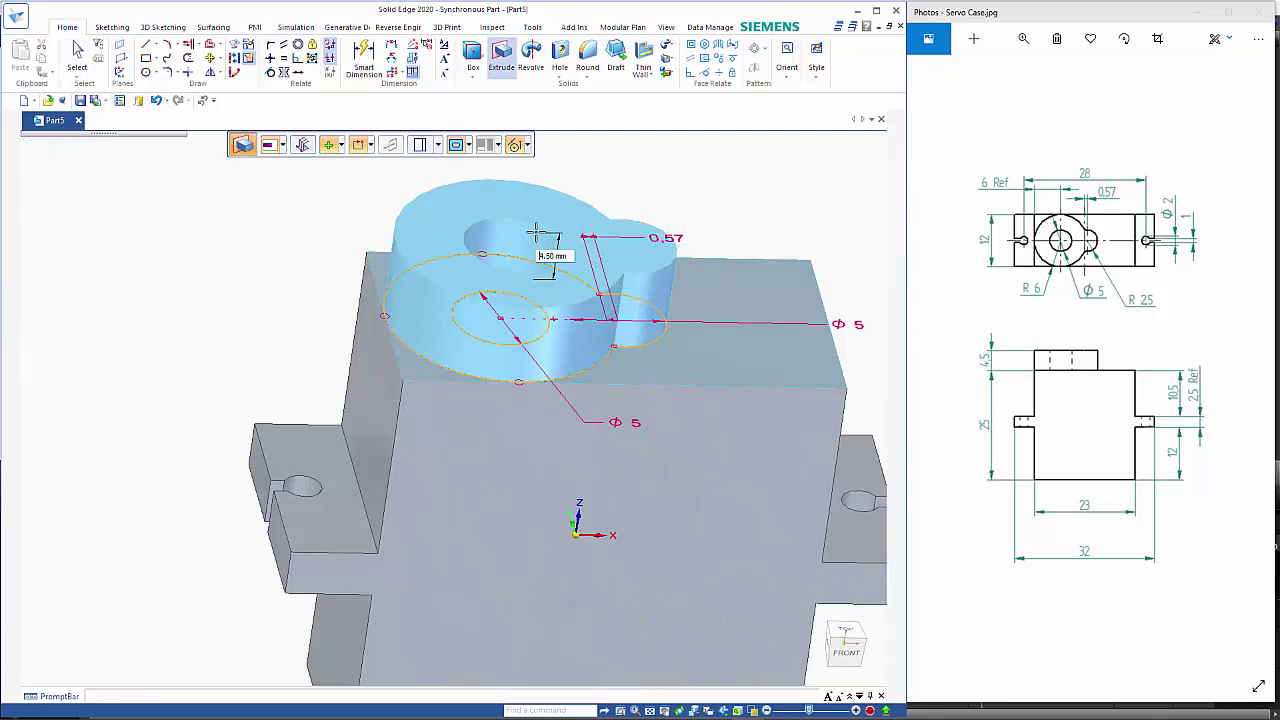
{"action": "key", "text": "Escape"}
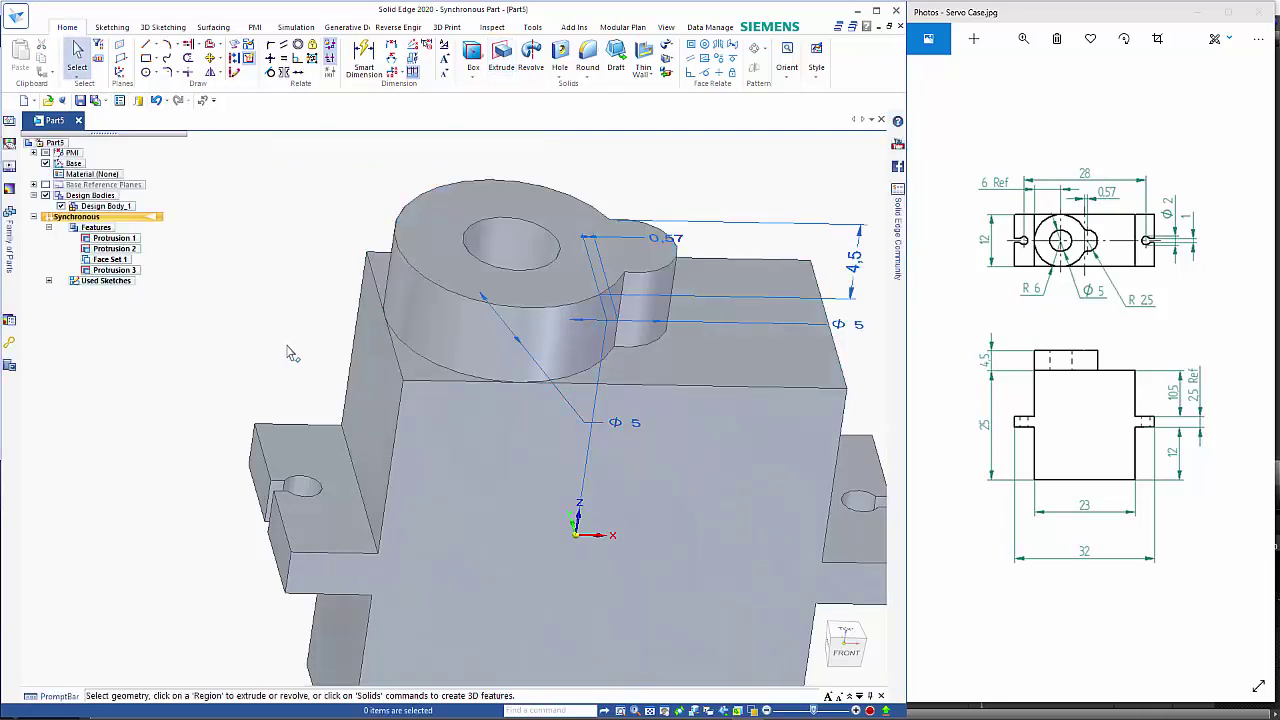
Save the part as Servo Box in the Robotic Arm folder, overwriting the existing file
{"action": "middle_click_drag", "start_coordinate": [259, 326], "coordinate": [252, 323]}
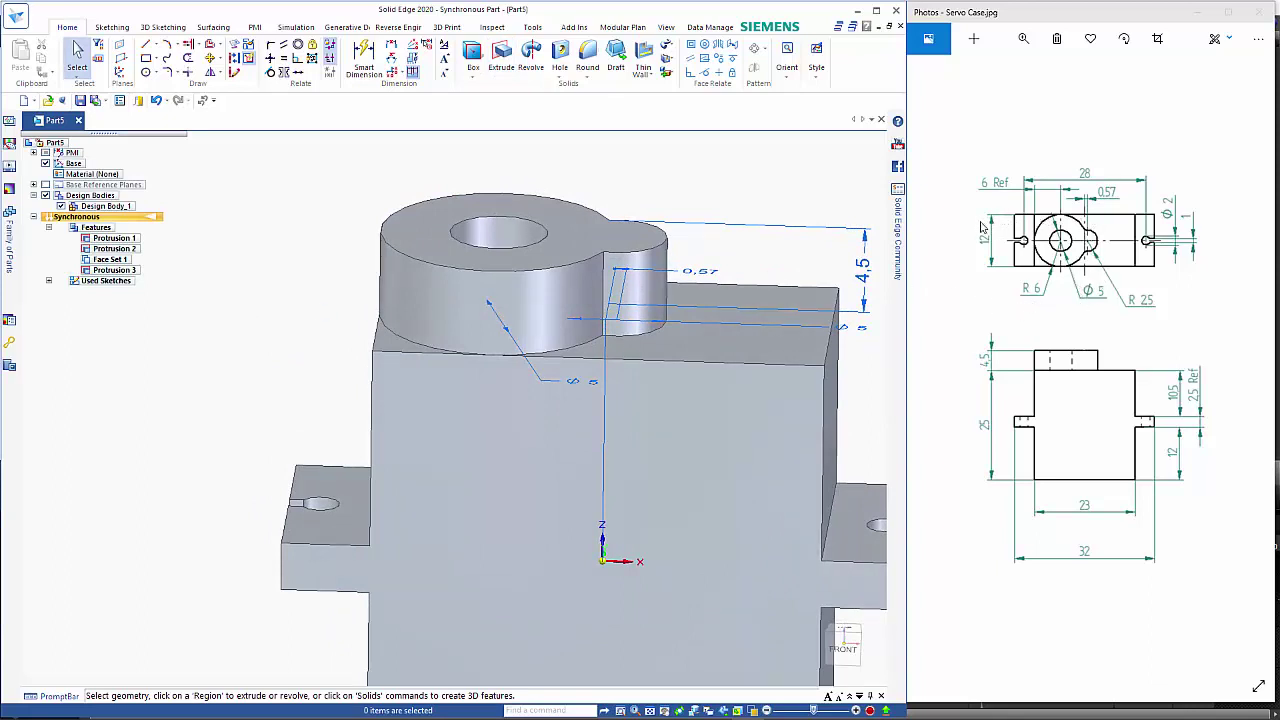
{"action": "scroll", "coordinate": [752, 330], "scroll_direction": "down", "scroll_amount": 3}
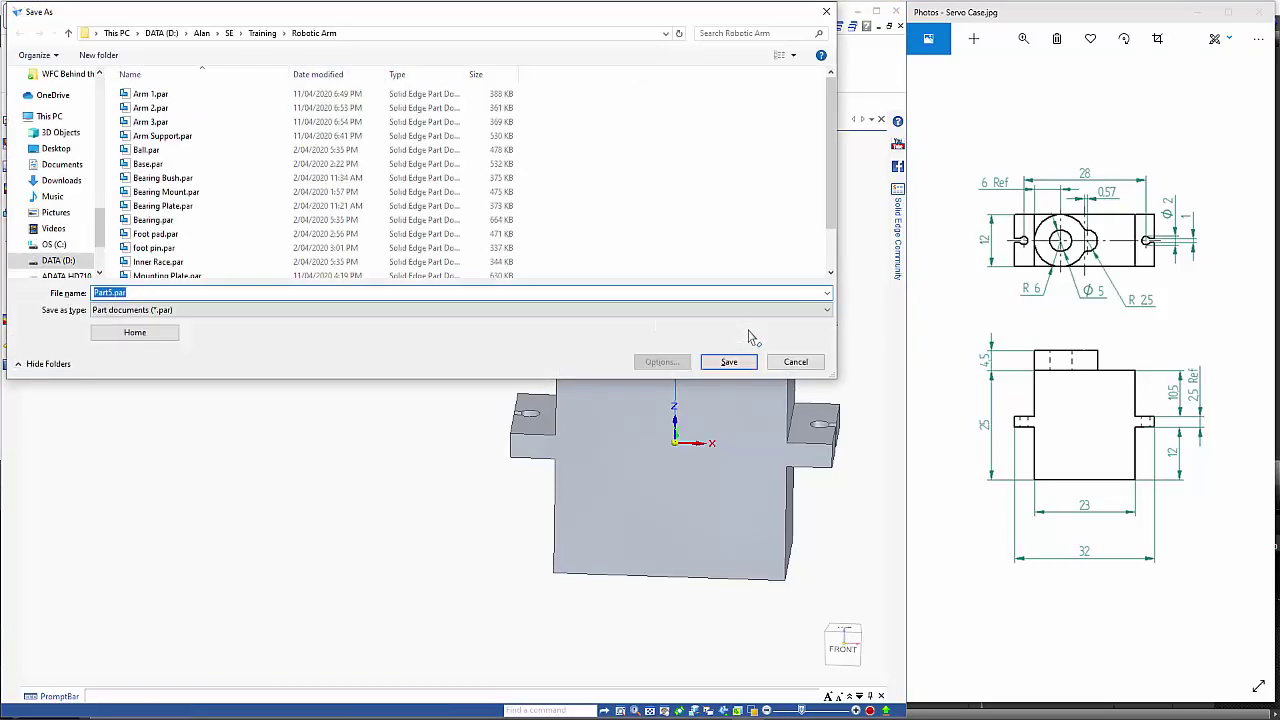
{"action": "type", "text": "Servo "}
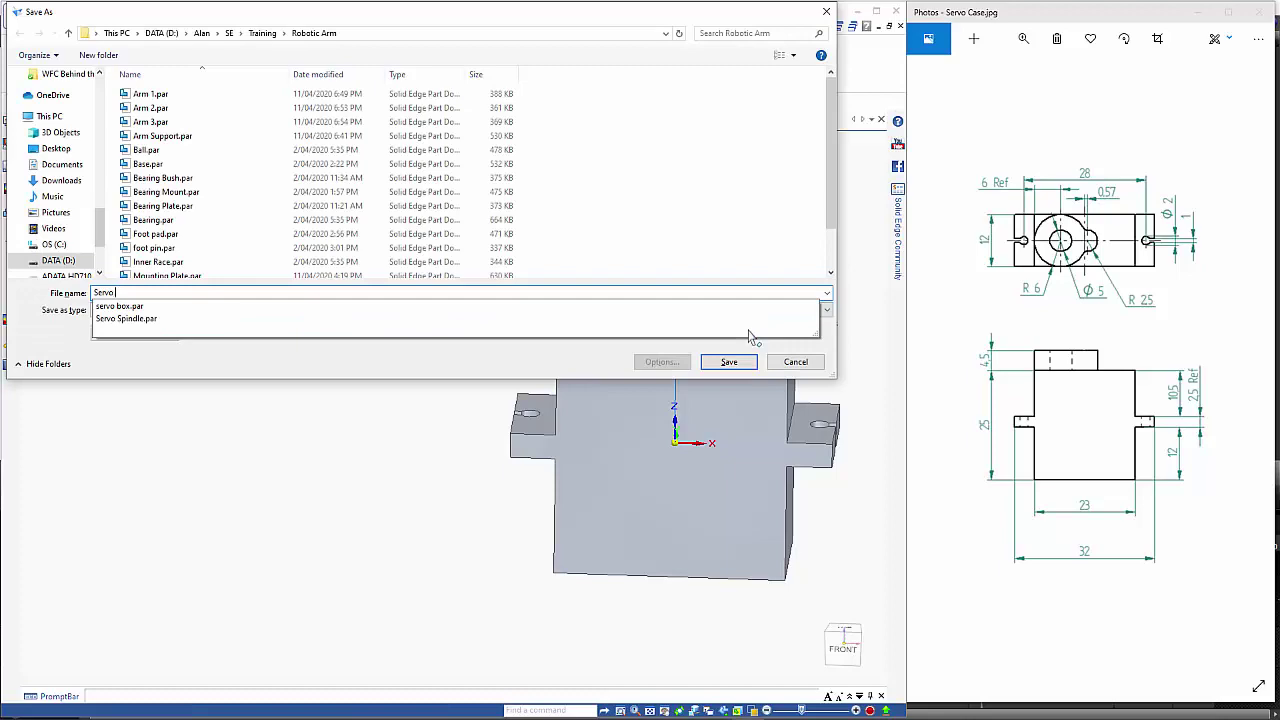
{"action": "type", "text": "Box"}
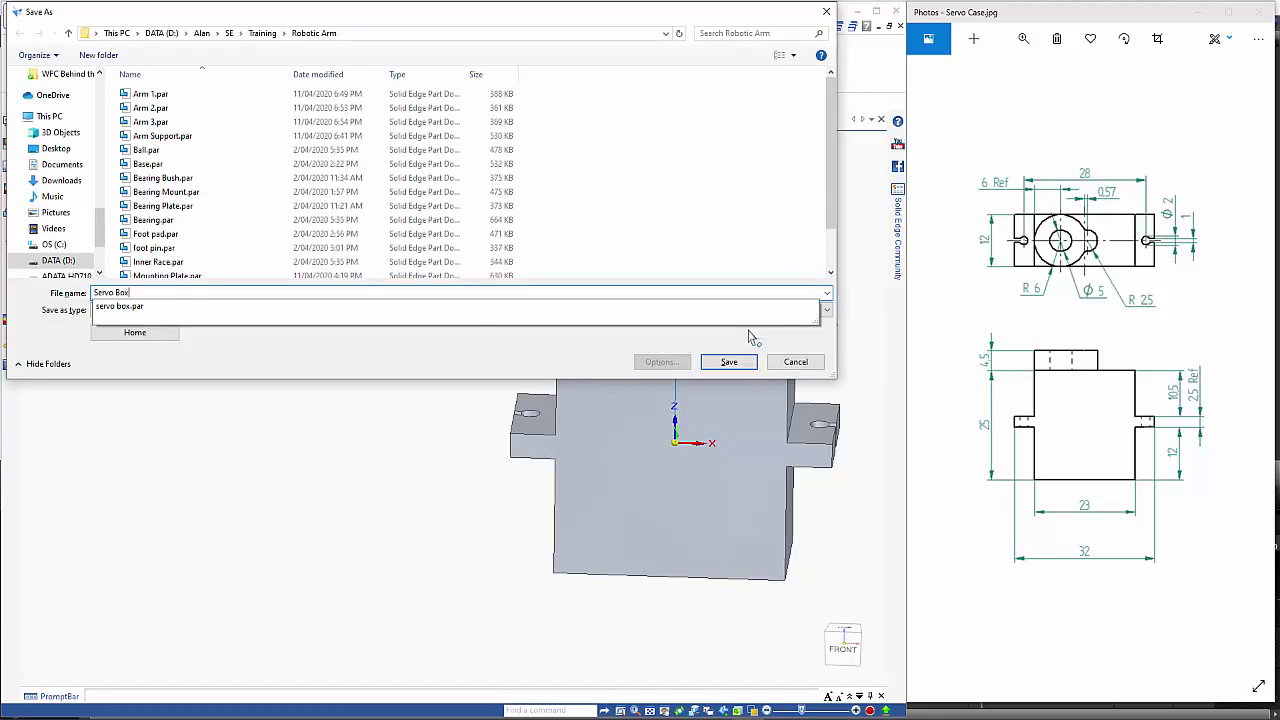
{"action": "key", "text": "Return"}
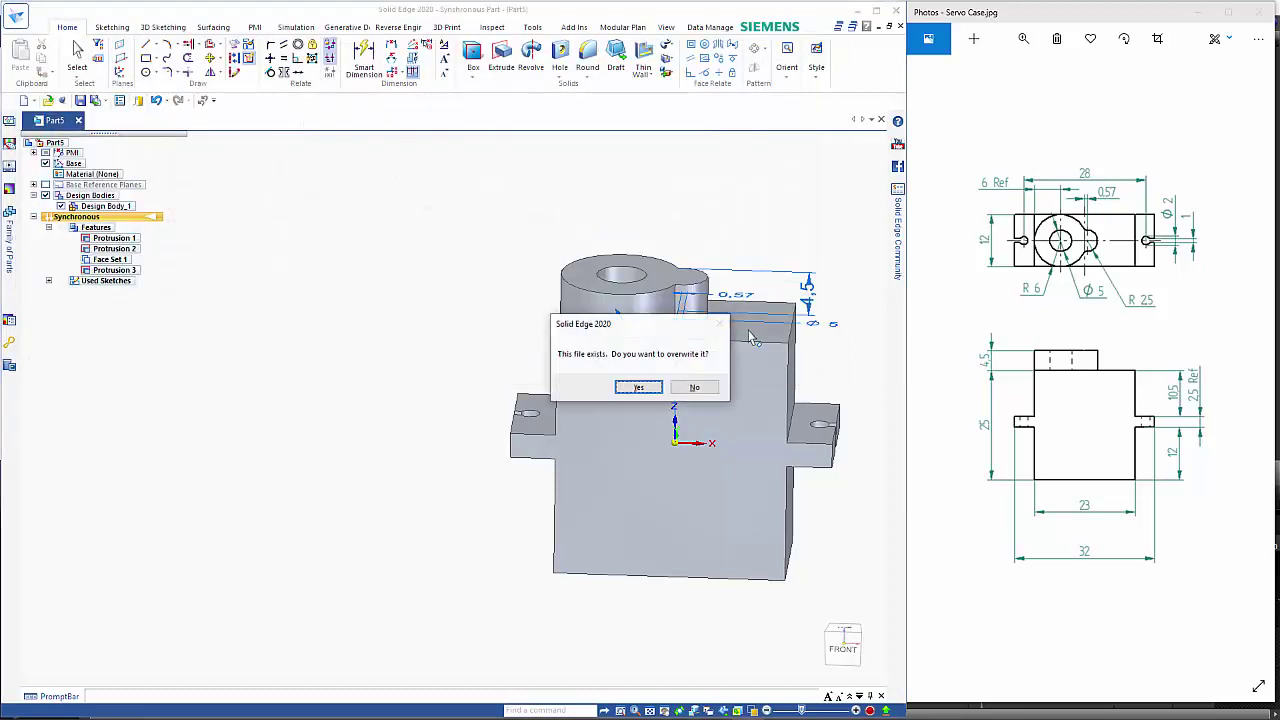
{"action": "left_click", "coordinate": [638, 387]}
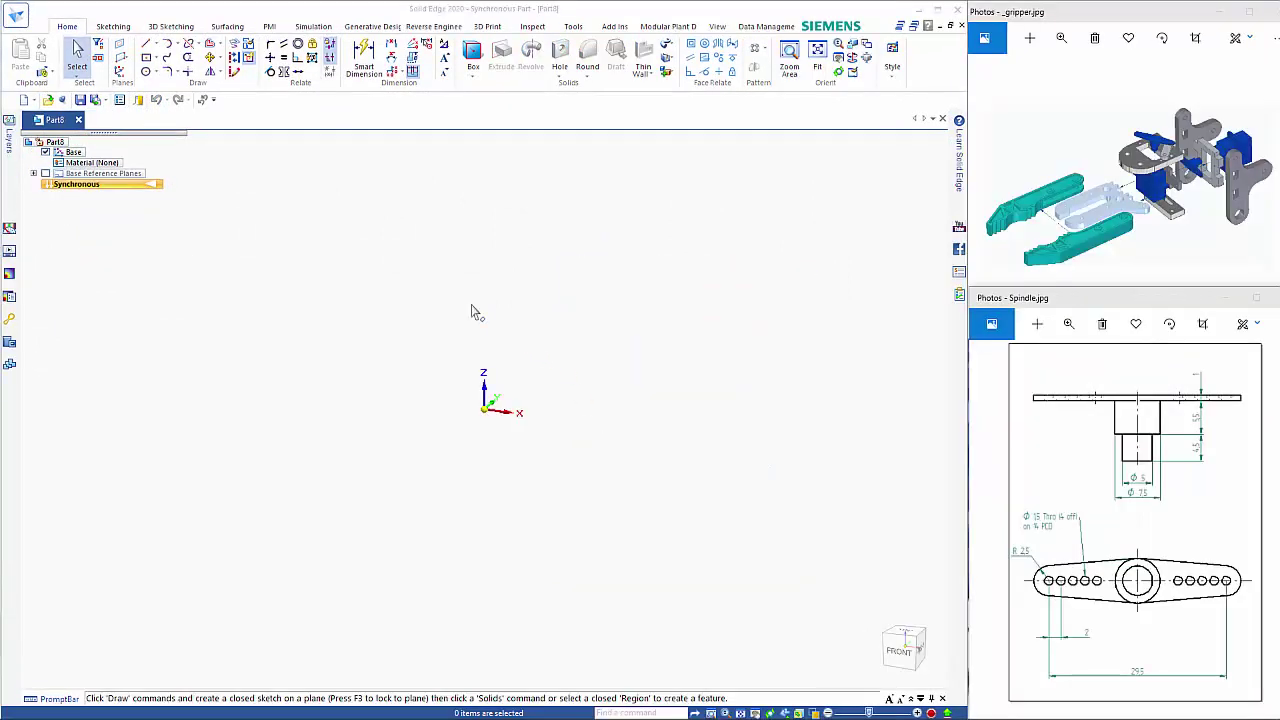
In the new part for the spindle, sketch a 7.5 mm diameter circle centred on the origin in the front plane
{"action": "left_click", "coordinate": [146, 73]}
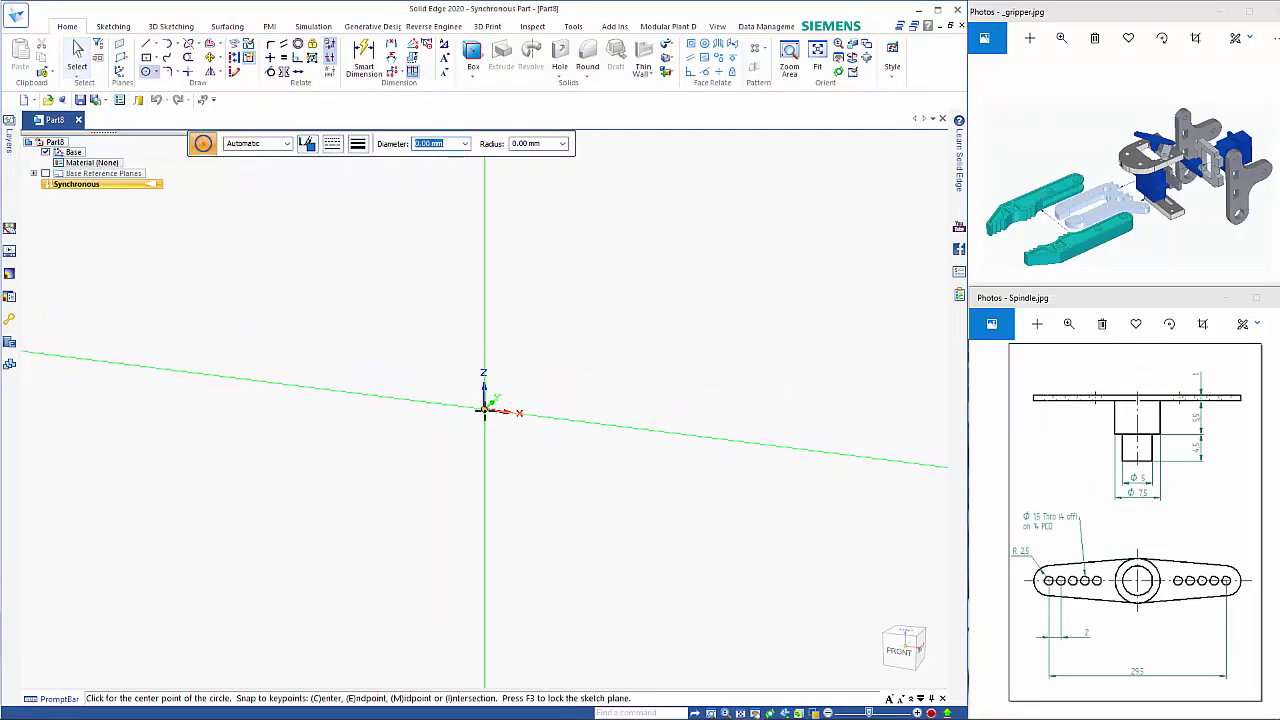
{"action": "left_click", "coordinate": [484, 409]}
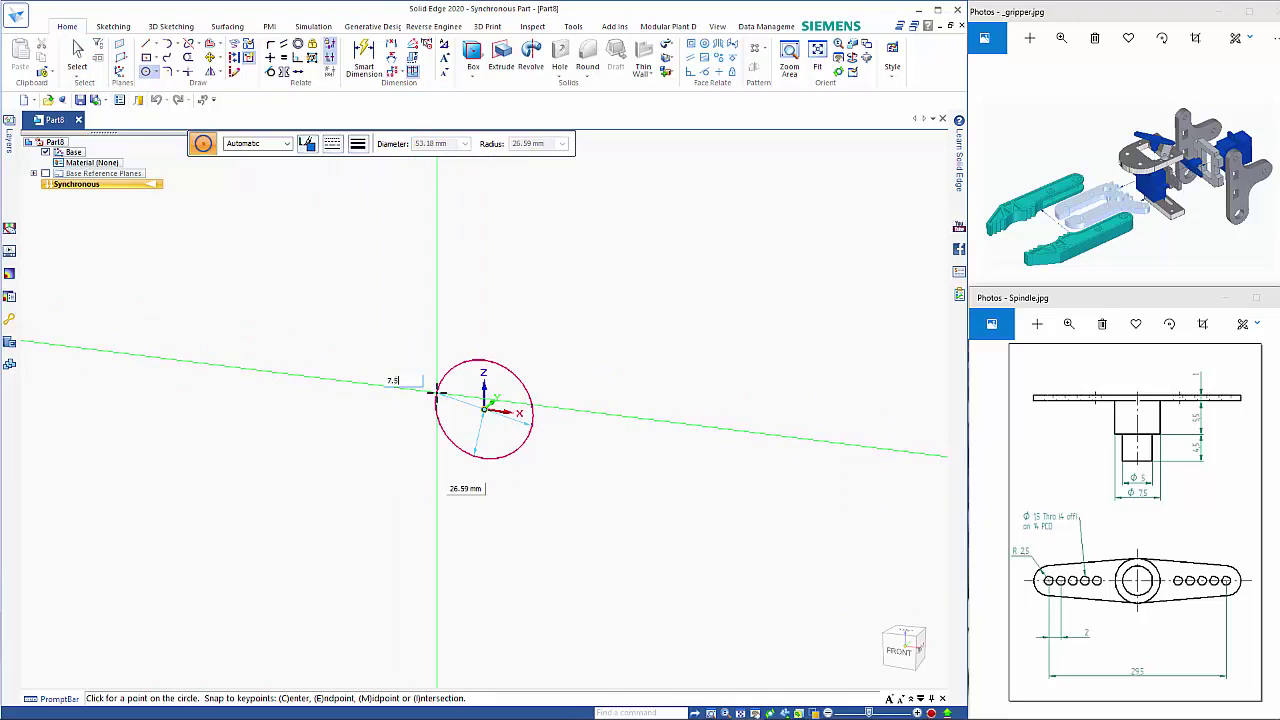
{"action": "key", "text": "Return"}
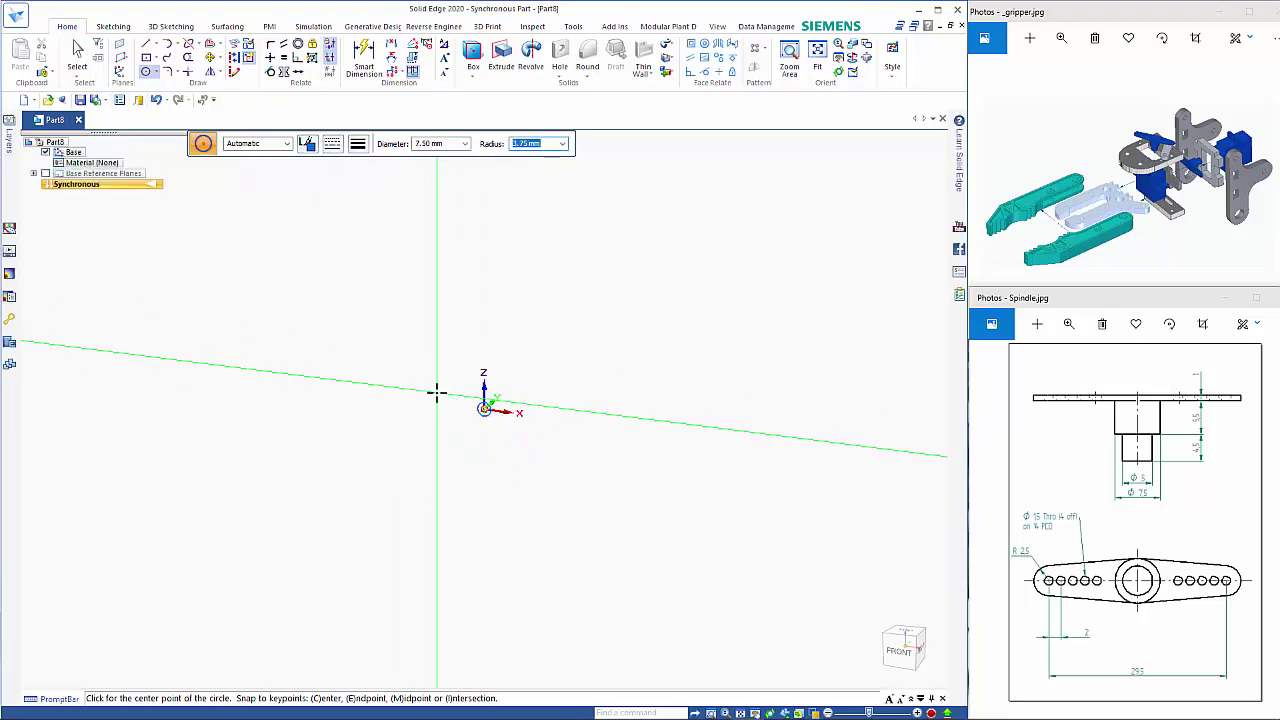
Lock the sketch to the front plane and place a 5 mm circle on each side of the central circle, level with the origin
{"action": "scroll", "coordinate": [483, 425], "scroll_direction": "up", "scroll_amount": 2}
{"action": "scroll", "coordinate": [469, 343], "scroll_direction": "up", "scroll_amount": 5}
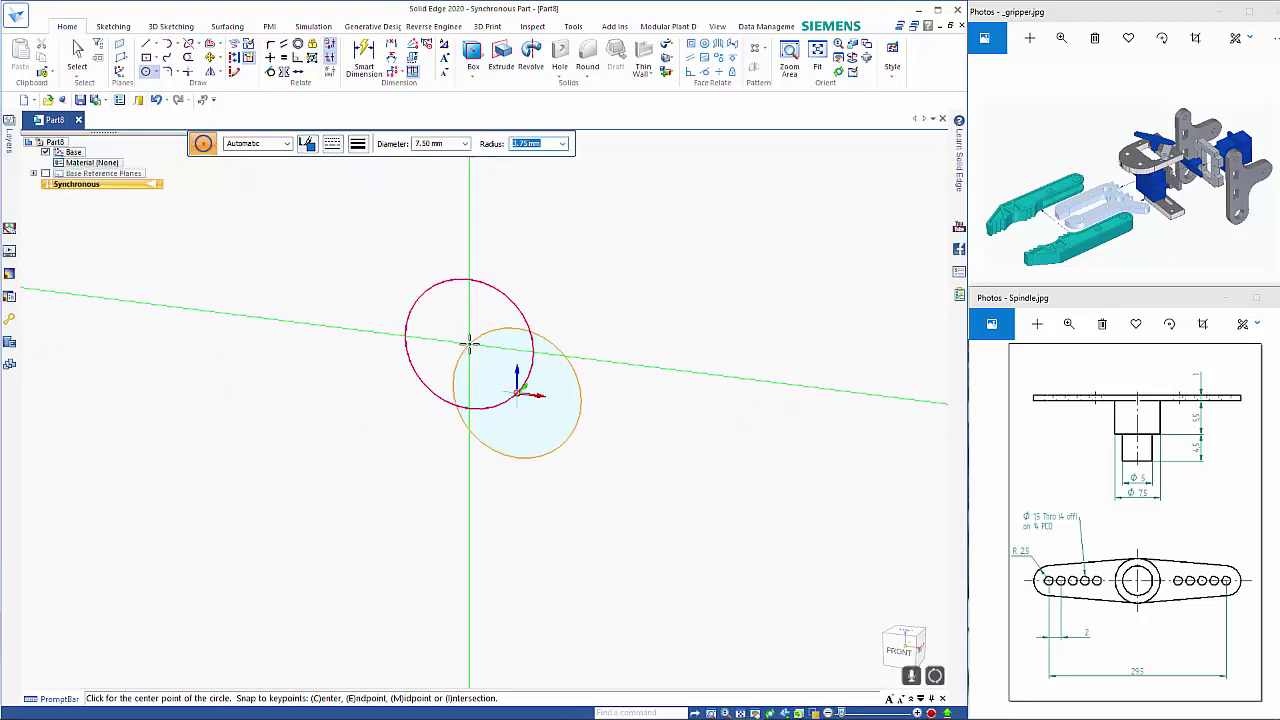
{"action": "scroll", "coordinate": [450, 388], "scroll_direction": "down", "scroll_amount": 3}
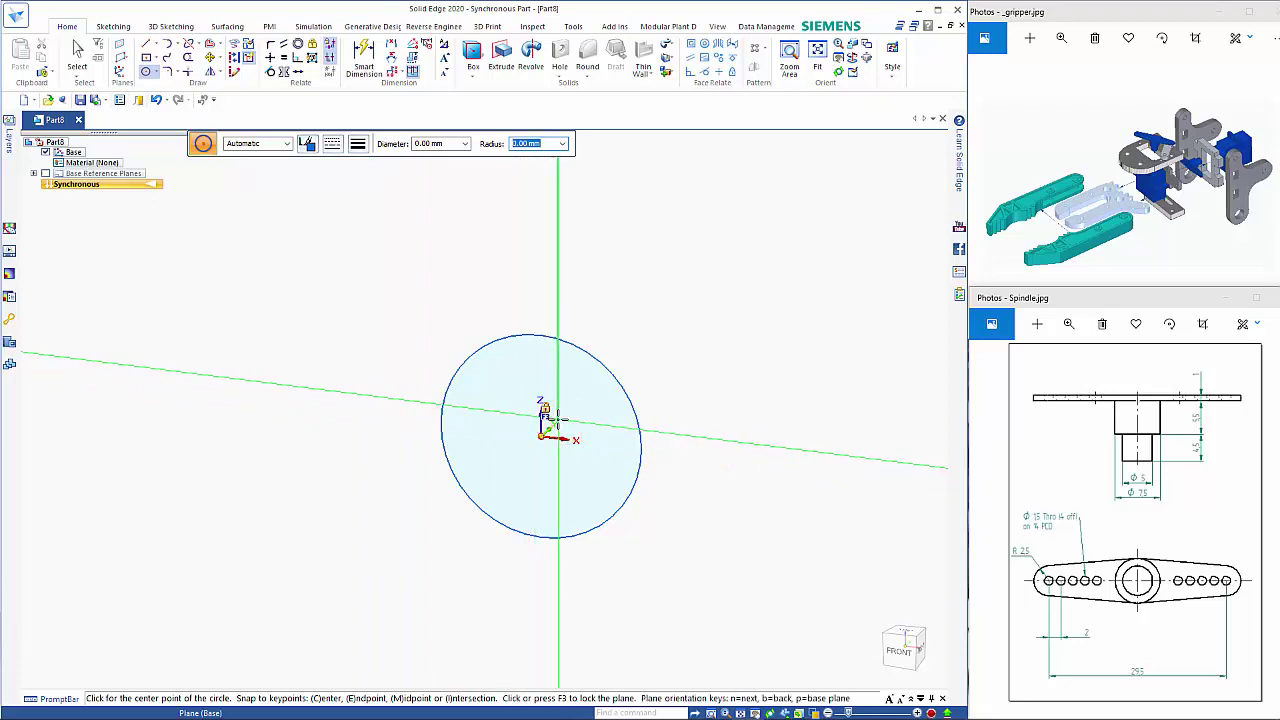
{"action": "key", "text": "F3"}
{"action": "key", "text": "ctrl+h"}
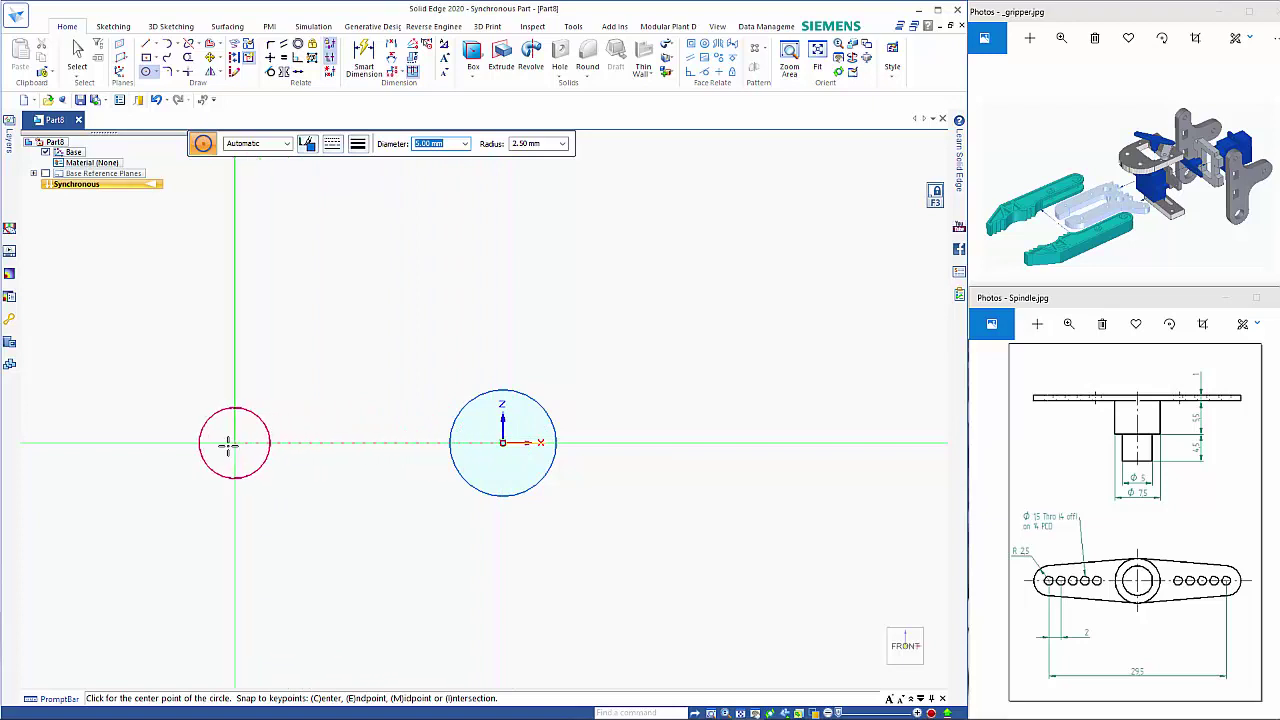
{"action": "left_click", "coordinate": [222, 443]}
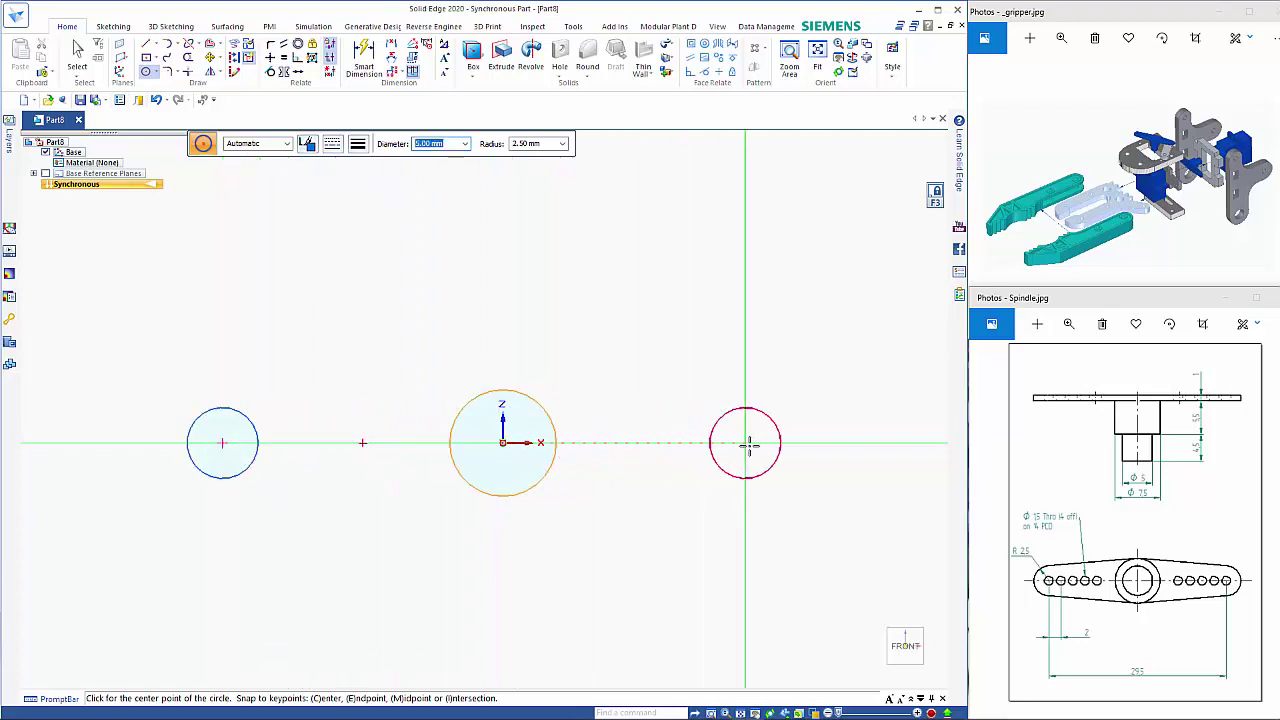
{"action": "left_click", "coordinate": [772, 466]}
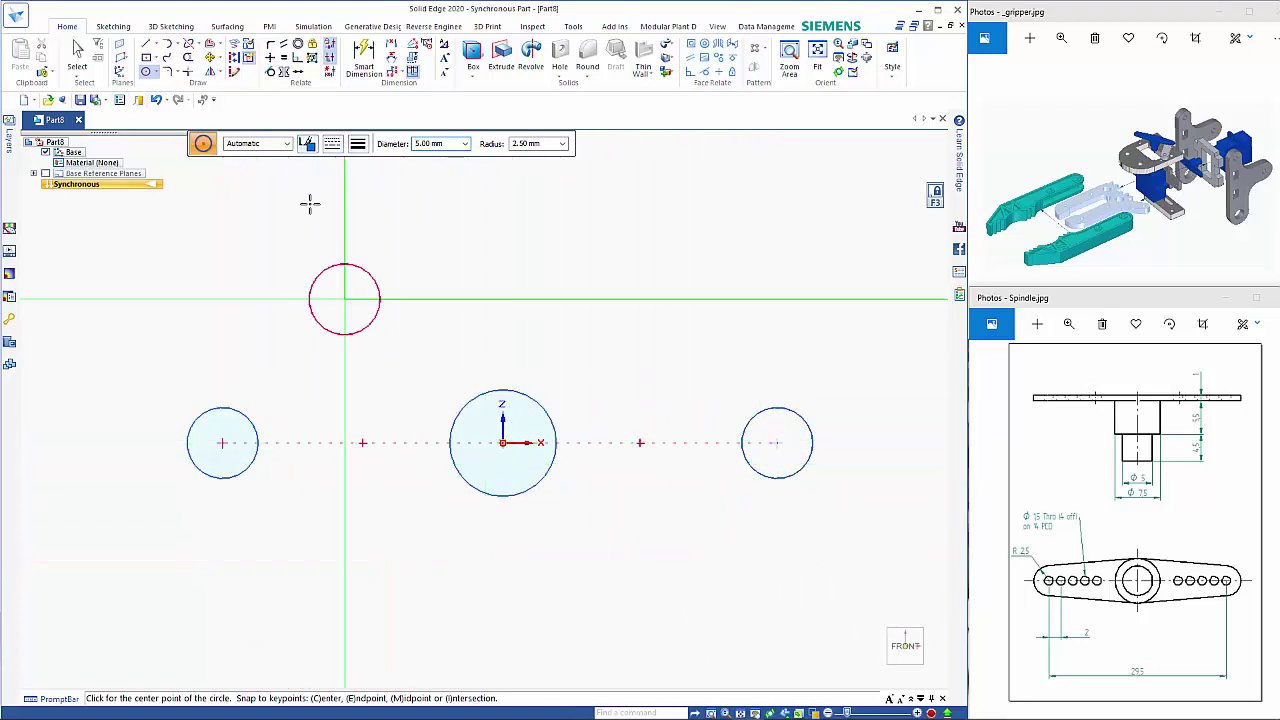
Dimension the diameters of the two outer circles and the central circle
{"action": "key", "text": "d"}
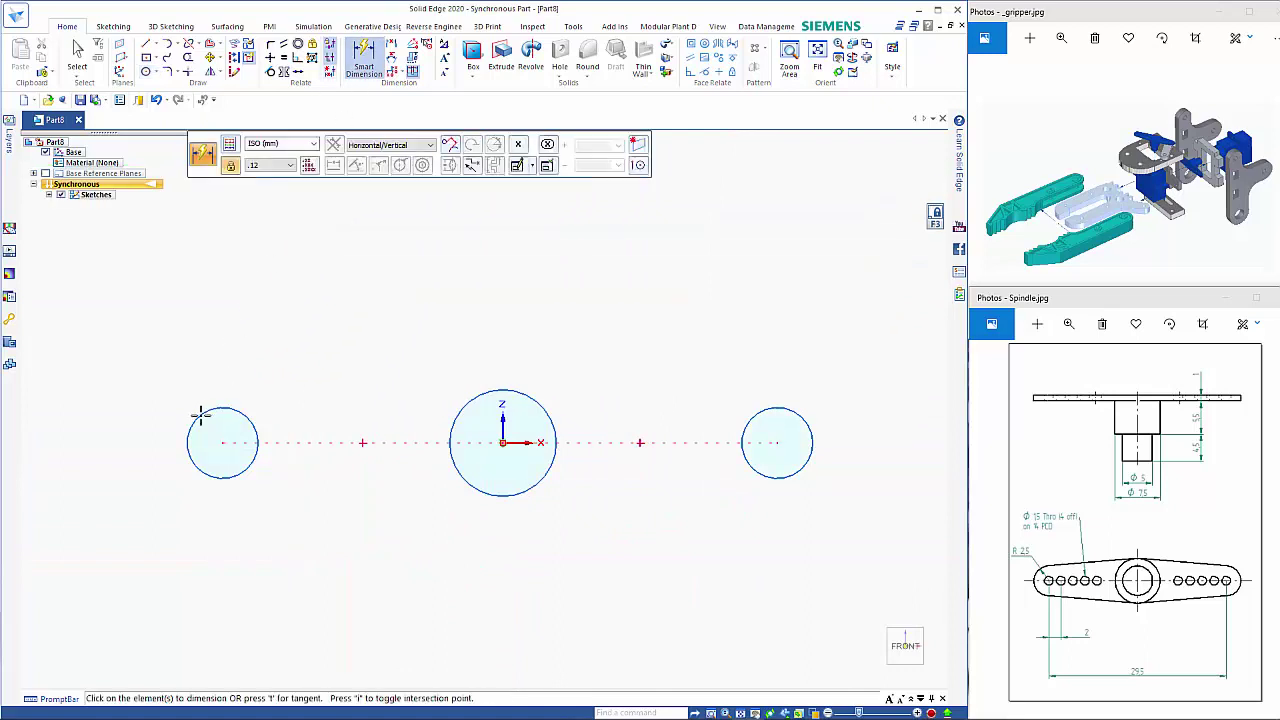
{"action": "left_click", "coordinate": [200, 414]}
{"action": "left_click", "coordinate": [147, 369]}
{"action": "left_click", "coordinate": [518, 392]}
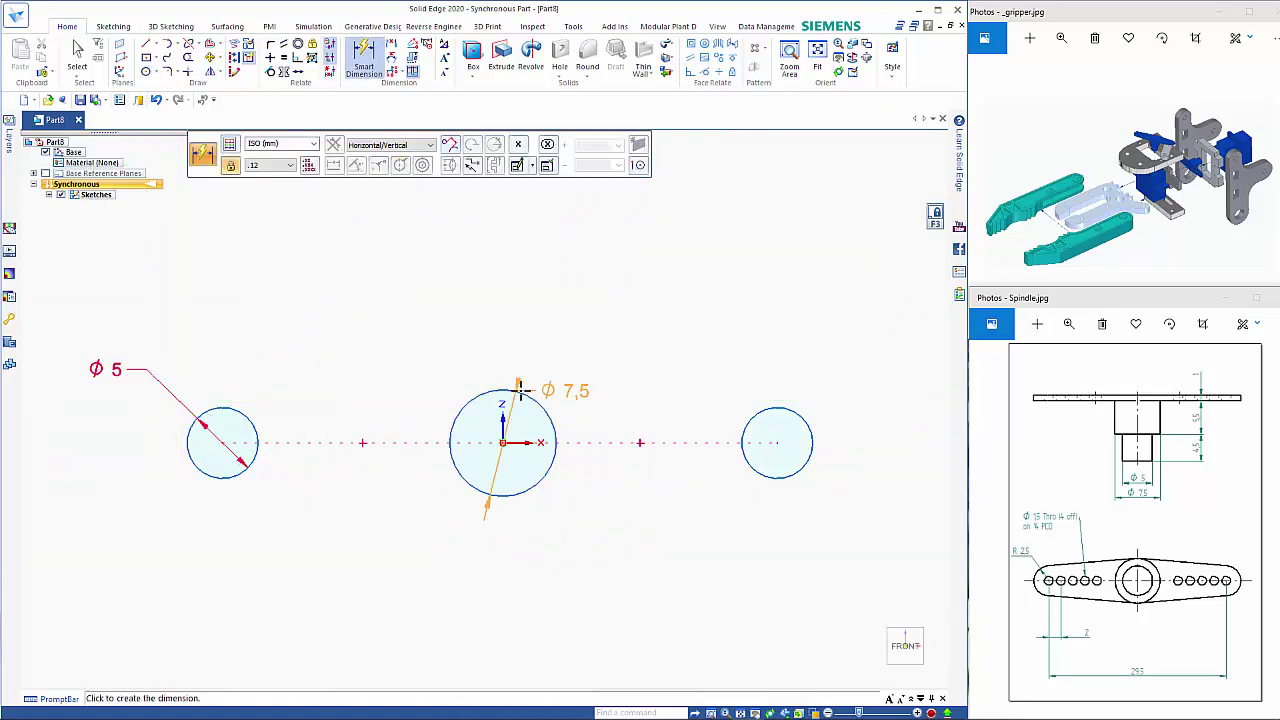
{"action": "left_click", "coordinate": [601, 287]}
{"action": "left_click", "coordinate": [797, 410]}
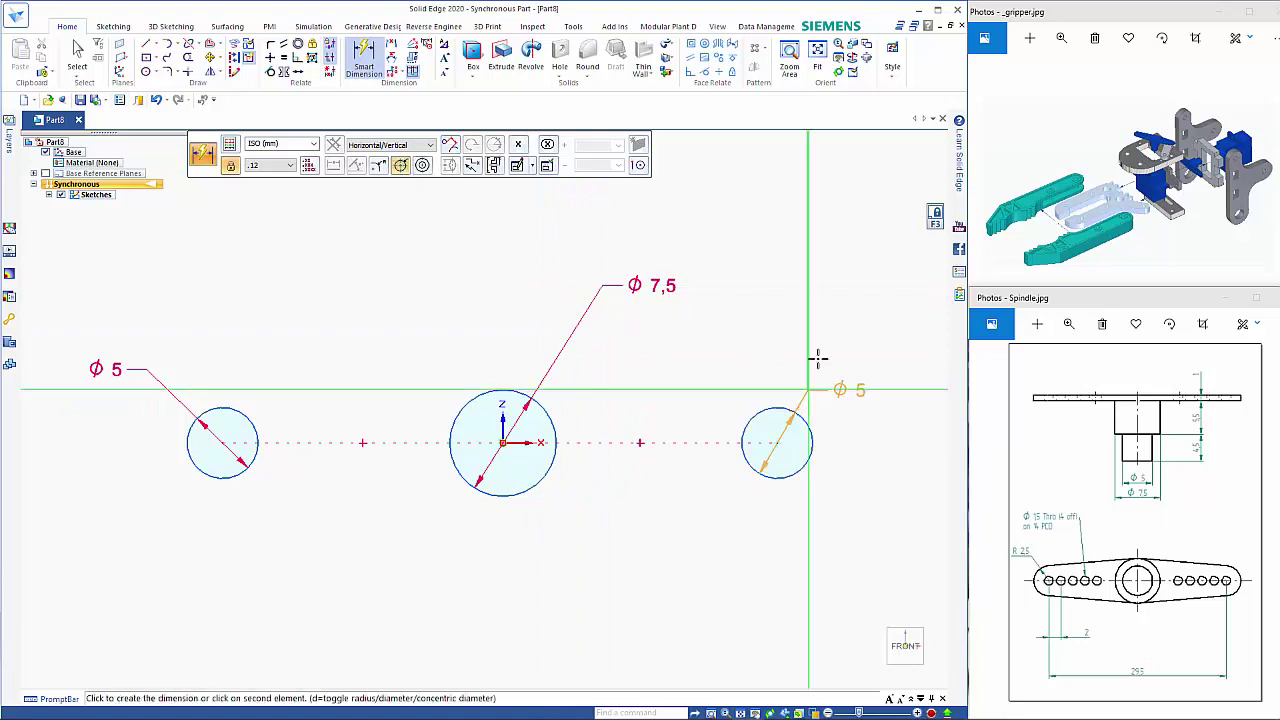
{"action": "left_click", "coordinate": [830, 297]}
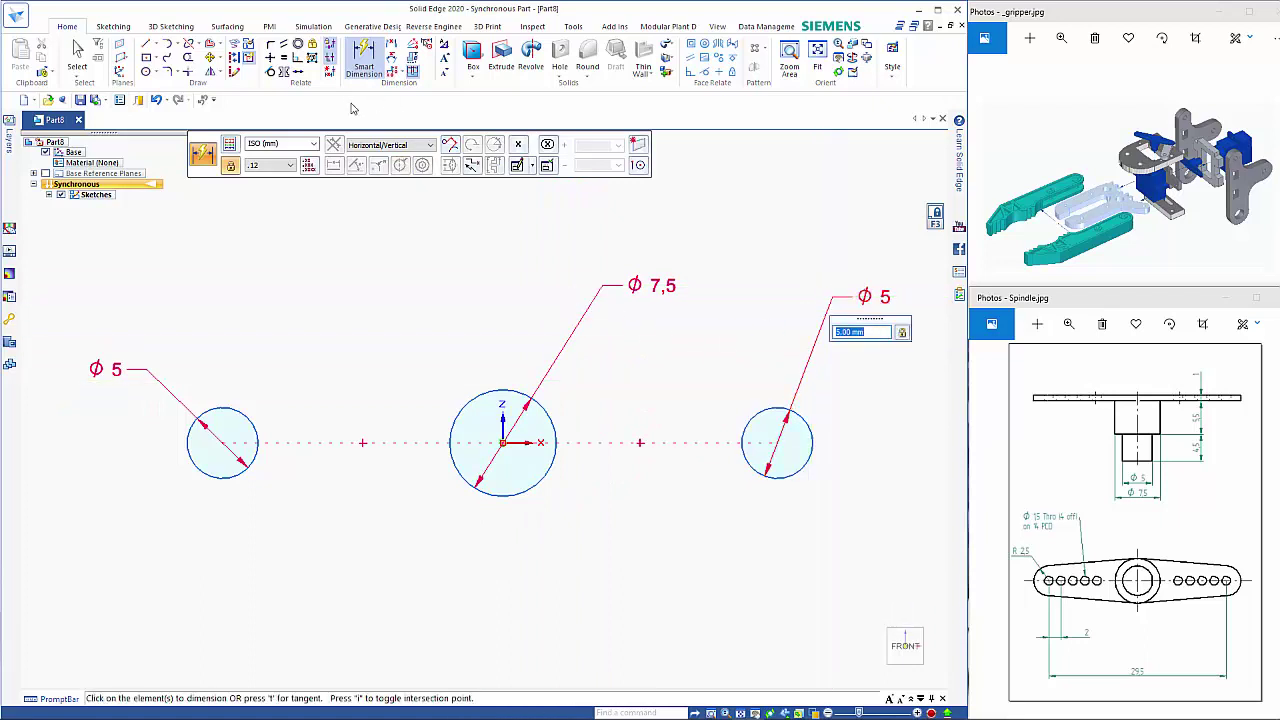
Dimension the horizontal centre distance between the outer circle on the negative X side and the central circle, and set it to 29.5/2 mm
{"action": "left_click", "coordinate": [250, 422]}
{"action": "left_click", "coordinate": [459, 483]}
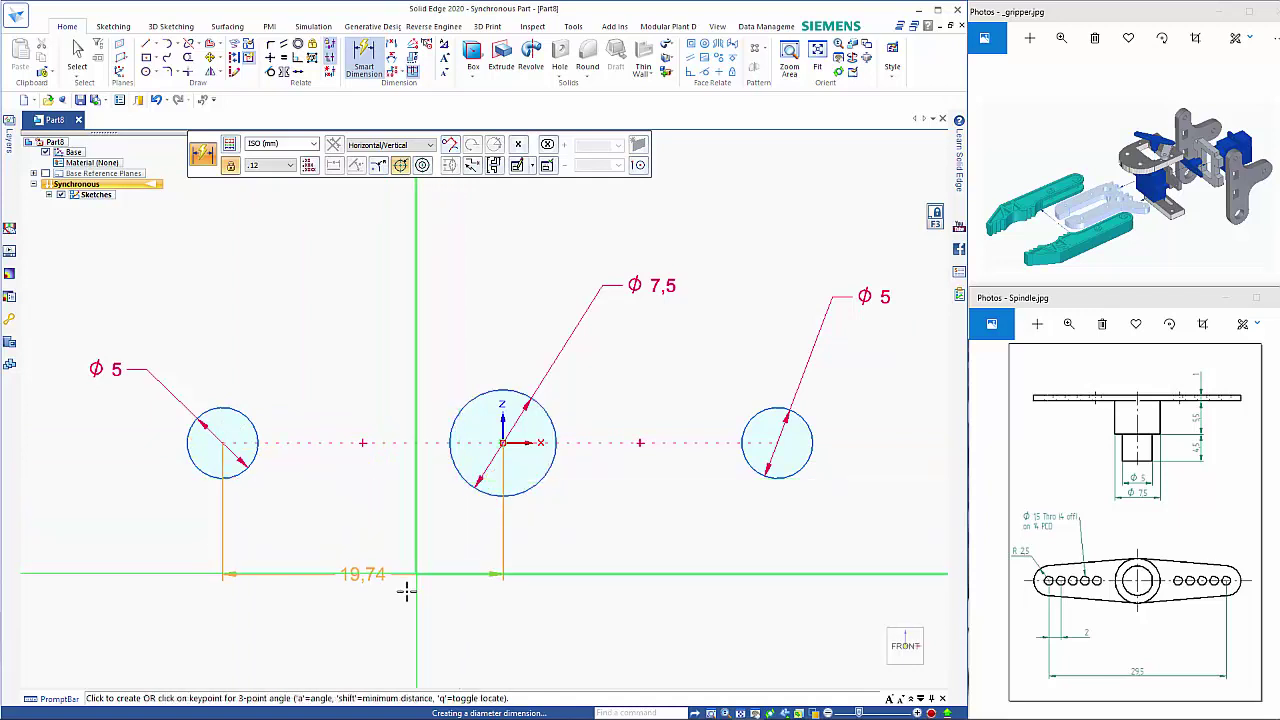
{"action": "left_click", "coordinate": [414, 566]}
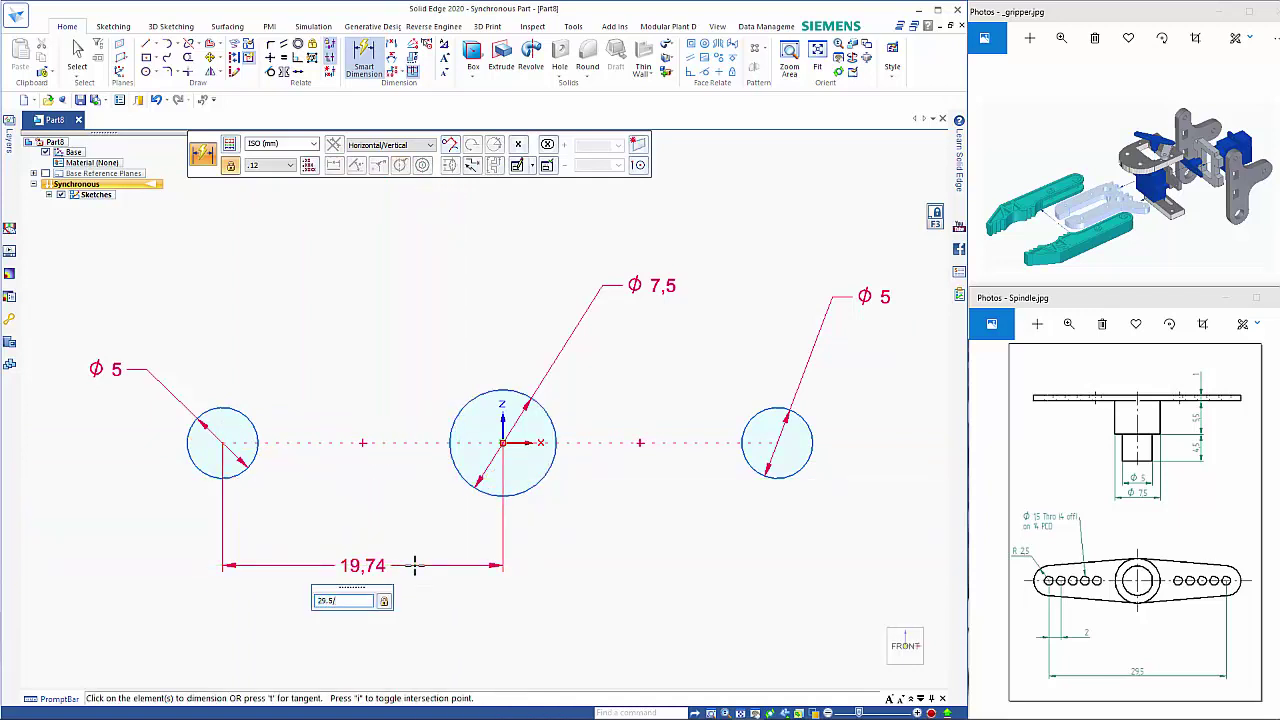
{"action": "type", "text": "29.5/2"}
{"action": "key", "text": "Return"}
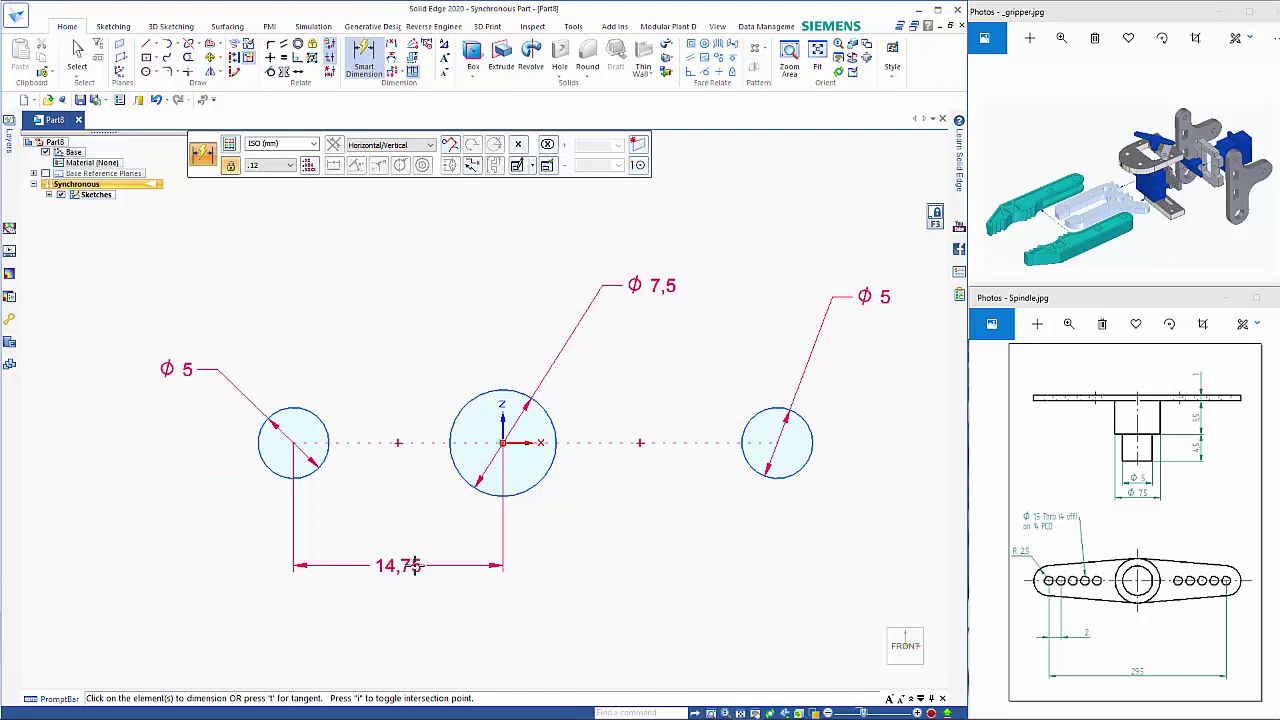
Dimension the horizontal distance between the centres of the two outer circles and set it to 29.5 mm
{"action": "left_click", "coordinate": [297, 474]}
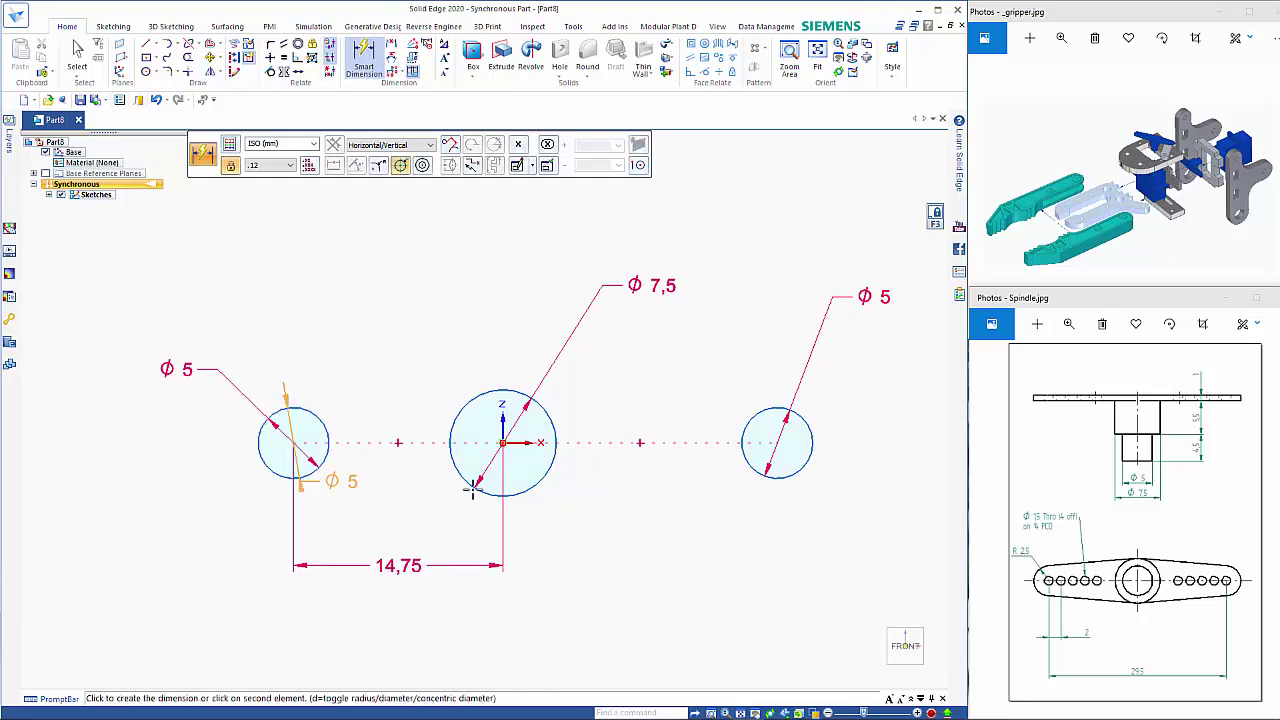
{"action": "left_click", "coordinate": [762, 445]}
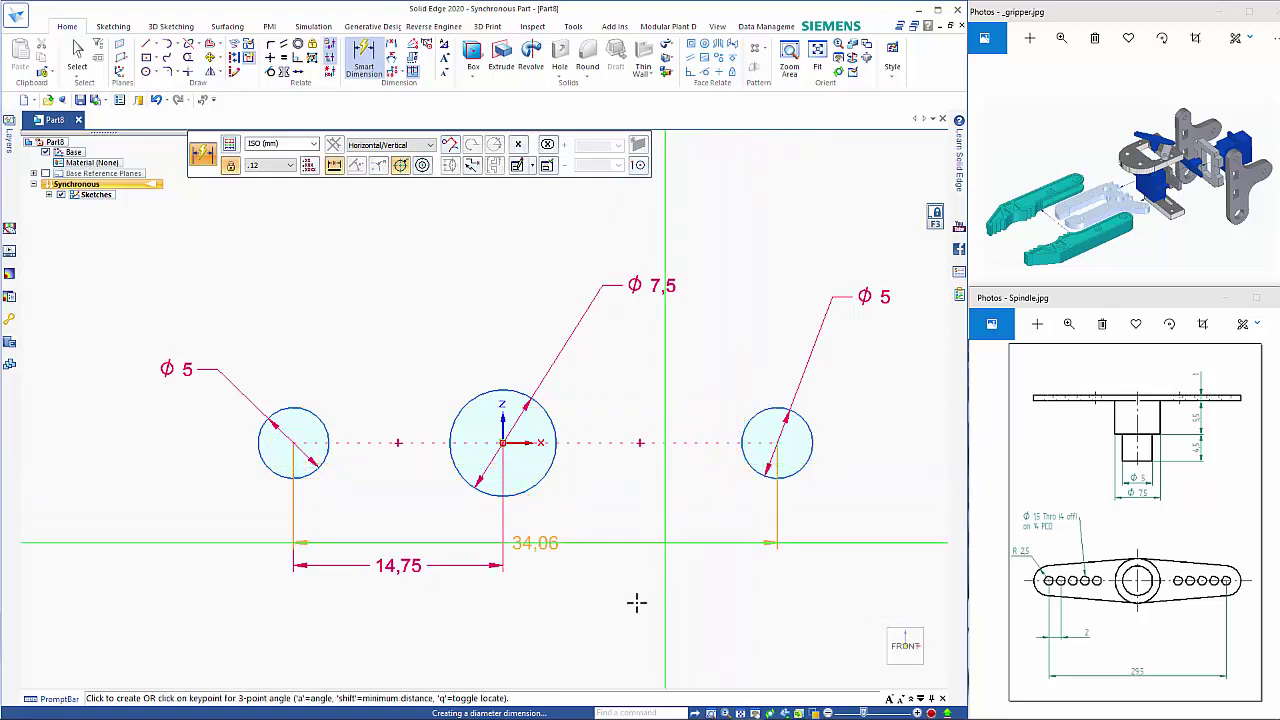
{"action": "left_click", "coordinate": [627, 632]}
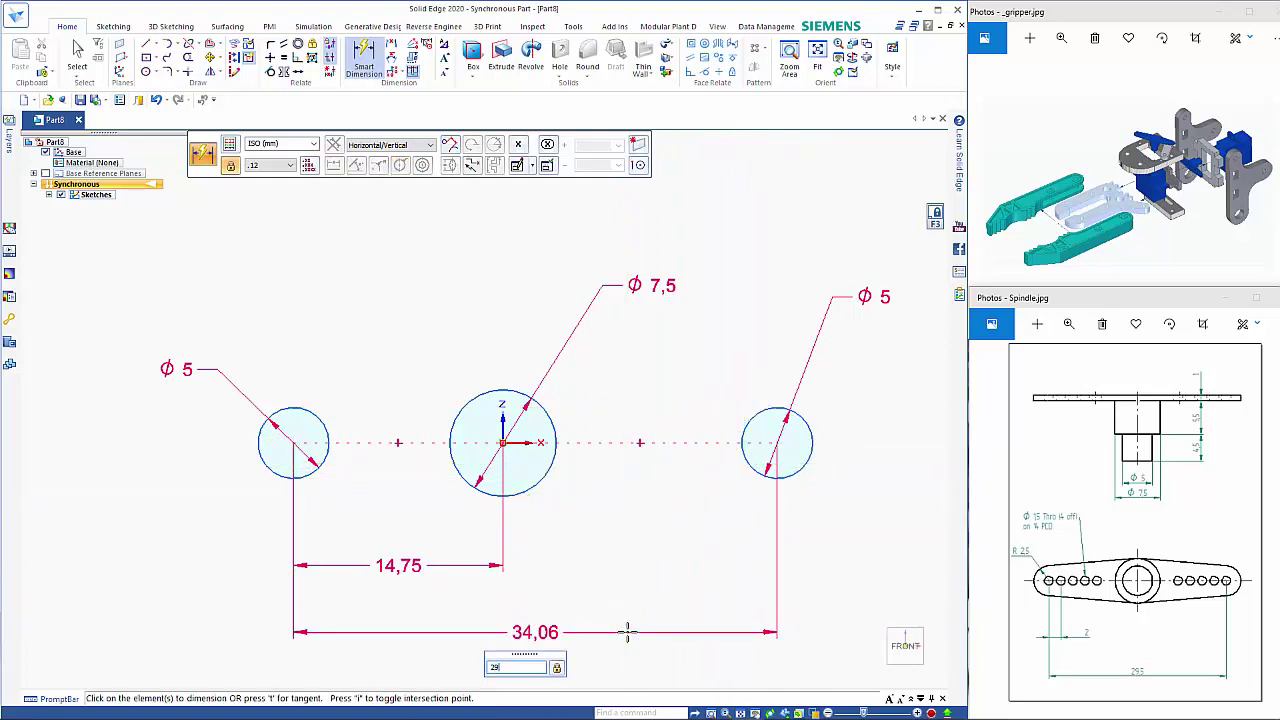
{"action": "key", "text": "Return"}
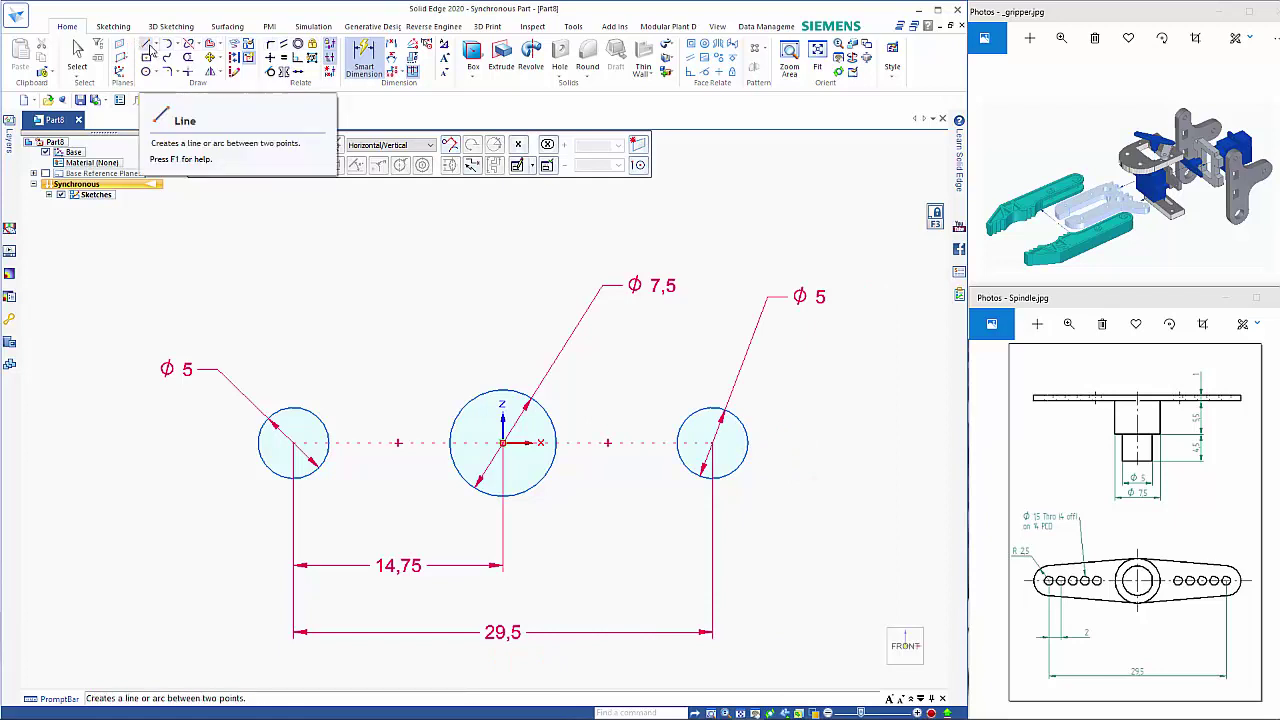
Draw the two upper lines of the arm, each tangent to an outer circle and to the central circle
{"action": "left_click", "coordinate": [147, 45]}
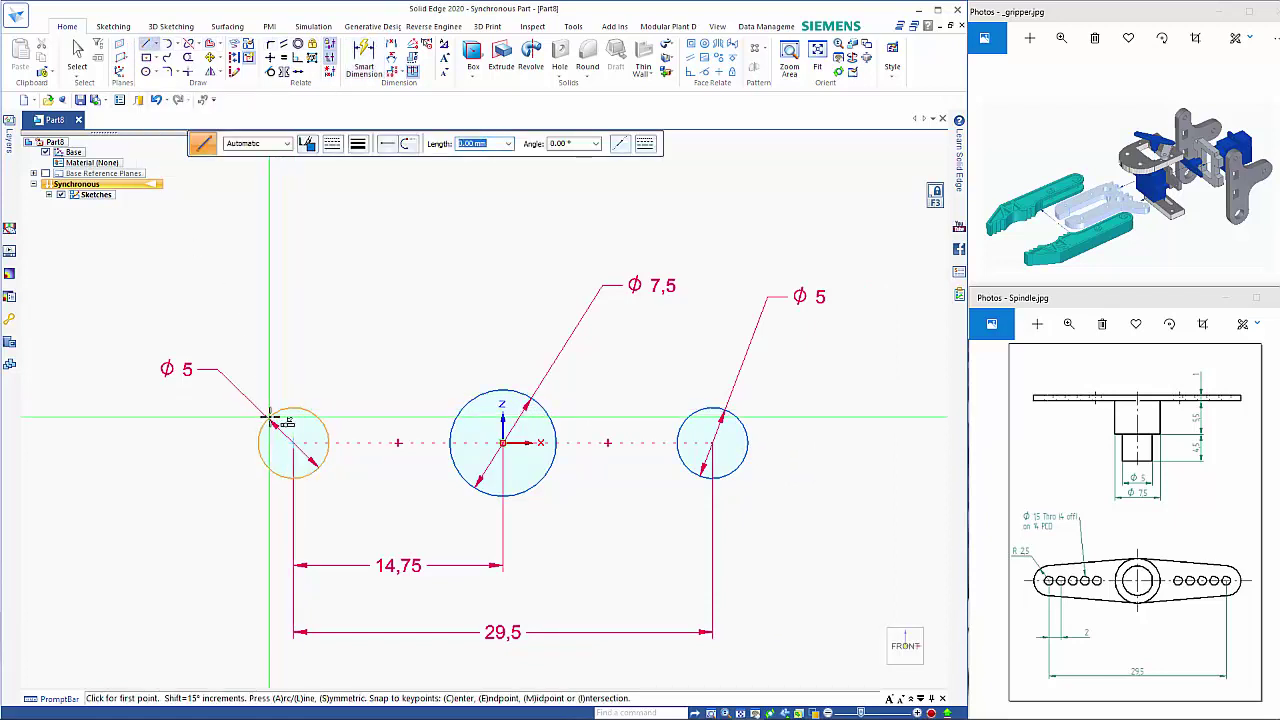
{"action": "left_click", "coordinate": [286, 409]}
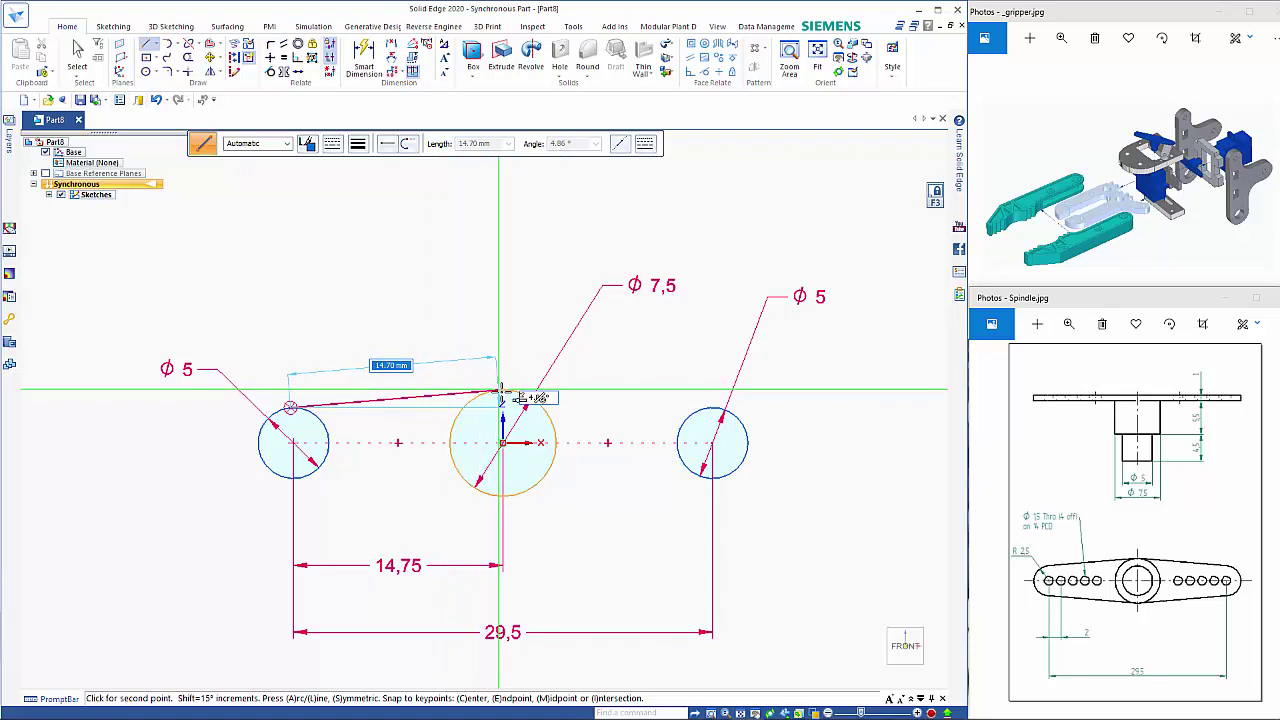
{"action": "left_click", "coordinate": [499, 391]}
{"action": "key", "text": "Escape"}
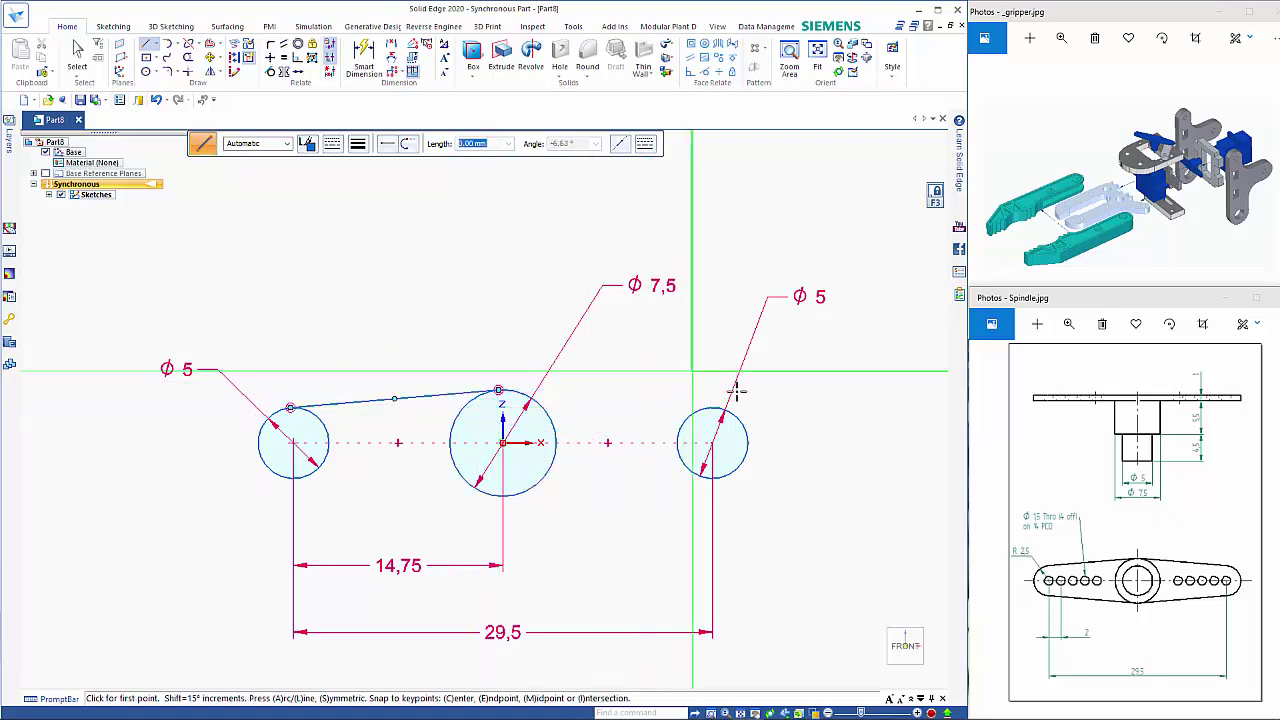
{"action": "left_click", "coordinate": [737, 417]}
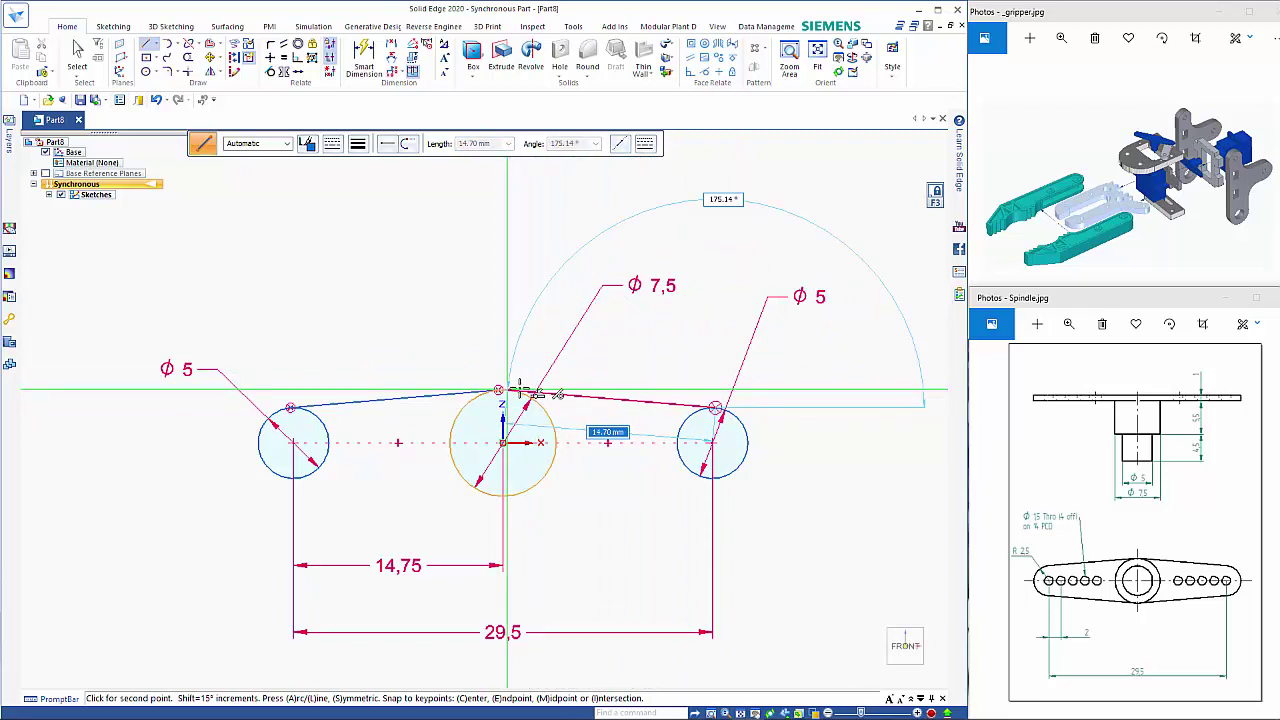
{"action": "left_click", "coordinate": [503, 390]}
{"action": "key", "text": "Escape"}
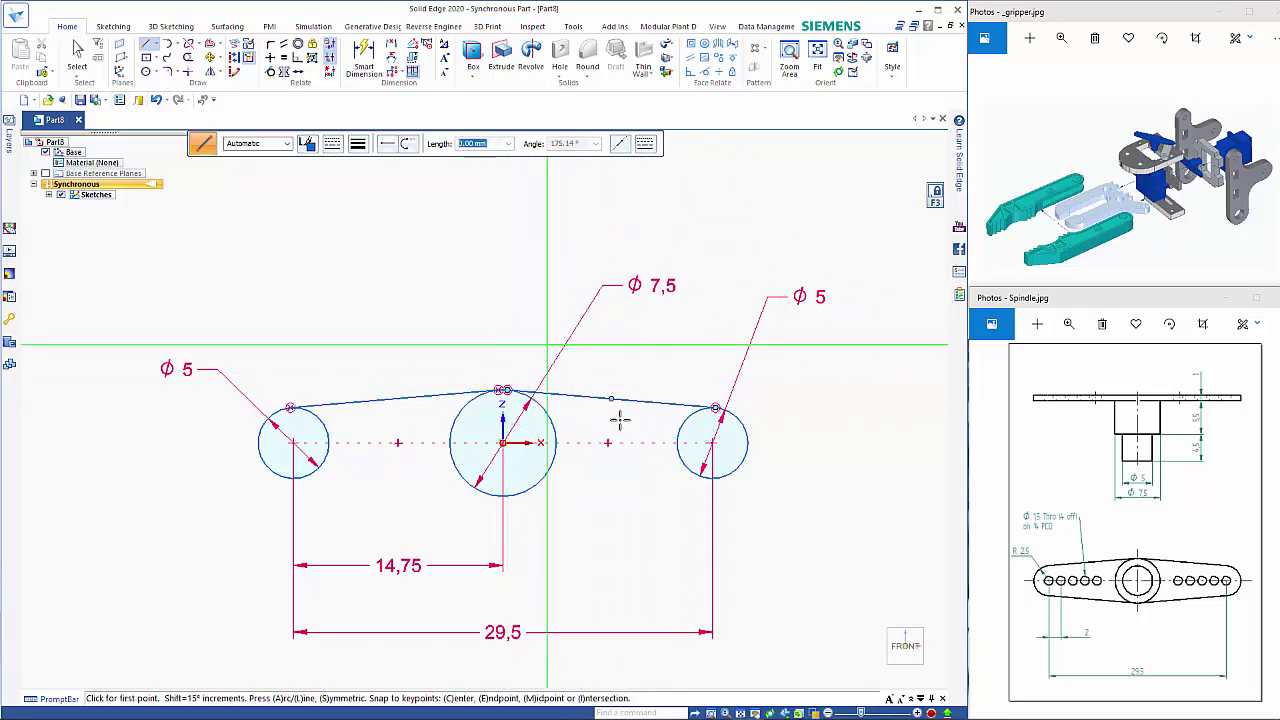
Draw the two lower lines of the arm, each tangent to an outer circle and to the central circle
{"action": "left_click", "coordinate": [719, 476]}
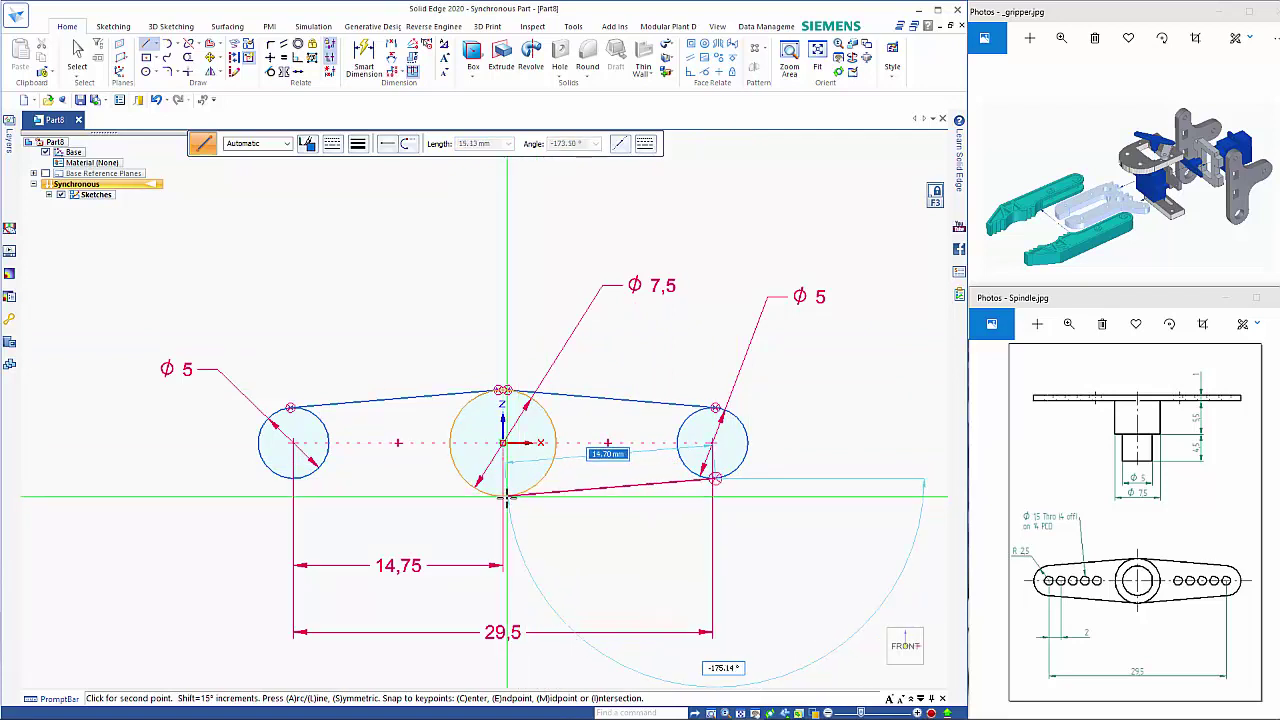
{"action": "left_click", "coordinate": [507, 495]}
{"action": "key", "text": "Escape"}
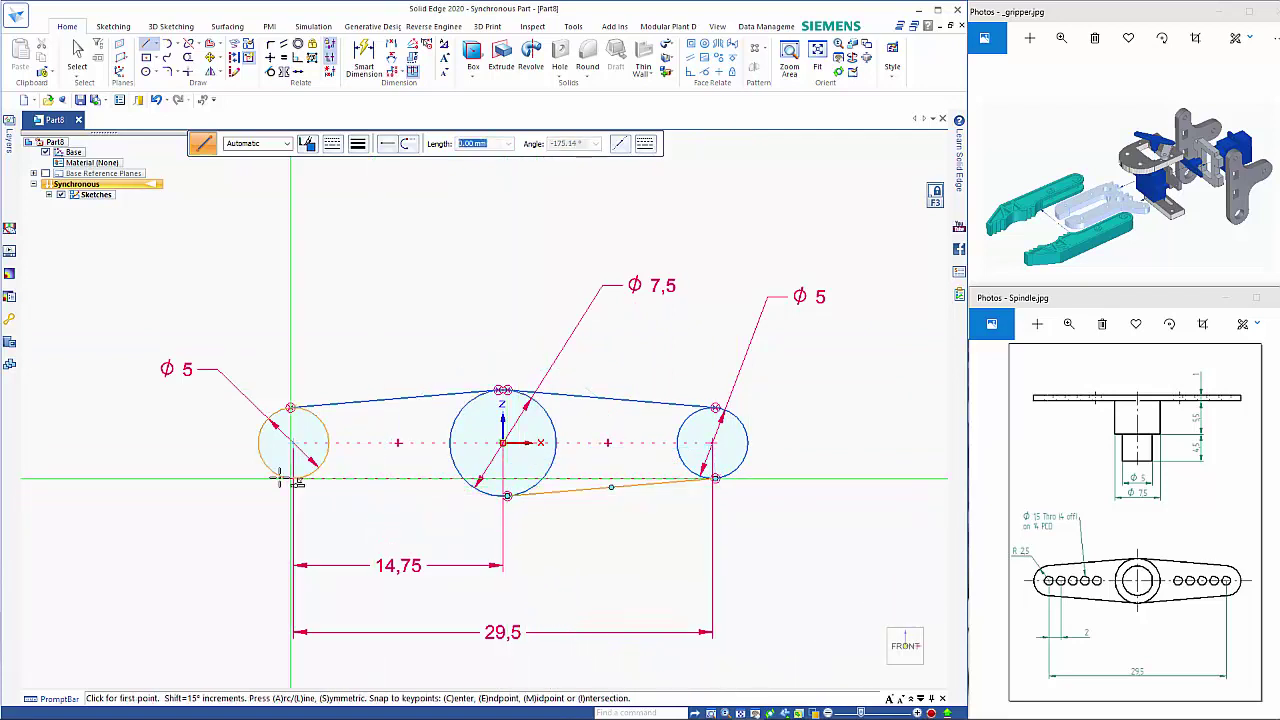
{"action": "left_click", "coordinate": [289, 478]}
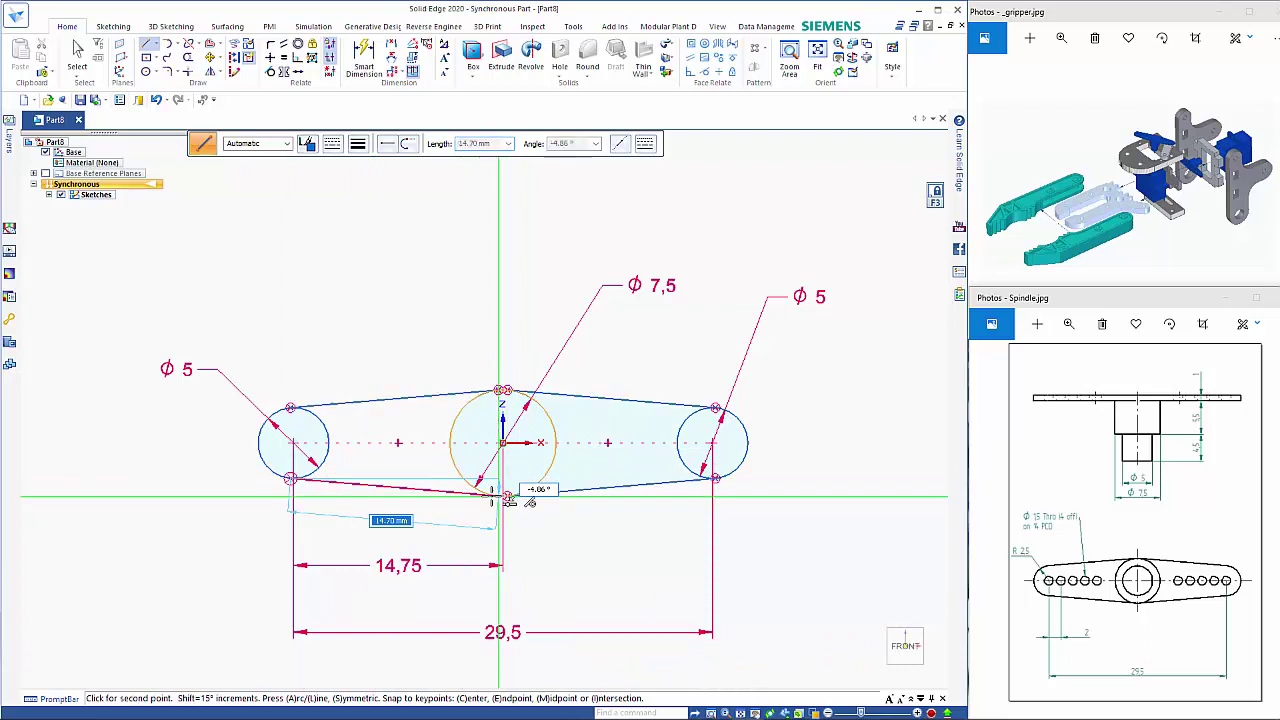
{"action": "left_click", "coordinate": [479, 498]}
{"action": "key", "text": "Escape"}
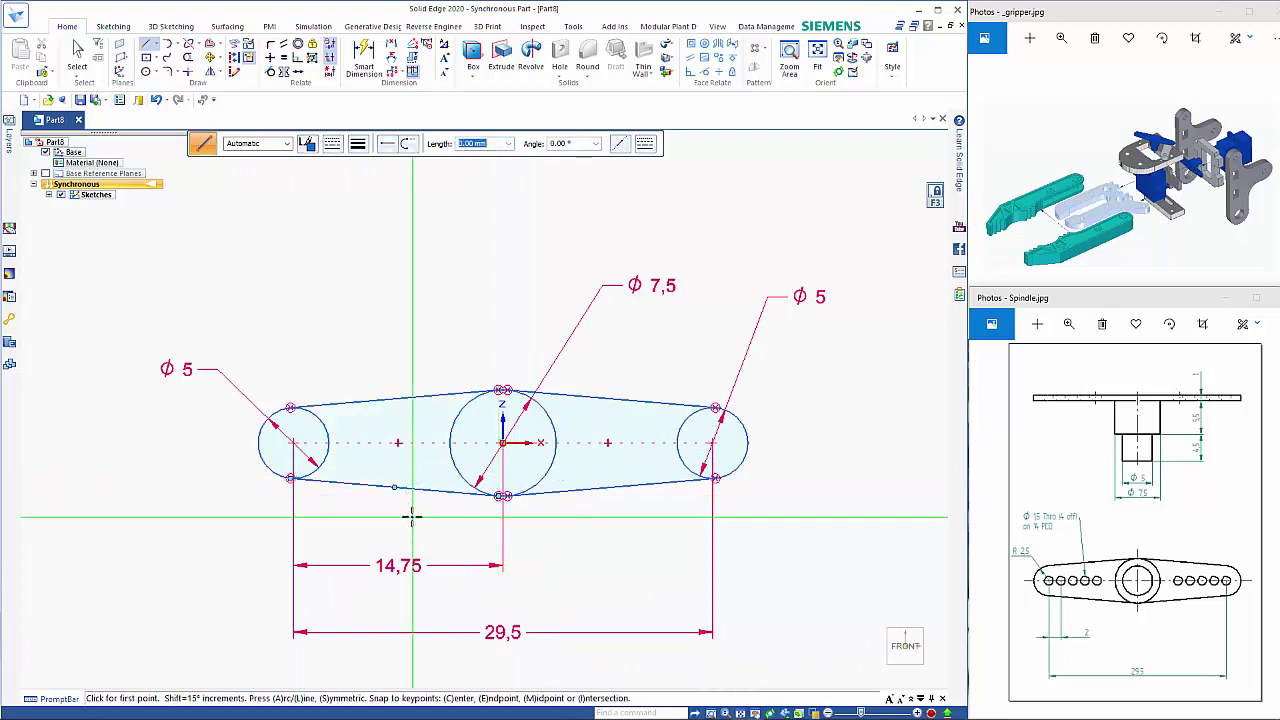
Trim away the circle arcs inside the tangent lines so only the arm's closed outer outline remains
{"action": "scroll", "coordinate": [560, 530], "scroll_direction": "down", "scroll_amount": 1}
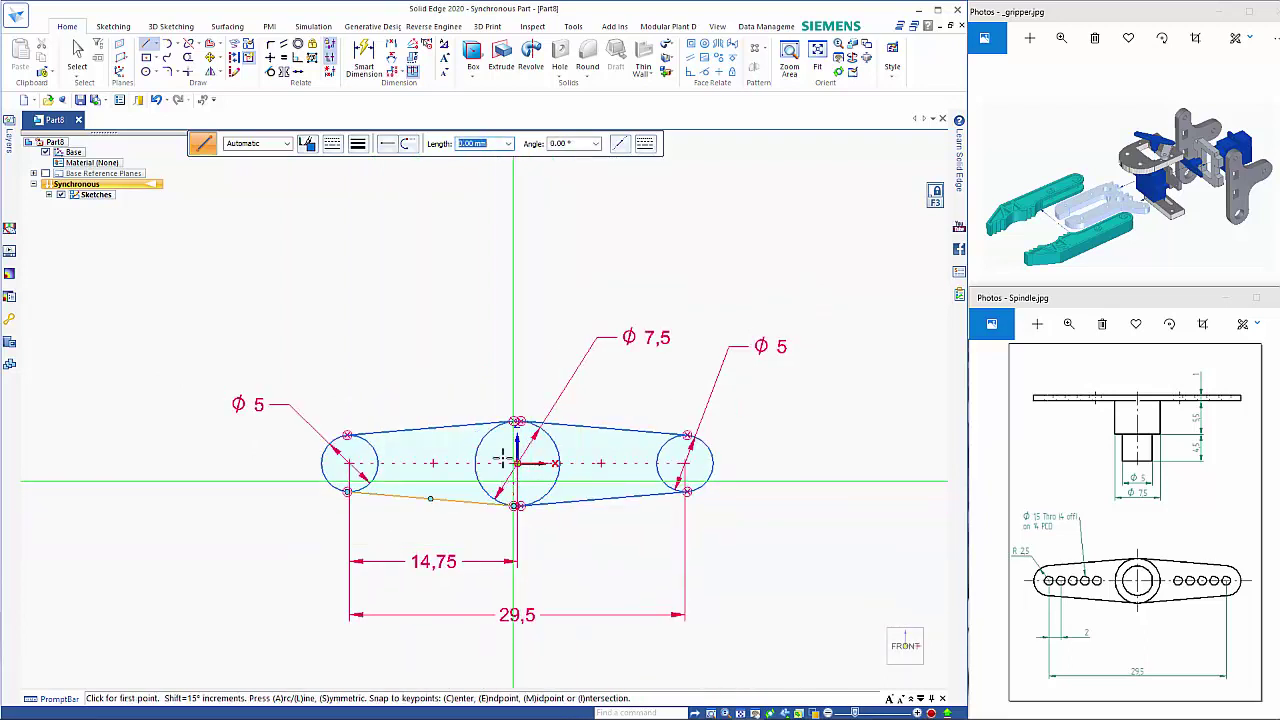
{"action": "middle_click_drag", "start_coordinate": [478, 352], "coordinate": [460, 268], "text": "shift"}
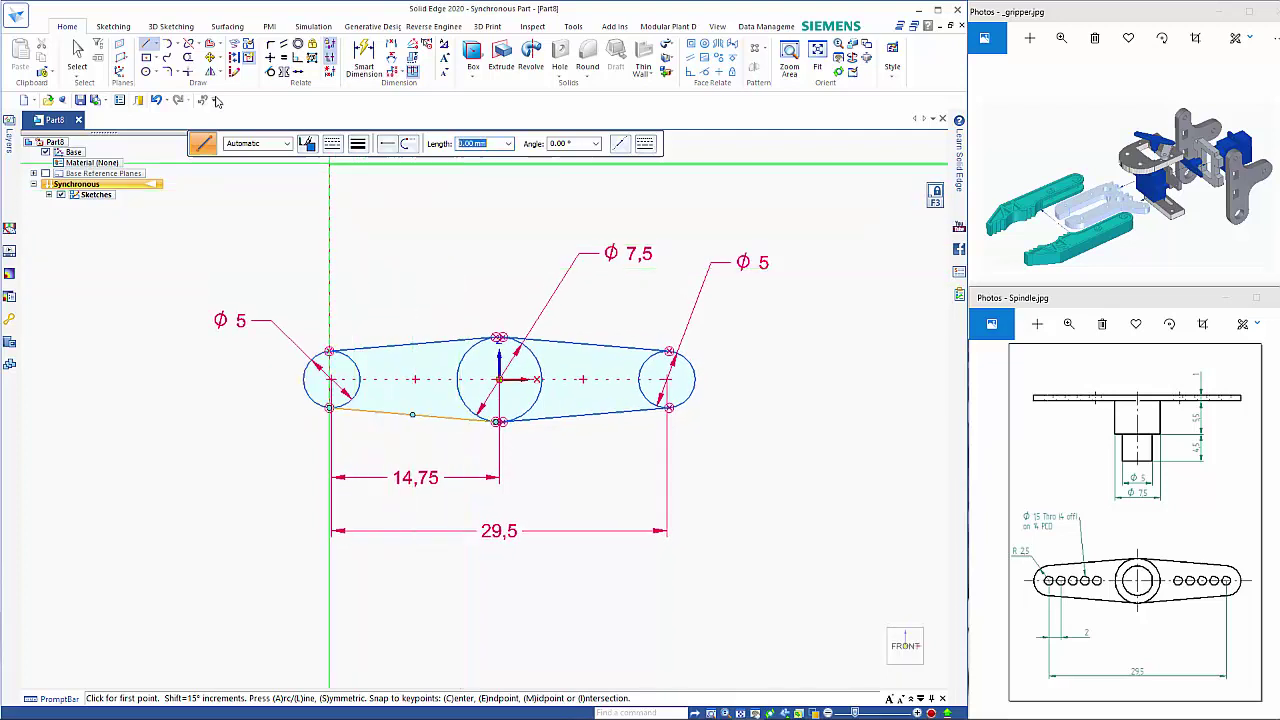
{"action": "left_click", "coordinate": [187, 57]}
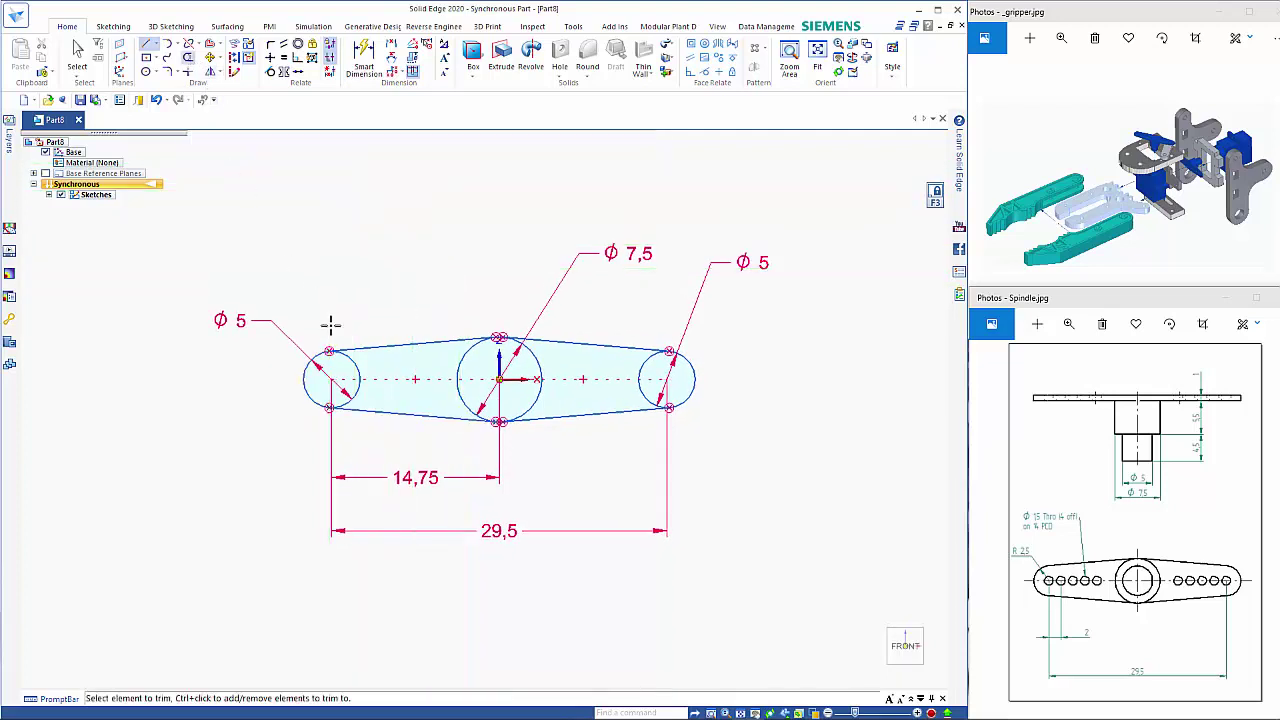
{"action": "left_click_drag", "start_coordinate": [343, 366], "coordinate": [404, 375]}
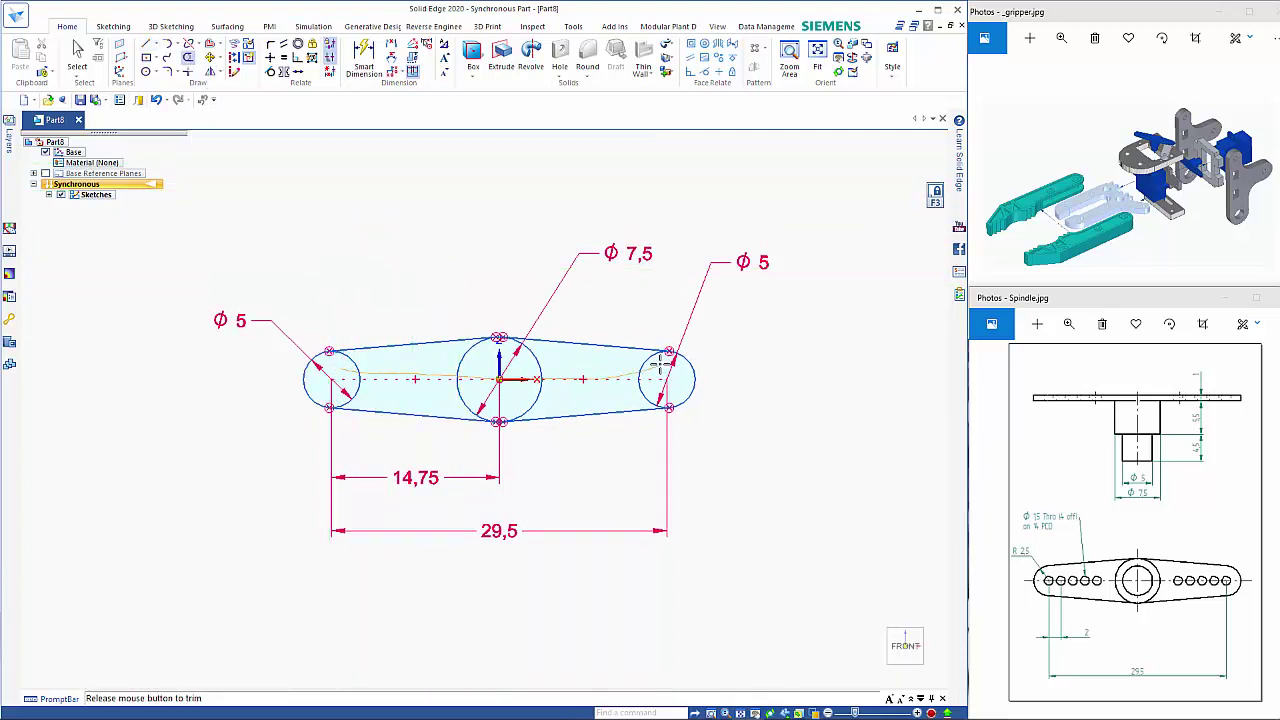
{"action": "left_click_drag", "start_coordinate": [659, 366], "coordinate": [660, 368]}
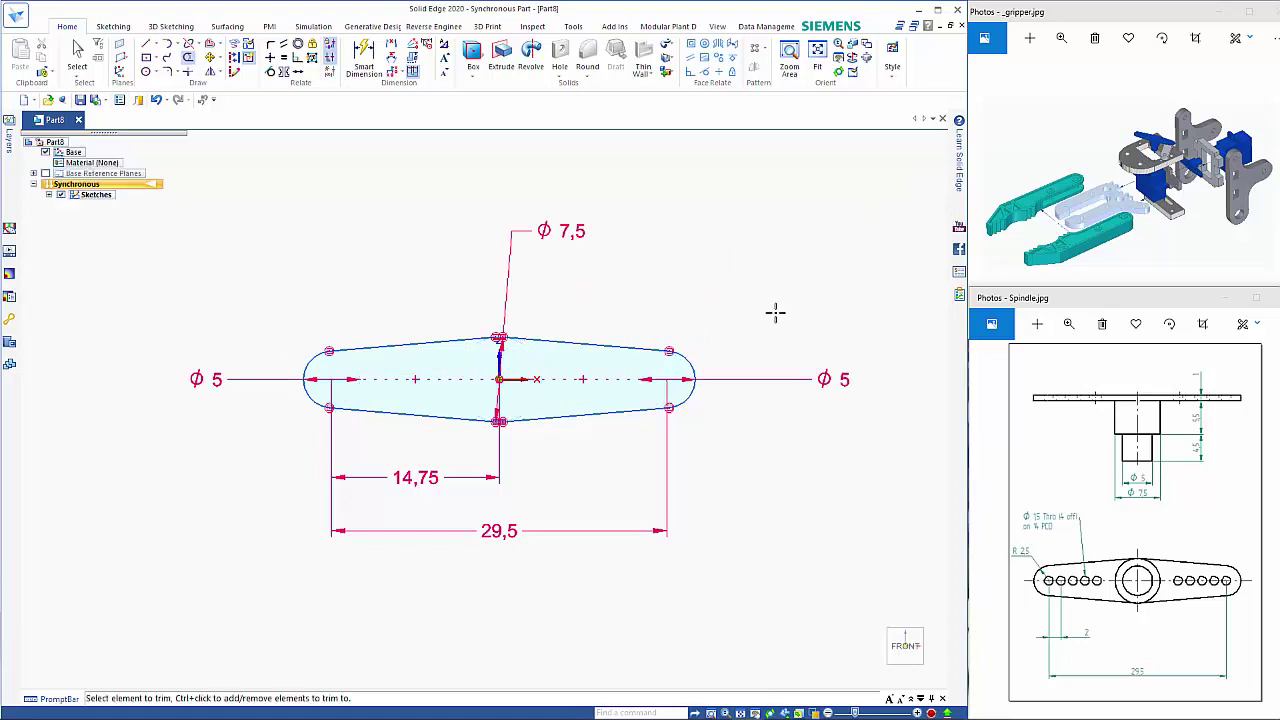
{"action": "middle_click_drag", "start_coordinate": [775, 313], "coordinate": [671, 366]}
{"action": "key", "text": "Escape"}
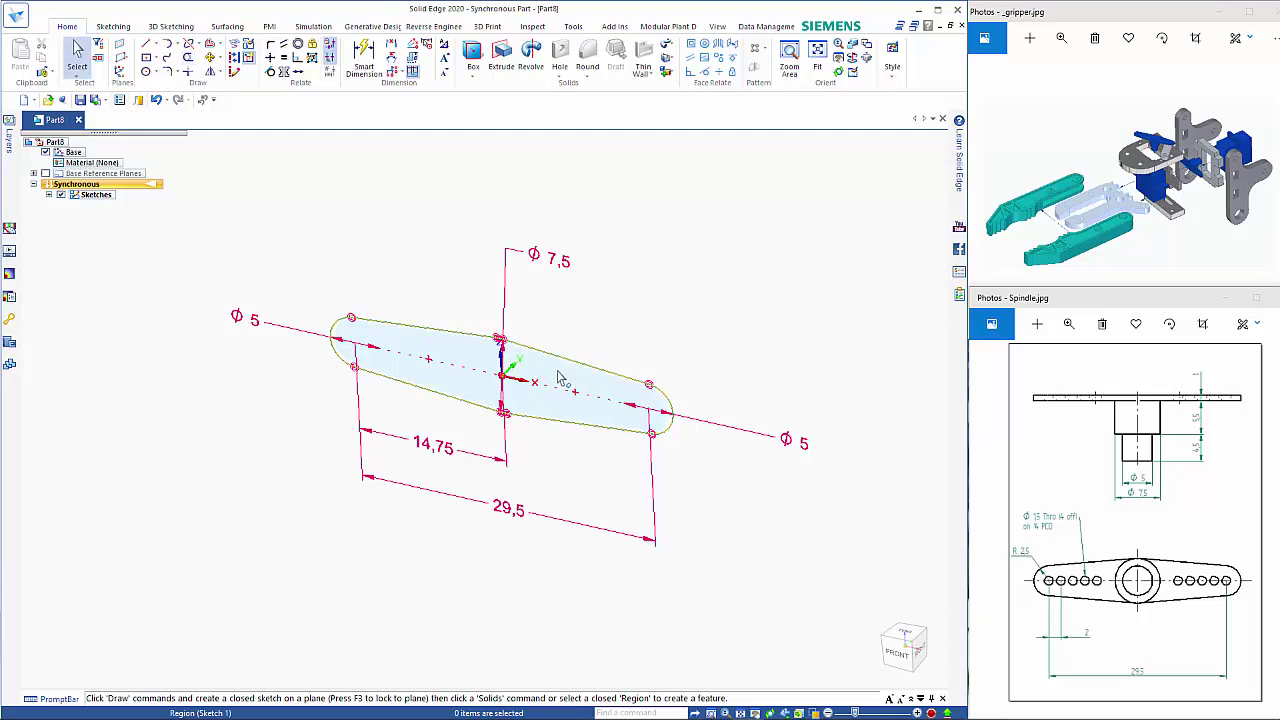
Extrude the arm outline region 1 mm backward from the front plane
{"action": "left_click", "coordinate": [575, 370]}
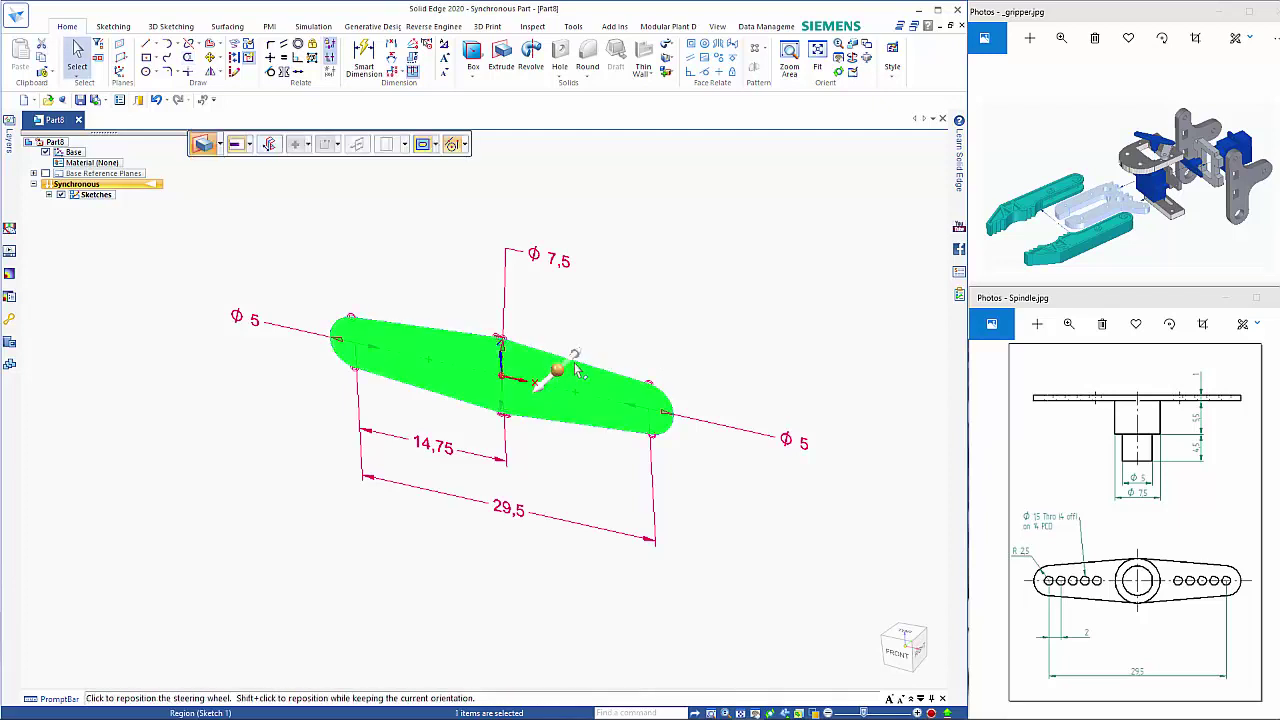
{"action": "left_click", "coordinate": [568, 358]}
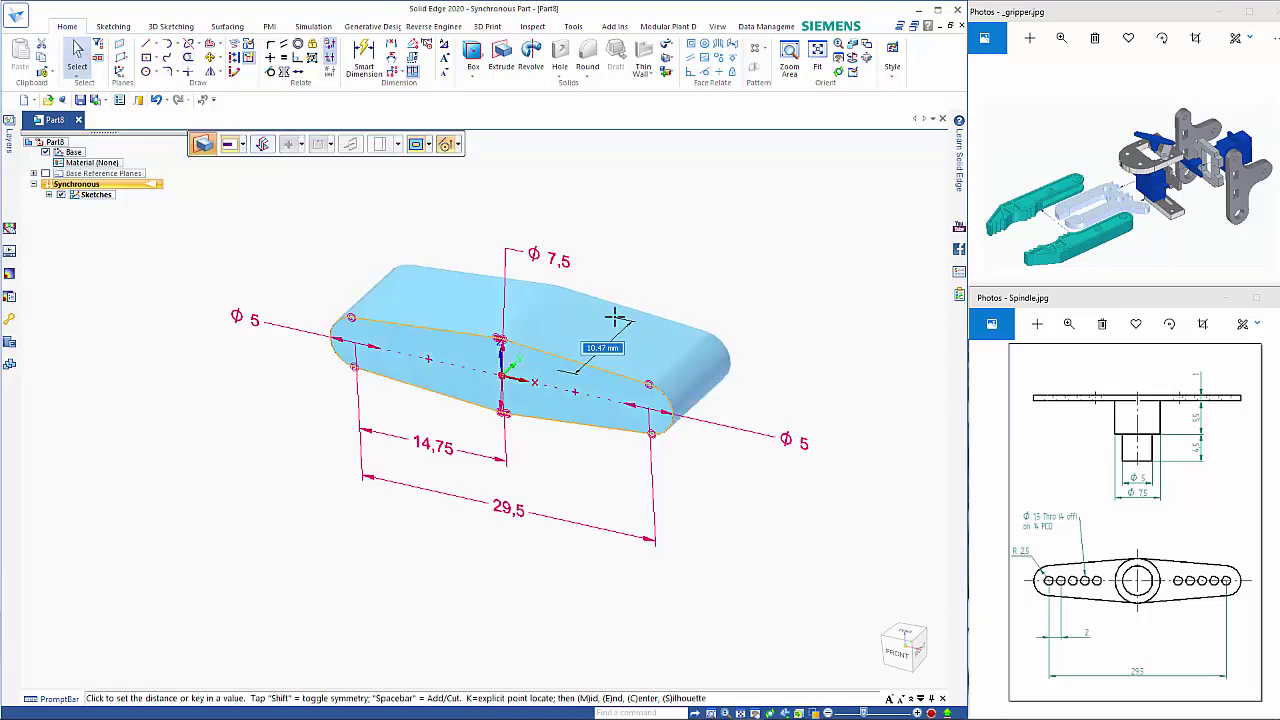
{"action": "type", "text": "2"}
{"action": "key", "text": "Return"}
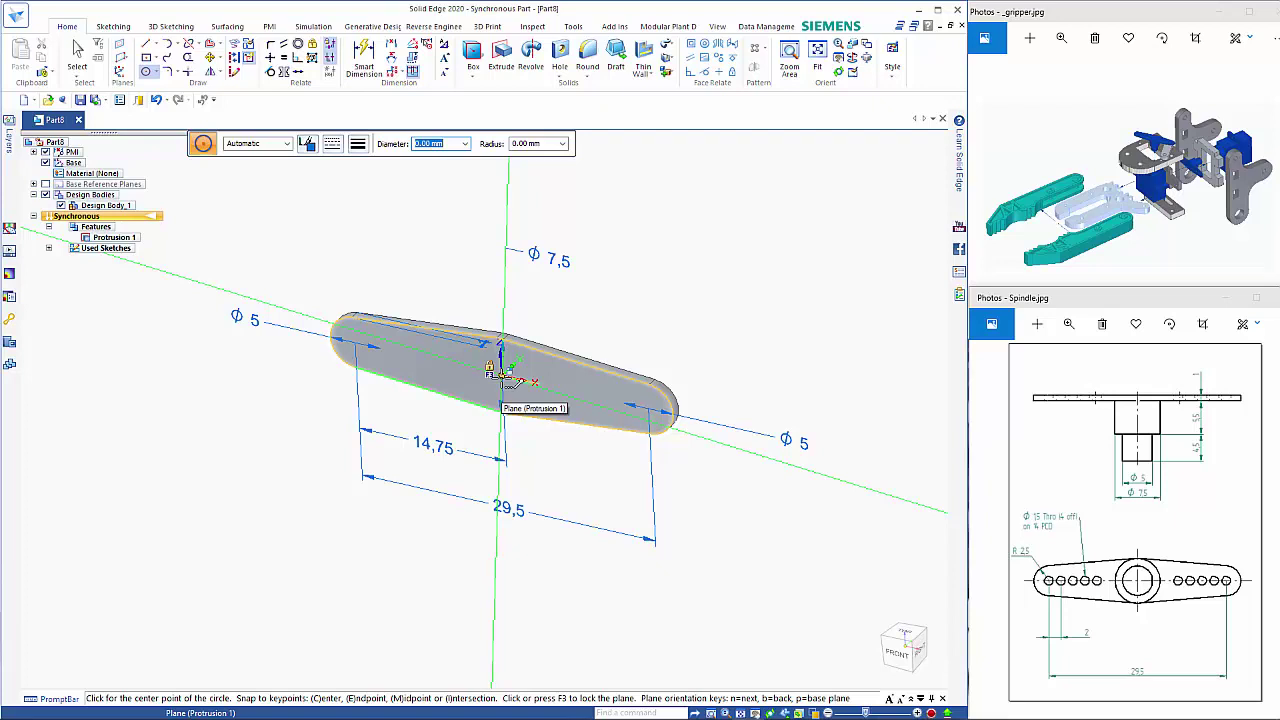
Sketch a 7.5 mm diameter circle centred on the origin on the arm's front face
{"action": "left_click", "coordinate": [503, 374]}
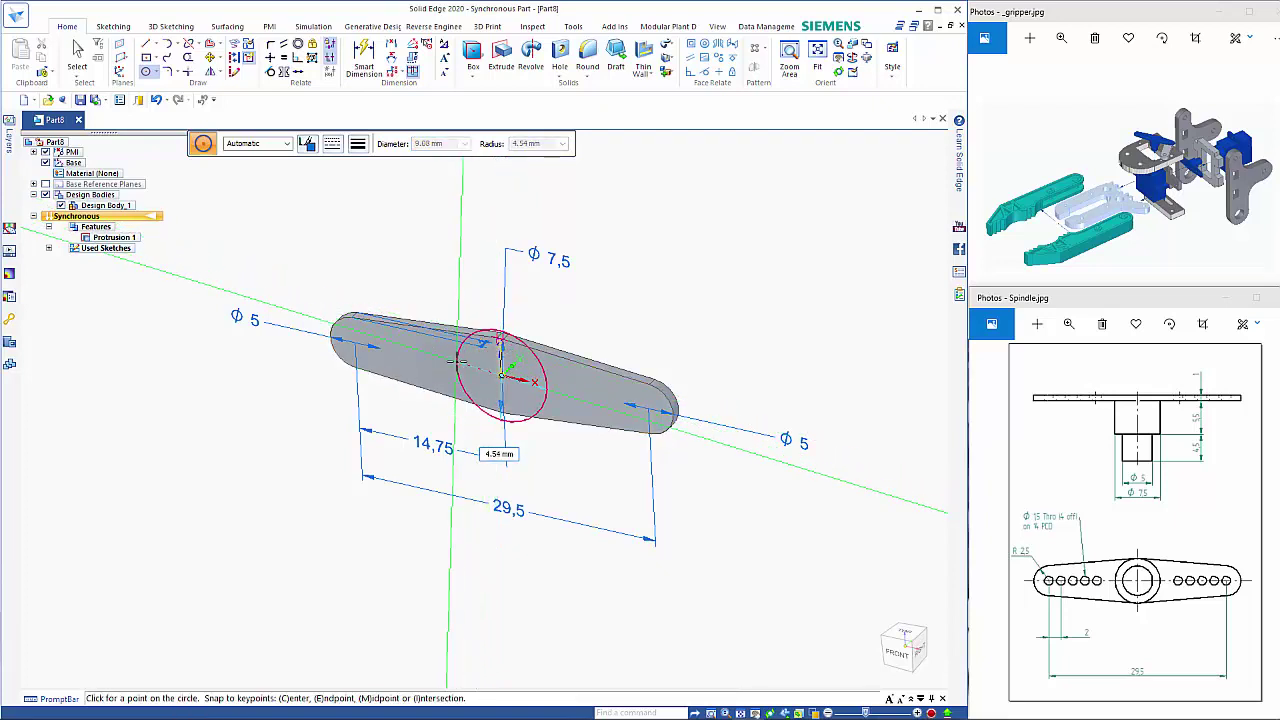
{"action": "type", "text": "7.5"}
{"action": "key", "text": "Return"}
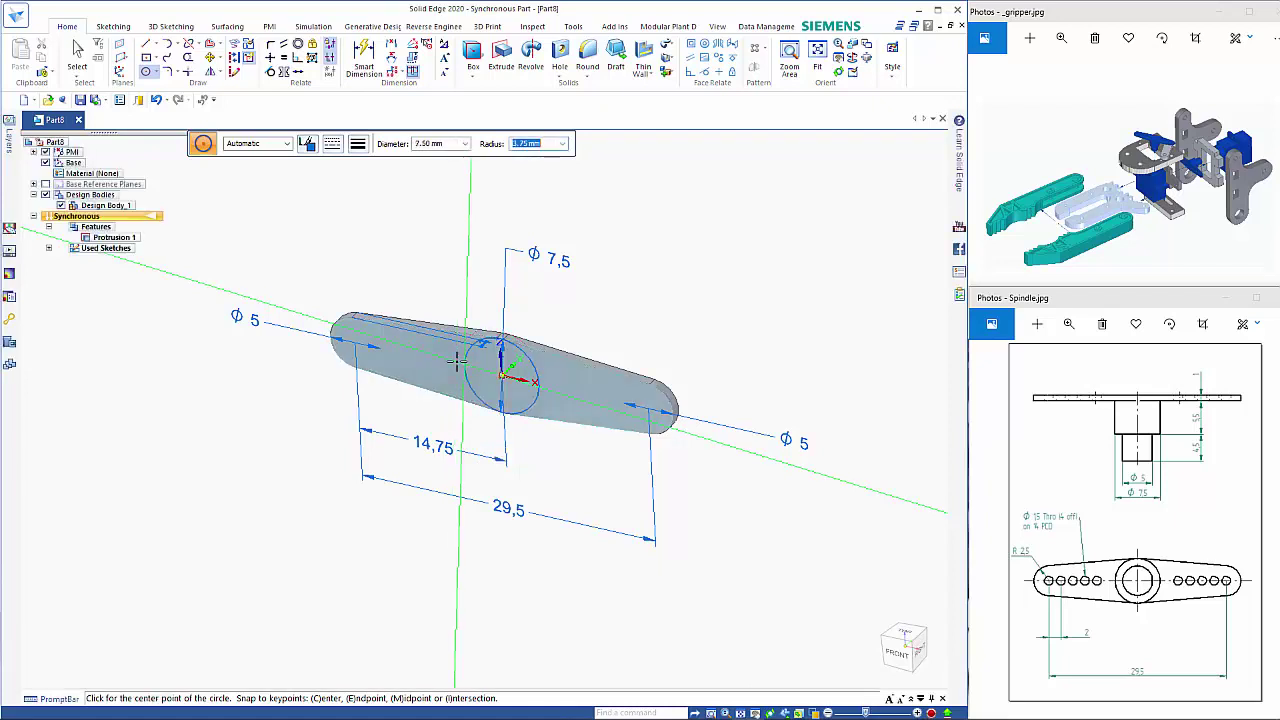
{"action": "key", "text": "Escape"}
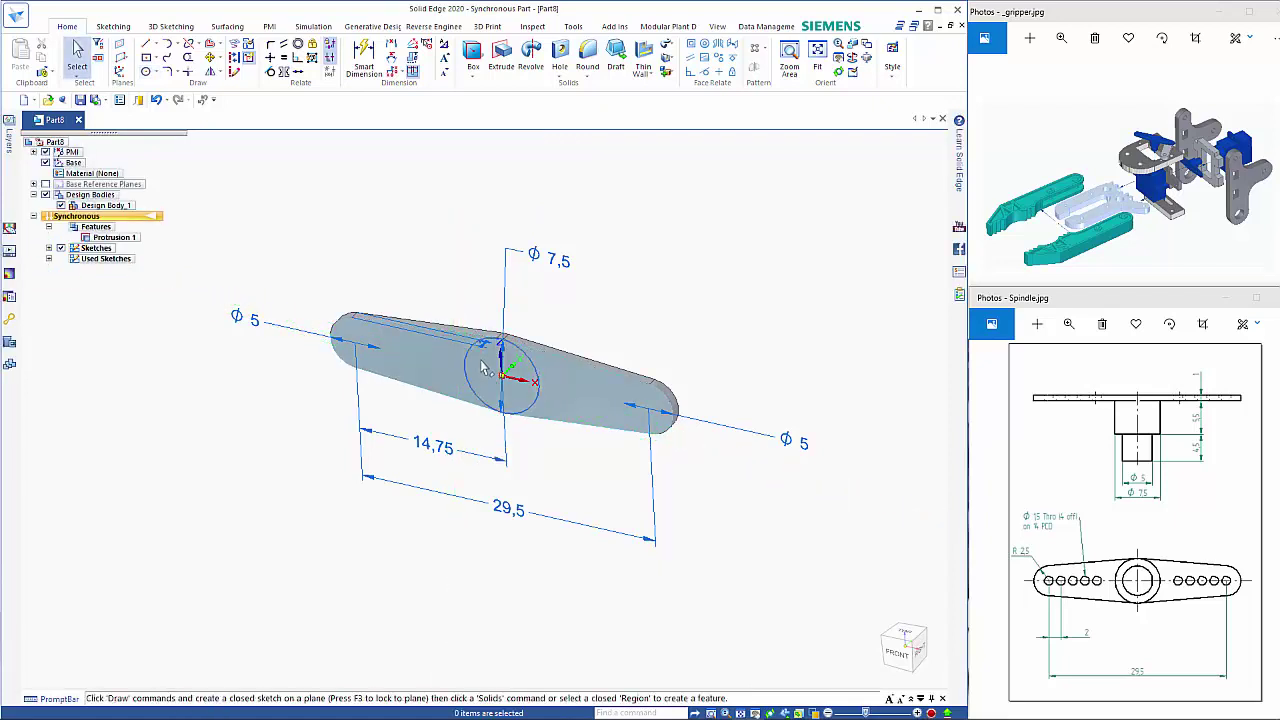
Extrude the 7.5 mm circle 5.5 mm outward from the arm's front face as a cylindrical boss
{"action": "left_click", "coordinate": [485, 367]}
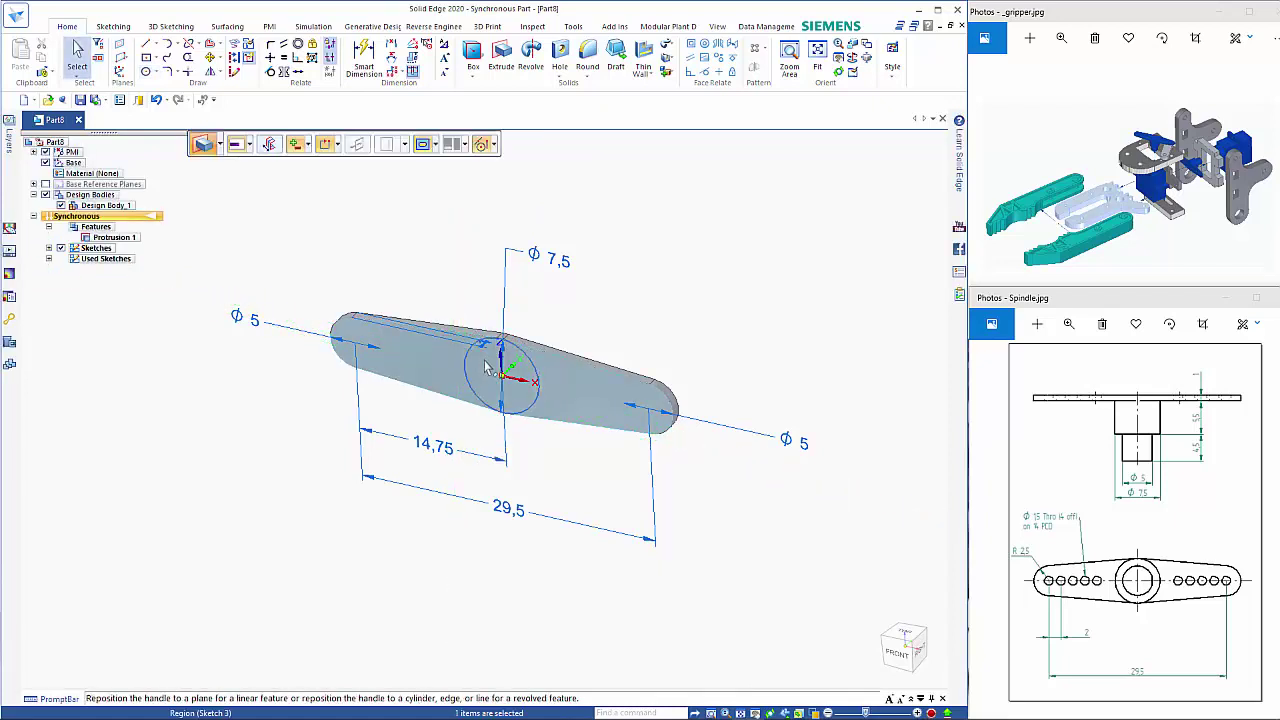
{"action": "key", "text": "Escape"}
{"action": "left_click", "coordinate": [441, 398]}
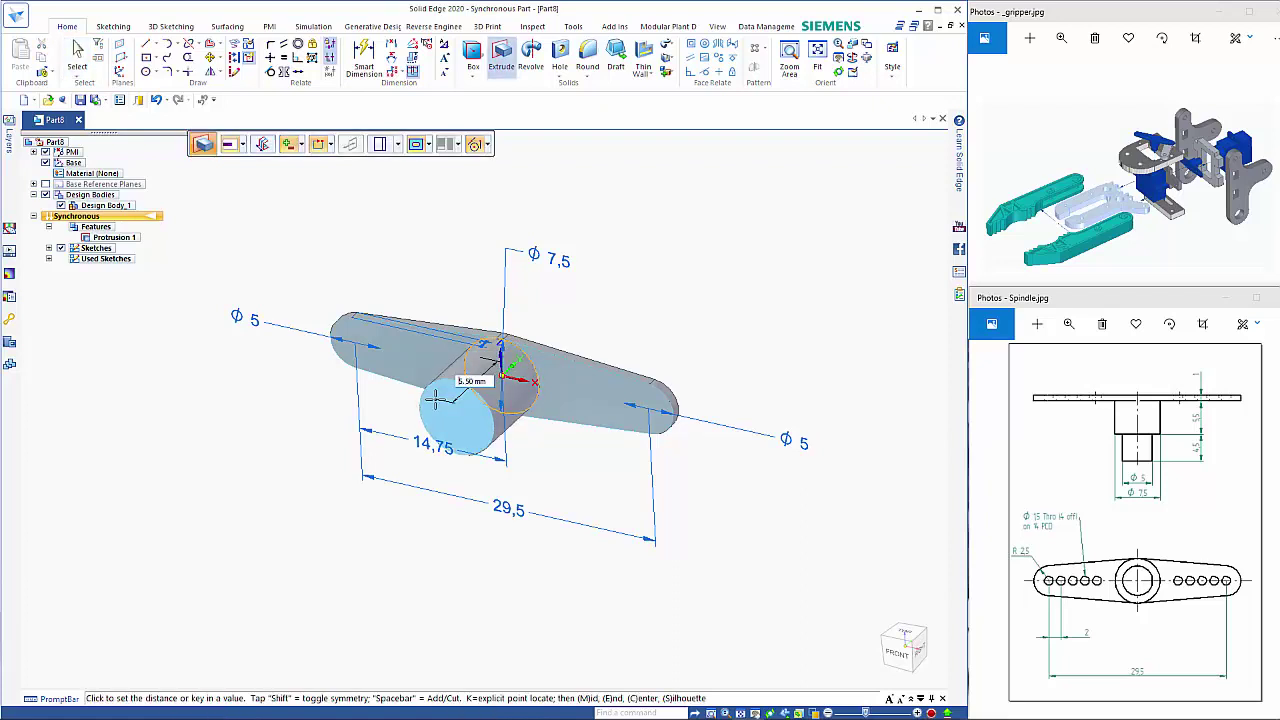
{"action": "left_click", "coordinate": [436, 398]}
{"action": "key", "text": "Escape"}
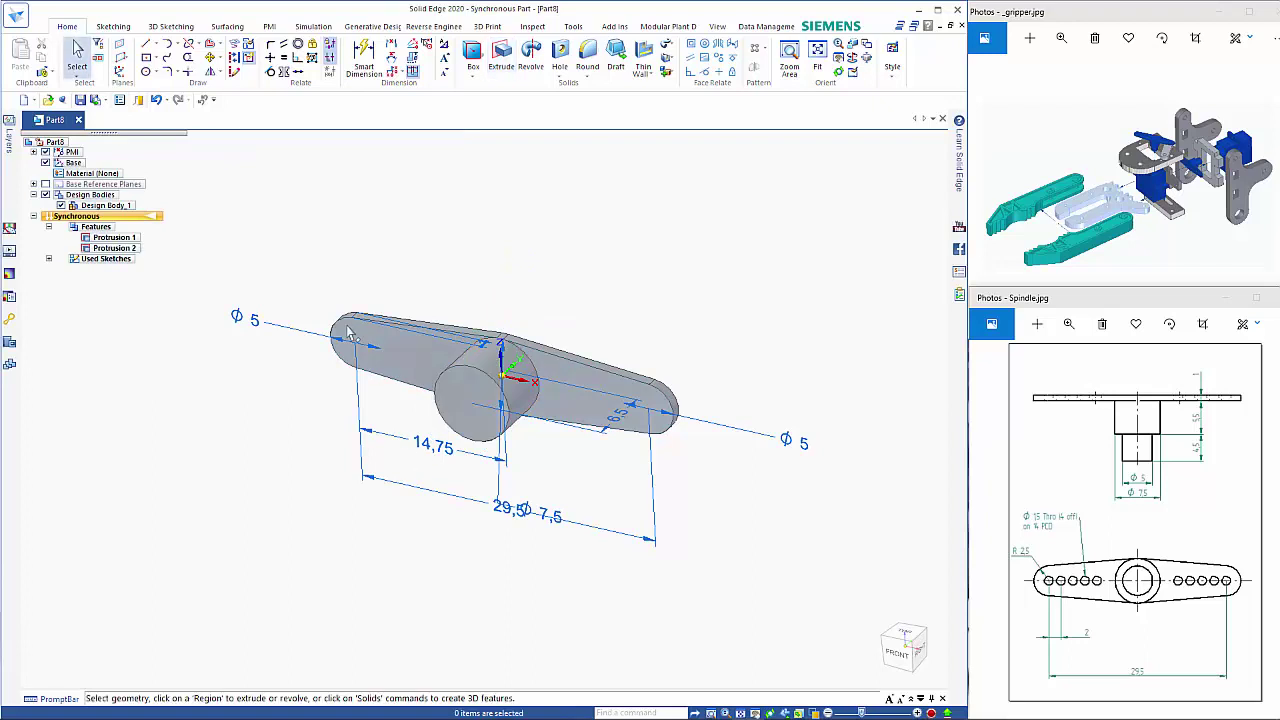
Sketch a 5 mm diameter circle centred on the end face of the 7.5 mm boss
{"action": "left_click", "coordinate": [145, 71]}
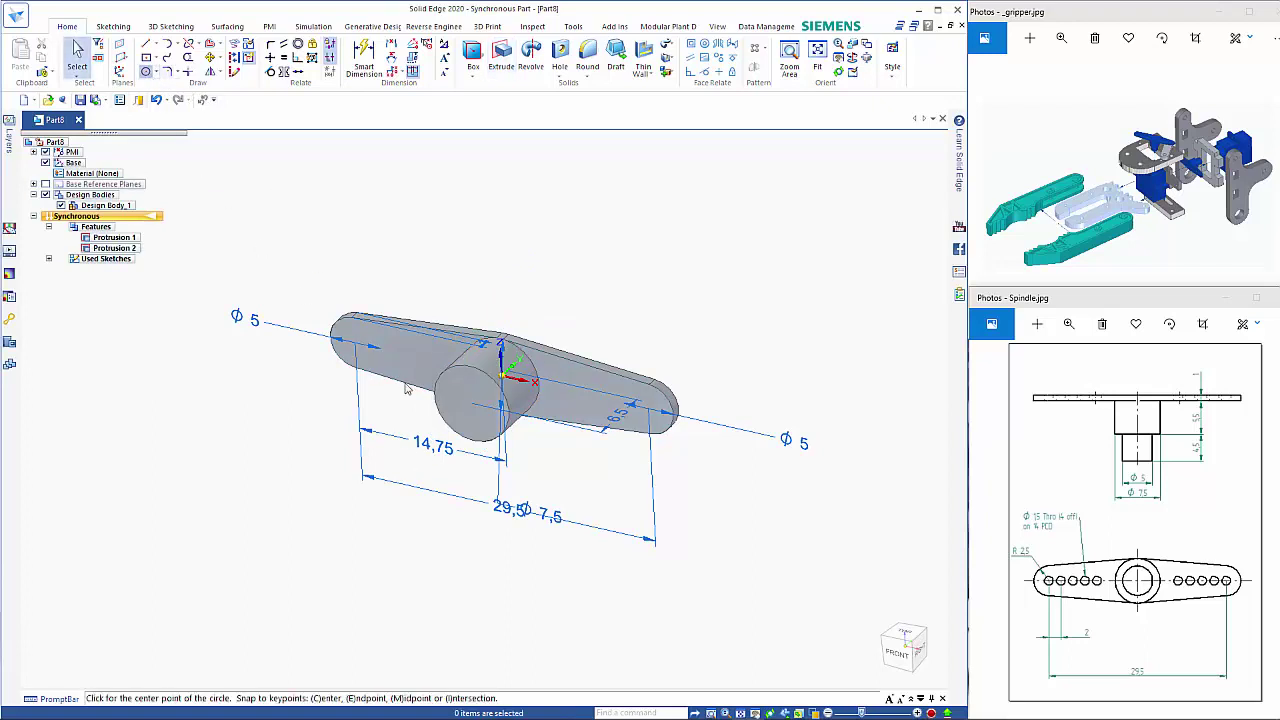
{"action": "left_click", "coordinate": [473, 403]}
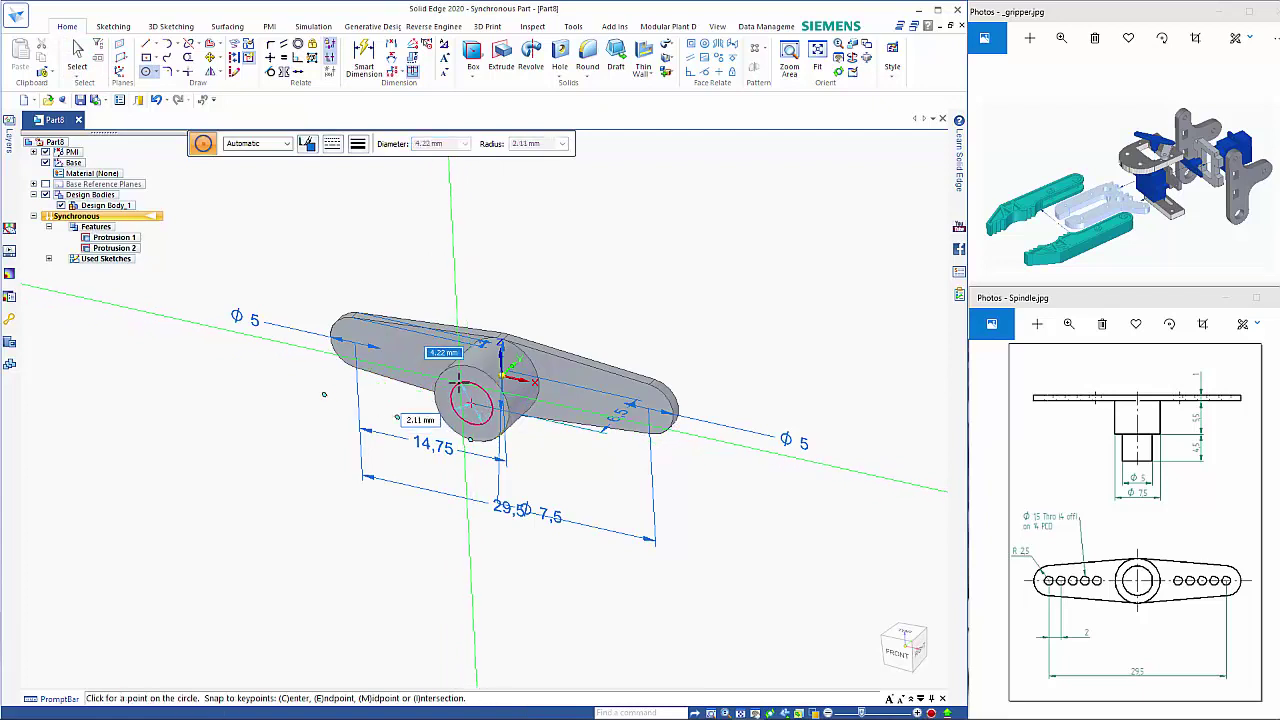
{"action": "left_click", "coordinate": [463, 428]}
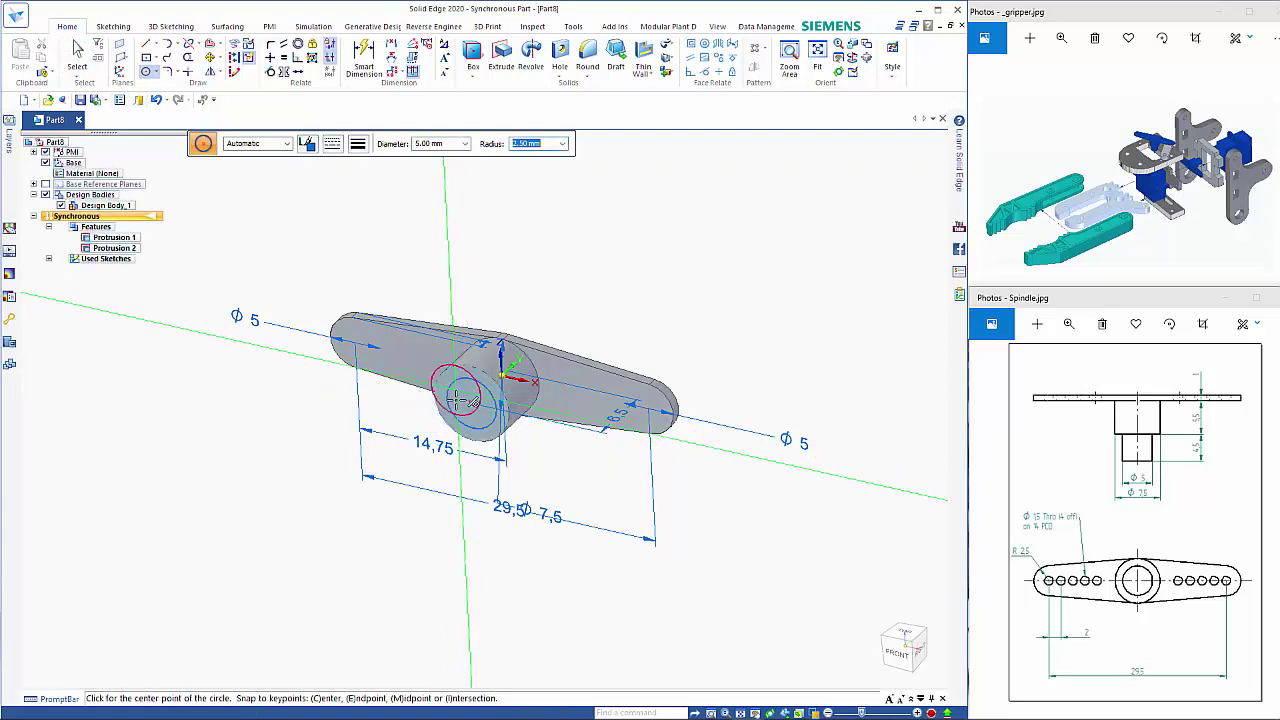
{"action": "key", "text": "Escape"}
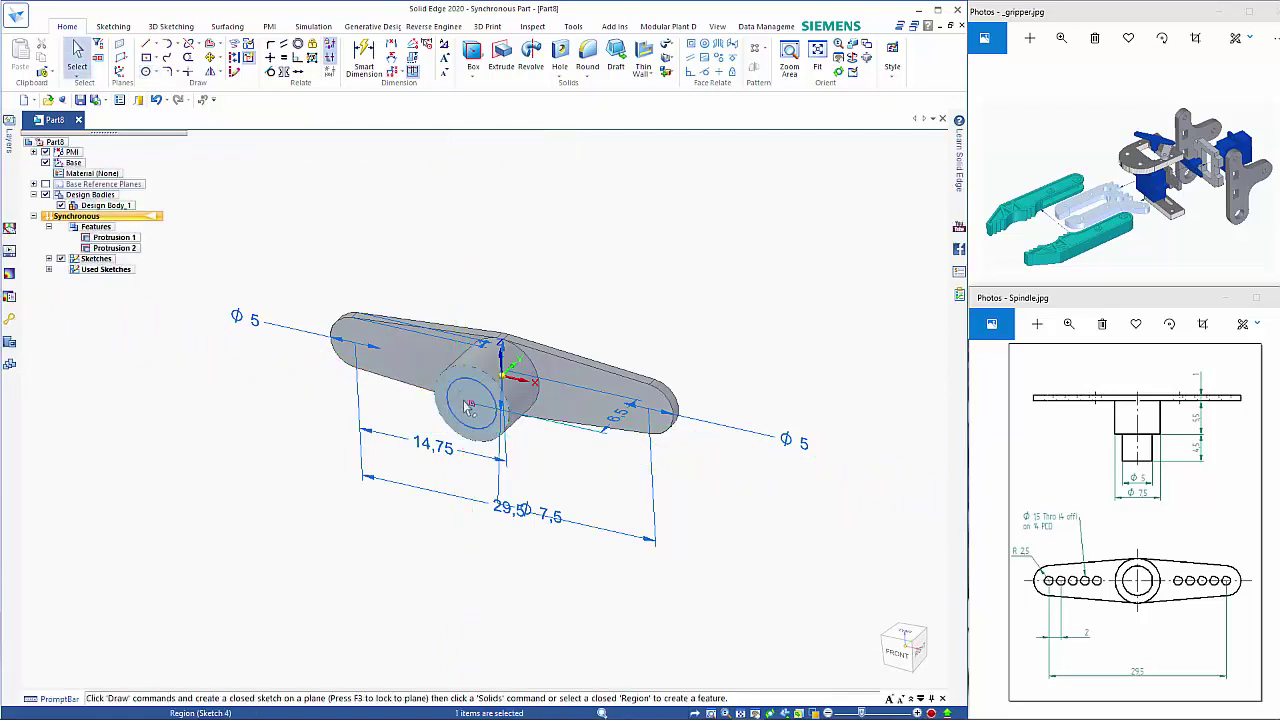
Extrude the 5 mm circle 4.5 mm outward from the boss's end face and hide the PMI dimensions
{"action": "left_click", "coordinate": [468, 402]}
{"action": "left_click", "coordinate": [471, 379]}
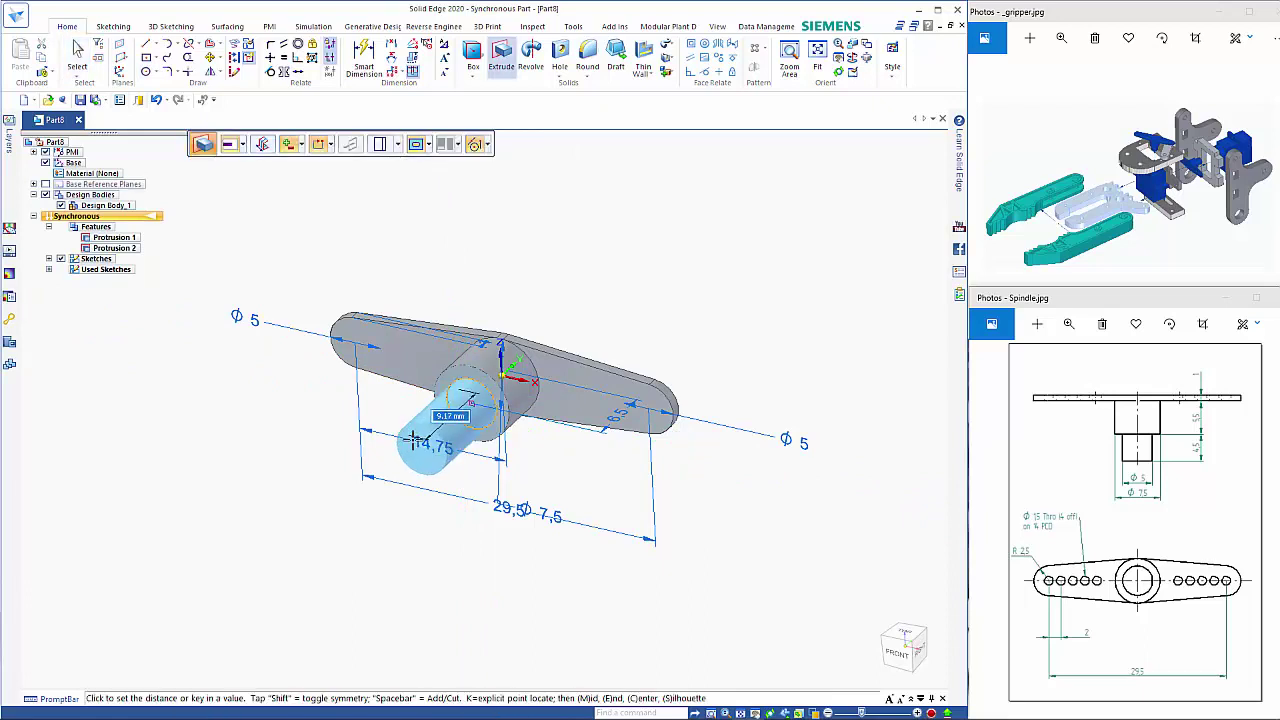
{"action": "type", "text": "4,5"}
{"action": "key", "text": "Return"}
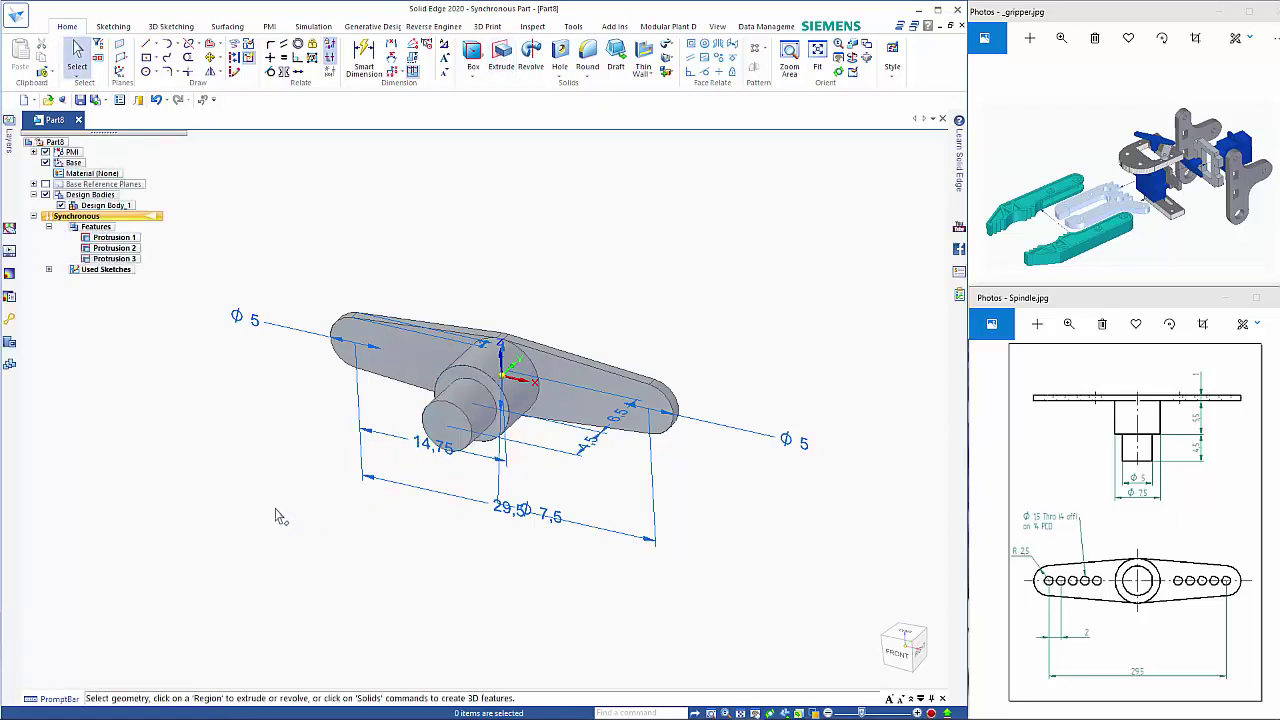
{"action": "left_click", "coordinate": [45, 152]}
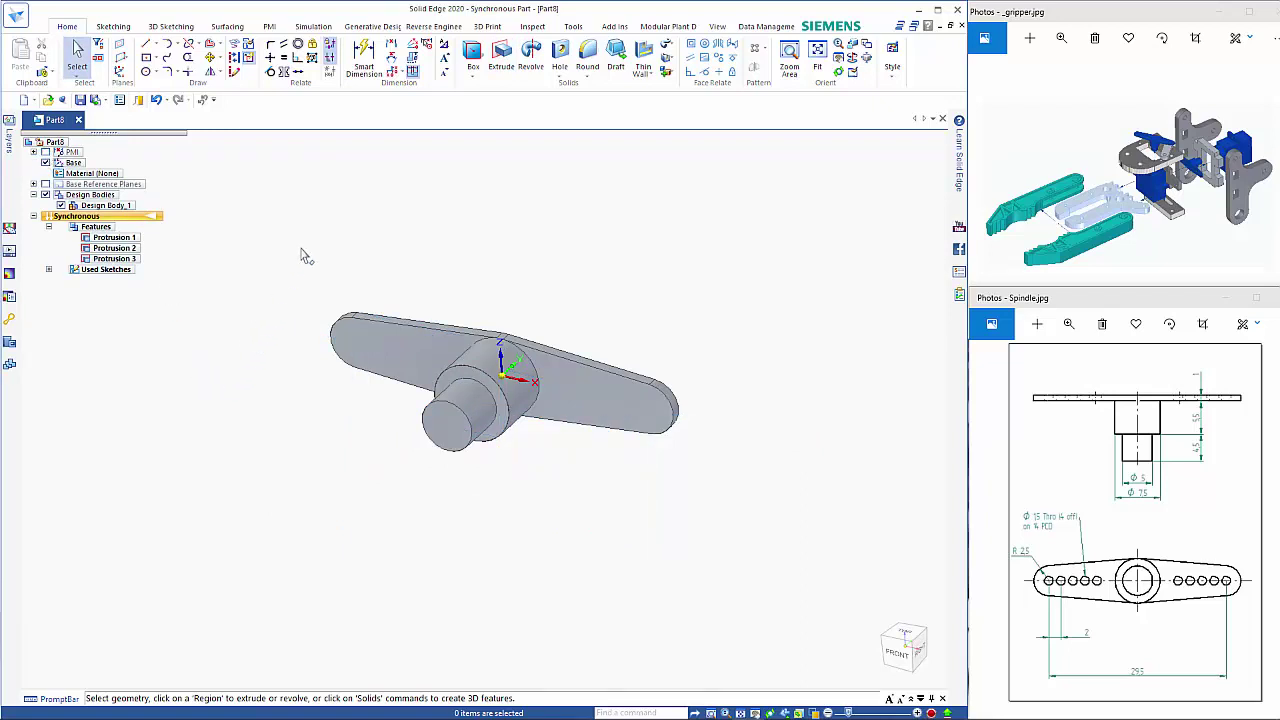
Configure the Hole command for a simple through-all ISO Metric drill-size hole of 1.5 mm
{"action": "left_click", "coordinate": [560, 52]}
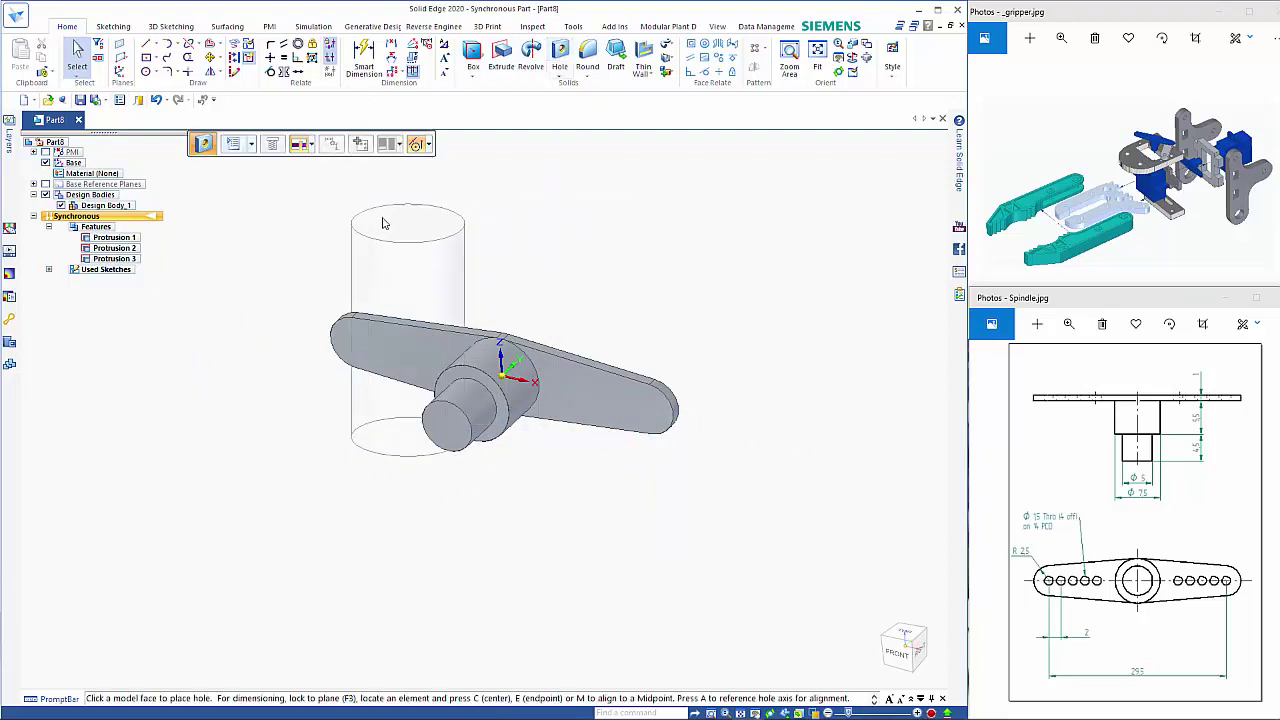
{"action": "left_click", "coordinate": [233, 145]}
{"action": "left_click", "coordinate": [615, 247]}
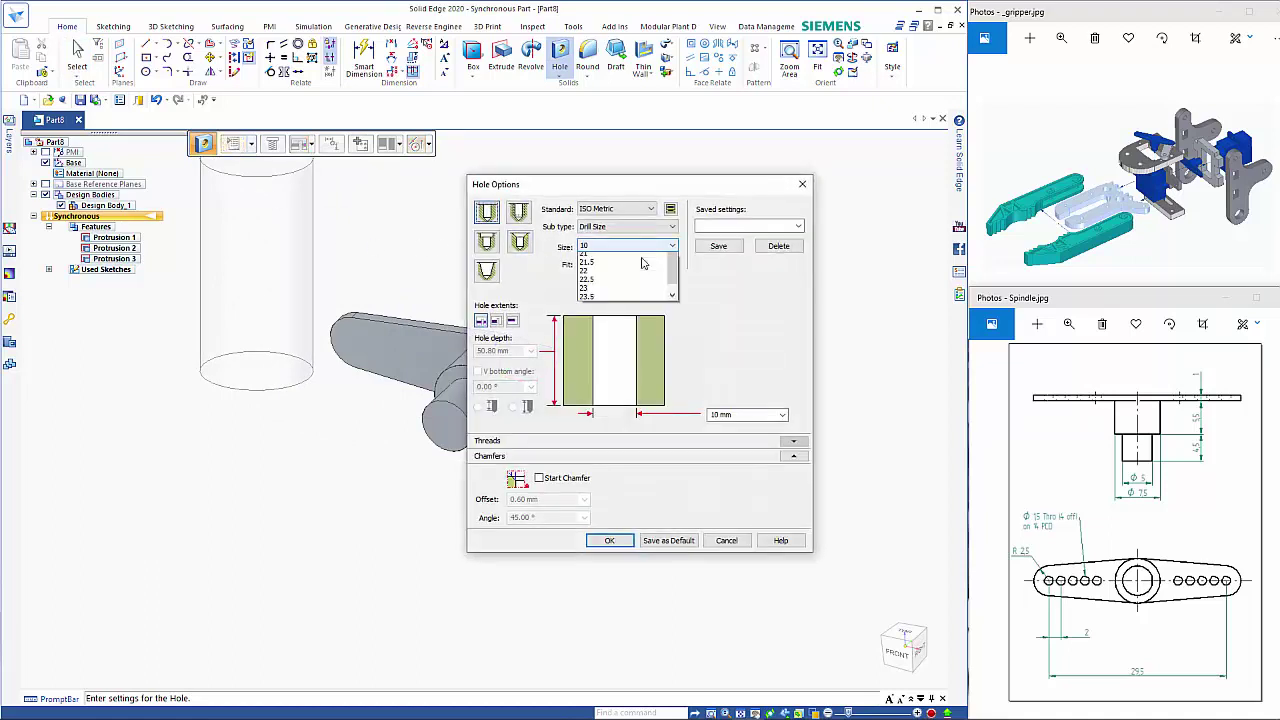
{"action": "scroll", "coordinate": [675, 275], "scroll_direction": "up", "scroll_amount": 3}
{"action": "scroll", "coordinate": [675, 275], "scroll_direction": "up", "scroll_amount": 15}
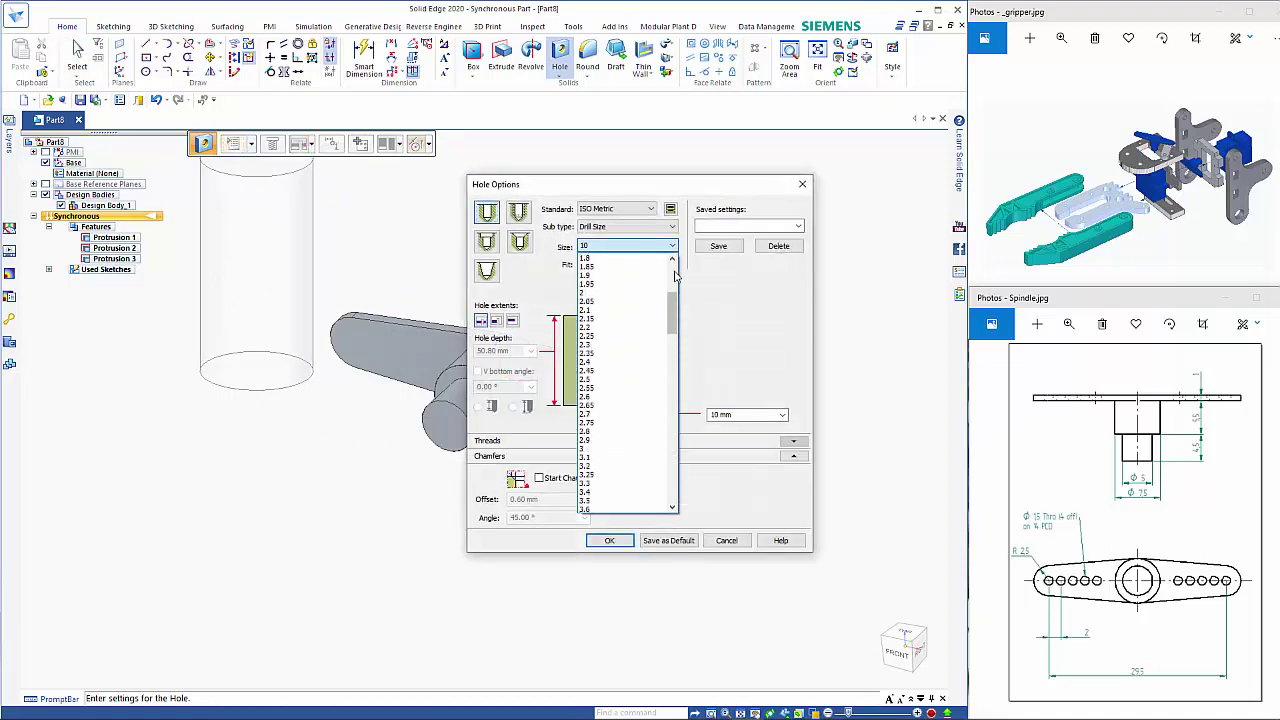
{"action": "left_click", "coordinate": [613, 309]}
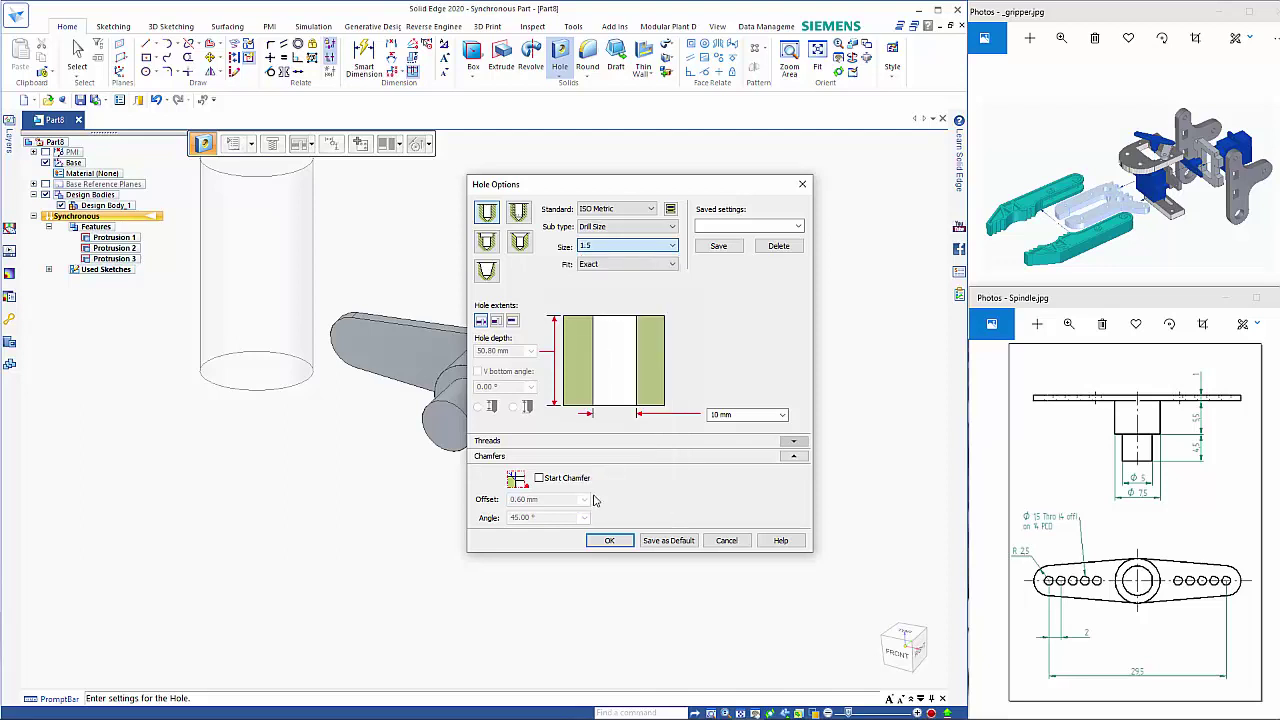
{"action": "left_click", "coordinate": [609, 540]}
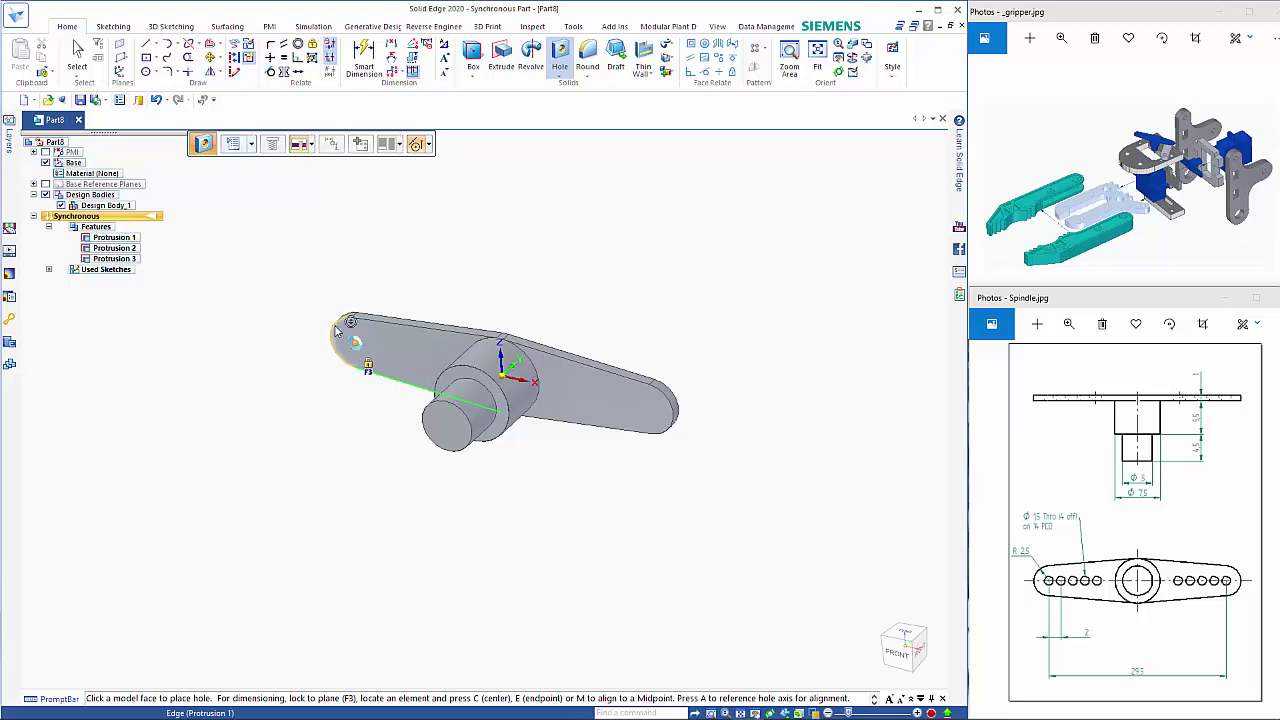
Place one hole on the arm's front face, concentric with the rounded end on the negative X side
{"action": "left_click", "coordinate": [350, 376]}
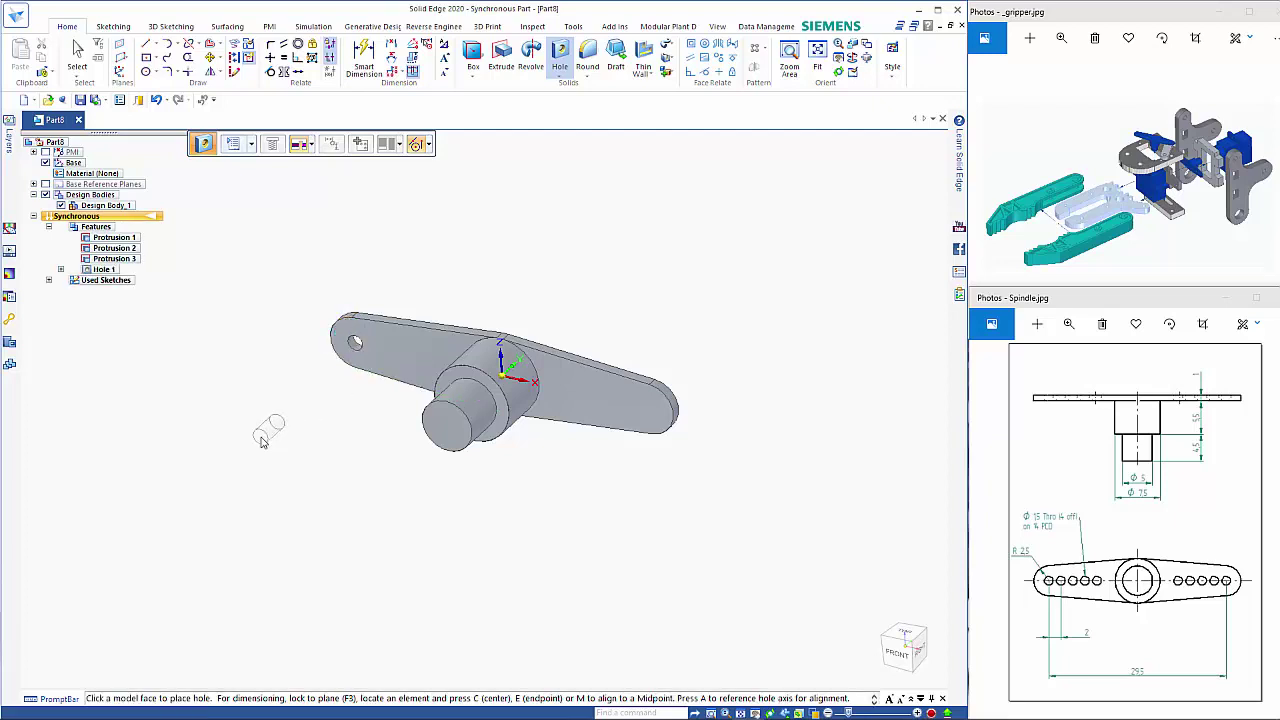
{"action": "key", "text": "Escape"}
{"action": "key", "text": "Escape"}
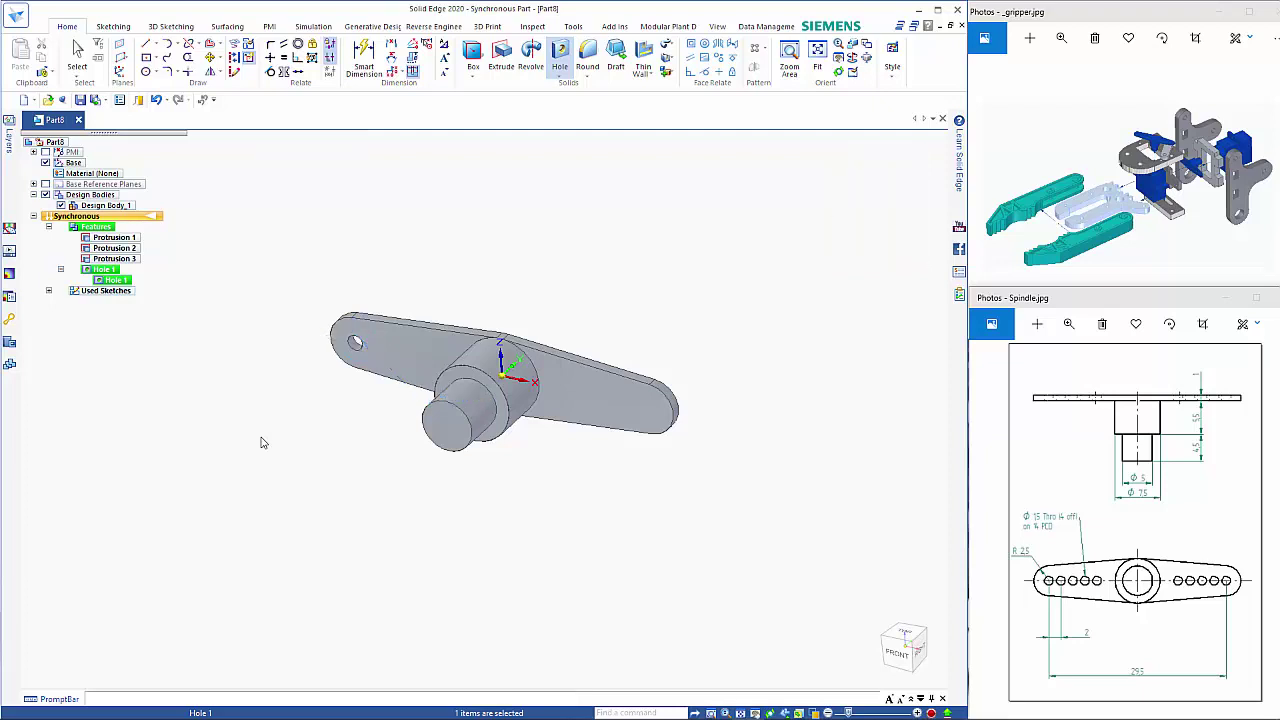
Pattern the 1.5 mm hole along the arm toward the hub, with X count 5, Y count 1 and 8 mm overall length
{"action": "key", "text": "ctrl+f"}
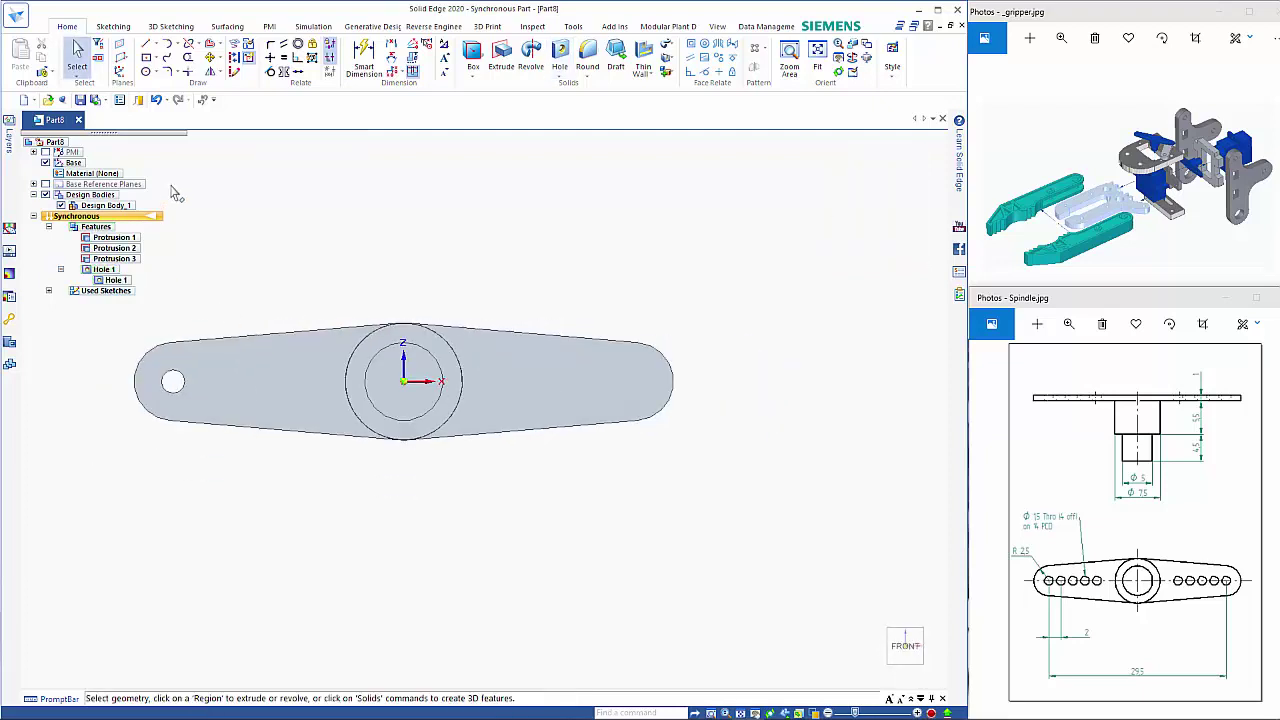
{"action": "left_click", "coordinate": [105, 272]}
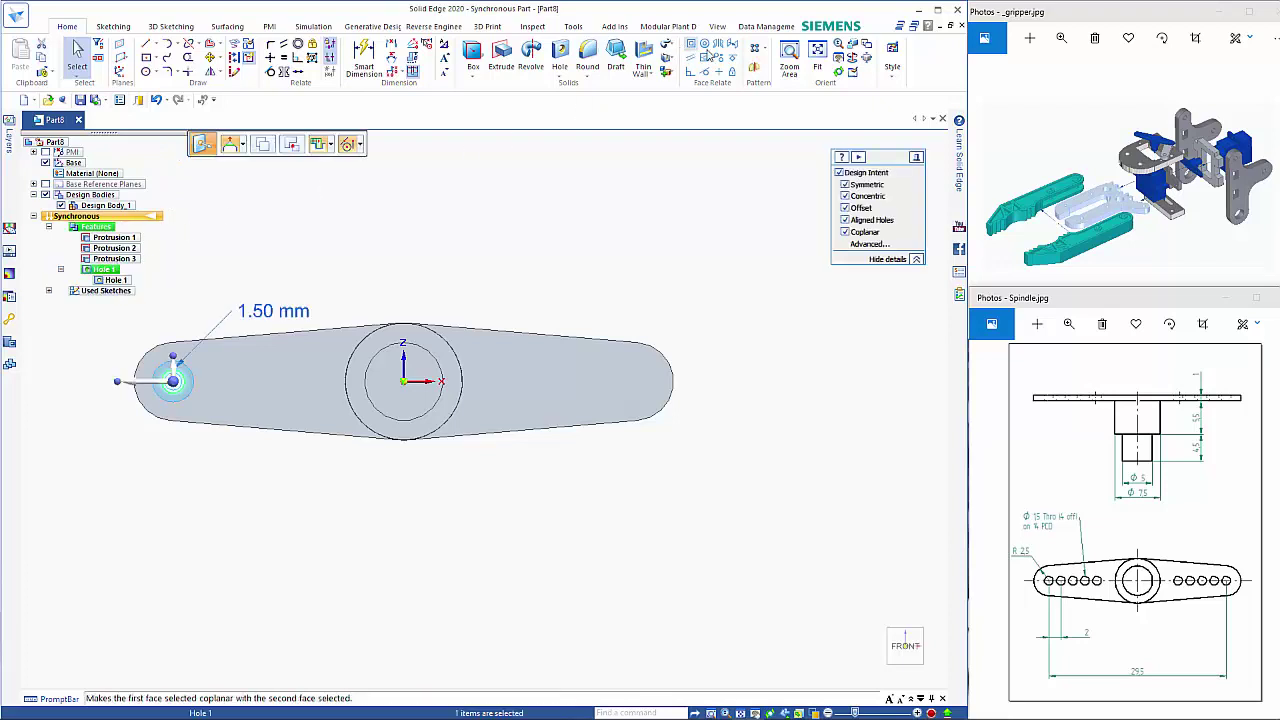
{"action": "key", "text": "Escape"}
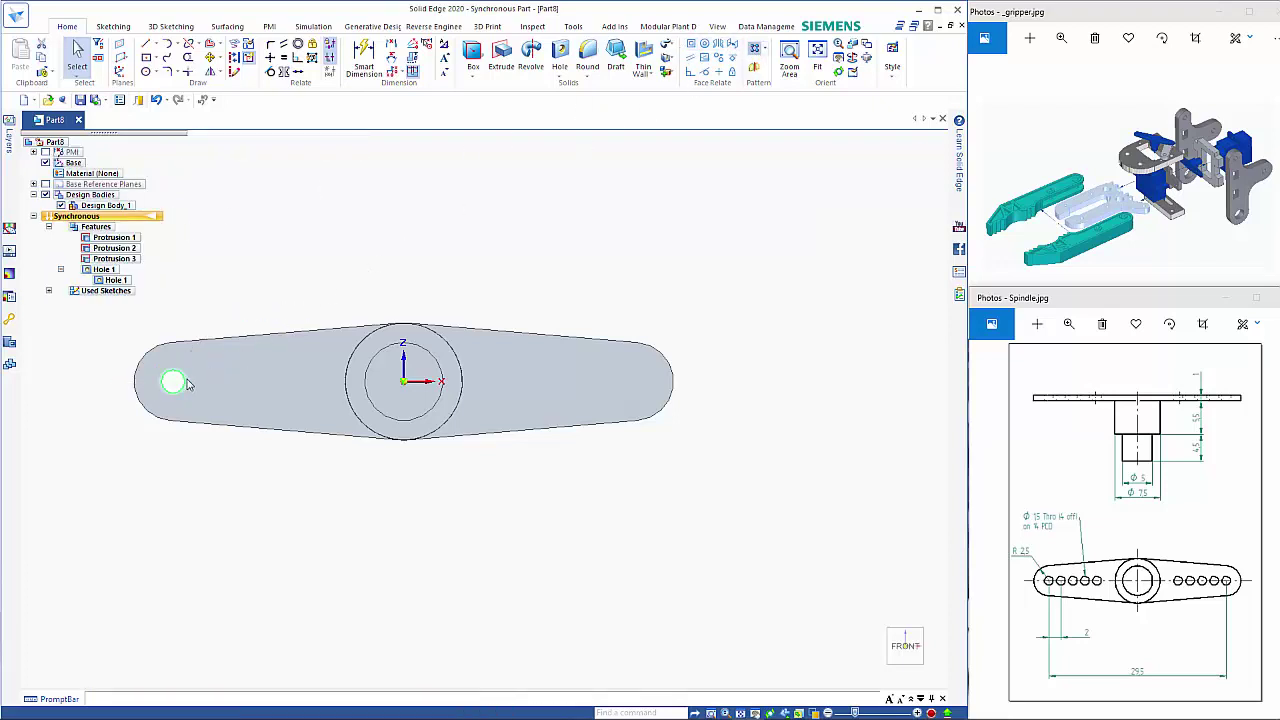
{"action": "left_click", "coordinate": [176, 381]}
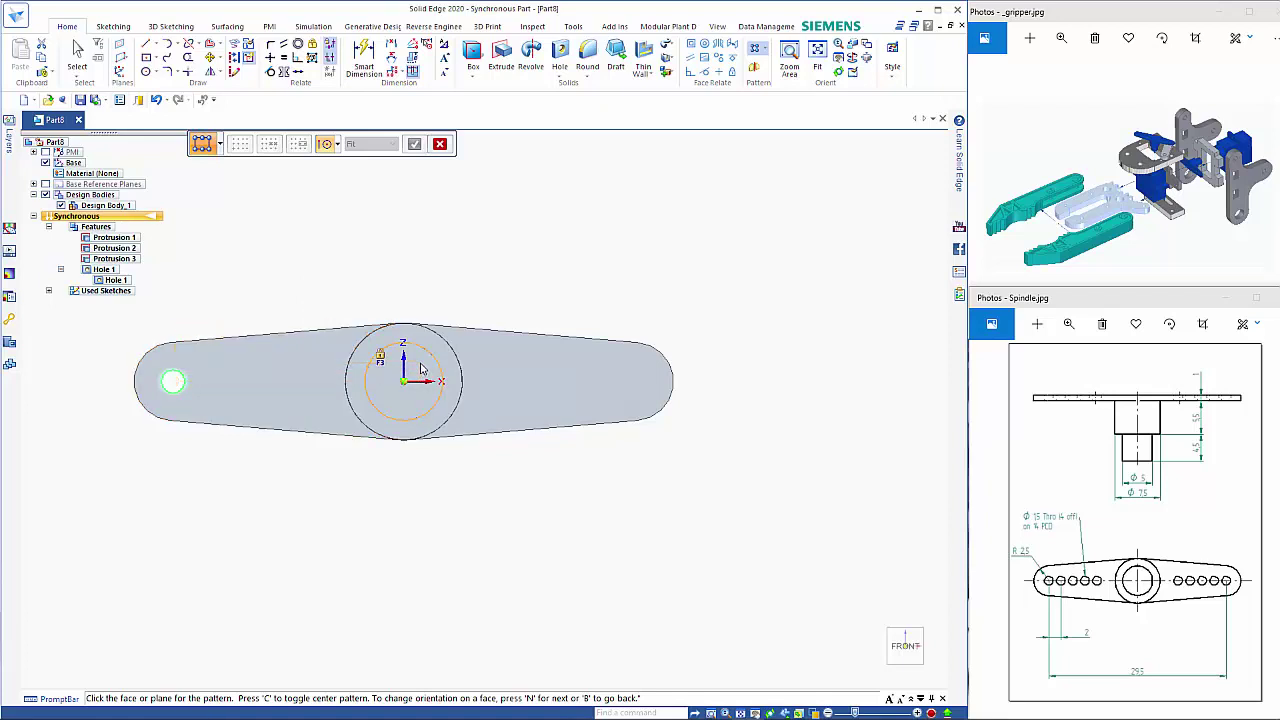
{"action": "left_click", "coordinate": [421, 370]}
{"action": "type", "text": "5"}
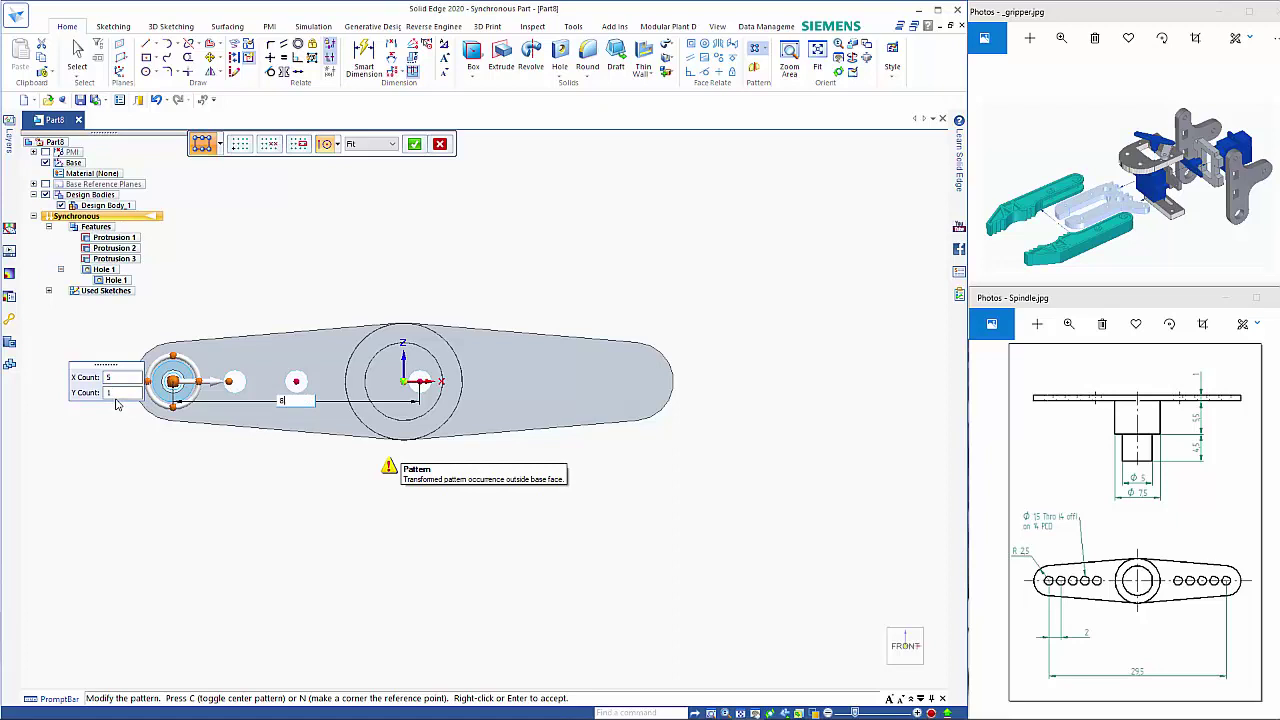
{"action": "type", "text": "00"}
{"action": "key", "text": "Return"}
{"action": "key", "text": "Return"}
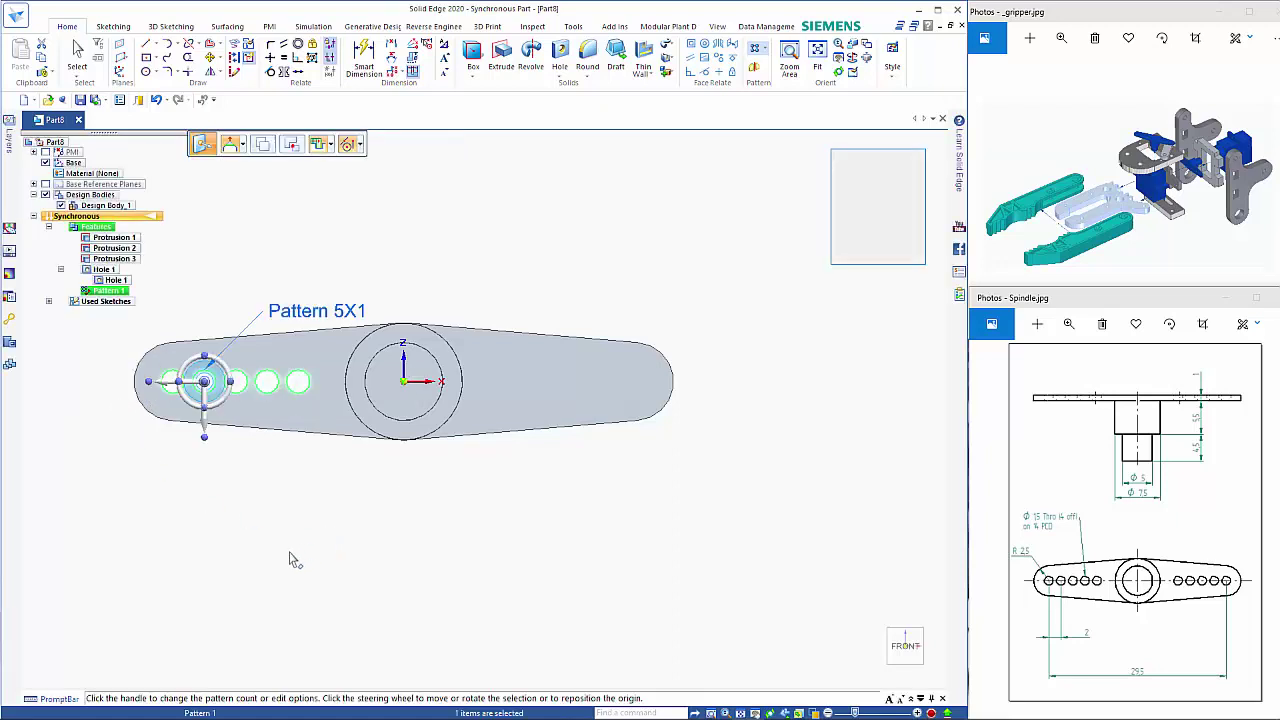
{"action": "key", "text": "ctrl+i"}
{"action": "key", "text": "Escape"}
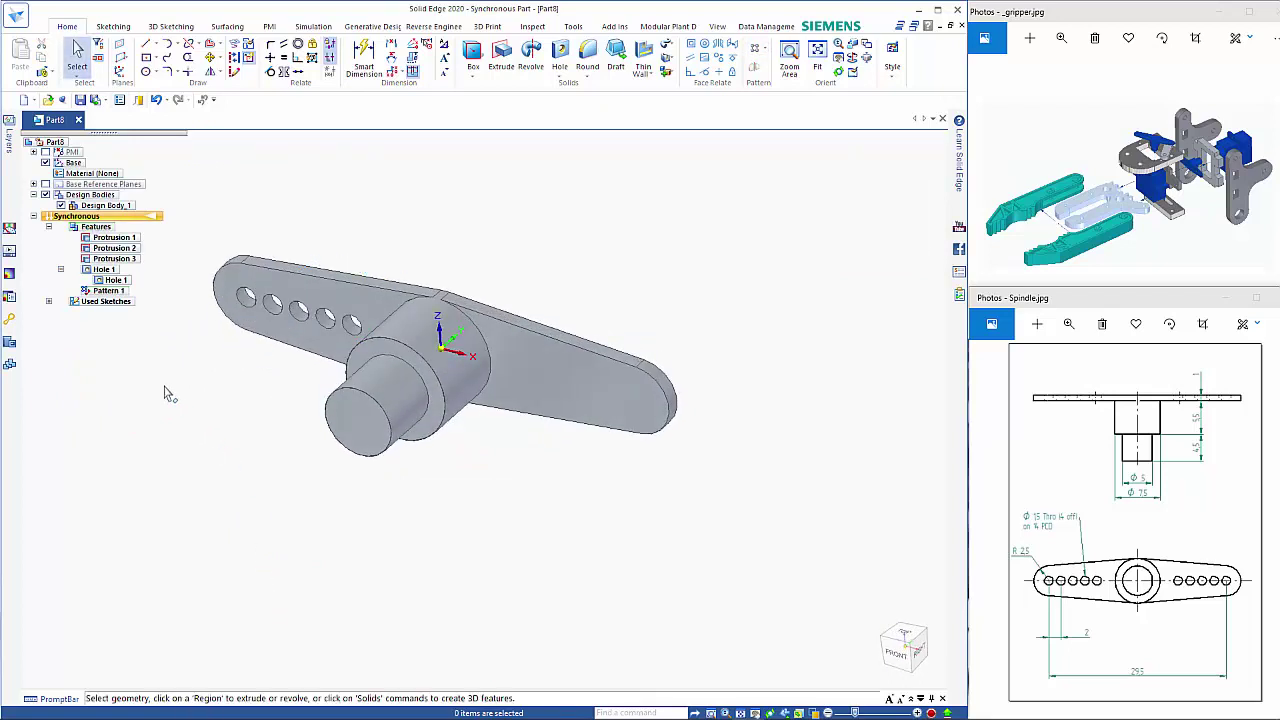
Mirror the hole and its pattern about the base plane through the hub's centre onto the opposite arm
{"action": "left_click", "coordinate": [105, 269]}
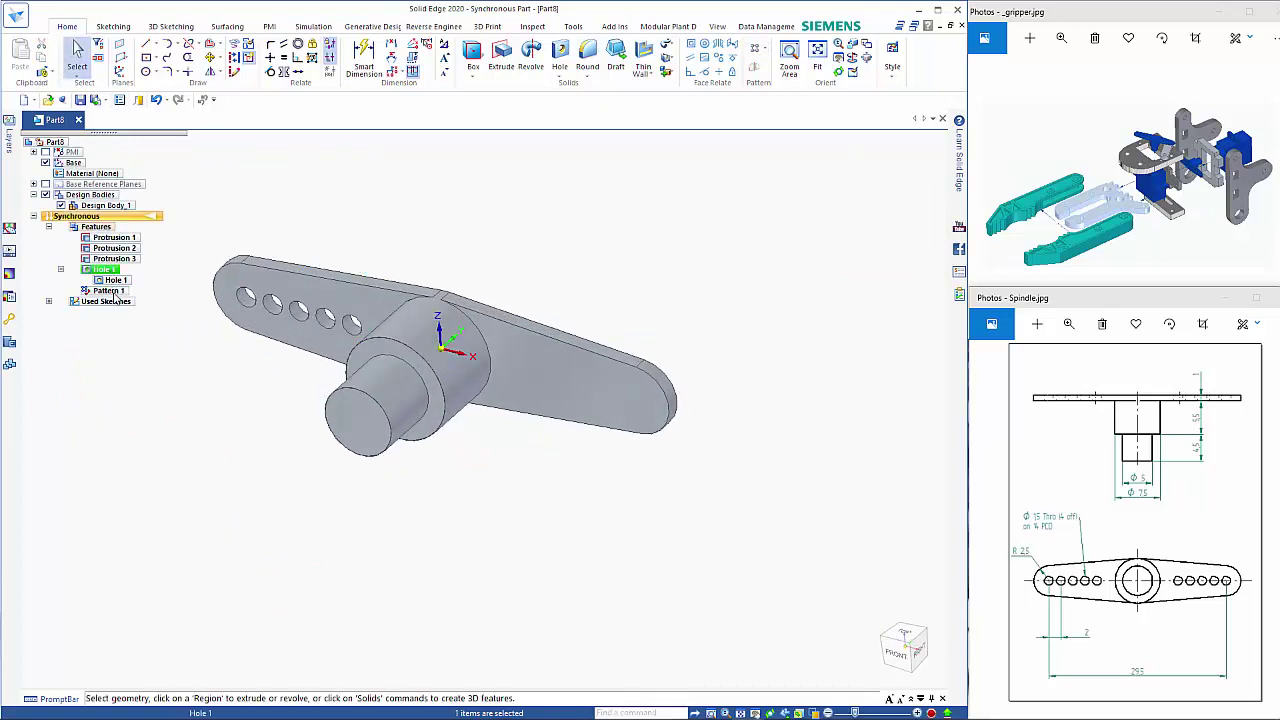
{"action": "left_click", "coordinate": [110, 290], "text": "ctrl"}
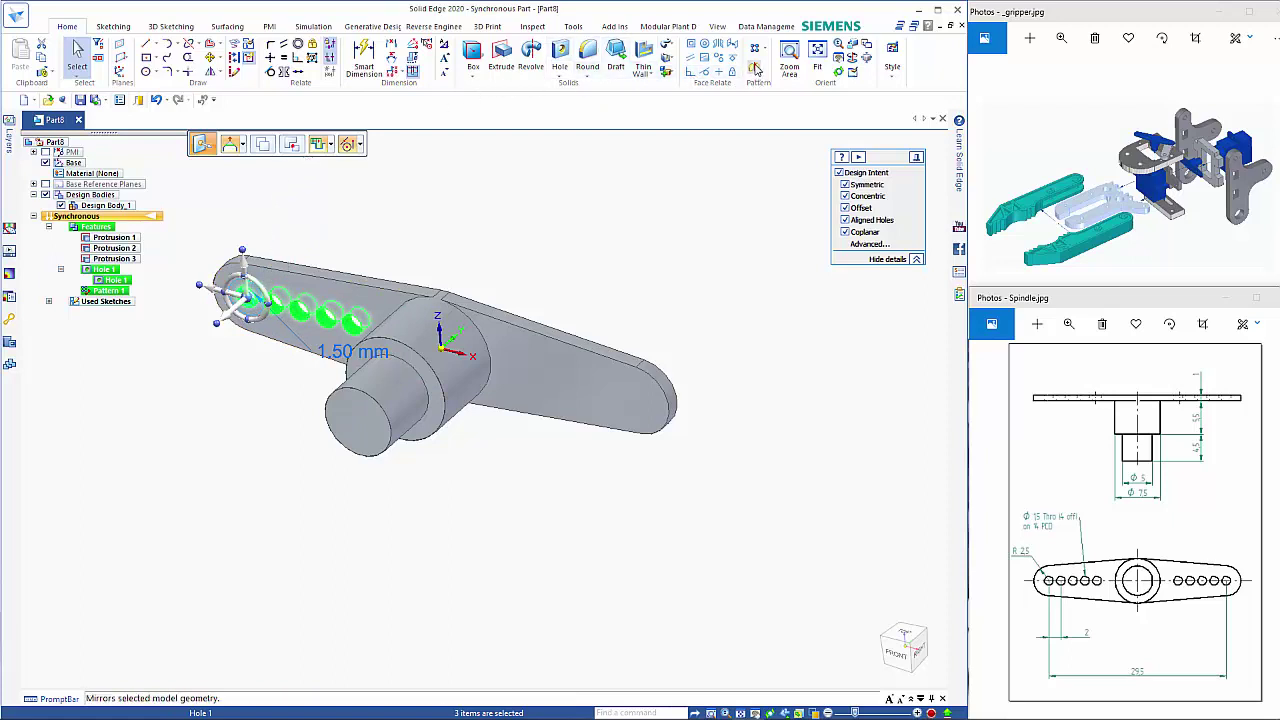
{"action": "left_click", "coordinate": [688, 152]}
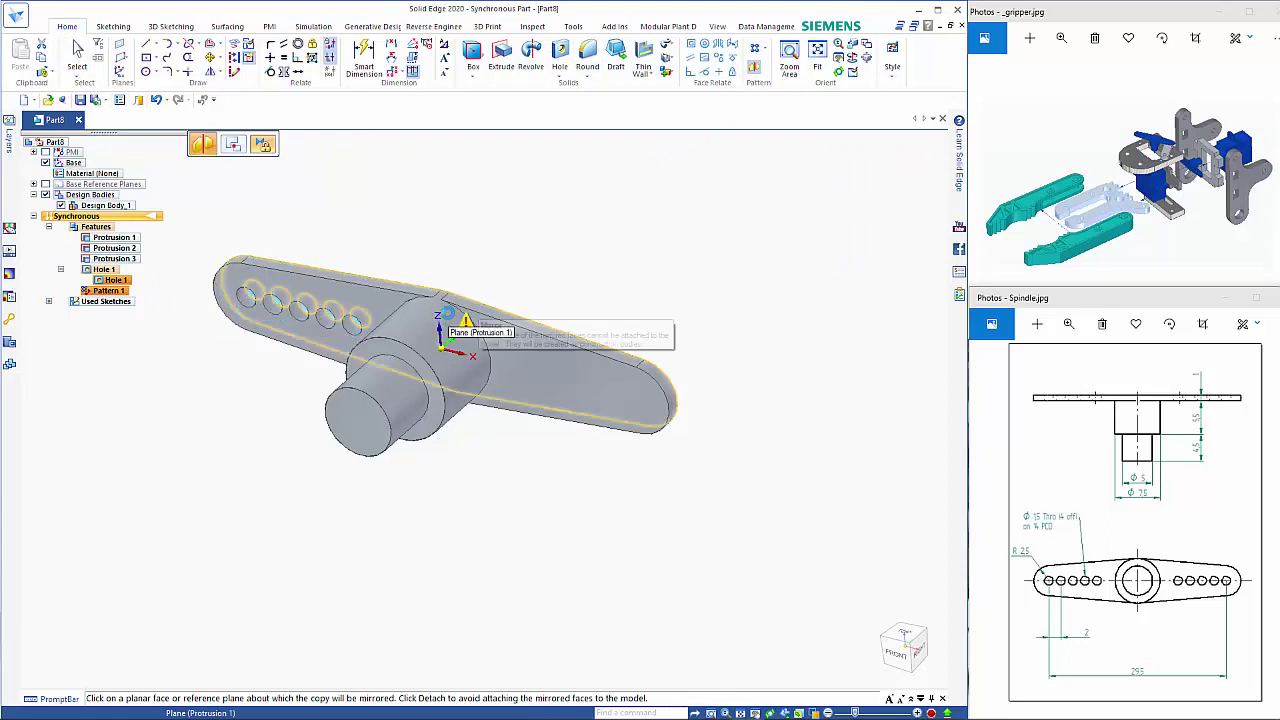
{"action": "right_click", "coordinate": [447, 316]}
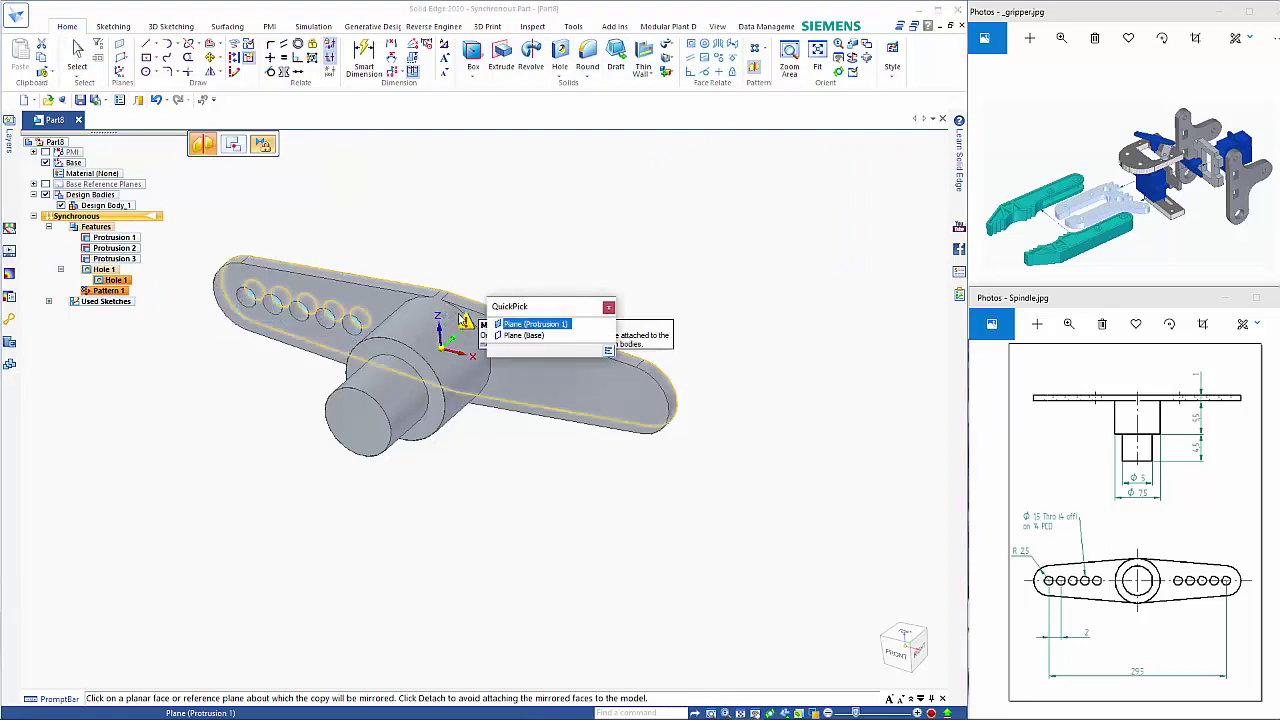
{"action": "left_click", "coordinate": [520, 335]}
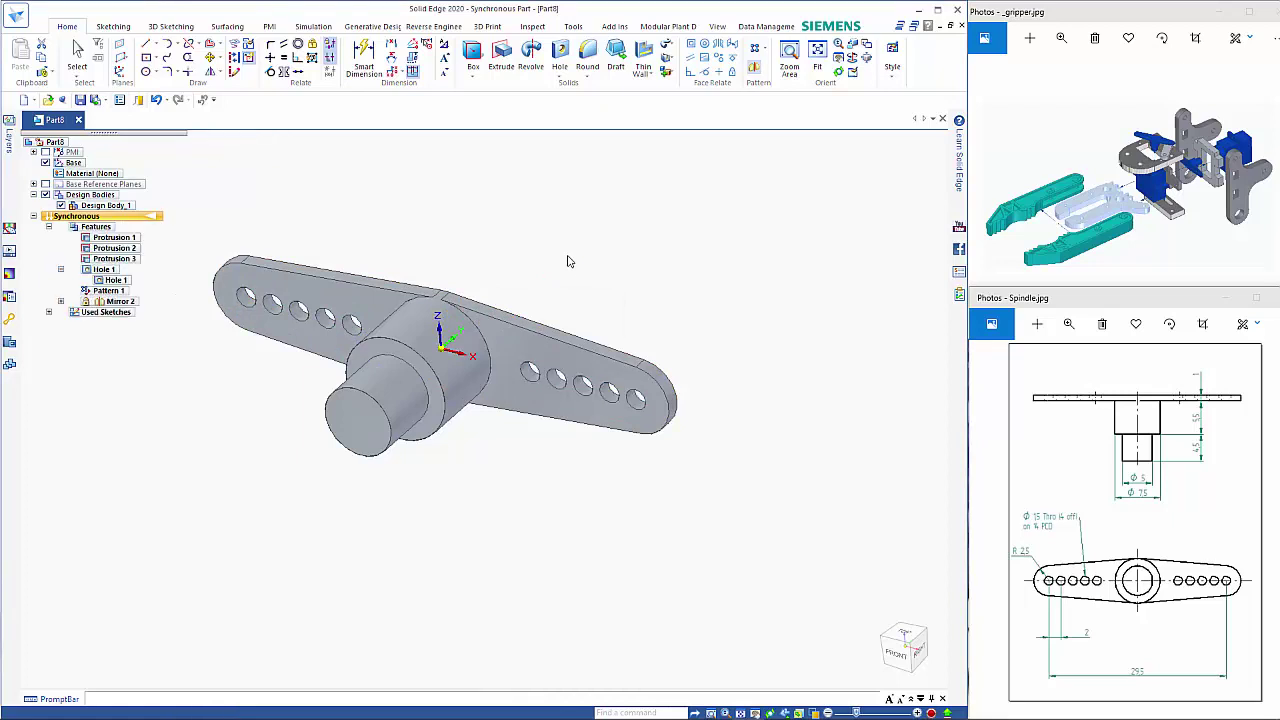
{"action": "left_click", "coordinate": [540, 449]}
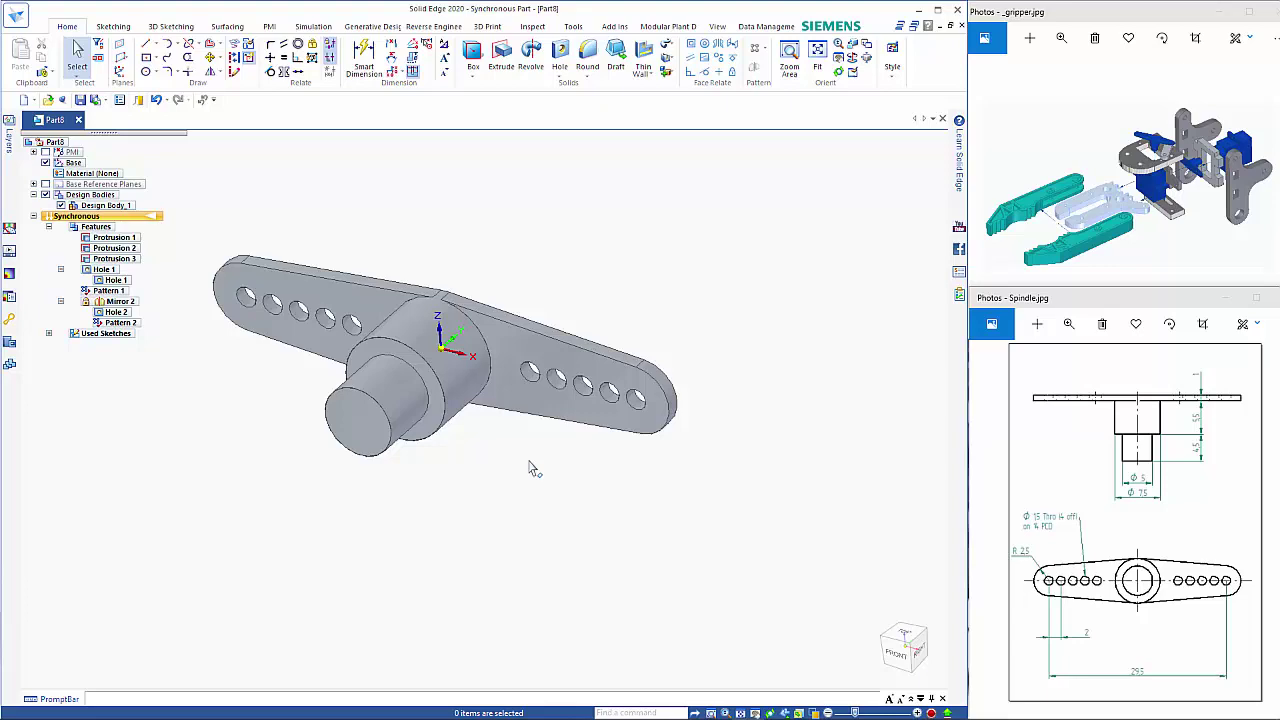
Save the part in the Gripper folder as spindle
{"action": "key", "text": "ctrl+s"}
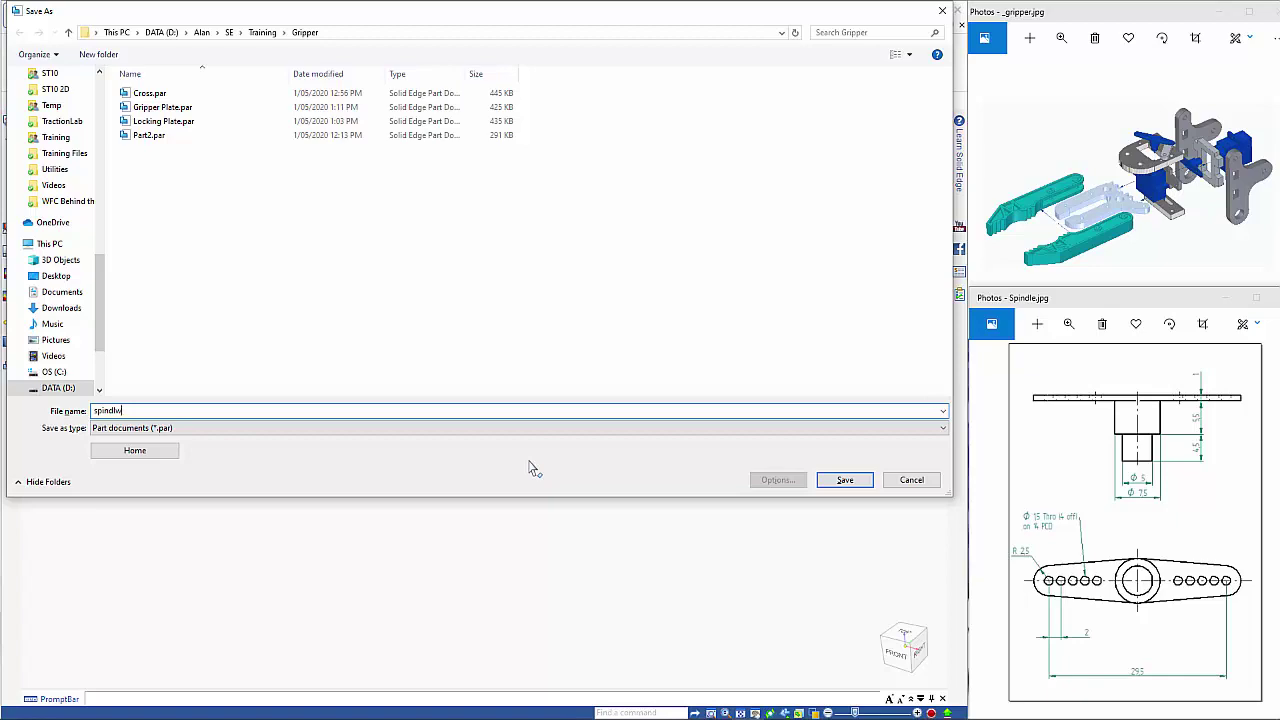
{"action": "key", "text": "Return"}
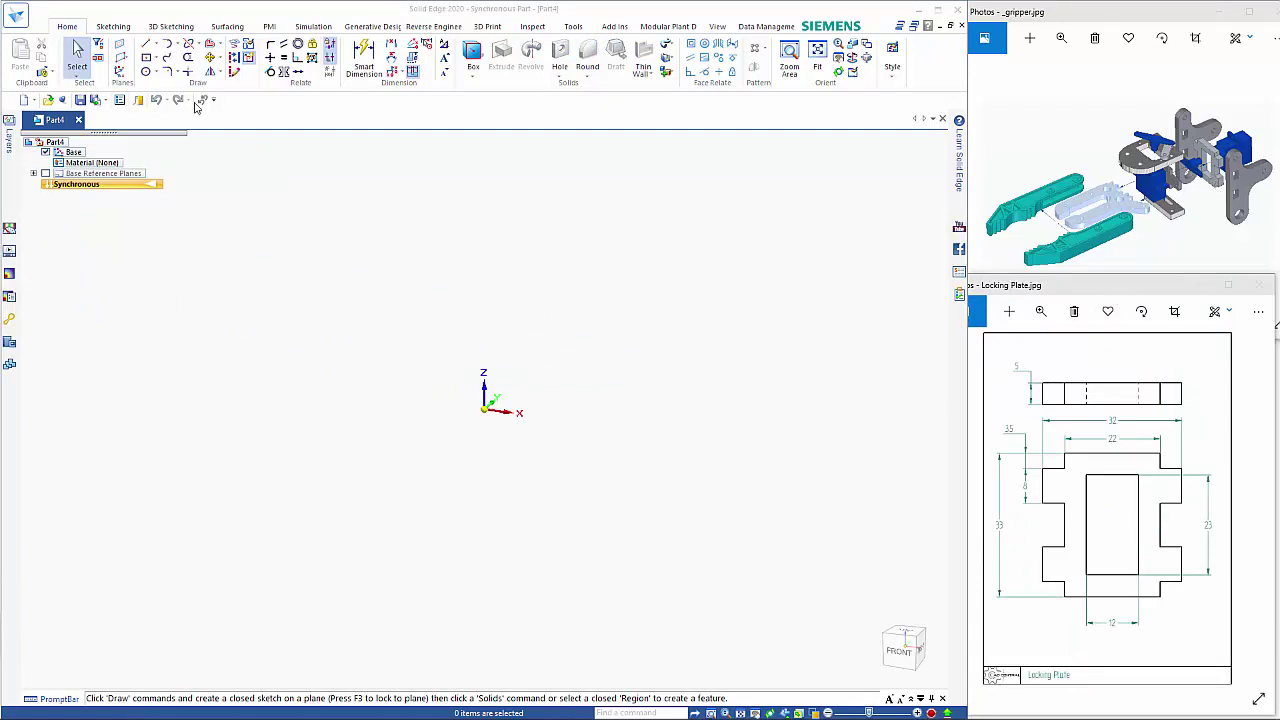
Sketch a 22 mm wide by 33 mm high rectangle centred on the origin in the front plane of the empty part
{"action": "left_click", "coordinate": [147, 58]}
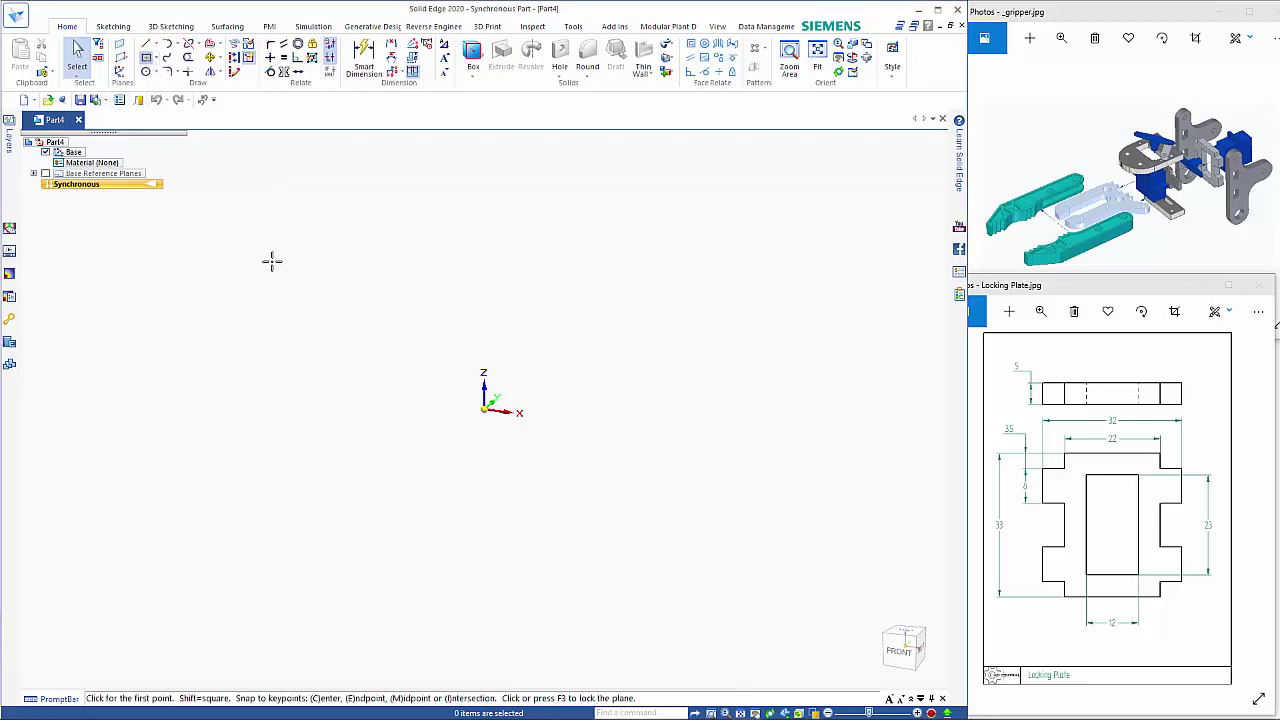
{"action": "left_click", "coordinate": [482, 410]}
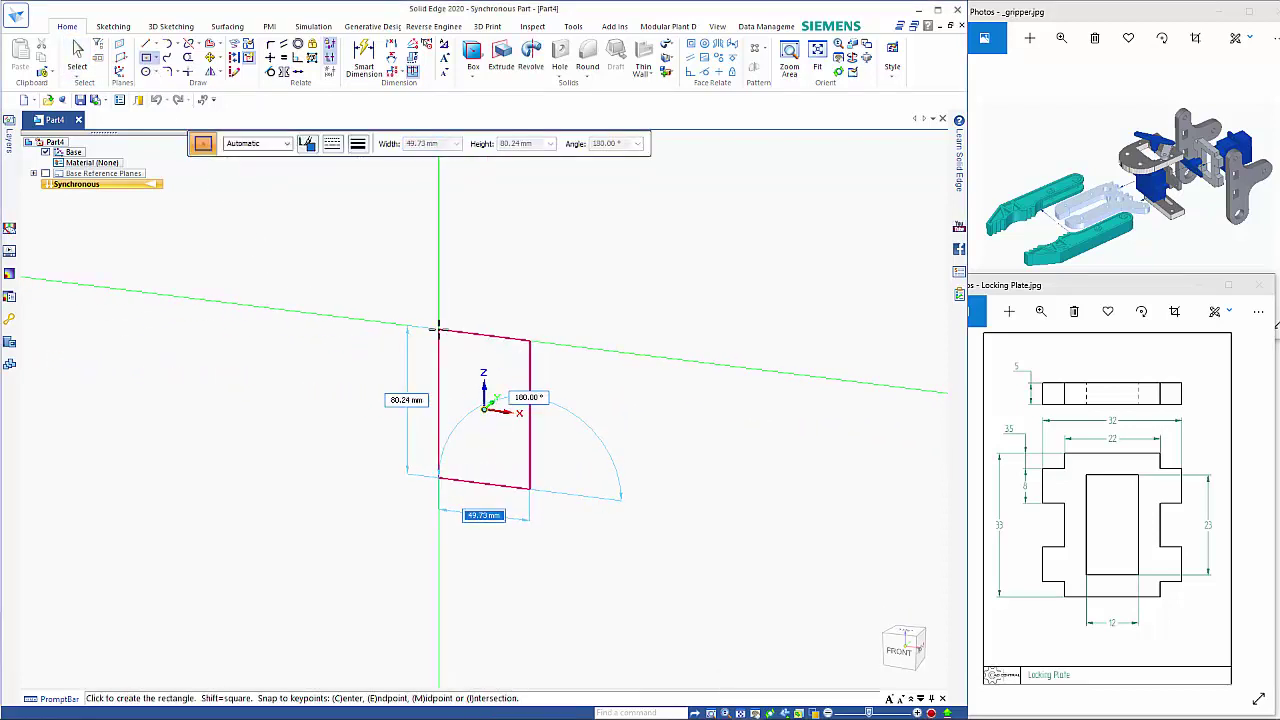
{"action": "type", "text": "22"}
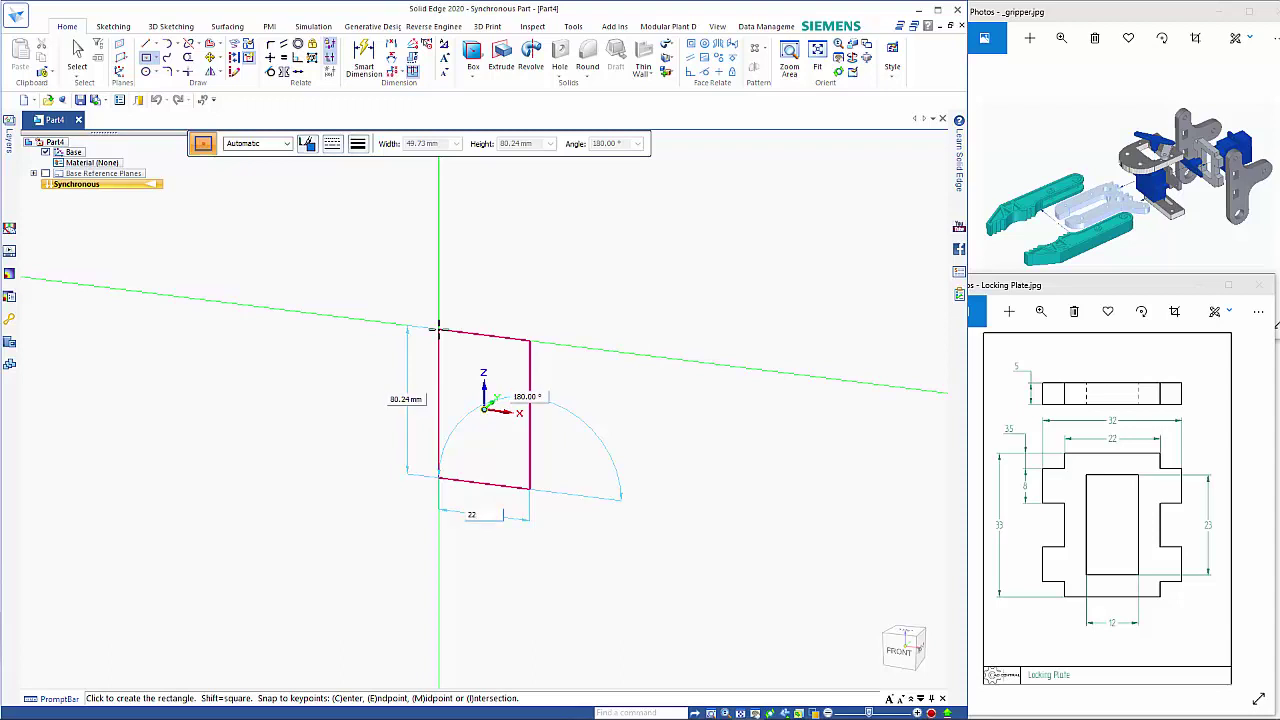
{"action": "key", "text": "Tab"}
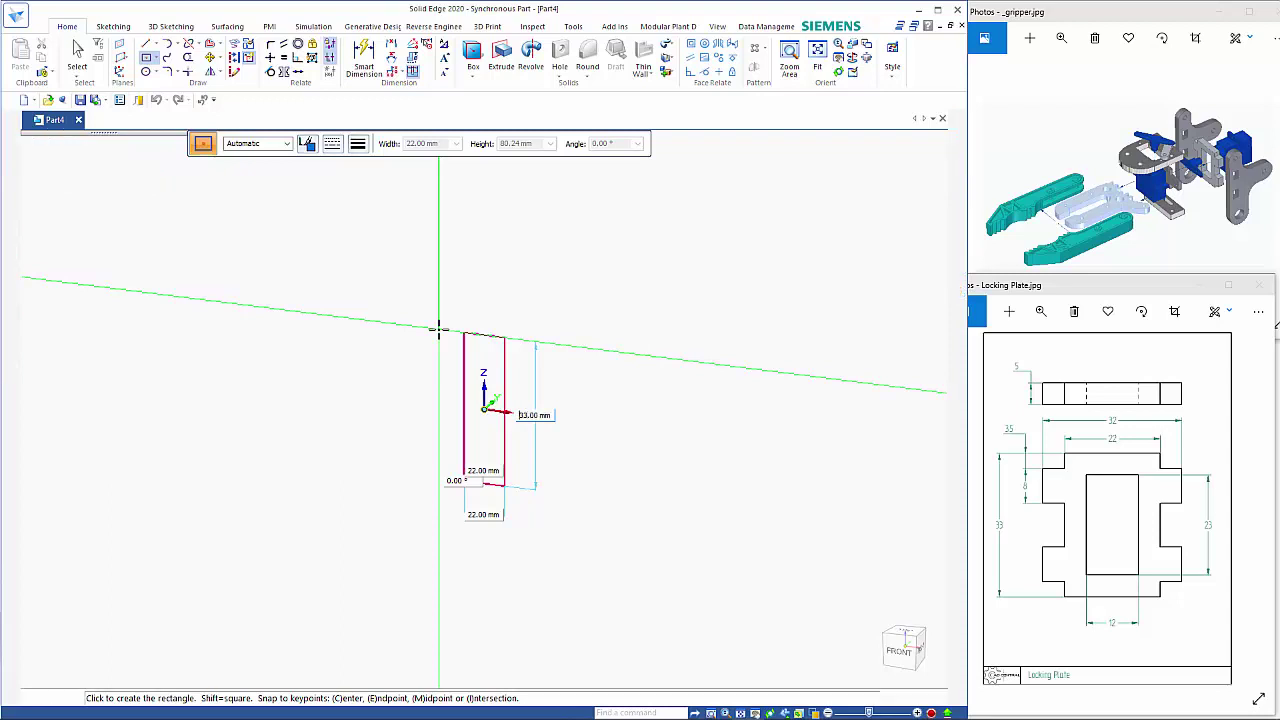
{"action": "key", "text": "Tab"}
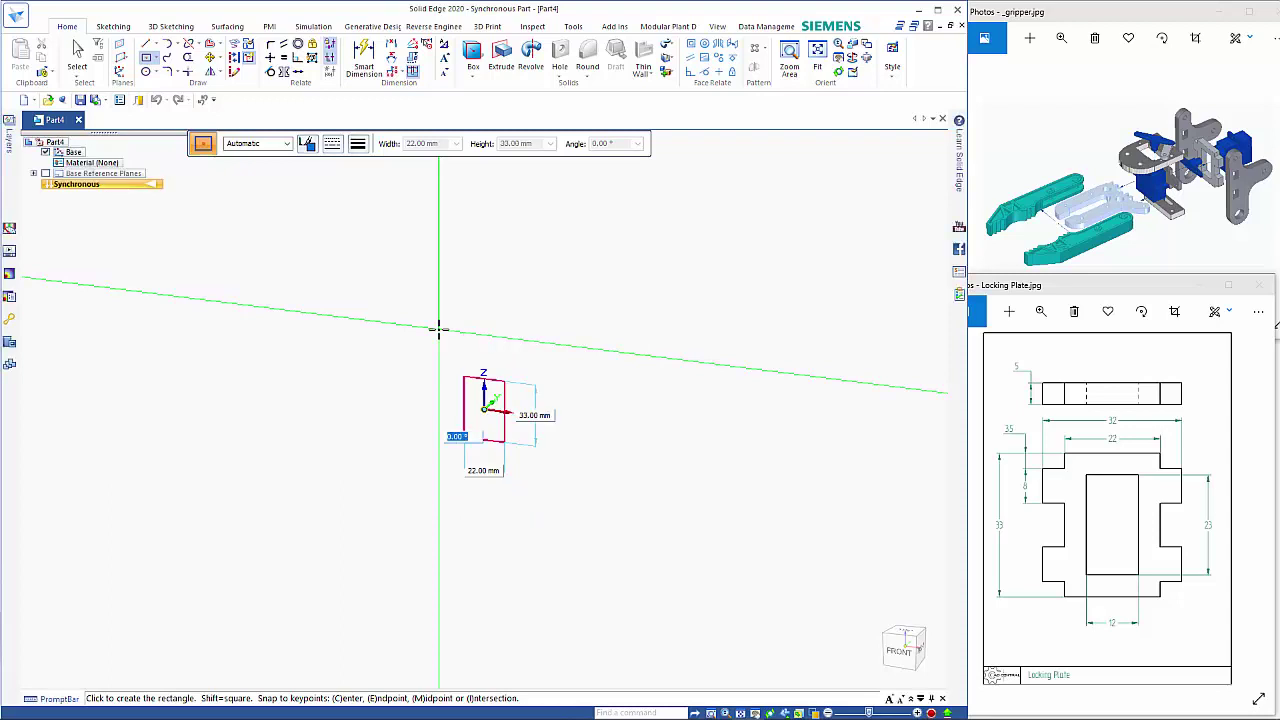
{"action": "key", "text": "Return"}
{"action": "scroll", "coordinate": [470, 425], "scroll_direction": "up", "scroll_amount": 2}
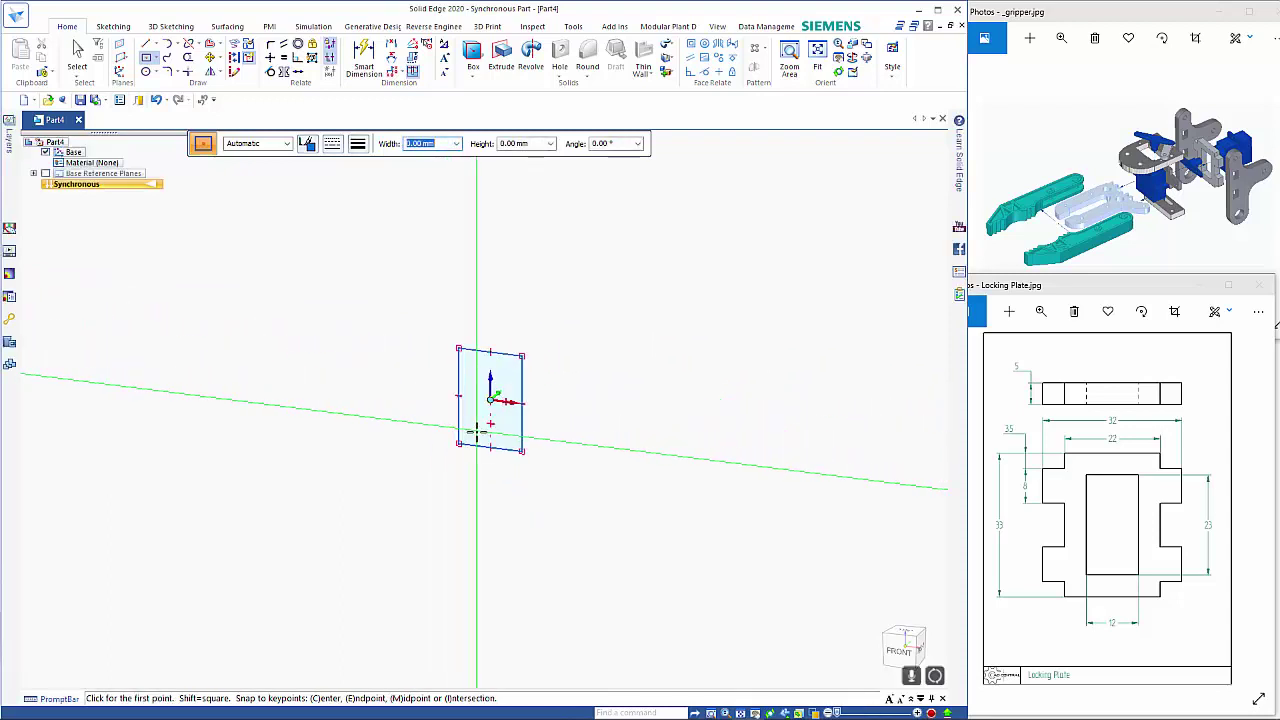
{"action": "scroll", "coordinate": [477, 432], "scroll_direction": "up", "scroll_amount": 4}
{"action": "scroll", "coordinate": [491, 351], "scroll_direction": "down", "scroll_amount": 1}
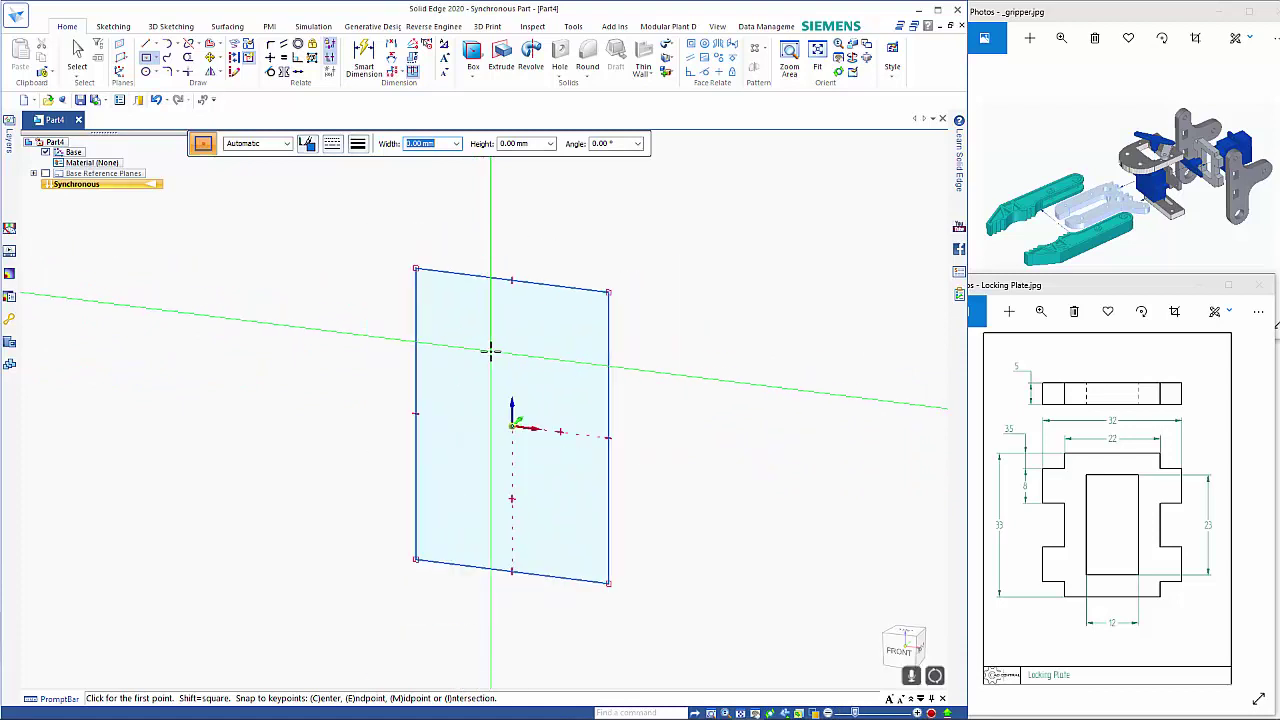
{"action": "key", "text": "Escape"}
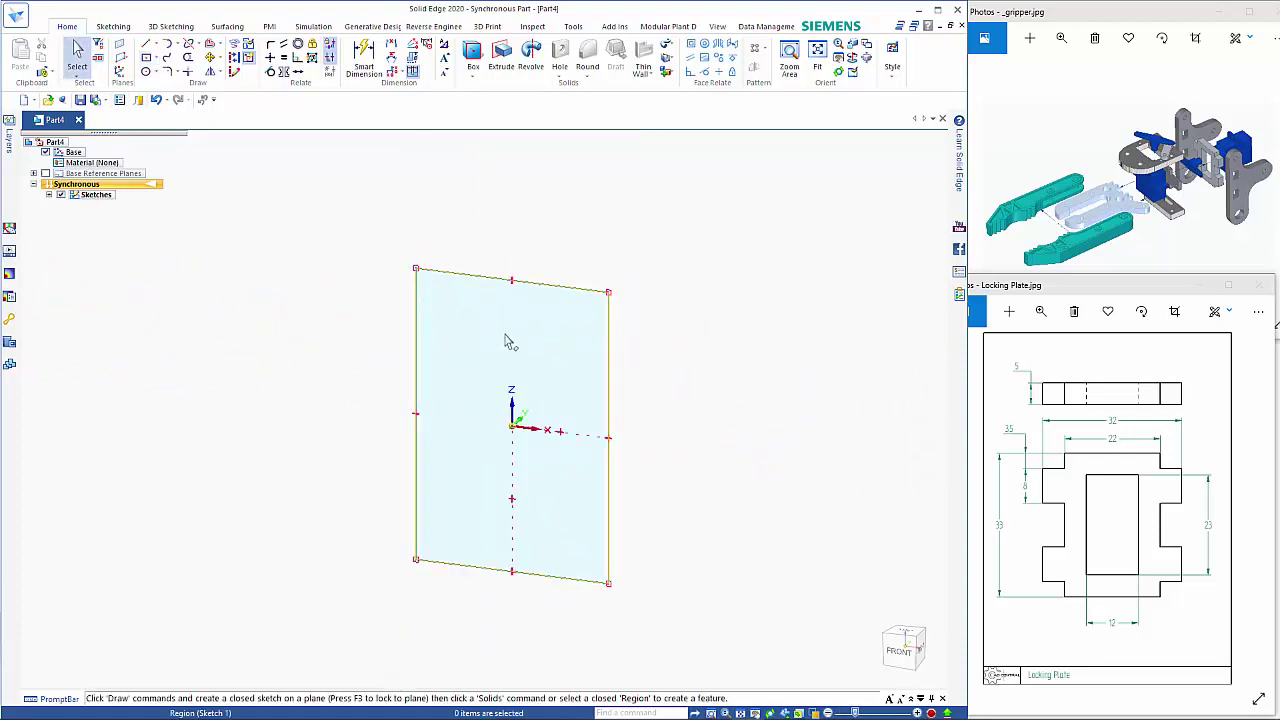
{"action": "left_click", "coordinate": [507, 342]}
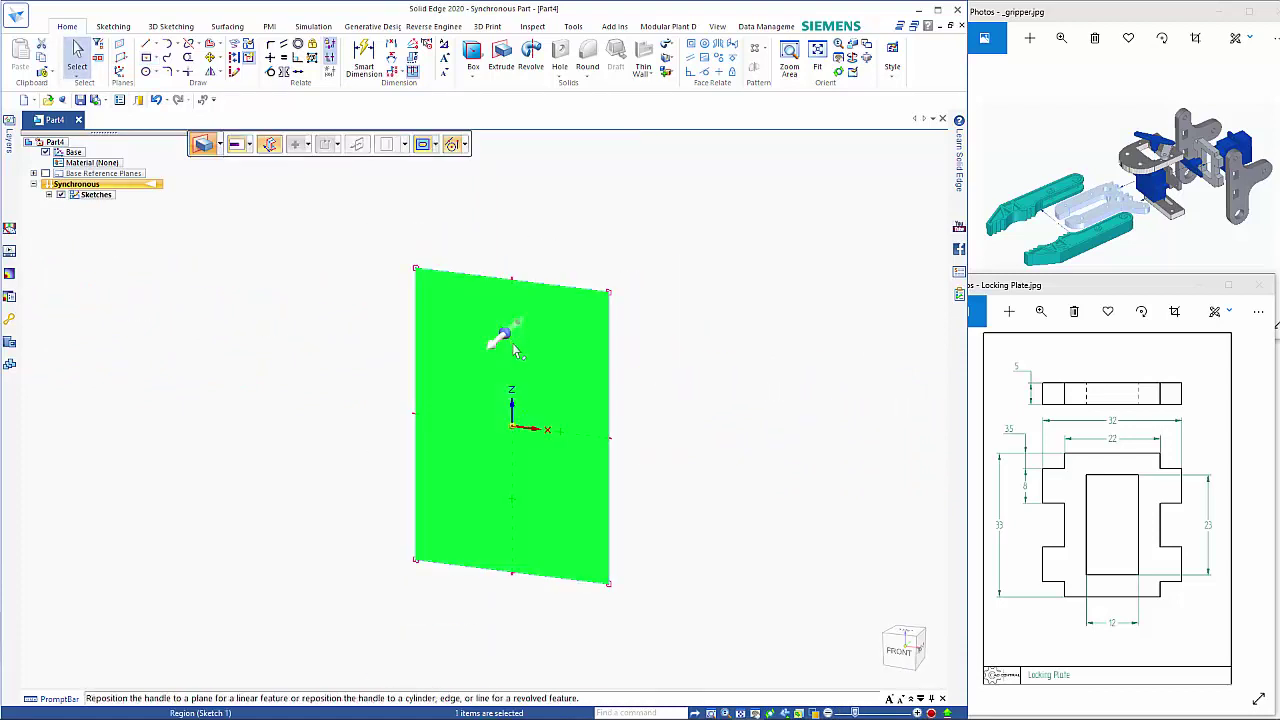
{"action": "left_click", "coordinate": [522, 331]}
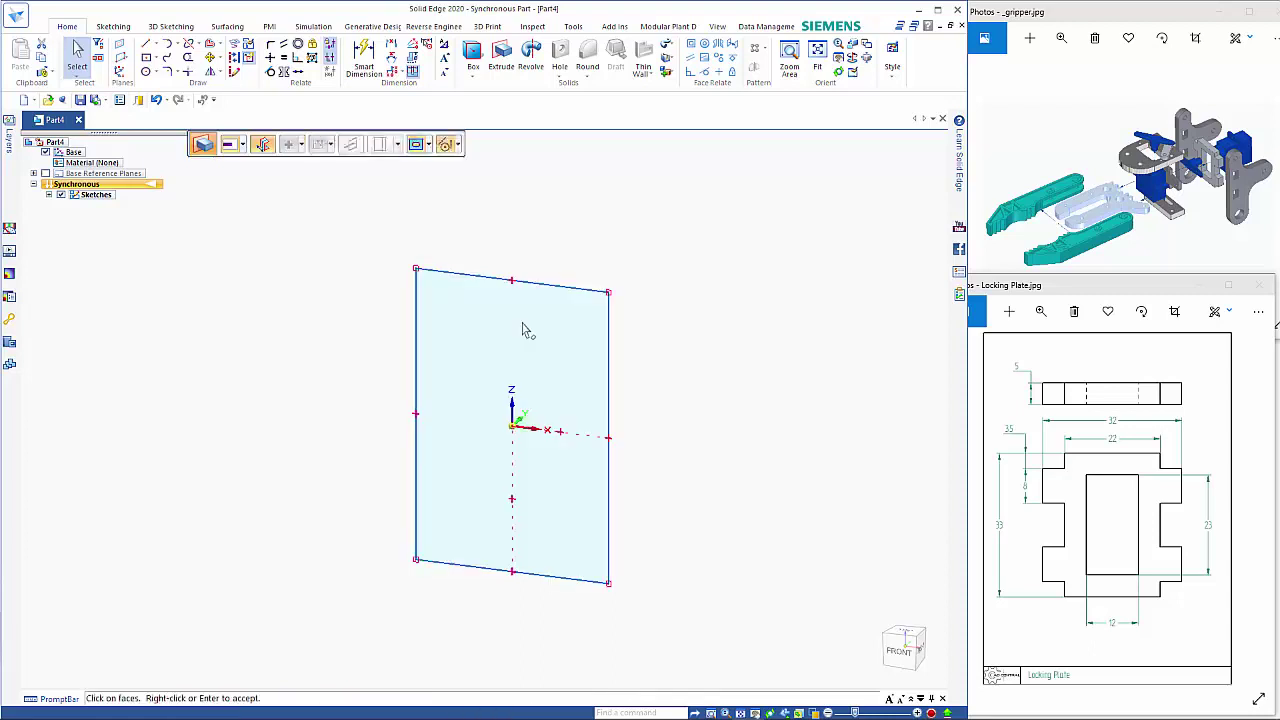
{"action": "key", "text": "Escape"}
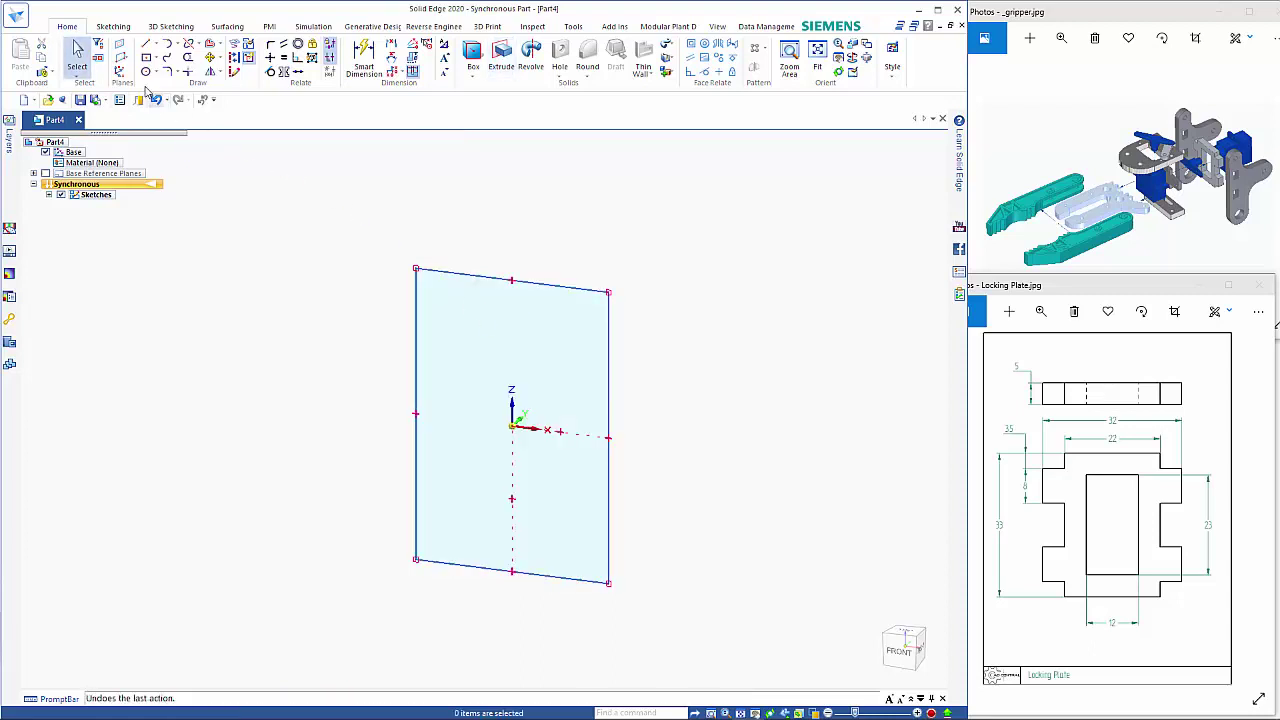
Sketch a rectangle 12 mm wide and 23 mm high, centred on the origin inside the outer rectangle
{"action": "left_click", "coordinate": [152, 60]}
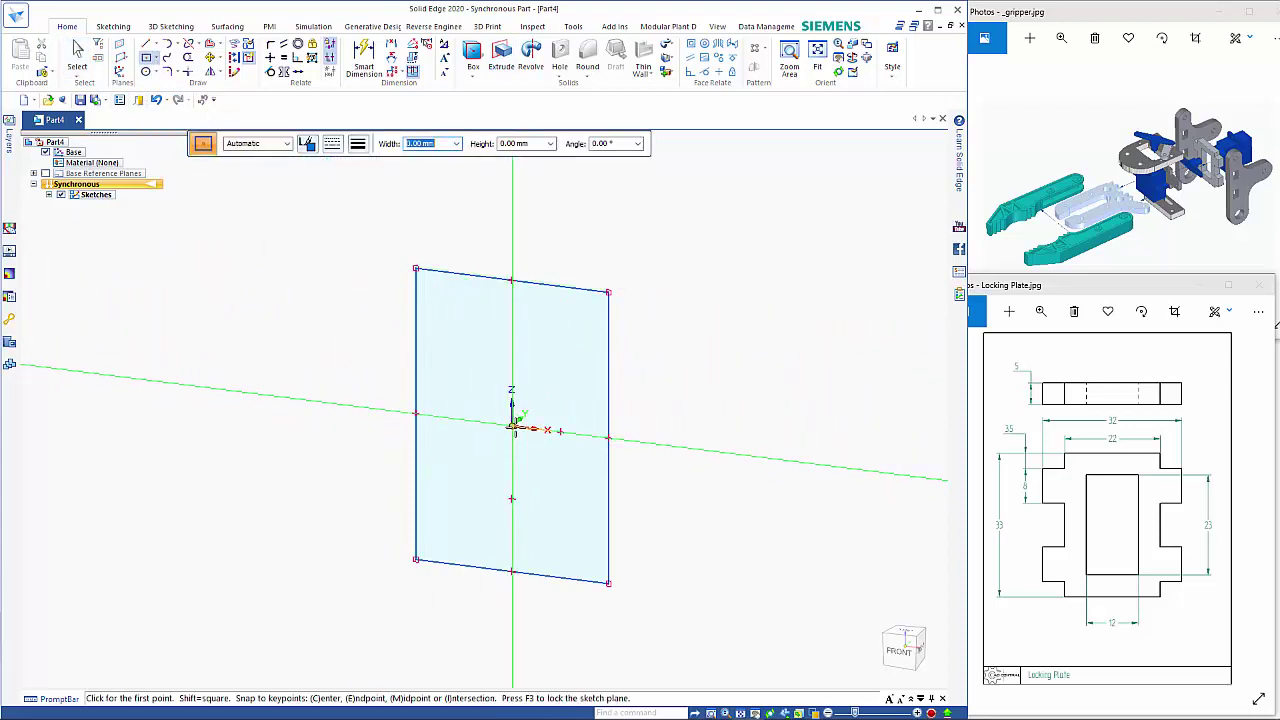
{"action": "left_click", "coordinate": [512, 427]}
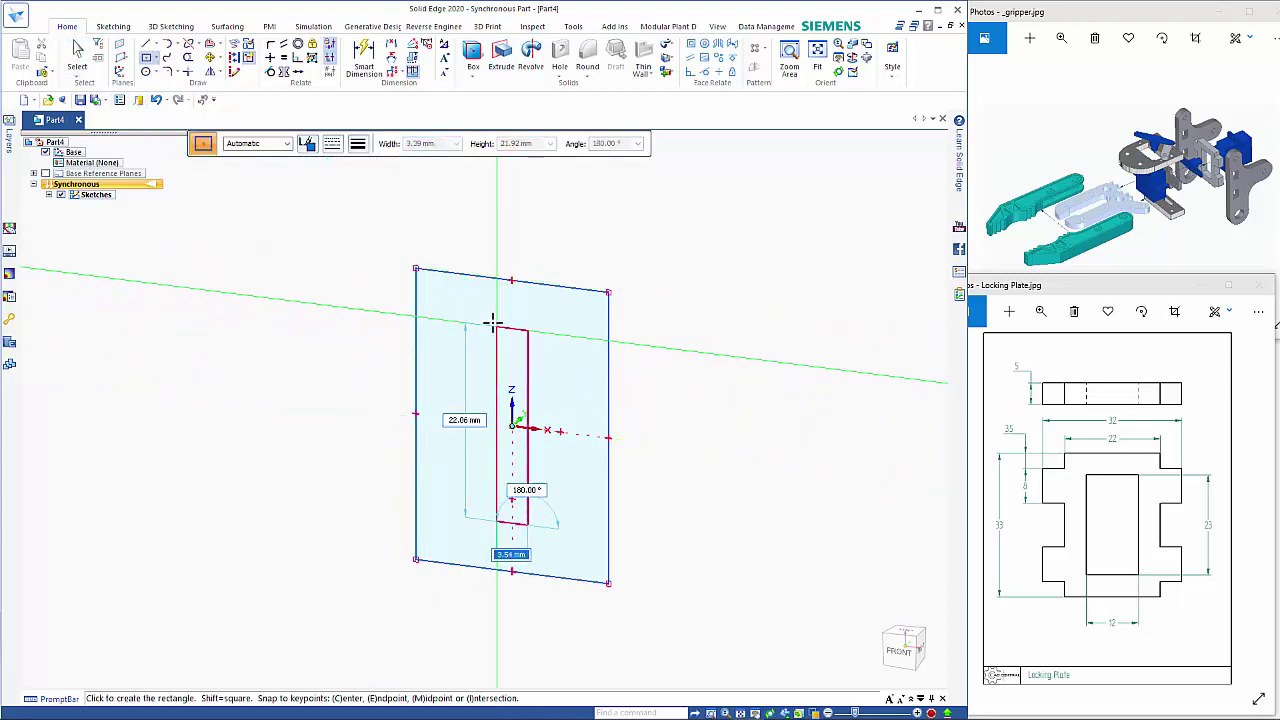
{"action": "type", "text": "12"}
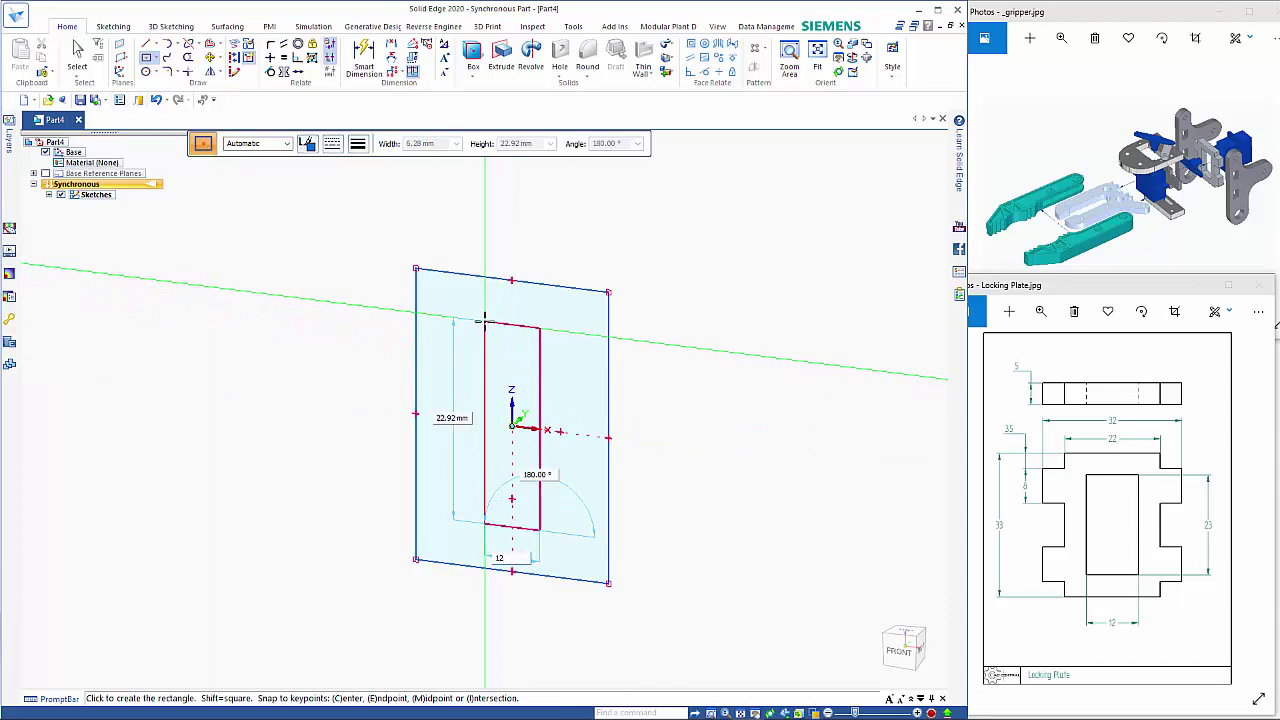
{"action": "key", "text": "Tab"}
{"action": "type", "text": "23"}
{"action": "key", "text": "Tab"}
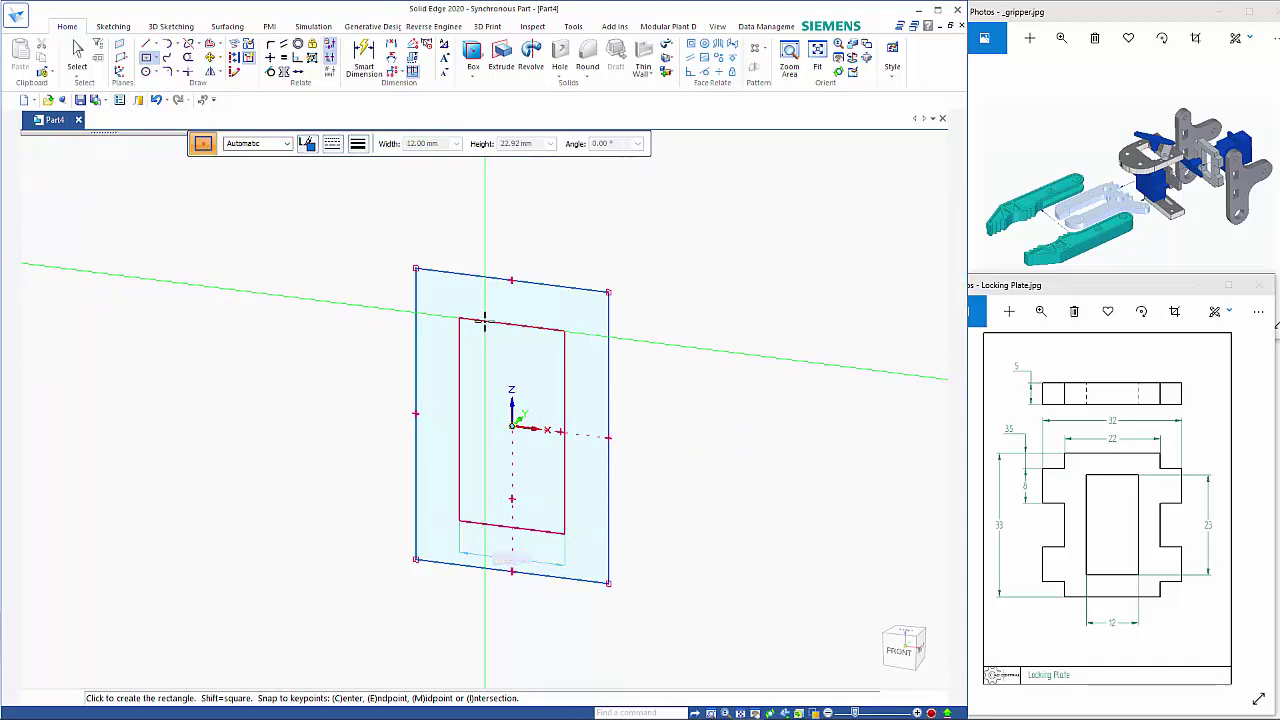
{"action": "key", "text": "Return"}
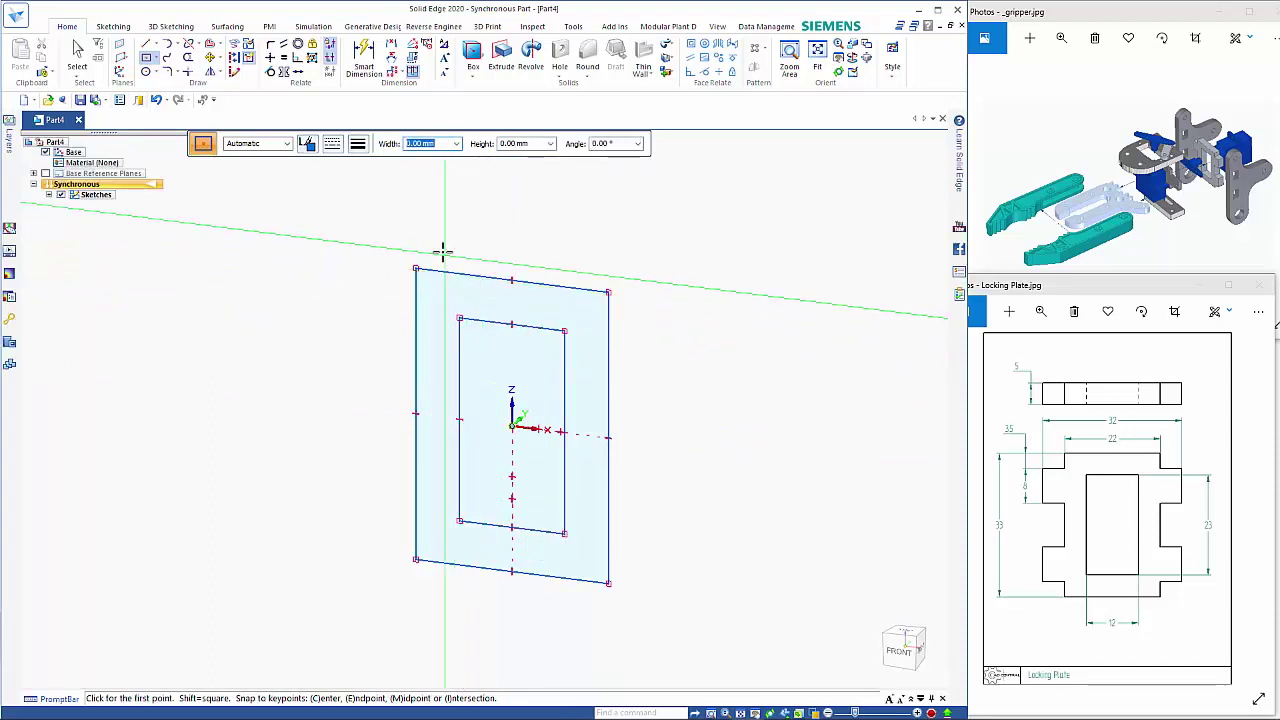
Extrude the frame region between the two rectangles symmetrically to a total thickness of 5 mm
{"action": "key", "text": "Escape"}
{"action": "left_click", "coordinate": [470, 298]}
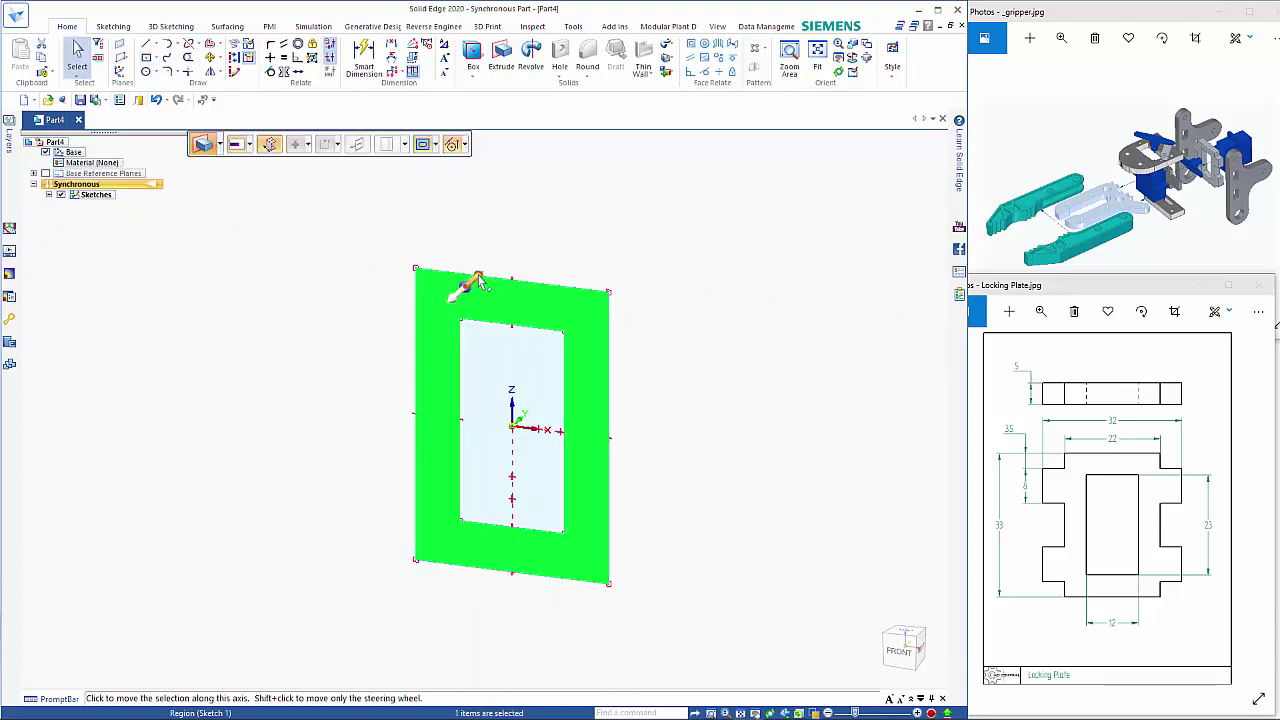
{"action": "left_click", "coordinate": [478, 283]}
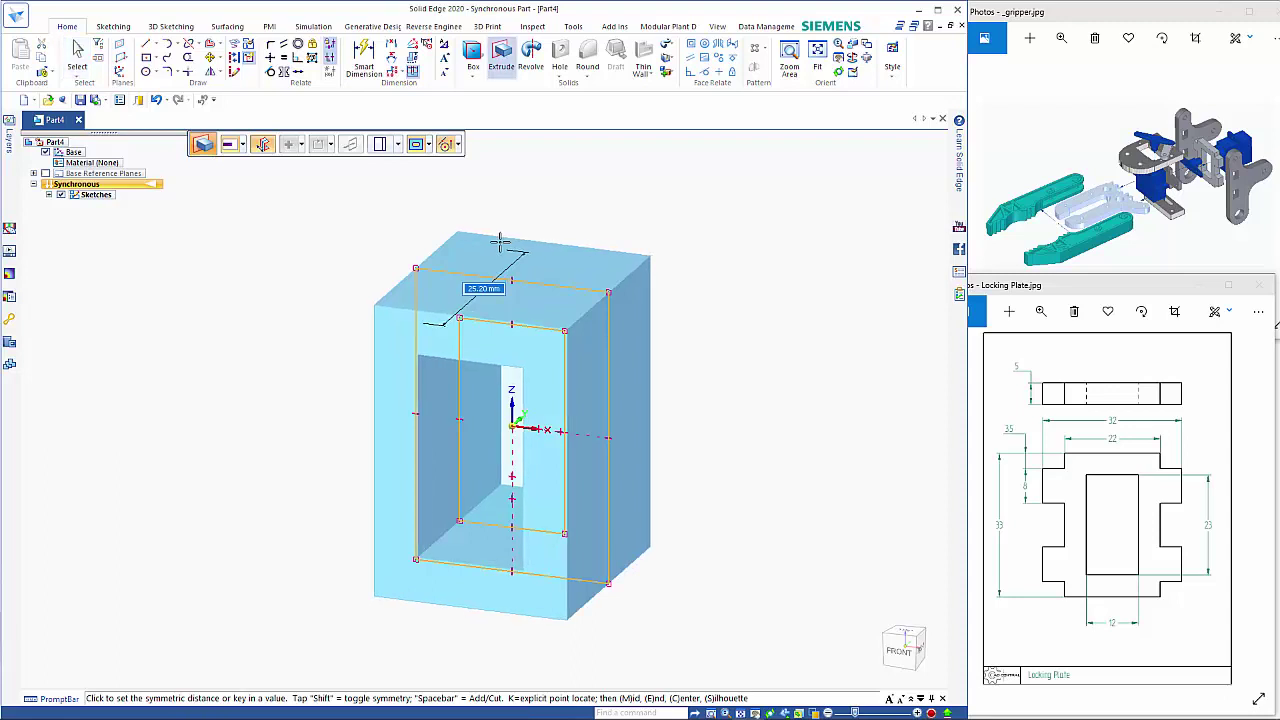
{"action": "type", "text": "5"}
{"action": "key", "text": "Return"}
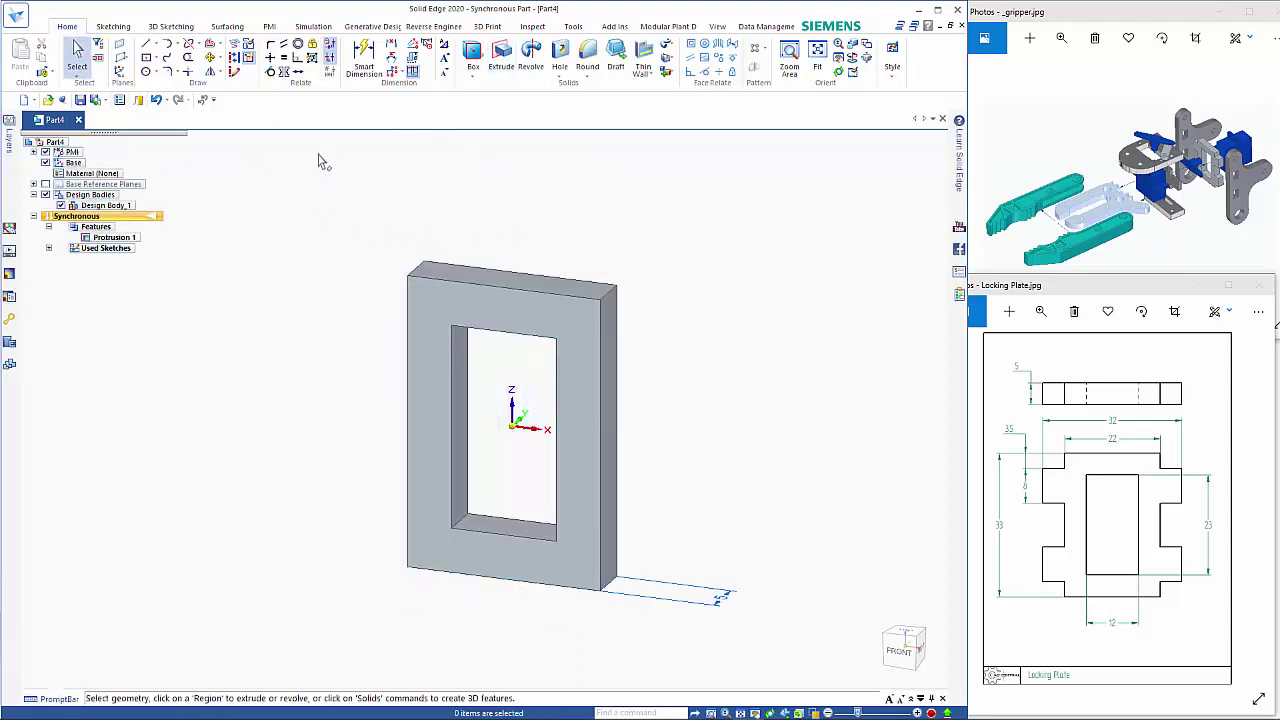
Sketch a two-point rectangle 5 mm wide and 8 mm high on the plate's front face, outward from its right edge near the upper corner
{"action": "left_click", "coordinate": [155, 58]}
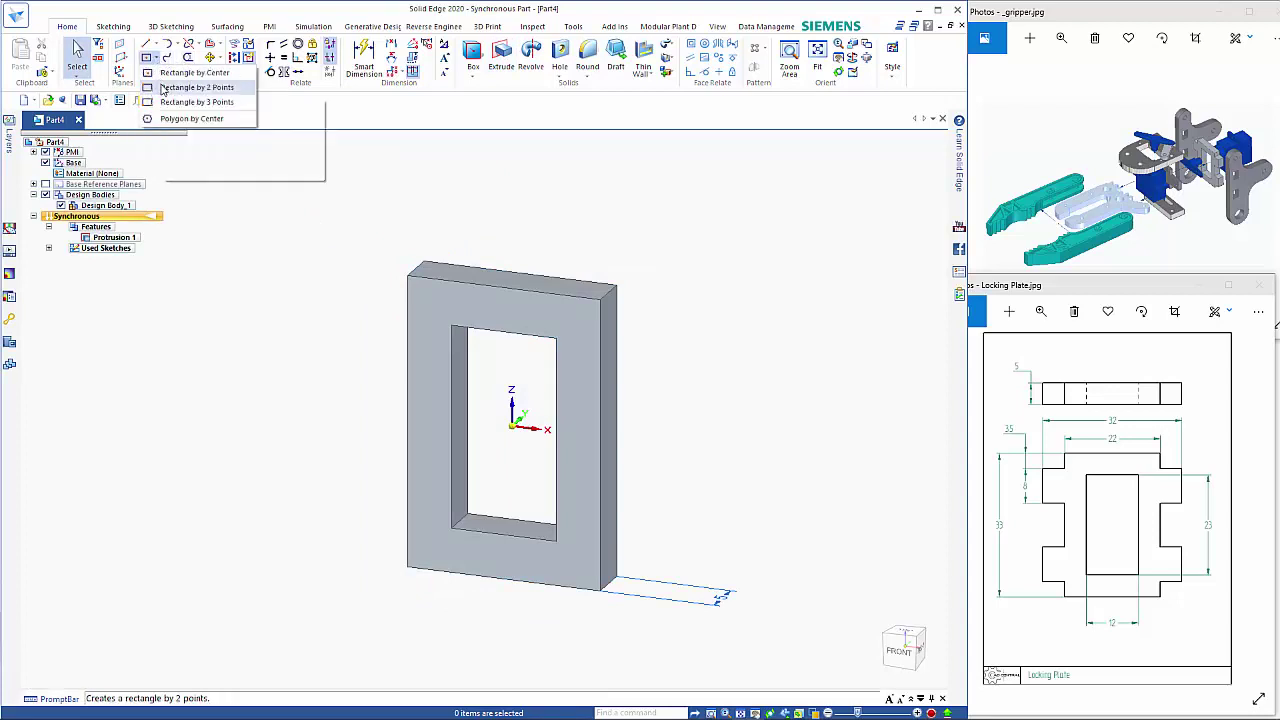
{"action": "left_click", "coordinate": [164, 88]}
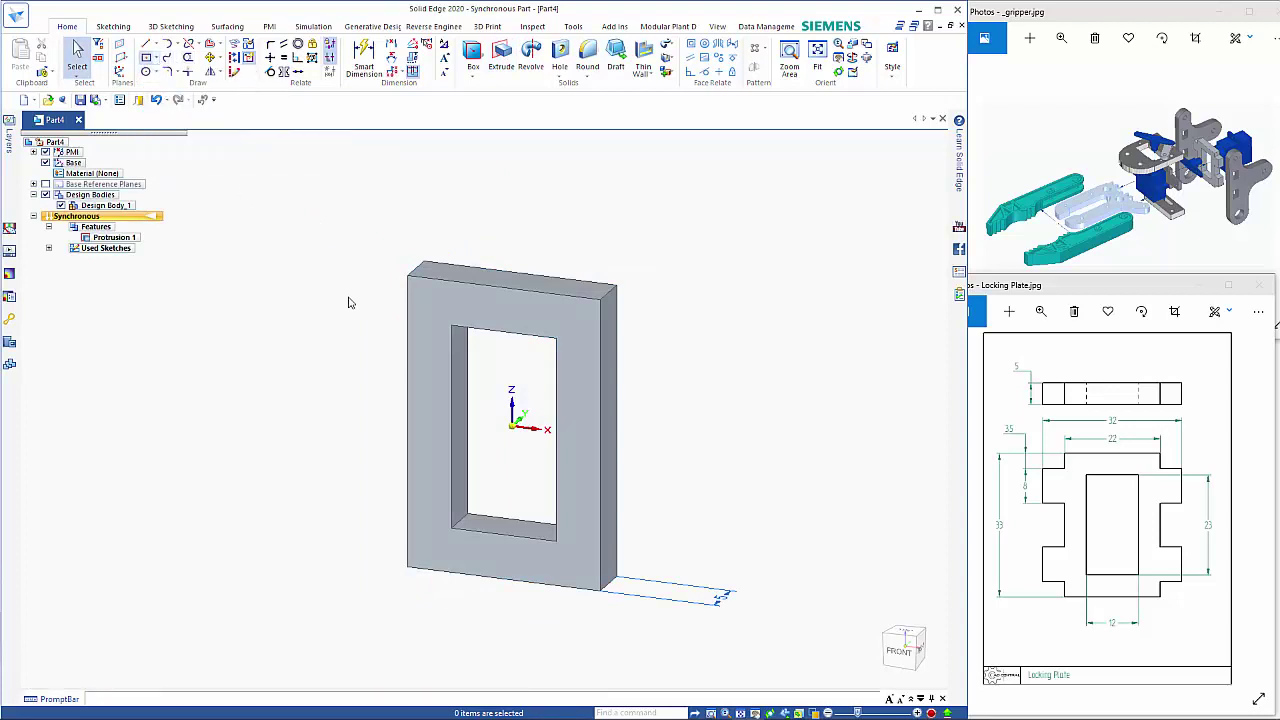
{"action": "left_click", "coordinate": [424, 318]}
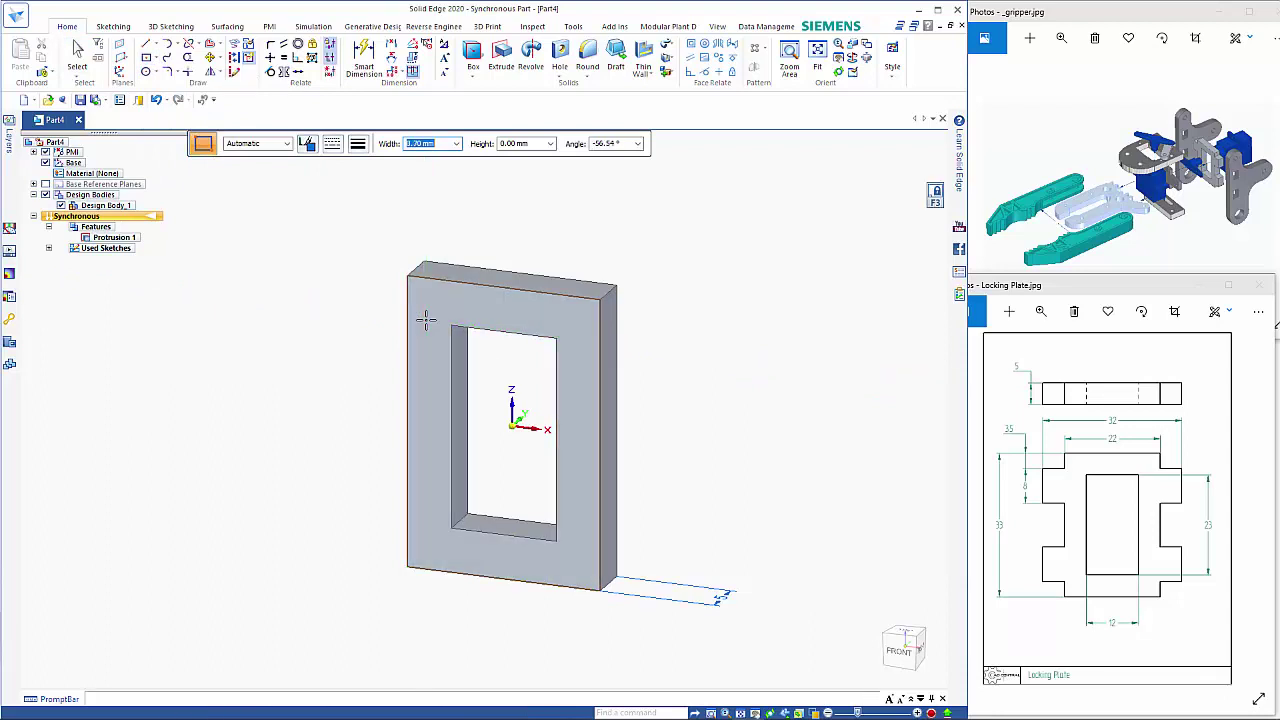
{"action": "key", "text": "ctrl+h"}
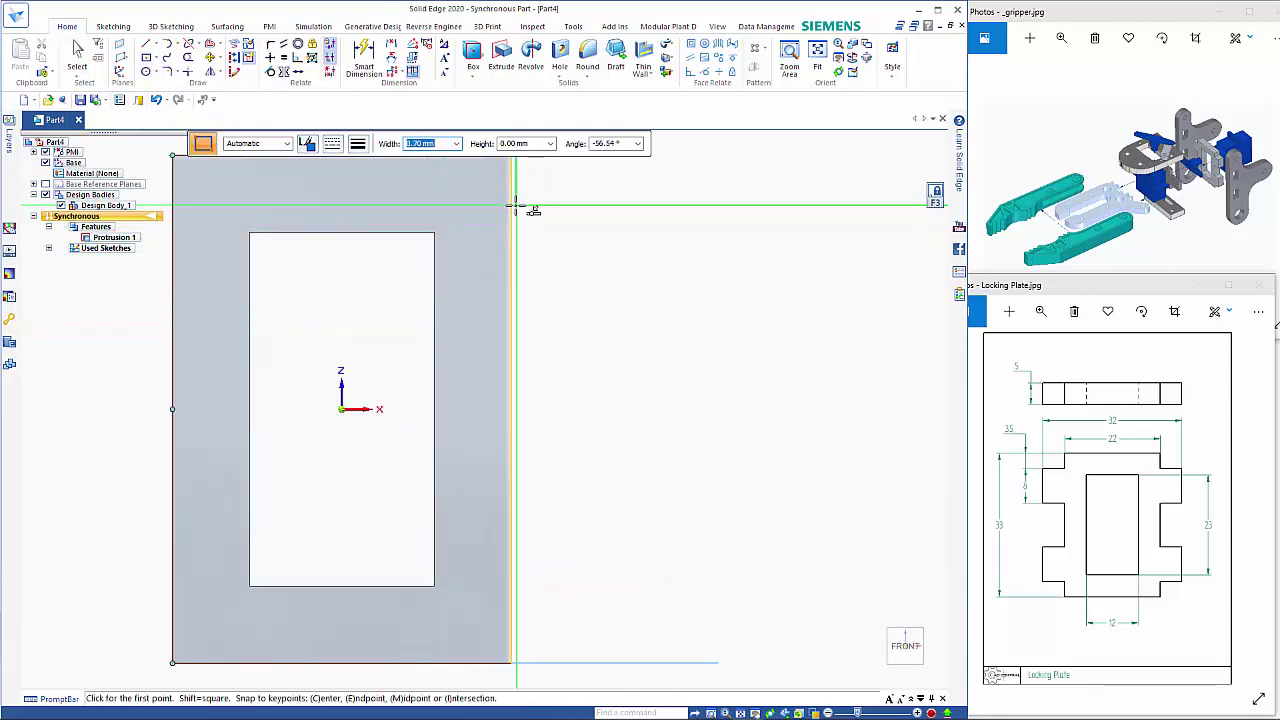
{"action": "left_click", "coordinate": [511, 205]}
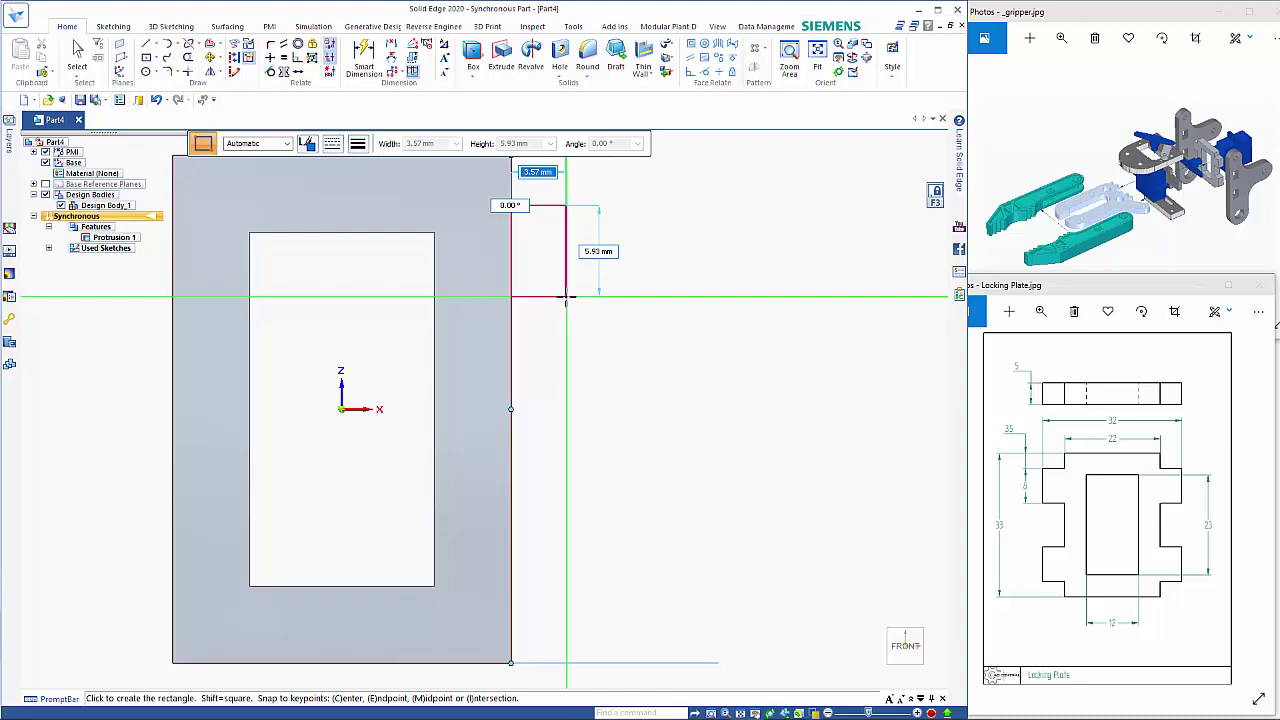
{"action": "type", "text": "5"}
{"action": "key", "text": "Tab"}
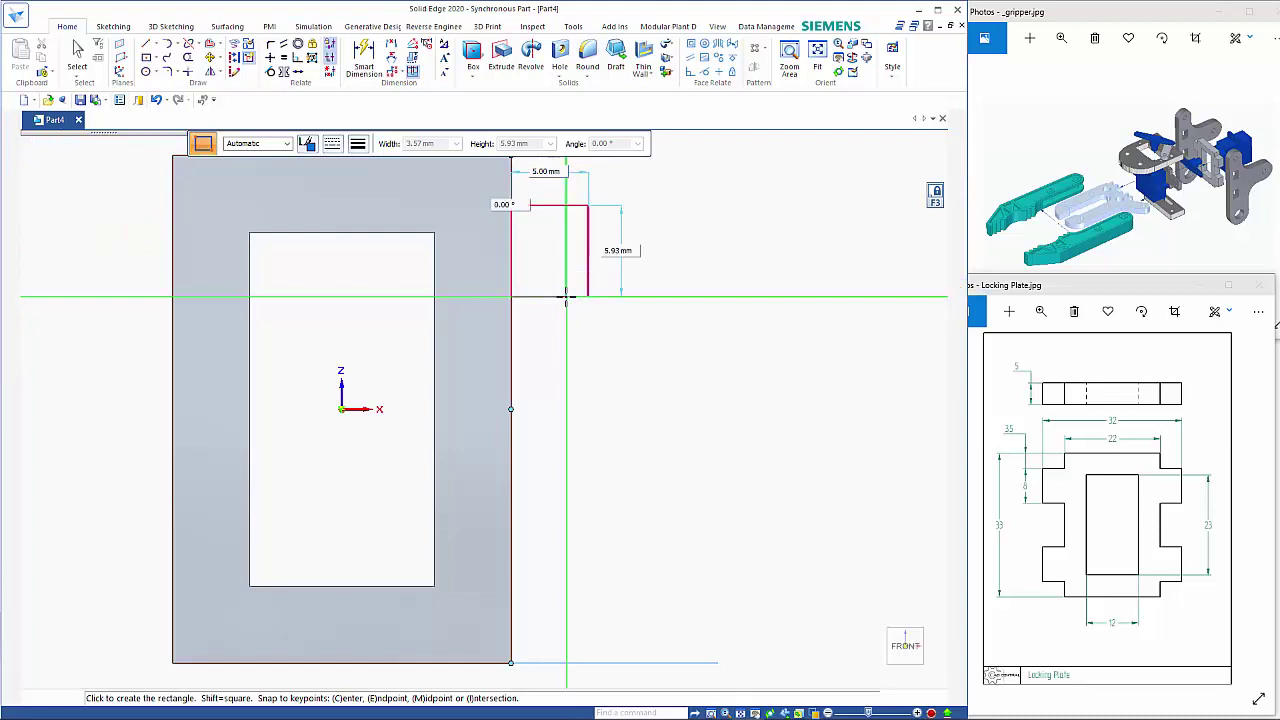
{"action": "type", "text": "8"}
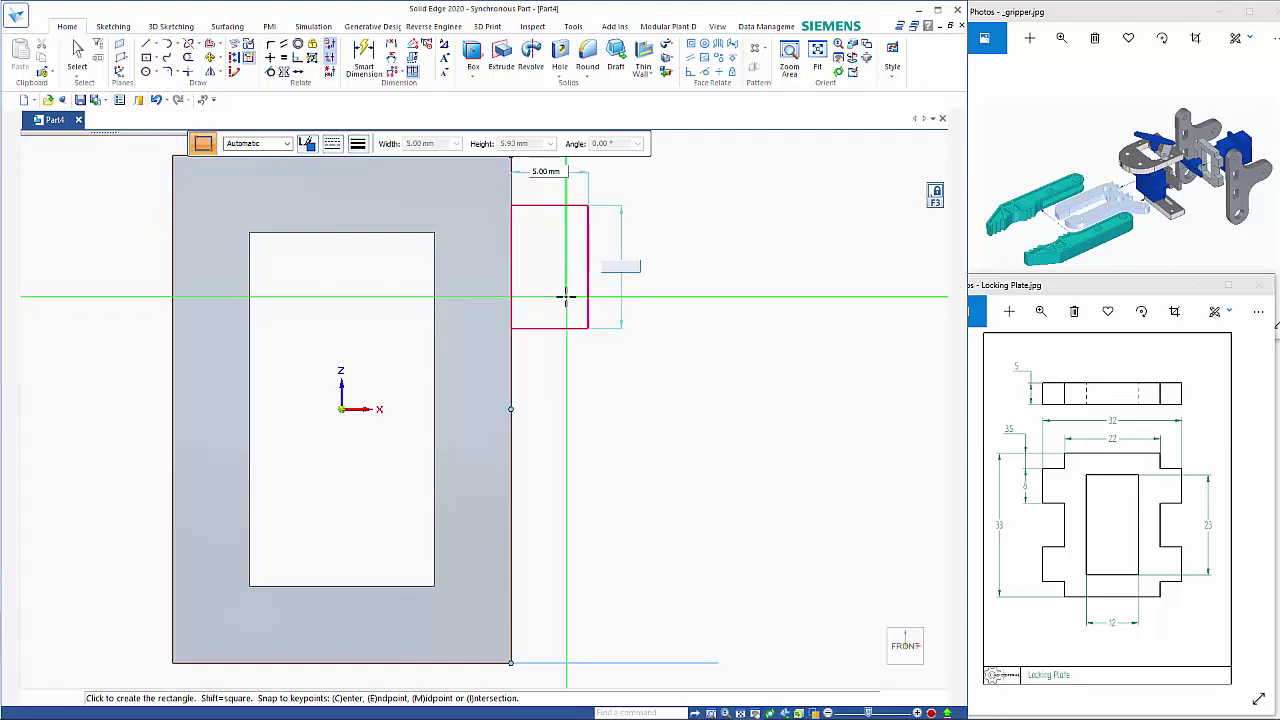
{"action": "key", "text": "Tab"}
{"action": "left_click", "coordinate": [566, 296]}
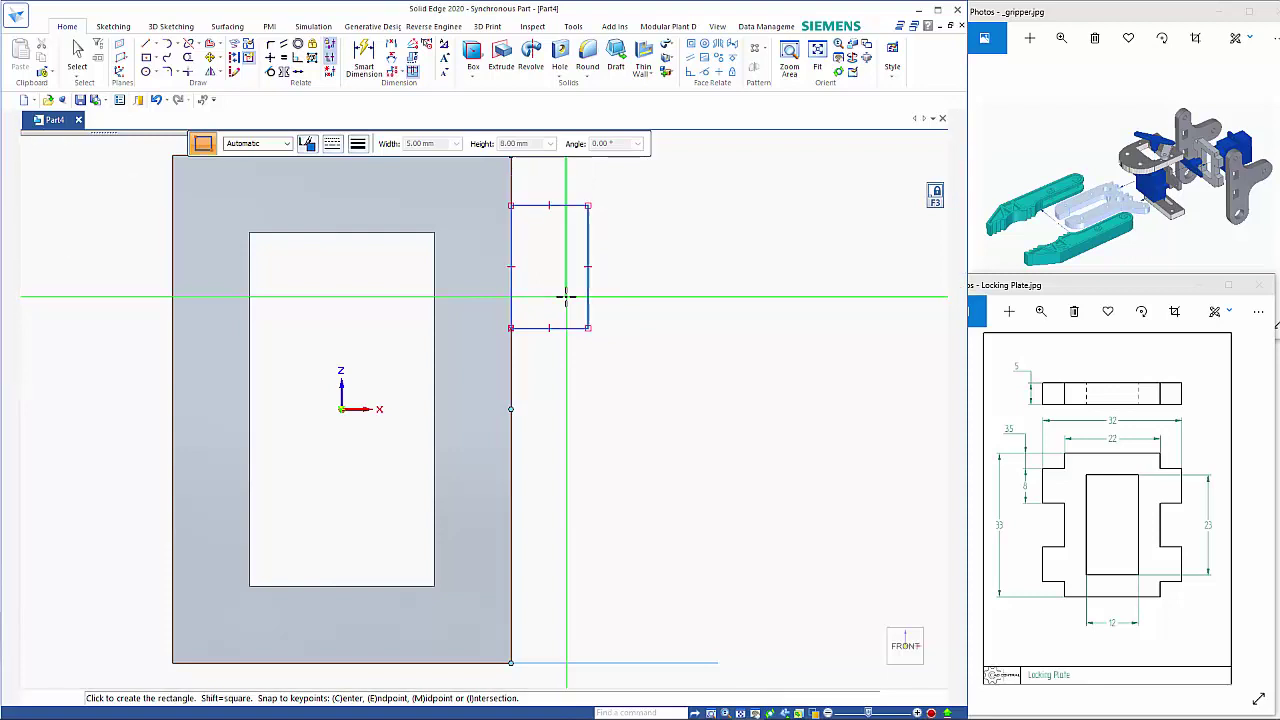
Dimension the tab rectangle's height as 8 mm and its width as 5 mm
{"action": "scroll", "coordinate": [654, 294], "scroll_direction": "down", "scroll_amount": 2}
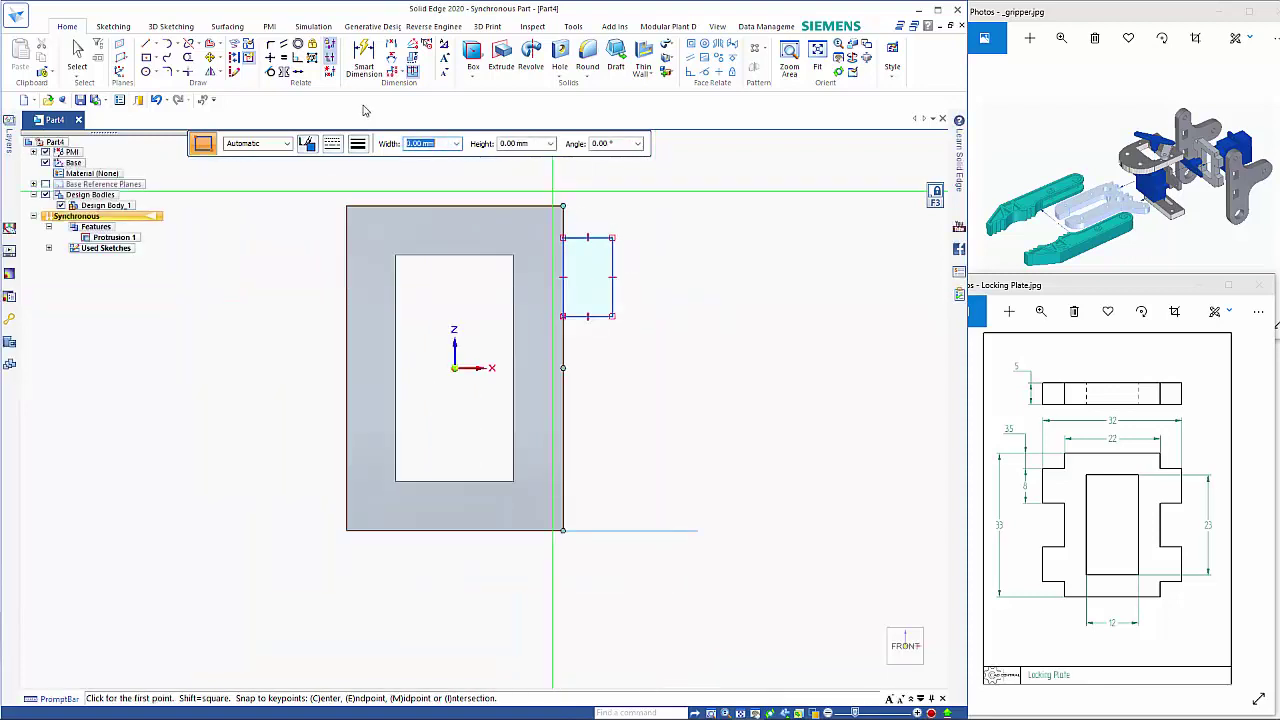
{"action": "left_click", "coordinate": [364, 62]}
{"action": "left_click", "coordinate": [614, 258]}
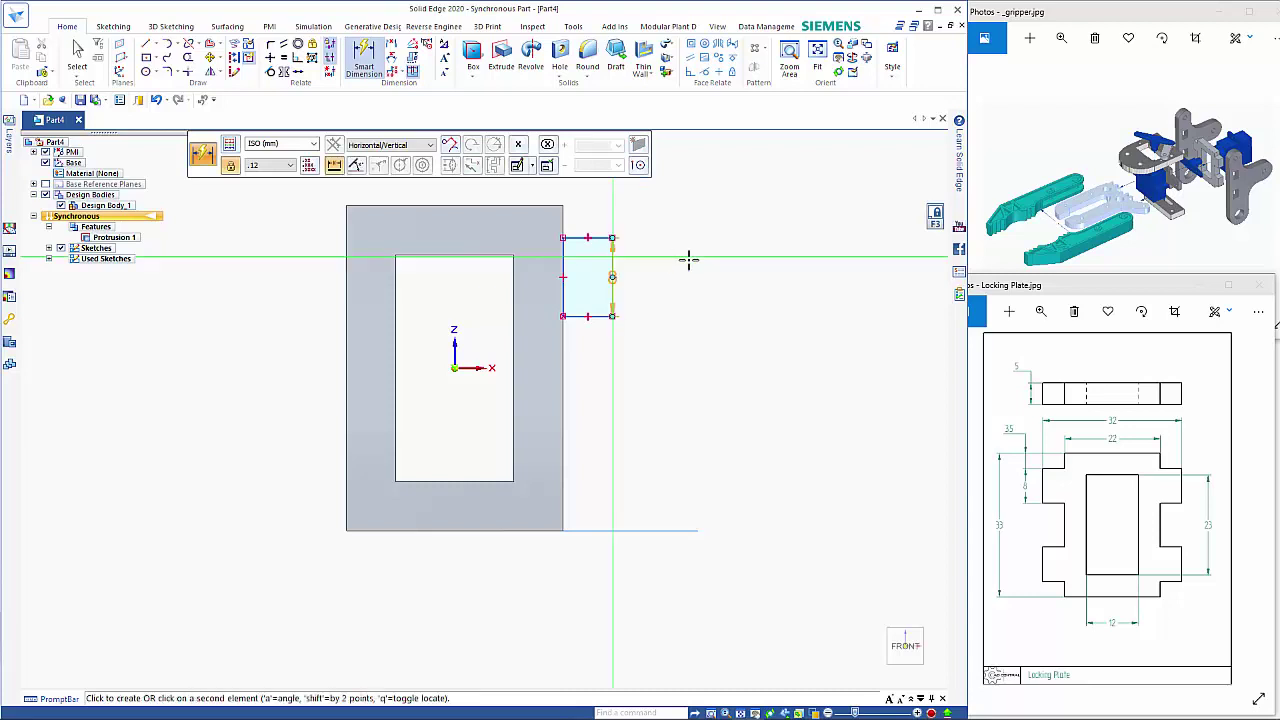
{"action": "left_click", "coordinate": [724, 274]}
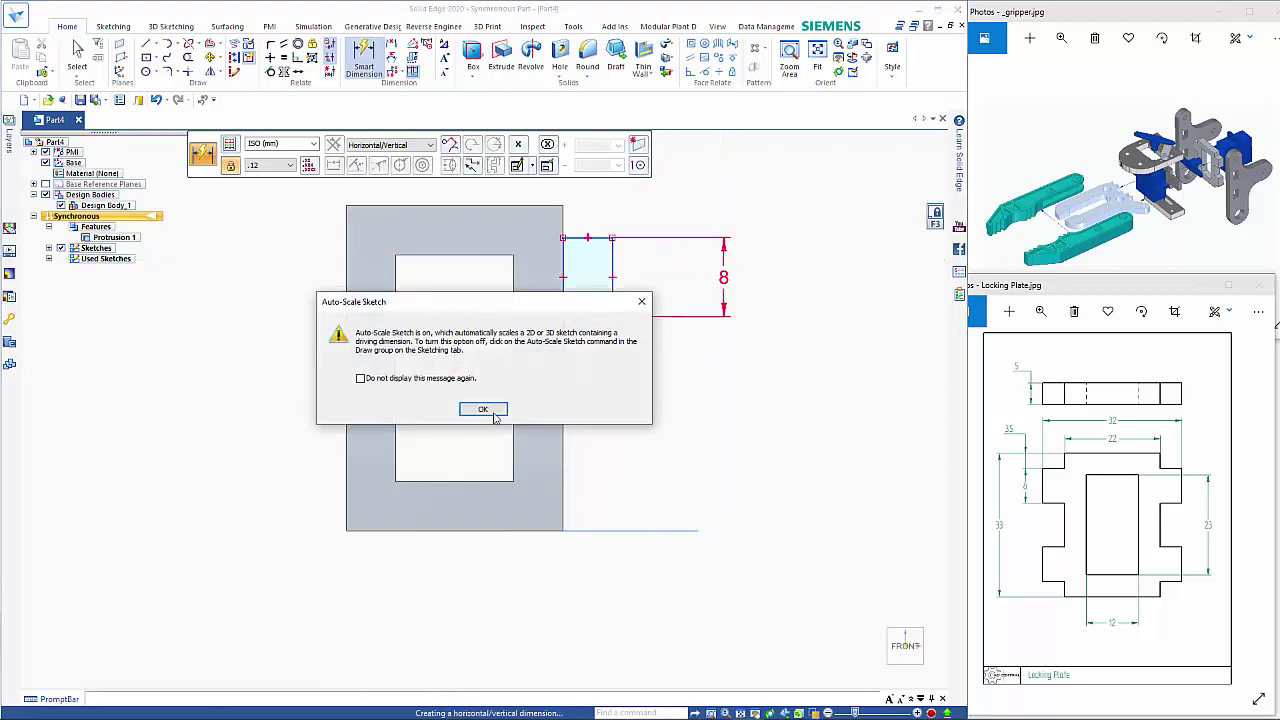
{"action": "left_click", "coordinate": [483, 409]}
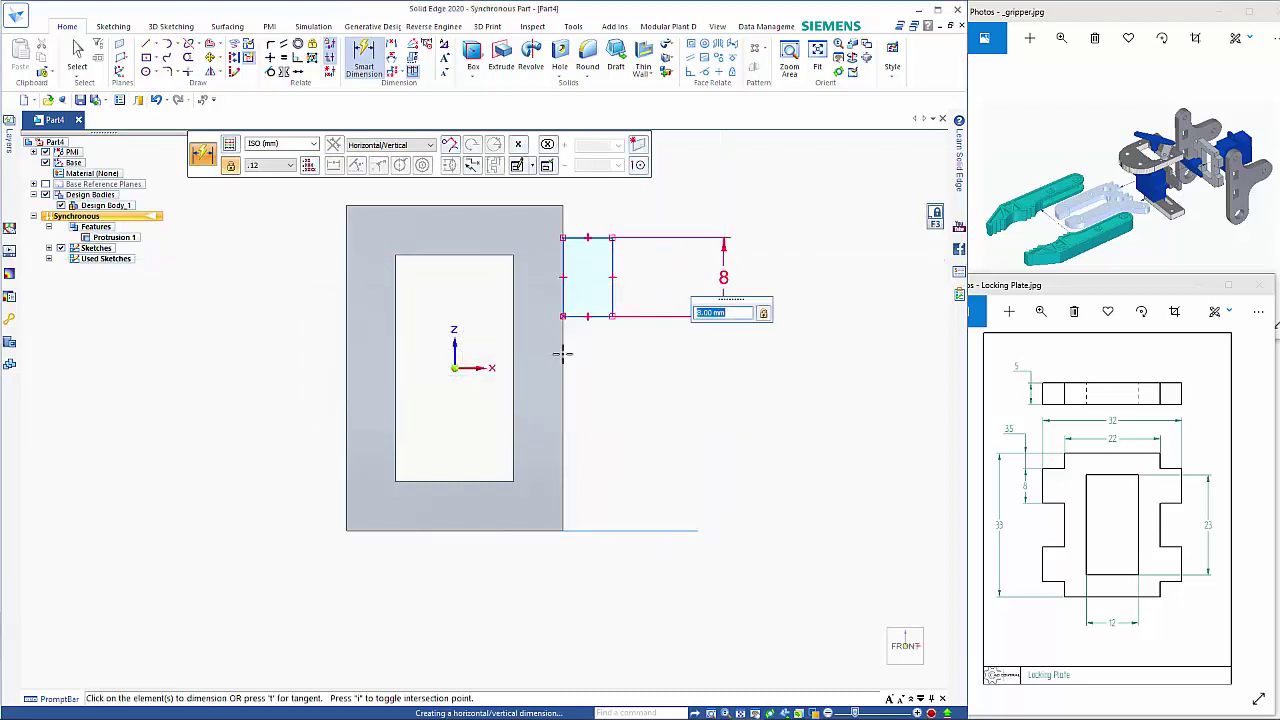
{"action": "key", "text": "Return"}
{"action": "left_click", "coordinate": [600, 316]}
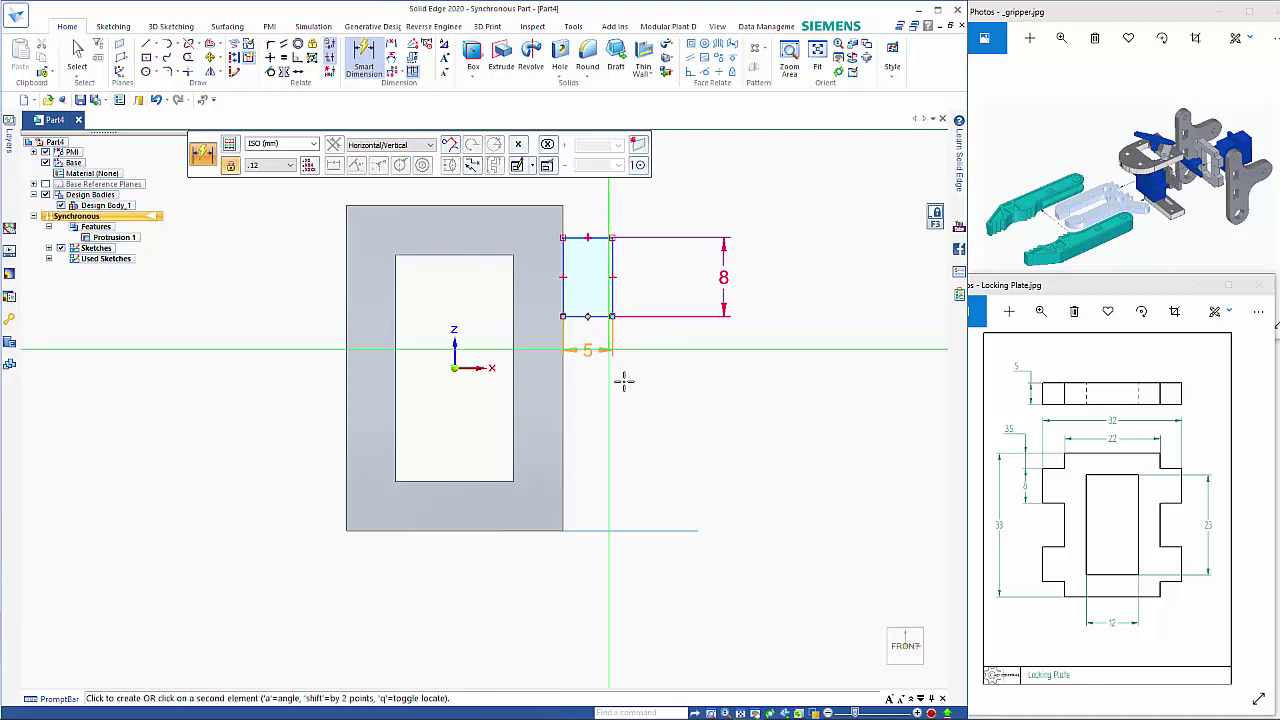
{"action": "left_click", "coordinate": [660, 395]}
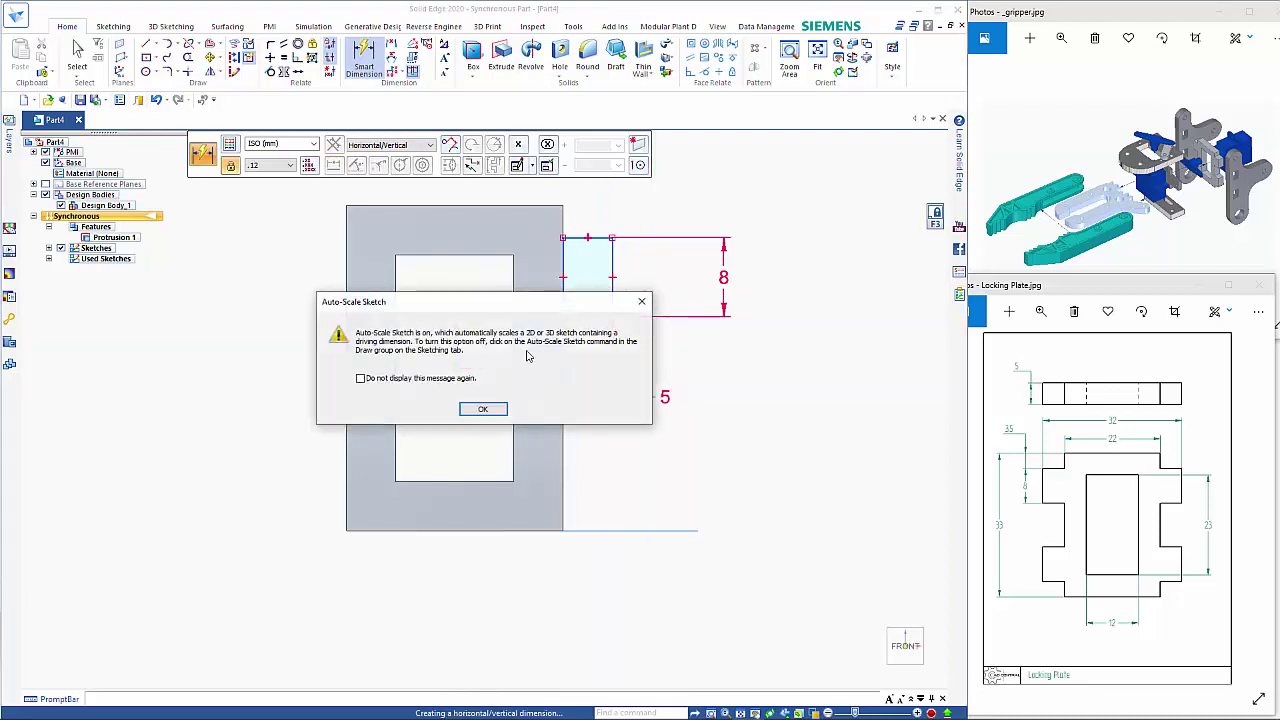
{"action": "left_click", "coordinate": [482, 409]}
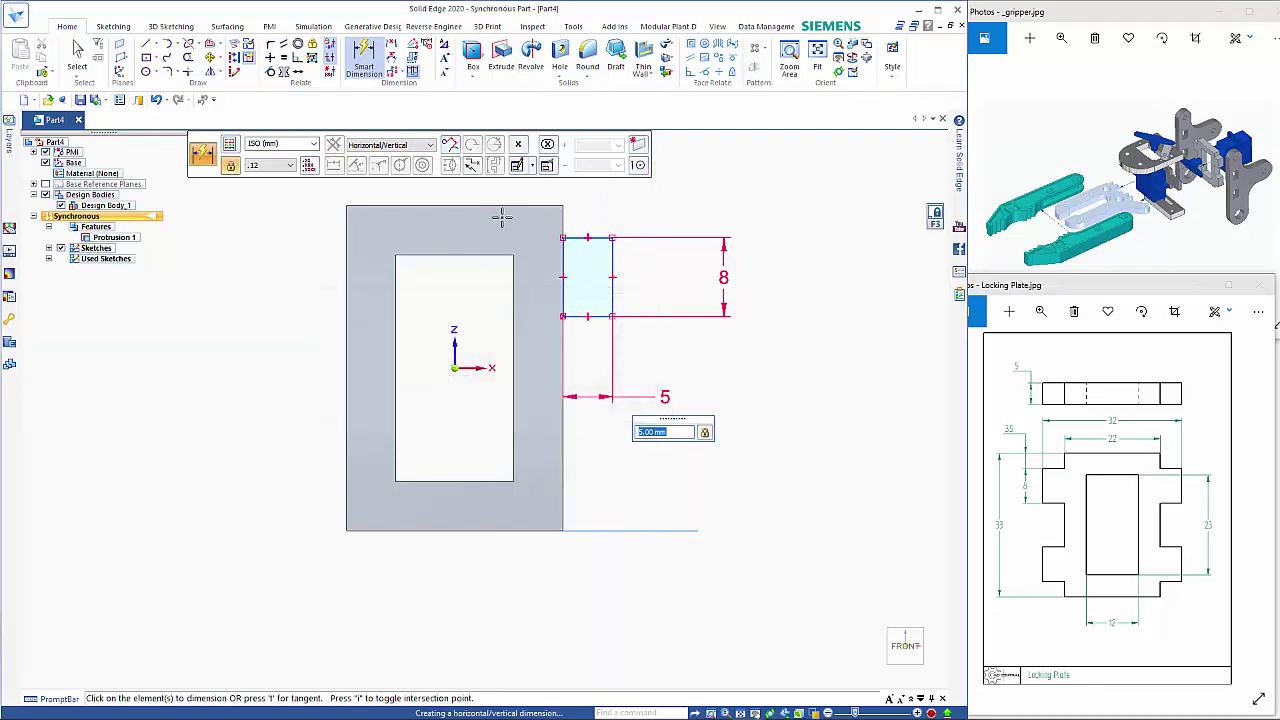
{"action": "key", "text": "Return"}
Dimension the tab rectangle's upper edge 3.5 mm below the plate's top edge
{"action": "left_click", "coordinate": [600, 237]}
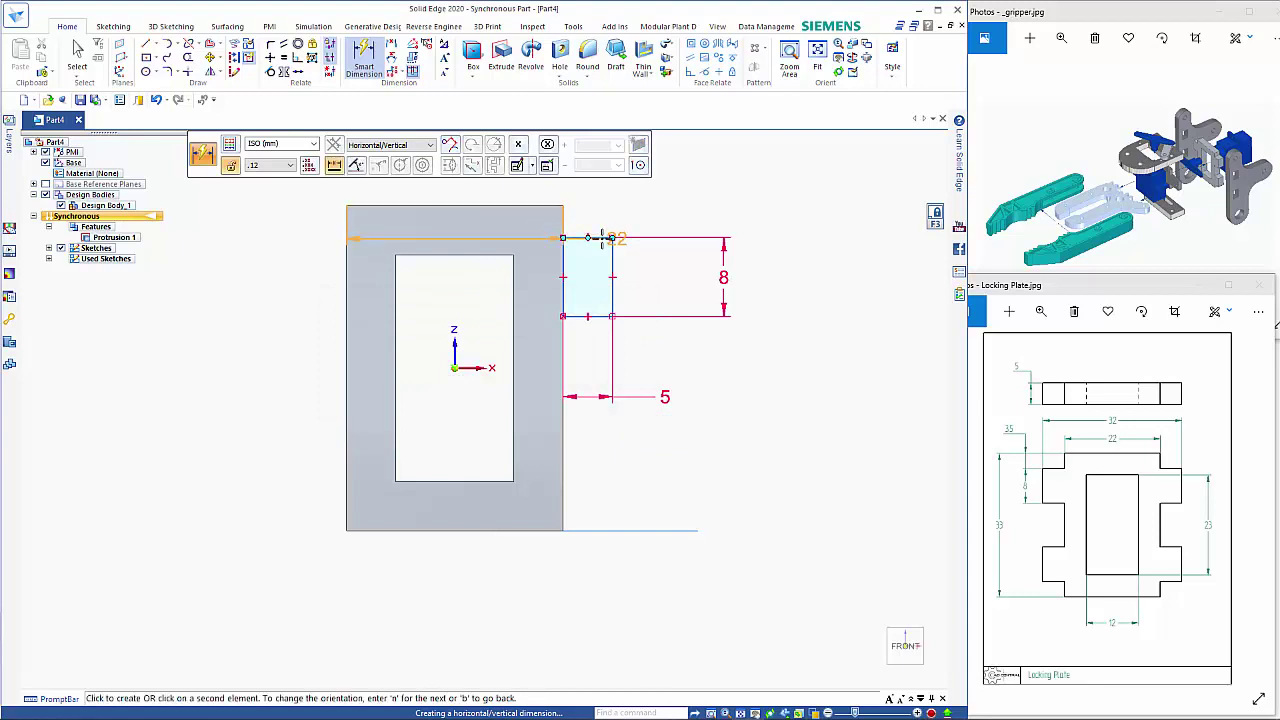
{"action": "left_click", "coordinate": [709, 175]}
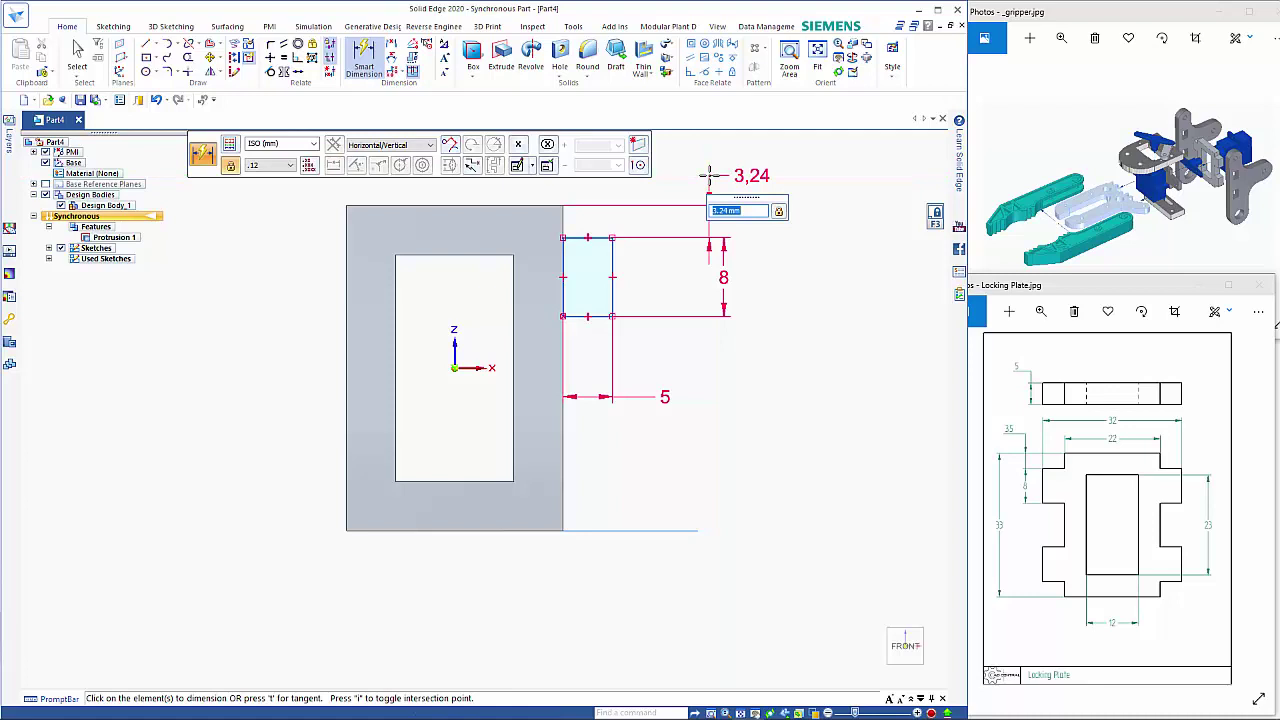
{"action": "key", "text": "Return"}
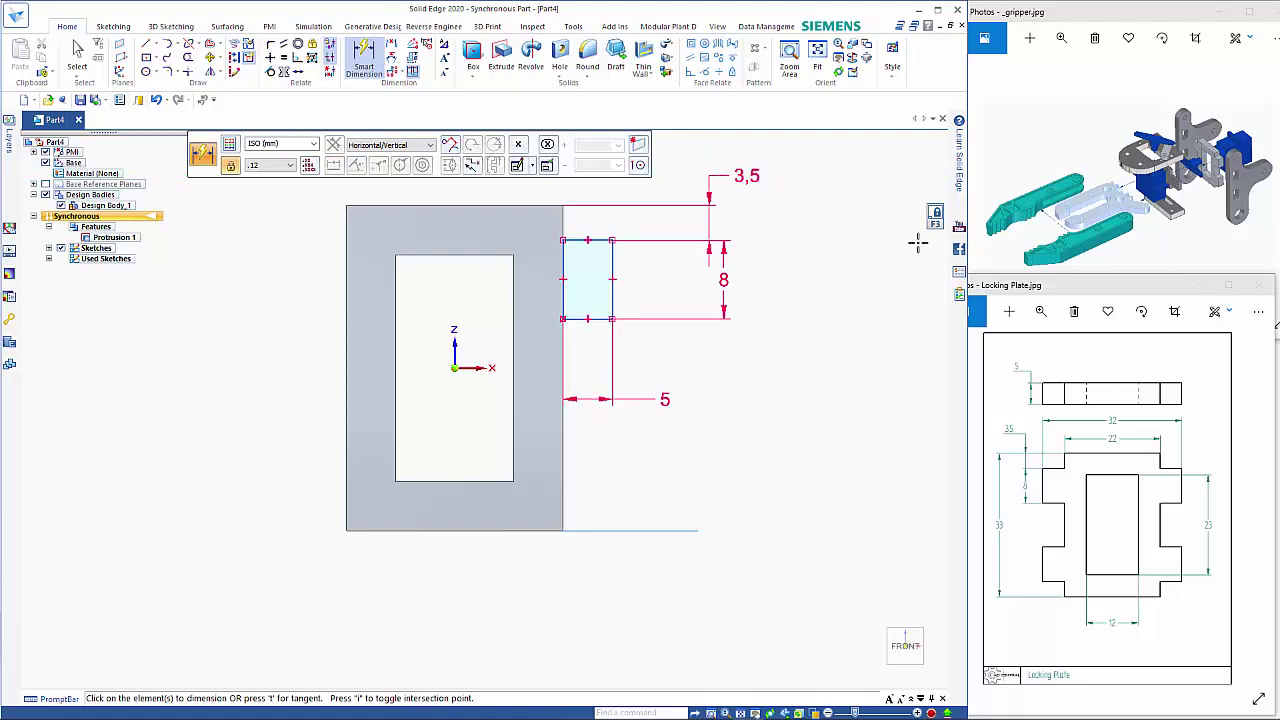
Extrude the tab rectangle to one side only, 5 mm deep up to the plate's rear upper corner
{"action": "middle_click_drag", "start_coordinate": [840, 320], "coordinate": [778, 342]}
{"action": "key", "text": "Escape"}
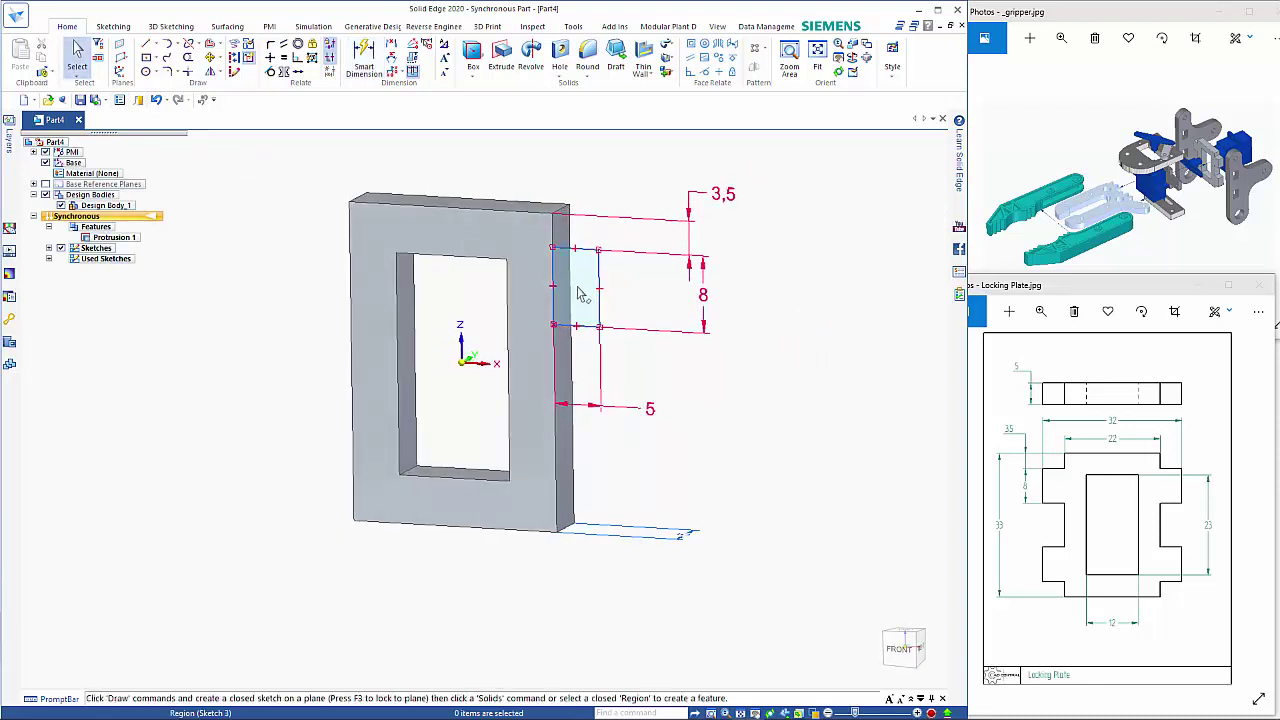
{"action": "left_click", "coordinate": [584, 293]}
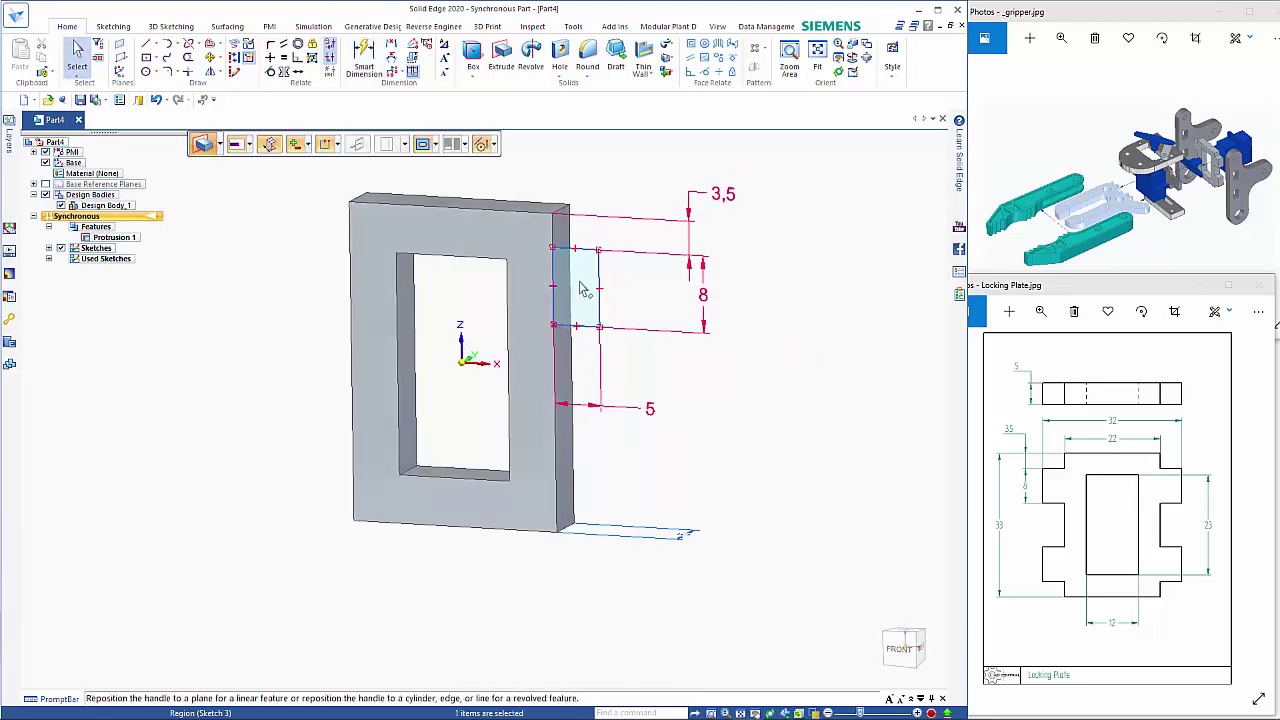
{"action": "left_click", "coordinate": [586, 285]}
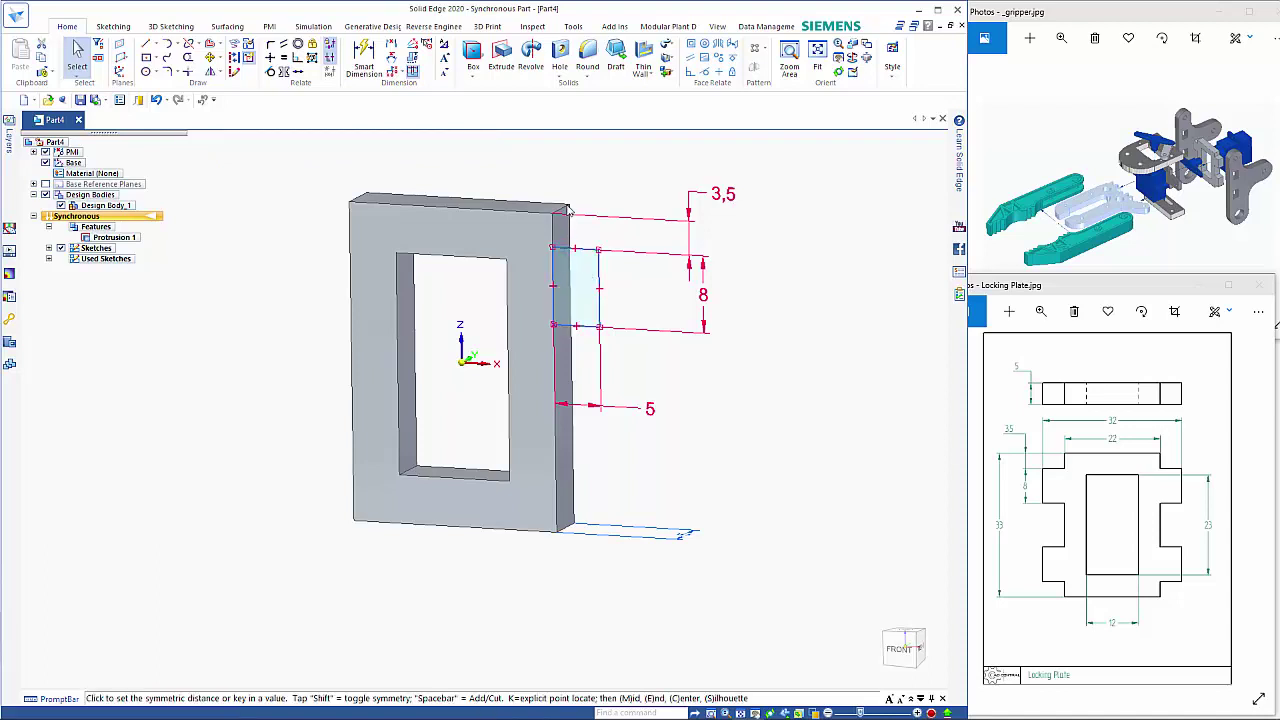
{"action": "key", "text": "shift"}
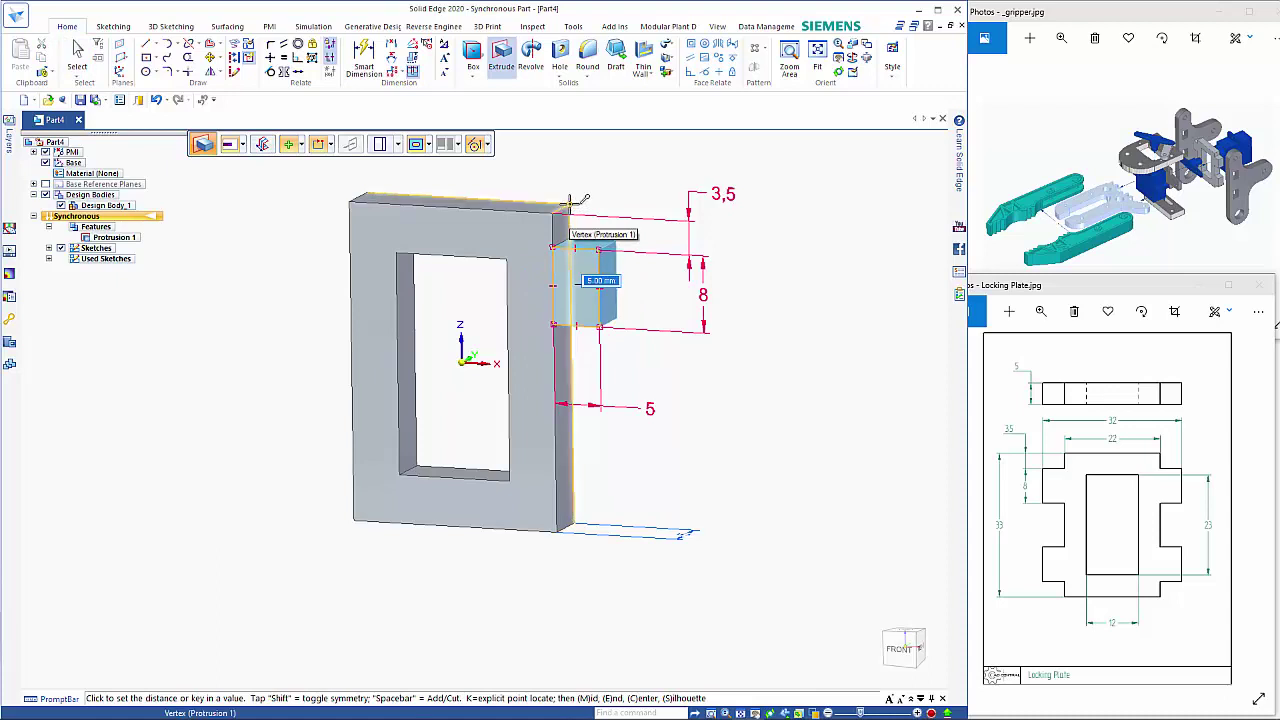
{"action": "left_click", "coordinate": [570, 200]}
{"action": "key", "text": "Escape"}
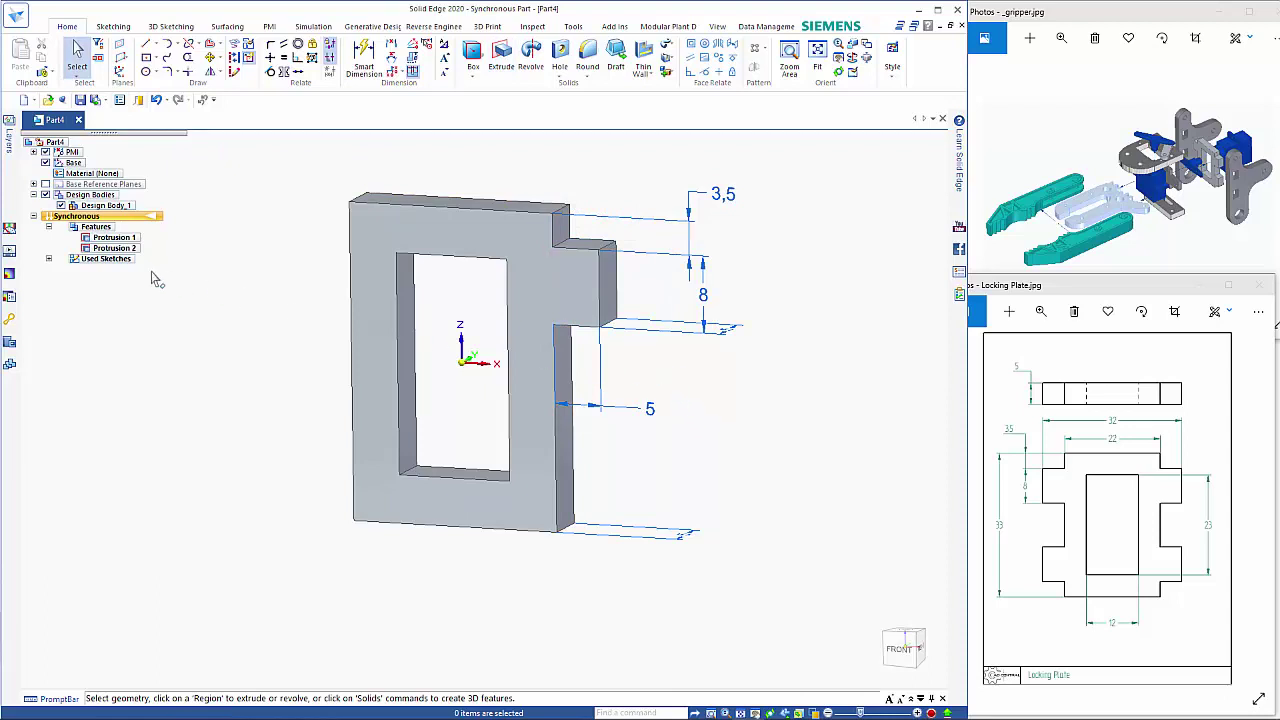
Move the tab feature together with the plate's front and back faces 3 mm downward, with the steering wheel placed on the tab's lower edge
{"action": "left_click", "coordinate": [126, 248]}
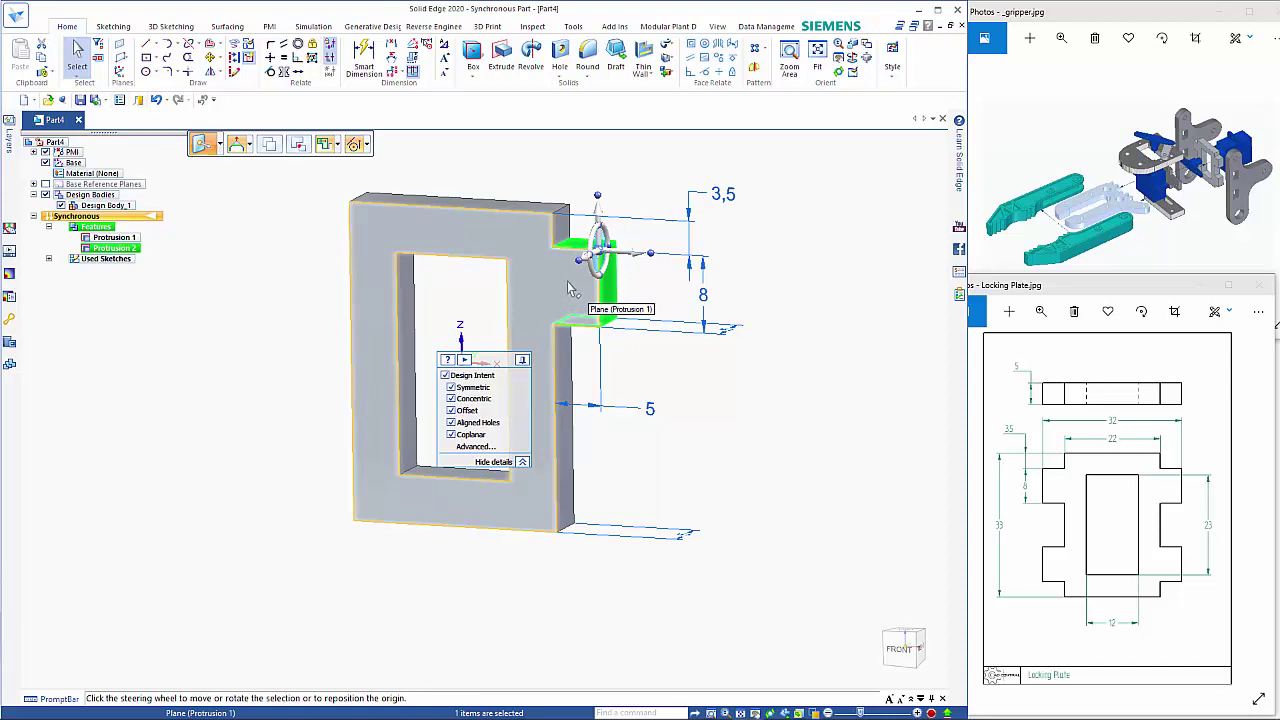
{"action": "left_click", "coordinate": [566, 293], "text": "ctrl"}
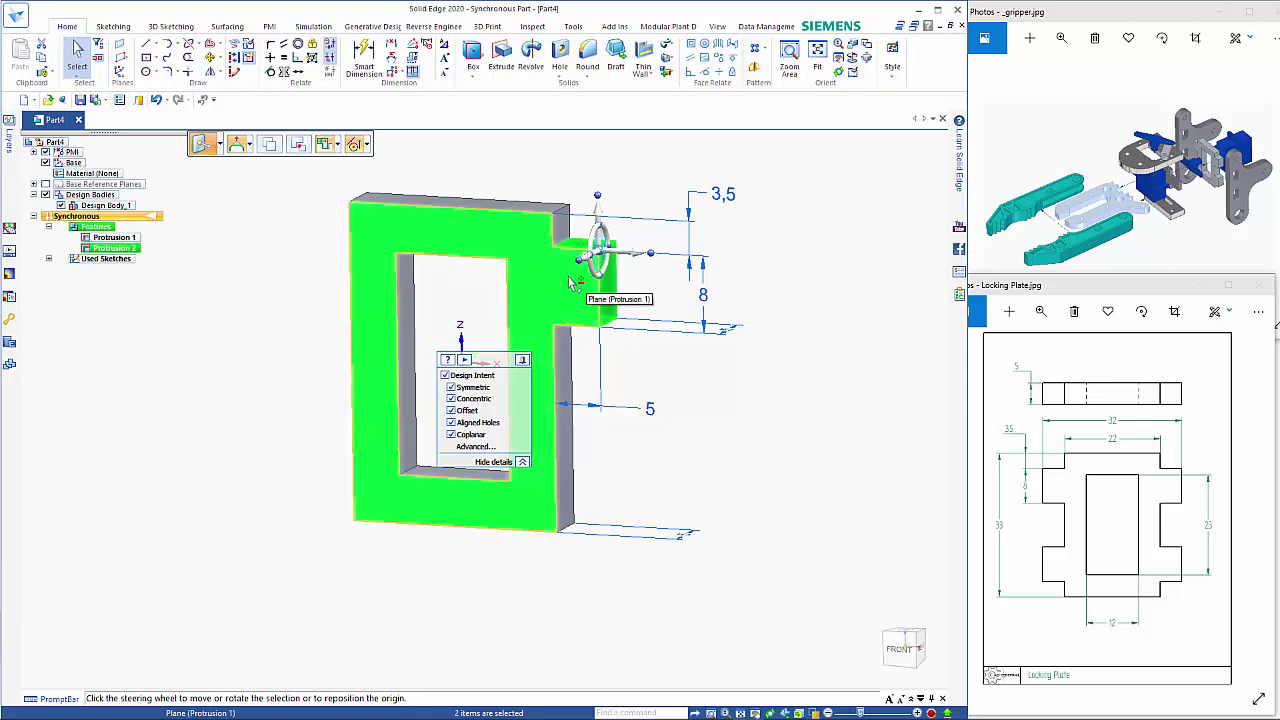
{"action": "right_click", "coordinate": [568, 283]}
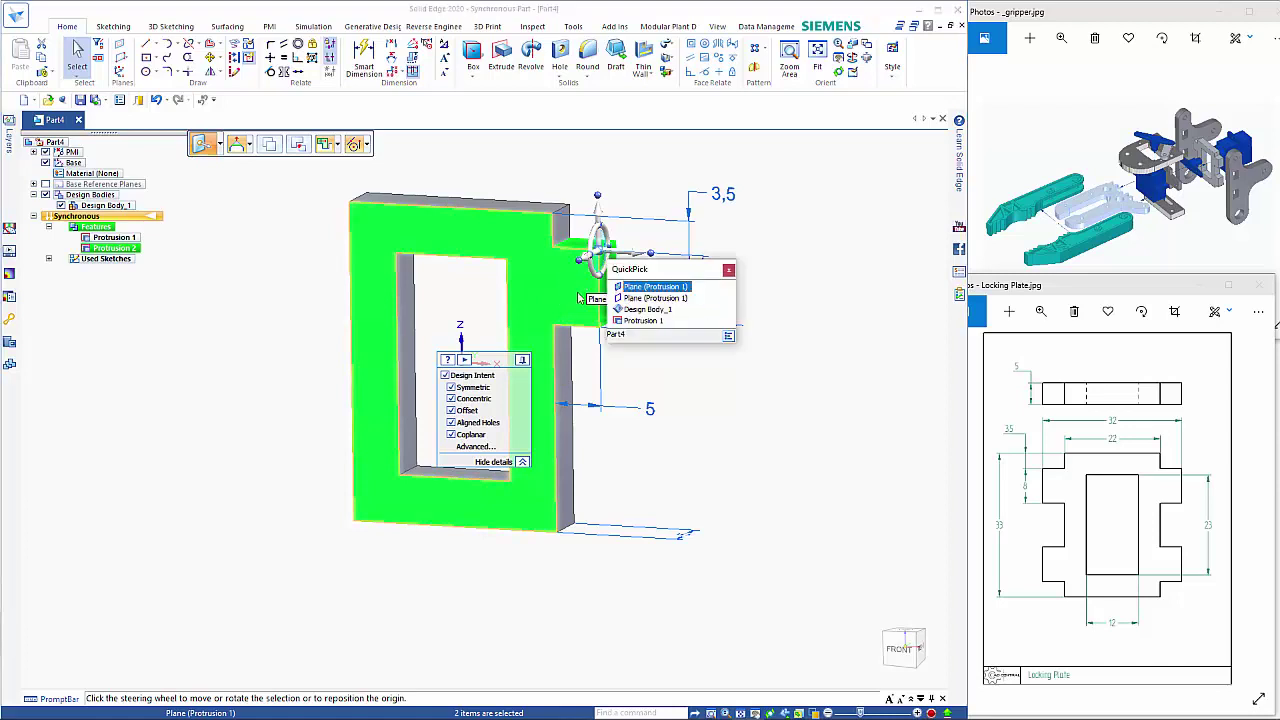
{"action": "left_click", "coordinate": [640, 298]}
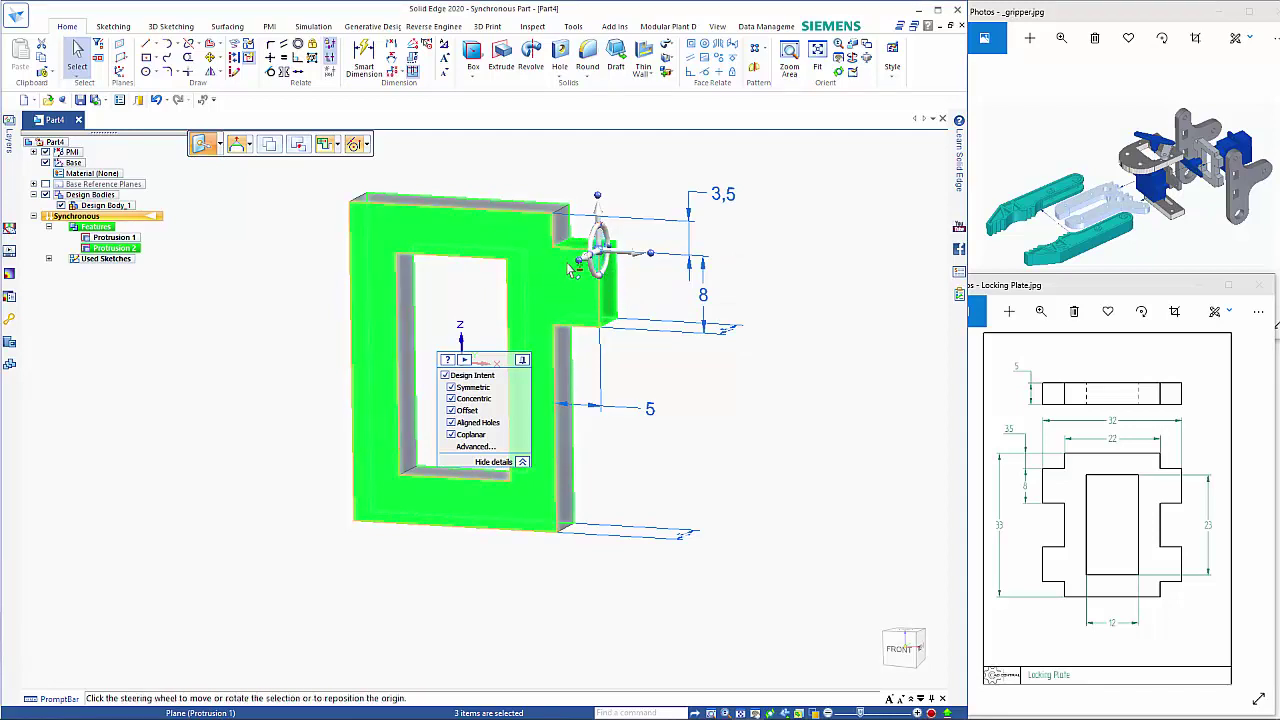
{"action": "left_click", "coordinate": [600, 256]}
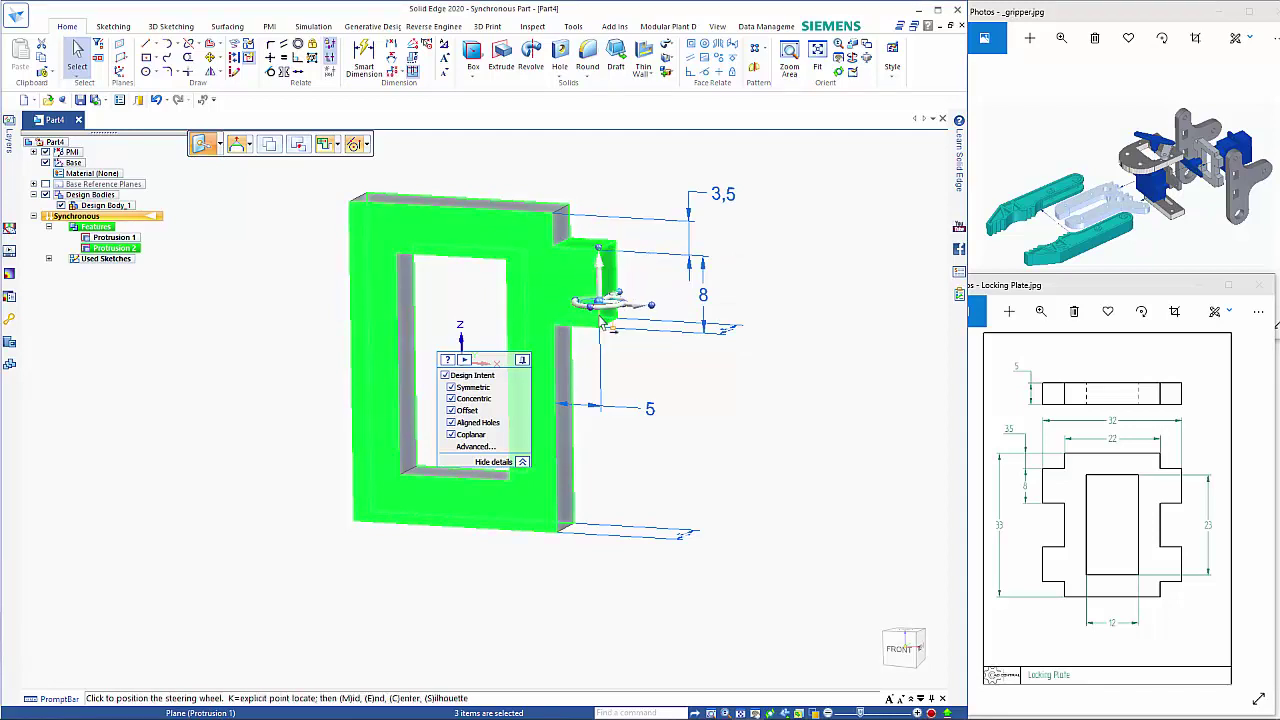
{"action": "left_click", "coordinate": [604, 332]}
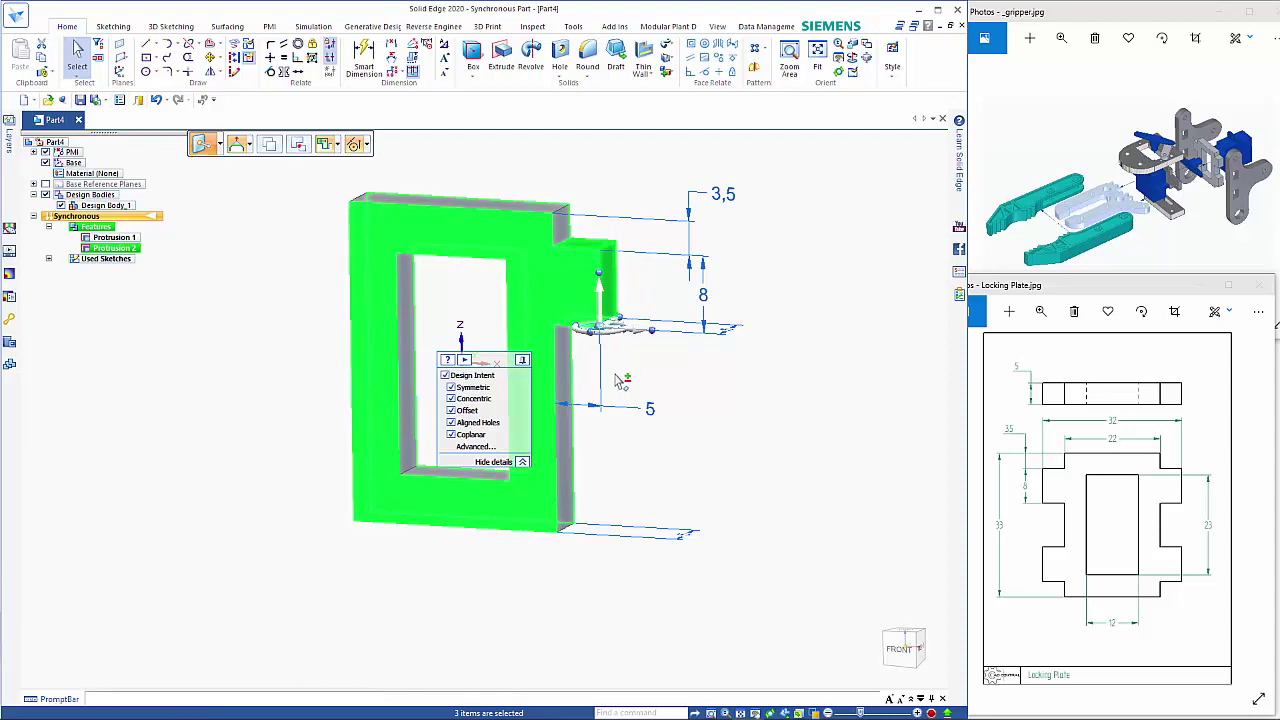
{"action": "left_click", "coordinate": [600, 300]}
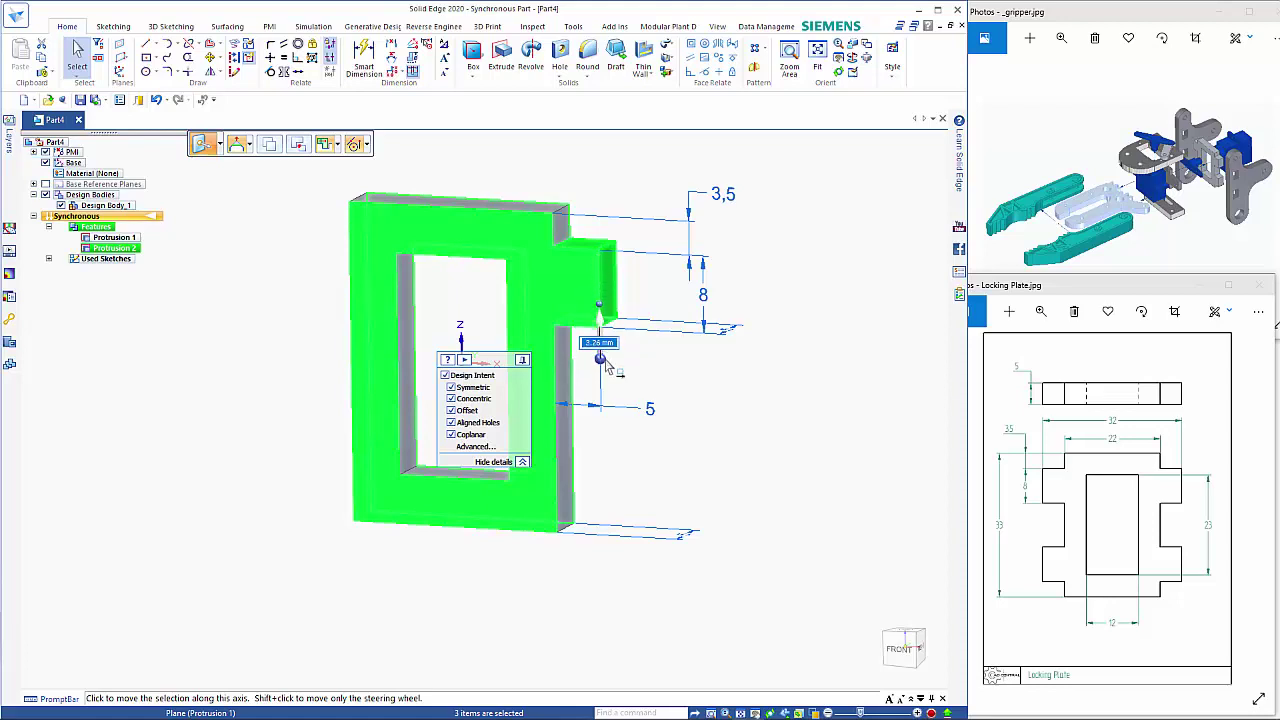
{"action": "type", "text": "3"}
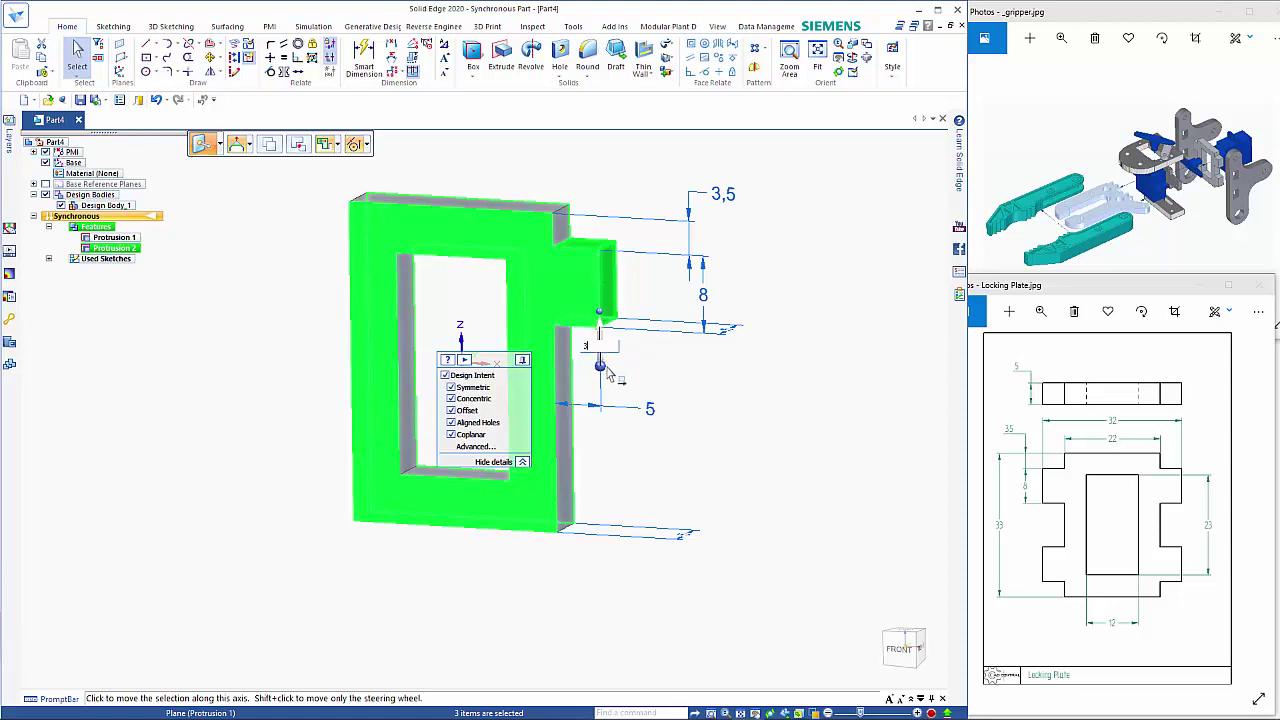
Offset the steering wheel 3.5 mm below the tab and copy the tab downward, snapping it to the plate's lower corner vertex
{"action": "type", "text": ".5"}
{"action": "key", "text": "Return"}
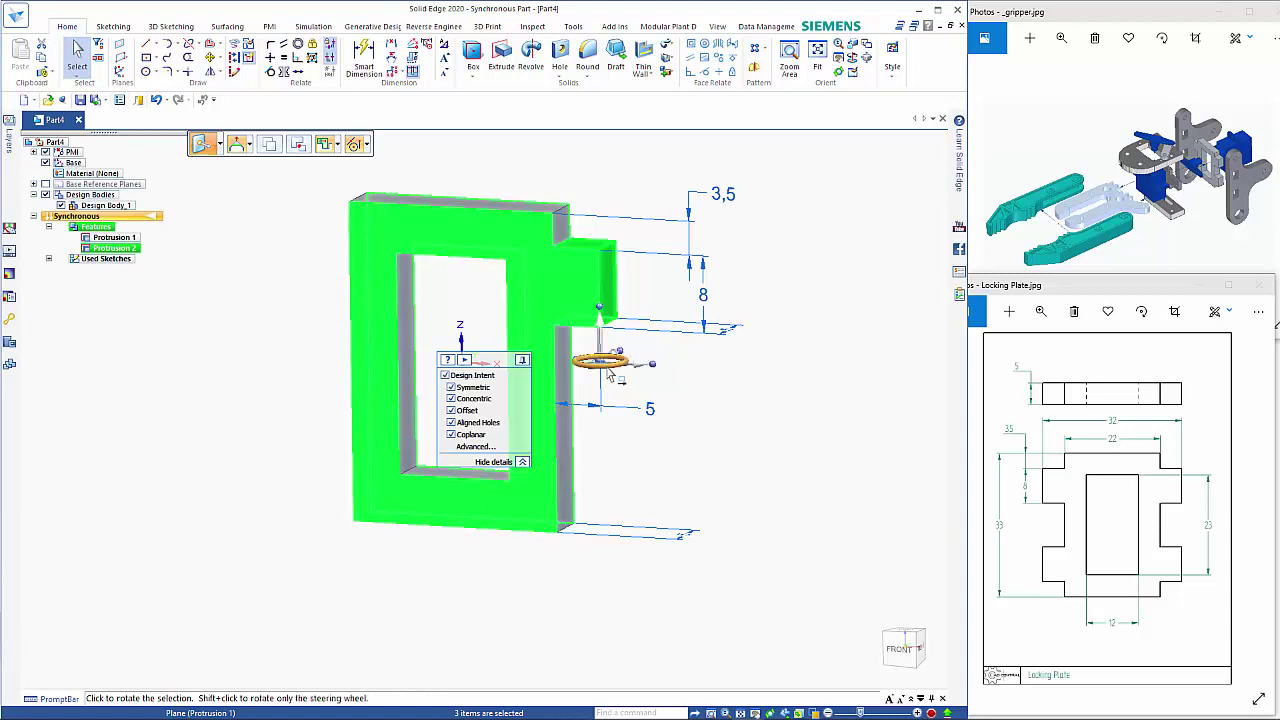
{"action": "left_click", "coordinate": [271, 145]}
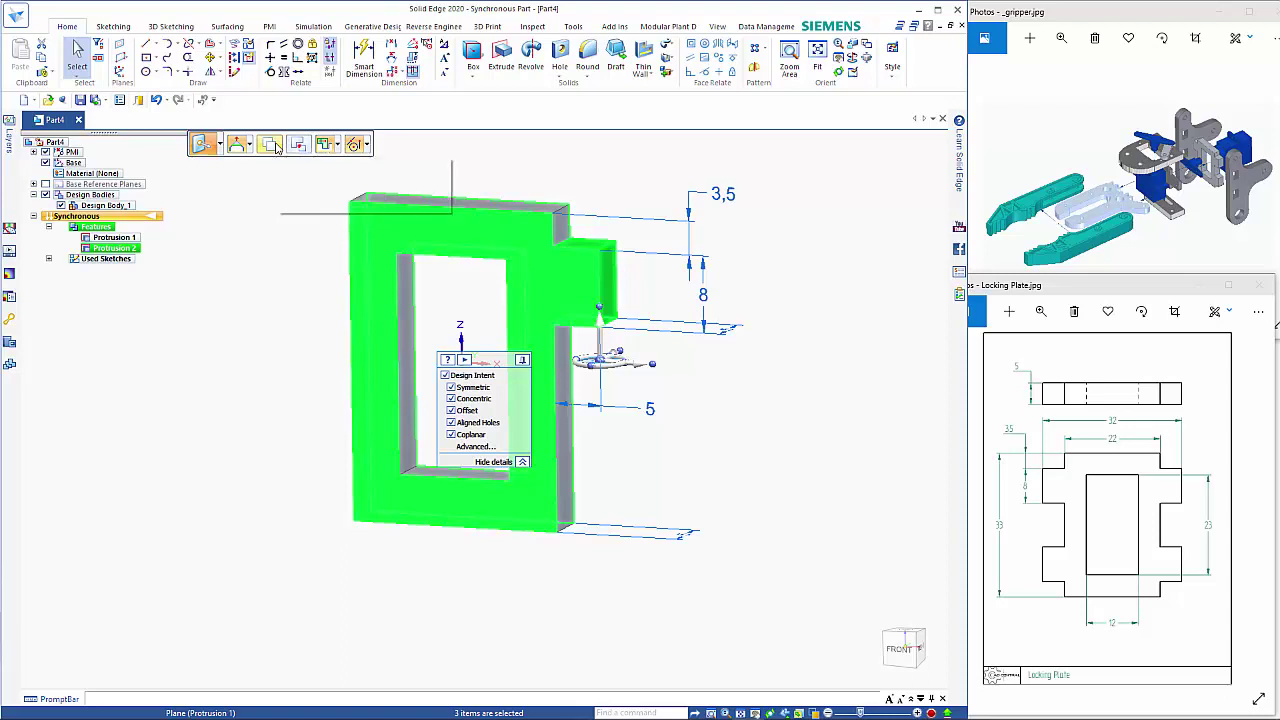
{"action": "left_click", "coordinate": [598, 342]}
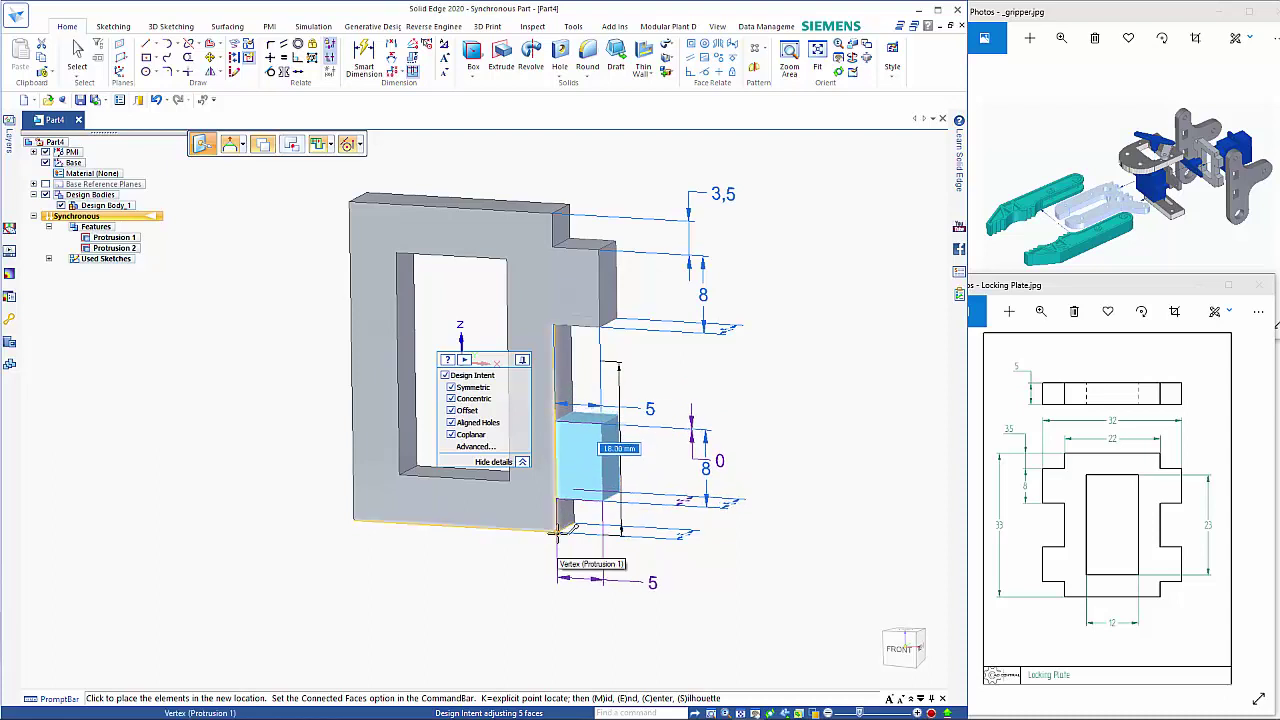
{"action": "left_click", "coordinate": [556, 535]}
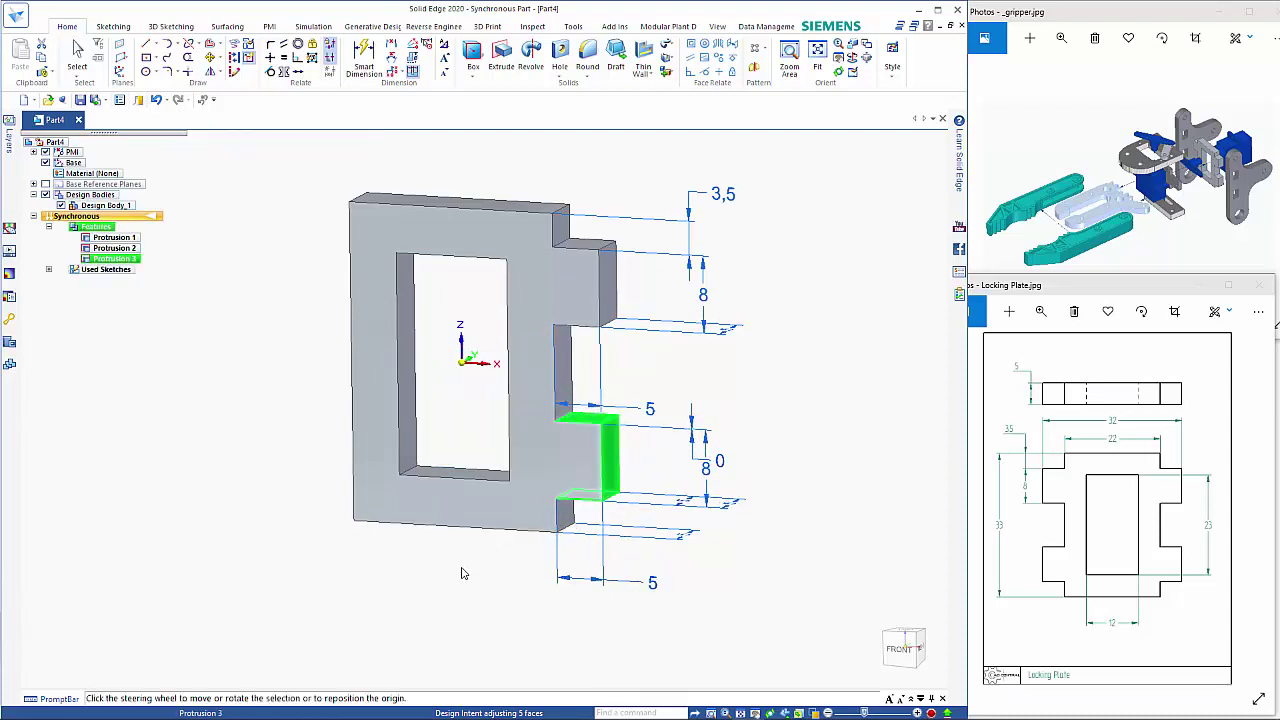
{"action": "key", "text": "Escape"}
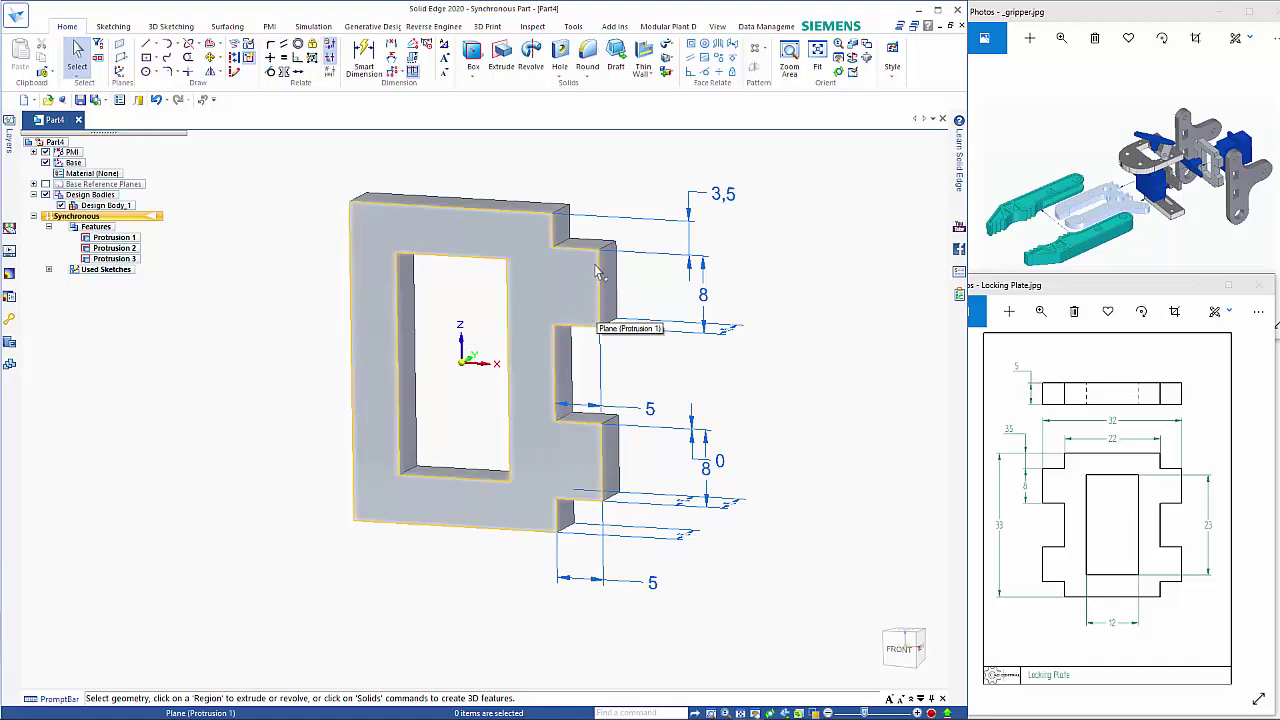
Select both tabs with the plate's front and back faces, and place the steering wheel at the origin, parallel to the front face
{"action": "left_click", "coordinate": [125, 254]}
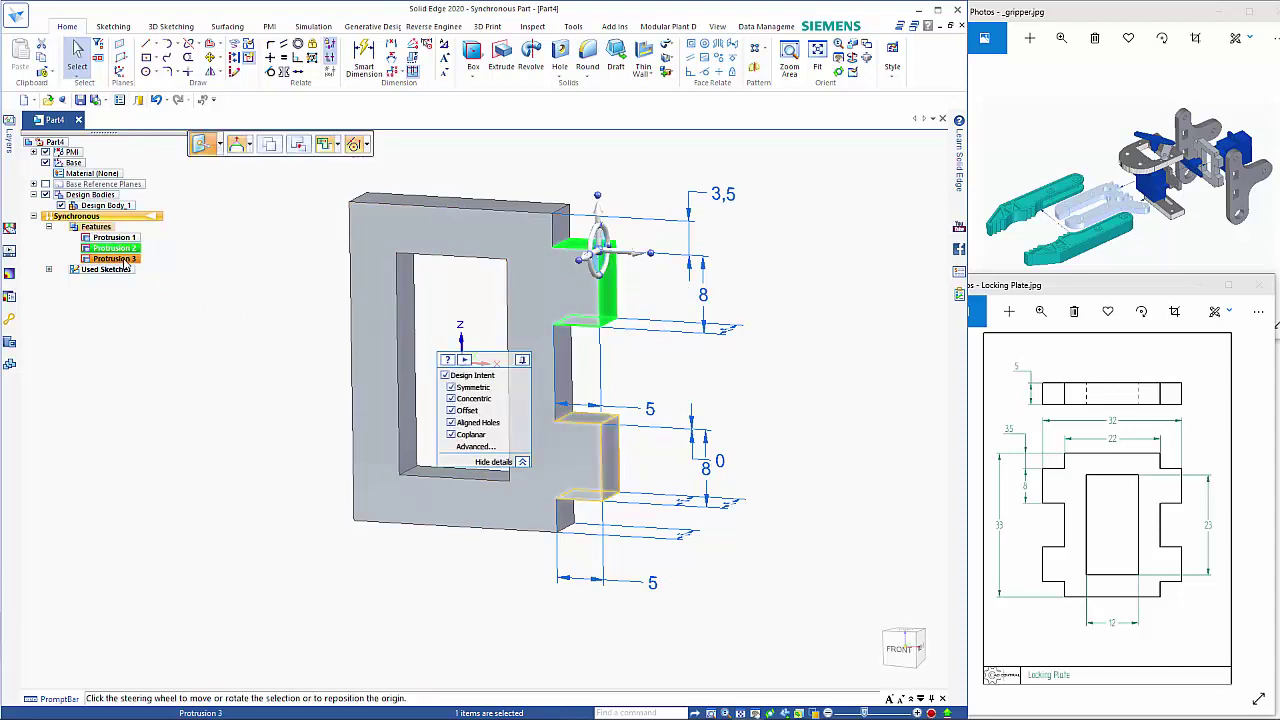
{"action": "left_click", "coordinate": [125, 259], "text": "ctrl"}
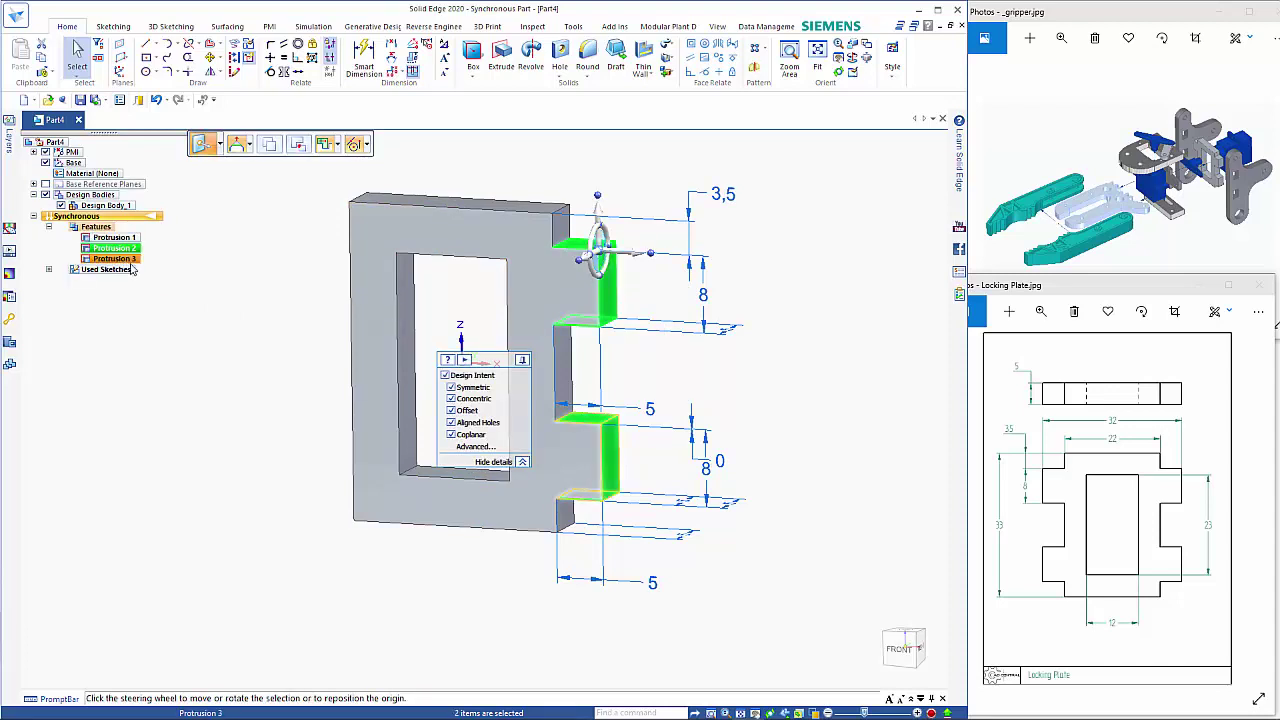
{"action": "left_click", "coordinate": [533, 286], "text": "ctrl"}
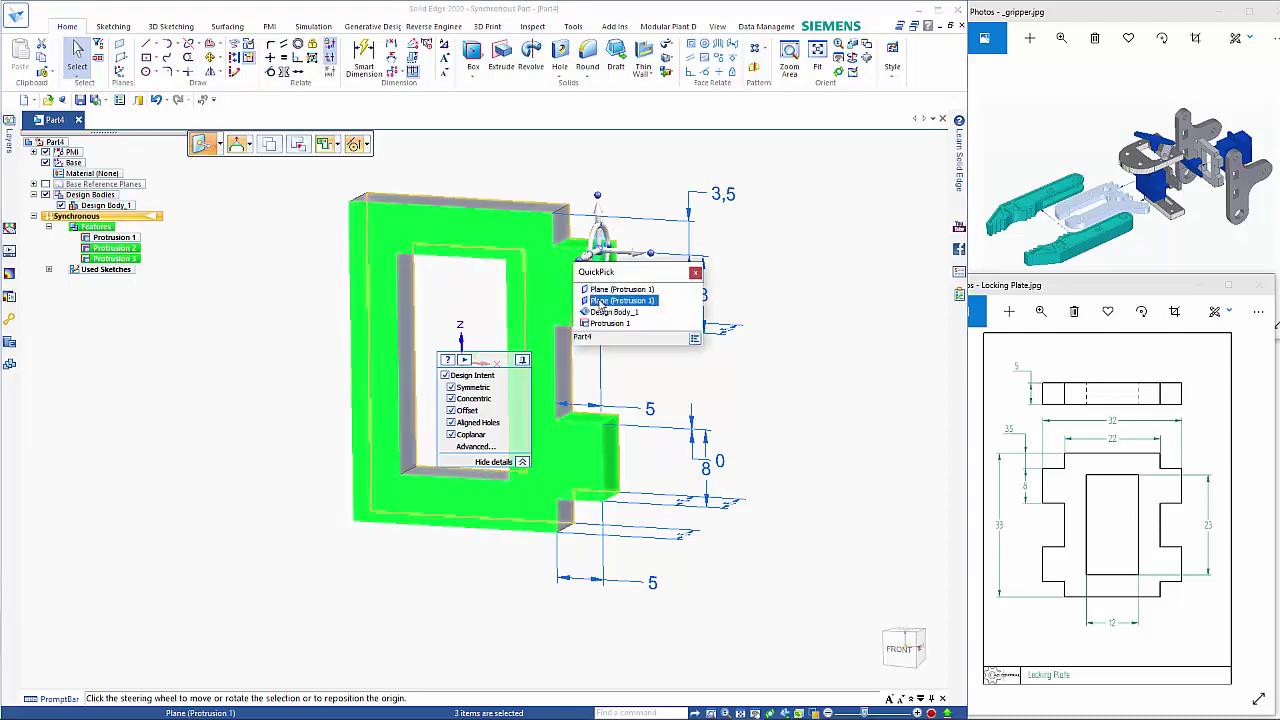
{"action": "left_click", "coordinate": [594, 314], "text": "ctrl"}
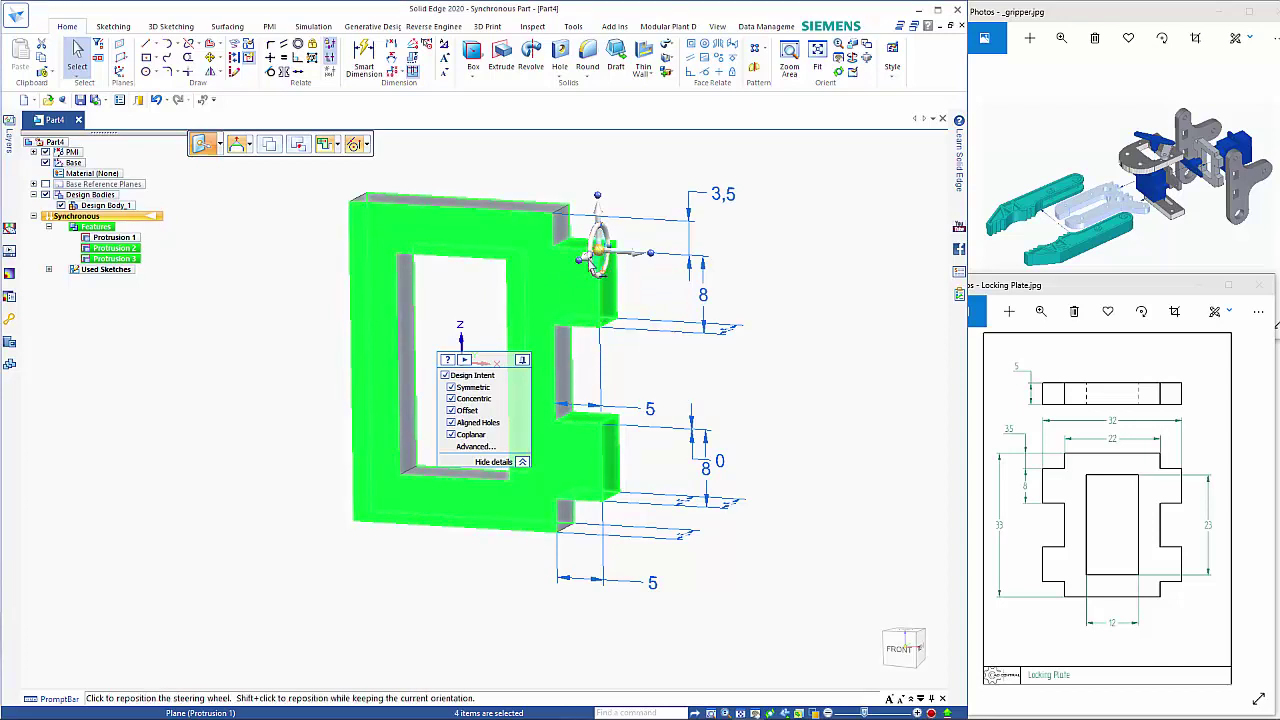
{"action": "left_click_drag", "start_coordinate": [597, 255], "coordinate": [476, 327]}
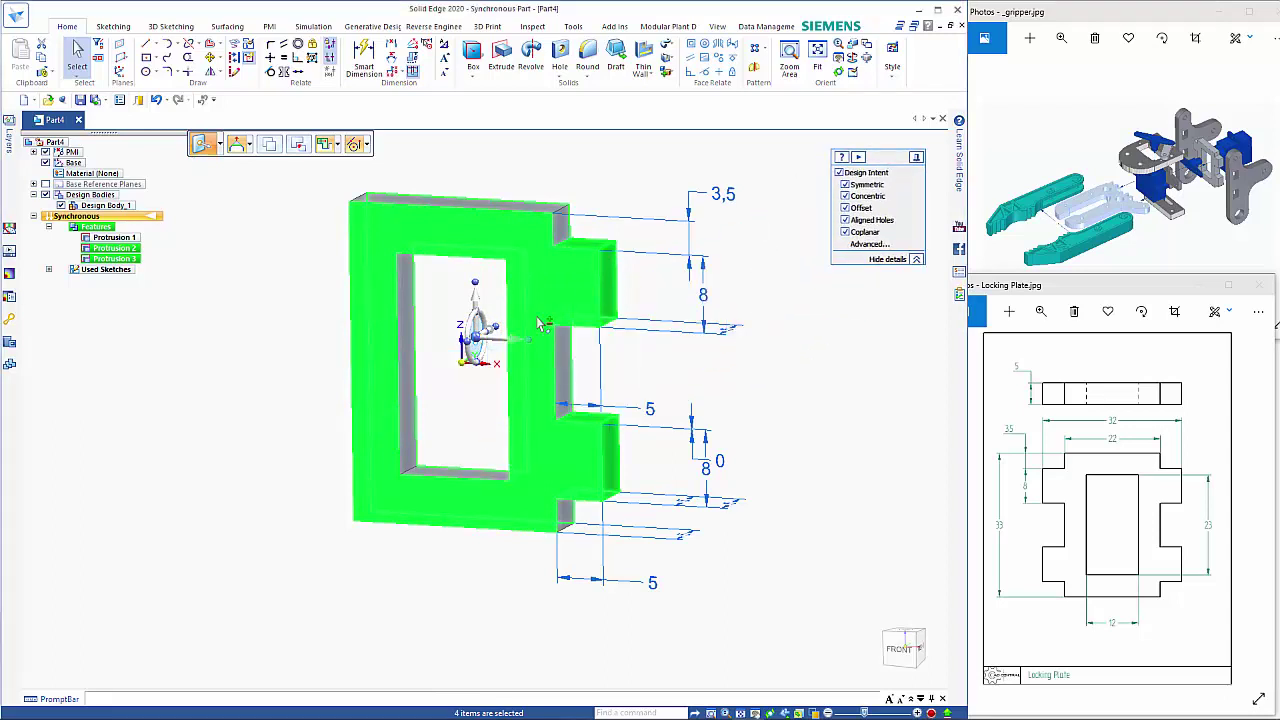
{"action": "left_click", "coordinate": [477, 340]}
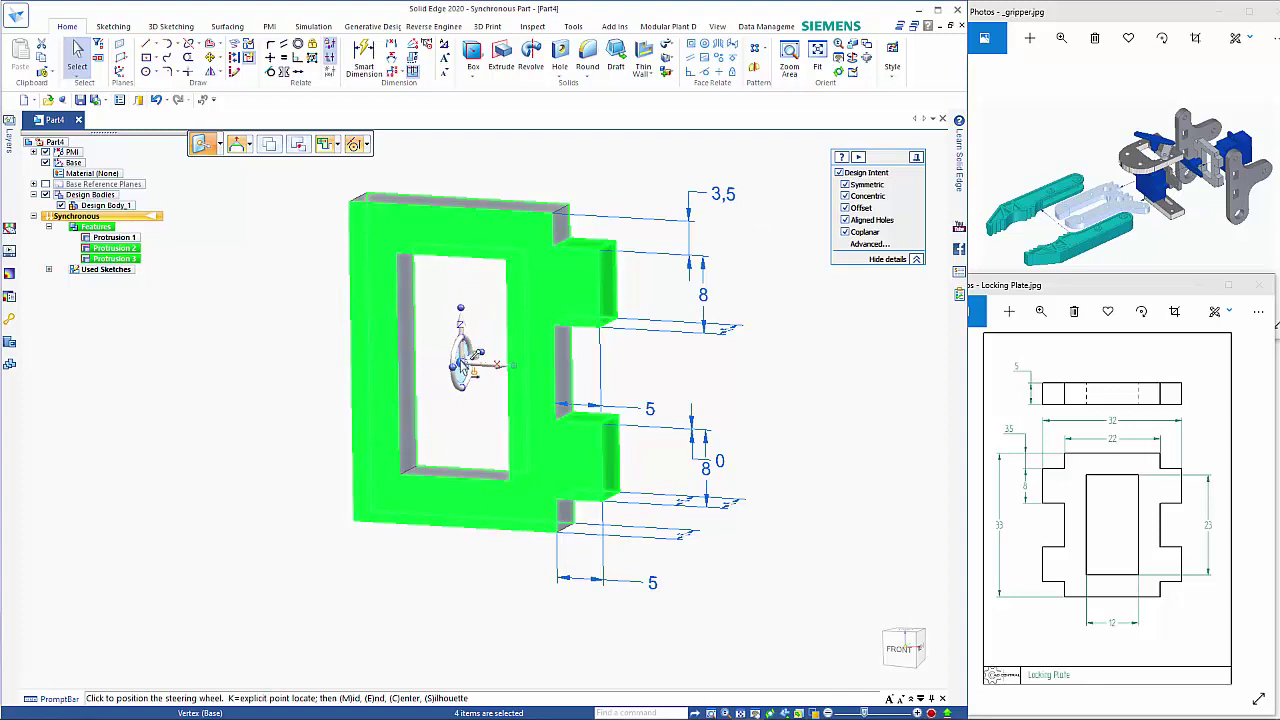
{"action": "left_click", "coordinate": [470, 368]}
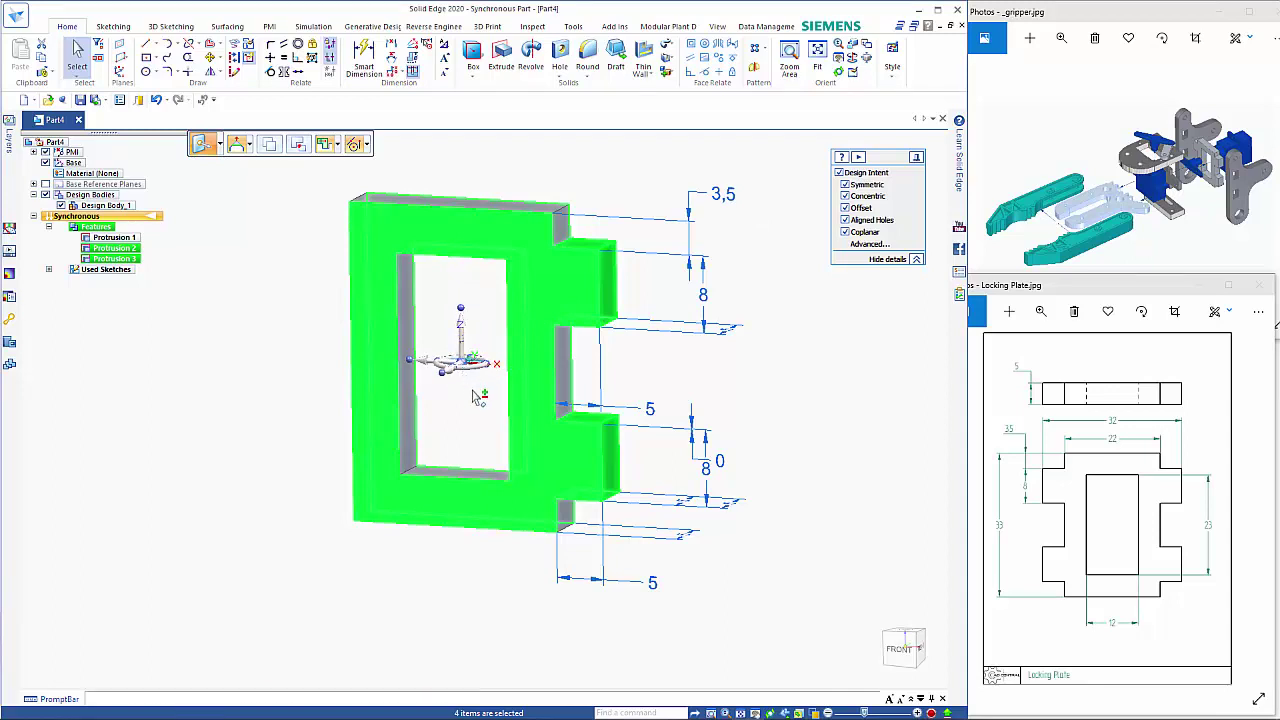
{"action": "middle_click_drag", "start_coordinate": [483, 402], "coordinate": [478, 440]}
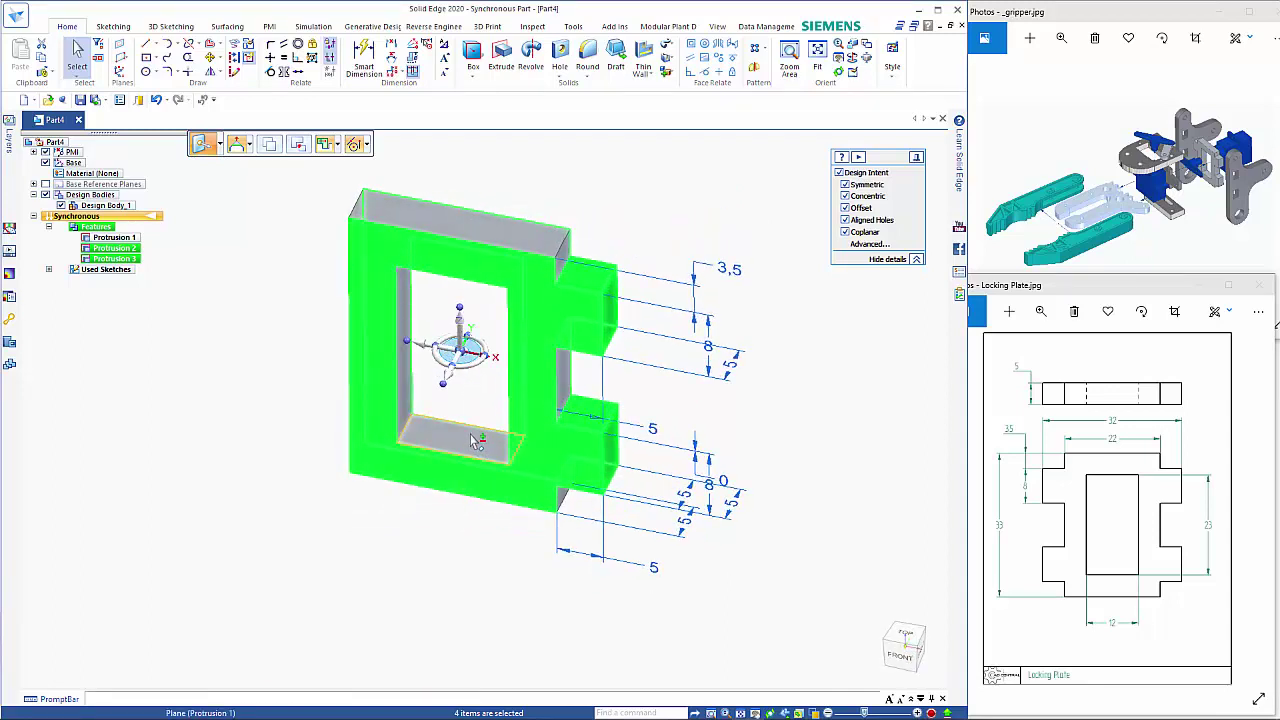
{"action": "left_click", "coordinate": [480, 352]}
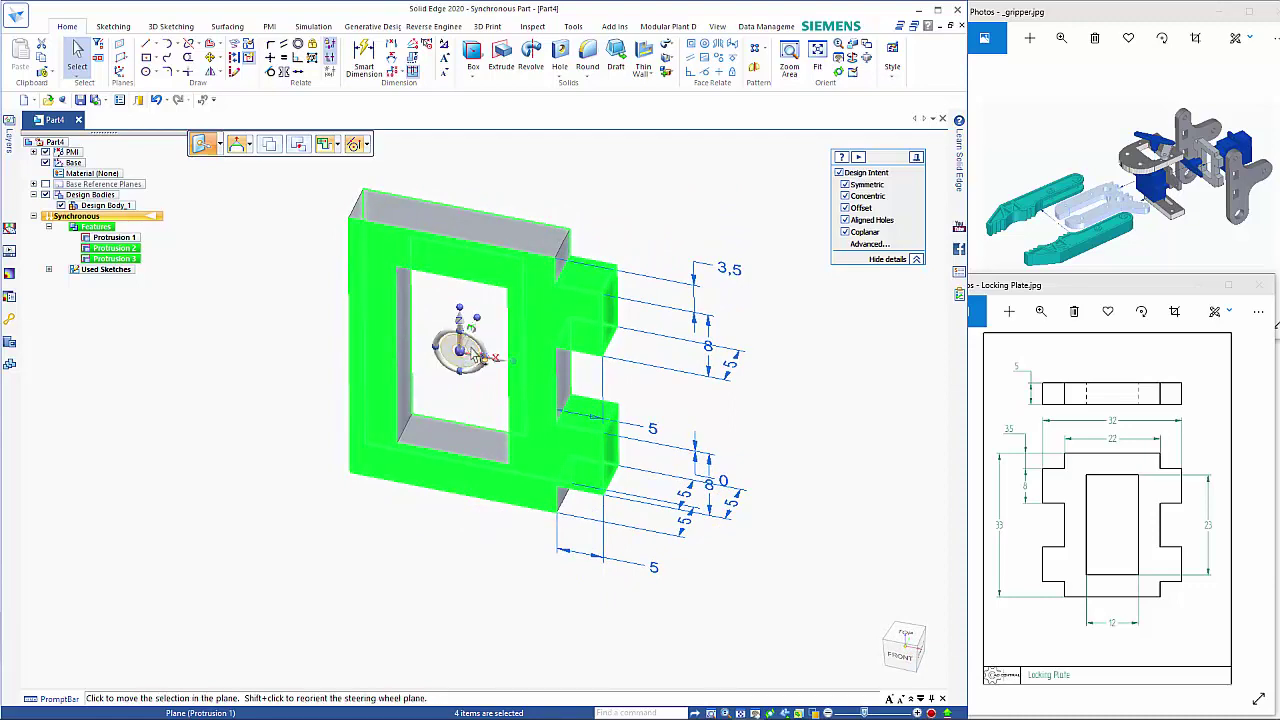
{"action": "middle_click_drag", "start_coordinate": [464, 405], "coordinate": [488, 362]}
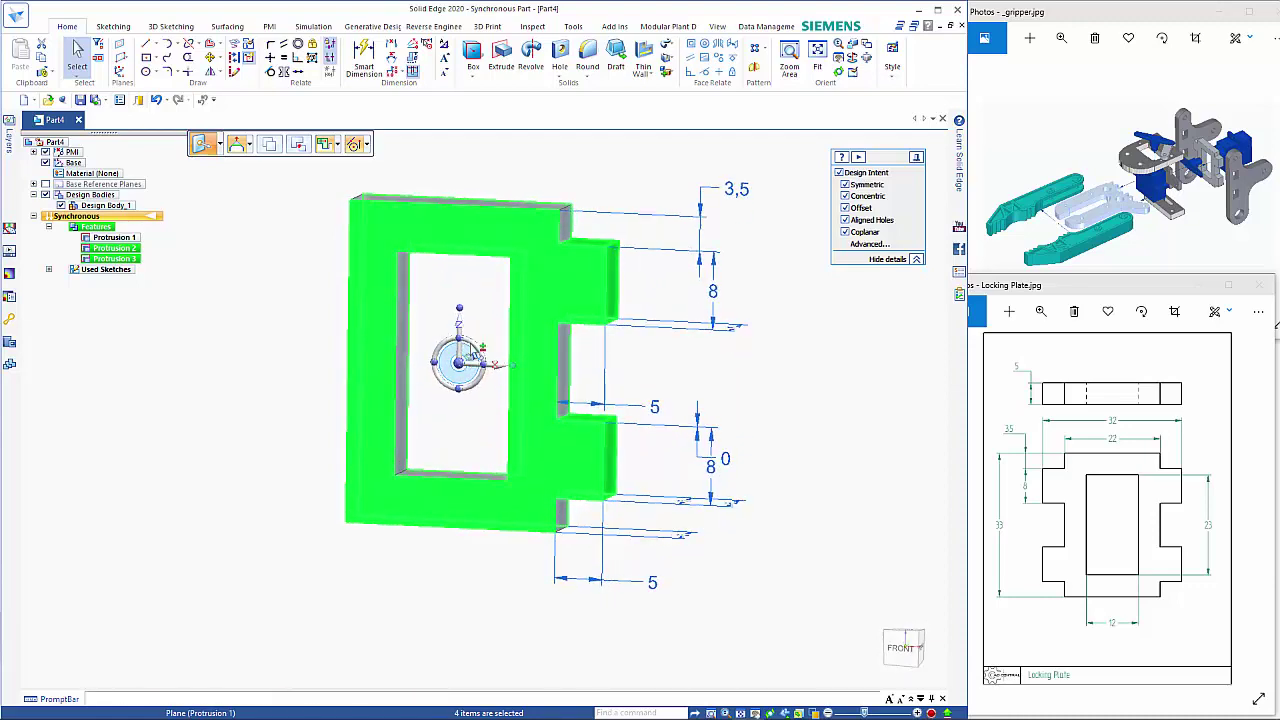
Copy the selected tabs to the plate's opposite edge by rotating them 180 degrees about the origin
{"action": "left_click", "coordinate": [268, 144]}
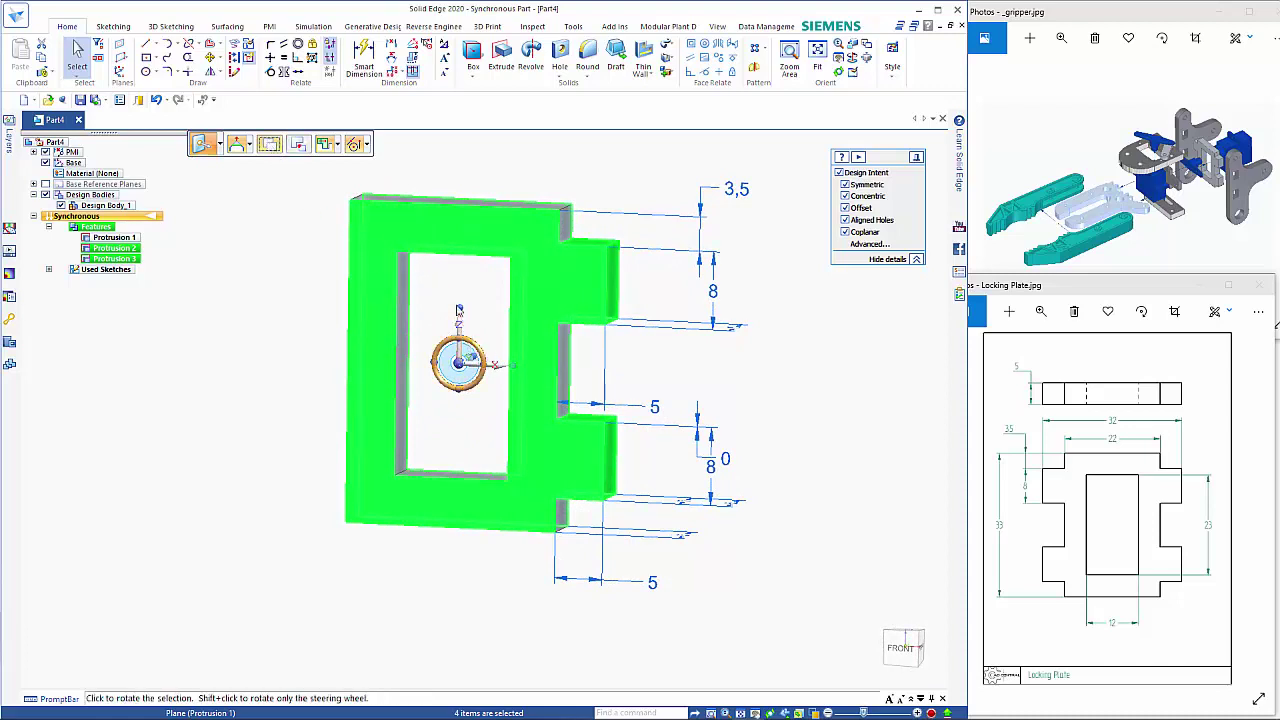
{"action": "left_click", "coordinate": [462, 336]}
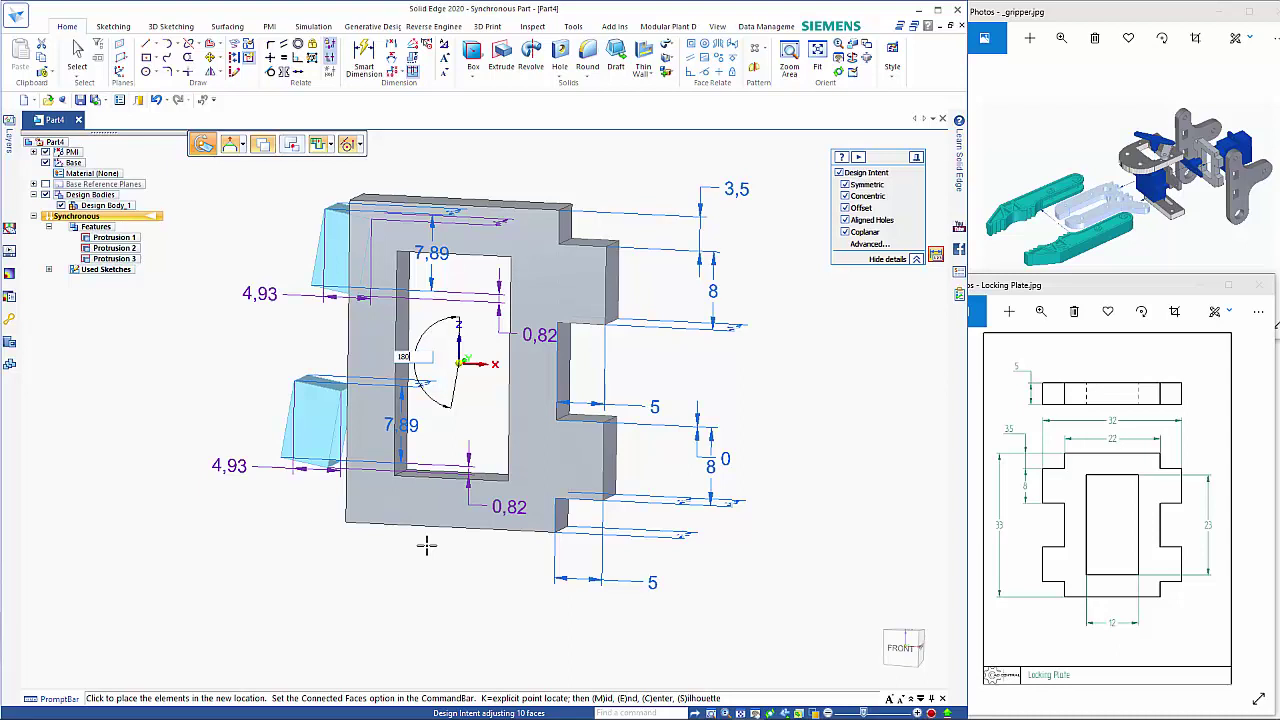
{"action": "left_click", "coordinate": [425, 545]}
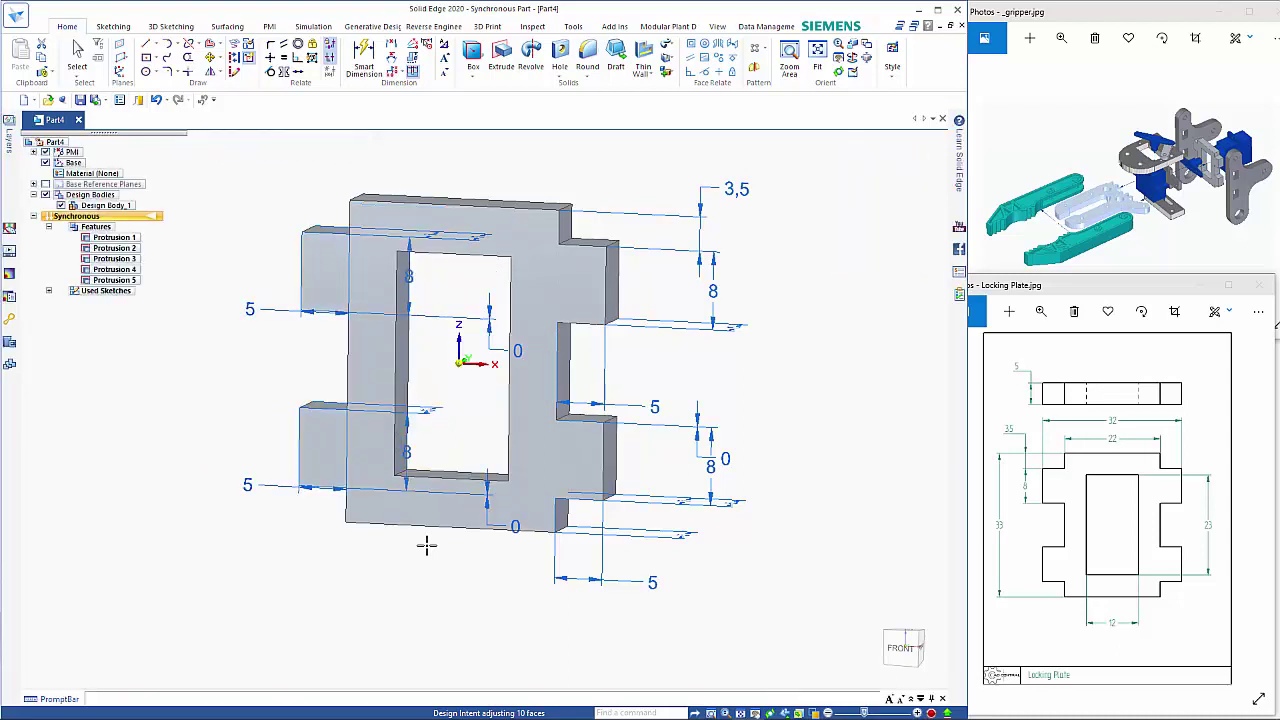
{"action": "left_click", "coordinate": [392, 578]}
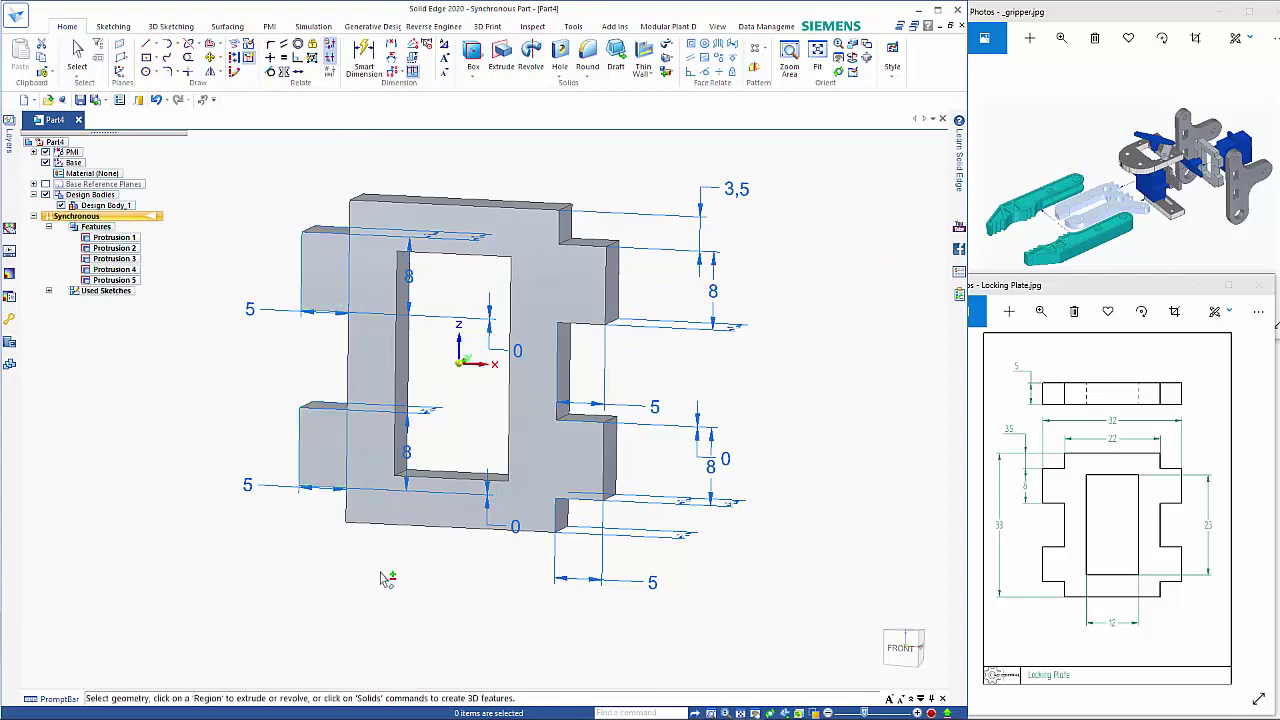
Save the part in the Gripper folder under the name Locking Plate
{"action": "middle_click_drag", "start_coordinate": [391, 573], "coordinate": [376, 606]}
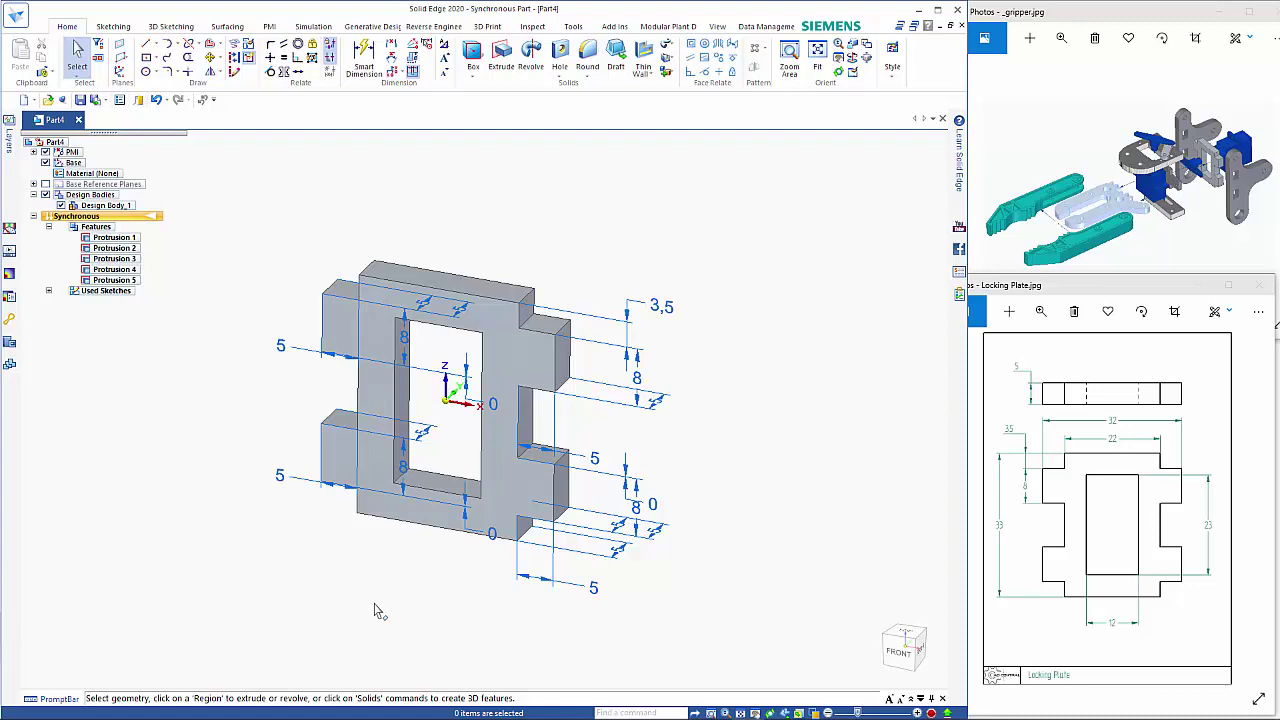
{"action": "key", "text": "ctrl+s"}
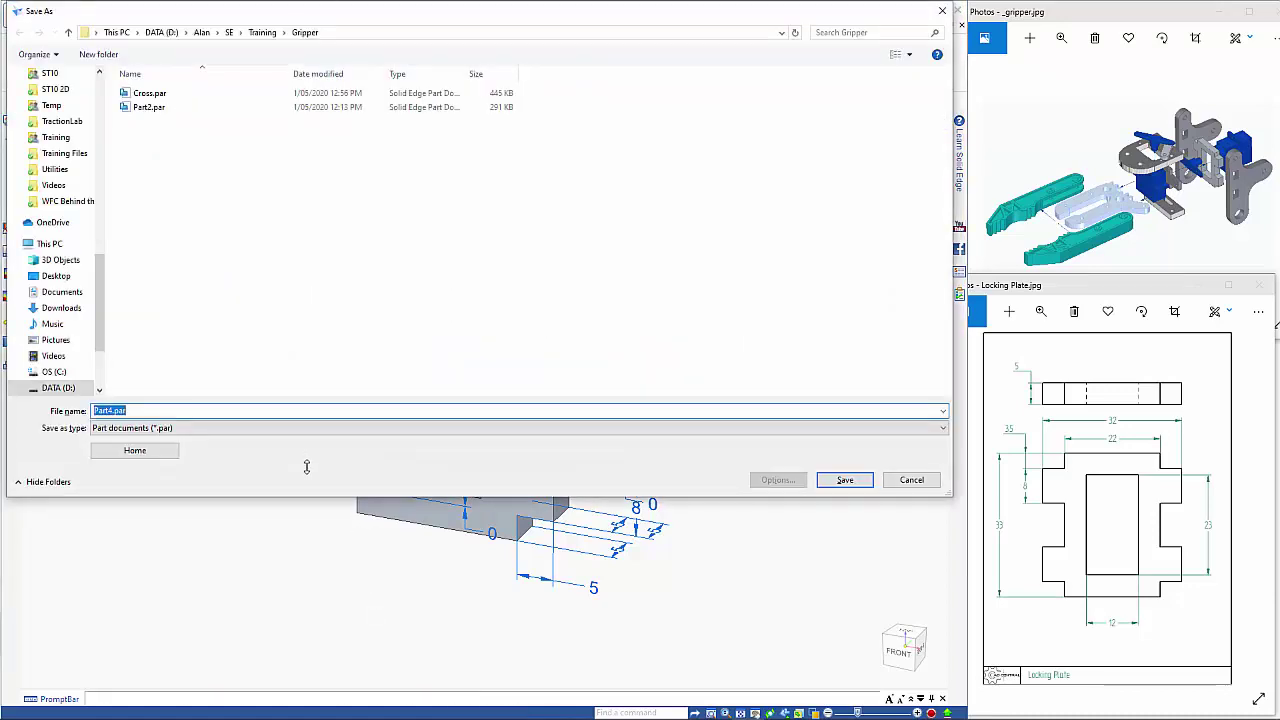
{"action": "type", "text": "Locking Plate"}
{"action": "key", "text": "Return"}
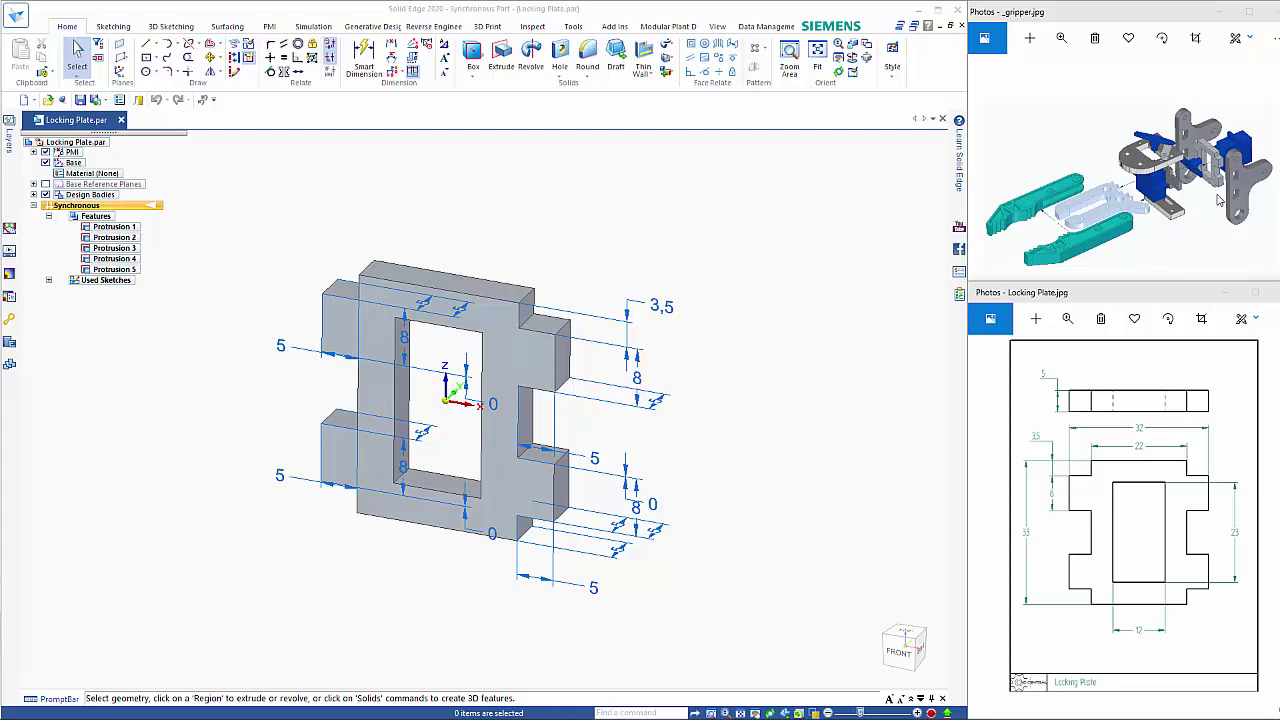
Create a new assembly of the active model using the Iso Metric Assembly.asm template, closing the current part document
{"action": "left_click", "coordinate": [14, 18]}
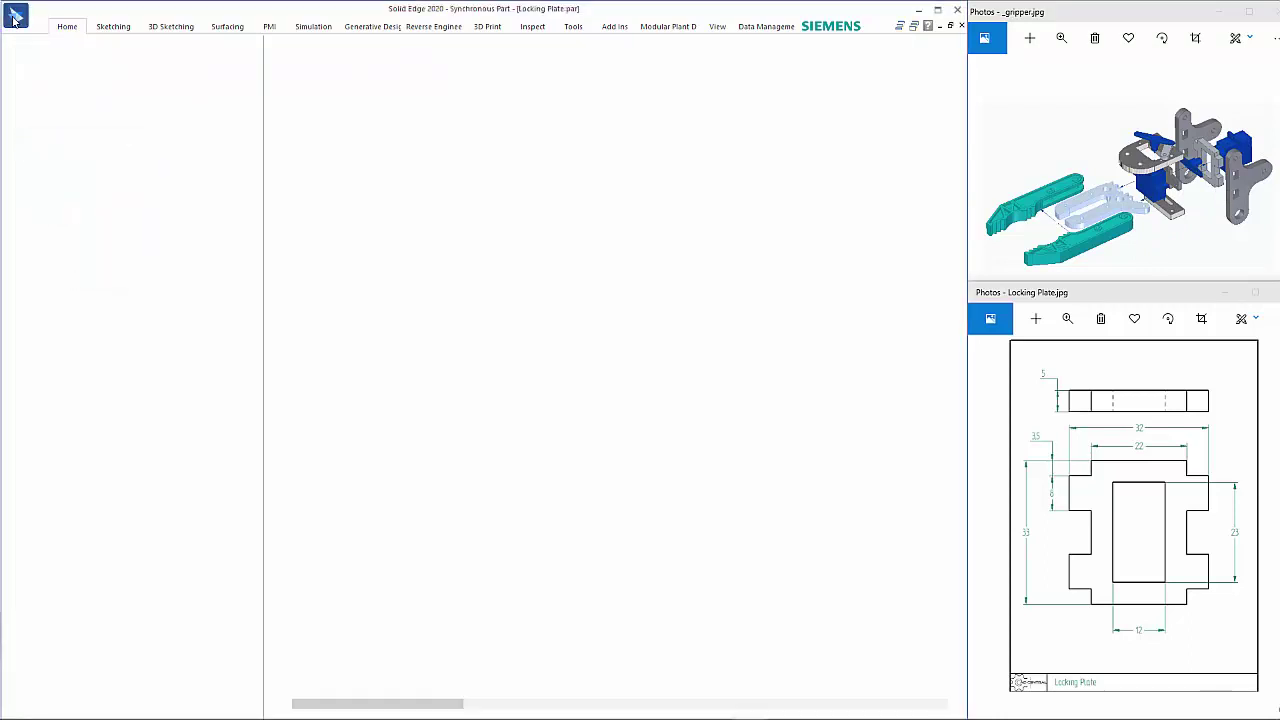
{"action": "mouse_move", "coordinate": [73, 87]}
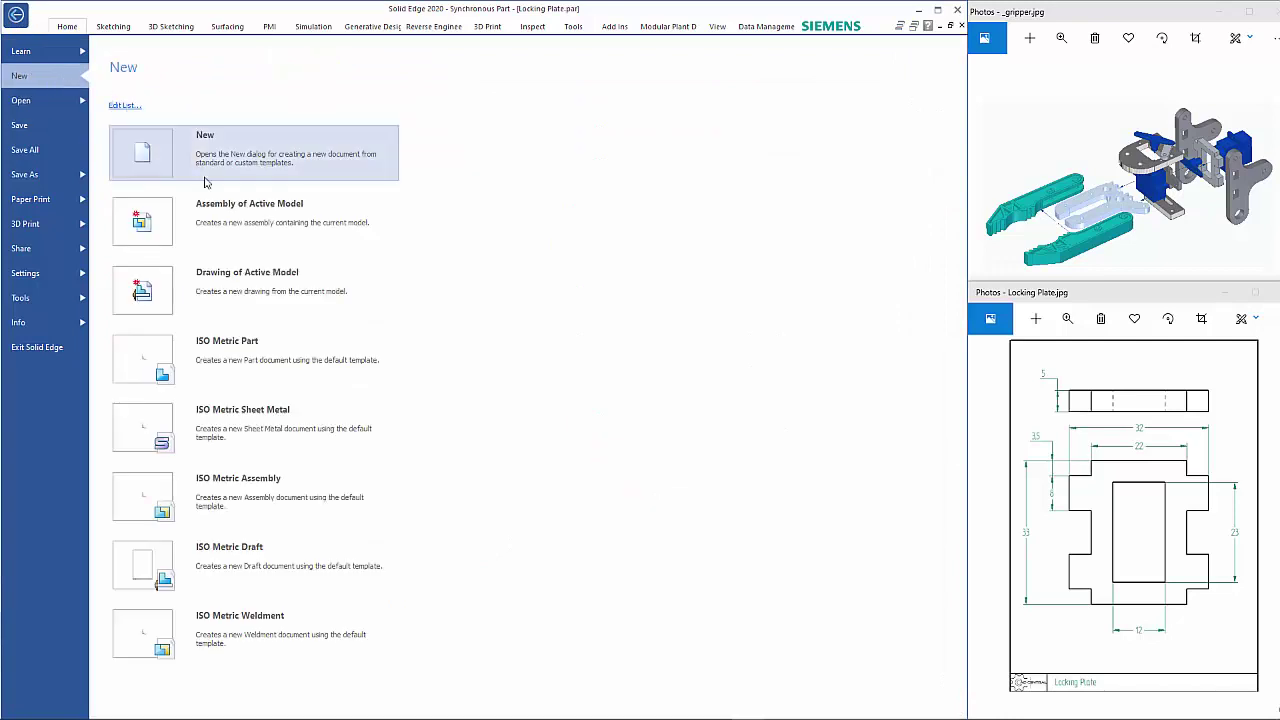
{"action": "left_click", "coordinate": [228, 216]}
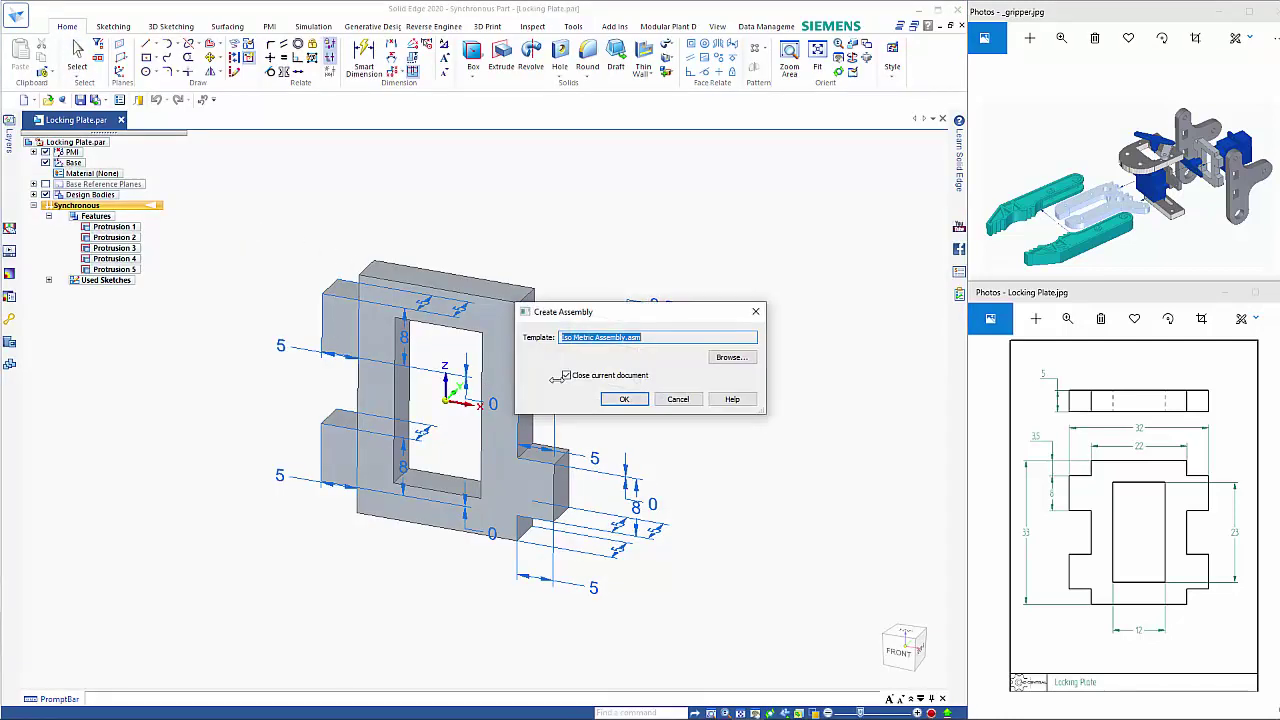
{"action": "left_click", "coordinate": [623, 398]}
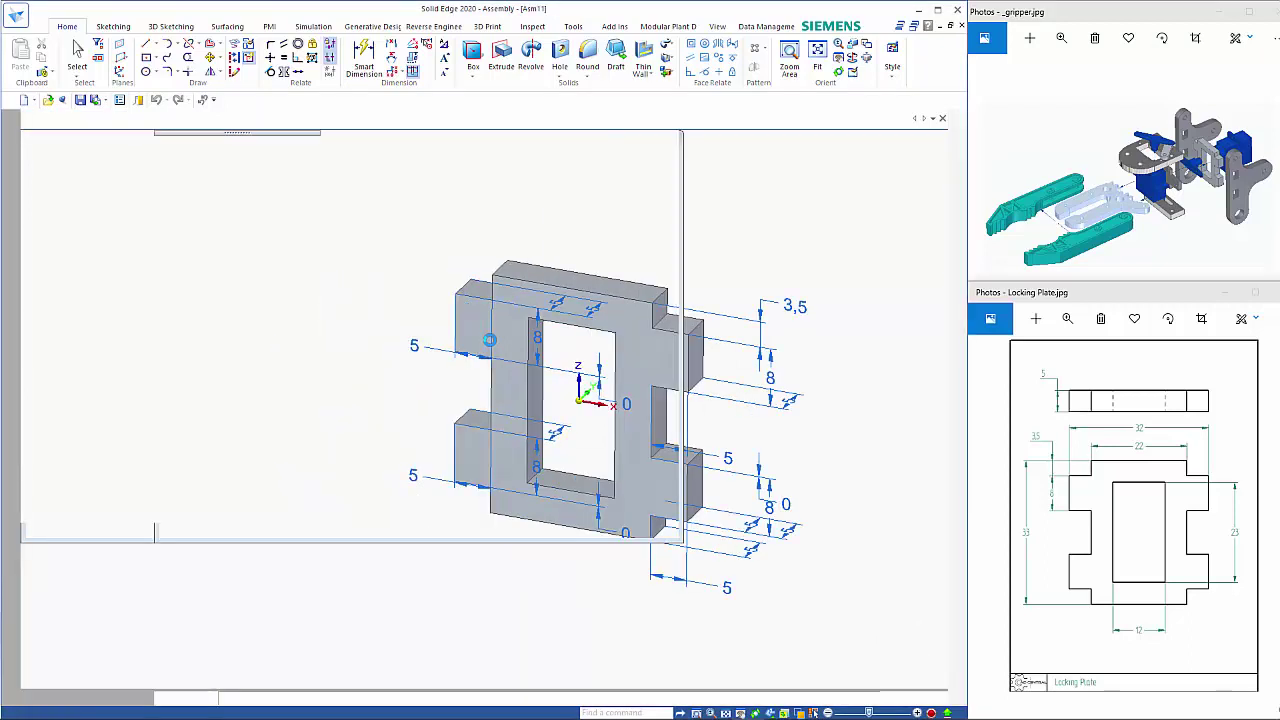
Insert Gripper Plate.par from the parts library into the assembly beside the locking plate, after rotating its preview
{"action": "scroll", "coordinate": [492, 345], "scroll_direction": "down", "scroll_amount": 4}
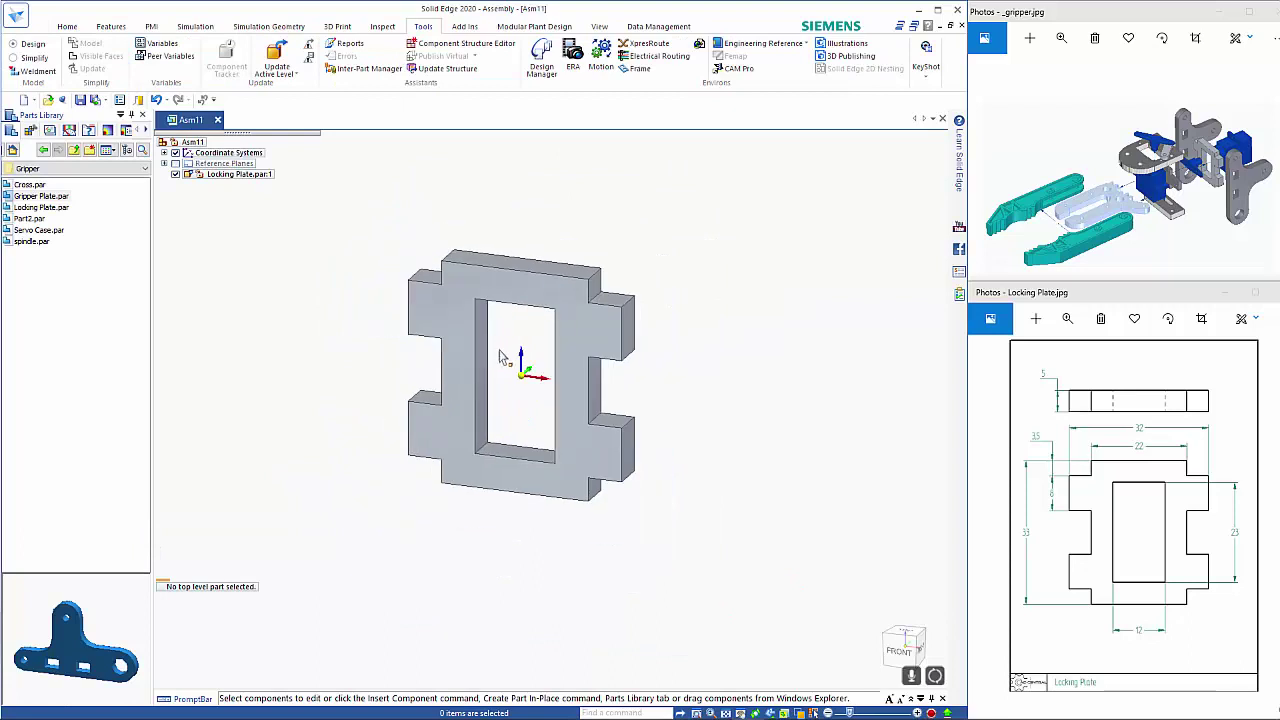
{"action": "key", "text": "ctrl+i"}
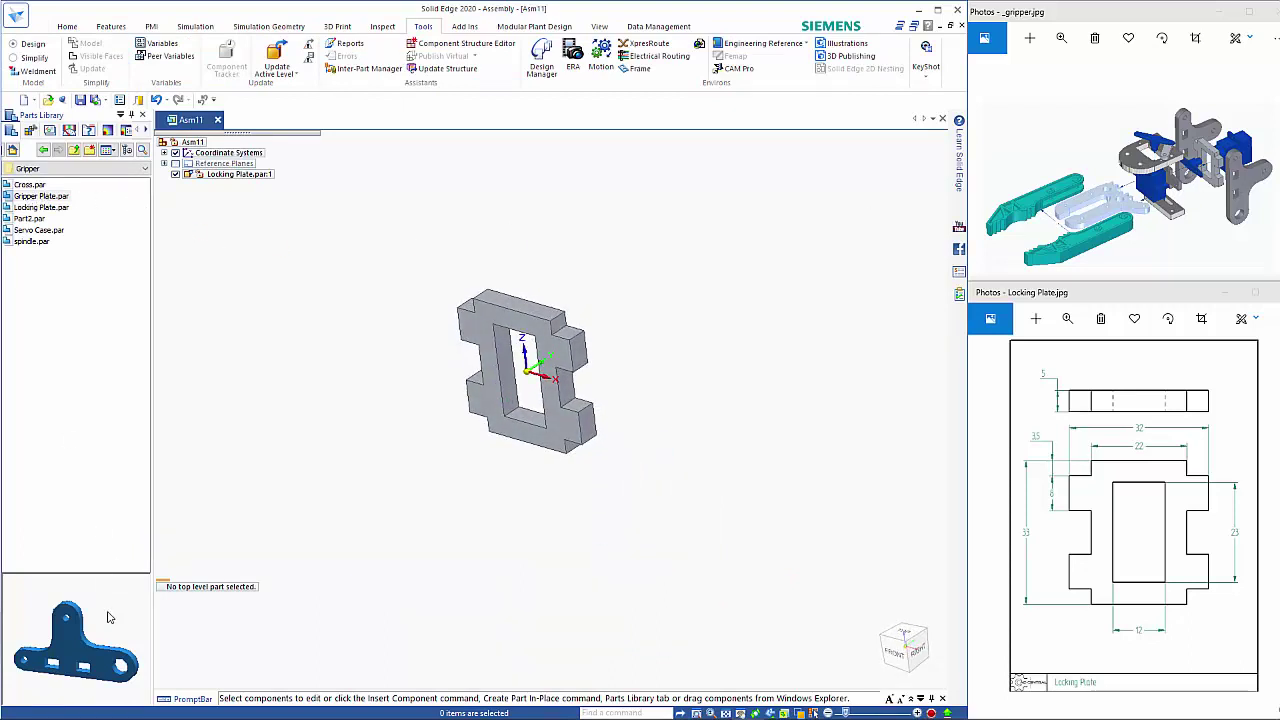
{"action": "left_click", "coordinate": [104, 646]}
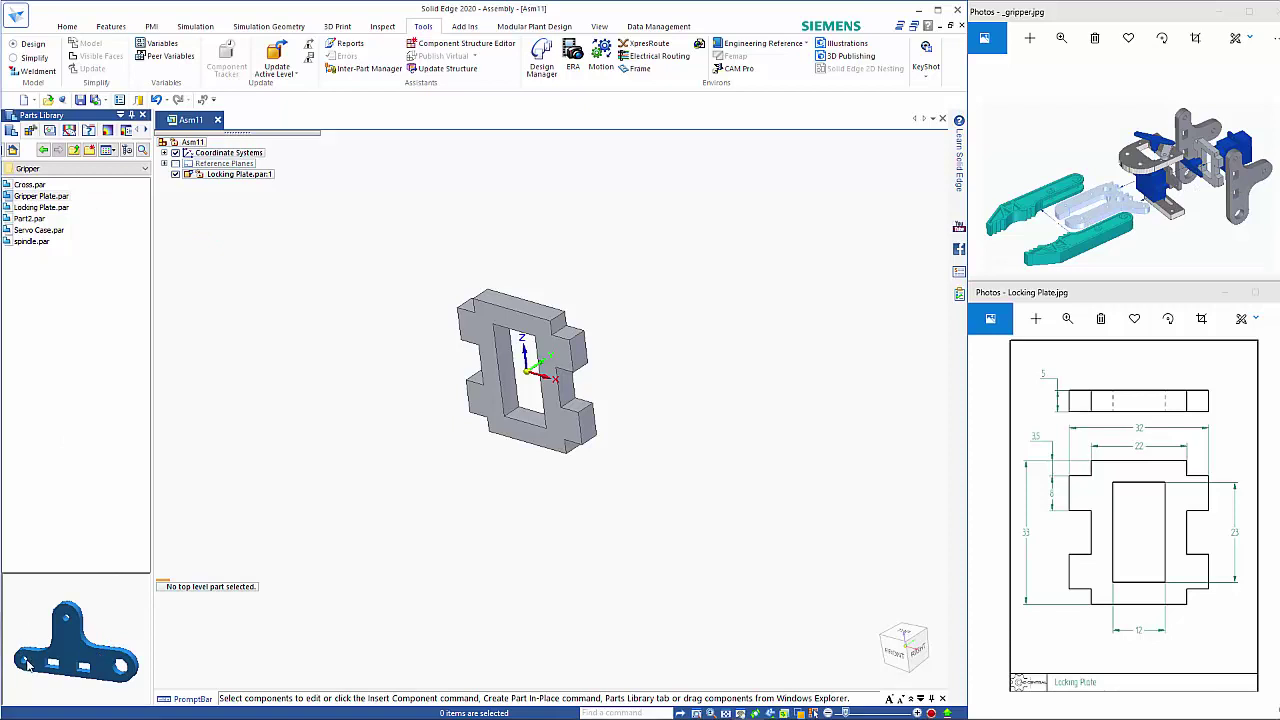
{"action": "middle_click_drag", "start_coordinate": [31, 638], "coordinate": [90, 587]}
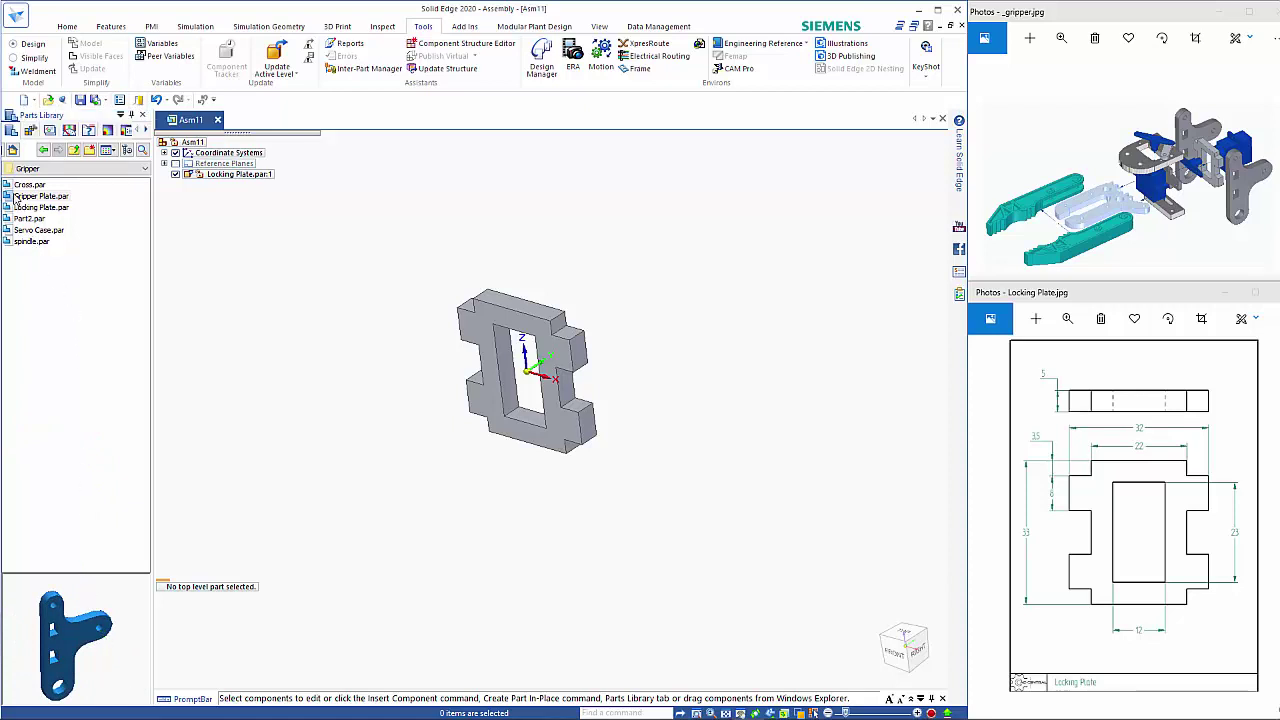
{"action": "left_click_drag", "start_coordinate": [20, 198], "coordinate": [733, 389]}
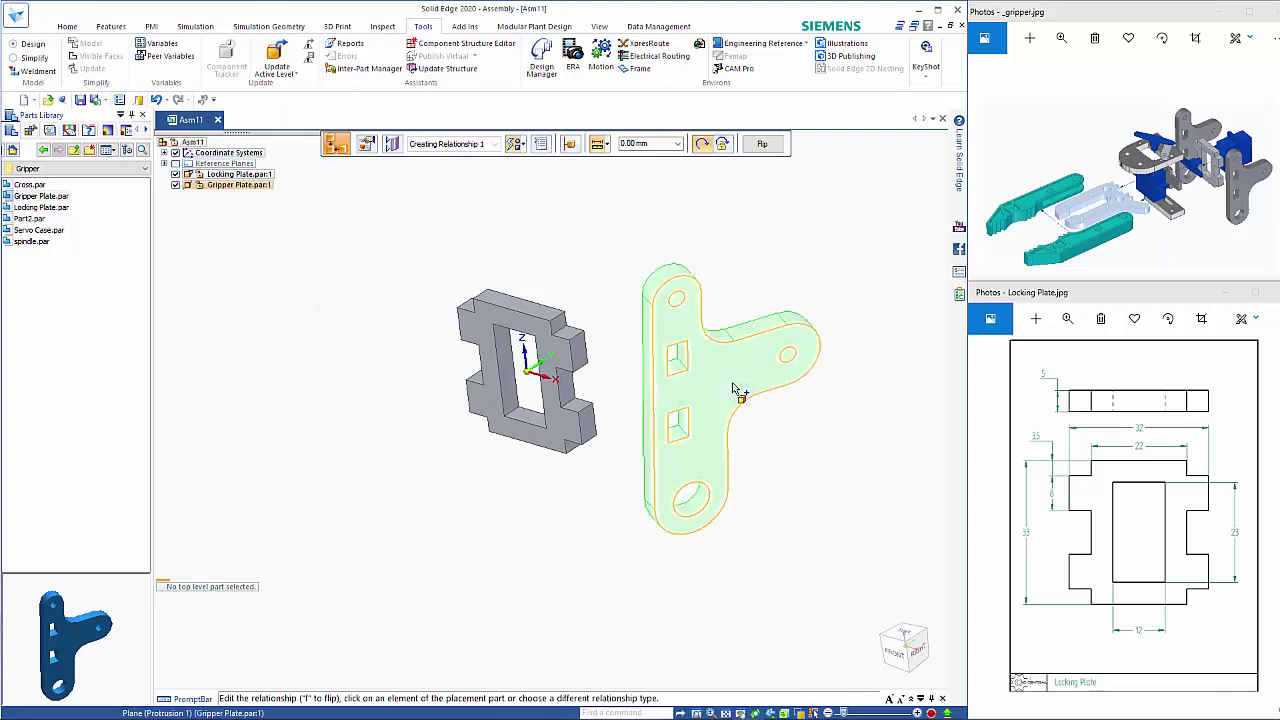
Mate the gripper plate's flat face to the locking plate's recessed side face, and its upper slot wall to the upper tab, both at 0.00 mm
{"action": "left_click", "coordinate": [709, 335]}
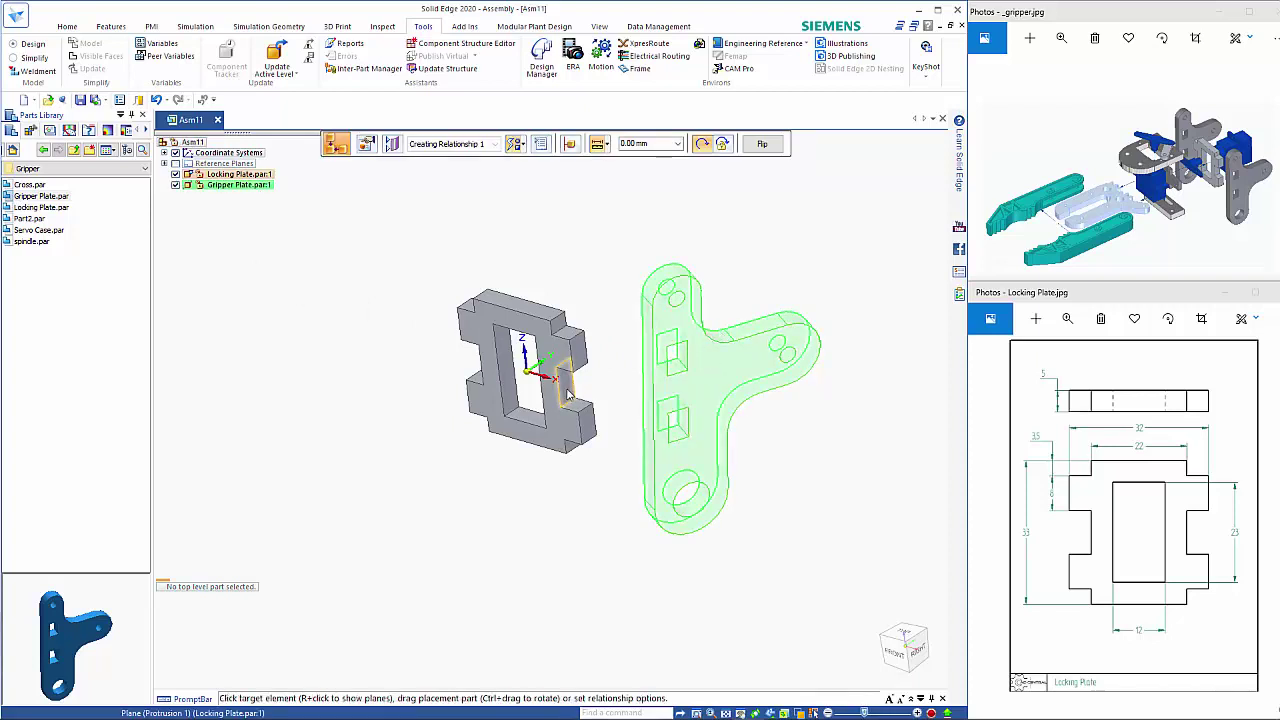
{"action": "left_click", "coordinate": [559, 412]}
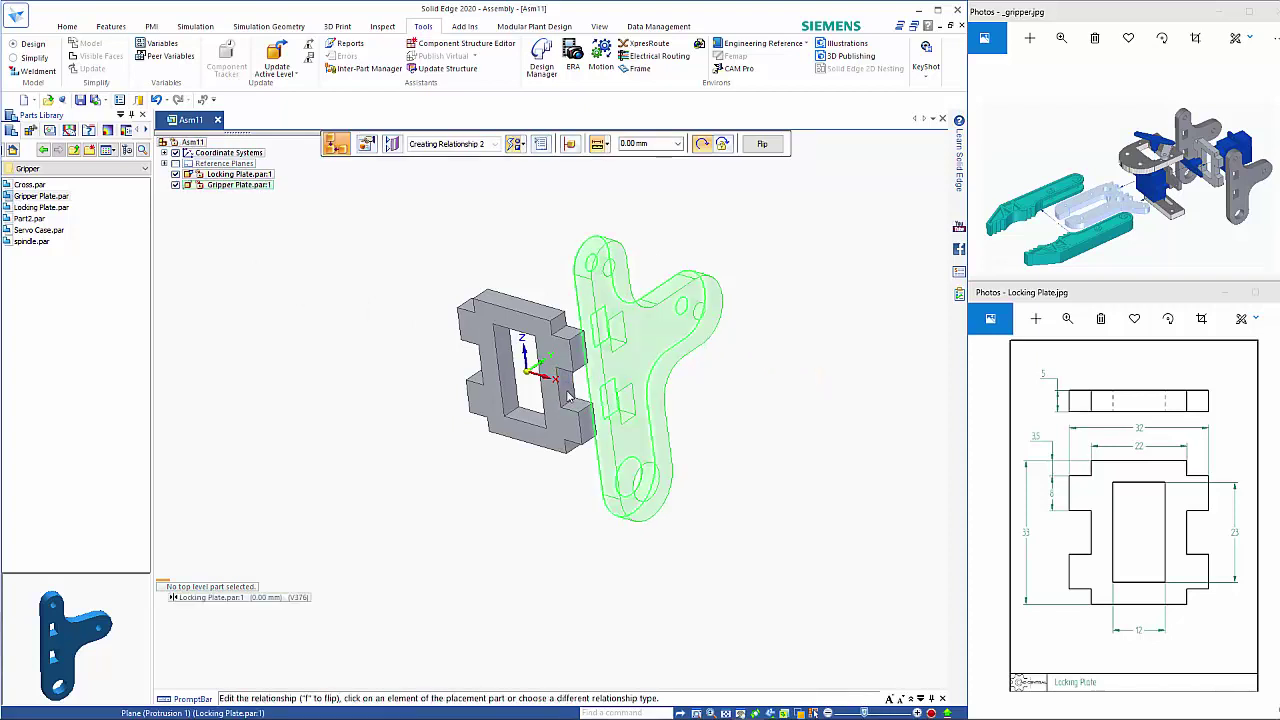
{"action": "left_click", "coordinate": [612, 328]}
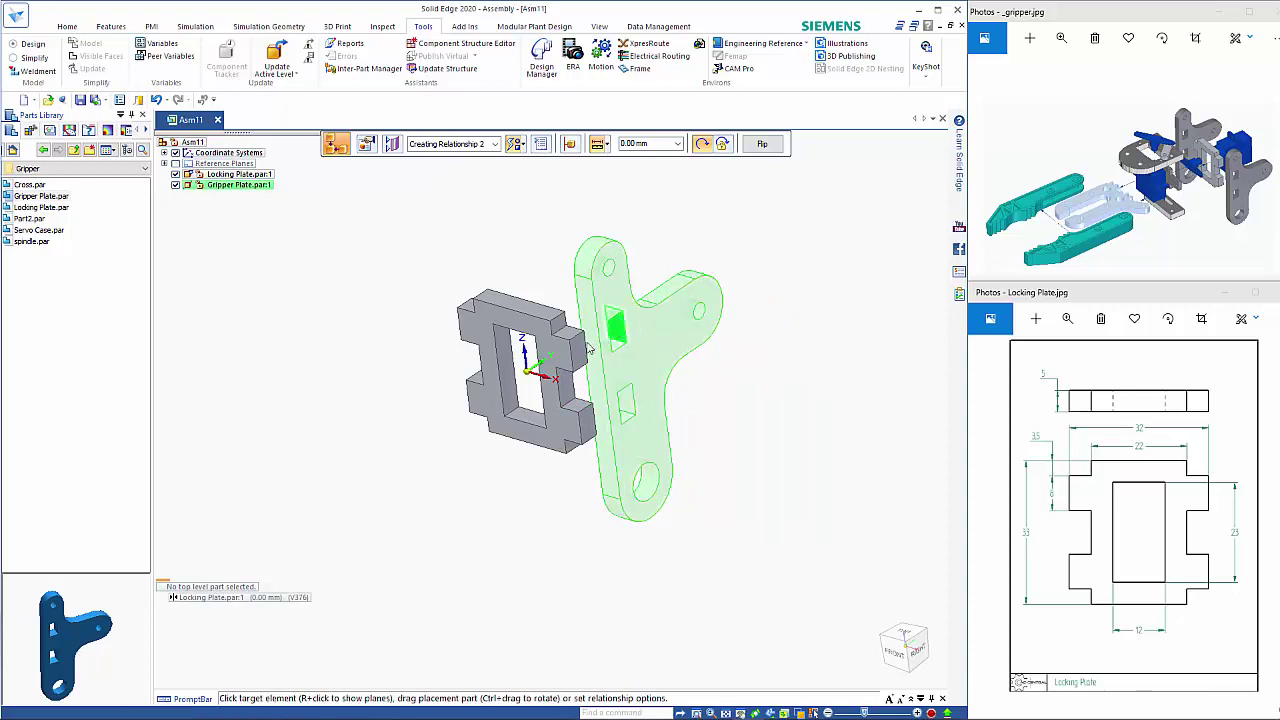
{"action": "left_click", "coordinate": [587, 346]}
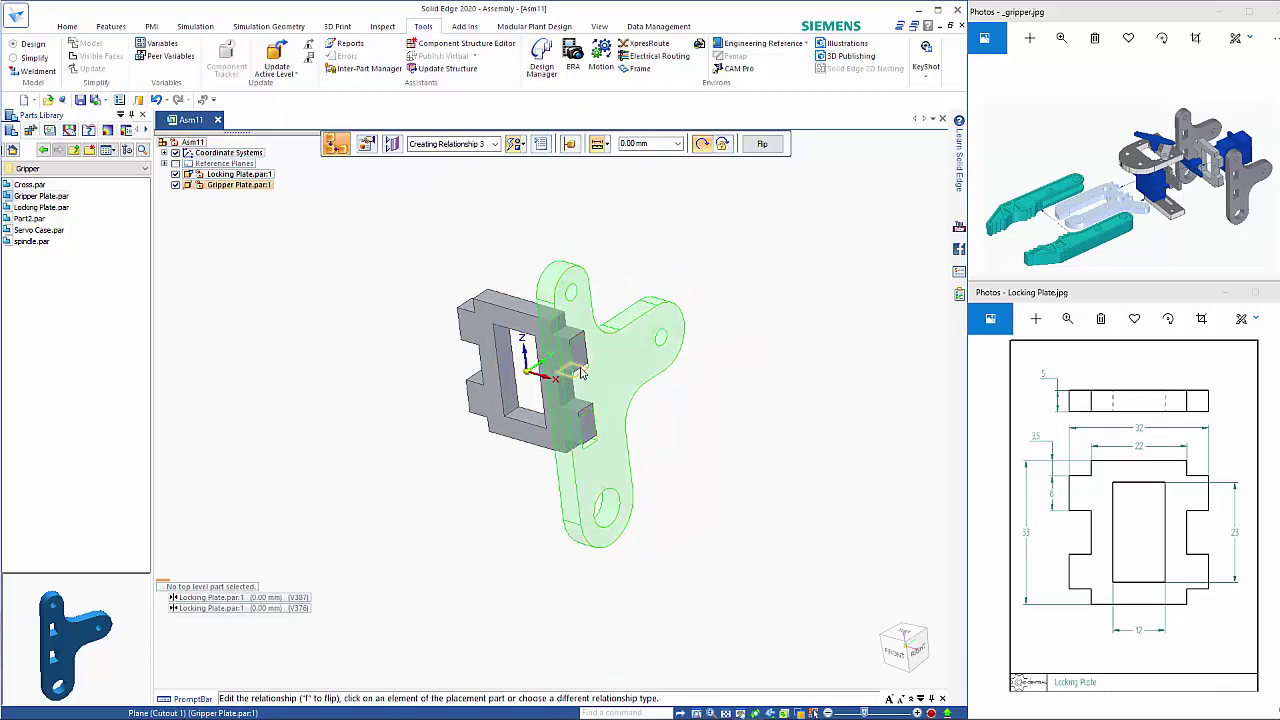
Mate the gripper plate's horizontal slot wall to the matching horizontal face of the locking plate's upper tab at 0.00 mm
{"action": "left_click", "coordinate": [581, 373]}
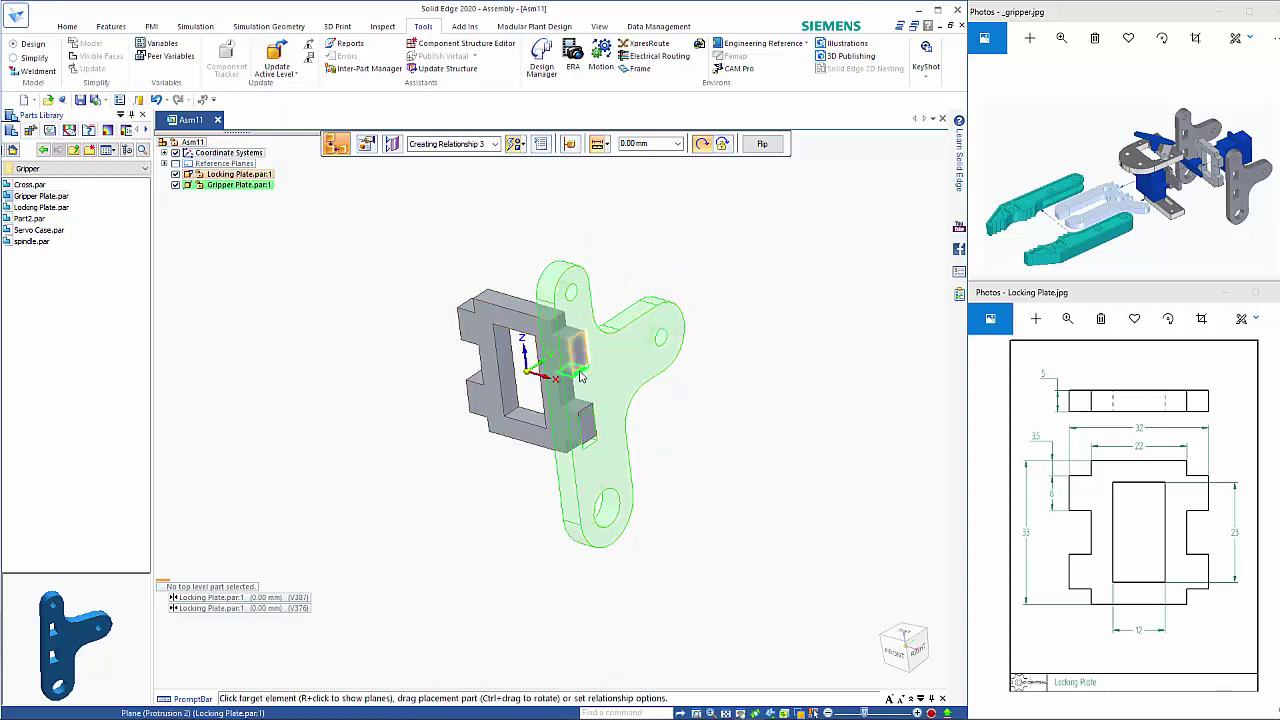
{"action": "right_click", "coordinate": [581, 373]}
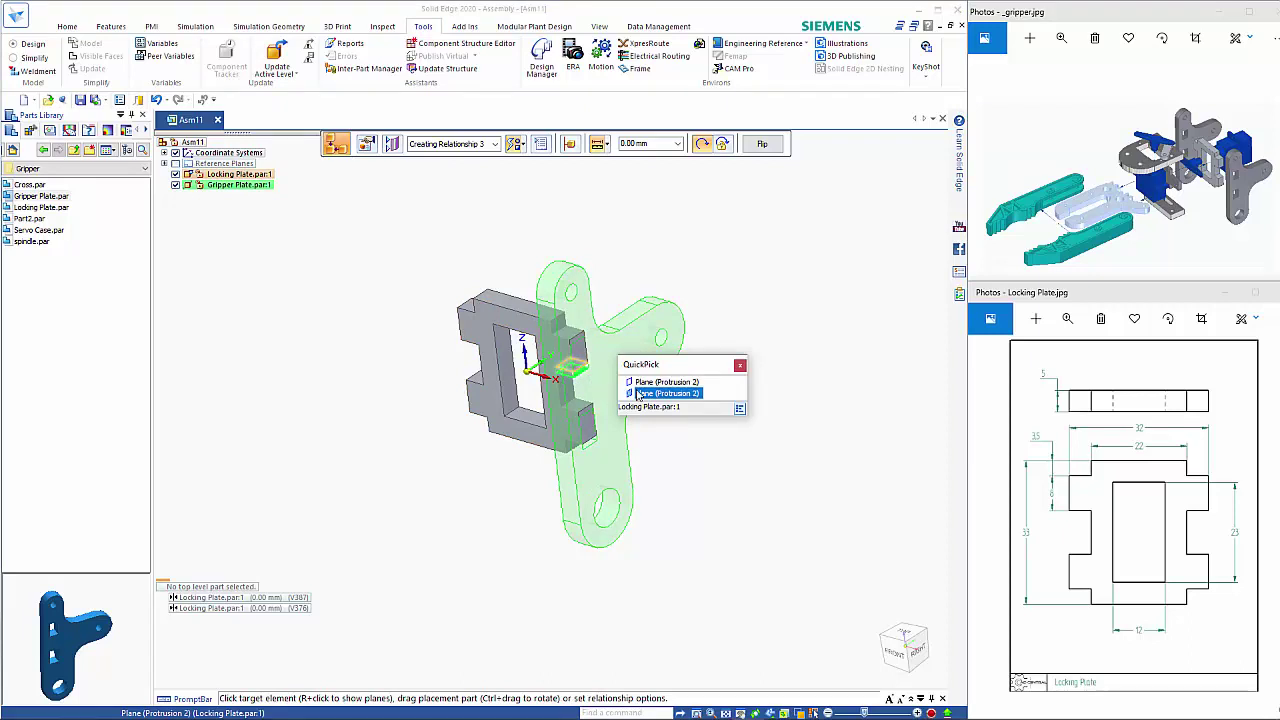
{"action": "left_click", "coordinate": [638, 393]}
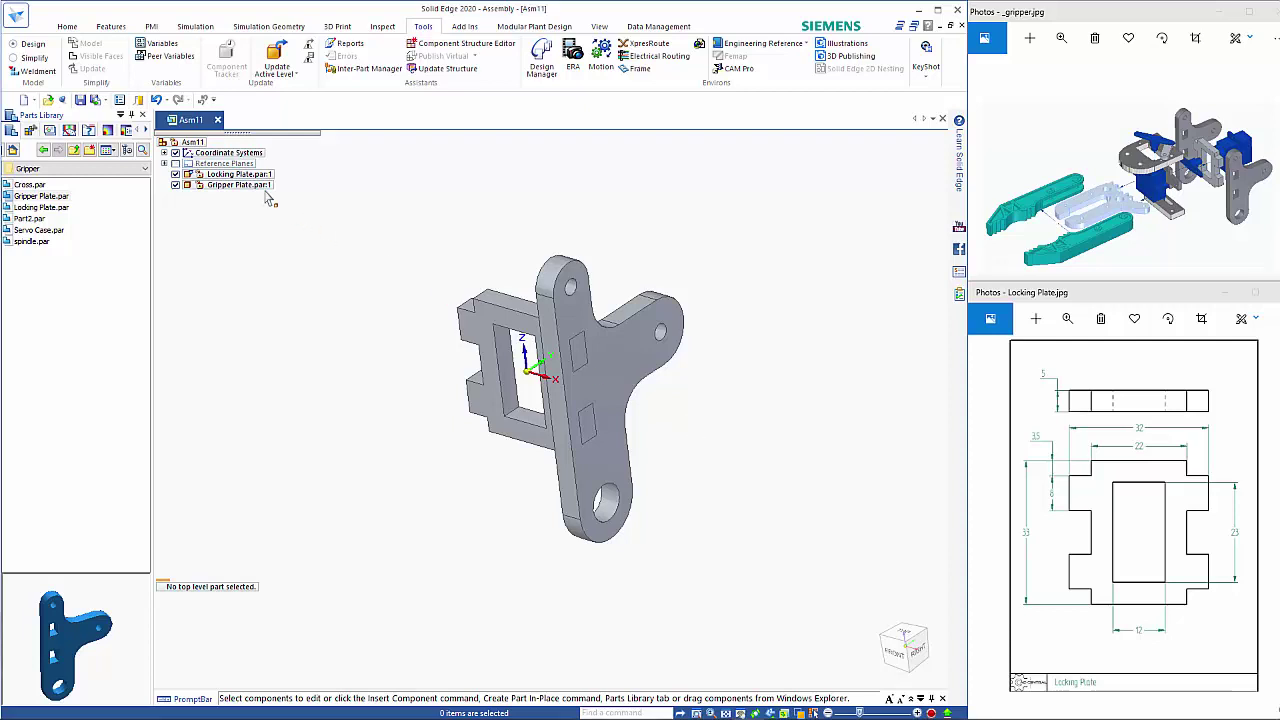
Use Capture Fit on the gripper plate to store its three mates, saving the assembly in the Gripper folder as Gripper
{"action": "left_click", "coordinate": [68, 28]}
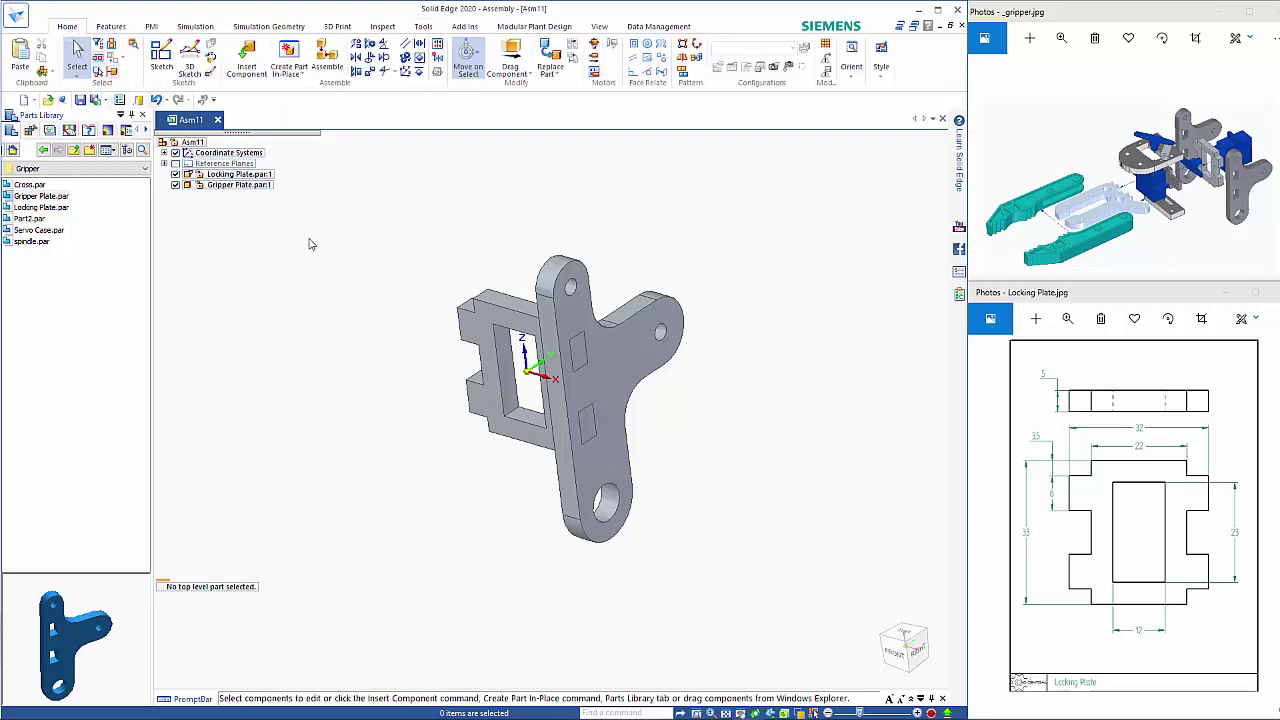
{"action": "left_click", "coordinate": [644, 302]}
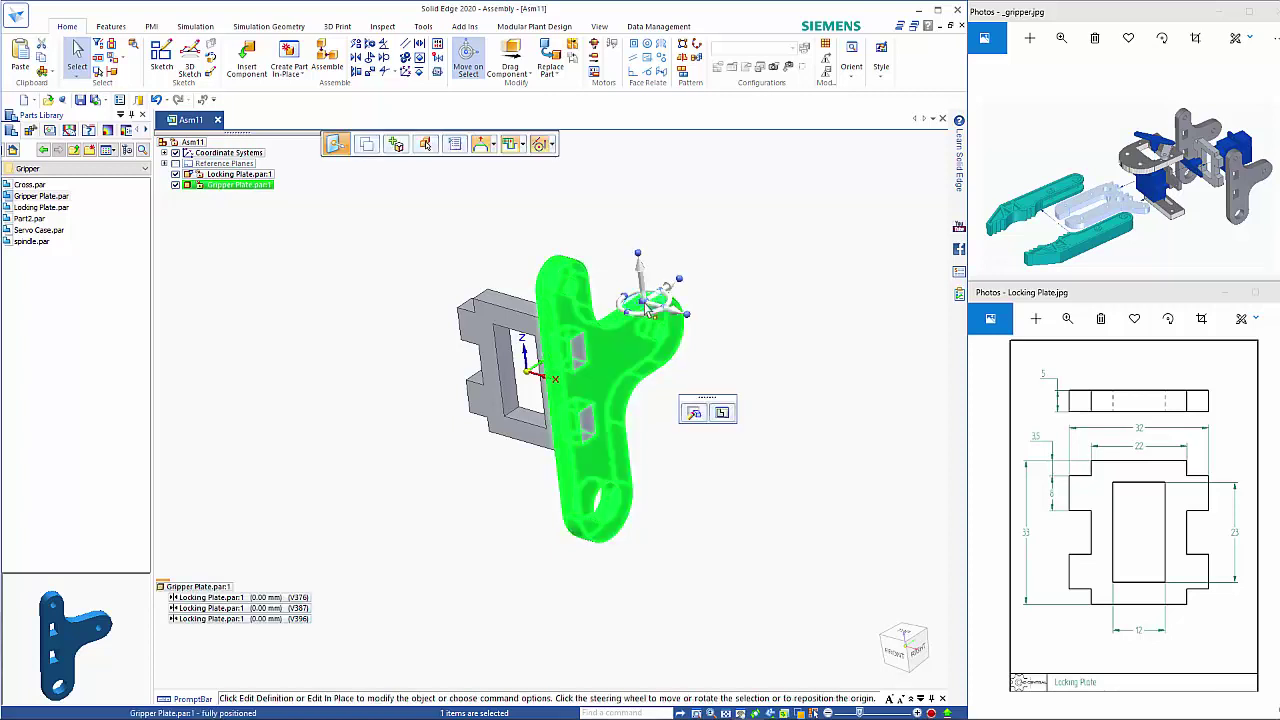
{"action": "right_click", "coordinate": [646, 306]}
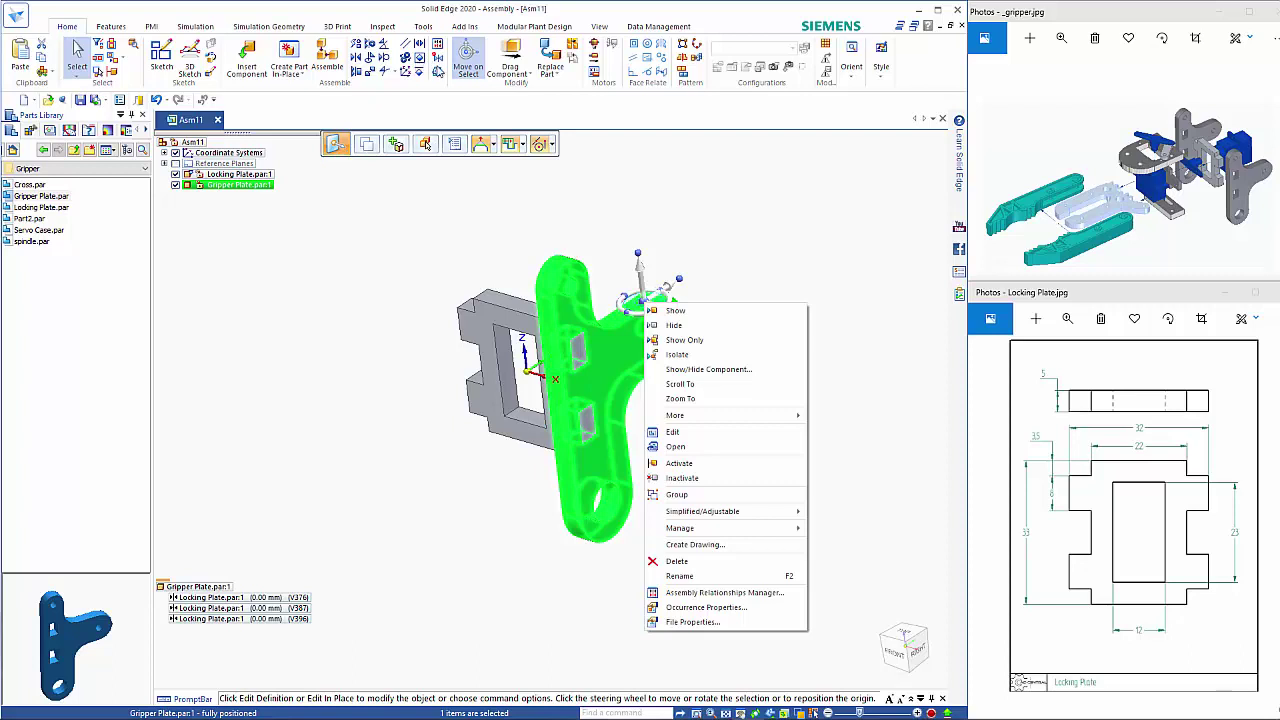
{"action": "left_click", "coordinate": [440, 172]}
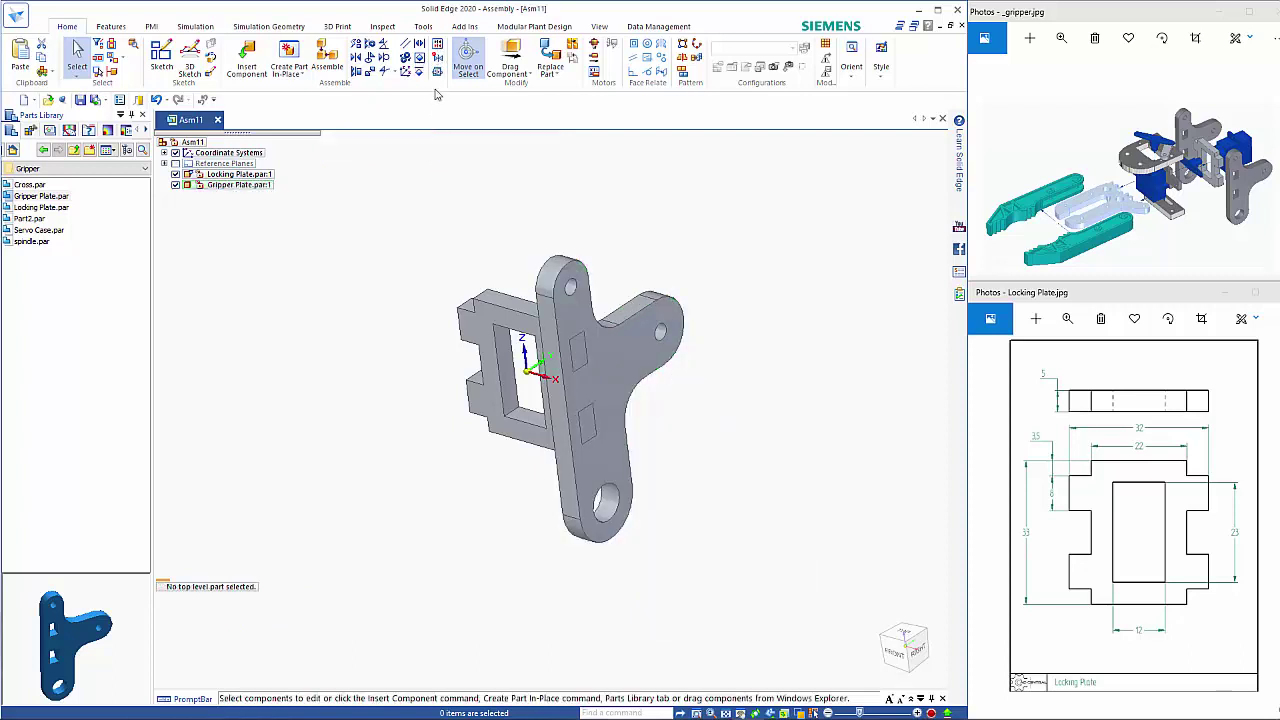
{"action": "left_click", "coordinate": [652, 292]}
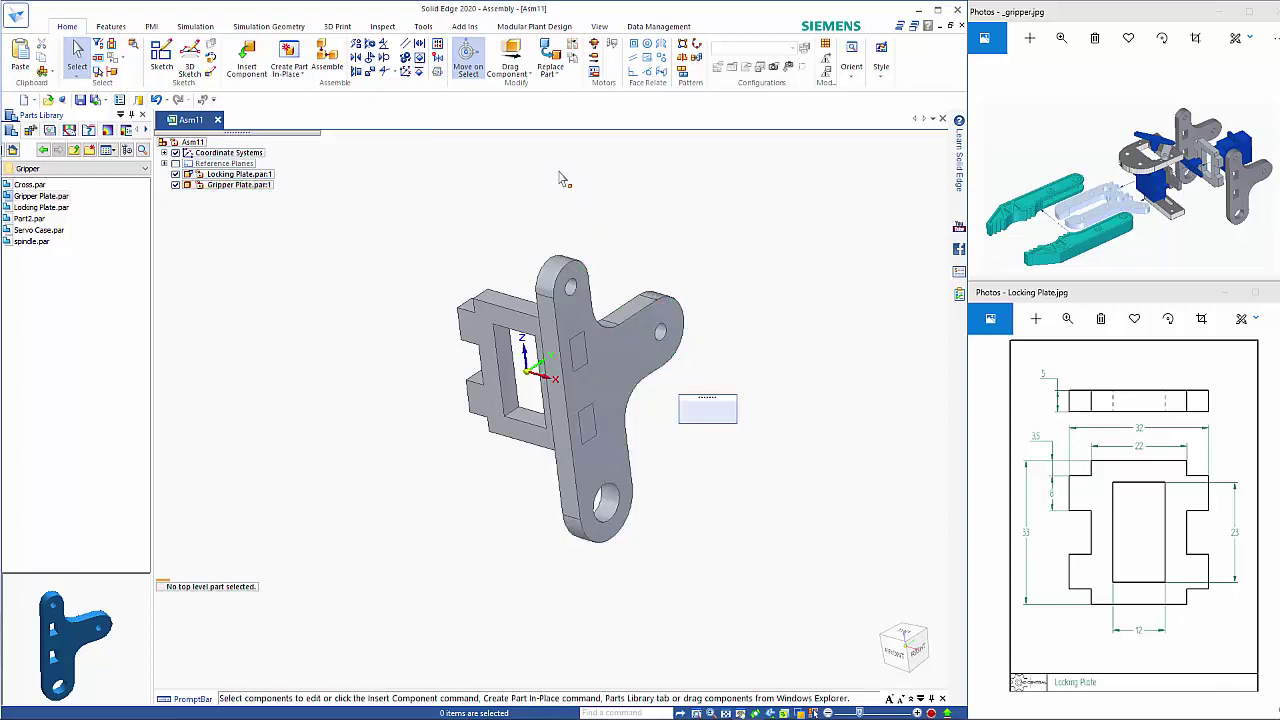
{"action": "left_click", "coordinate": [437, 75]}
{"action": "left_click", "coordinate": [437, 75]}
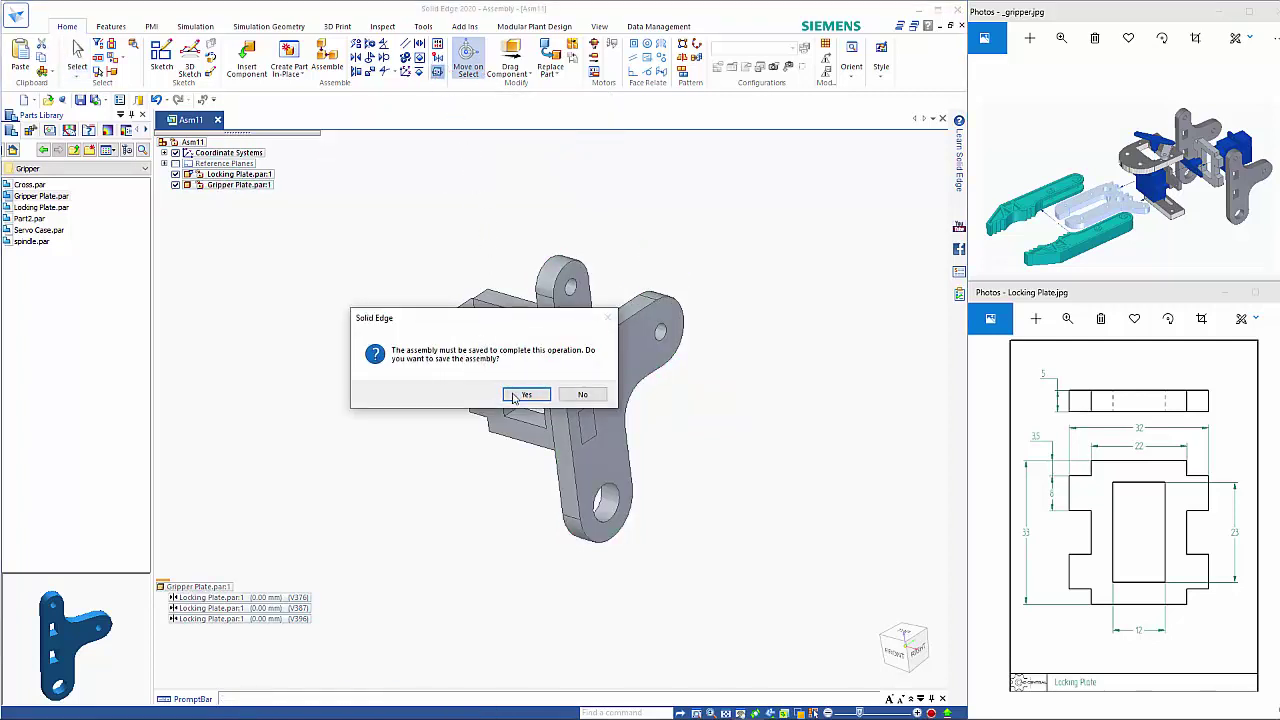
{"action": "left_click", "coordinate": [514, 395]}
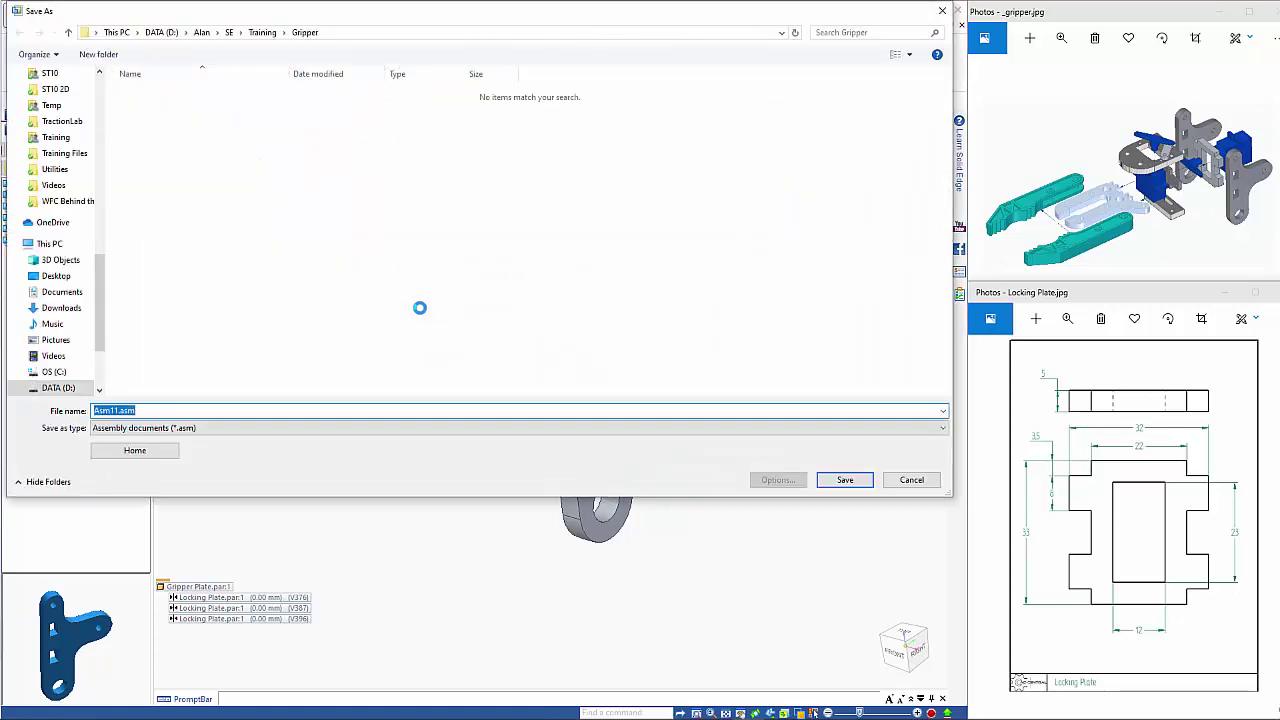
{"action": "type", "text": "Gripper"}
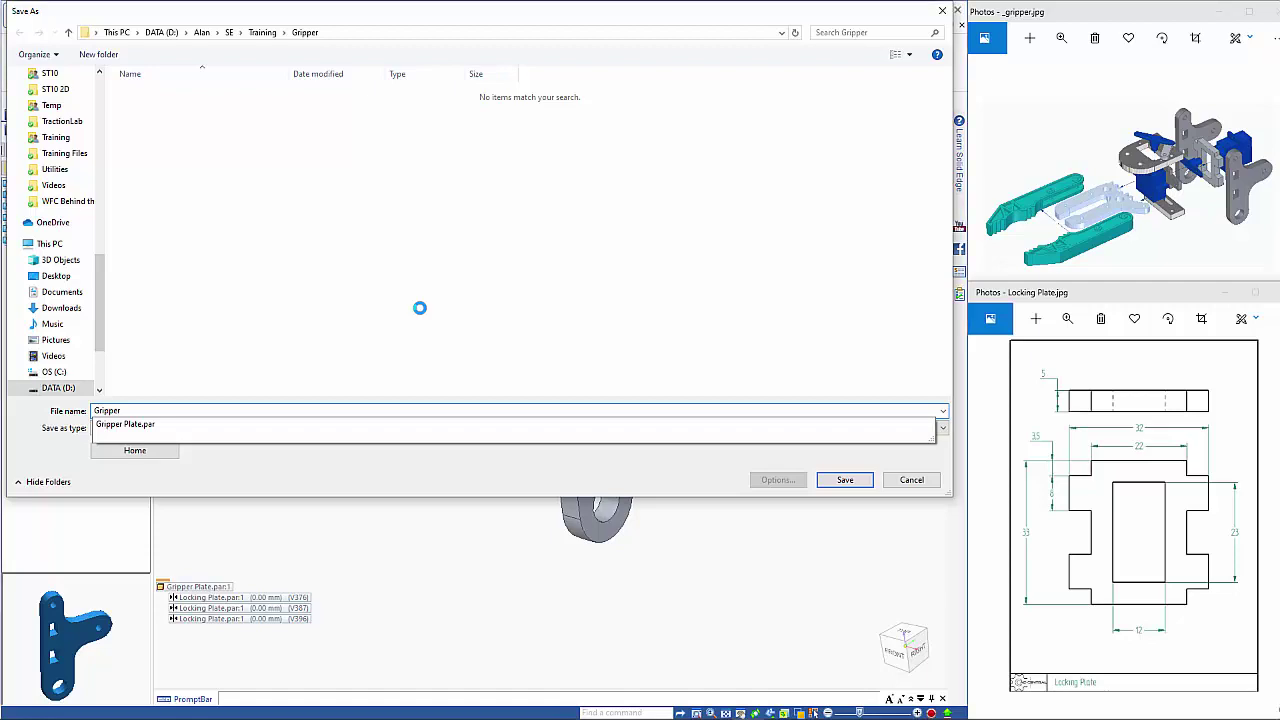
{"action": "key", "text": "Return"}
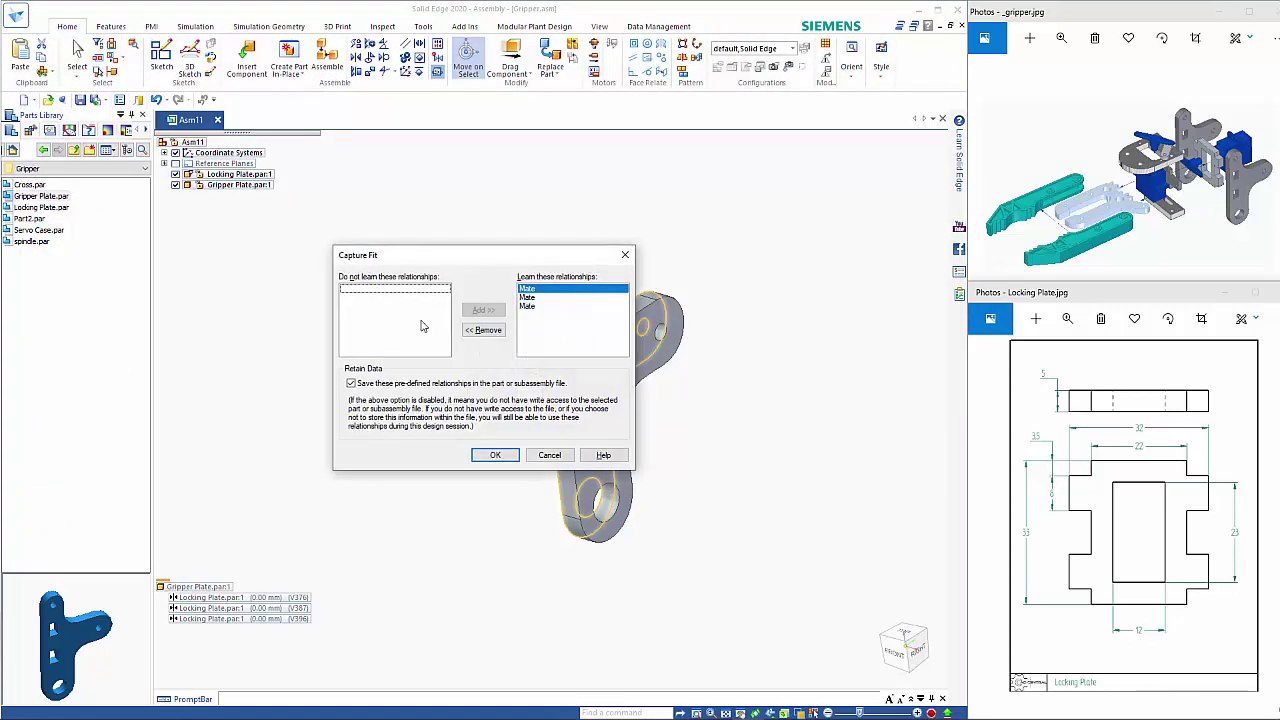
{"action": "left_click", "coordinate": [495, 455]}
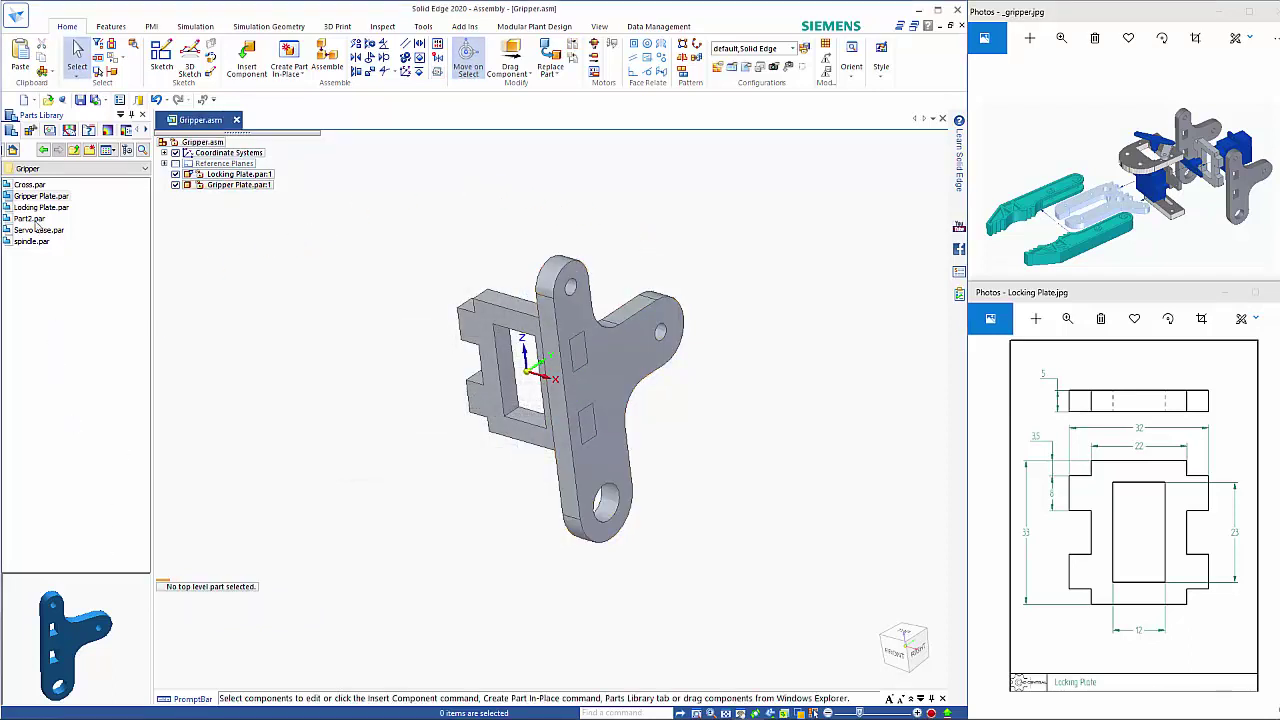
Insert a second Gripper Plate.par from the parts library and mate its flat face to the locking plate's opposite recessed side face
{"action": "left_click_drag", "start_coordinate": [126, 213], "coordinate": [366, 254]}
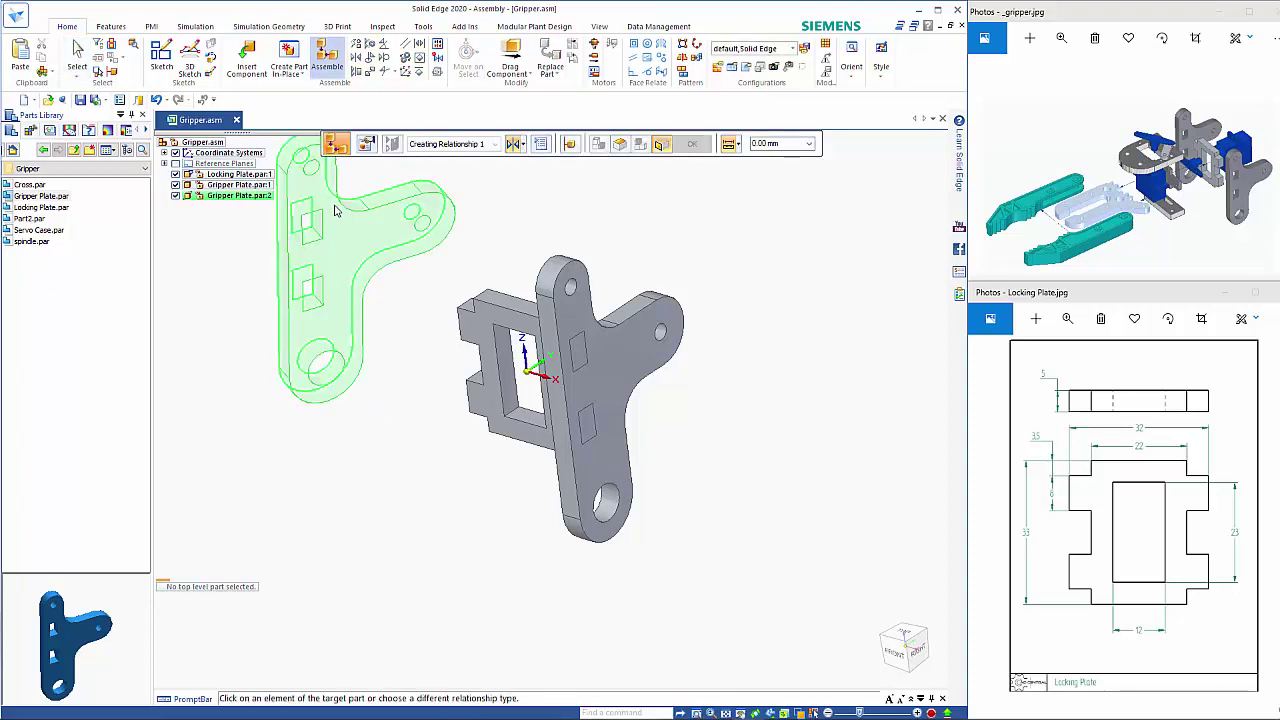
{"action": "left_click", "coordinate": [622, 145]}
{"action": "left_click", "coordinate": [376, 246]}
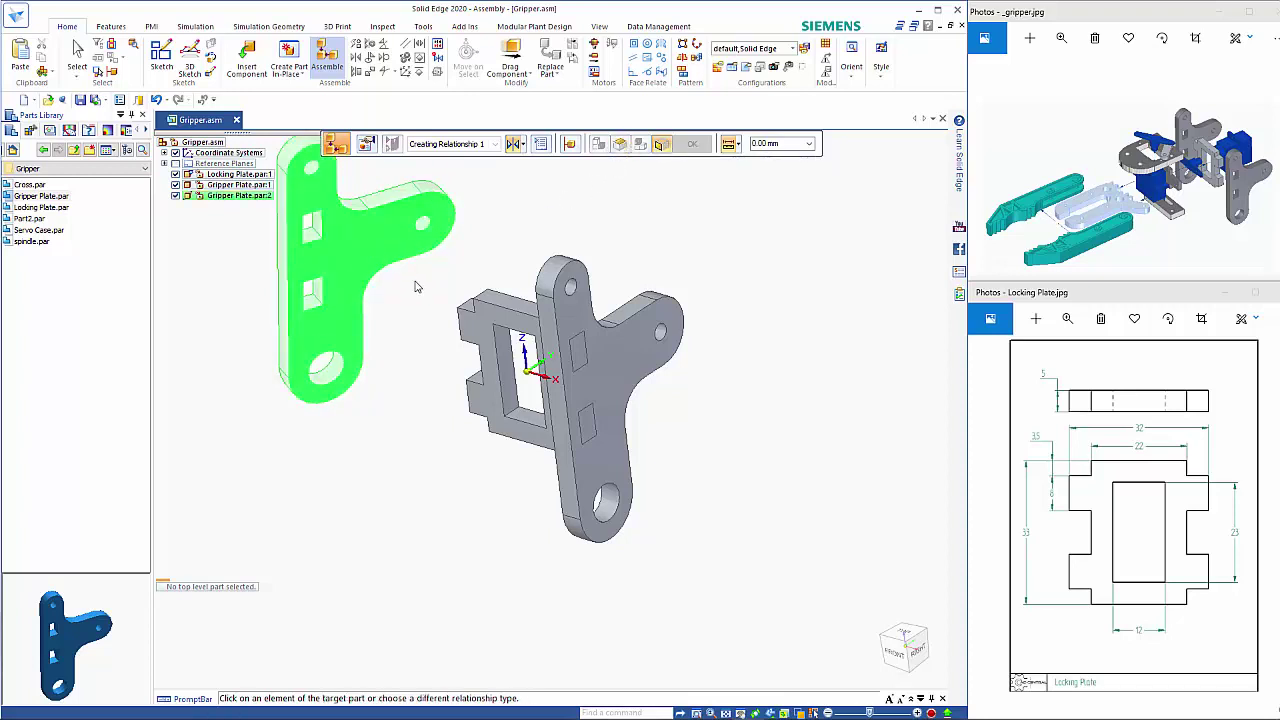
{"action": "left_click", "coordinate": [480, 363]}
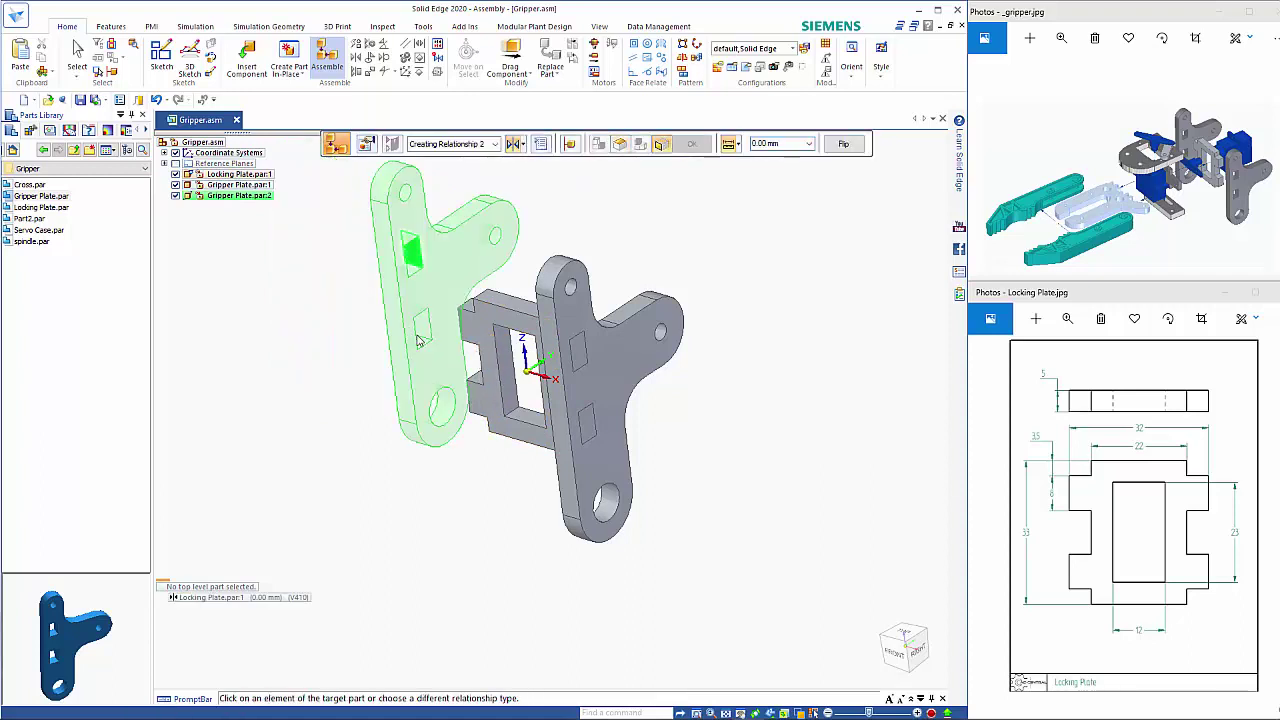
Mate the second gripper plate's upper slot walls to the locking plate's broad face and the upper tab's horizontal face
{"action": "right_click", "coordinate": [508, 306]}
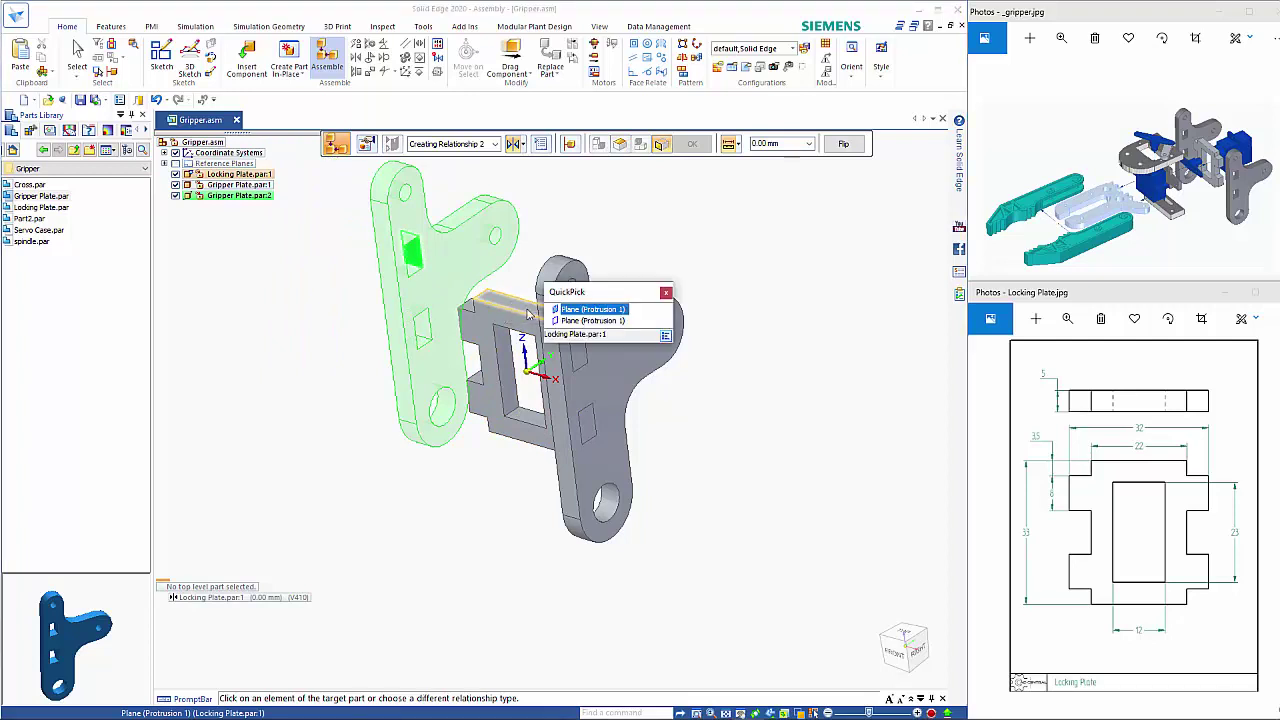
{"action": "left_click", "coordinate": [580, 320]}
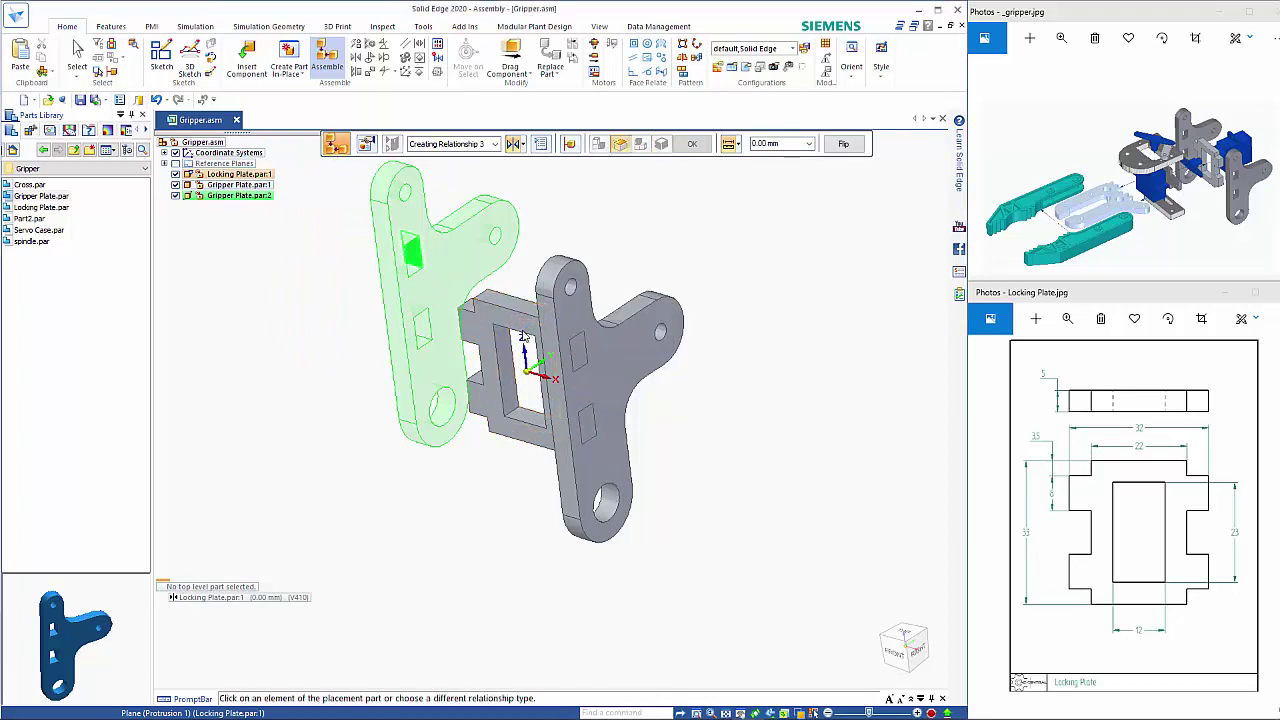
{"action": "left_click", "coordinate": [470, 240]}
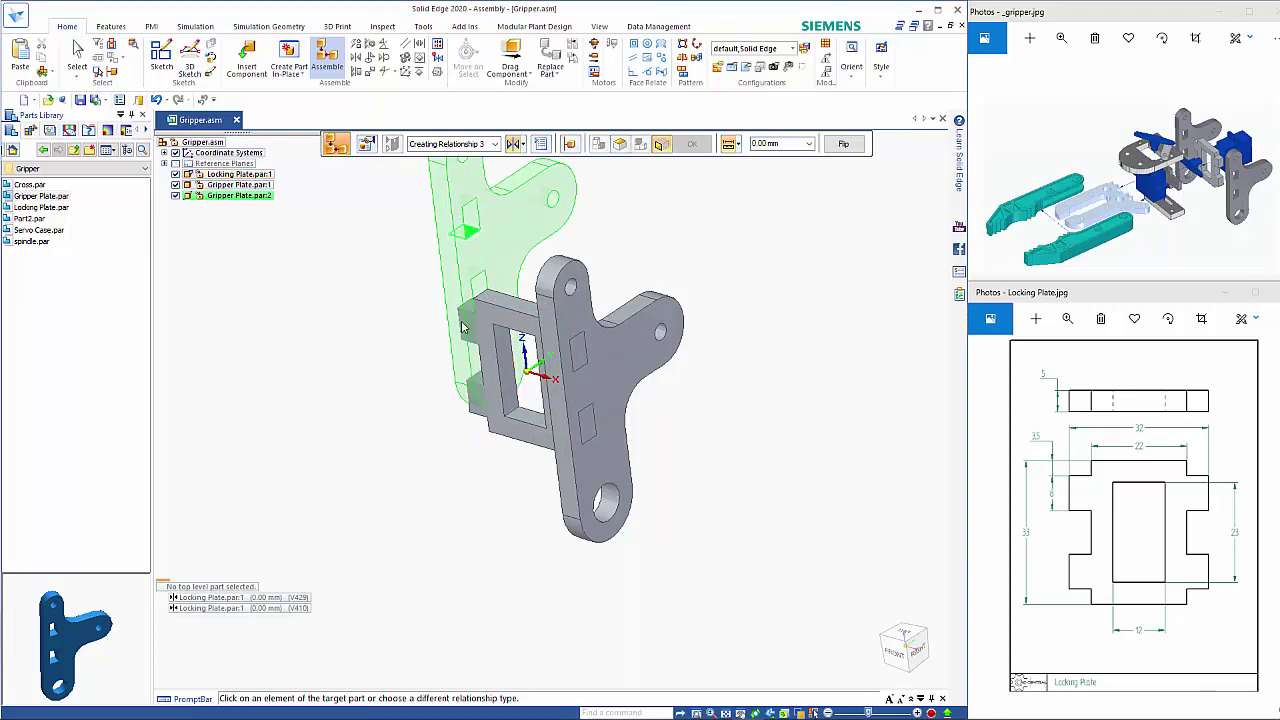
{"action": "left_click", "coordinate": [470, 350]}
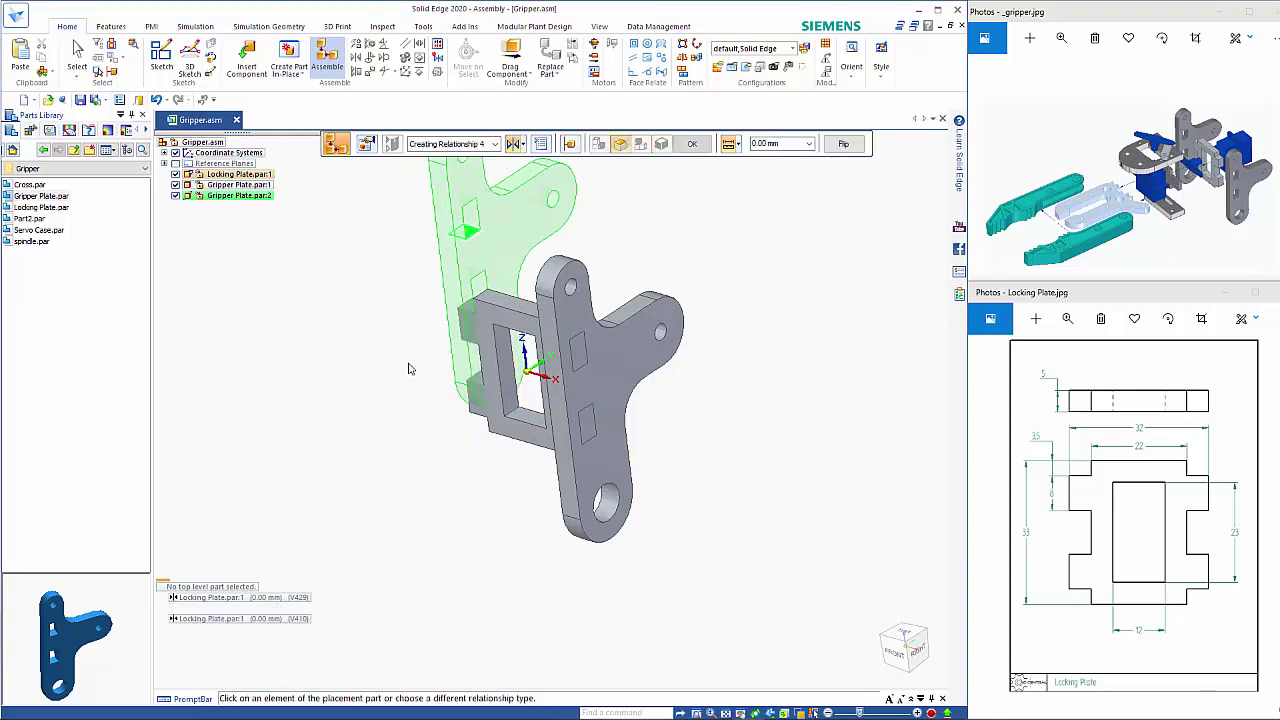
{"action": "key", "text": "Escape"}
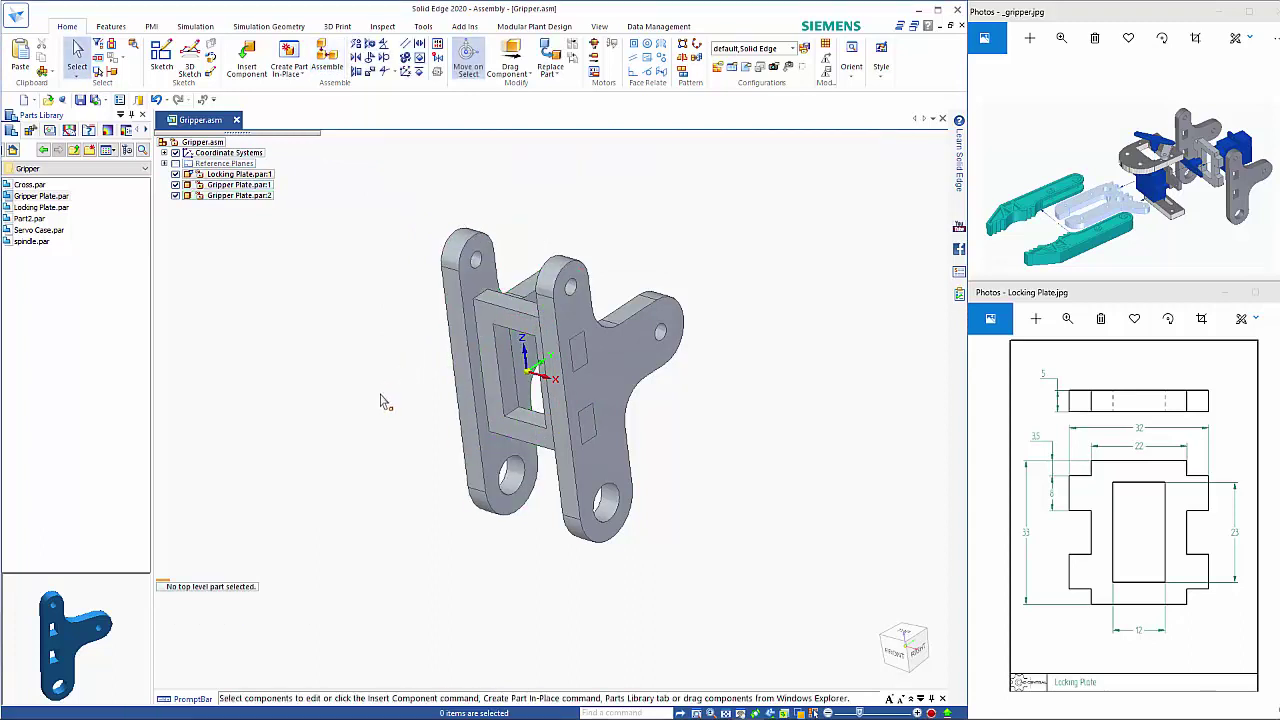
Insert Servo Case.par from the parts library into the assembly beside the two gripper plates
{"action": "middle_click_drag", "start_coordinate": [386, 403], "coordinate": [477, 349]}
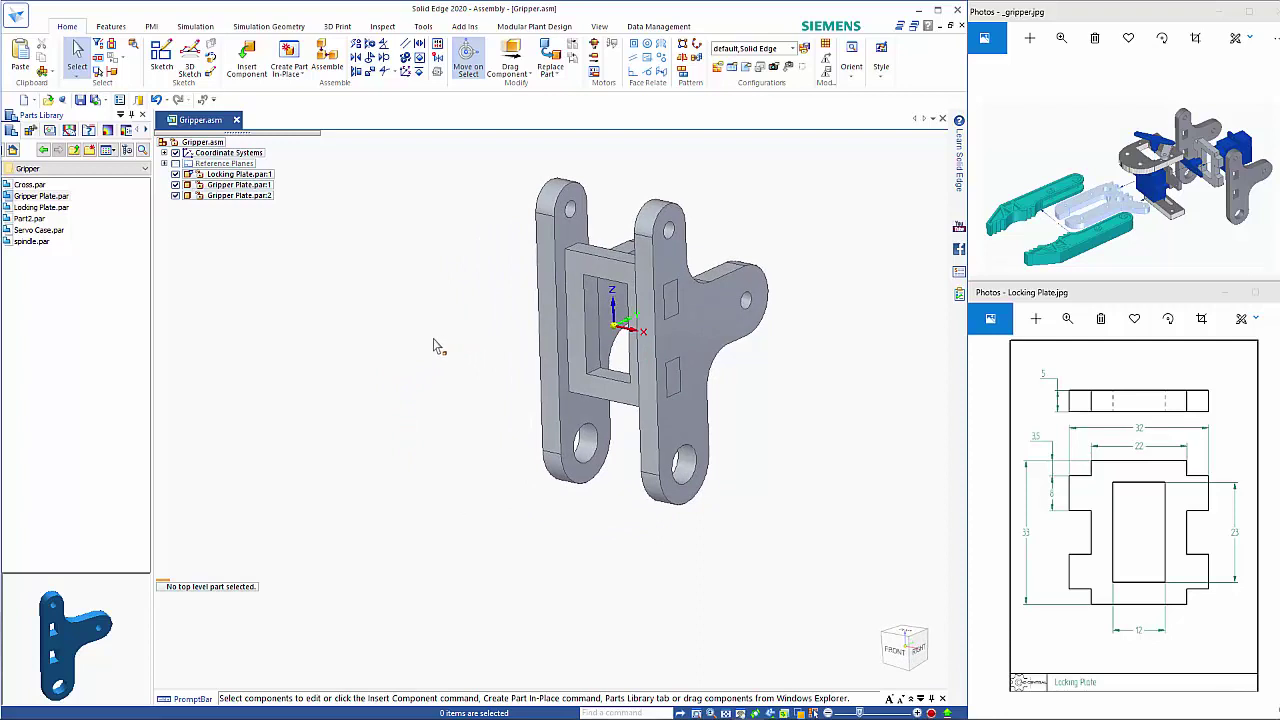
{"action": "left_click", "coordinate": [8, 231]}
{"action": "left_click_drag", "start_coordinate": [85, 603], "coordinate": [26, 648]}
{"action": "left_click", "coordinate": [22, 230]}
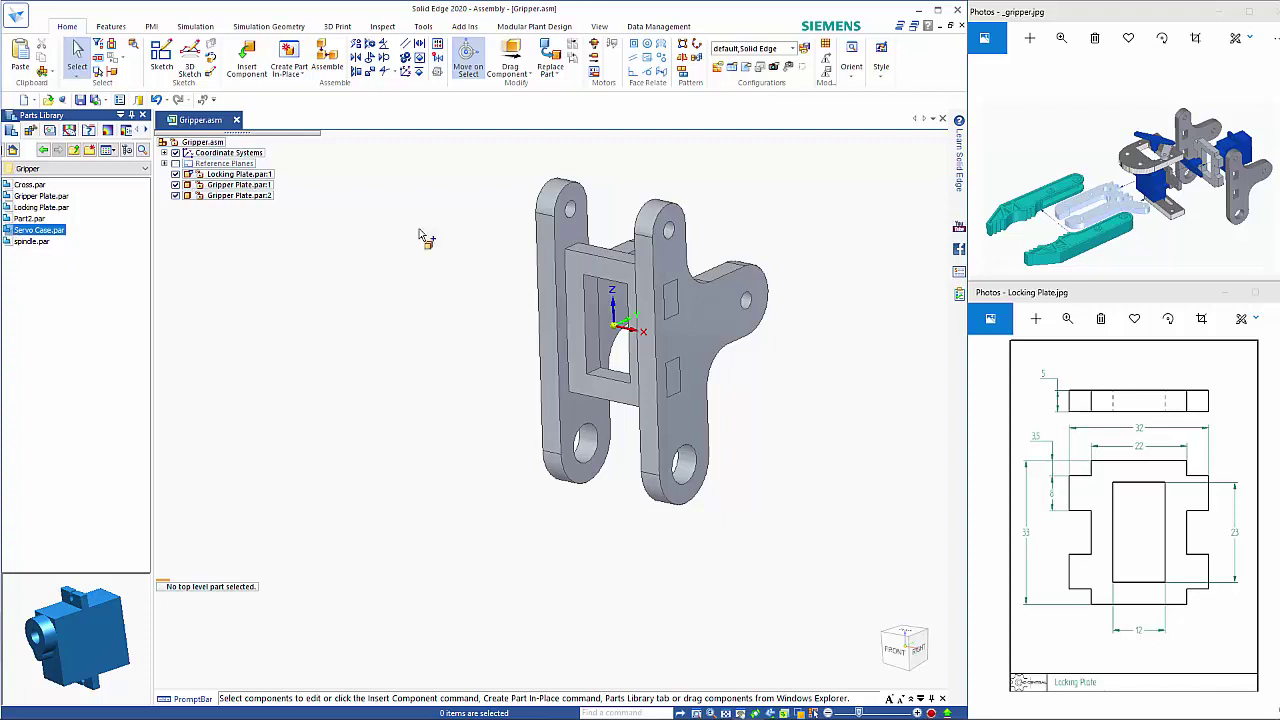
{"action": "left_click", "coordinate": [795, 196]}
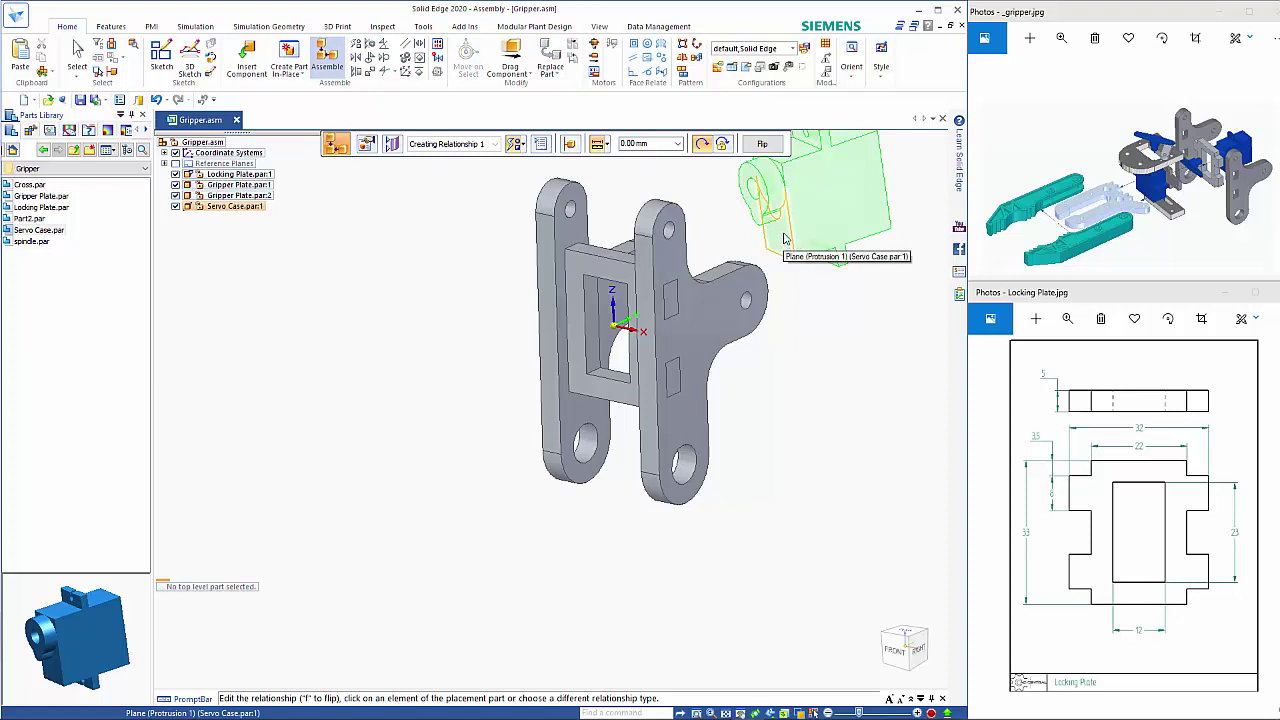
Mate the servo case's mounting tab to the locking plate's back face, and its body's upper face to the opening's upper wall, at 0.00 mm
{"action": "left_click", "coordinate": [829, 259]}
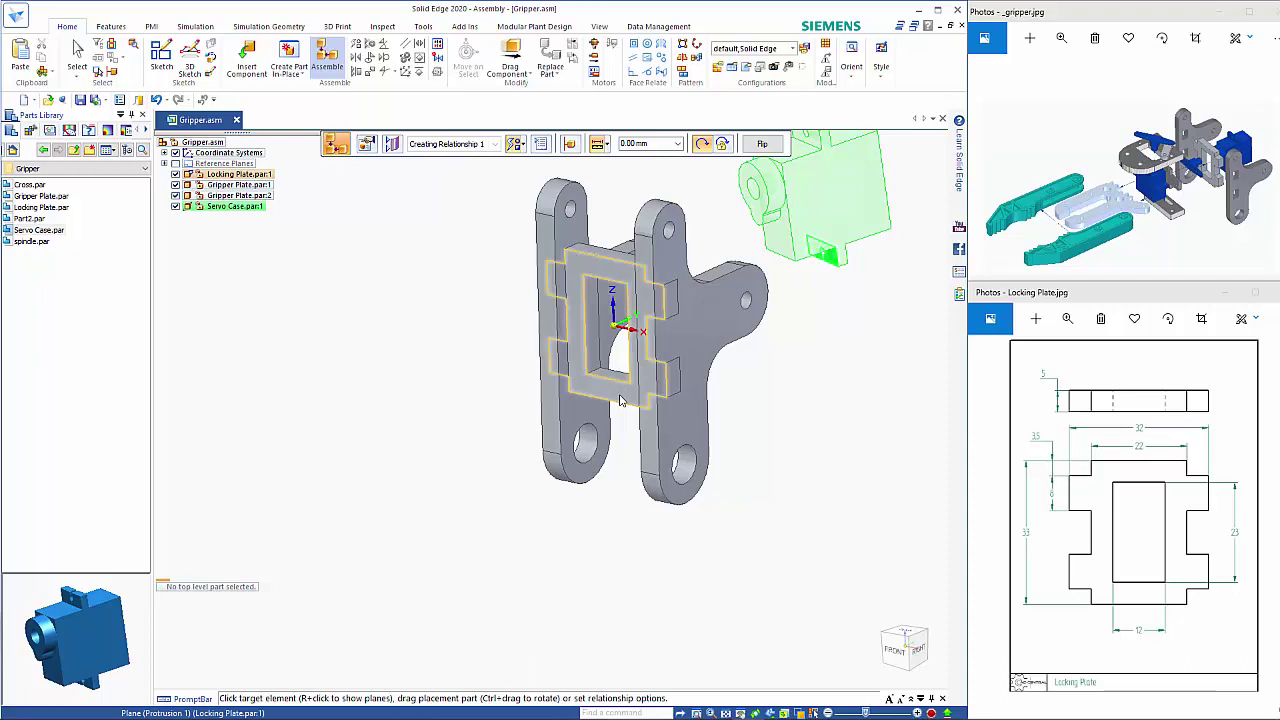
{"action": "right_click", "coordinate": [620, 395]}
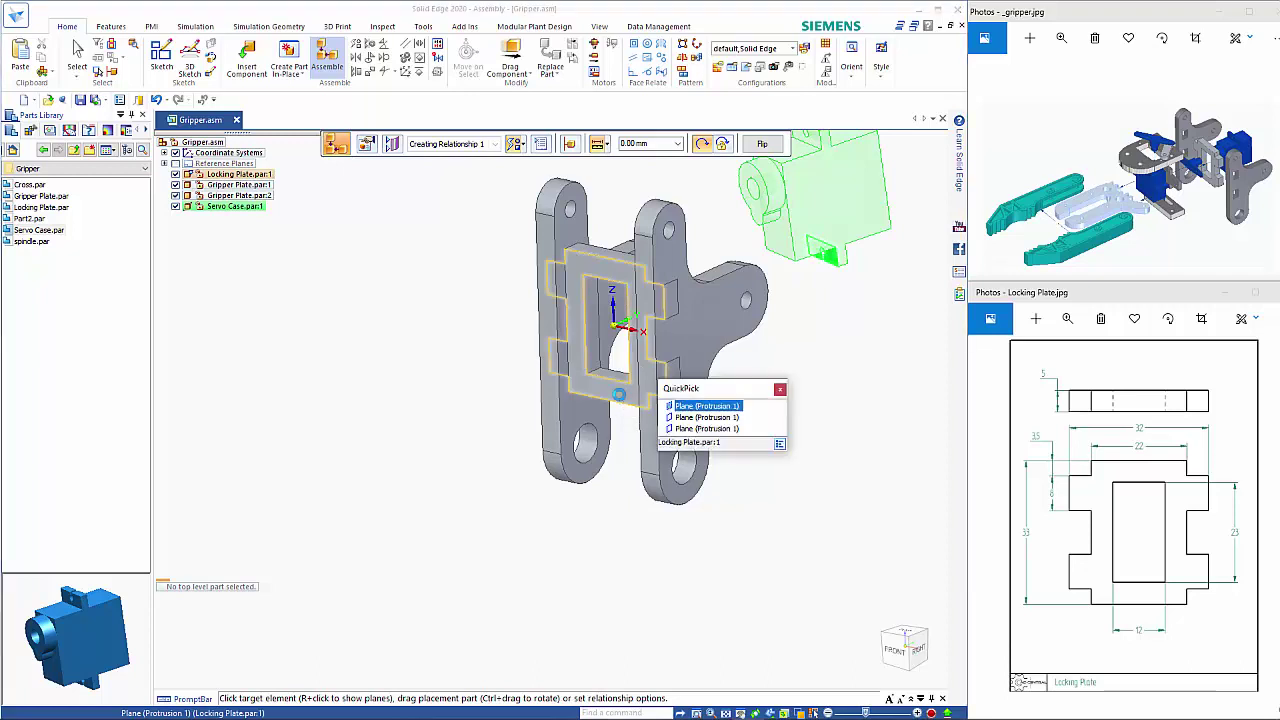
{"action": "left_click", "coordinate": [690, 428]}
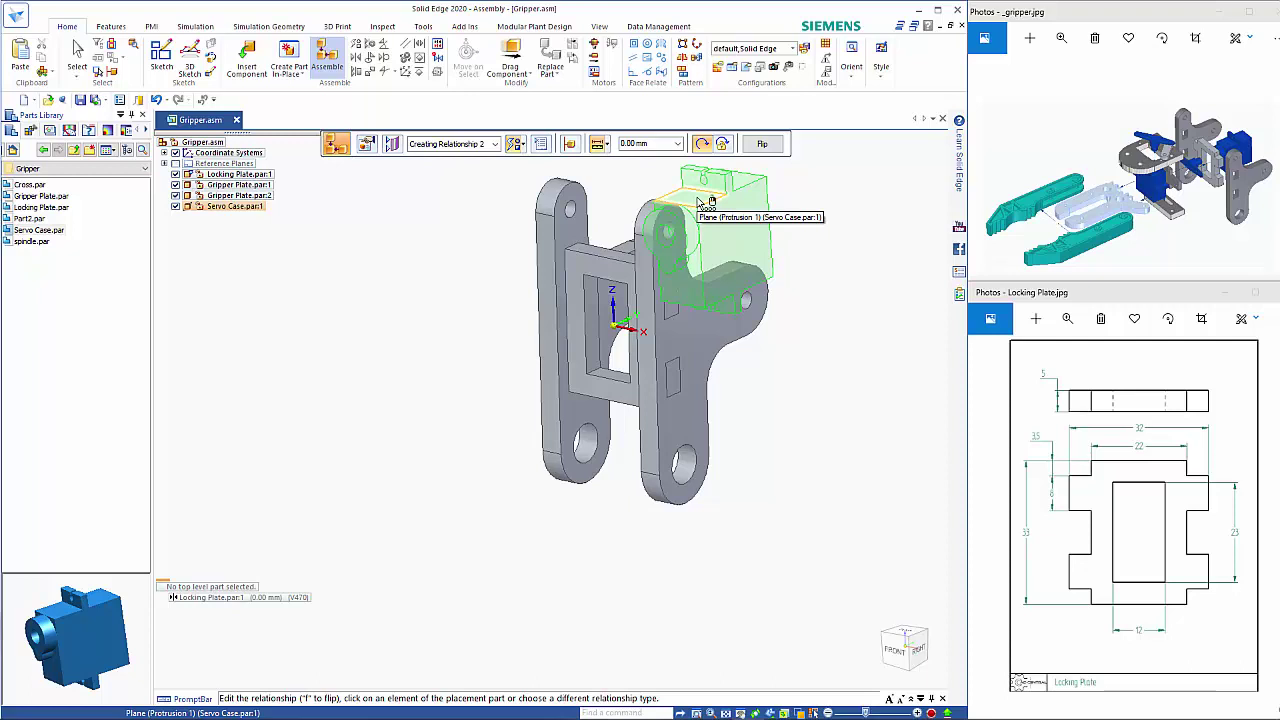
{"action": "left_click", "coordinate": [698, 203]}
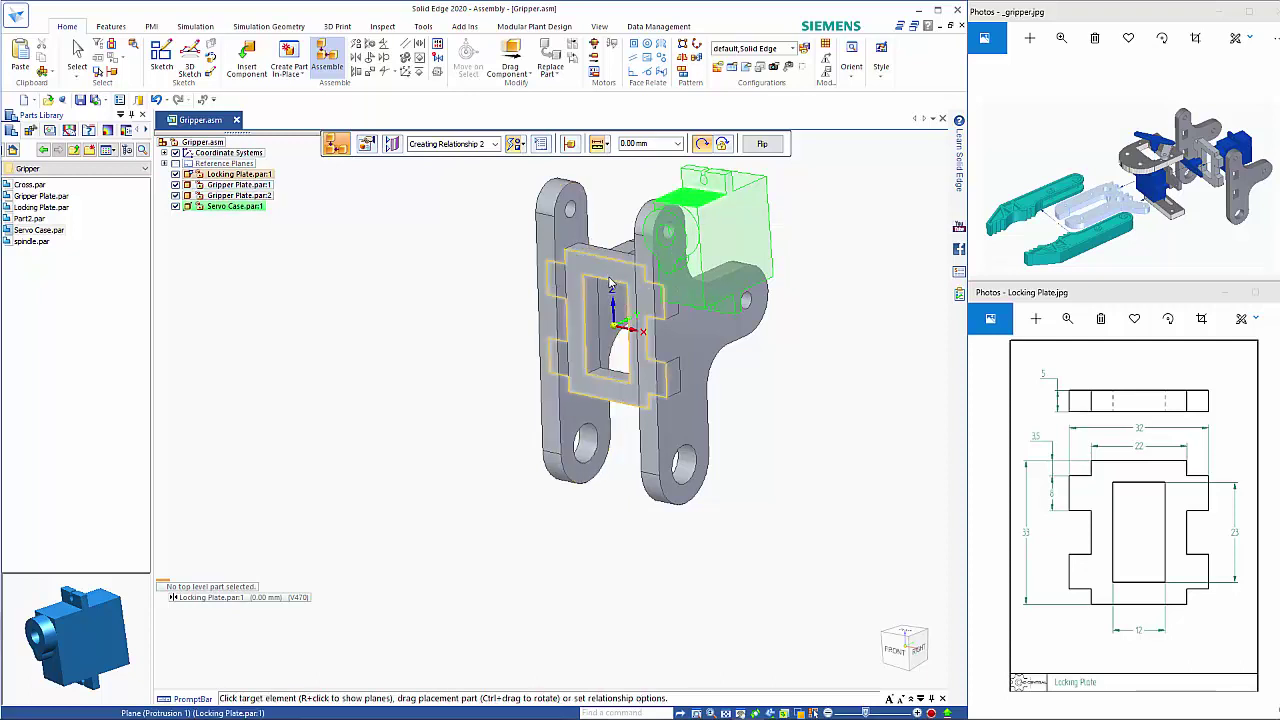
{"action": "right_click", "coordinate": [612, 284]}
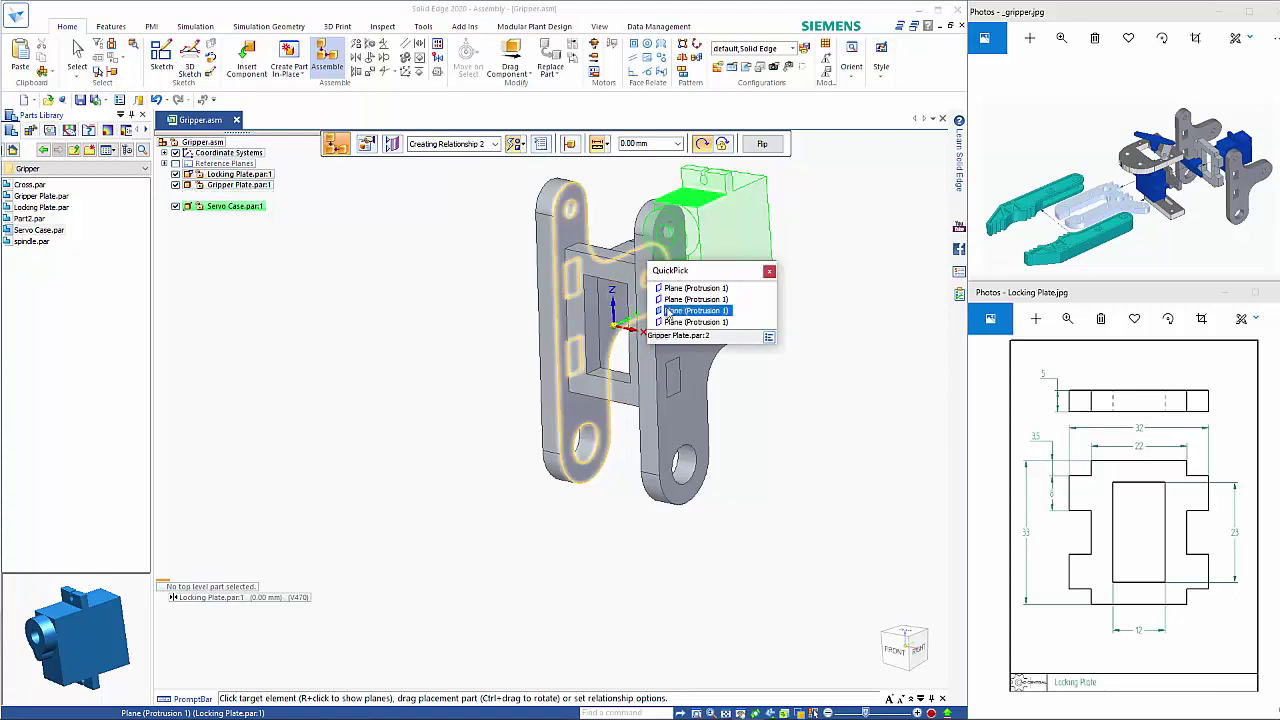
{"action": "left_click", "coordinate": [677, 300]}
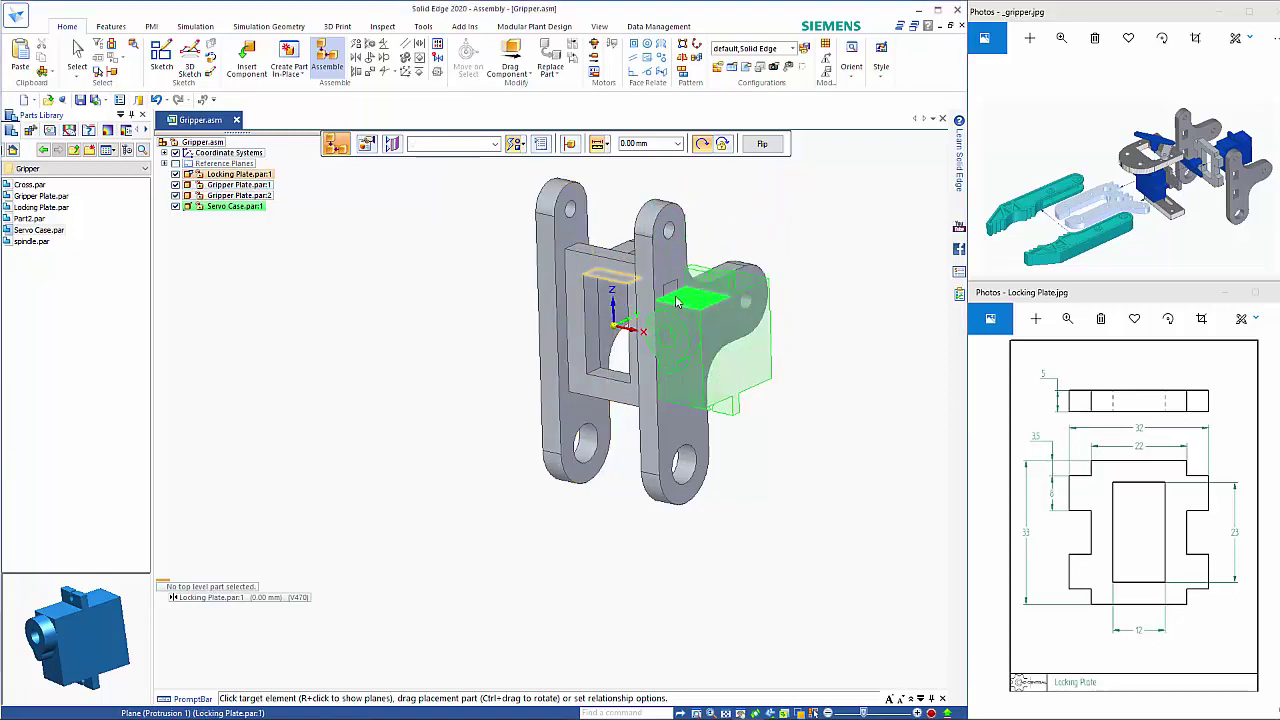
Mate the servo case body's side face to the inner side wall of the locking plate's opening at 0.00 mm
{"action": "mouse_move", "coordinate": [781, 340]}
{"action": "middle_mouse_down"}
{"action": "mouse_move", "coordinate": [745, 336]}
{"action": "mouse_move", "coordinate": [786, 329]}
{"action": "mouse_move", "coordinate": [777, 320]}
{"action": "mouse_move", "coordinate": [791, 328]}
{"action": "middle_mouse_up"}
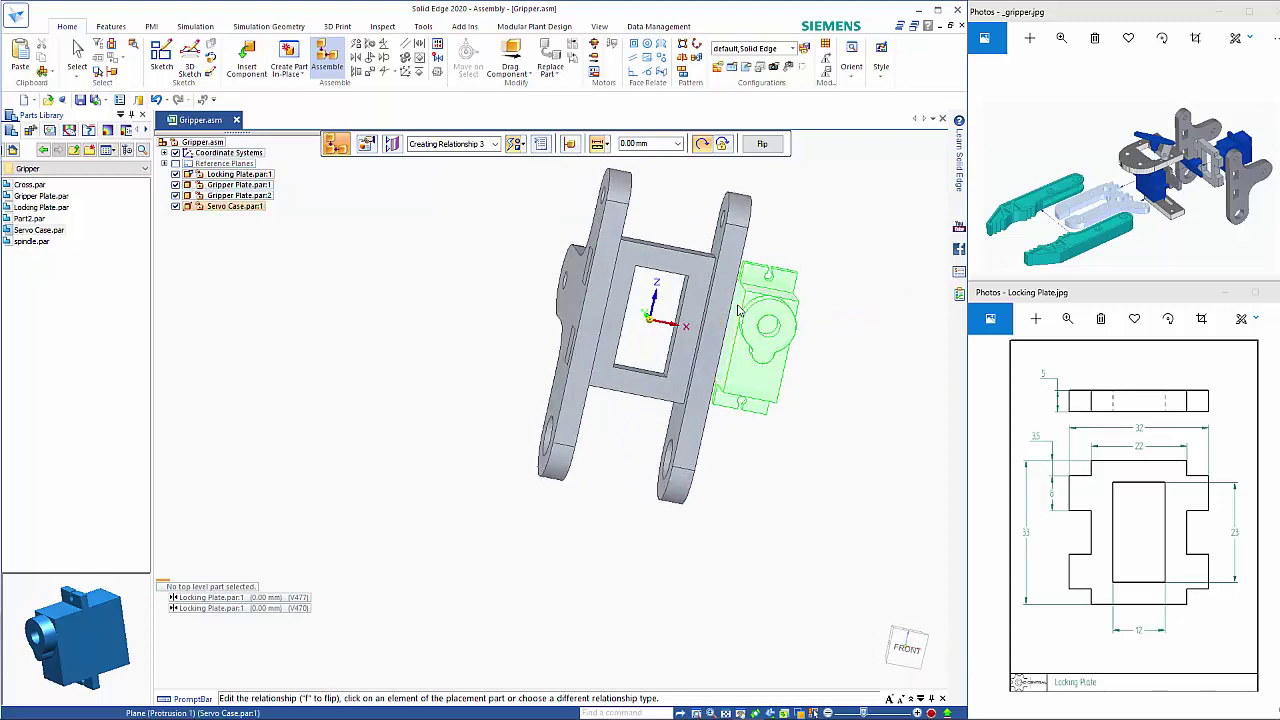
{"action": "left_click", "coordinate": [734, 336]}
{"action": "middle_click_drag", "start_coordinate": [629, 435], "coordinate": [537, 420]}
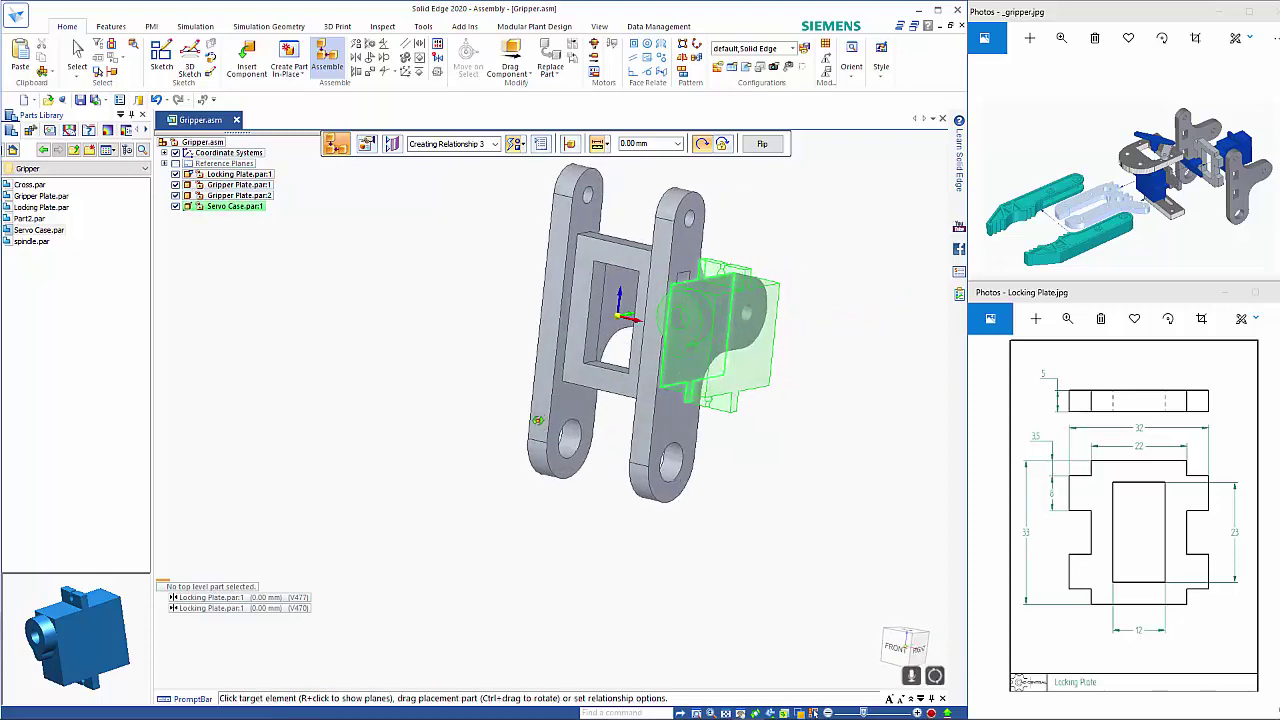
{"action": "left_click", "coordinate": [595, 312]}
{"action": "key", "text": "Escape"}
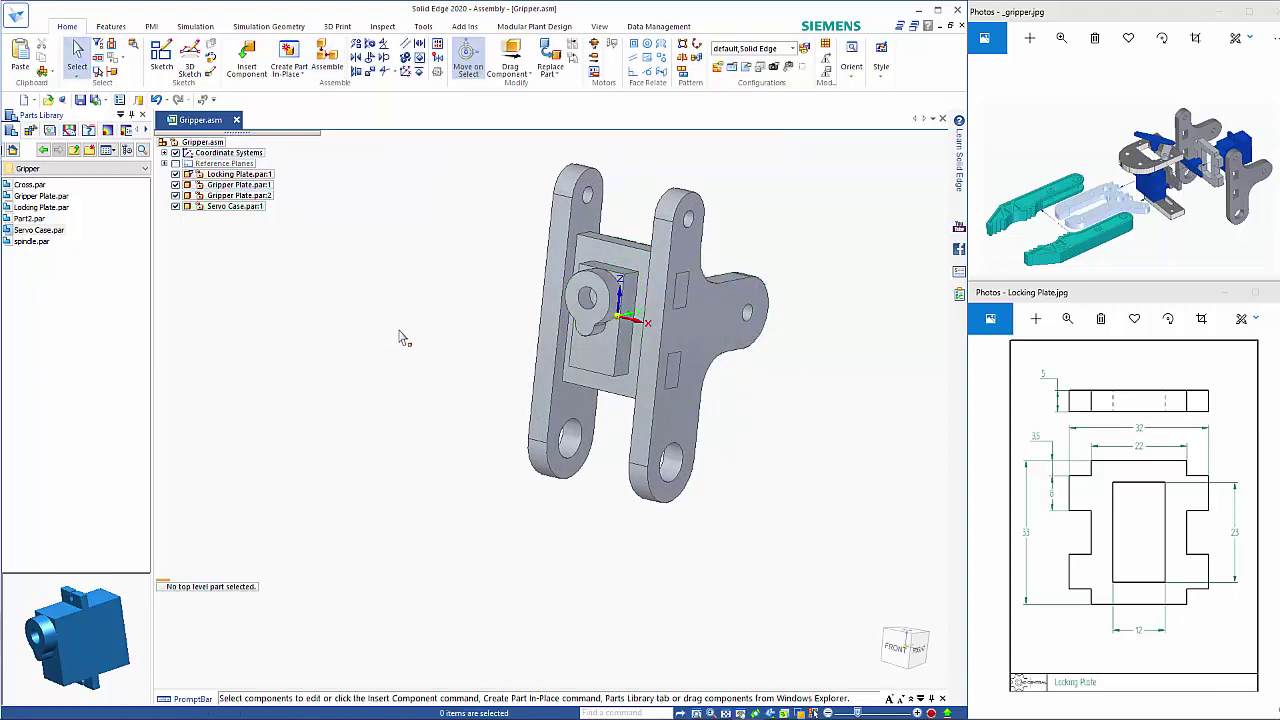
Insert spindle.par from the parts library into the assembly beside the servo case
{"action": "middle_click_drag", "start_coordinate": [403, 337], "coordinate": [364, 361]}
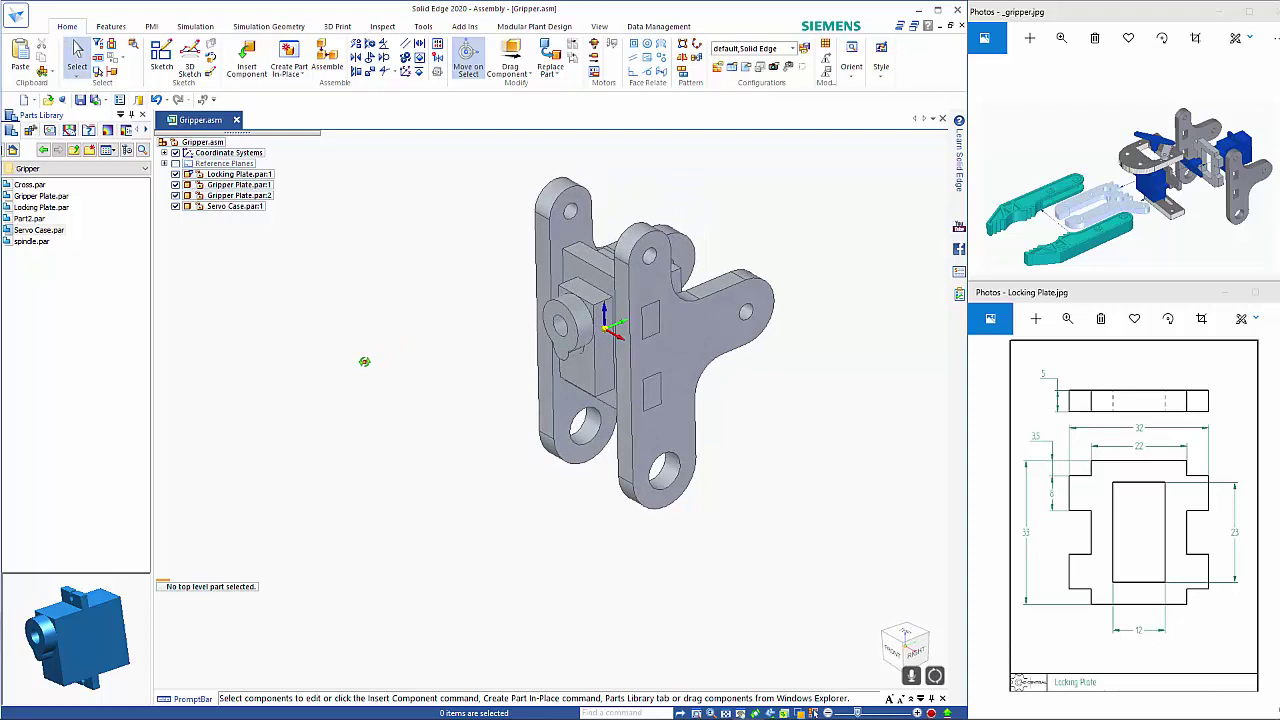
{"action": "left_click", "coordinate": [30, 242]}
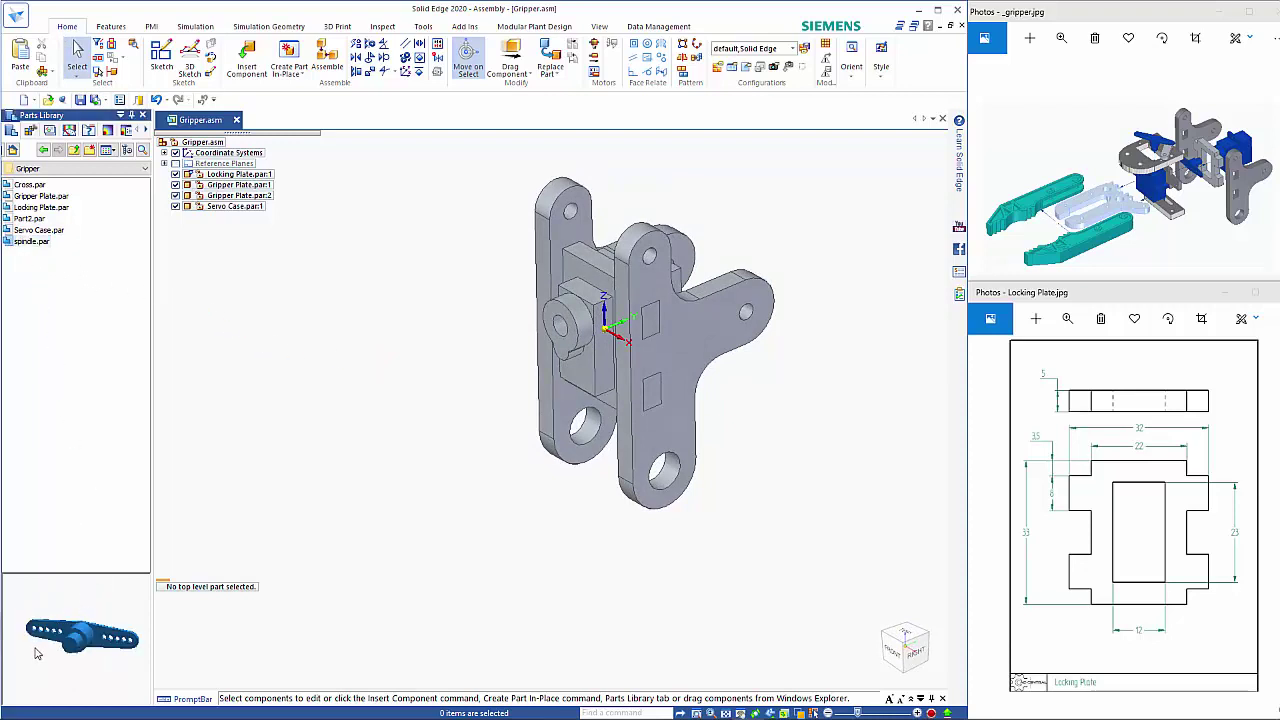
{"action": "middle_click_drag", "start_coordinate": [36, 648], "coordinate": [362, 665]}
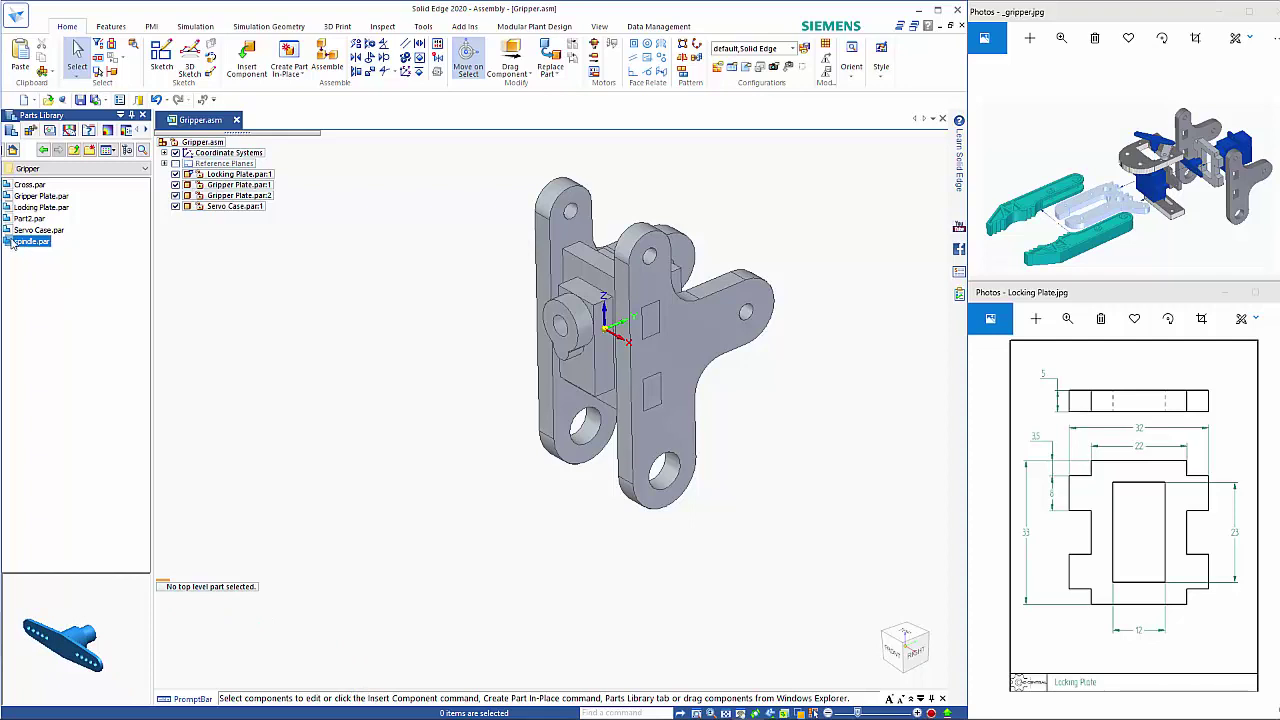
{"action": "left_click_drag", "start_coordinate": [12, 244], "coordinate": [394, 368]}
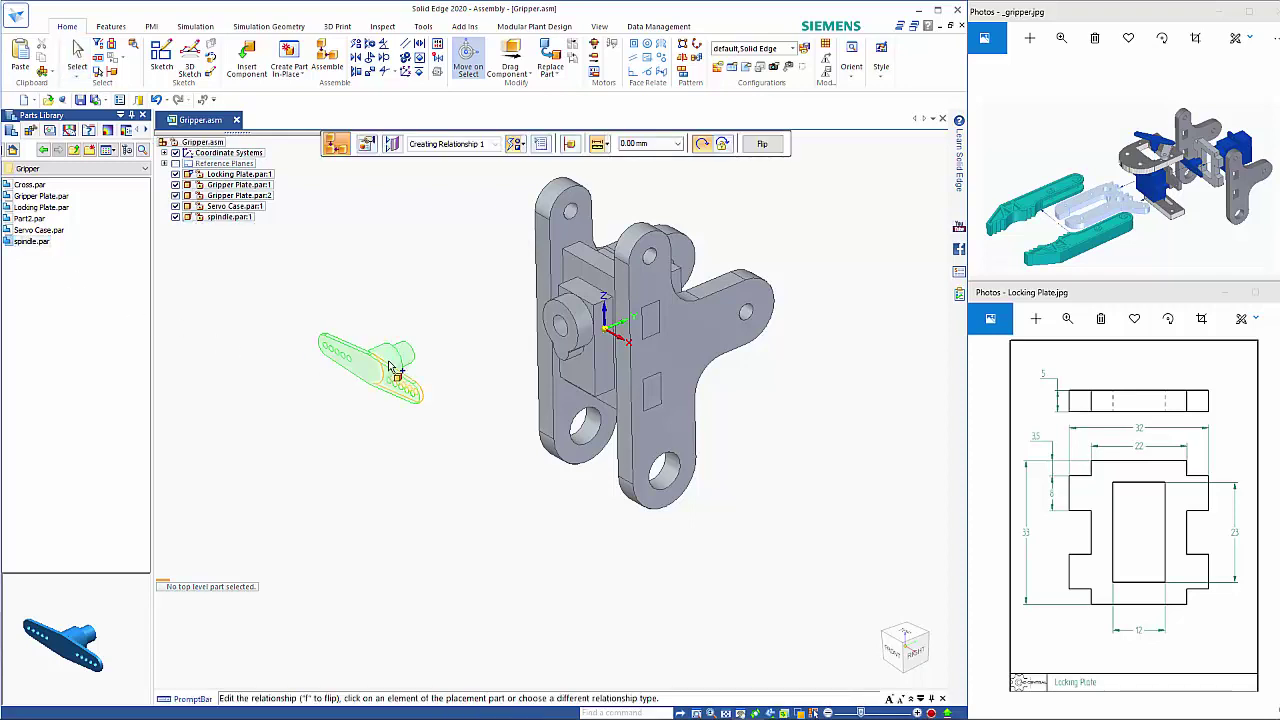
Apply an Insert relationship that aligns the spindle's shaft with the servo case's boss hole and mates its shoulder face to the boss's front face
{"action": "left_click", "coordinate": [522, 145]}
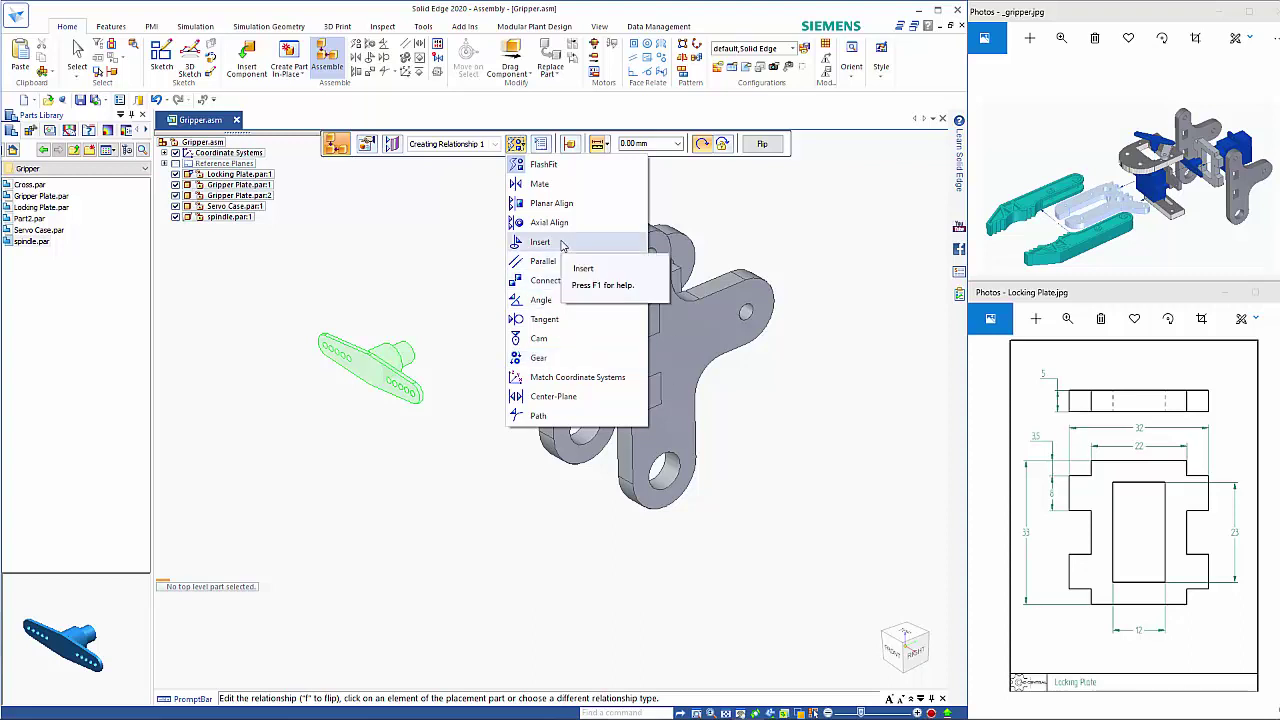
{"action": "left_click", "coordinate": [561, 243]}
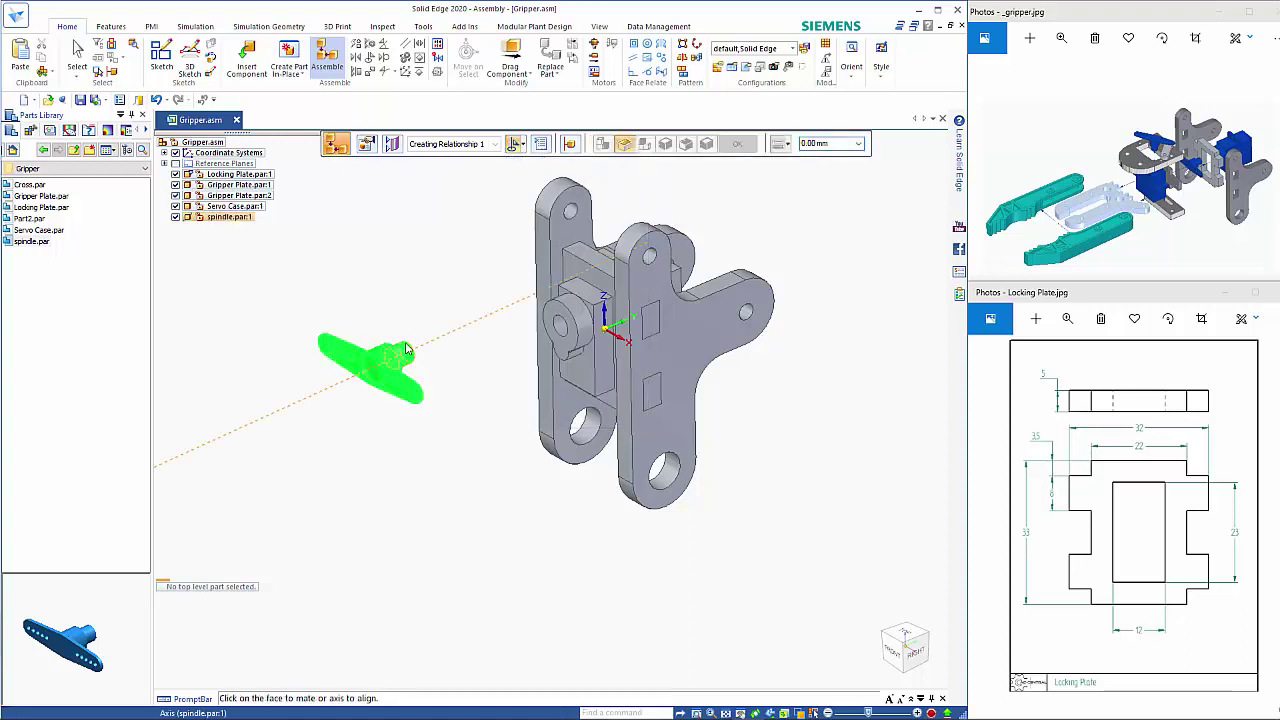
{"action": "left_click", "coordinate": [406, 350]}
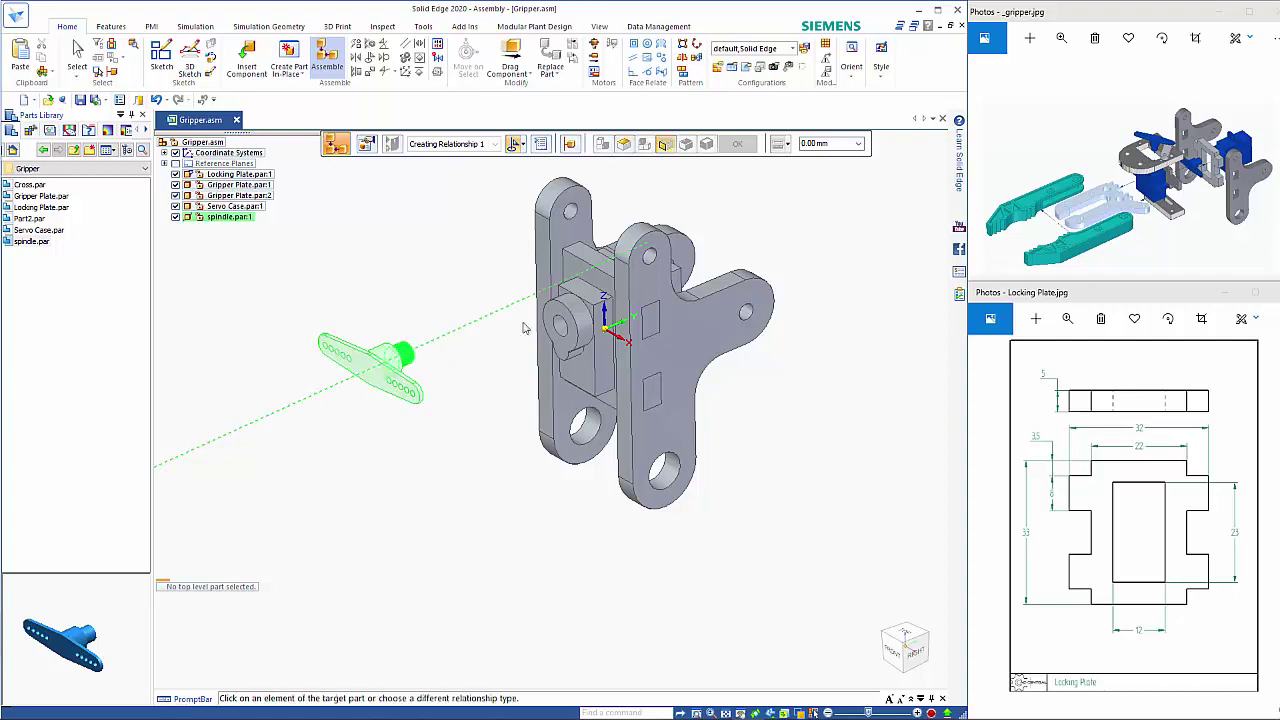
{"action": "left_click", "coordinate": [550, 334]}
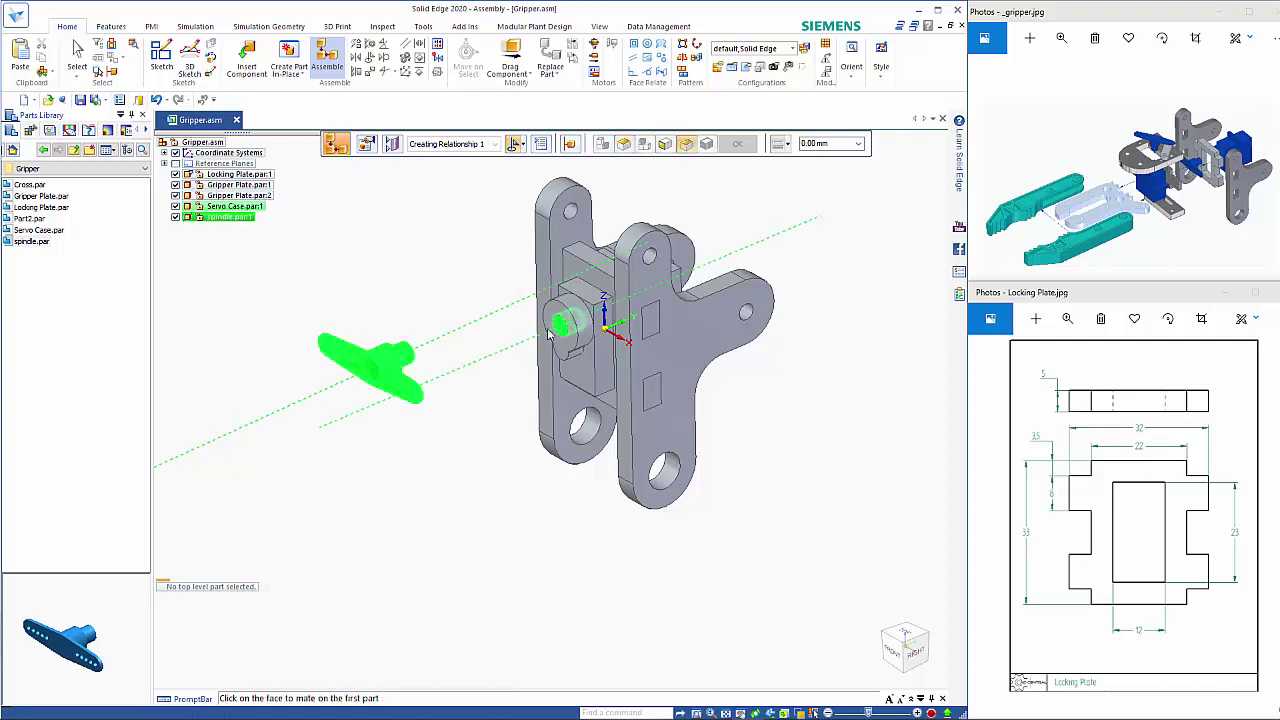
{"action": "left_click", "coordinate": [415, 360]}
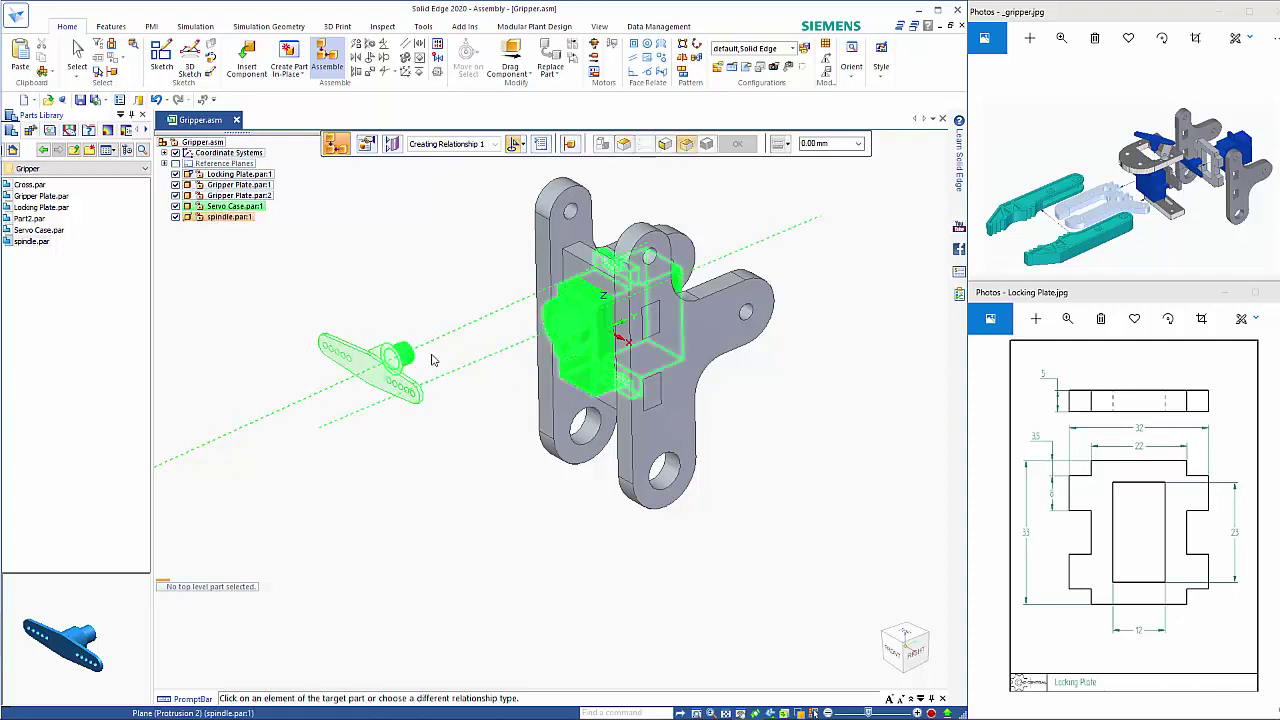
{"action": "left_click", "coordinate": [559, 342]}
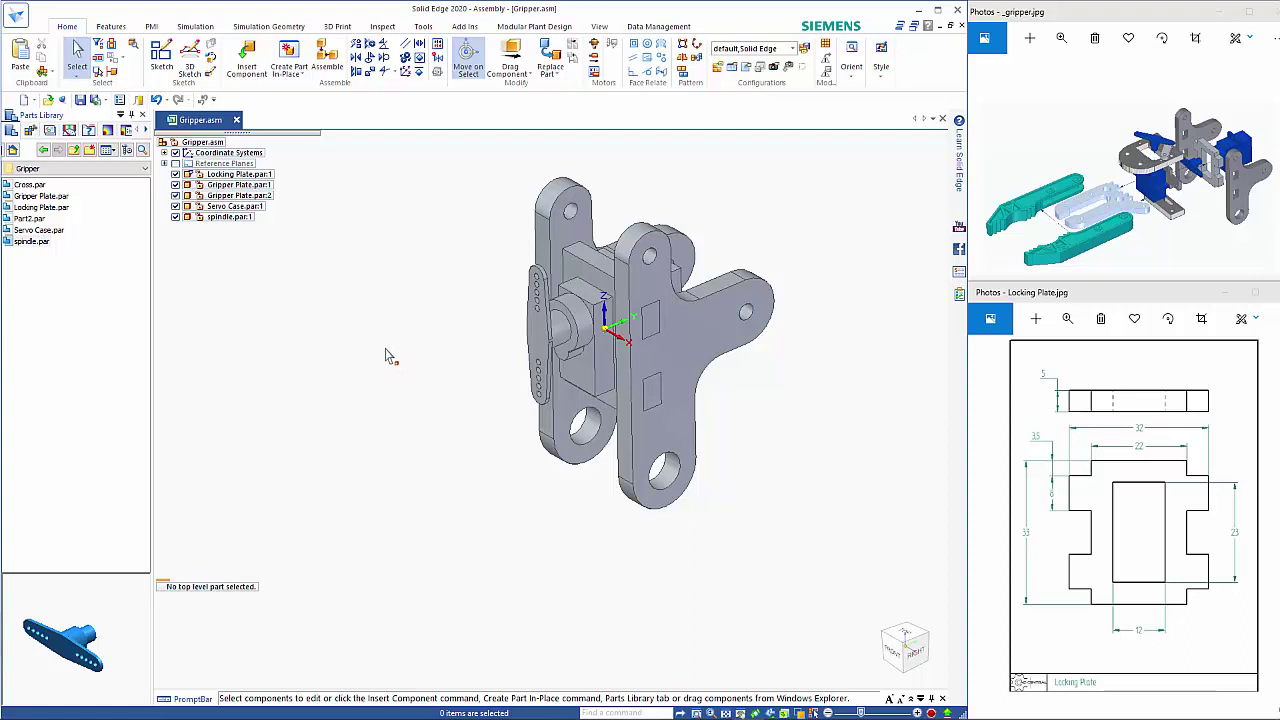
Unlock the rotation in the spindle's axial alignment with the servo case
{"action": "left_click", "coordinate": [193, 220]}
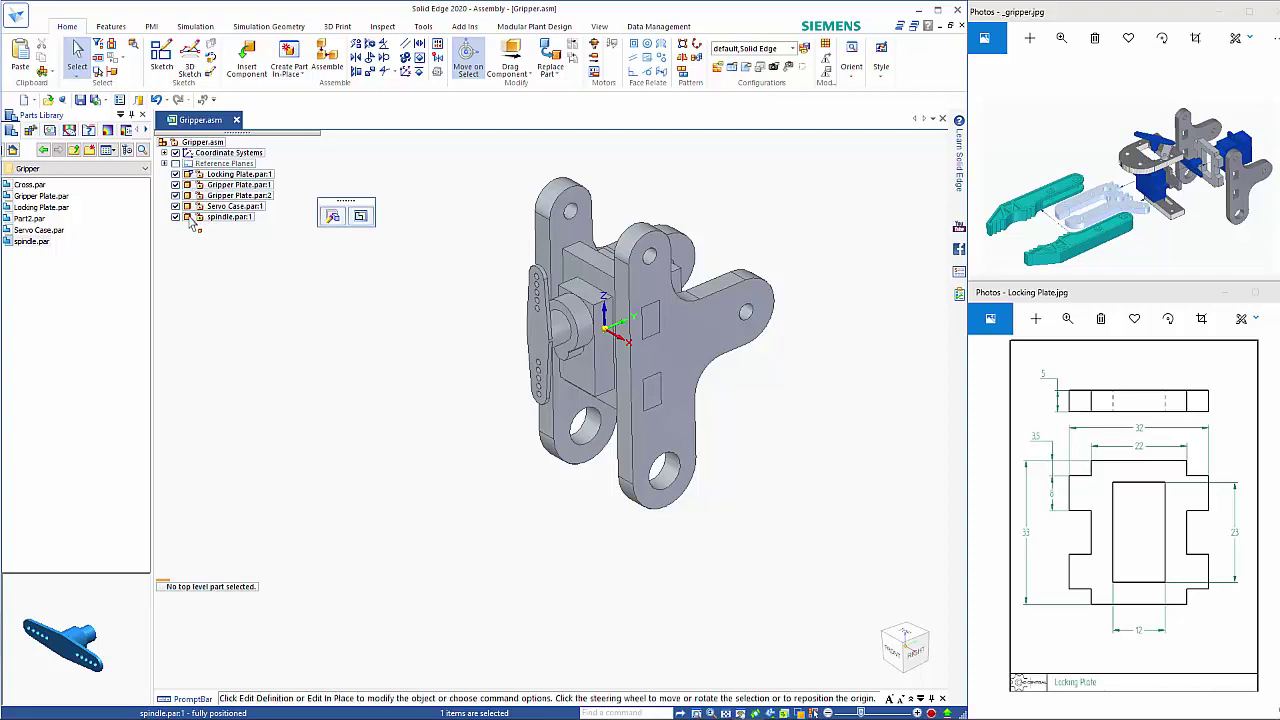
{"action": "left_click", "coordinate": [290, 608]}
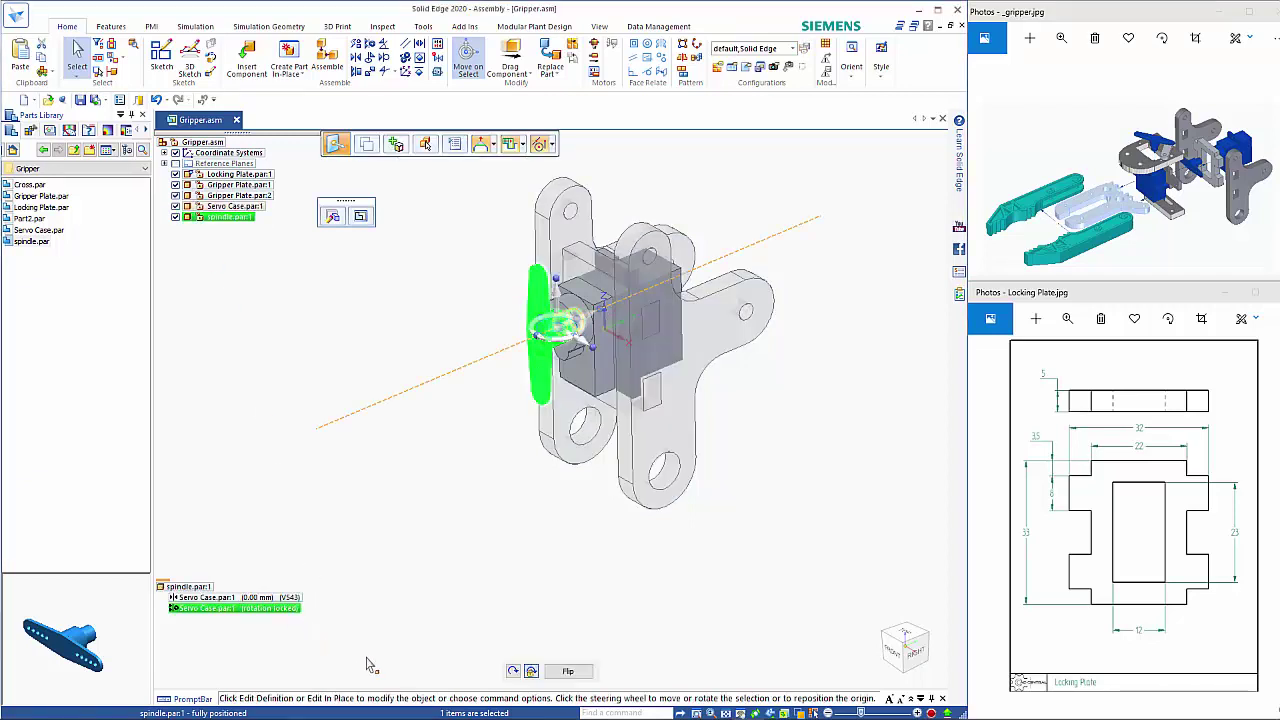
{"action": "left_click", "coordinate": [512, 672]}
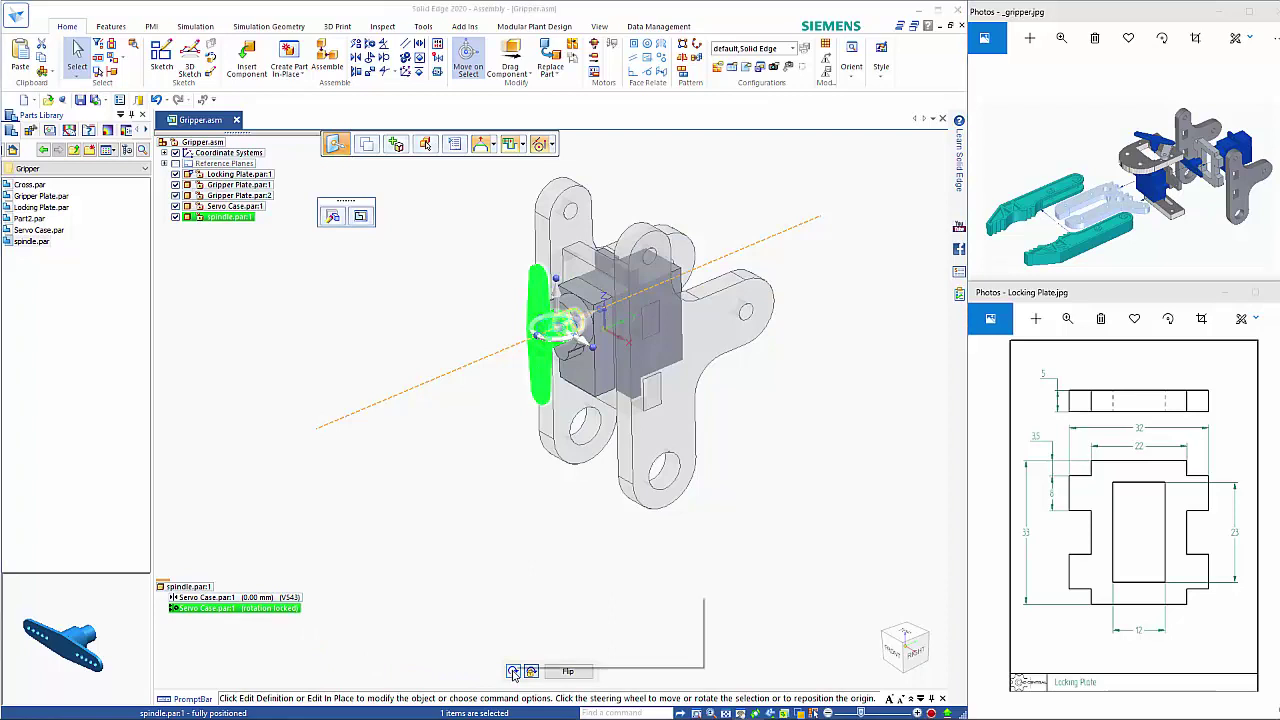
{"action": "left_click", "coordinate": [468, 570]}
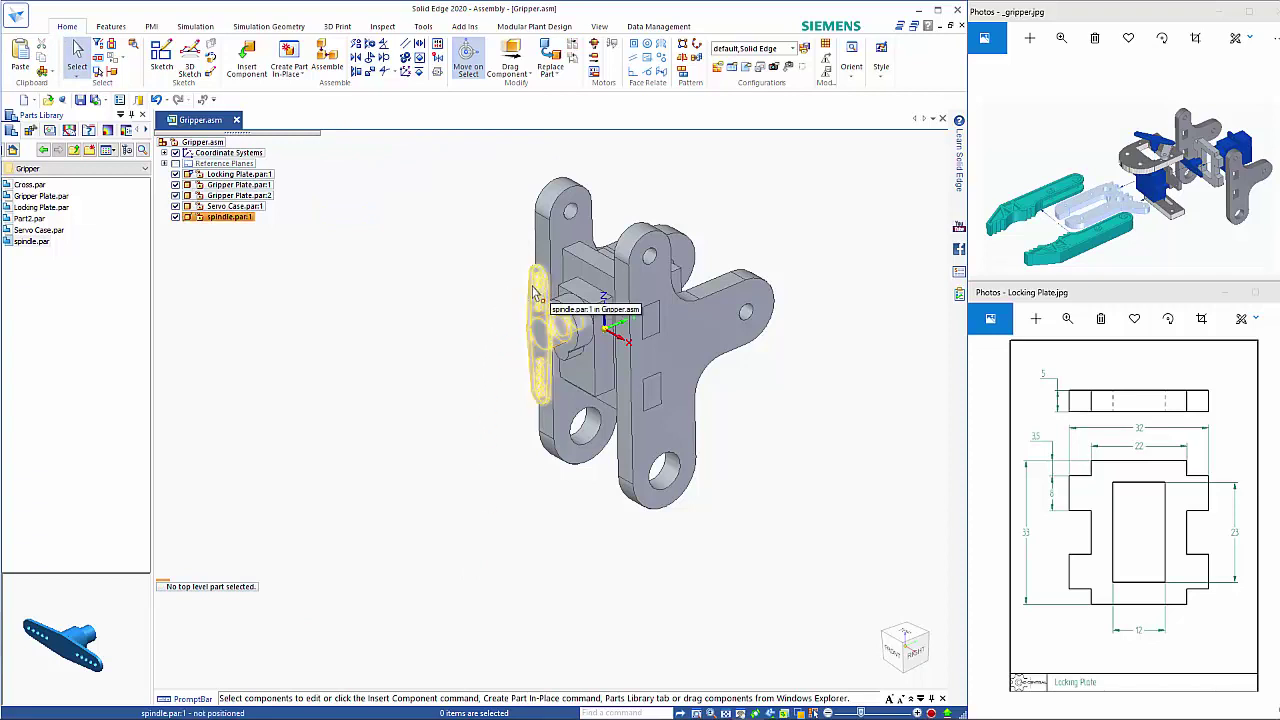
Rotate the spindle 90° about its Y axis using Drag Component with the default analysis options
{"action": "left_click", "coordinate": [530, 330]}
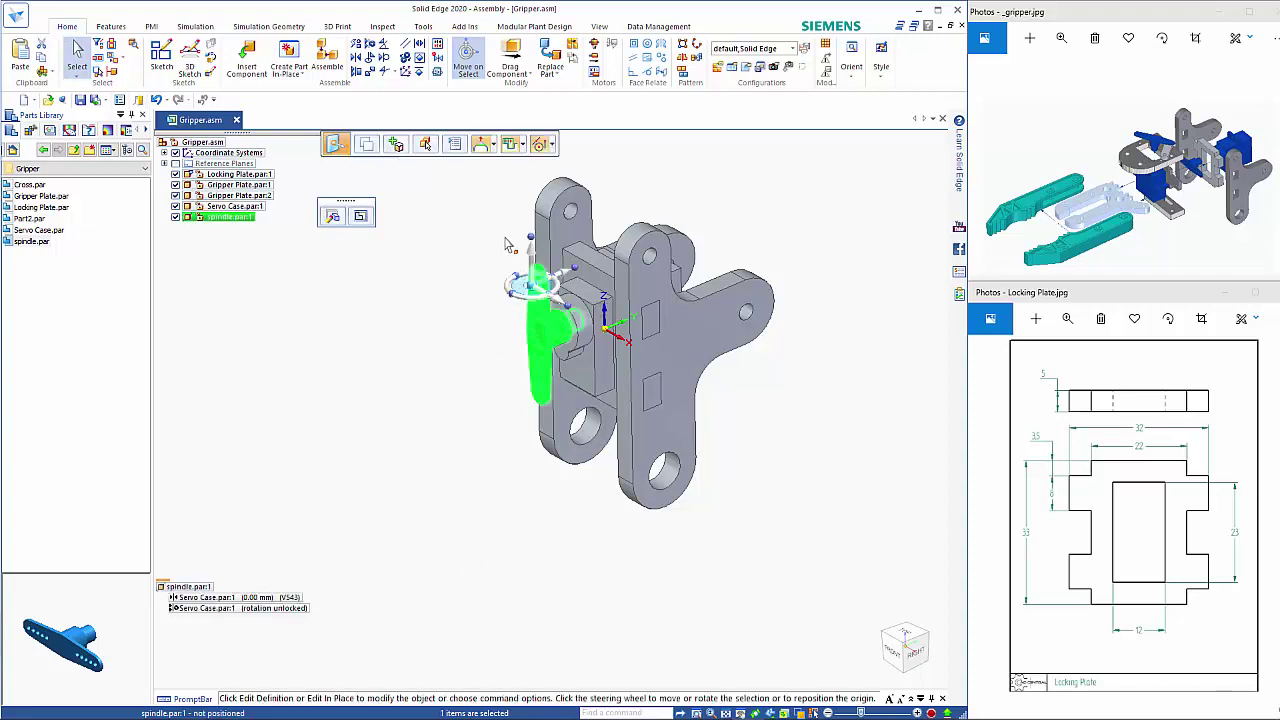
{"action": "left_click", "coordinate": [511, 58]}
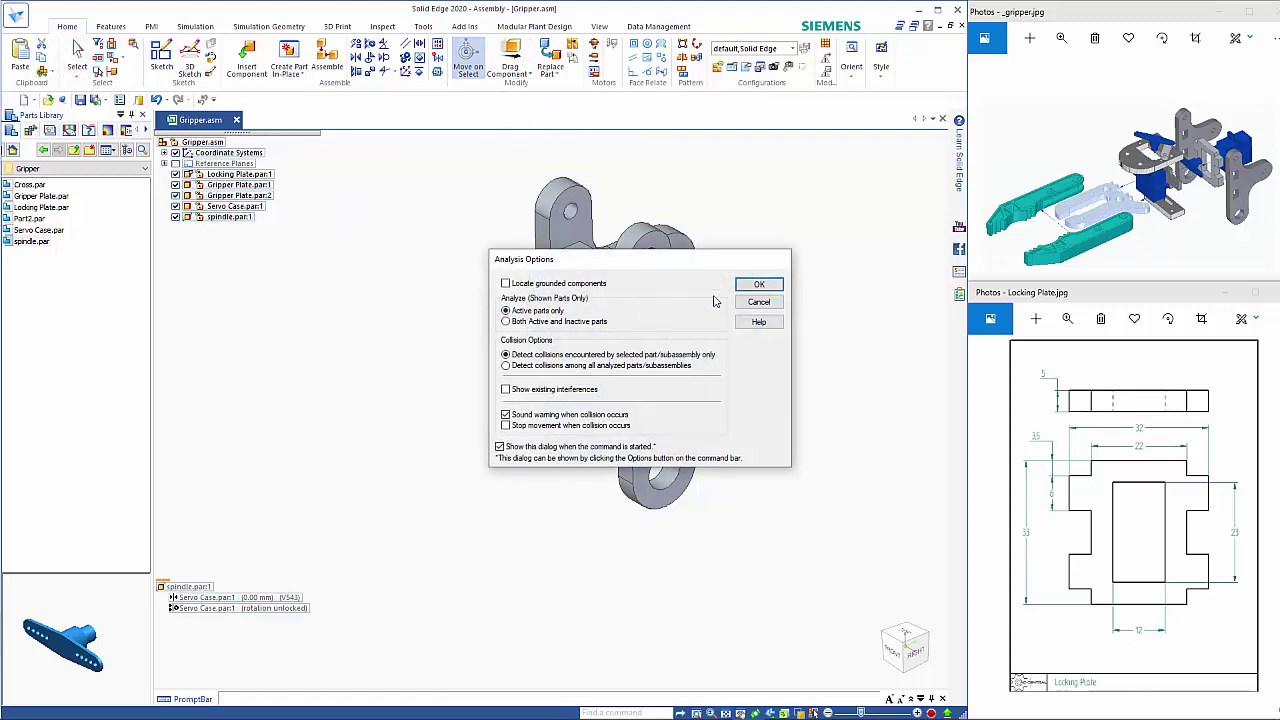
{"action": "left_click", "coordinate": [752, 285]}
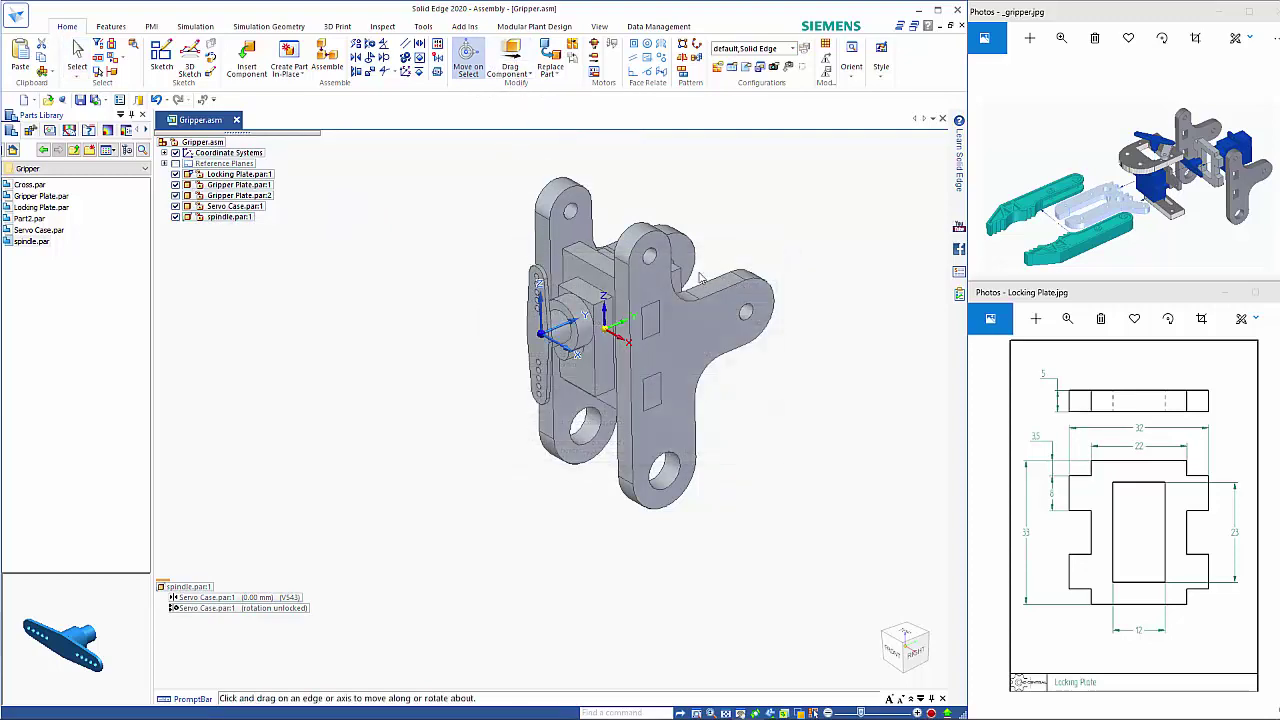
{"action": "left_click", "coordinate": [578, 328]}
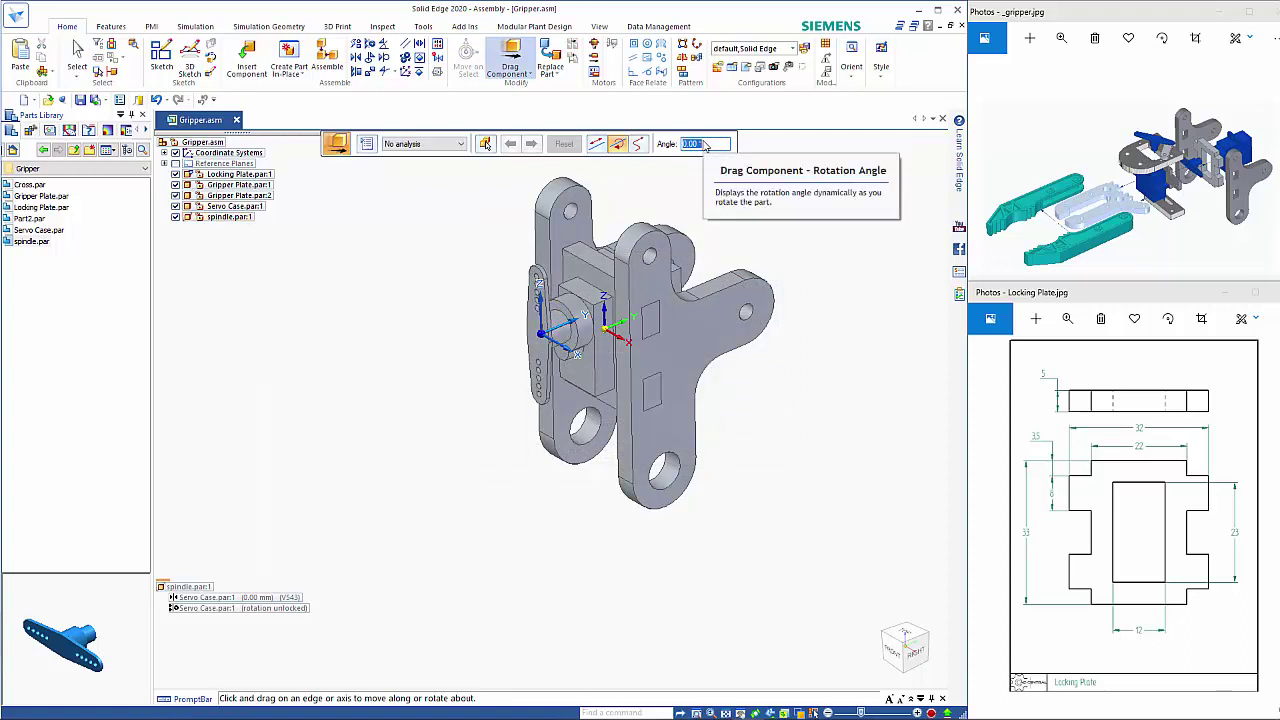
{"action": "type", "text": "90"}
{"action": "key", "text": "Return"}
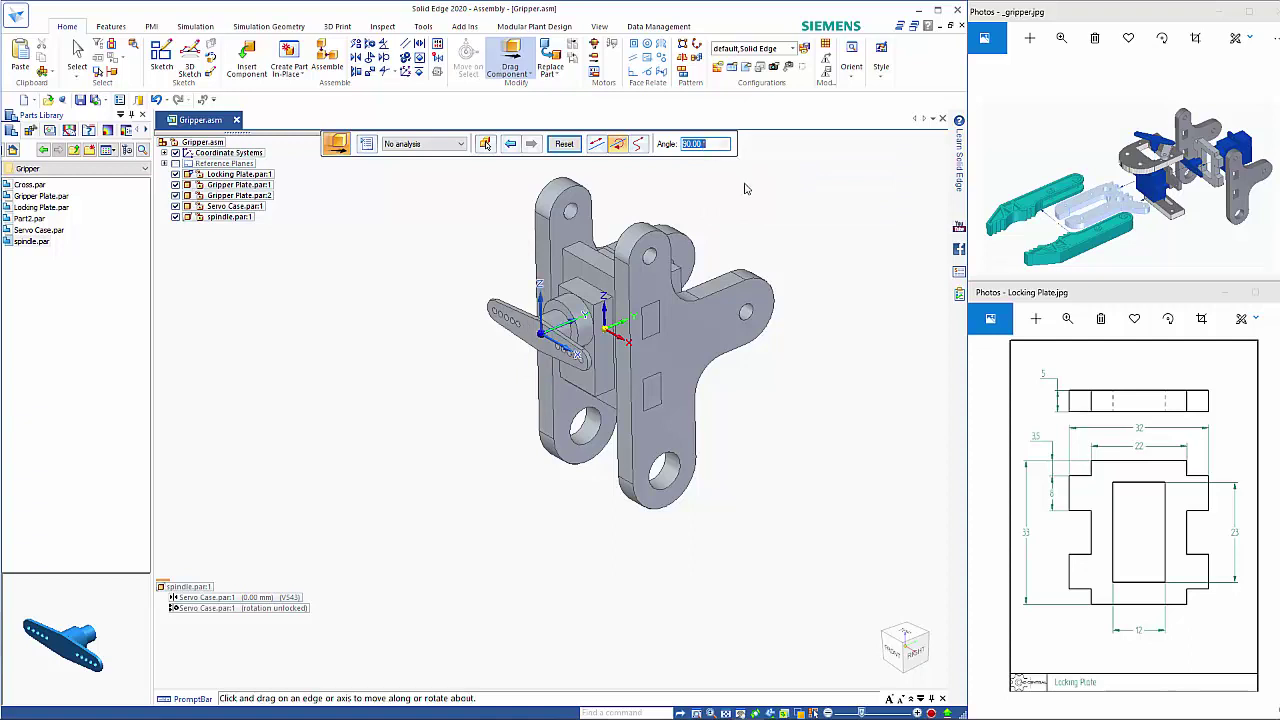
{"action": "key", "text": "Escape"}
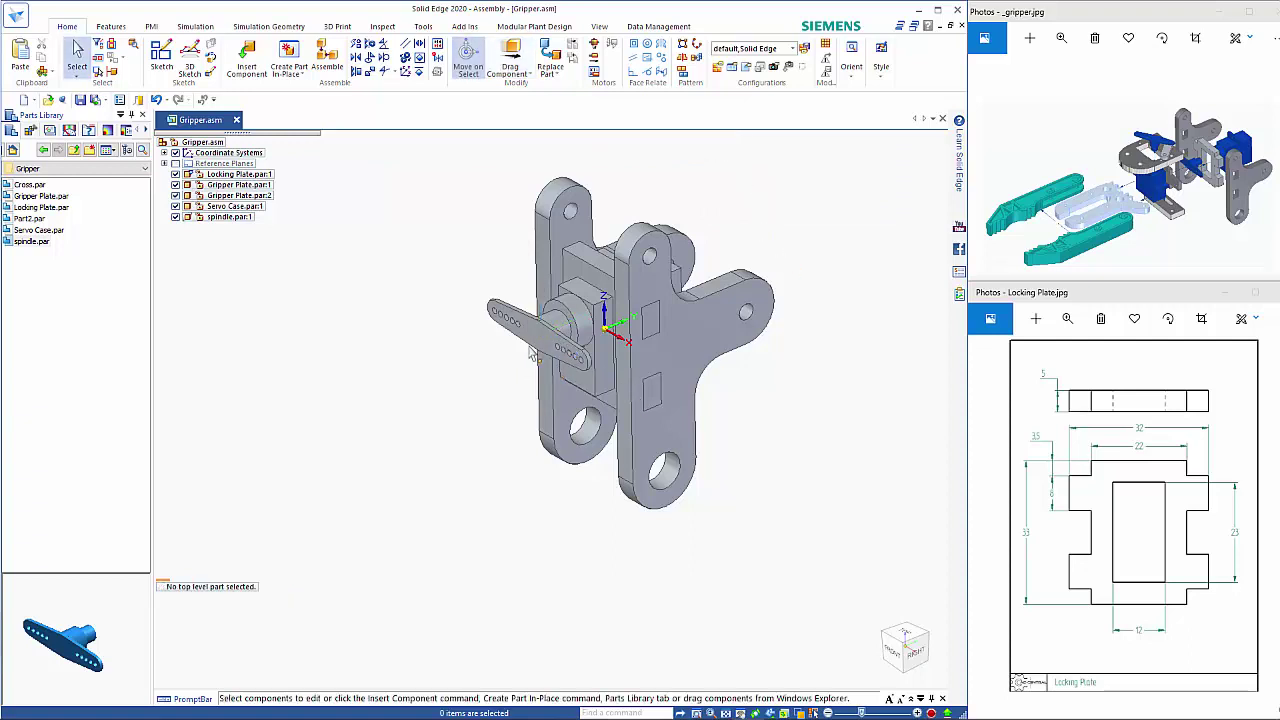
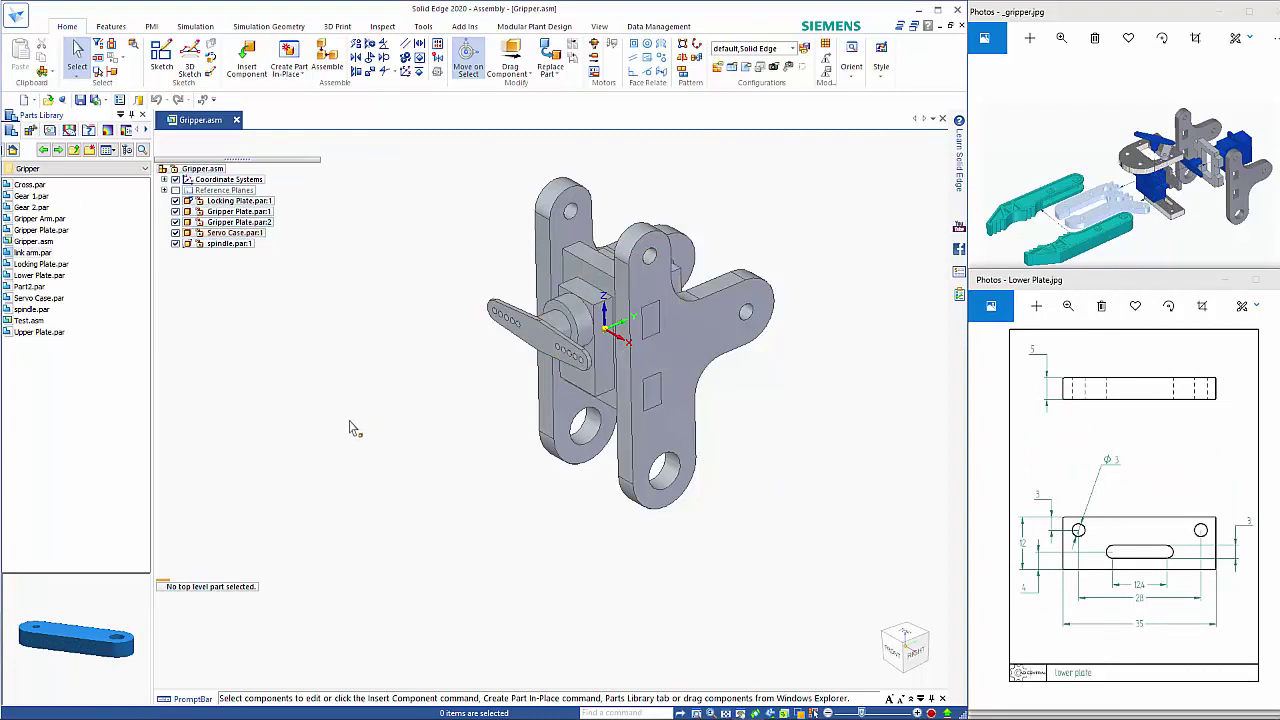
Create a new ISO Metric part and start a line sketch on the front XZ plane, viewed face-on
{"action": "key", "text": "ctrl+n"}
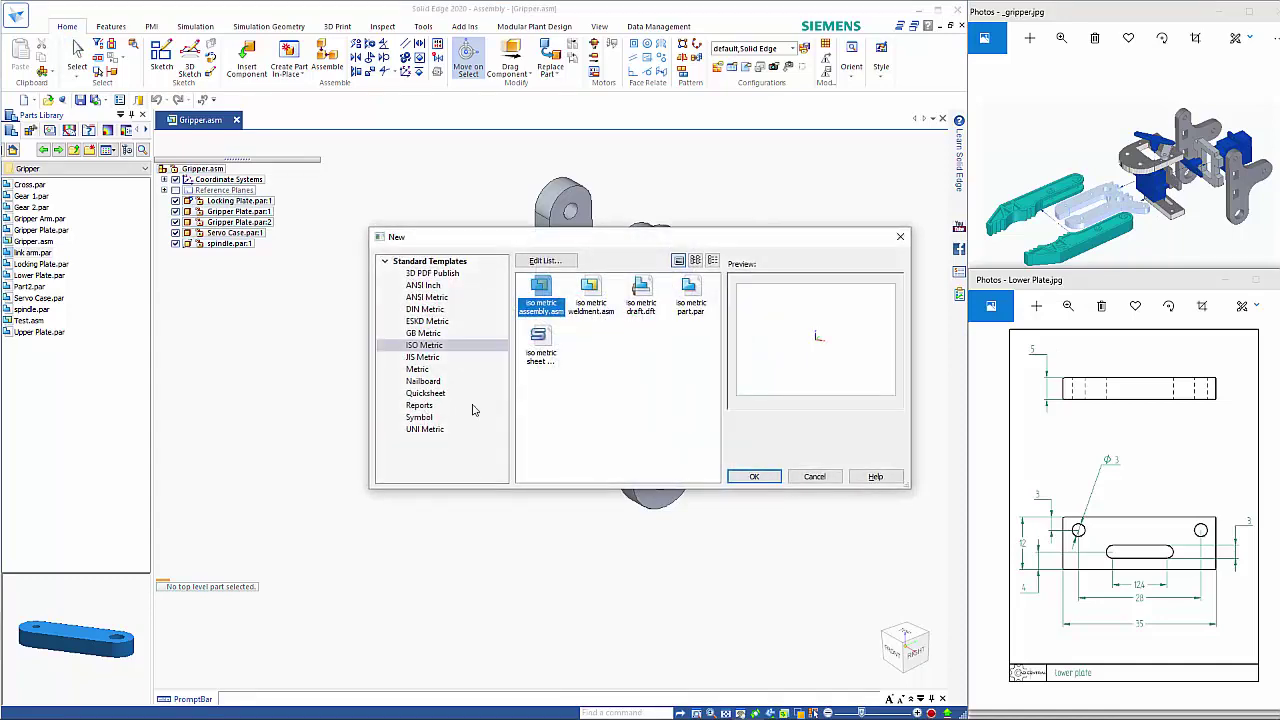
{"action": "double_click", "coordinate": [689, 292]}
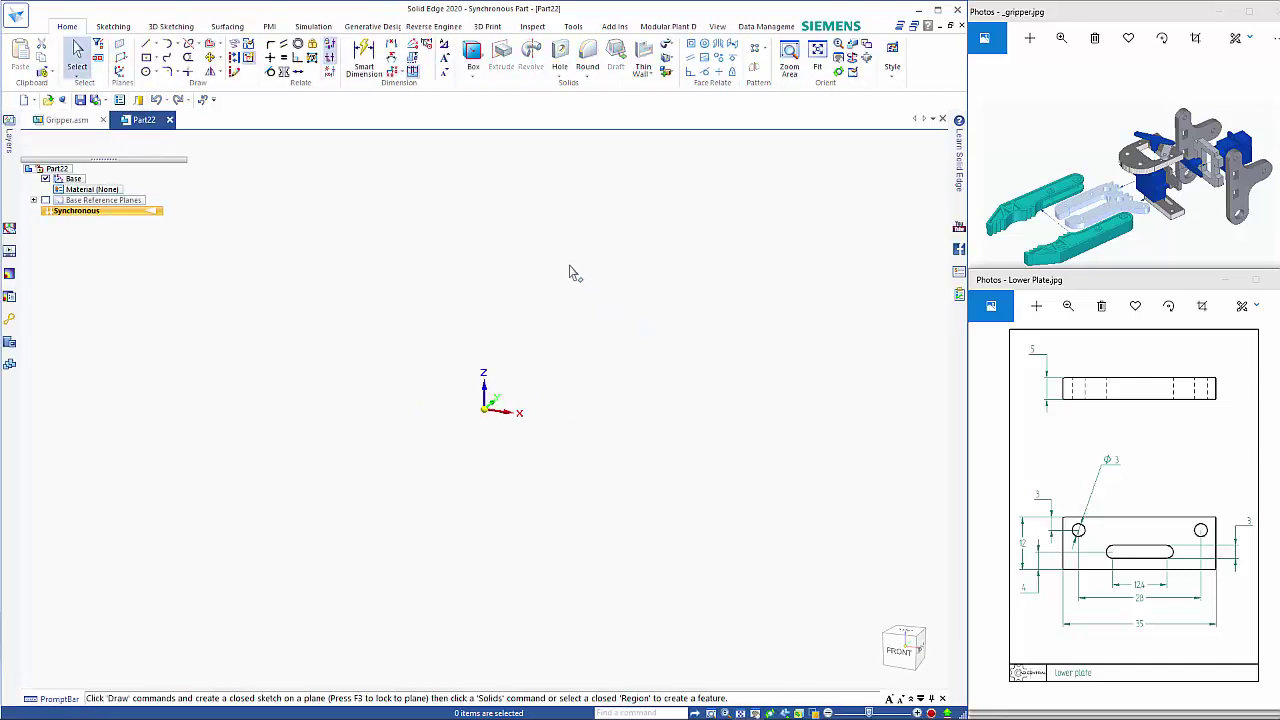
{"action": "left_click", "coordinate": [146, 46]}
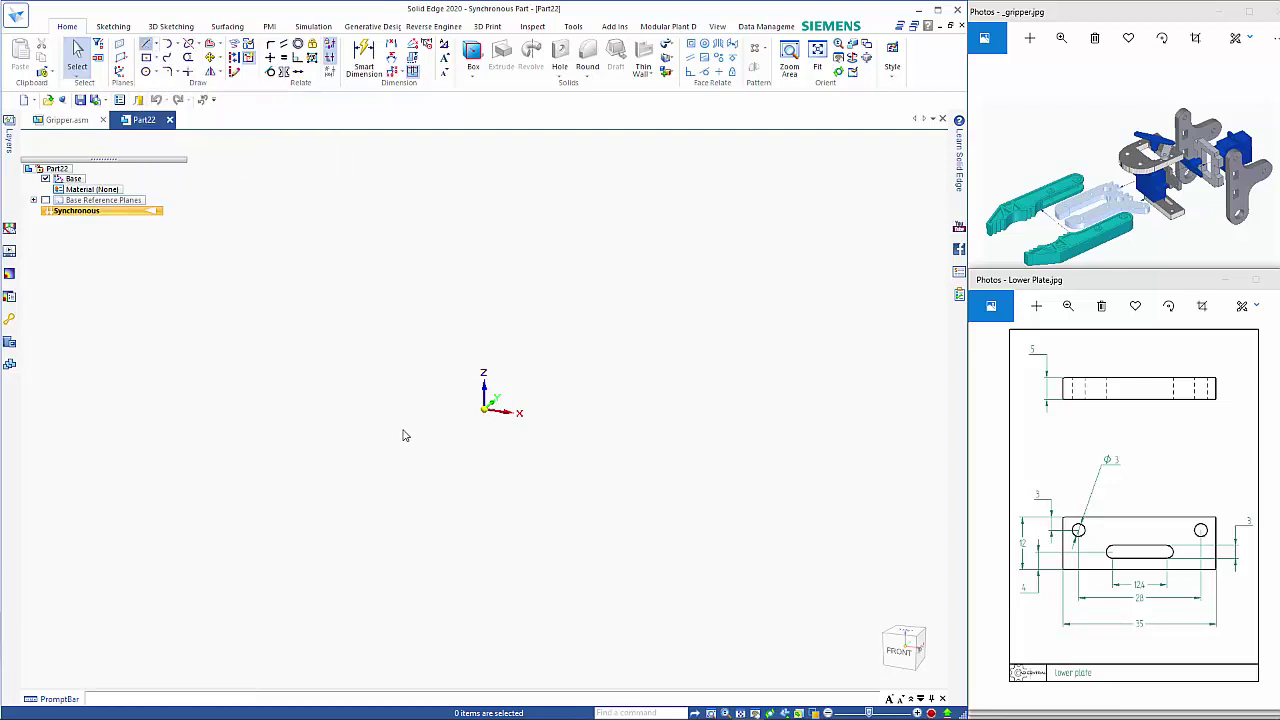
{"action": "left_click", "coordinate": [508, 392]}
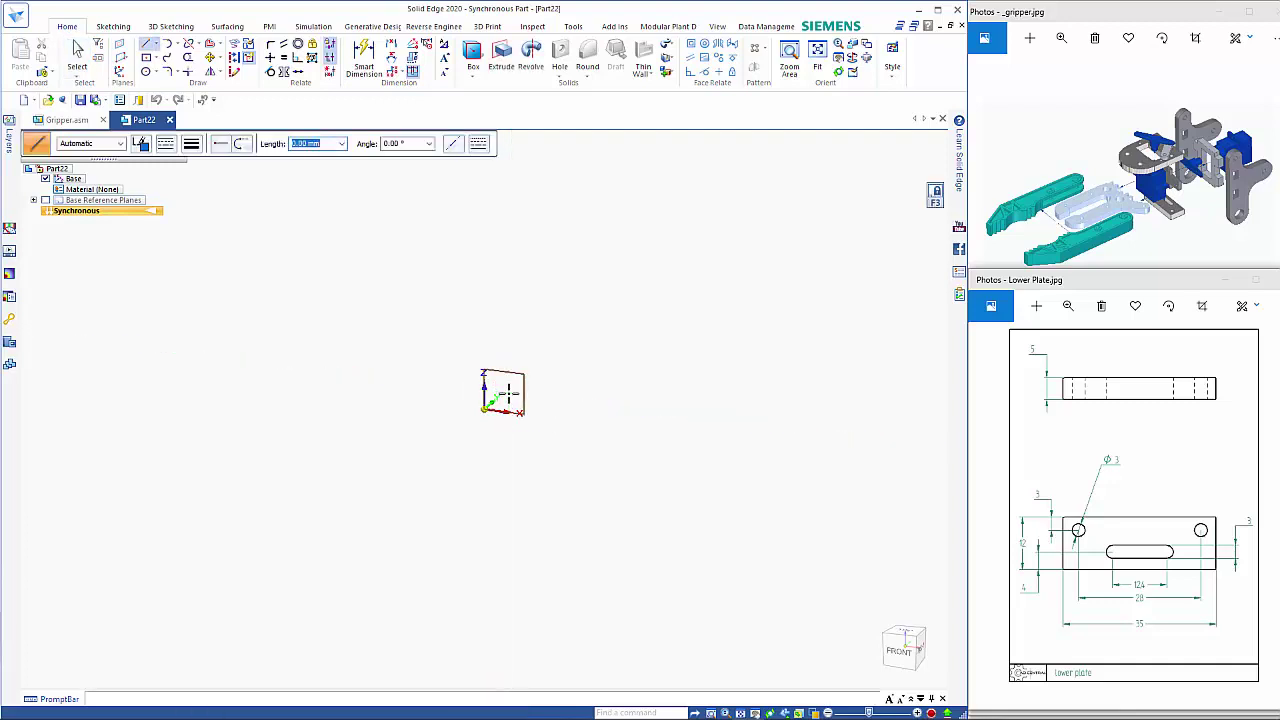
{"action": "key", "text": "ctrl+h"}
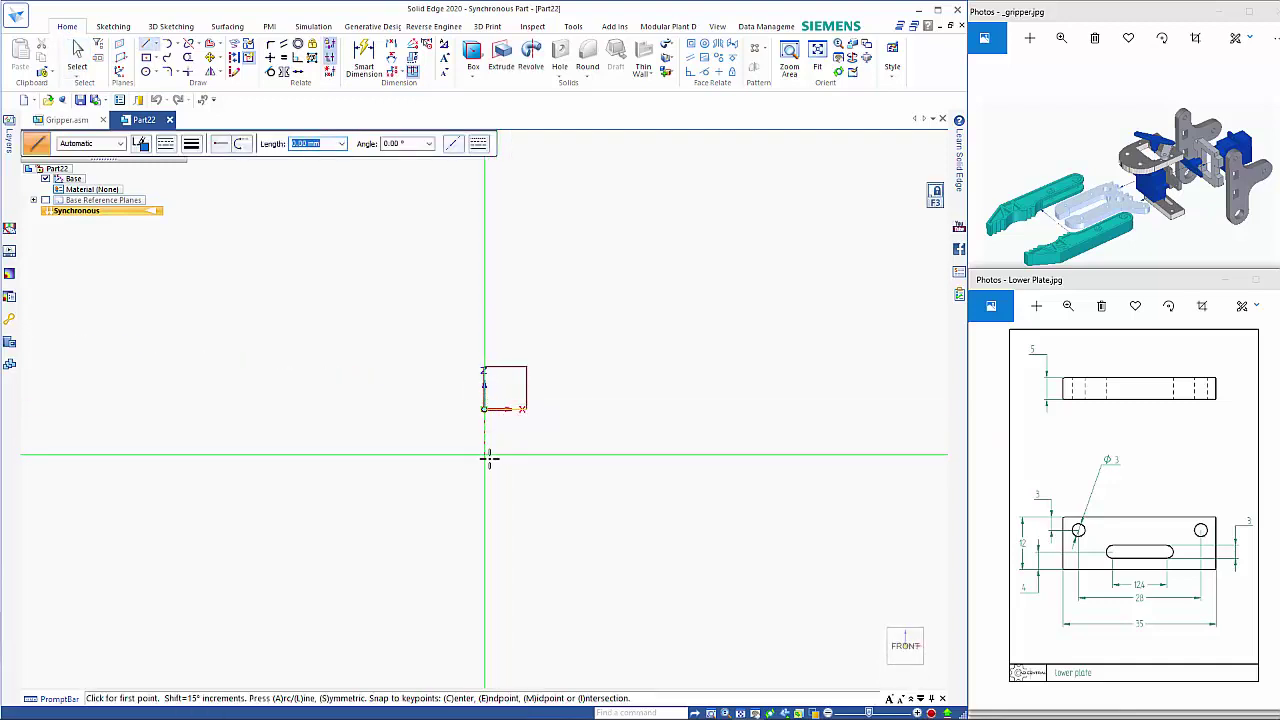
Draw a 35 mm horizontal base line centred symmetrically on the origin
{"action": "left_click", "coordinate": [483, 409]}
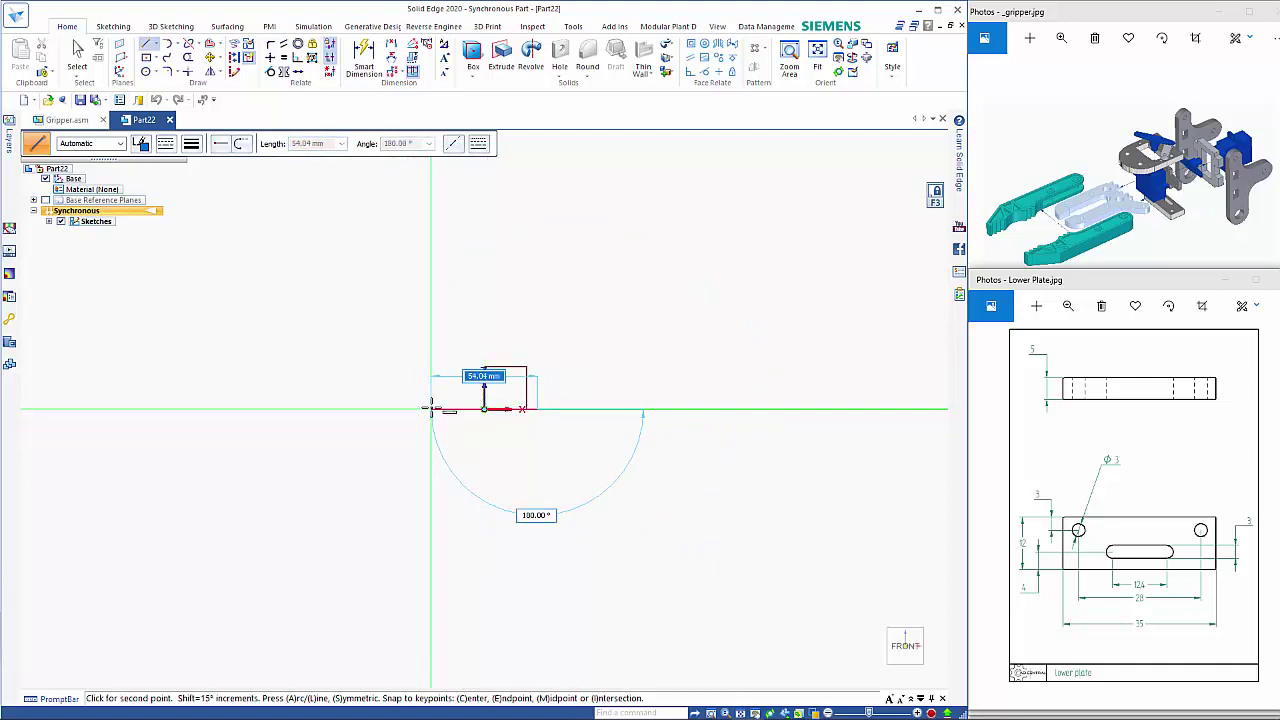
{"action": "type", "text": "35"}
{"action": "key", "text": "Tab"}
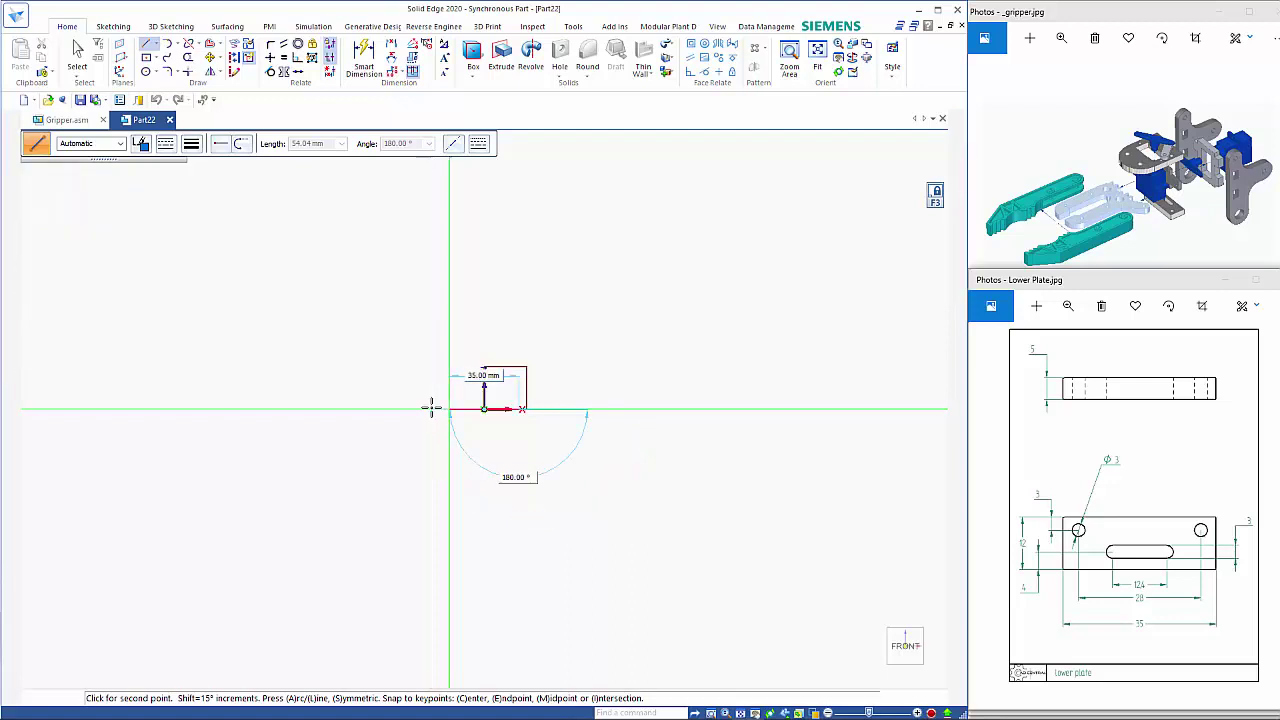
{"action": "key", "text": "l"}
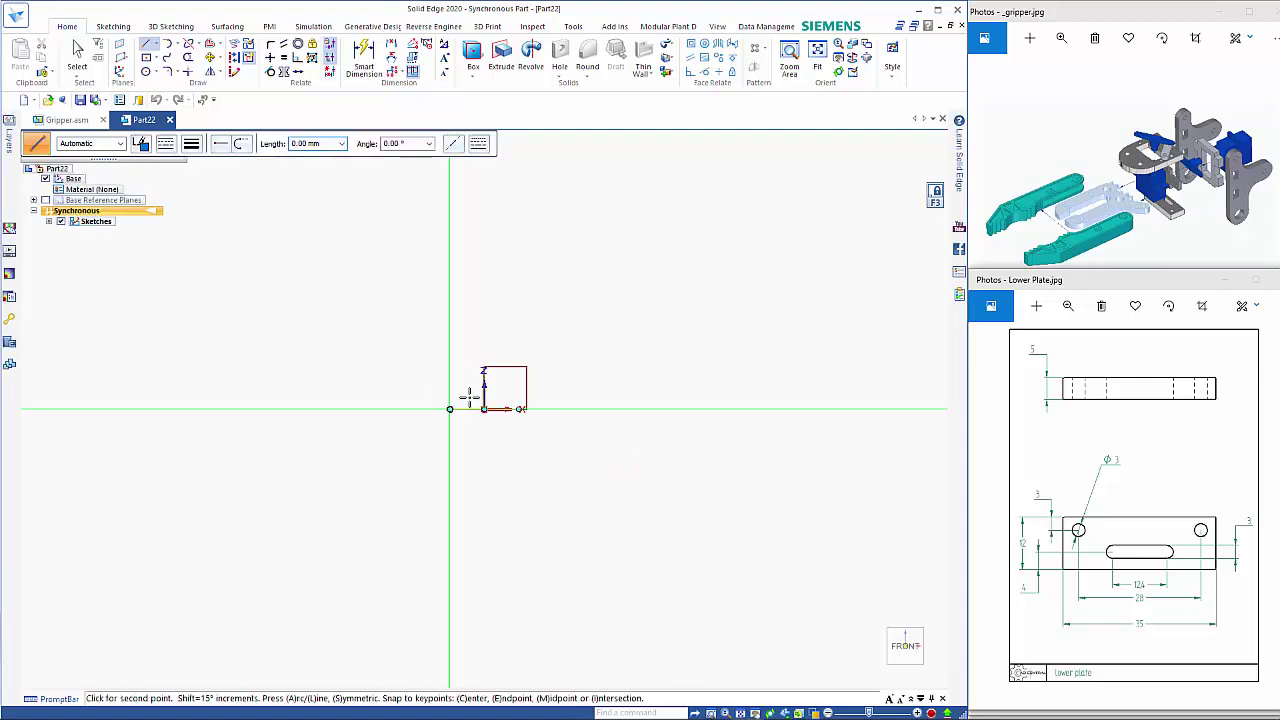
Complete the rectangle above the base line with 12 mm vertical sides and a 35 mm upper edge
{"action": "scroll", "coordinate": [470, 398], "scroll_direction": "up", "scroll_amount": 3}
{"action": "scroll", "coordinate": [472, 402], "scroll_direction": "up", "scroll_amount": 5}
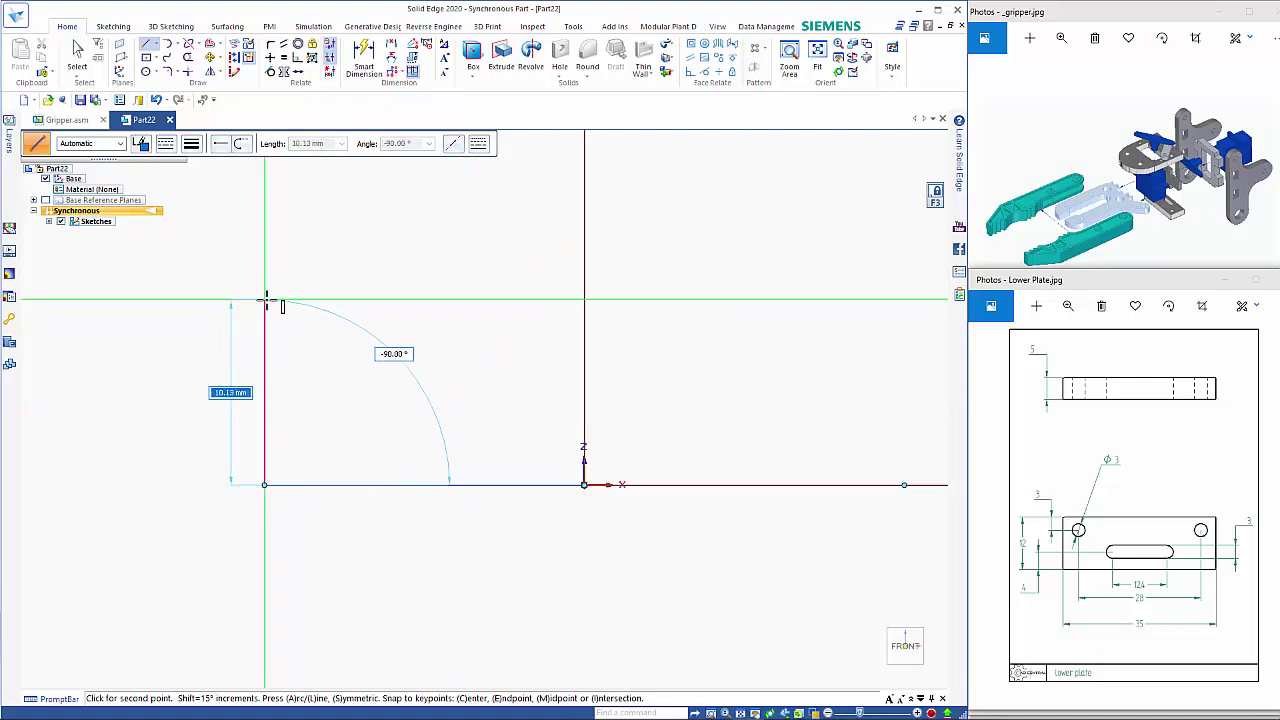
{"action": "type", "text": "12"}
{"action": "key", "text": "Return"}
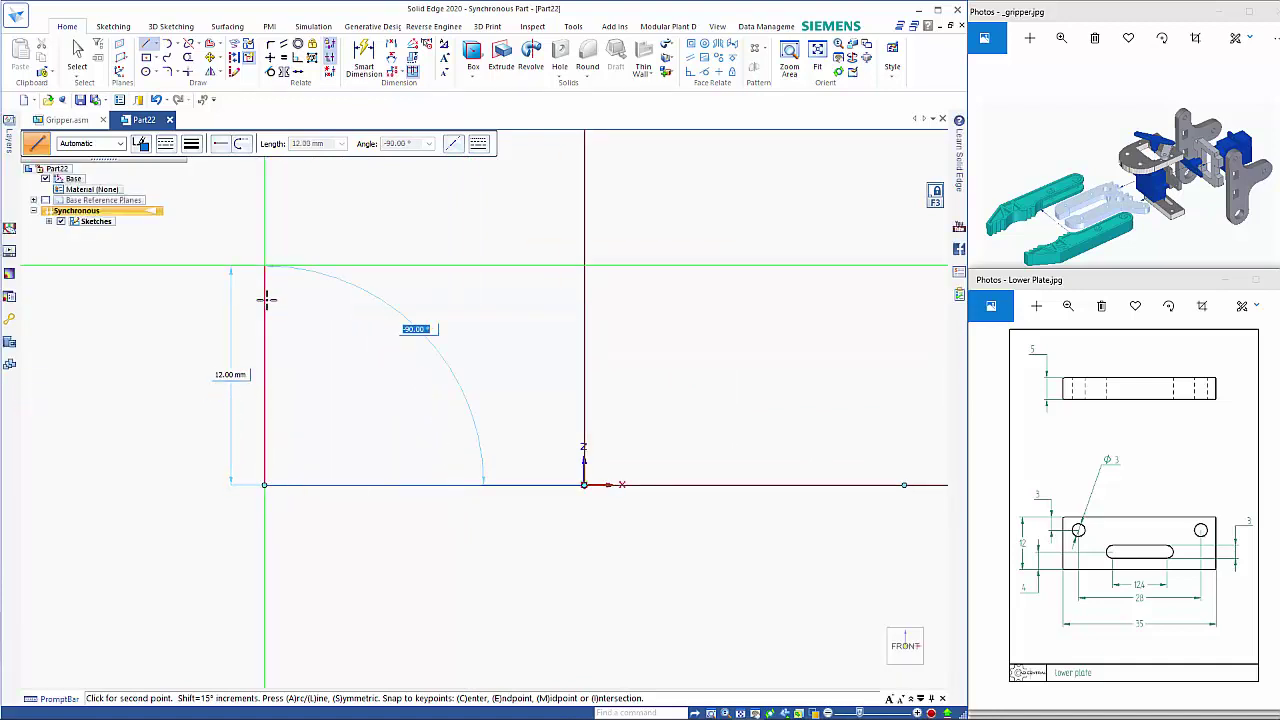
{"action": "left_click", "coordinate": [319, 293]}
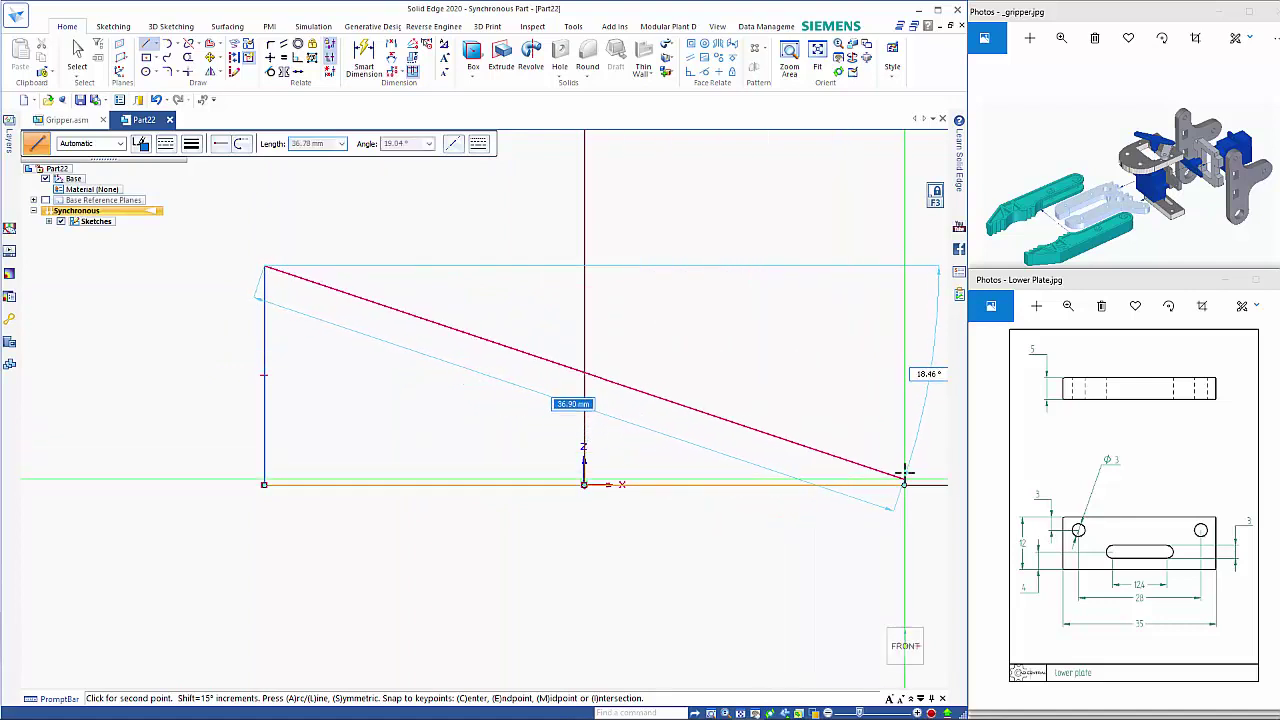
{"action": "type", "text": "35"}
{"action": "key", "text": "Return"}
{"action": "left_click", "coordinate": [904, 285]}
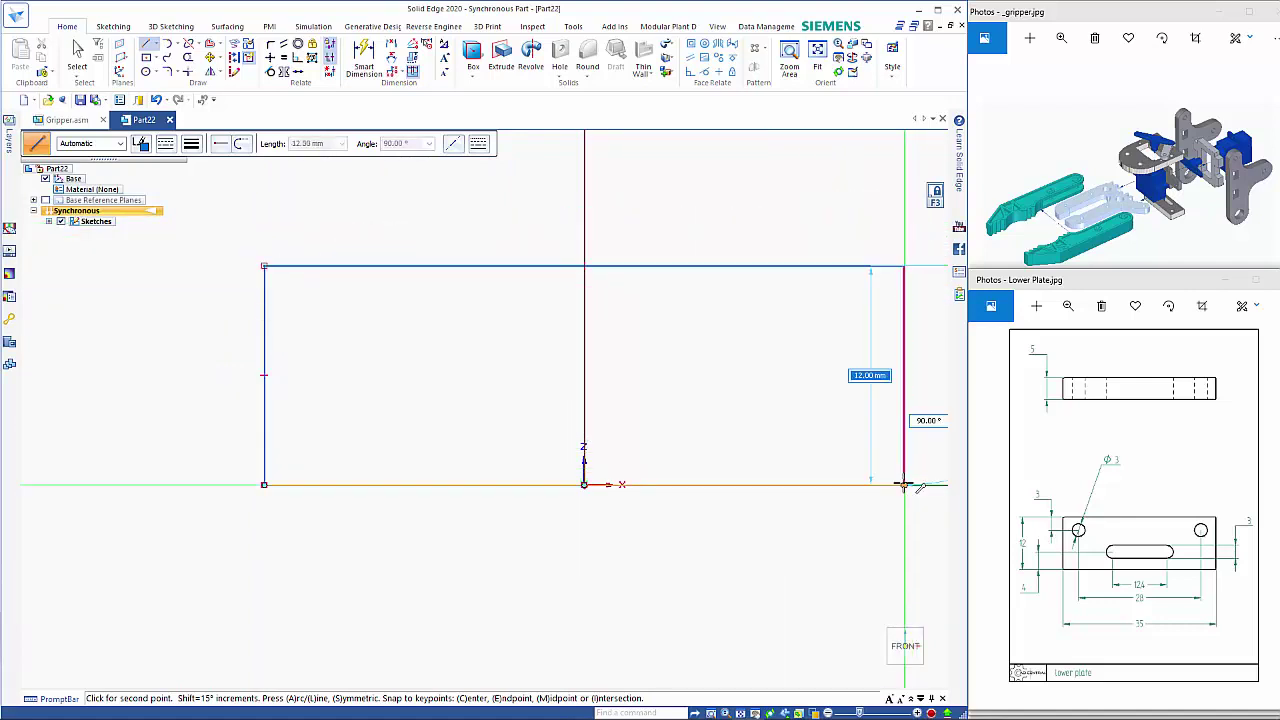
{"action": "left_click", "coordinate": [903, 485]}
{"action": "key", "text": "Escape"}
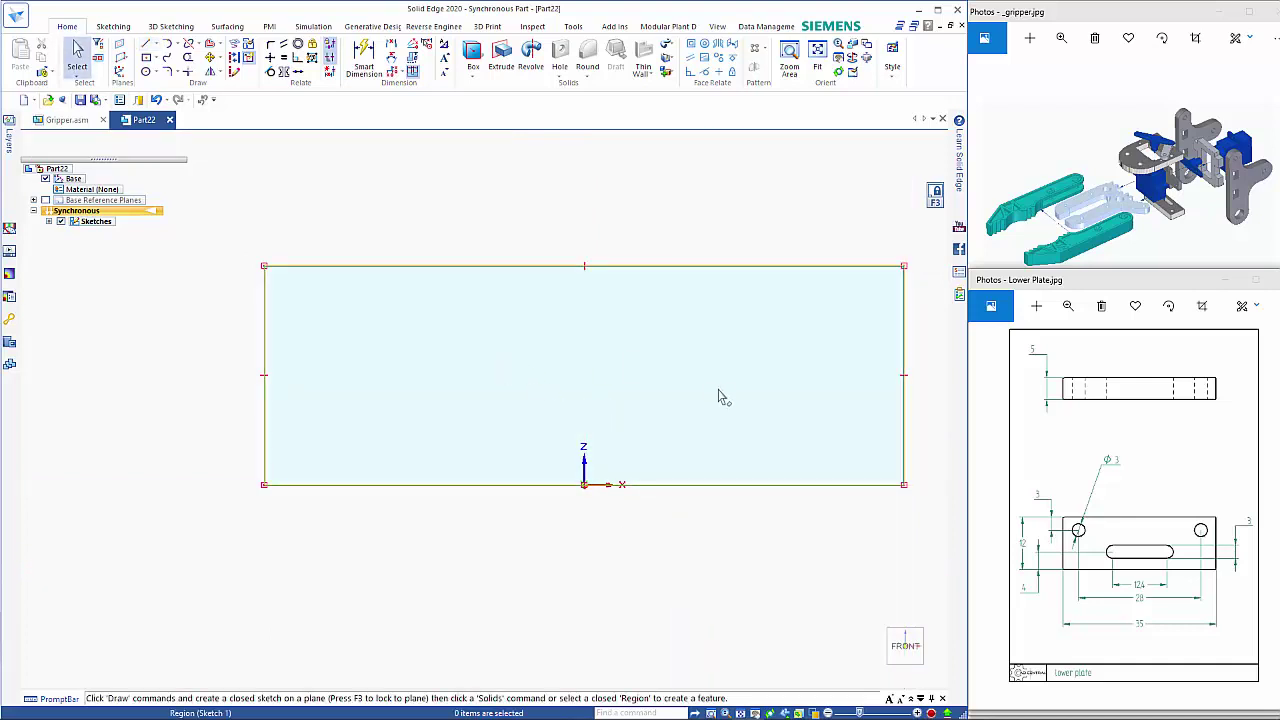
{"action": "mouse_move", "coordinate": [718, 395]}
{"action": "middle_mouse_down"}
{"action": "mouse_move", "coordinate": [634, 400]}
{"action": "mouse_move", "coordinate": [634, 434]}
{"action": "middle_mouse_up"}
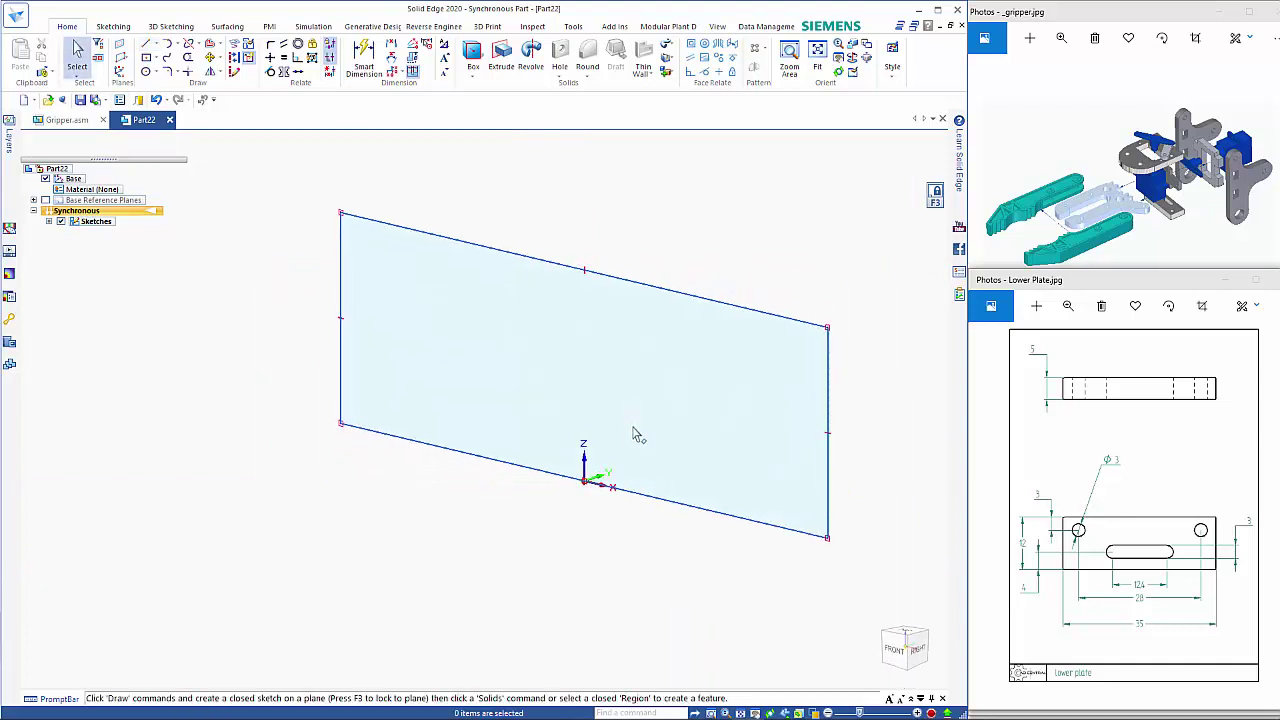
Extrude the closed rectangle symmetrically about its sketch plane to a total thickness of 5 mm
{"action": "left_click", "coordinate": [651, 364]}
{"action": "left_click", "coordinate": [660, 352]}
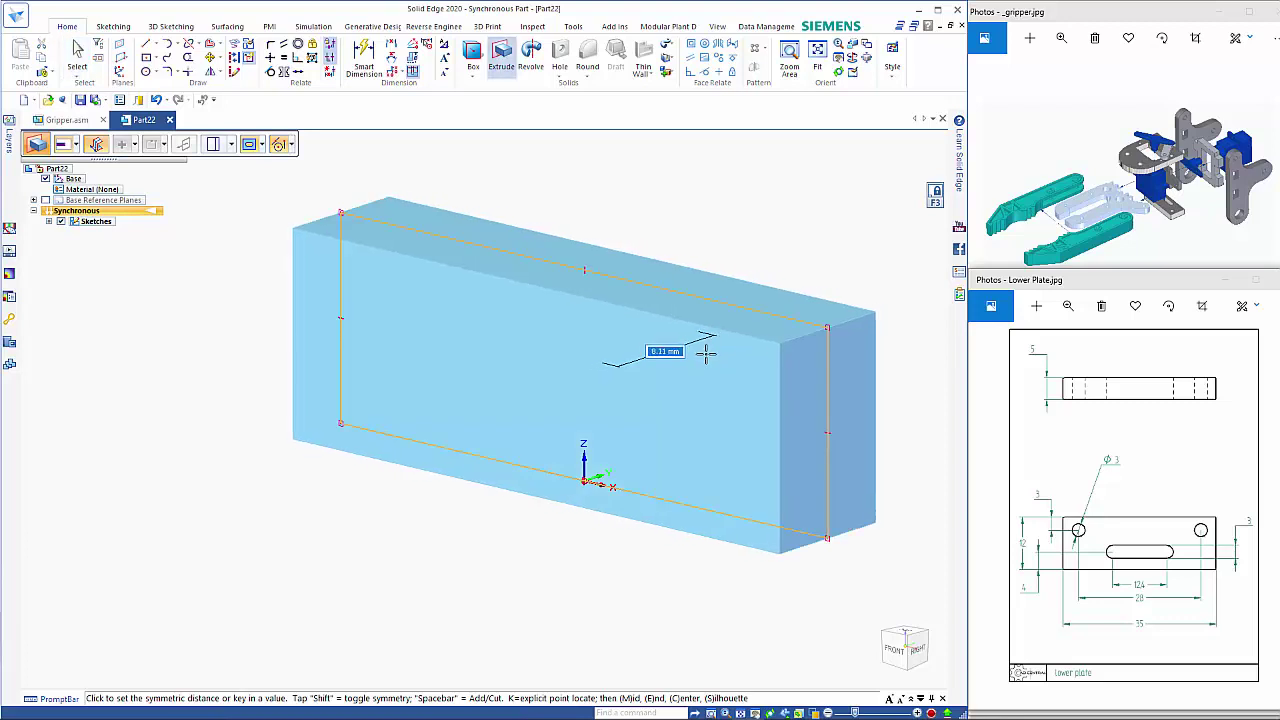
{"action": "type", "text": "5"}
{"action": "key", "text": "Return"}
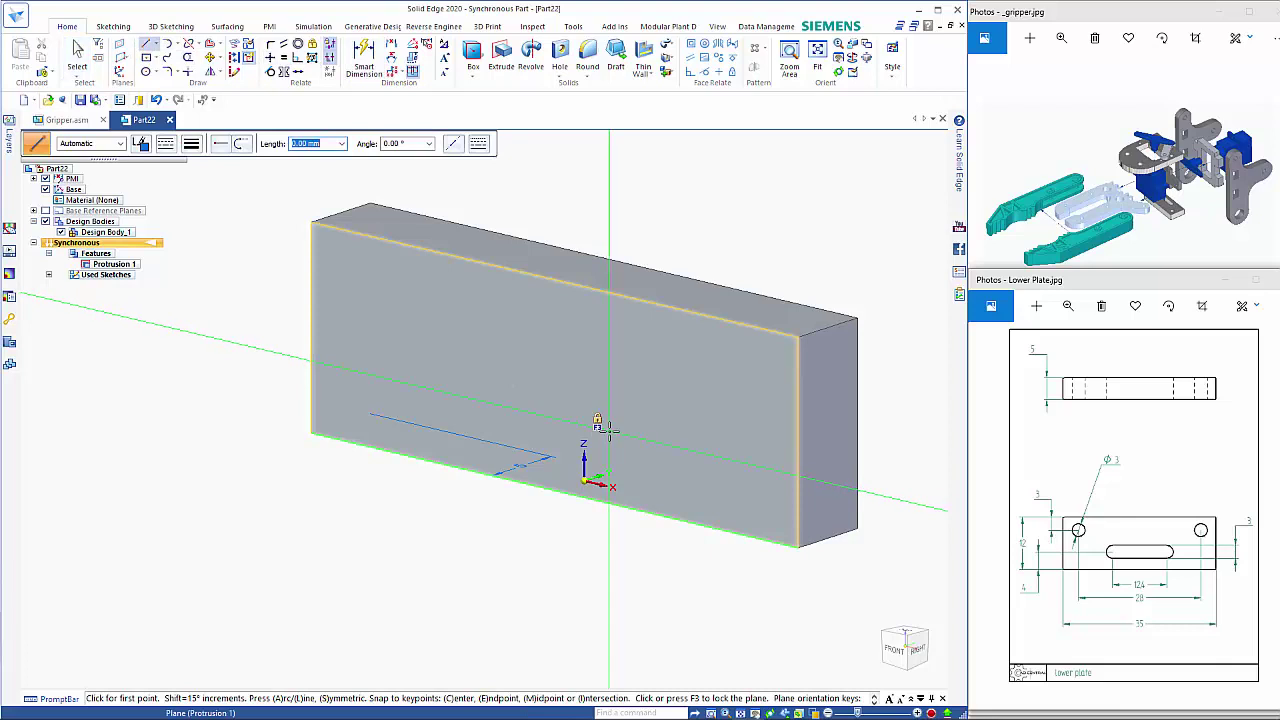
Sketch a 12.4 mm horizontal line on the plate's front face, centred symmetrically above the origin, in face-on view
{"action": "key", "text": "F3"}
{"action": "key", "text": "ctrl+h"}
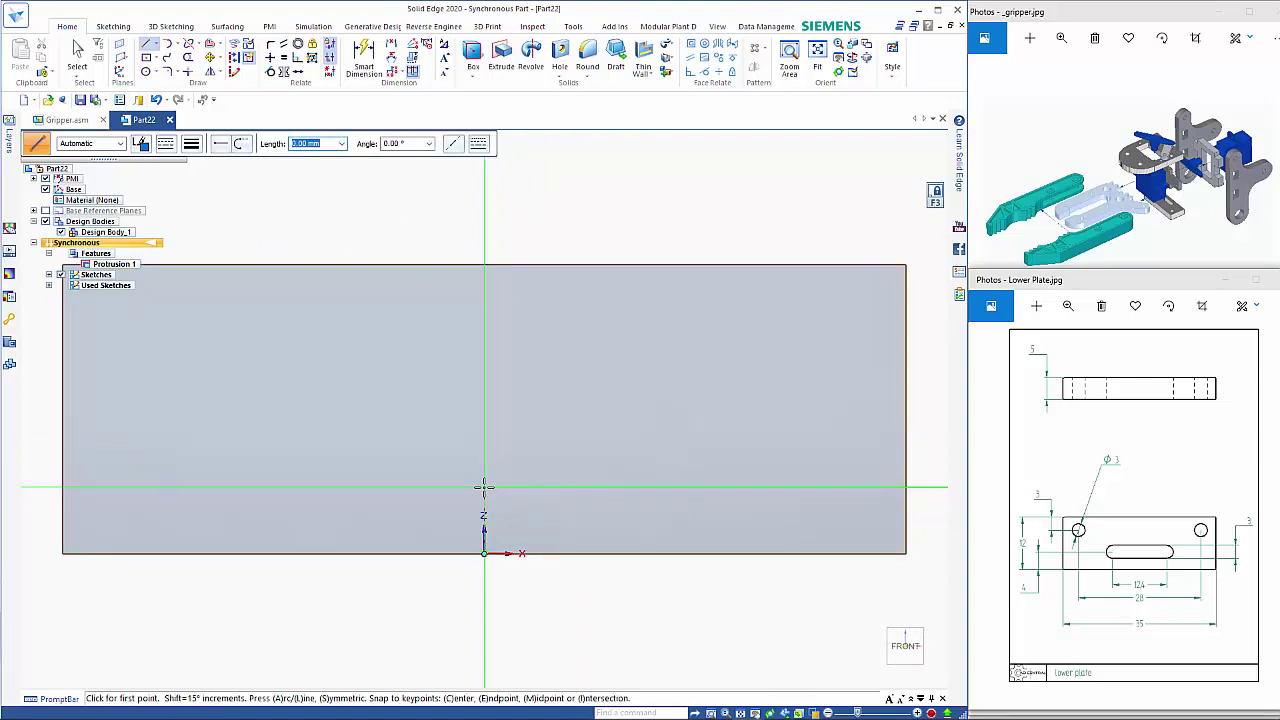
{"action": "left_click", "coordinate": [580, 477]}
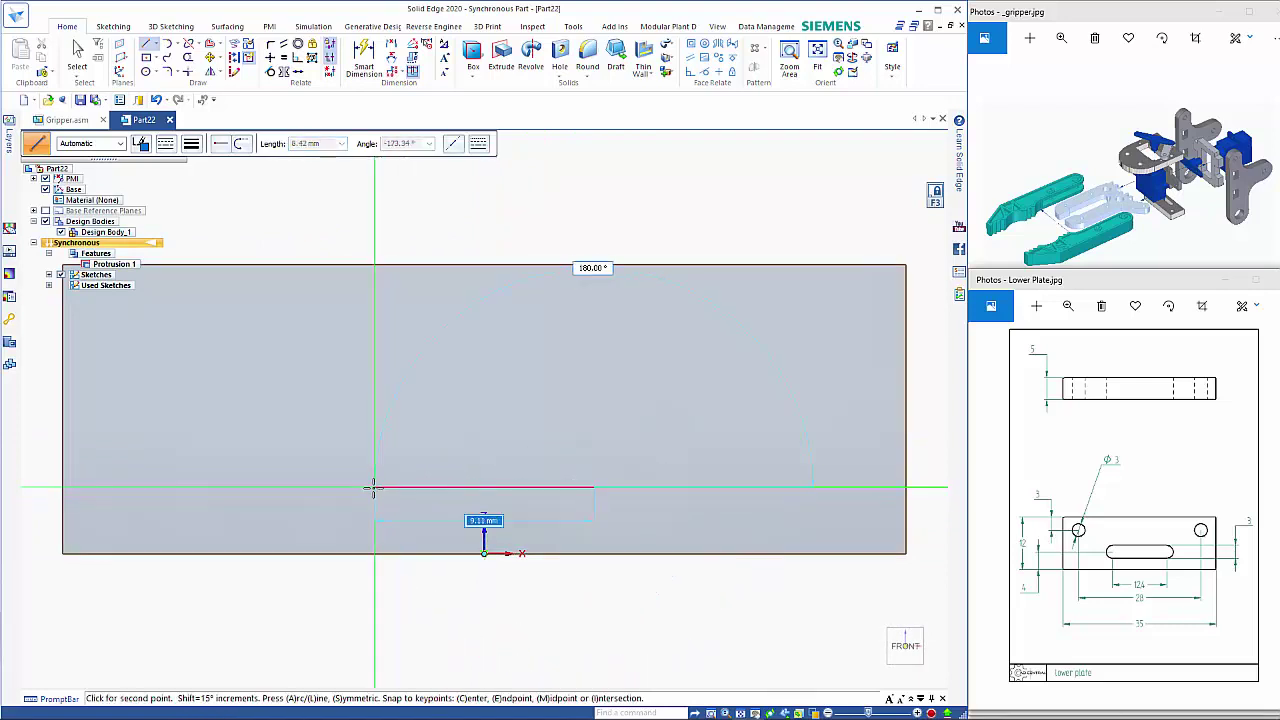
{"action": "type", "text": "12"}
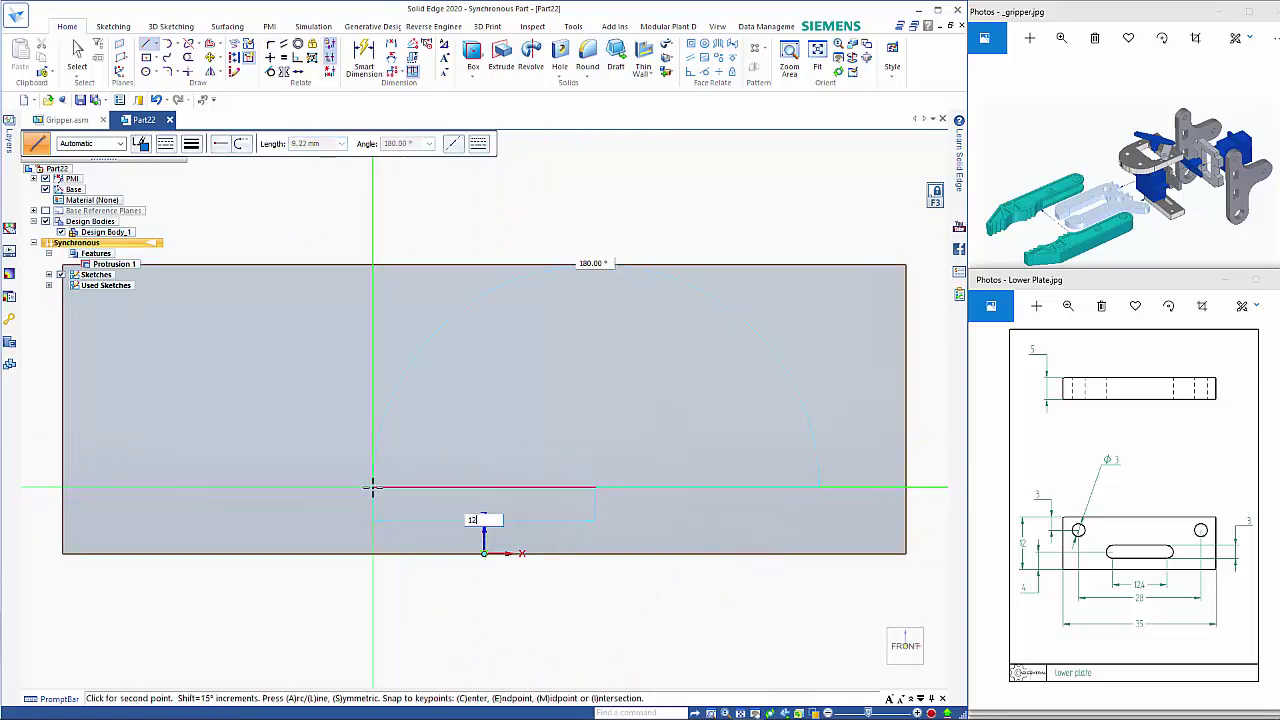
{"action": "type", "text": ".4"}
{"action": "key", "text": "Tab"}
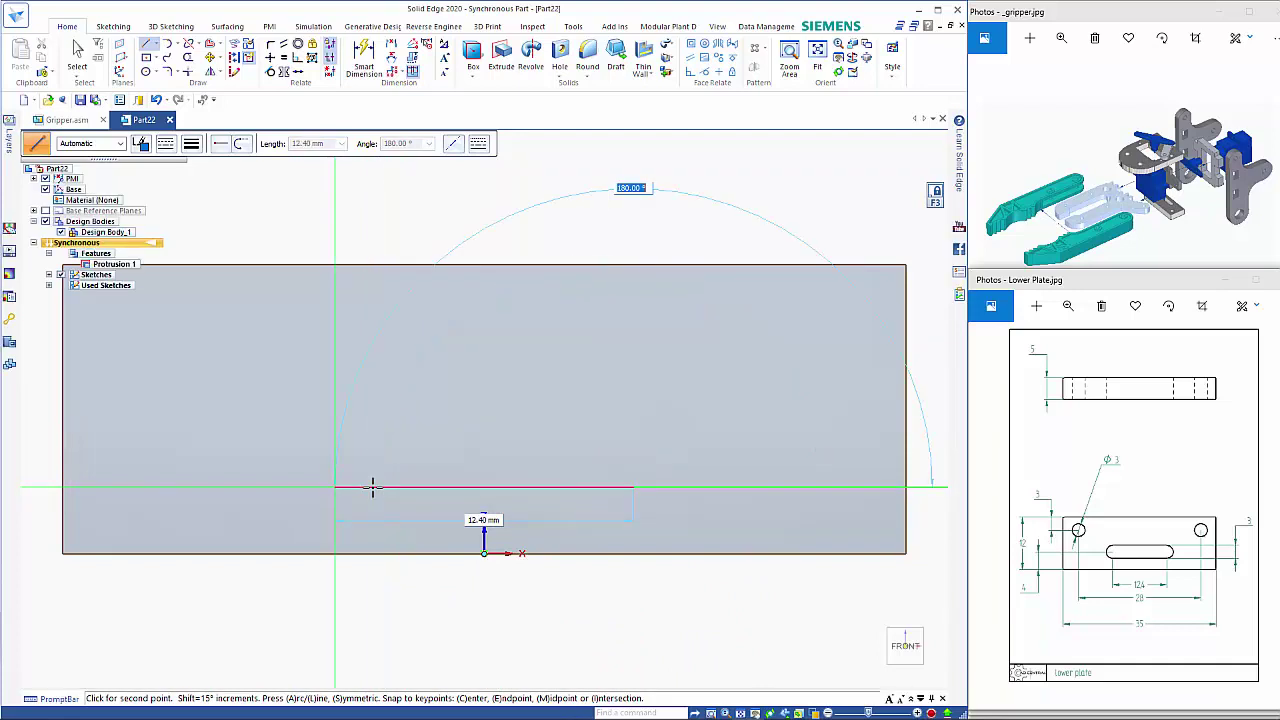
{"action": "key", "text": "Return"}
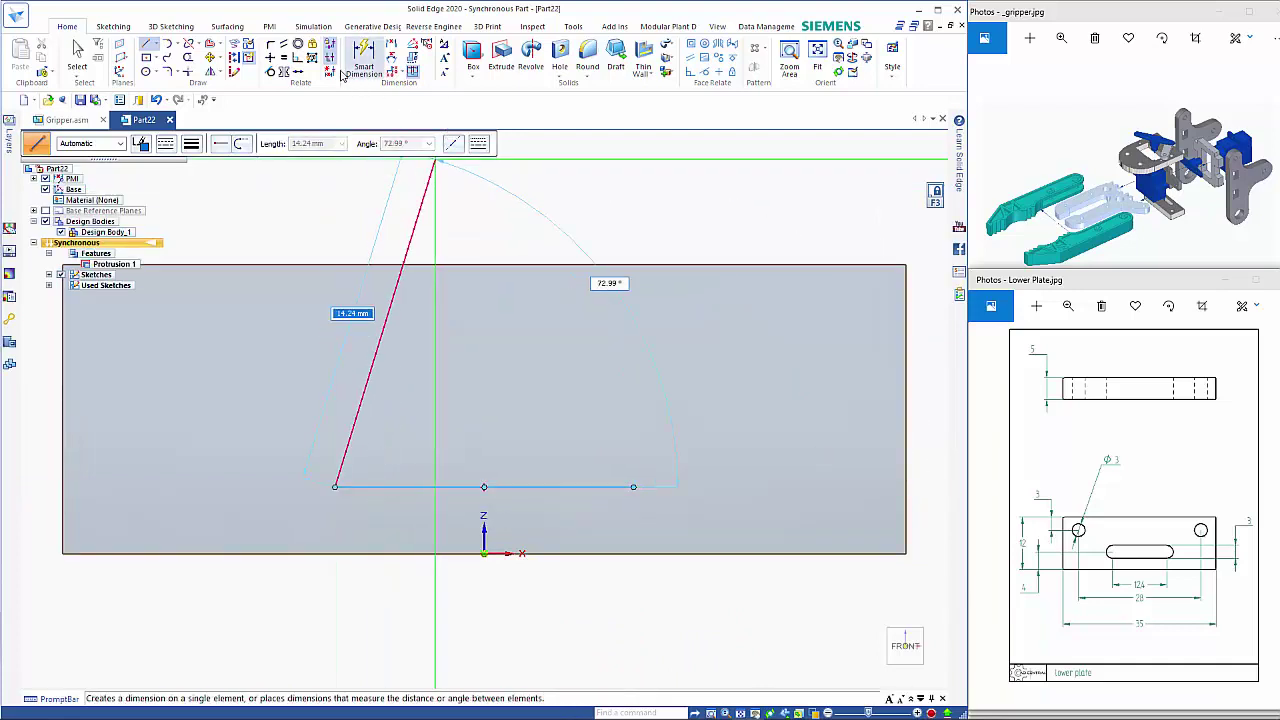
Dimension the slot centreline's length and set its height above the plate's lower edge to 4 mm
{"action": "left_click", "coordinate": [362, 55]}
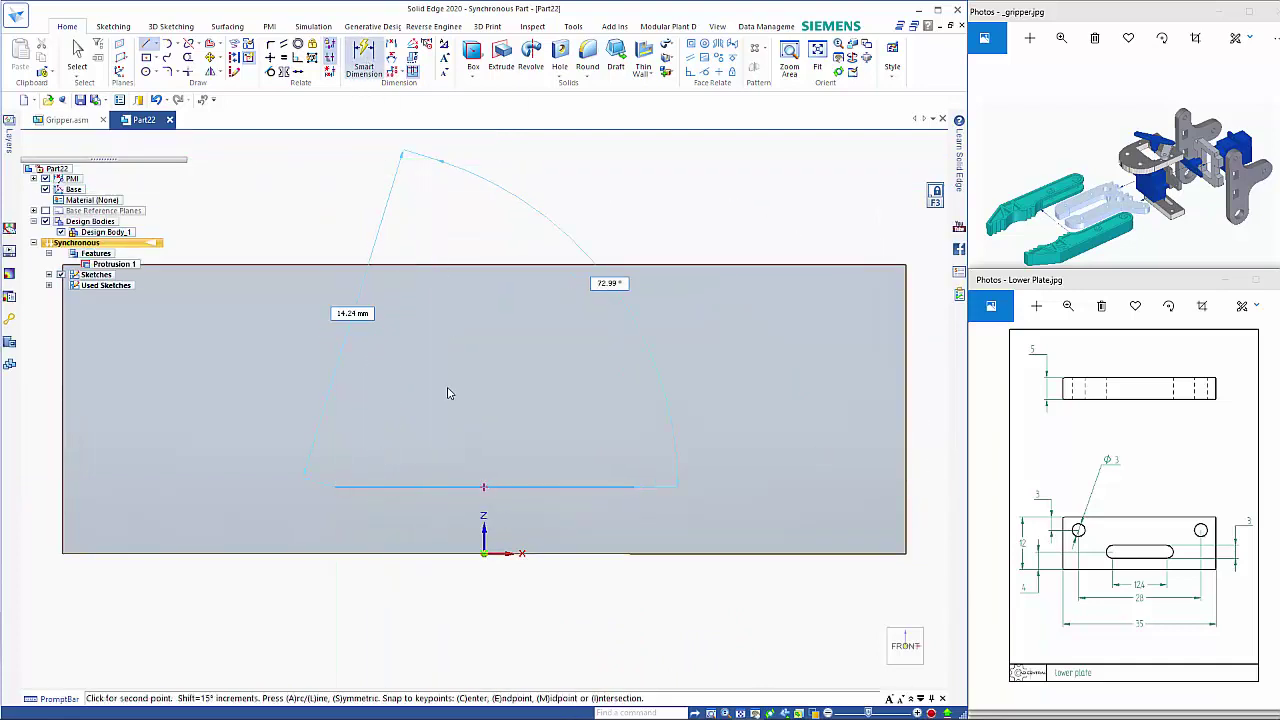
{"action": "left_click", "coordinate": [434, 487]}
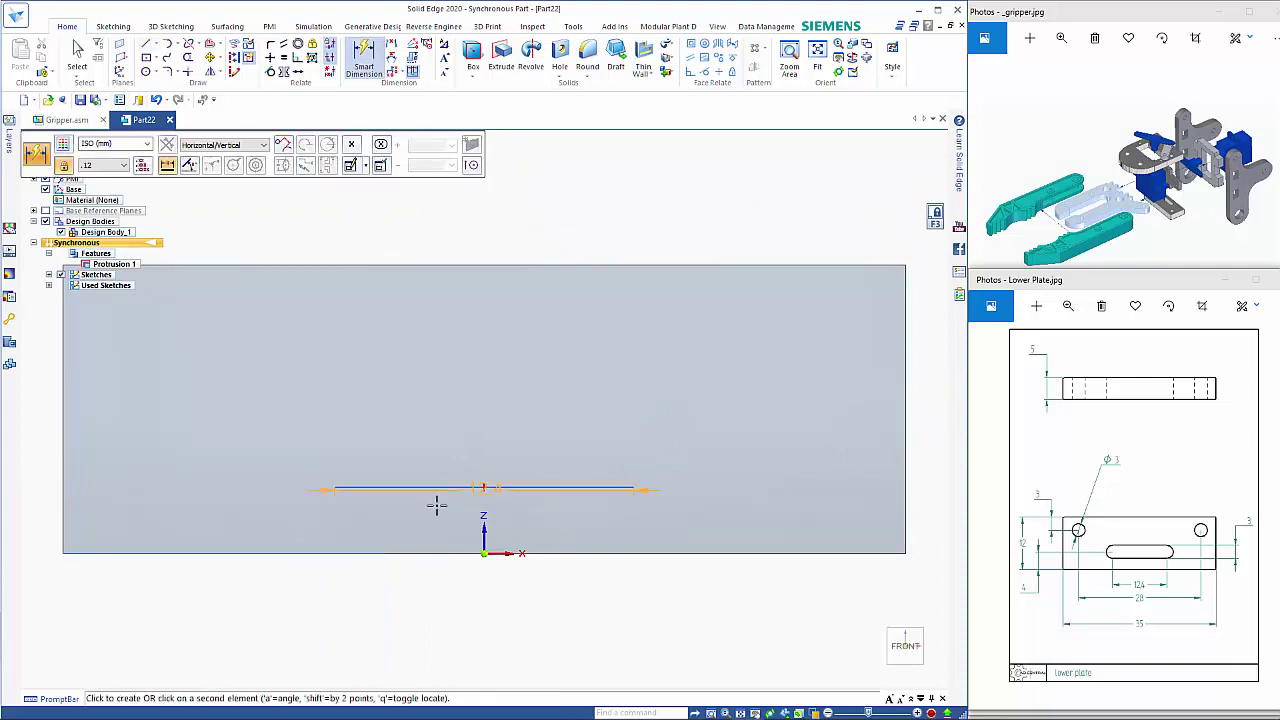
{"action": "left_click", "coordinate": [434, 646]}
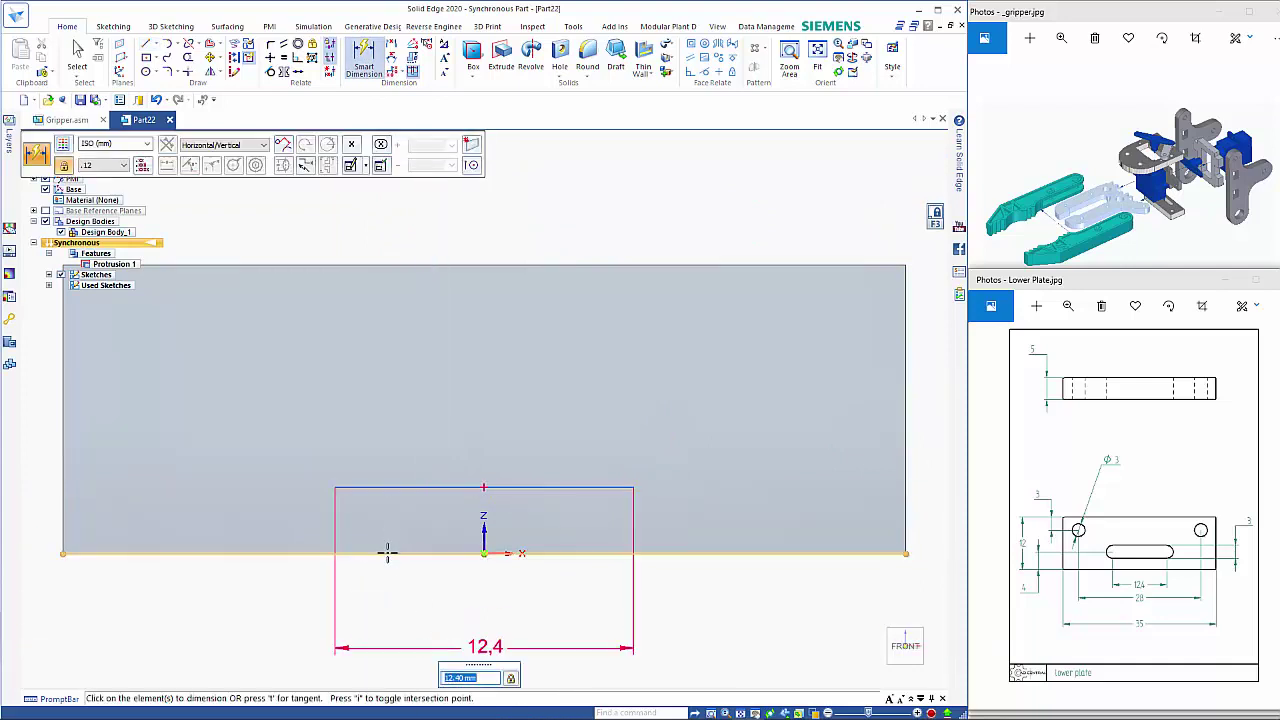
{"action": "left_click", "coordinate": [386, 488]}
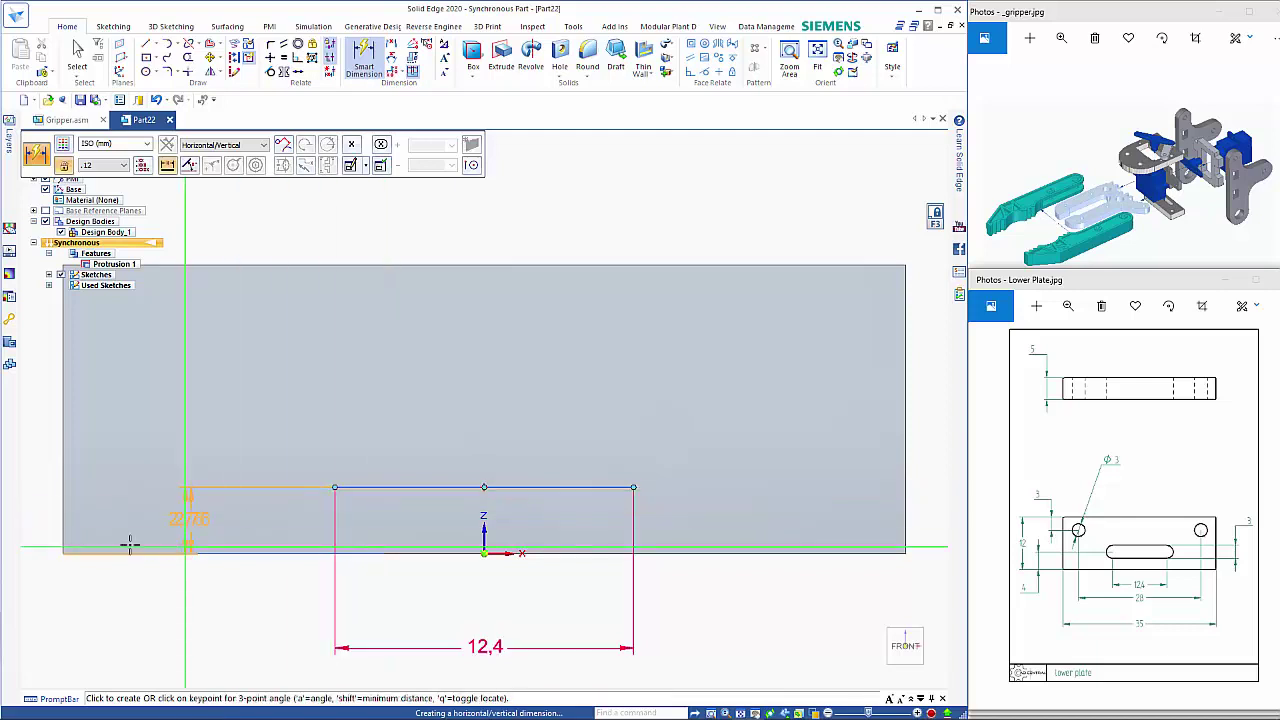
{"action": "left_click", "coordinate": [27, 525]}
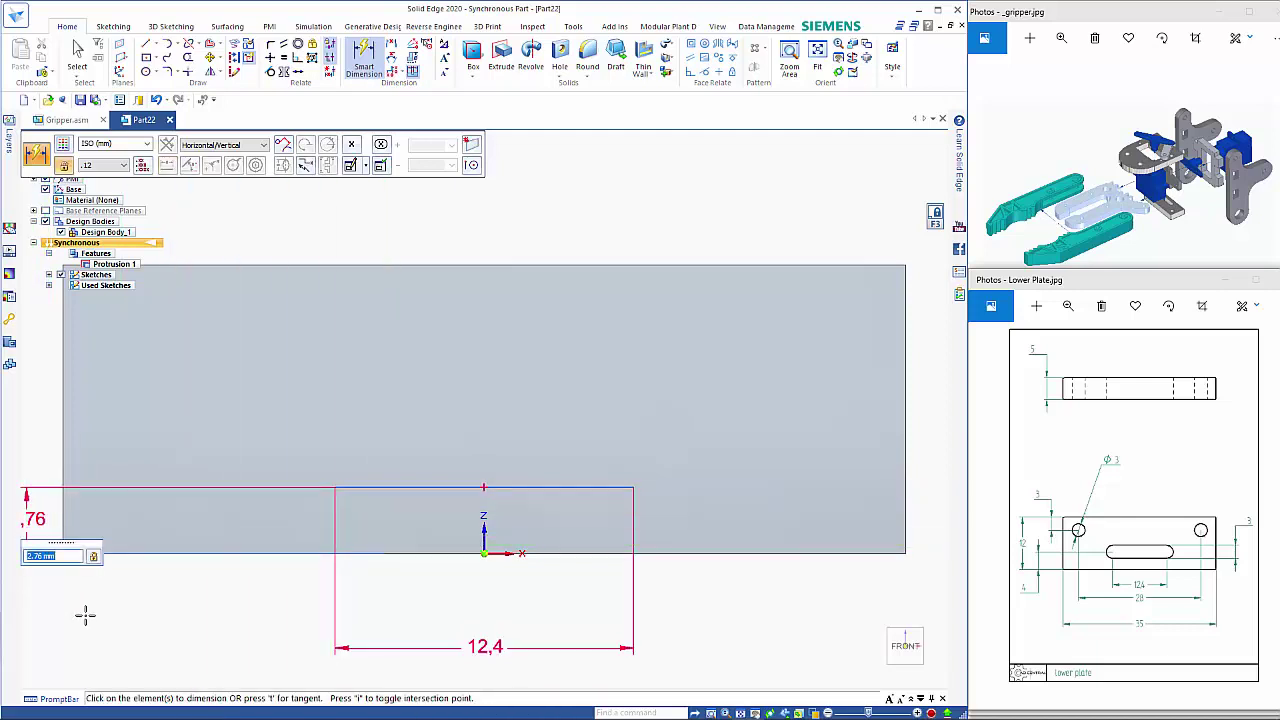
{"action": "type", "text": "4"}
{"action": "key", "text": "Return"}
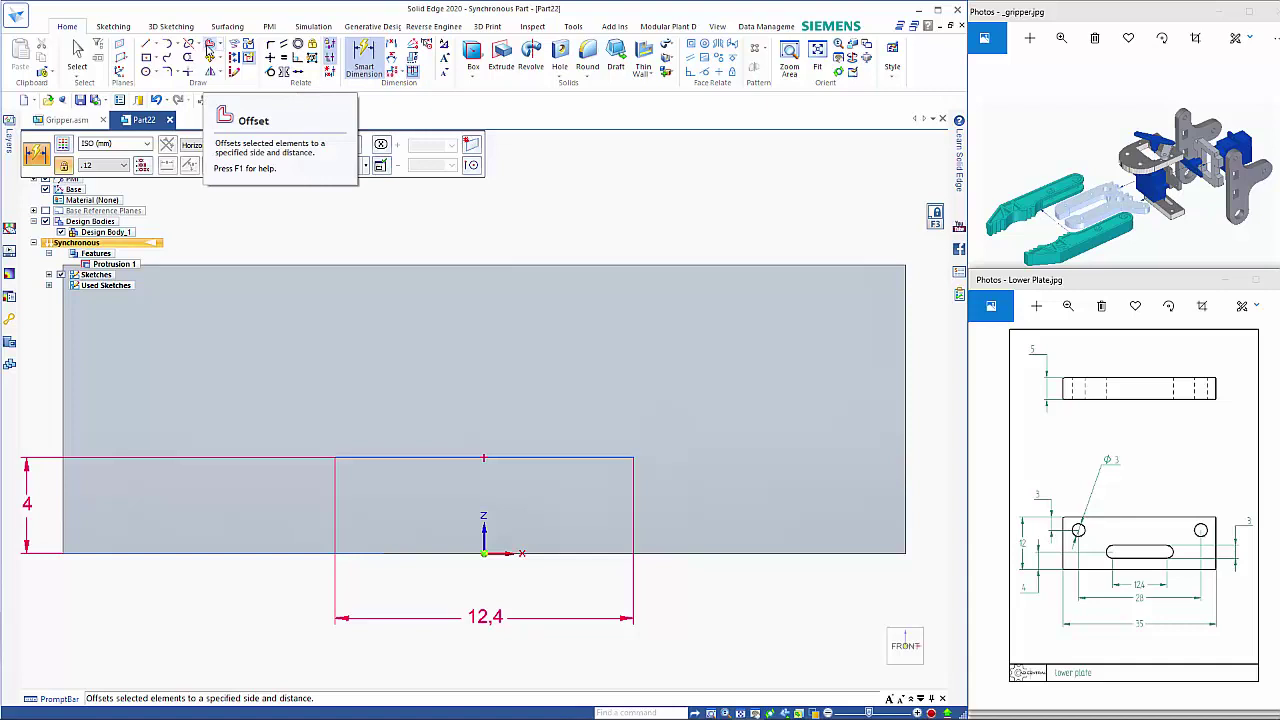
Create a slot outline around the centreline with Symmetric Offset, using 3 mm width, 1.5 mm radius and Offset Arc caps
{"action": "left_click", "coordinate": [216, 46]}
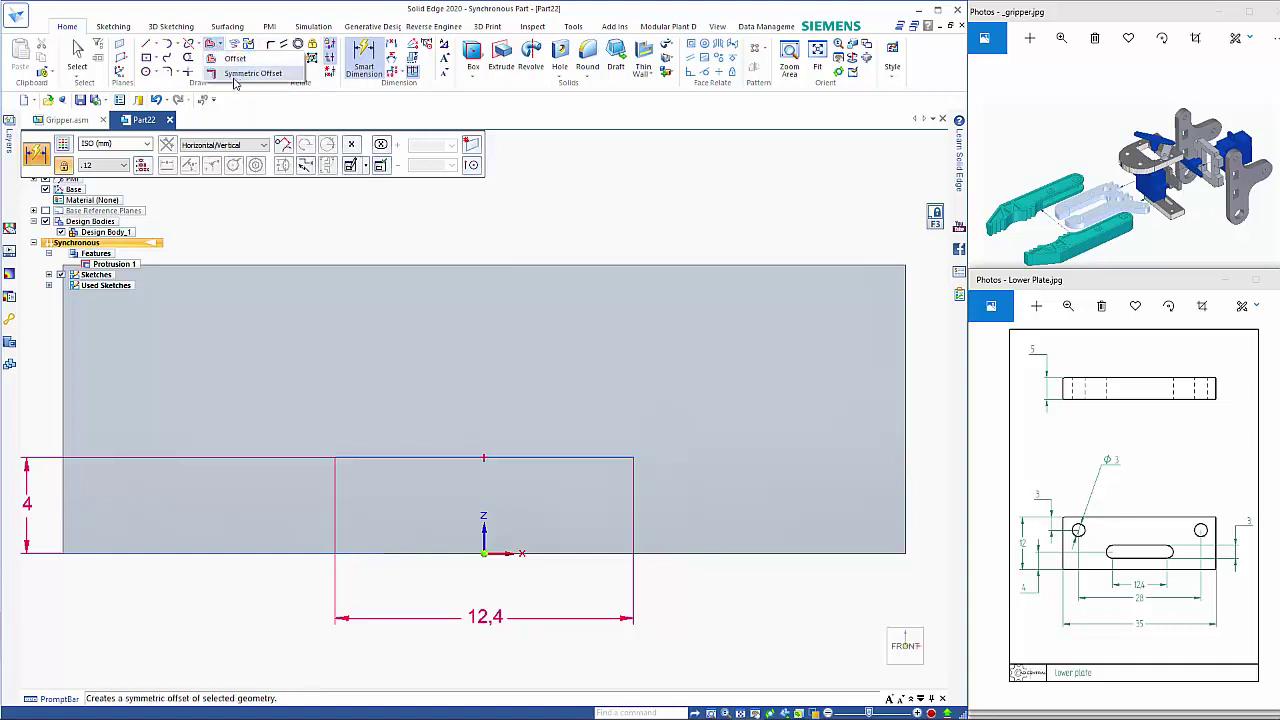
{"action": "left_click", "coordinate": [234, 79]}
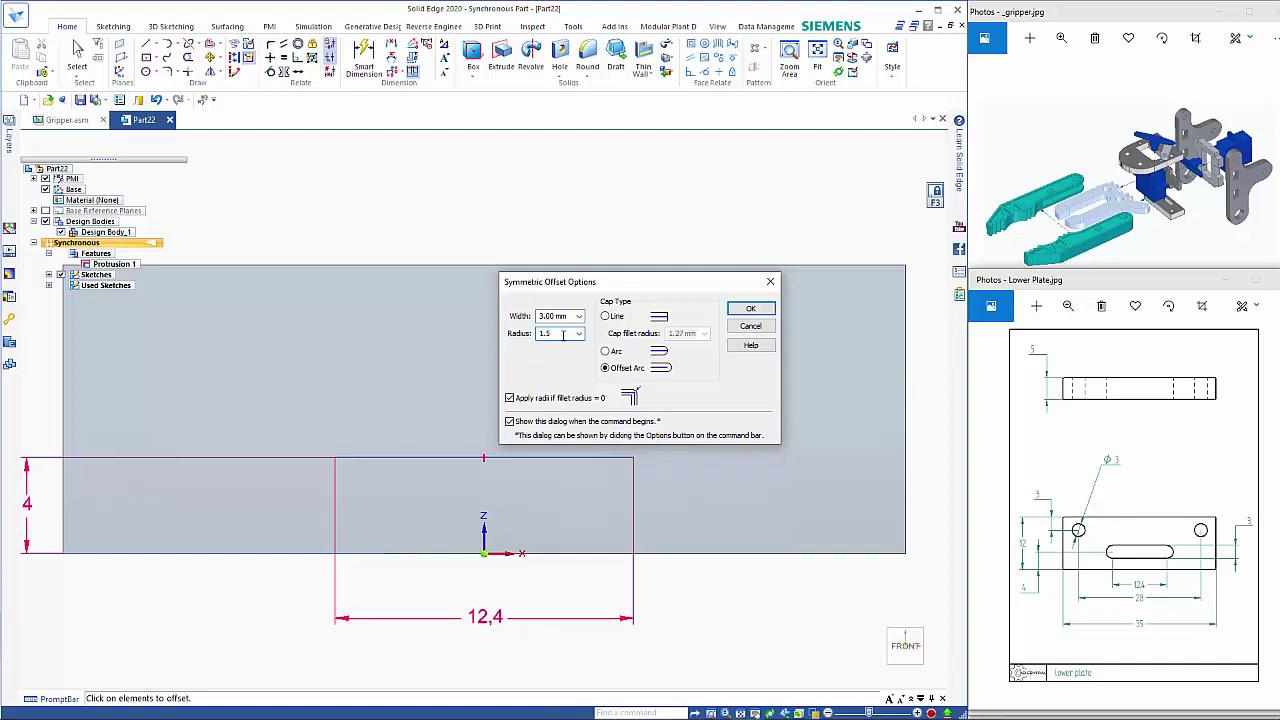
{"action": "key", "text": "Return"}
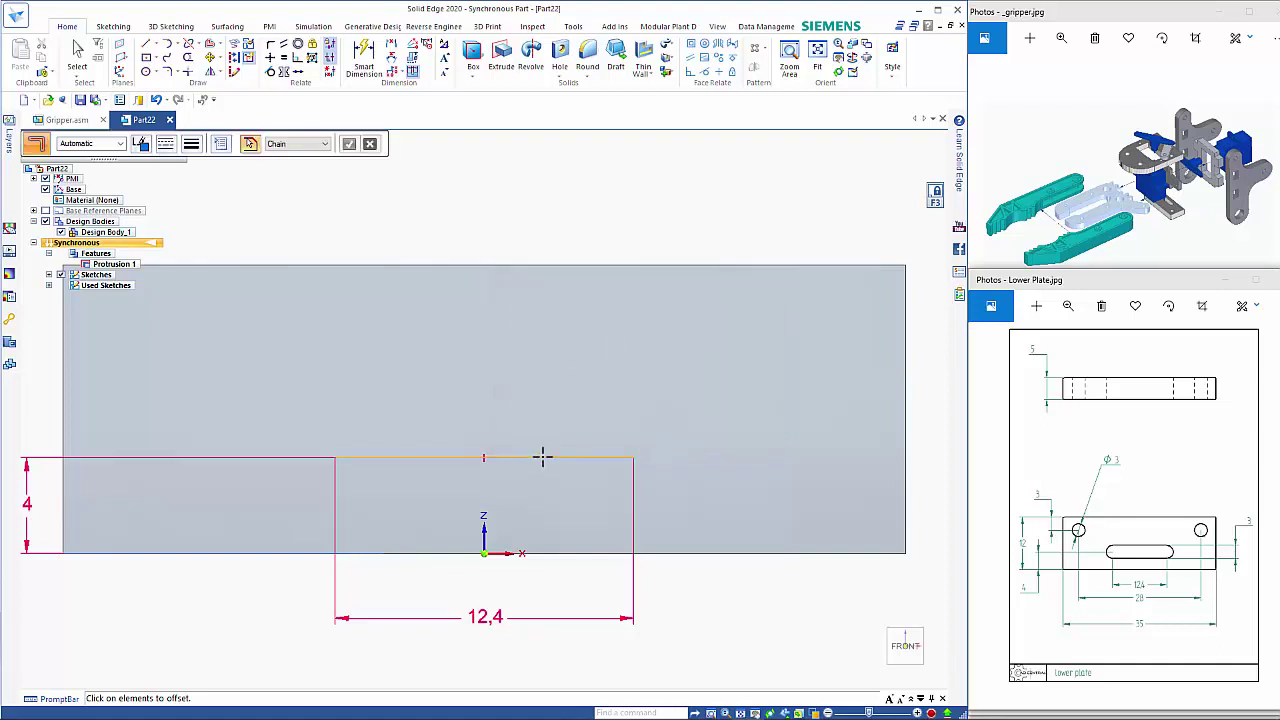
{"action": "left_click", "coordinate": [541, 457]}
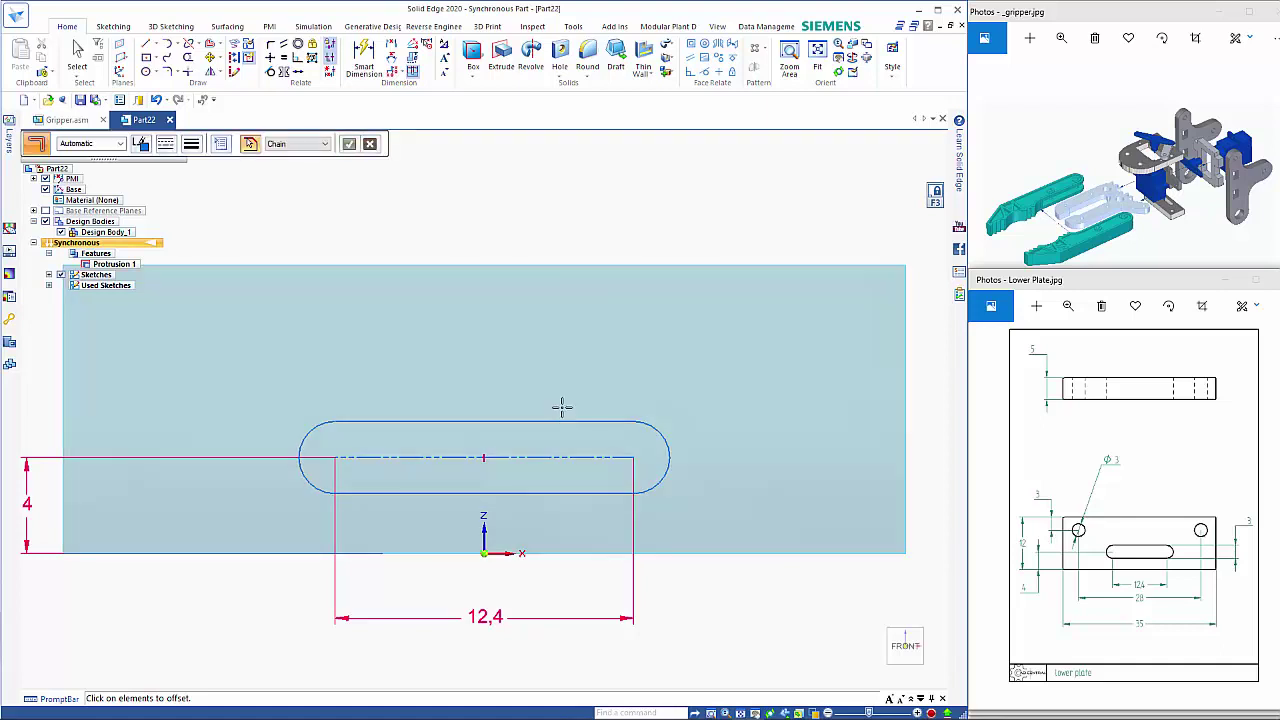
{"action": "key", "text": "Escape"}
Cut the slot region symmetrically through the entire plate, removing material
{"action": "middle_click_drag", "start_coordinate": [660, 417], "coordinate": [565, 492]}
{"action": "left_click", "coordinate": [563, 495]}
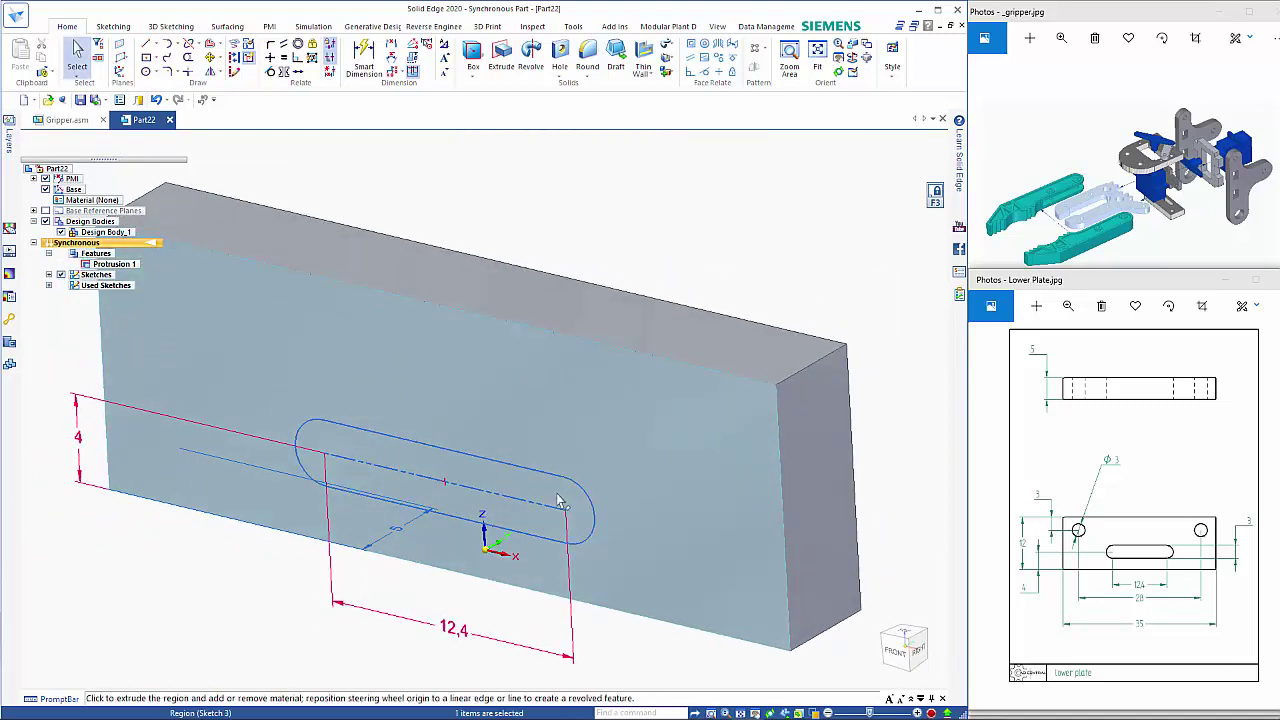
{"action": "left_click", "coordinate": [570, 482]}
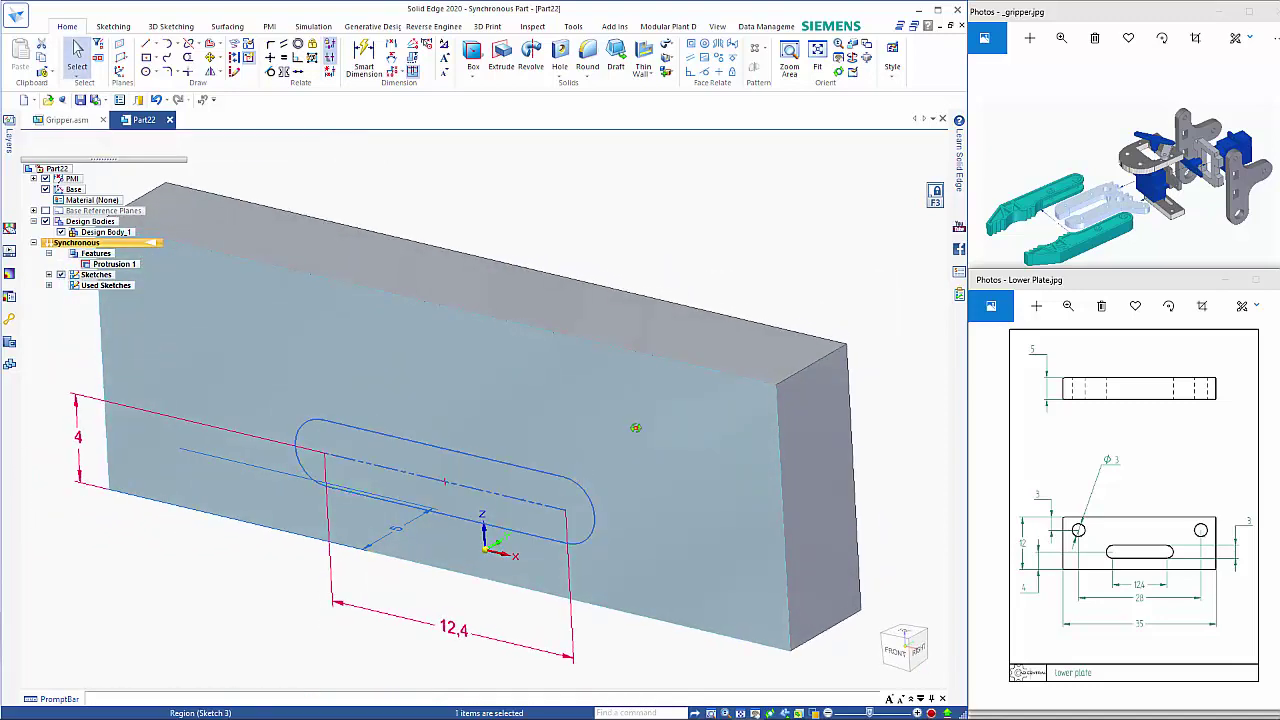
{"action": "key", "text": "space"}
{"action": "left_click", "coordinate": [795, 300]}
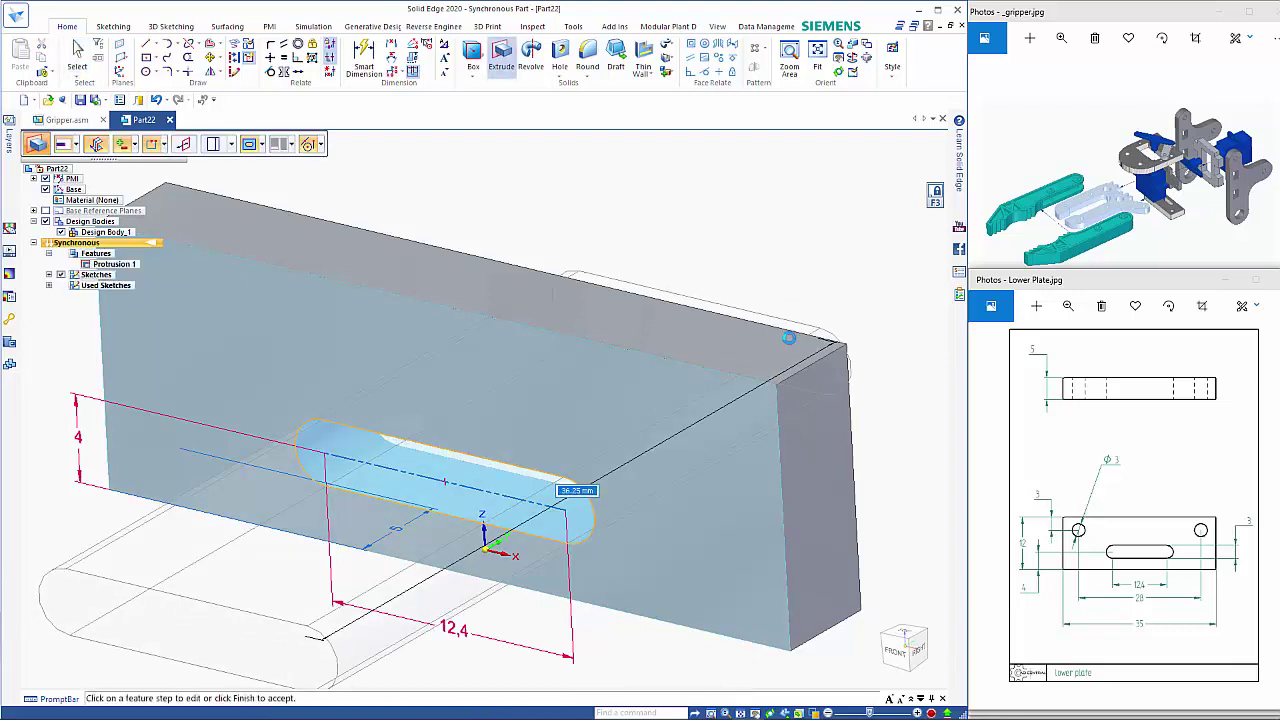
{"action": "left_click", "coordinate": [565, 440]}
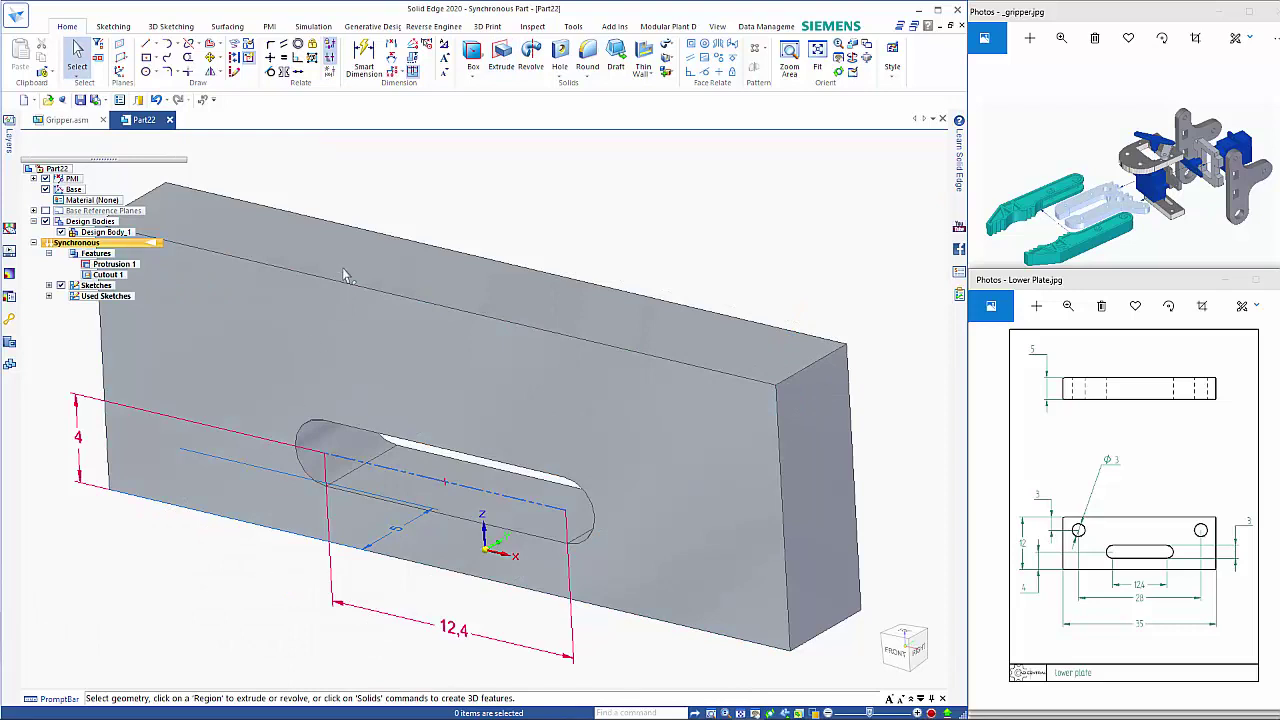
Place two 3 mm through holes at the same height near the front face's upper corners, about 26.6 mm apart
{"action": "left_click", "coordinate": [560, 55]}
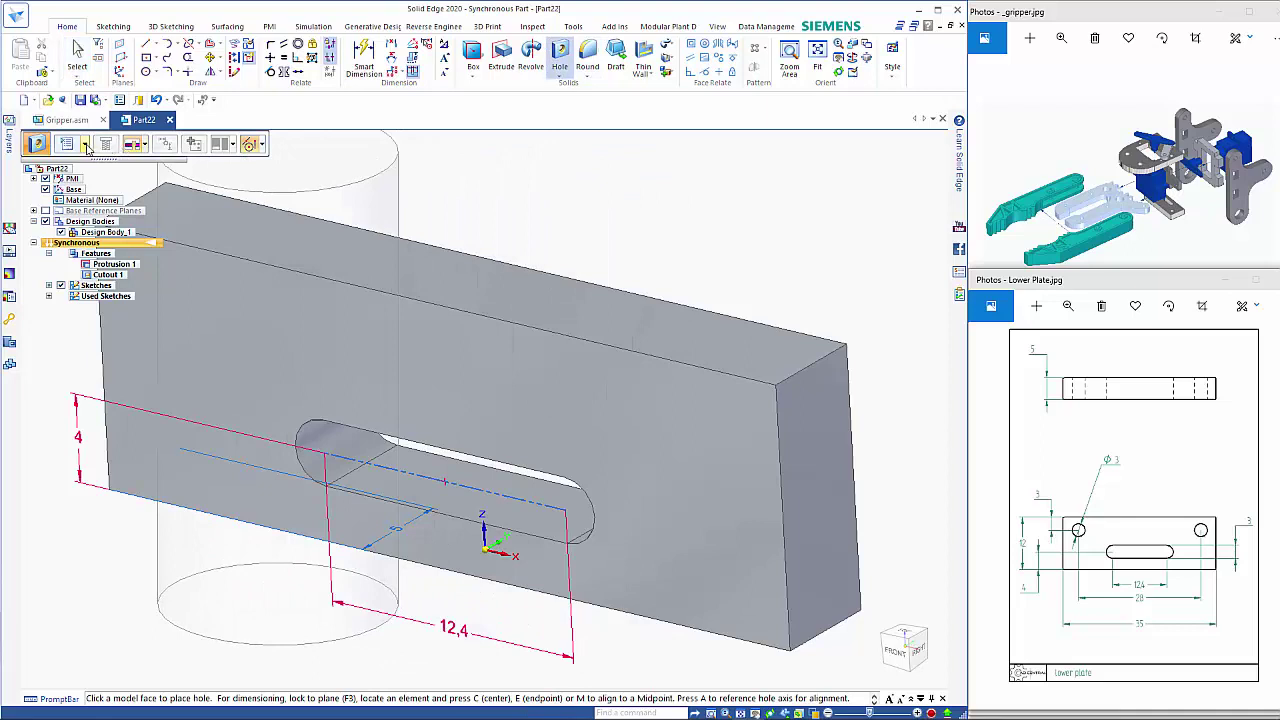
{"action": "left_click", "coordinate": [86, 145]}
{"action": "scroll", "coordinate": [115, 204], "scroll_direction": "down", "scroll_amount": 2}
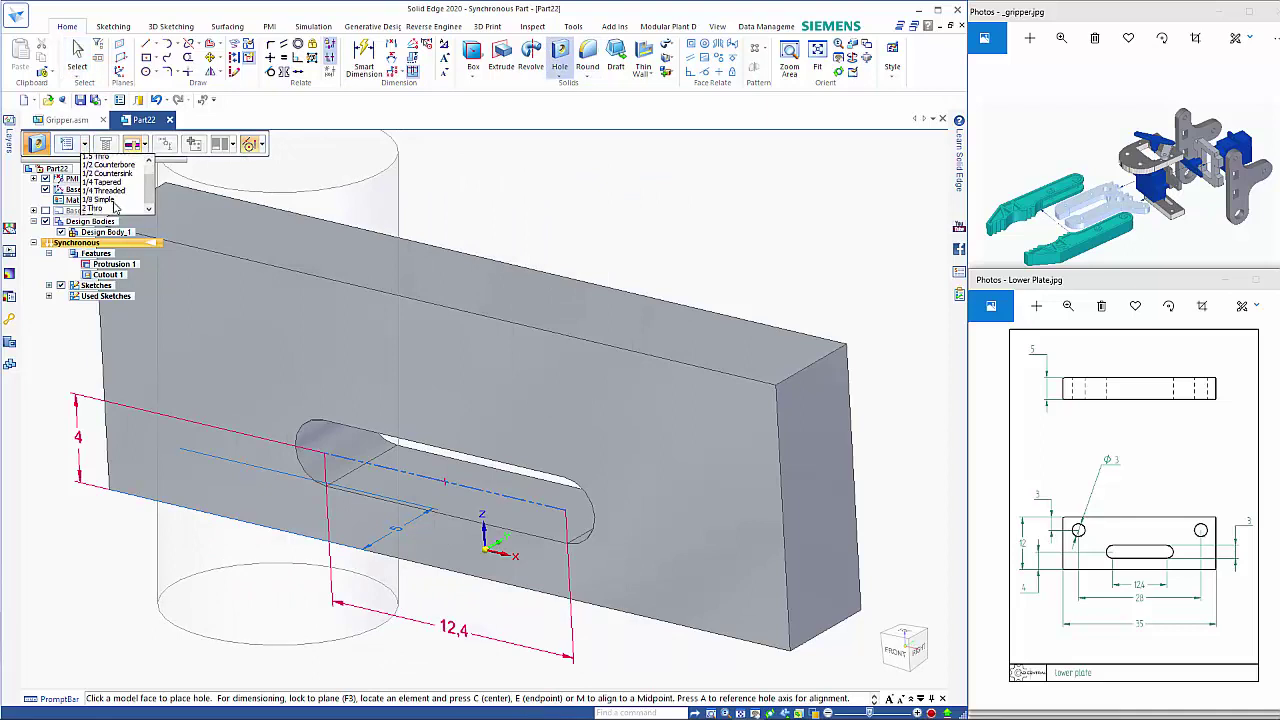
{"action": "left_click", "coordinate": [95, 204]}
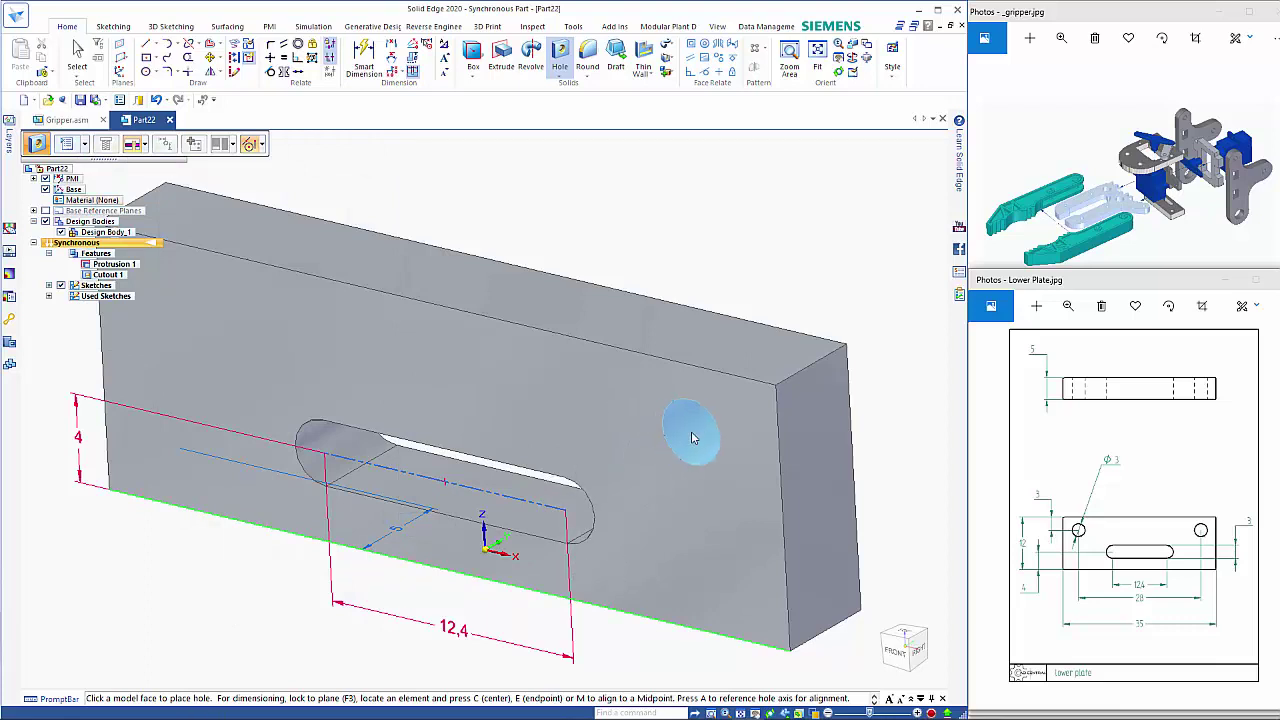
{"action": "key", "text": "F3"}
{"action": "key", "text": "ctrl+h"}
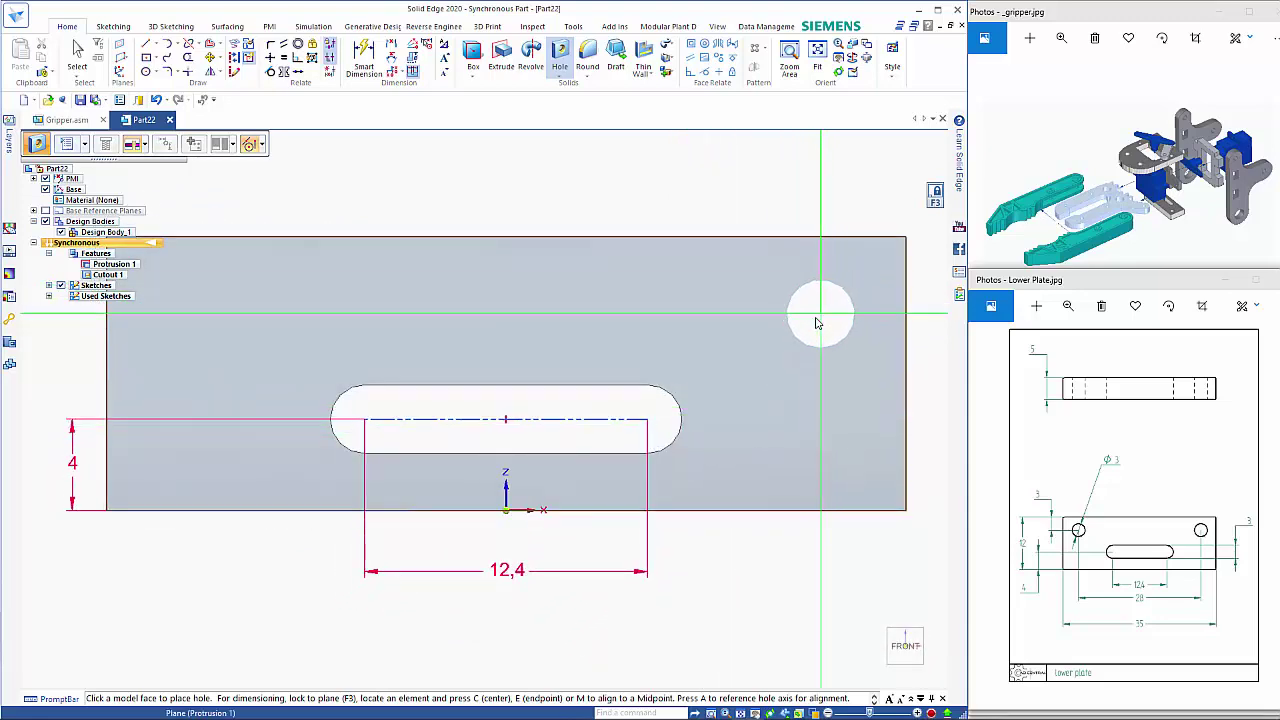
{"action": "left_click", "coordinate": [811, 317]}
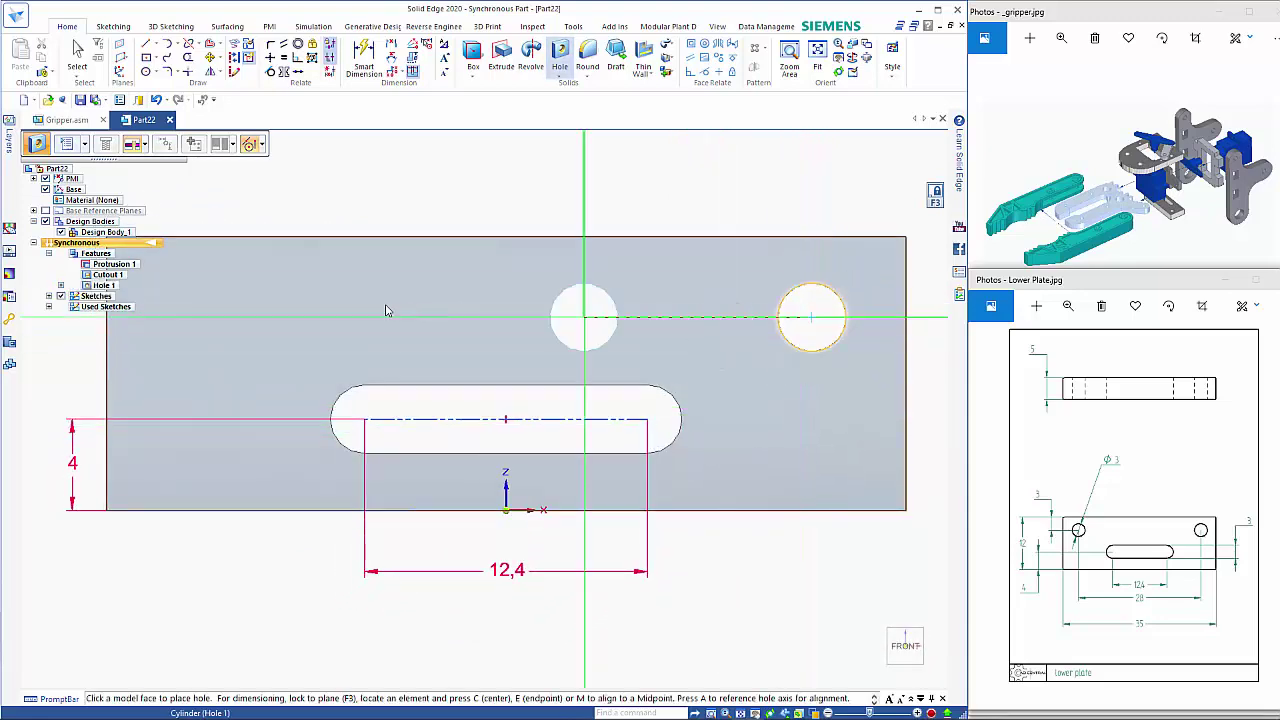
{"action": "left_click", "coordinate": [205, 317]}
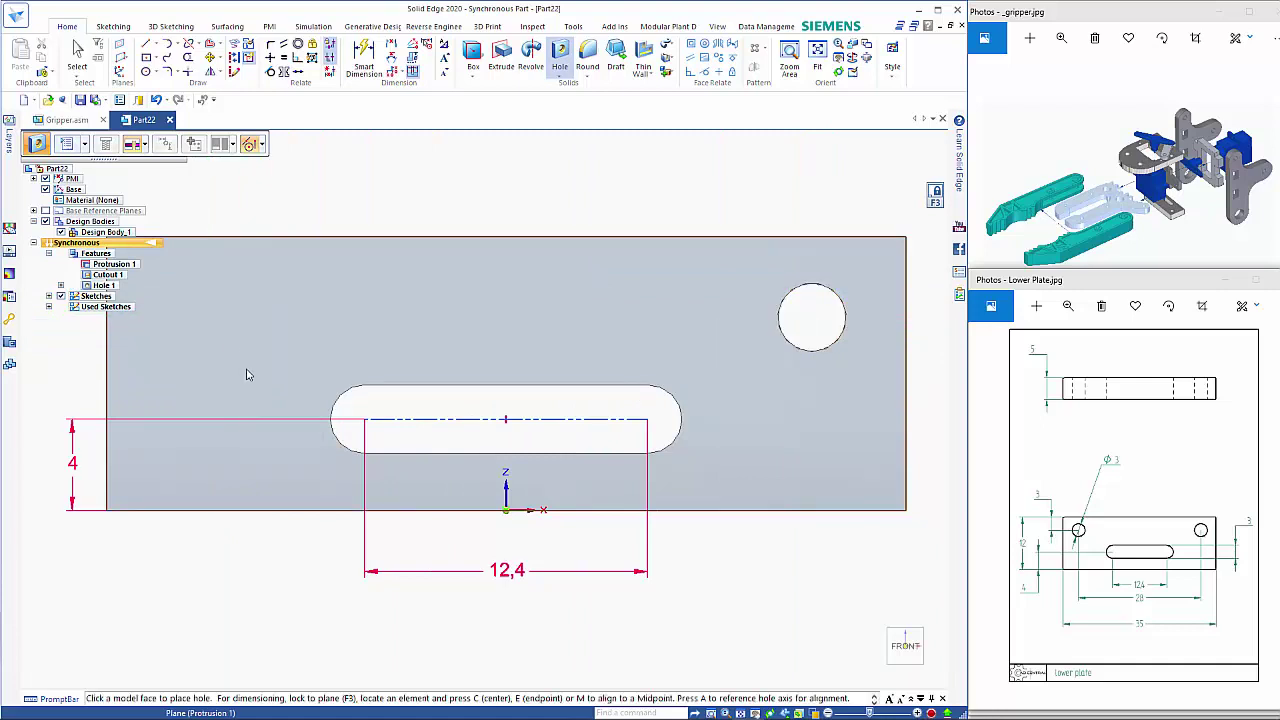
Dimension the horizontal distance between the two hole centres and set it to 28 mm
{"action": "left_click", "coordinate": [363, 60]}
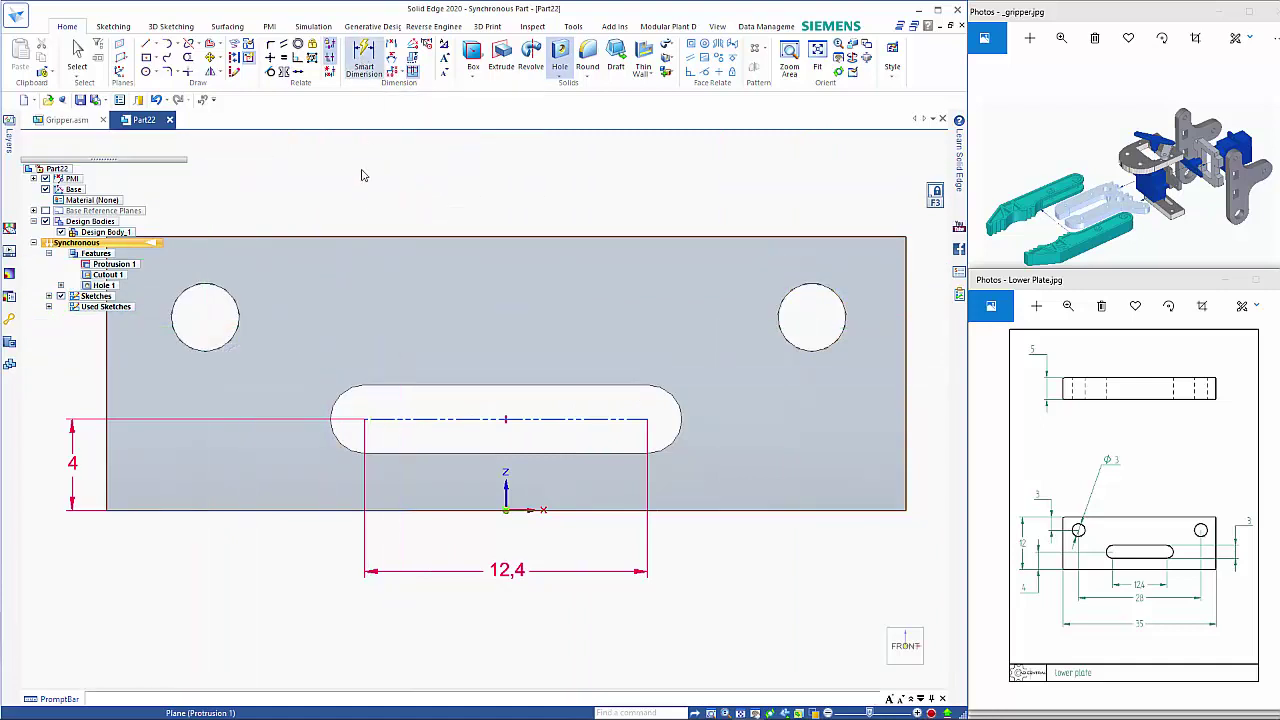
{"action": "left_click", "coordinate": [239, 320]}
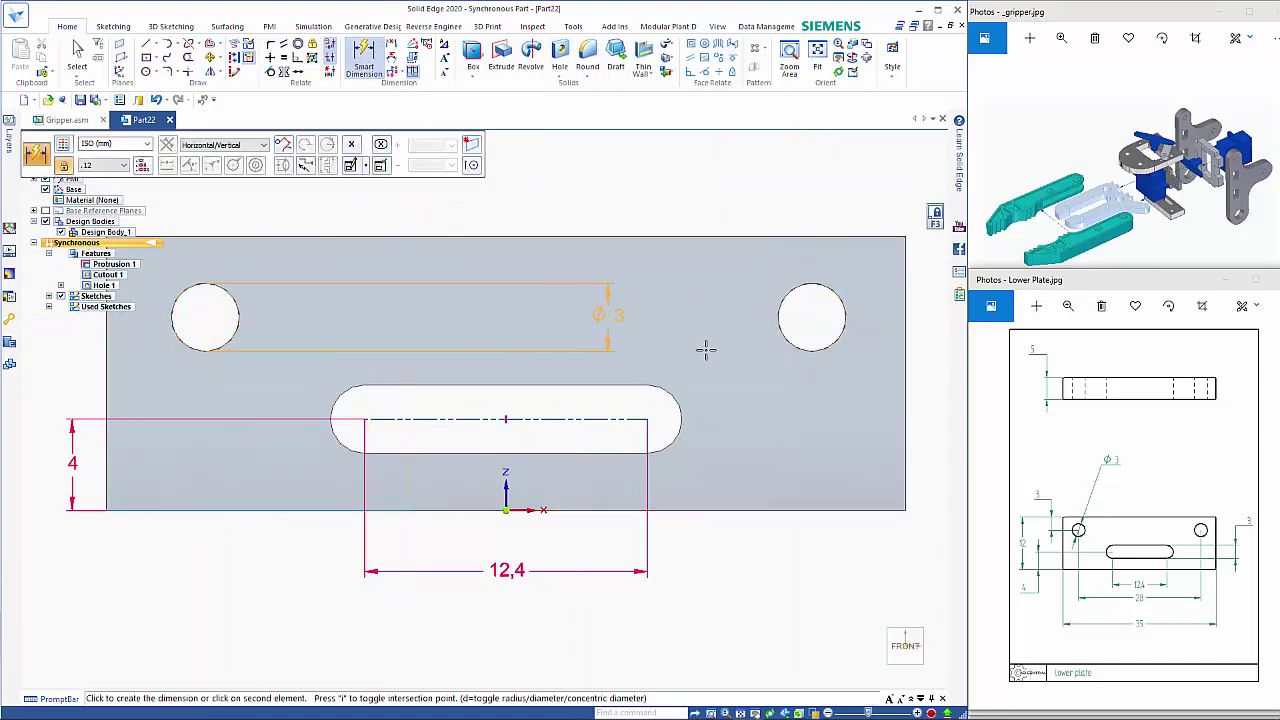
{"action": "left_click", "coordinate": [790, 343]}
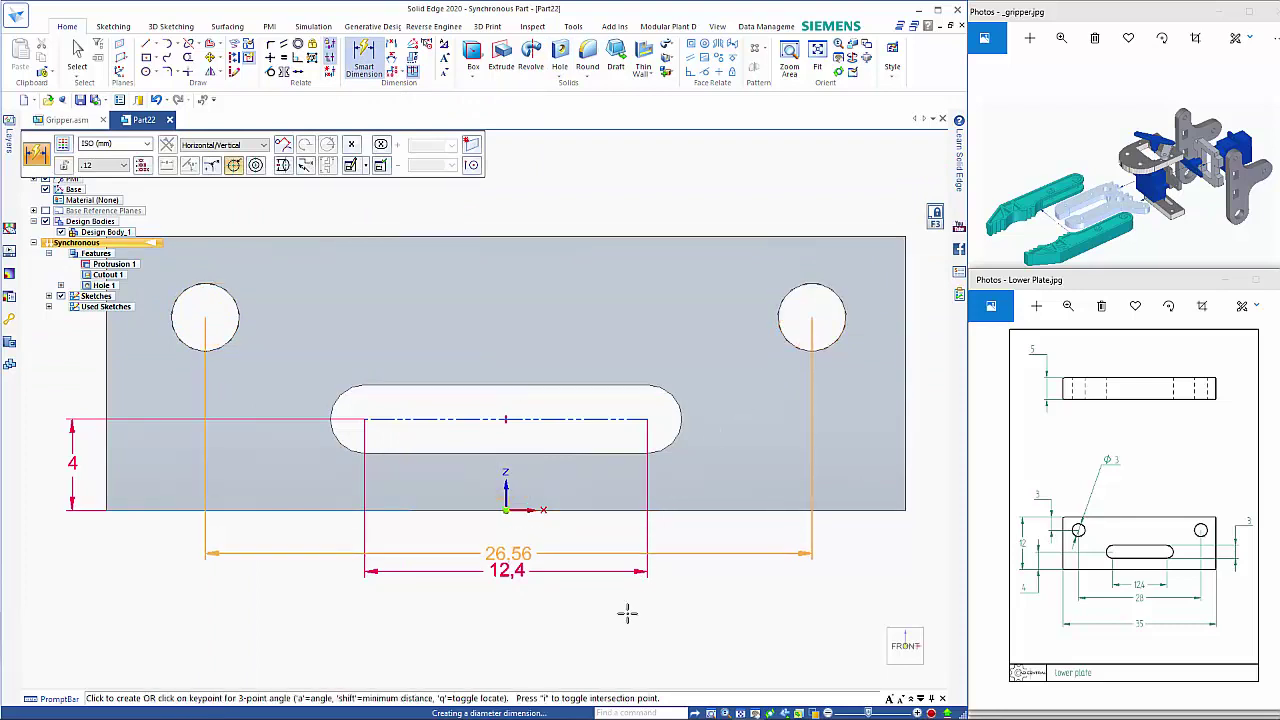
{"action": "left_click", "coordinate": [621, 670]}
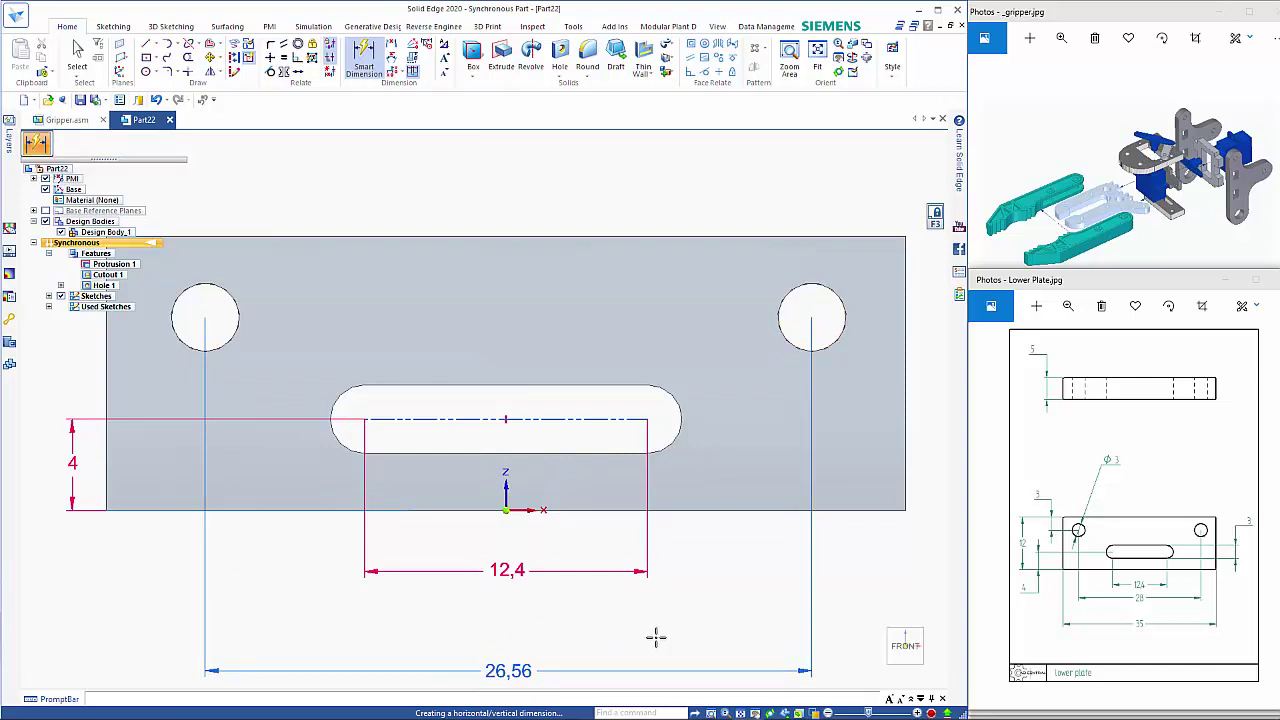
{"action": "type", "text": "28"}
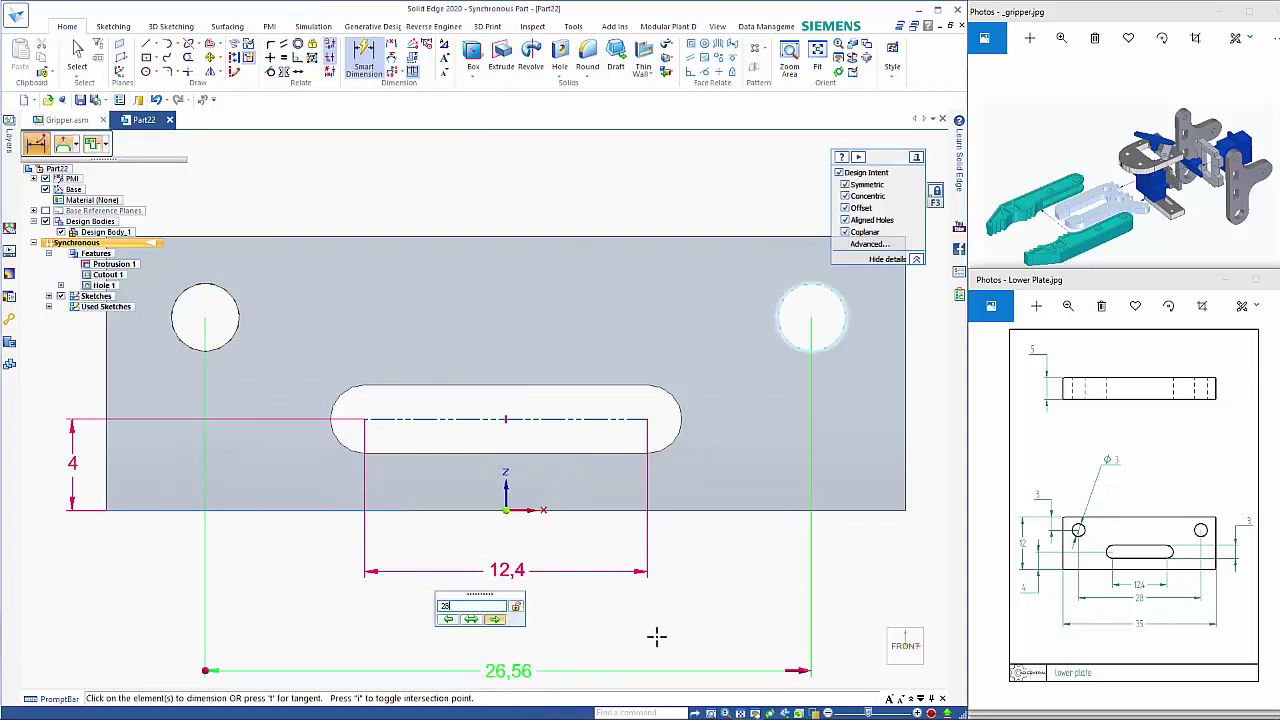
{"action": "key", "text": "Return"}
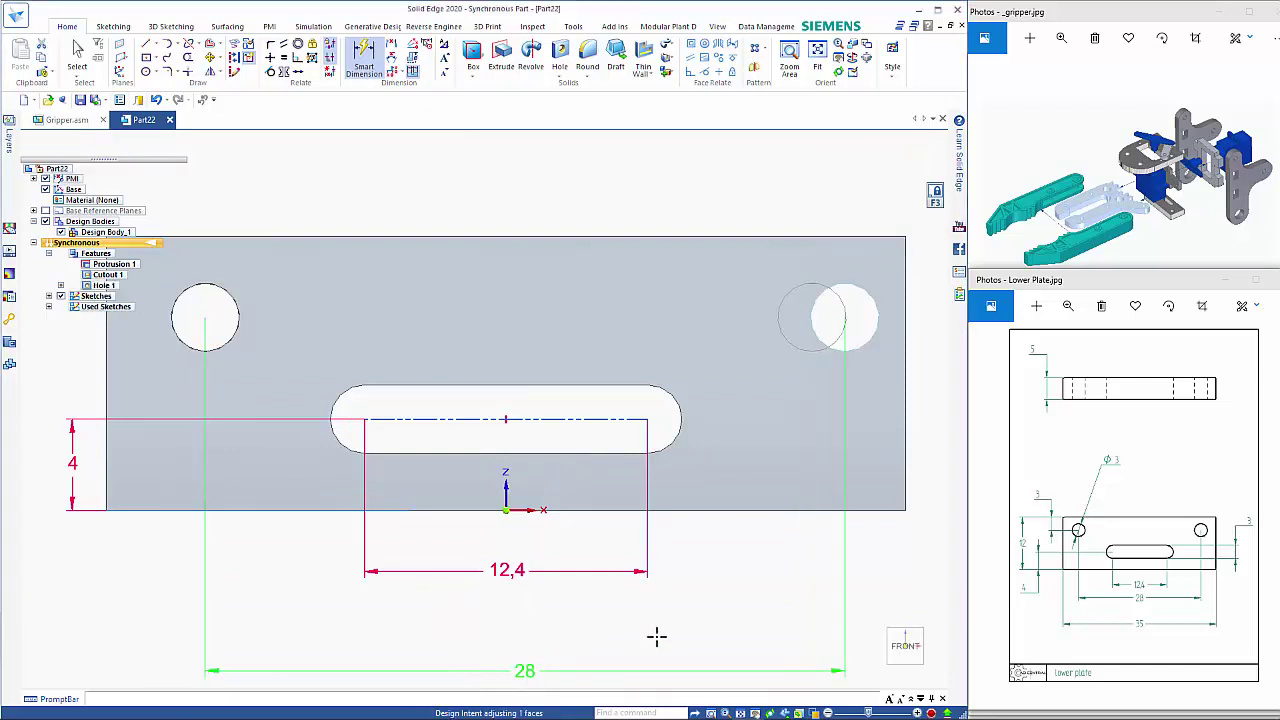
Dimension the horizontal distance from the origin to the right hole's centre and set it to 14 mm
{"action": "left_click", "coordinate": [820, 340]}
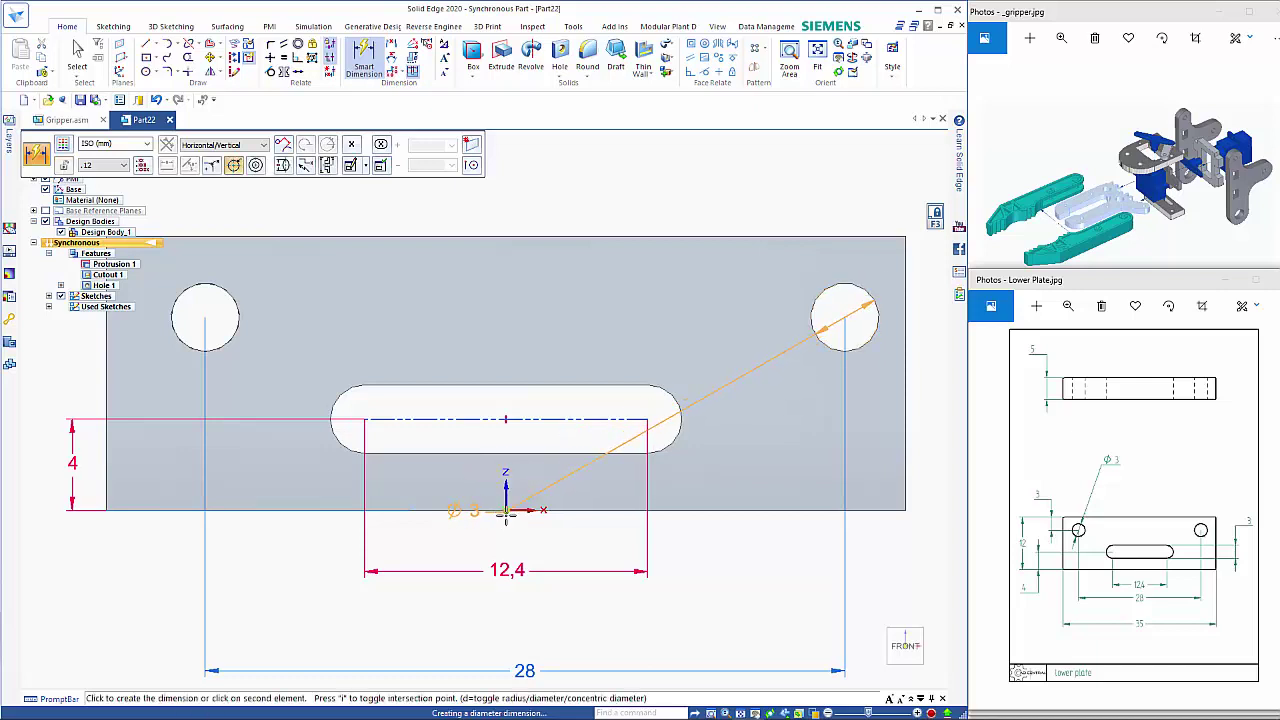
{"action": "left_click", "coordinate": [505, 511]}
{"action": "left_click", "coordinate": [597, 626]}
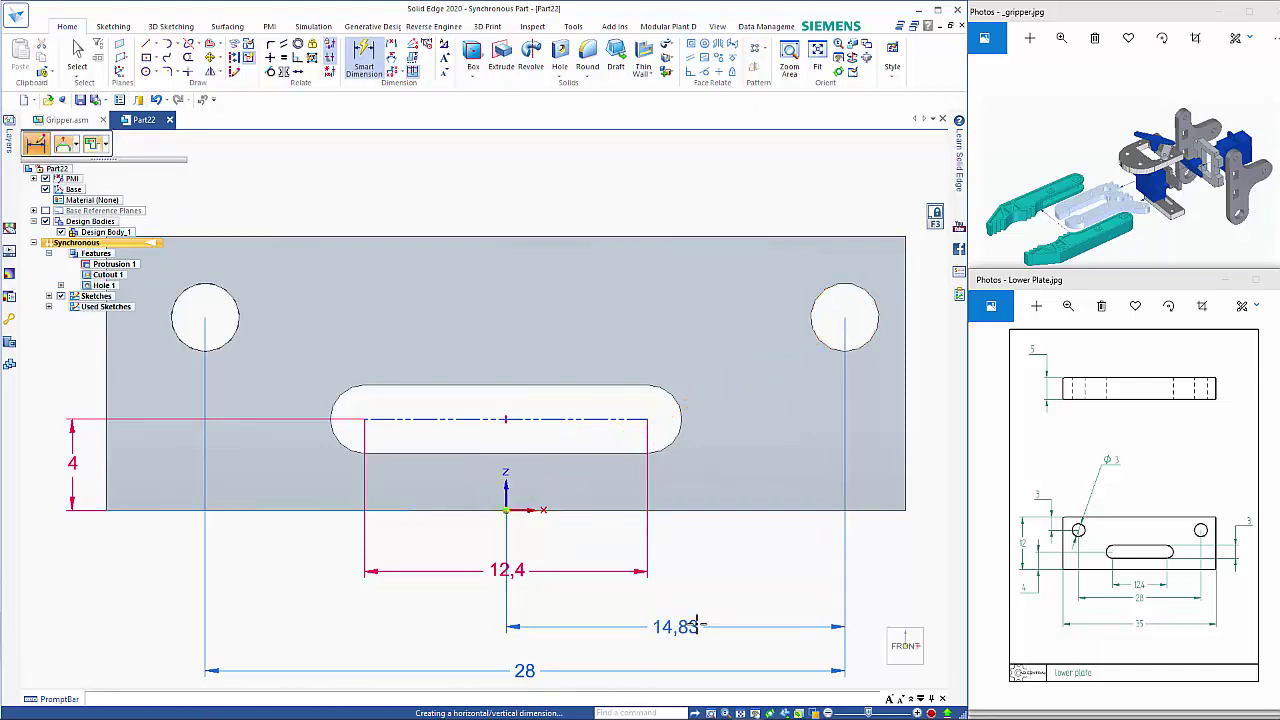
{"action": "left_click", "coordinate": [690, 626]}
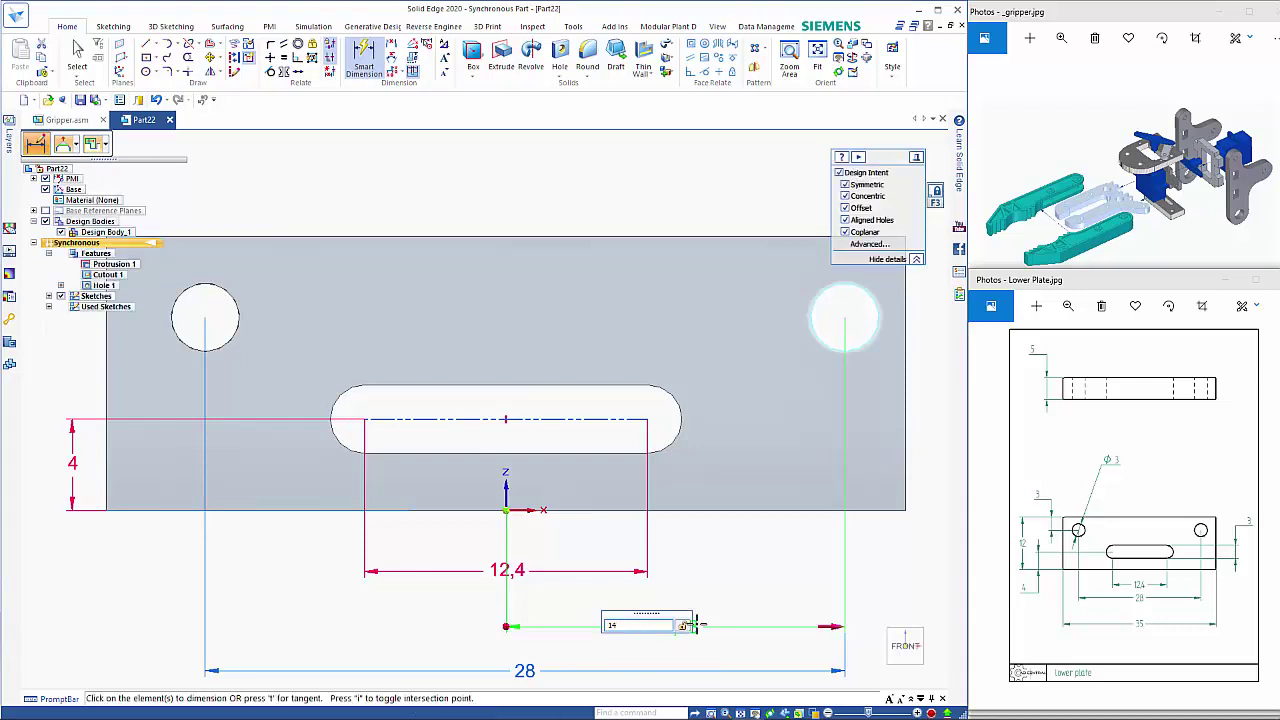
{"action": "type", "text": "14"}
{"action": "key", "text": "Return"}
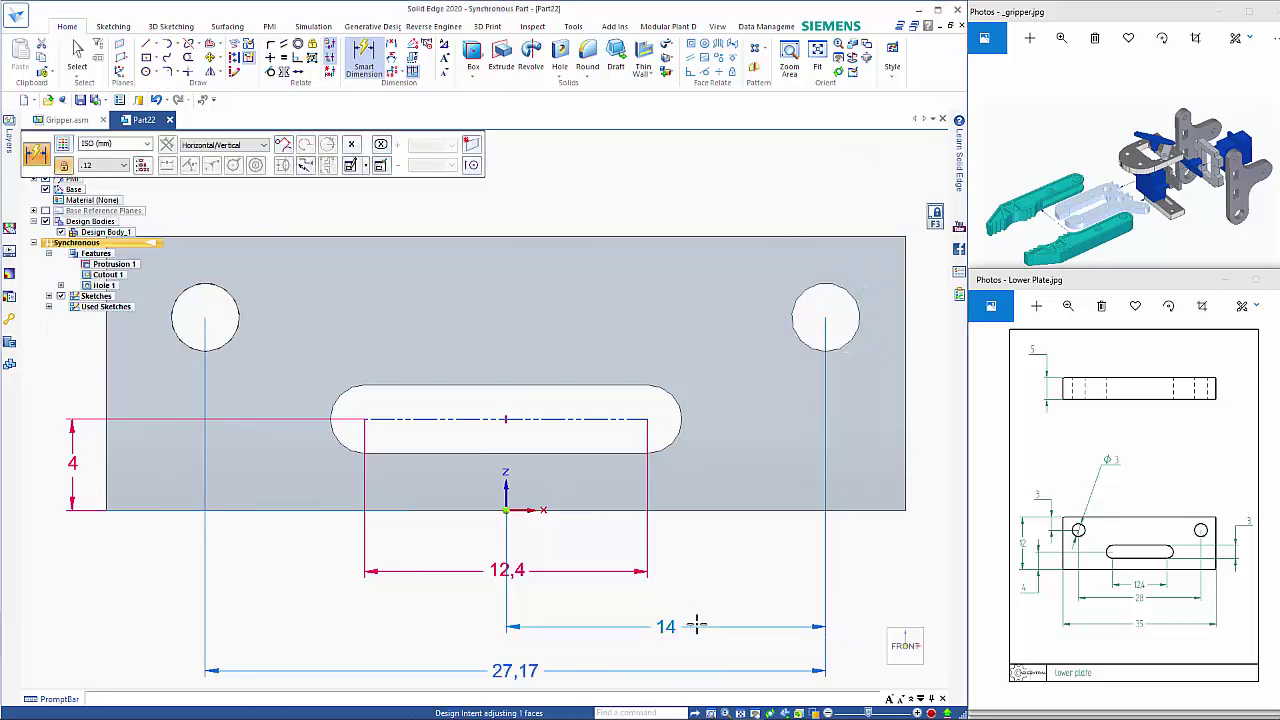
{"action": "key", "text": "Escape"}
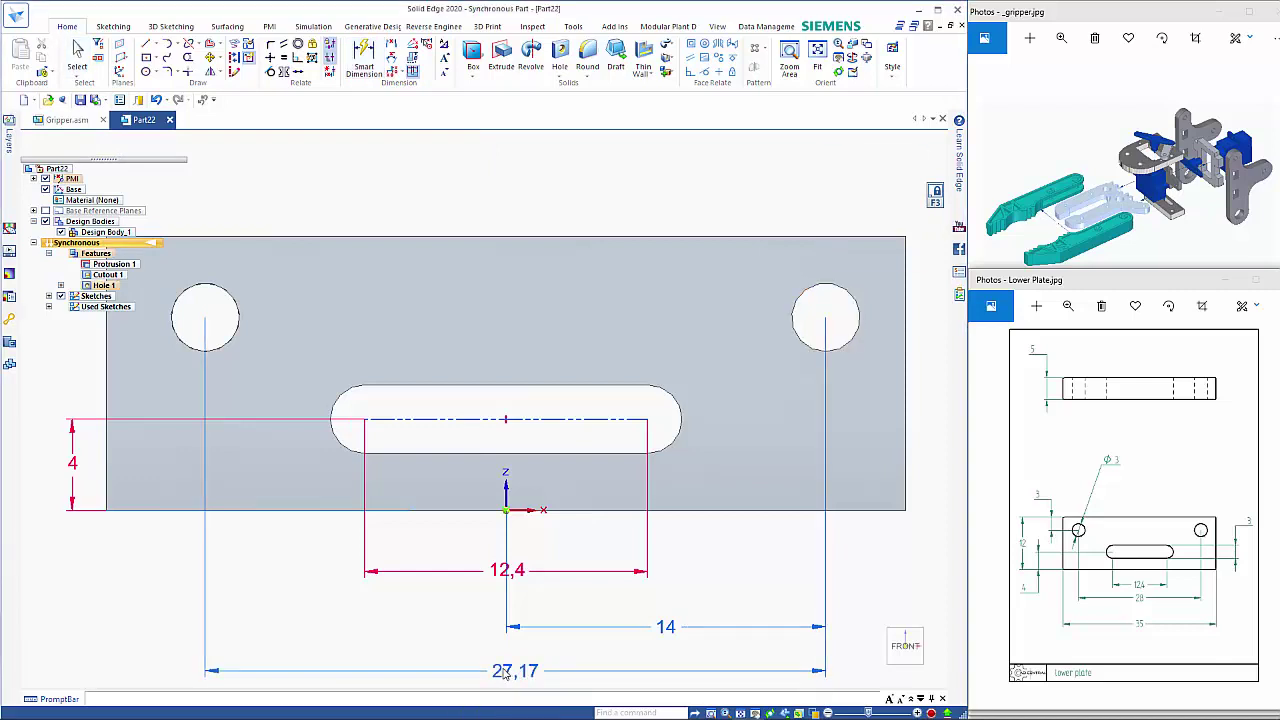
Set the centre distance between the two holes to 28 mm so that only the left hole moves
{"action": "left_click", "coordinate": [505, 671]}
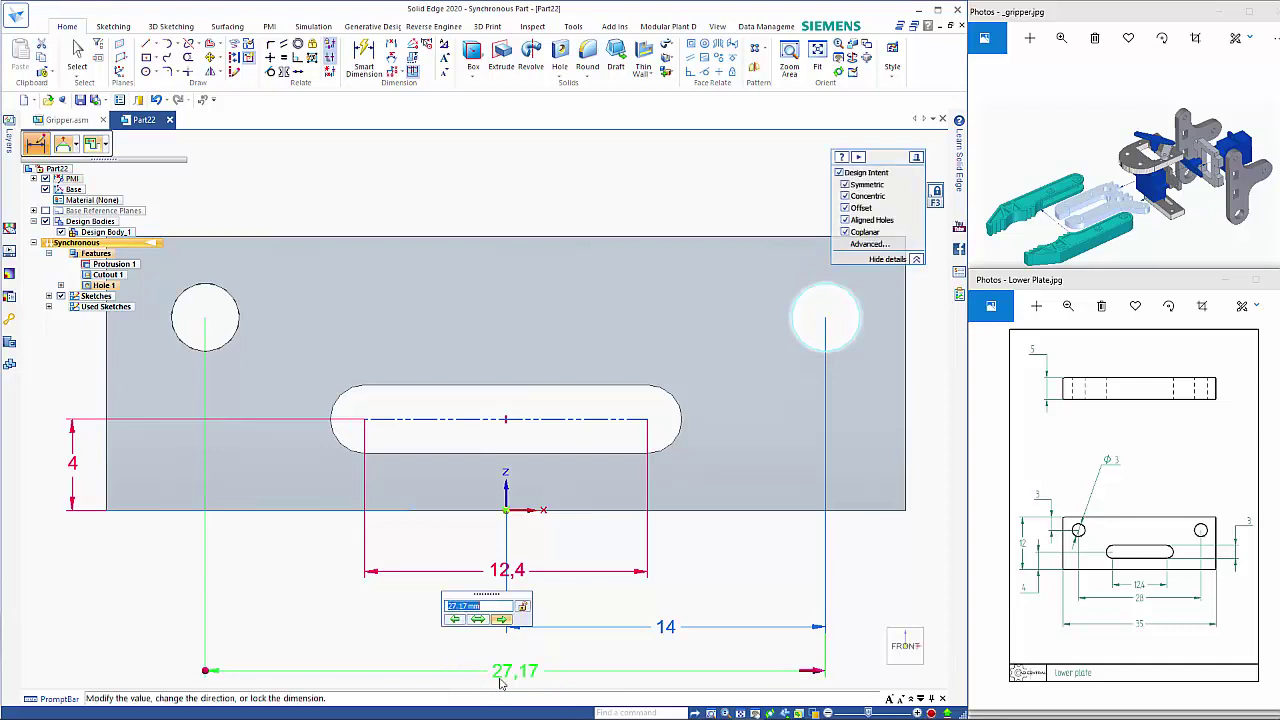
{"action": "left_click", "coordinate": [453, 620]}
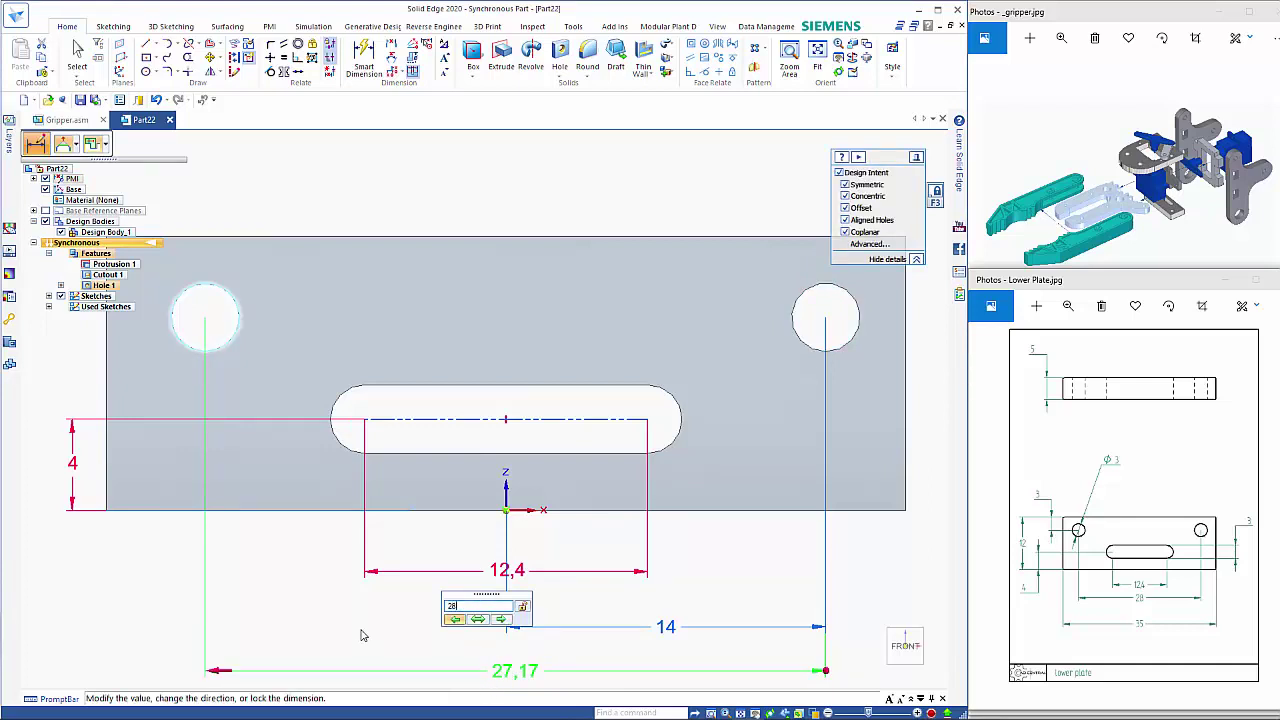
{"action": "type", "text": "28"}
{"action": "key", "text": "Return"}
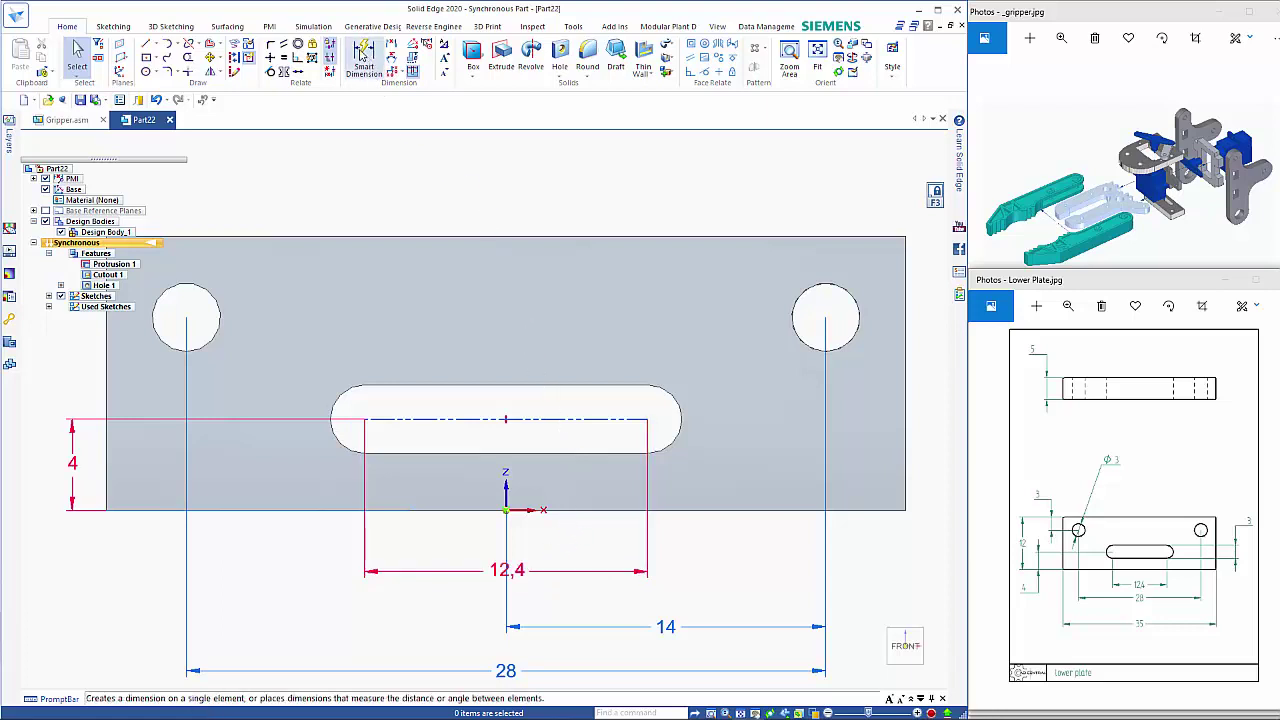
Dimension the vertical distance from the plate's top edge to the right hole's centre and set it to 3 mm
{"action": "left_click", "coordinate": [364, 60]}
{"action": "left_click", "coordinate": [728, 236]}
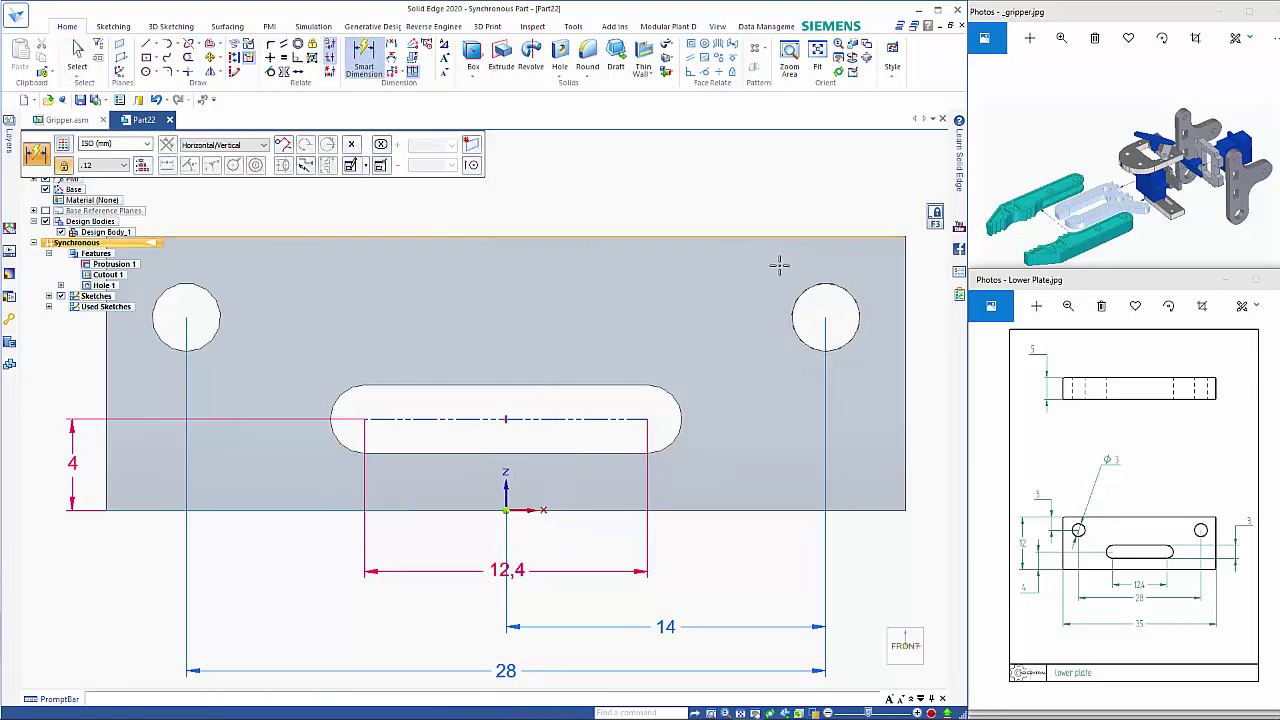
{"action": "left_click", "coordinate": [797, 302]}
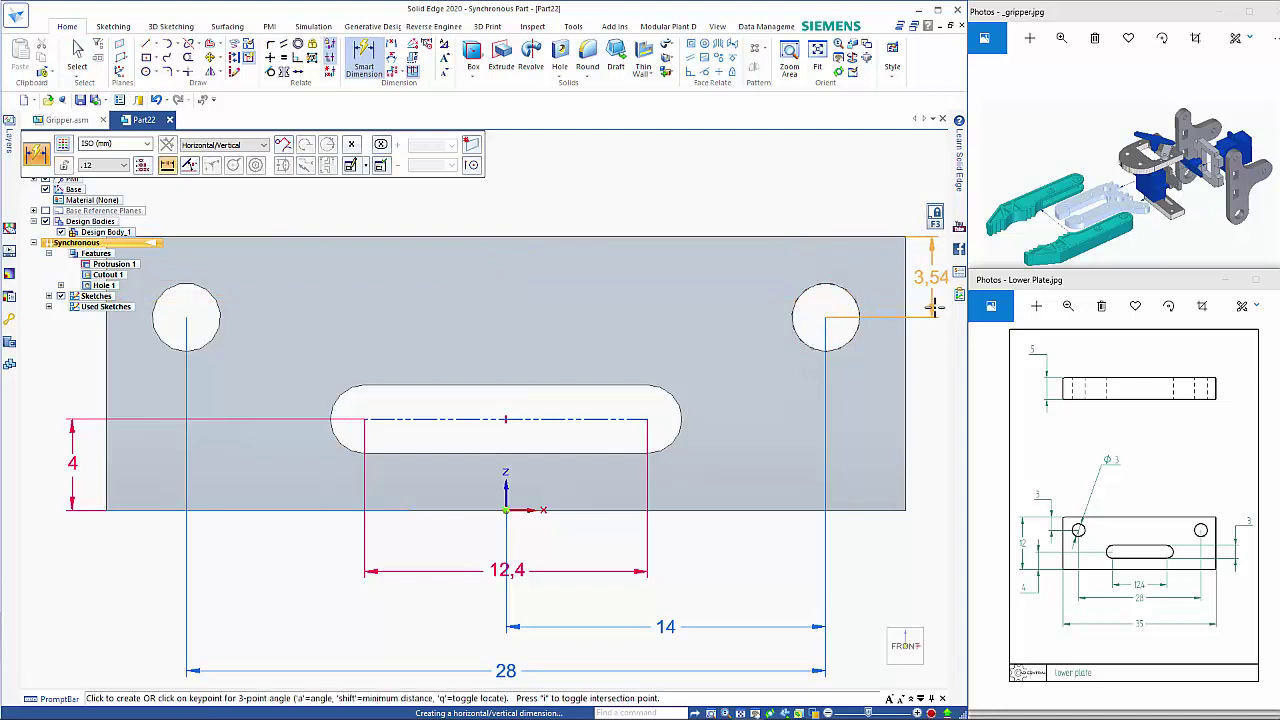
{"action": "left_click", "coordinate": [940, 300]}
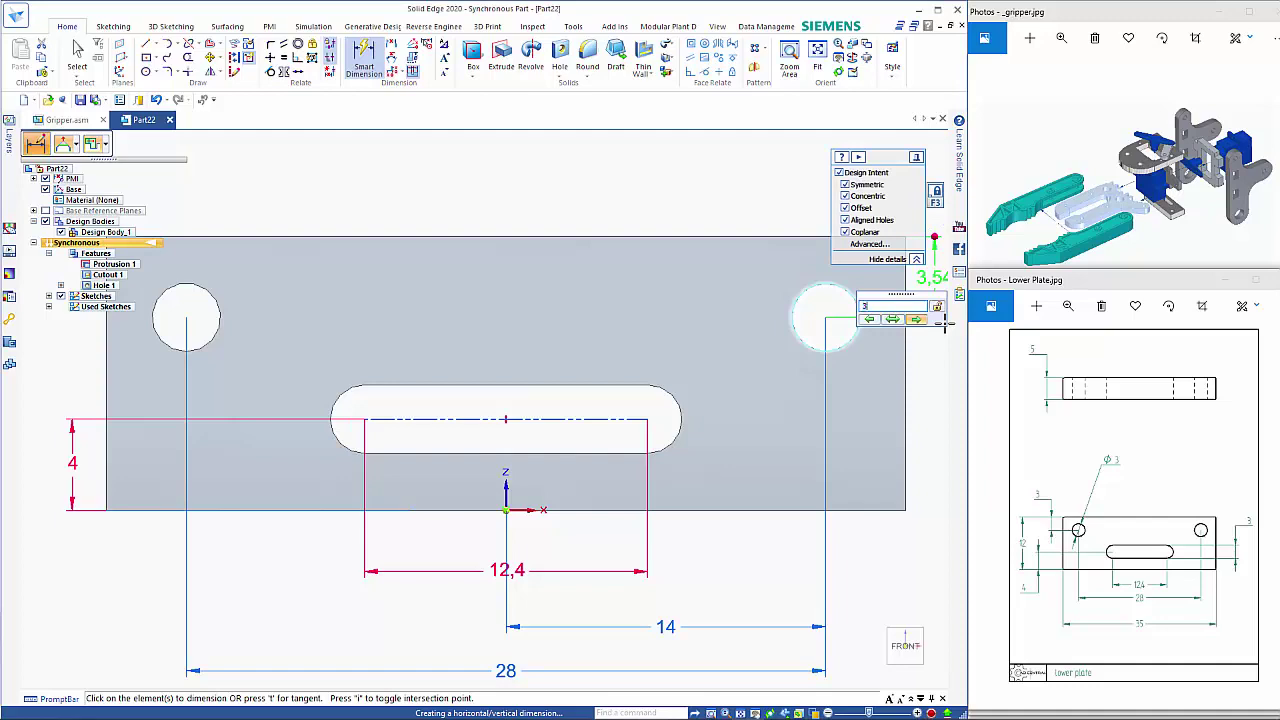
{"action": "type", "text": "3"}
{"action": "key", "text": "Return"}
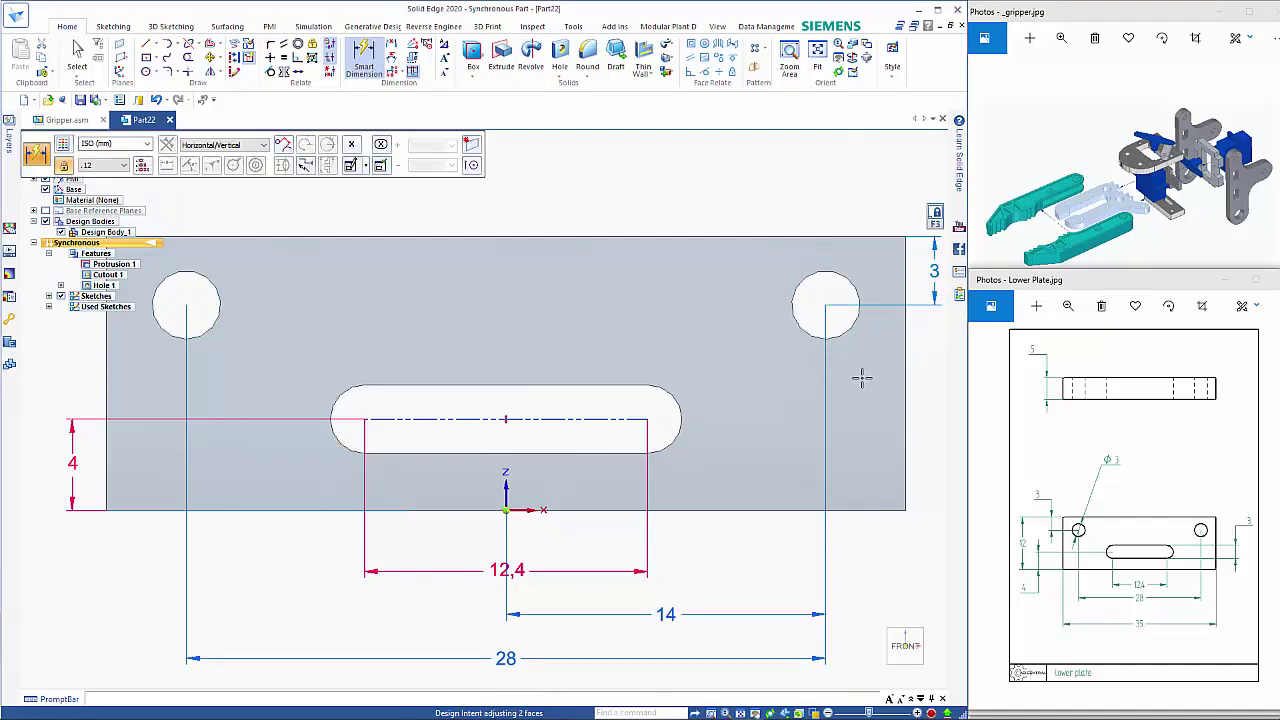
{"action": "key", "text": "Escape"}
Save the part in the Gripper folder as LowerPlate
{"action": "middle_click_drag", "start_coordinate": [757, 409], "coordinate": [662, 450]}
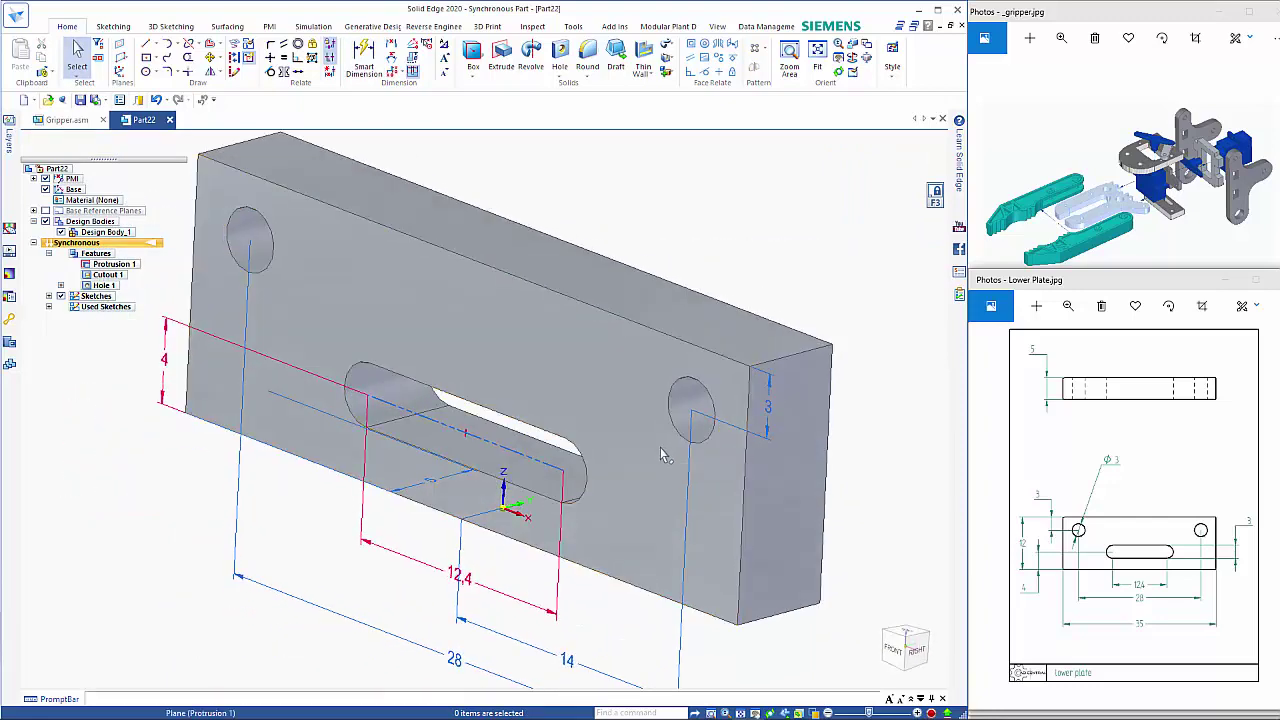
{"action": "key", "text": "ctrl+s"}
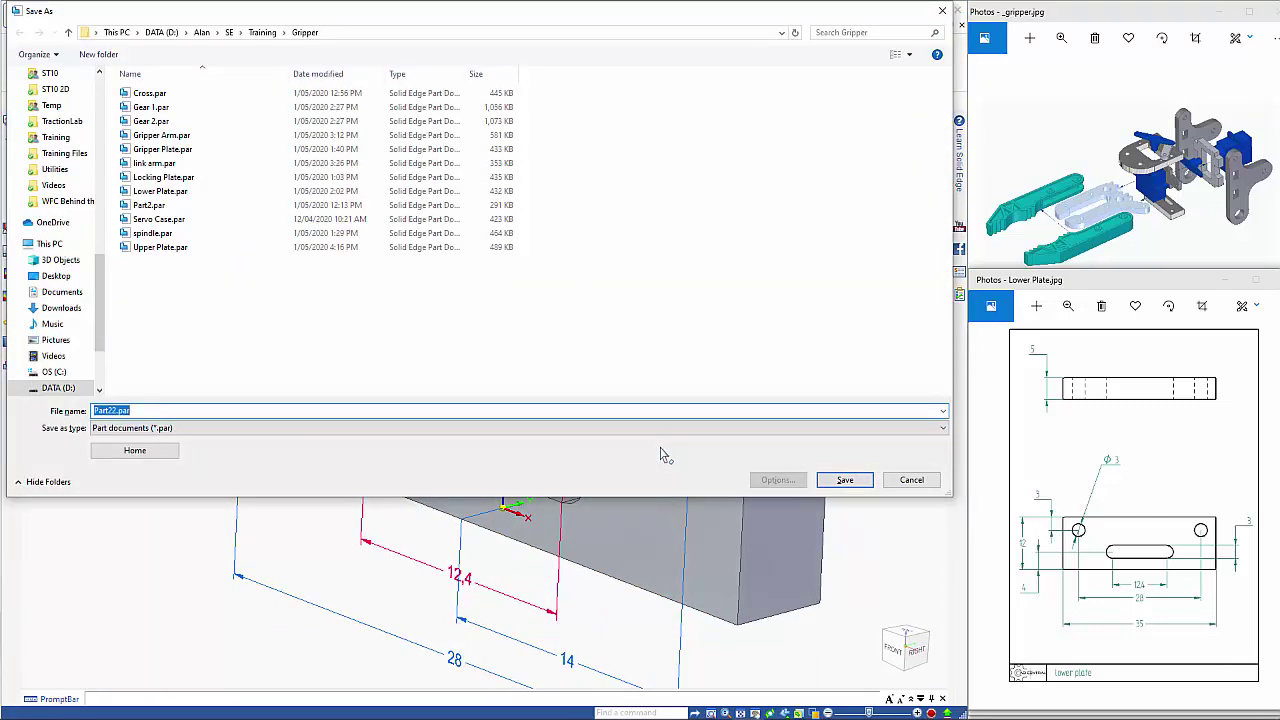
{"action": "type", "text": "Lower"}
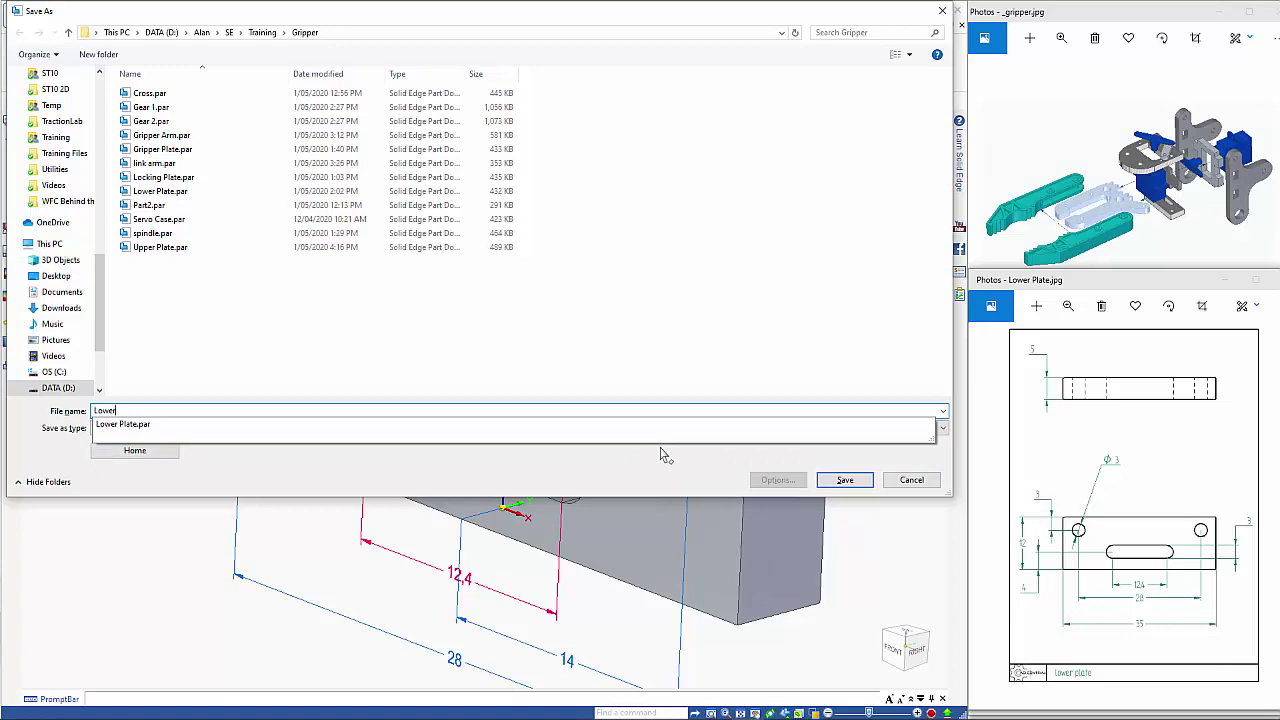
{"action": "type", "text": "Plate"}
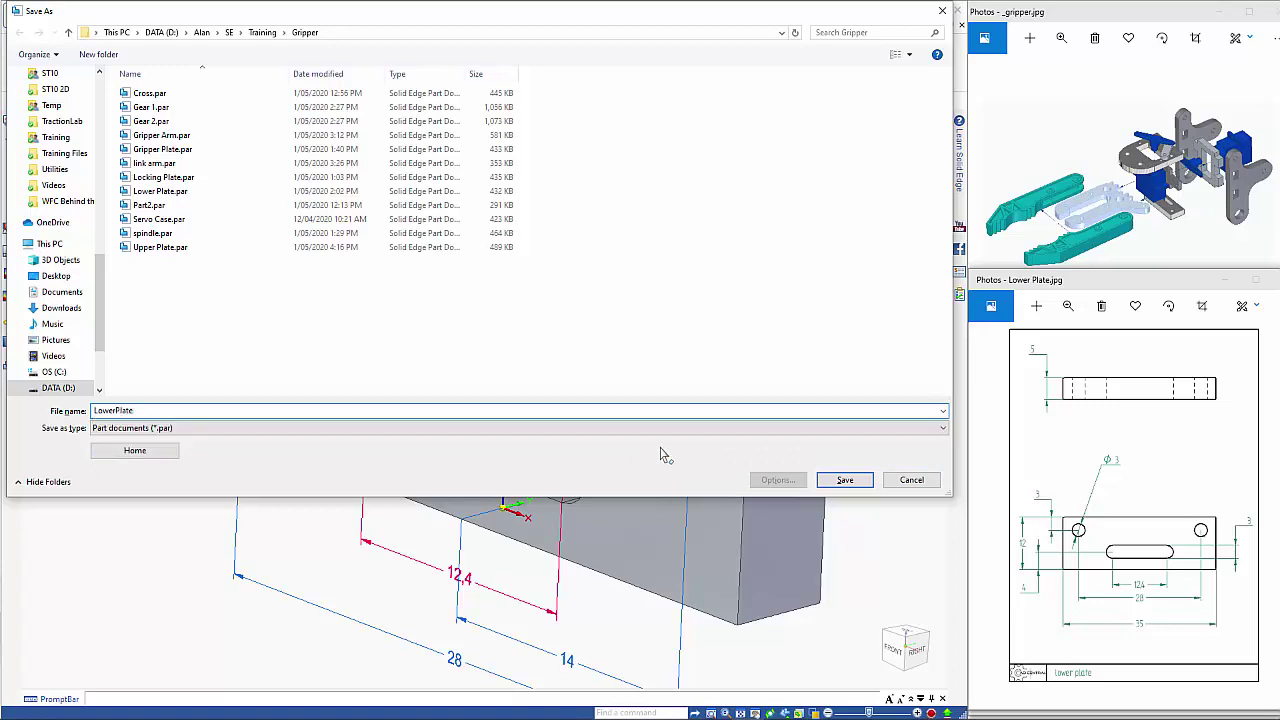
{"action": "key", "text": "Return"}
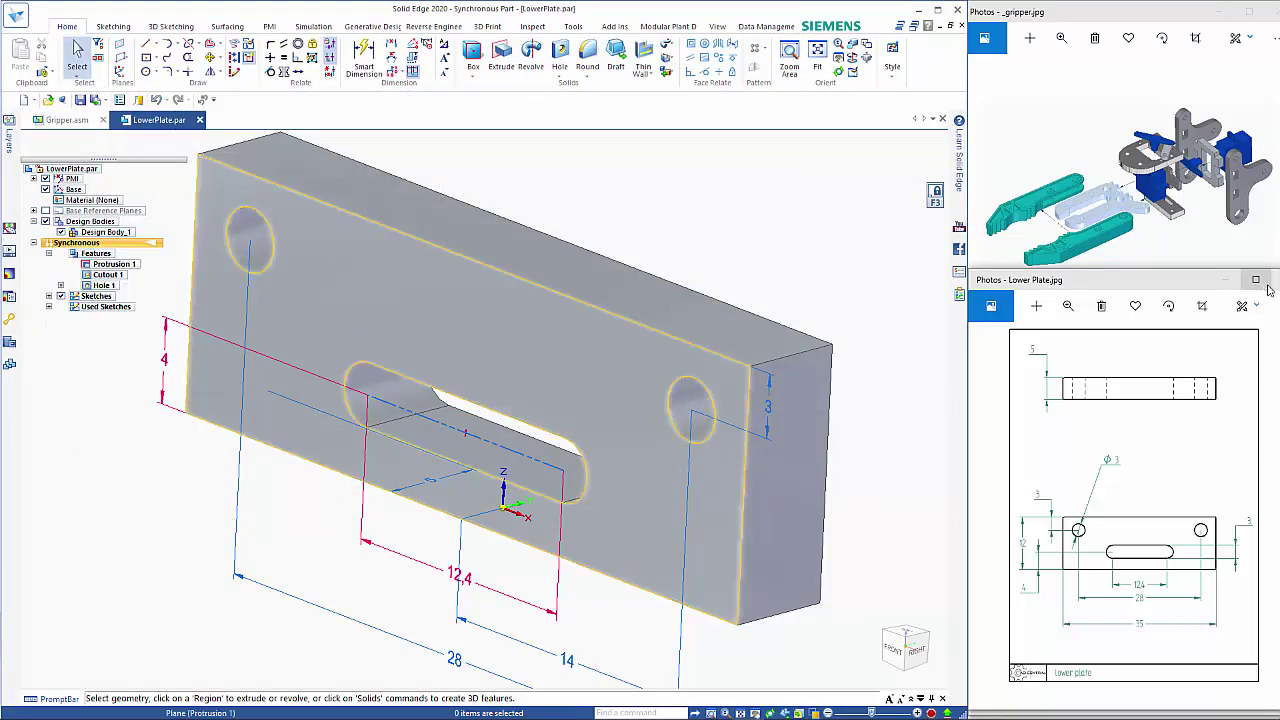
Bring up the Upper Plate reference drawing in the photo viewer and move the plate's top face upward by 14 mm
{"action": "key", "text": "Right"}
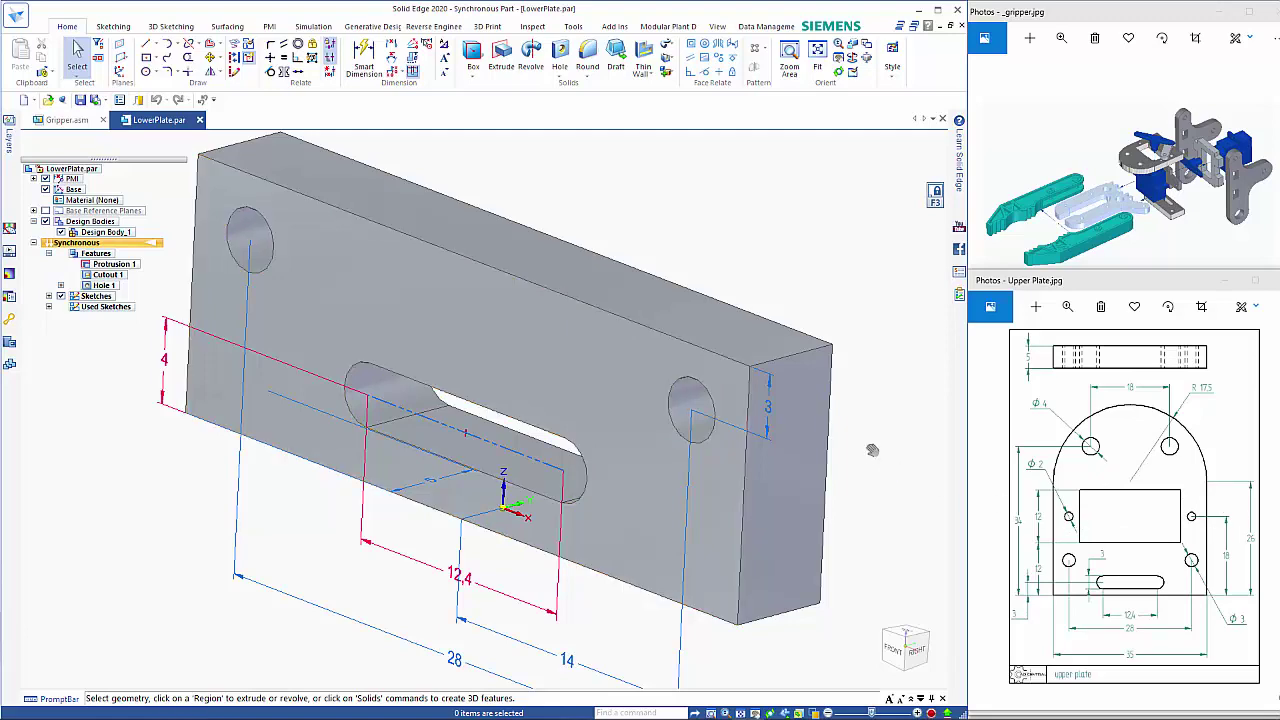
{"action": "scroll", "coordinate": [872, 450], "scroll_direction": "down", "scroll_amount": 3}
{"action": "middle_click_drag", "start_coordinate": [860, 475], "coordinate": [817, 503], "text": "shift"}
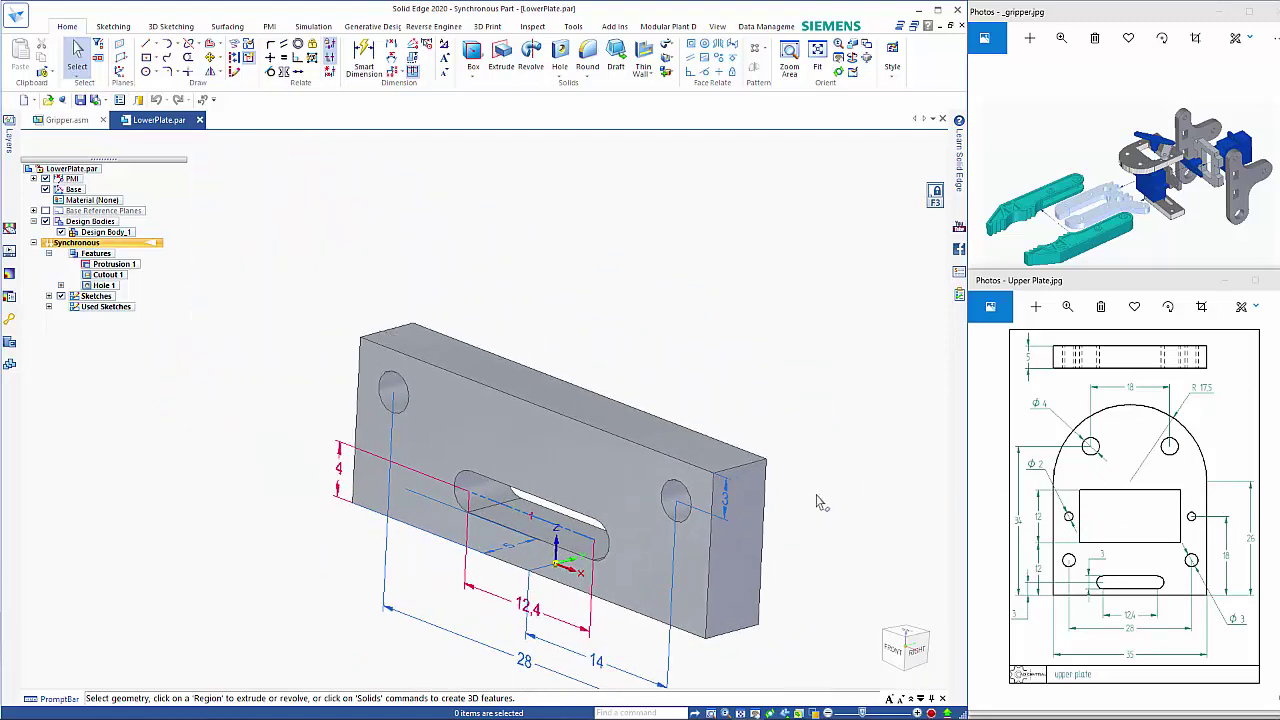
{"action": "left_click", "coordinate": [655, 422]}
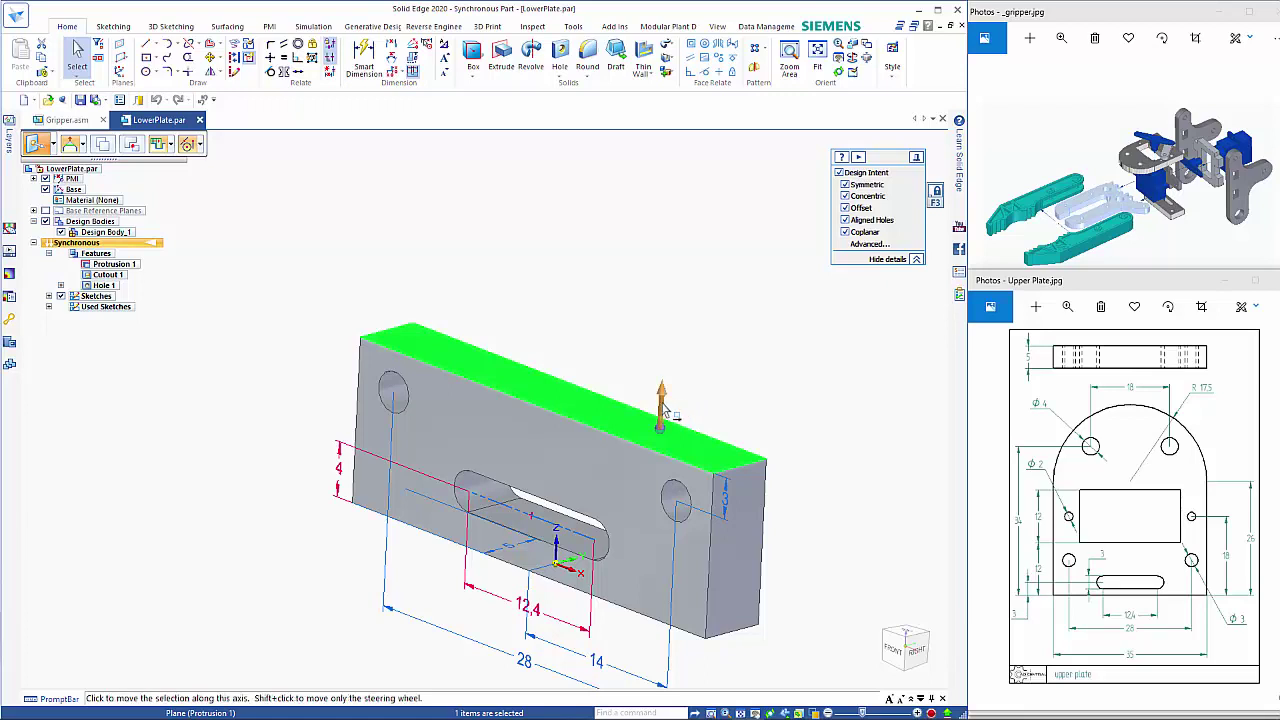
{"action": "left_click", "coordinate": [663, 405]}
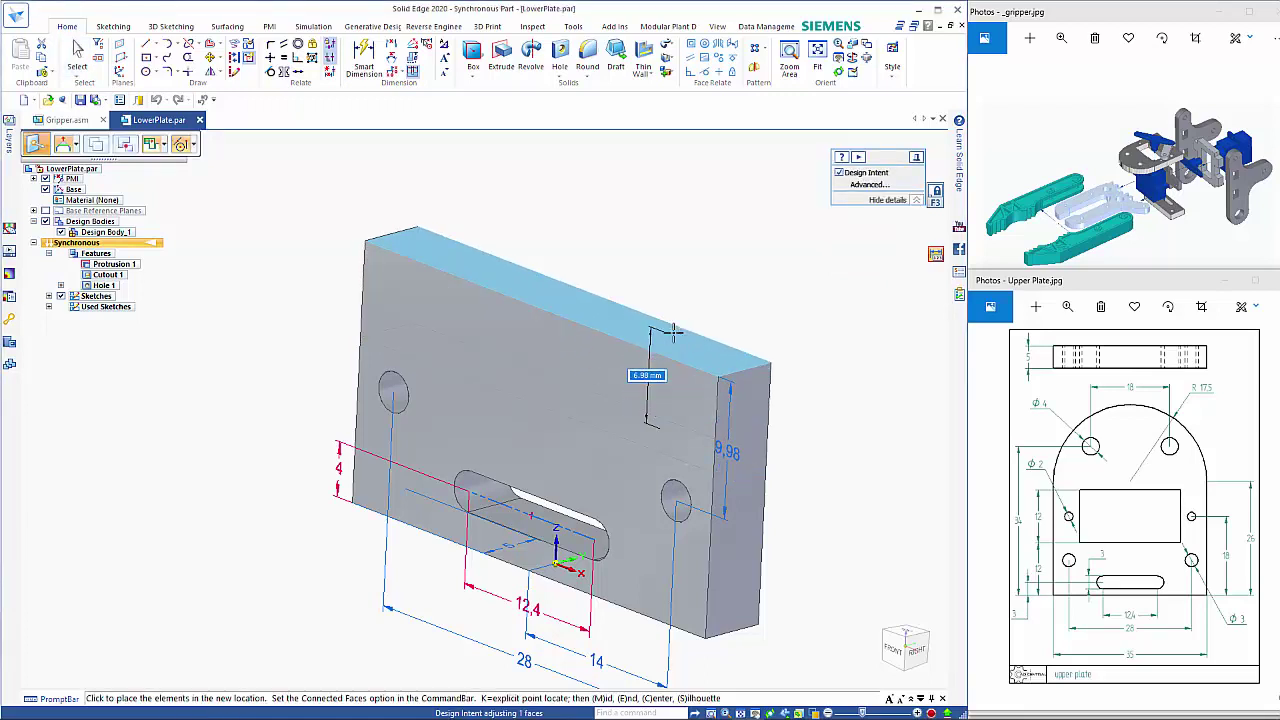
{"action": "type", "text": "14"}
{"action": "key", "text": "Return"}
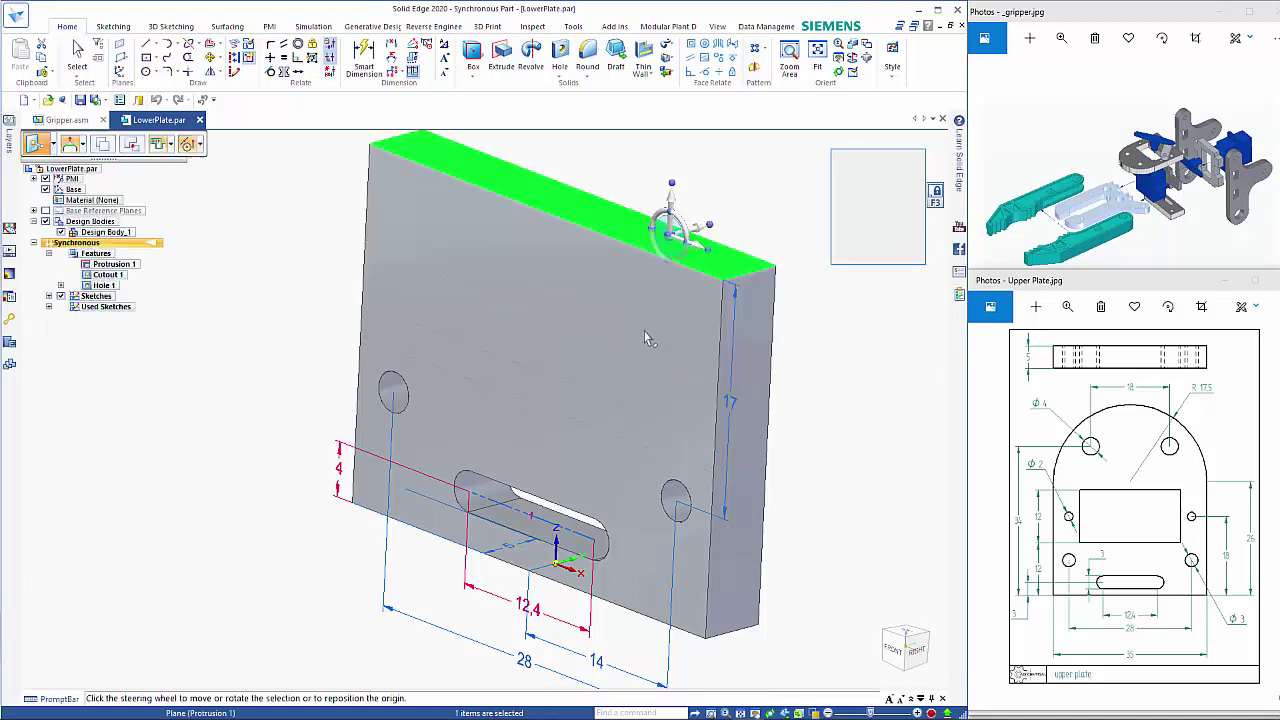
{"action": "key", "text": "Escape"}
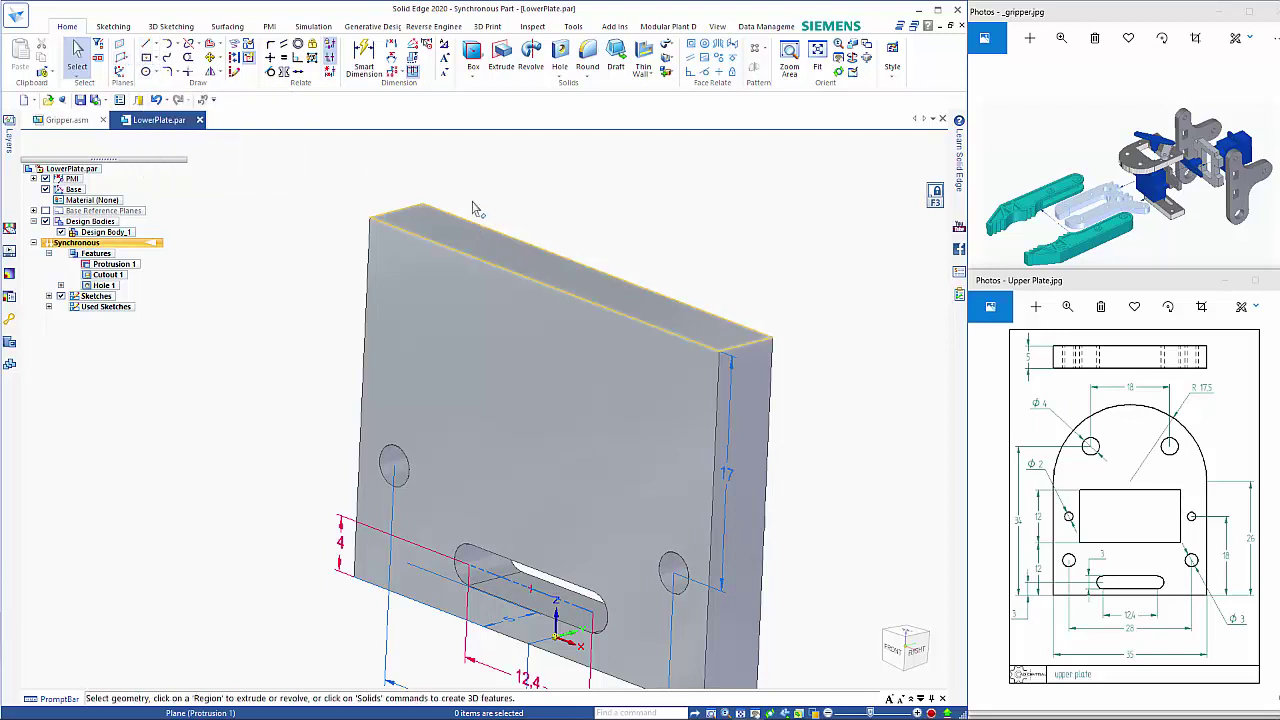
Sketch a 17.5 mm radius arc above the front face, joining its two upper corners, and dimension the arc's radius
{"action": "left_click", "coordinate": [170, 46]}
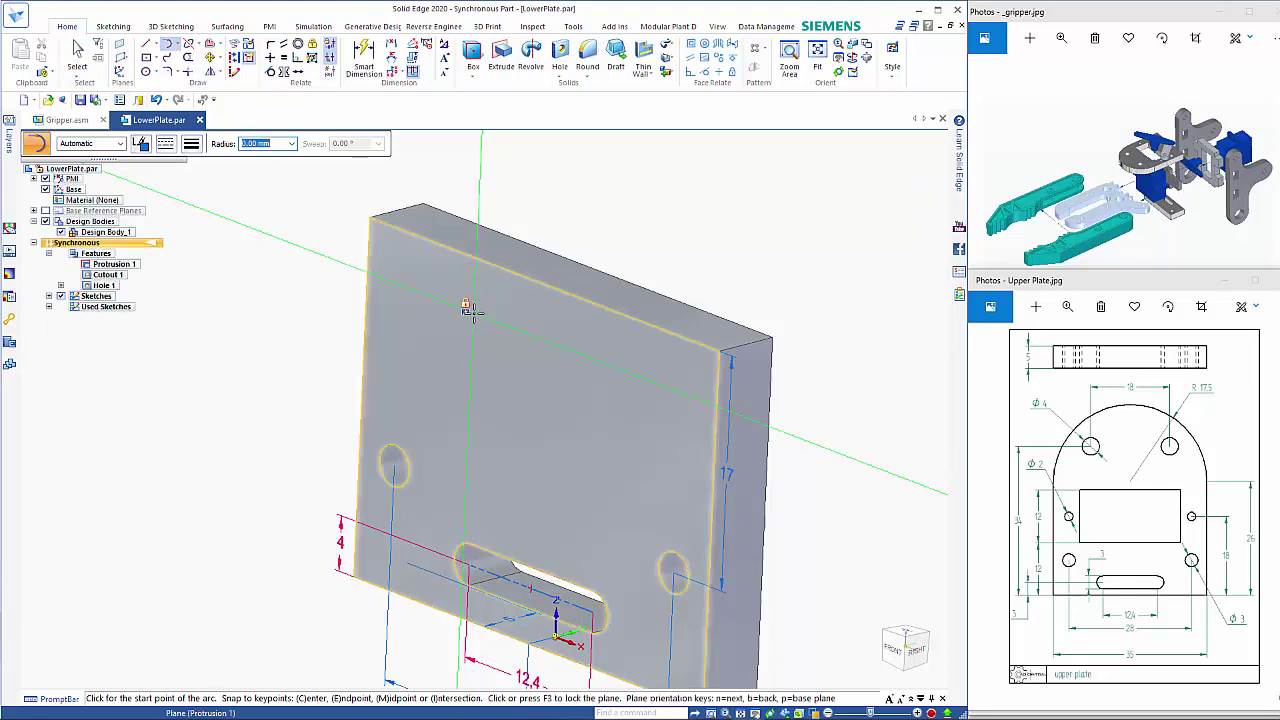
{"action": "key", "text": "F3"}
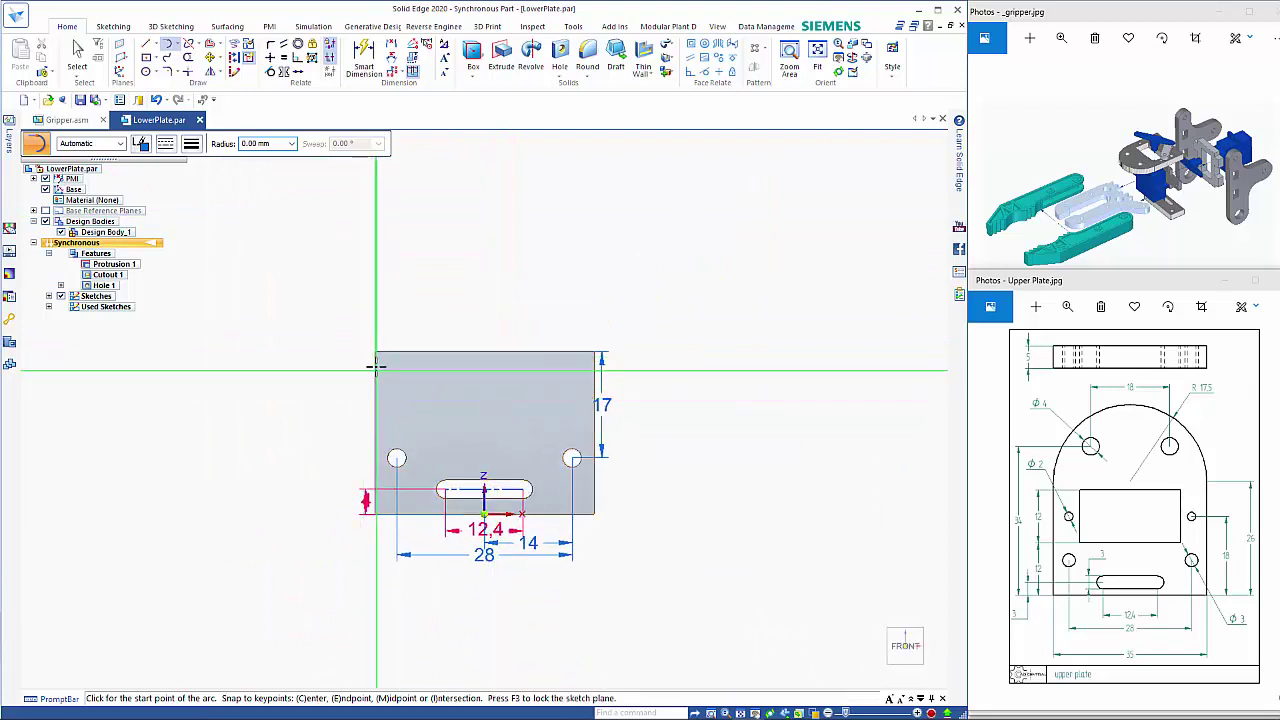
{"action": "left_click", "coordinate": [376, 350]}
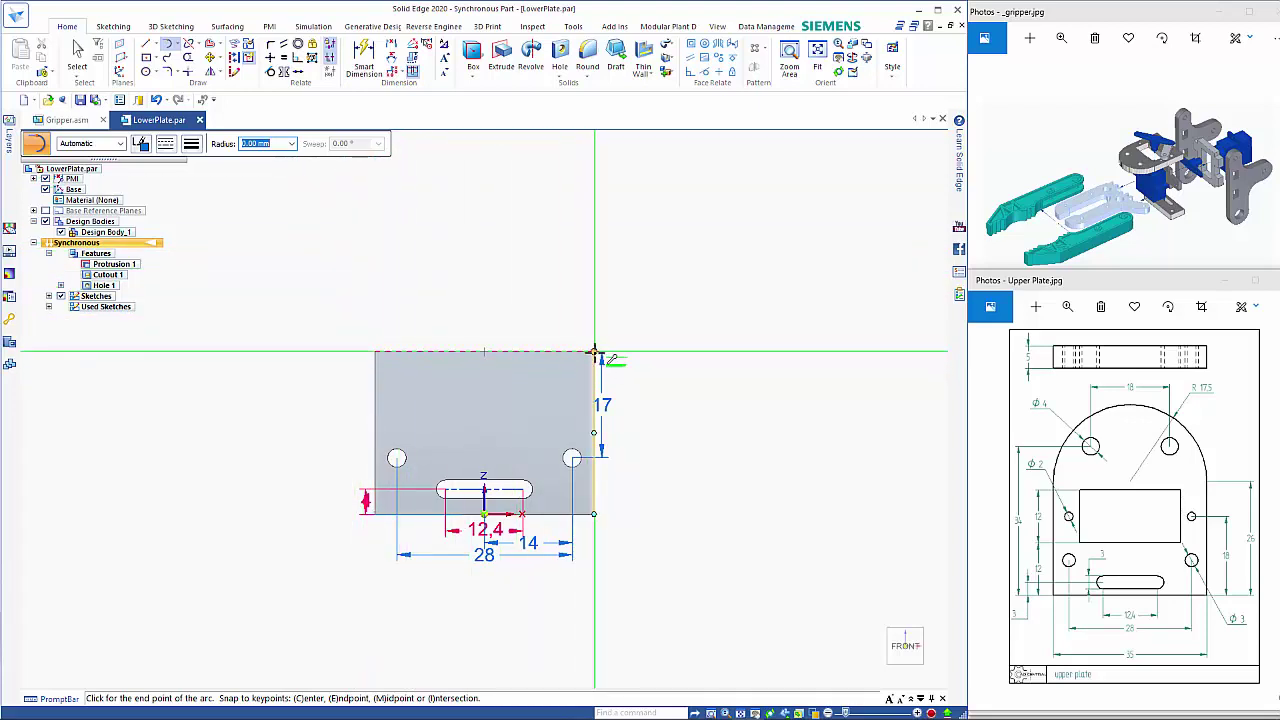
{"action": "left_click", "coordinate": [594, 351]}
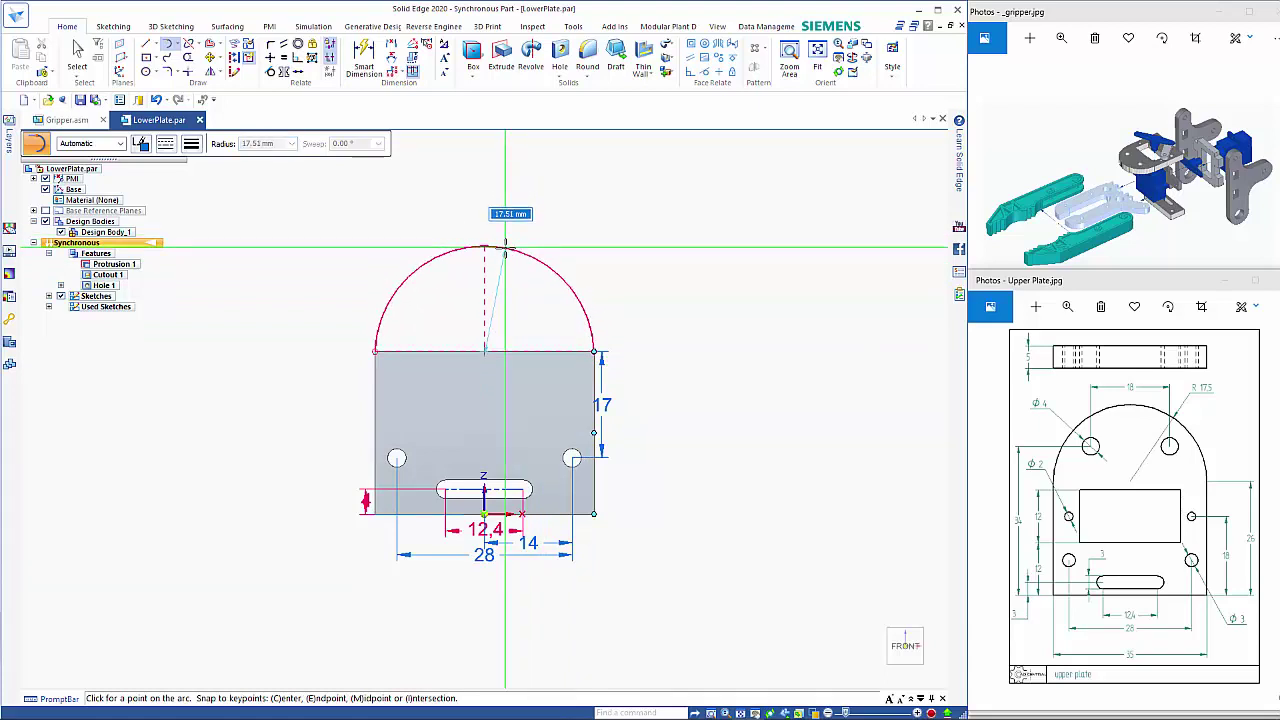
{"action": "type", "text": "17.5"}
{"action": "key", "text": "Return"}
{"action": "left_click", "coordinate": [505, 250]}
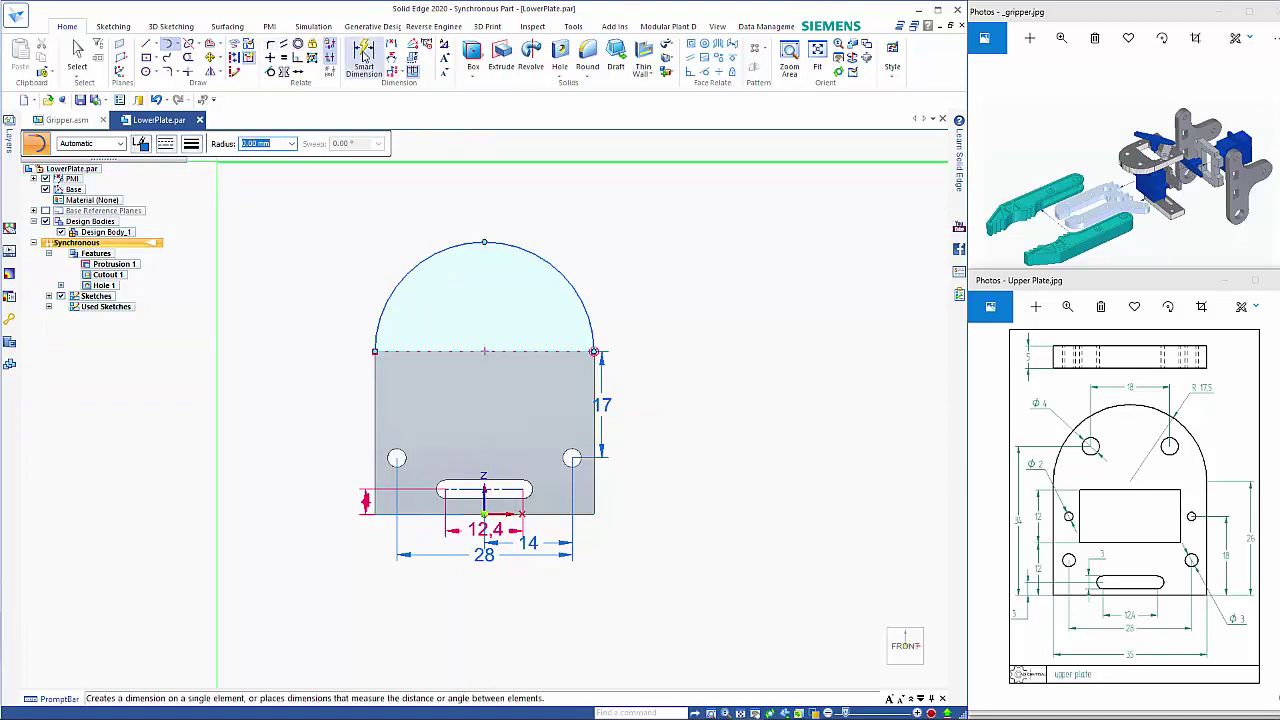
{"action": "left_click", "coordinate": [360, 55]}
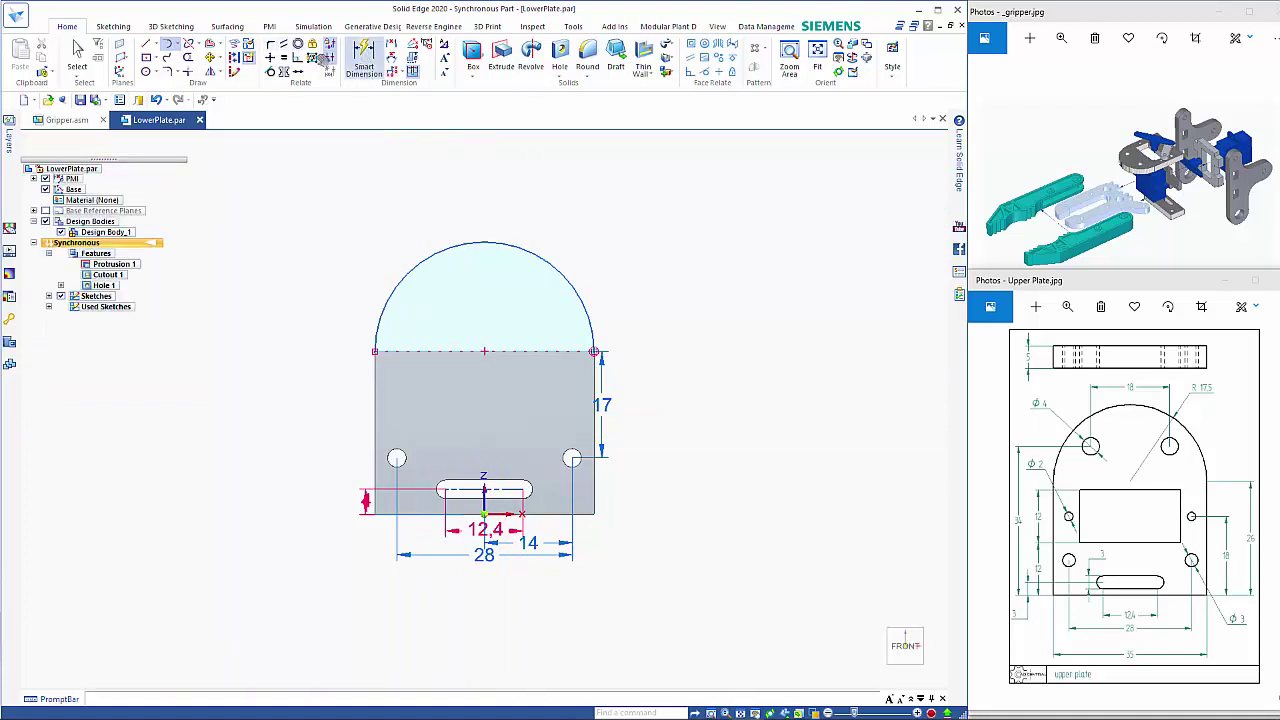
{"action": "left_click", "coordinate": [563, 280]}
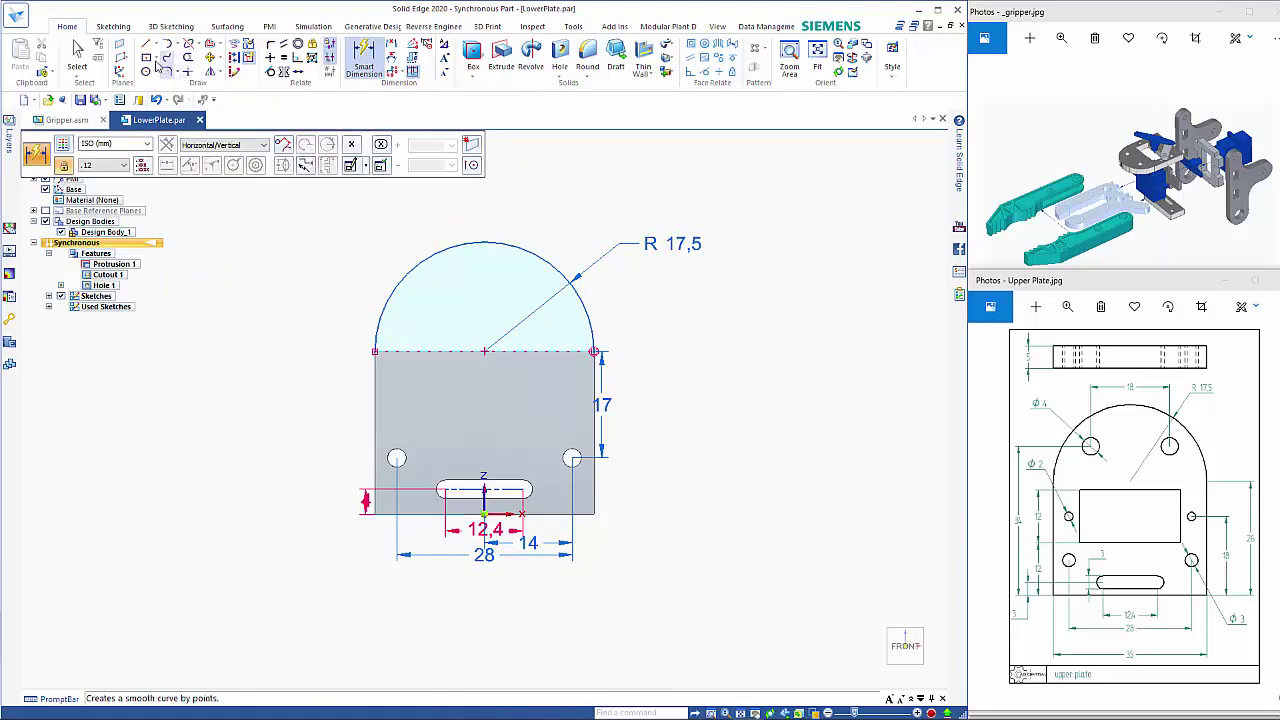
Sketch a 23 mm by 12 mm rectangle on the plate's front face, centred horizontally below the arc's centre
{"action": "left_click", "coordinate": [147, 58]}
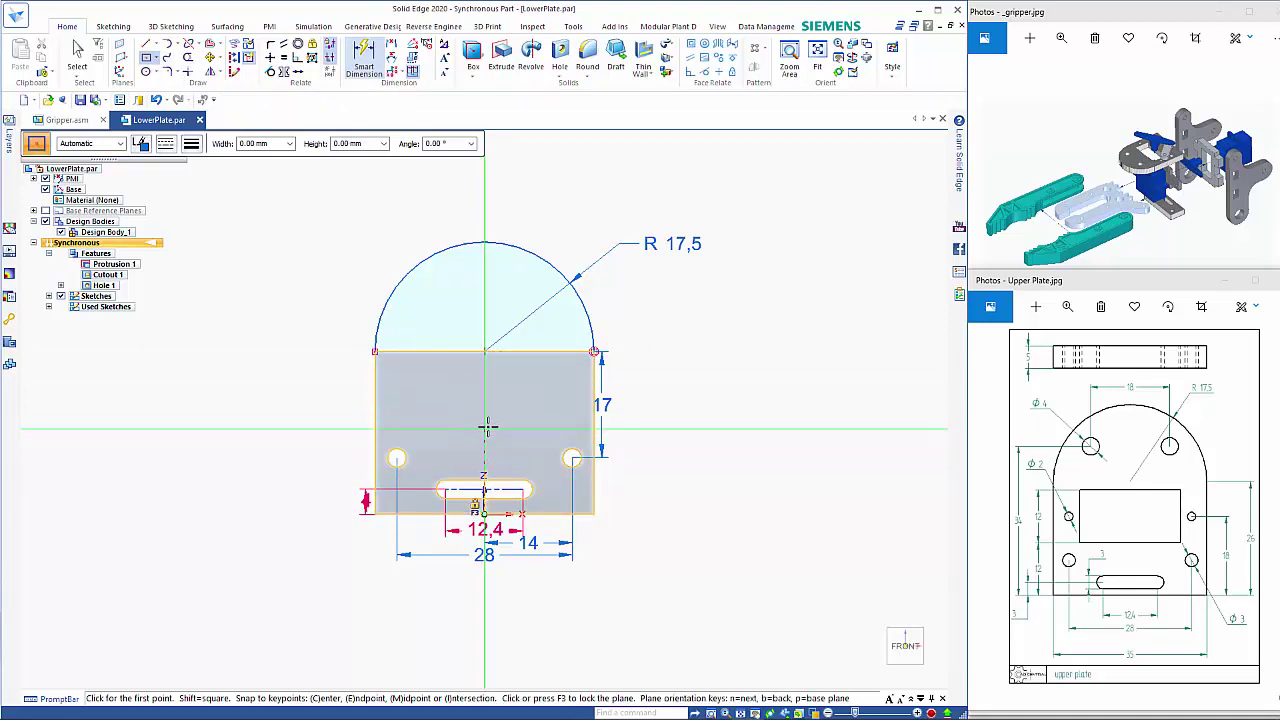
{"action": "left_click", "coordinate": [522, 369]}
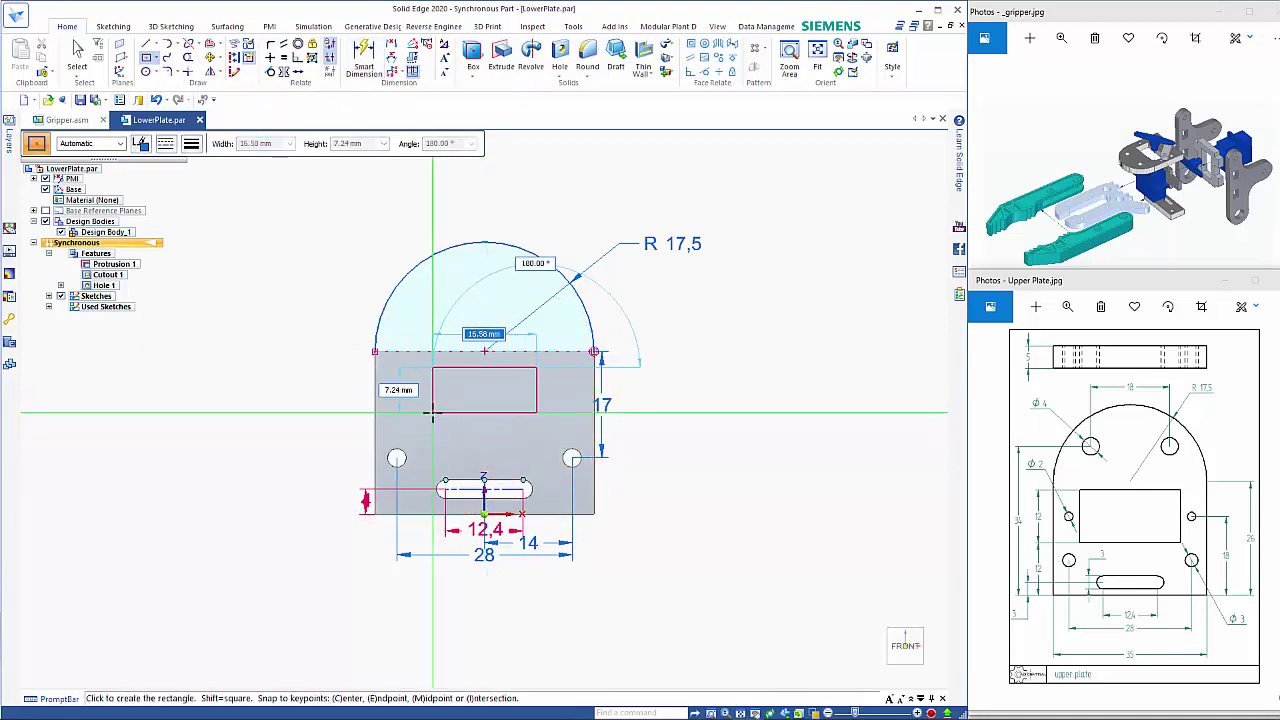
{"action": "type", "text": "23"}
{"action": "key", "text": "Tab"}
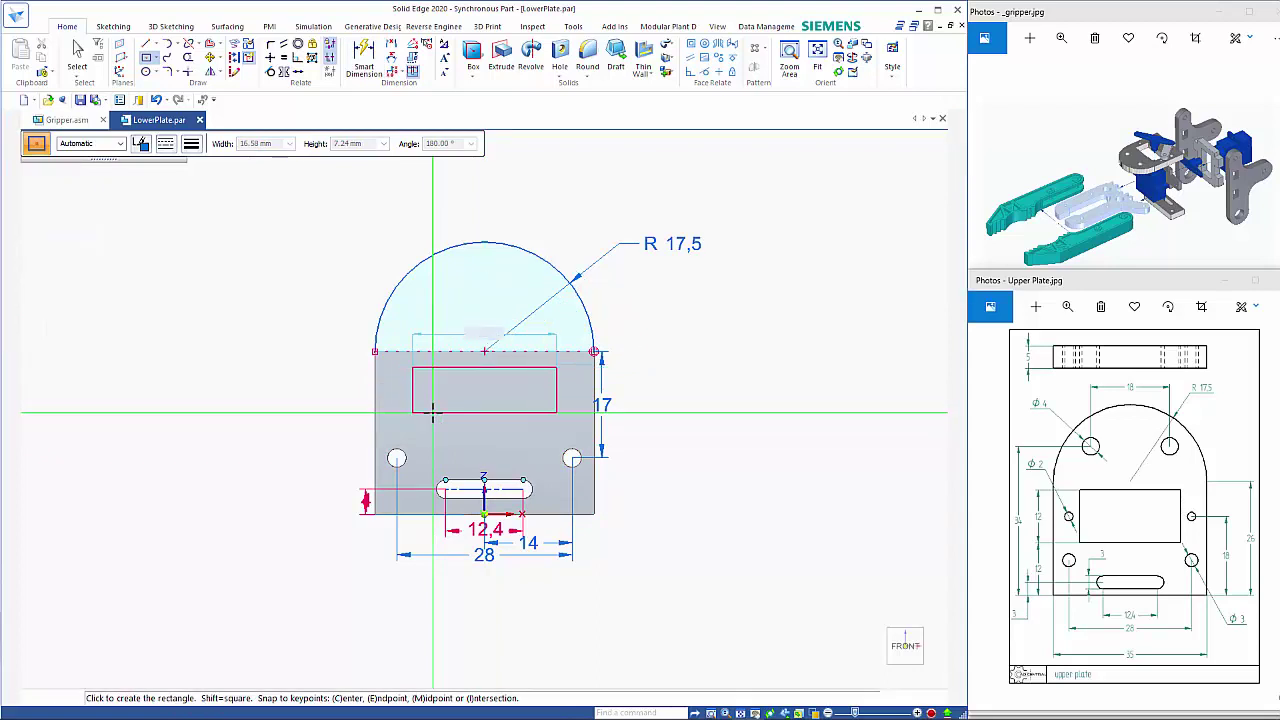
{"action": "type", "text": "14"}
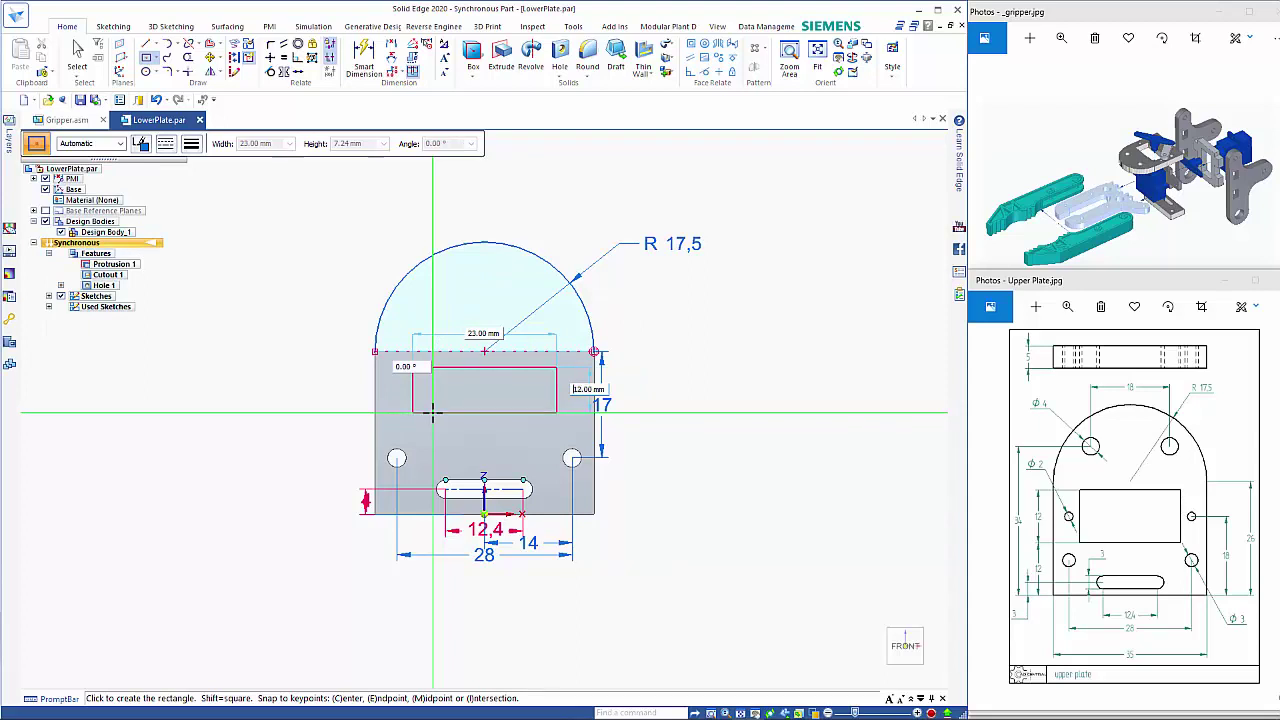
{"action": "key", "text": "Tab"}
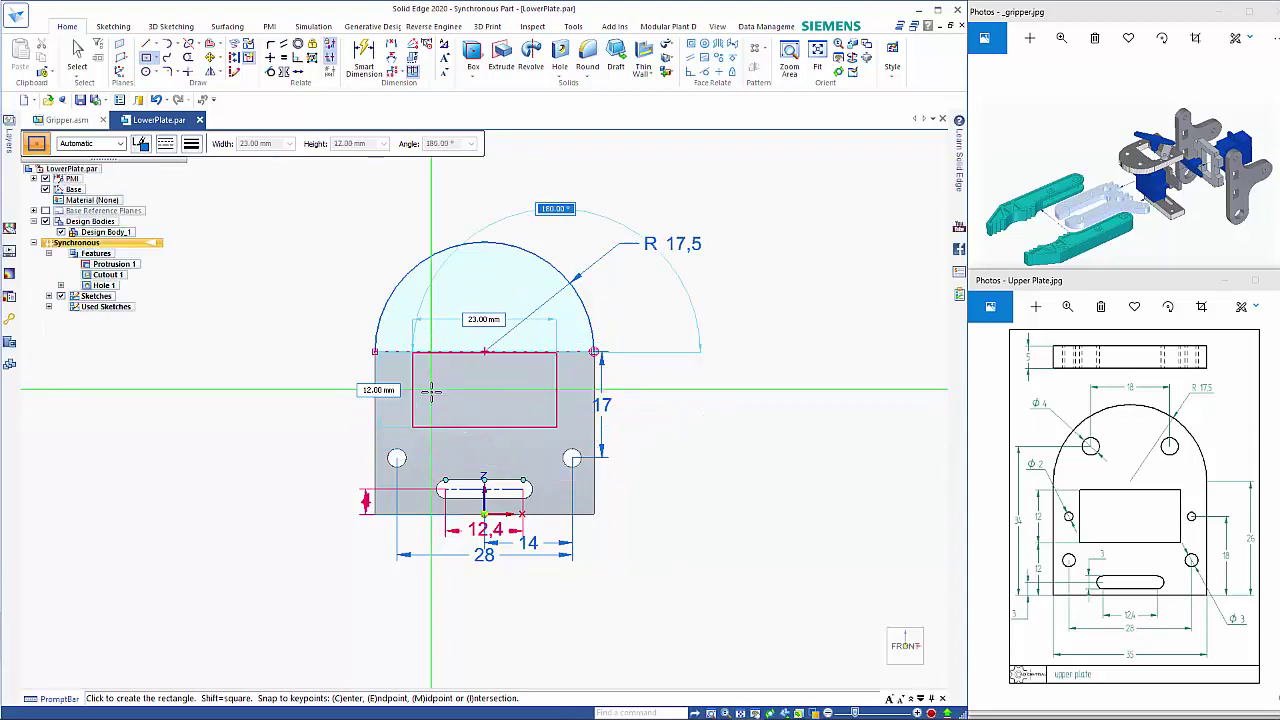
{"action": "left_click", "coordinate": [432, 390]}
{"action": "key", "text": "Escape"}
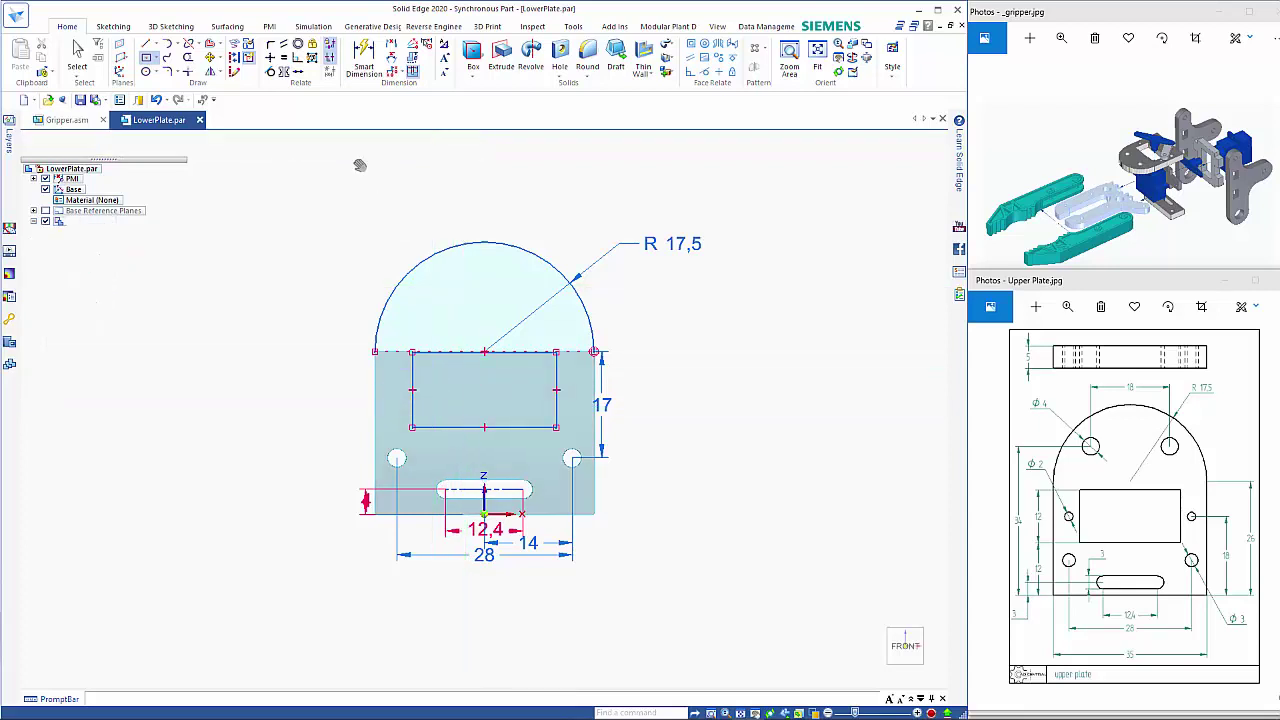
Dimension the rectangle's height and width, placing the dimensions outside the plate's outline
{"action": "left_click", "coordinate": [364, 60]}
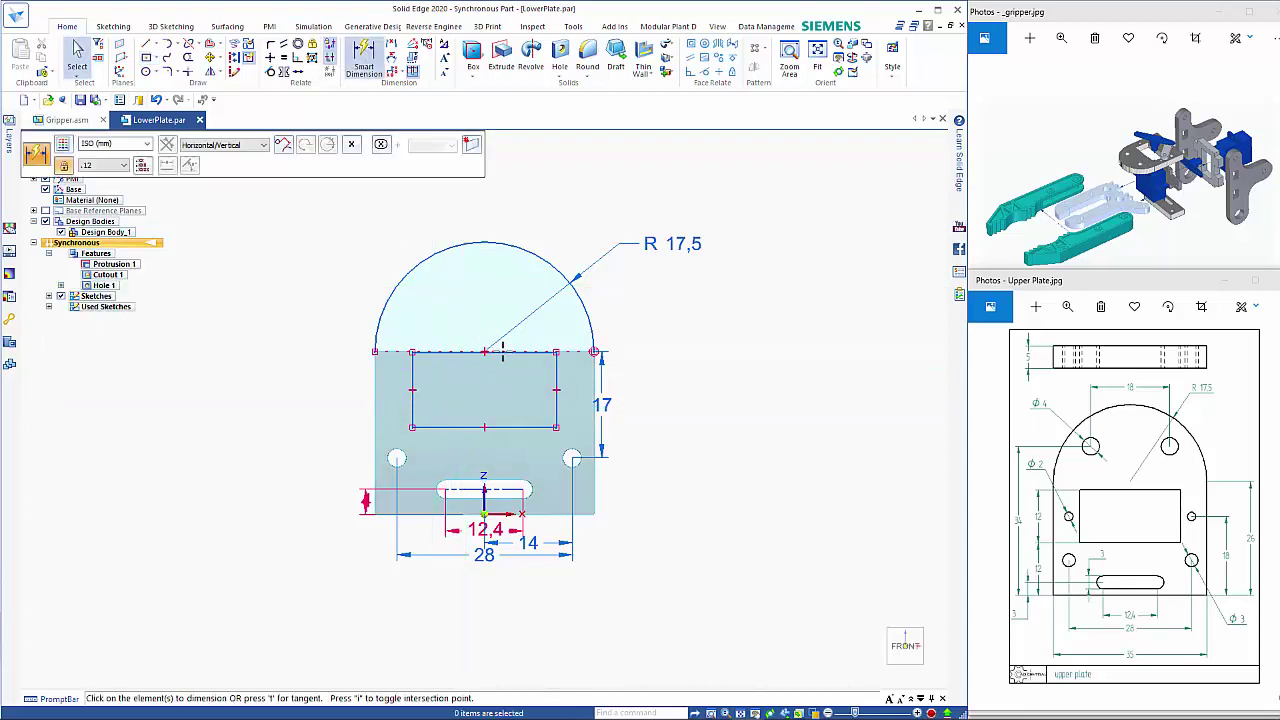
{"action": "left_click", "coordinate": [557, 368]}
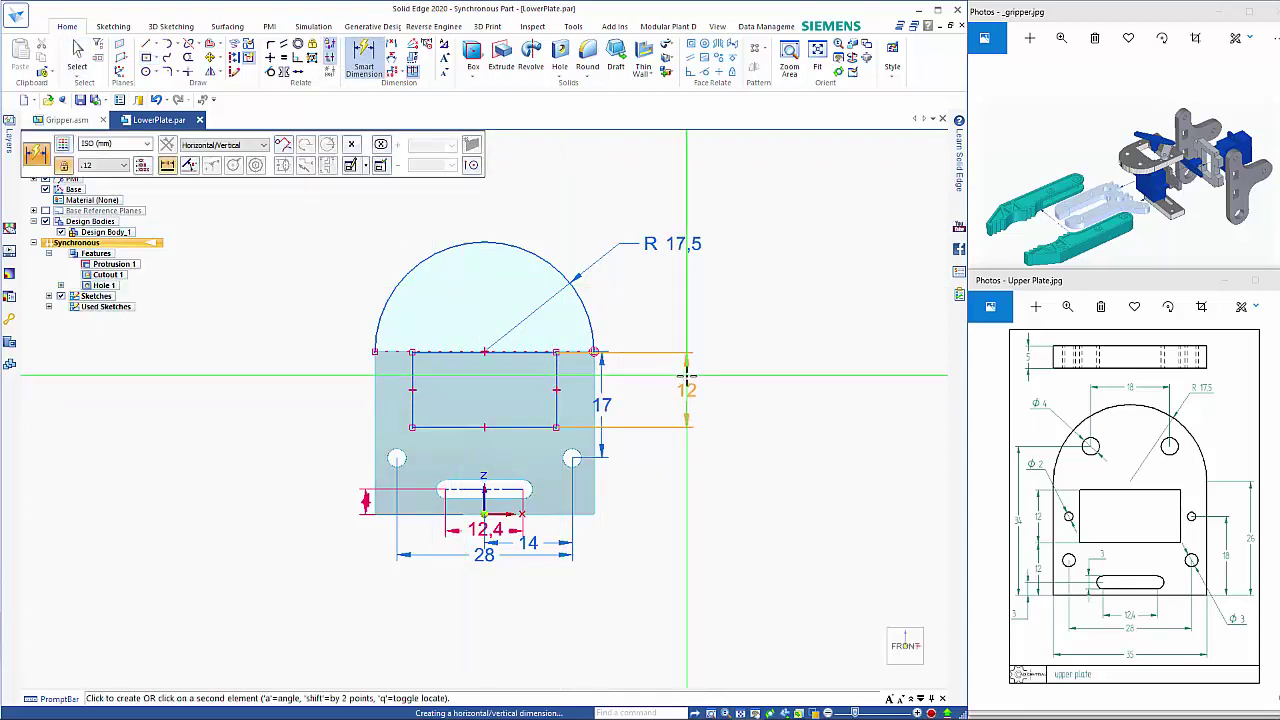
{"action": "left_click", "coordinate": [686, 378]}
{"action": "left_click", "coordinate": [528, 353]}
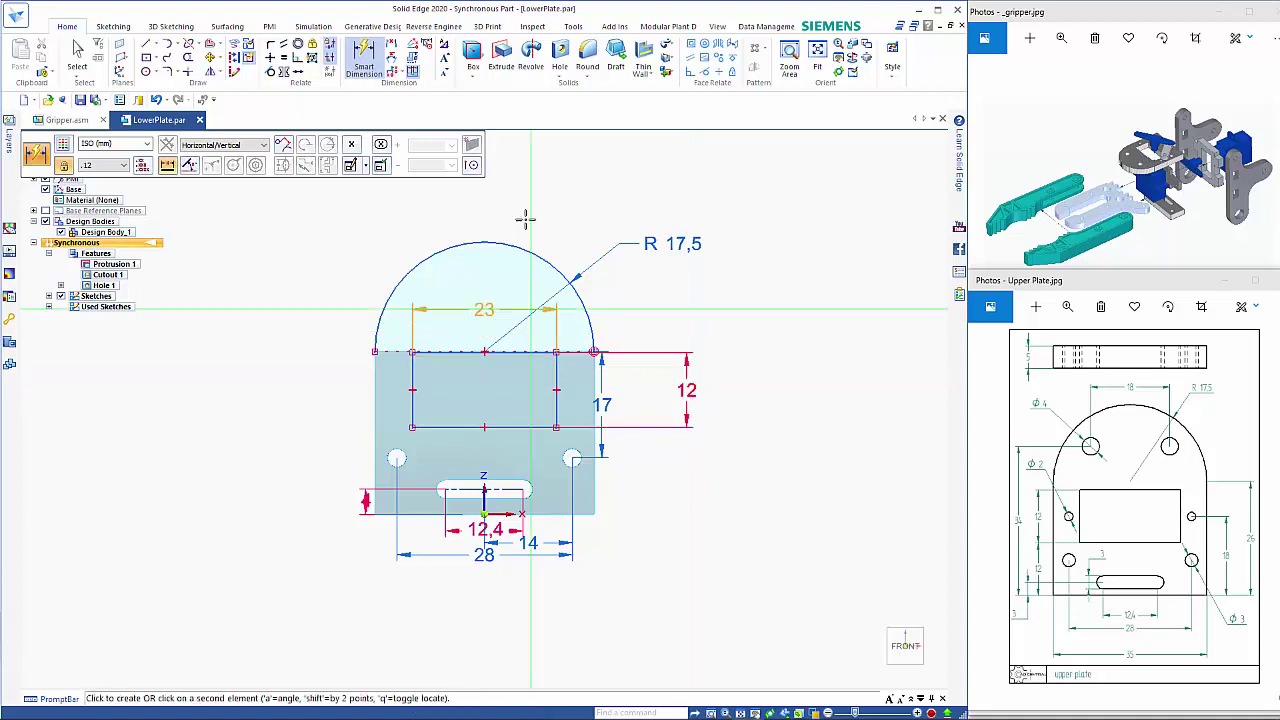
{"action": "left_click", "coordinate": [528, 194]}
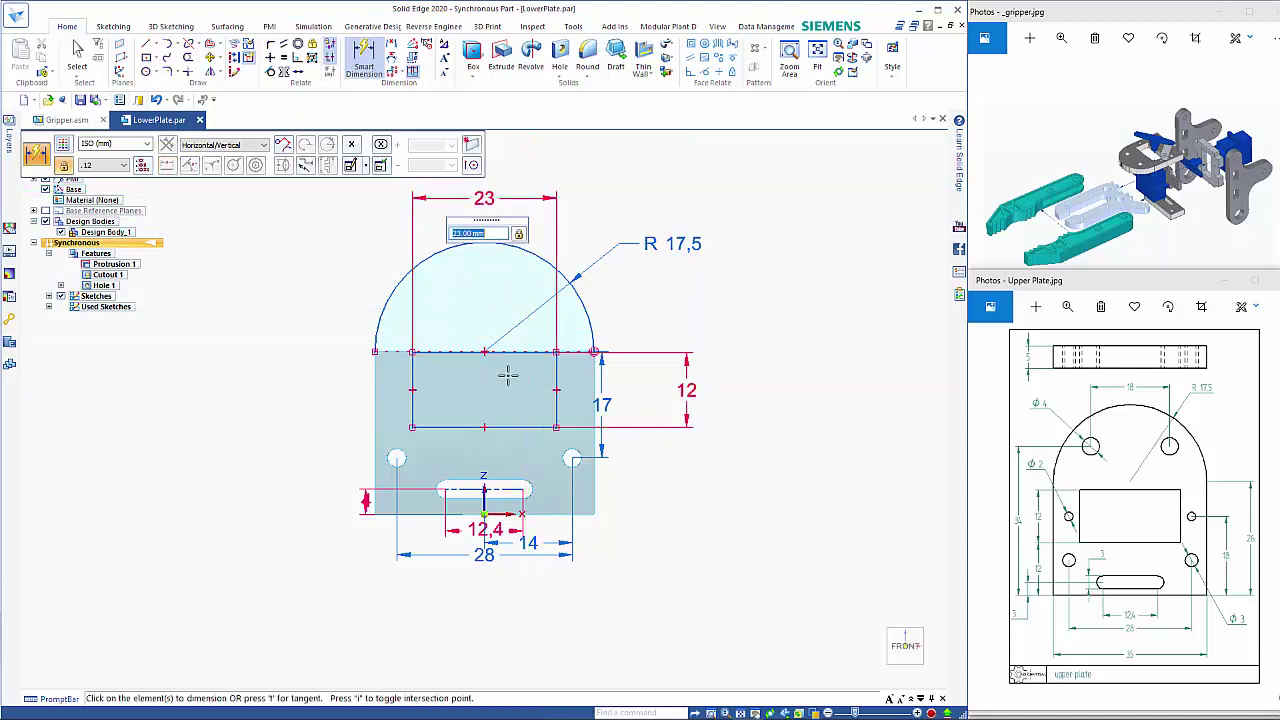
Dimension the vertical distance from the rectangle's lower edge to the plate's bottom edge and set it to 12 mm
{"action": "left_click", "coordinate": [412, 427]}
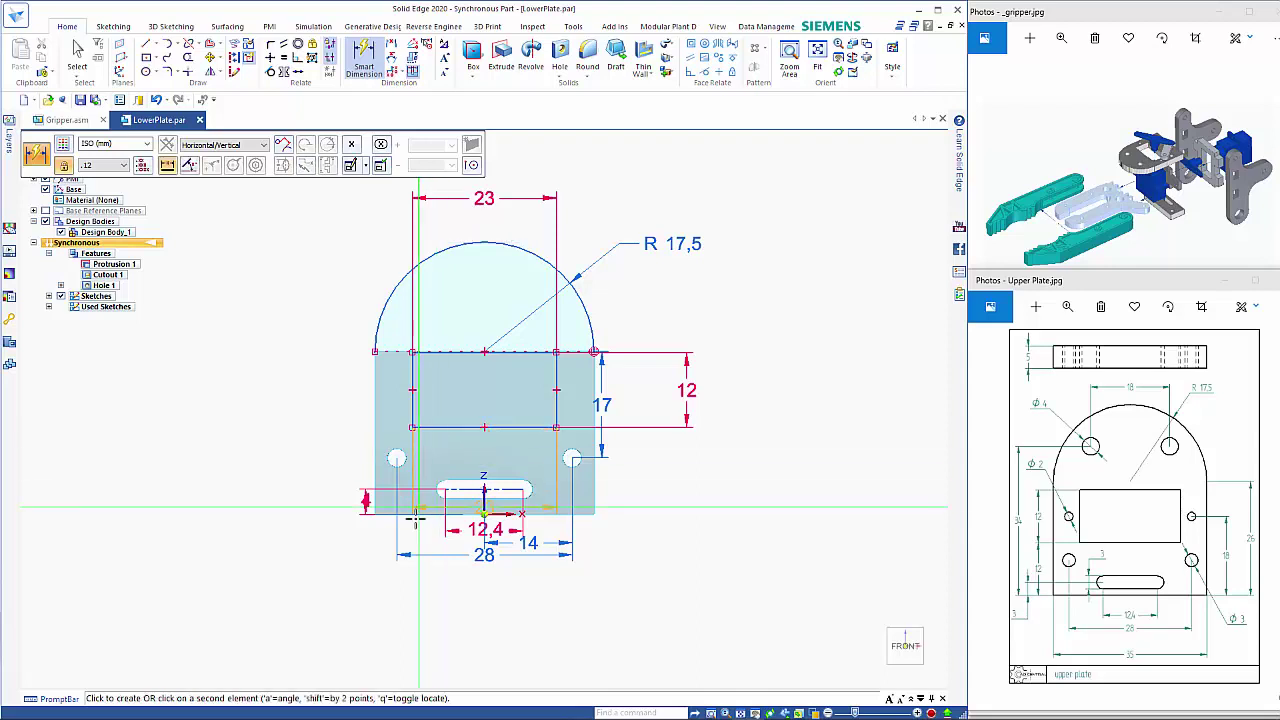
{"action": "left_click", "coordinate": [266, 490]}
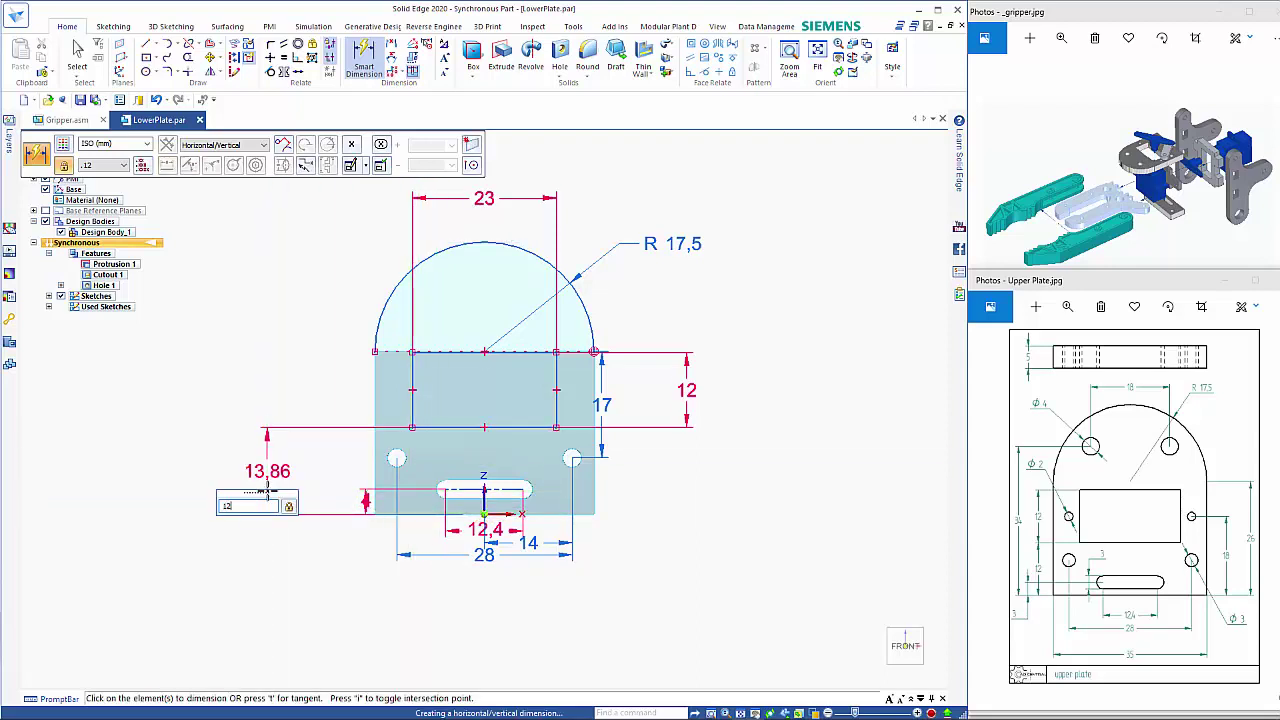
{"action": "key", "text": "Return"}
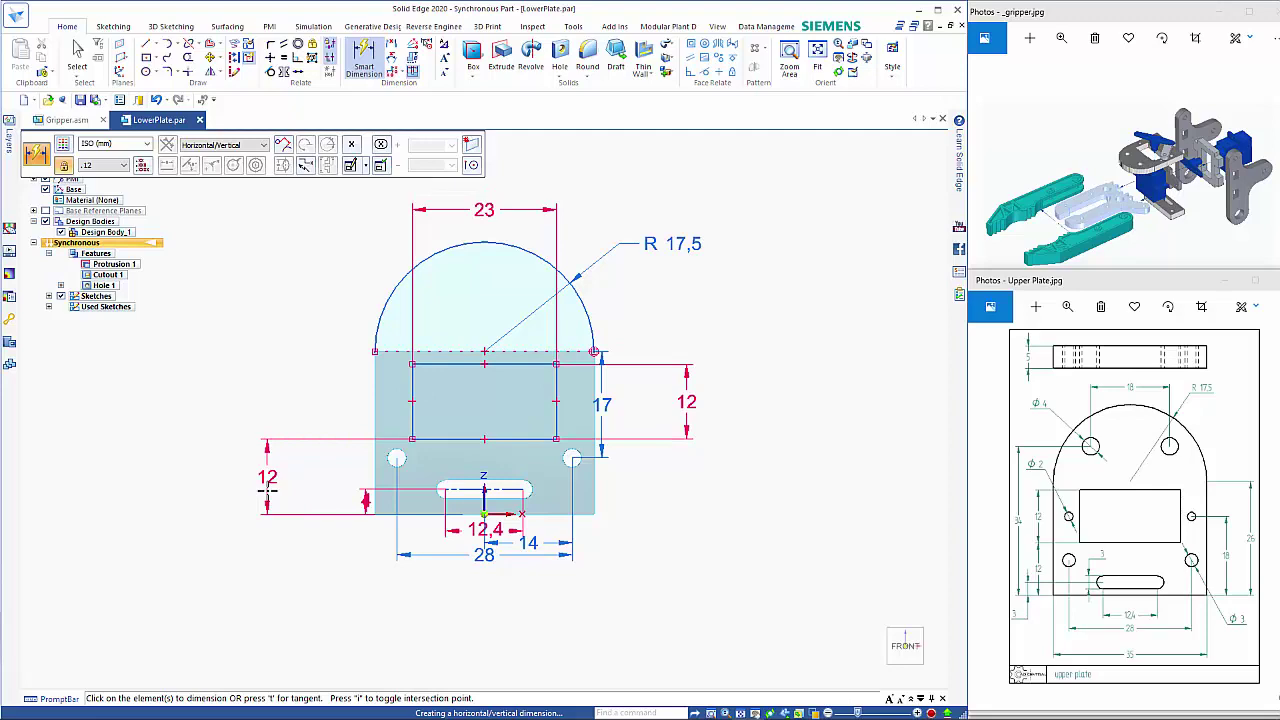
{"action": "key", "text": "Escape"}
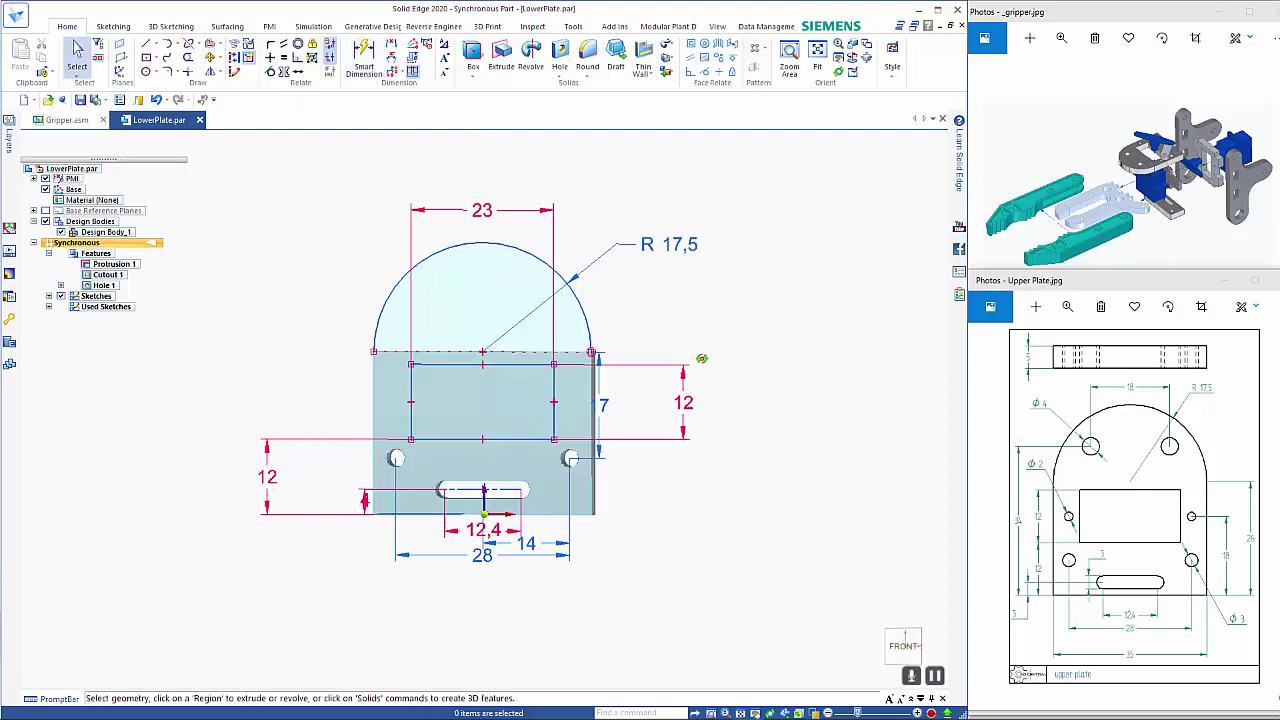
Extrude the half-round region under the arc 5 mm to one side, ending at the plate's rear corner
{"action": "middle_click_drag", "start_coordinate": [700, 357], "coordinate": [657, 436]}
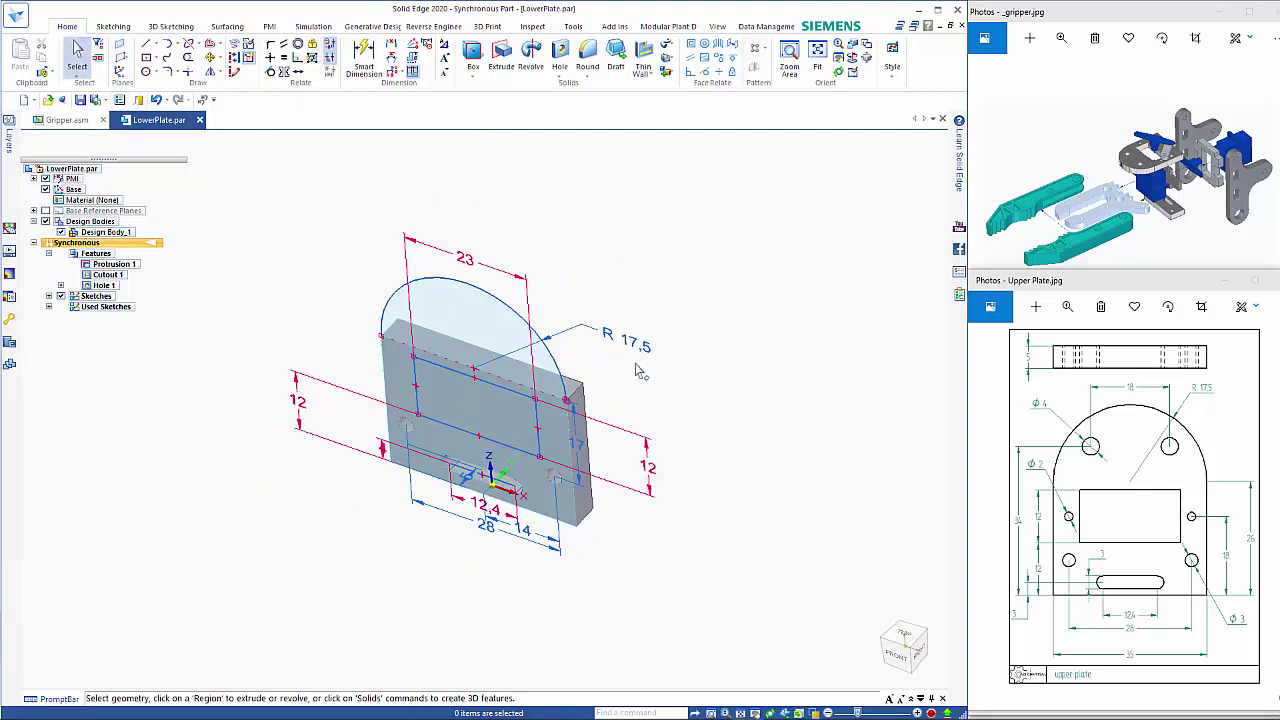
{"action": "left_click", "coordinate": [494, 342]}
{"action": "left_click", "coordinate": [491, 312]}
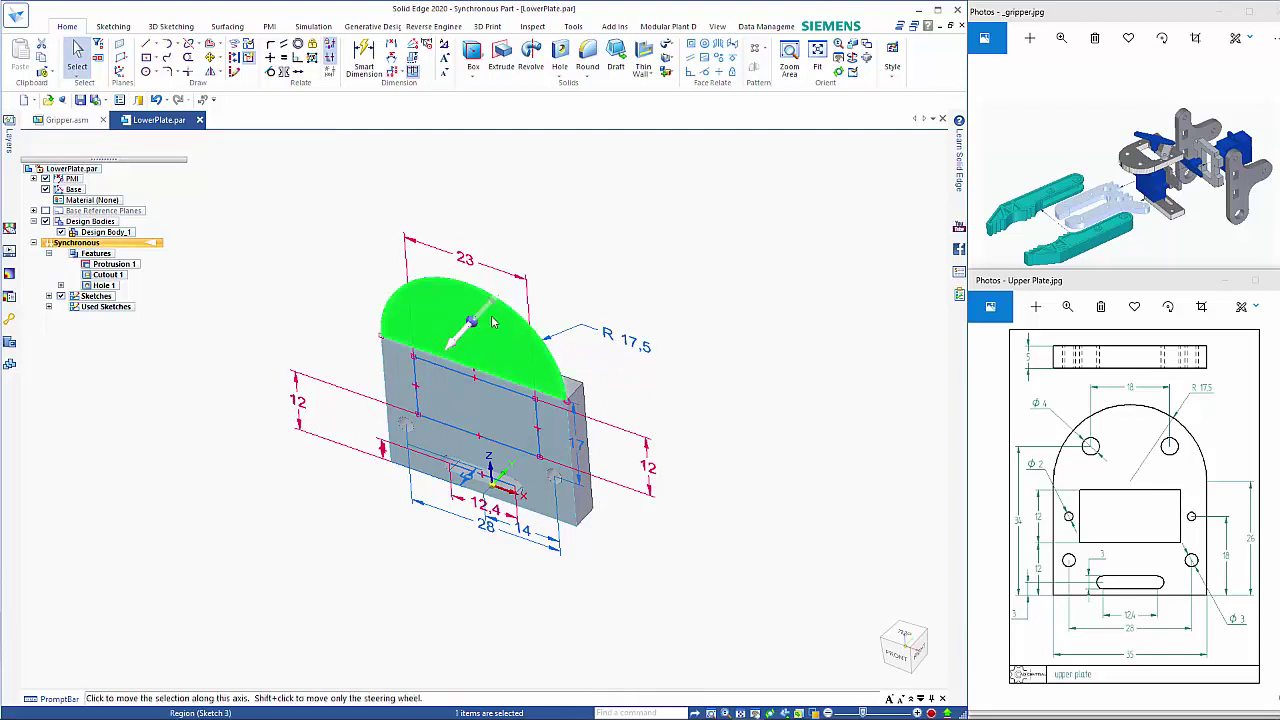
{"action": "left_click", "coordinate": [585, 387]}
{"action": "right_click", "coordinate": [585, 387]}
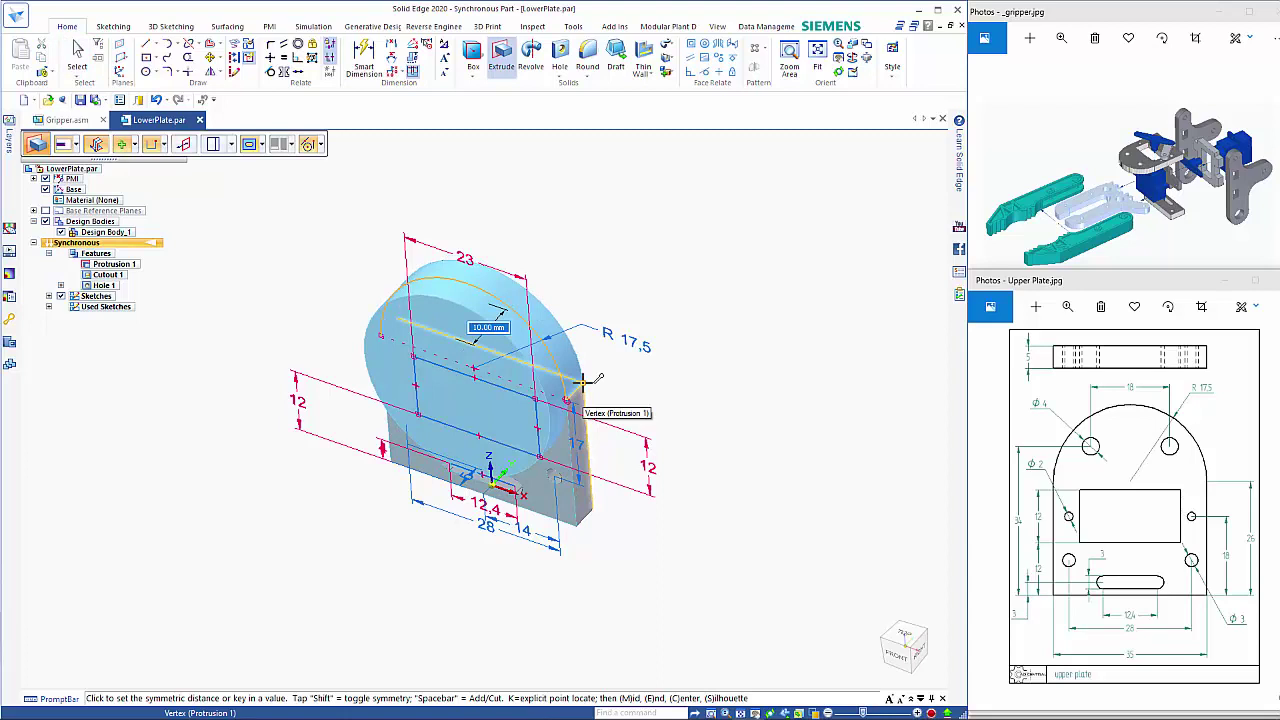
{"action": "key", "text": "shift"}
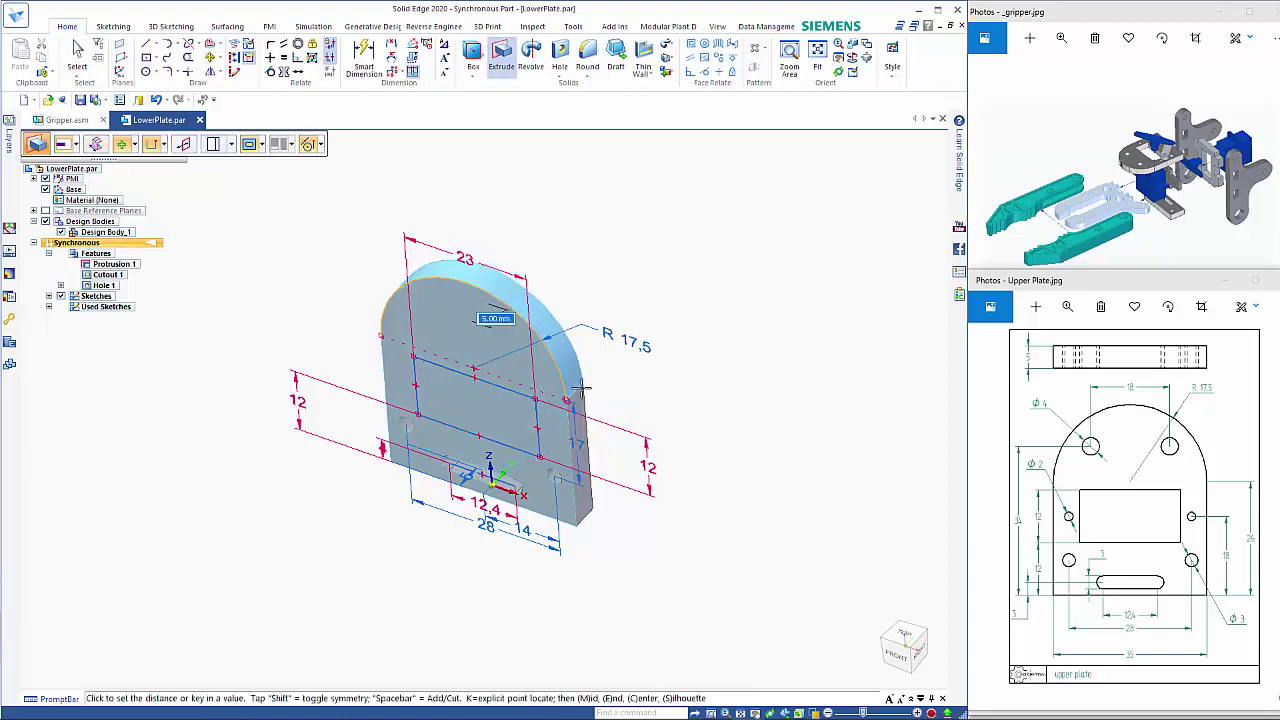
{"action": "left_click", "coordinate": [584, 389]}
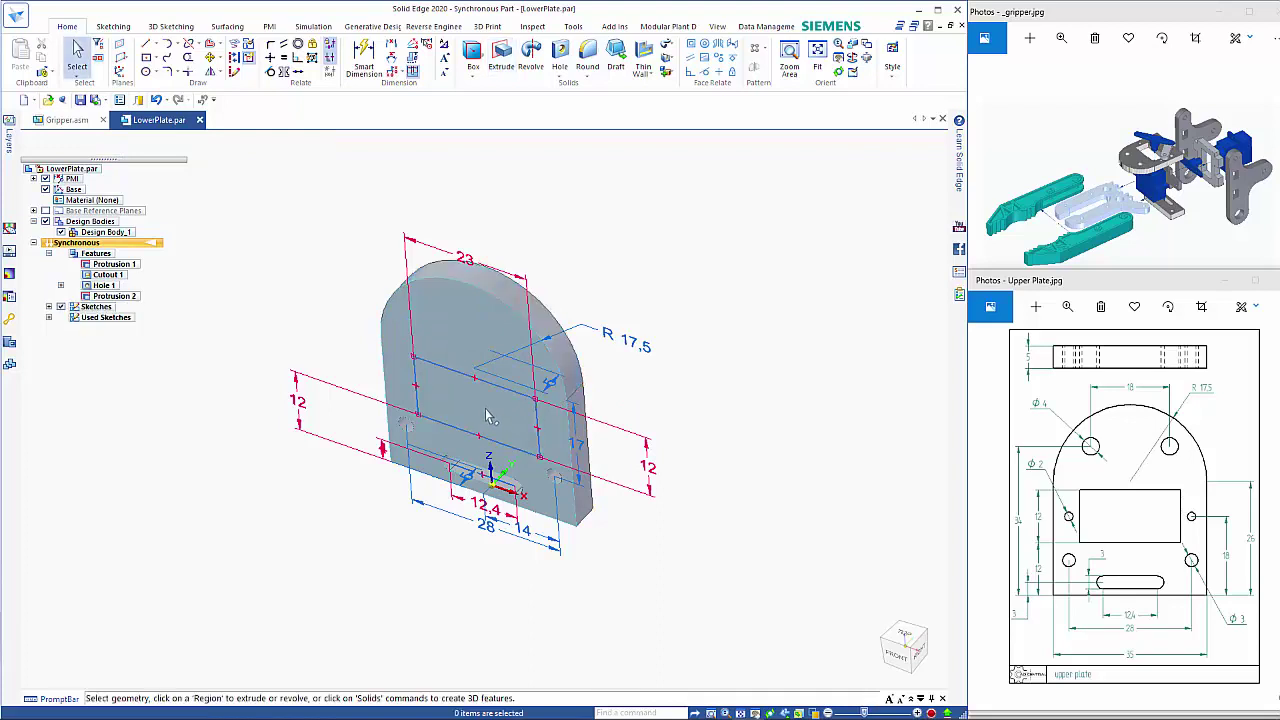
Cut the rectangular sketch region through the plate to open the window
{"action": "left_click", "coordinate": [490, 418]}
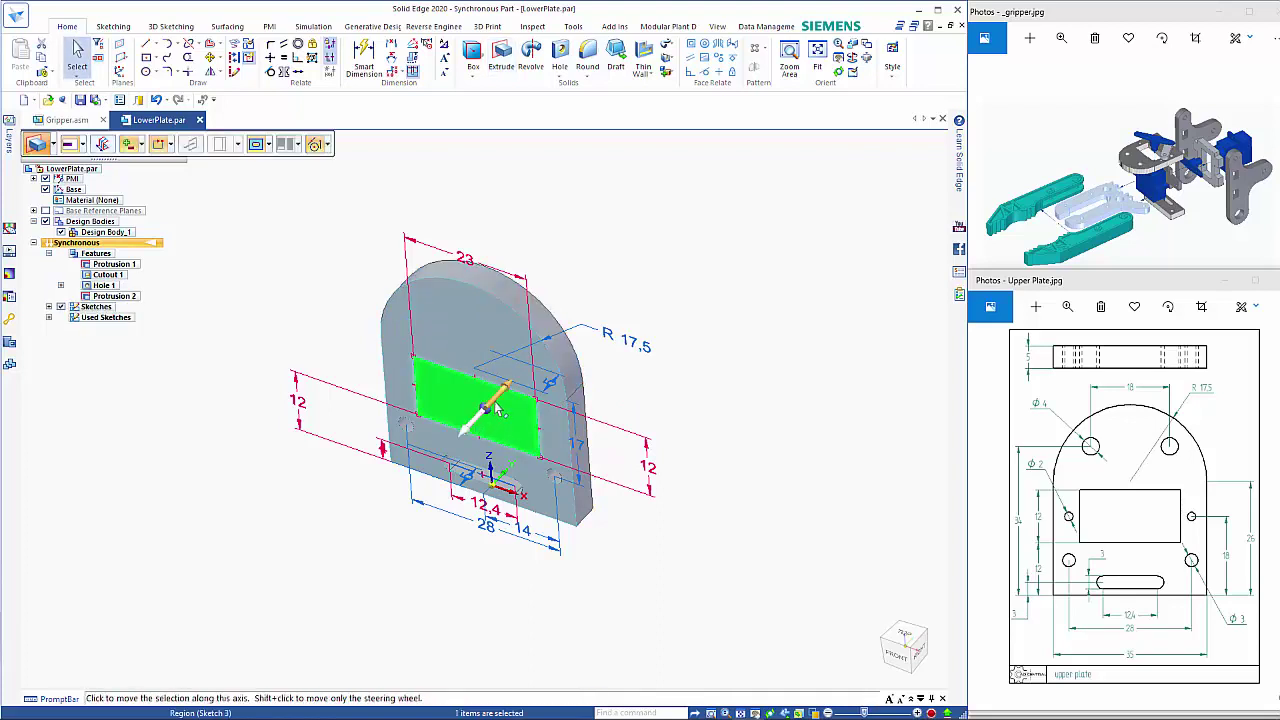
{"action": "key", "text": "Escape"}
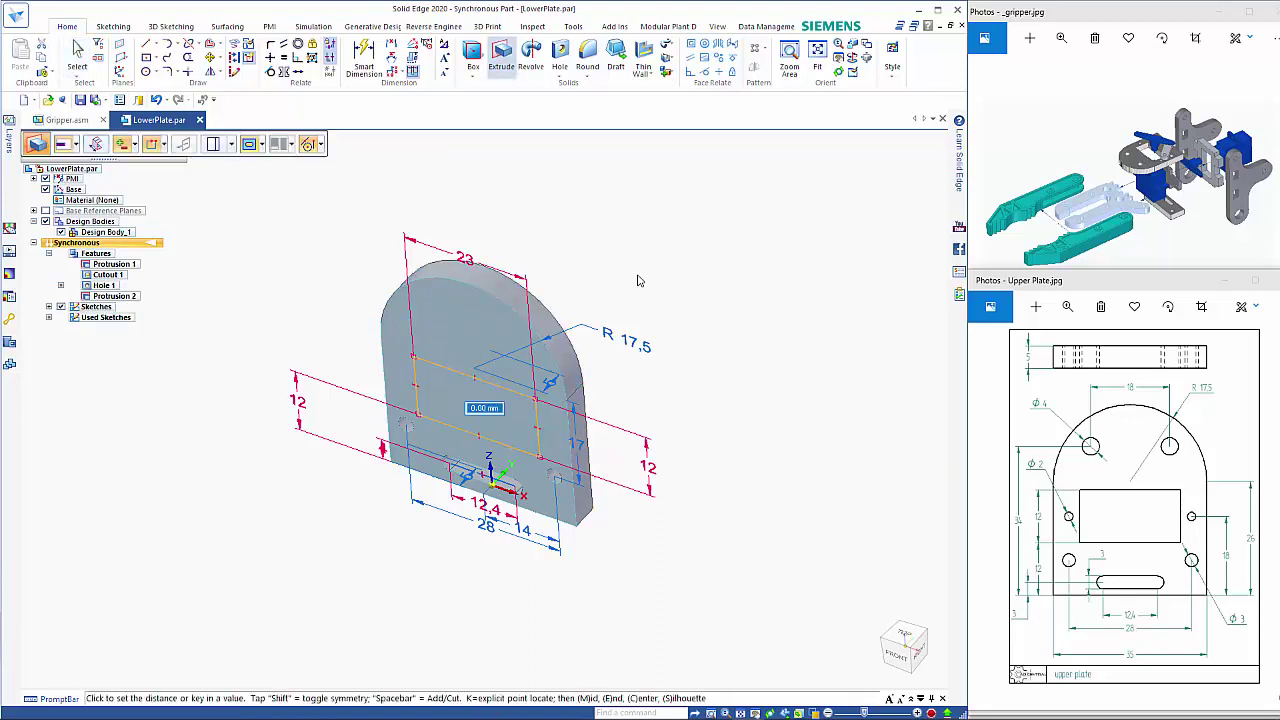
{"action": "left_click", "coordinate": [641, 276]}
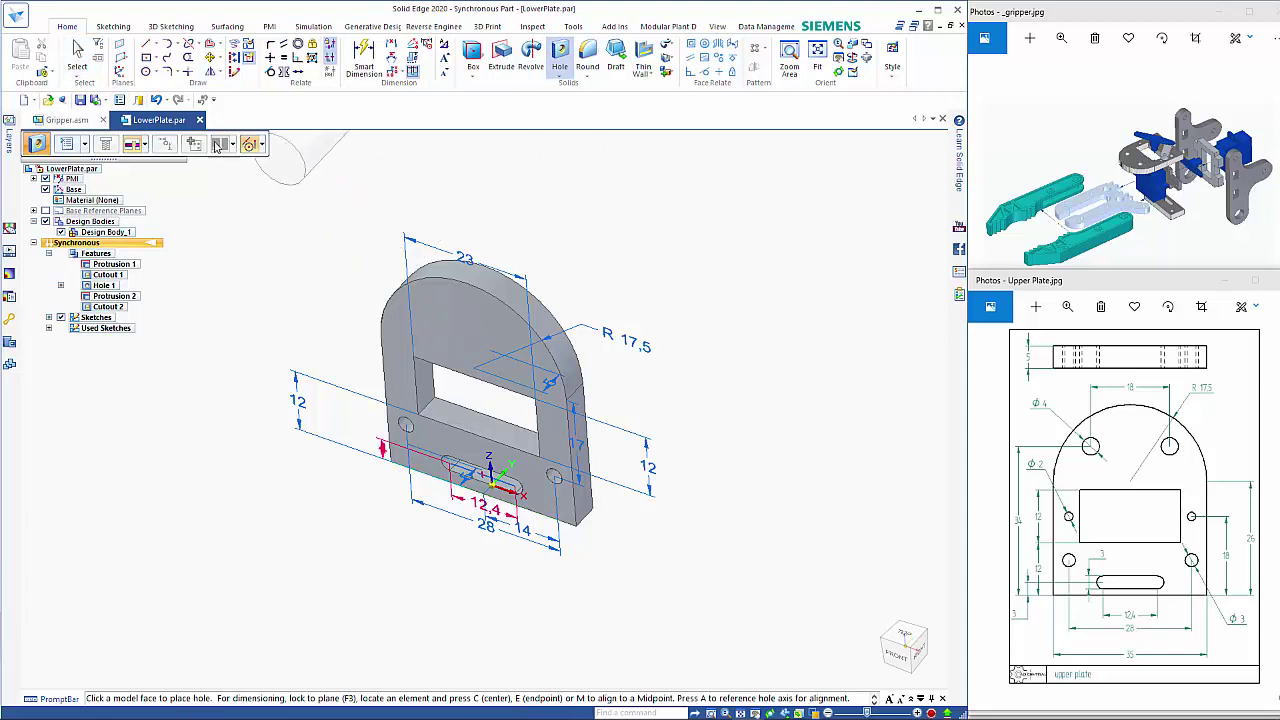
Place two horizontally aligned 4 mm holes on the plate's front face, in the rounded area above the window
{"action": "left_click", "coordinate": [86, 146]}
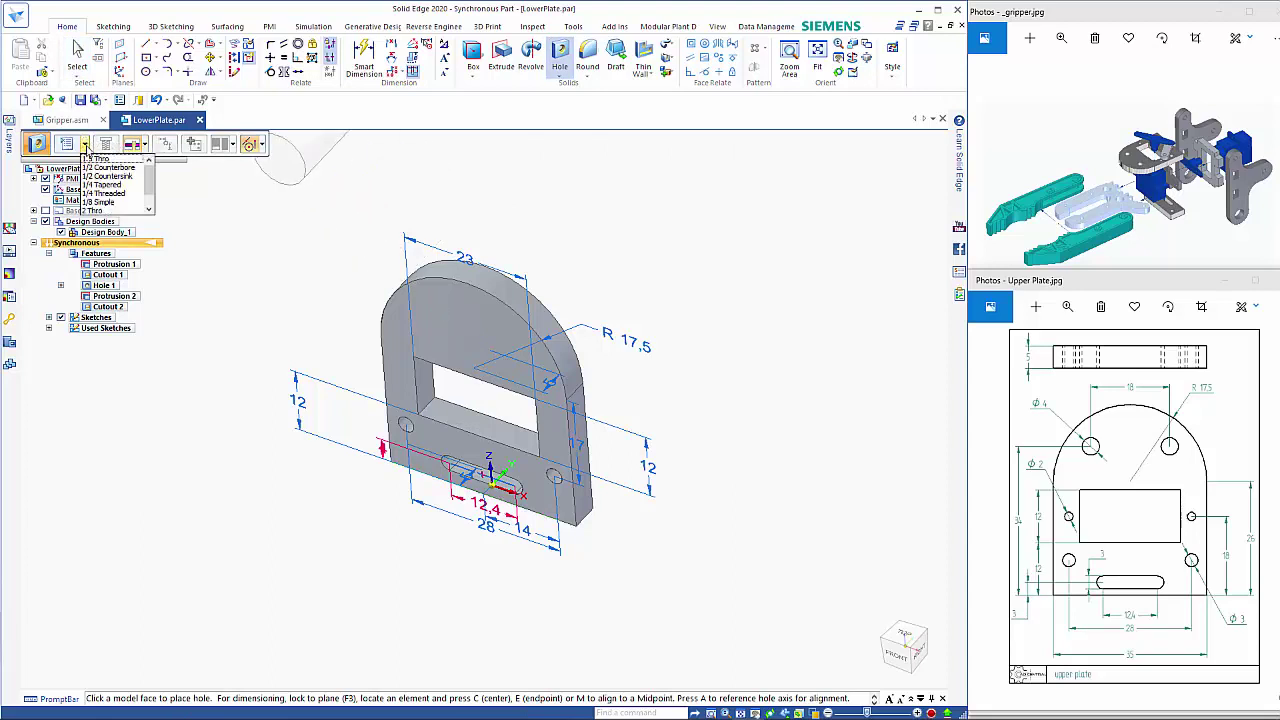
{"action": "scroll", "coordinate": [99, 188], "scroll_direction": "down", "scroll_amount": 2}
{"action": "left_click", "coordinate": [99, 211]}
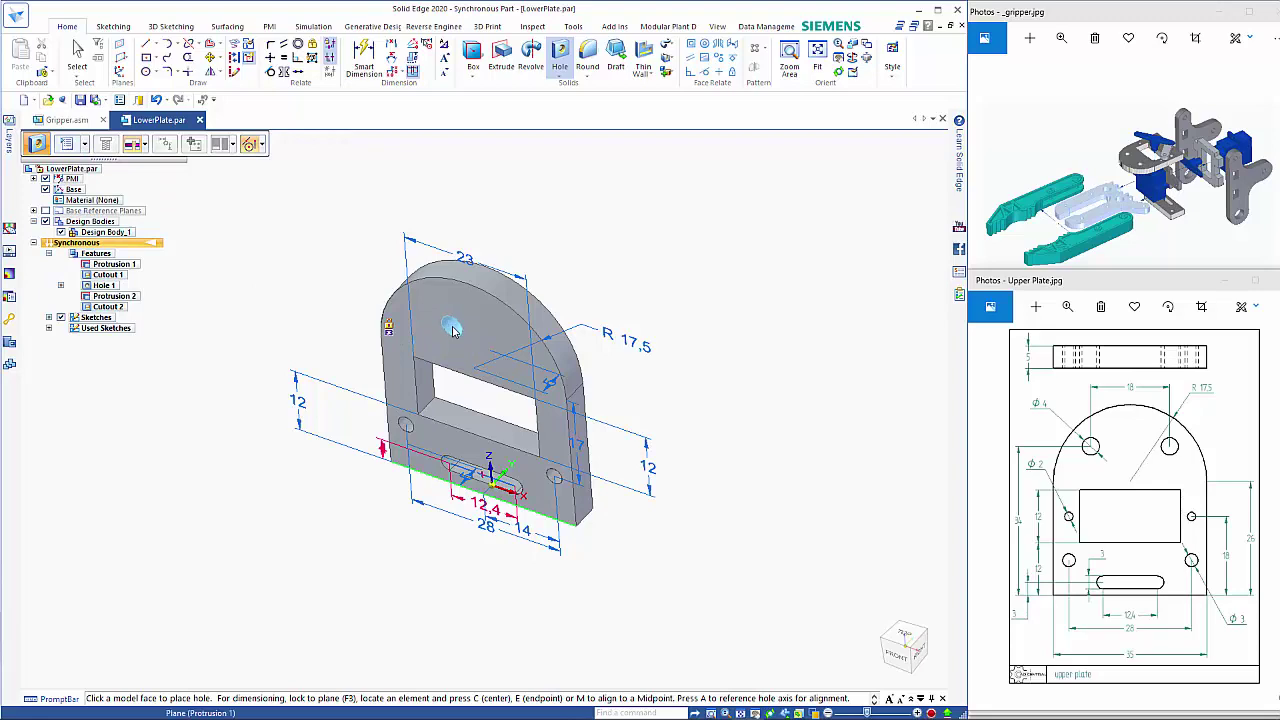
{"action": "key", "text": "F3"}
{"action": "key", "text": "ctrl+f"}
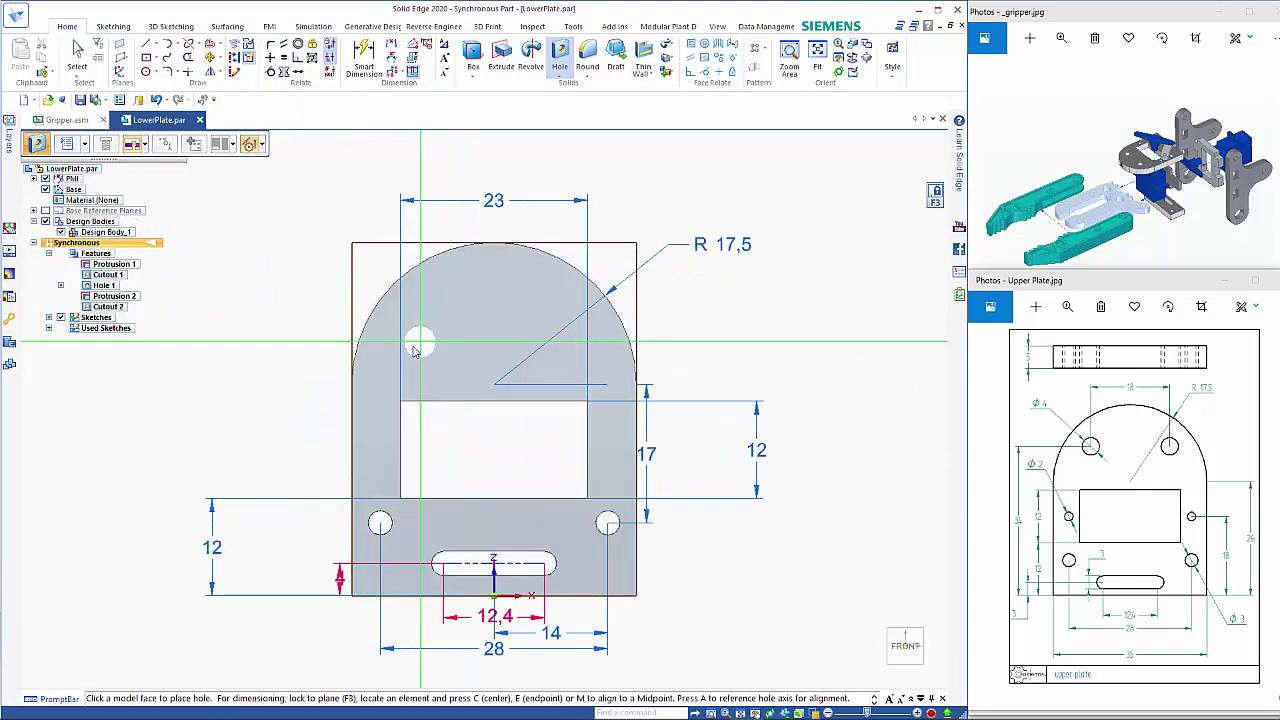
{"action": "left_click", "coordinate": [416, 324]}
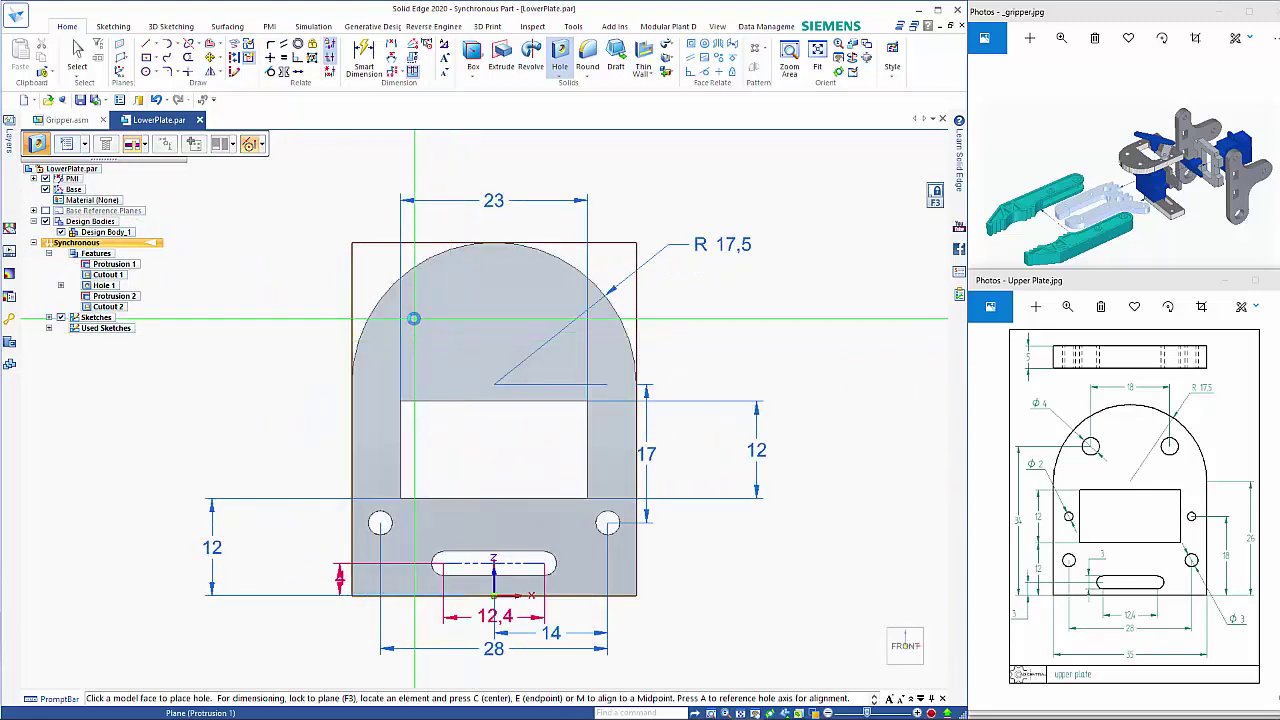
{"action": "left_click", "coordinate": [414, 319]}
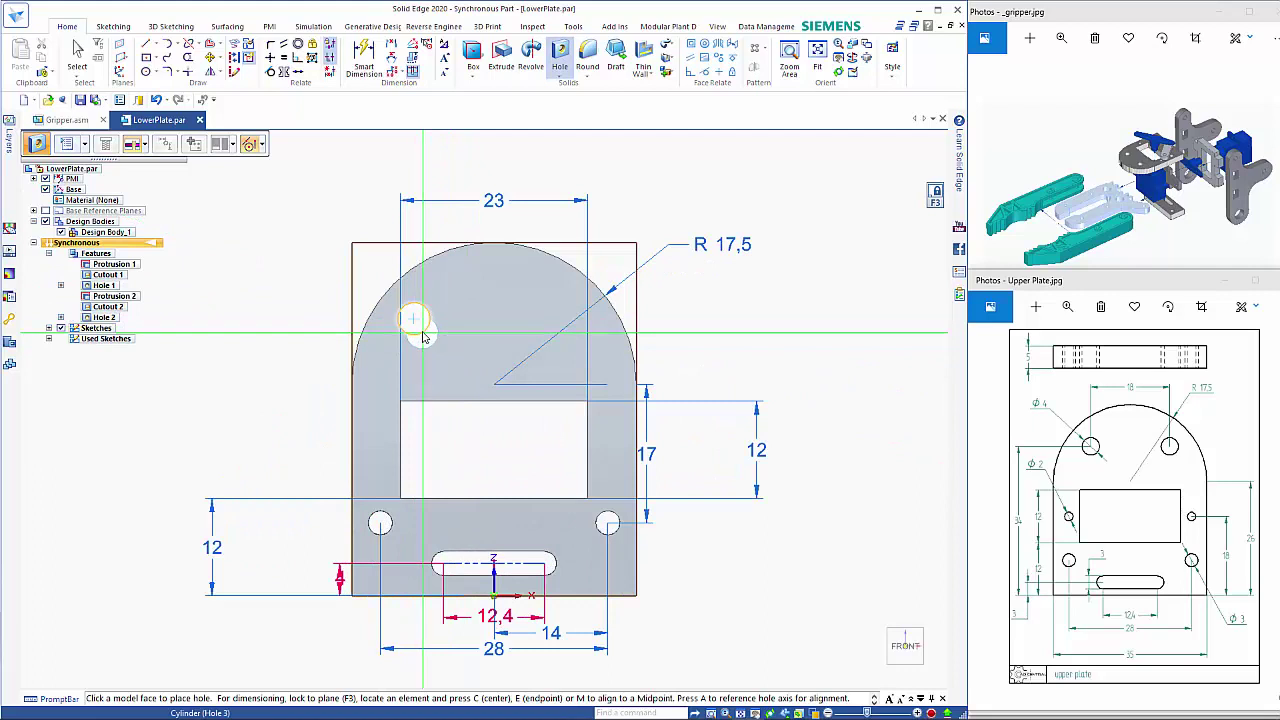
{"action": "left_click", "coordinate": [569, 318]}
{"action": "key", "text": "Escape"}
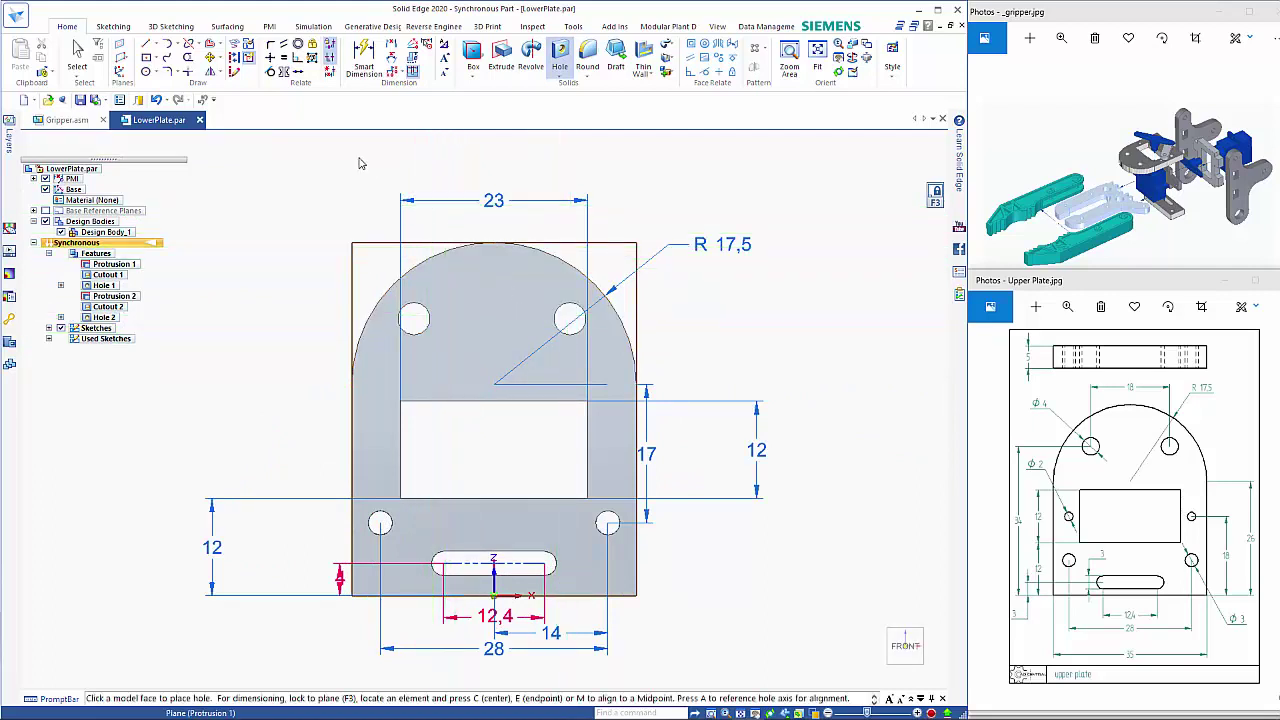
Hide the PMI dimensions, then dimension the horizontal spacing between the two 4 mm holes and set it to 18 mm
{"action": "left_click", "coordinate": [45, 178]}
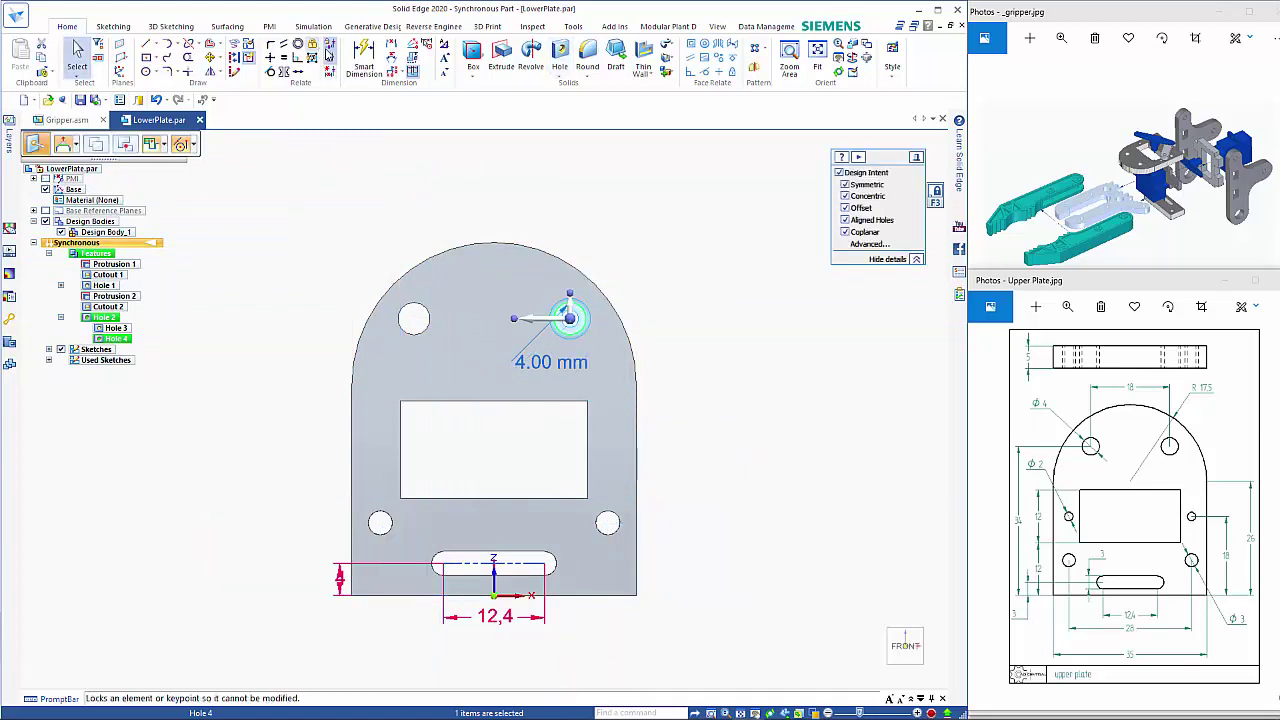
{"action": "left_click", "coordinate": [363, 56]}
{"action": "left_click", "coordinate": [426, 316]}
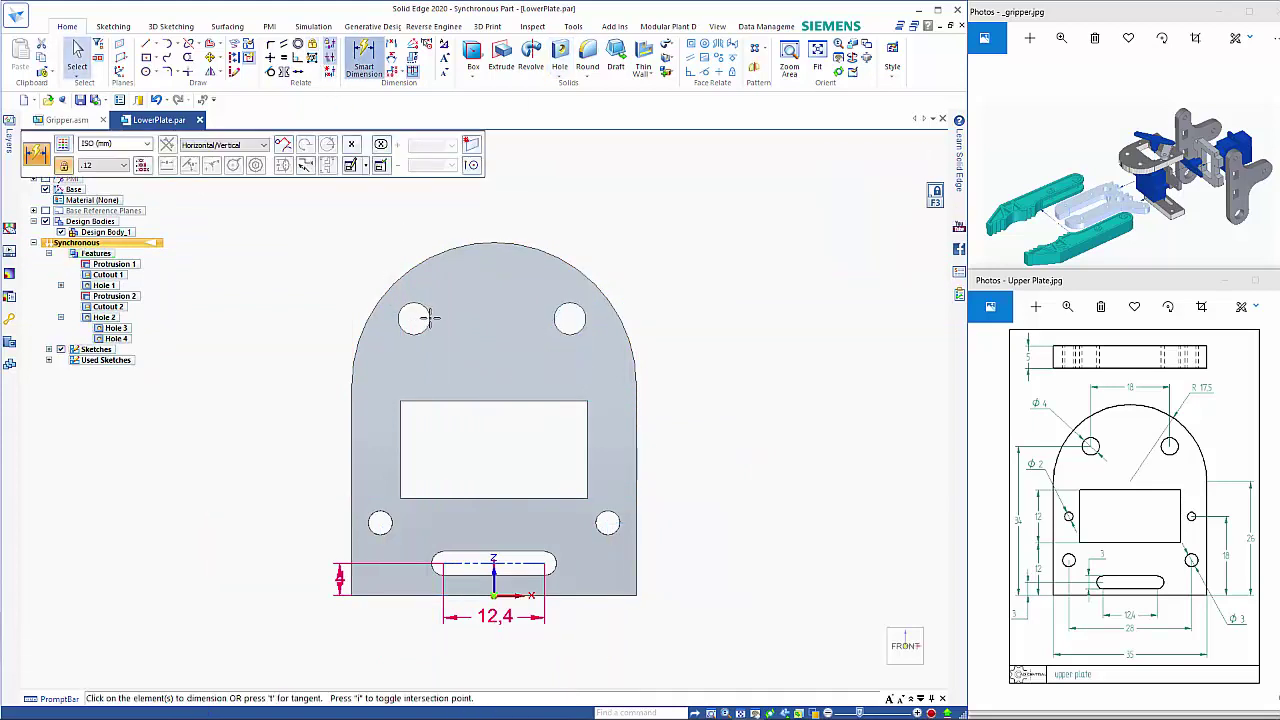
{"action": "left_click", "coordinate": [565, 316]}
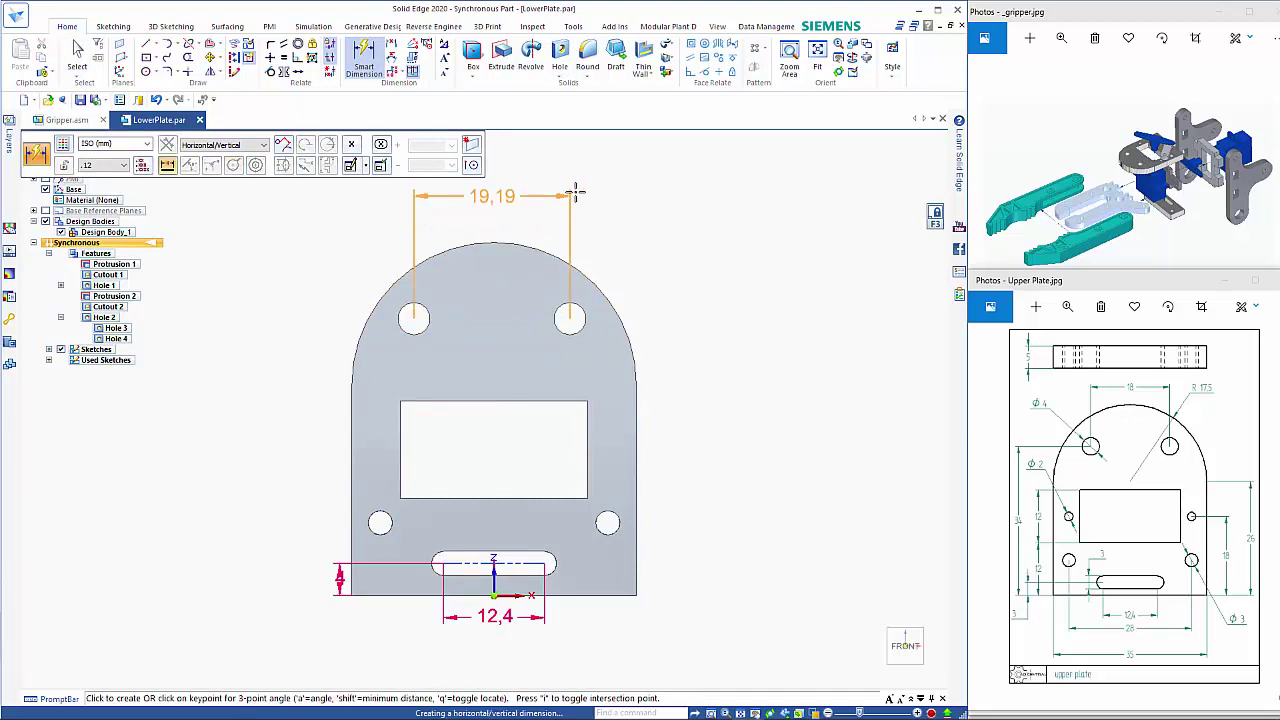
{"action": "left_click", "coordinate": [540, 190]}
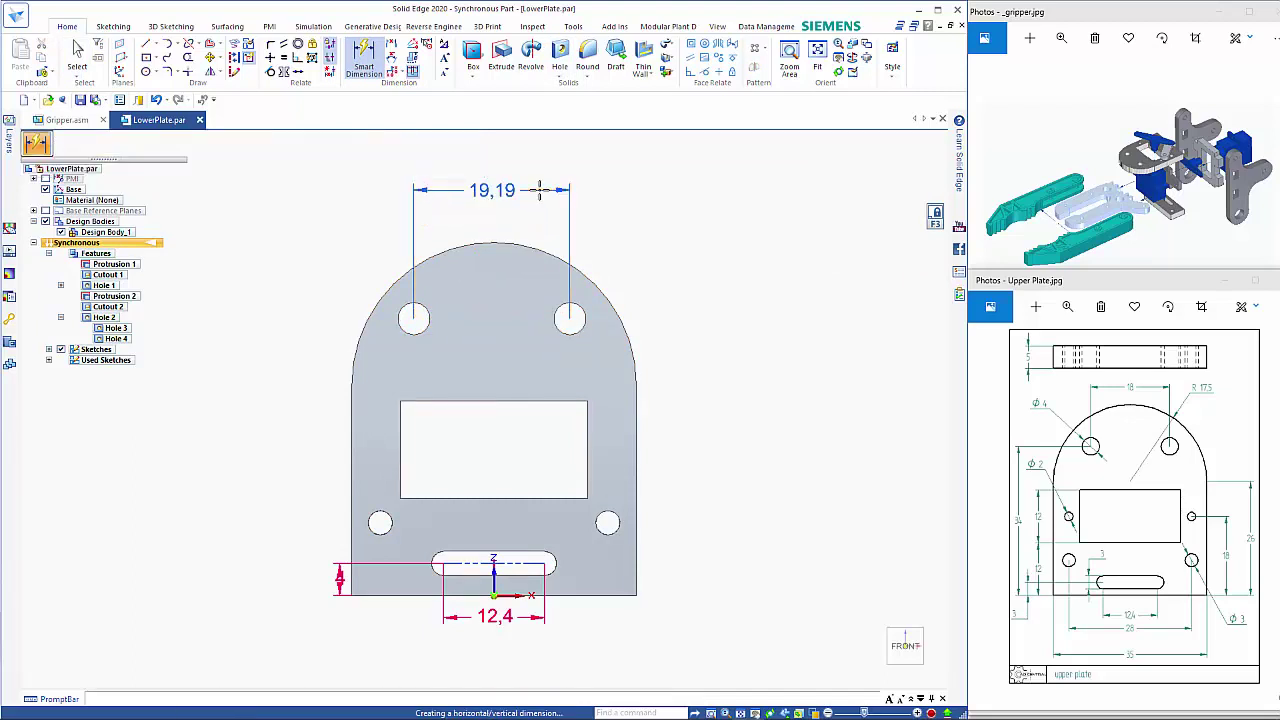
{"action": "left_click", "coordinate": [540, 190]}
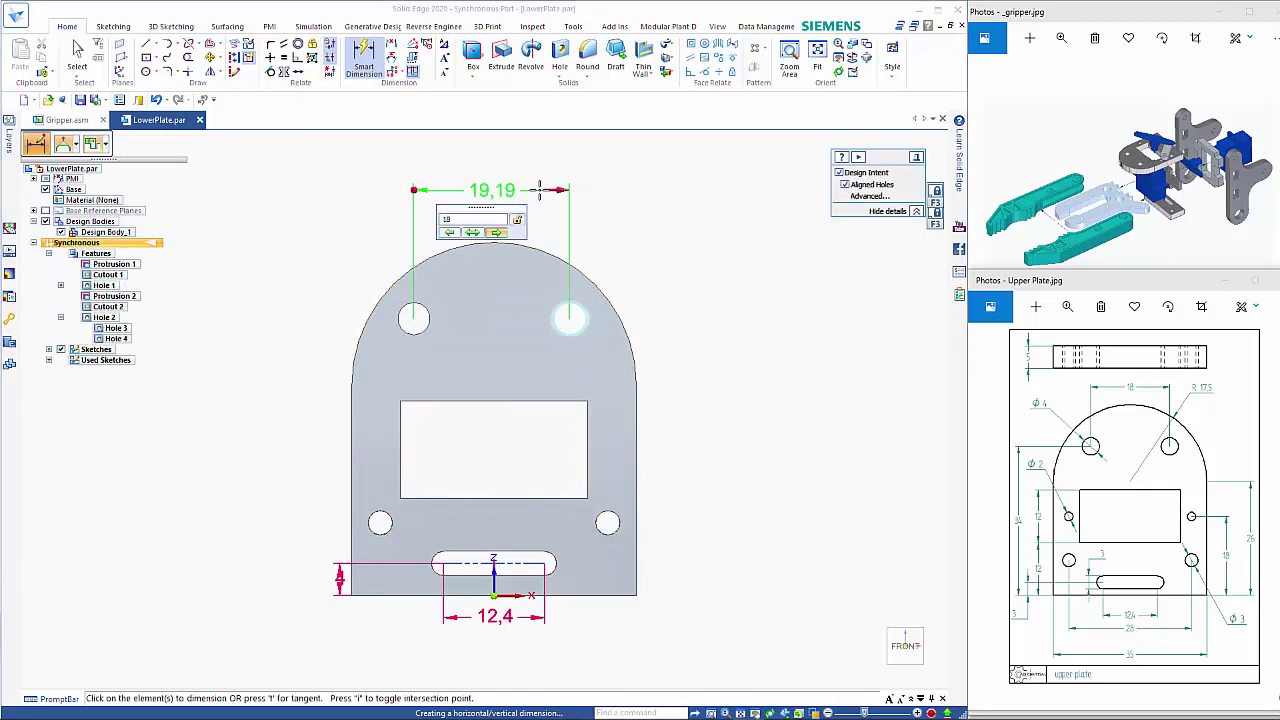
{"action": "type", "text": "18"}
{"action": "key", "text": "Return"}
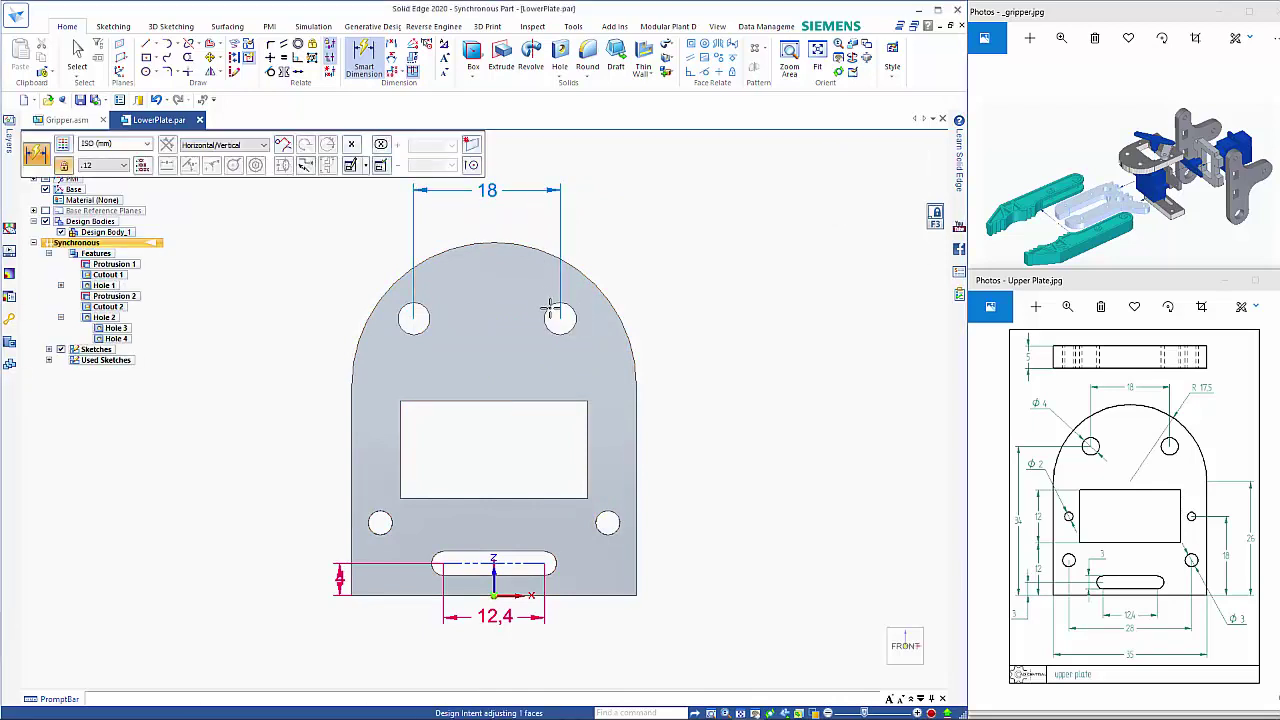
Lock the 18 mm spacing dimension between the two upper holes
{"action": "left_click", "coordinate": [551, 306]}
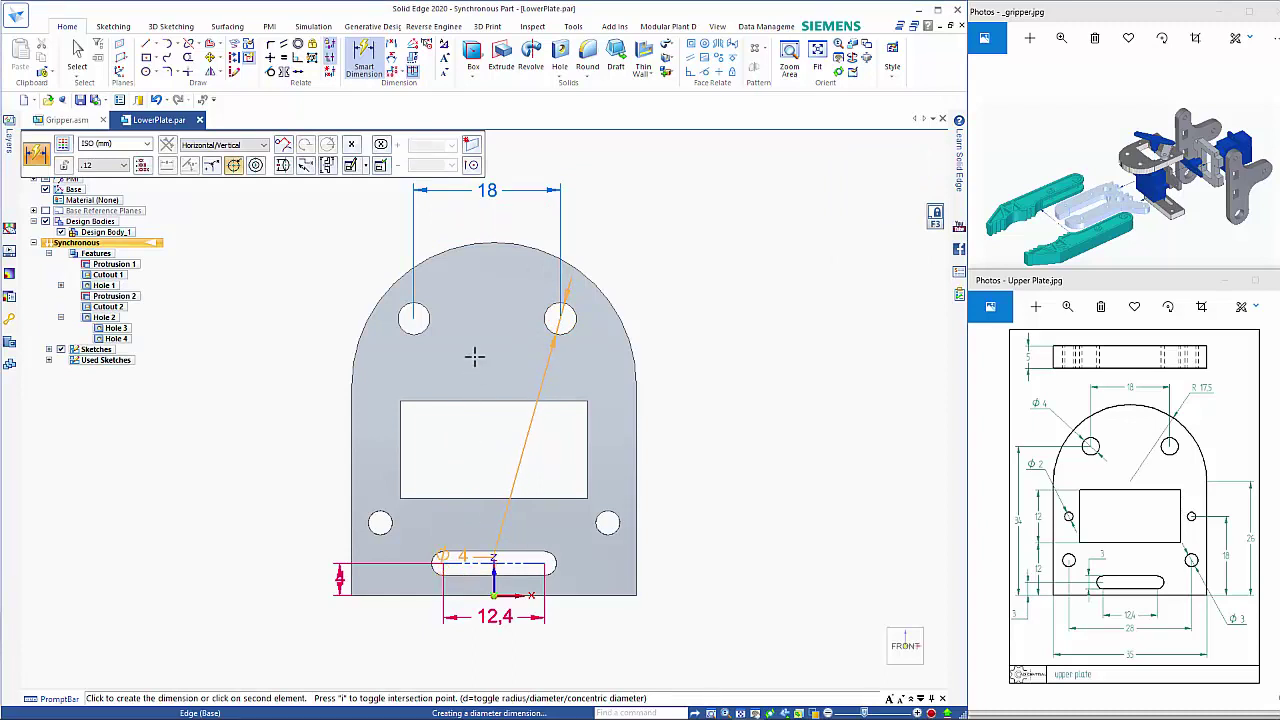
{"action": "key", "text": "Escape"}
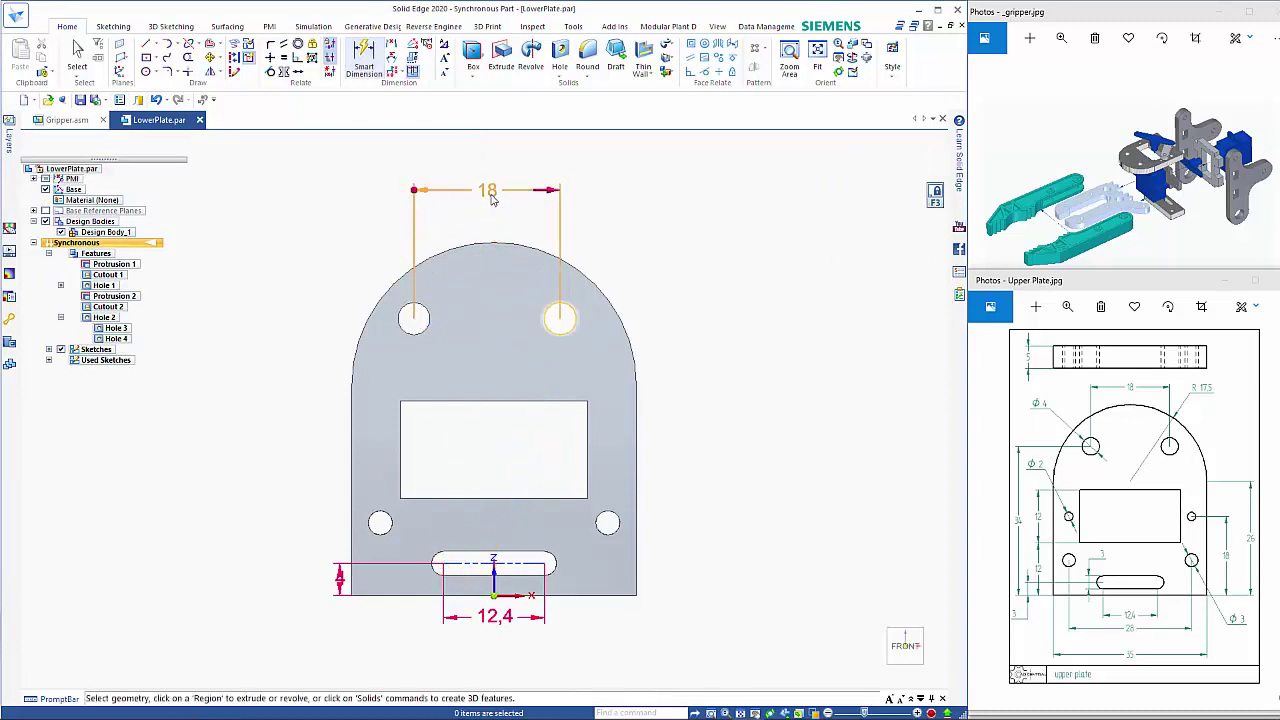
{"action": "left_click", "coordinate": [491, 198]}
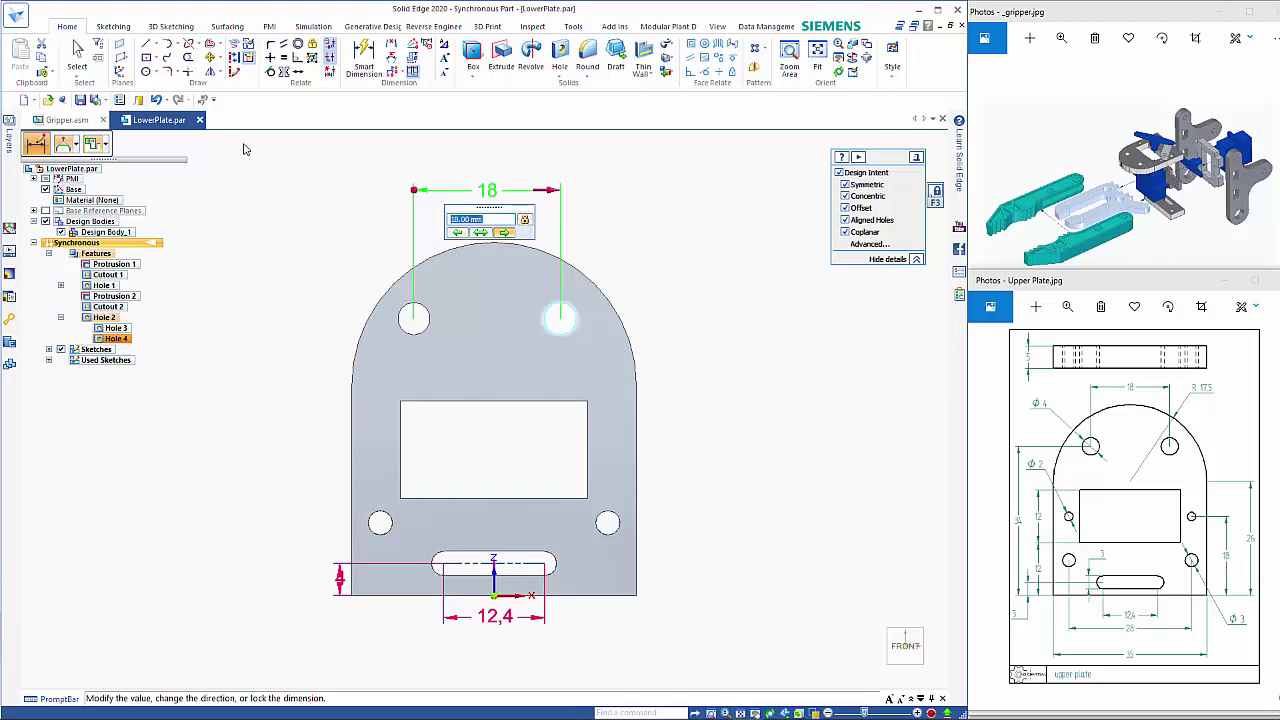
Dimension the upper right hole's horizontal distance from the plate's vertical centre and set it to 9 mm
{"action": "left_click", "coordinate": [364, 57]}
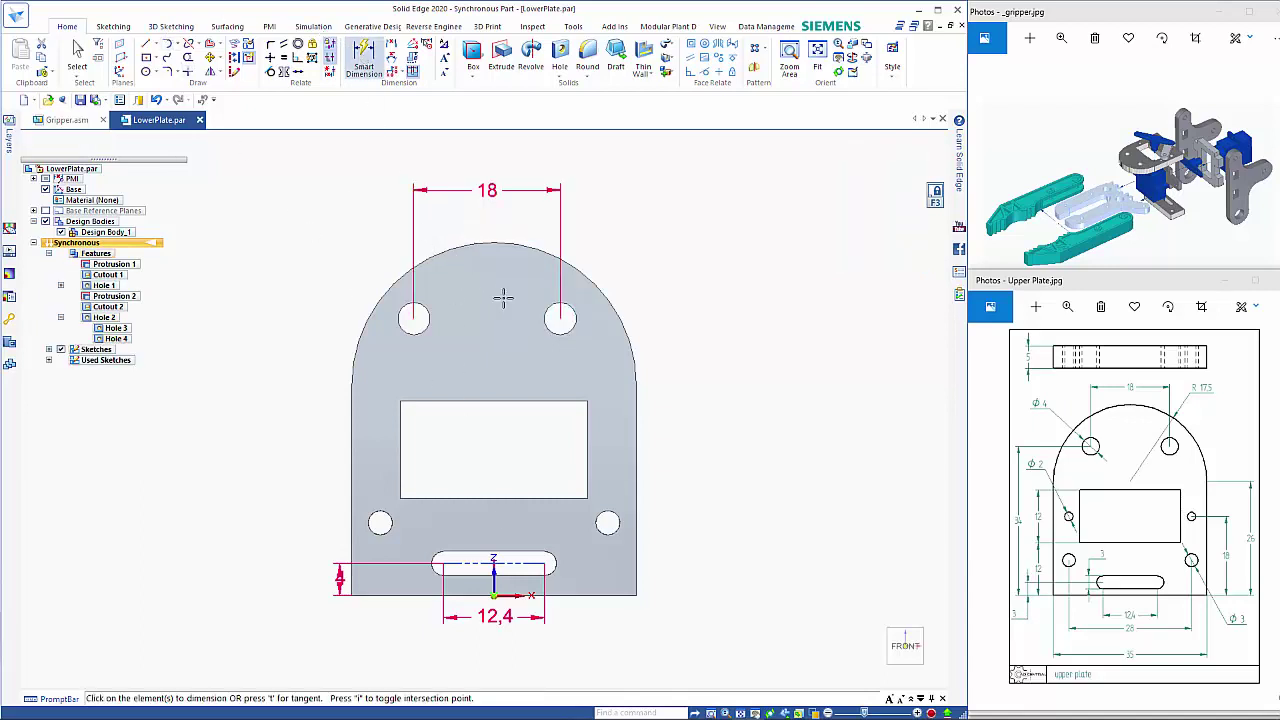
{"action": "left_click", "coordinate": [546, 322]}
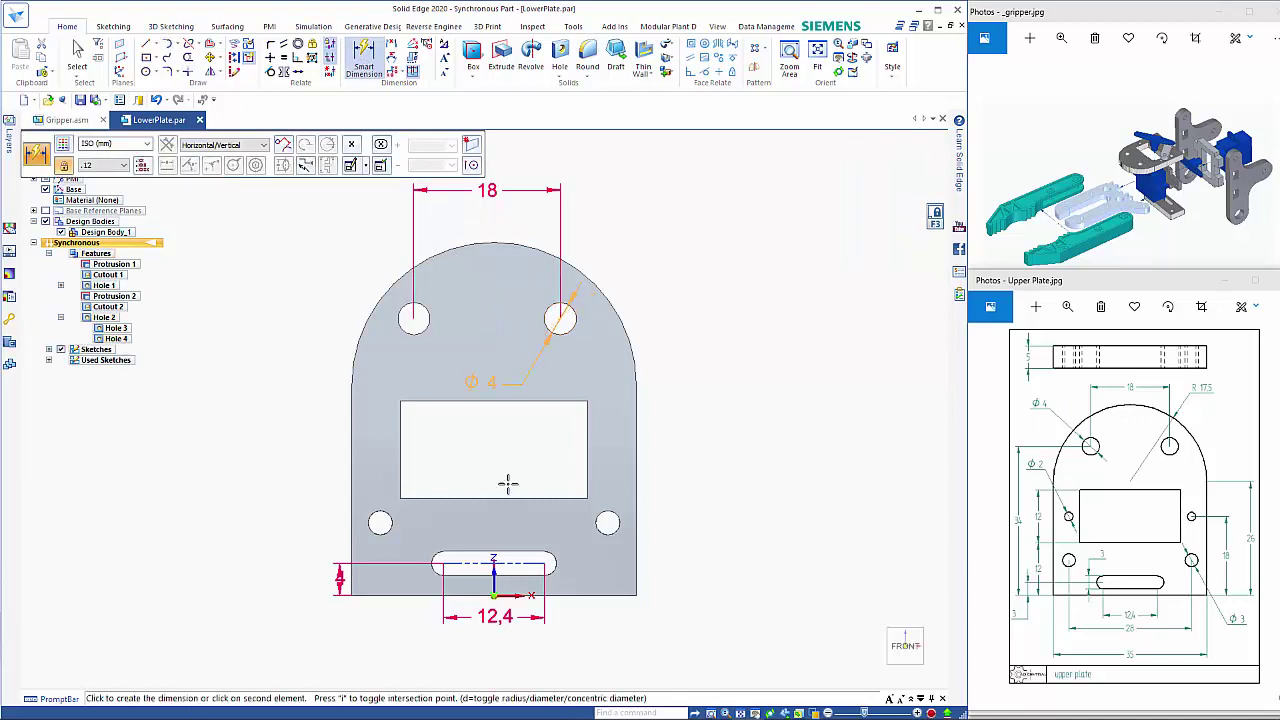
{"action": "left_click", "coordinate": [494, 563]}
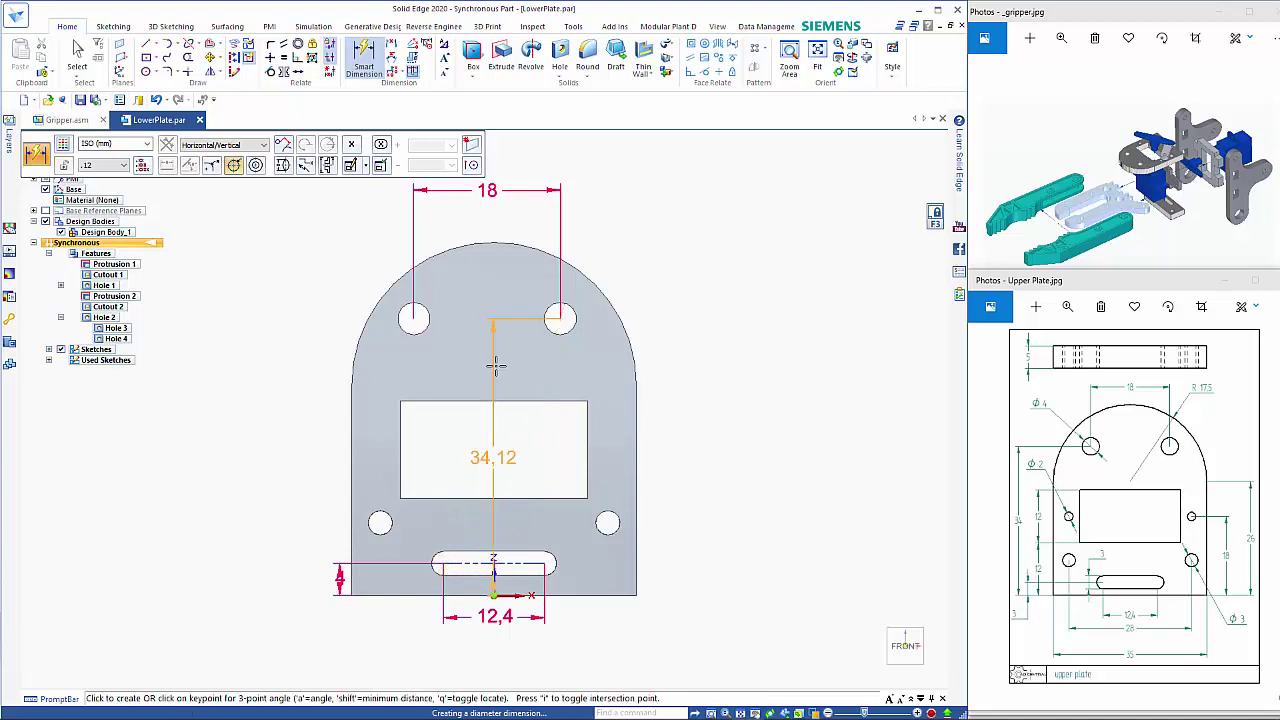
{"action": "left_click", "coordinate": [494, 214]}
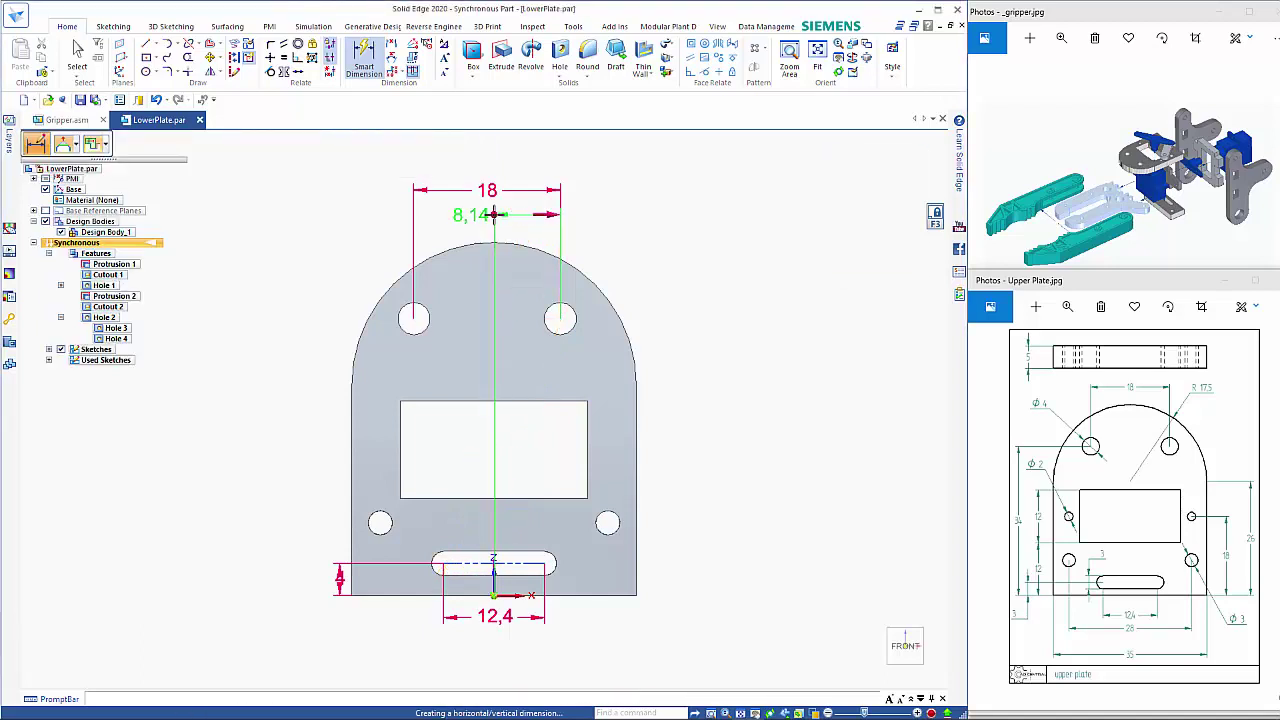
{"action": "type", "text": "9"}
{"action": "key", "text": "Return"}
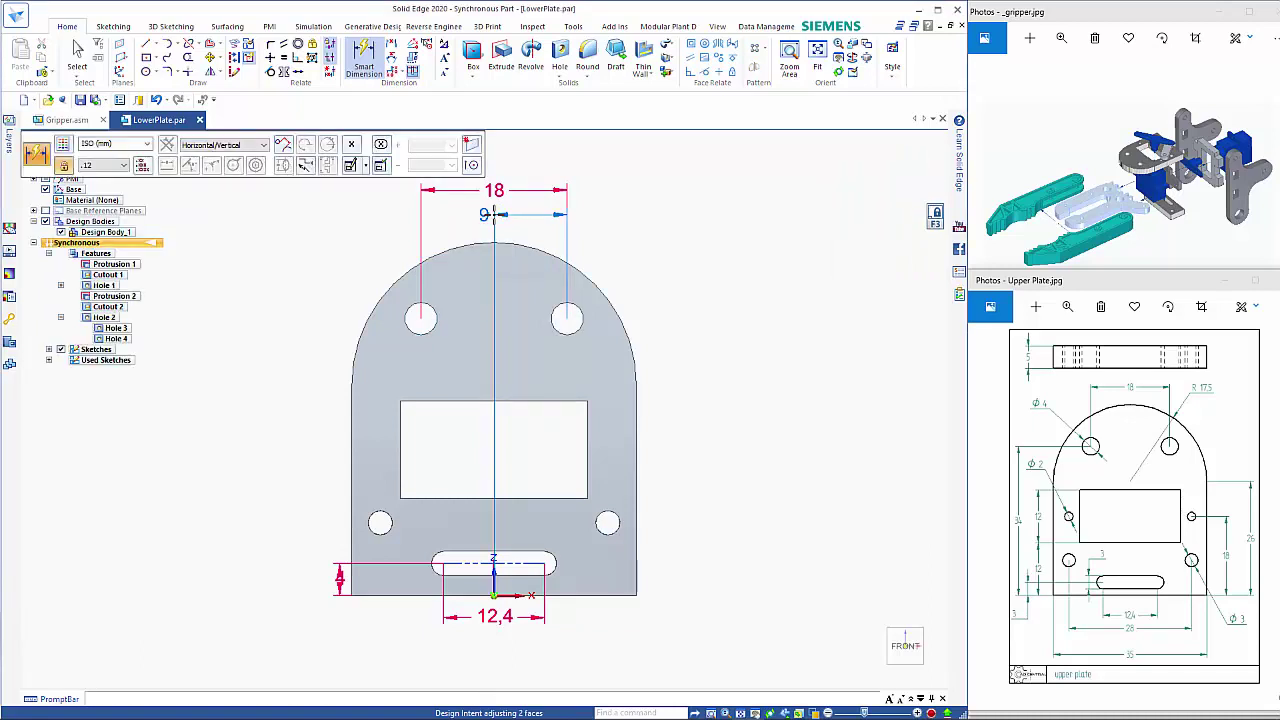
{"action": "key", "text": "Escape"}
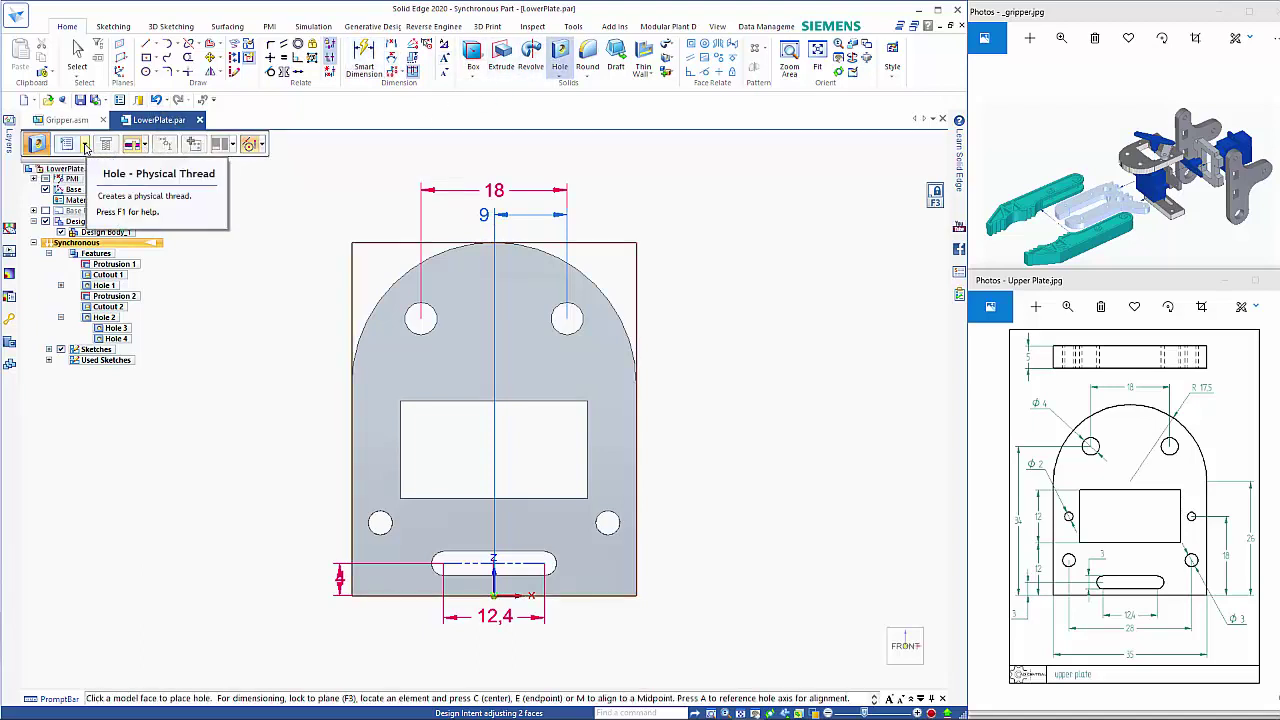
Place two horizontally aligned 2 mm through holes on the plate's front face, one on each side of the rectangular window
{"action": "left_click", "coordinate": [86, 145]}
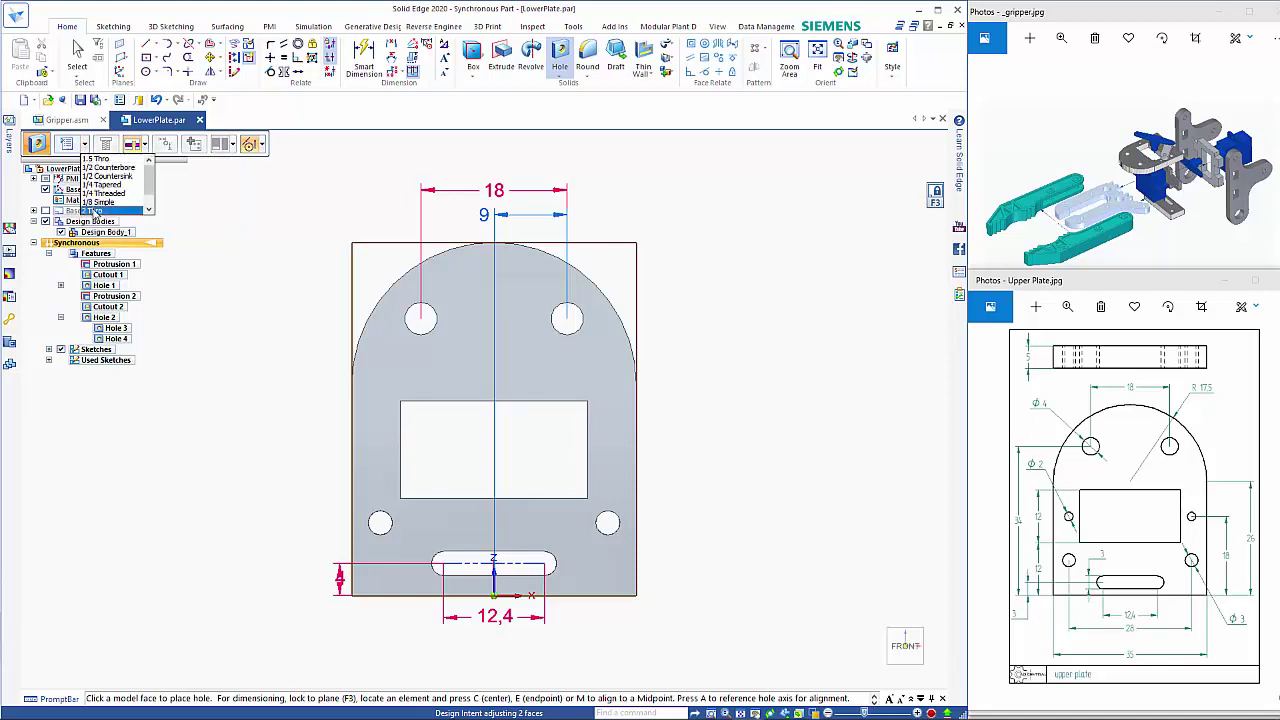
{"action": "left_click", "coordinate": [100, 210]}
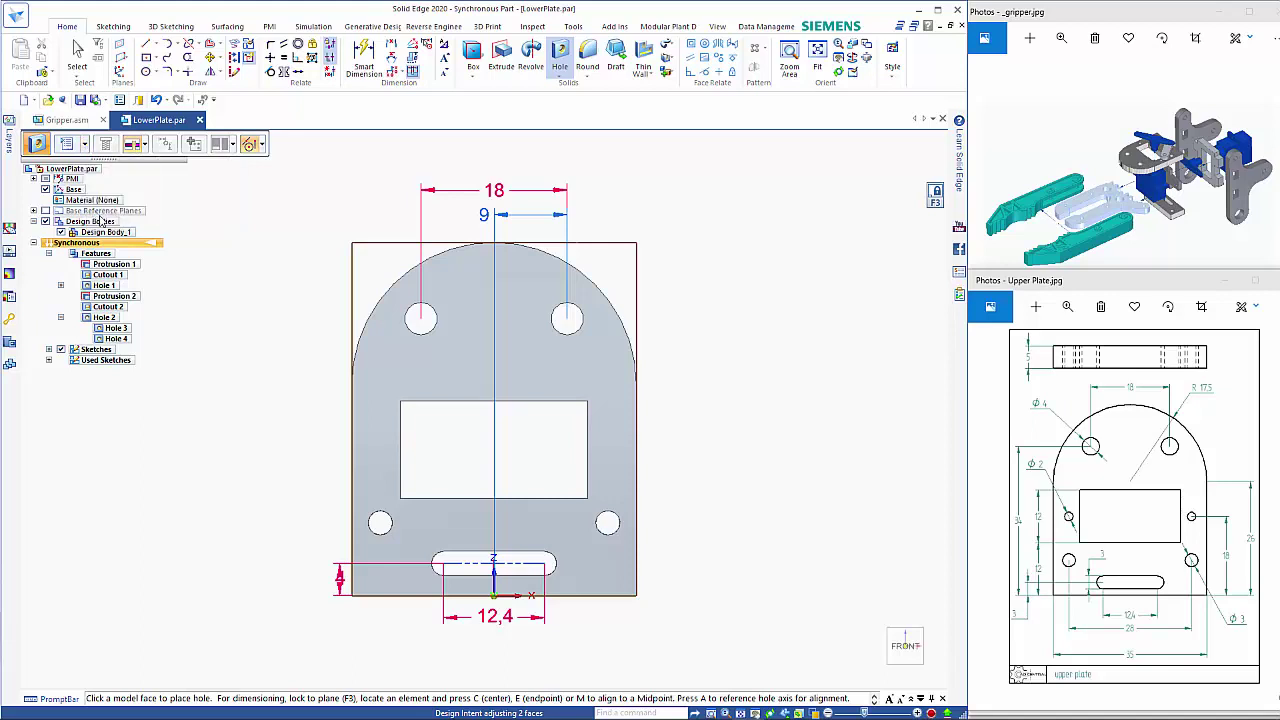
{"action": "left_click", "coordinate": [378, 450]}
{"action": "left_click", "coordinate": [610, 450]}
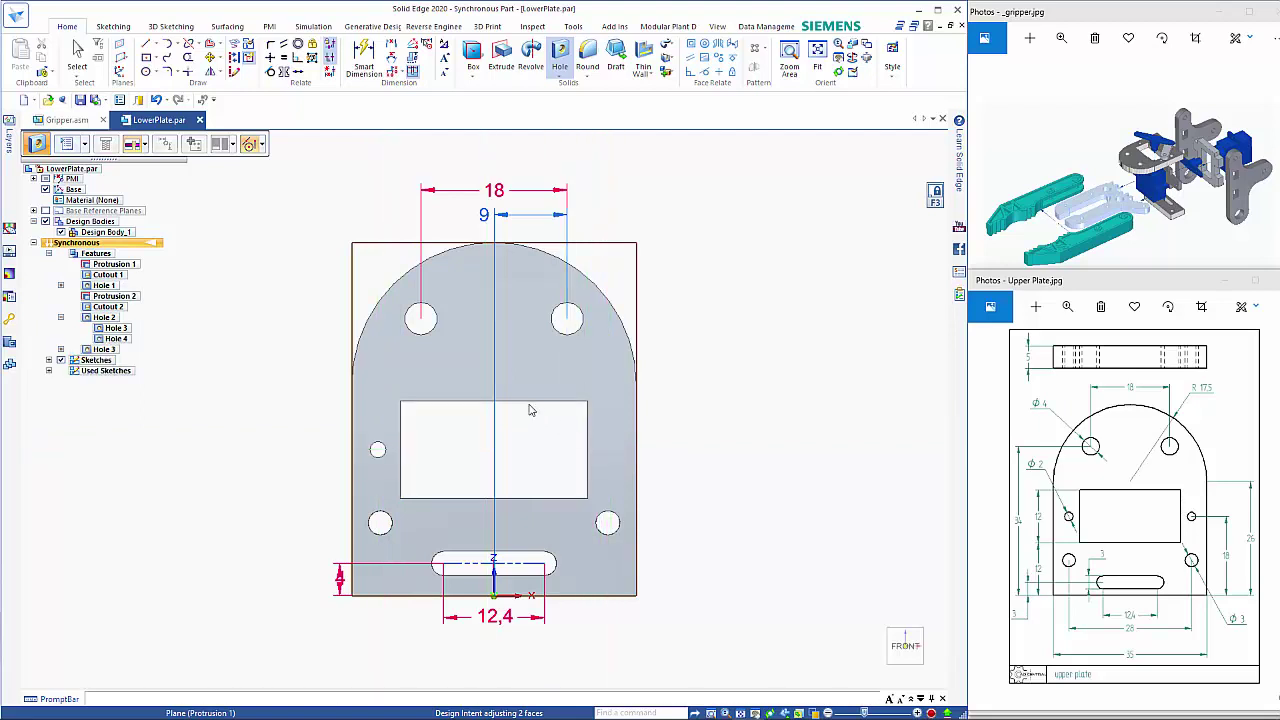
Dimension the horizontal distance from the window's right edge to the adjacent small hole and set it to 2.5 mm
{"action": "left_click", "coordinate": [362, 55]}
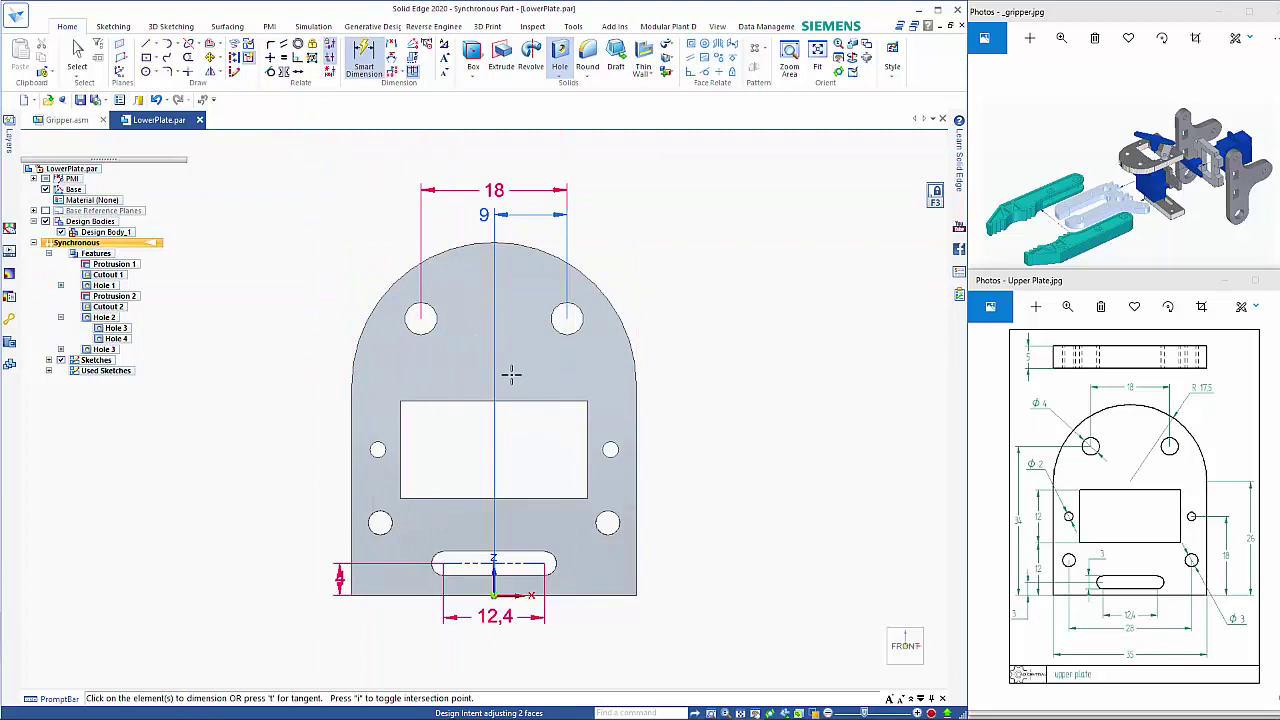
{"action": "left_click", "coordinate": [588, 440]}
{"action": "left_click", "coordinate": [609, 448]}
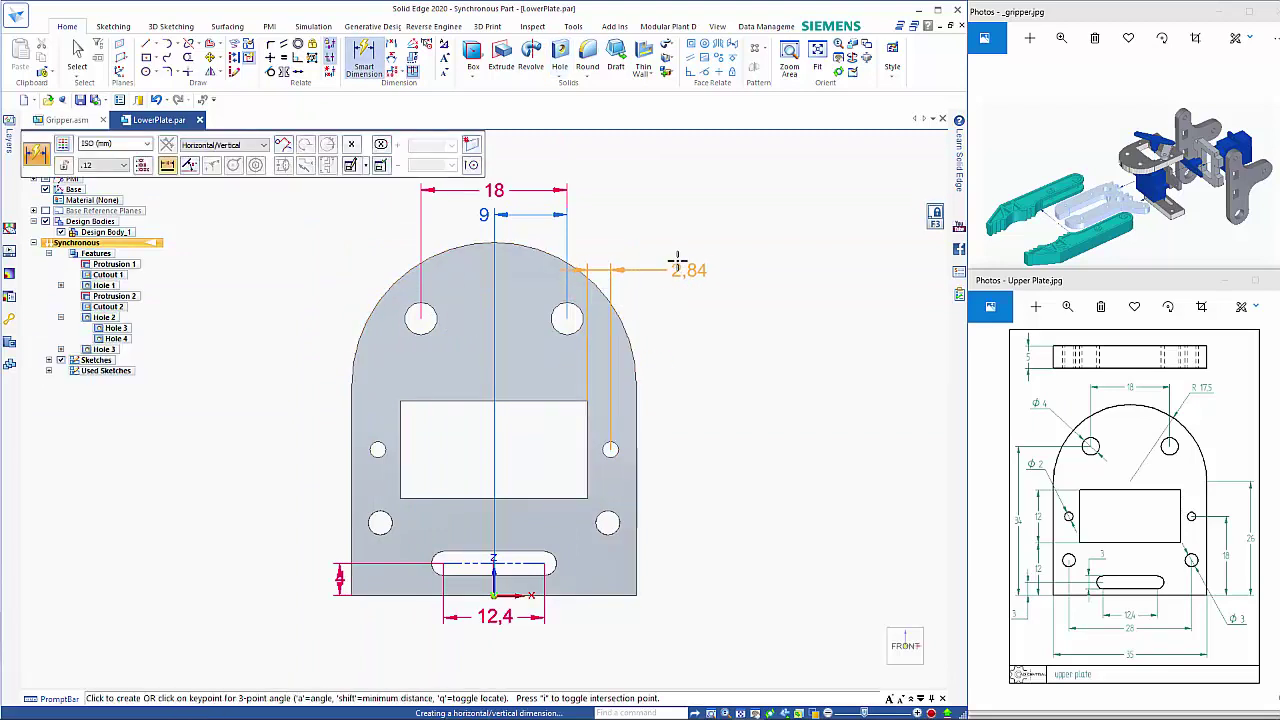
{"action": "left_click", "coordinate": [690, 240]}
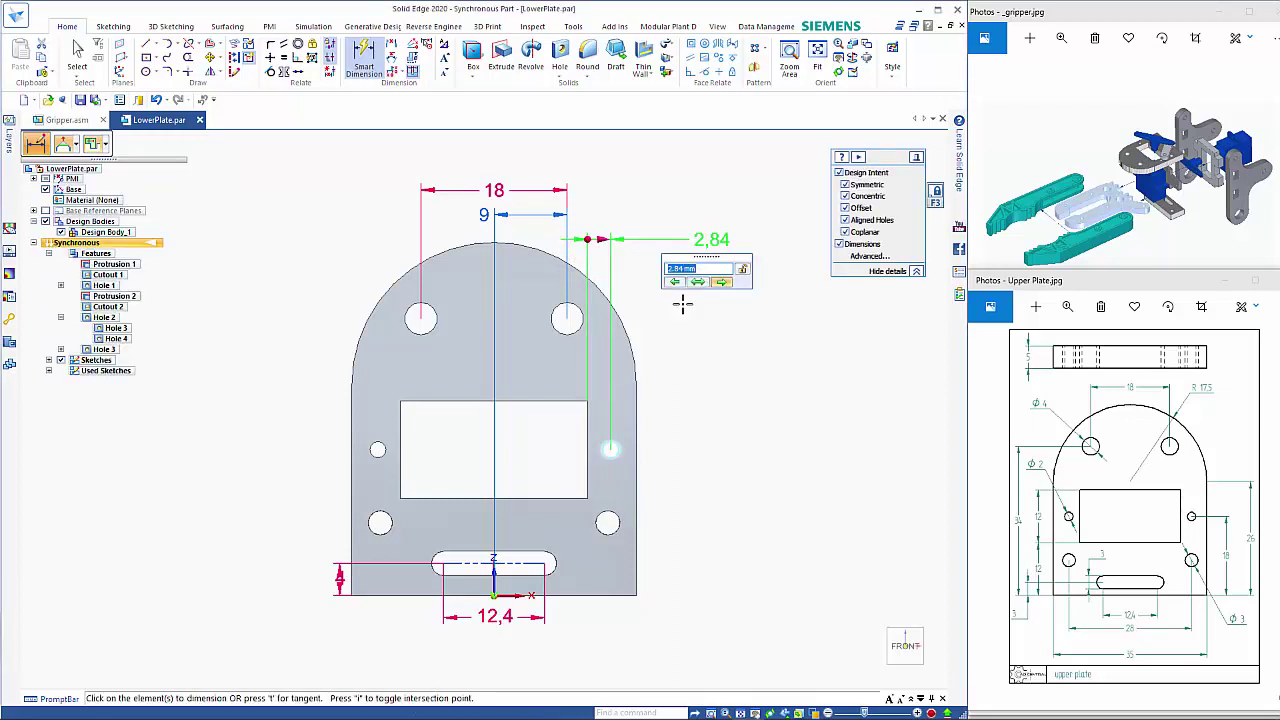
{"action": "type", "text": "2.5"}
{"action": "key", "text": "Return"}
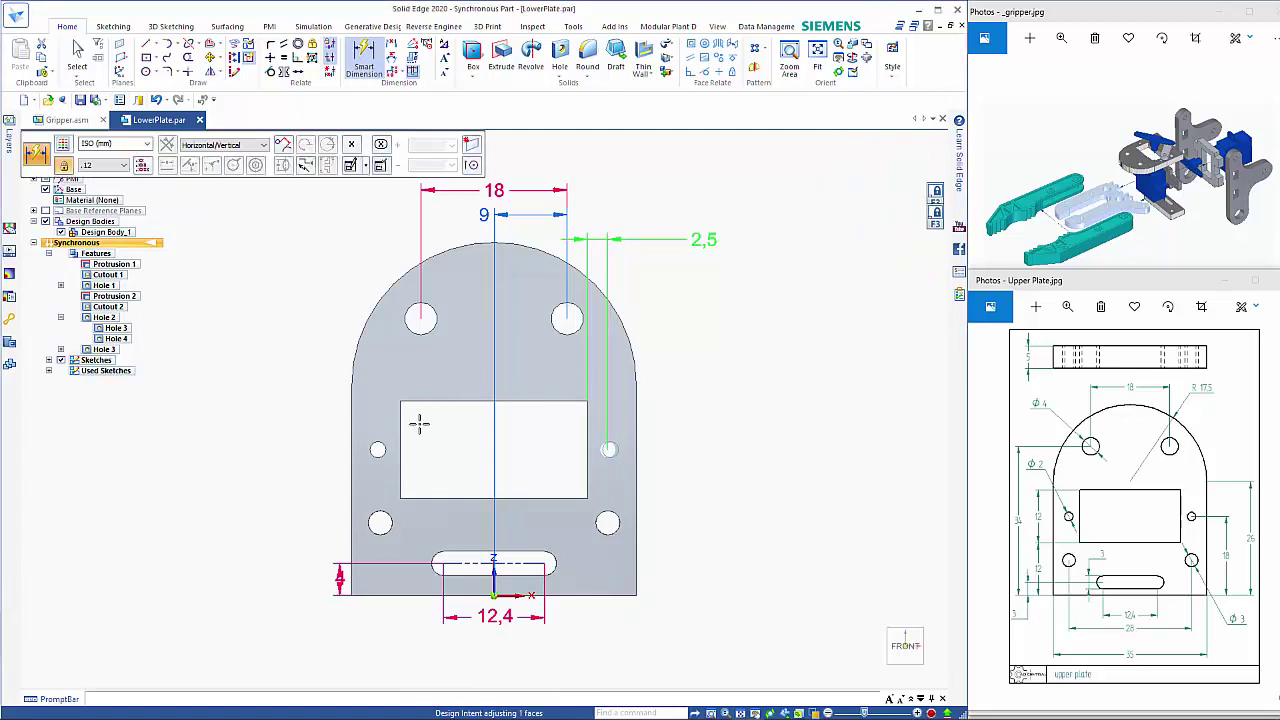
Dimension the horizontal distance from the window's left edge to the adjacent small hole and set it to 2.5 mm
{"action": "left_click", "coordinate": [400, 427]}
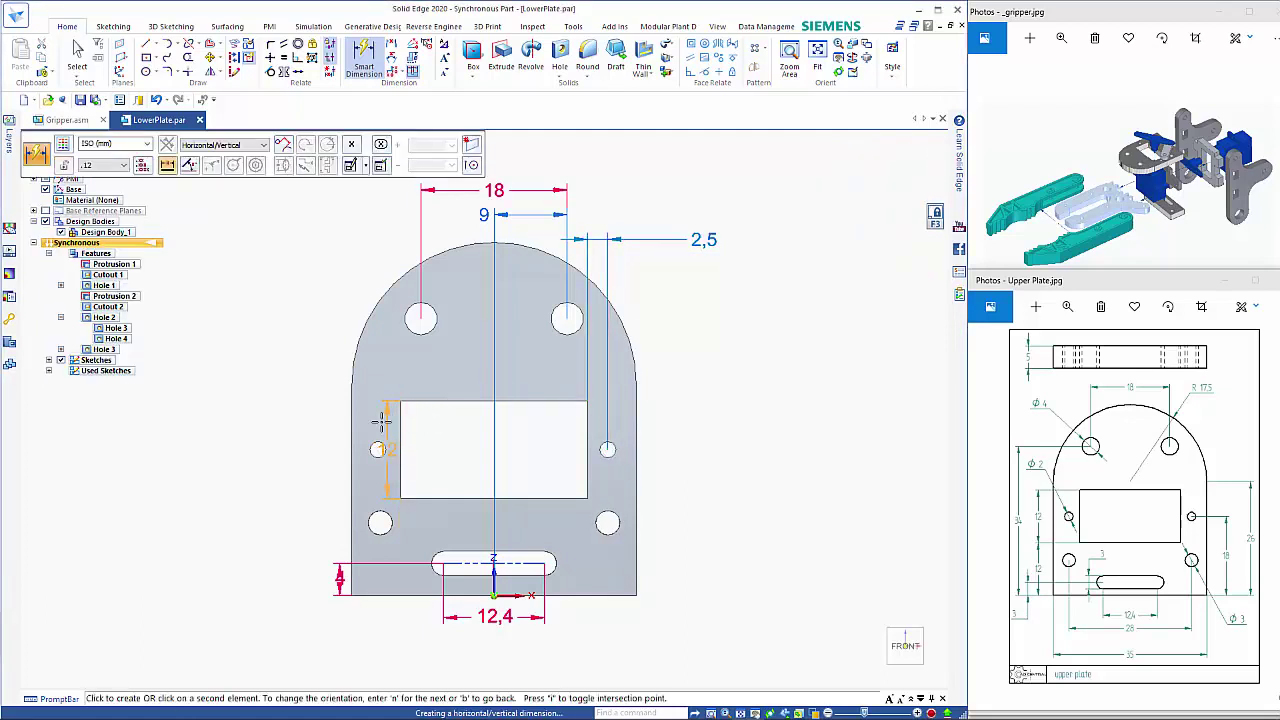
{"action": "left_click", "coordinate": [378, 449]}
{"action": "left_click", "coordinate": [307, 266]}
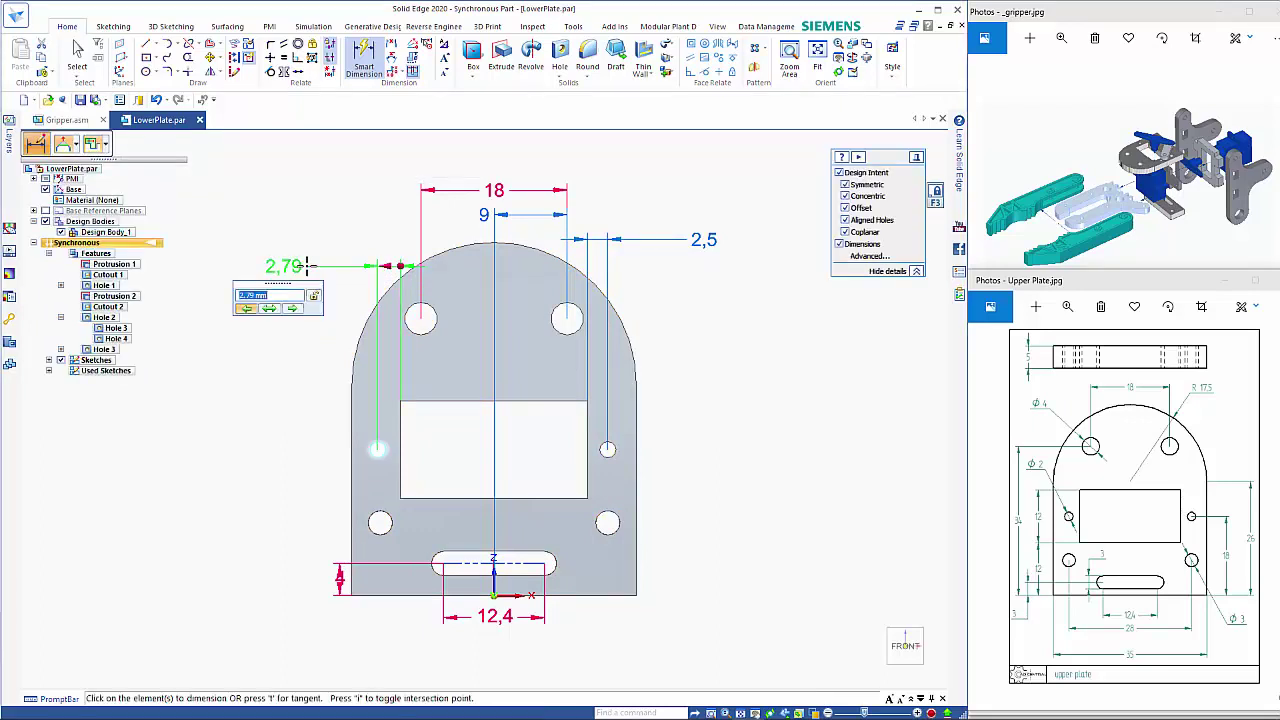
{"action": "type", "text": "2,5"}
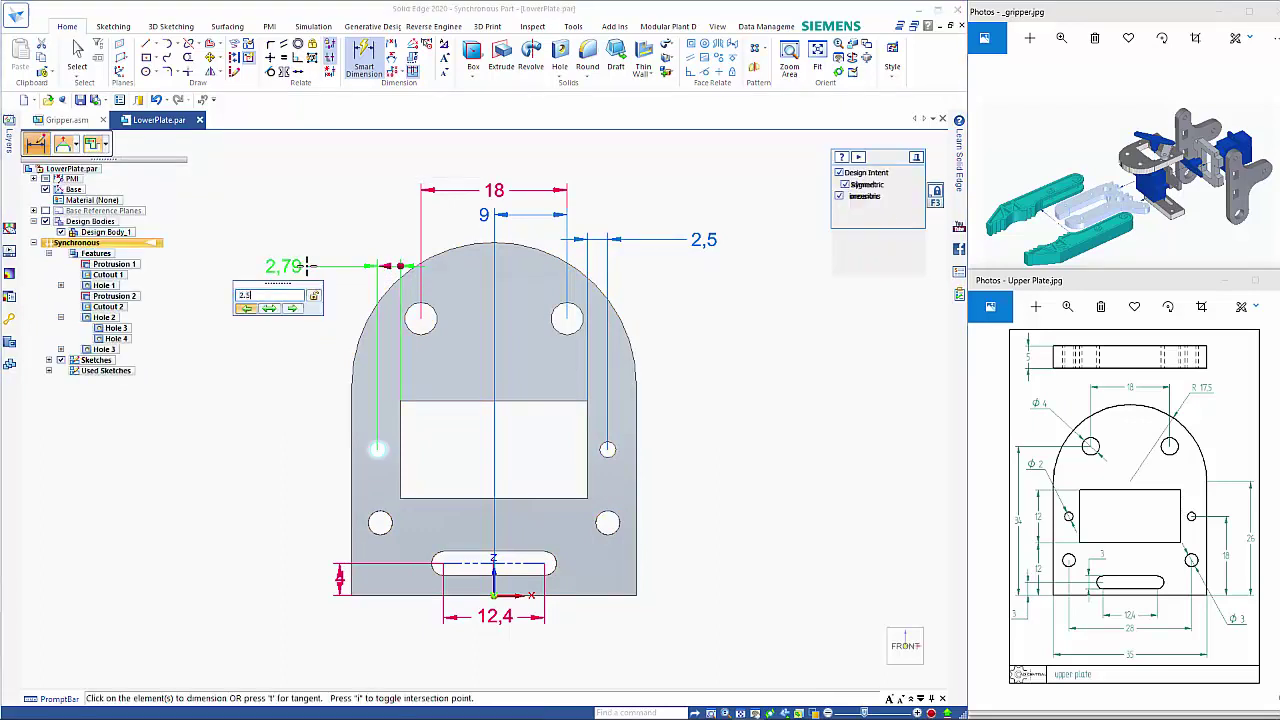
{"action": "key", "text": "Return"}
{"action": "key", "text": "Escape"}
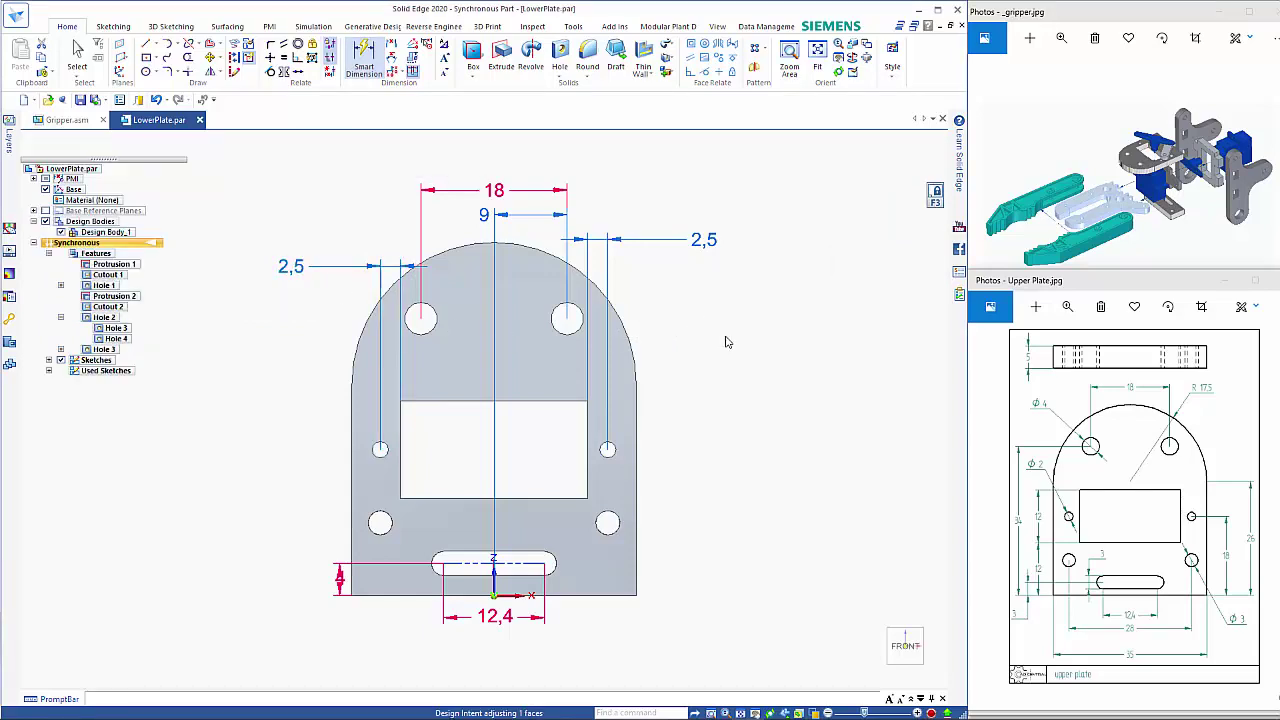
Save the finished plate as a new part file named UpperPlate in the Gripper folder
{"action": "middle_click_drag", "start_coordinate": [723, 340], "coordinate": [680, 391]}
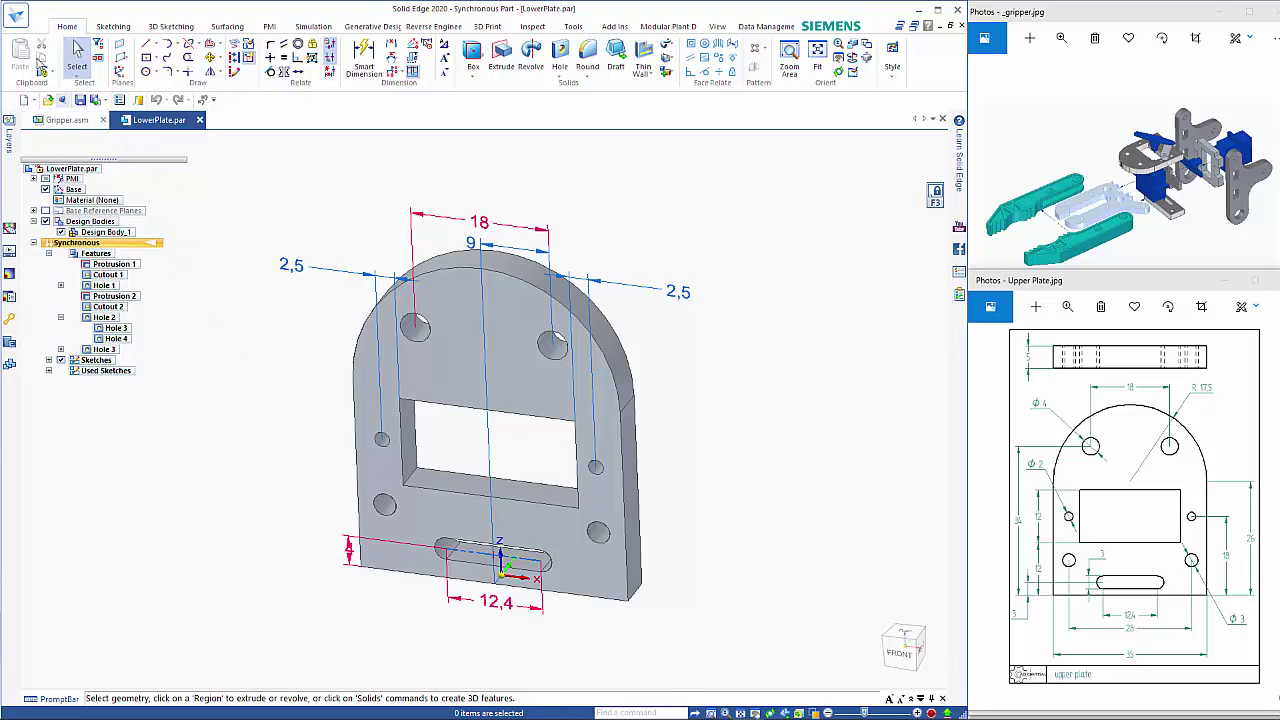
{"action": "left_click", "coordinate": [16, 15]}
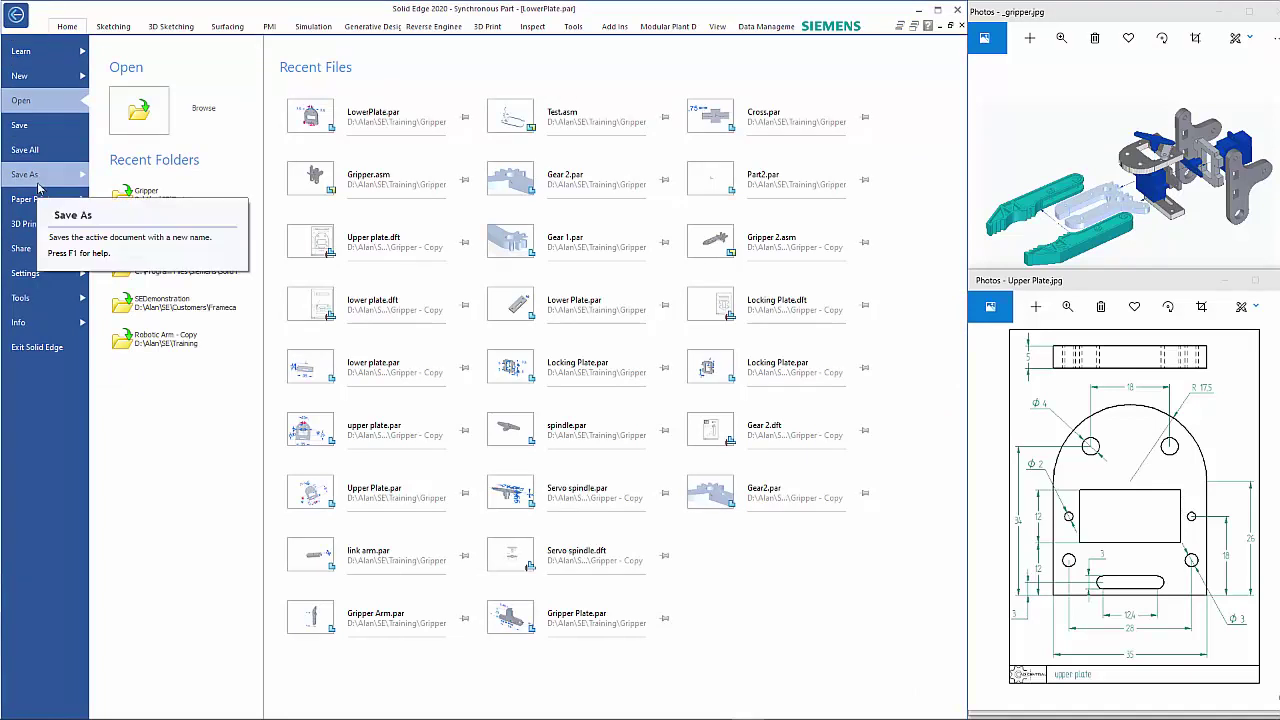
{"action": "left_click", "coordinate": [37, 176]}
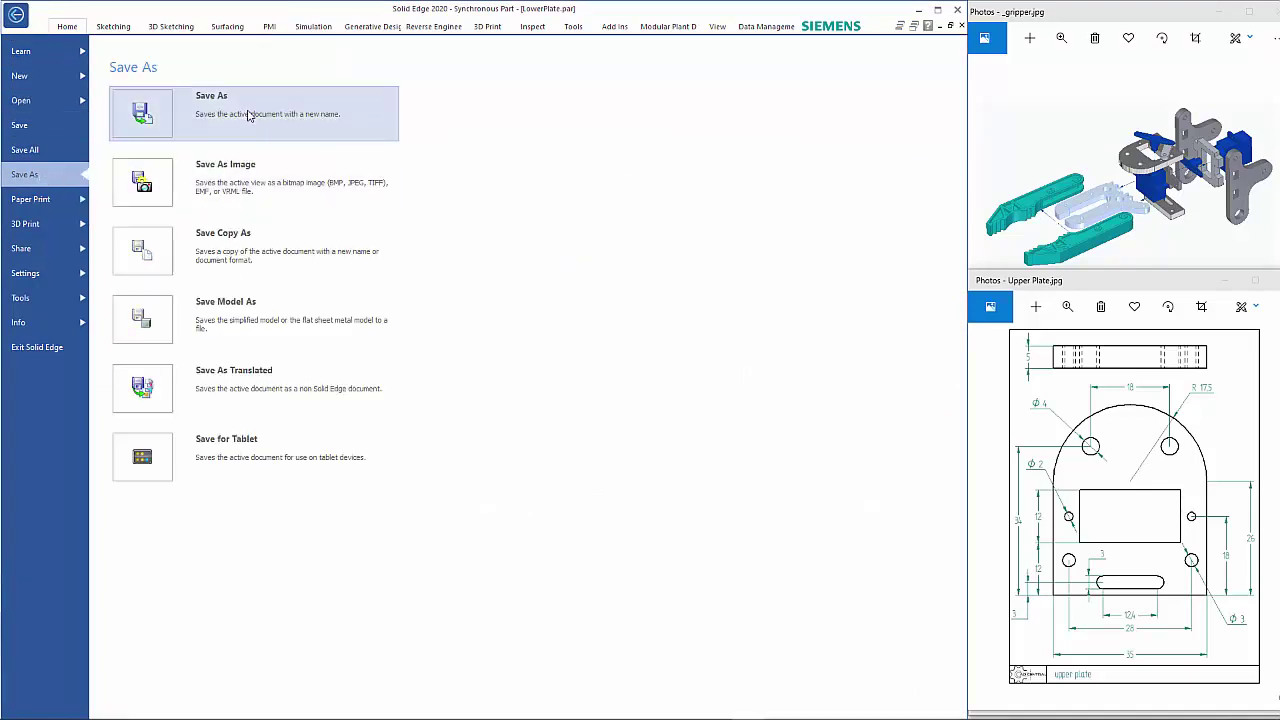
{"action": "key", "text": "Escape"}
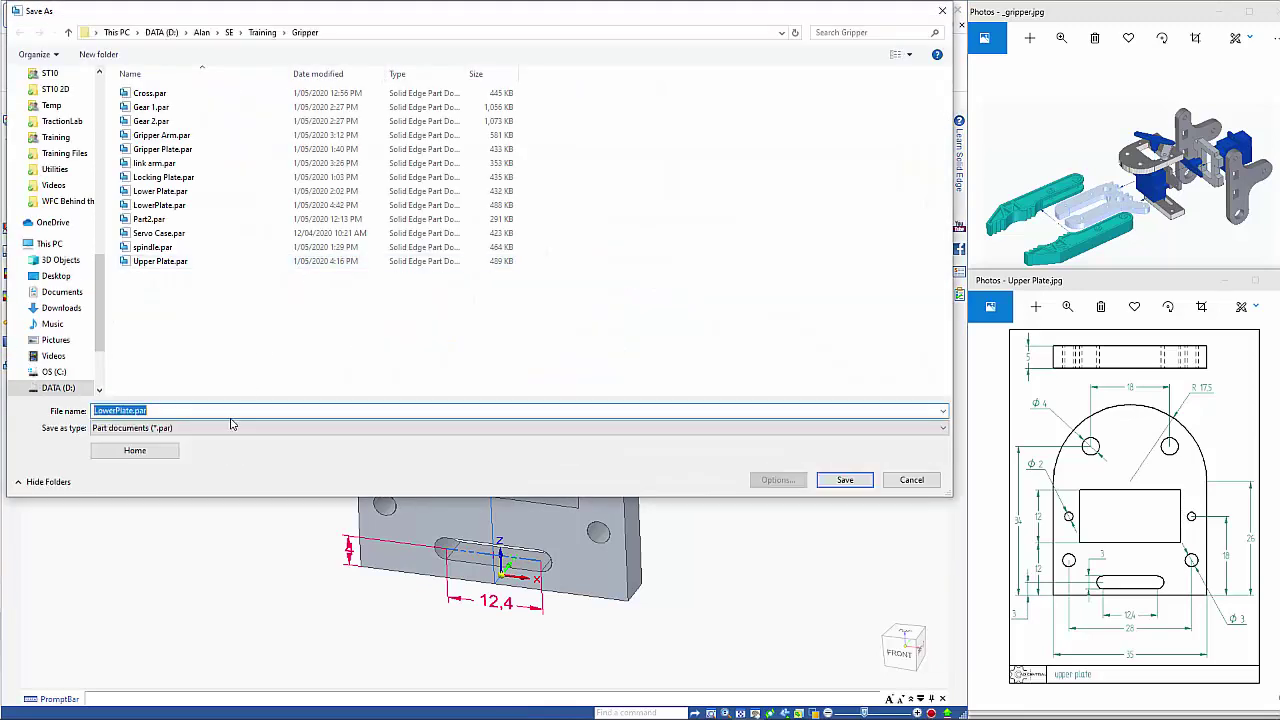
{"action": "type", "text": "UpperPlate"}
{"action": "key", "text": "Return"}
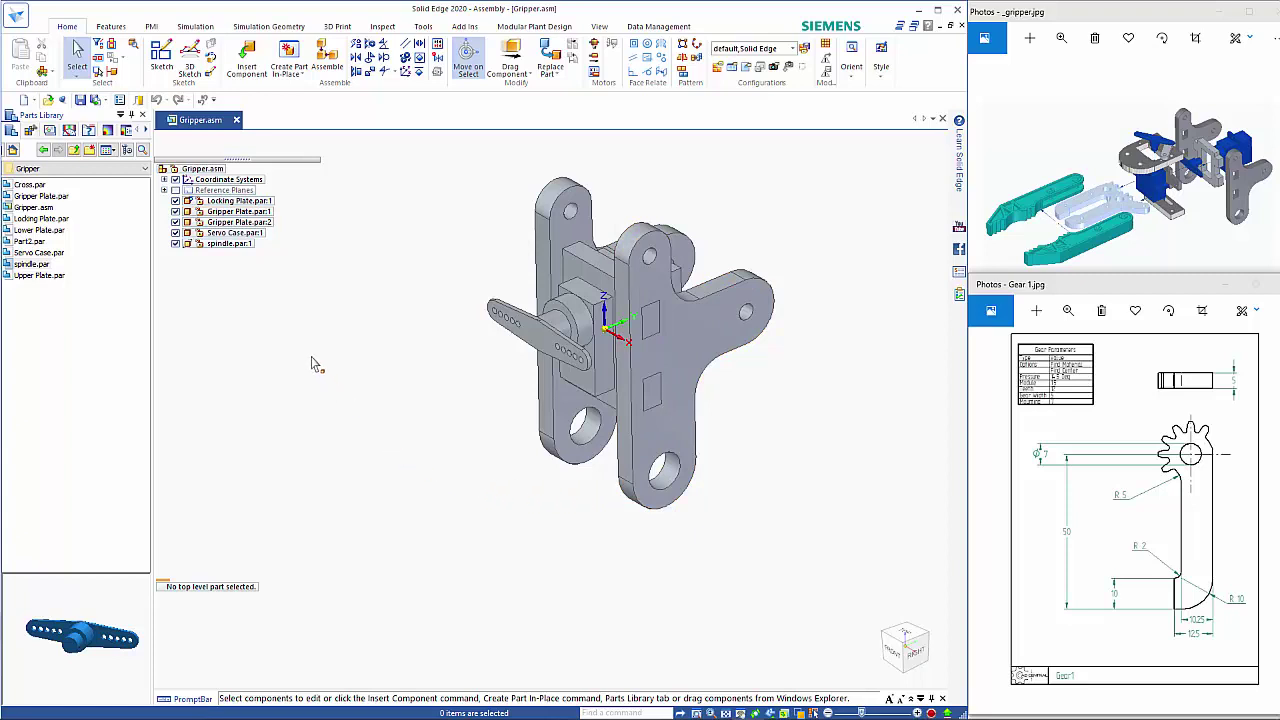
Create a new ISO Metric assembly and bring up the Engineering Reference component designers
{"action": "key", "text": "ctrl+n"}
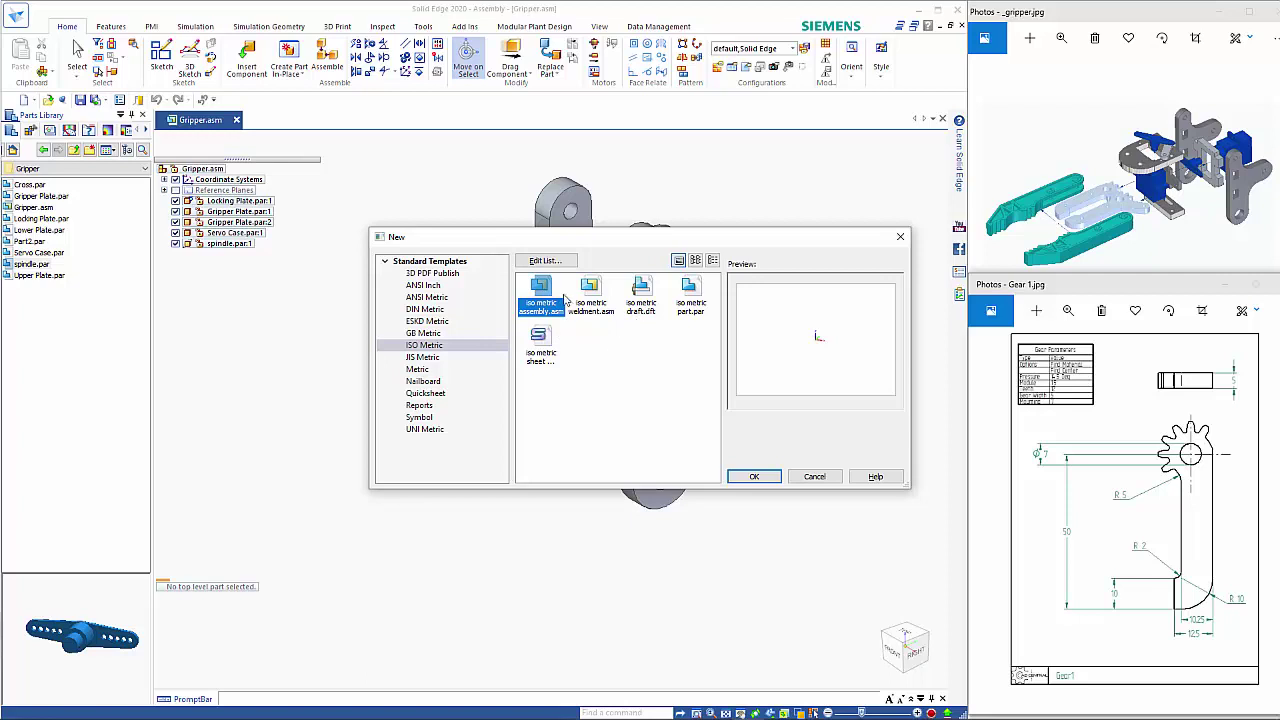
{"action": "key", "text": "Escape"}
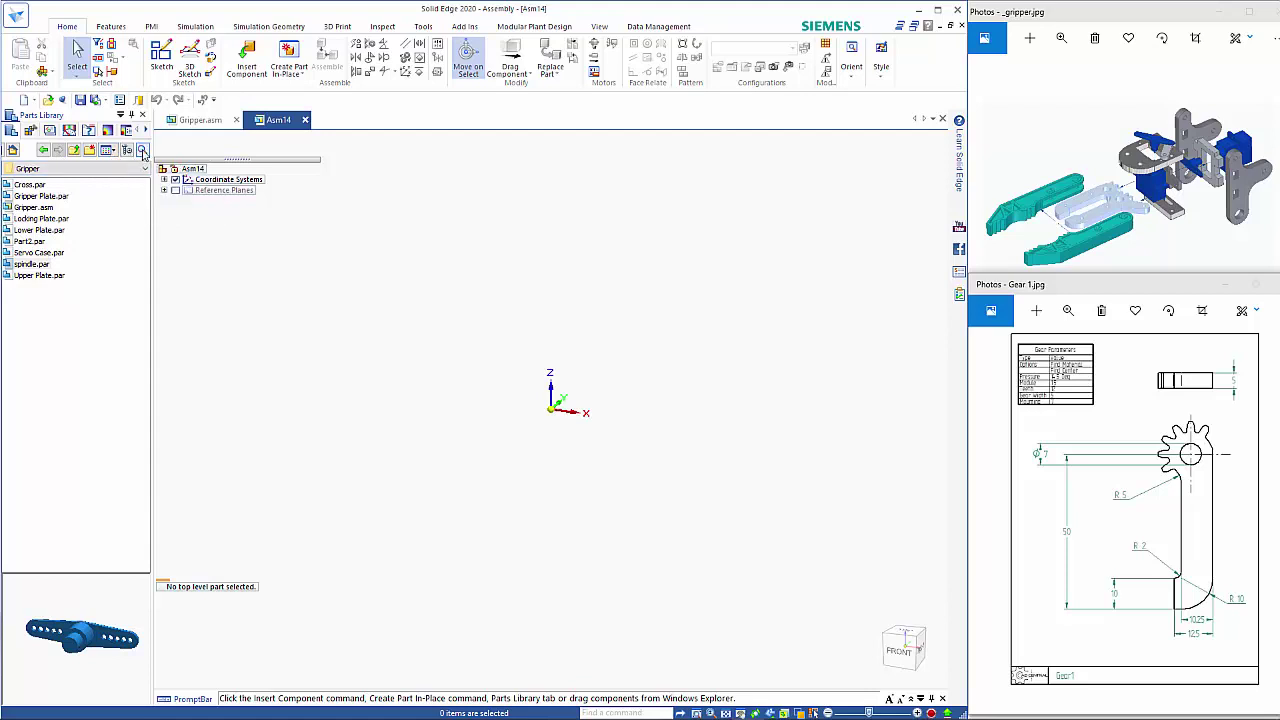
{"action": "left_click", "coordinate": [146, 131]}
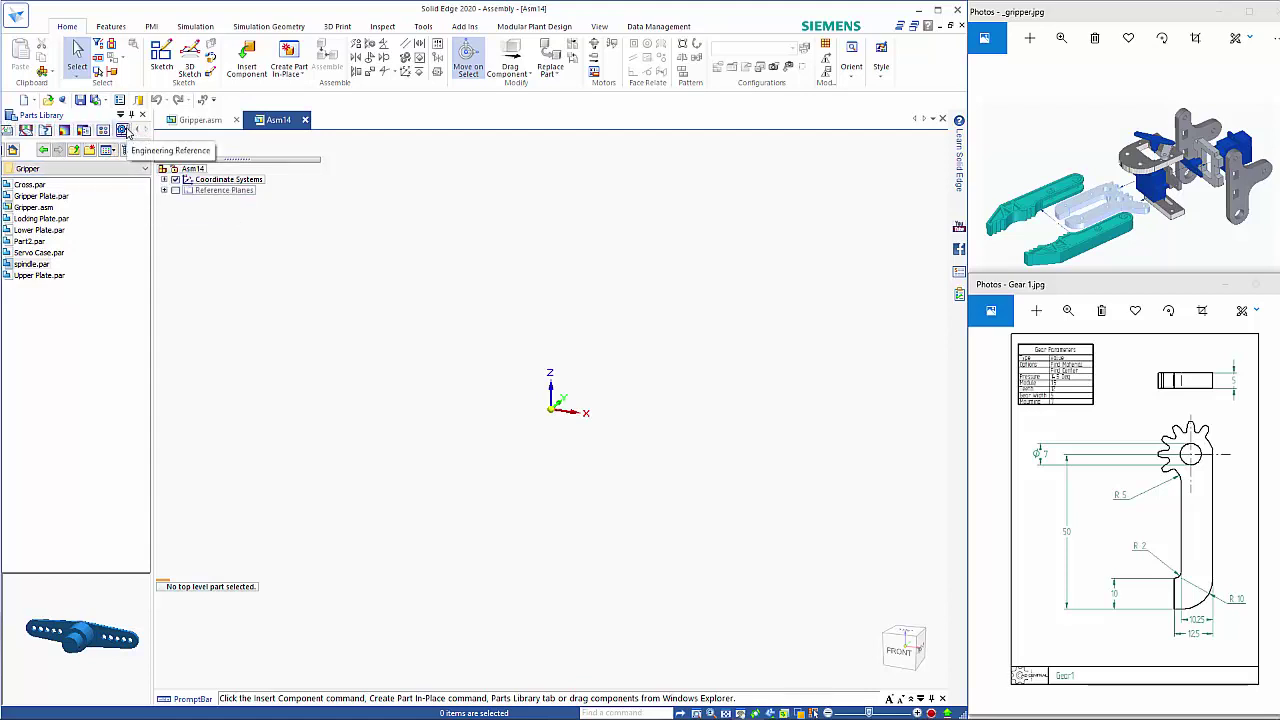
{"action": "left_click", "coordinate": [123, 131]}
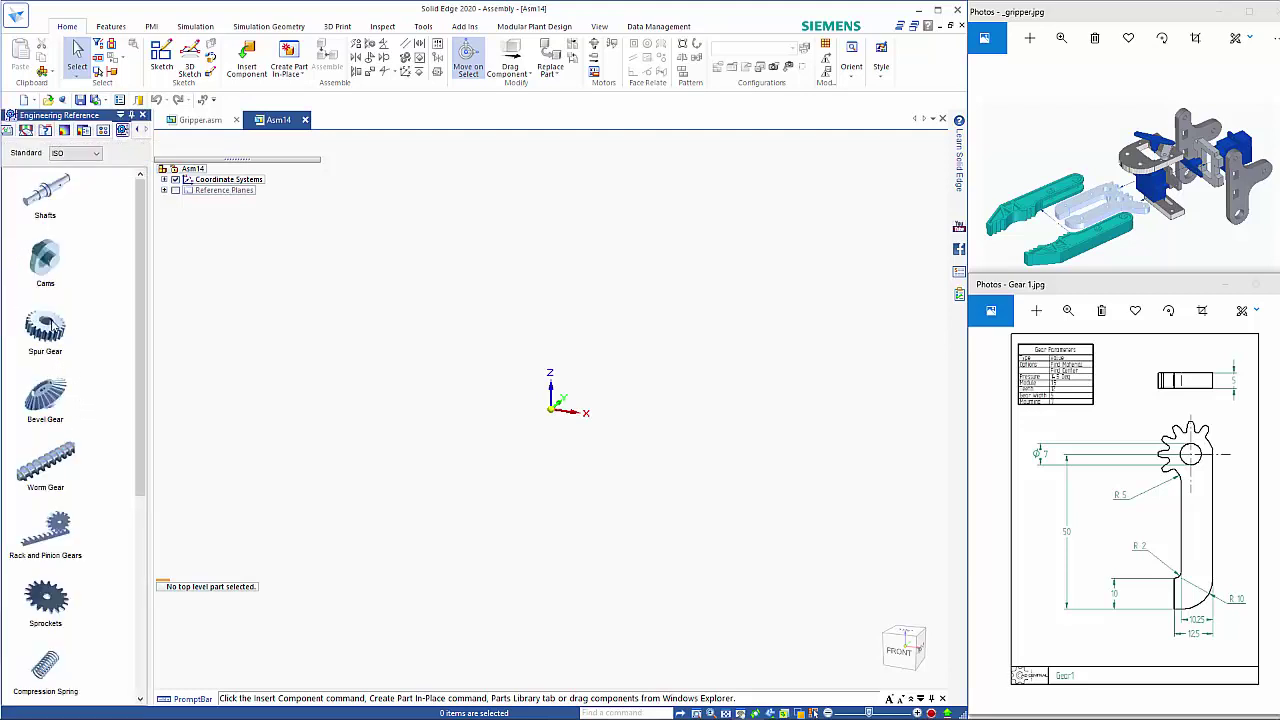
Start the Spur Gear designer, saving the new assembly as Test in the Gripper folder
{"action": "left_click", "coordinate": [54, 331]}
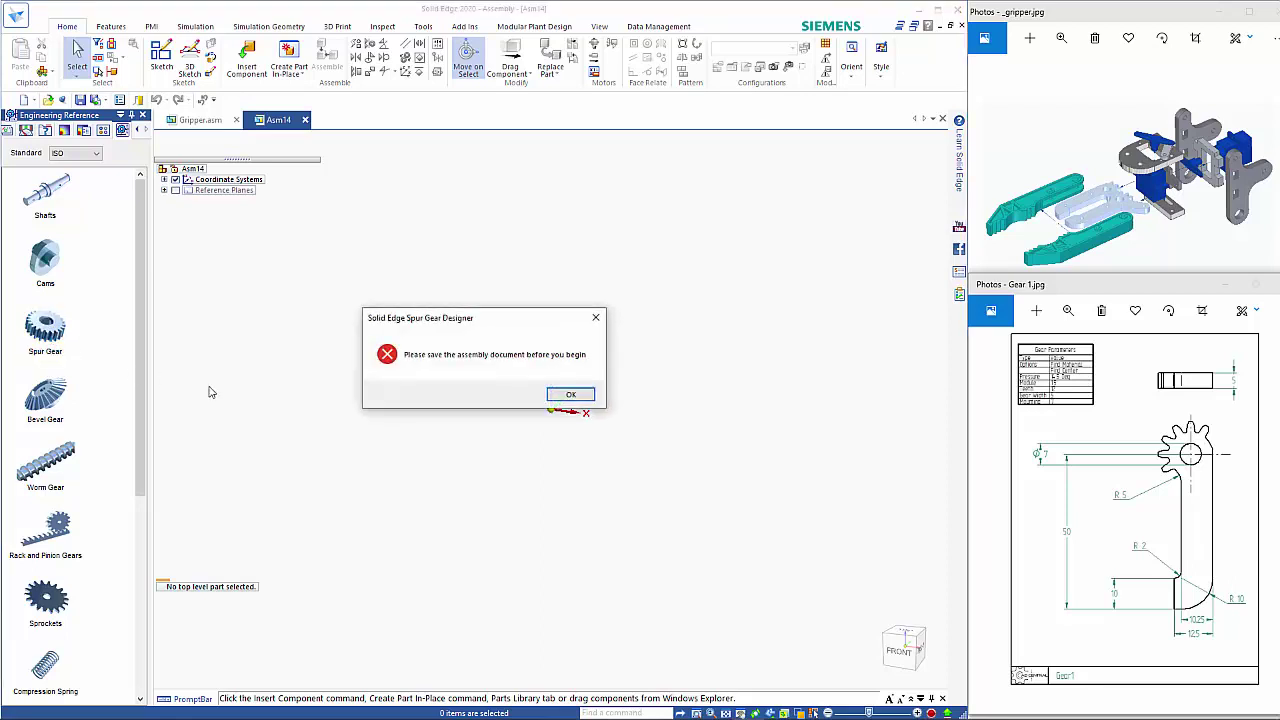
{"action": "left_click", "coordinate": [556, 396]}
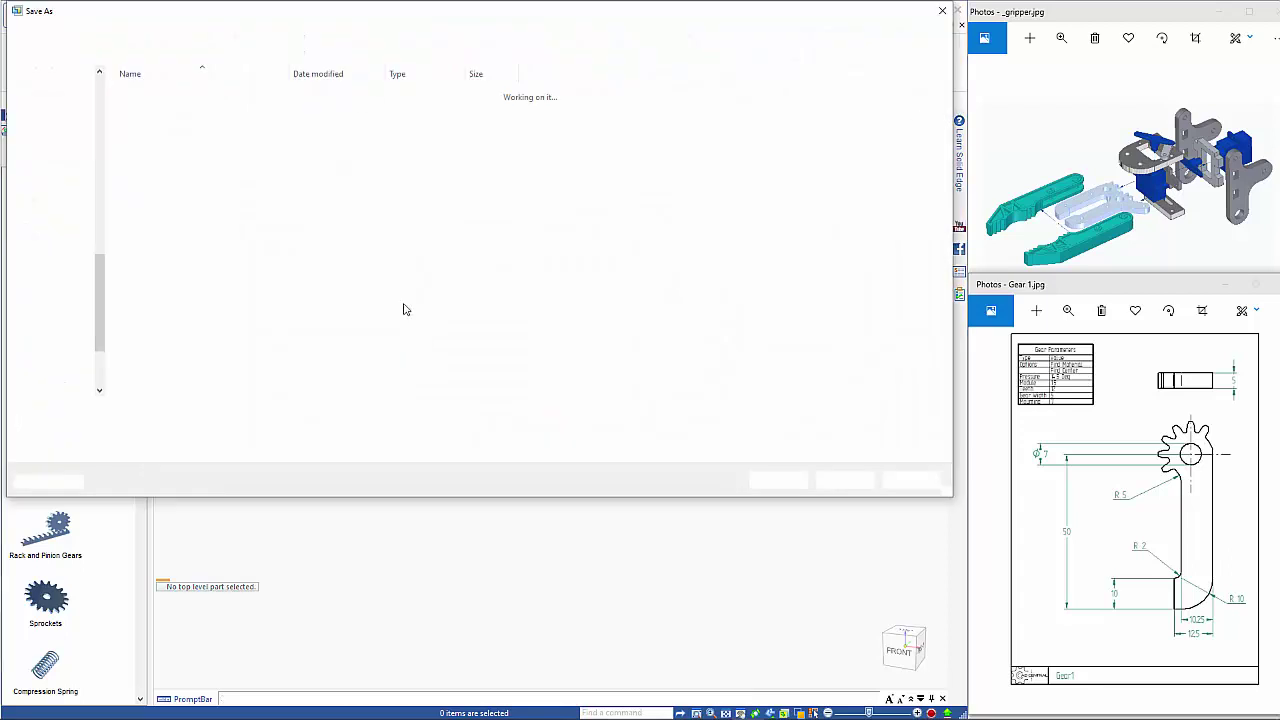
{"action": "type", "text": "Test"}
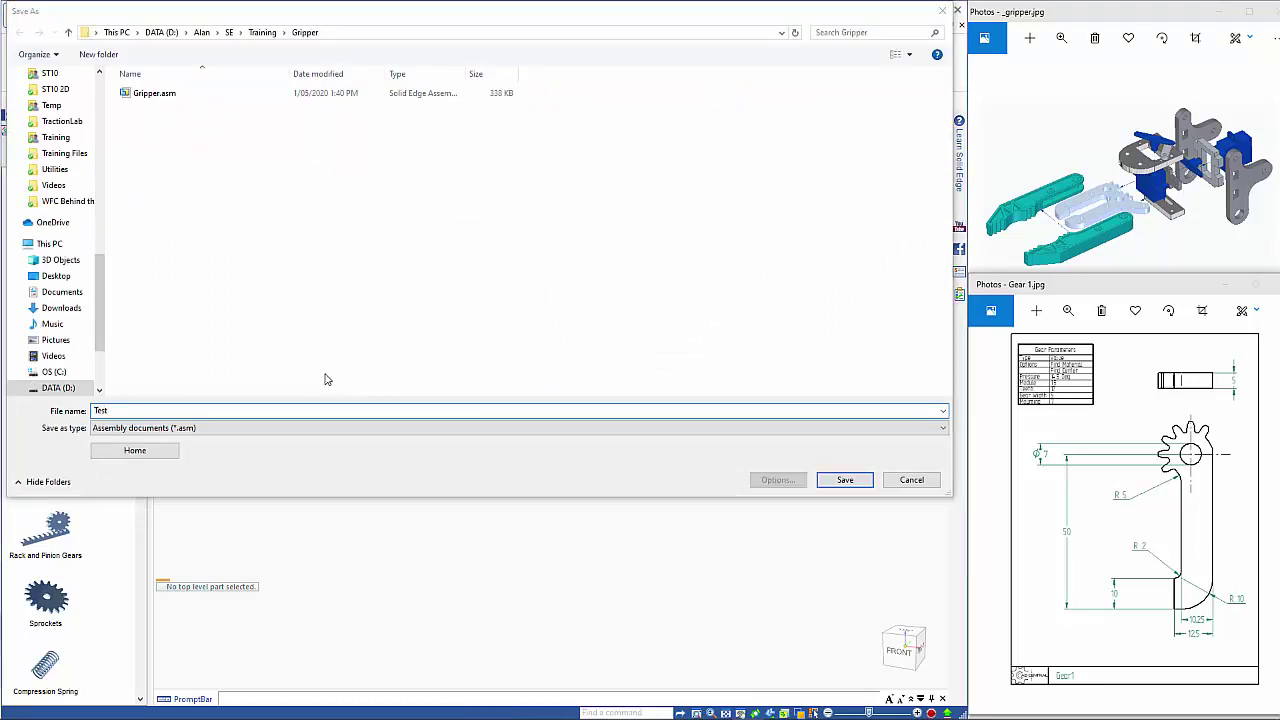
{"action": "key", "text": "Return"}
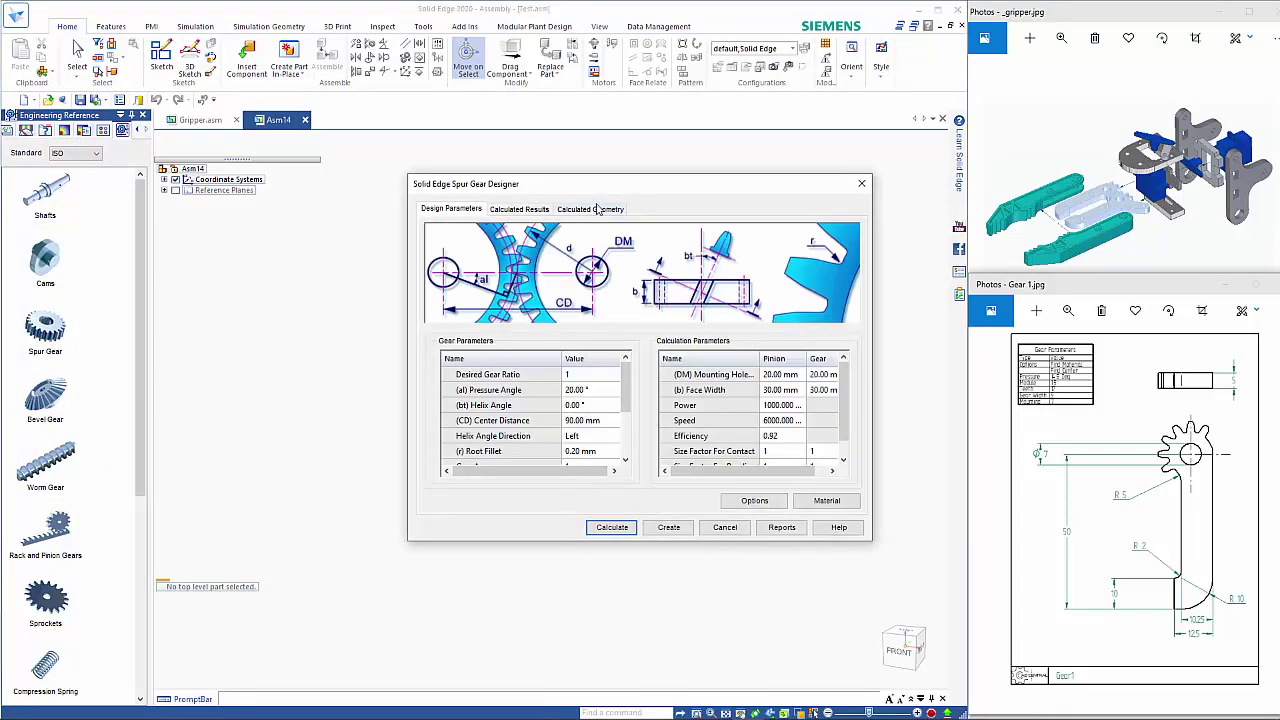
Set the gear design options to find the center distance and the material strength at minimum safety factor
{"action": "left_click_drag", "start_coordinate": [575, 187], "coordinate": [528, 151]}
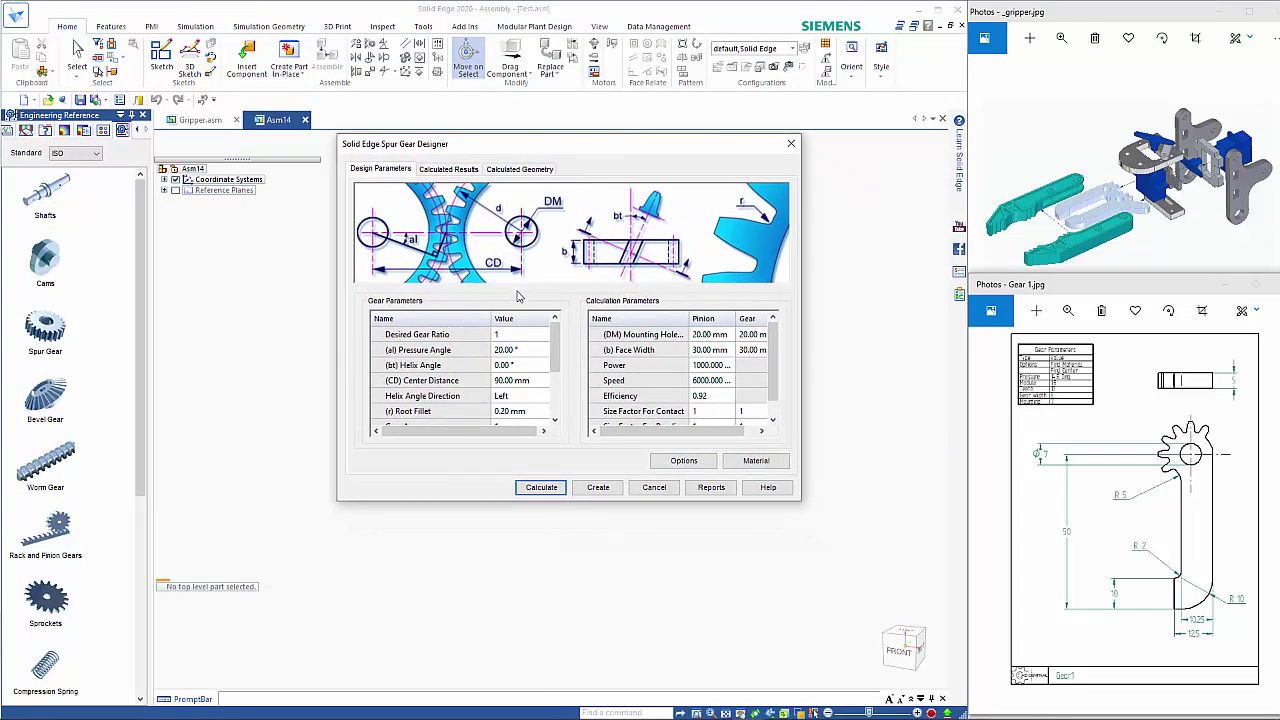
{"action": "left_click", "coordinate": [682, 459]}
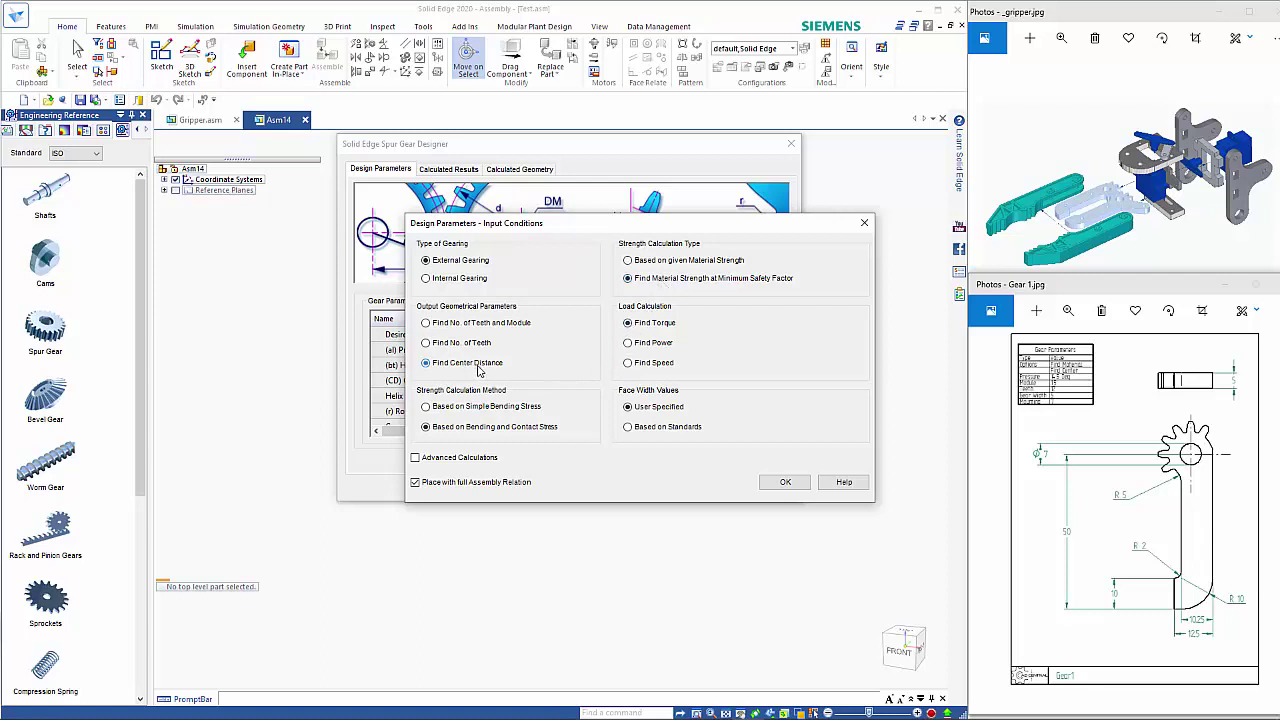
{"action": "left_click", "coordinate": [786, 483]}
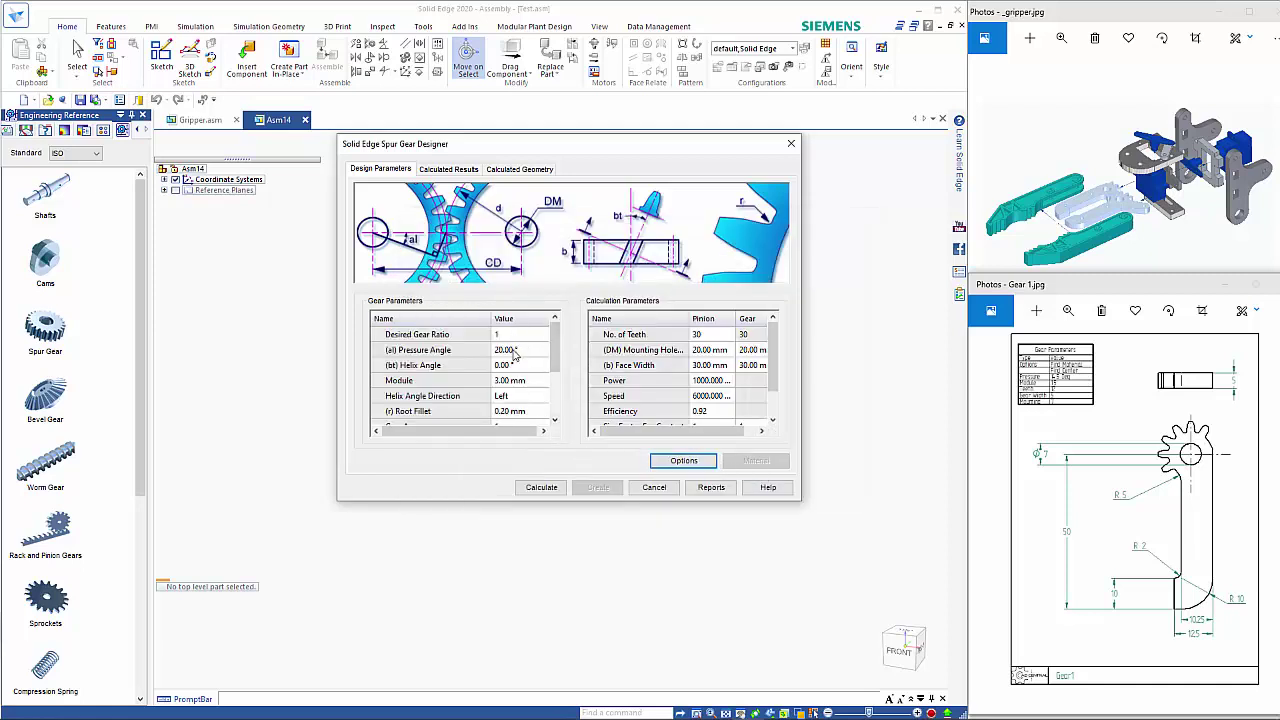
Set the gears' pressure angle to 14.5° and the module to 1.5 mm
{"action": "left_click", "coordinate": [516, 351]}
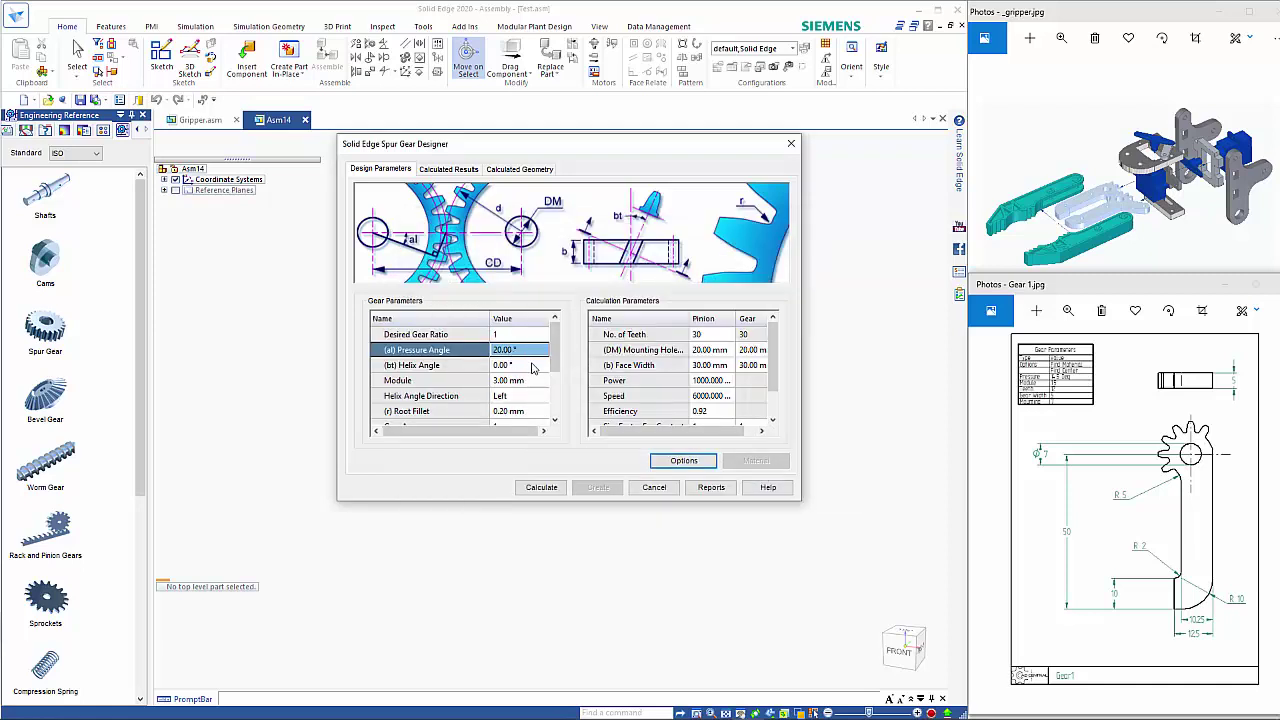
{"action": "type", "text": "14.5"}
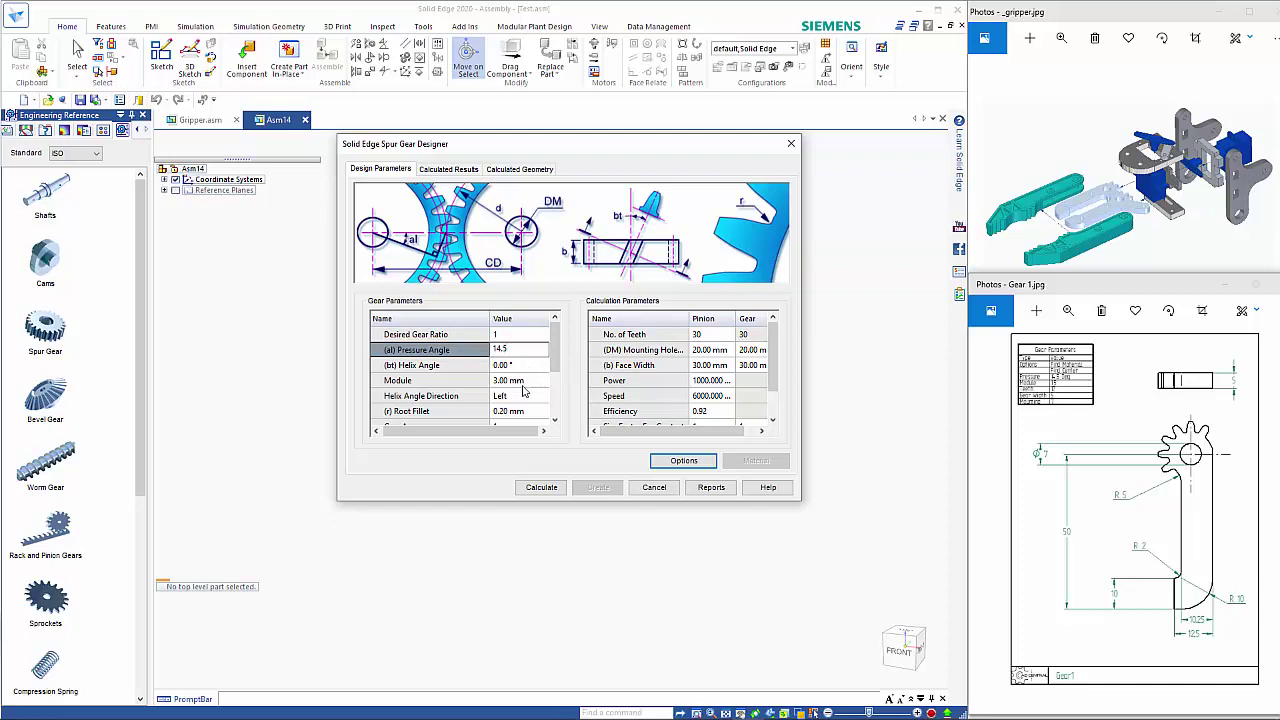
{"action": "key", "text": "Return"}
{"action": "left_click", "coordinate": [524, 384]}
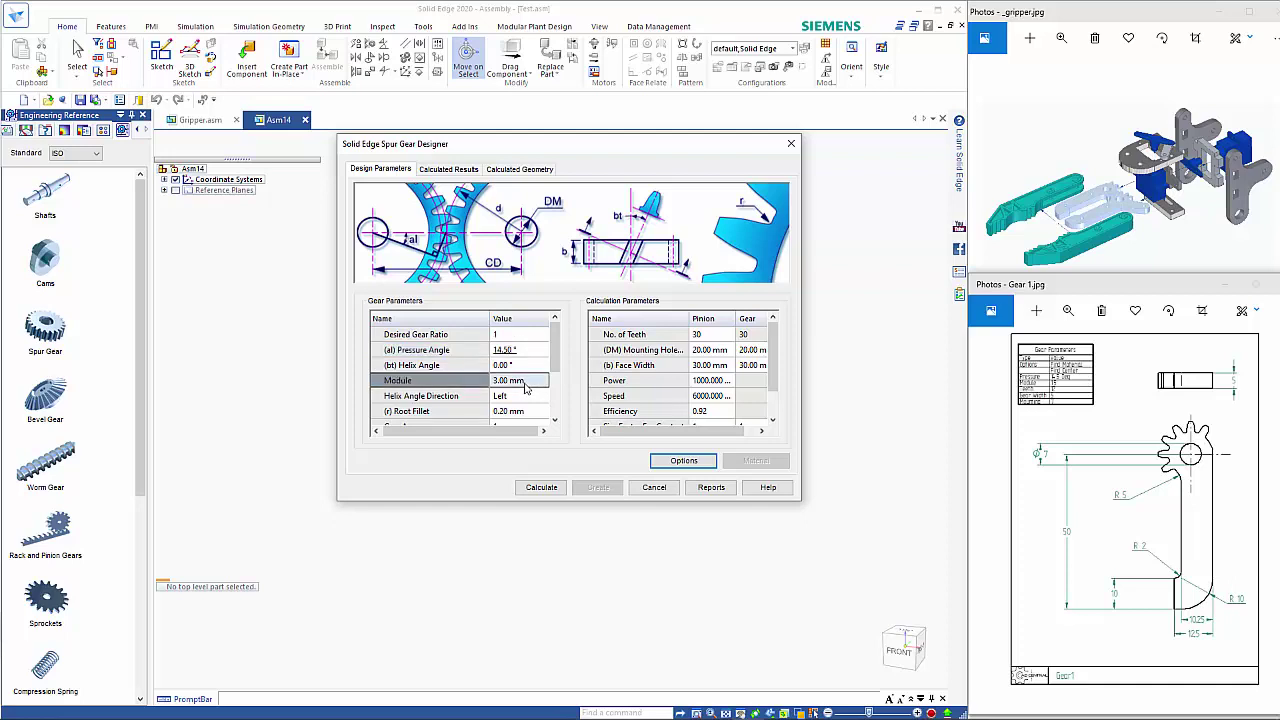
{"action": "left_click", "coordinate": [516, 384]}
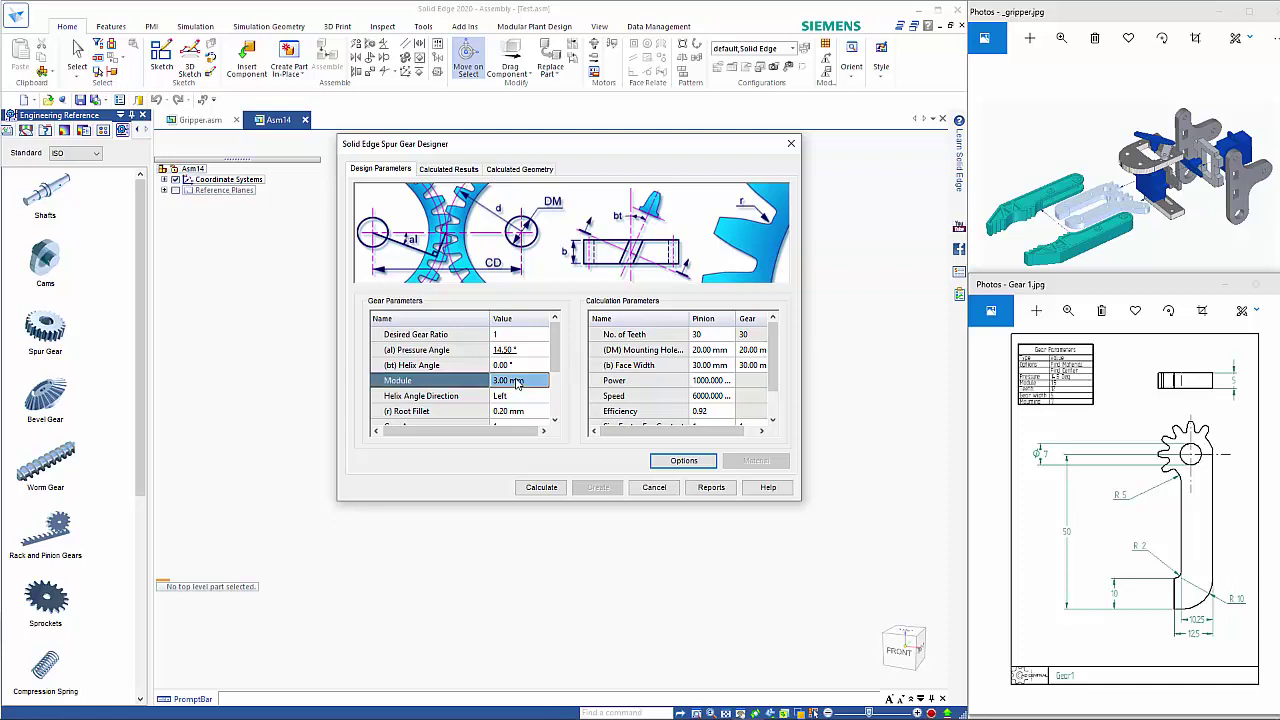
{"action": "type", "text": "1"}
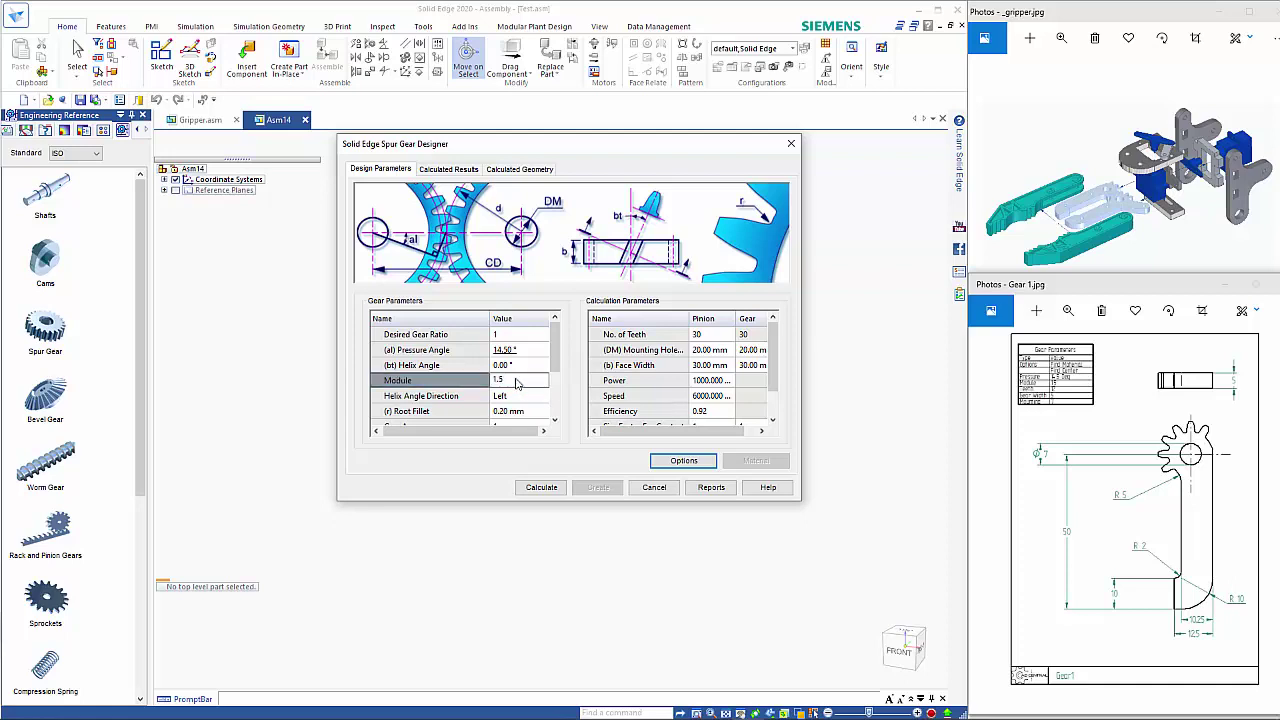
{"action": "type", "text": ".5"}
{"action": "scroll", "coordinate": [558, 385], "scroll_direction": "down", "scroll_amount": 2}
{"action": "left_click_drag", "start_coordinate": [558, 385], "coordinate": [560, 352]}
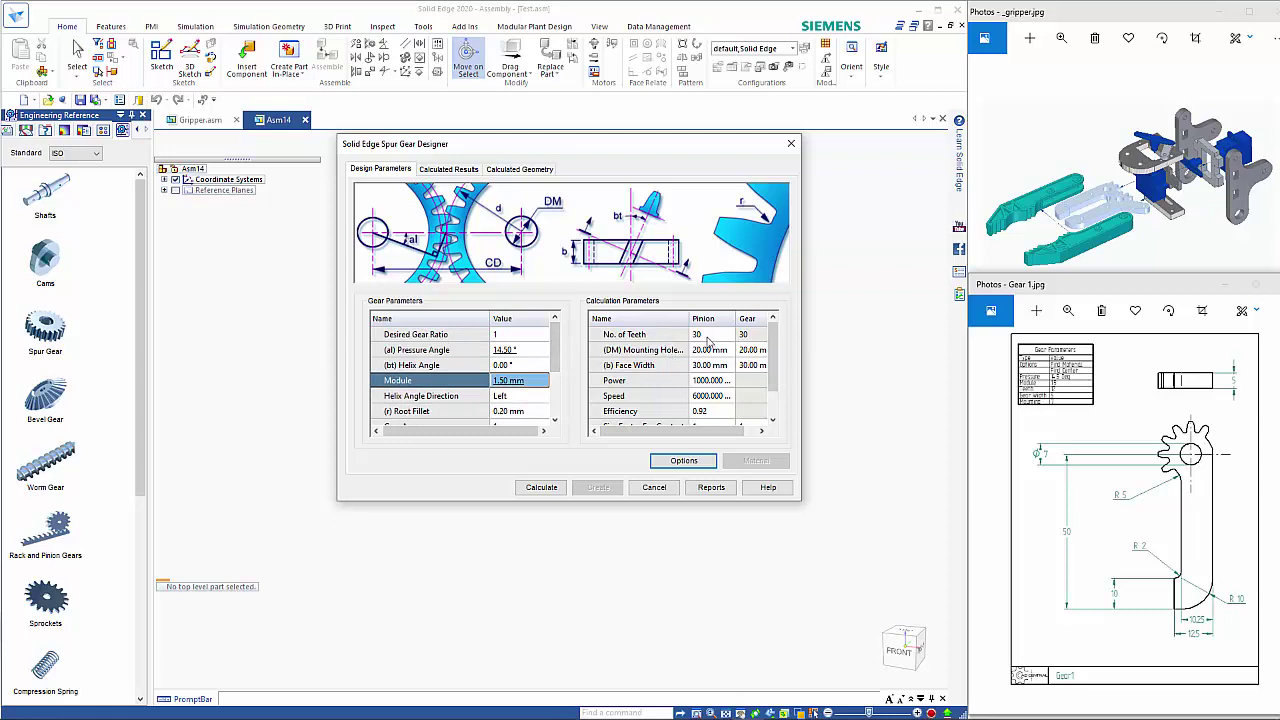
Set the pinion's number of teeth to 12 and the mounting hole diameter to 7 mm for both pinion and gear
{"action": "left_click", "coordinate": [706, 335]}
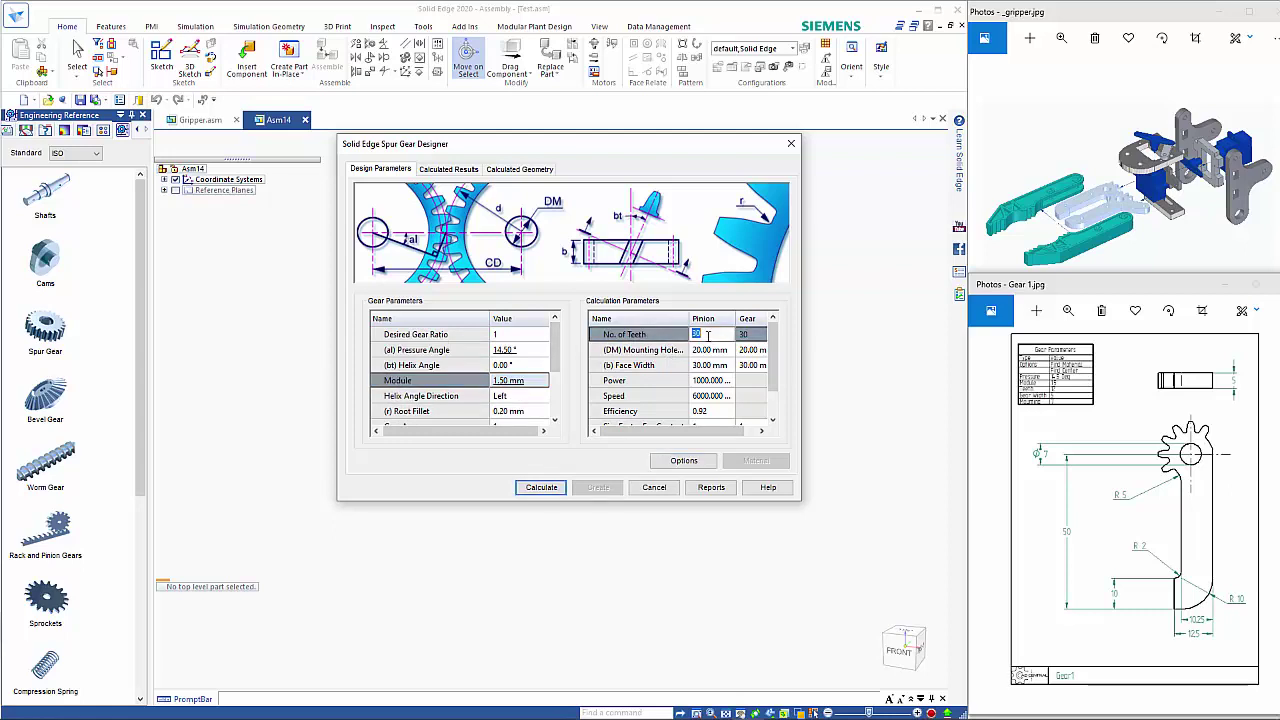
{"action": "type", "text": "12"}
{"action": "key", "text": "Return"}
{"action": "left_click", "coordinate": [745, 342]}
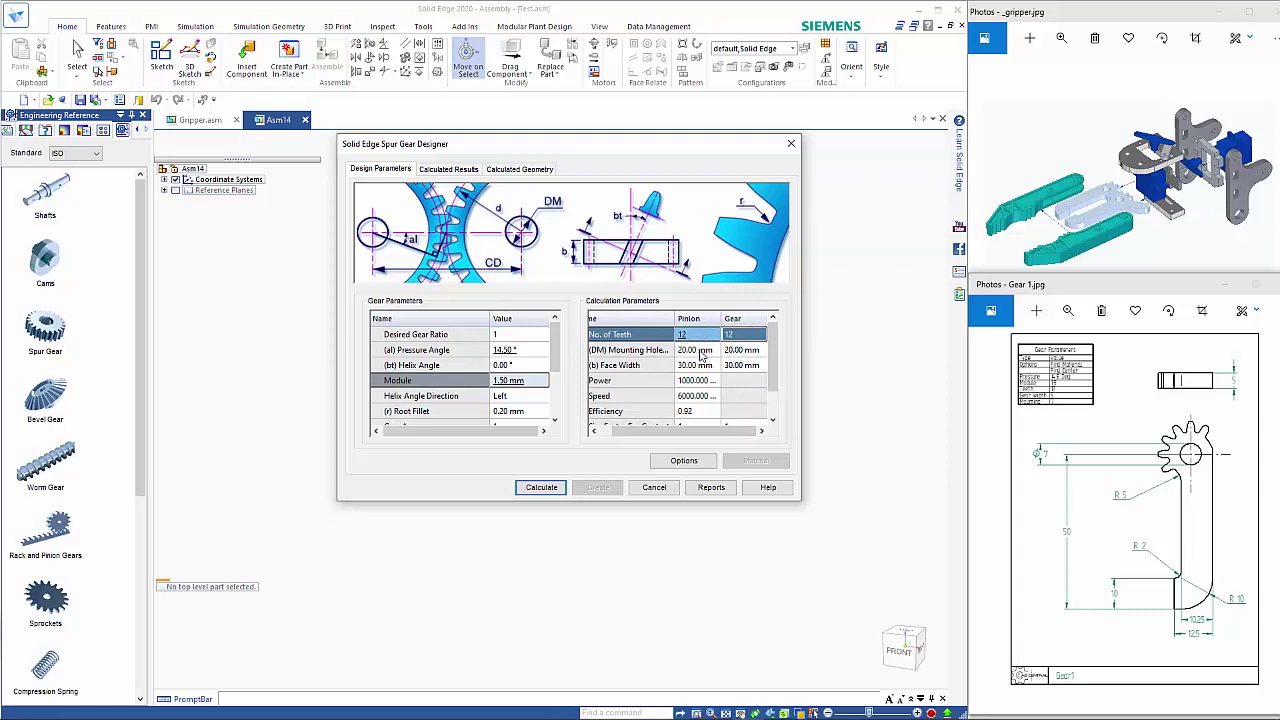
{"action": "left_click", "coordinate": [702, 353]}
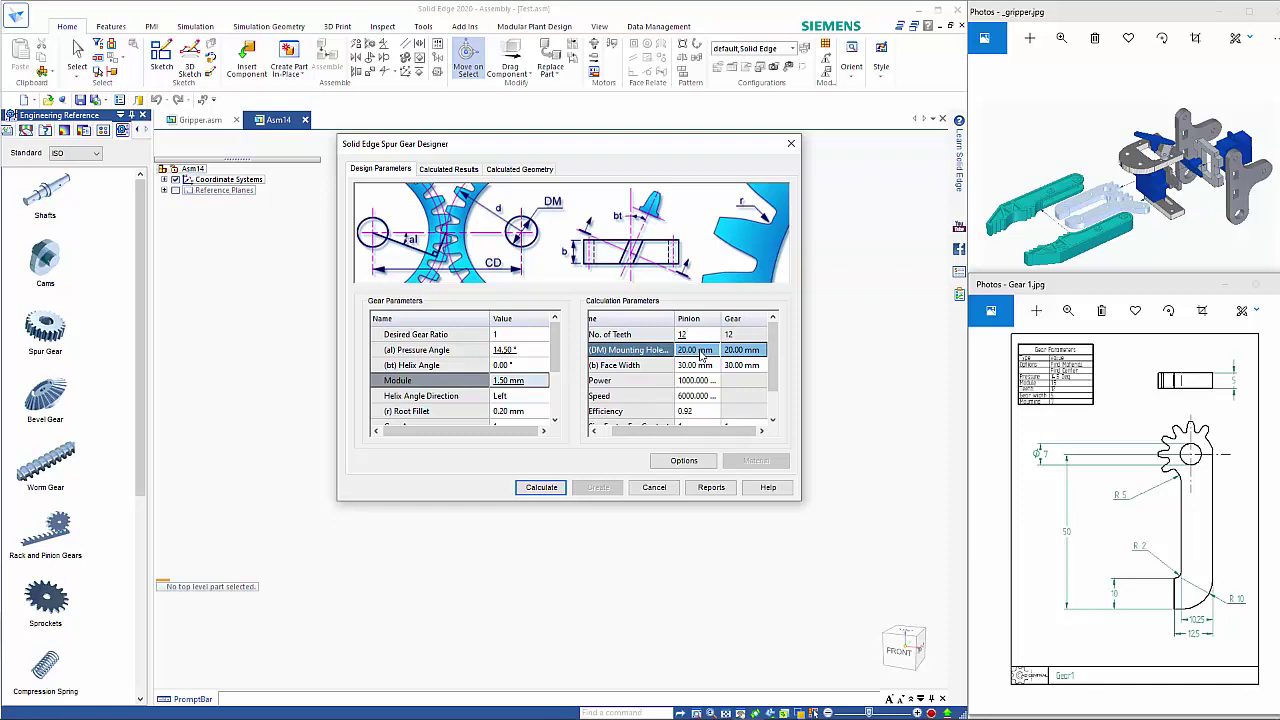
{"action": "type", "text": "7"}
{"action": "key", "text": "Tab"}
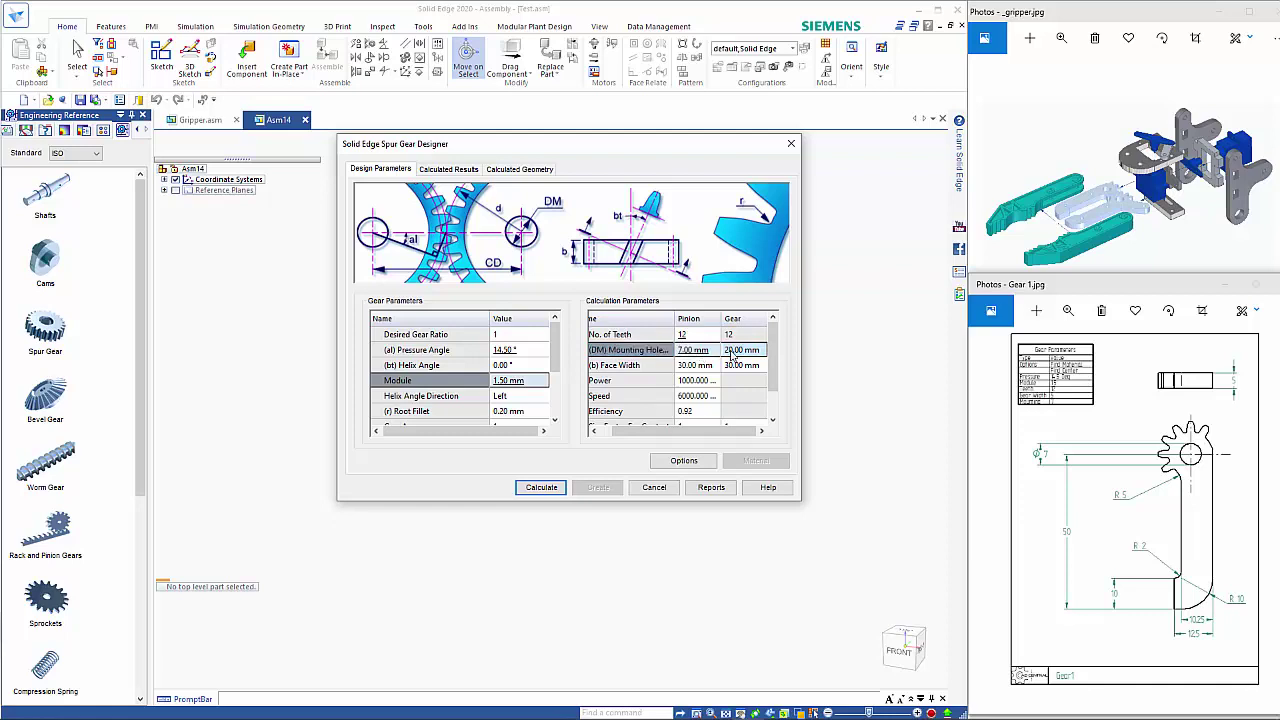
{"action": "type", "text": "7"}
{"action": "key", "text": "Return"}
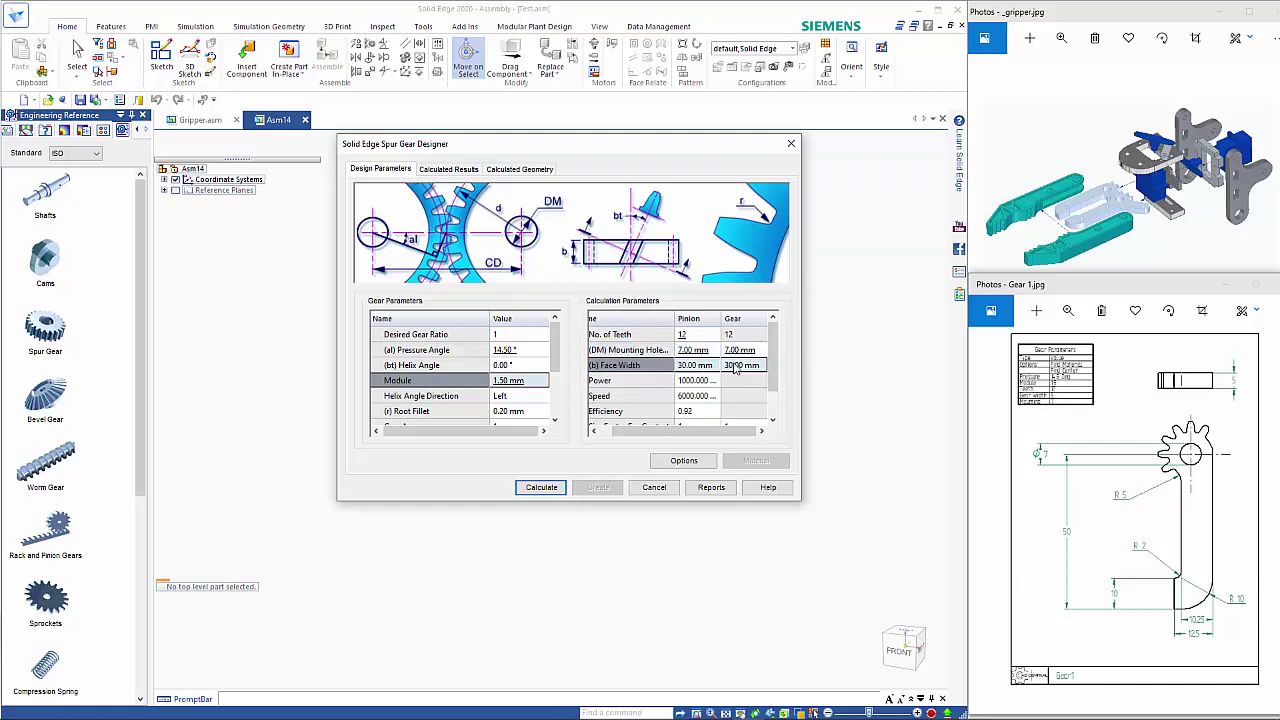
Set the face width of both pinion and gear to 5 mm
{"action": "left_click", "coordinate": [708, 370]}
{"action": "type", "text": "5"}
{"action": "left_click", "coordinate": [741, 372]}
{"action": "type", "text": "5"}
{"action": "key", "text": "Return"}
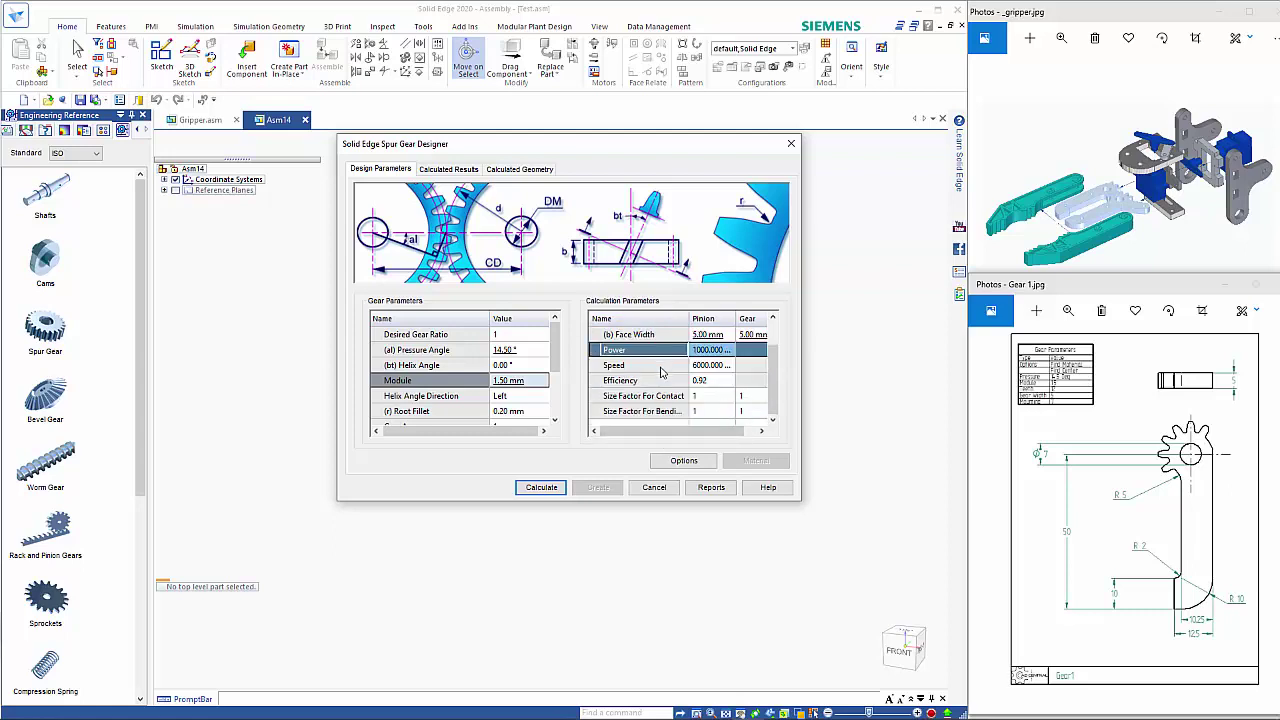
Calculate and create the spur gear pair, saving the parts as Gear 1 and Gear 2 in the Gripper folder
{"action": "left_click", "coordinate": [548, 489]}
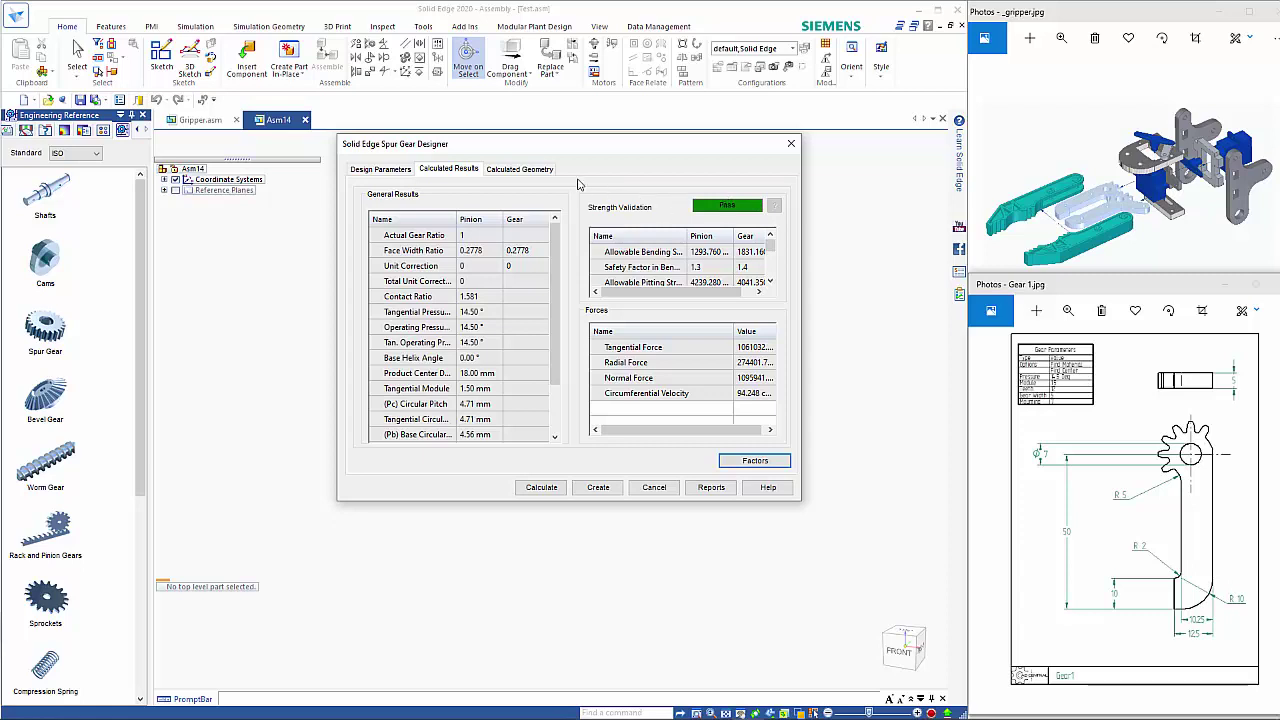
{"action": "left_click", "coordinate": [546, 170]}
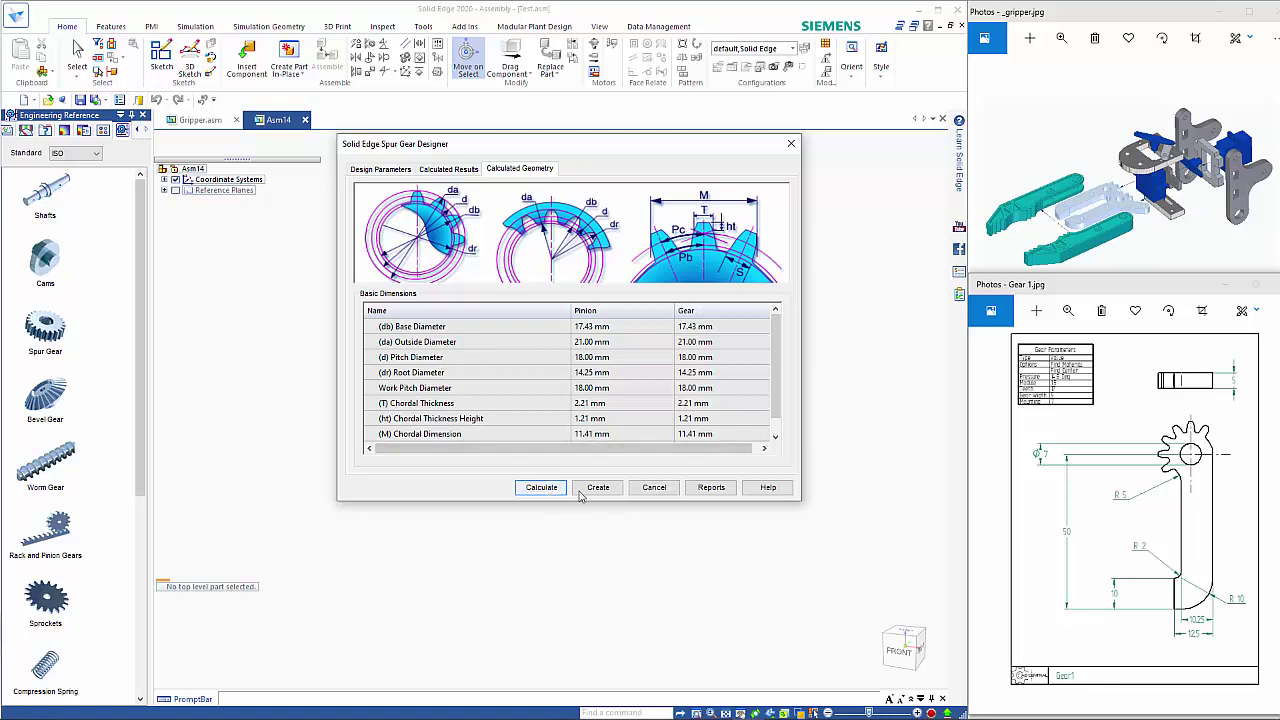
{"action": "left_click", "coordinate": [610, 490]}
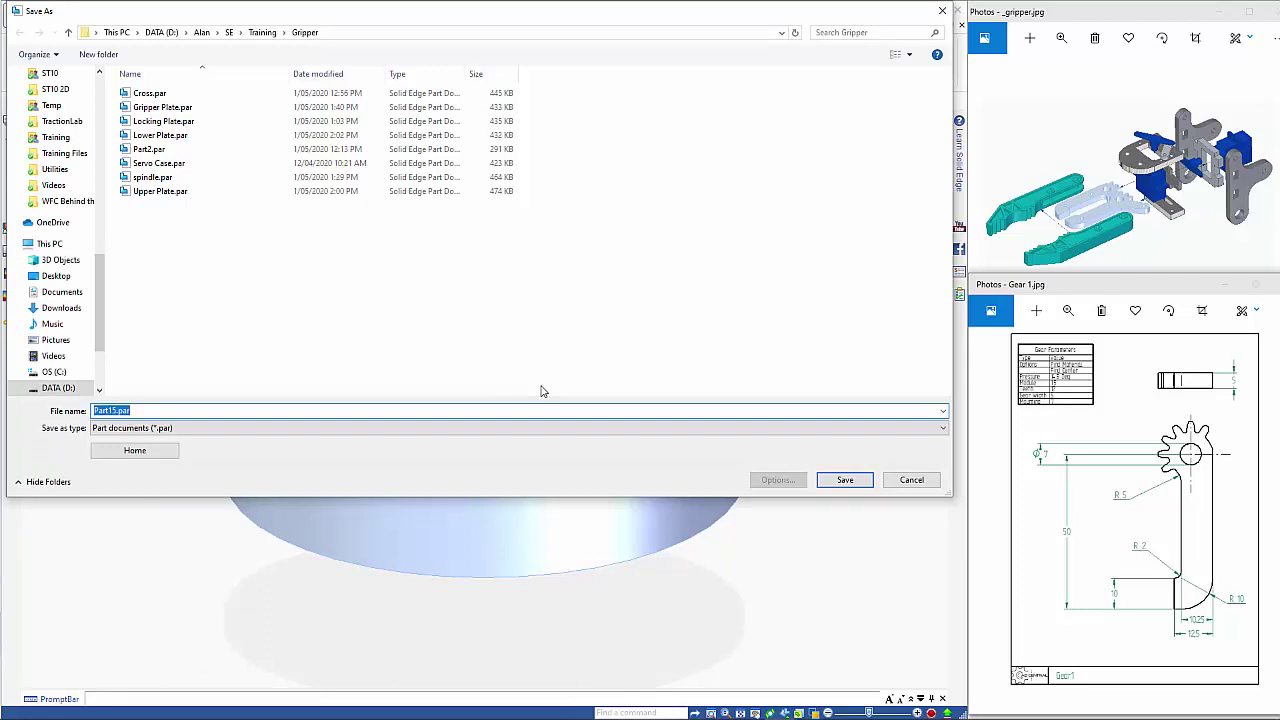
{"action": "type", "text": "Gear 1"}
{"action": "key", "text": "Return"}
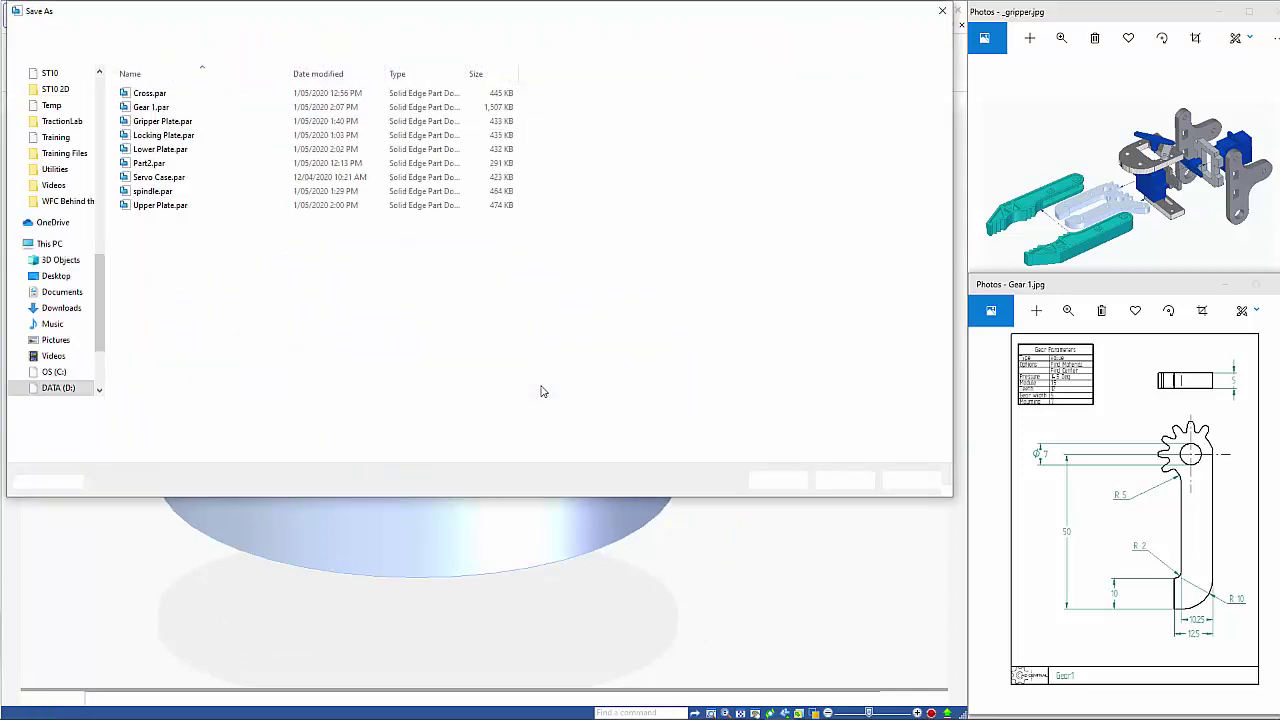
{"action": "type", "text": "Gear 2"}
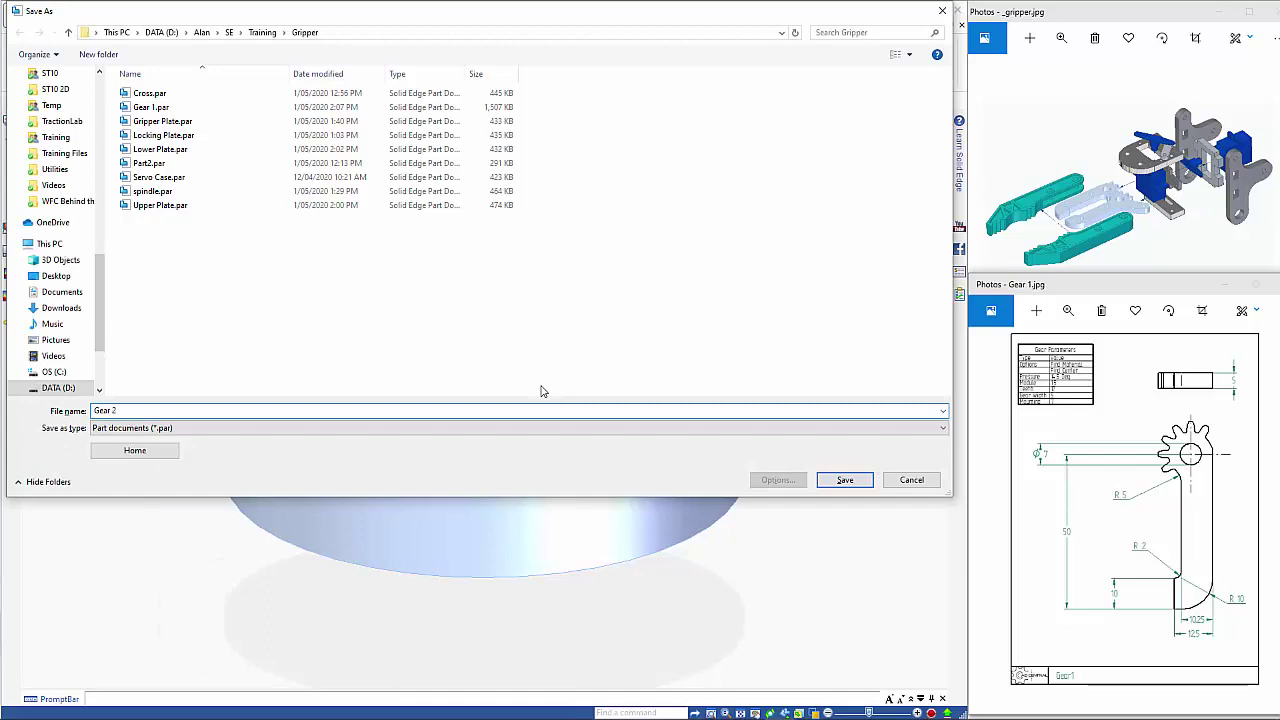
{"action": "key", "text": "Return"}
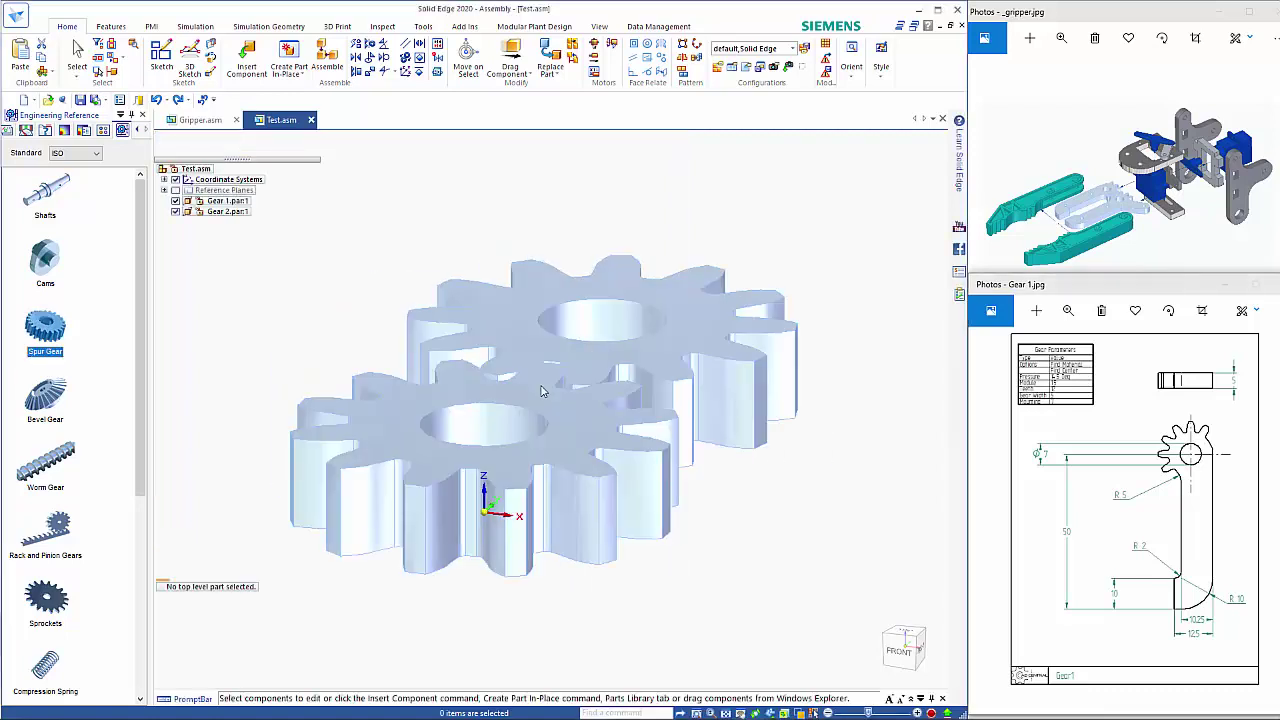
Open Gear 1 for in-place editing within the test assembly and show it from the top
{"action": "scroll", "coordinate": [575, 430], "scroll_direction": "down", "scroll_amount": 5}
{"action": "middle_click_drag", "start_coordinate": [575, 430], "coordinate": [639, 437]}
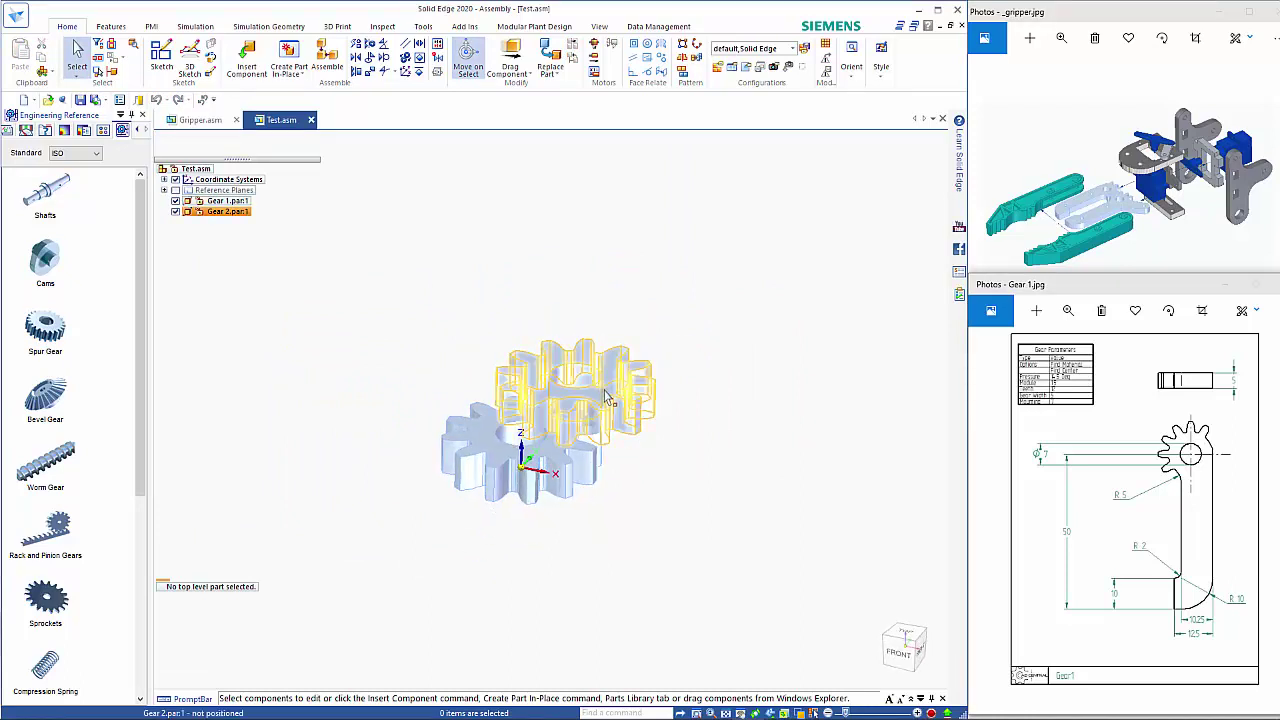
{"action": "left_click", "coordinate": [553, 458]}
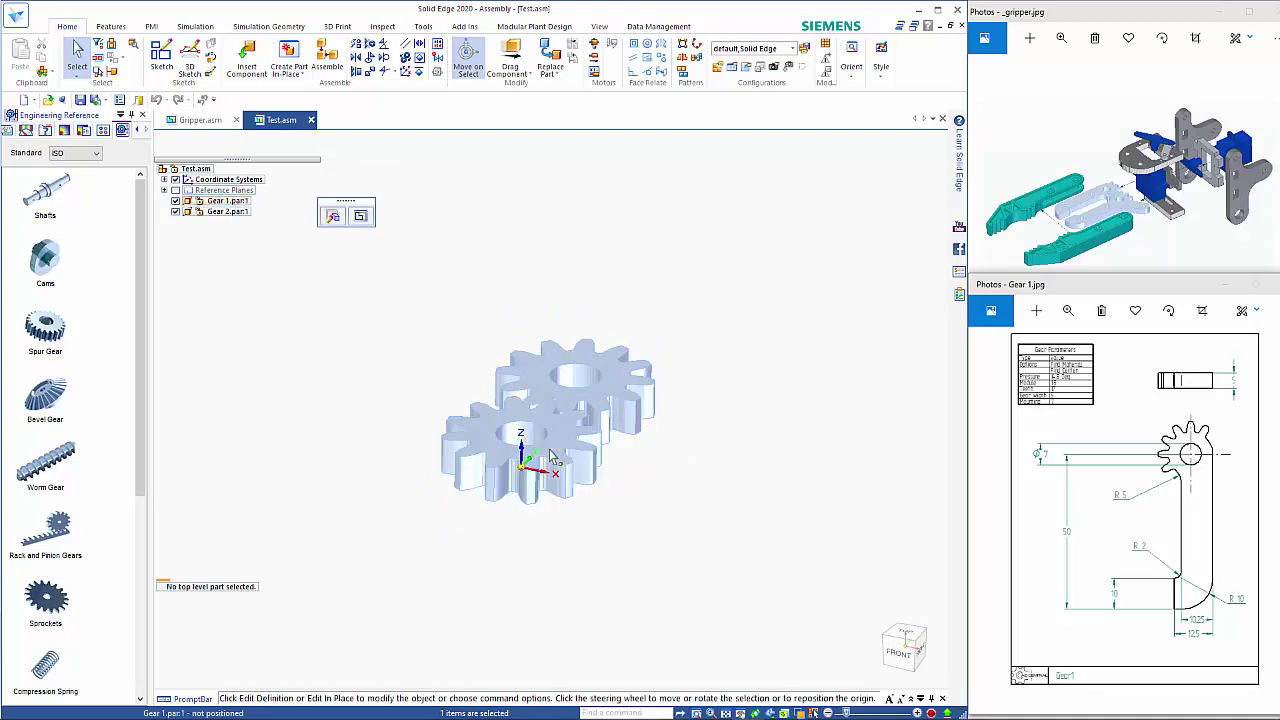
{"action": "double_click", "coordinate": [550, 457]}
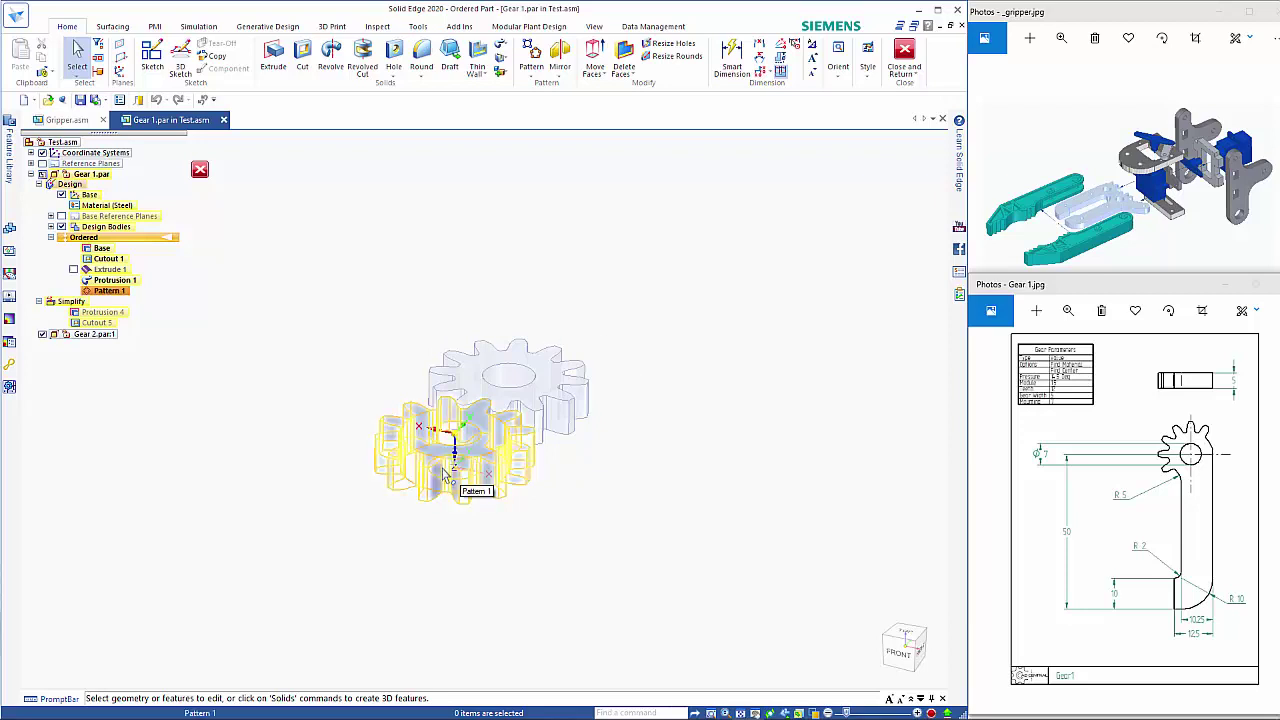
{"action": "key", "text": "ctrl+t"}
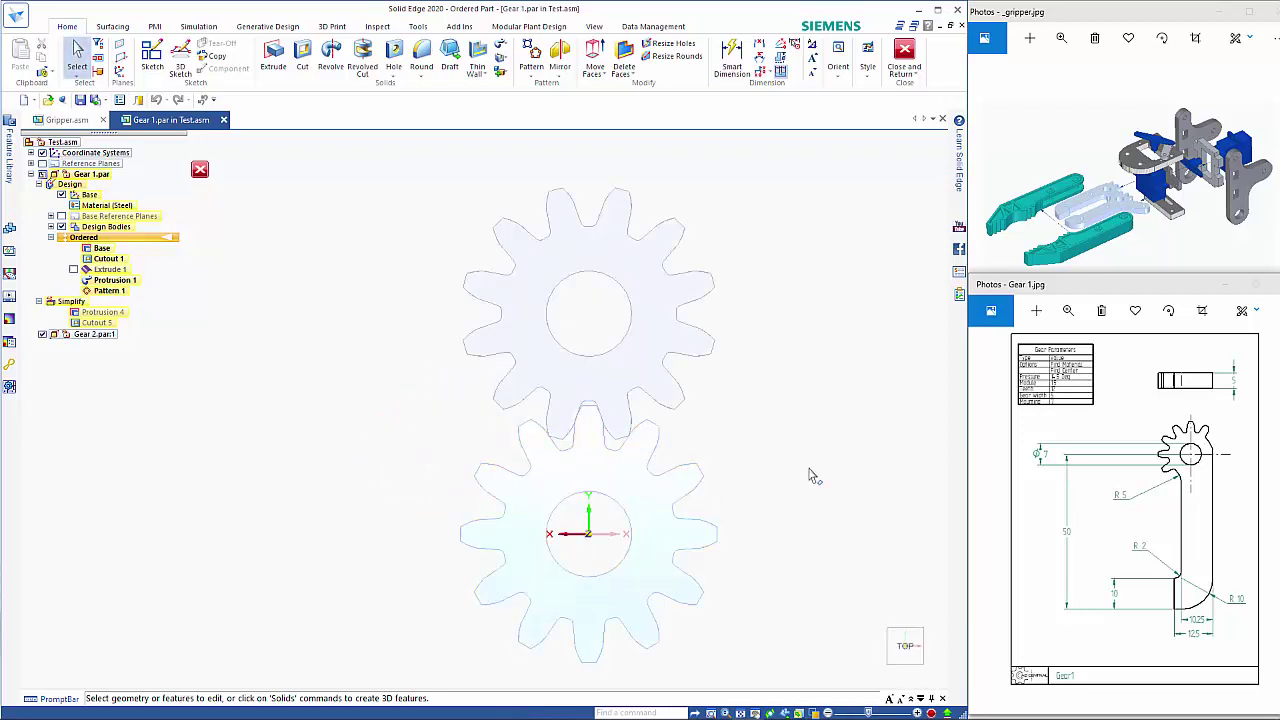
{"action": "right_click", "coordinate": [809, 468]}
{"action": "left_click", "coordinate": [777, 445]}
{"action": "middle_click_drag", "start_coordinate": [755, 428], "coordinate": [632, 389], "text": "shift"}
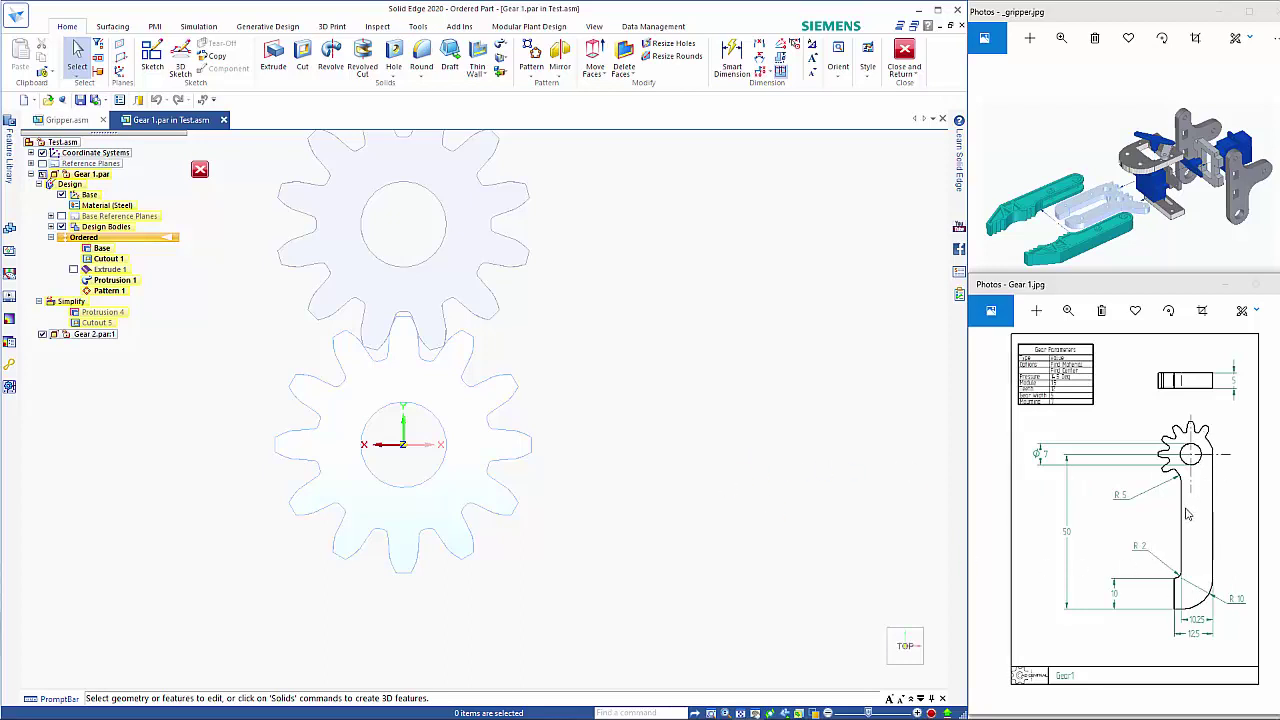
Suppress six adjacent tooth occurrences around the right and bottom of Gear 1 in its circular pattern, and return to the assembly
{"action": "left_click", "coordinate": [107, 290]}
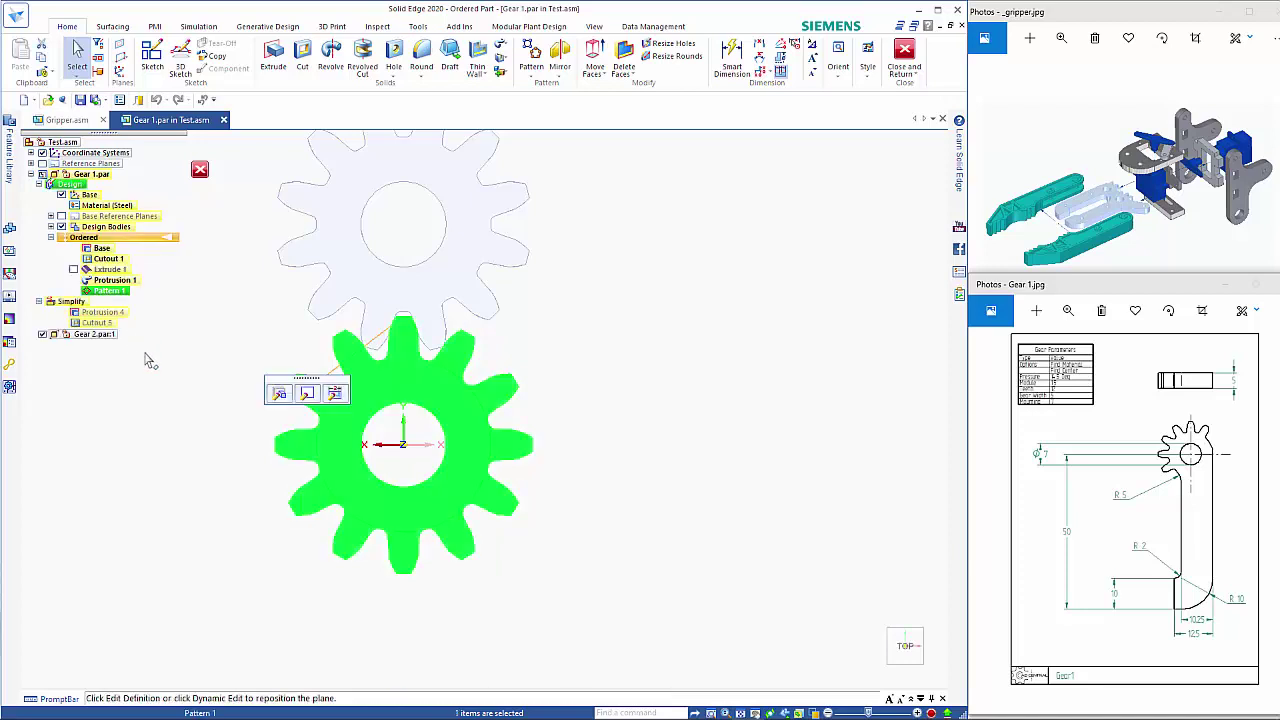
{"action": "left_click_drag", "start_coordinate": [305, 378], "coordinate": [219, 313]}
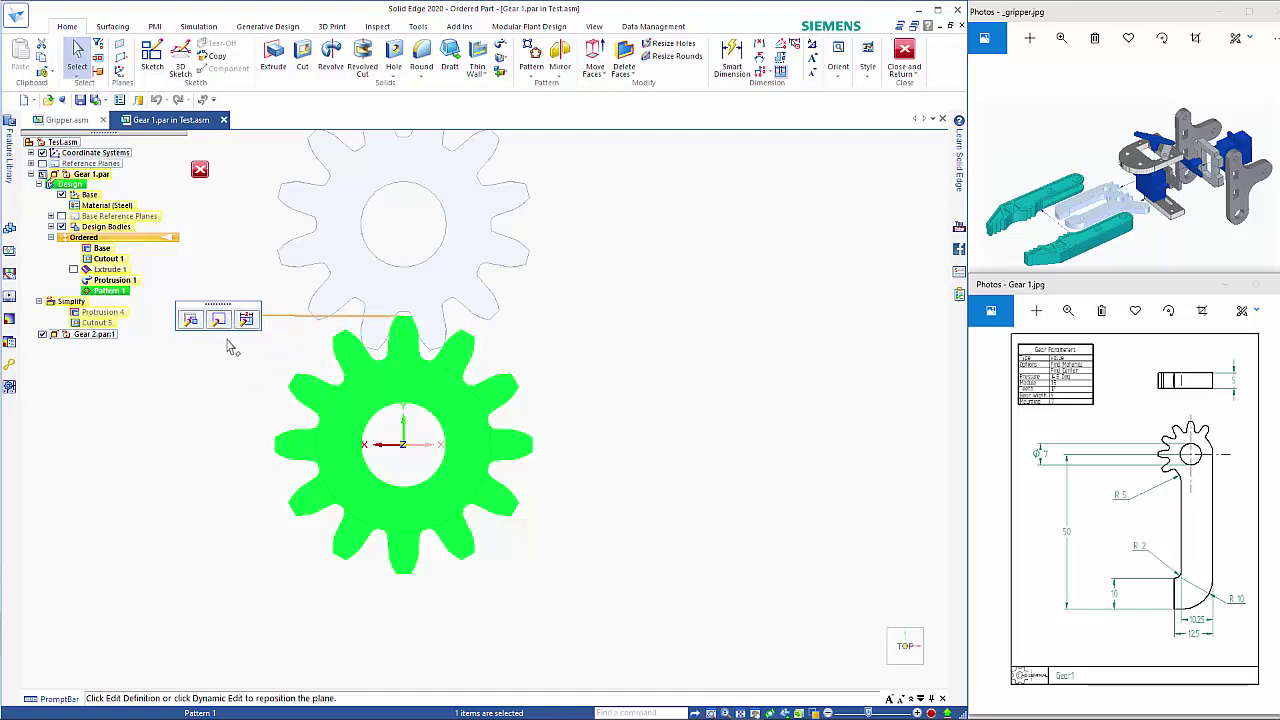
{"action": "left_click", "coordinate": [218, 320]}
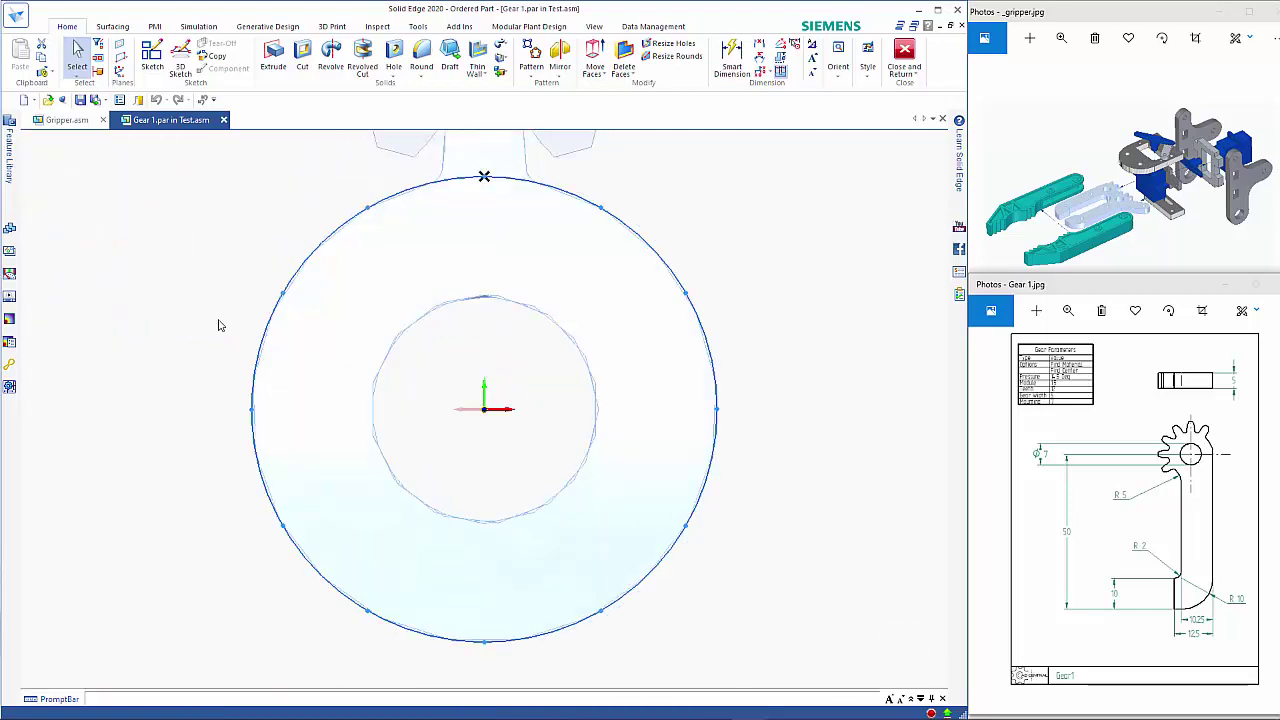
{"action": "left_click", "coordinate": [220, 325]}
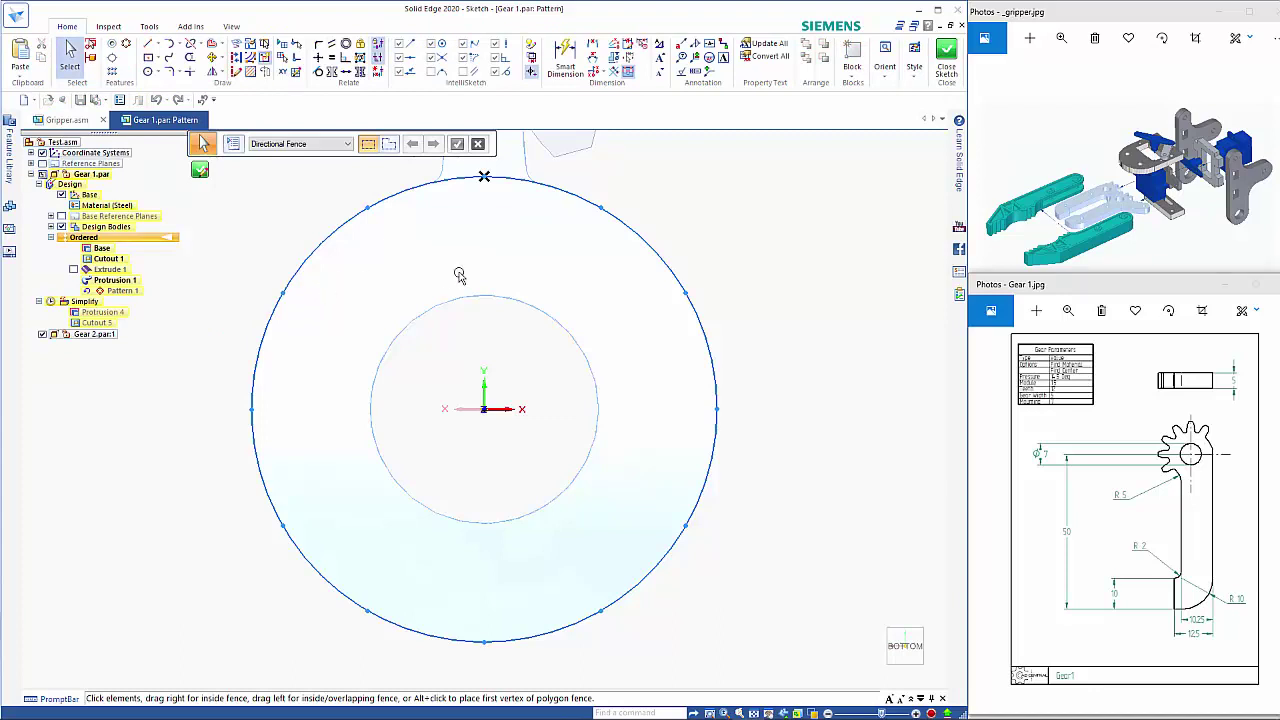
{"action": "scroll", "coordinate": [490, 288], "scroll_direction": "down", "scroll_amount": 4}
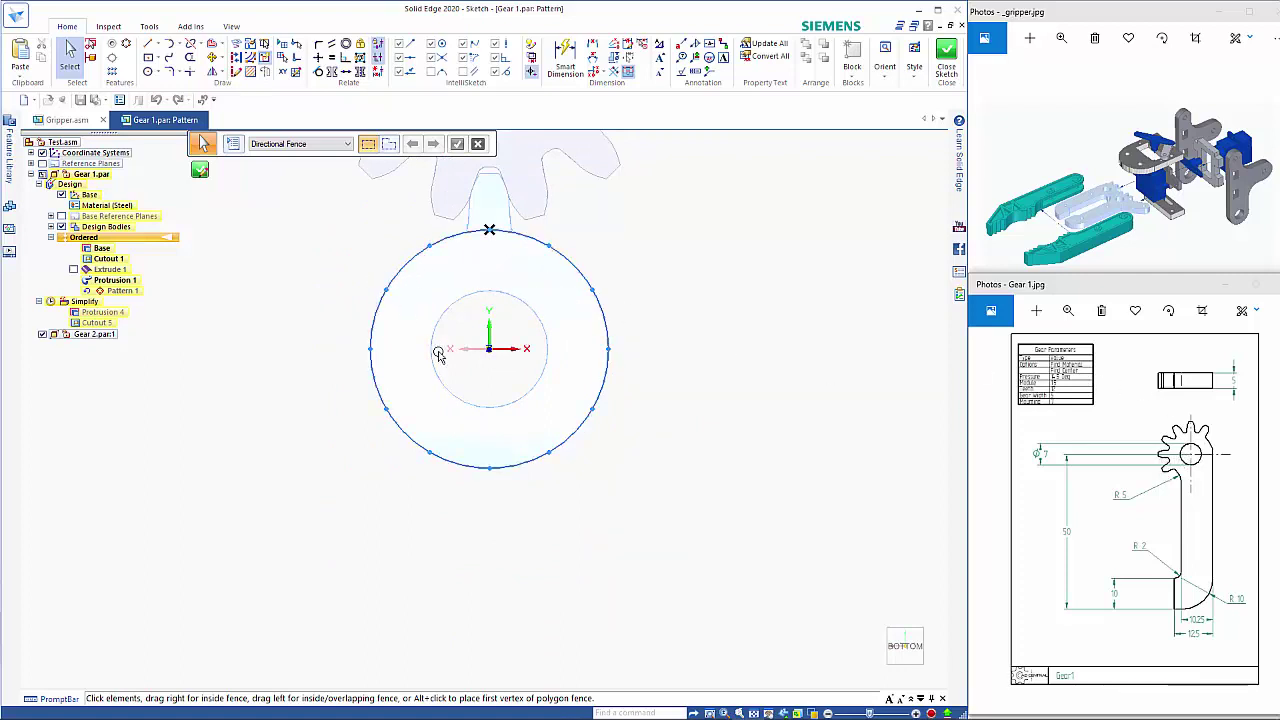
{"action": "left_click", "coordinate": [415, 258]}
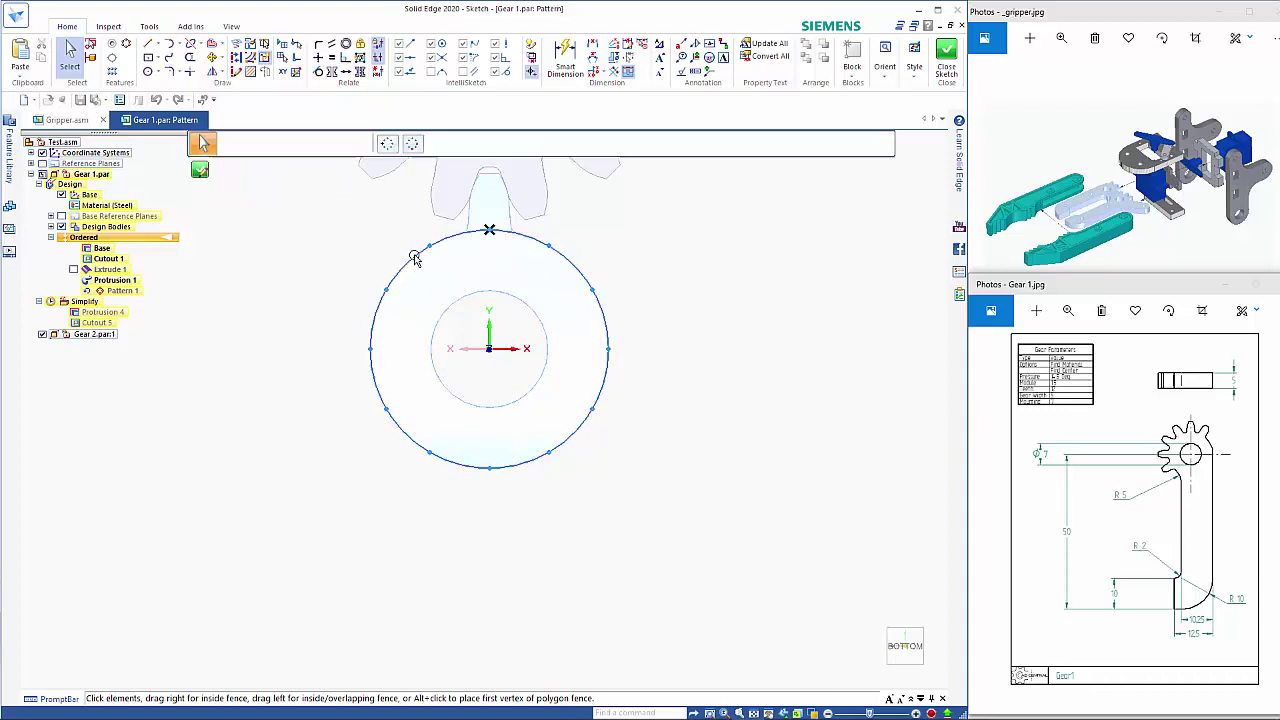
{"action": "left_click", "coordinate": [412, 143]}
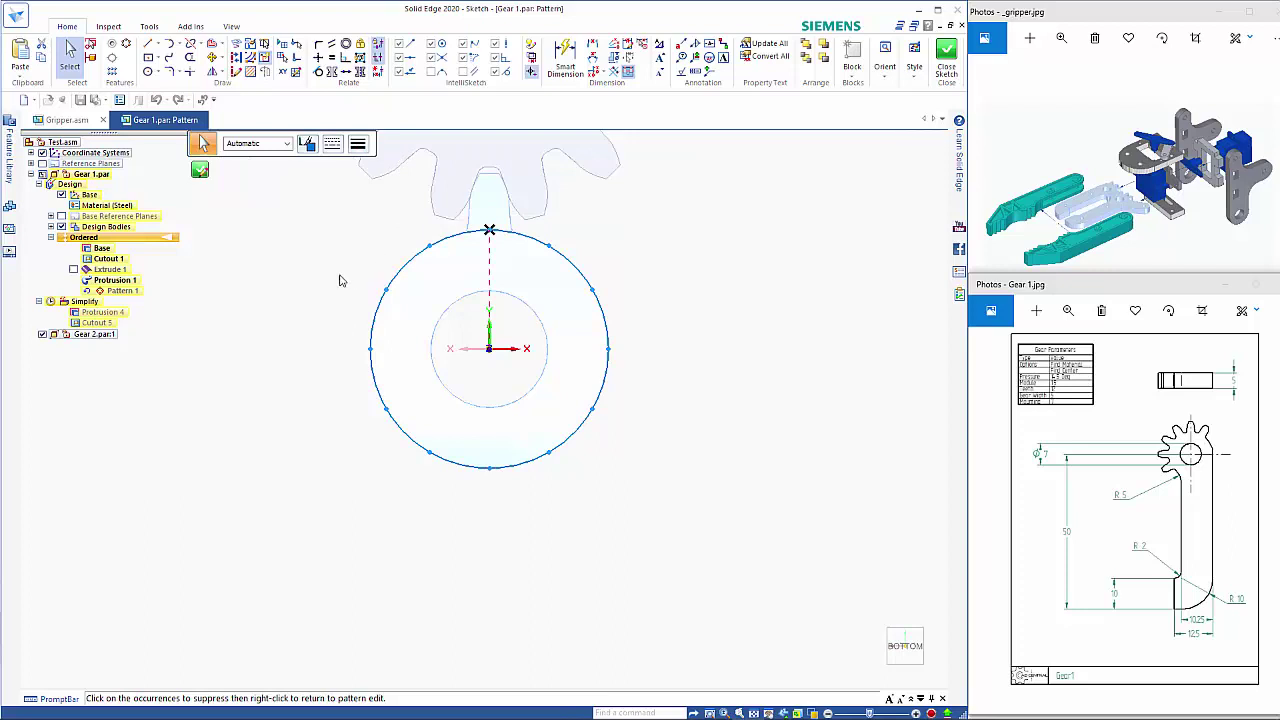
{"action": "left_click_drag", "start_coordinate": [314, 274], "coordinate": [564, 514]}
{"action": "left_click", "coordinate": [208, 174]}
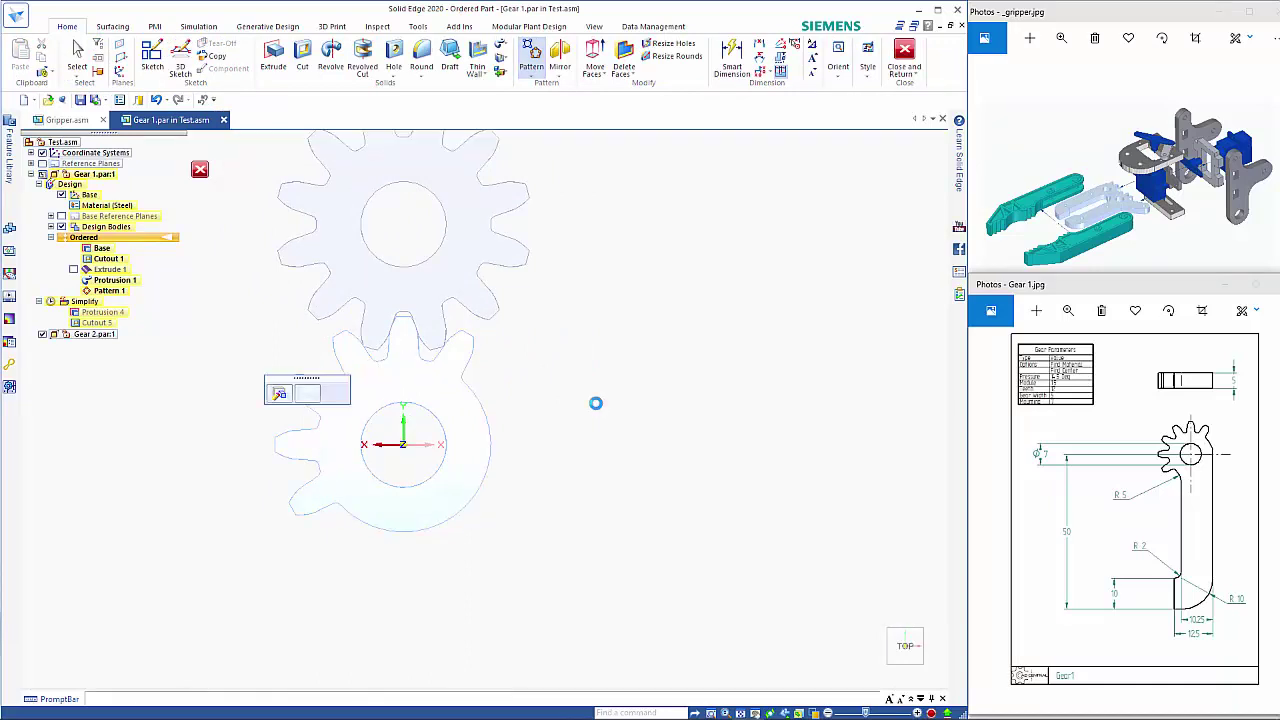
{"action": "left_click", "coordinate": [200, 171]}
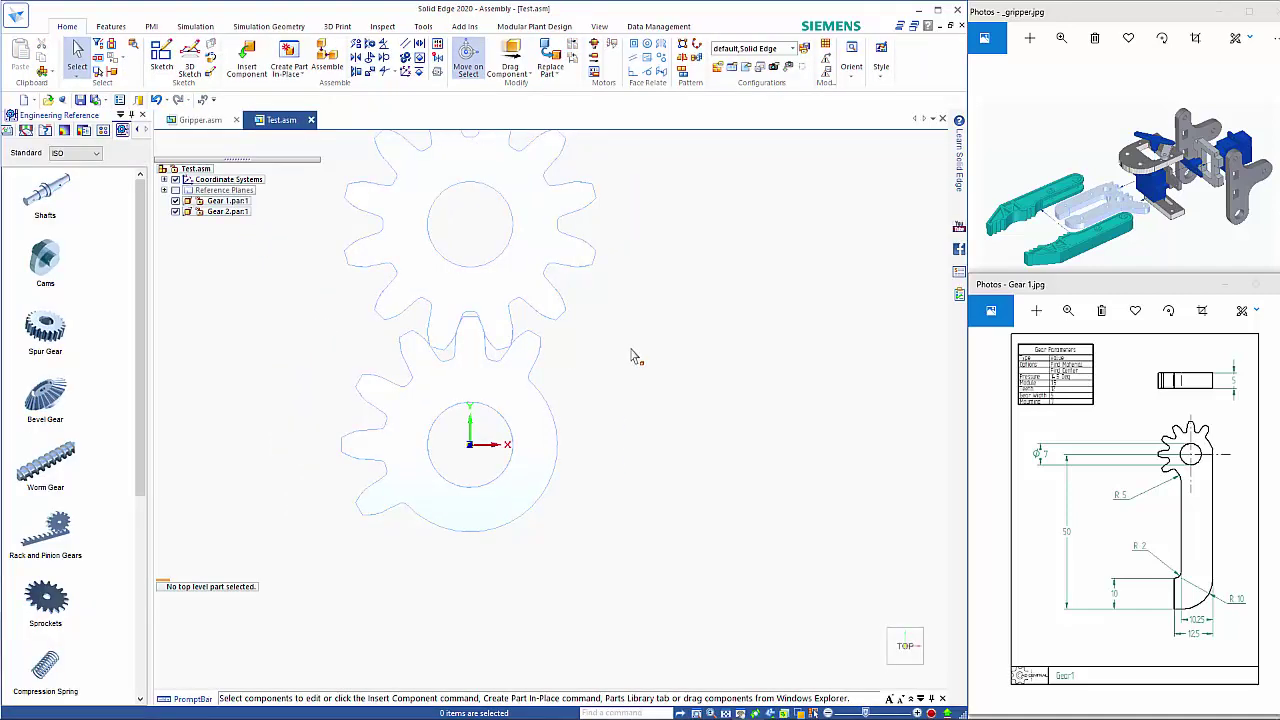
Open Gear 1 for in-place editing within the test assembly
{"action": "scroll", "coordinate": [645, 377], "scroll_direction": "down", "scroll_amount": 1}
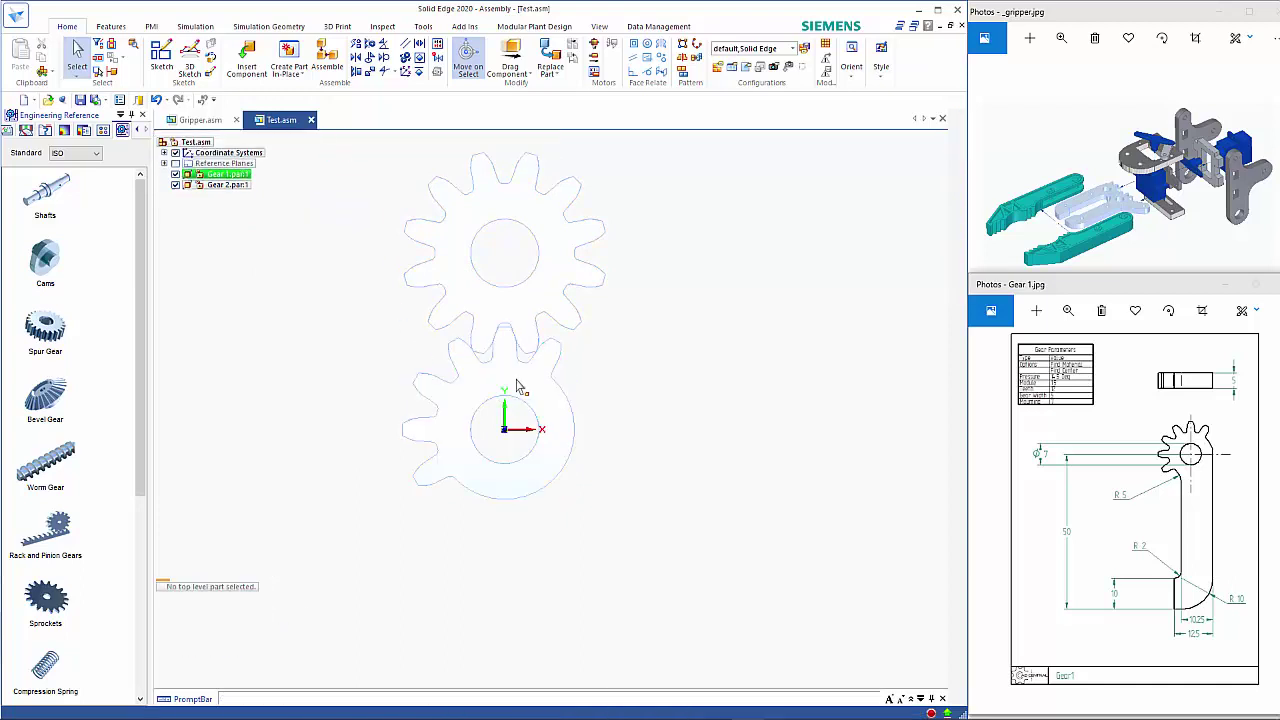
{"action": "double_click", "coordinate": [518, 388]}
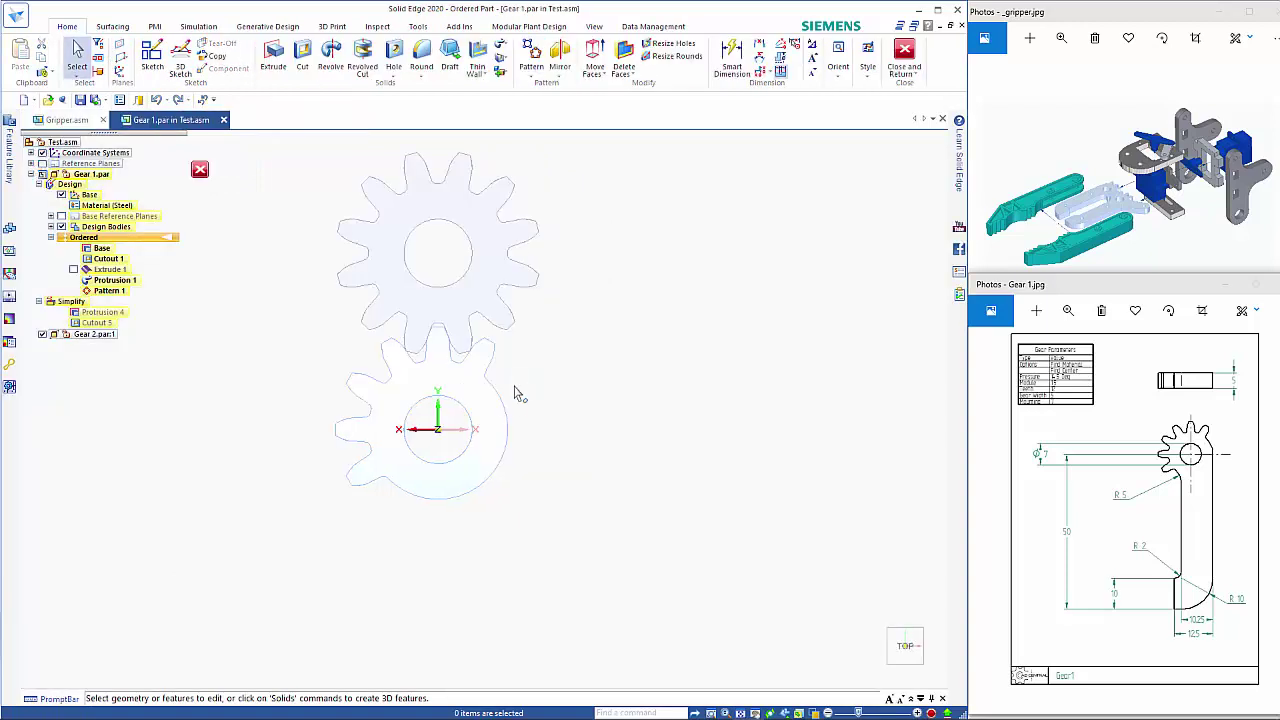
{"action": "left_click", "coordinate": [273, 55]}
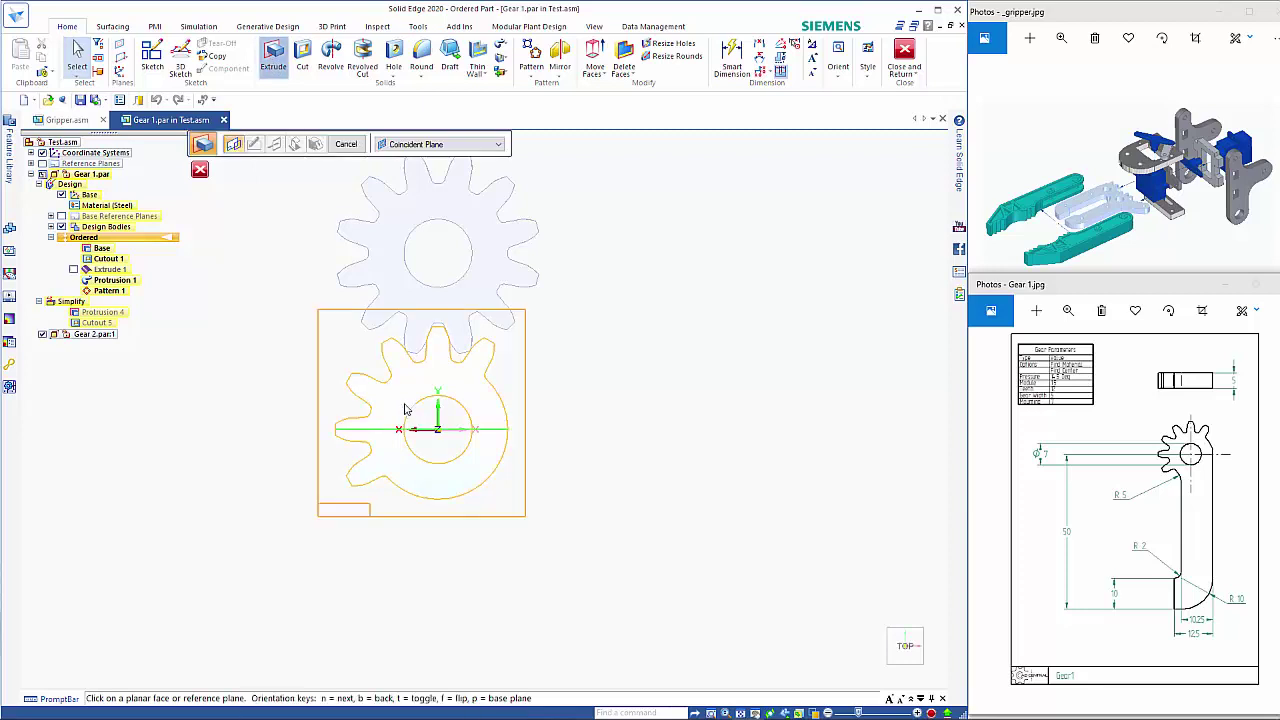
{"action": "left_click", "coordinate": [445, 488]}
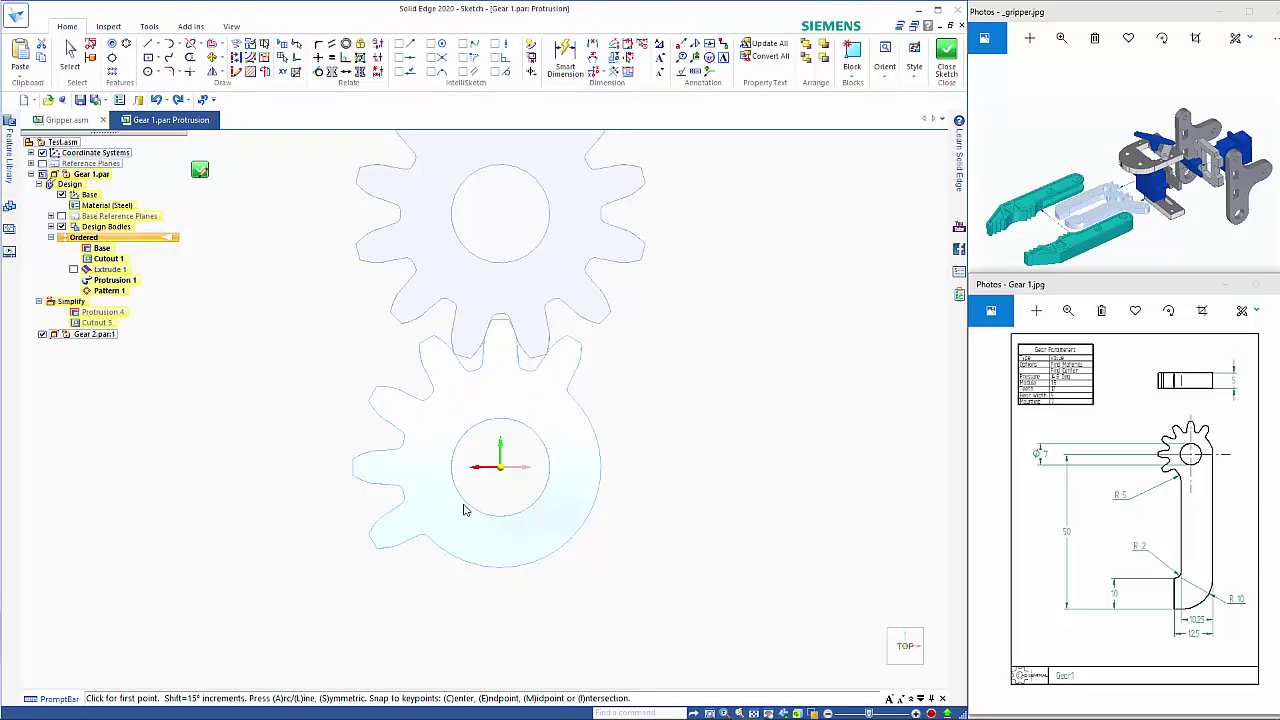
{"action": "middle_click_drag", "start_coordinate": [714, 508], "coordinate": [540, 509], "text": "shift"}
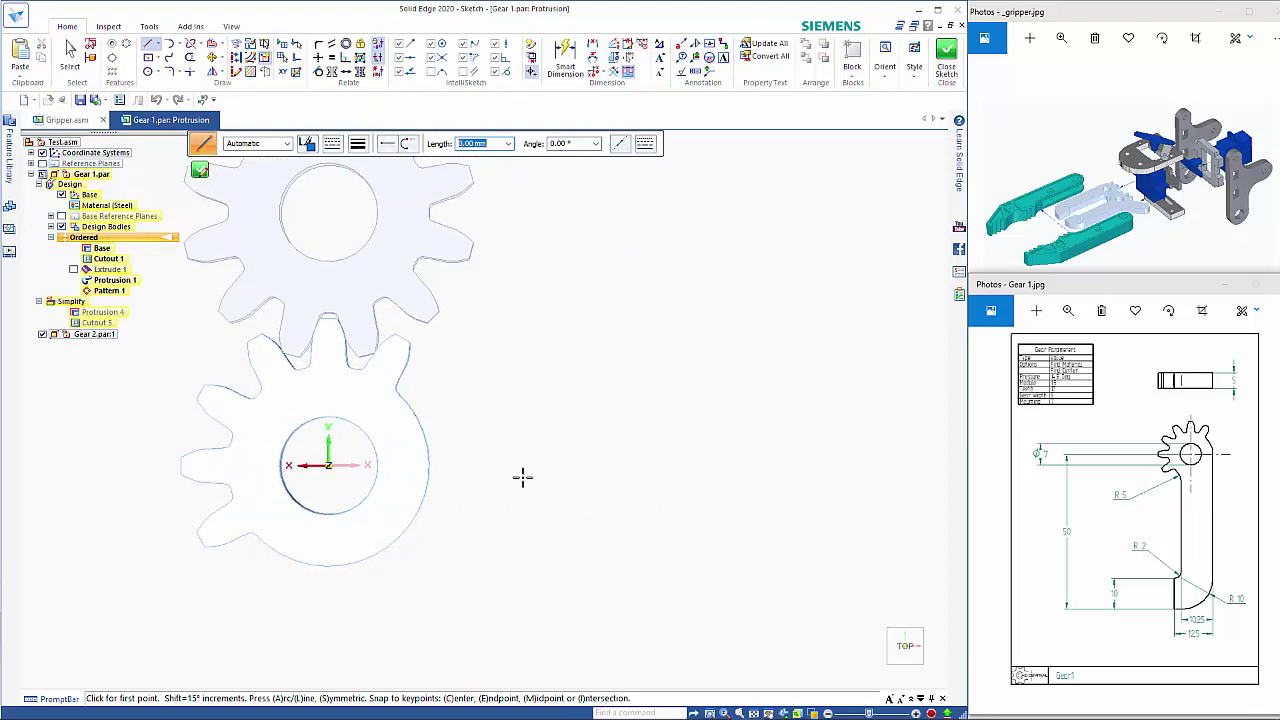
{"action": "left_click", "coordinate": [905, 643]}
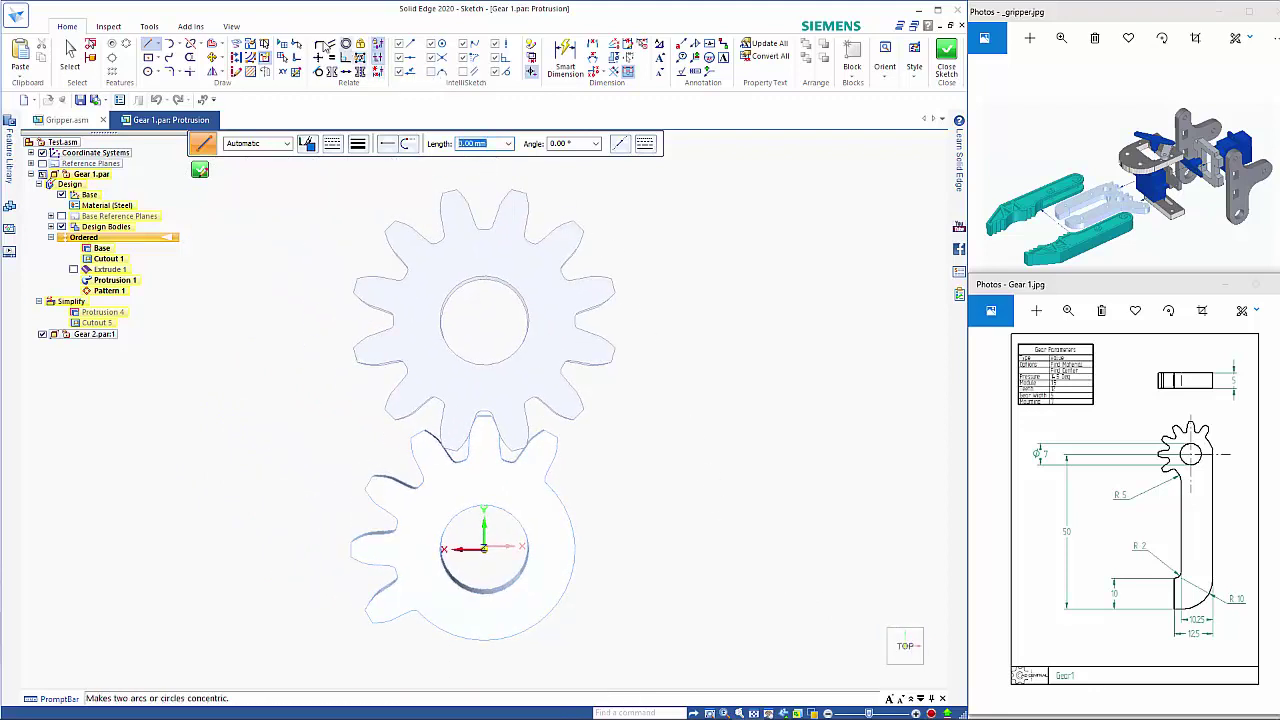
{"action": "left_click", "coordinate": [232, 27]}
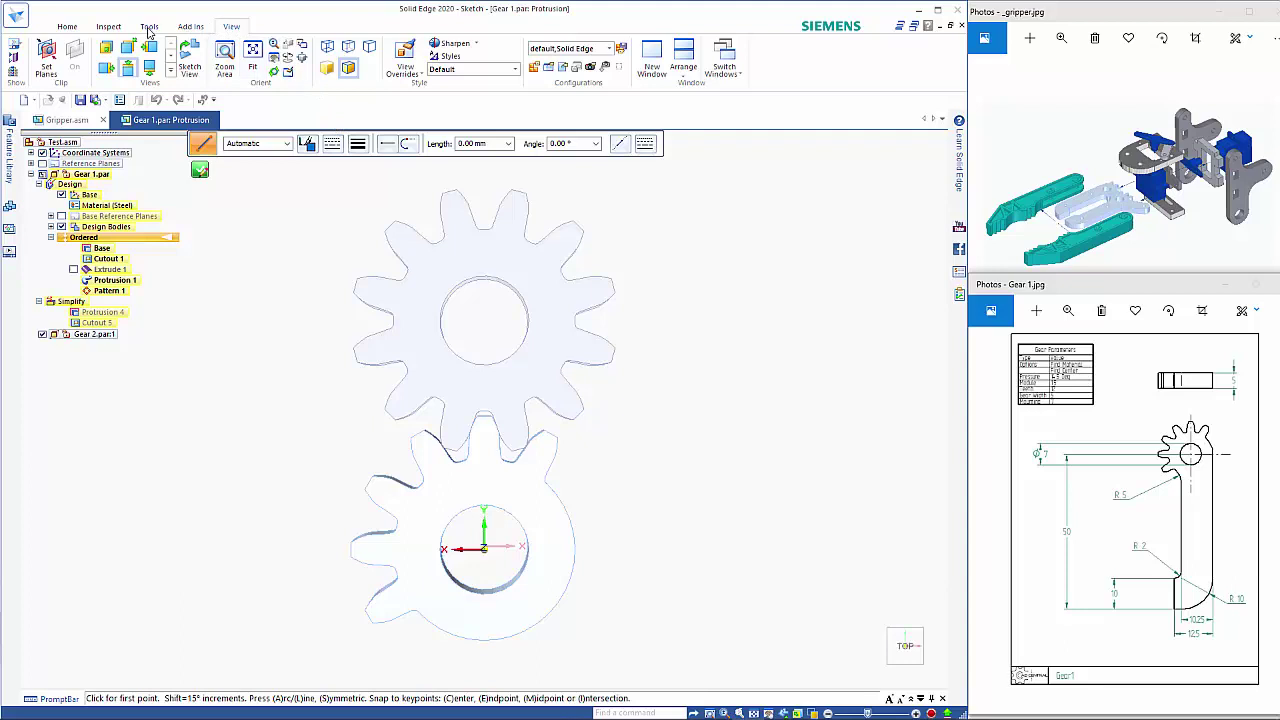
{"action": "left_click", "coordinate": [68, 27]}
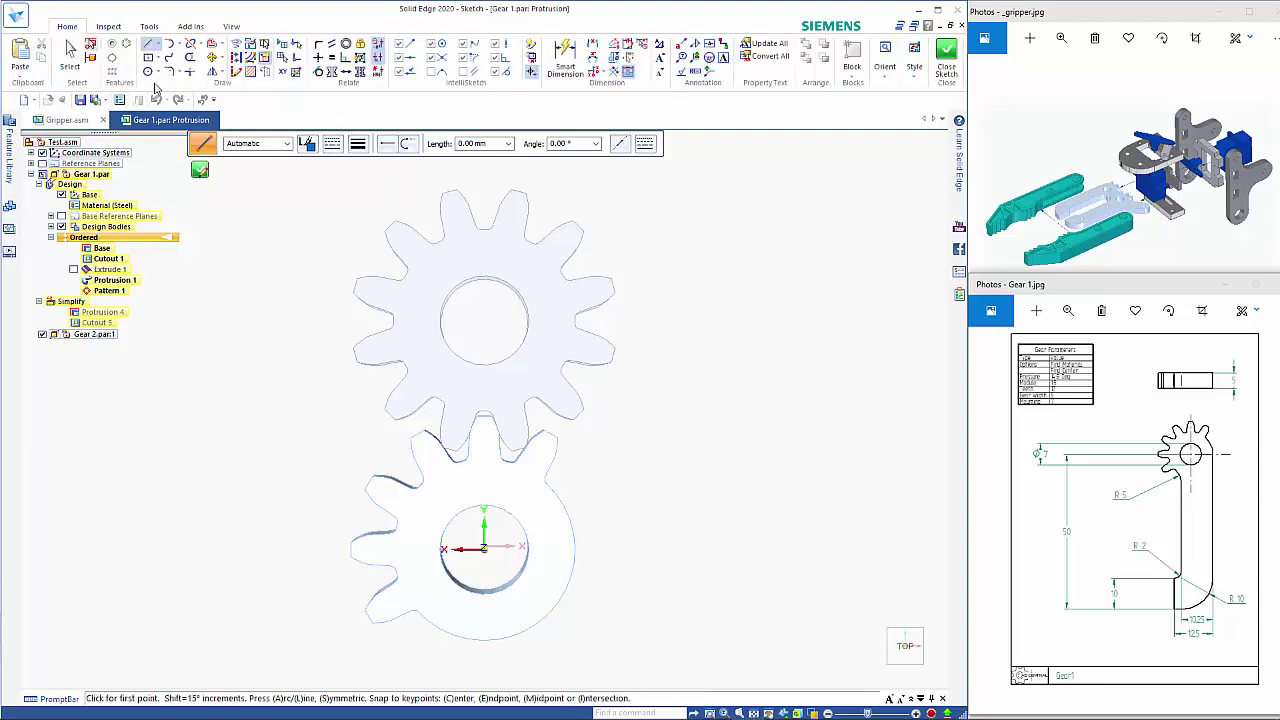
{"action": "key", "text": "Escape"}
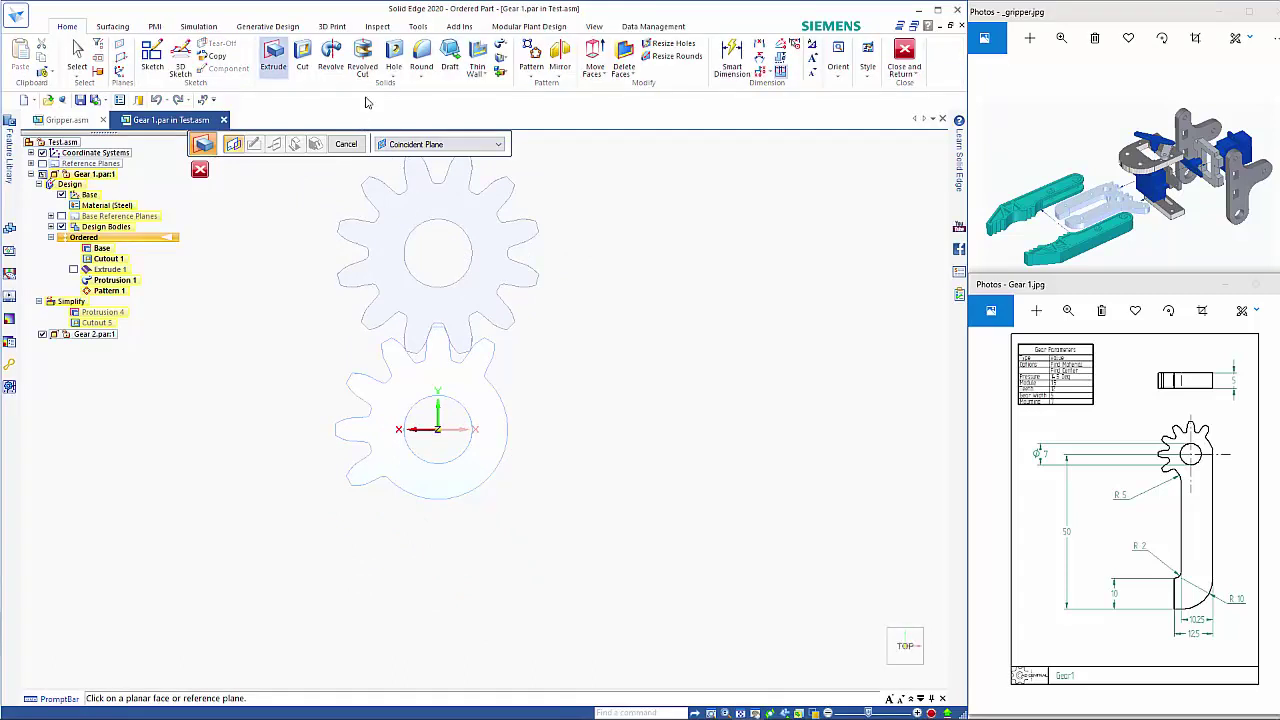
Turn off the perspective display of the model view
{"action": "left_click", "coordinate": [594, 27]}
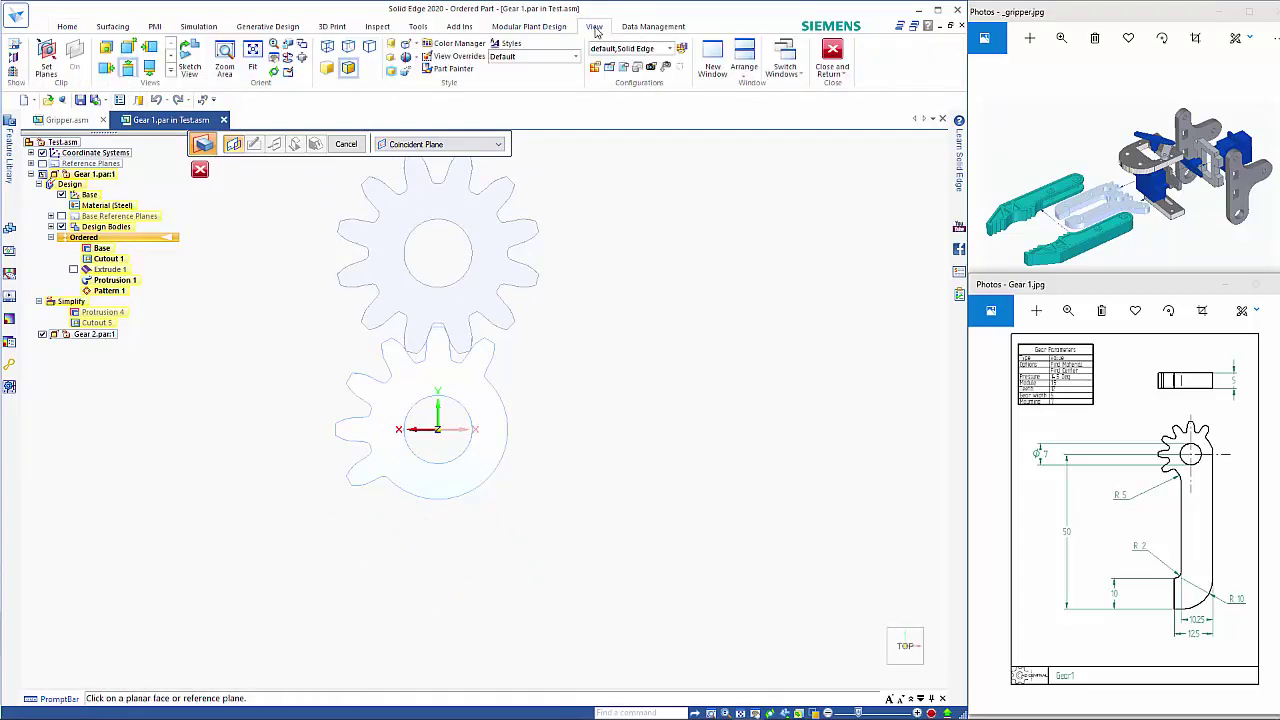
{"action": "left_click", "coordinate": [405, 75]}
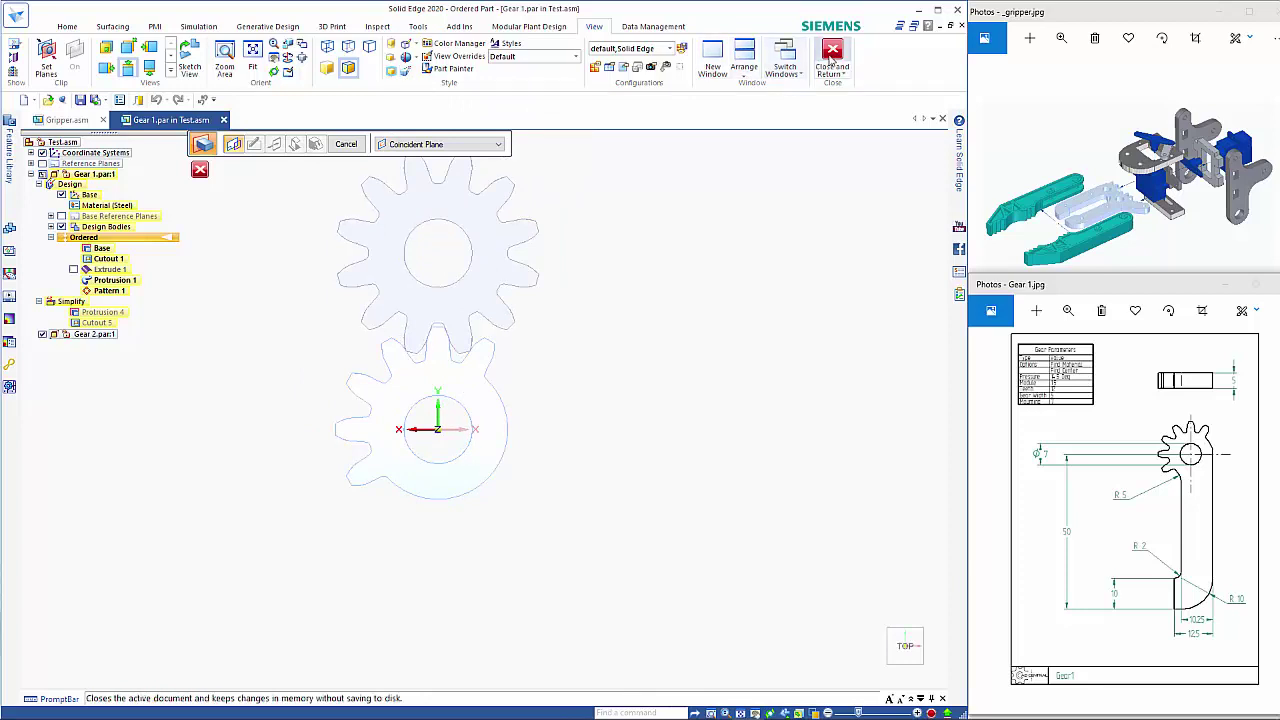
{"action": "left_click", "coordinate": [66, 29]}
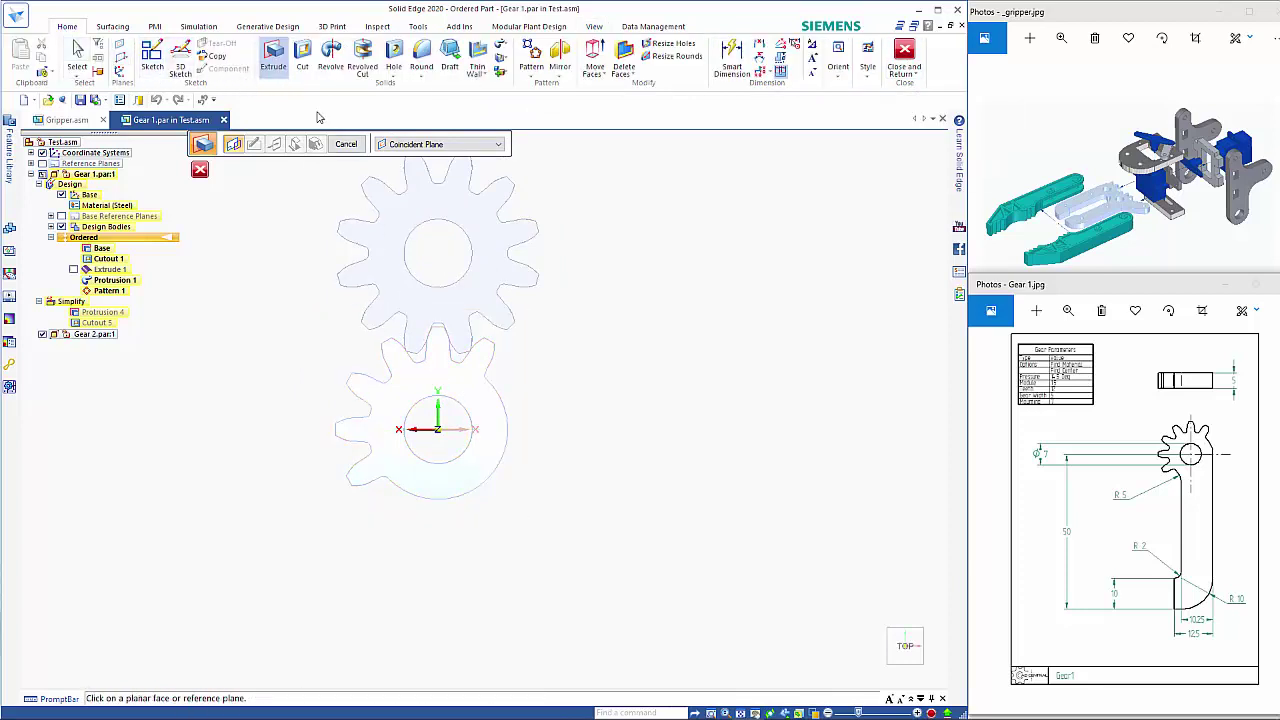
Start an extrusion sketch on Gear 1's flat face and draw a 50 mm horizontal line to the right from the rim's lowest point
{"action": "left_click", "coordinate": [273, 58]}
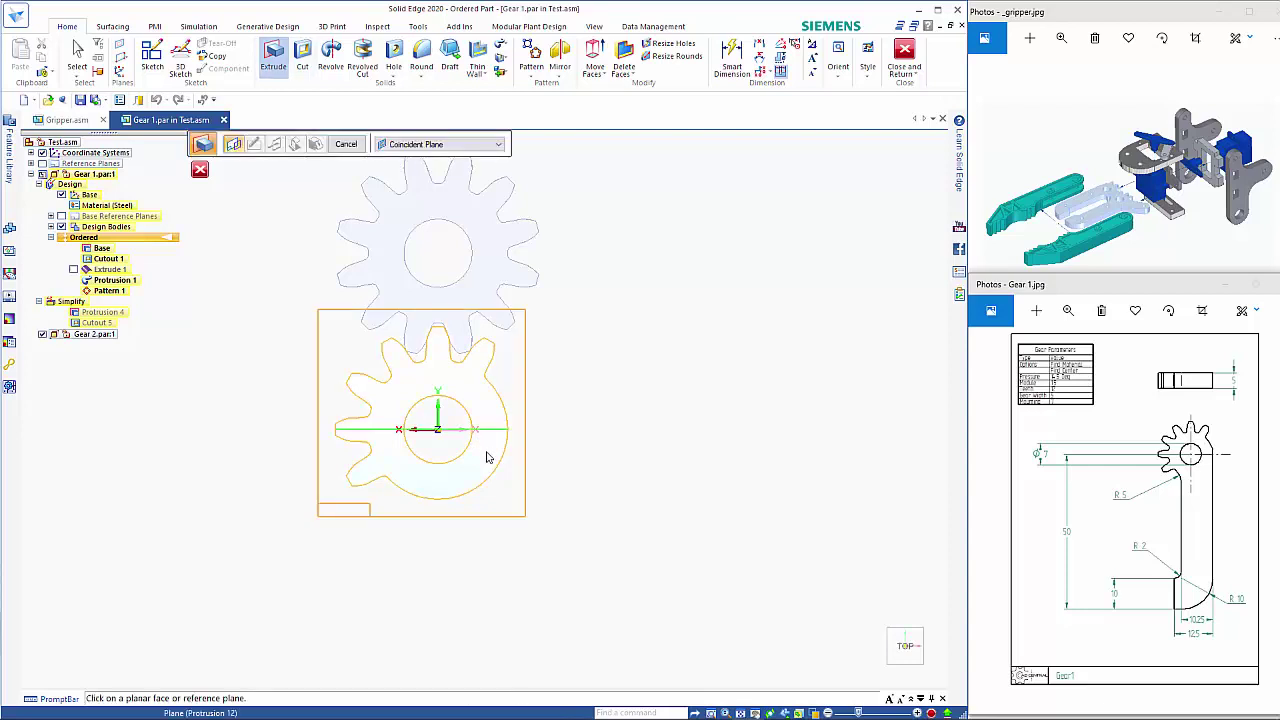
{"action": "left_click", "coordinate": [488, 452]}
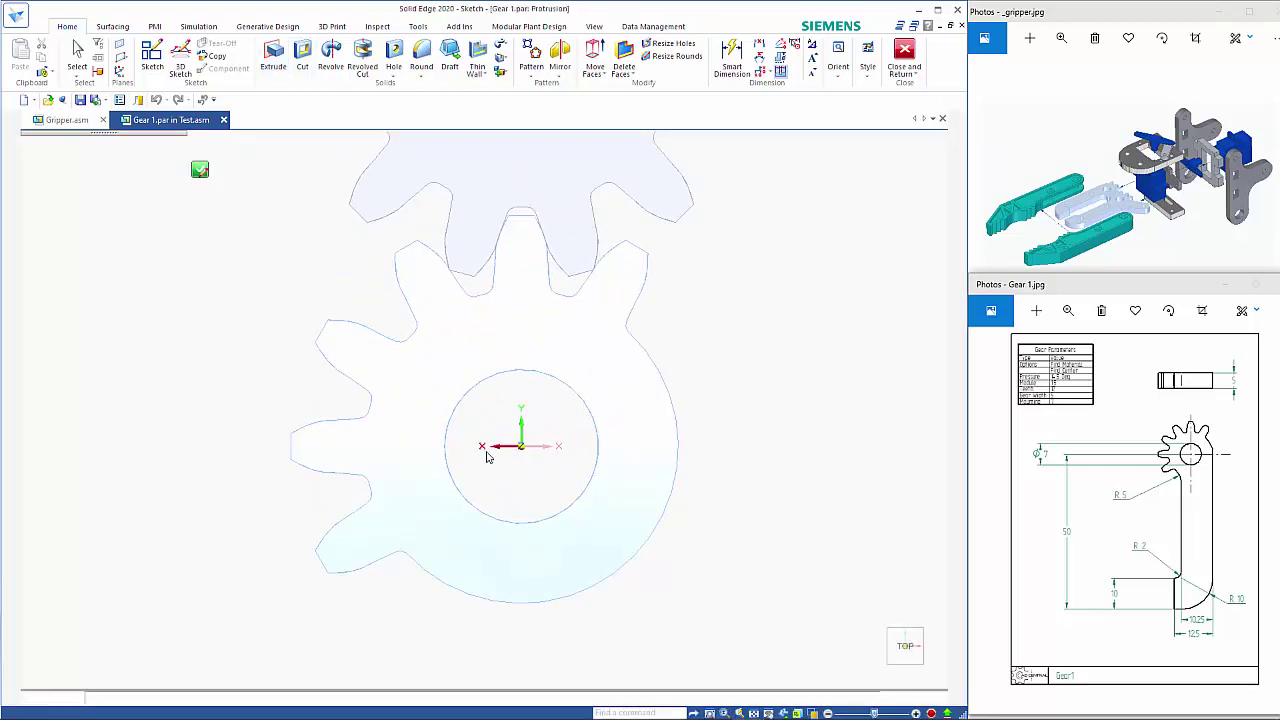
{"action": "scroll", "coordinate": [487, 457], "scroll_direction": "down", "scroll_amount": 3}
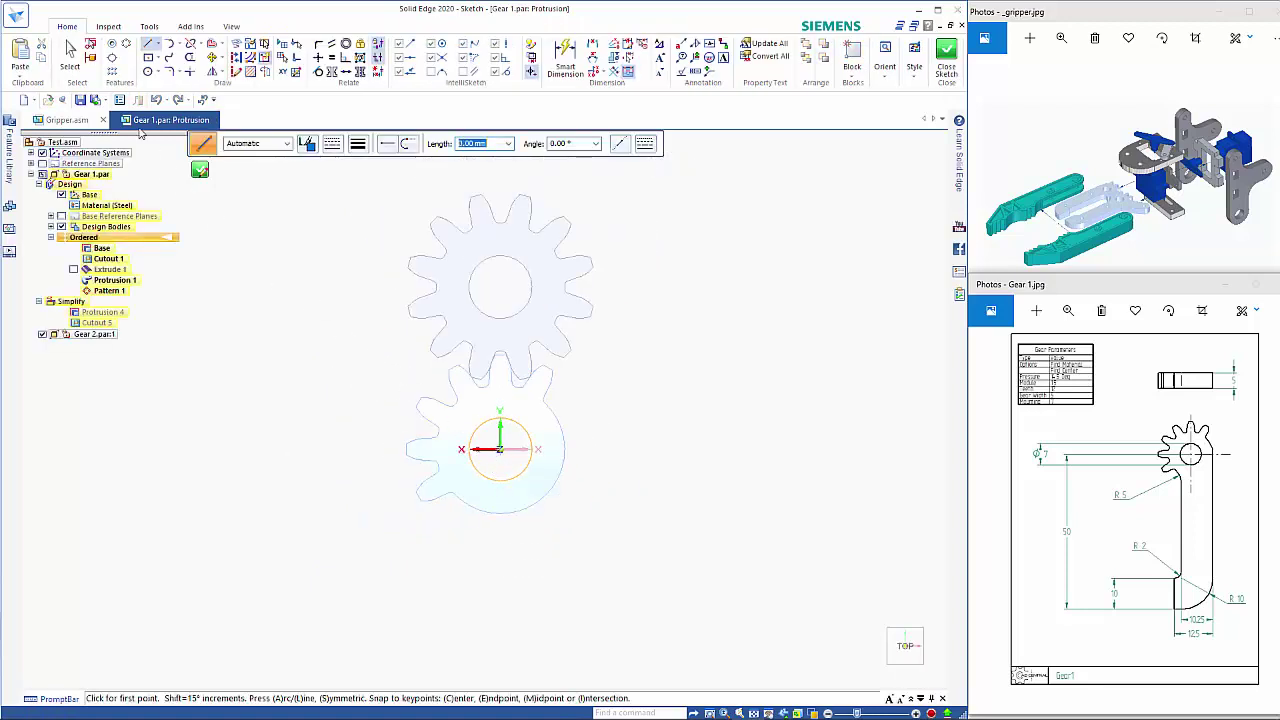
{"action": "left_click", "coordinate": [150, 70]}
{"action": "left_click", "coordinate": [500, 514]}
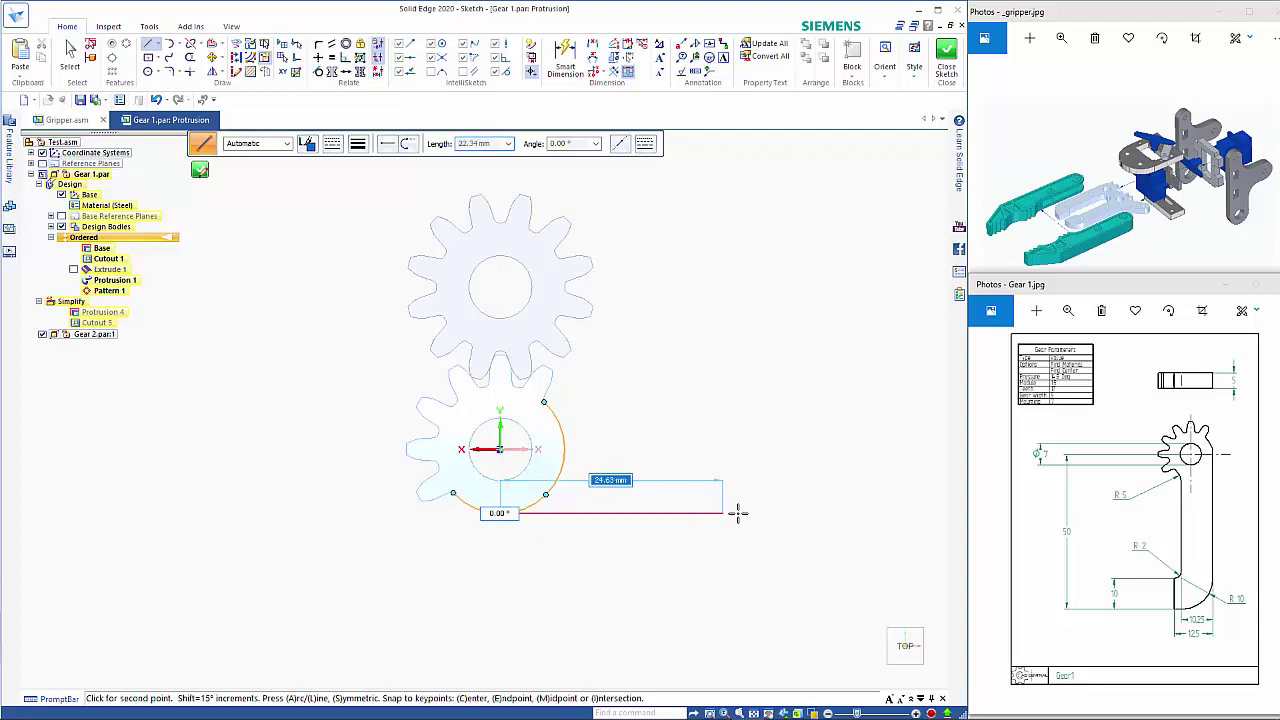
{"action": "type", "text": "50"}
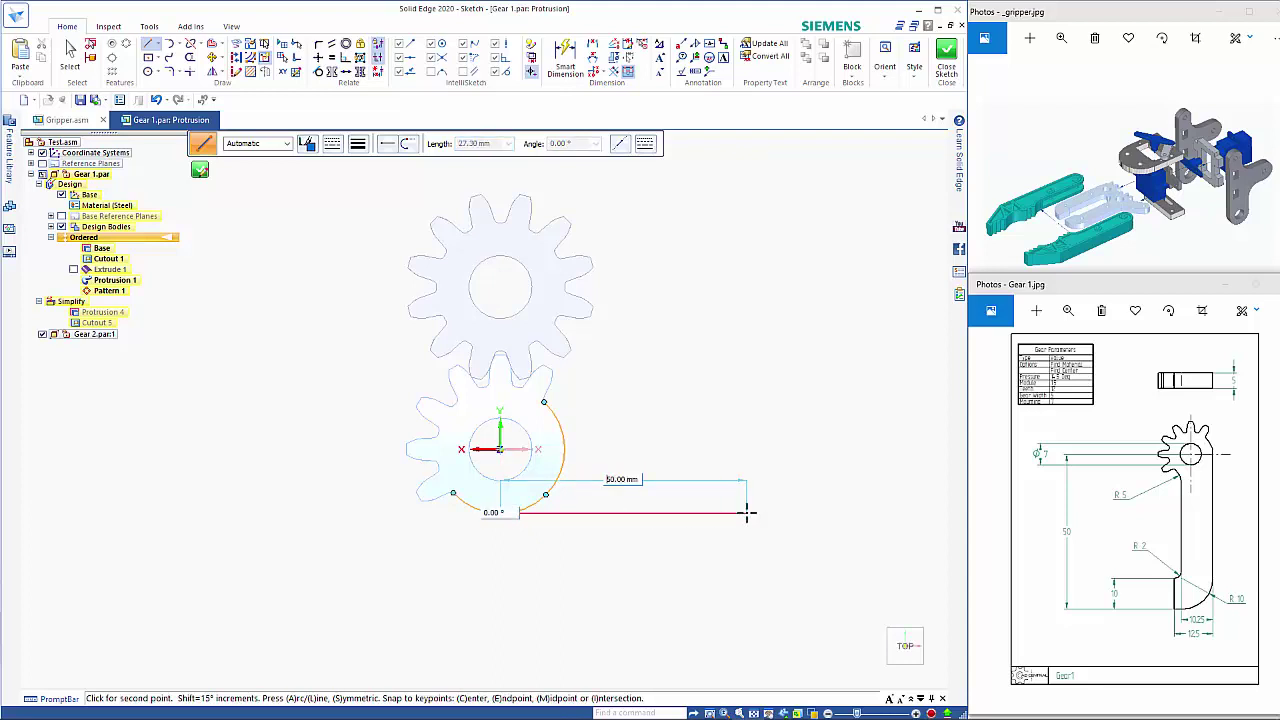
{"action": "key", "text": "Tab"}
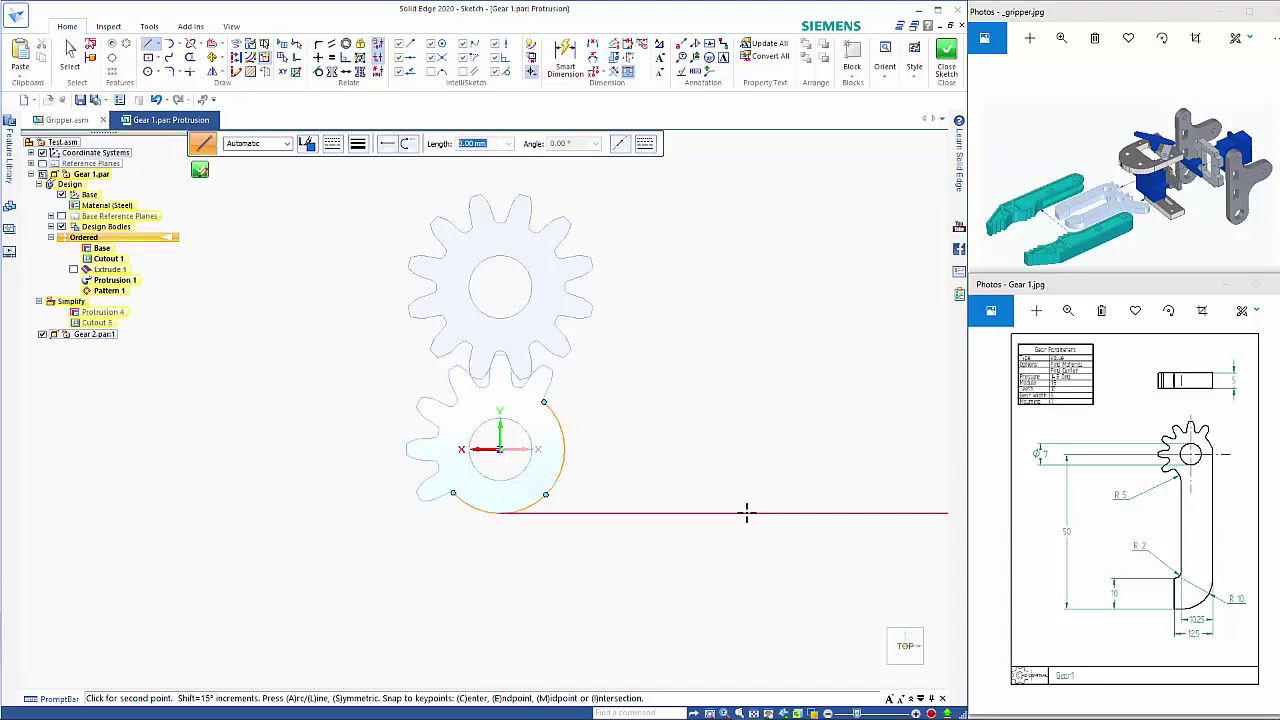
{"action": "left_click", "coordinate": [748, 514]}
Continue the finger profile with a 12.5 mm vertical line upward from the end of the 50 mm line
{"action": "scroll", "coordinate": [780, 481], "scroll_direction": "down", "scroll_amount": 3}
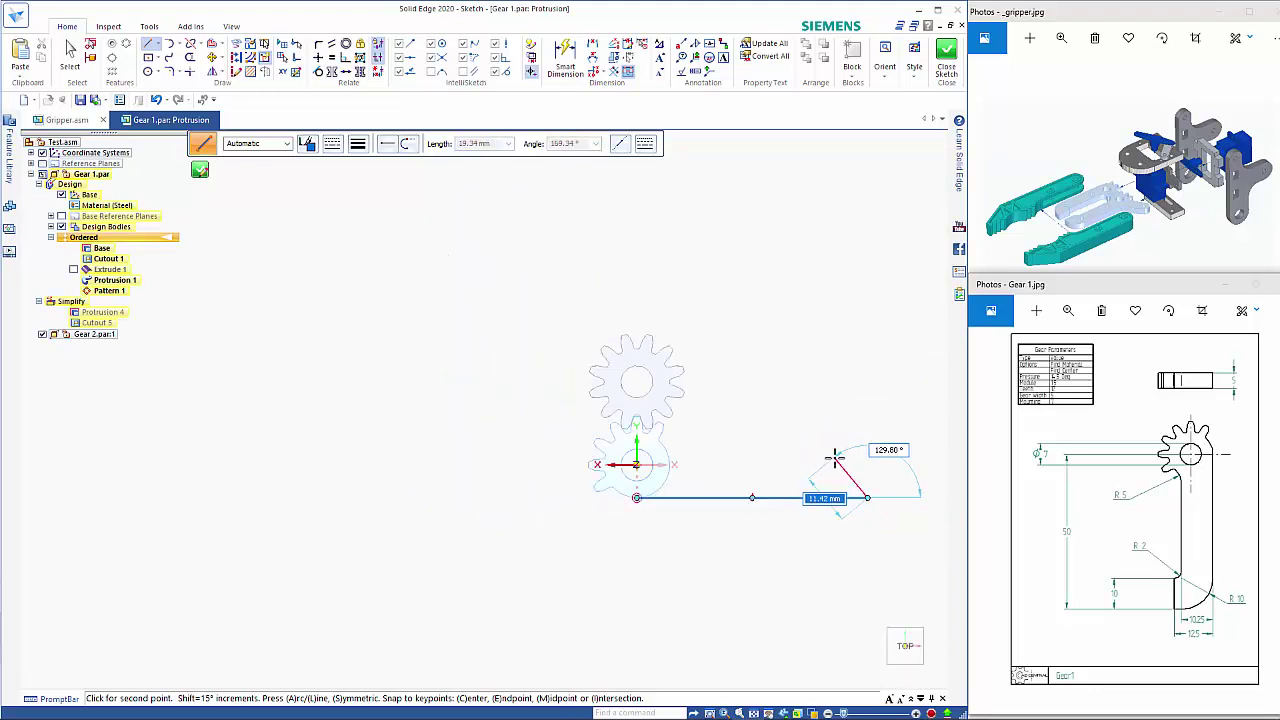
{"action": "middle_click_drag", "start_coordinate": [834, 451], "coordinate": [667, 486], "text": "shift"}
{"action": "scroll", "coordinate": [667, 486], "scroll_direction": "up", "scroll_amount": 3}
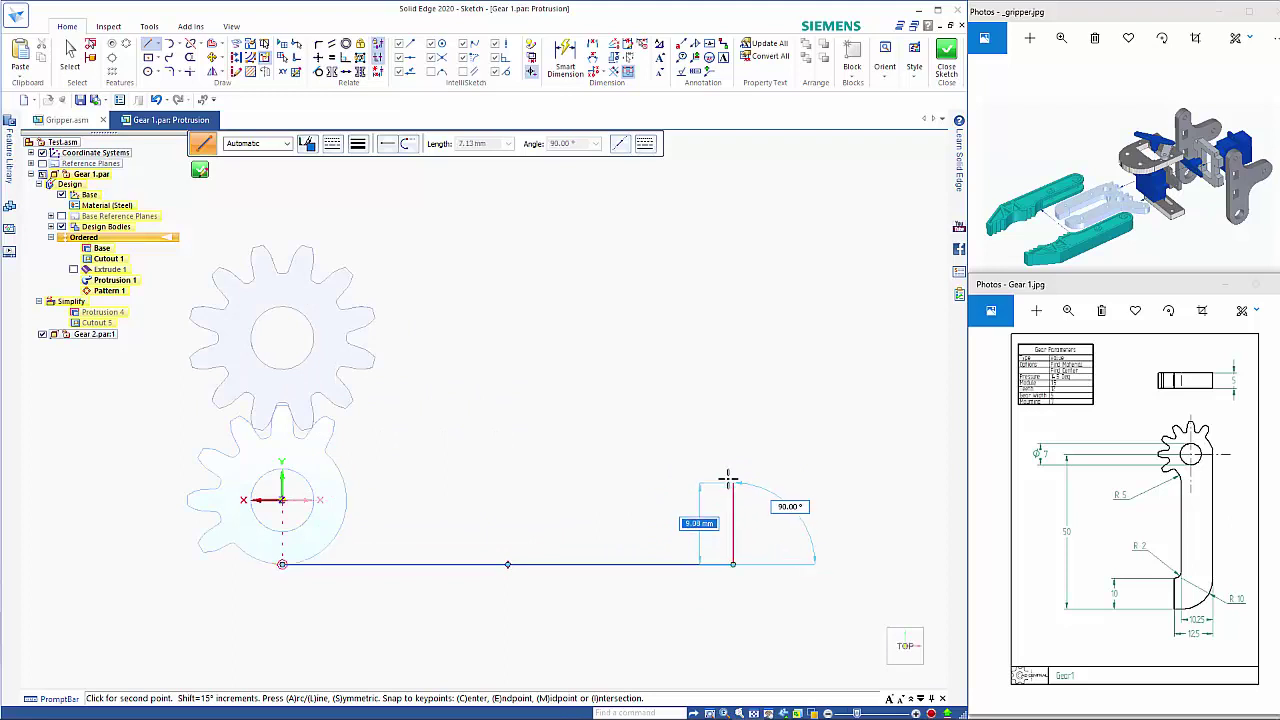
{"action": "type", "text": "12.5"}
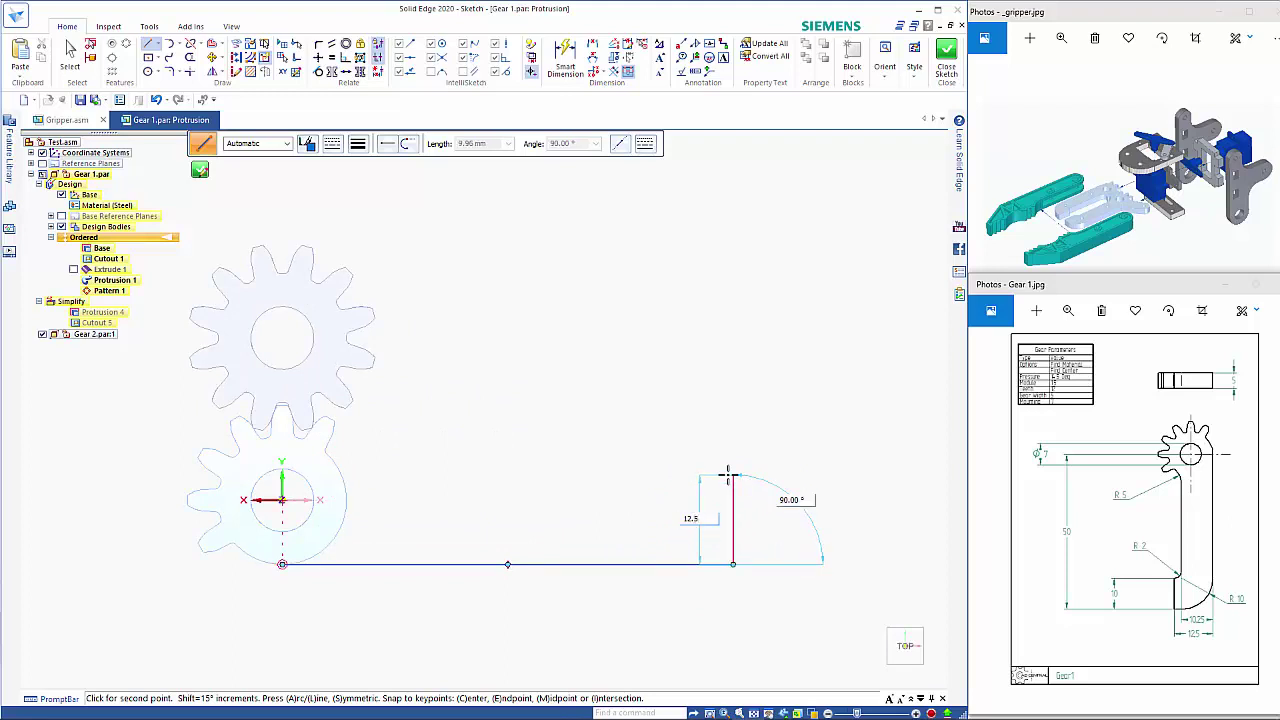
{"action": "key", "text": "Return"}
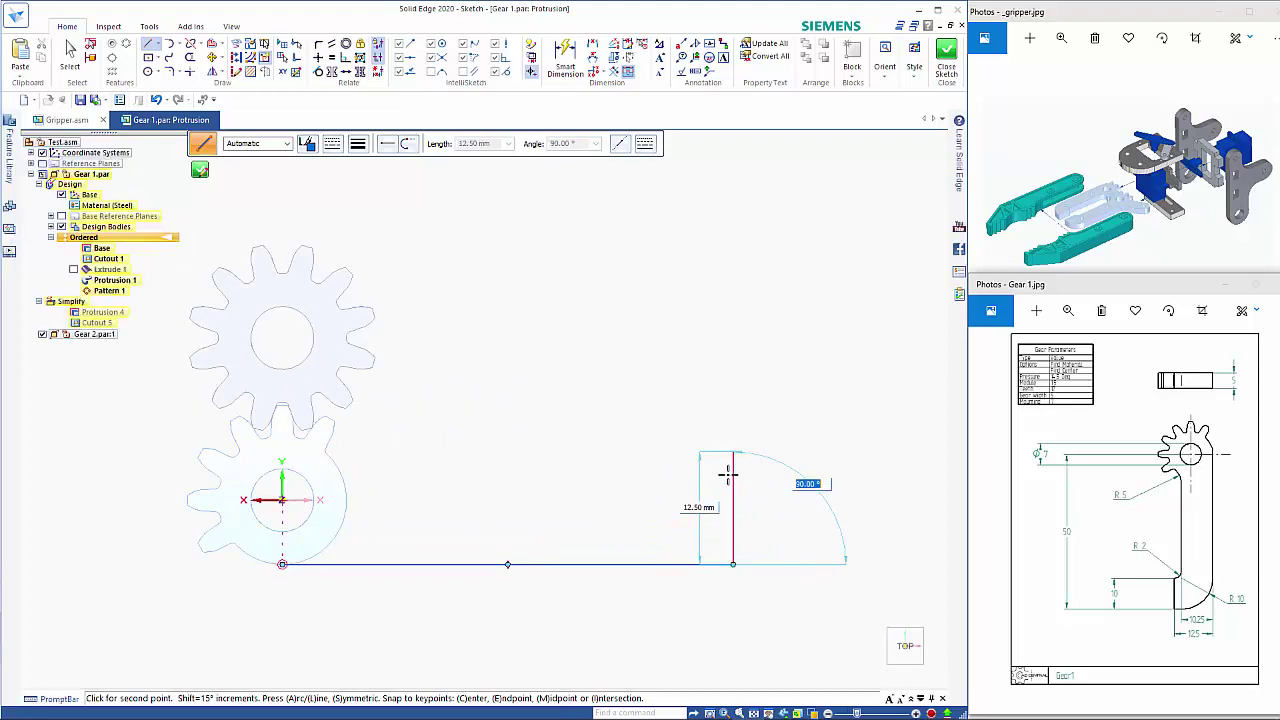
{"action": "left_click", "coordinate": [728, 473]}
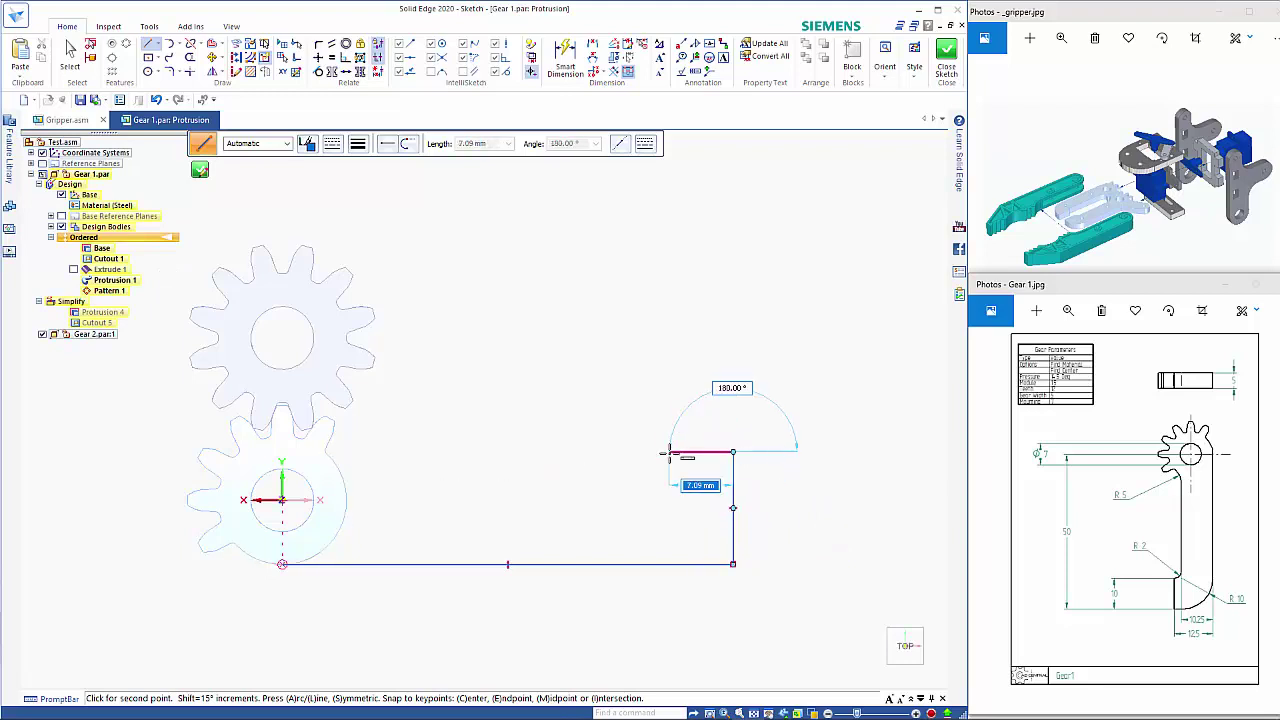
Add the fingertip step with a 10 mm horizontal line back toward the gear and a 2.25 mm vertical line downward
{"action": "type", "text": "10"}
{"action": "key", "text": "Return"}
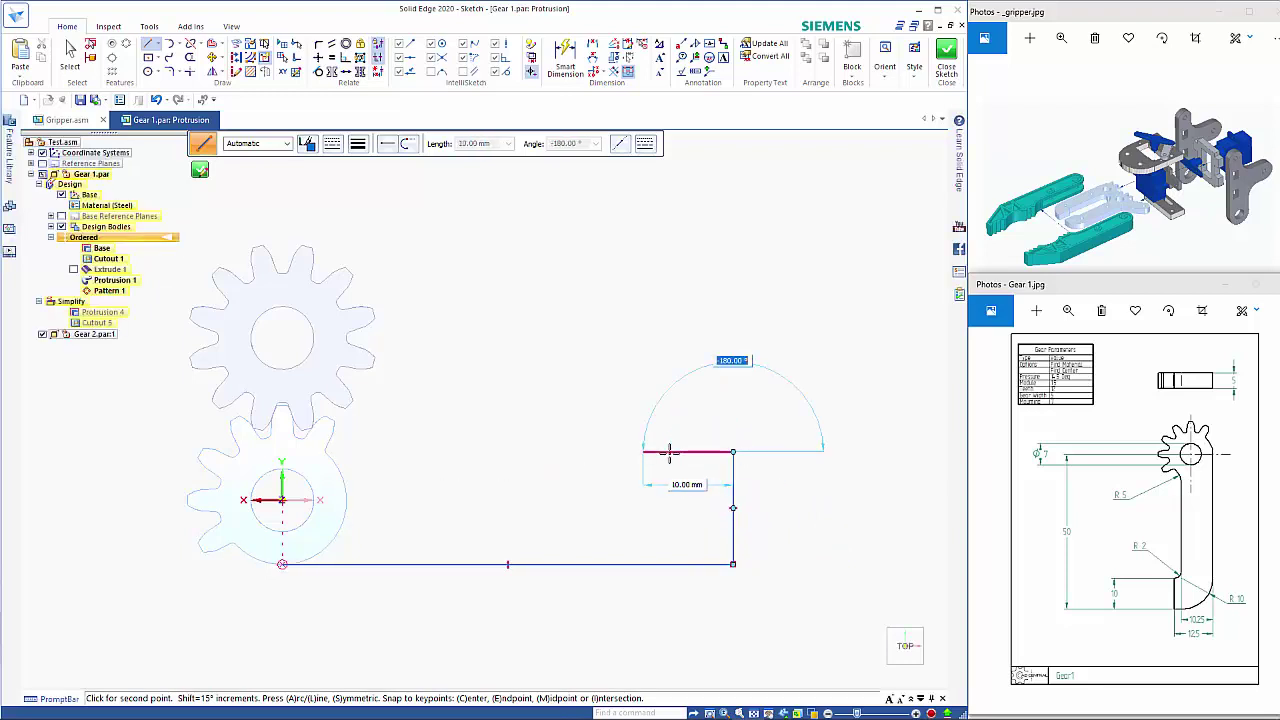
{"action": "left_click", "coordinate": [669, 452]}
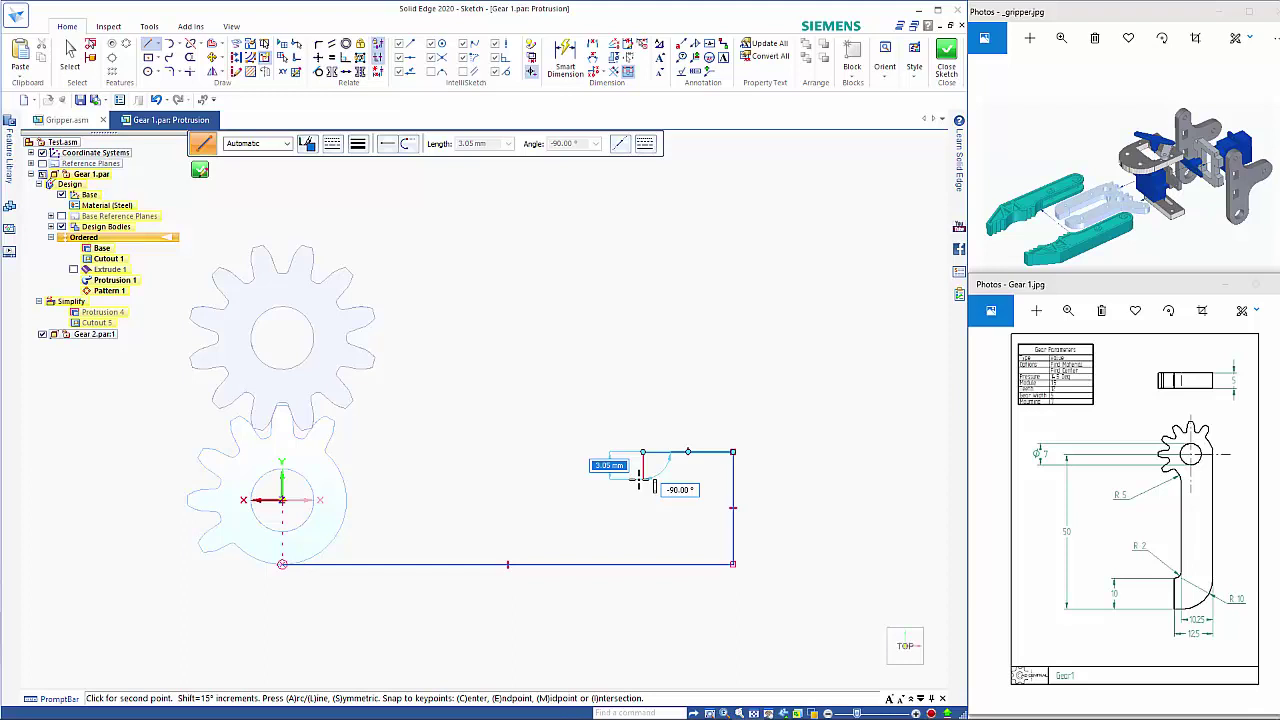
{"action": "type", "text": "2.25"}
{"action": "key", "text": "Tab"}
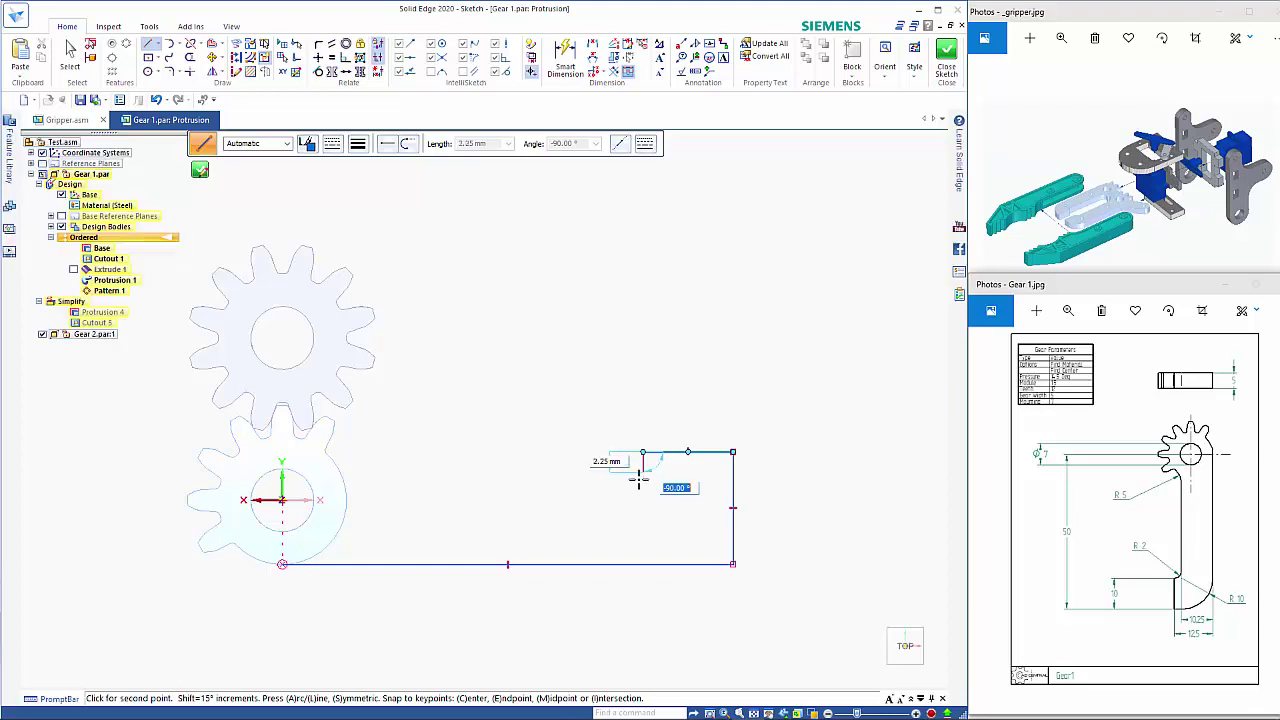
{"action": "key", "text": "Return"}
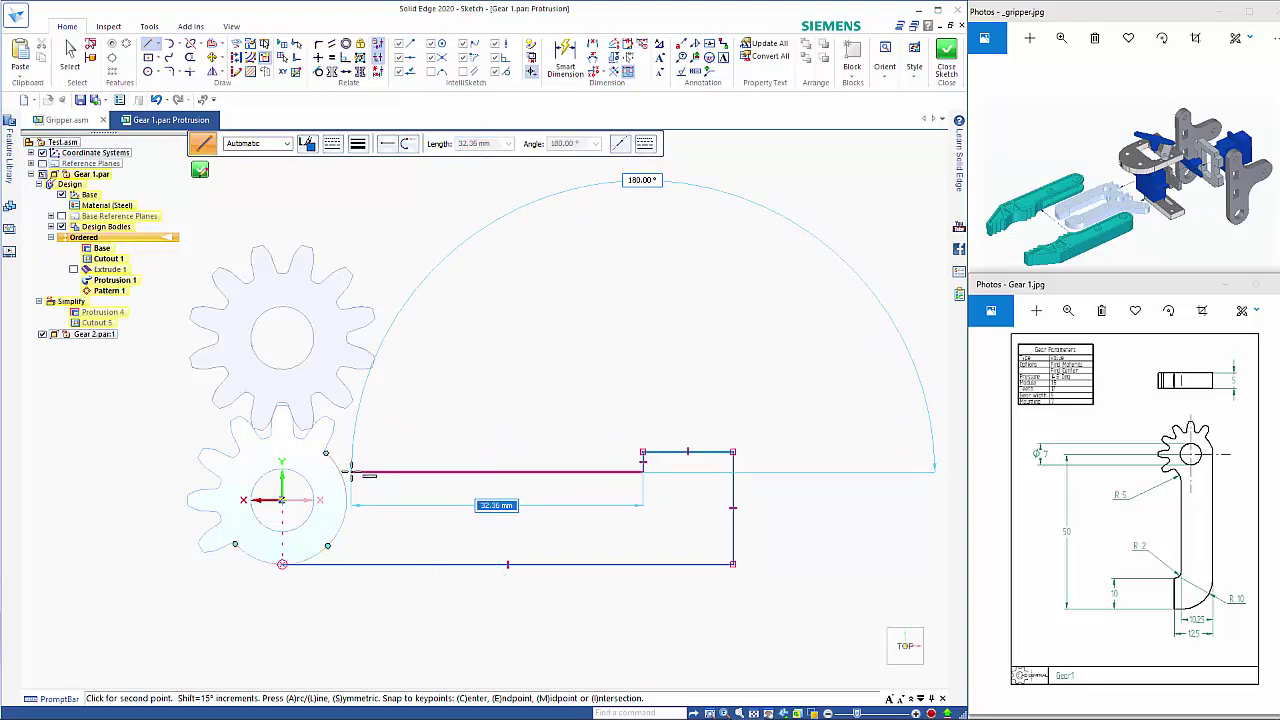
Draw a horizontal line about 32 mm long back toward Gear 1 and join it to the gear's rim with a tangent arc
{"action": "left_click", "coordinate": [351, 471]}
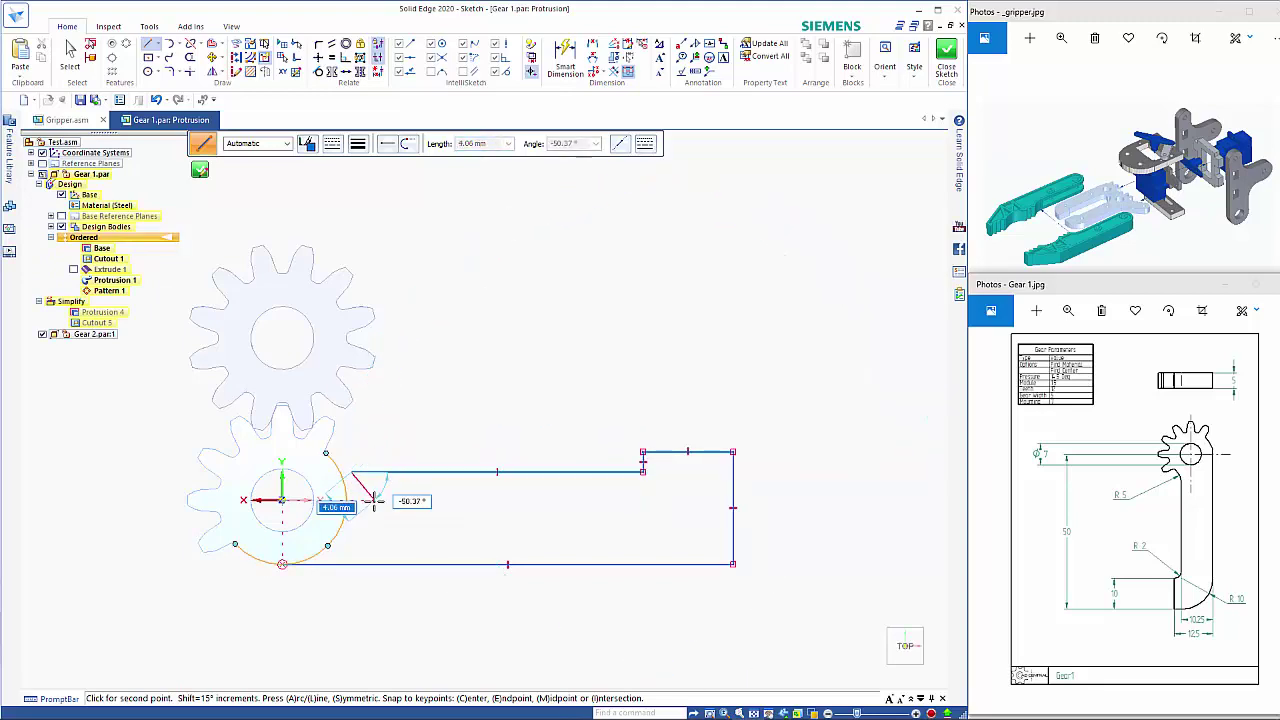
{"action": "scroll", "coordinate": [360, 498], "scroll_direction": "up", "scroll_amount": 8}
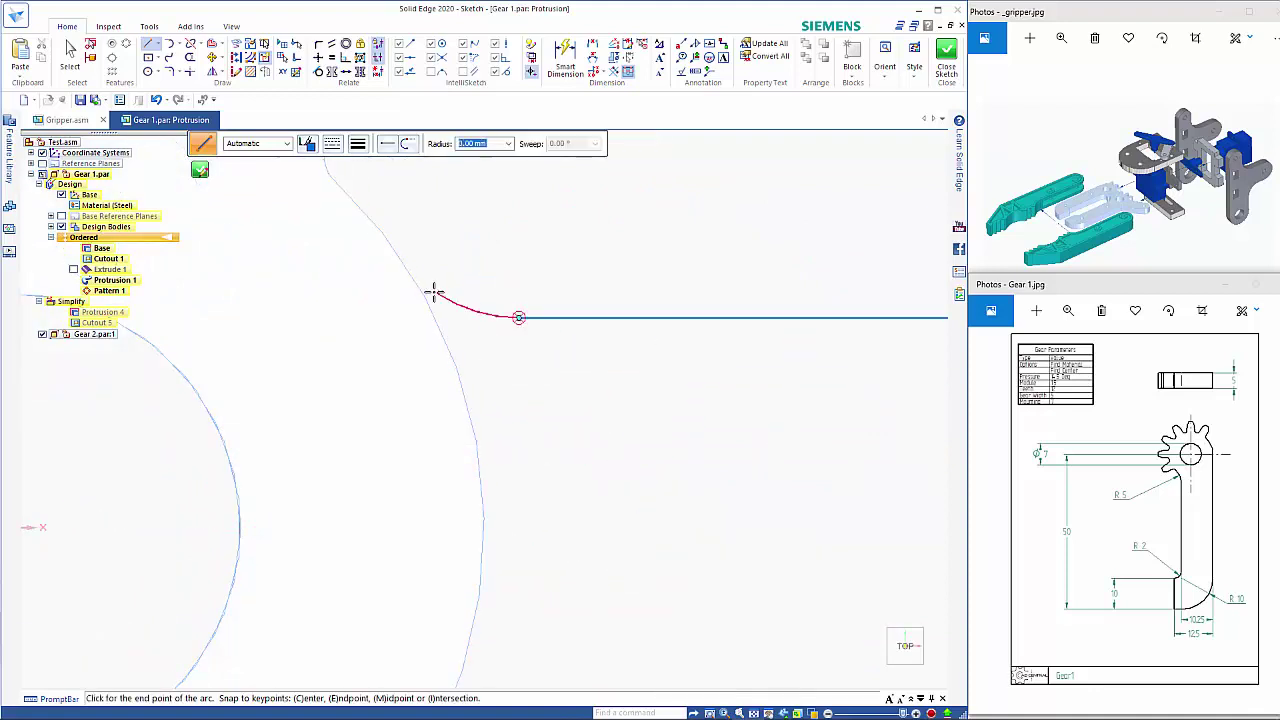
{"action": "left_click", "coordinate": [398, 253]}
{"action": "scroll", "coordinate": [471, 279], "scroll_direction": "down", "scroll_amount": 4}
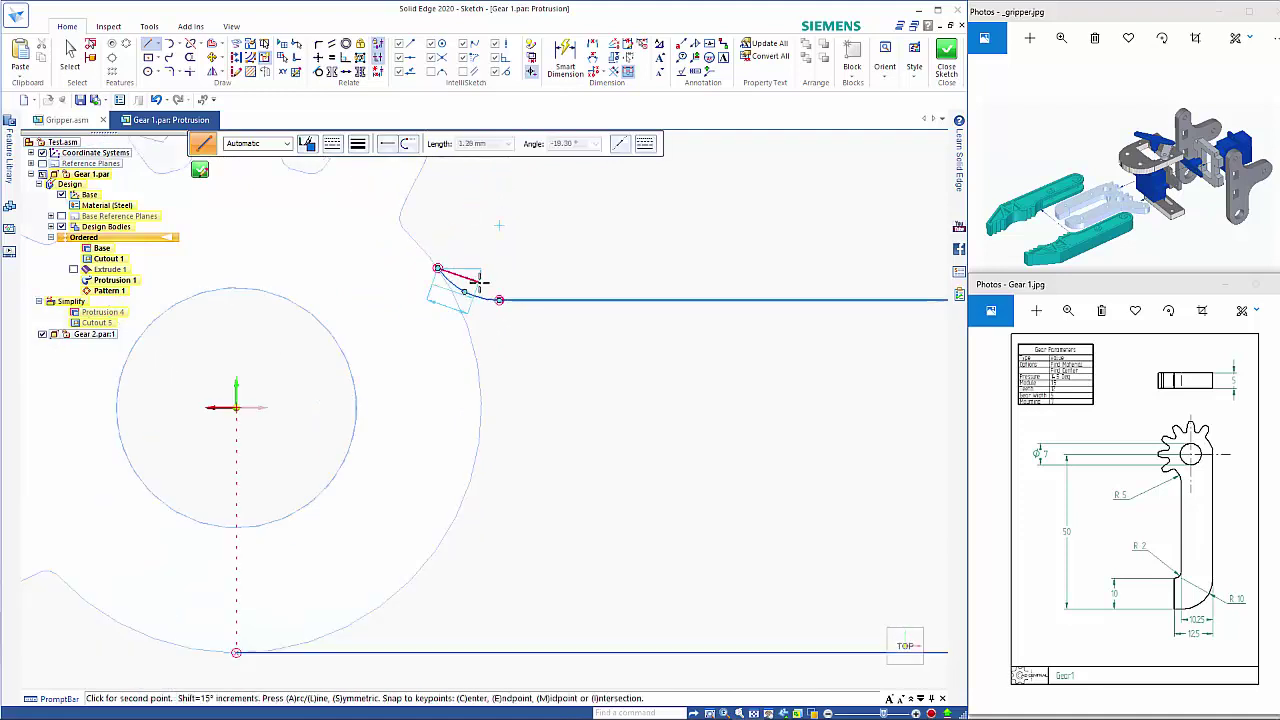
{"action": "scroll", "coordinate": [620, 500], "scroll_direction": "down", "scroll_amount": 3}
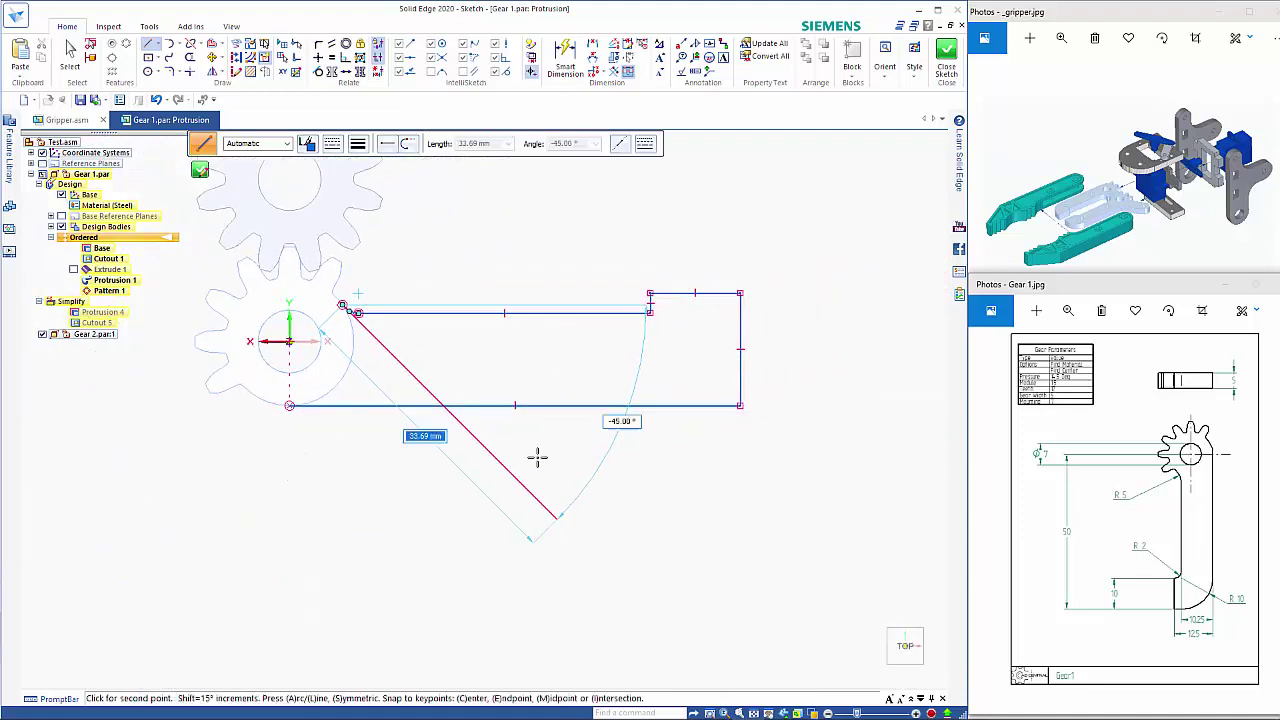
Dimension the horizontal distance from the profile's far end line to the start point below the gear centre, placing it beneath the profile
{"action": "left_click", "coordinate": [565, 55]}
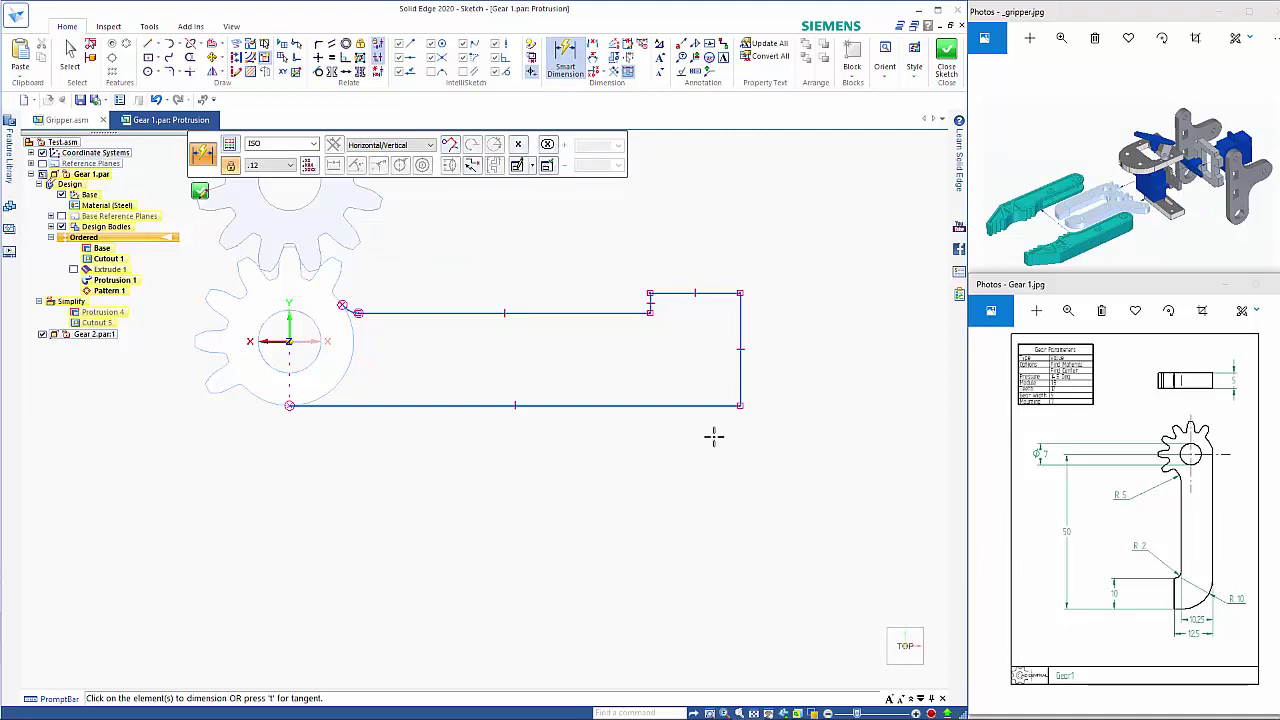
{"action": "left_click", "coordinate": [740, 370]}
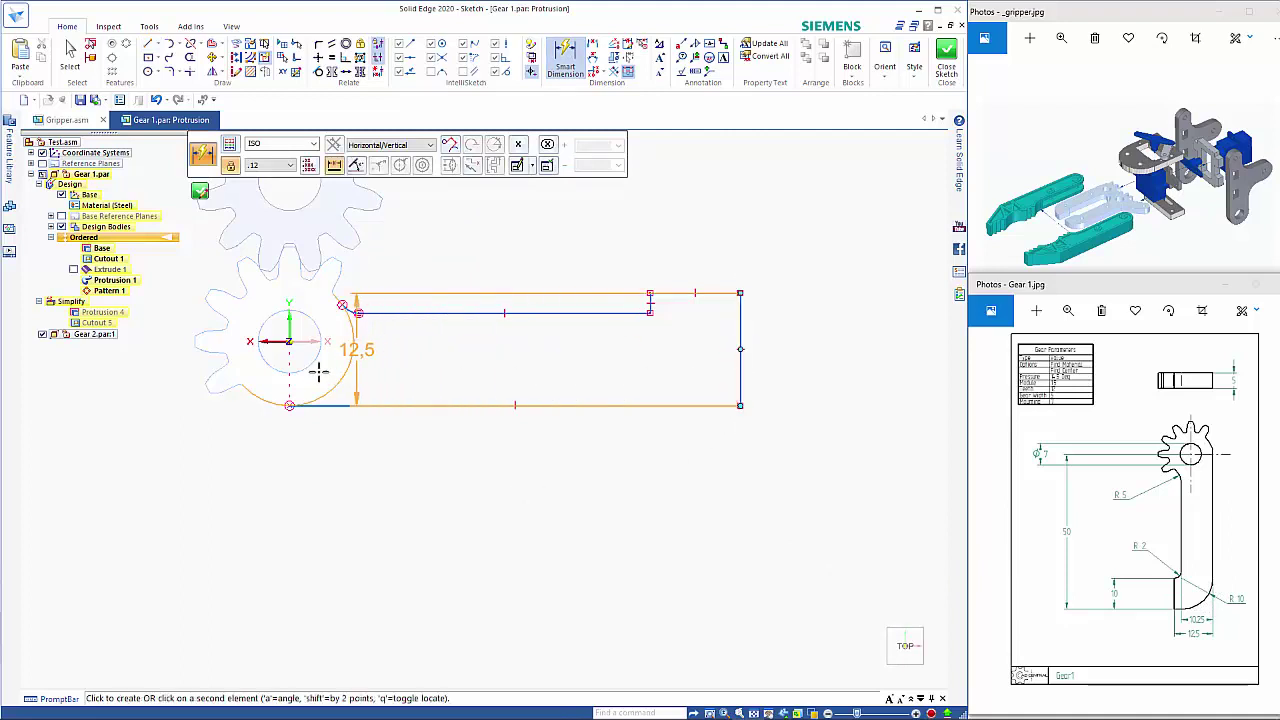
{"action": "left_click", "coordinate": [290, 404]}
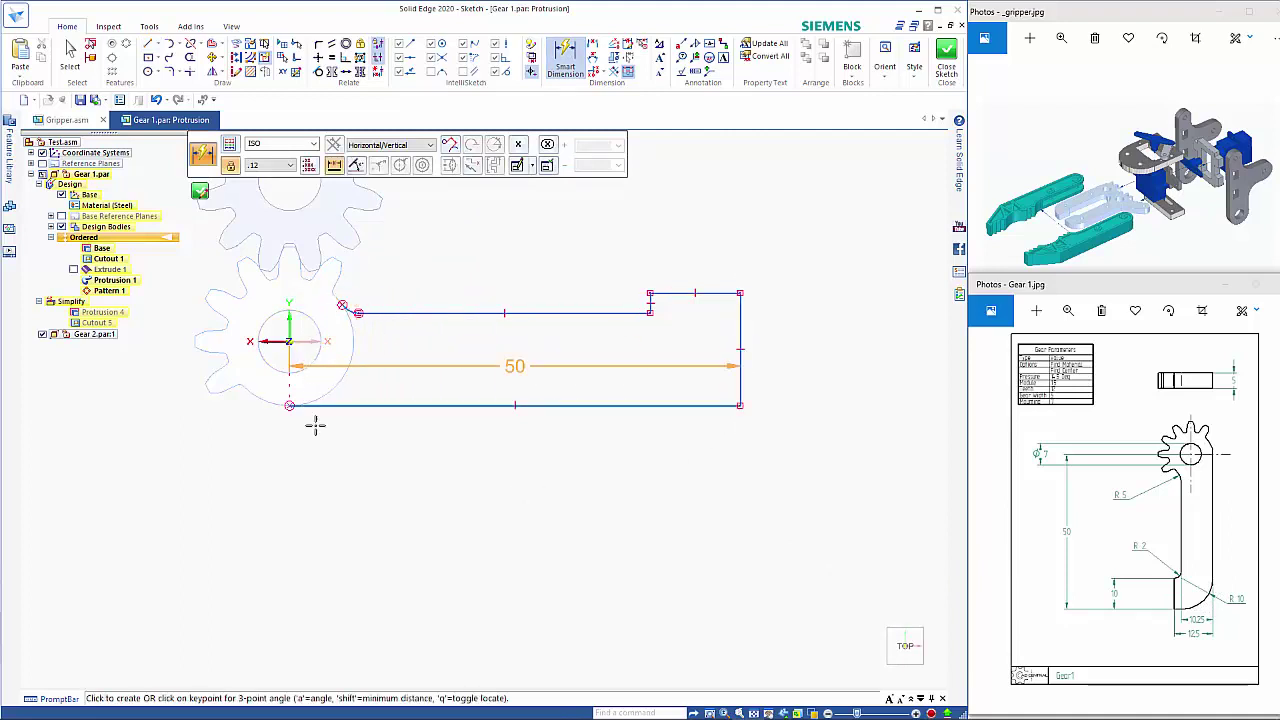
{"action": "left_click", "coordinate": [386, 559]}
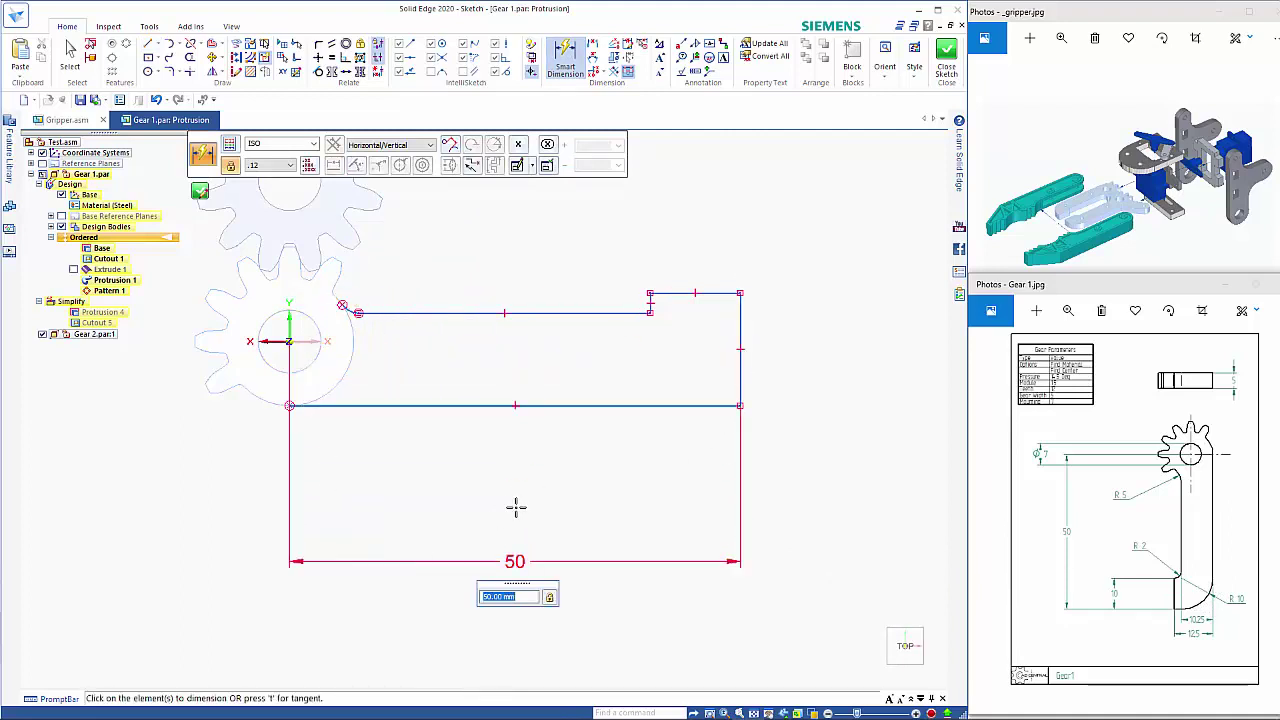
Dimension the fingertip's full height and the arm's height from the profile's lower line, placing both beyond the fingertip end
{"action": "left_click", "coordinate": [698, 292]}
{"action": "left_click", "coordinate": [714, 405]}
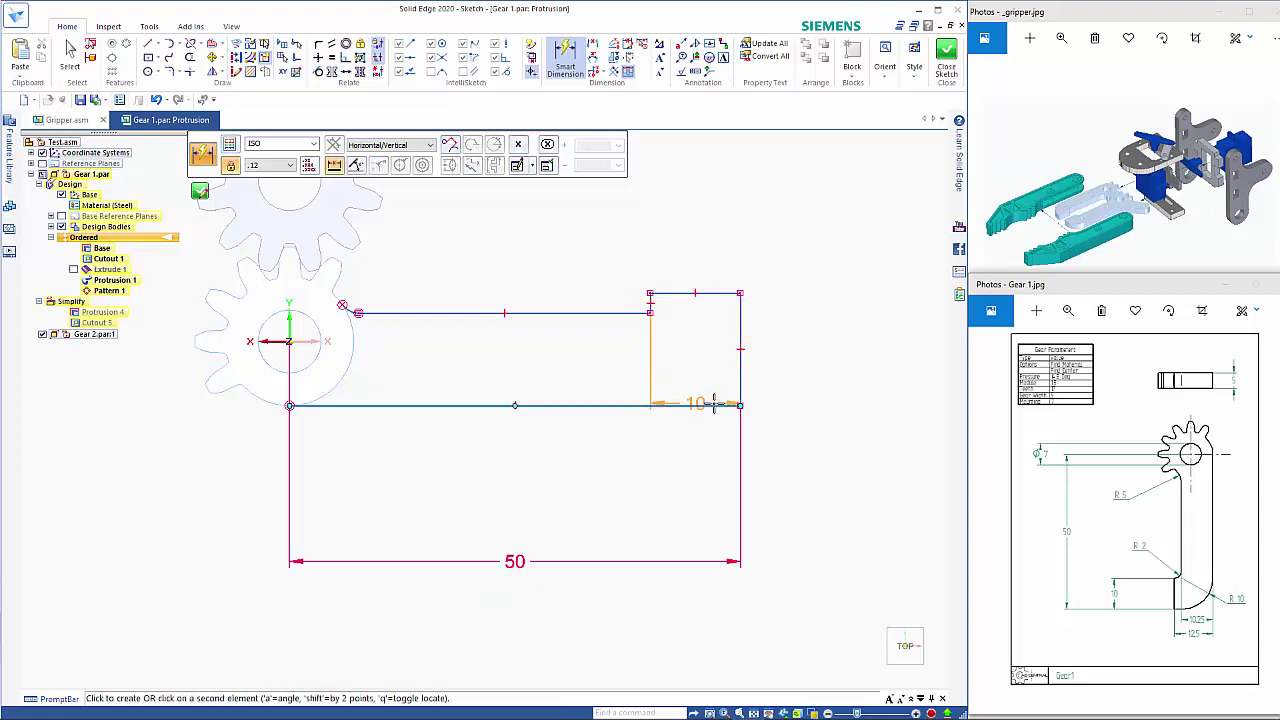
{"action": "left_click", "coordinate": [876, 355]}
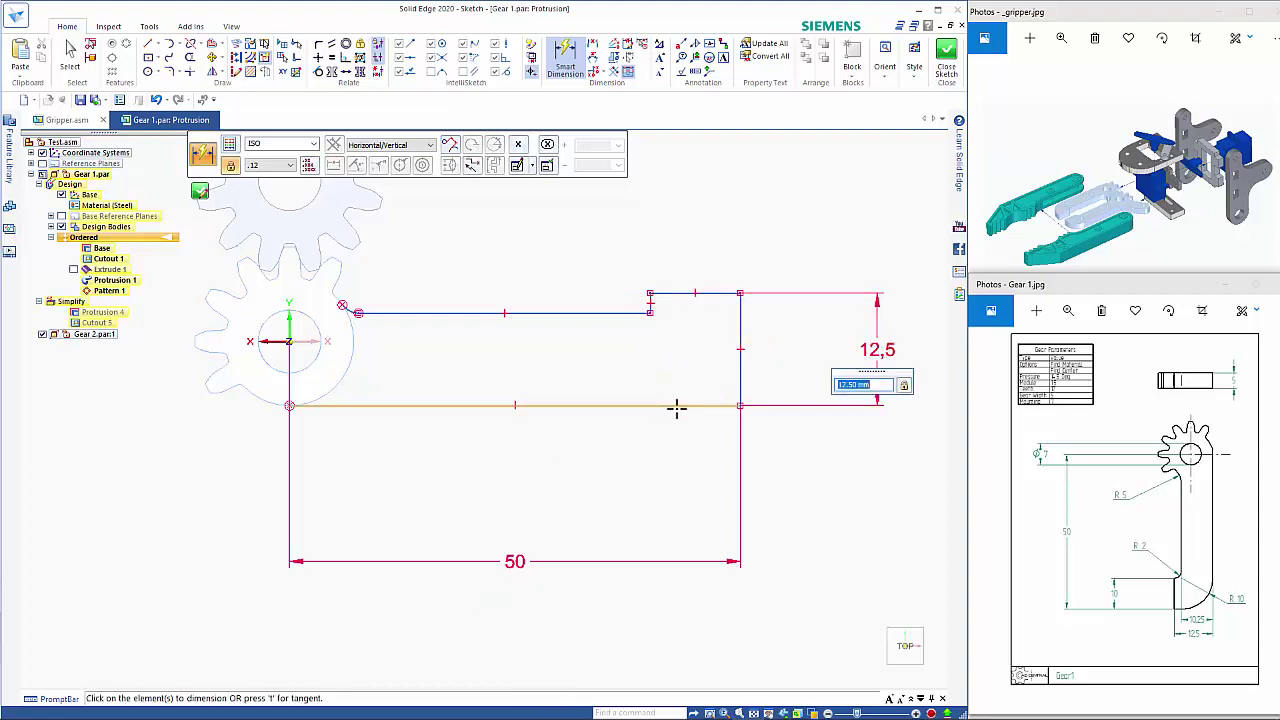
{"action": "left_click", "coordinate": [676, 407]}
{"action": "left_click", "coordinate": [617, 313]}
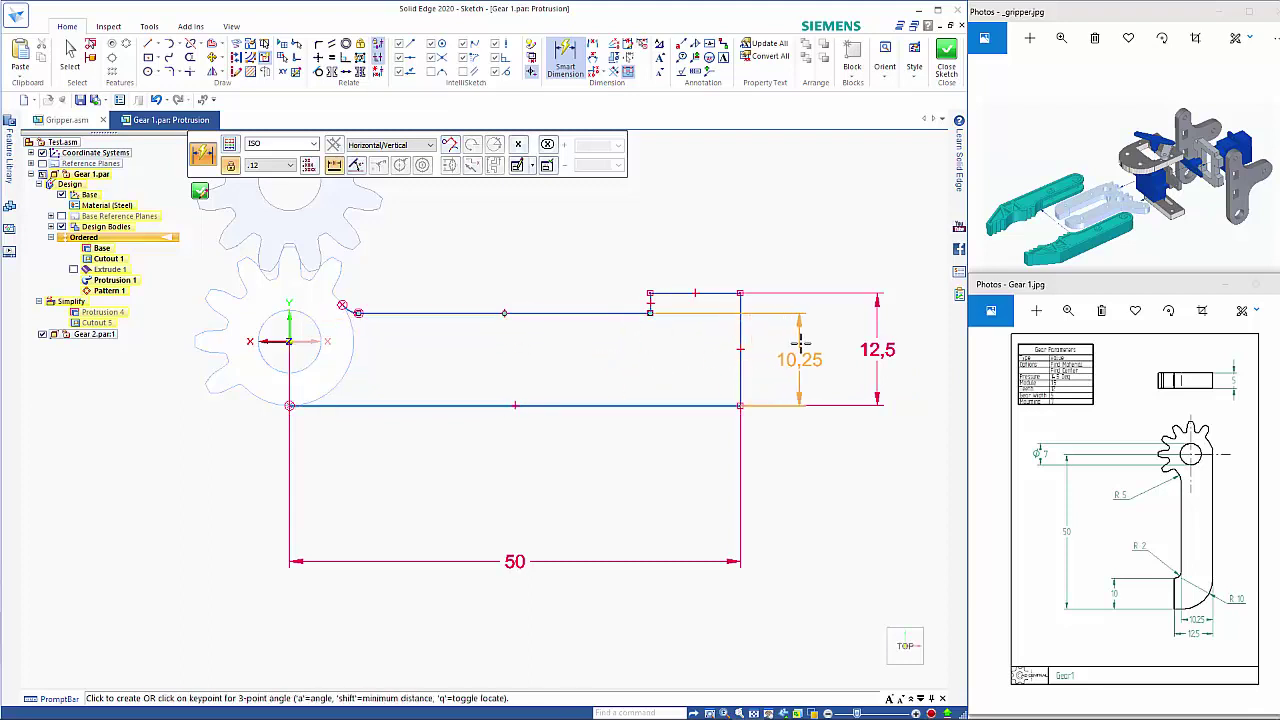
{"action": "left_click", "coordinate": [800, 346]}
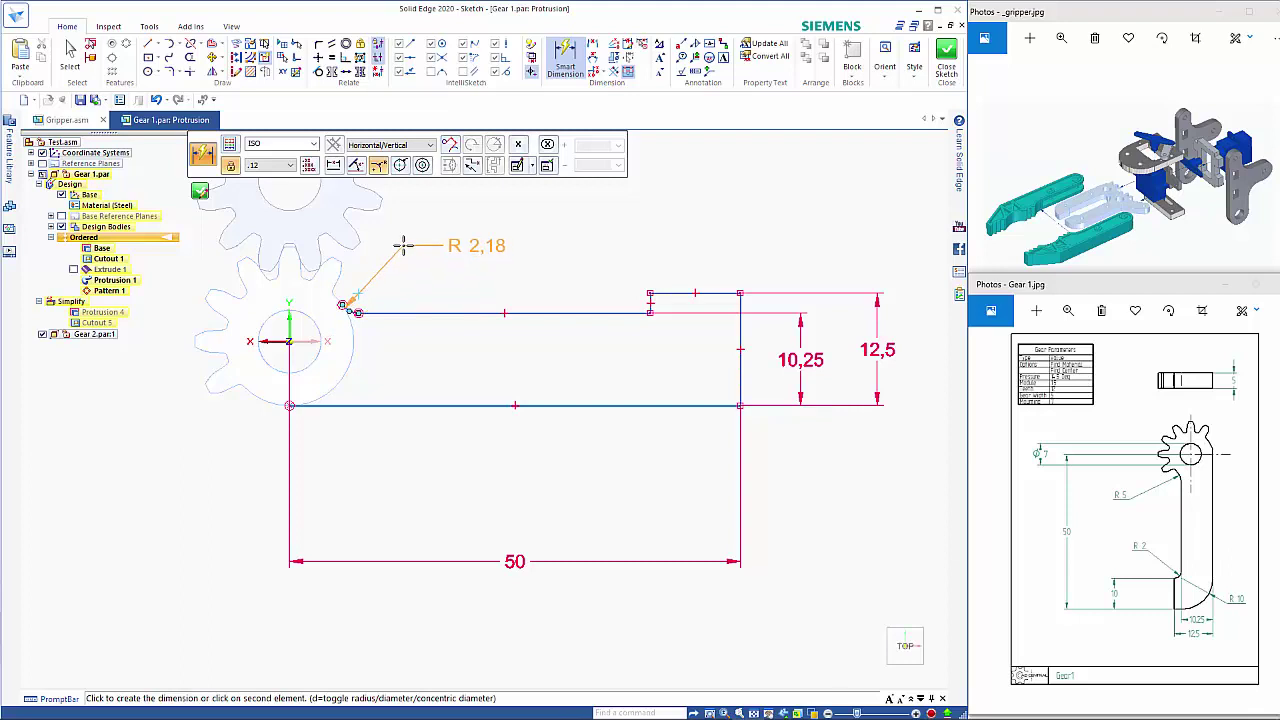
Set the radius of the tangent arc joining the arm to the gear rim to 5 mm and close the sketch
{"action": "left_click", "coordinate": [403, 245]}
{"action": "type", "text": "5"}
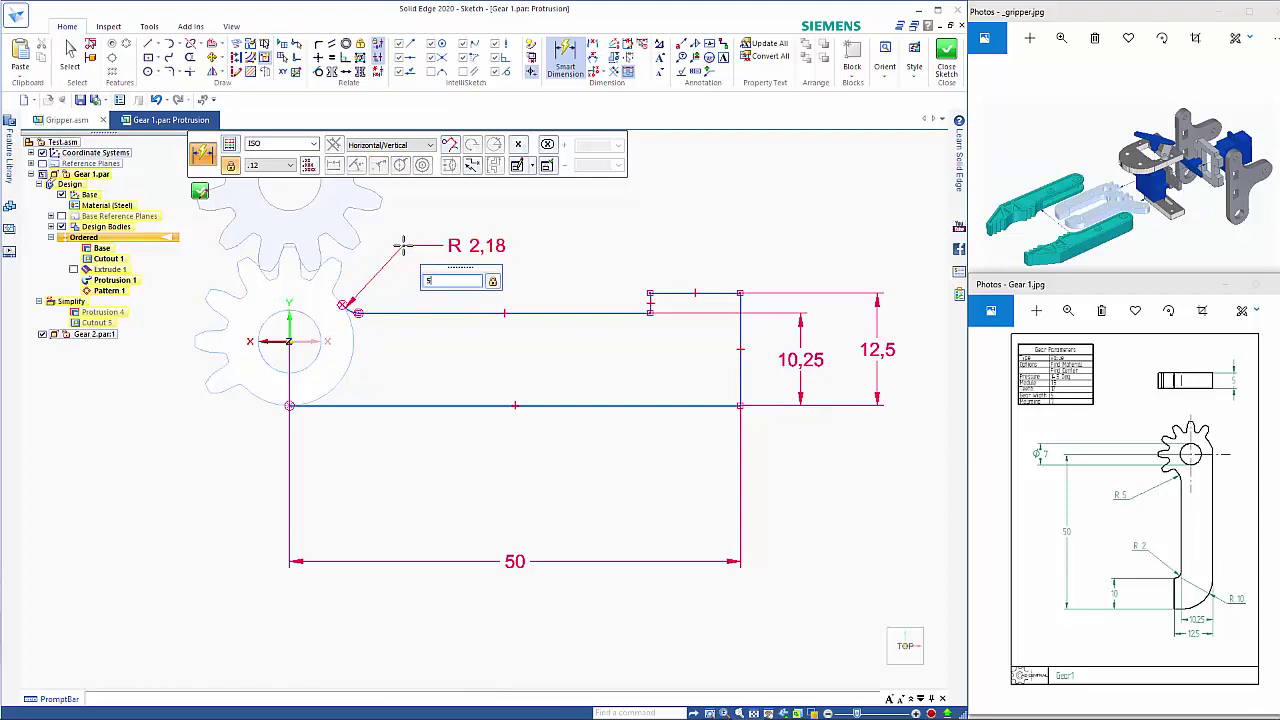
{"action": "key", "text": "Return"}
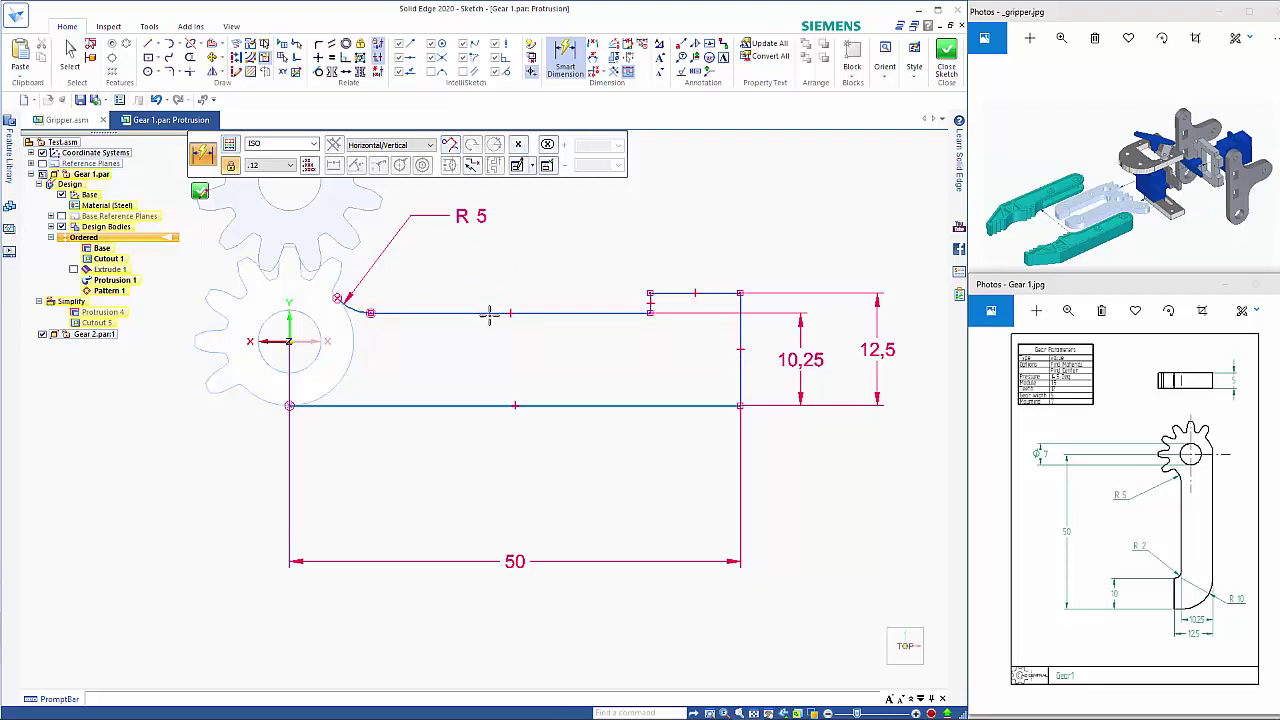
{"action": "left_click", "coordinate": [200, 190]}
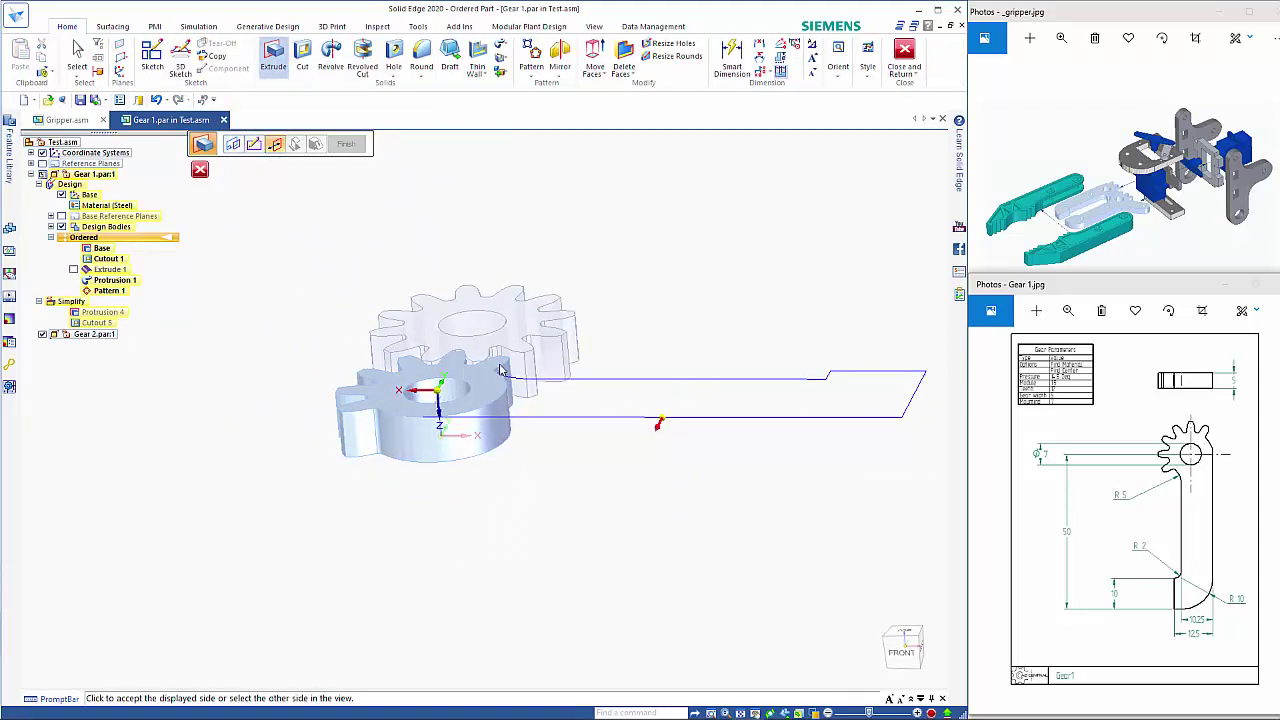
Extrude the finger profile 5 mm on the material side, matching the gear's thickness, and finish the protrusion
{"action": "left_click", "coordinate": [699, 397]}
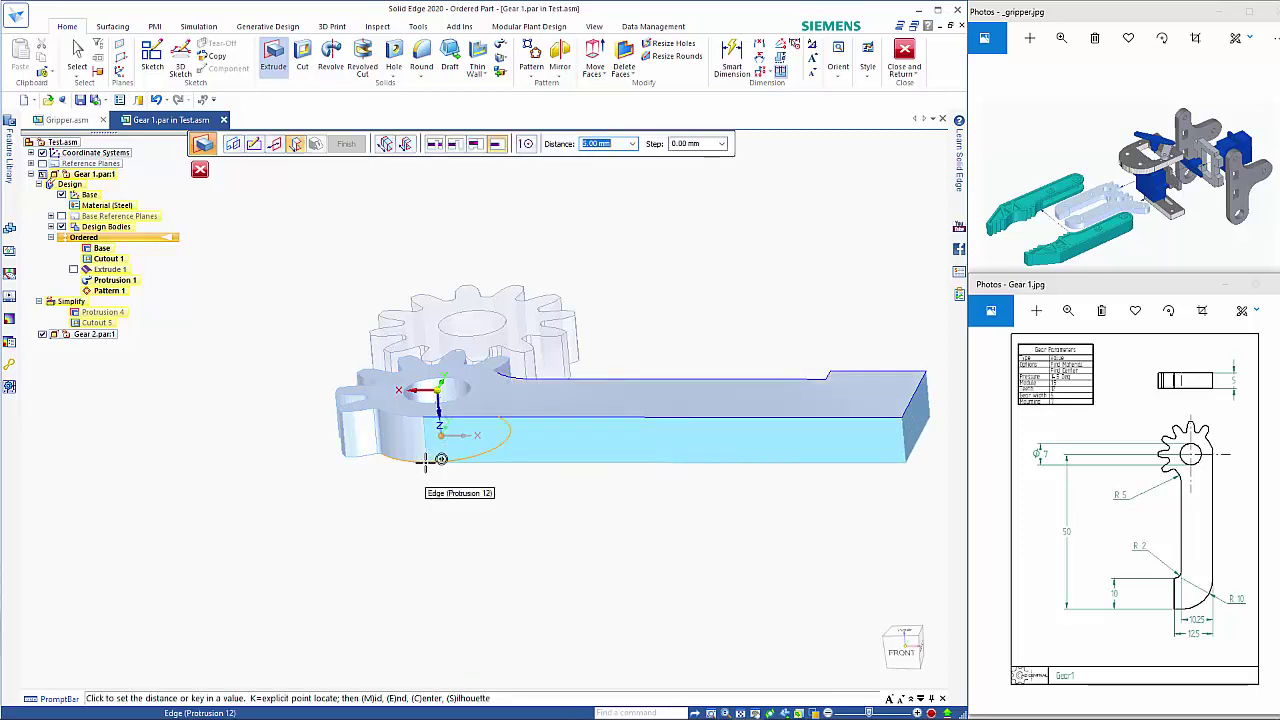
{"action": "left_click", "coordinate": [440, 506]}
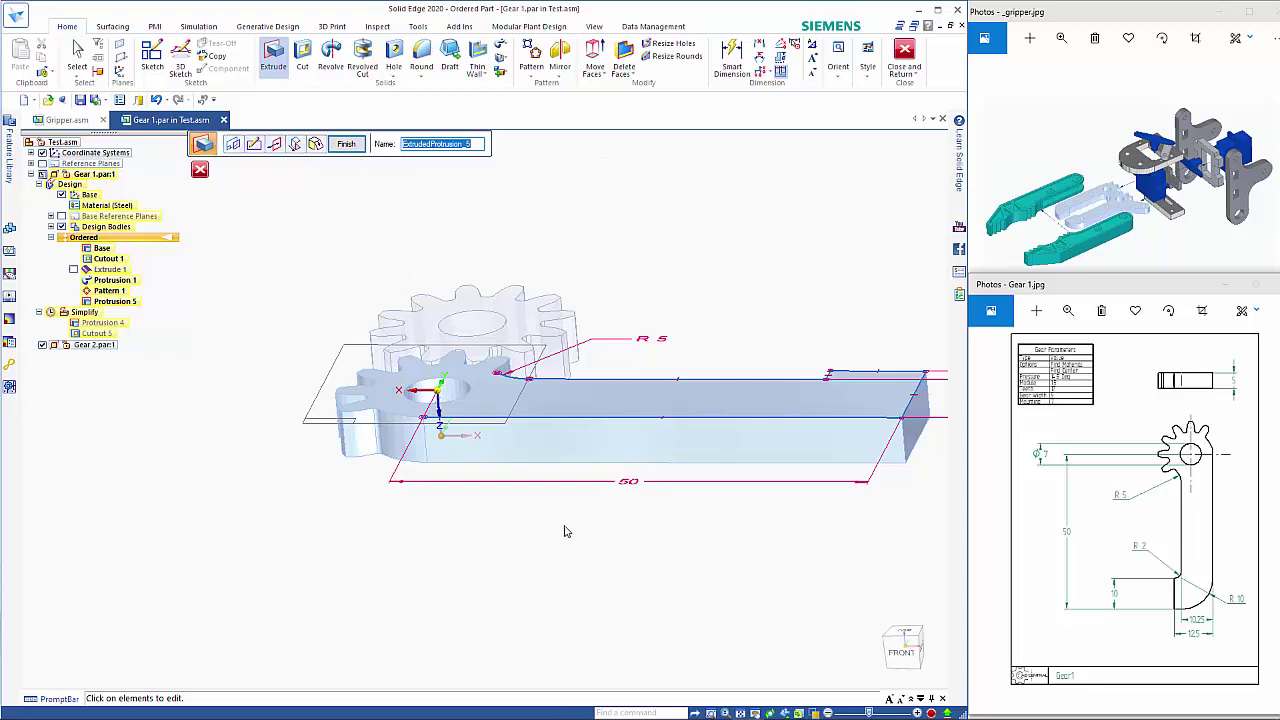
{"action": "key", "text": "Escape"}
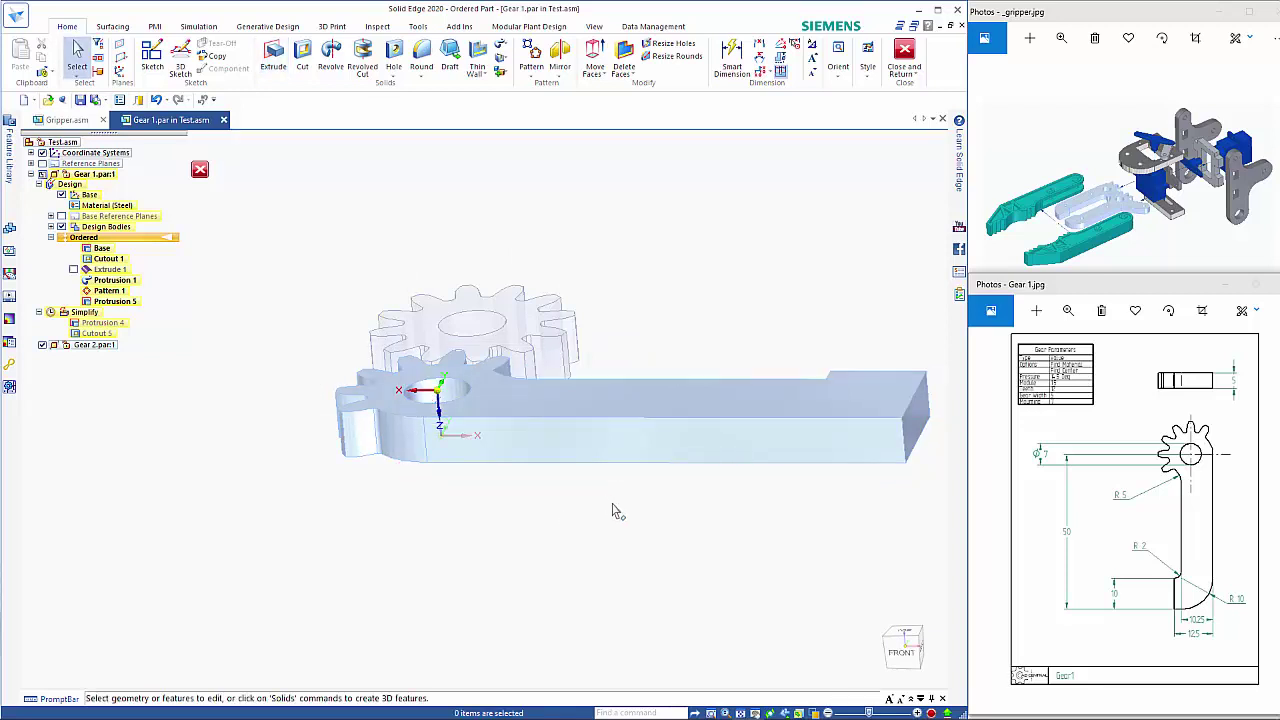
Round the finger's outer far corner, opposite the fingertip step, with a 10 mm radius
{"action": "middle_click_drag", "start_coordinate": [613, 510], "coordinate": [607, 565]}
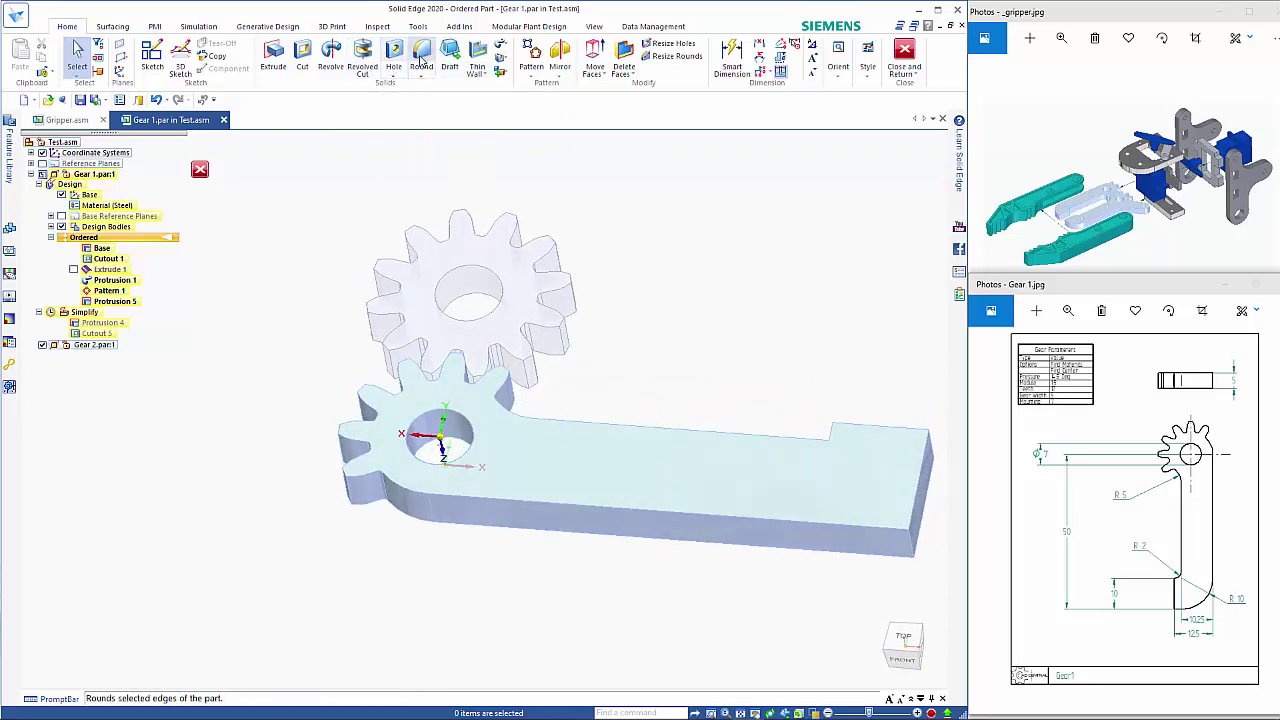
{"action": "left_click", "coordinate": [422, 60]}
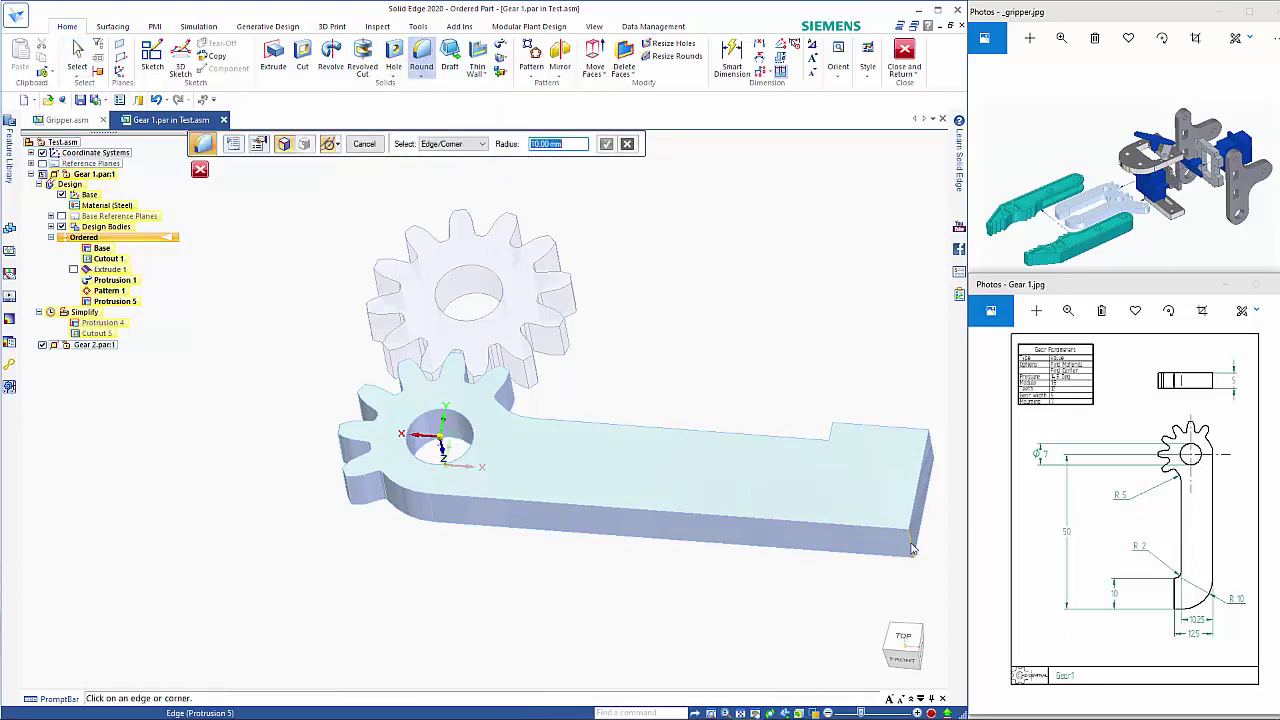
{"action": "left_click", "coordinate": [912, 548]}
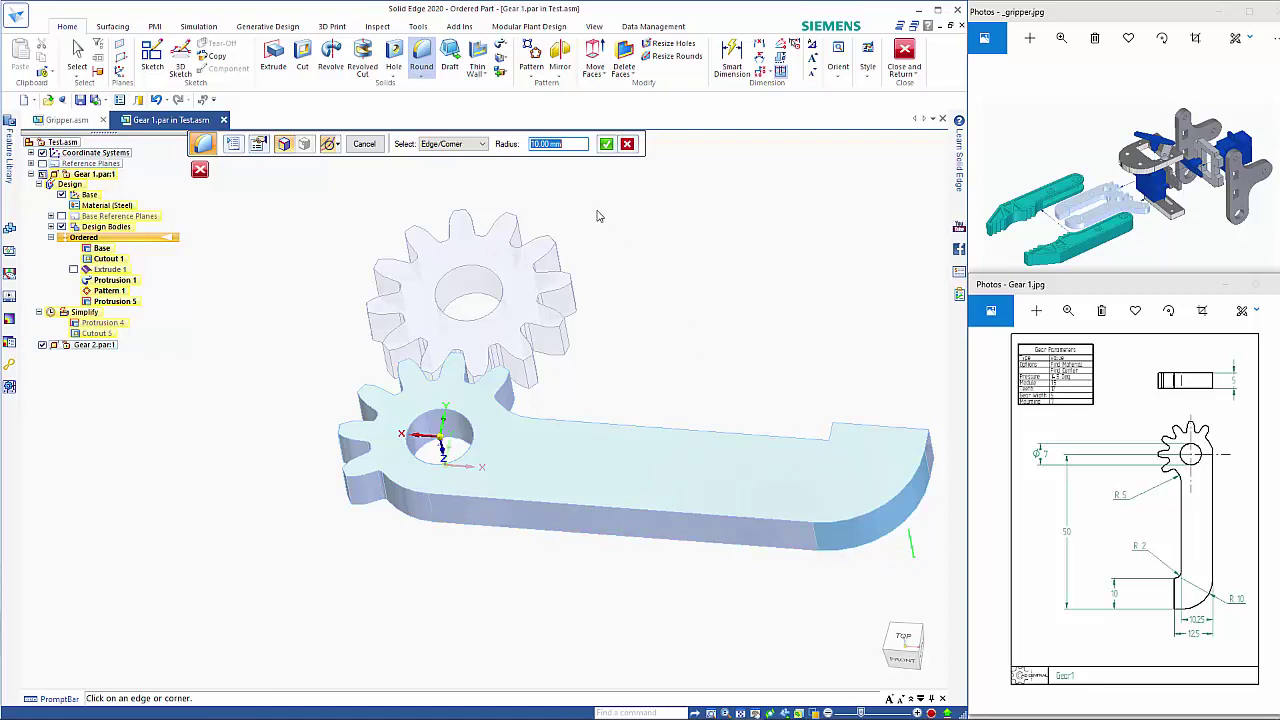
{"action": "type", "text": "2"}
{"action": "key", "text": "Return"}
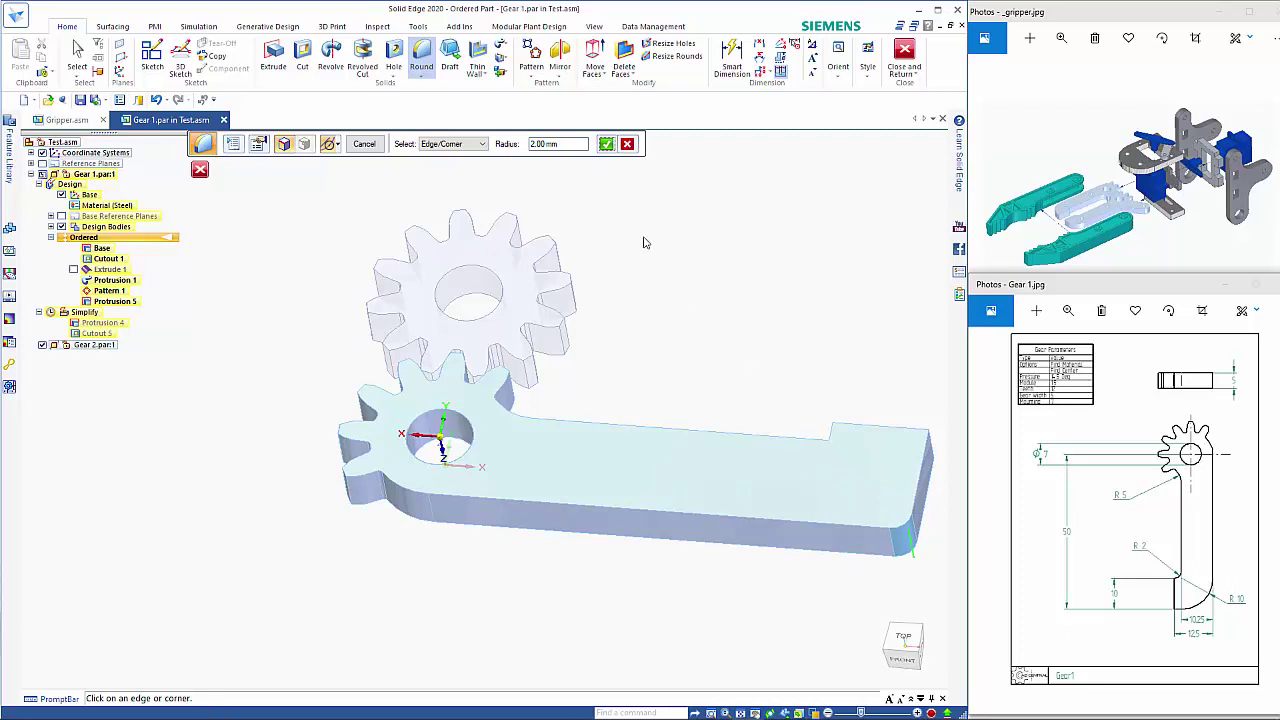
{"action": "left_click", "coordinate": [565, 149]}
{"action": "type", "text": "10"}
{"action": "key", "text": "Return"}
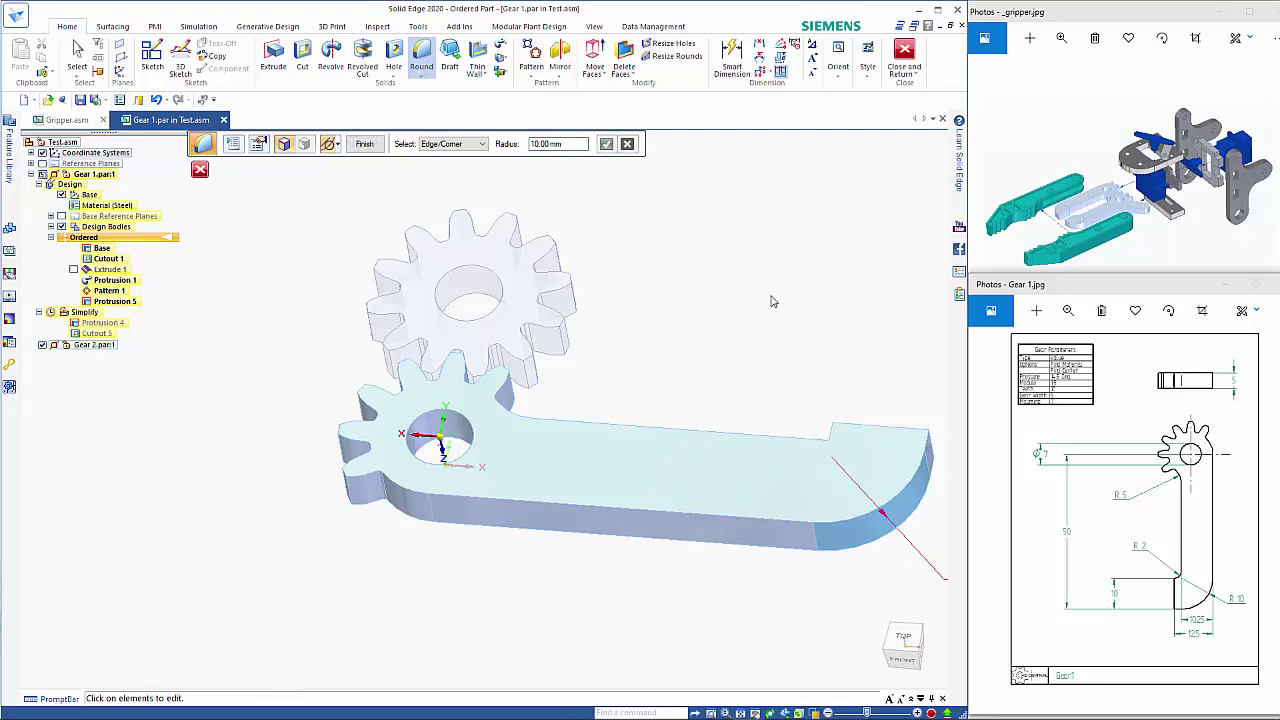
{"action": "left_click", "coordinate": [366, 144]}
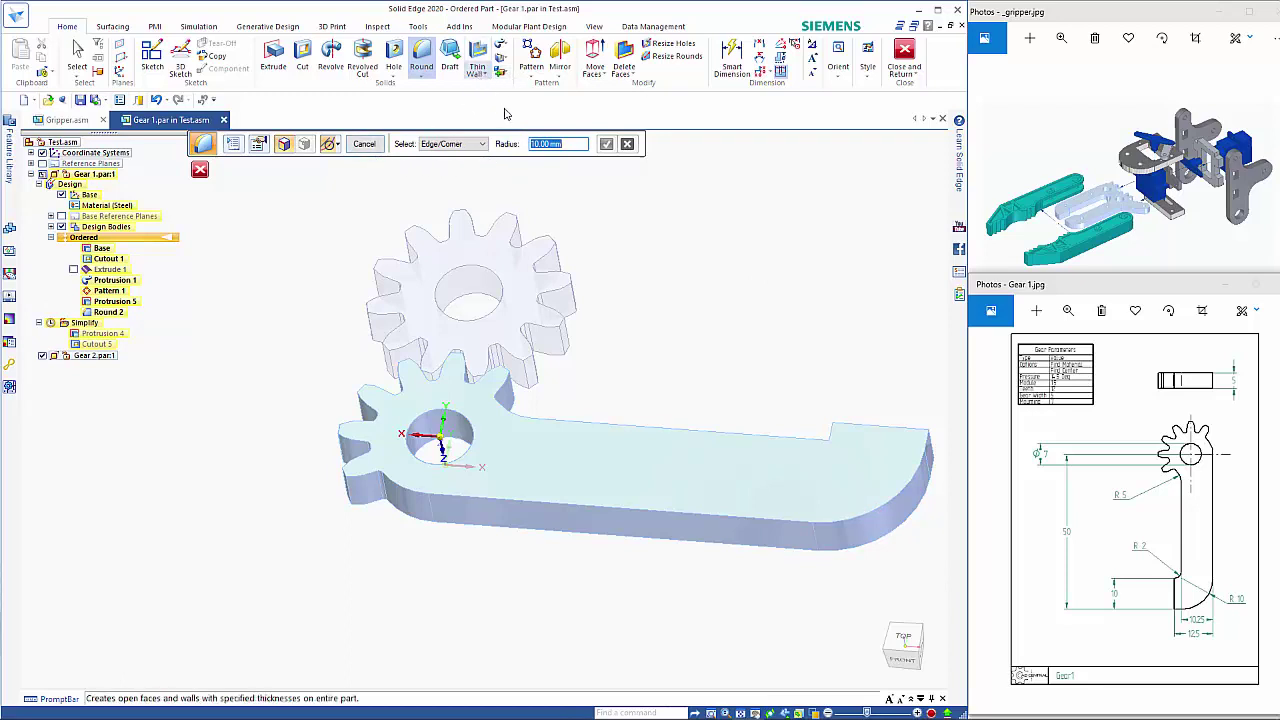
Round the inner corner where the fingertip step meets the arm with a 2 mm radius
{"action": "type", "text": "2"}
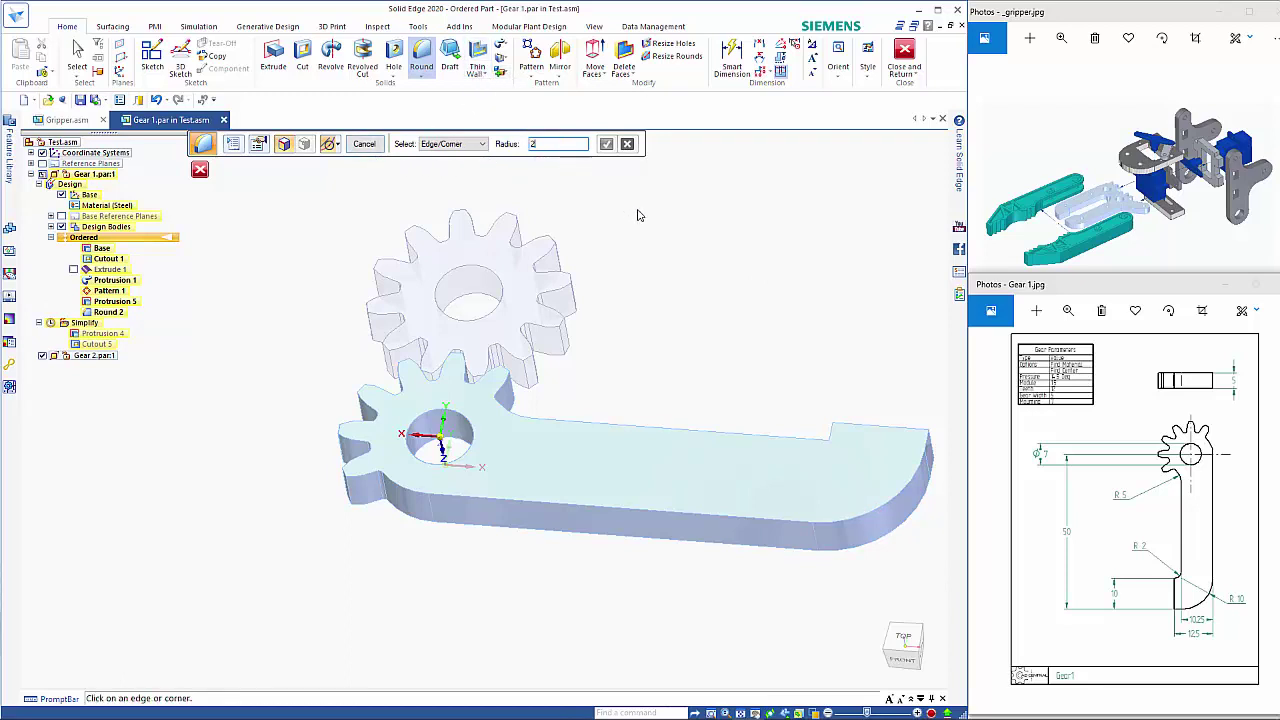
{"action": "key", "text": "Return"}
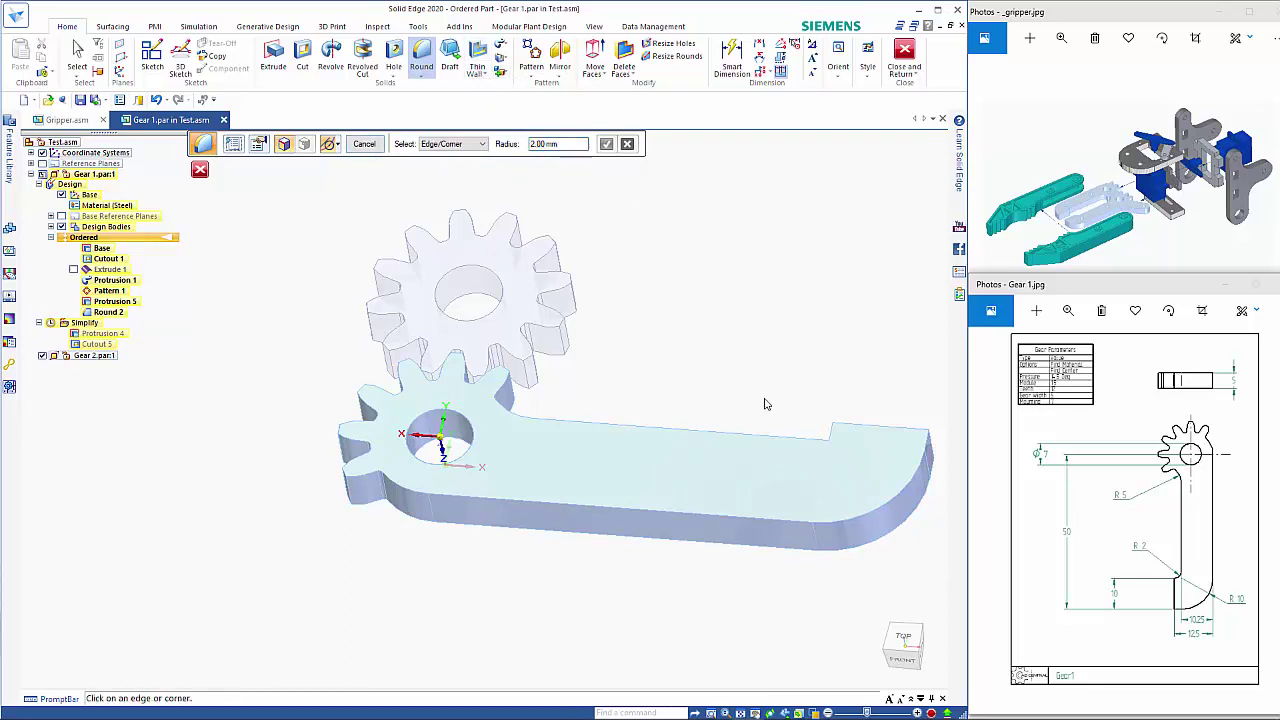
{"action": "left_click", "coordinate": [836, 461]}
{"action": "key", "text": "Return"}
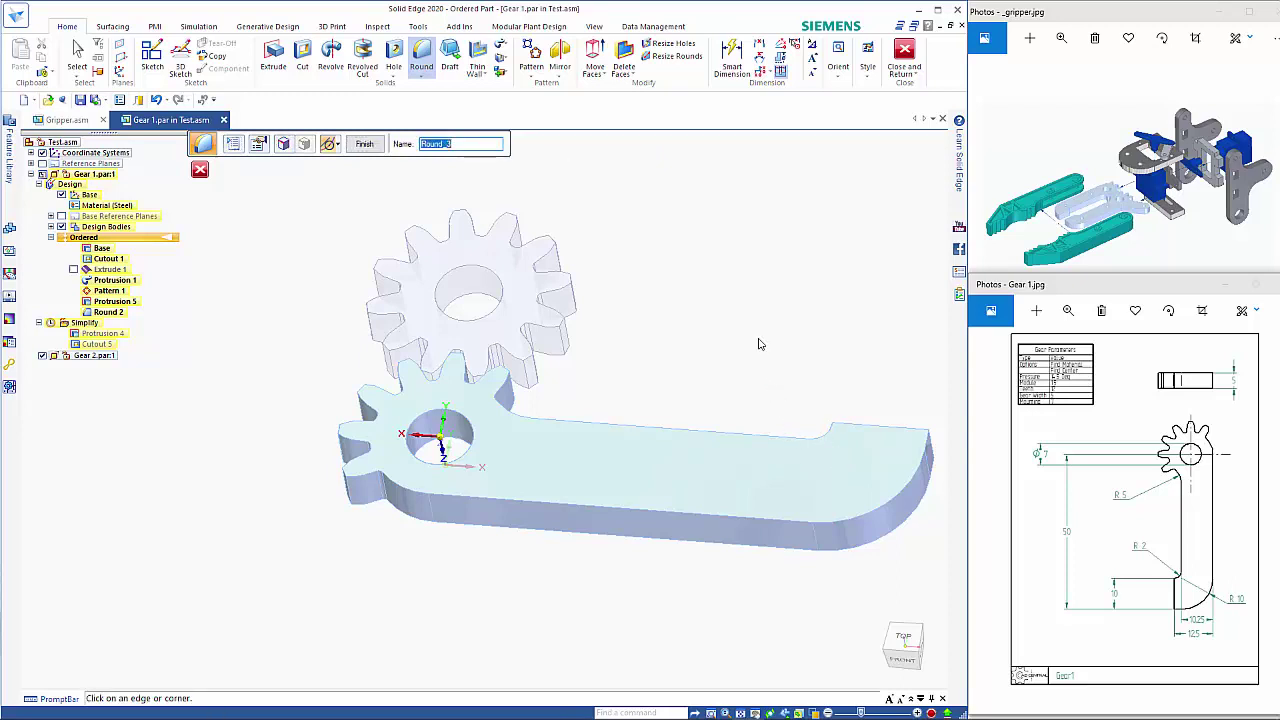
{"action": "key", "text": "Return"}
{"action": "key", "text": "Escape"}
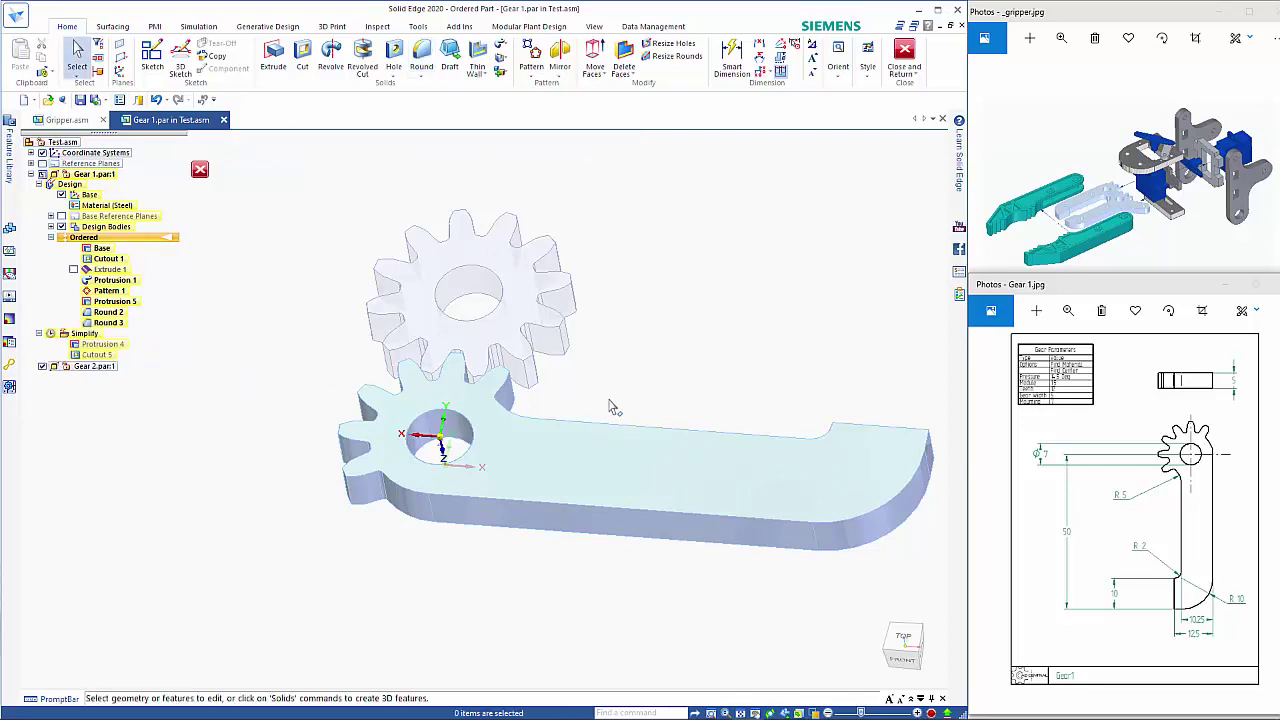
Close Gear 1, return to the Test assembly, and bring up the Gear 2 drawing in the reference image viewer
{"action": "scroll", "coordinate": [605, 395], "scroll_direction": "up", "scroll_amount": 2}
{"action": "left_click", "coordinate": [195, 172]}
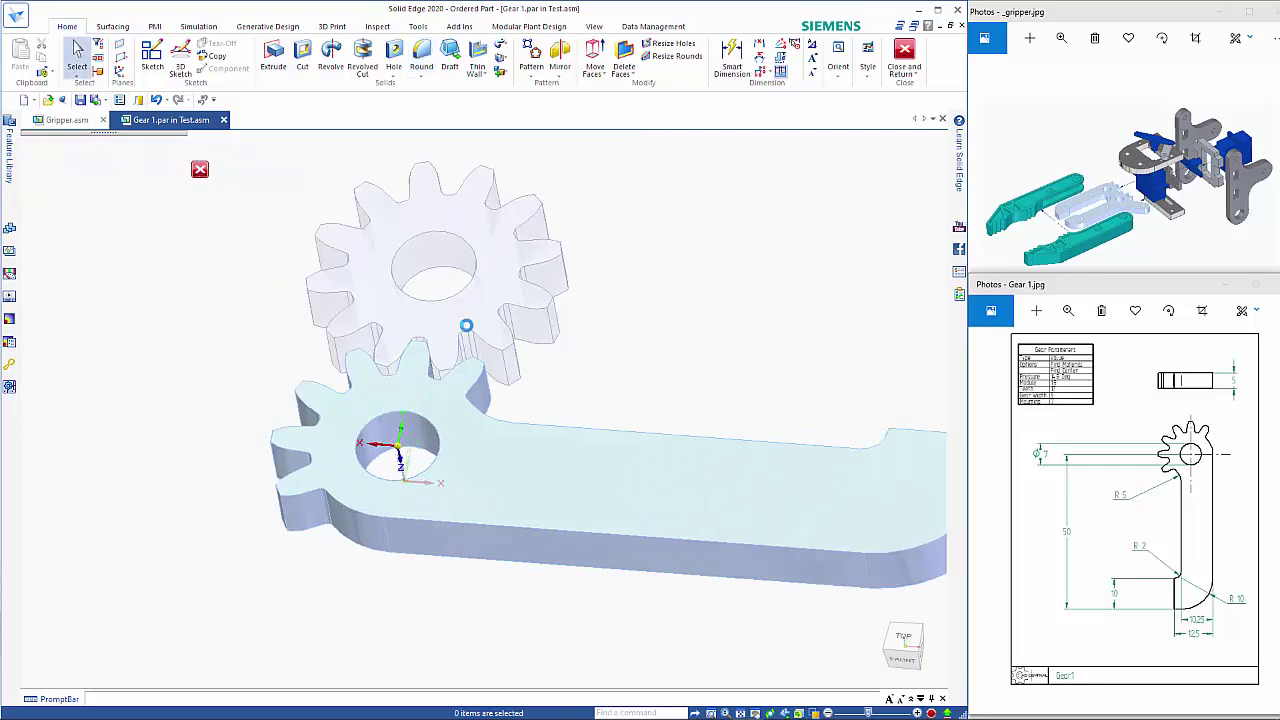
{"action": "left_click", "coordinate": [1268, 288]}
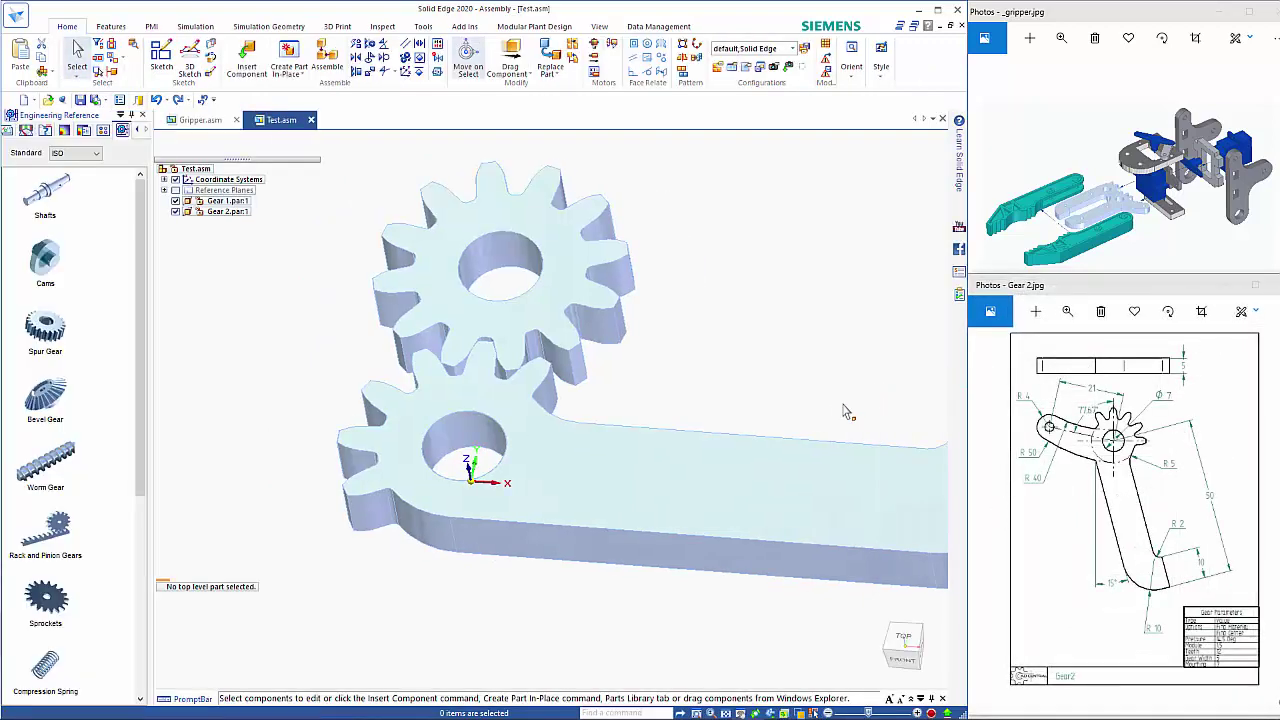
Open Gear 2 from the Test assembly for in-place editing
{"action": "scroll", "coordinate": [800, 420], "scroll_direction": "down", "scroll_amount": 5}
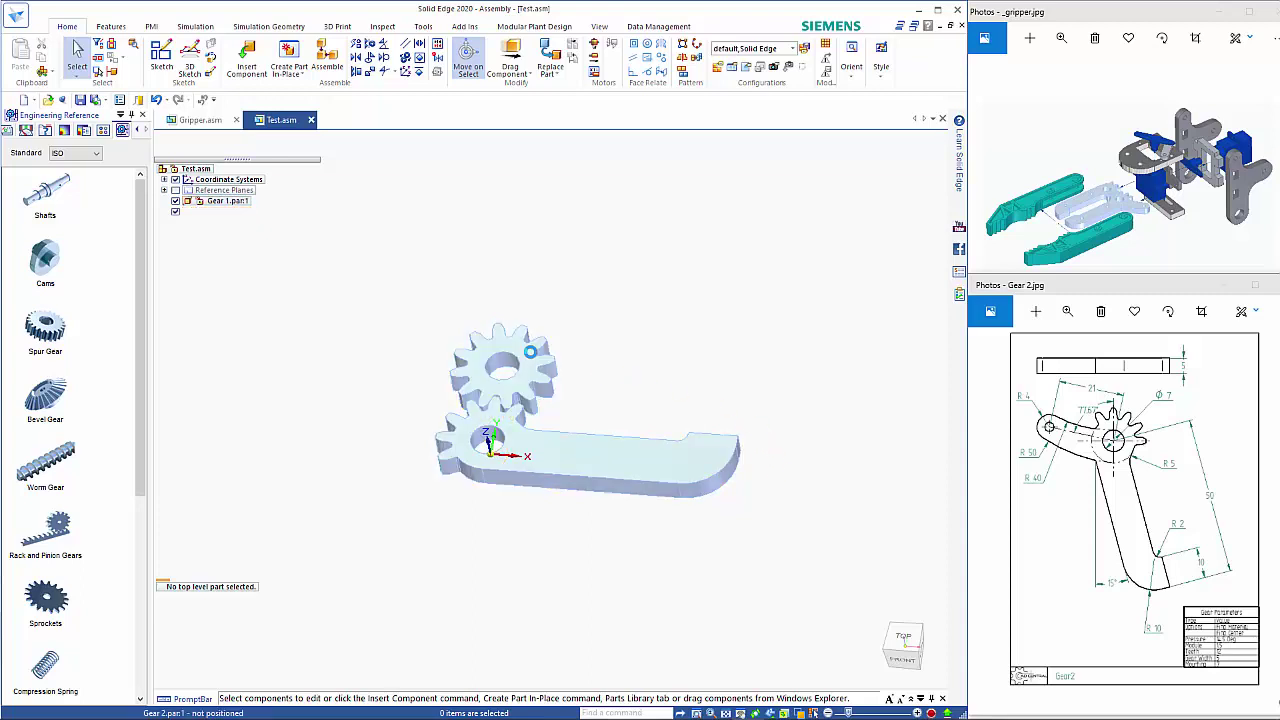
{"action": "left_click", "coordinate": [535, 360]}
{"action": "double_click", "coordinate": [535, 360]}
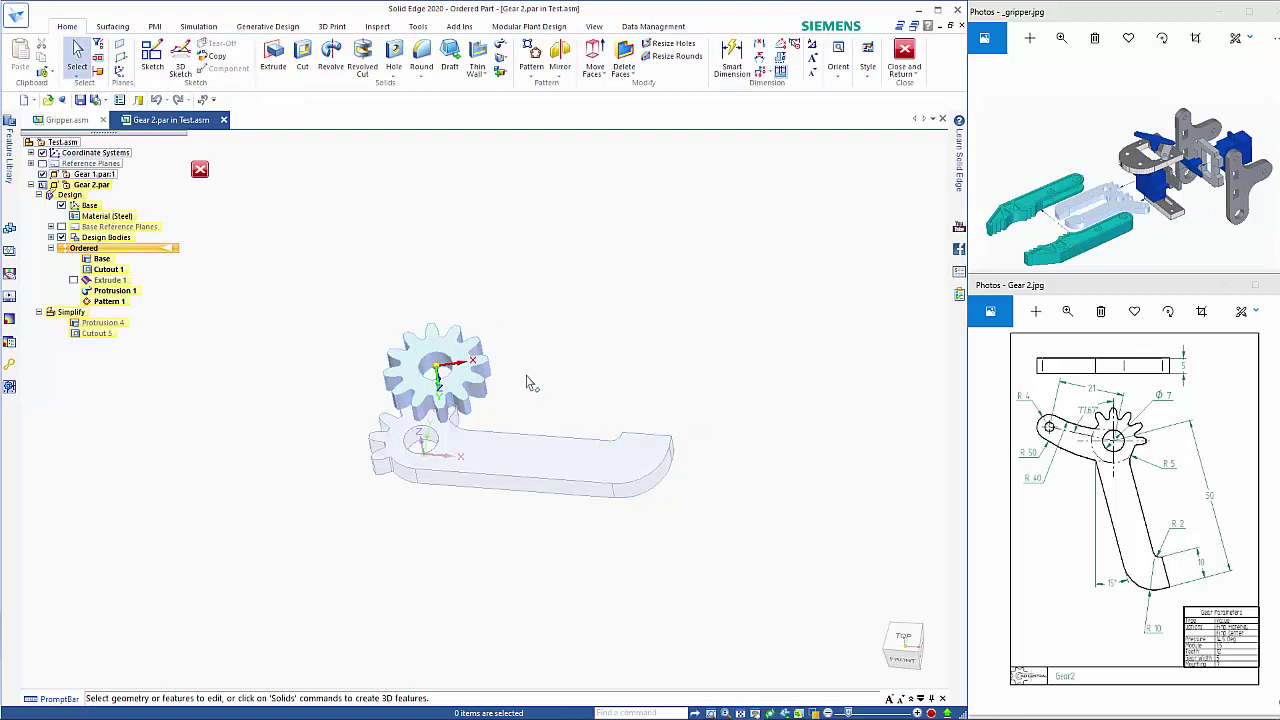
Edit the profile of Gear 2's tooth pattern and suppress seven occurrences, keeping five teeth facing Gear 1 and away from its fingertip
{"action": "key", "text": "ctrl+t"}
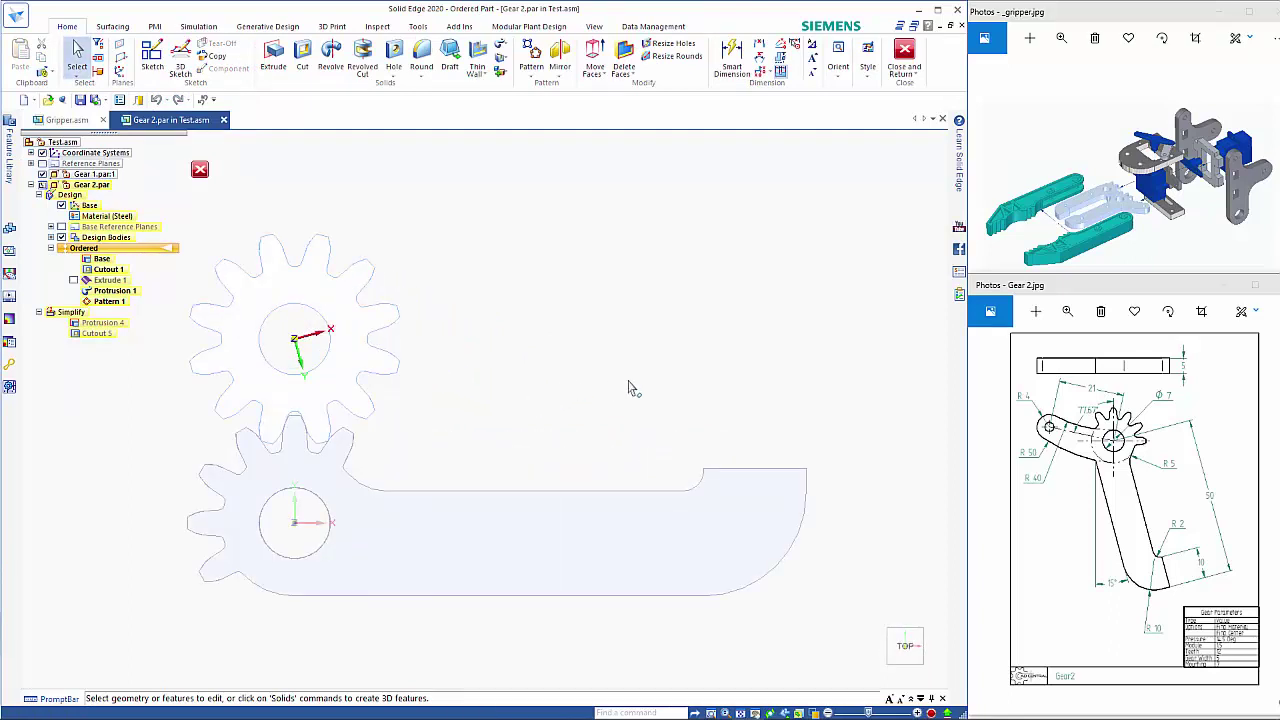
{"action": "scroll", "coordinate": [628, 382], "scroll_direction": "down", "scroll_amount": 1}
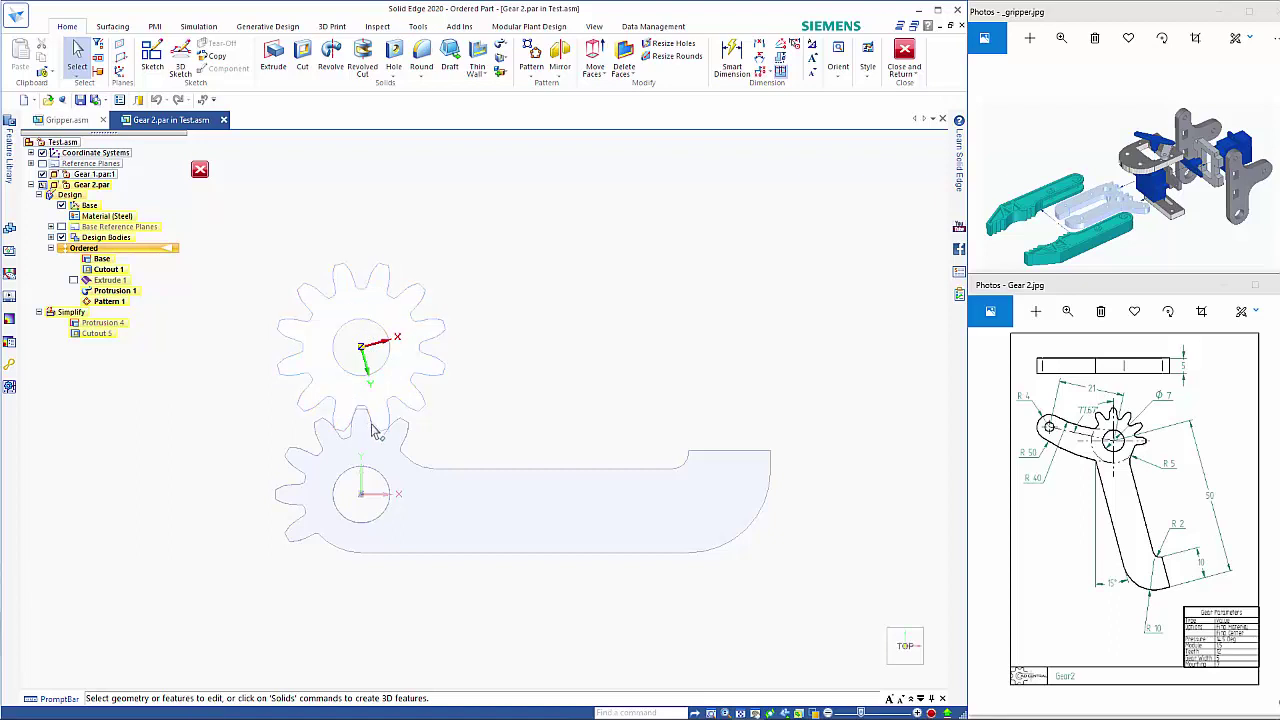
{"action": "left_click", "coordinate": [416, 326]}
{"action": "left_click", "coordinate": [376, 206]}
{"action": "left_click", "coordinate": [110, 300]}
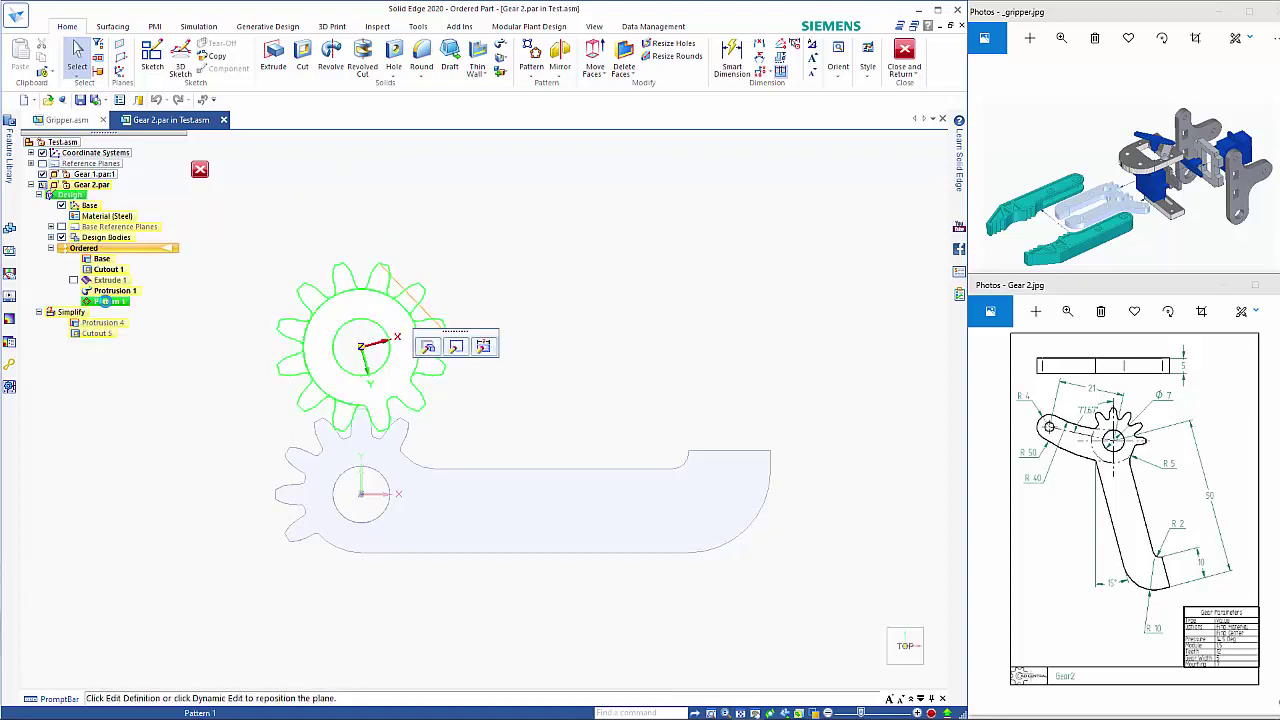
{"action": "left_click", "coordinate": [456, 347]}
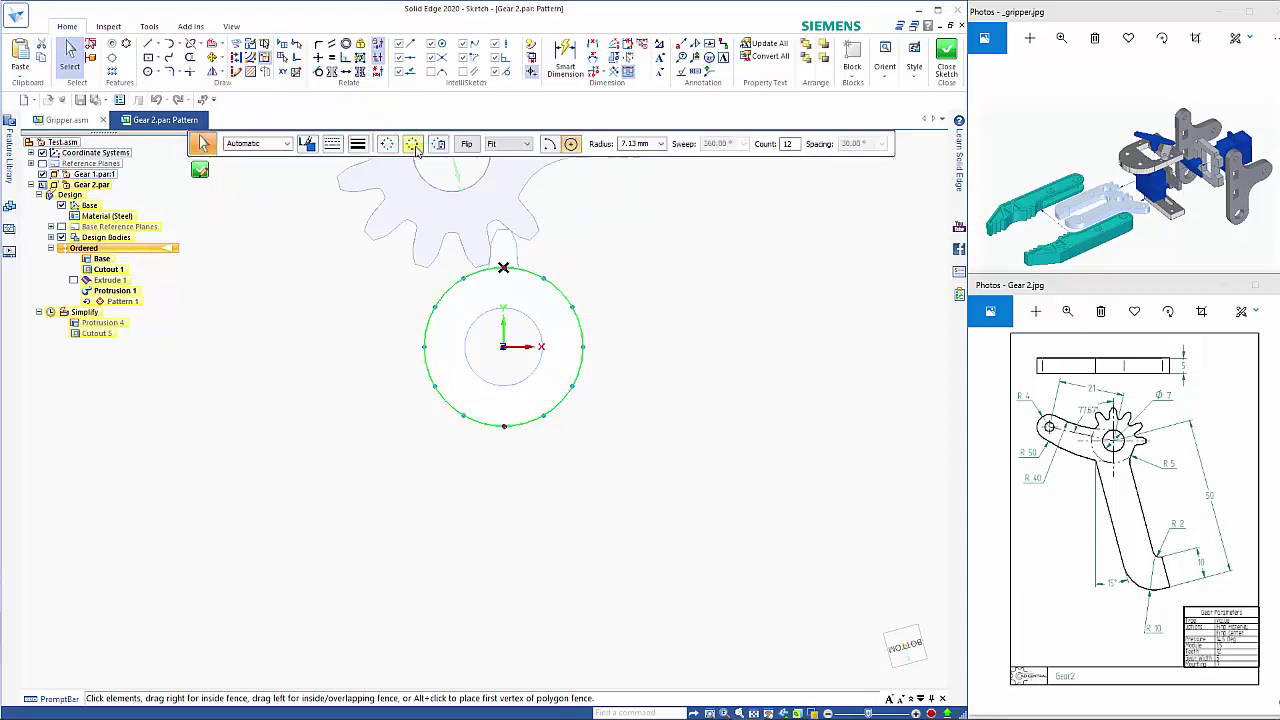
{"action": "left_click", "coordinate": [421, 151]}
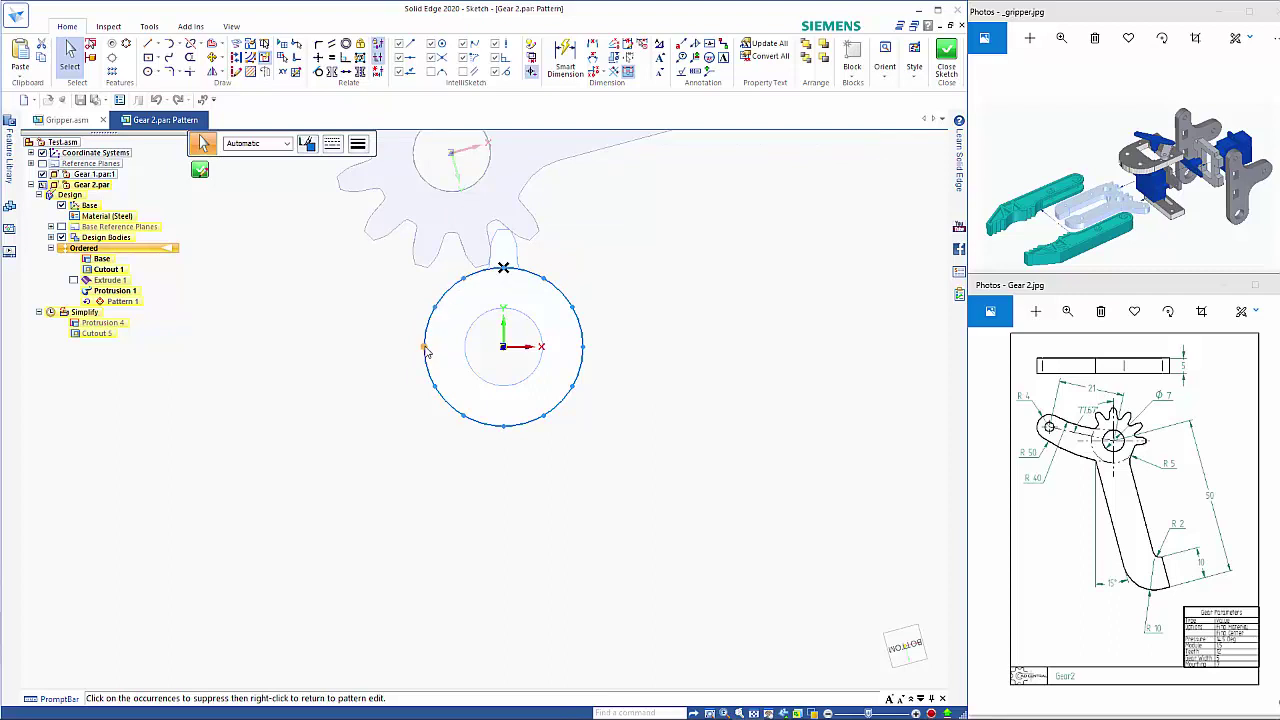
{"action": "left_click_drag", "start_coordinate": [486, 409], "coordinate": [622, 451]}
{"action": "left_click_drag", "start_coordinate": [590, 289], "coordinate": [611, 340]}
{"action": "left_click", "coordinate": [201, 170]}
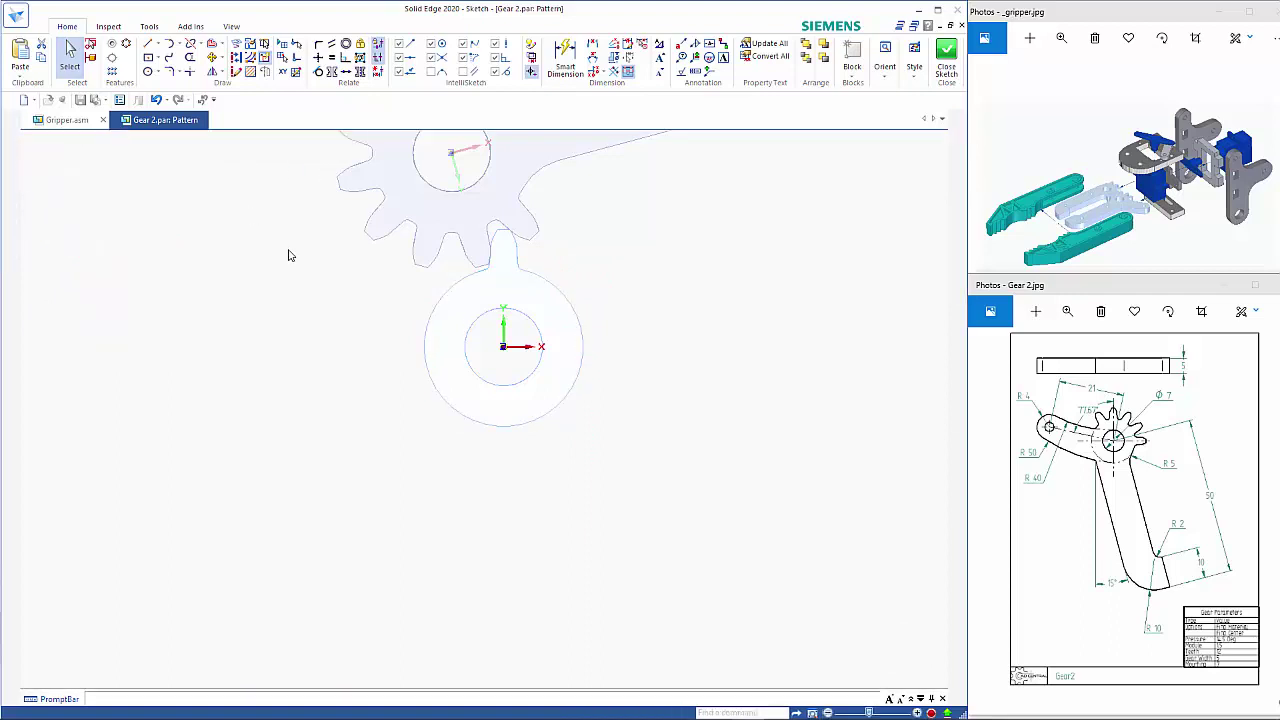
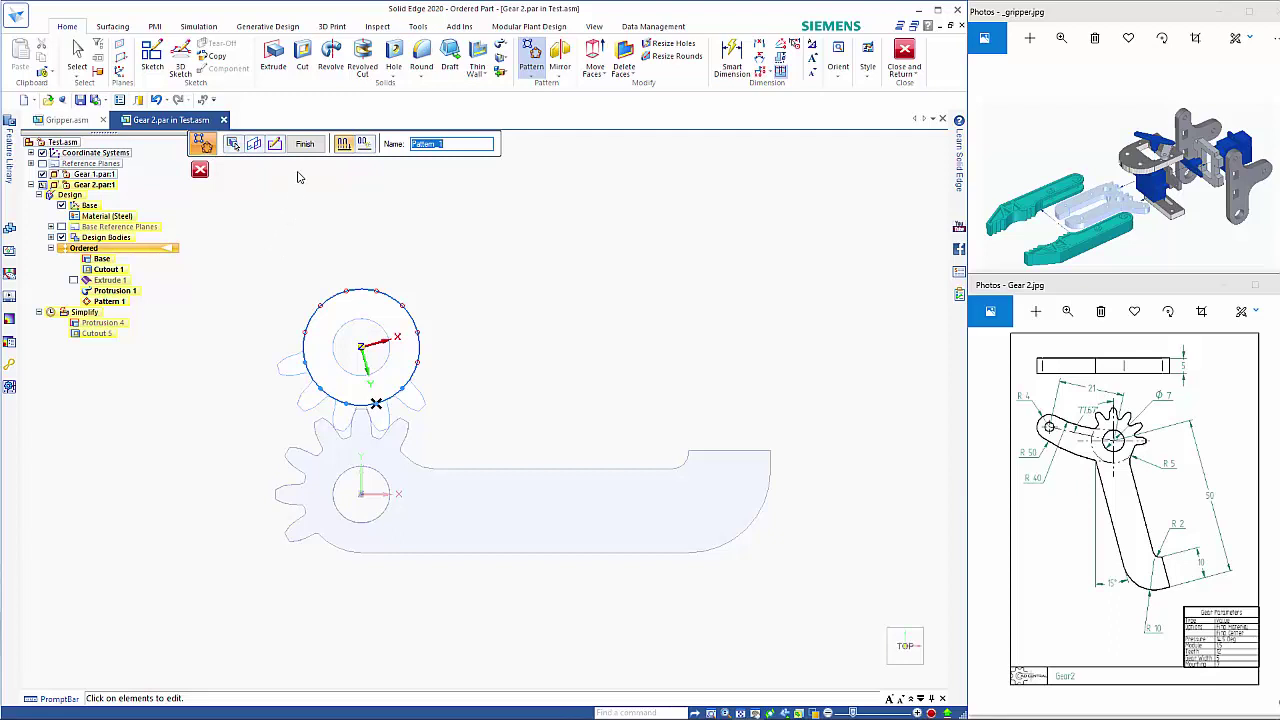
Reopen the tooth pattern's profile and also suppress the occurrence beside the original tooth on the side toward Gear 1's fingertip
{"action": "left_click", "coordinate": [275, 143]}
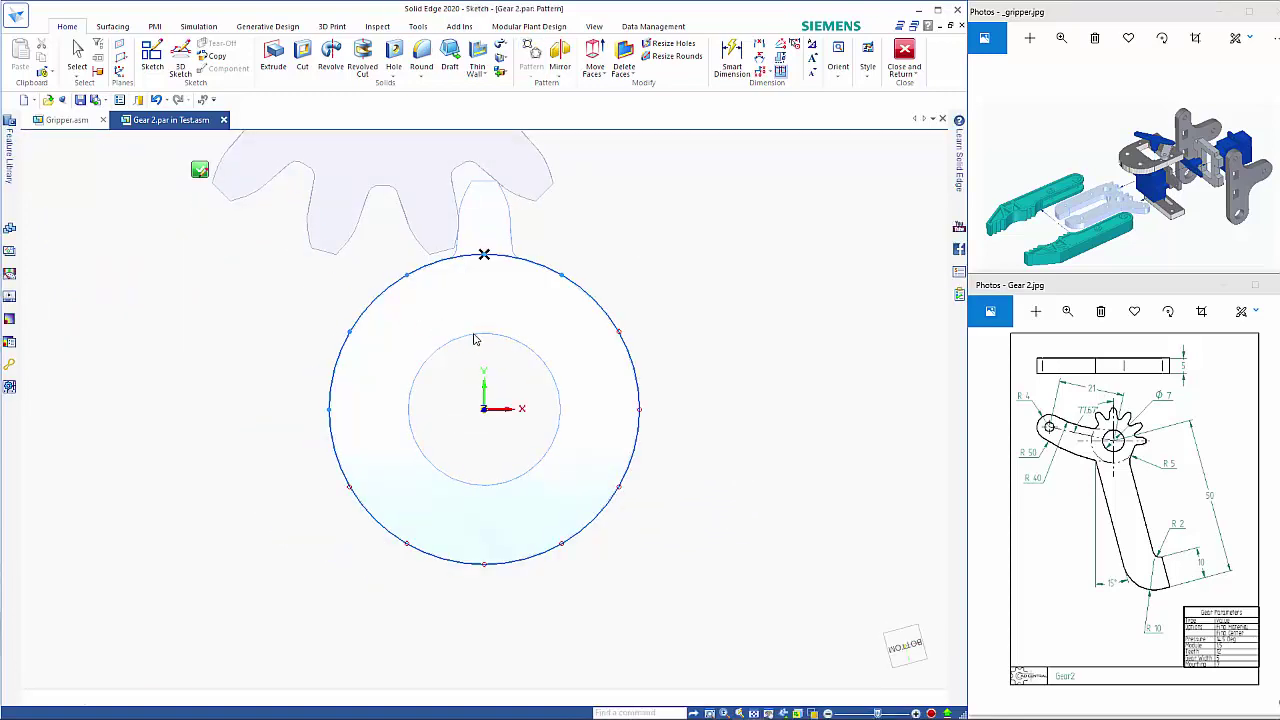
{"action": "left_click", "coordinate": [427, 268]}
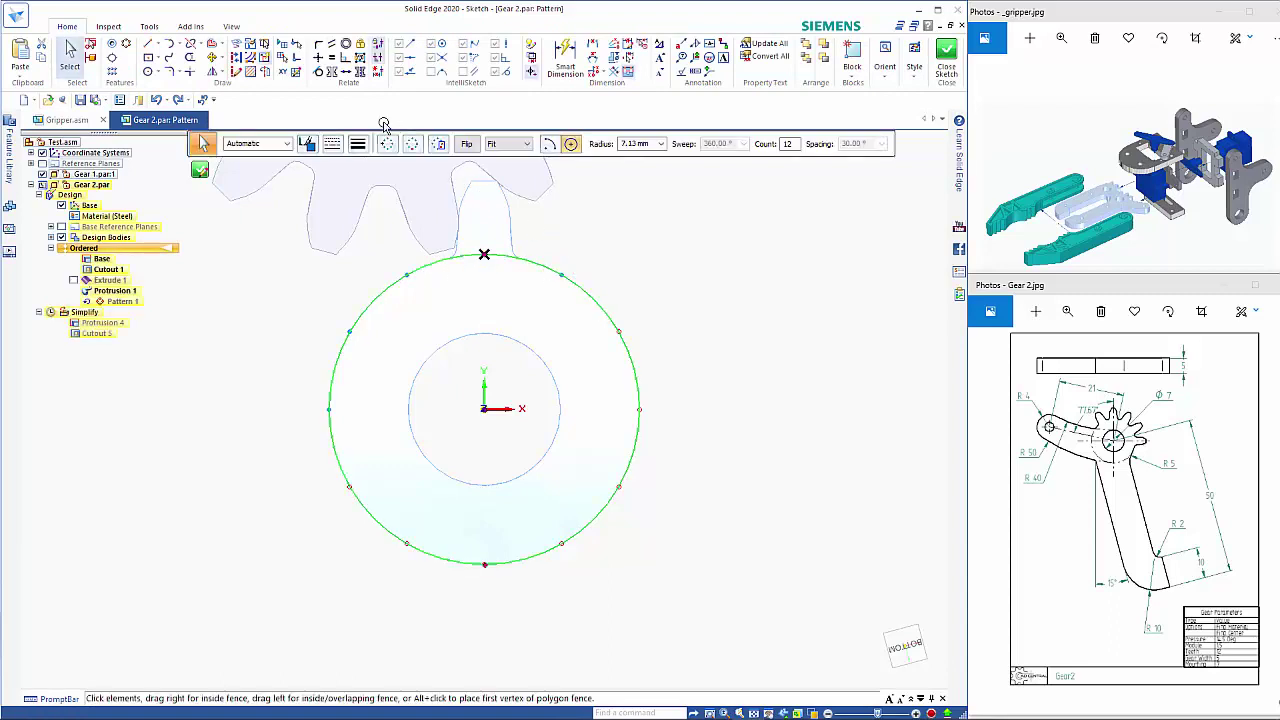
{"action": "left_click", "coordinate": [412, 145]}
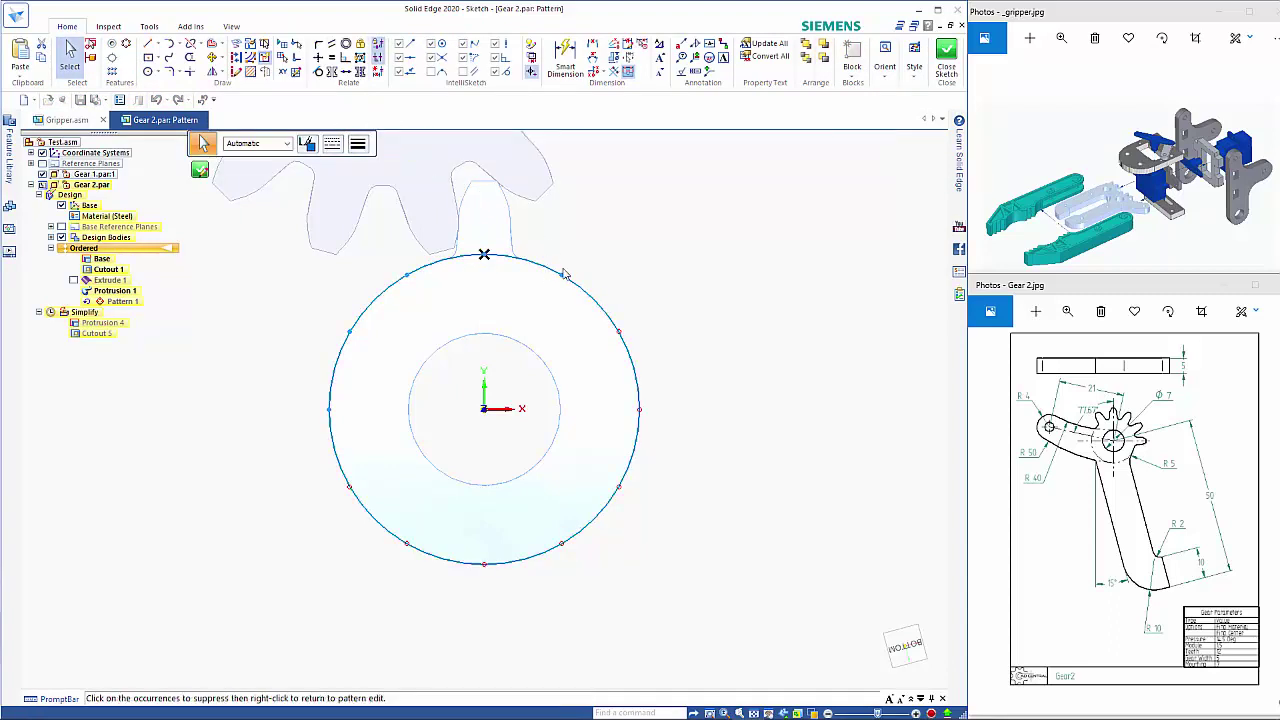
{"action": "left_click", "coordinate": [563, 274]}
{"action": "left_click", "coordinate": [200, 170]}
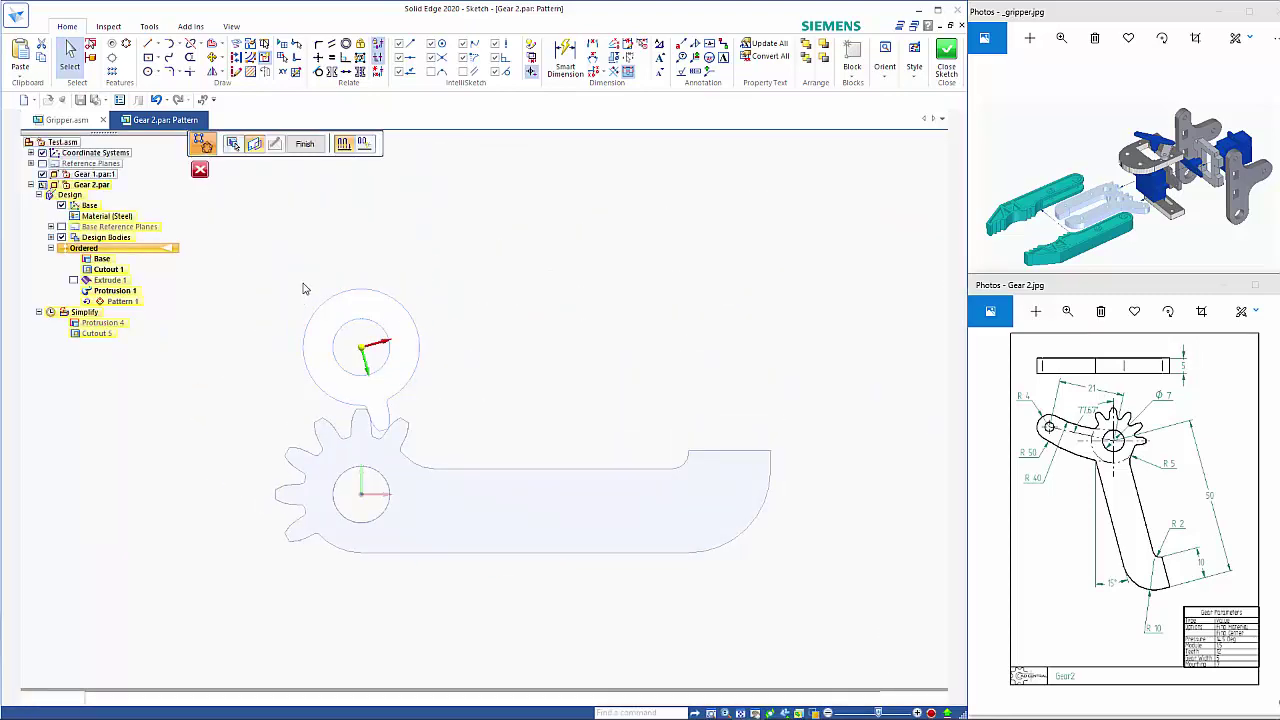
Finish the tooth pattern edit and start an Extrude sketch on the flat face of Gear 2
{"action": "left_click", "coordinate": [306, 146]}
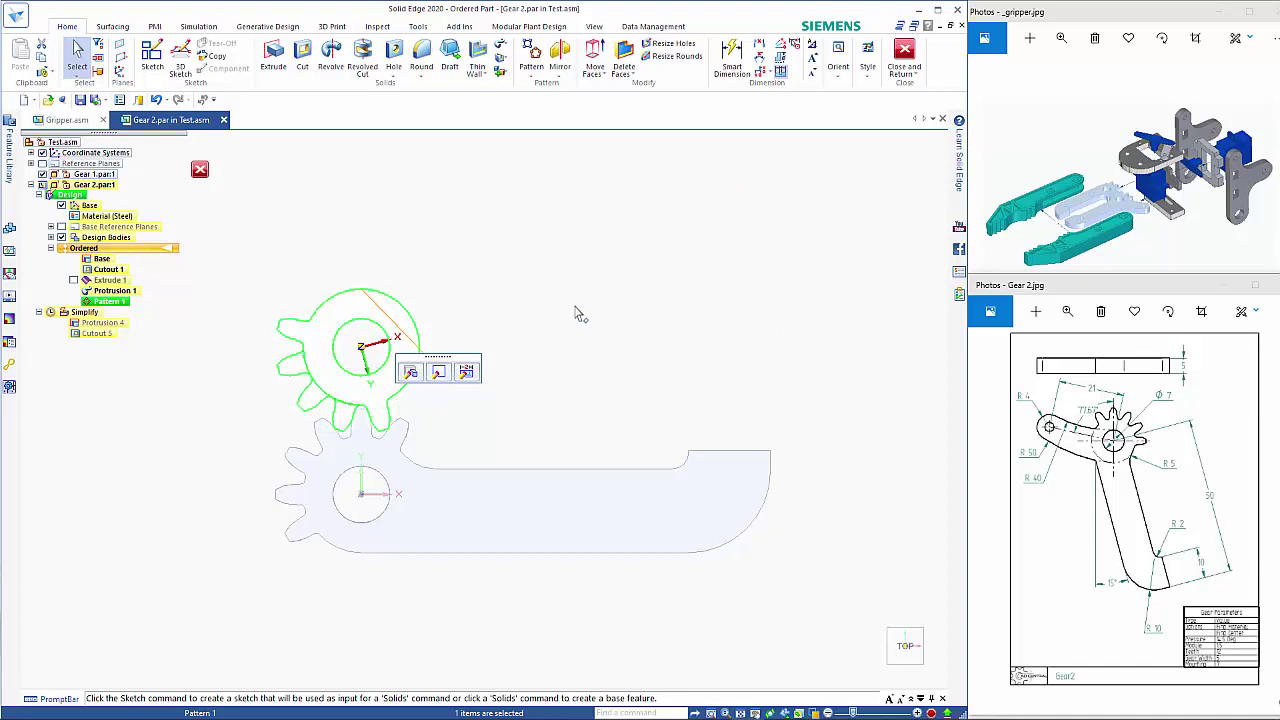
{"action": "left_click", "coordinate": [273, 55]}
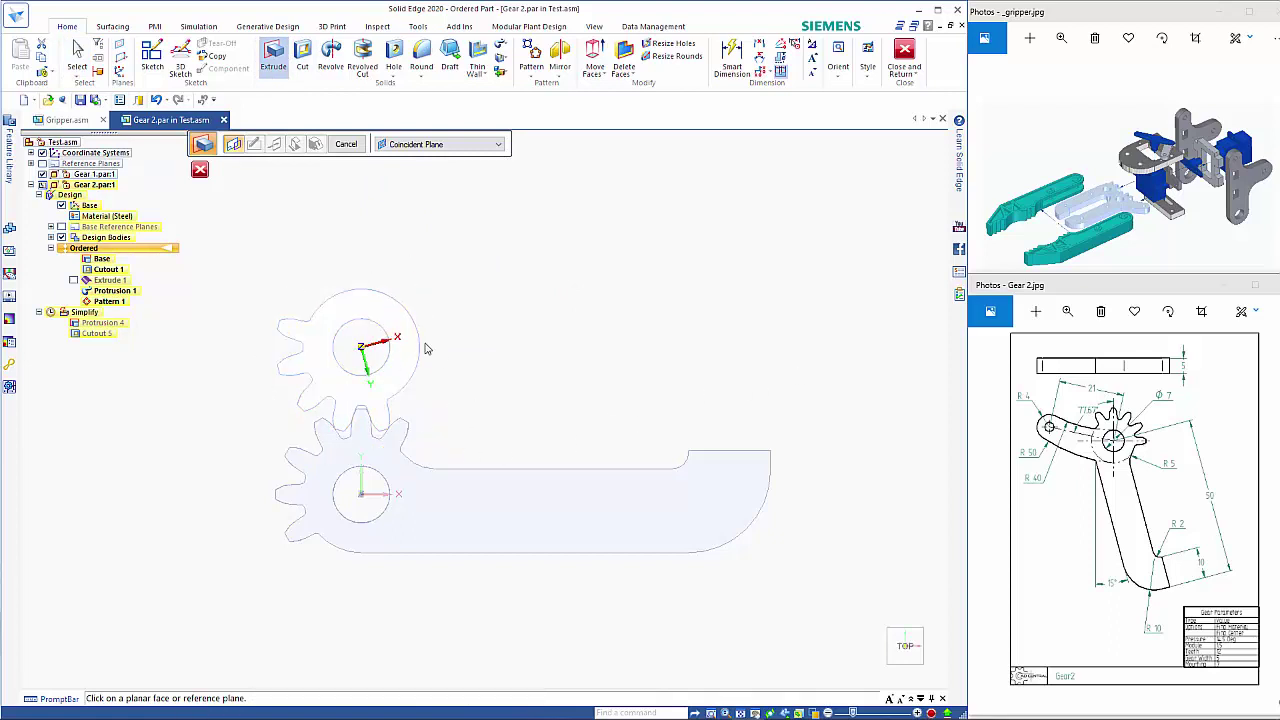
{"action": "left_click", "coordinate": [367, 310]}
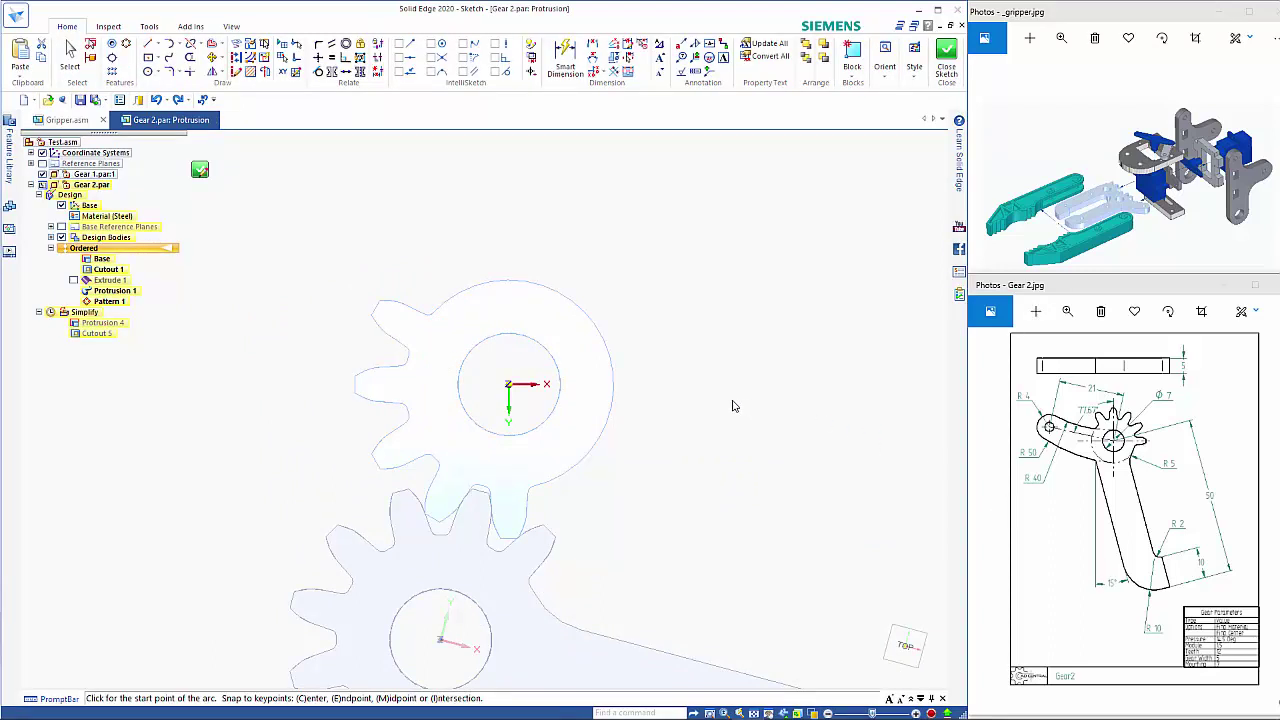
Draw a 50 mm line at -15° from Gear 2's root circle, starting on the side away from Gear 1
{"action": "key", "text": "l"}
{"action": "scroll", "coordinate": [722, 398], "scroll_direction": "down", "scroll_amount": 5}
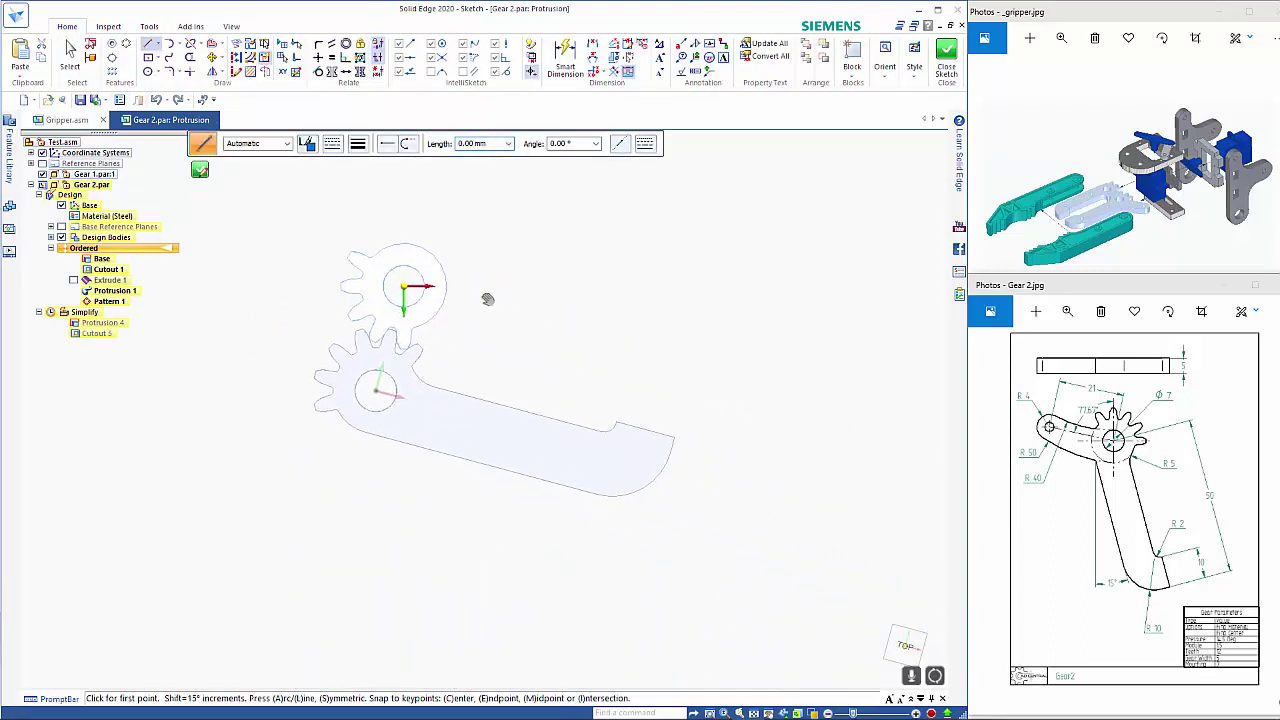
{"action": "middle_click_drag", "start_coordinate": [709, 397], "coordinate": [489, 297], "text": "shift"}
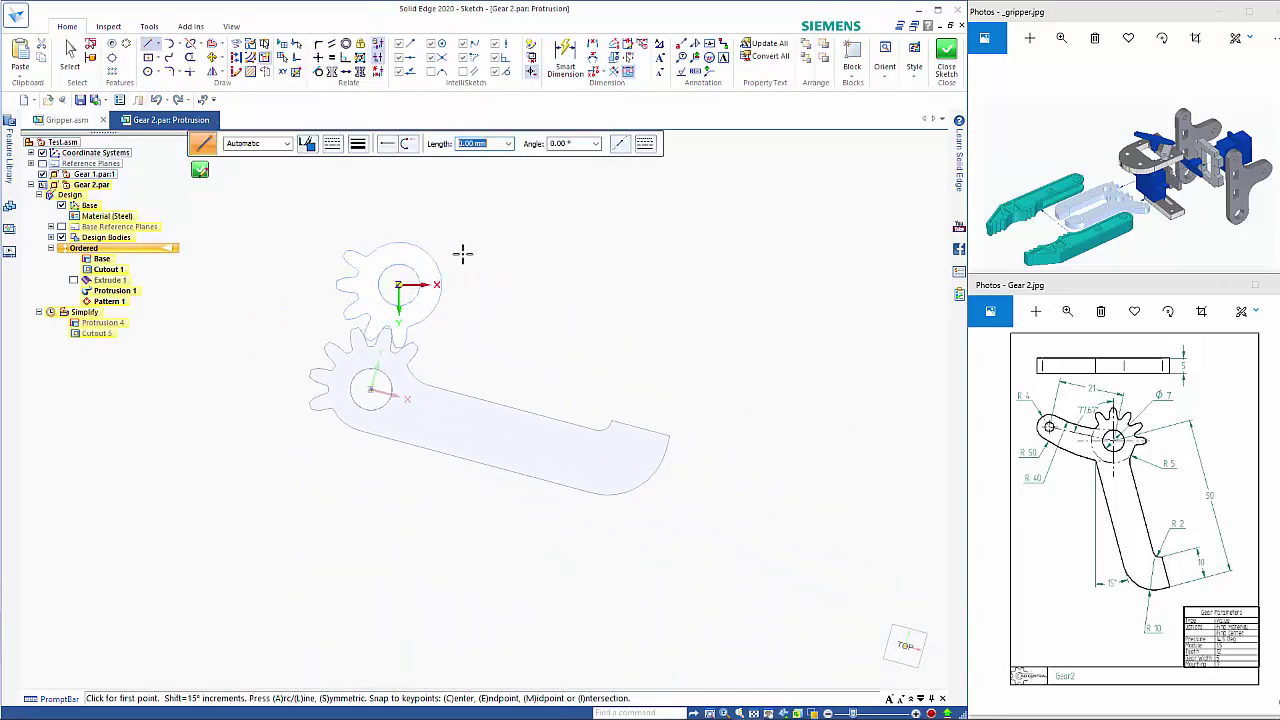
{"action": "left_click", "coordinate": [149, 44]}
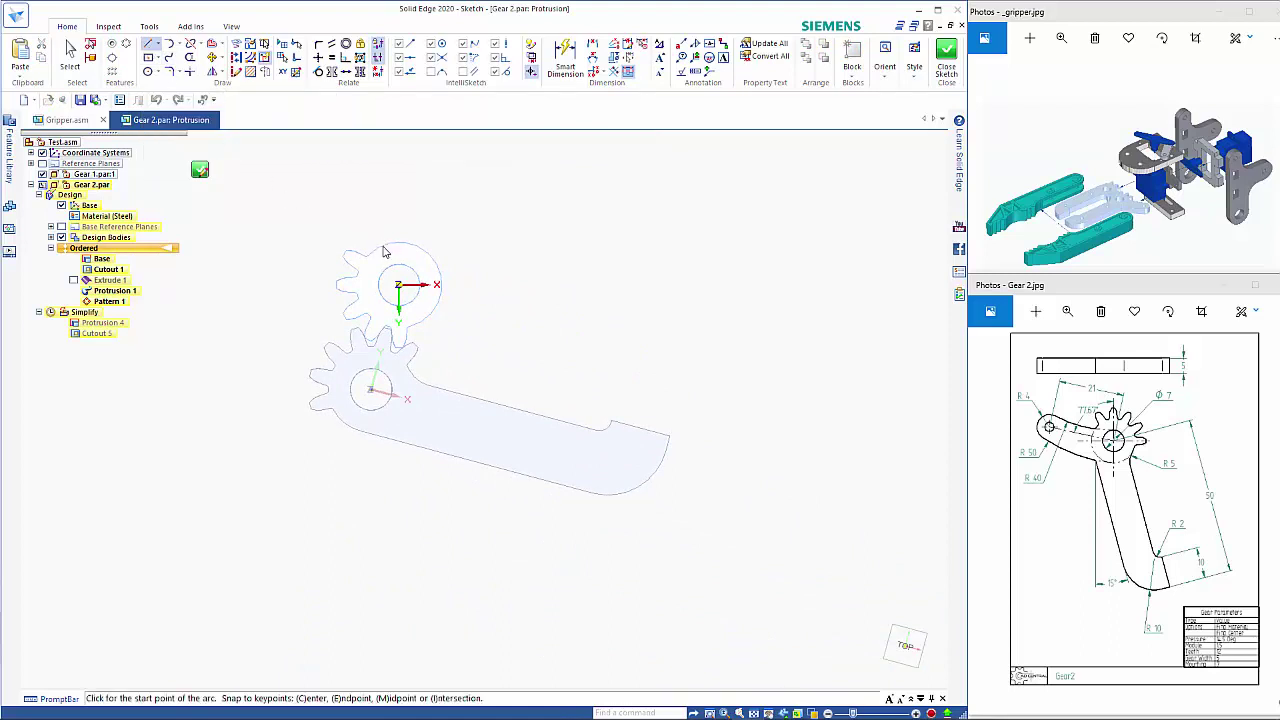
{"action": "left_click", "coordinate": [412, 244]}
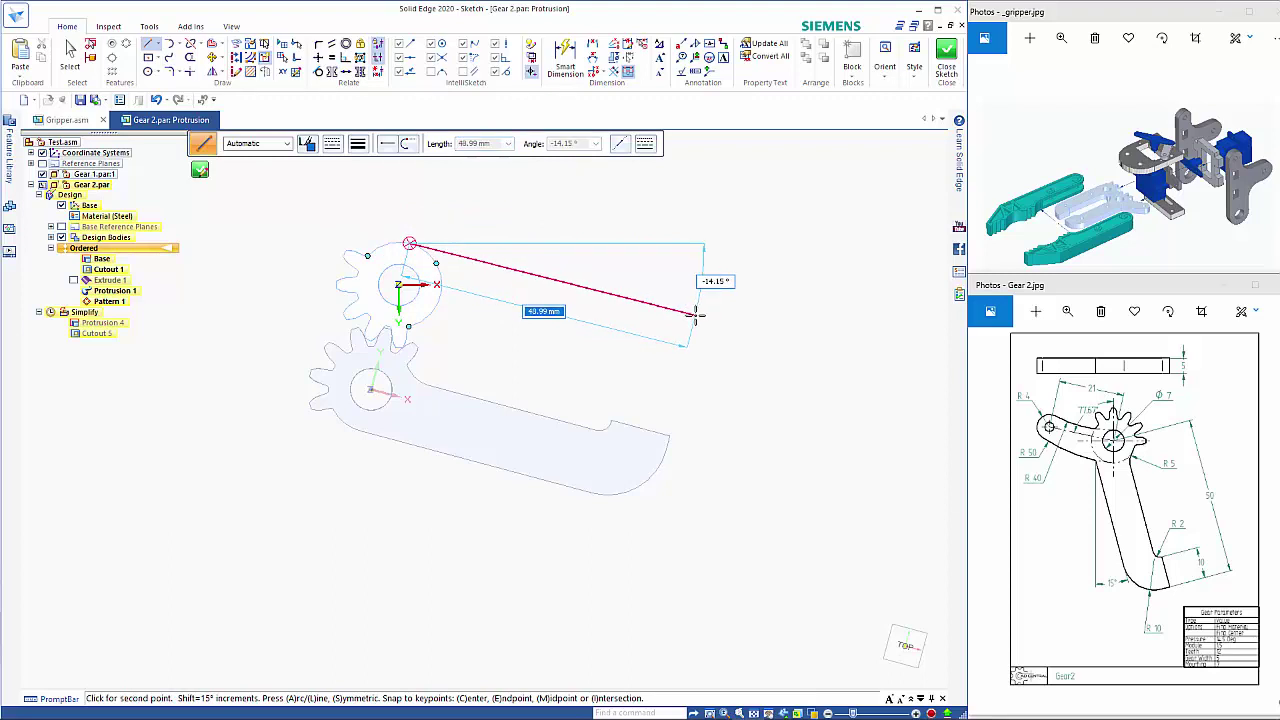
{"action": "key", "text": "BackSpace"}
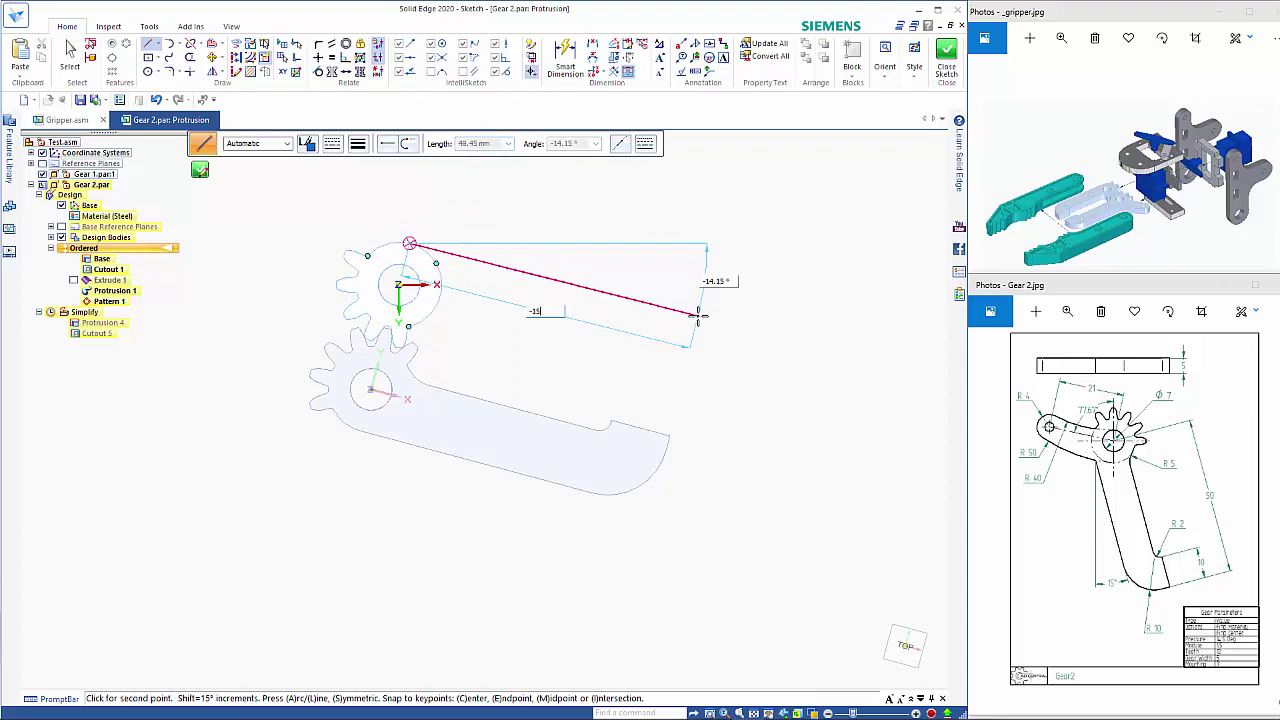
{"action": "key", "text": "Tab"}
{"action": "key", "text": "BackSpace"}
{"action": "type", "text": "-15"}
{"action": "key", "text": "Tab"}
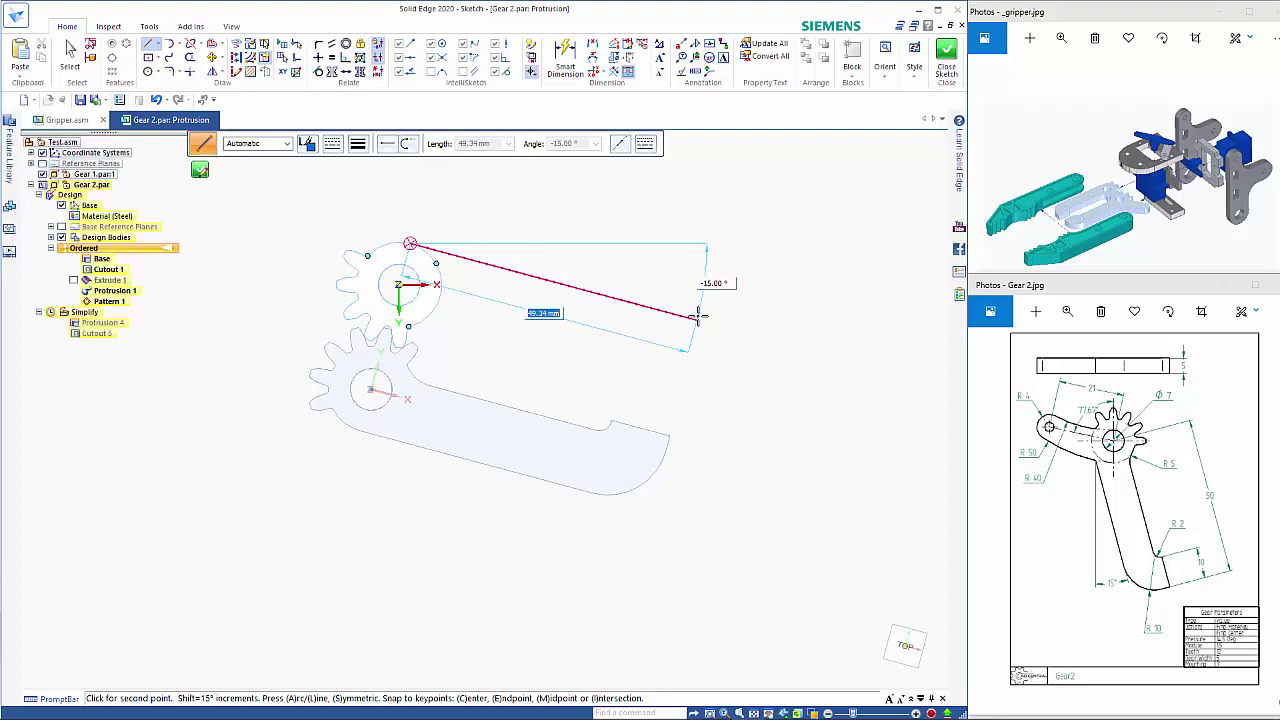
{"action": "type", "text": "50"}
{"action": "key", "text": "Return"}
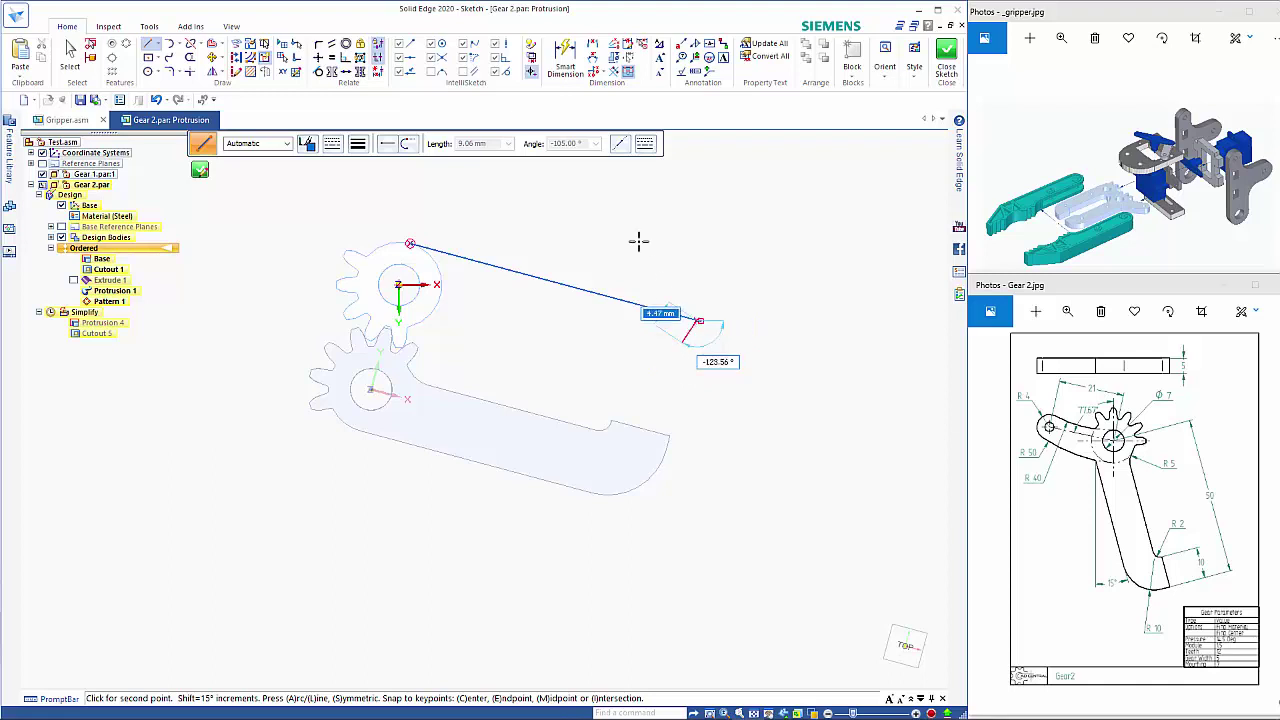
{"action": "key", "text": "Escape"}
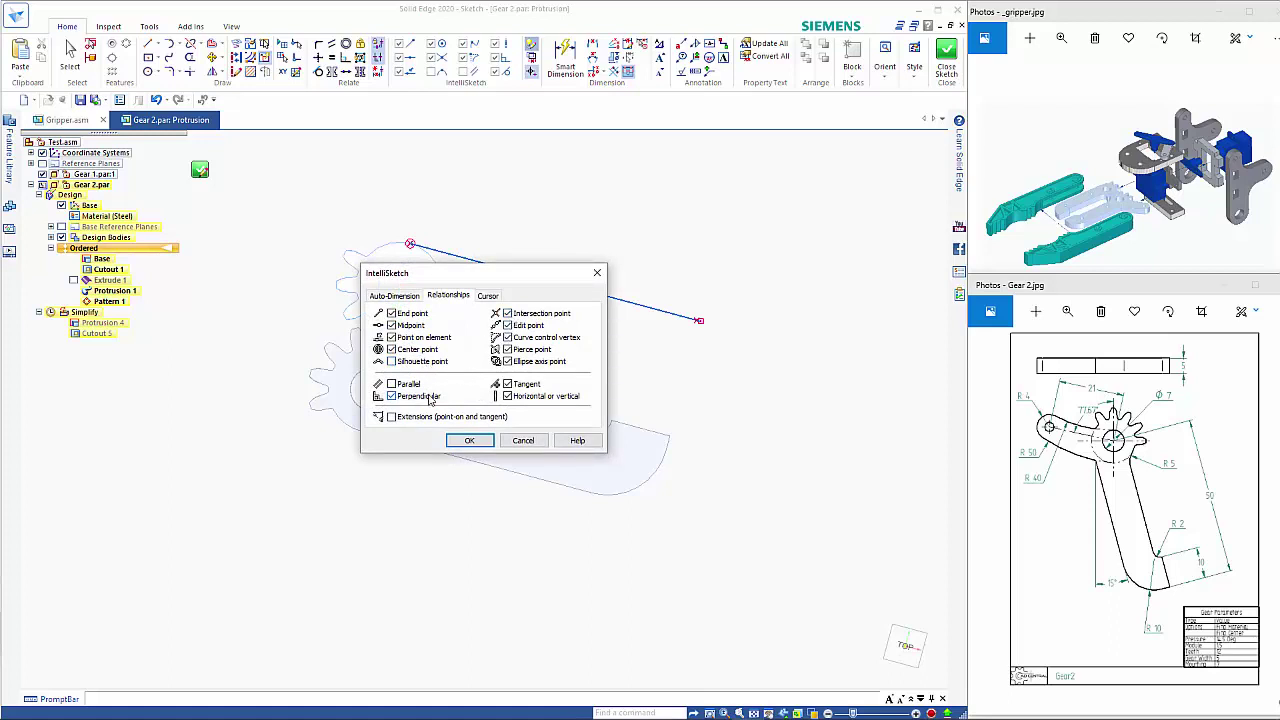
Enable perpendicular relationships in IntelliSketch and draw a 12.5 mm line toward Gear 1, square to the free end of the 50 mm line
{"action": "left_click", "coordinate": [466, 438]}
{"action": "key", "text": "l"}
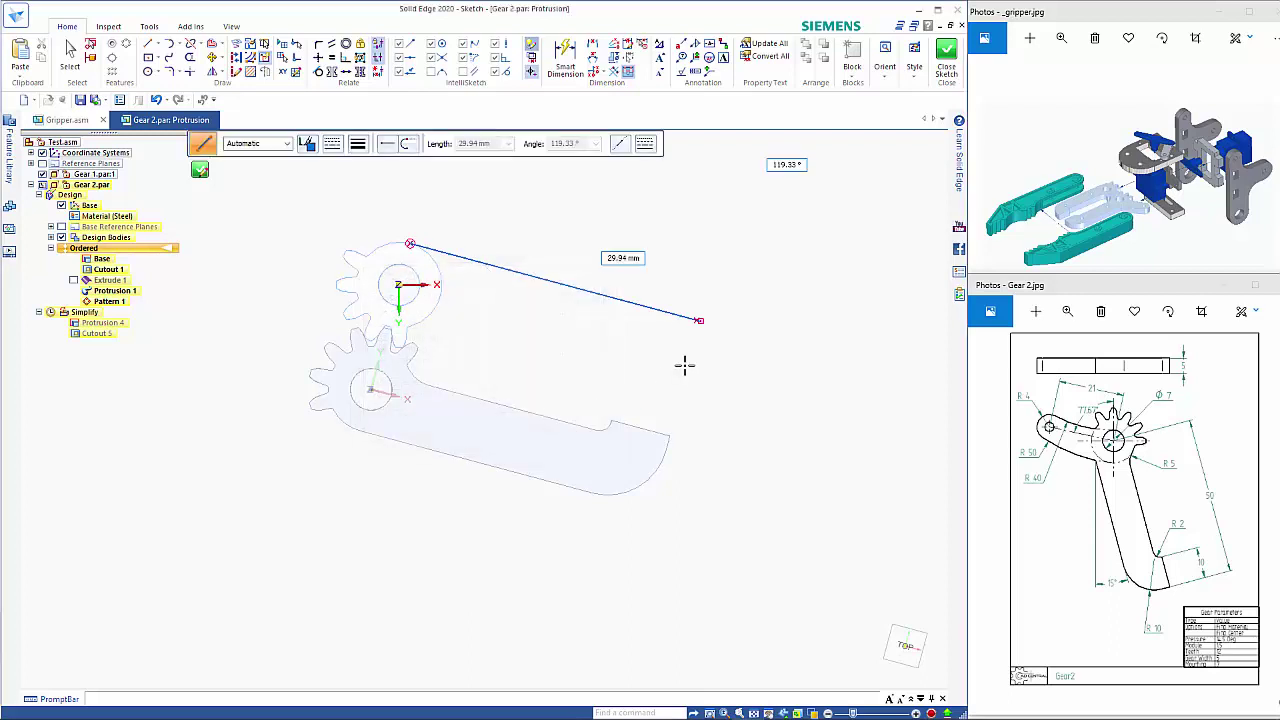
{"action": "left_click", "coordinate": [699, 321]}
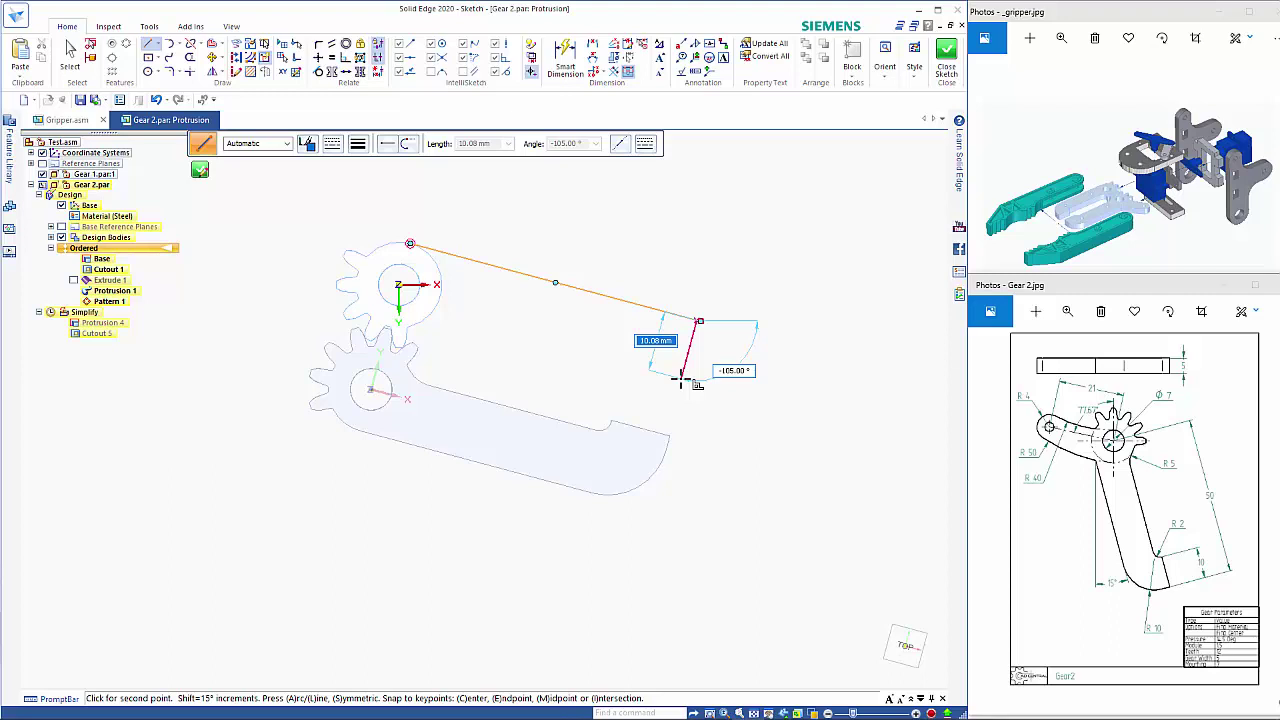
{"action": "type", "text": "12.5"}
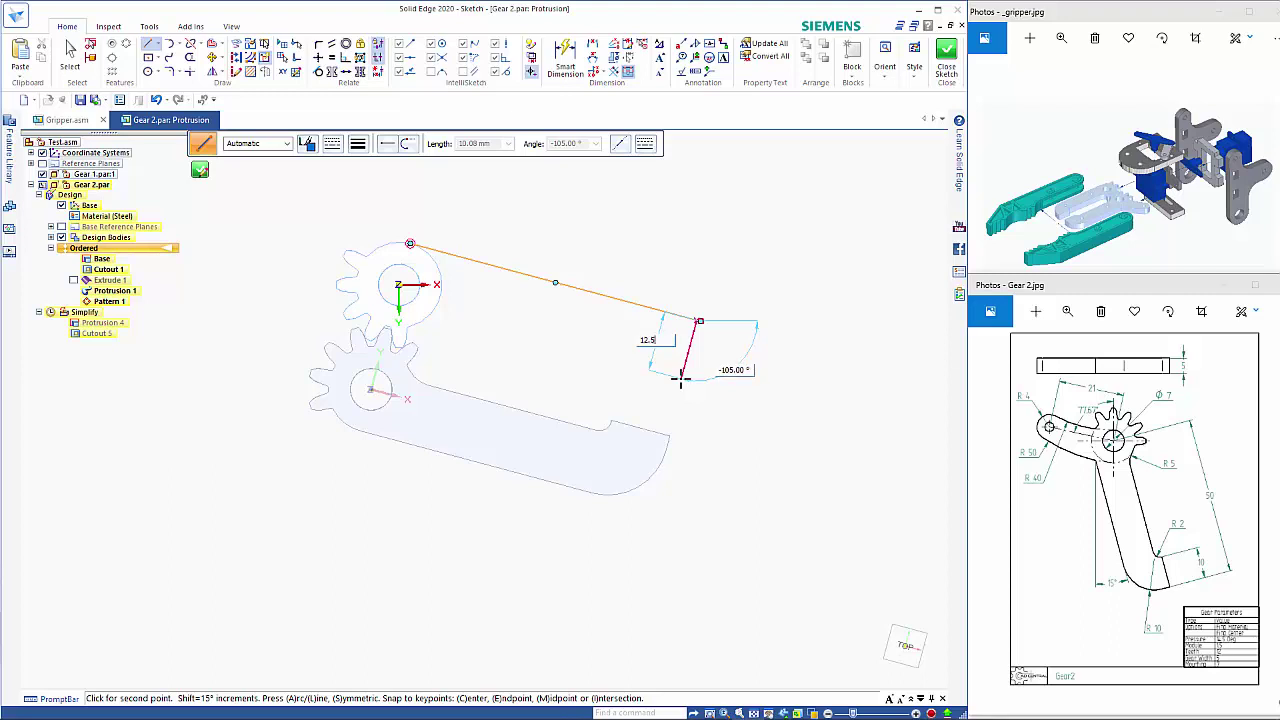
{"action": "key", "text": "Tab"}
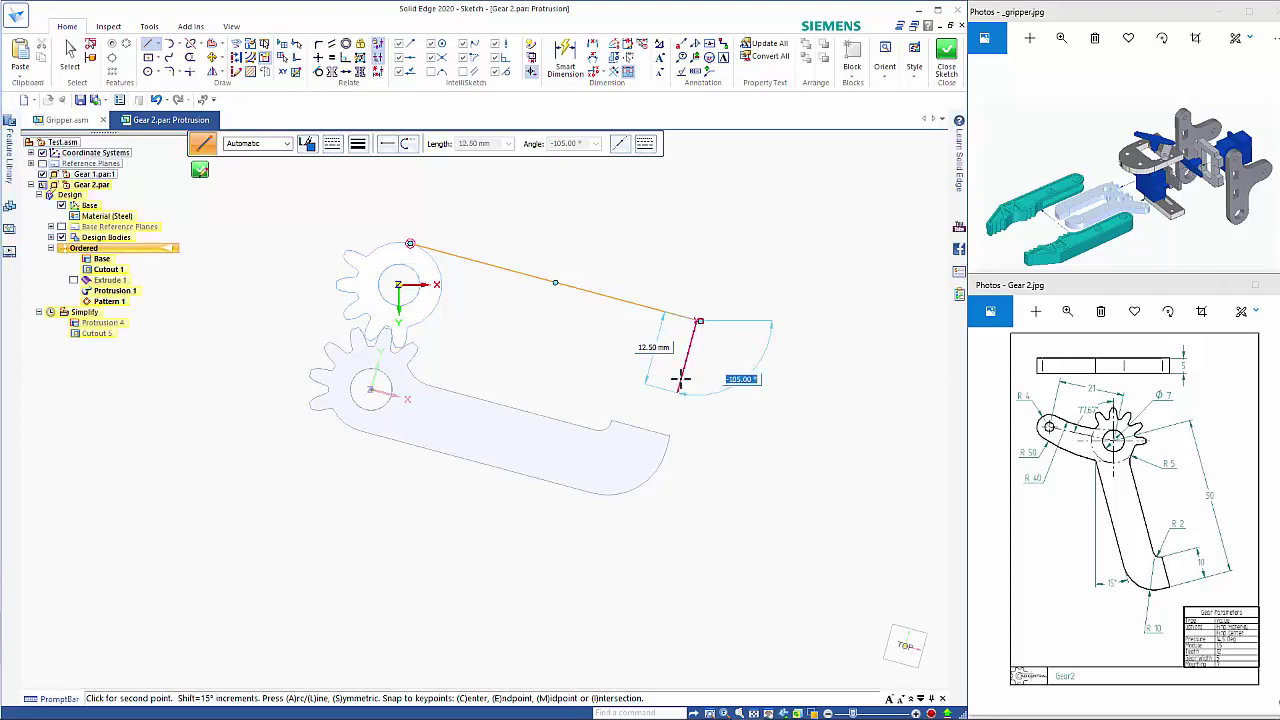
{"action": "key", "text": "Return"}
Continue the finger outline with a perpendicular 10 mm line back toward the gear and a 2.25 mm inward line
{"action": "type", "text": "10"}
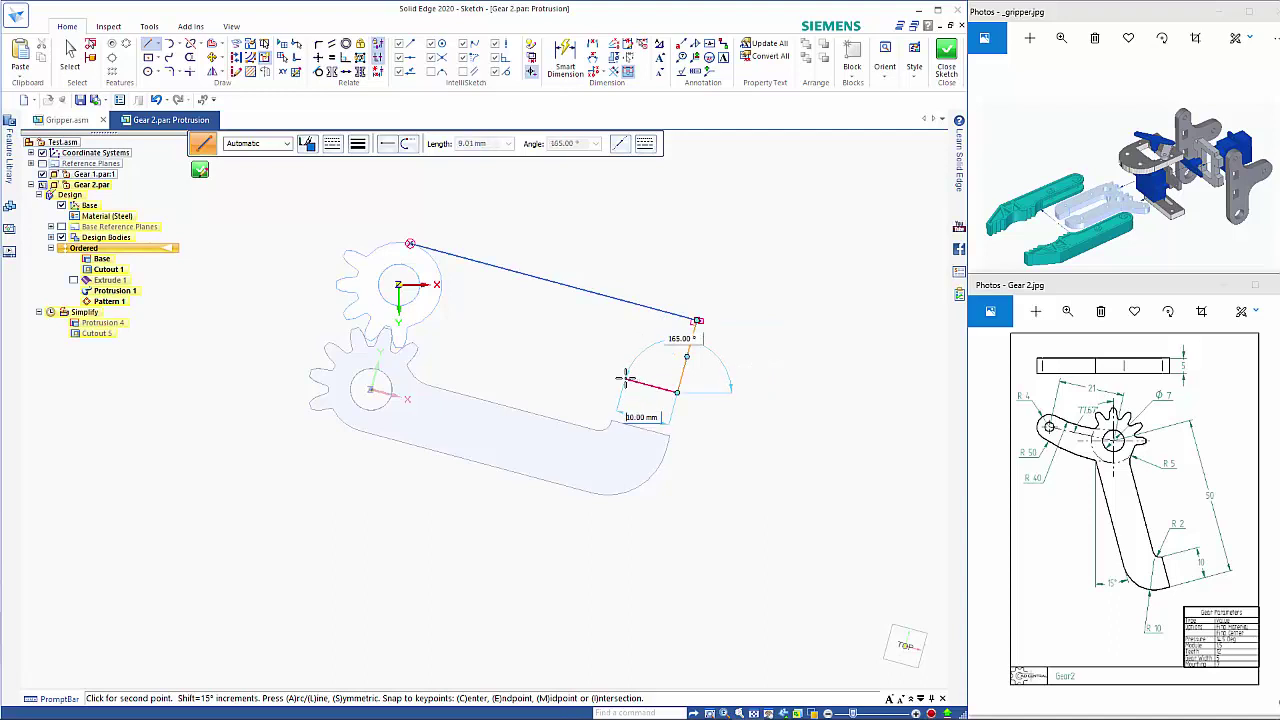
{"action": "key", "text": "Tab"}
{"action": "key", "text": "Return"}
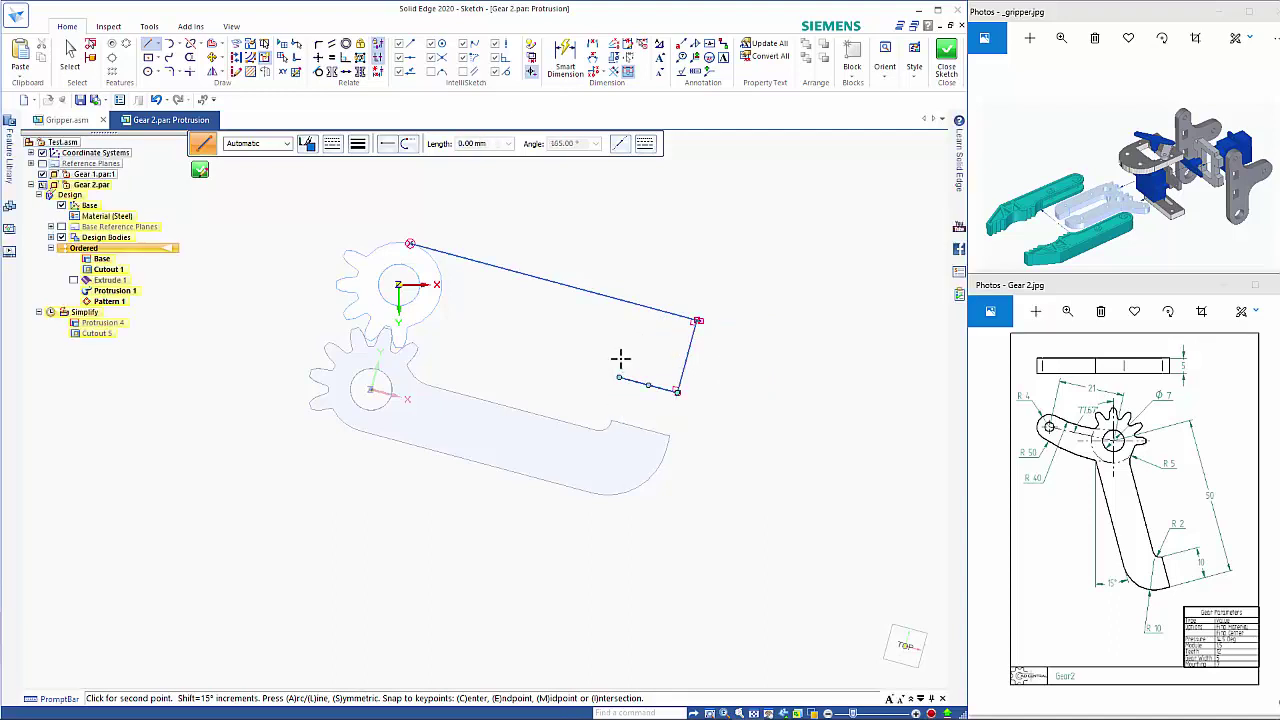
{"action": "type", "text": "2"}
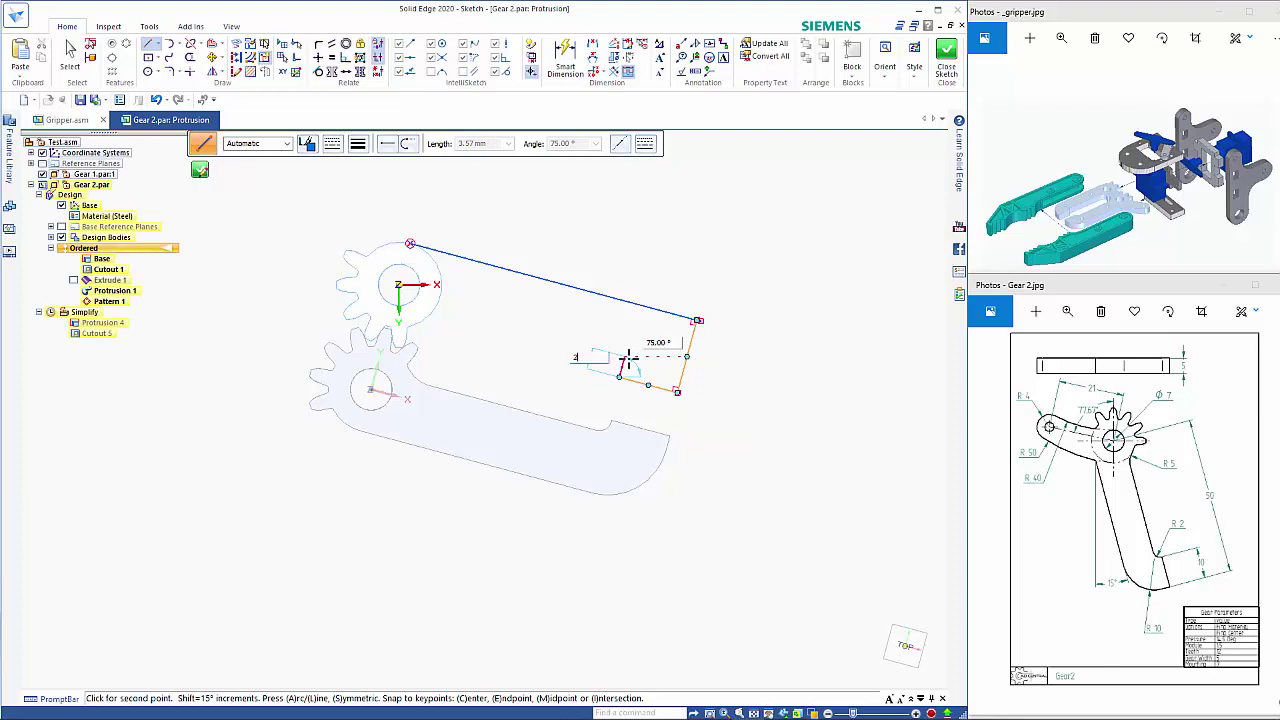
{"action": "type", "text": ".25"}
{"action": "key", "text": "Tab"}
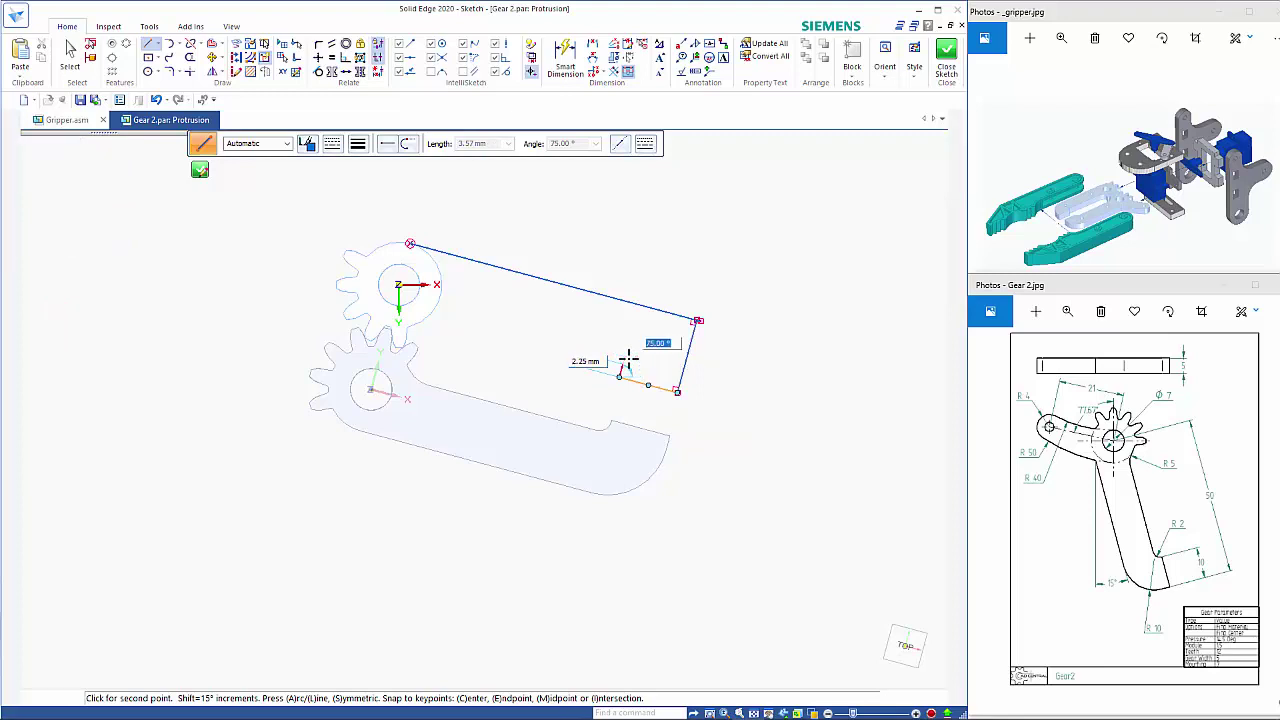
{"action": "key", "text": "Return"}
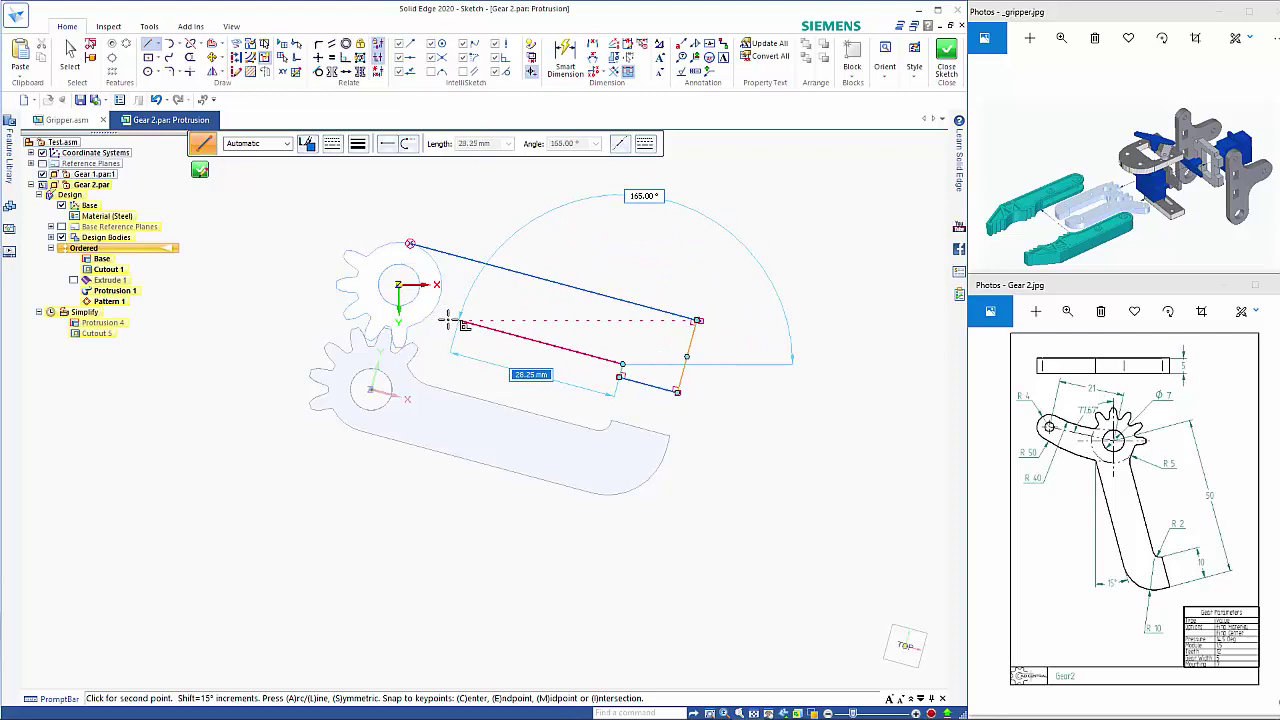
Draw the finger's inner edge about 31.5 mm back toward the gear and end it with a tangent arc of about 2.5 mm radius on the root circle
{"action": "scroll", "coordinate": [444, 322], "scroll_direction": "up", "scroll_amount": 5}
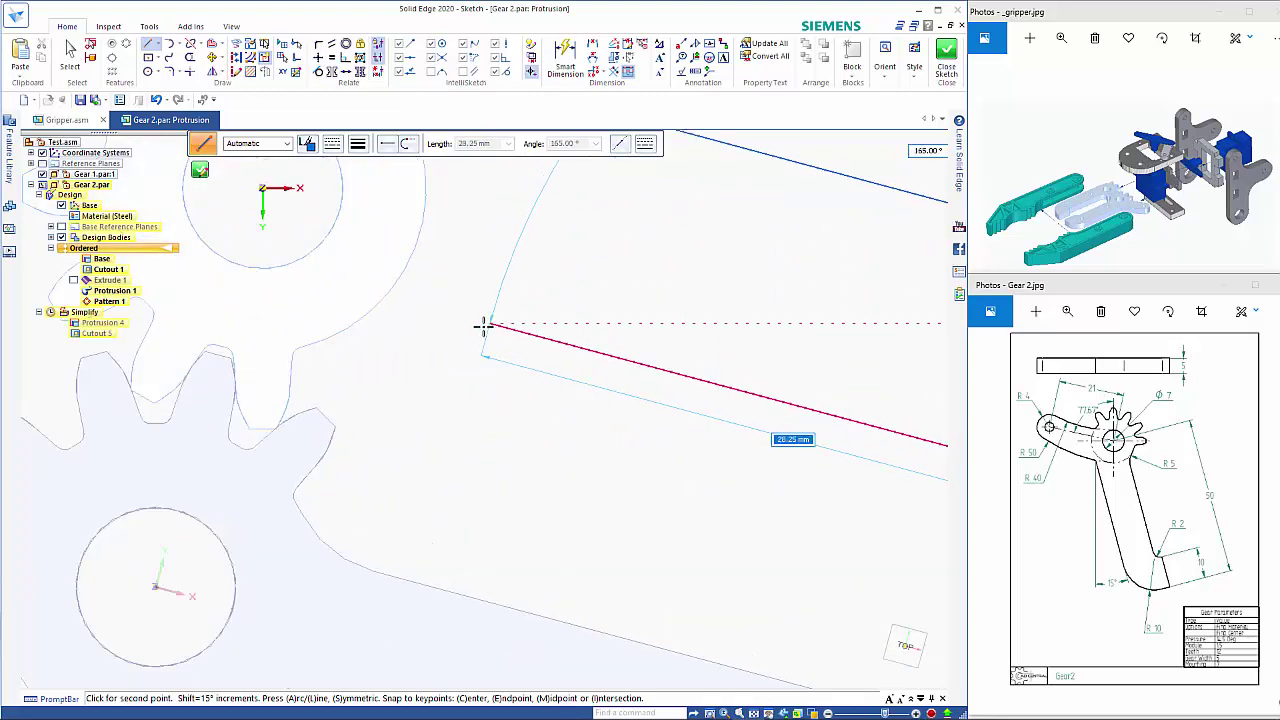
{"action": "scroll", "coordinate": [485, 325], "scroll_direction": "down", "scroll_amount": 5}
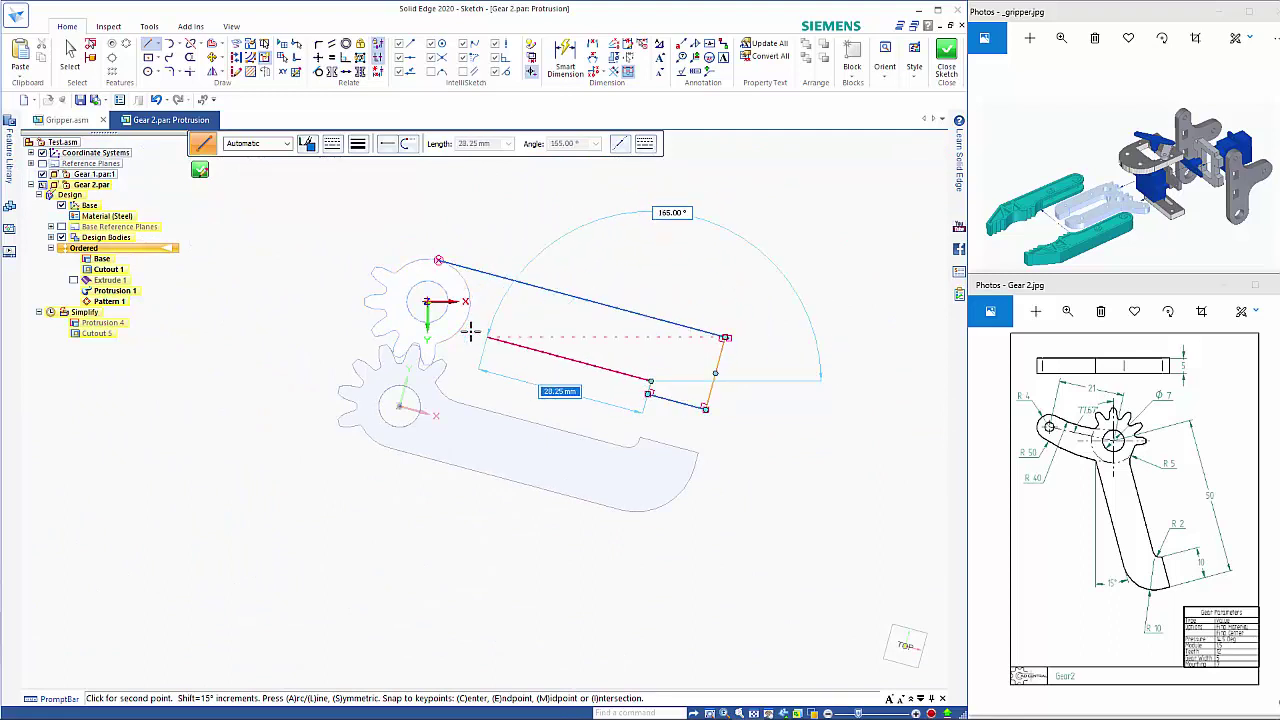
{"action": "scroll", "coordinate": [470, 332], "scroll_direction": "up", "scroll_amount": 3}
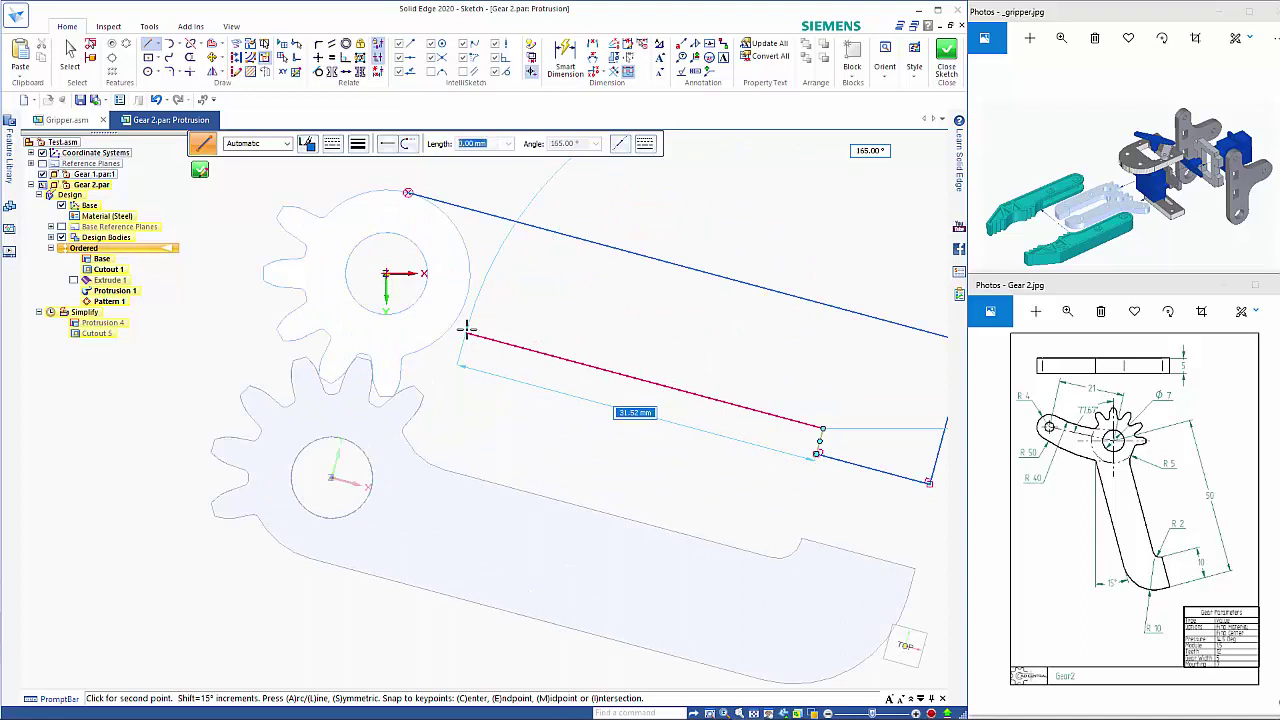
{"action": "left_click", "coordinate": [467, 331]}
{"action": "key", "text": "a"}
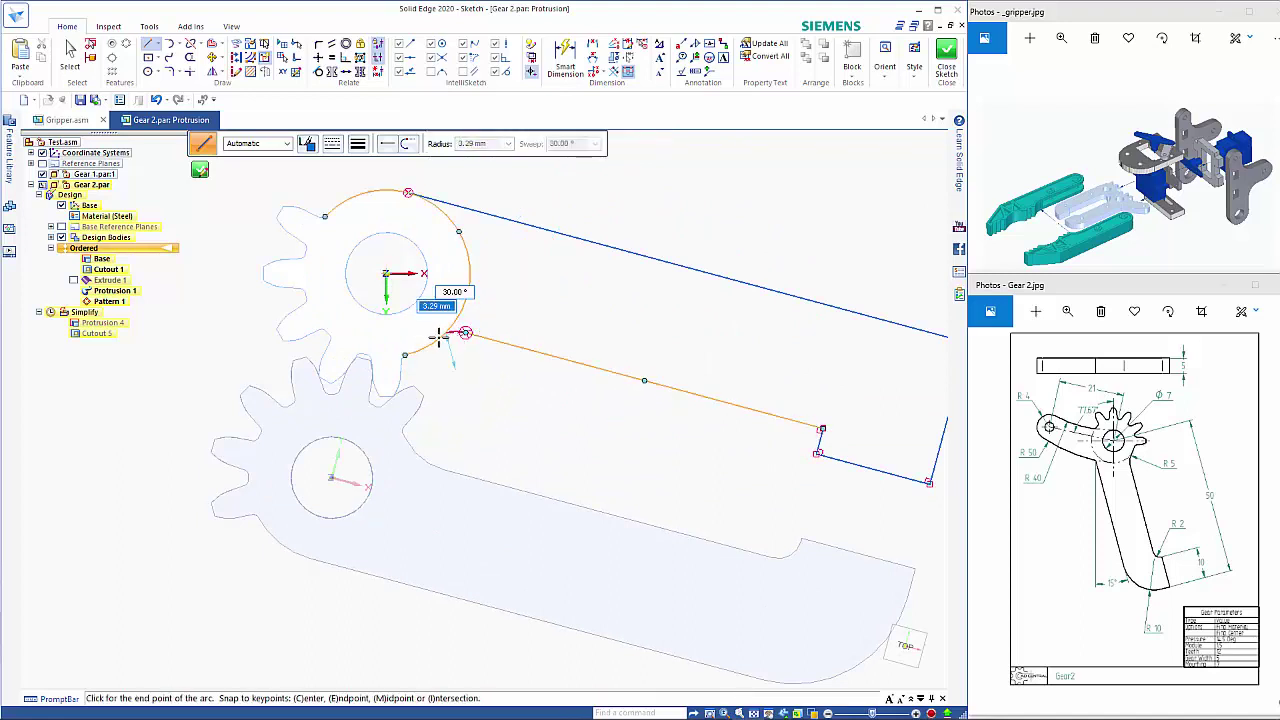
{"action": "scroll", "coordinate": [440, 336], "scroll_direction": "up", "scroll_amount": 4}
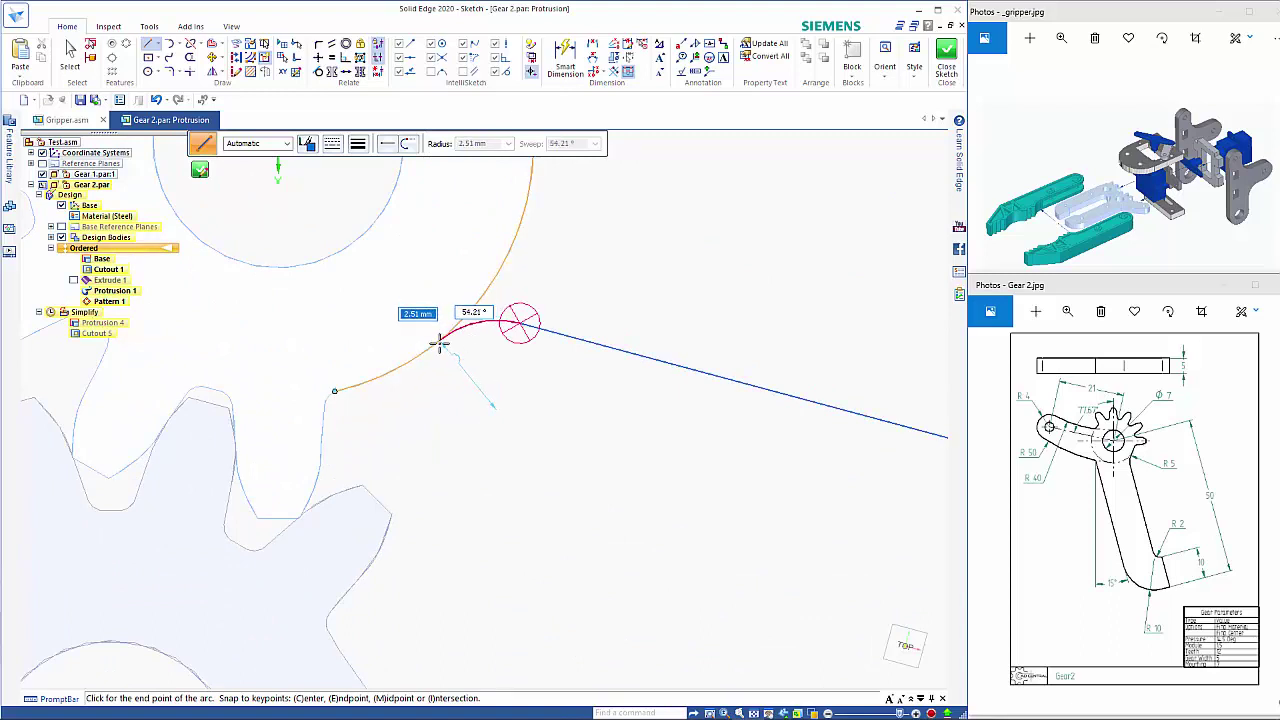
{"action": "left_click", "coordinate": [433, 346]}
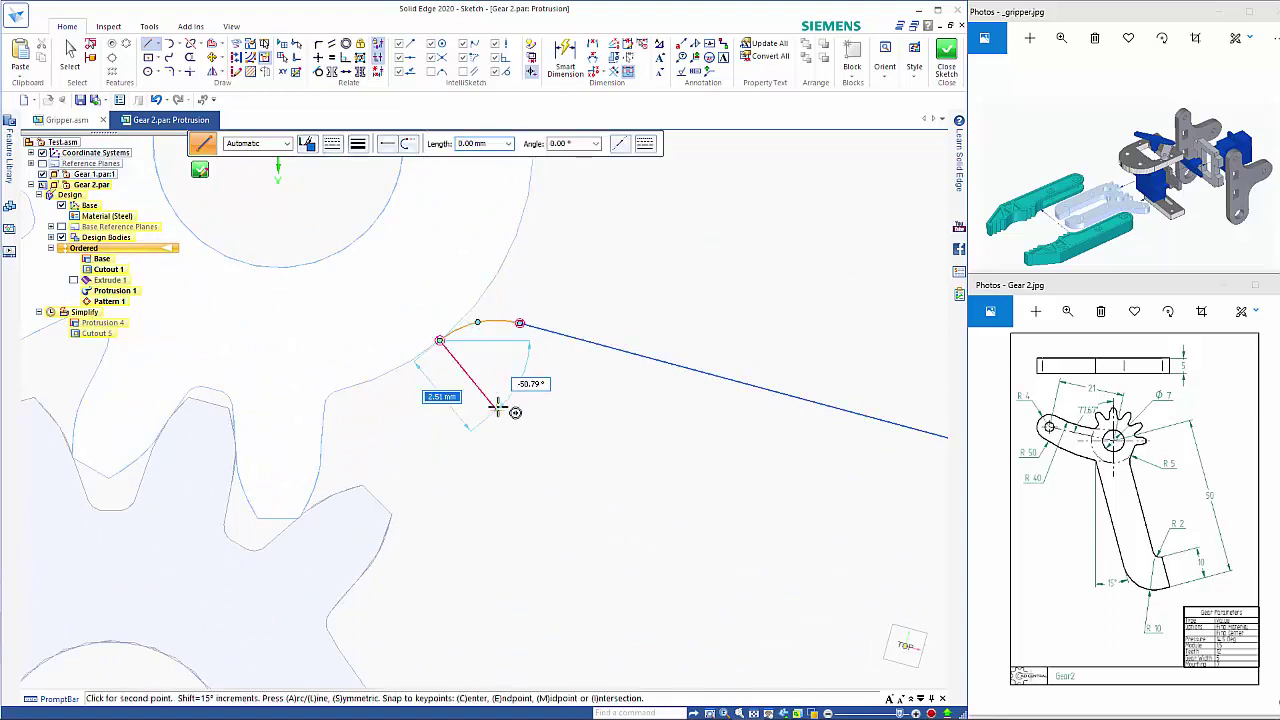
{"action": "scroll", "coordinate": [497, 406], "scroll_direction": "down", "scroll_amount": 5}
{"action": "key", "text": "Escape"}
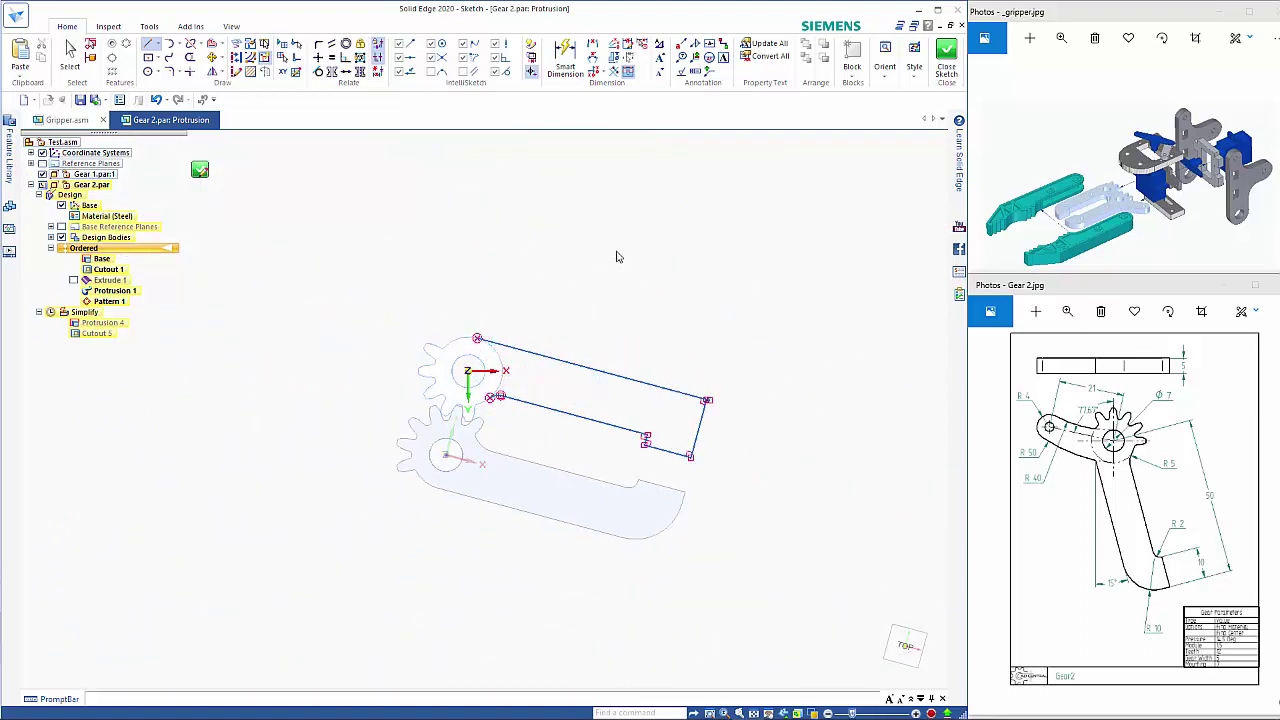
{"action": "key", "text": "Escape"}
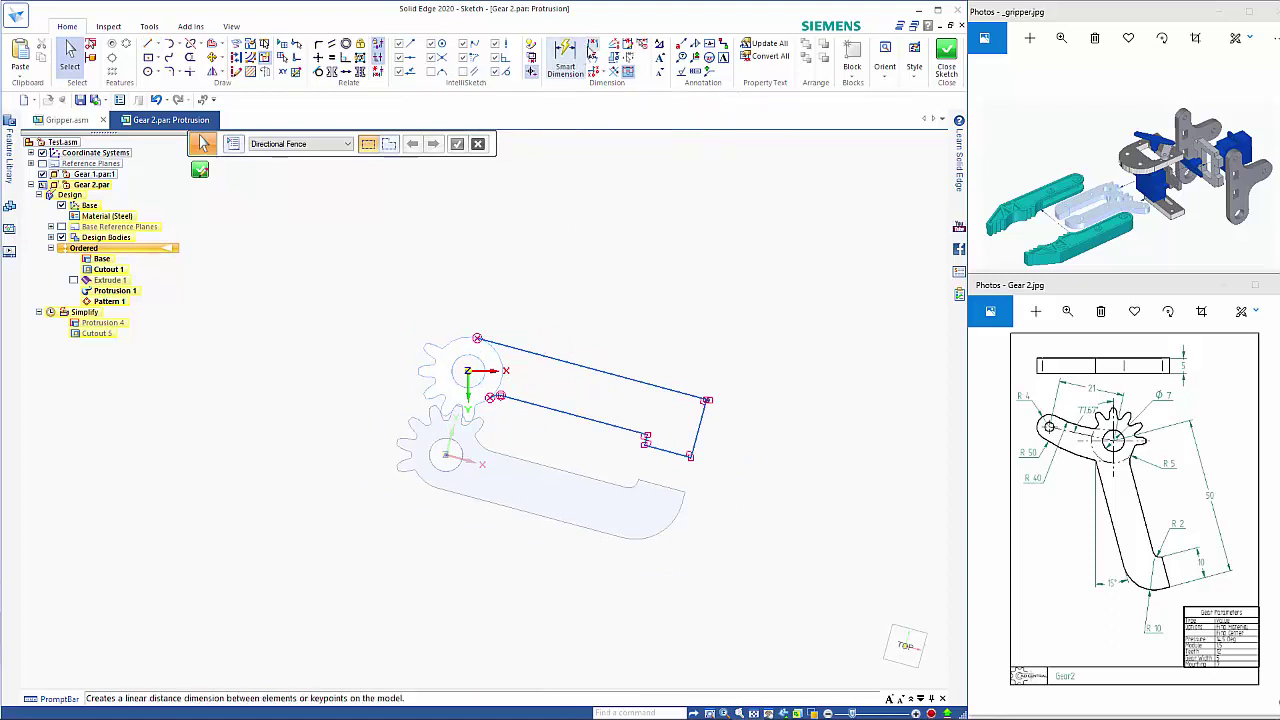
Set the finger's long outer line as the dimension axis and dimension that line's length
{"action": "left_click", "coordinate": [566, 60]}
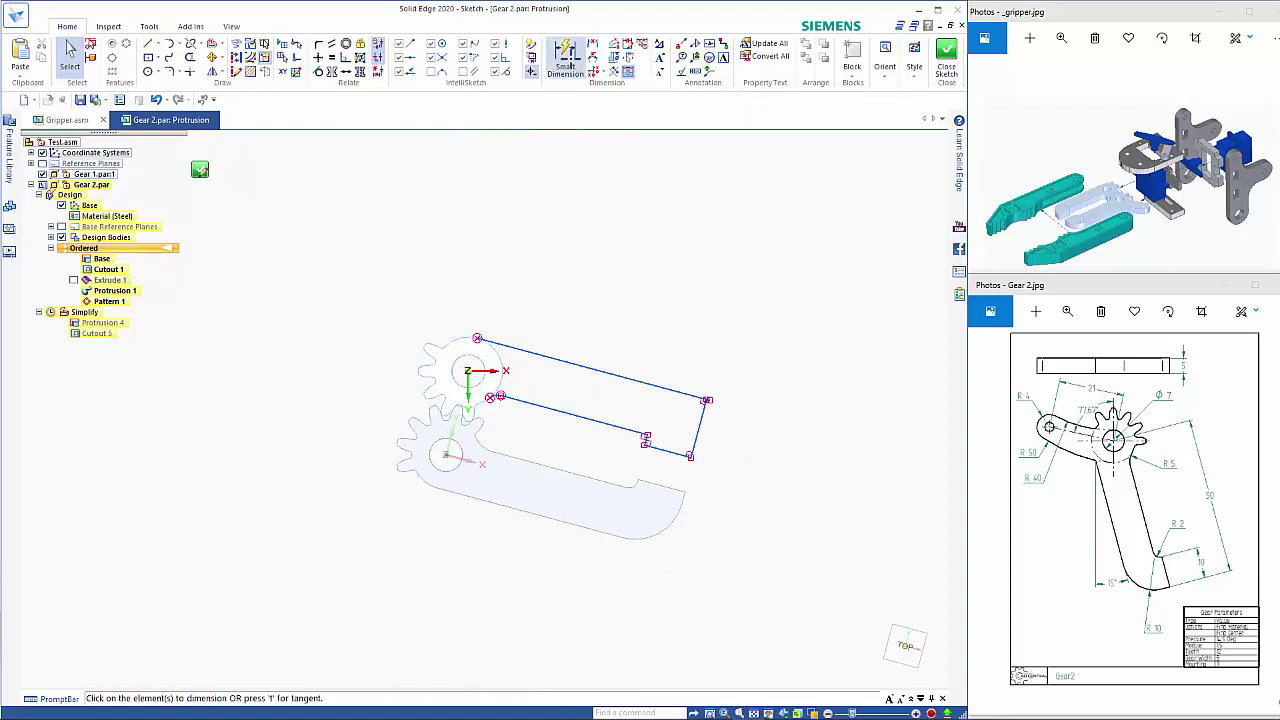
{"action": "left_click", "coordinate": [392, 145]}
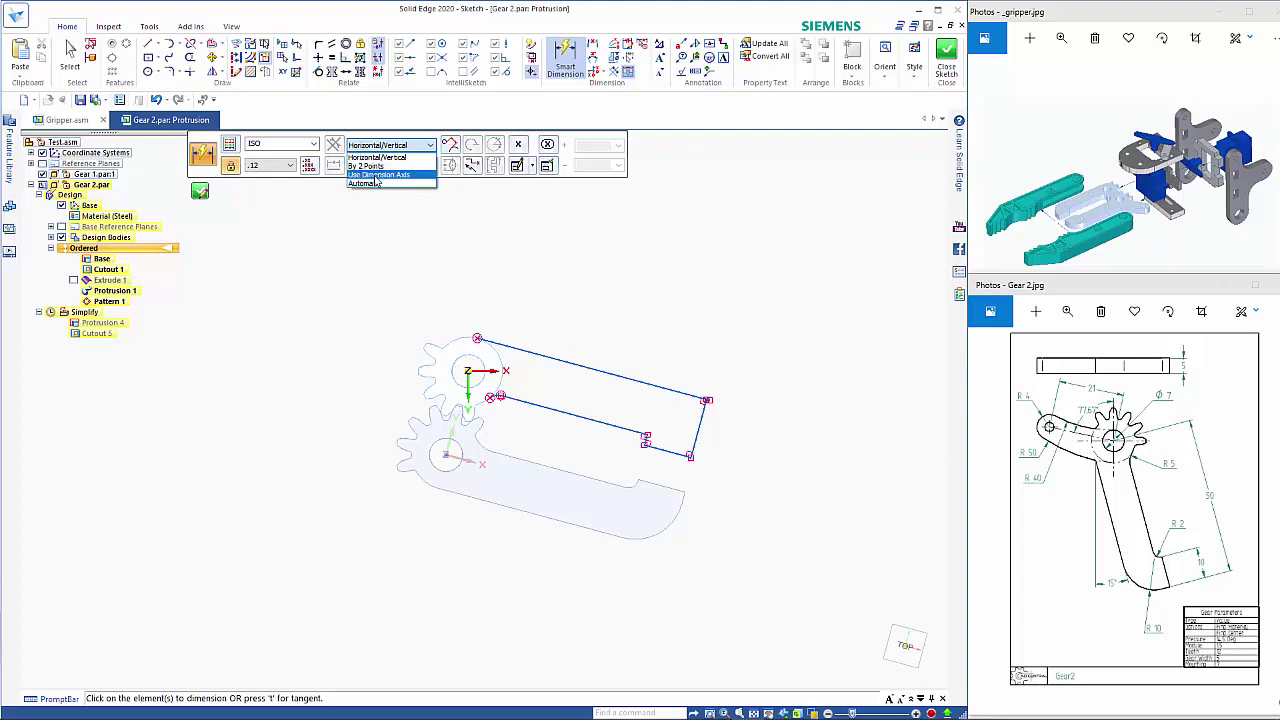
{"action": "left_click", "coordinate": [378, 176]}
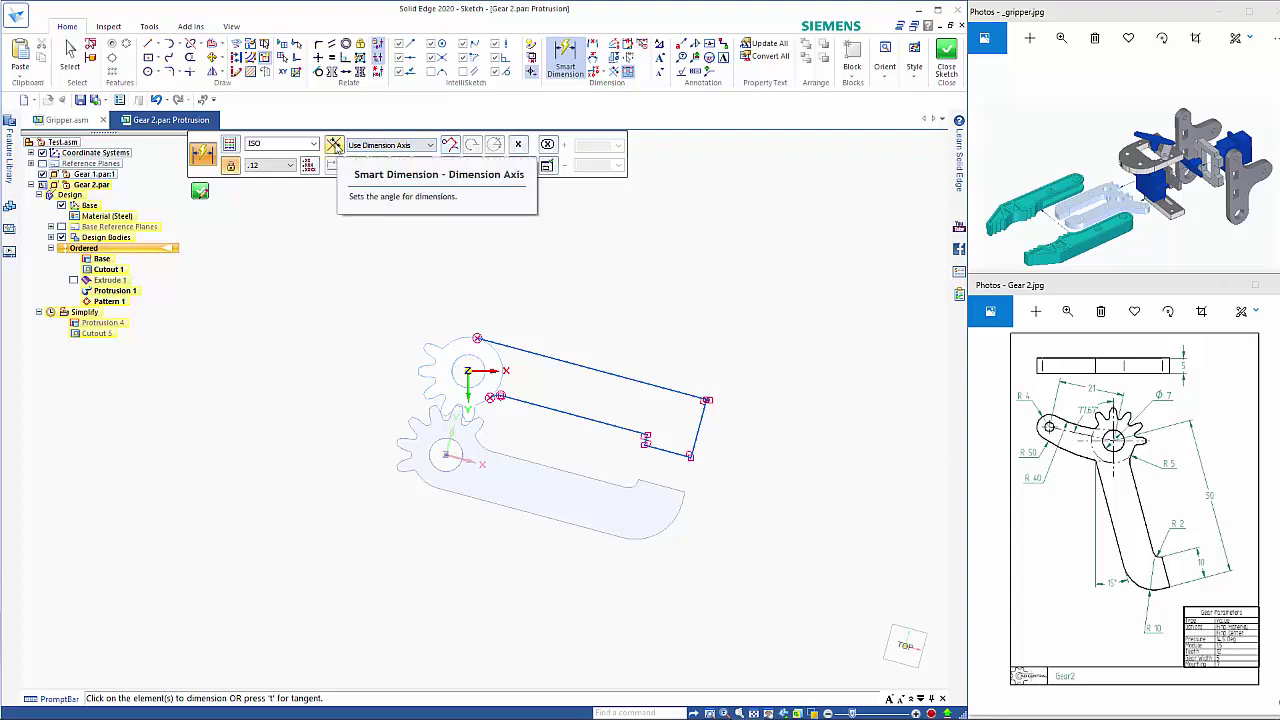
{"action": "left_click", "coordinate": [338, 148]}
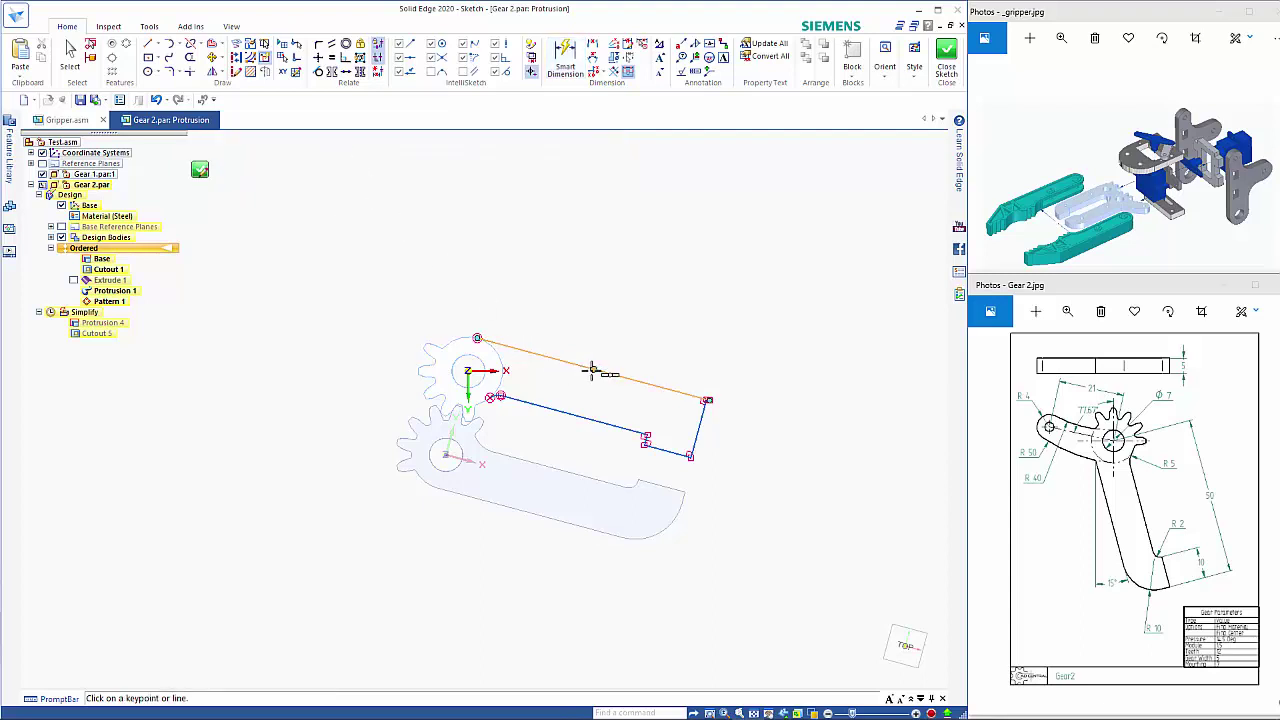
{"action": "left_click", "coordinate": [630, 378]}
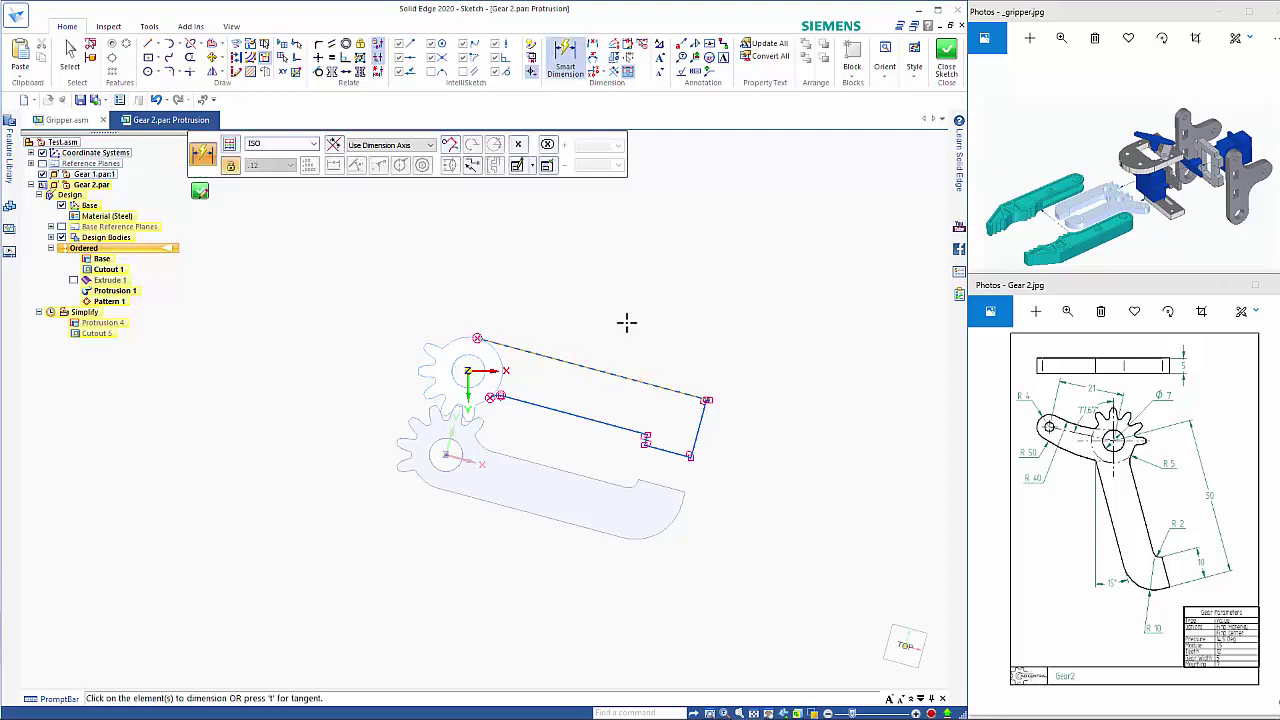
{"action": "left_click", "coordinate": [620, 378]}
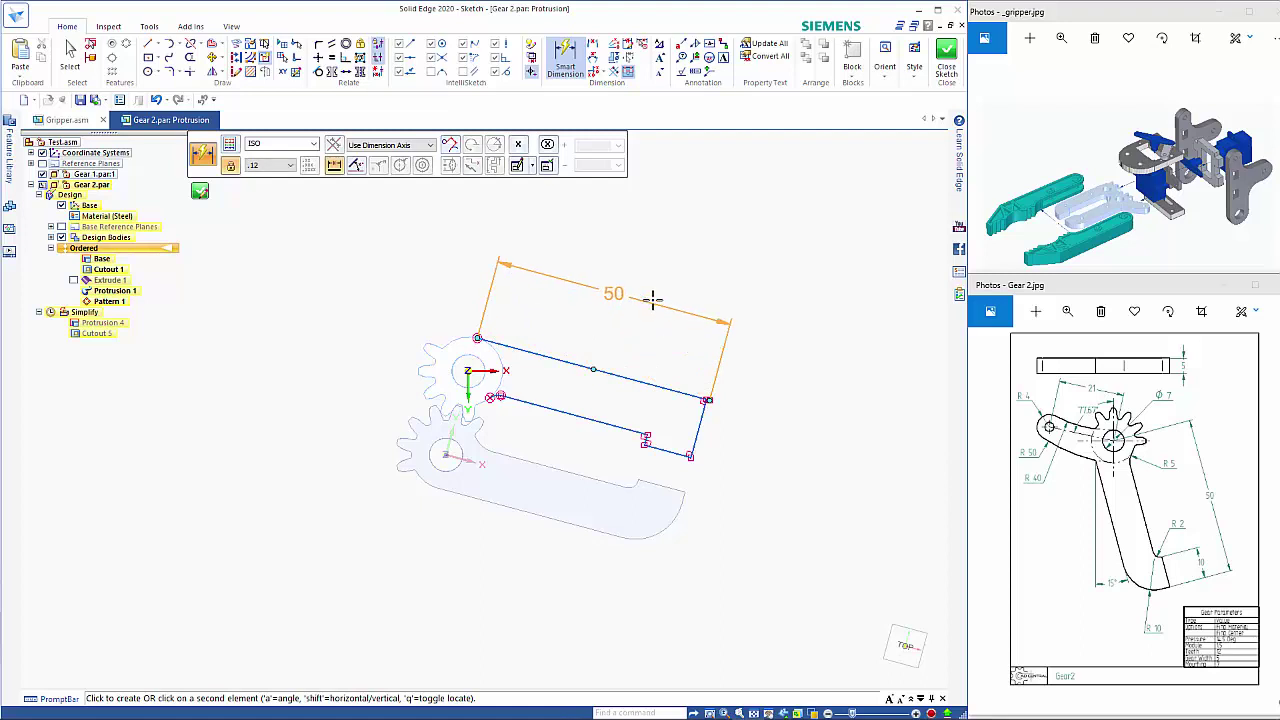
{"action": "left_click", "coordinate": [655, 294]}
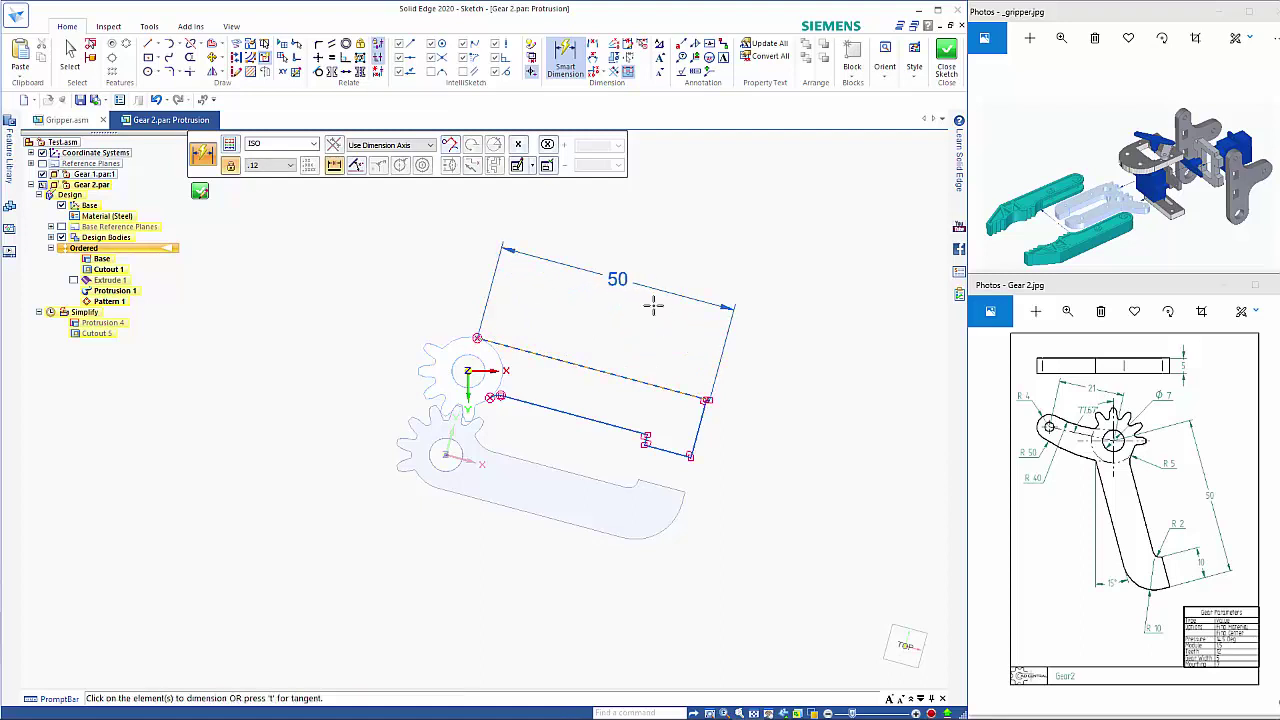
Dimension the length of the short tip line on the finger's inner side, parallel to the dimension axis
{"action": "left_click", "coordinate": [668, 449]}
{"action": "left_click", "coordinate": [673, 486]}
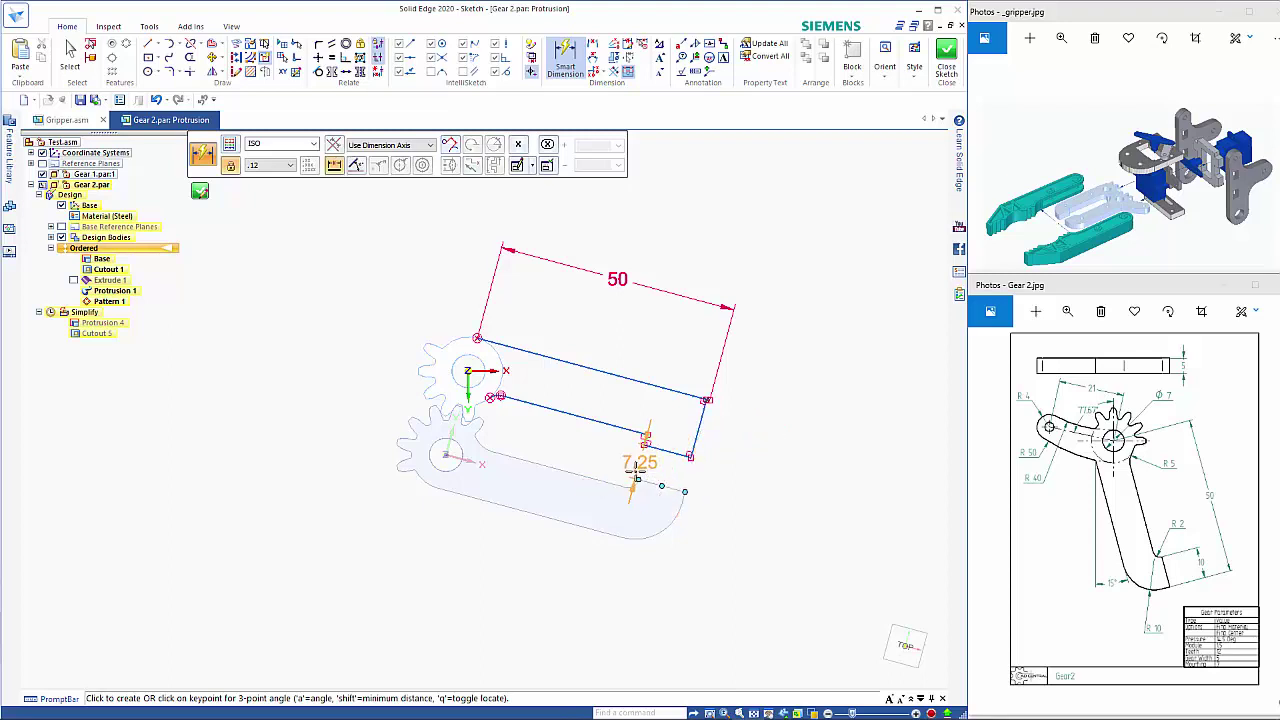
{"action": "right_click", "coordinate": [643, 457]}
{"action": "left_click", "coordinate": [658, 451]}
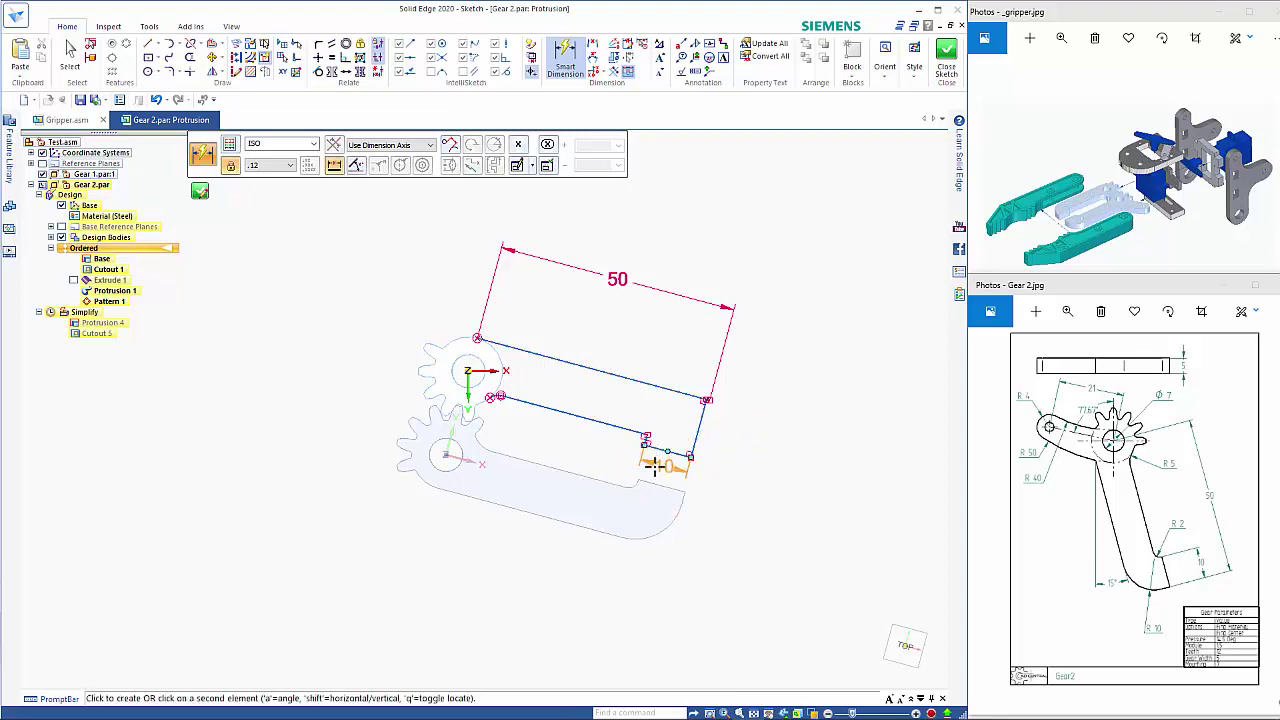
{"action": "left_click", "coordinate": [620, 458]}
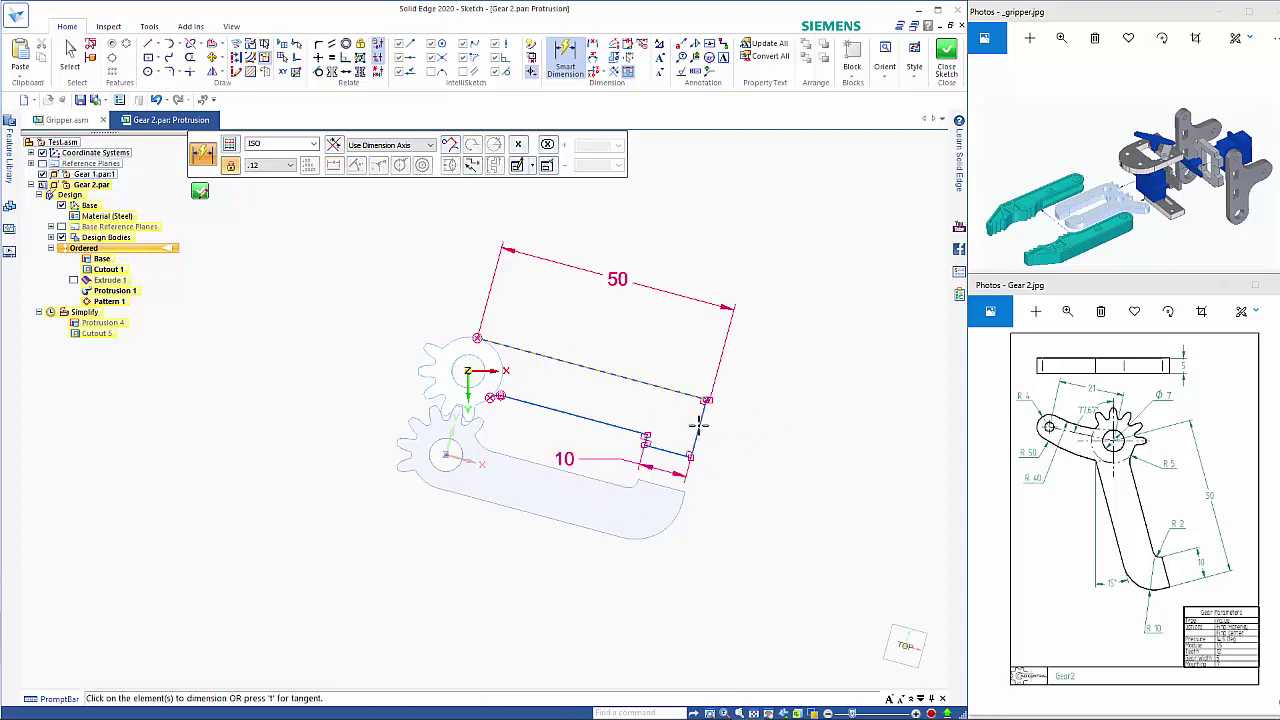
Dimension the finger's end line and the distance from the long outer line to the inner edge's corner at the tip step
{"action": "left_click", "coordinate": [698, 424]}
{"action": "left_click", "coordinate": [795, 452]}
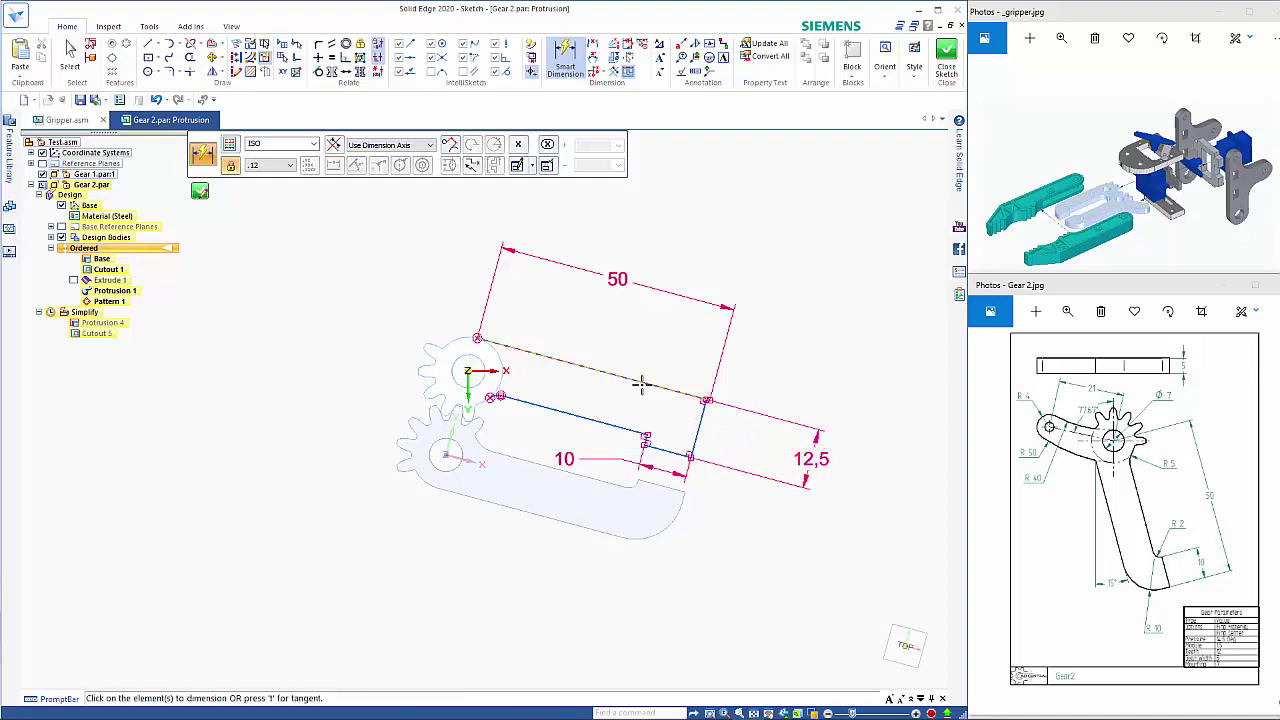
{"action": "left_click", "coordinate": [643, 383]}
{"action": "left_click", "coordinate": [752, 440]}
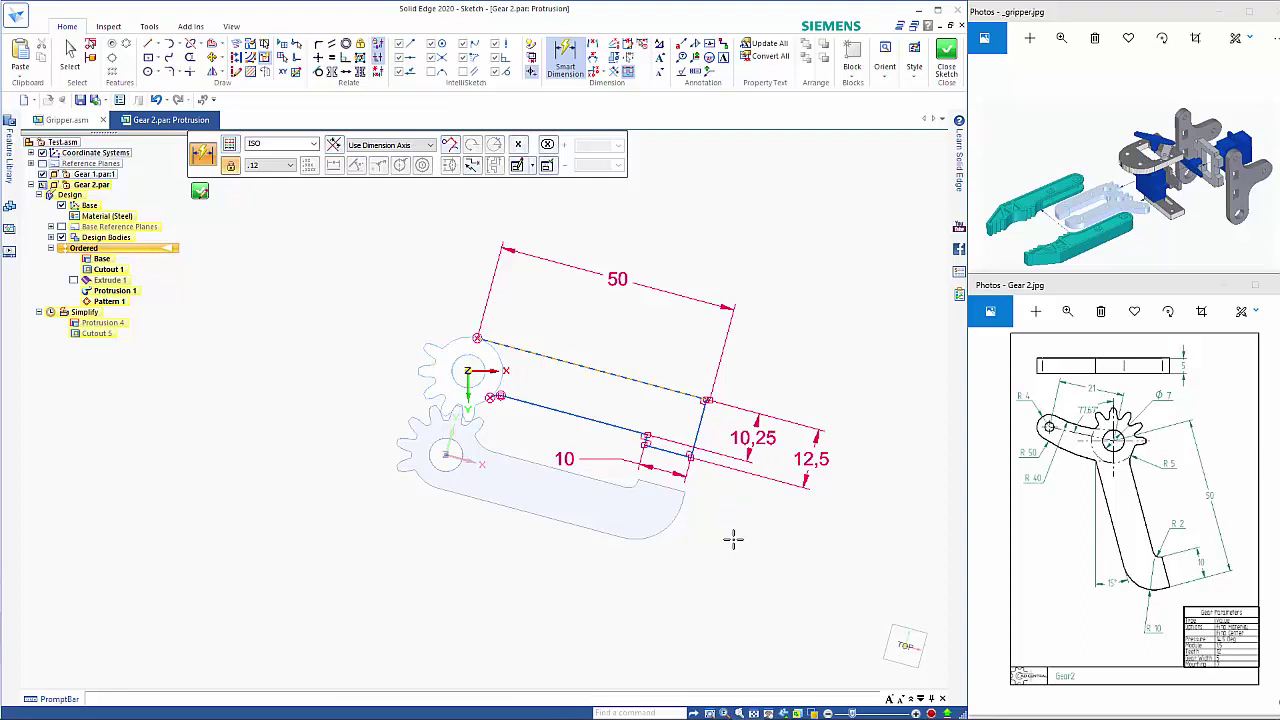
Switch dimensioning off the dimension axis and dimension the small arc at the gear's root circle with a 5 mm radius
{"action": "left_click", "coordinate": [430, 145]}
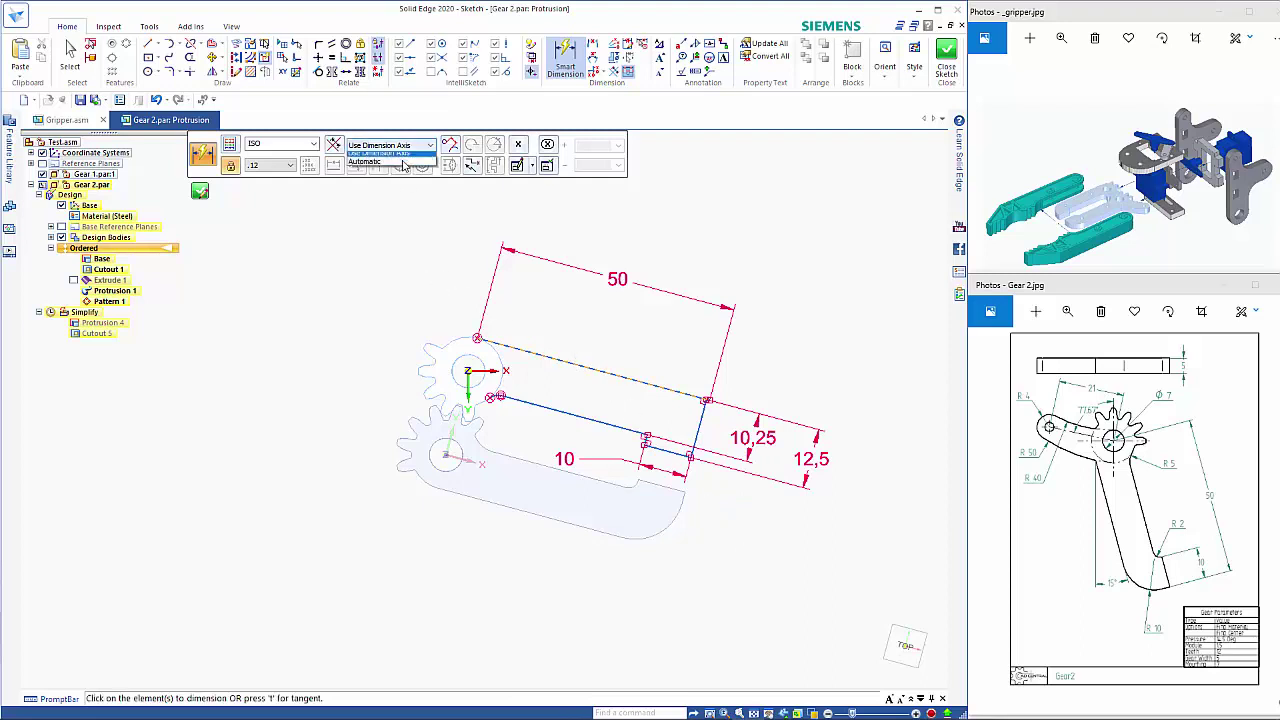
{"action": "left_click", "coordinate": [404, 165]}
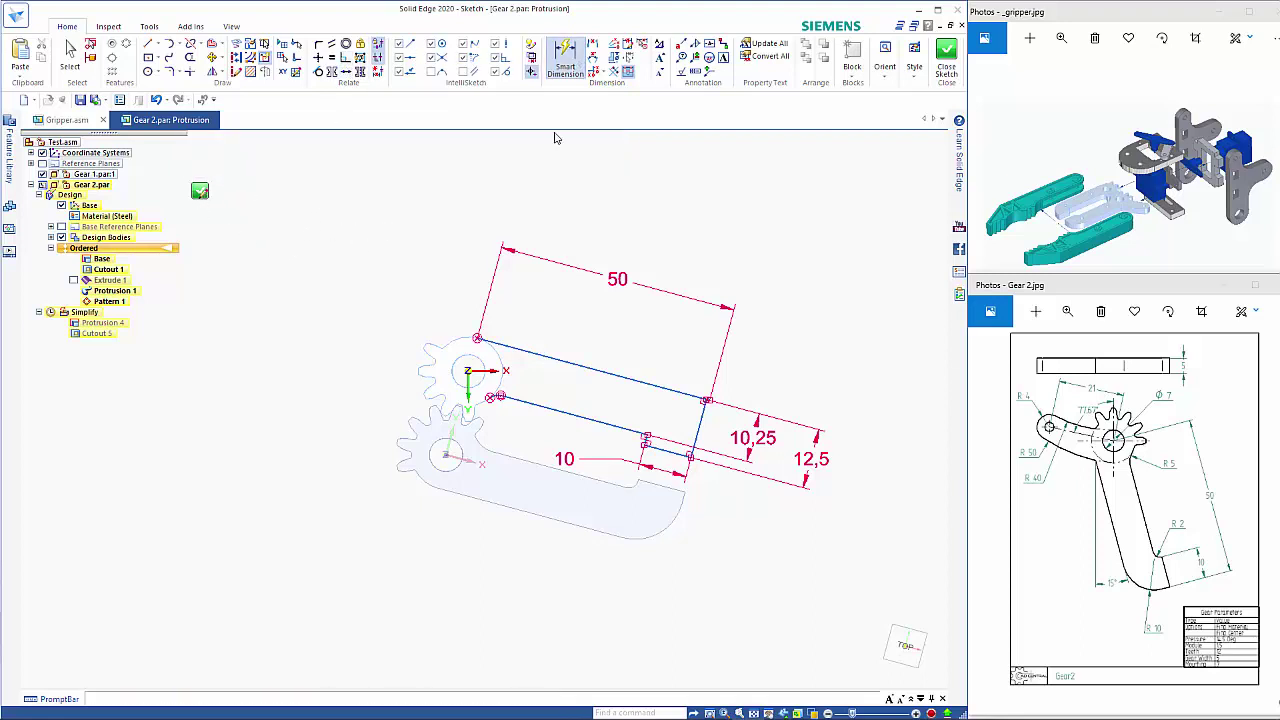
{"action": "left_click", "coordinate": [496, 397]}
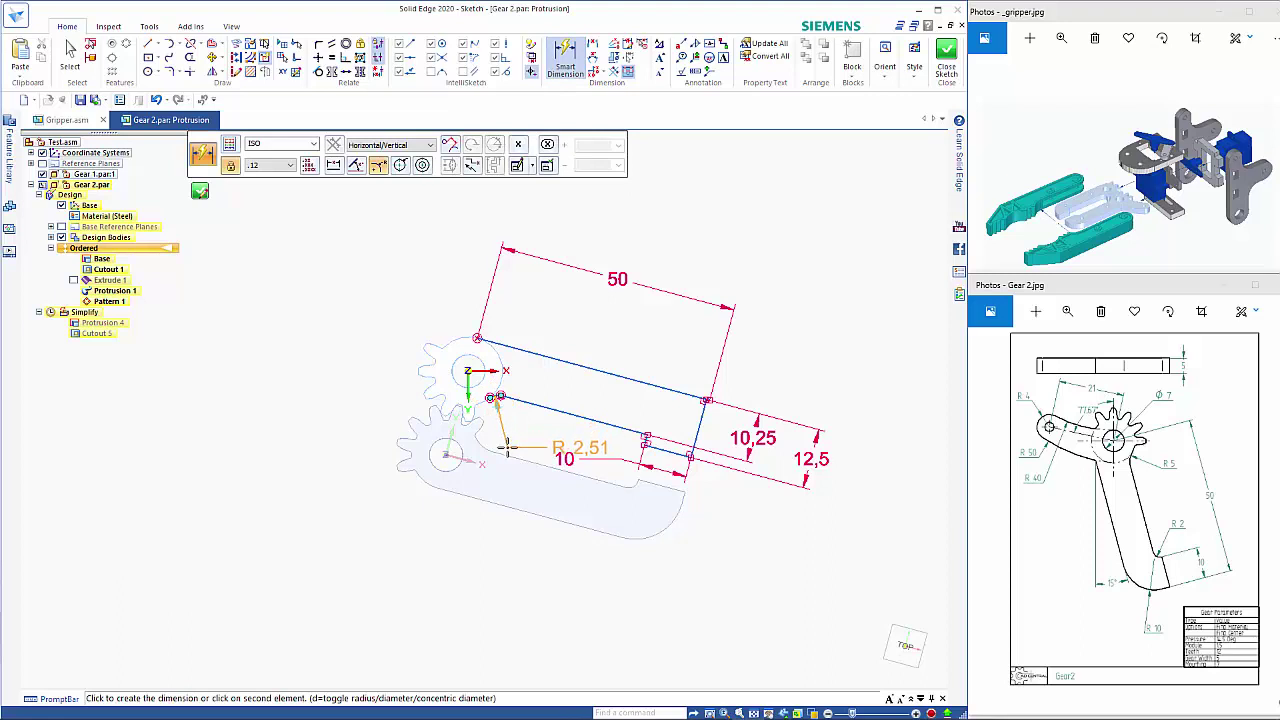
{"action": "left_click", "coordinate": [507, 446]}
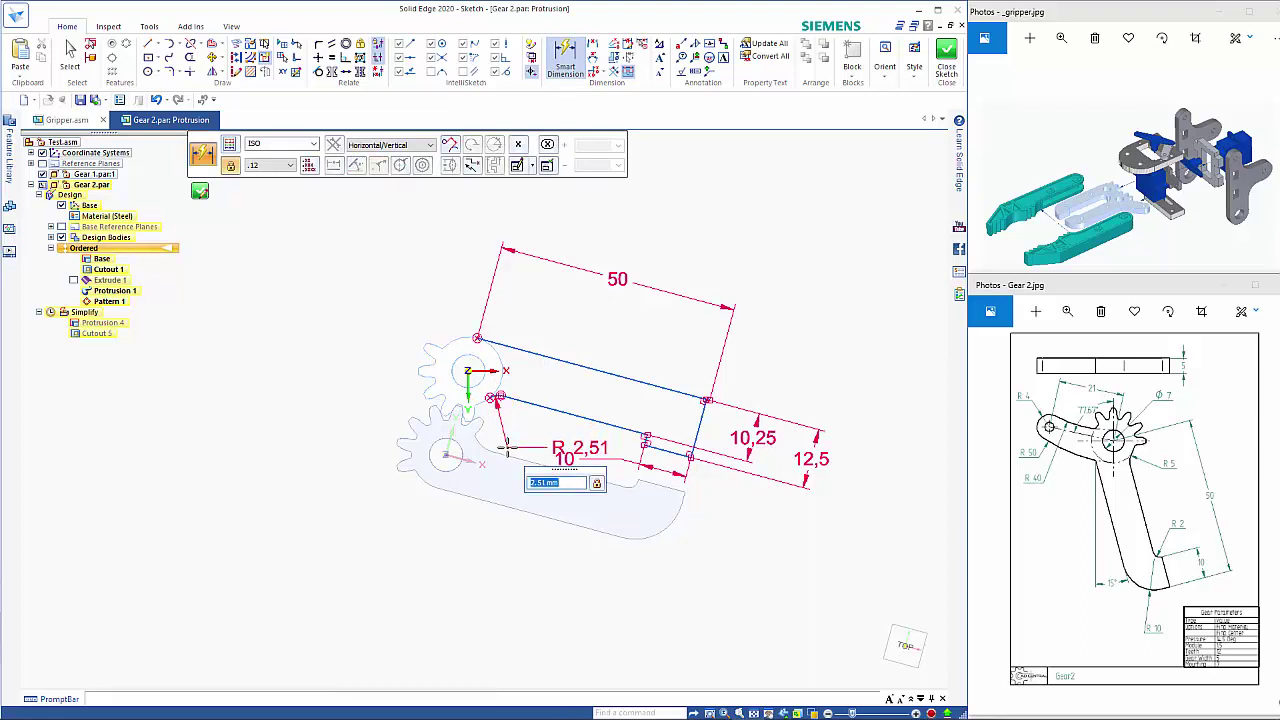
{"action": "type", "text": "5"}
{"action": "key", "text": "Return"}
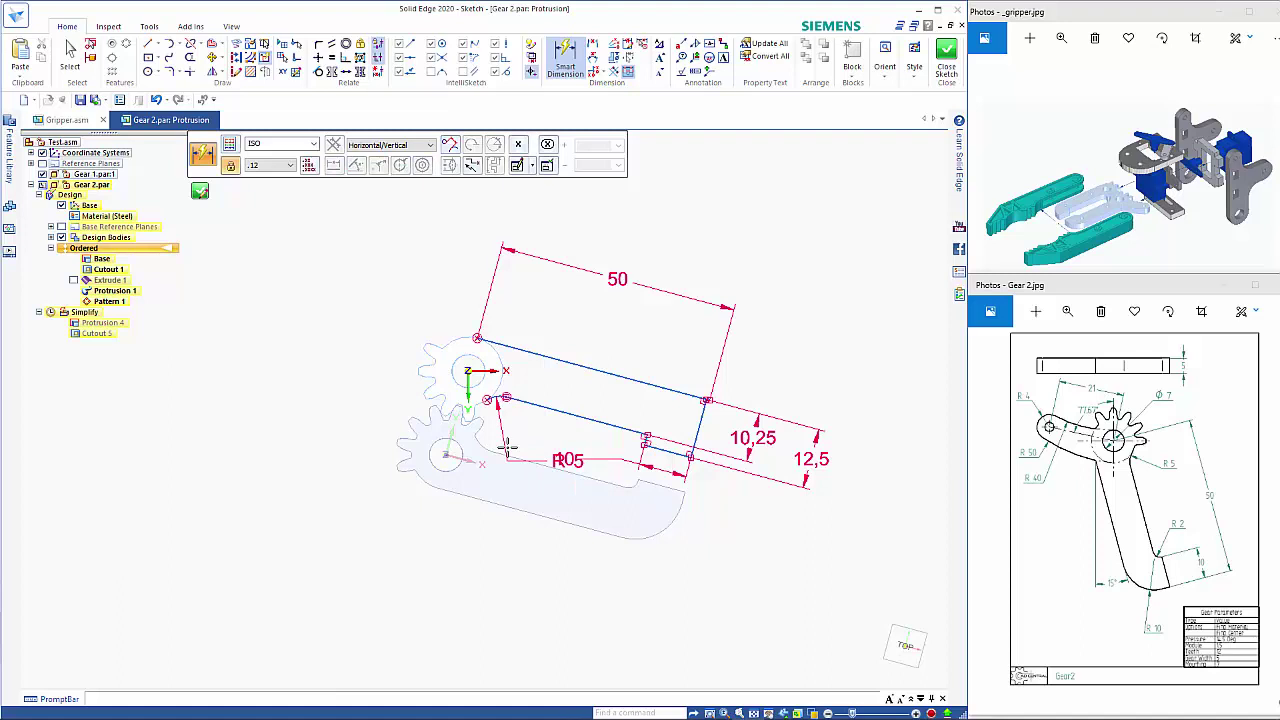
Try to accept the finger profile, highlight the element flagged by the profile check, and return to the sketch
{"action": "left_click", "coordinate": [201, 192]}
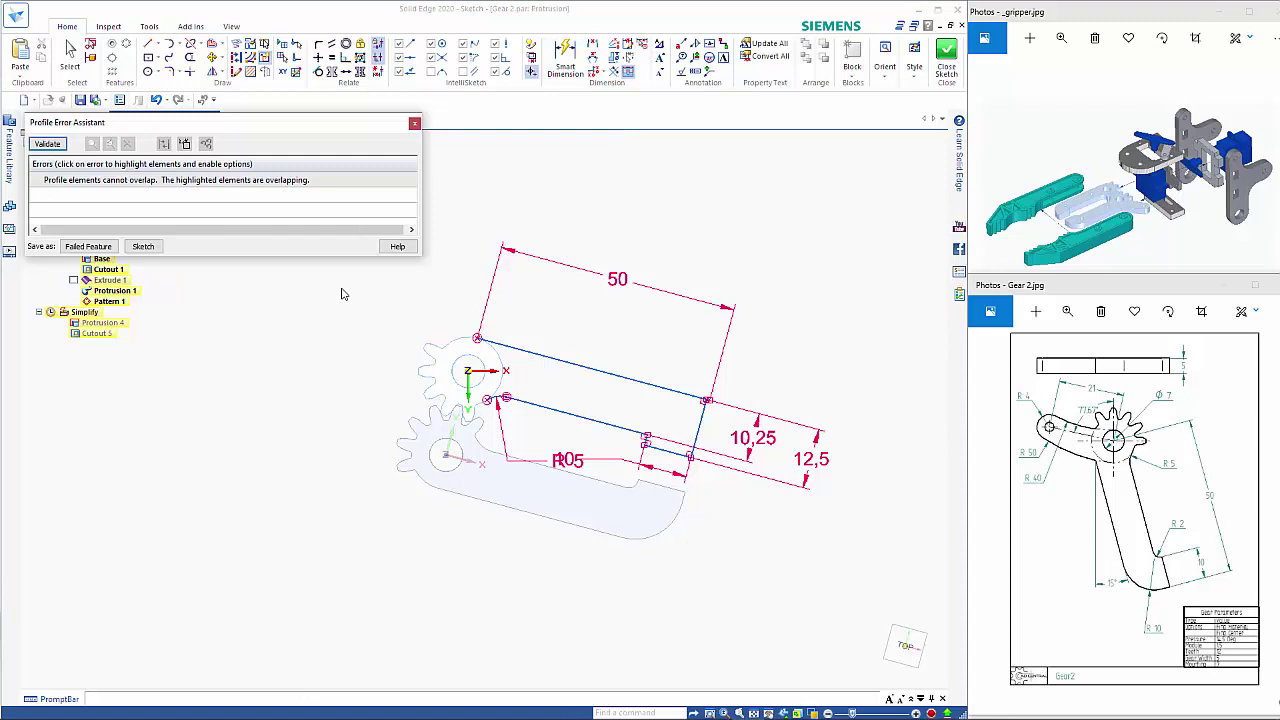
{"action": "left_click", "coordinate": [155, 183]}
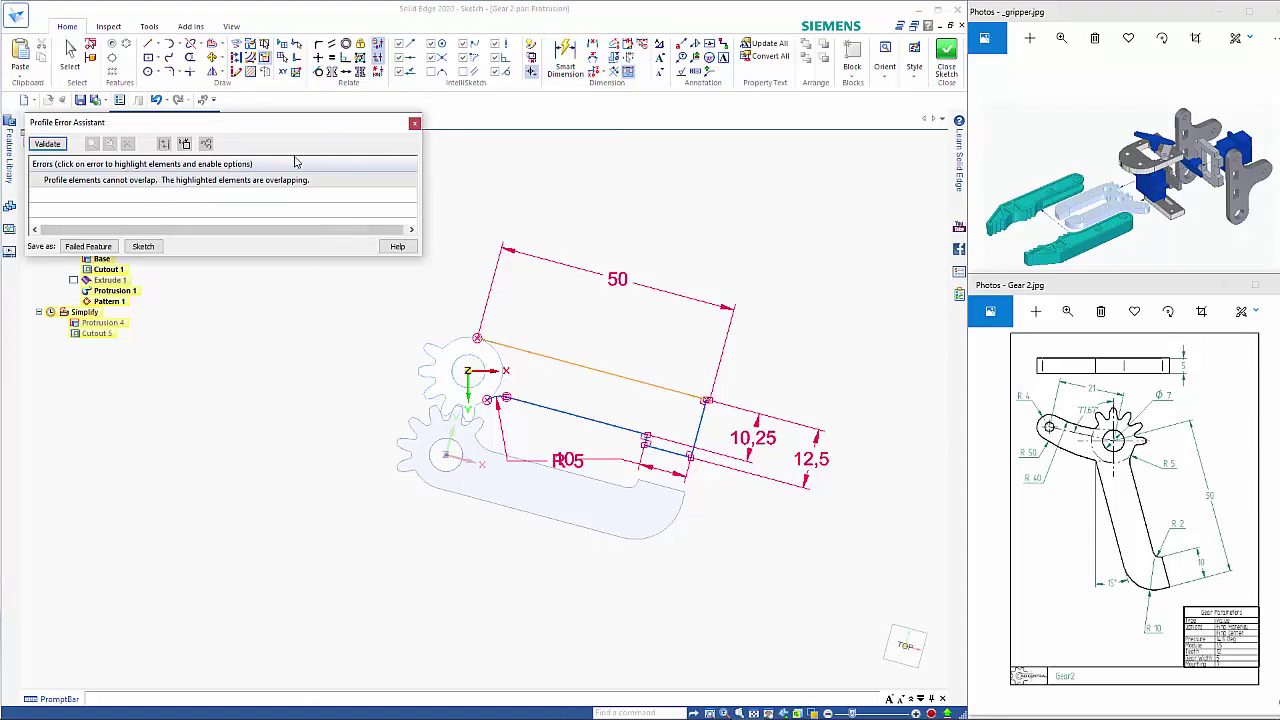
{"action": "left_click", "coordinate": [414, 123]}
{"action": "key", "text": "Escape"}
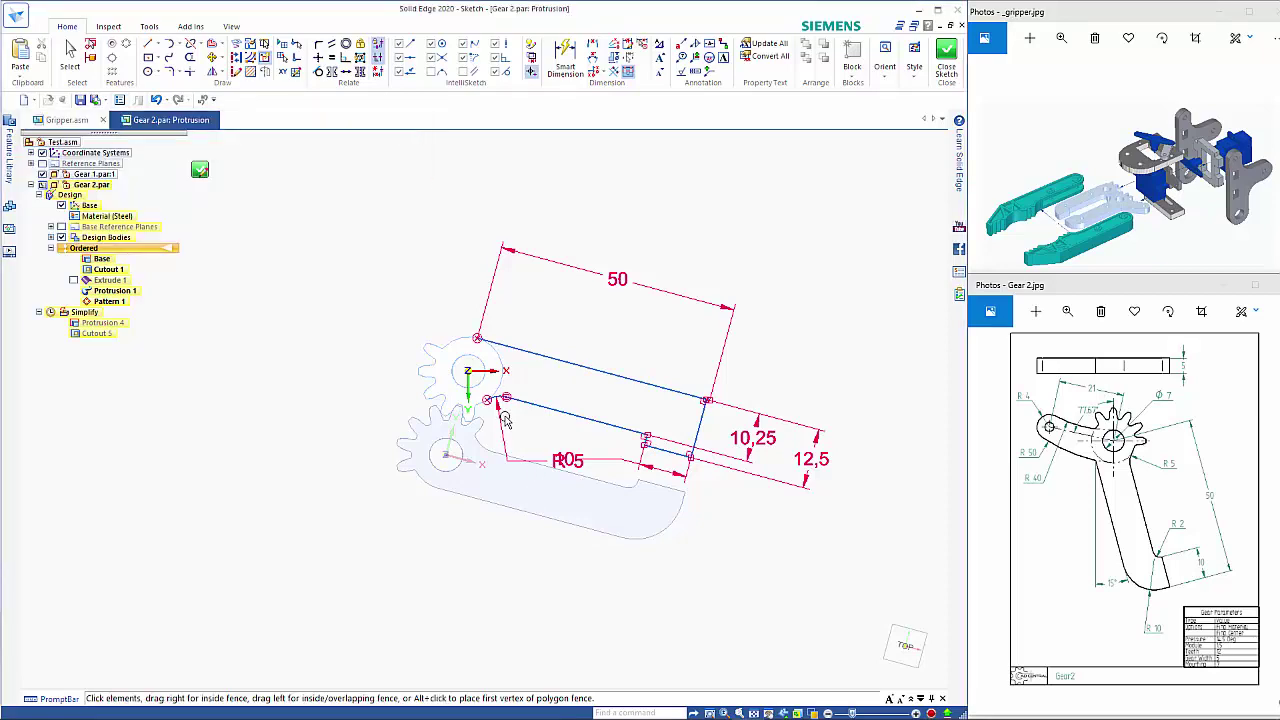
Trim the overshoot where the arm's long outer edge meets the end line into a clean corner
{"action": "scroll", "coordinate": [495, 402], "scroll_direction": "up", "scroll_amount": 6}
{"action": "scroll", "coordinate": [495, 402], "scroll_direction": "down", "scroll_amount": 8}
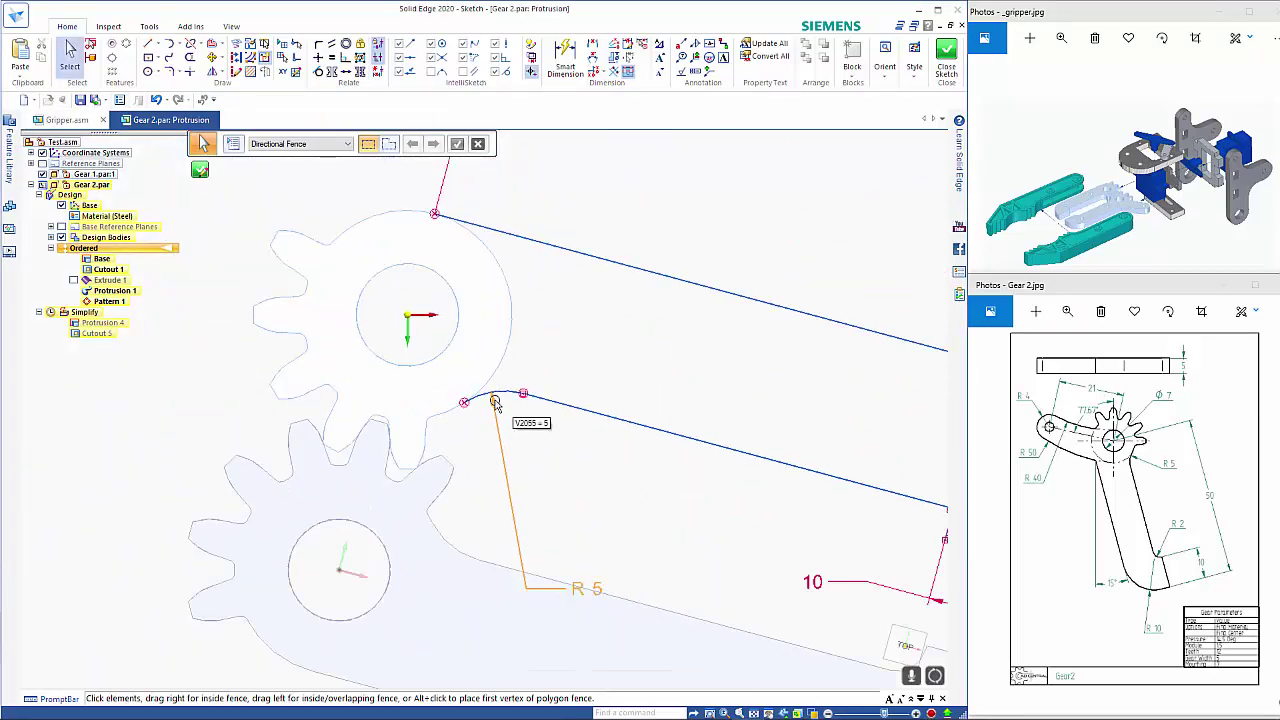
{"action": "scroll", "coordinate": [700, 415], "scroll_direction": "up", "scroll_amount": 6}
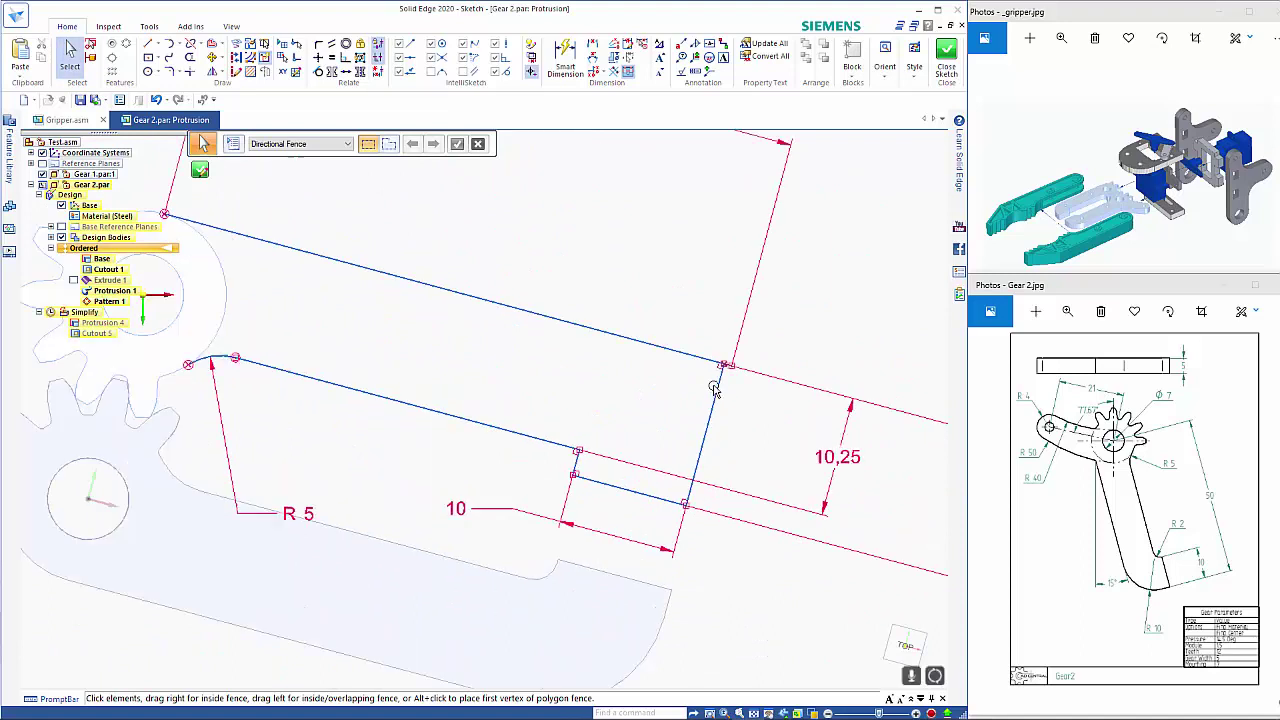
{"action": "scroll", "coordinate": [762, 344], "scroll_direction": "up", "scroll_amount": 2}
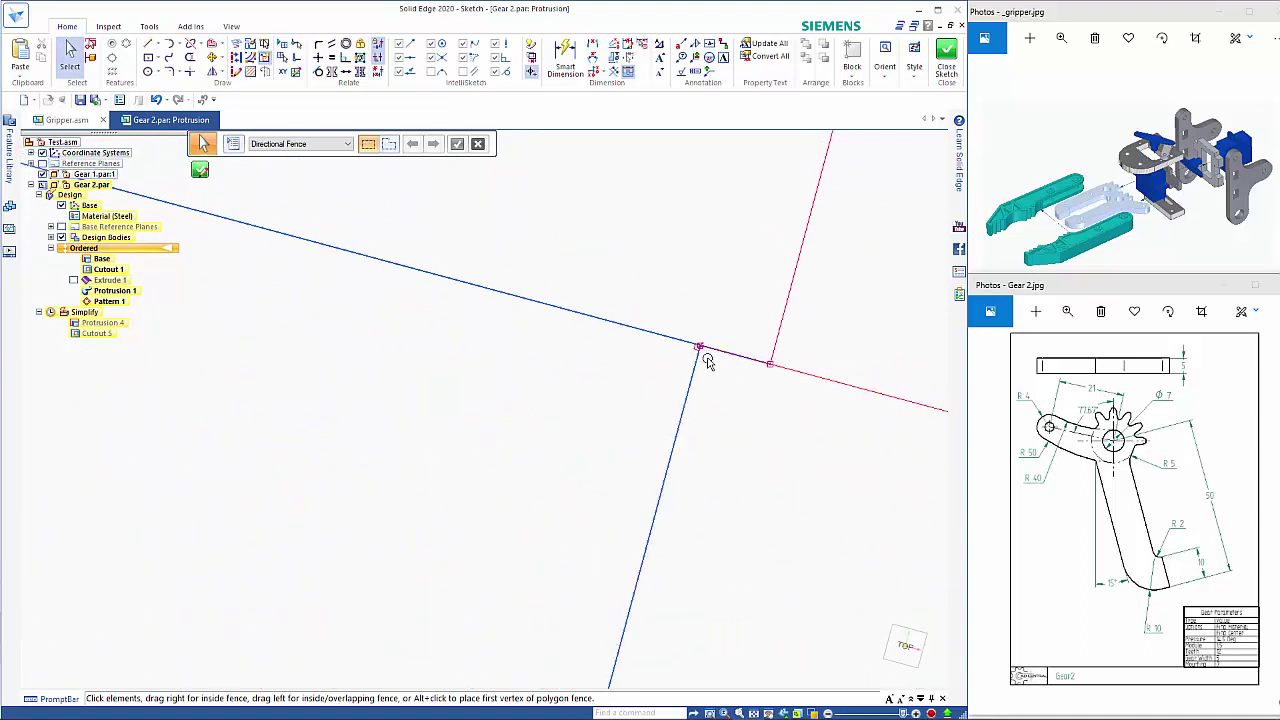
{"action": "scroll", "coordinate": [763, 425], "scroll_direction": "down", "scroll_amount": 3}
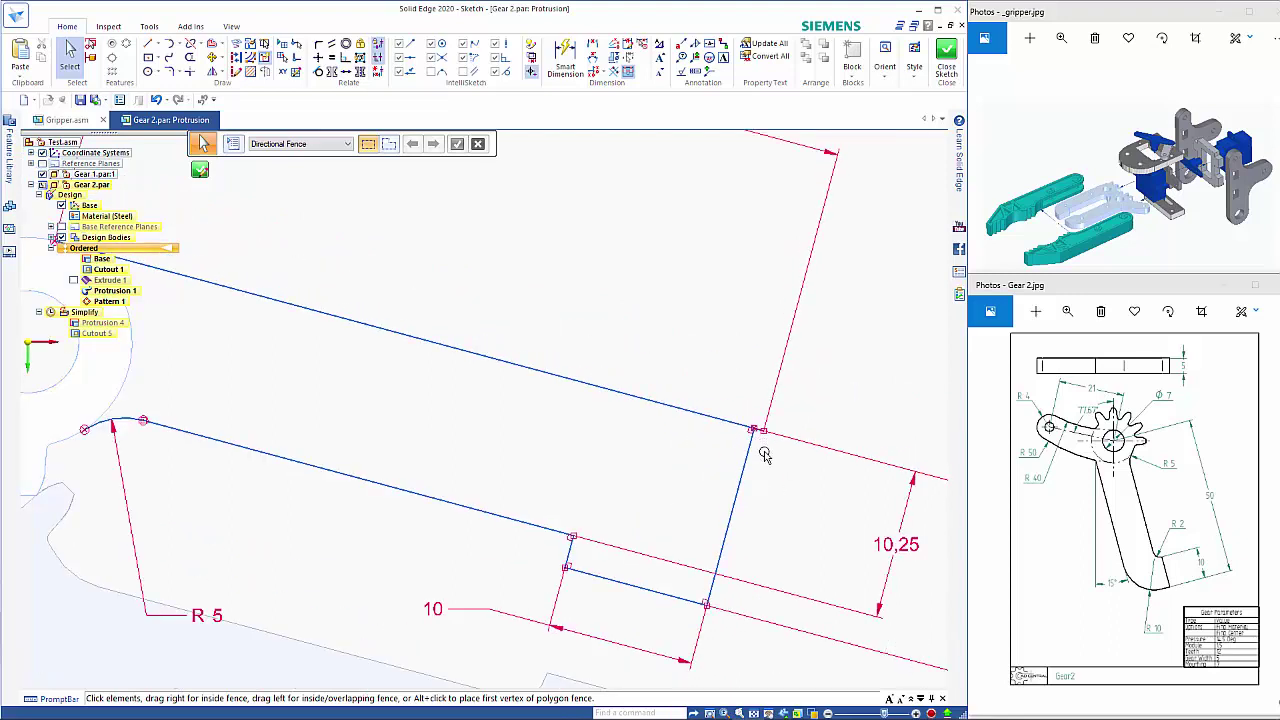
{"action": "scroll", "coordinate": [760, 481], "scroll_direction": "down", "scroll_amount": 1}
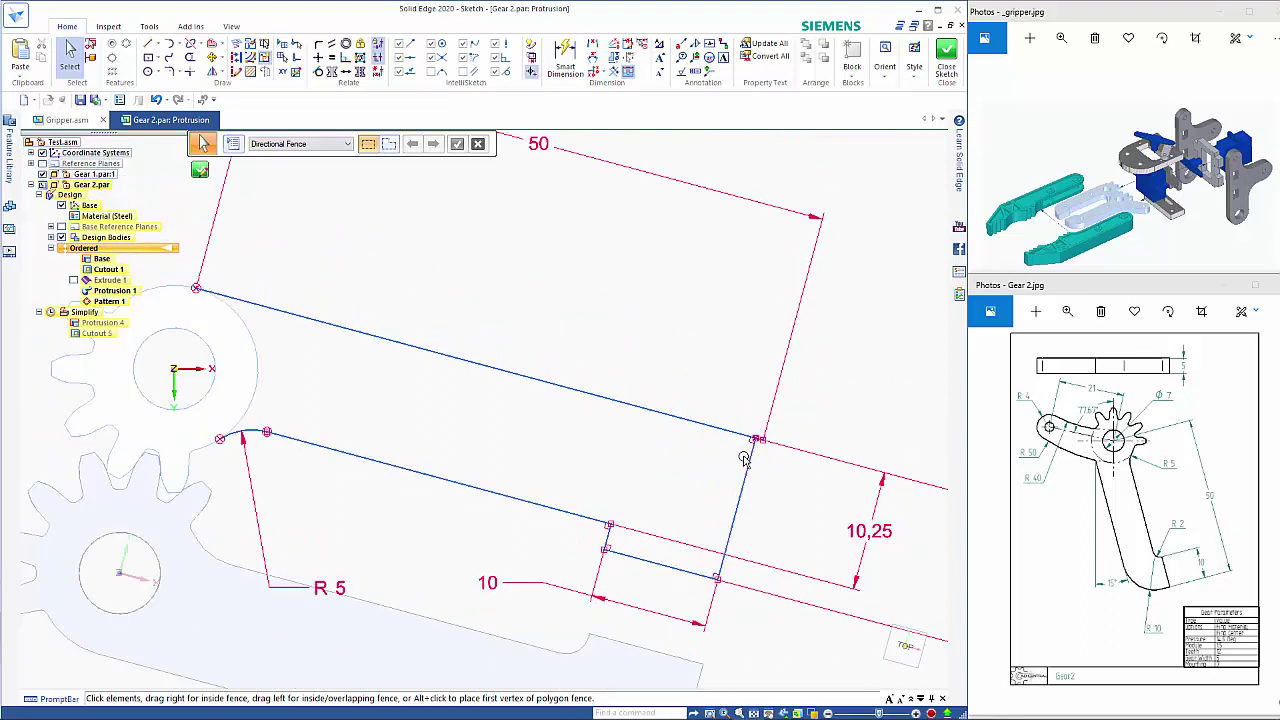
{"action": "left_click", "coordinate": [189, 71]}
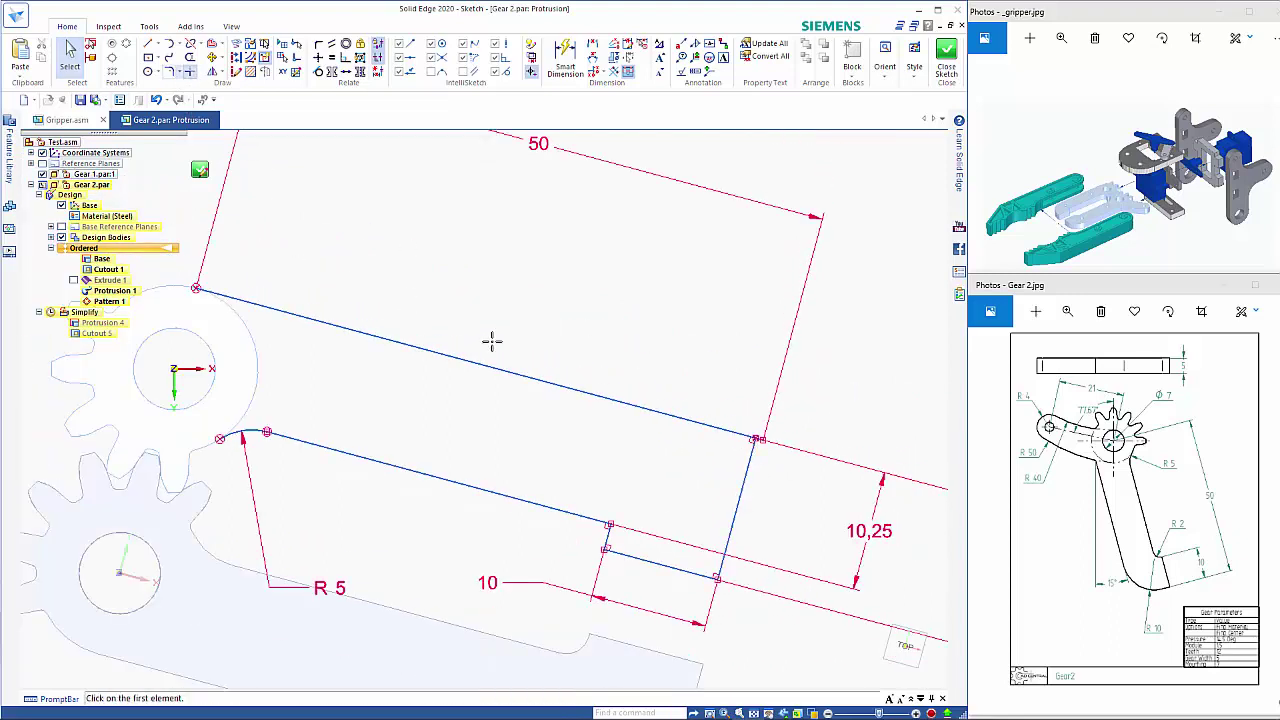
{"action": "left_click_drag", "start_coordinate": [765, 486], "coordinate": [776, 501]}
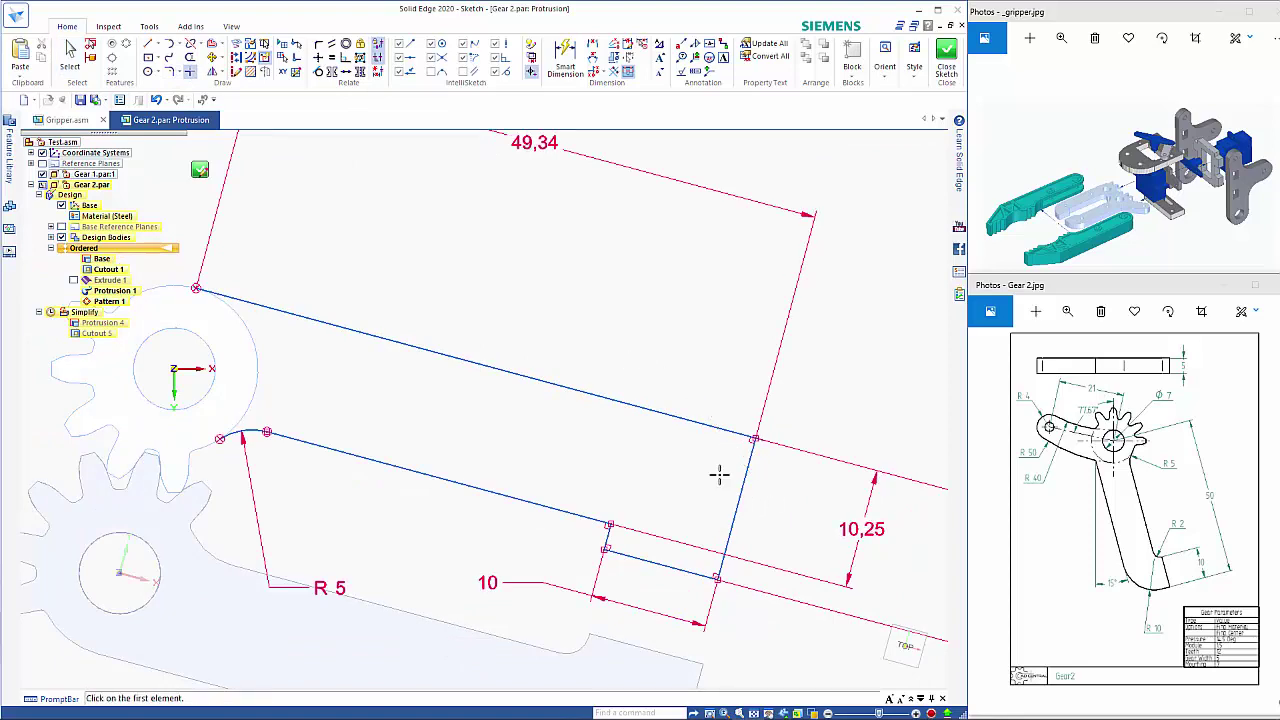
Set the length of the arm's long outer edge to 50 mm and try to finish the profile sketch
{"action": "scroll", "coordinate": [613, 417], "scroll_direction": "down", "scroll_amount": 3}
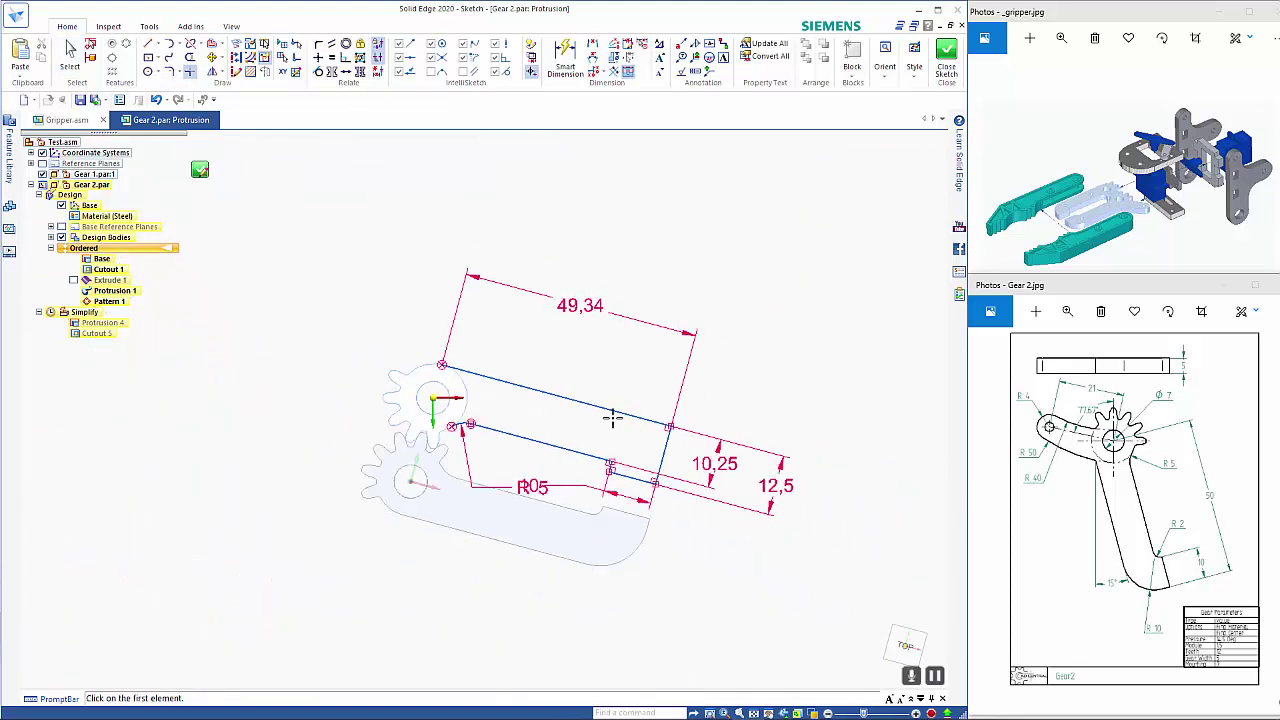
{"action": "key", "text": "Escape"}
{"action": "left_click", "coordinate": [600, 313]}
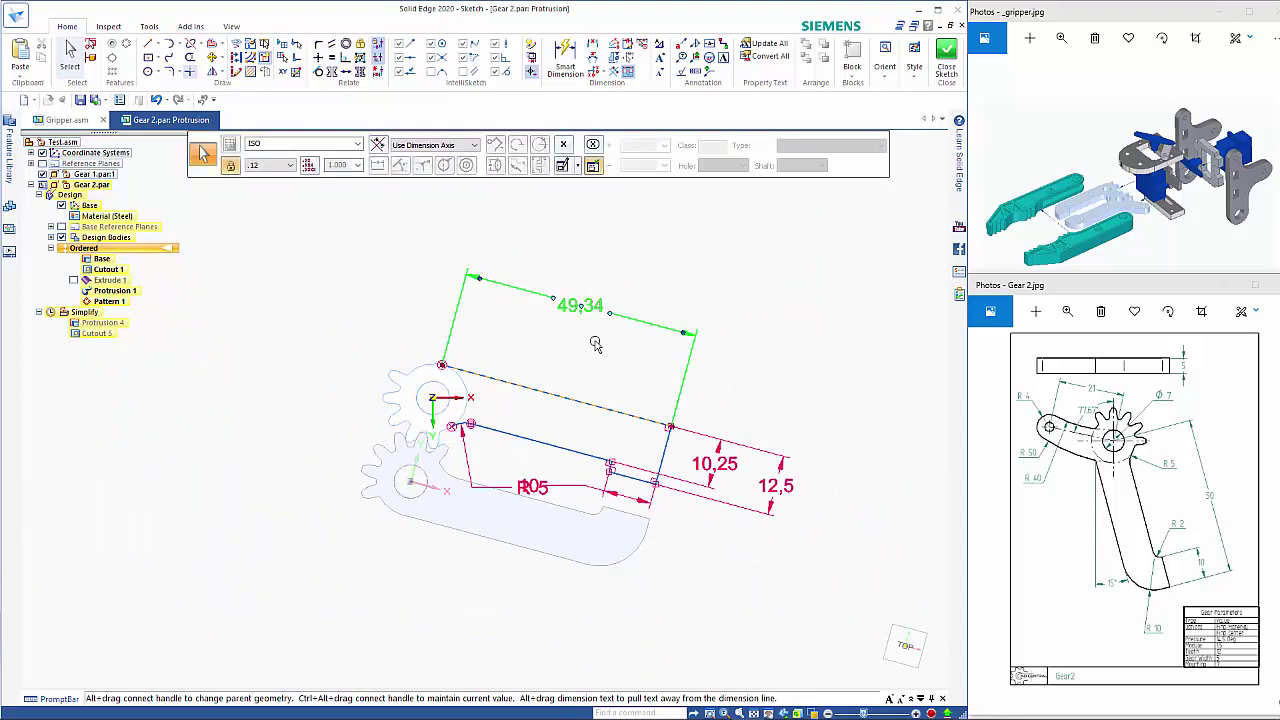
{"action": "type", "text": "50"}
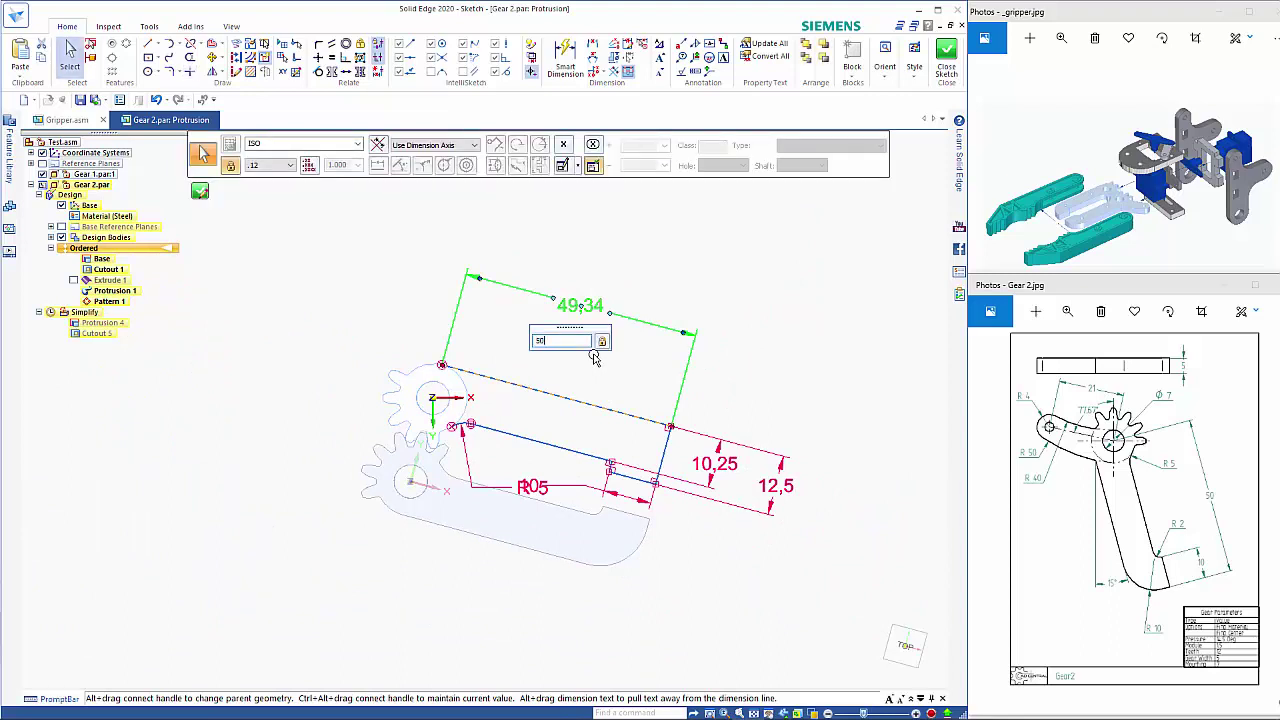
{"action": "key", "text": "Return"}
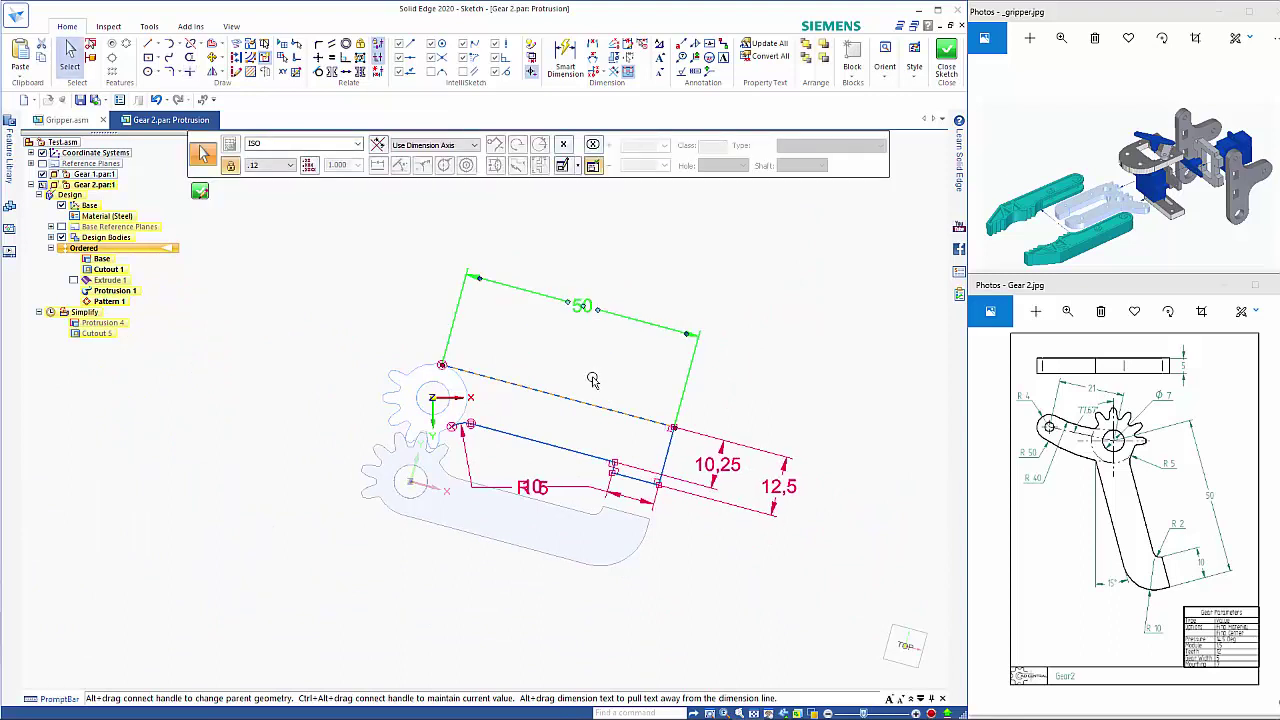
{"action": "left_click", "coordinate": [200, 191]}
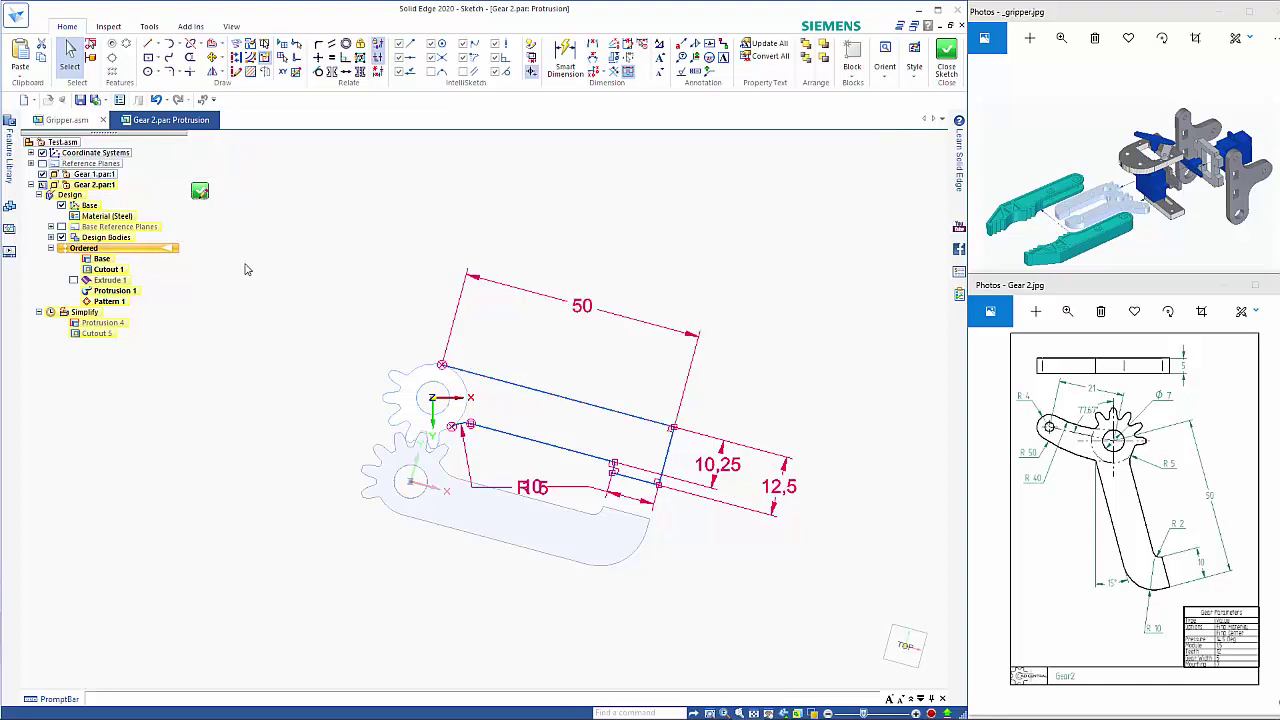
{"action": "left_click", "coordinate": [172, 180]}
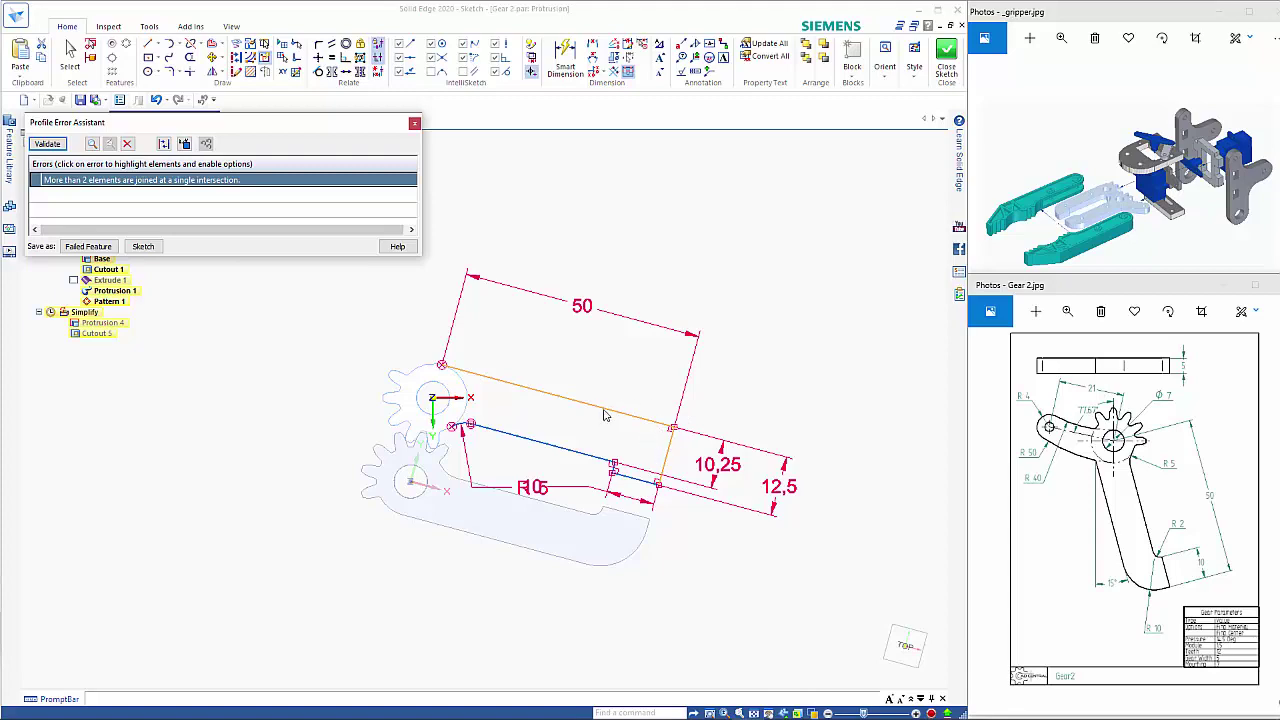
{"action": "left_click", "coordinate": [414, 123]}
{"action": "key", "text": "Escape"}
Try to trim the corner between the 50 mm outer edge and the arm's end line
{"action": "scroll", "coordinate": [672, 440], "scroll_direction": "up", "scroll_amount": 5}
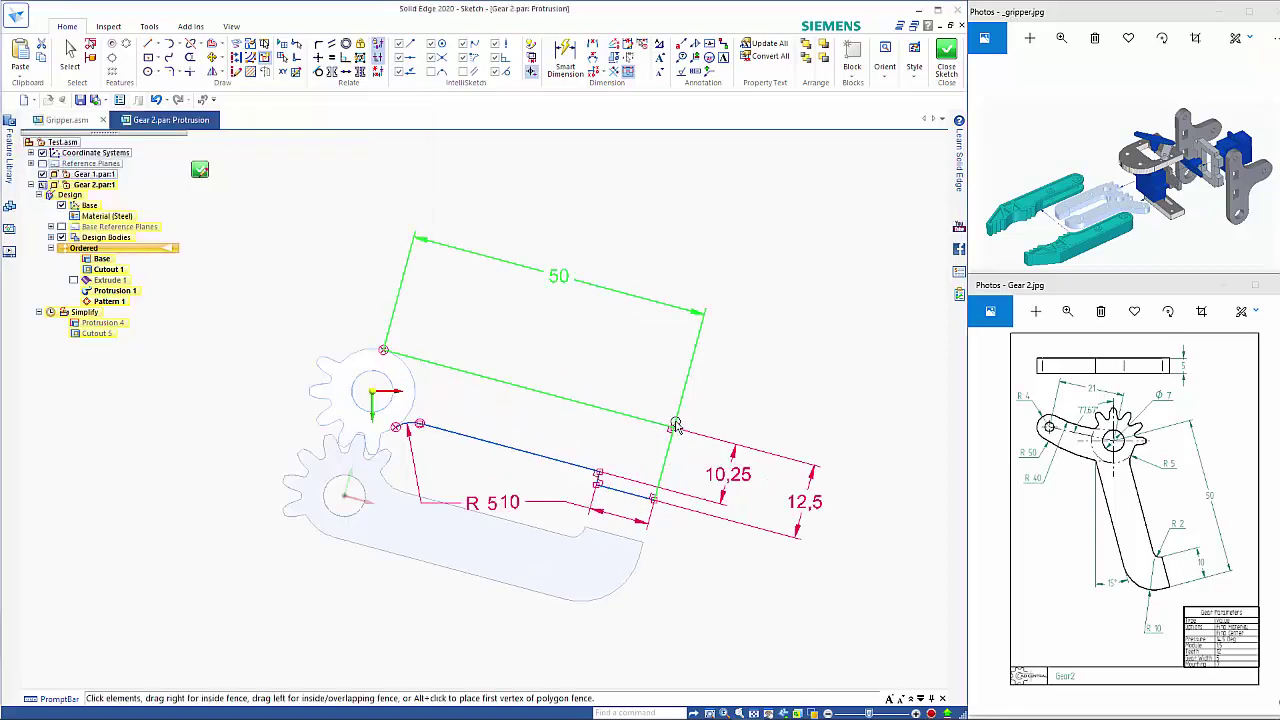
{"action": "scroll", "coordinate": [672, 440], "scroll_direction": "up", "scroll_amount": 3}
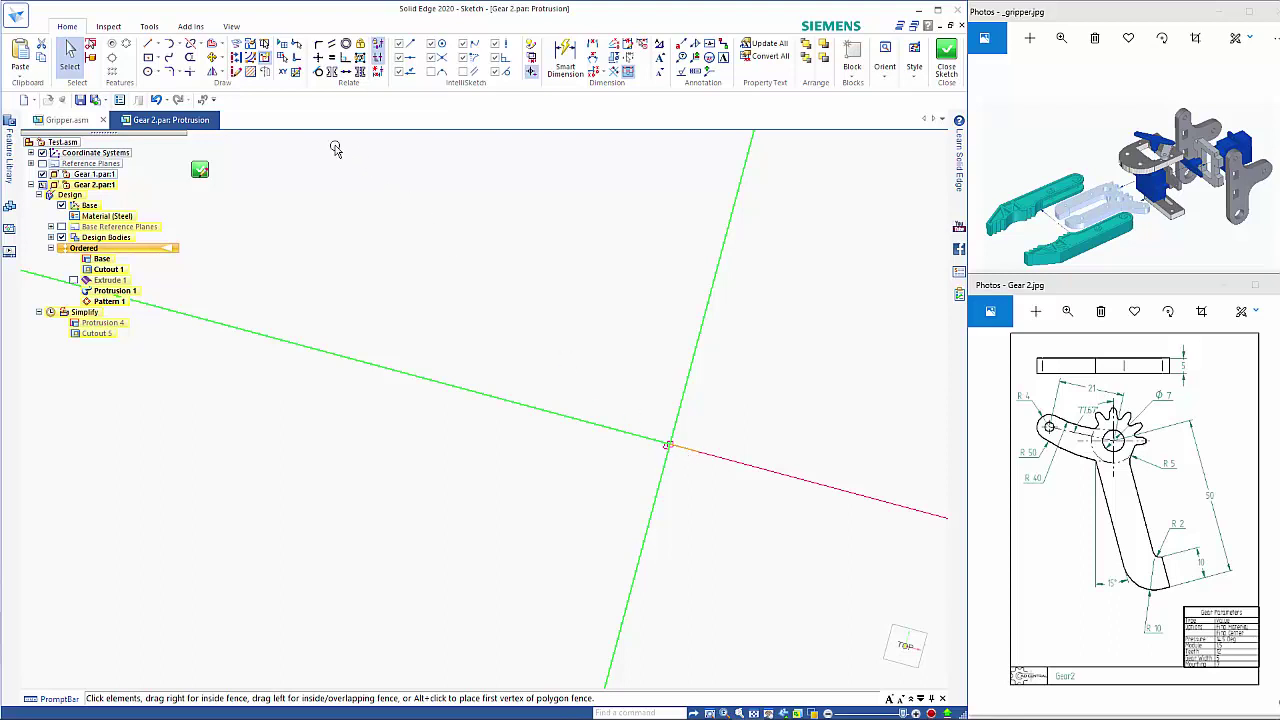
{"action": "left_click", "coordinate": [189, 57]}
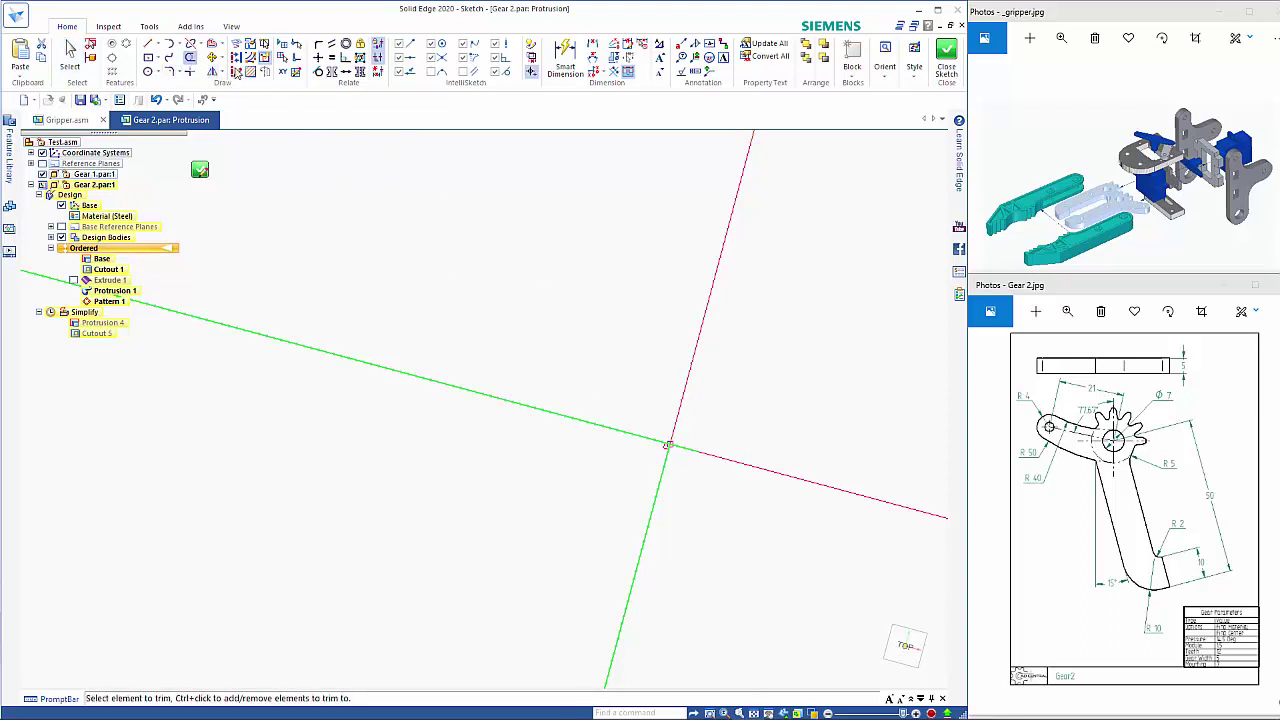
{"action": "left_click", "coordinate": [191, 72]}
{"action": "mouse_move", "coordinate": [554, 366]}
{"action": "left_mouse_down"}
{"action": "mouse_move", "coordinate": [674, 537]}
{"action": "mouse_move", "coordinate": [700, 551]}
{"action": "left_mouse_up"}
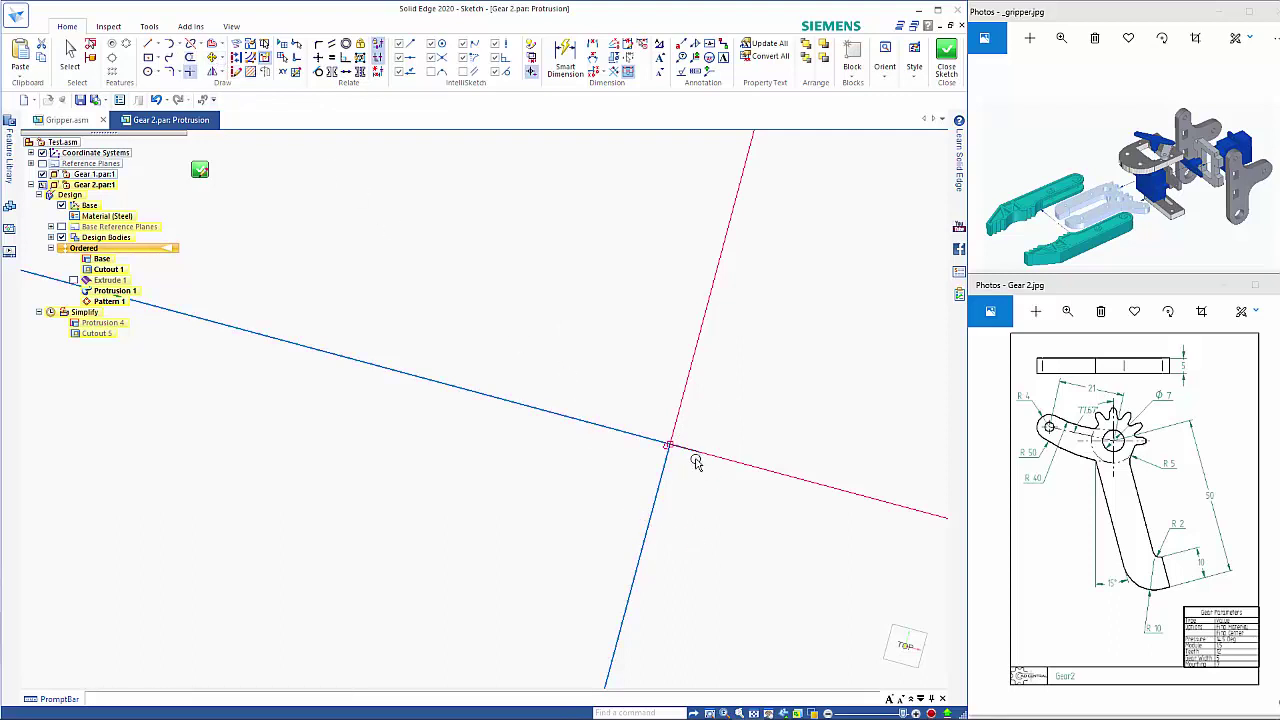
{"action": "key", "text": "Escape"}
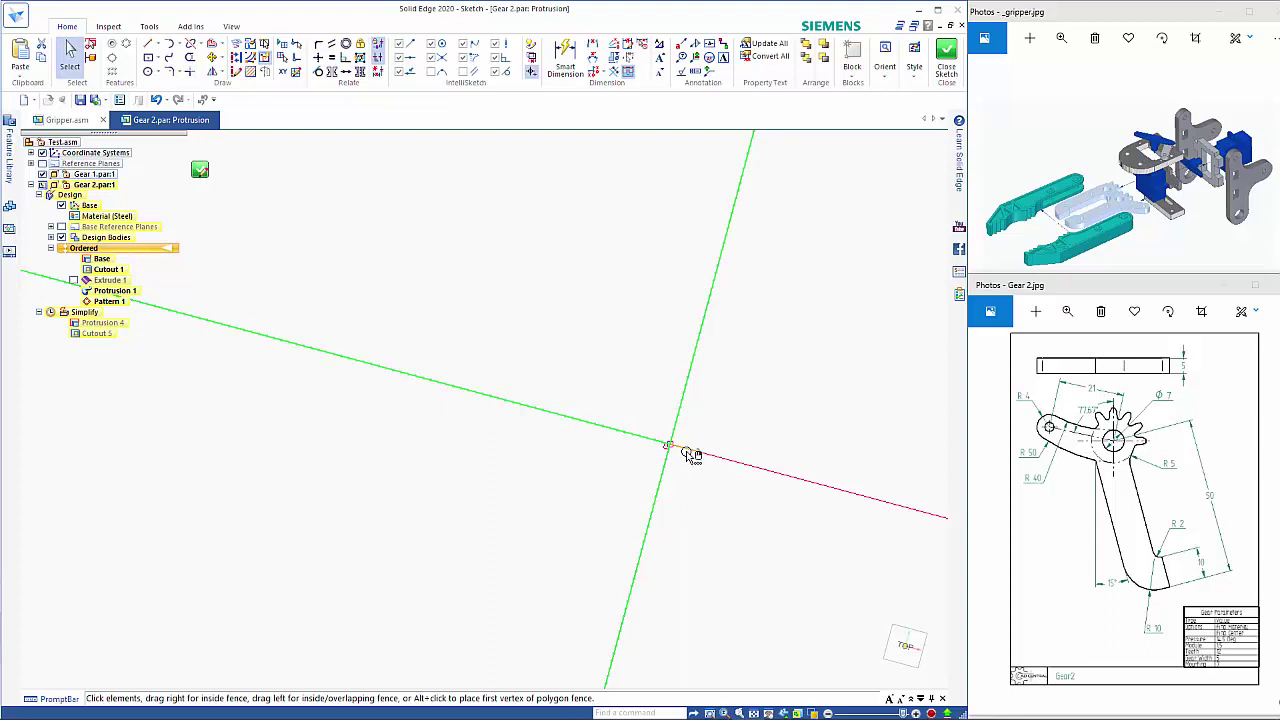
Delete the short leftover line extending past the corner of the arm's outer edge and end line
{"action": "right_click", "coordinate": [688, 451]}
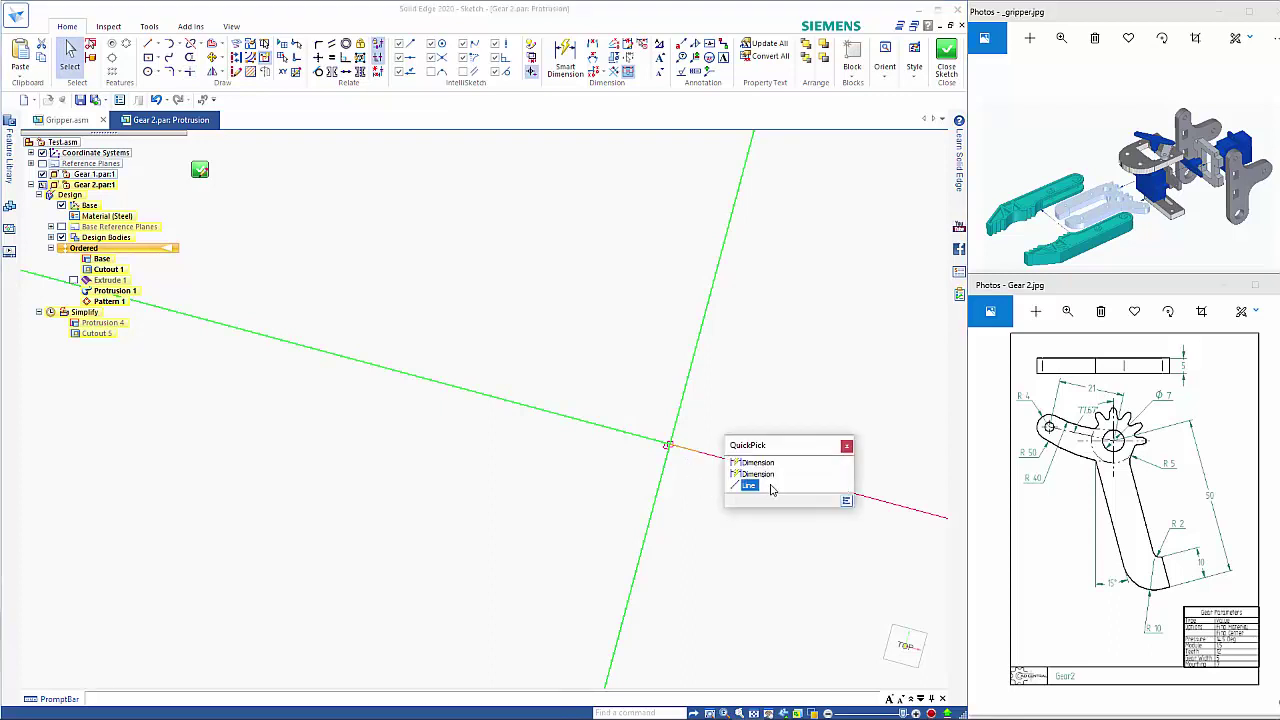
{"action": "left_click", "coordinate": [753, 486]}
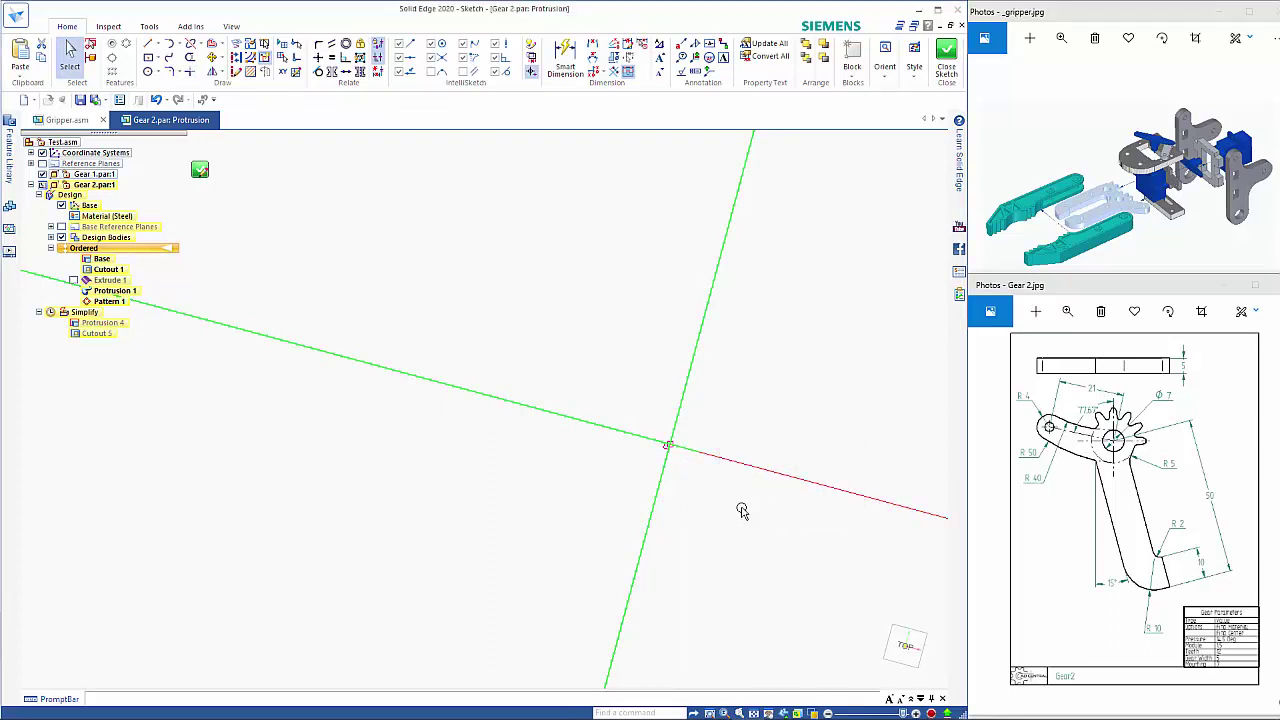
{"action": "scroll", "coordinate": [720, 571], "scroll_direction": "down", "scroll_amount": 5}
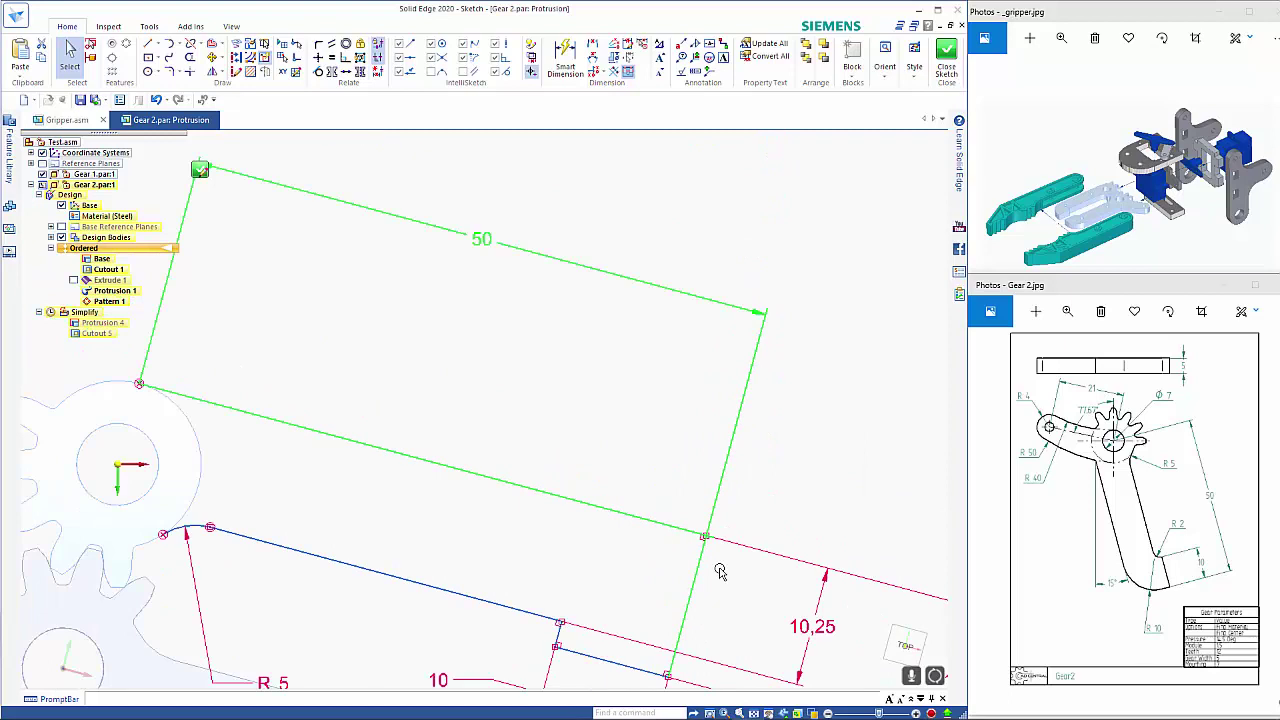
{"action": "left_click", "coordinate": [555, 558]}
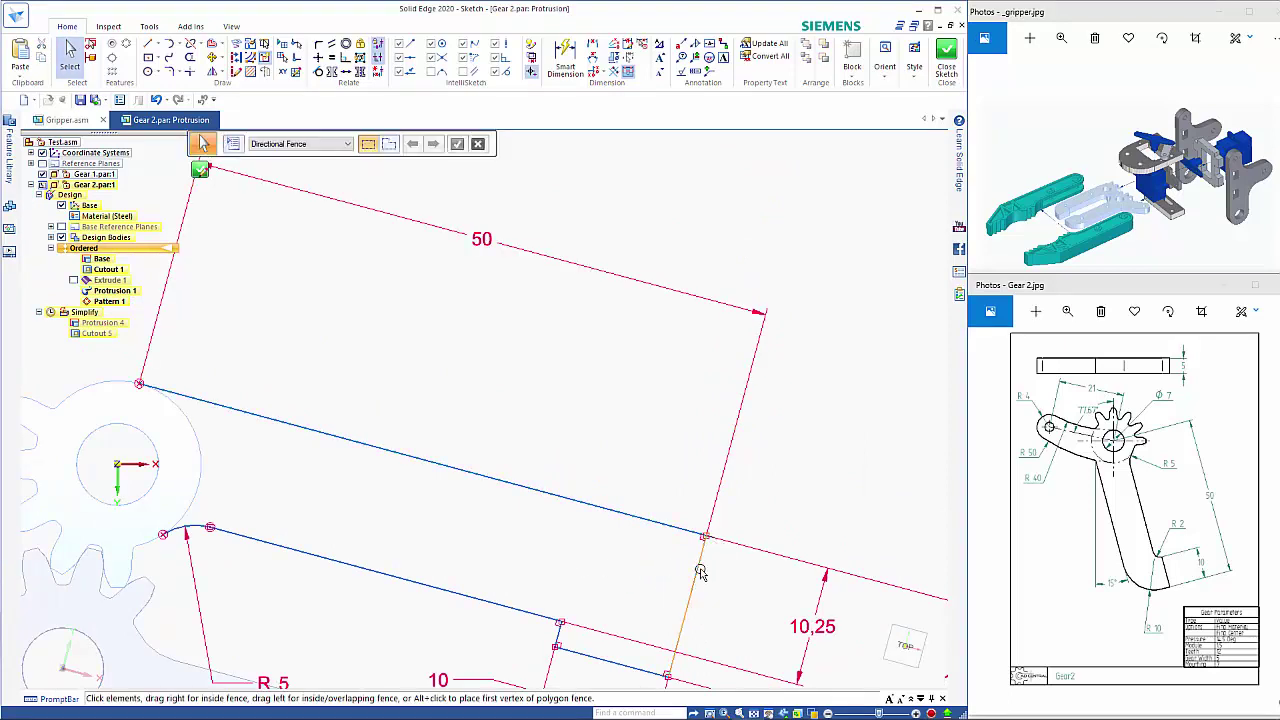
{"action": "scroll", "coordinate": [700, 560], "scroll_direction": "up", "scroll_amount": 3}
{"action": "scroll", "coordinate": [704, 543], "scroll_direction": "up", "scroll_amount": 4}
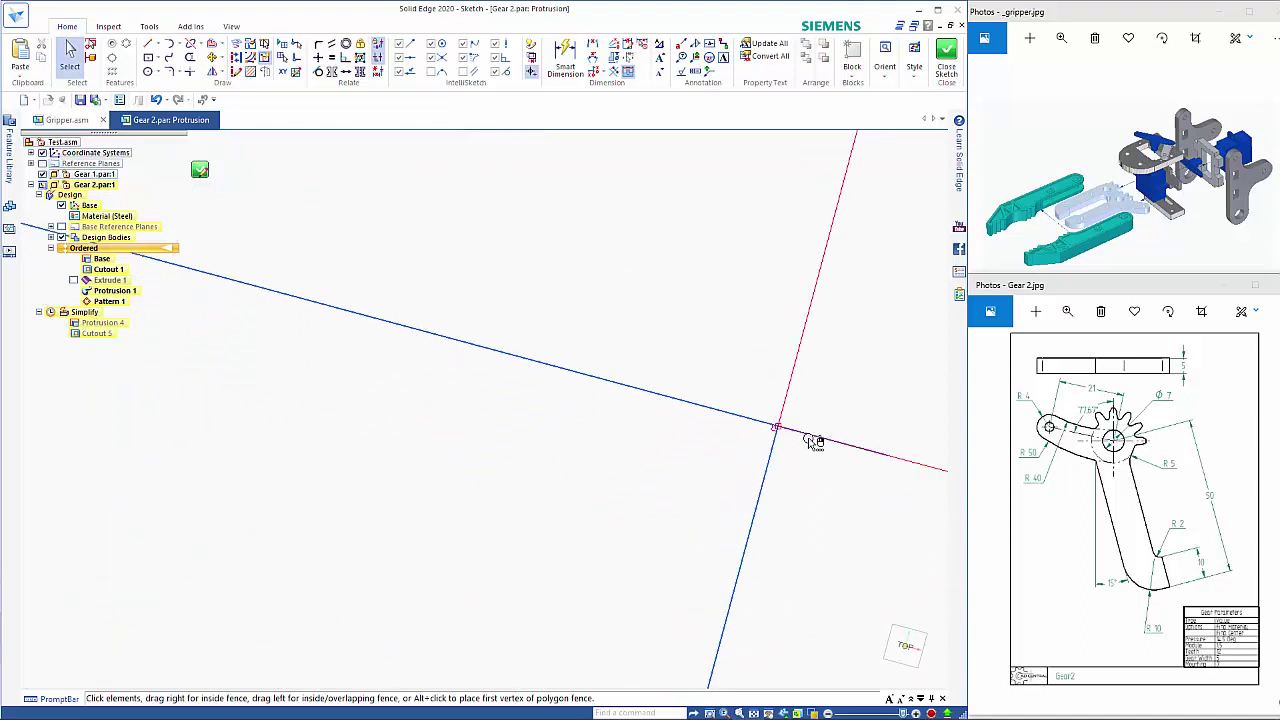
{"action": "left_click", "coordinate": [812, 460]}
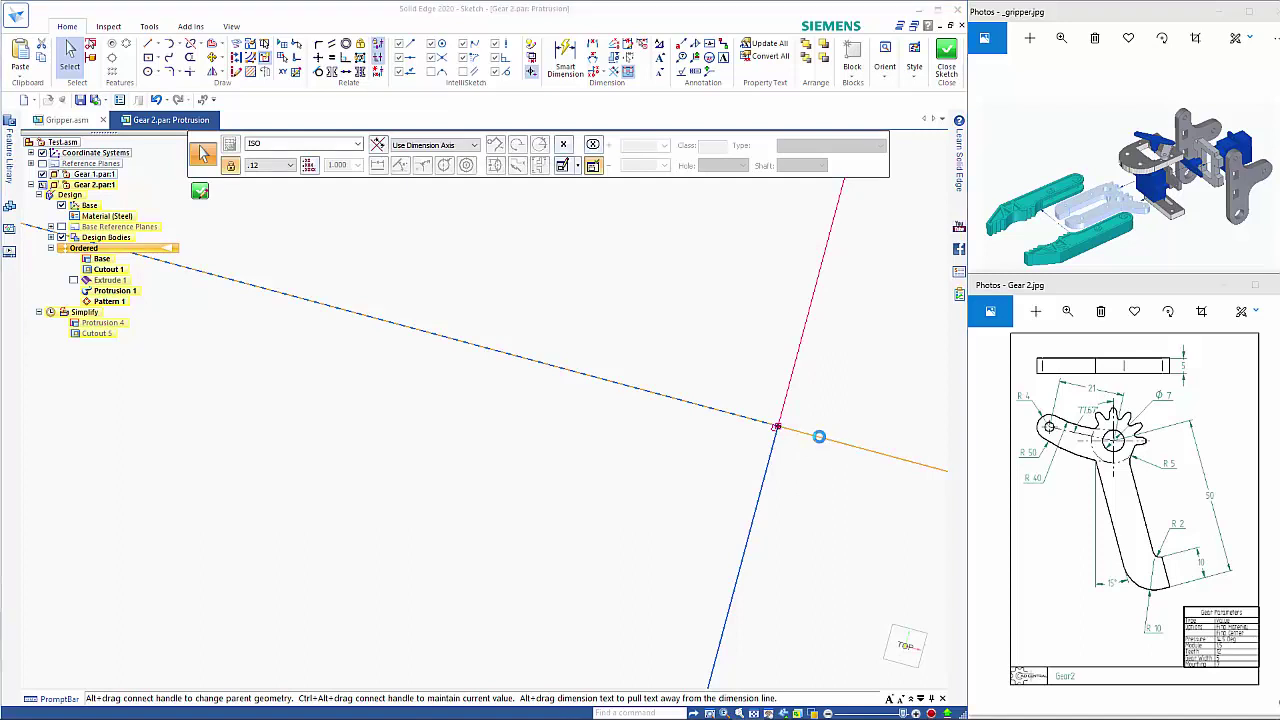
{"action": "right_click", "coordinate": [820, 438]}
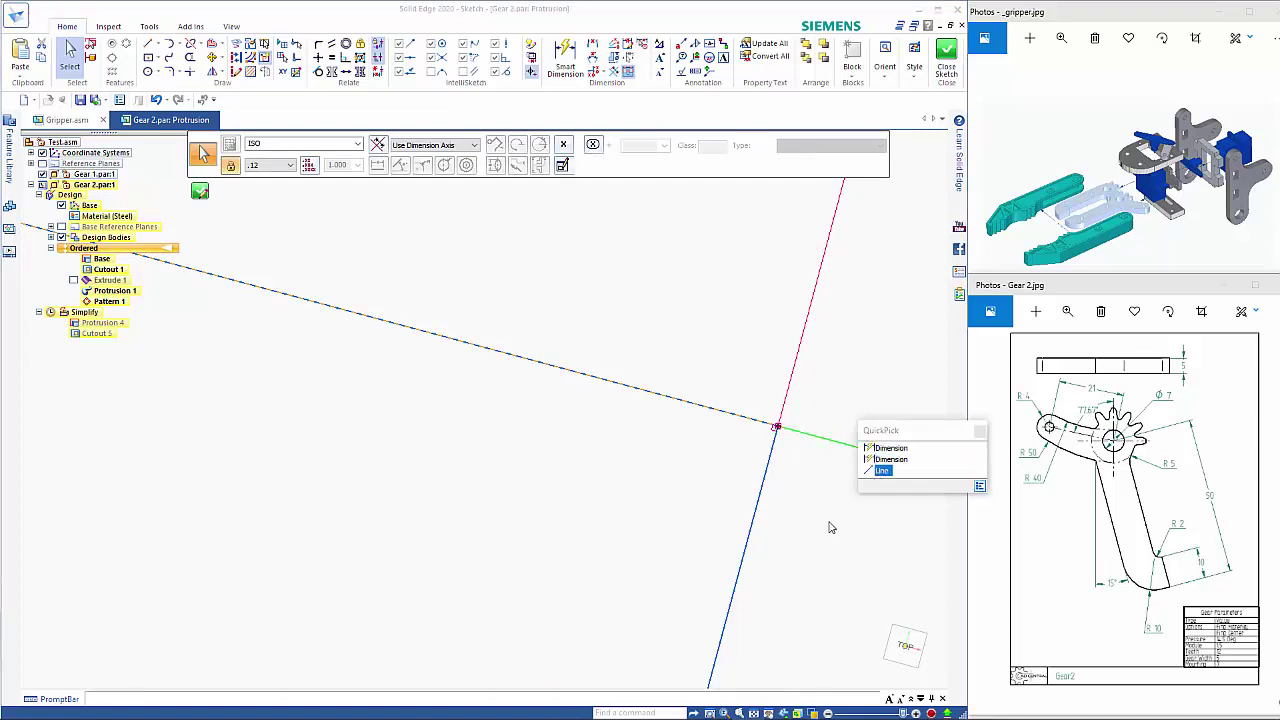
{"action": "left_click", "coordinate": [880, 471]}
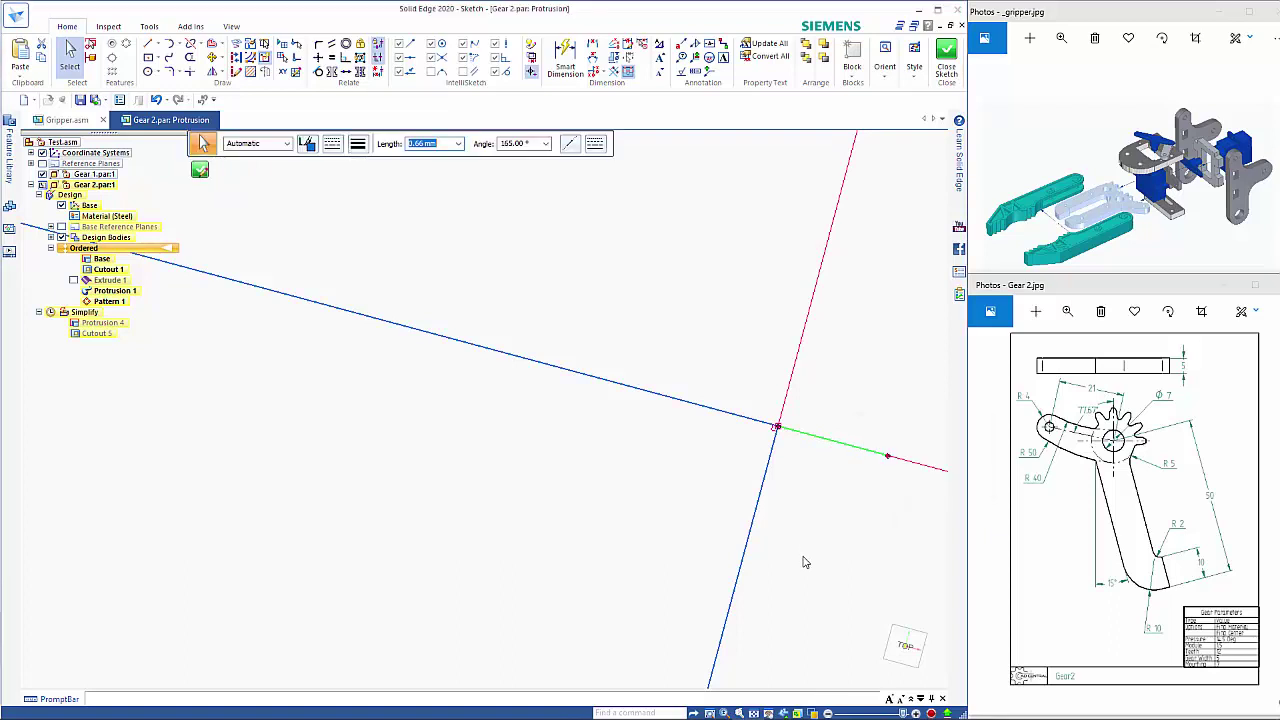
{"action": "key", "text": "Escape"}
{"action": "scroll", "coordinate": [803, 560], "scroll_direction": "down", "scroll_amount": 5}
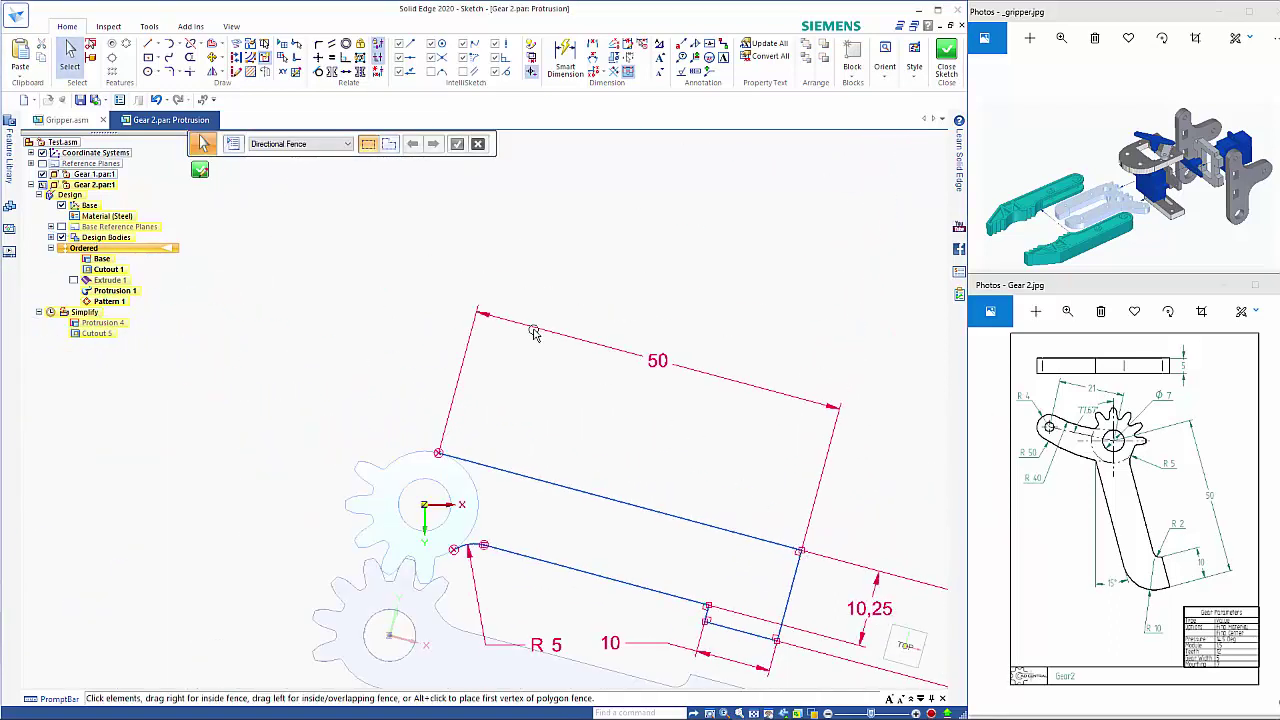
Finish the sketch and extrude the inner side of the arm profile 5 mm to match the gear body's thickness
{"action": "left_click", "coordinate": [200, 170]}
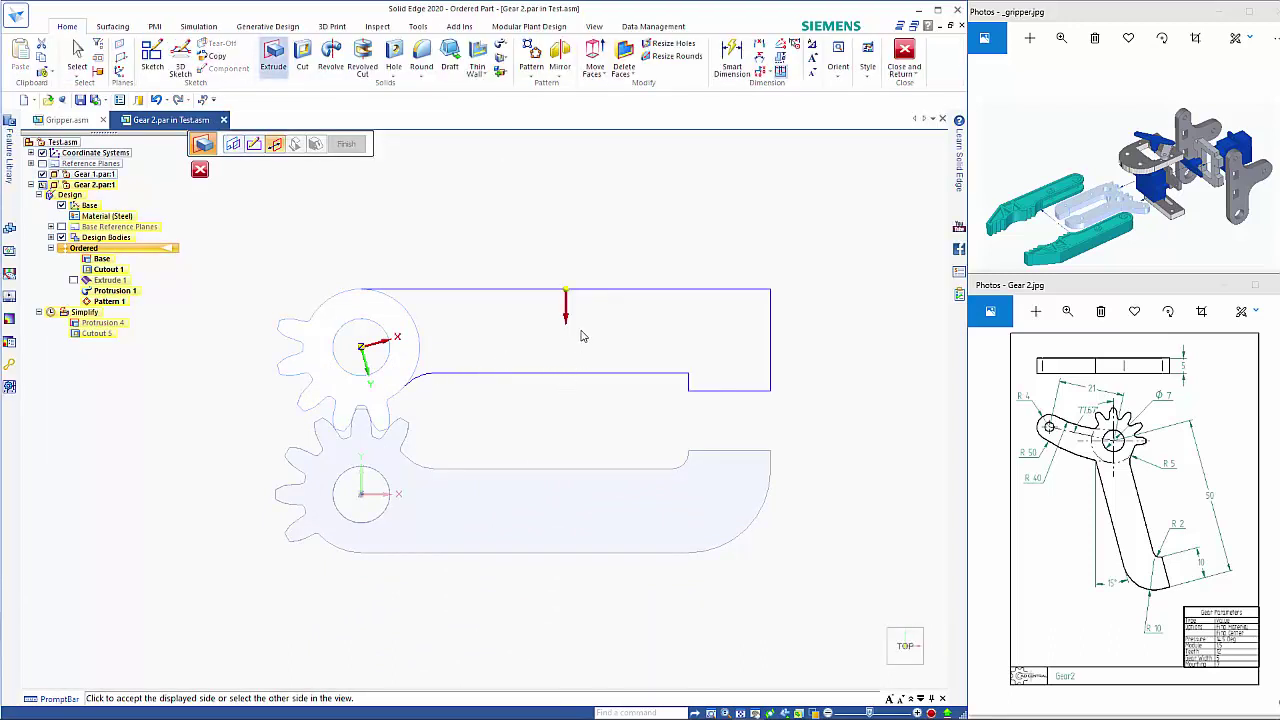
{"action": "left_click", "coordinate": [581, 336]}
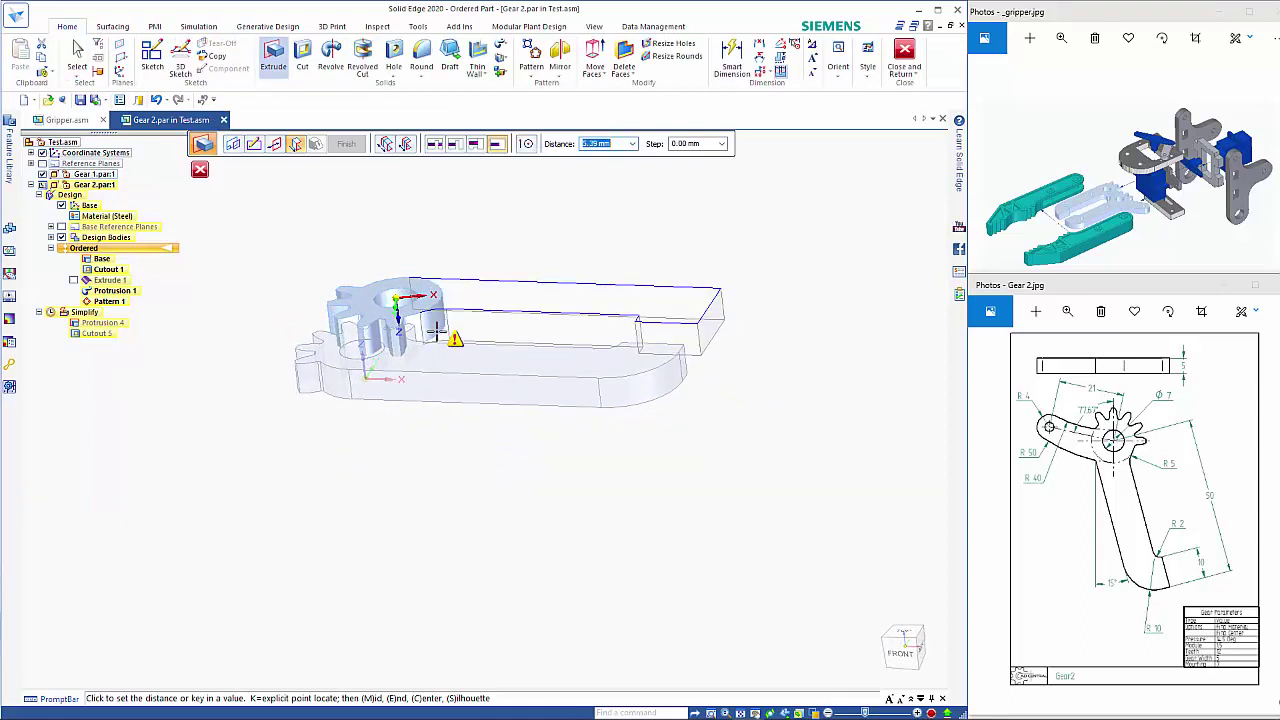
{"action": "left_click", "coordinate": [436, 331]}
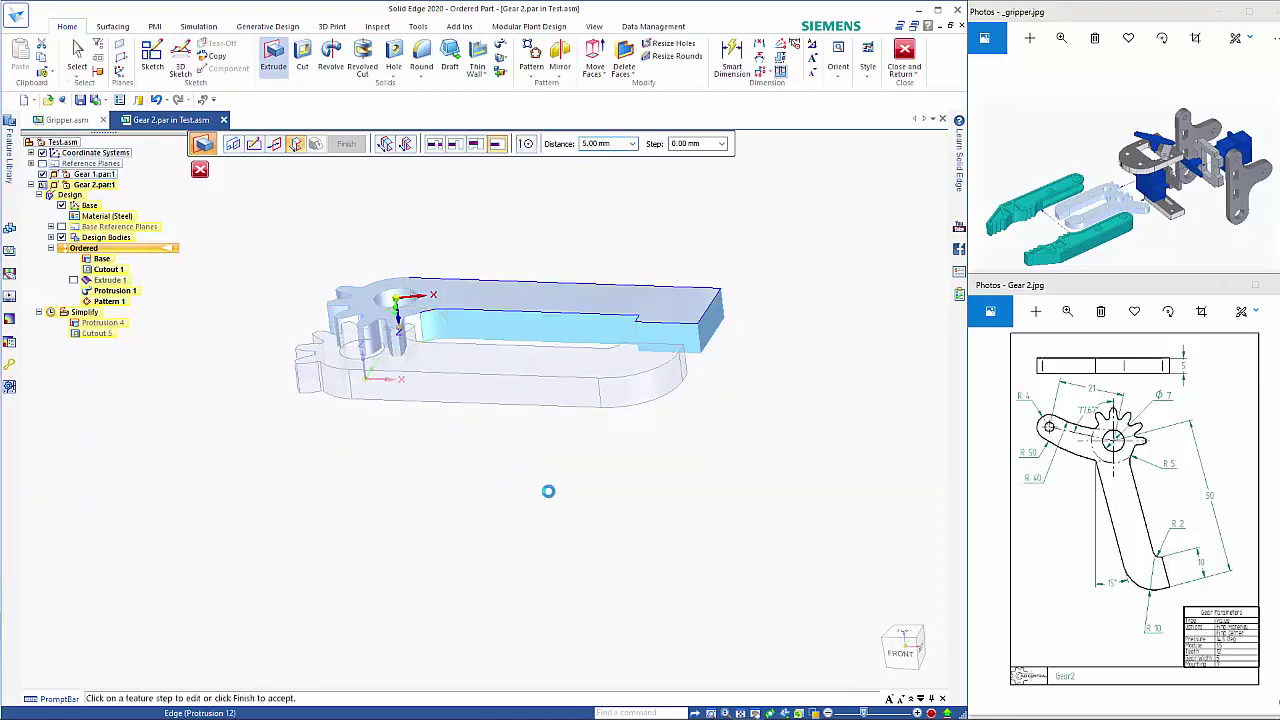
{"action": "key", "text": "Escape"}
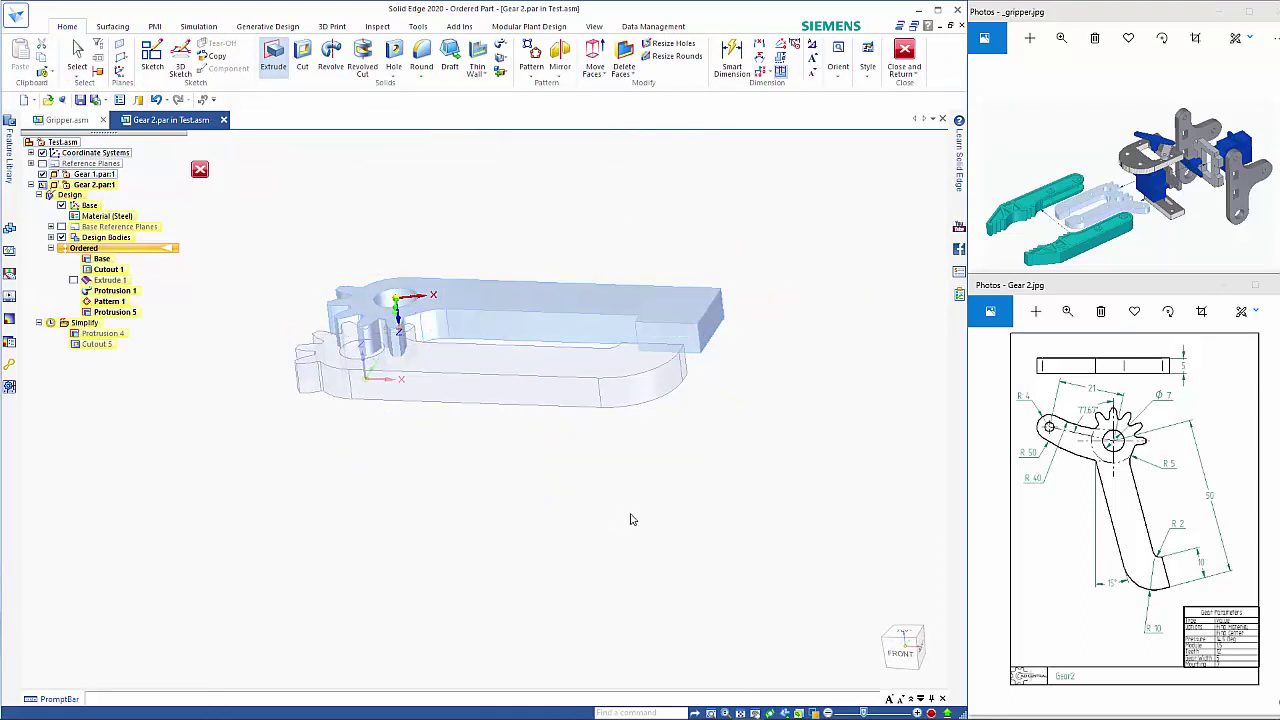
Round the inner corner edge of the notch near the arm's tip with a 2 mm radius
{"action": "middle_click_drag", "start_coordinate": [694, 500], "coordinate": [598, 563]}
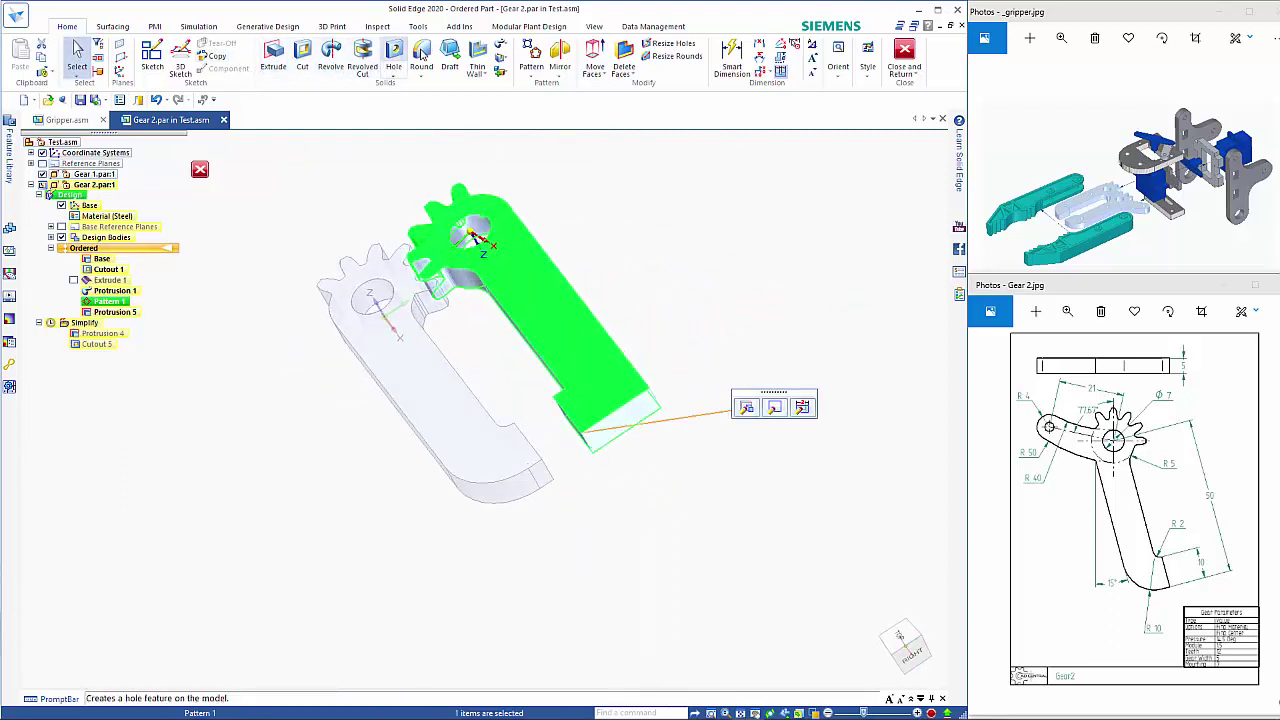
{"action": "left_click", "coordinate": [421, 60]}
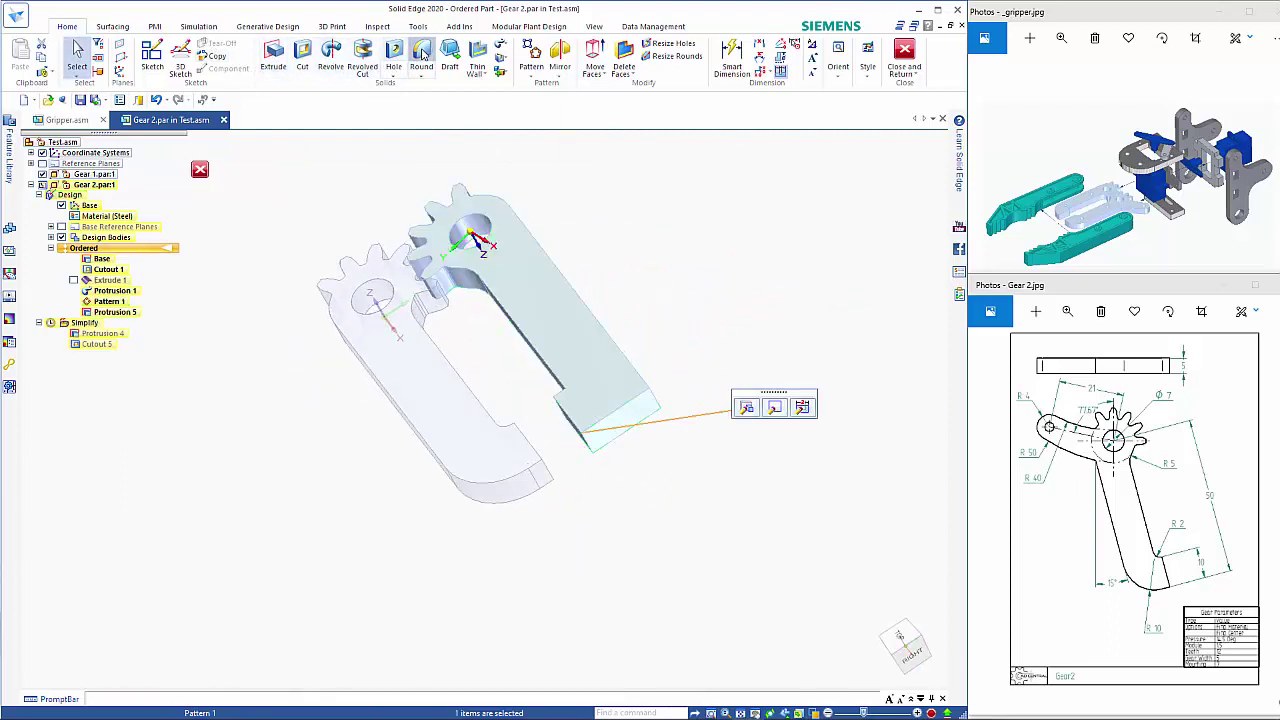
{"action": "left_click", "coordinate": [569, 400]}
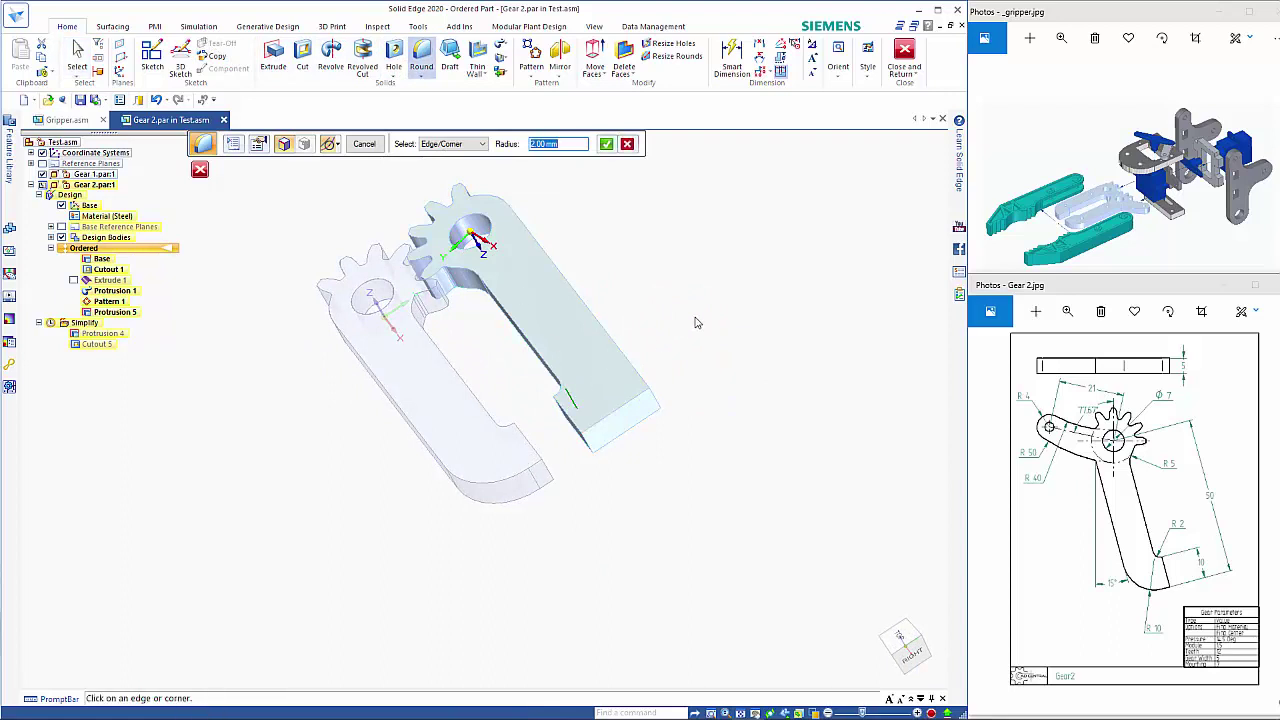
{"action": "key", "text": "Return"}
{"action": "key", "text": "Return"}
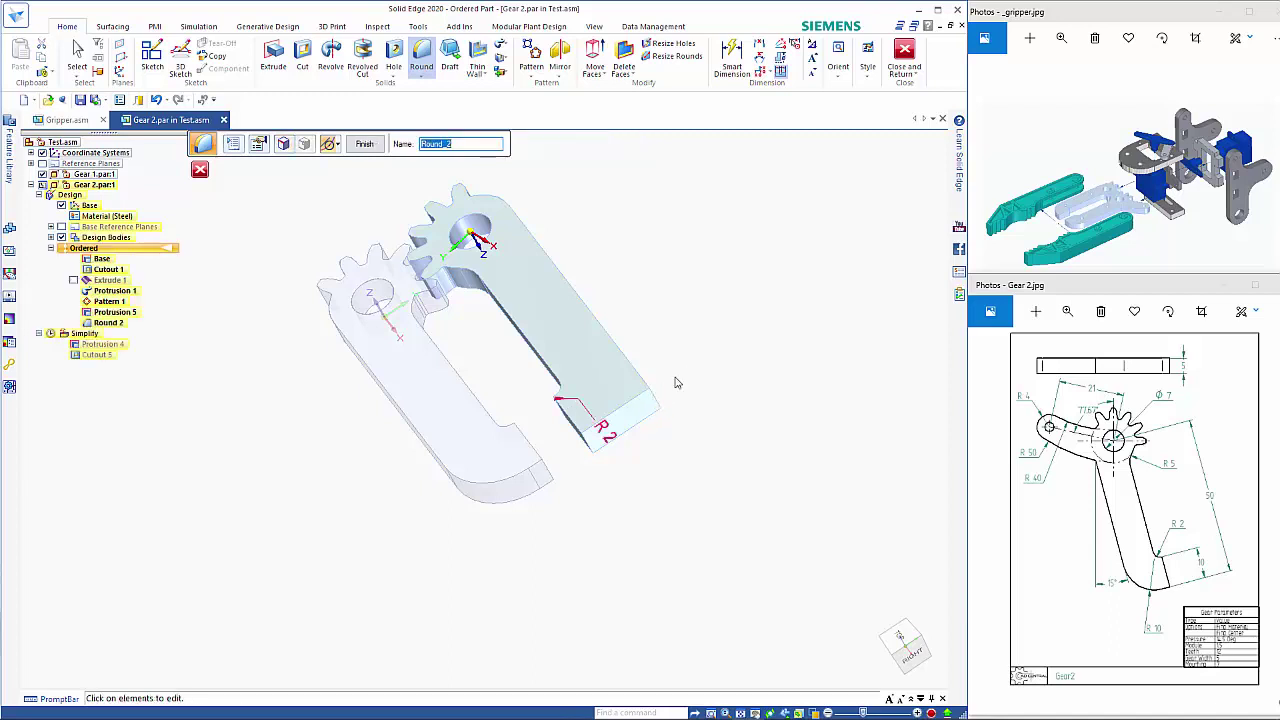
Round the outer corner edge at the arm's tip with a 10 mm radius
{"action": "key", "text": "Return"}
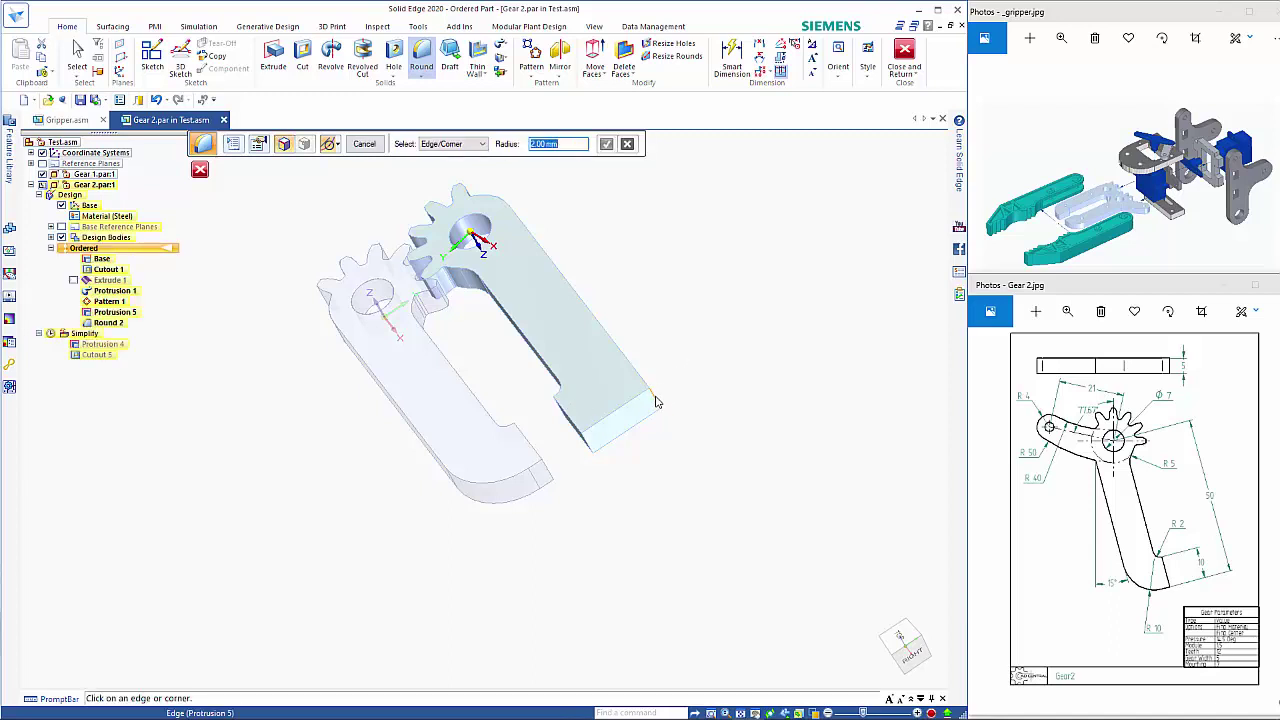
{"action": "type", "text": "10"}
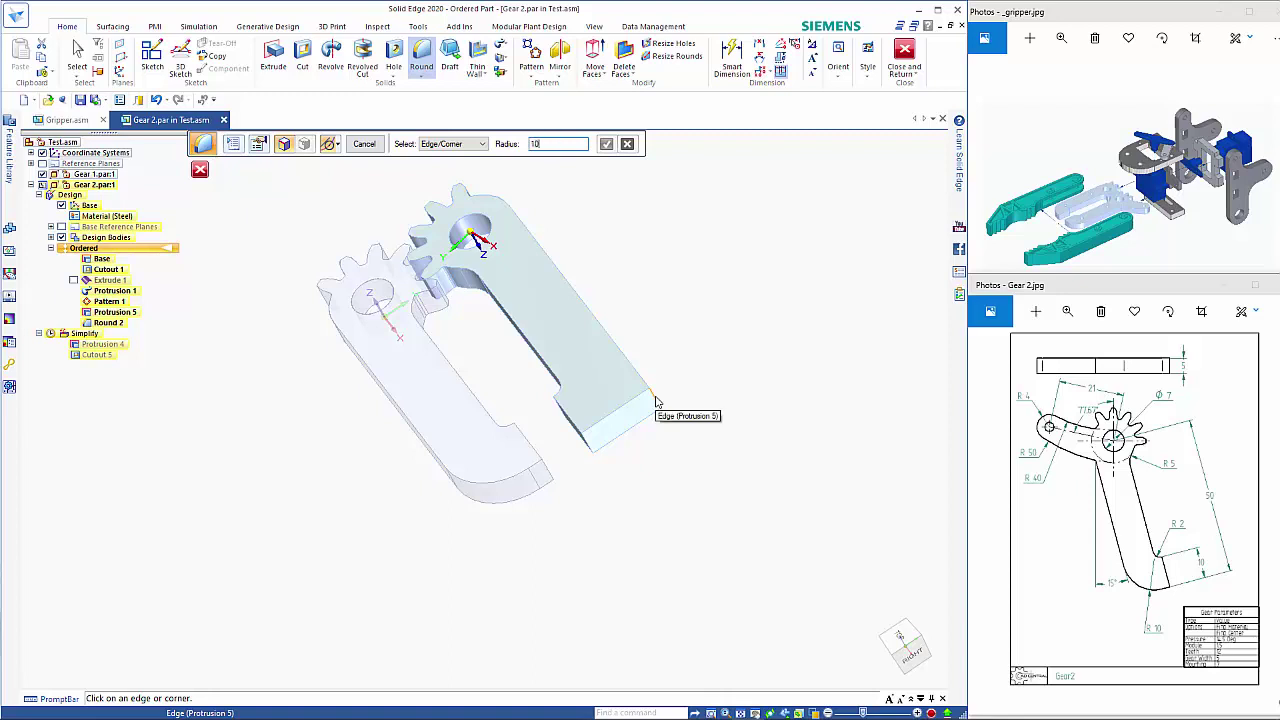
{"action": "key", "text": "Return"}
{"action": "left_click", "coordinate": [657, 399]}
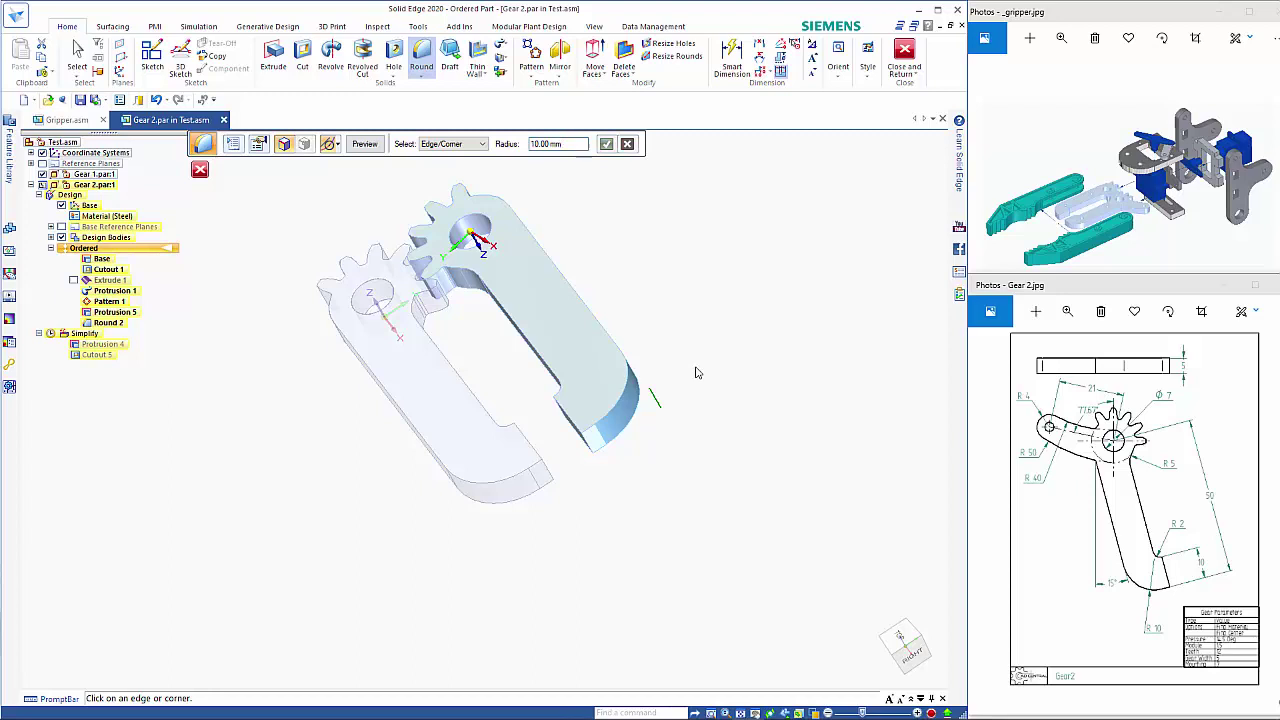
{"action": "right_click", "coordinate": [697, 372]}
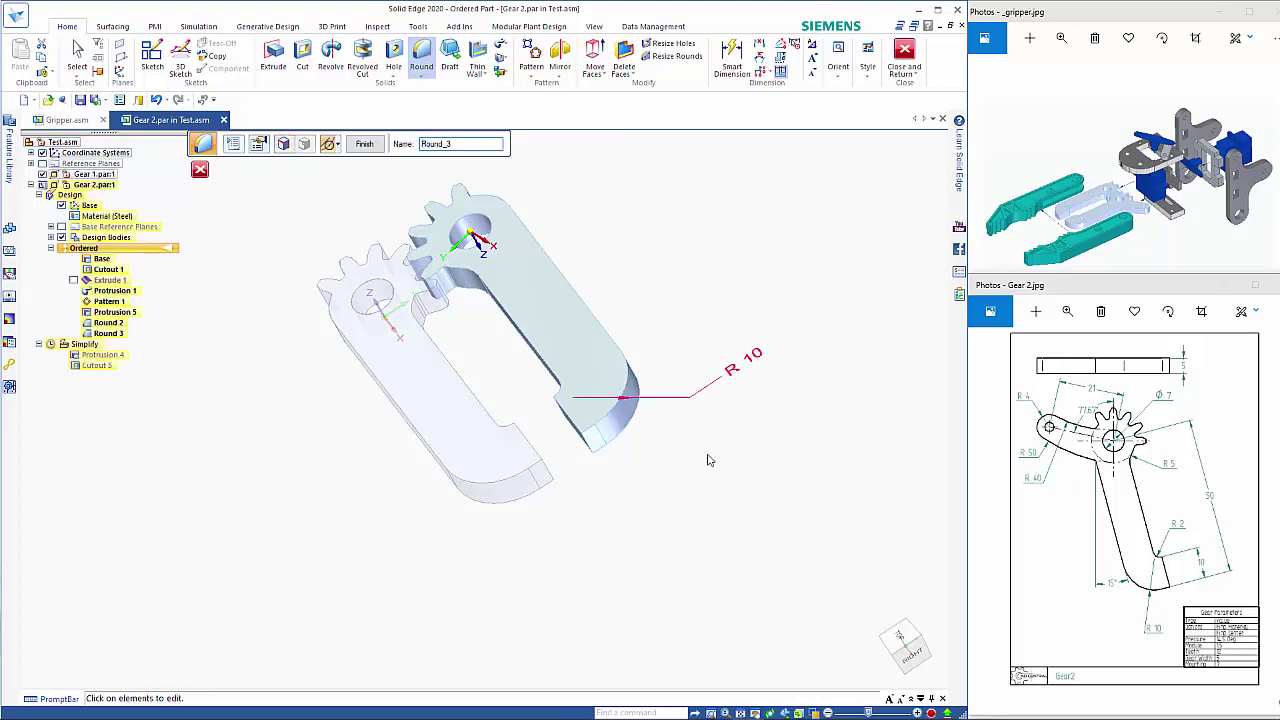
{"action": "middle_click_drag", "start_coordinate": [703, 500], "coordinate": [800, 551]}
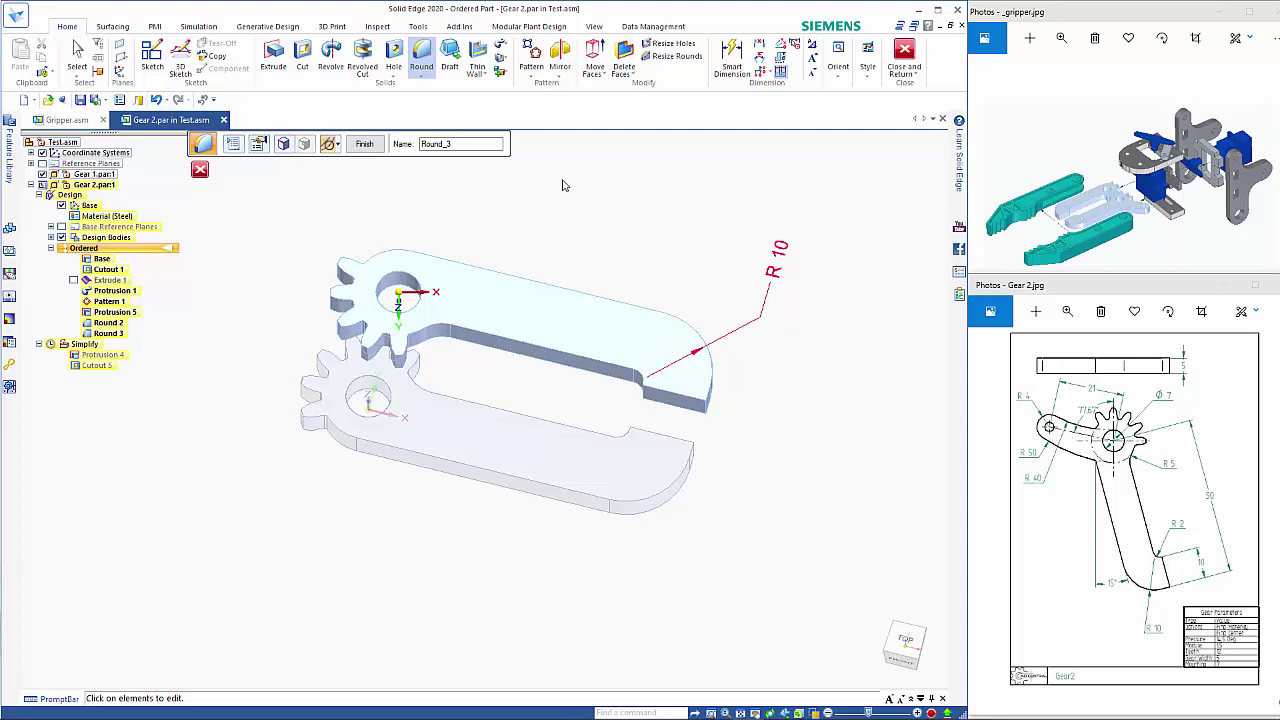
{"action": "left_click", "coordinate": [365, 145]}
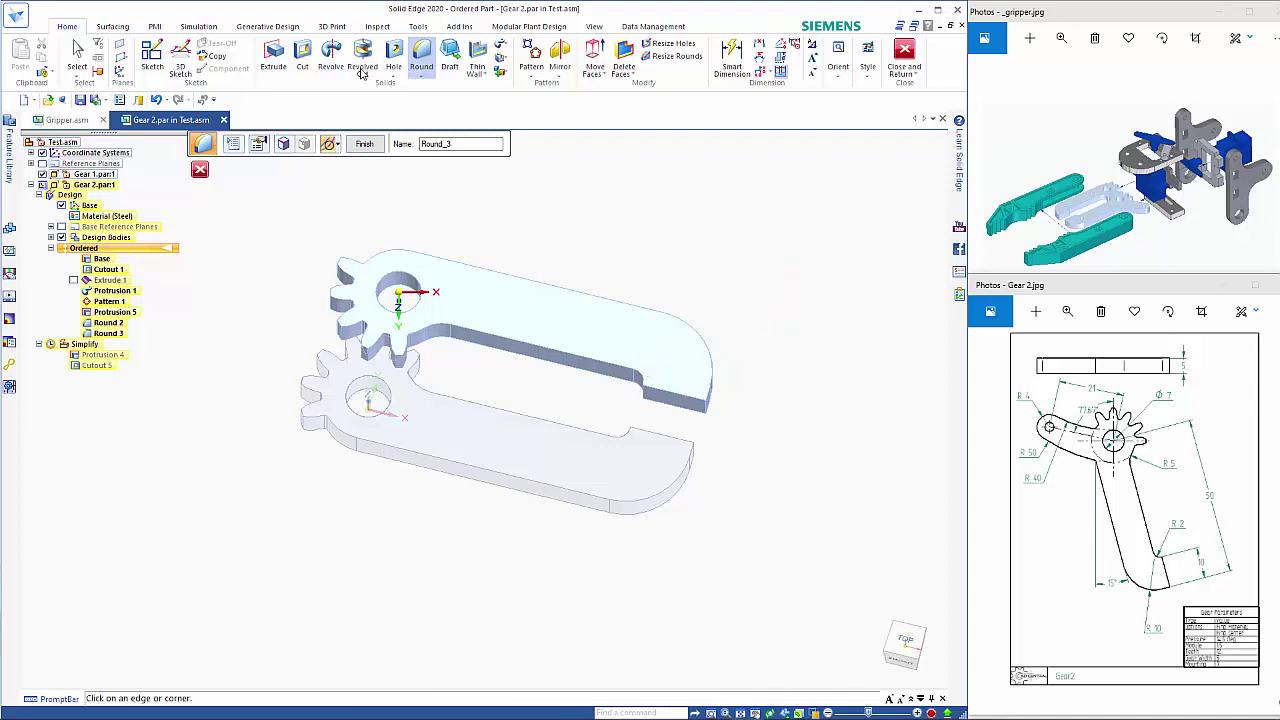
Start an extrusion sketch on the arm's flat face and draw a 21 mm construction line outward from the hole centre at about 24°
{"action": "left_click", "coordinate": [276, 52]}
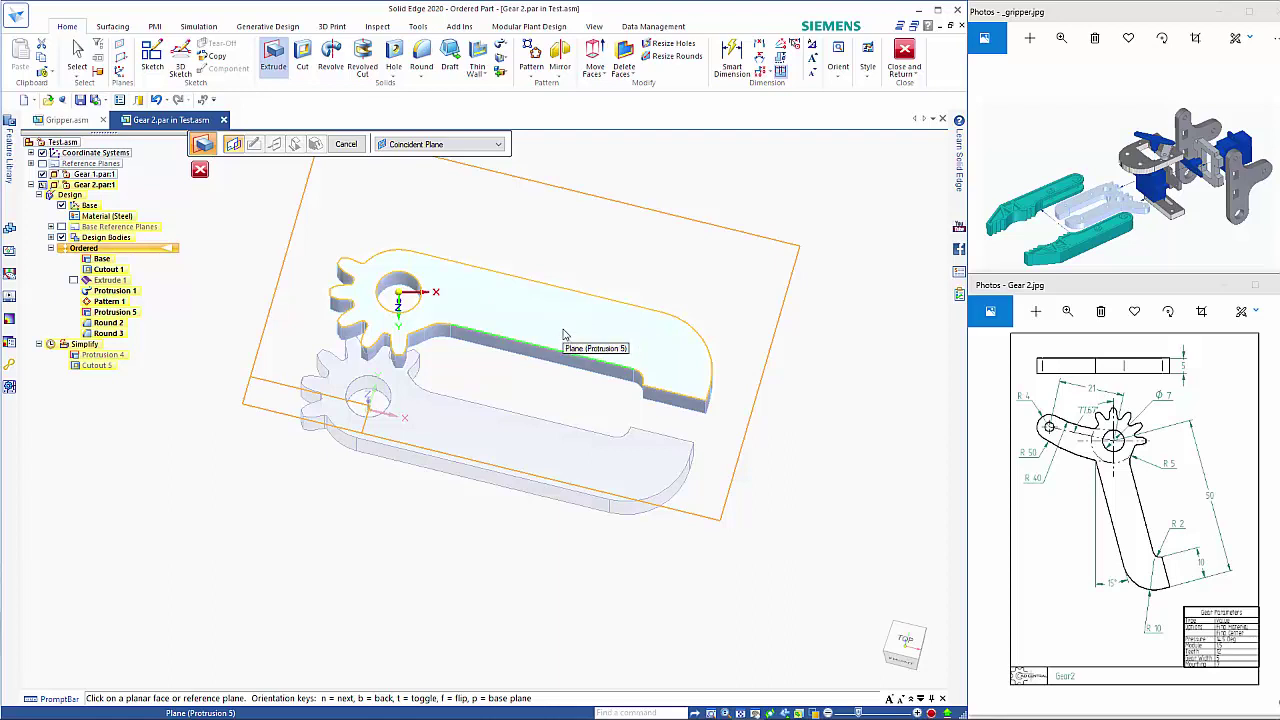
{"action": "key", "text": "n"}
{"action": "key", "text": "n"}
{"action": "left_click", "coordinate": [563, 334]}
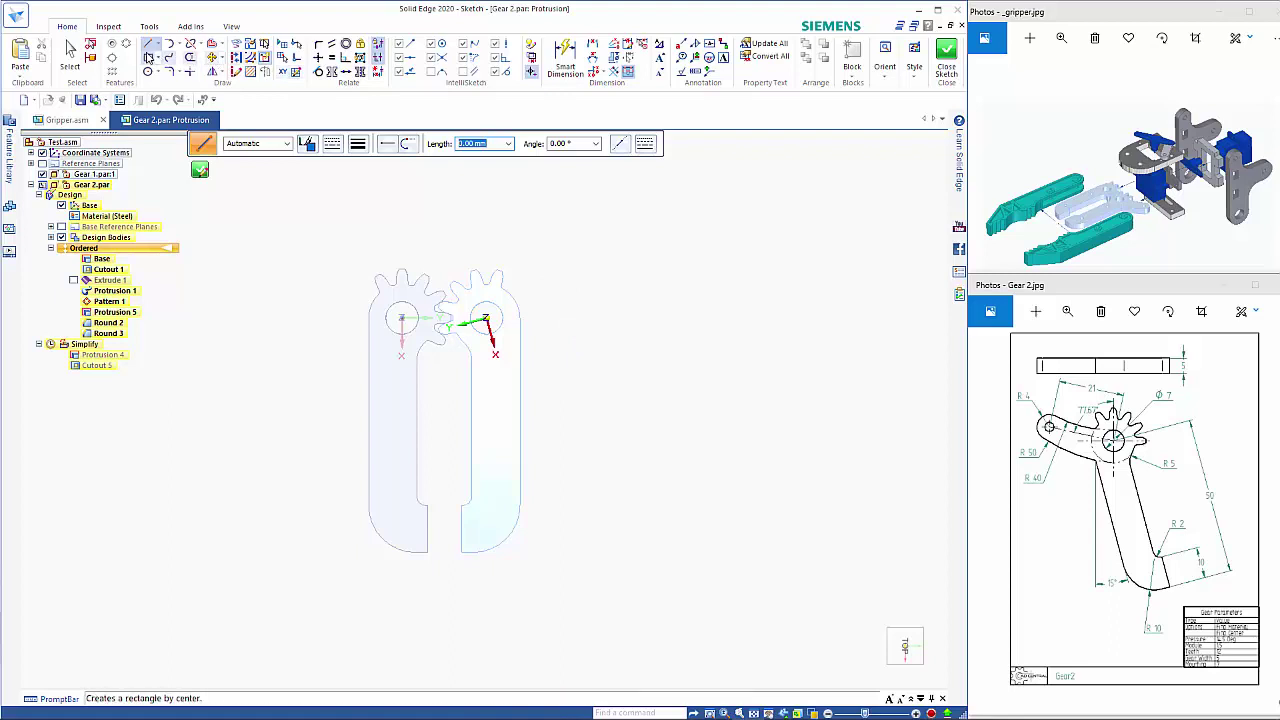
{"action": "left_click", "coordinate": [148, 47]}
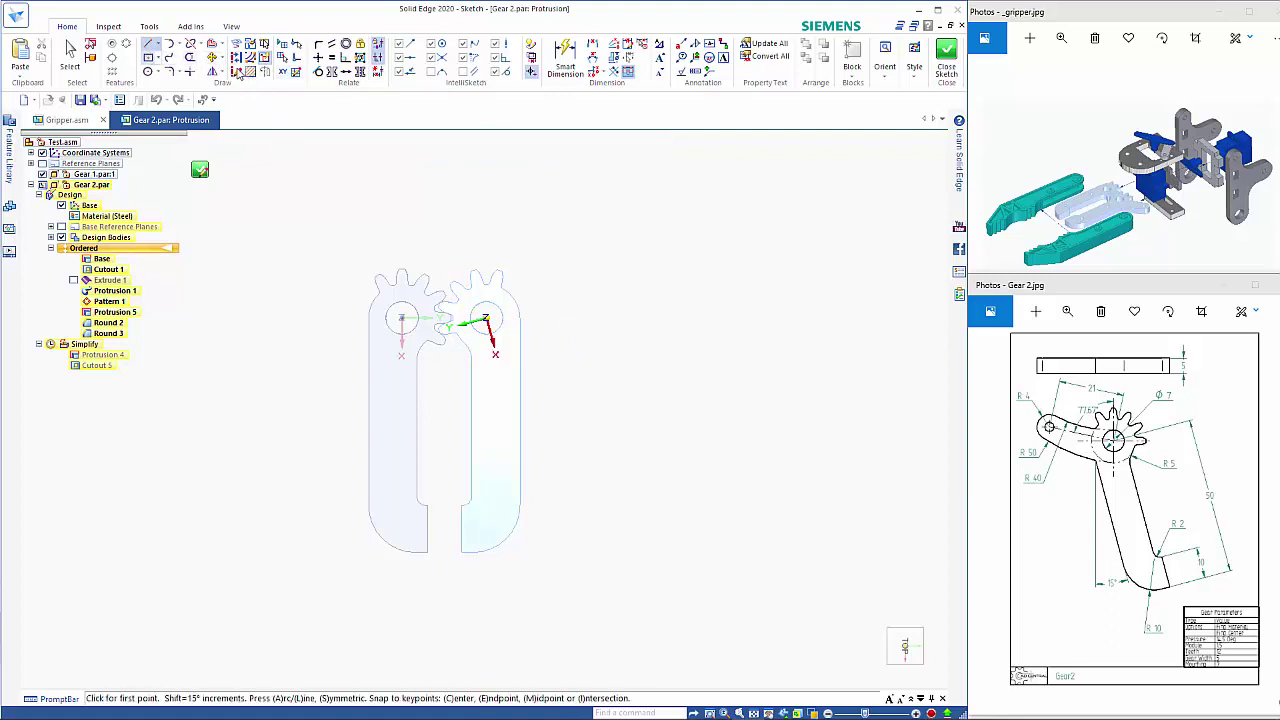
{"action": "left_click", "coordinate": [486, 318]}
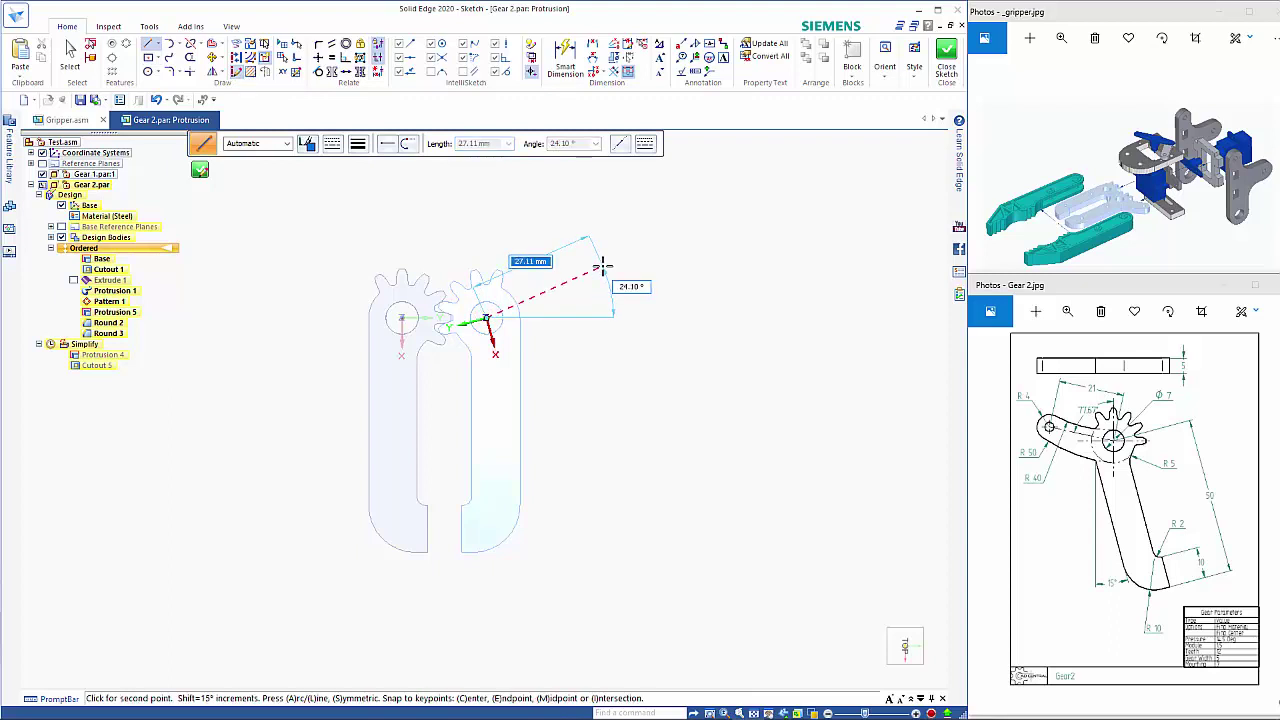
{"action": "type", "text": "21"}
{"action": "key", "text": "Tab"}
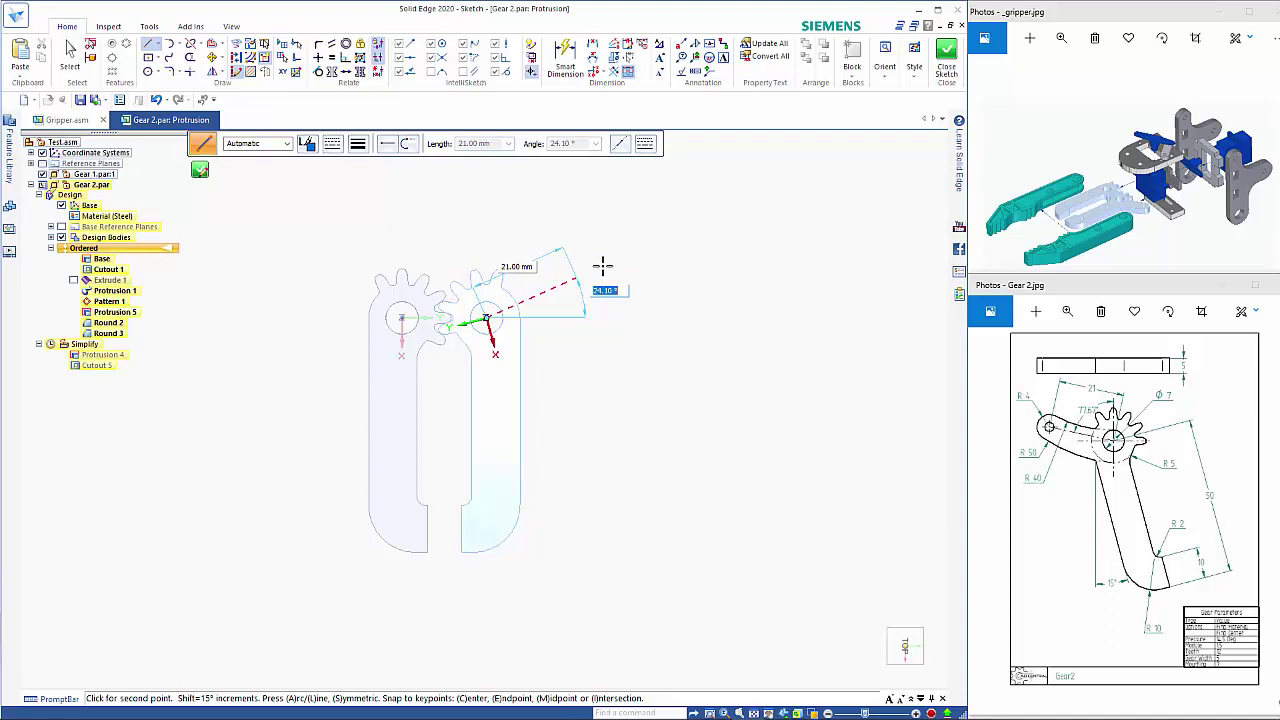
{"action": "left_click", "coordinate": [609, 366]}
{"action": "key", "text": "Escape"}
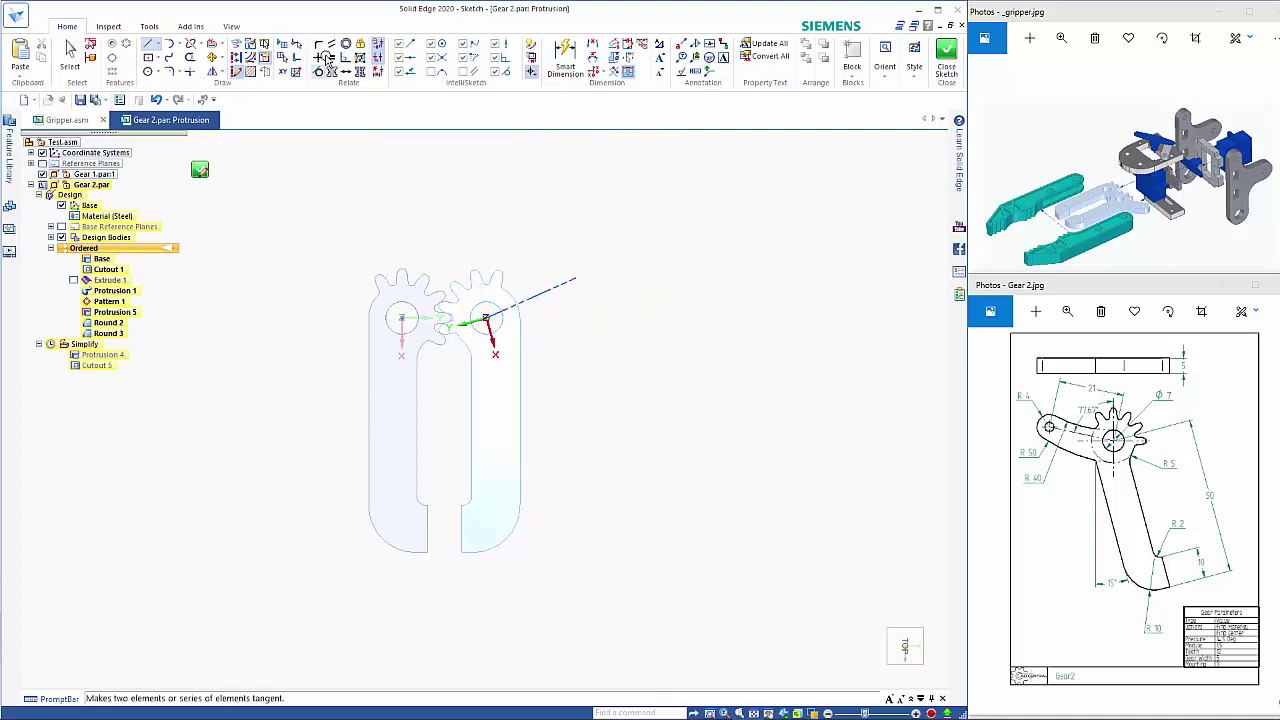
Dimension the length of the construction line running from the hole centre
{"action": "left_click", "coordinate": [565, 58]}
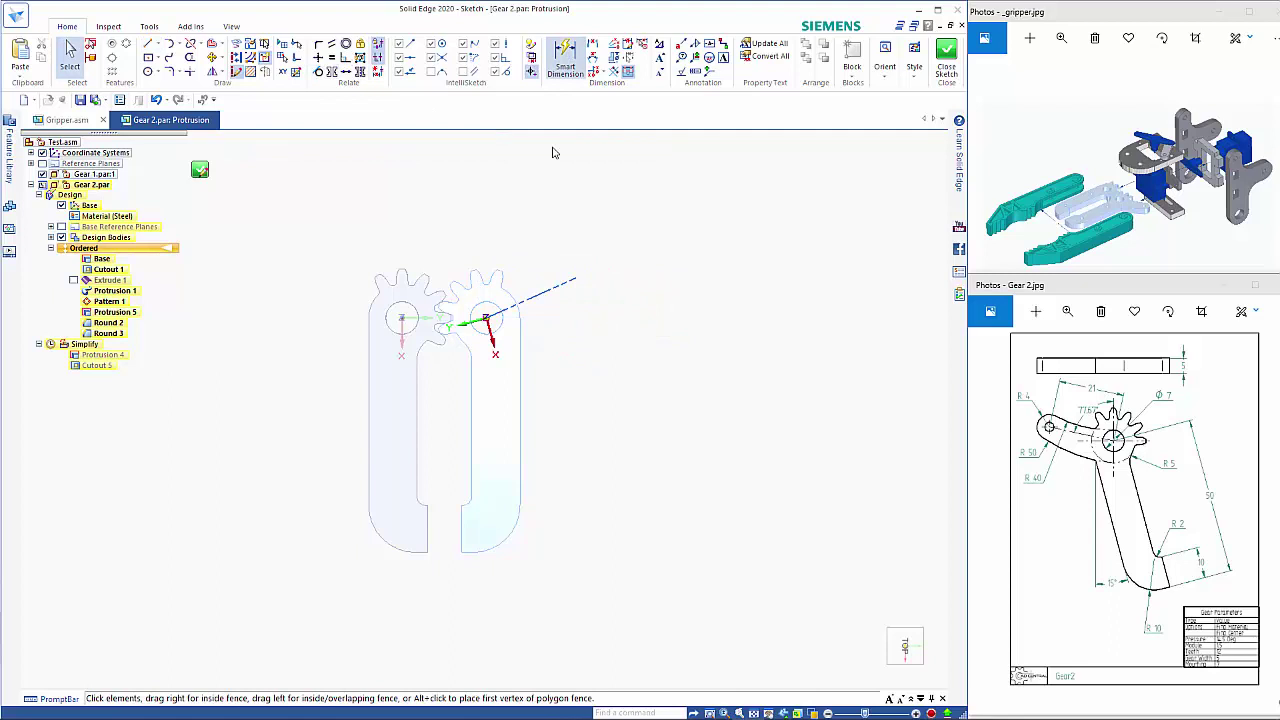
{"action": "left_click", "coordinate": [550, 289]}
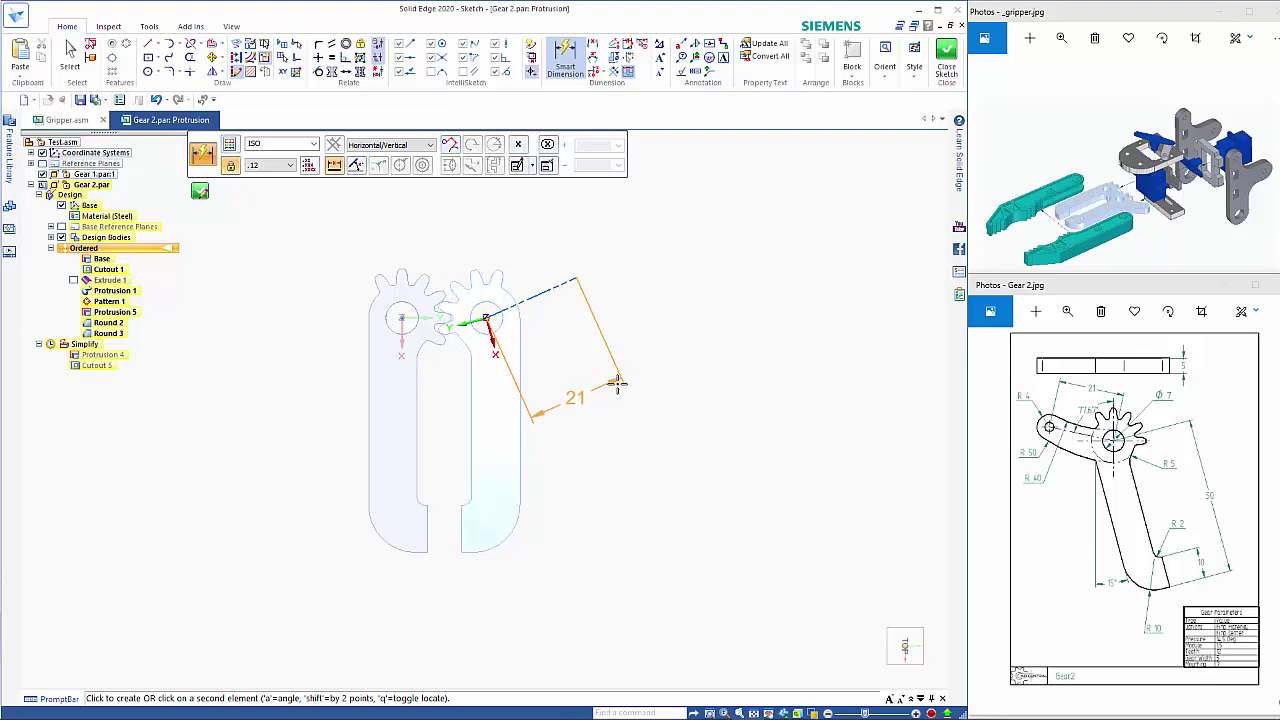
{"action": "left_click", "coordinate": [614, 381]}
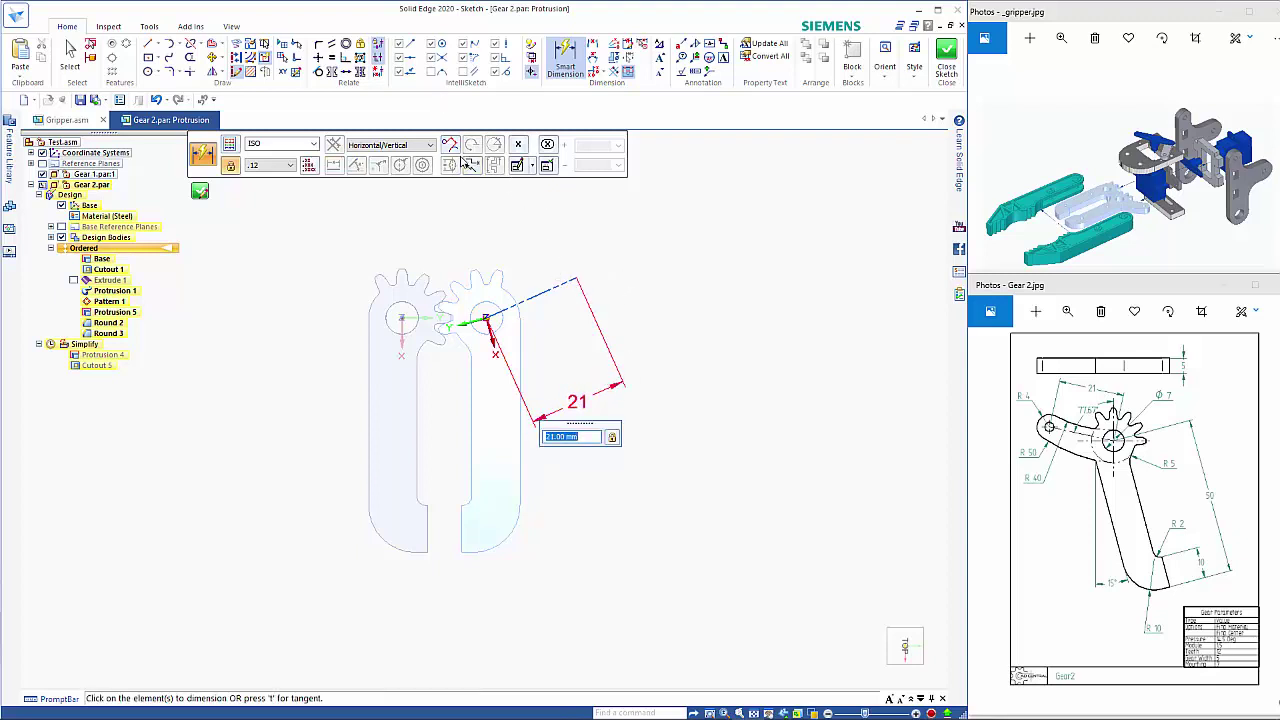
Try to dimension the angle between the 21 mm construction line and the X axis at the hole centre
{"action": "left_click", "coordinate": [567, 55]}
{"action": "scroll", "coordinate": [492, 221], "scroll_direction": "up", "scroll_amount": 5}
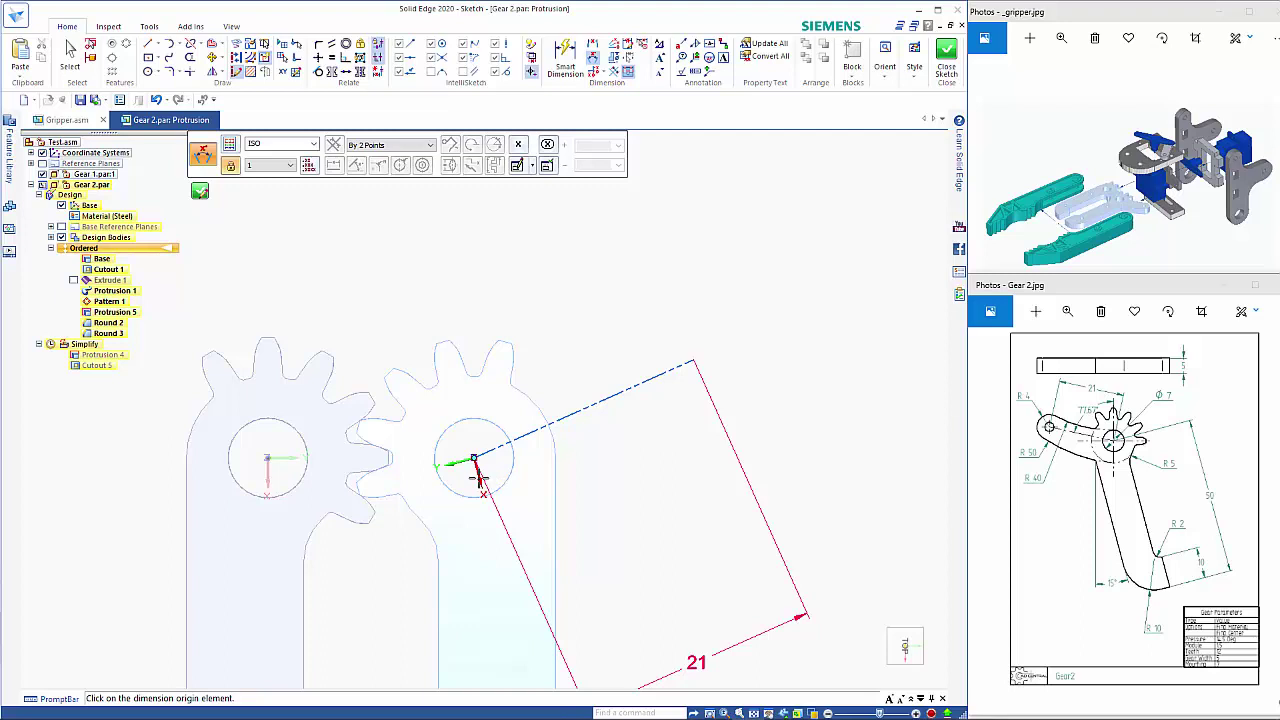
{"action": "left_click", "coordinate": [519, 437]}
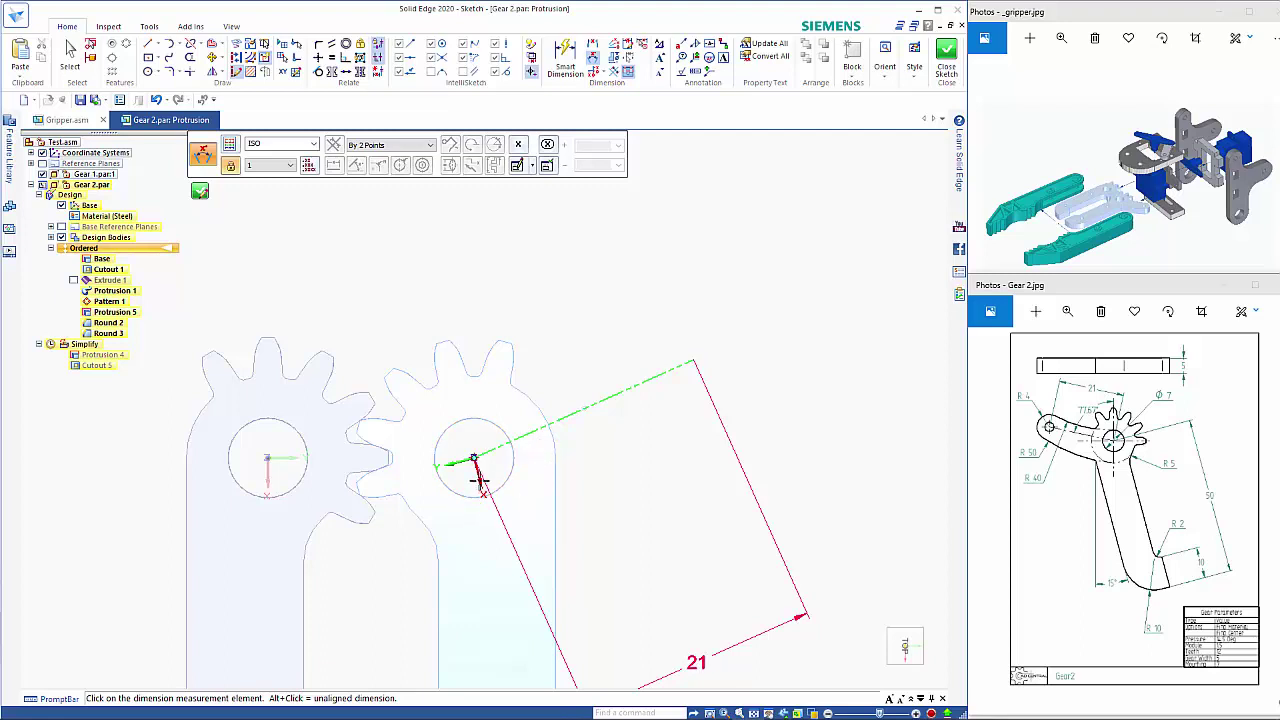
{"action": "scroll", "coordinate": [478, 480], "scroll_direction": "up", "scroll_amount": 5}
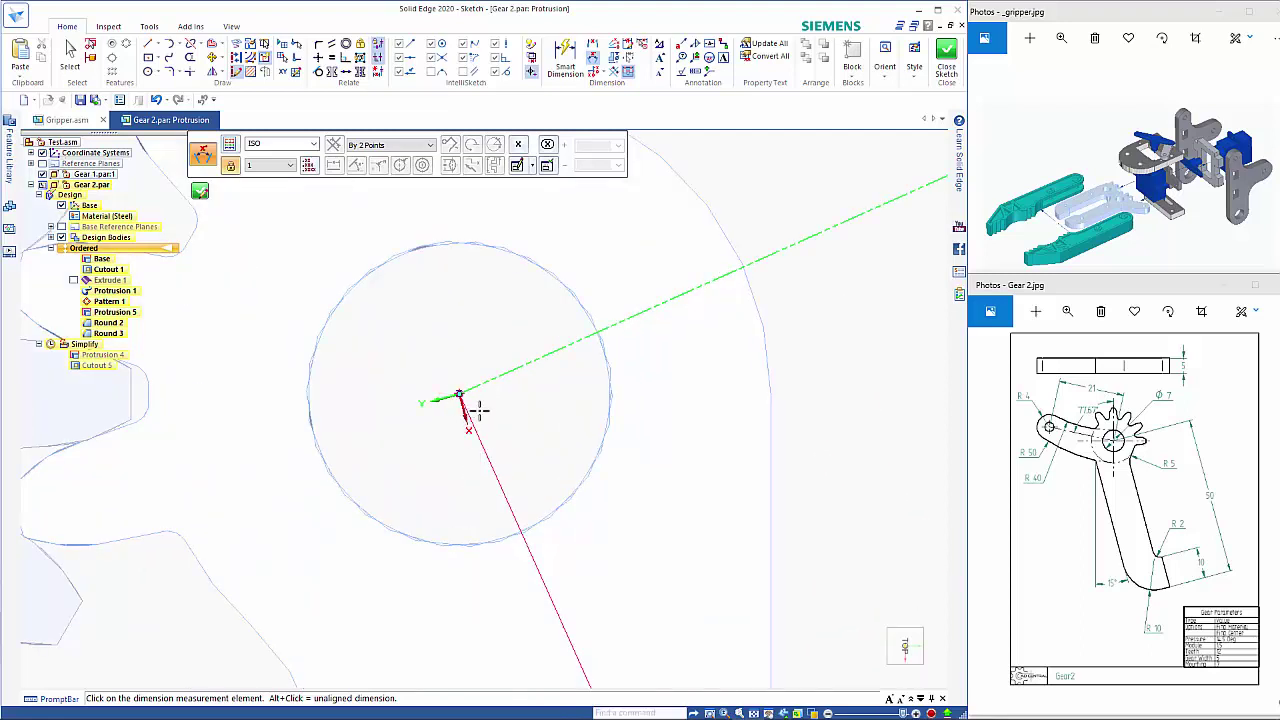
{"action": "left_click", "coordinate": [500, 387]}
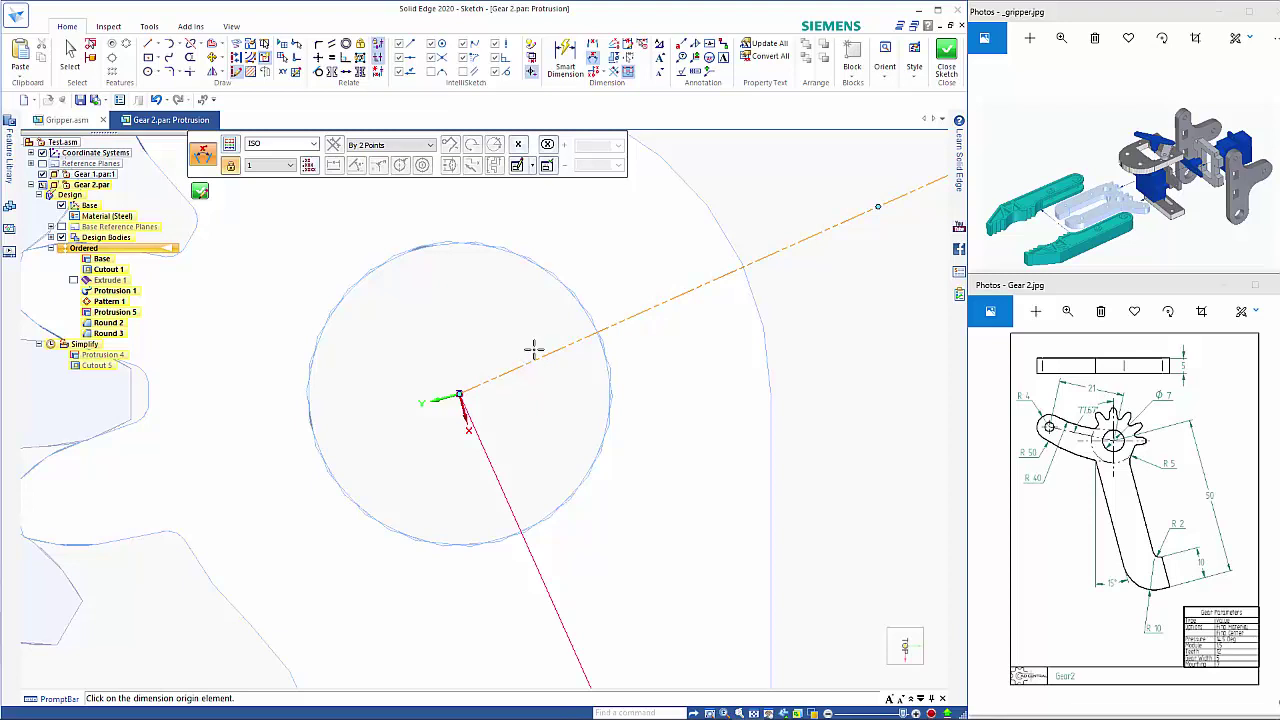
{"action": "left_click", "coordinate": [660, 302]}
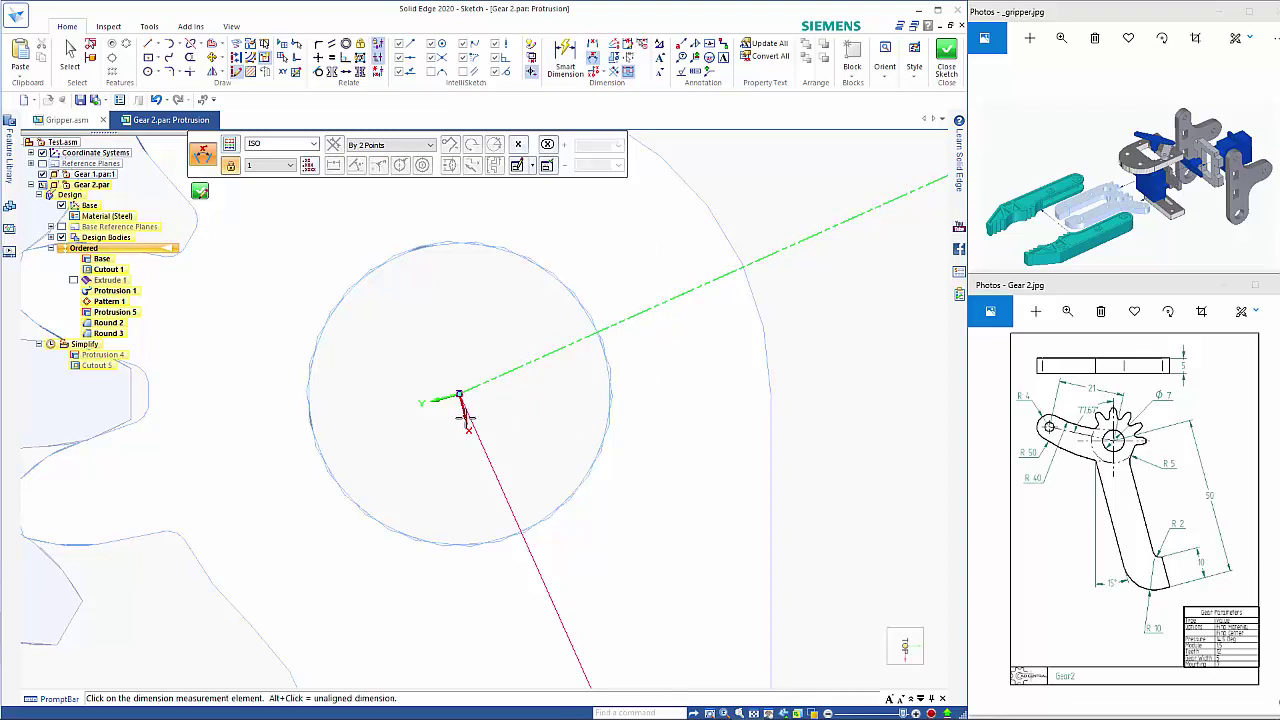
{"action": "scroll", "coordinate": [520, 417], "scroll_direction": "down", "scroll_amount": 5}
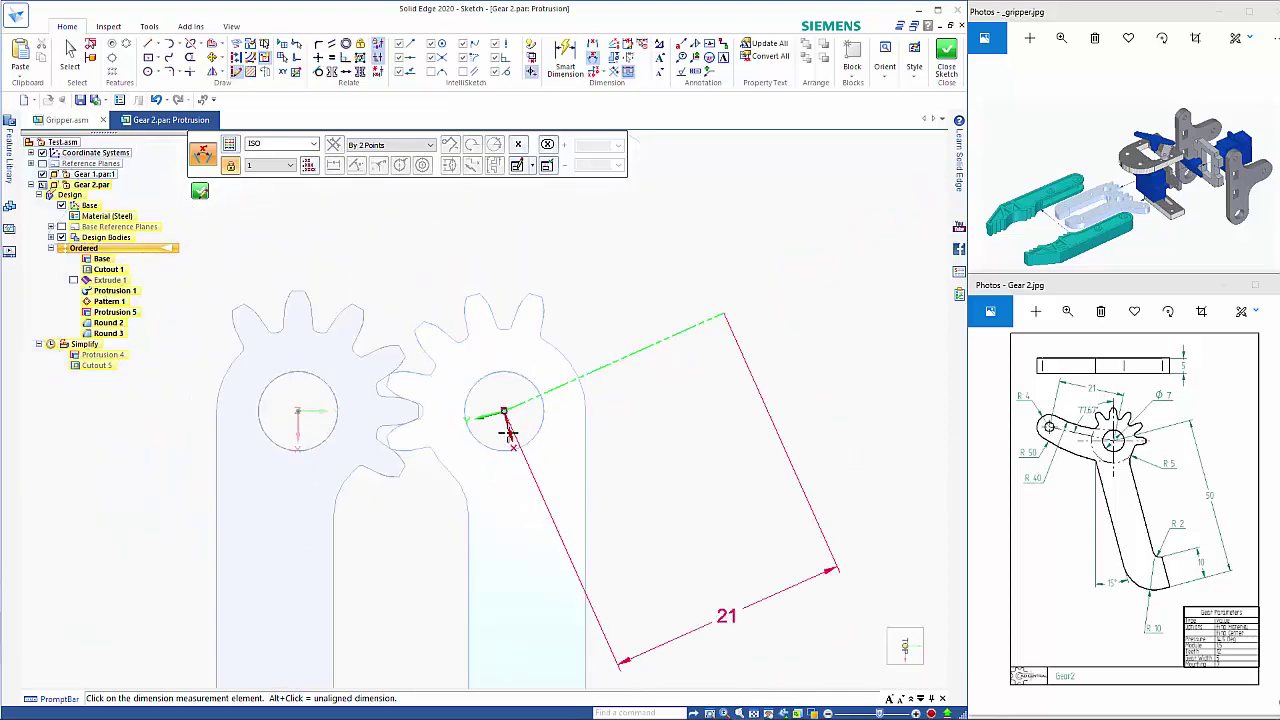
{"action": "scroll", "coordinate": [507, 428], "scroll_direction": "up", "scroll_amount": 3}
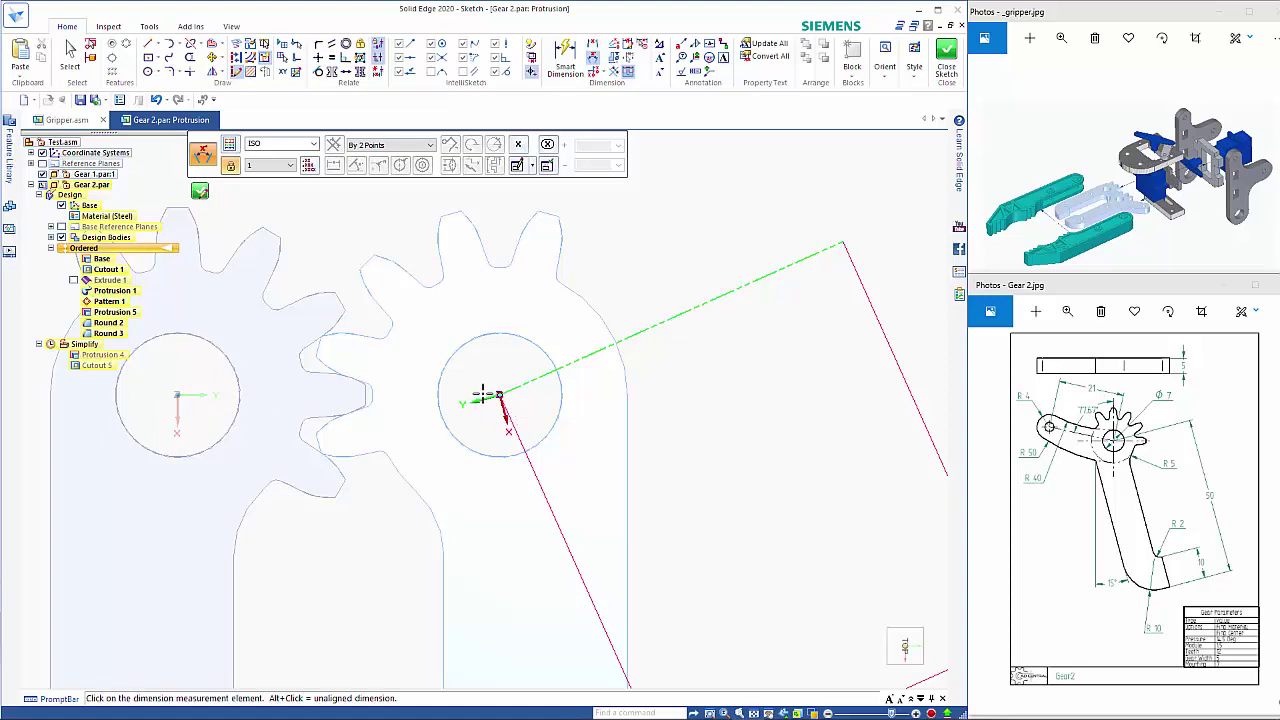
{"action": "scroll", "coordinate": [507, 420], "scroll_direction": "up", "scroll_amount": 5}
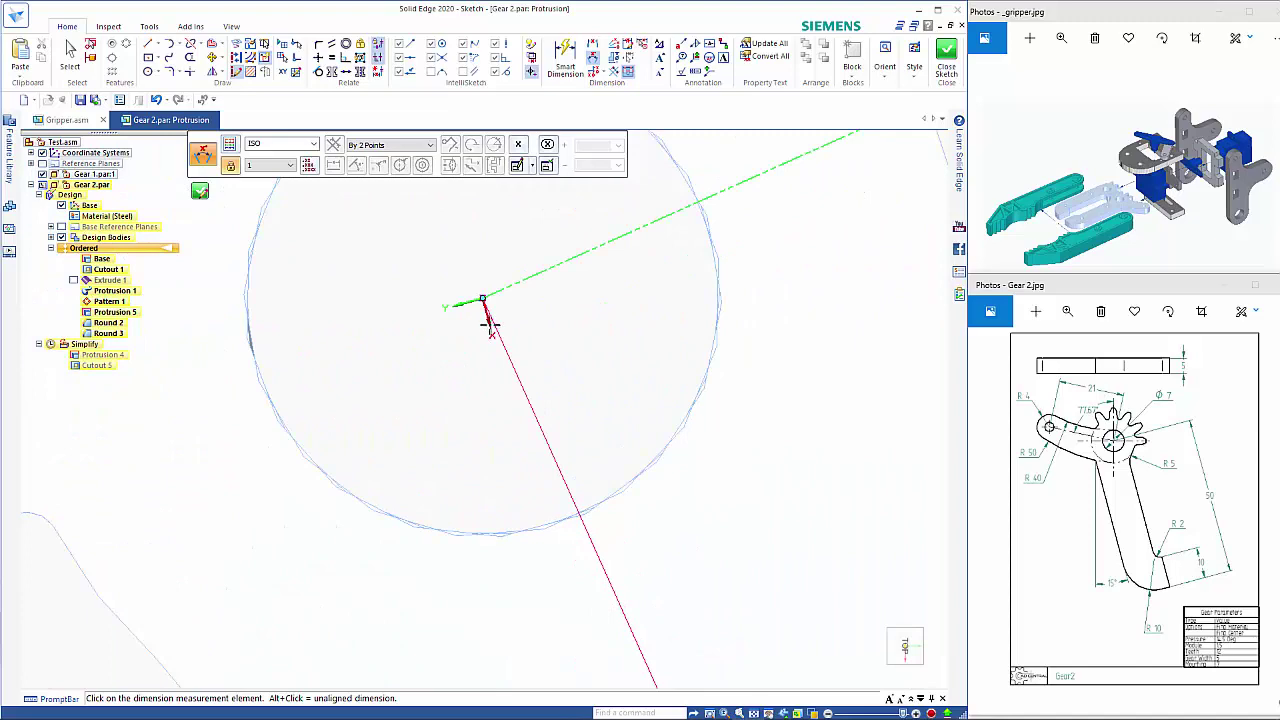
{"action": "scroll", "coordinate": [520, 312], "scroll_direction": "down", "scroll_amount": 5}
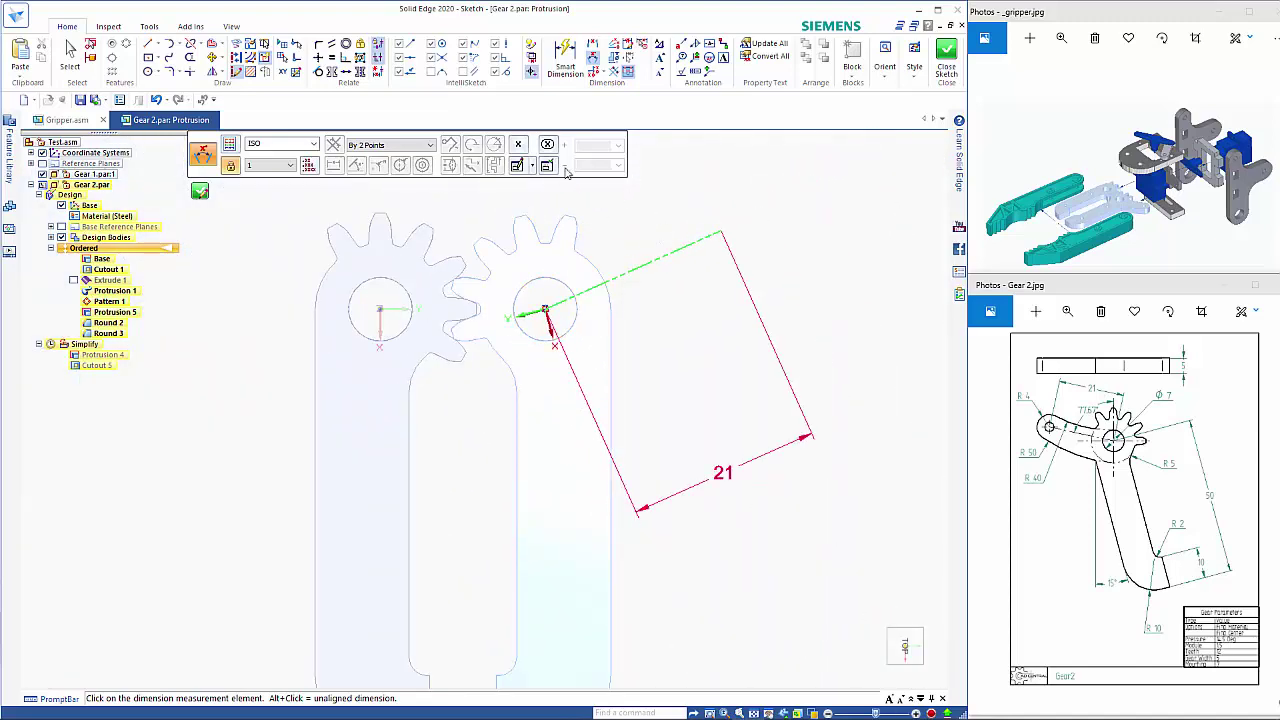
{"action": "left_click", "coordinate": [593, 60]}
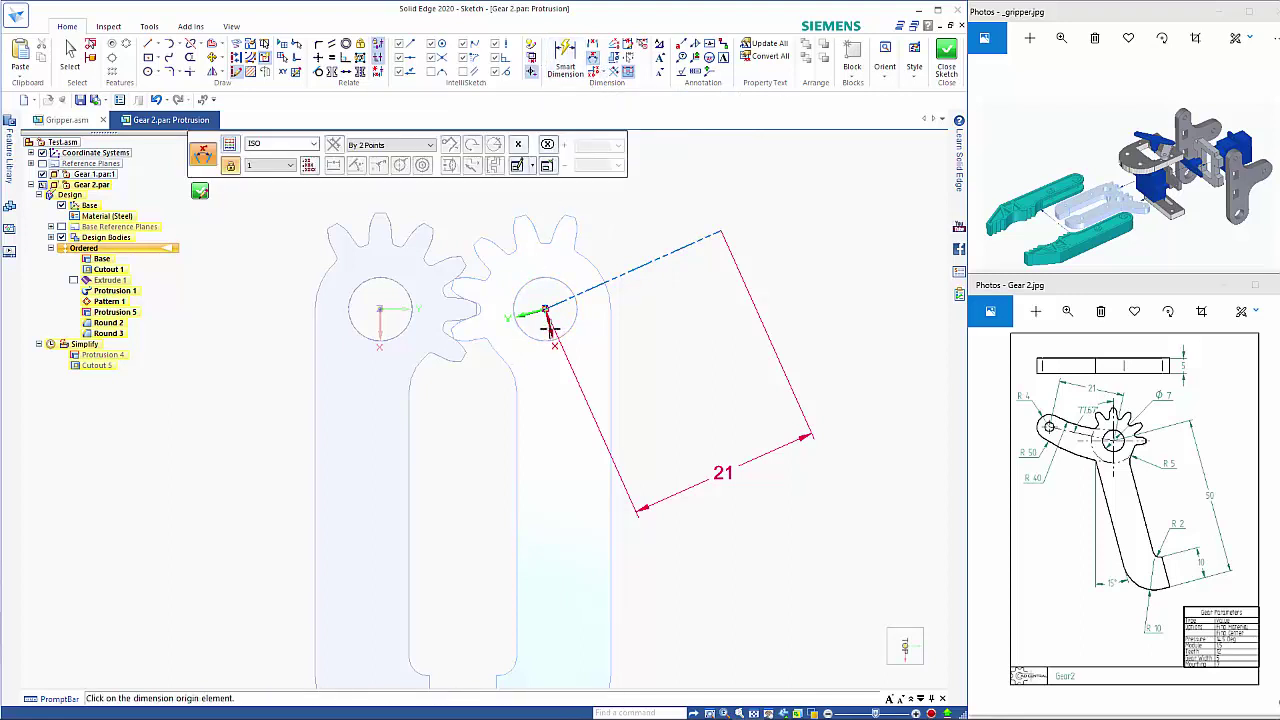
{"action": "left_click", "coordinate": [564, 302]}
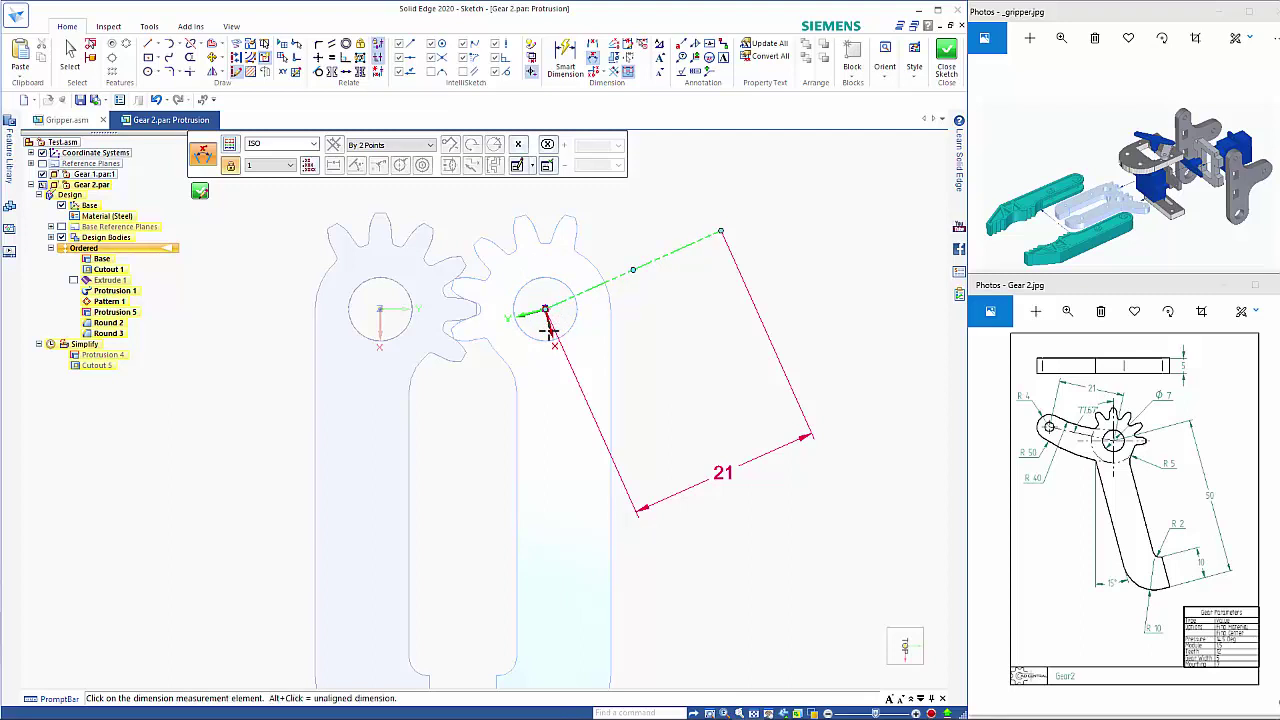
{"action": "scroll", "coordinate": [555, 345], "scroll_direction": "up", "scroll_amount": 5}
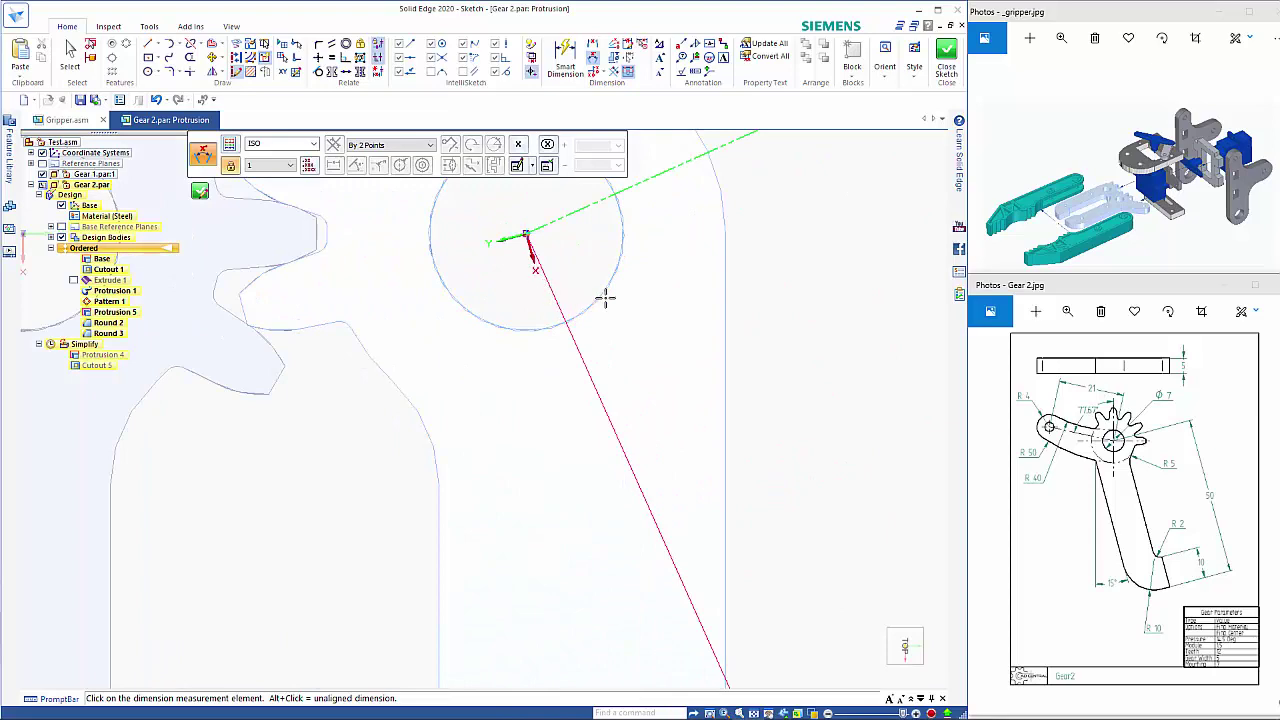
{"action": "scroll", "coordinate": [679, 325], "scroll_direction": "down", "scroll_amount": 5}
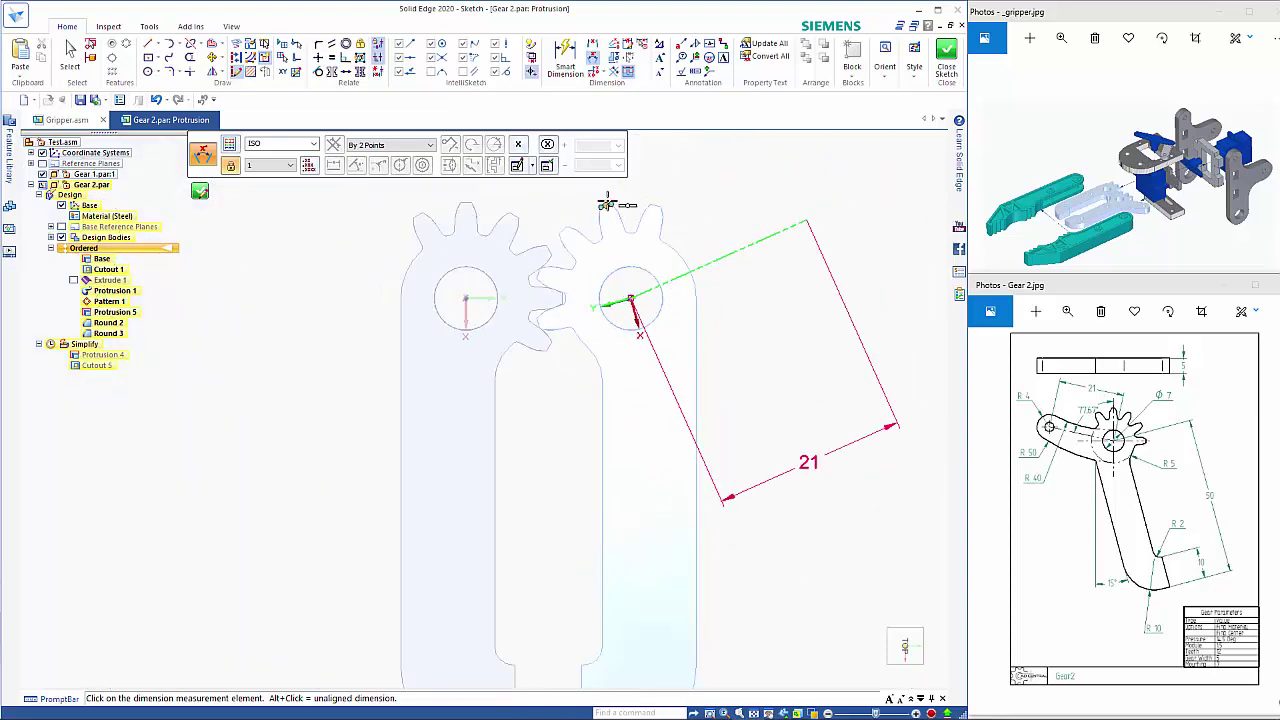
{"action": "scroll", "coordinate": [604, 212], "scroll_direction": "up", "scroll_amount": 5}
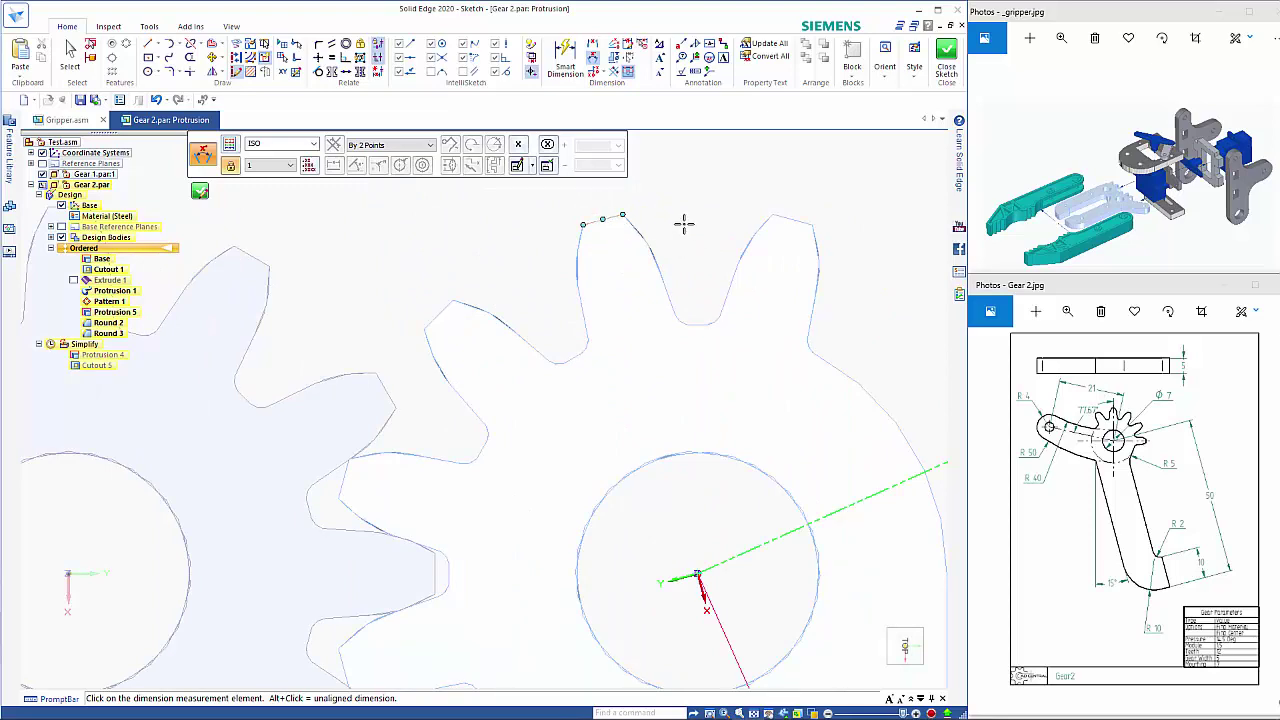
{"action": "scroll", "coordinate": [680, 225], "scroll_direction": "down", "scroll_amount": 5}
{"action": "key", "text": "Escape"}
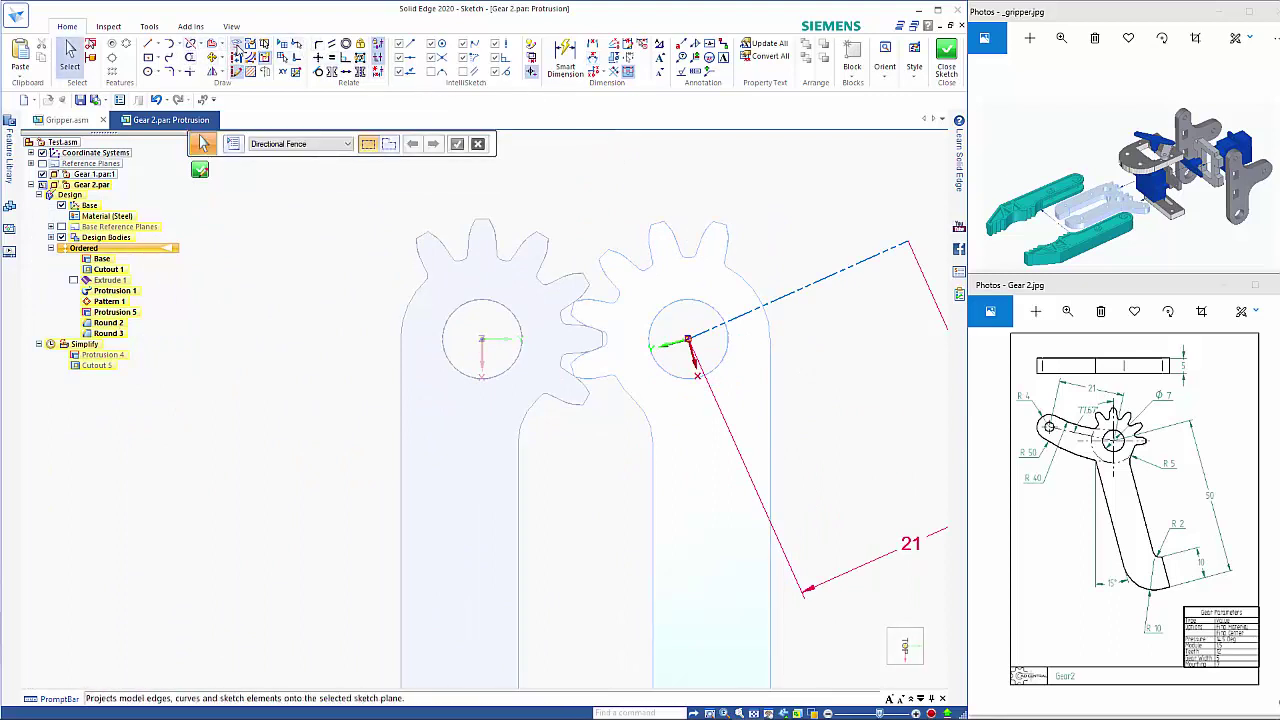
Project the X axis at the hole centre into the sketch, keeping the default projection options
{"action": "left_click", "coordinate": [236, 46]}
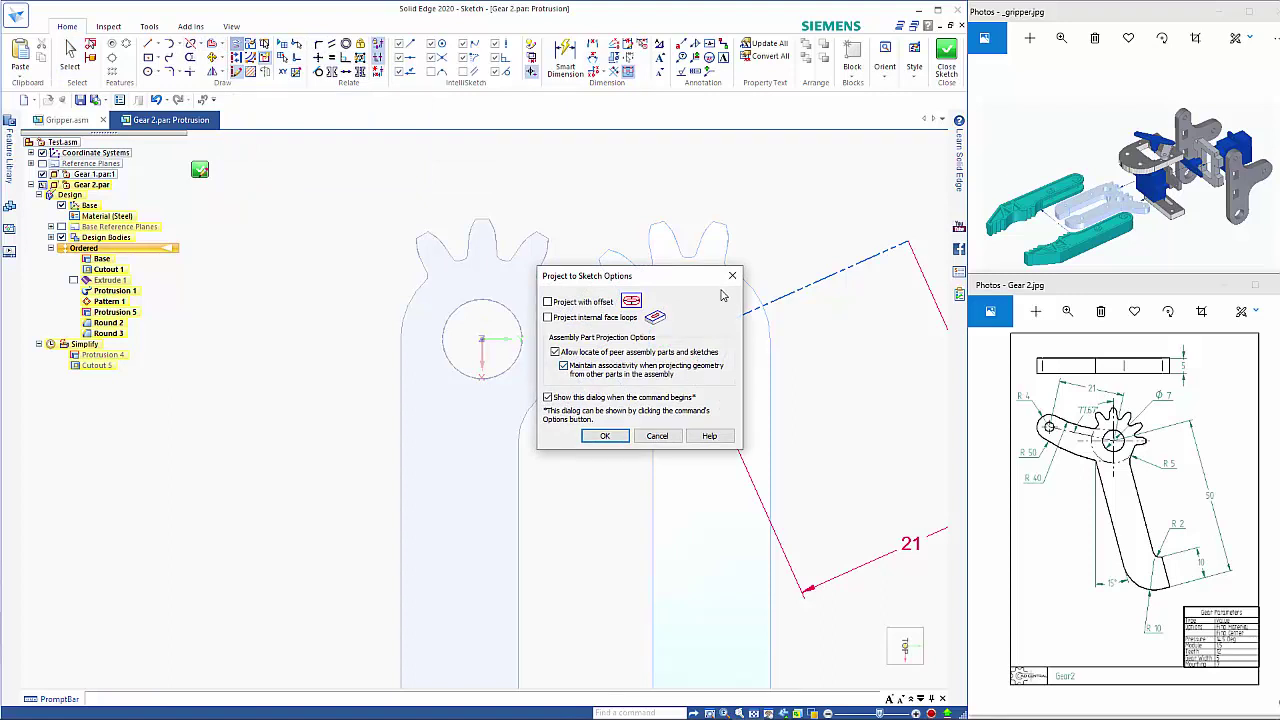
{"action": "key", "text": "Return"}
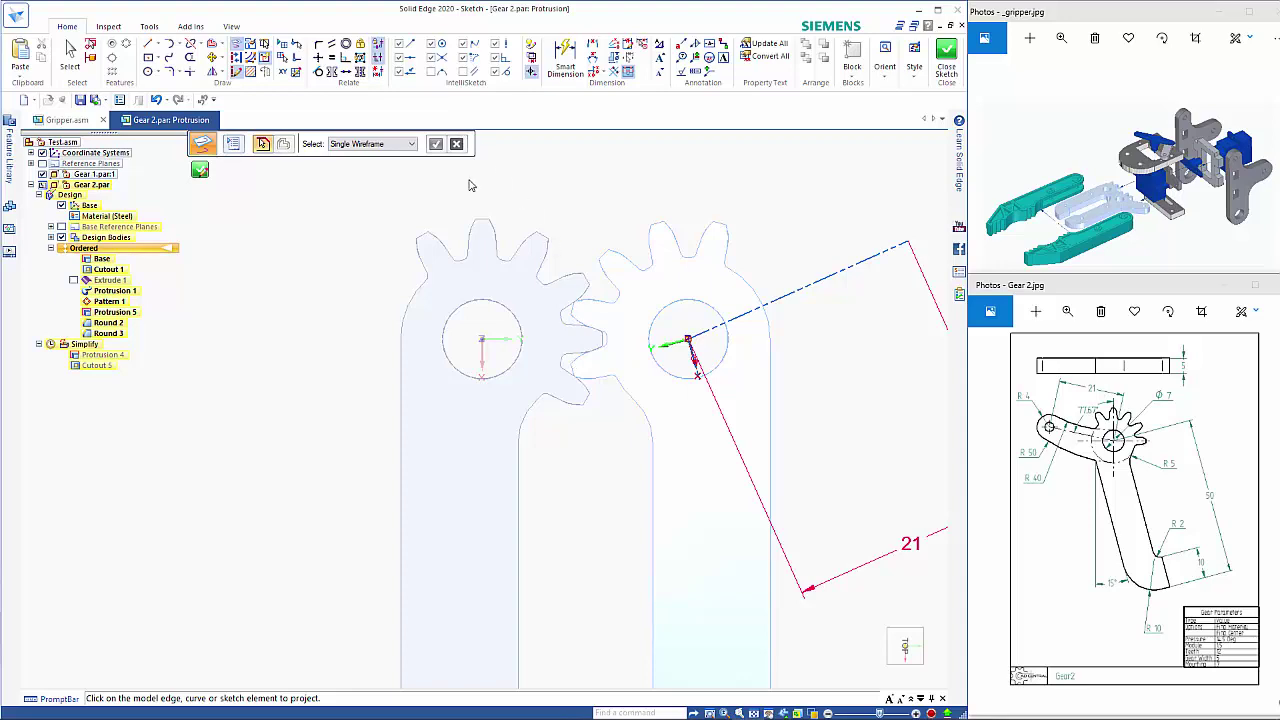
{"action": "scroll", "coordinate": [673, 361], "scroll_direction": "up", "scroll_amount": 3}
{"action": "scroll", "coordinate": [700, 355], "scroll_direction": "down", "scroll_amount": 3}
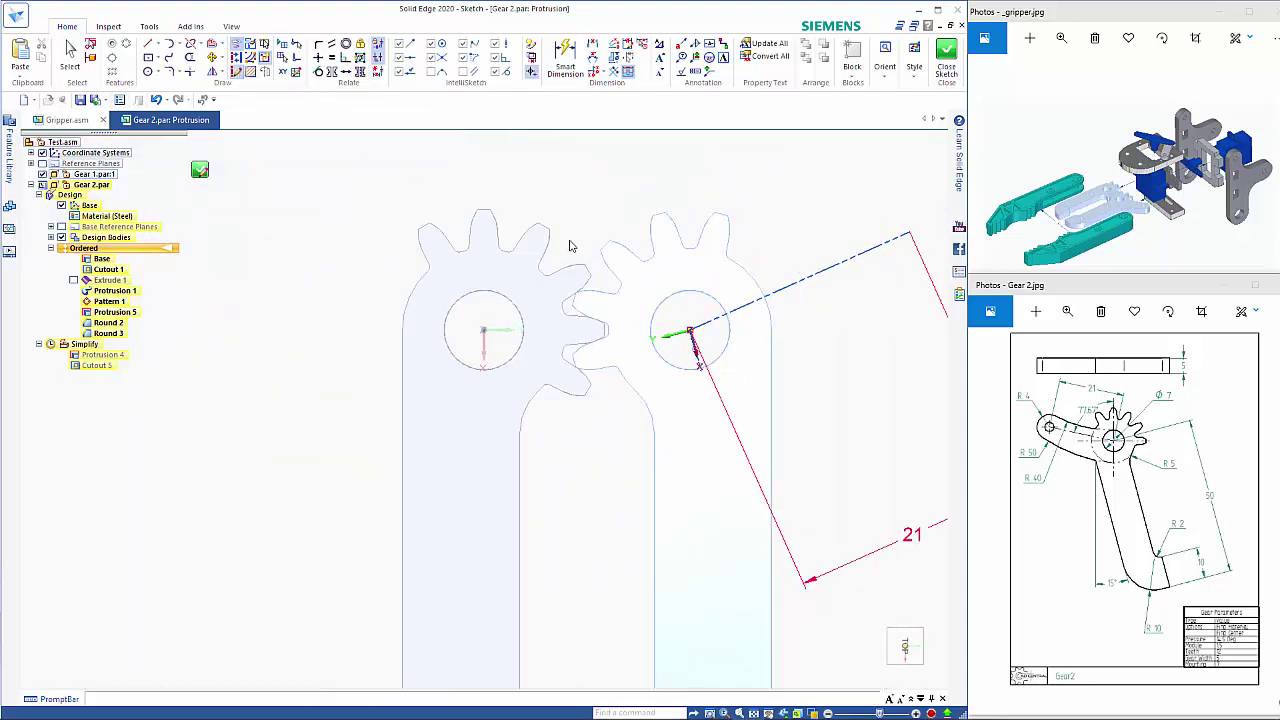
Dimension the angle between the projected X axis and the 21 mm construction line at the hole centre, and set it to 77.67°
{"action": "left_click", "coordinate": [565, 58]}
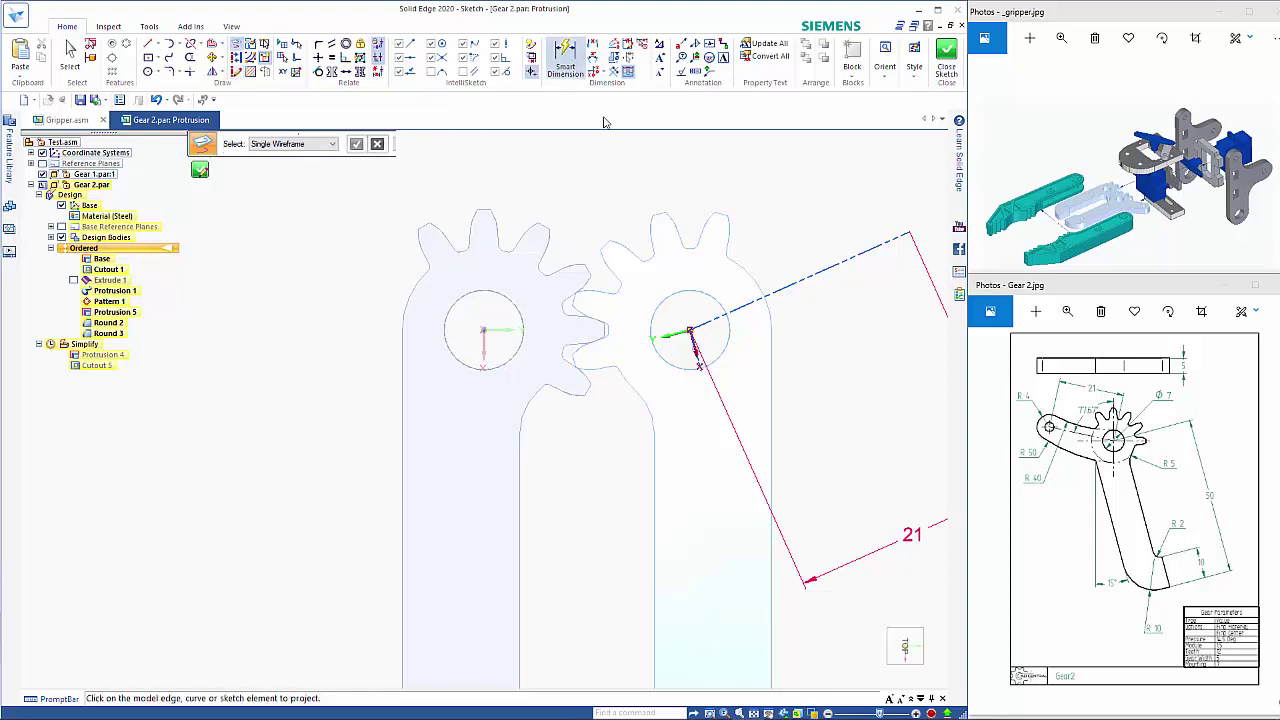
{"action": "left_click", "coordinate": [594, 55]}
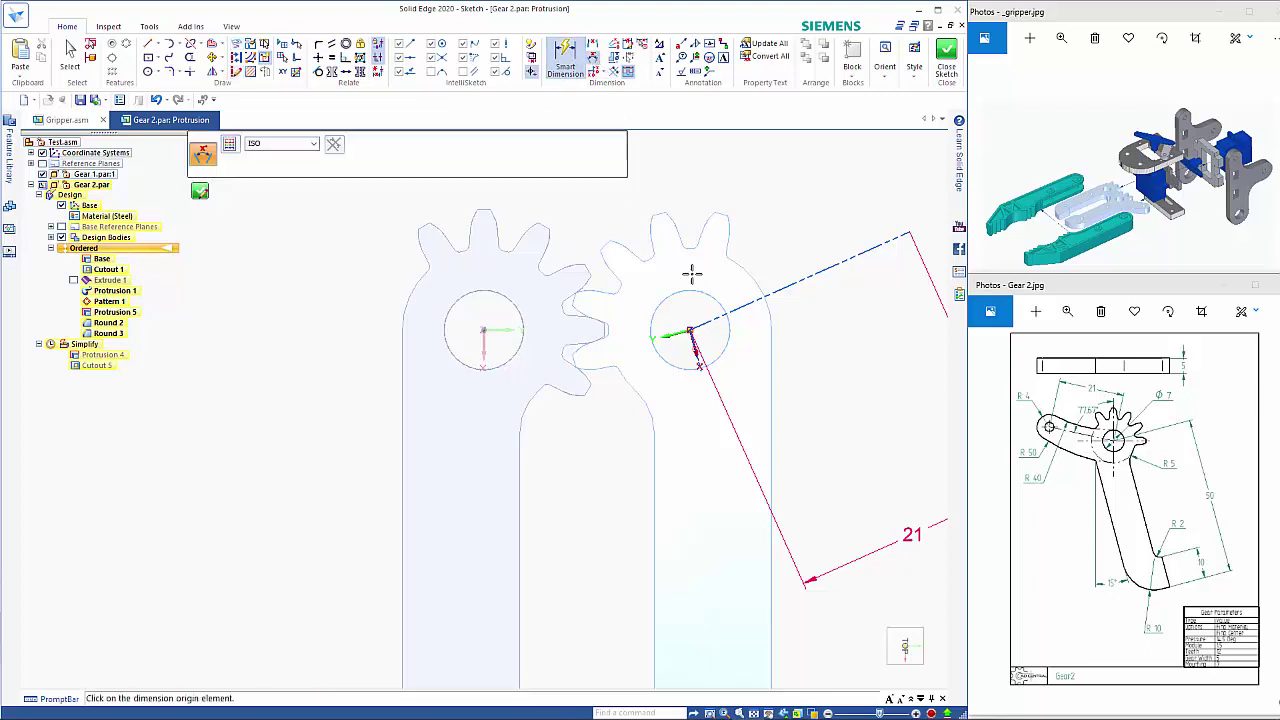
{"action": "left_click", "coordinate": [698, 360]}
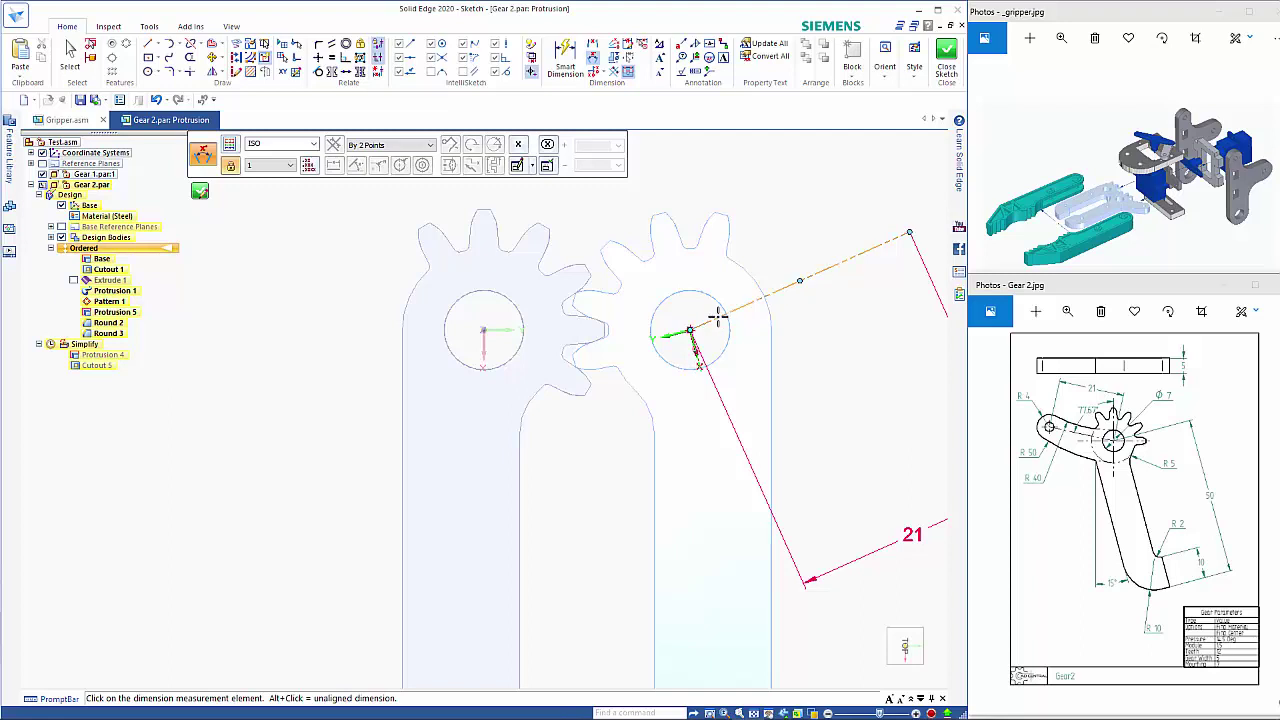
{"action": "left_click", "coordinate": [720, 320]}
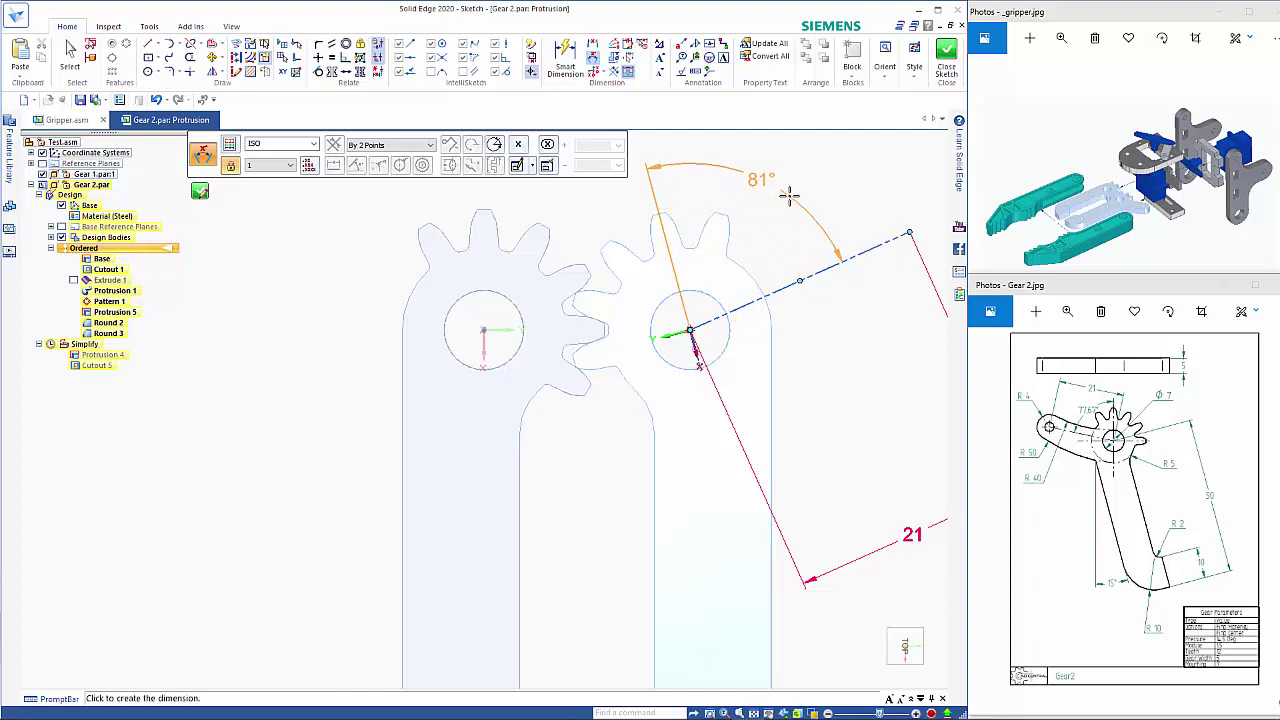
{"action": "left_click", "coordinate": [789, 193]}
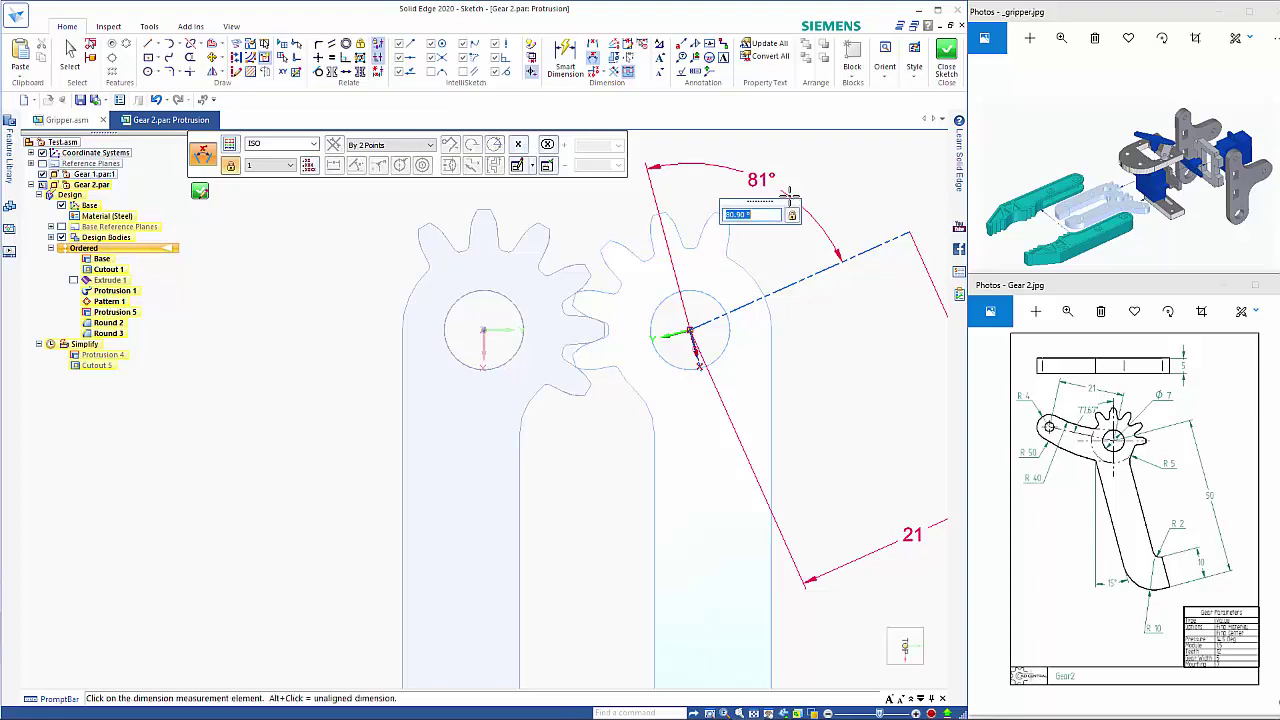
{"action": "type", "text": "77.67"}
{"action": "key", "text": "Return"}
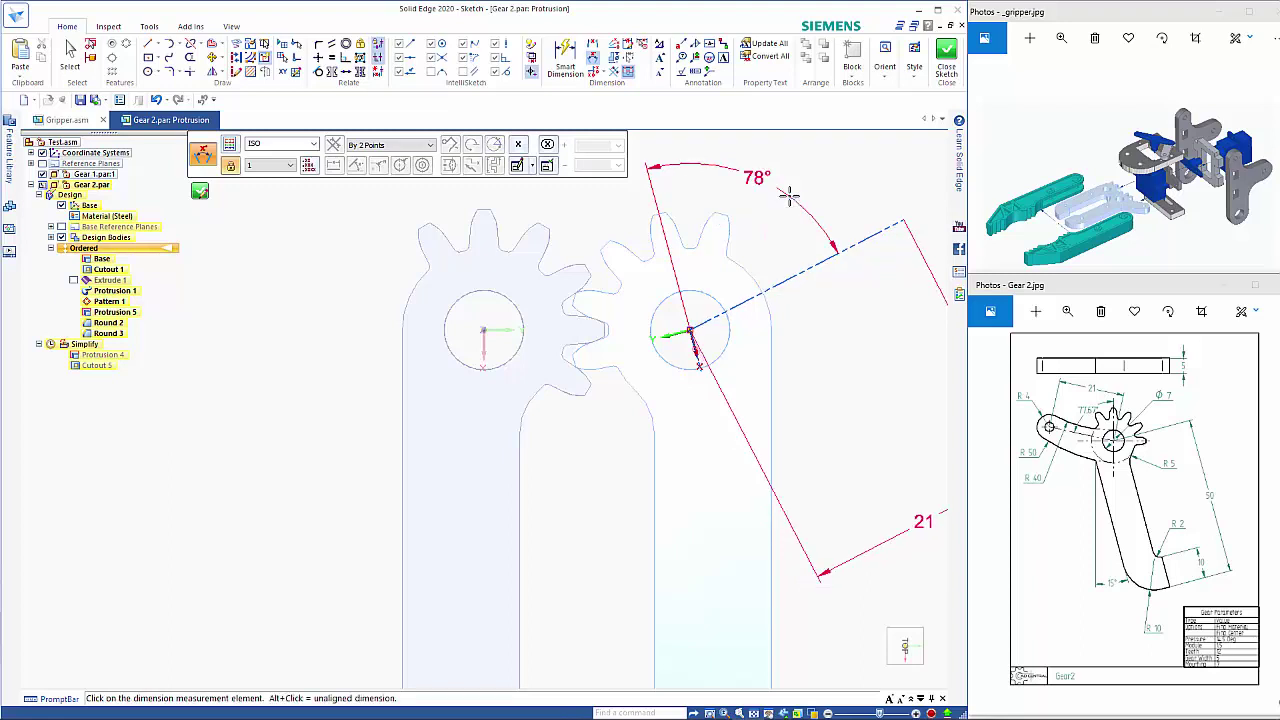
Draw an 8 mm diameter circle centred on the outer end of the 21 mm construction line
{"action": "scroll", "coordinate": [829, 380], "scroll_direction": "down", "scroll_amount": 3}
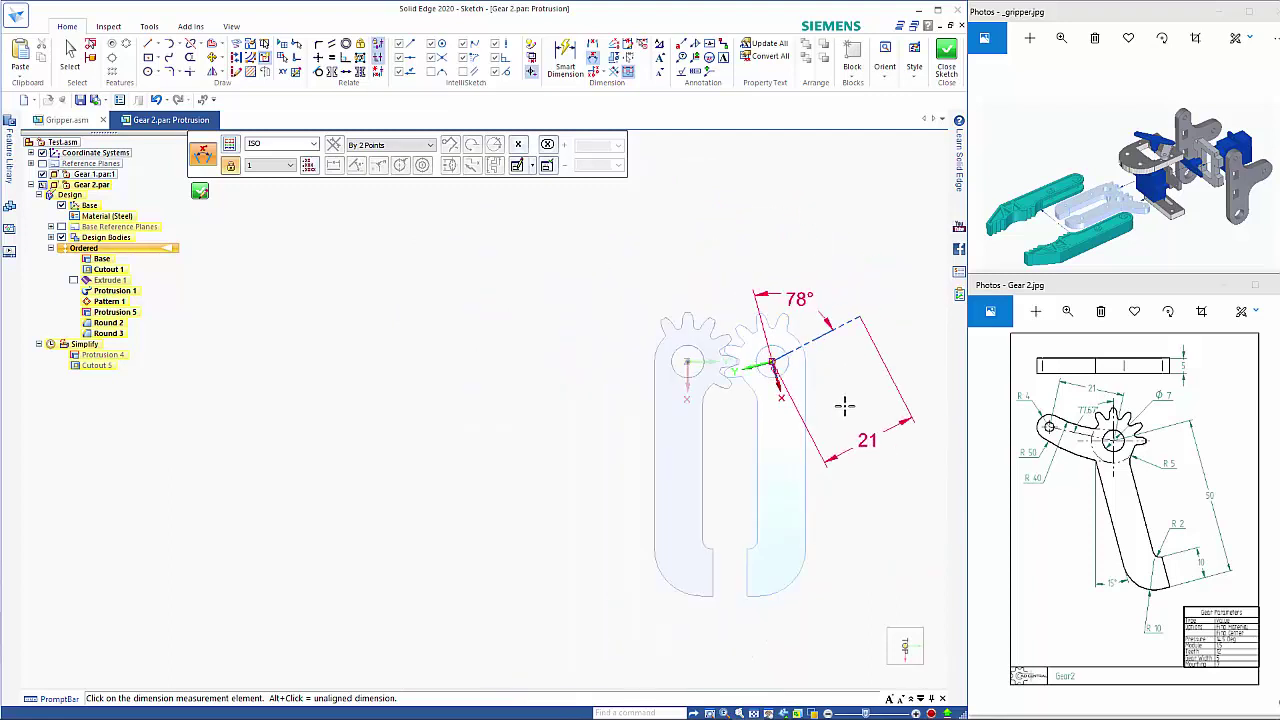
{"action": "mouse_move", "coordinate": [845, 405]}
{"action": "middle_mouse_down", "text": "shift"}
{"action": "mouse_move", "coordinate": [640, 423]}
{"action": "mouse_move", "coordinate": [650, 357]}
{"action": "middle_mouse_up", "text": "shift"}
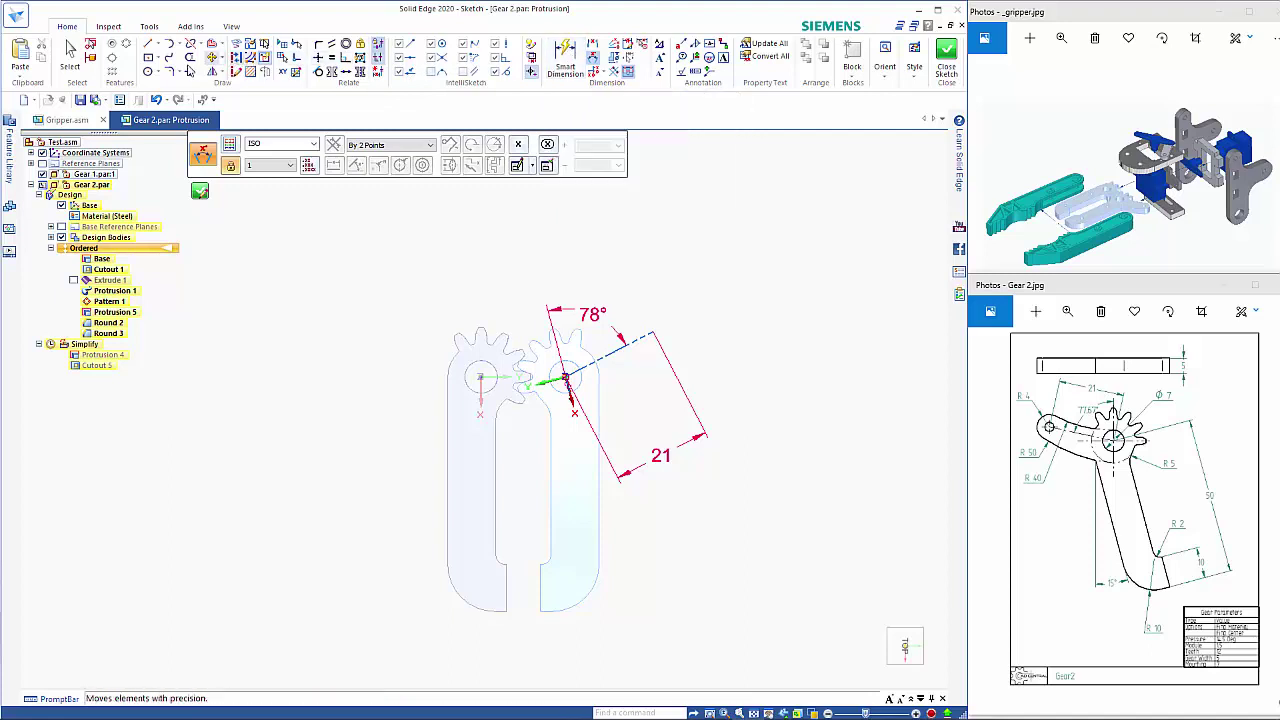
{"action": "left_click", "coordinate": [147, 71]}
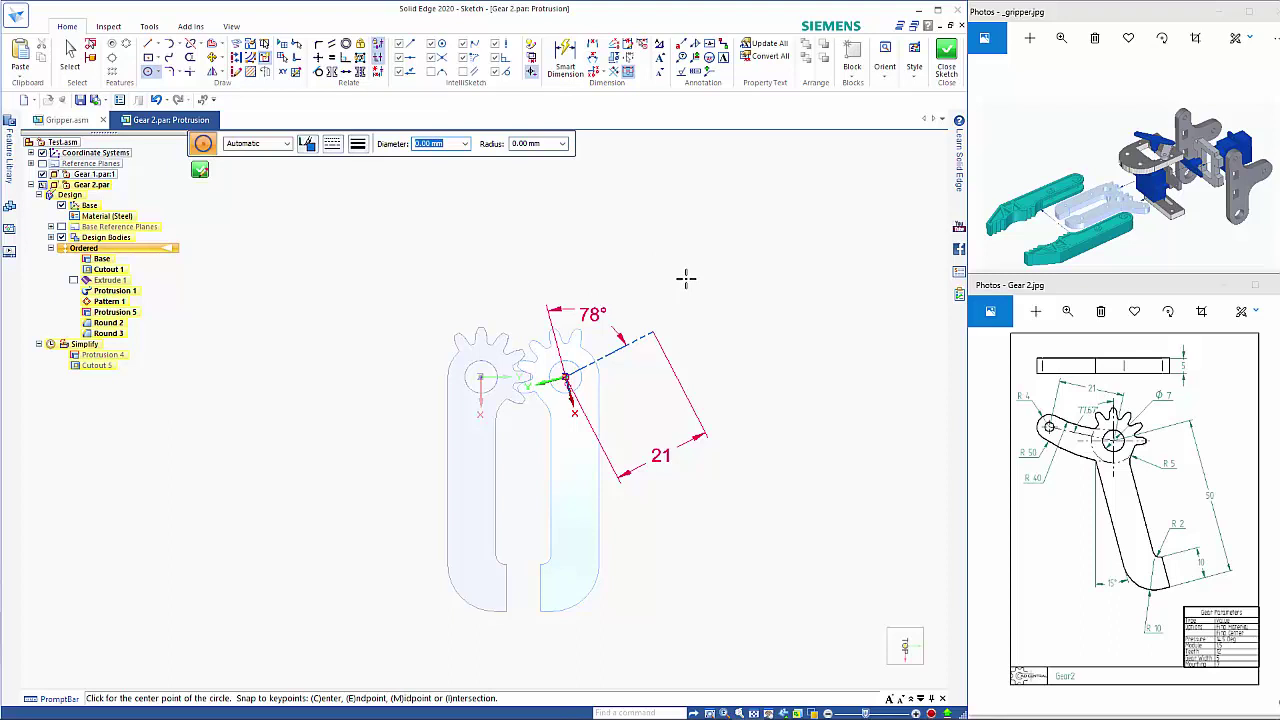
{"action": "type", "text": "8"}
{"action": "key", "text": "Return"}
{"action": "left_click", "coordinate": [652, 331]}
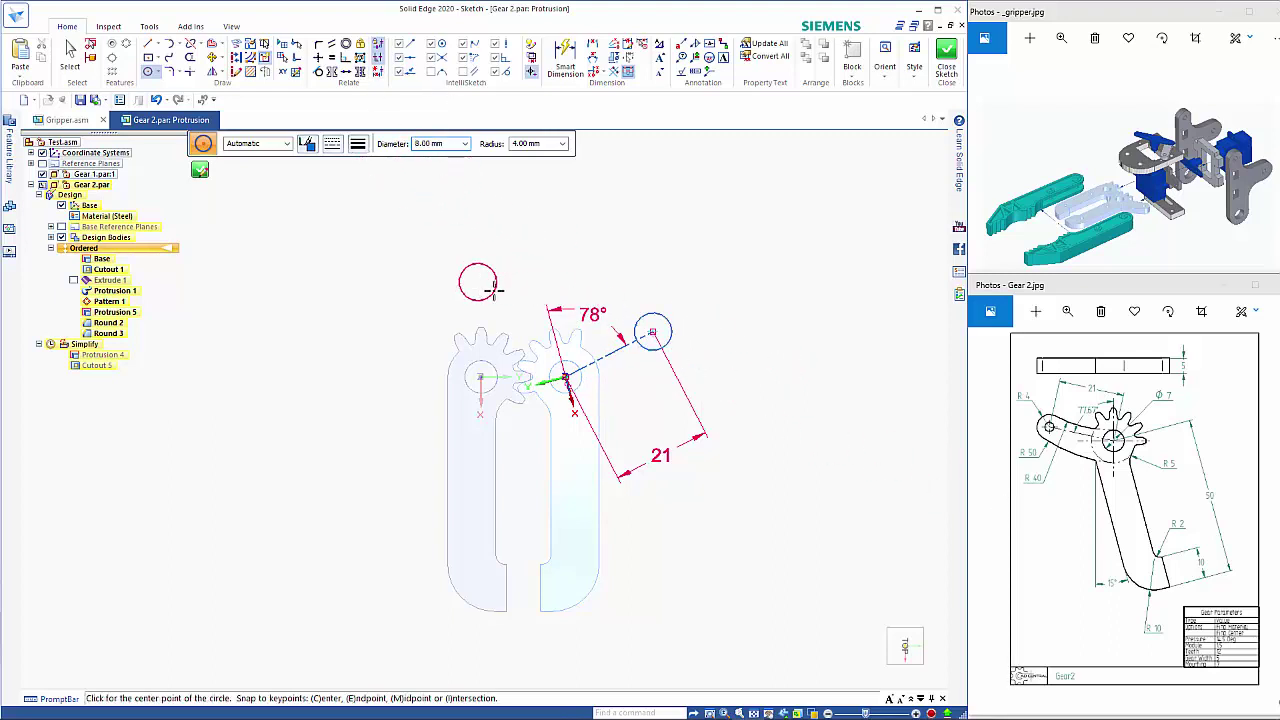
Draw a construction circle about 14.25 mm in diameter around the hole centre
{"action": "left_click", "coordinate": [566, 378]}
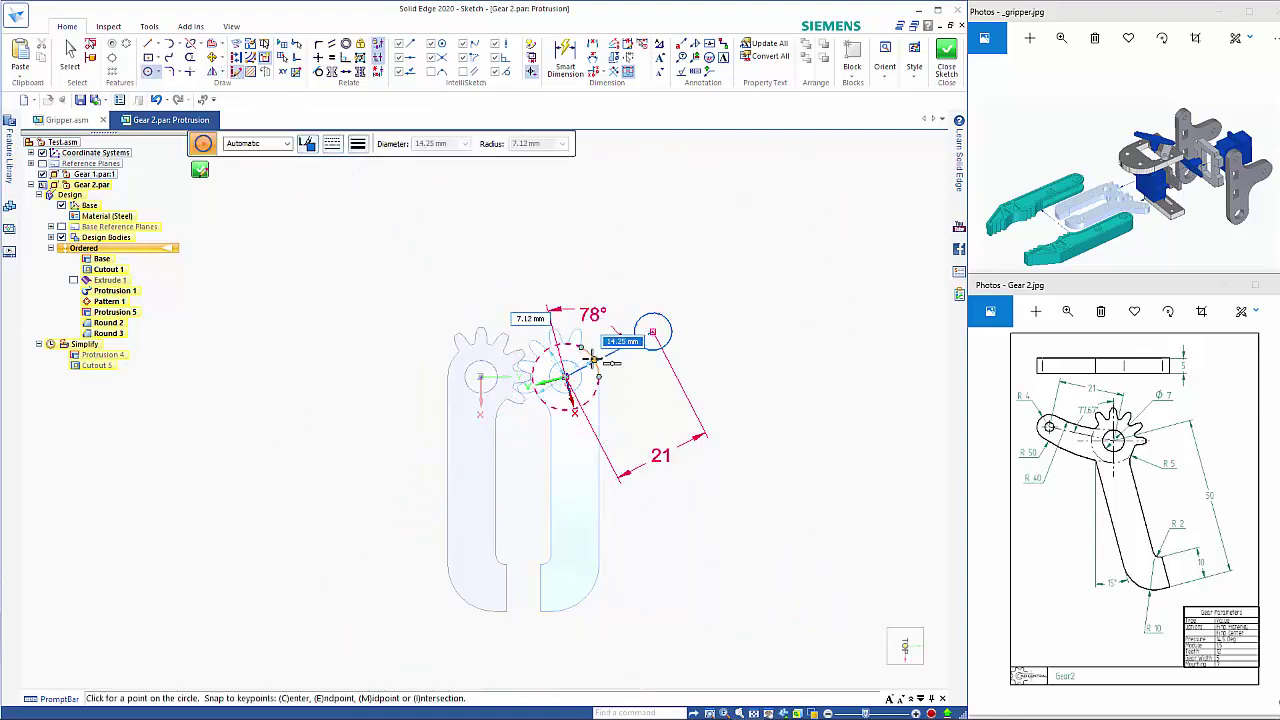
{"action": "left_click", "coordinate": [597, 355]}
{"action": "key", "text": "Escape"}
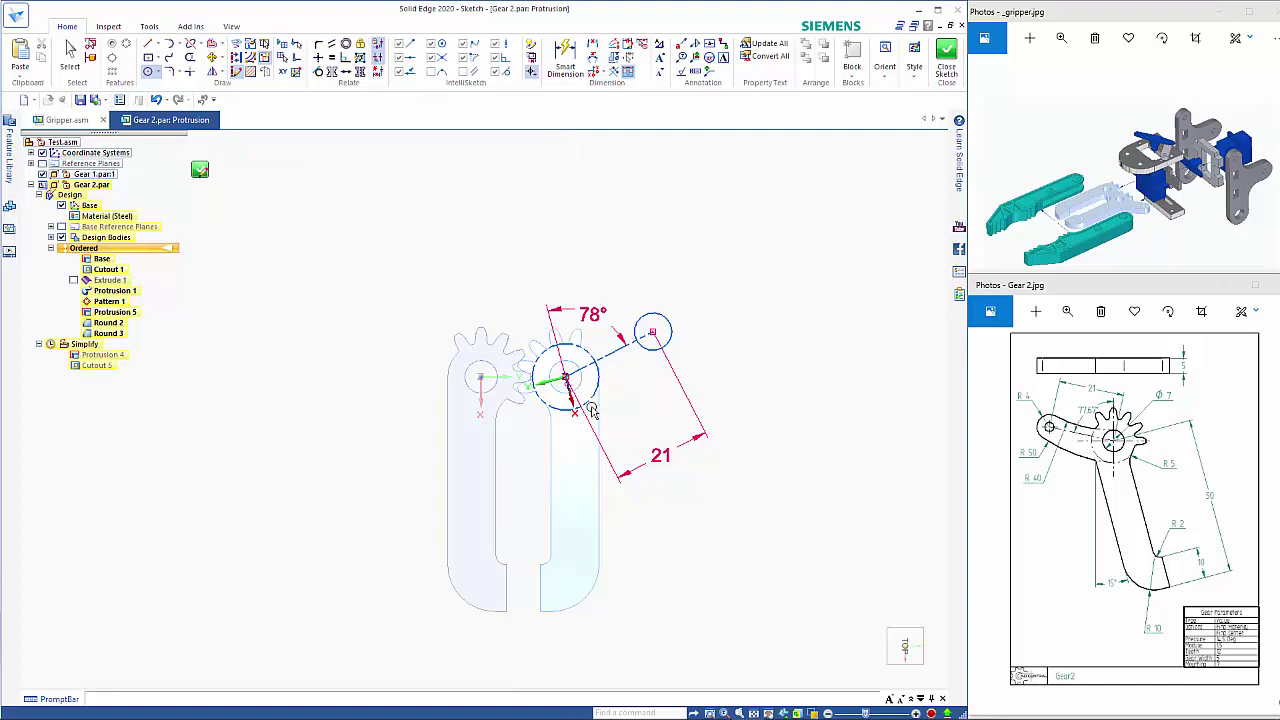
Draw two tangent arcs ending on the 8 mm circle: a lower one from the large hub circle and an upper one from the hole edge
{"action": "scroll", "coordinate": [601, 343], "scroll_direction": "up", "scroll_amount": 3}
{"action": "scroll", "coordinate": [601, 343], "scroll_direction": "up", "scroll_amount": 2}
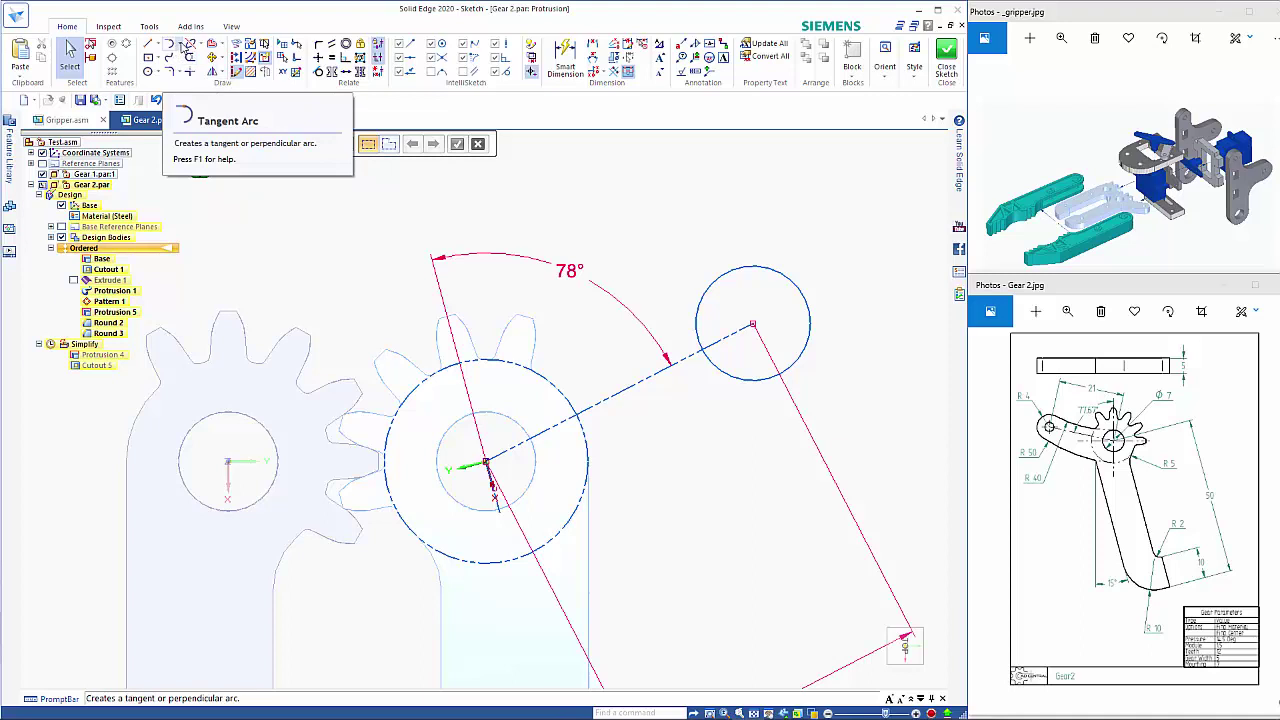
{"action": "left_click", "coordinate": [171, 45]}
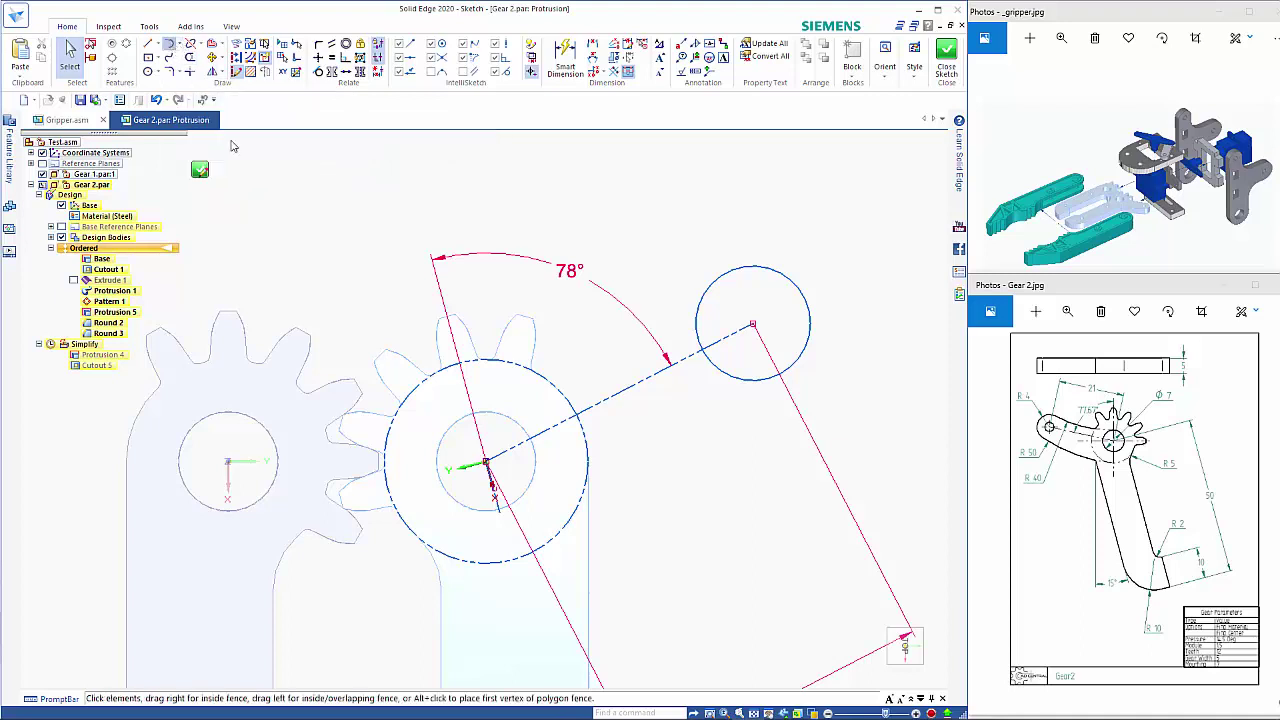
{"action": "left_click", "coordinate": [479, 565]}
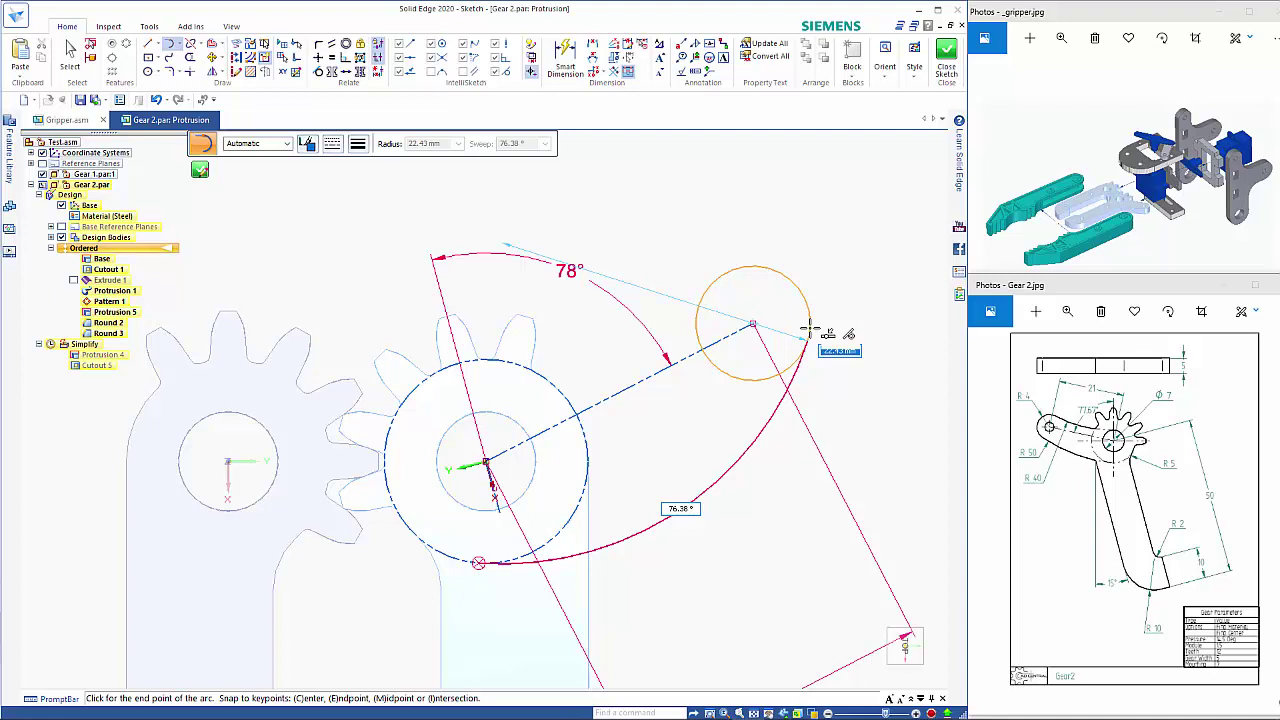
{"action": "left_click", "coordinate": [807, 340]}
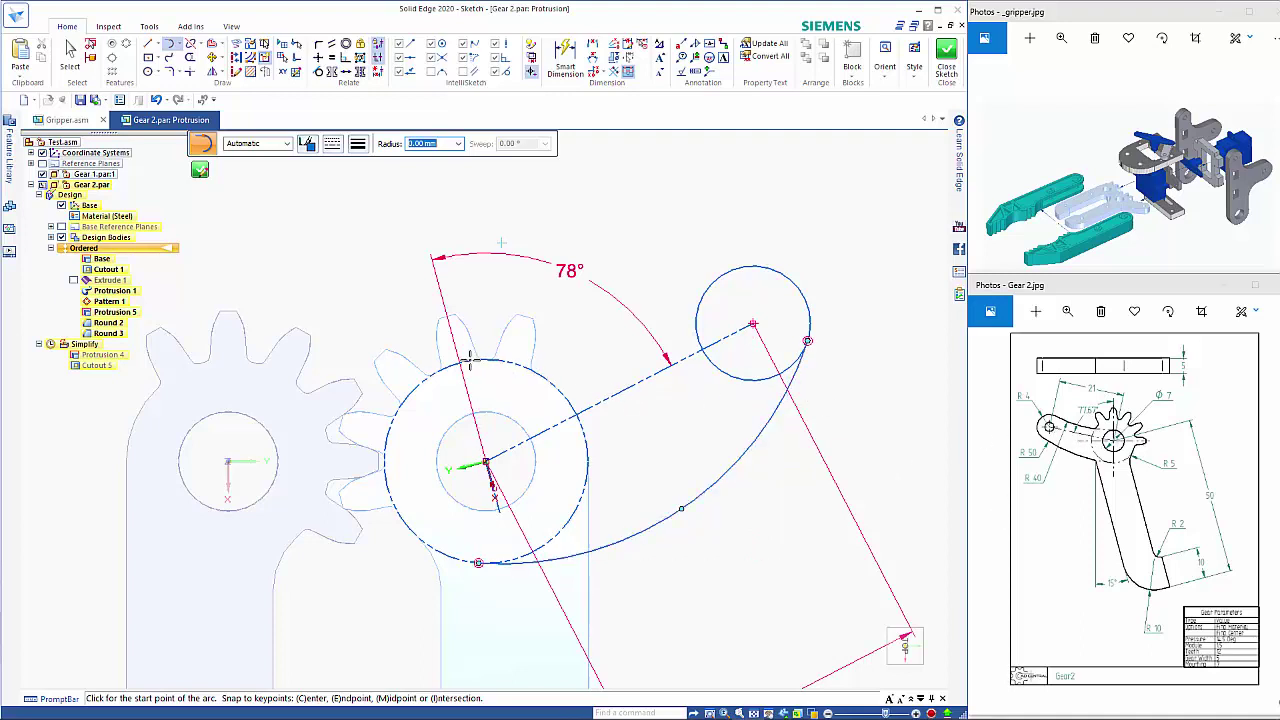
{"action": "left_click", "coordinate": [486, 411]}
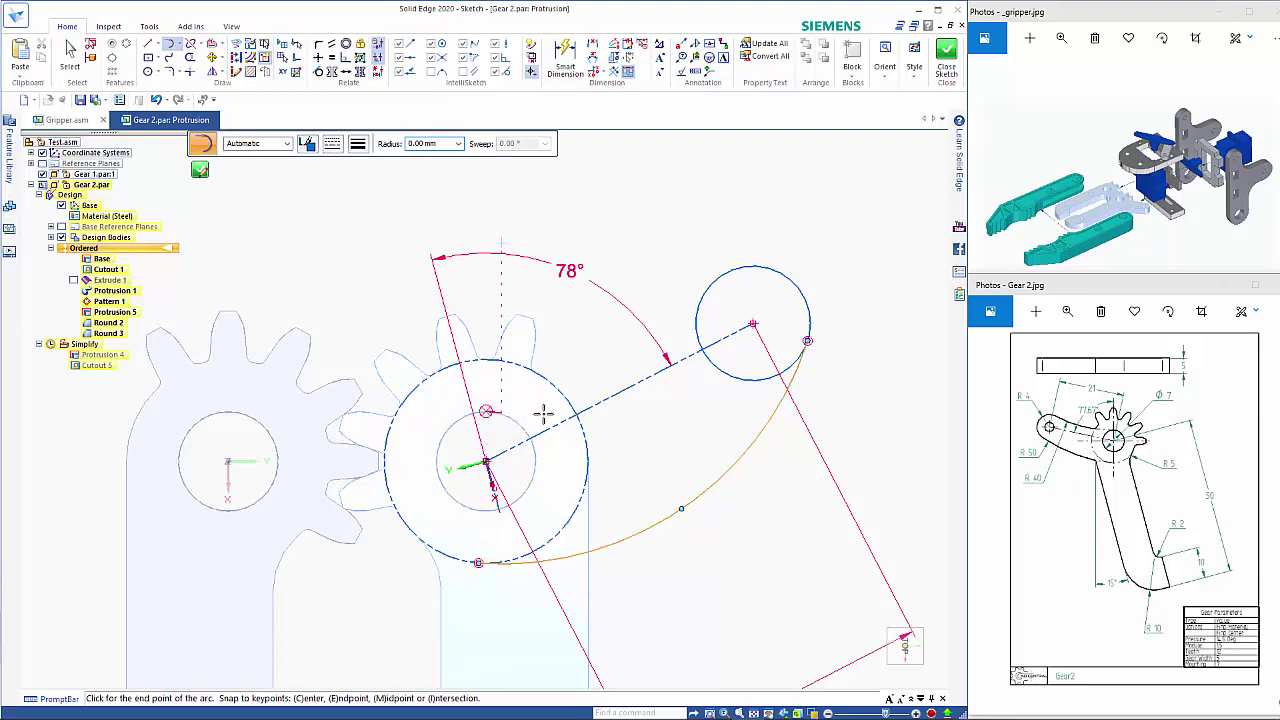
{"action": "left_click", "coordinate": [705, 292]}
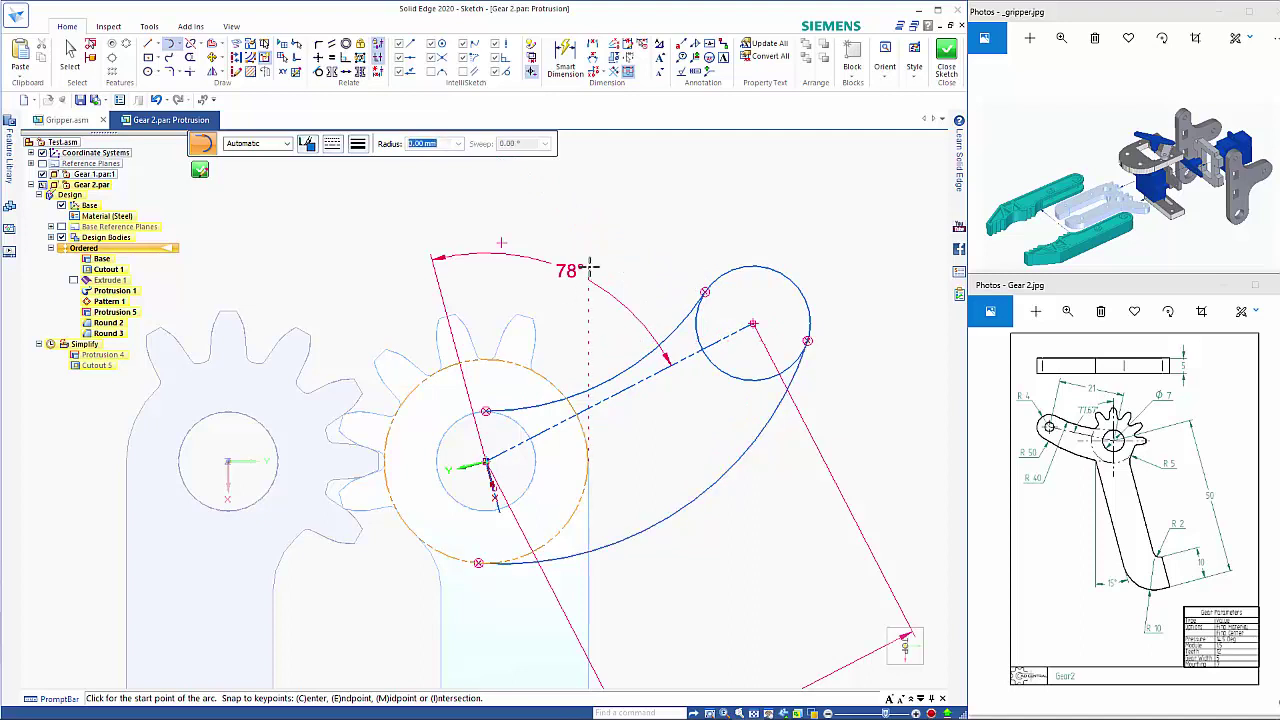
{"action": "key", "text": "Escape"}
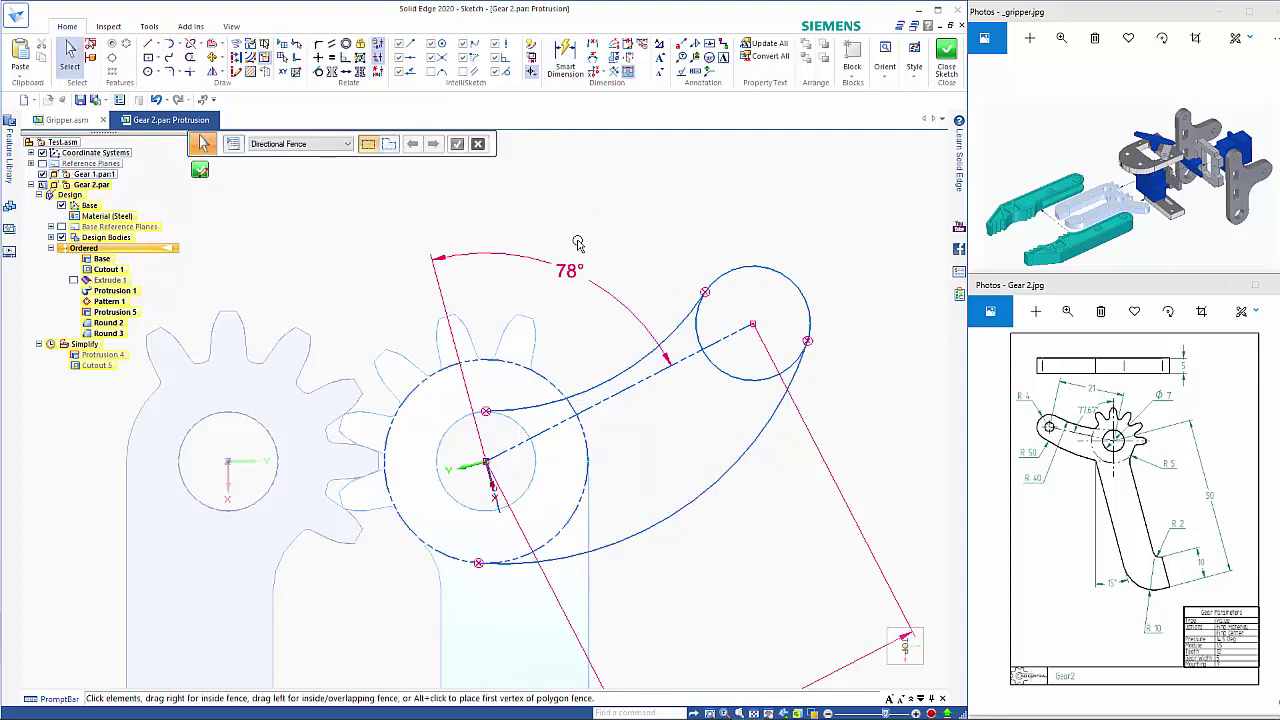
Dimension the end circle's diameter and set the lower arc's radius to 50 mm
{"action": "left_click", "coordinate": [565, 50]}
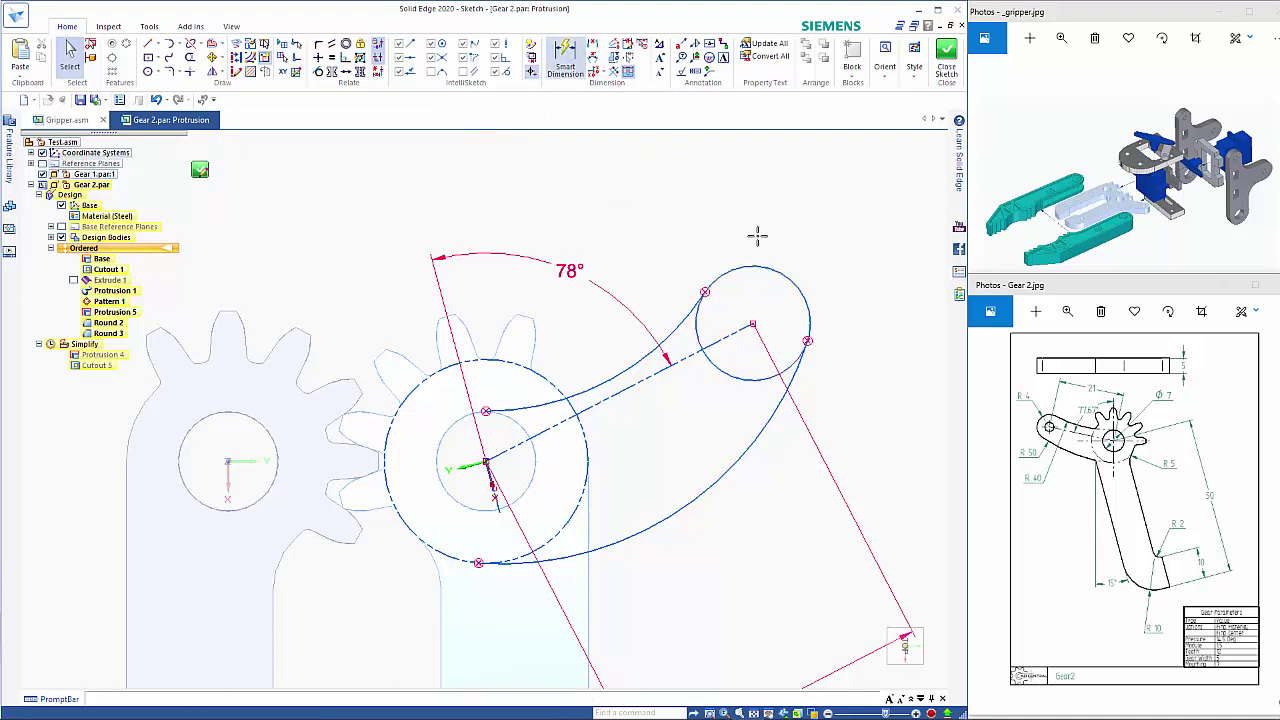
{"action": "left_click", "coordinate": [777, 274]}
{"action": "left_click", "coordinate": [823, 181]}
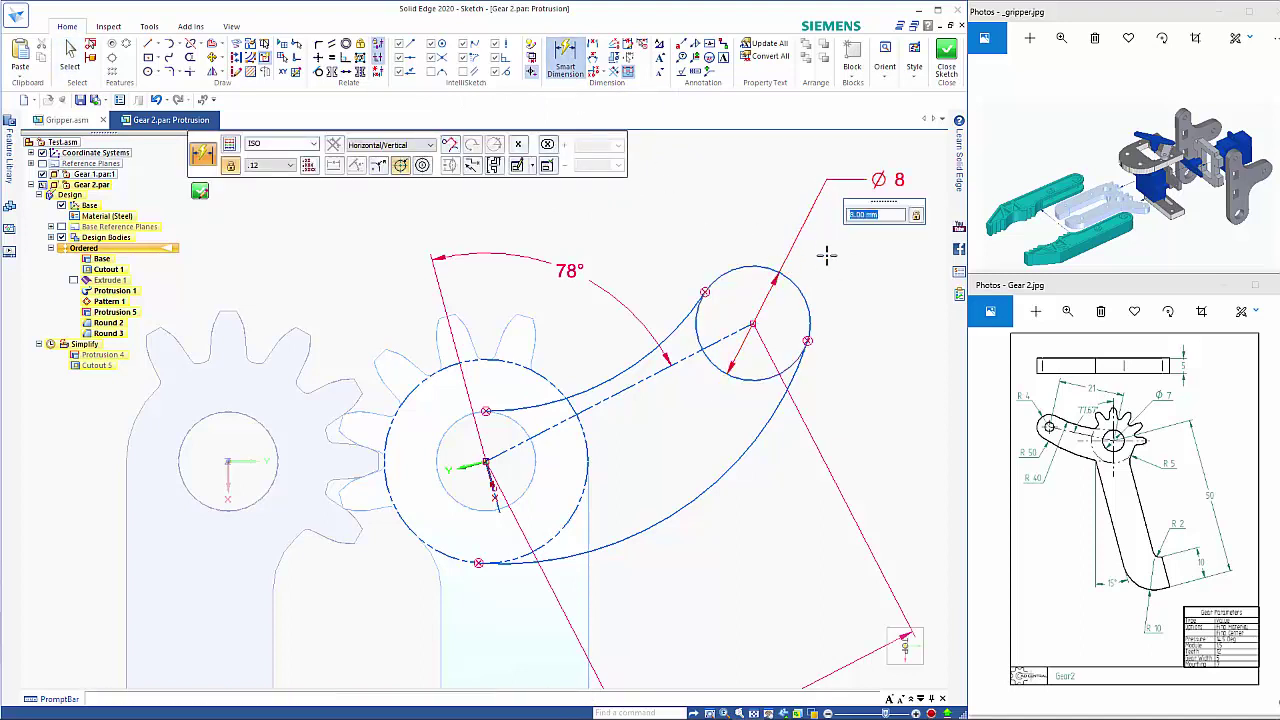
{"action": "left_click", "coordinate": [801, 372]}
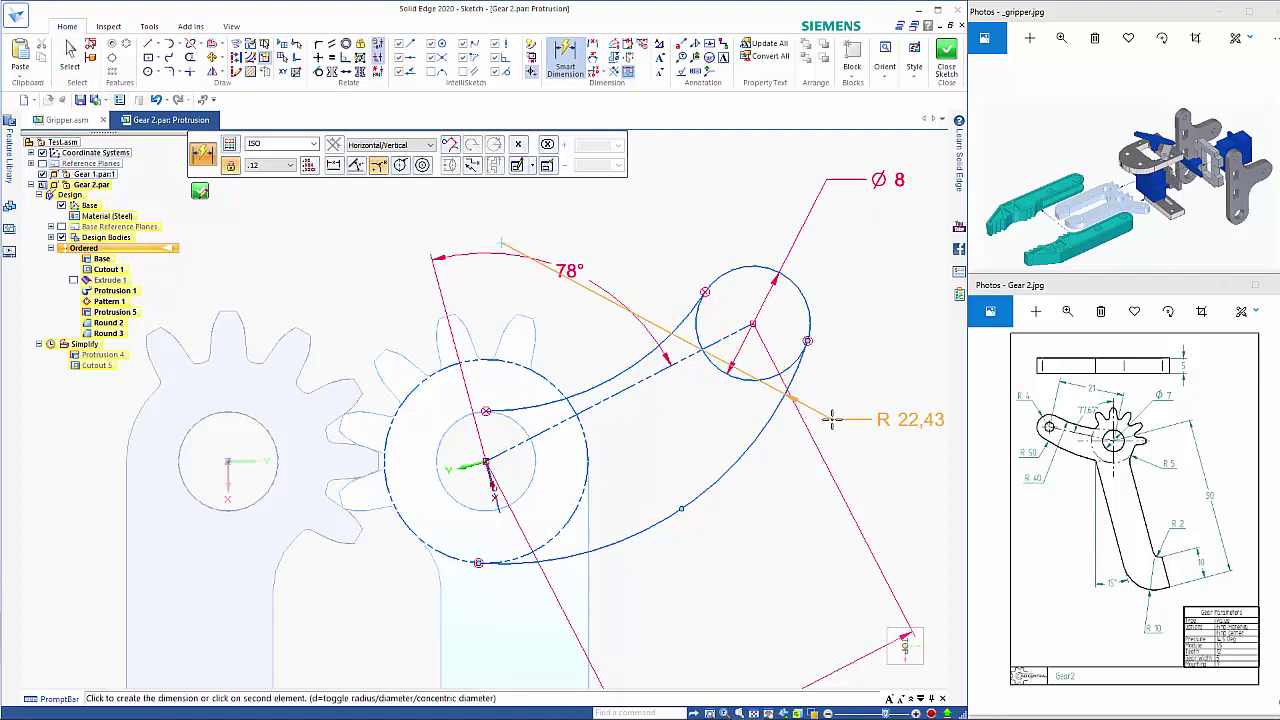
{"action": "left_click", "coordinate": [831, 420]}
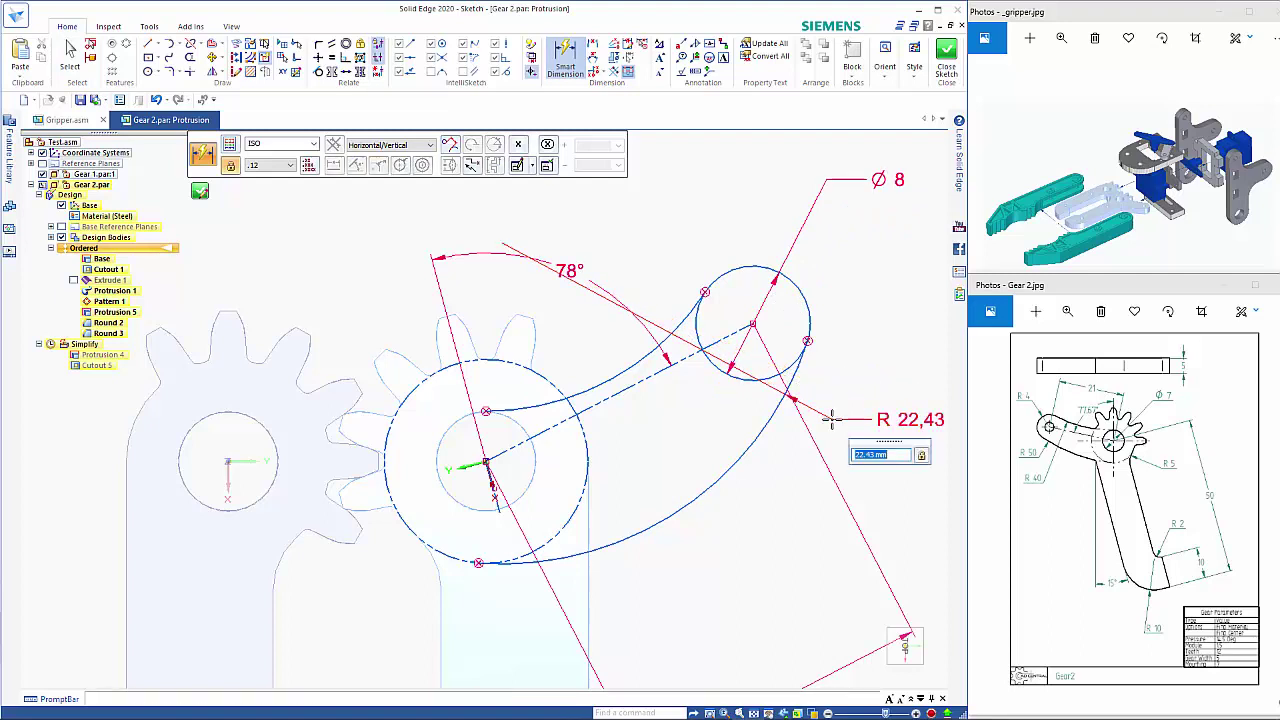
{"action": "type", "text": "50"}
{"action": "key", "text": "Return"}
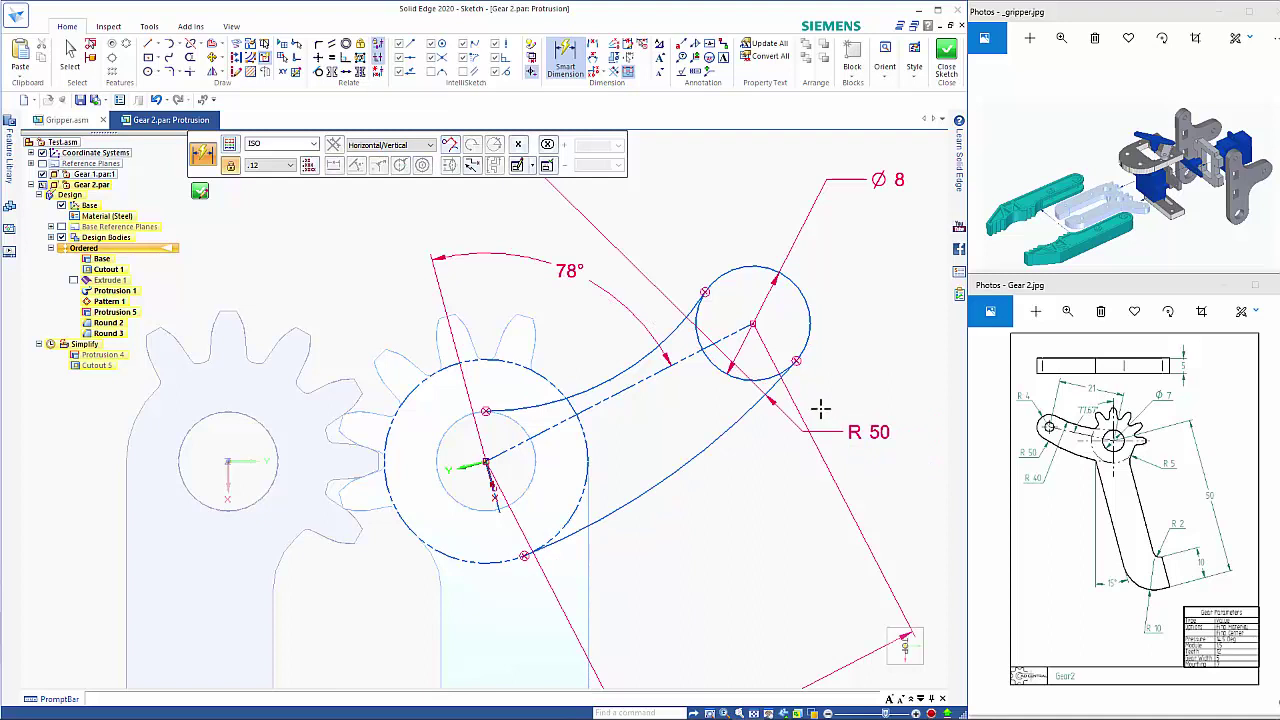
Dimension the upper arc's radius and set it to 40 mm
{"action": "left_click", "coordinate": [677, 325]}
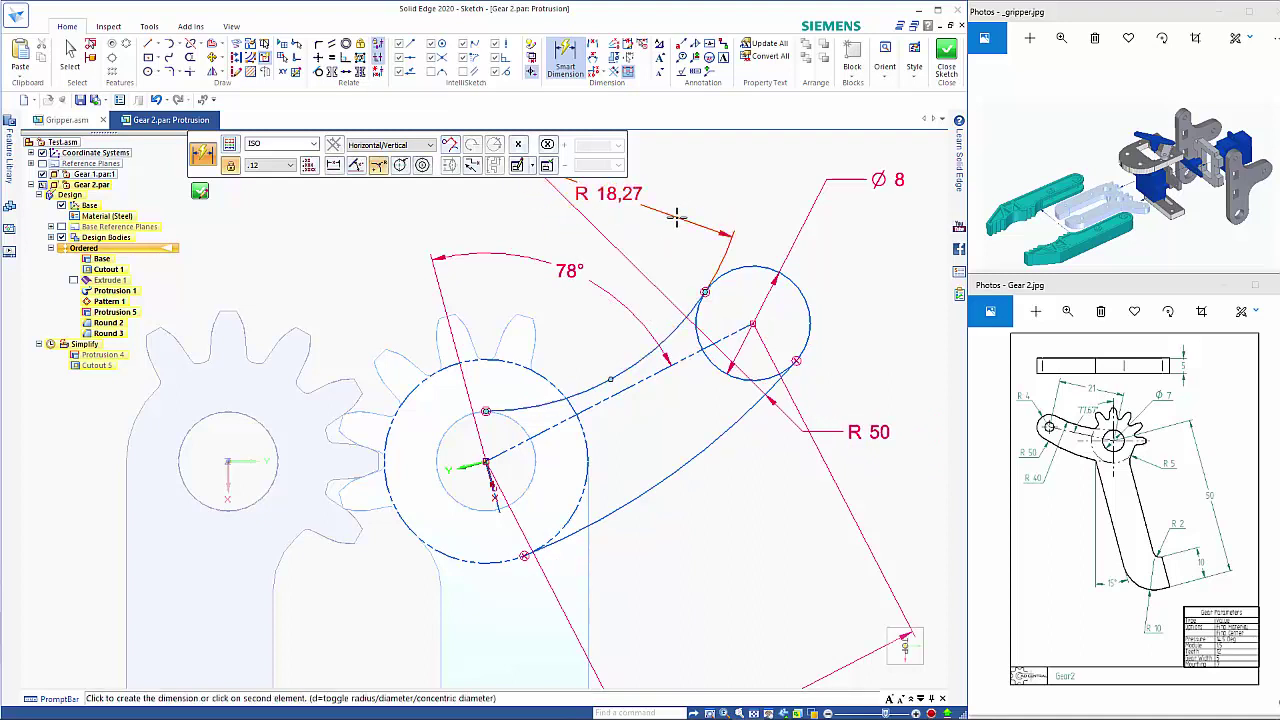
{"action": "left_click", "coordinate": [677, 216]}
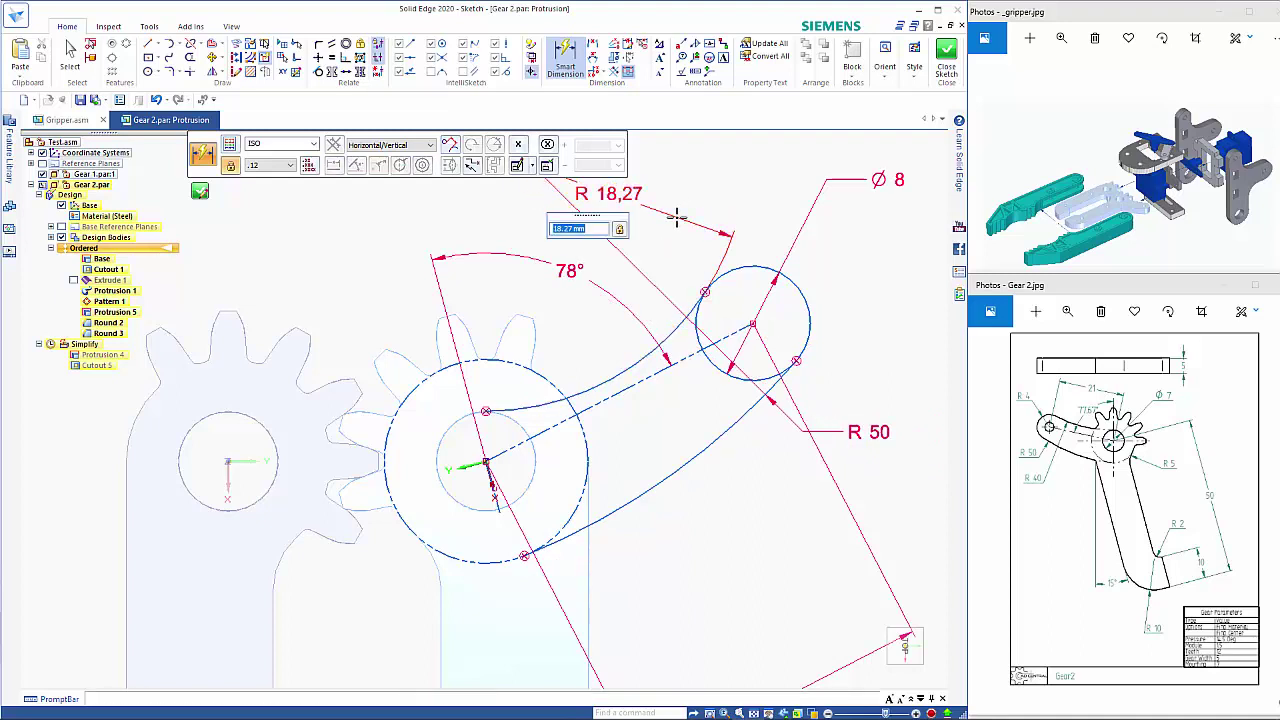
{"action": "type", "text": "40"}
{"action": "key", "text": "Return"}
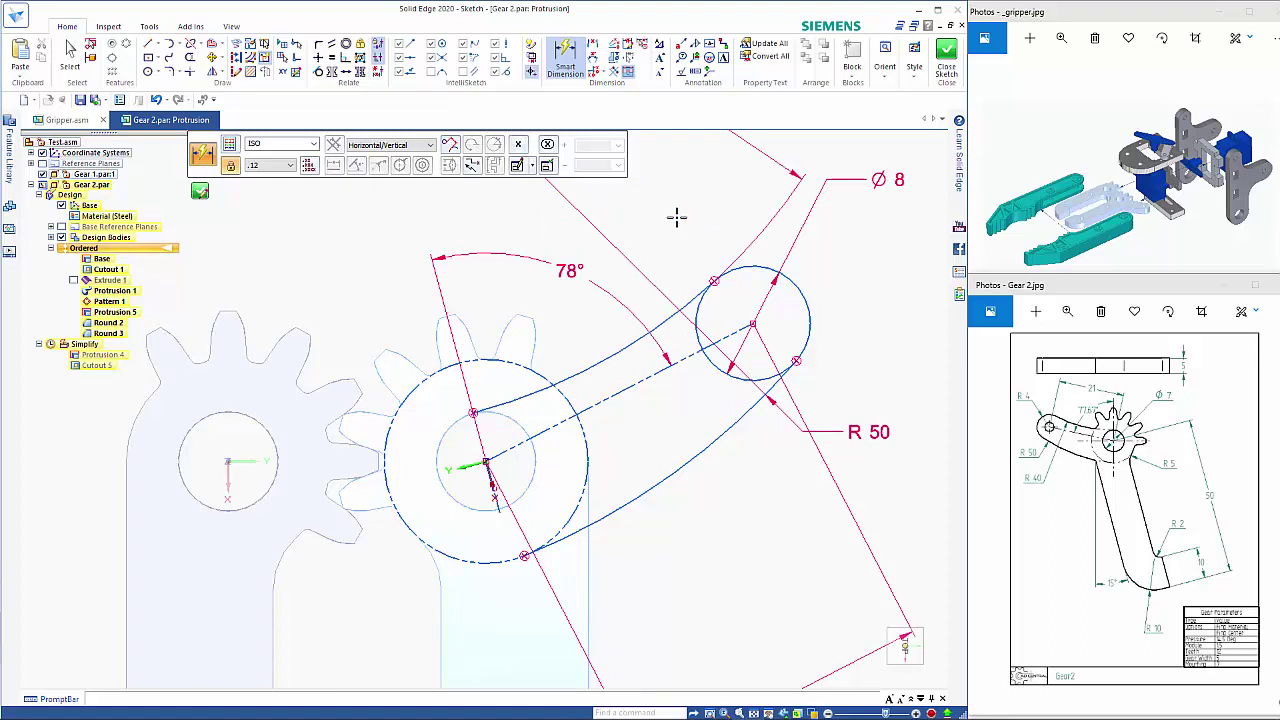
Trim the part of the upper arc inside the hub circle and project the arm's outer straight edge with the default projection options
{"action": "left_click", "coordinate": [191, 58]}
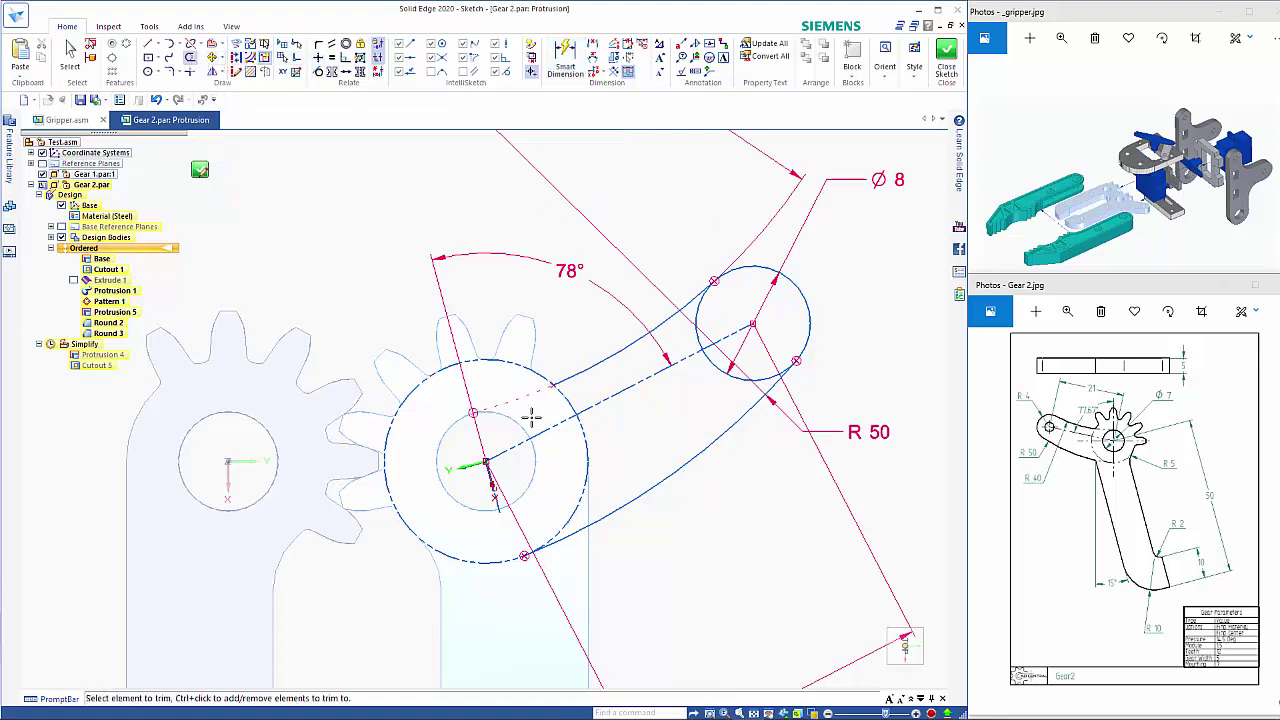
{"action": "left_click", "coordinate": [575, 535]}
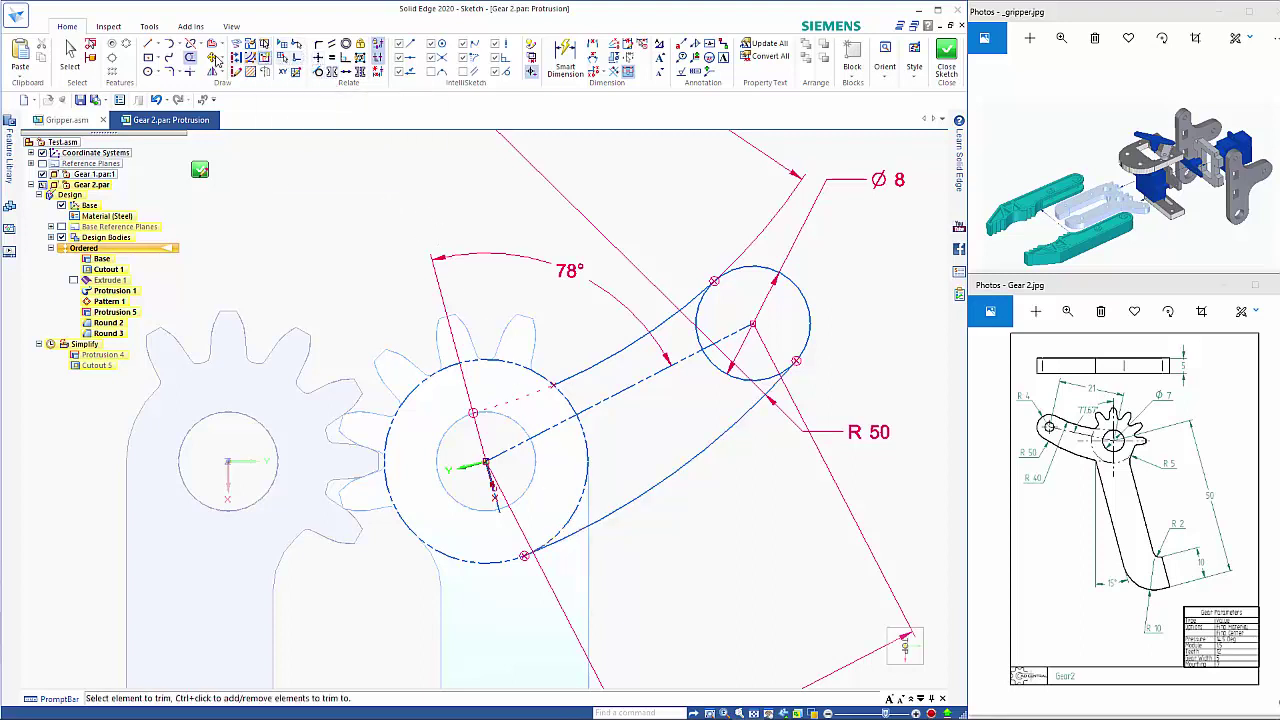
{"action": "left_click", "coordinate": [248, 60]}
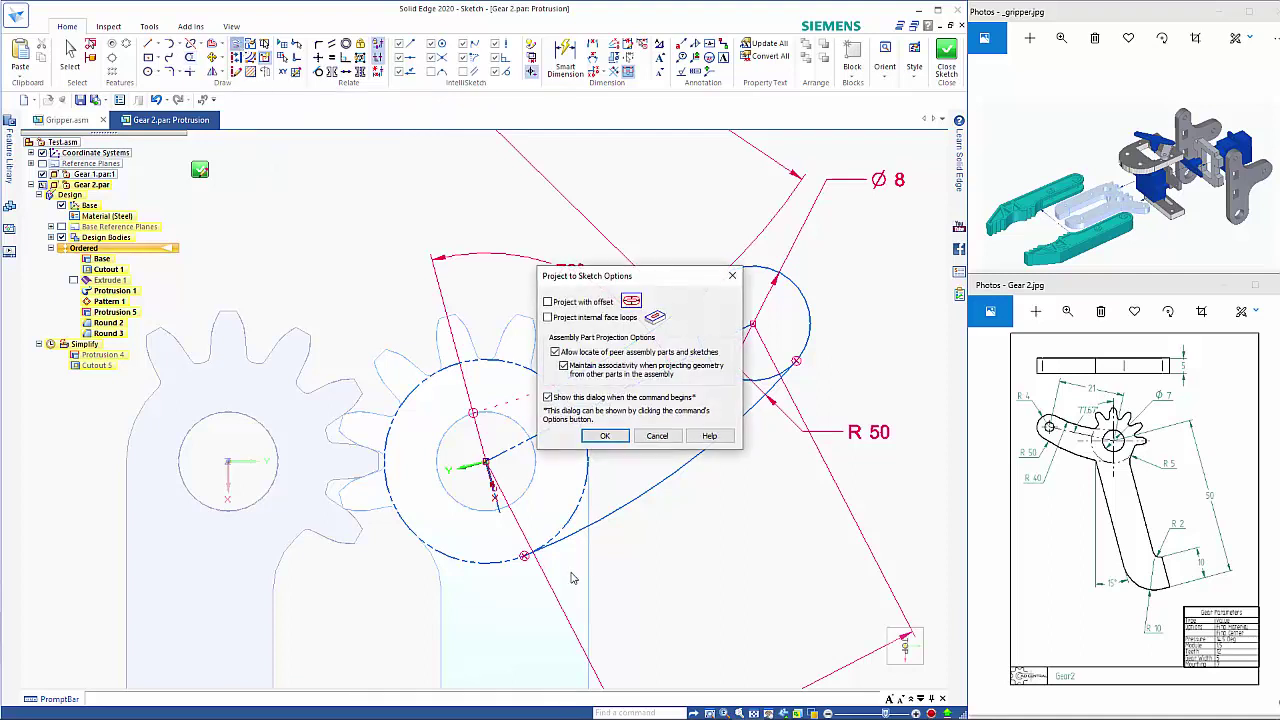
{"action": "left_click", "coordinate": [590, 434]}
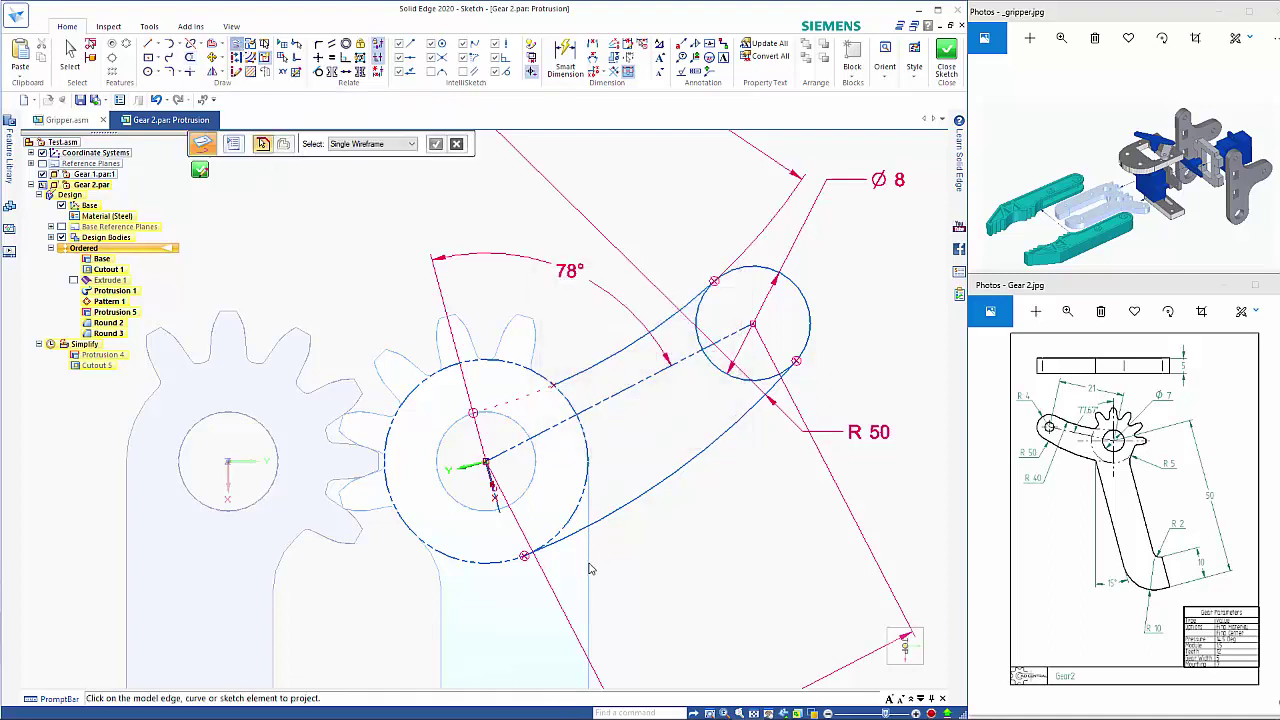
{"action": "left_click", "coordinate": [588, 566]}
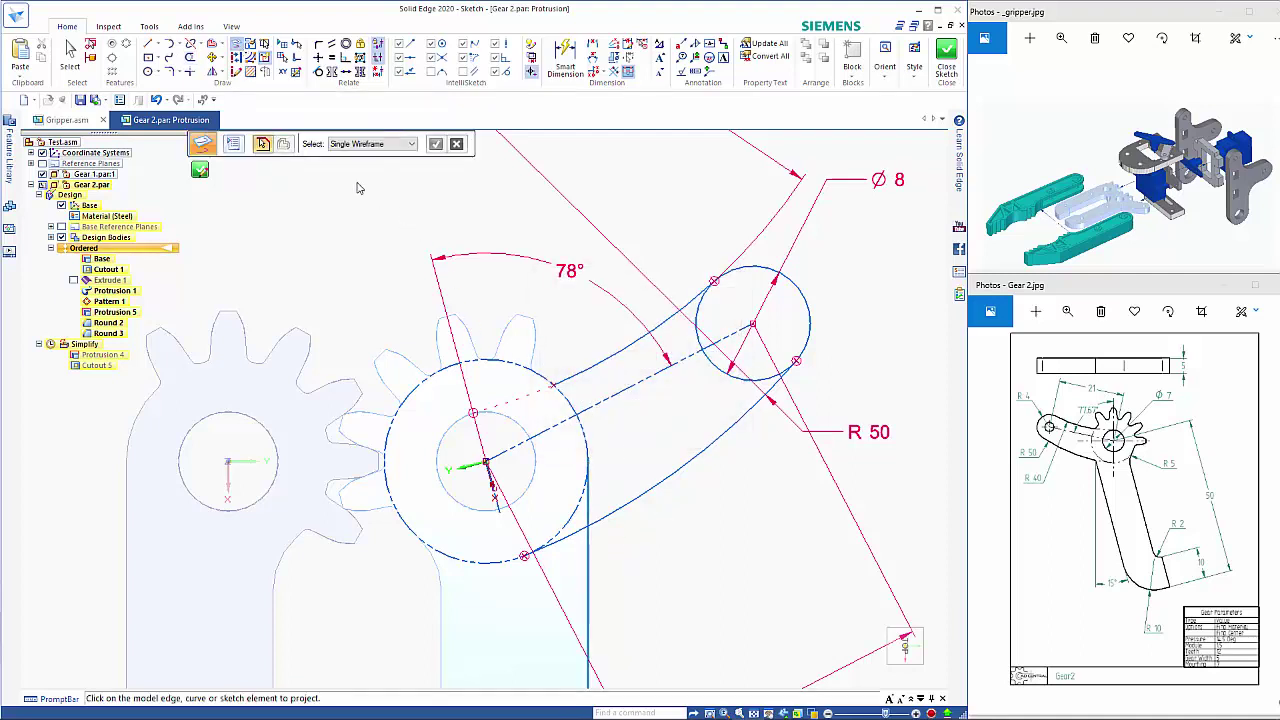
Trim the excess portions of the hub circle, lower arc and end circle to leave one closed lever outline, and finish the sketch
{"action": "left_click", "coordinate": [190, 57]}
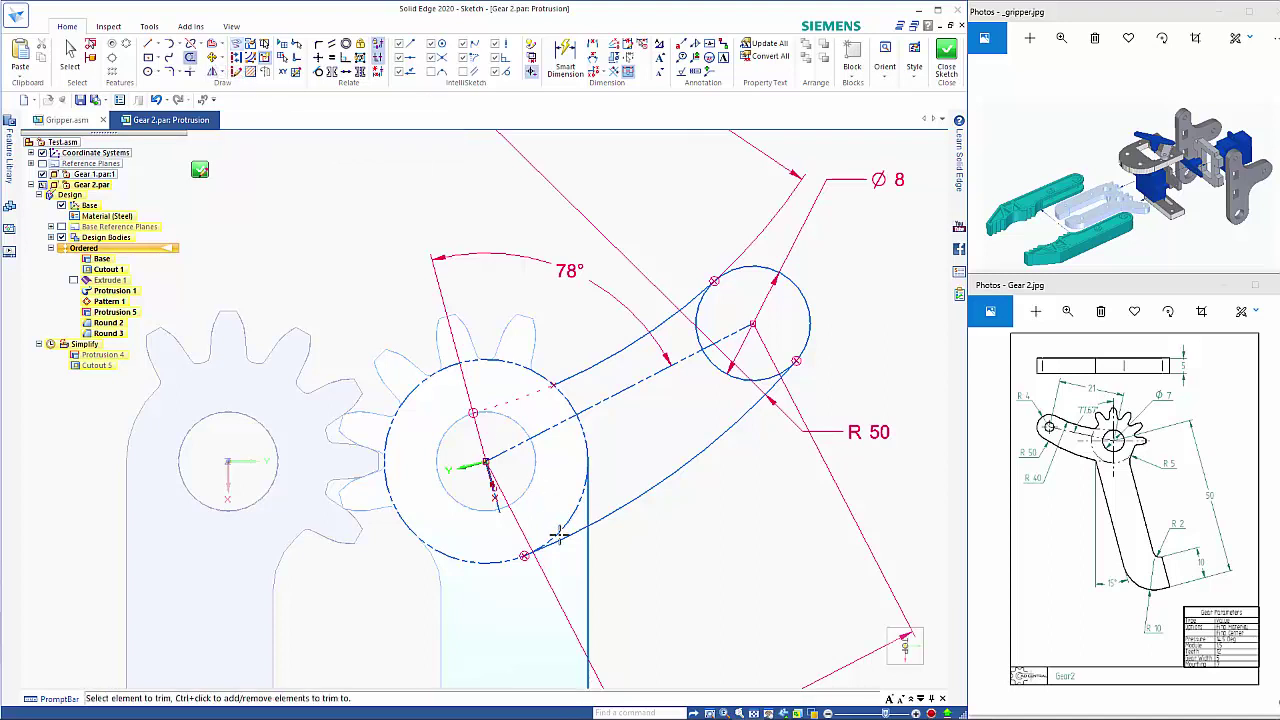
{"action": "mouse_move", "coordinate": [569, 565]}
{"action": "left_mouse_down"}
{"action": "mouse_move", "coordinate": [584, 492]}
{"action": "mouse_move", "coordinate": [609, 474]}
{"action": "left_mouse_up"}
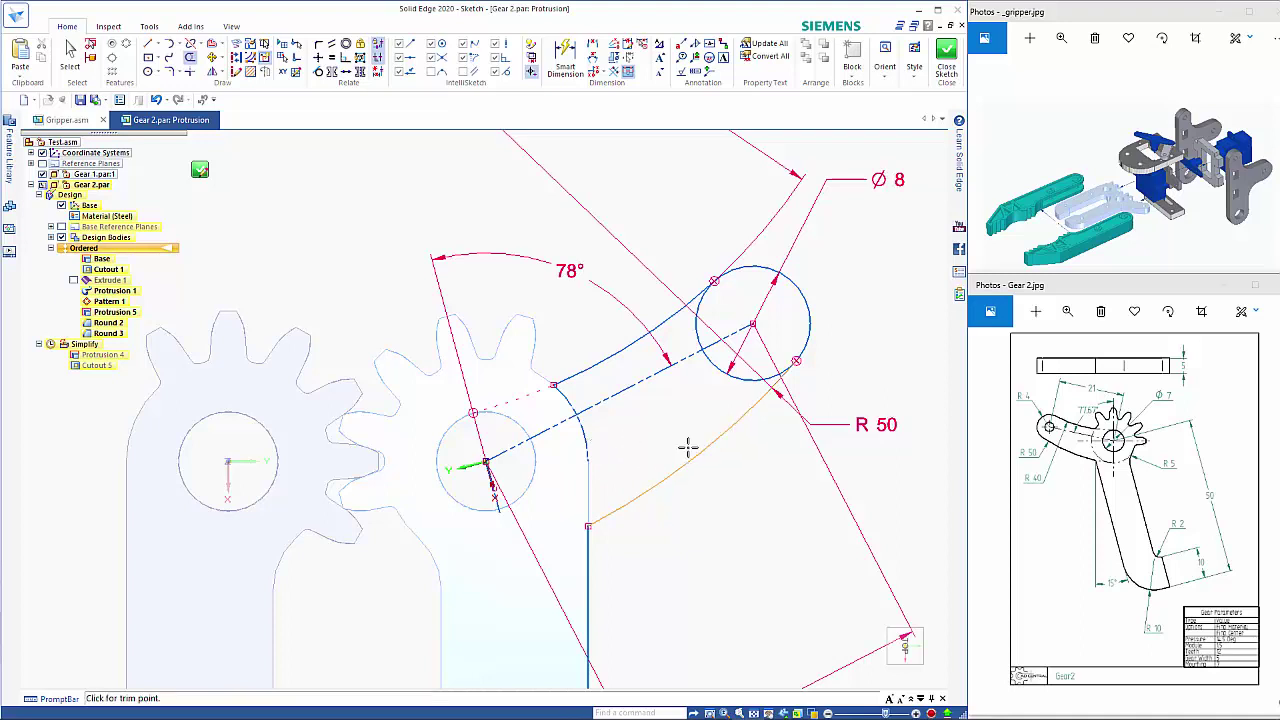
{"action": "left_click", "coordinate": [712, 362]}
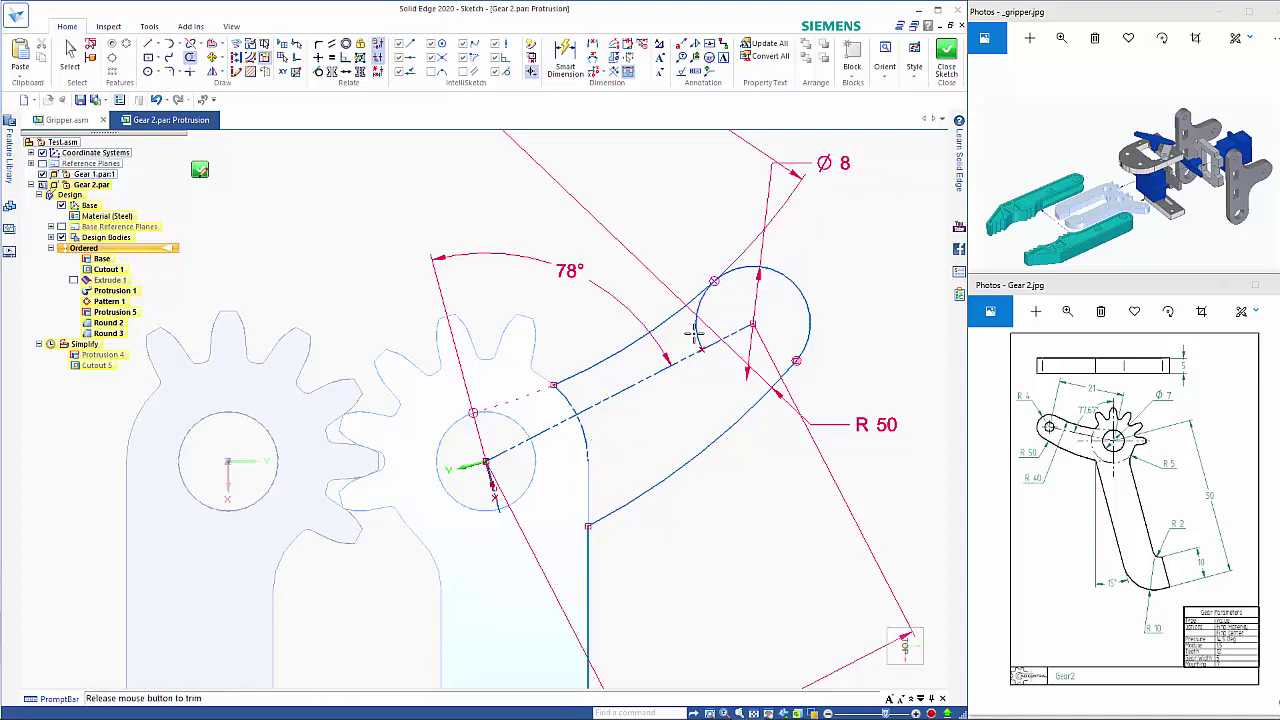
{"action": "left_click", "coordinate": [689, 330]}
{"action": "left_click", "coordinate": [203, 170]}
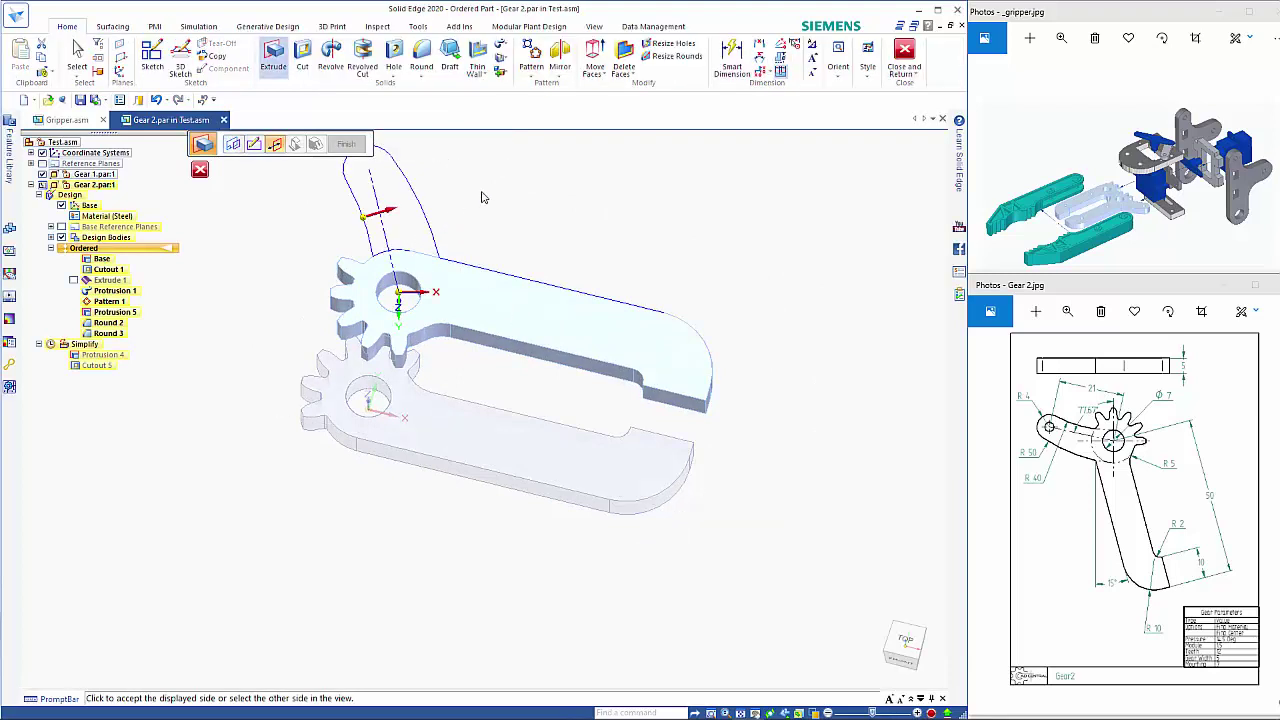
Extrude the lever profile through the arm's thickness, using the lower corner vertex of the arm's tip as the extent
{"action": "left_click", "coordinate": [565, 306]}
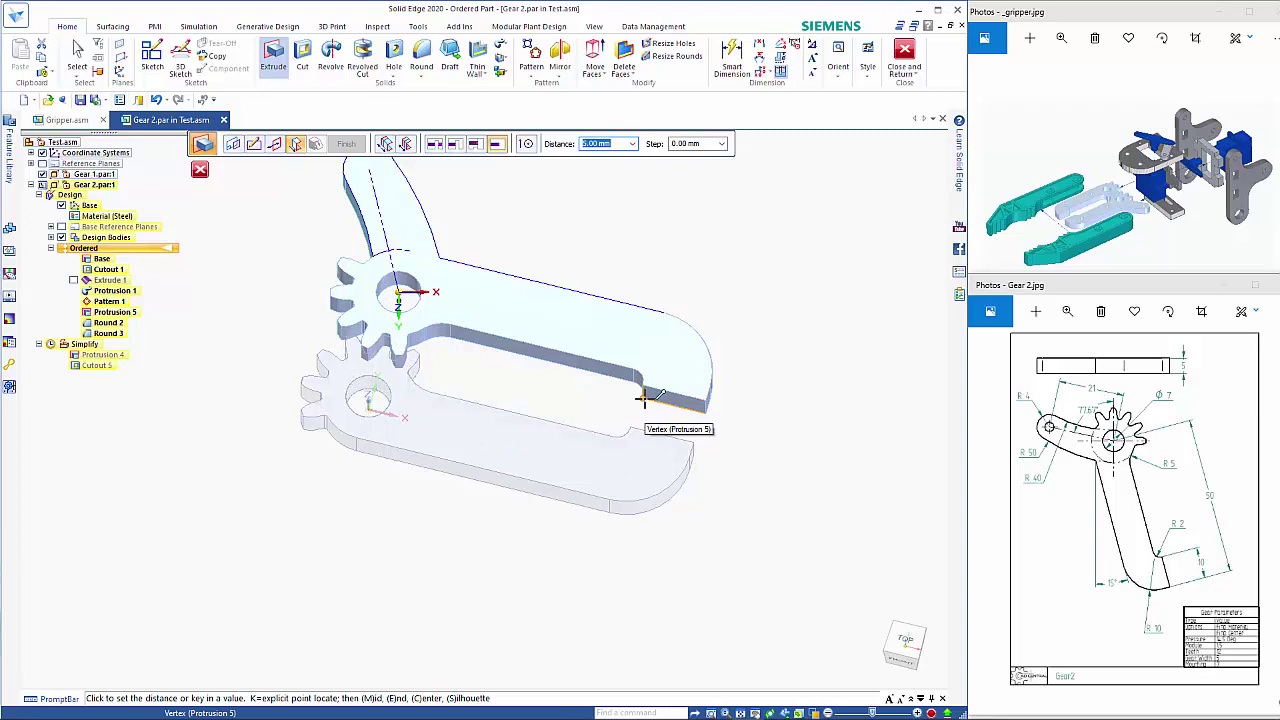
{"action": "left_click", "coordinate": [643, 399]}
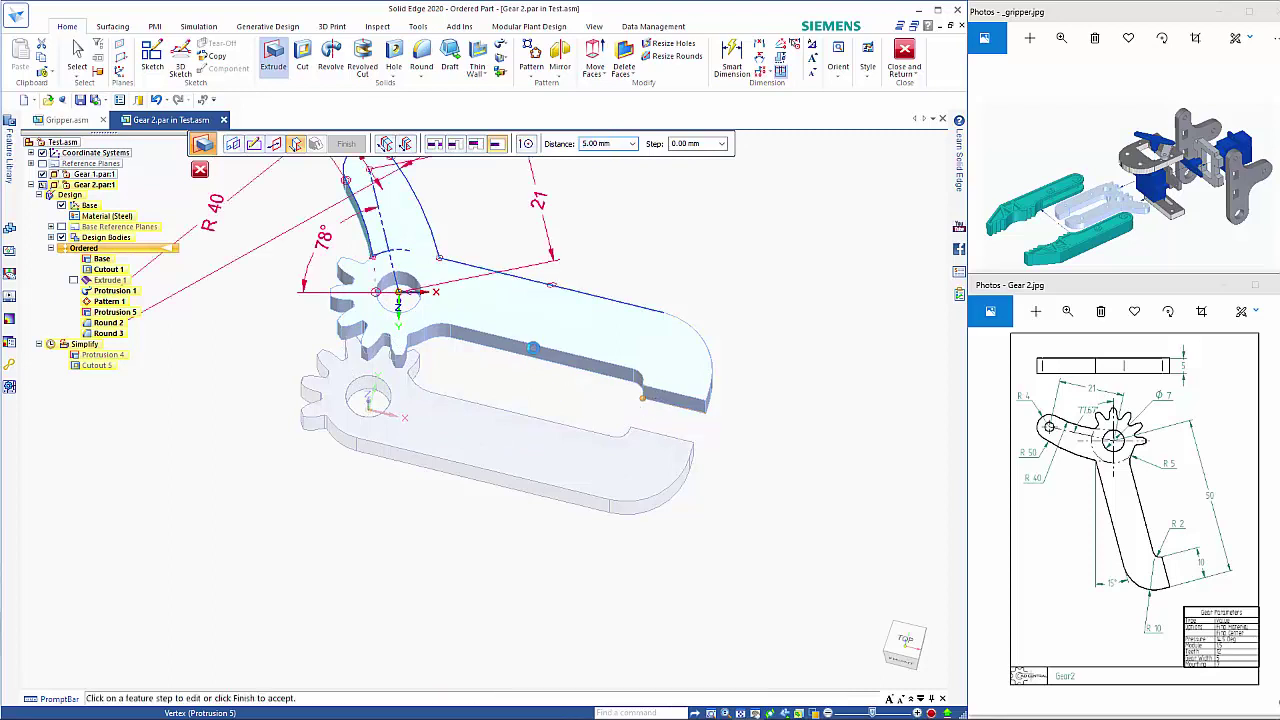
{"action": "right_click", "coordinate": [676, 282]}
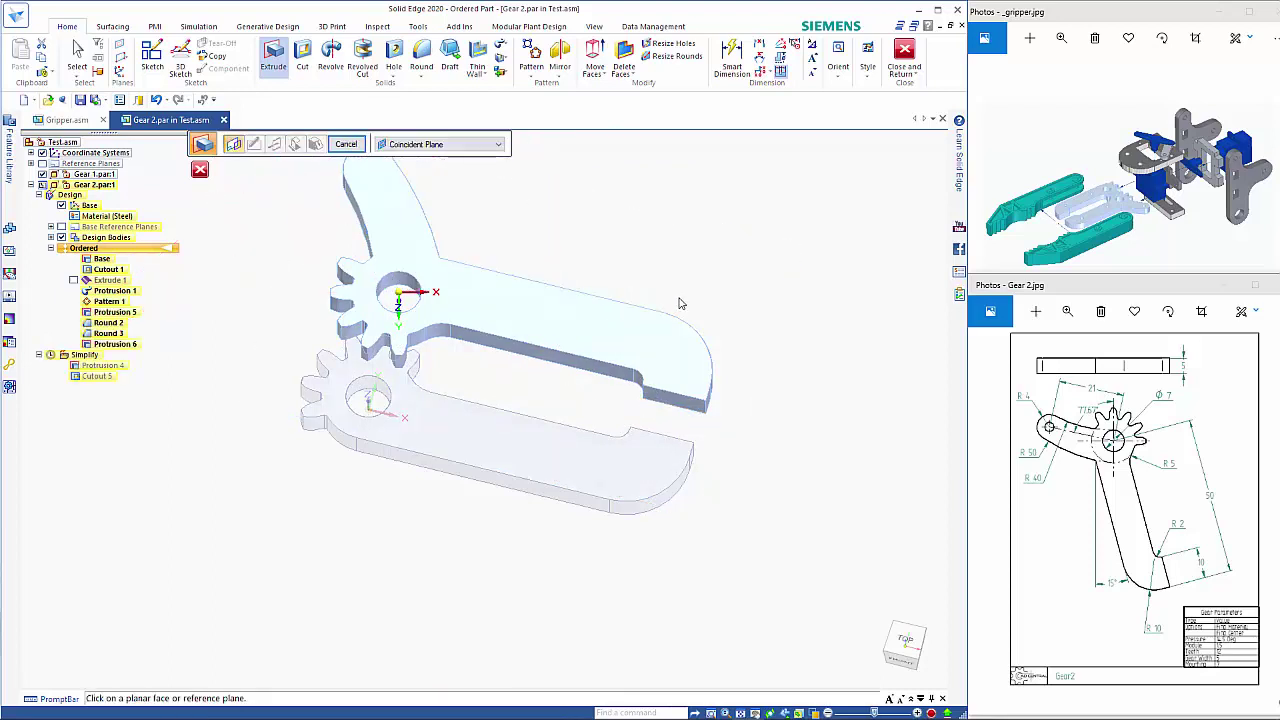
Start a hole on the lever's upper face and place its centre concentric with the lever's rounded end
{"action": "middle_click_drag", "start_coordinate": [756, 355], "coordinate": [777, 451], "text": "shift"}
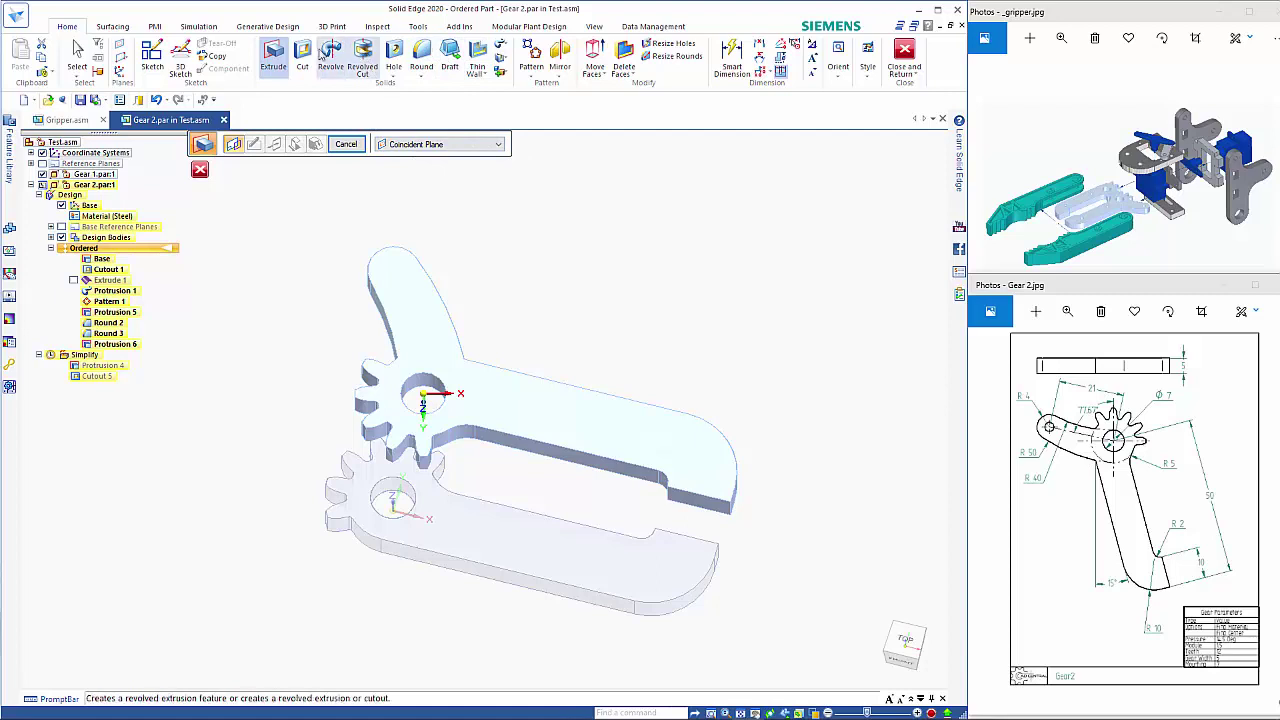
{"action": "left_click", "coordinate": [395, 52]}
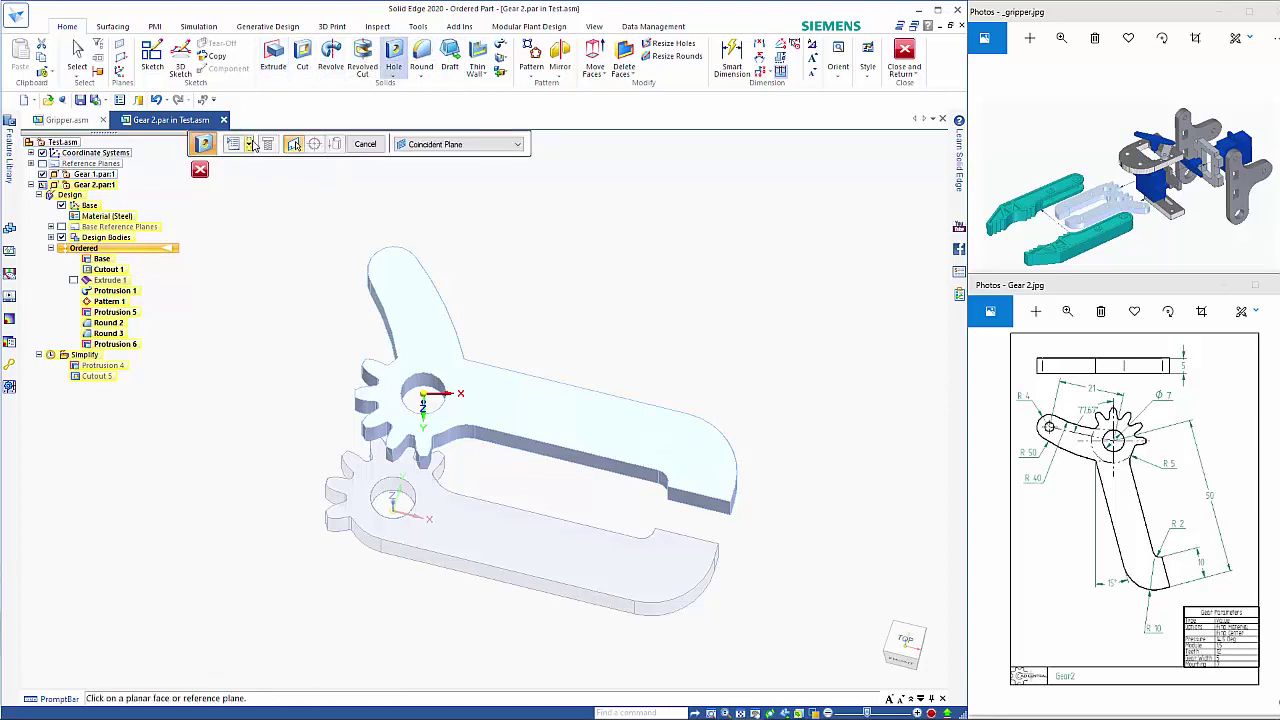
{"action": "left_click", "coordinate": [249, 145]}
{"action": "left_click", "coordinate": [259, 212]}
{"action": "left_click", "coordinate": [397, 281]}
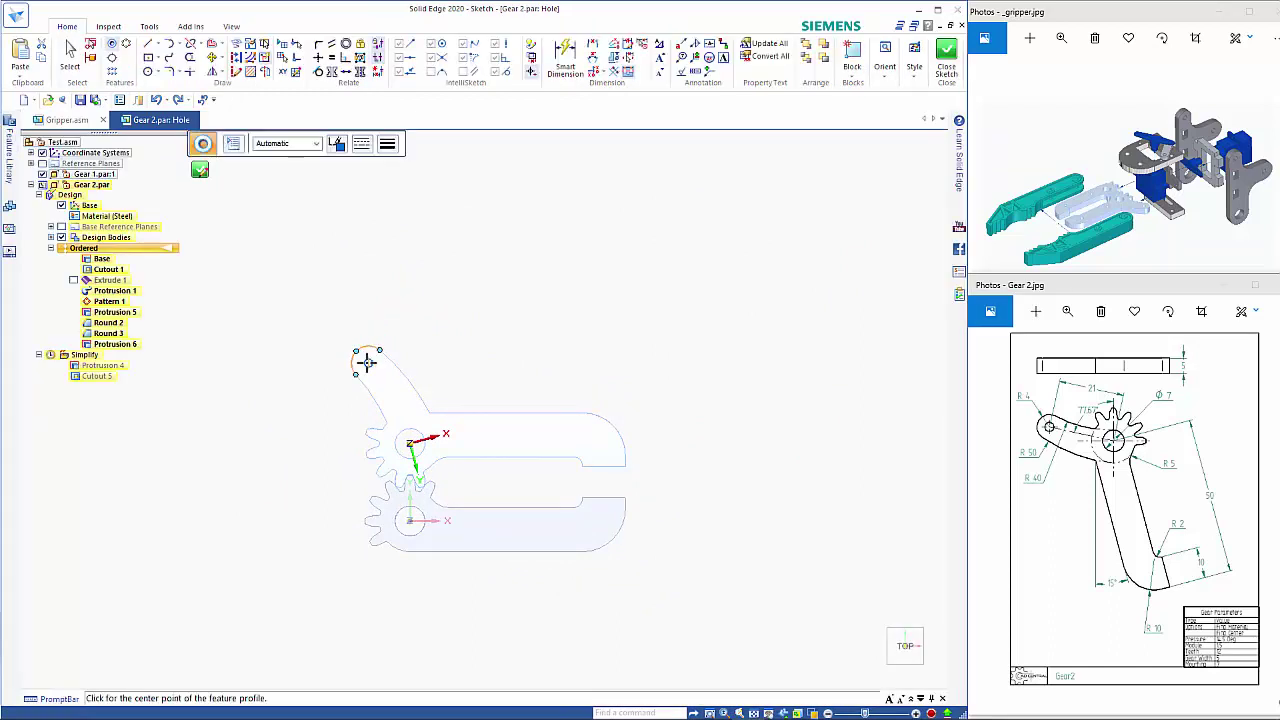
{"action": "left_click", "coordinate": [368, 362]}
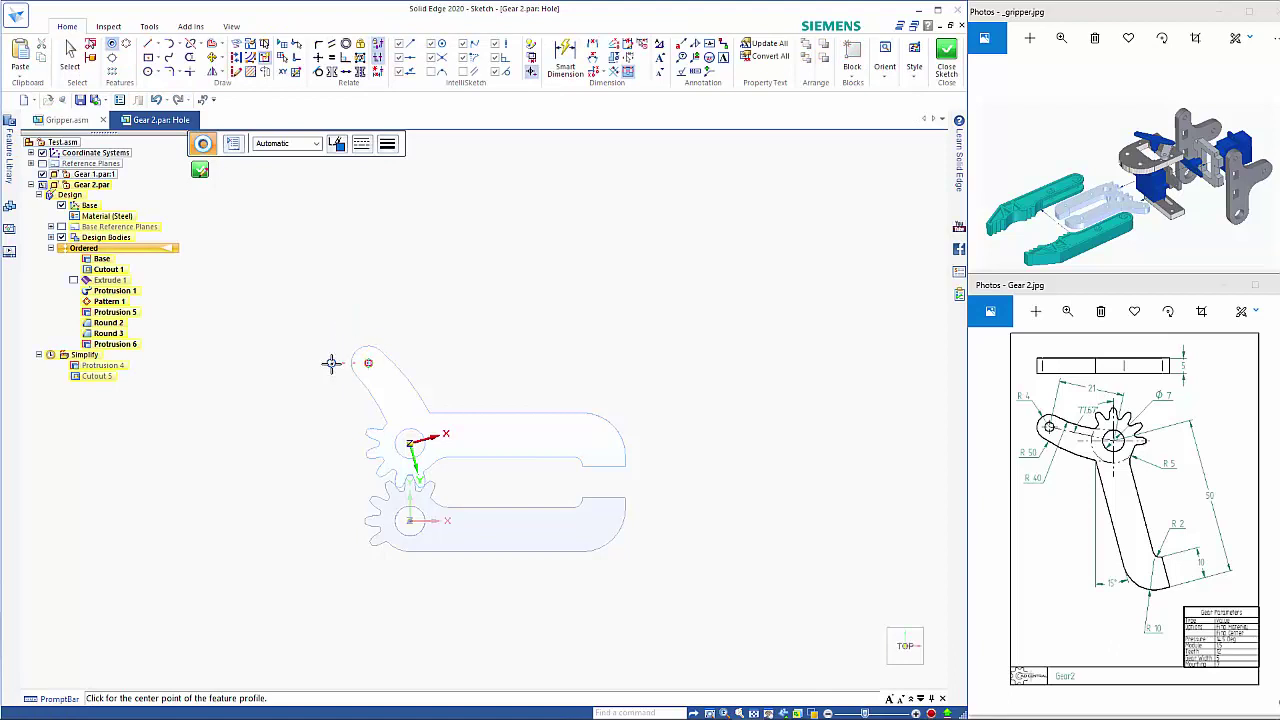
{"action": "scroll", "coordinate": [330, 362], "scroll_direction": "up", "scroll_amount": 5}
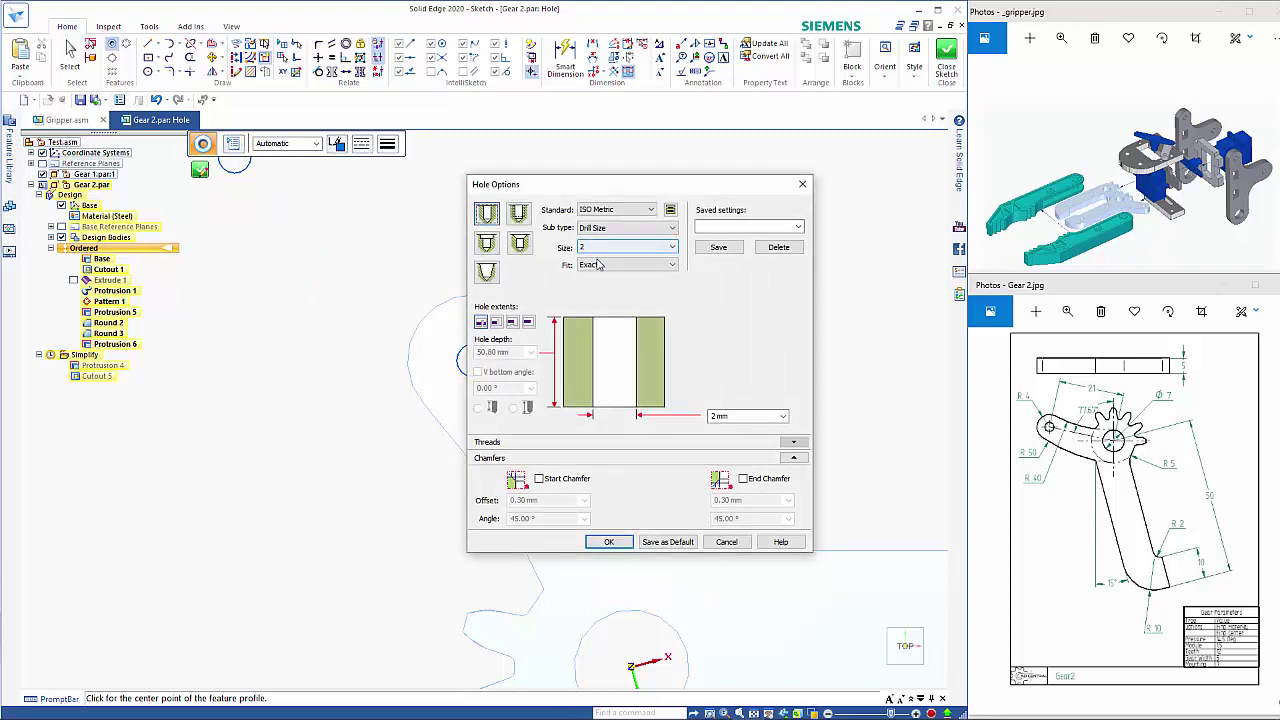
Set the hole's drill size to 3 mm, close the hole sketch and finish the hole through the lever
{"action": "left_click", "coordinate": [600, 247]}
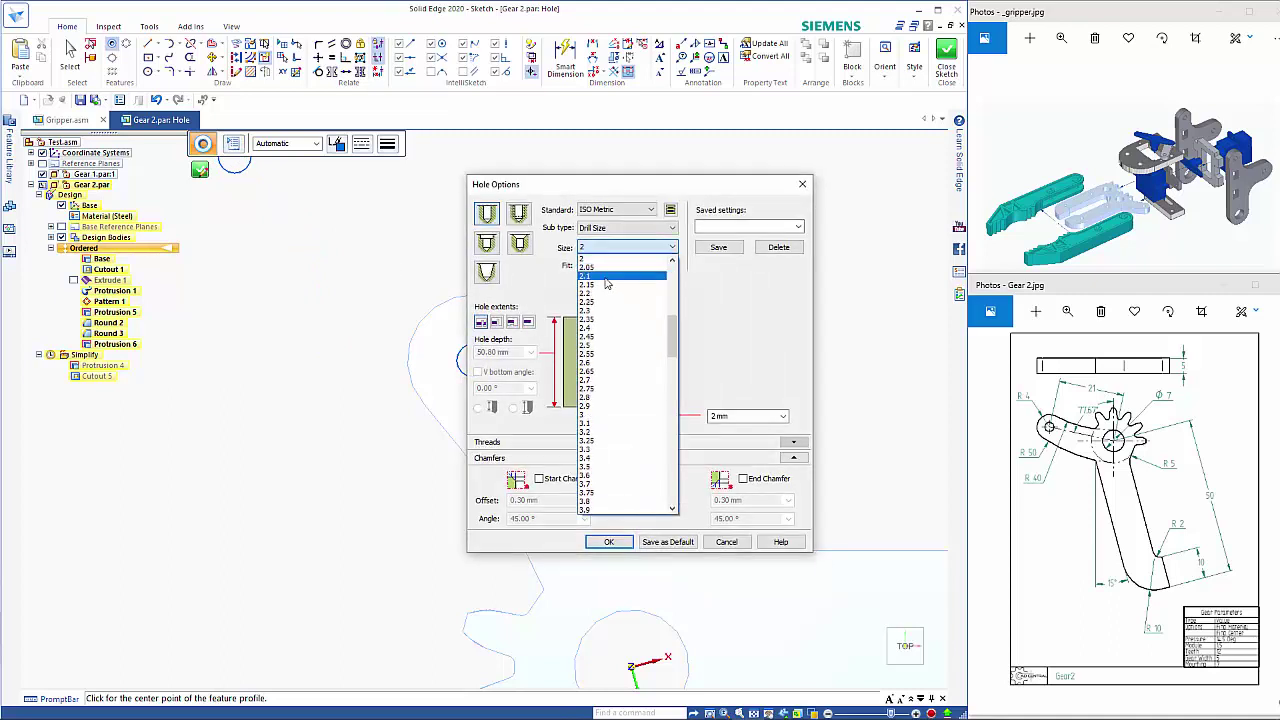
{"action": "left_click", "coordinate": [600, 424]}
{"action": "left_click", "coordinate": [608, 541]}
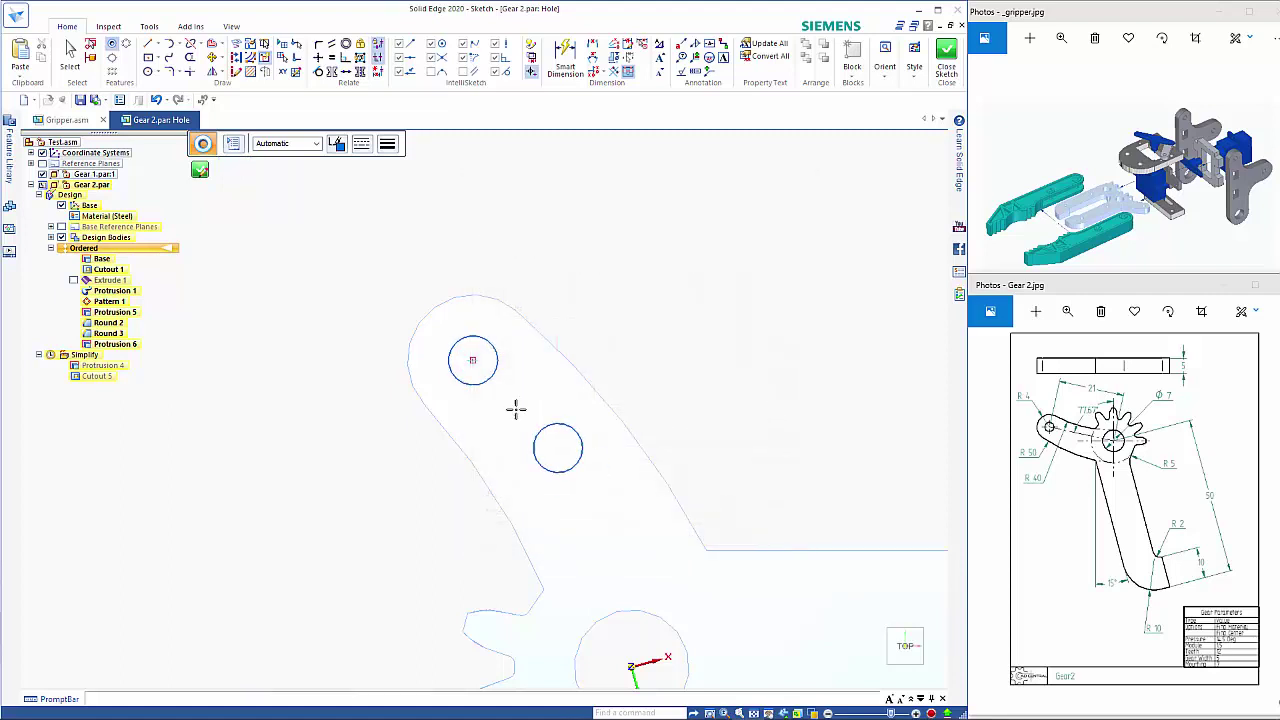
{"action": "left_click", "coordinate": [200, 170]}
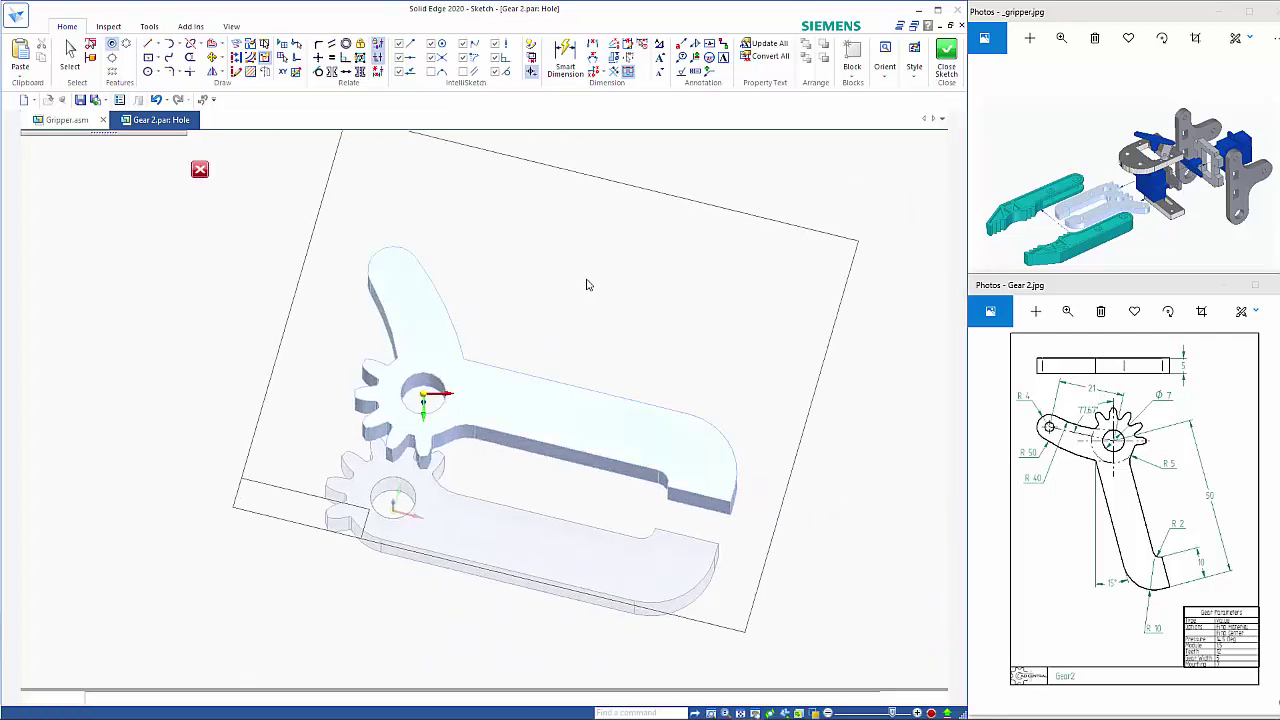
{"action": "right_click", "coordinate": [586, 346]}
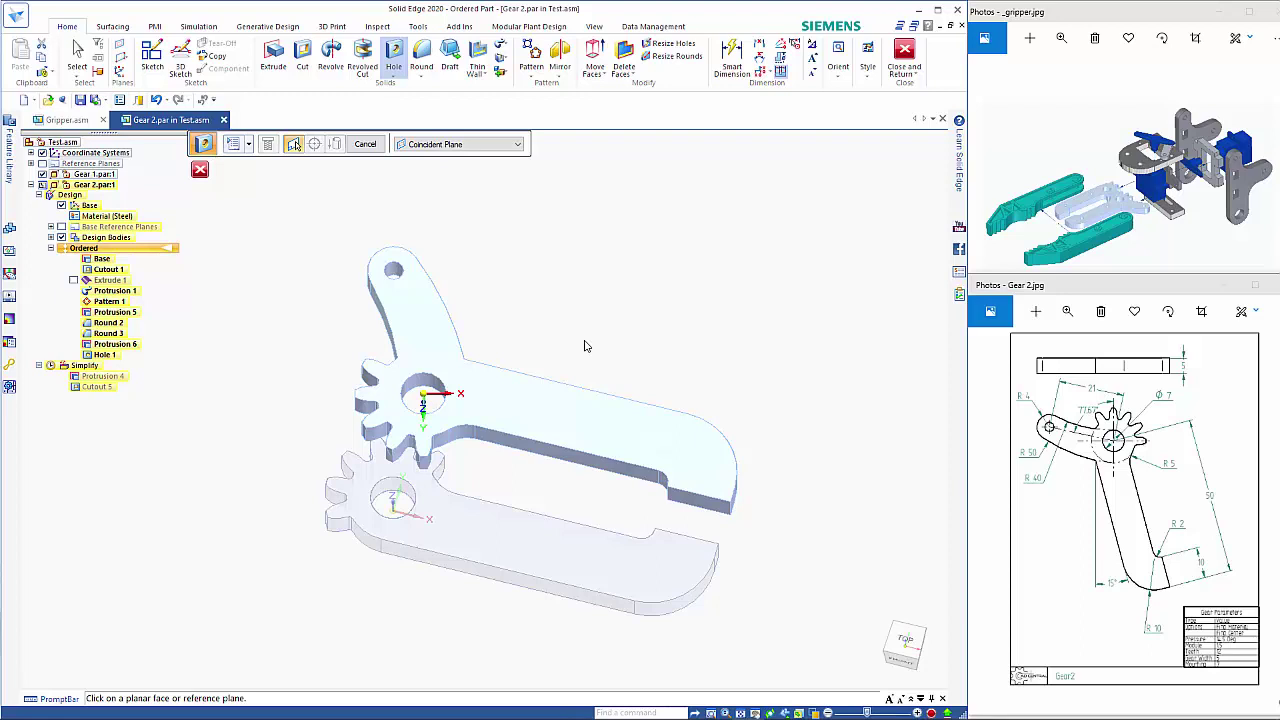
Leave the Hole command, return to the Test assembly, and save and close it
{"action": "left_click", "coordinate": [203, 171]}
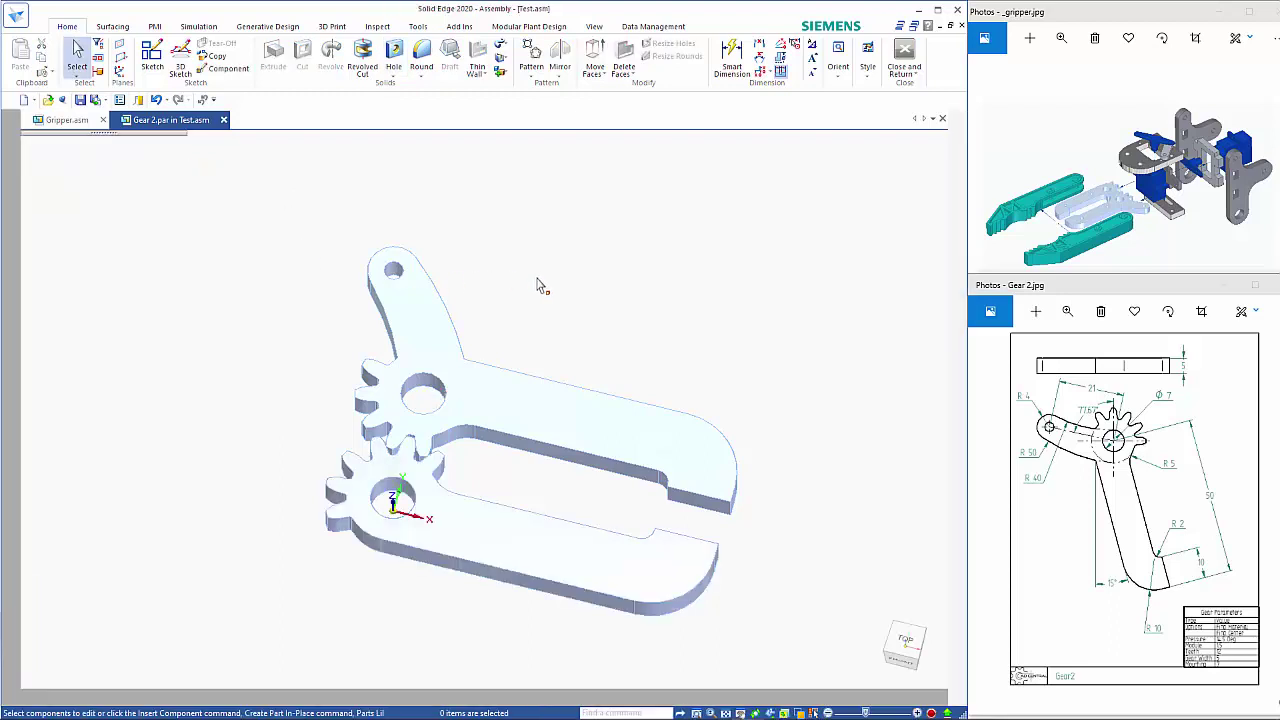
{"action": "key", "text": "ctrl+s"}
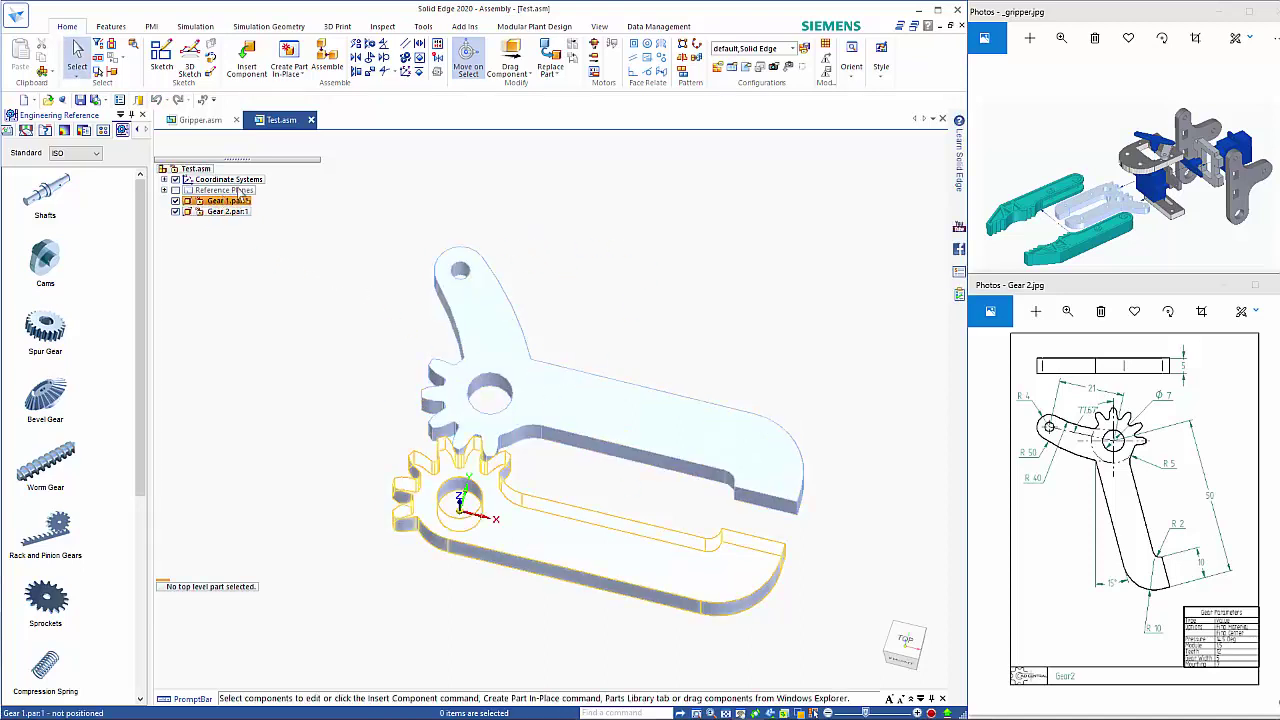
{"action": "left_click", "coordinate": [311, 120]}
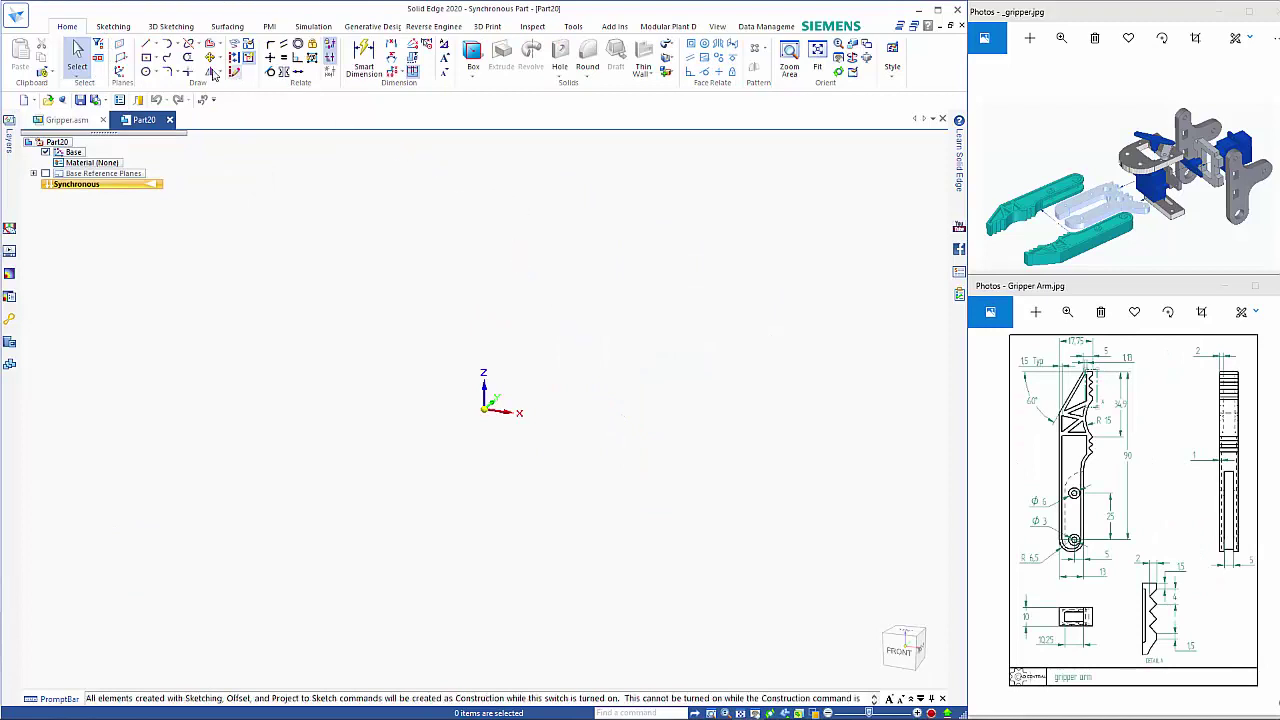
Draw a rectangle 17.75 mm wide and 90 mm high on the front plane, centred on the origin
{"action": "left_click", "coordinate": [147, 58]}
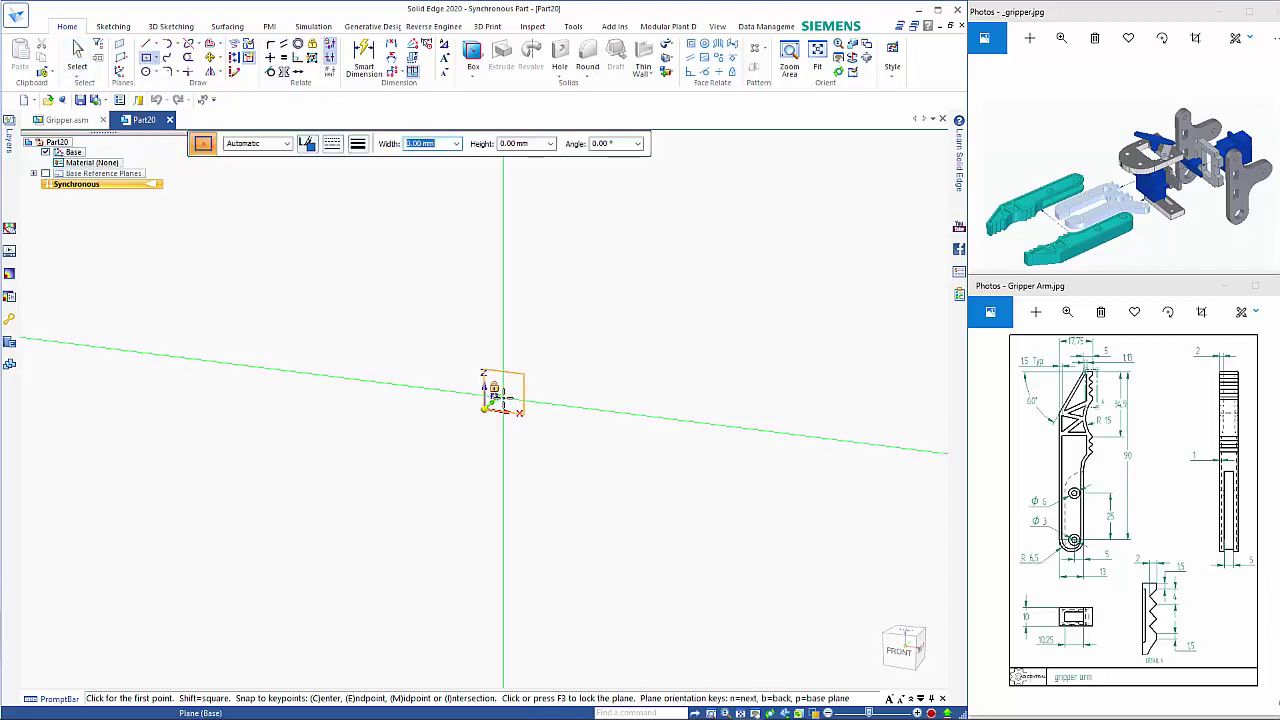
{"action": "left_click", "coordinate": [502, 400]}
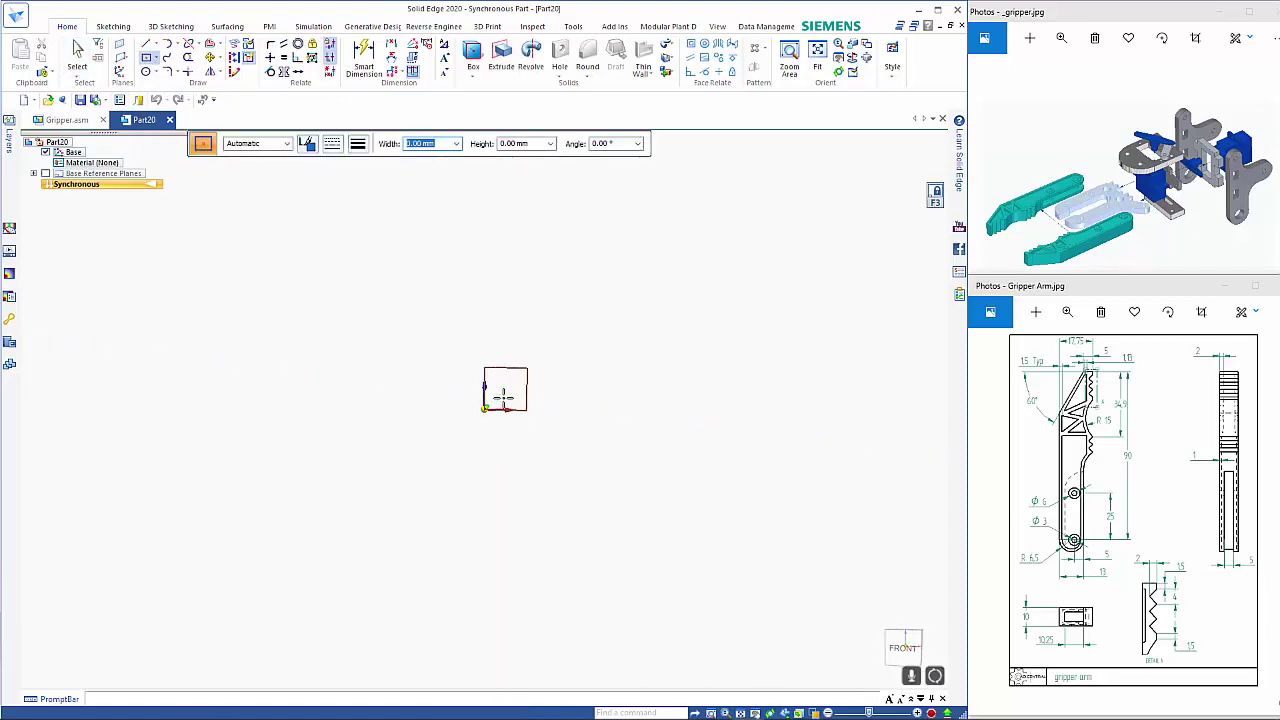
{"action": "left_click", "coordinate": [484, 409]}
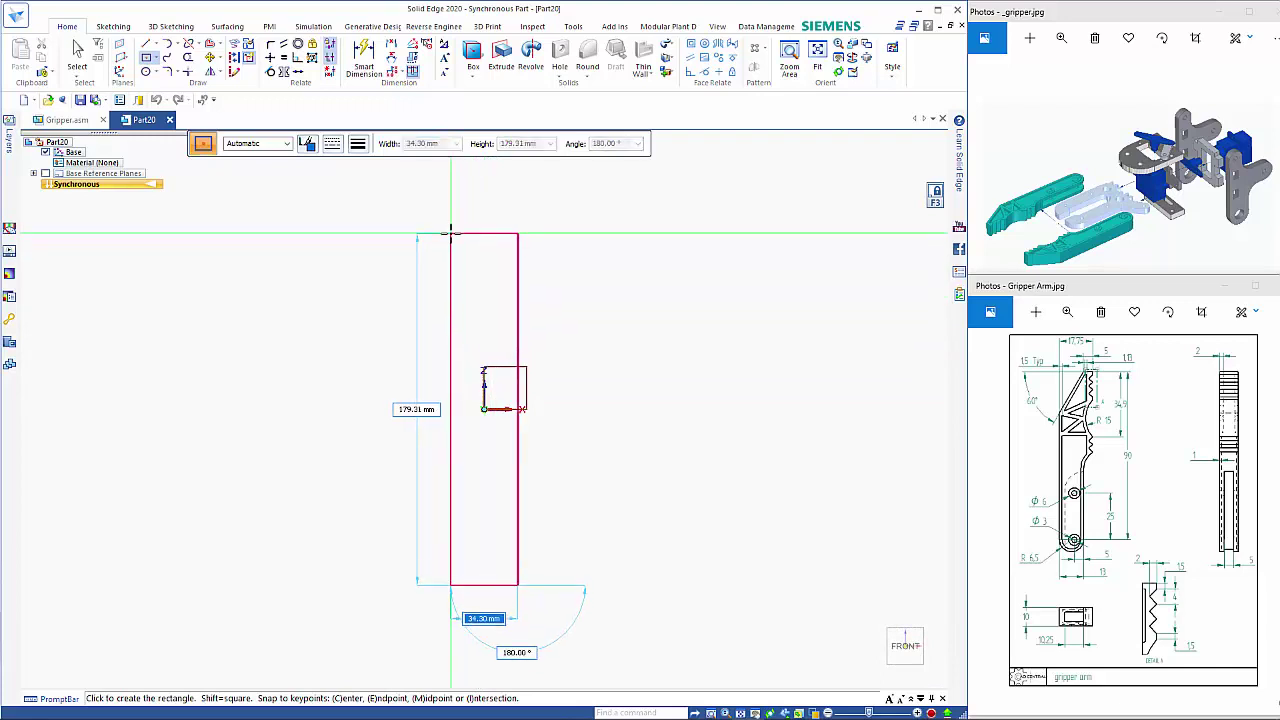
{"action": "type", "text": "17"}
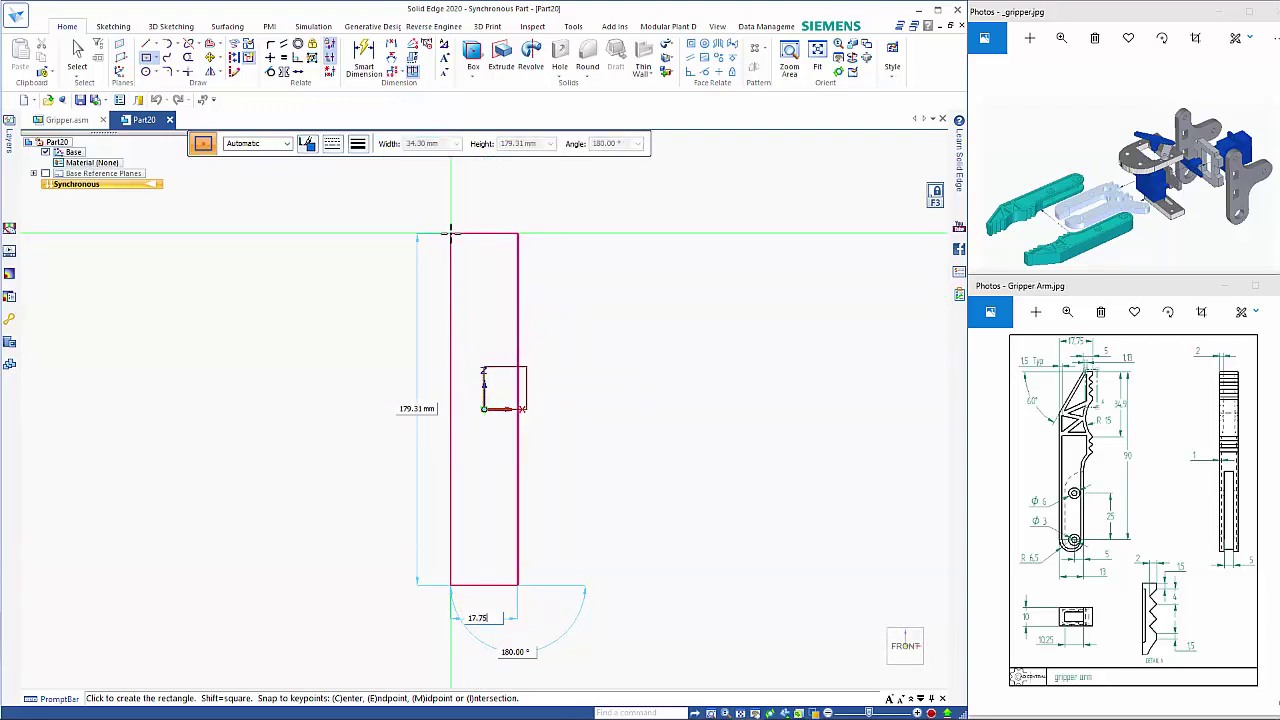
{"action": "key", "text": "Tab"}
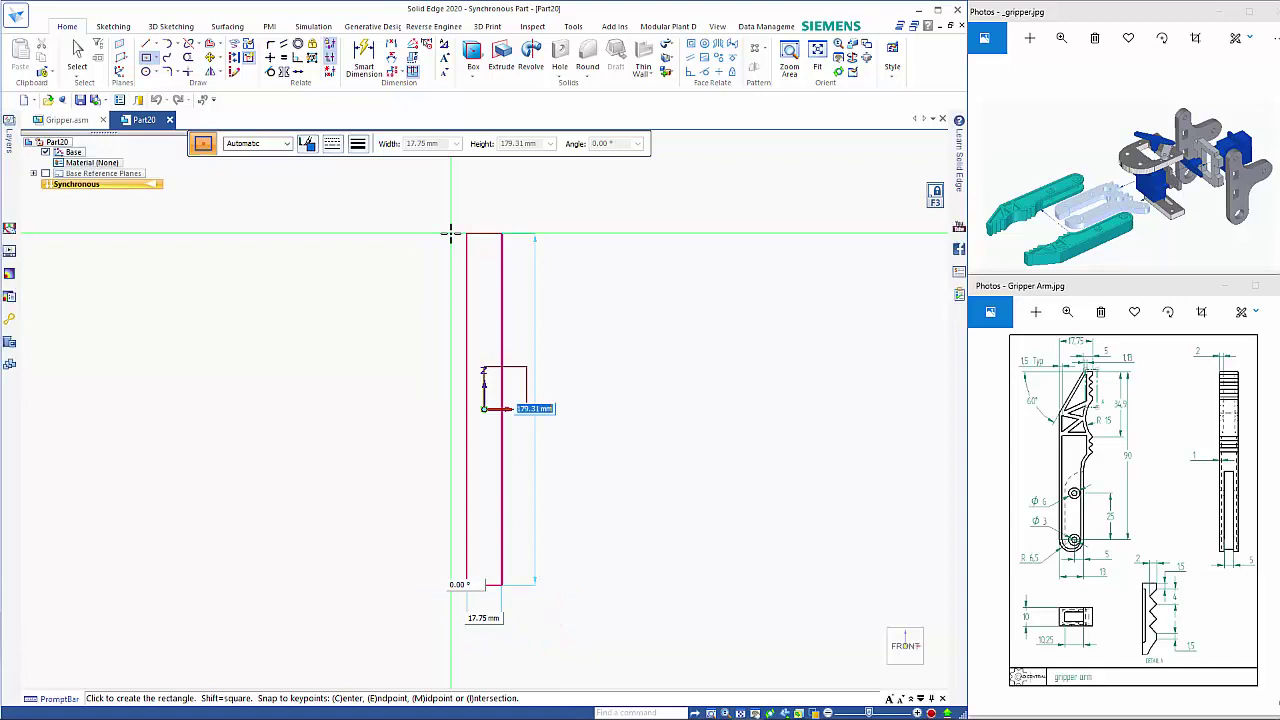
{"action": "type", "text": "90"}
{"action": "key", "text": "Tab"}
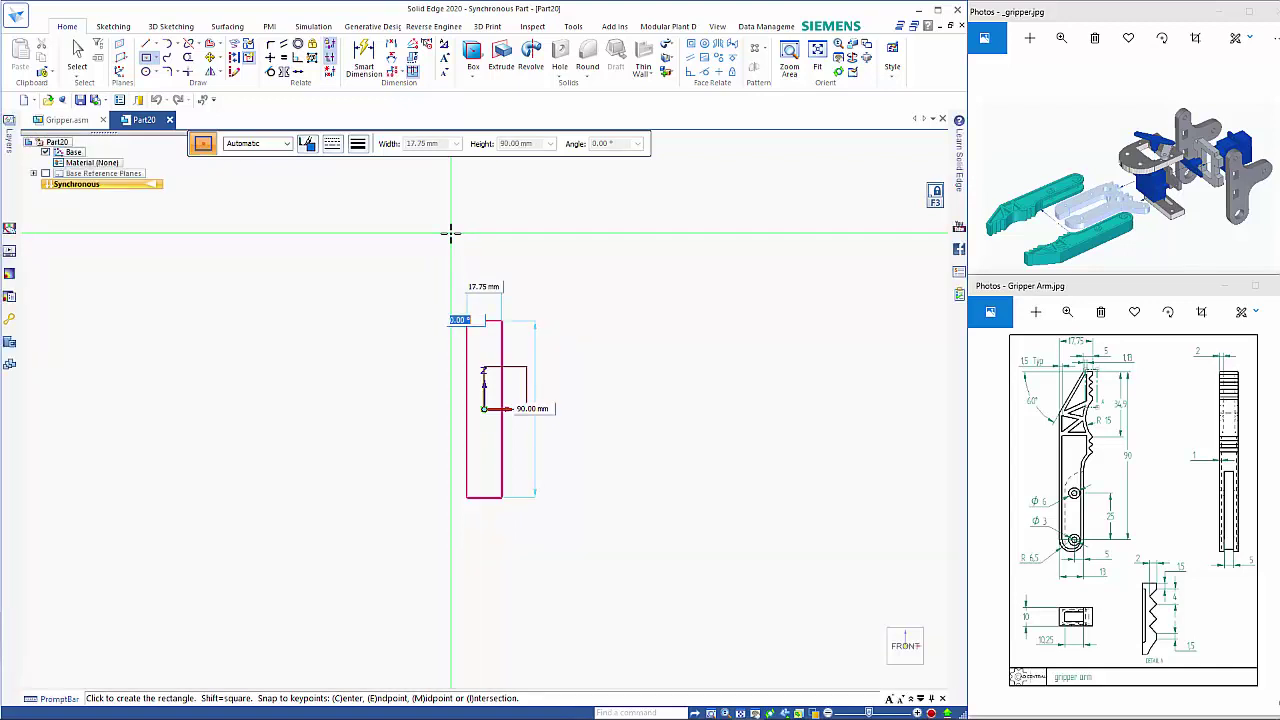
{"action": "key", "text": "Return"}
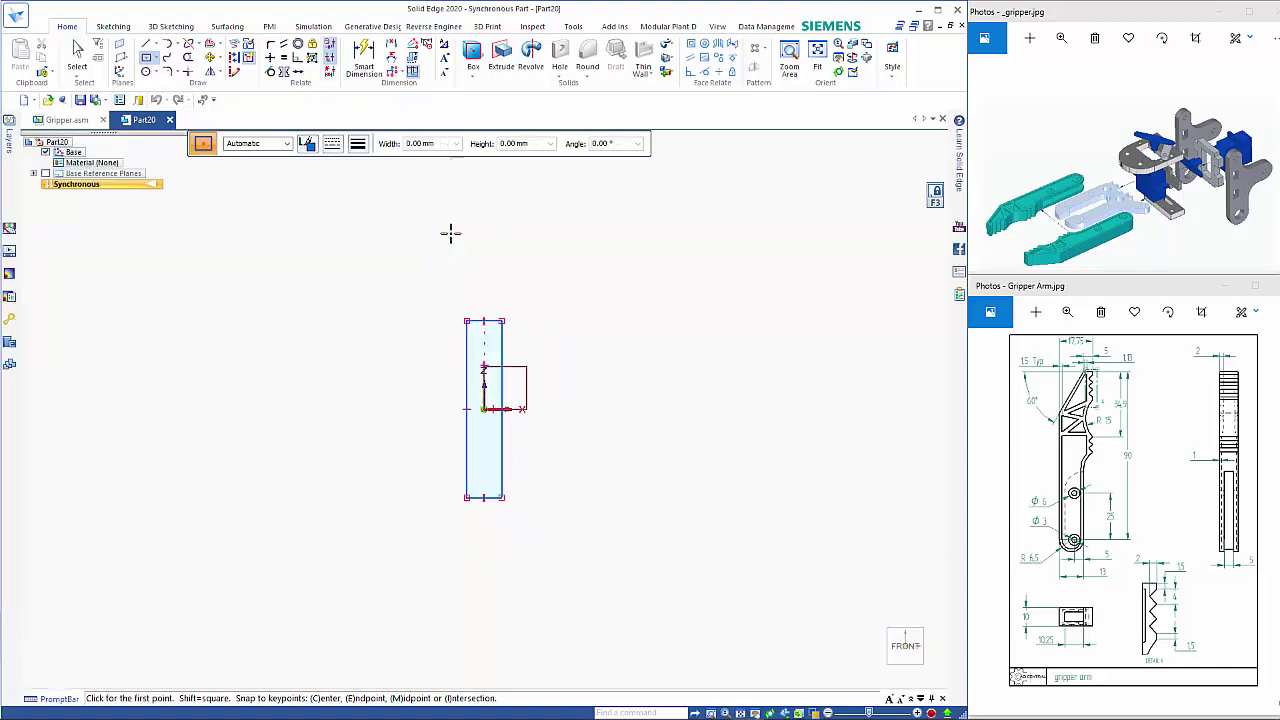
Draw a slanted line about 25 mm long from the rectangle's top edge to its left edge and trim away the corner outside it
{"action": "scroll", "coordinate": [466, 246], "scroll_direction": "up", "scroll_amount": 2}
{"action": "scroll", "coordinate": [416, 410], "scroll_direction": "down", "scroll_amount": 3}
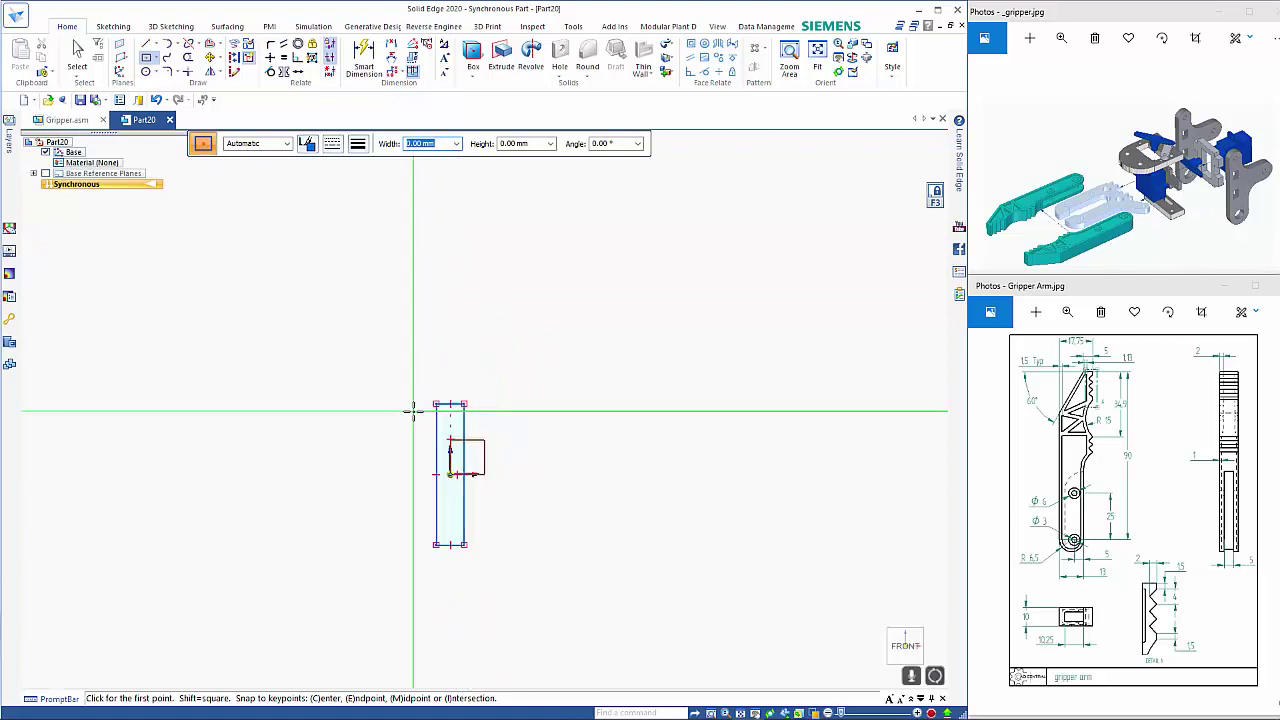
{"action": "scroll", "coordinate": [377, 514], "scroll_direction": "up", "scroll_amount": 4}
{"action": "middle_click_drag", "start_coordinate": [667, 270], "coordinate": [643, 314], "text": "shift"}
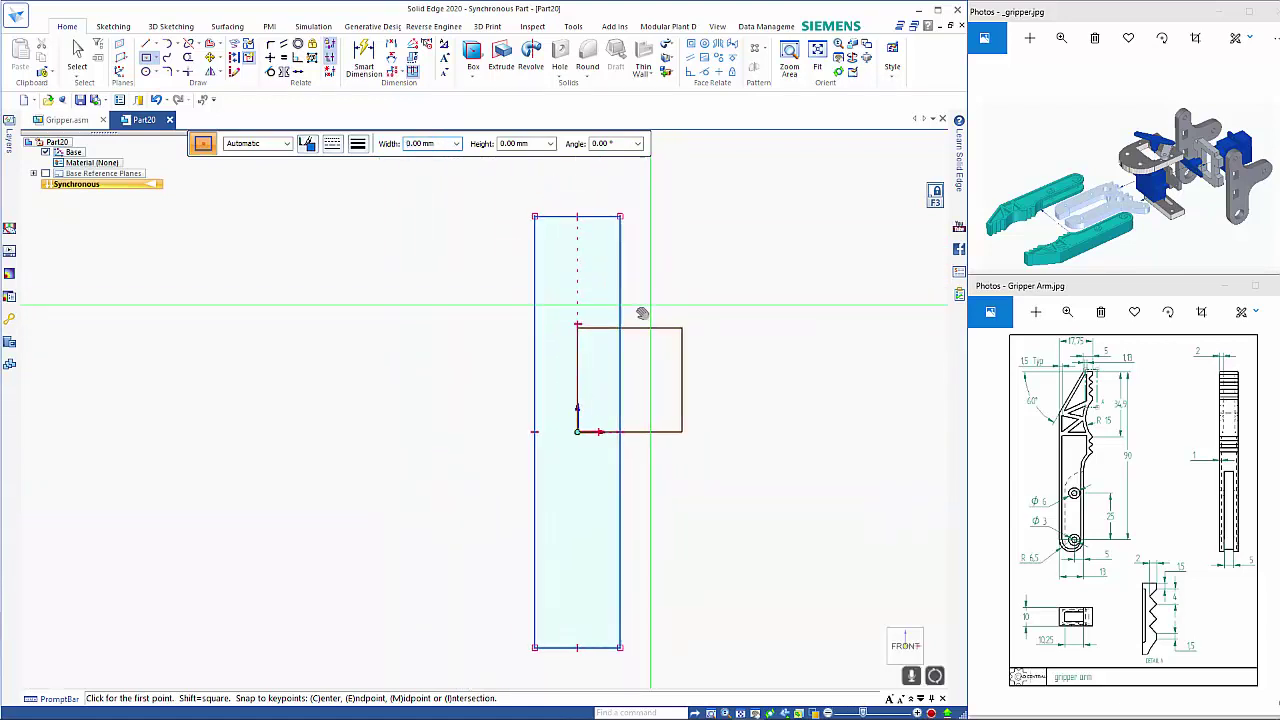
{"action": "left_click", "coordinate": [147, 47]}
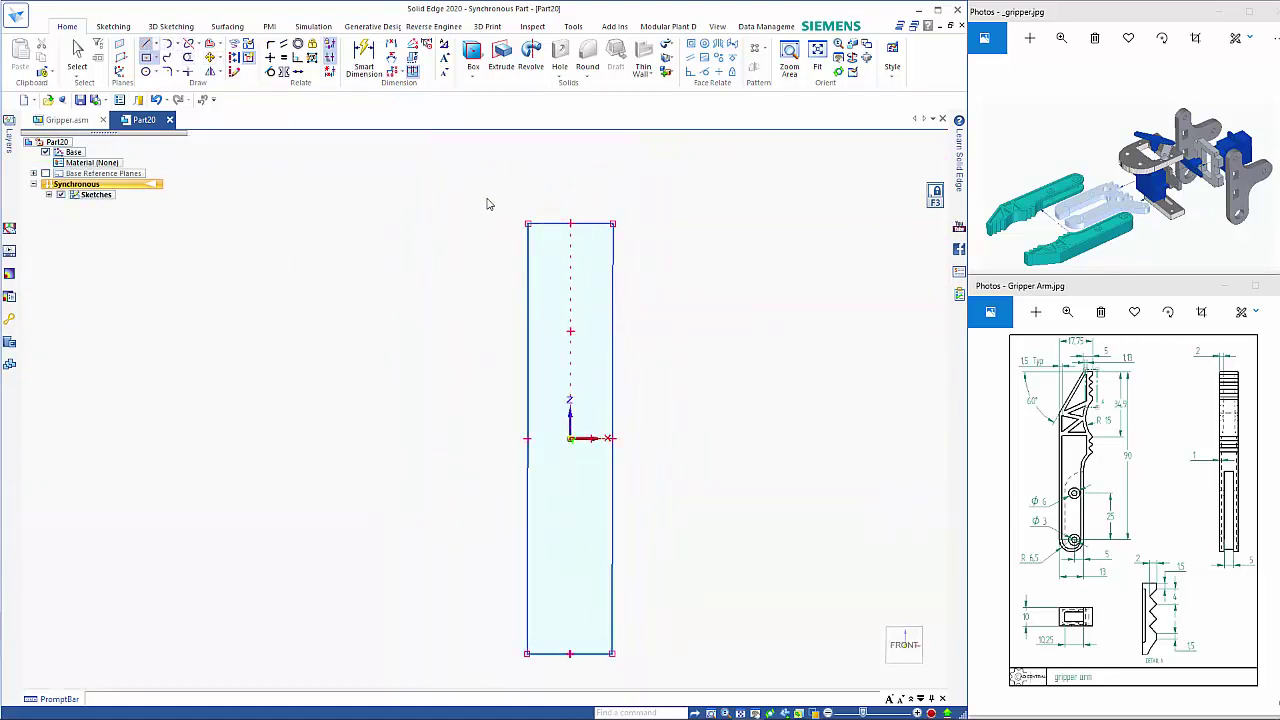
{"action": "left_click", "coordinate": [586, 225]}
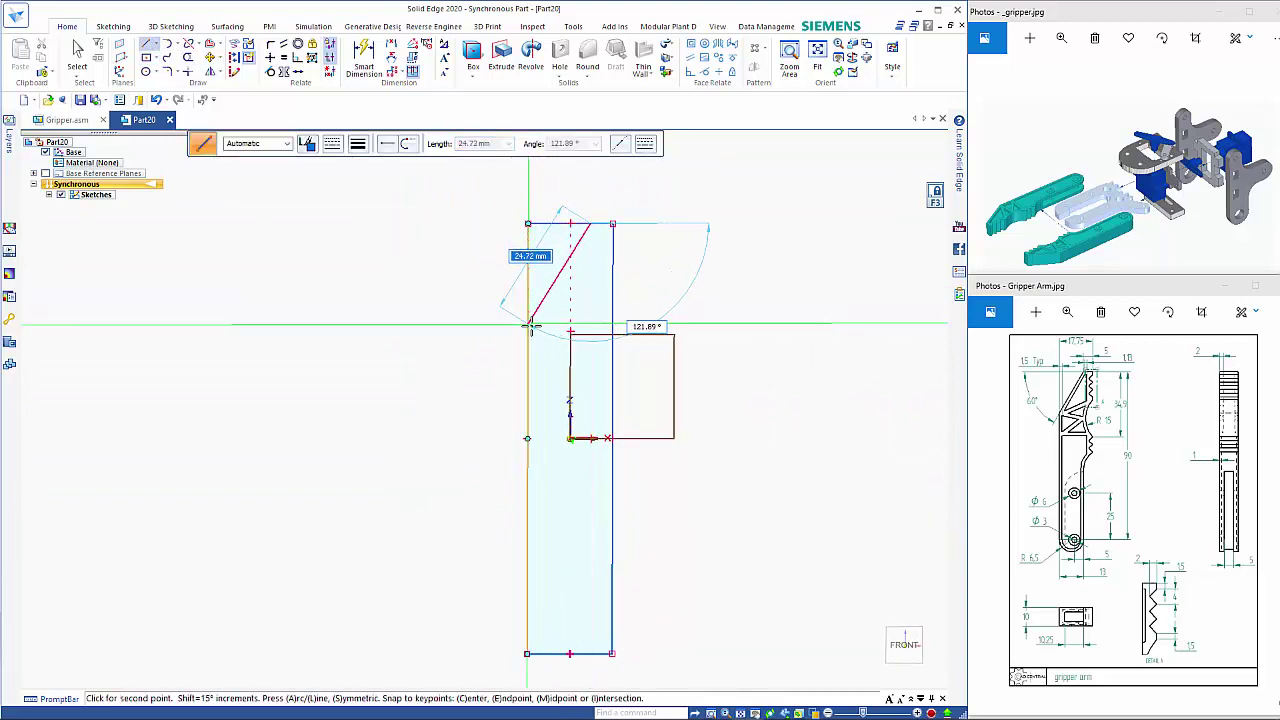
{"action": "left_click", "coordinate": [528, 327]}
{"action": "right_click", "coordinate": [705, 258]}
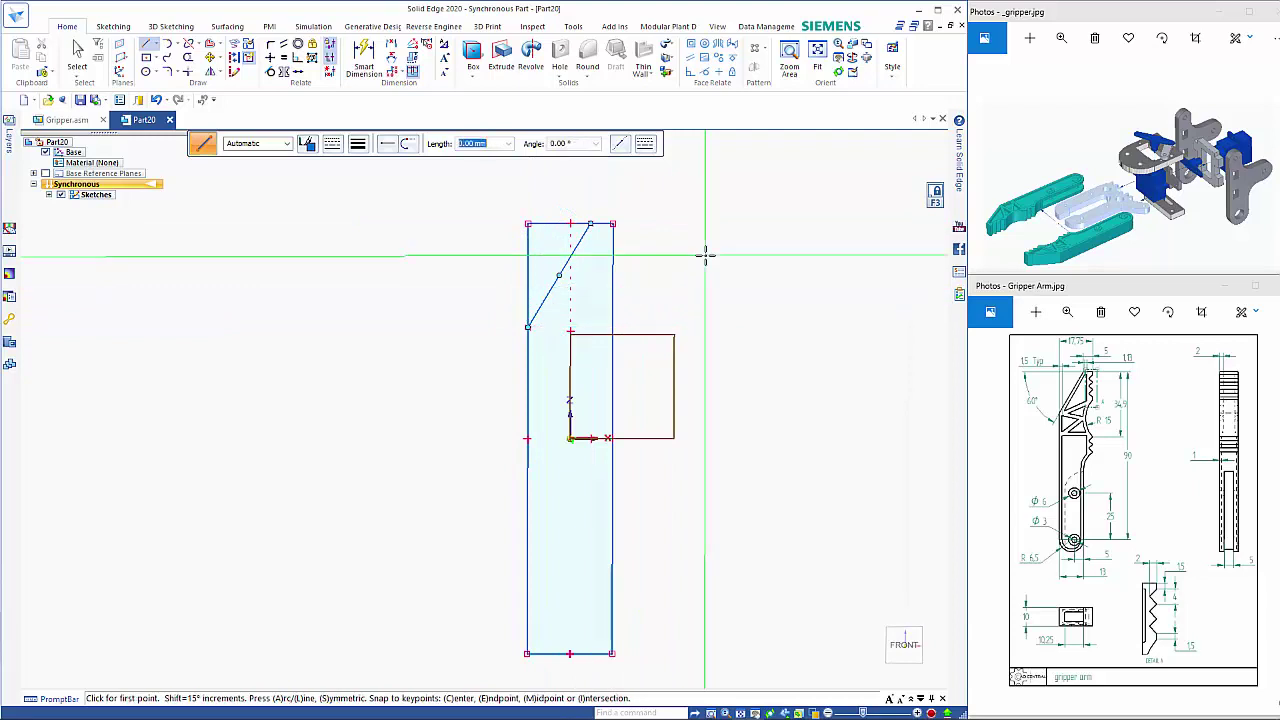
{"action": "key", "text": "Escape"}
{"action": "key", "text": "Escape"}
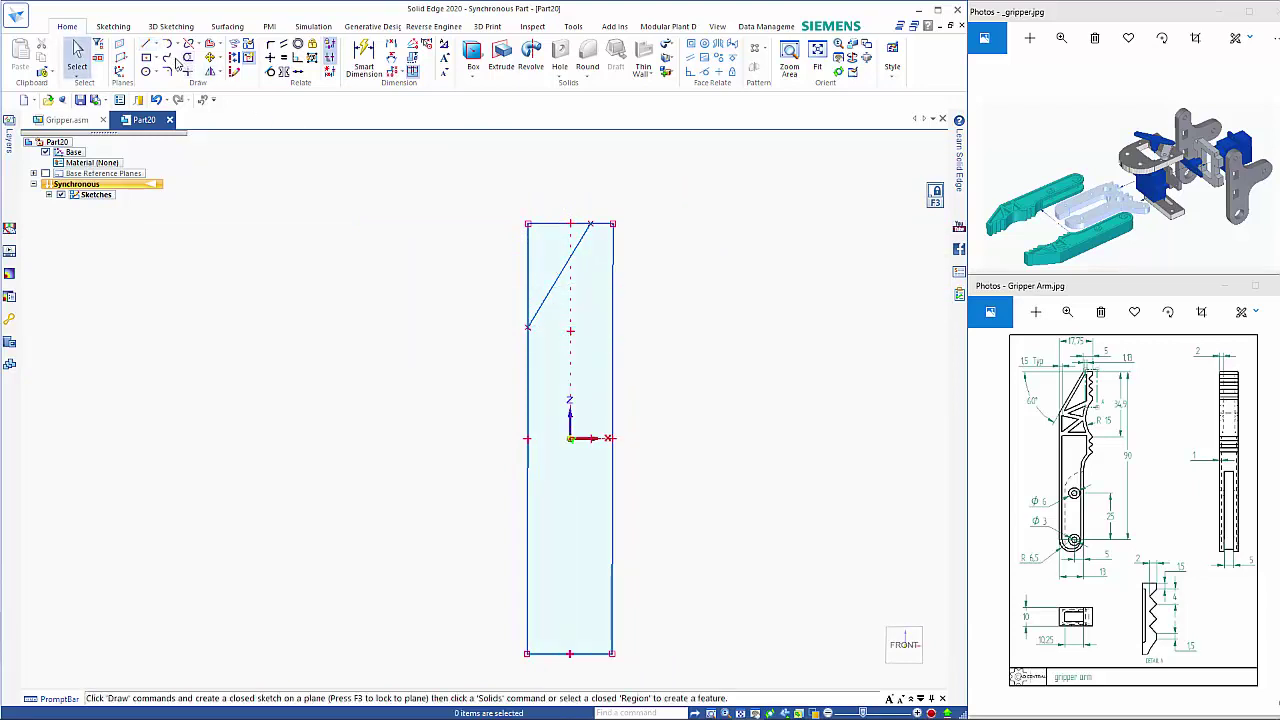
{"action": "left_click", "coordinate": [188, 58]}
{"action": "left_click_drag", "start_coordinate": [537, 191], "coordinate": [493, 278]}
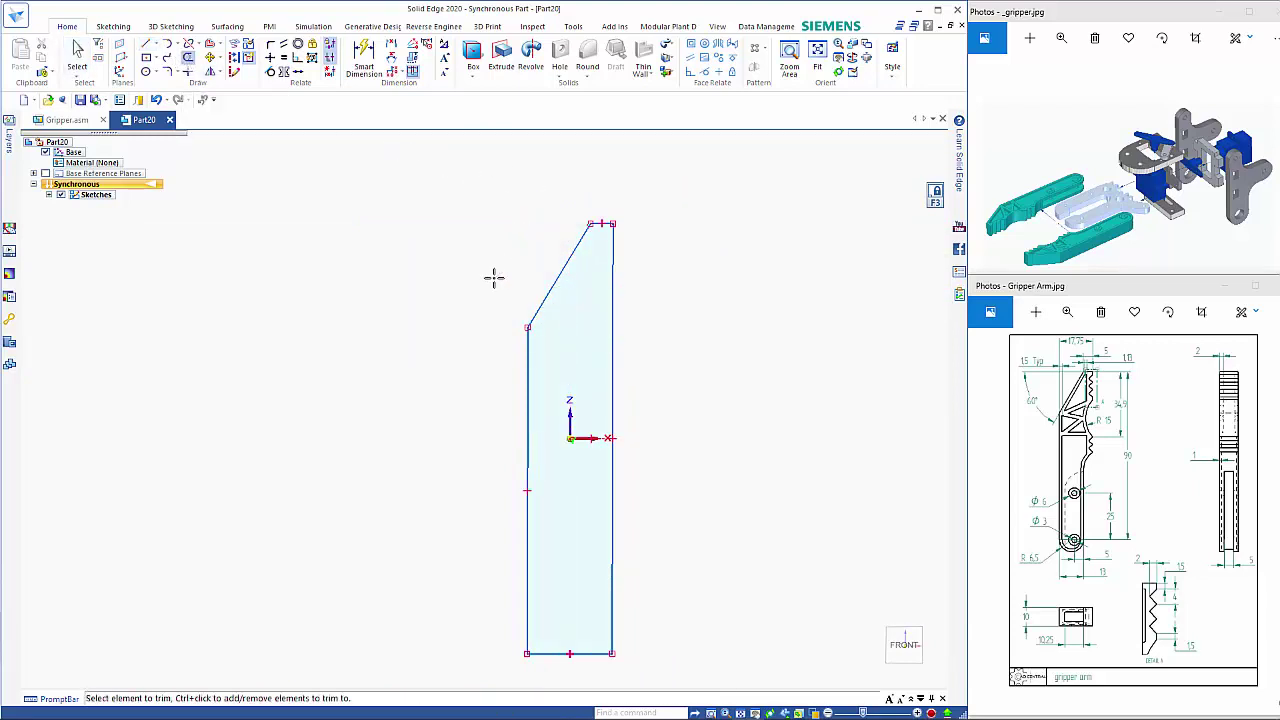
Dimension the profile's overall height and set the length of its short top edge to 5 mm
{"action": "left_click", "coordinate": [364, 60]}
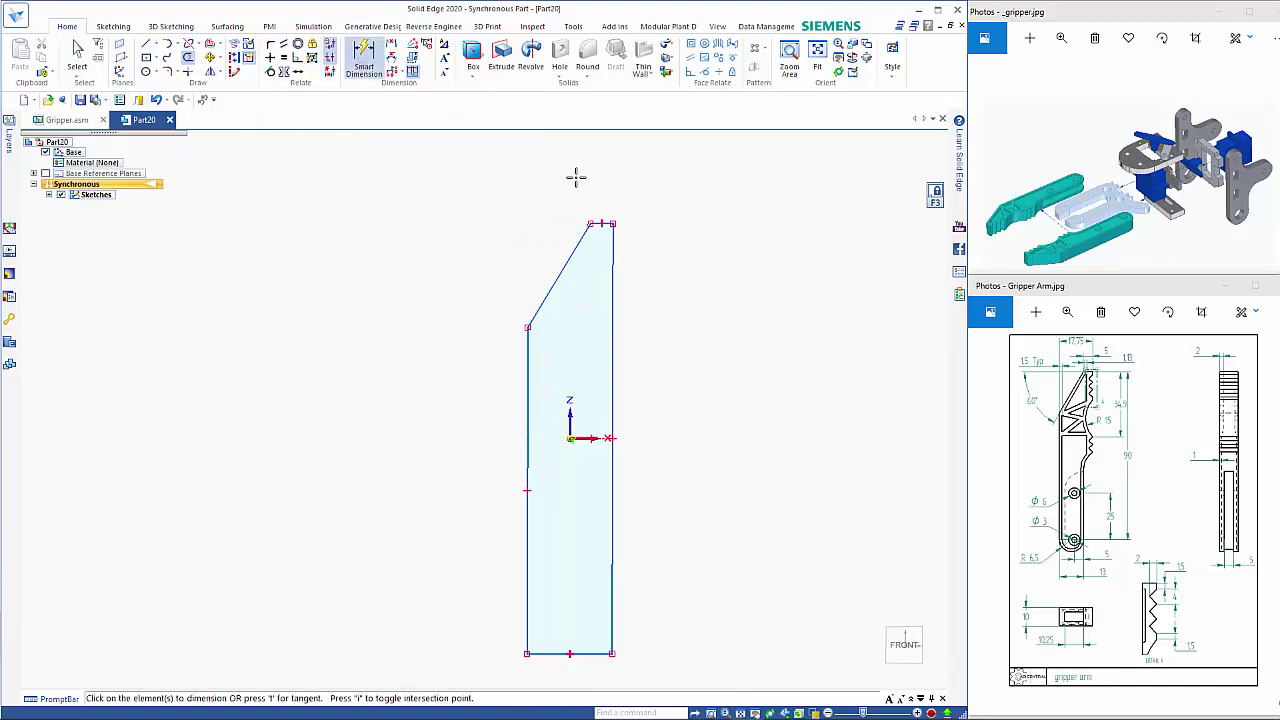
{"action": "left_click", "coordinate": [603, 222]}
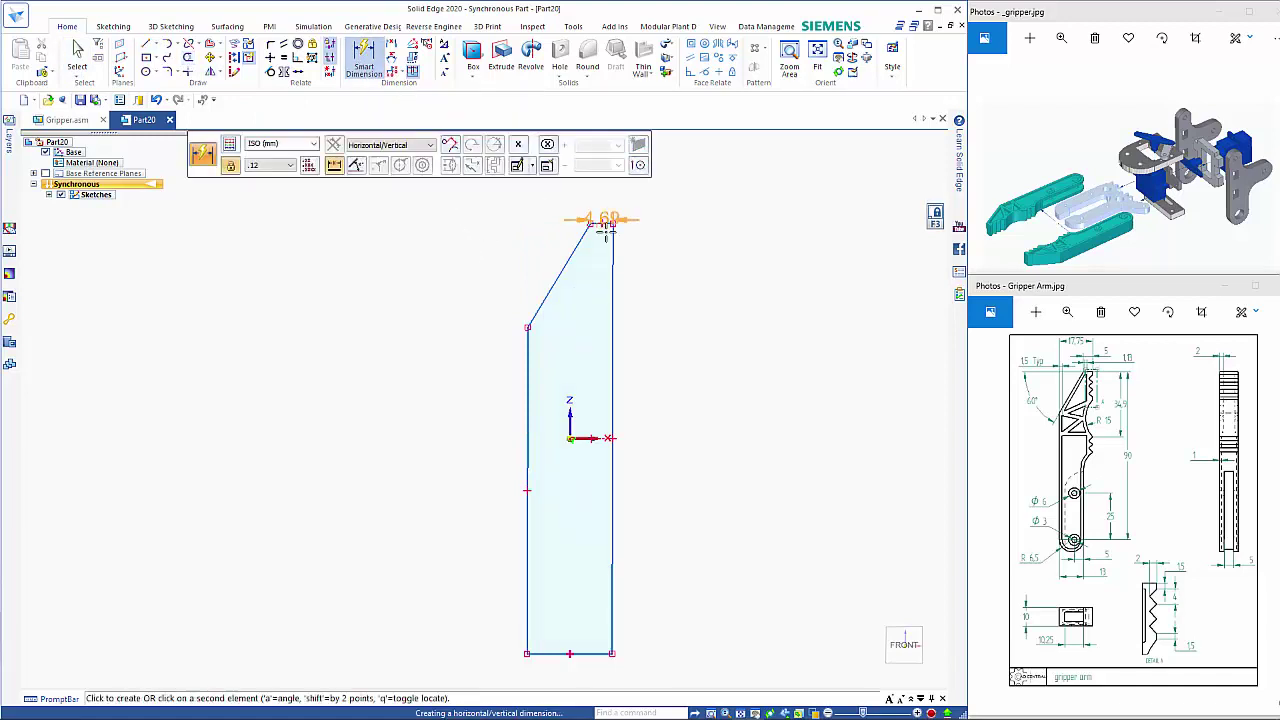
{"action": "left_click", "coordinate": [590, 654]}
{"action": "left_click", "coordinate": [778, 543]}
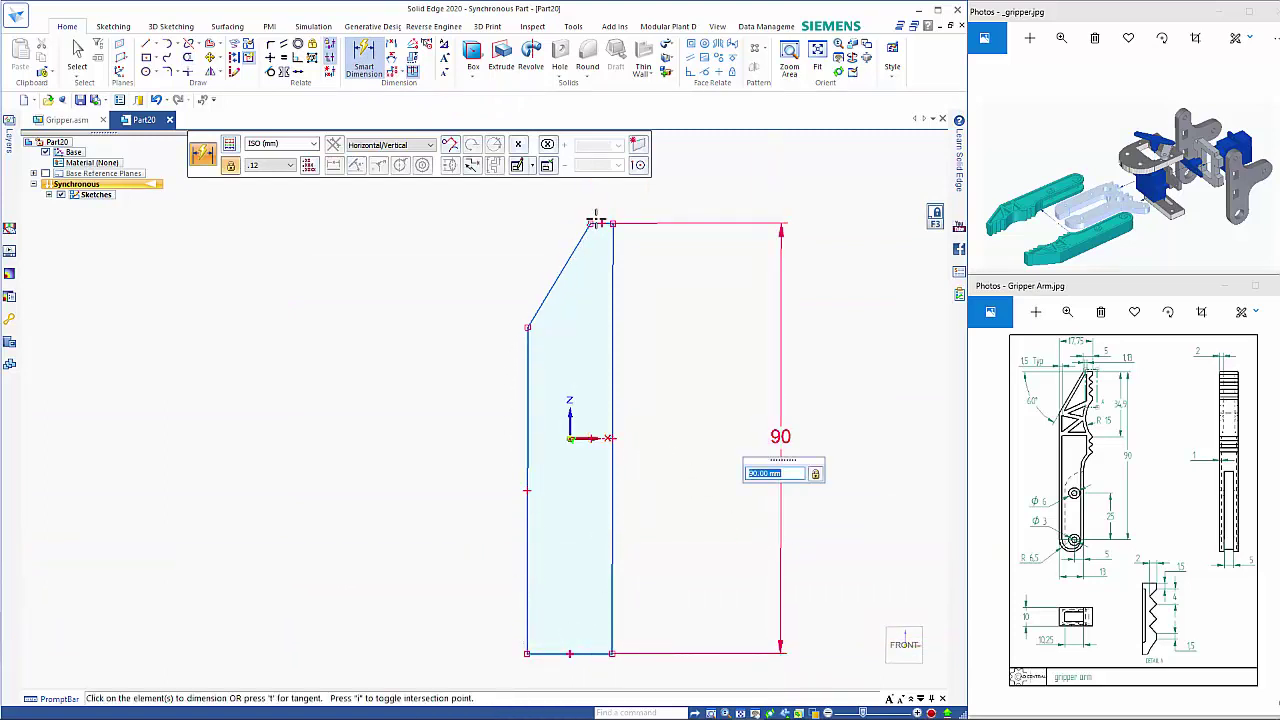
{"action": "left_click", "coordinate": [598, 221]}
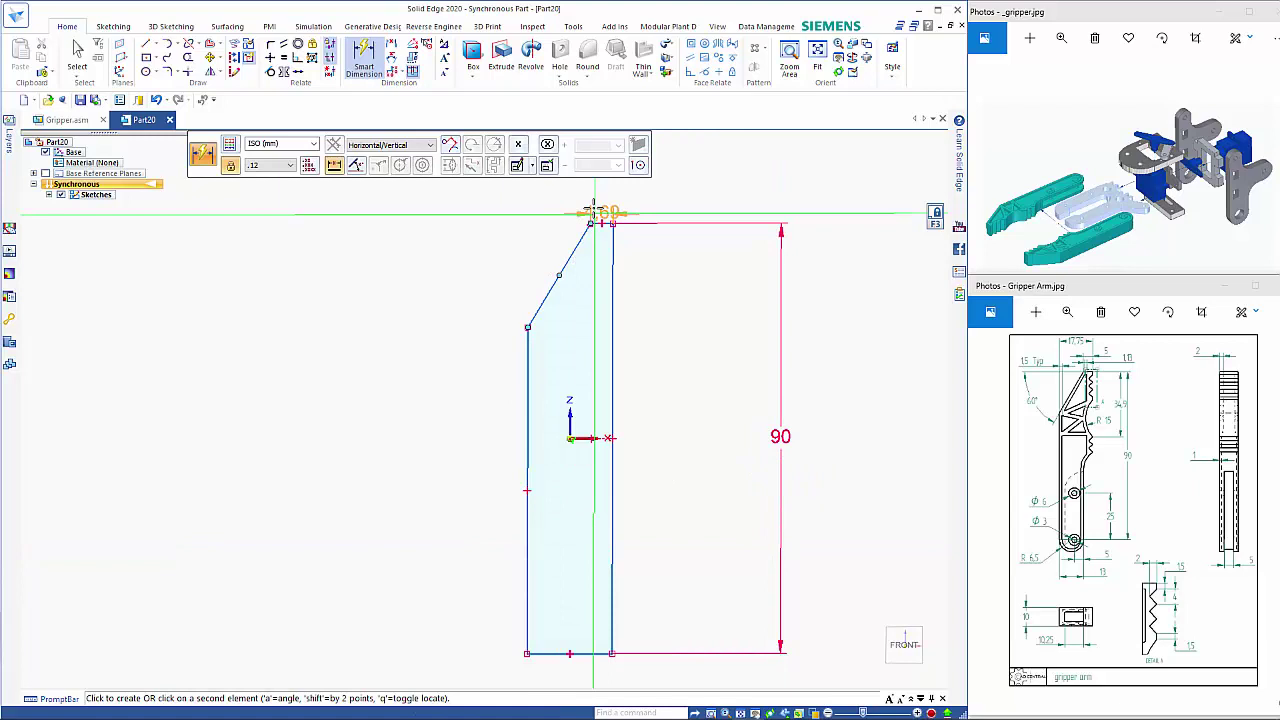
{"action": "left_click", "coordinate": [677, 190]}
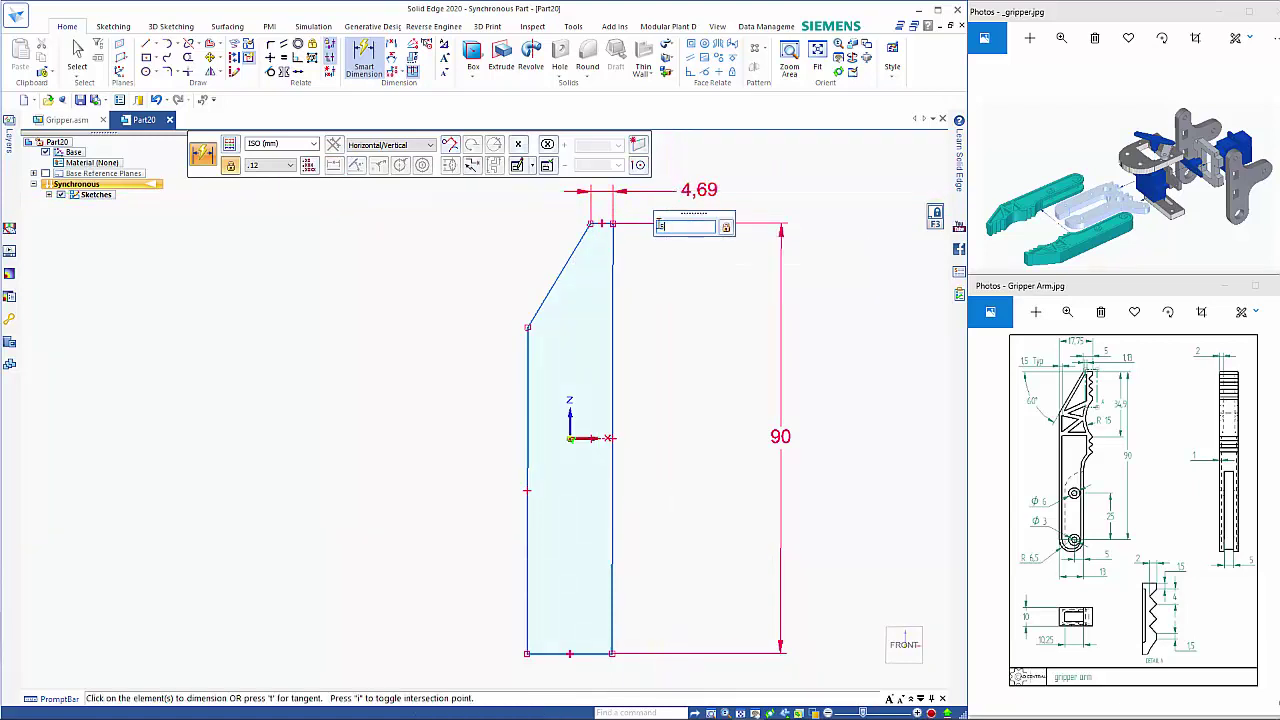
{"action": "type", "text": "5"}
{"action": "key", "text": "Return"}
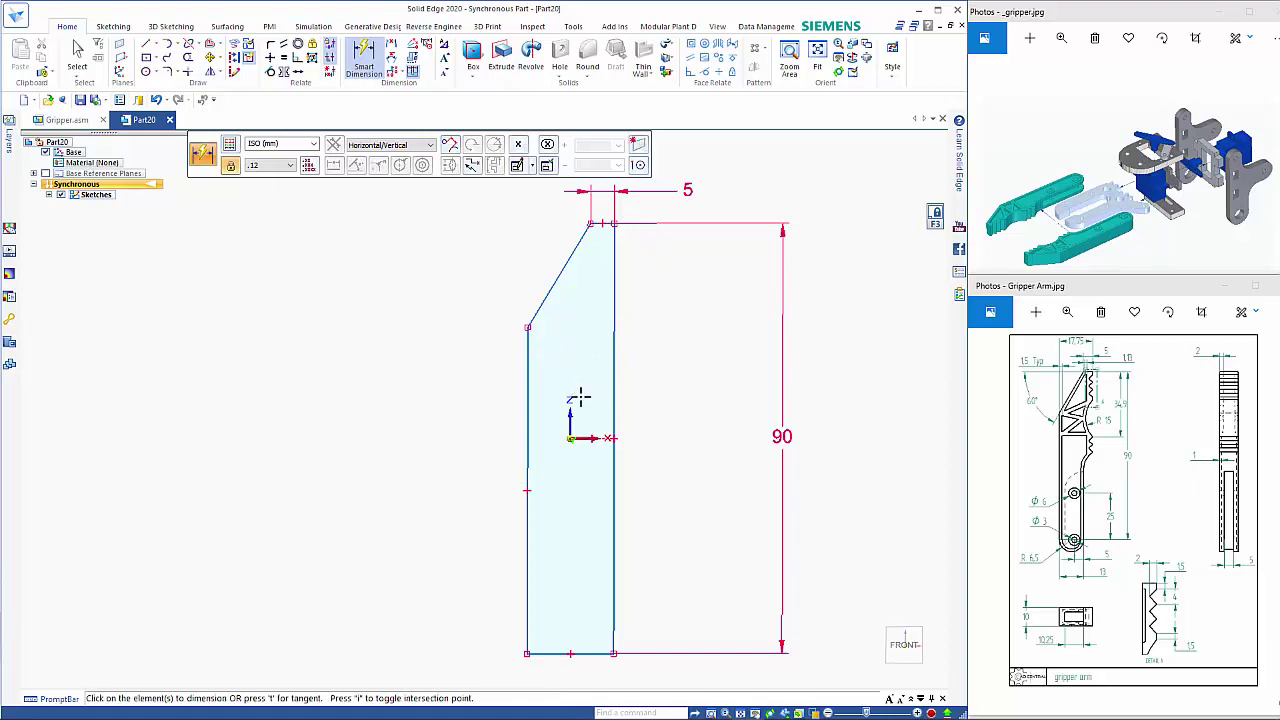
Dimension the profile's width between its two vertical edges and set it to 17.75 mm
{"action": "left_click", "coordinate": [528, 375]}
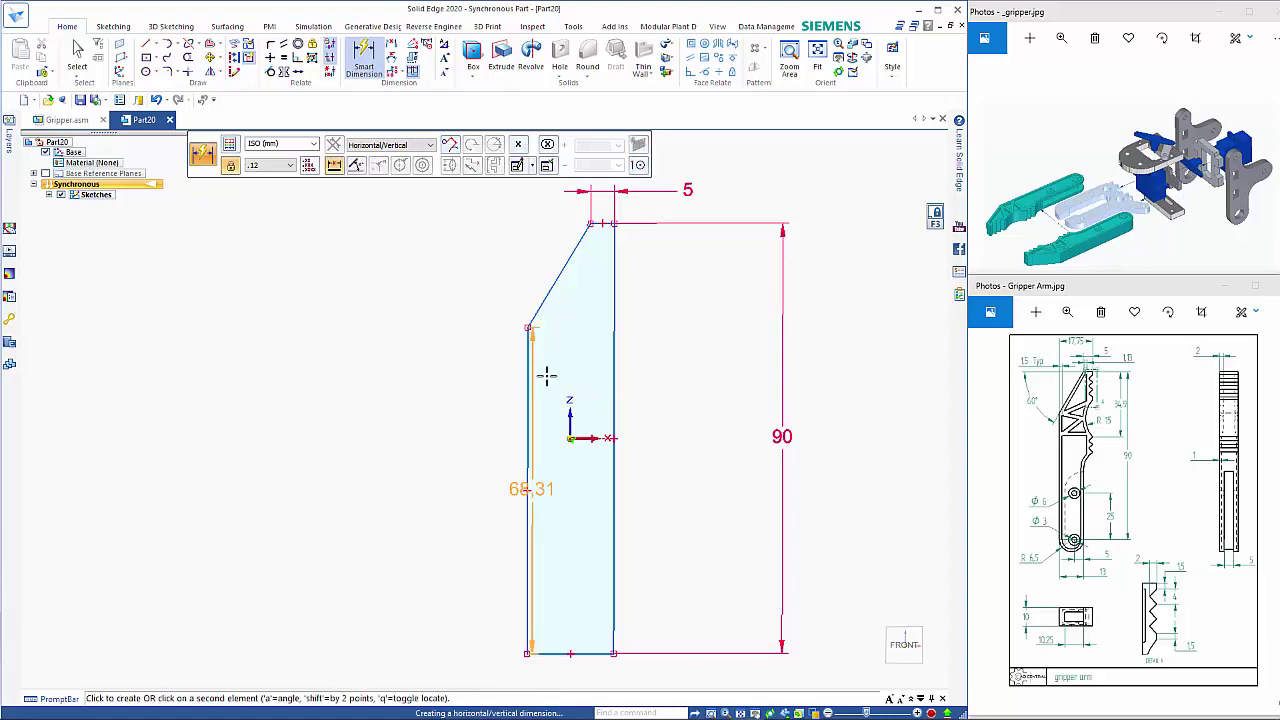
{"action": "left_click", "coordinate": [617, 391]}
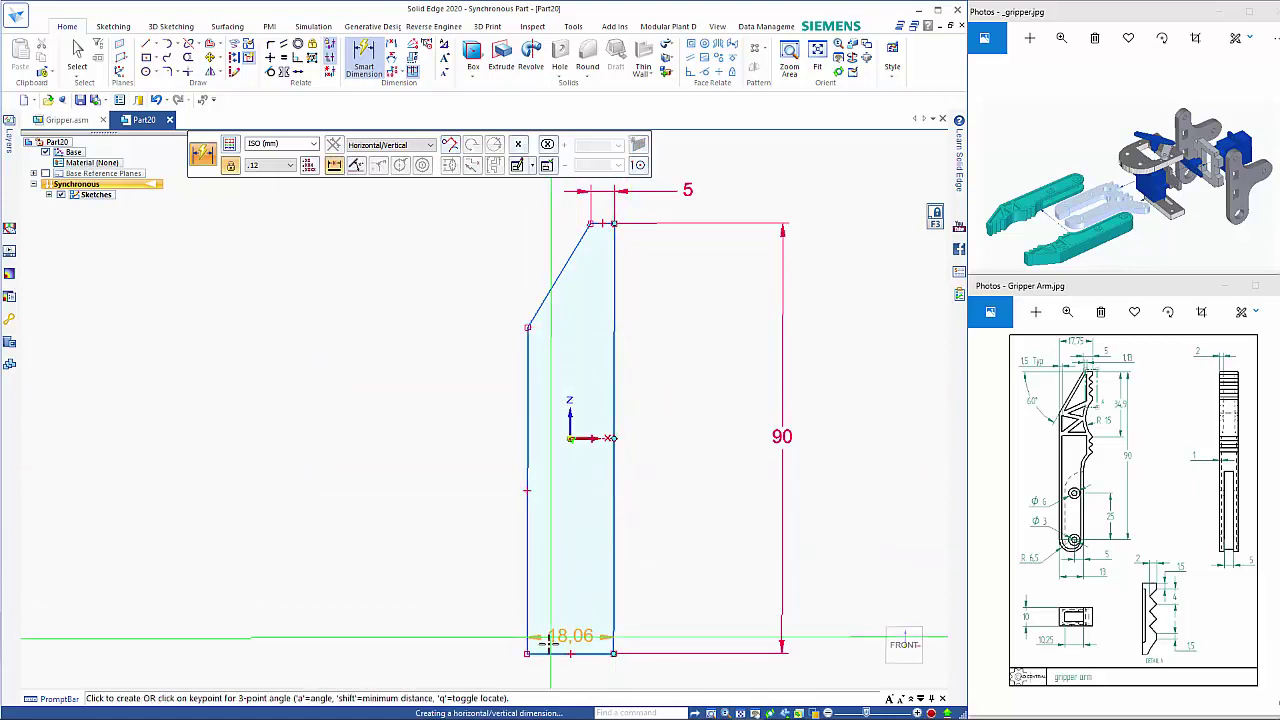
{"action": "left_click", "coordinate": [479, 677]}
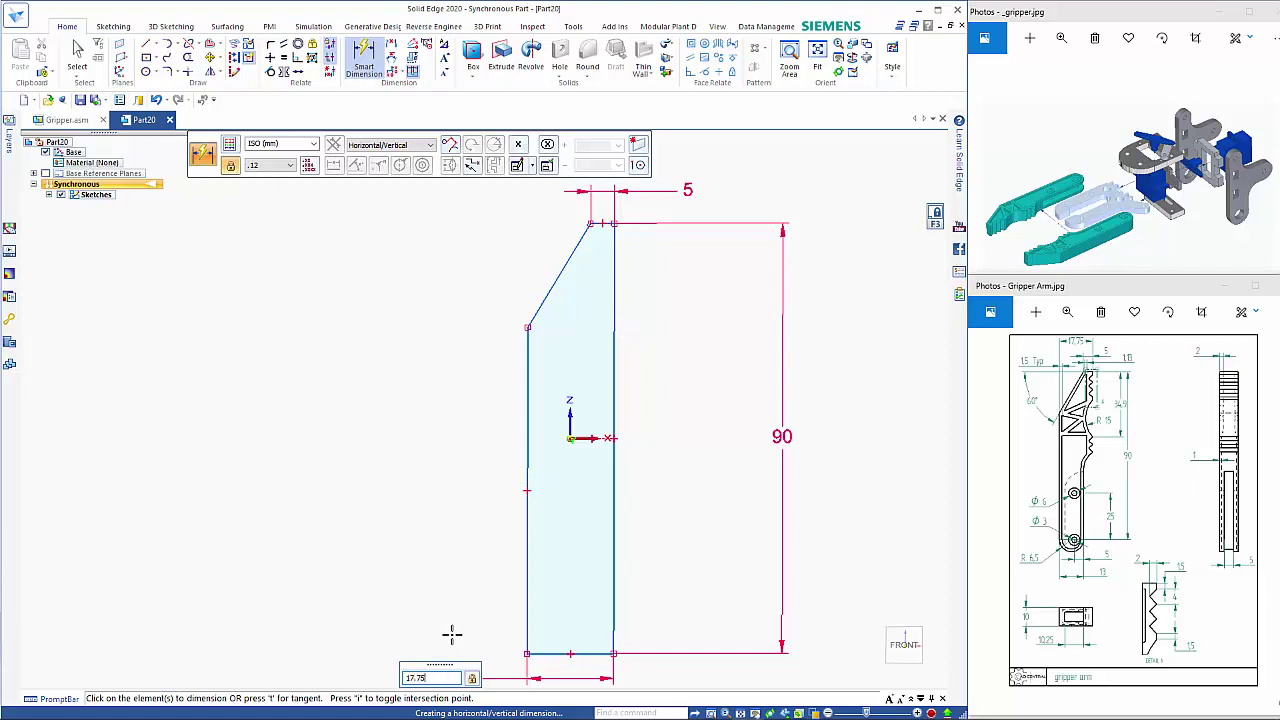
{"action": "type", "text": "17.75"}
{"action": "key", "text": "Return"}
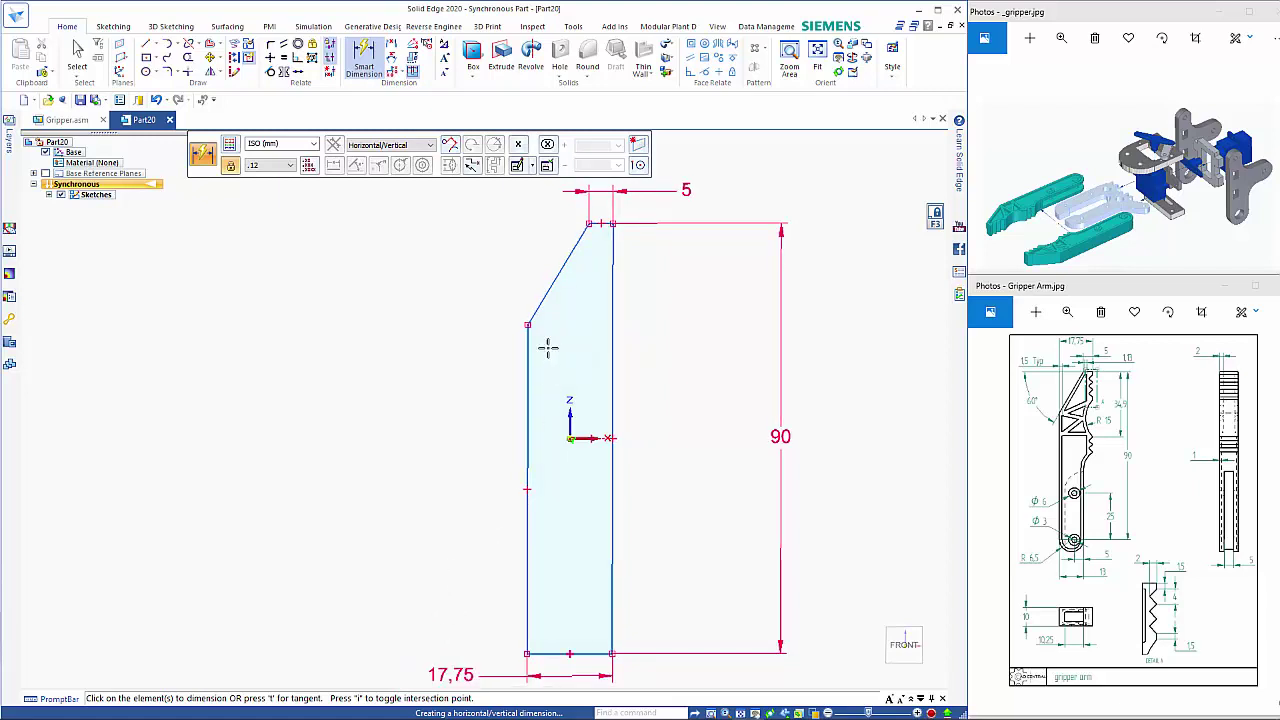
Add an angle dimension of 60° between the slanted edge and the horizontal top edge, and leave dimensioning
{"action": "left_click", "coordinate": [541, 302]}
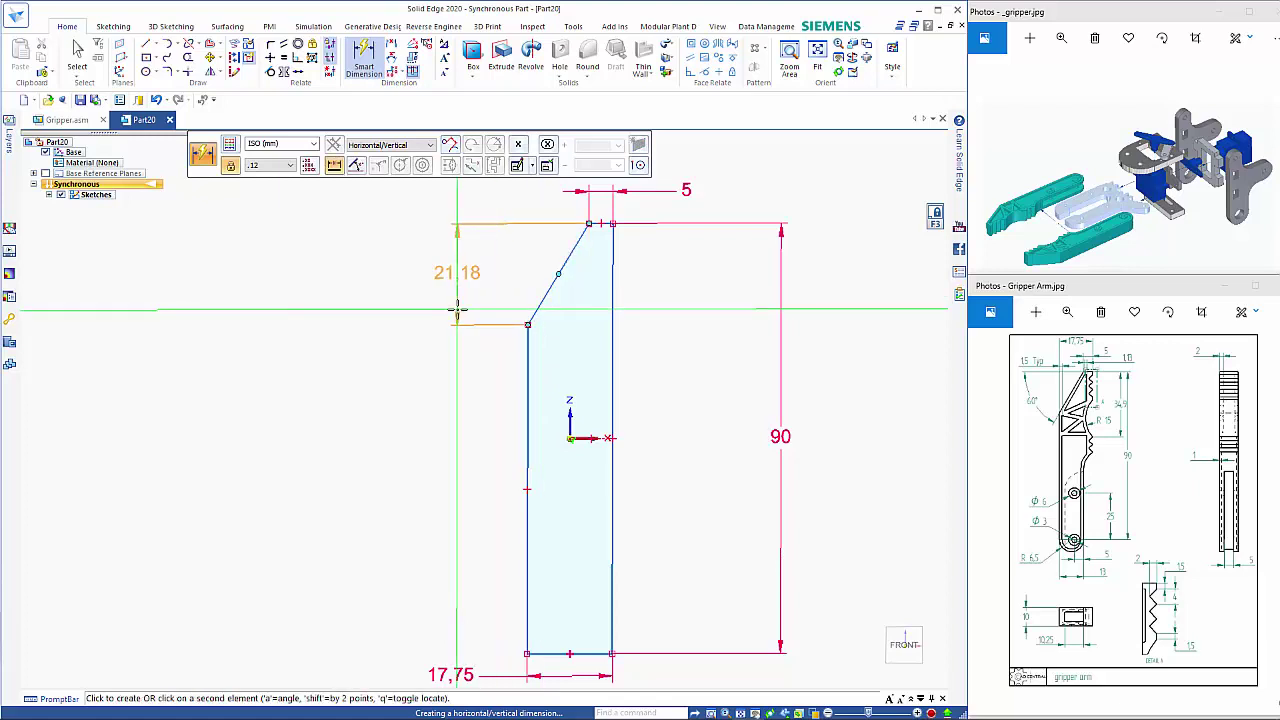
{"action": "key", "text": "a"}
{"action": "left_click", "coordinate": [480, 330]}
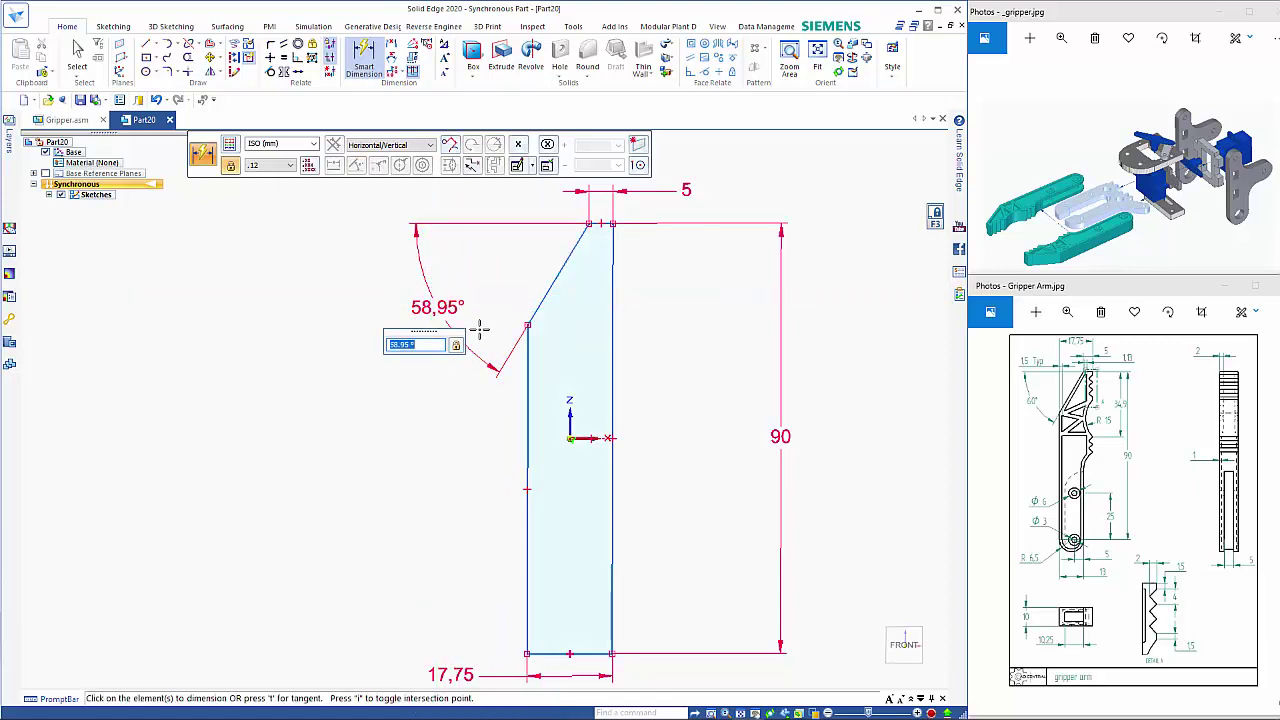
{"action": "type", "text": "60"}
{"action": "key", "text": "Return"}
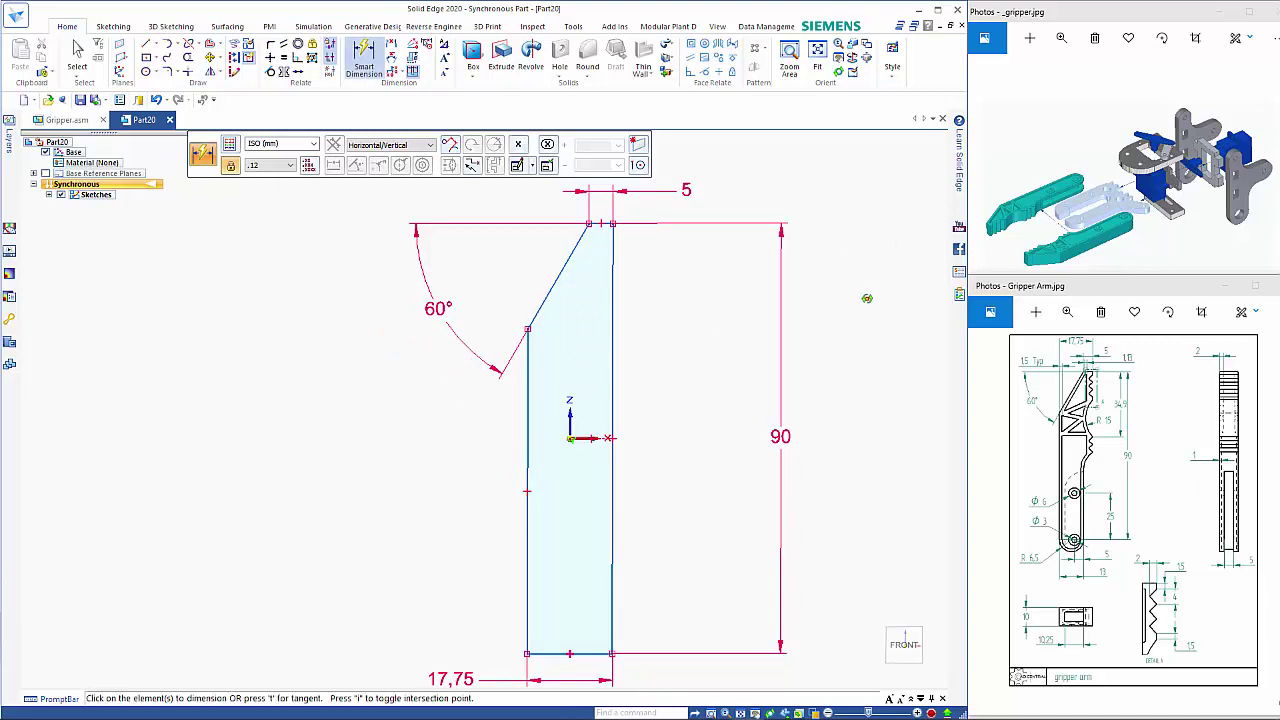
{"action": "mouse_move", "coordinate": [857, 294]}
{"action": "middle_mouse_down"}
{"action": "mouse_move", "coordinate": [843, 337]}
{"action": "mouse_move", "coordinate": [788, 350]}
{"action": "middle_mouse_up"}
{"action": "key", "text": "Escape"}
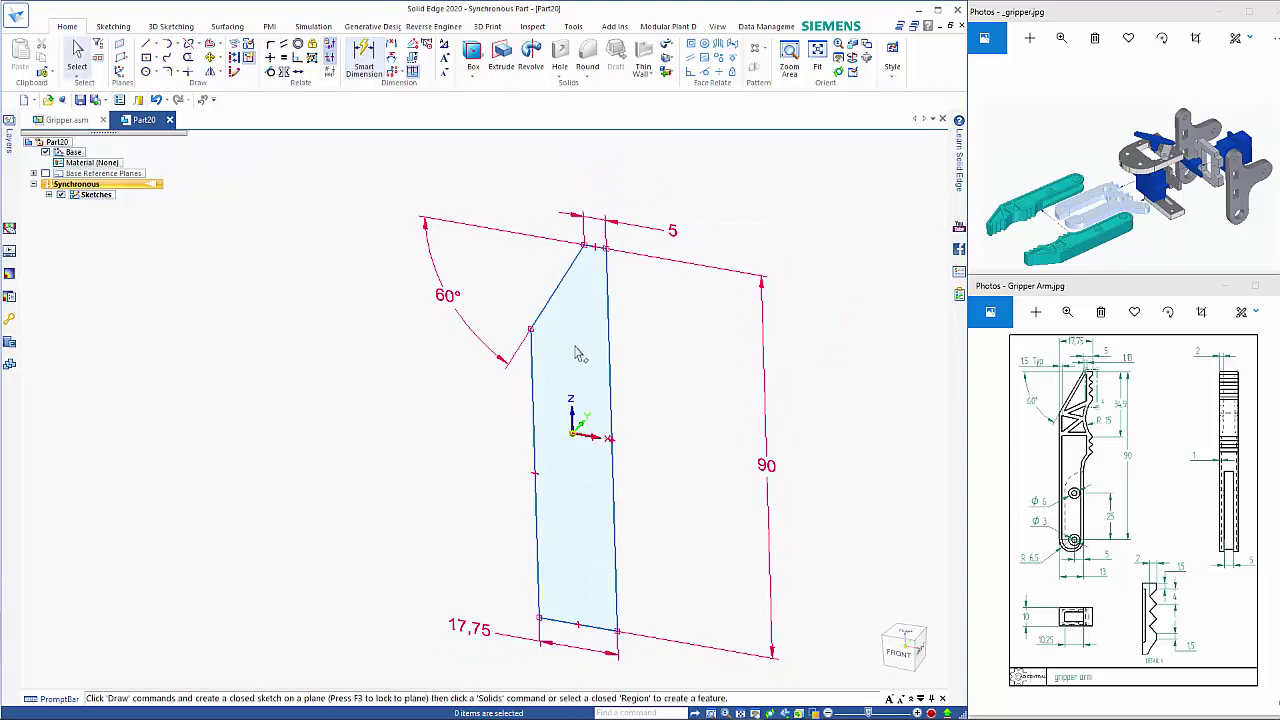
Extrude the arm profile symmetrically to a 10 mm thickness and hide the model's PMI dimensions
{"action": "left_click", "coordinate": [580, 350]}
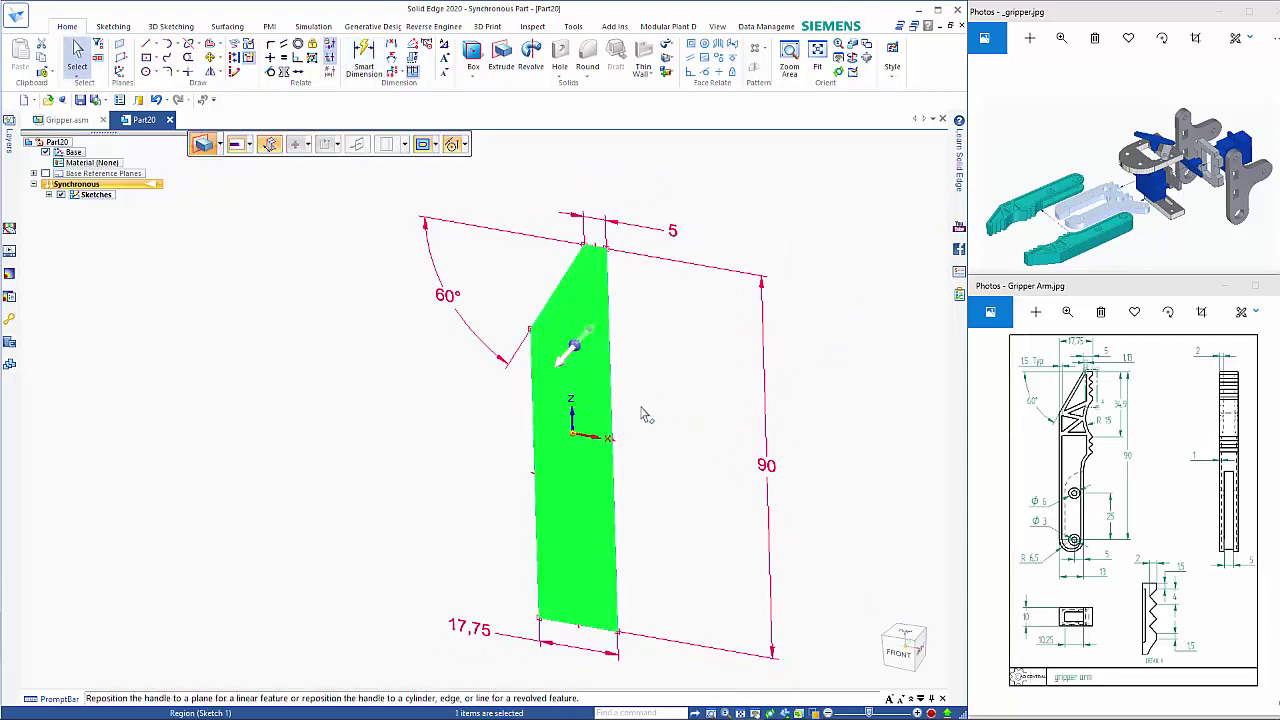
{"action": "left_click", "coordinate": [588, 336]}
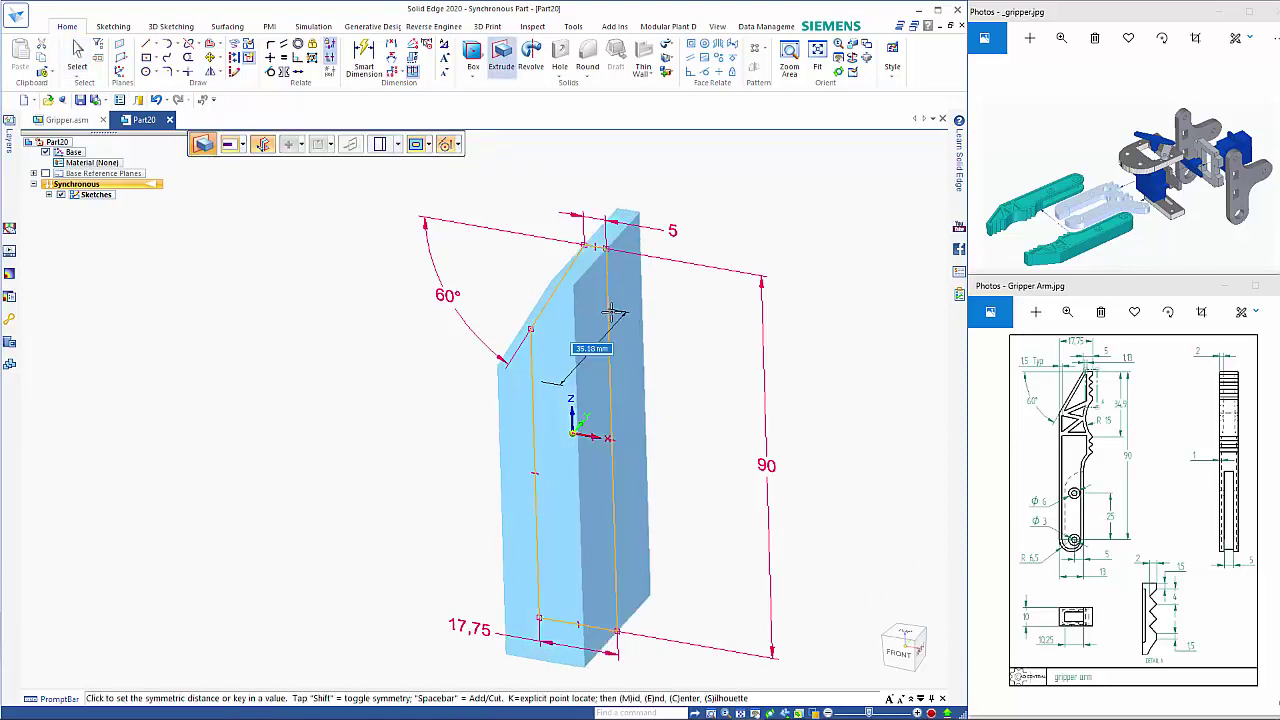
{"action": "left_click", "coordinate": [612, 313]}
{"action": "key", "text": "Escape"}
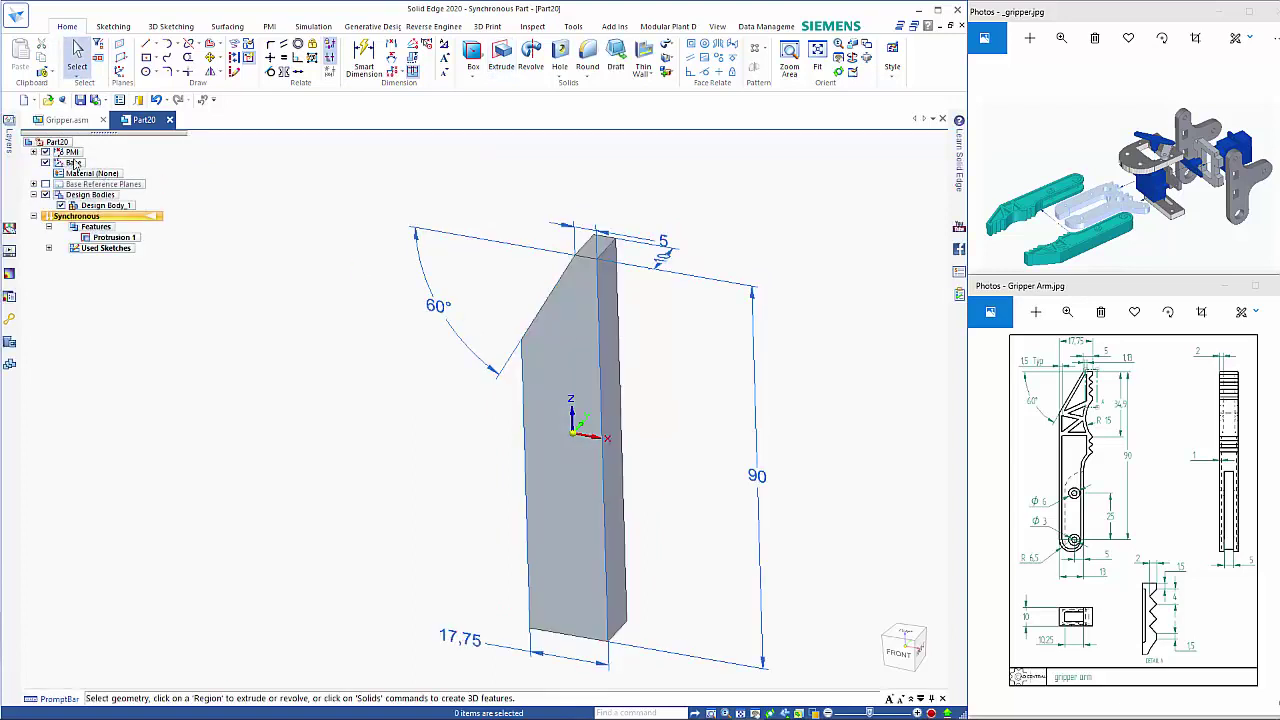
{"action": "left_click", "coordinate": [45, 152]}
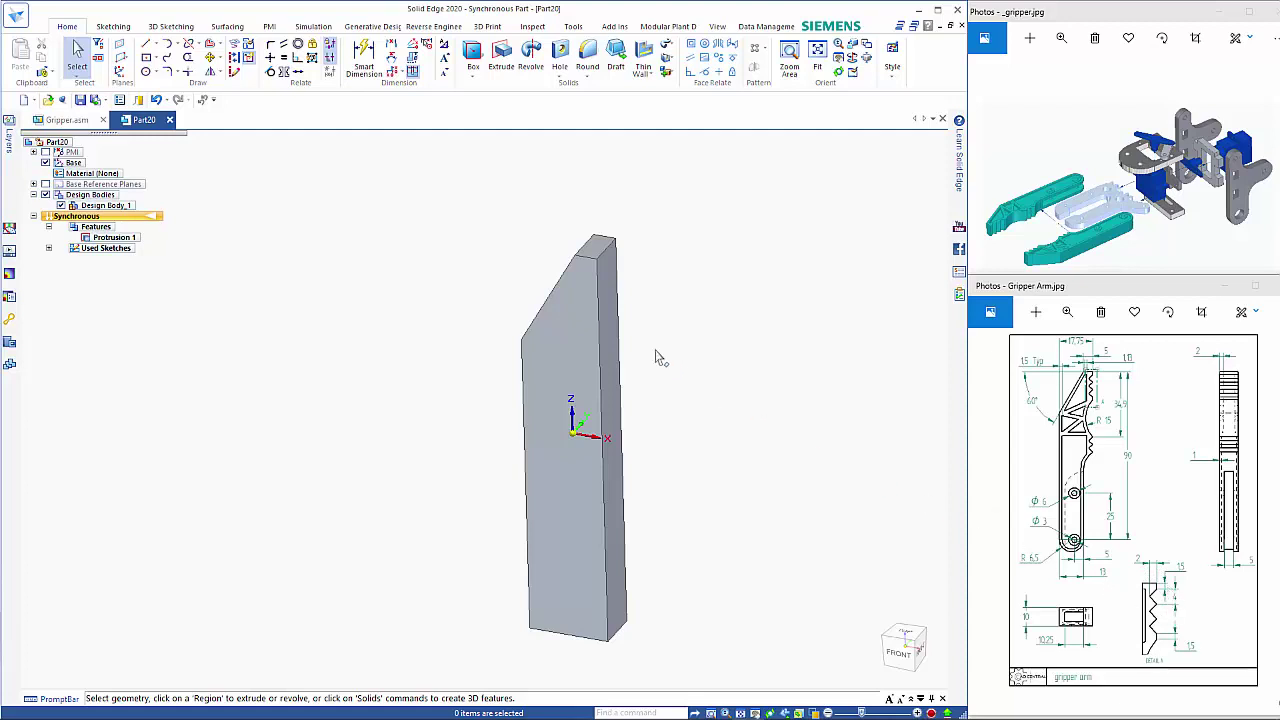
Sketch a V-shaped notch of two lines about 2.2 mm long on the arm's front face, opening onto the long vertical edge near the tip
{"action": "left_click", "coordinate": [146, 46]}
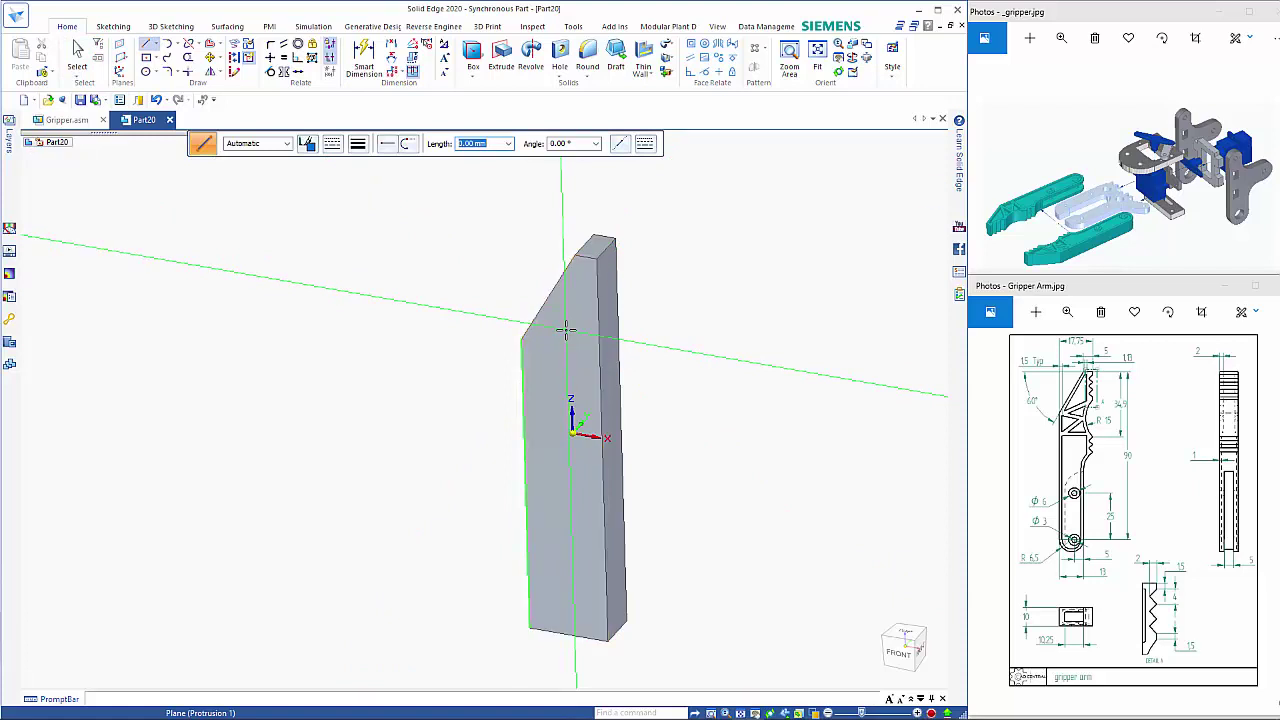
{"action": "key", "text": "F3"}
{"action": "key", "text": "ctrl+h"}
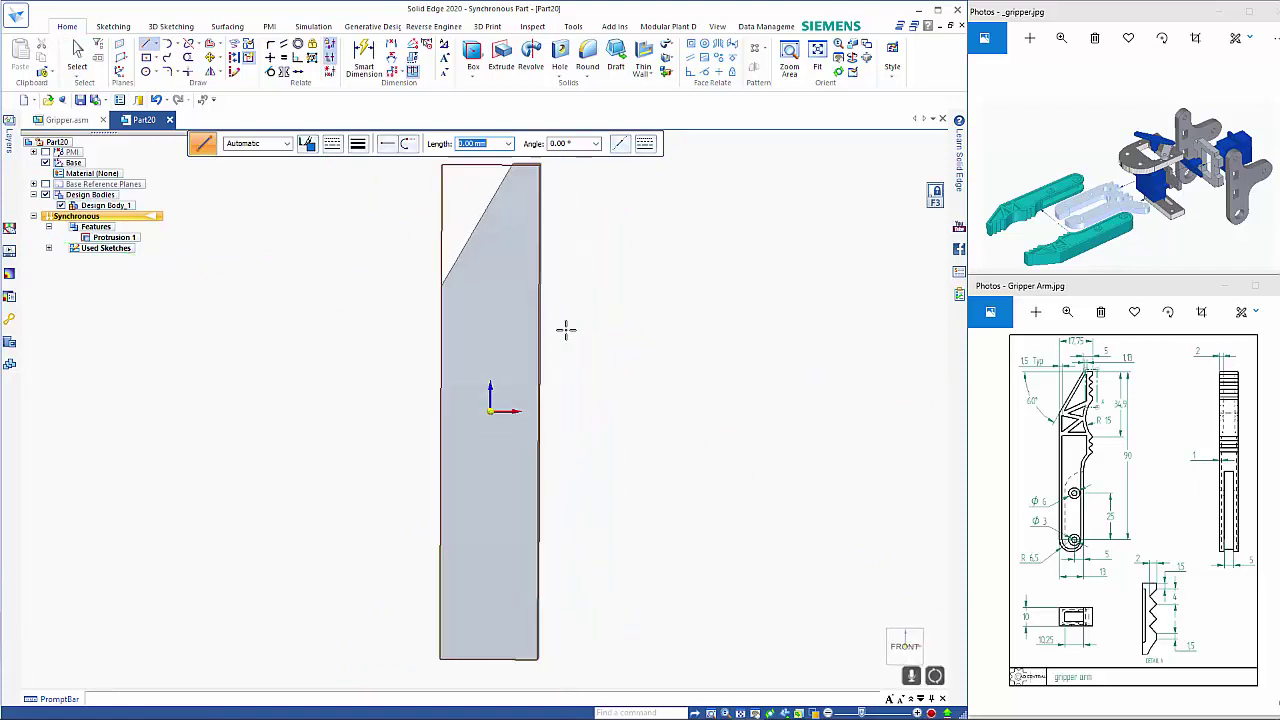
{"action": "scroll", "coordinate": [557, 254], "scroll_direction": "down", "scroll_amount": 3}
{"action": "scroll", "coordinate": [535, 210], "scroll_direction": "up", "scroll_amount": 5}
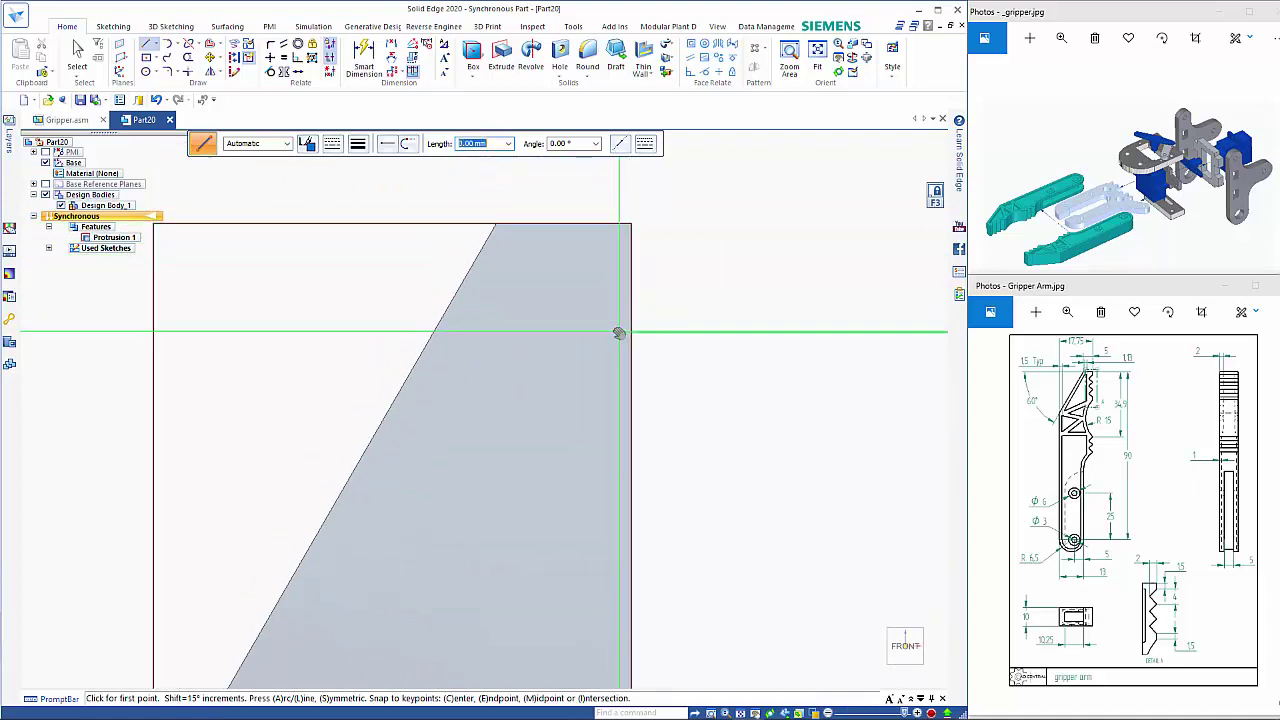
{"action": "left_click", "coordinate": [630, 282]}
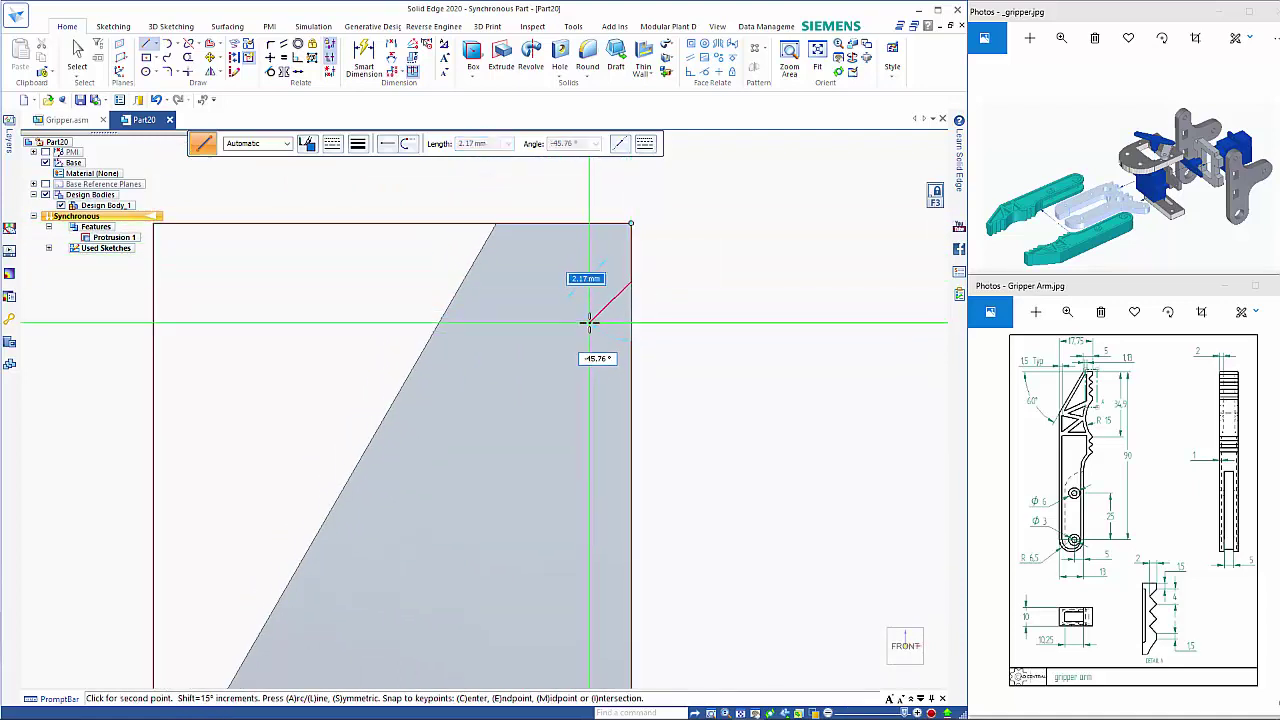
{"action": "left_click", "coordinate": [589, 322]}
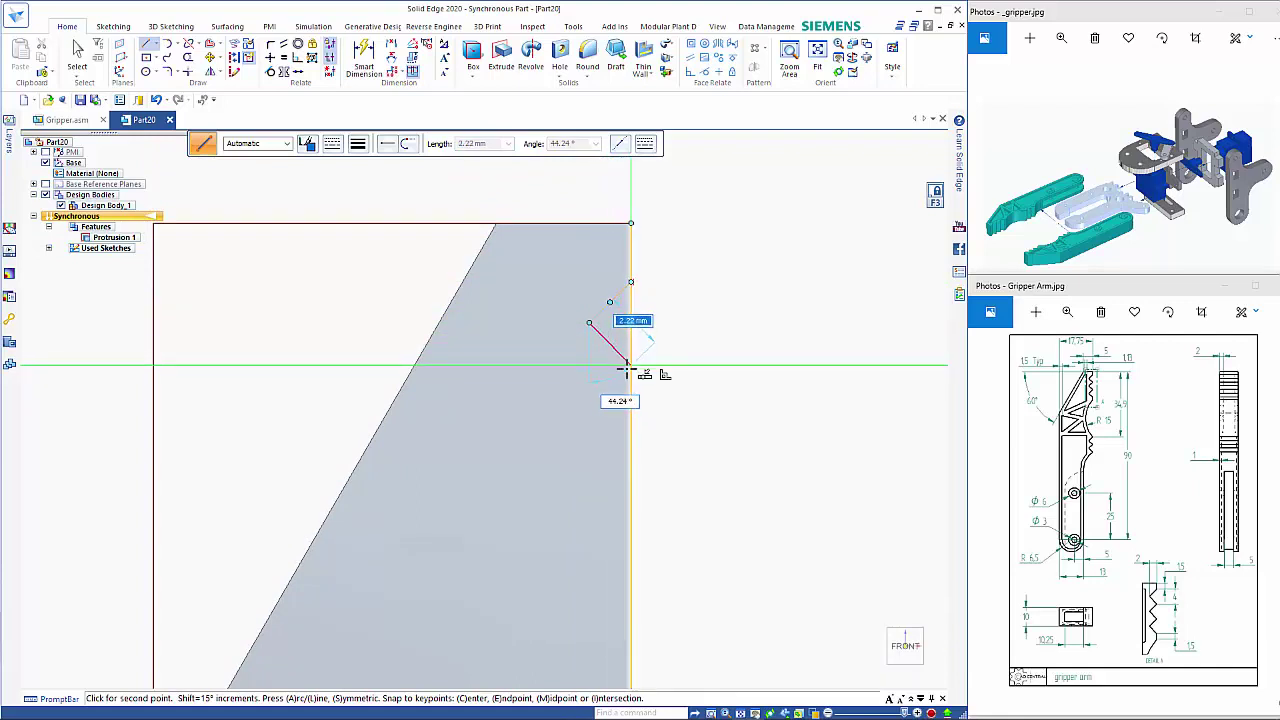
{"action": "left_click", "coordinate": [628, 368]}
{"action": "right_click", "coordinate": [701, 372]}
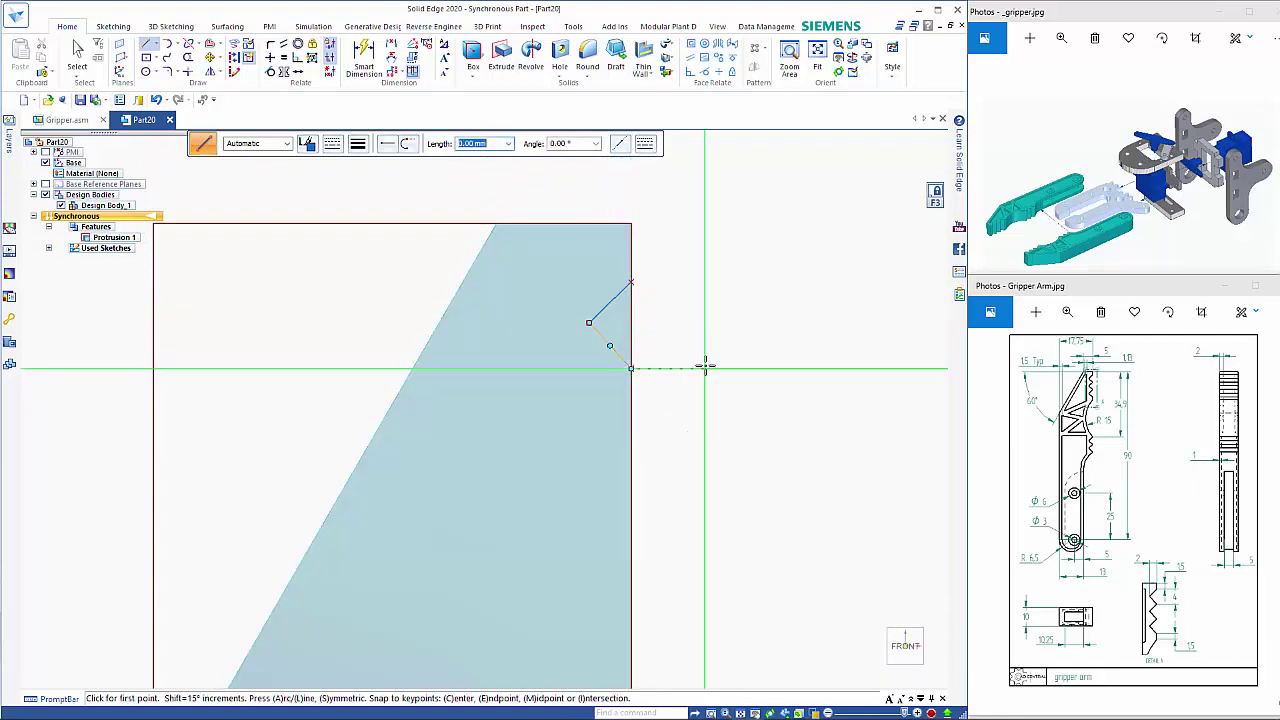
{"action": "key", "text": "Escape"}
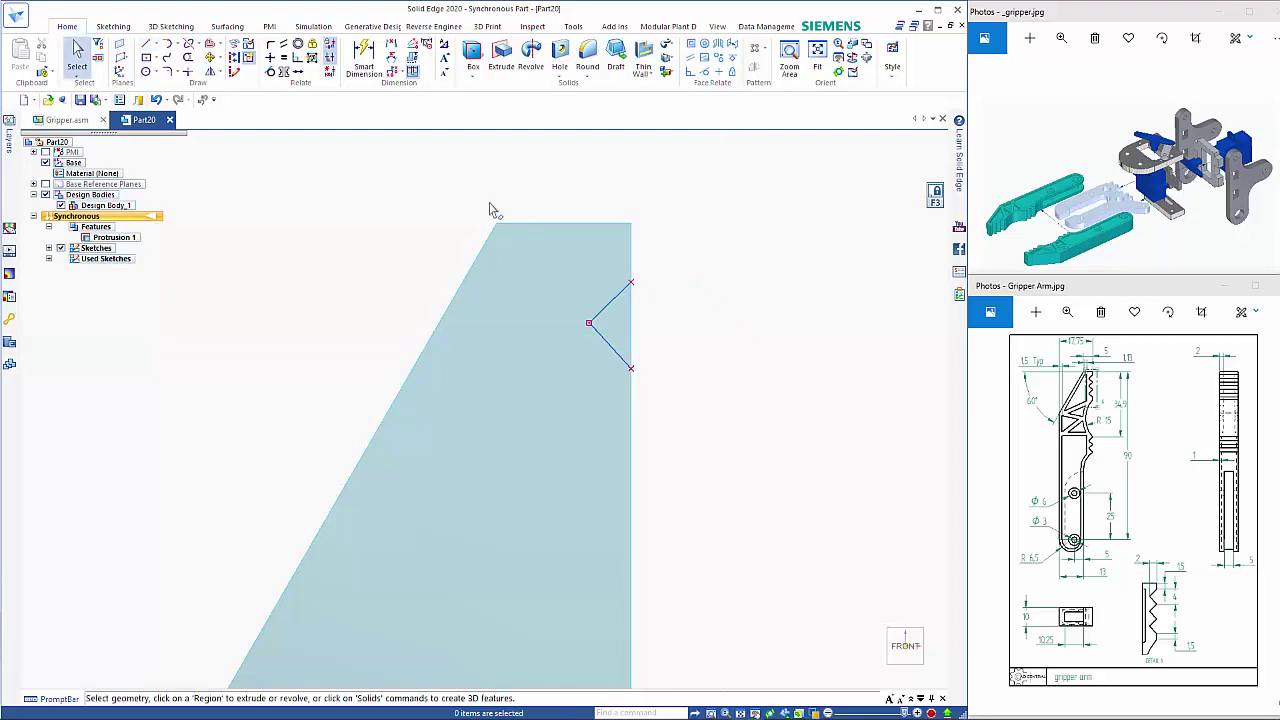
Make the two lines of the V-shaped notch perpendicular to each other
{"action": "left_click", "coordinate": [298, 57]}
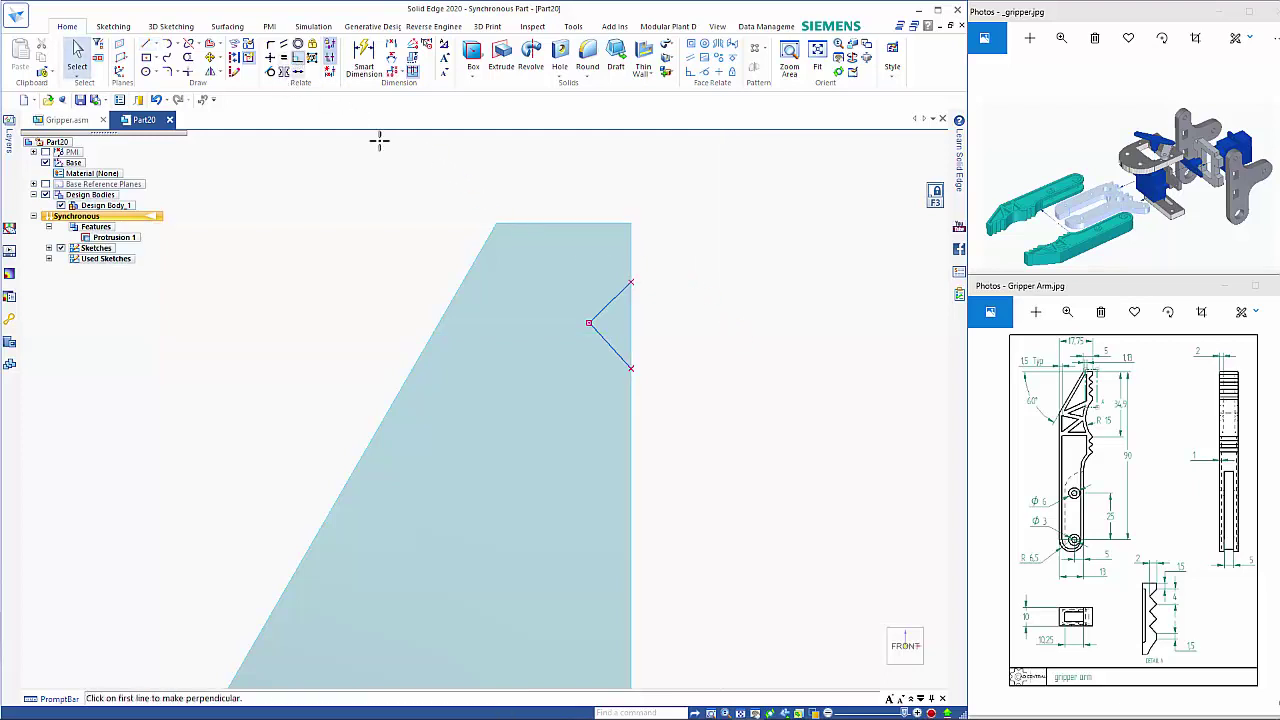
{"action": "left_click", "coordinate": [604, 306]}
{"action": "left_click", "coordinate": [600, 337]}
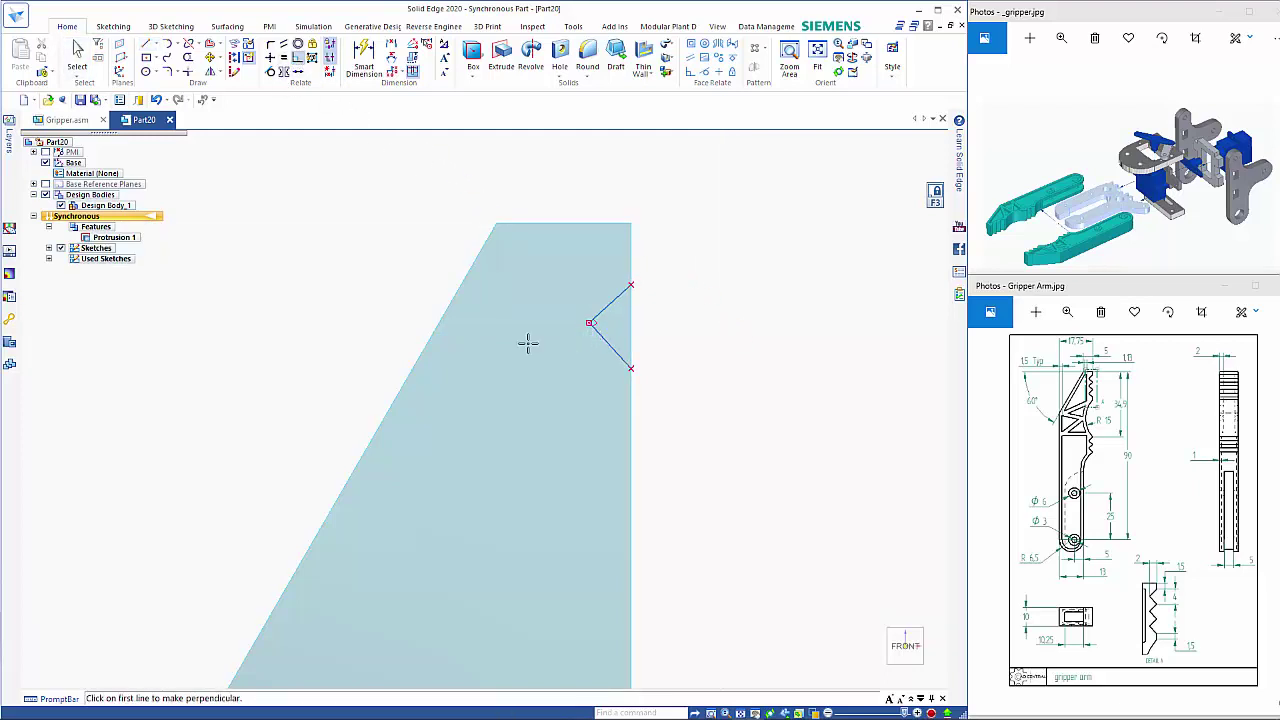
Dimension the notch's upper endpoint from the arm's top edge and set the distance to 1.5 mm
{"action": "left_click", "coordinate": [366, 68]}
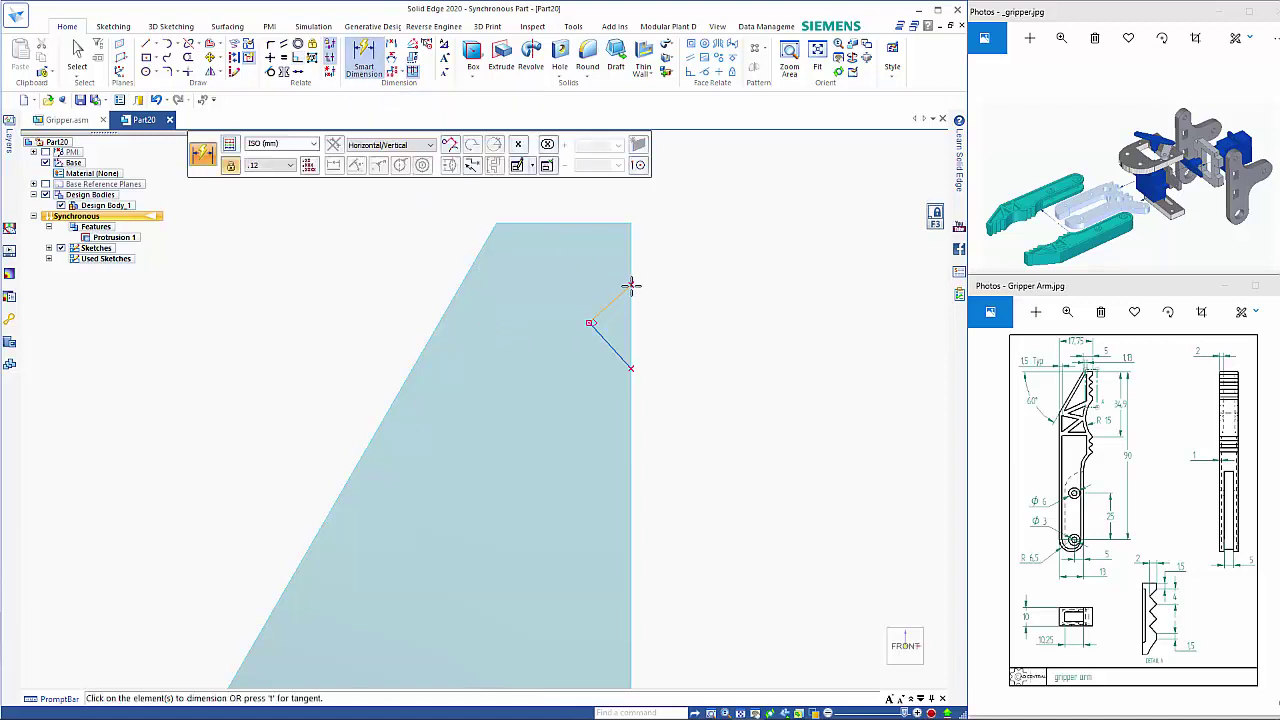
{"action": "left_click", "coordinate": [391, 45]}
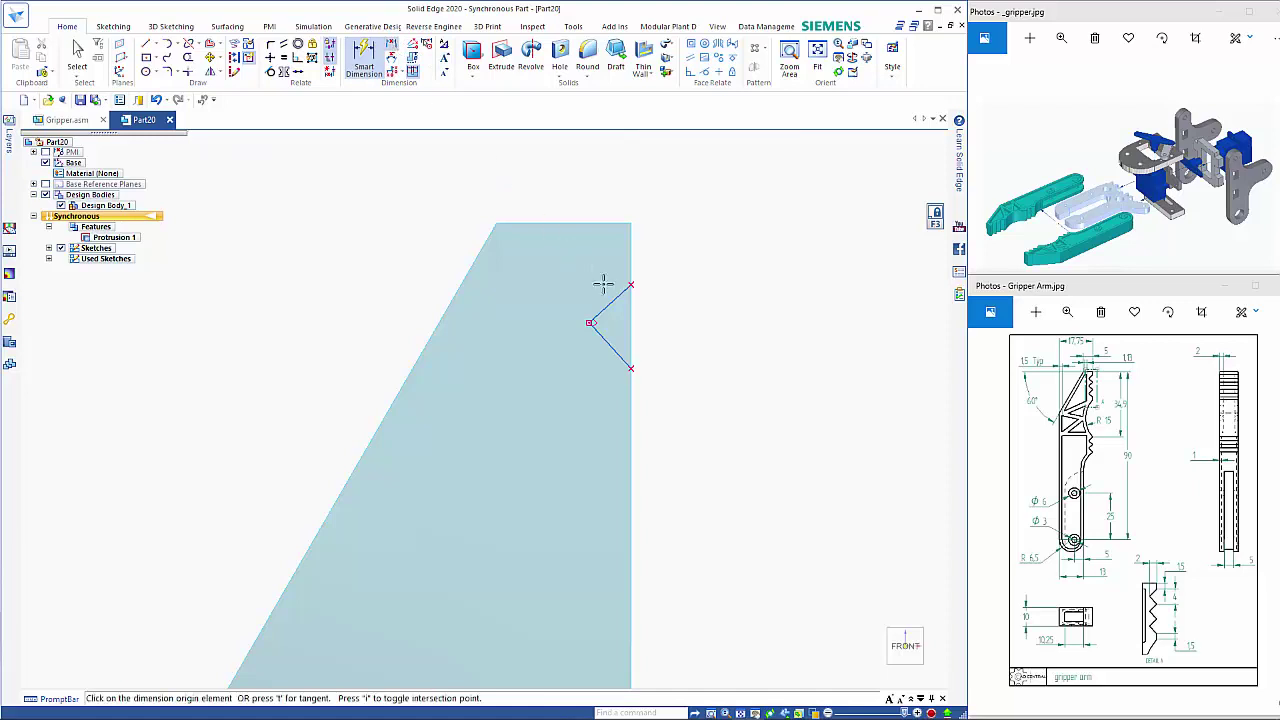
{"action": "left_click", "coordinate": [626, 296]}
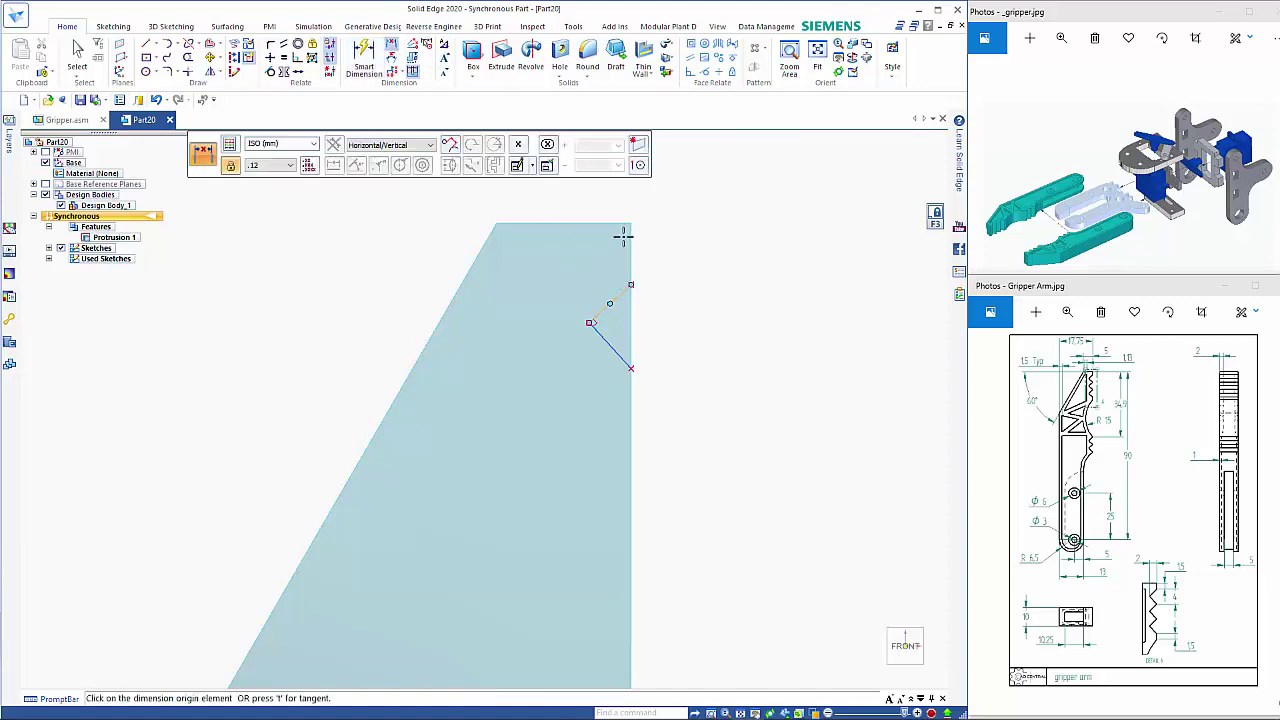
{"action": "left_click", "coordinate": [630, 285]}
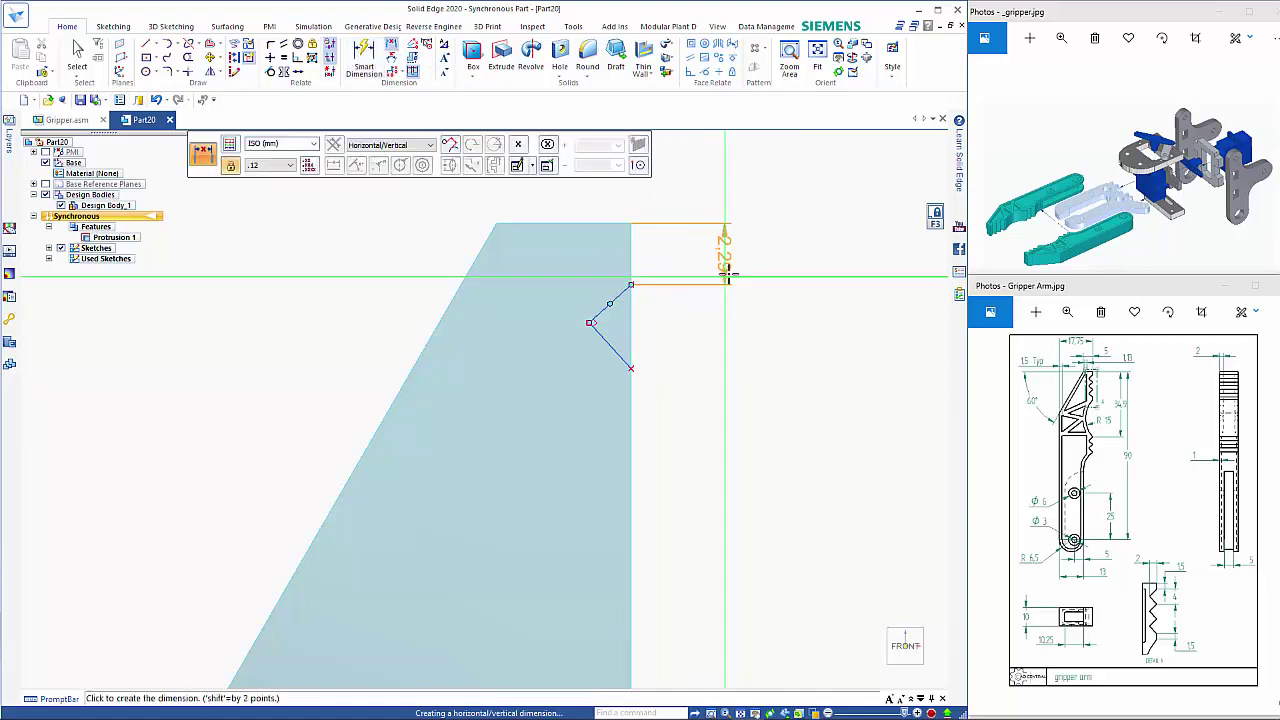
{"action": "left_click", "coordinate": [739, 192]}
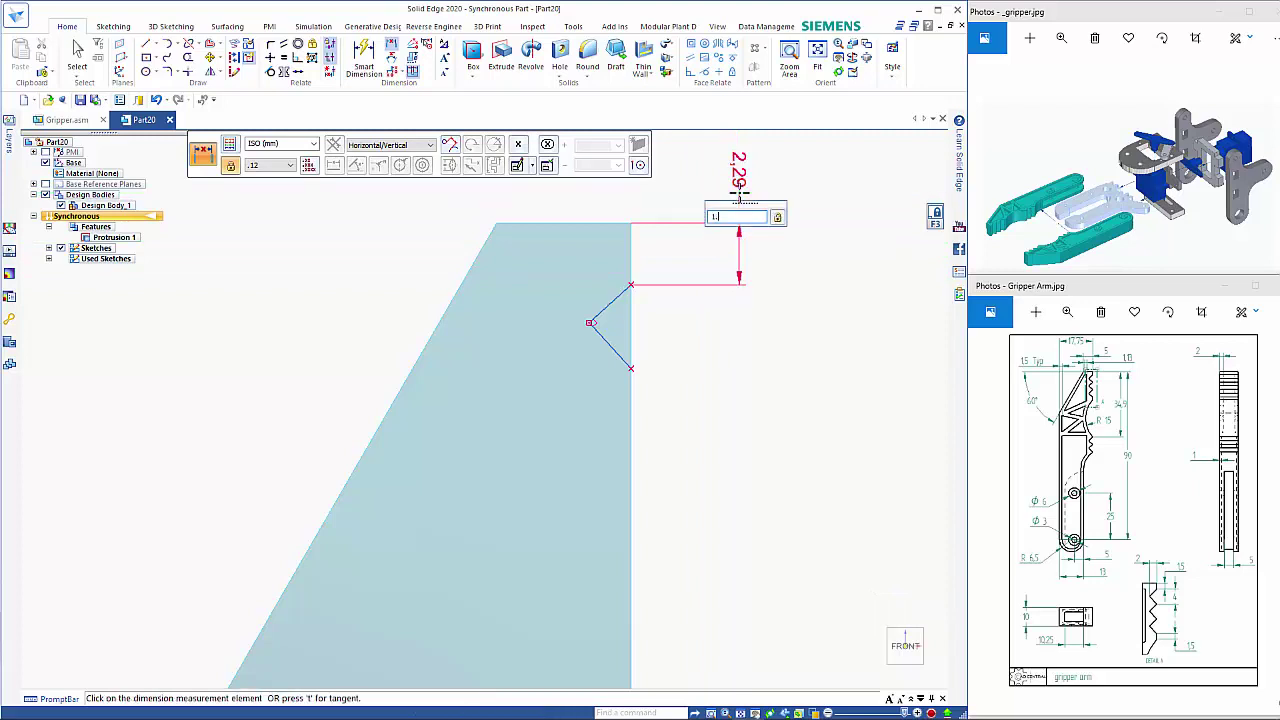
{"action": "type", "text": "1.5"}
{"action": "key", "text": "Return"}
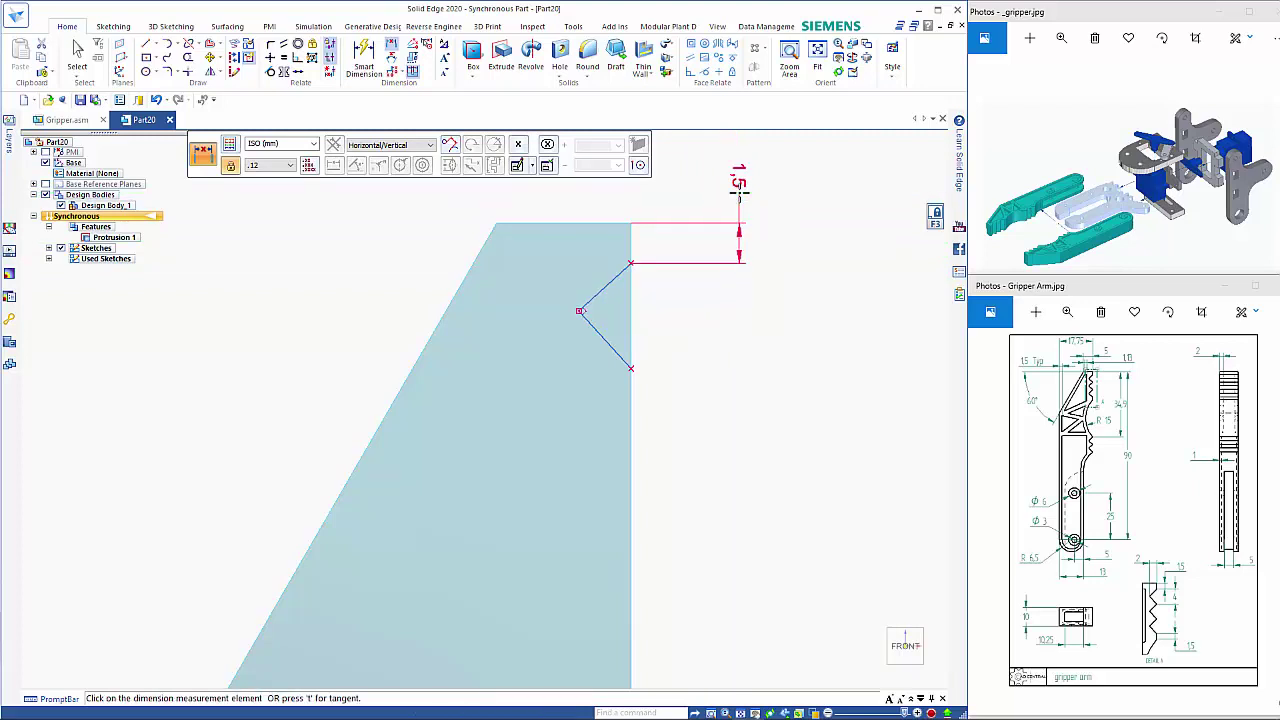
Add a stacked vertical dimension of 4 mm between the notch's upper and lower endpoints
{"action": "left_click", "coordinate": [634, 366]}
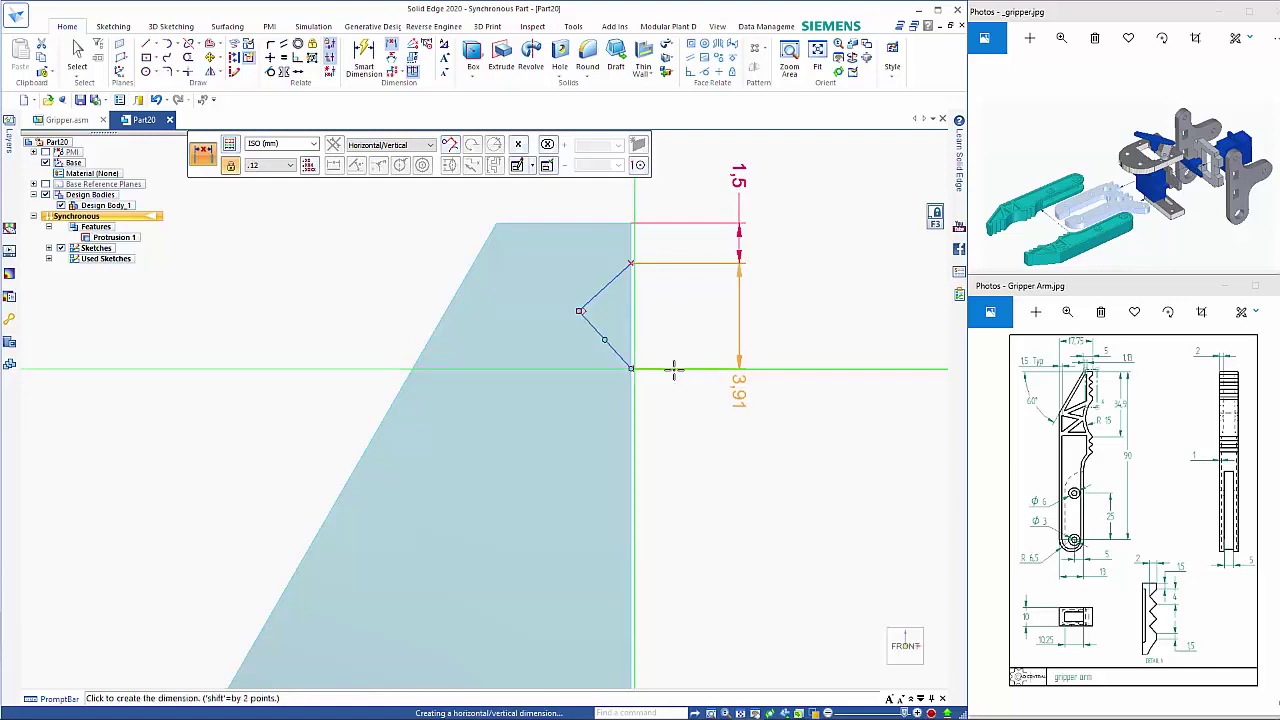
{"action": "left_click", "coordinate": [726, 330]}
{"action": "key", "text": "Return"}
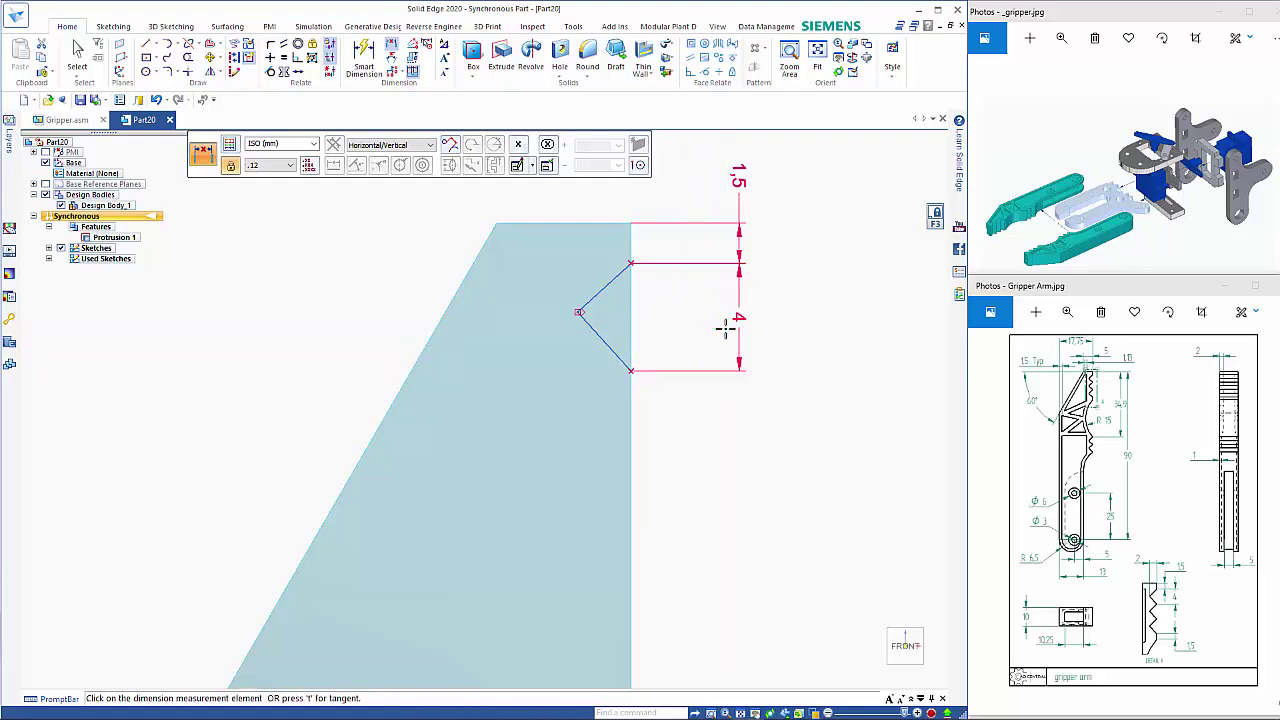
Dimension the notch's depth horizontally from the arm's long vertical edge to its inner vertex and set it to 2 mm
{"action": "left_click", "coordinate": [631, 301]}
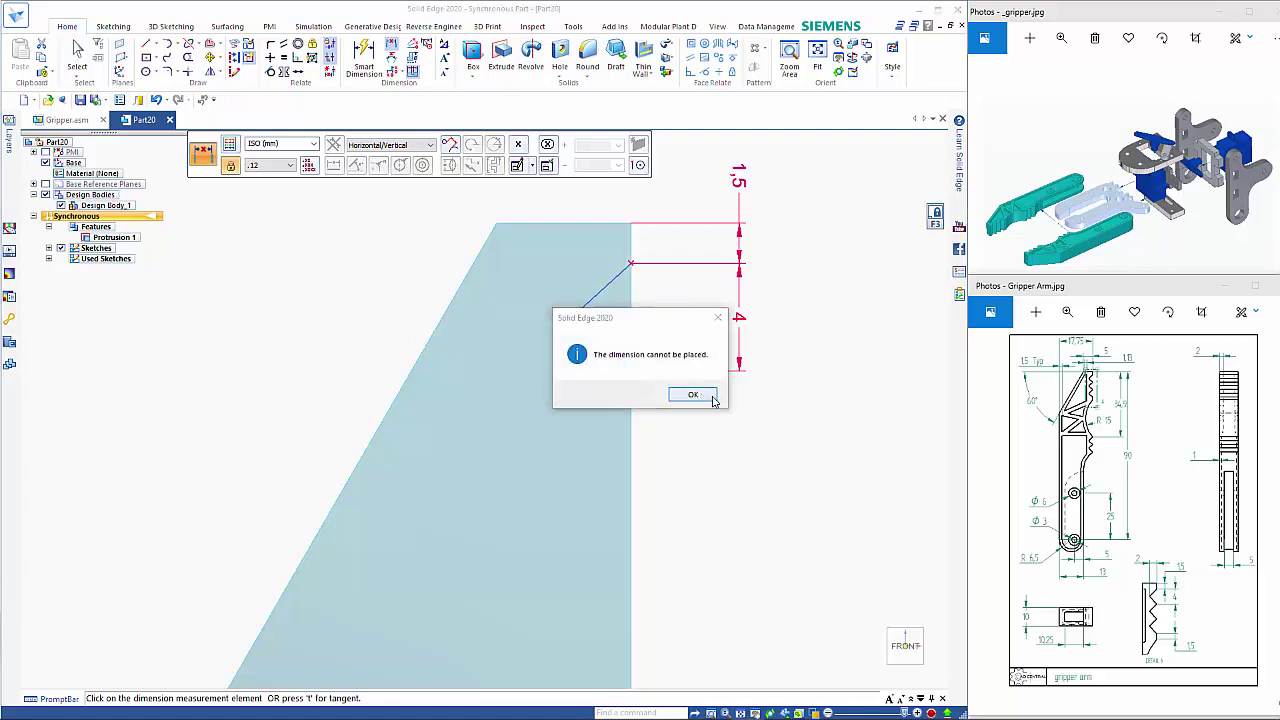
{"action": "left_click", "coordinate": [694, 393]}
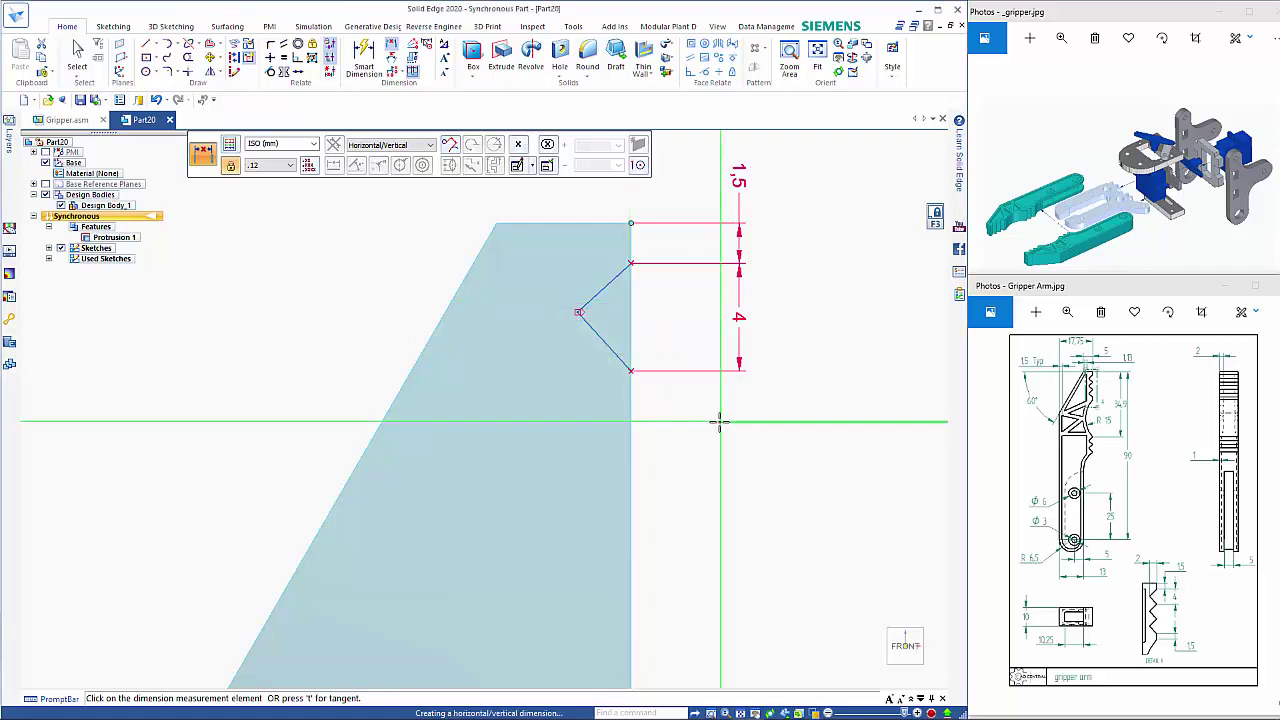
{"action": "left_click", "coordinate": [630, 306]}
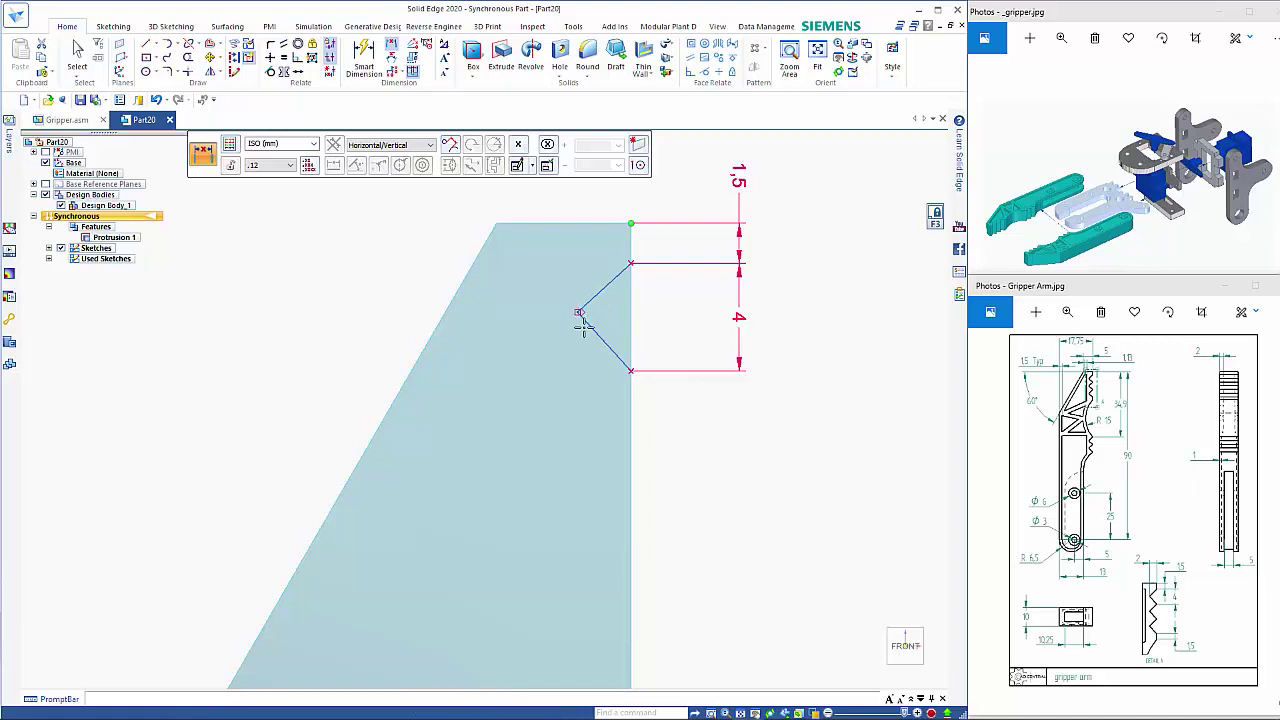
{"action": "left_click", "coordinate": [579, 313]}
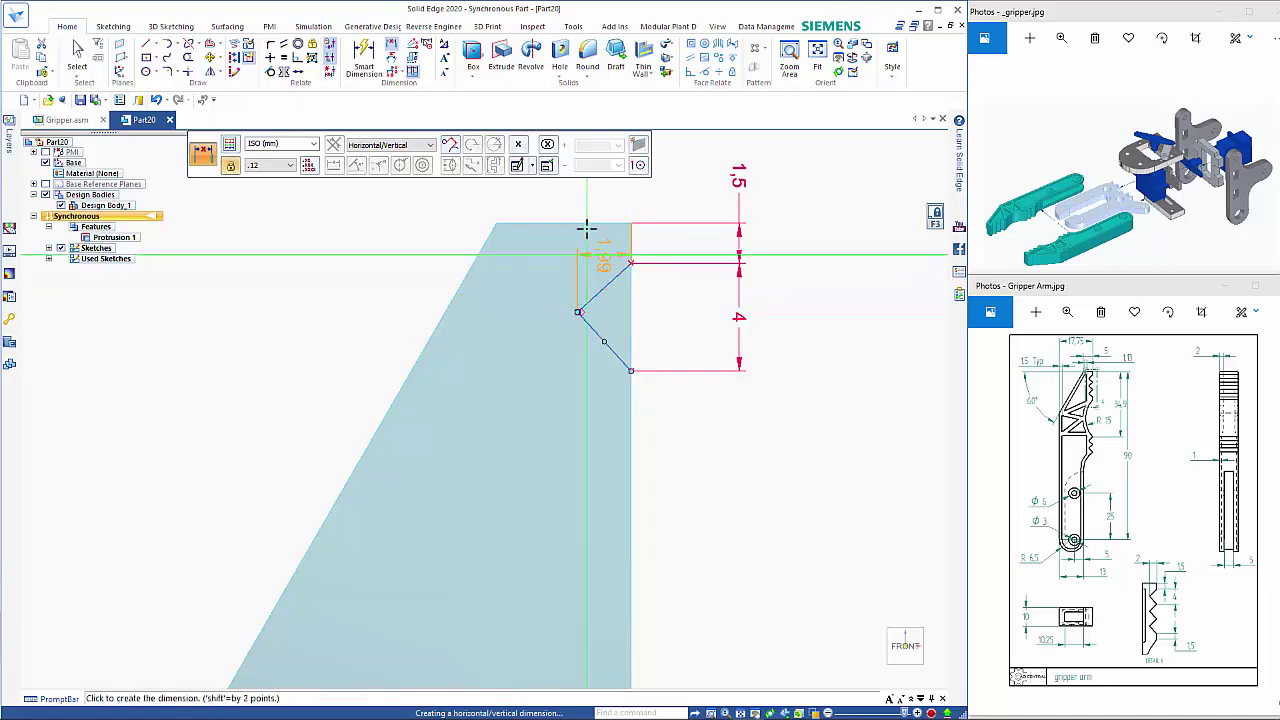
{"action": "left_click", "coordinate": [506, 192]}
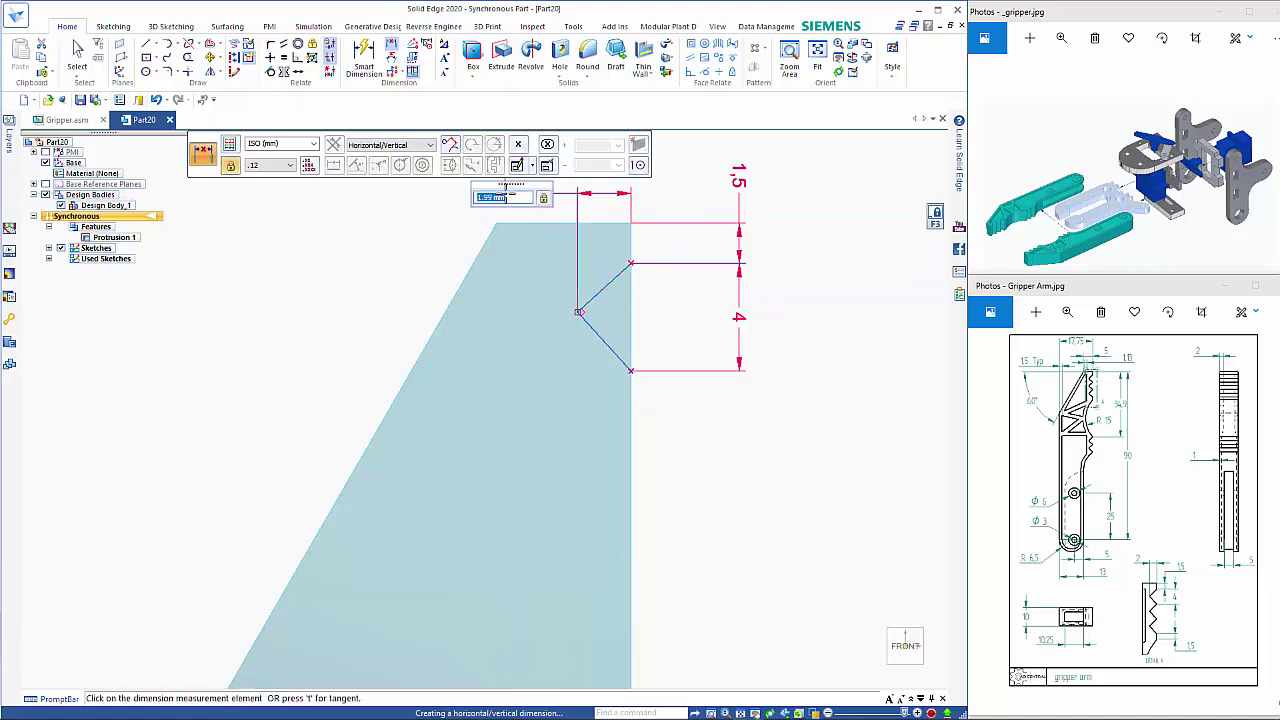
{"action": "key", "text": "Return"}
{"action": "scroll", "coordinate": [589, 414], "scroll_direction": "down", "scroll_amount": 3}
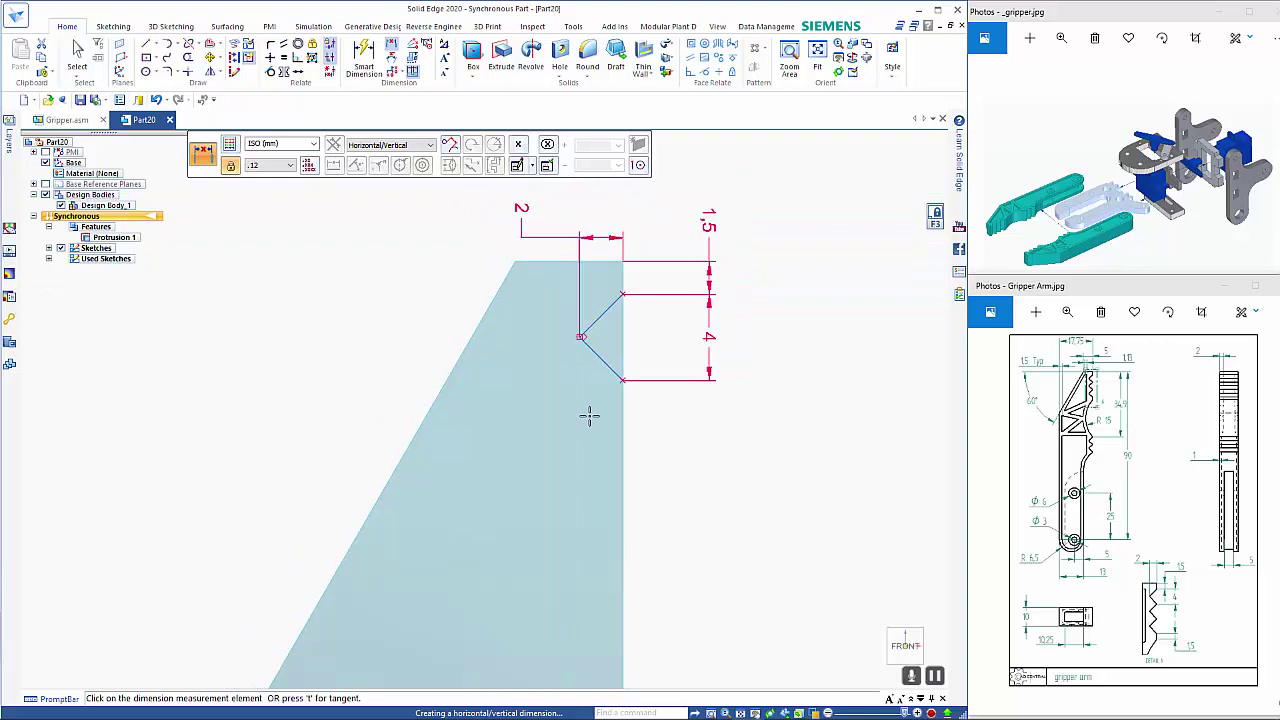
{"action": "key", "text": "Escape"}
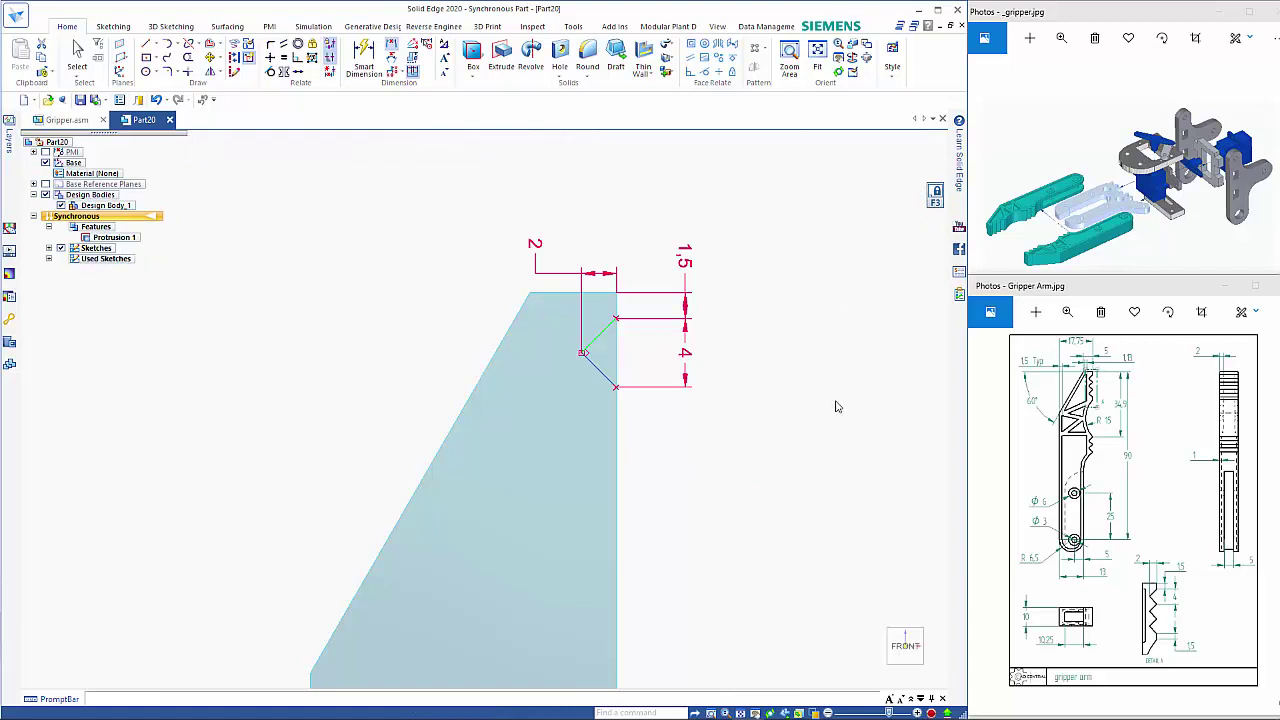
Cut the triangular notch region through the arm's full thickness
{"action": "middle_click_drag", "start_coordinate": [811, 406], "coordinate": [751, 457]}
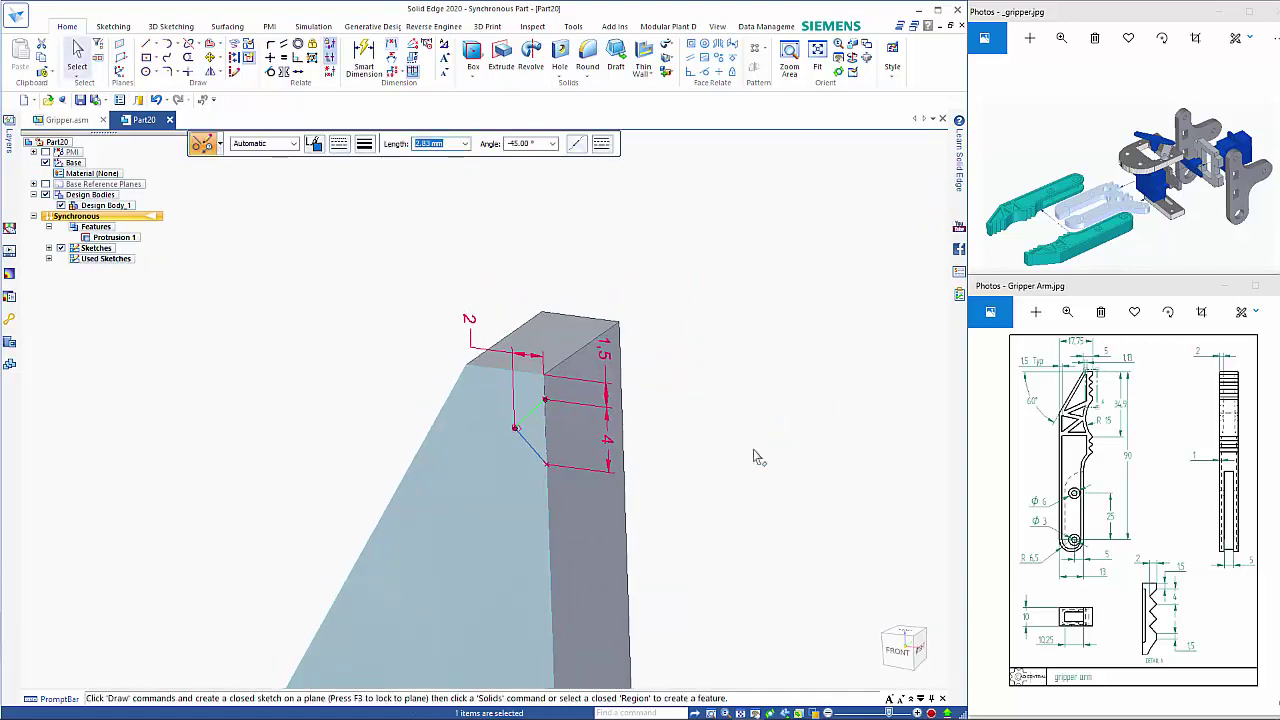
{"action": "left_click", "coordinate": [545, 437]}
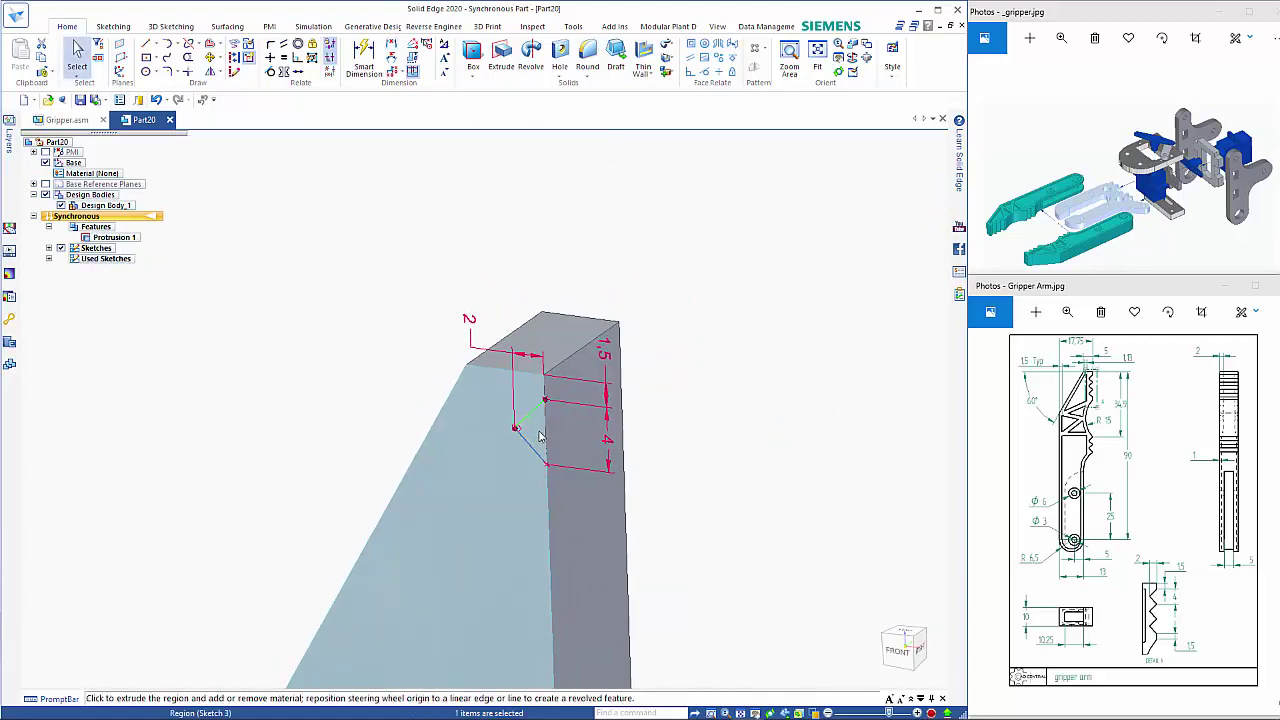
{"action": "key", "text": "Escape"}
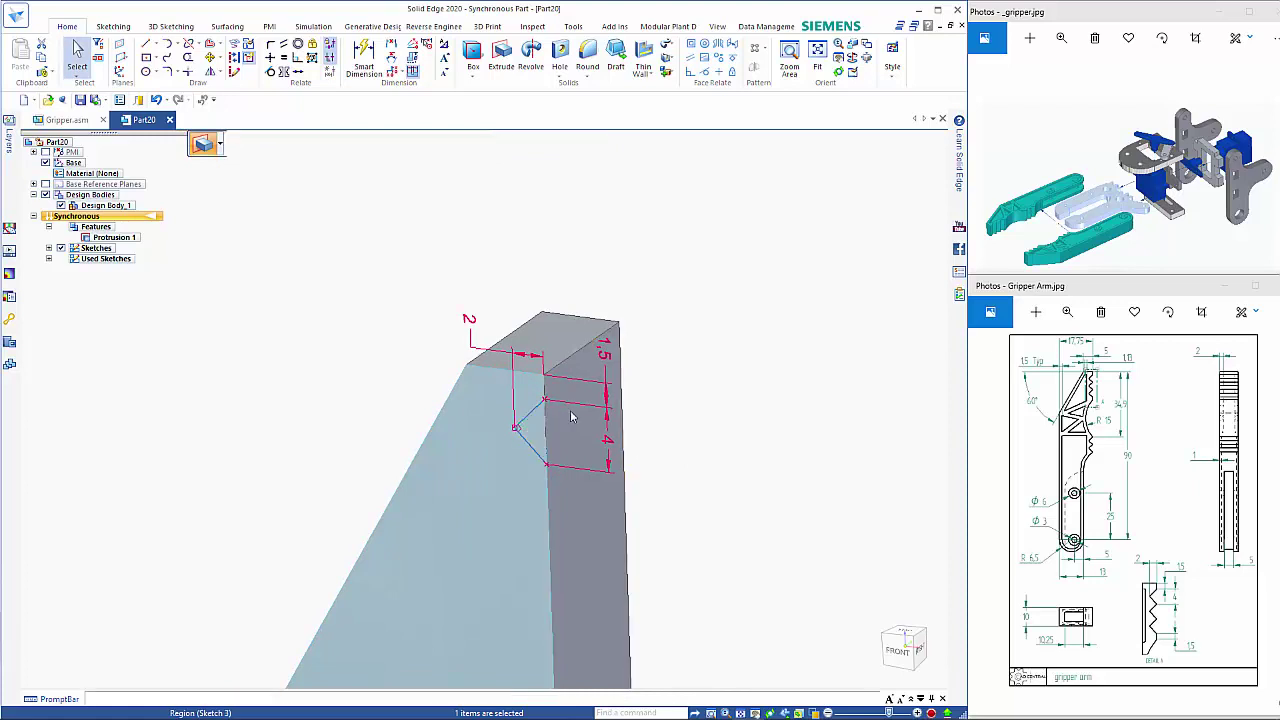
{"action": "left_click", "coordinate": [698, 349]}
{"action": "left_click", "coordinate": [741, 316]}
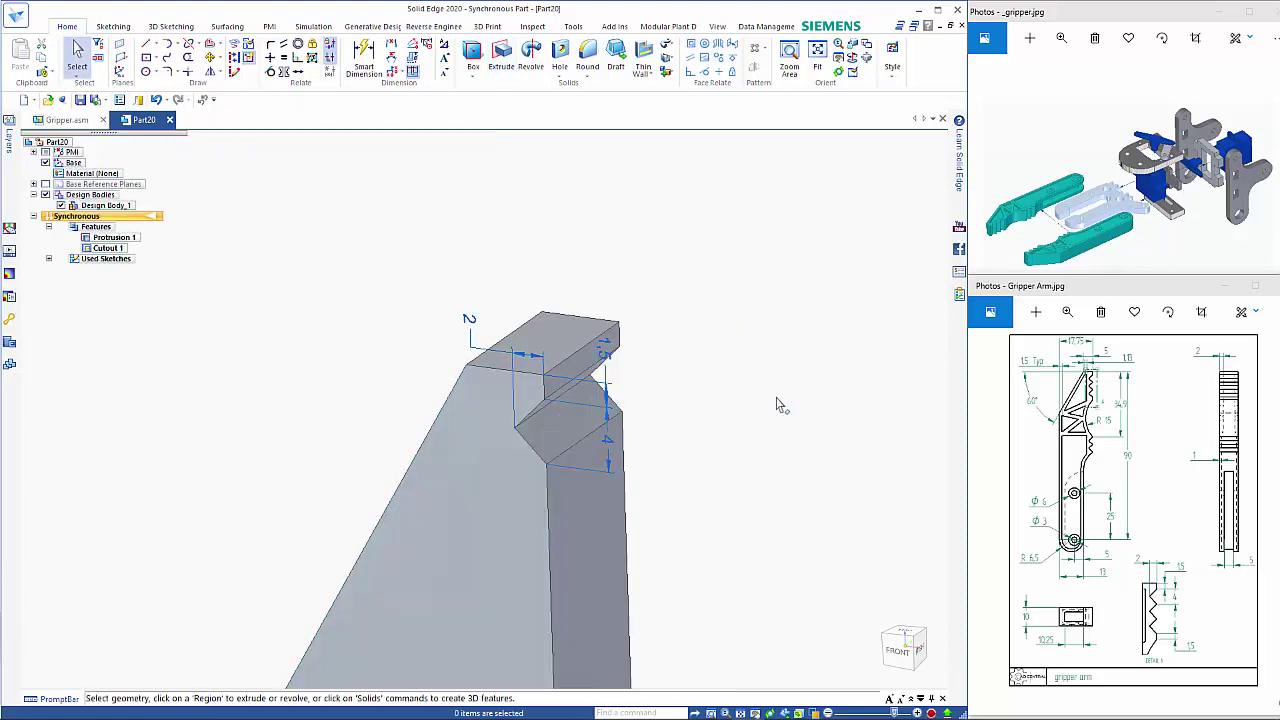
Create a rectangular Fit pattern of the notch cutout down the arm's front edge, X count 3 and Y count 1, with adjoining notches
{"action": "scroll", "coordinate": [777, 415], "scroll_direction": "down", "scroll_amount": 2}
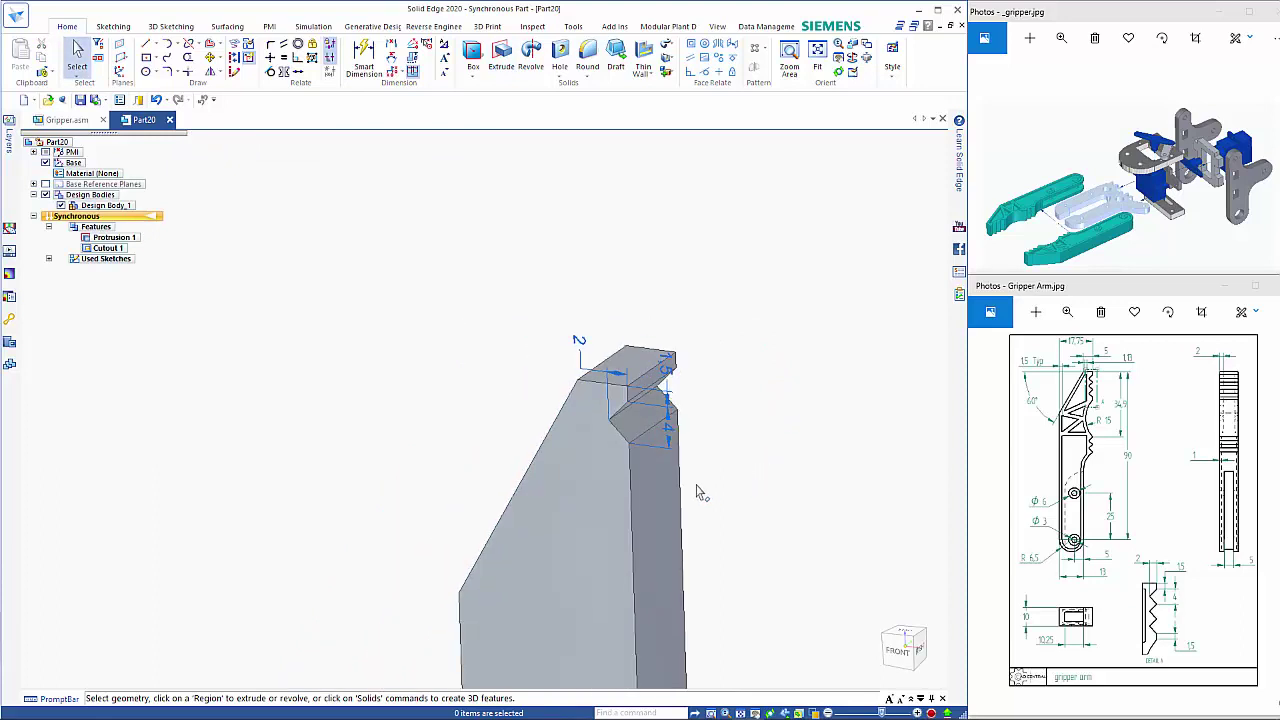
{"action": "left_click", "coordinate": [108, 248]}
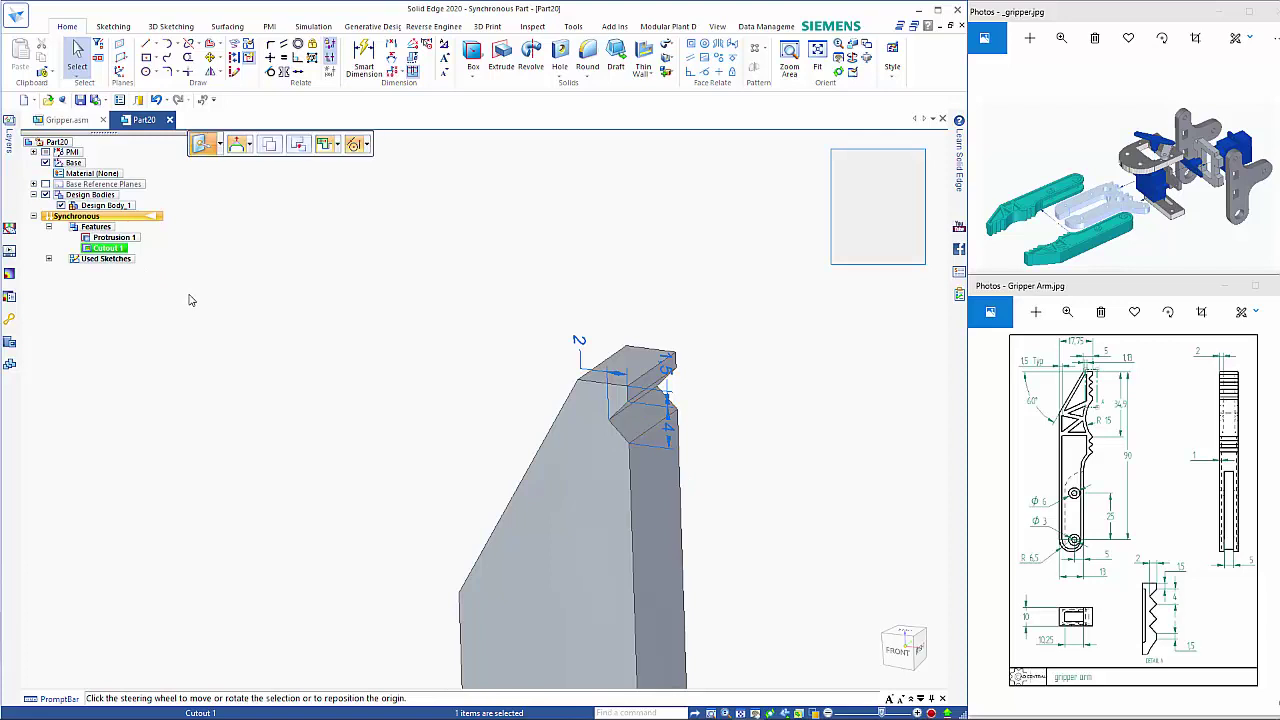
{"action": "scroll", "coordinate": [606, 417], "scroll_direction": "up", "scroll_amount": 6}
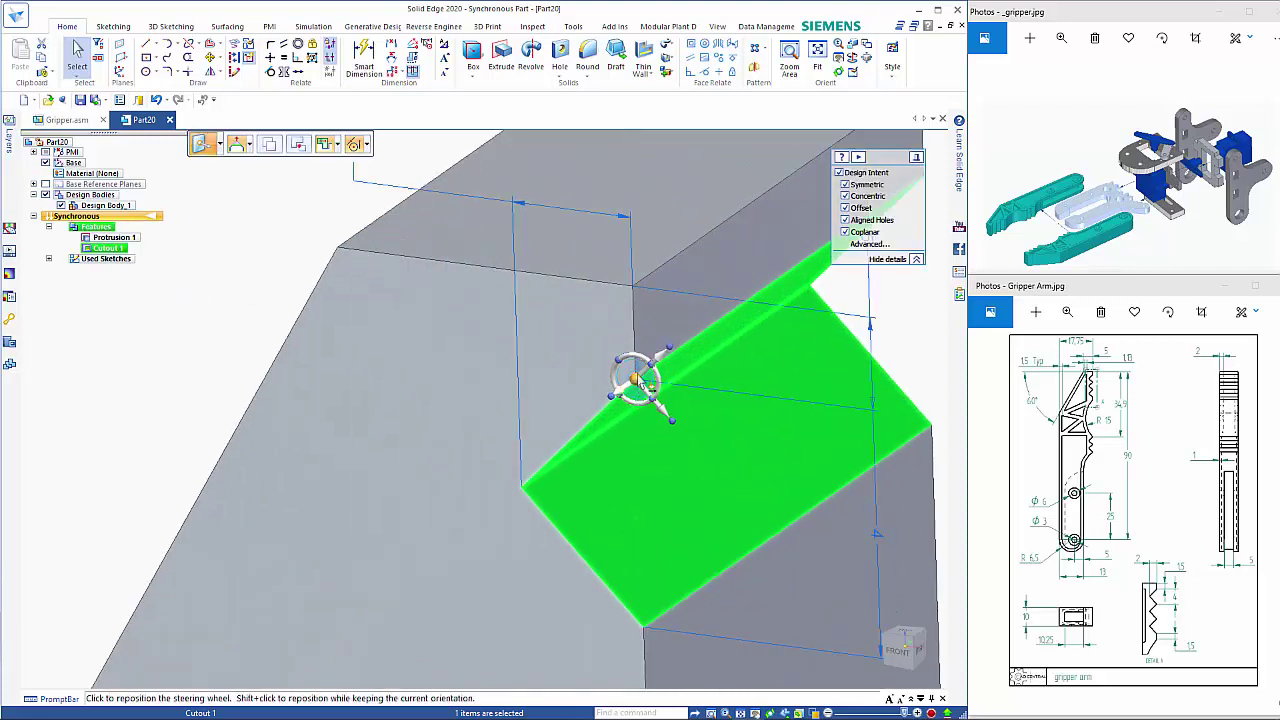
{"action": "left_click", "coordinate": [638, 379]}
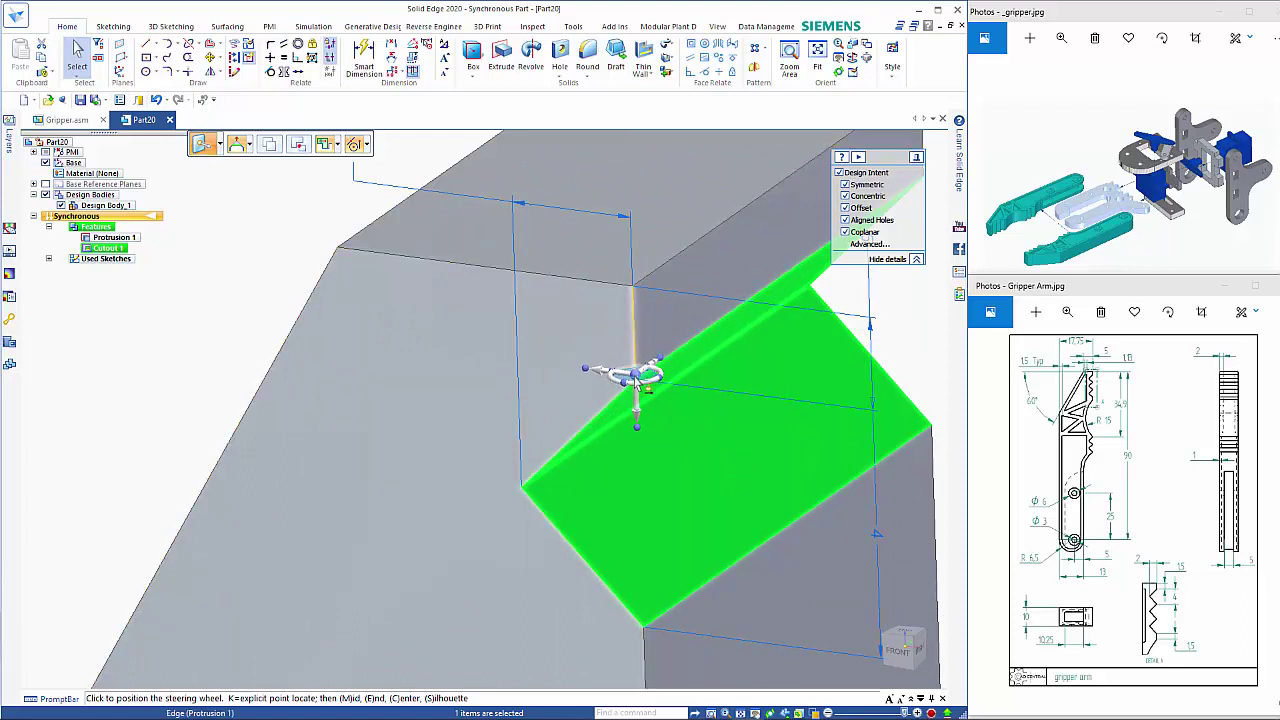
{"action": "left_click", "coordinate": [638, 381]}
{"action": "scroll", "coordinate": [666, 451], "scroll_direction": "down", "scroll_amount": 2}
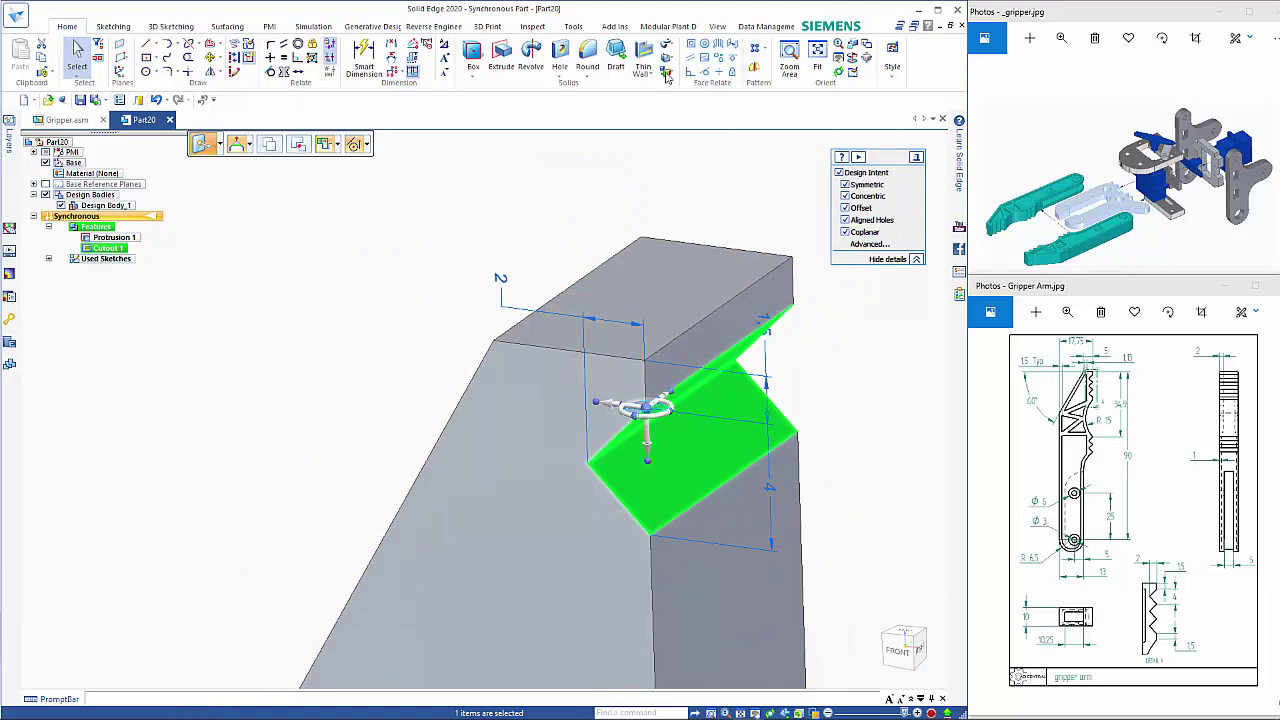
{"action": "key", "text": "Escape"}
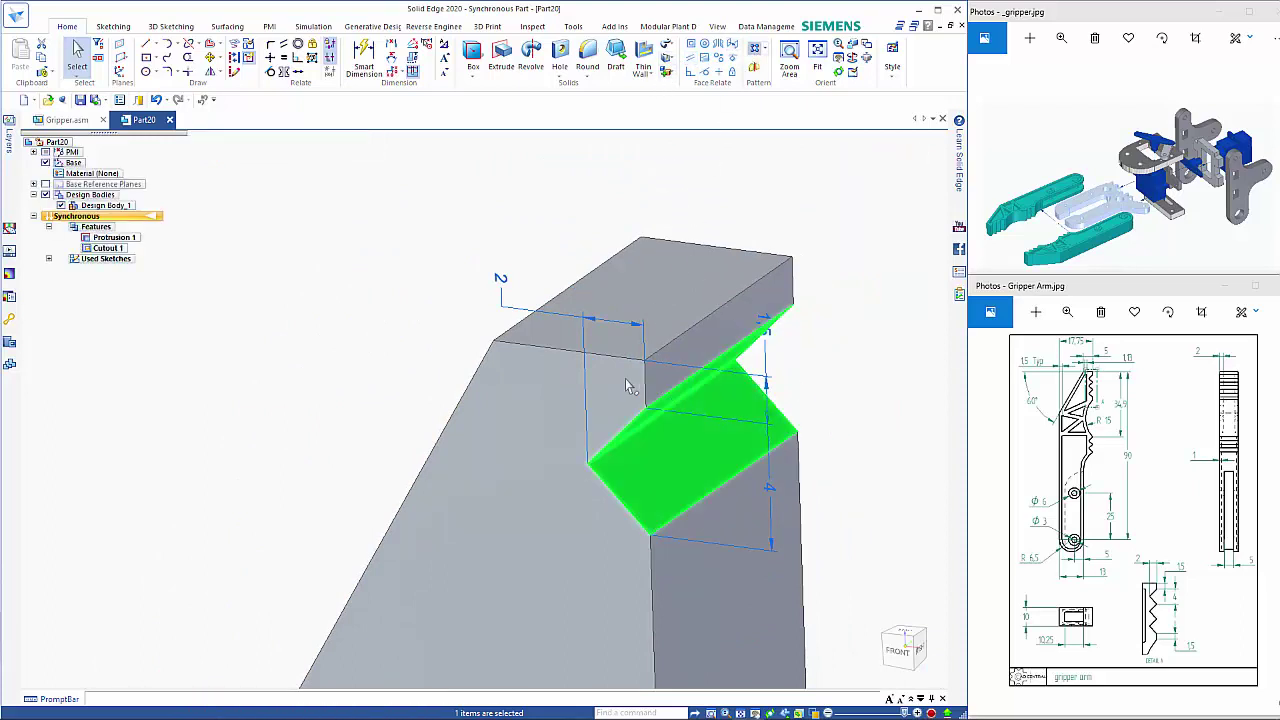
{"action": "key", "text": "p"}
{"action": "scroll", "coordinate": [561, 524], "scroll_direction": "down", "scroll_amount": 1}
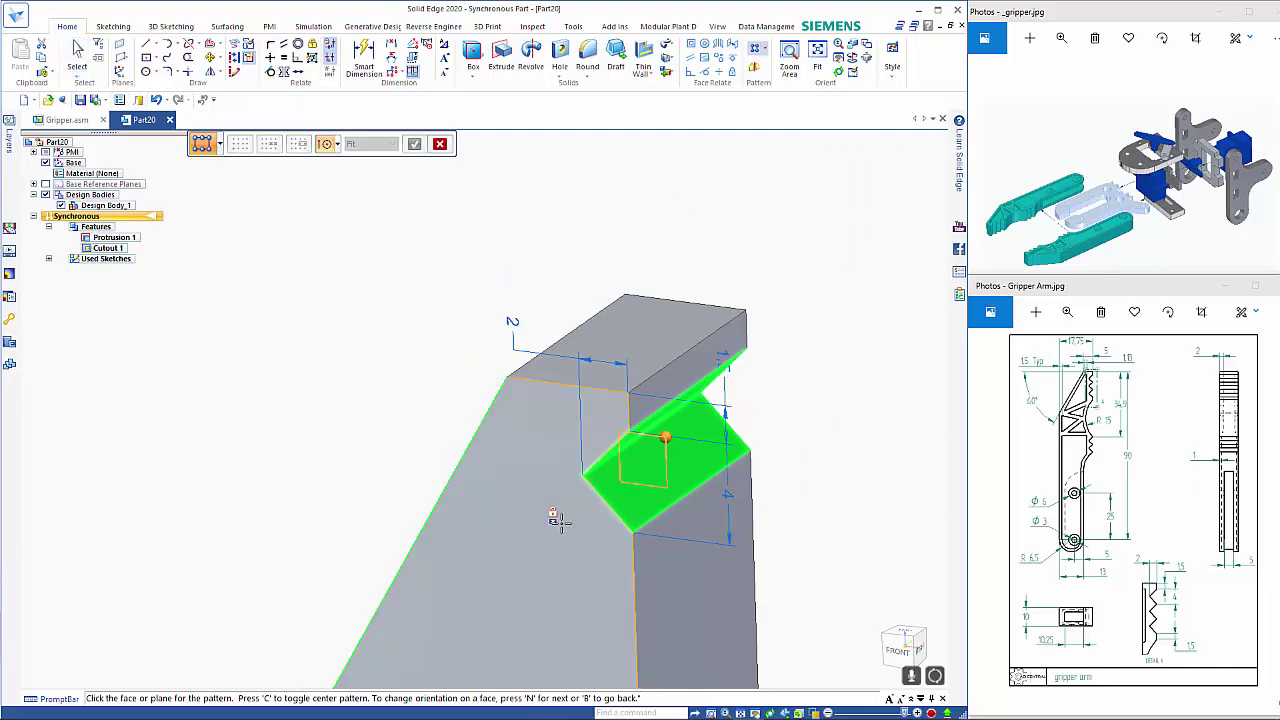
{"action": "scroll", "coordinate": [558, 520], "scroll_direction": "down", "scroll_amount": 1}
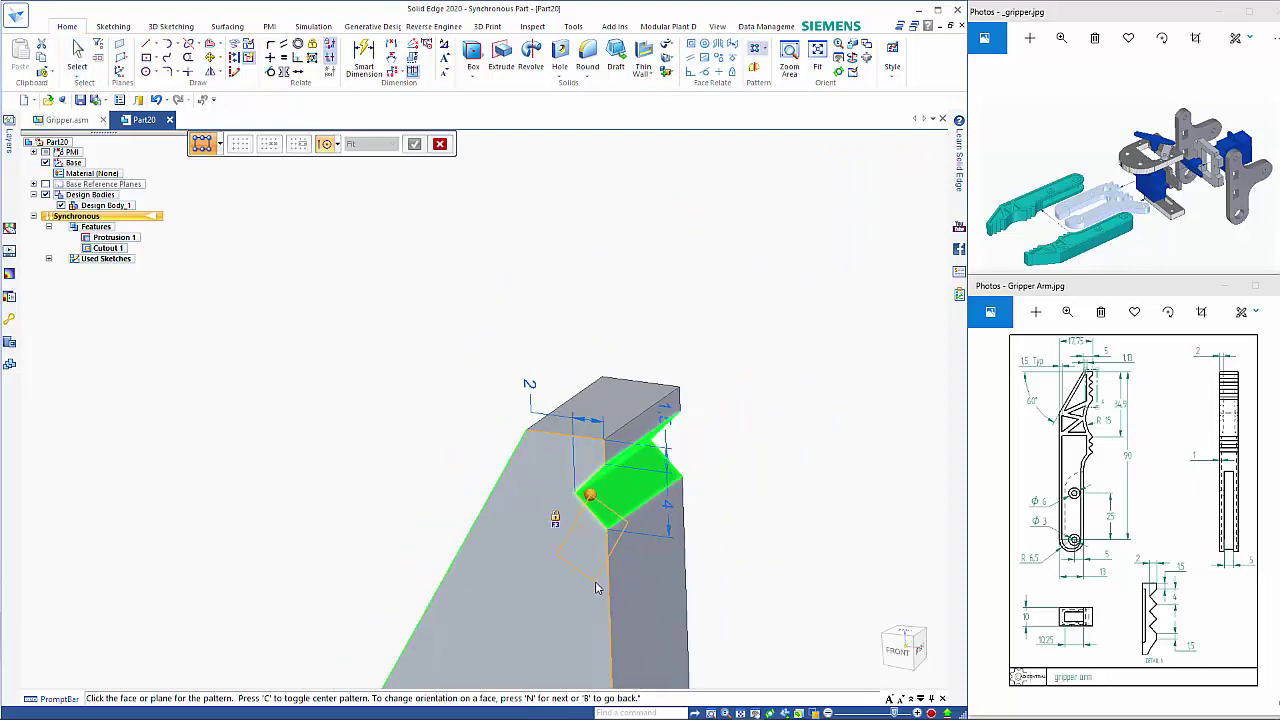
{"action": "middle_click_drag", "start_coordinate": [618, 572], "coordinate": [684, 530]}
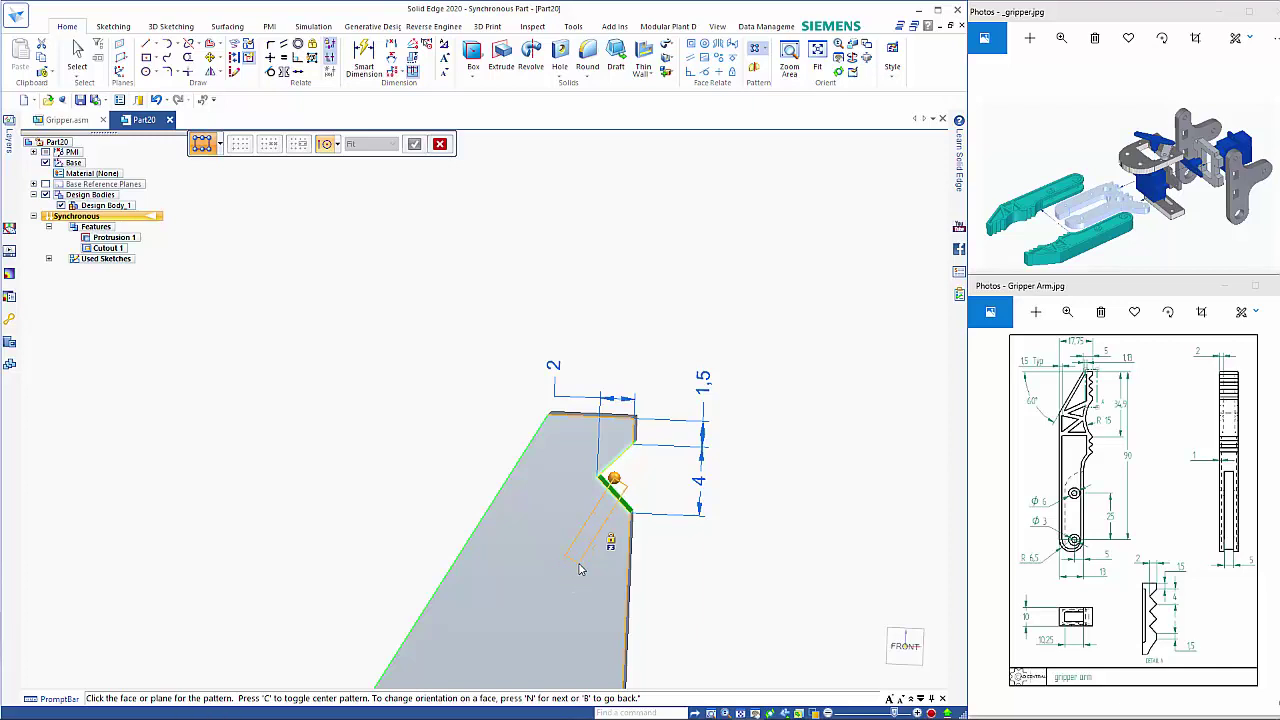
{"action": "left_click", "coordinate": [570, 620]}
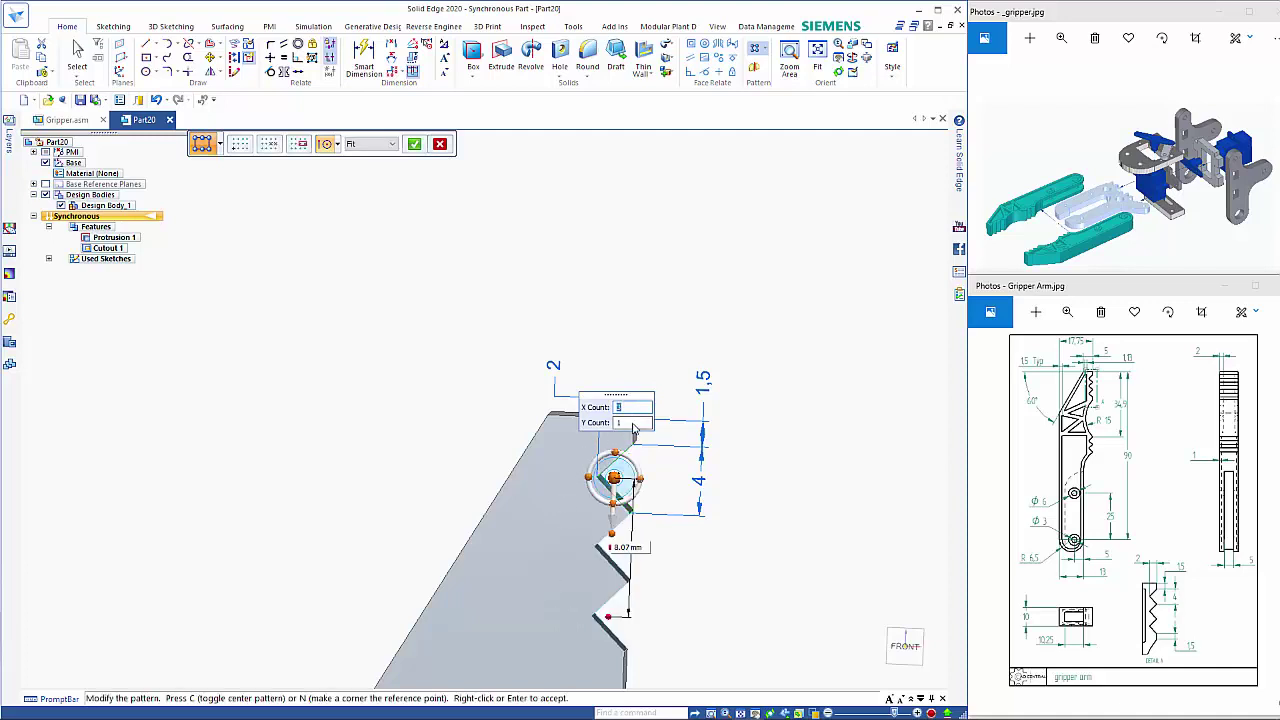
{"action": "left_click", "coordinate": [630, 548]}
{"action": "key", "text": "Return"}
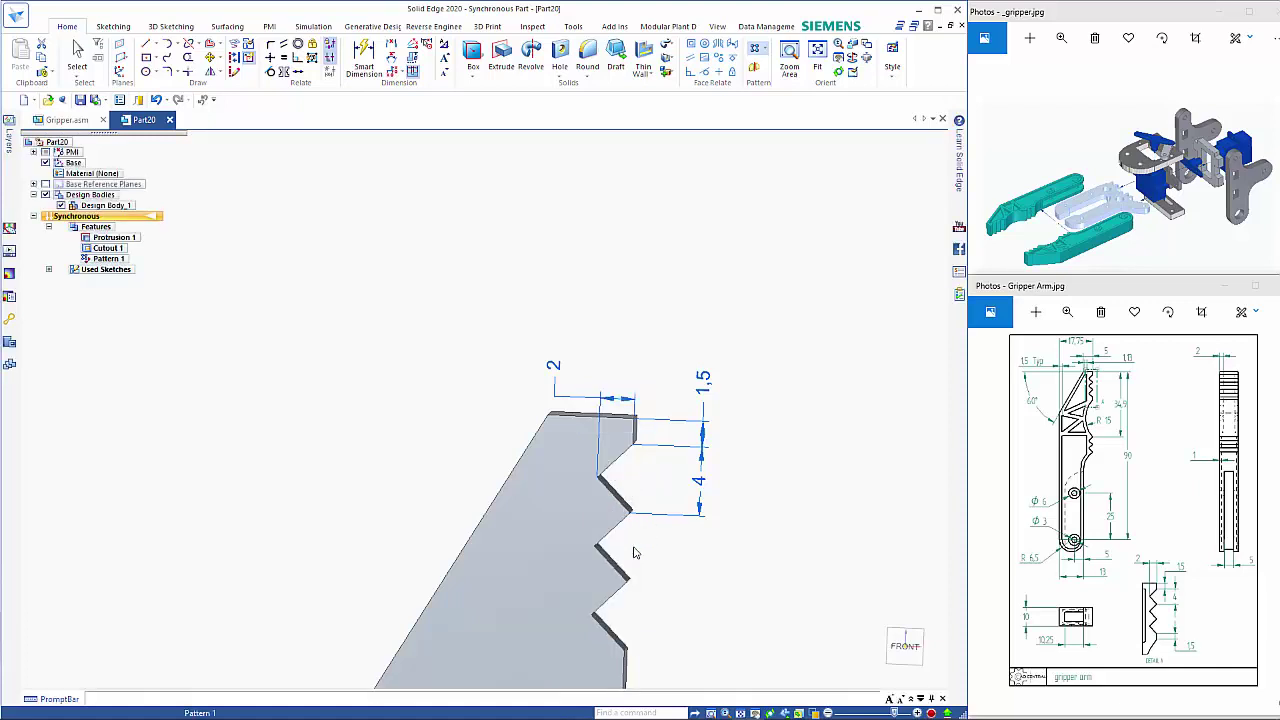
{"action": "left_click", "coordinate": [797, 581]}
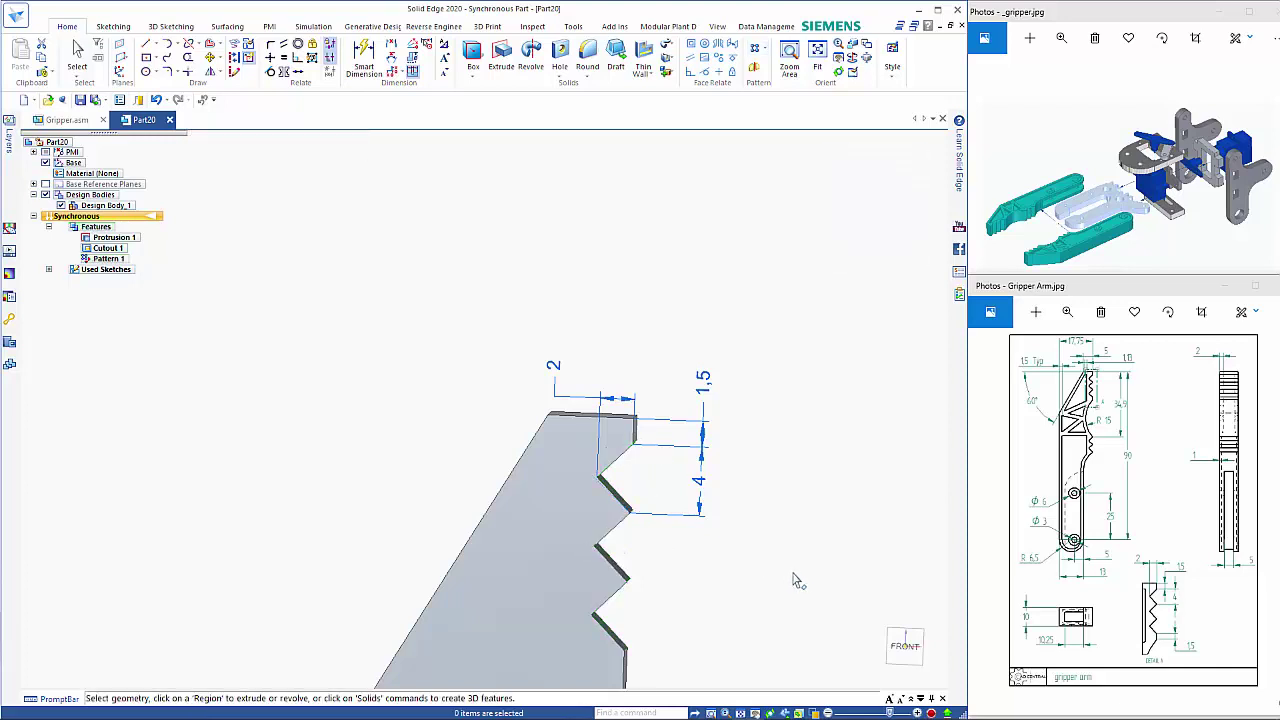
Select the notch cutout together with its pattern and place the steering wheel origin on the arm's top front corner beside the notches
{"action": "middle_click_drag", "start_coordinate": [797, 581], "coordinate": [763, 395], "text": "shift"}
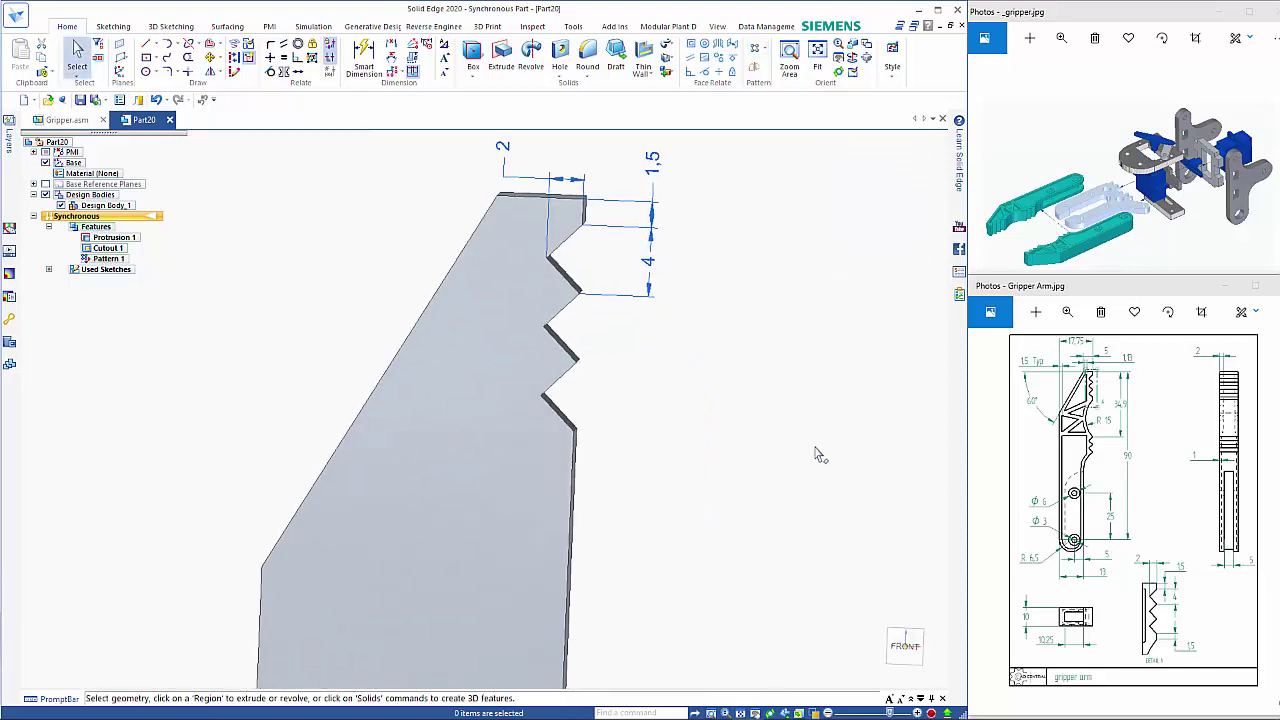
{"action": "middle_click_drag", "start_coordinate": [815, 455], "coordinate": [759, 479]}
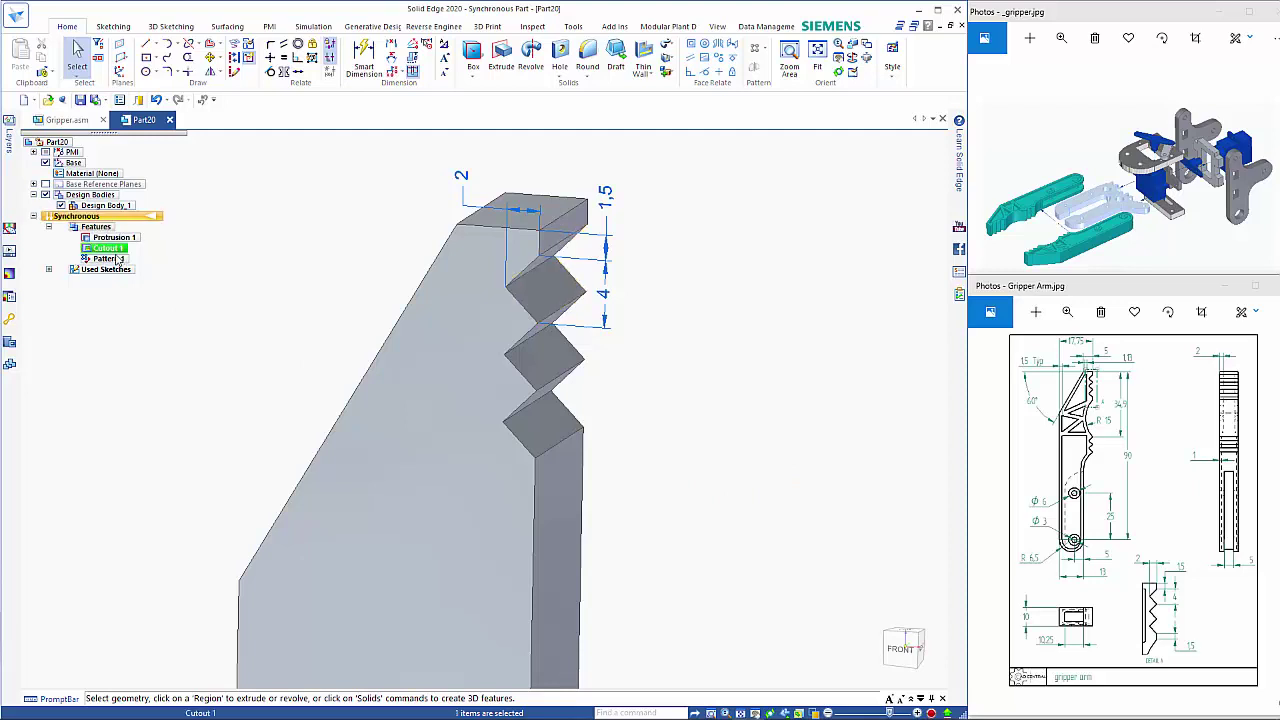
{"action": "left_click", "coordinate": [117, 259]}
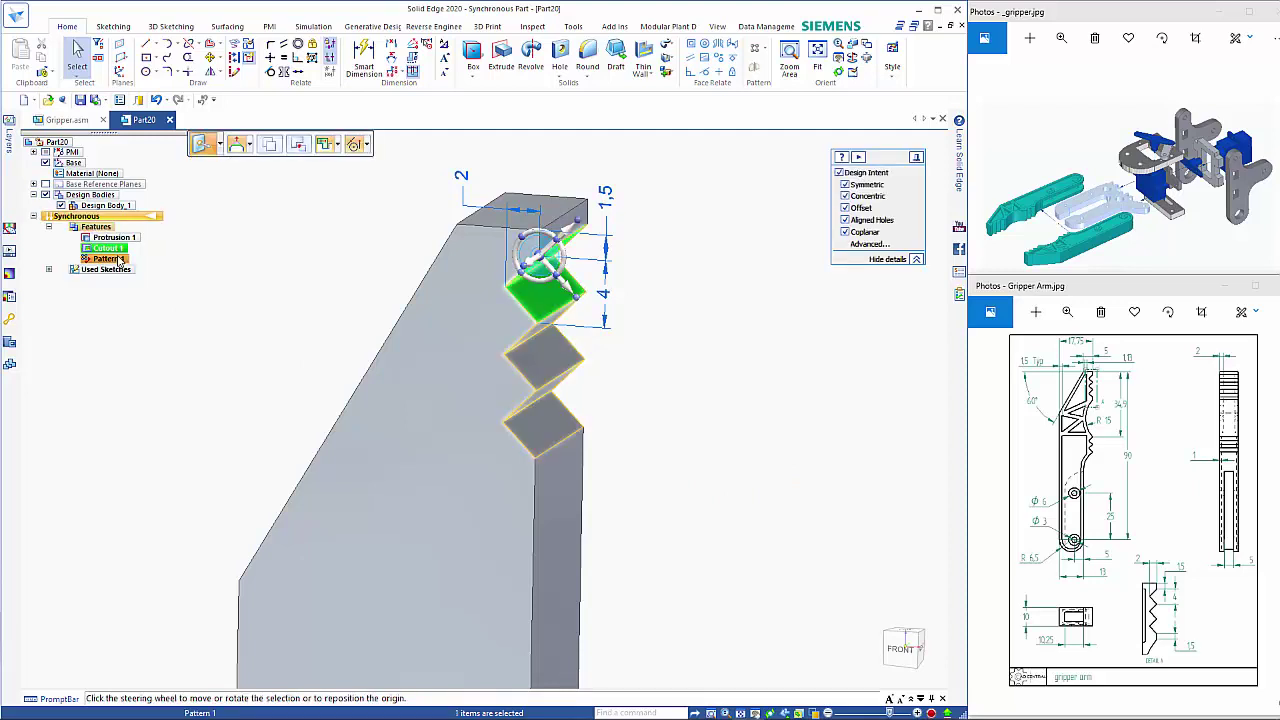
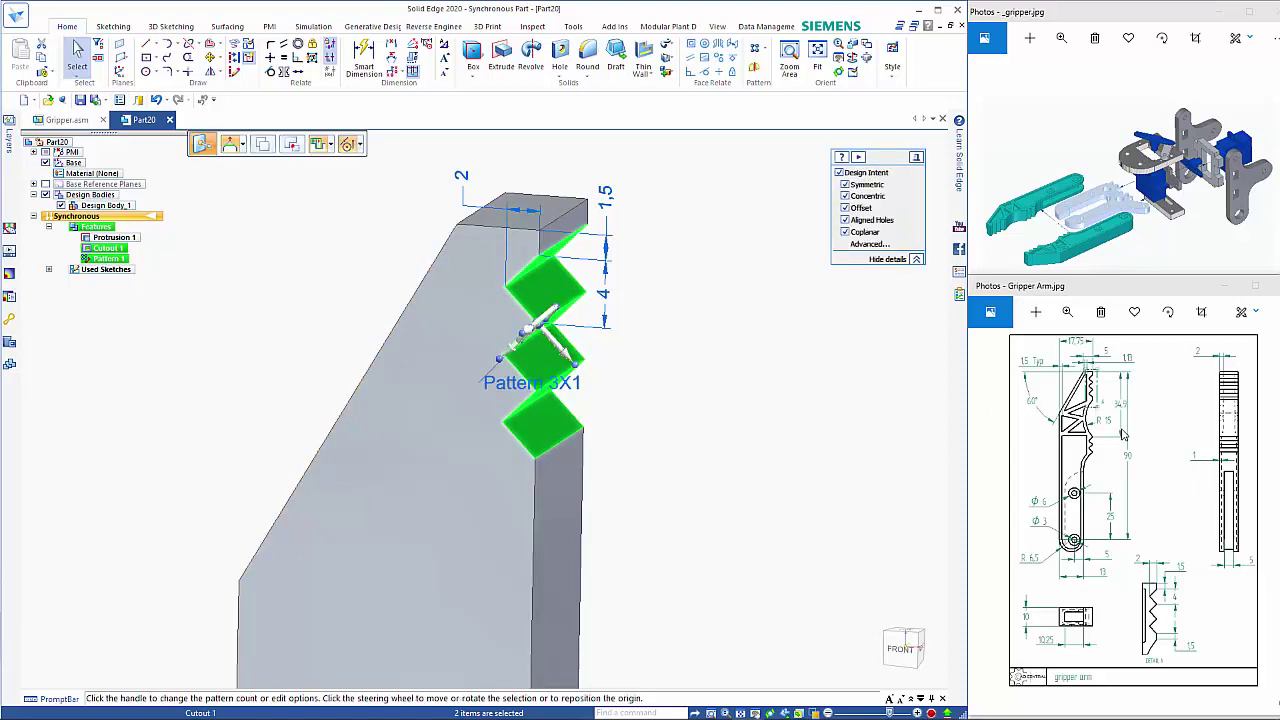
{"action": "left_click", "coordinate": [537, 322]}
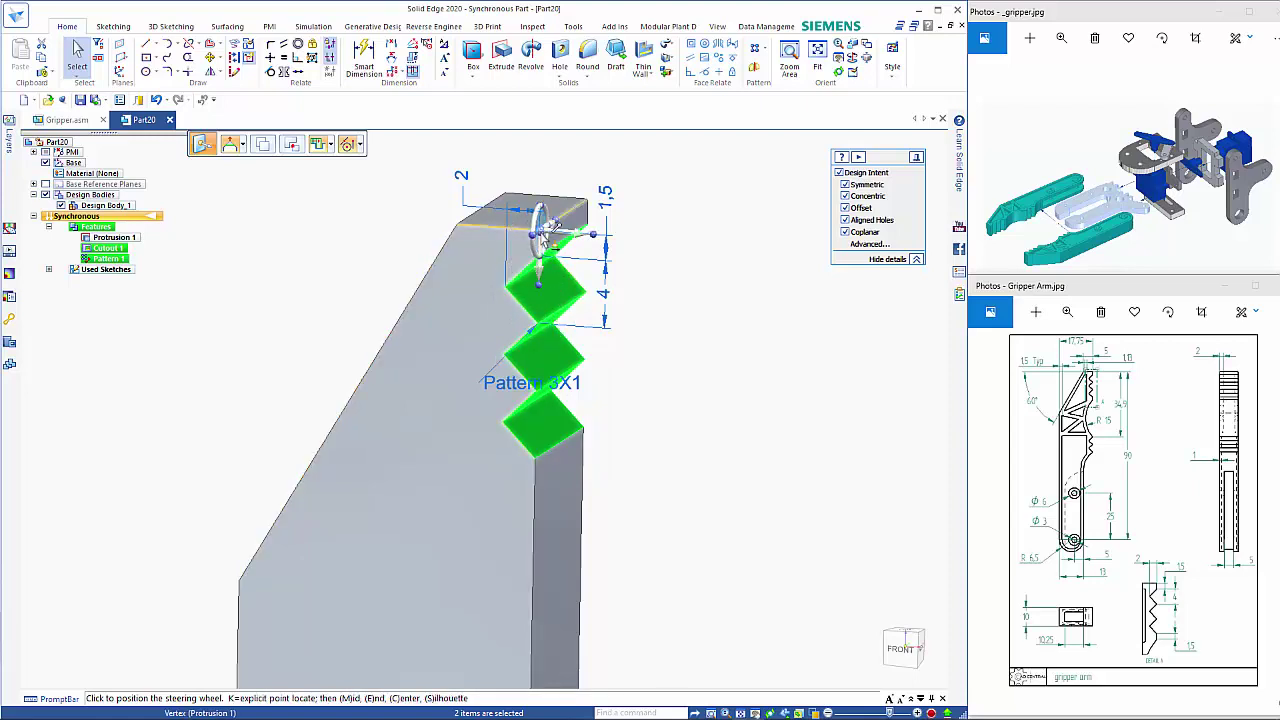
{"action": "left_click", "coordinate": [541, 233]}
Copy the selected notch cutout and pattern straight down the arm's long edge as a second group of three teeth notches
{"action": "left_click", "coordinate": [539, 272]}
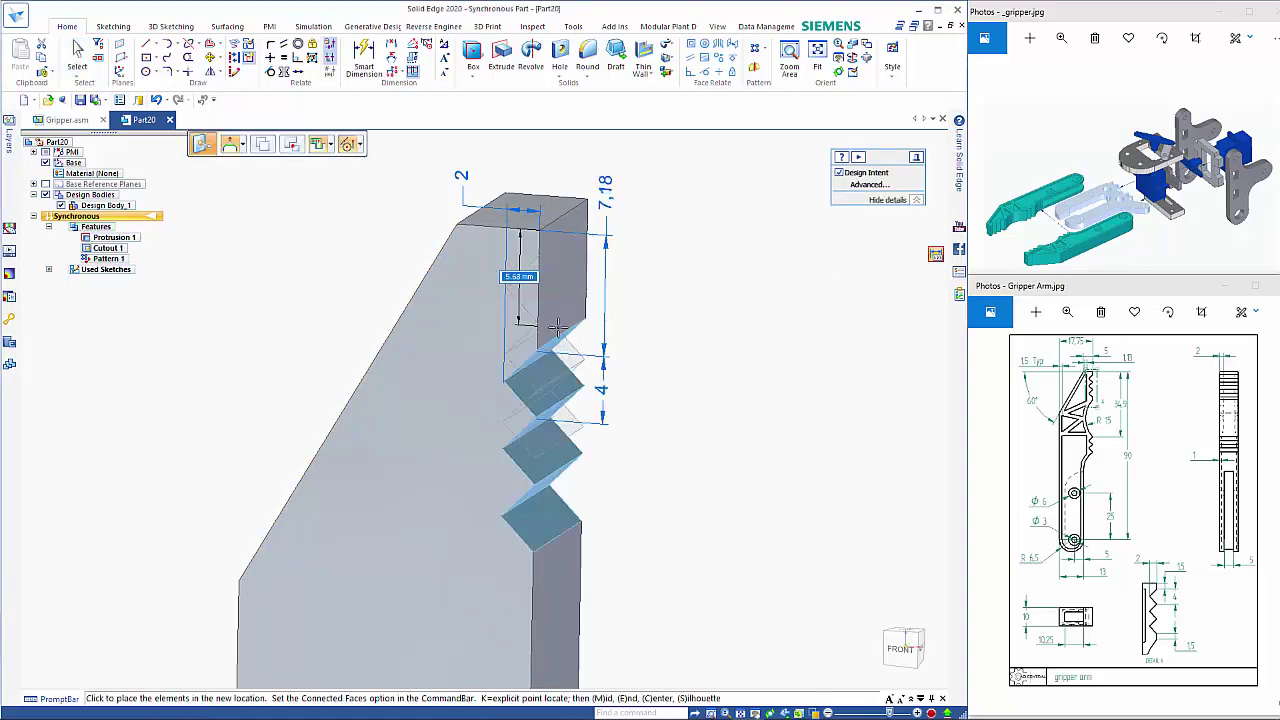
{"action": "left_click", "coordinate": [331, 213]}
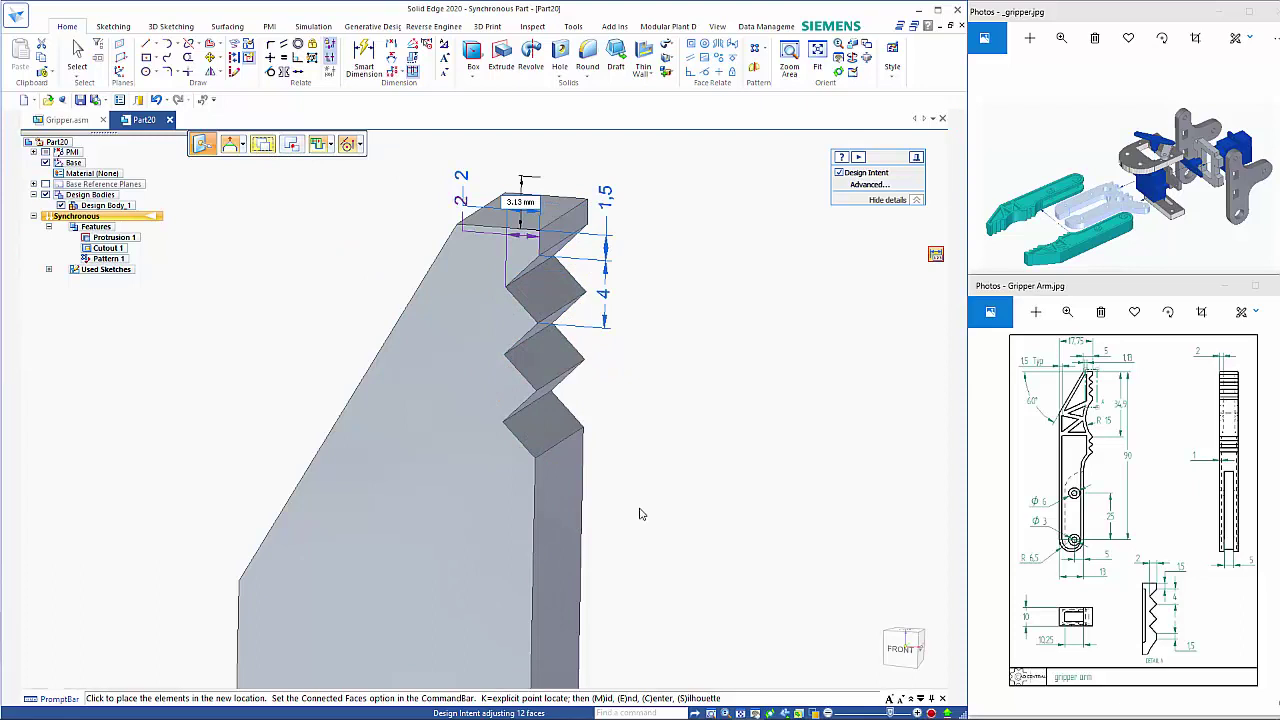
{"action": "middle_click_drag", "start_coordinate": [669, 506], "coordinate": [671, 384], "text": "shift"}
{"action": "scroll", "coordinate": [664, 418], "scroll_direction": "up", "scroll_amount": 1}
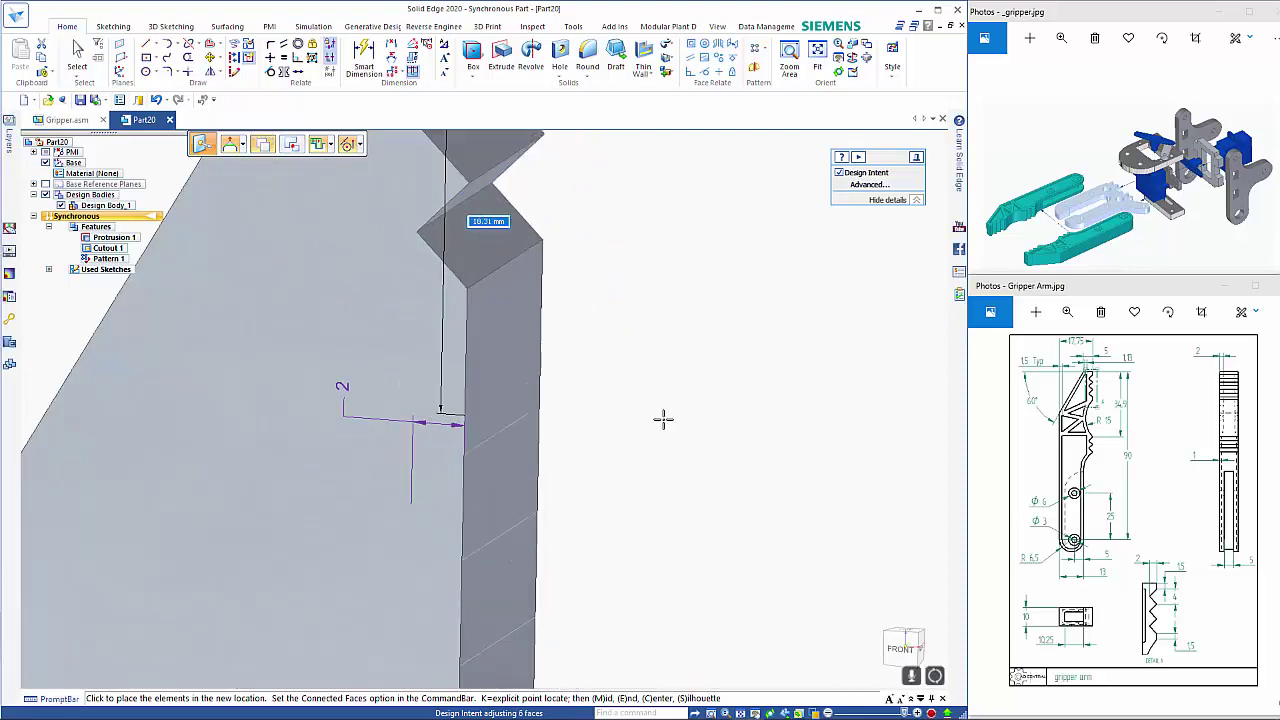
{"action": "scroll", "coordinate": [663, 419], "scroll_direction": "up", "scroll_amount": 2}
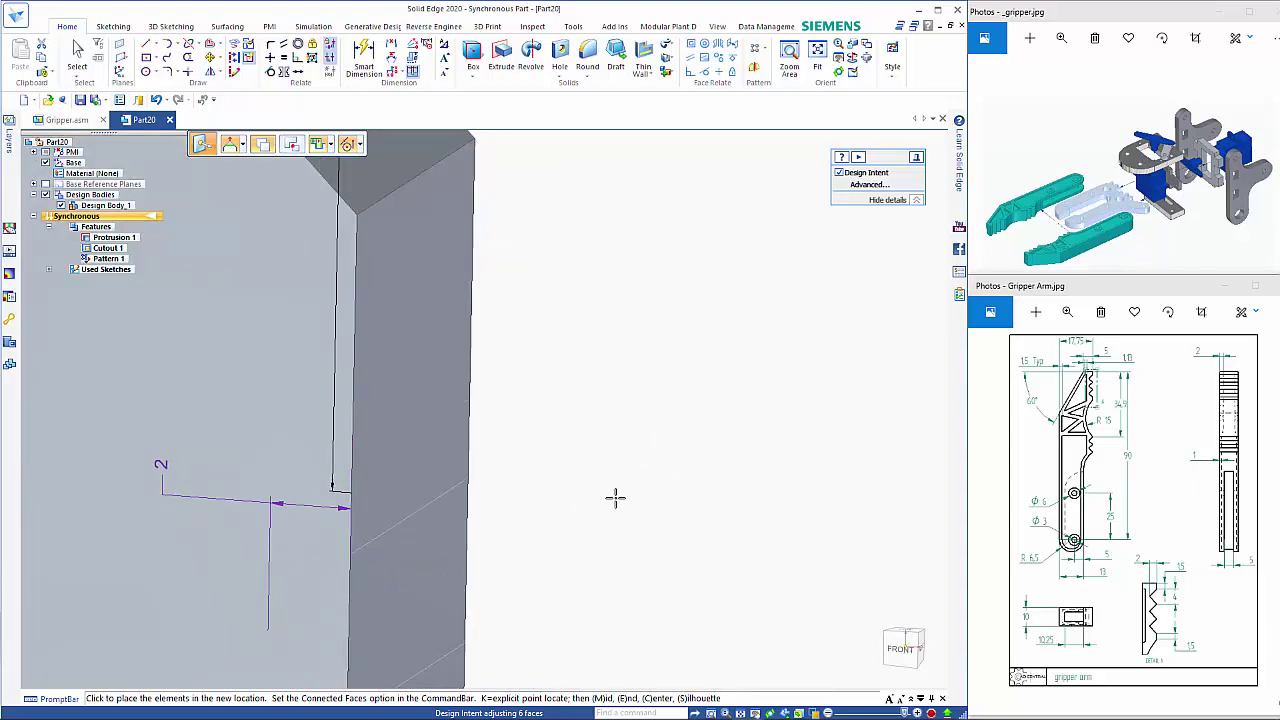
{"action": "left_click", "coordinate": [615, 498]}
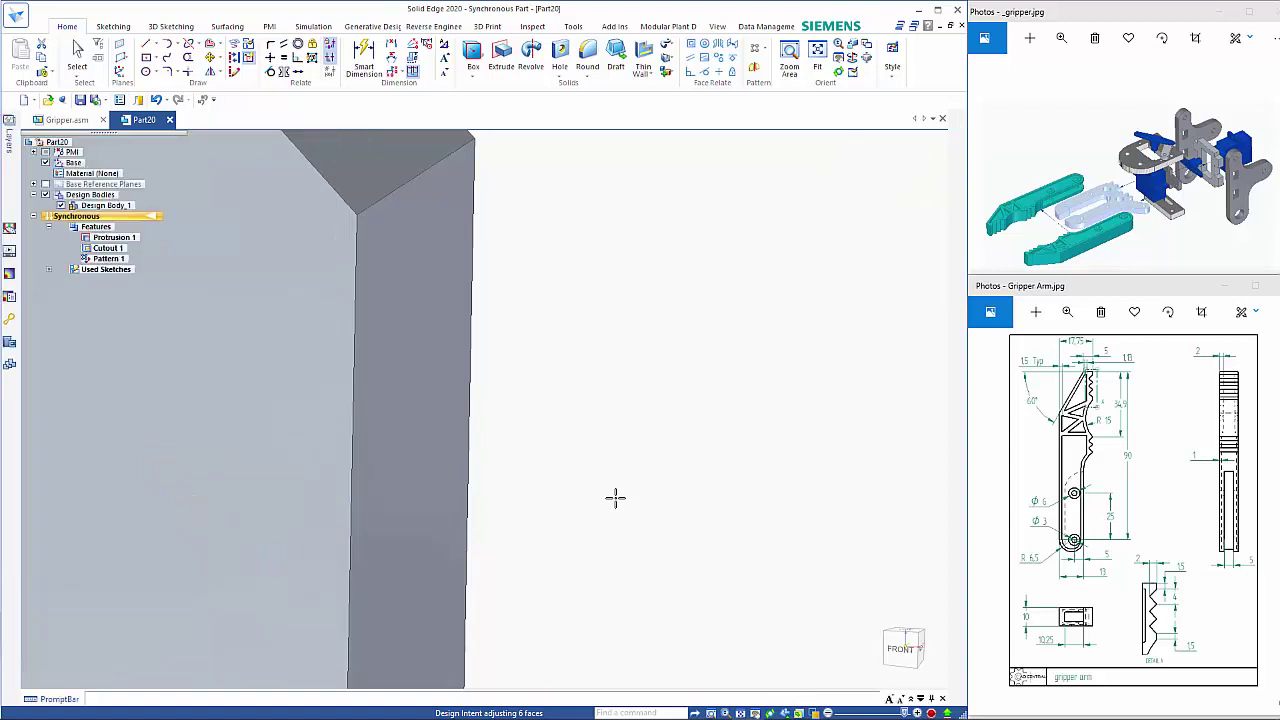
{"action": "scroll", "coordinate": [615, 500], "scroll_direction": "down", "scroll_amount": 5}
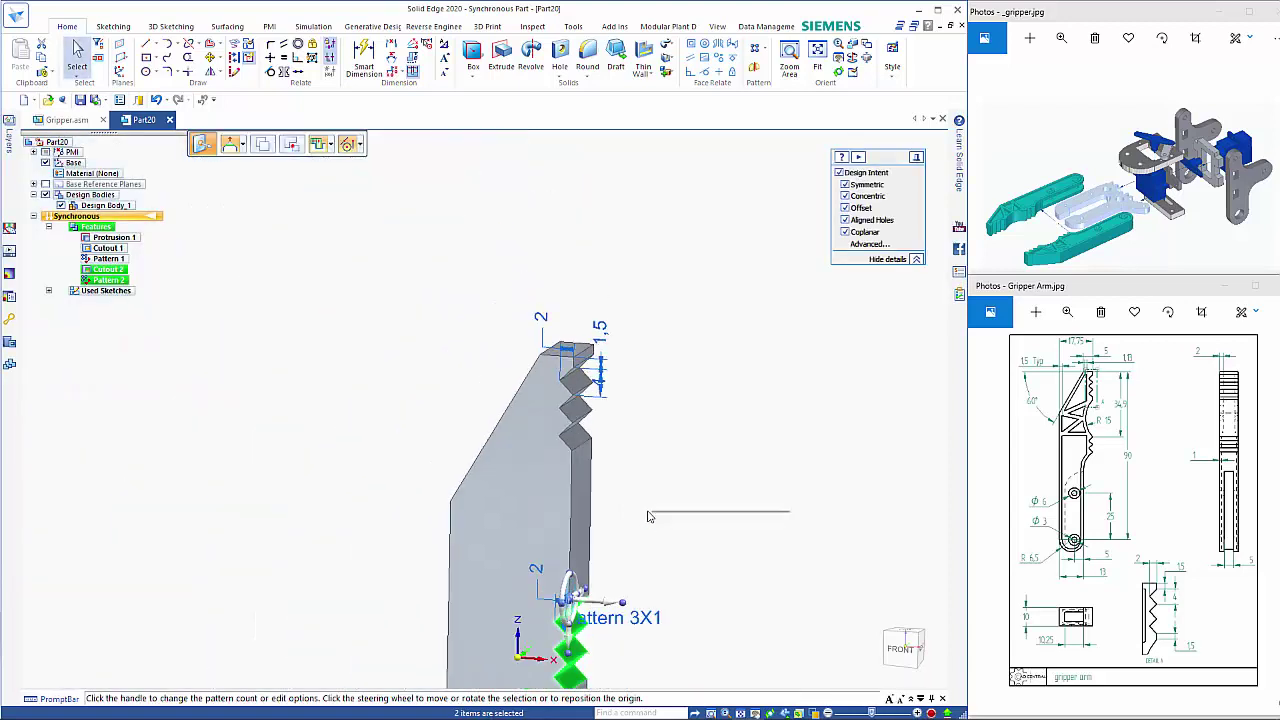
{"action": "right_click", "coordinate": [648, 513]}
{"action": "key", "text": "Escape"}
{"action": "key", "text": "Escape"}
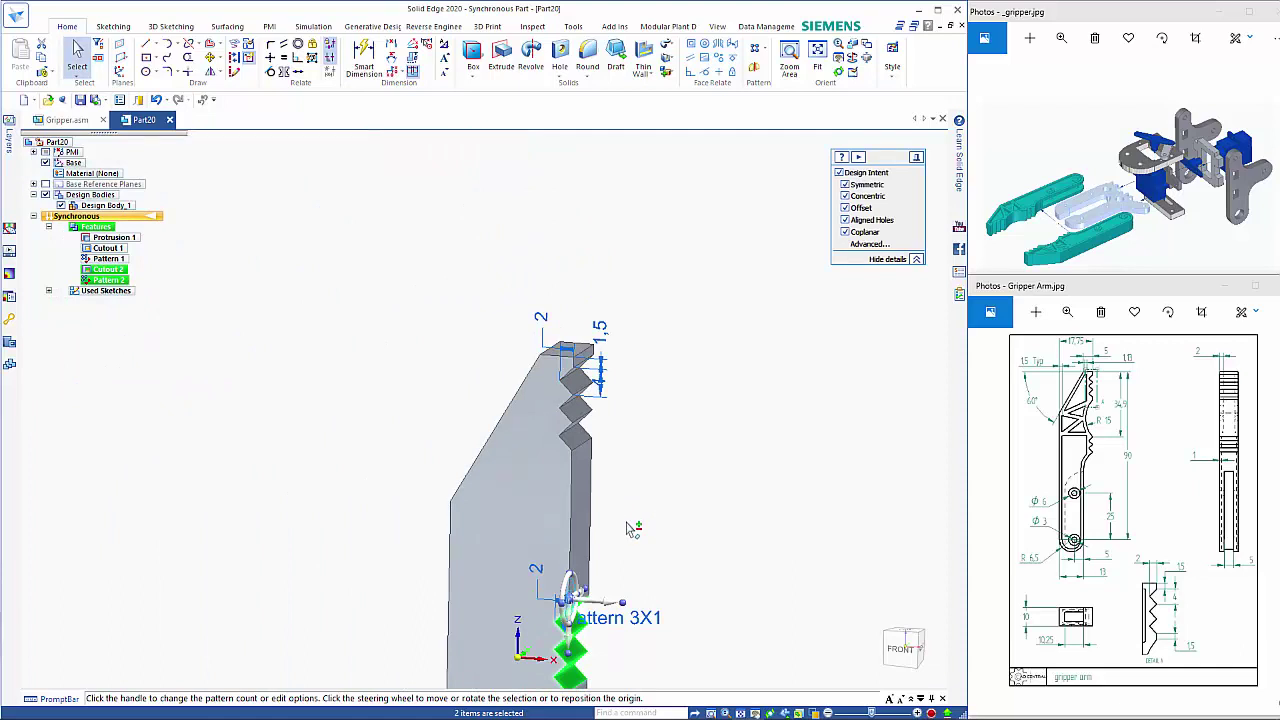
Lock the sketch plane to the arm's broad face and draw a 15 mm radius three-point arc curving inward between the two notch groups
{"action": "middle_click_drag", "start_coordinate": [678, 486], "coordinate": [717, 366], "text": "shift"}
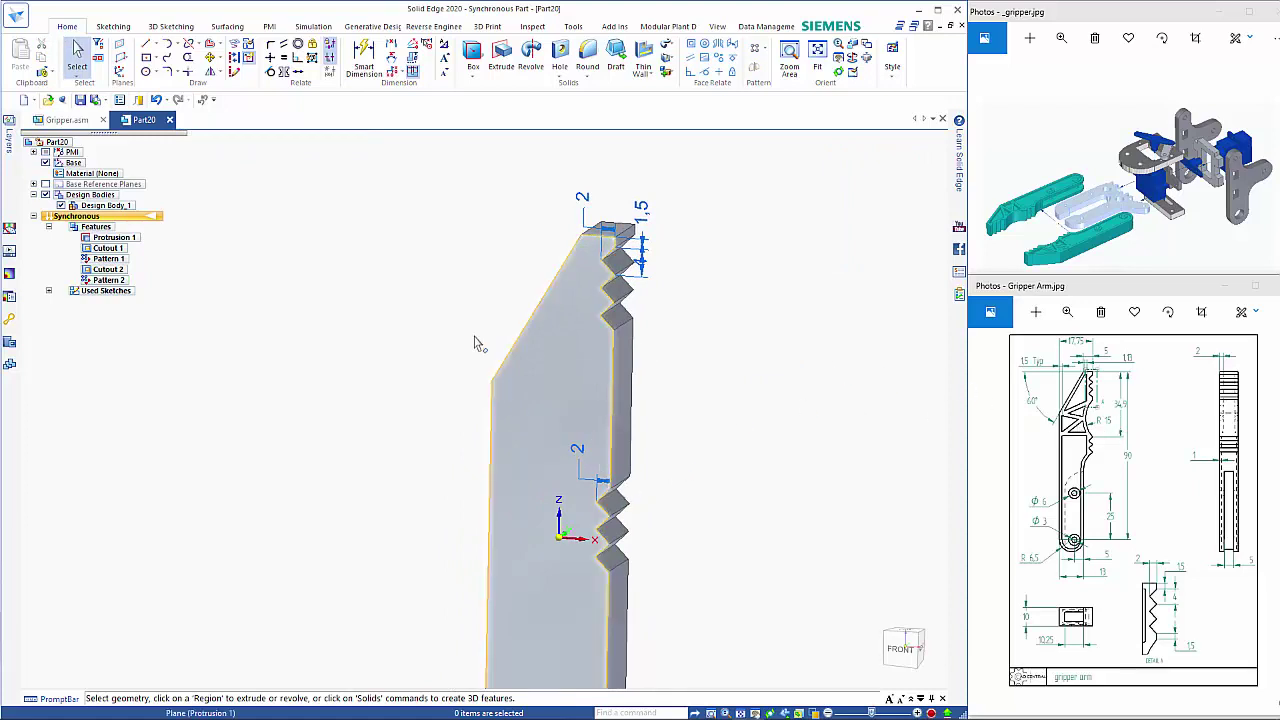
{"action": "left_click", "coordinate": [175, 45]}
{"action": "left_click", "coordinate": [196, 73]}
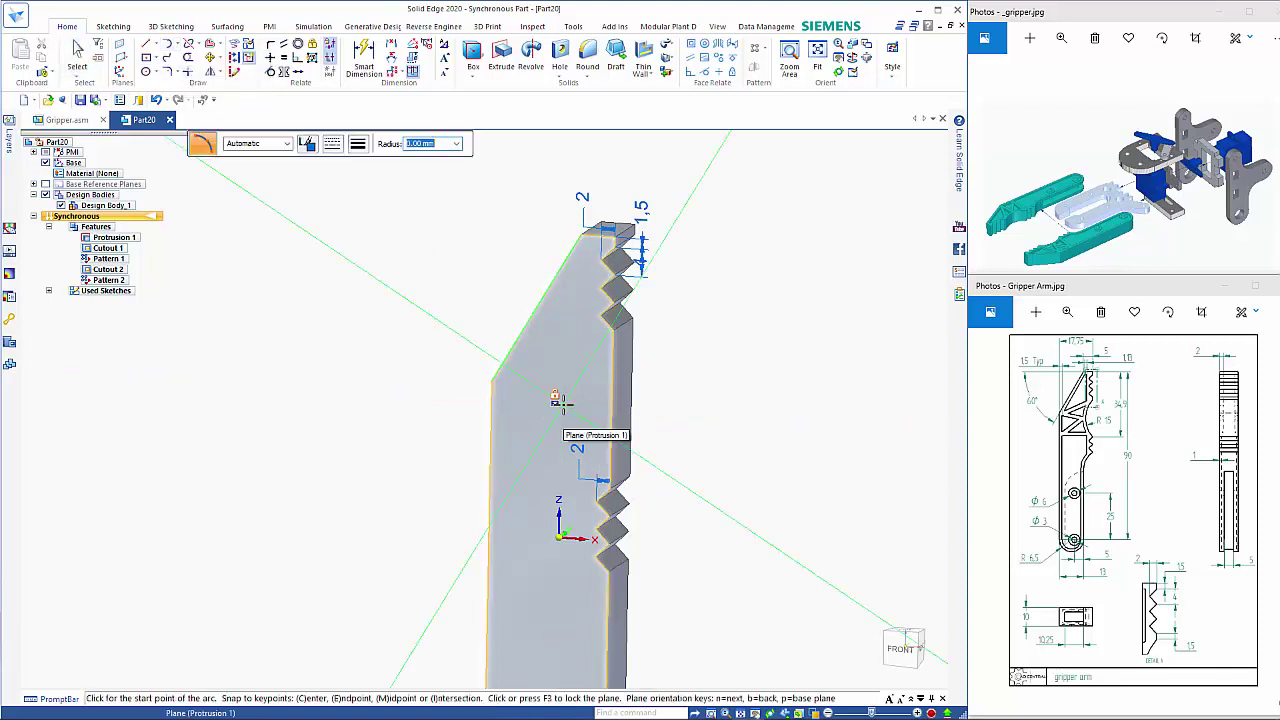
{"action": "key", "text": "n"}
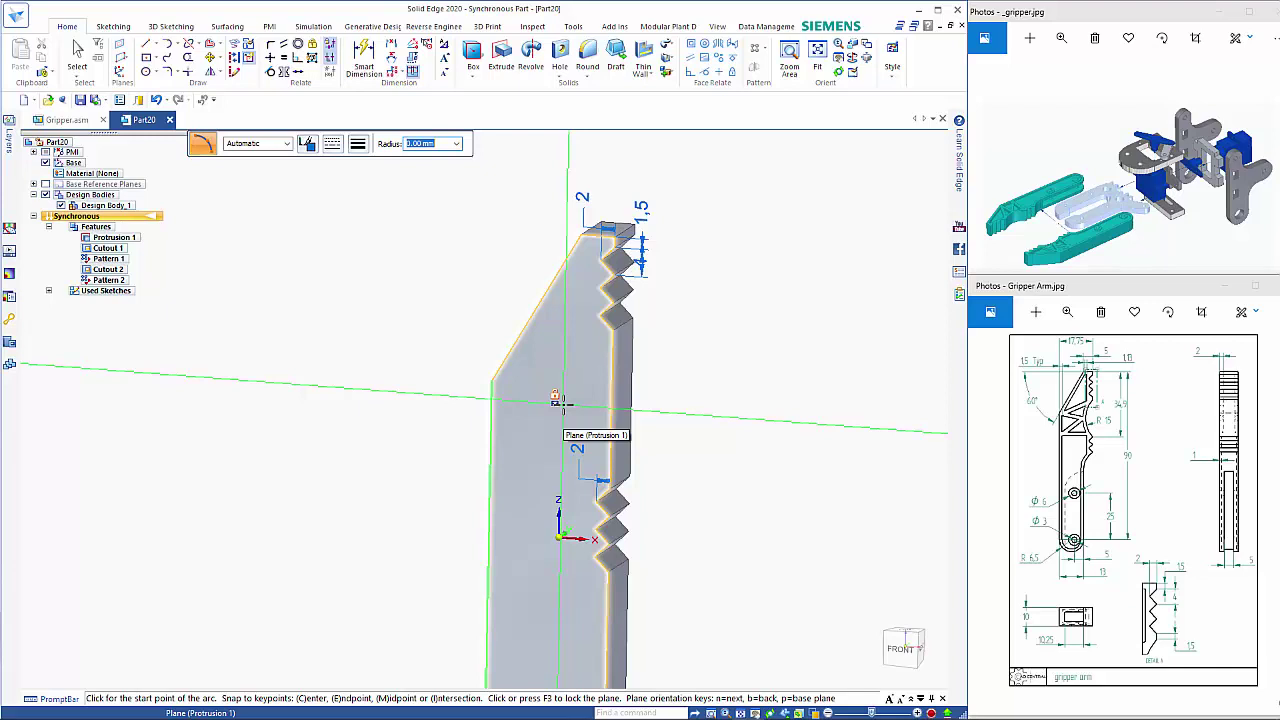
{"action": "key", "text": "F3"}
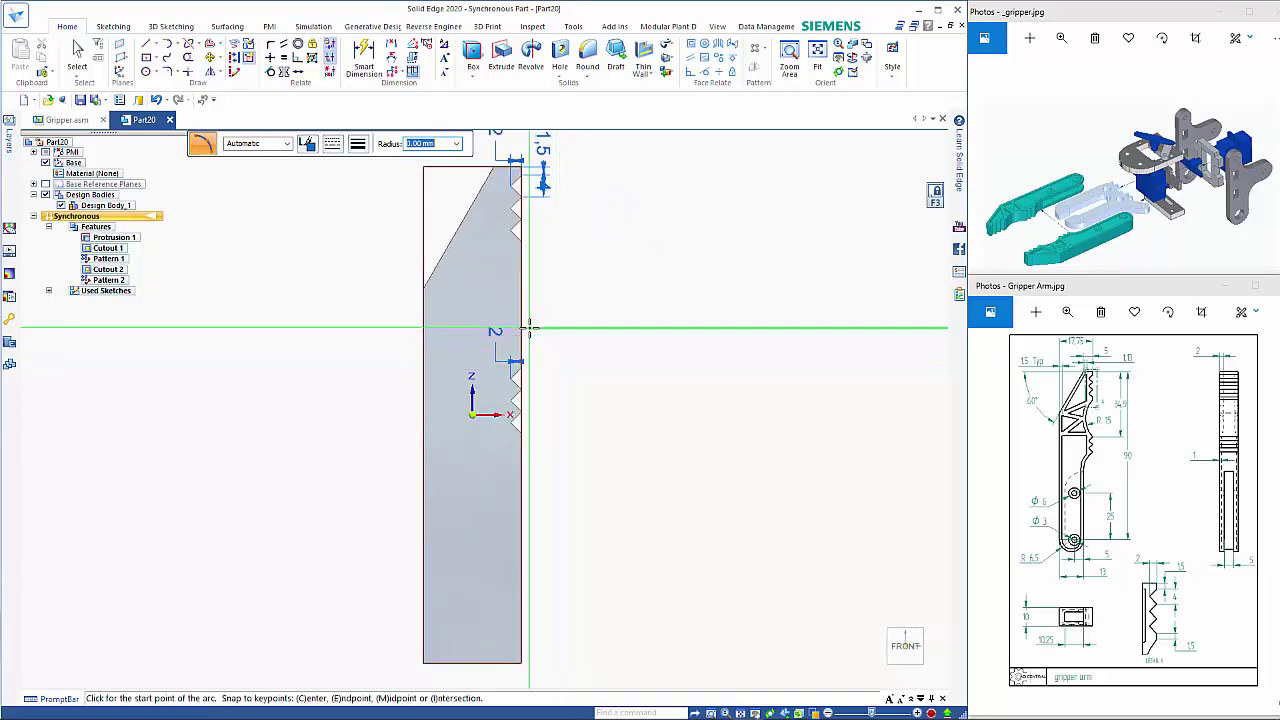
{"action": "scroll", "coordinate": [508, 420], "scroll_direction": "up", "scroll_amount": 5}
{"action": "middle_click_drag", "start_coordinate": [617, 557], "coordinate": [627, 590], "text": "shift"}
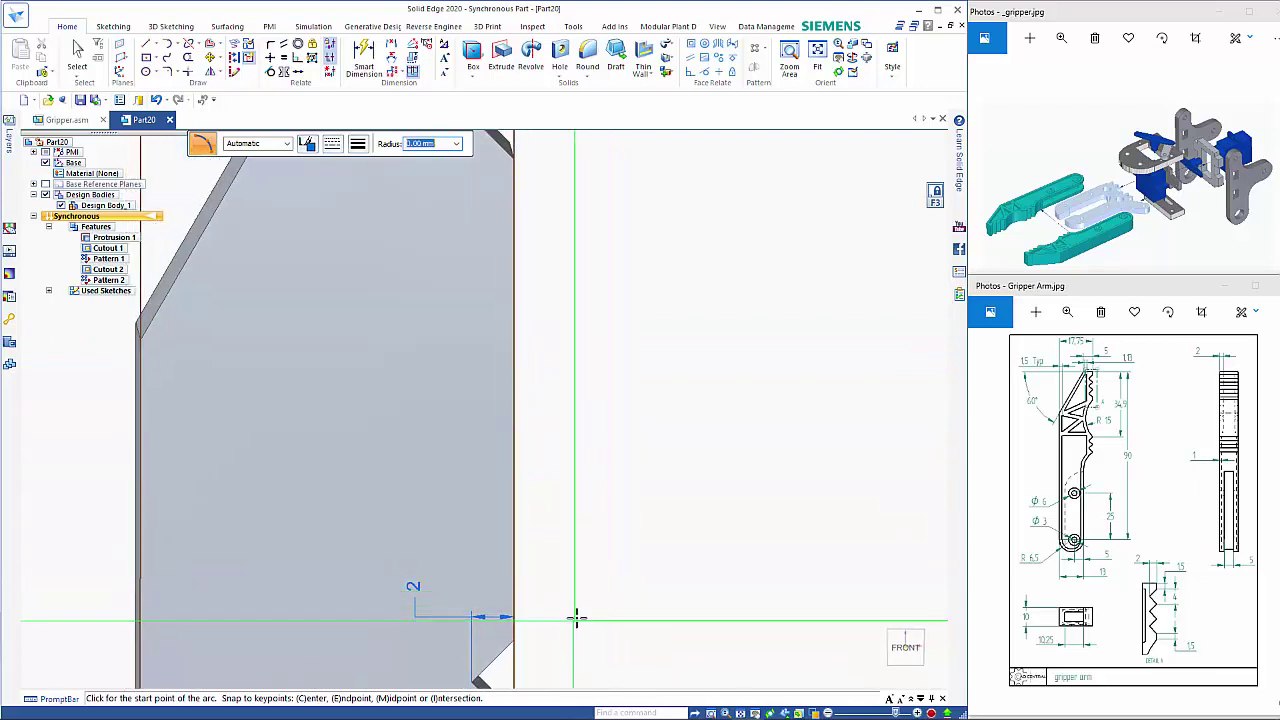
{"action": "left_click", "coordinate": [513, 641]}
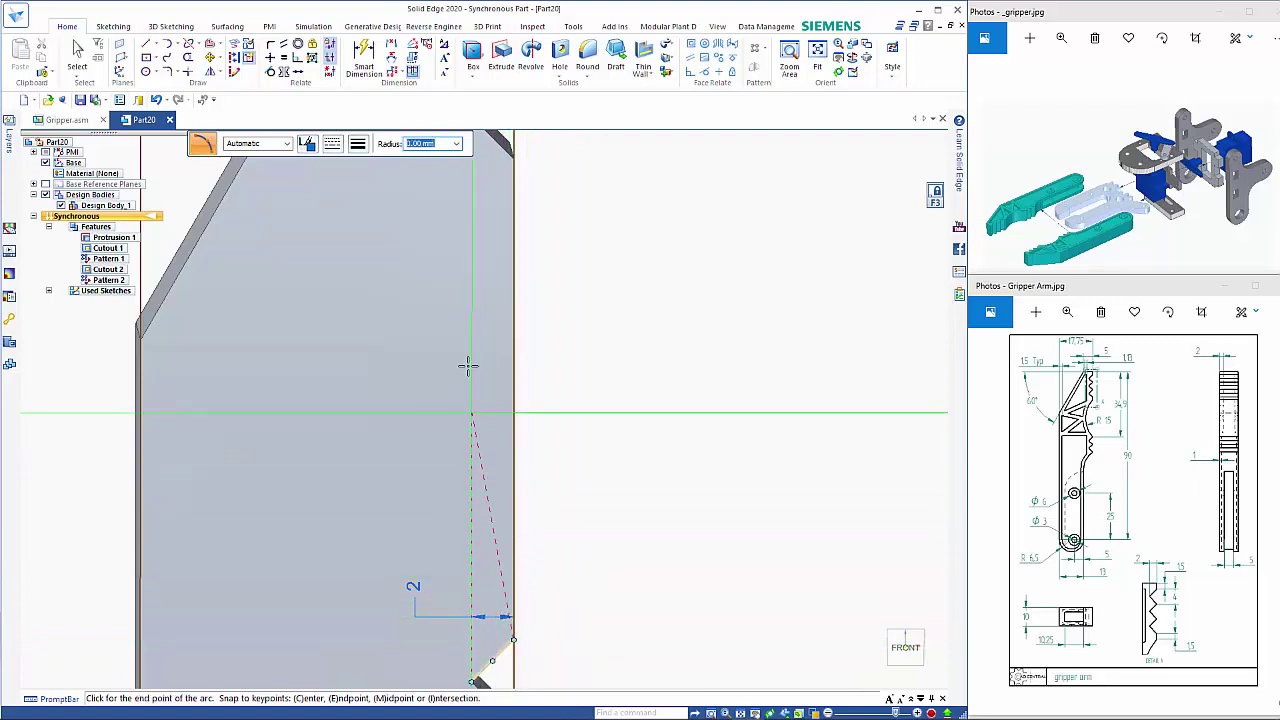
{"action": "left_click", "coordinate": [514, 212]}
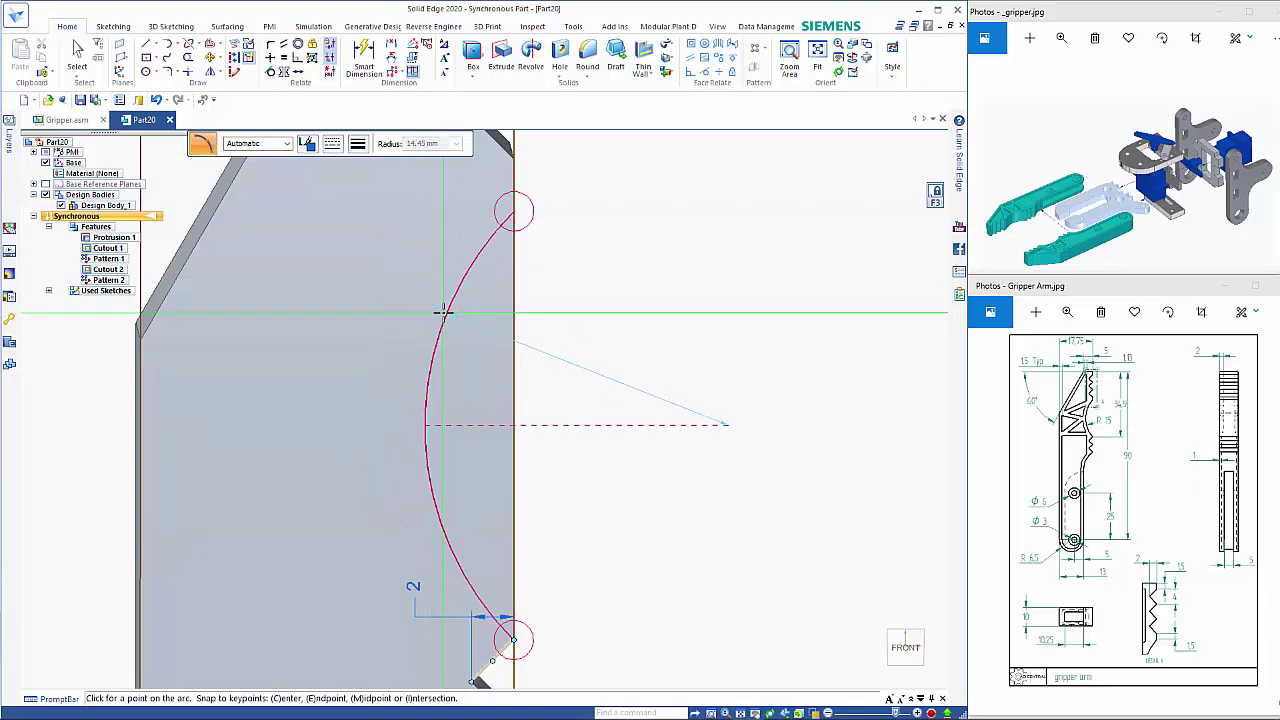
{"action": "key", "text": "Return"}
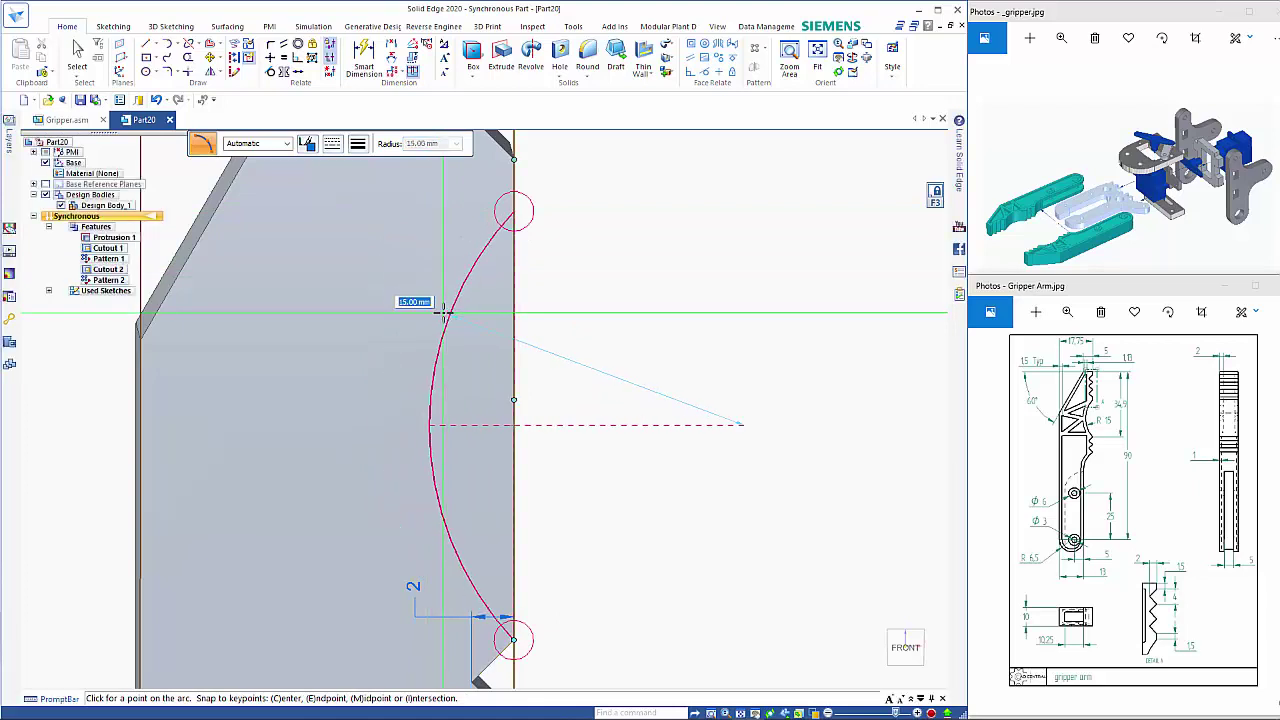
{"action": "left_click", "coordinate": [443, 312]}
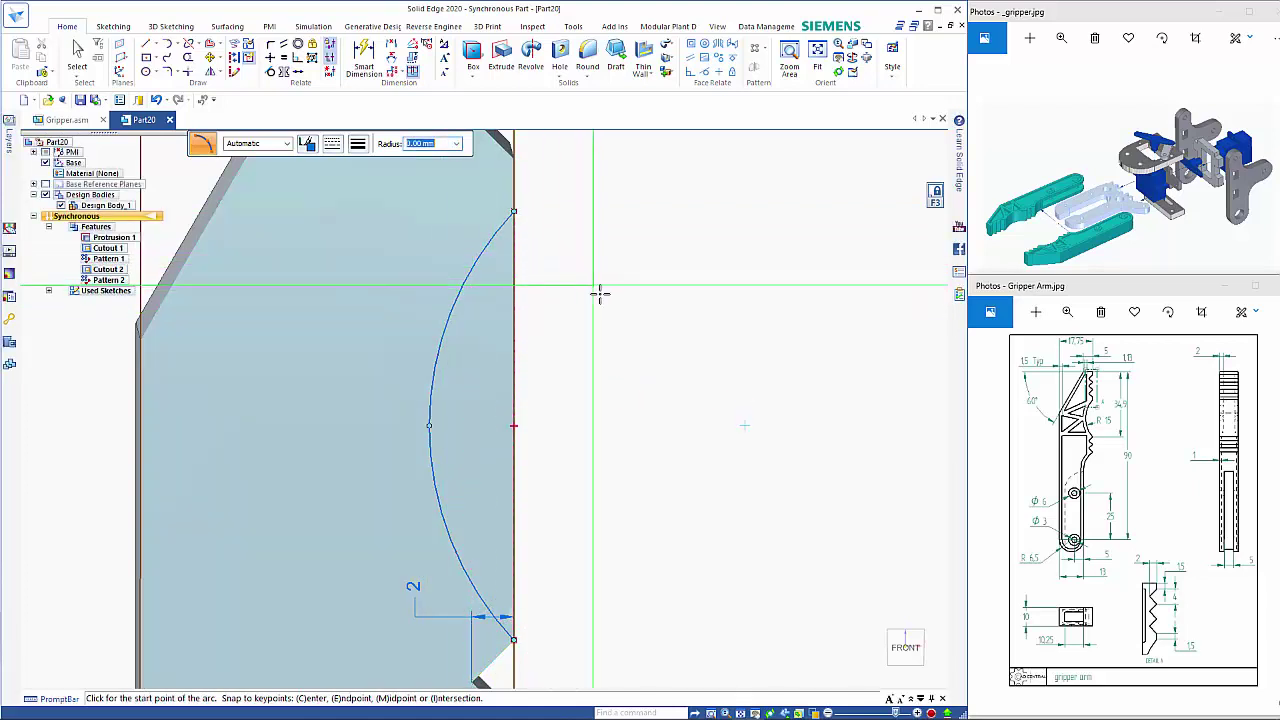
Add a radial dimension to the arc between the notch groups
{"action": "scroll", "coordinate": [600, 292], "scroll_direction": "down", "scroll_amount": 2}
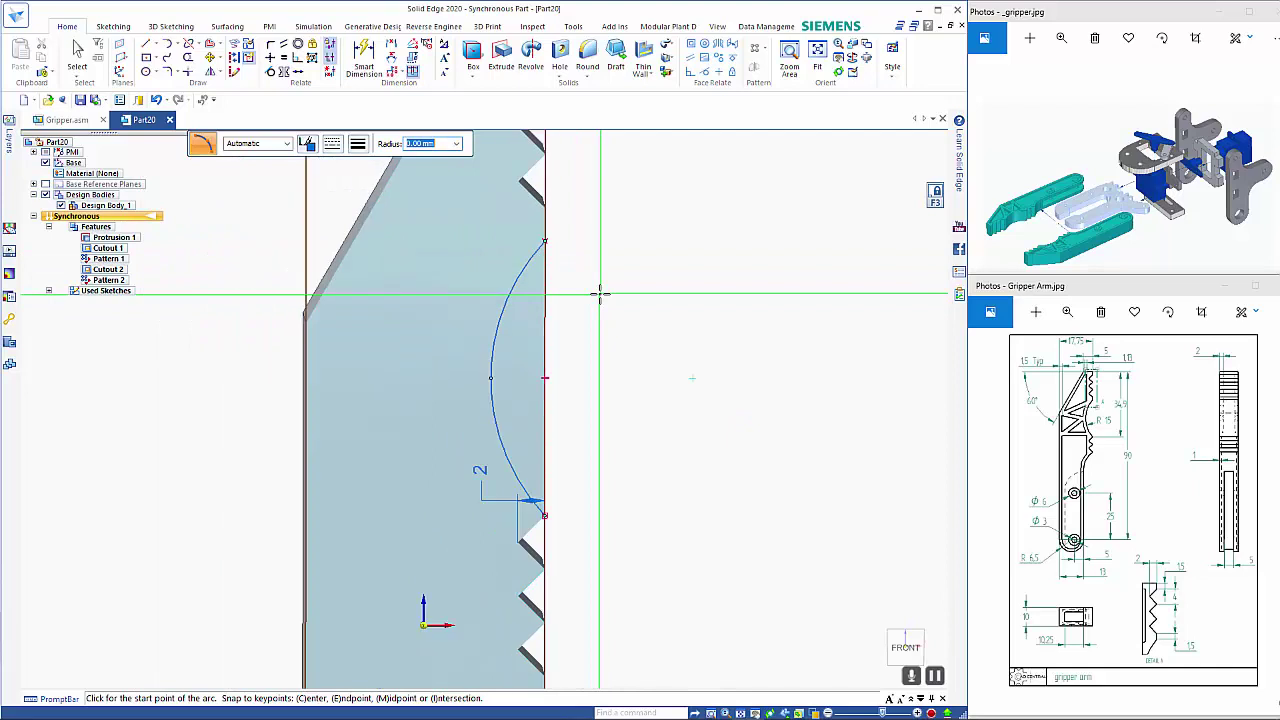
{"action": "left_click", "coordinate": [364, 60]}
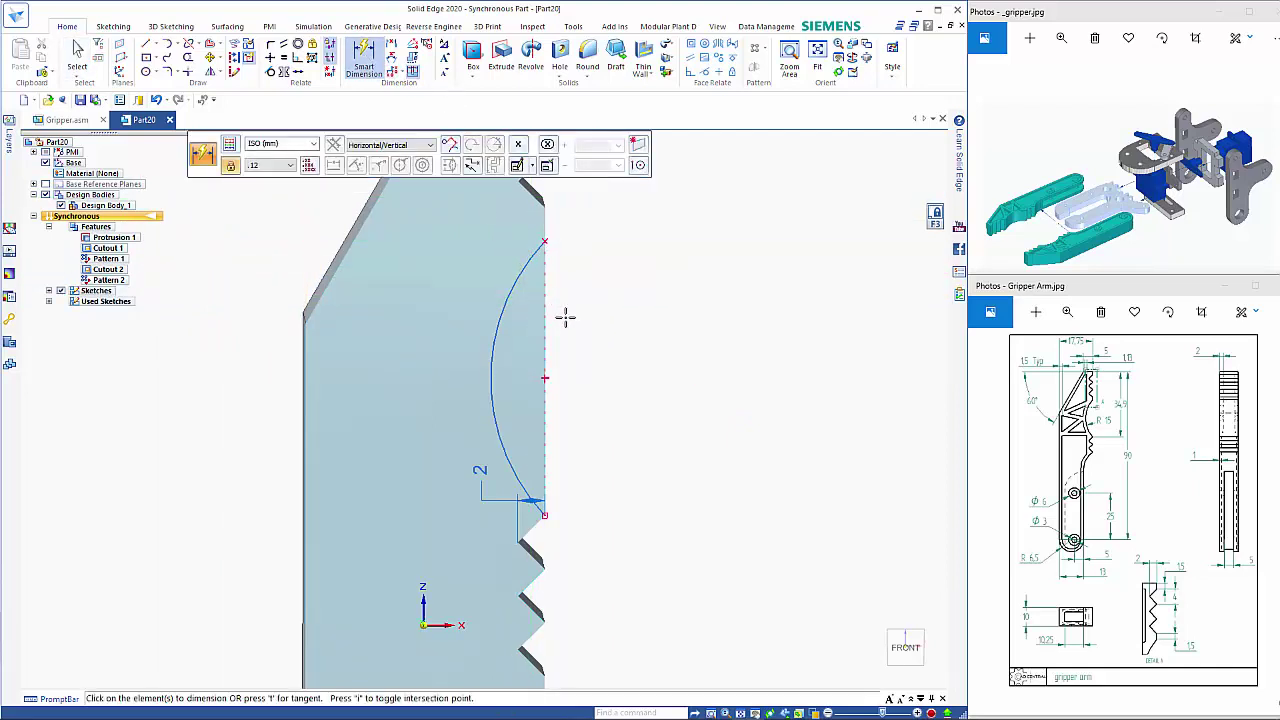
{"action": "left_click", "coordinate": [511, 294]}
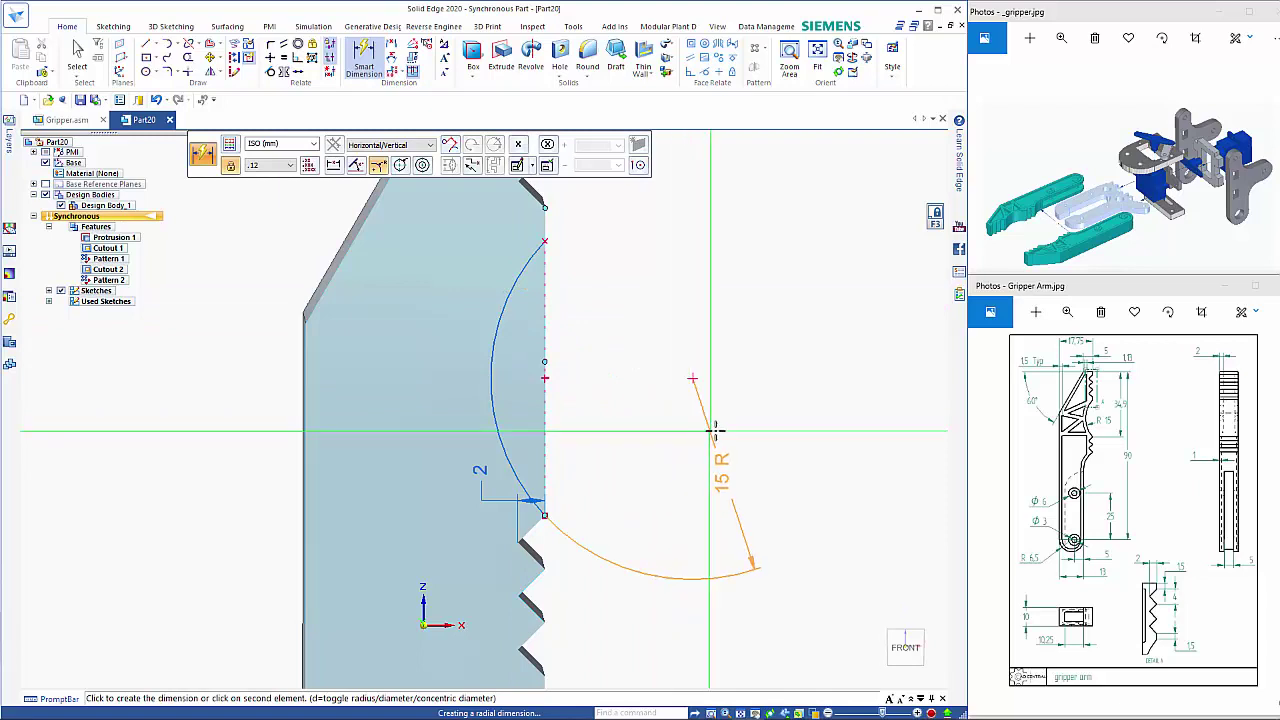
{"action": "left_click", "coordinate": [783, 428]}
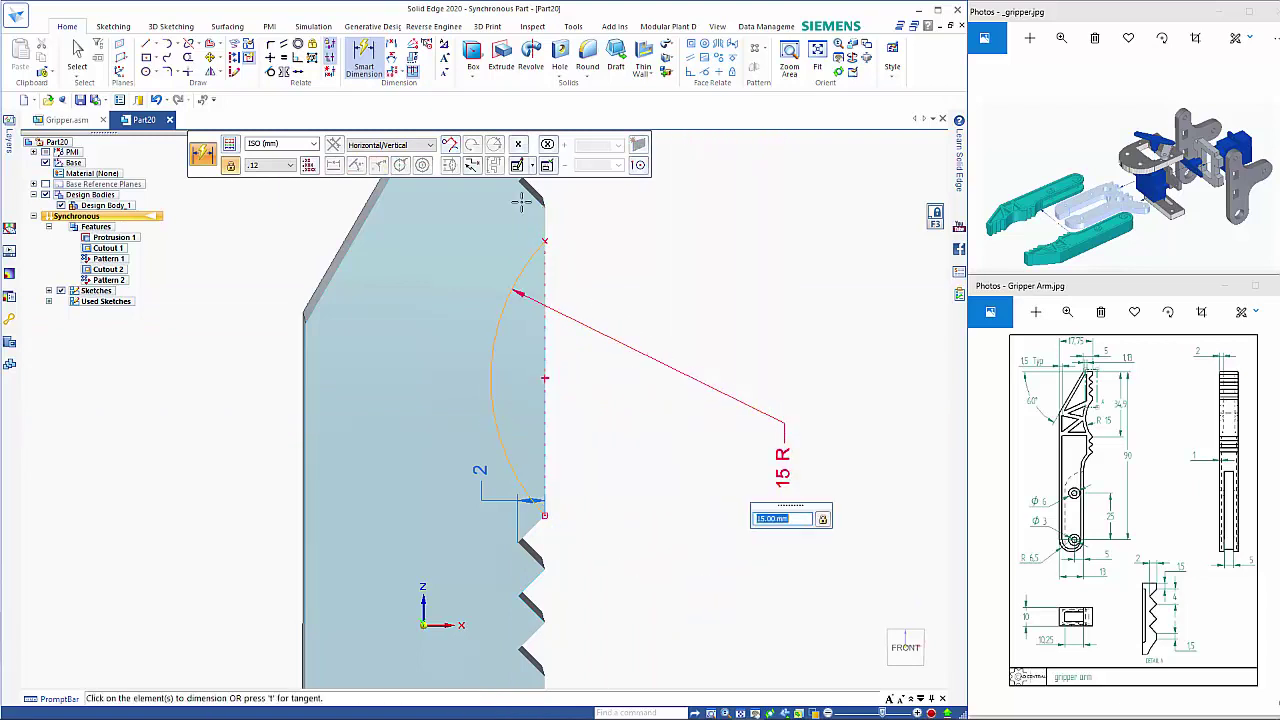
Dimension the distance from the arc's upper endpoint to the adjacent notch corner and set it to 1.5 mm
{"action": "left_click", "coordinate": [391, 45]}
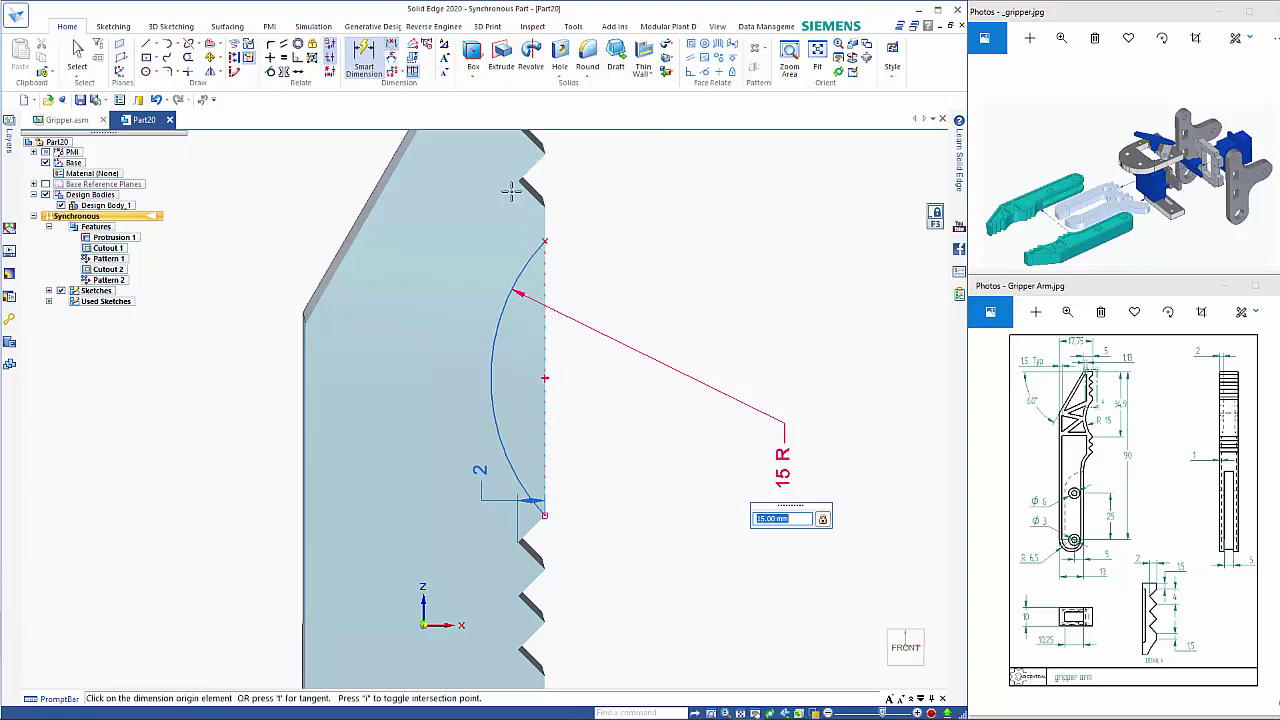
{"action": "left_click", "coordinate": [545, 242]}
{"action": "left_click", "coordinate": [545, 207]}
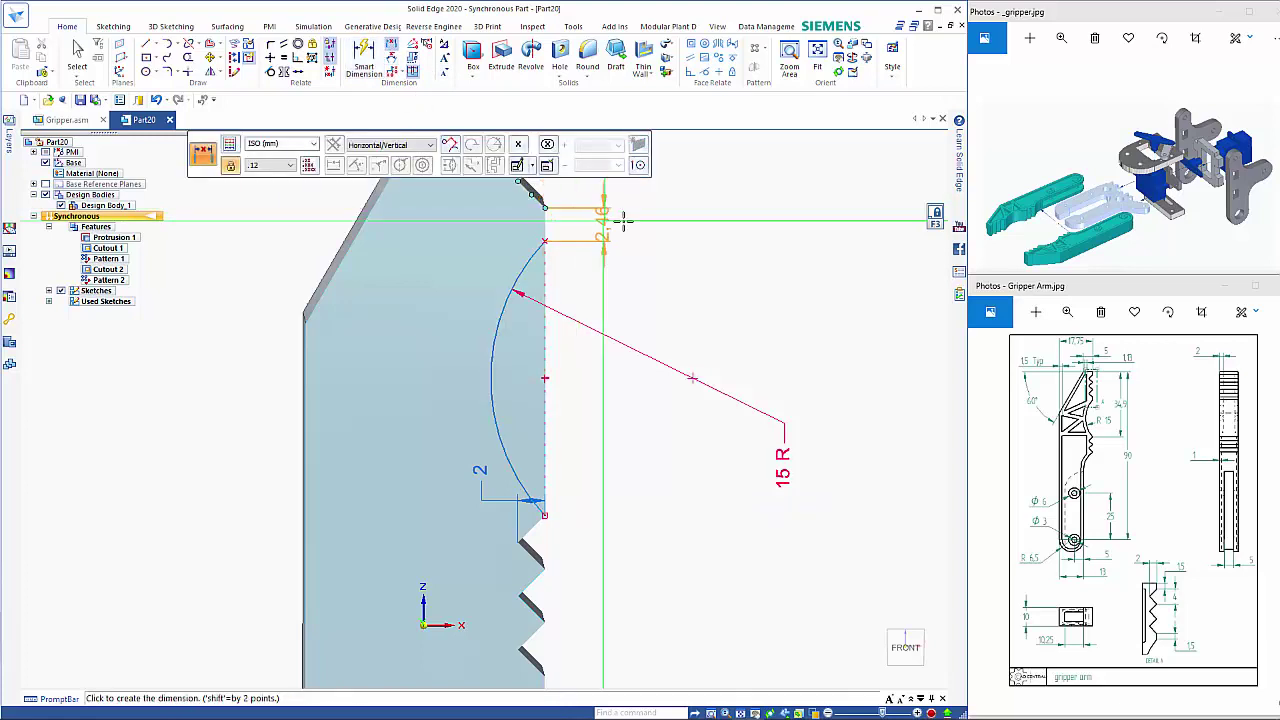
{"action": "left_click", "coordinate": [748, 185]}
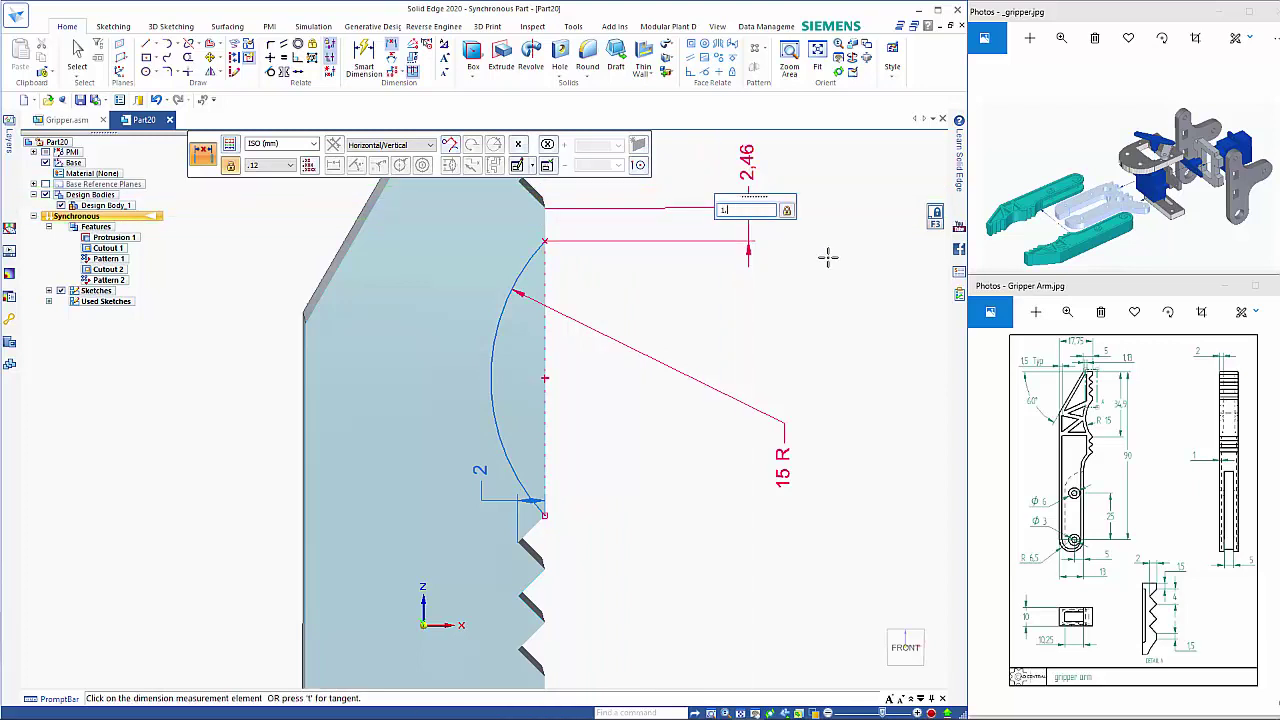
{"action": "key", "text": "Return"}
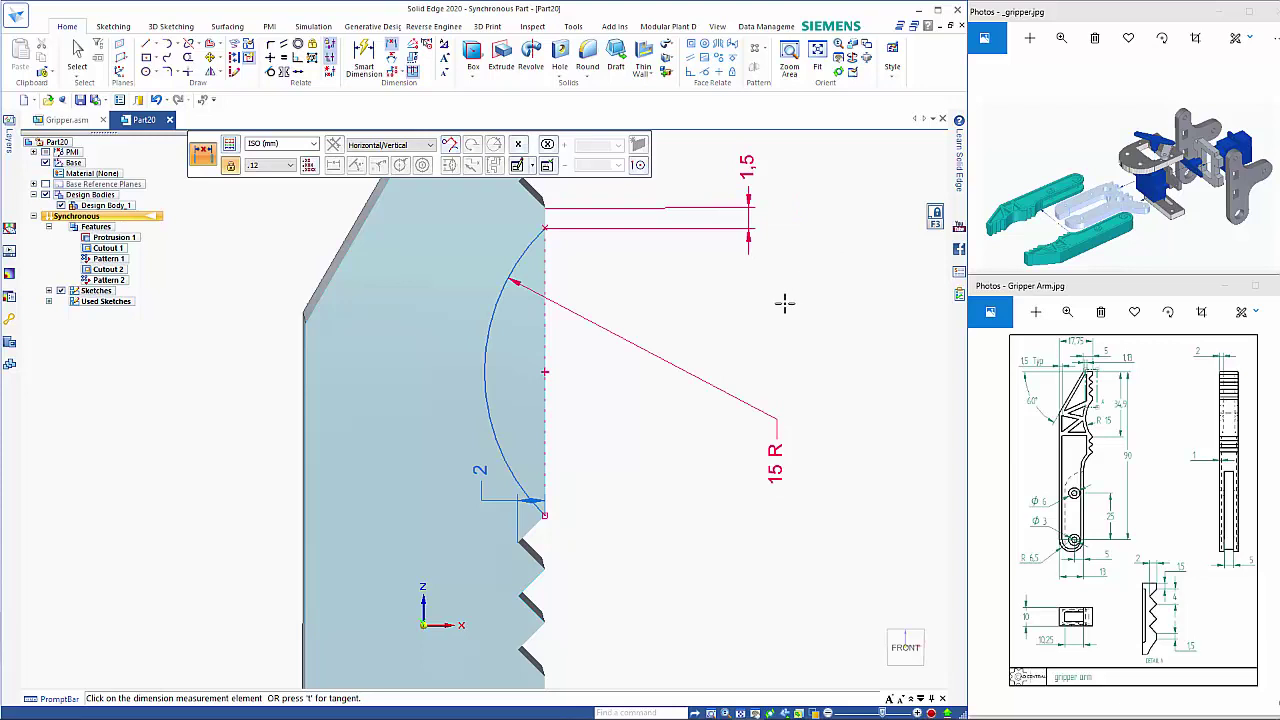
{"action": "key", "text": "Escape"}
Cut the region enclosed by the arc and the arm's front edge symmetrically through the arm's full thickness
{"action": "middle_click_drag", "start_coordinate": [614, 457], "coordinate": [505, 400]}
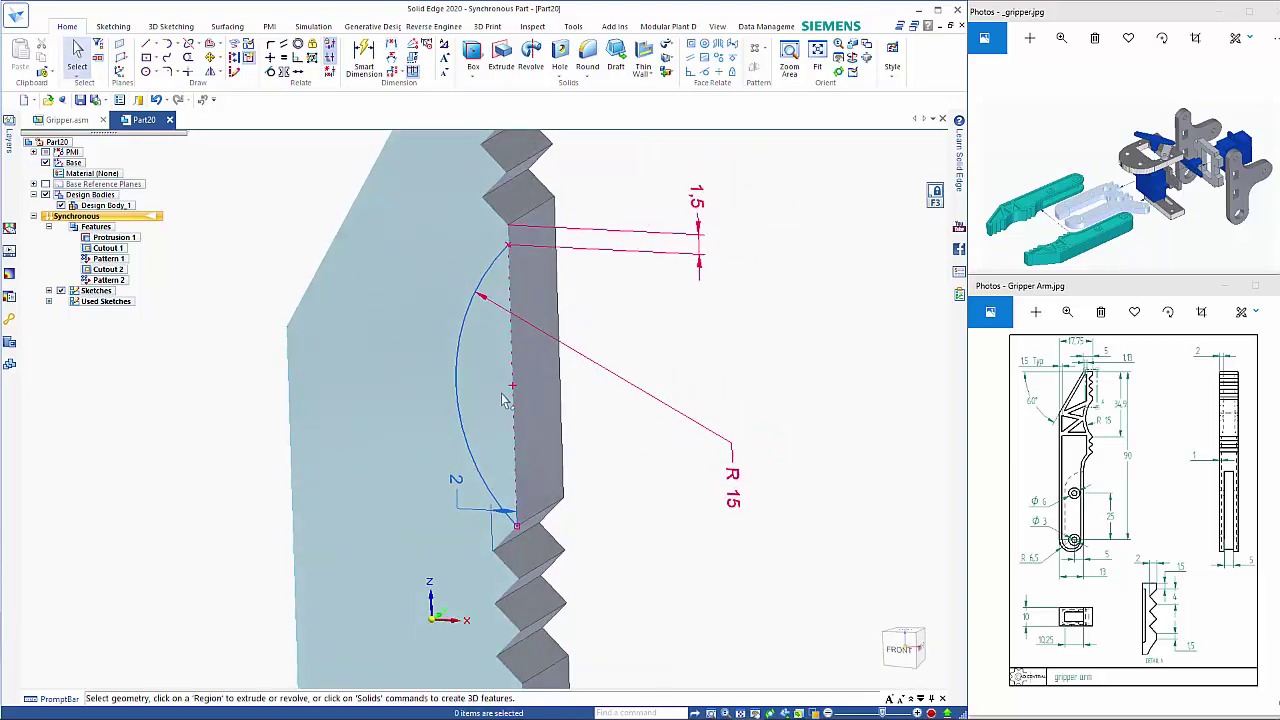
{"action": "left_click", "coordinate": [500, 386]}
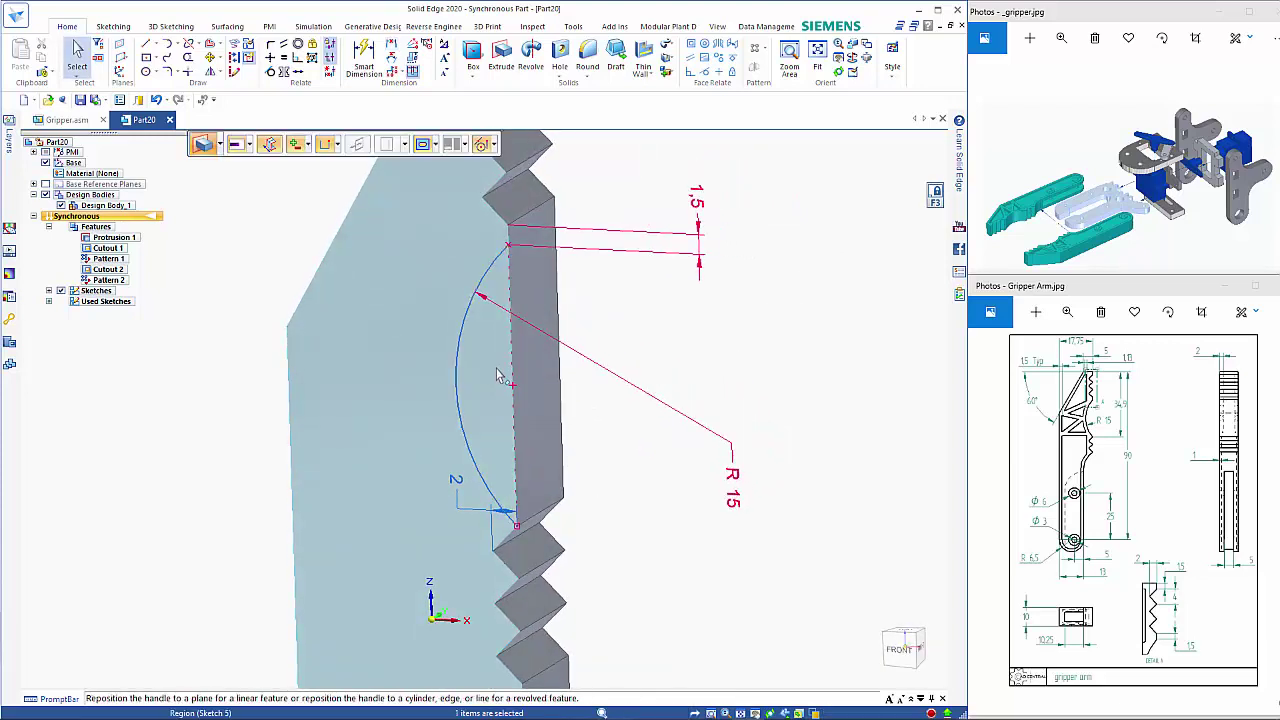
{"action": "key", "text": "Escape"}
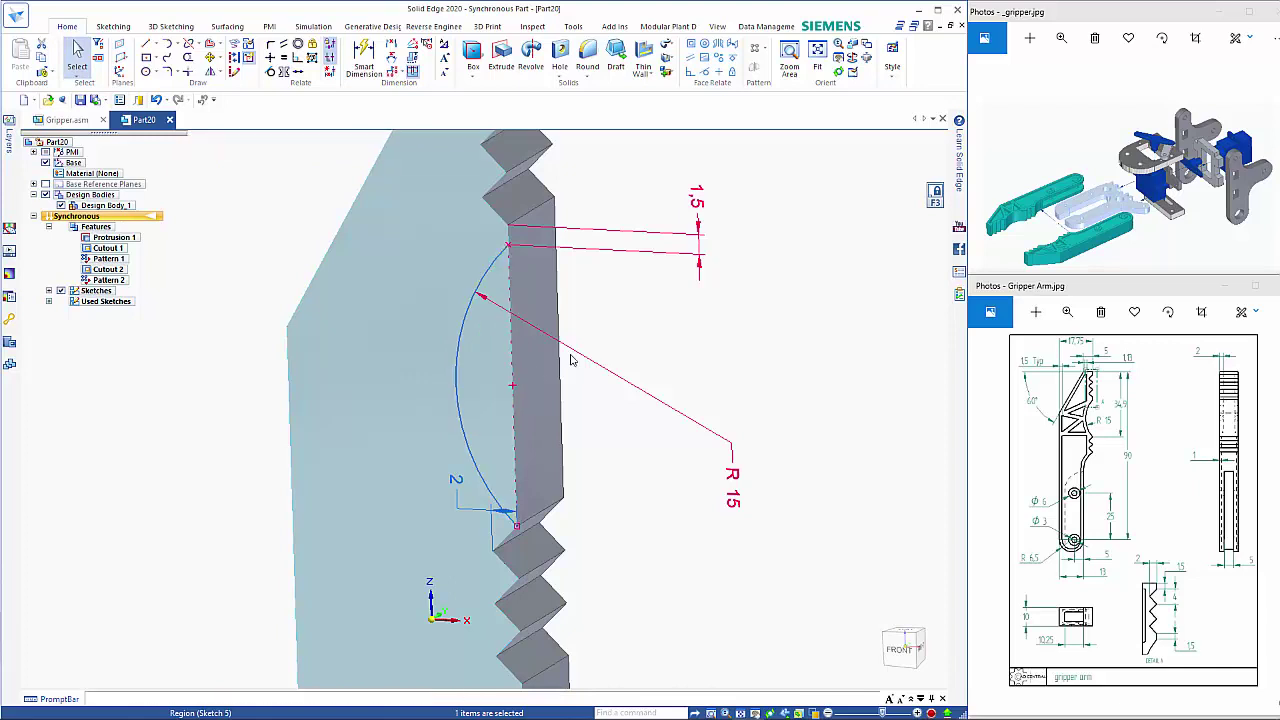
{"action": "key", "text": "e"}
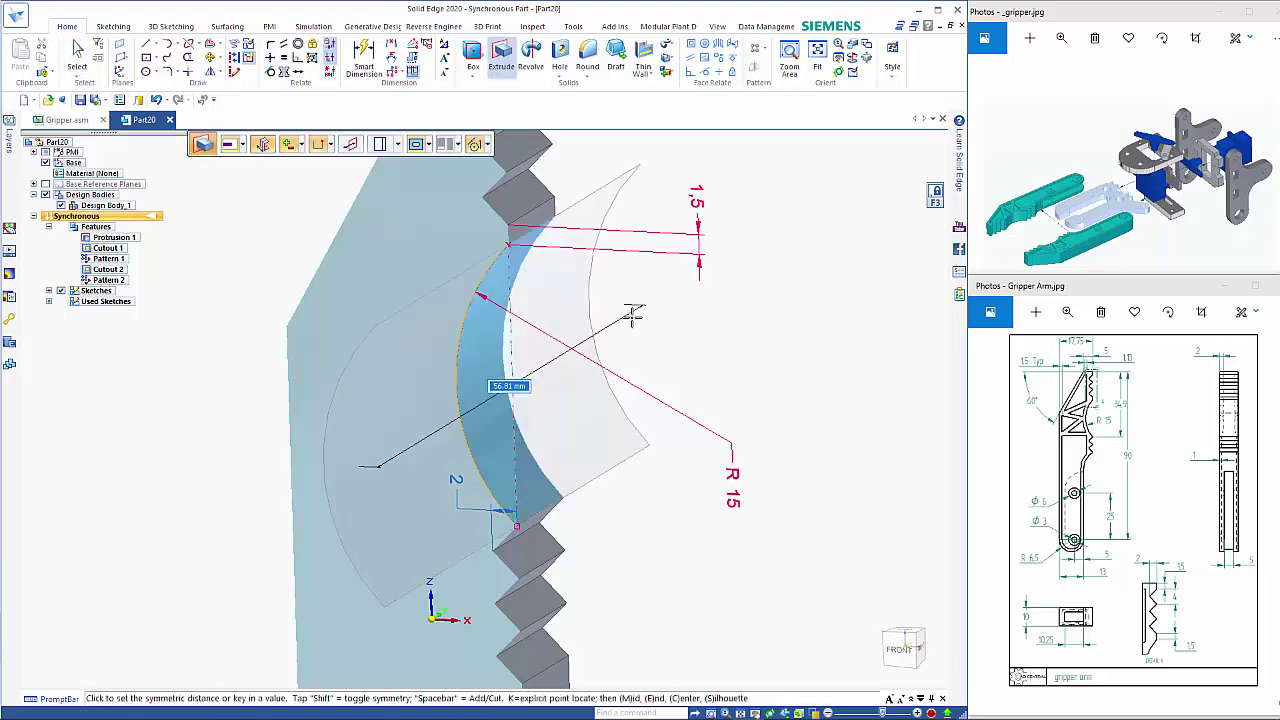
{"action": "left_click", "coordinate": [632, 316]}
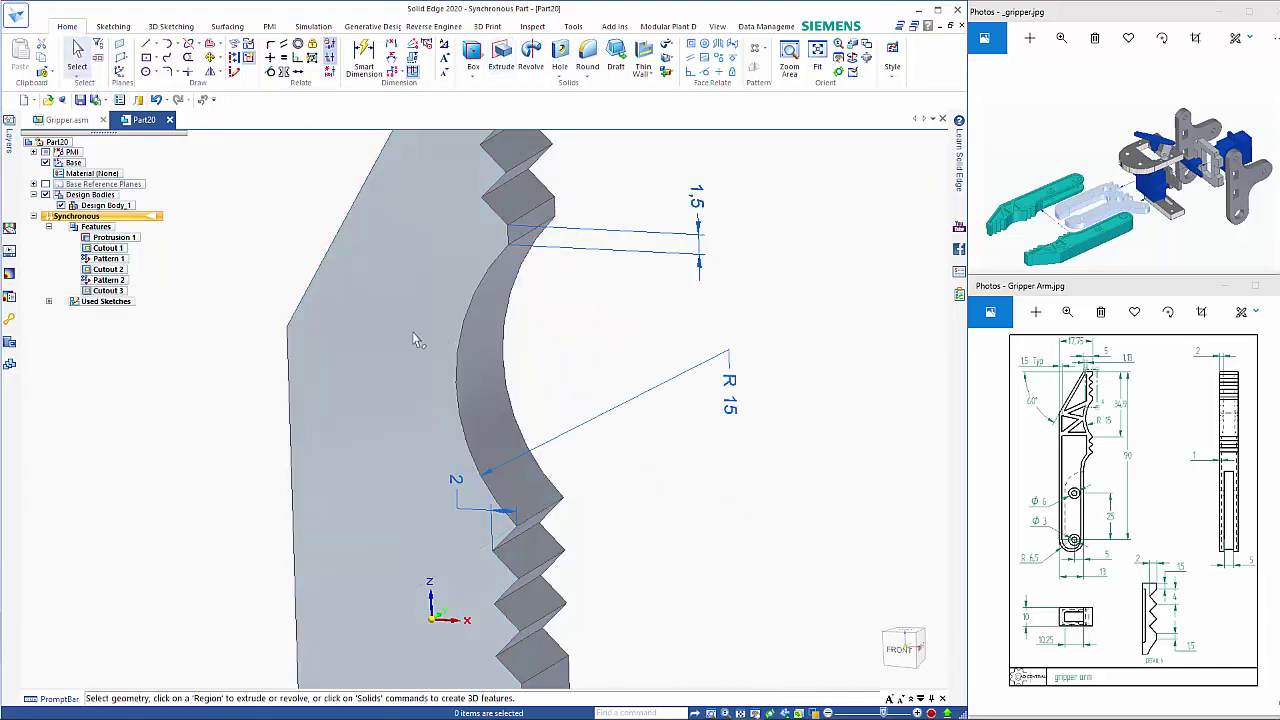
Hide the part's PMI dimensions
{"action": "scroll", "coordinate": [250, 350], "scroll_direction": "down", "scroll_amount": 3}
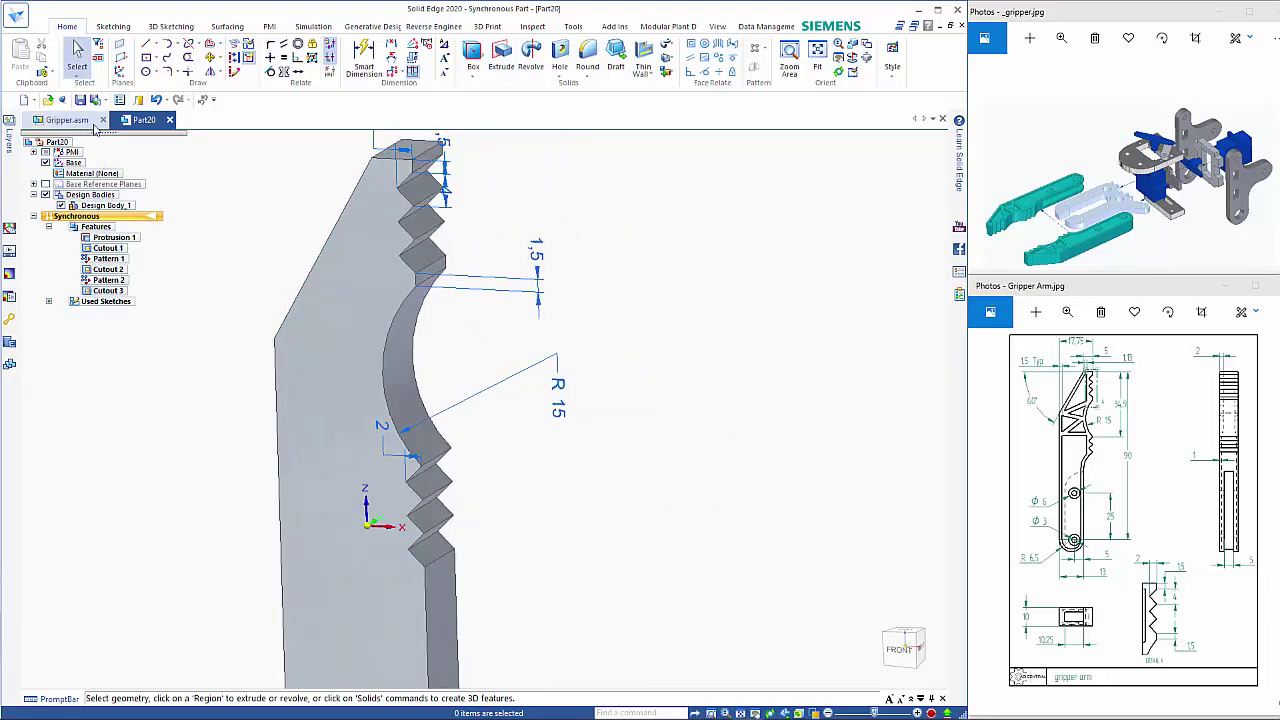
{"action": "left_click", "coordinate": [45, 151]}
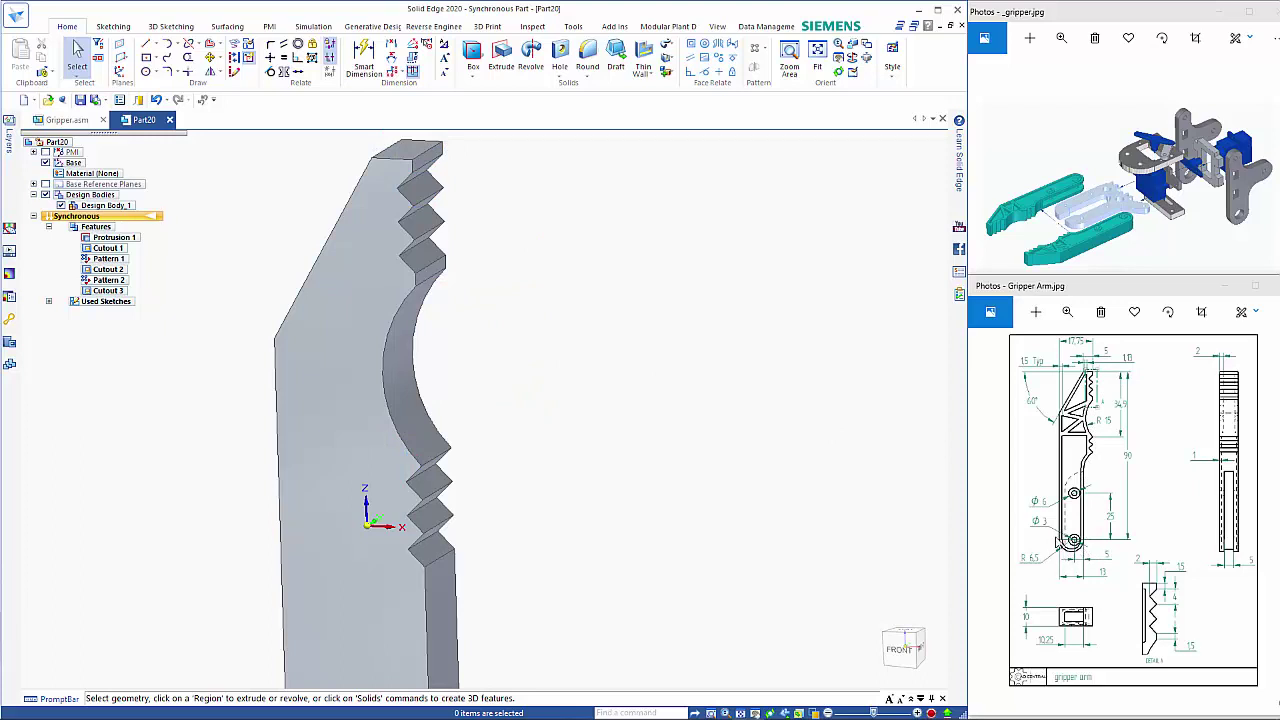
{"action": "scroll", "coordinate": [663, 575], "scroll_direction": "down", "scroll_amount": 5}
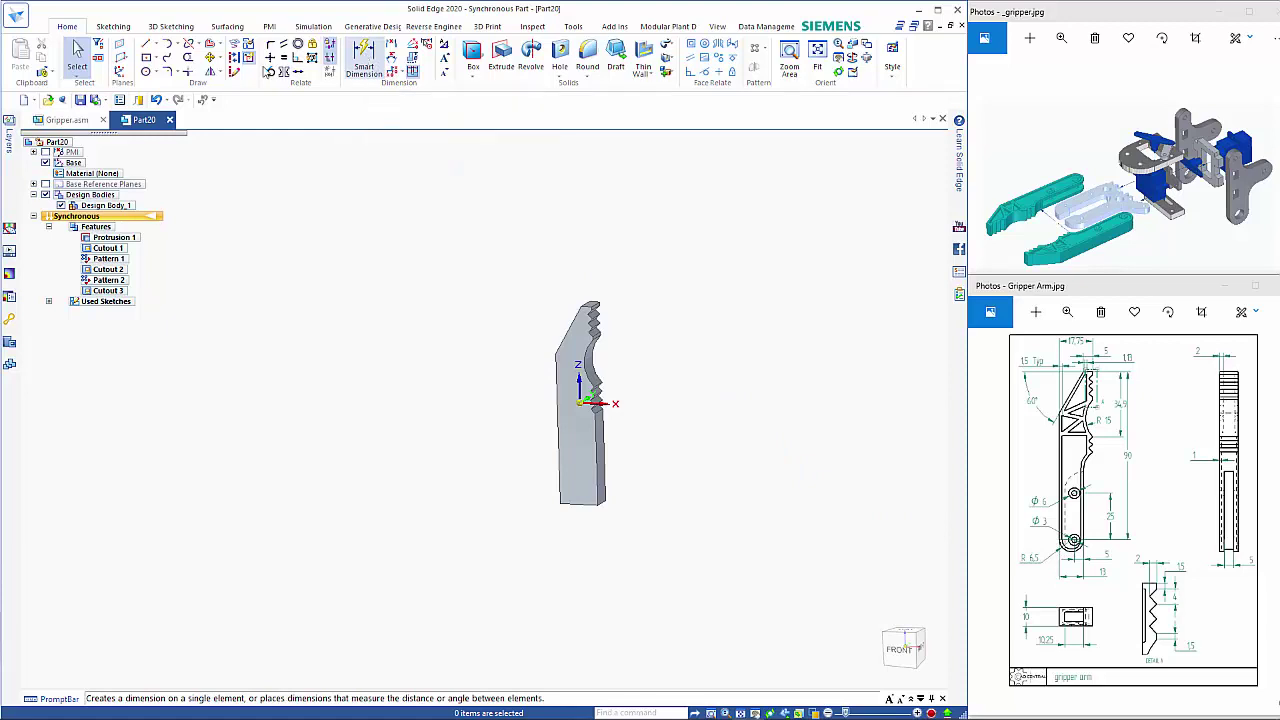
Lock the sketch plane to the arm's broad face and draw a 6.5 mm radius semicircular arc below the lower end, starting at its back corner
{"action": "left_click", "coordinate": [174, 47]}
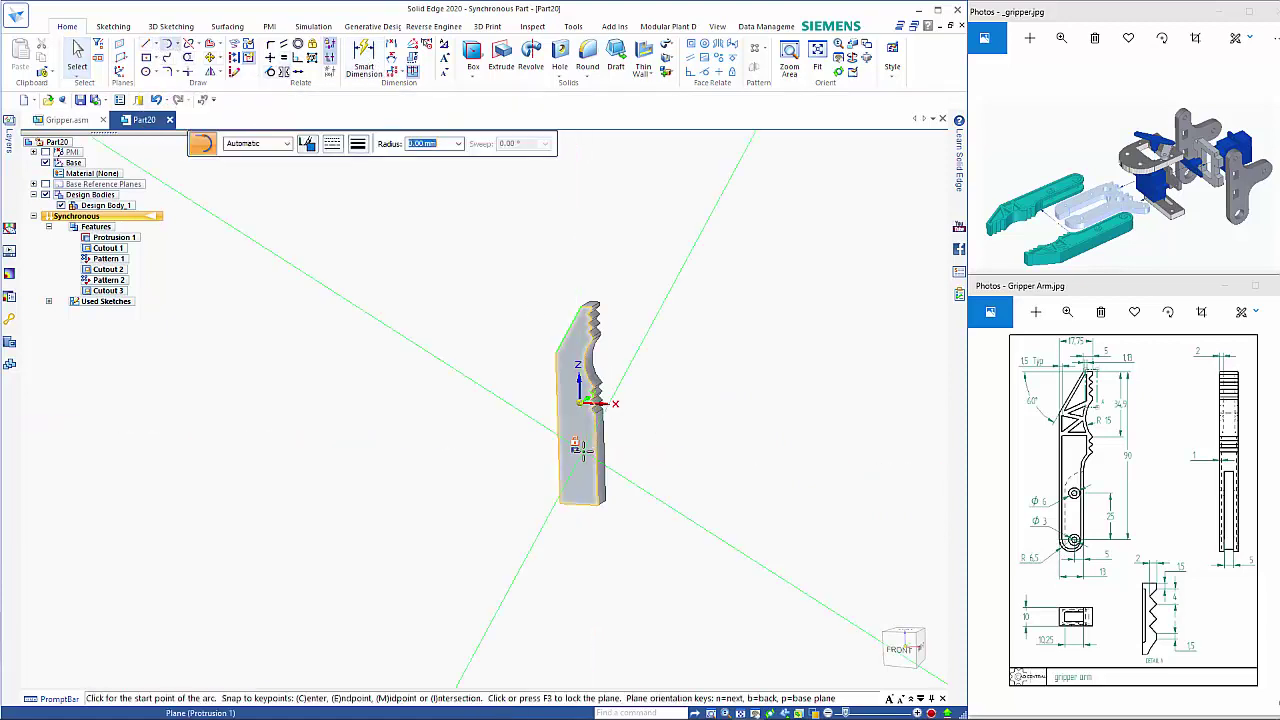
{"action": "key", "text": "n"}
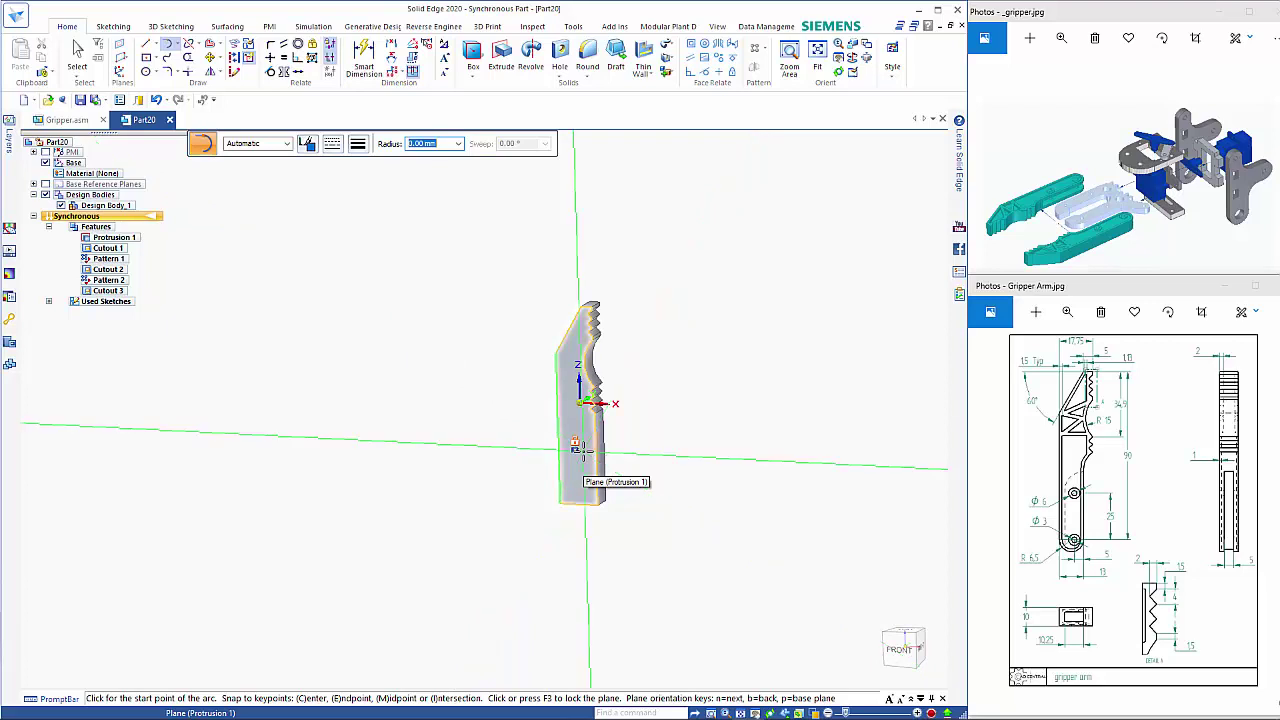
{"action": "key", "text": "F3"}
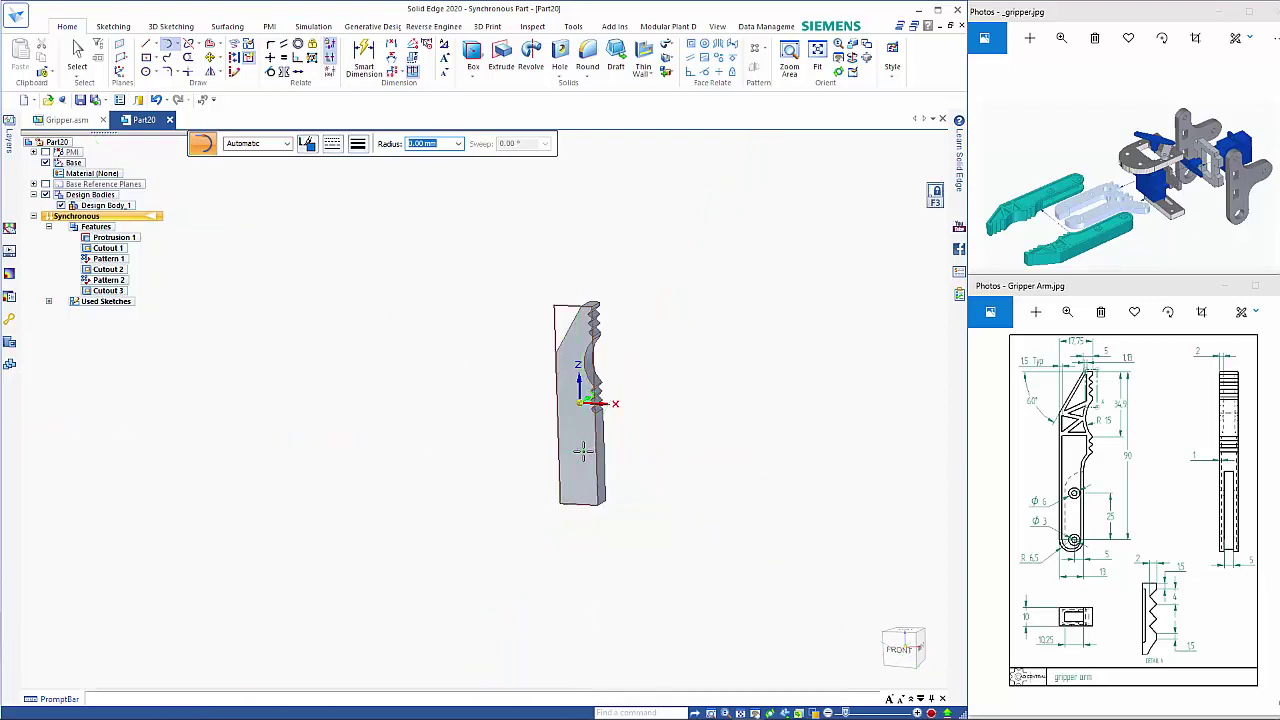
{"action": "key", "text": "ctrl+h"}
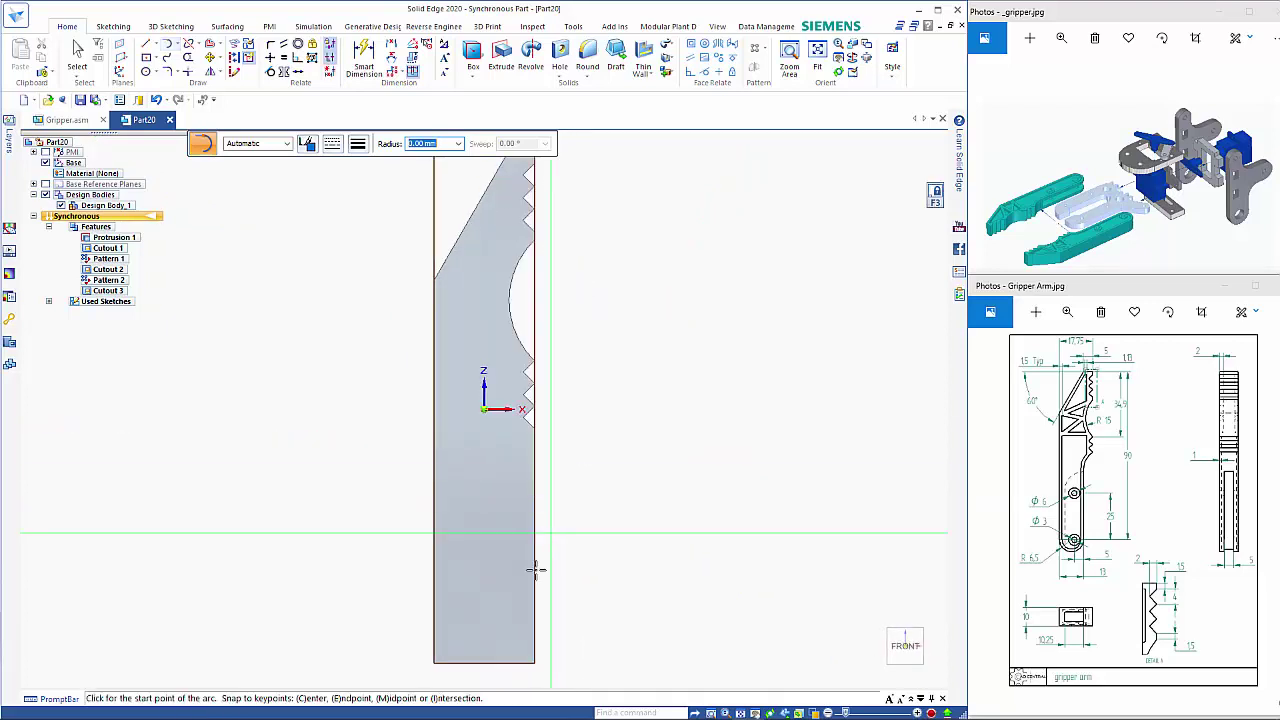
{"action": "middle_click_drag", "start_coordinate": [619, 449], "coordinate": [643, 269], "text": "shift"}
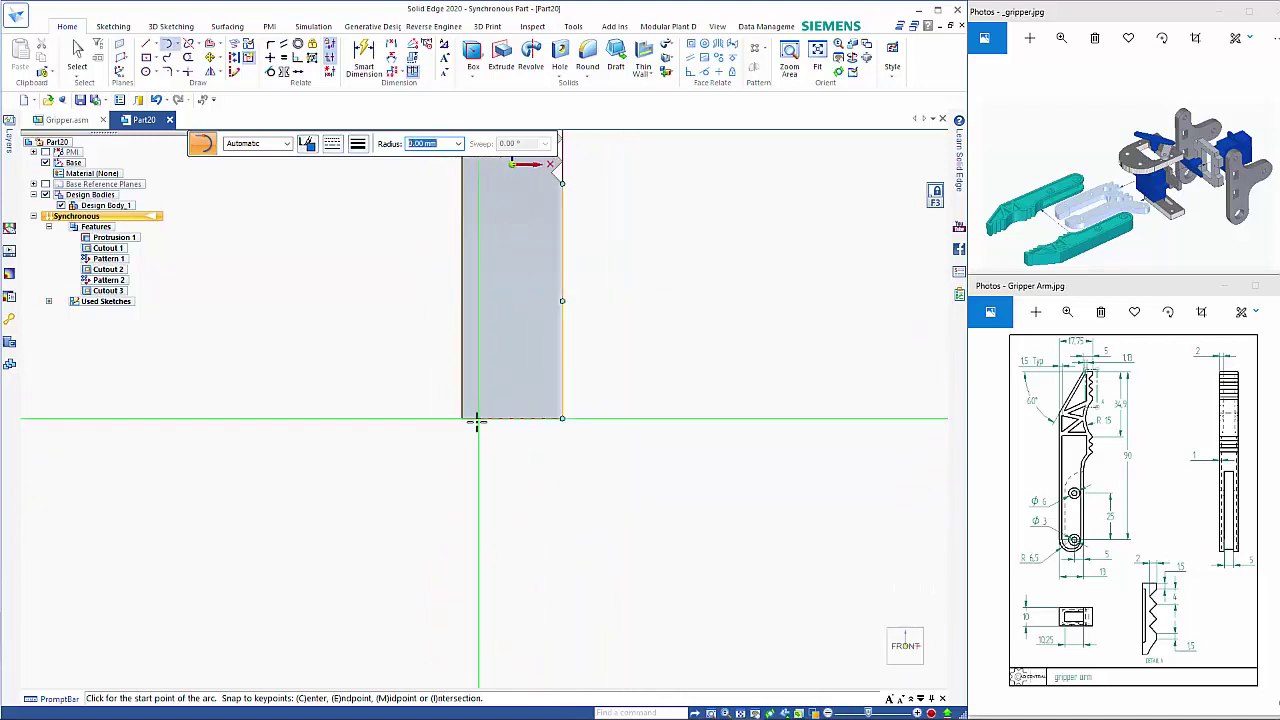
{"action": "left_click", "coordinate": [460, 445]}
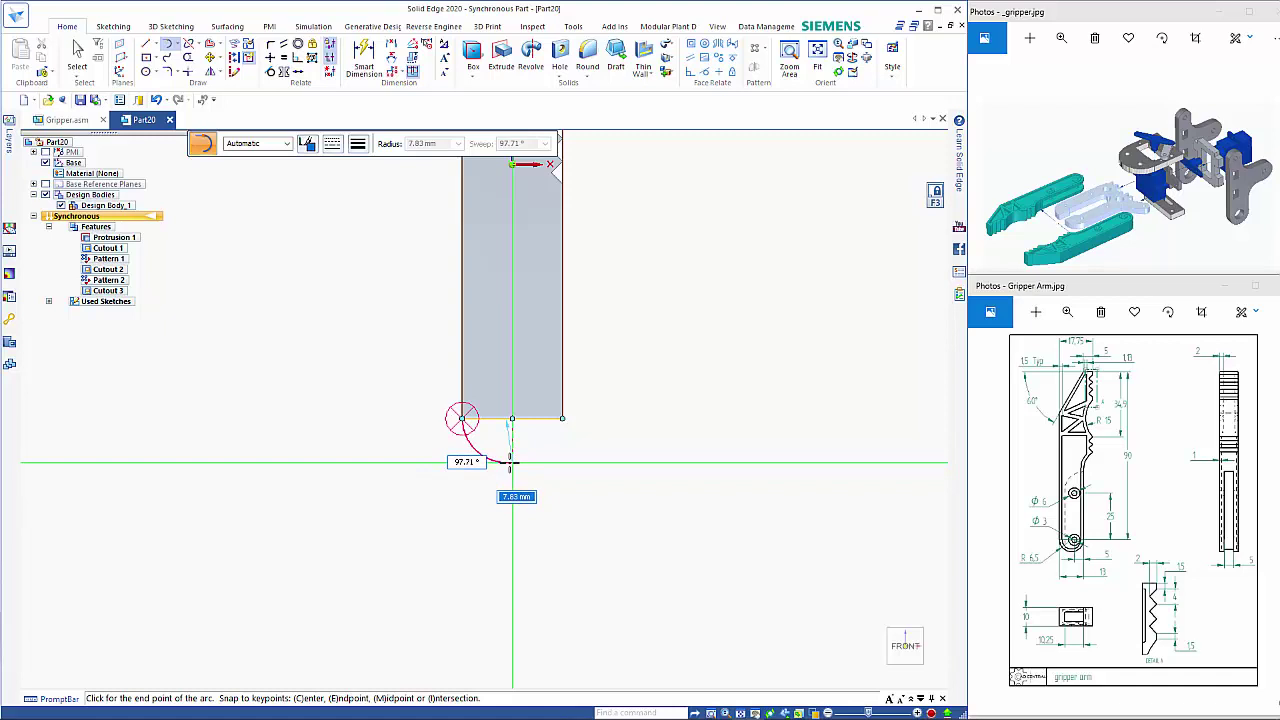
{"action": "key", "text": "Tab"}
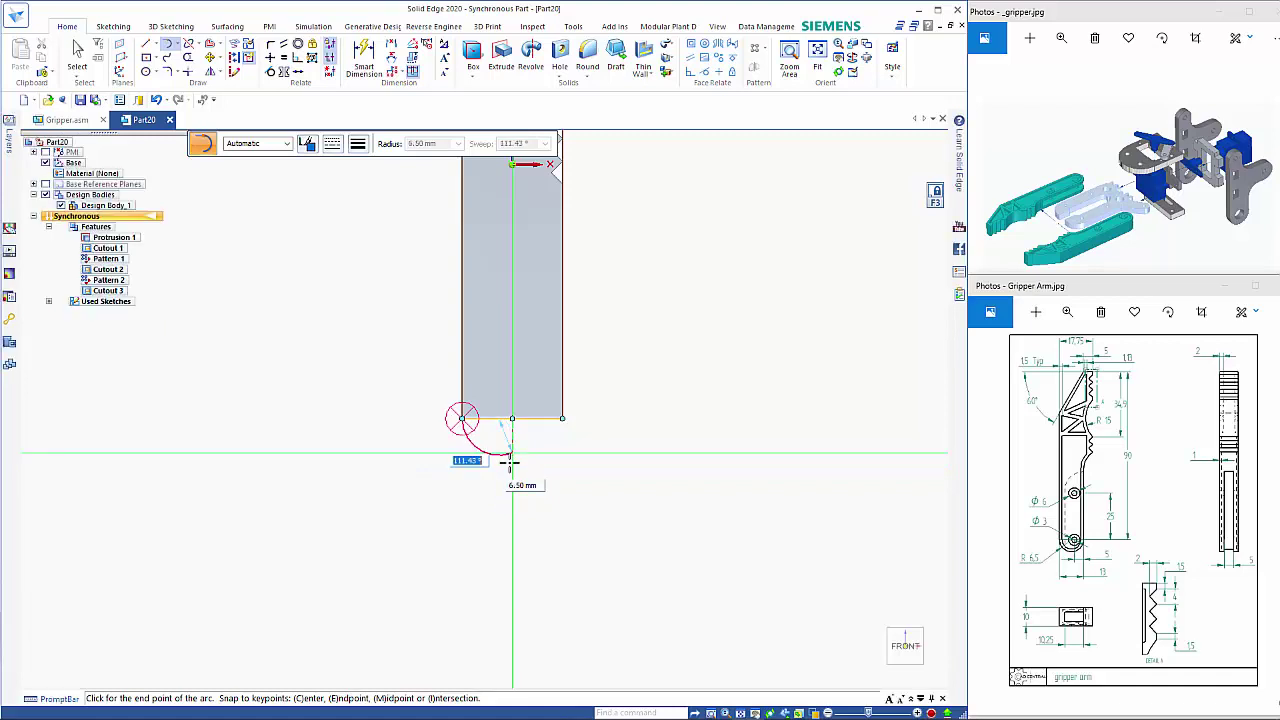
{"action": "left_click", "coordinate": [536, 420]}
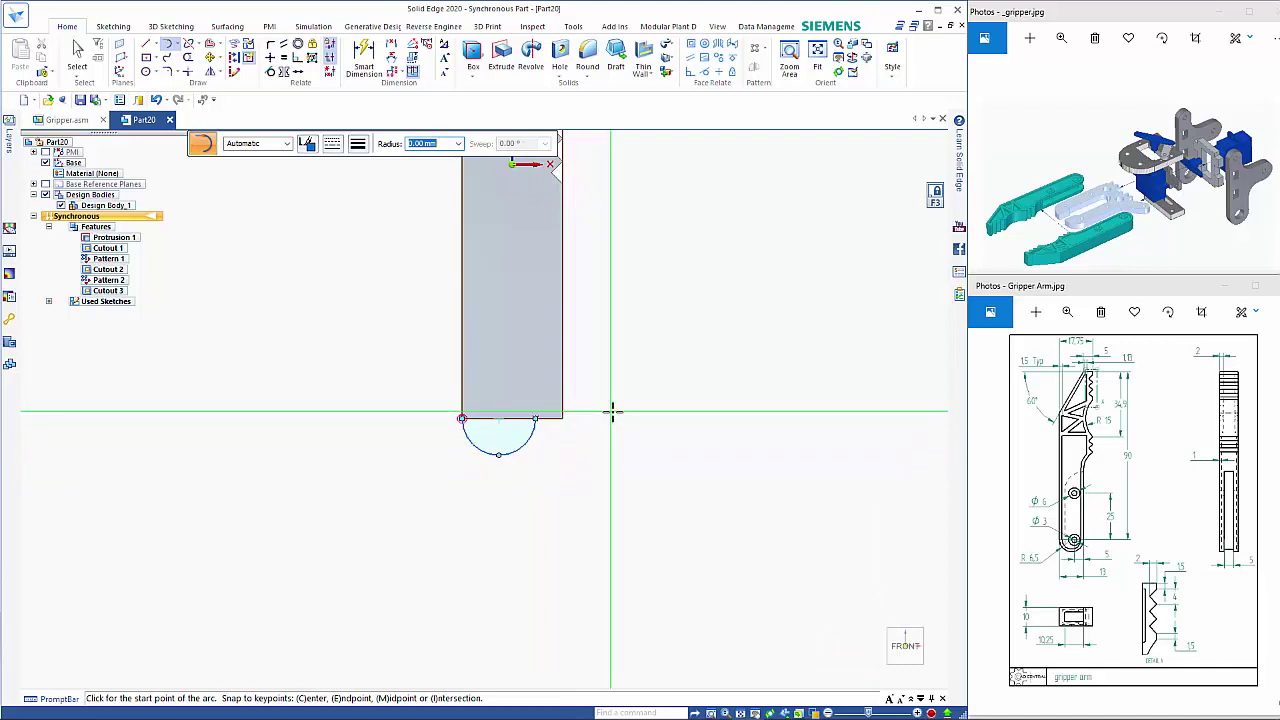
{"action": "mouse_move", "coordinate": [611, 414]}
{"action": "middle_mouse_down", "text": "shift"}
{"action": "mouse_move", "coordinate": [626, 431]}
{"action": "mouse_move", "coordinate": [587, 513]}
{"action": "middle_mouse_up", "text": "shift"}
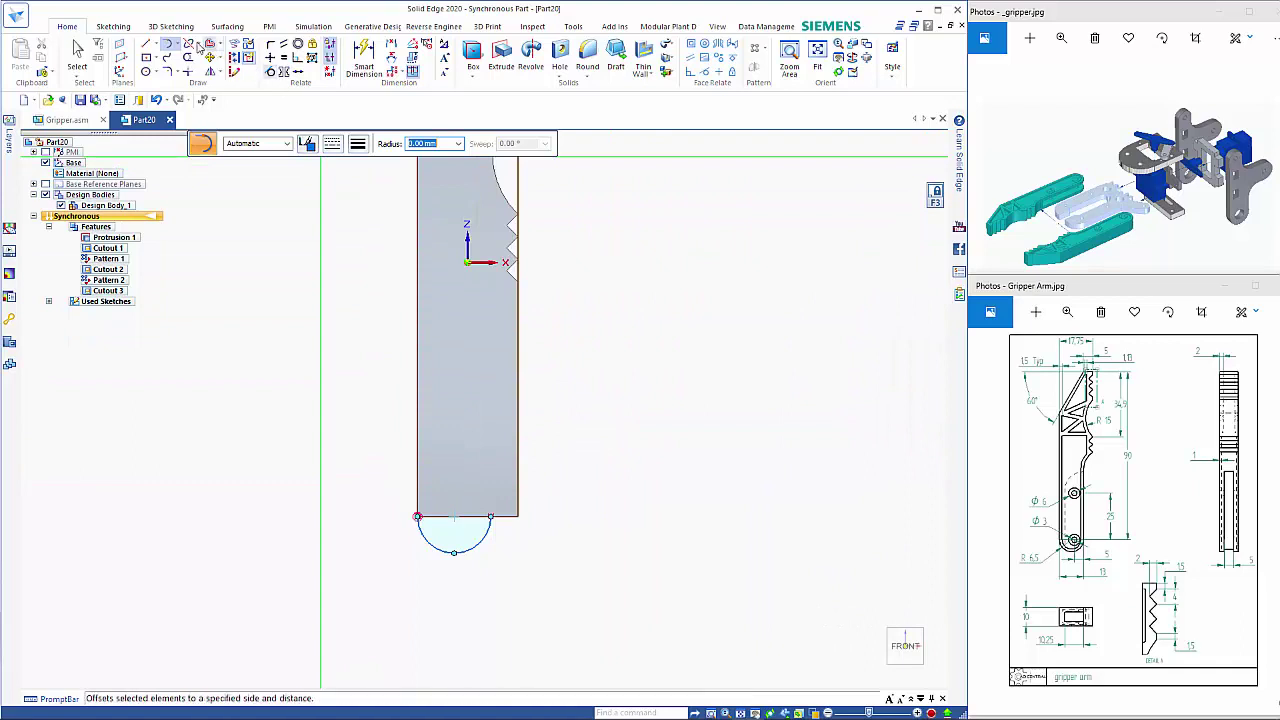
{"action": "scroll", "coordinate": [490, 302], "scroll_direction": "up", "scroll_amount": 2}
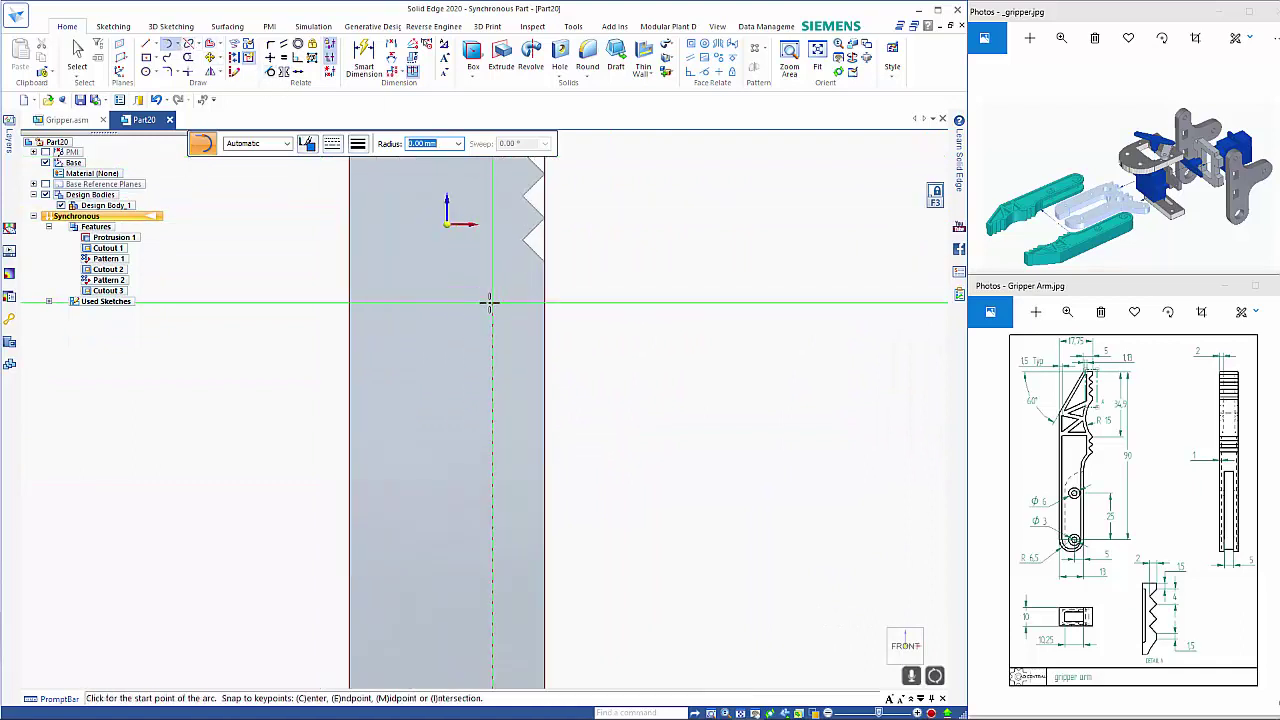
Draw an arc of about 9.4 mm radius from the lowest notch's inner corner down to a point directly above the semicircle's front endpoint
{"action": "scroll", "coordinate": [505, 300], "scroll_direction": "down", "scroll_amount": 1}
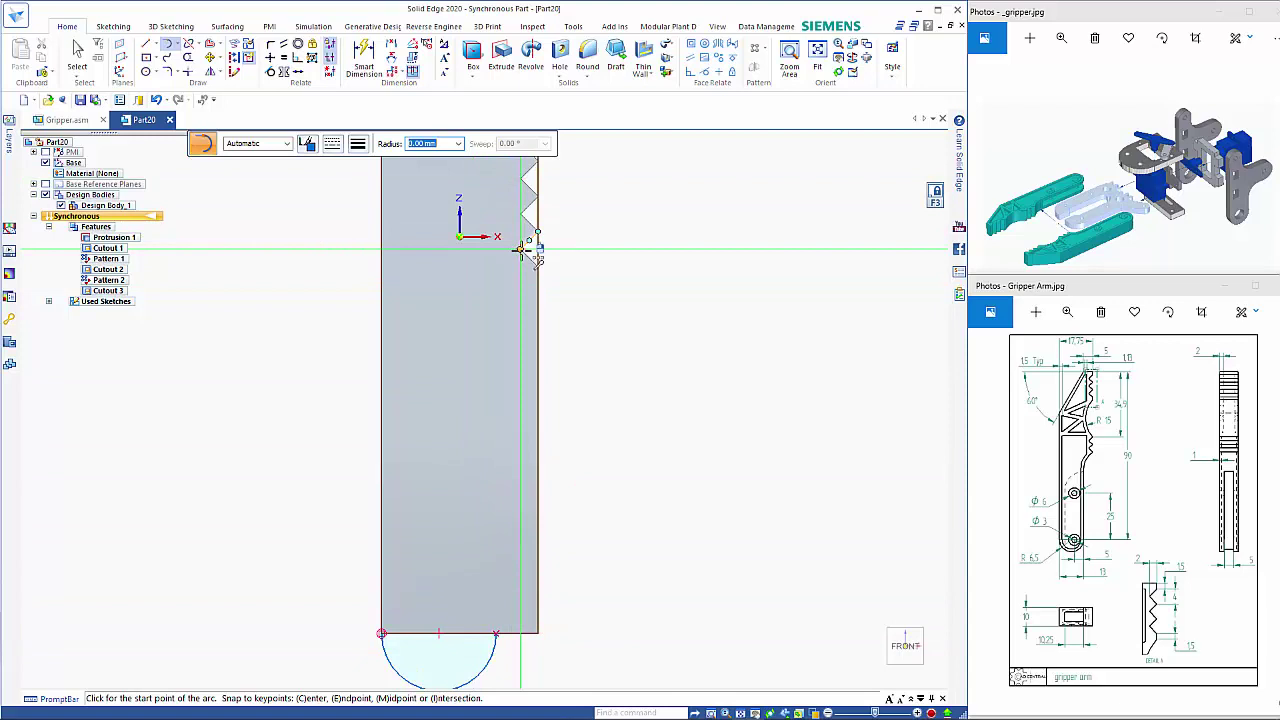
{"action": "left_click", "coordinate": [520, 249]}
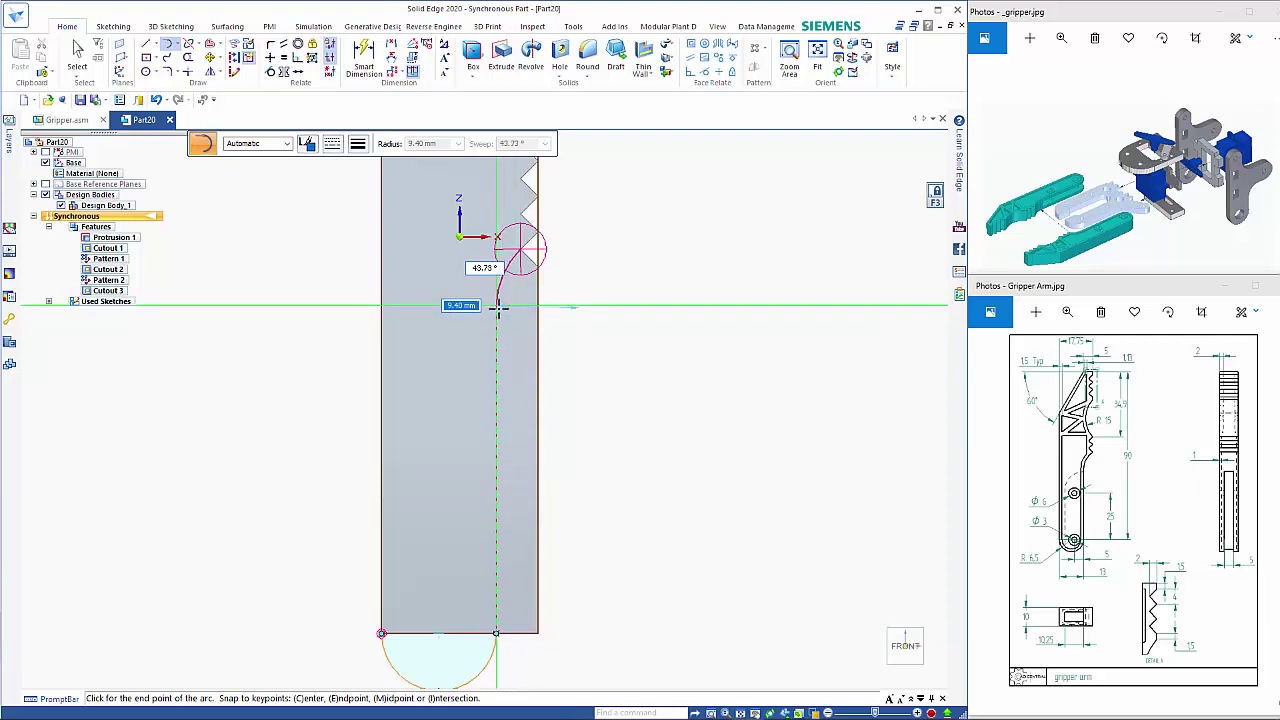
{"action": "left_click", "coordinate": [497, 305]}
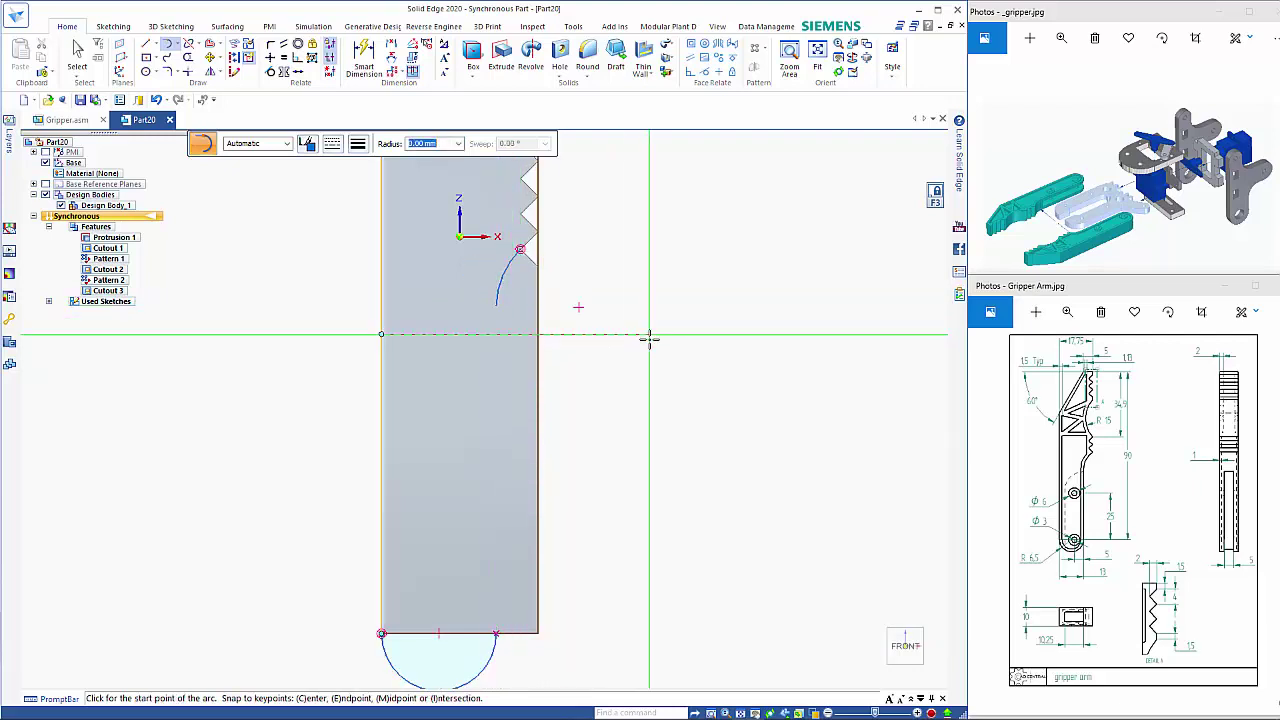
{"action": "key", "text": "Escape"}
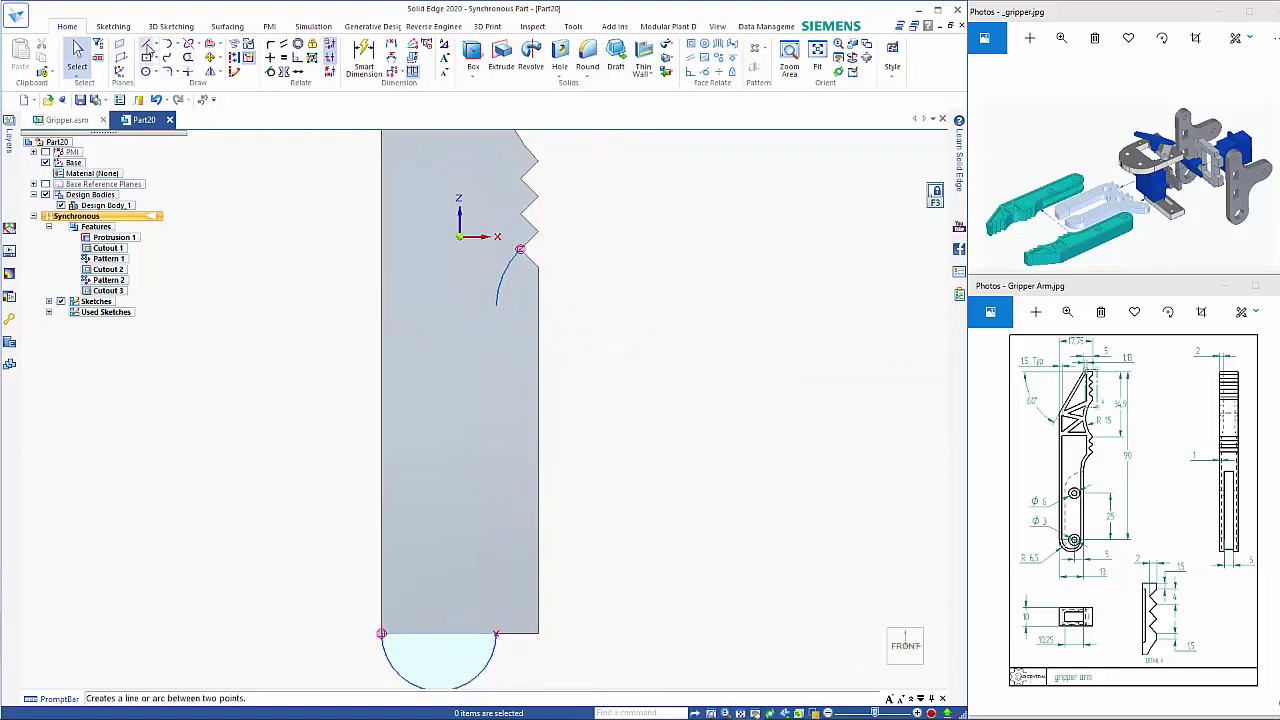
Draw a vertical line from the semicircle's front endpoint up to just below the arc's lower end
{"action": "left_click", "coordinate": [147, 44]}
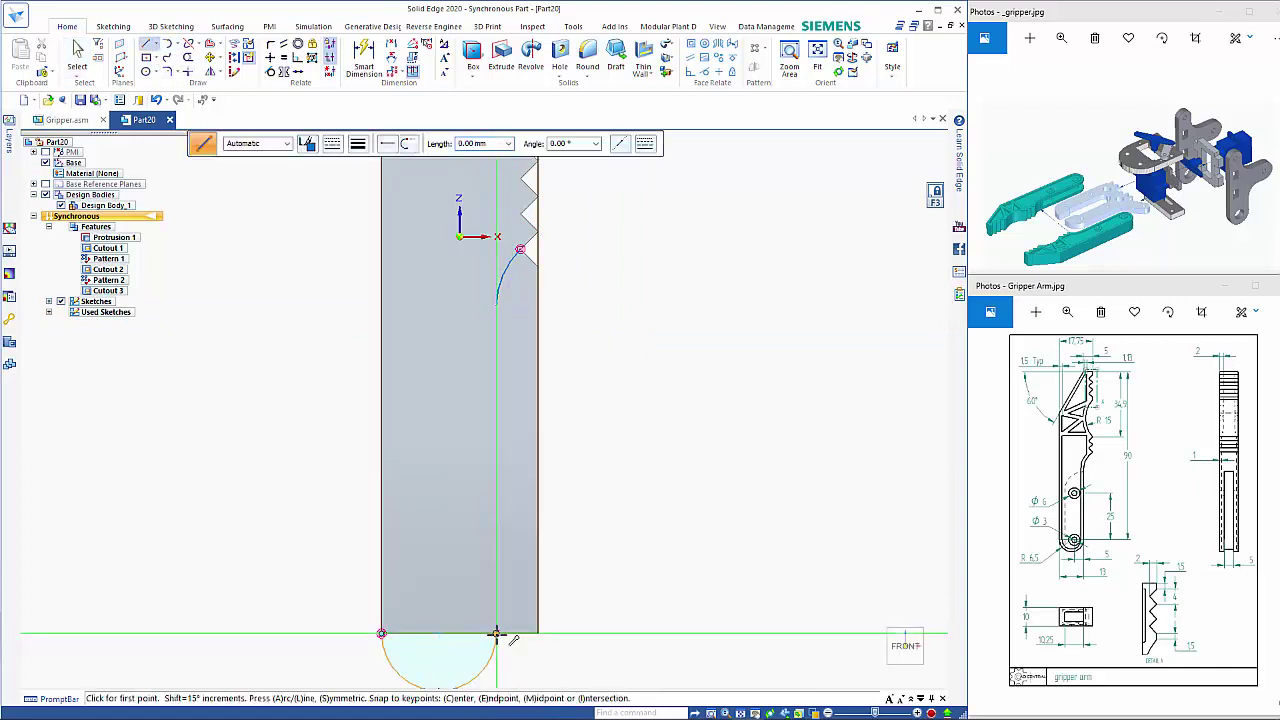
{"action": "left_click", "coordinate": [496, 633]}
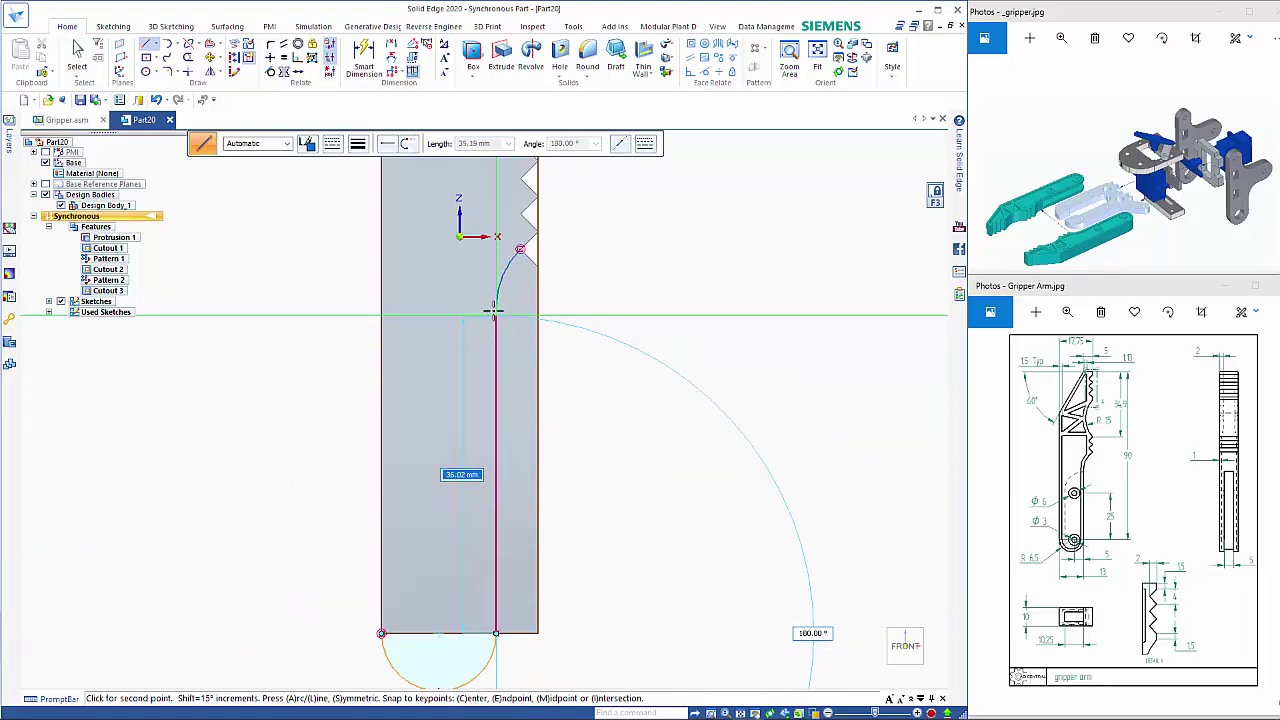
{"action": "left_click", "coordinate": [496, 330]}
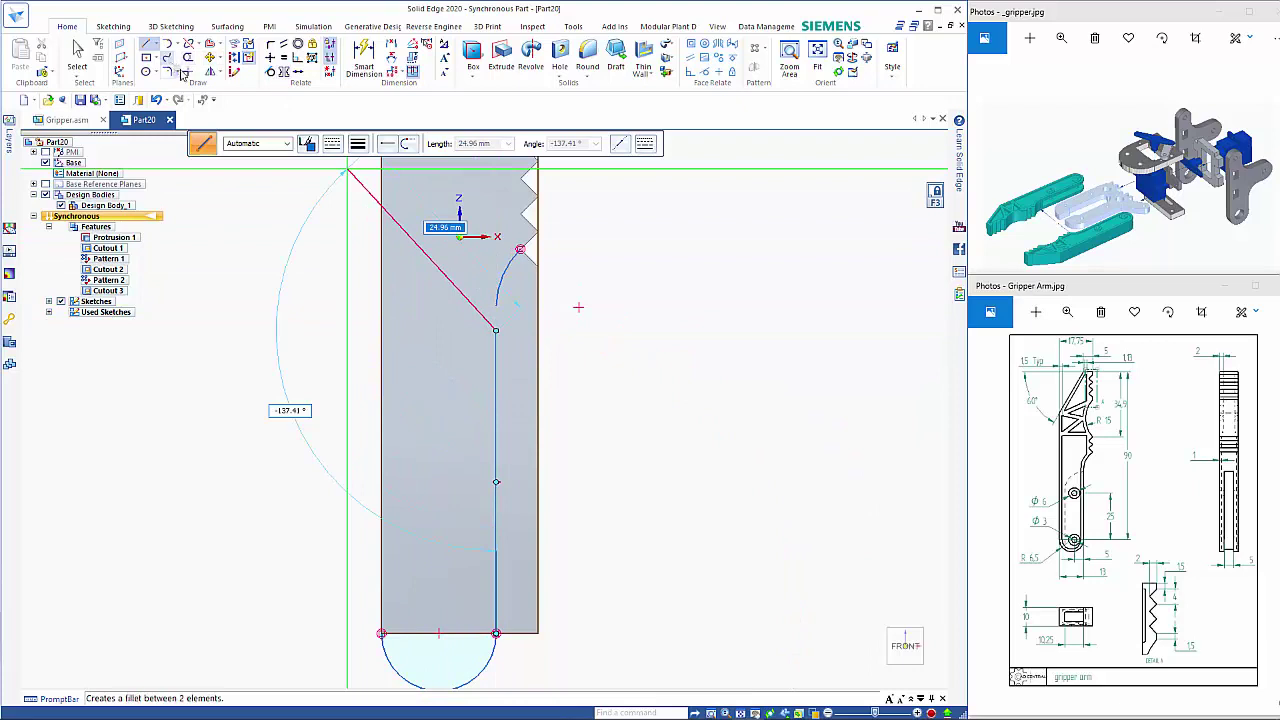
Make the vertical line tangent to the arc and join the two with a corner trim
{"action": "left_click", "coordinate": [270, 72]}
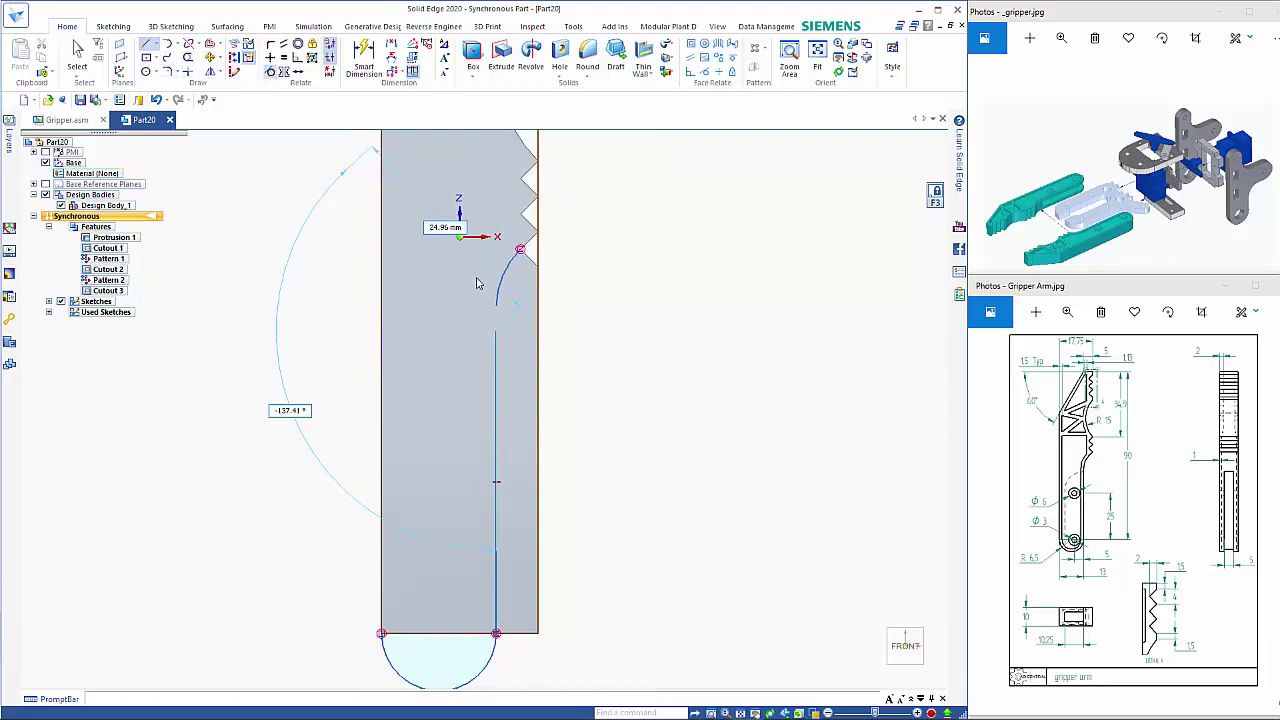
{"action": "left_click", "coordinate": [494, 357]}
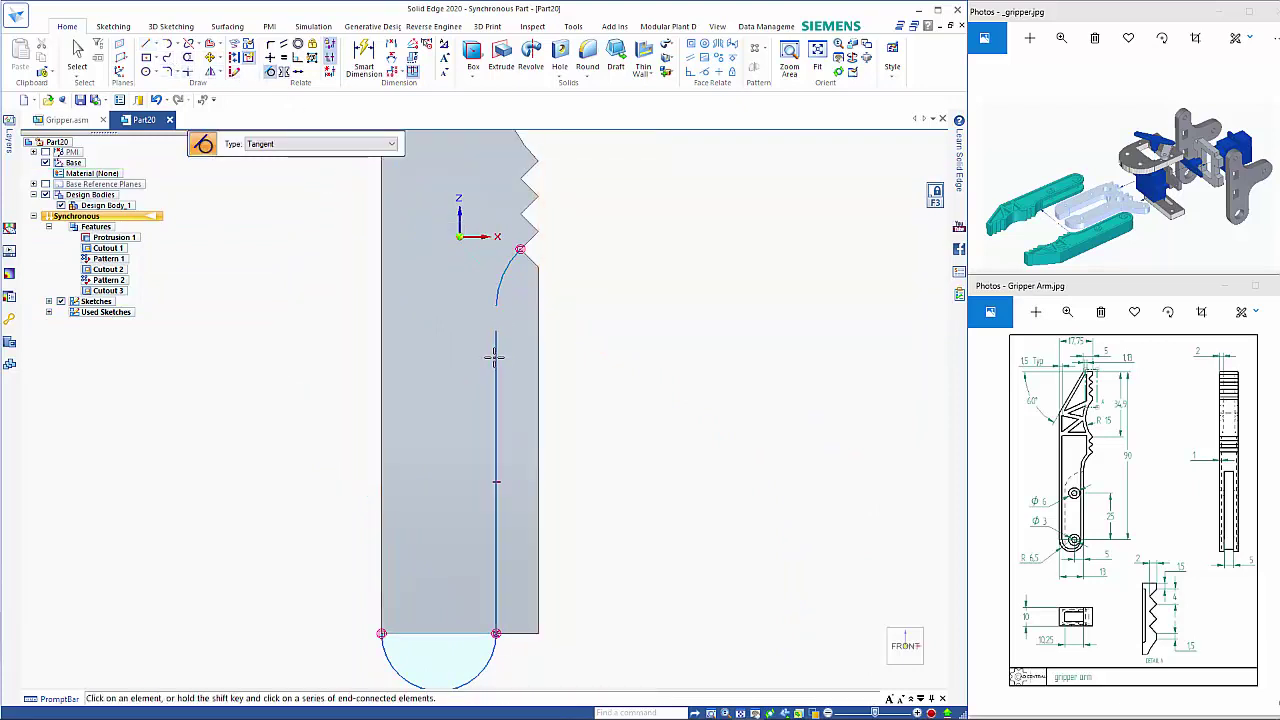
{"action": "left_click", "coordinate": [187, 72]}
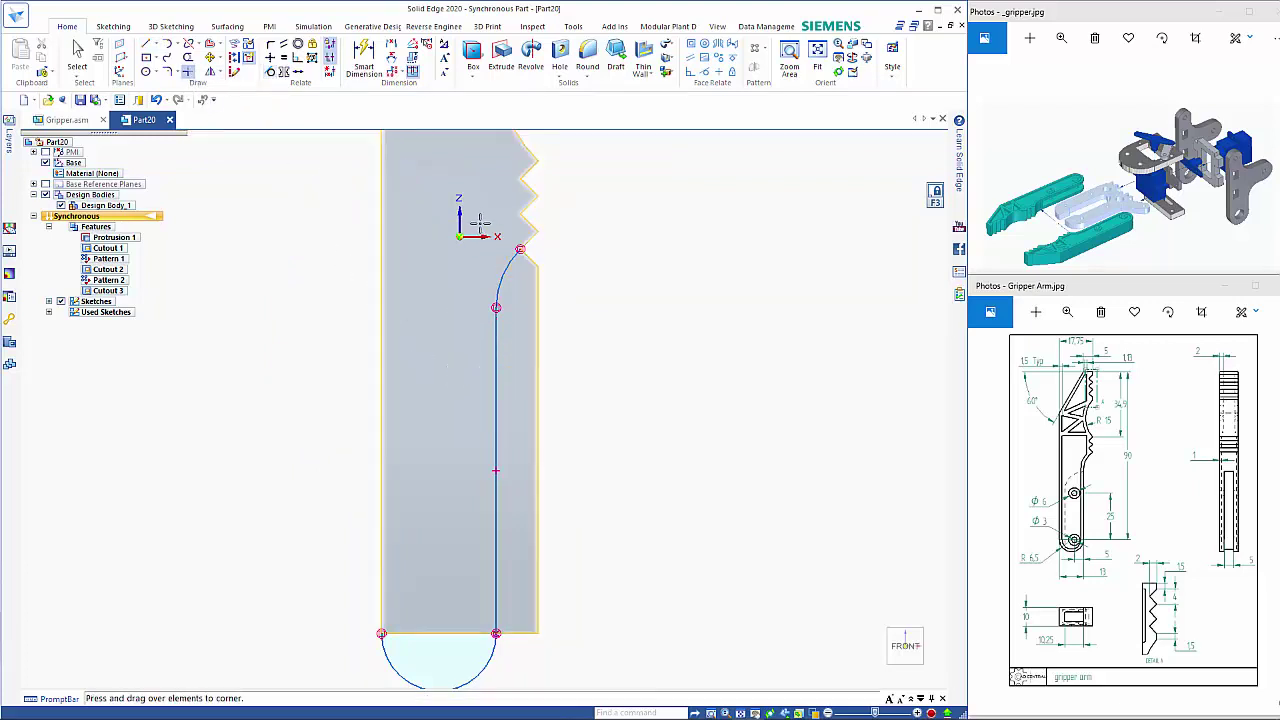
Cut the region between the arc, the vertical line and the arm's front edge symmetrically through the arm's full thickness
{"action": "scroll", "coordinate": [680, 374], "scroll_direction": "down", "scroll_amount": 2}
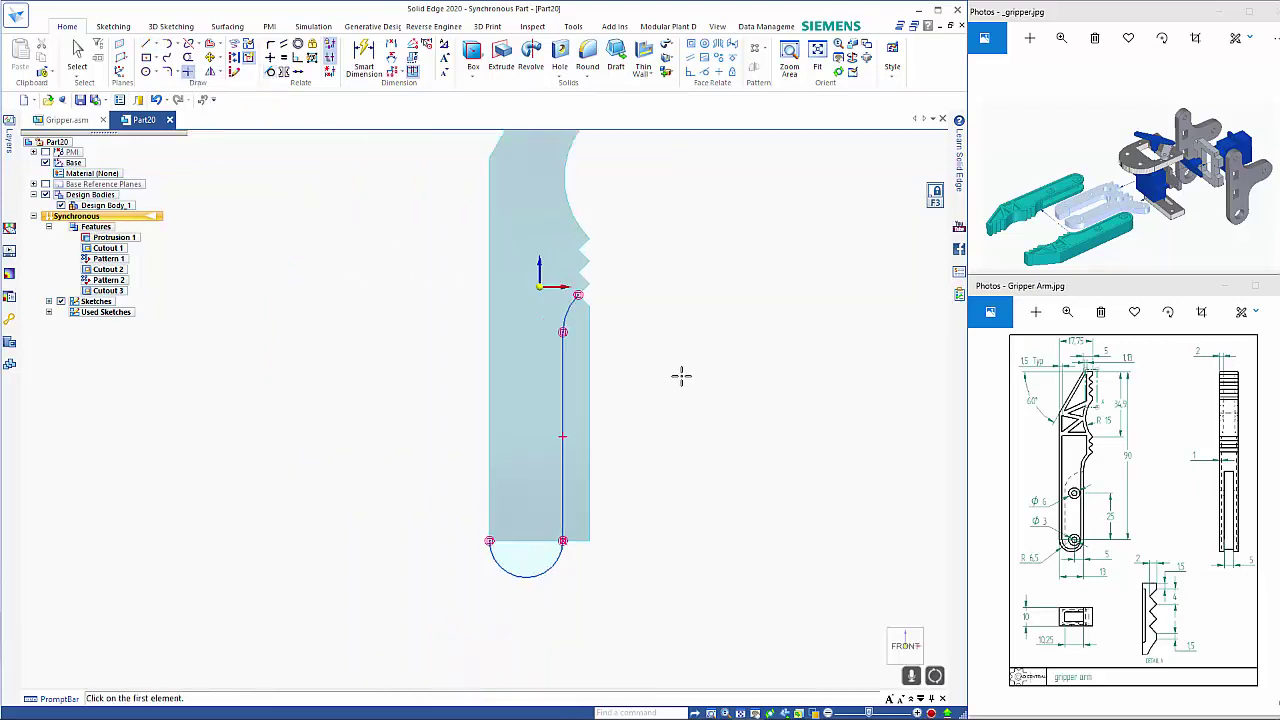
{"action": "middle_click_drag", "start_coordinate": [691, 371], "coordinate": [658, 431]}
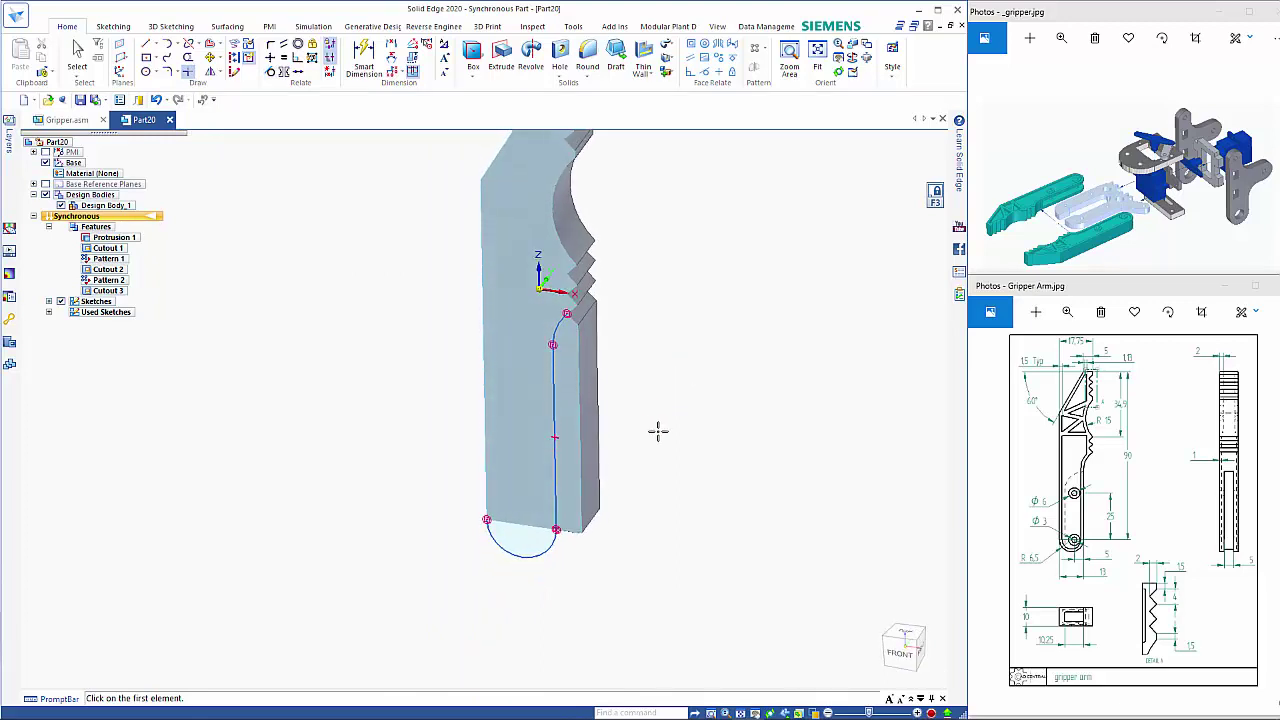
{"action": "key", "text": "Escape"}
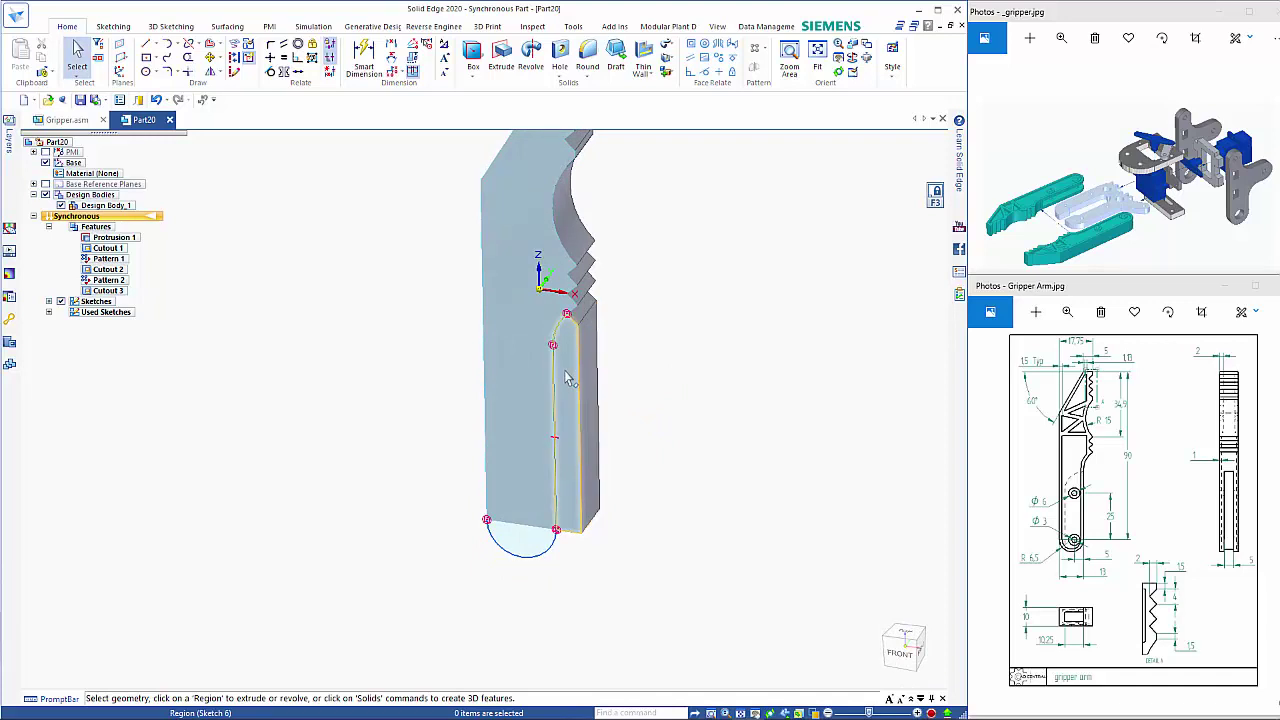
{"action": "left_click", "coordinate": [566, 378]}
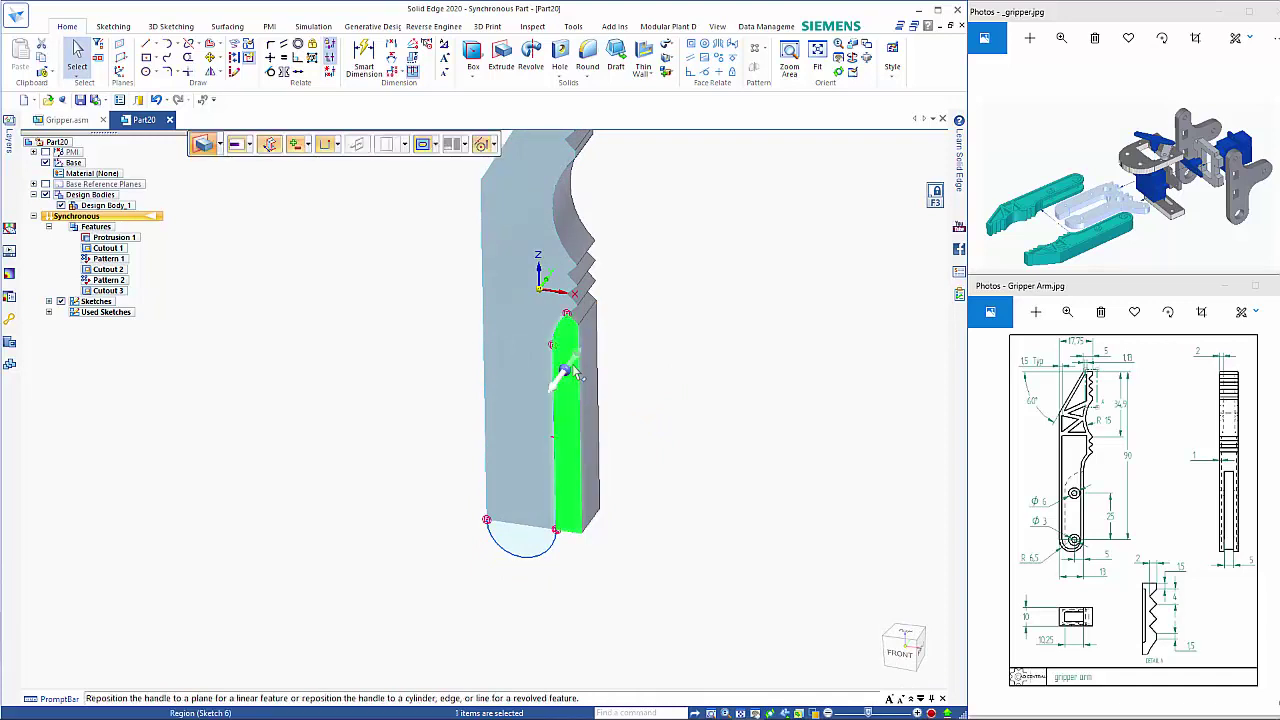
{"action": "left_click", "coordinate": [566, 372]}
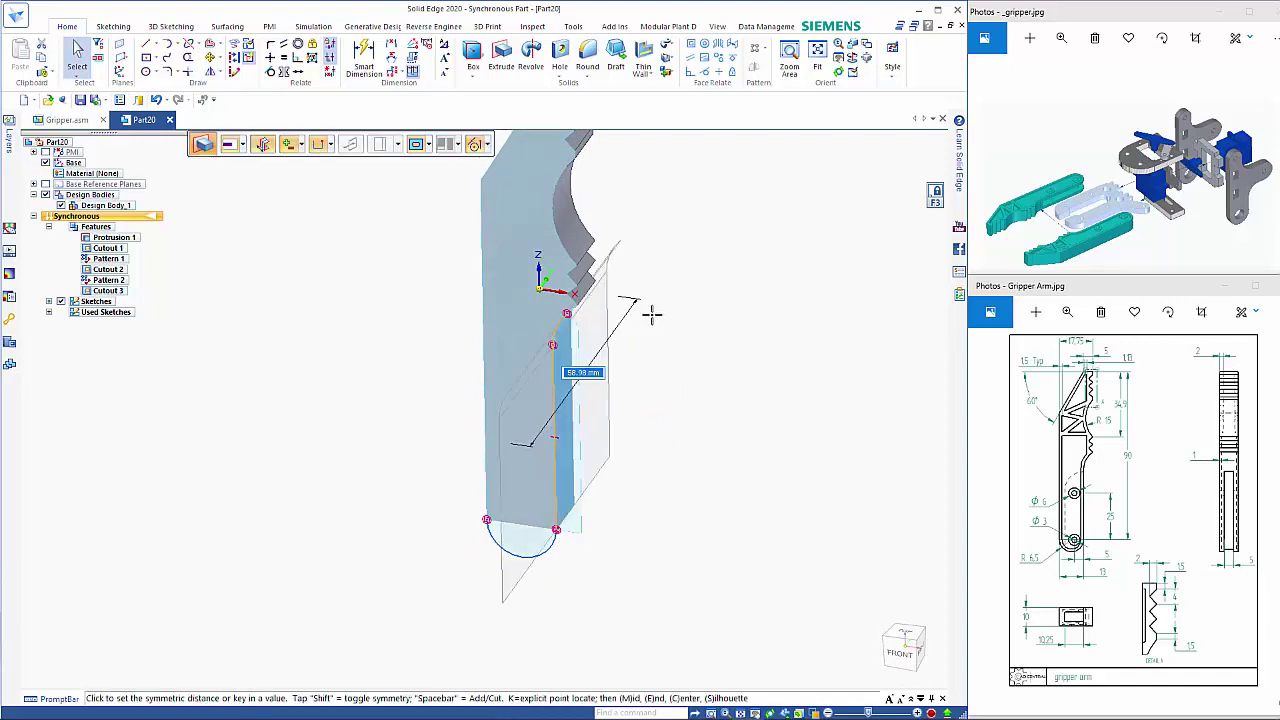
{"action": "left_click", "coordinate": [651, 314]}
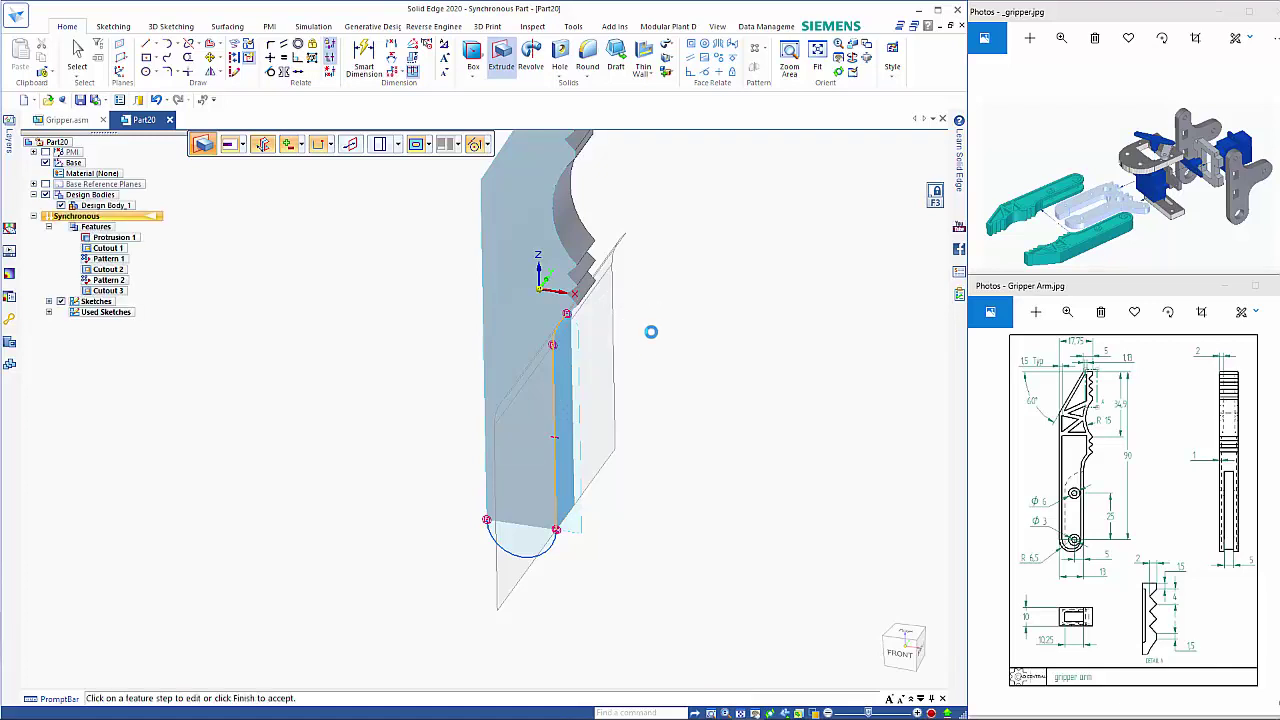
Extrude the semicircular region at the arm's lower end 10 mm to one side, matching the arm's full thickness
{"action": "left_click", "coordinate": [521, 546]}
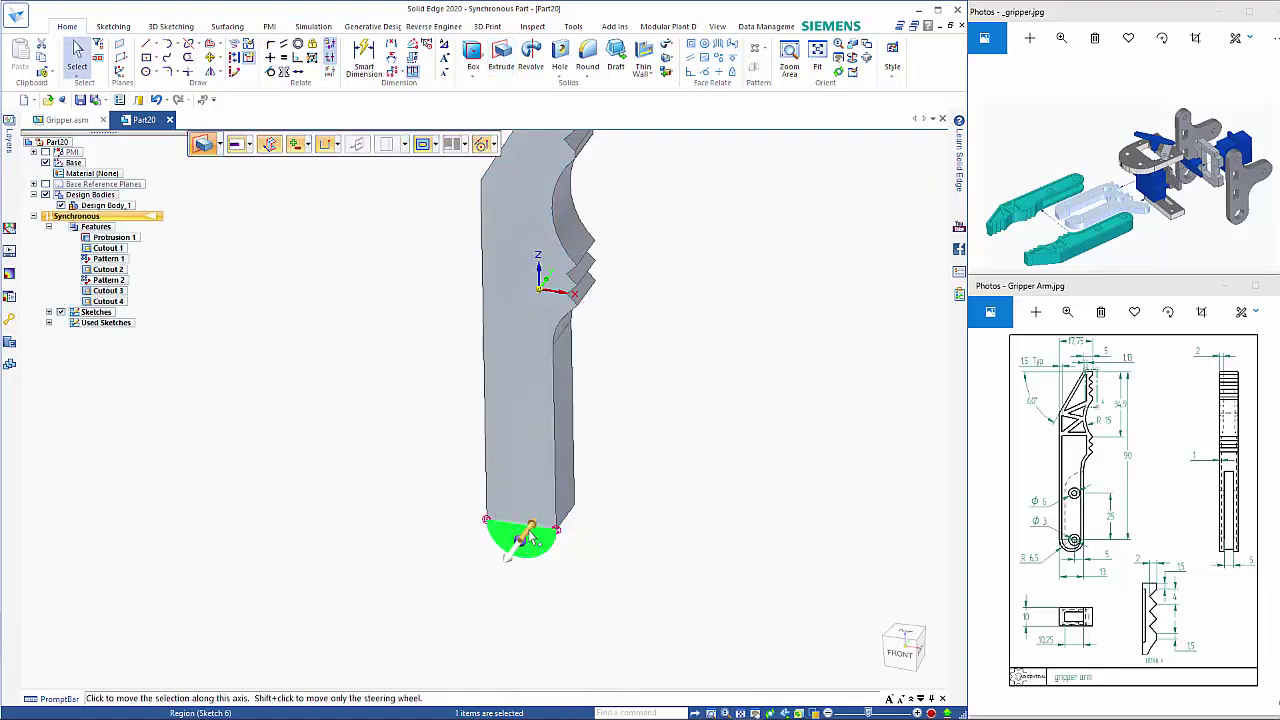
{"action": "left_click", "coordinate": [527, 537]}
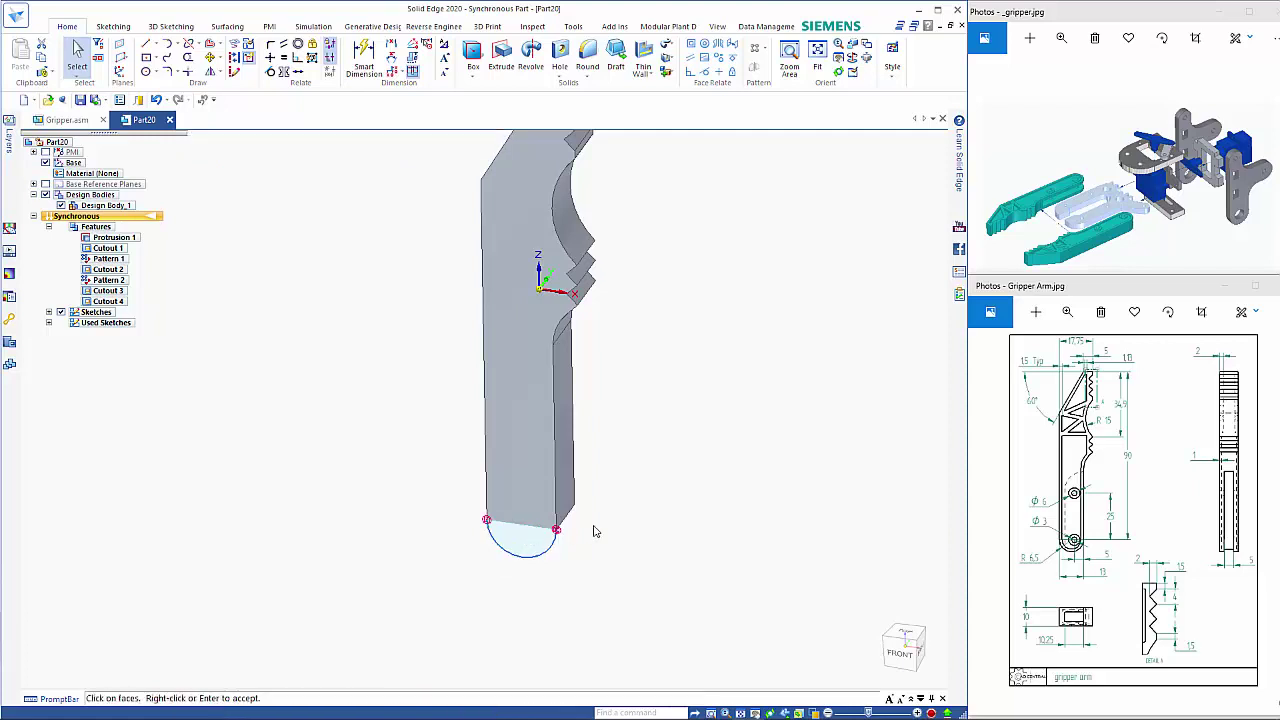
{"action": "key", "text": "shift"}
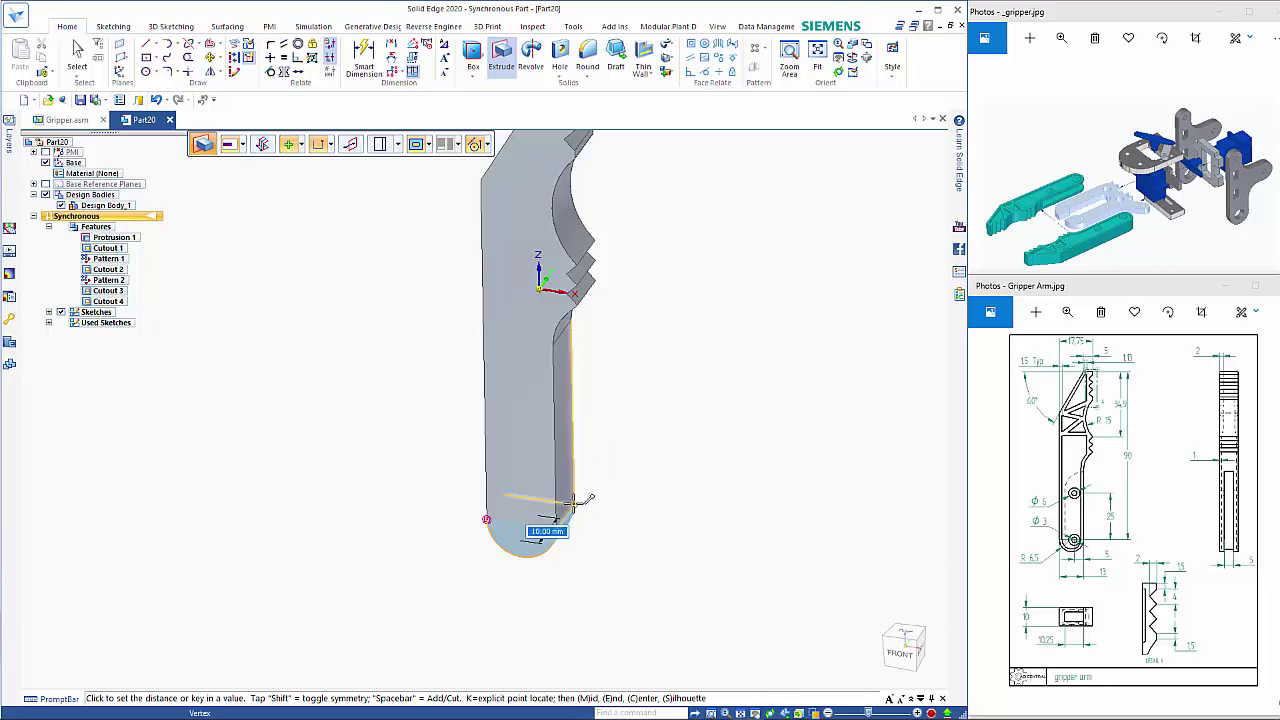
{"action": "left_click", "coordinate": [575, 502]}
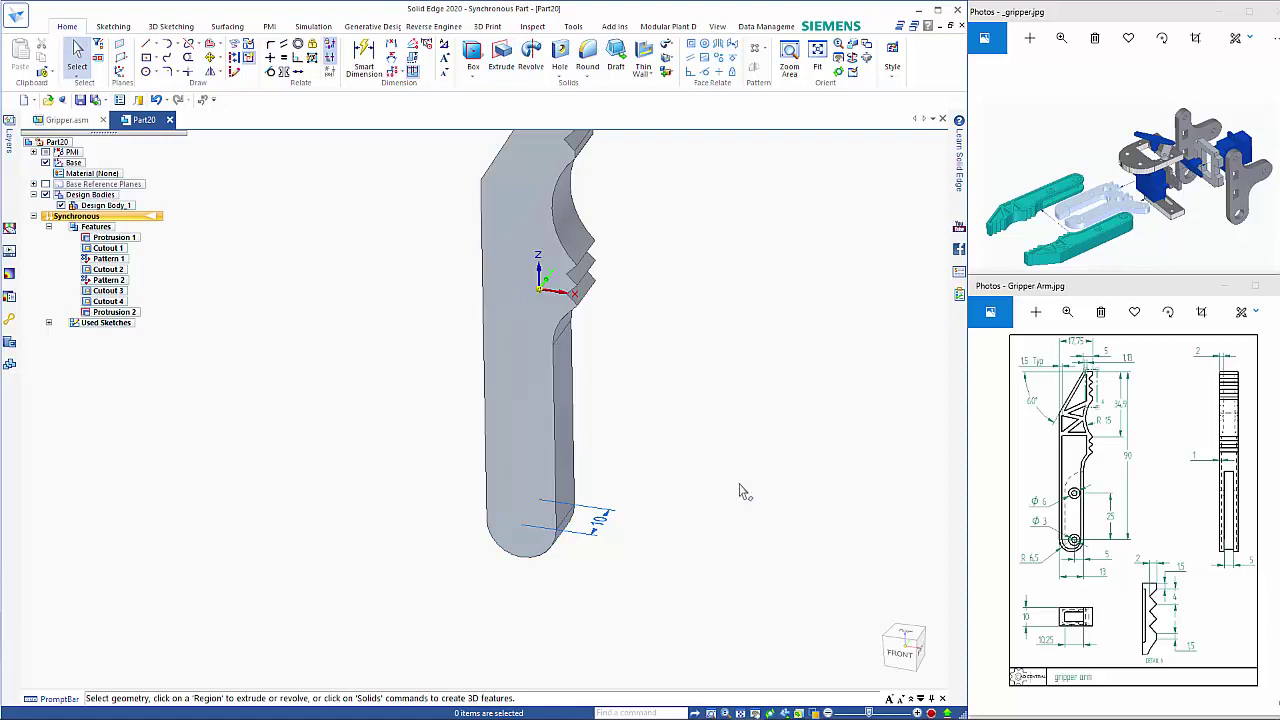
Lock the sketch plane to the arm's broad front face
{"action": "key", "text": "ctrl+f"}
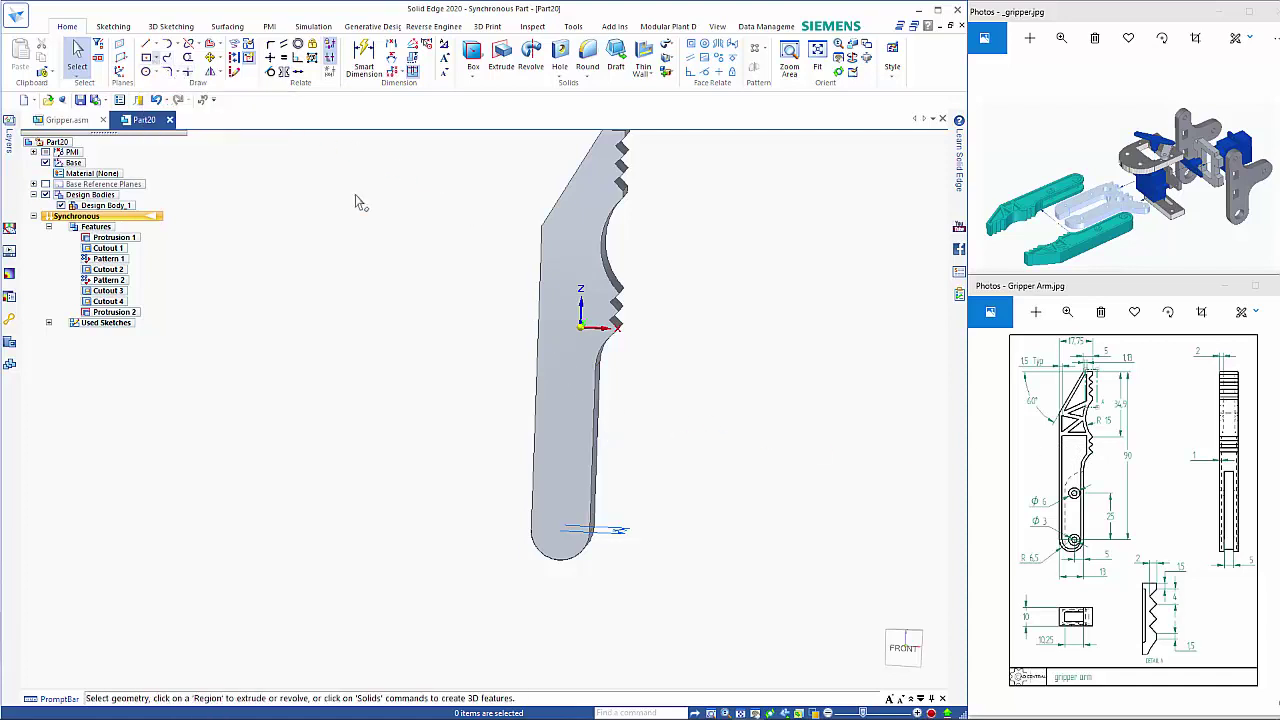
{"action": "left_click", "coordinate": [209, 44]}
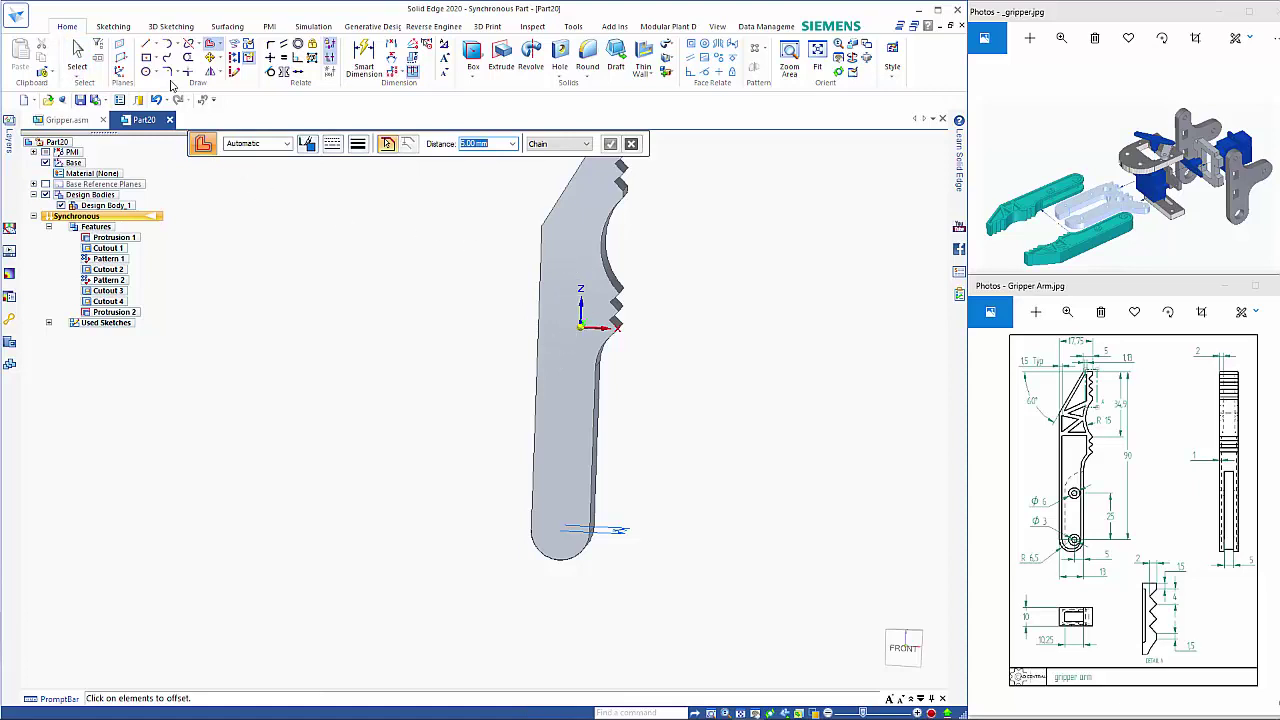
{"action": "left_click", "coordinate": [145, 44]}
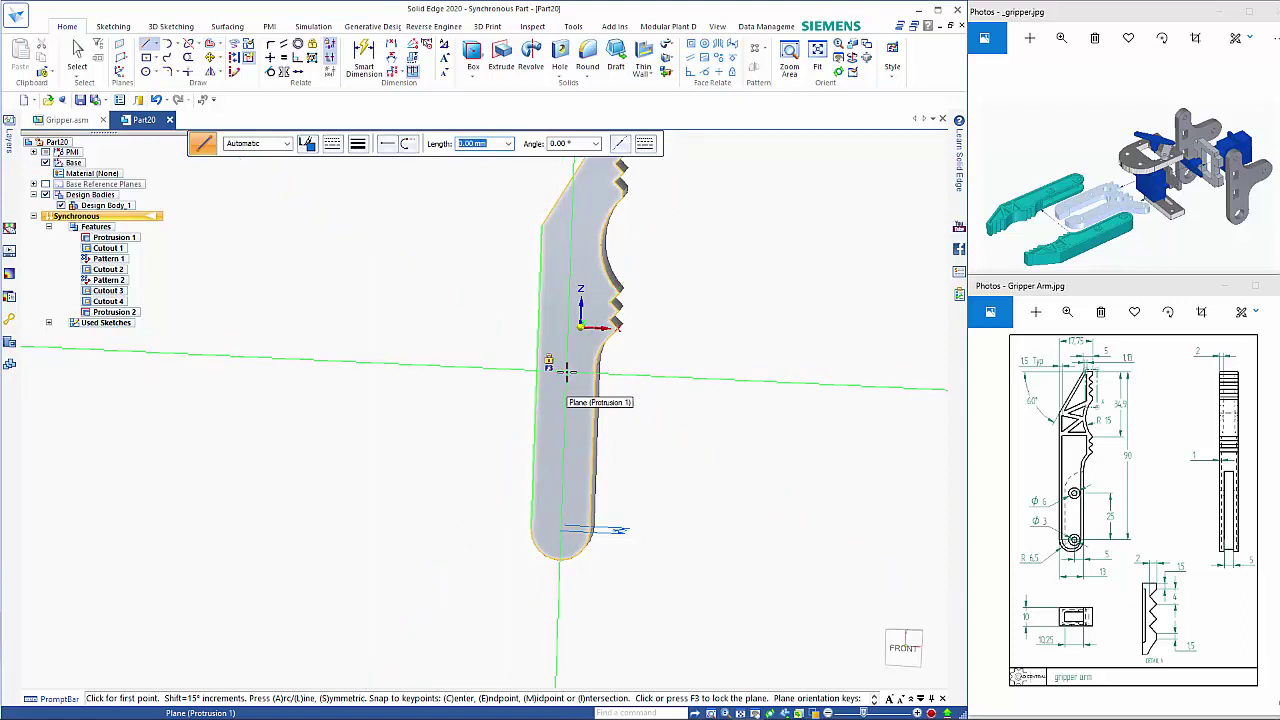
{"action": "key", "text": "F3"}
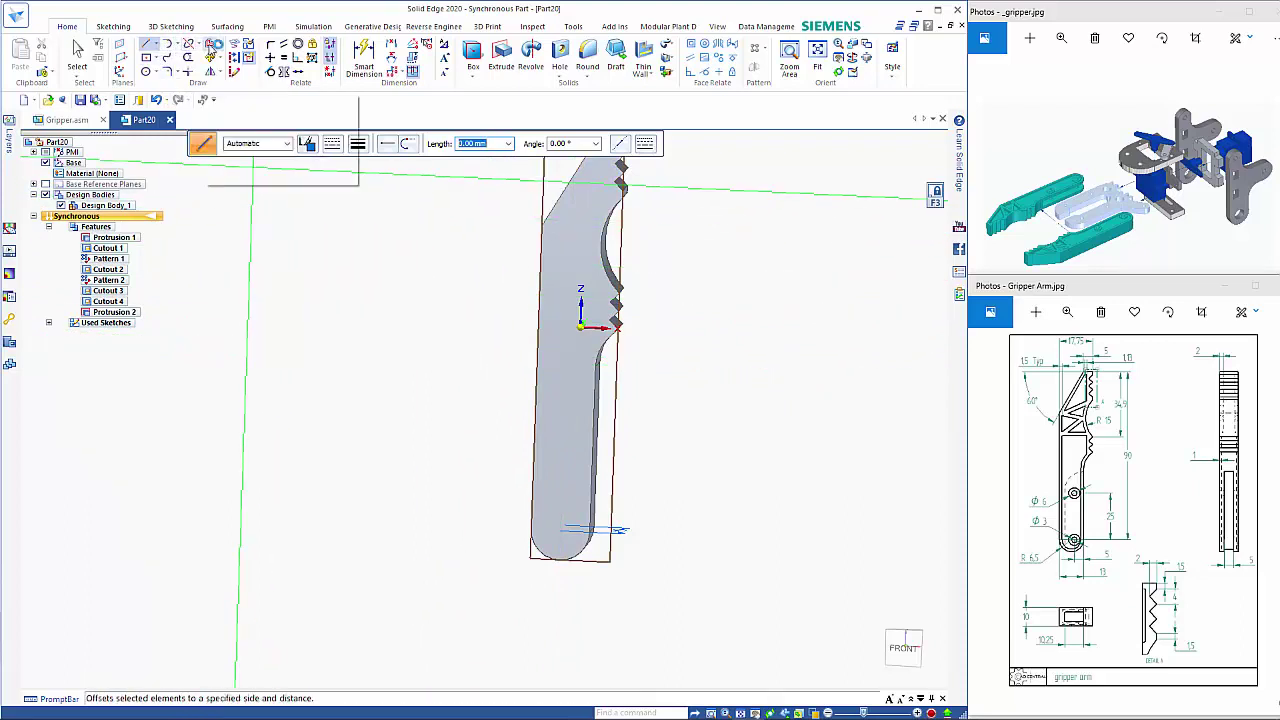
Offset the arm's slanted, back, rounded lower, front lower, curved transition and top edges 1.5 mm inward, picking the edges with Single selection
{"action": "left_click", "coordinate": [210, 46]}
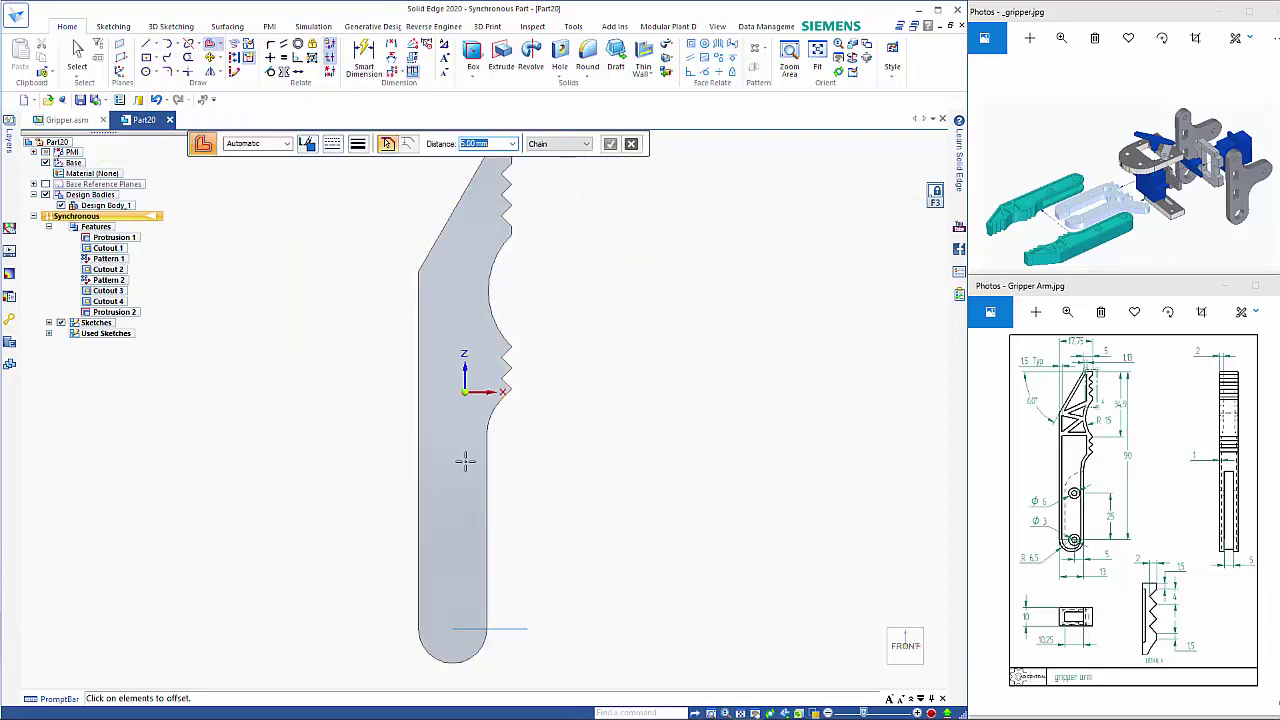
{"action": "left_click", "coordinate": [562, 144]}
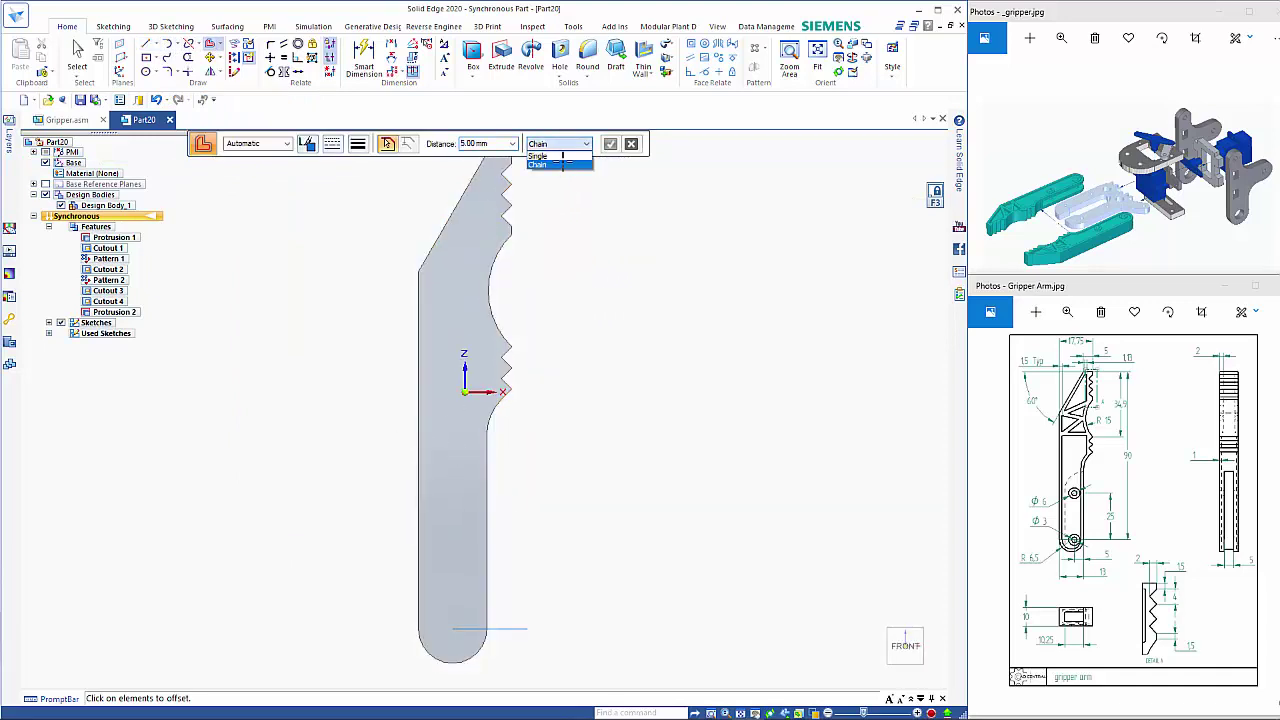
{"action": "left_click", "coordinate": [559, 162]}
{"action": "left_click", "coordinate": [559, 162]}
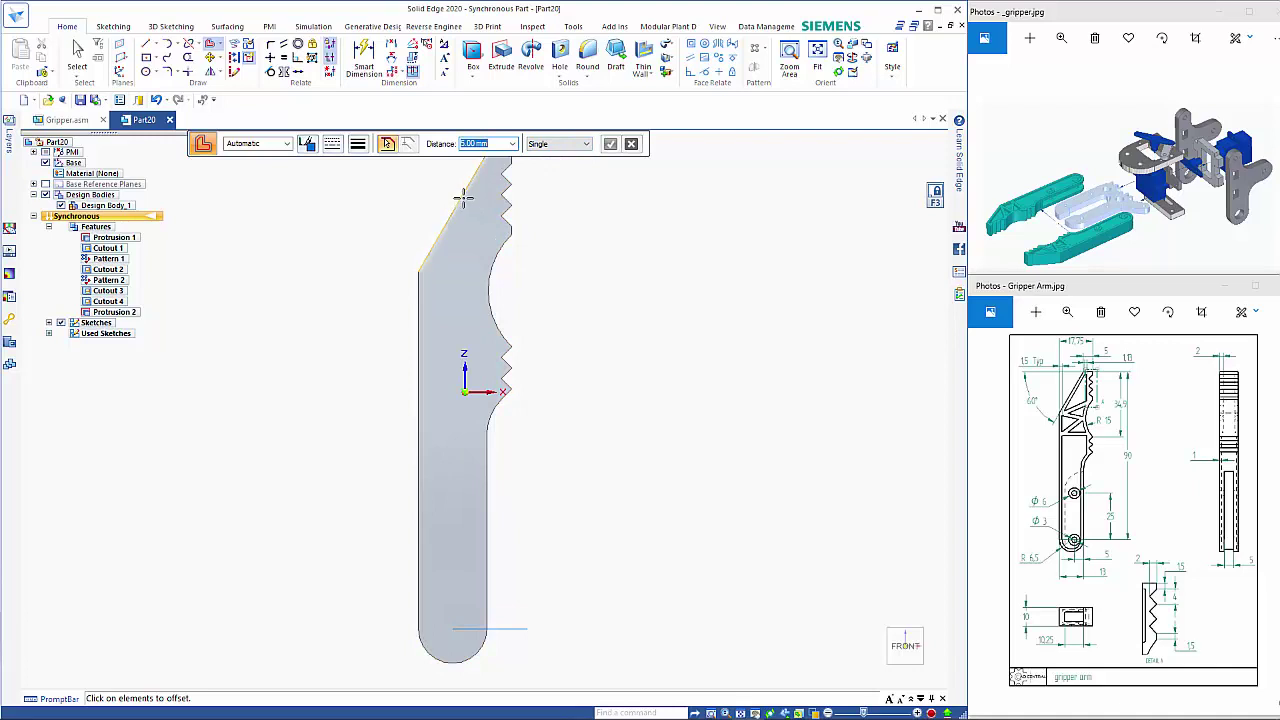
{"action": "left_click", "coordinate": [457, 237]}
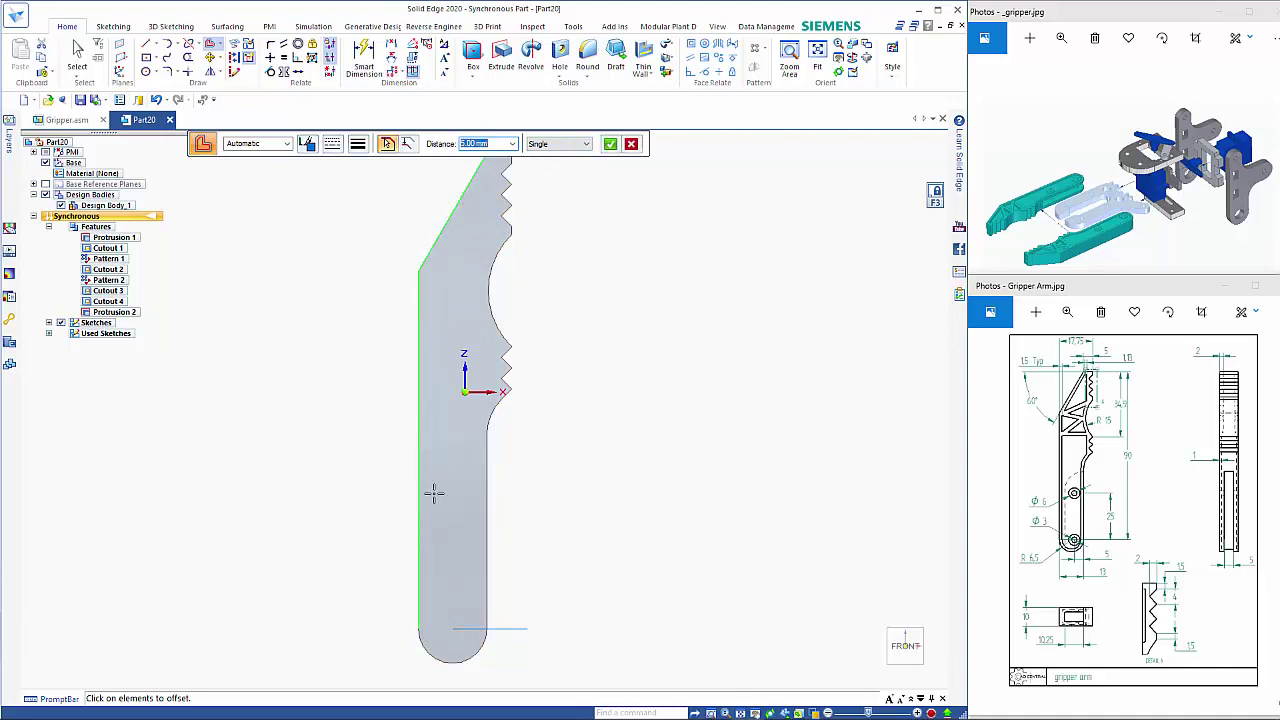
{"action": "left_click", "coordinate": [436, 655]}
{"action": "left_click", "coordinate": [486, 586]}
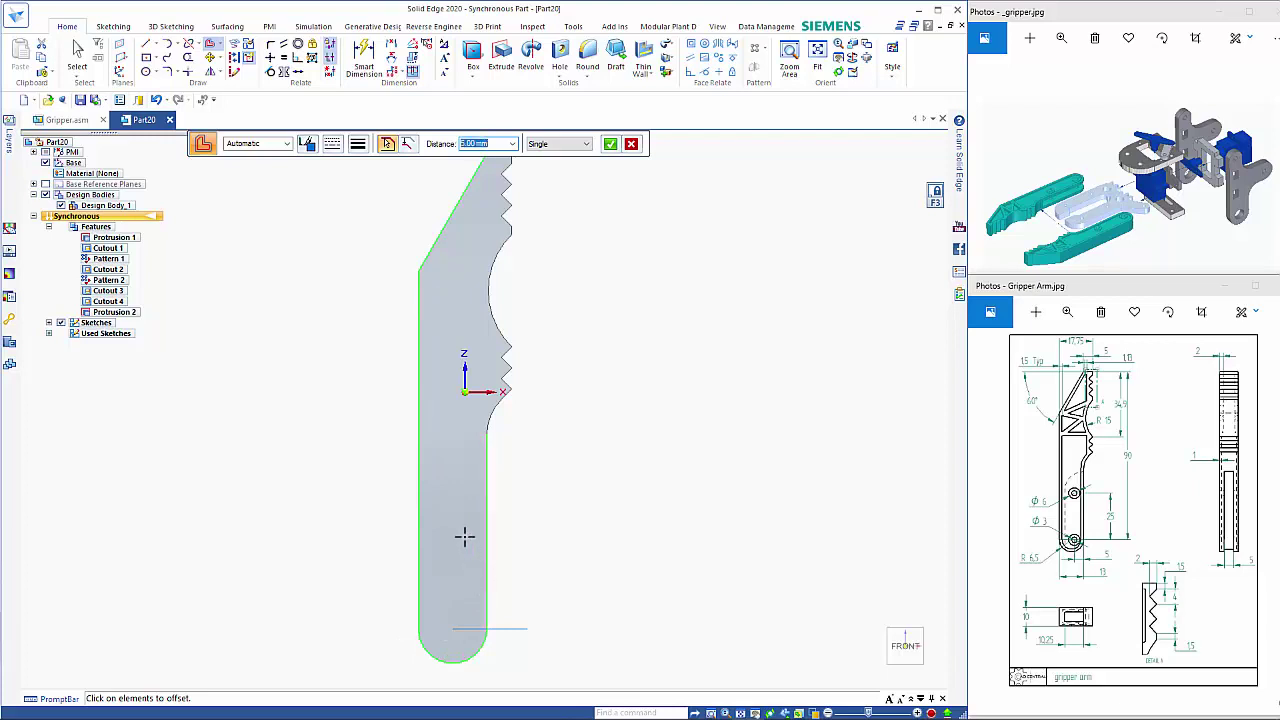
{"action": "left_click", "coordinate": [493, 412]}
{"action": "middle_click_drag", "start_coordinate": [535, 250], "coordinate": [543, 360], "text": "shift"}
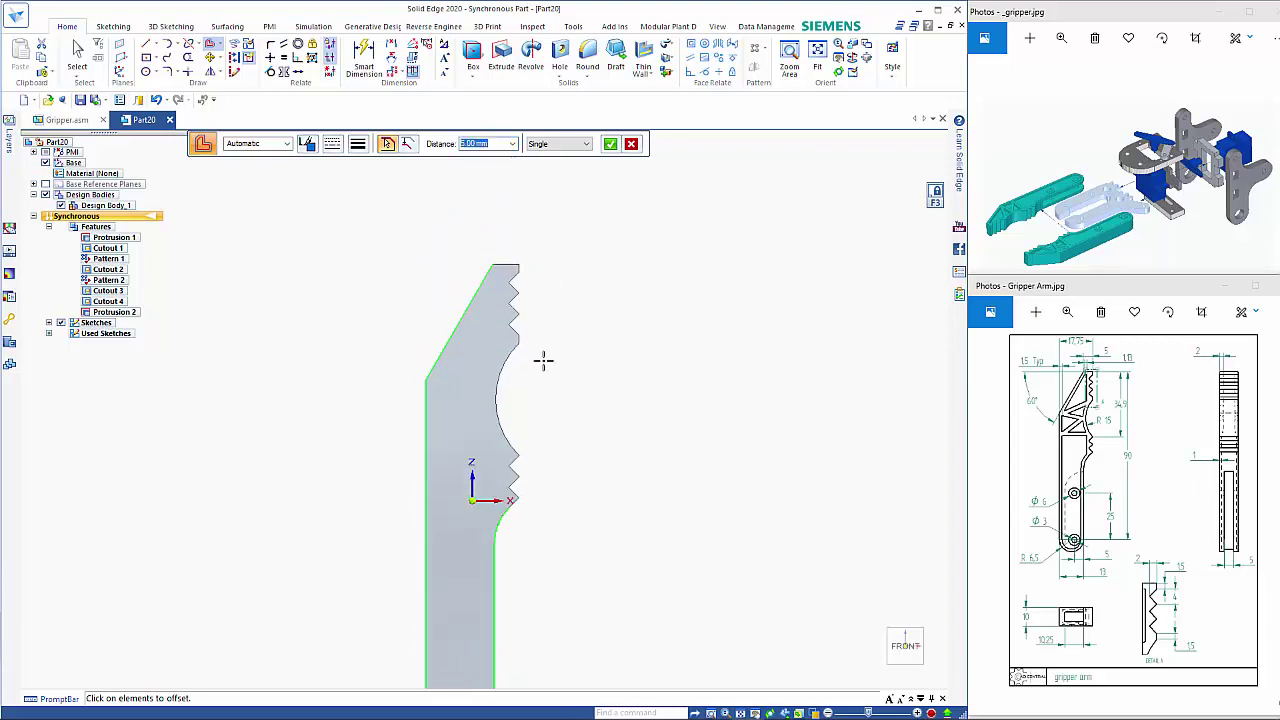
{"action": "left_click", "coordinate": [505, 265]}
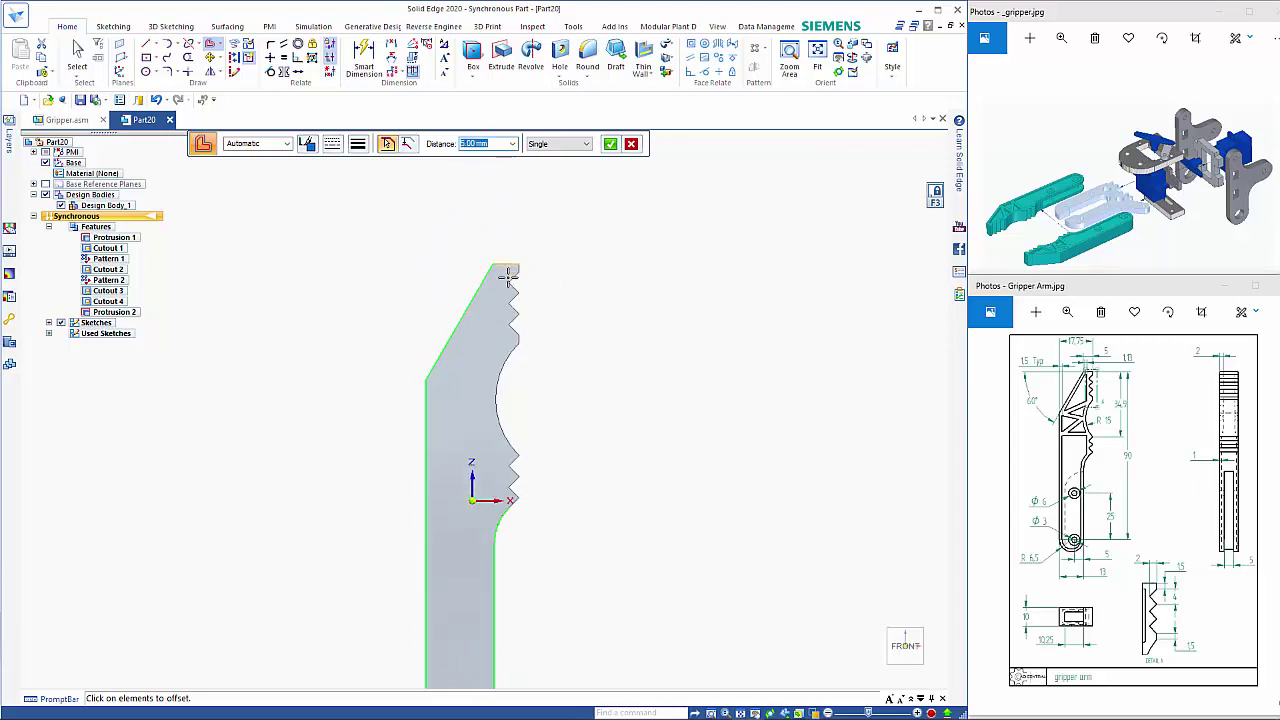
{"action": "right_click", "coordinate": [567, 300]}
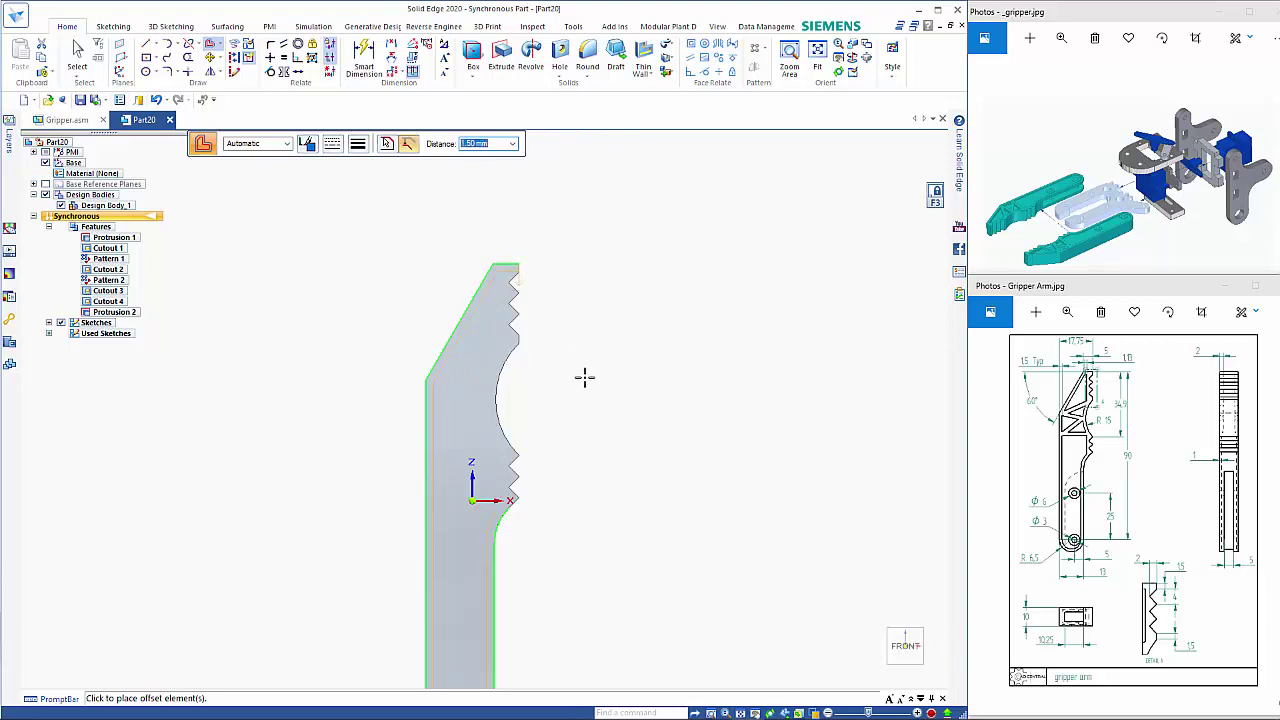
{"action": "left_click", "coordinate": [585, 377]}
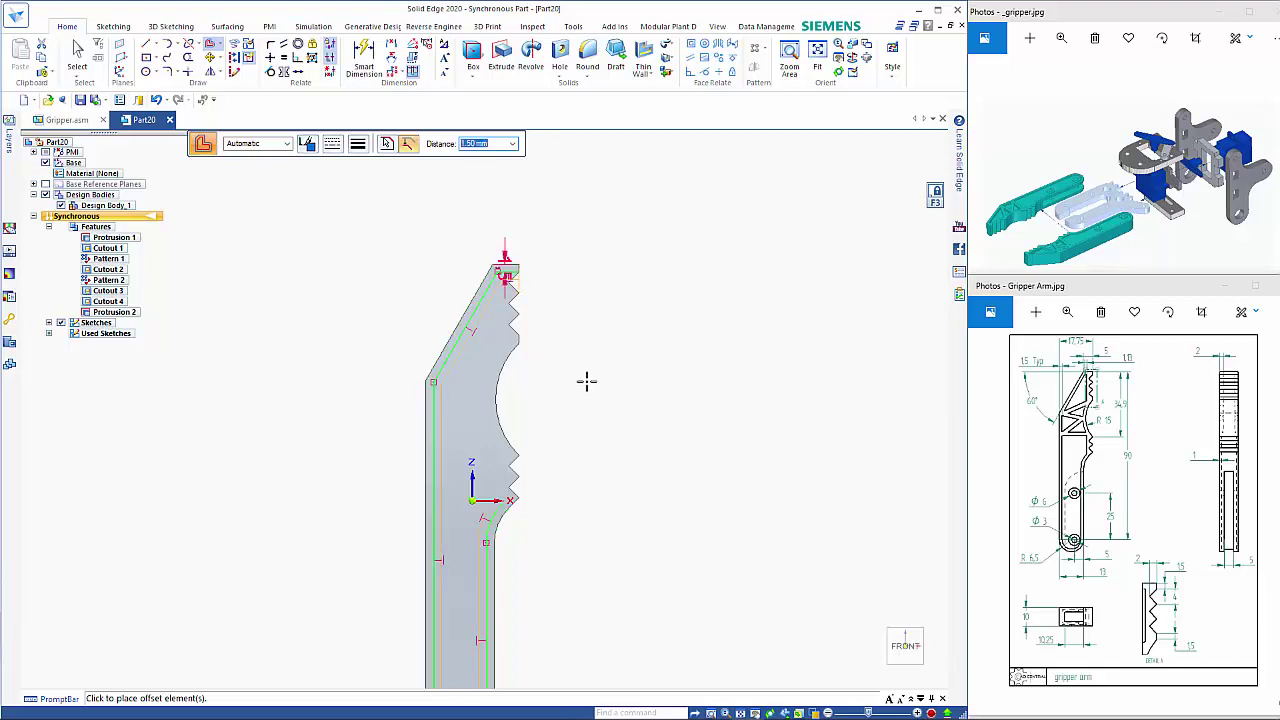
{"action": "key", "text": "Escape"}
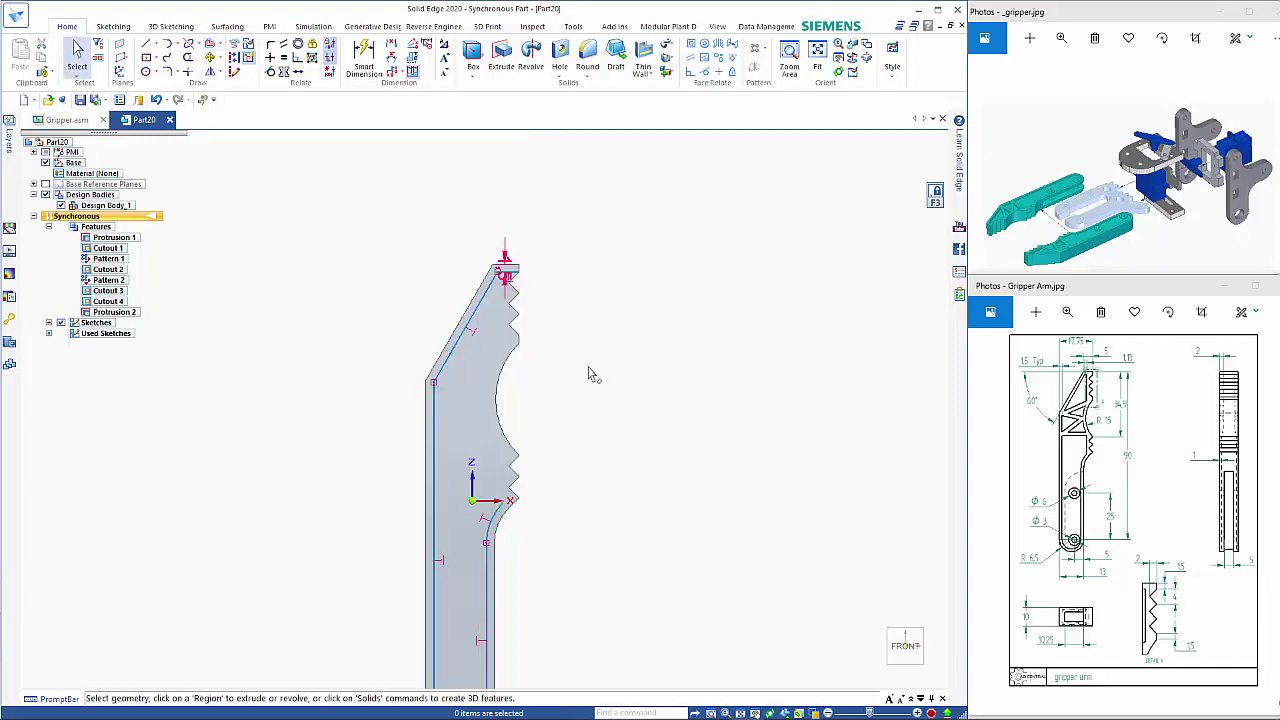
{"action": "middle_click_drag", "start_coordinate": [590, 375], "coordinate": [631, 274], "text": "shift"}
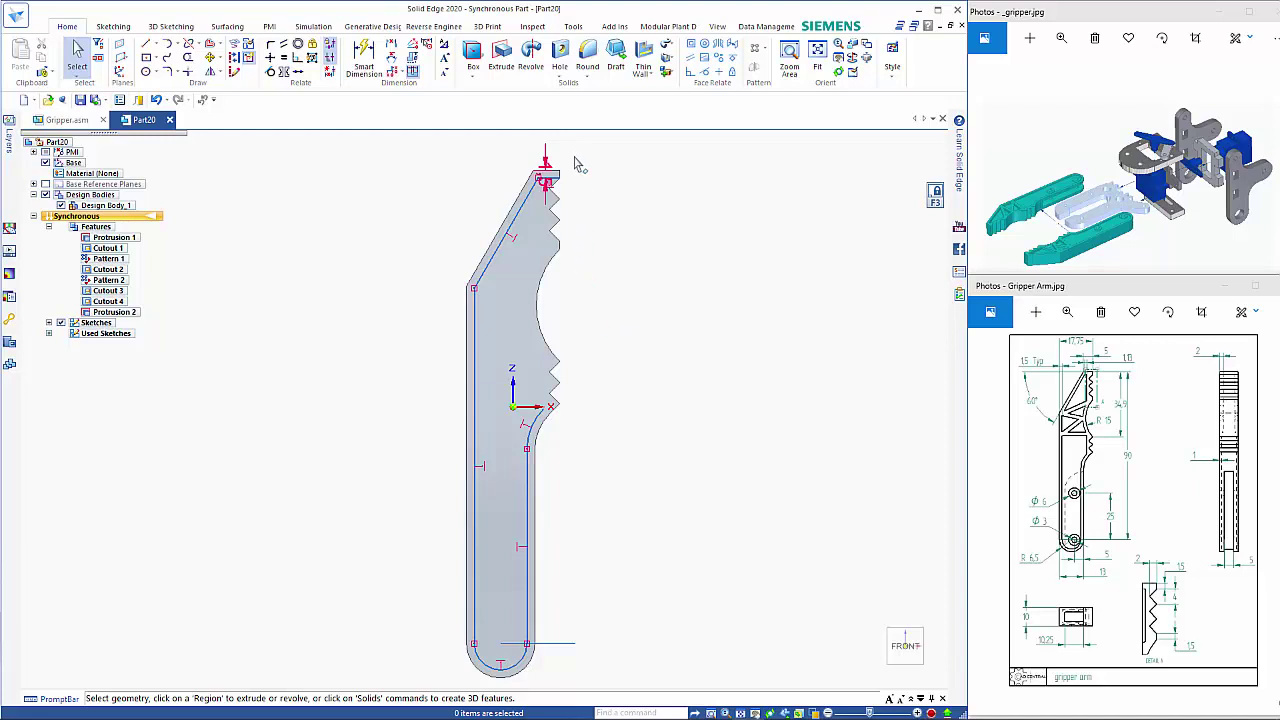
Dimension the short horizontal offset line at the arm's tip and set its length to 1.13 mm
{"action": "scroll", "coordinate": [505, 160], "scroll_direction": "up", "scroll_amount": 4}
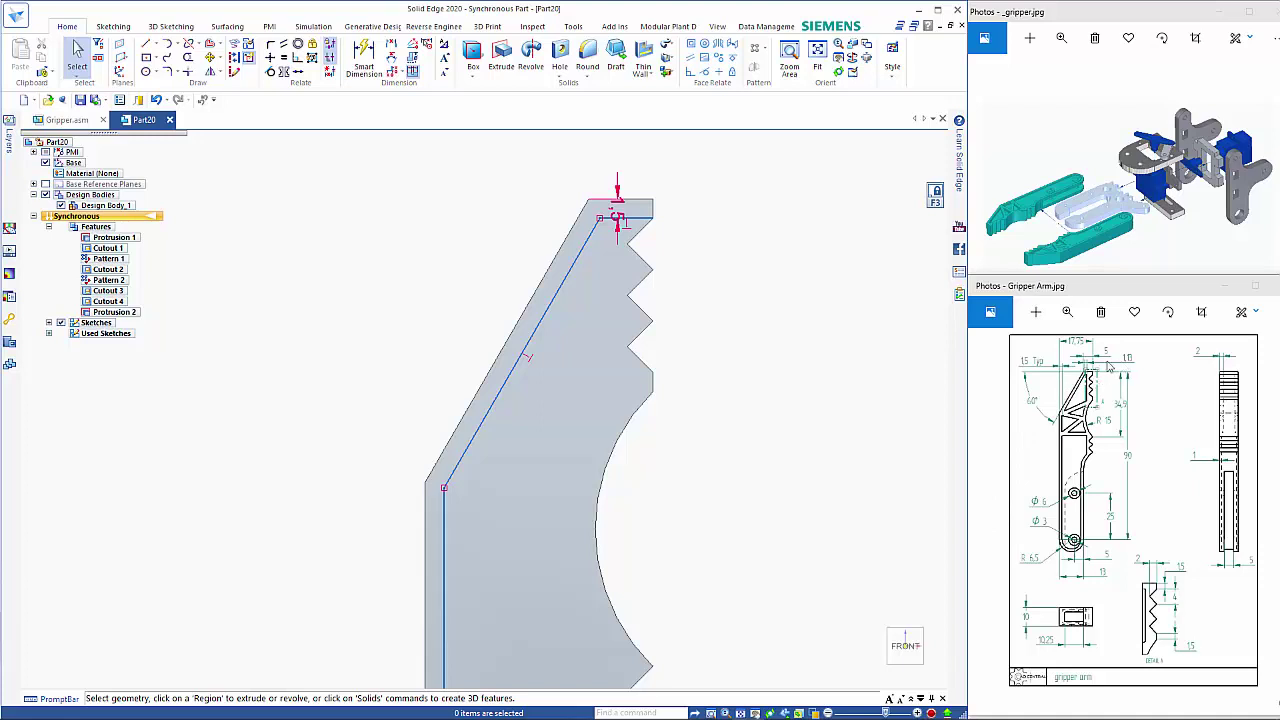
{"action": "left_click", "coordinate": [364, 52]}
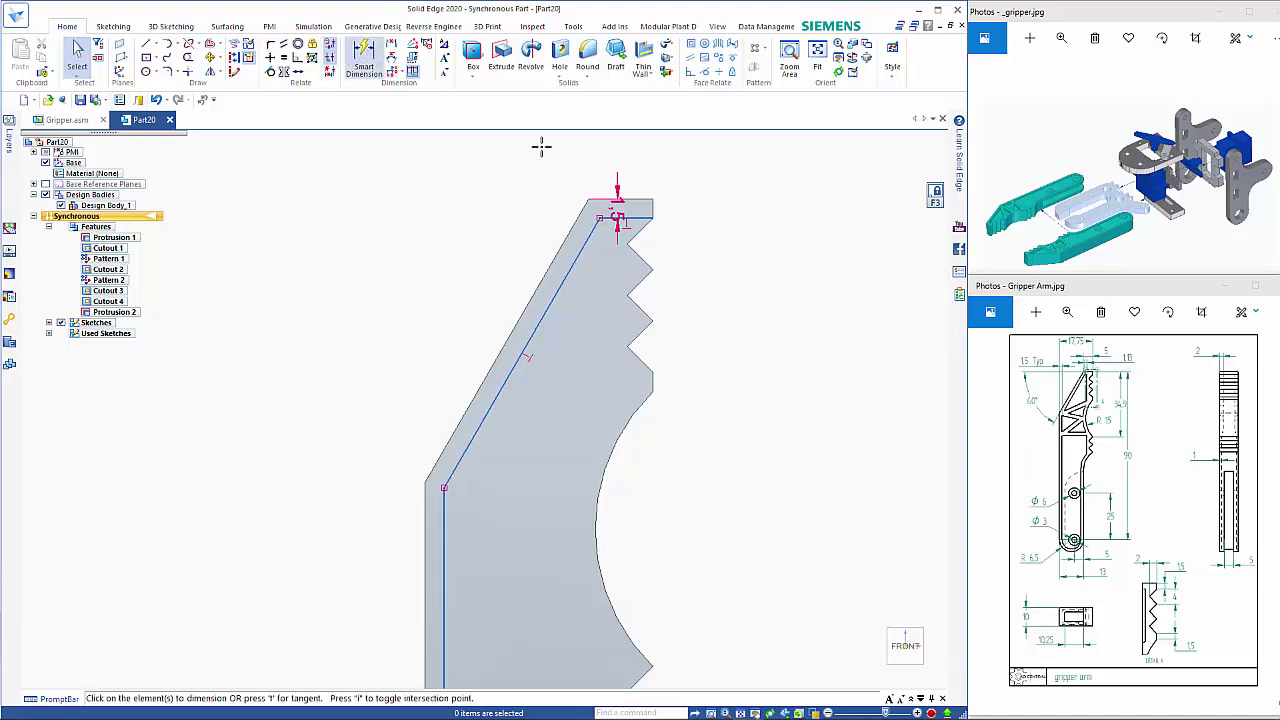
{"action": "left_click", "coordinate": [652, 208]}
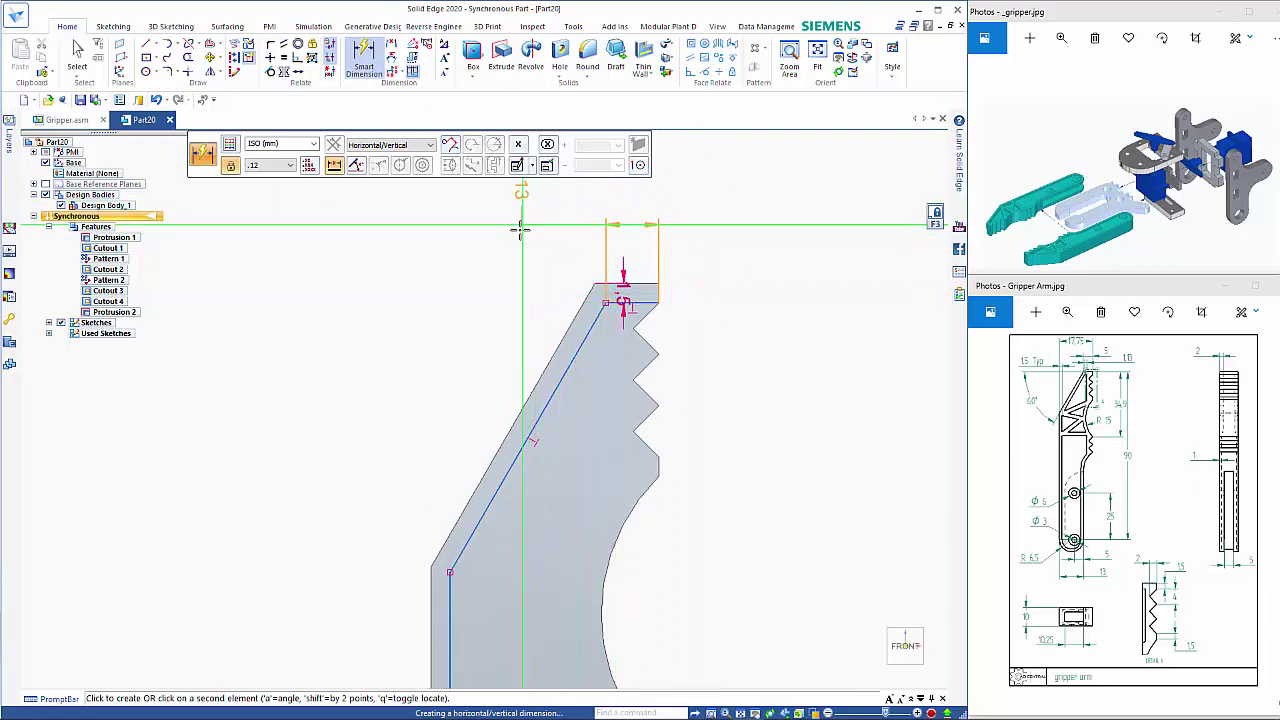
{"action": "left_click", "coordinate": [519, 240]}
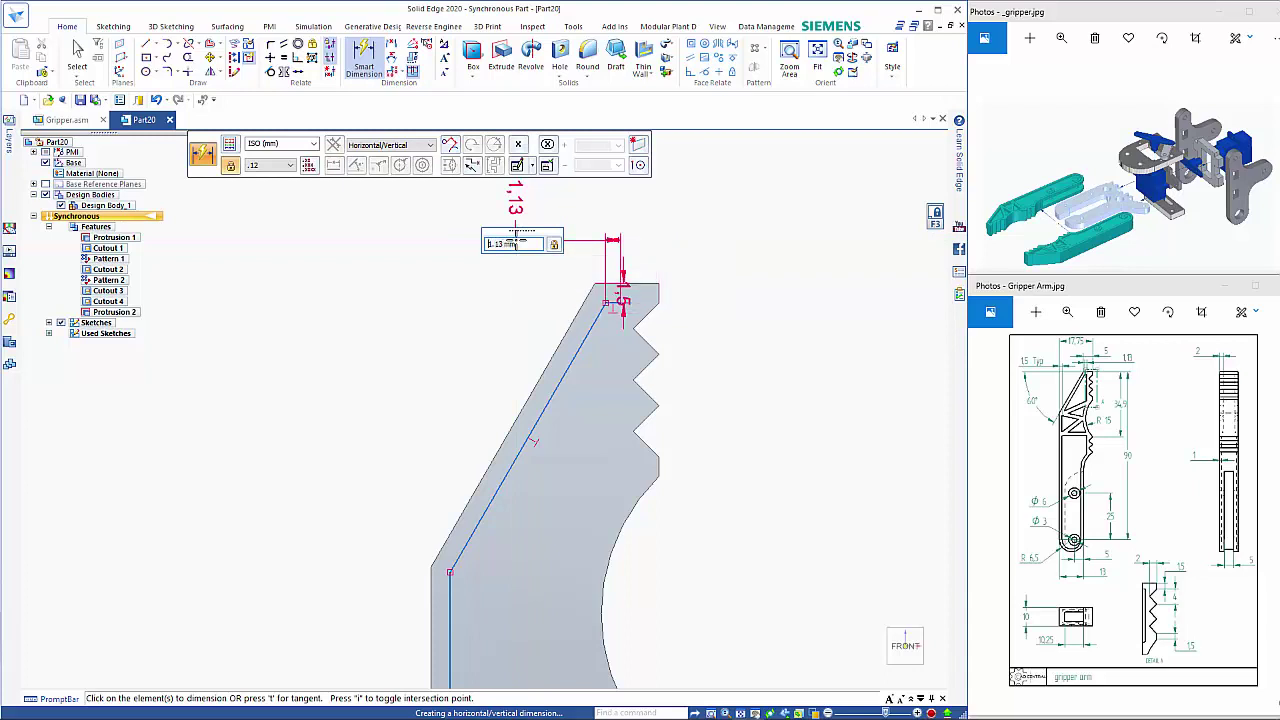
{"action": "key", "text": "Return"}
{"action": "key", "text": "Escape"}
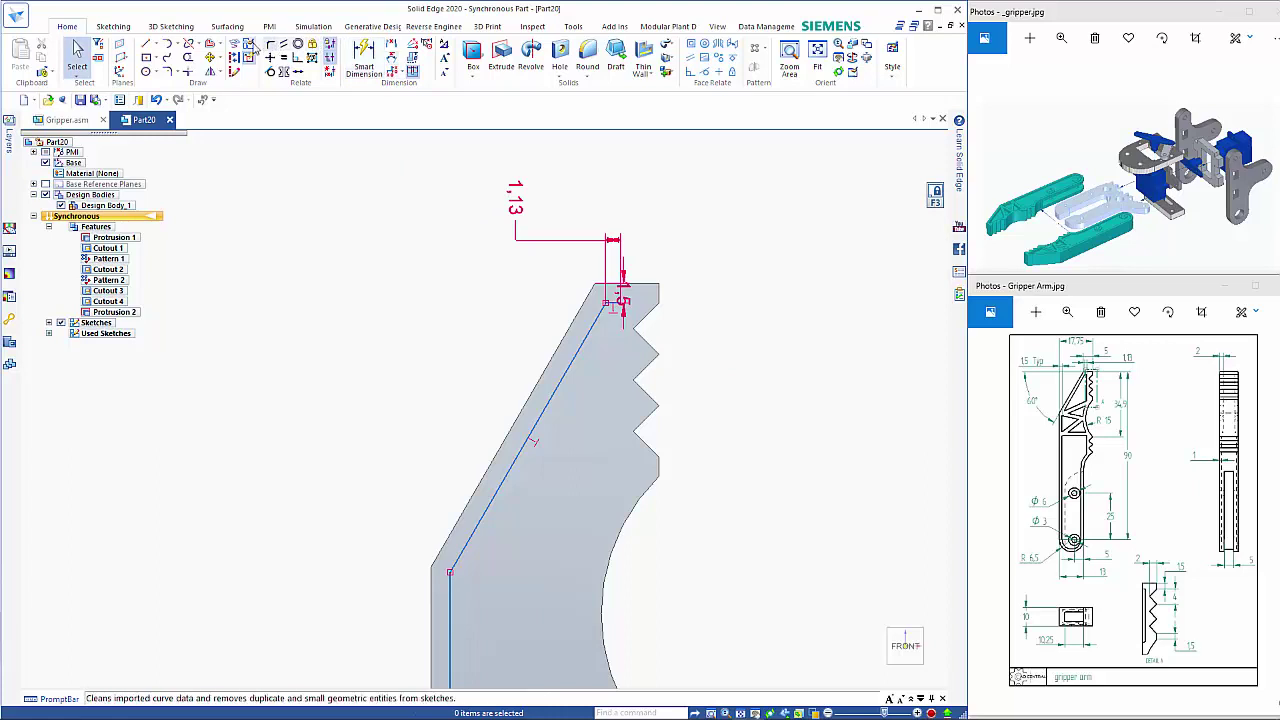
Offset the arm's concave front arc 1.5 mm inward and move its offset dimension clear of the arm
{"action": "key", "text": "o"}
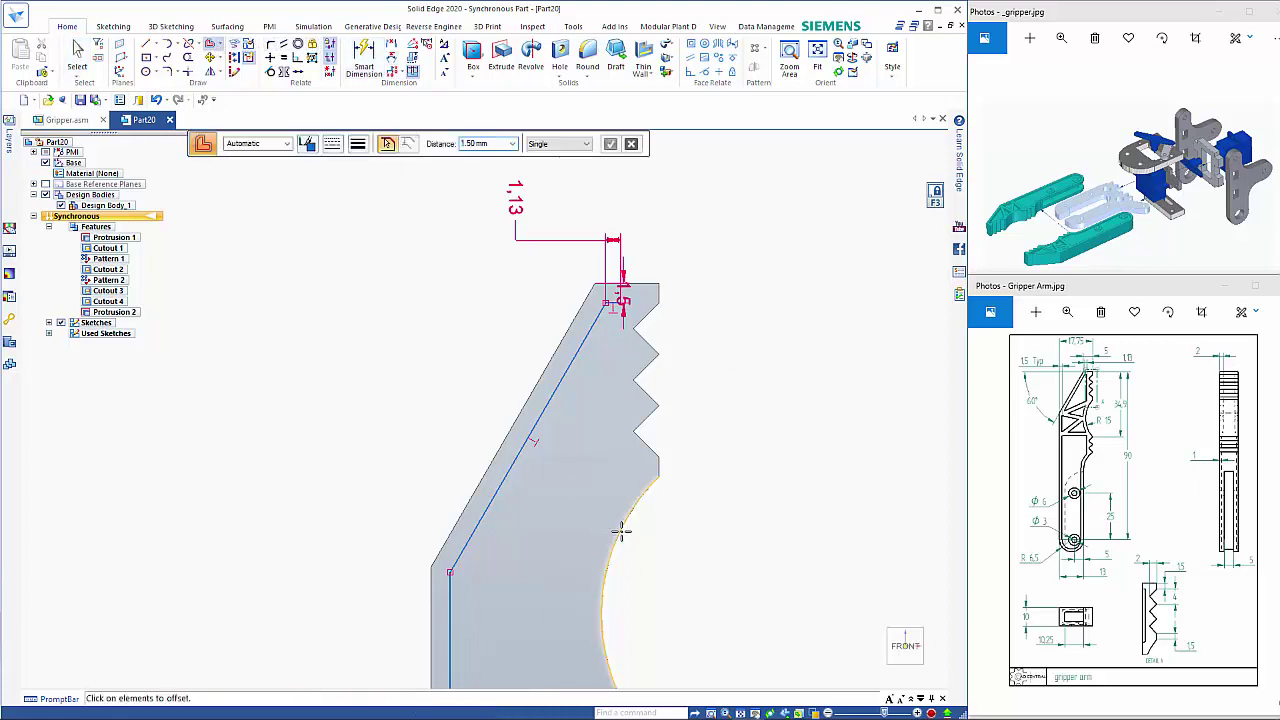
{"action": "left_click", "coordinate": [570, 497]}
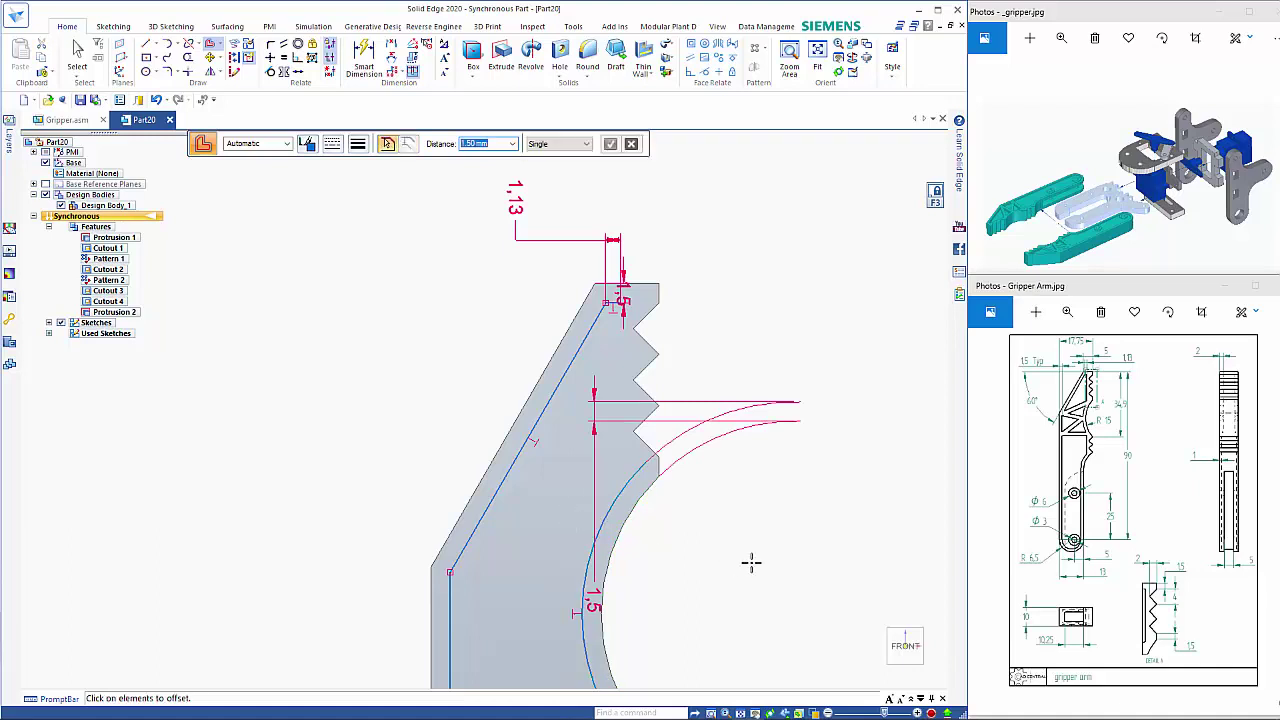
{"action": "key", "text": "Escape"}
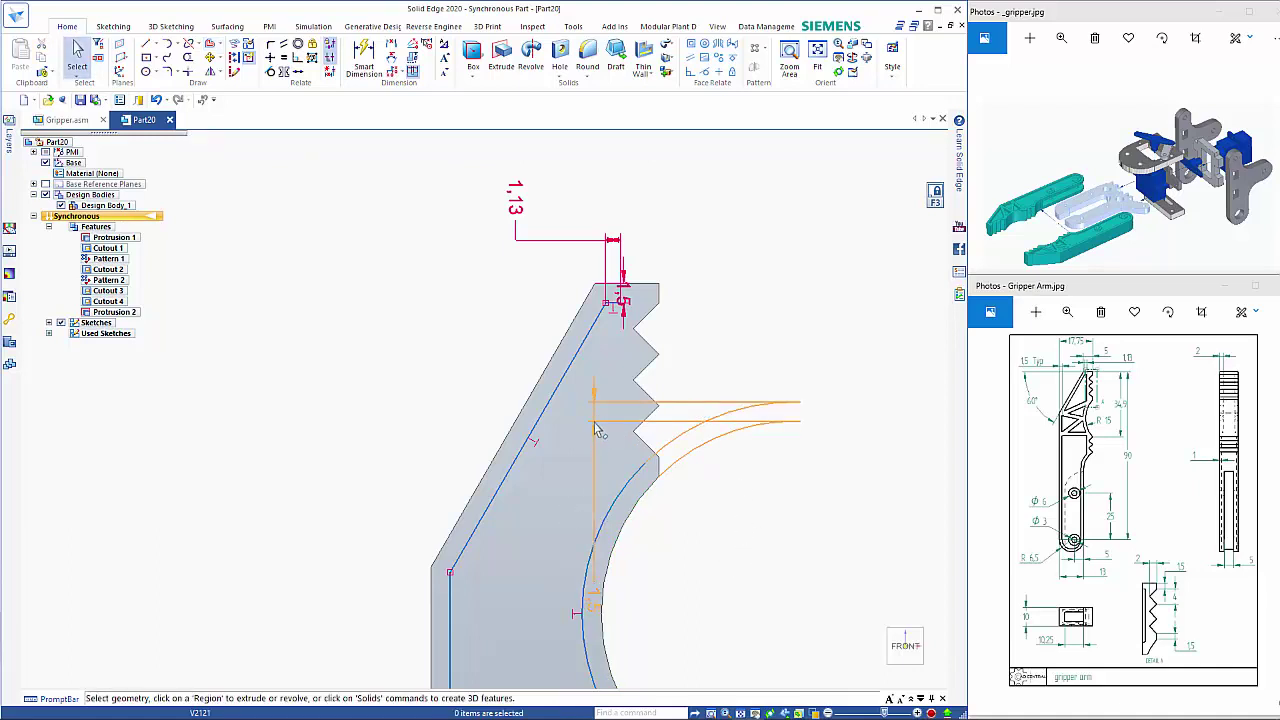
{"action": "left_click", "coordinate": [592, 598]}
{"action": "left_click_drag", "start_coordinate": [867, 470], "coordinate": [865, 466]}
{"action": "key", "text": "Escape"}
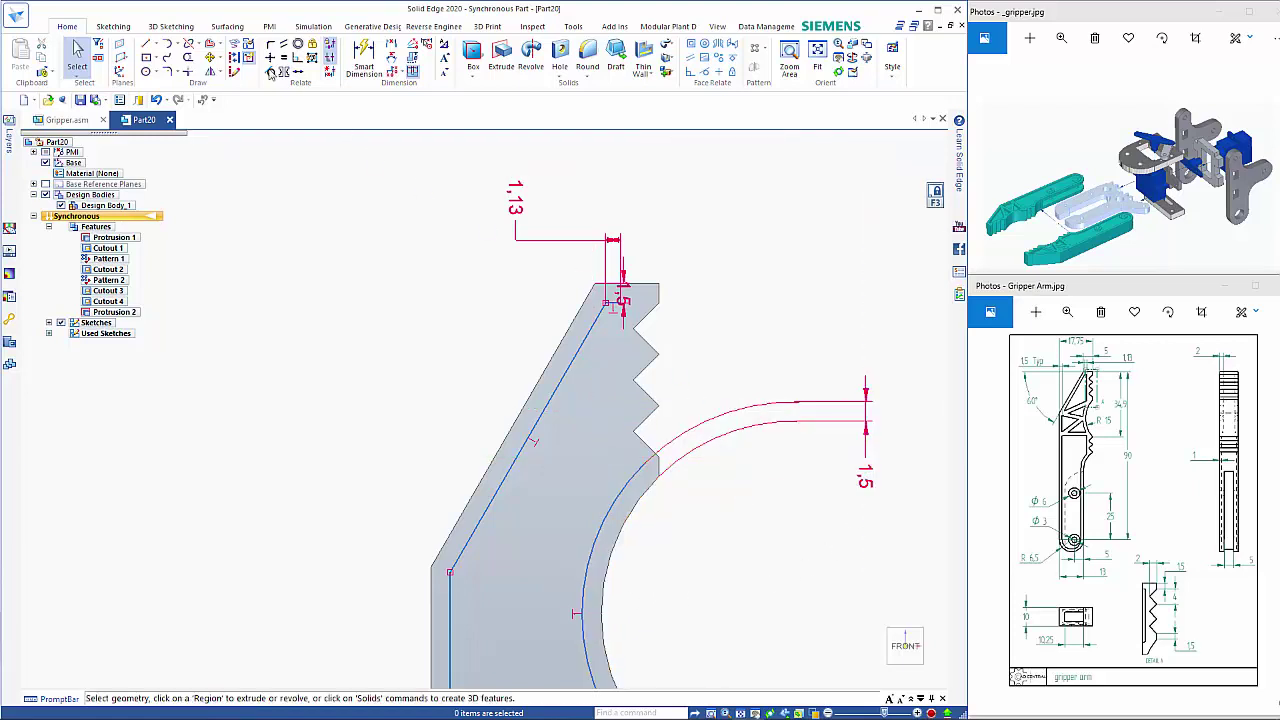
Draw a vertical line from the 1.13 mm line's free end down to the offset front arc
{"action": "left_click", "coordinate": [146, 45]}
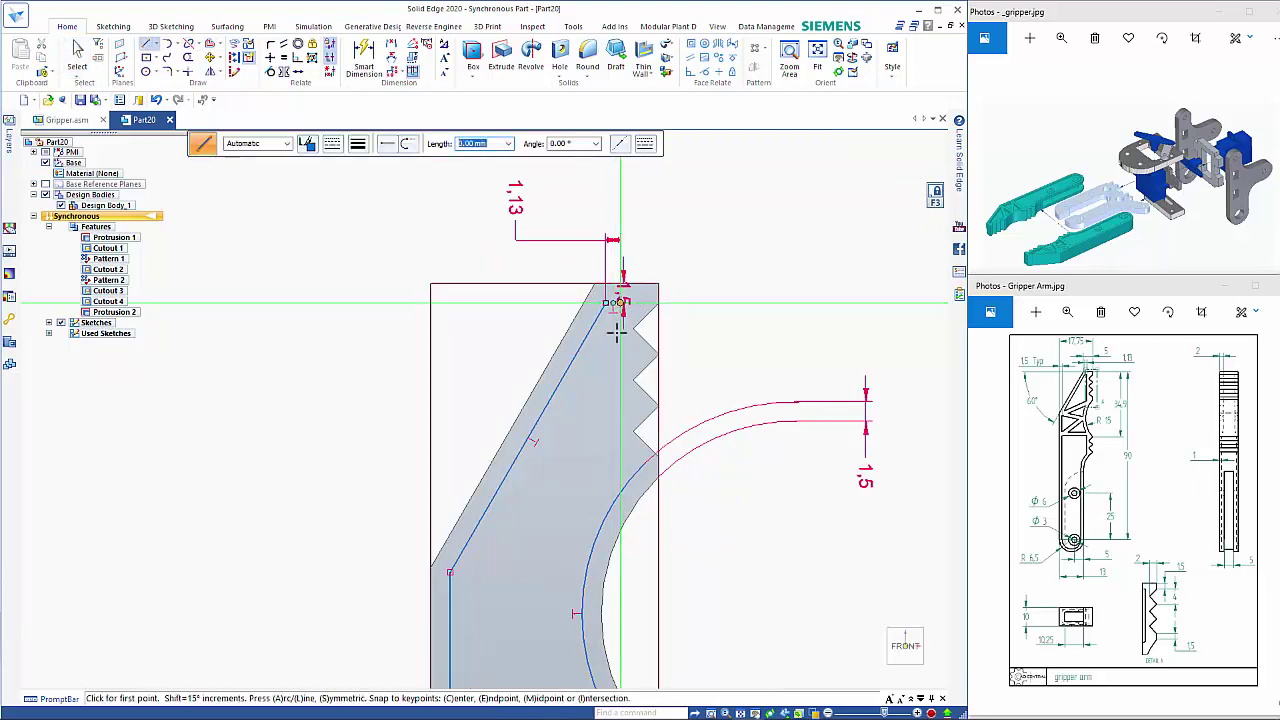
{"action": "left_click", "coordinate": [620, 302]}
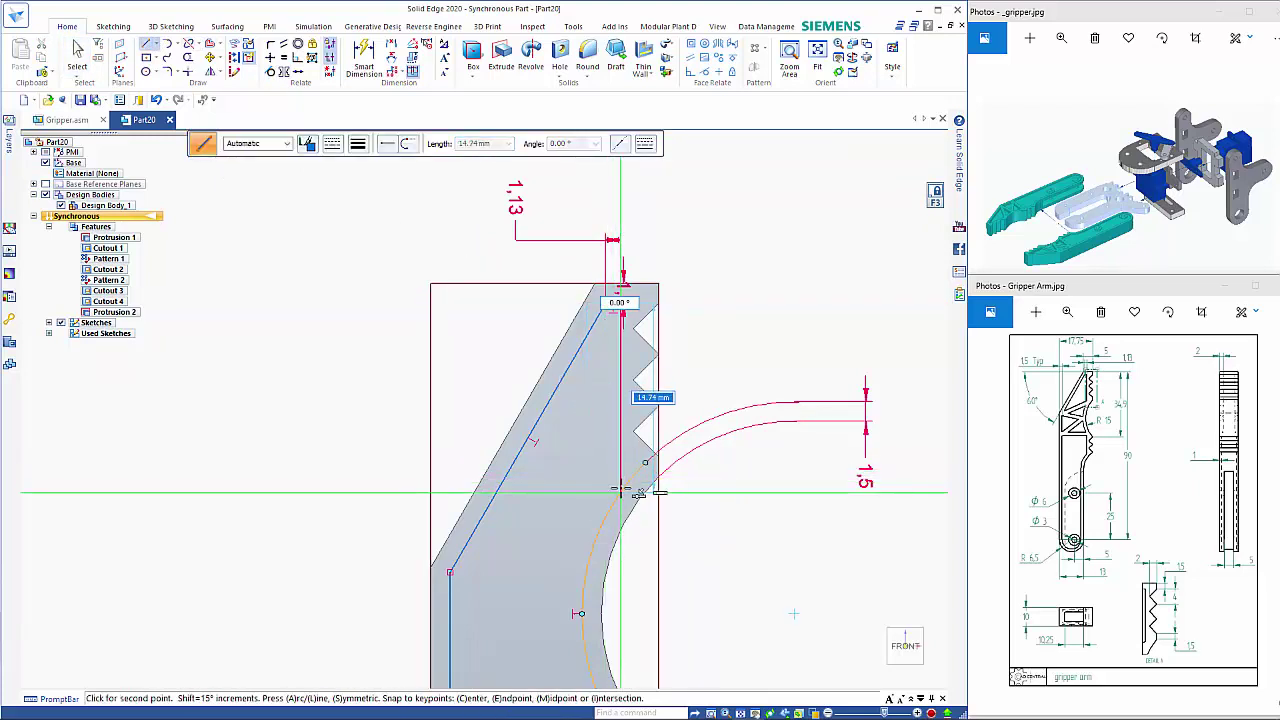
{"action": "scroll", "coordinate": [700, 540], "scroll_direction": "down", "scroll_amount": 2}
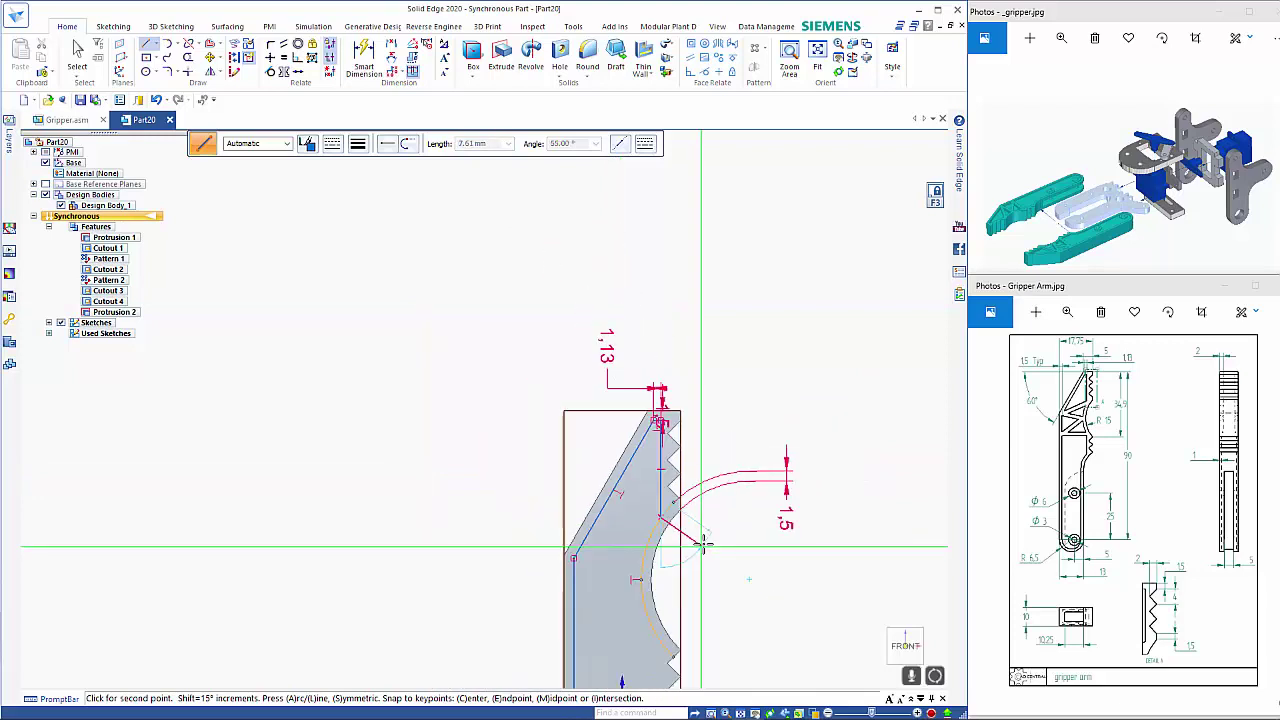
{"action": "middle_click_drag", "start_coordinate": [705, 546], "coordinate": [686, 266], "text": "shift"}
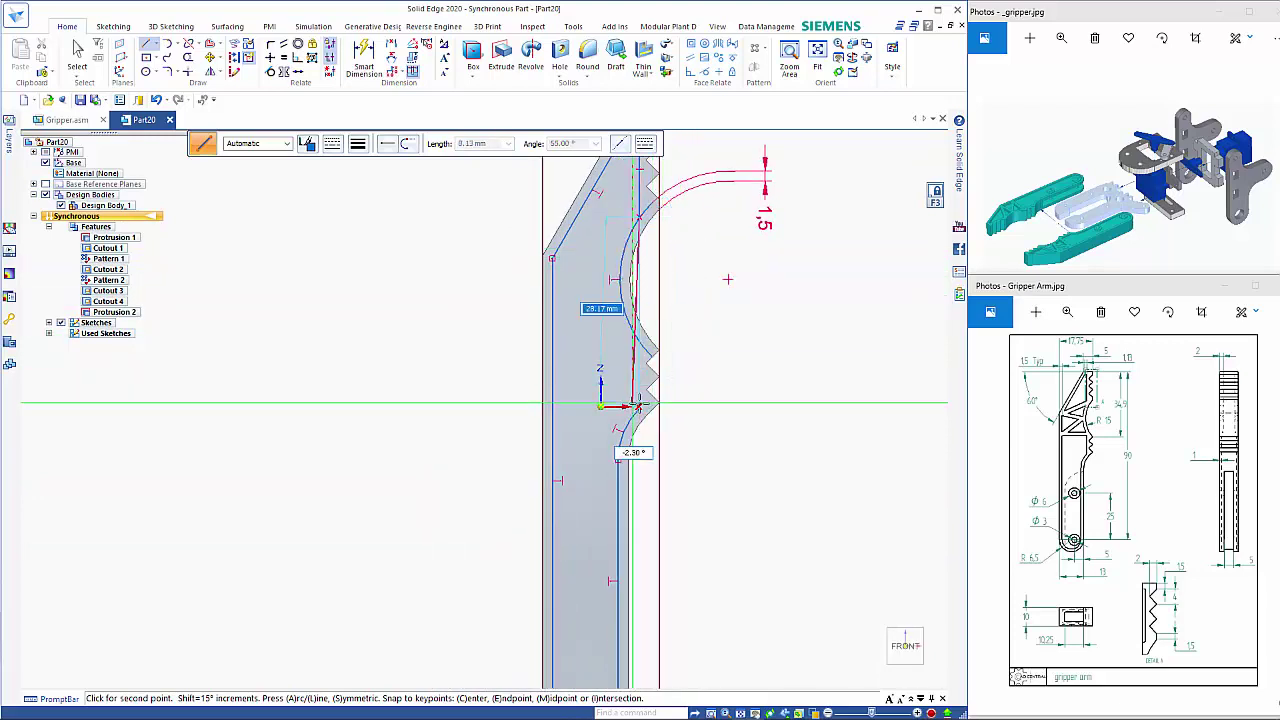
{"action": "right_click", "coordinate": [777, 407]}
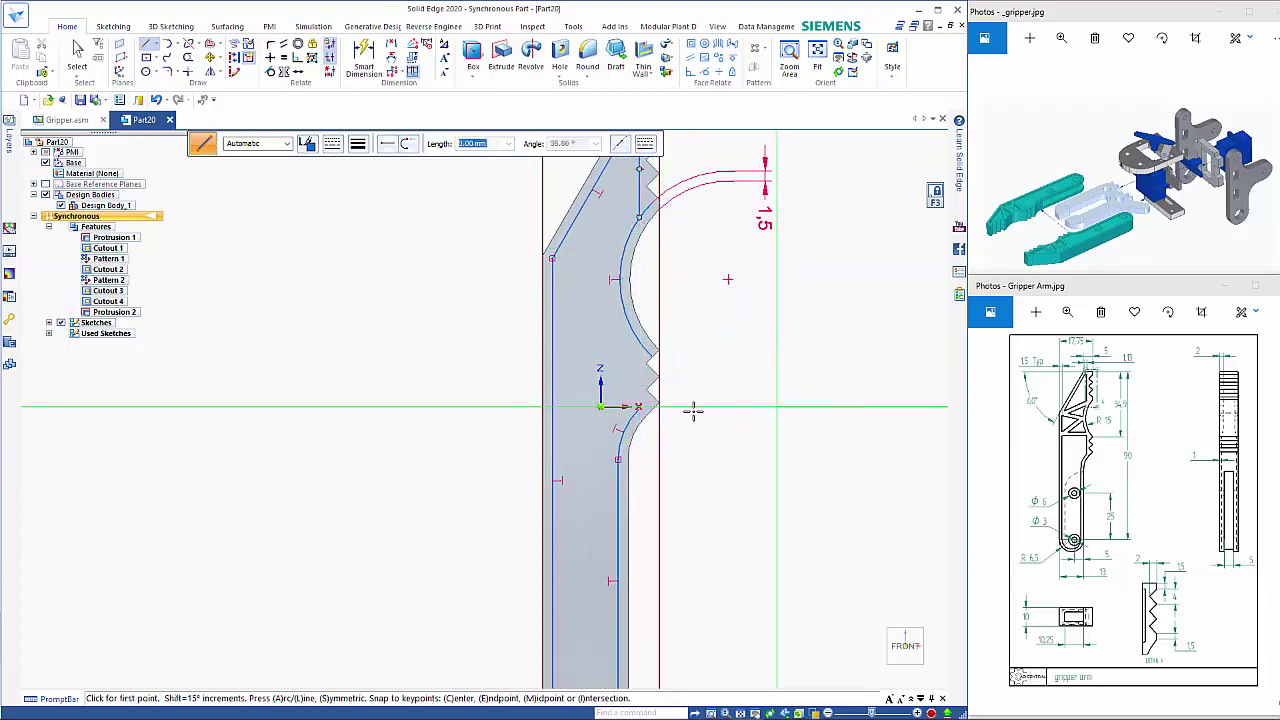
Draw a vertical line from the offset transition curve's upper end to the offset front arc, and trim the arc's overshoot beyond it
{"action": "left_click", "coordinate": [639, 407]}
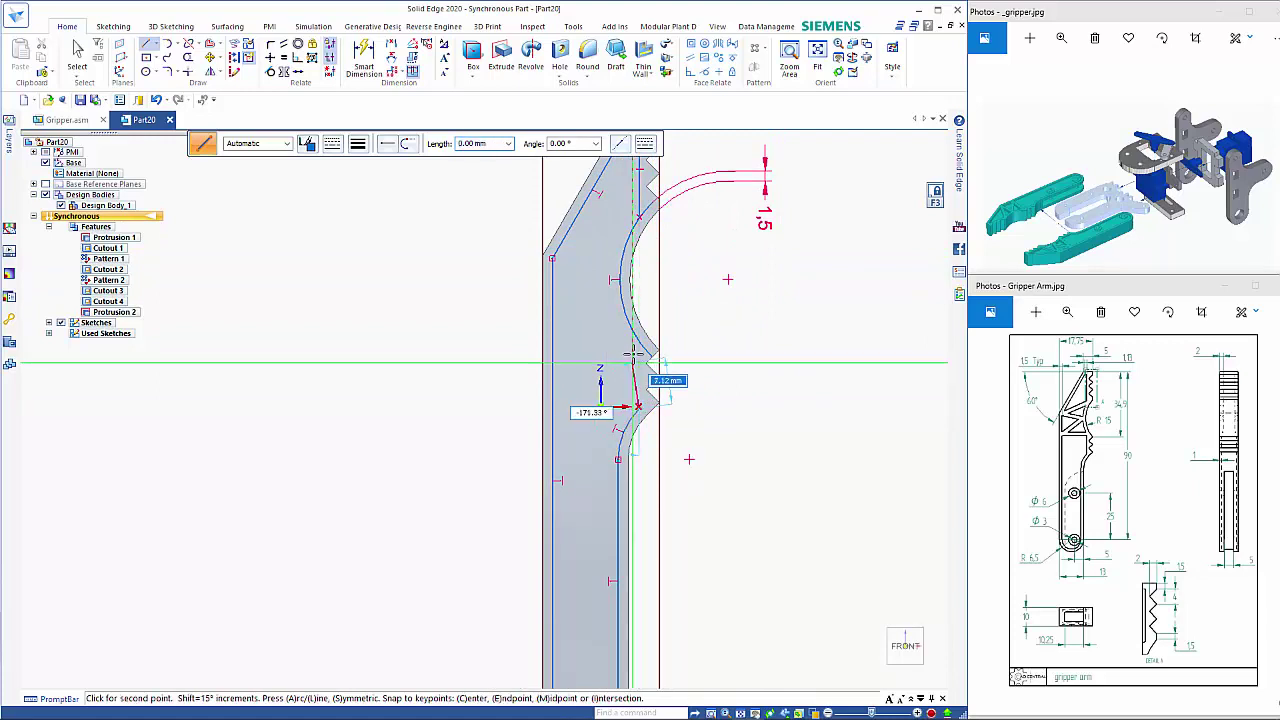
{"action": "left_click", "coordinate": [700, 340]}
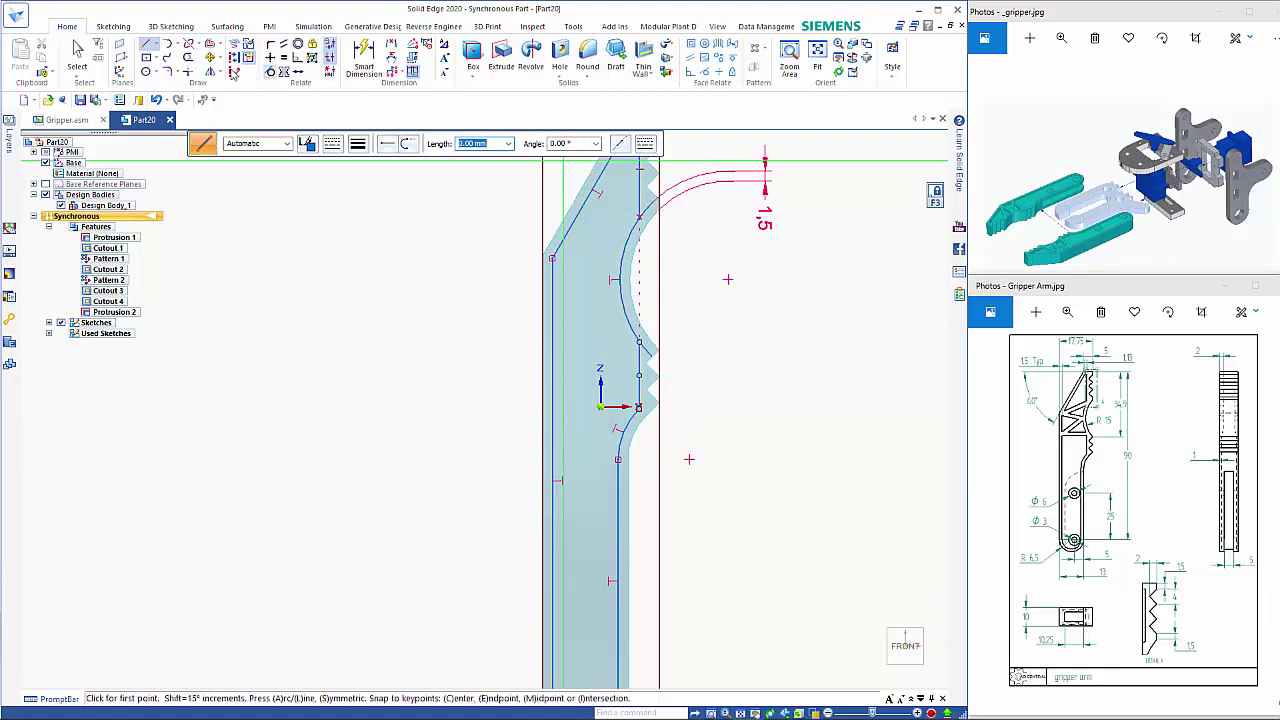
{"action": "left_click", "coordinate": [190, 59]}
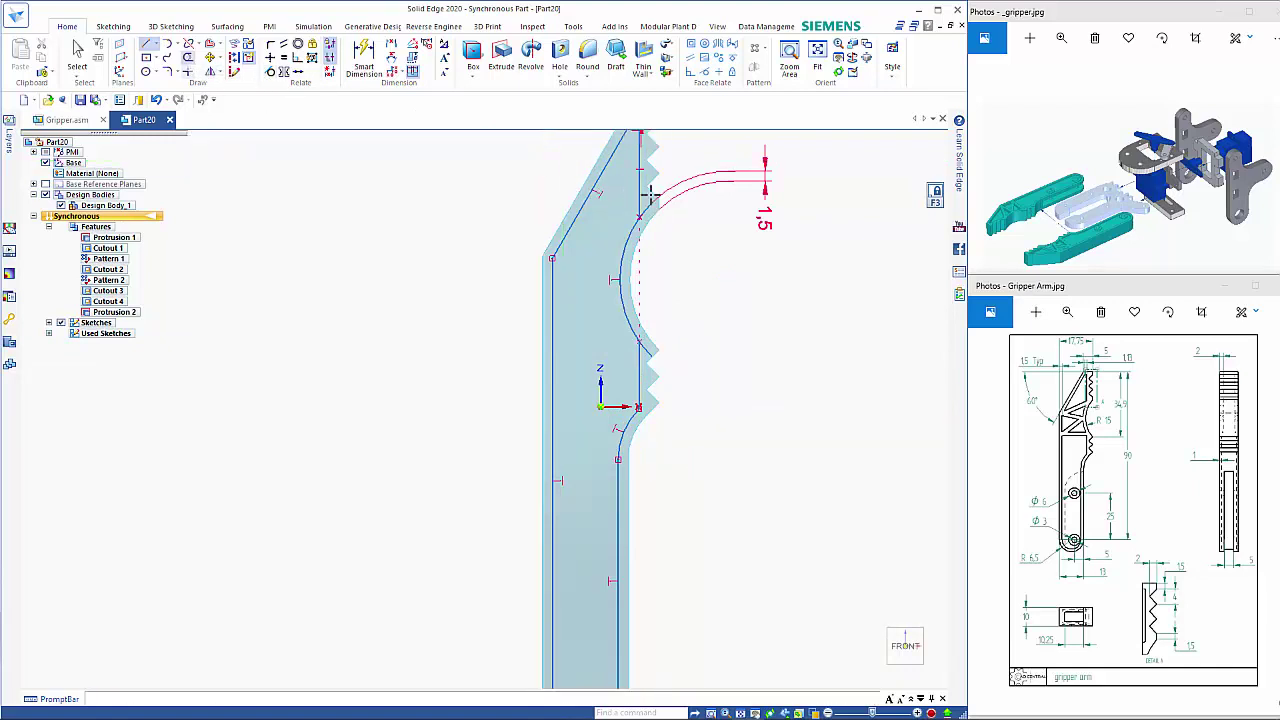
{"action": "left_click", "coordinate": [651, 352]}
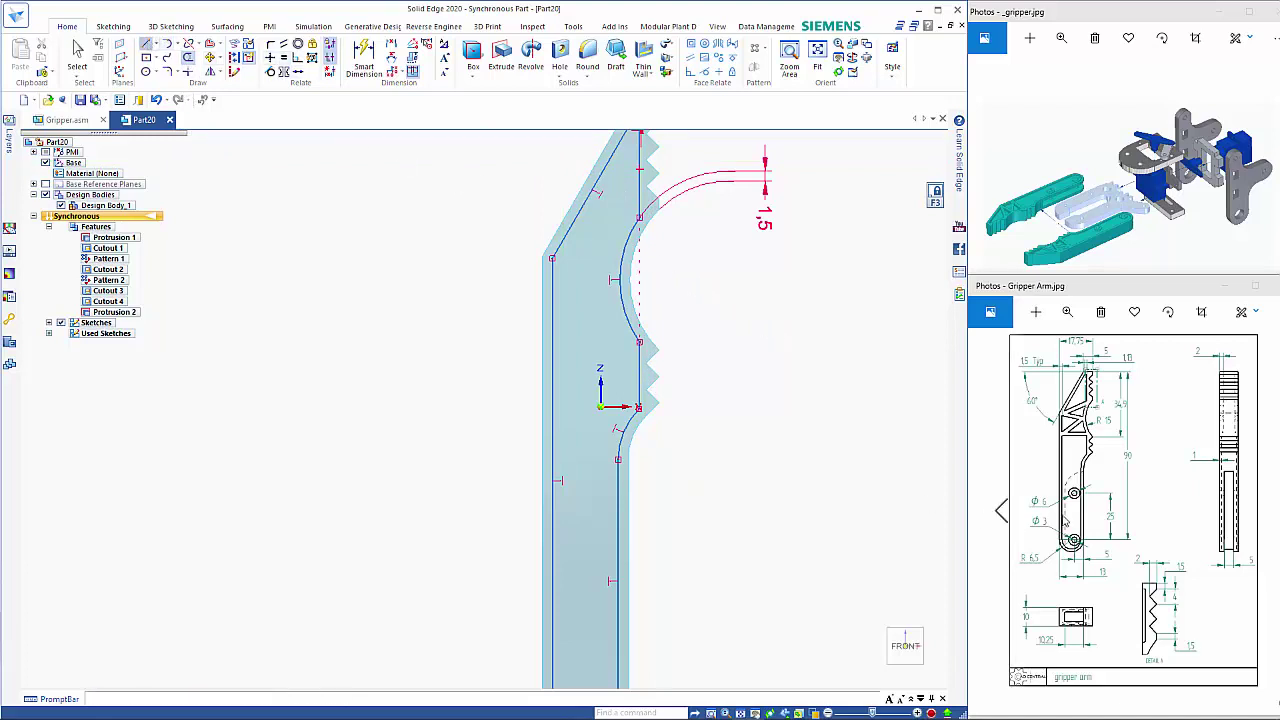
Sketch connected rib lines from the transition curve's upper end horizontally to the back offset line, the arc's midpoint, the back corner and the arc's upper end
{"action": "left_click", "coordinate": [146, 44]}
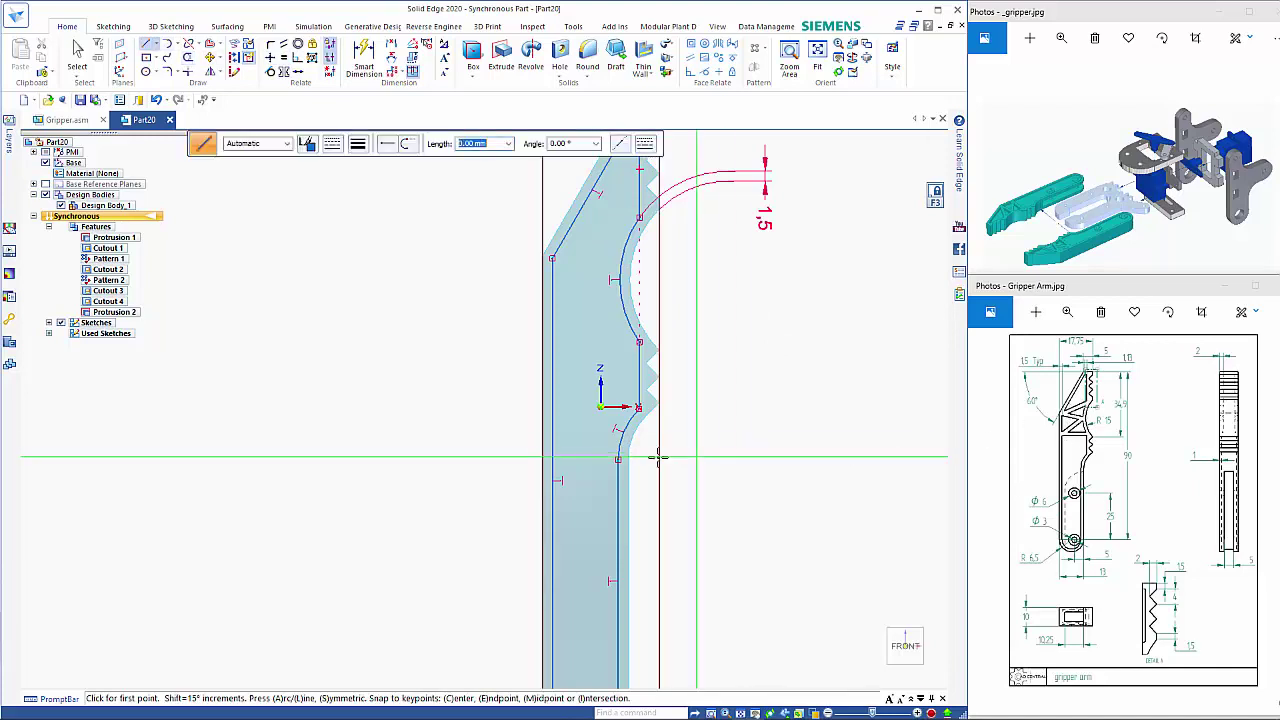
{"action": "left_click", "coordinate": [641, 408]}
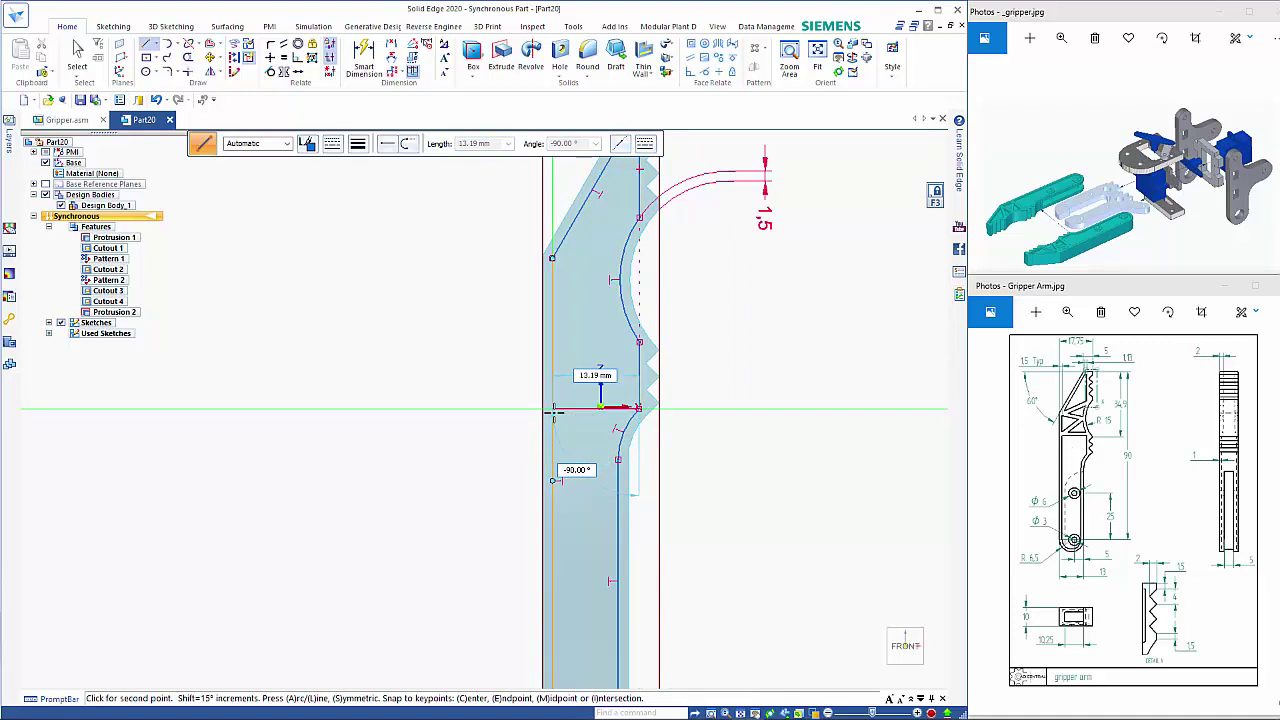
{"action": "left_click", "coordinate": [552, 409]}
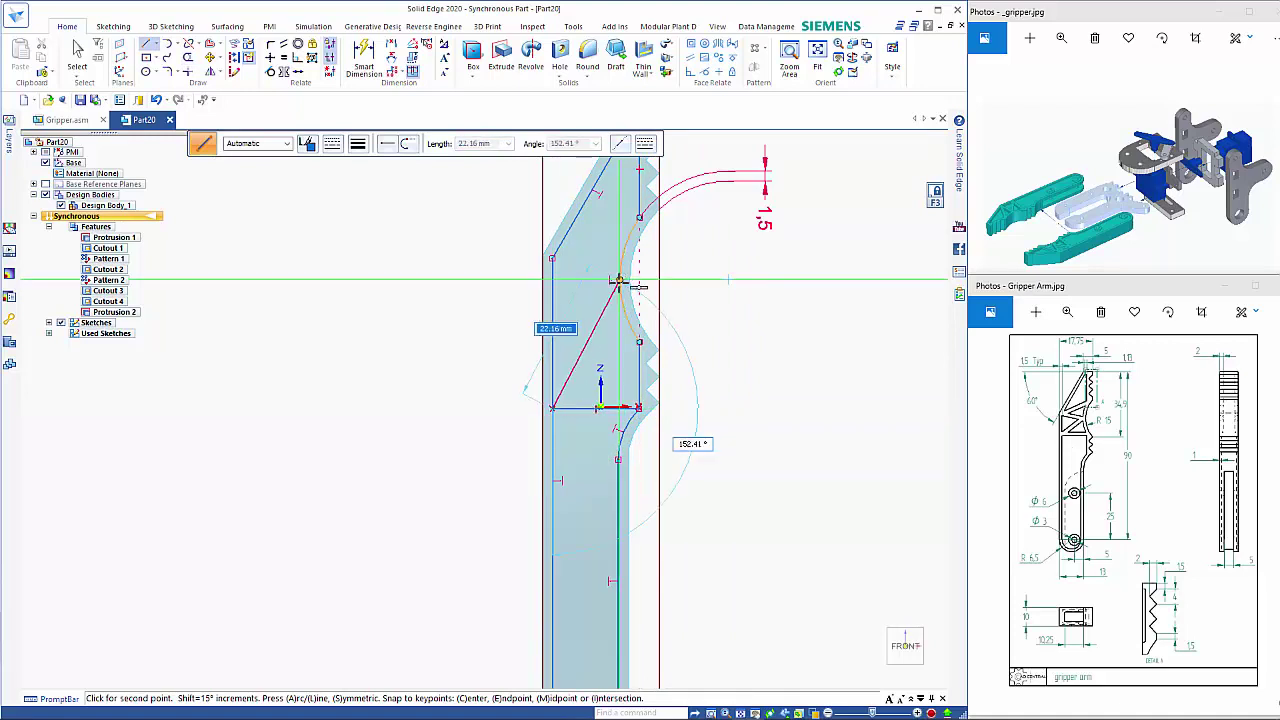
{"action": "left_click", "coordinate": [620, 281]}
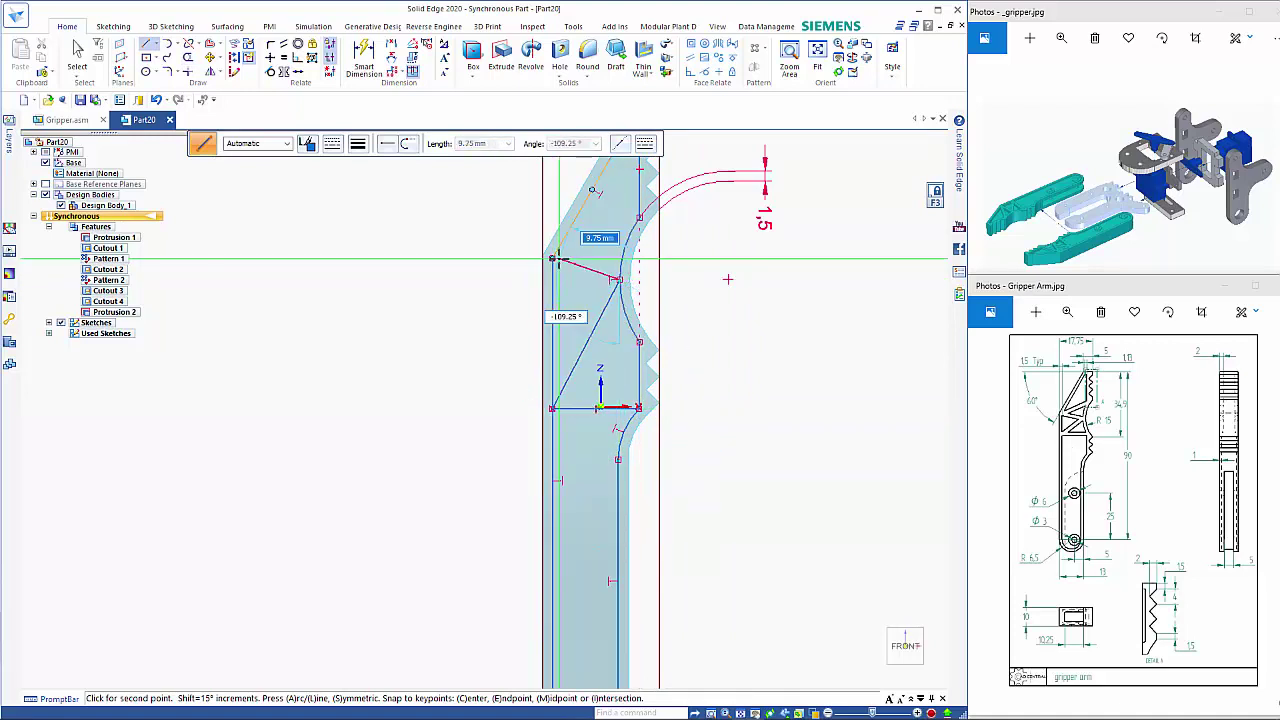
{"action": "left_click", "coordinate": [552, 259]}
{"action": "left_click", "coordinate": [639, 218]}
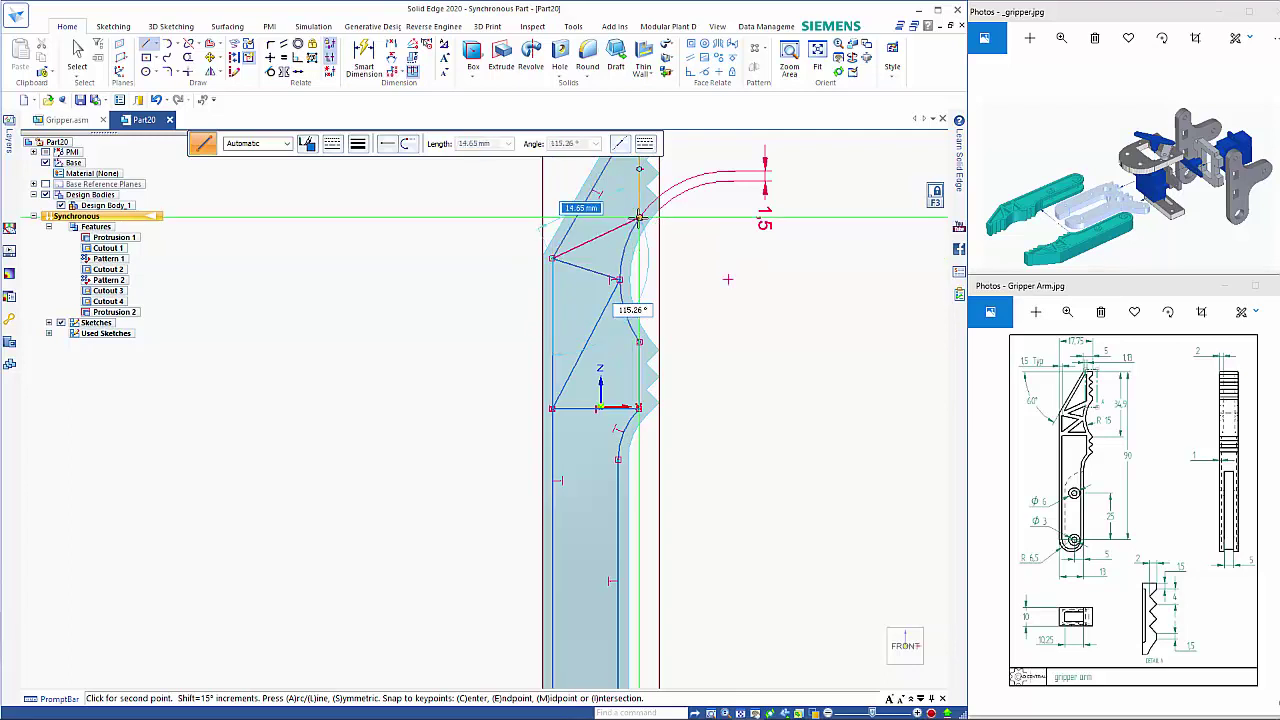
{"action": "right_click", "coordinate": [778, 395]}
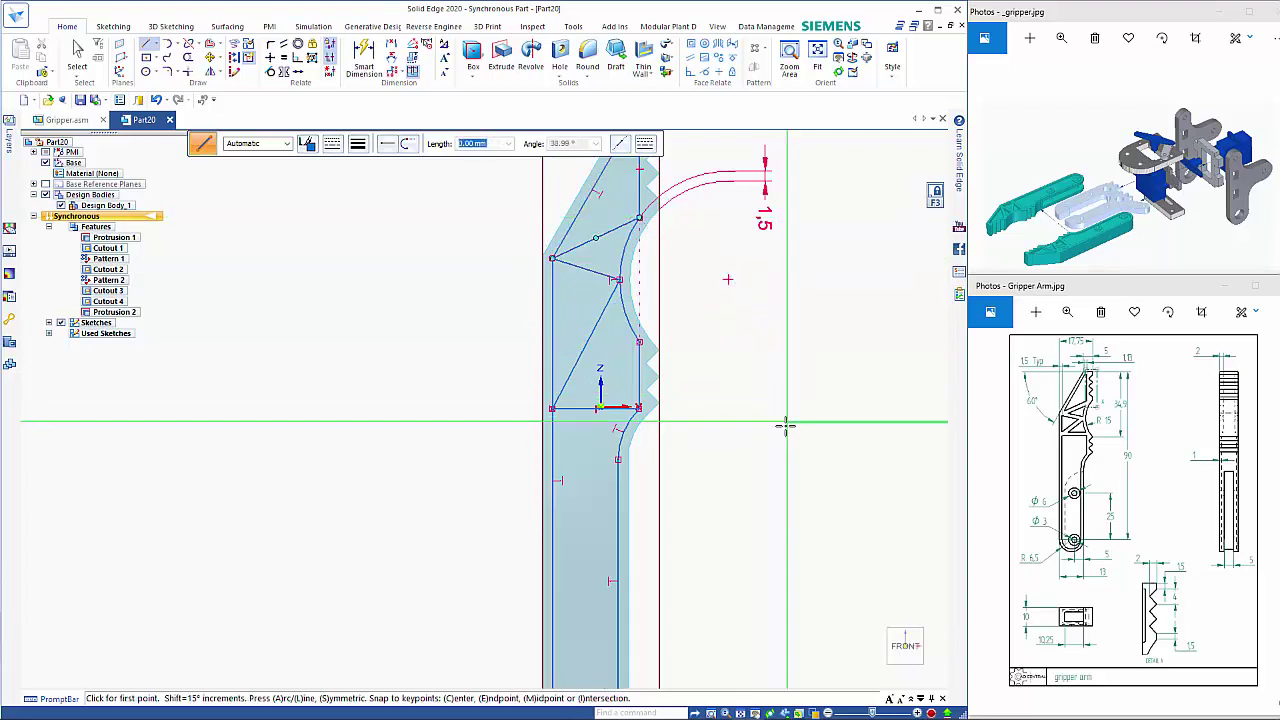
{"action": "key", "text": "Escape"}
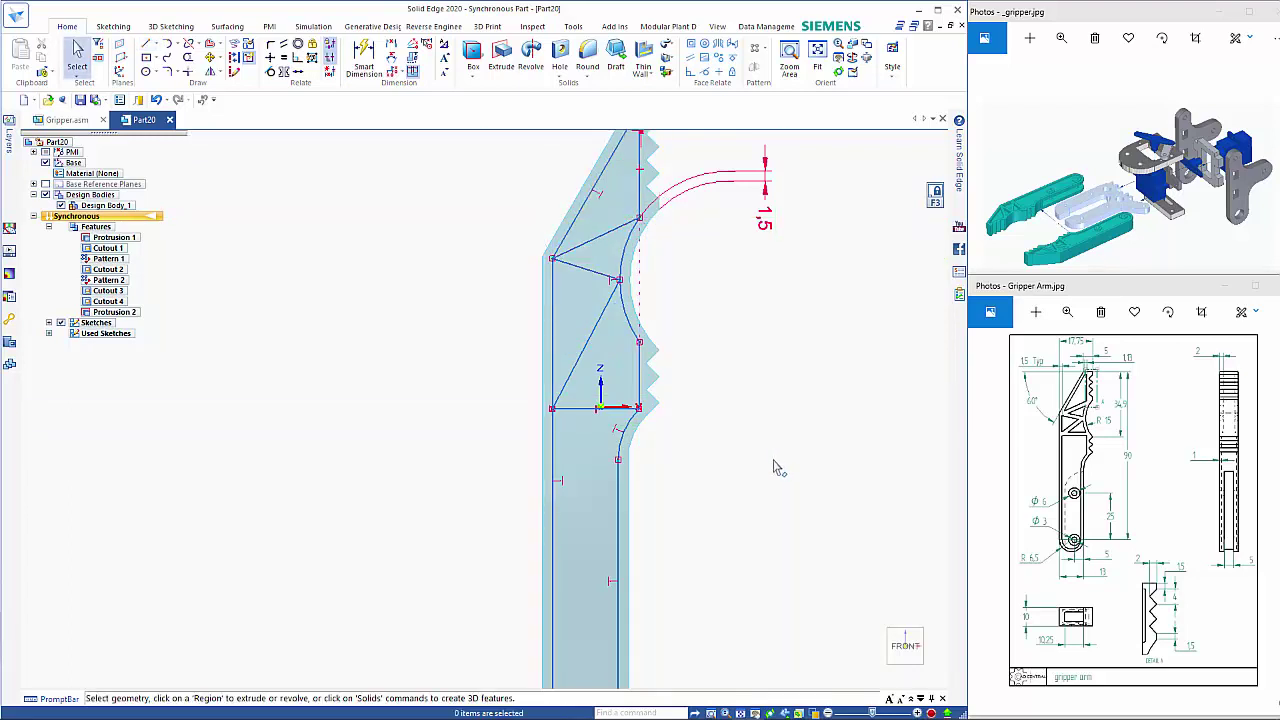
Place two vertically aligned 6 mm diameter circles inside the offset outline of the arm's straight lower section
{"action": "mouse_move", "coordinate": [771, 463]}
{"action": "middle_mouse_down"}
{"action": "mouse_move", "coordinate": [737, 457]}
{"action": "mouse_move", "coordinate": [696, 506]}
{"action": "mouse_move", "coordinate": [714, 504]}
{"action": "middle_mouse_up"}
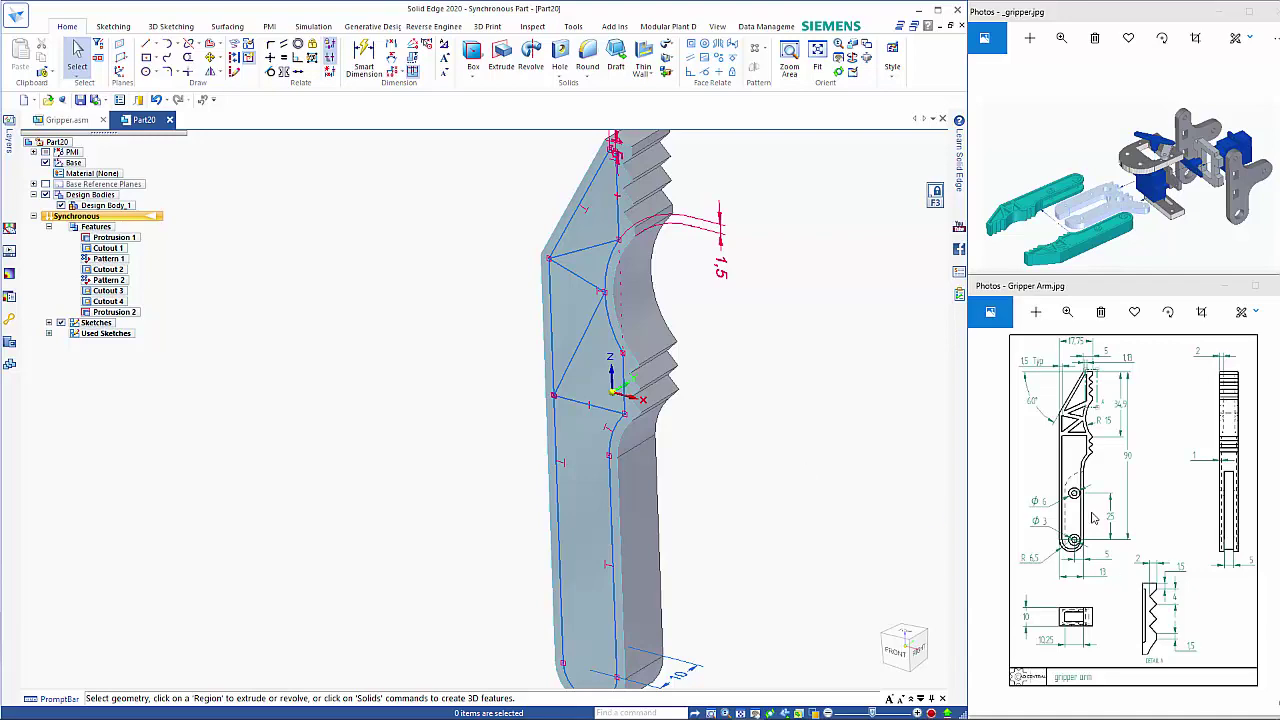
{"action": "middle_click_drag", "start_coordinate": [641, 548], "coordinate": [717, 482]}
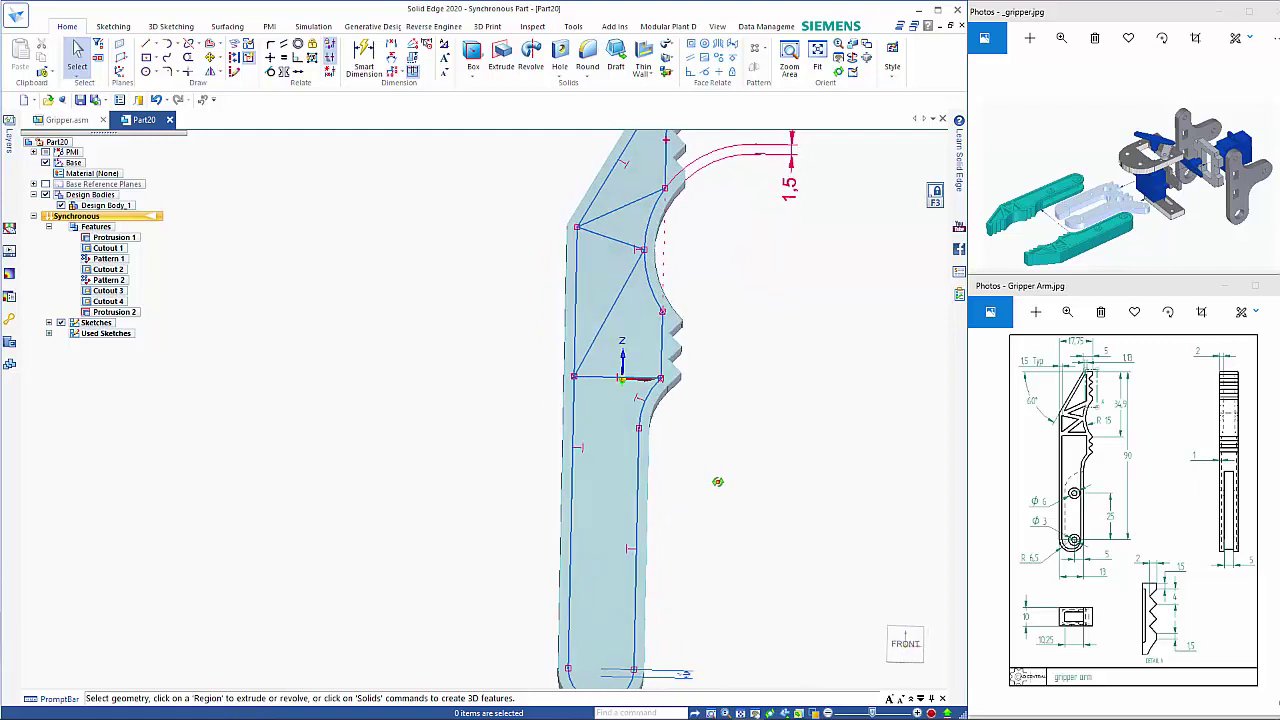
{"action": "key", "text": "ctrl+f"}
{"action": "scroll", "coordinate": [448, 644], "scroll_direction": "up", "scroll_amount": 3}
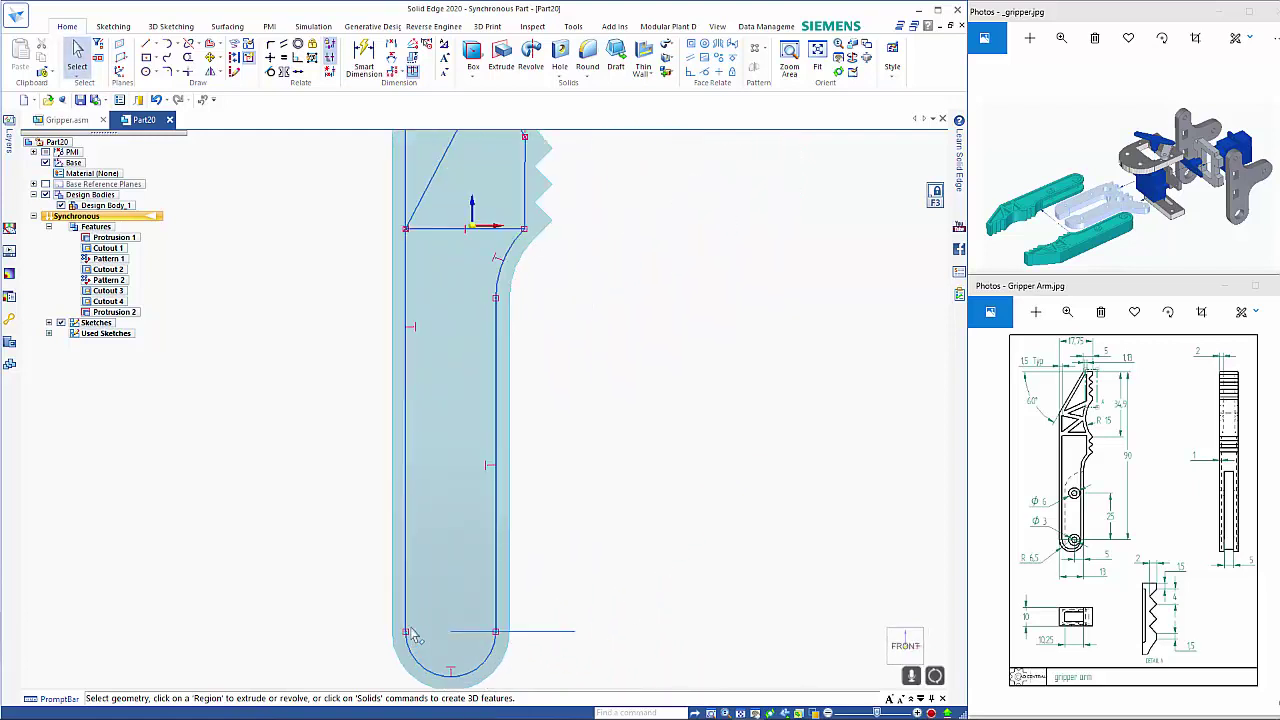
{"action": "left_click", "coordinate": [146, 71]}
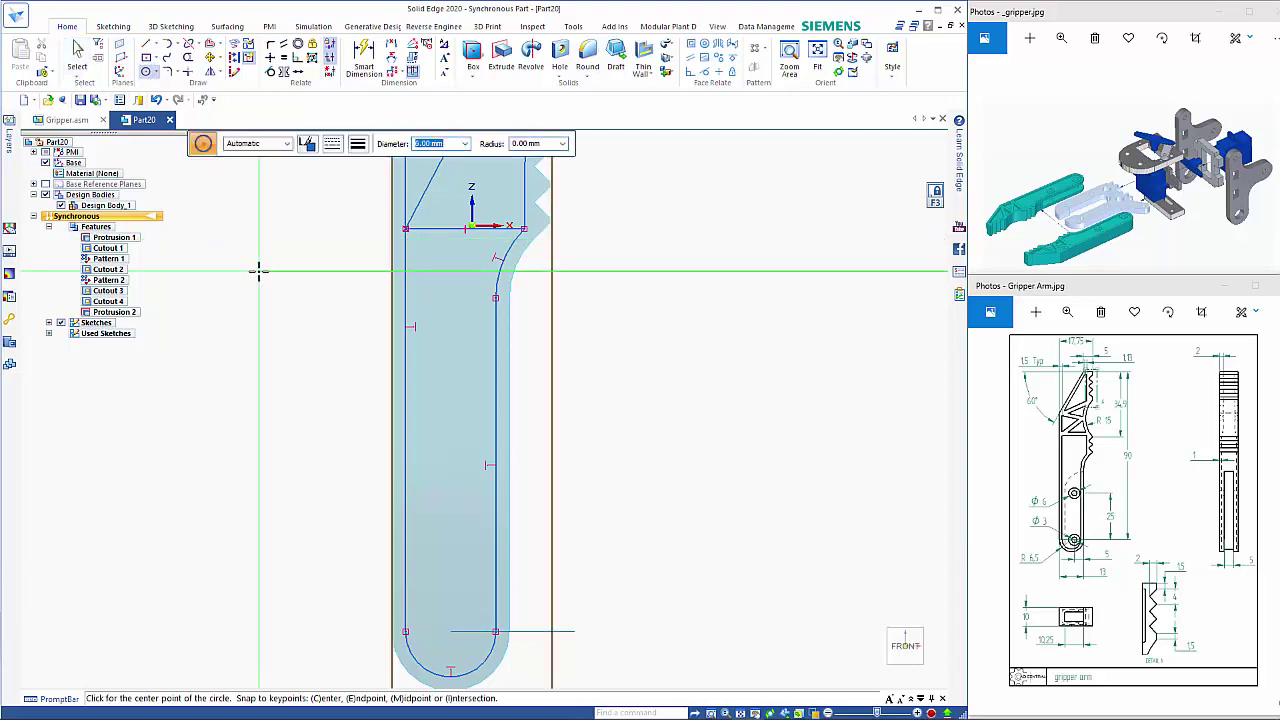
{"action": "type", "text": "6"}
{"action": "key", "text": "Return"}
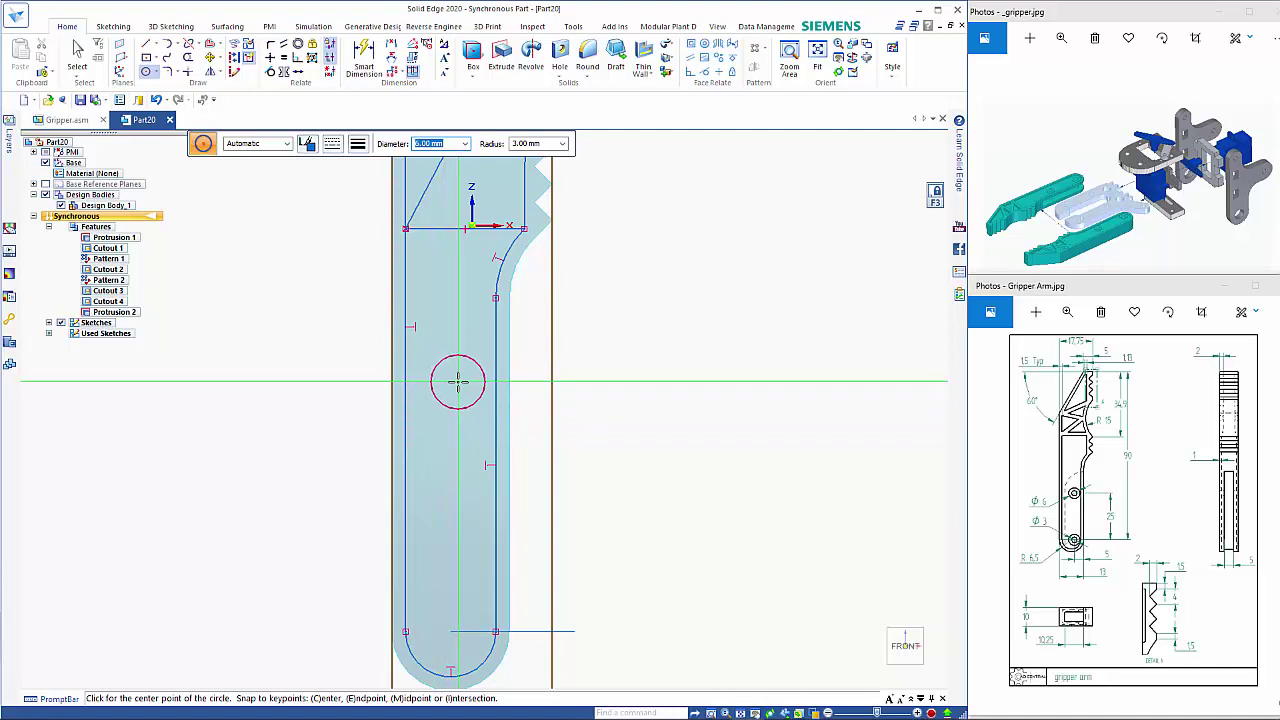
{"action": "left_click", "coordinate": [458, 382]}
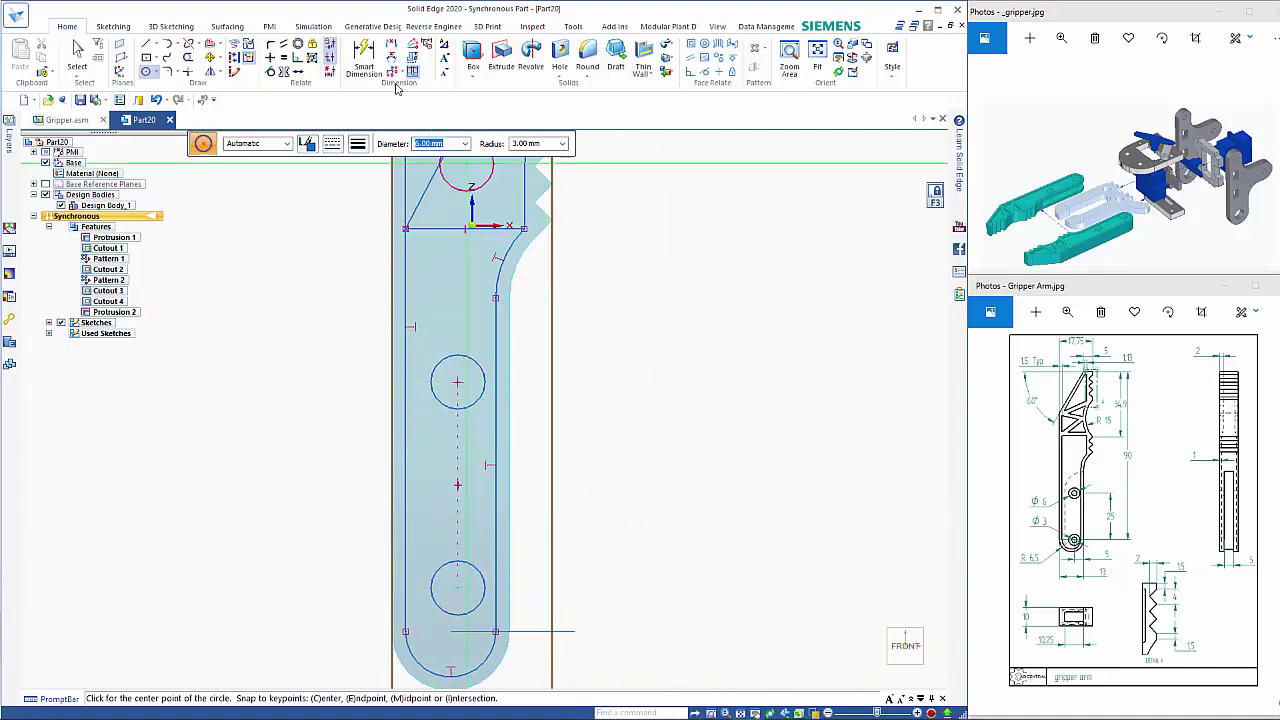
Dimension the vertical distance between the two circle centres and set it to 25 mm
{"action": "left_click", "coordinate": [366, 52]}
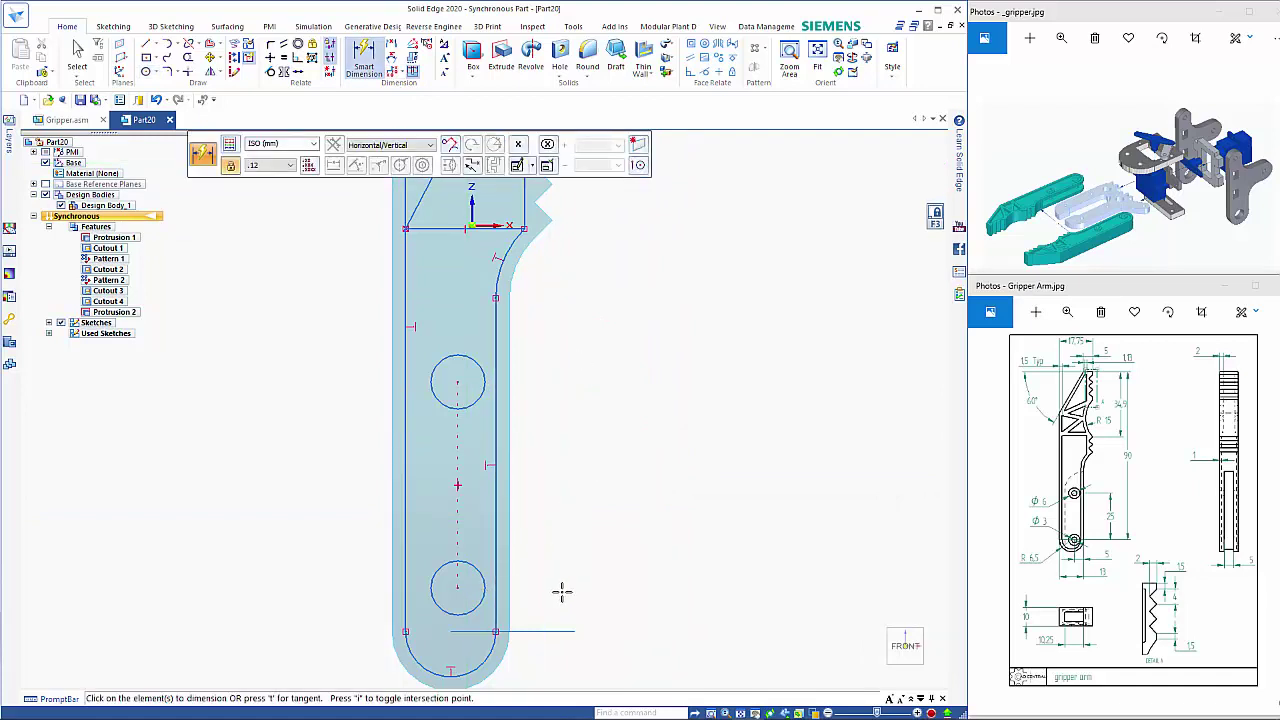
{"action": "left_click", "coordinate": [471, 565]}
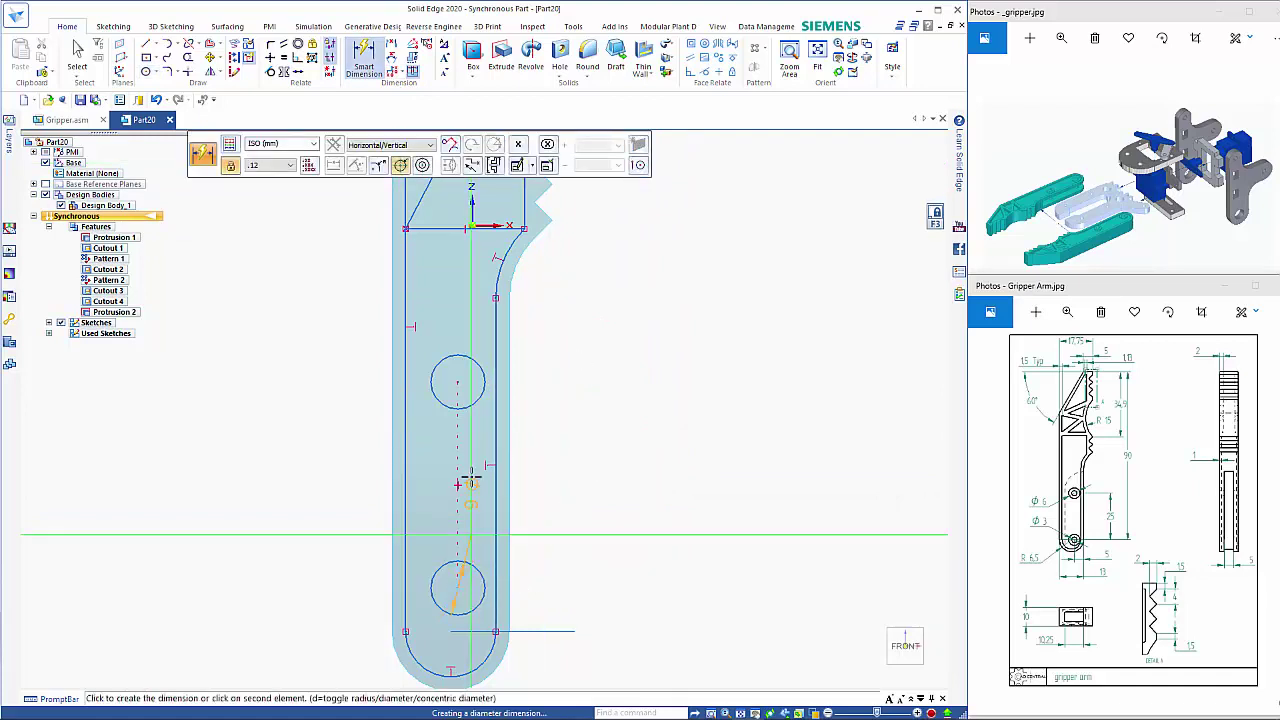
{"action": "left_click", "coordinate": [460, 403]}
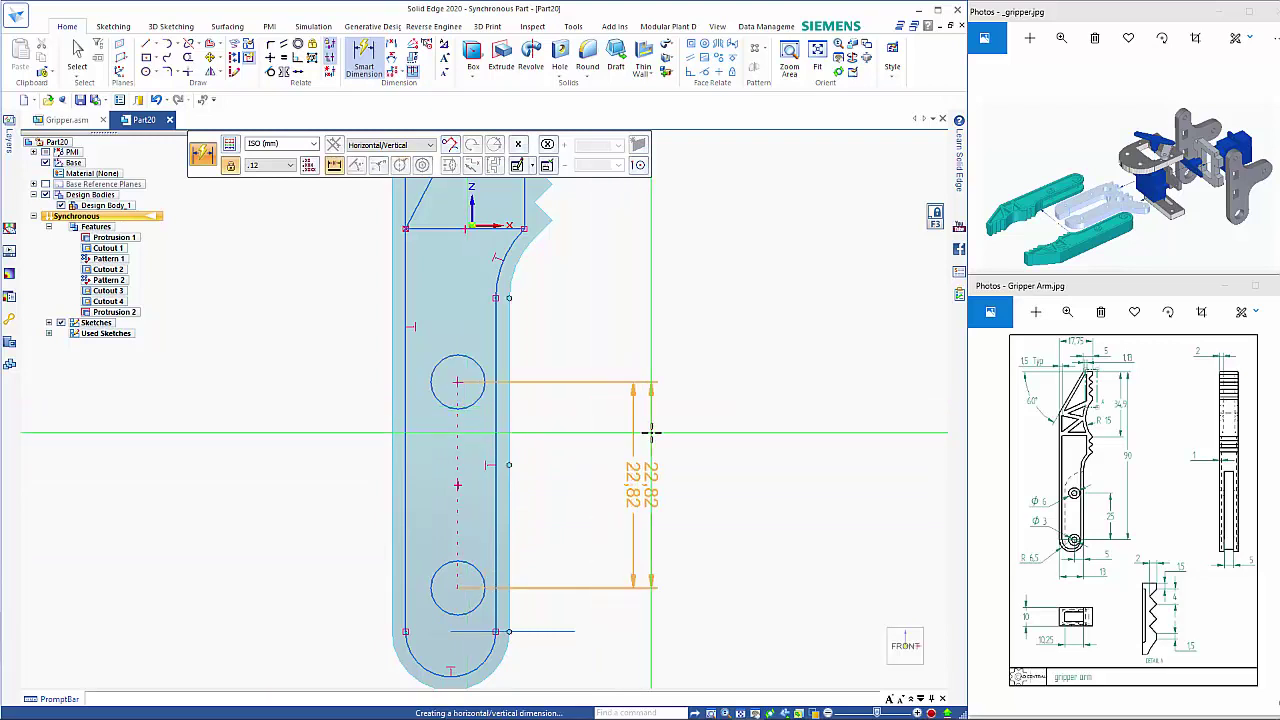
{"action": "left_click", "coordinate": [651, 432]}
{"action": "key", "text": "Return"}
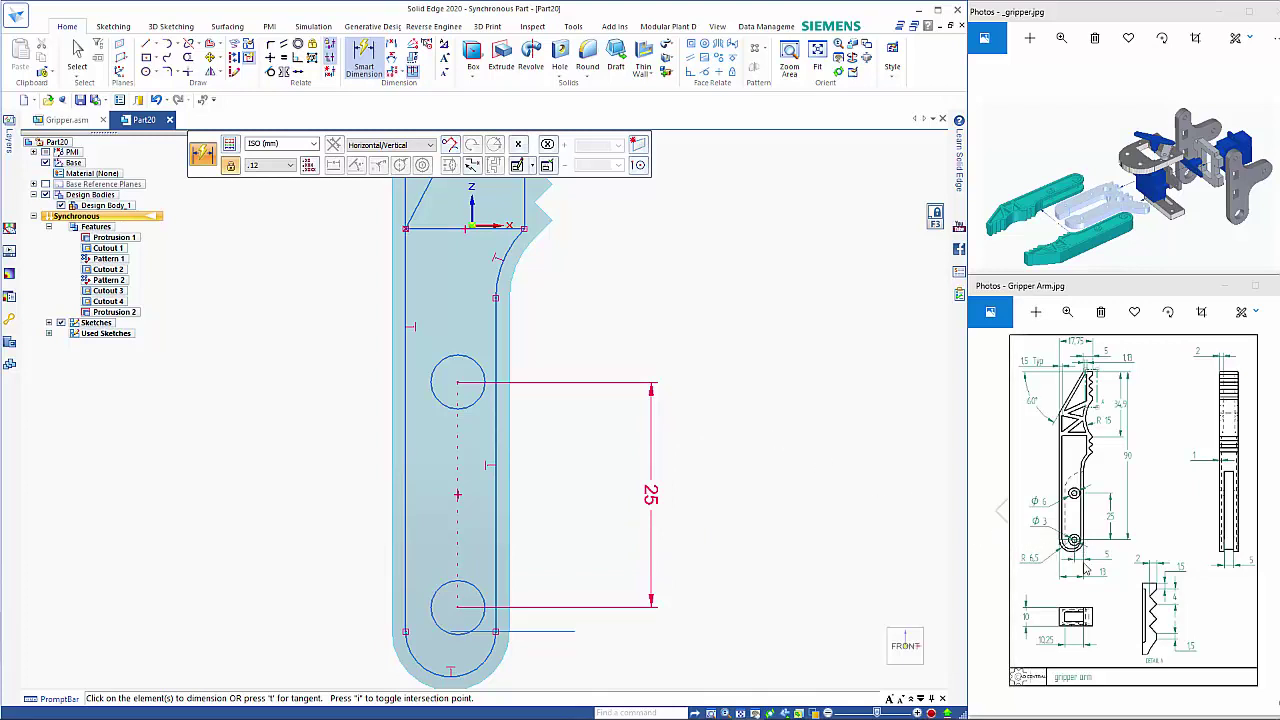
{"action": "left_click", "coordinate": [505, 516]}
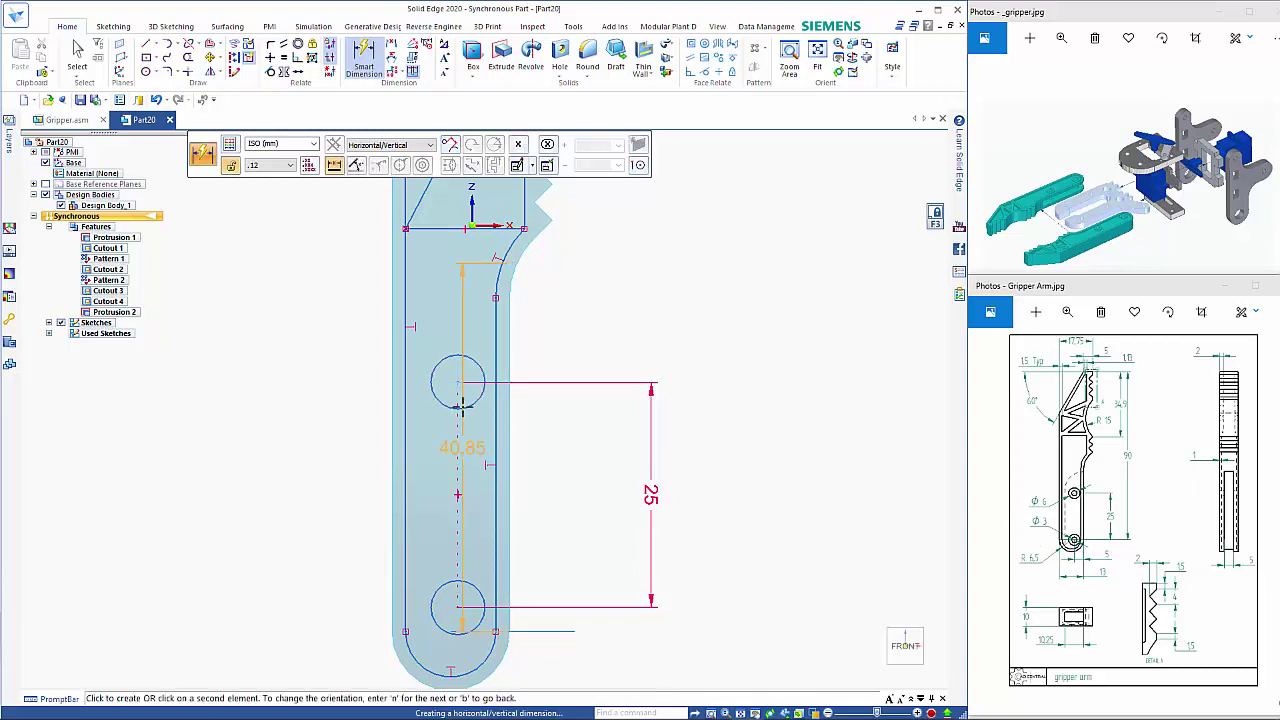
{"action": "scroll", "coordinate": [495, 638], "scroll_direction": "up", "scroll_amount": 2}
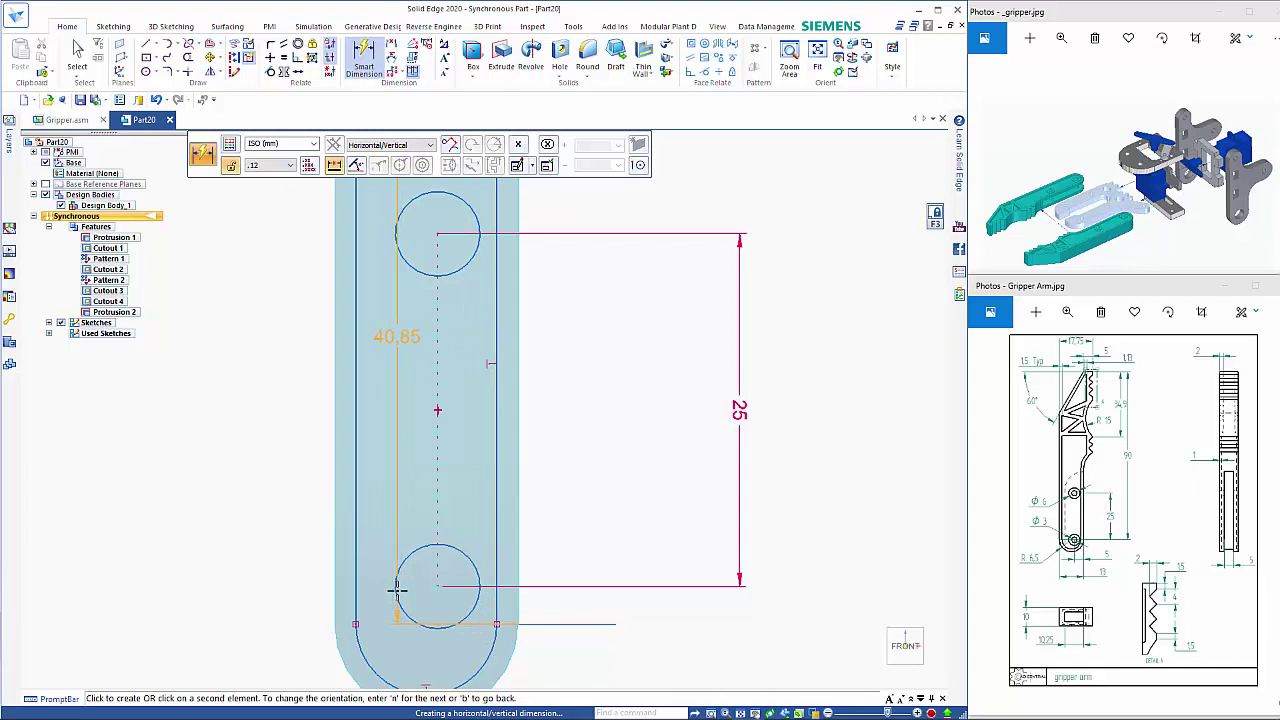
{"action": "scroll", "coordinate": [400, 608], "scroll_direction": "down", "scroll_amount": 3}
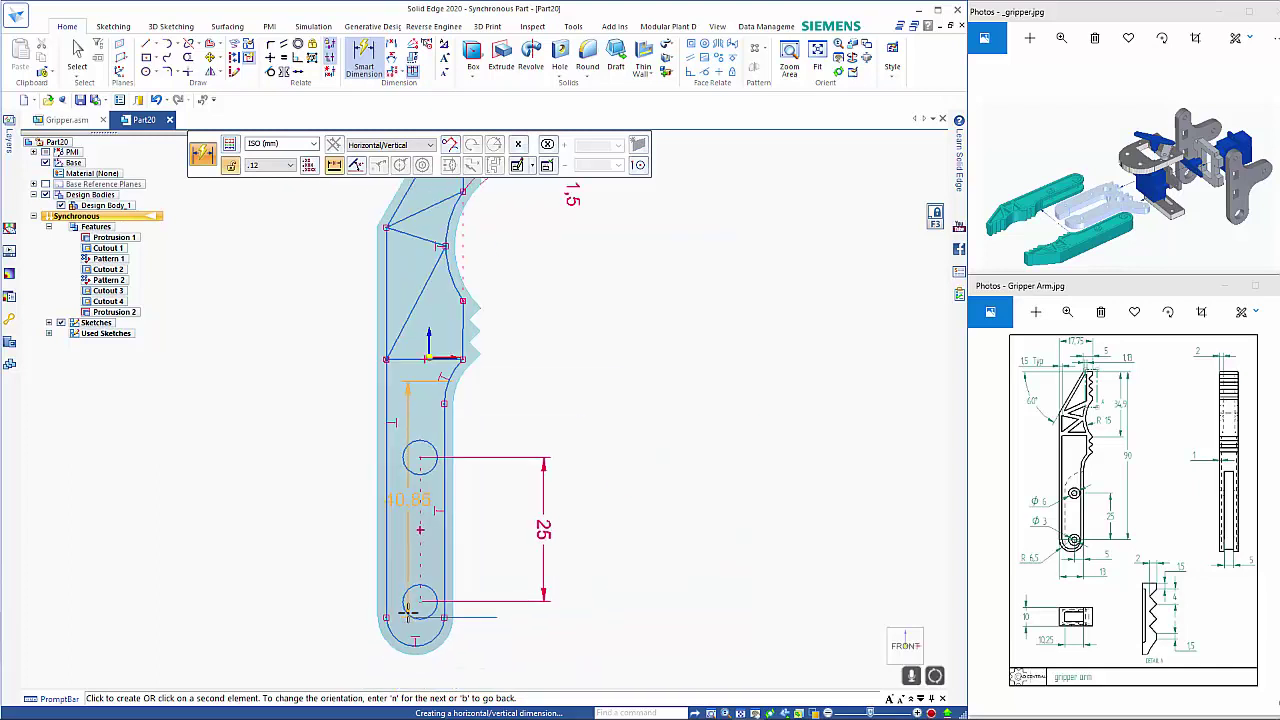
{"action": "right_click", "coordinate": [406, 604]}
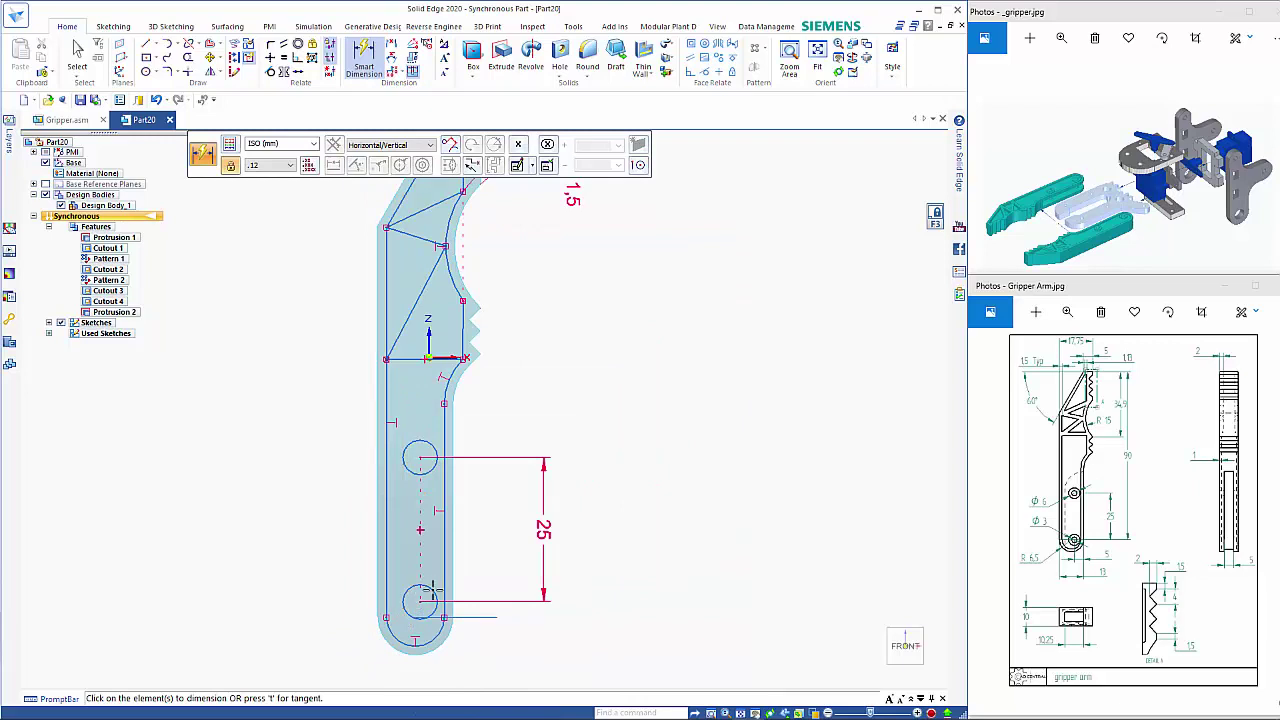
Dimension the horizontal distance from the lower circle's centre to the arm's straight front edge and set it to 5 mm
{"action": "scroll", "coordinate": [466, 603], "scroll_direction": "down", "scroll_amount": 3}
{"action": "mouse_move", "coordinate": [507, 627]}
{"action": "middle_mouse_down", "text": "shift"}
{"action": "mouse_move", "coordinate": [506, 591]}
{"action": "mouse_move", "coordinate": [549, 476]}
{"action": "middle_mouse_up", "text": "shift"}
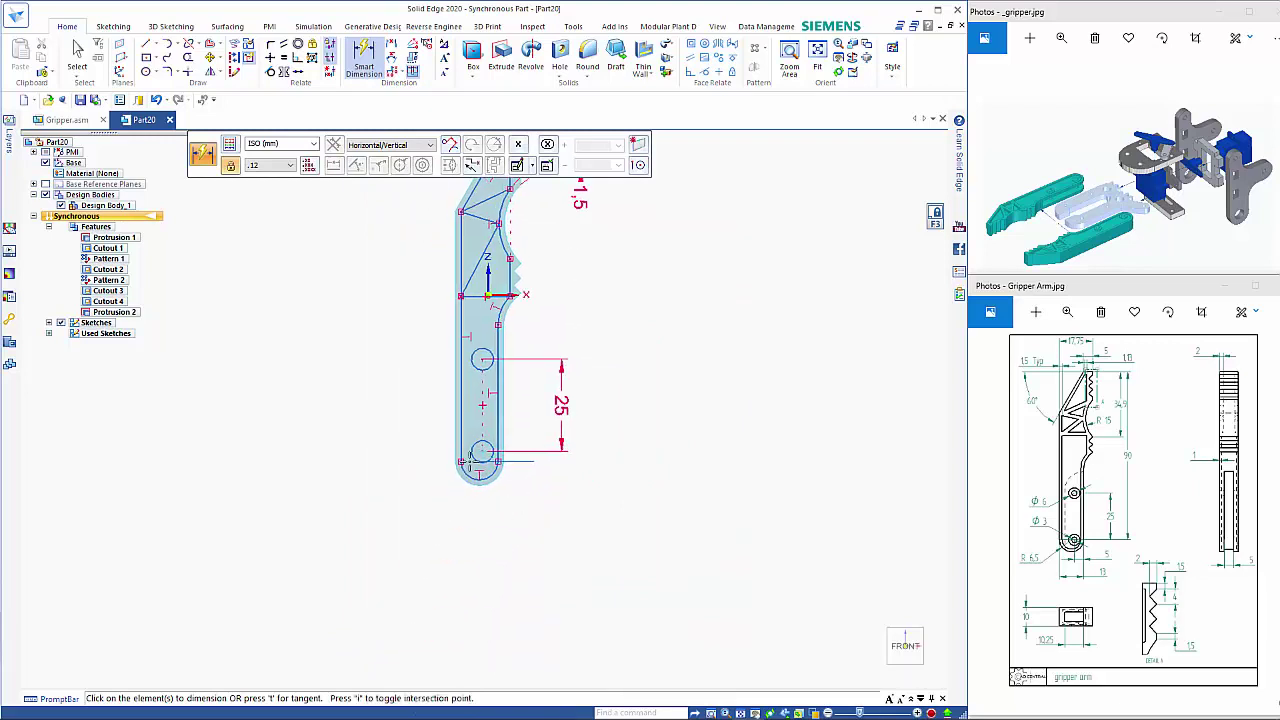
{"action": "left_click", "coordinate": [474, 448]}
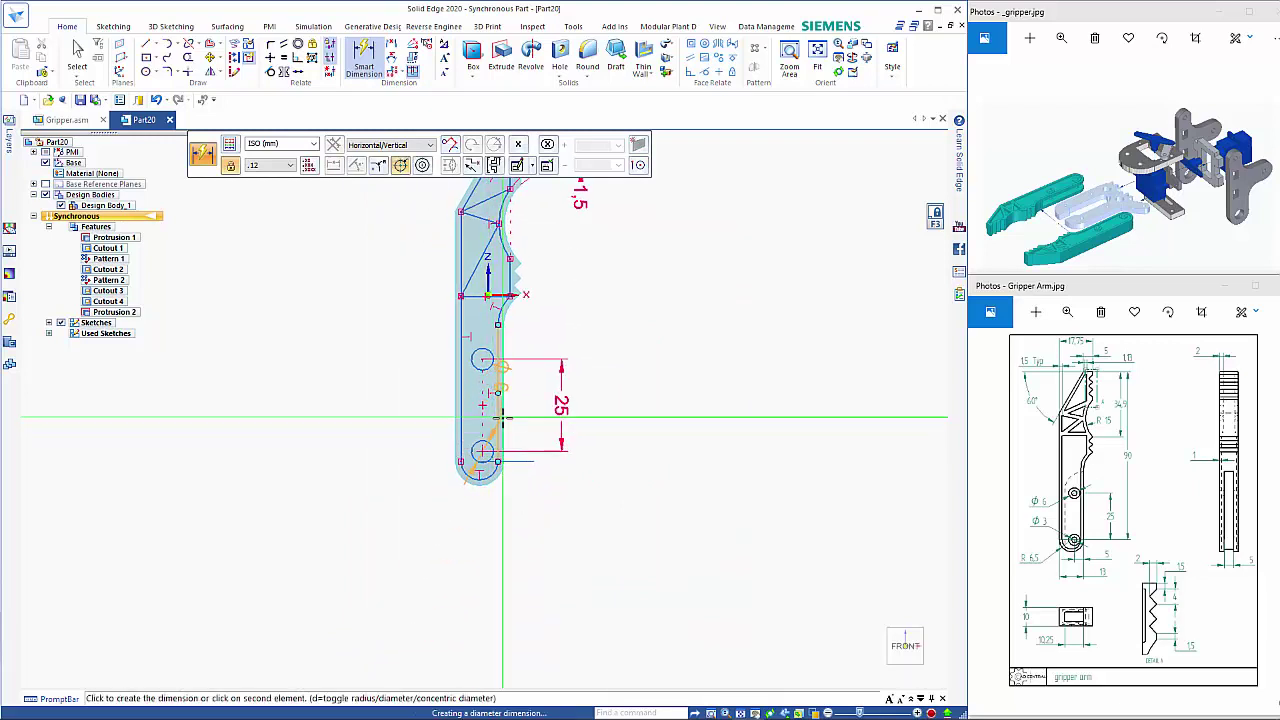
{"action": "left_click", "coordinate": [504, 421]}
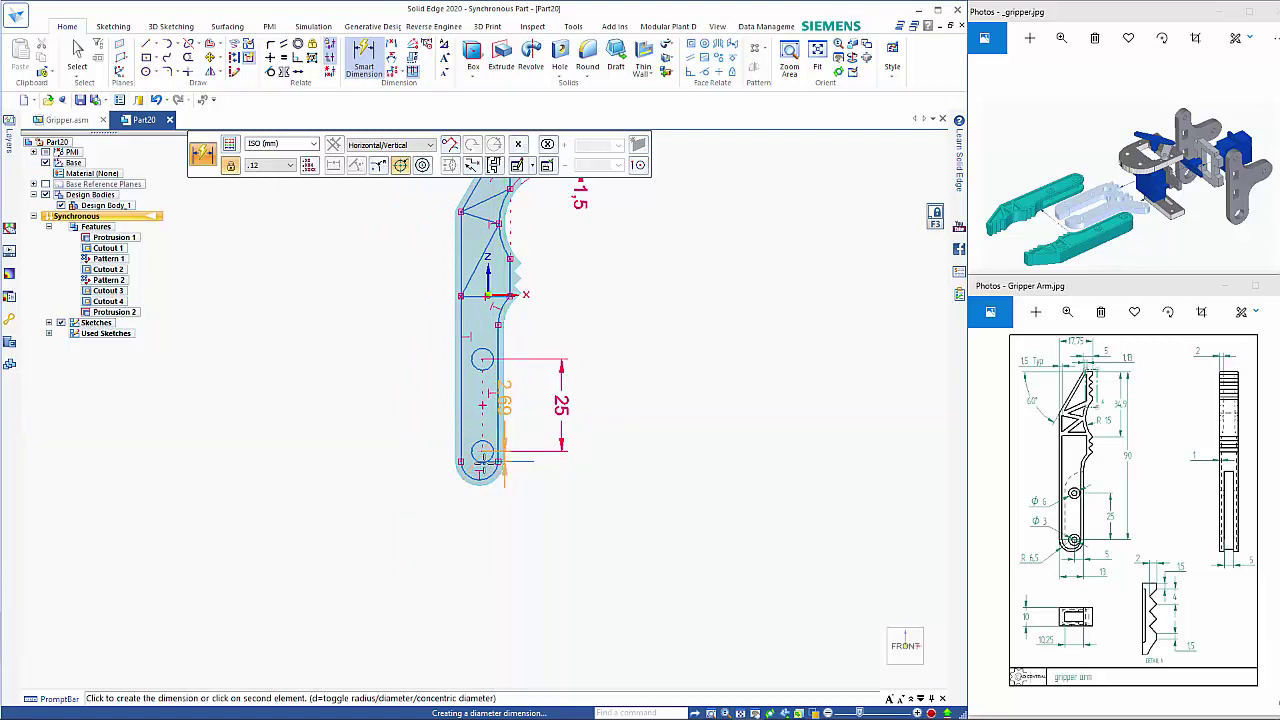
{"action": "left_click", "coordinate": [559, 524]}
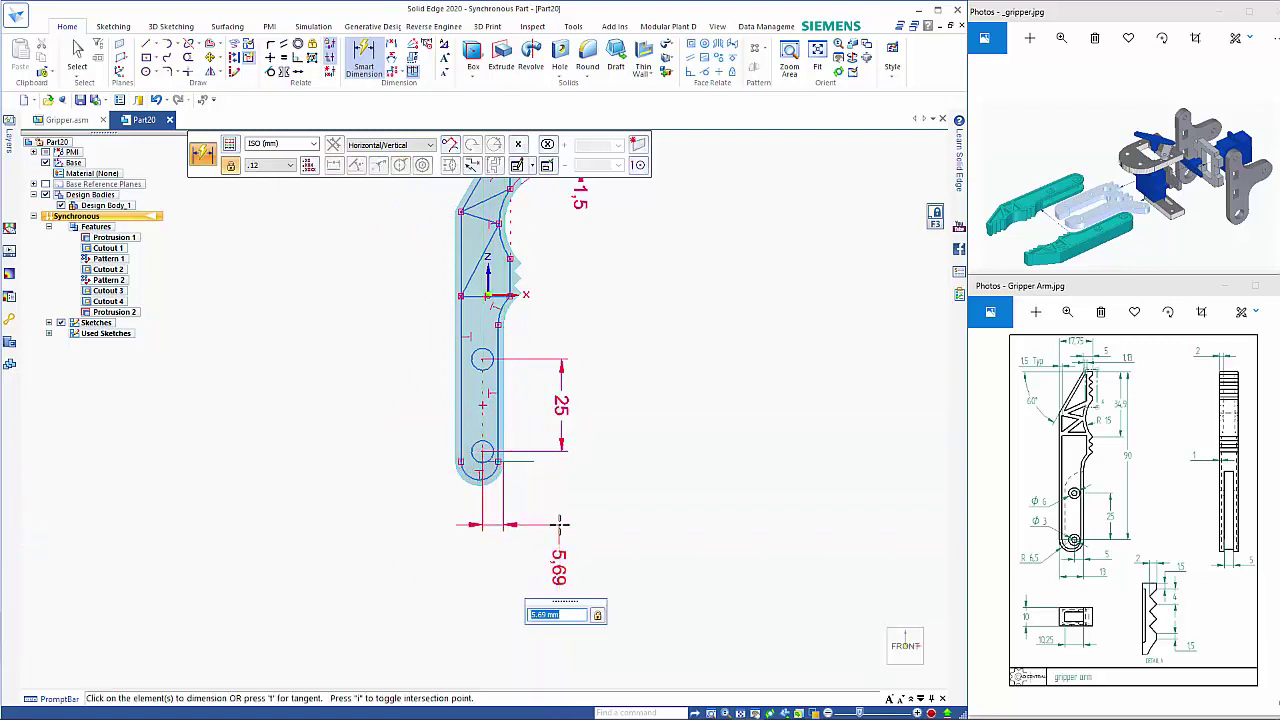
{"action": "type", "text": "5"}
{"action": "key", "text": "Return"}
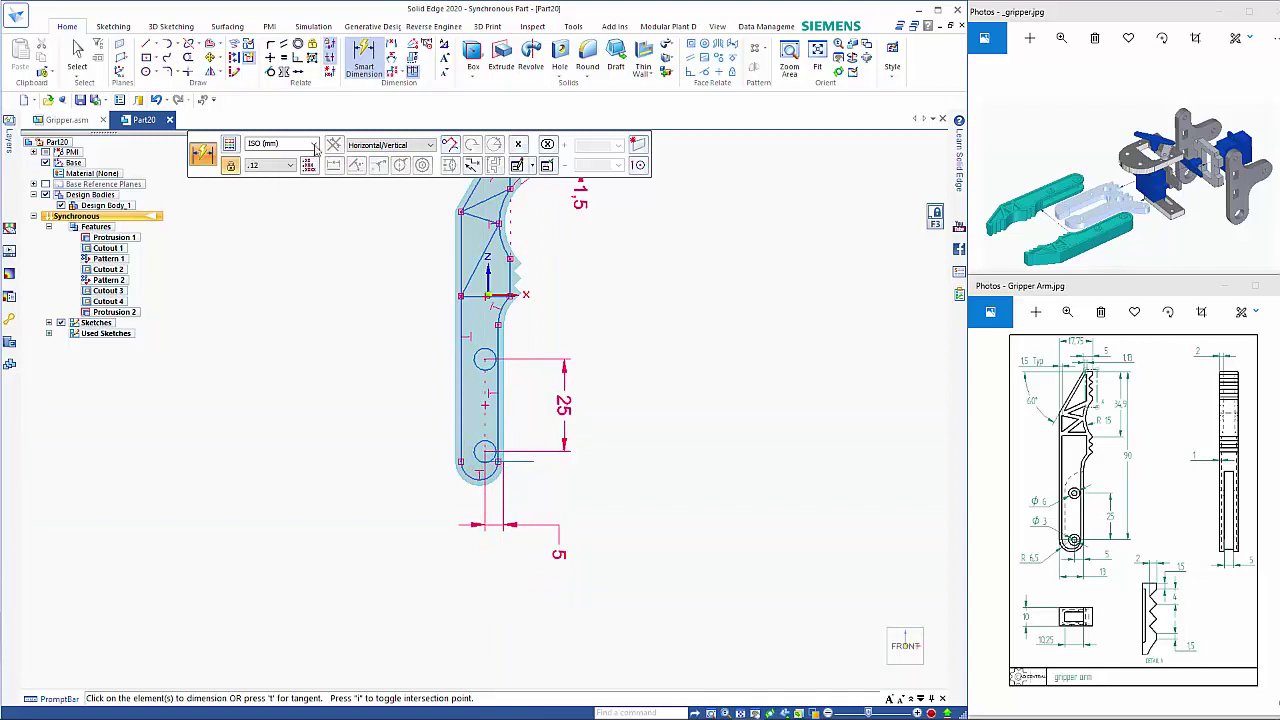
{"action": "left_click", "coordinate": [271, 44]}
{"action": "scroll", "coordinate": [443, 376], "scroll_direction": "up", "scroll_amount": 5}
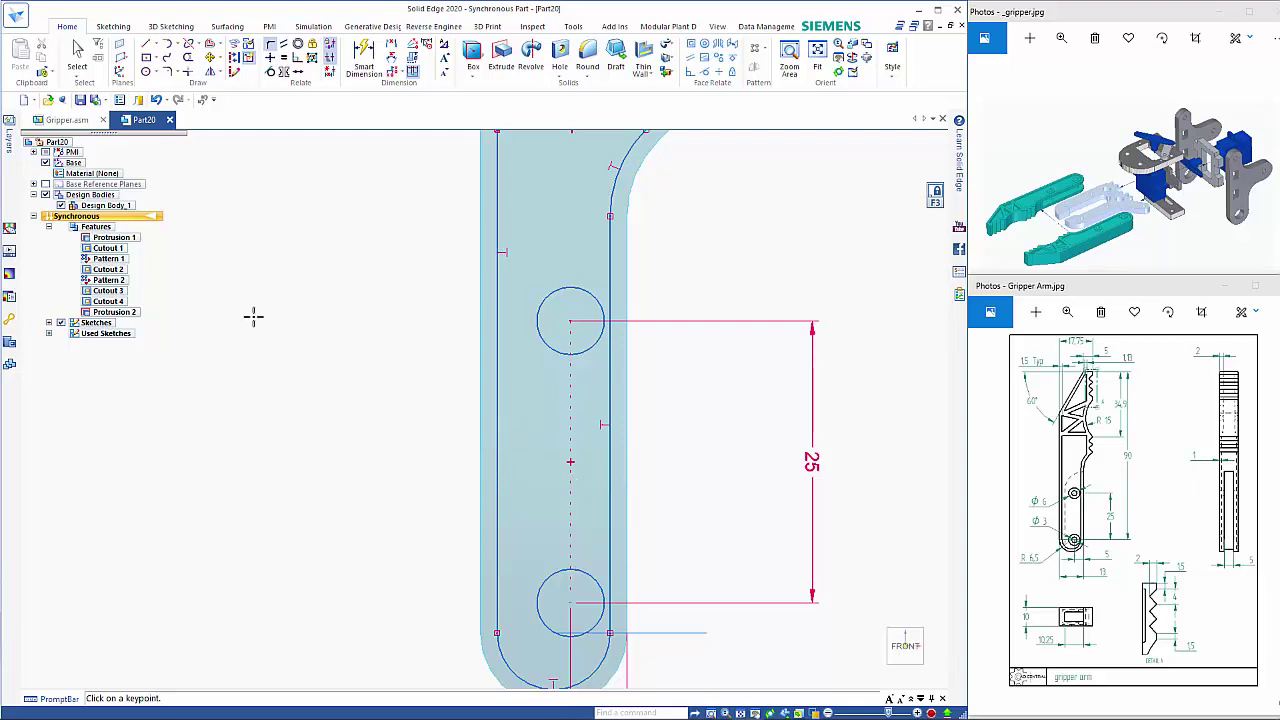
{"action": "key", "text": "Escape"}
Move the lower circle down and align its centre horizontally with the lower end of the offset front line
{"action": "middle_click_drag", "start_coordinate": [686, 551], "coordinate": [680, 449], "text": "shift"}
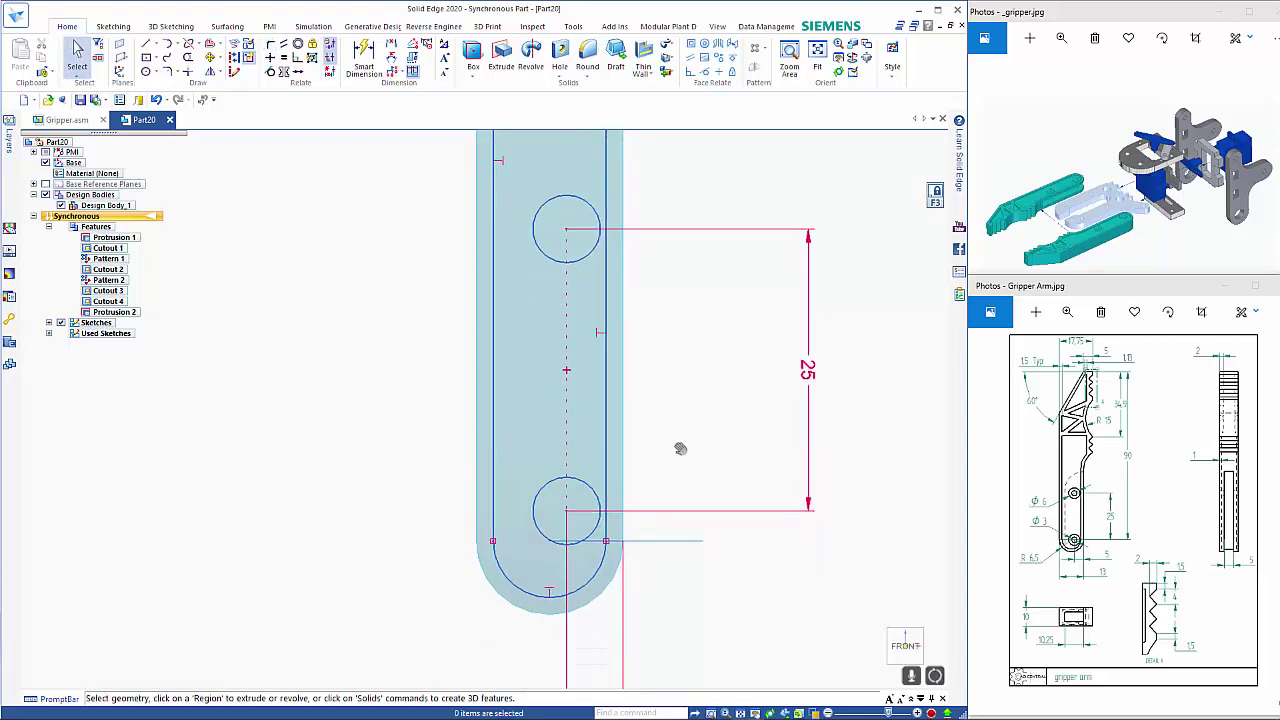
{"action": "left_click", "coordinate": [576, 503]}
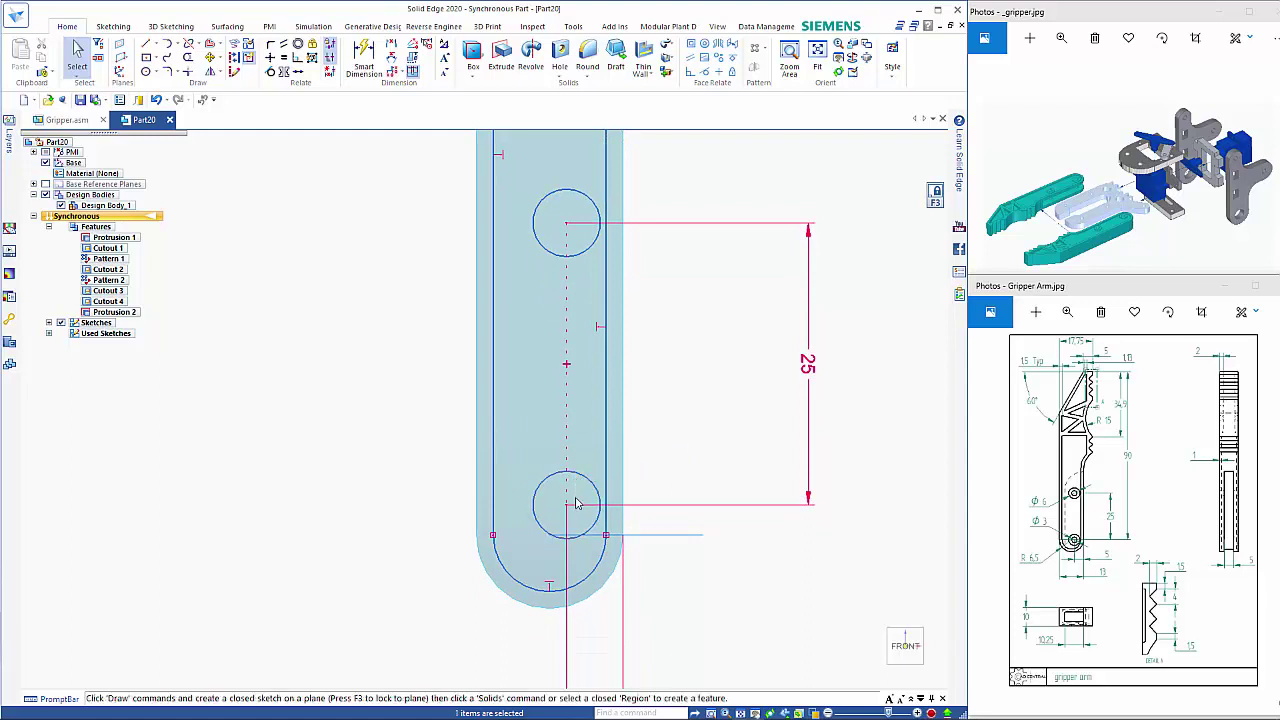
{"action": "mouse_move", "coordinate": [576, 503]}
{"action": "left_mouse_down"}
{"action": "mouse_move", "coordinate": [576, 530]}
{"action": "mouse_move", "coordinate": [575, 516]}
{"action": "left_mouse_up"}
{"action": "left_click", "coordinate": [573, 511]}
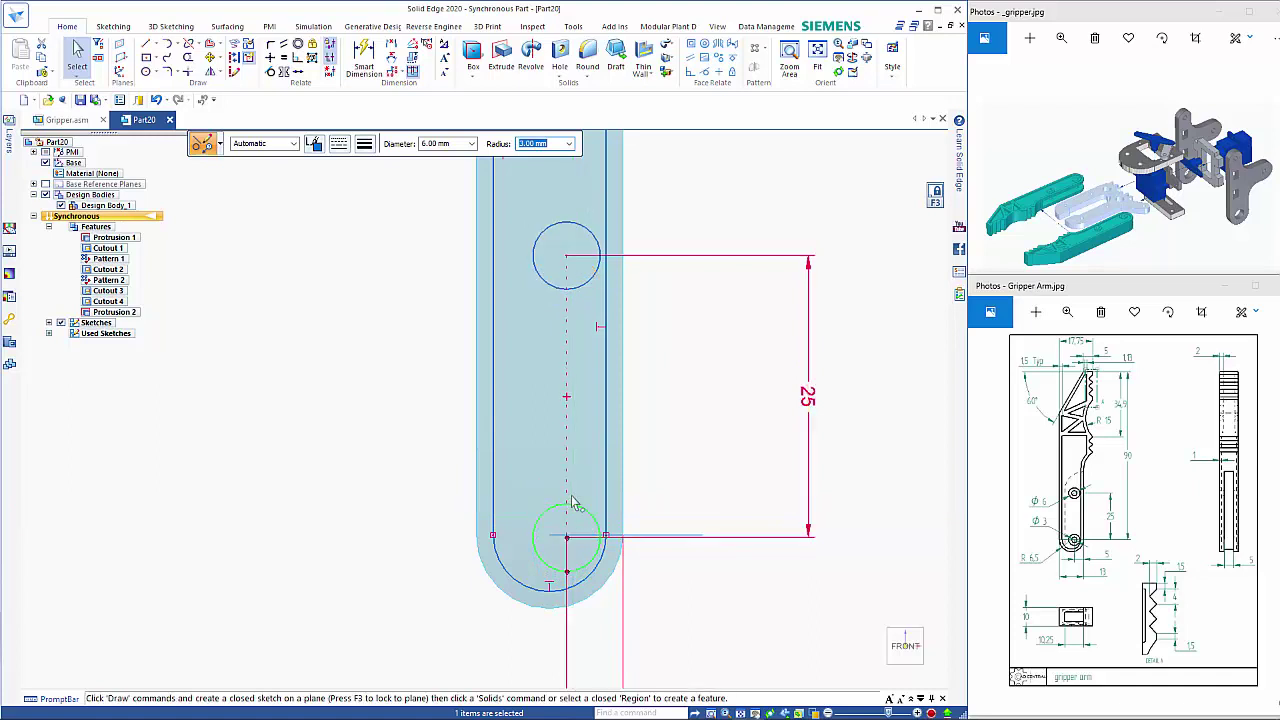
{"action": "left_click", "coordinate": [272, 59]}
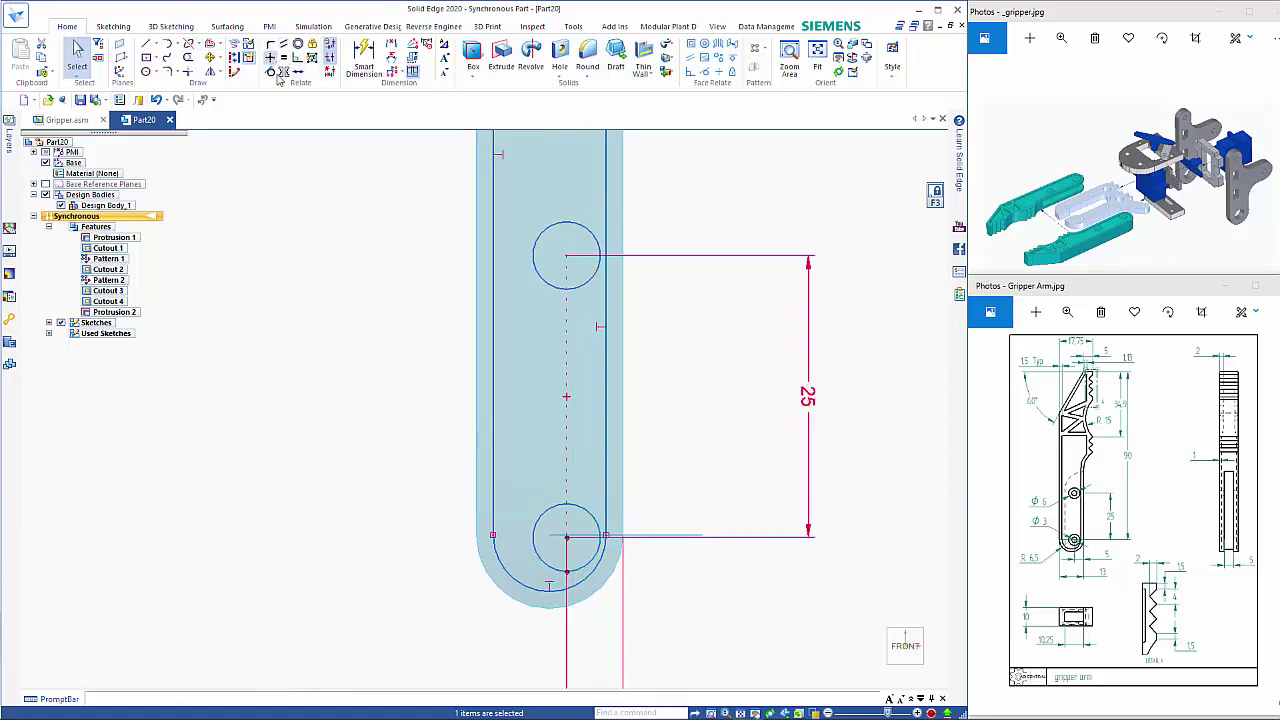
{"action": "left_click", "coordinate": [578, 545]}
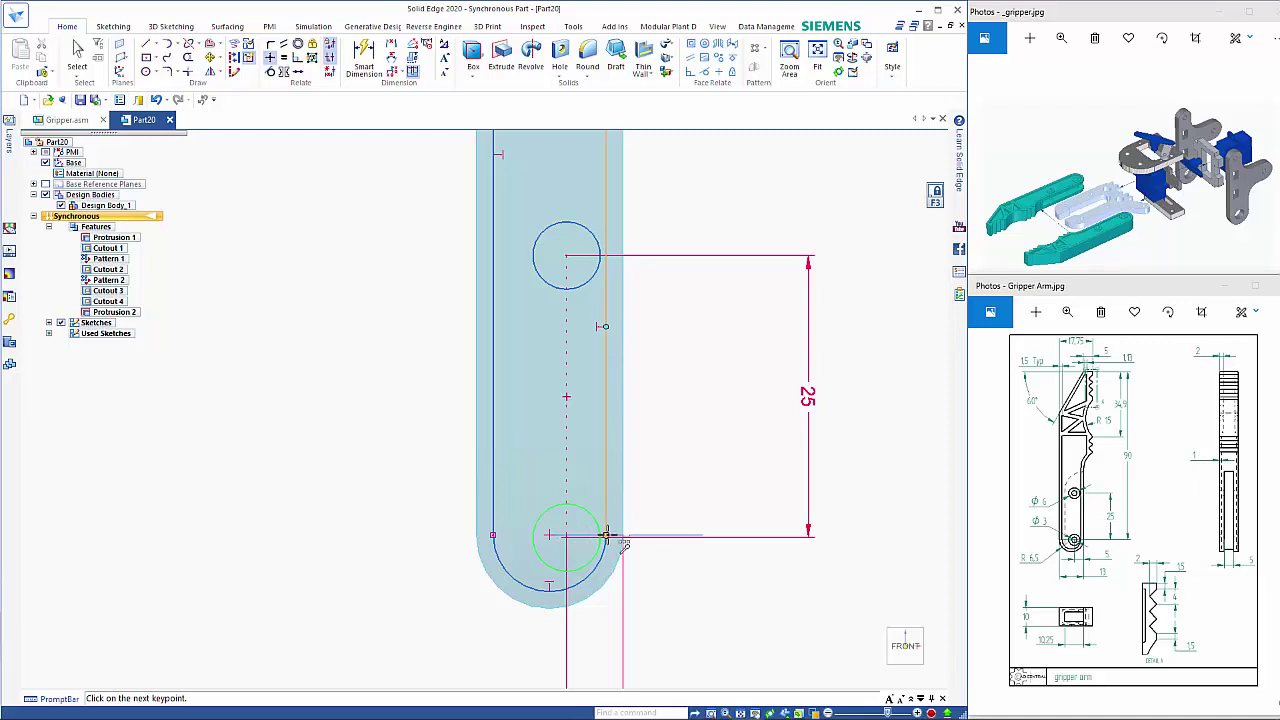
{"action": "left_click", "coordinate": [606, 535]}
{"action": "scroll", "coordinate": [699, 570], "scroll_direction": "down", "scroll_amount": 2}
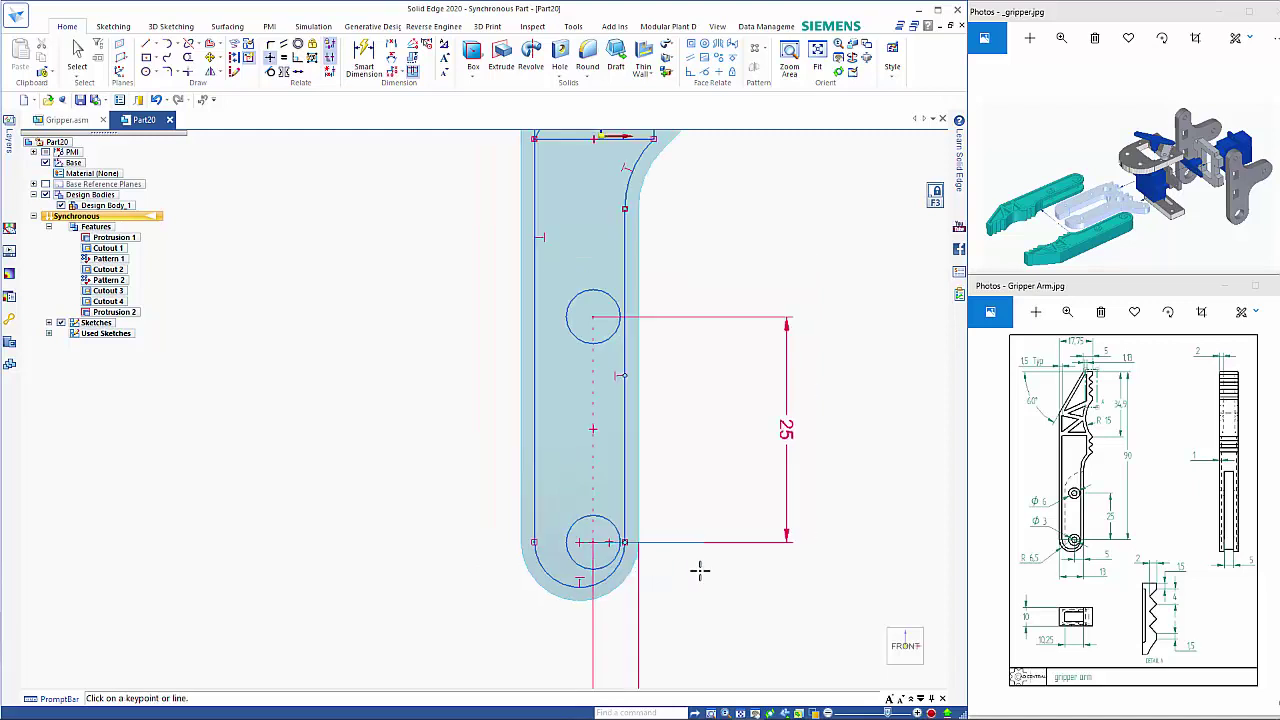
{"action": "scroll", "coordinate": [699, 570], "scroll_direction": "down", "scroll_amount": 1}
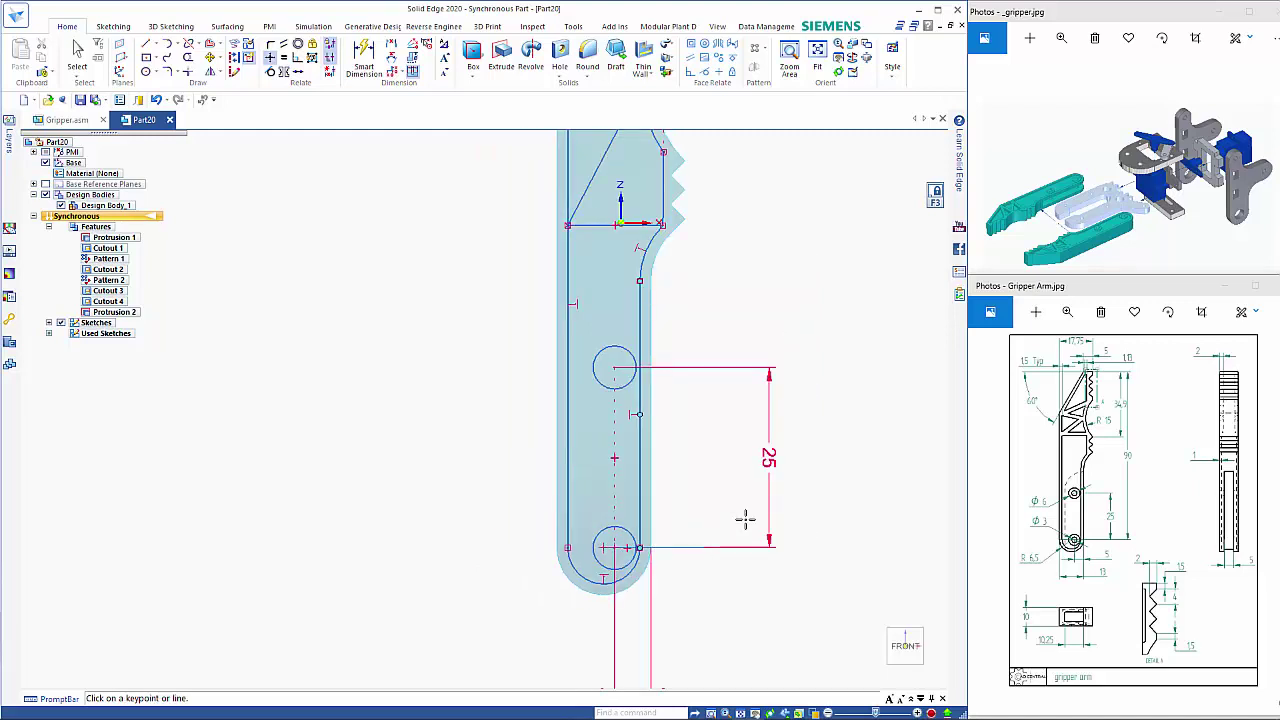
{"action": "key", "text": "Escape"}
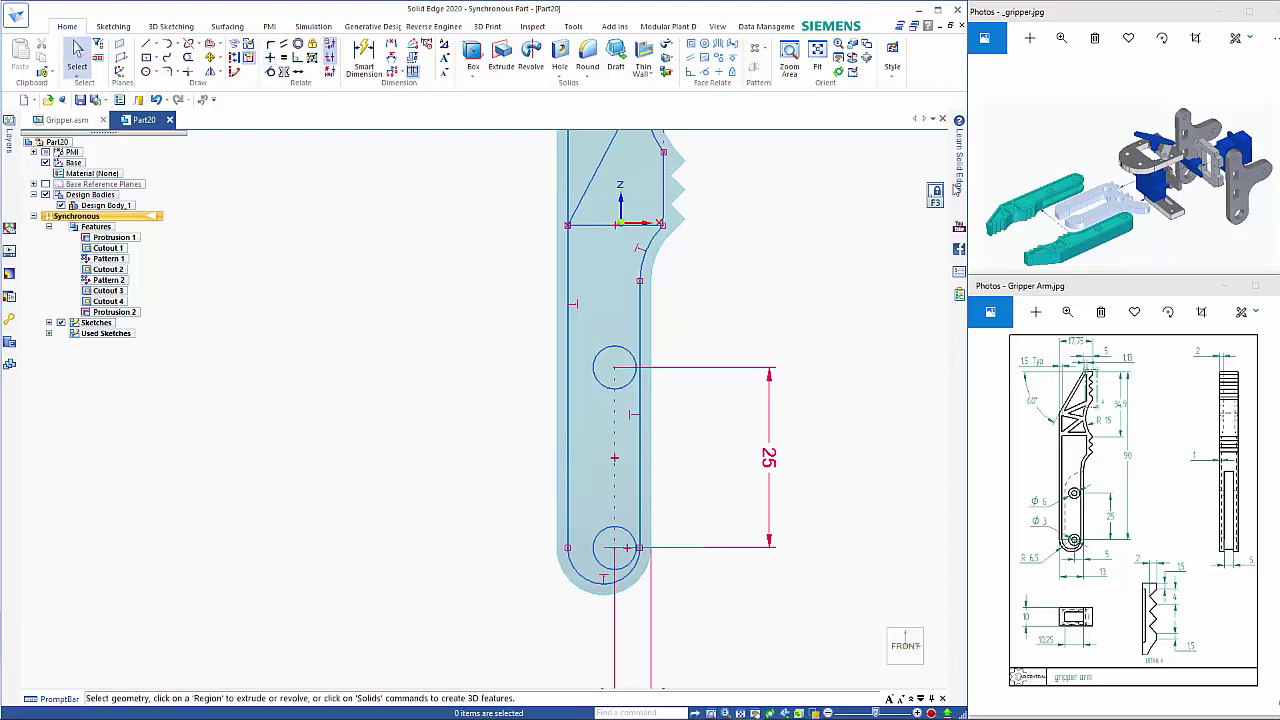
Try to cut the lower pocket region around the two circles 1 mm deep into the arm
{"action": "mouse_move", "coordinate": [879, 335]}
{"action": "middle_mouse_down"}
{"action": "mouse_move", "coordinate": [806, 323]}
{"action": "mouse_move", "coordinate": [803, 369]}
{"action": "middle_mouse_up"}
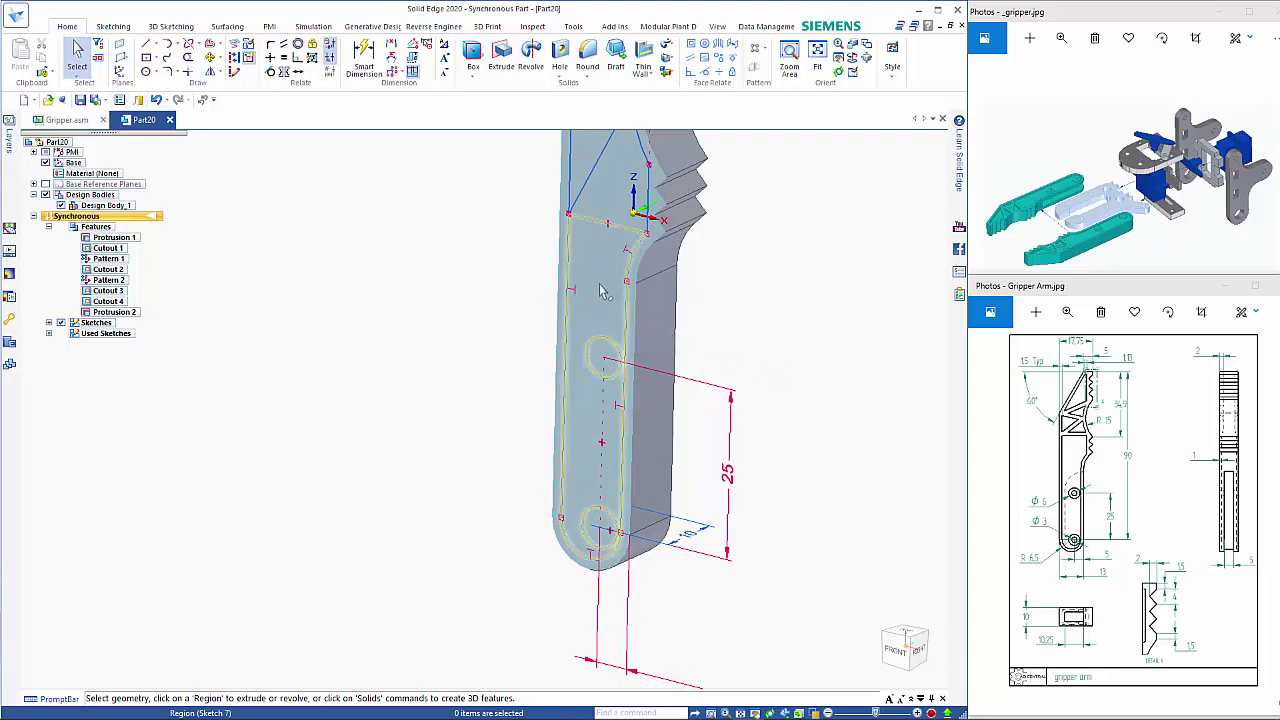
{"action": "left_click", "coordinate": [587, 326]}
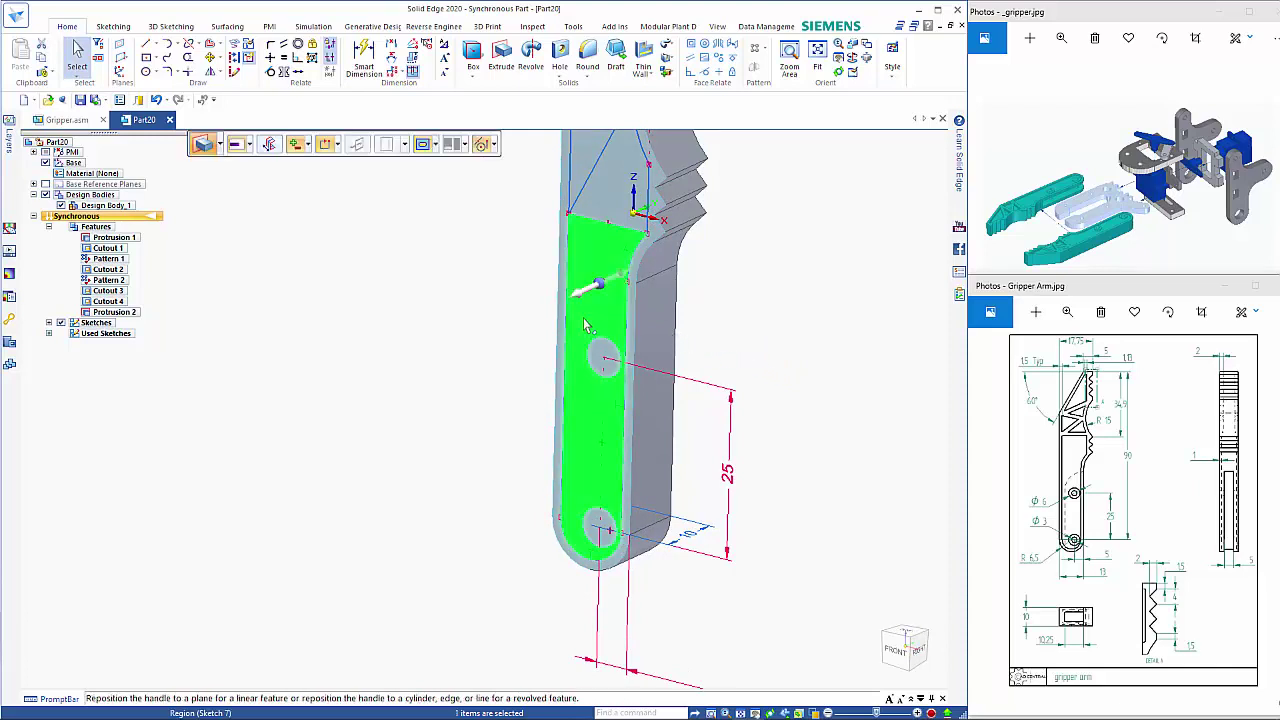
{"action": "left_click", "coordinate": [619, 283]}
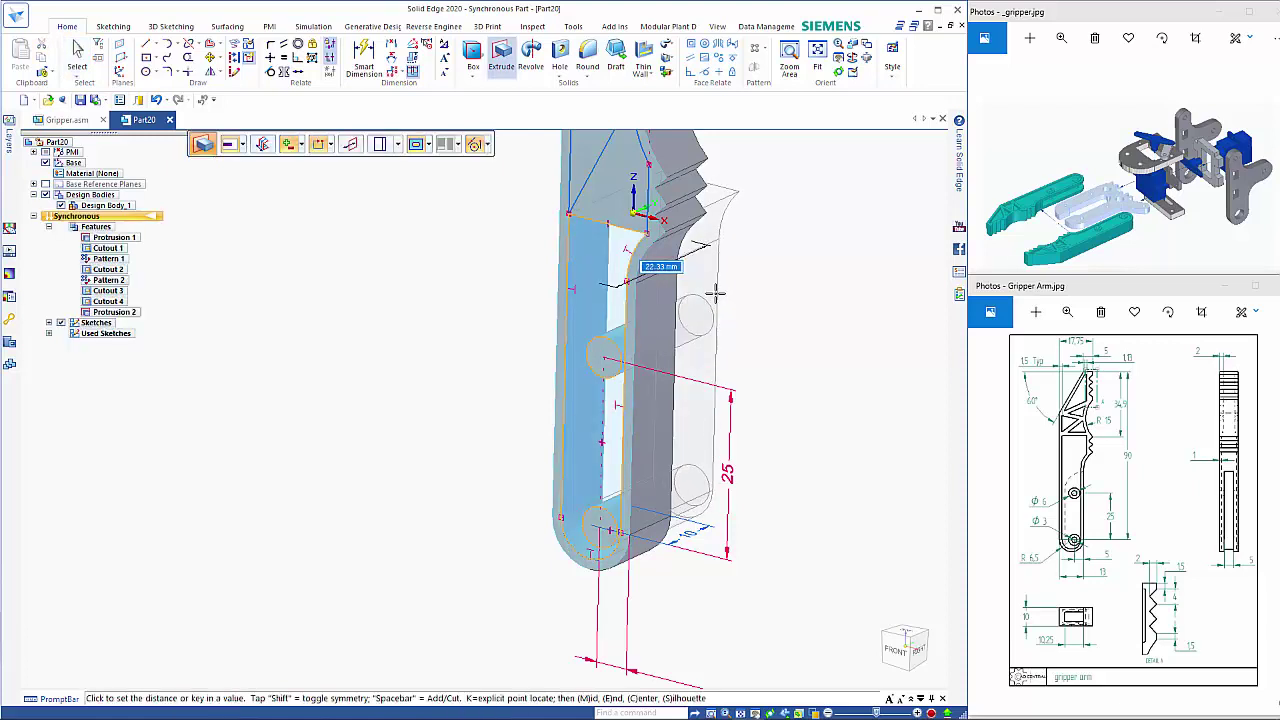
{"action": "type", "text": "1"}
{"action": "key", "text": "Return"}
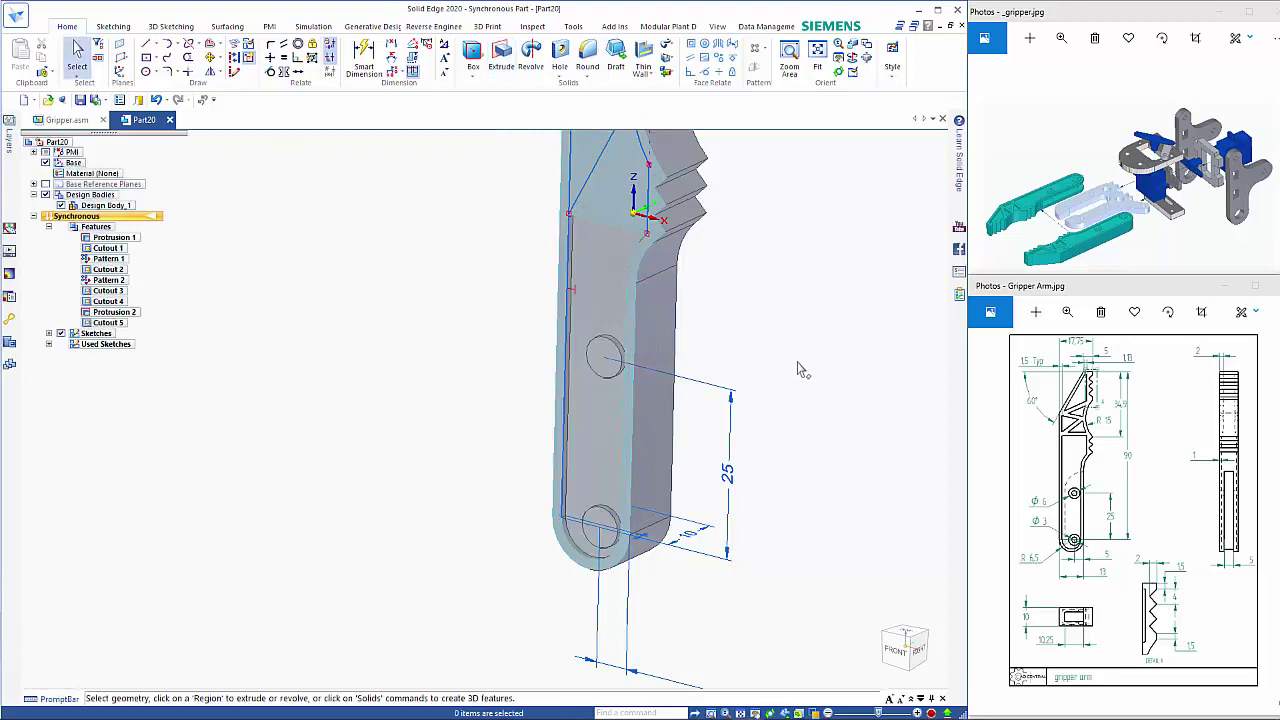
{"action": "mouse_move", "coordinate": [805, 368]}
{"action": "middle_mouse_down"}
{"action": "mouse_move", "coordinate": [846, 240]}
{"action": "mouse_move", "coordinate": [799, 370]}
{"action": "mouse_move", "coordinate": [814, 334]}
{"action": "mouse_move", "coordinate": [810, 363]}
{"action": "middle_mouse_up"}
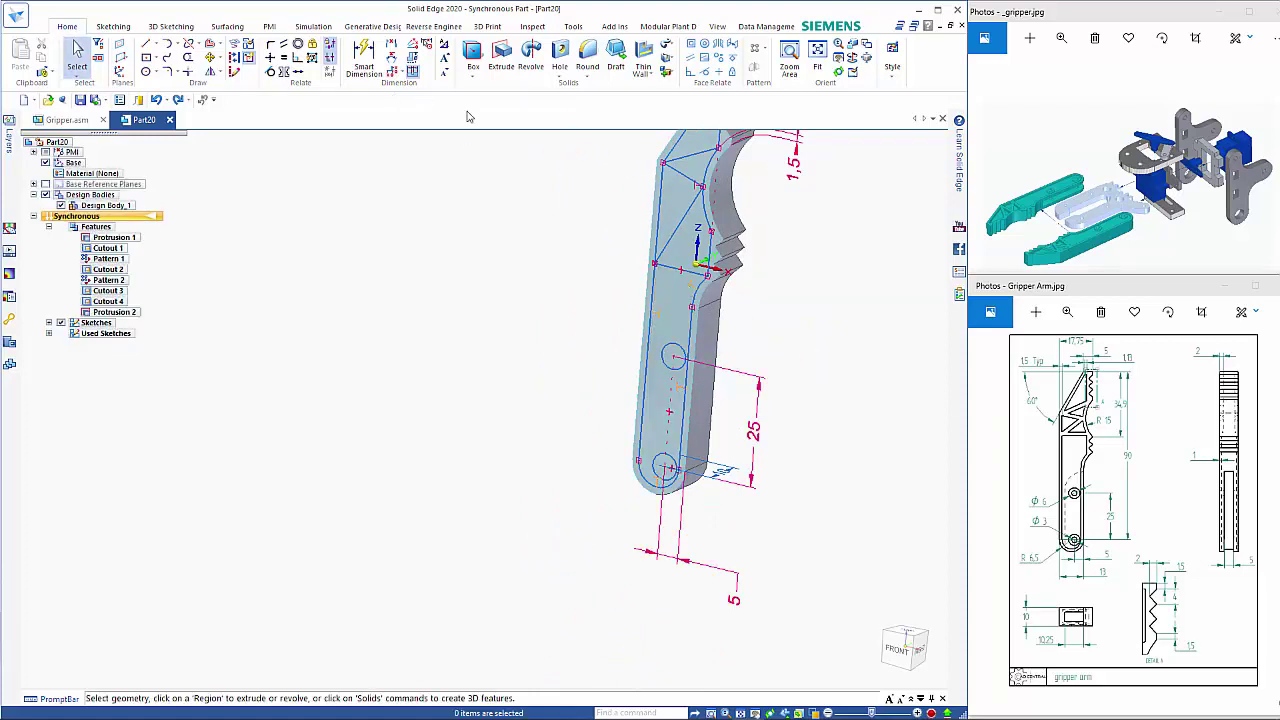
Delete the sketched rib lines inside the offset outline, including the horizontal line above the two circles
{"action": "left_click", "coordinate": [686, 160]}
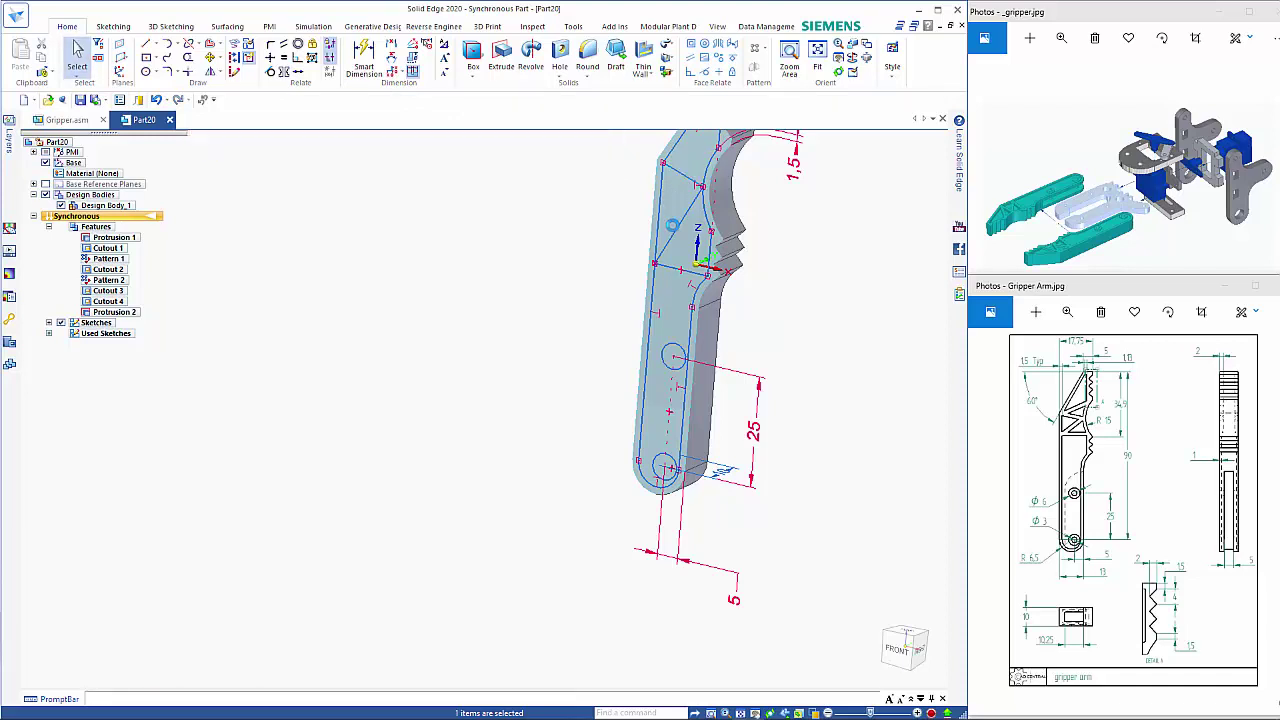
{"action": "key", "text": "Escape"}
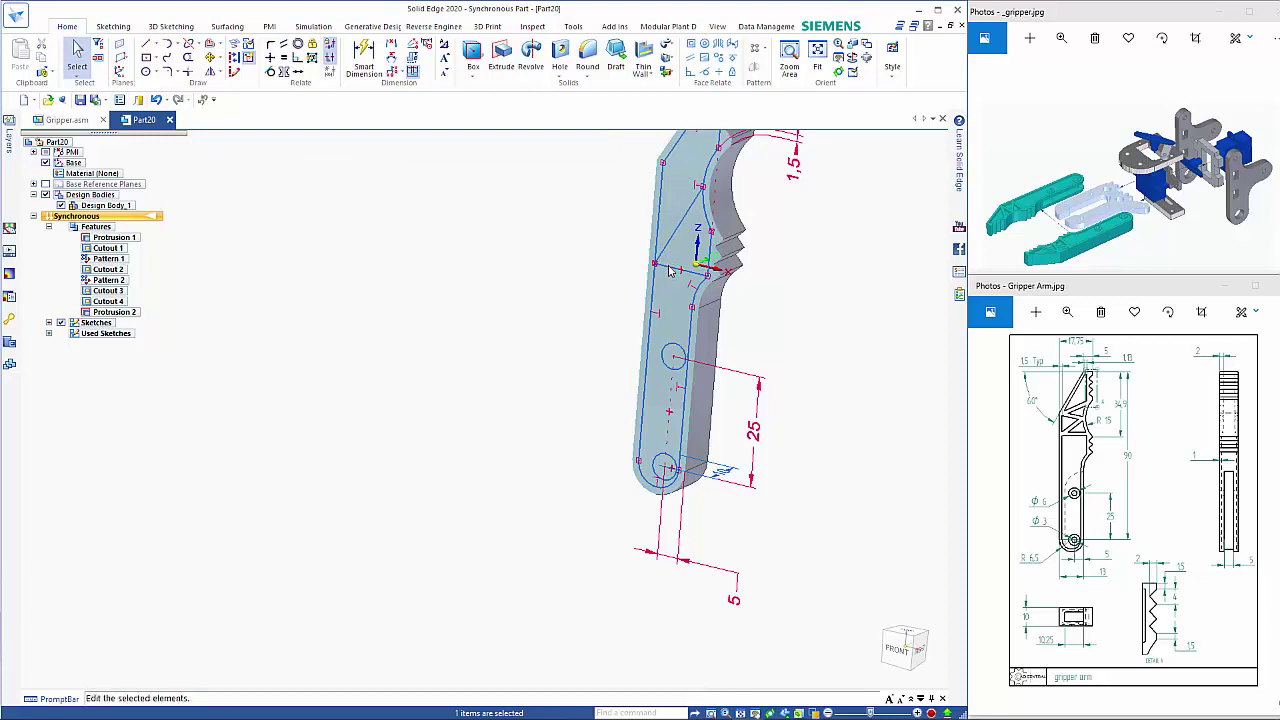
{"action": "left_click", "coordinate": [613, 274]}
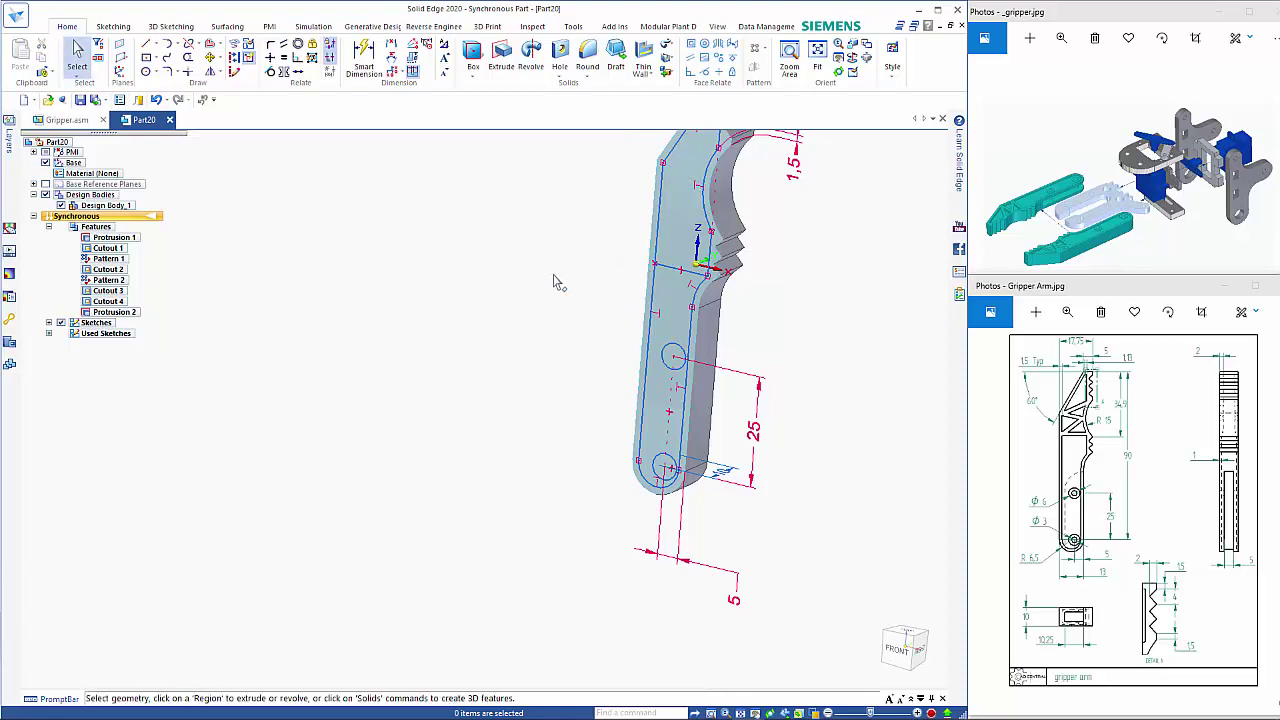
{"action": "left_click", "coordinate": [632, 279]}
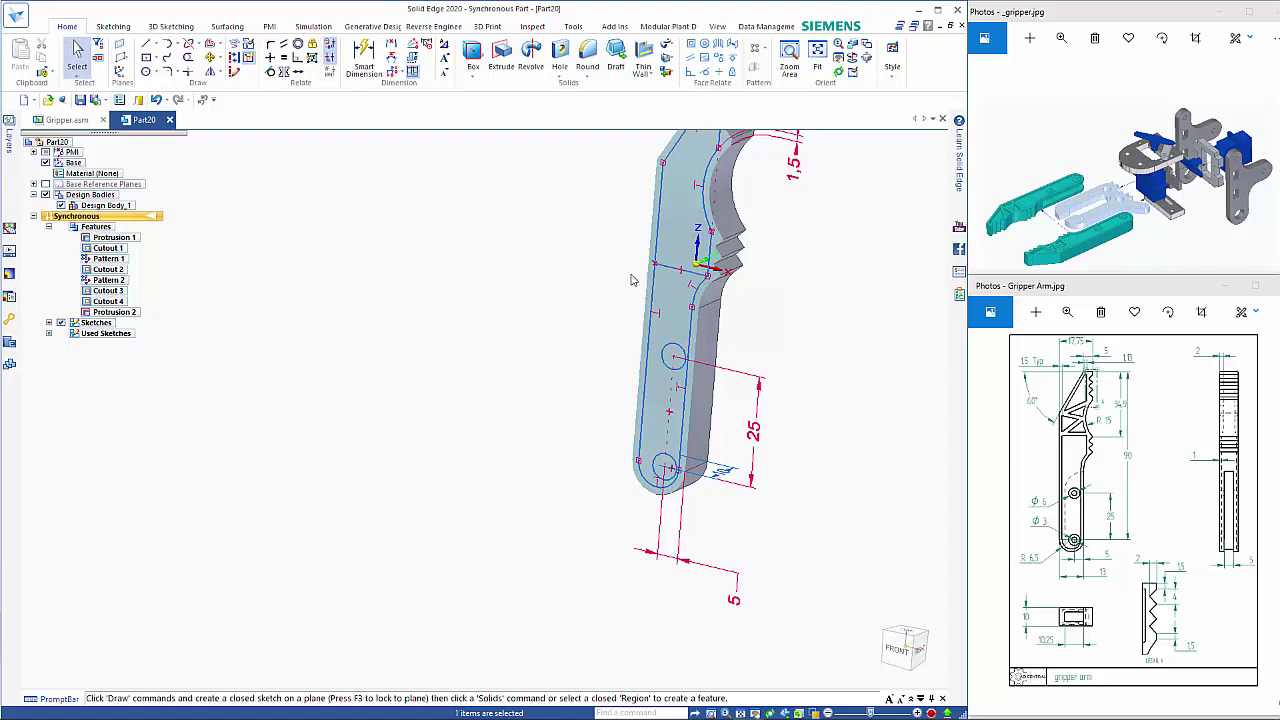
{"action": "left_click", "coordinate": [558, 281]}
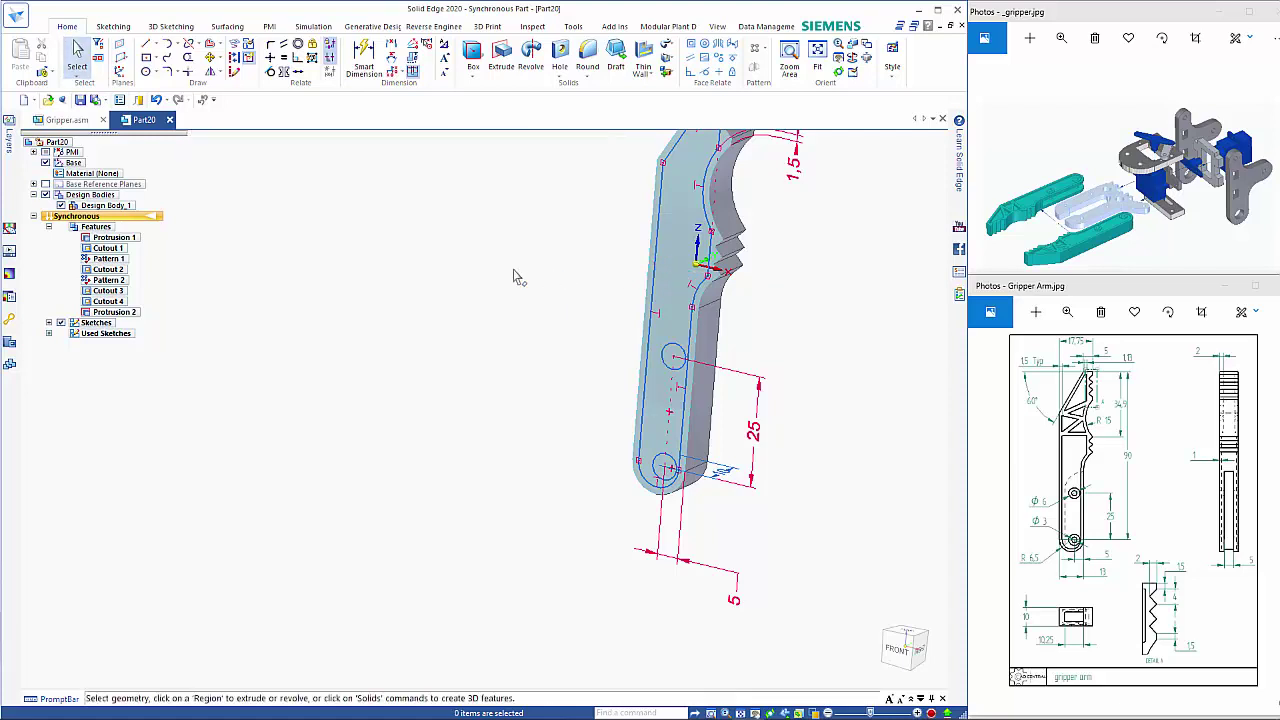
Cut the whole offset-outline region into the arm as one shallow pocket, leaving the two circles as bosses
{"action": "mouse_move", "coordinate": [515, 277]}
{"action": "middle_mouse_down"}
{"action": "mouse_move", "coordinate": [503, 274]}
{"action": "mouse_move", "coordinate": [614, 249]}
{"action": "middle_mouse_up"}
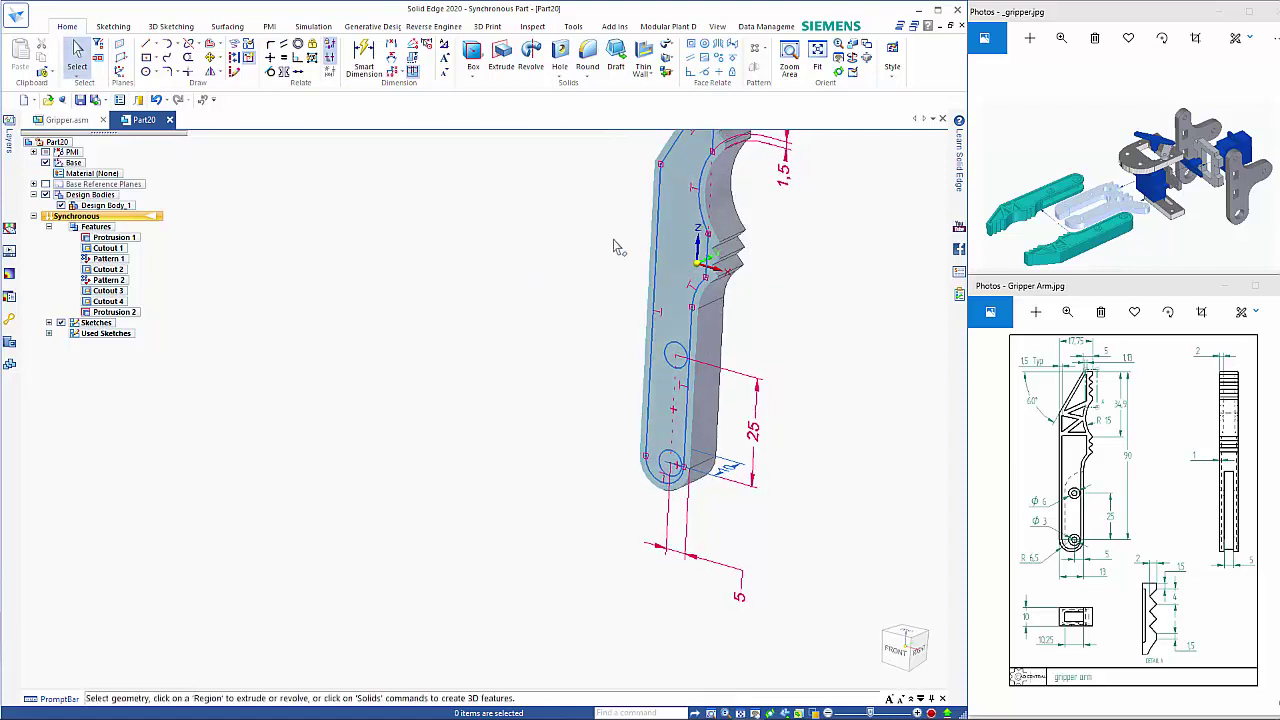
{"action": "left_click", "coordinate": [685, 225]}
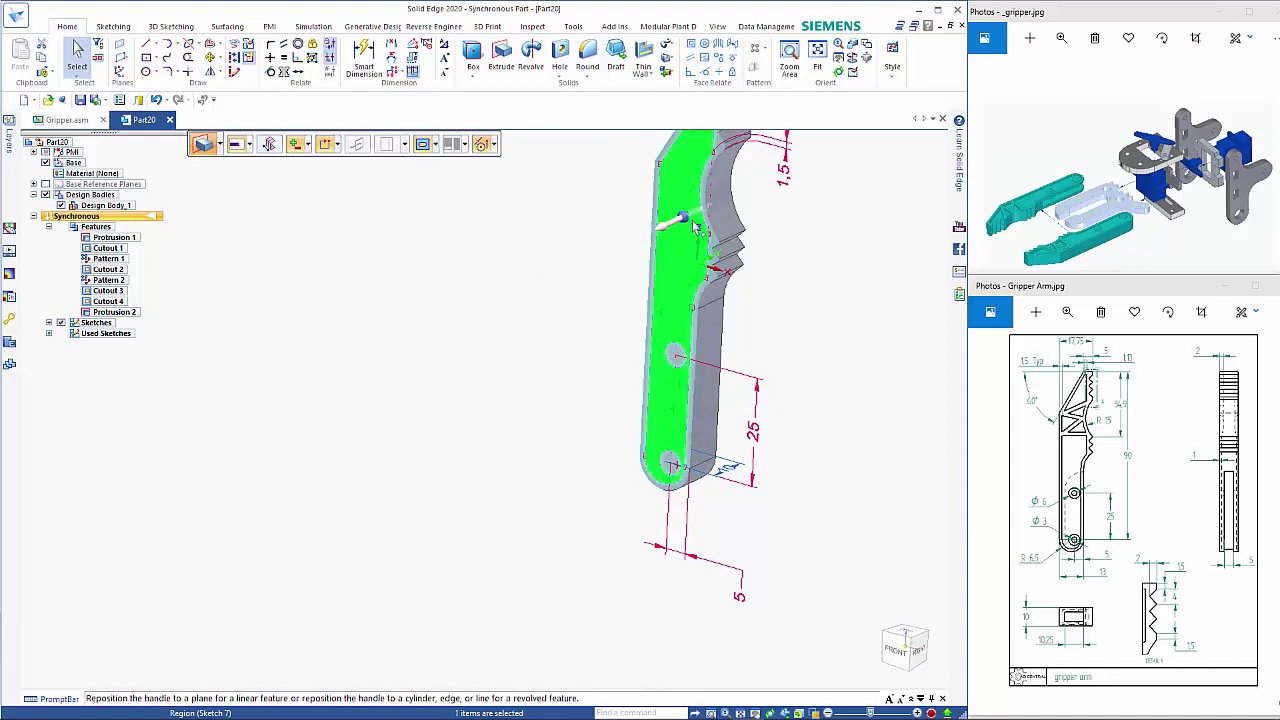
{"action": "left_click", "coordinate": [692, 221]}
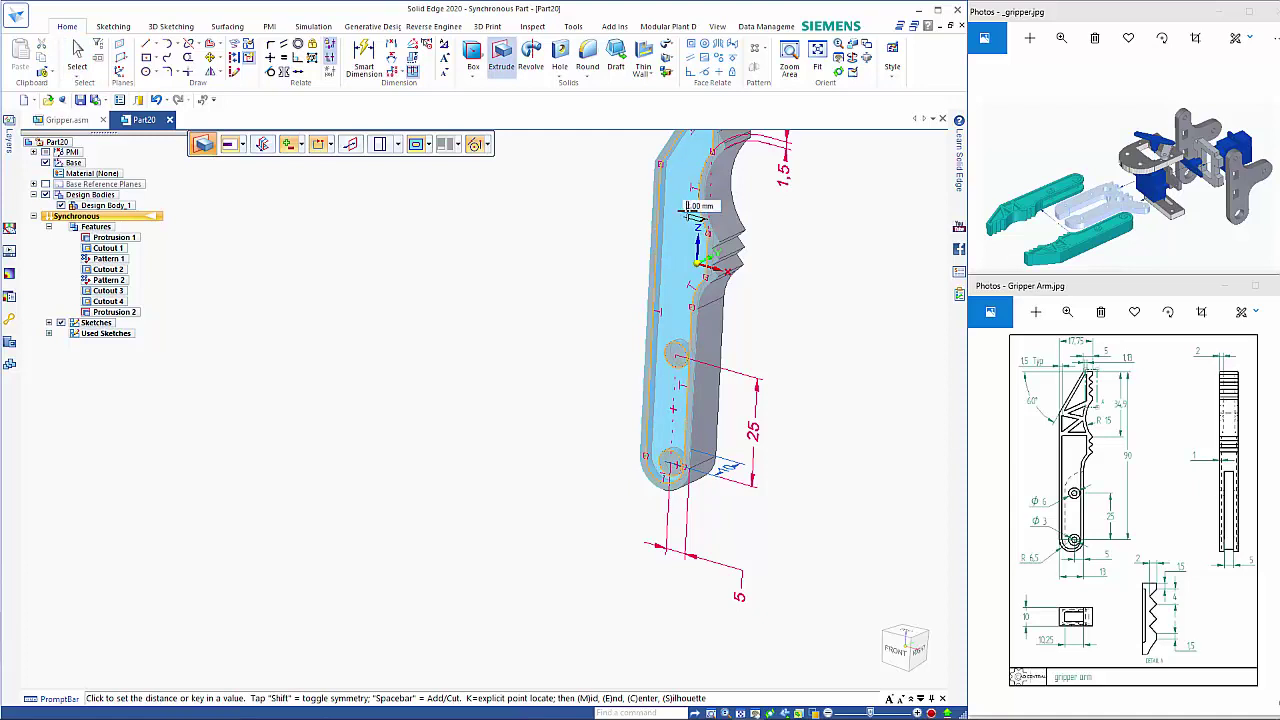
{"action": "left_click", "coordinate": [690, 210]}
{"action": "key", "text": "Escape"}
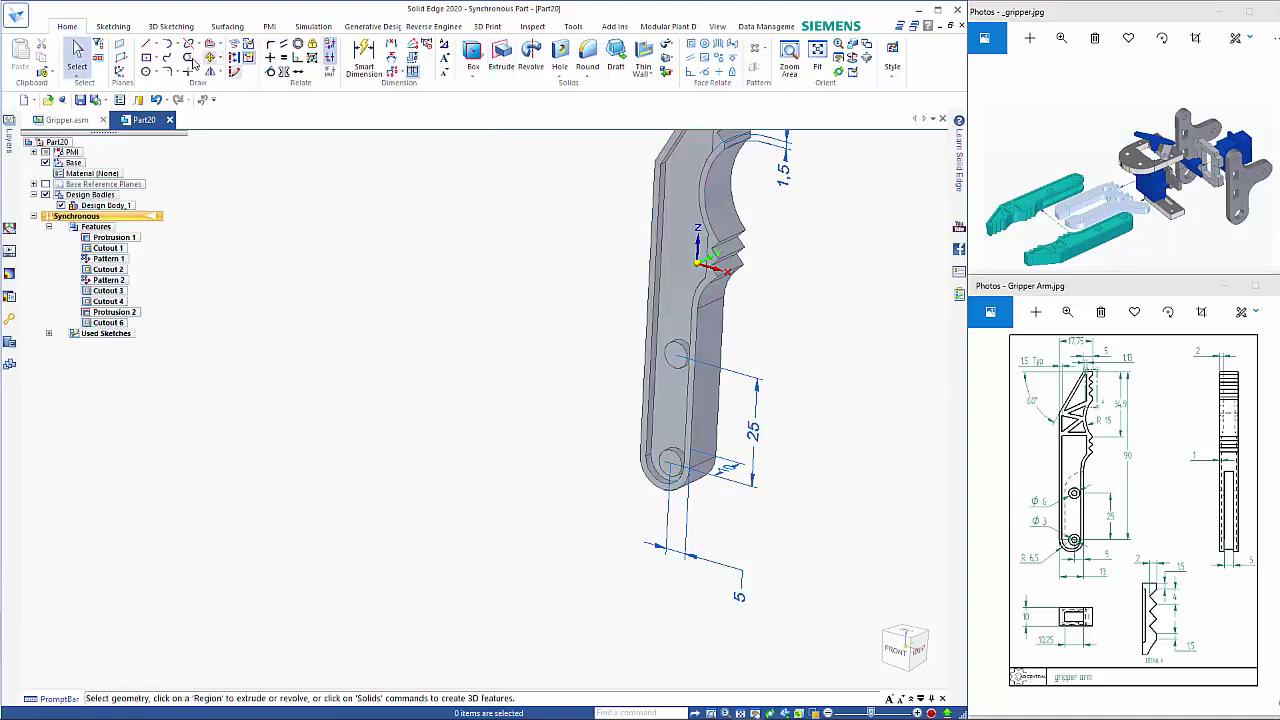
Lock sketching to the pocket floor and draw a horizontal line across the pocket from the lower end of the large offset arc
{"action": "left_click", "coordinate": [146, 44]}
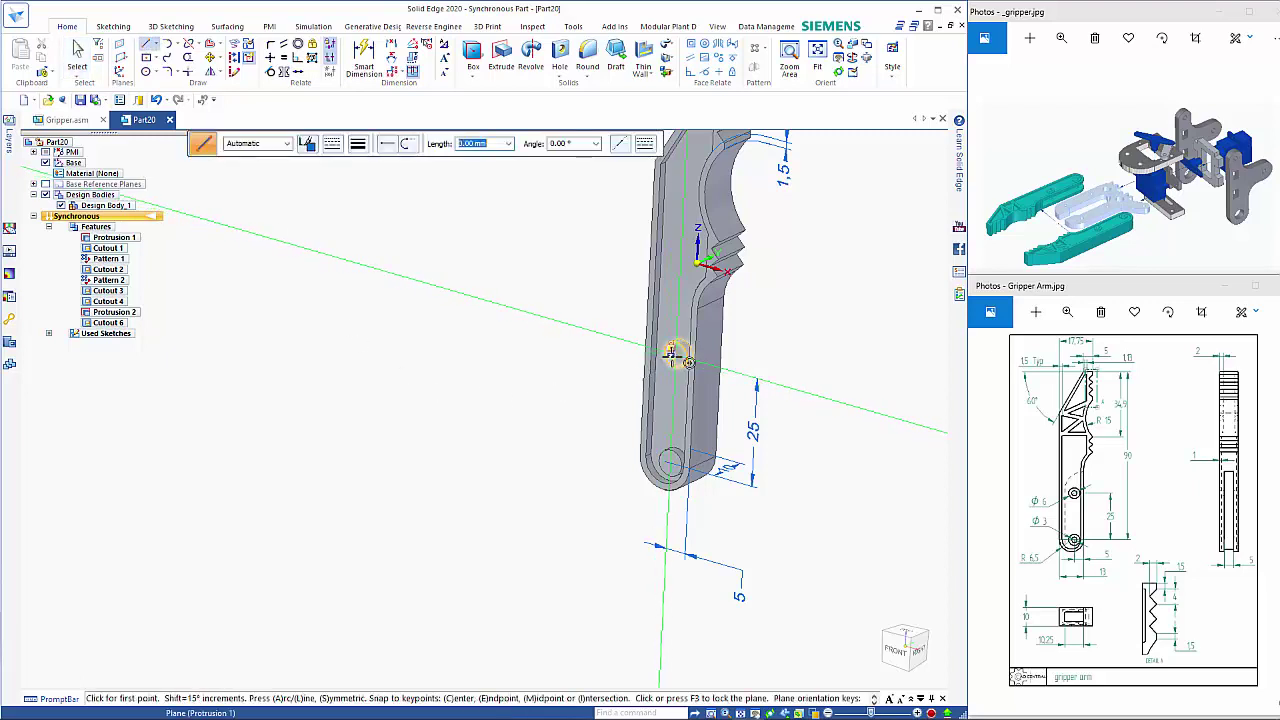
{"action": "left_click", "coordinate": [672, 353]}
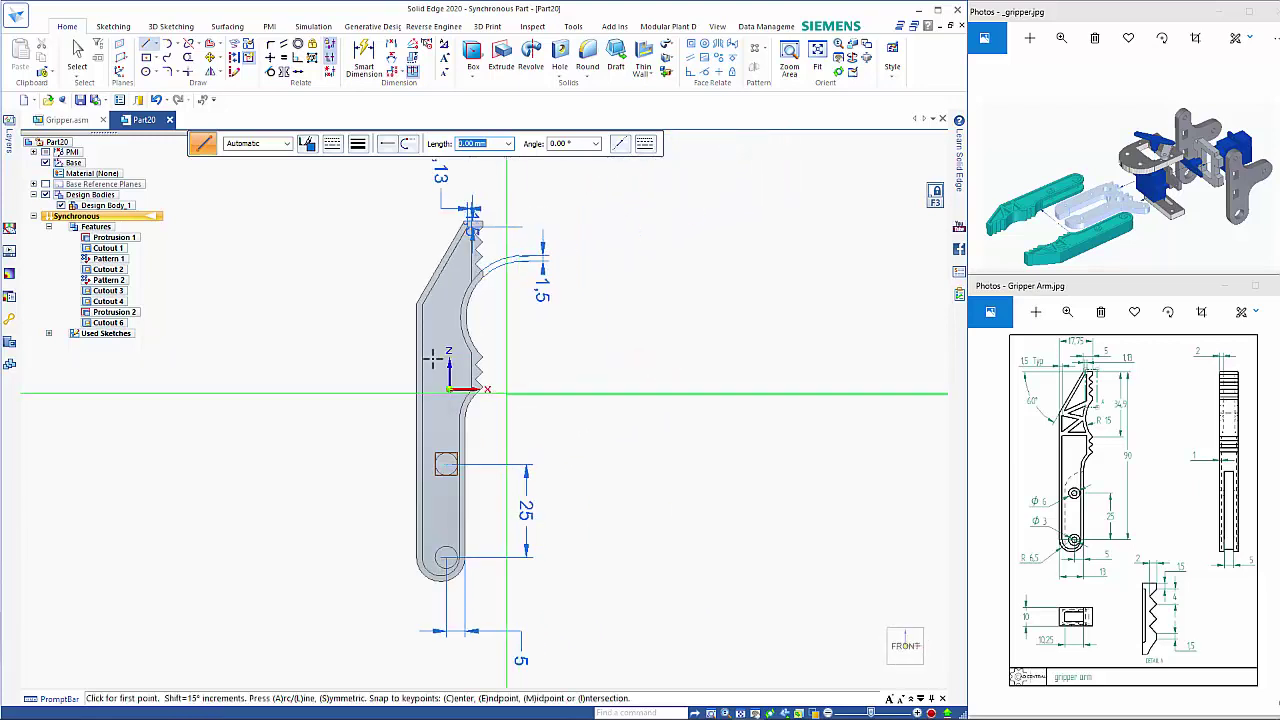
{"action": "scroll", "coordinate": [425, 365], "scroll_direction": "up", "scroll_amount": 5}
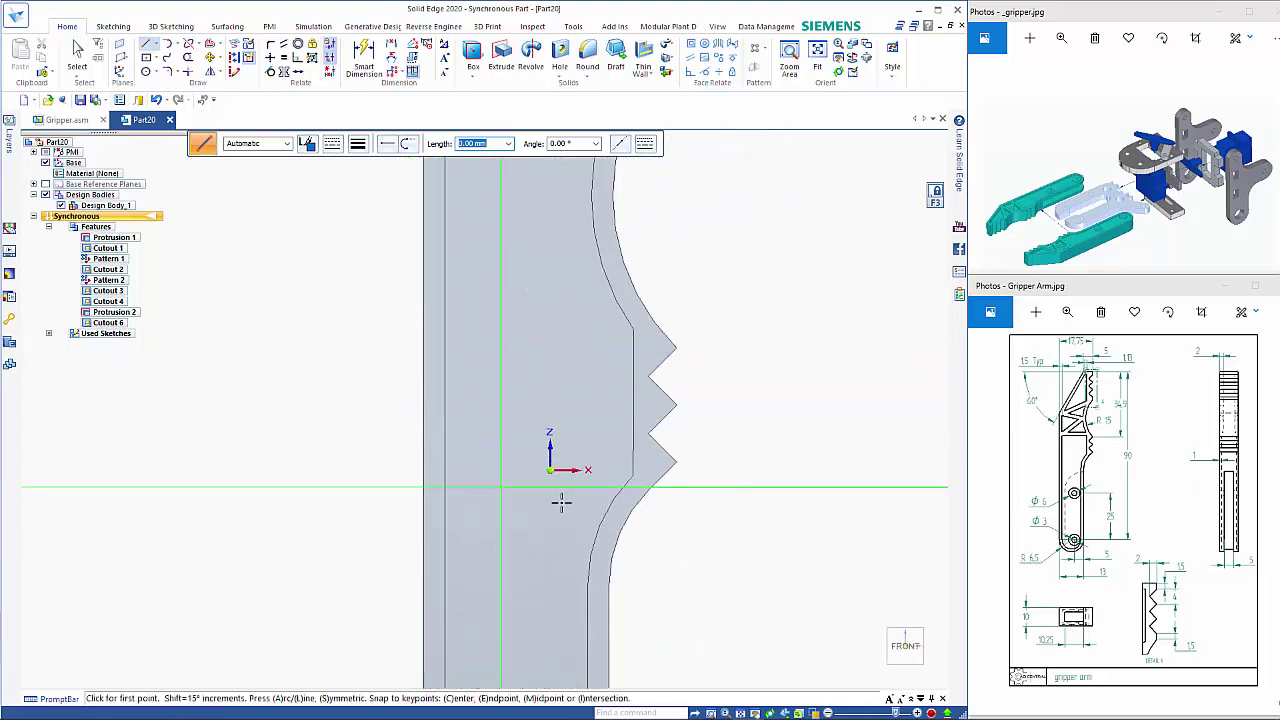
{"action": "left_click", "coordinate": [632, 473]}
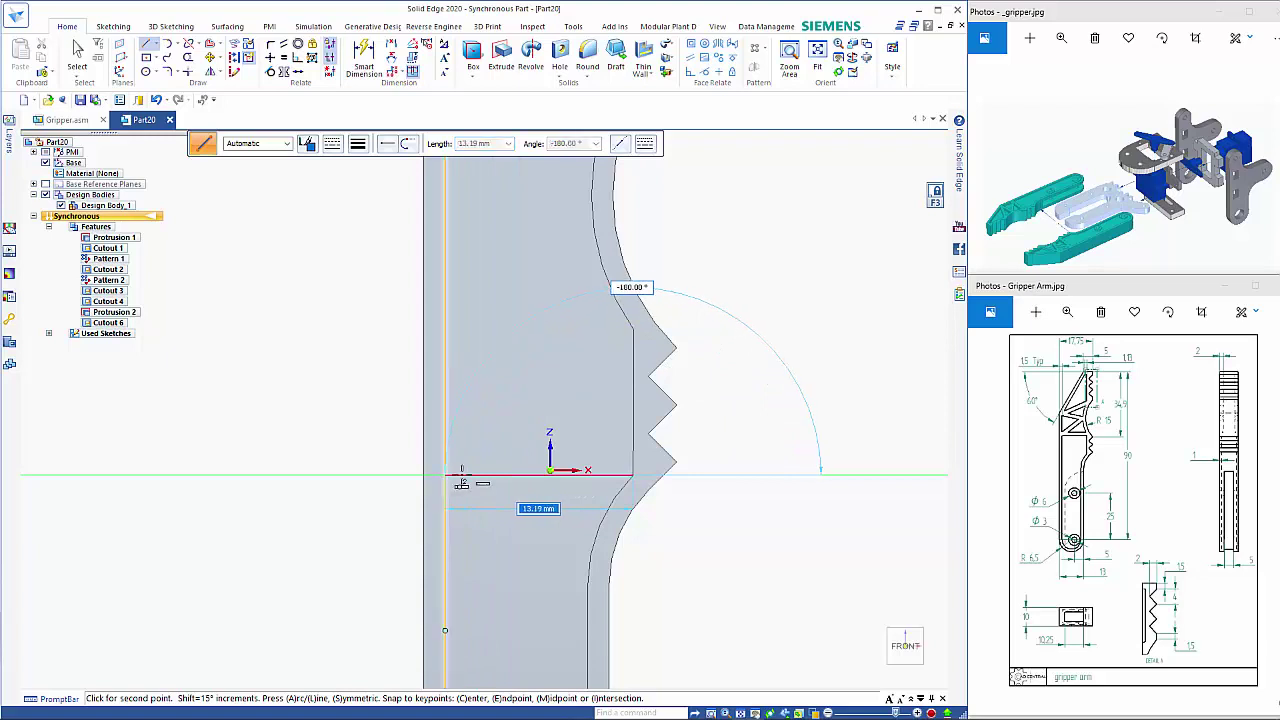
{"action": "right_click", "coordinate": [606, 390]}
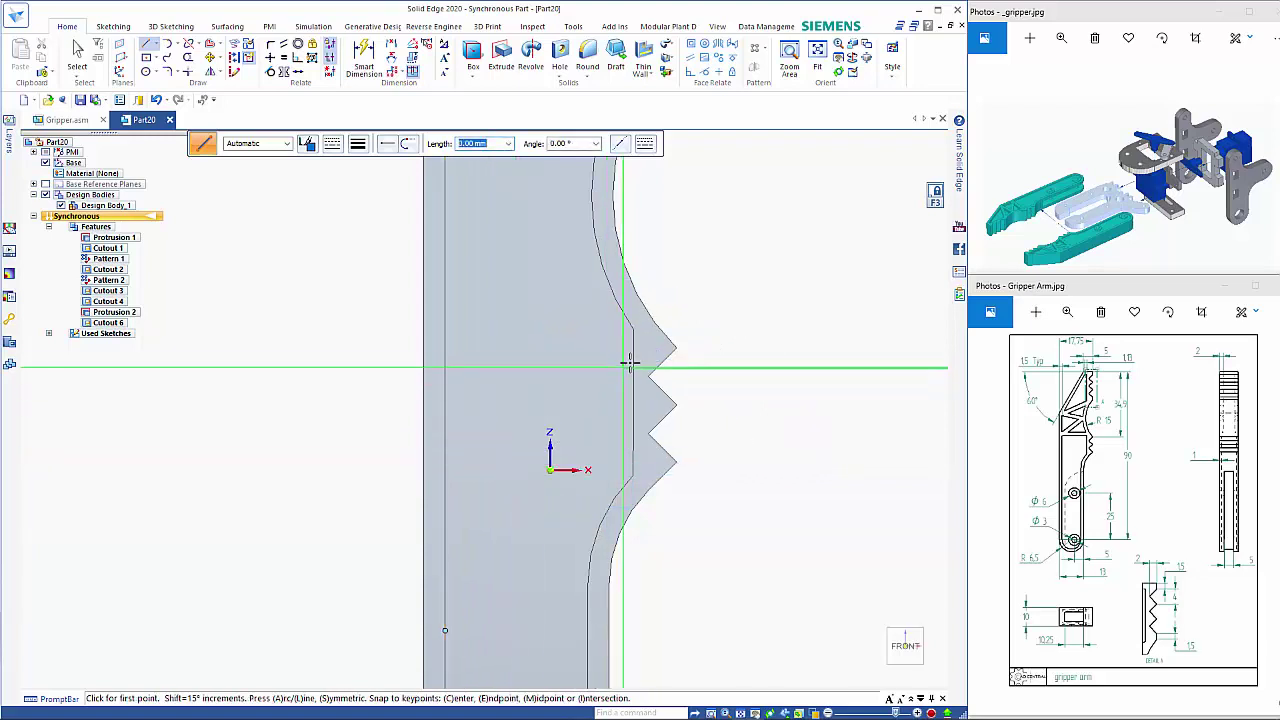
{"action": "left_click", "coordinate": [633, 331]}
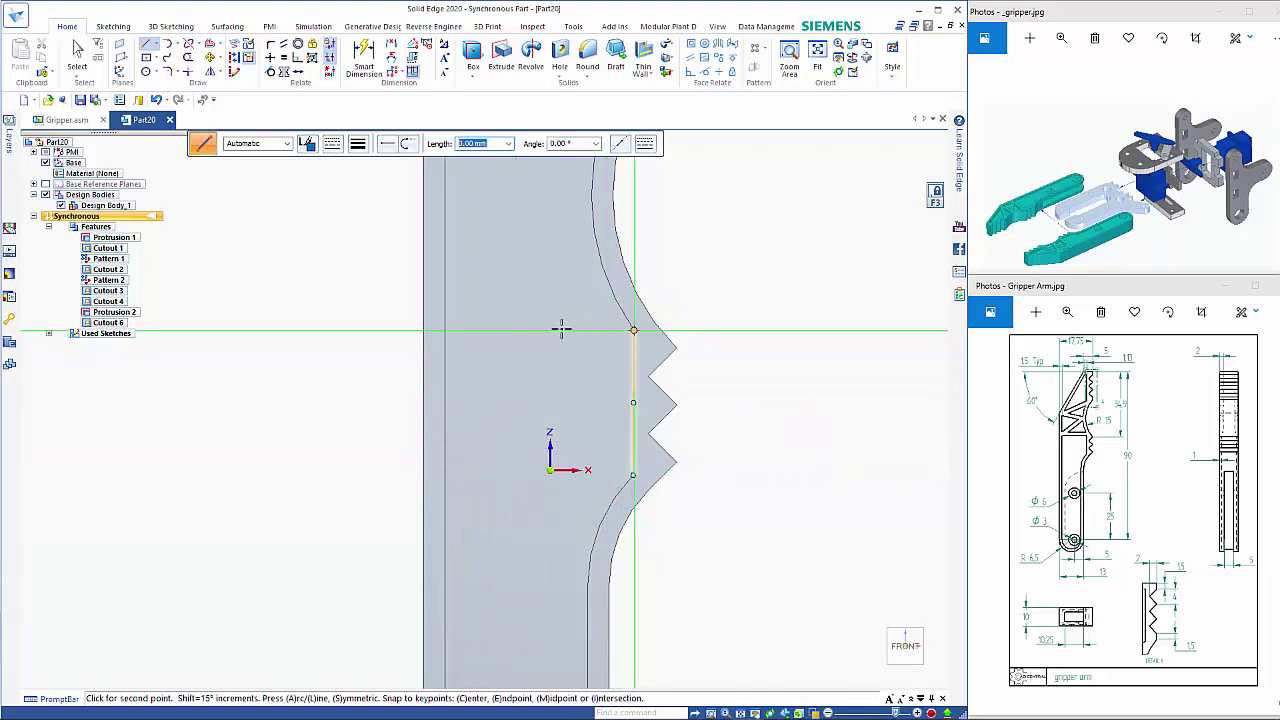
{"action": "left_click", "coordinate": [446, 330]}
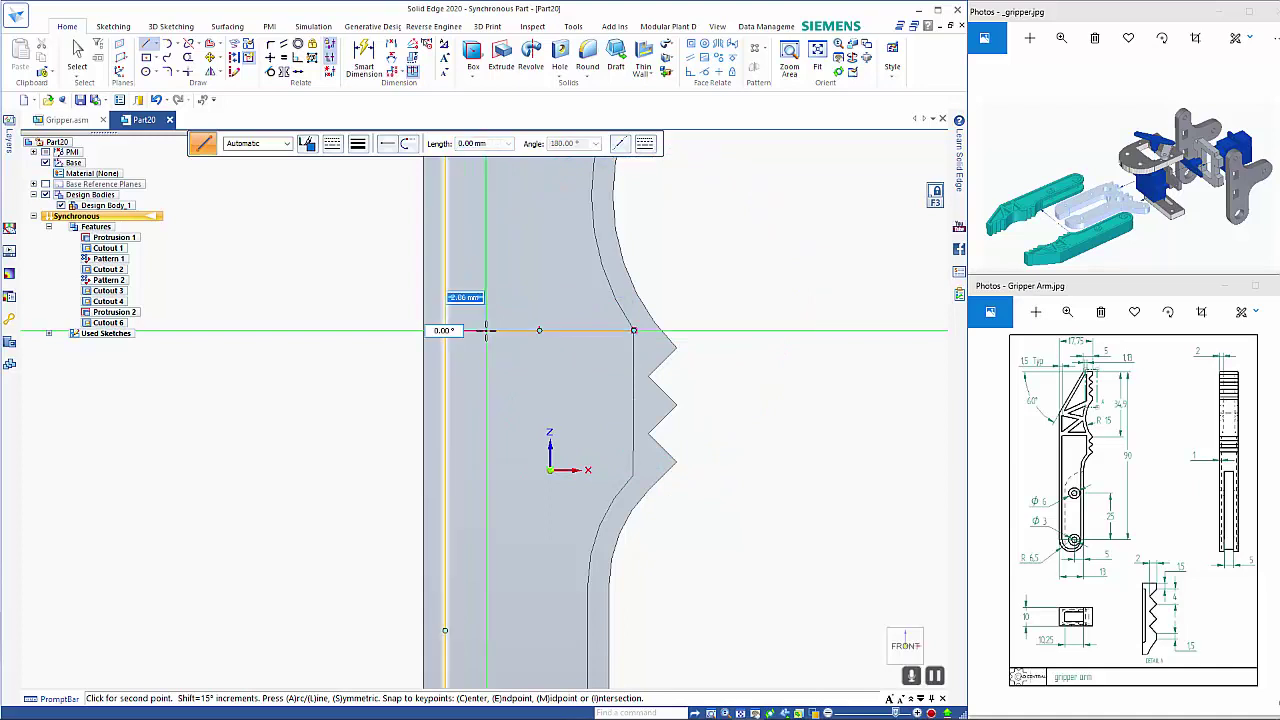
Continue upward with three zigzag lines via the offset arc's middle and the outline's rear corner, ending at the arc's upper end
{"action": "scroll", "coordinate": [480, 440], "scroll_direction": "down", "scroll_amount": 3}
{"action": "middle_click_drag", "start_coordinate": [488, 455], "coordinate": [485, 515], "text": "shift"}
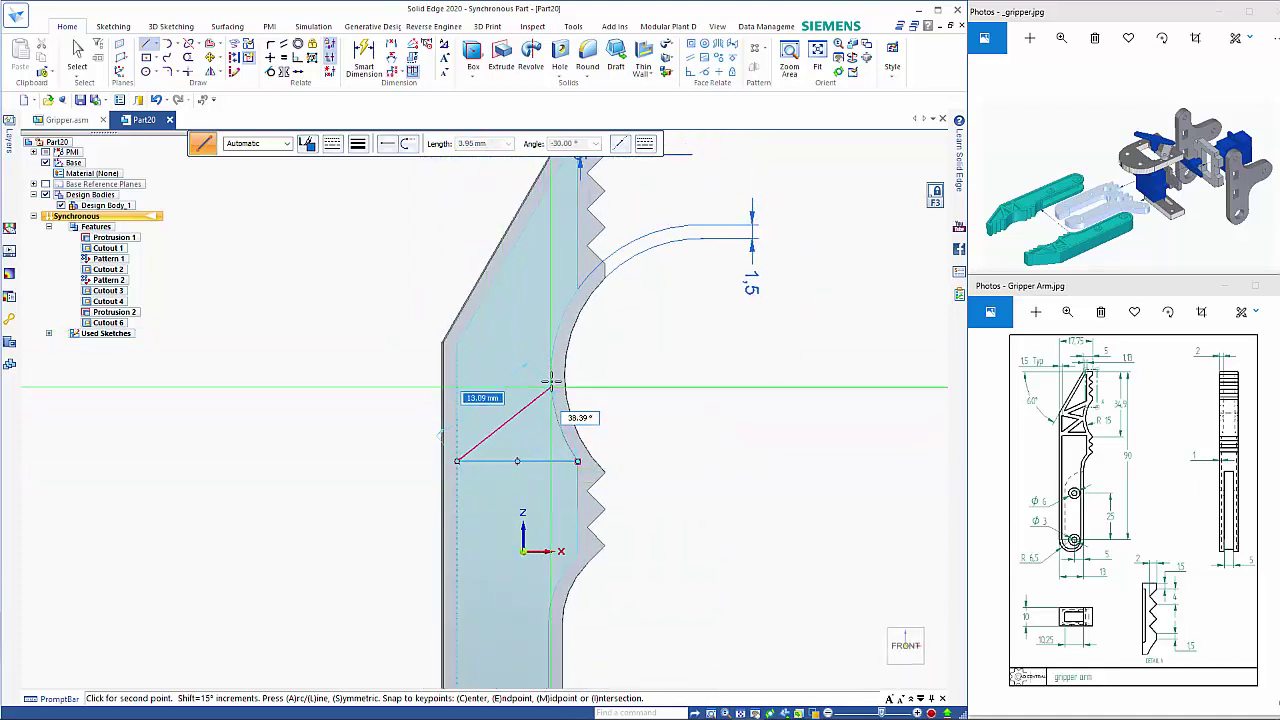
{"action": "left_click", "coordinate": [550, 375]}
{"action": "left_click", "coordinate": [457, 346]}
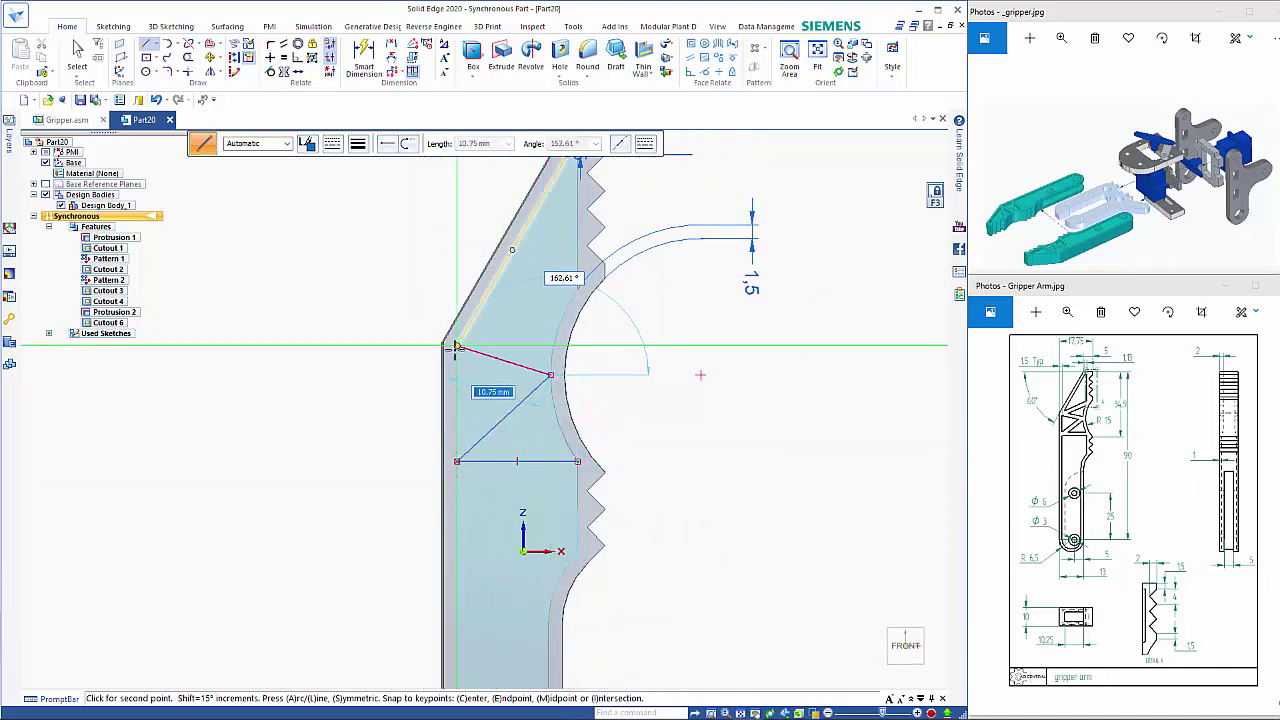
{"action": "left_click", "coordinate": [578, 289]}
{"action": "key", "text": "Escape"}
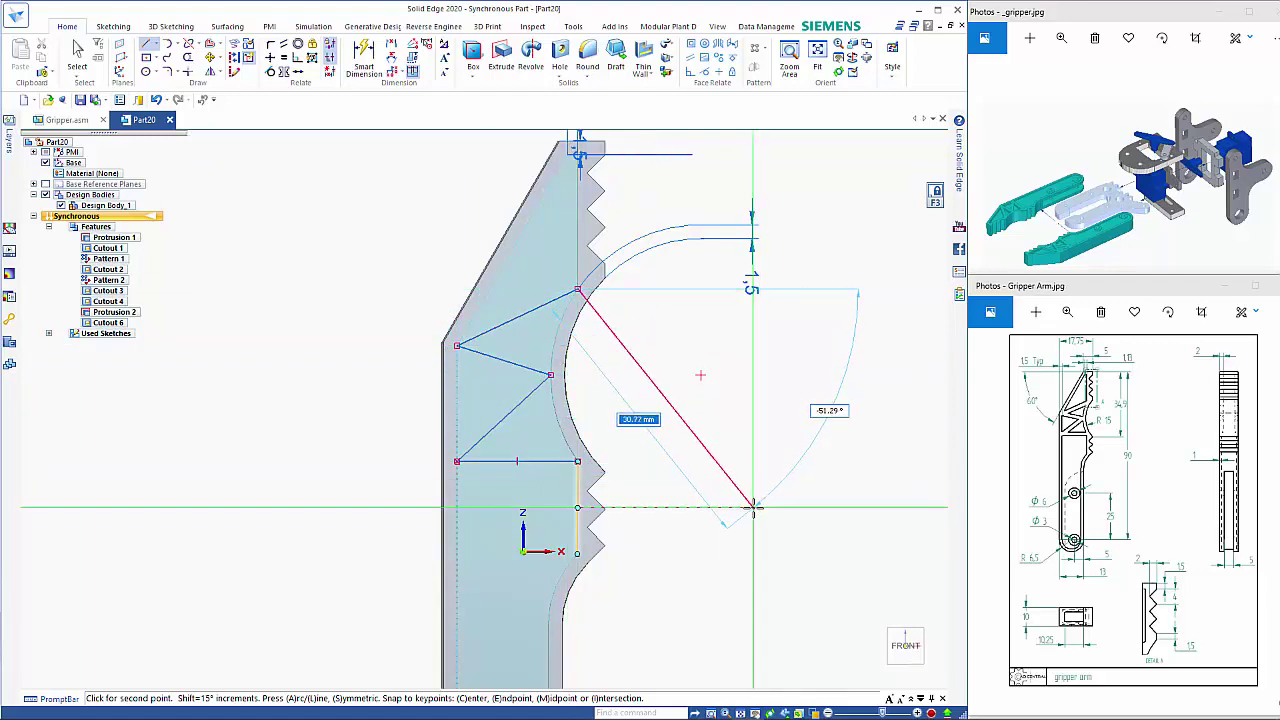
Create a 2 mm thick, centred rib inside the pocket from the whole chain of sketched lines
{"action": "middle_click_drag", "start_coordinate": [714, 504], "coordinate": [677, 563]}
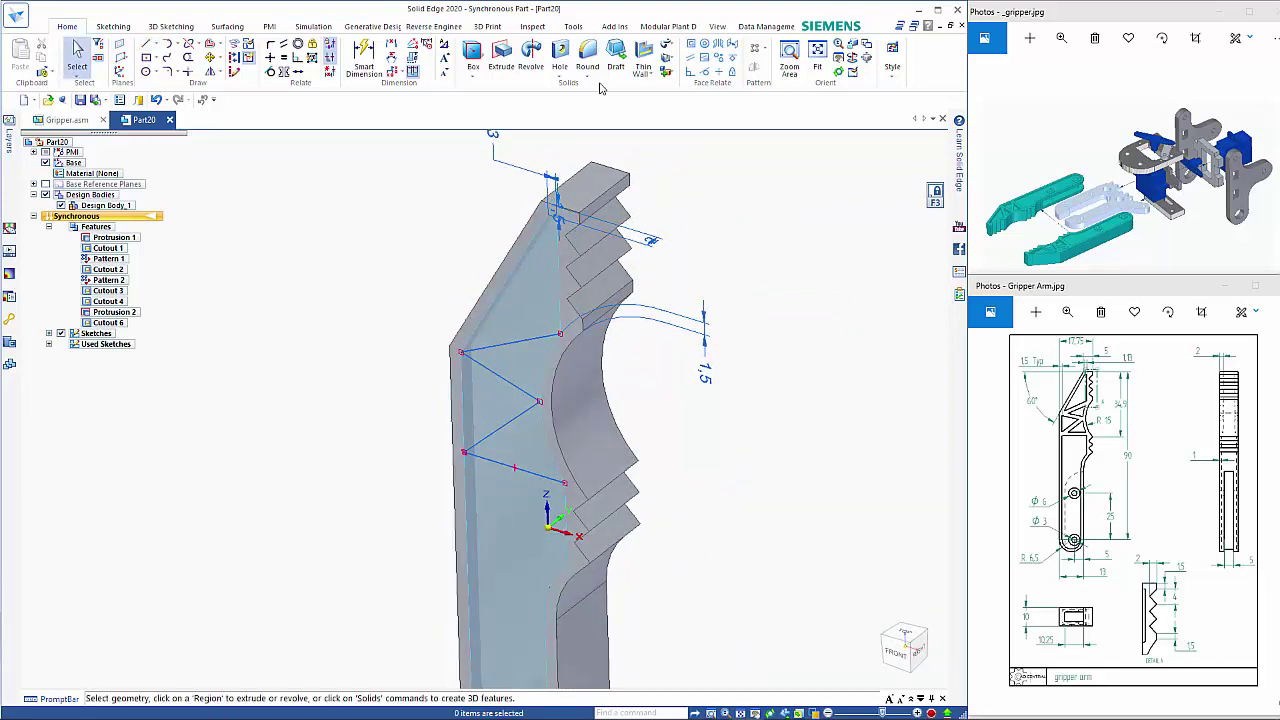
{"action": "left_click", "coordinate": [587, 76]}
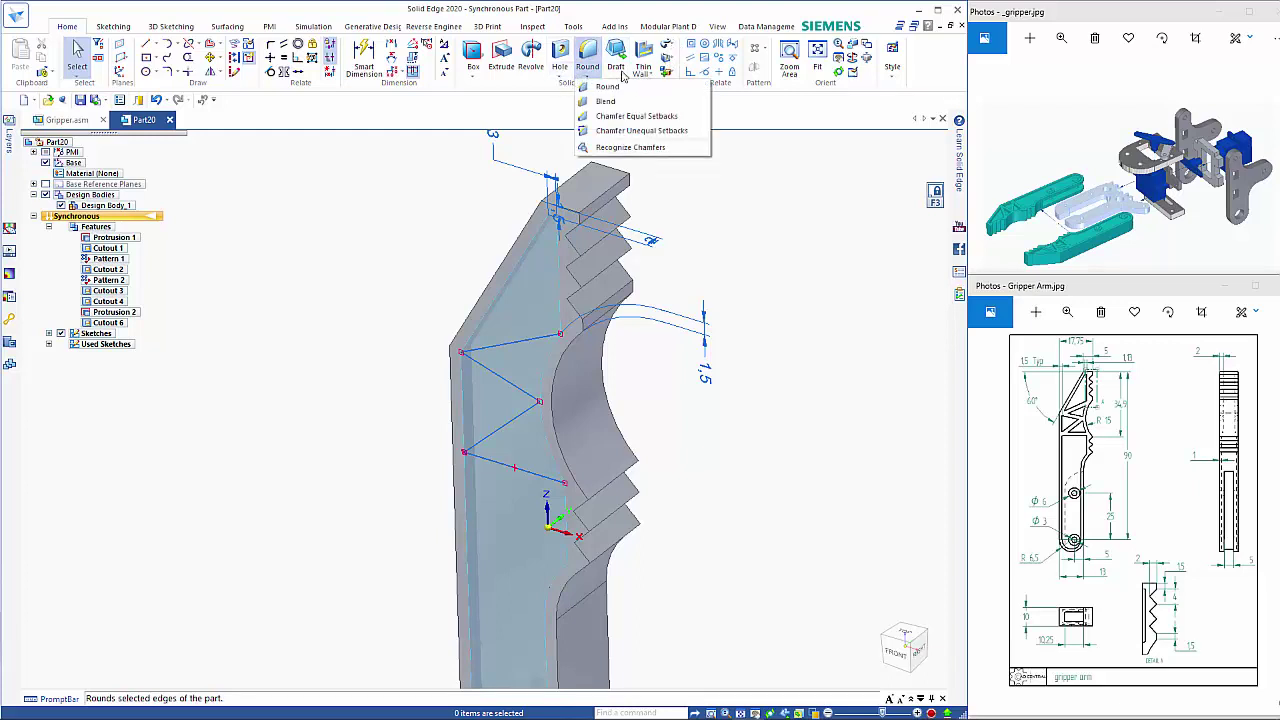
{"action": "left_click", "coordinate": [561, 77]}
{"action": "left_click", "coordinate": [561, 77]}
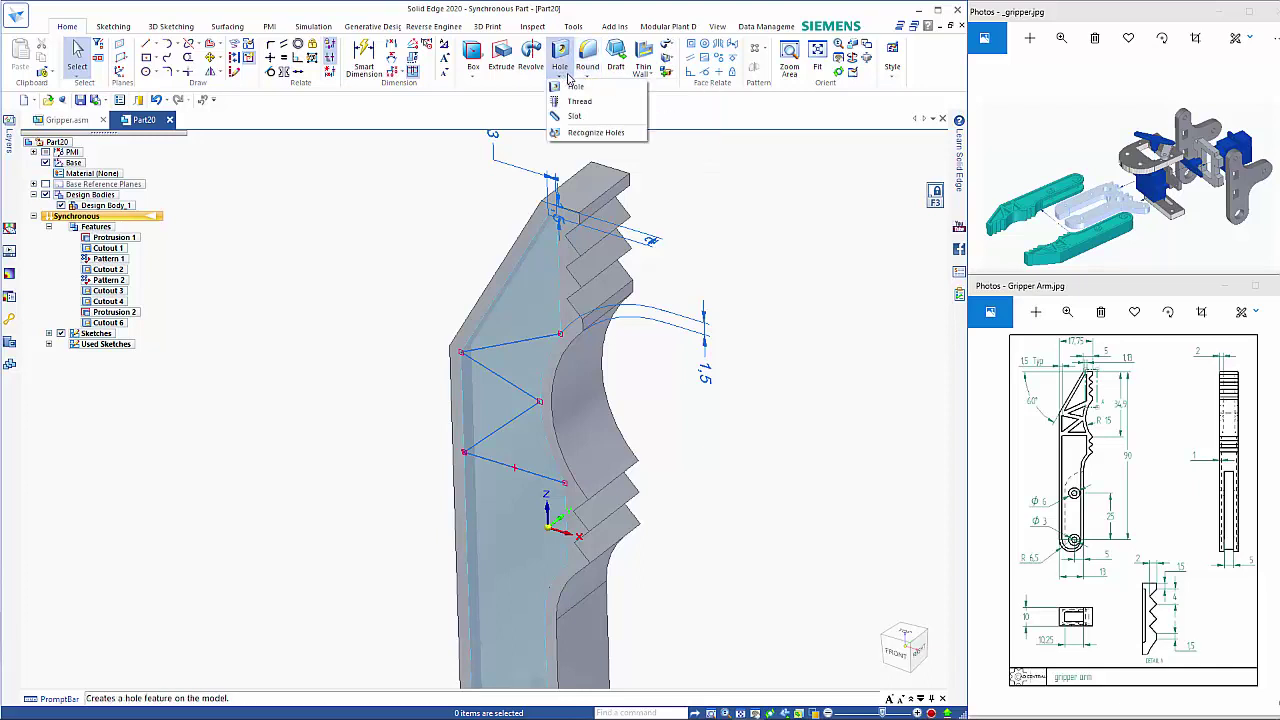
{"action": "left_click", "coordinate": [671, 50]}
{"action": "left_click", "coordinate": [671, 50]}
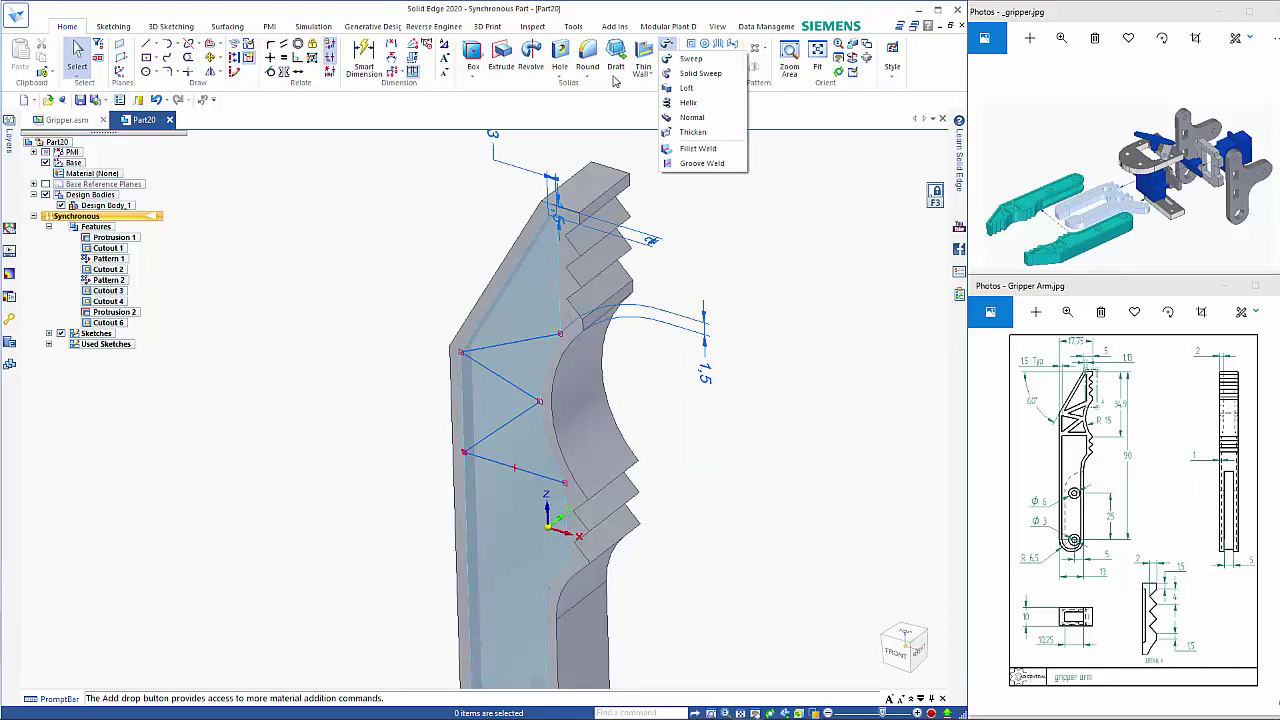
{"action": "left_click", "coordinate": [648, 76]}
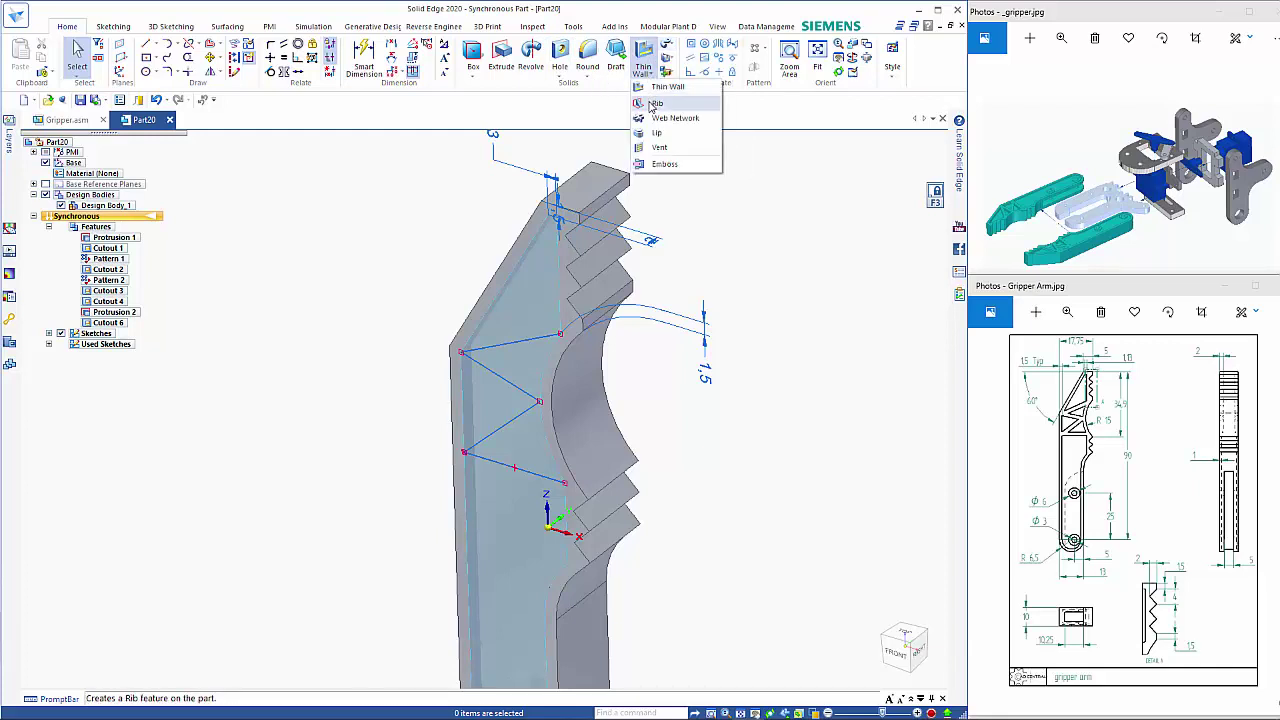
{"action": "left_click", "coordinate": [659, 103]}
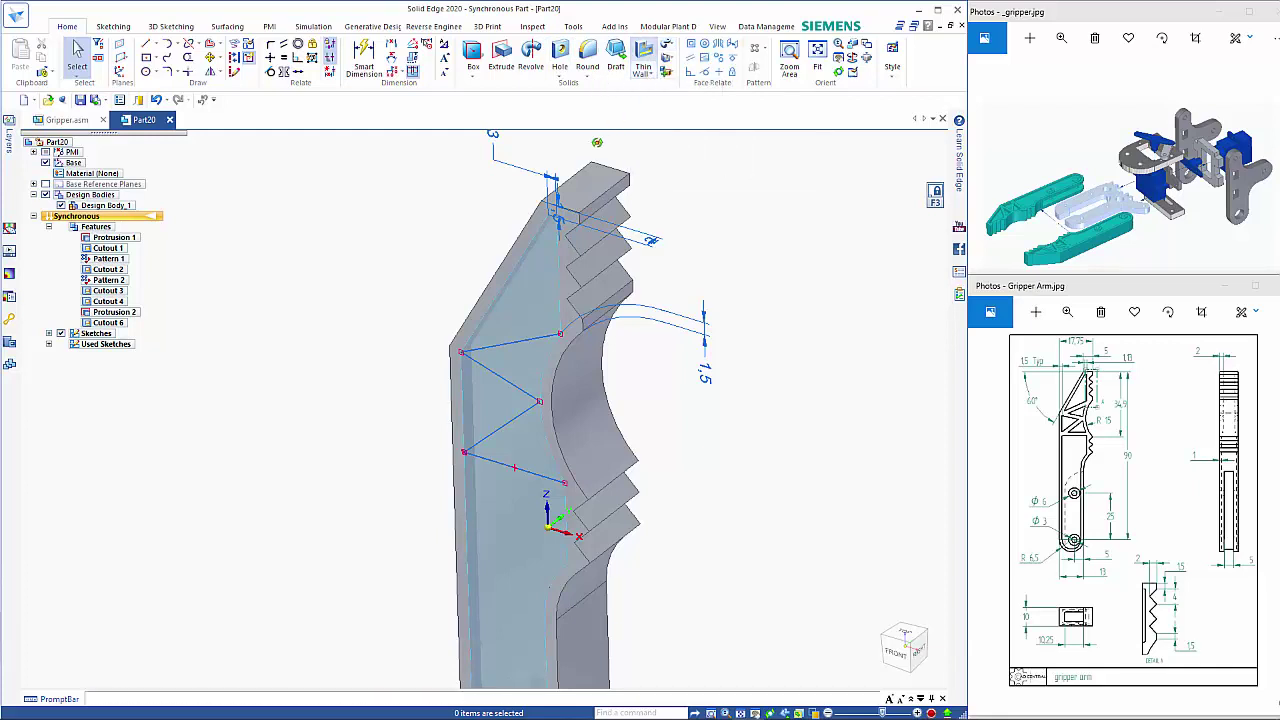
{"action": "left_click", "coordinate": [498, 352]}
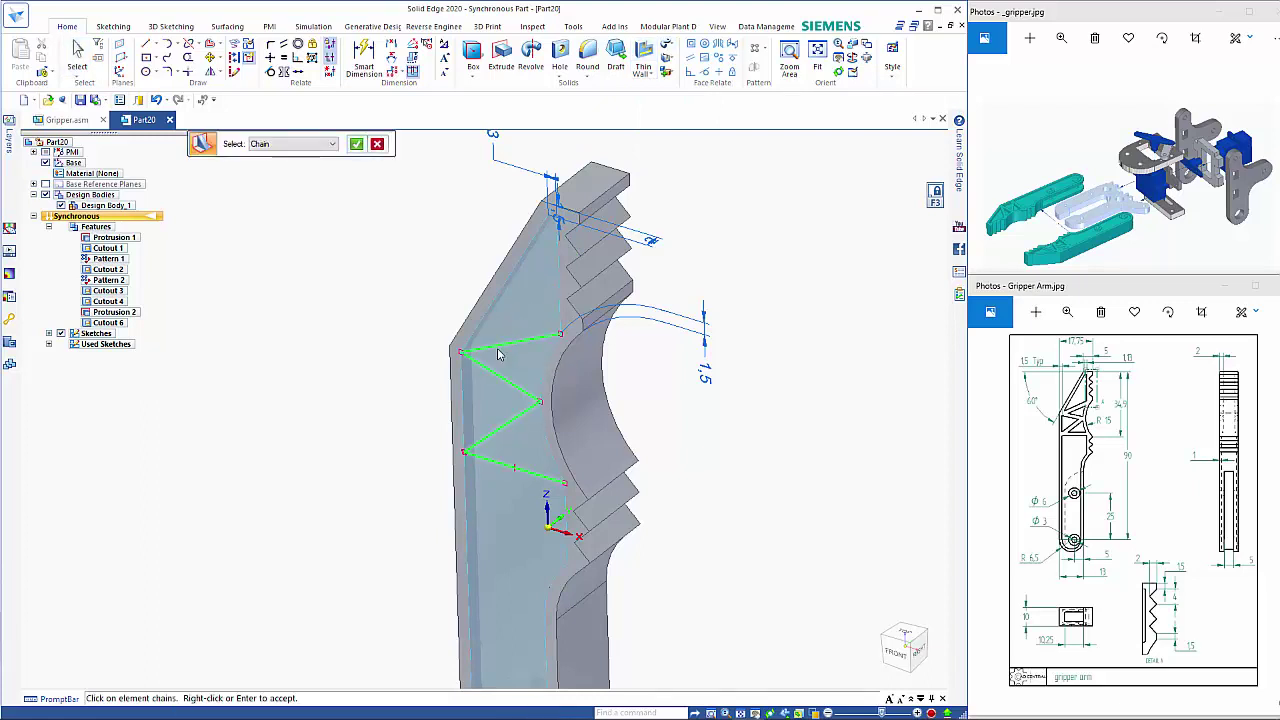
{"action": "right_click", "coordinate": [367, 358]}
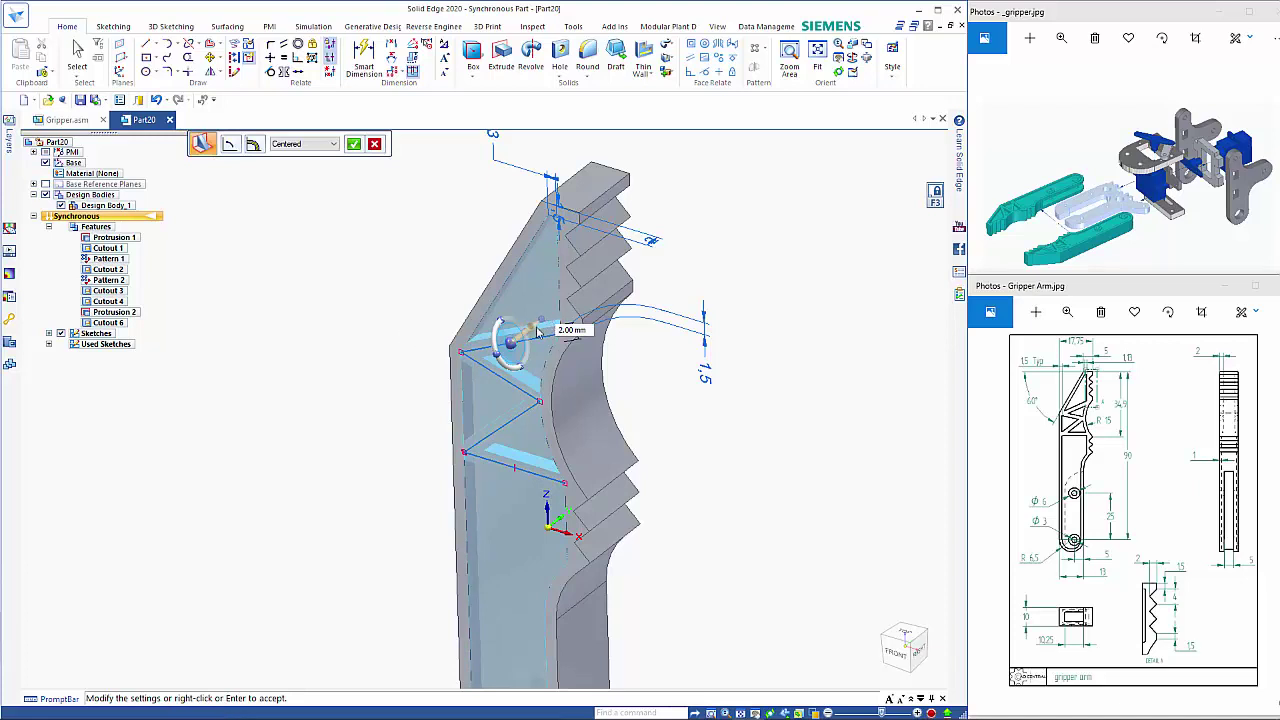
{"action": "right_click", "coordinate": [727, 250]}
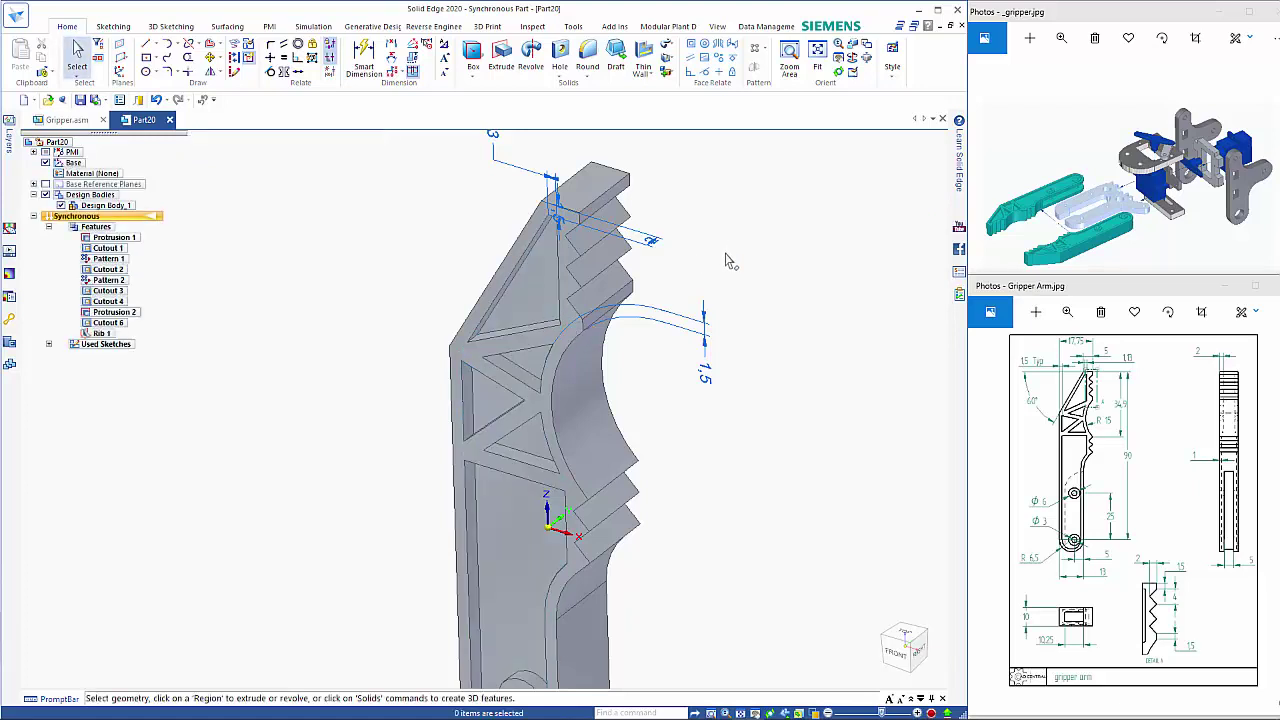
Move only the pocket floor face below the ribs by about 0.3 mm, with Design Intent switched off
{"action": "left_click", "coordinate": [507, 518]}
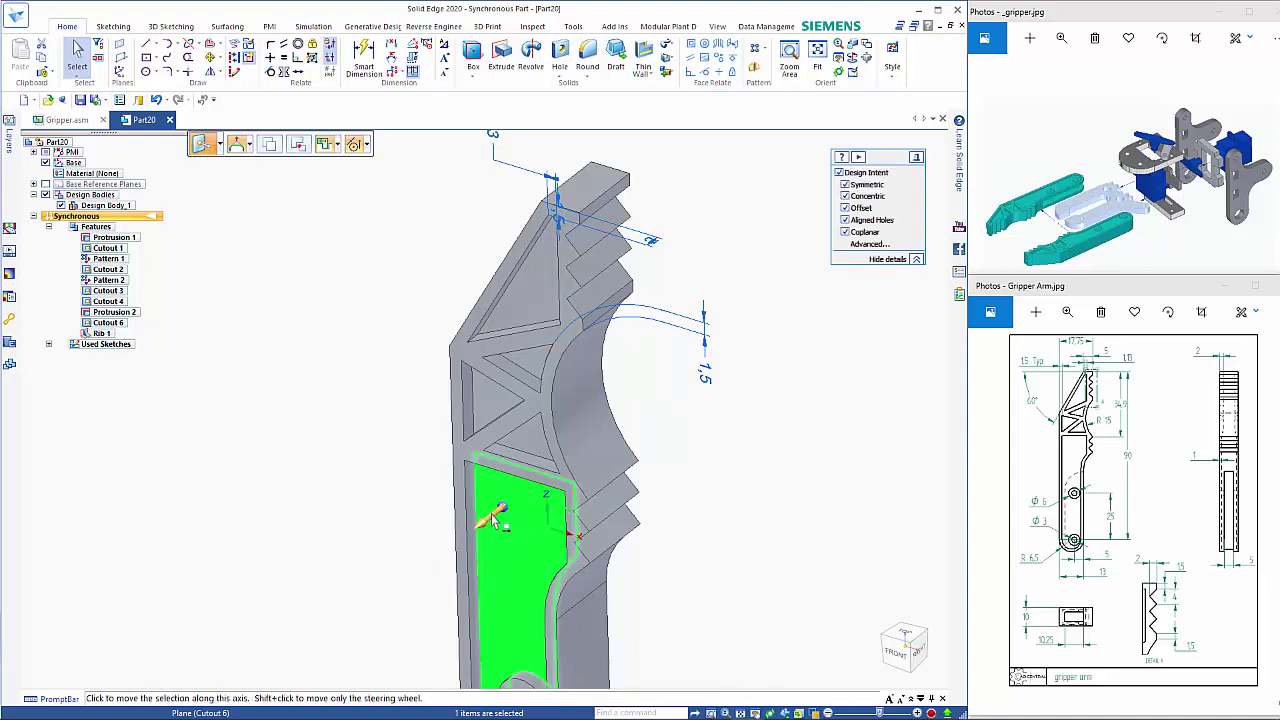
{"action": "left_click", "coordinate": [500, 511]}
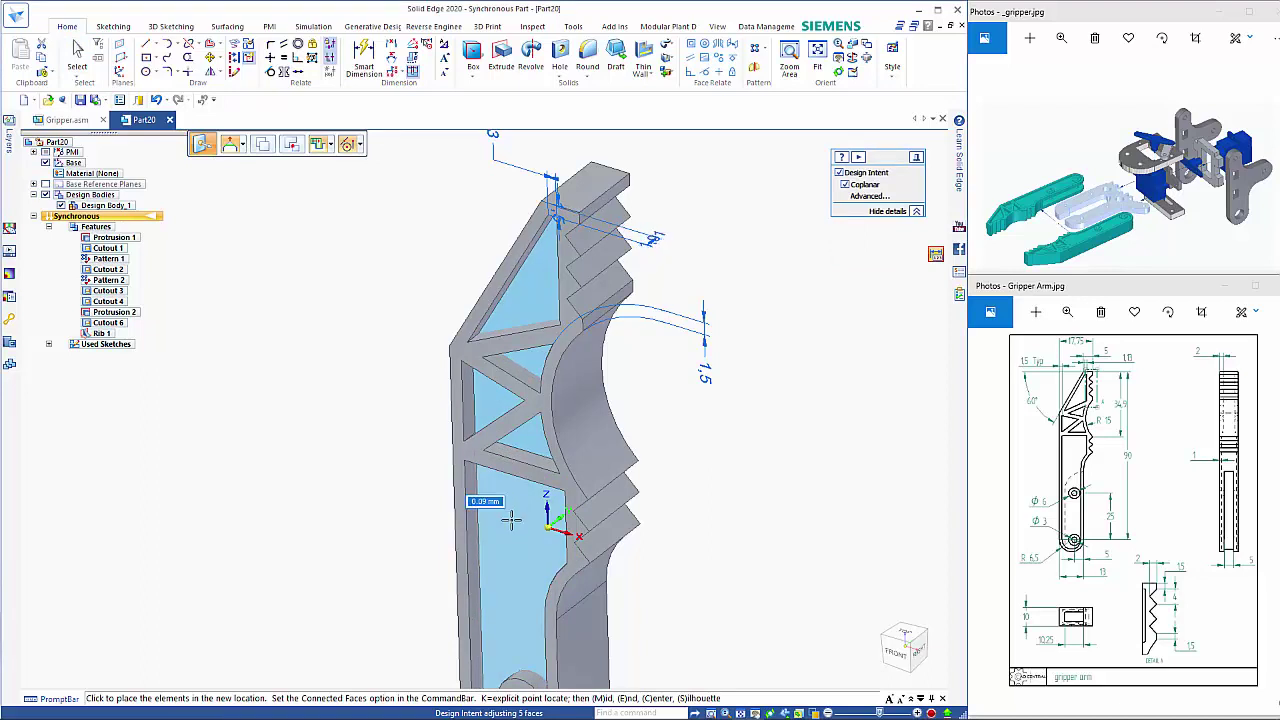
{"action": "left_click", "coordinate": [516, 518]}
{"action": "left_click", "coordinate": [516, 518]}
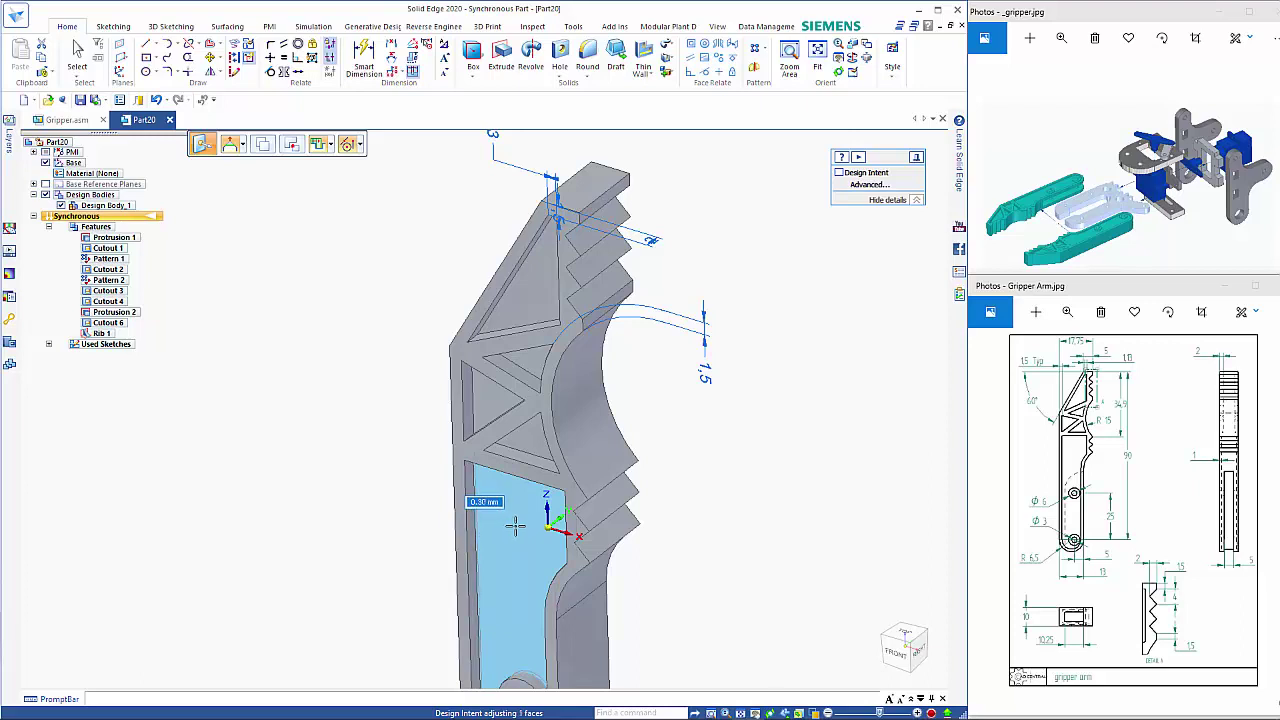
{"action": "left_click", "coordinate": [515, 525]}
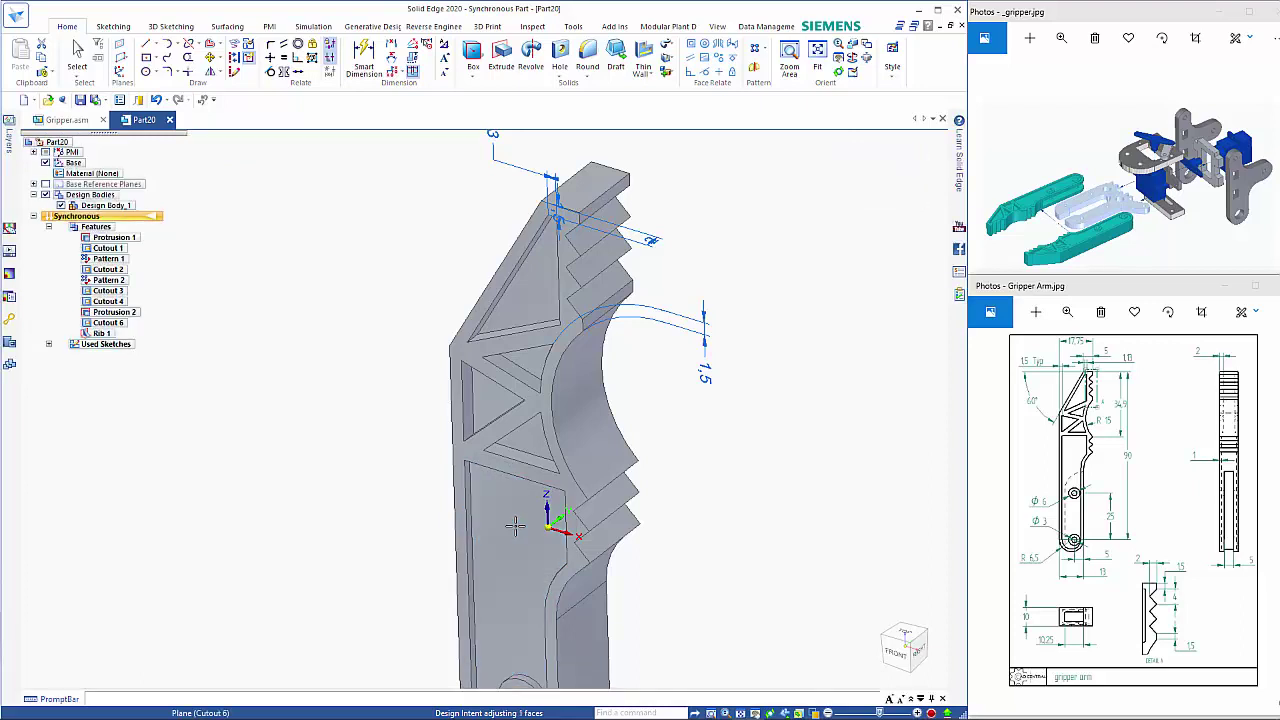
{"action": "left_click", "coordinate": [529, 536]}
{"action": "key", "text": "Escape"}
Reselect the pocket floor face below the ribs, switch Design Intent back on and clear the selection
{"action": "left_click", "coordinate": [498, 514]}
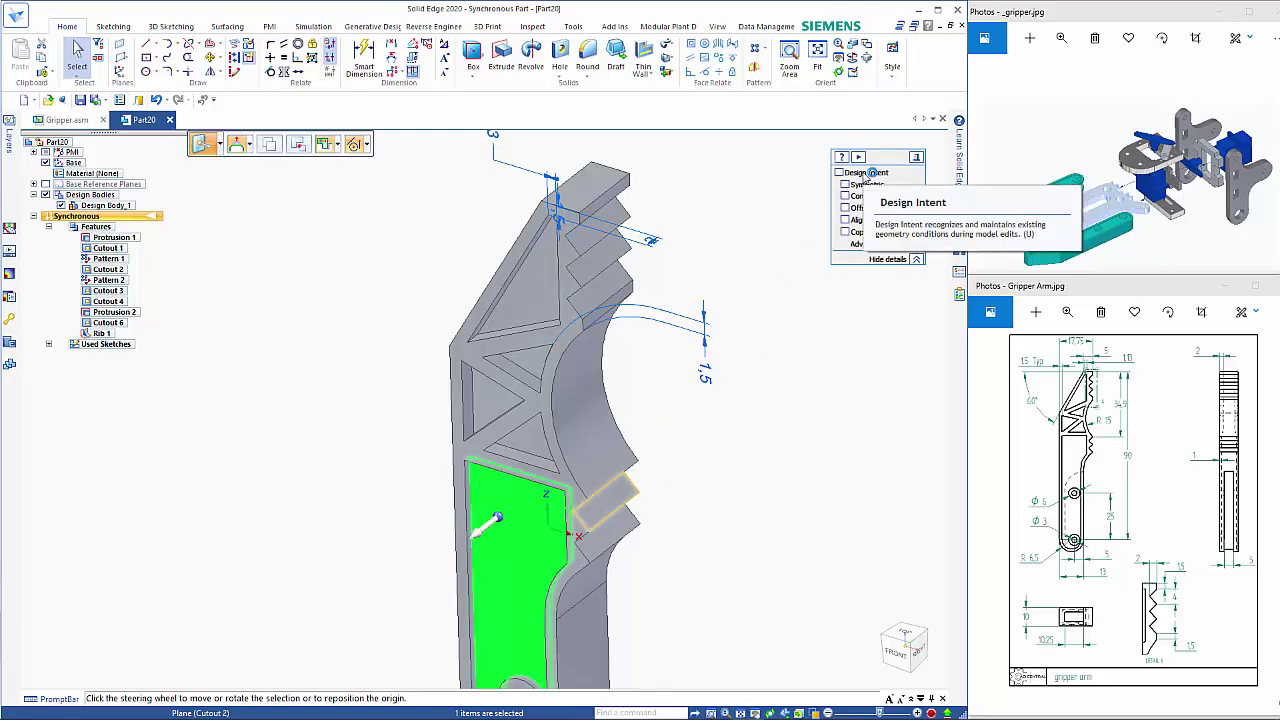
{"action": "left_click", "coordinate": [841, 174]}
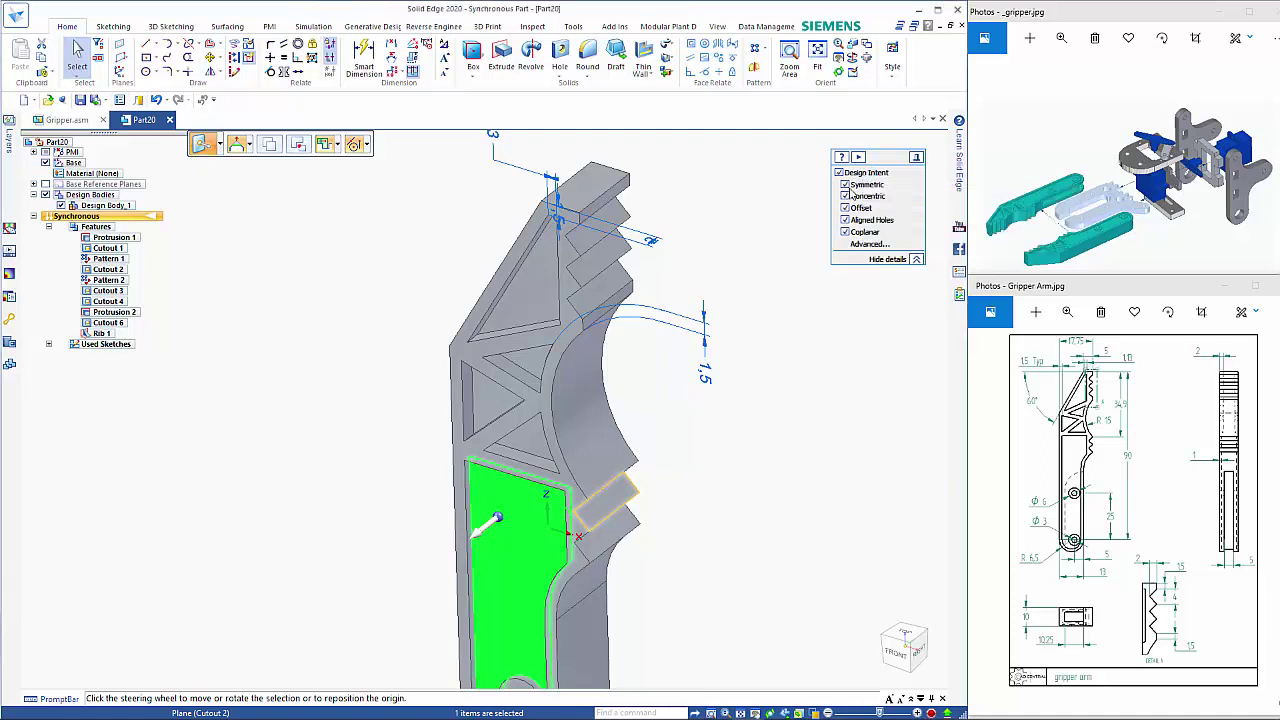
{"action": "left_click", "coordinate": [752, 428]}
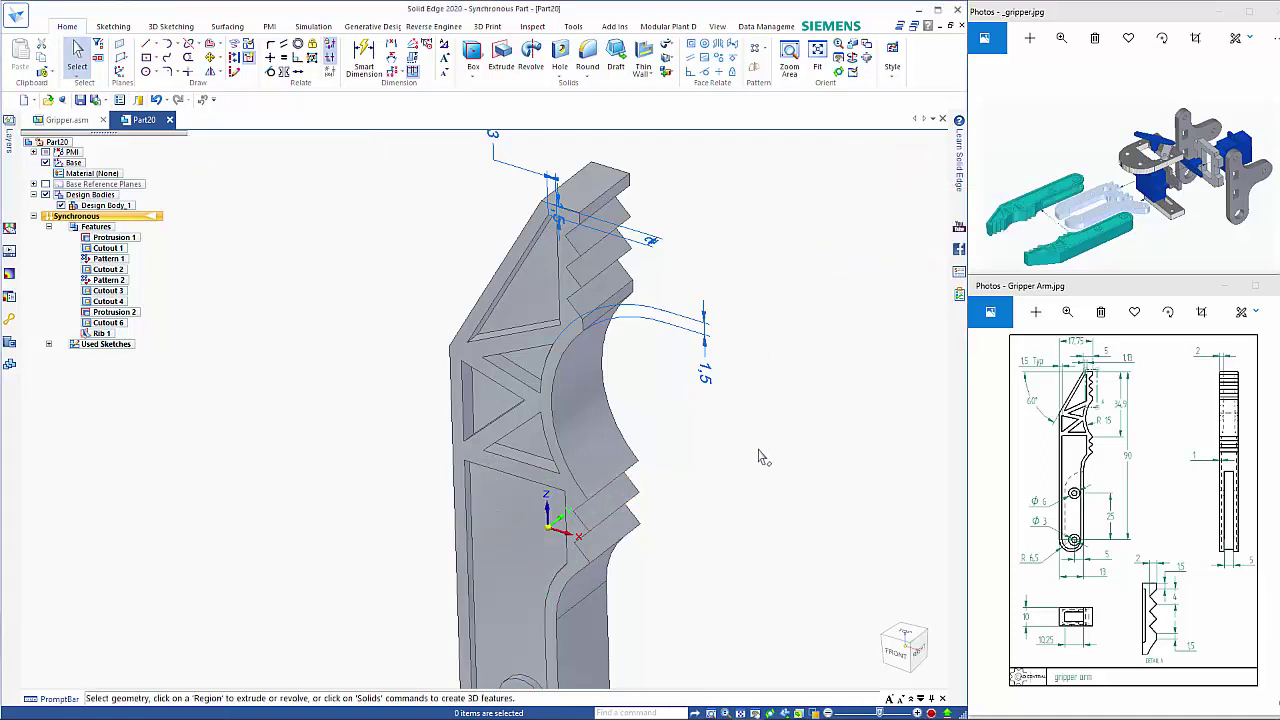
Mirror the pocket cutout and the rib to the arm's opposite face about the base plane midway through its thickness
{"action": "scroll", "coordinate": [761, 437], "scroll_direction": "down", "scroll_amount": 1}
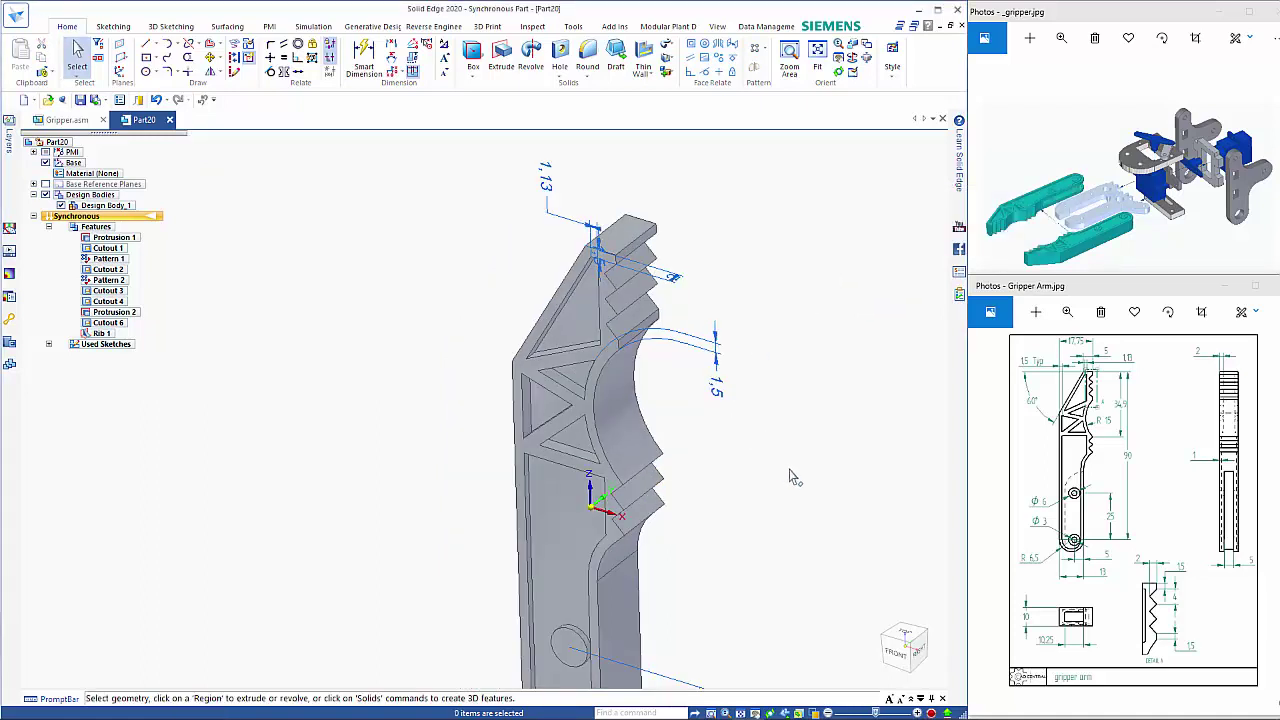
{"action": "middle_click_drag", "start_coordinate": [790, 472], "coordinate": [708, 318], "text": "shift"}
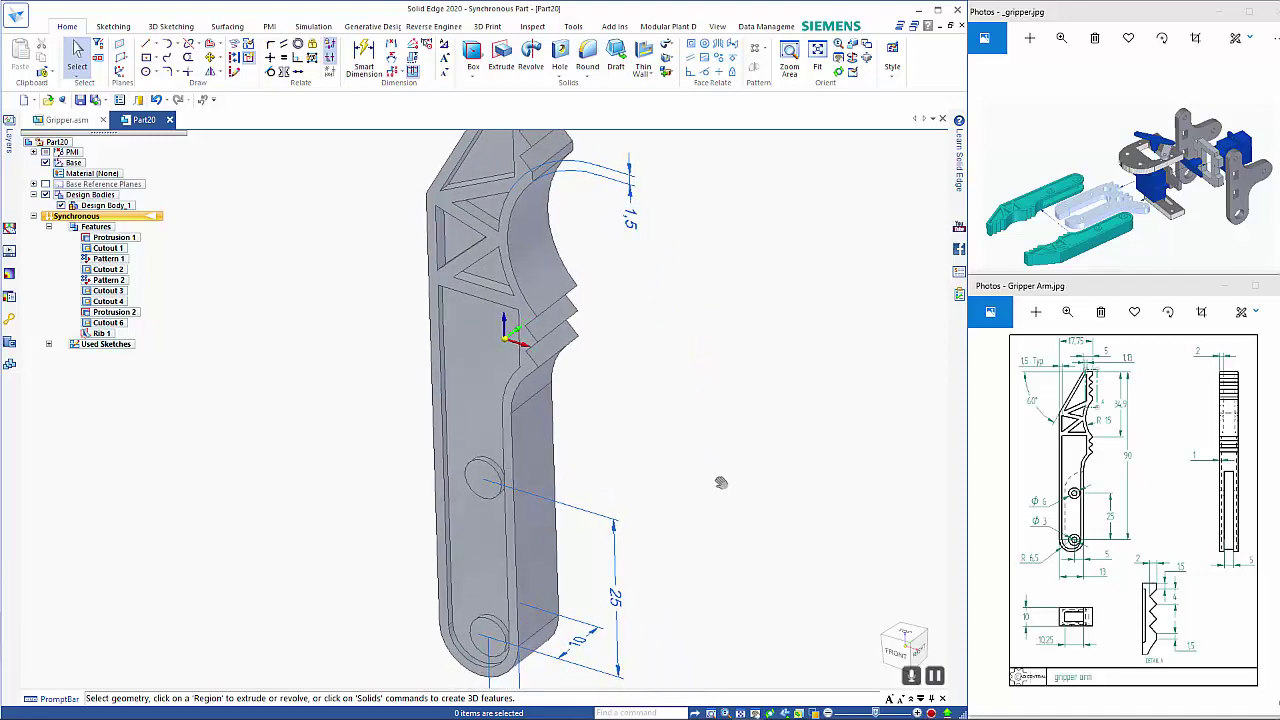
{"action": "middle_click_drag", "start_coordinate": [720, 480], "coordinate": [724, 546], "text": "shift"}
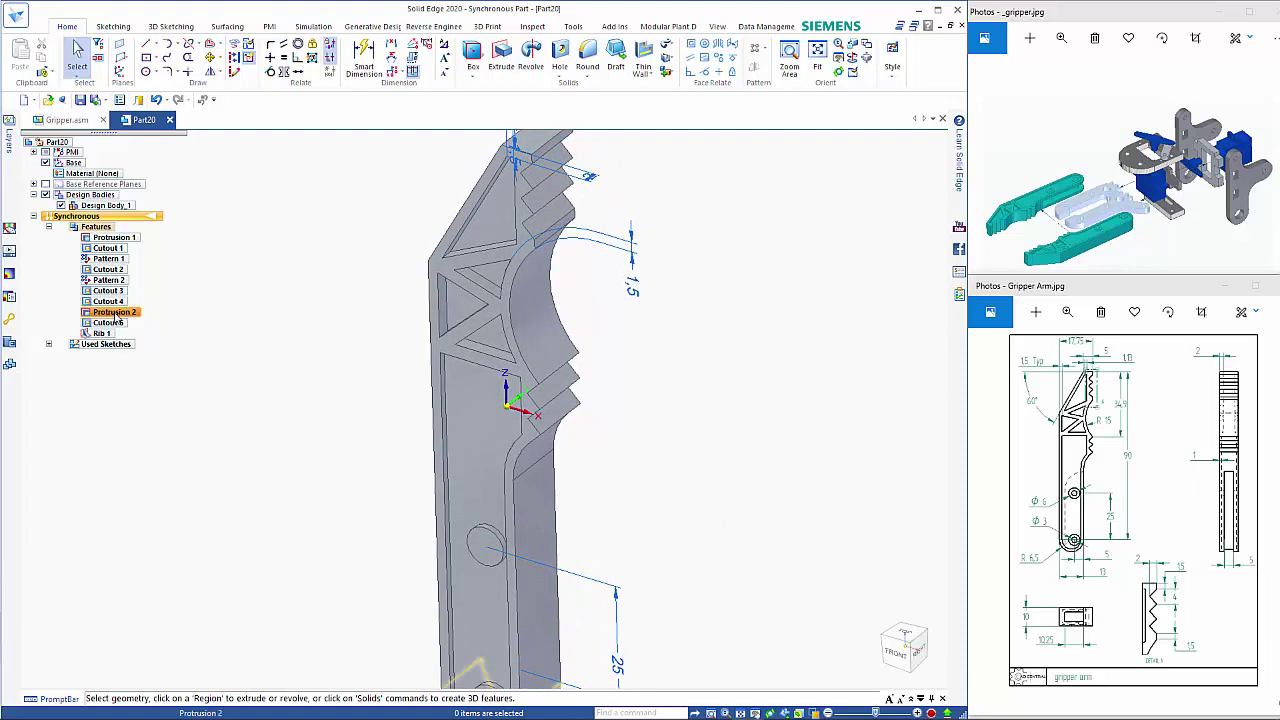
{"action": "scroll", "coordinate": [286, 380], "scroll_direction": "down", "scroll_amount": 3}
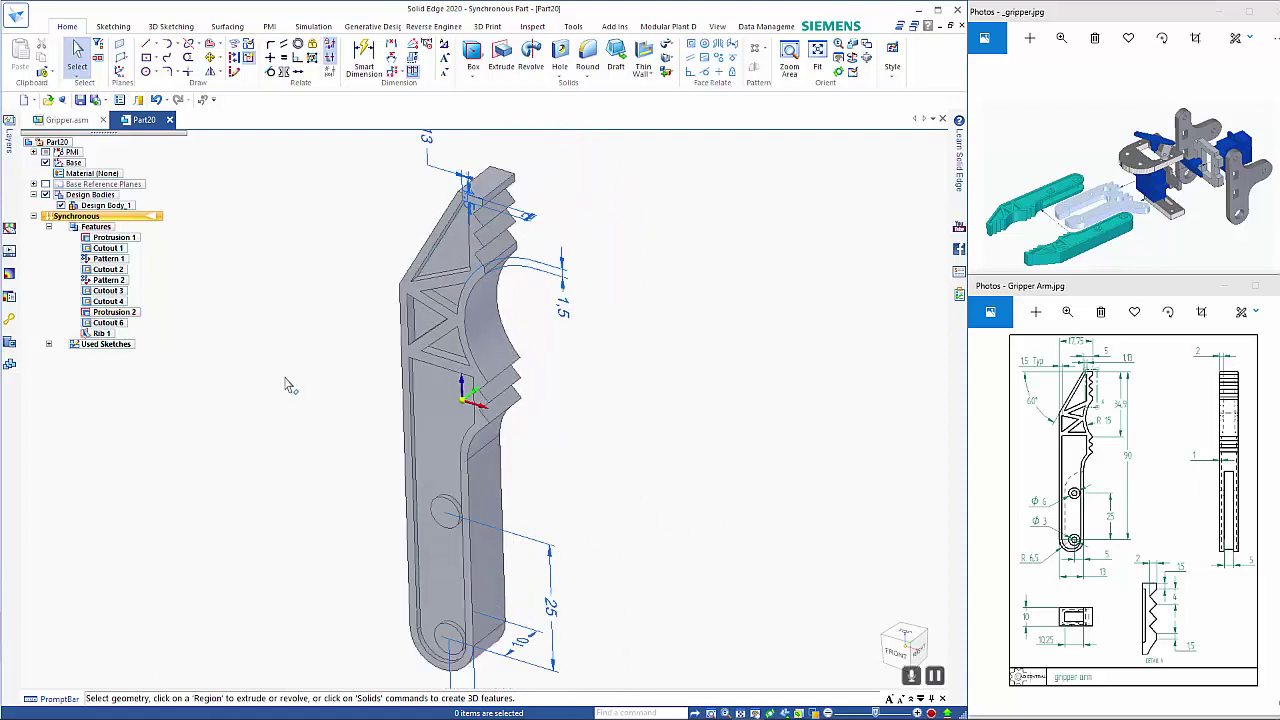
{"action": "left_click", "coordinate": [112, 324]}
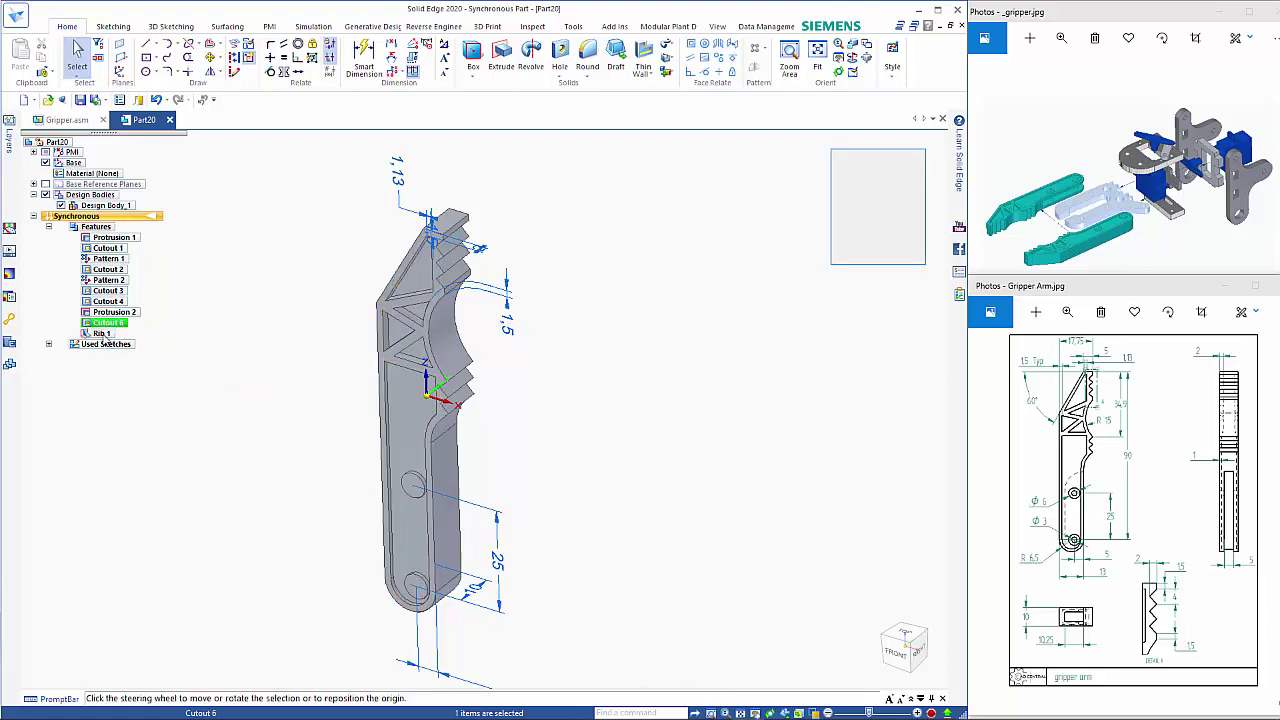
{"action": "left_click", "coordinate": [112, 336], "text": "ctrl"}
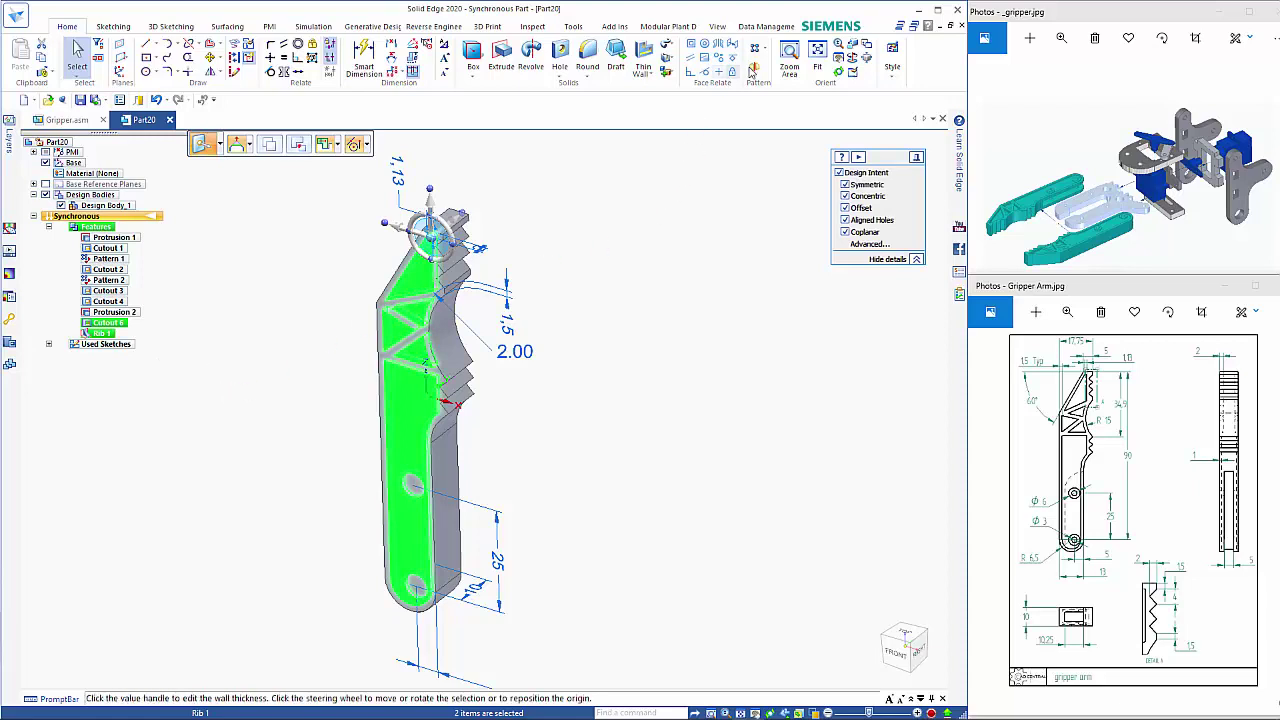
{"action": "key", "text": "Escape"}
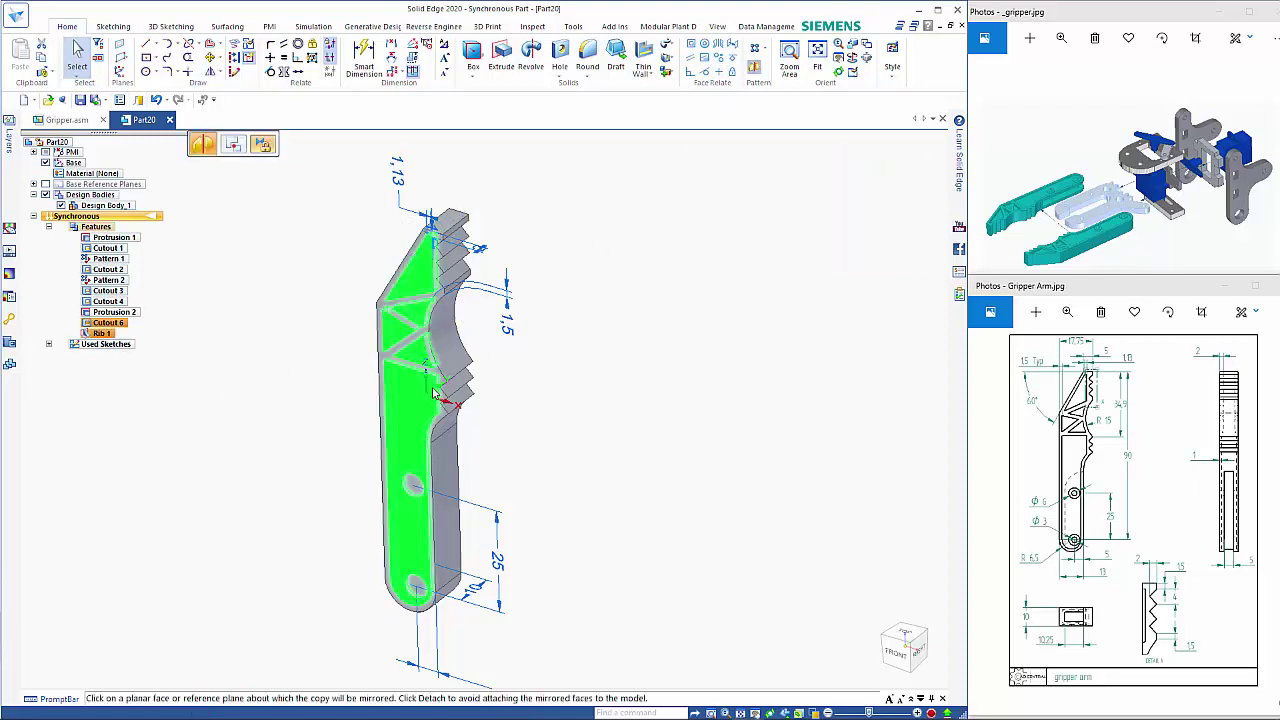
{"action": "left_click", "coordinate": [430, 393]}
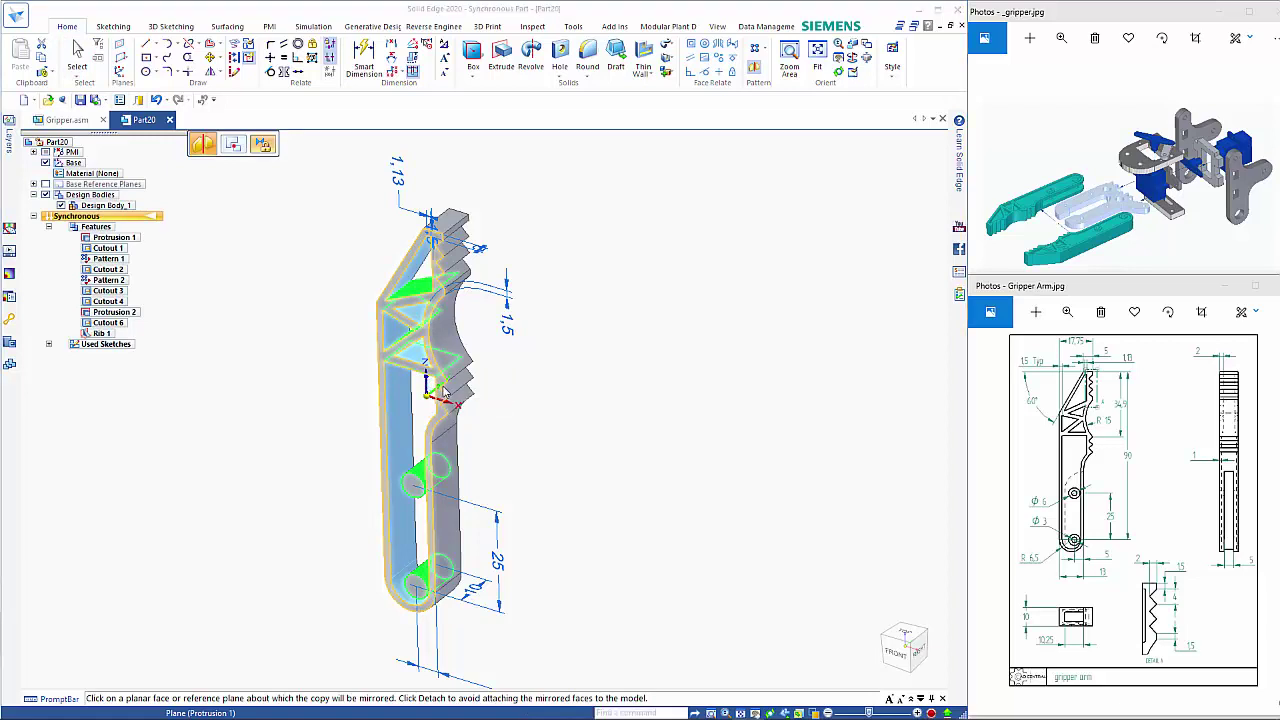
{"action": "right_click", "coordinate": [445, 391]}
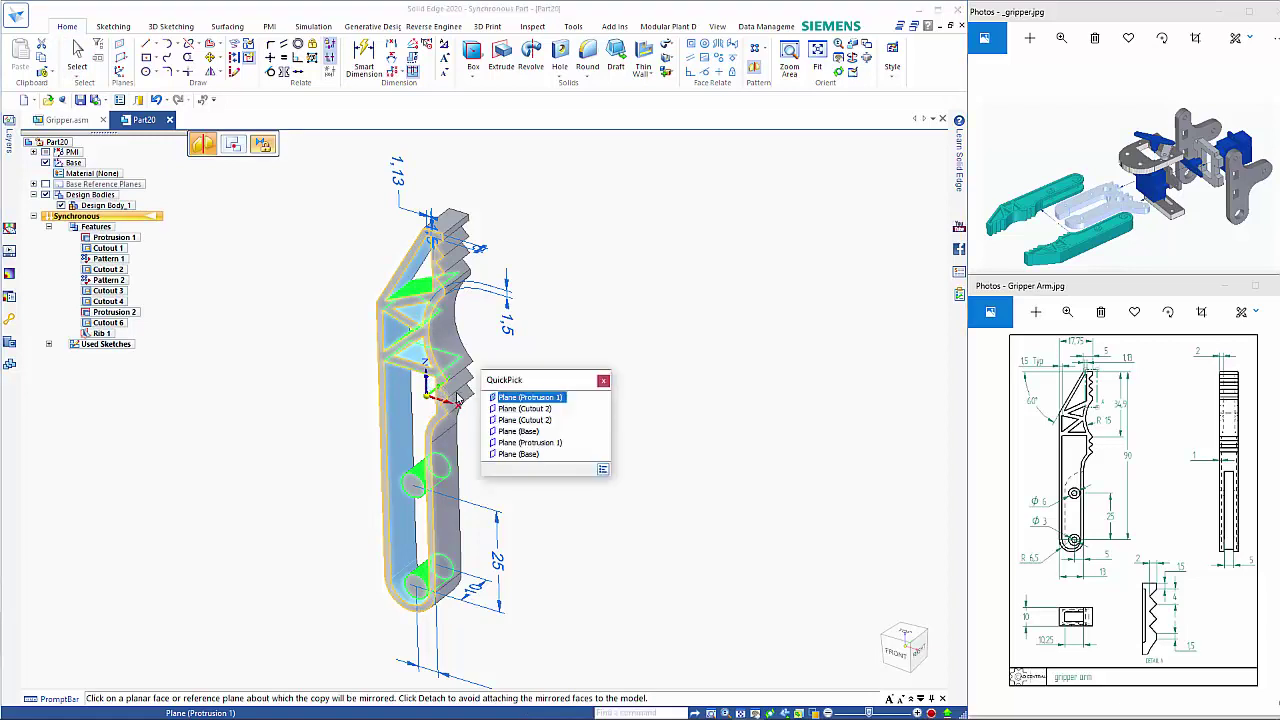
{"action": "left_click", "coordinate": [520, 434]}
{"action": "left_click", "coordinate": [521, 439]}
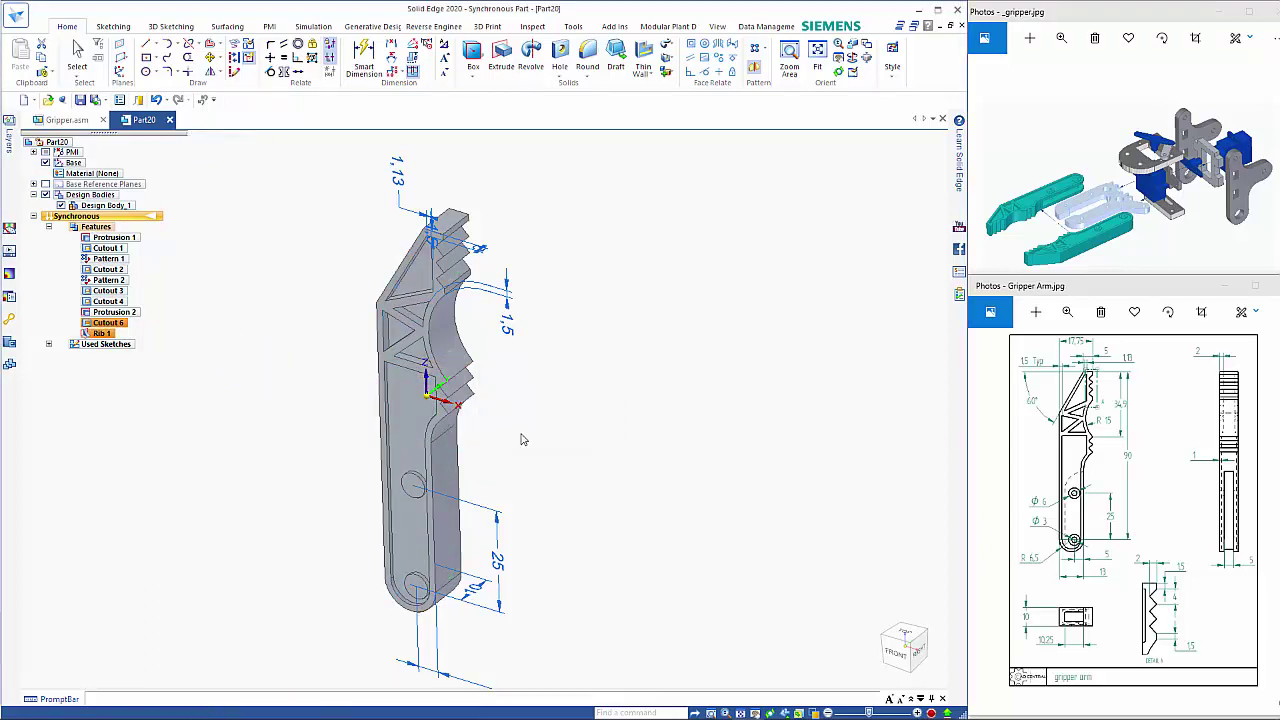
{"action": "middle_click_drag", "start_coordinate": [577, 434], "coordinate": [586, 391]}
{"action": "key", "text": "Escape"}
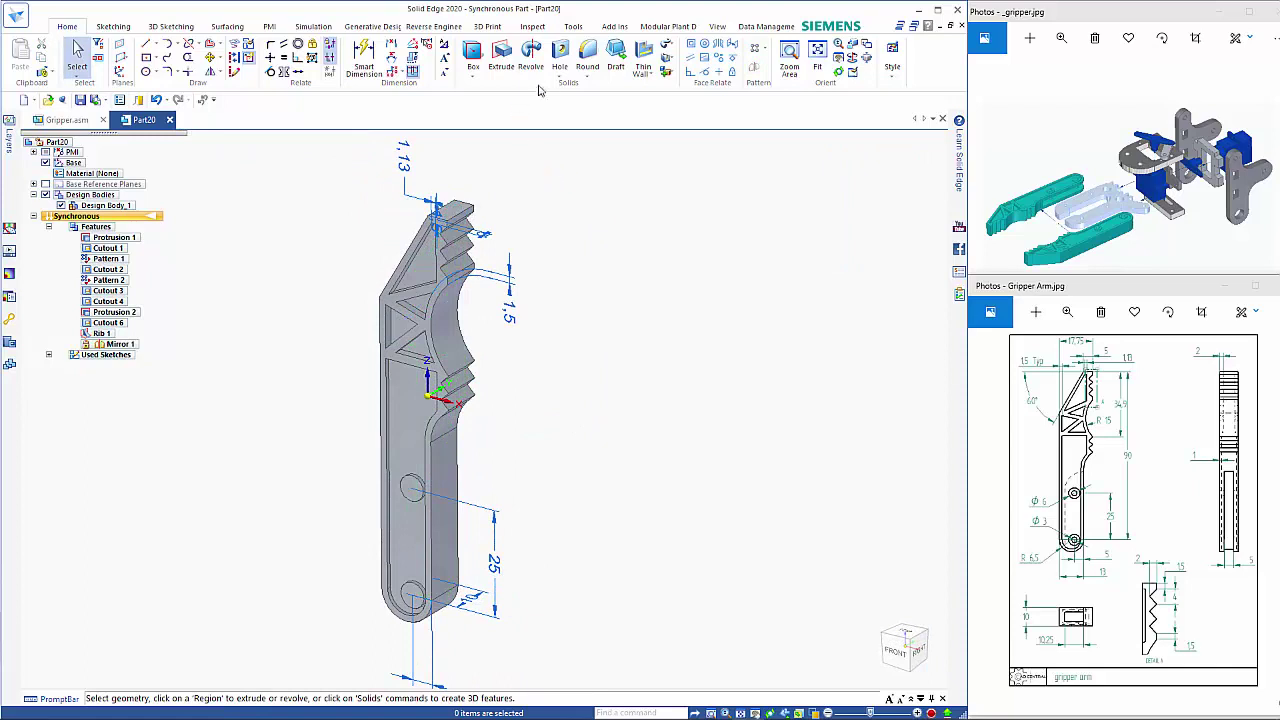
Place a hole with the saved "3 Thro" setting concentric with the lower circular boss at the arm's rounded end
{"action": "left_click", "coordinate": [563, 57]}
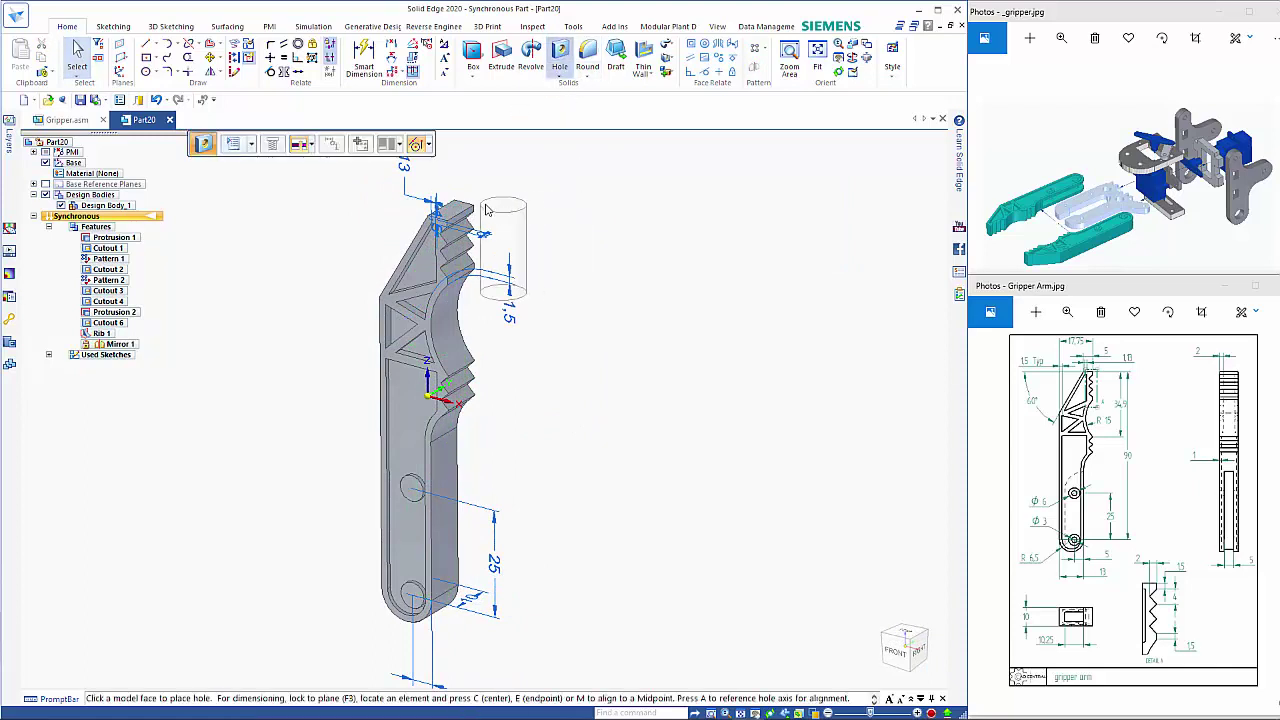
{"action": "left_click", "coordinate": [251, 144]}
{"action": "scroll", "coordinate": [274, 203], "scroll_direction": "down", "scroll_amount": 2}
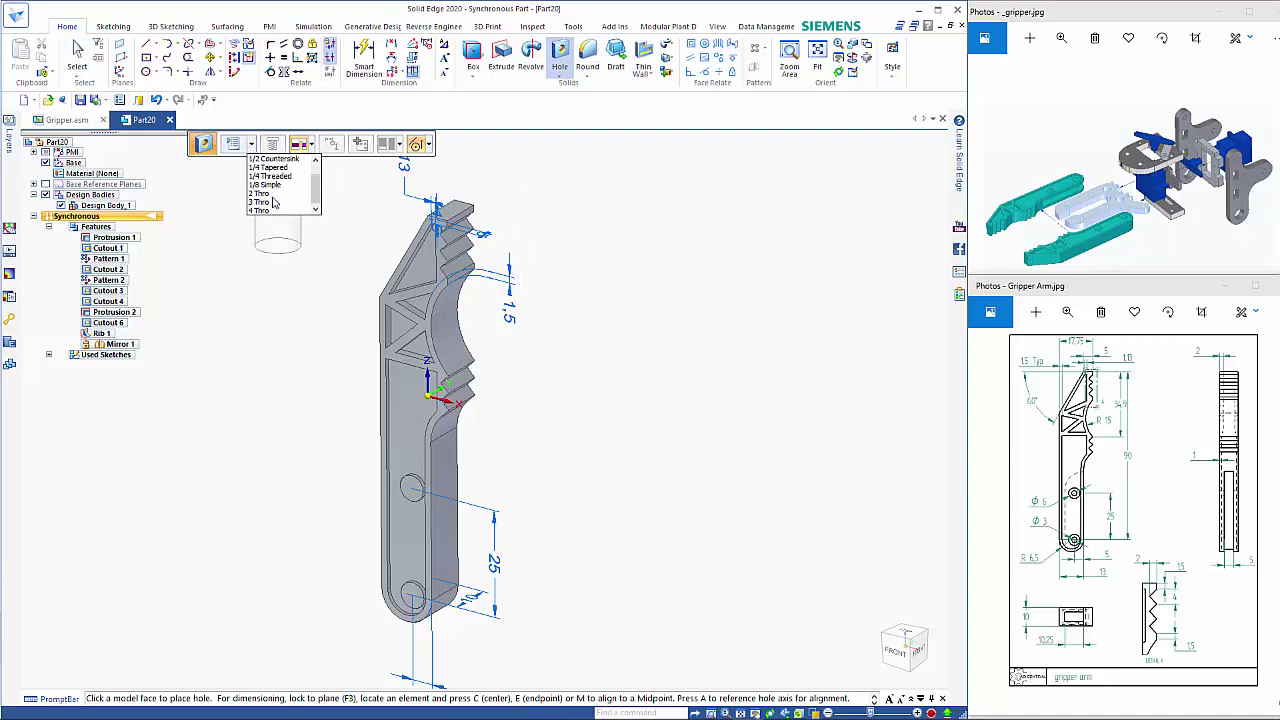
{"action": "left_click", "coordinate": [264, 204]}
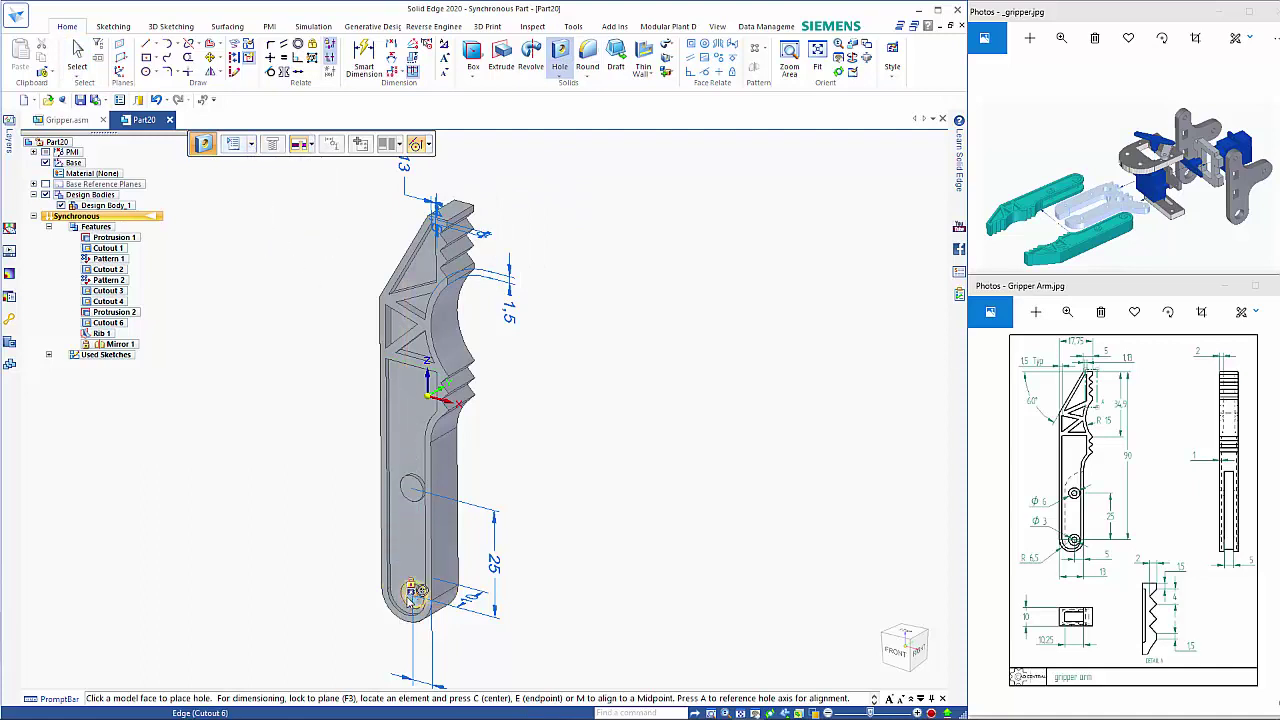
{"action": "scroll", "coordinate": [410, 597], "scroll_direction": "up", "scroll_amount": 5}
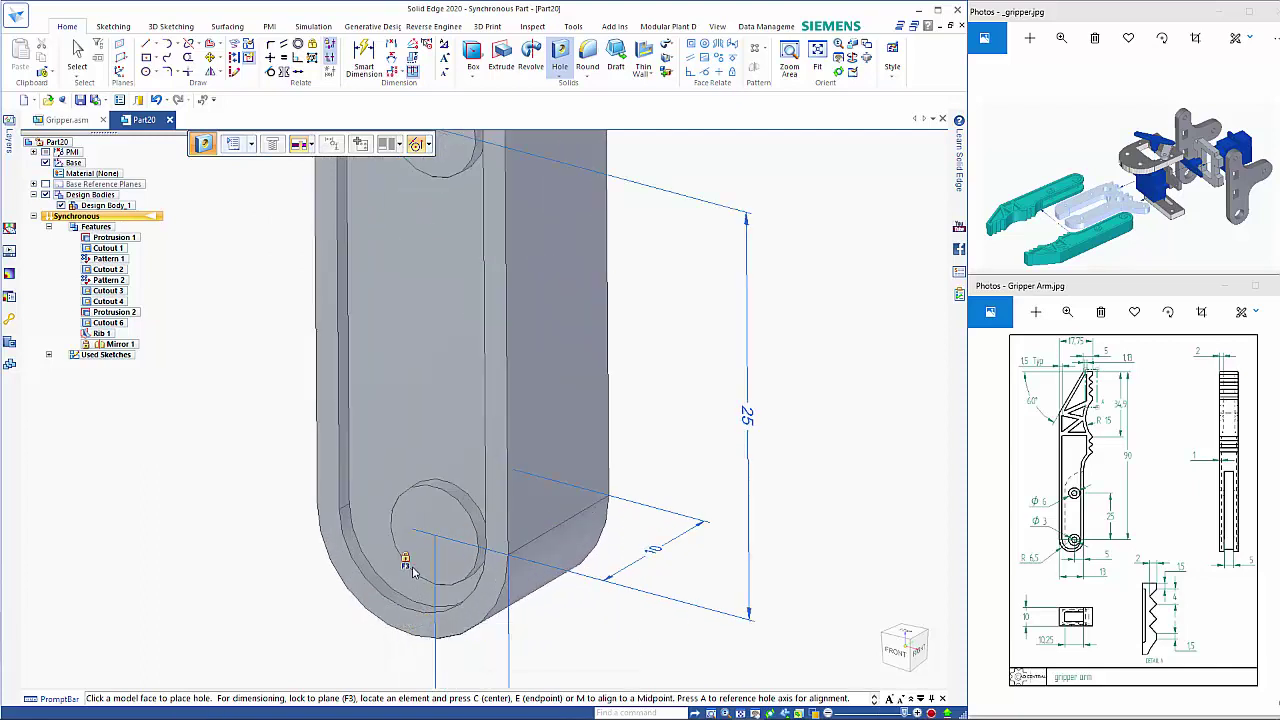
{"action": "key", "text": "c"}
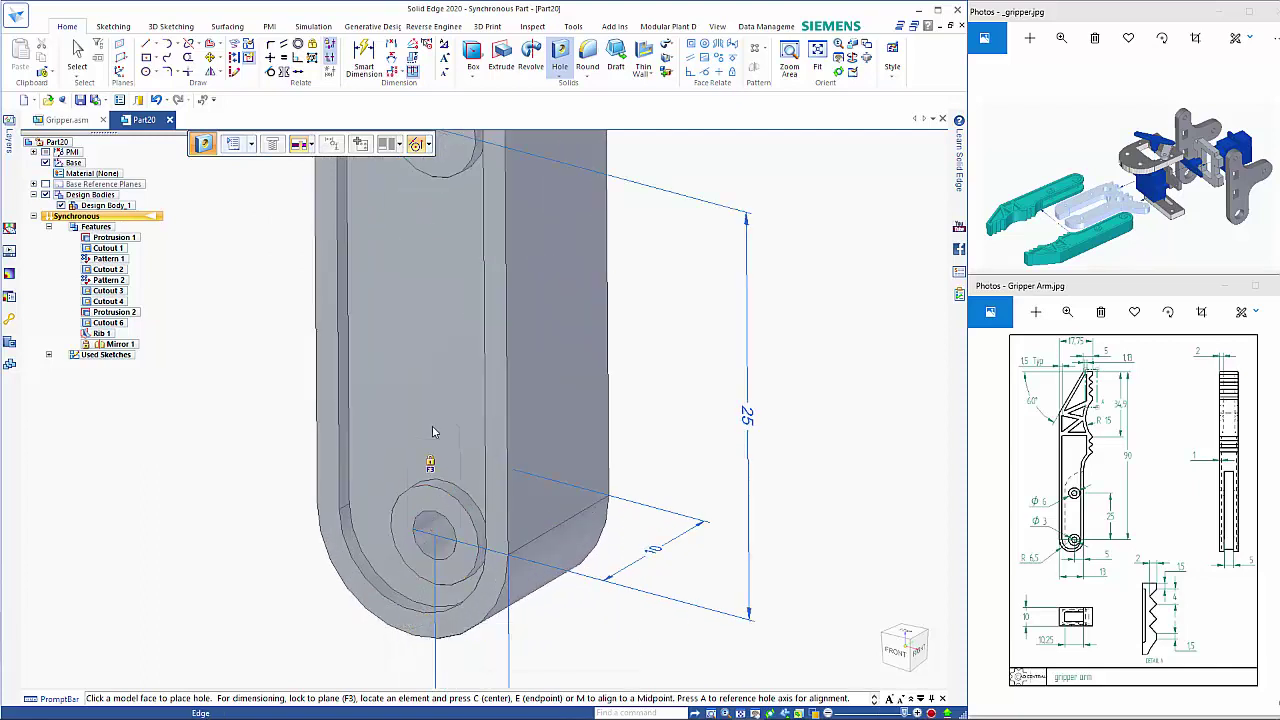
{"action": "left_click", "coordinate": [432, 432]}
Place a second "3 Thro" hole concentric with the upper circular boss and finish the Hole command
{"action": "scroll", "coordinate": [430, 432], "scroll_direction": "down", "scroll_amount": 3}
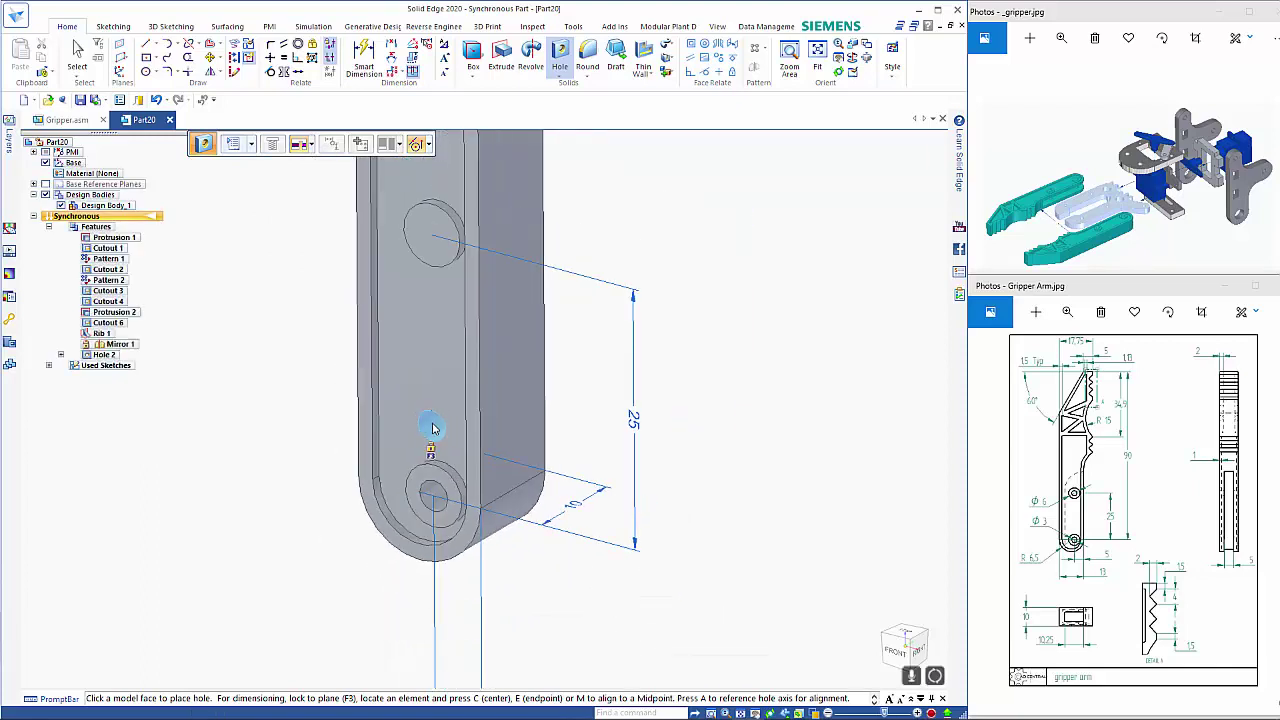
{"action": "left_click", "coordinate": [414, 256]}
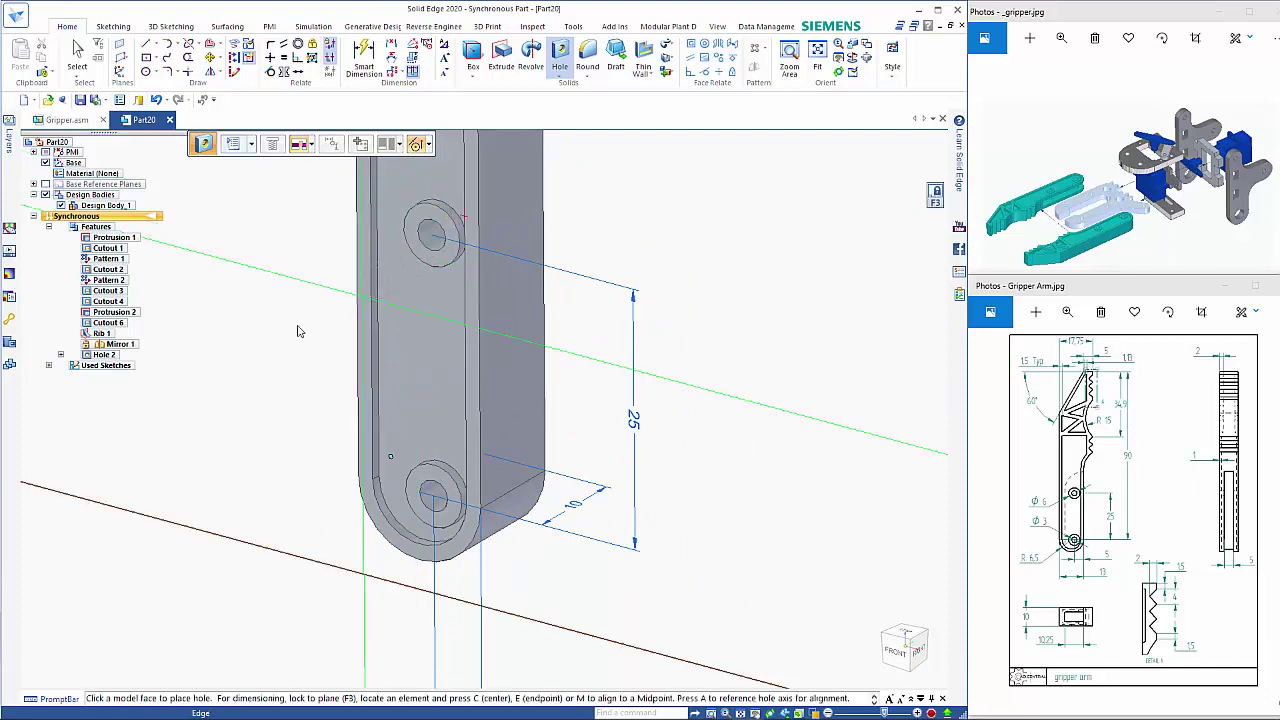
{"action": "right_click", "coordinate": [300, 486]}
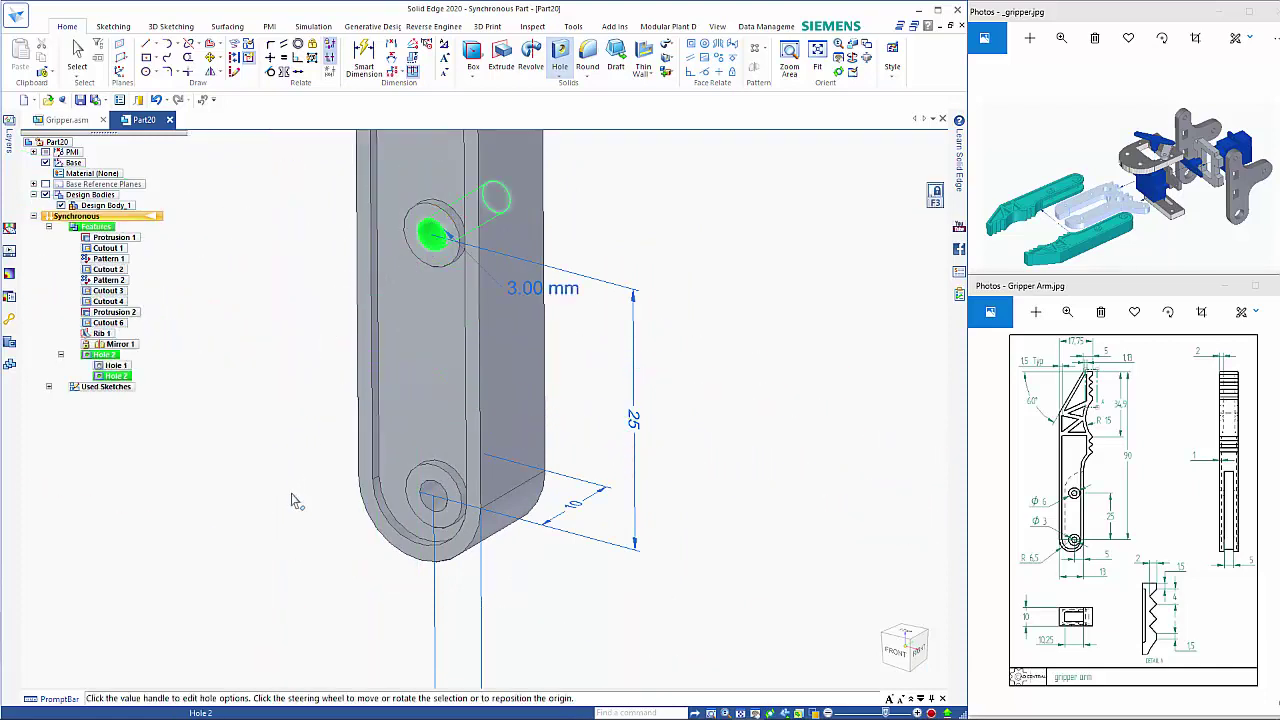
{"action": "scroll", "coordinate": [296, 501], "scroll_direction": "down", "scroll_amount": 3}
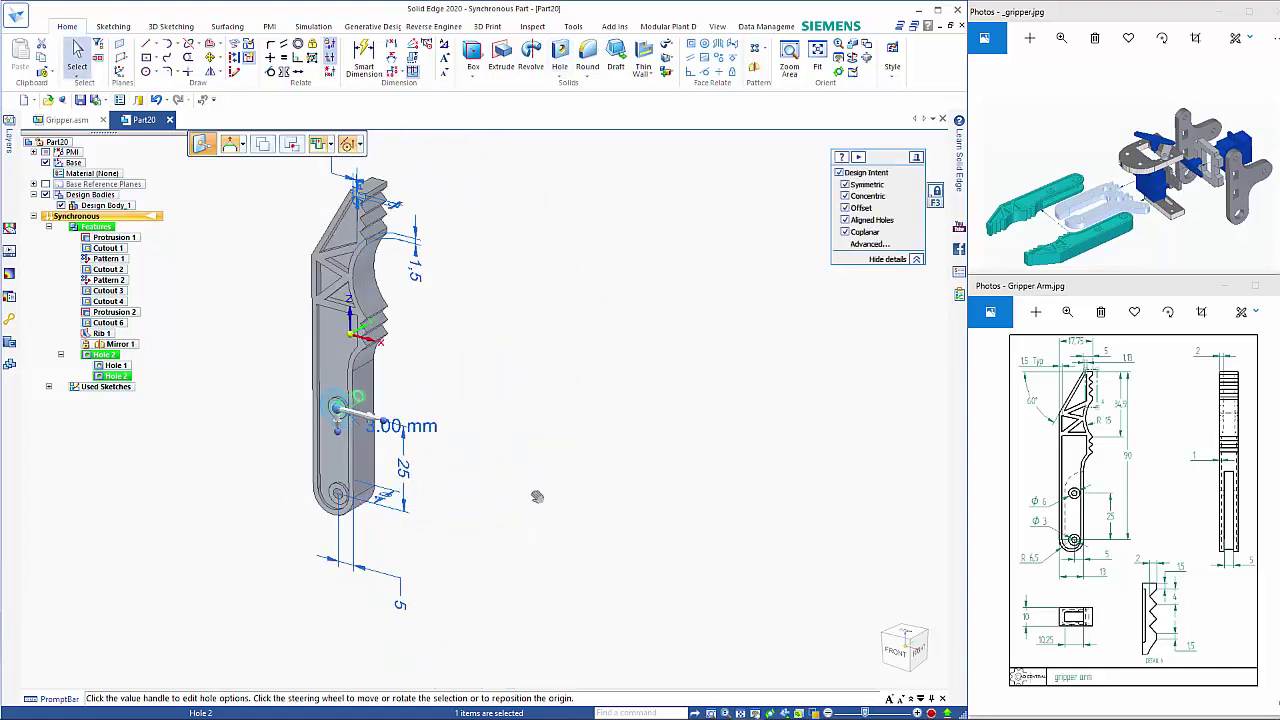
Deselect the hole and hide the part's PMI dimensions
{"action": "middle_click_drag", "start_coordinate": [535, 497], "coordinate": [640, 519], "text": "shift"}
{"action": "left_click", "coordinate": [637, 526]}
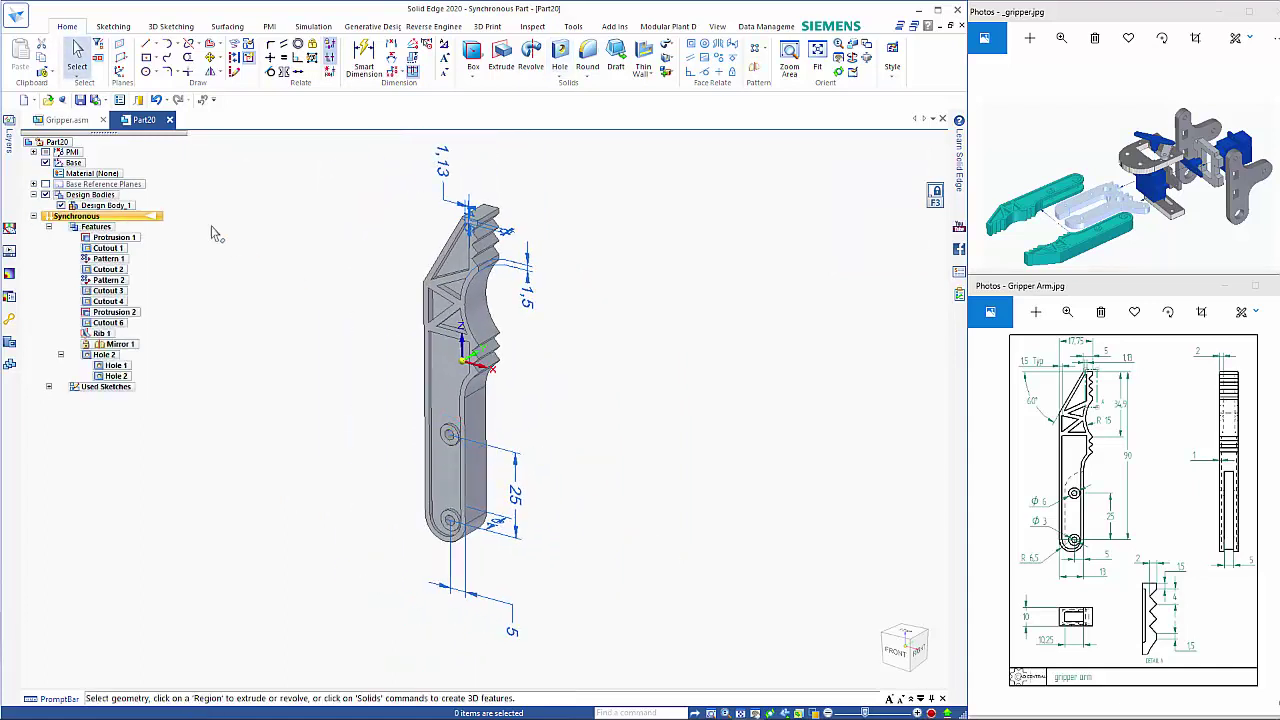
{"action": "left_click", "coordinate": [46, 152]}
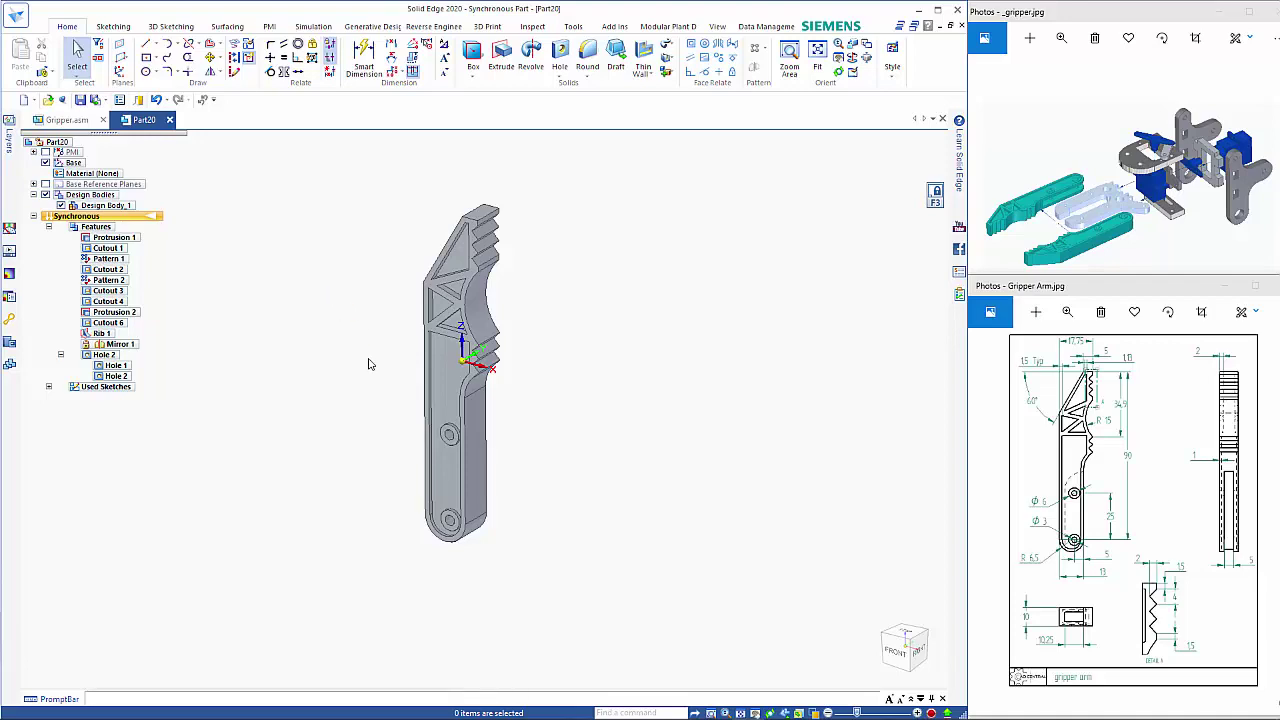
Save the part in the Gripper folder under the file name Gripper Arm
{"action": "key", "text": "ctrl+s"}
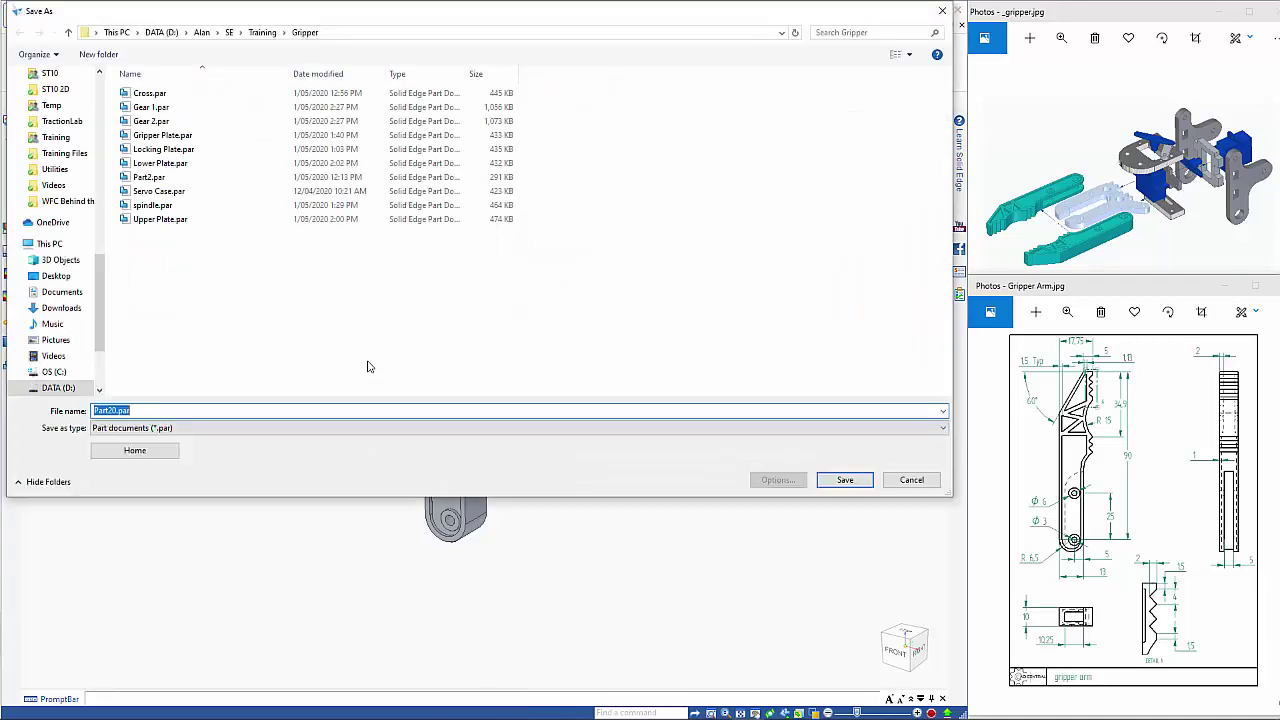
{"action": "type", "text": "Gr"}
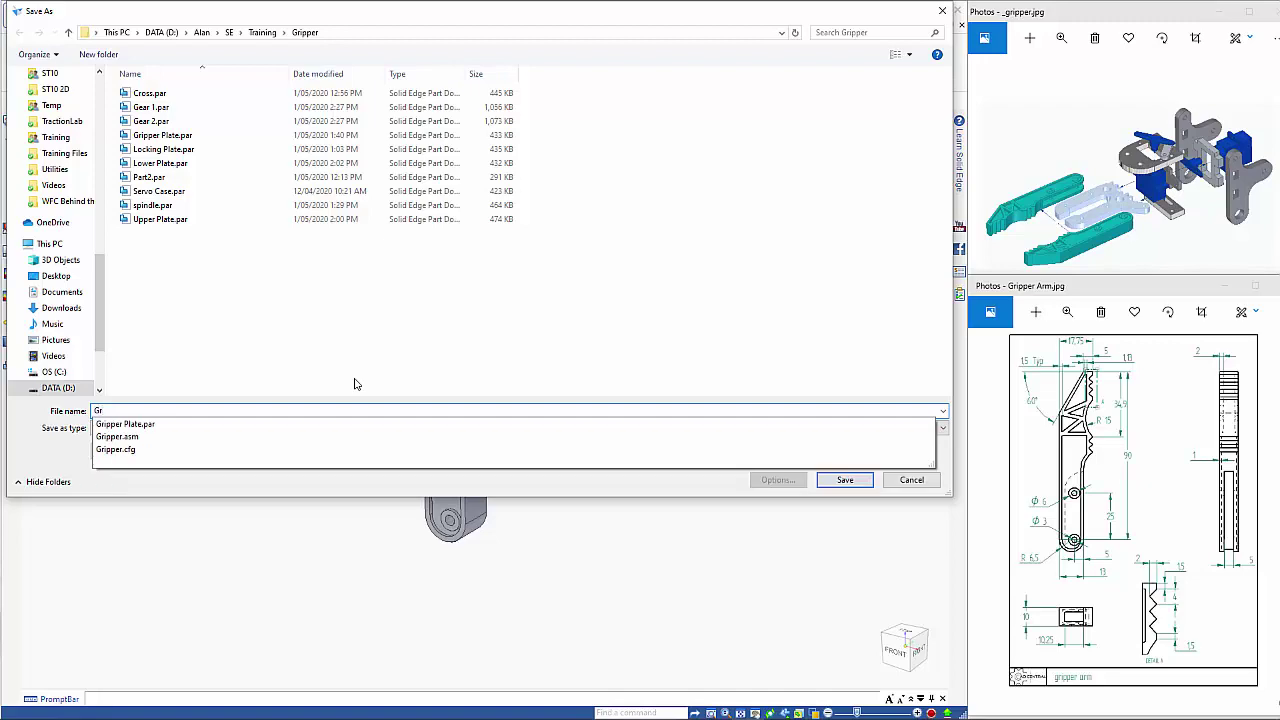
{"action": "type", "text": "ipper Arm"}
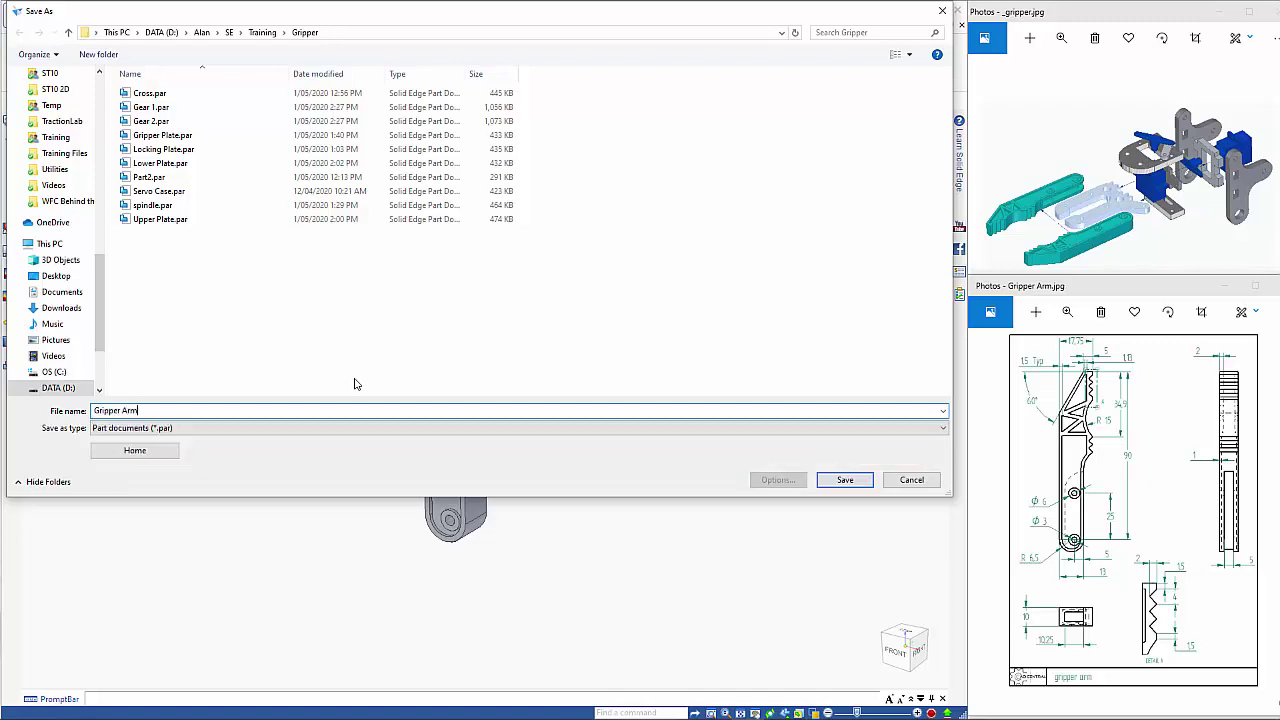
{"action": "key", "text": "Return"}
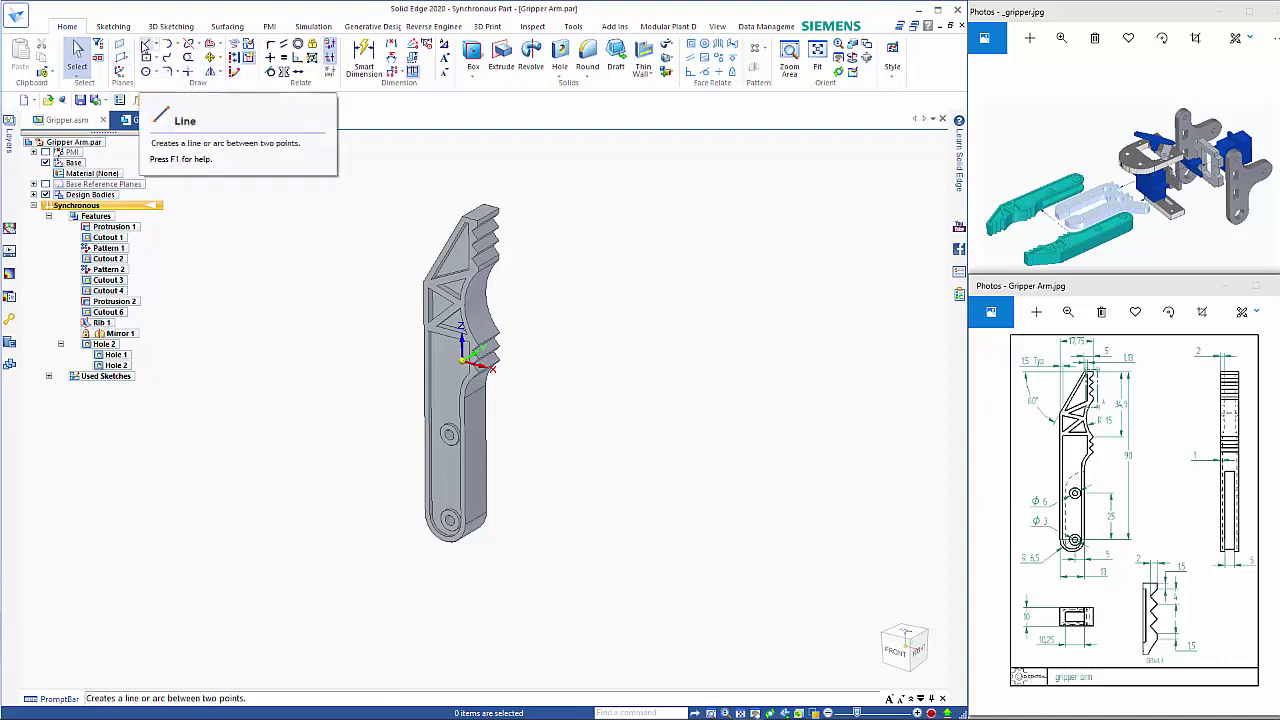
On the front base plane, sketch a vertical line about 37 mm long from below the arm, continued by a tangent arc of about R8.3 to the edge
{"action": "left_click", "coordinate": [146, 44]}
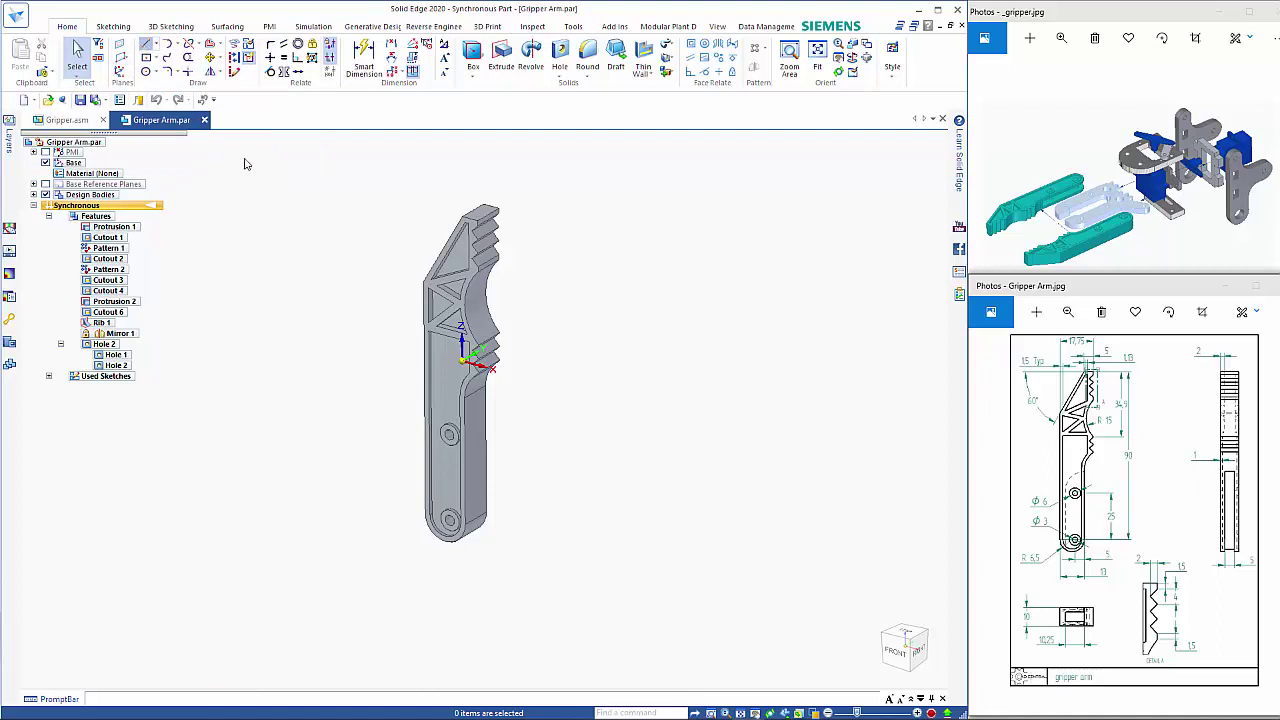
{"action": "right_click", "coordinate": [492, 365]}
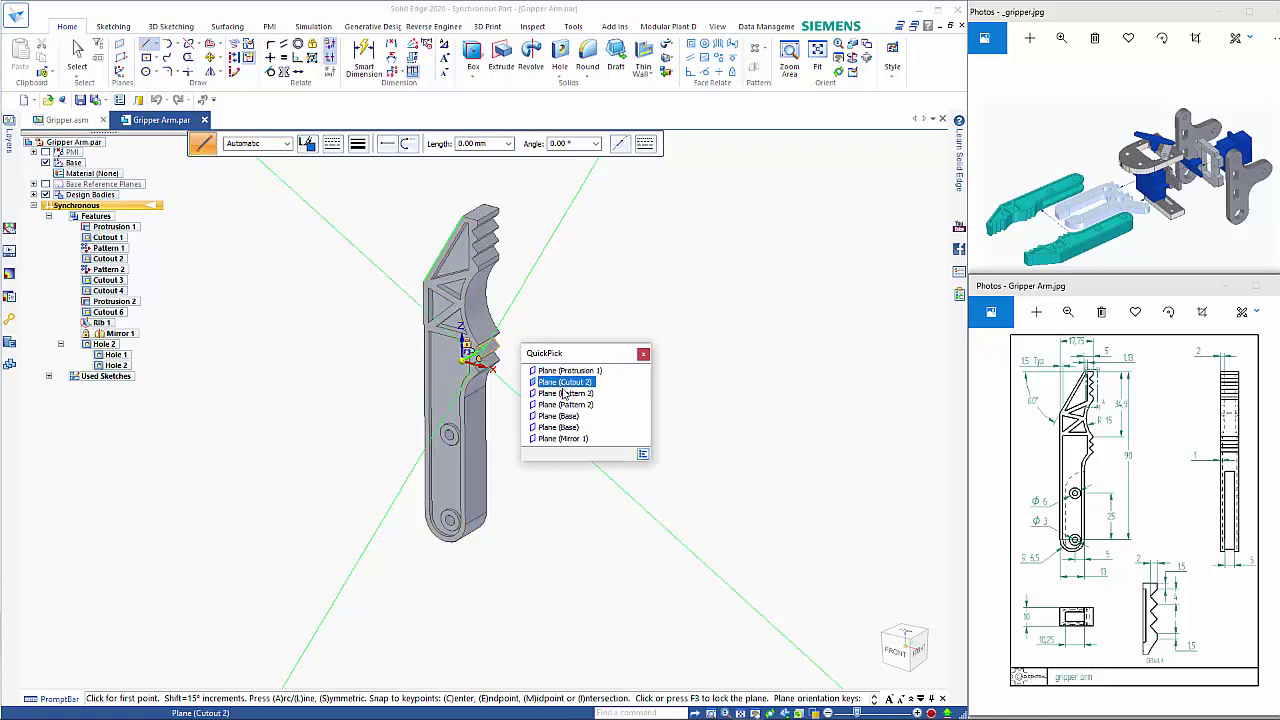
{"action": "left_click", "coordinate": [565, 418]}
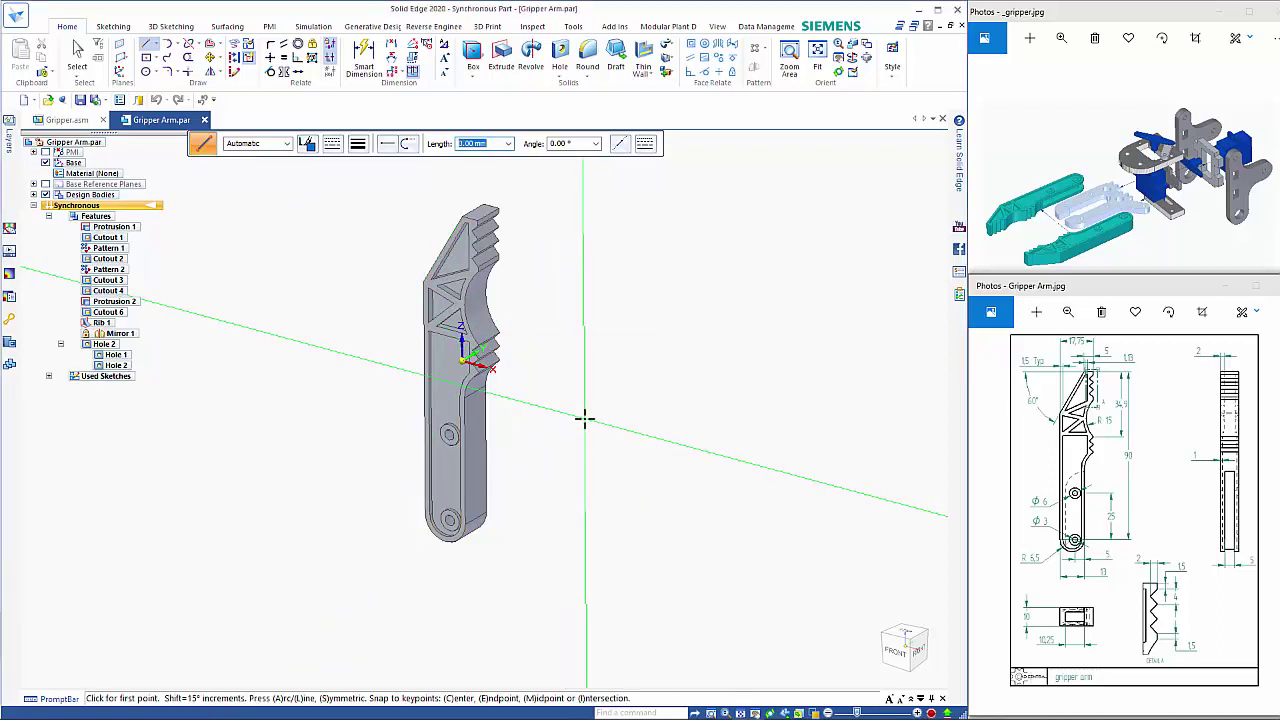
{"action": "key", "text": "F3"}
{"action": "key", "text": "ctrl+h"}
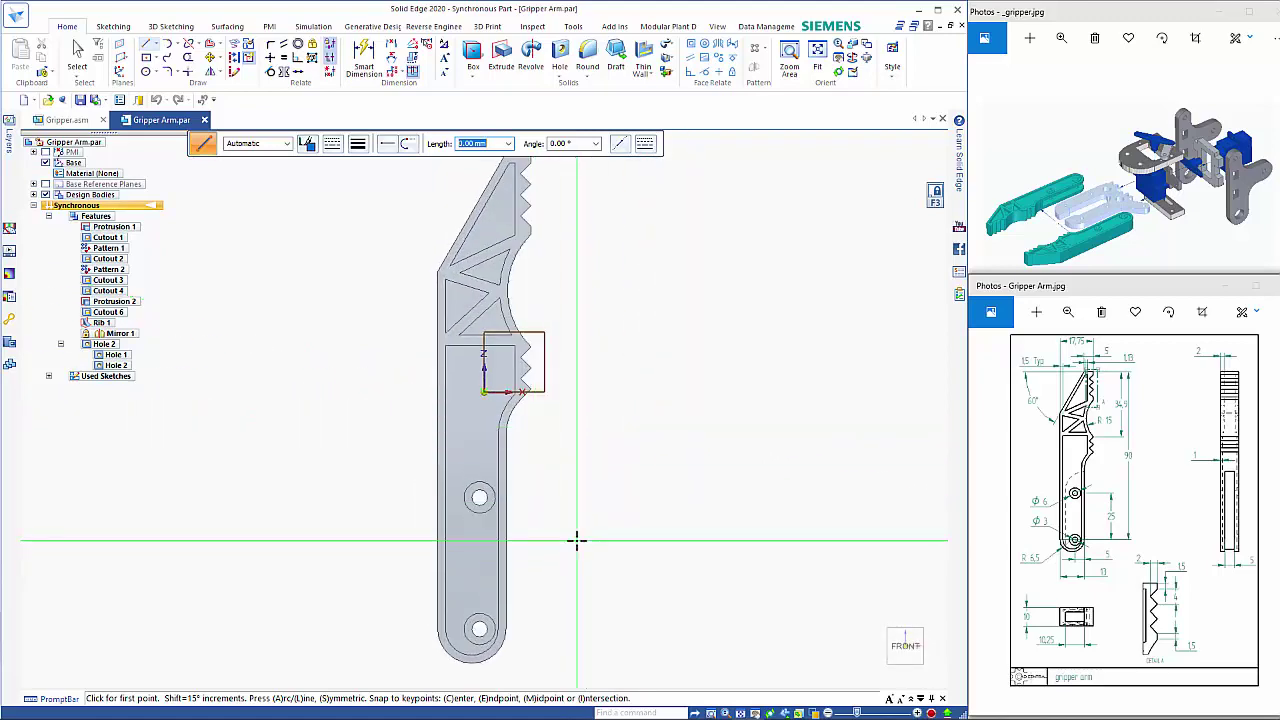
{"action": "left_click", "coordinate": [455, 683]}
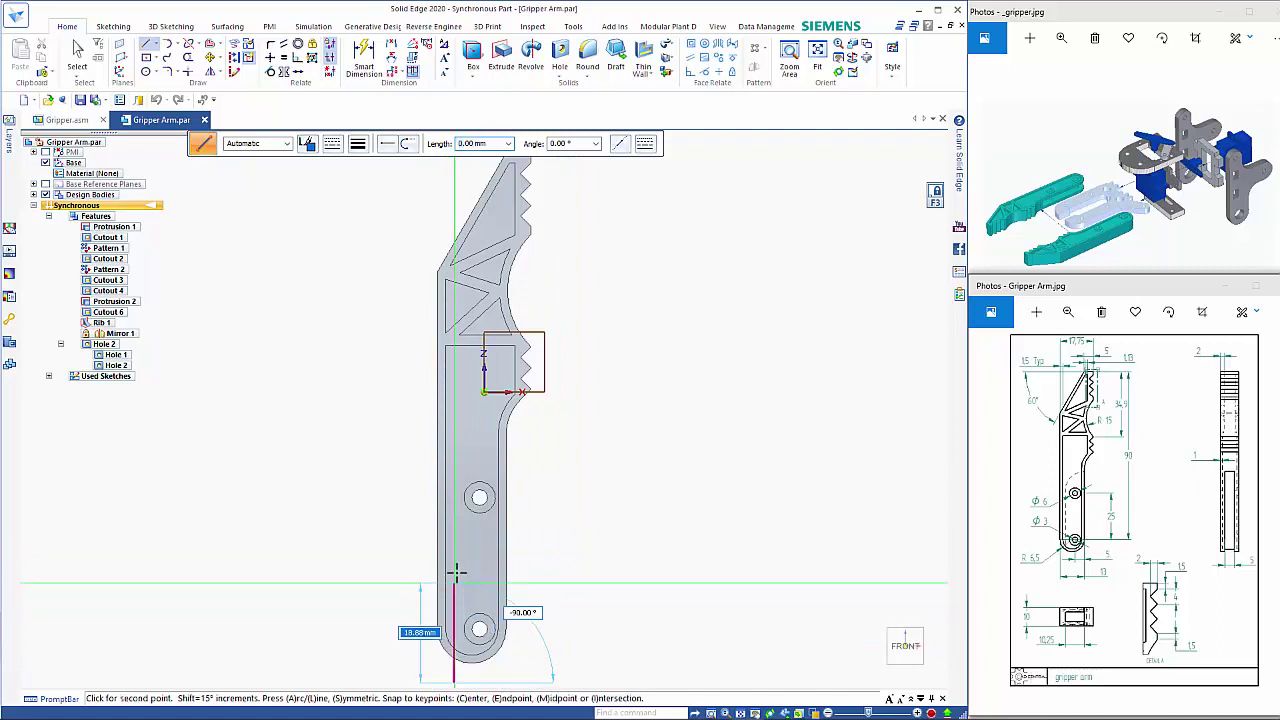
{"action": "left_click", "coordinate": [455, 486]}
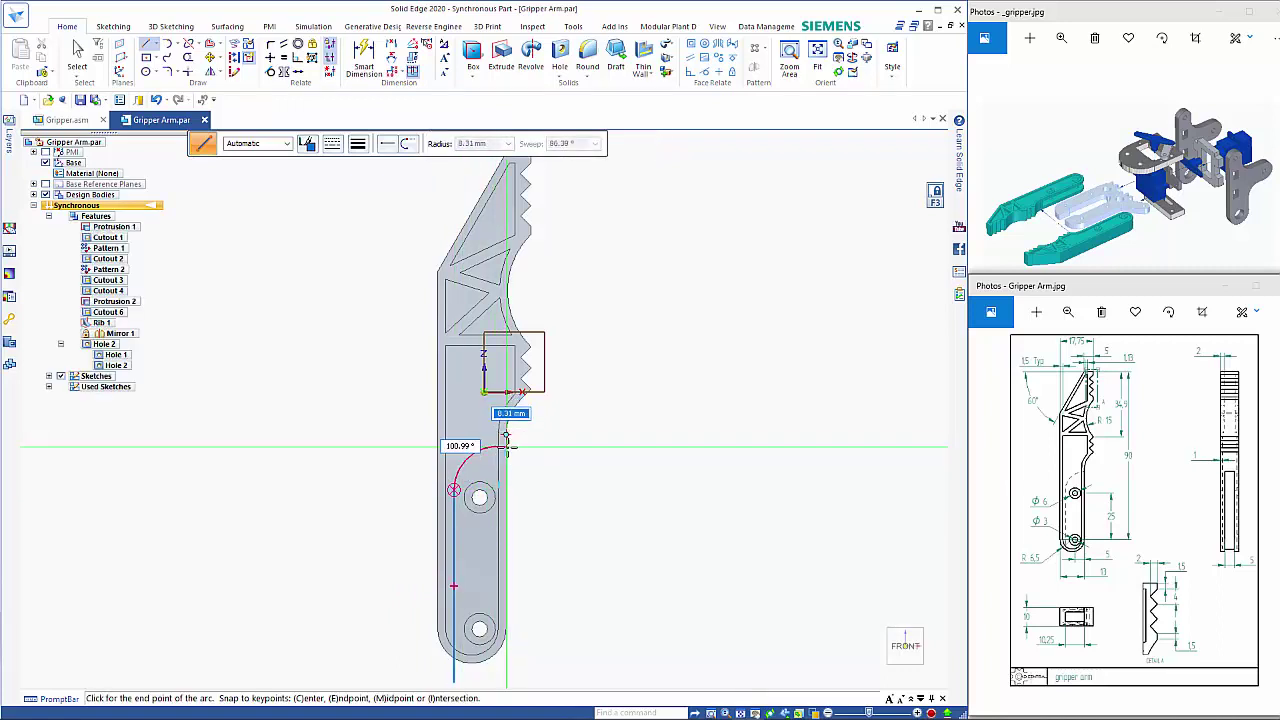
{"action": "left_click", "coordinate": [506, 445]}
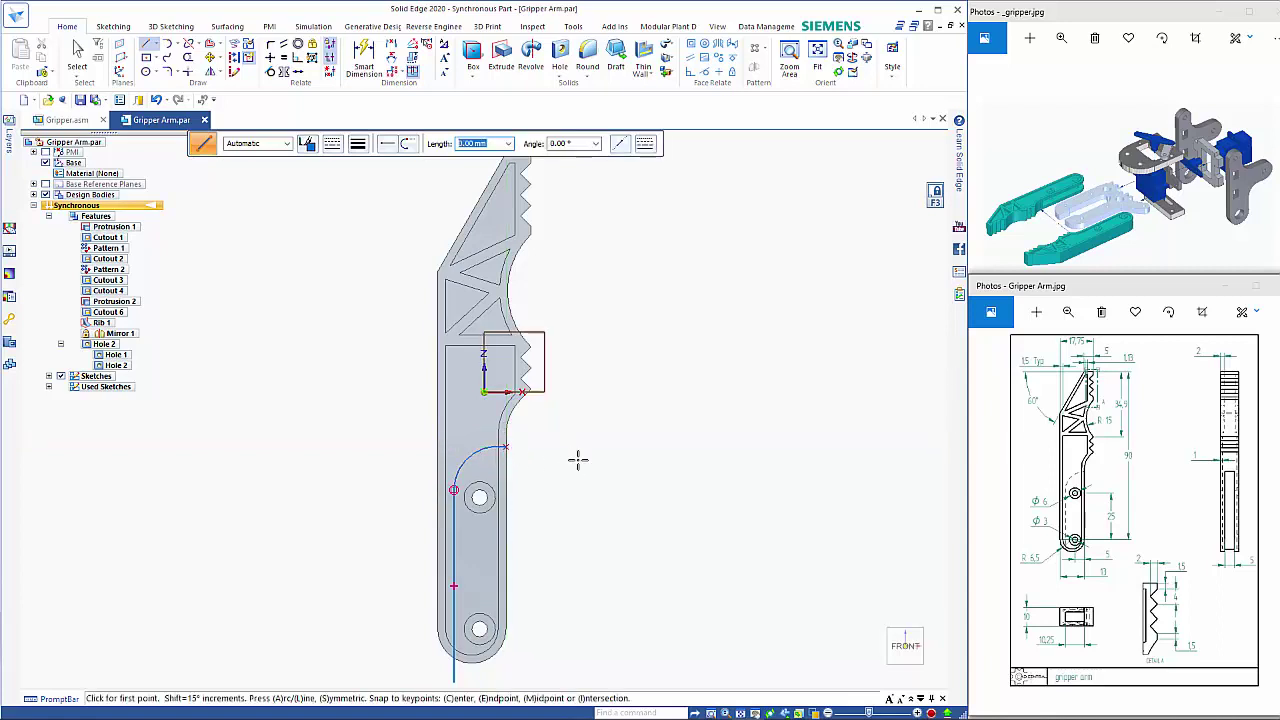
{"action": "key", "text": "Escape"}
Dimension the vertical line from the arm's straight outer edge on the toothed side and set the distance to 10.25 mm
{"action": "scroll", "coordinate": [612, 500], "scroll_direction": "down", "scroll_amount": 2}
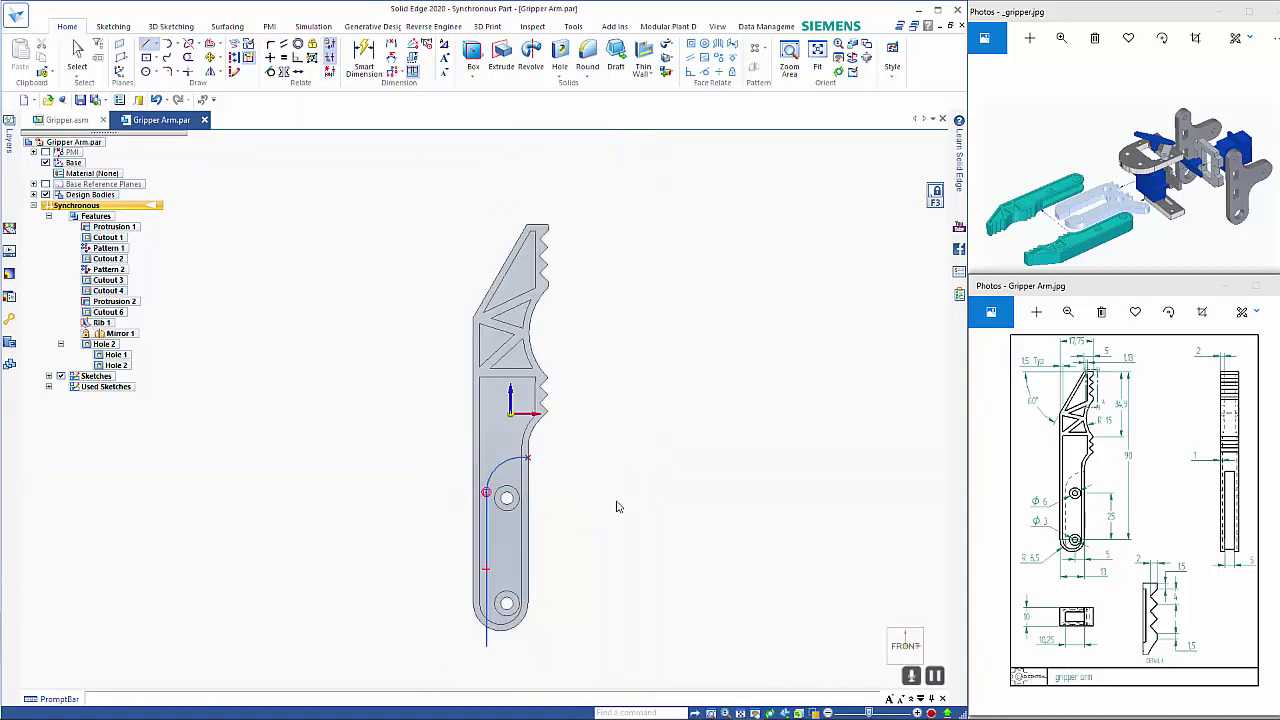
{"action": "middle_click_drag", "start_coordinate": [631, 529], "coordinate": [622, 440], "text": "shift"}
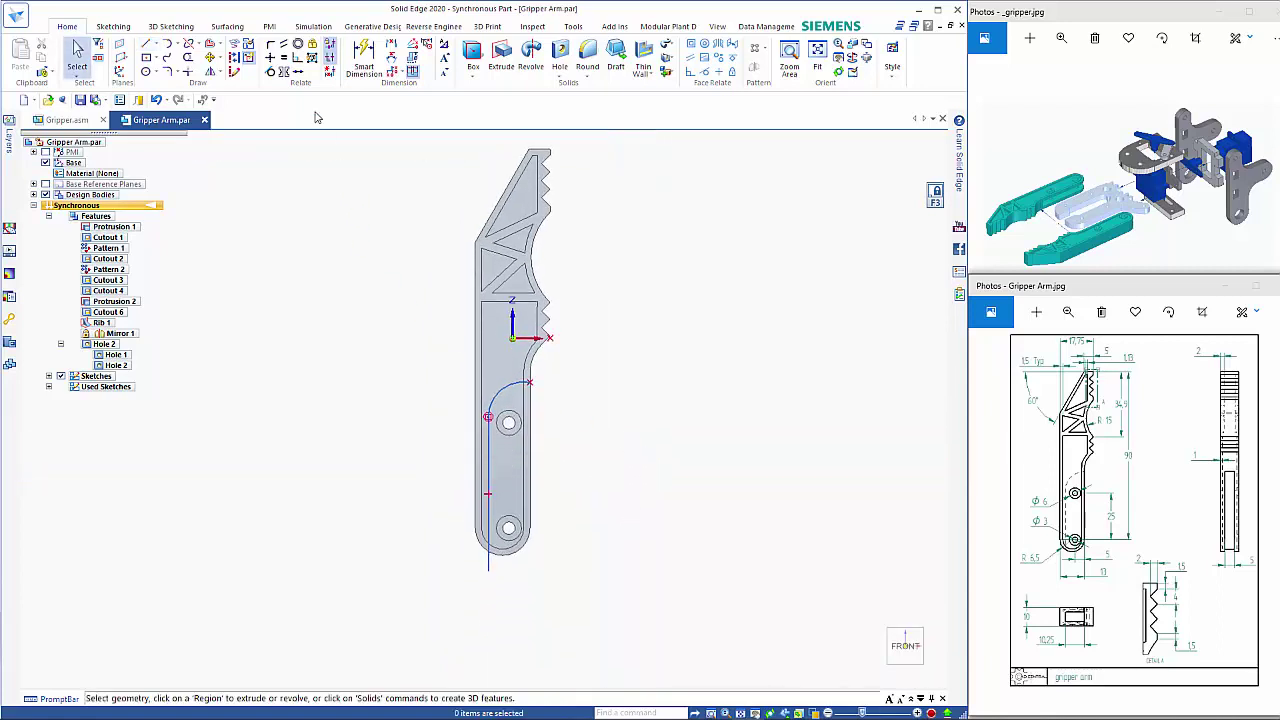
{"action": "left_click", "coordinate": [364, 63]}
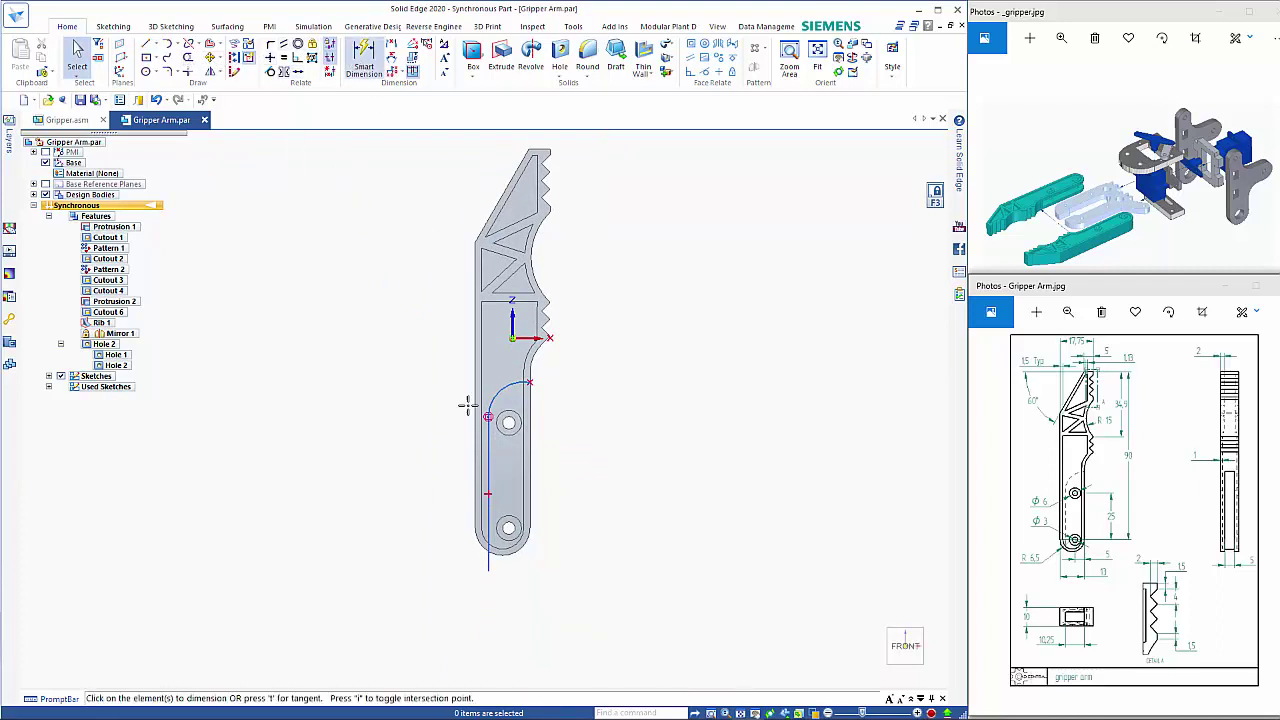
{"action": "left_click", "coordinate": [489, 455]}
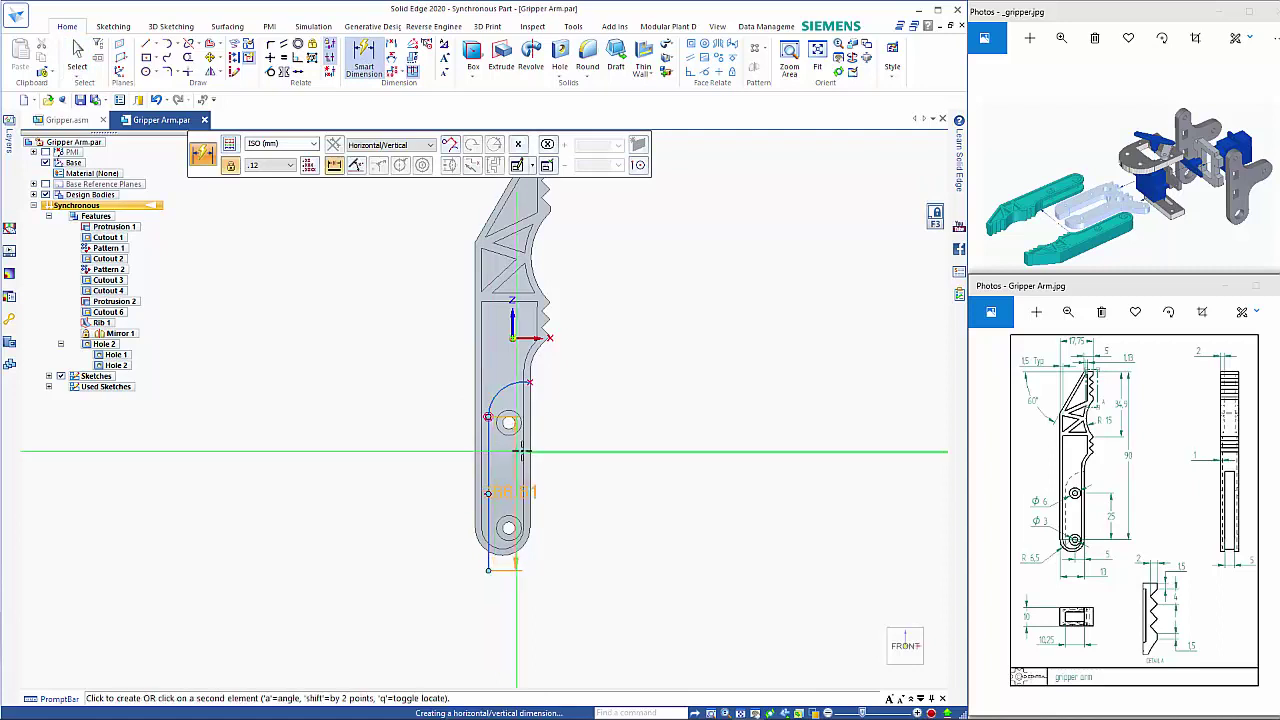
{"action": "left_click", "coordinate": [530, 430]}
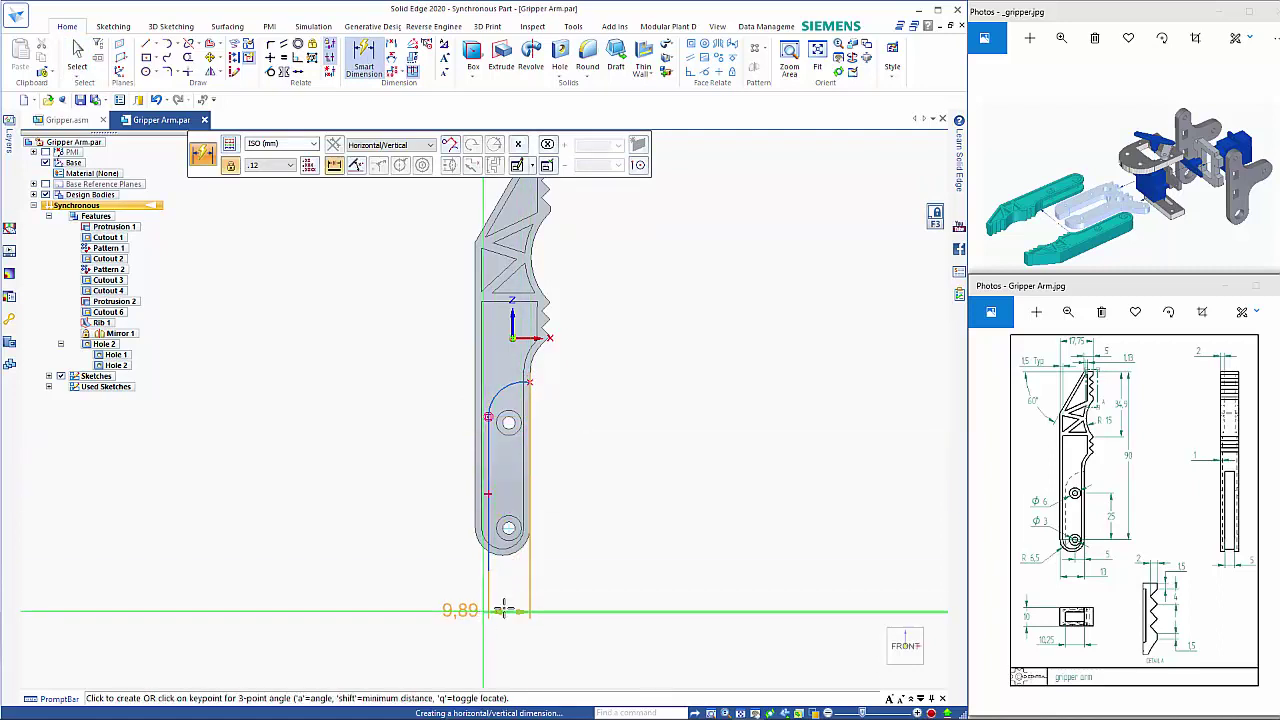
{"action": "left_click", "coordinate": [412, 596]}
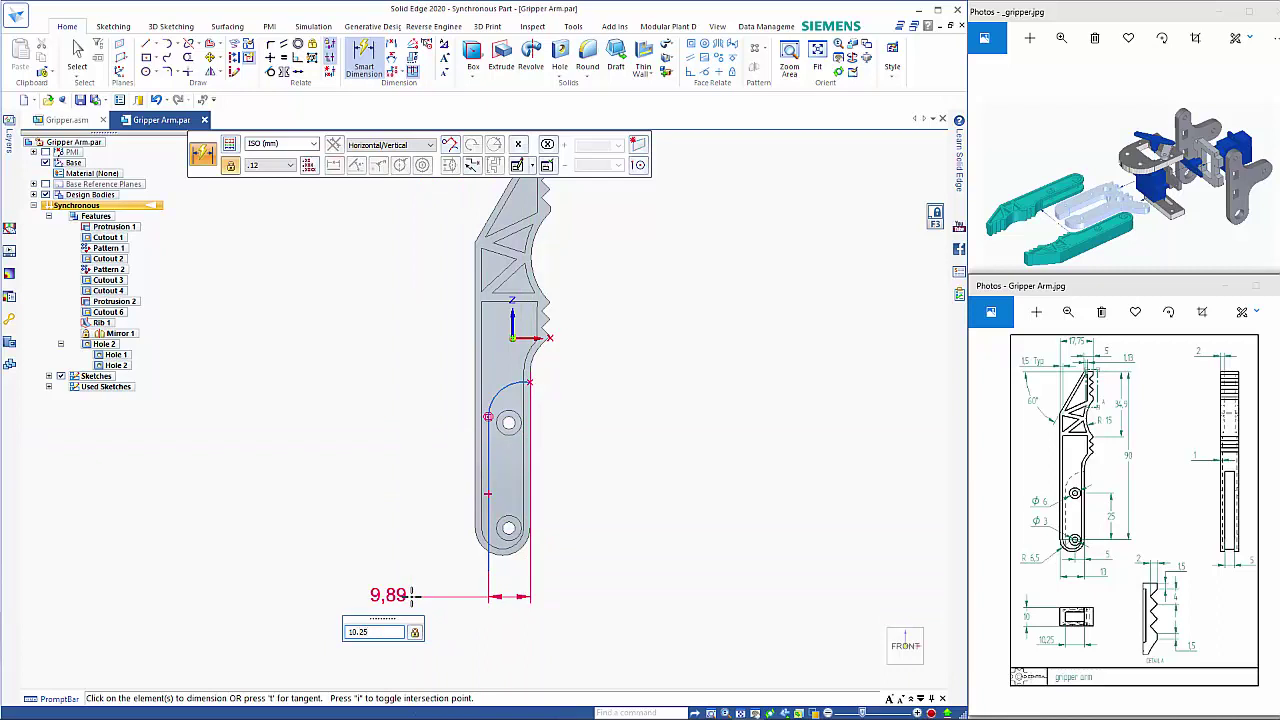
{"action": "key", "text": "Return"}
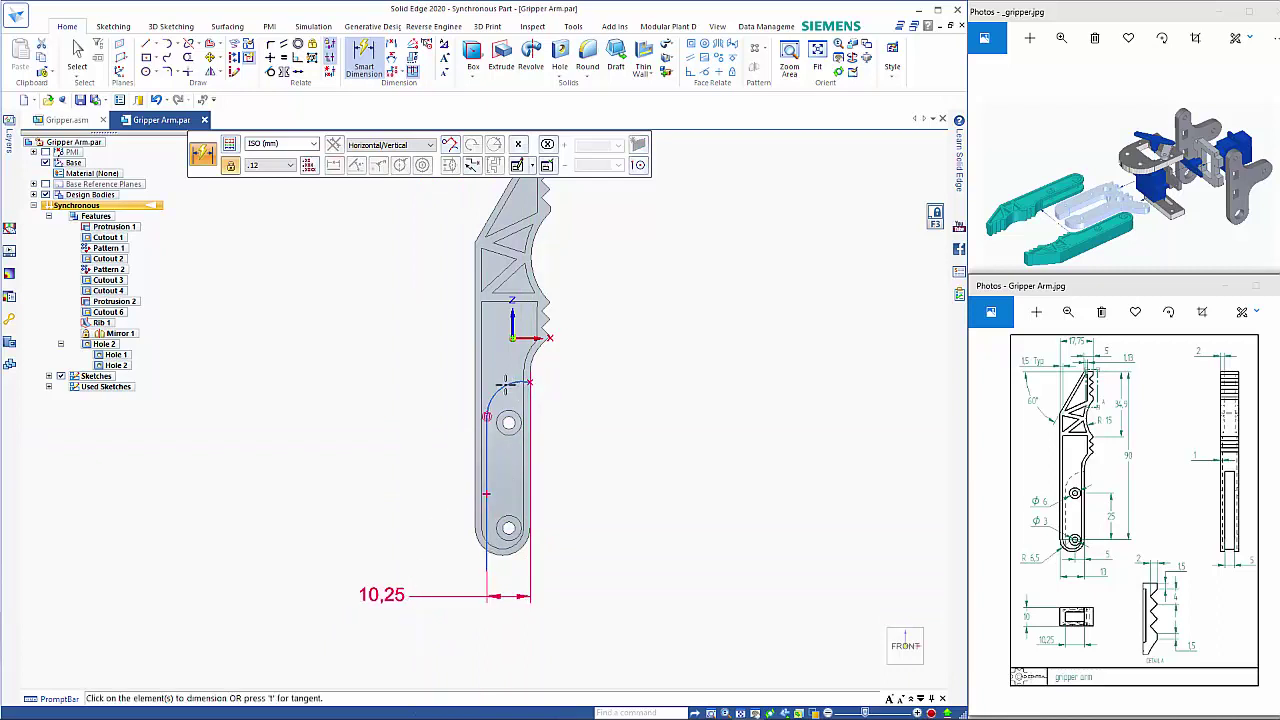
Dimension the tangent arc's radius and set it to 10 mm
{"action": "left_click", "coordinate": [510, 385]}
{"action": "left_click", "coordinate": [418, 350]}
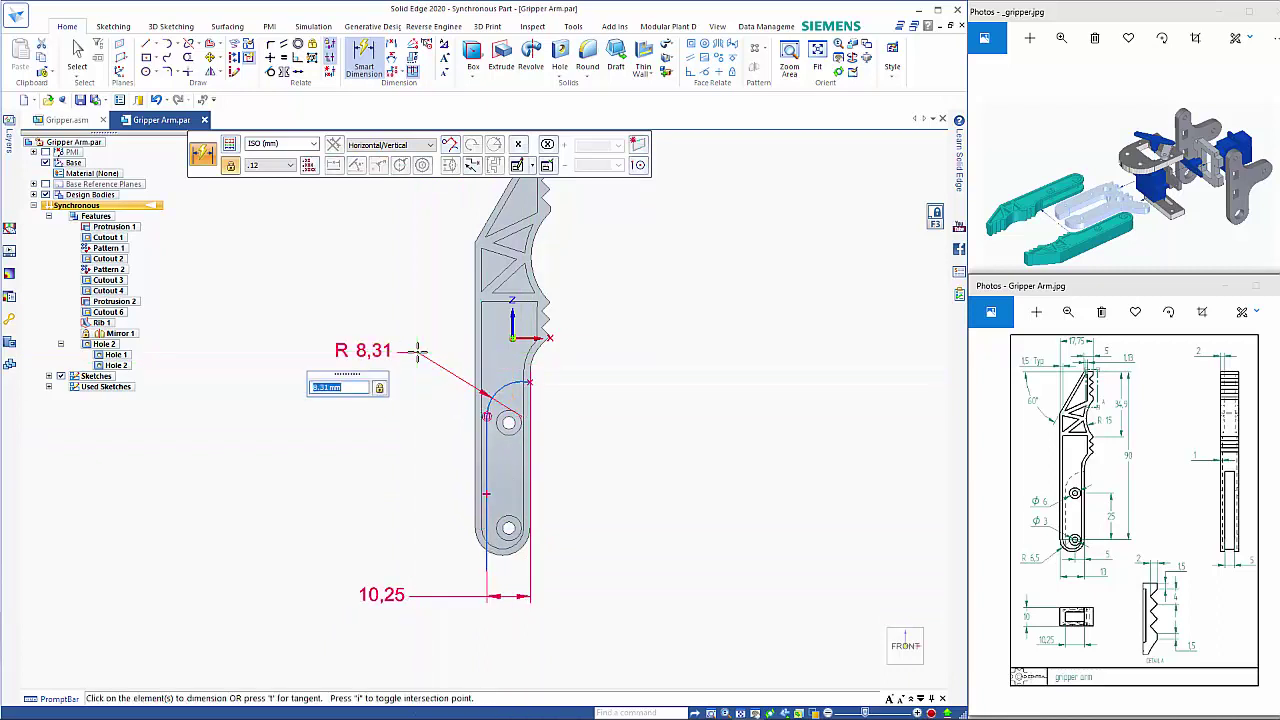
{"action": "key", "text": "Return"}
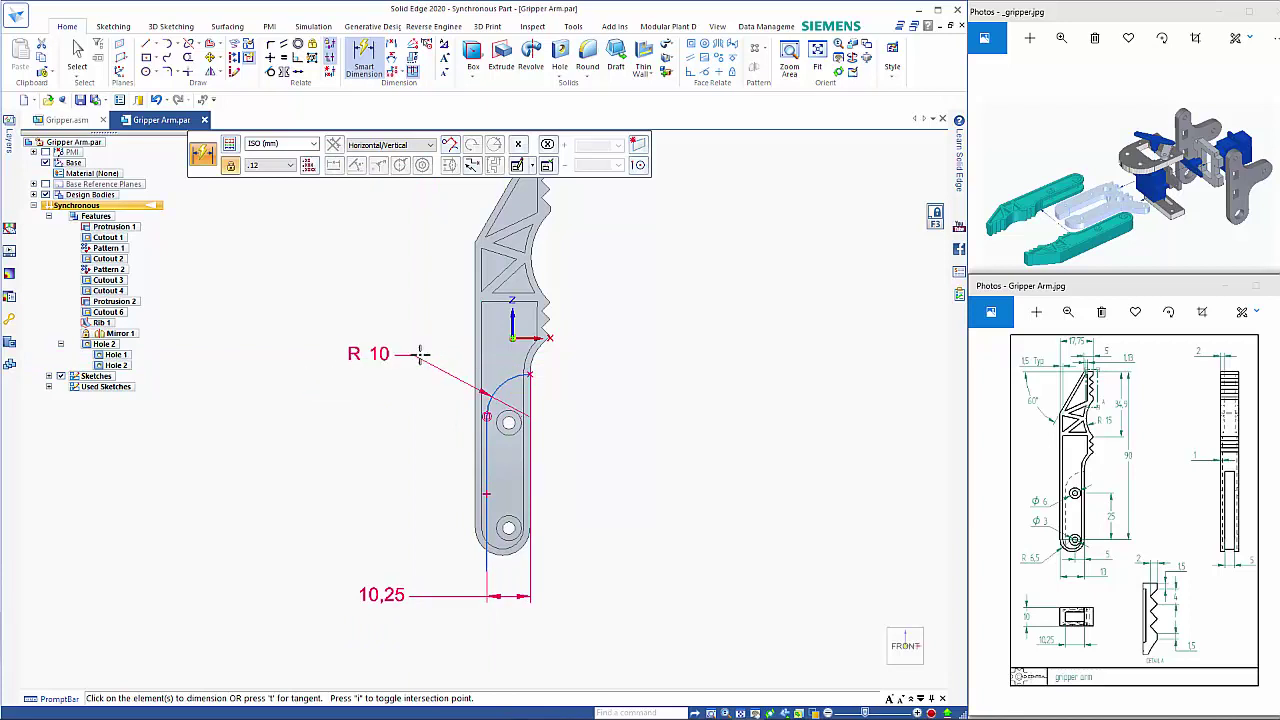
{"action": "key", "text": "Escape"}
{"action": "left_click", "coordinate": [507, 384]}
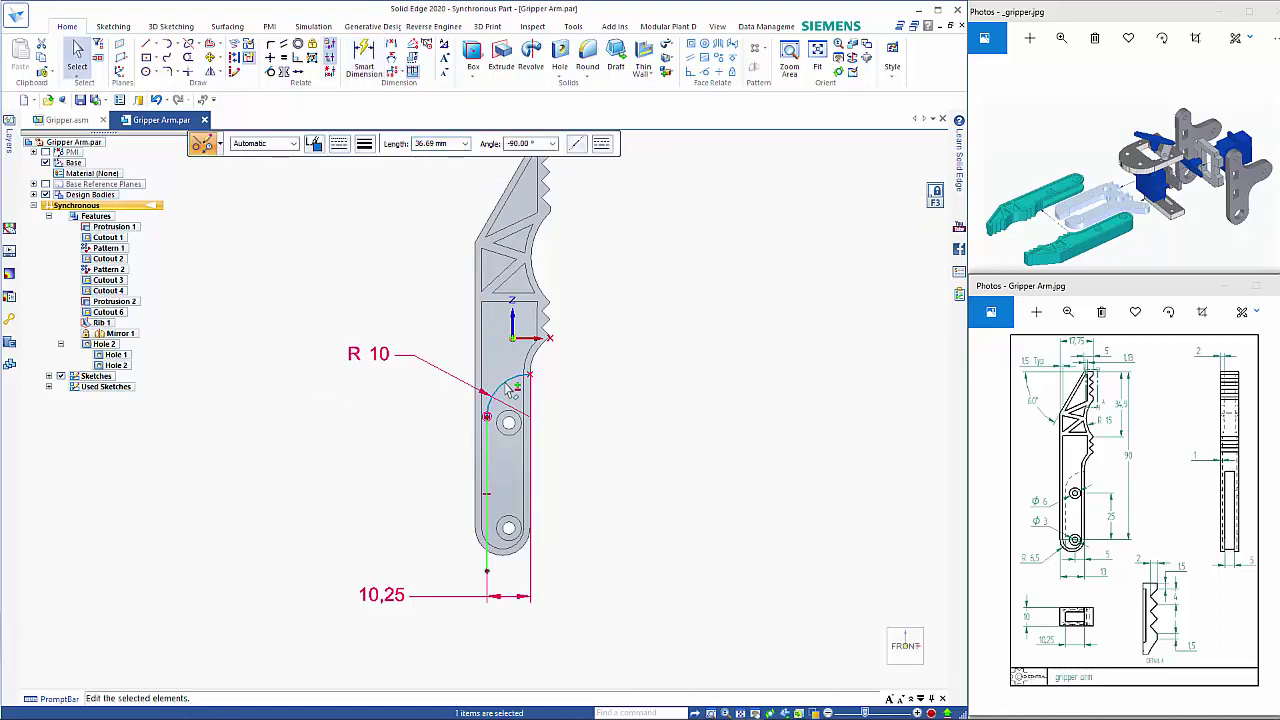
{"action": "left_click", "coordinate": [510, 388], "text": "ctrl"}
{"action": "left_click", "coordinate": [507, 381], "text": "ctrl"}
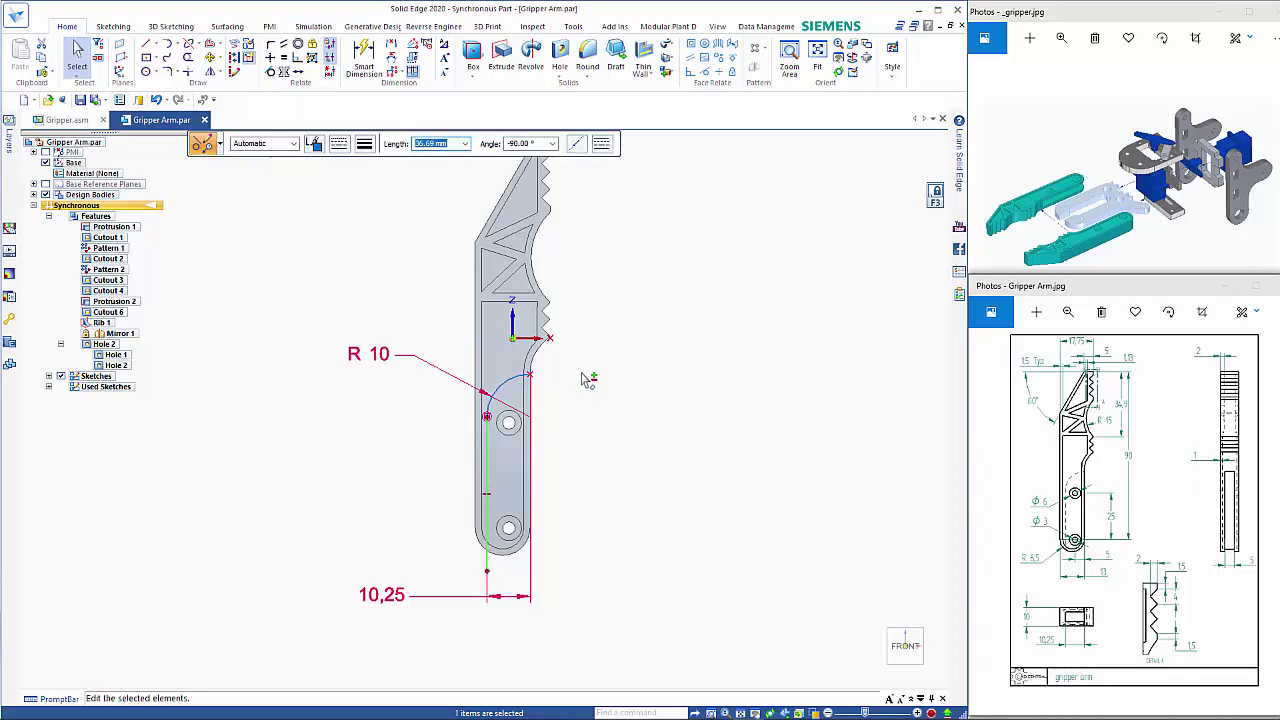
{"action": "key", "text": "Escape"}
Try to set the sketched arc's sweep angle to 90°
{"action": "scroll", "coordinate": [588, 388], "scroll_direction": "up", "scroll_amount": 5}
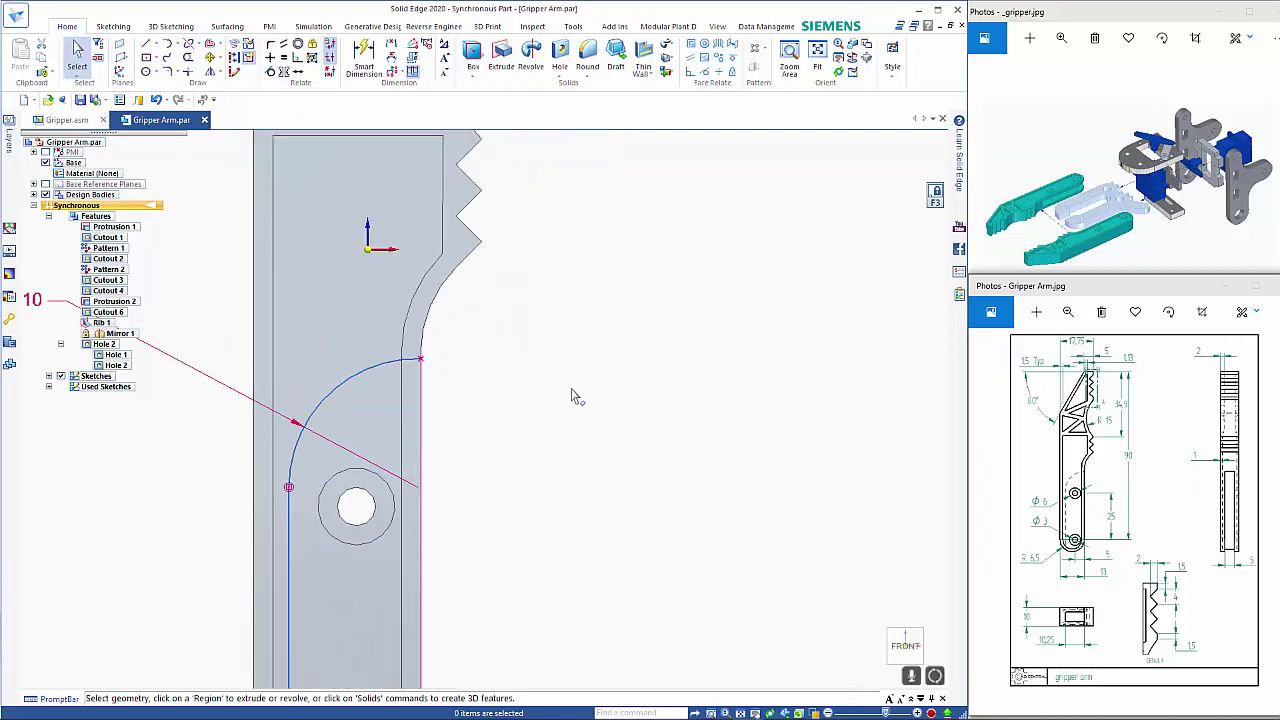
{"action": "right_click", "coordinate": [558, 409]}
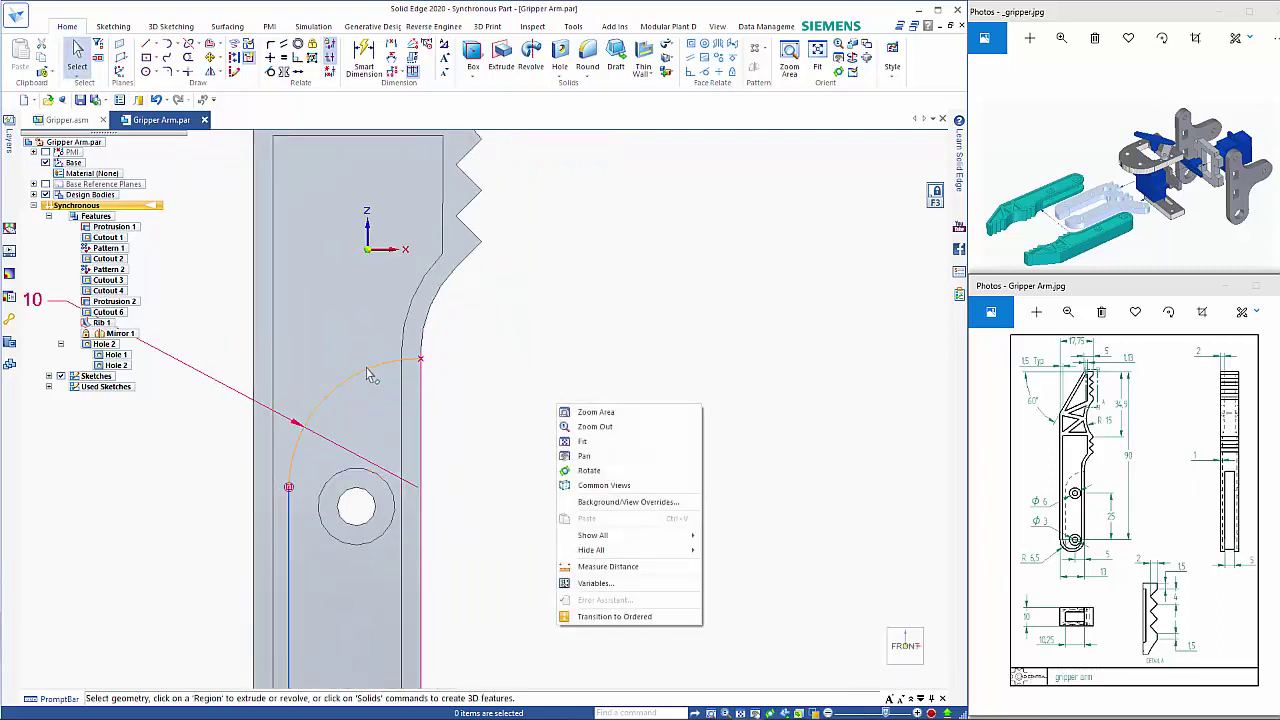
{"action": "key", "text": "Escape"}
{"action": "left_click", "coordinate": [367, 372]}
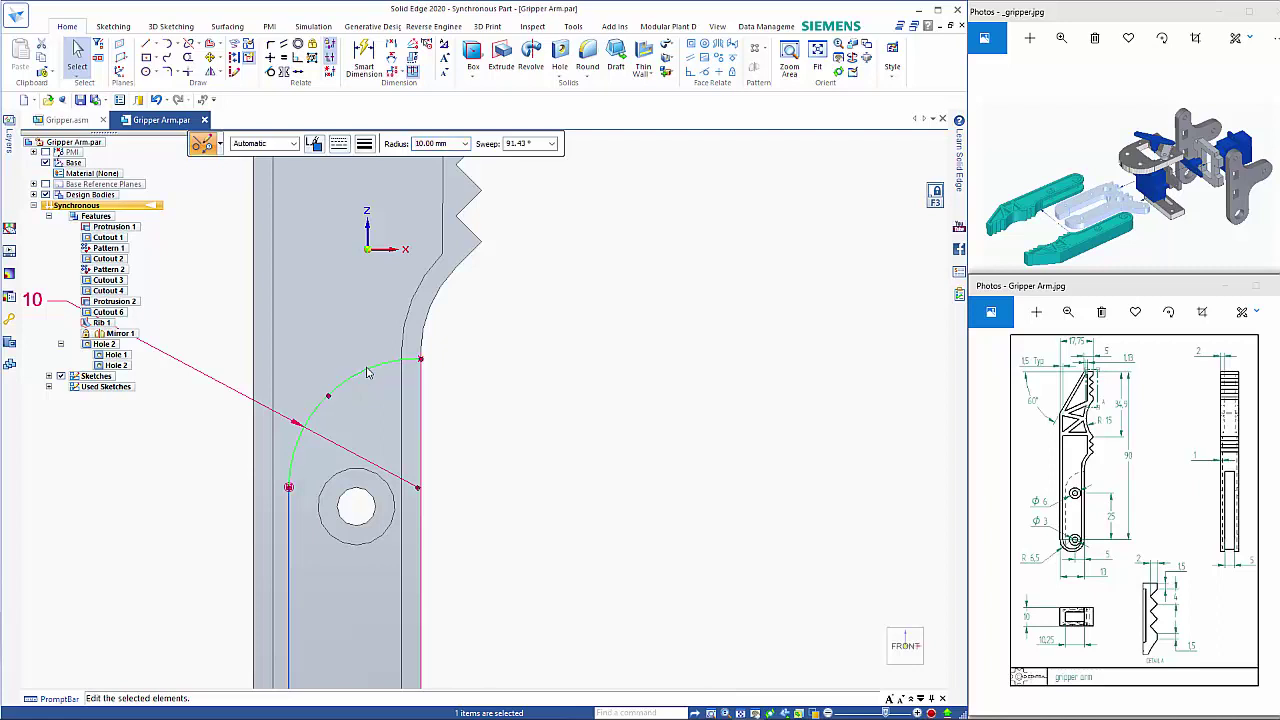
{"action": "left_click", "coordinate": [520, 144]}
{"action": "key", "text": "Tab"}
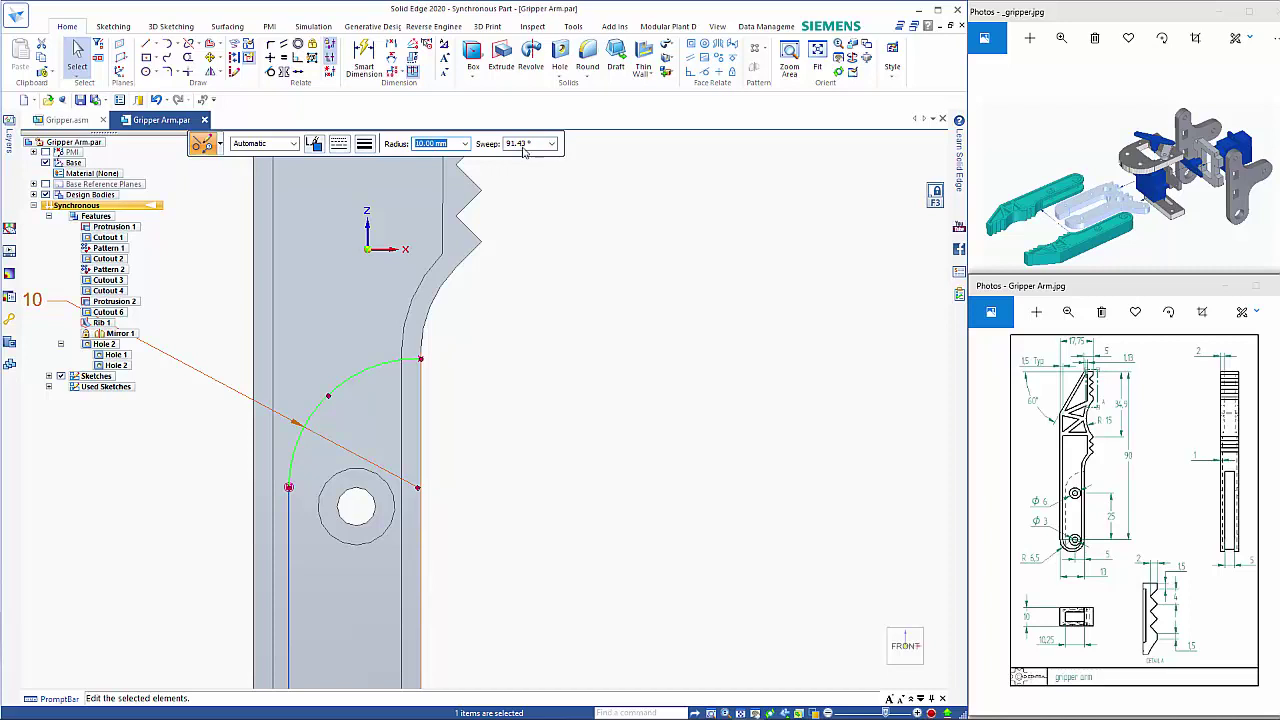
{"action": "left_click", "coordinate": [522, 148]}
{"action": "type", "text": "90"}
{"action": "key", "text": "Tab"}
{"action": "left_click", "coordinate": [522, 346]}
Try to make the arm's straight outer edge and the sketched arc perpendicular at the arc's upper end
{"action": "middle_click_drag", "start_coordinate": [618, 402], "coordinate": [794, 297], "text": "shift"}
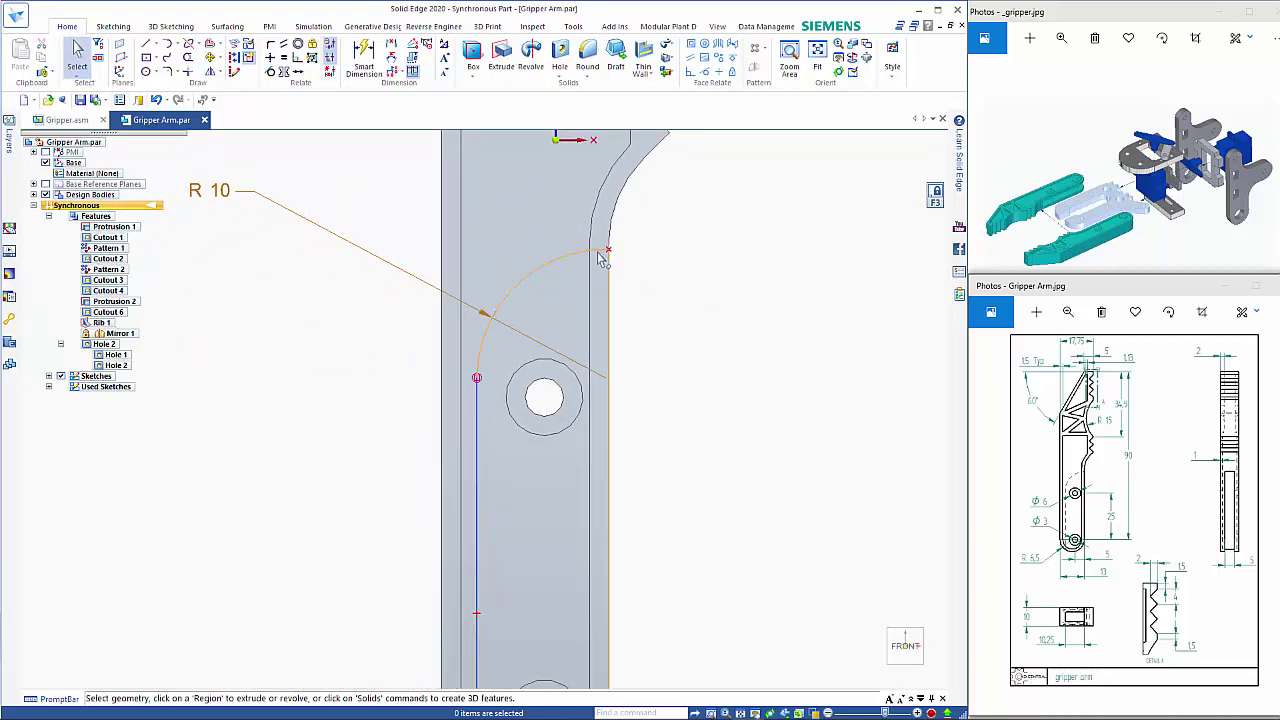
{"action": "left_click", "coordinate": [298, 57]}
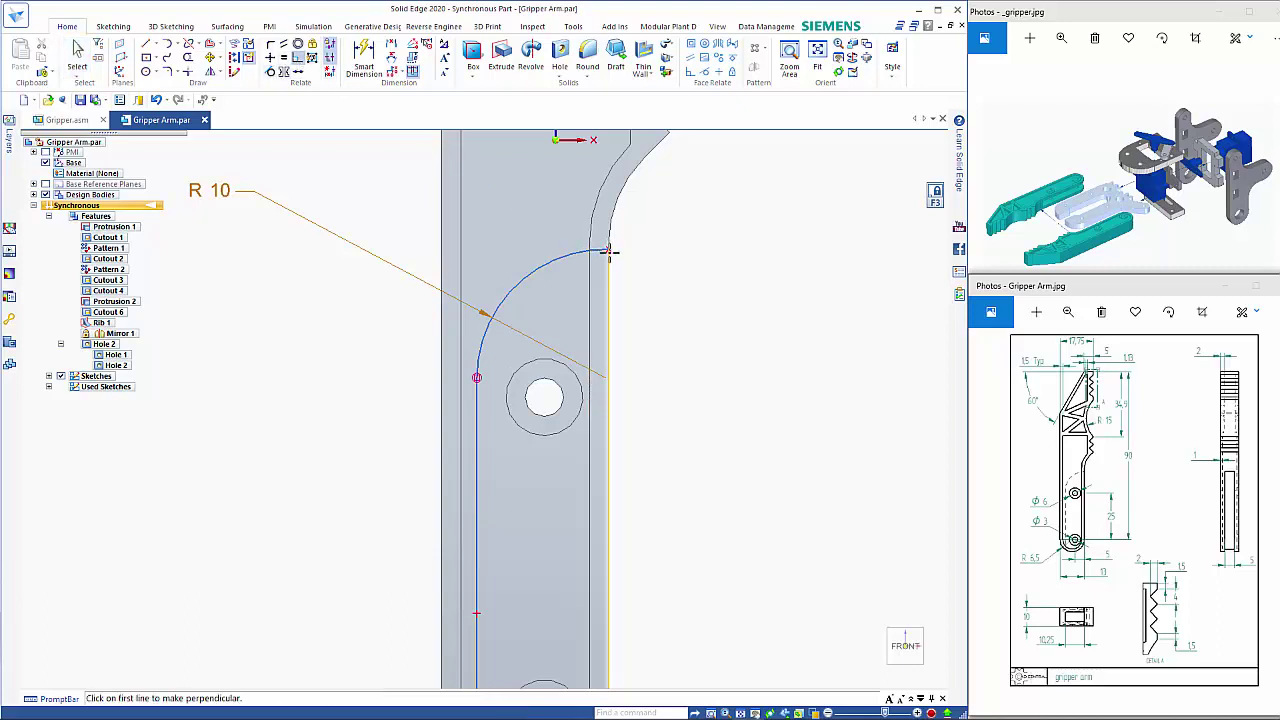
{"action": "left_click", "coordinate": [609, 260]}
{"action": "left_click", "coordinate": [598, 250]}
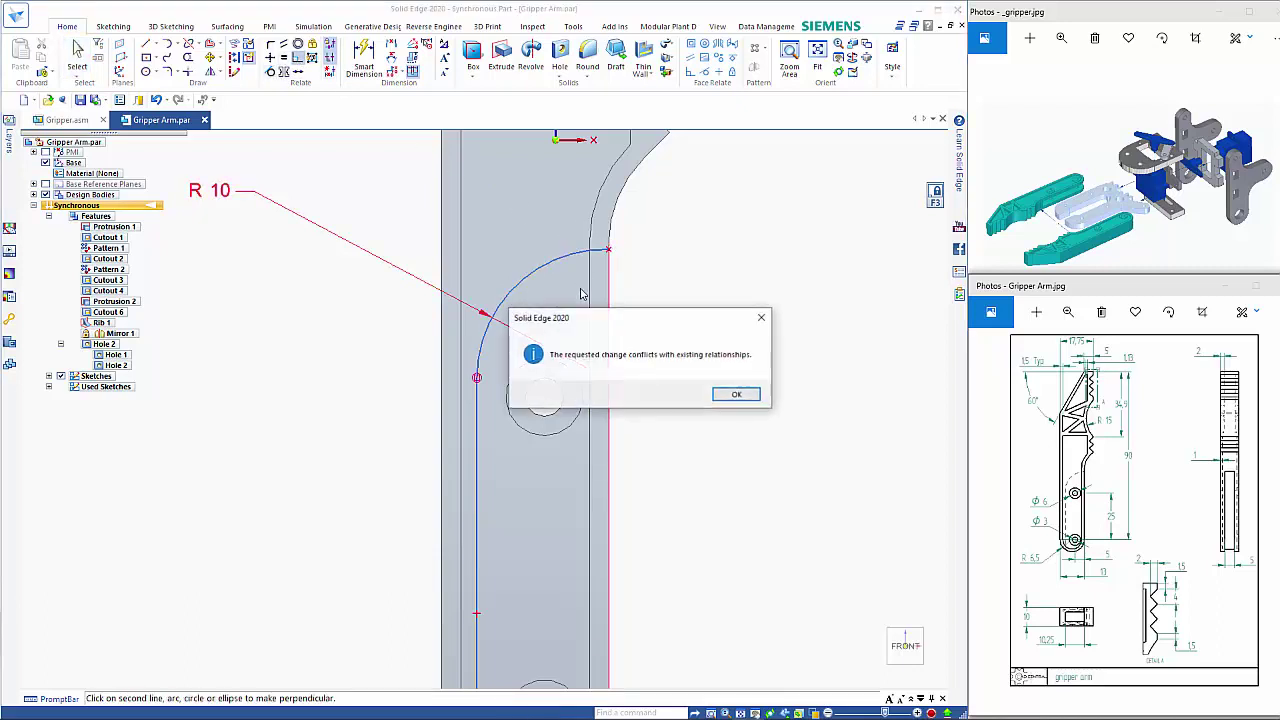
{"action": "left_click", "coordinate": [736, 394]}
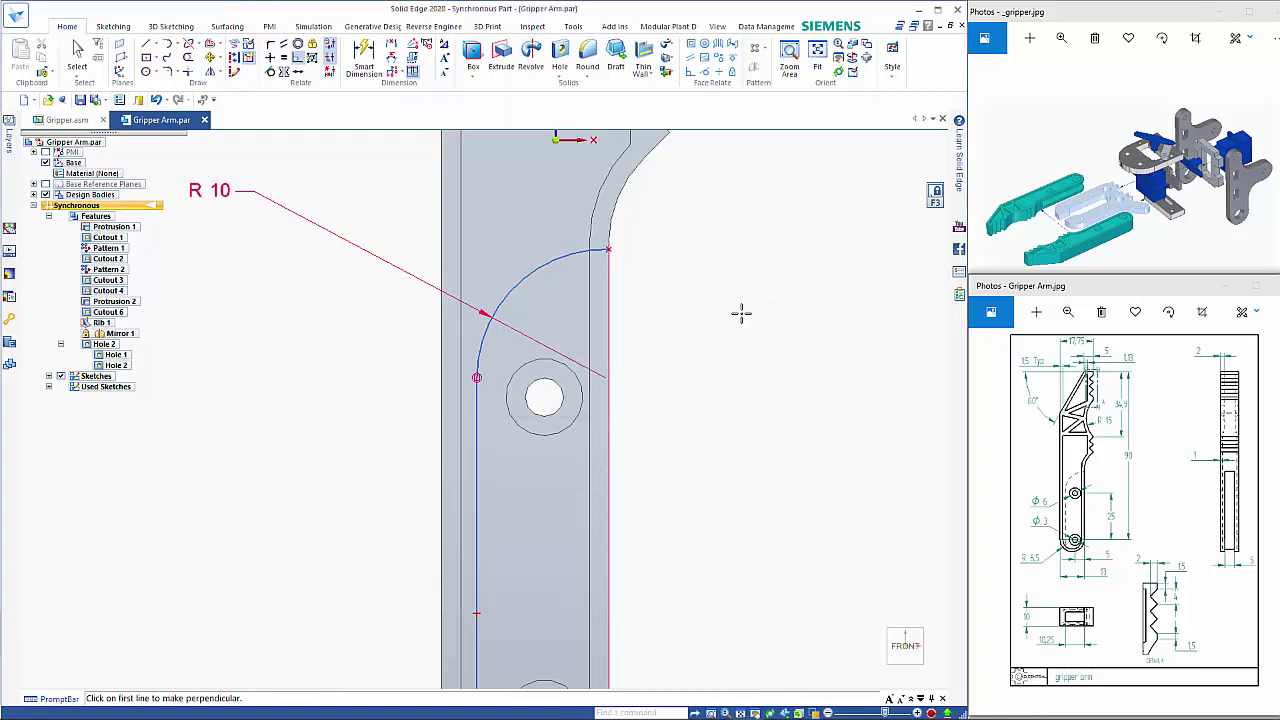
Leave the perpendicular relation and set the sketched arc's sweep angle to 90°
{"action": "left_click", "coordinate": [614, 250]}
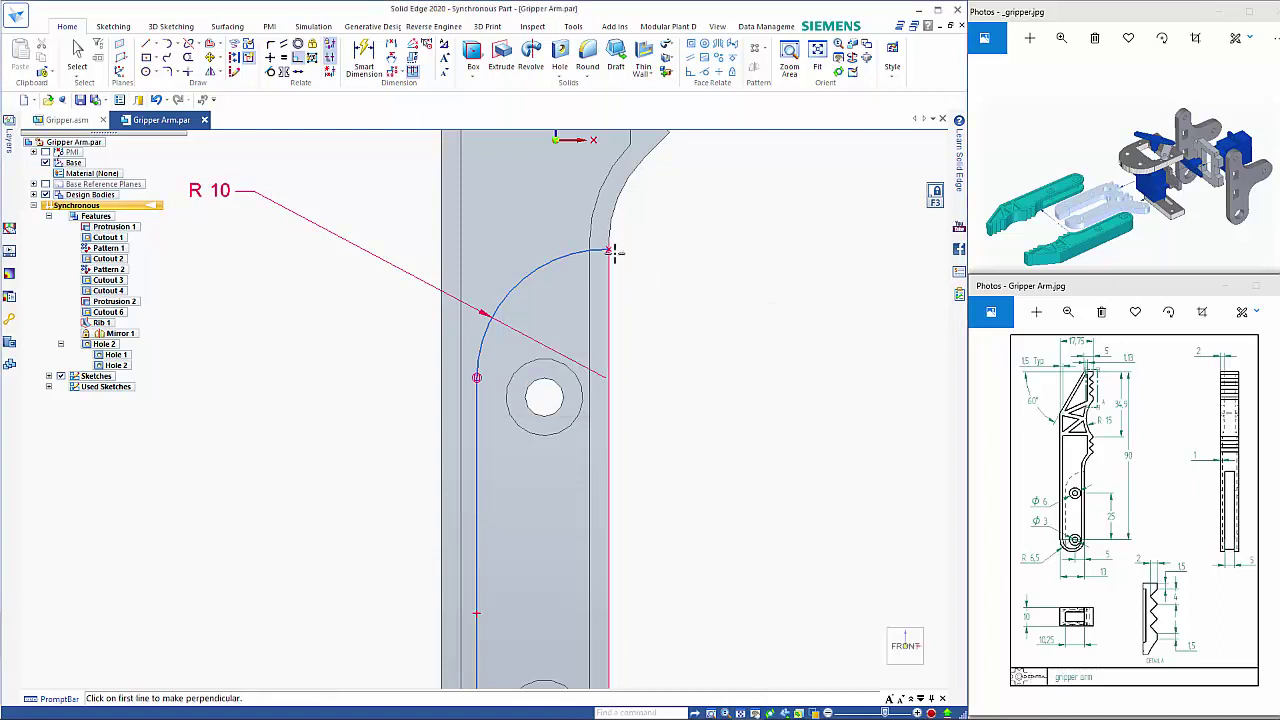
{"action": "key", "text": "Escape"}
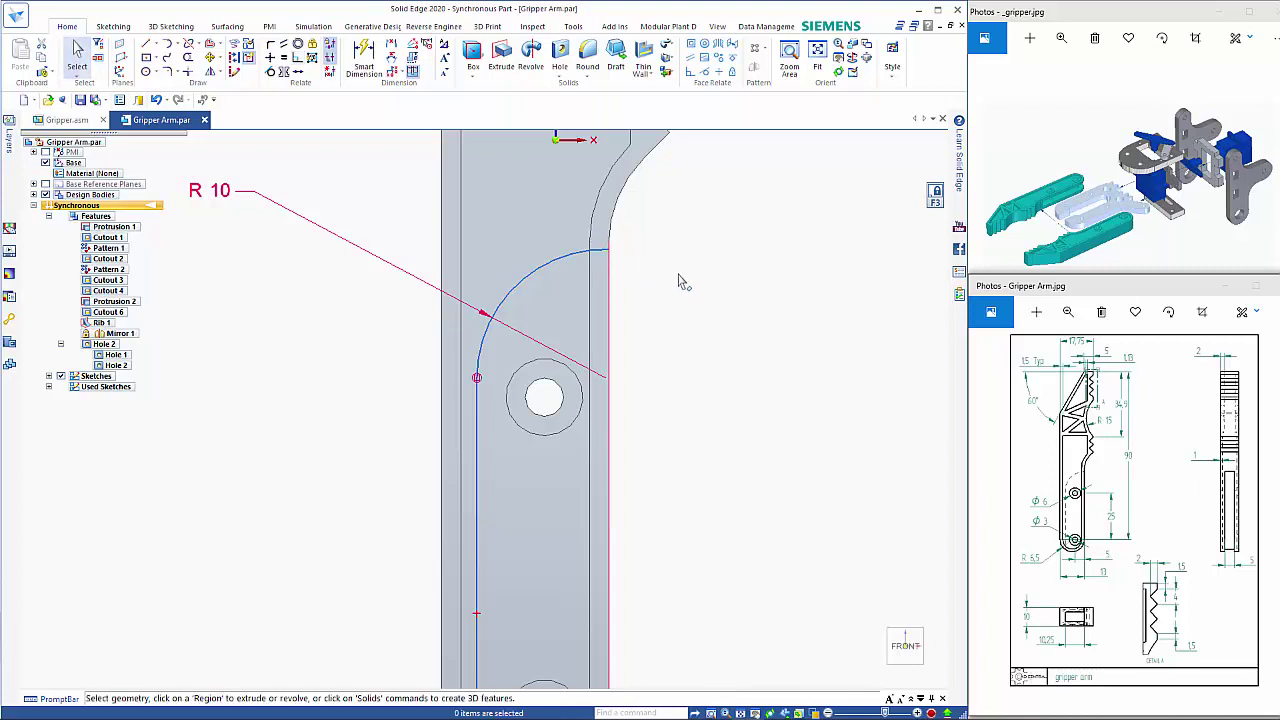
{"action": "left_click", "coordinate": [552, 270]}
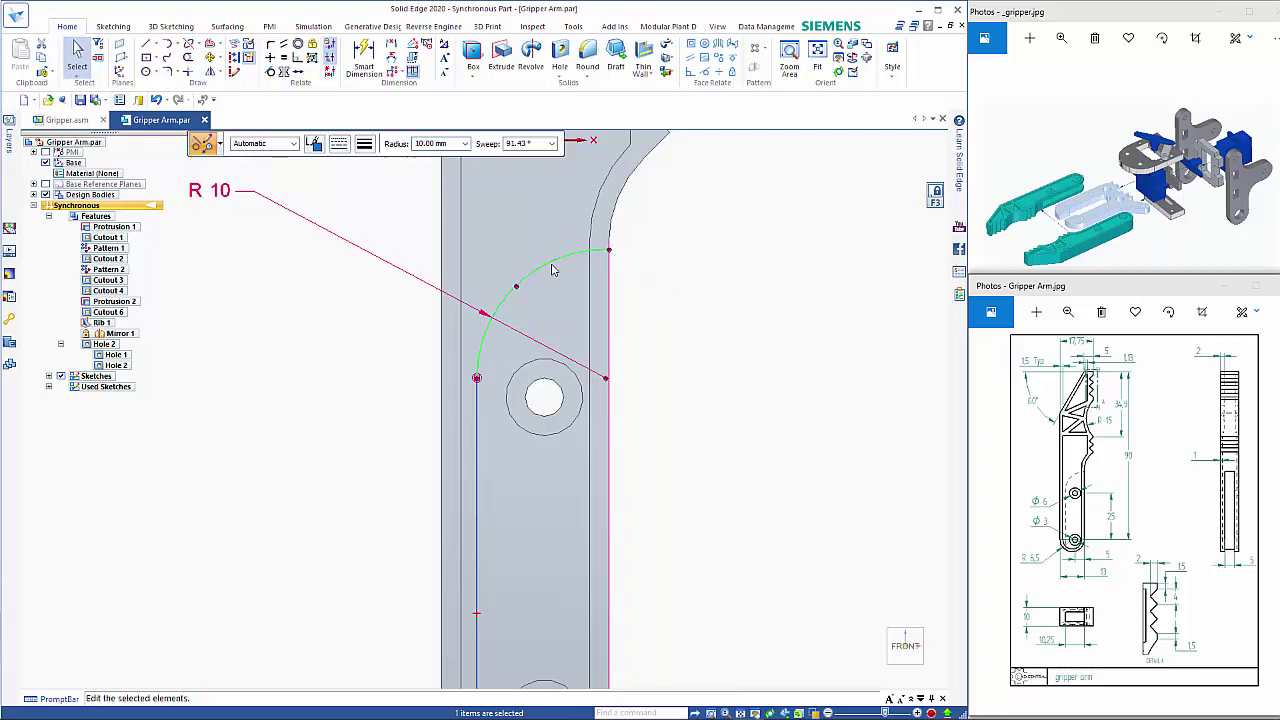
{"action": "left_click", "coordinate": [522, 145]}
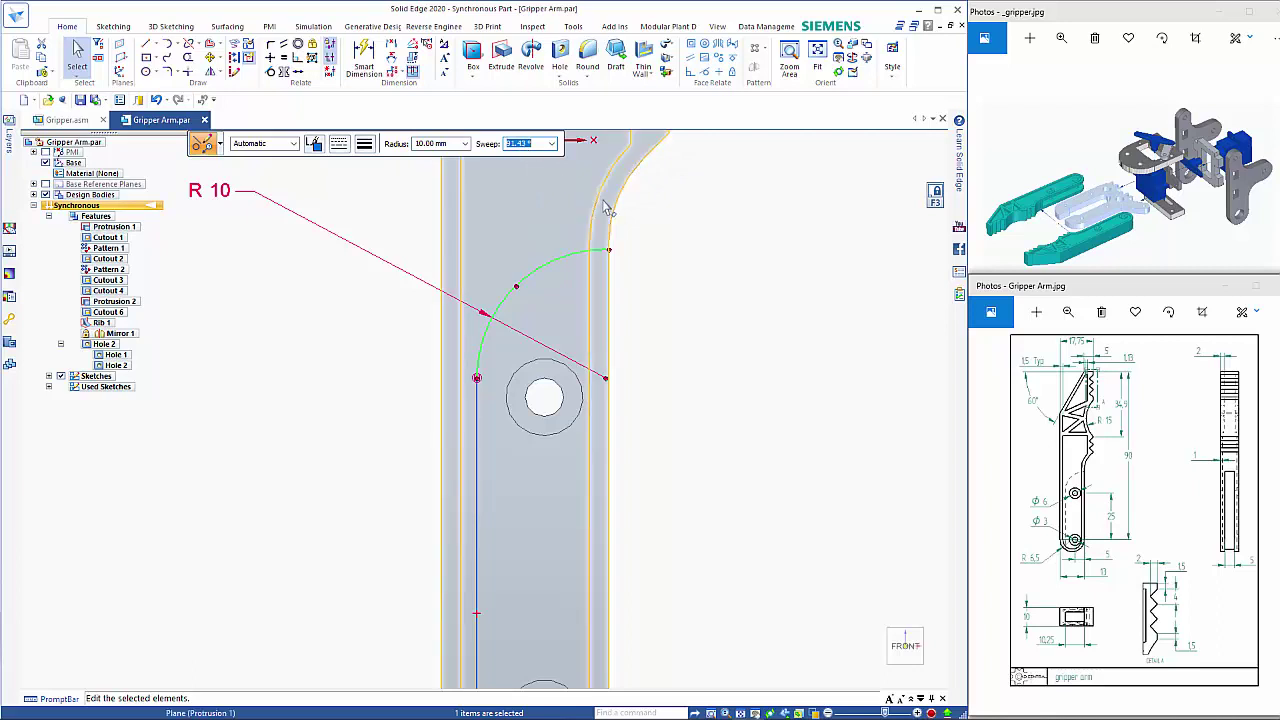
{"action": "key", "text": "Tab"}
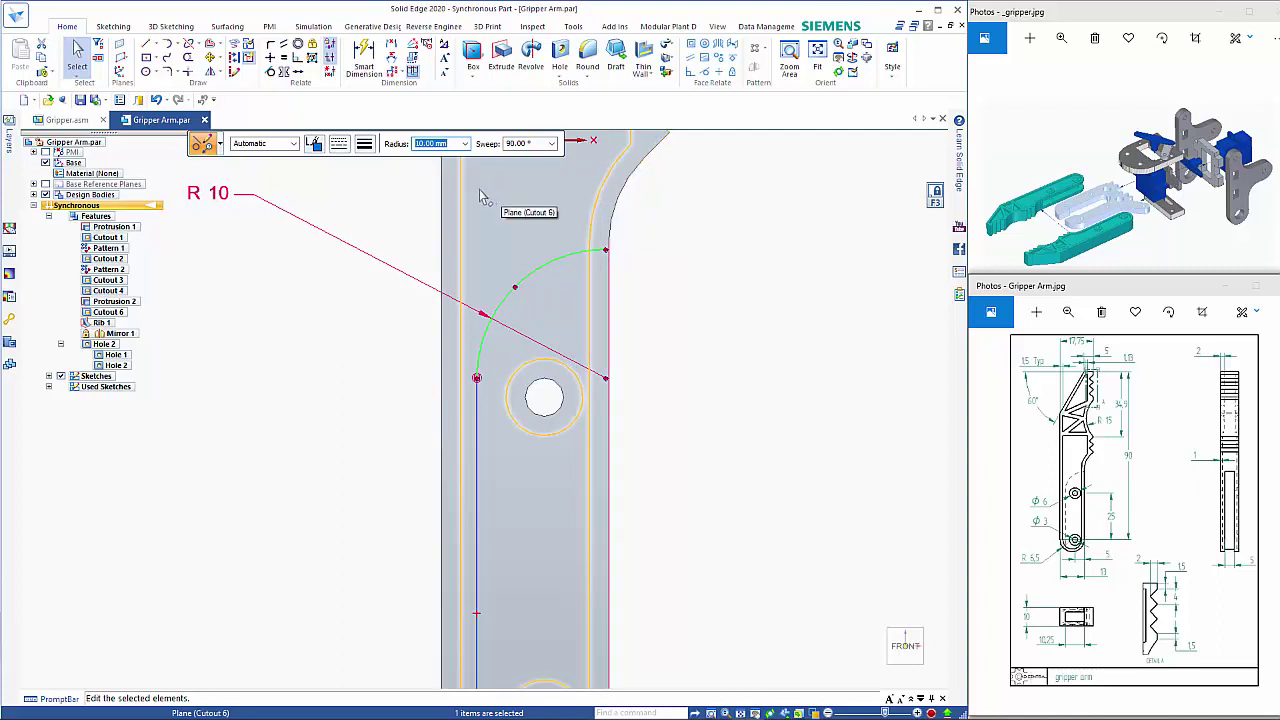
Align the R10 arc's lower endpoint horizontally with the arc's center point using a Horizontal/Vertical relation
{"action": "left_click", "coordinate": [270, 59]}
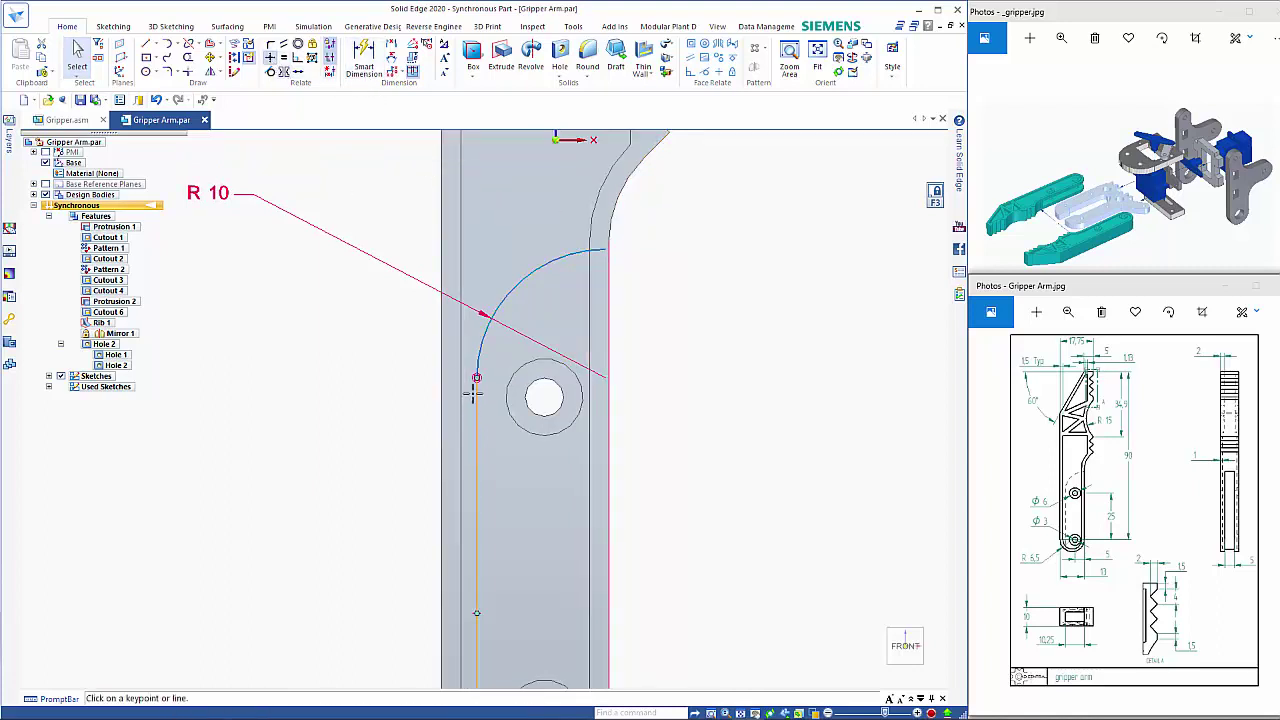
{"action": "left_click", "coordinate": [477, 377]}
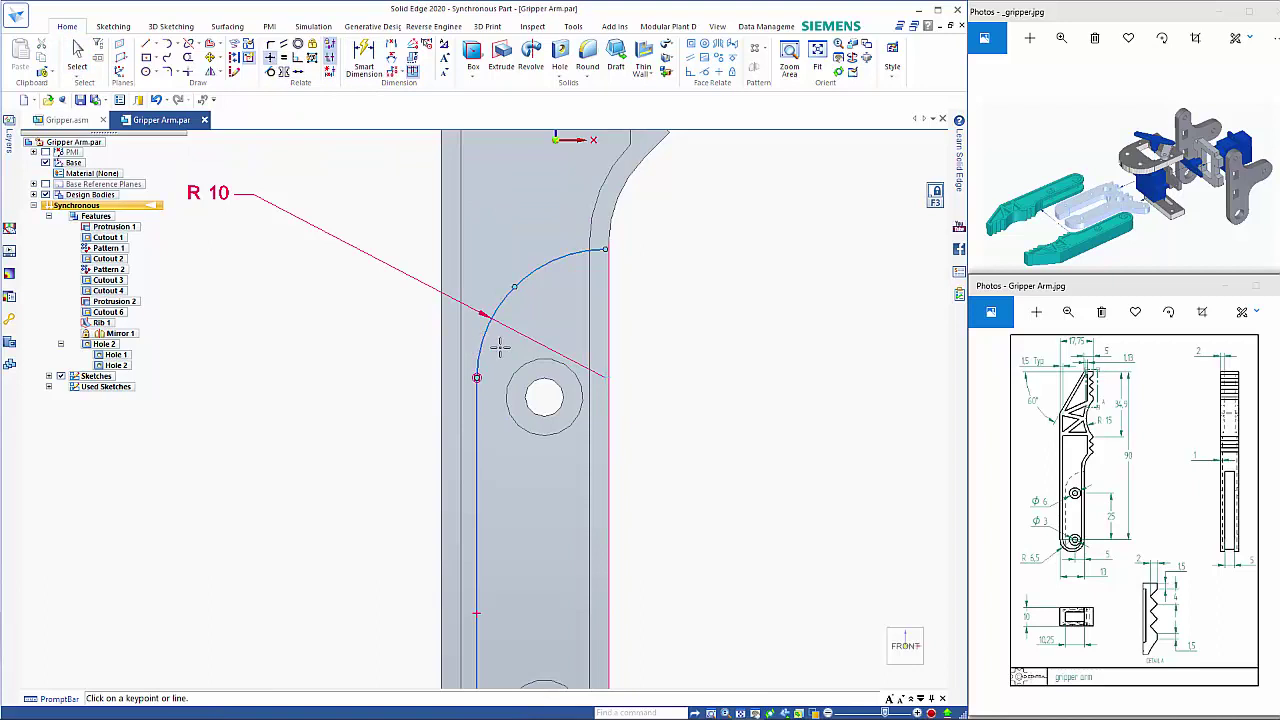
{"action": "left_click", "coordinate": [605, 376]}
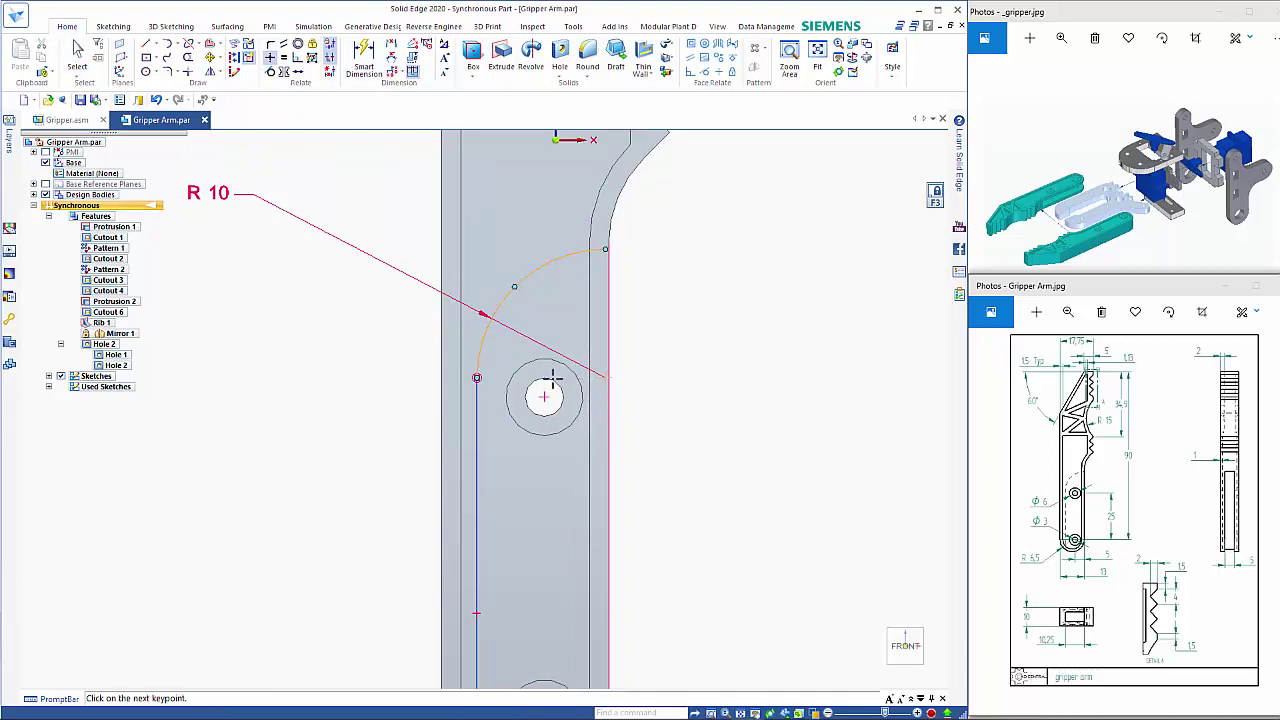
{"action": "left_click", "coordinate": [477, 377]}
{"action": "scroll", "coordinate": [746, 431], "scroll_direction": "down", "scroll_amount": 3}
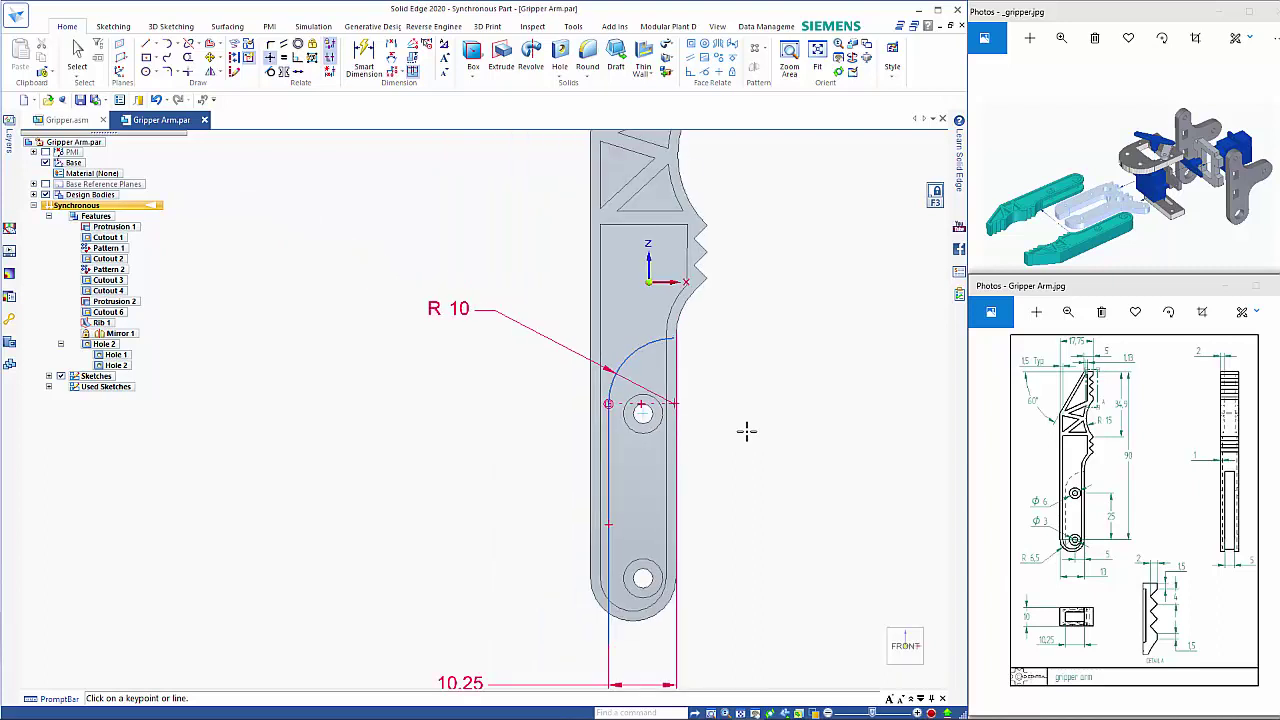
Connect the R10 arc's upper endpoint to the arm's straight outer edge on the toothed side
{"action": "left_click", "coordinate": [270, 44]}
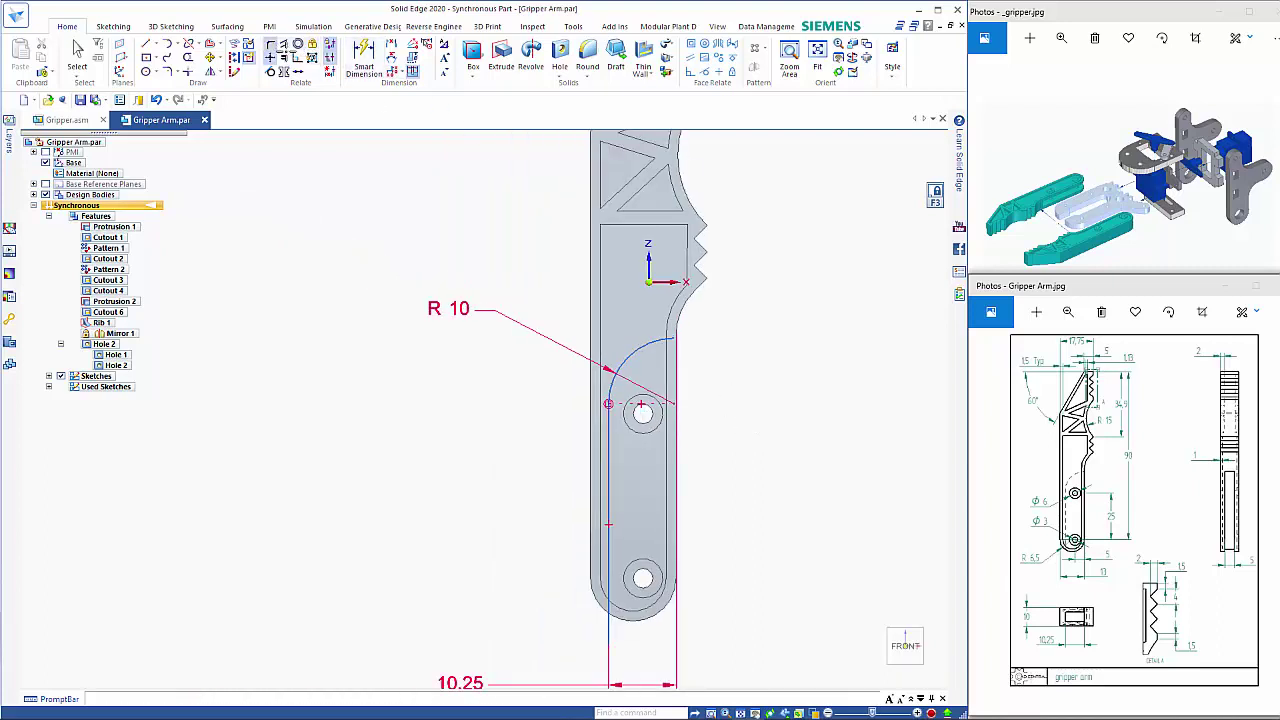
{"action": "scroll", "coordinate": [670, 334], "scroll_direction": "up", "scroll_amount": 3}
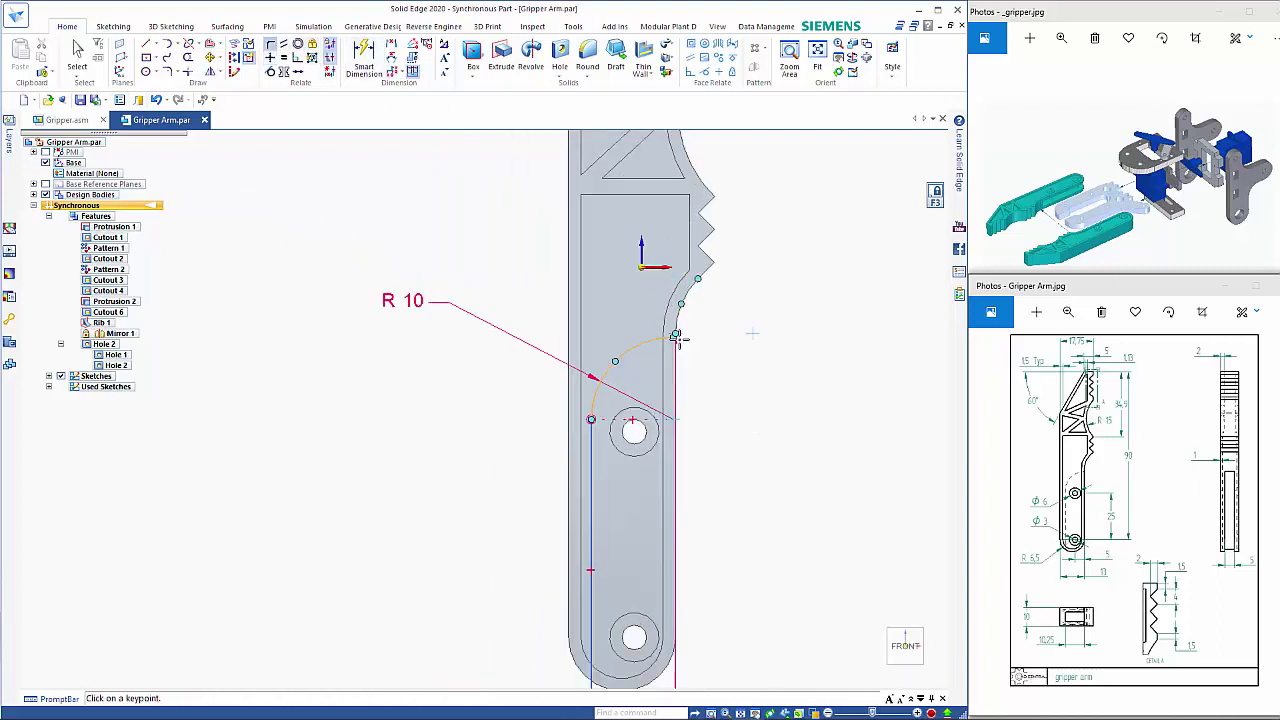
{"action": "left_click", "coordinate": [670, 334]}
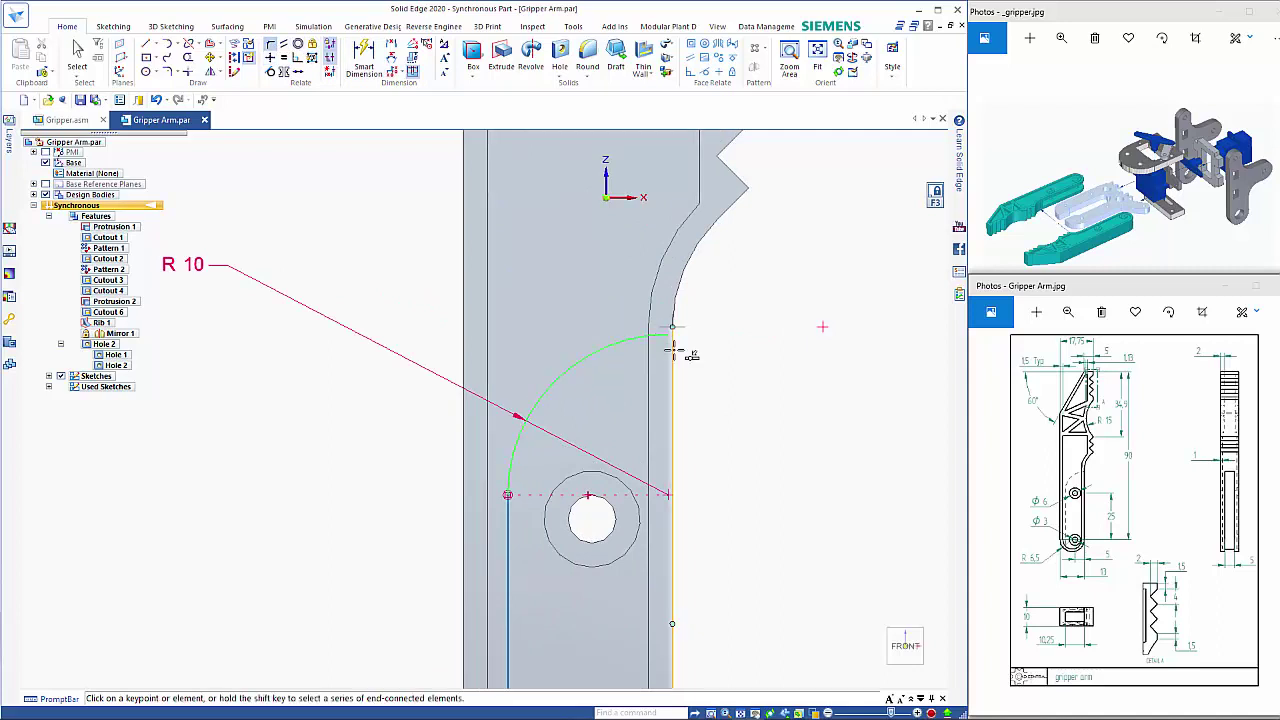
{"action": "left_click", "coordinate": [676, 348]}
{"action": "scroll", "coordinate": [795, 402], "scroll_direction": "down", "scroll_amount": 3}
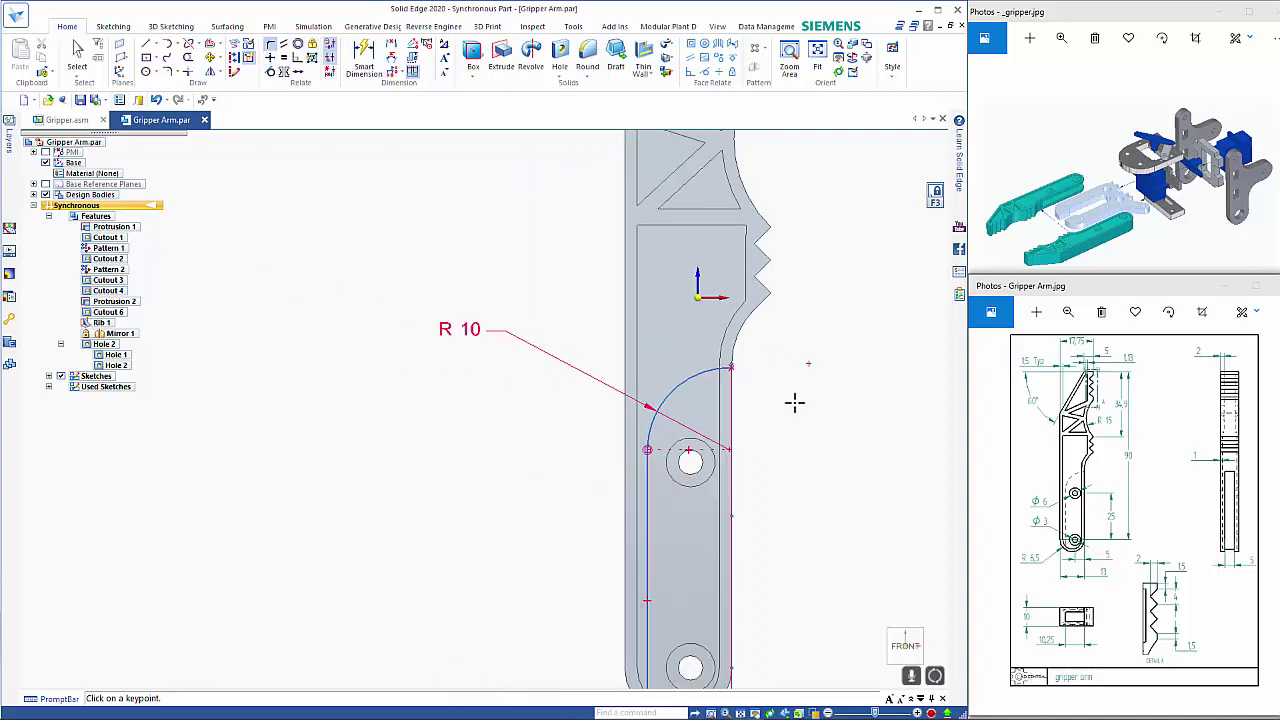
{"action": "middle_click_drag", "start_coordinate": [819, 393], "coordinate": [719, 321], "text": "shift"}
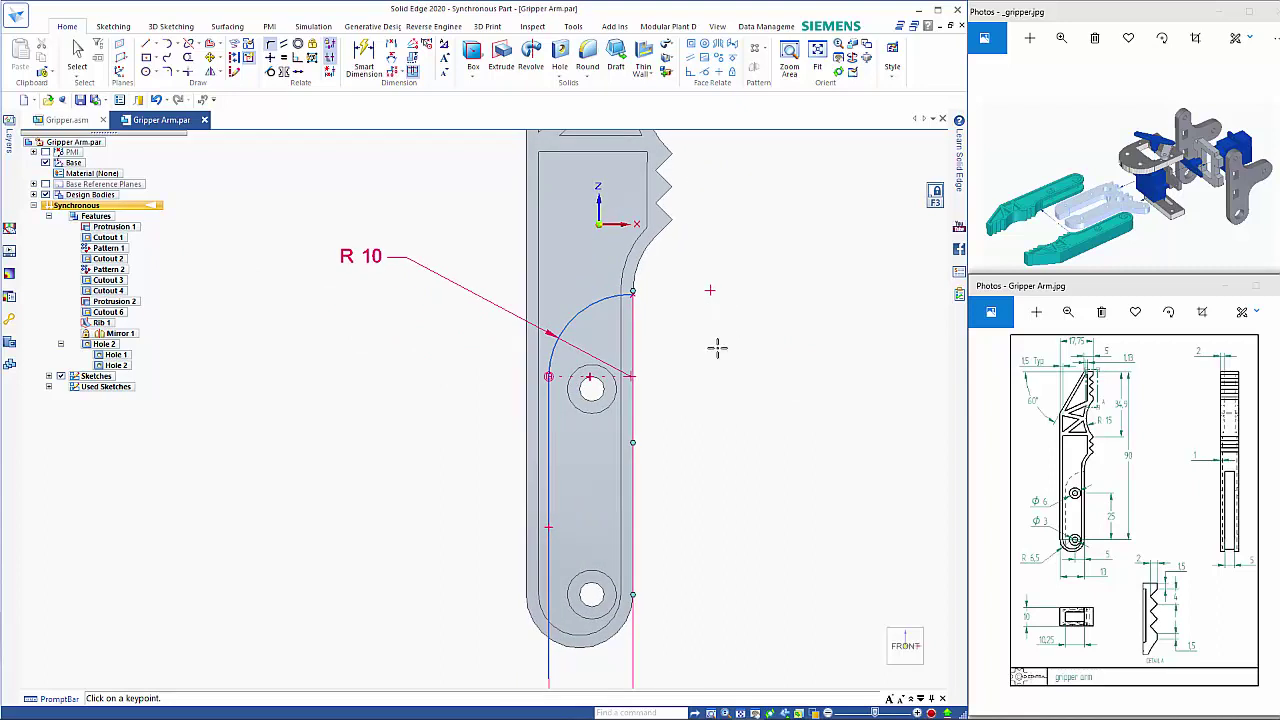
{"action": "key", "text": "Escape"}
Select the sketched vertical line and R10 arc as one chain for Extrude, with the operation set to Cut
{"action": "middle_click_drag", "start_coordinate": [743, 364], "coordinate": [700, 400]}
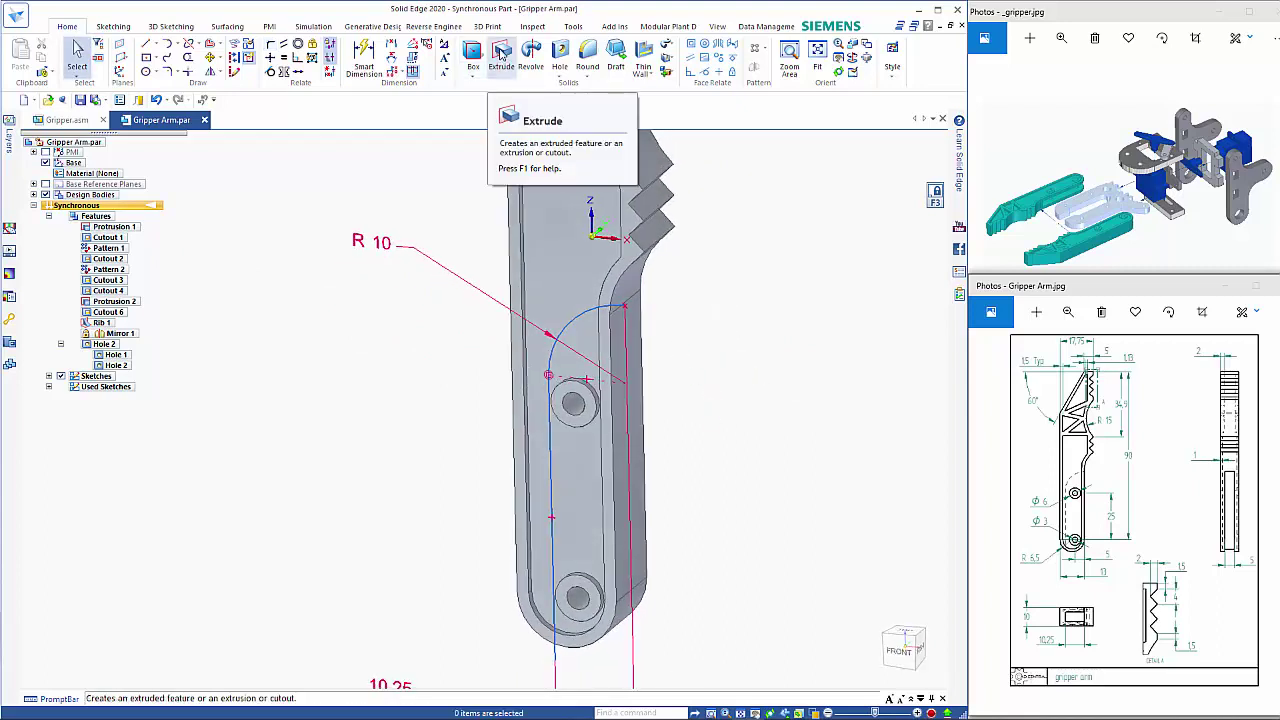
{"action": "left_click", "coordinate": [501, 58]}
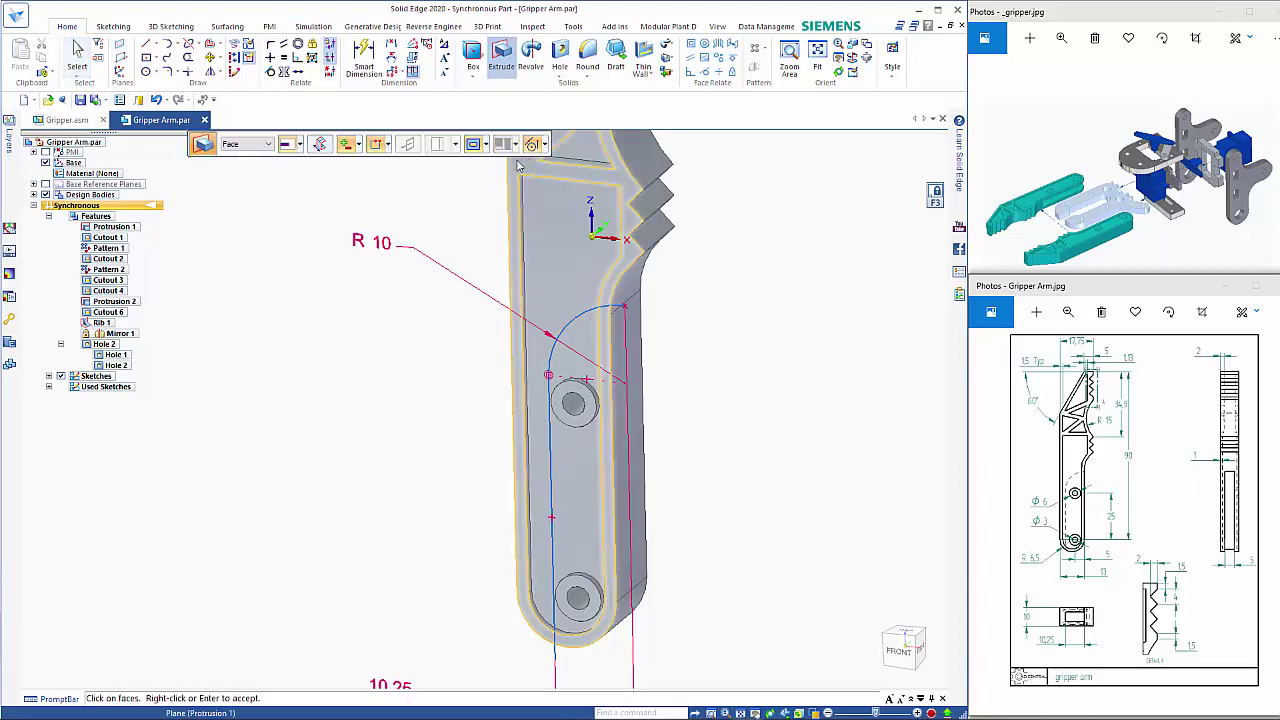
{"action": "left_click", "coordinate": [253, 144]}
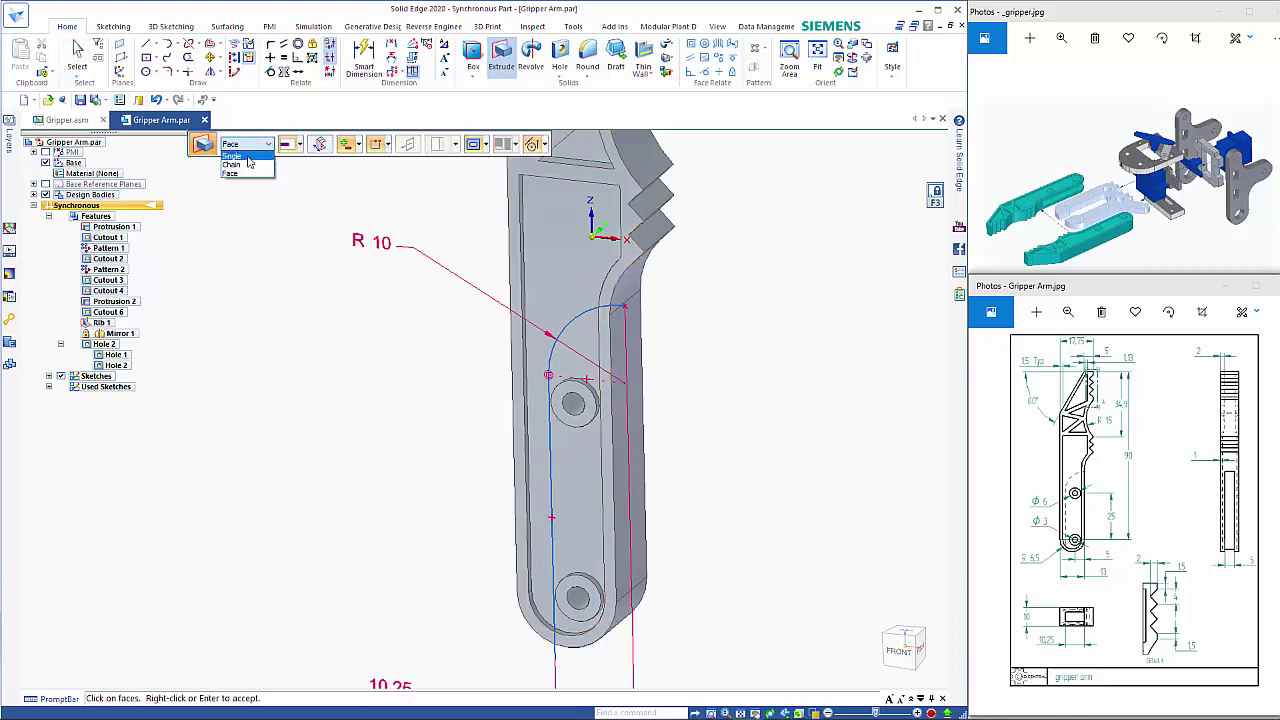
{"action": "left_click", "coordinate": [248, 164]}
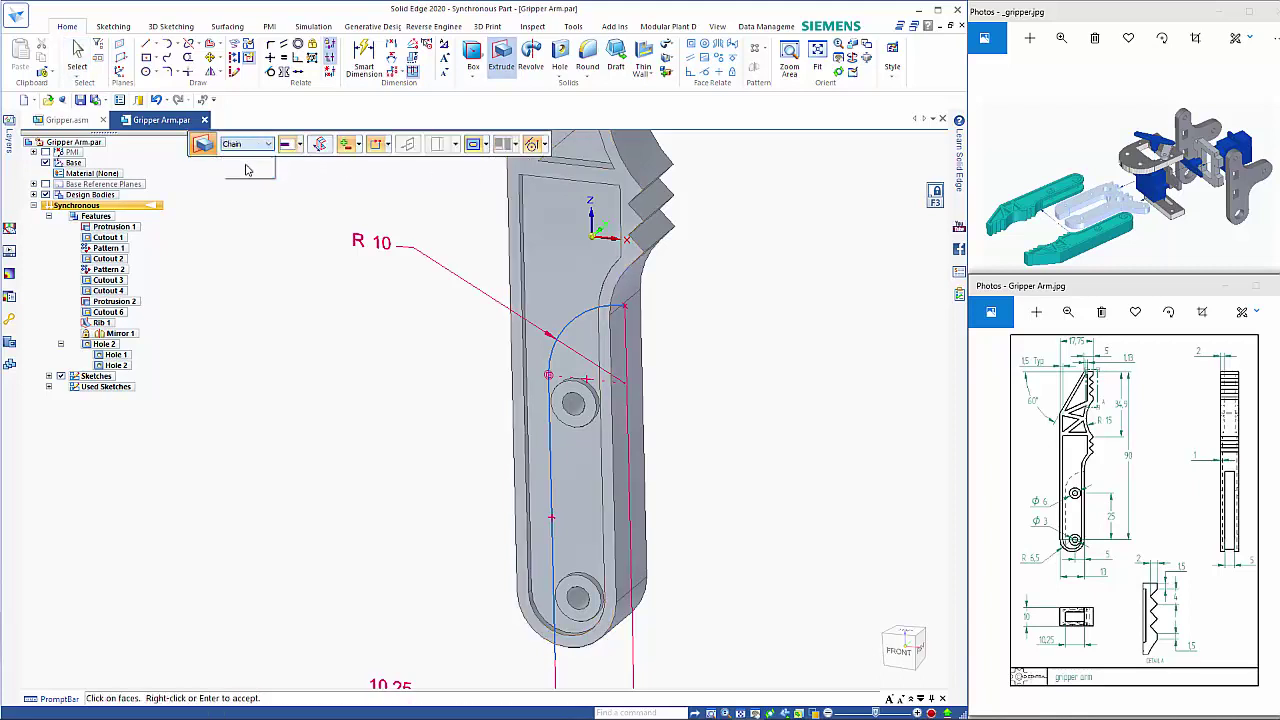
{"action": "left_click", "coordinate": [571, 327]}
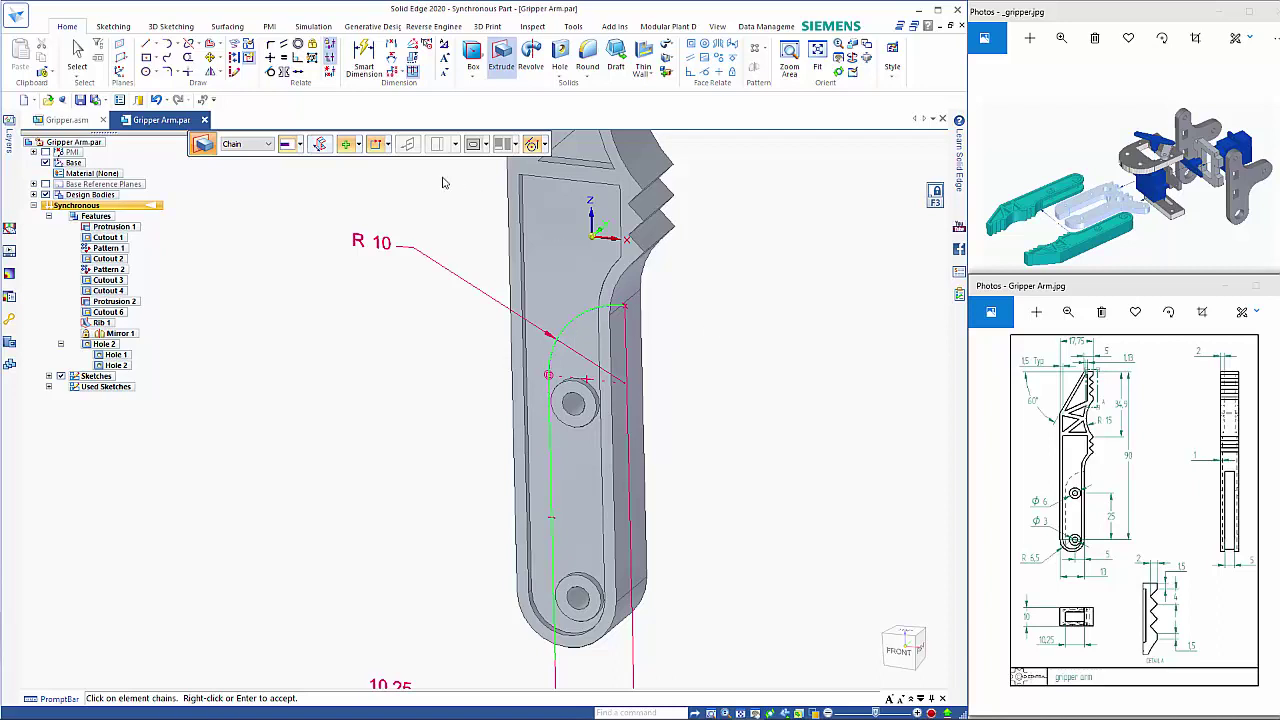
{"action": "left_click", "coordinate": [358, 145]}
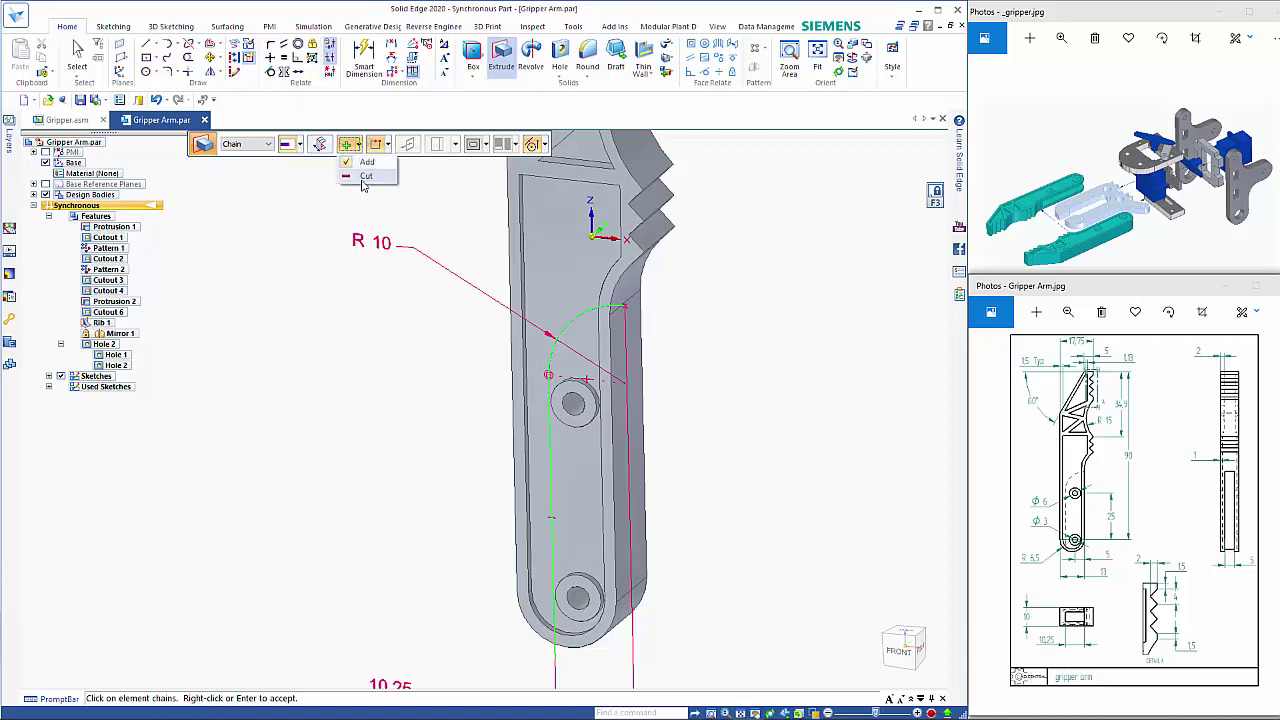
{"action": "left_click", "coordinate": [367, 172]}
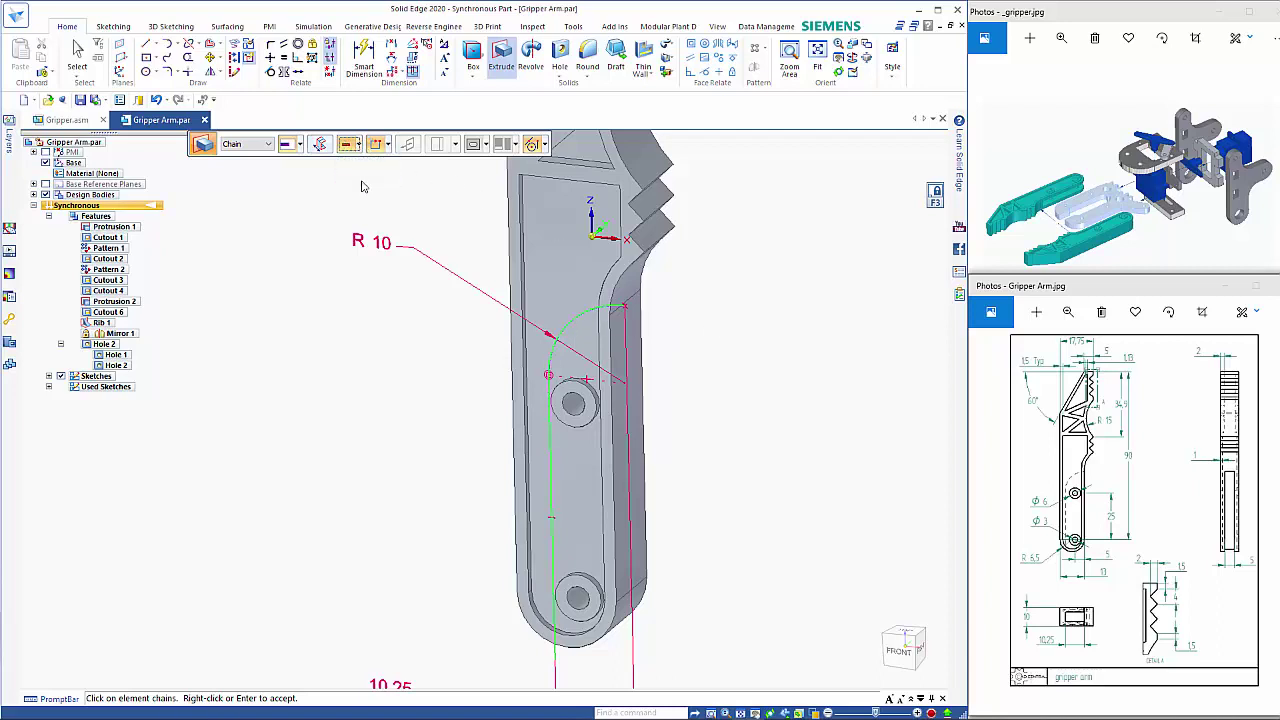
Cut the internal slot symmetrically about the sketch plane, removing material on the toothed-edge side of the selected chain
{"action": "right_click", "coordinate": [695, 366]}
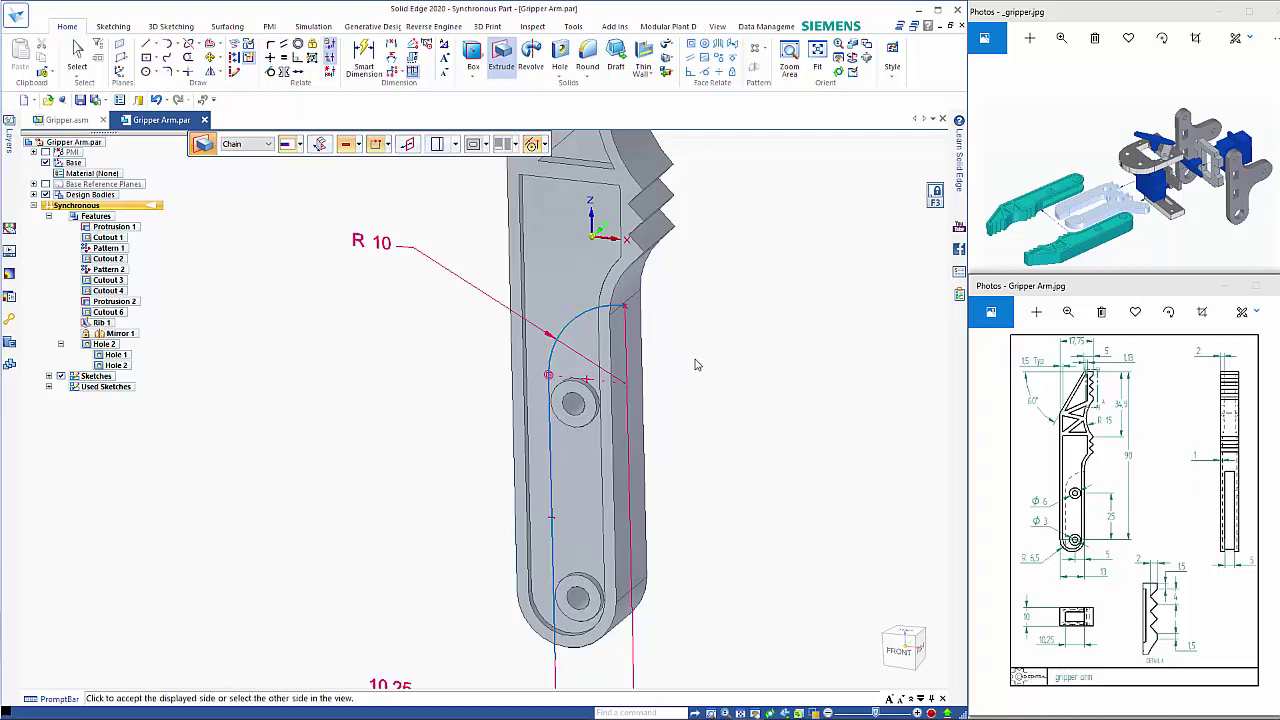
{"action": "left_click", "coordinate": [706, 386]}
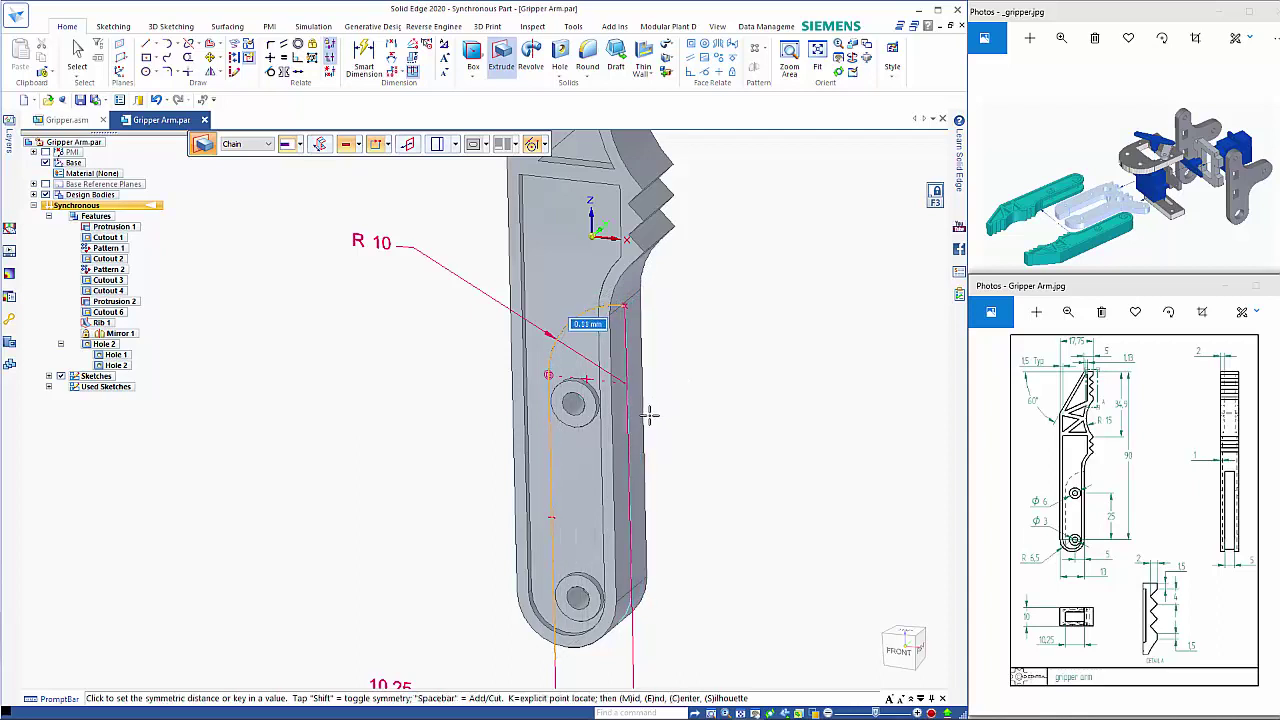
{"action": "key", "text": "shift"}
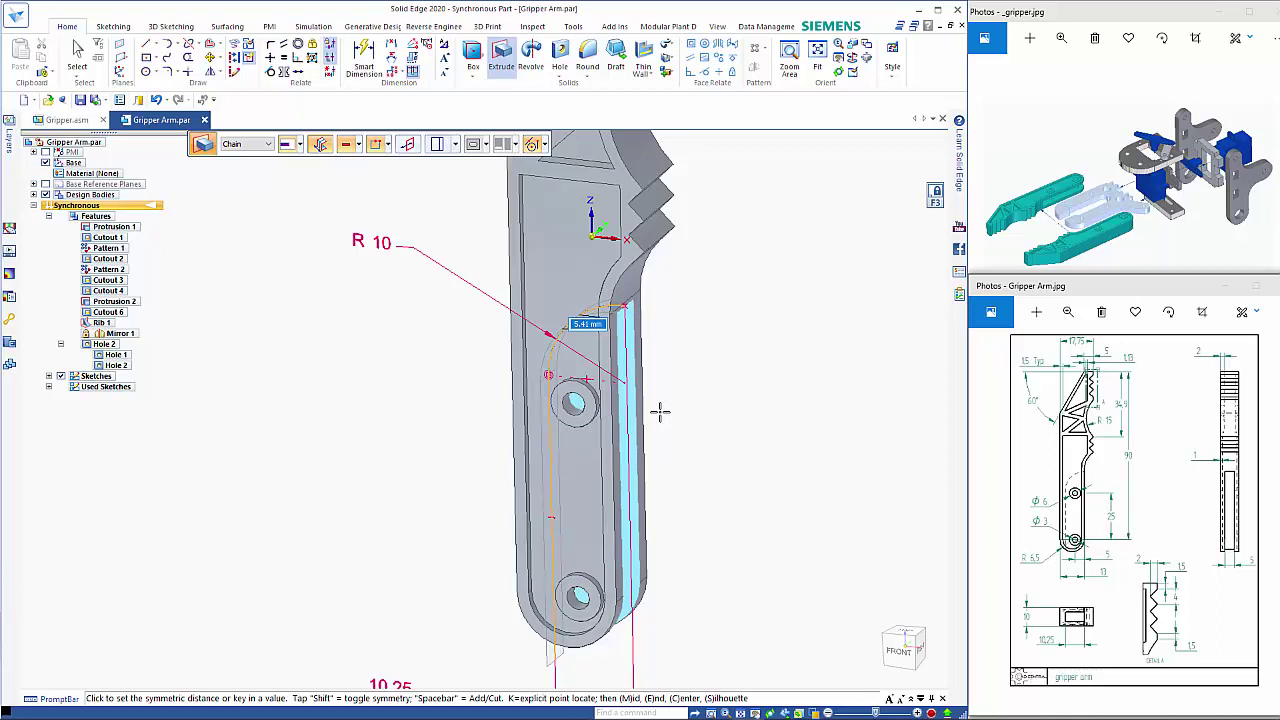
{"action": "left_click", "coordinate": [660, 411]}
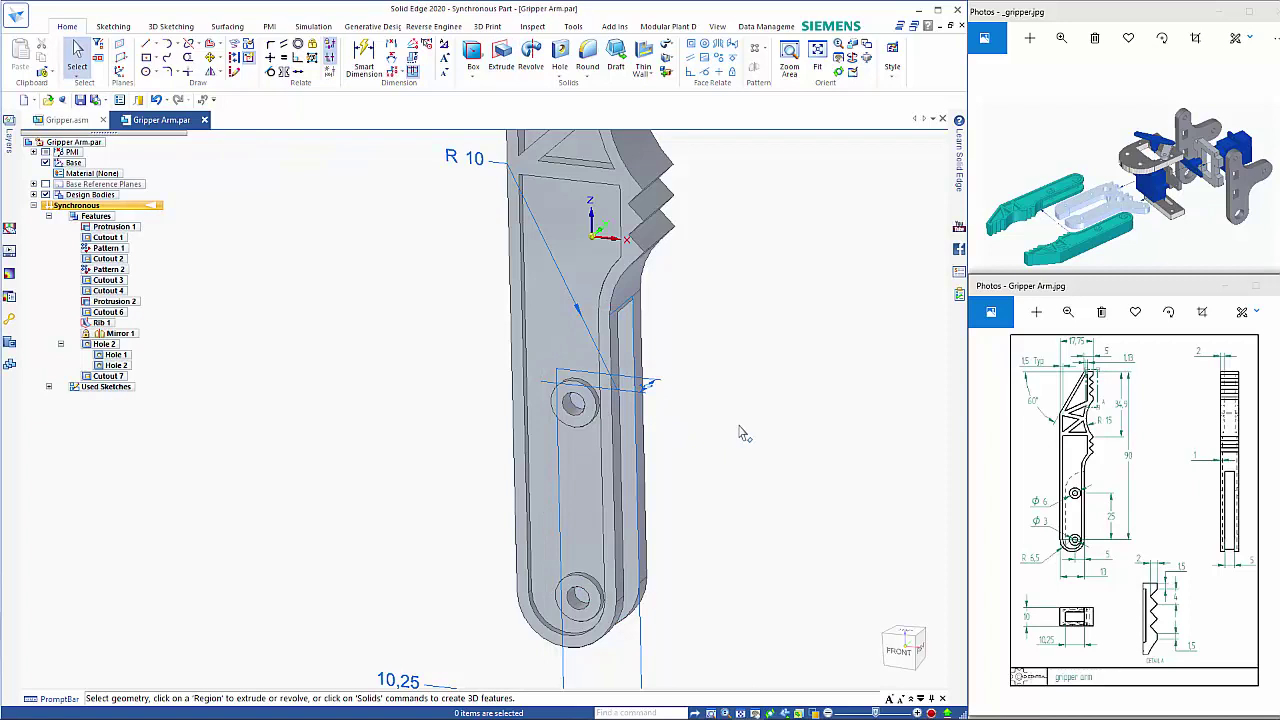
{"action": "scroll", "coordinate": [744, 434], "scroll_direction": "down", "scroll_amount": 5}
{"action": "middle_click_drag", "start_coordinate": [754, 434], "coordinate": [658, 469]}
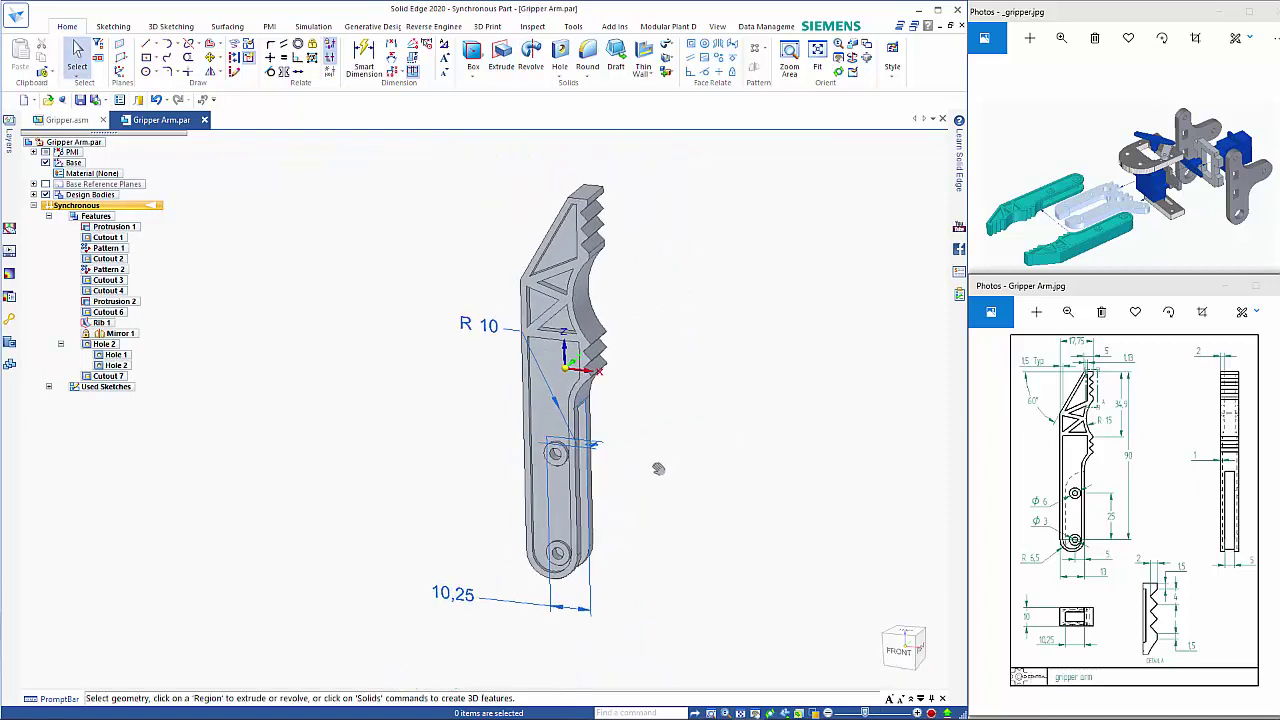
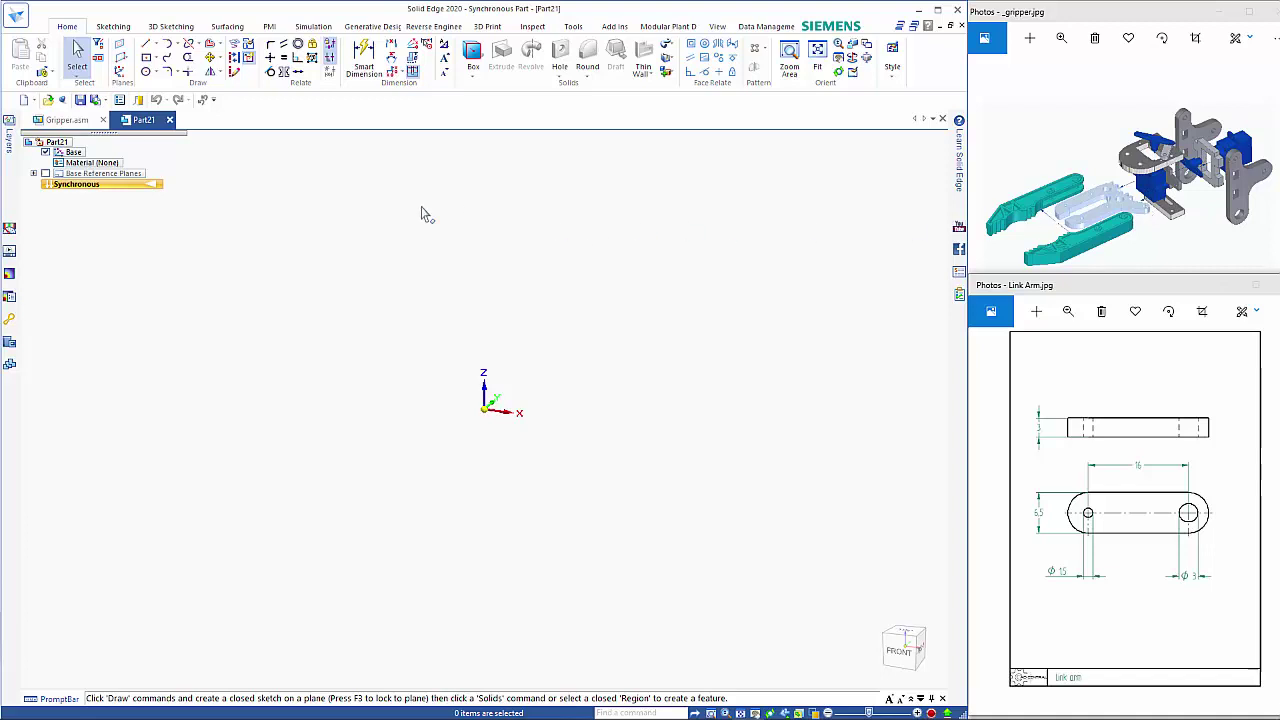
Sketch a 16 mm horizontal line centered symmetrically on the origin in the XY base plane, at an angle of 180°
{"action": "left_click", "coordinate": [145, 50]}
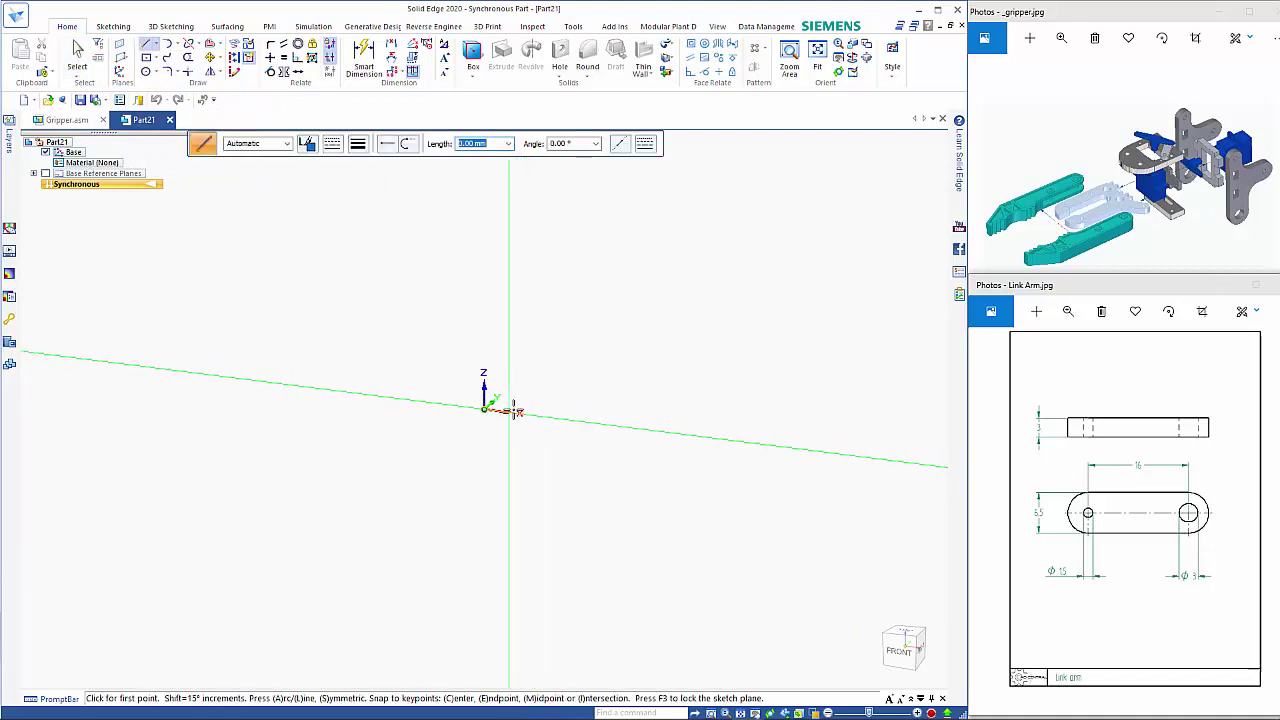
{"action": "left_click", "coordinate": [511, 397]}
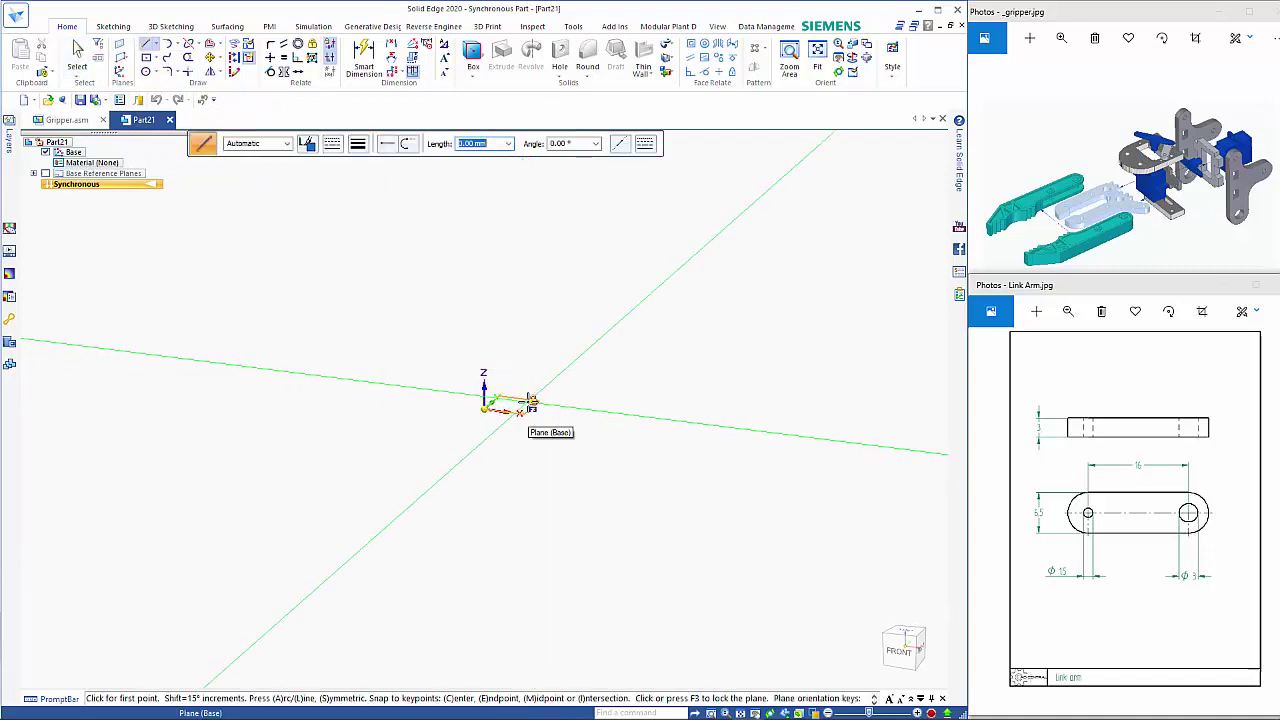
{"action": "key", "text": "ctrl+h"}
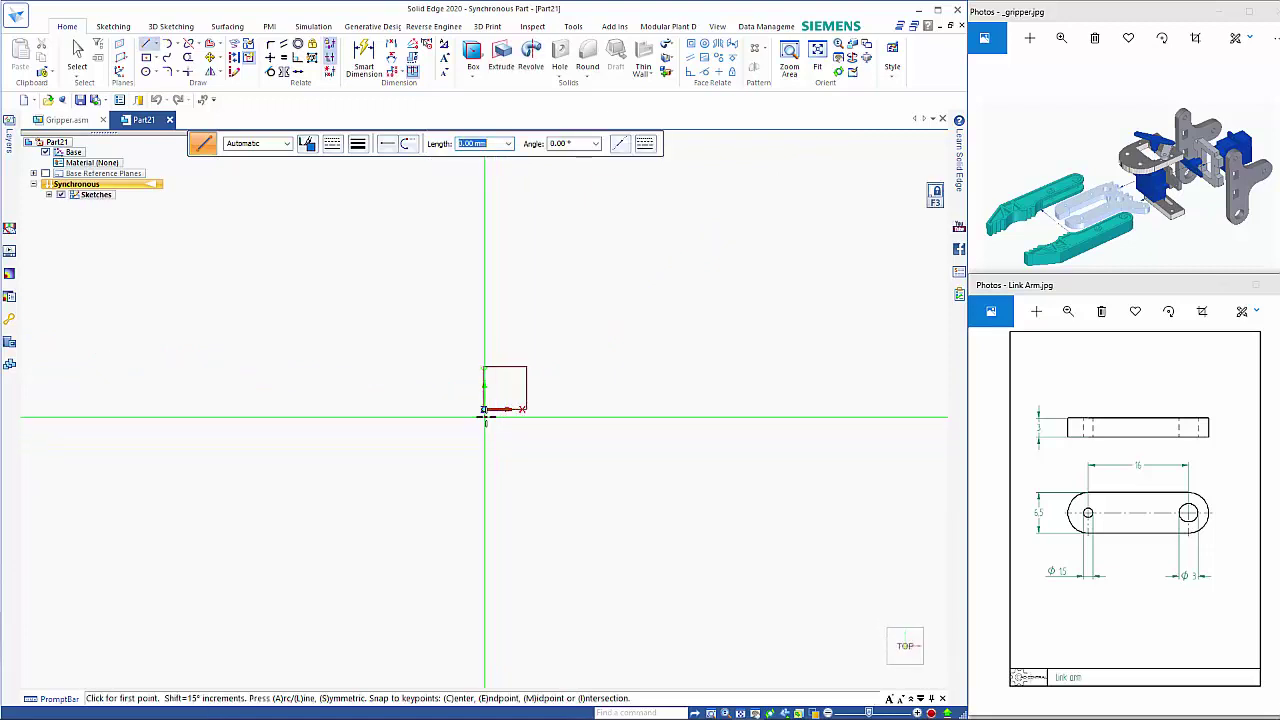
{"action": "left_click", "coordinate": [484, 409]}
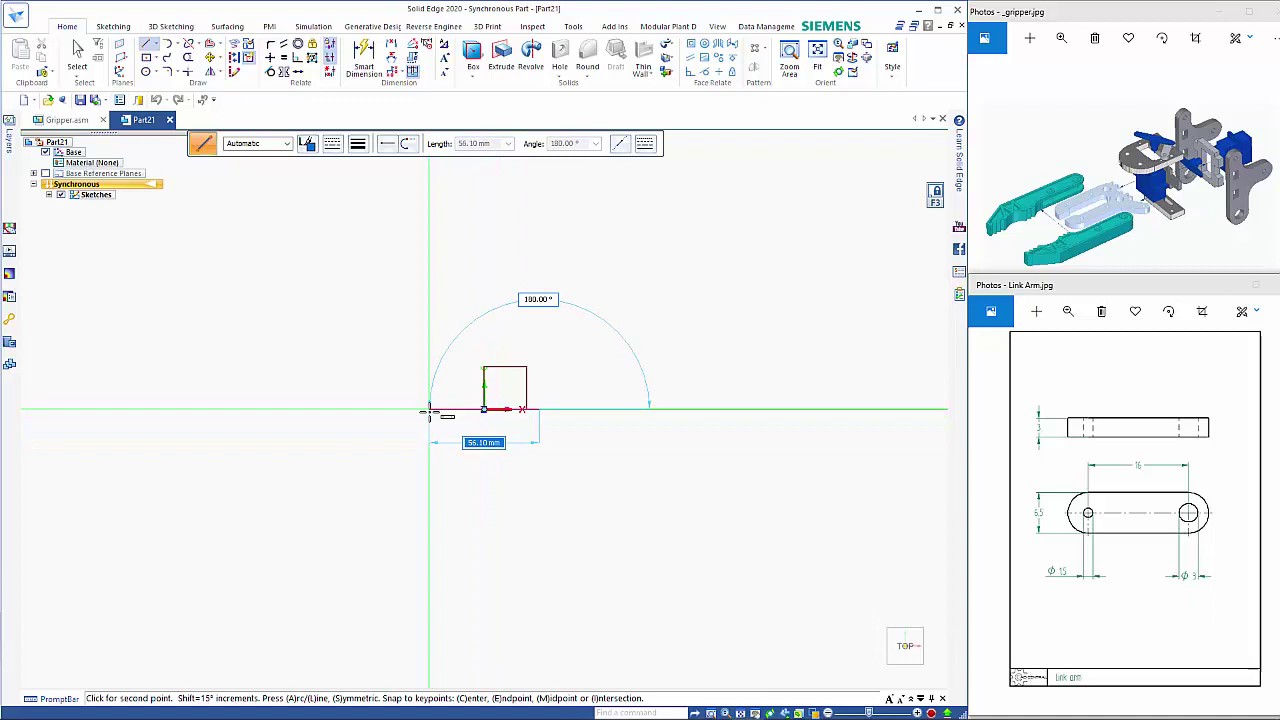
{"action": "type", "text": "16"}
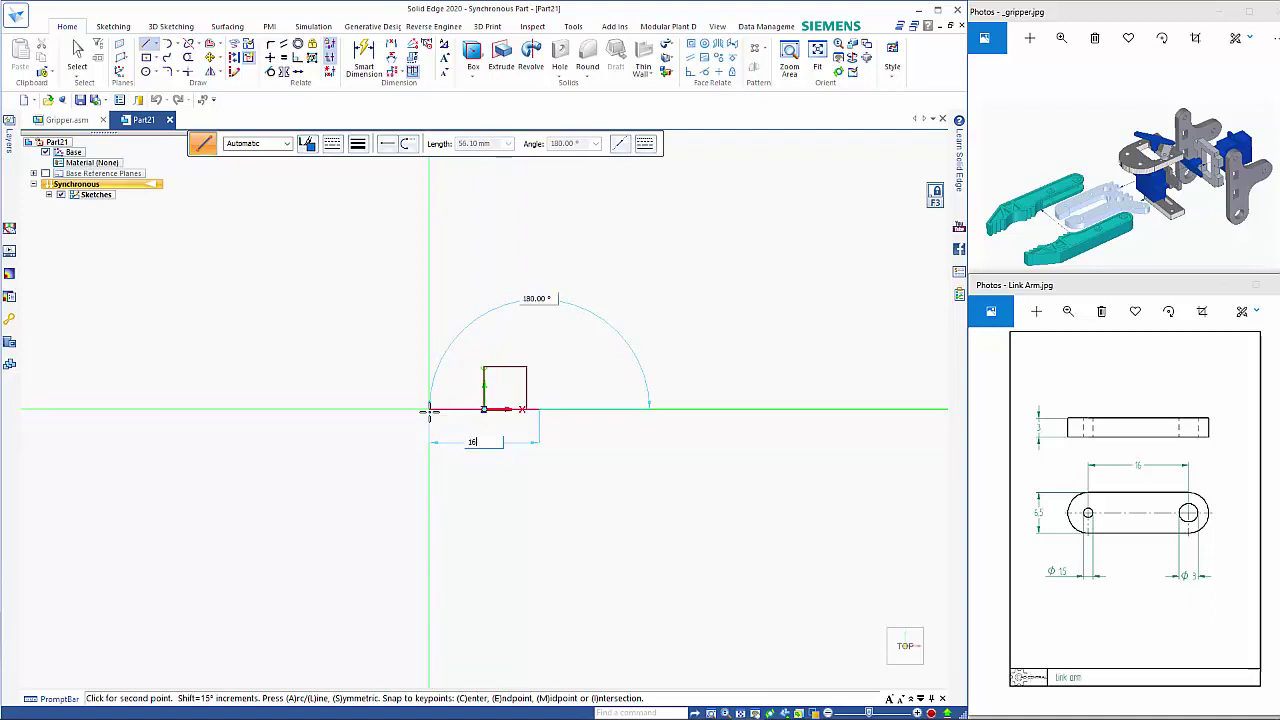
{"action": "key", "text": "Tab"}
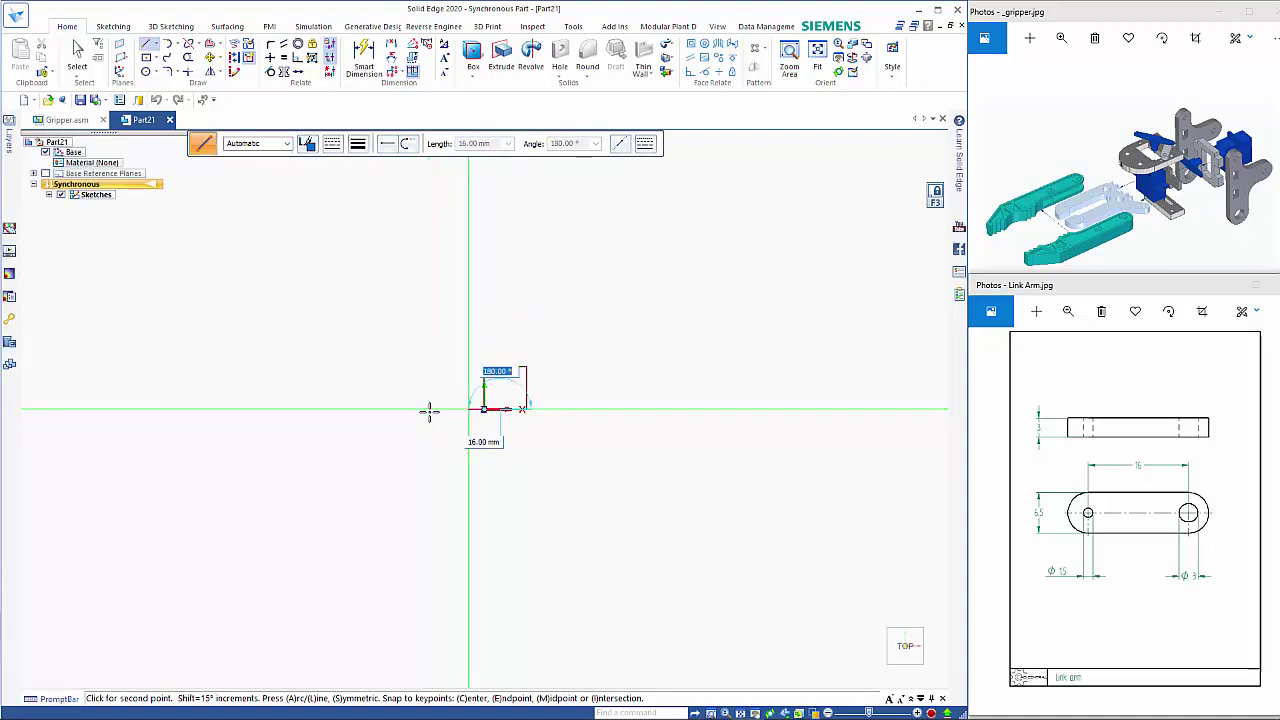
{"action": "key", "text": "Return"}
{"action": "scroll", "coordinate": [468, 412], "scroll_direction": "up", "scroll_amount": 4}
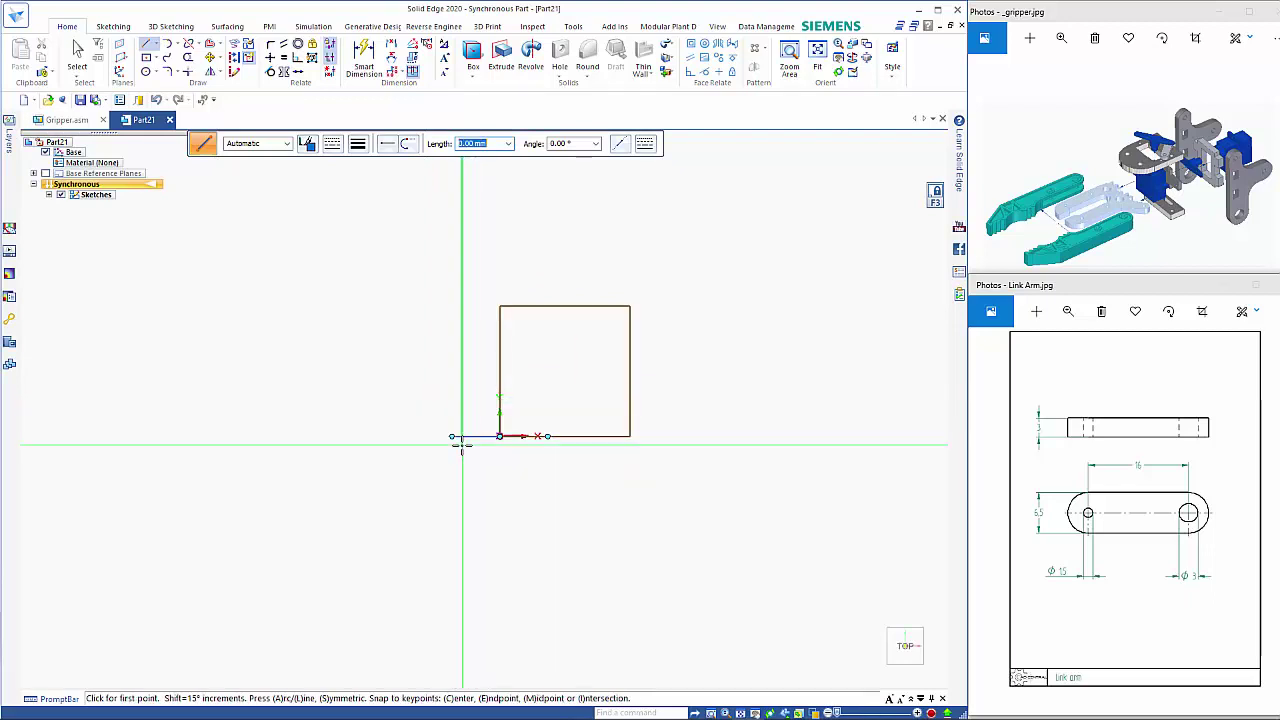
{"action": "scroll", "coordinate": [462, 447], "scroll_direction": "up", "scroll_amount": 3}
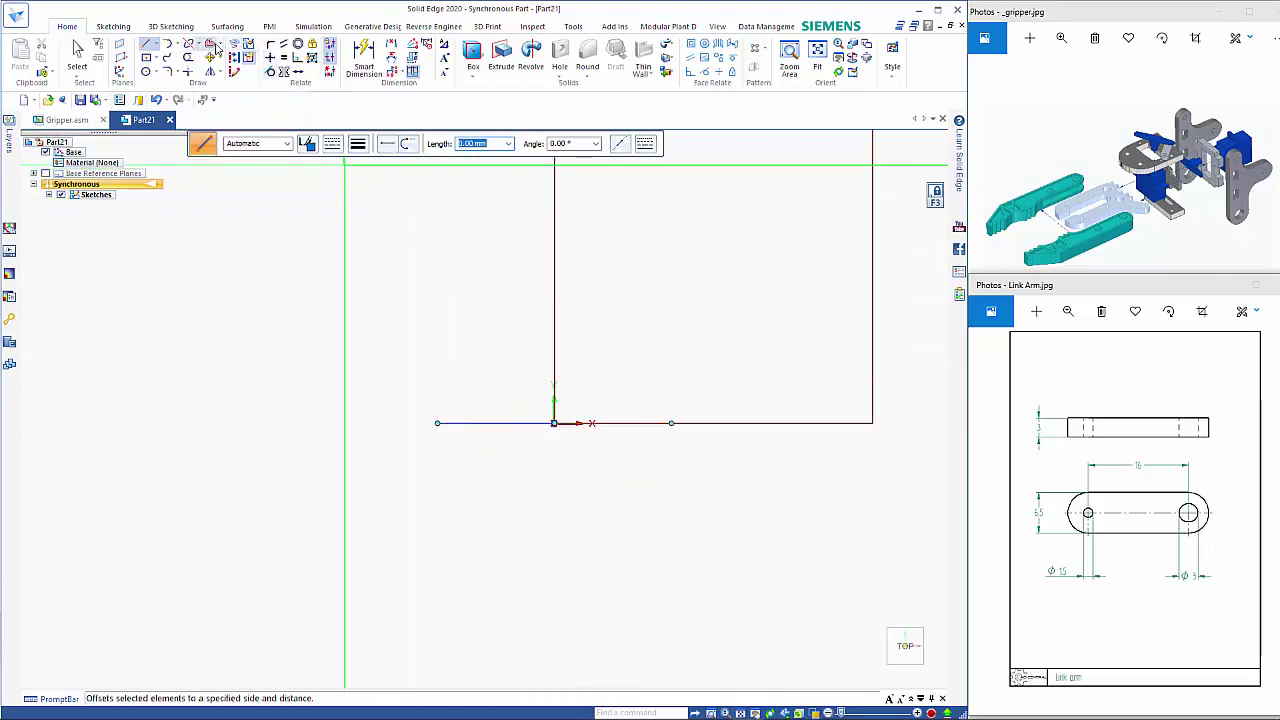
Create a symmetric offset around the 16 mm center line with 6.50 mm width, 3.25 mm radius and Offset Arc caps
{"action": "left_click", "coordinate": [217, 48]}
{"action": "left_click", "coordinate": [255, 100]}
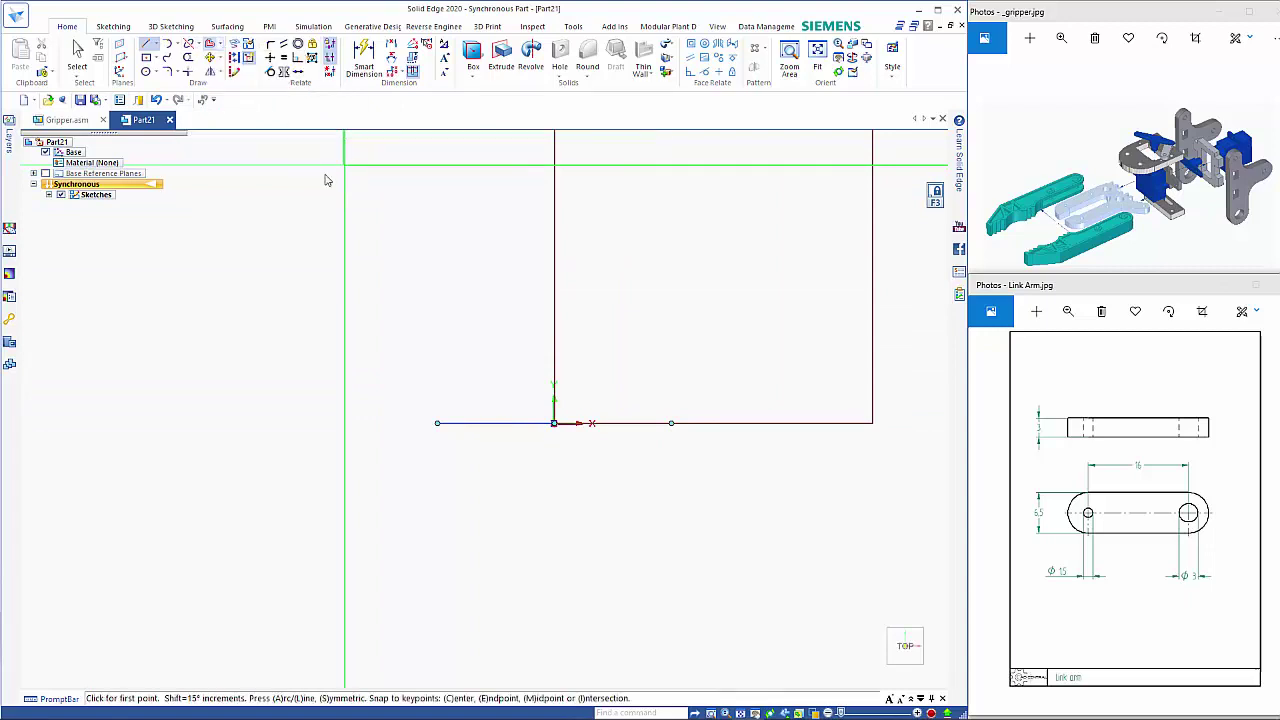
{"action": "key", "text": "Escape"}
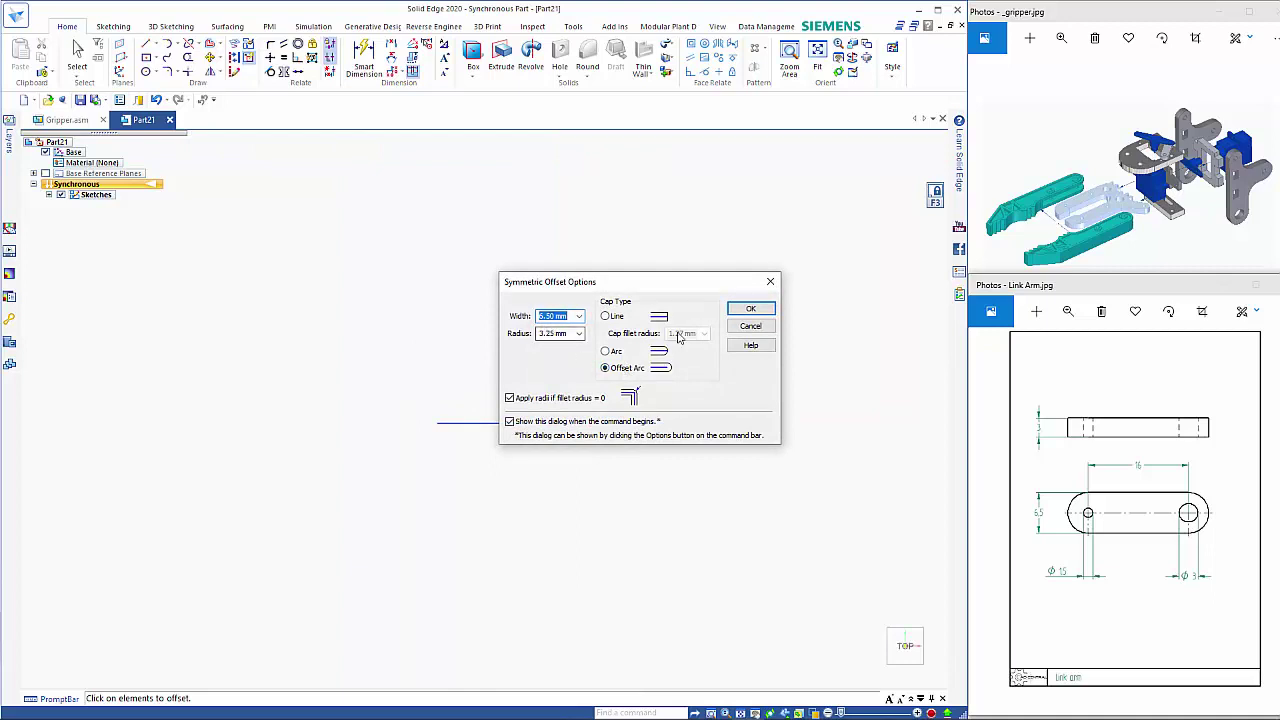
{"action": "left_click", "coordinate": [750, 308]}
{"action": "left_click", "coordinate": [480, 422]}
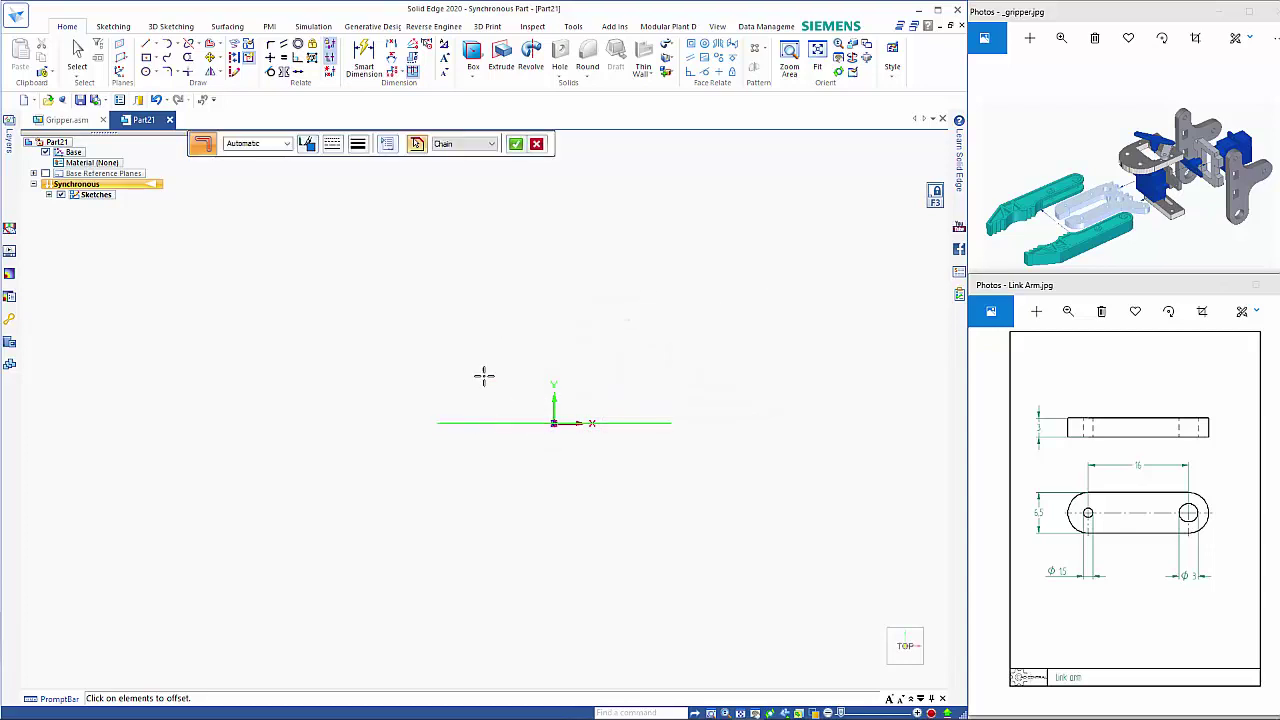
{"action": "right_click", "coordinate": [484, 359]}
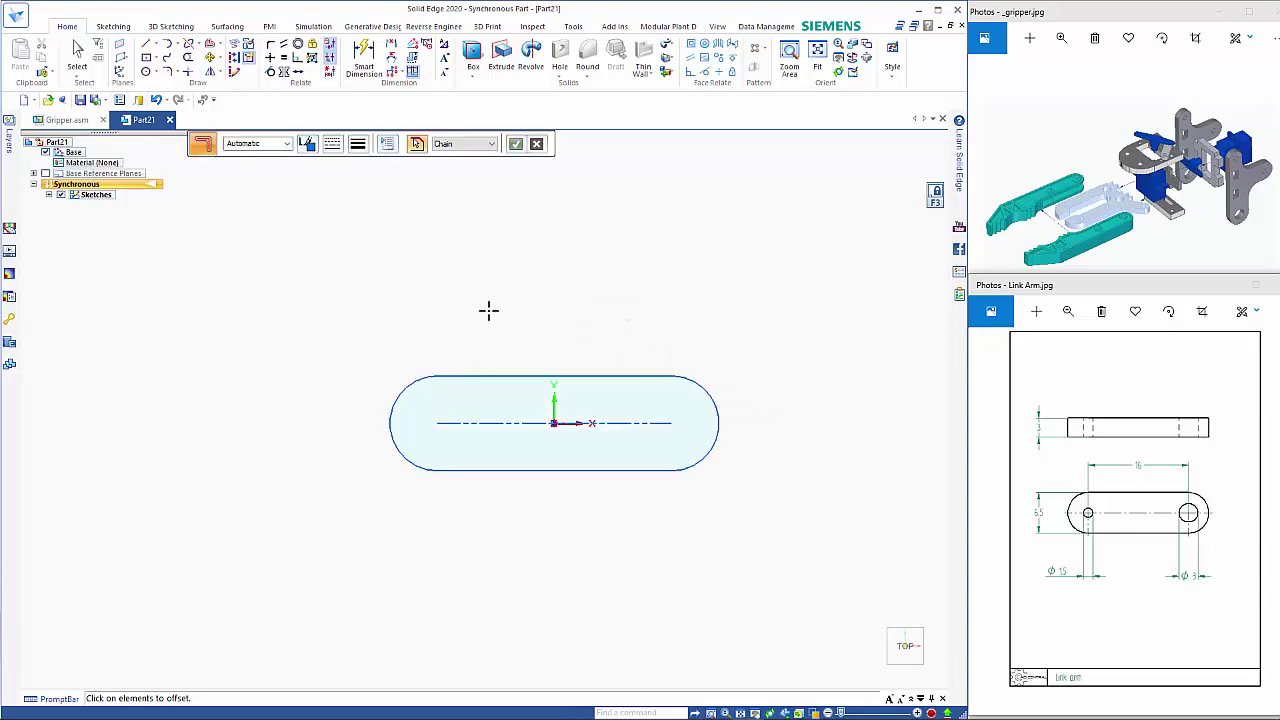
{"action": "key", "text": "Escape"}
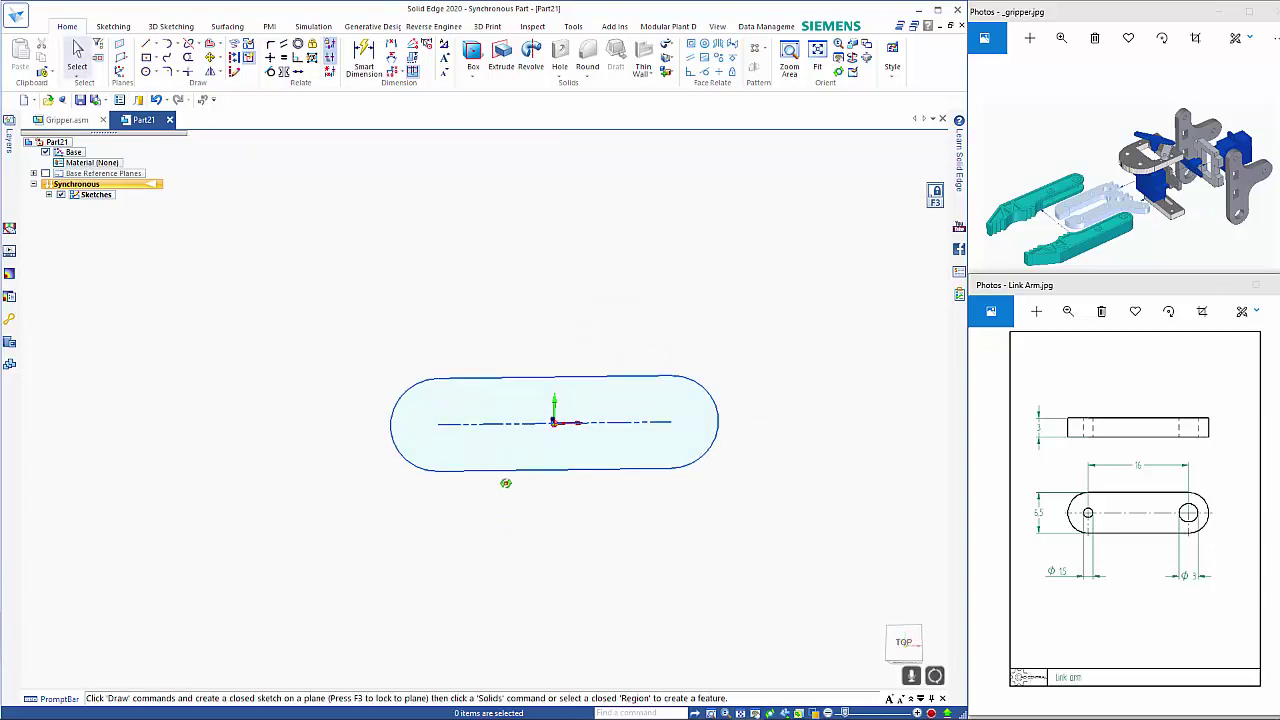
Extrude the rounded slot-shaped region symmetrically about the sketch plane to a total thickness of 3 mm
{"action": "middle_click_drag", "start_coordinate": [503, 480], "coordinate": [450, 440]}
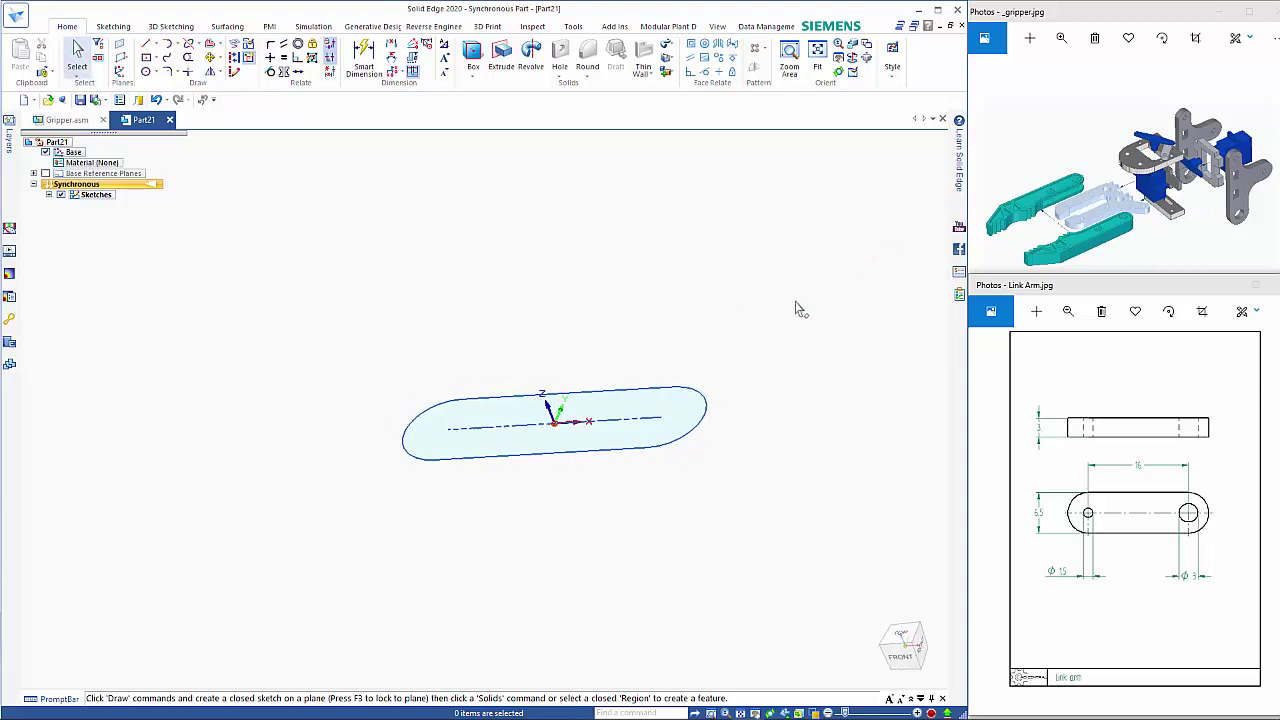
{"action": "left_click", "coordinate": [650, 409]}
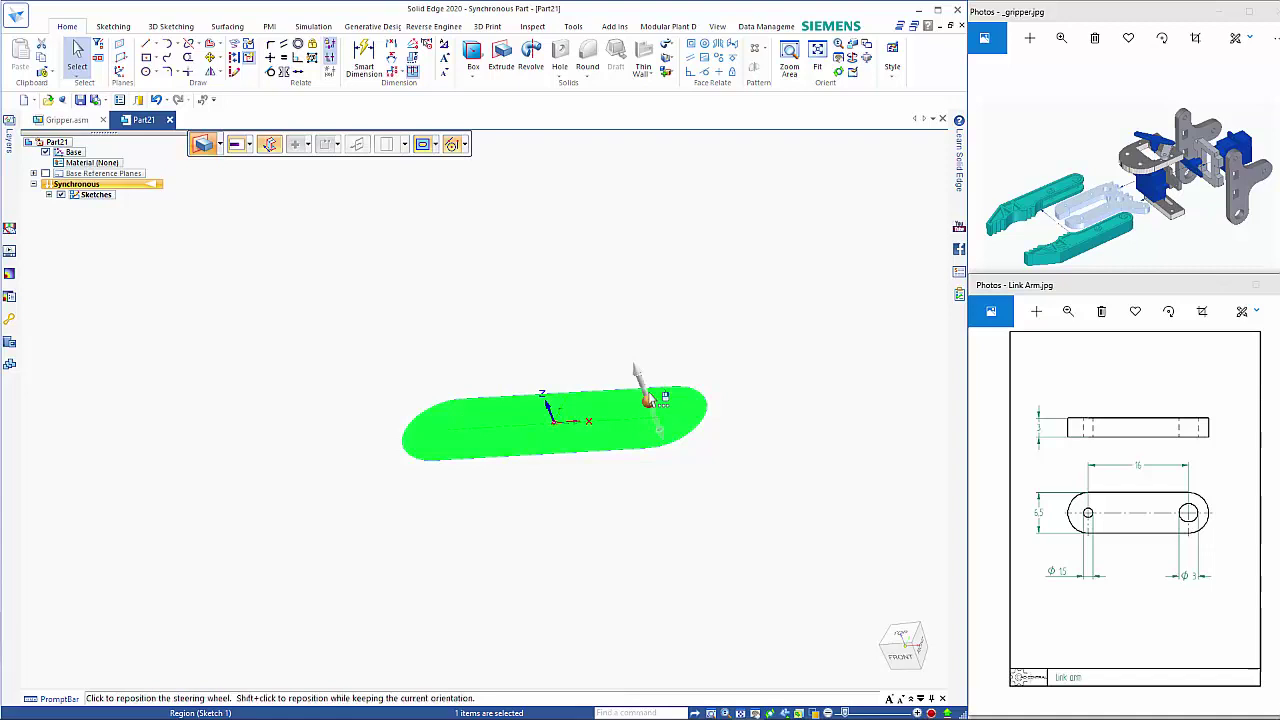
{"action": "key", "text": "Escape"}
{"action": "right_click", "coordinate": [662, 345]}
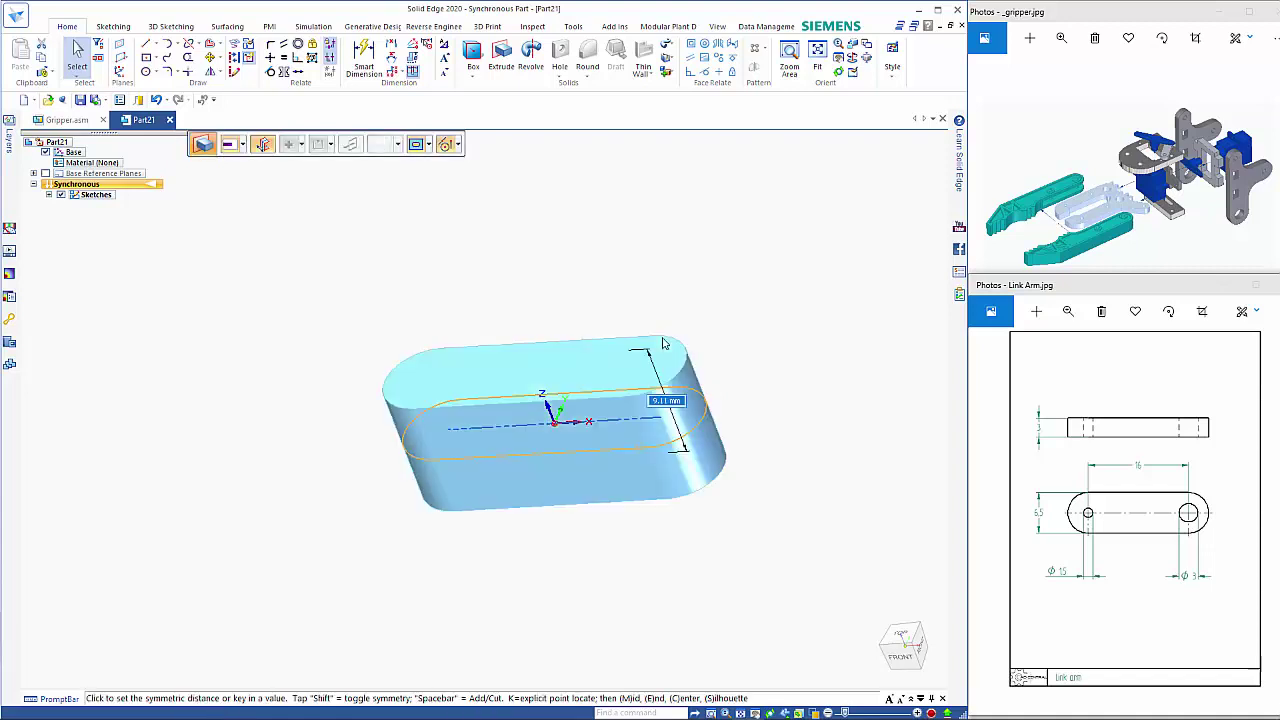
{"action": "type", "text": "3"}
{"action": "key", "text": "Return"}
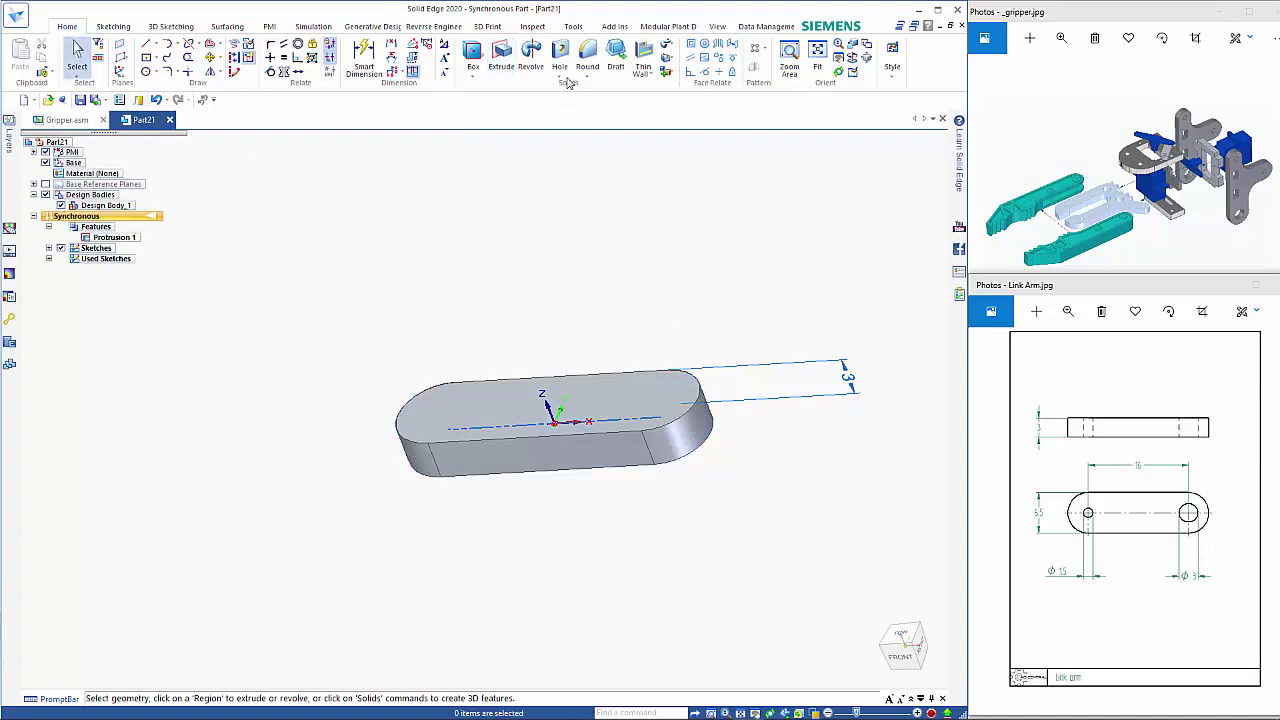
Place a hole with the saved 3 Thro setting concentric with the rounded end on the link arm's positive X side
{"action": "left_click", "coordinate": [560, 58]}
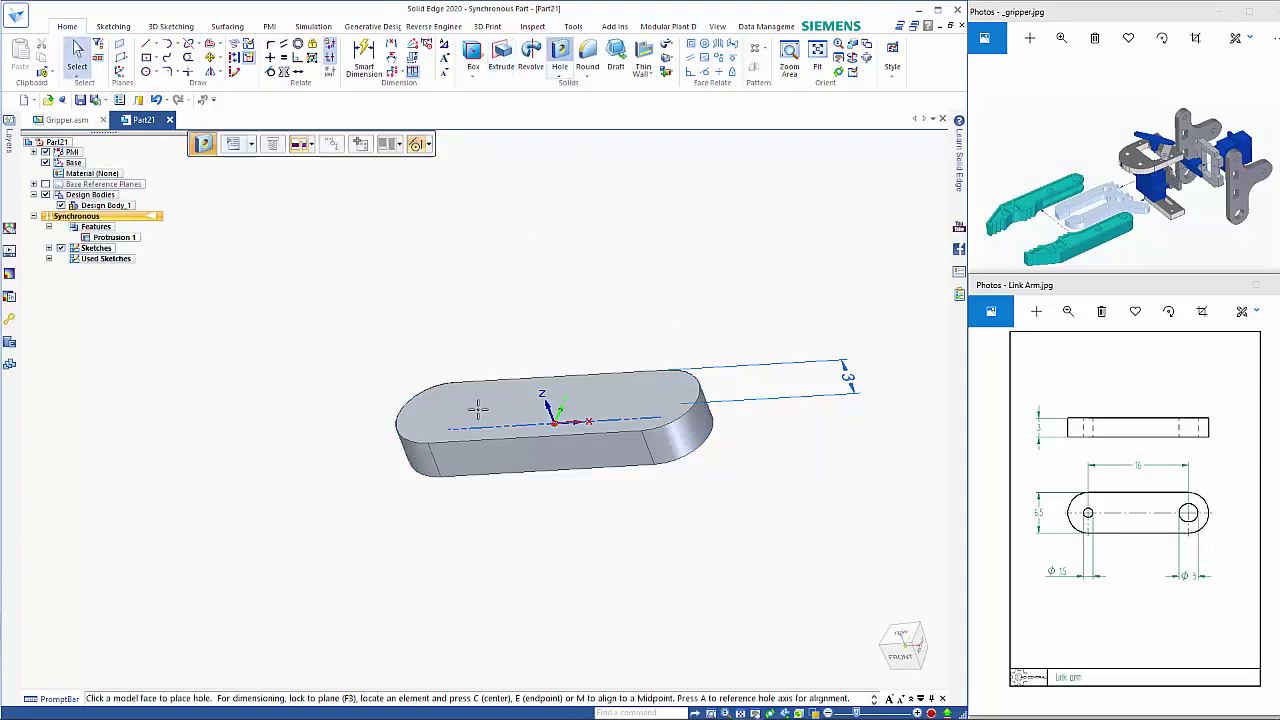
{"action": "left_click", "coordinate": [251, 144]}
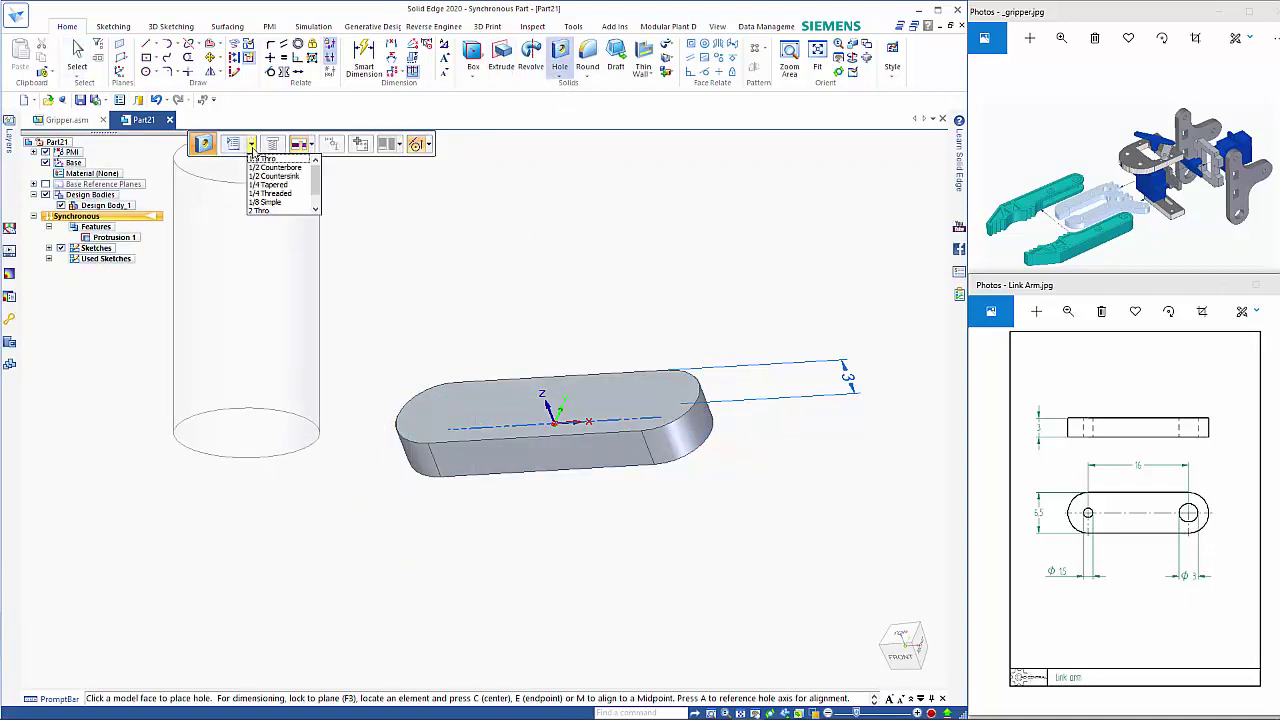
{"action": "left_click", "coordinate": [317, 206]}
{"action": "left_click", "coordinate": [317, 206]}
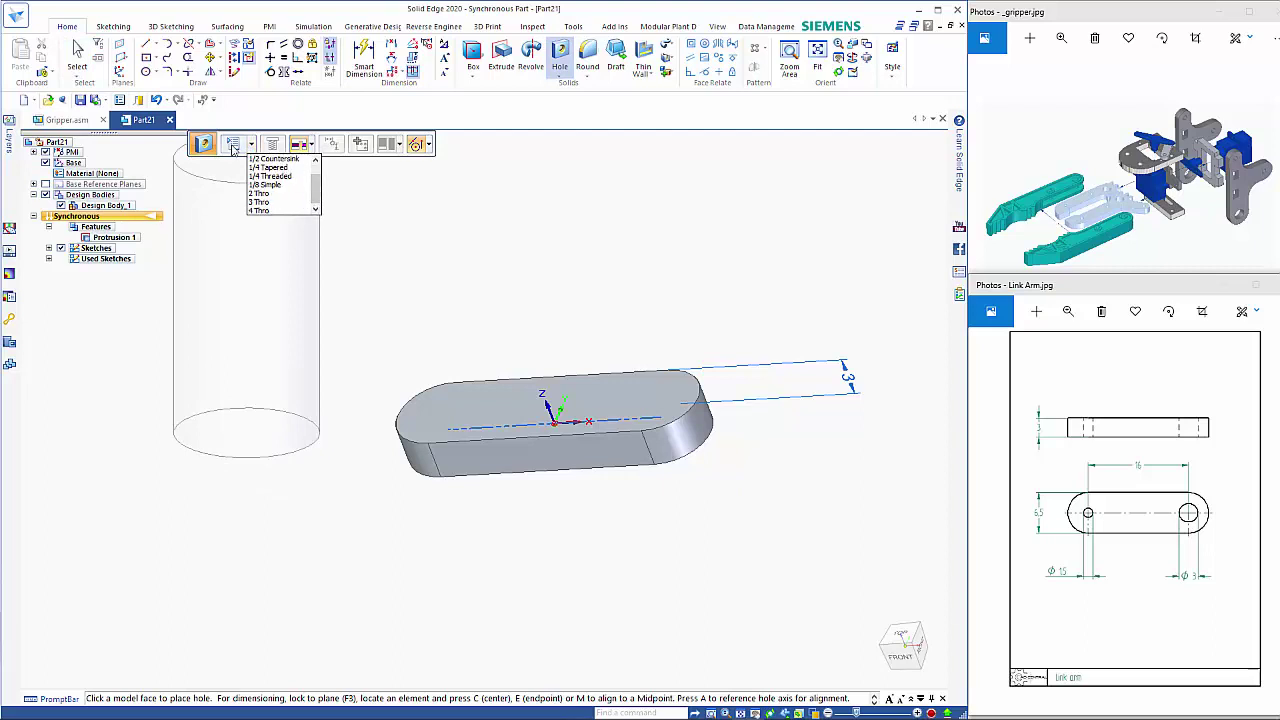
{"action": "left_click", "coordinate": [260, 204]}
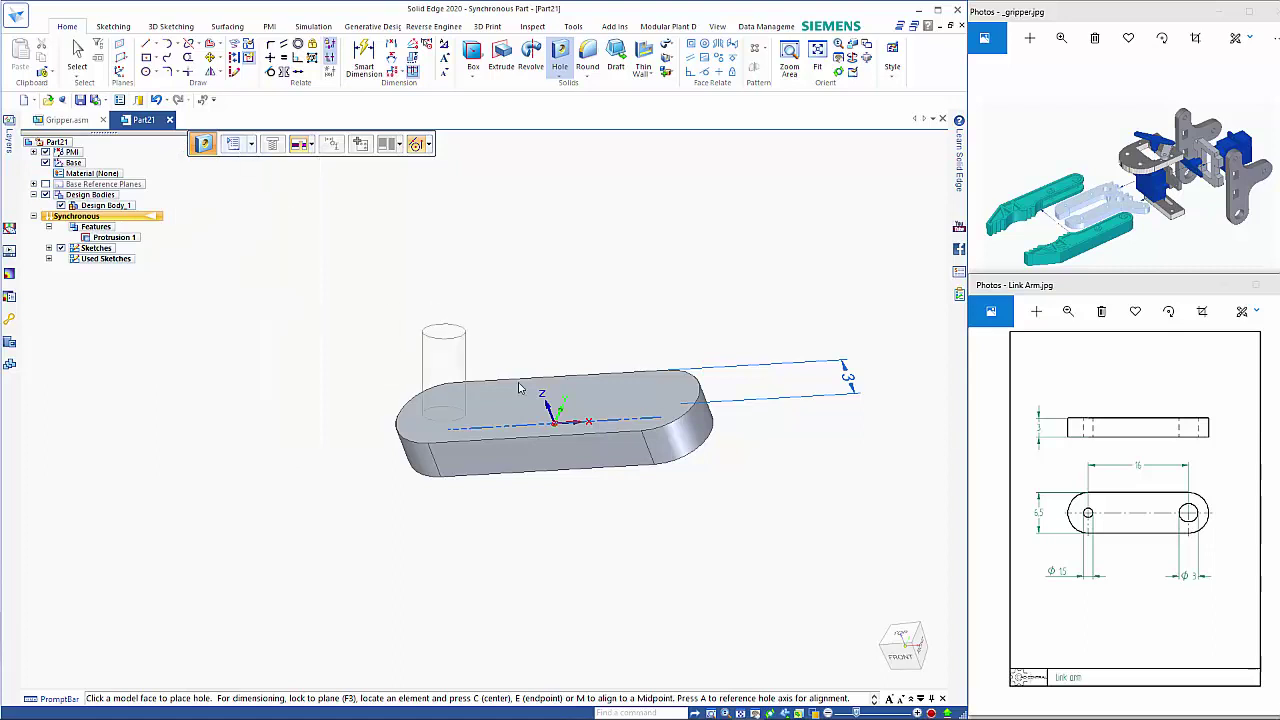
{"action": "left_click", "coordinate": [700, 390]}
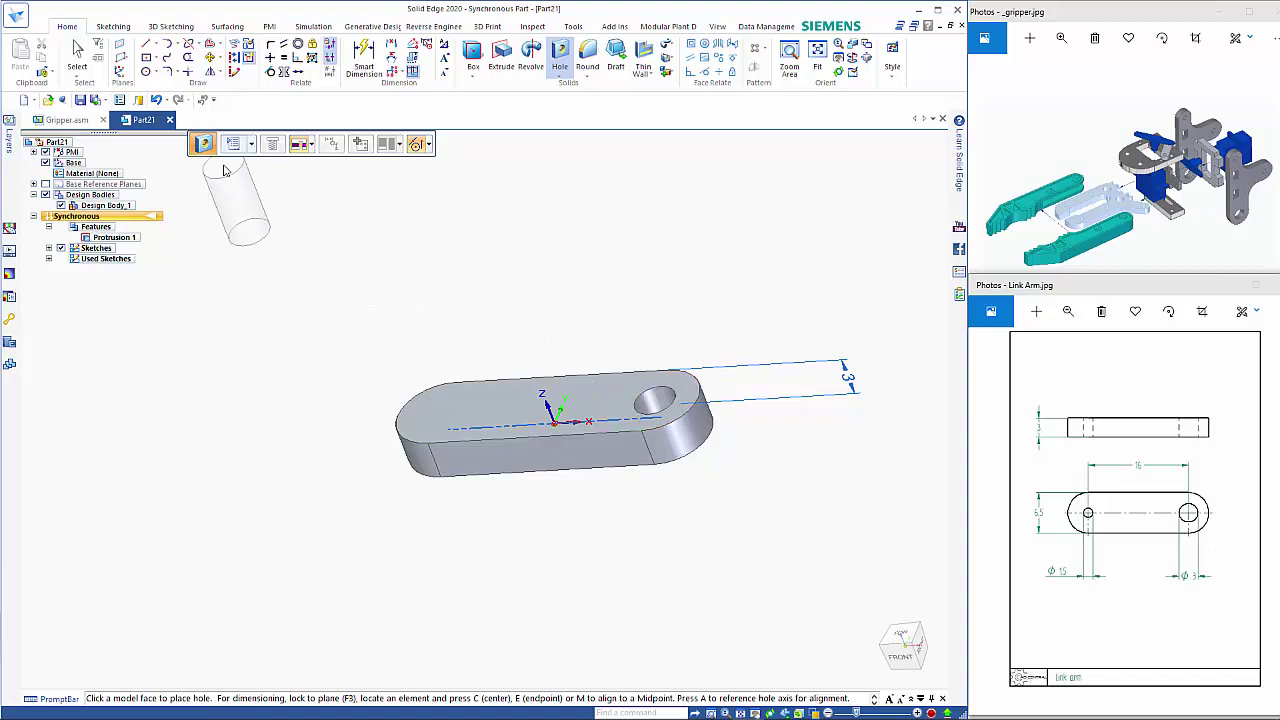
{"action": "key", "text": "Escape"}
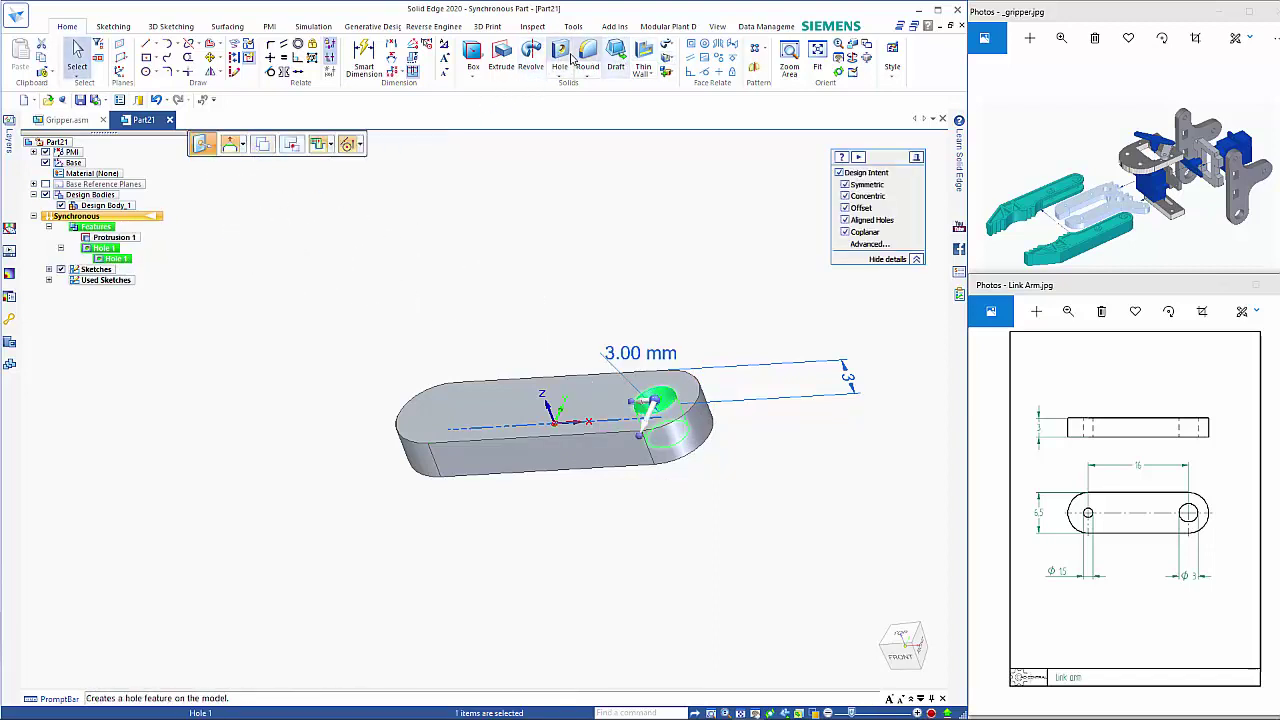
Place a through hole of drill size 1.5 concentric with the rounded end on the link arm's negative X side
{"action": "left_click", "coordinate": [563, 55]}
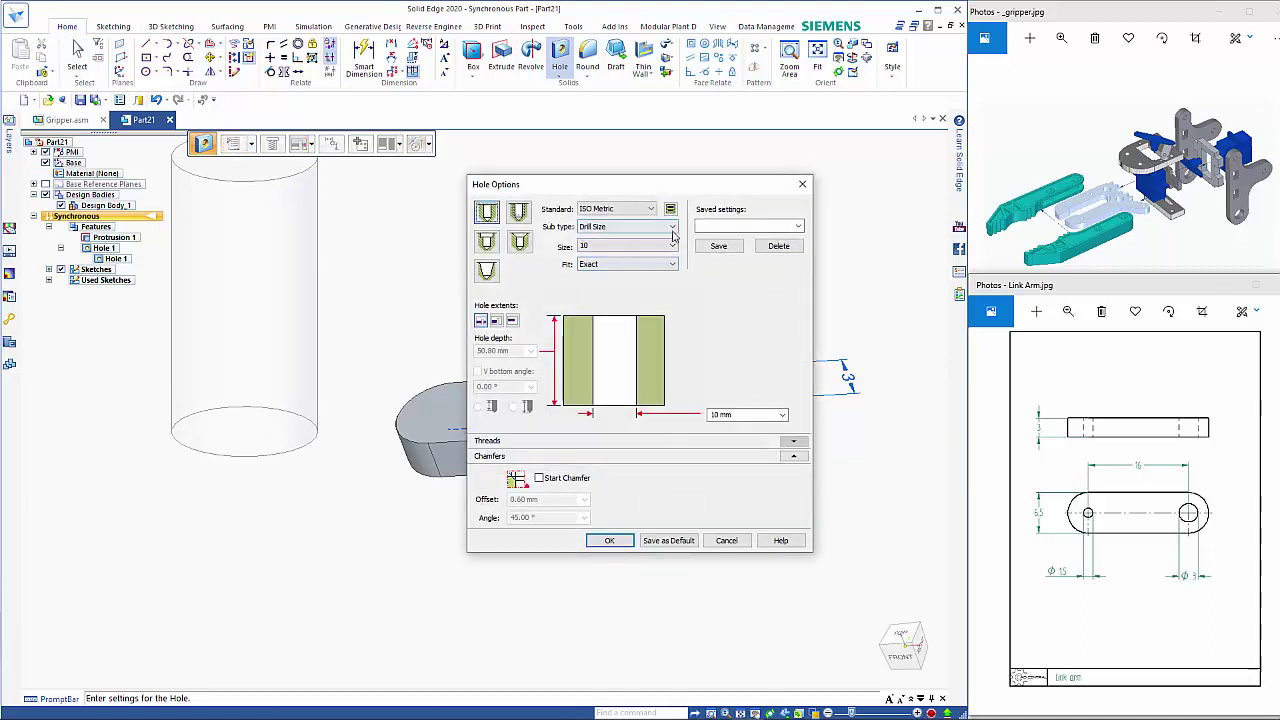
{"action": "left_click", "coordinate": [672, 246]}
{"action": "scroll", "coordinate": [675, 279], "scroll_direction": "up", "scroll_amount": 3}
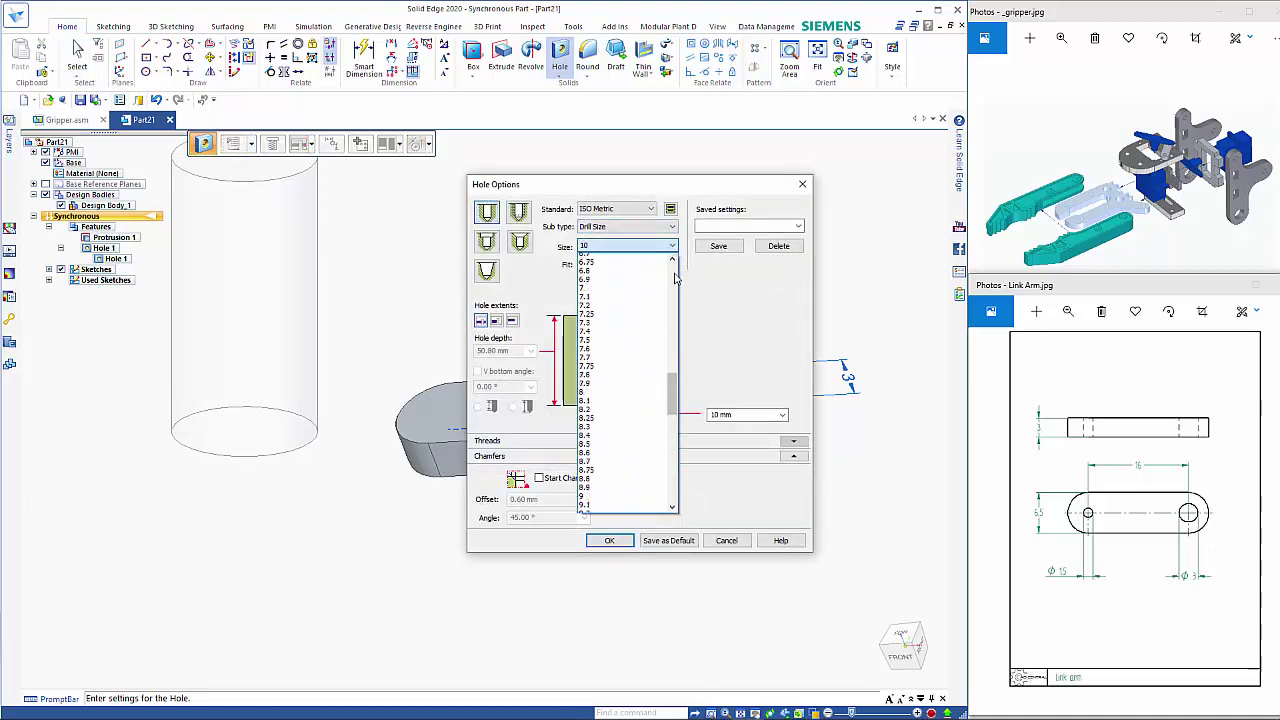
{"action": "scroll", "coordinate": [675, 279], "scroll_direction": "up", "scroll_amount": 10}
{"action": "left_click", "coordinate": [622, 317]}
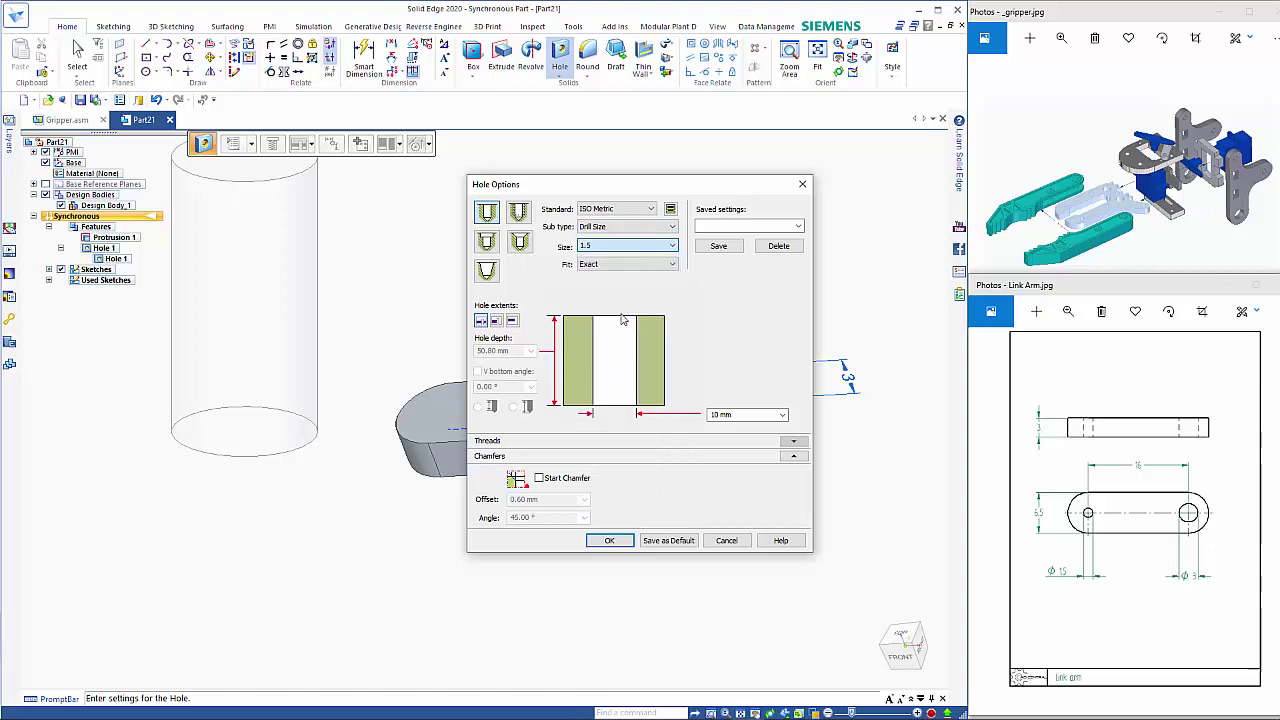
{"action": "left_click", "coordinate": [609, 540]}
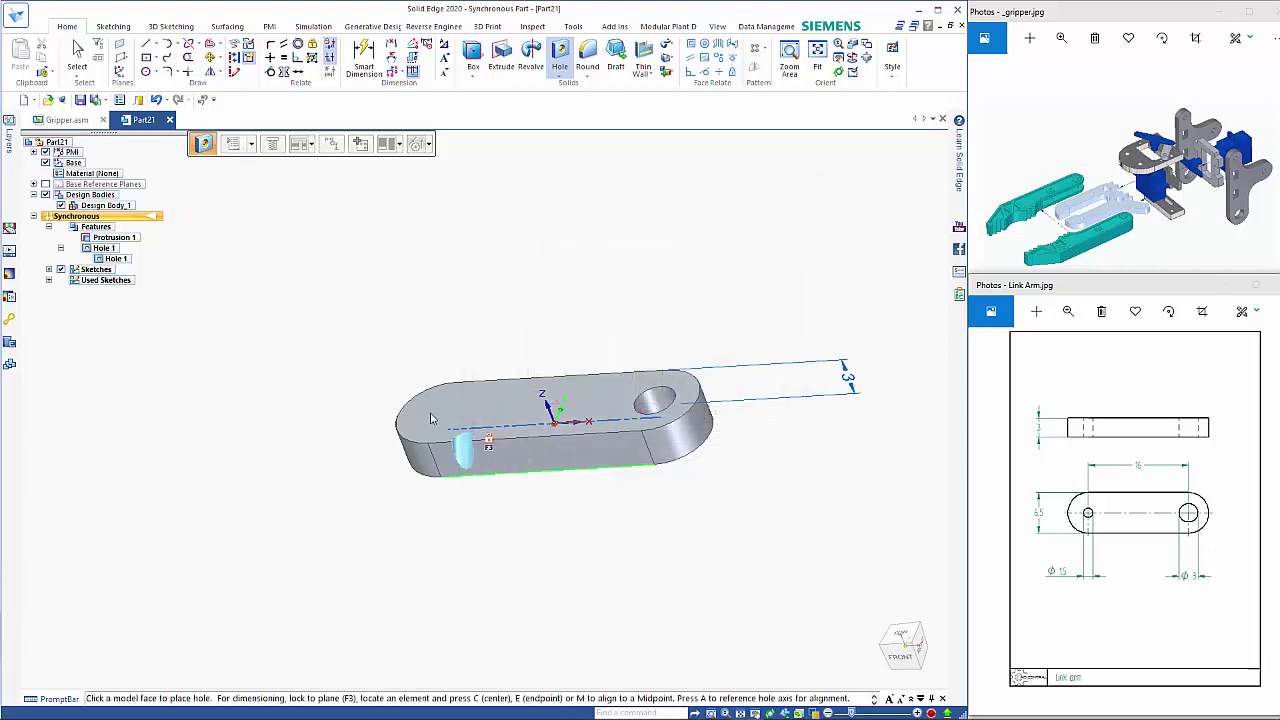
{"action": "left_click", "coordinate": [408, 413]}
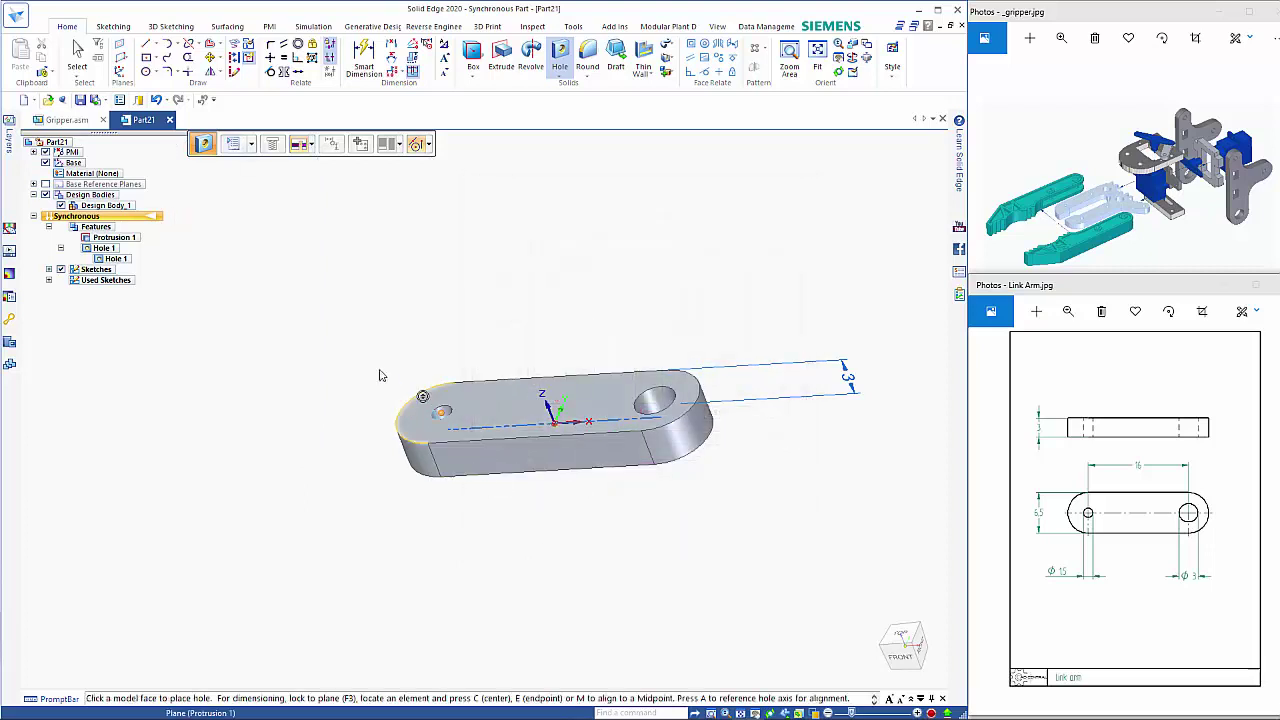
{"action": "key", "text": "Escape"}
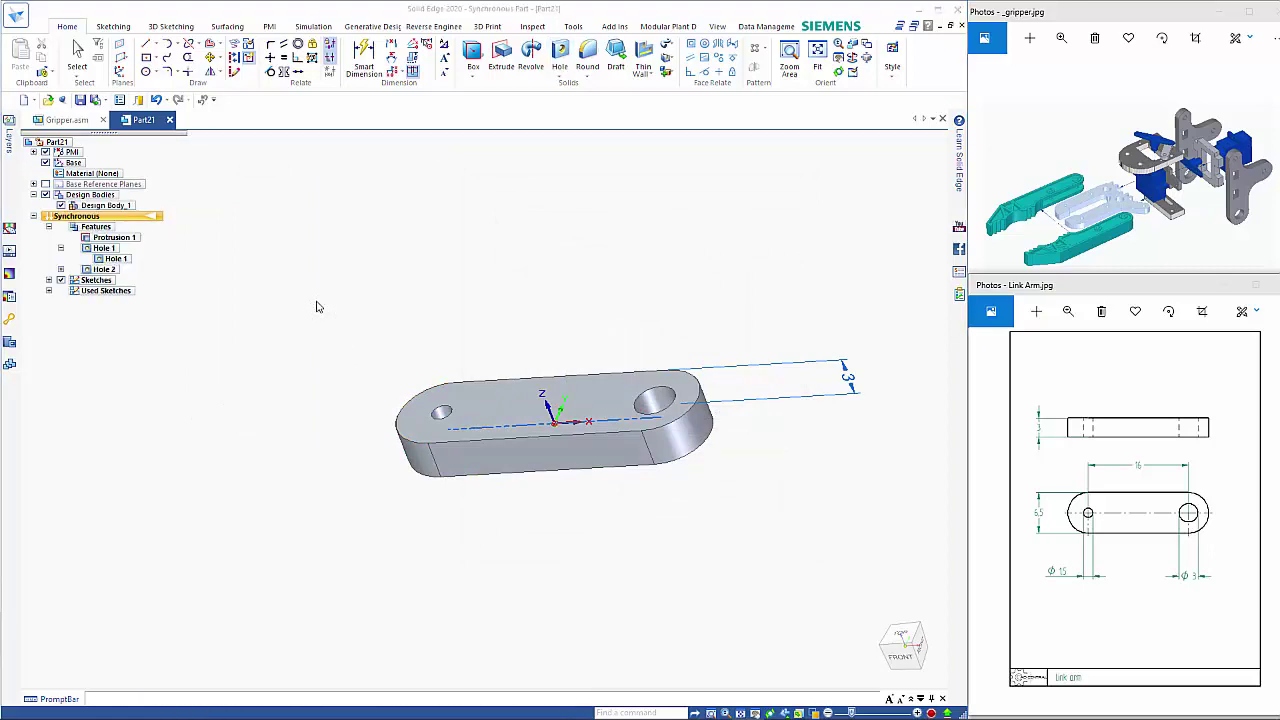
Save the part in the Gripper folder under the name link arm
{"action": "key", "text": "ctrl+s"}
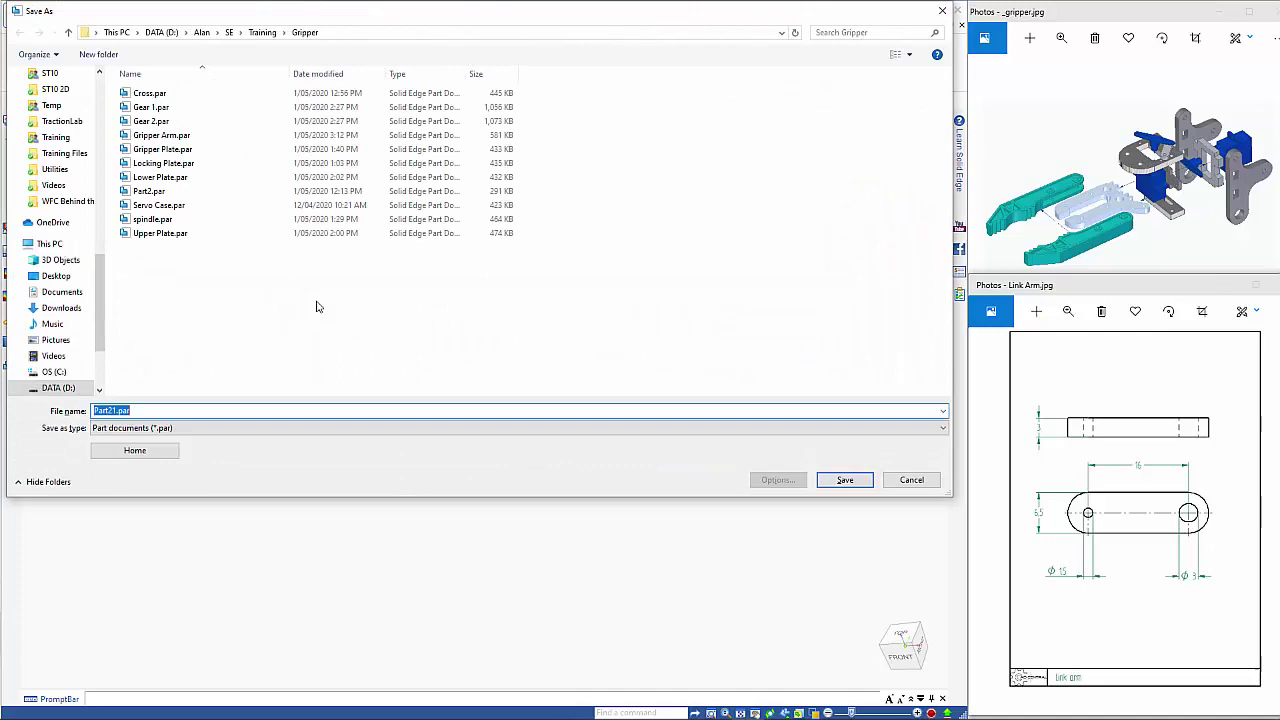
{"action": "type", "text": "link arm"}
{"action": "key", "text": "Return"}
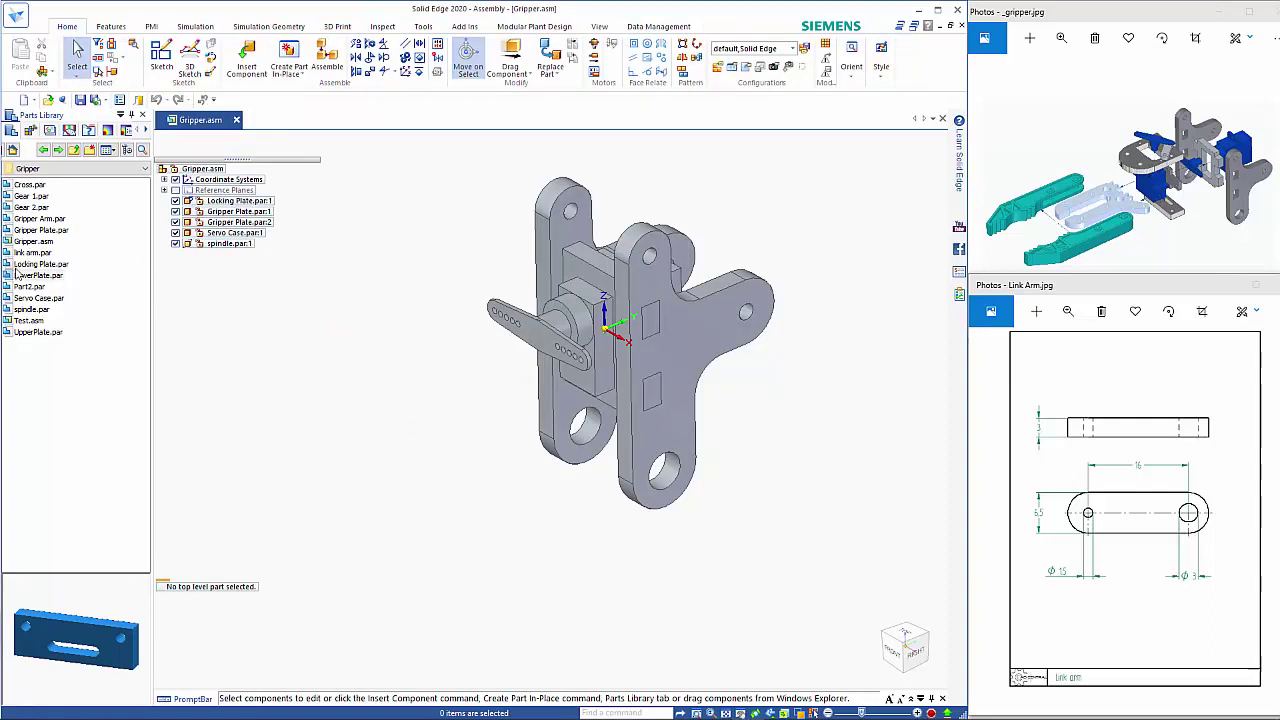
Insert Cross.par into the Gripper assembly and mate its back face to the spindle arm's front face with 0.00 mm offset
{"action": "left_click_drag", "start_coordinate": [8, 334], "coordinate": [61, 323]}
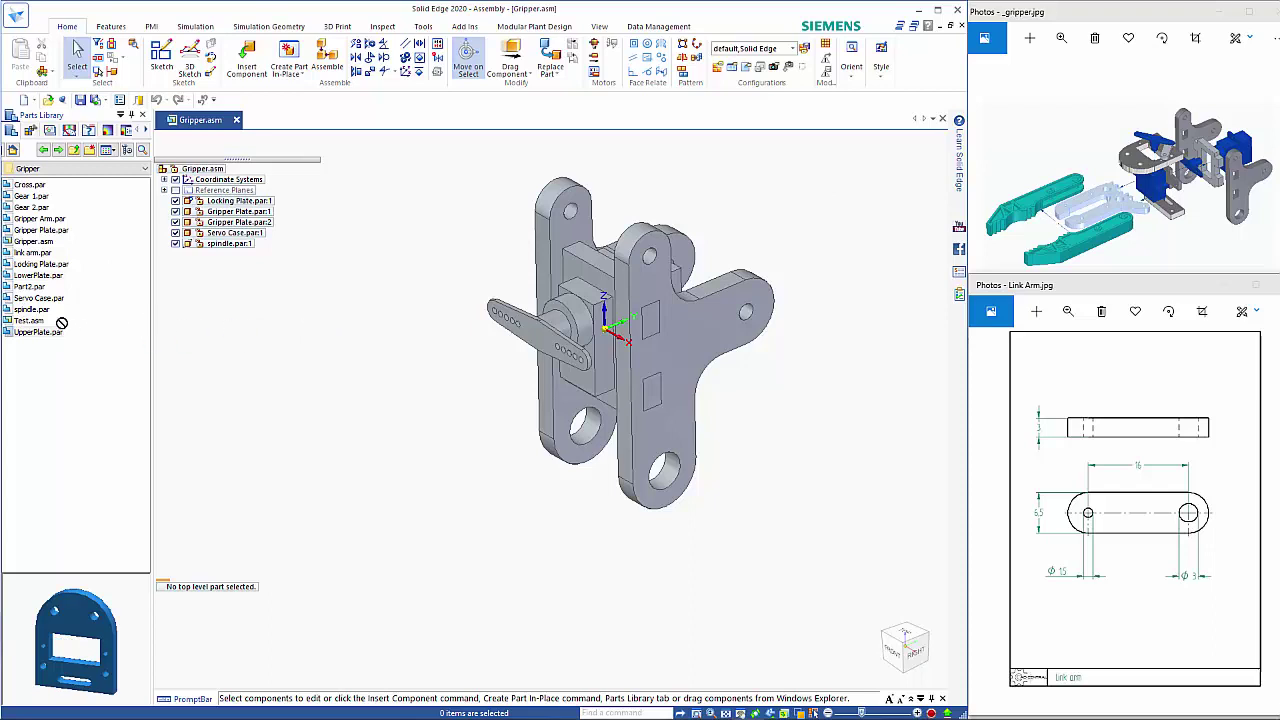
{"action": "left_click_drag", "start_coordinate": [12, 190], "coordinate": [389, 410]}
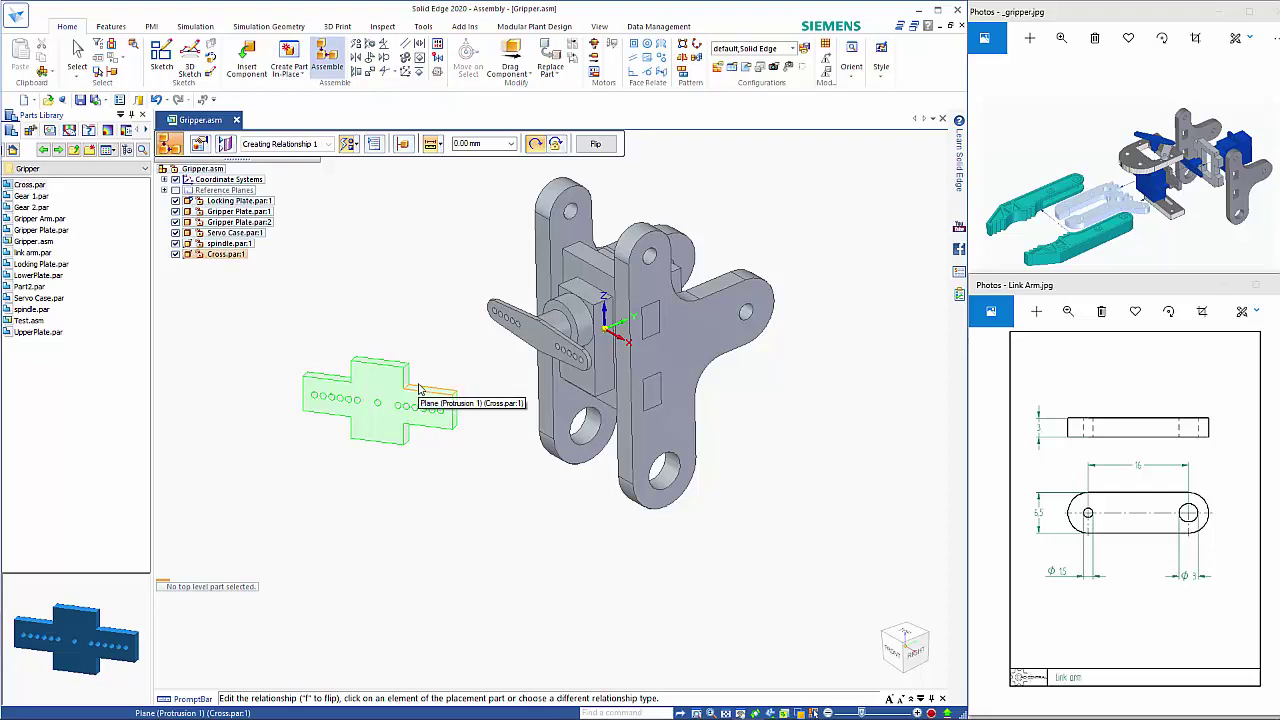
{"action": "right_click", "coordinate": [492, 388]}
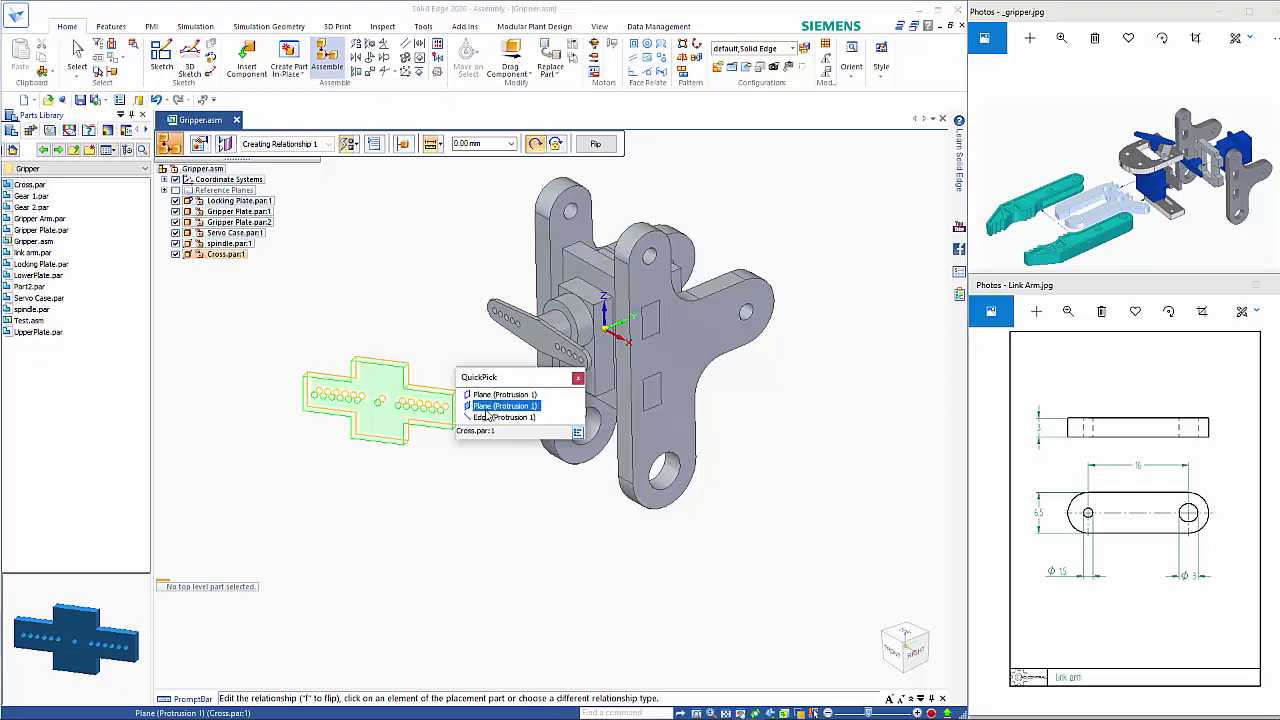
{"action": "left_click", "coordinate": [497, 406]}
{"action": "left_click", "coordinate": [533, 344]}
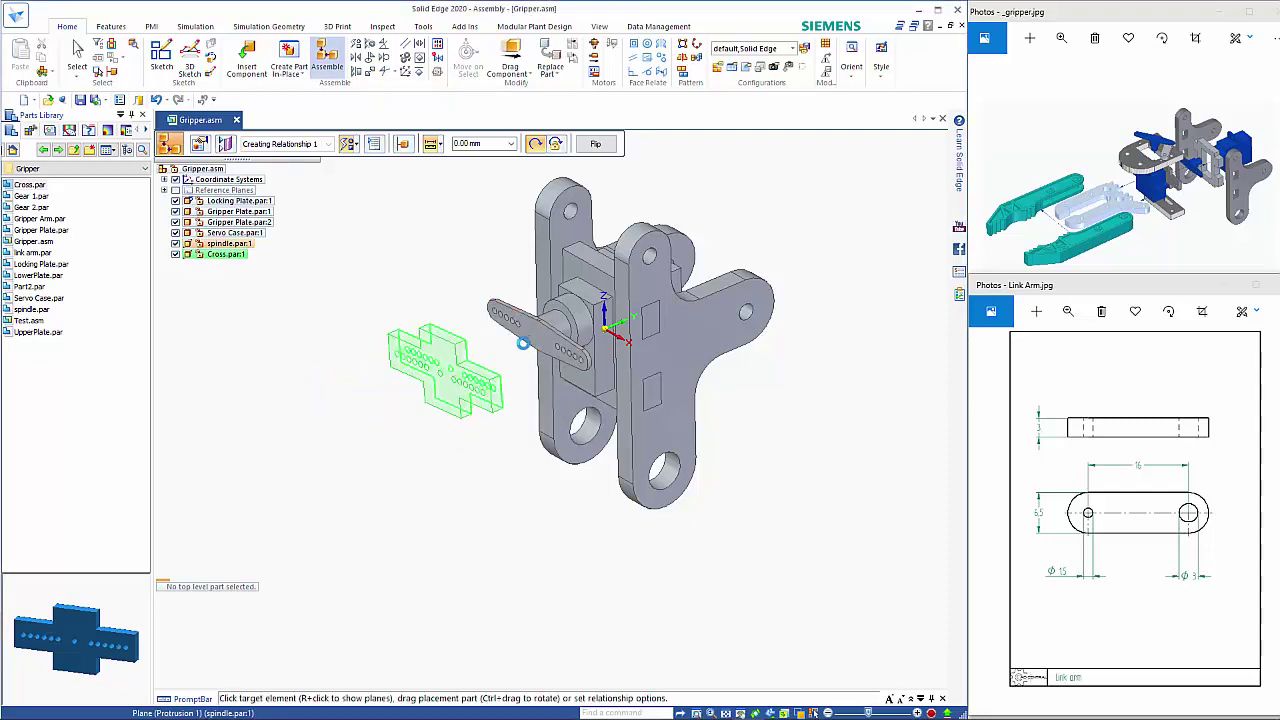
Align the outermost holes at both ends of the cross with the spindle arm's end holes and finish the placement
{"action": "scroll", "coordinate": [500, 385], "scroll_direction": "up", "scroll_amount": 5}
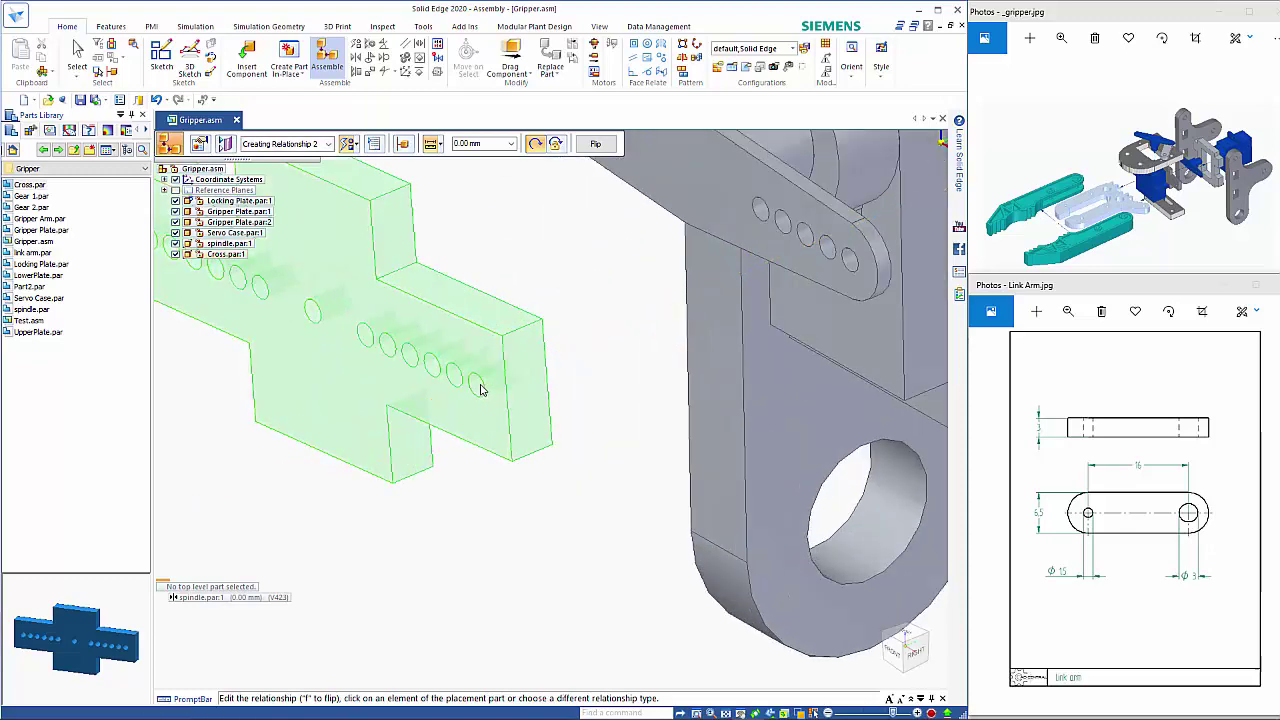
{"action": "left_click", "coordinate": [480, 388]}
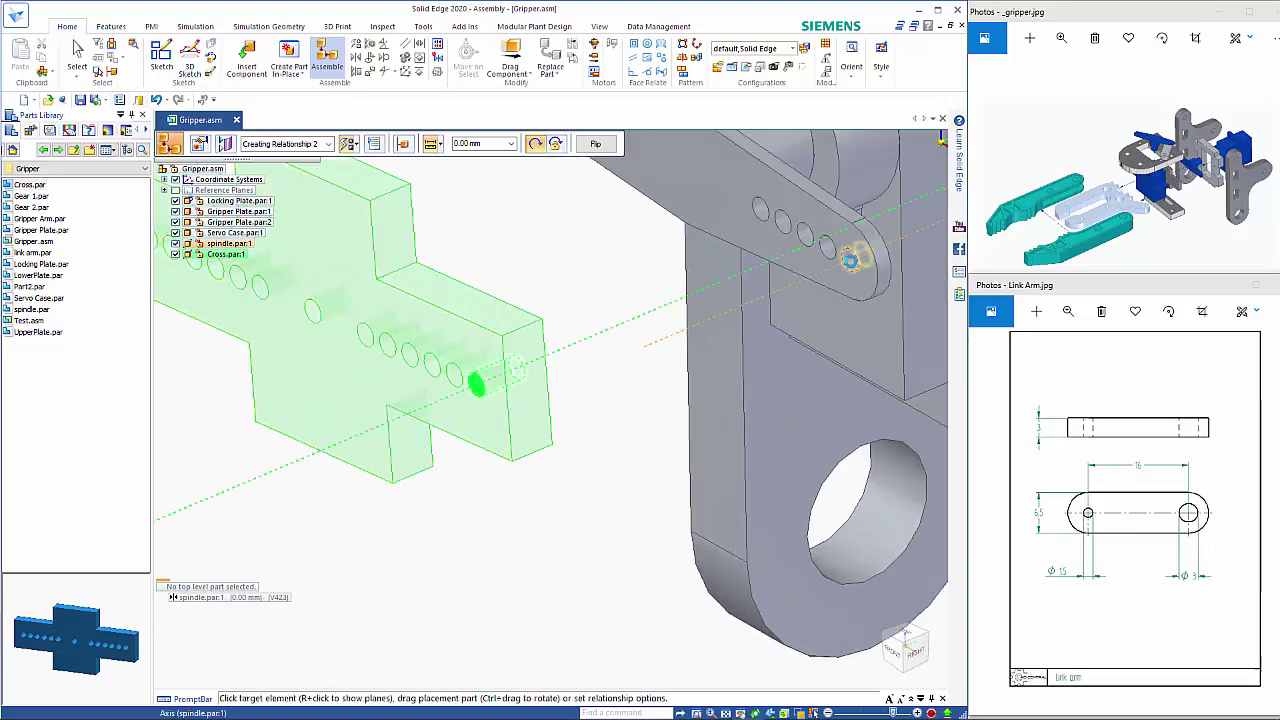
{"action": "left_click", "coordinate": [850, 262]}
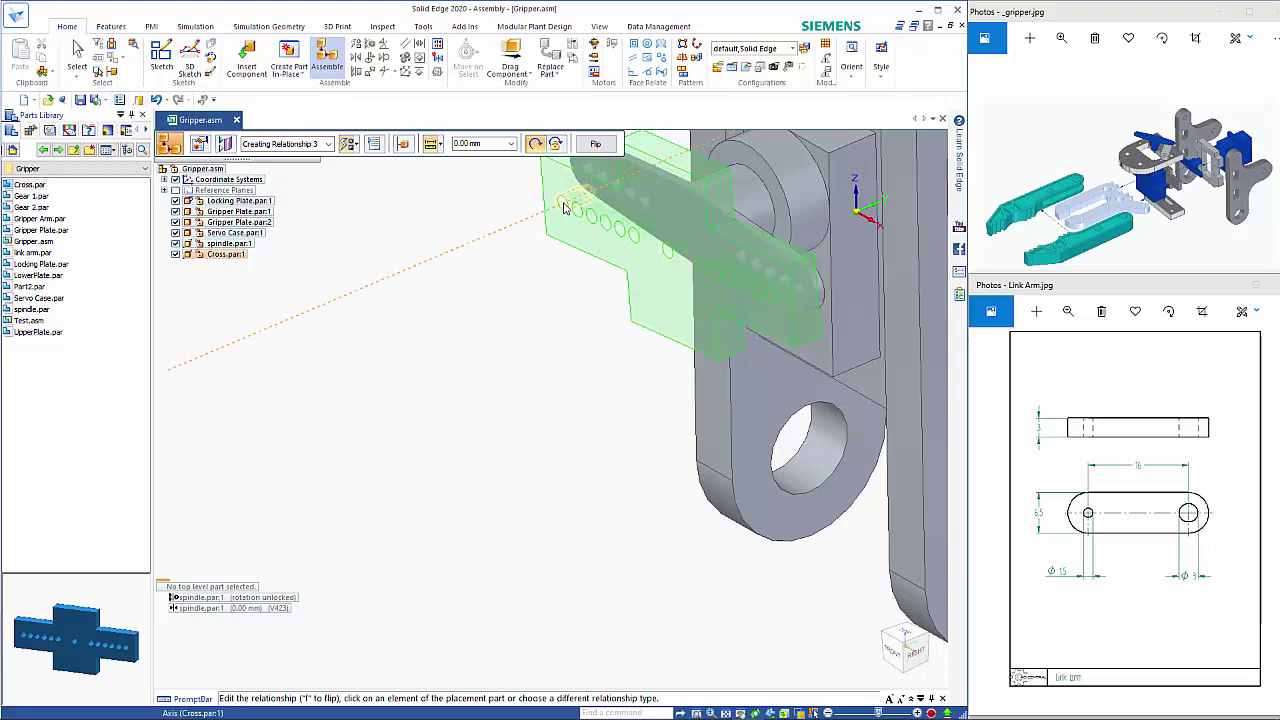
{"action": "left_click", "coordinate": [588, 191]}
{"action": "left_click", "coordinate": [588, 168]}
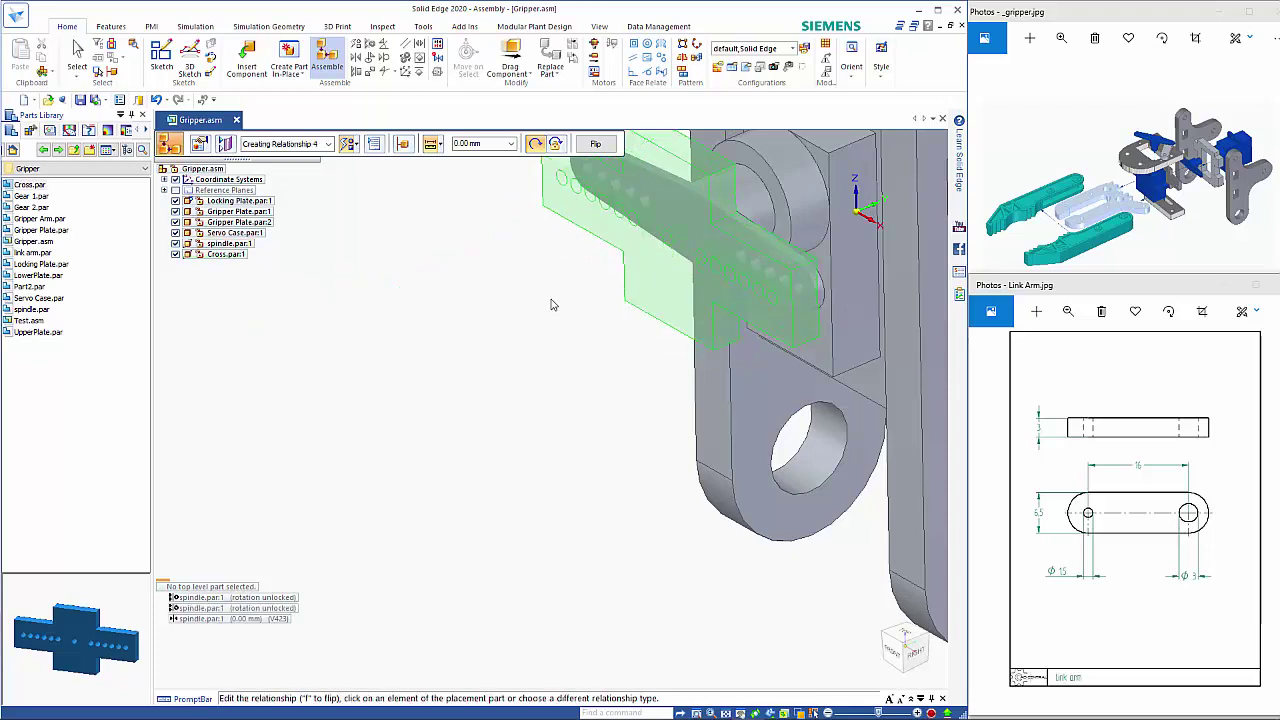
{"action": "scroll", "coordinate": [545, 396], "scroll_direction": "down", "scroll_amount": 2}
{"action": "scroll", "coordinate": [538, 420], "scroll_direction": "down", "scroll_amount": 2}
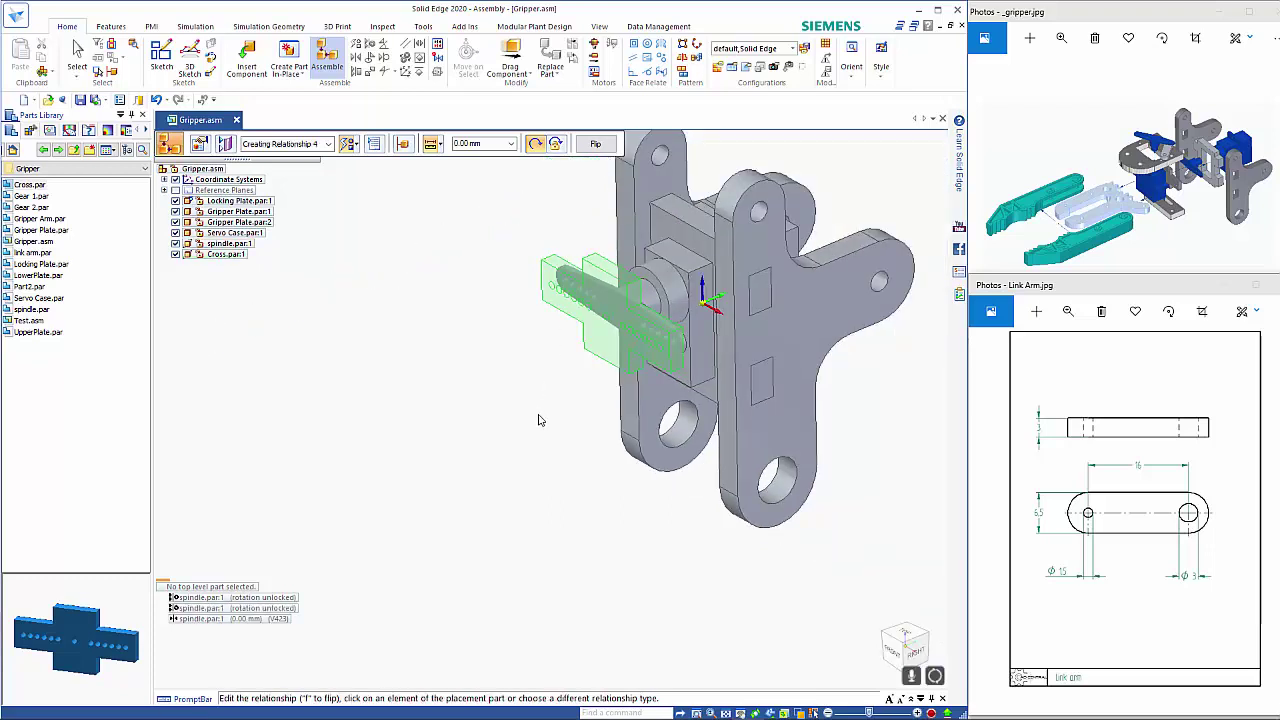
{"action": "right_click", "coordinate": [520, 423]}
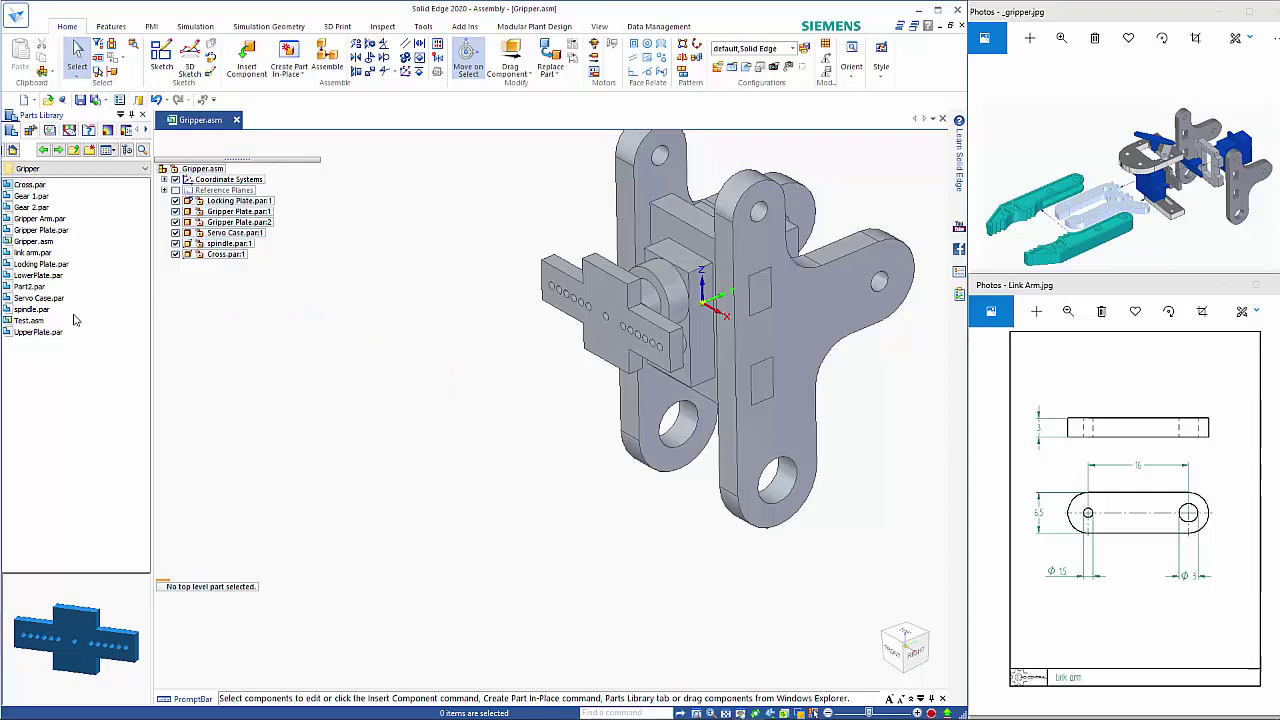
Preview UpperPlate.par in the parts library from a different angle
{"action": "left_click", "coordinate": [20, 334]}
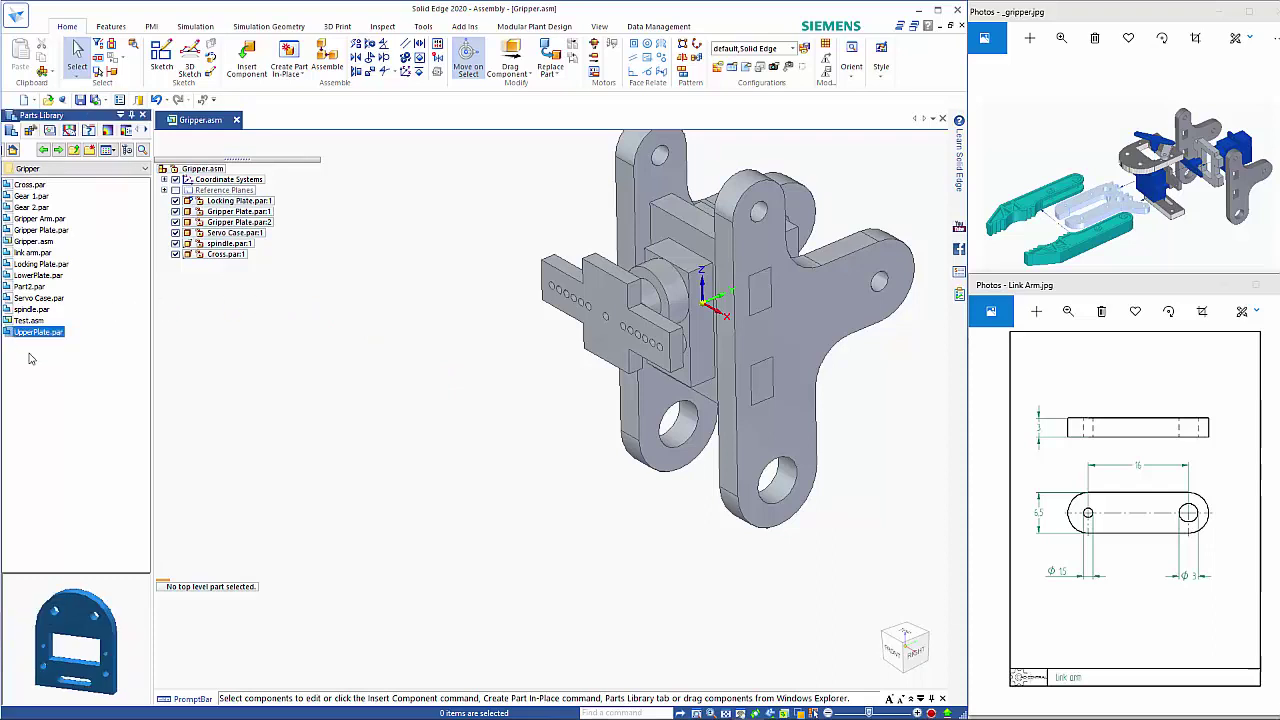
{"action": "middle_click_drag", "start_coordinate": [113, 588], "coordinate": [45, 610]}
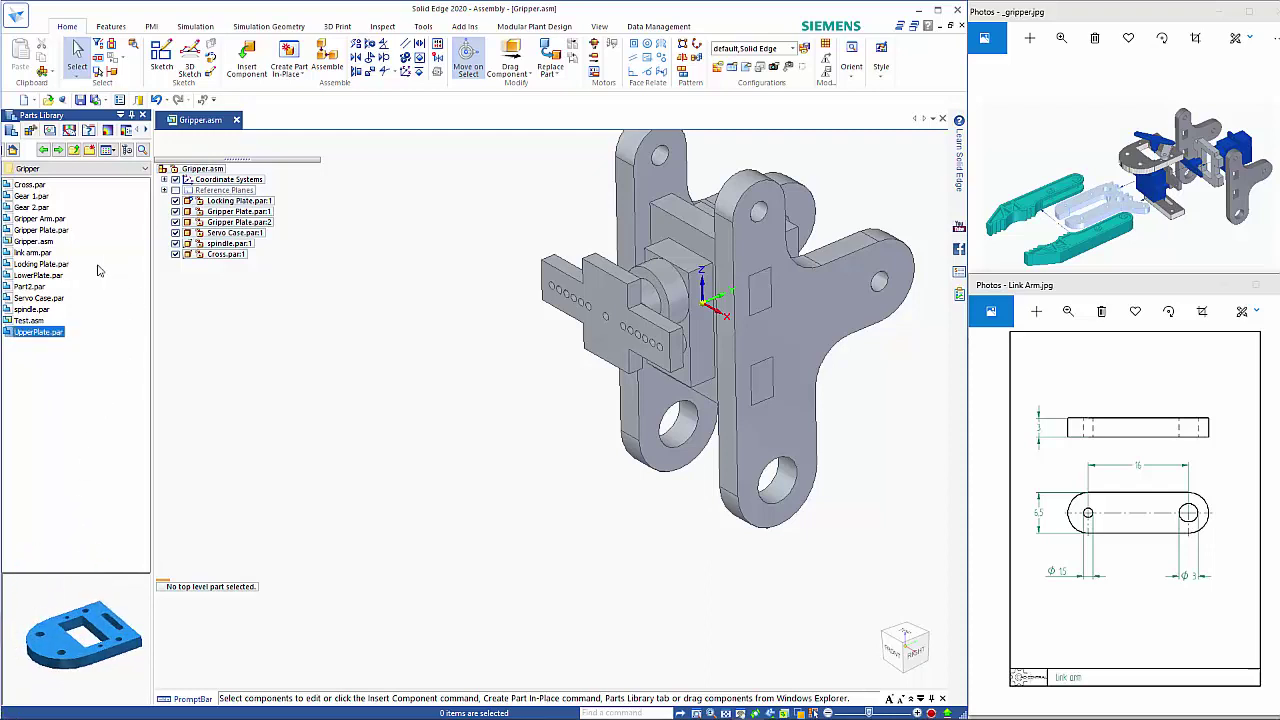
Insert UpperPlate.par and mate its underside to the cross's upper shoulder and its slot's inner face to the cross's back face
{"action": "left_click_drag", "start_coordinate": [21, 332], "coordinate": [26, 332]}
{"action": "left_click_drag", "start_coordinate": [366, 332], "coordinate": [366, 332]}
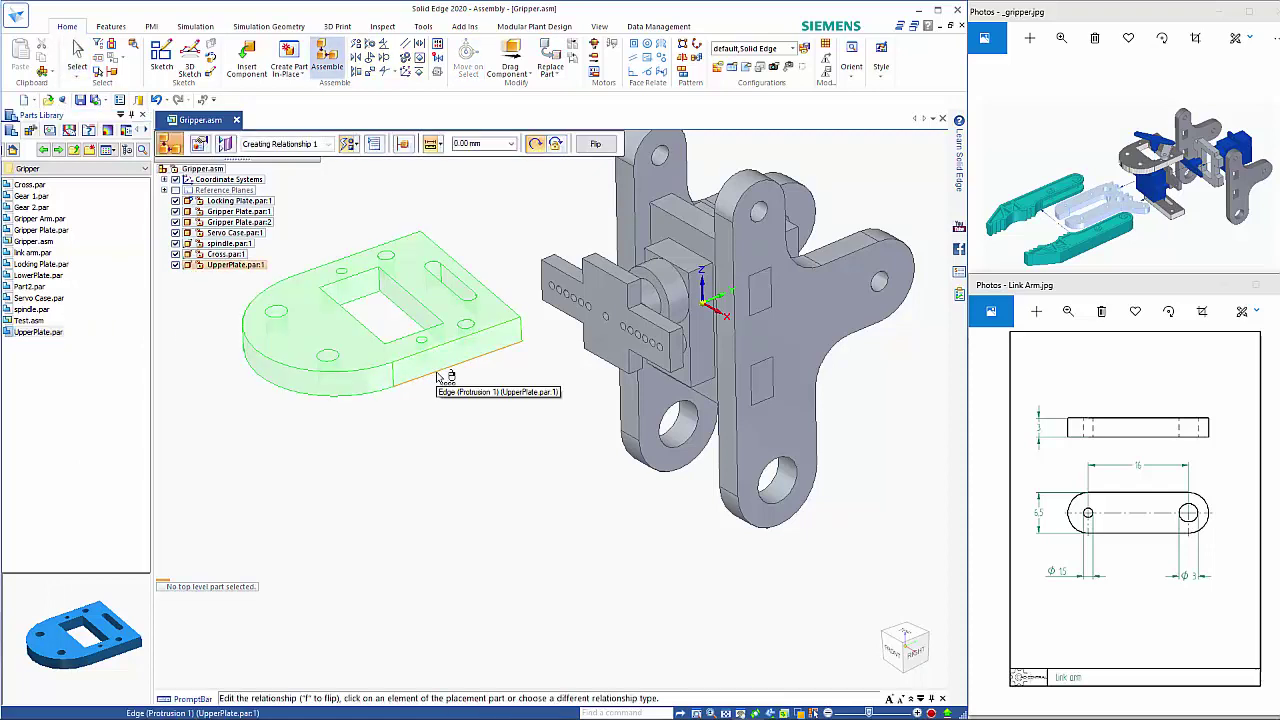
{"action": "right_click", "coordinate": [437, 377]}
{"action": "left_click", "coordinate": [495, 395]}
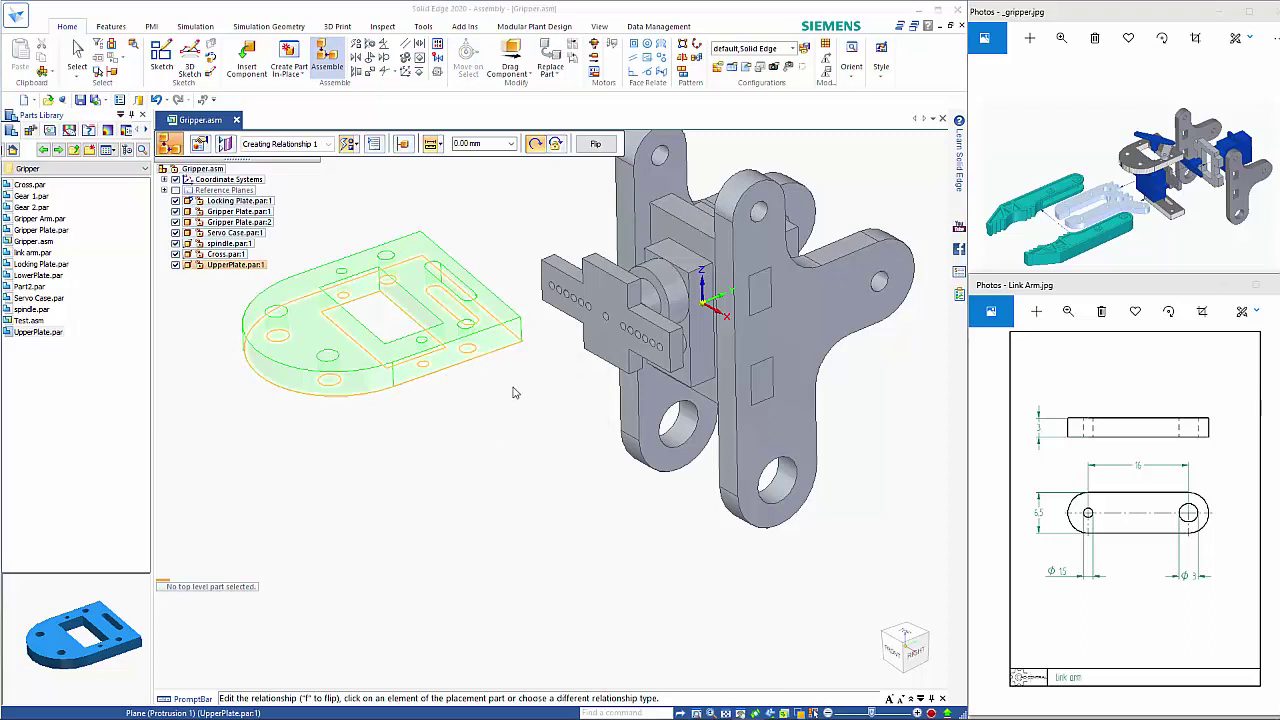
{"action": "left_click", "coordinate": [638, 312]}
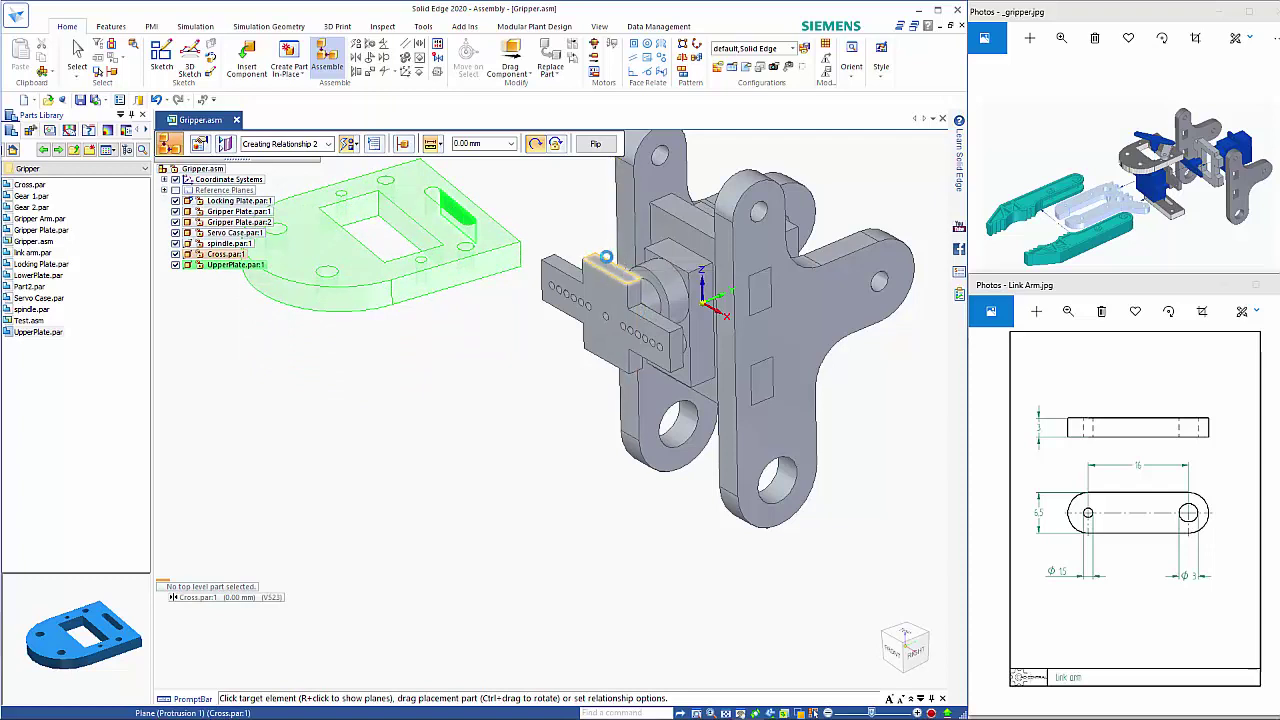
{"action": "right_click", "coordinate": [626, 270]}
{"action": "left_click", "coordinate": [690, 279]}
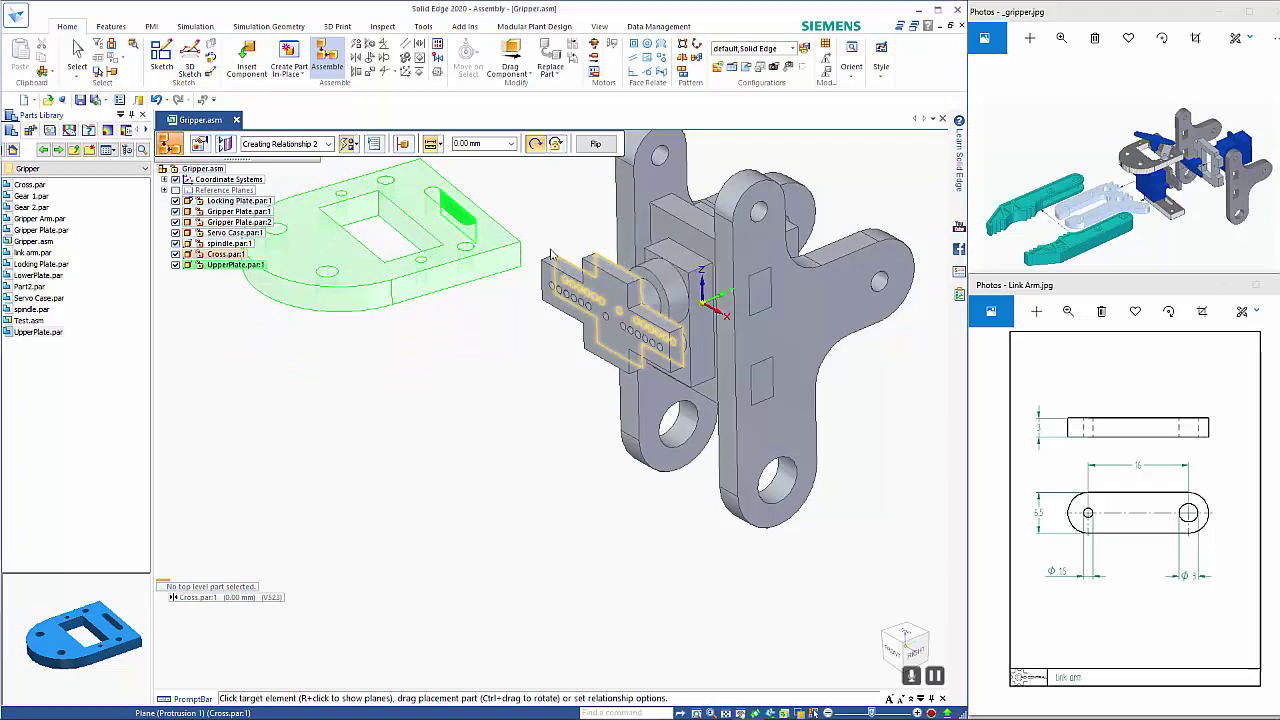
Center the upper plate's two side faces between the cross's end faces with a double Center-Plane relationship and finish the placement
{"action": "left_click", "coordinate": [350, 145]}
{"action": "left_click", "coordinate": [387, 396]}
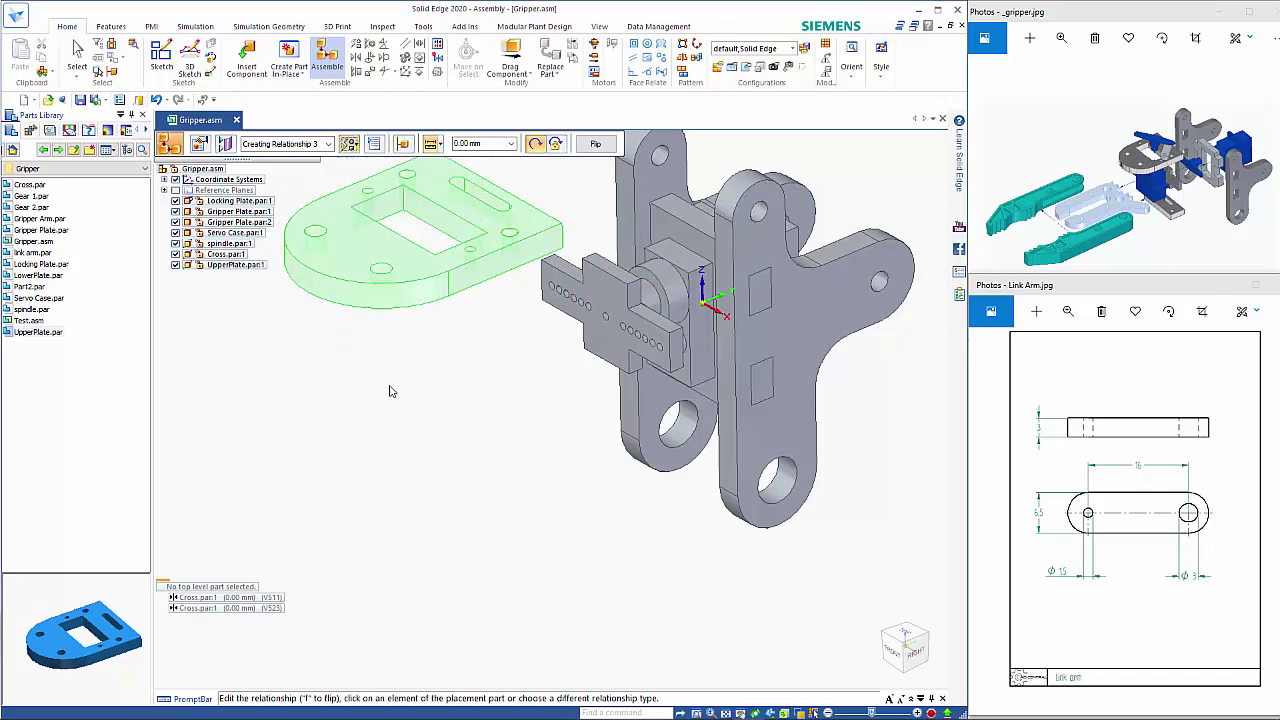
{"action": "left_click", "coordinate": [493, 273]}
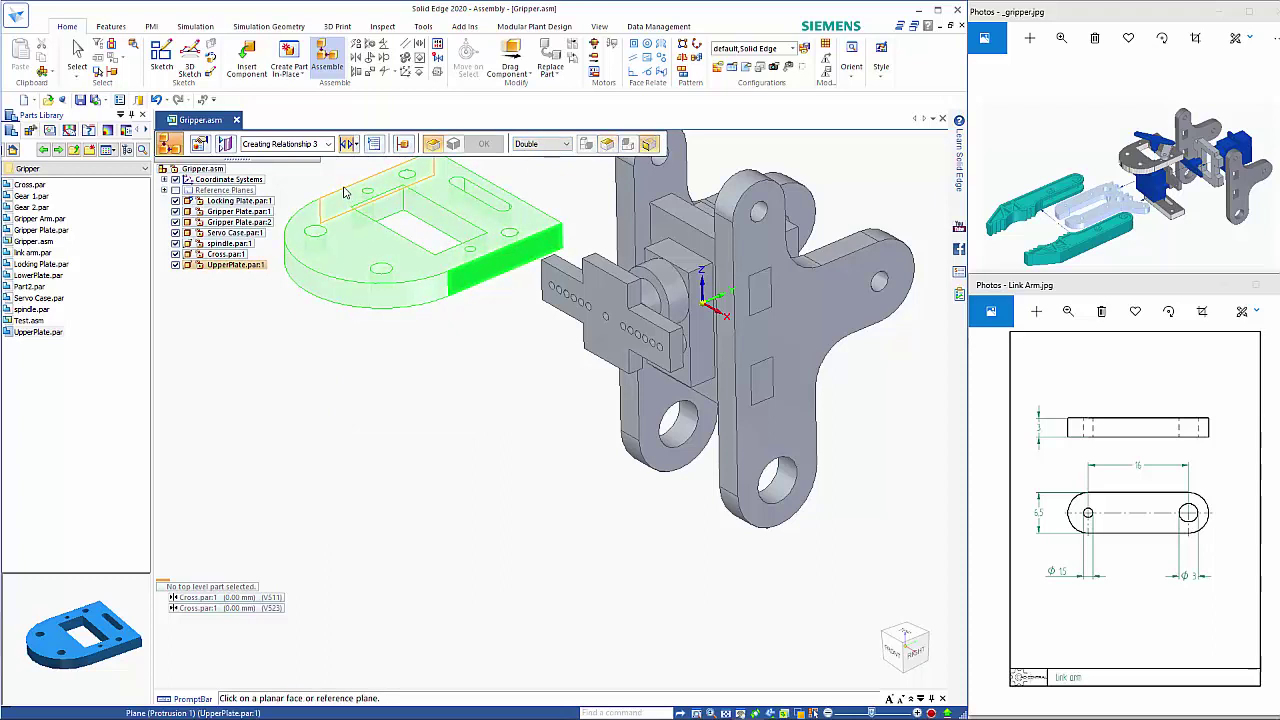
{"action": "left_click", "coordinate": [679, 353]}
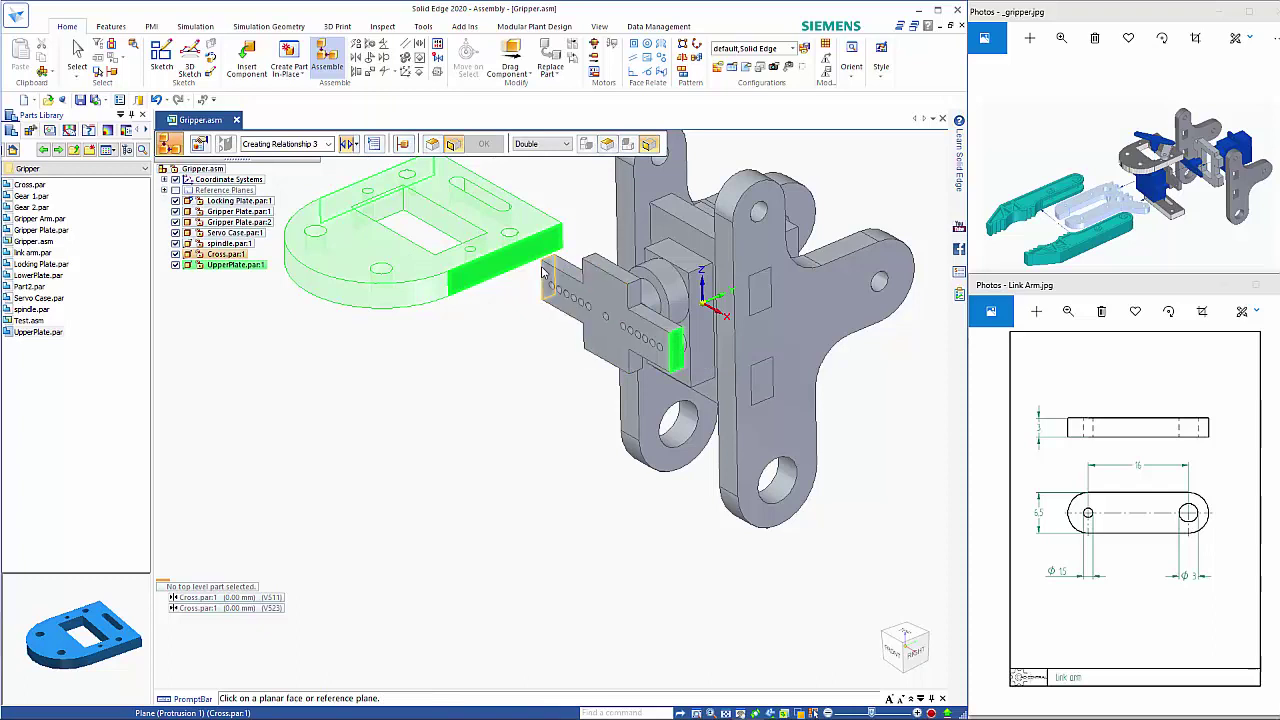
{"action": "left_click", "coordinate": [546, 268]}
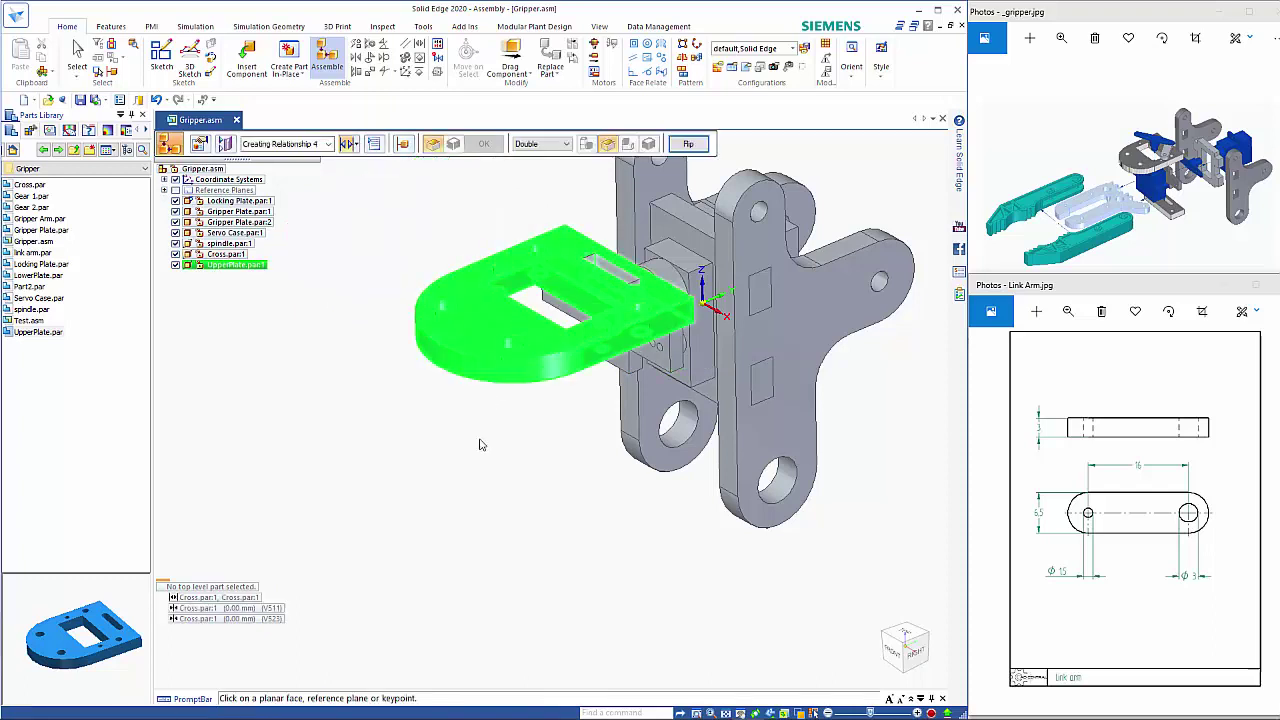
{"action": "key", "text": "Escape"}
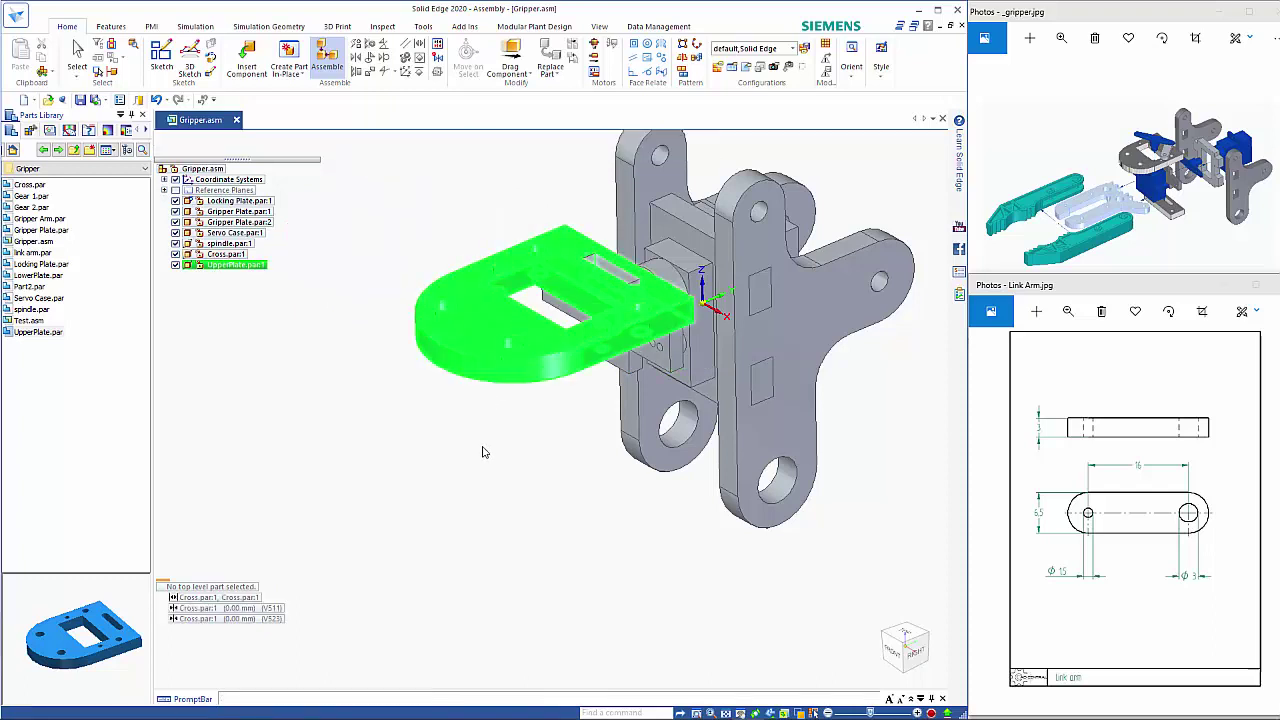
{"action": "key", "text": "Escape"}
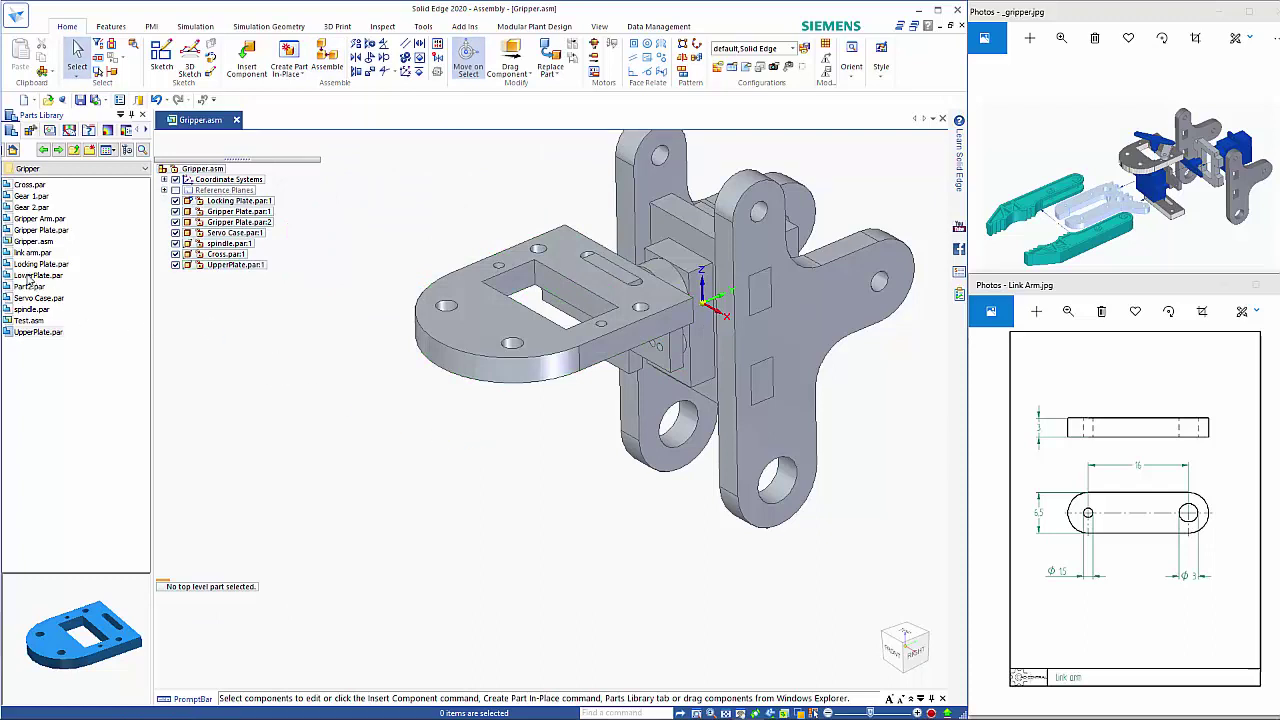
Insert LowerPlate.par and mate its large back face to the cross's lower shoulder with 0.00 mm offset
{"action": "left_click_drag", "start_coordinate": [30, 276], "coordinate": [560, 463]}
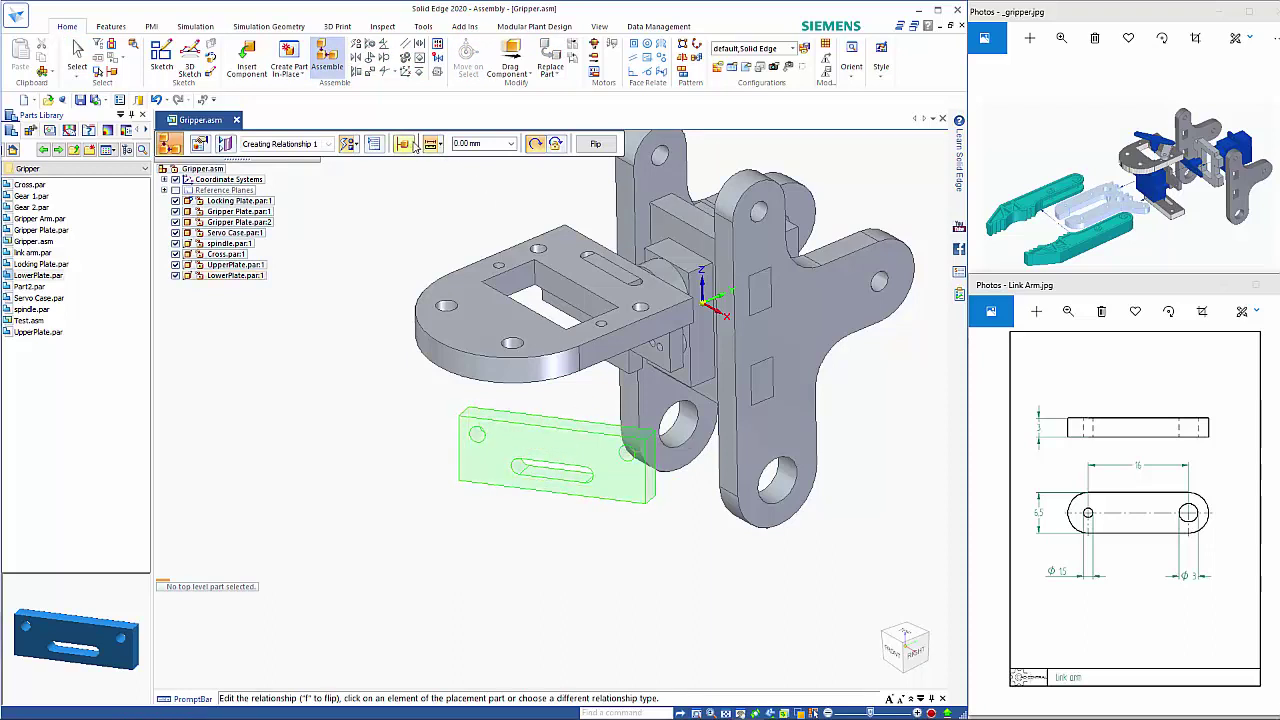
{"action": "left_click", "coordinate": [356, 143]}
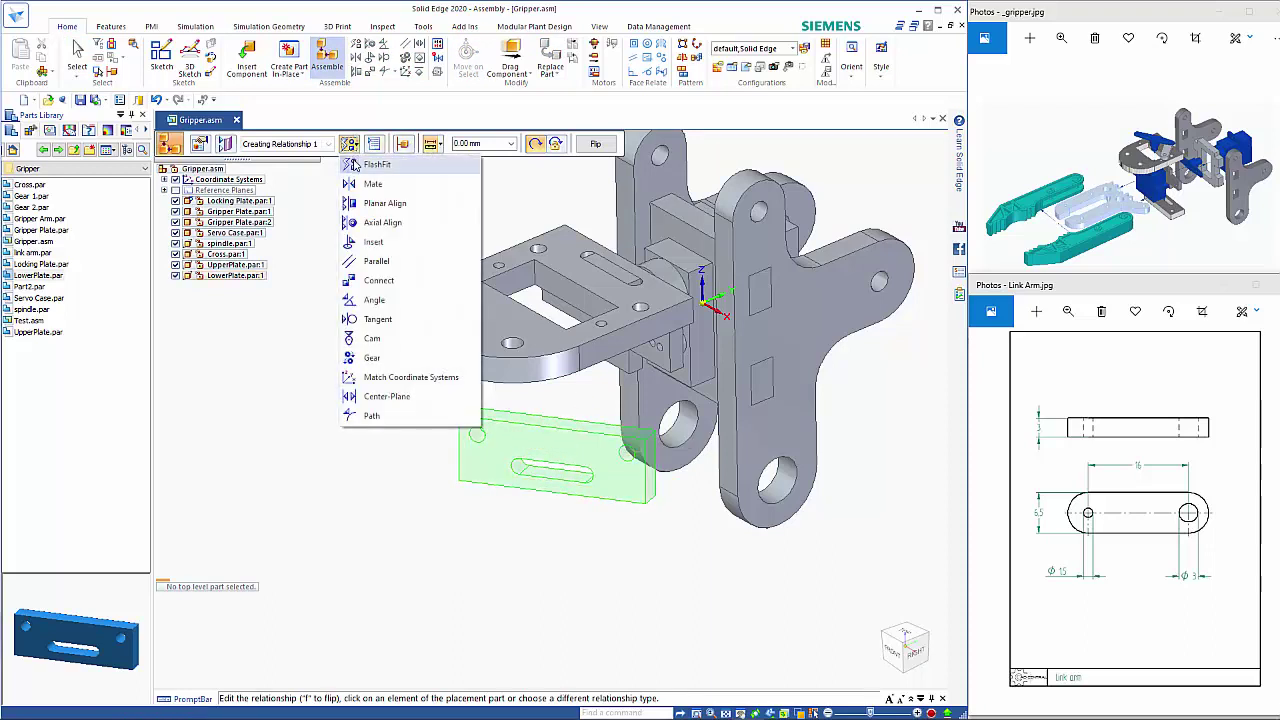
{"action": "left_click", "coordinate": [395, 181]}
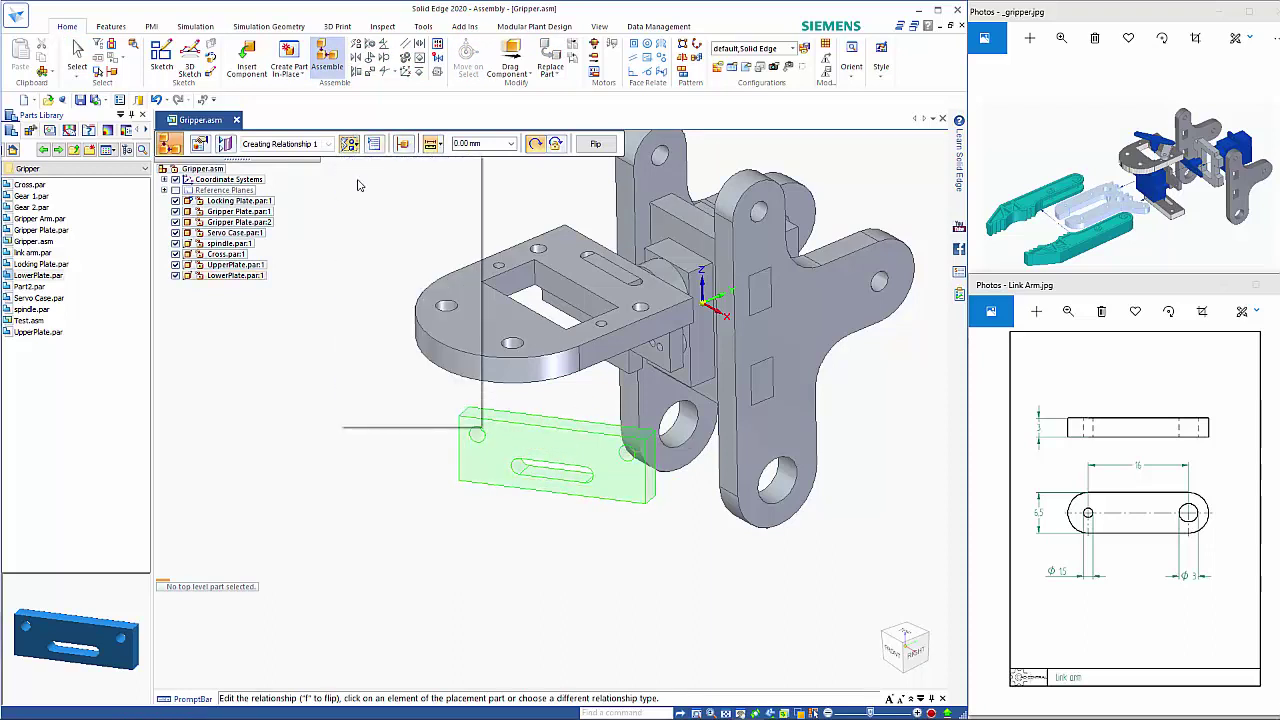
{"action": "left_click", "coordinate": [597, 424]}
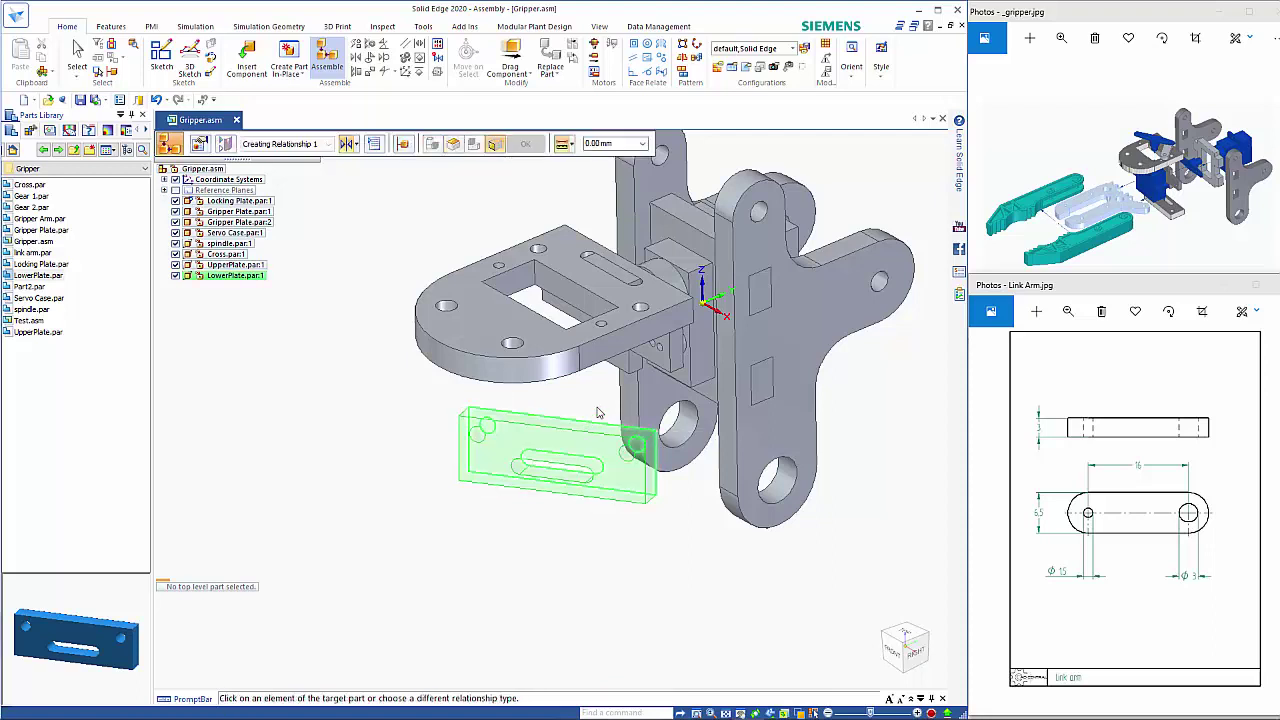
{"action": "left_click", "coordinate": [650, 368]}
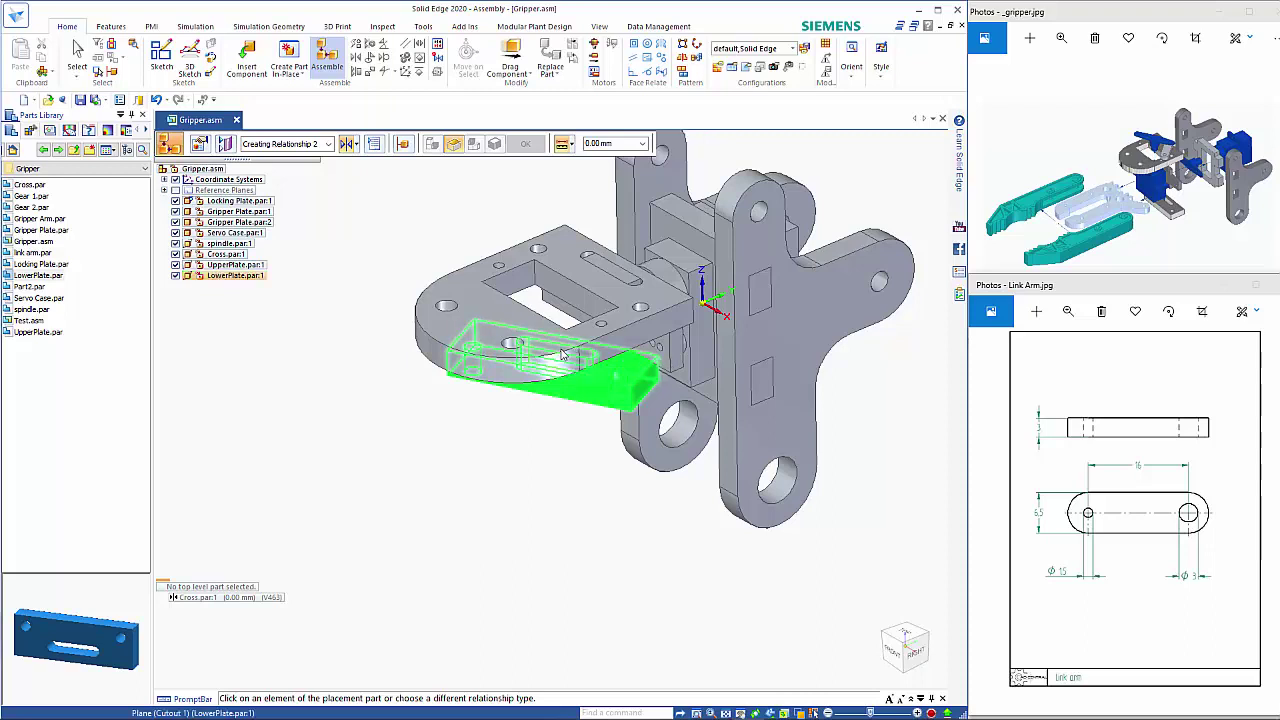
Mate the inner face of the lower plate's slot to the cross's back face with 0.00 mm offset
{"action": "left_click", "coordinate": [563, 355]}
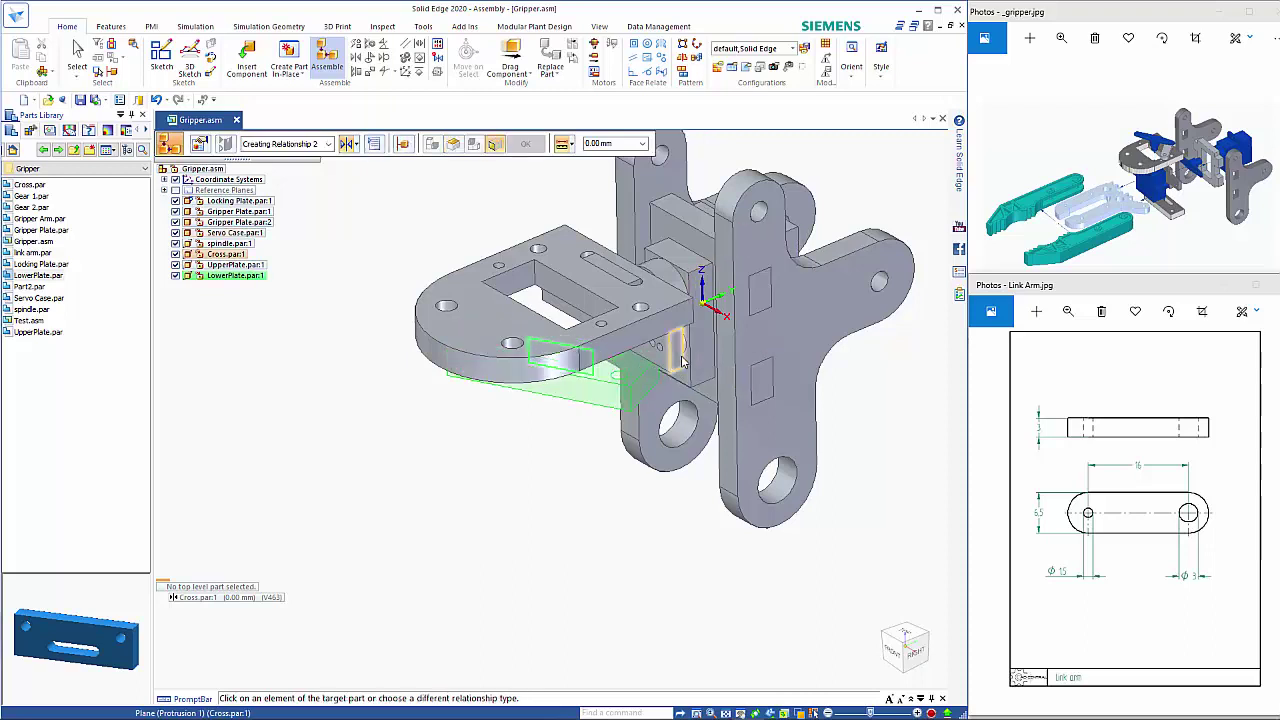
{"action": "right_click", "coordinate": [683, 362]}
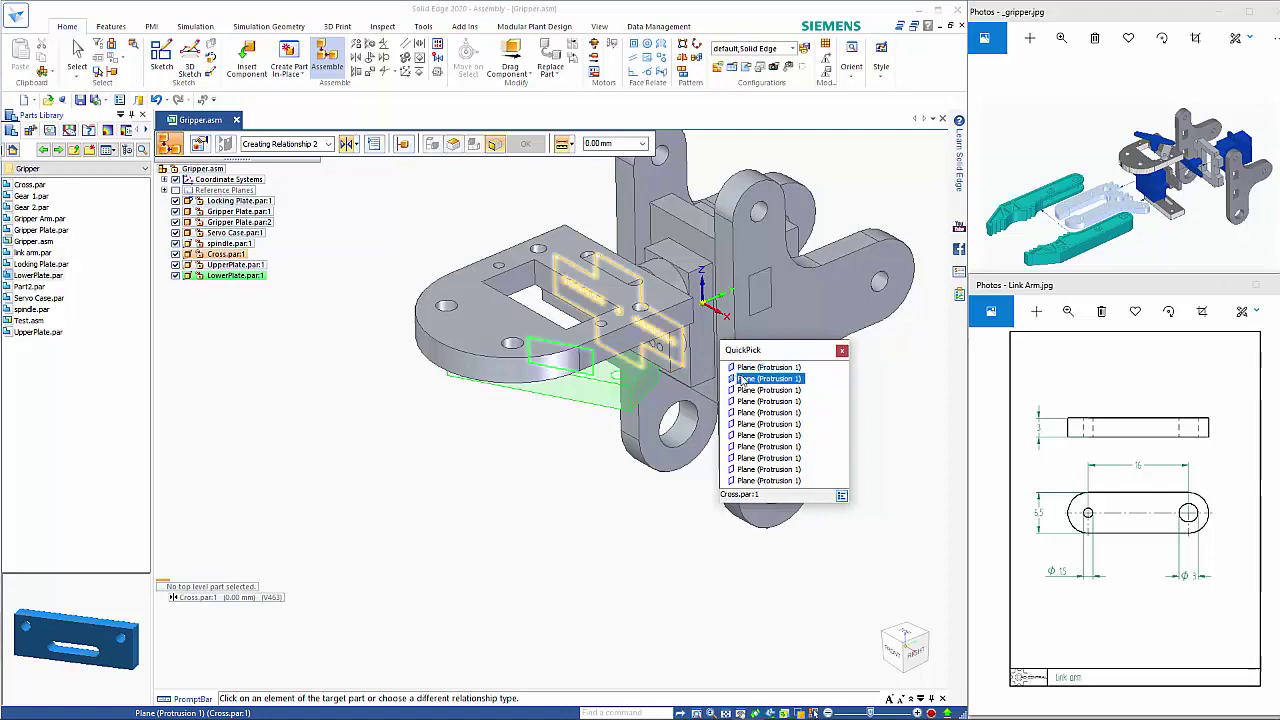
{"action": "left_click", "coordinate": [742, 380]}
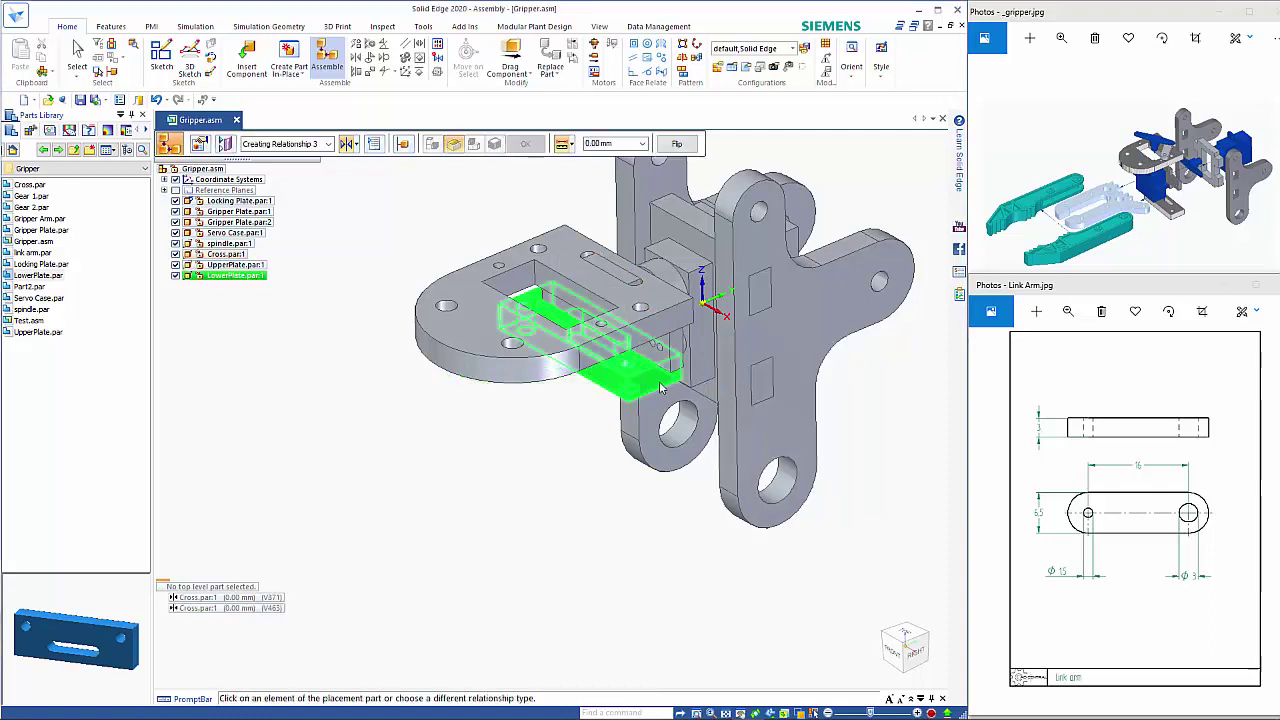
Planar-align the lower plate's end face with the upper plate's side face at 0.00 mm offset and finish the placement
{"action": "left_click", "coordinate": [356, 146]}
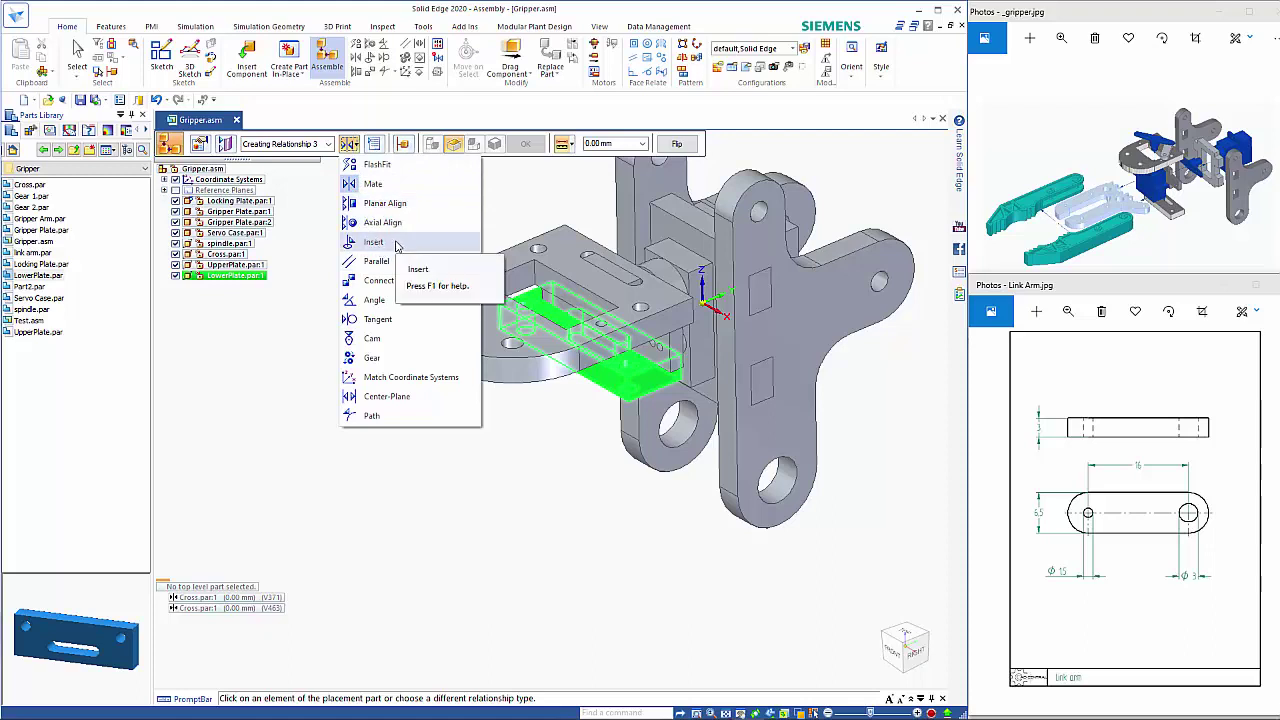
{"action": "left_click", "coordinate": [385, 203]}
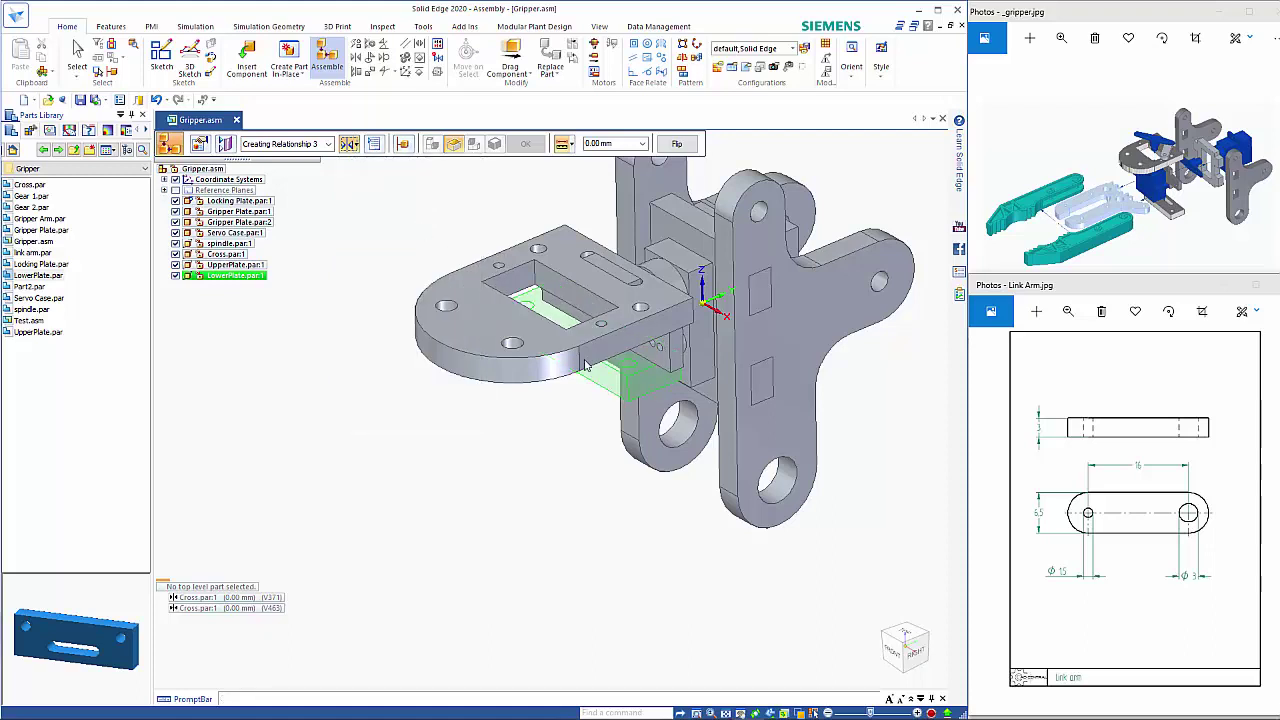
{"action": "left_click", "coordinate": [658, 383]}
{"action": "left_click", "coordinate": [538, 387]}
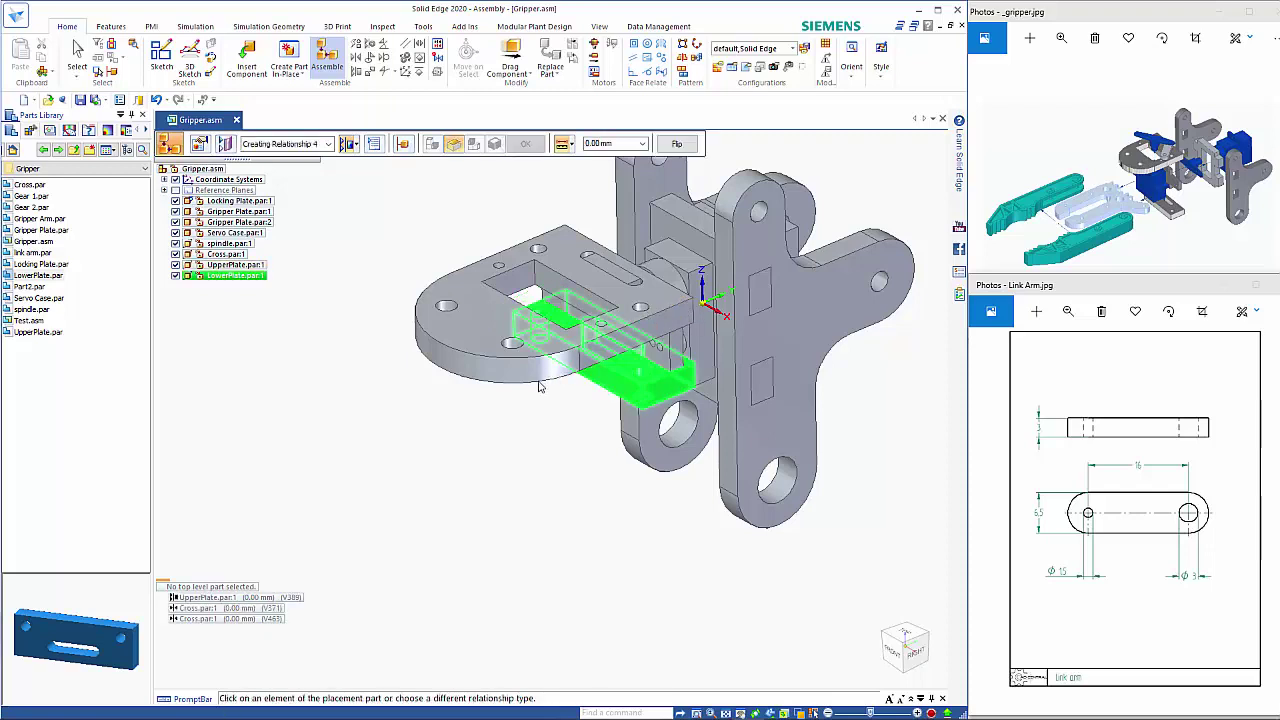
{"action": "key", "text": "Escape"}
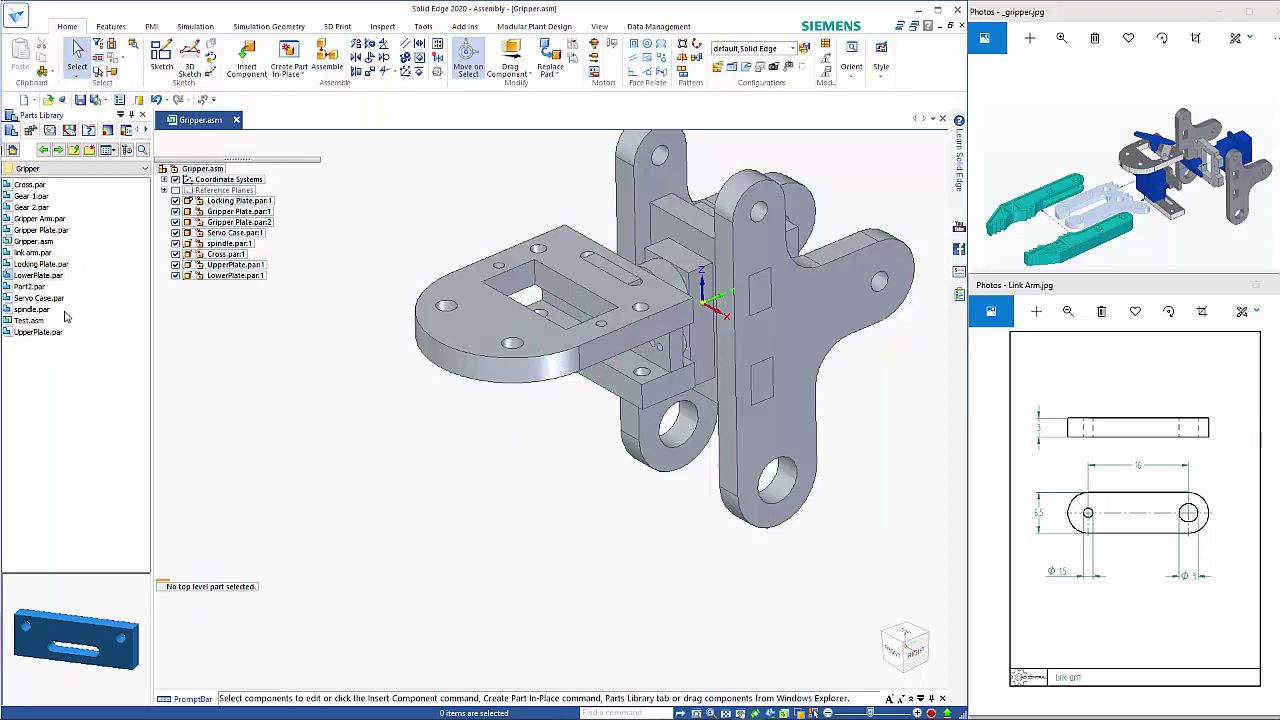
Insert a second Servo Case.par and mate its top face to the upper plate's underside
{"action": "mouse_move", "coordinate": [21, 299]}
{"action": "left_mouse_down"}
{"action": "mouse_move", "coordinate": [118, 337]}
{"action": "mouse_move", "coordinate": [35, 306]}
{"action": "left_mouse_up"}
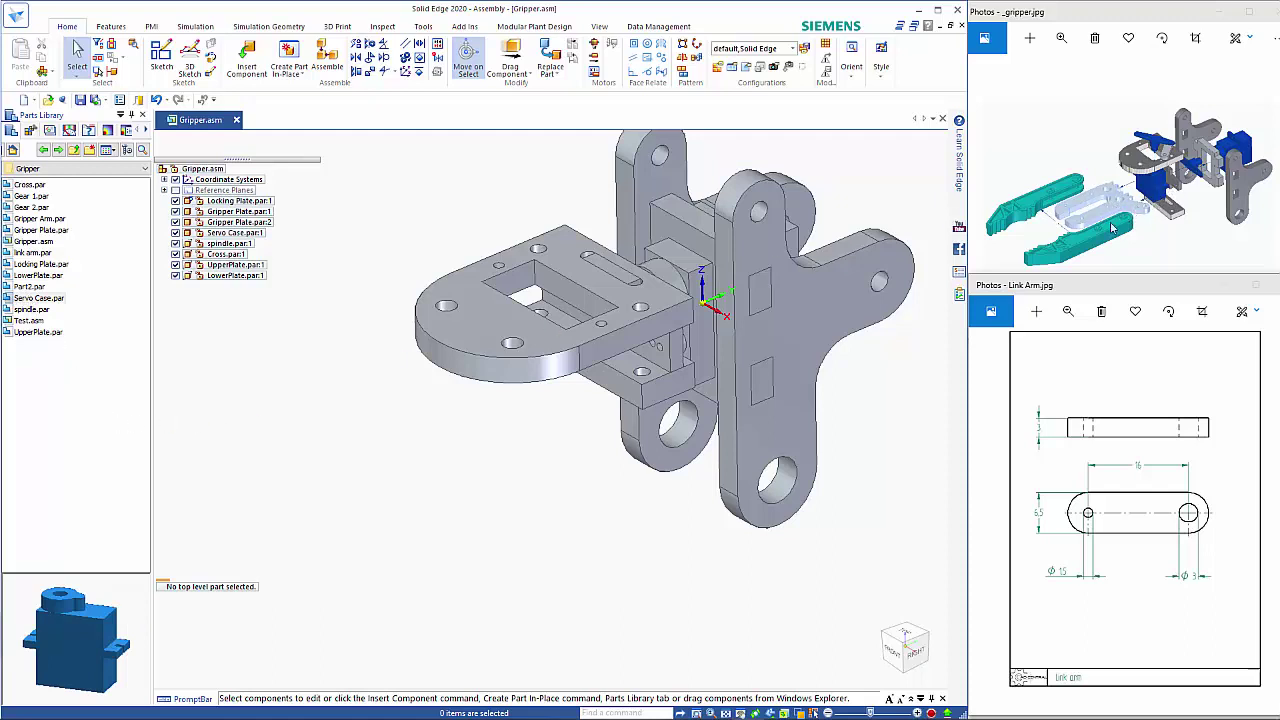
{"action": "left_click_drag", "start_coordinate": [33, 648], "coordinate": [66, 633]}
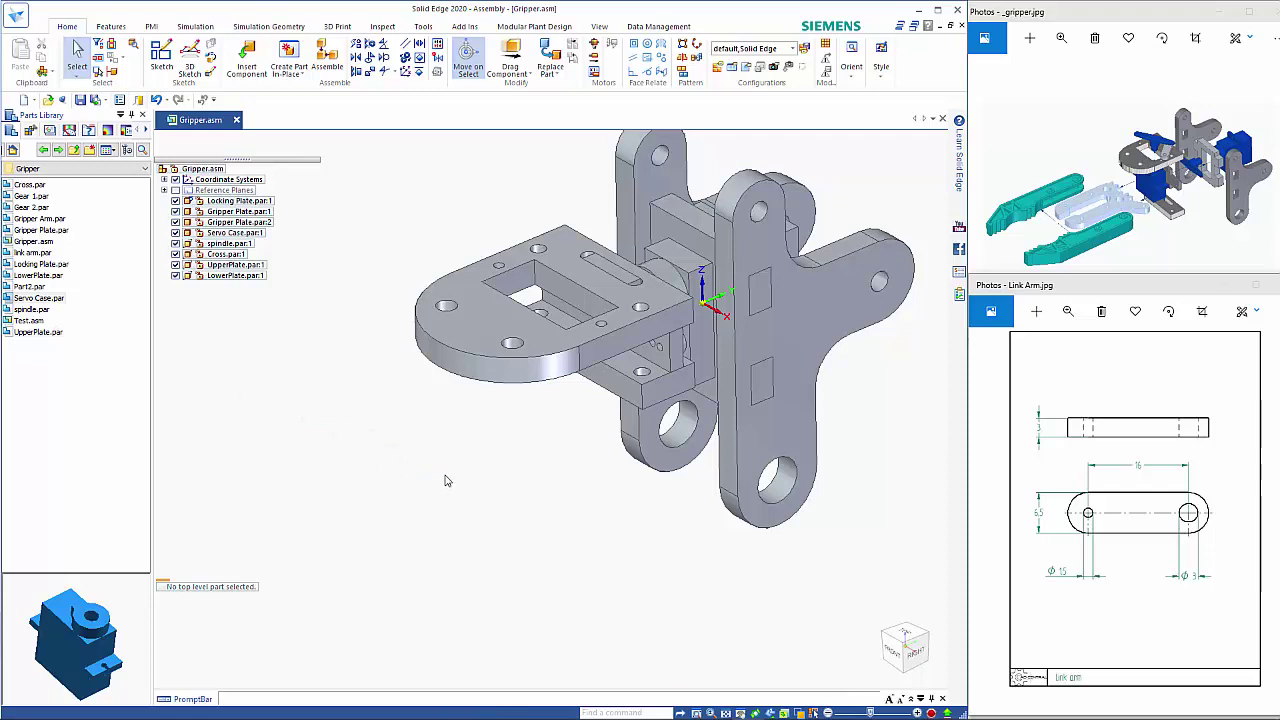
{"action": "left_click_drag", "start_coordinate": [447, 481], "coordinate": [450, 478]}
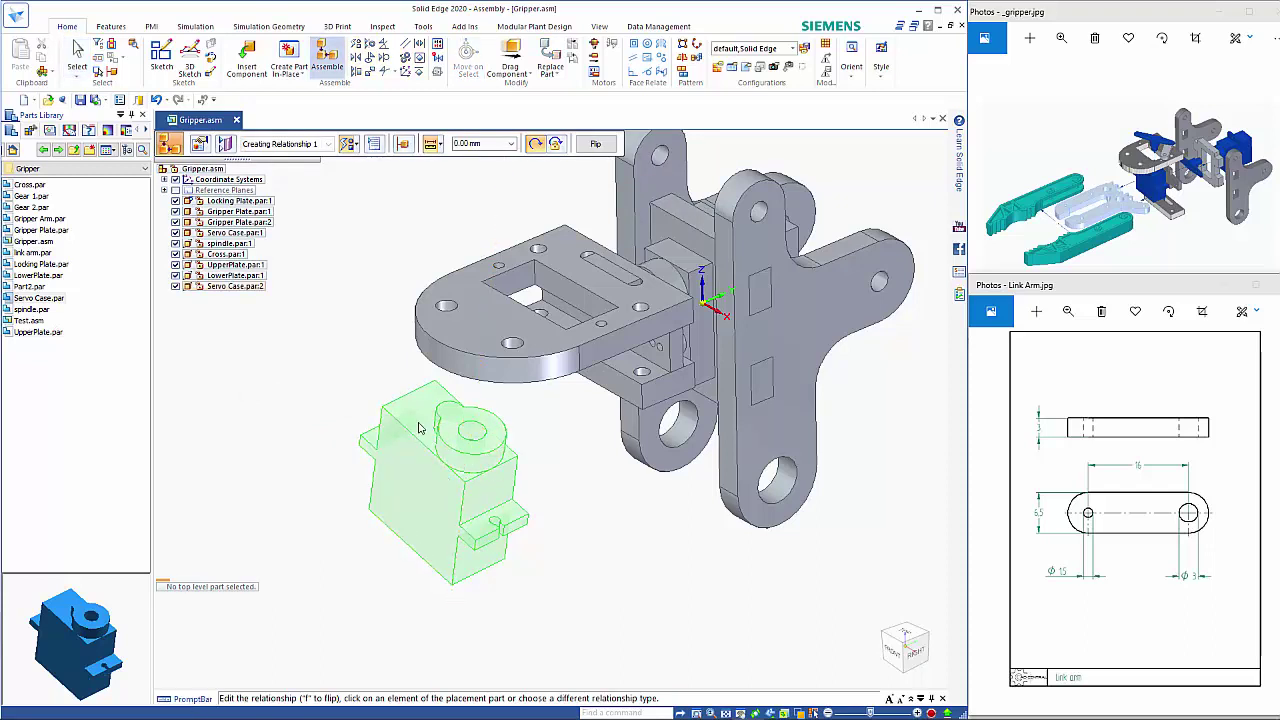
{"action": "left_click", "coordinate": [412, 418]}
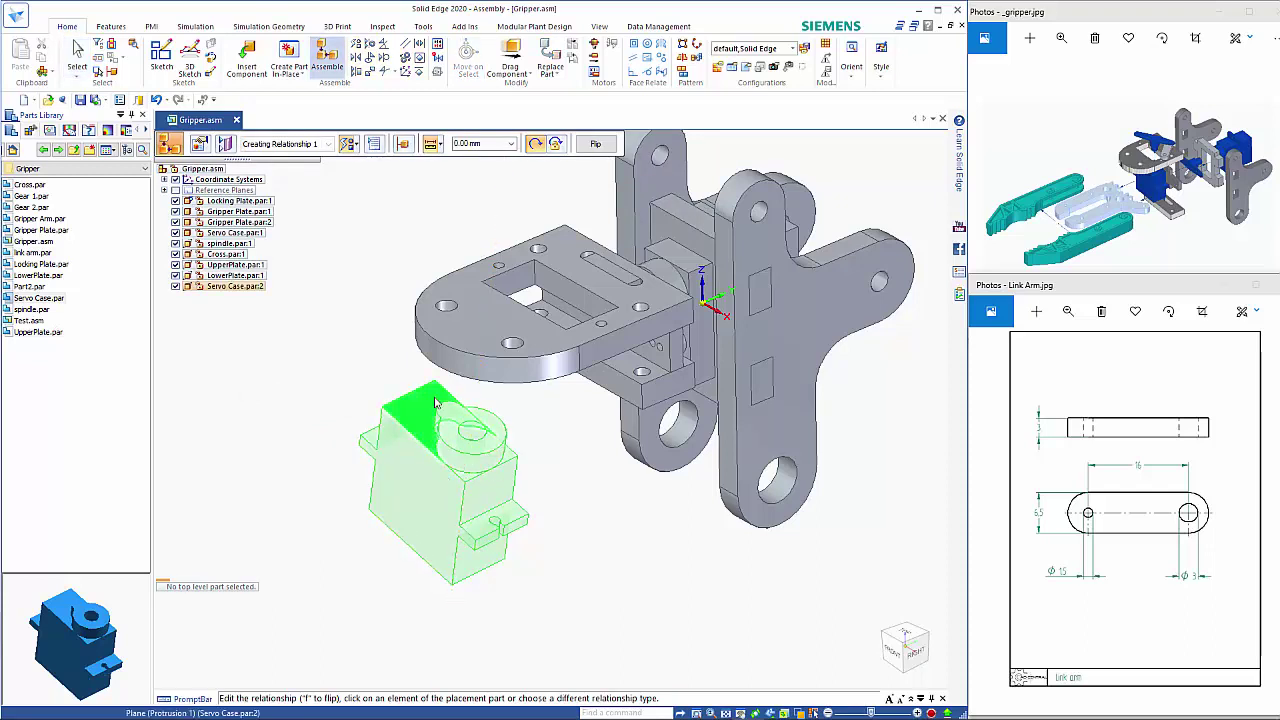
{"action": "left_click", "coordinate": [505, 385]}
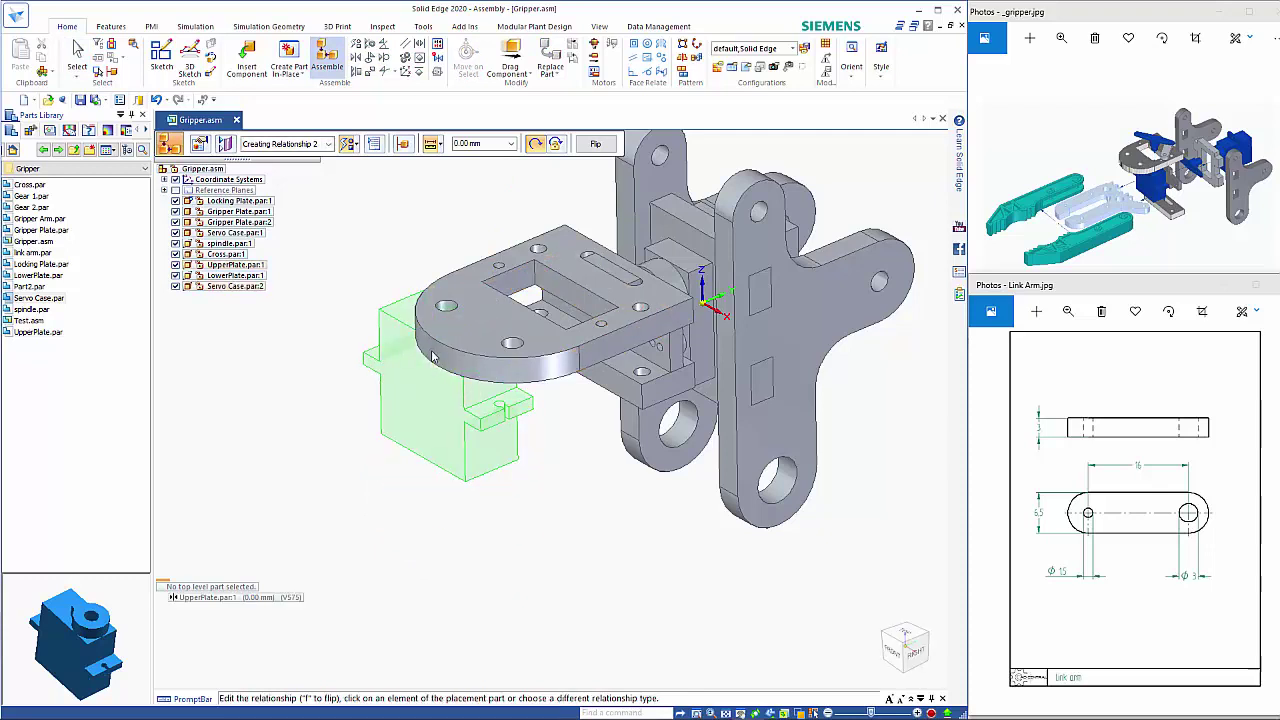
Edit the servo case's mate with the upper plate's underside to use the mounting tab's upper face instead
{"action": "left_click", "coordinate": [330, 145]}
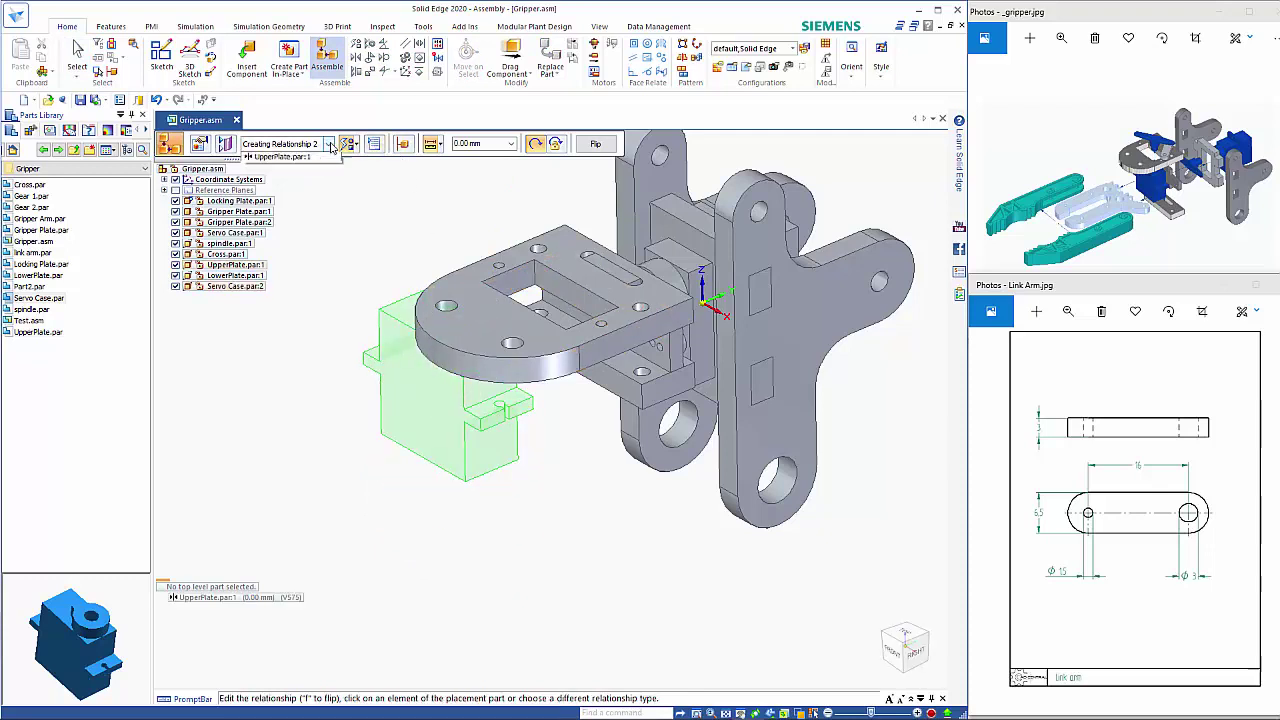
{"action": "left_click", "coordinate": [318, 167]}
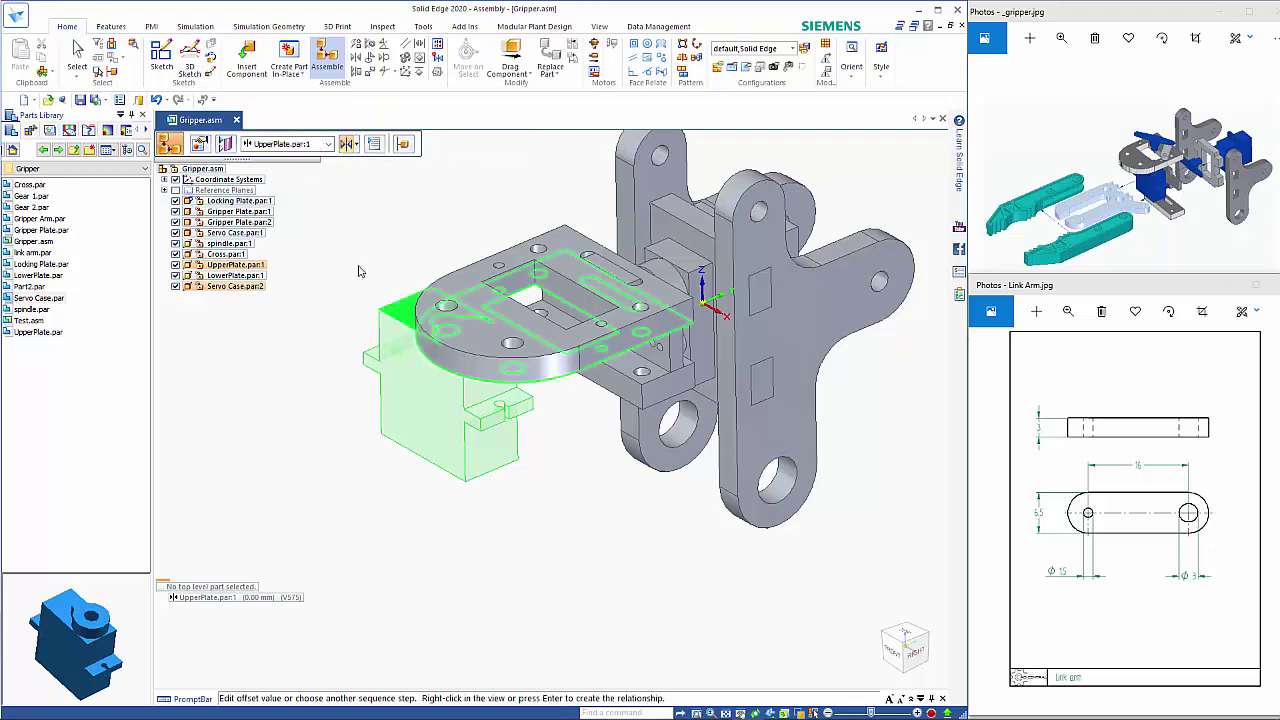
{"action": "left_click", "coordinate": [453, 145]}
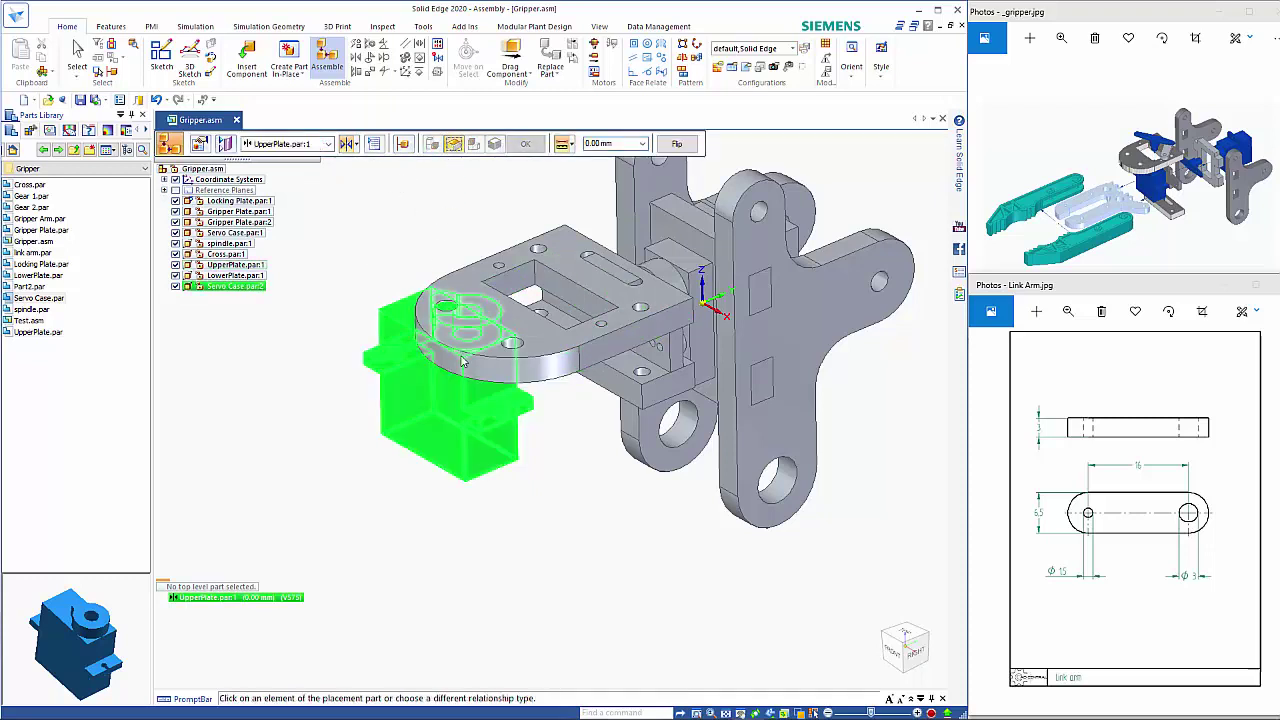
{"action": "left_click", "coordinate": [520, 402]}
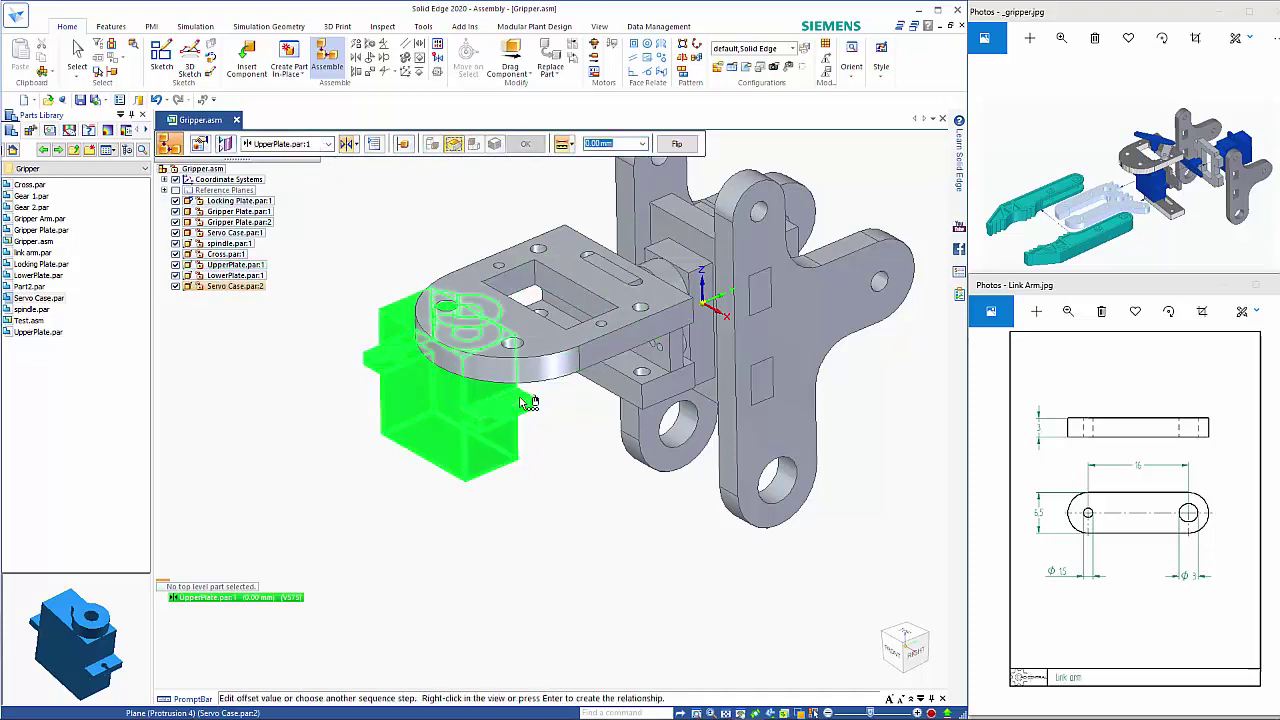
{"action": "left_click", "coordinate": [424, 375]}
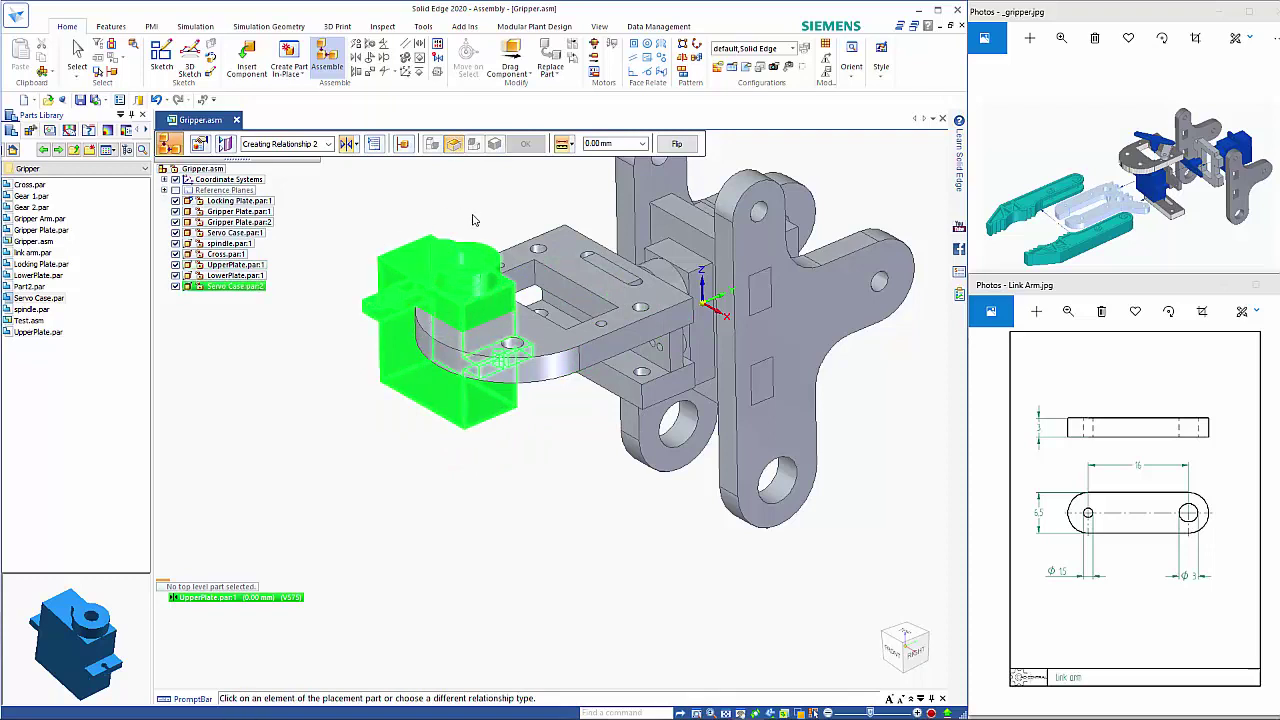
Mate two adjacent side faces of the second servo case to the walls of the upper plate's rectangular cutout at 0.00 mm and finish placement
{"action": "left_click", "coordinate": [488, 306]}
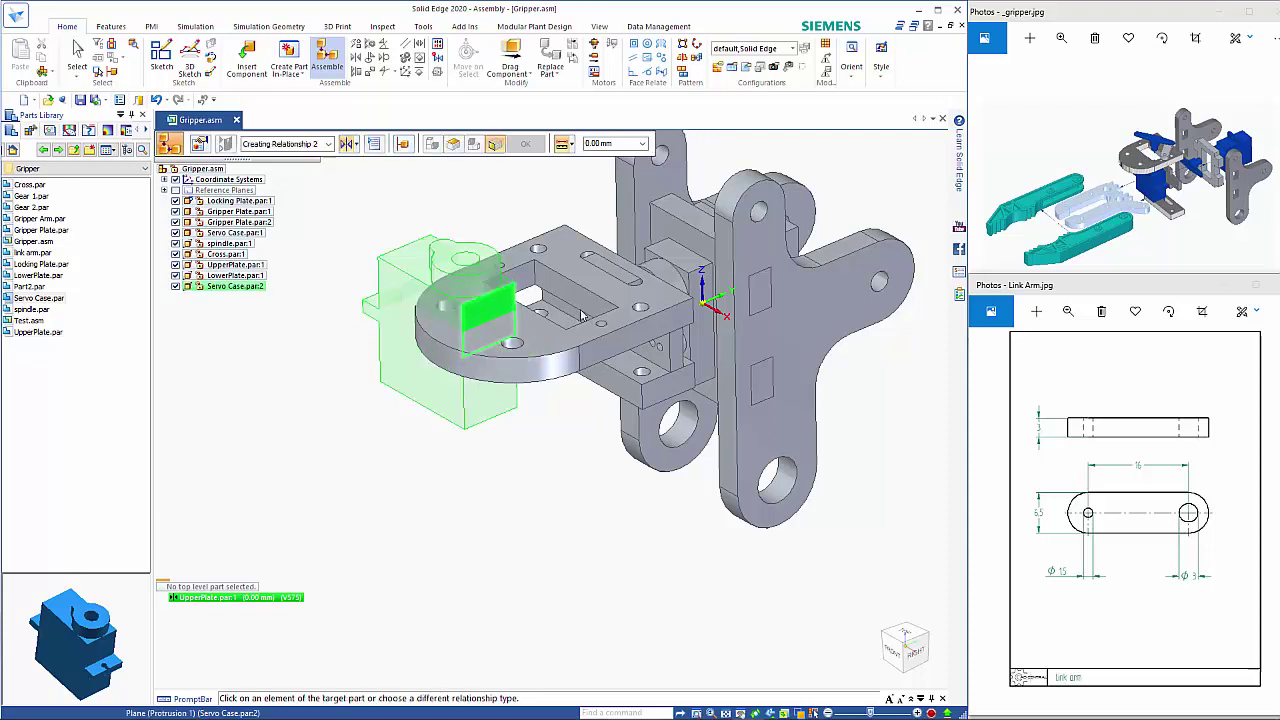
{"action": "left_click", "coordinate": [606, 318]}
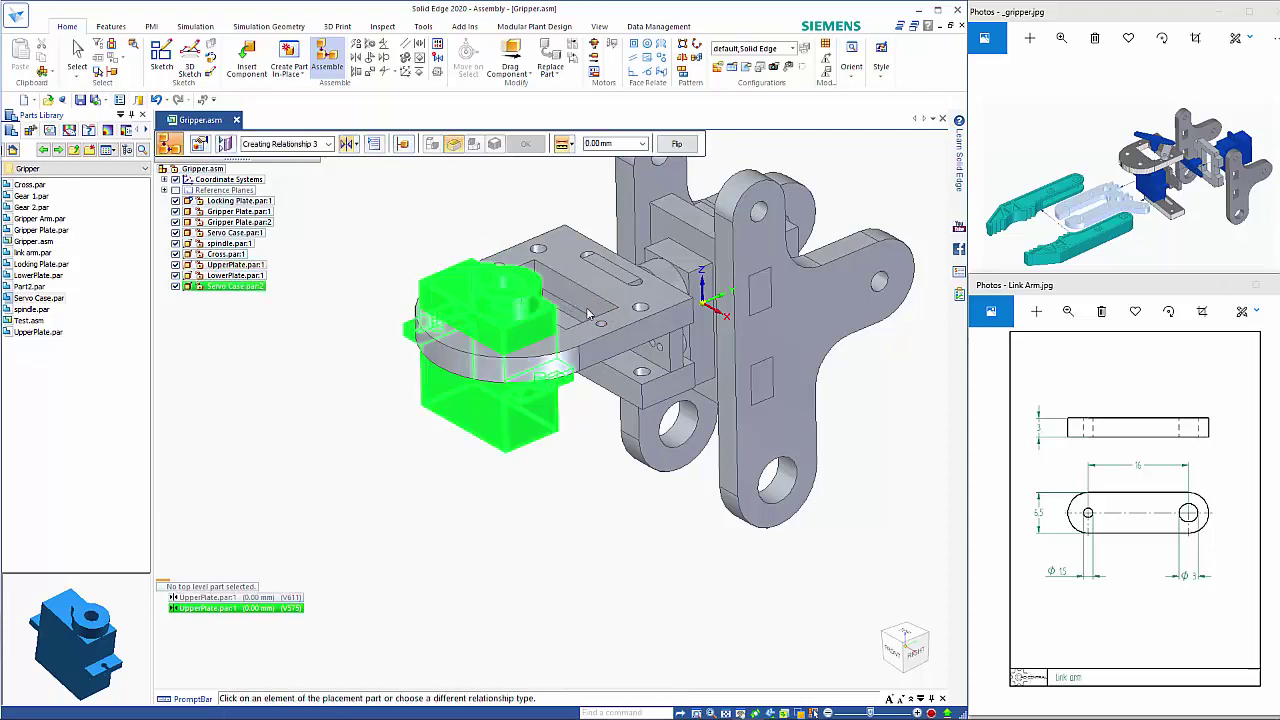
{"action": "left_click", "coordinate": [483, 336]}
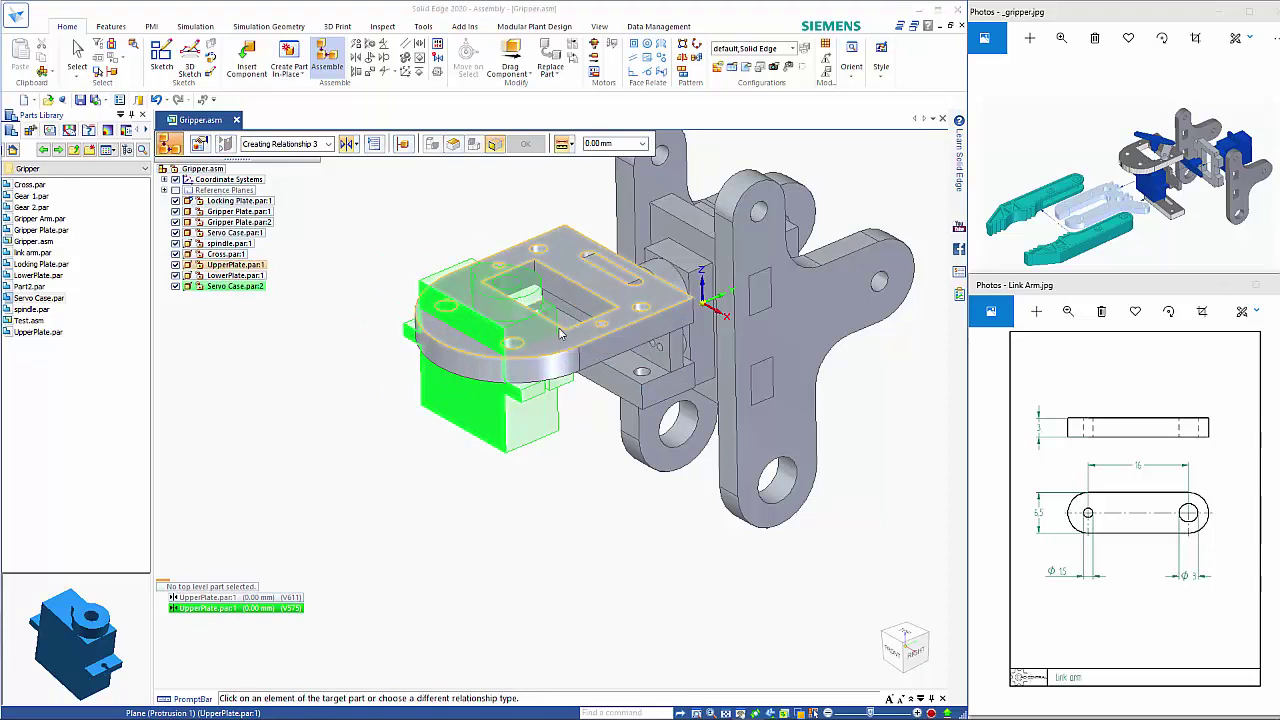
{"action": "right_click", "coordinate": [560, 333]}
{"action": "left_click", "coordinate": [628, 351]}
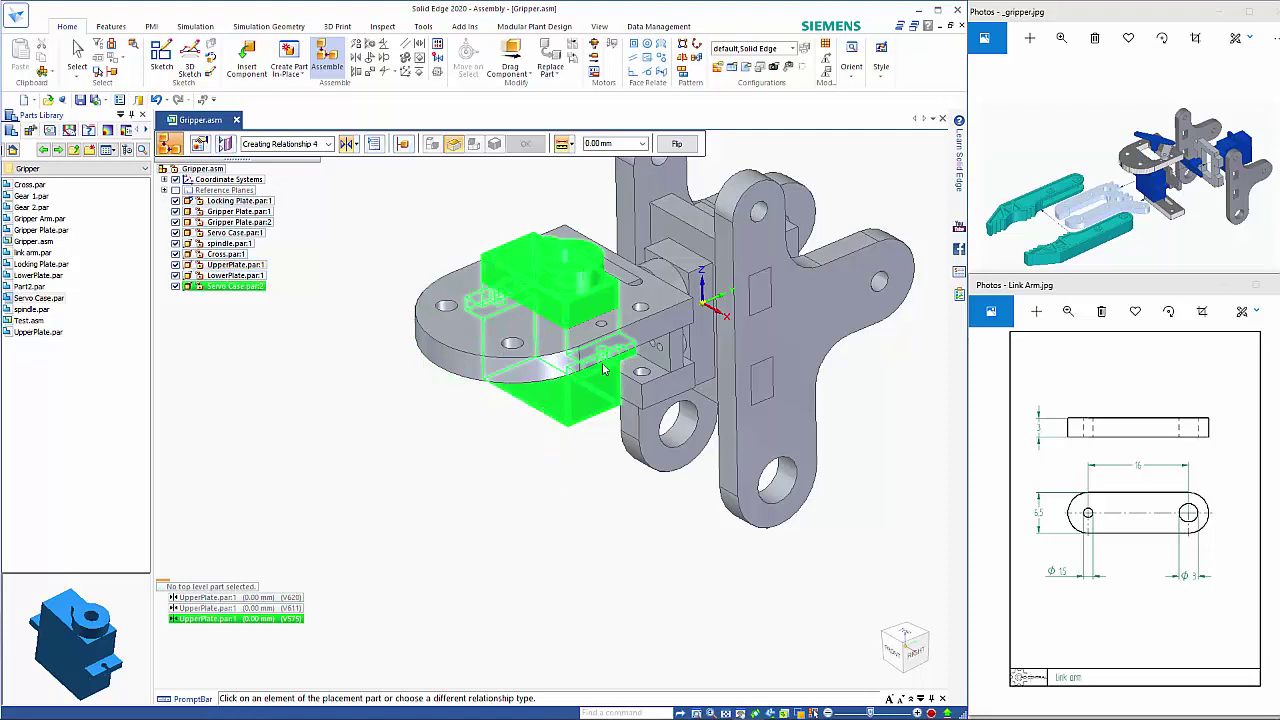
{"action": "key", "text": "Escape"}
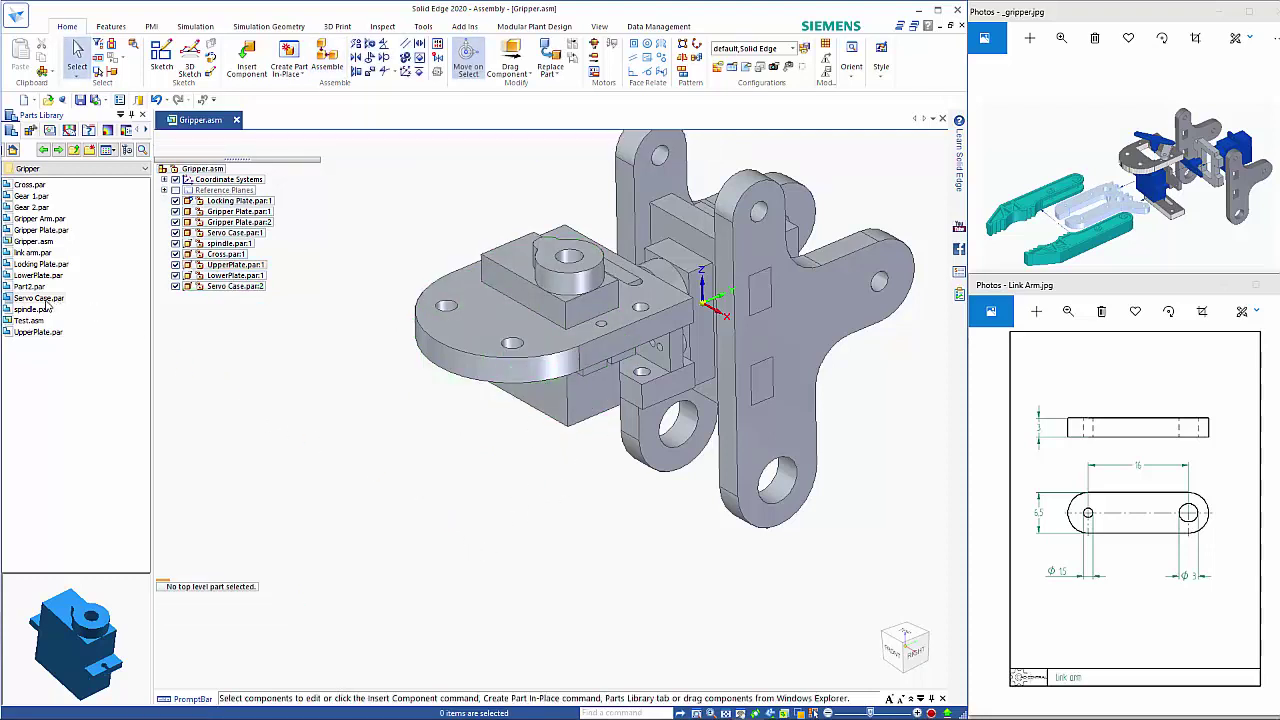
Insert a second spindle.par and mate its shaft's shoulder face to the top face of the second servo case's round boss
{"action": "left_click", "coordinate": [16, 310]}
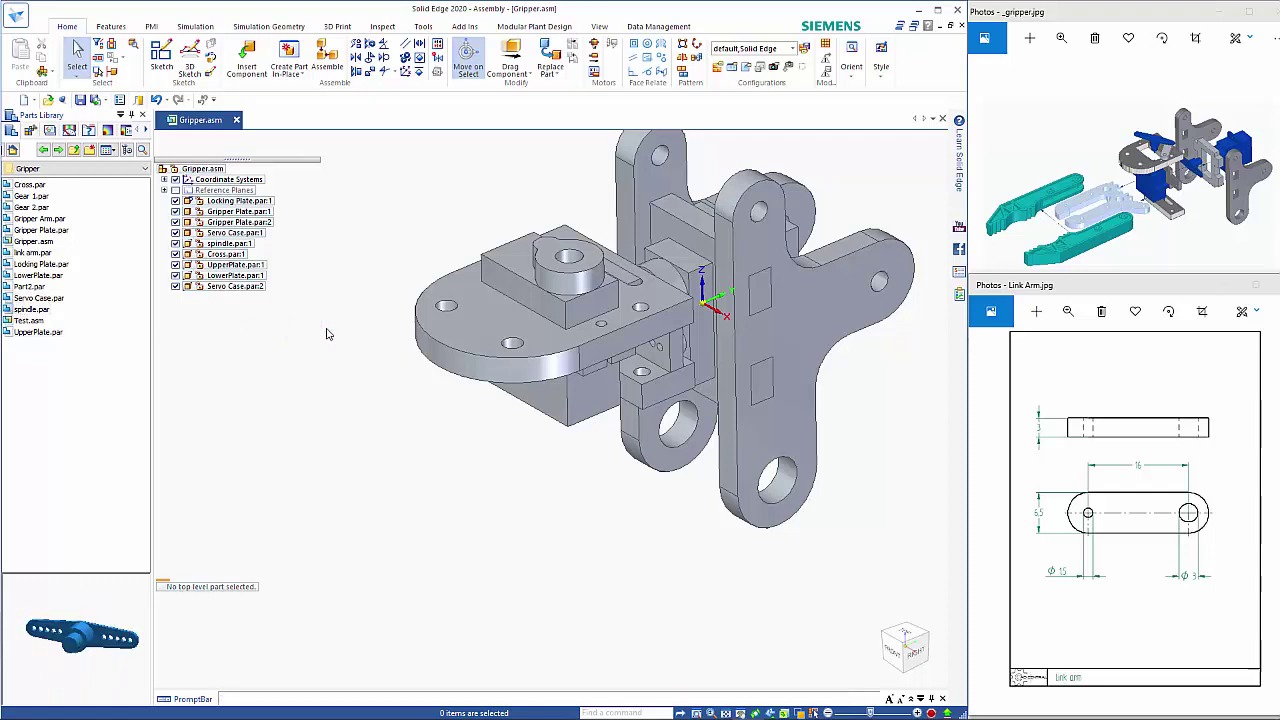
{"action": "left_click_drag", "start_coordinate": [326, 334], "coordinate": [328, 335]}
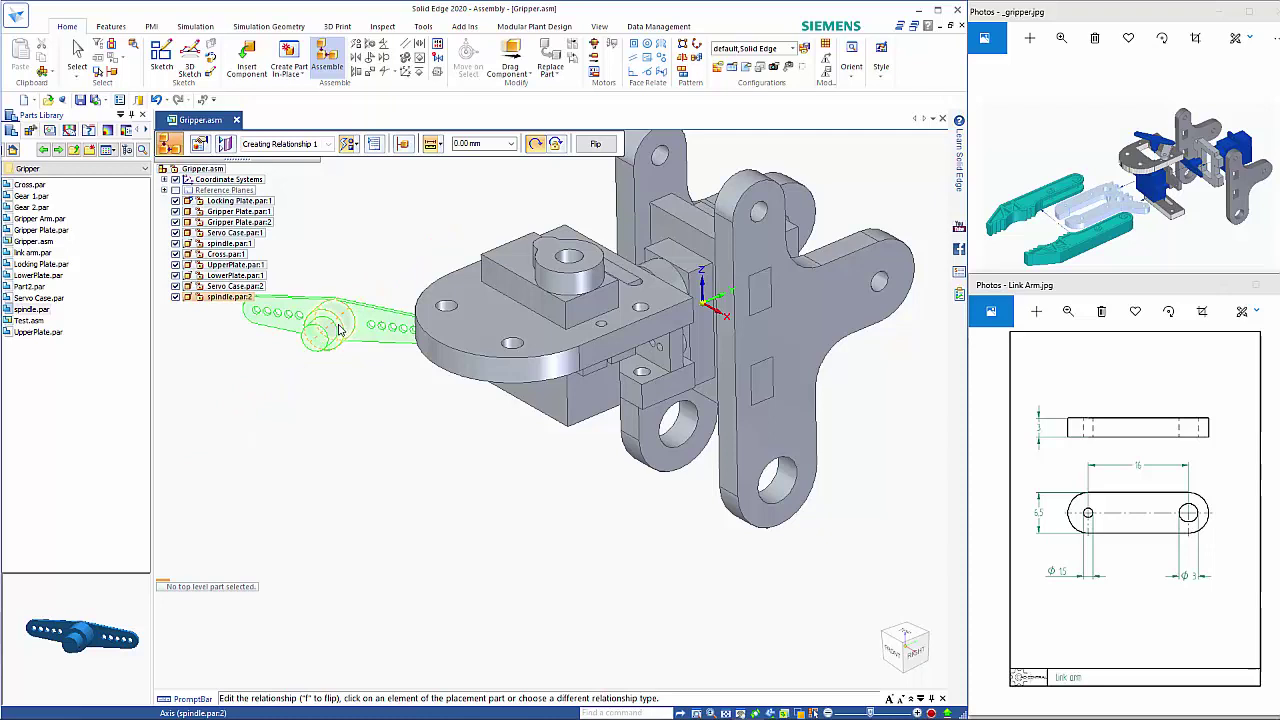
{"action": "left_click", "coordinate": [340, 330]}
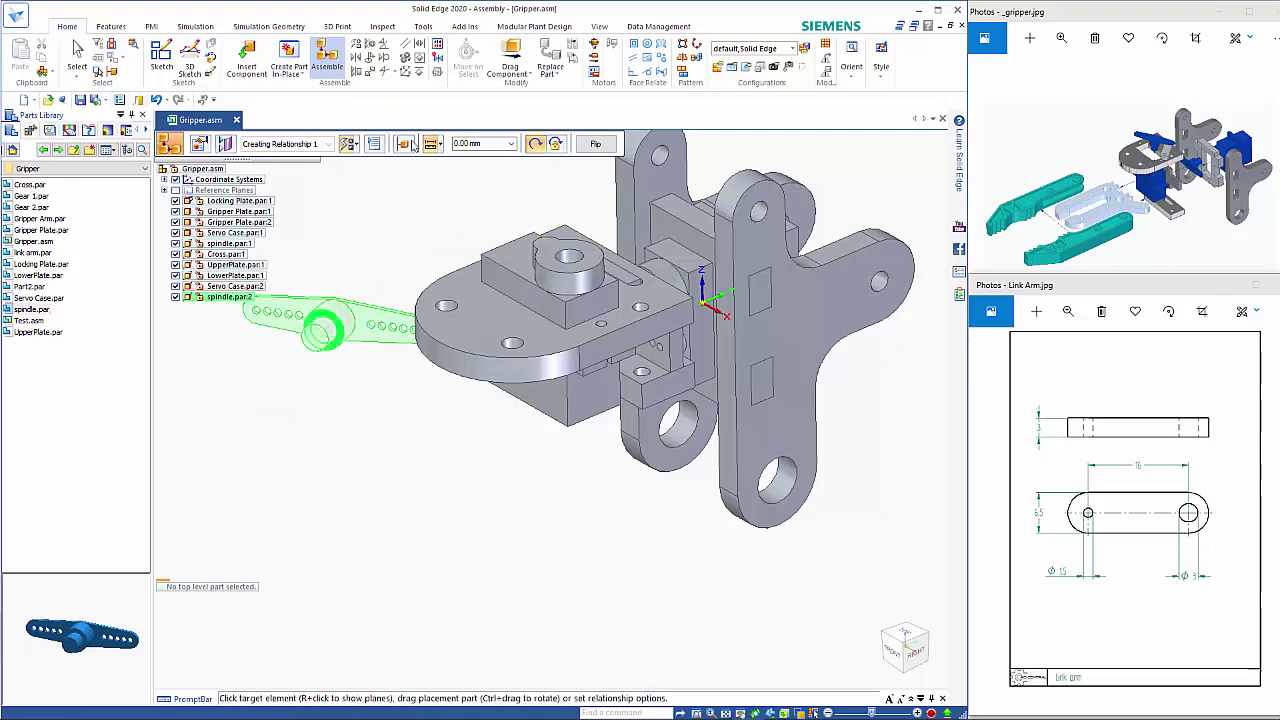
{"action": "left_click", "coordinate": [357, 146]}
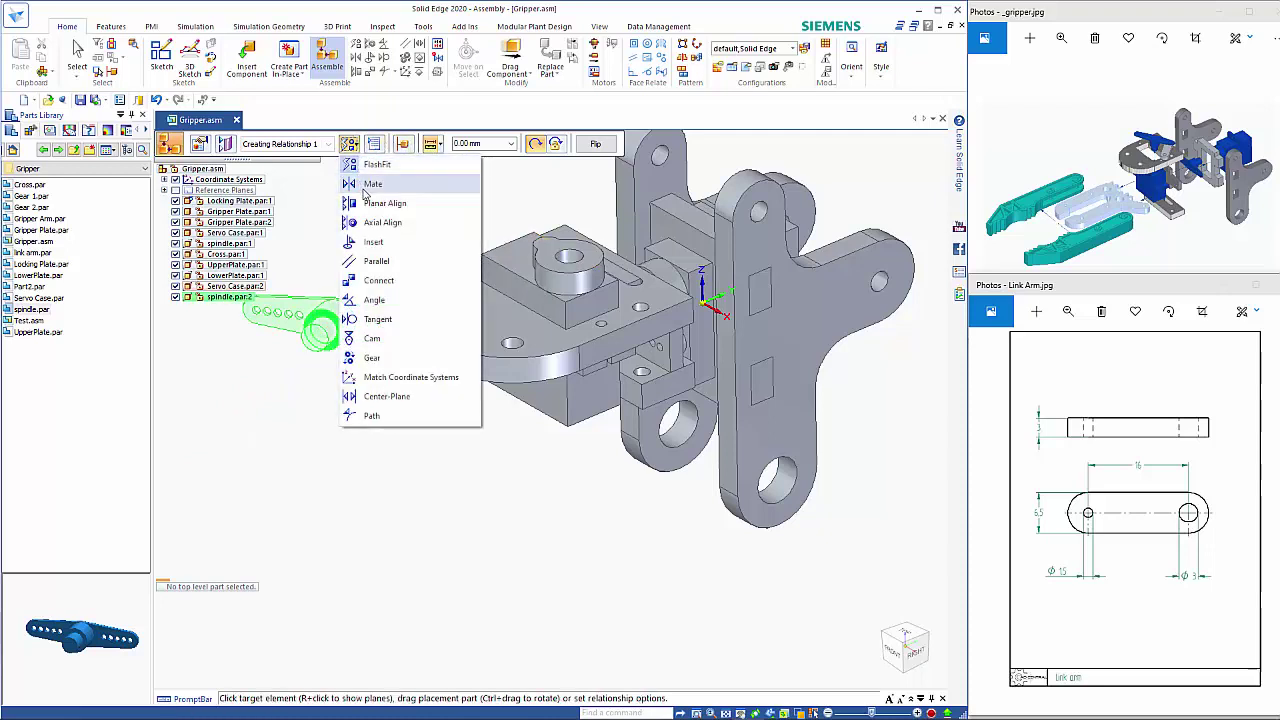
{"action": "left_click", "coordinate": [363, 183]}
{"action": "left_click", "coordinate": [345, 327]}
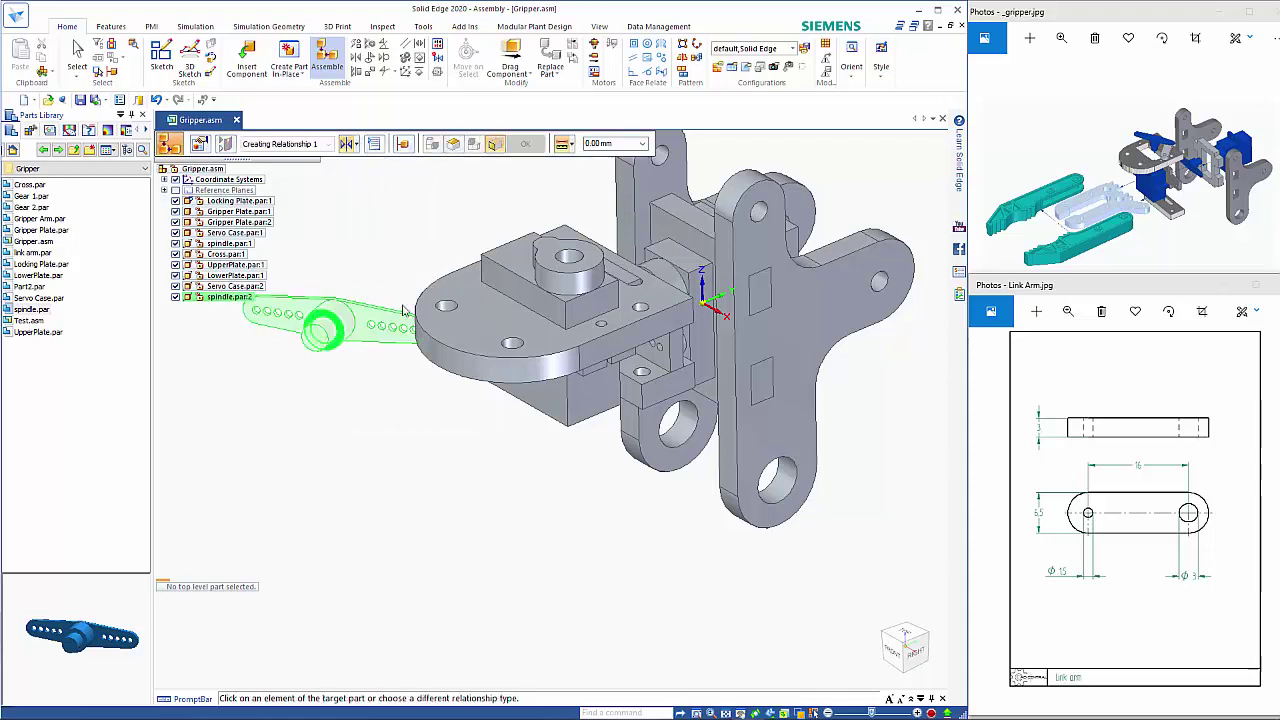
{"action": "left_click", "coordinate": [547, 255]}
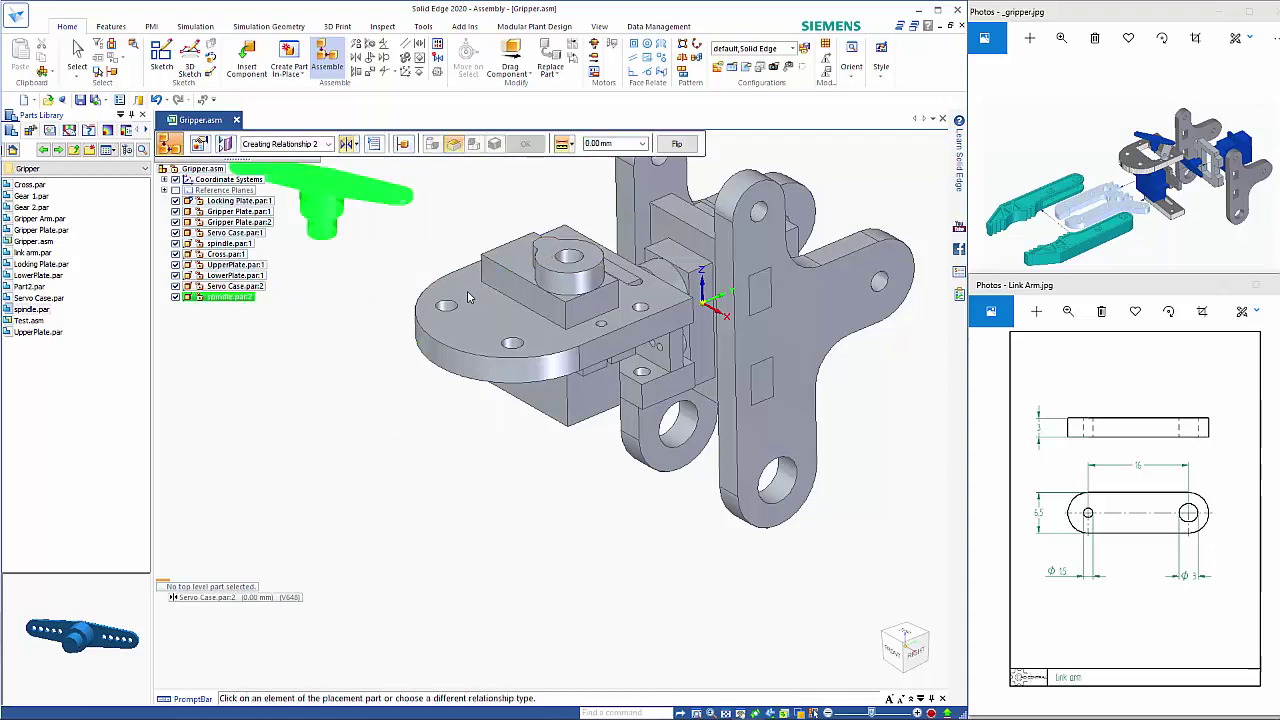
Axially align the second spindle's small shaft with the bore in the second servo case, leaving rotation unlocked
{"action": "left_click", "coordinate": [352, 145]}
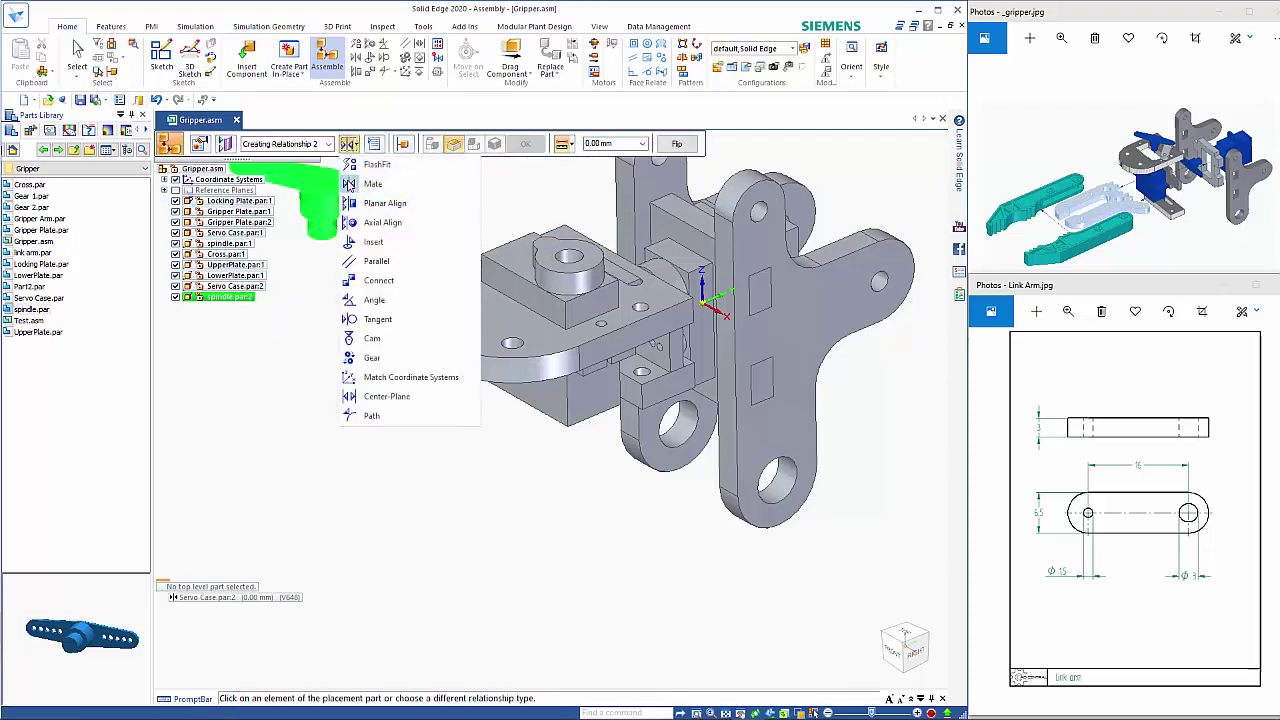
{"action": "left_click", "coordinate": [368, 222]}
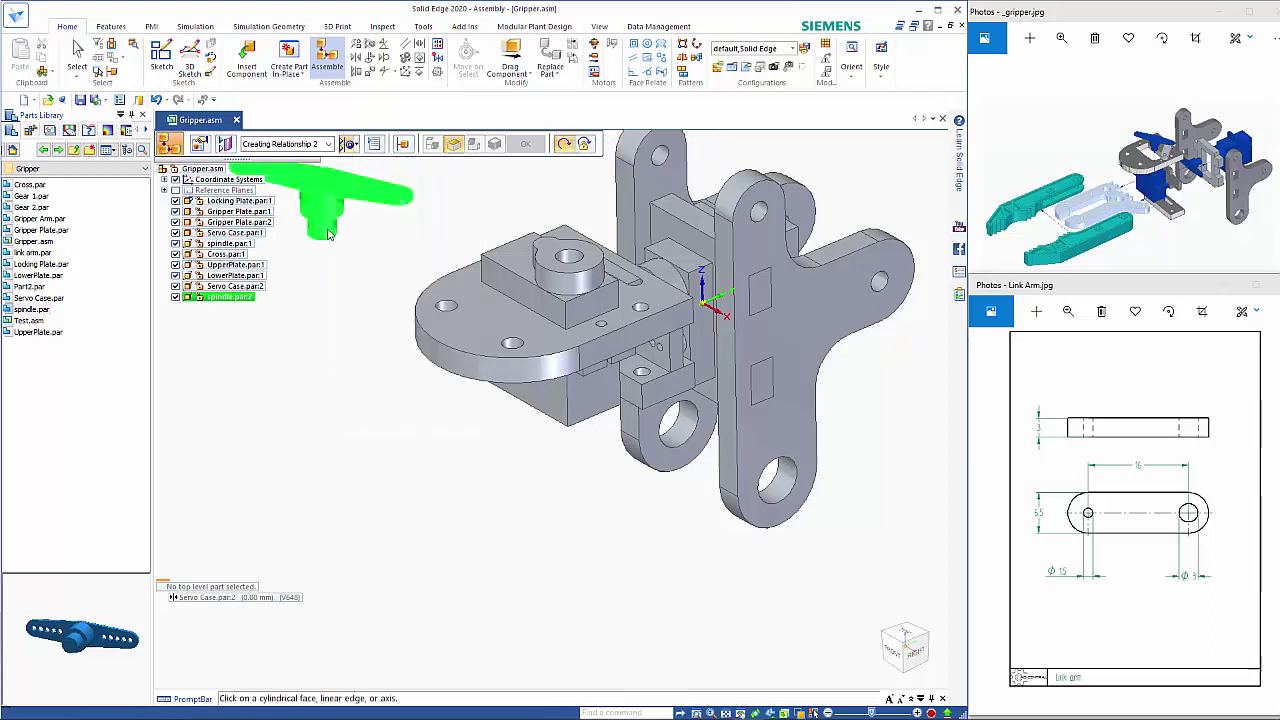
{"action": "left_click", "coordinate": [336, 237]}
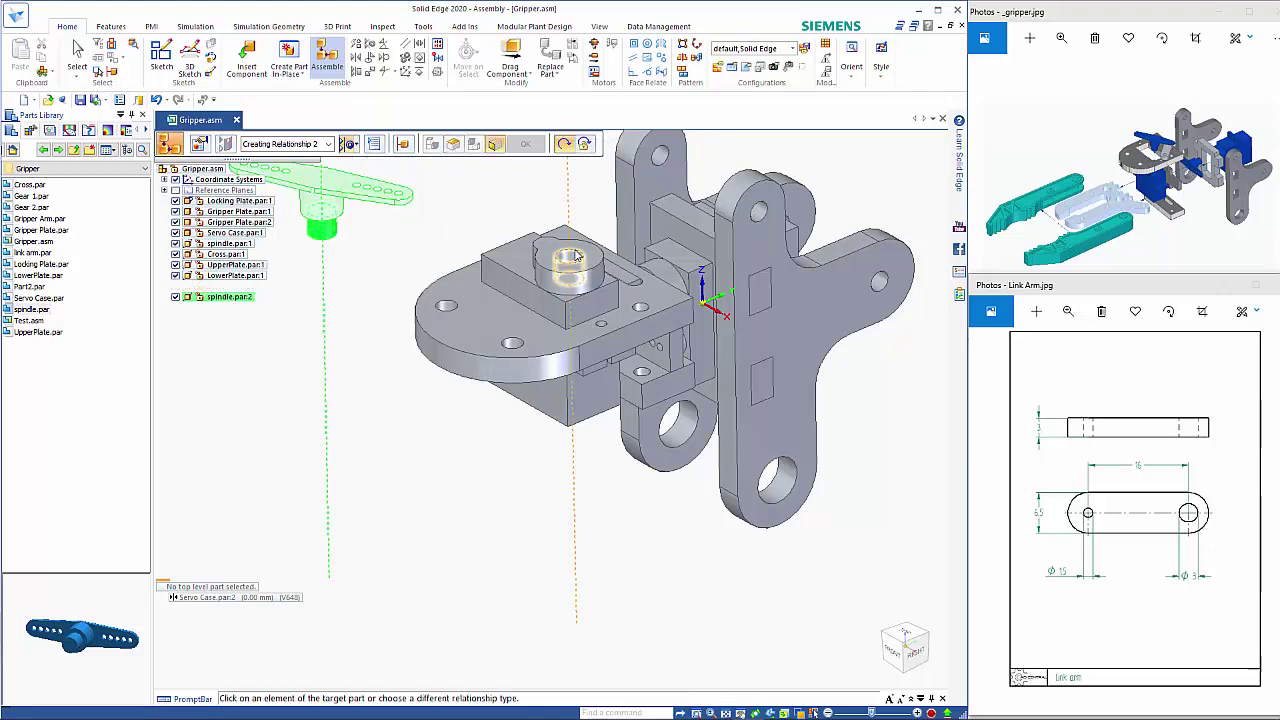
{"action": "left_click", "coordinate": [454, 280]}
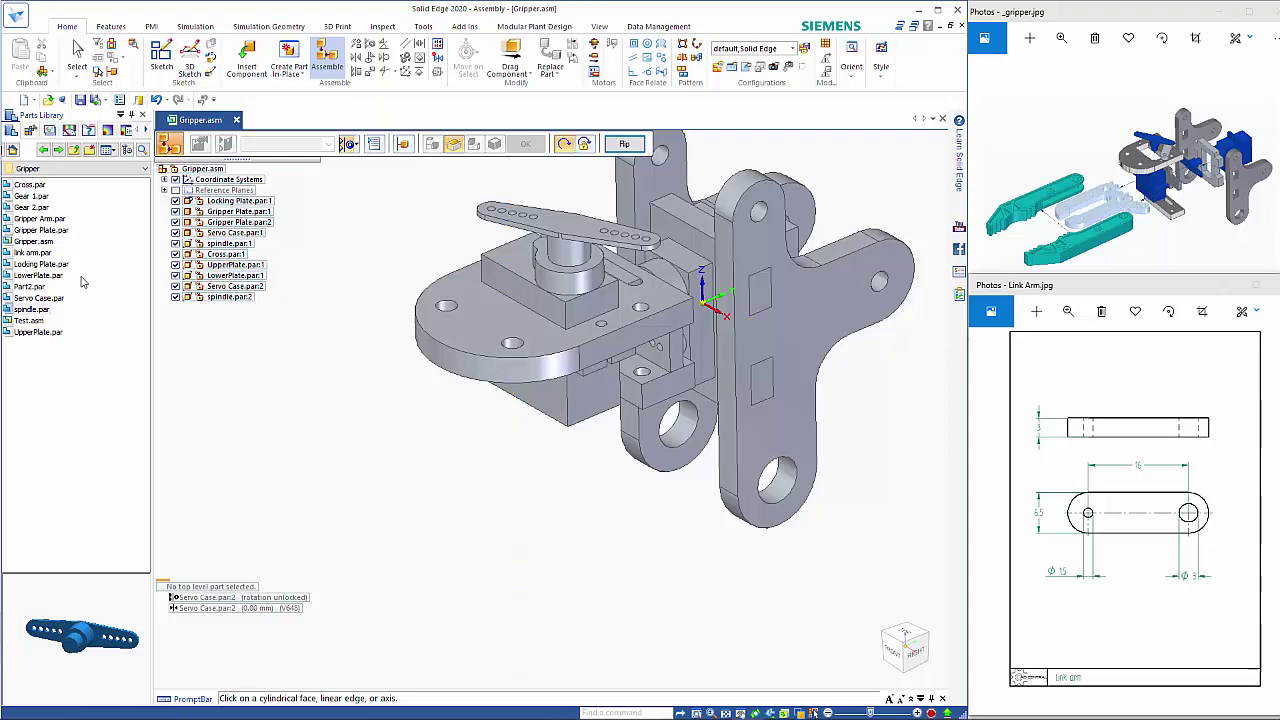
Preview Gear 1.par from another angle and insert it into the assembly beside the upper plate's rounded end
{"action": "left_click", "coordinate": [24, 197]}
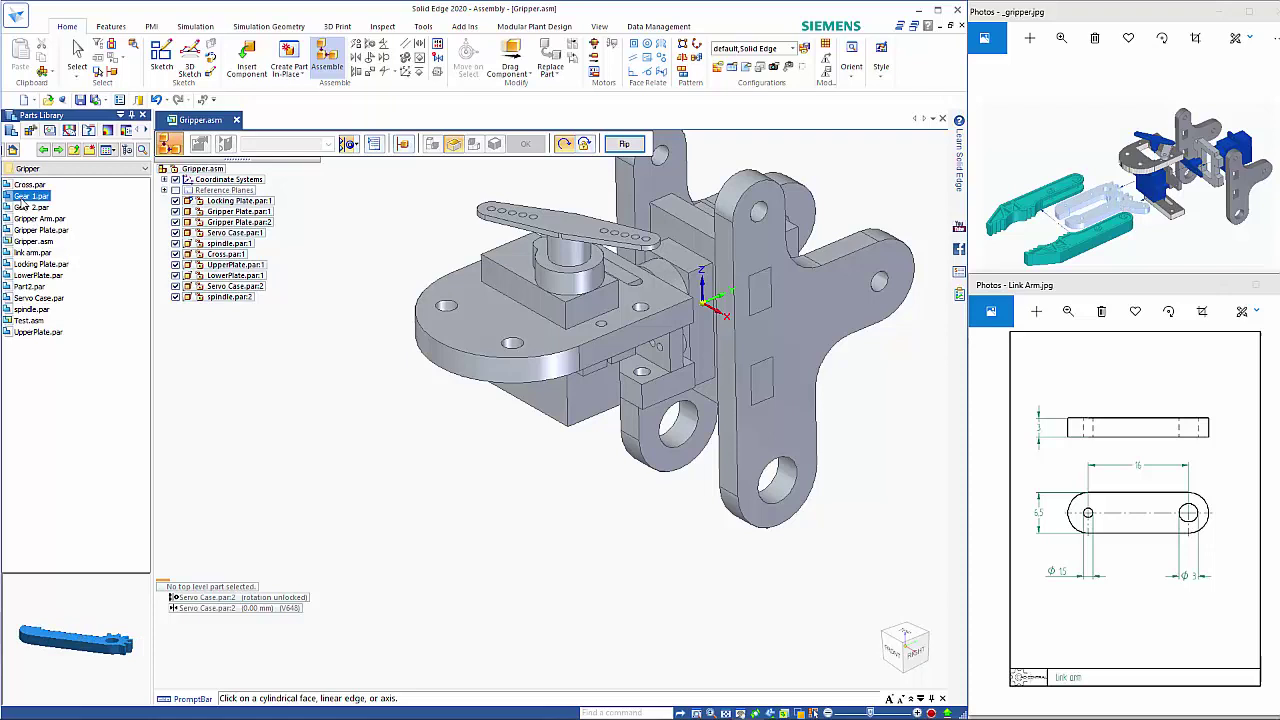
{"action": "left_click", "coordinate": [87, 520]}
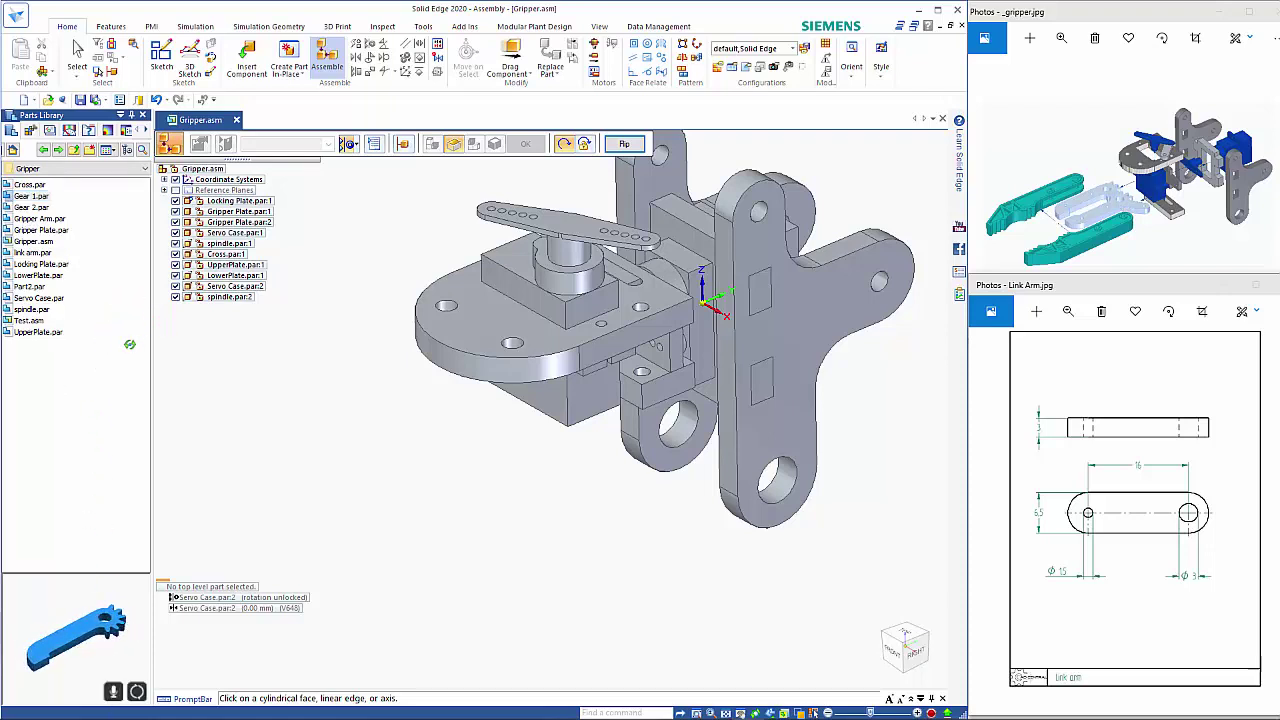
{"action": "left_click", "coordinate": [36, 197]}
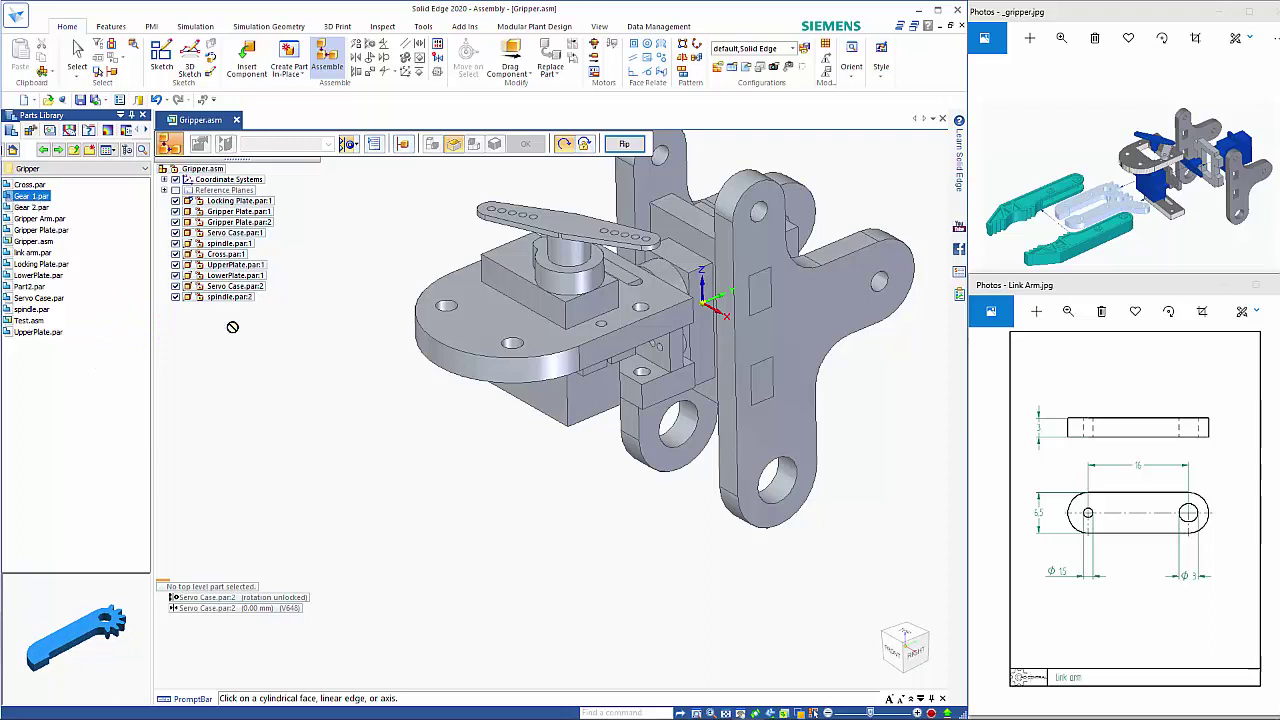
{"action": "left_click_drag", "start_coordinate": [232, 327], "coordinate": [325, 391]}
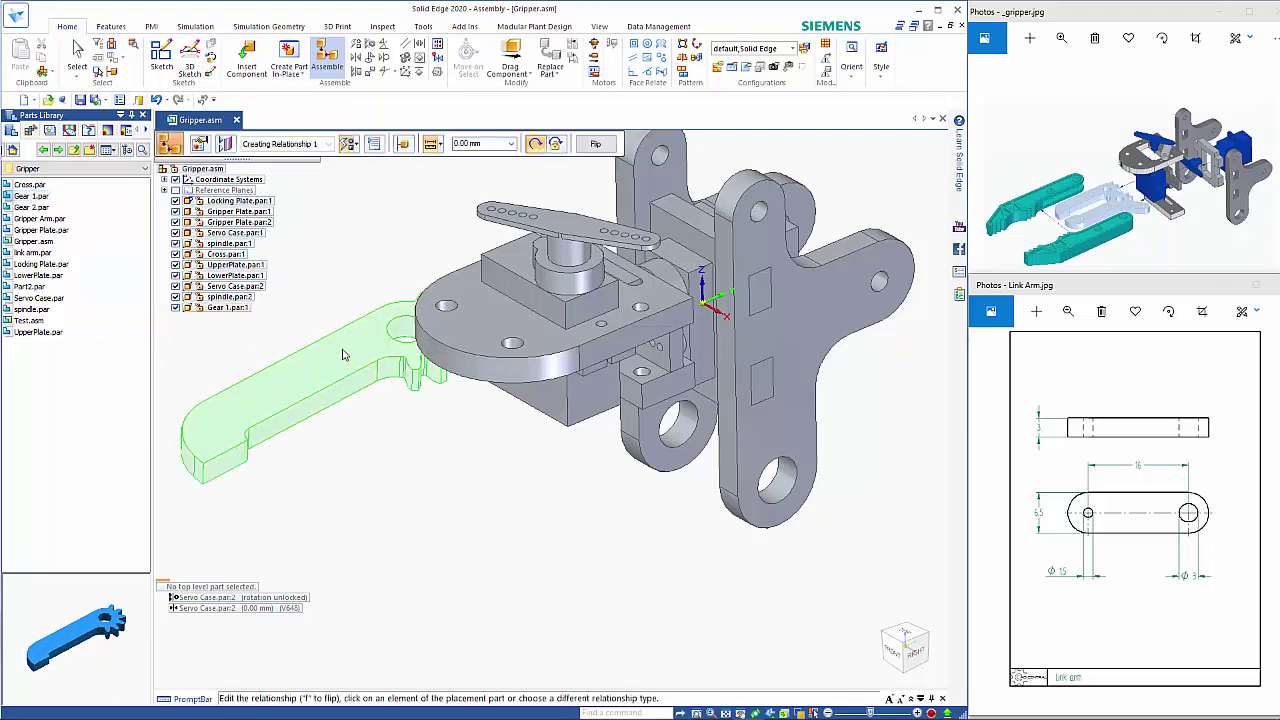
Mate Gear 1's top face to the upper plate's underside and align its hole with the far hole at the plate's rounded end
{"action": "left_click", "coordinate": [343, 355]}
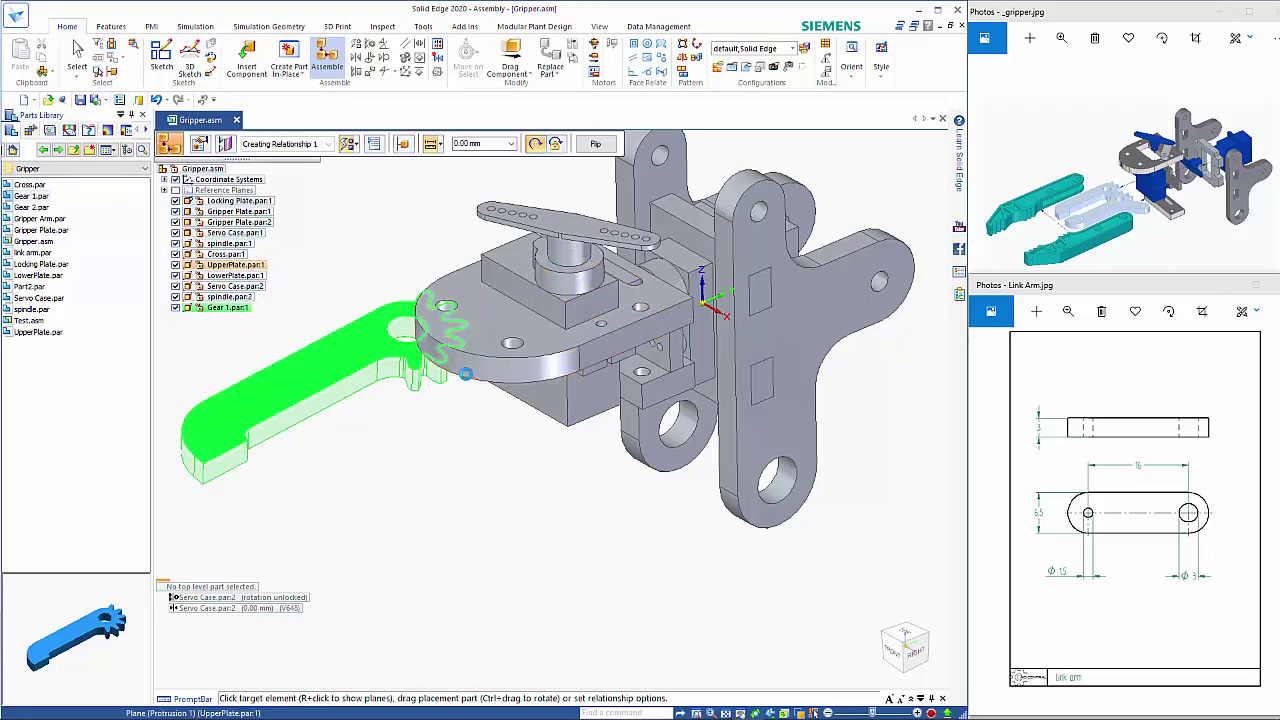
{"action": "left_click", "coordinate": [466, 373]}
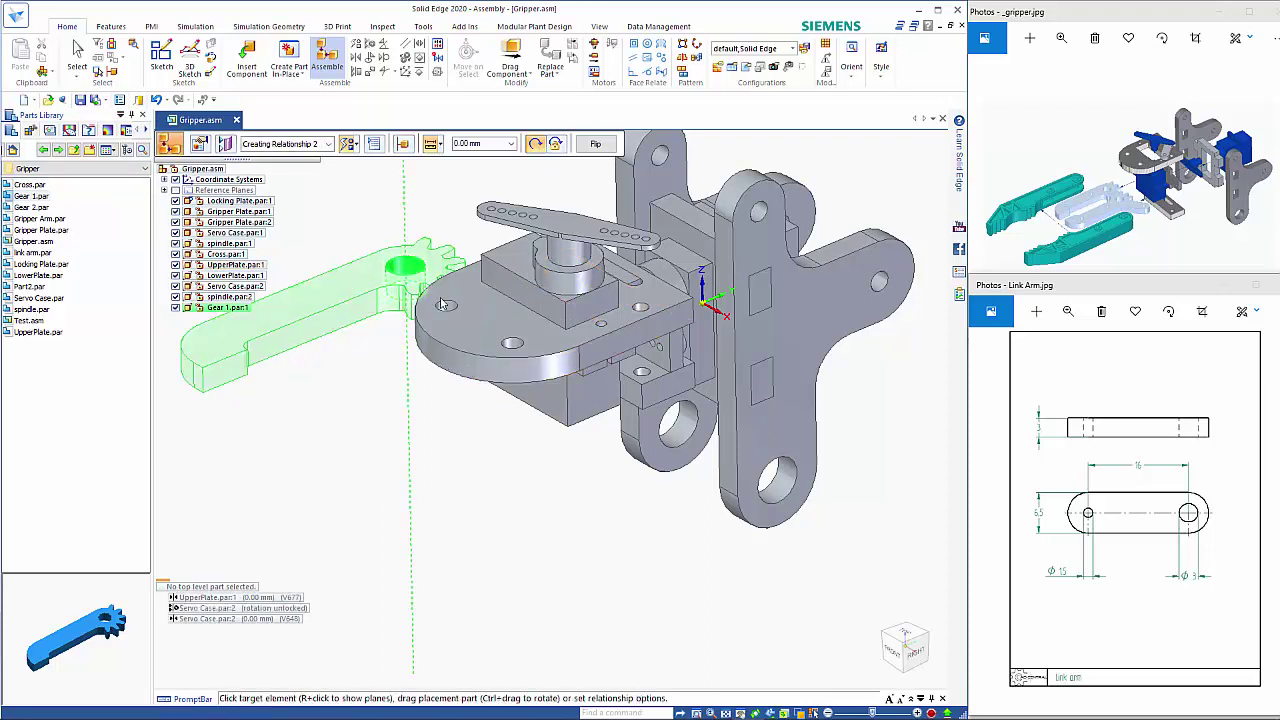
{"action": "left_click", "coordinate": [443, 304]}
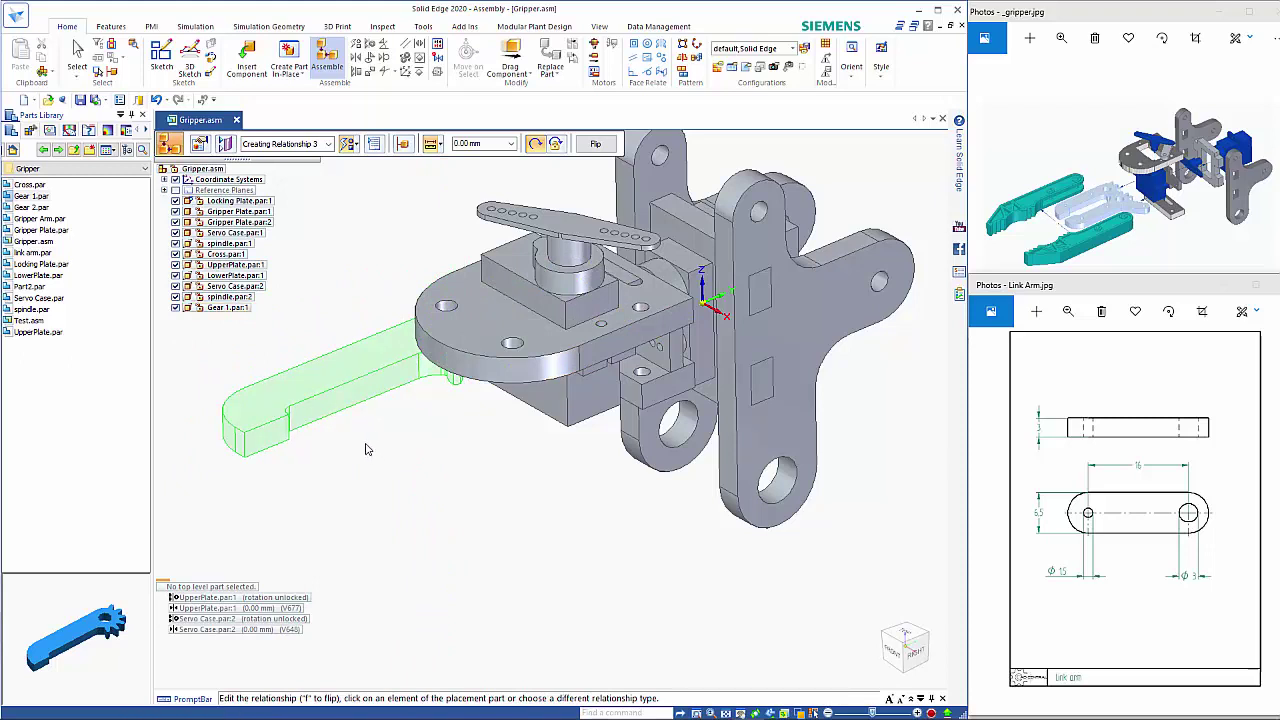
Set the offset type to Float and relate the end face of Gear 1's tip to the Locking Plate's base plane
{"action": "left_click", "coordinate": [434, 145]}
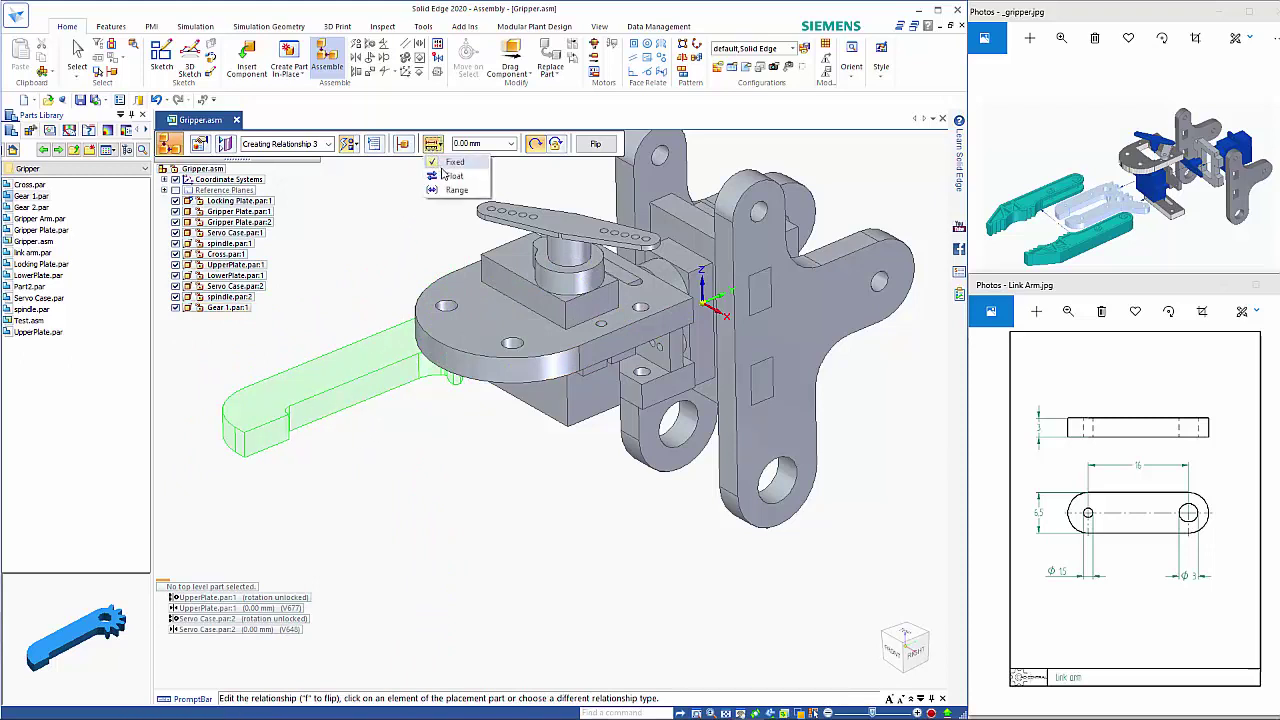
{"action": "left_click", "coordinate": [447, 176]}
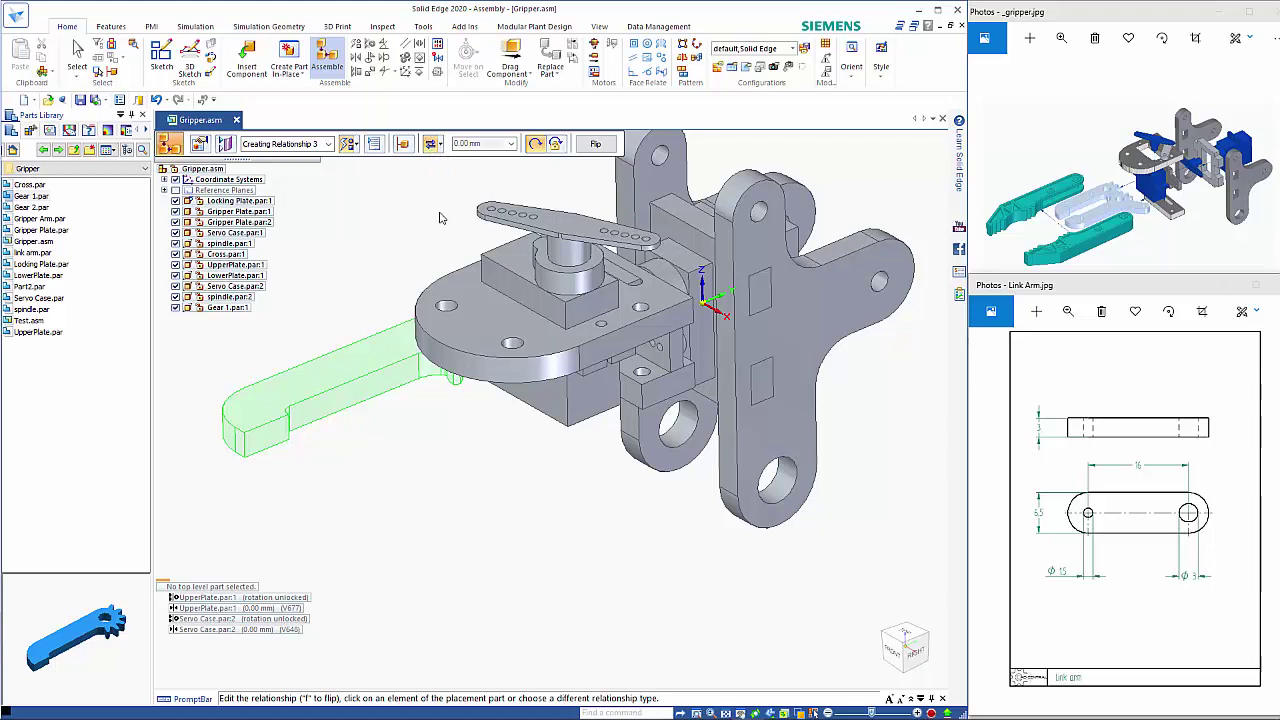
{"action": "left_click", "coordinate": [272, 441]}
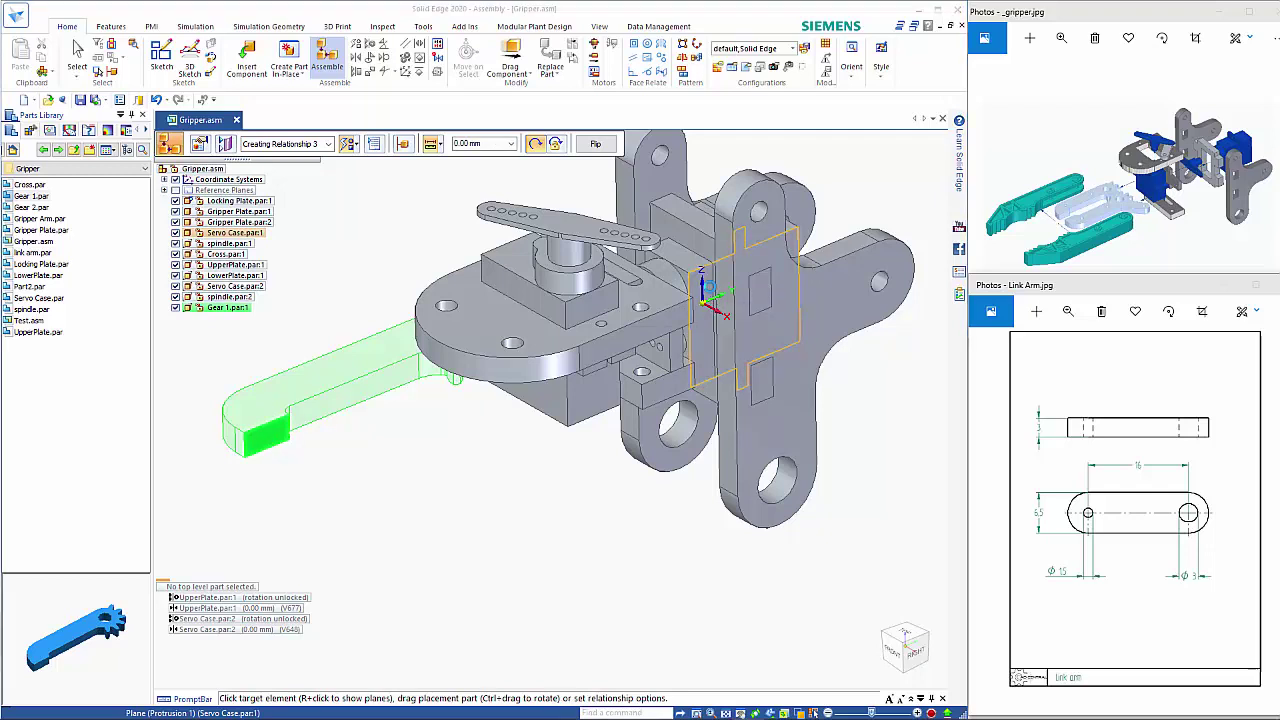
{"action": "right_click", "coordinate": [713, 291]}
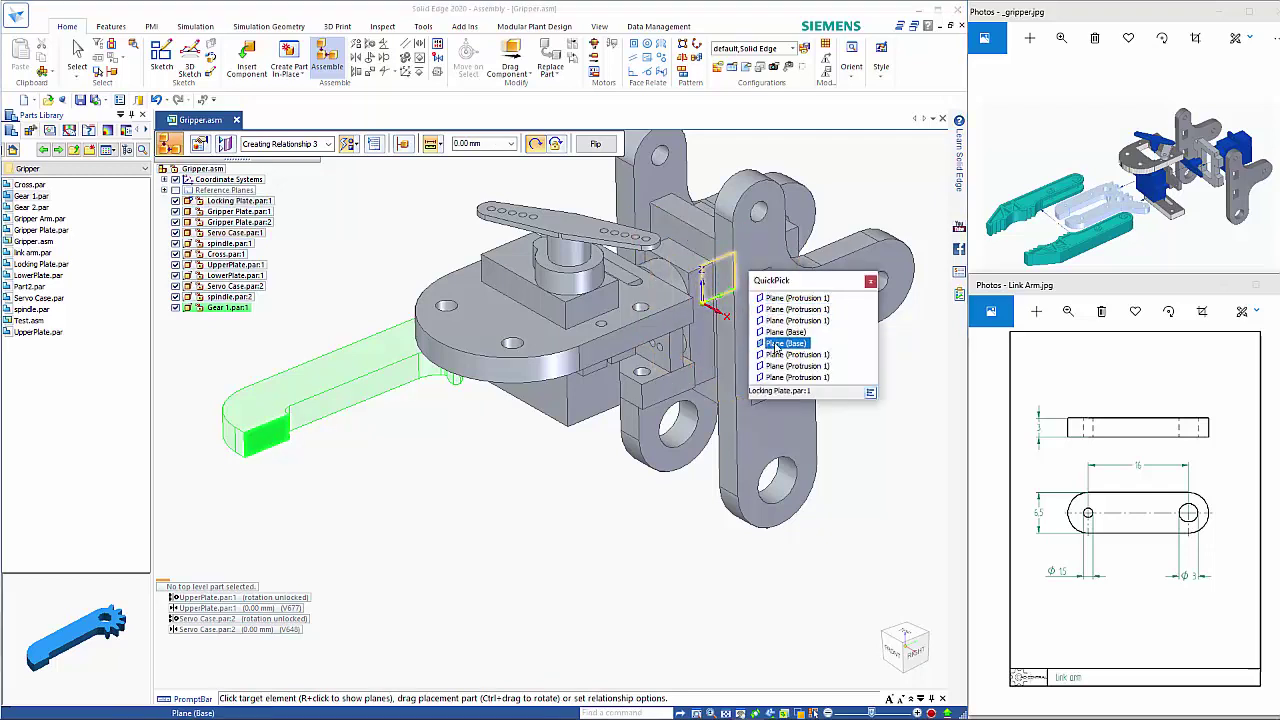
{"action": "left_click", "coordinate": [776, 345]}
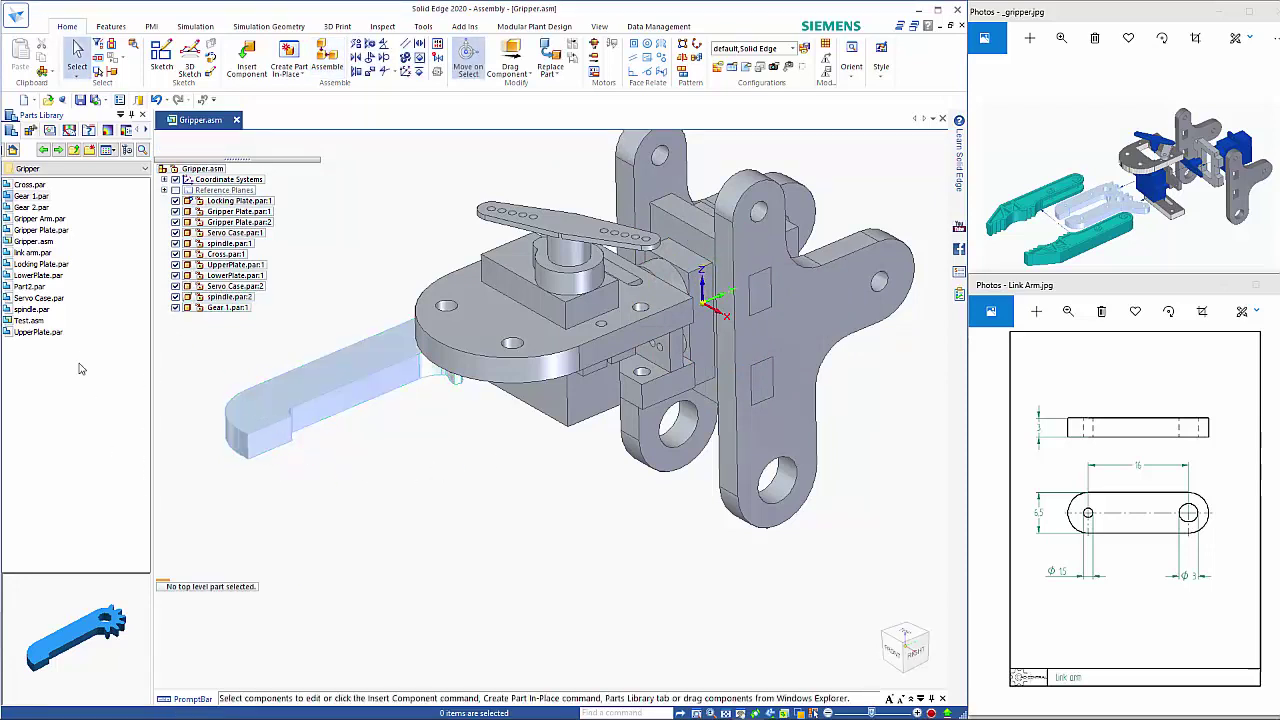
Preview Gear 2.par from several angles and insert it into the assembly below the upper plate
{"action": "left_click", "coordinate": [28, 207]}
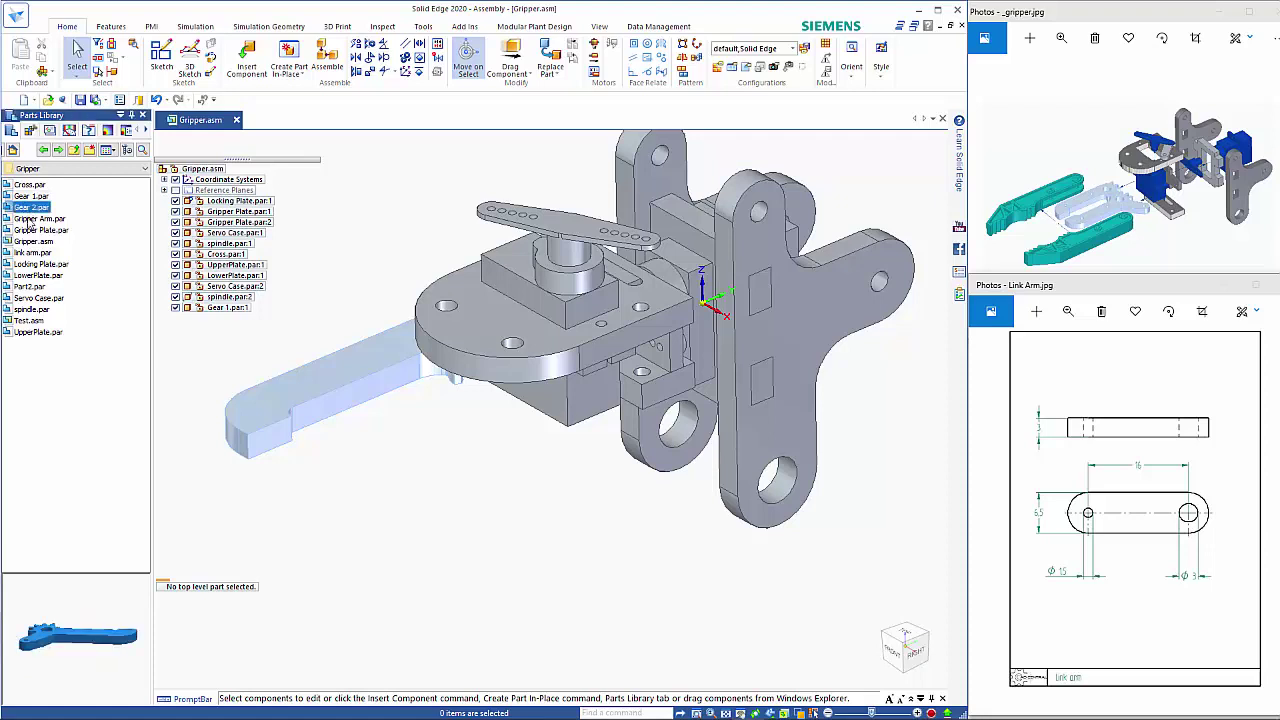
{"action": "left_click", "coordinate": [98, 635]}
{"action": "middle_click_drag", "start_coordinate": [29, 635], "coordinate": [3, 275]}
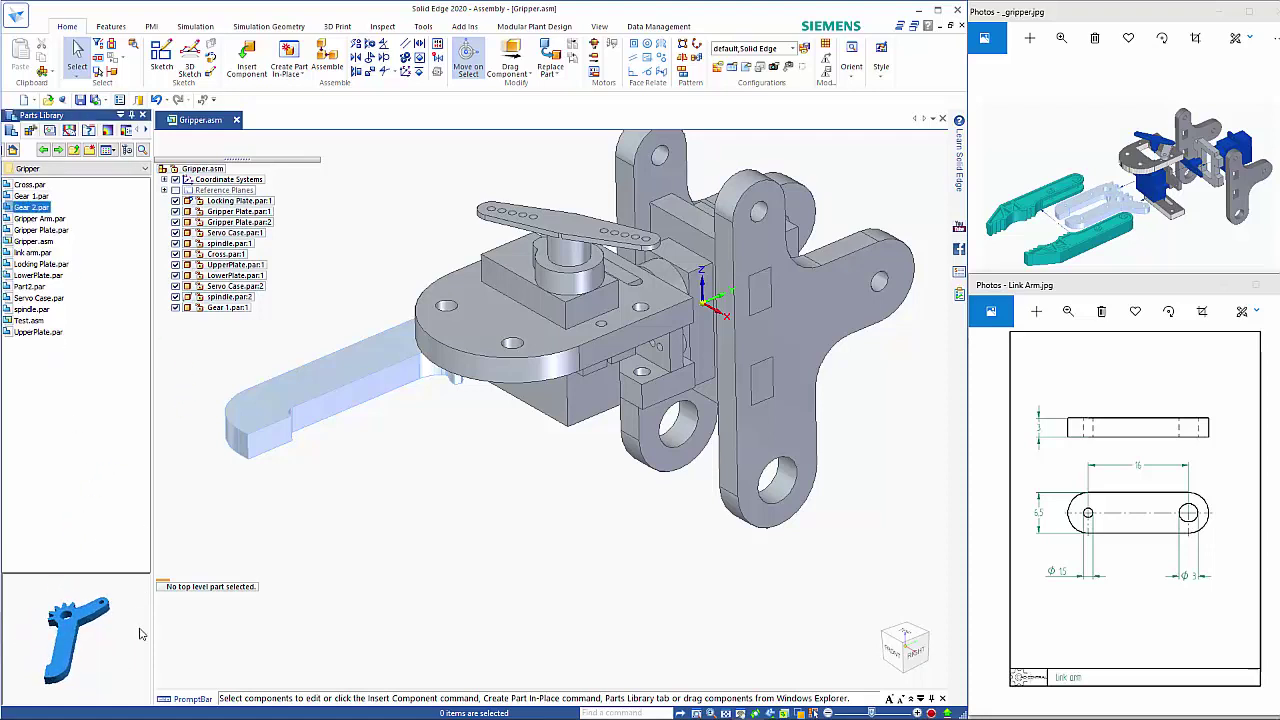
{"action": "middle_click_drag", "start_coordinate": [106, 688], "coordinate": [28, 689]}
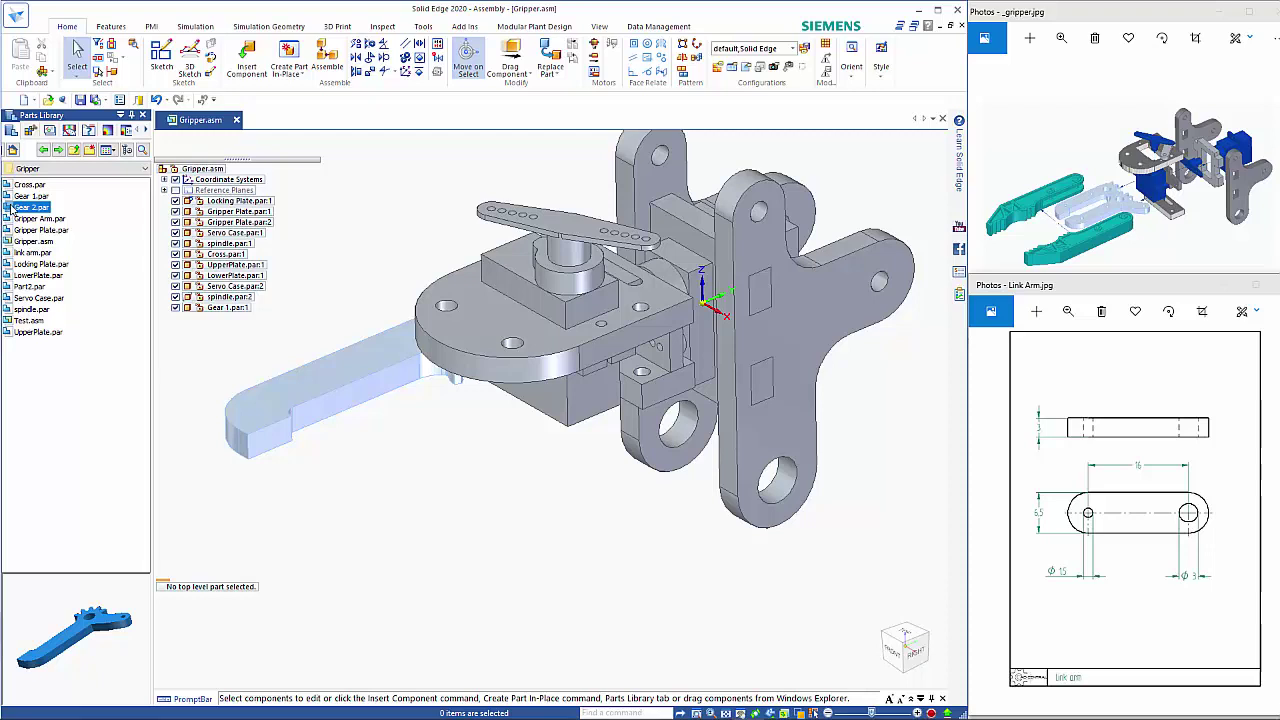
{"action": "left_click_drag", "start_coordinate": [455, 523], "coordinate": [463, 518]}
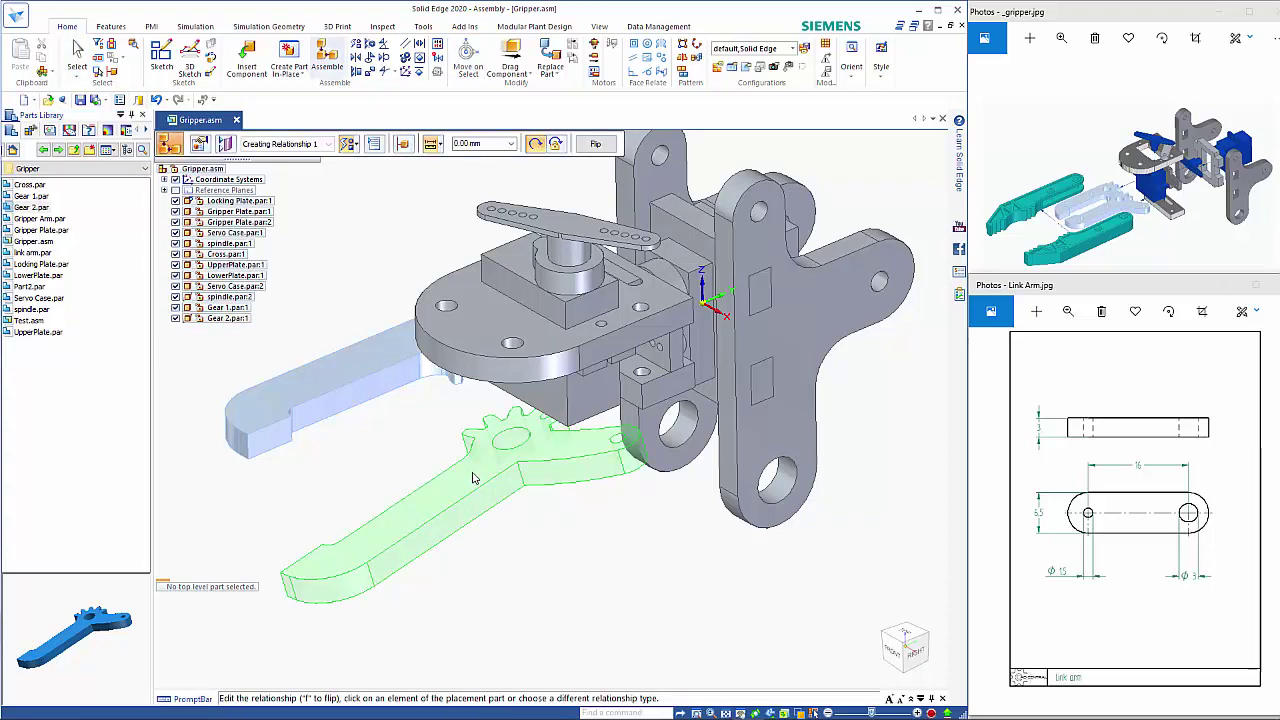
Mate Gear 2's top face to the upper plate's underside and align its hole with the near hole at the plate's rounded end
{"action": "left_click", "coordinate": [476, 458]}
{"action": "left_click", "coordinate": [497, 377]}
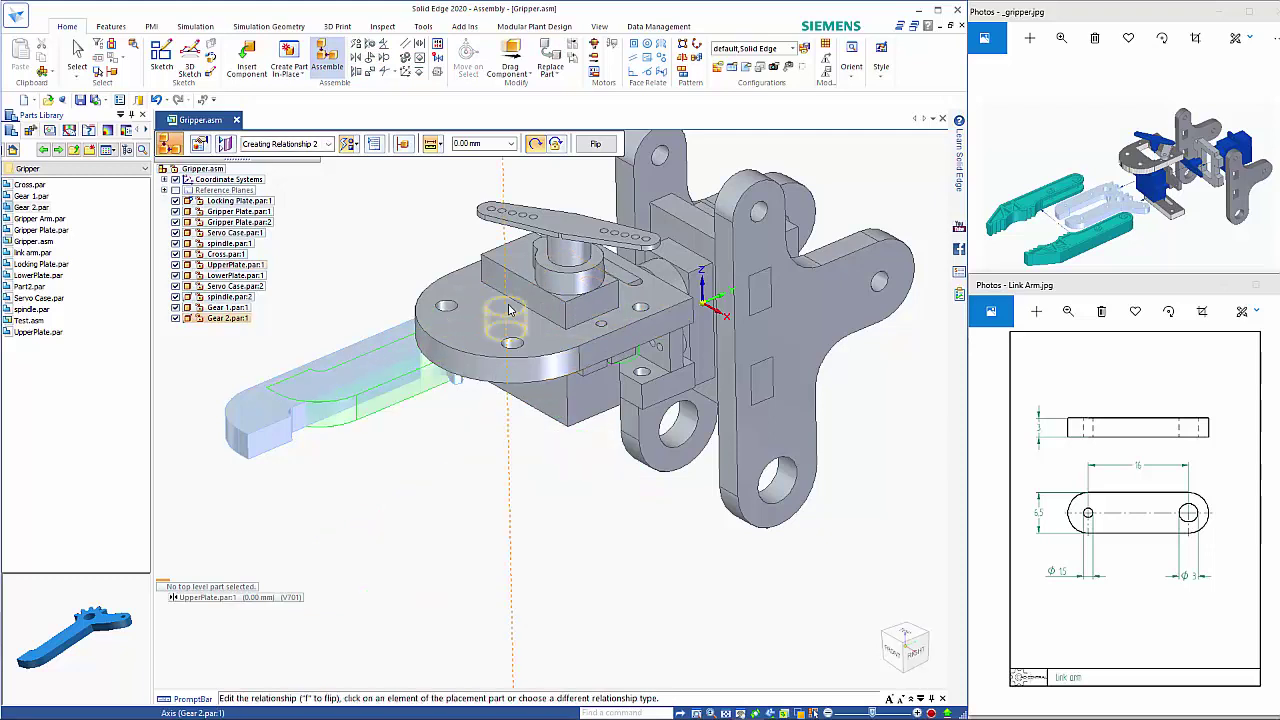
{"action": "left_click", "coordinate": [509, 314]}
{"action": "left_click", "coordinate": [513, 345]}
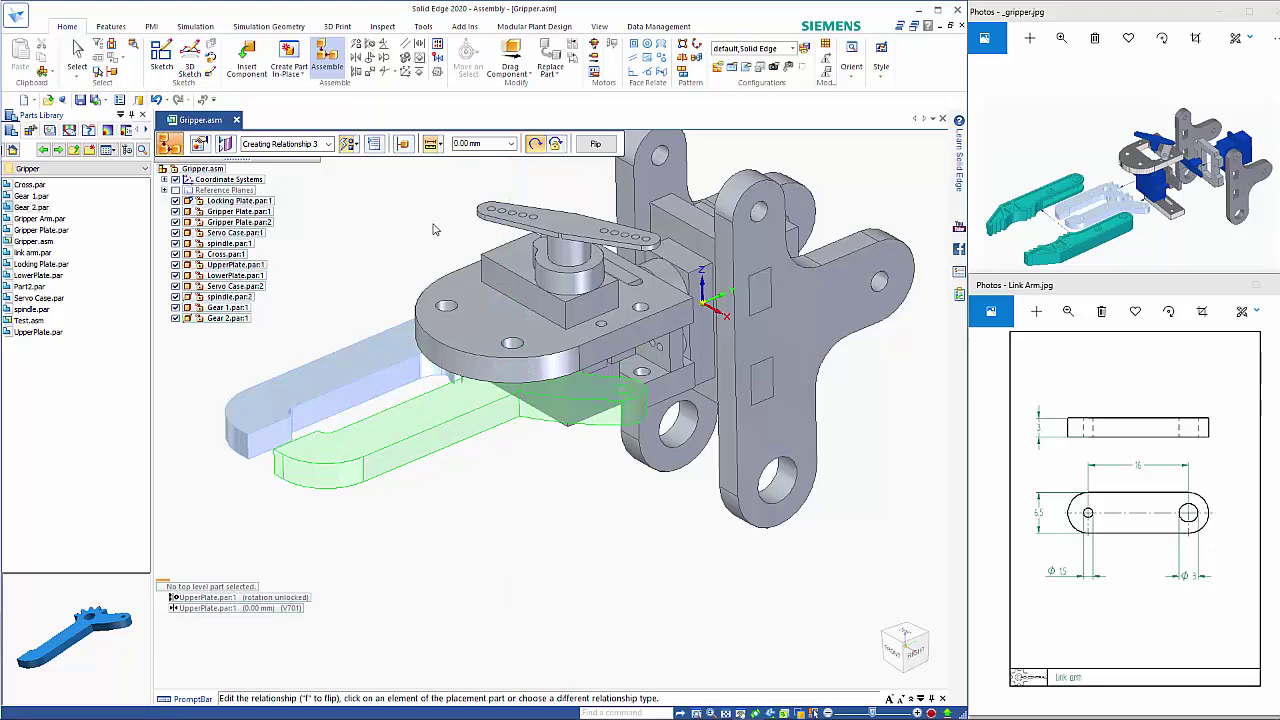
Set the offset type to Float and relate the end face of Gear 2's tip to the upright base plane at the origin
{"action": "left_click", "coordinate": [434, 146]}
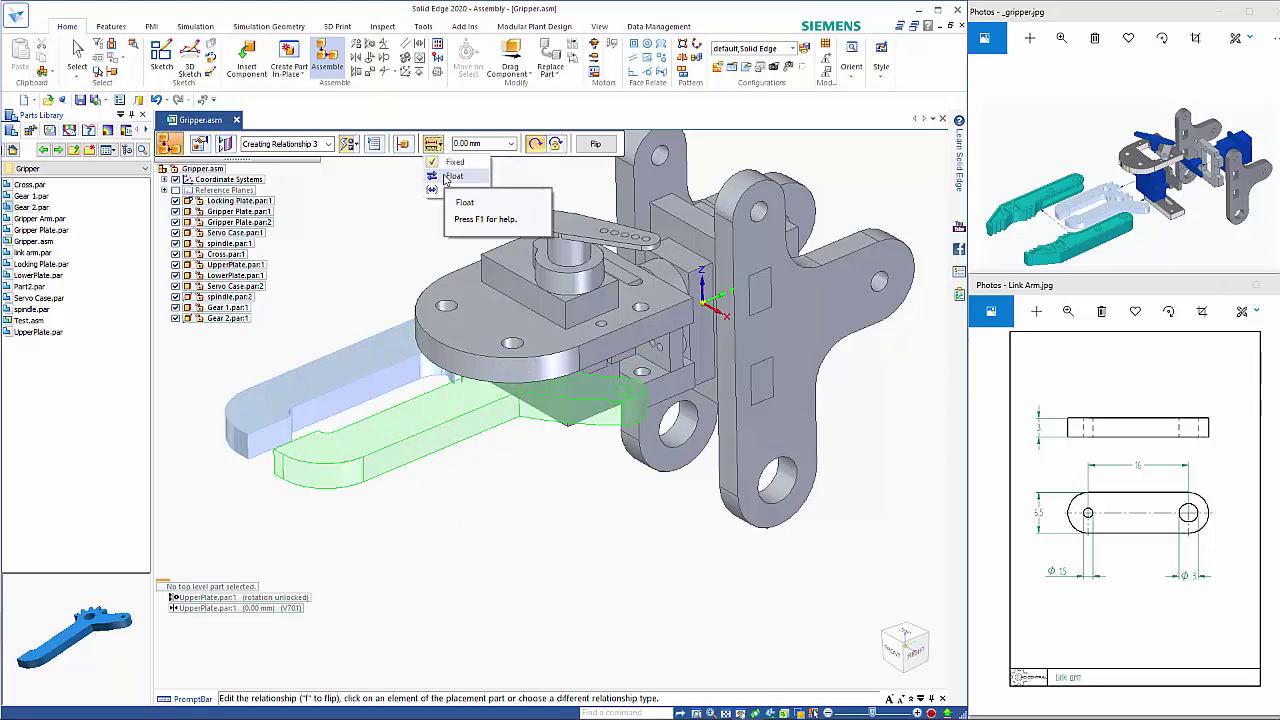
{"action": "left_click", "coordinate": [447, 177]}
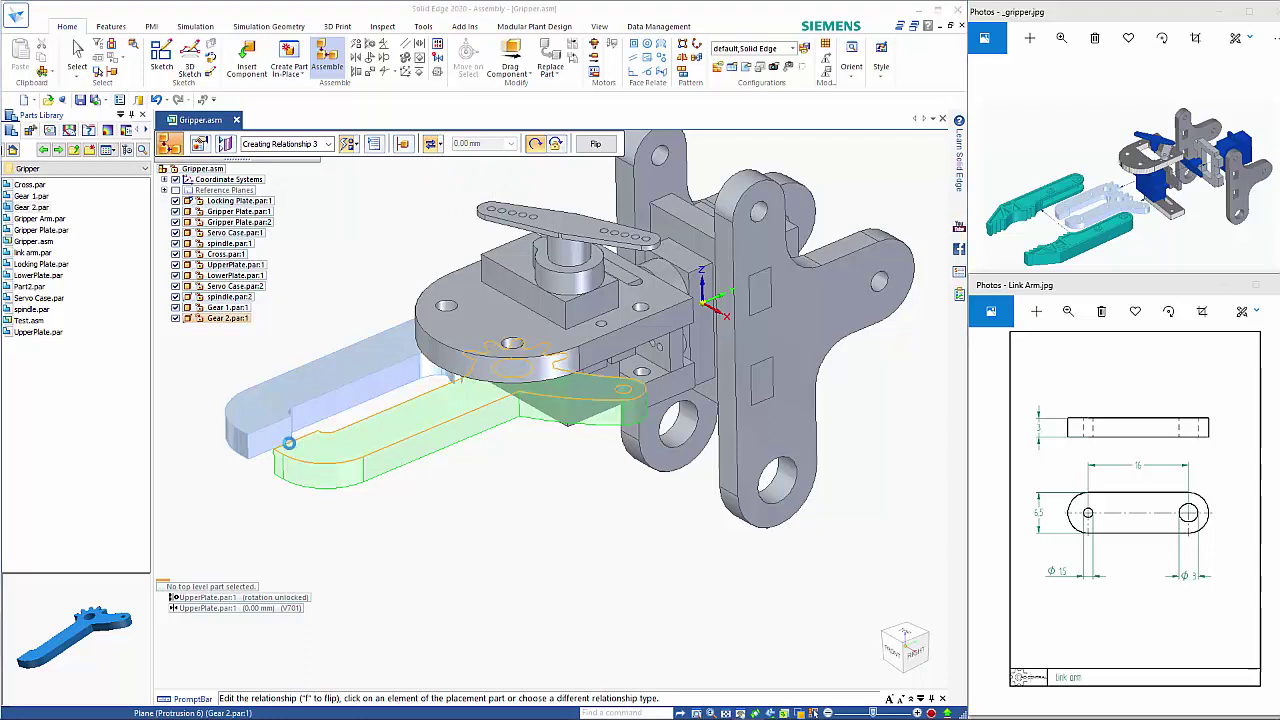
{"action": "right_click", "coordinate": [302, 446]}
{"action": "left_click", "coordinate": [367, 478]}
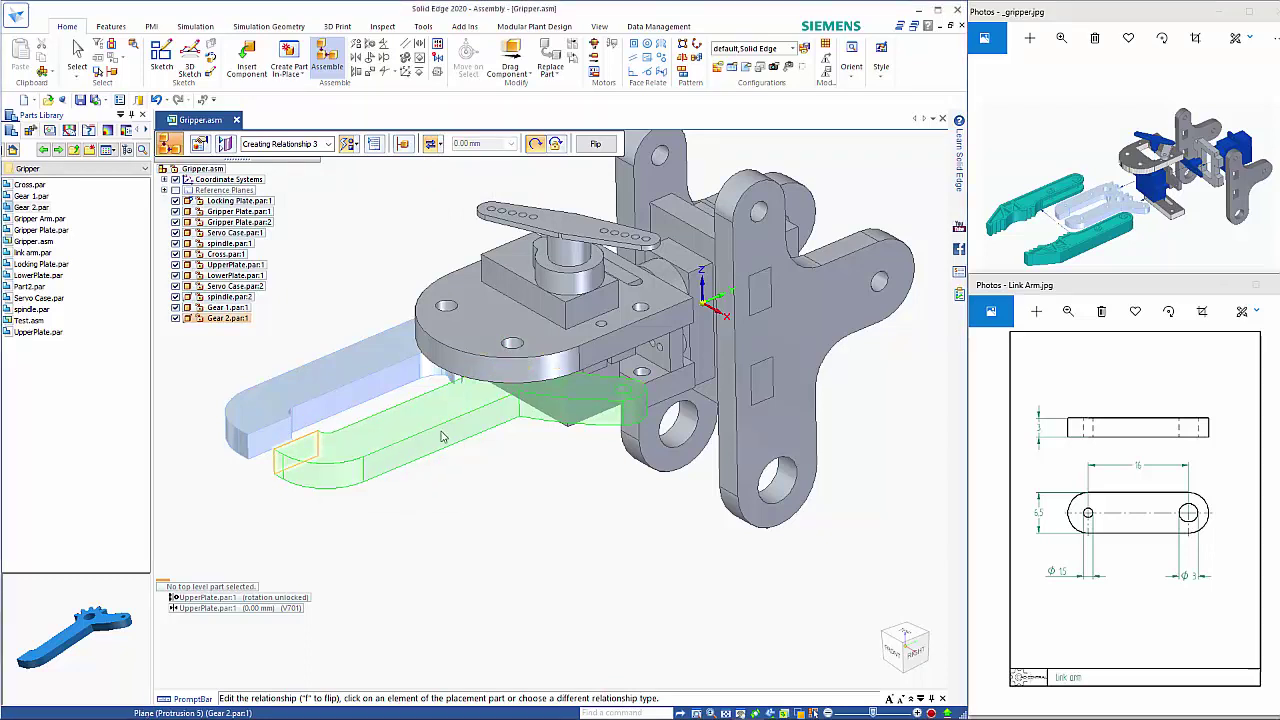
{"action": "right_click", "coordinate": [710, 286]}
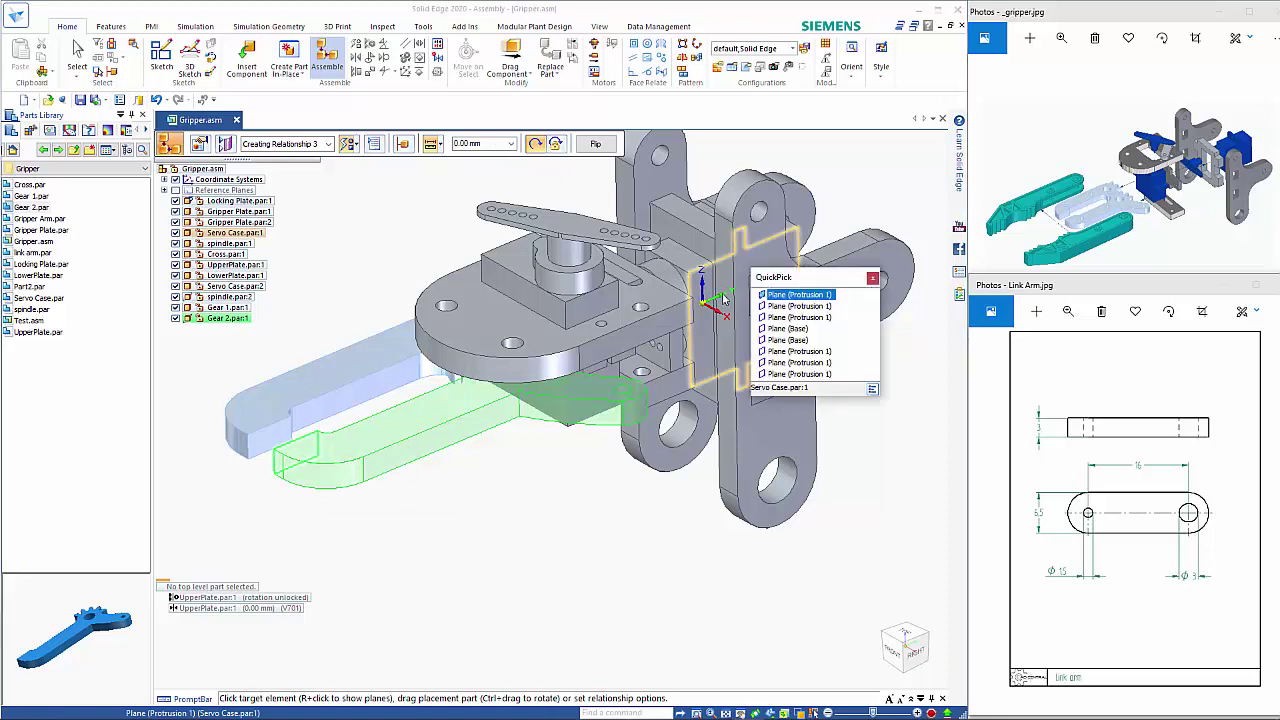
{"action": "left_click", "coordinate": [787, 341]}
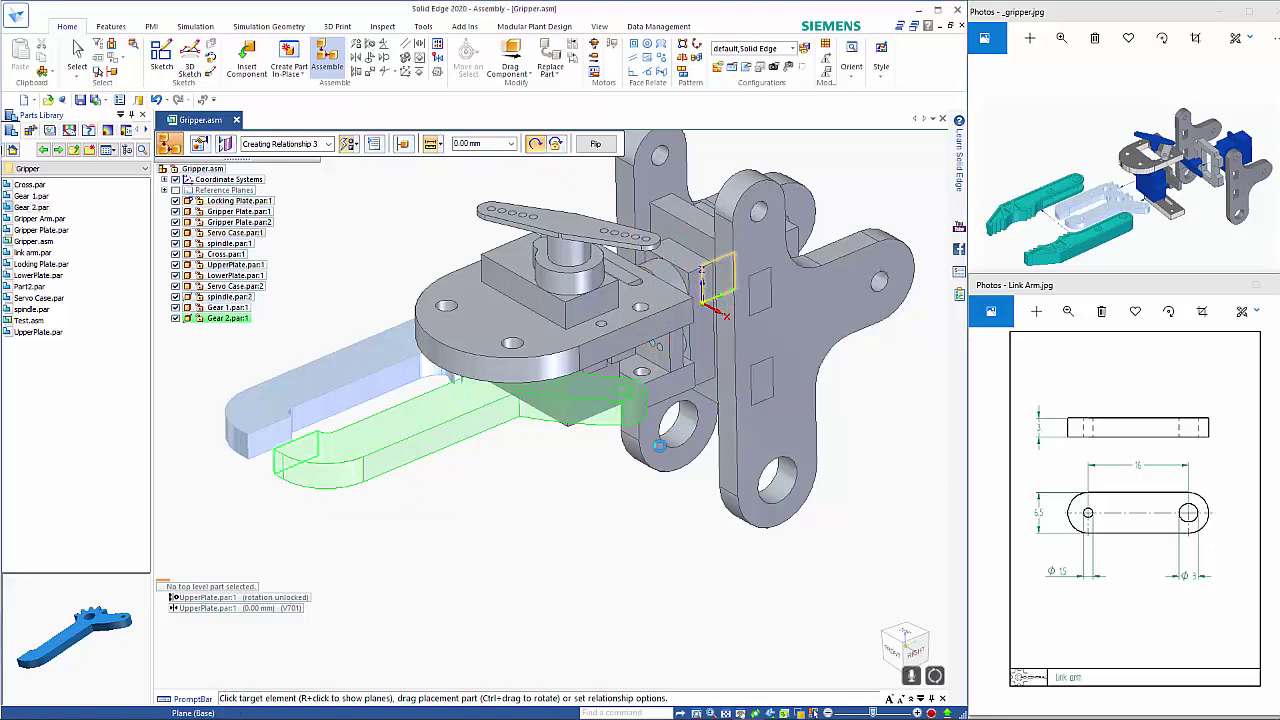
{"action": "key", "text": "Escape"}
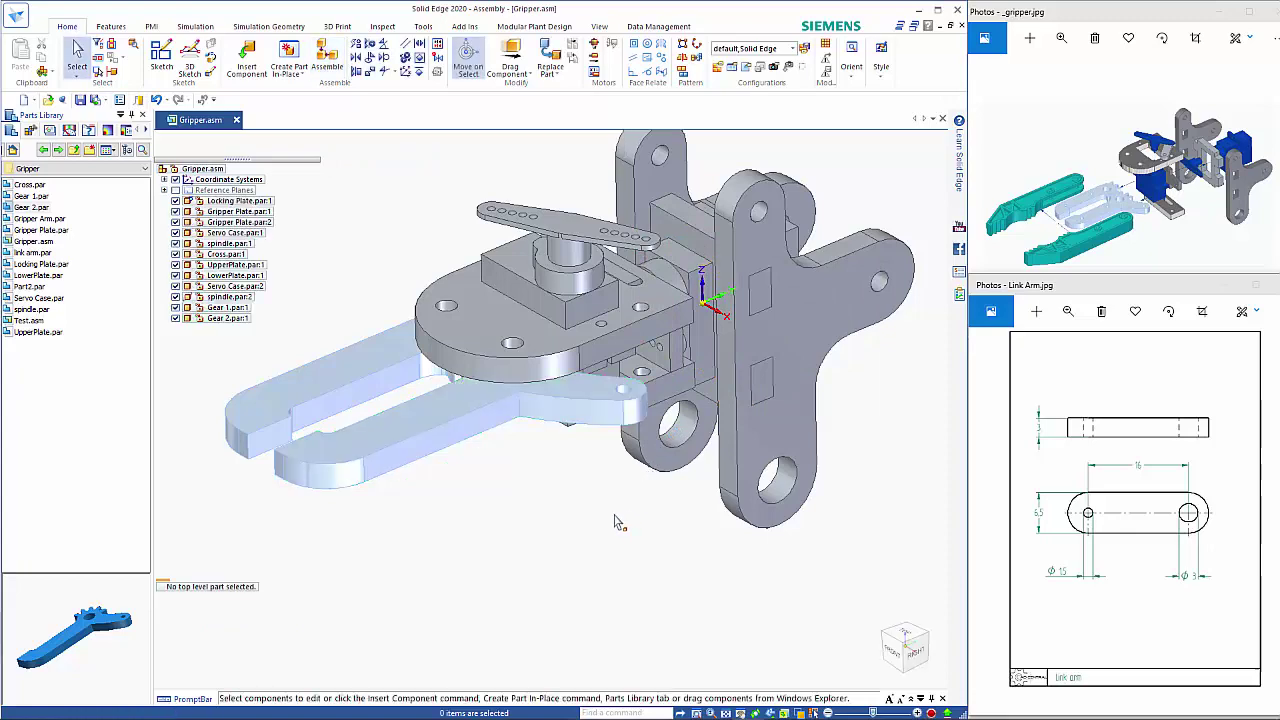
Examine from below how the teeth of Gear 1 and Gear 2 mesh
{"action": "middle_click_drag", "start_coordinate": [617, 523], "coordinate": [565, 327]}
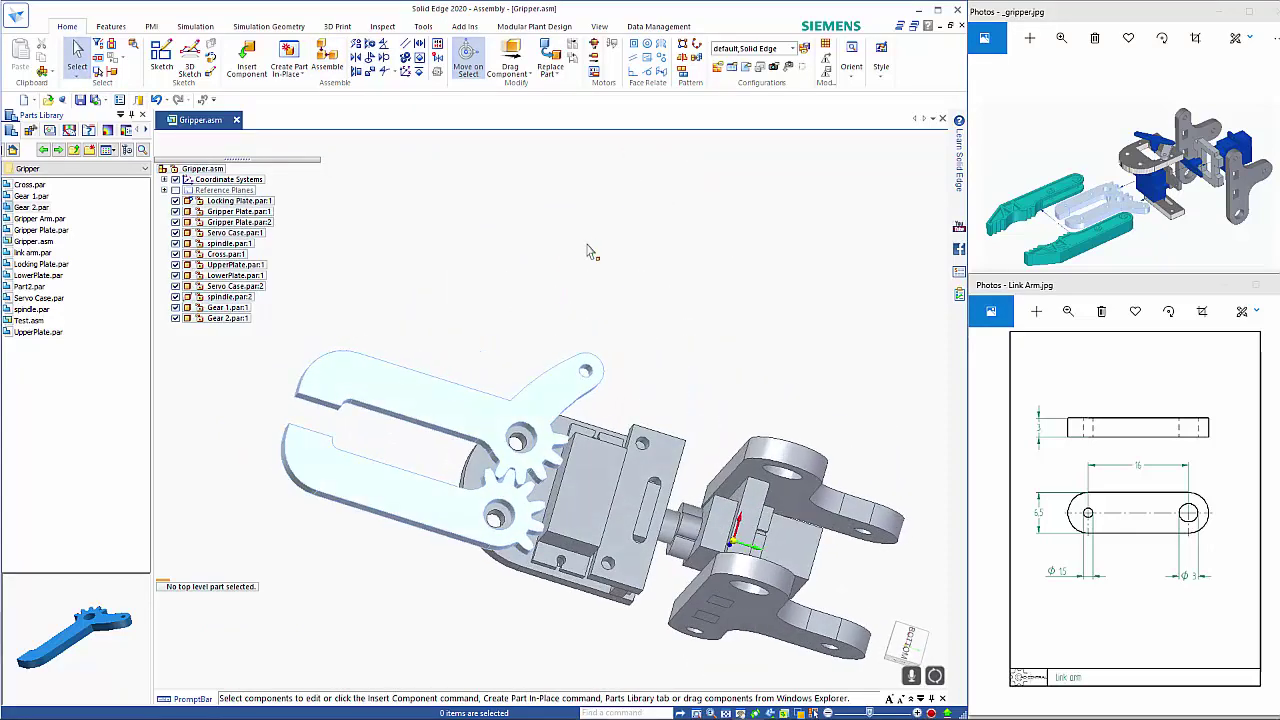
{"action": "scroll", "coordinate": [568, 507], "scroll_direction": "up", "scroll_amount": 3}
{"action": "scroll", "coordinate": [535, 510], "scroll_direction": "up", "scroll_amount": 3}
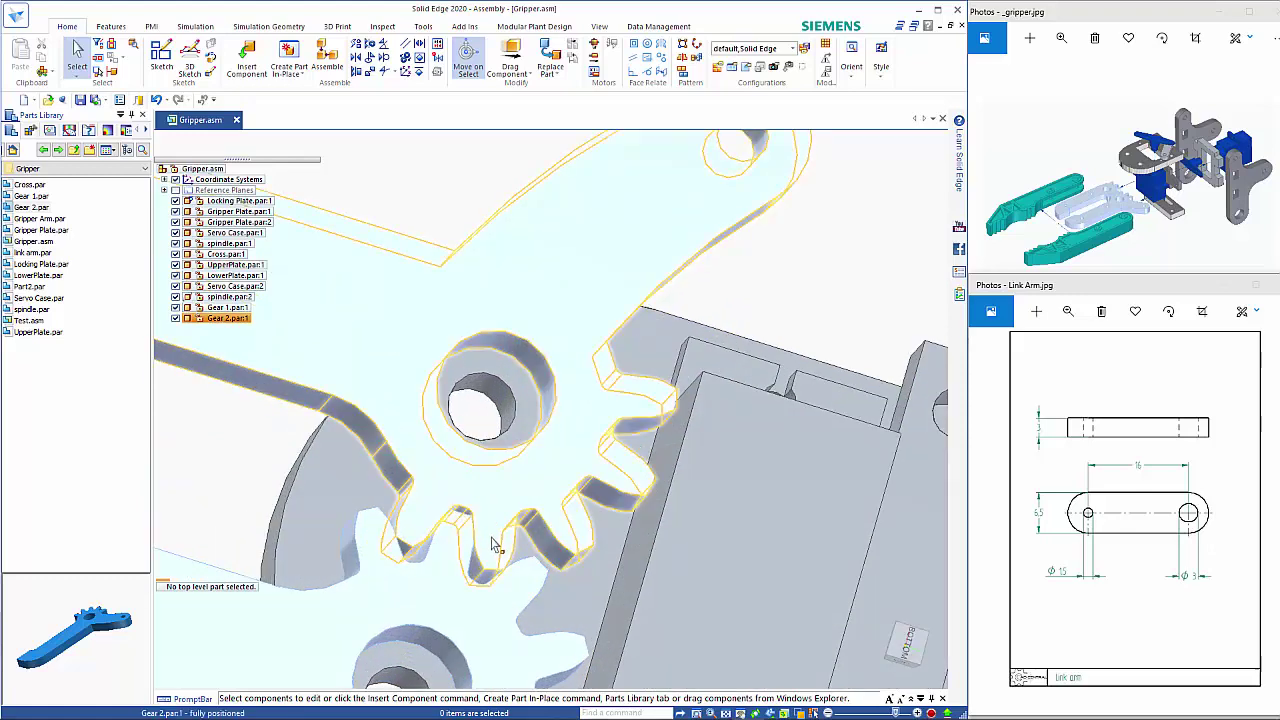
{"action": "scroll", "coordinate": [497, 545], "scroll_direction": "down", "scroll_amount": 3}
{"action": "middle_click_drag", "start_coordinate": [502, 571], "coordinate": [577, 494]}
{"action": "scroll", "coordinate": [570, 620], "scroll_direction": "down", "scroll_amount": 3}
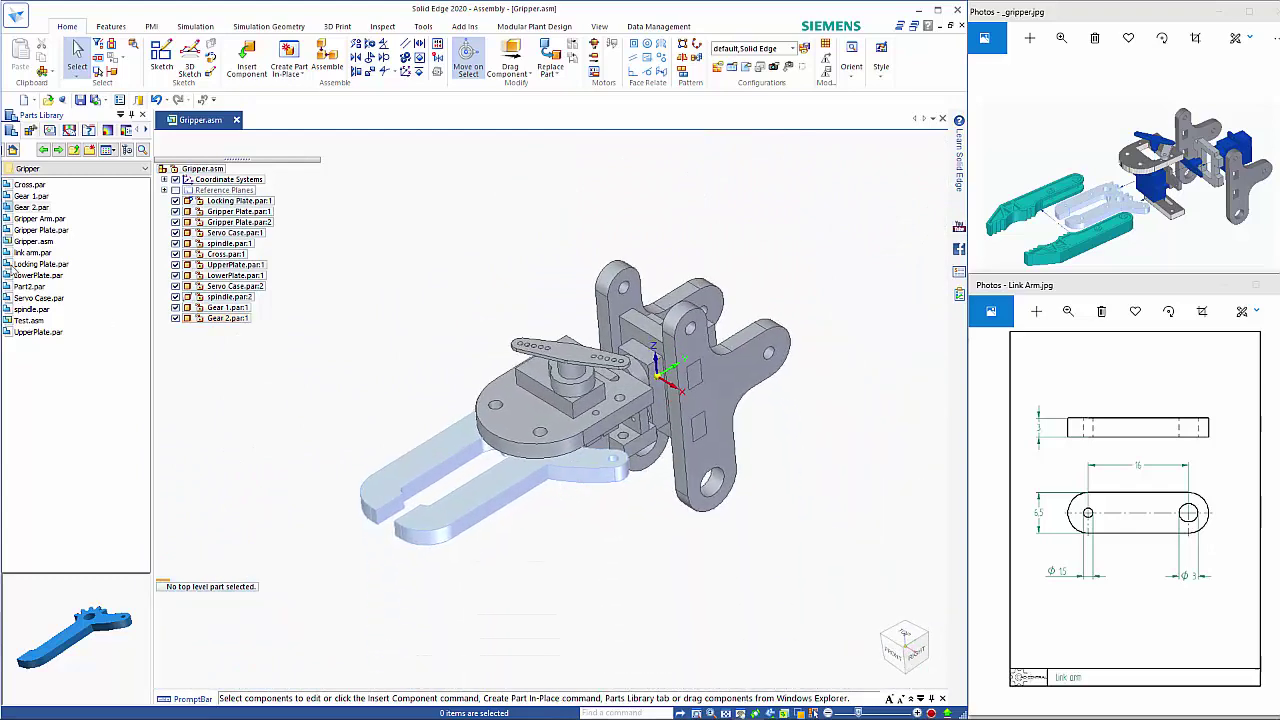
Insert Gripper Arm.par below the gears and mate its slot's inner side wall to Gear 2's outer side face
{"action": "left_click", "coordinate": [18, 220]}
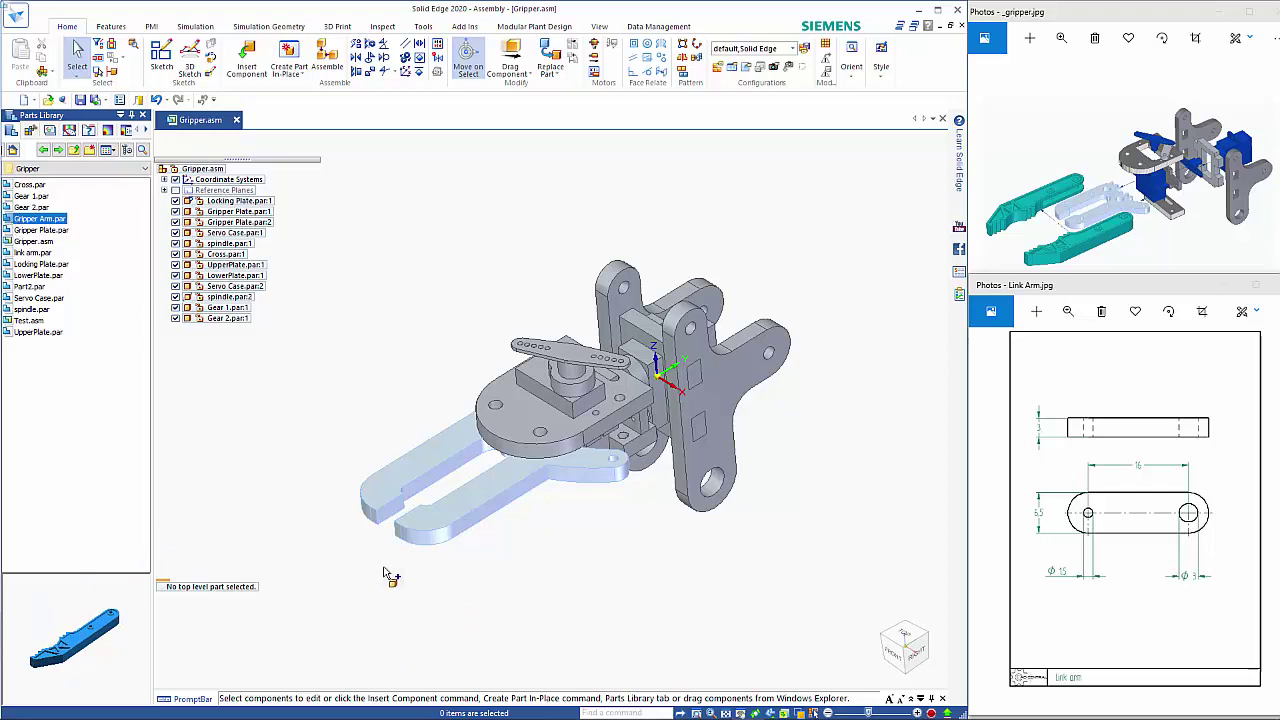
{"action": "left_click_drag", "start_coordinate": [390, 632], "coordinate": [387, 653]}
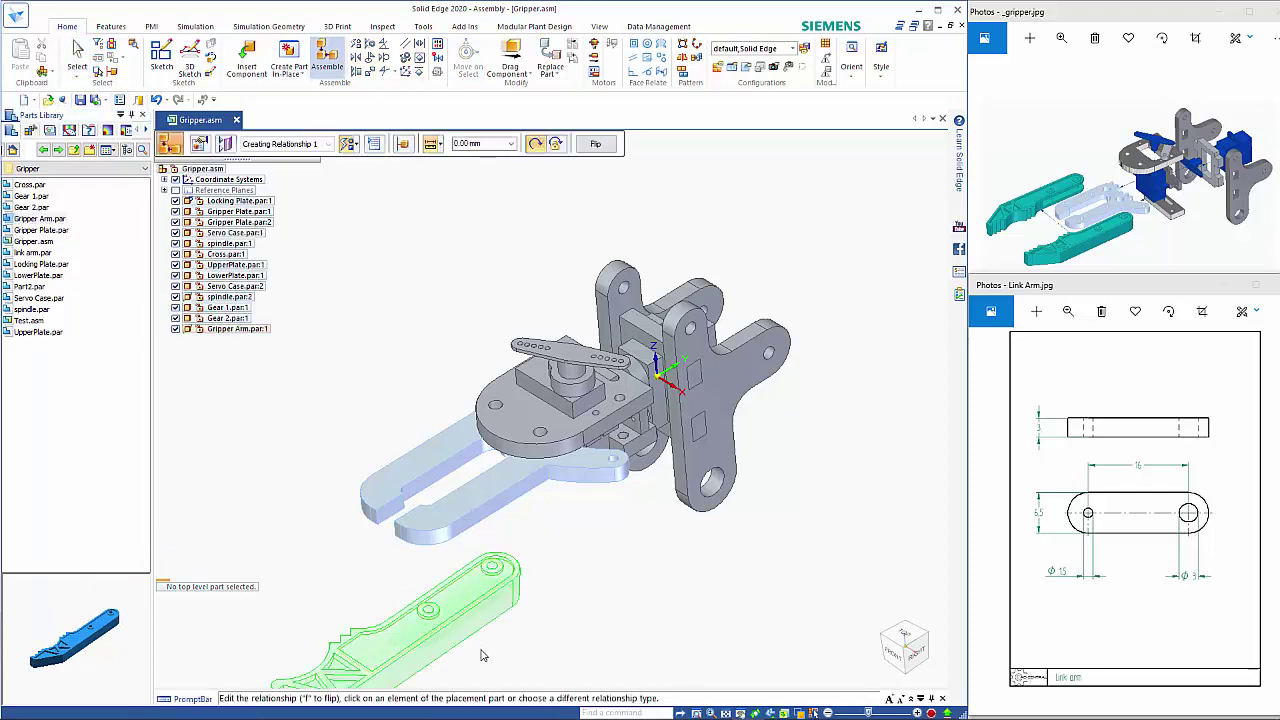
{"action": "middle_click_drag", "start_coordinate": [513, 631], "coordinate": [561, 627]}
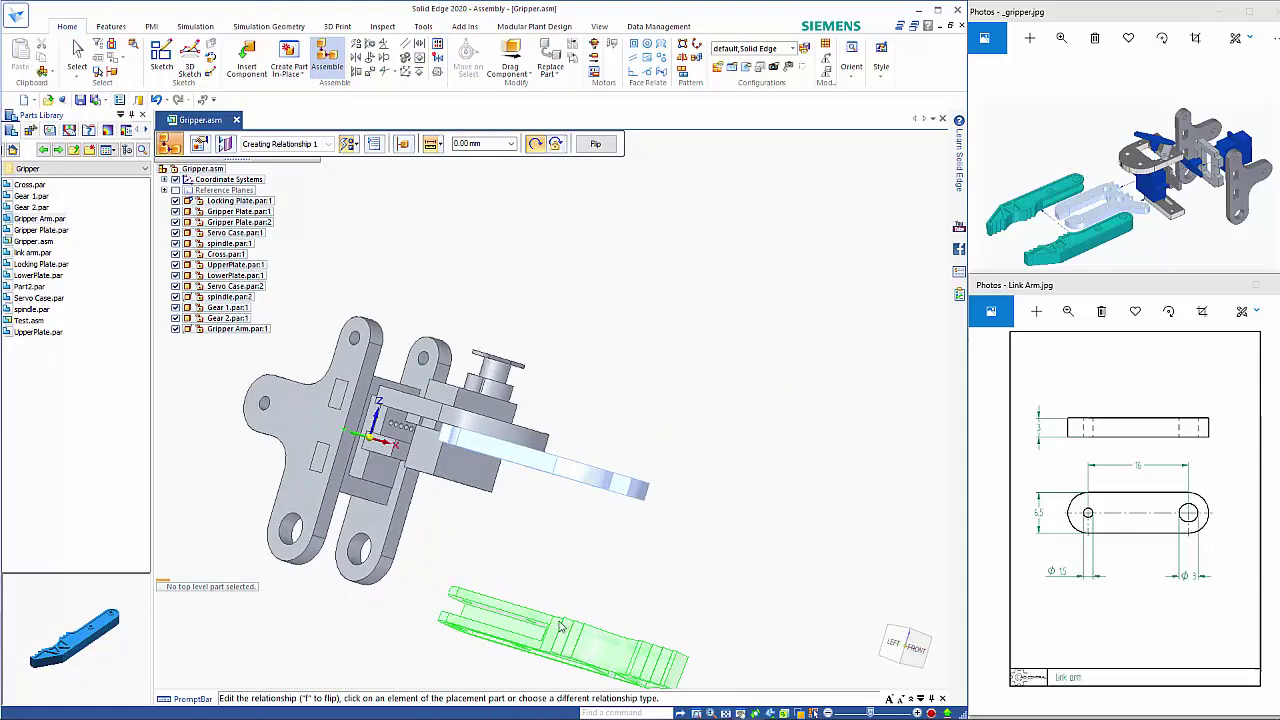
{"action": "left_click", "coordinate": [509, 631]}
{"action": "middle_click_drag", "start_coordinate": [713, 597], "coordinate": [476, 499]}
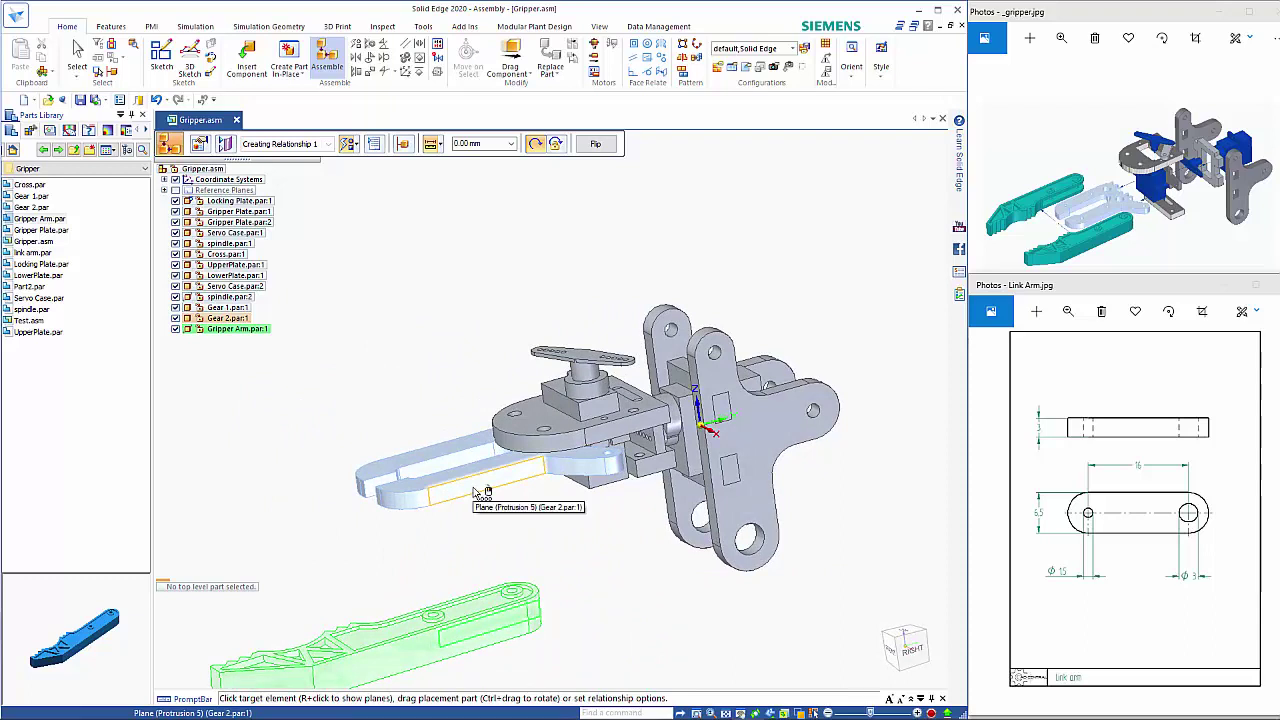
{"action": "left_click", "coordinate": [476, 500]}
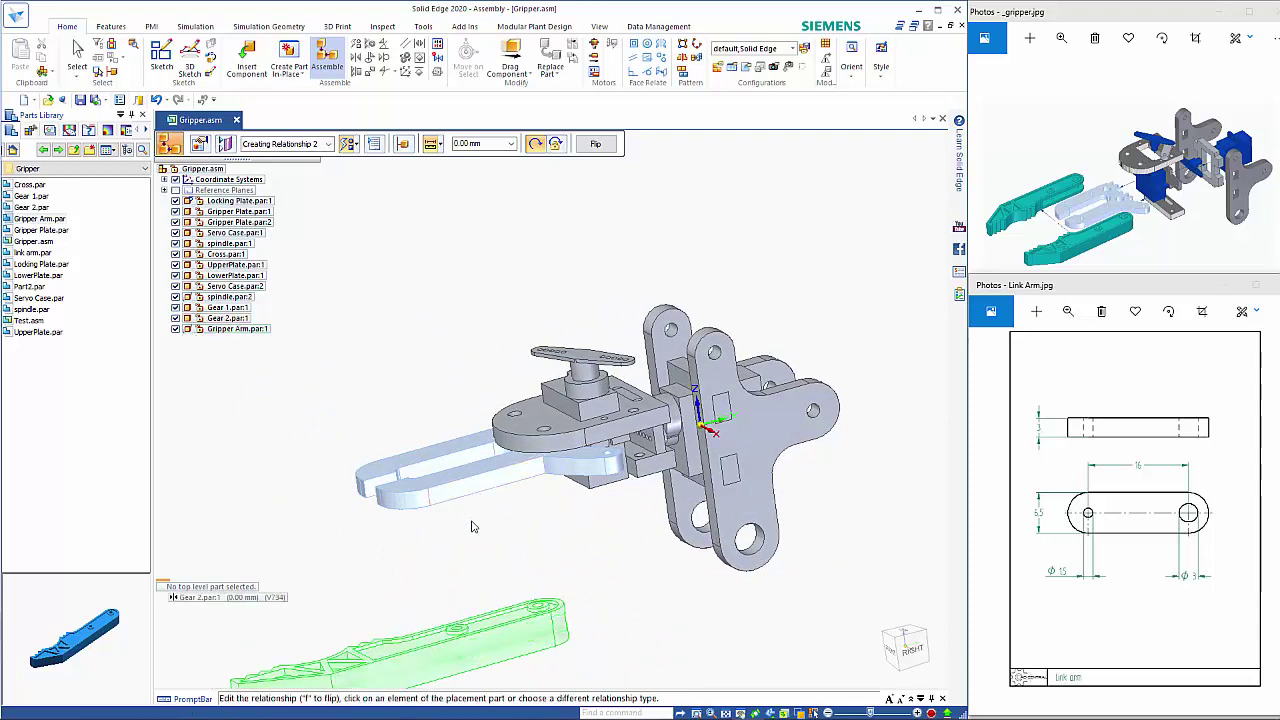
Mate the lower inner face of the Gripper Arm's slot to the underside of Gear 2
{"action": "middle_click_drag", "start_coordinate": [532, 540], "coordinate": [587, 641]}
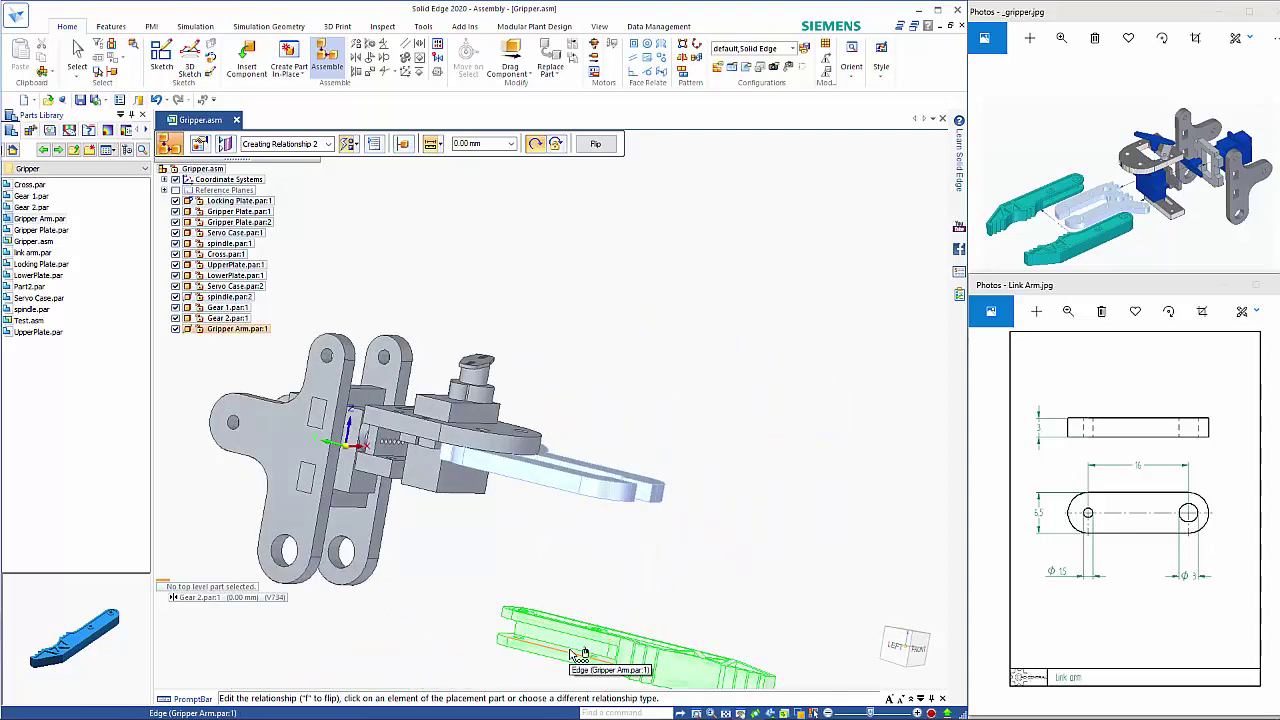
{"action": "left_click", "coordinate": [570, 651]}
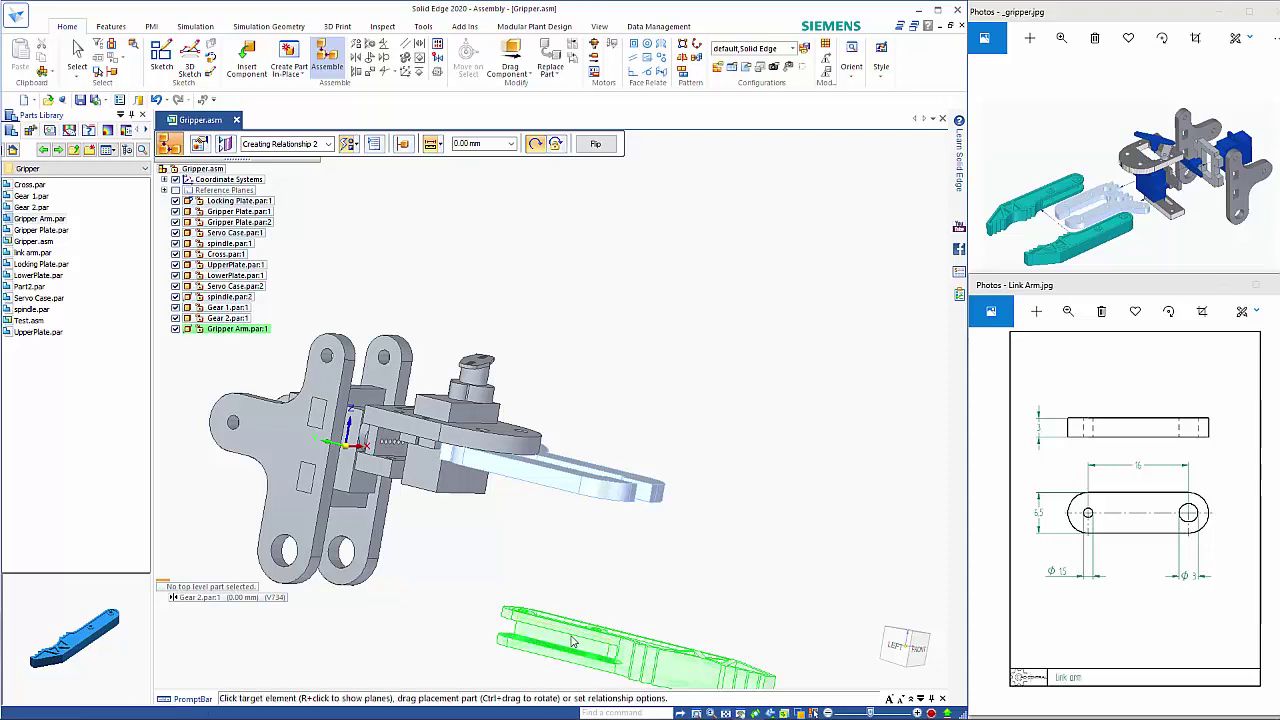
{"action": "right_click", "coordinate": [660, 507]}
{"action": "left_click", "coordinate": [726, 530]}
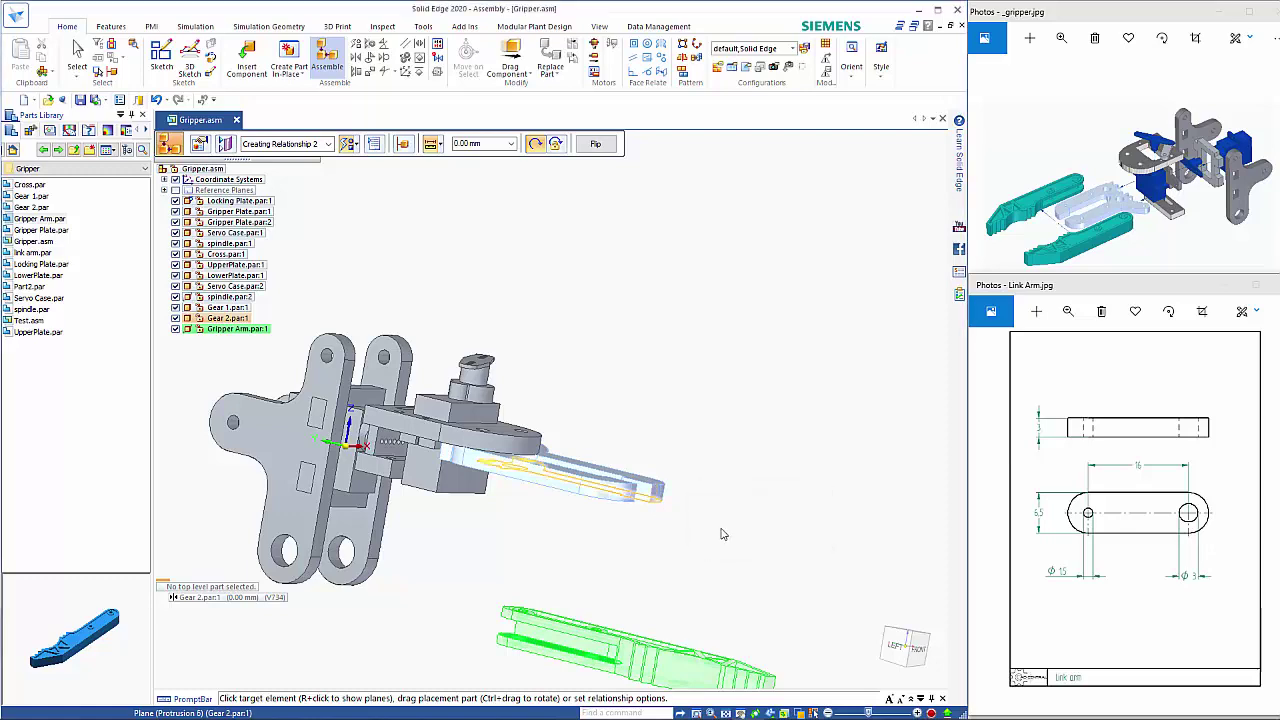
Use Axial Align to line up the rounded end of the Gripper Arm's slot with Gear 2's rounded tip, completing its placement
{"action": "middle_click_drag", "start_coordinate": [651, 569], "coordinate": [614, 646]}
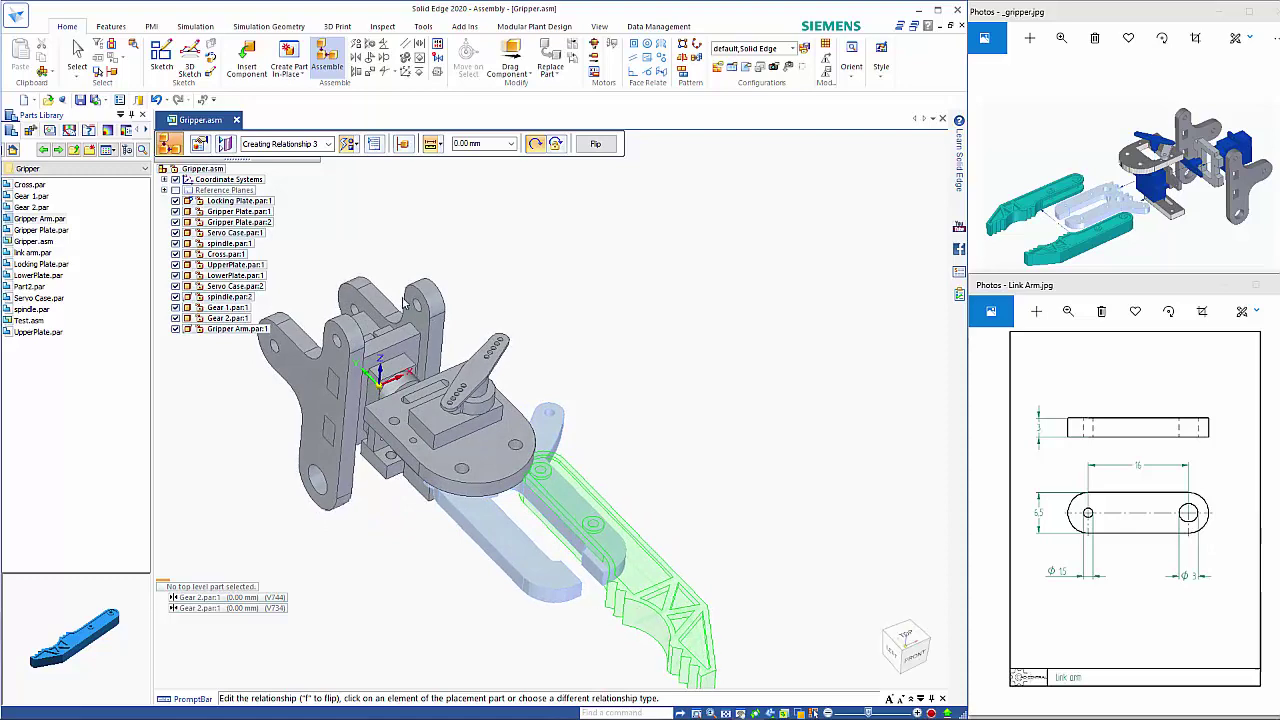
{"action": "left_click", "coordinate": [350, 145]}
{"action": "left_click", "coordinate": [365, 224]}
{"action": "middle_click_drag", "start_coordinate": [675, 485], "coordinate": [523, 542]}
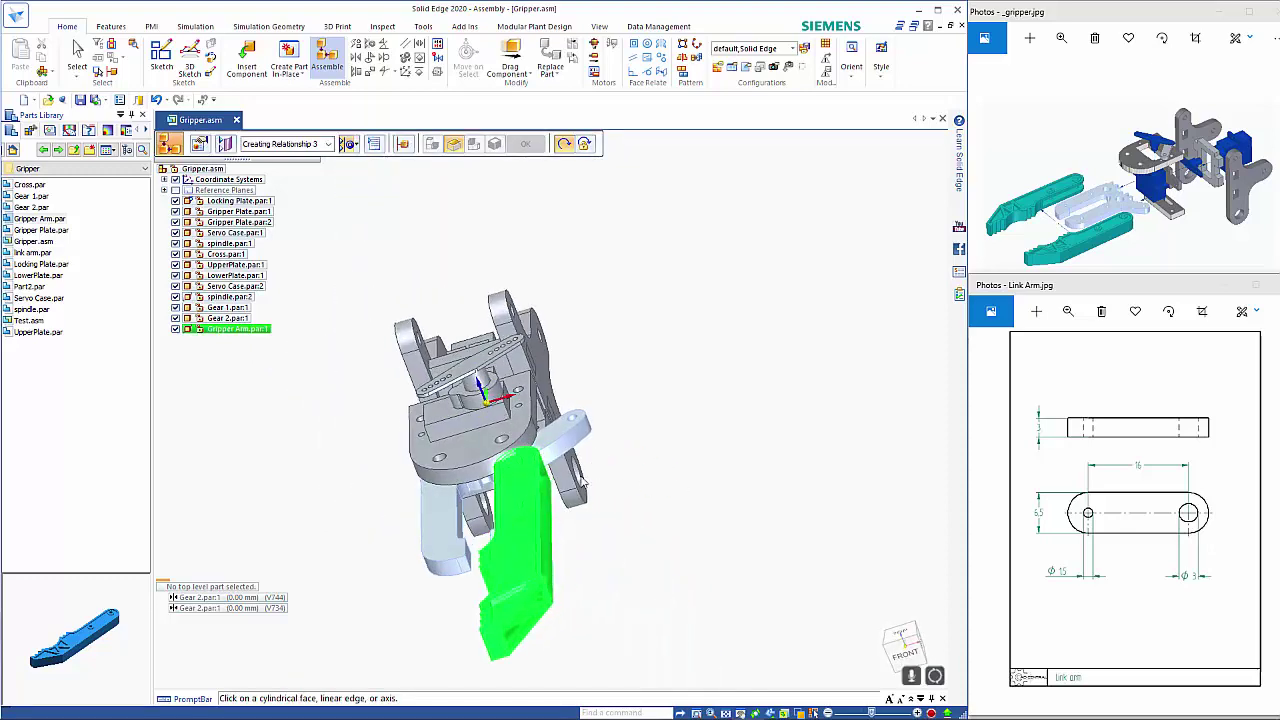
{"action": "left_click", "coordinate": [526, 542]}
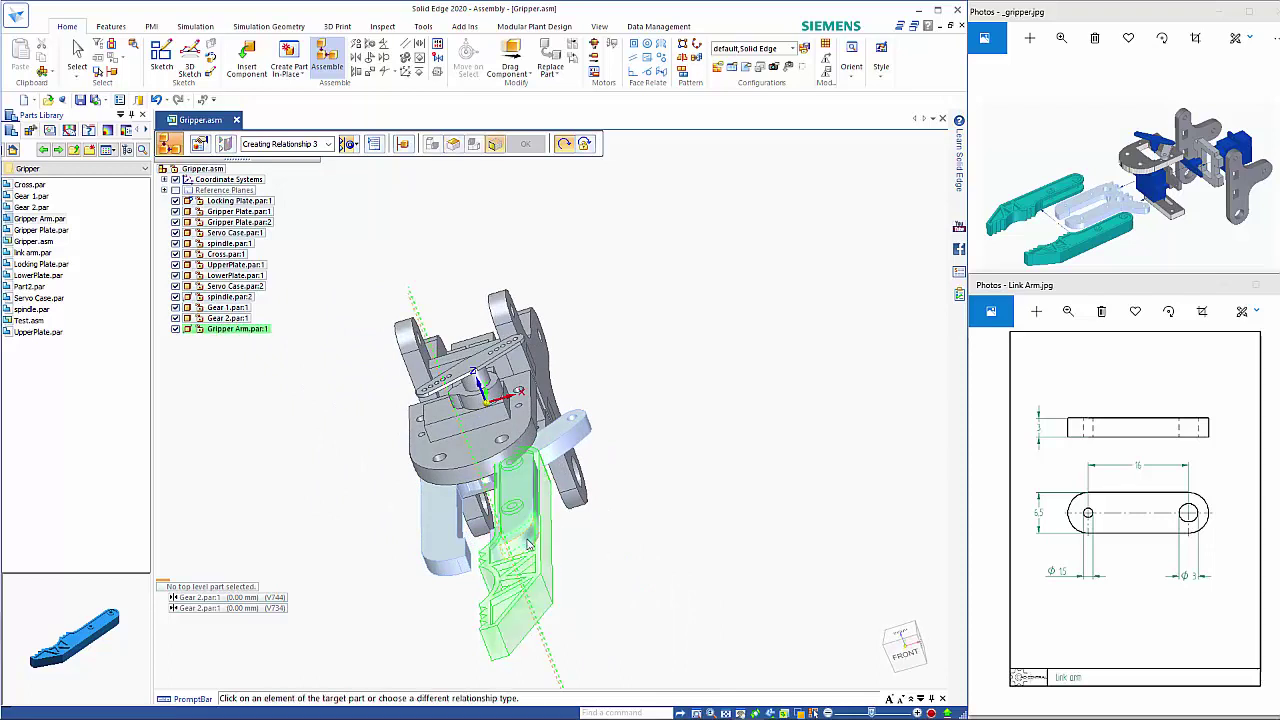
{"action": "left_click", "coordinate": [530, 538]}
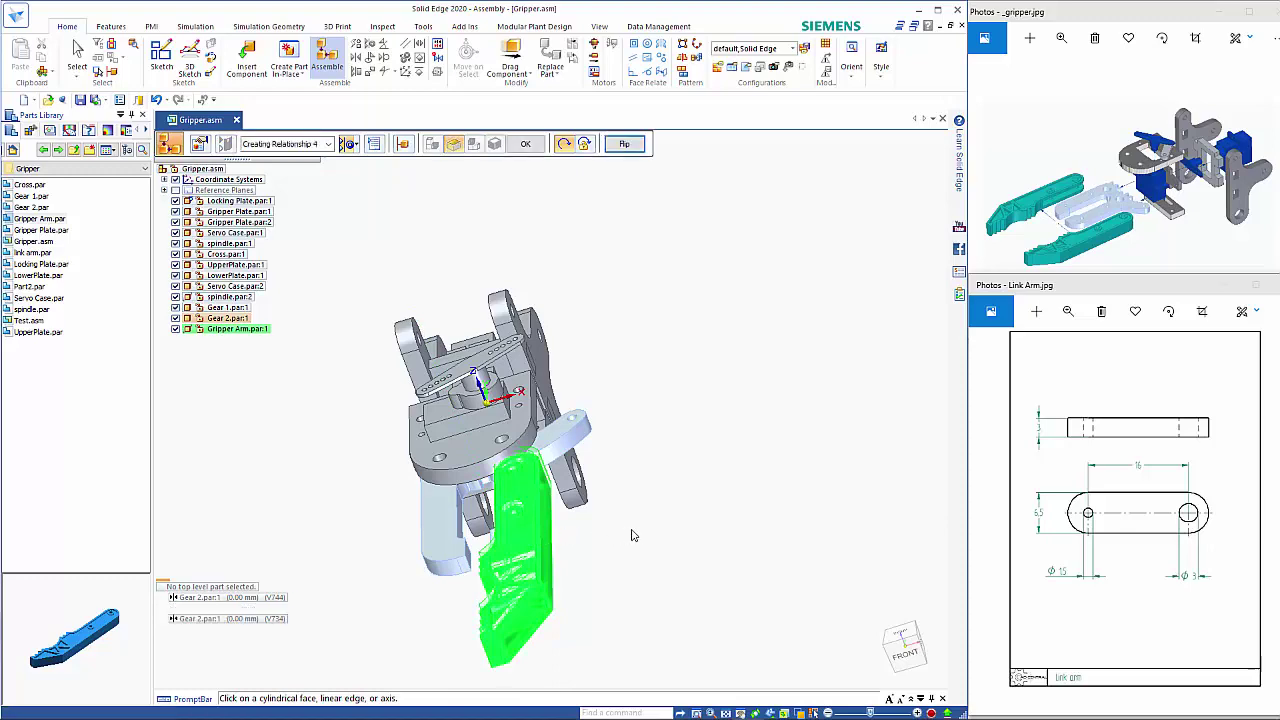
{"action": "key", "text": "Escape"}
{"action": "middle_click_drag", "start_coordinate": [660, 532], "coordinate": [540, 505]}
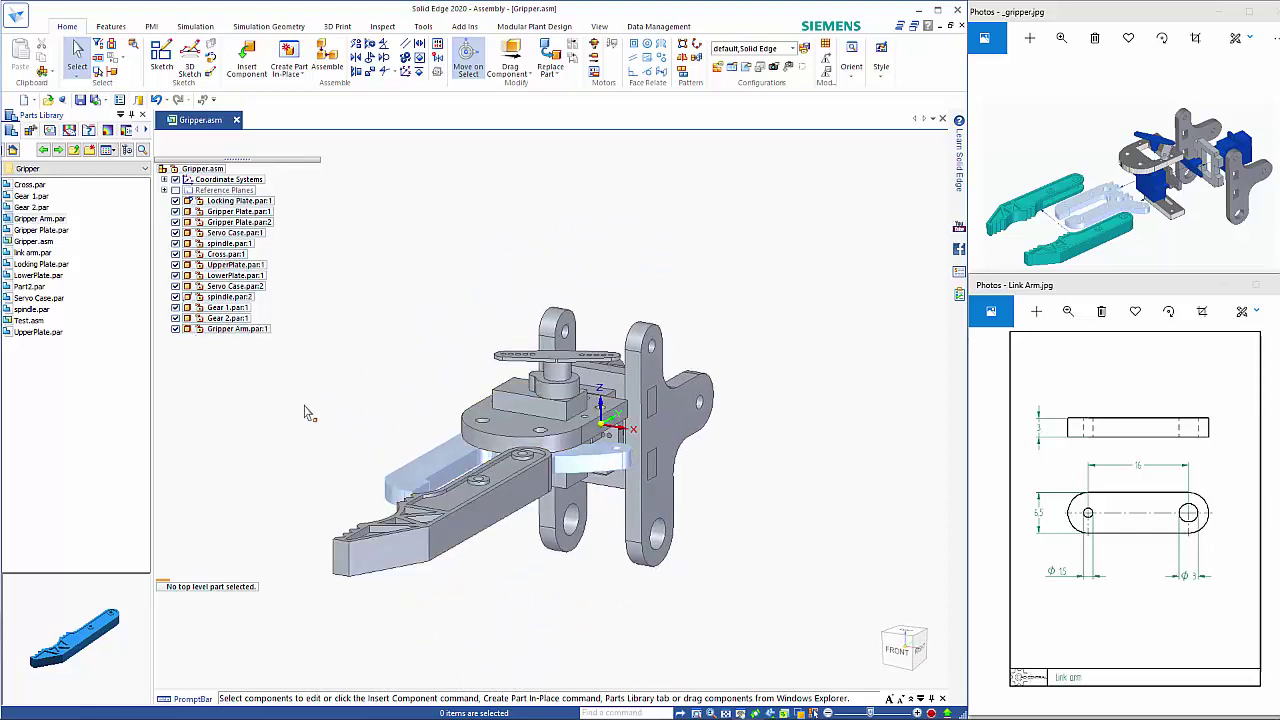
Insert a second Gripper Arm.par beside Gear 1 and mate its slot's lower inner face to Gear 1's underside
{"action": "middle_click_drag", "start_coordinate": [124, 660], "coordinate": [78, 351]}
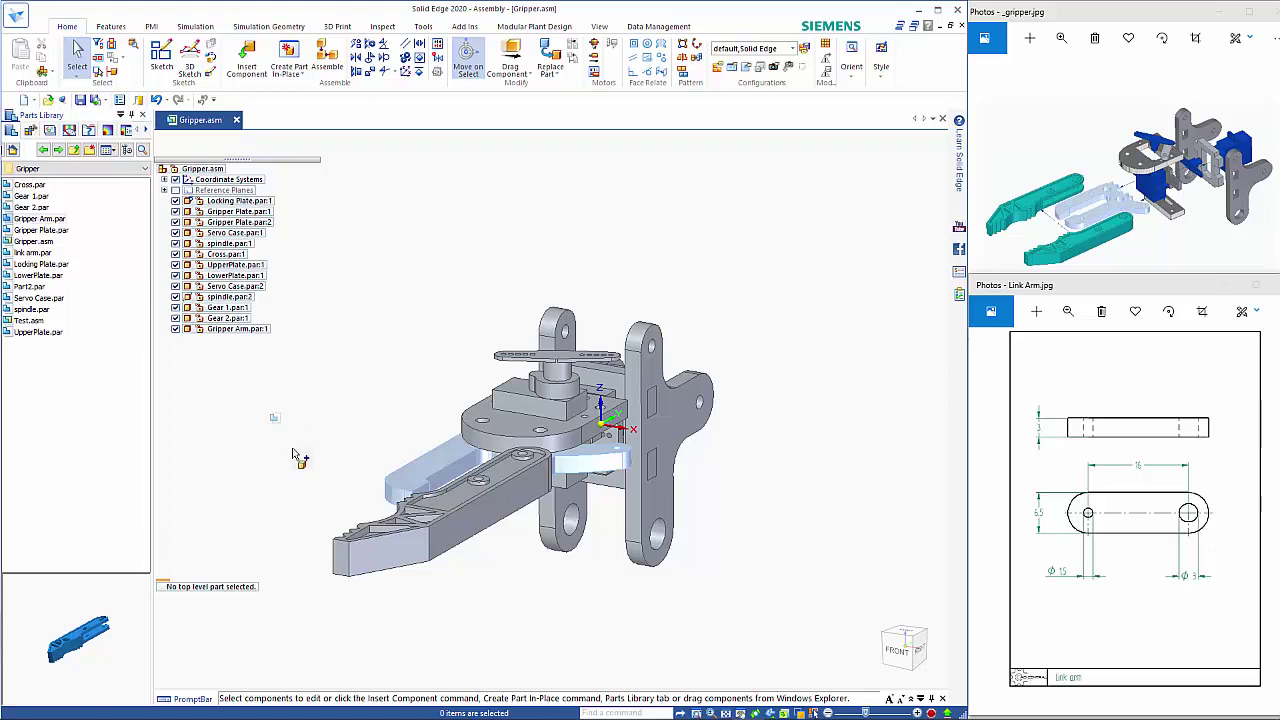
{"action": "left_click_drag", "start_coordinate": [243, 463], "coordinate": [251, 463]}
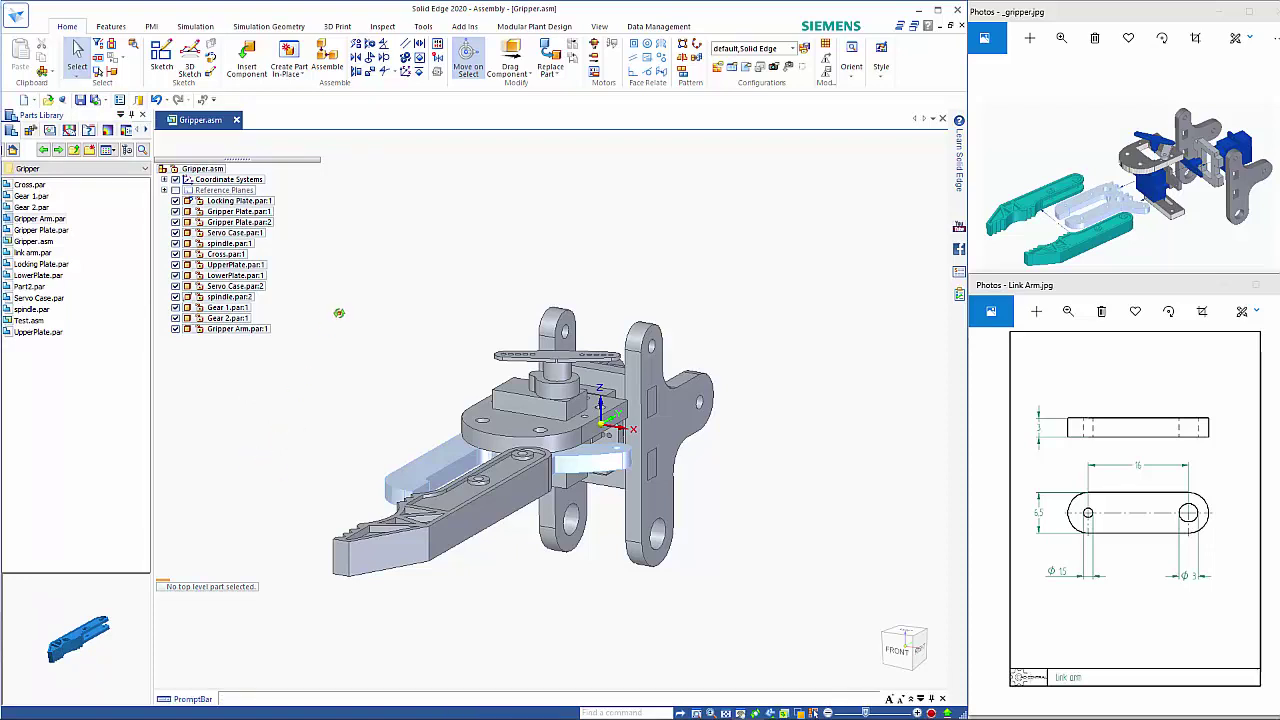
{"action": "left_click", "coordinate": [349, 144]}
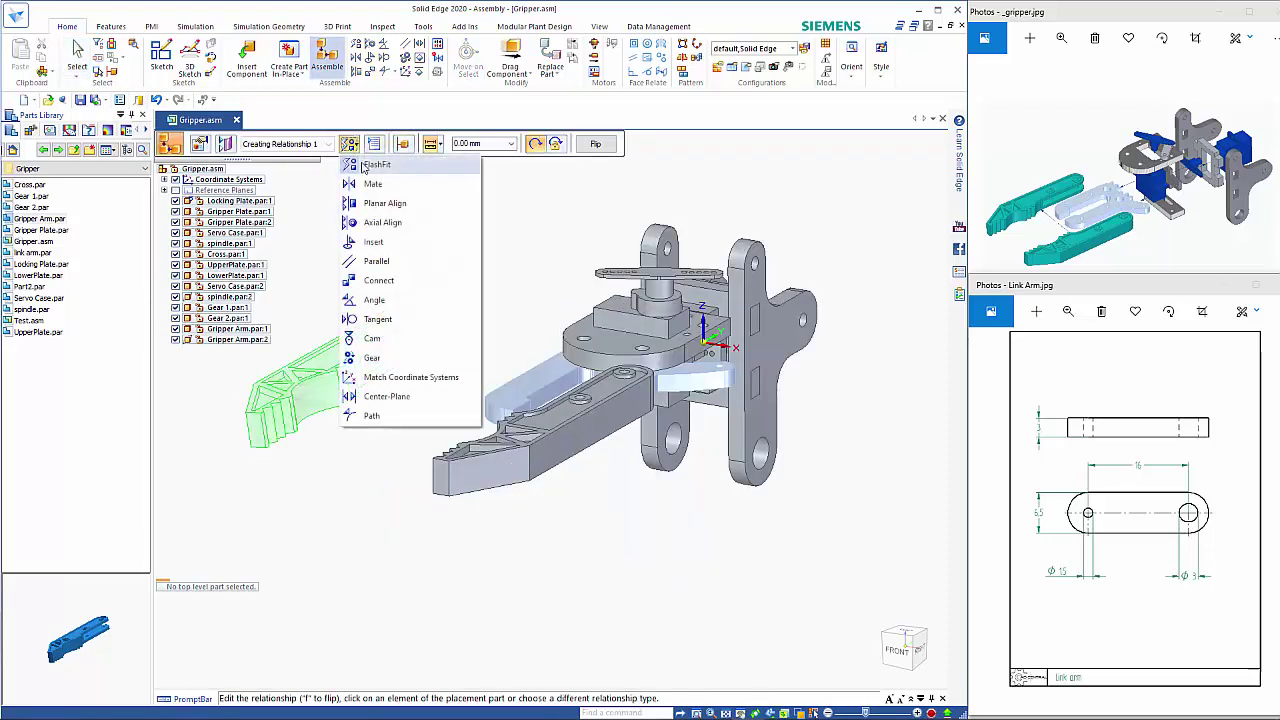
{"action": "left_click", "coordinate": [370, 181]}
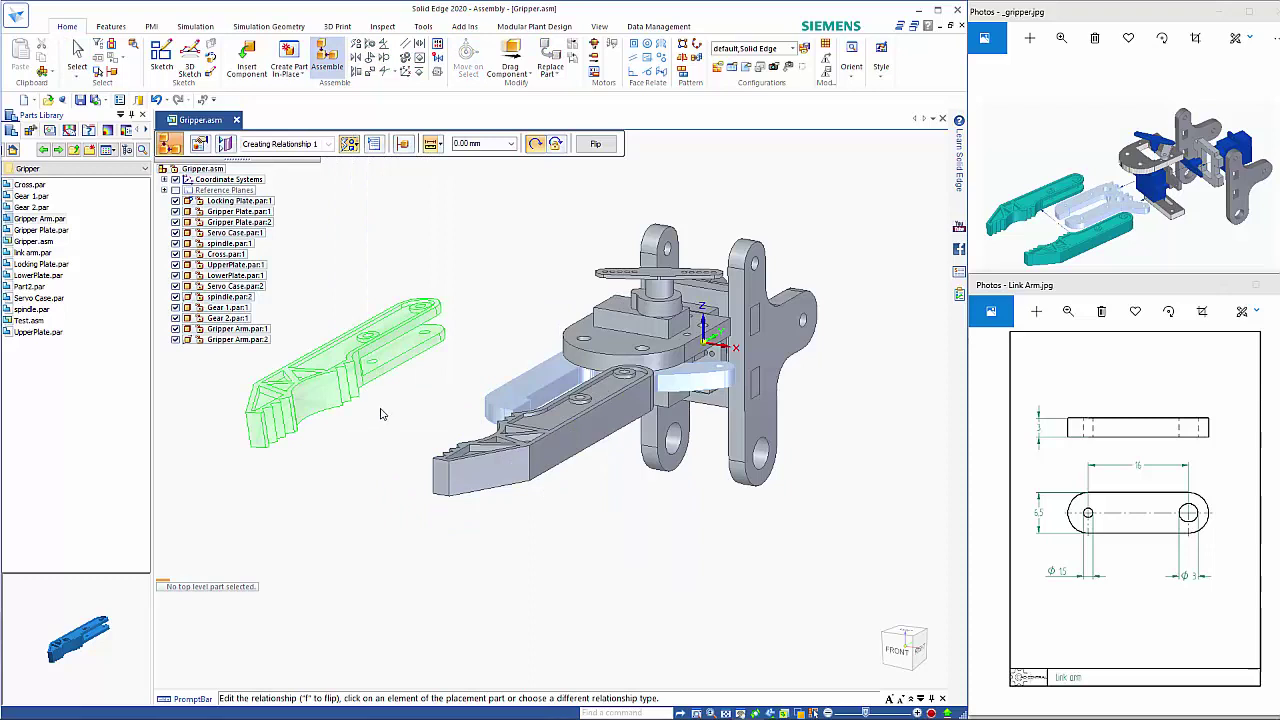
{"action": "left_click", "coordinate": [384, 356]}
{"action": "left_click", "coordinate": [495, 425]}
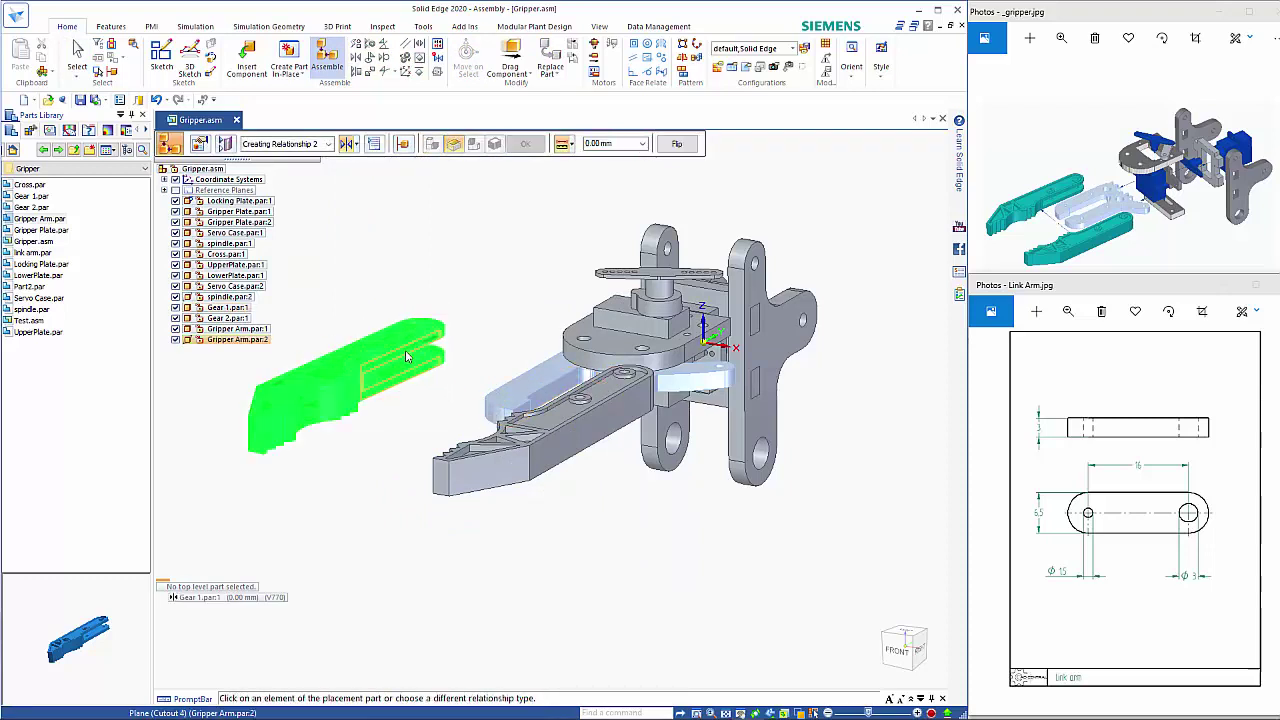
Mate the inner side wall of the second Gripper Arm's slot to Gear 1's outer side face
{"action": "left_click", "coordinate": [405, 350]}
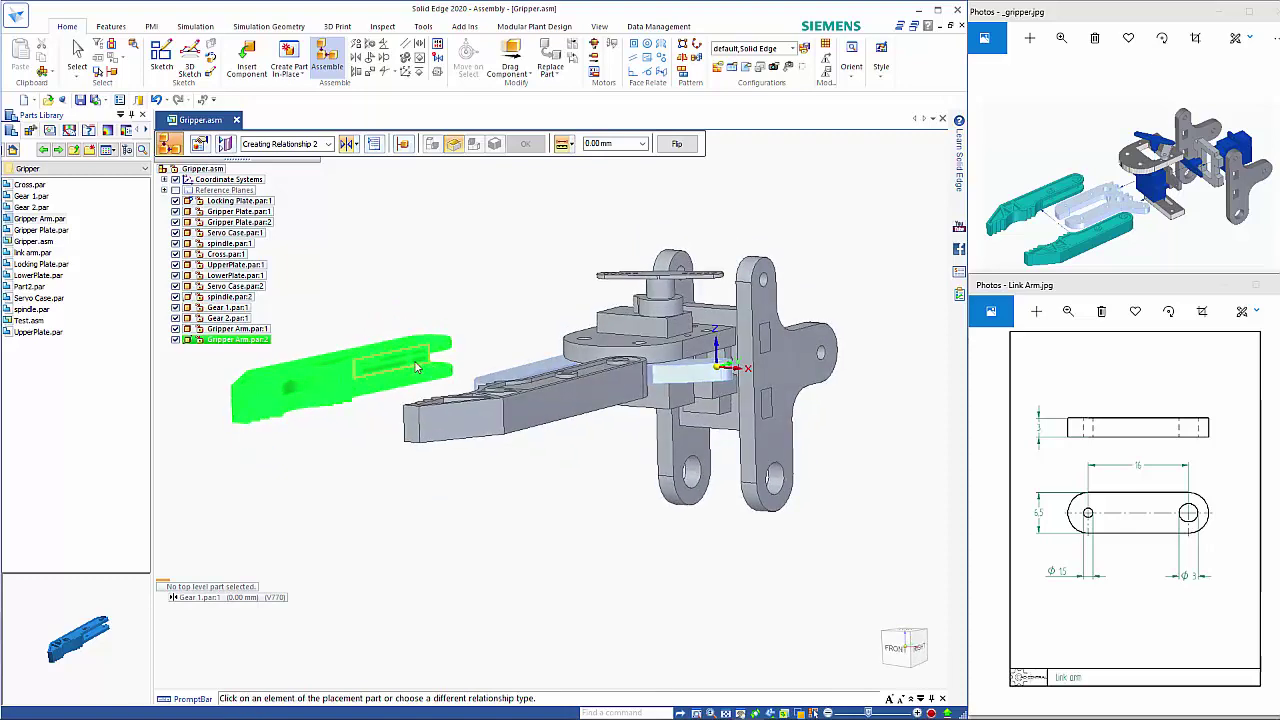
{"action": "left_click", "coordinate": [432, 367]}
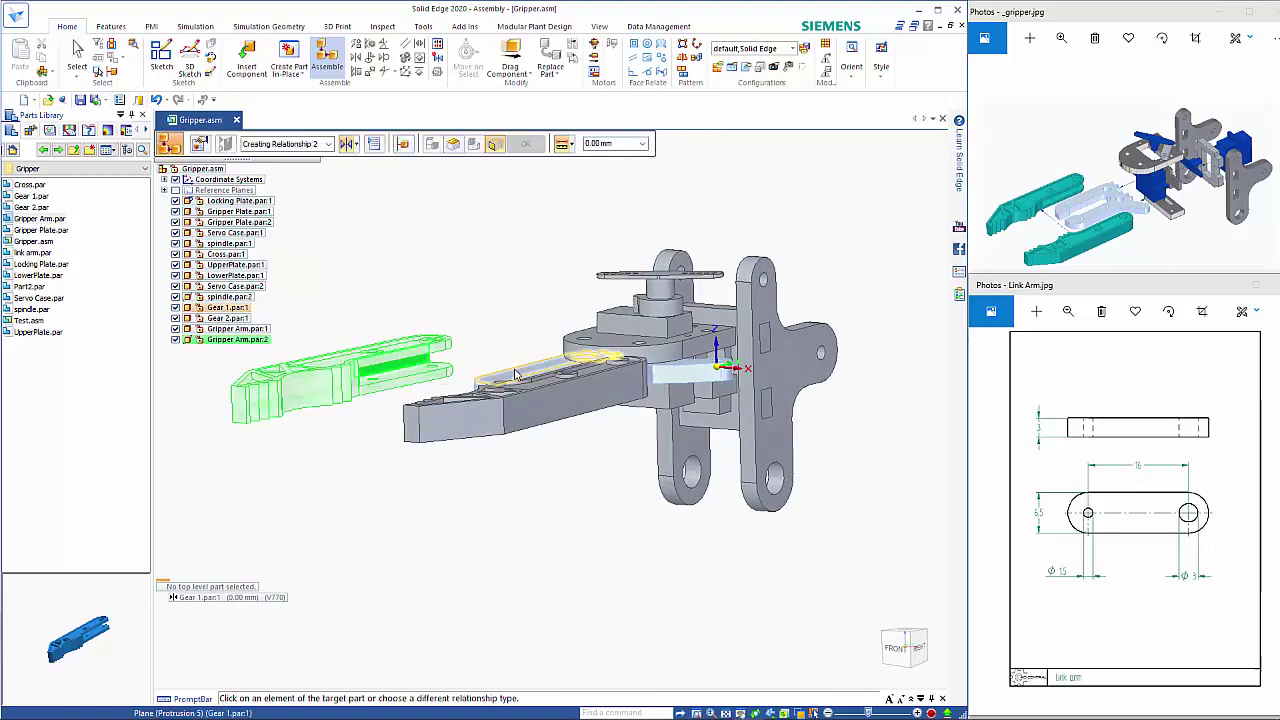
{"action": "right_click", "coordinate": [516, 374]}
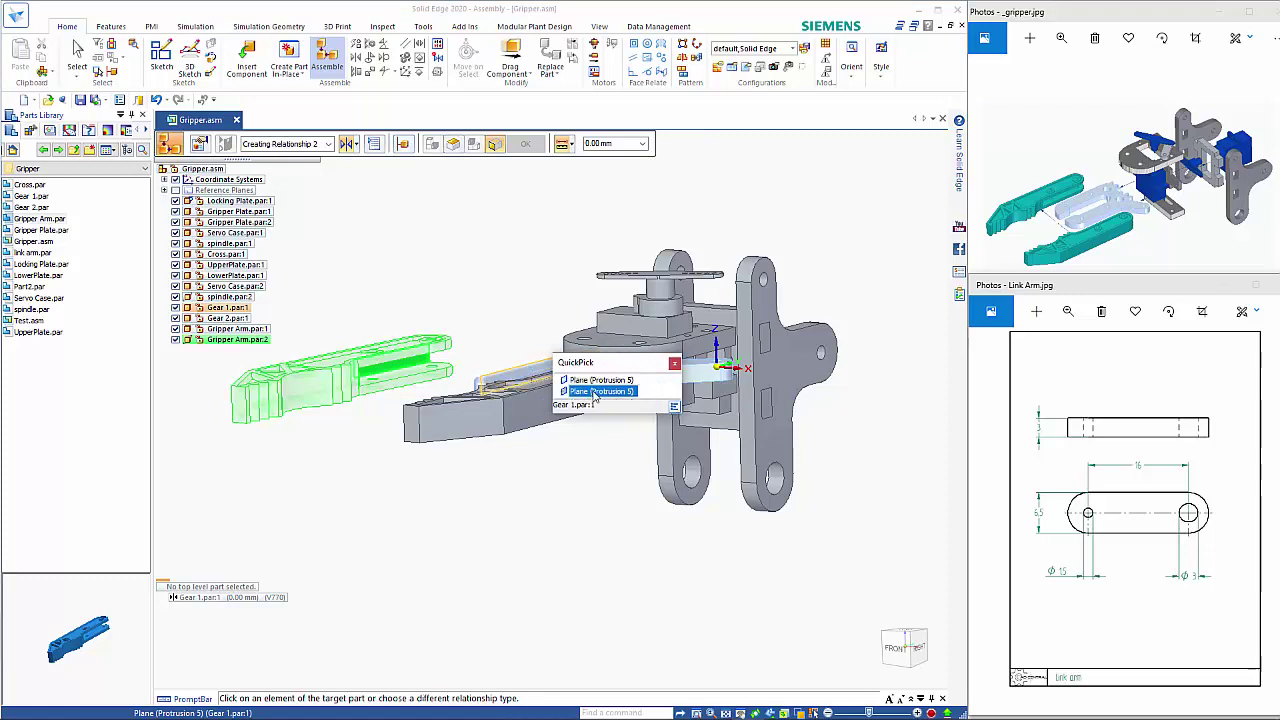
{"action": "left_click", "coordinate": [575, 391]}
{"action": "right_click", "coordinate": [510, 467]}
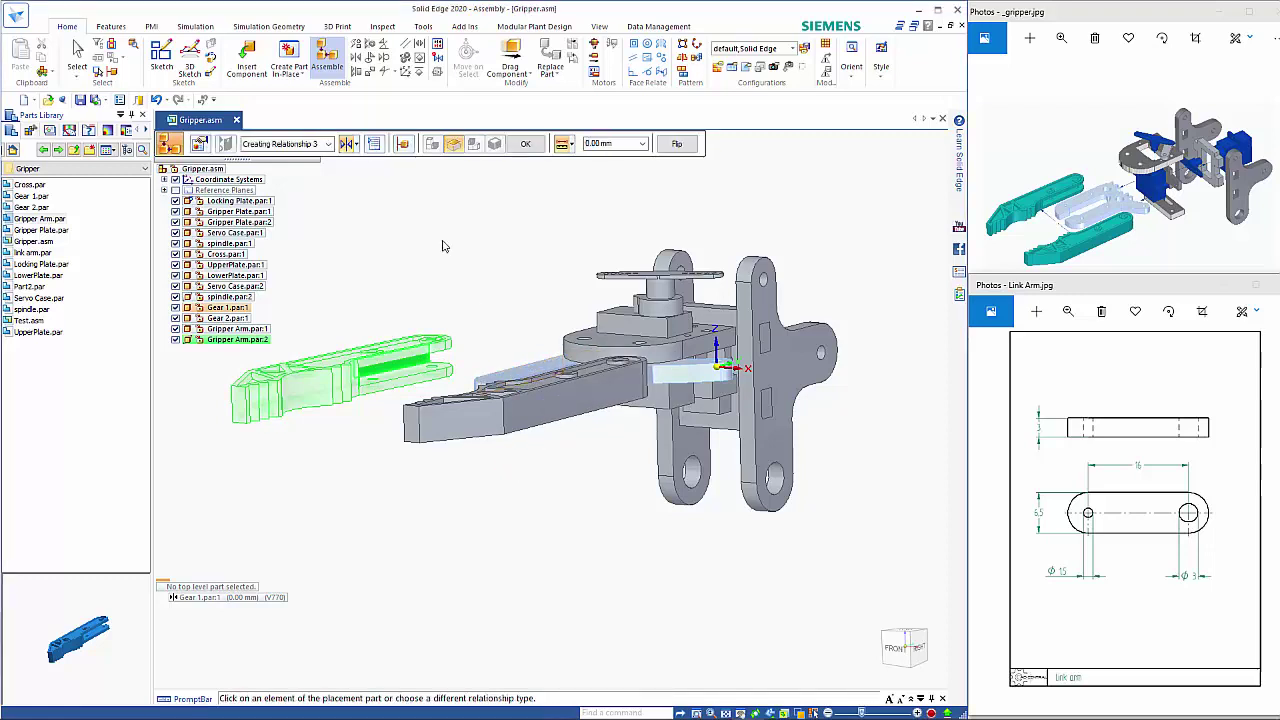
Try to axially align the rounded end of the second Gripper Arm's slot with Gear 1's rounded tip
{"action": "left_click", "coordinate": [356, 145]}
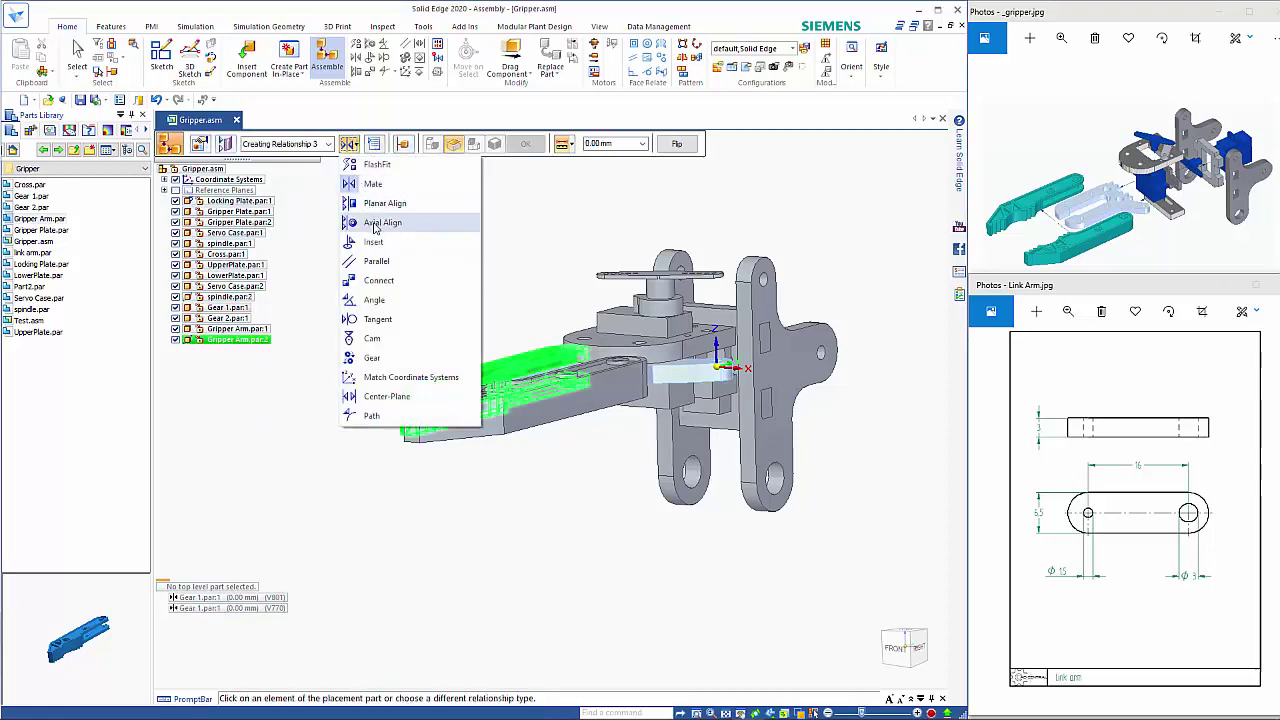
{"action": "left_click", "coordinate": [375, 227]}
{"action": "middle_click_drag", "start_coordinate": [526, 452], "coordinate": [506, 580]}
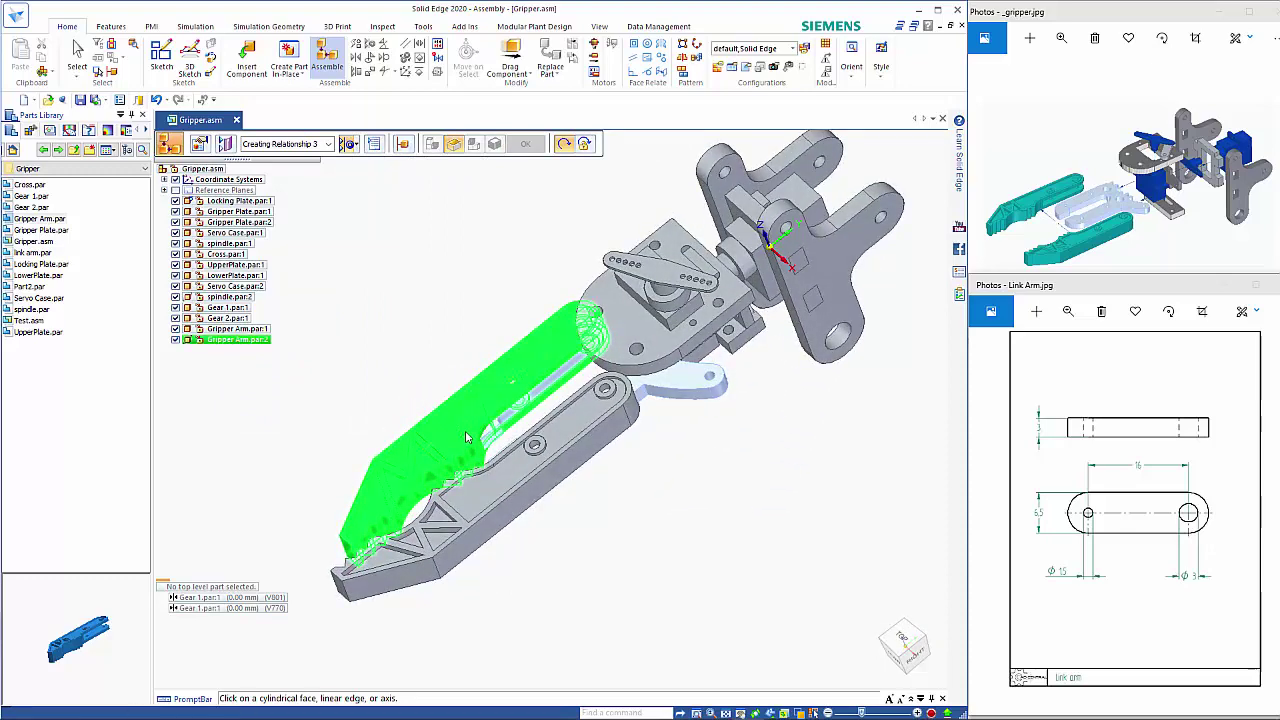
{"action": "middle_click_drag", "start_coordinate": [483, 432], "coordinate": [490, 420]}
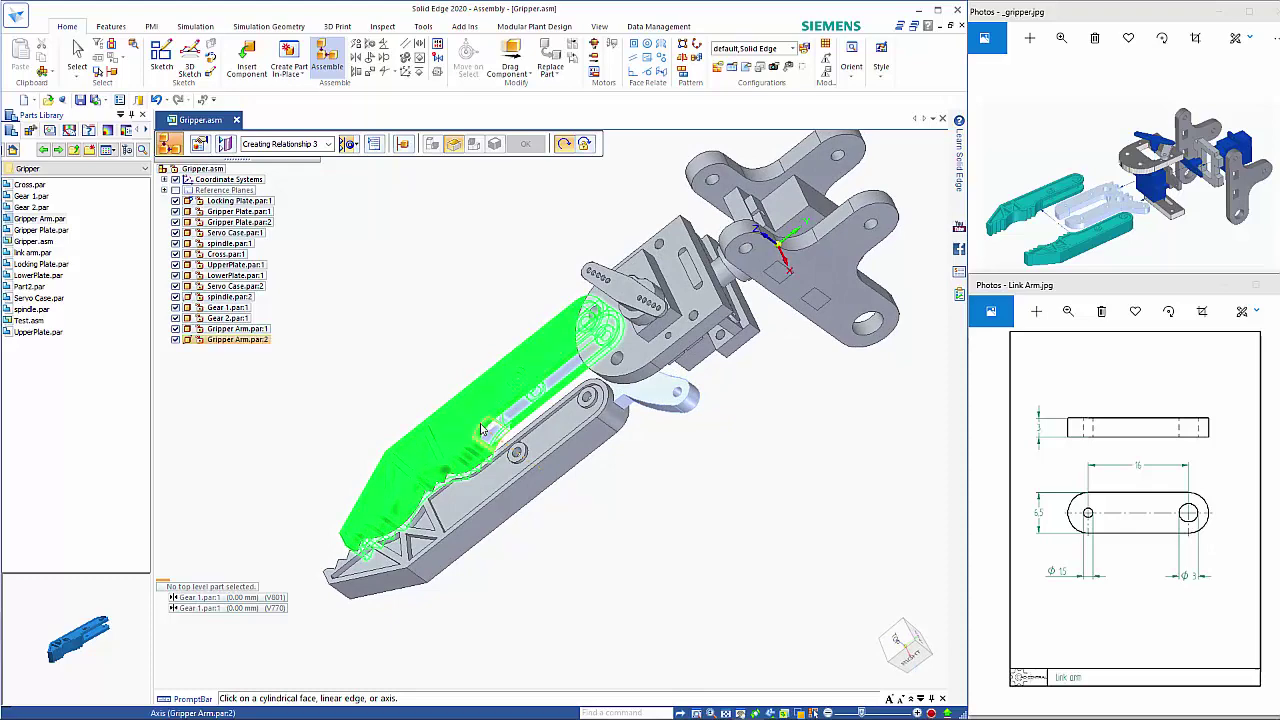
{"action": "left_click", "coordinate": [485, 432]}
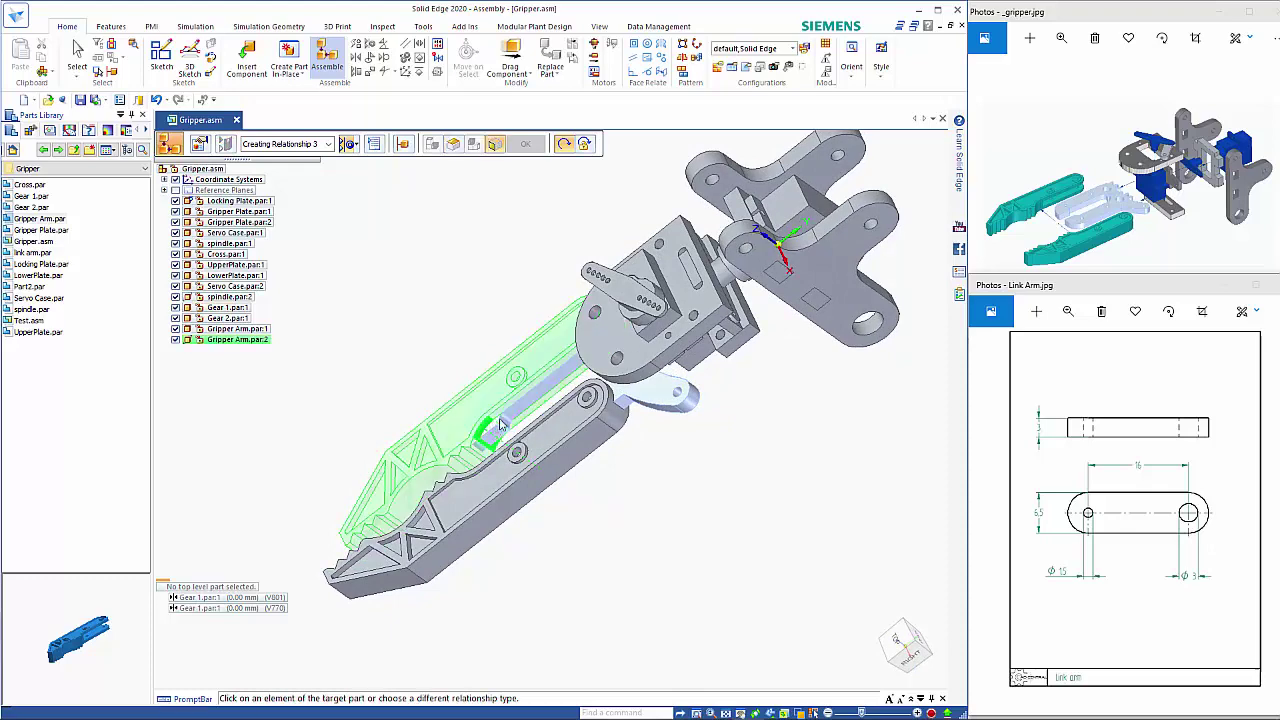
{"action": "left_click", "coordinate": [905, 648]}
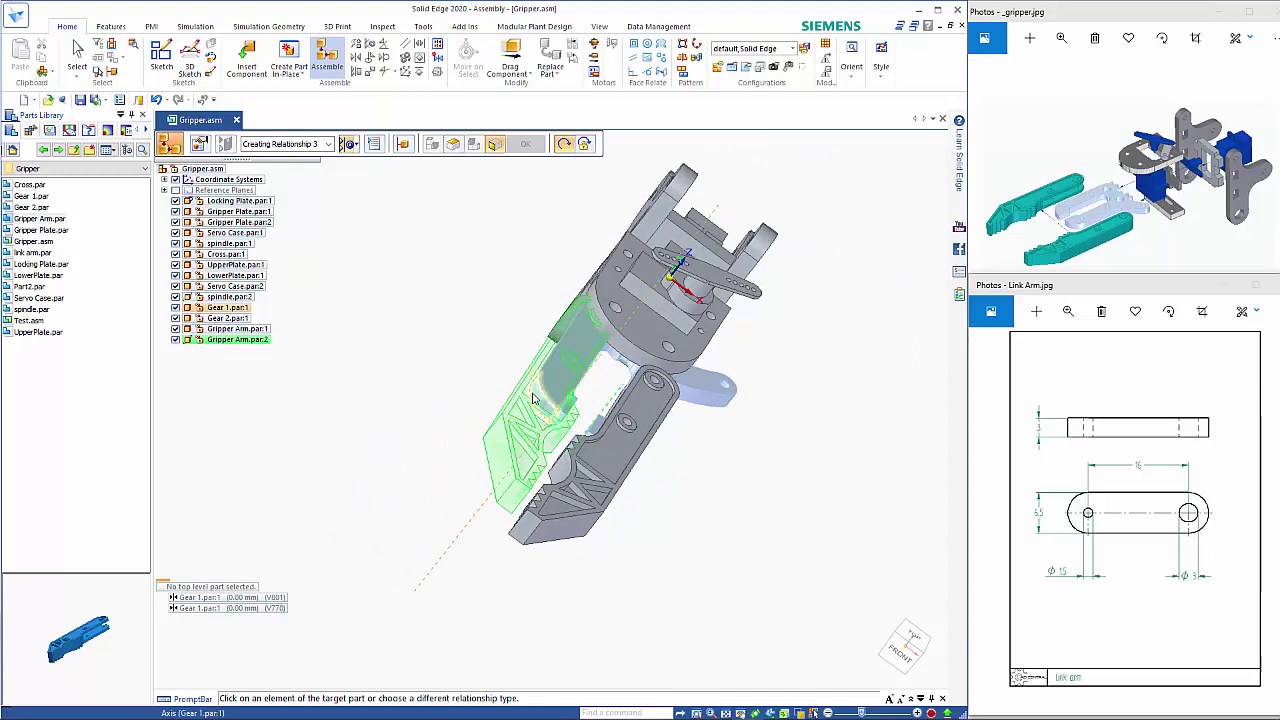
{"action": "left_click", "coordinate": [553, 401]}
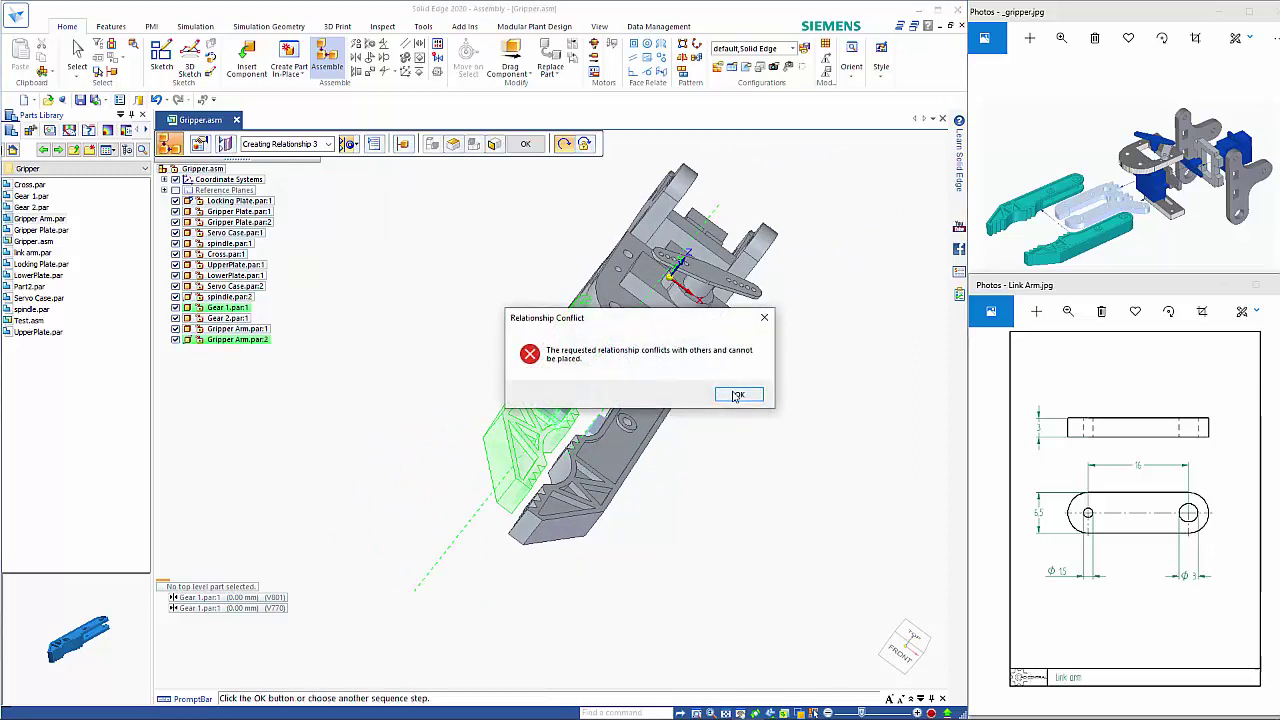
{"action": "left_click", "coordinate": [738, 395]}
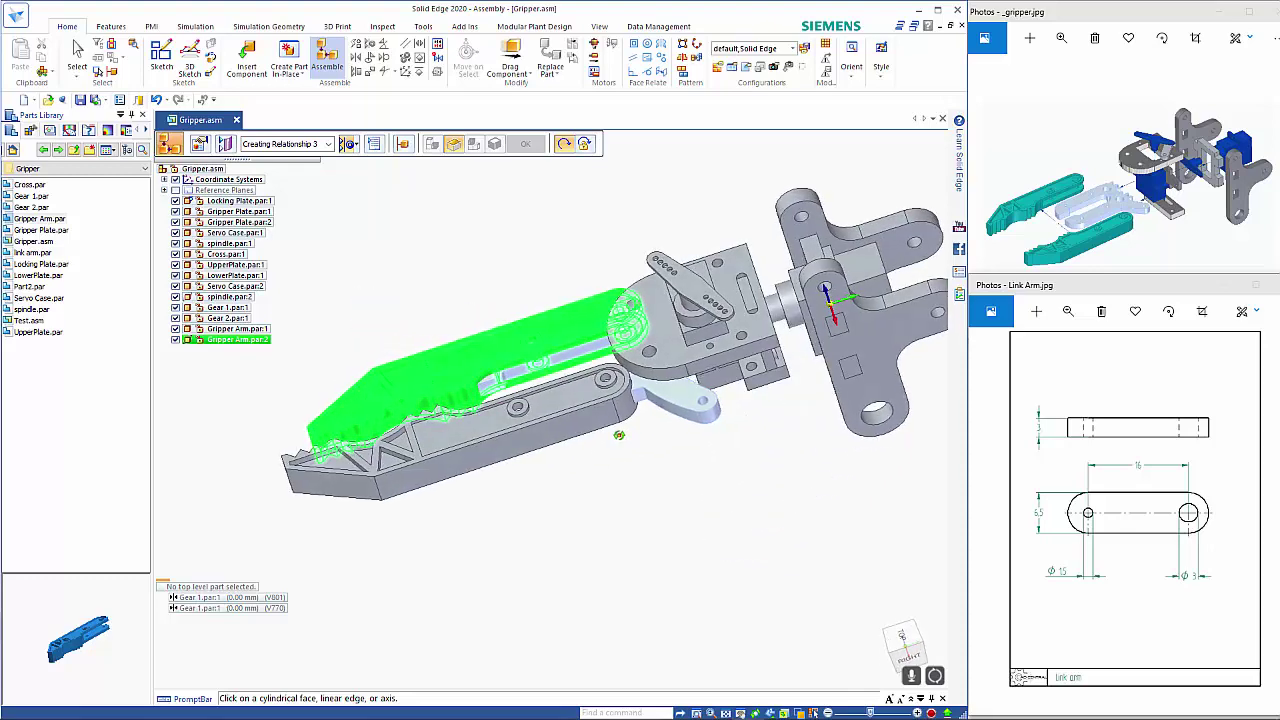
Retry the Axial Align between the second arm's curved slot face and Gear 1's tip, then leave the placement
{"action": "left_click", "coordinate": [490, 390]}
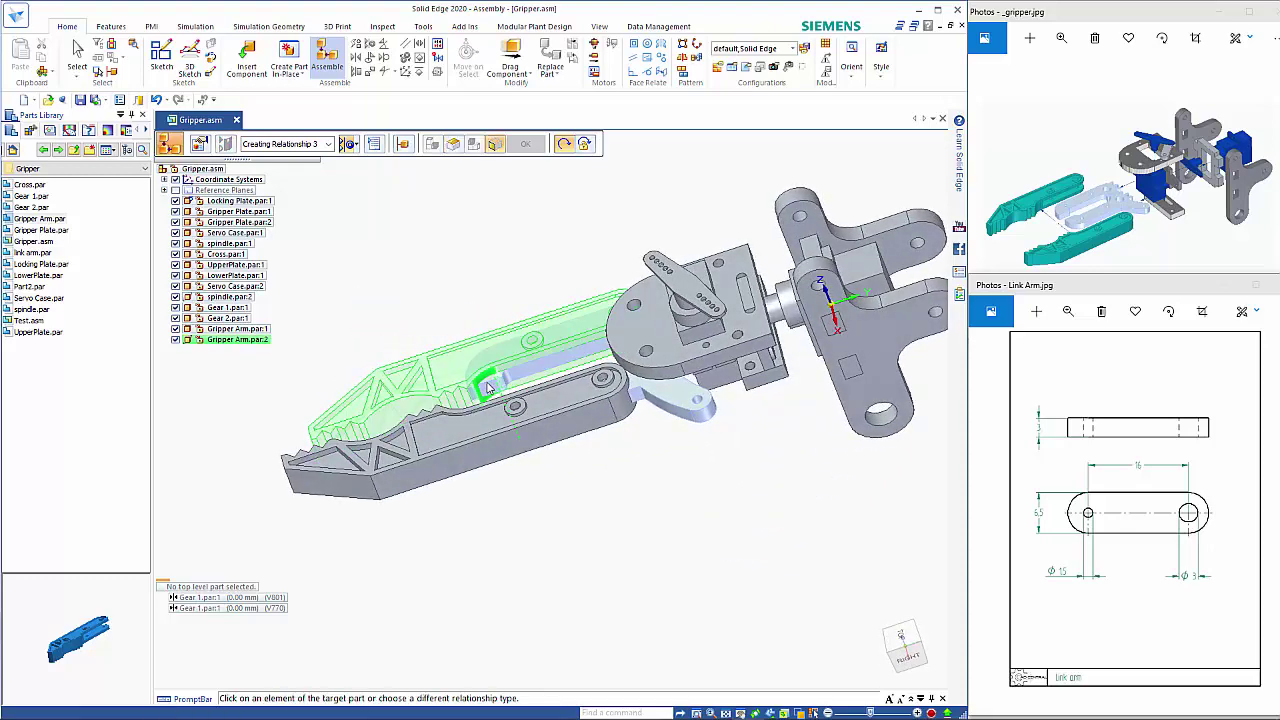
{"action": "middle_click_drag", "start_coordinate": [560, 424], "coordinate": [592, 391]}
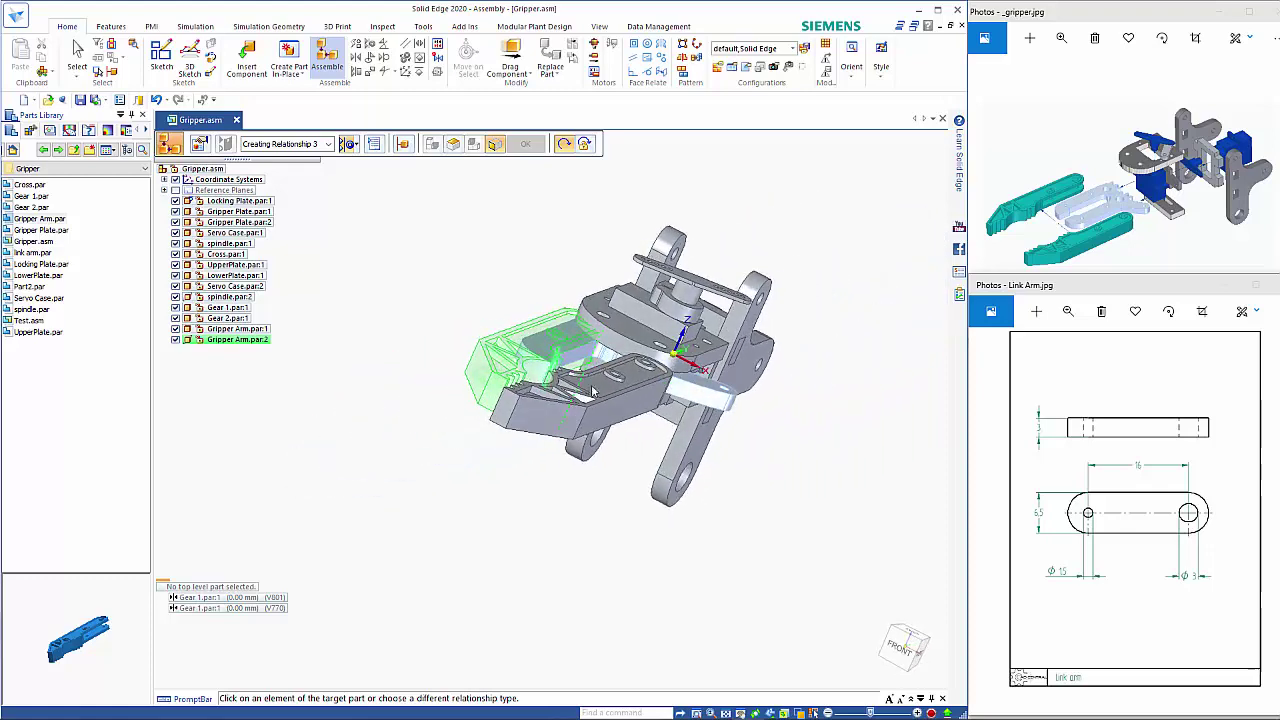
{"action": "left_click", "coordinate": [520, 358]}
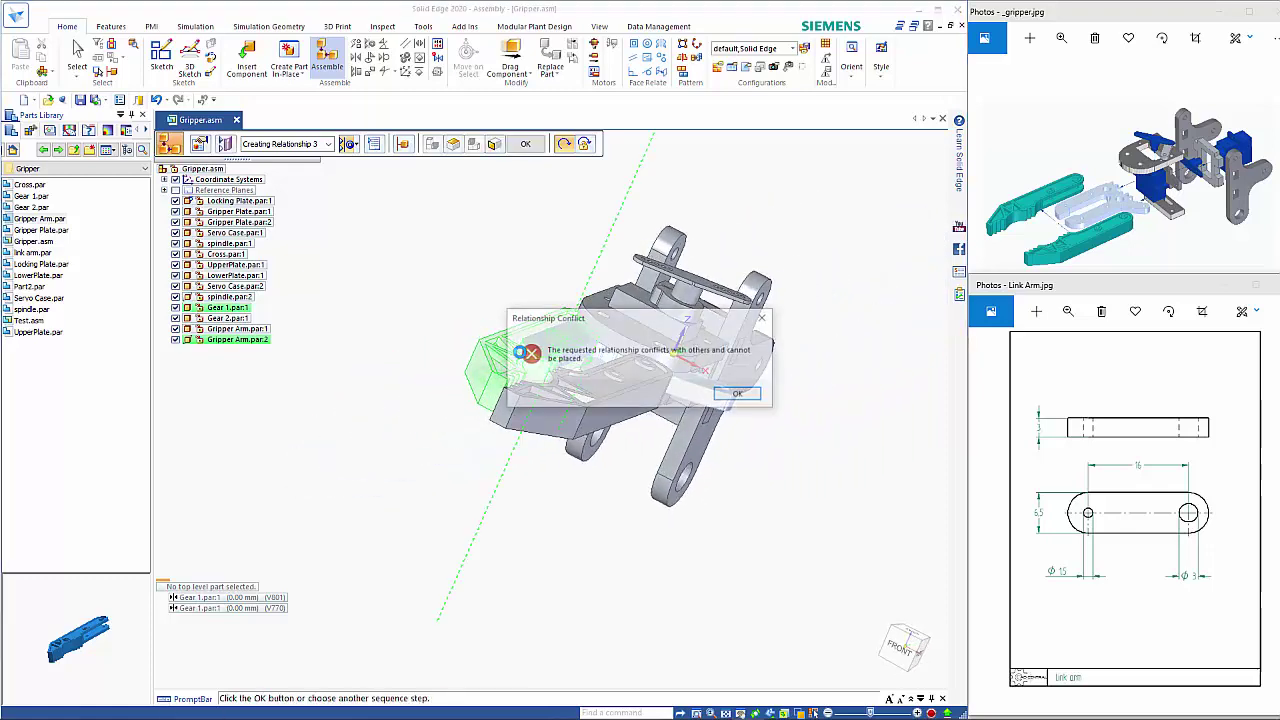
{"action": "left_click", "coordinate": [739, 395]}
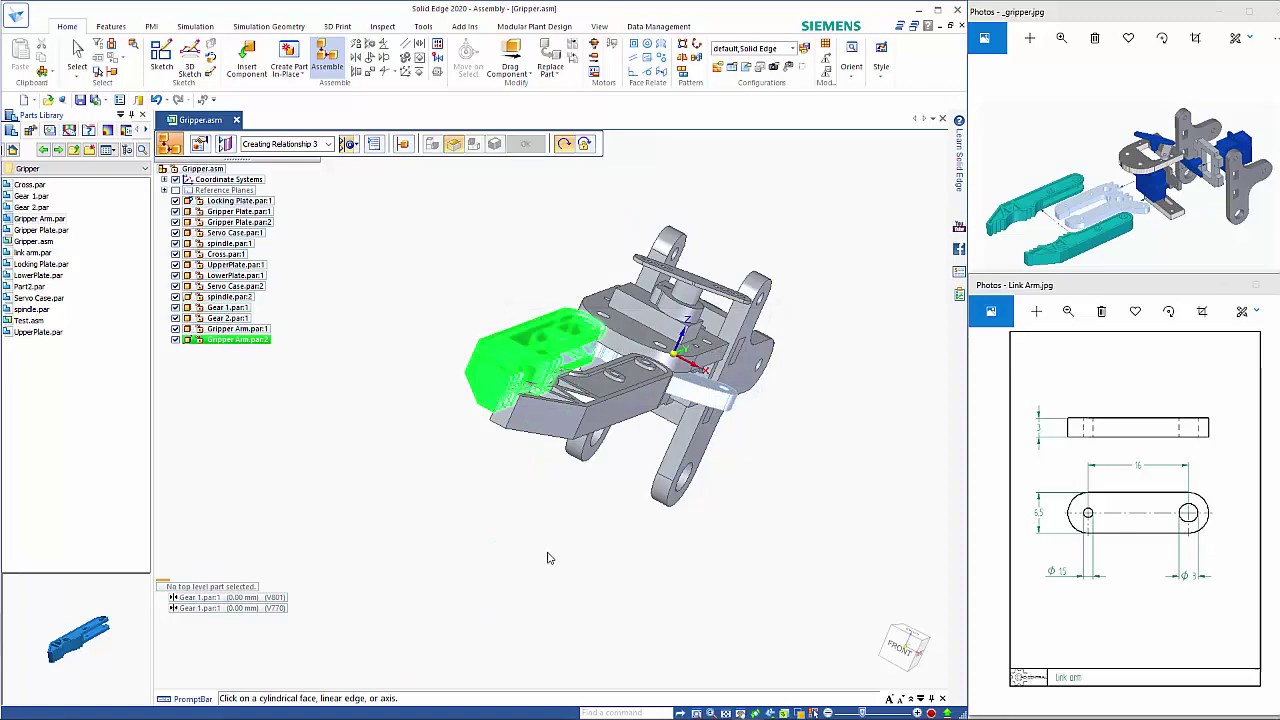
{"action": "key", "text": "Escape"}
{"action": "middle_click_drag", "start_coordinate": [498, 553], "coordinate": [455, 574]}
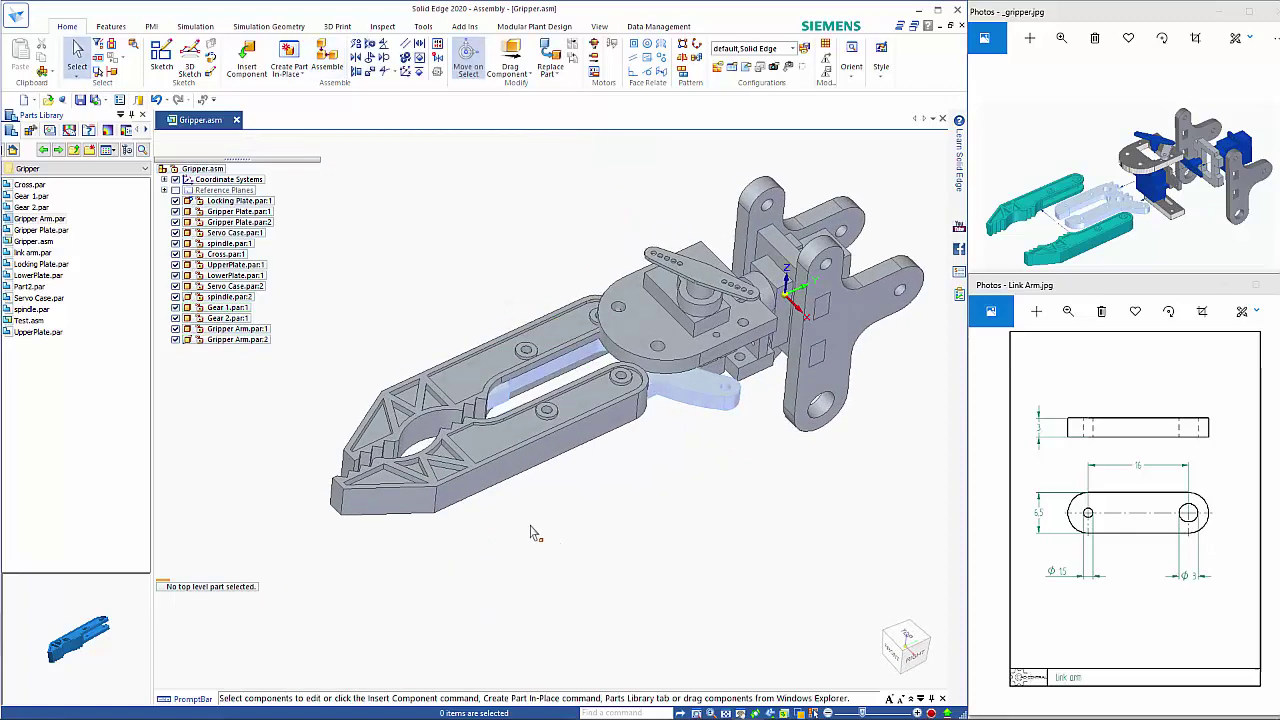
Open Gear 1 for in-place editing, display the radius of Round 2 at its tip, and return to the assembly
{"action": "left_click", "coordinate": [563, 370]}
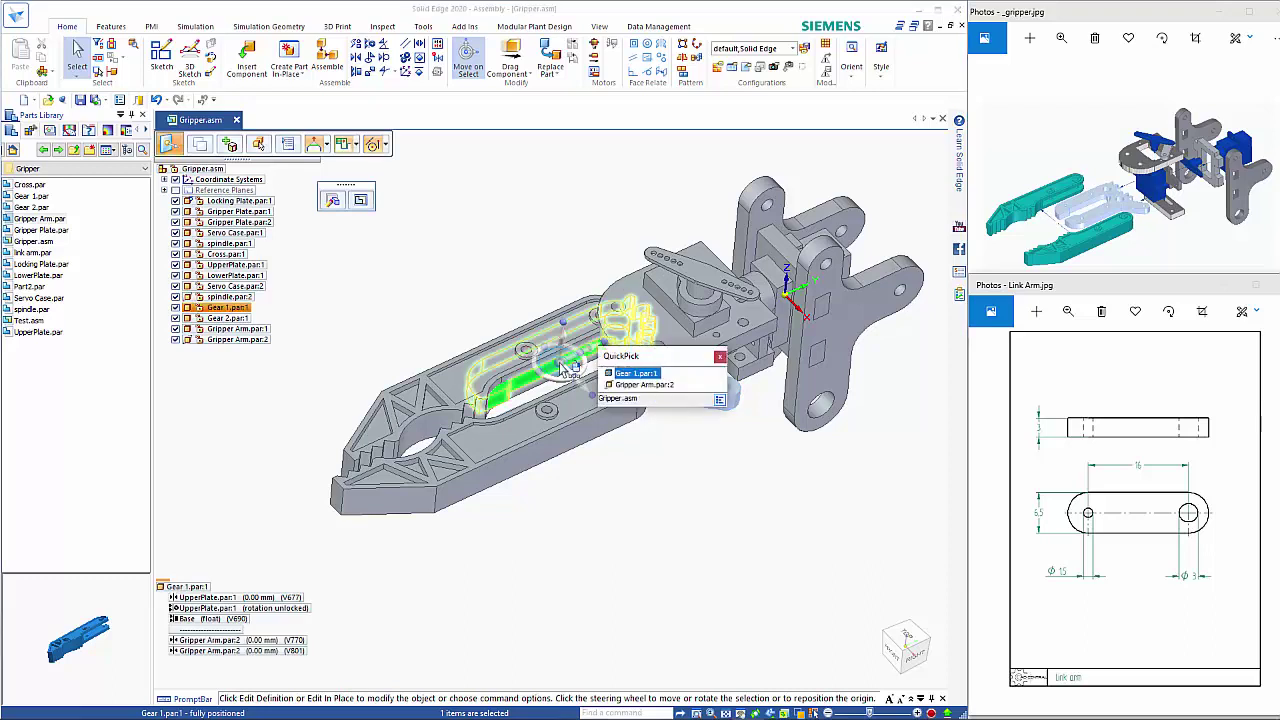
{"action": "key", "text": "Escape"}
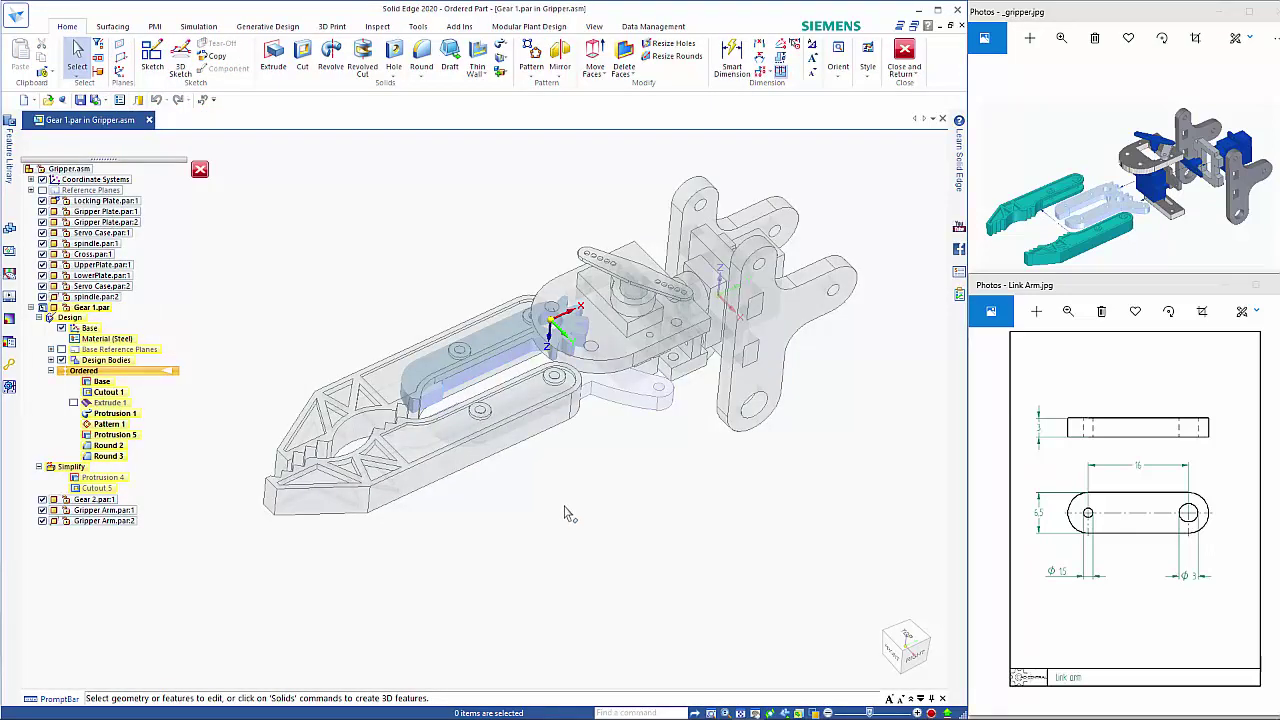
{"action": "left_click", "coordinate": [408, 390]}
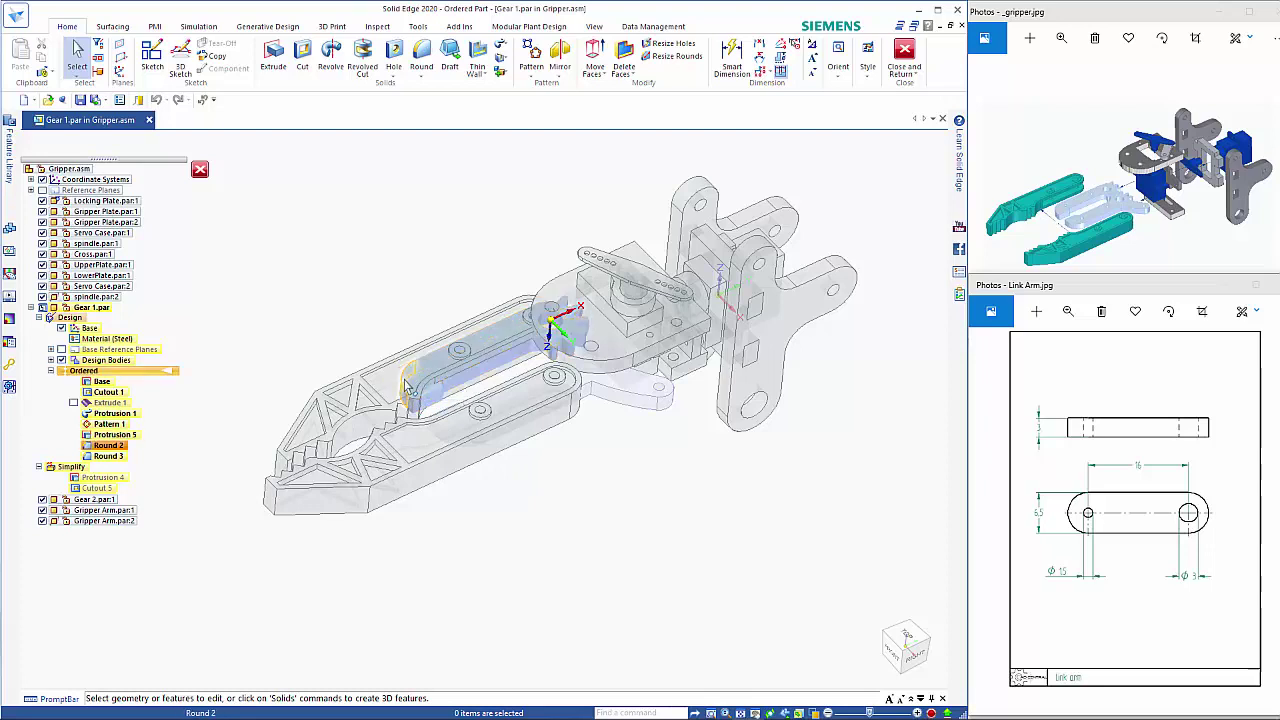
{"action": "left_click", "coordinate": [408, 385]}
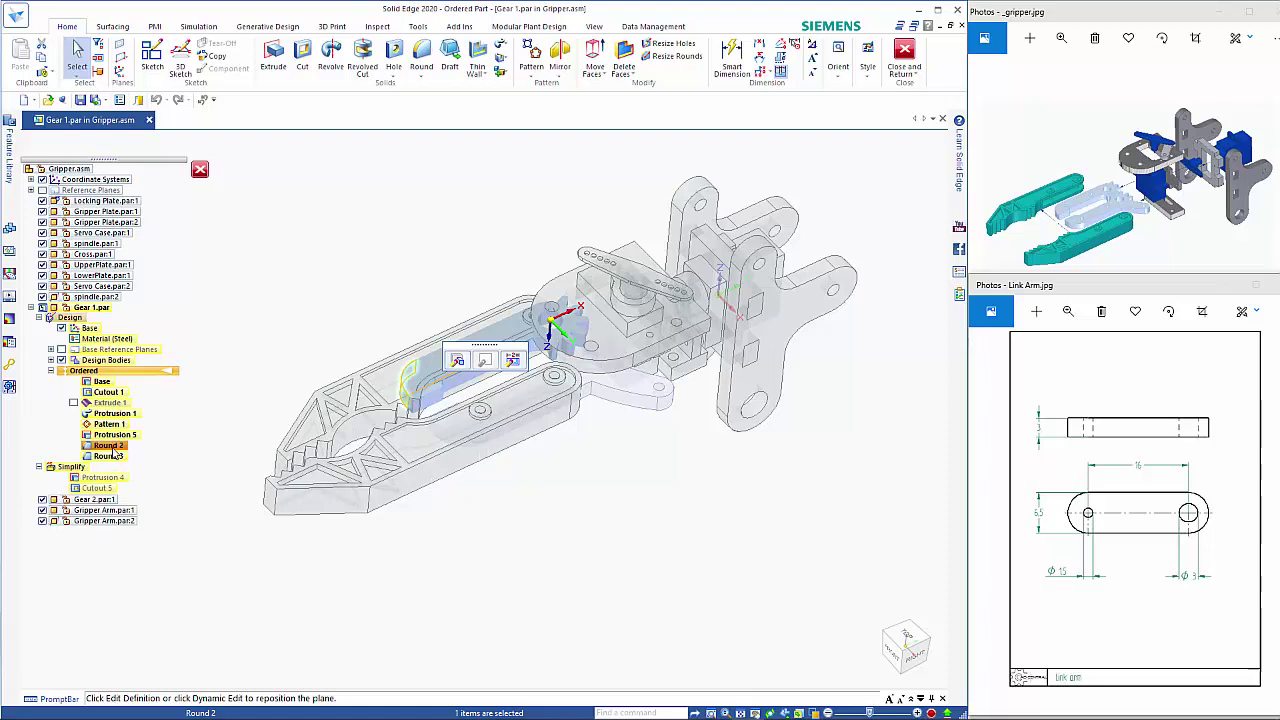
{"action": "left_click", "coordinate": [514, 361]}
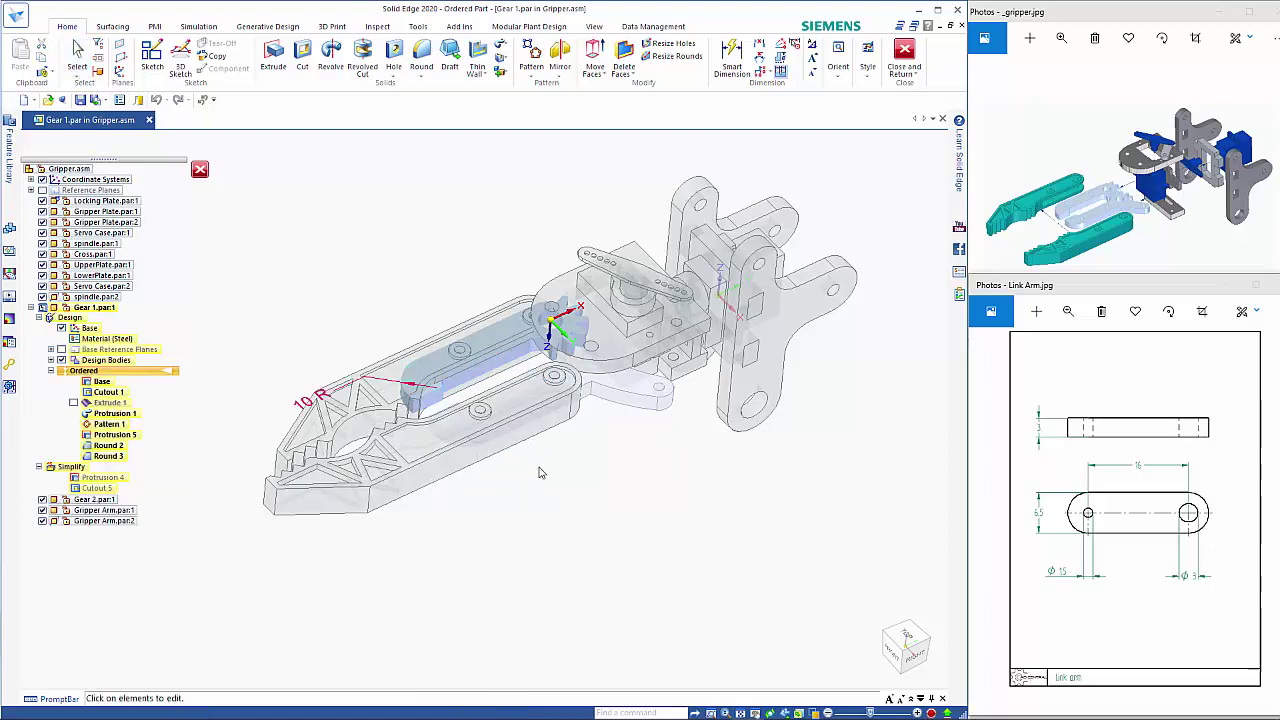
{"action": "middle_click_drag", "start_coordinate": [539, 472], "coordinate": [480, 468]}
{"action": "left_click", "coordinate": [204, 173]}
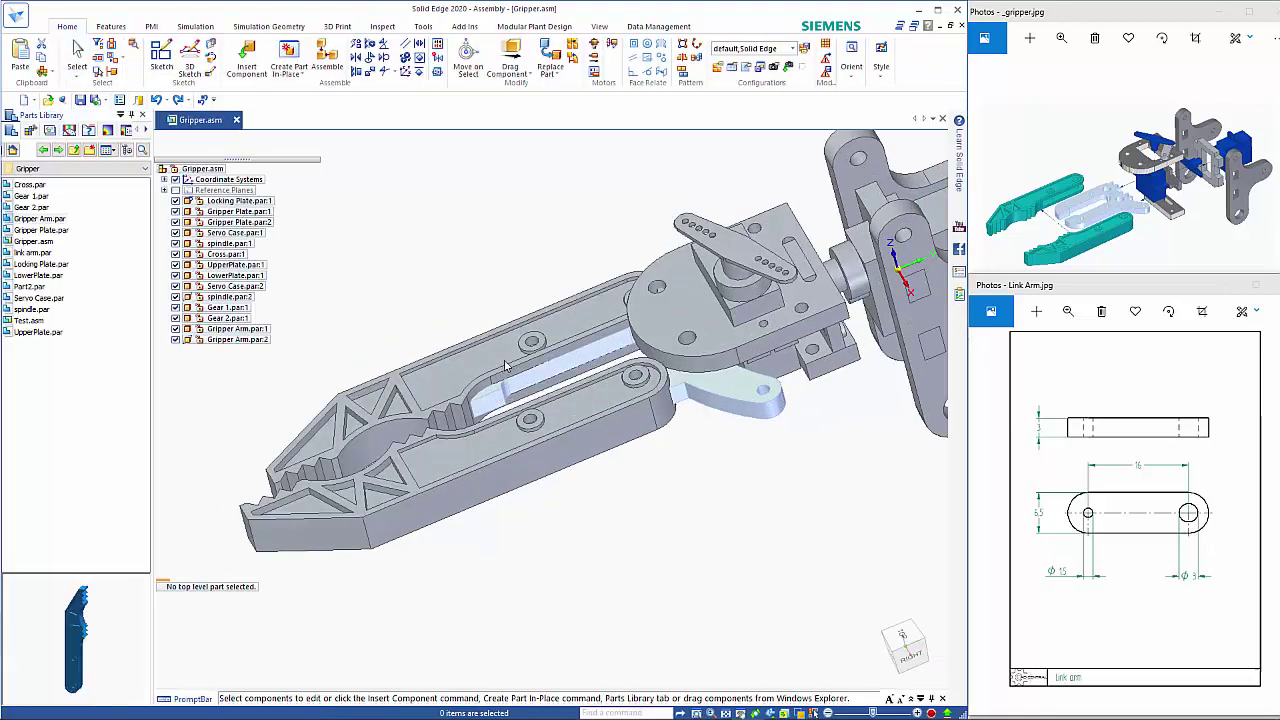
Move the second Gripper Arm linearly along its length with Drag Component, pulling it away from the plate along Gear 1
{"action": "left_click", "coordinate": [511, 52]}
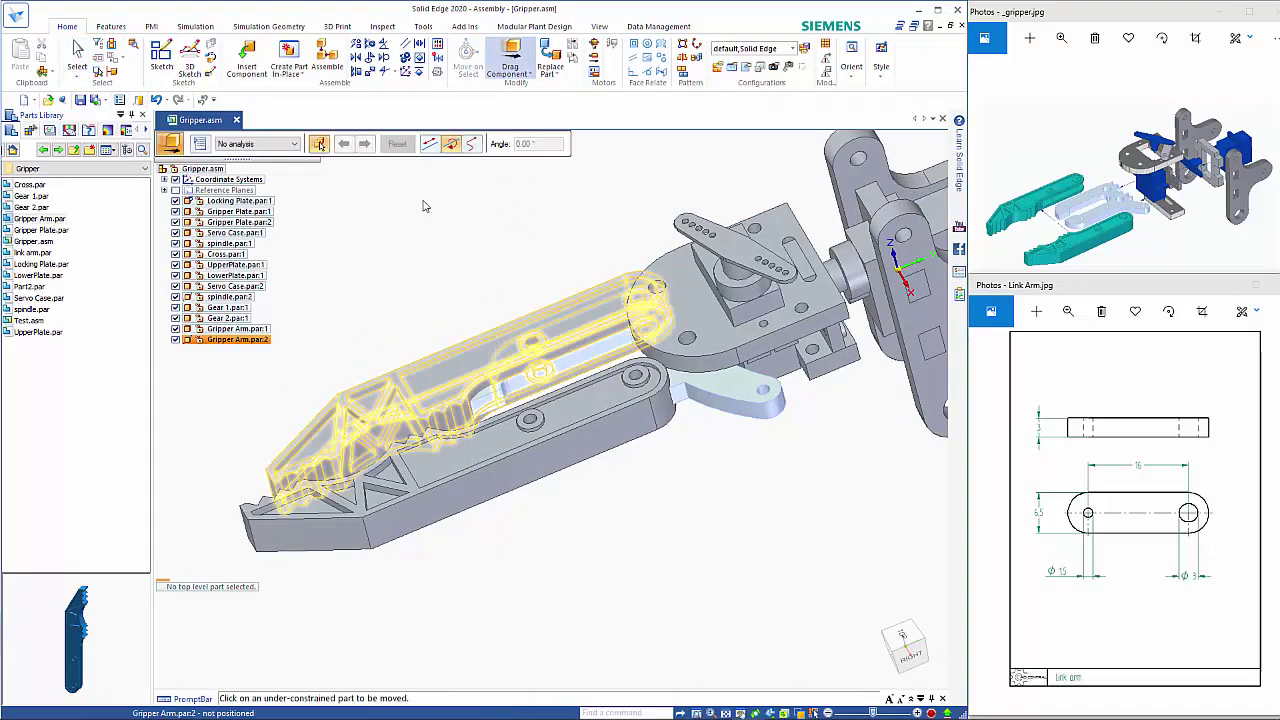
{"action": "left_click", "coordinate": [430, 143]}
{"action": "left_click", "coordinate": [492, 347]}
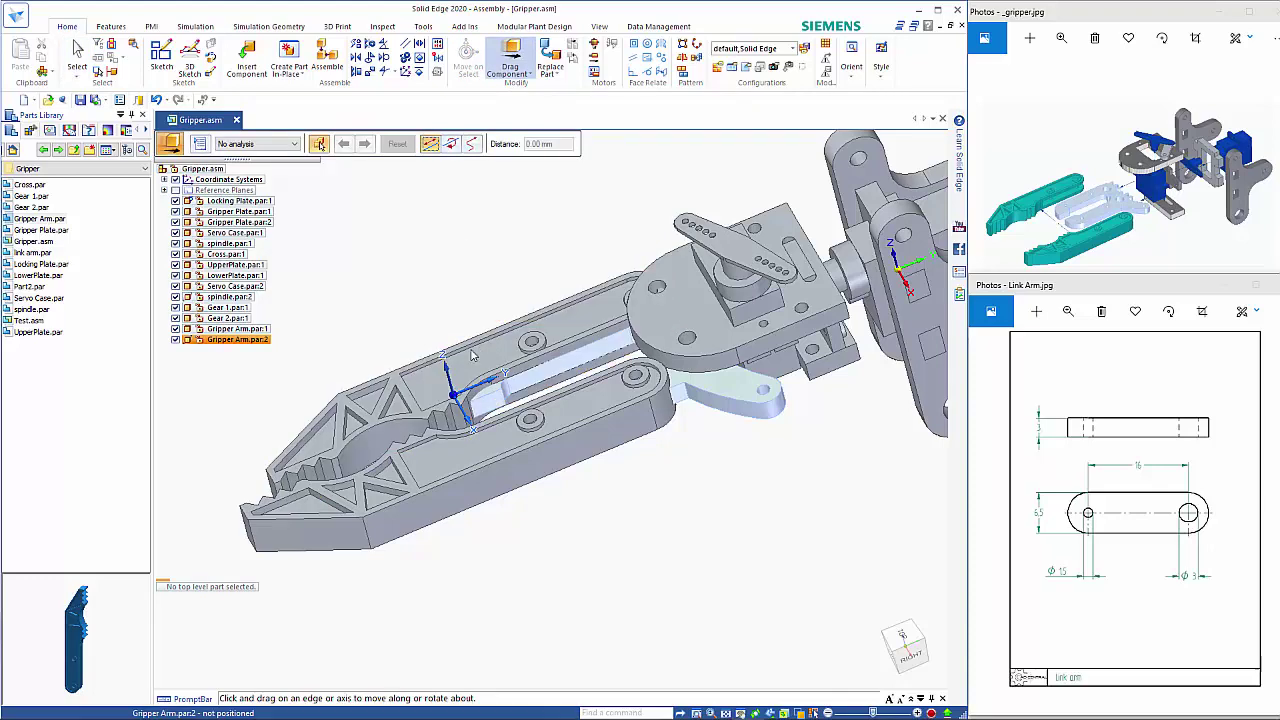
{"action": "left_click_drag", "start_coordinate": [492, 347], "coordinate": [367, 381]}
{"action": "left_click", "coordinate": [372, 440]}
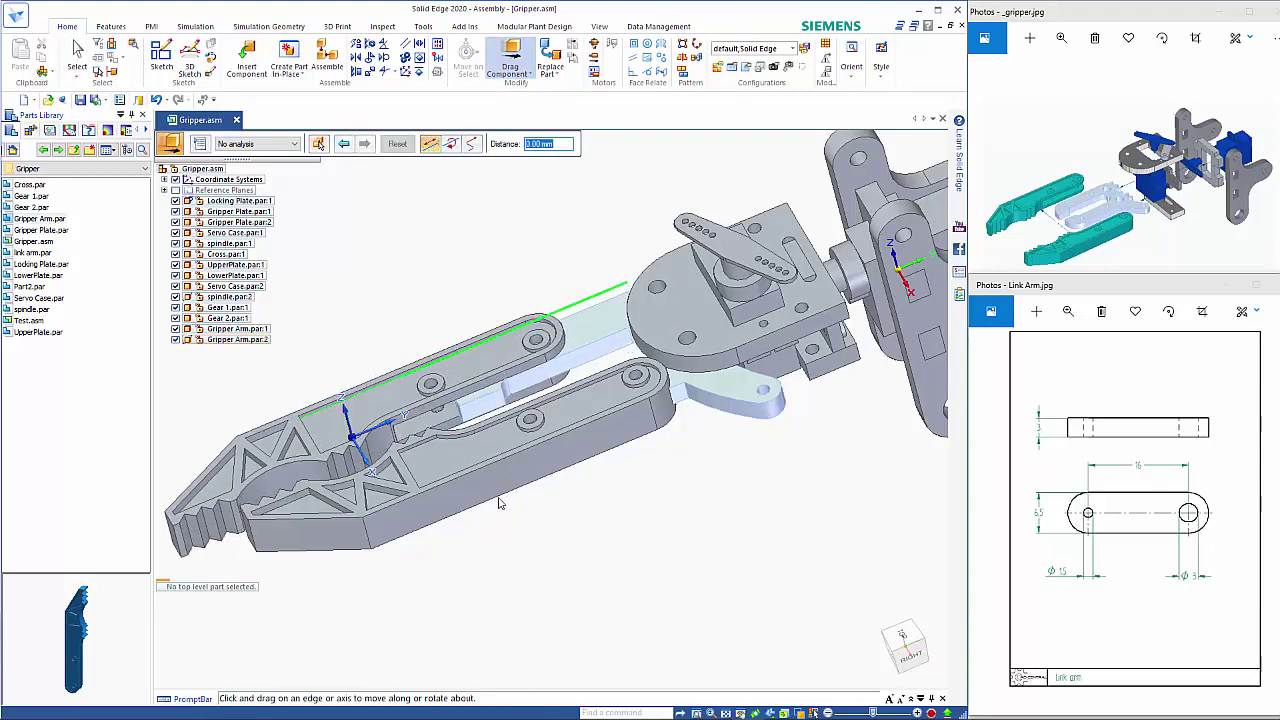
{"action": "middle_click_drag", "start_coordinate": [380, 445], "coordinate": [437, 498]}
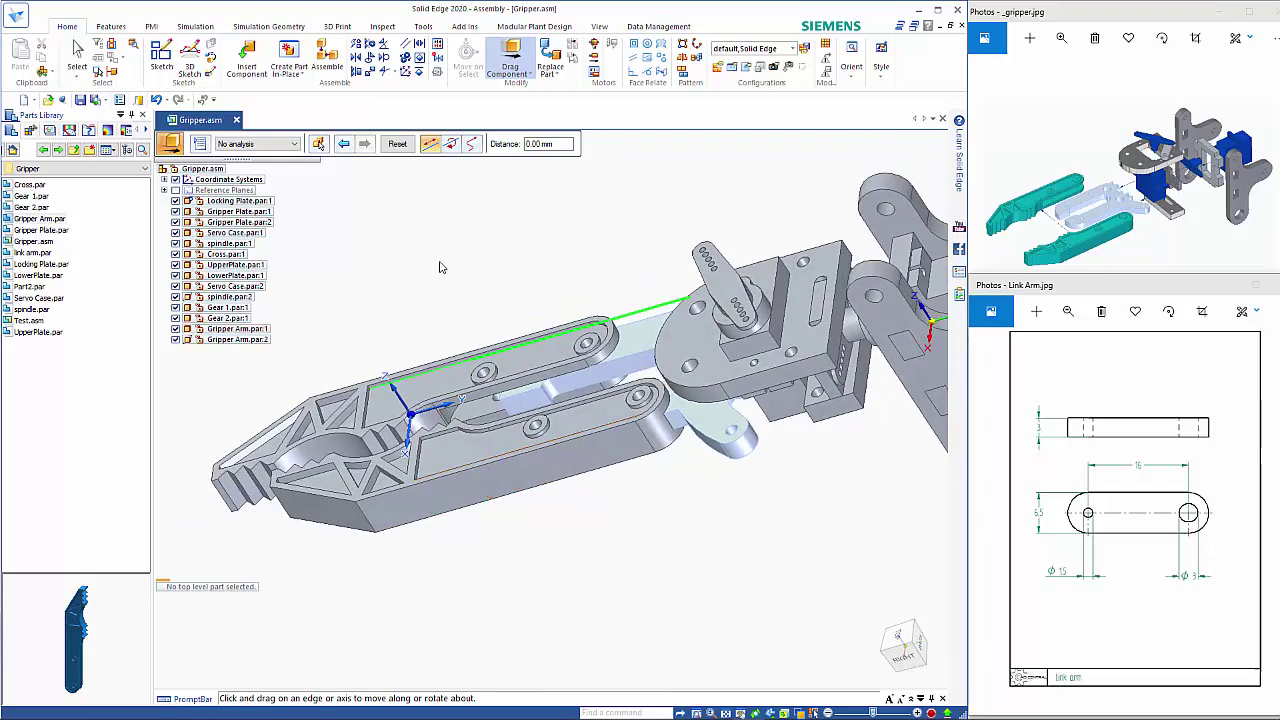
{"action": "key", "text": "Escape"}
Edit the second Gripper Arm's placement and use FlashFit to align its slot's rounded end with Gear 1's rounded tip
{"action": "middle_click_drag", "start_coordinate": [422, 392], "coordinate": [450, 380]}
{"action": "left_click", "coordinate": [458, 390]}
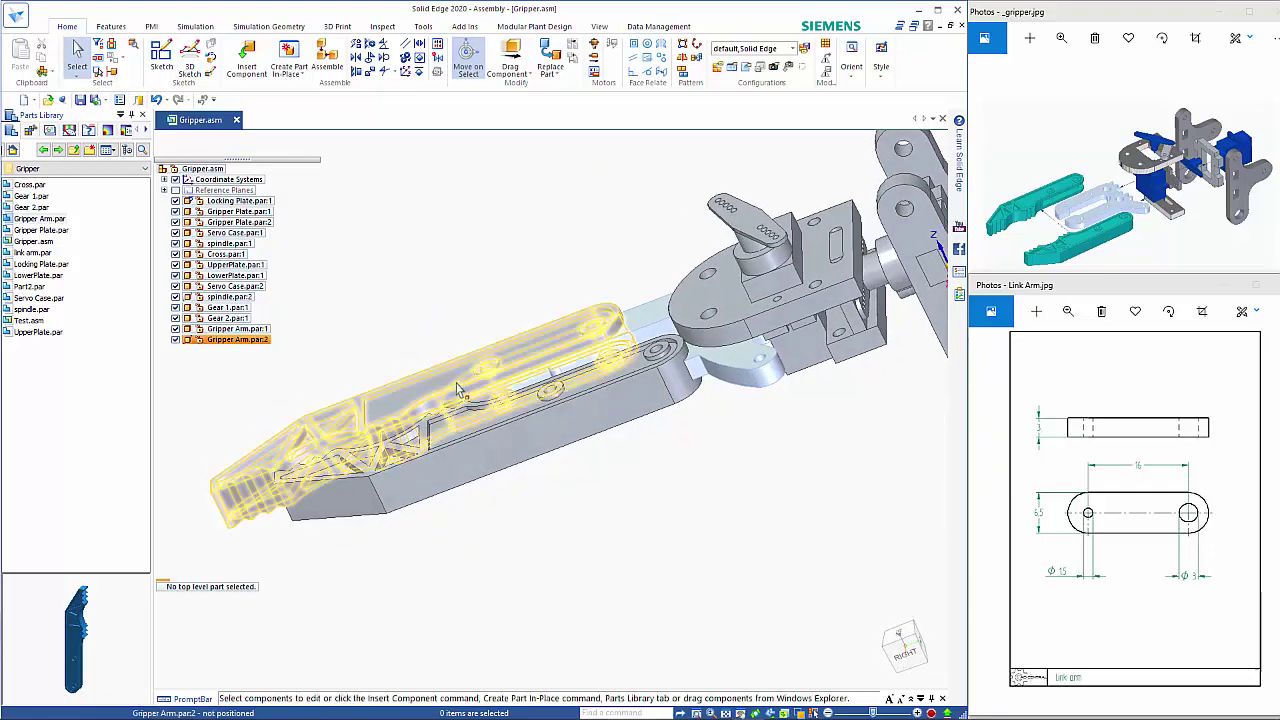
{"action": "left_click", "coordinate": [458, 390]}
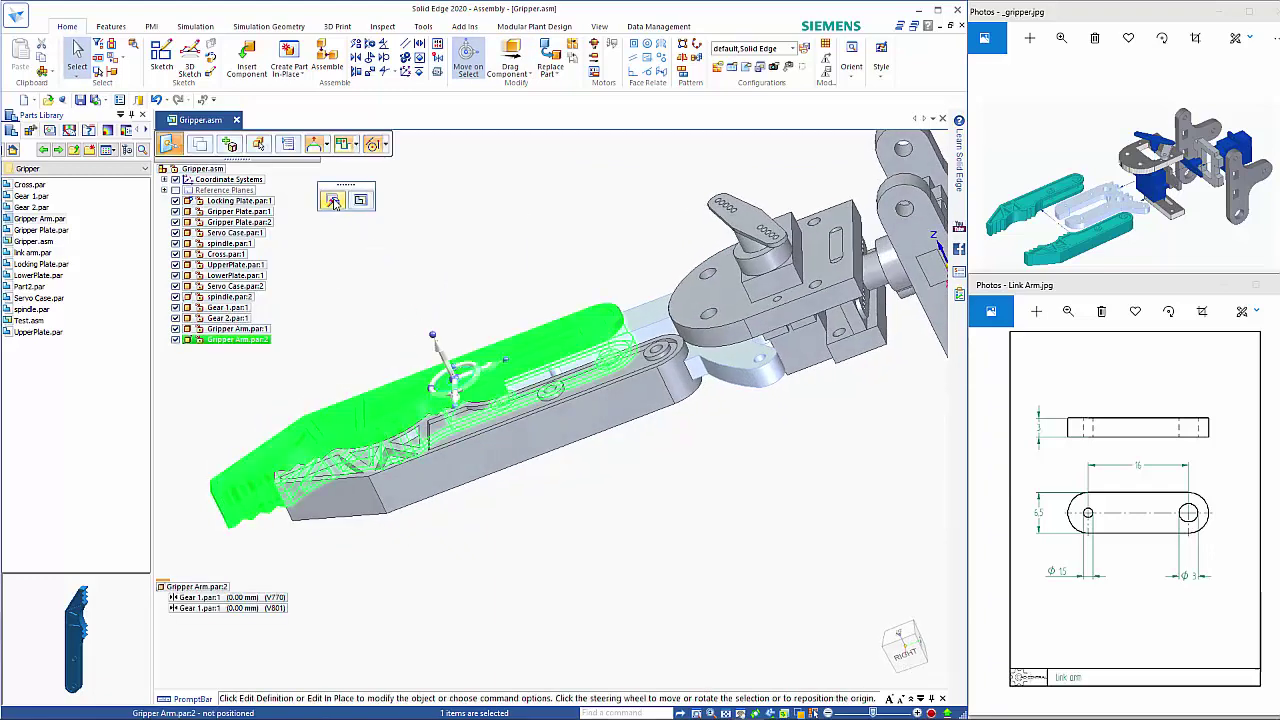
{"action": "left_click", "coordinate": [333, 201]}
{"action": "scroll", "coordinate": [474, 414], "scroll_direction": "up", "scroll_amount": 6}
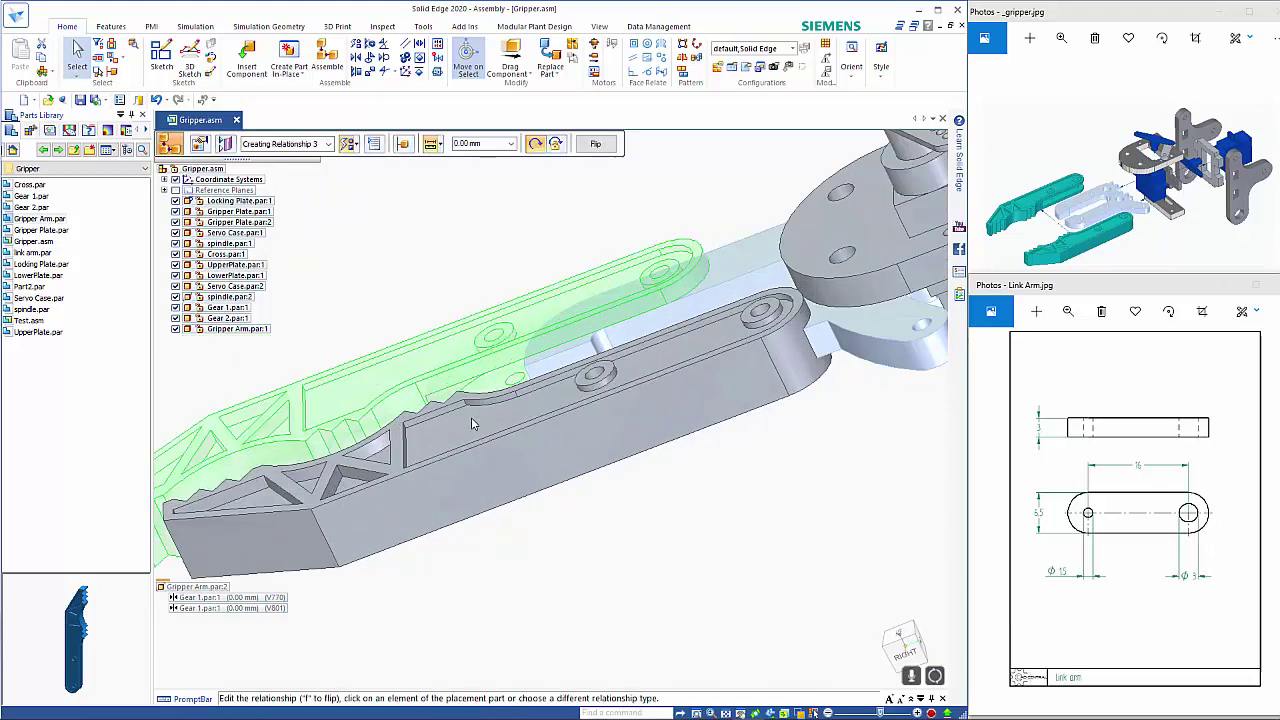
{"action": "left_click", "coordinate": [417, 337]}
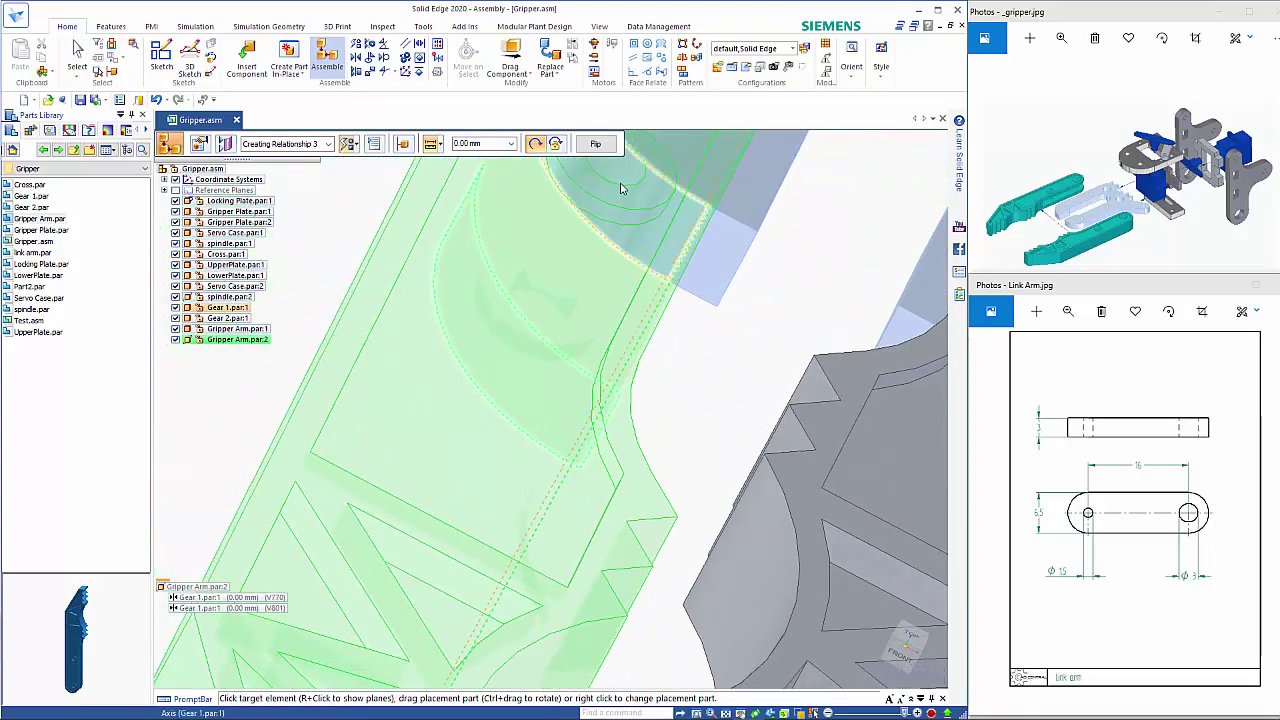
{"action": "left_click", "coordinate": [620, 188]}
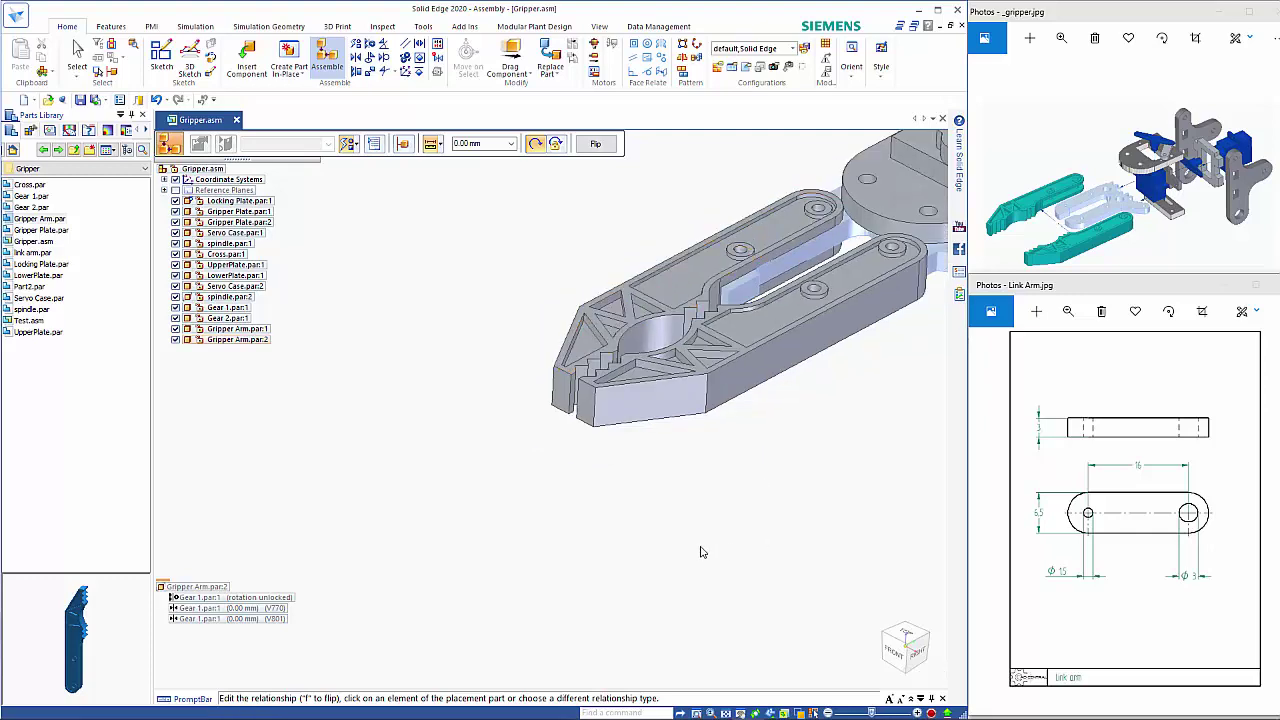
{"action": "right_click", "coordinate": [720, 478]}
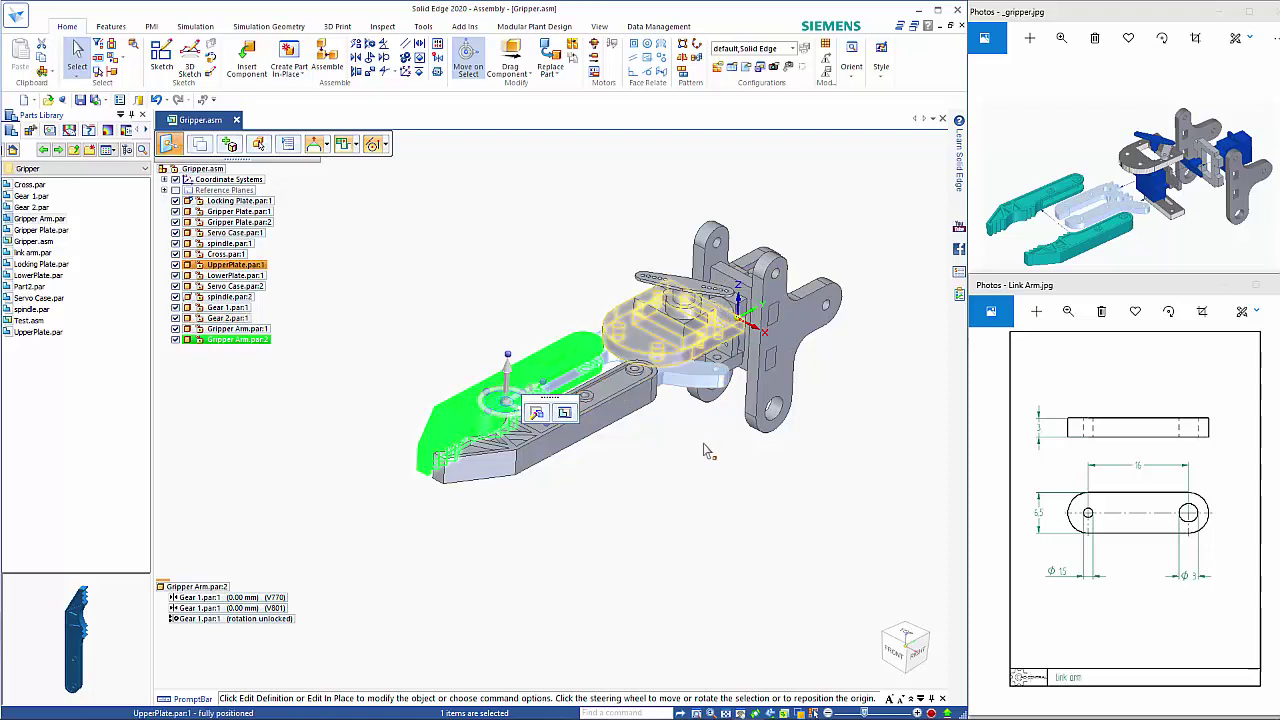
{"action": "left_click", "coordinate": [661, 527]}
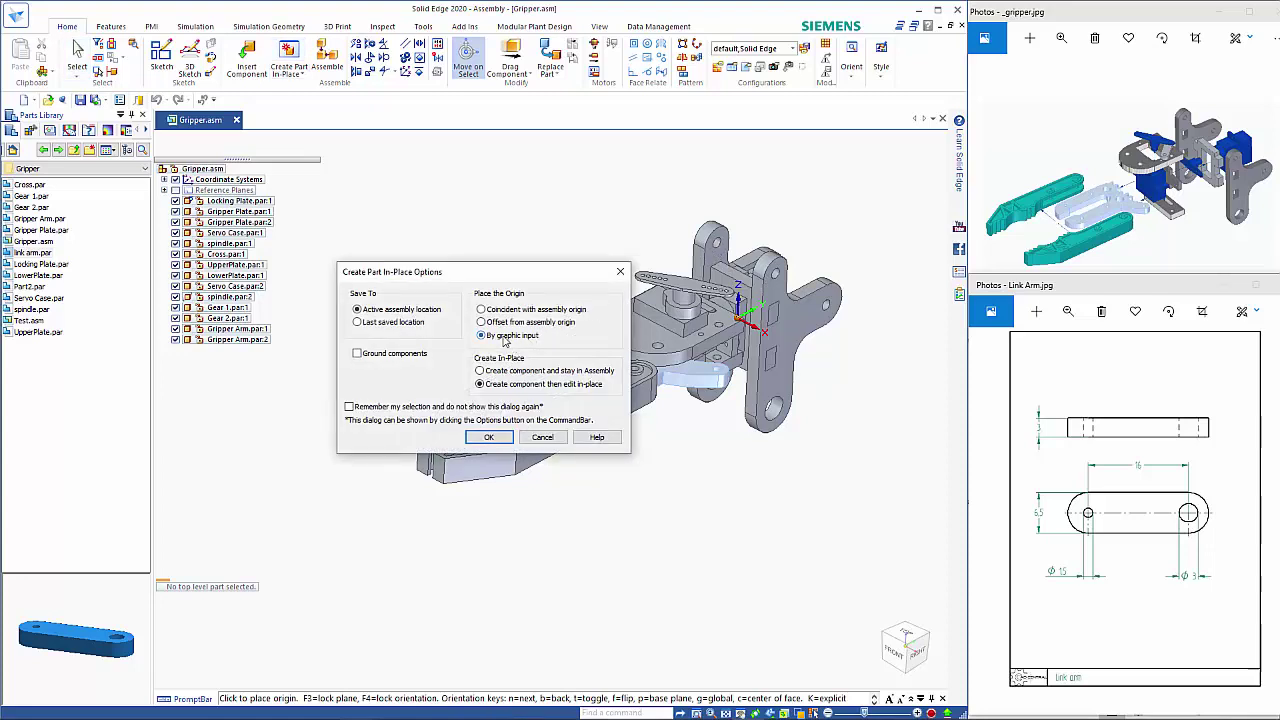
Create Bush.par in place from the Iso Metric Part template, with its origin at the centre of Gripper Plate.par:2's upper hole
{"action": "left_click", "coordinate": [500, 432]}
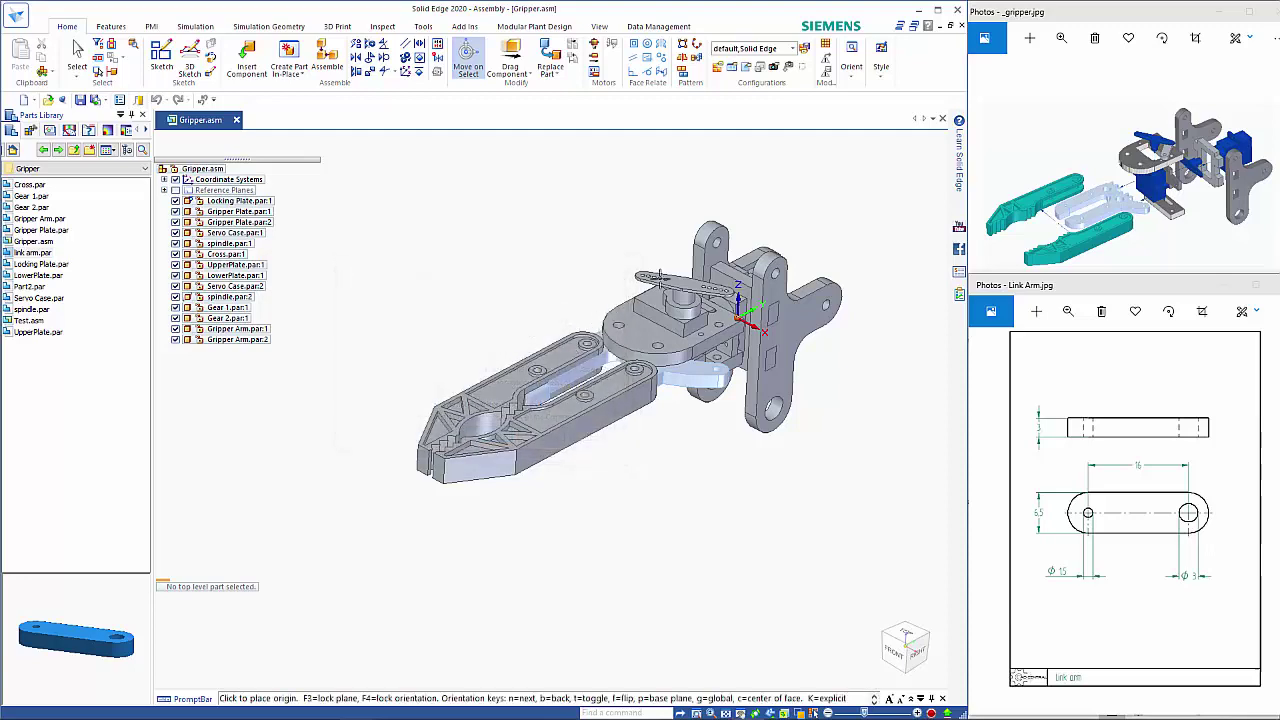
{"action": "scroll", "coordinate": [718, 245], "scroll_direction": "up", "scroll_amount": 5}
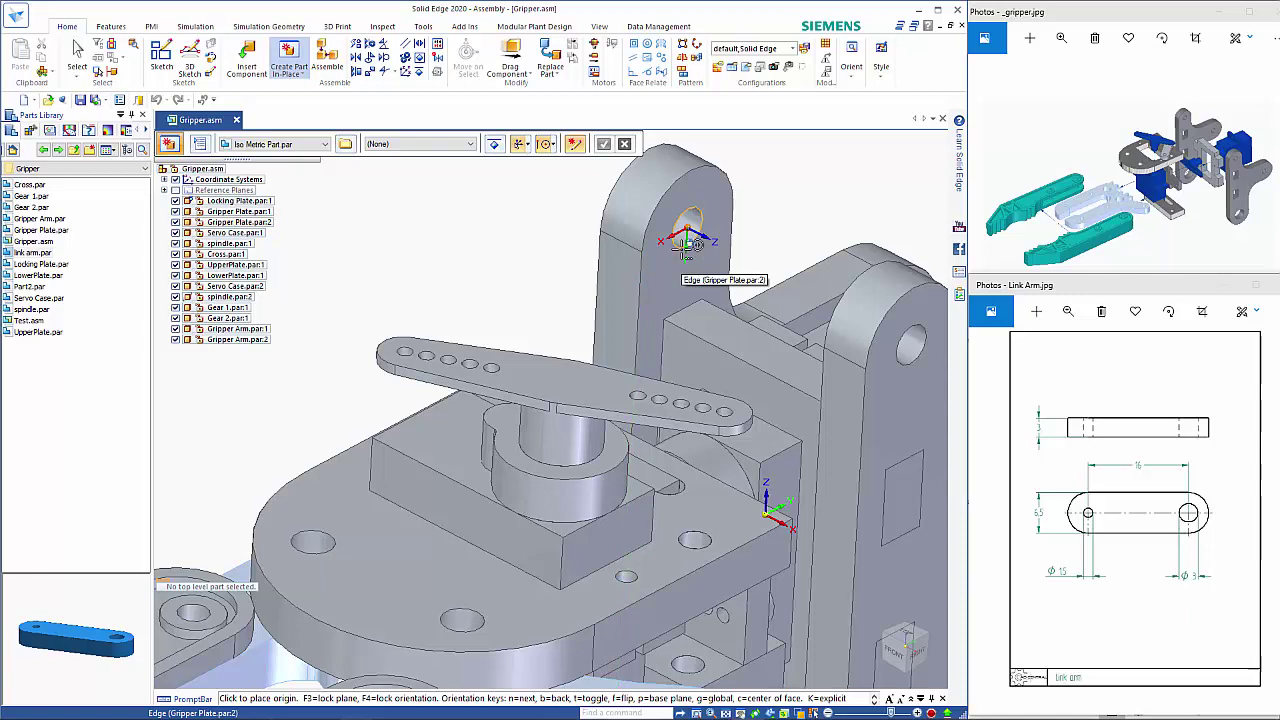
{"action": "left_click", "coordinate": [690, 246]}
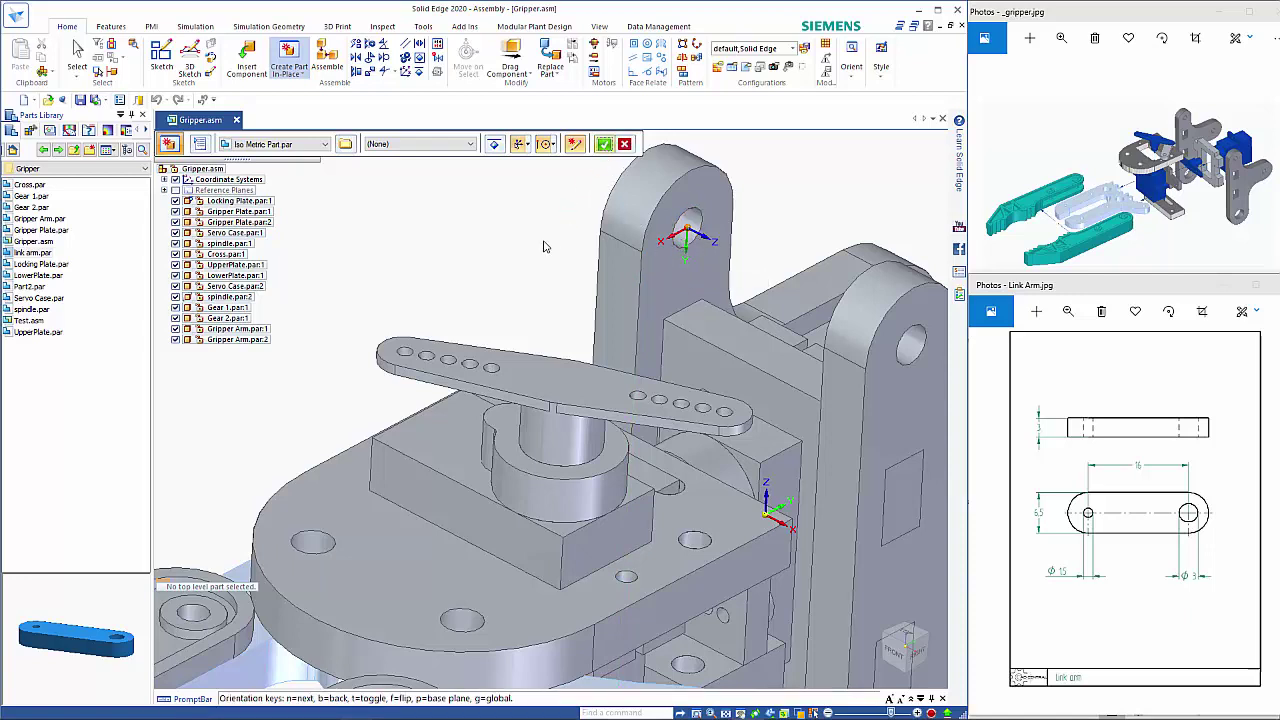
{"action": "key", "text": "Return"}
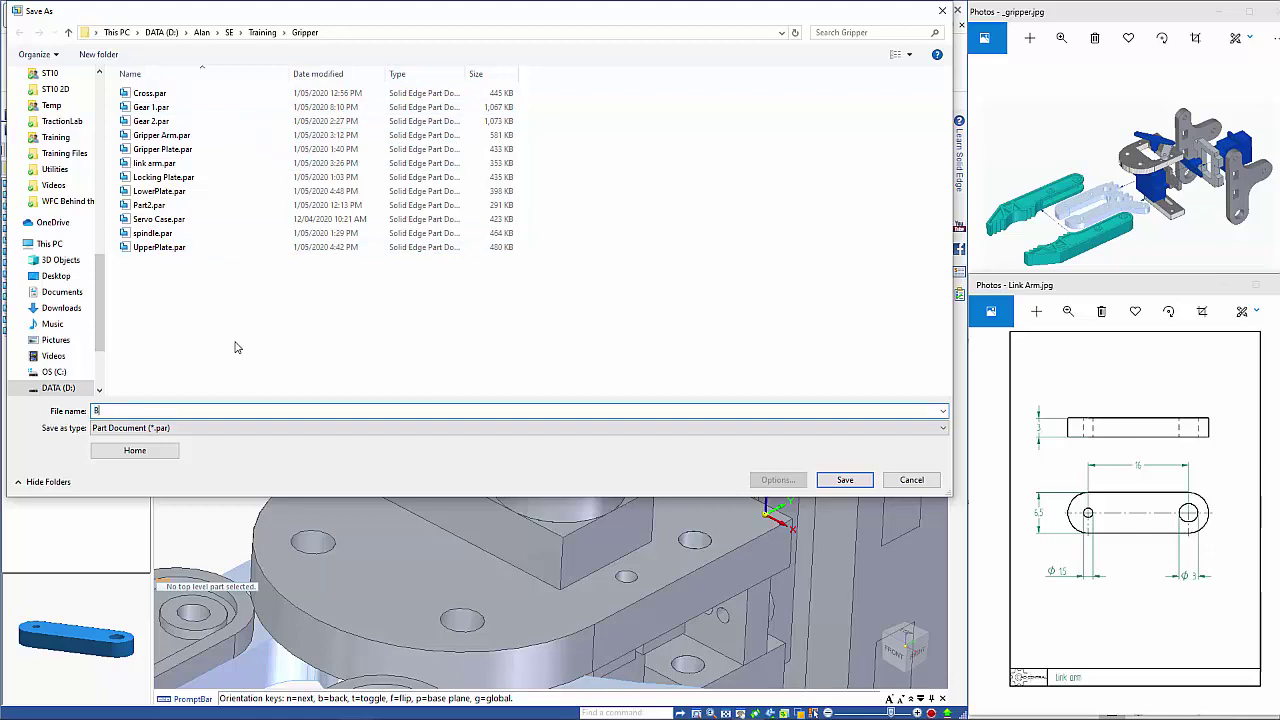
{"action": "key", "text": "Return"}
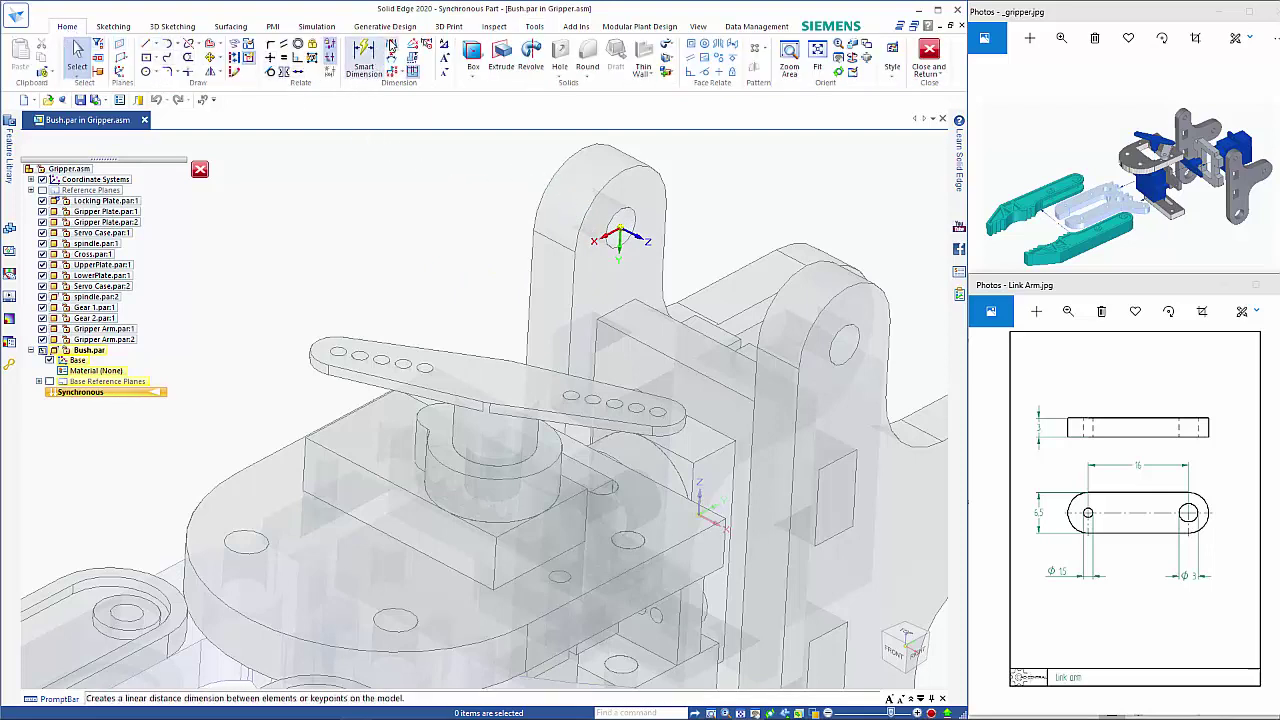
Sketch two concentric circles, 4 mm and 8 mm in diameter, centred on the Bush origin and lying on the plate face plane
{"action": "left_click", "coordinate": [528, 27]}
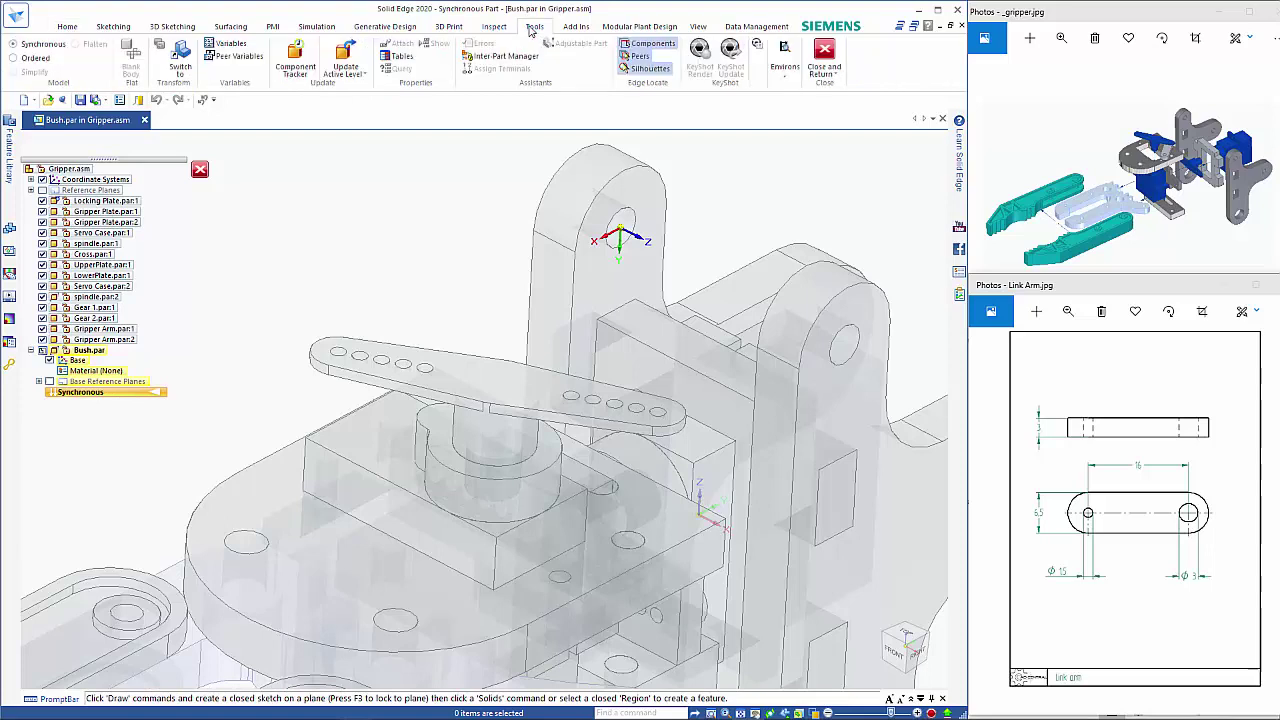
{"action": "left_click", "coordinate": [640, 60]}
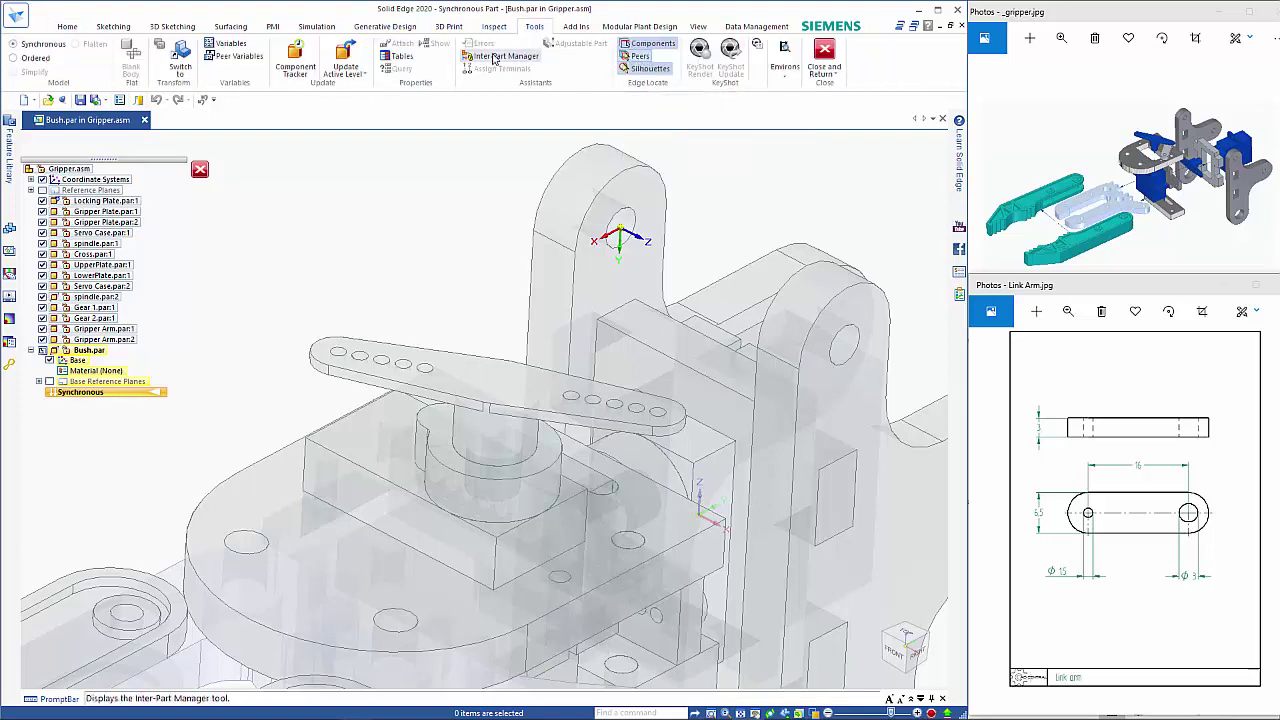
{"action": "left_click", "coordinate": [66, 28]}
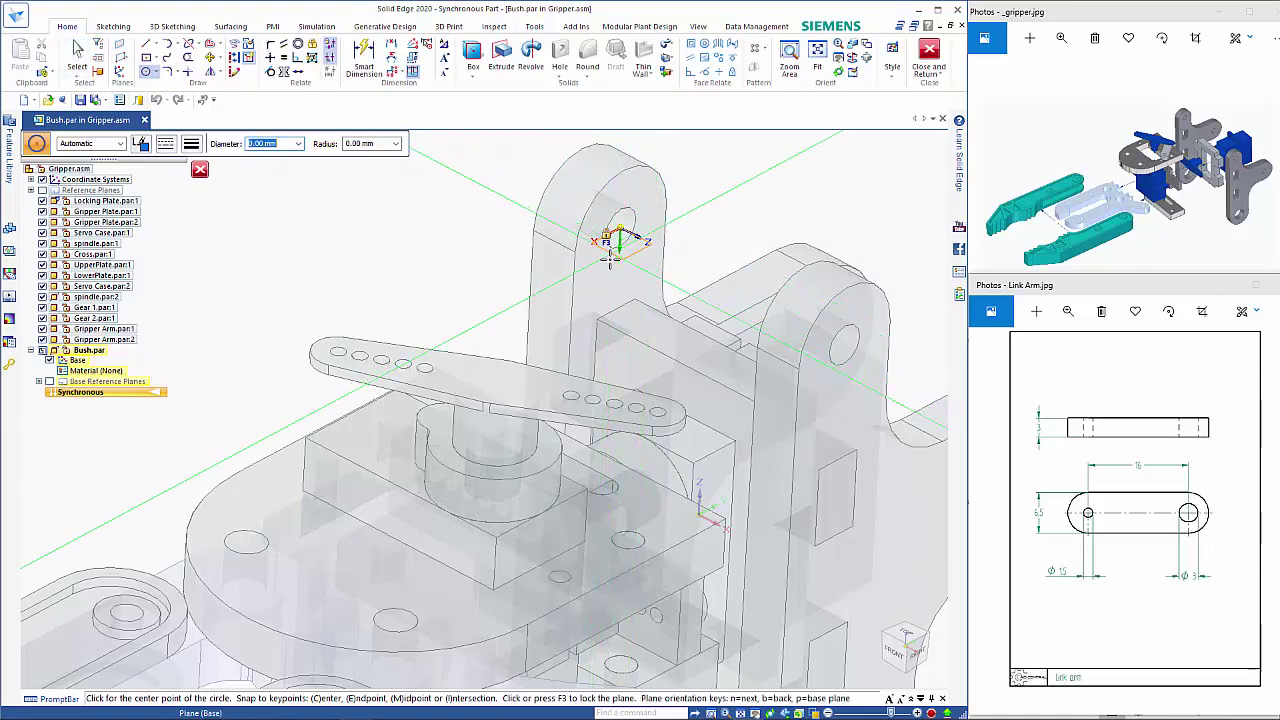
{"action": "key", "text": "F3"}
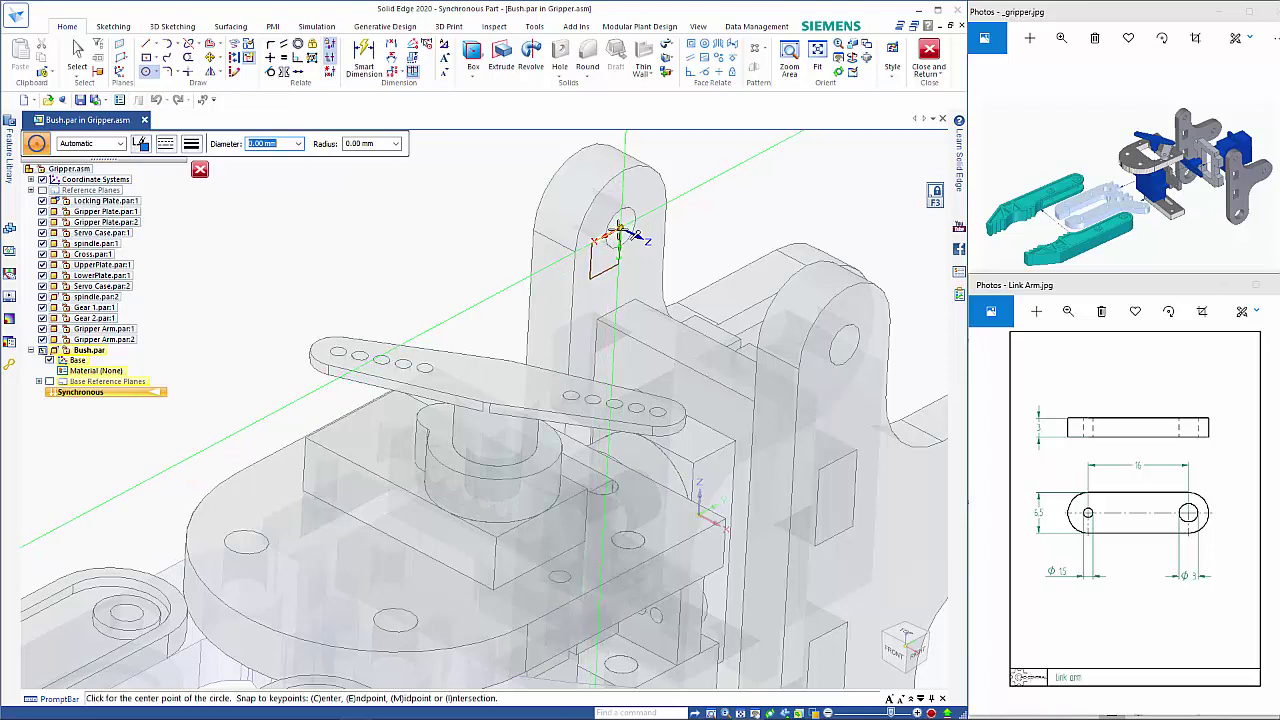
{"action": "left_click", "coordinate": [621, 229]}
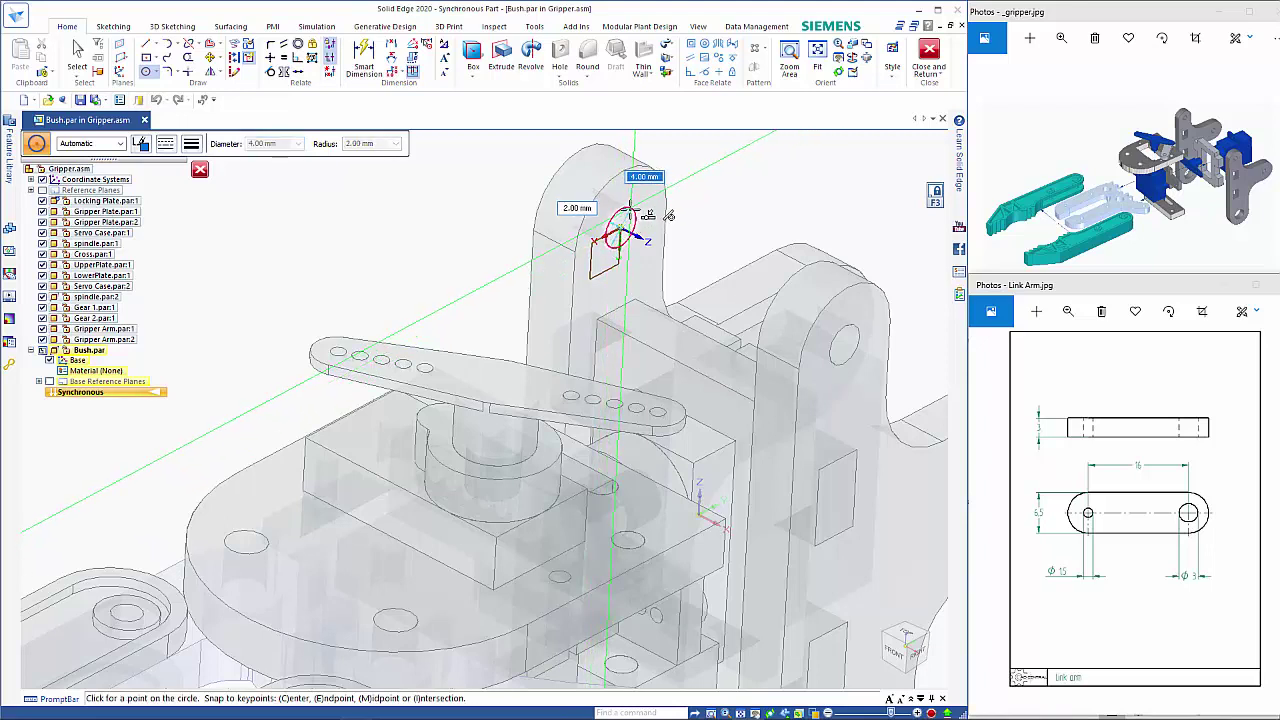
{"action": "left_click", "coordinate": [668, 215]}
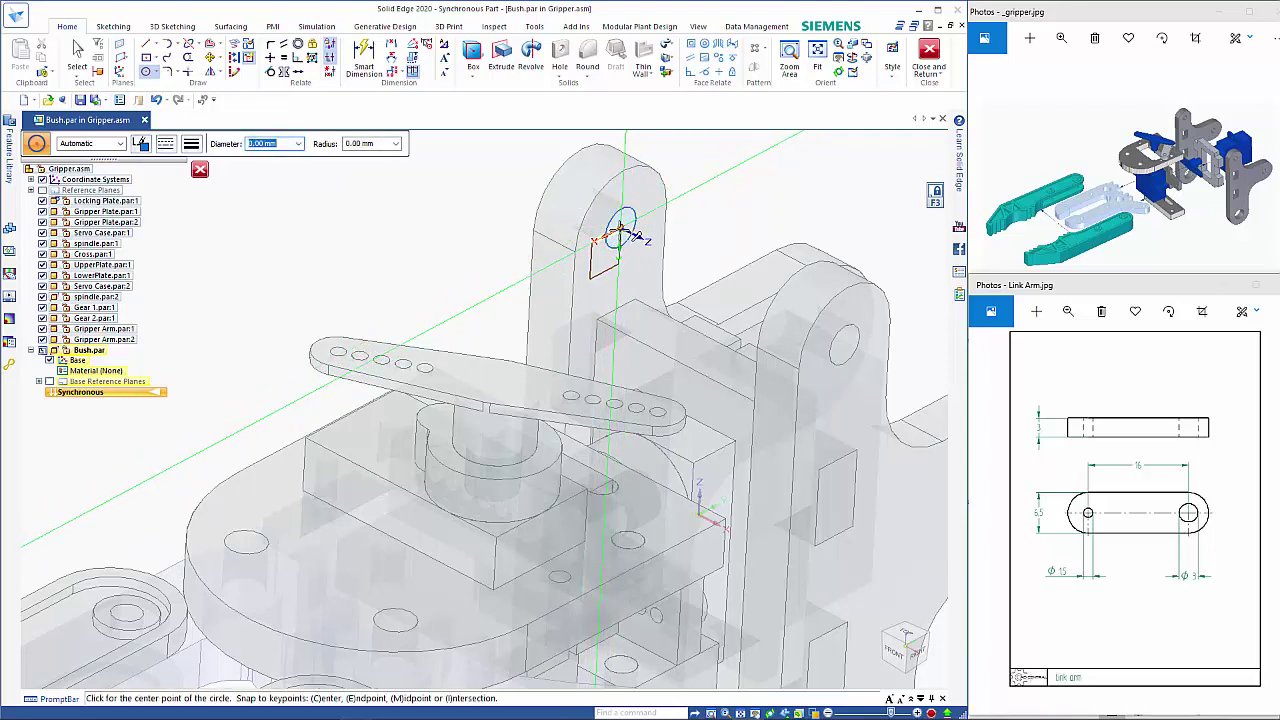
{"action": "left_click", "coordinate": [621, 229]}
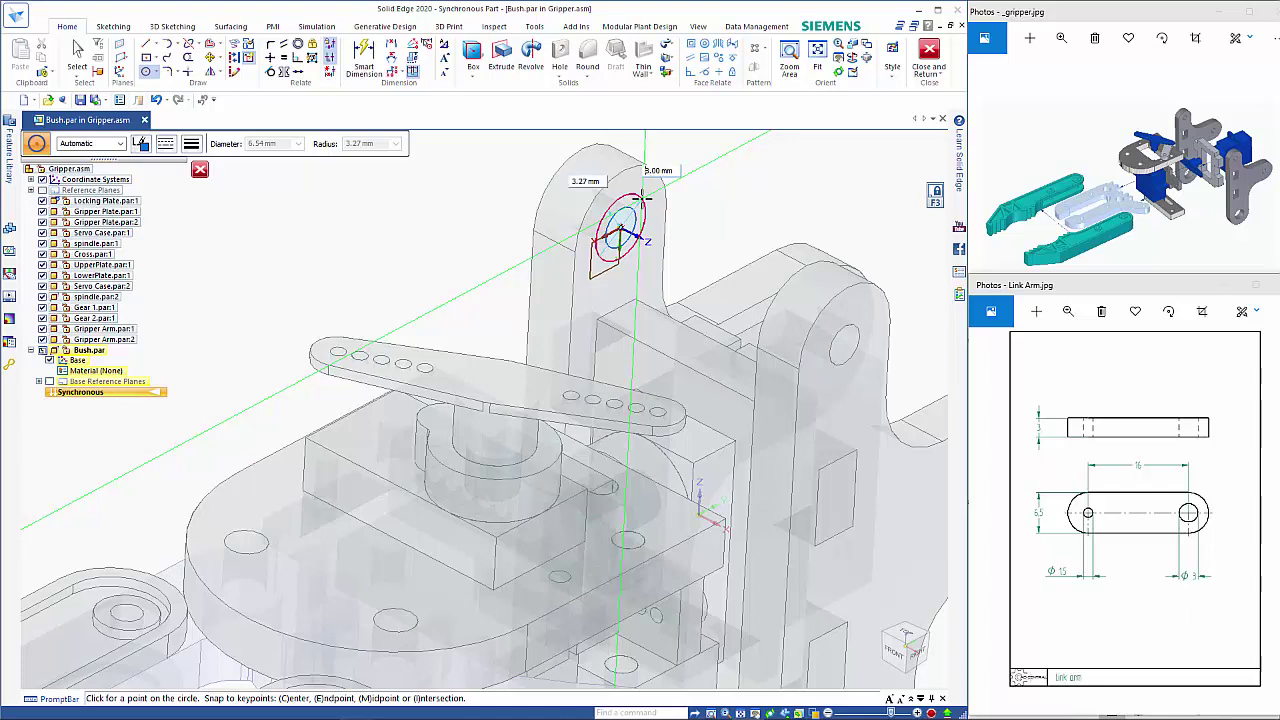
{"action": "left_click", "coordinate": [643, 199]}
{"action": "key", "text": "Escape"}
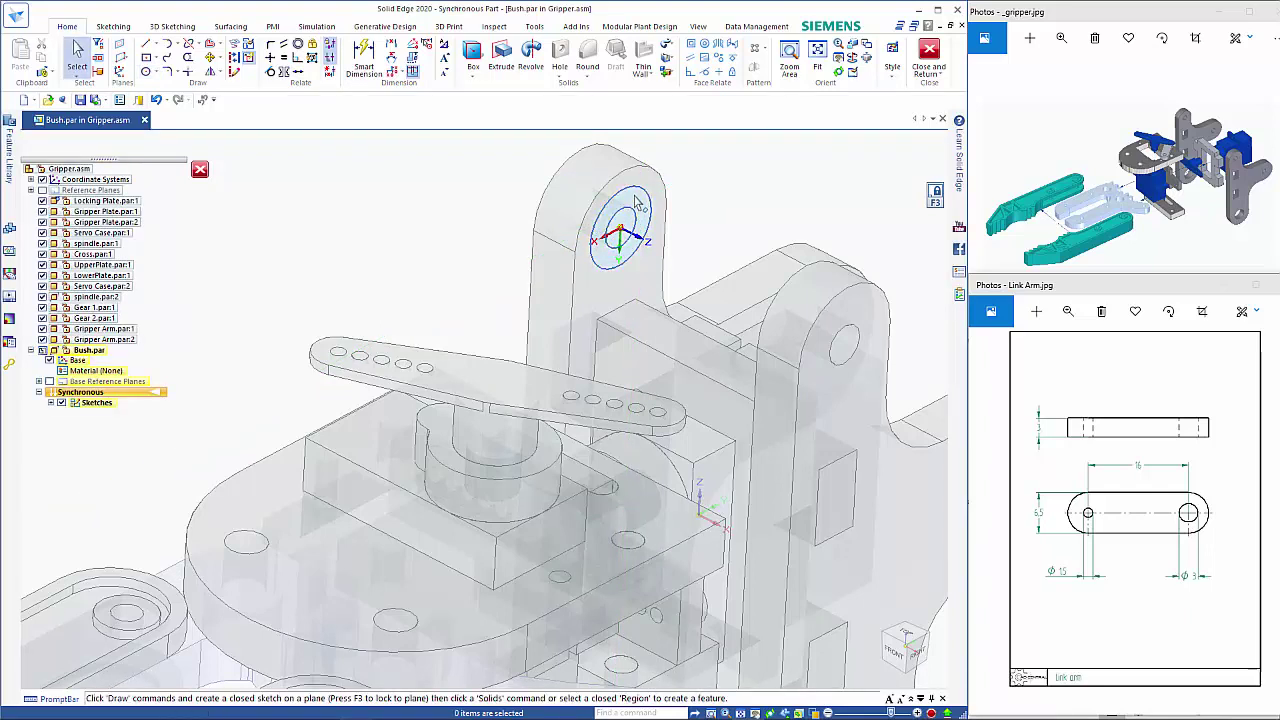
Extrude the ring between the circles 22 mm to the edge of Gripper Plate.par:1 and return to the assembly
{"action": "left_click", "coordinate": [636, 208]}
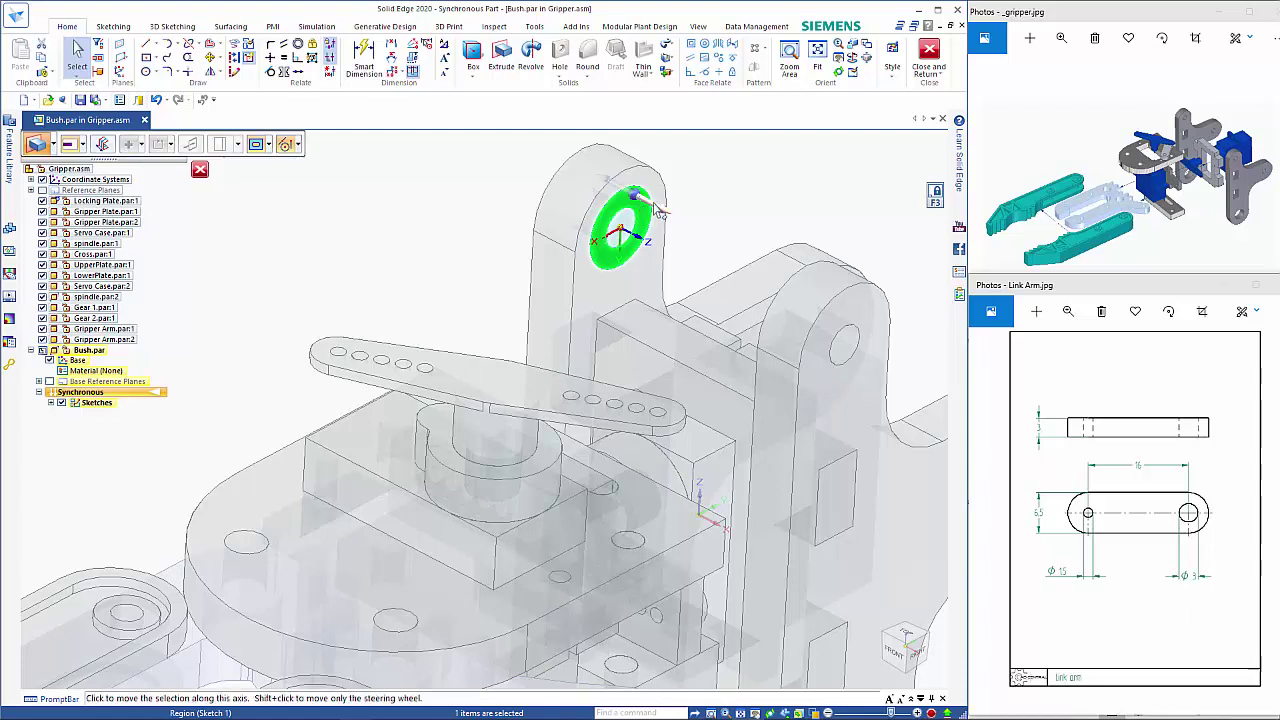
{"action": "left_click", "coordinate": [711, 231]}
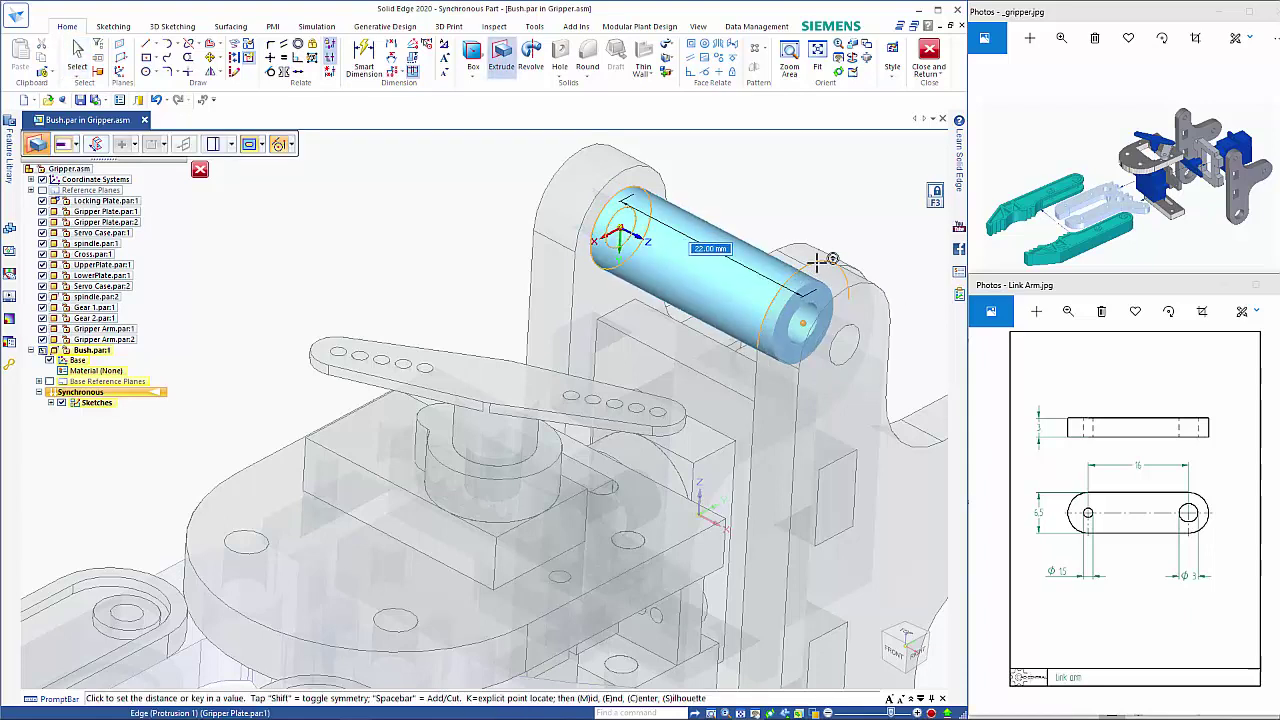
{"action": "left_click", "coordinate": [820, 262]}
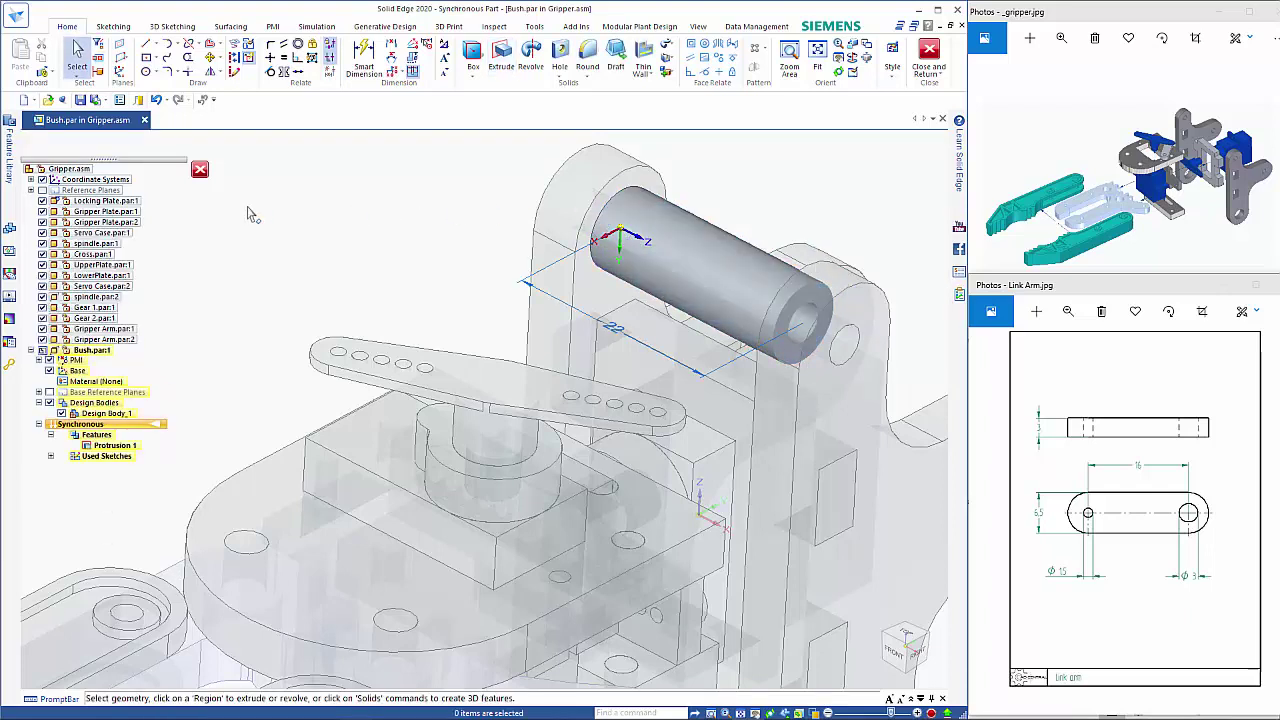
{"action": "left_click", "coordinate": [200, 171]}
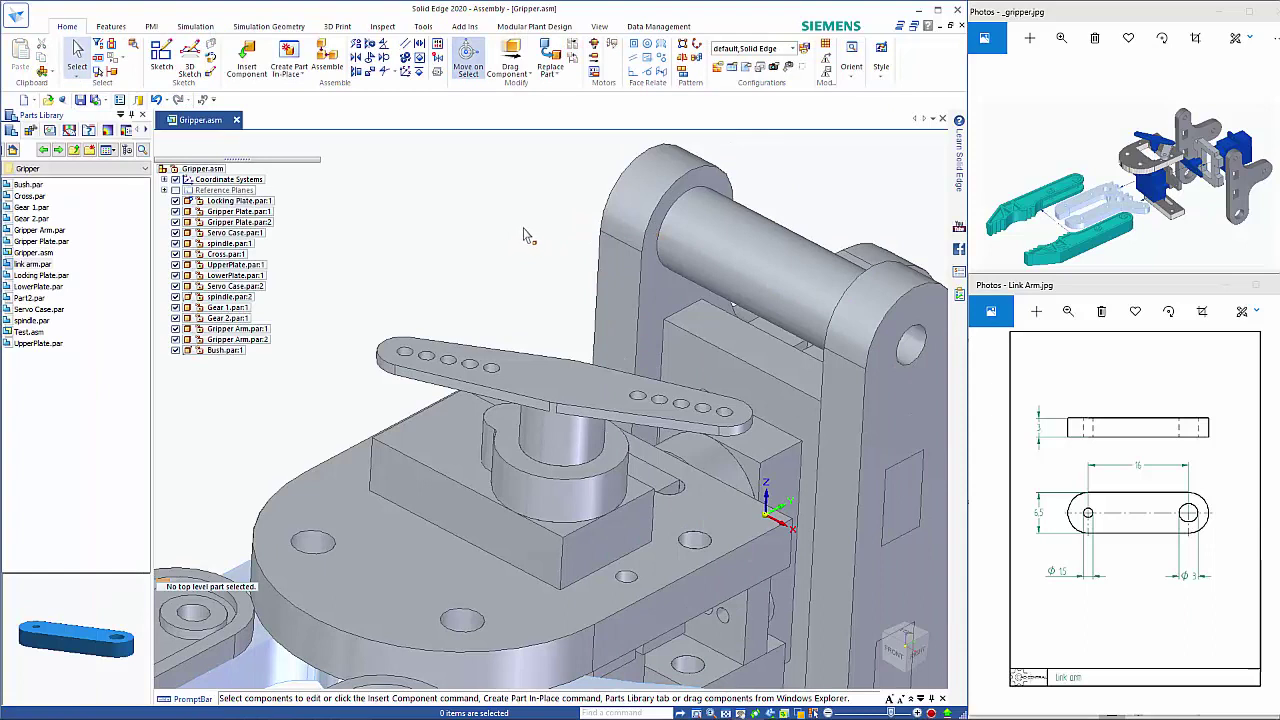
Edit the Bush's placement and fix it to Gripper Plate.par:2's inner face and upper hole with an Insert relationship at 0.00 mm offset
{"action": "left_click", "coordinate": [745, 222]}
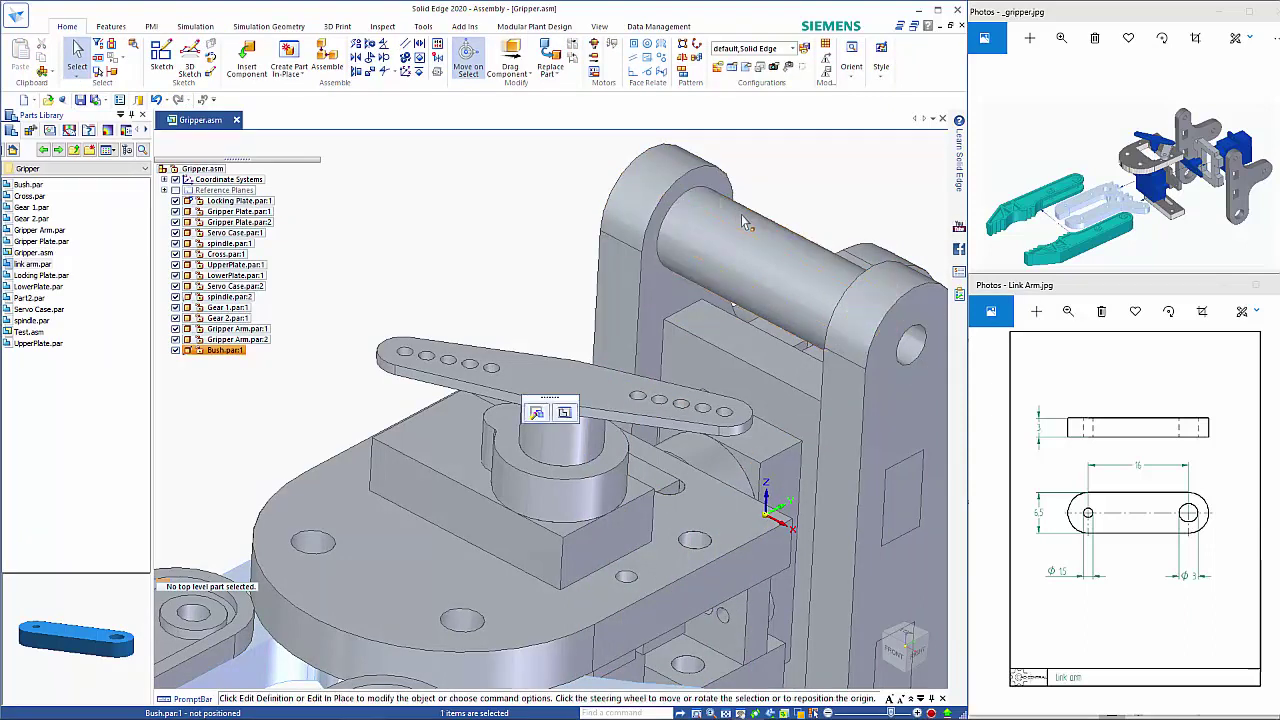
{"action": "left_click", "coordinate": [537, 414]}
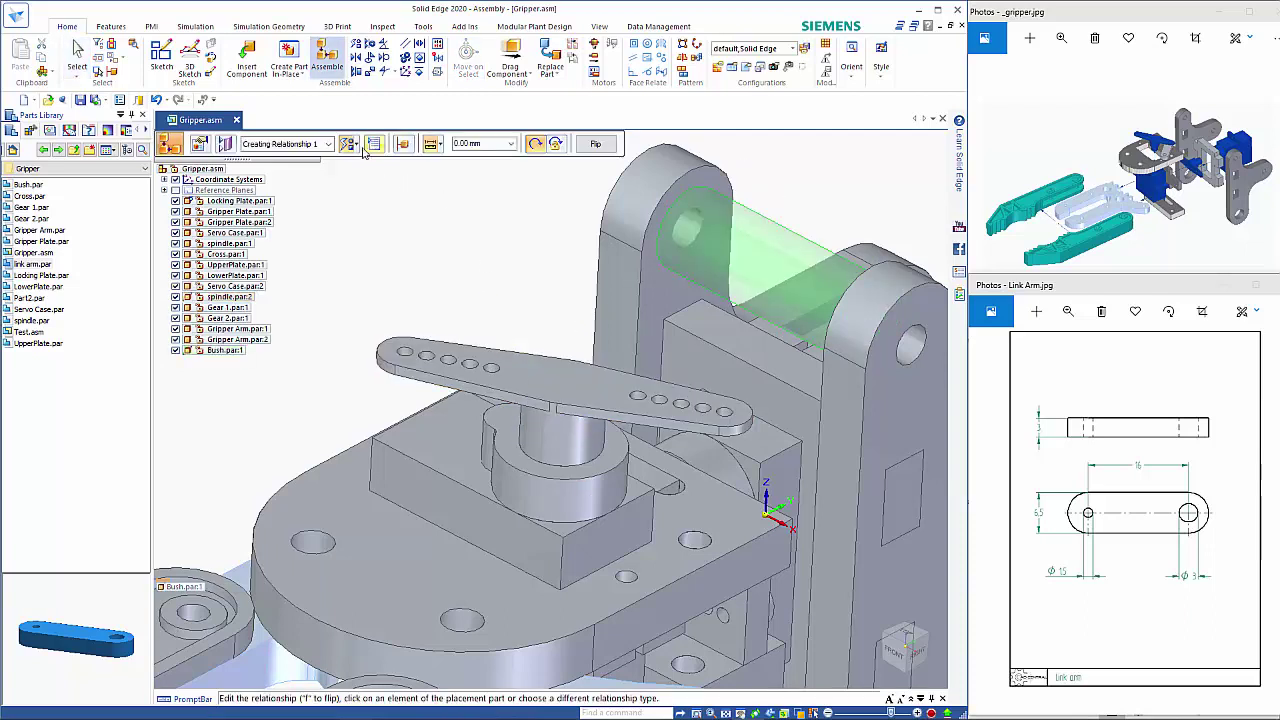
{"action": "left_click", "coordinate": [356, 146]}
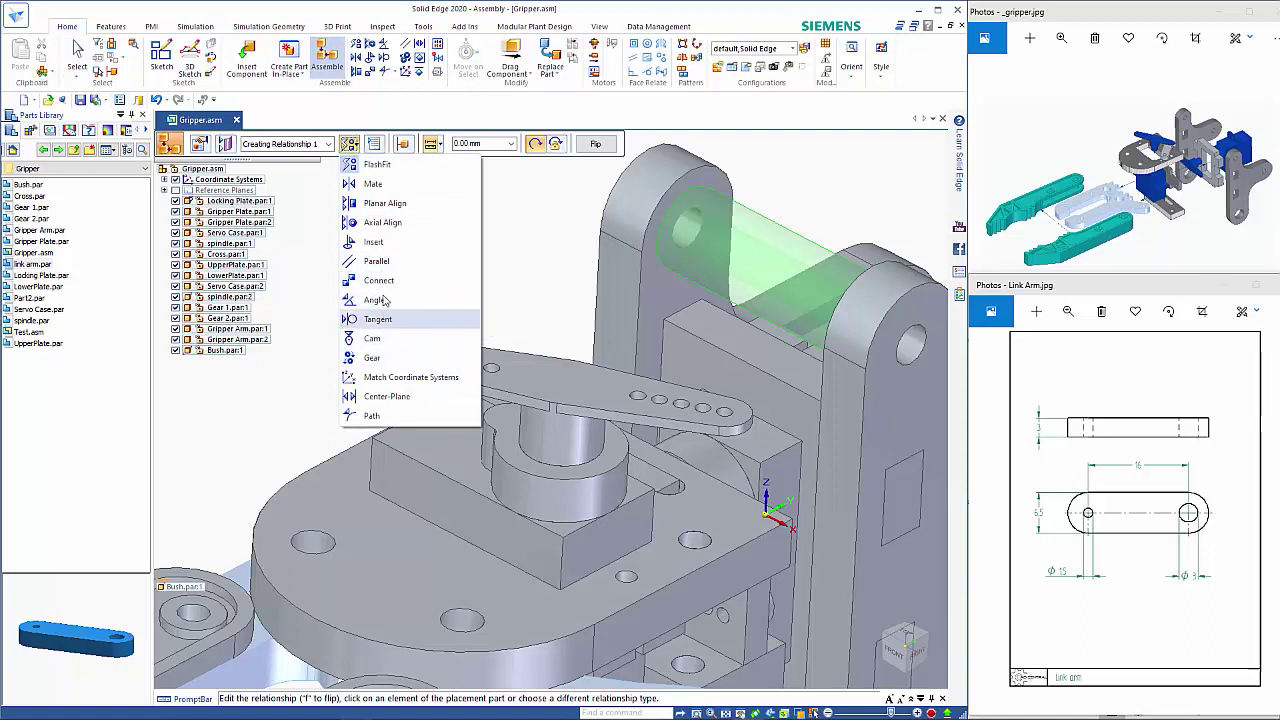
{"action": "left_click", "coordinate": [372, 242]}
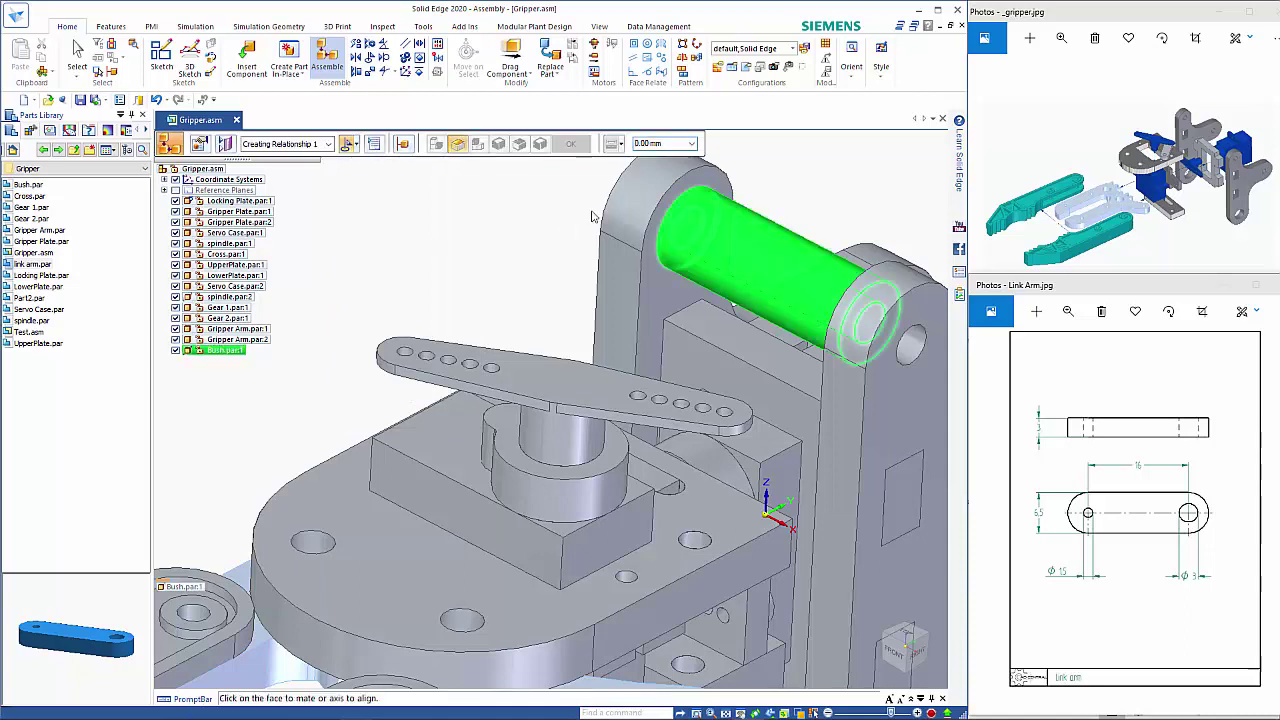
{"action": "left_click", "coordinate": [681, 207]}
{"action": "left_click", "coordinate": [690, 198]}
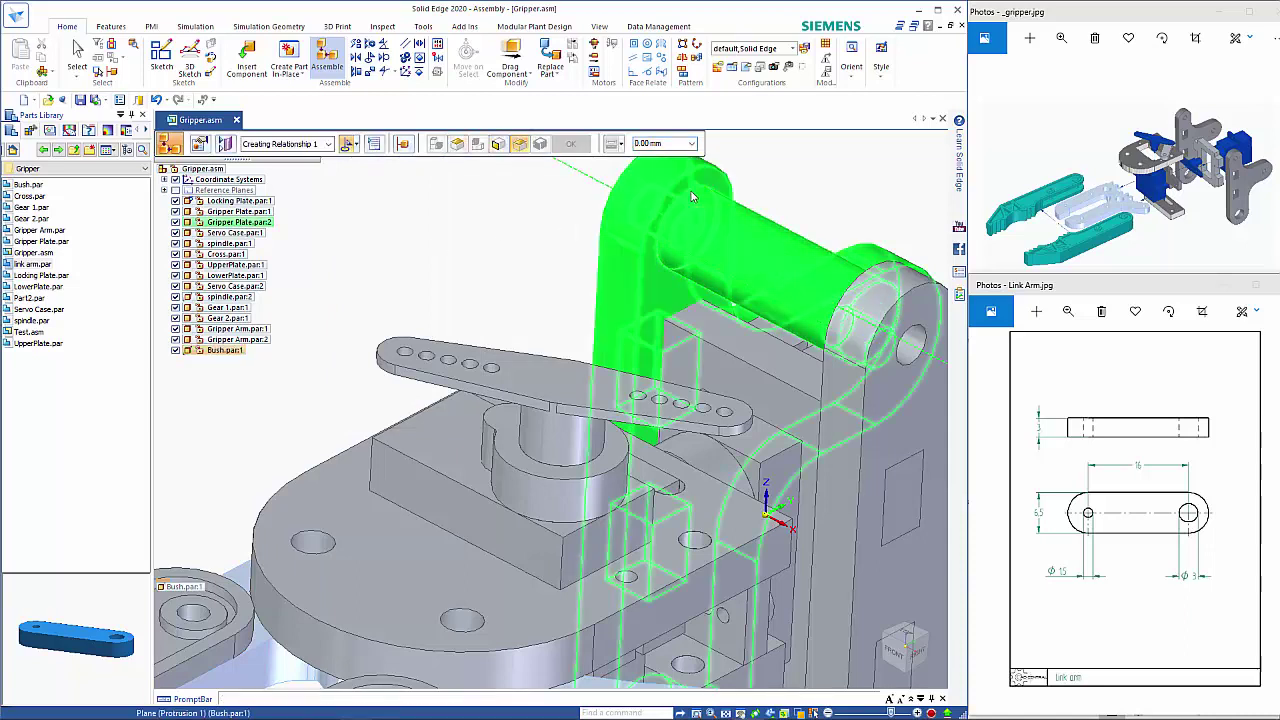
{"action": "left_click", "coordinate": [700, 186]}
{"action": "left_click", "coordinate": [704, 180]}
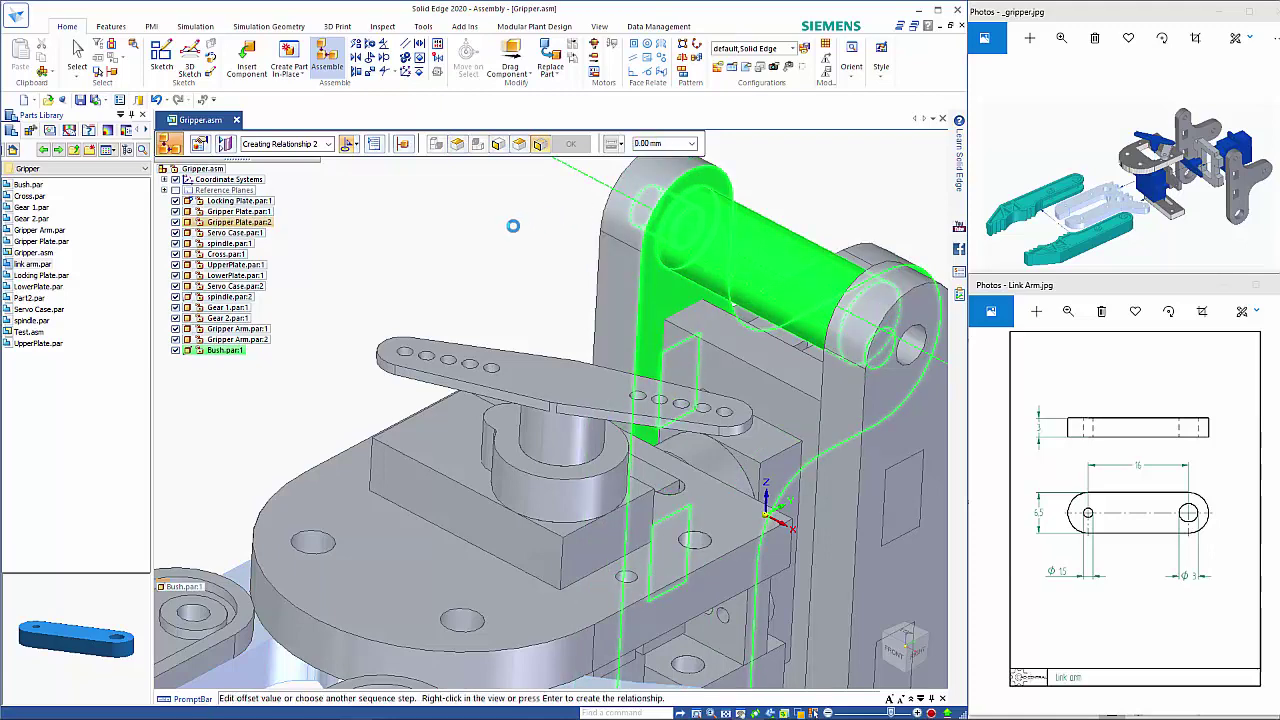
{"action": "key", "text": "Escape"}
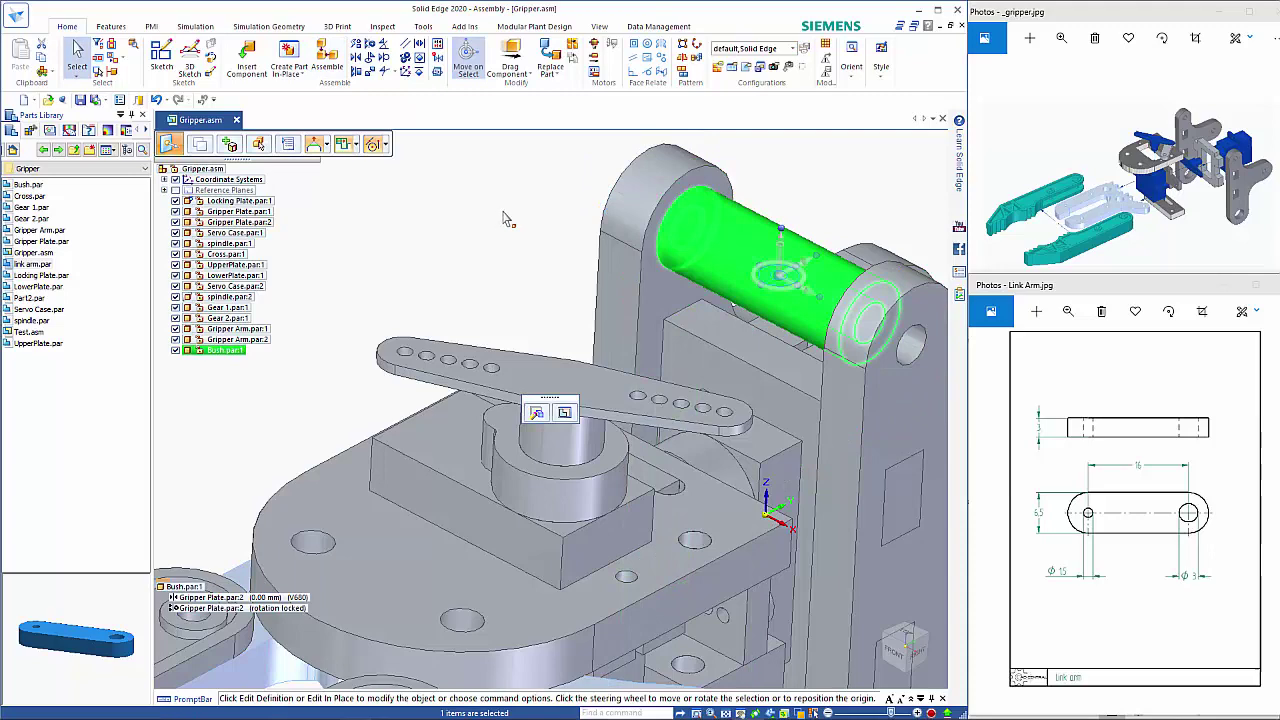
In a top view, rotate the link arm preview diagonally and place link arm.par in the assembly beside the upper spindle
{"action": "scroll", "coordinate": [492, 255], "scroll_direction": "down", "scroll_amount": 3}
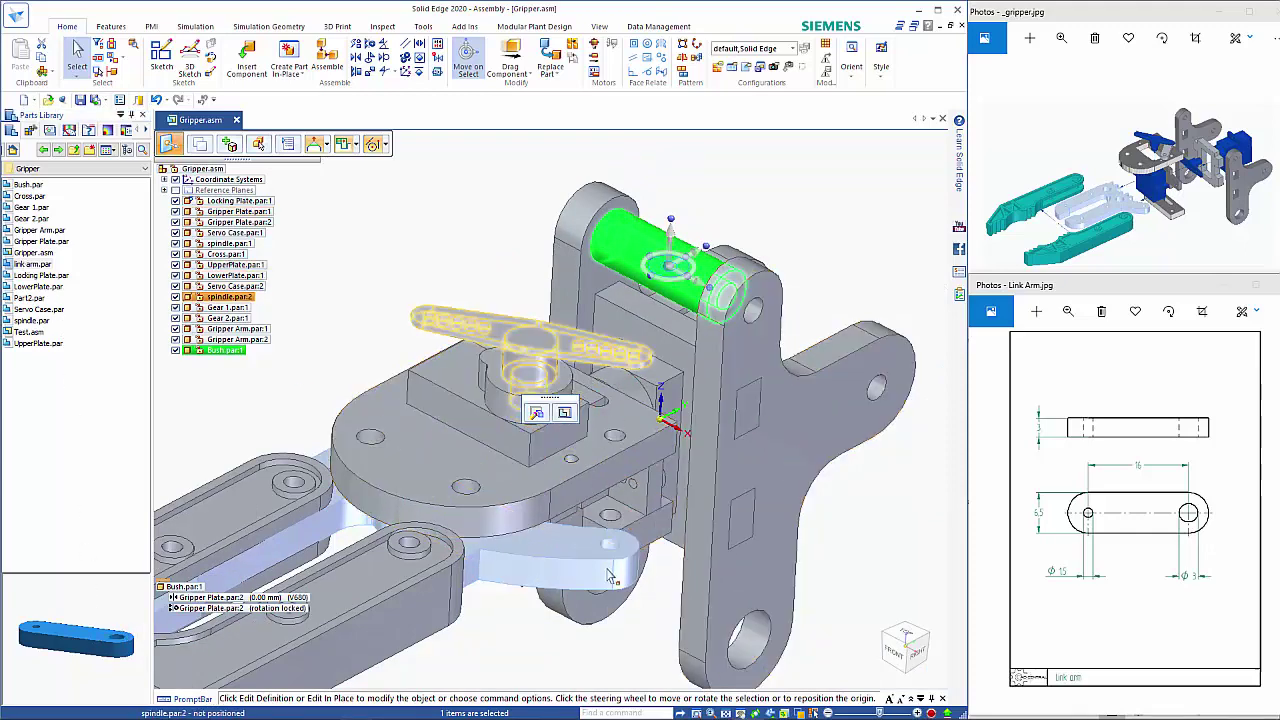
{"action": "left_click", "coordinate": [906, 636]}
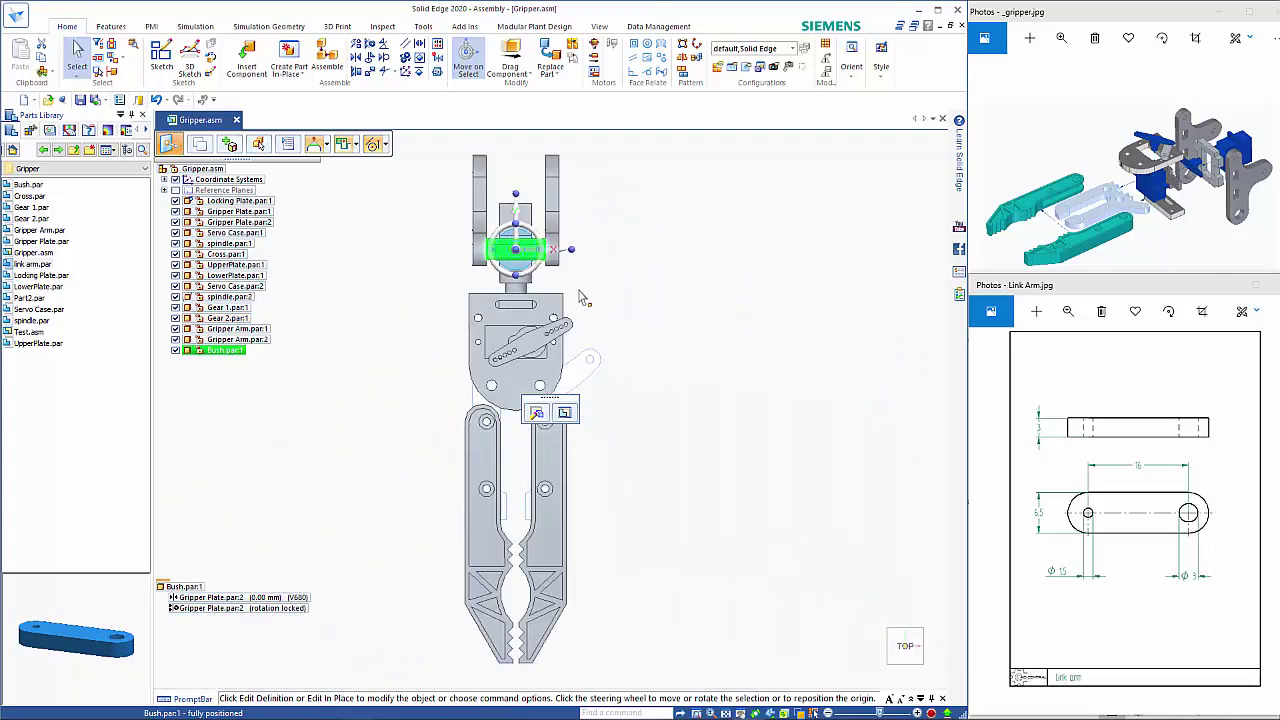
{"action": "scroll", "coordinate": [566, 326], "scroll_direction": "up", "scroll_amount": 6}
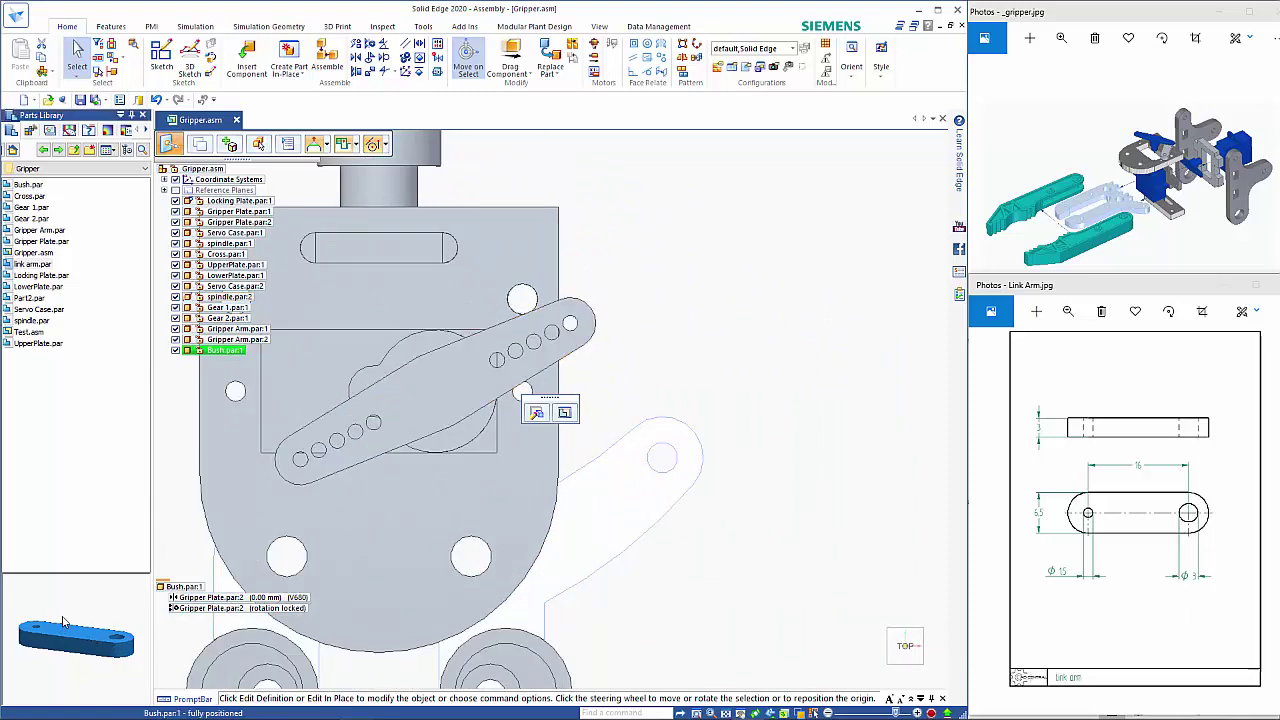
{"action": "left_click_drag", "start_coordinate": [62, 621], "coordinate": [4, 709]}
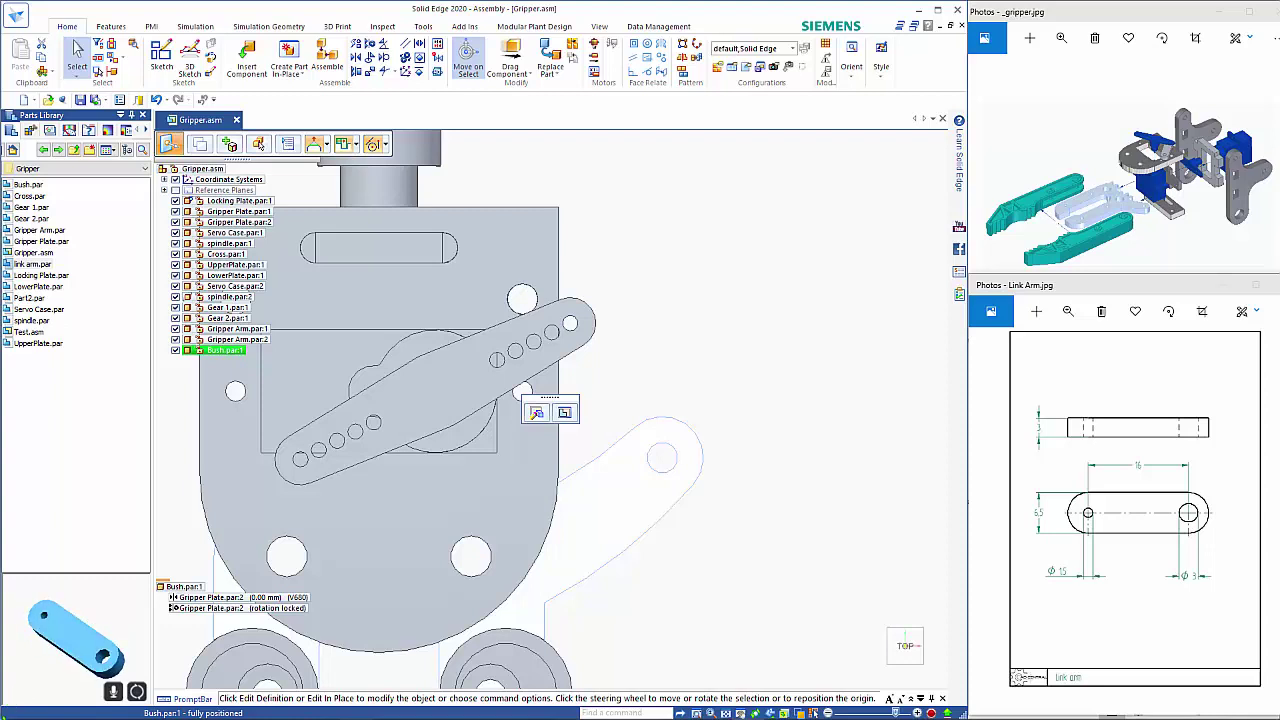
{"action": "middle_click_drag", "start_coordinate": [4, 715], "coordinate": [8, 716]}
{"action": "scroll", "coordinate": [130, 628], "scroll_direction": "up", "scroll_amount": 1}
{"action": "middle_click_drag", "start_coordinate": [130, 628], "coordinate": [168, 678]}
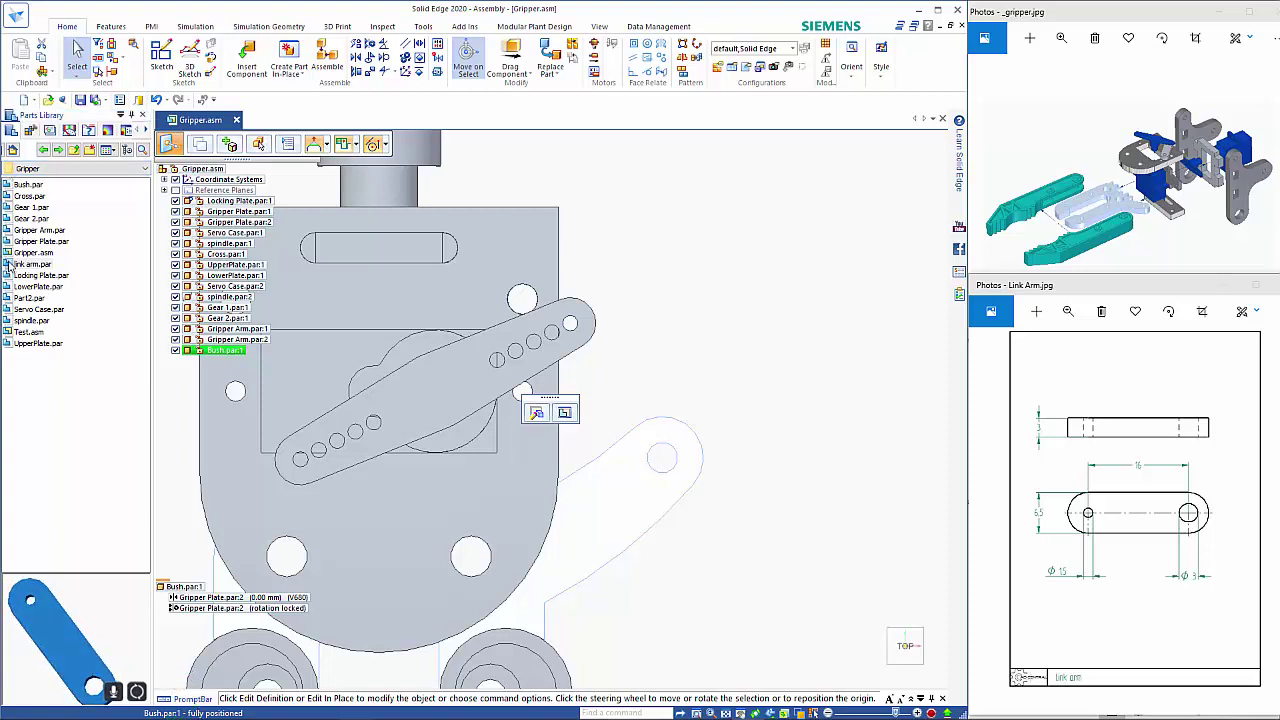
{"action": "left_click_drag", "start_coordinate": [735, 292], "coordinate": [742, 321]}
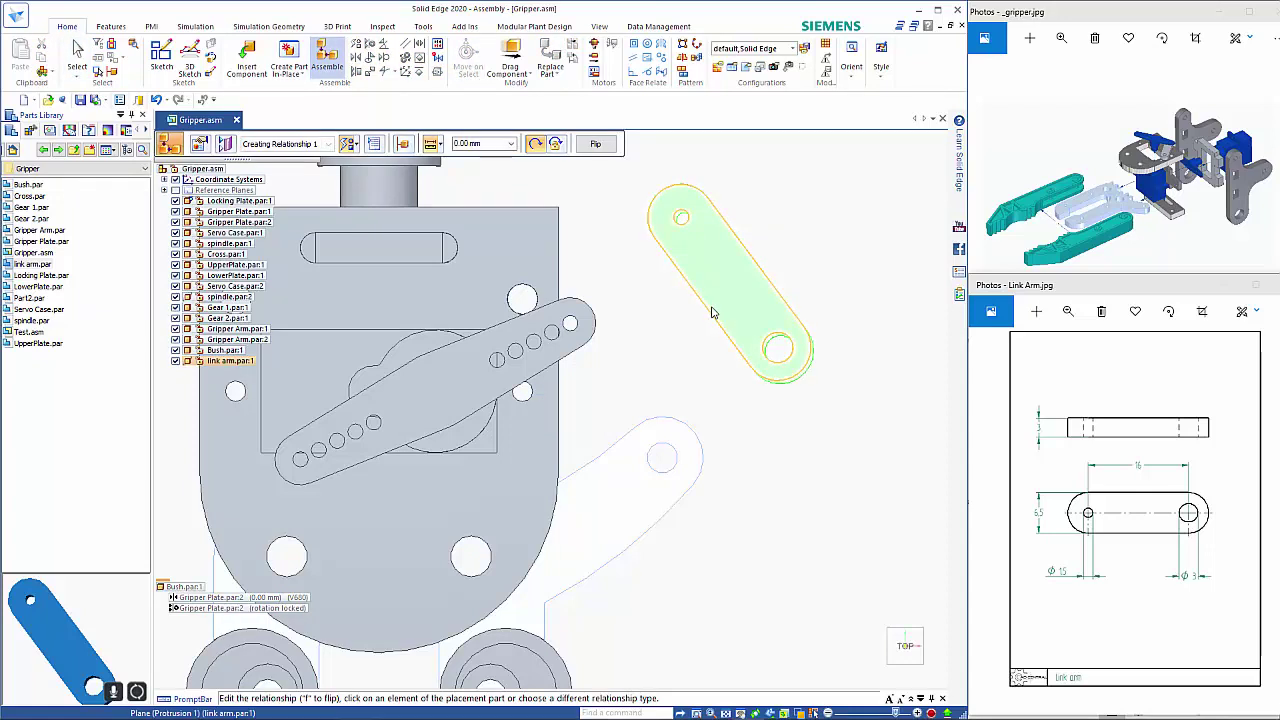
Mate the link arm's upper face to the underside of spindle.par:2 with 0.00 mm offset
{"action": "middle_click_drag", "start_coordinate": [686, 363], "coordinate": [684, 320]}
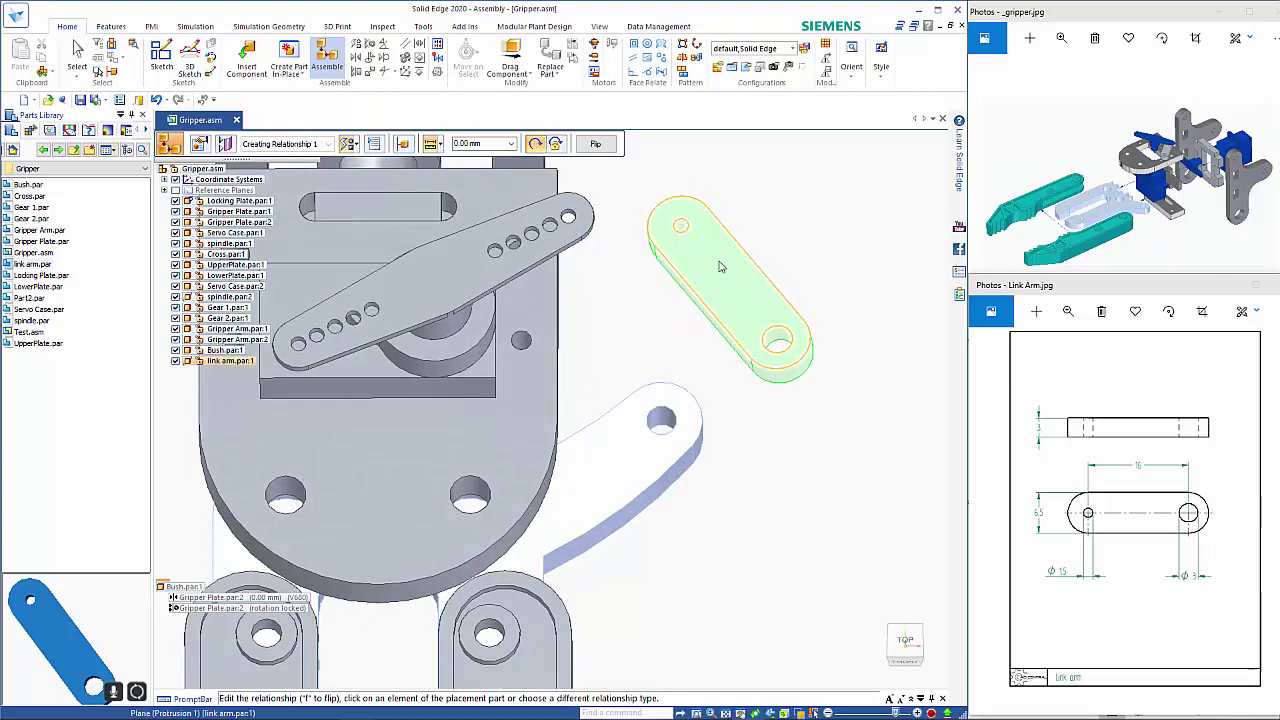
{"action": "left_click", "coordinate": [691, 267]}
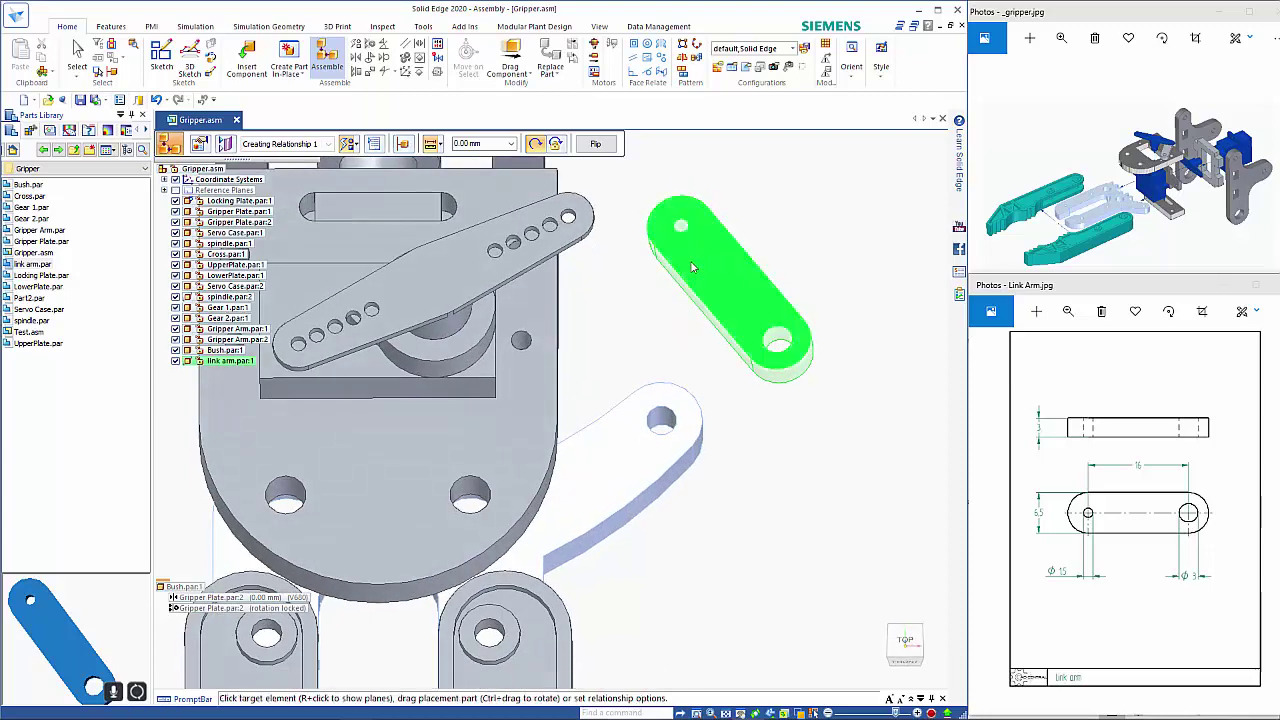
{"action": "left_click", "coordinate": [589, 246]}
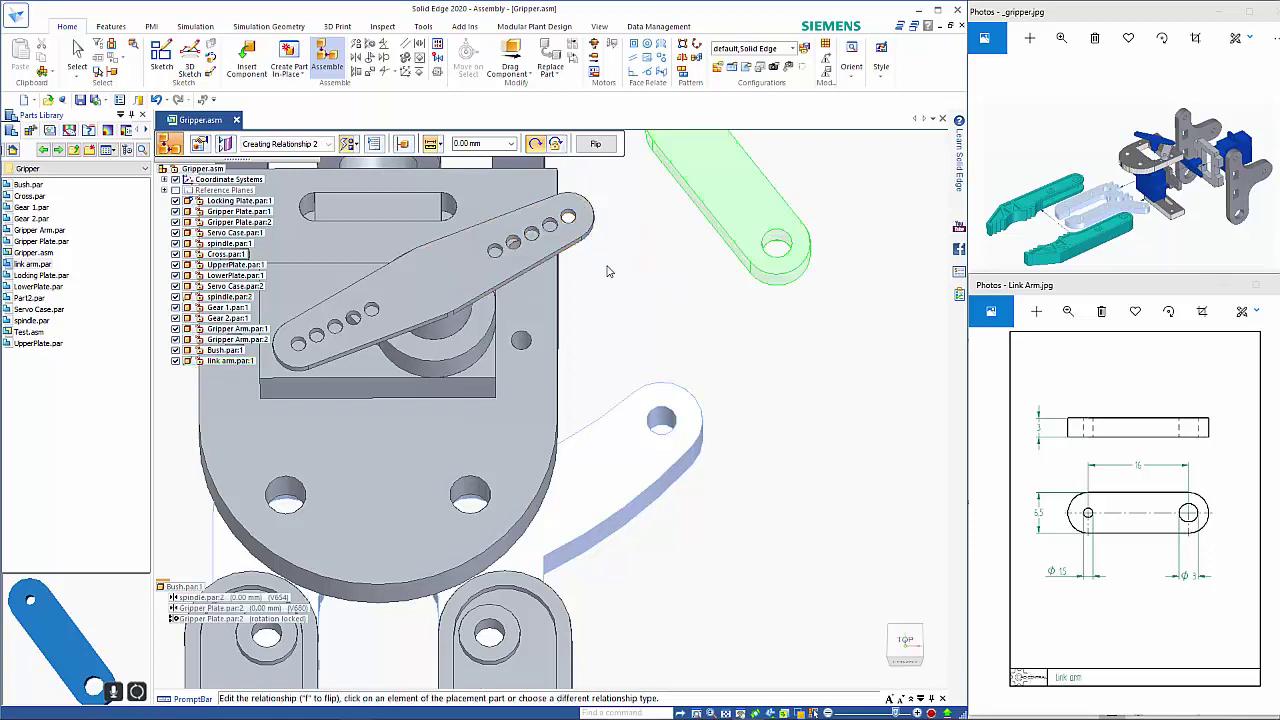
Align the link arm's large hole with Gear 2's outer hole and its small hole with the outermost hole of spindle.par:2
{"action": "left_click", "coordinate": [785, 251]}
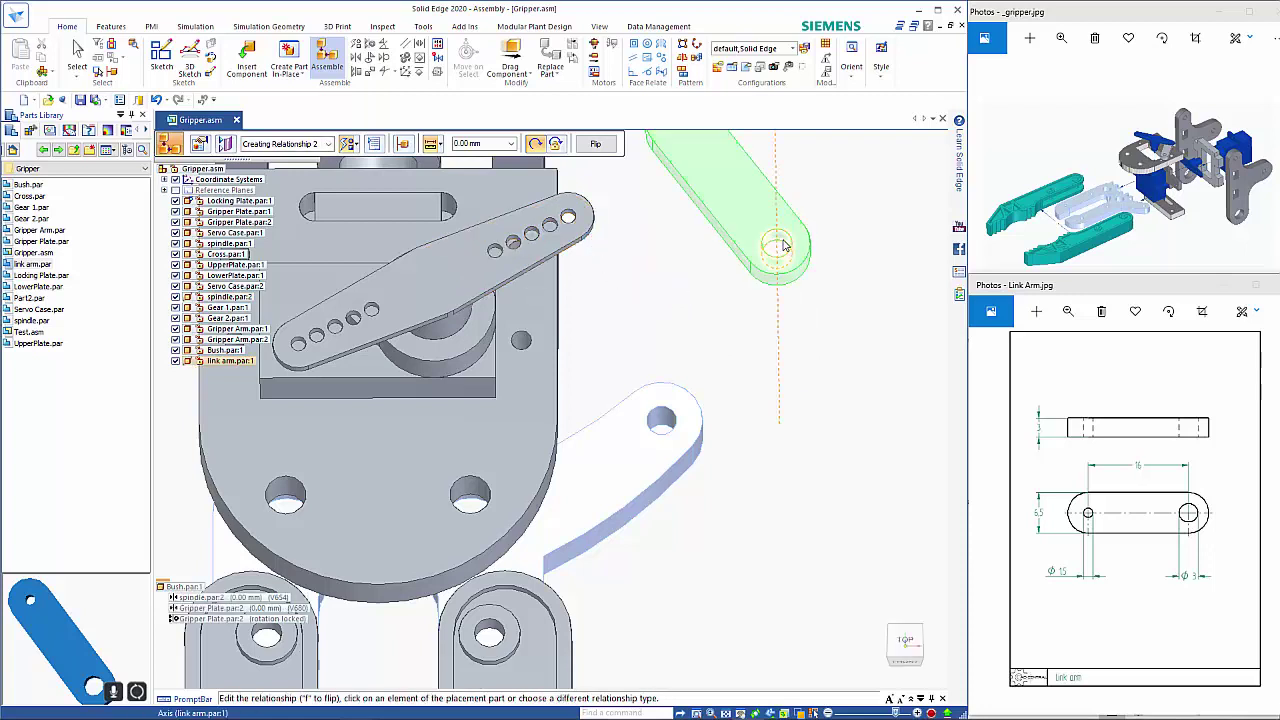
{"action": "left_click", "coordinate": [660, 421]}
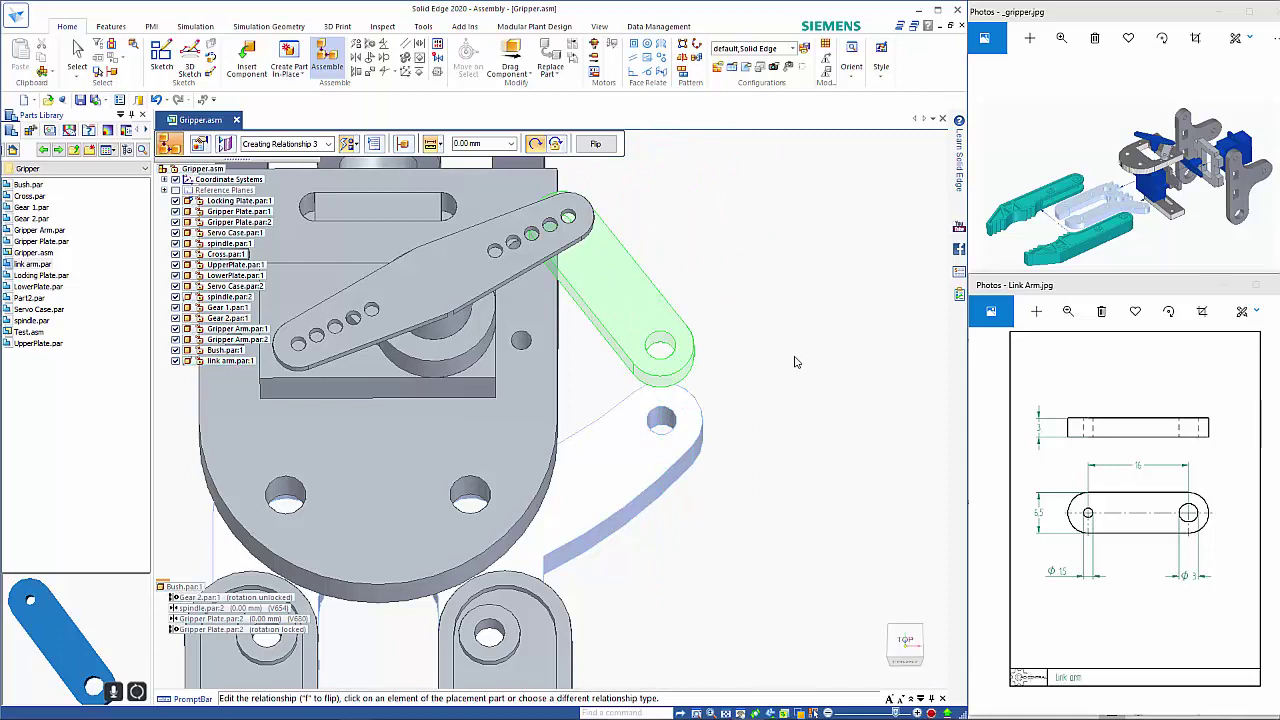
{"action": "left_click", "coordinate": [566, 230]}
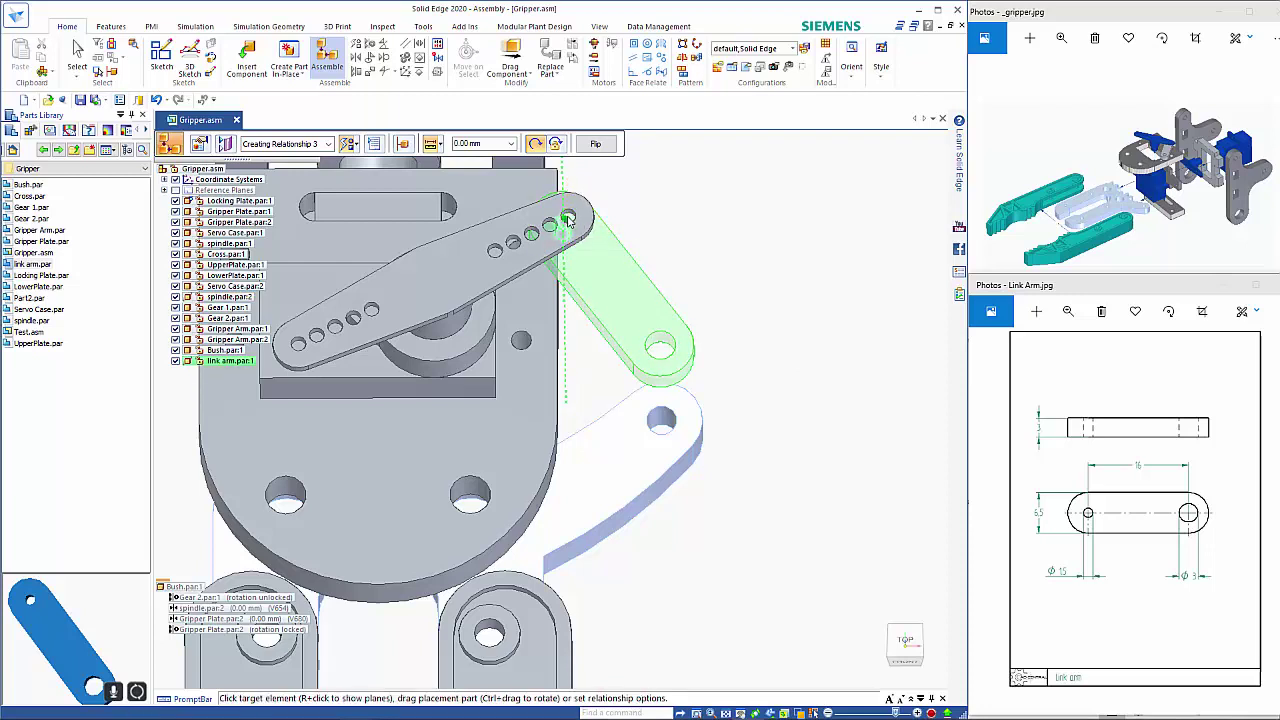
{"action": "left_click", "coordinate": [567, 220]}
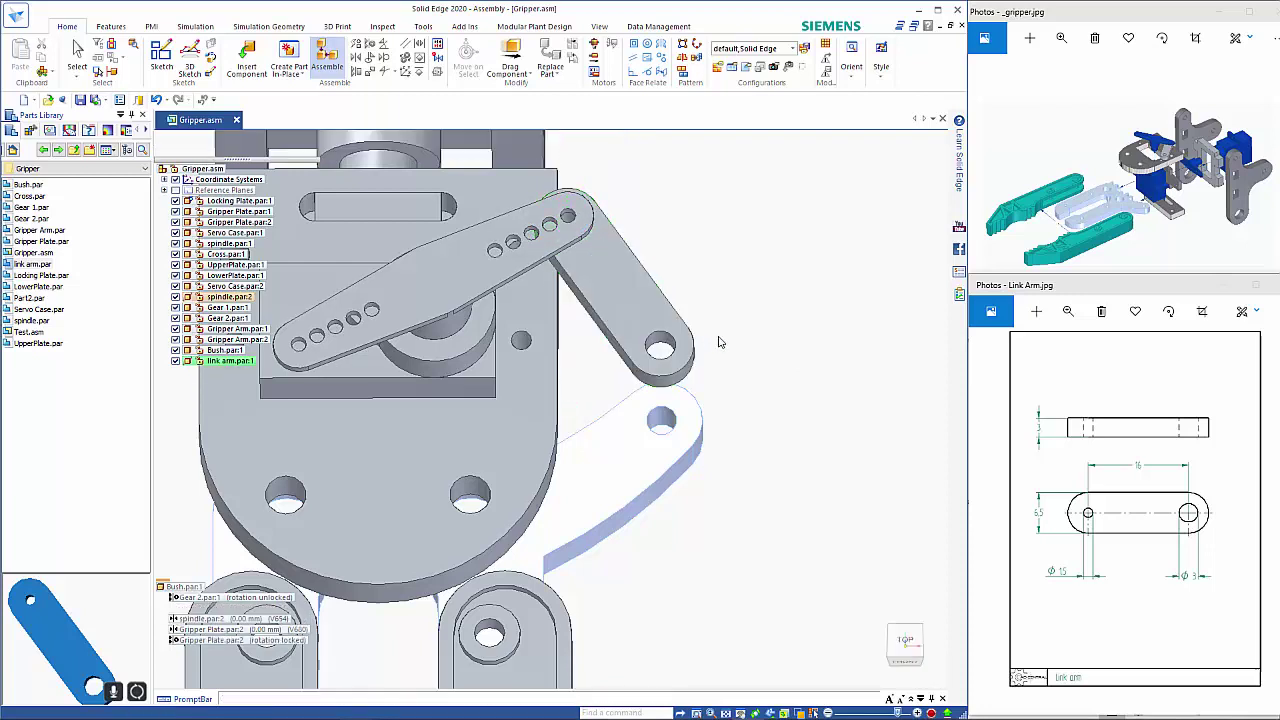
{"action": "key", "text": "Escape"}
{"action": "middle_click_drag", "start_coordinate": [766, 346], "coordinate": [738, 287]}
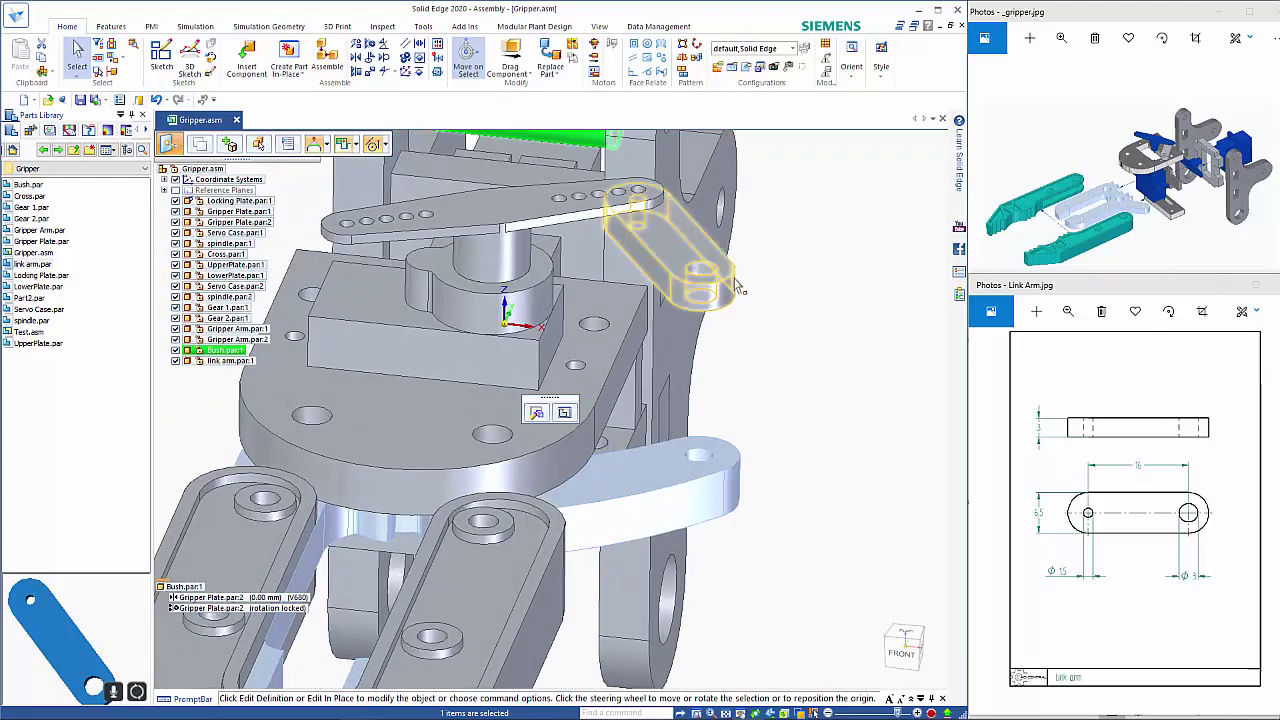
{"action": "key", "text": "Escape"}
{"action": "key", "text": "ctrl+shift+a"}
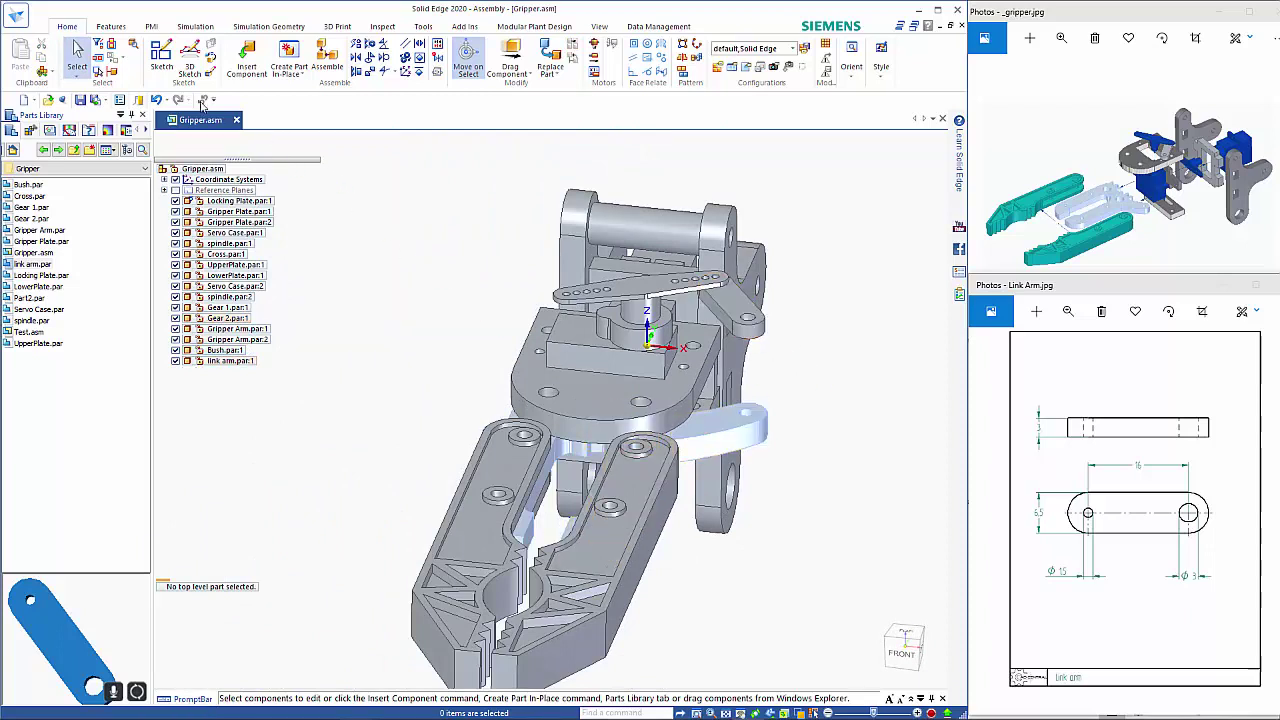
Create an ISO metric part in place, saved as Pin, with its origin at the centre of the link arm's large hole
{"action": "left_click", "coordinate": [290, 58]}
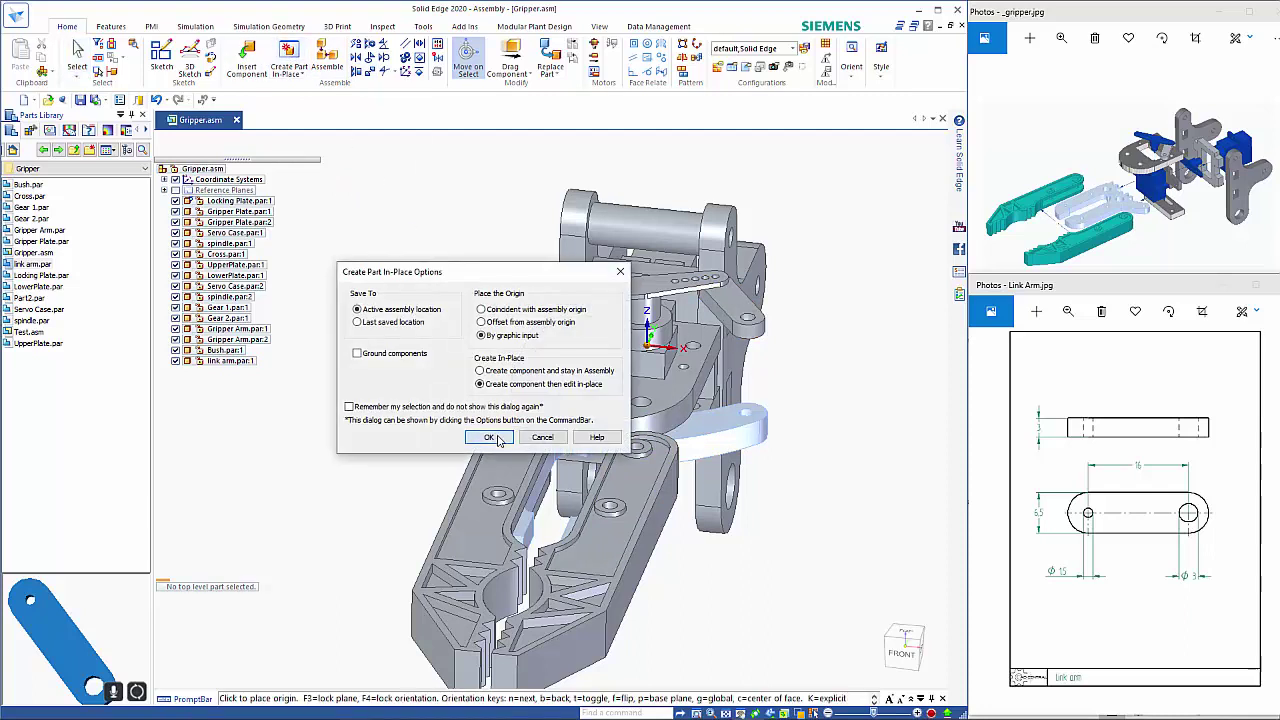
{"action": "left_click", "coordinate": [490, 437]}
{"action": "scroll", "coordinate": [760, 310], "scroll_direction": "up", "scroll_amount": 5}
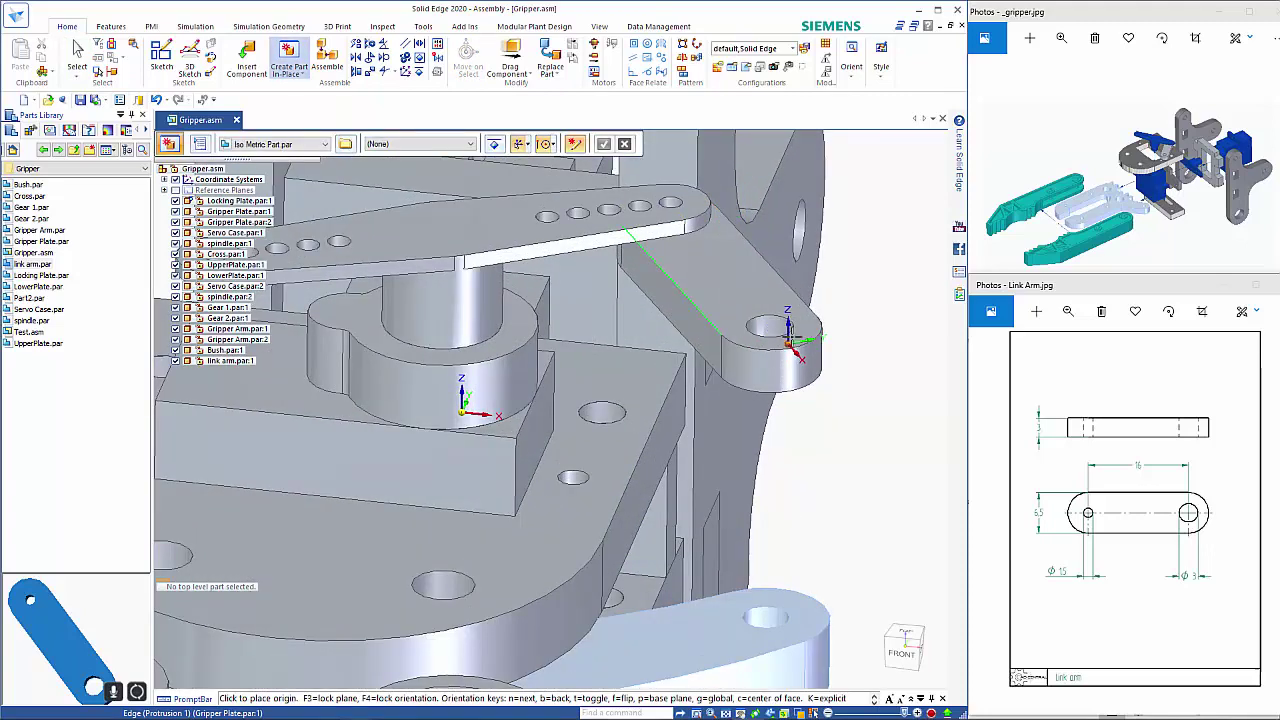
{"action": "left_click", "coordinate": [818, 336]}
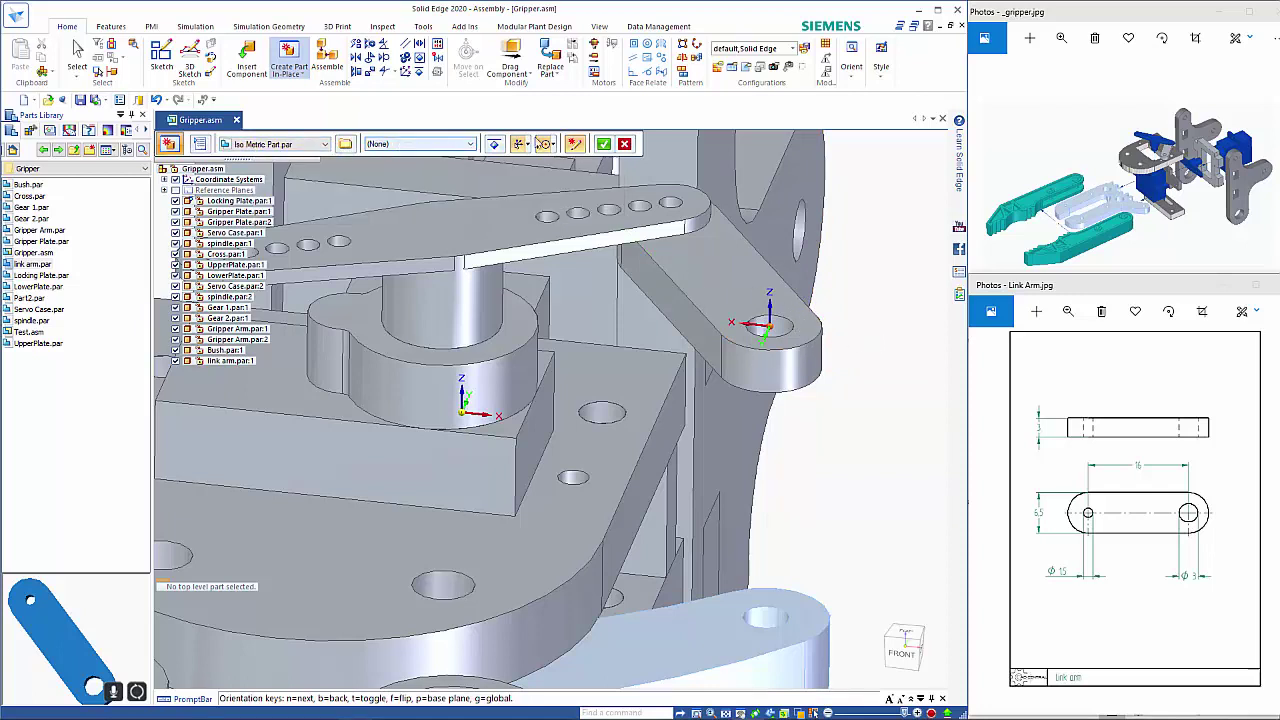
{"action": "left_click", "coordinate": [592, 262]}
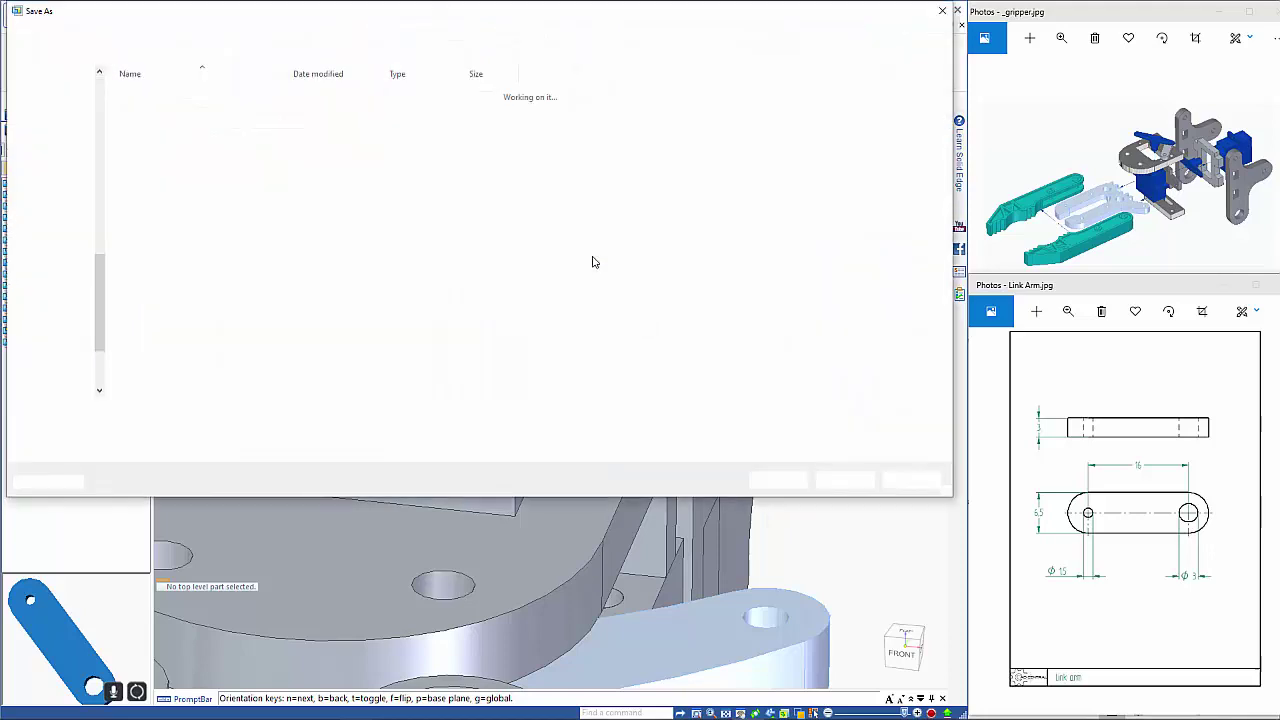
{"action": "type", "text": "Pin"}
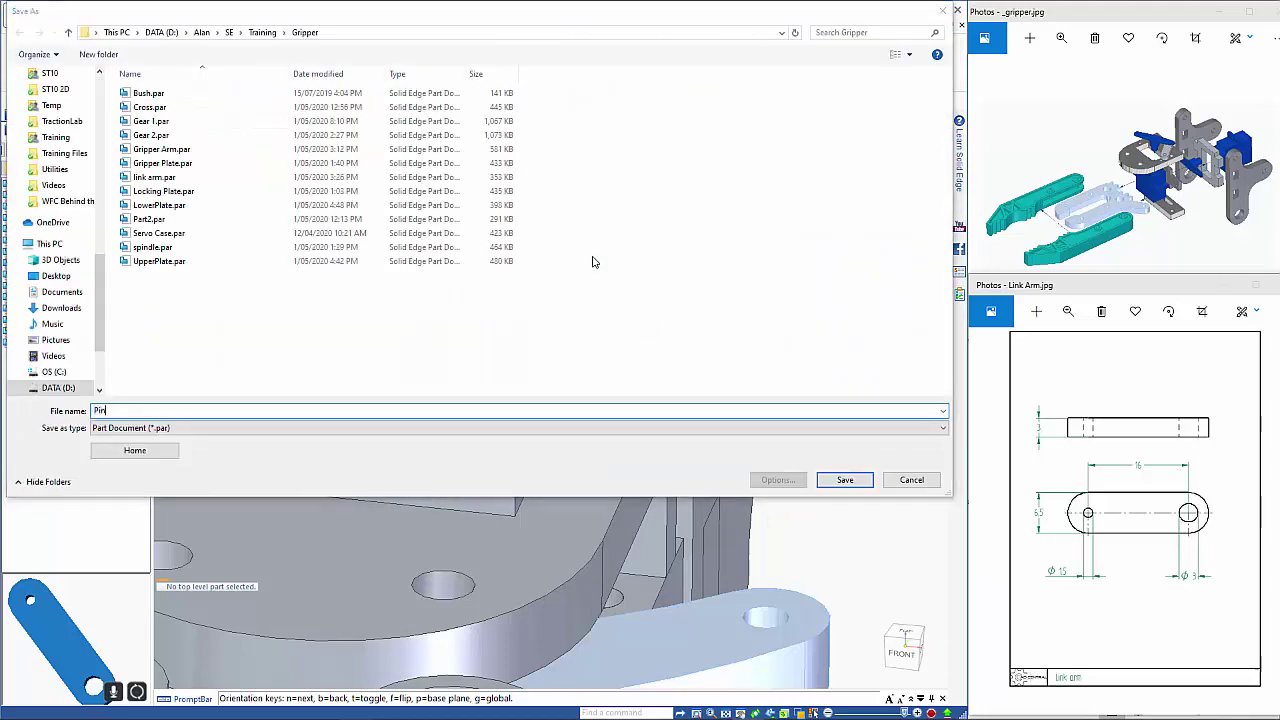
{"action": "key", "text": "Return"}
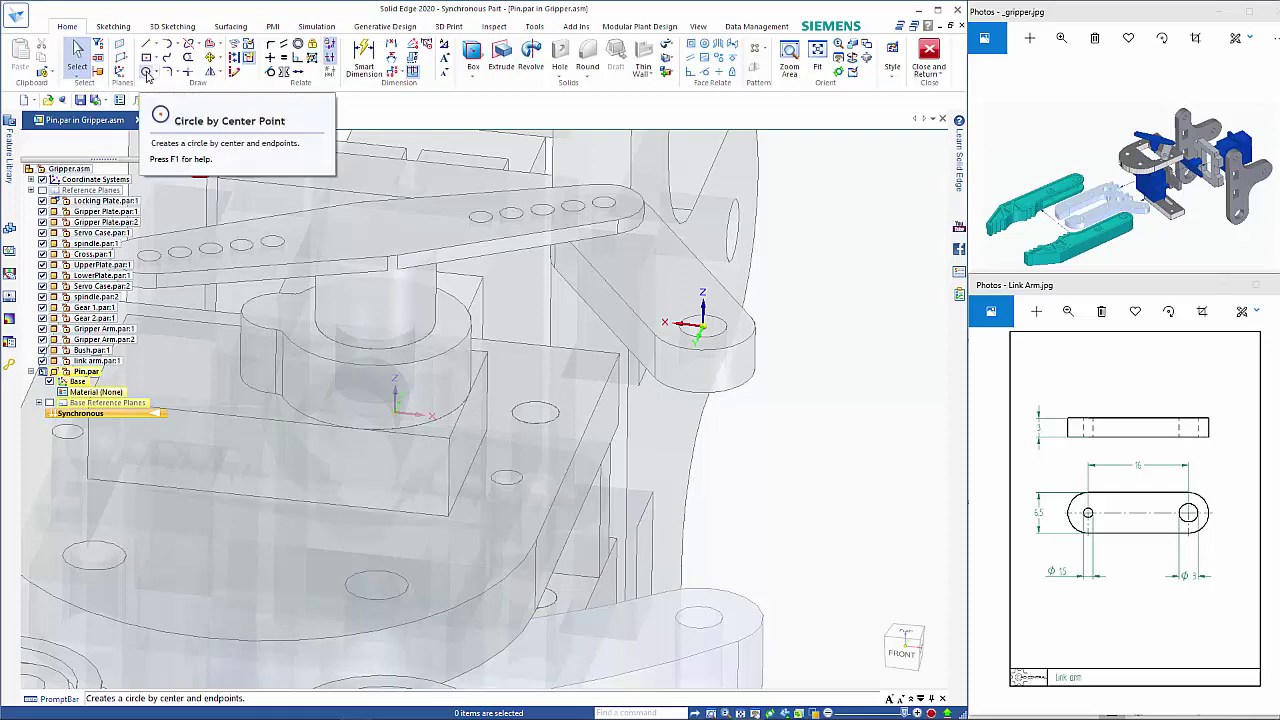
Sketch a 6 mm diameter circle centred on the origin in the plane of the link arm's upper face
{"action": "left_click", "coordinate": [147, 76]}
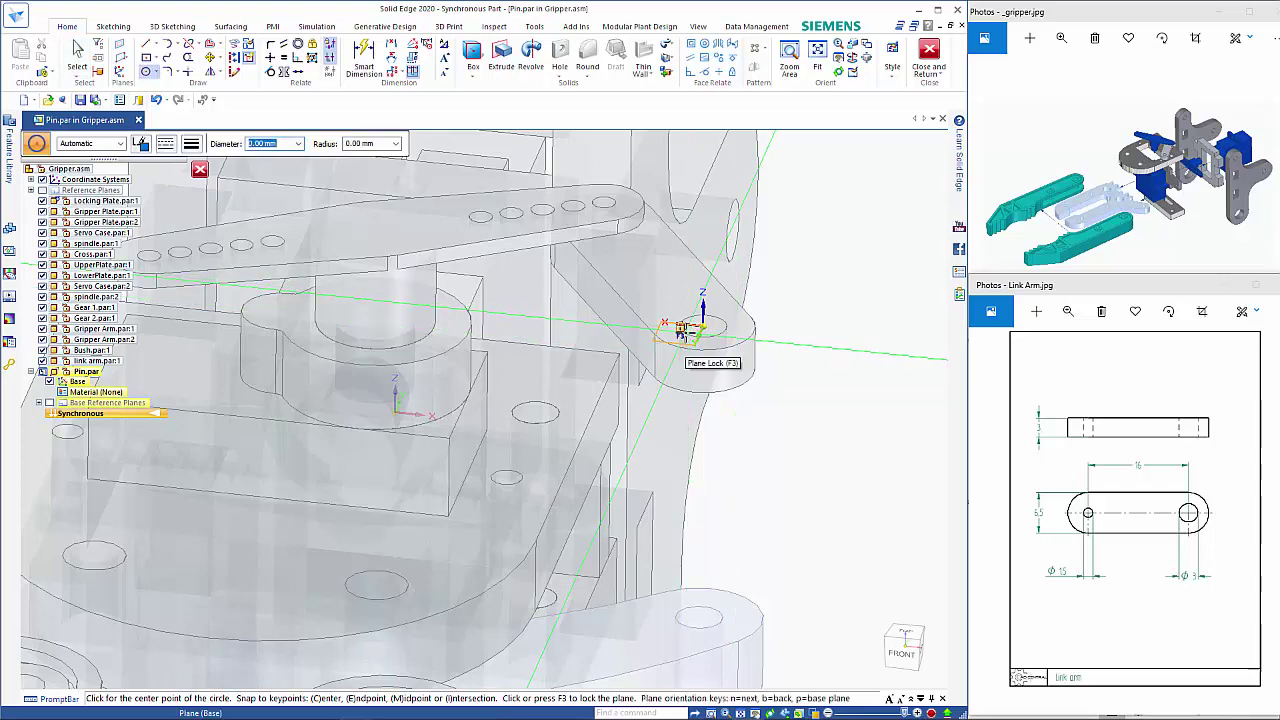
{"action": "key", "text": "F3"}
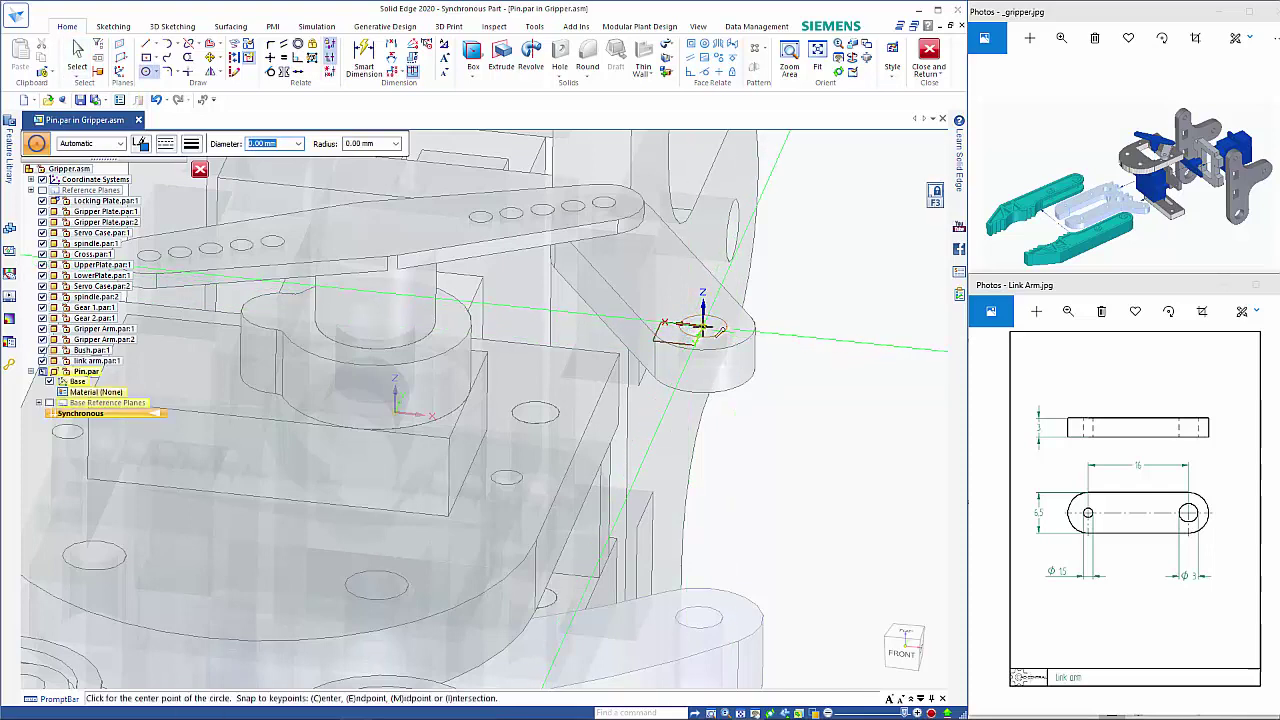
{"action": "left_click", "coordinate": [708, 326]}
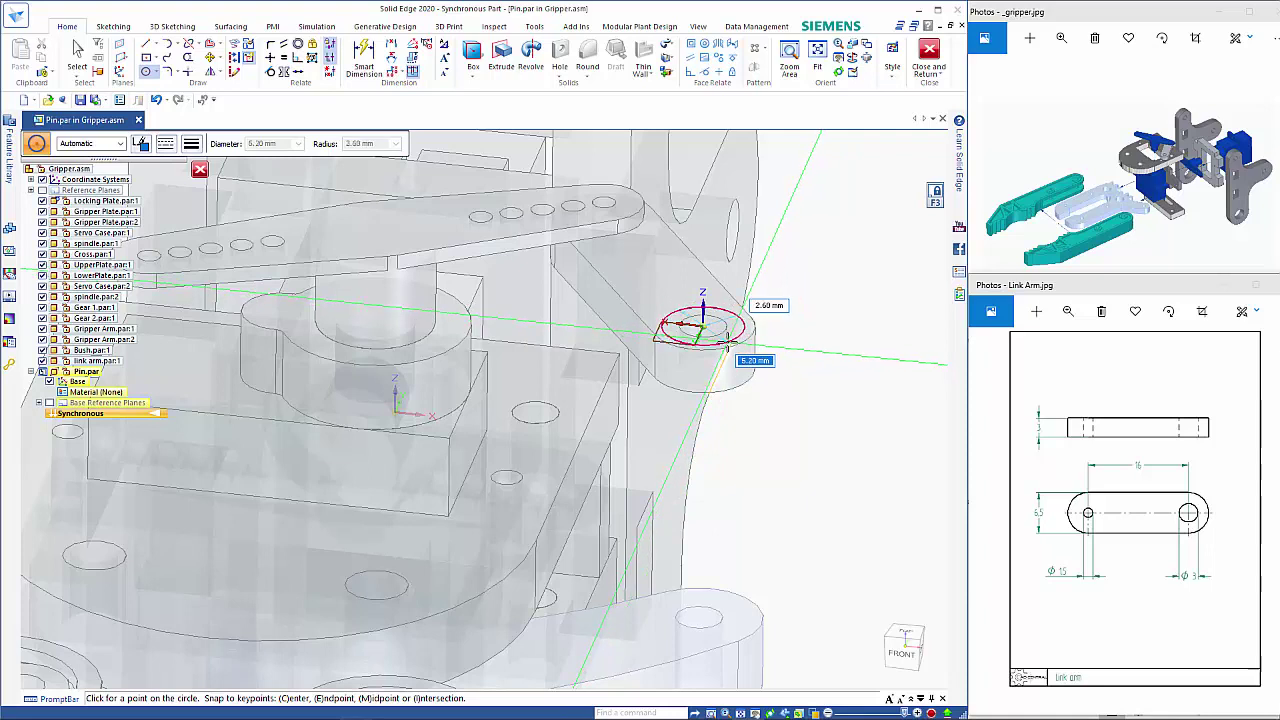
{"action": "type", "text": "6"}
{"action": "key", "text": "Return"}
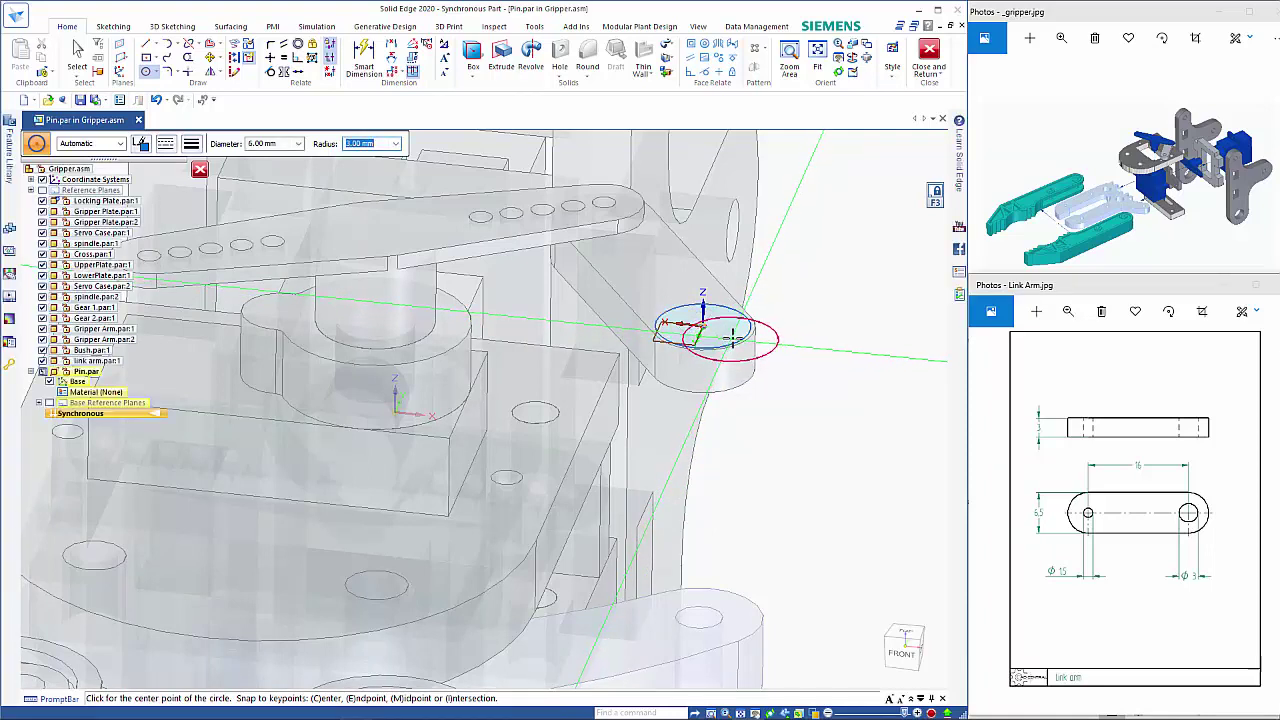
{"action": "key", "text": "Escape"}
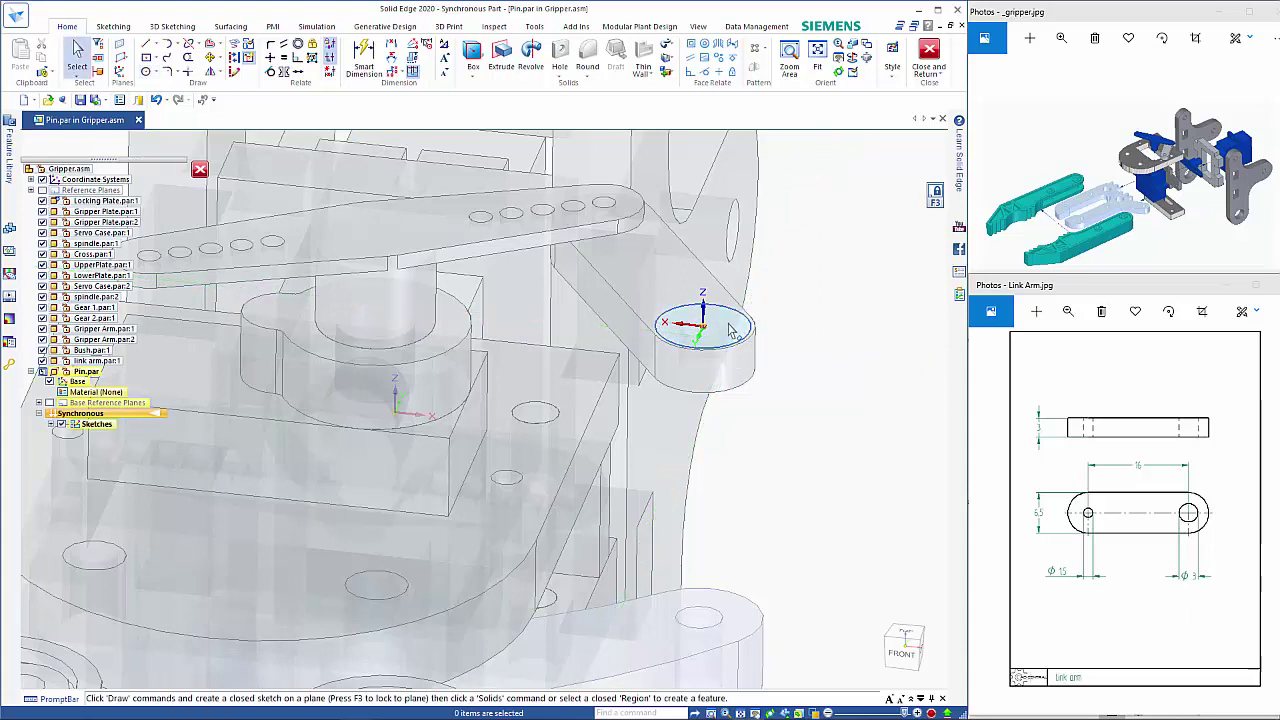
Extrude the circular region 2 mm upward to form the pin's head
{"action": "left_click", "coordinate": [730, 327]}
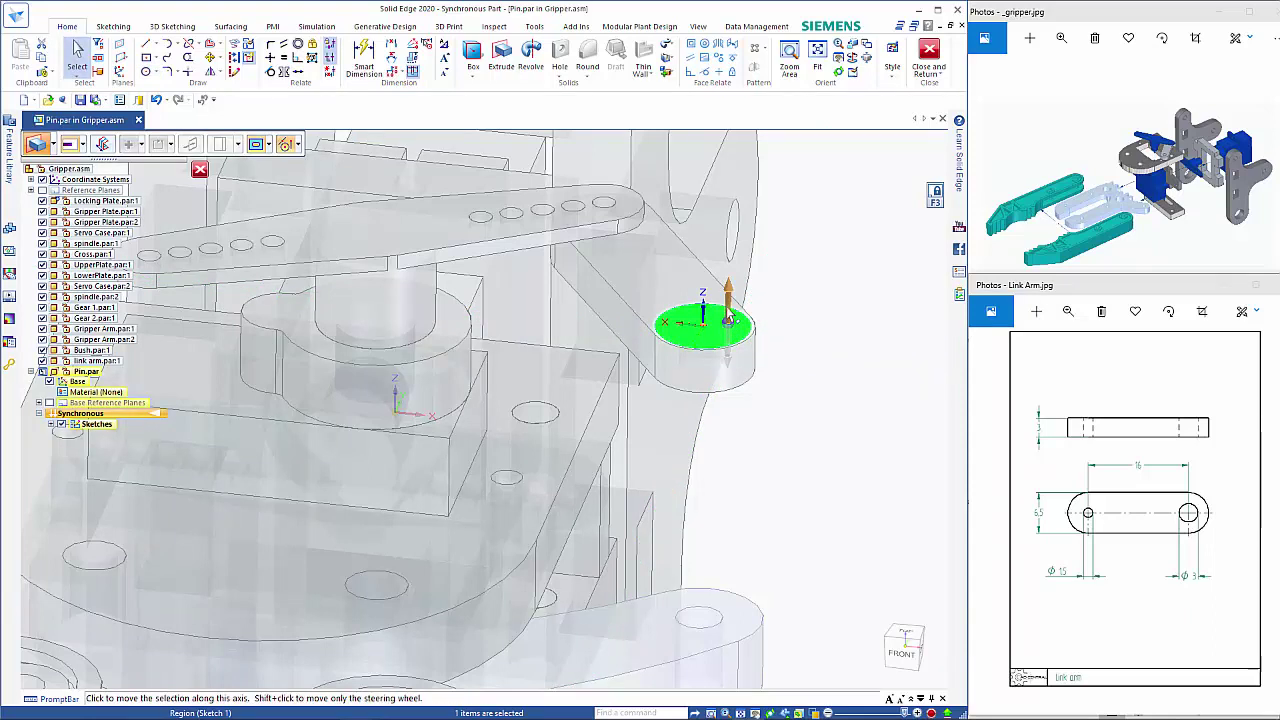
{"action": "left_click", "coordinate": [726, 306]}
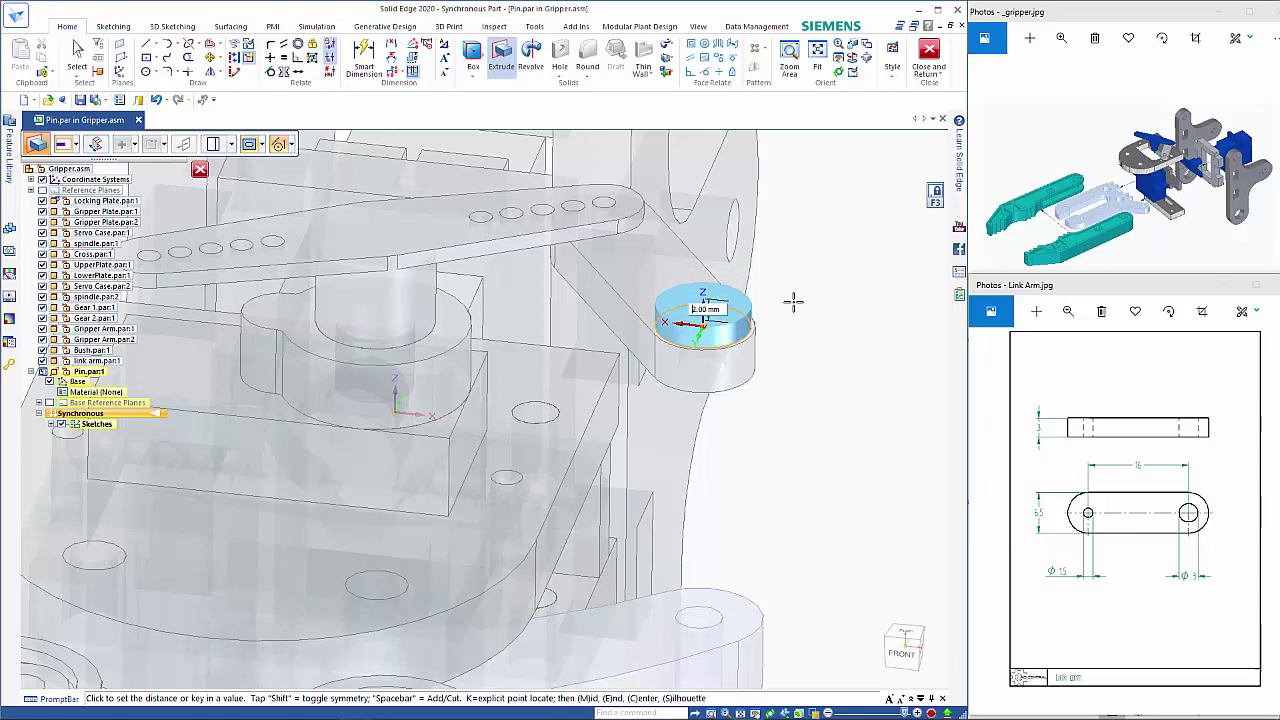
{"action": "left_click", "coordinate": [793, 301]}
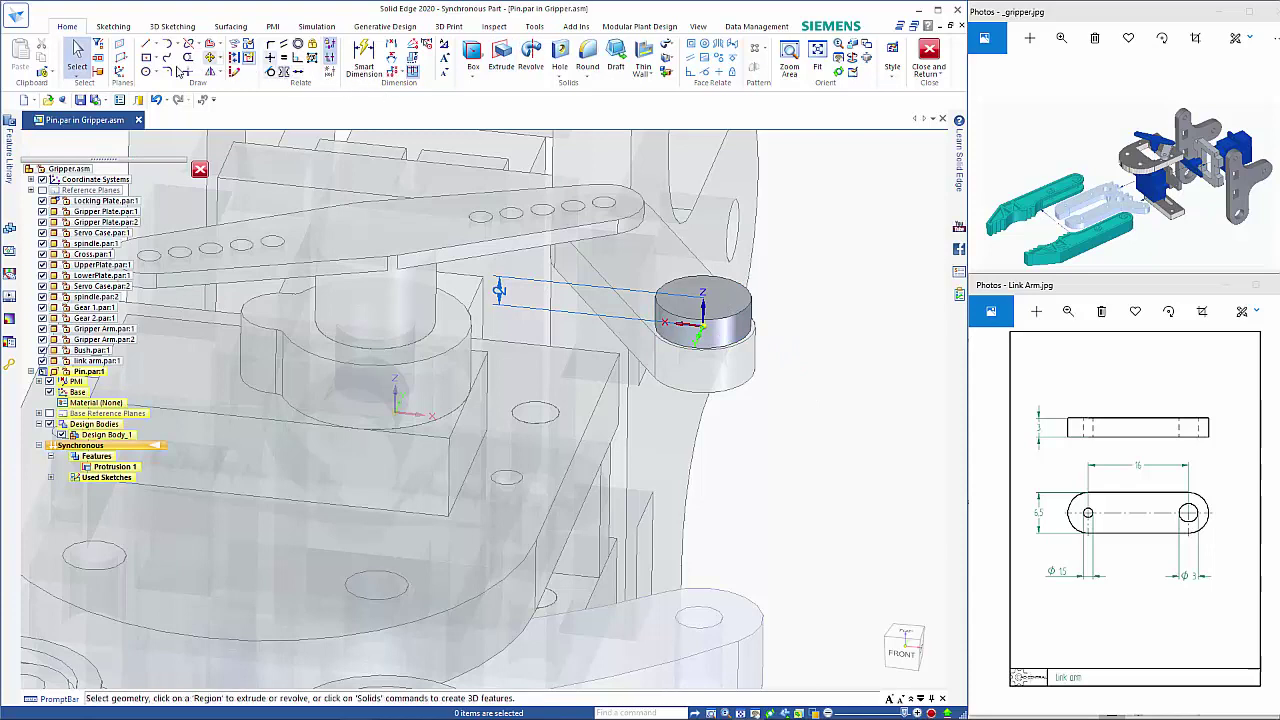
Sketch a 3 mm diameter circle centred on the origin in the plane of the pin head's underside
{"action": "left_click", "coordinate": [146, 71]}
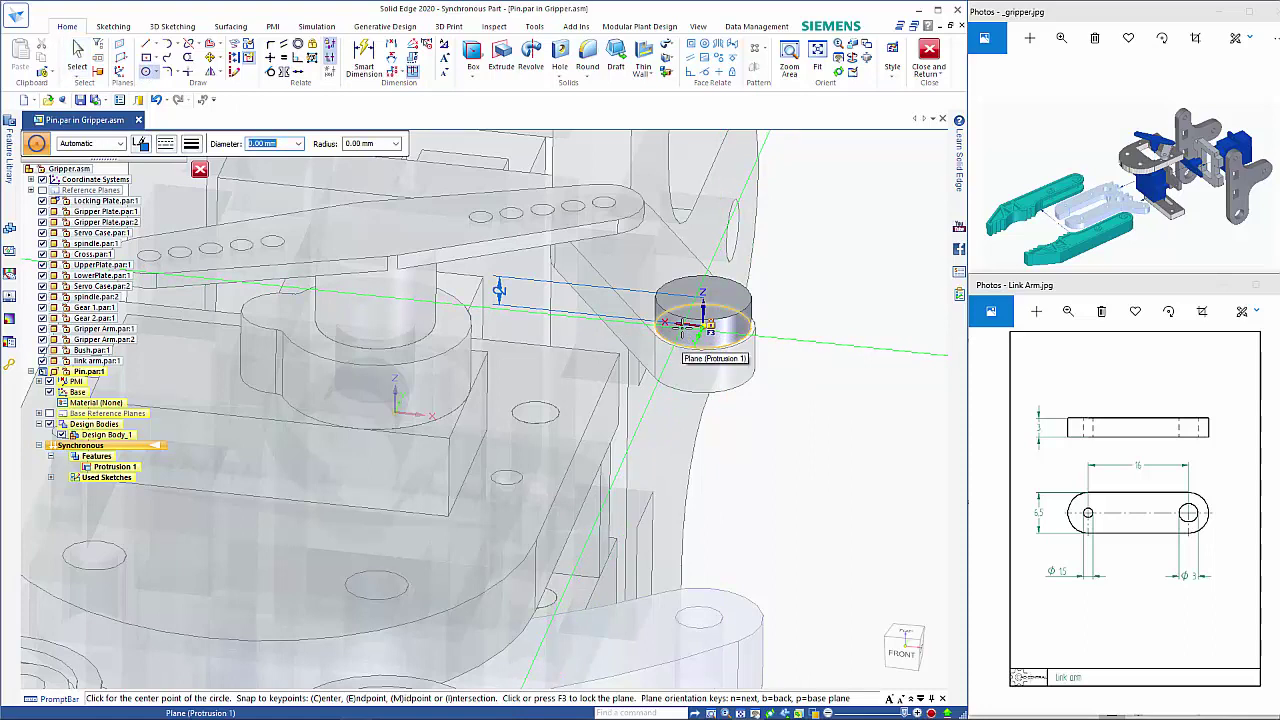
{"action": "key", "text": "F3"}
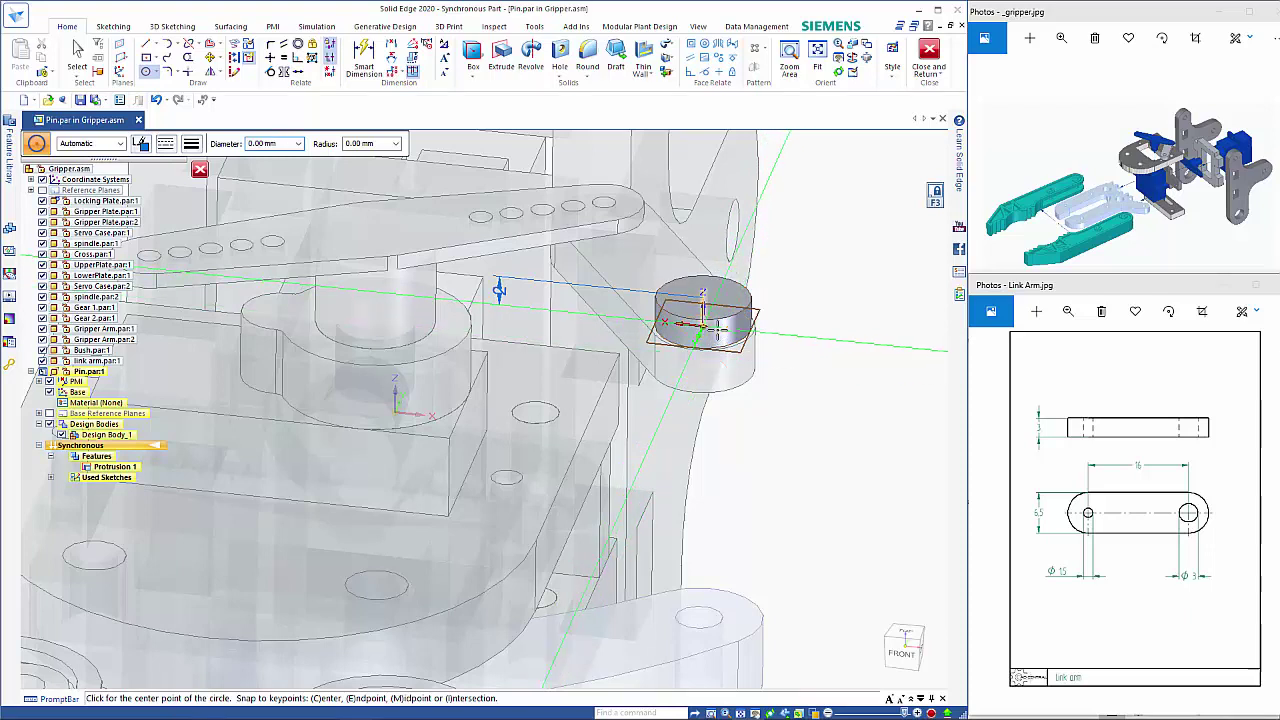
{"action": "left_click", "coordinate": [705, 327]}
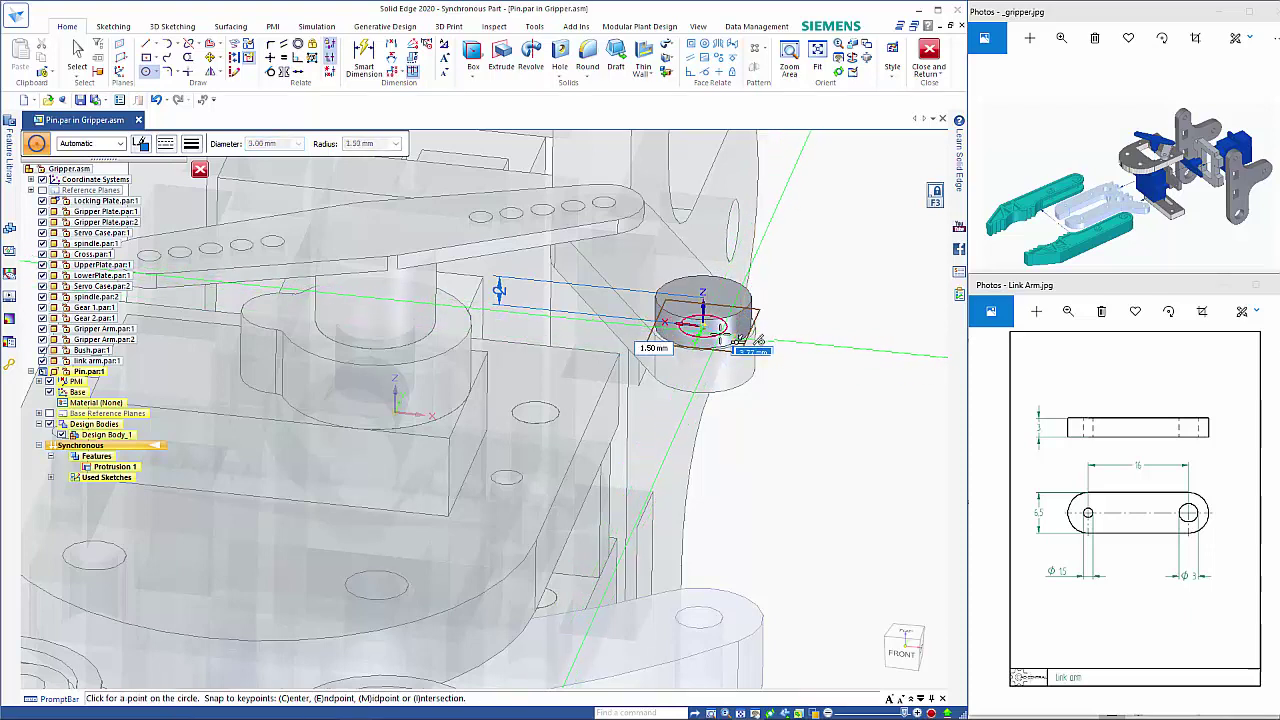
{"action": "left_click", "coordinate": [730, 340]}
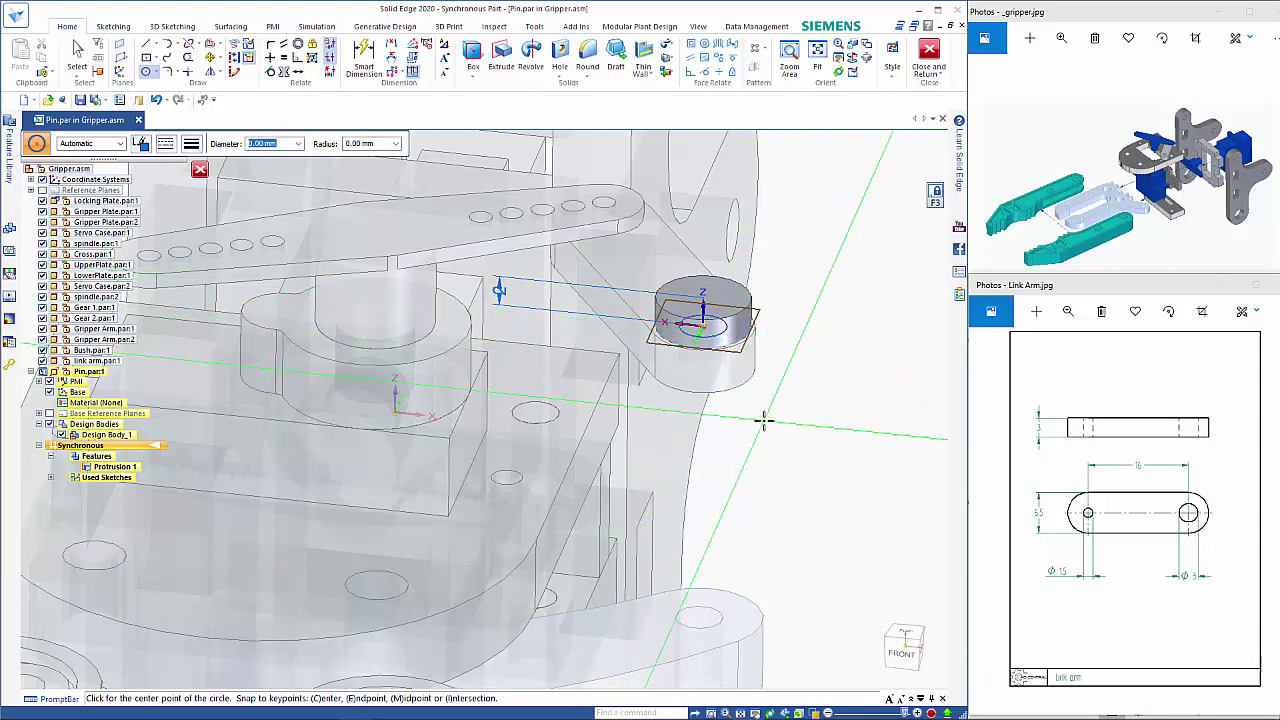
{"action": "key", "text": "Escape"}
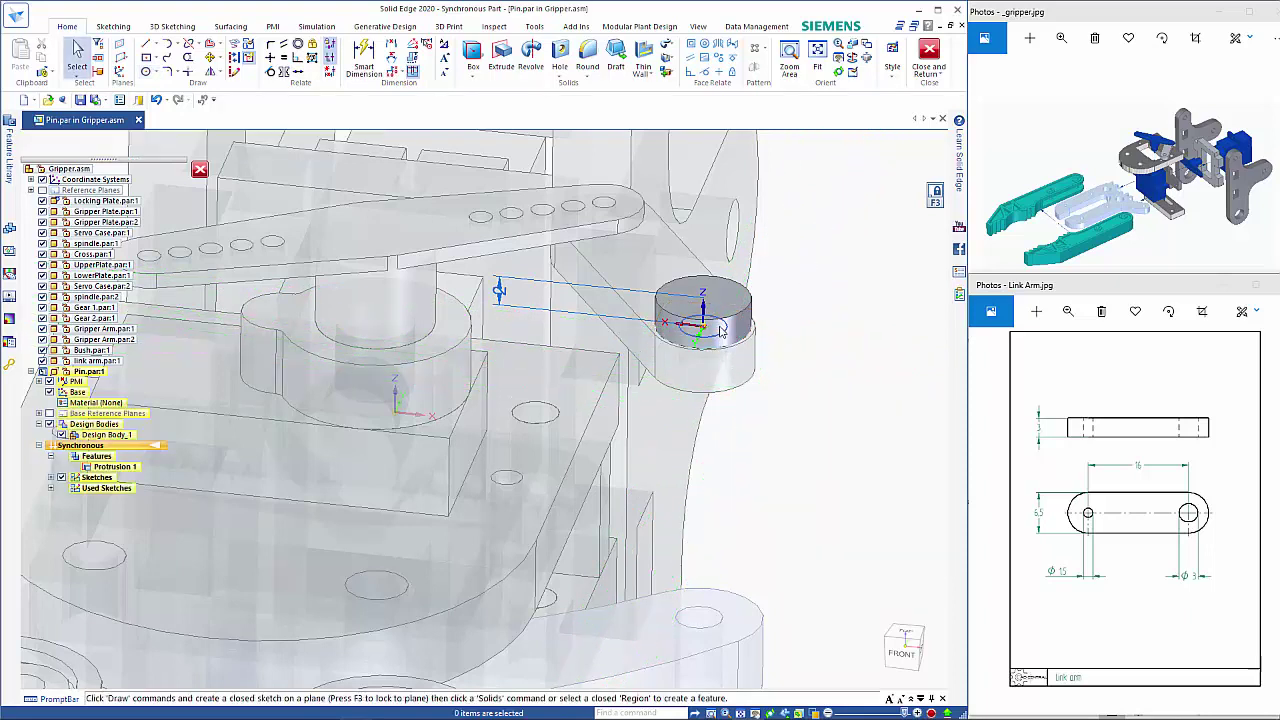
Extrude the 3 mm circular region 28 mm downward through Gear 2's outer hole as the pin's shank, and return to the assembly
{"action": "left_click", "coordinate": [727, 345]}
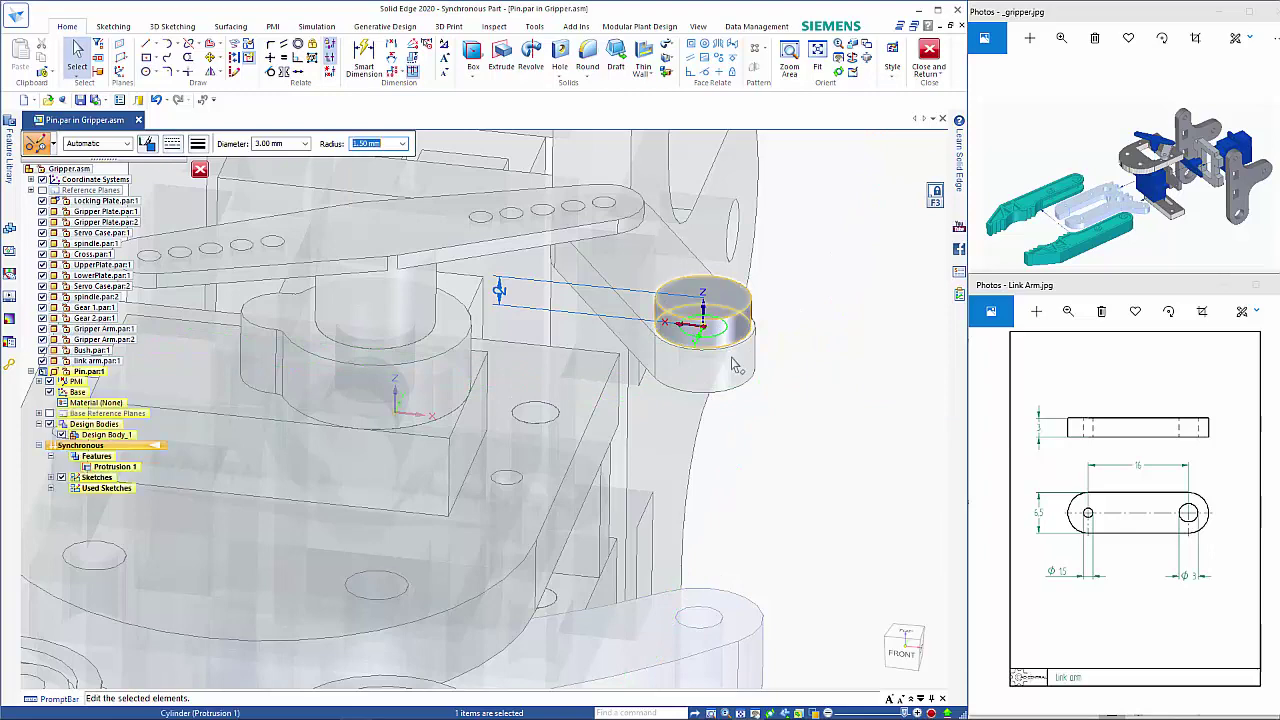
{"action": "mouse_move", "coordinate": [831, 412]}
{"action": "middle_mouse_down"}
{"action": "mouse_move", "coordinate": [829, 367]}
{"action": "mouse_move", "coordinate": [824, 428]}
{"action": "middle_mouse_up"}
{"action": "key", "text": "Escape"}
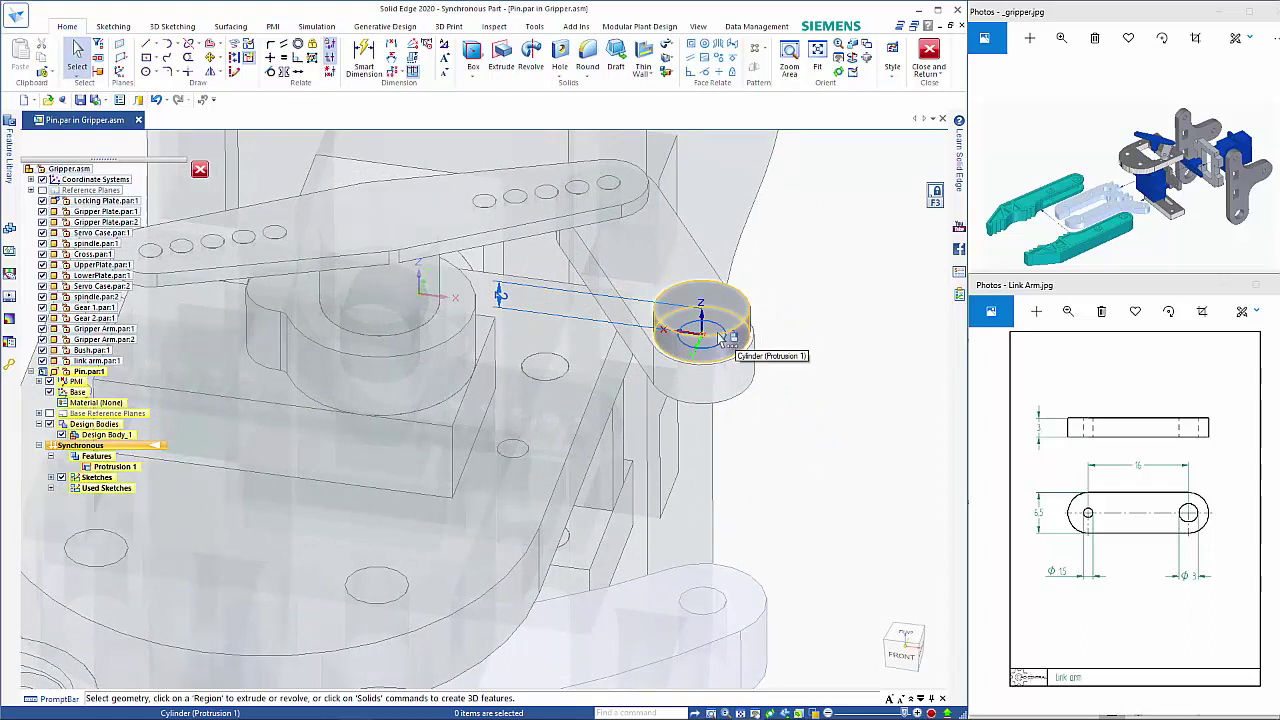
{"action": "right_click", "coordinate": [727, 340]}
{"action": "left_click", "coordinate": [793, 373]}
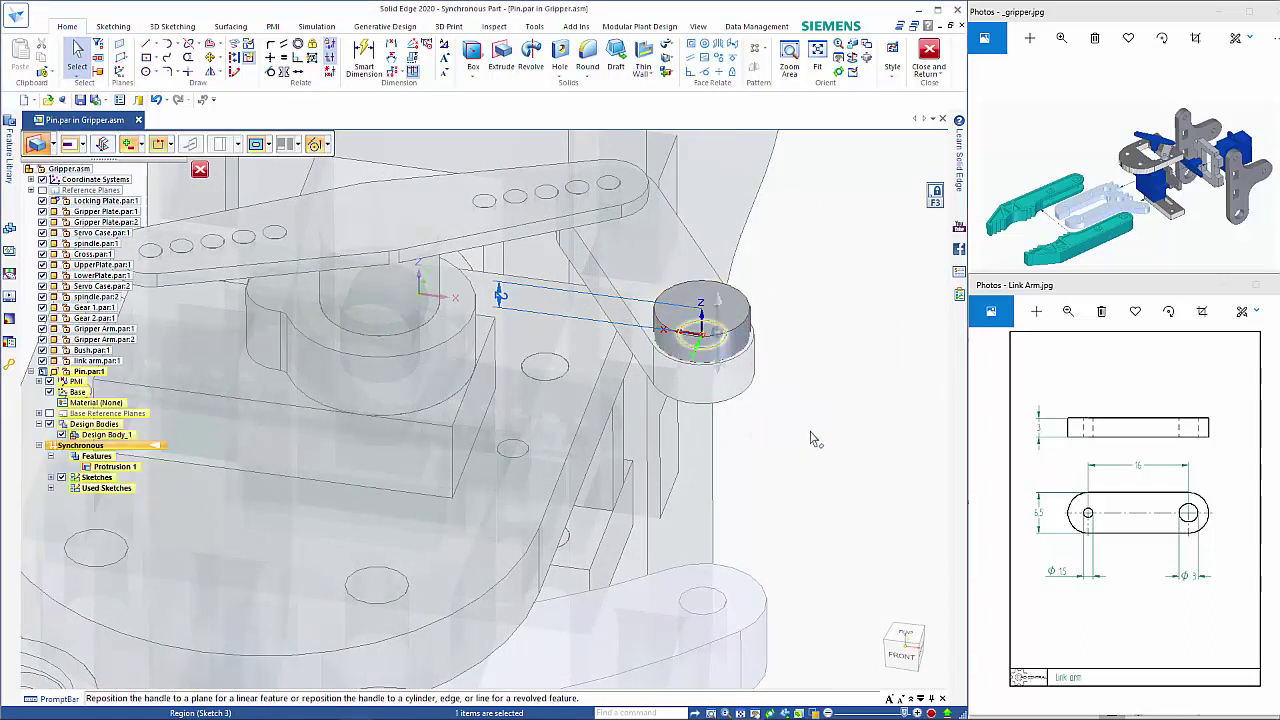
{"action": "key", "text": "ctrl+f"}
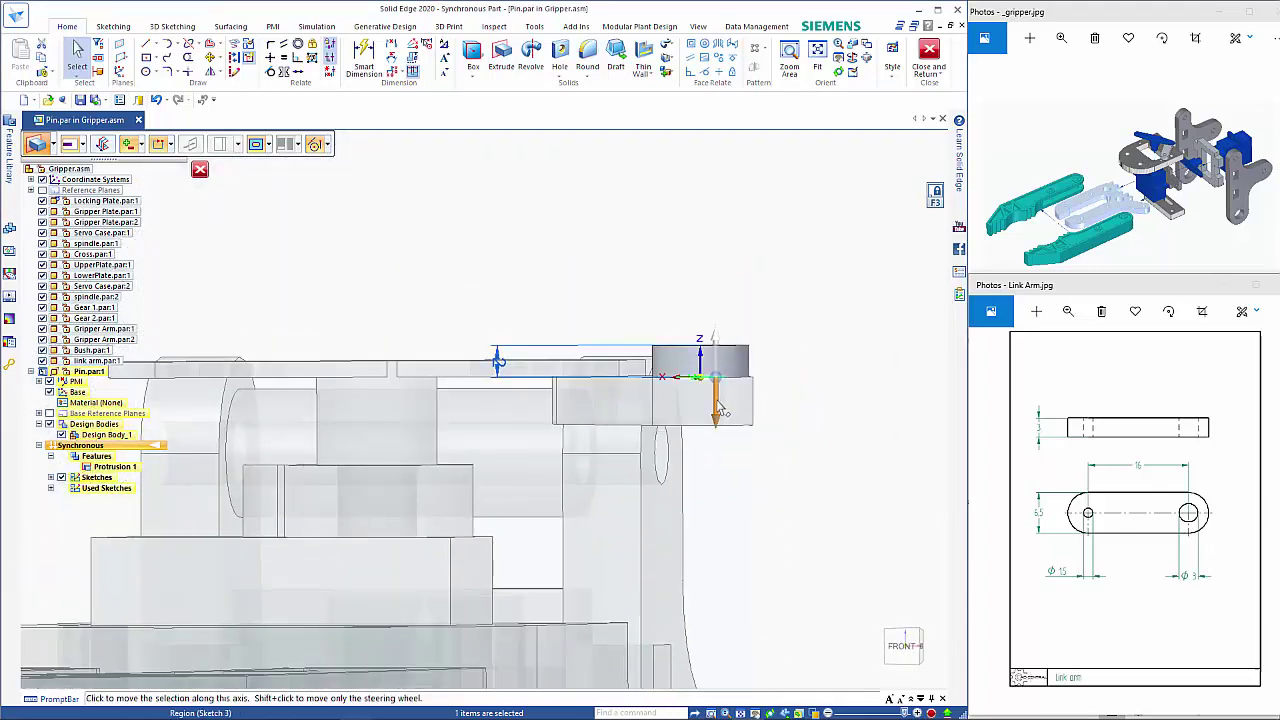
{"action": "left_click", "coordinate": [718, 410]}
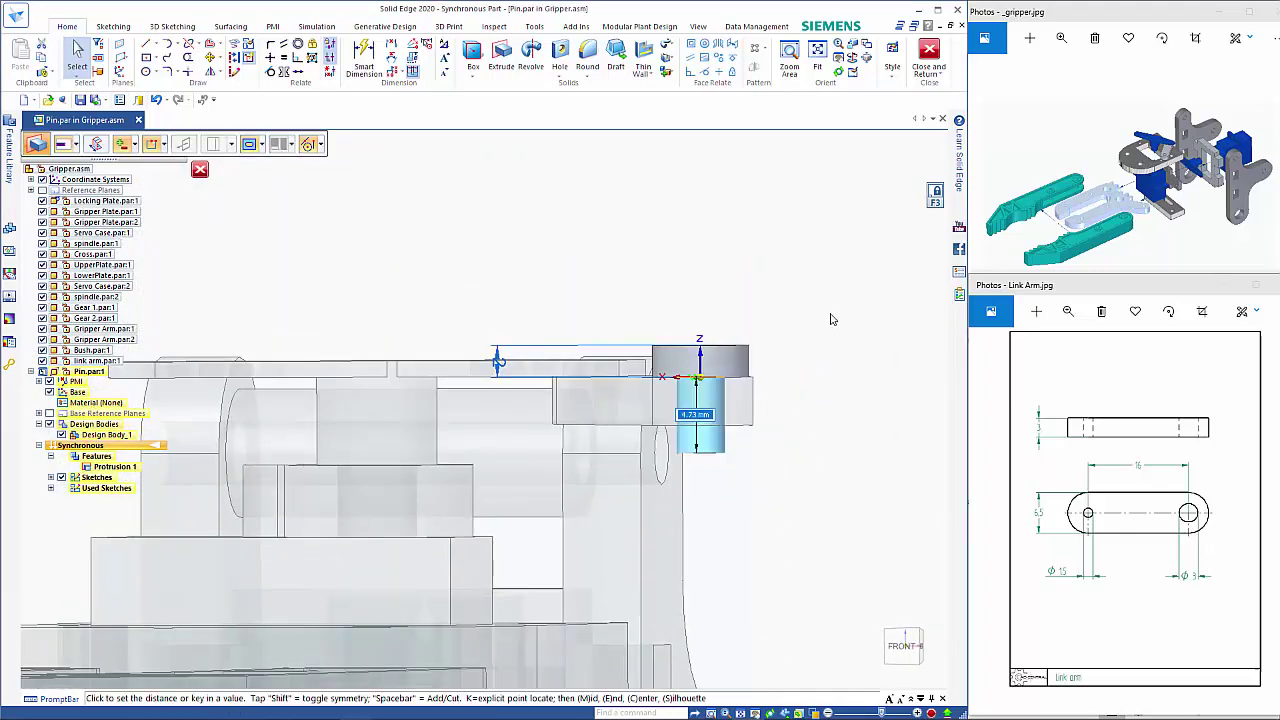
{"action": "middle_click_drag", "start_coordinate": [826, 445], "coordinate": [829, 251], "text": "shift"}
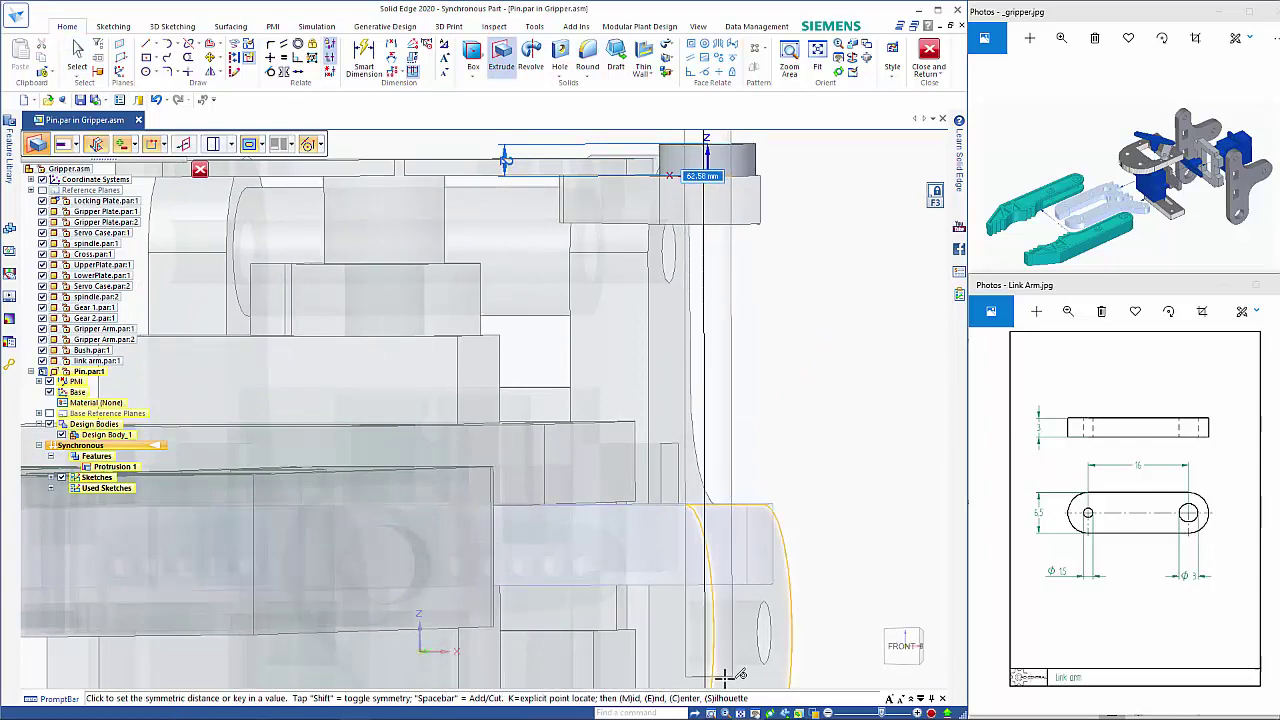
{"action": "middle_click_drag", "start_coordinate": [849, 609], "coordinate": [849, 511], "text": "shift"}
{"action": "key", "text": "shift"}
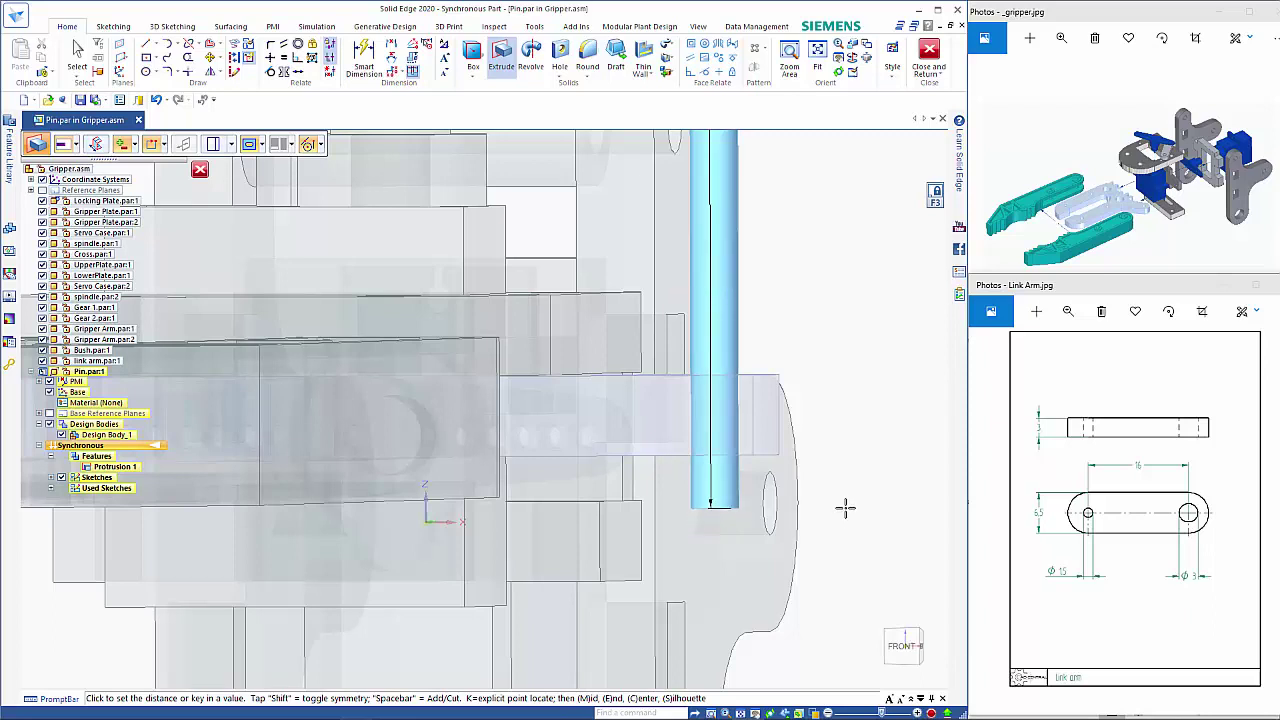
{"action": "left_click", "coordinate": [845, 508]}
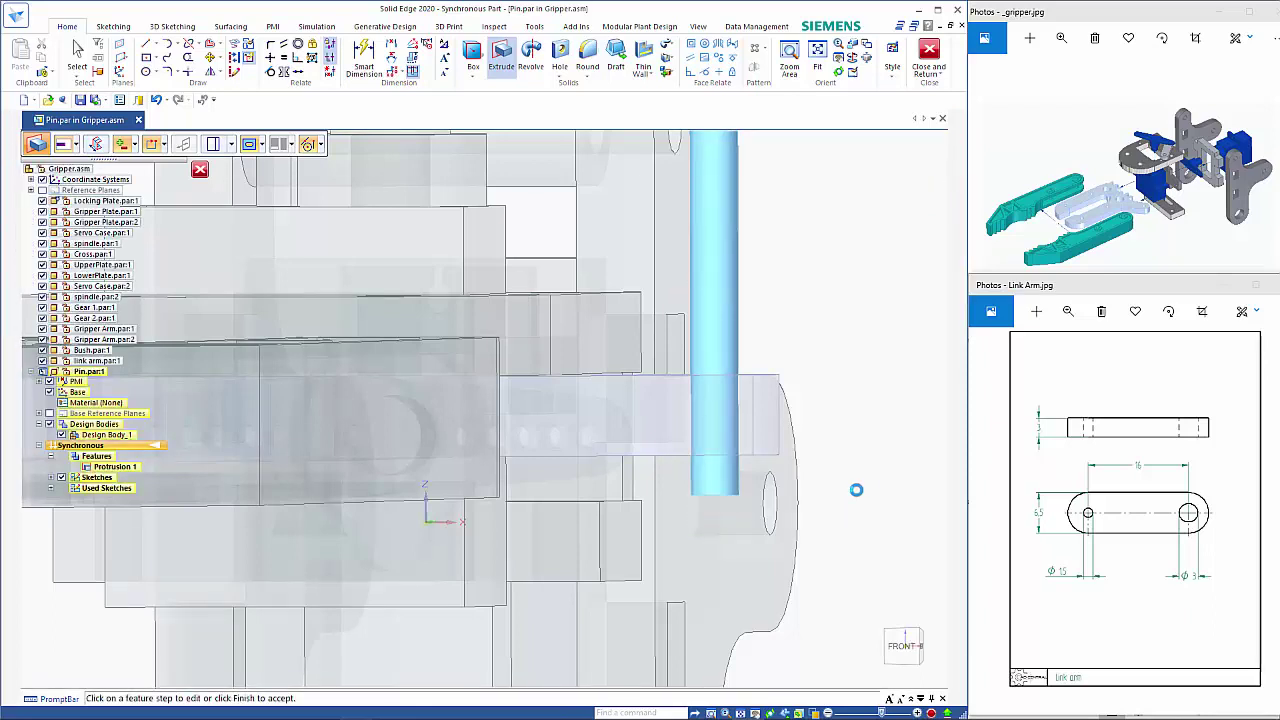
{"action": "middle_click_drag", "start_coordinate": [867, 487], "coordinate": [482, 366]}
{"action": "left_click", "coordinate": [204, 172]}
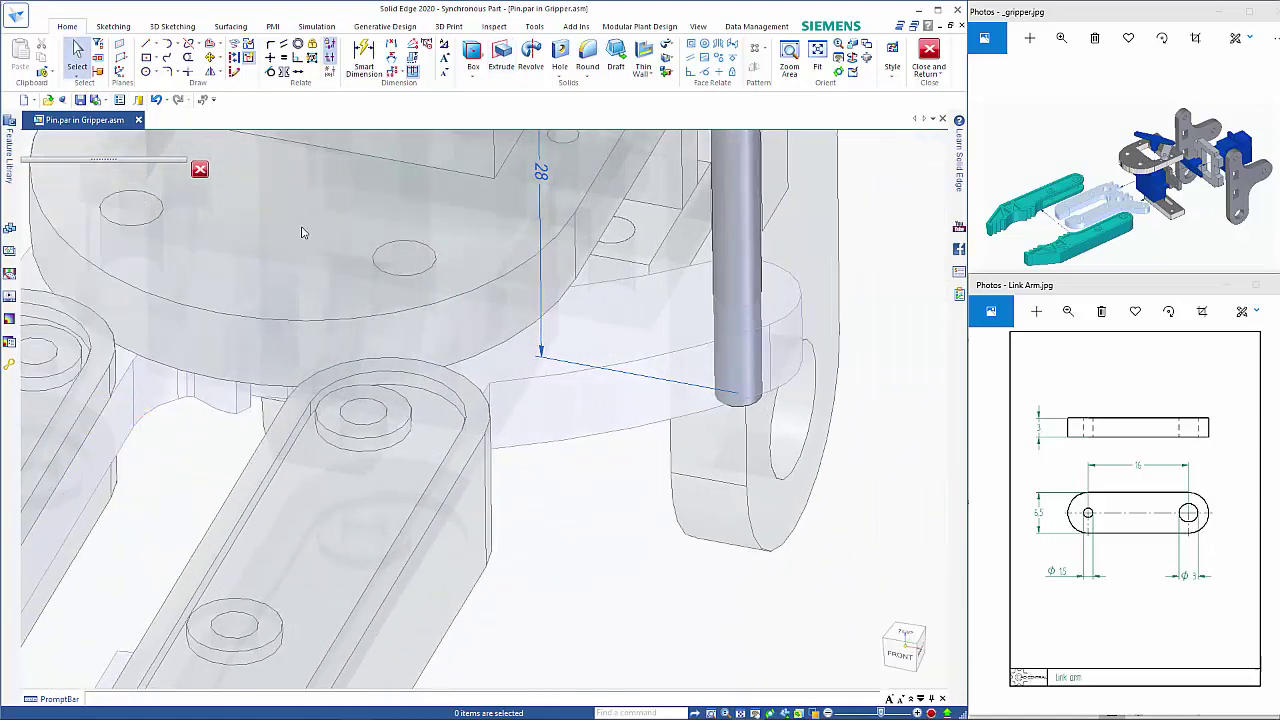
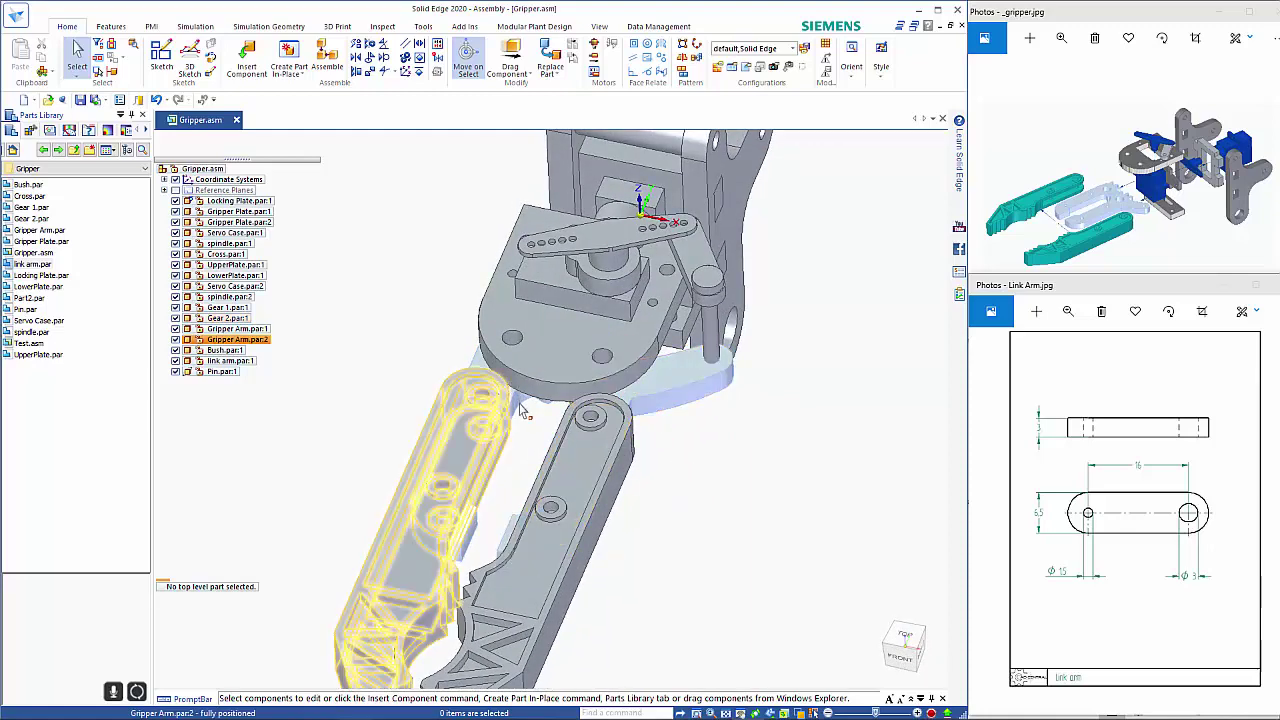
Add a Gear relationship between the axes of Gear 2 and Gear 1 with a 1:1 ratio and flipped rotation direction
{"action": "key", "text": "ctrl+z"}
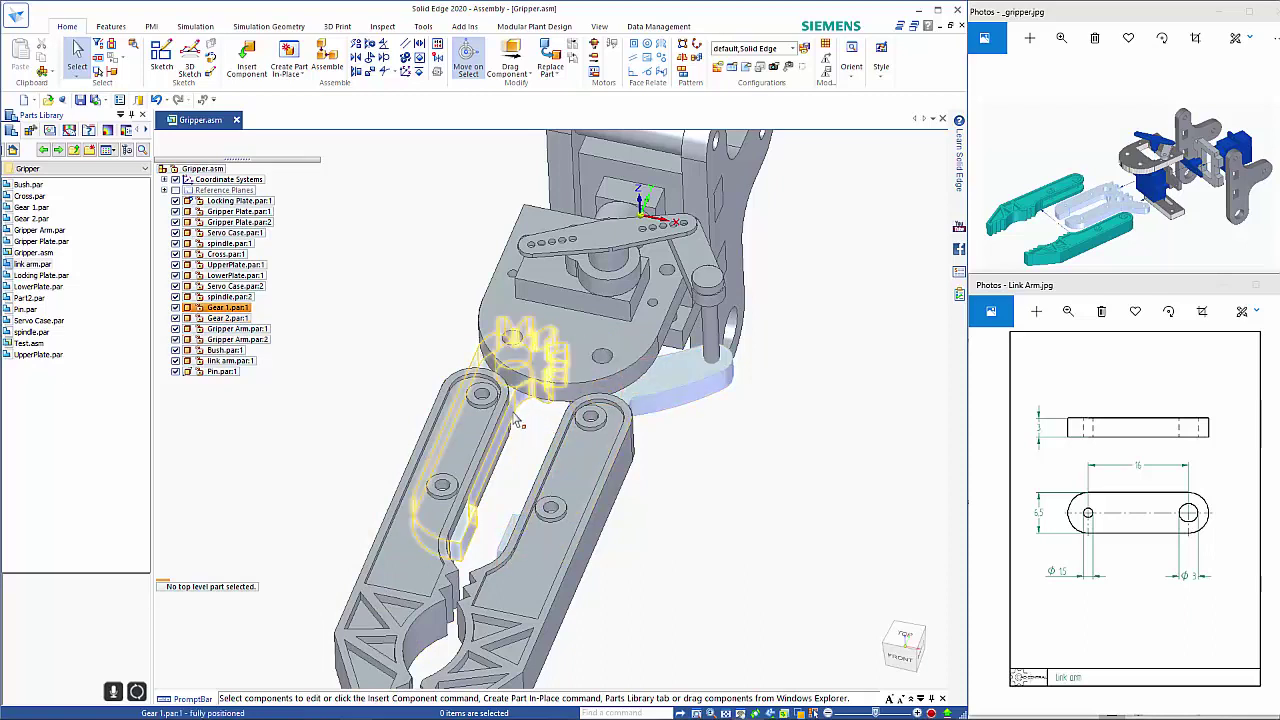
{"action": "left_click", "coordinate": [650, 403]}
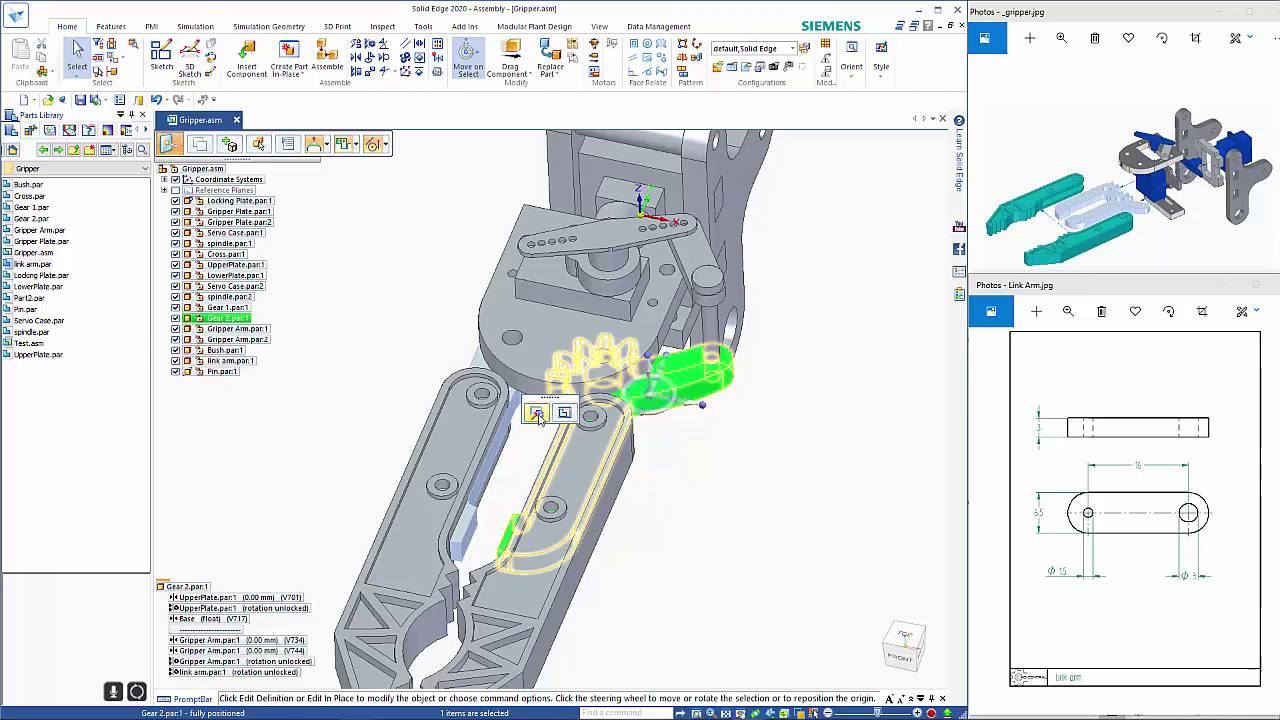
{"action": "left_click", "coordinate": [538, 414]}
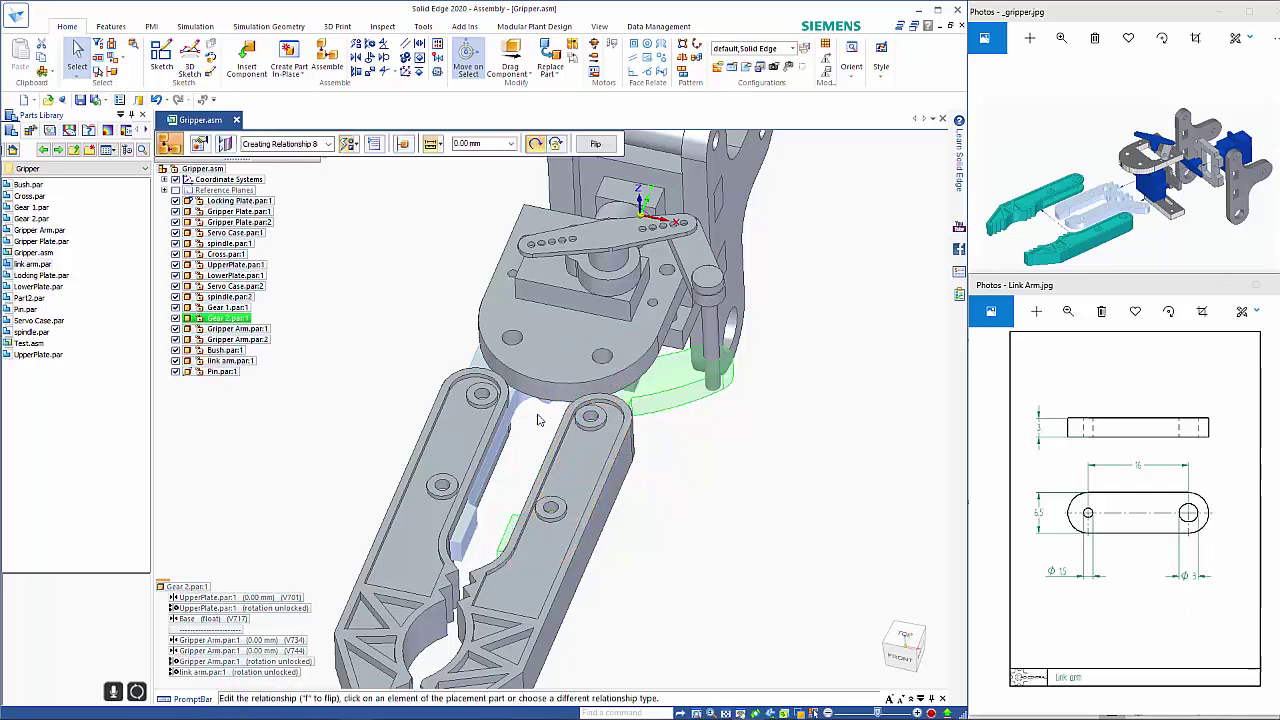
{"action": "left_click", "coordinate": [357, 145]}
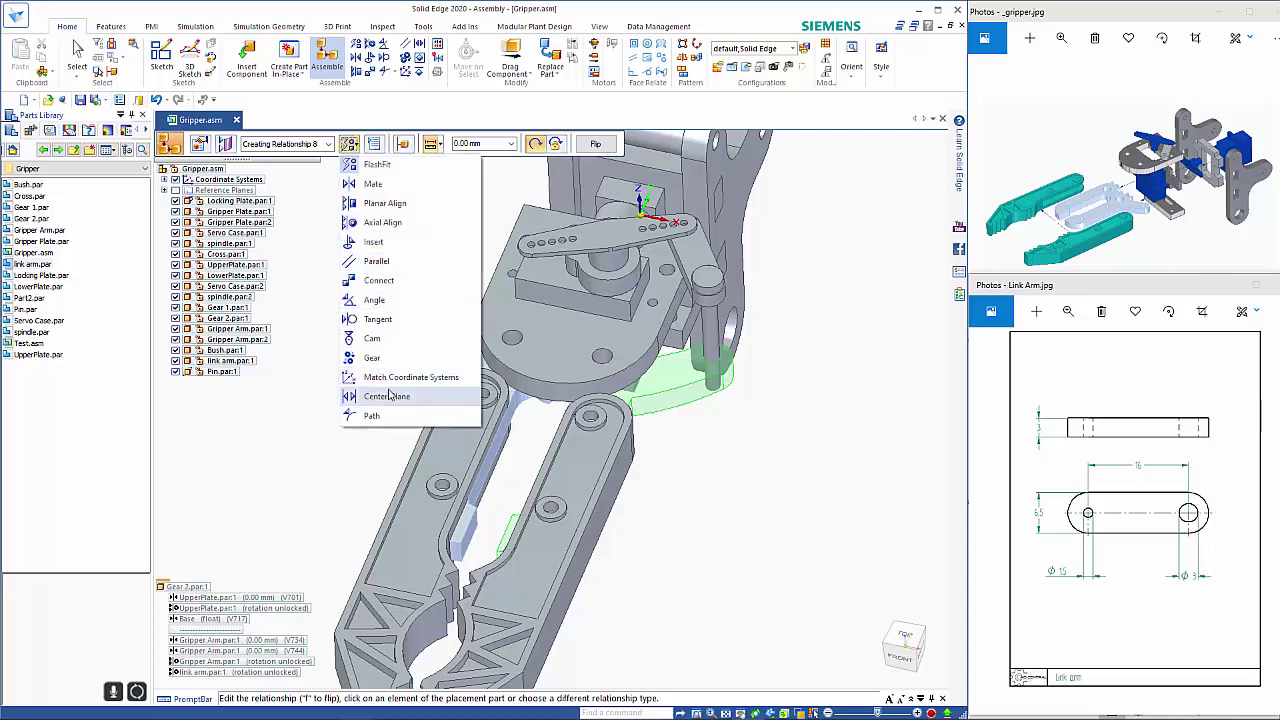
{"action": "left_click", "coordinate": [384, 359]}
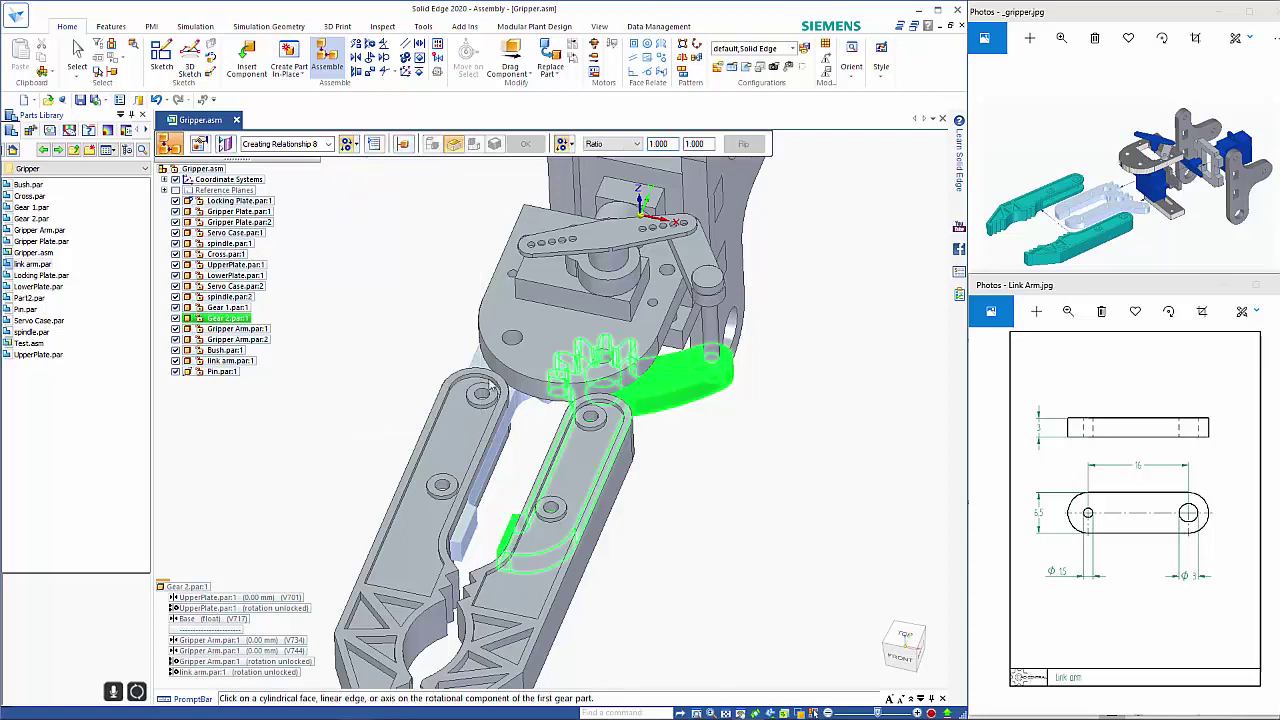
{"action": "left_click", "coordinate": [610, 380]}
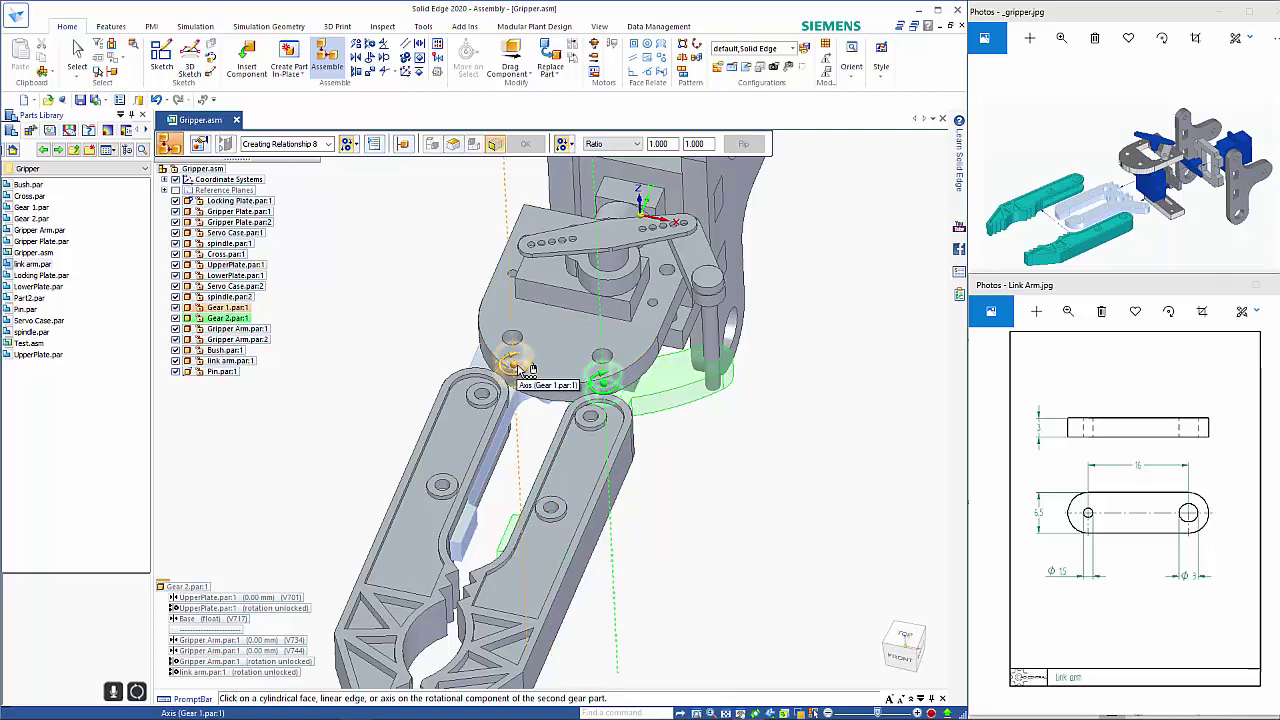
{"action": "left_click", "coordinate": [527, 370]}
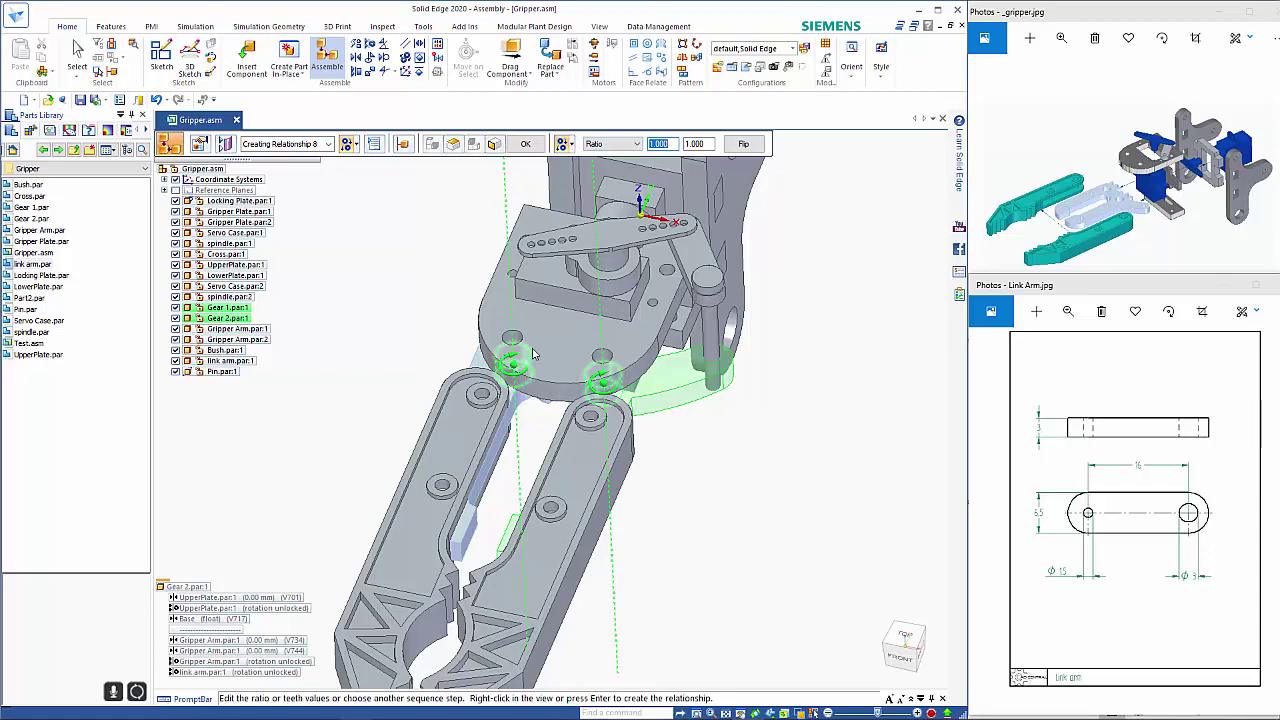
{"action": "left_click", "coordinate": [744, 145]}
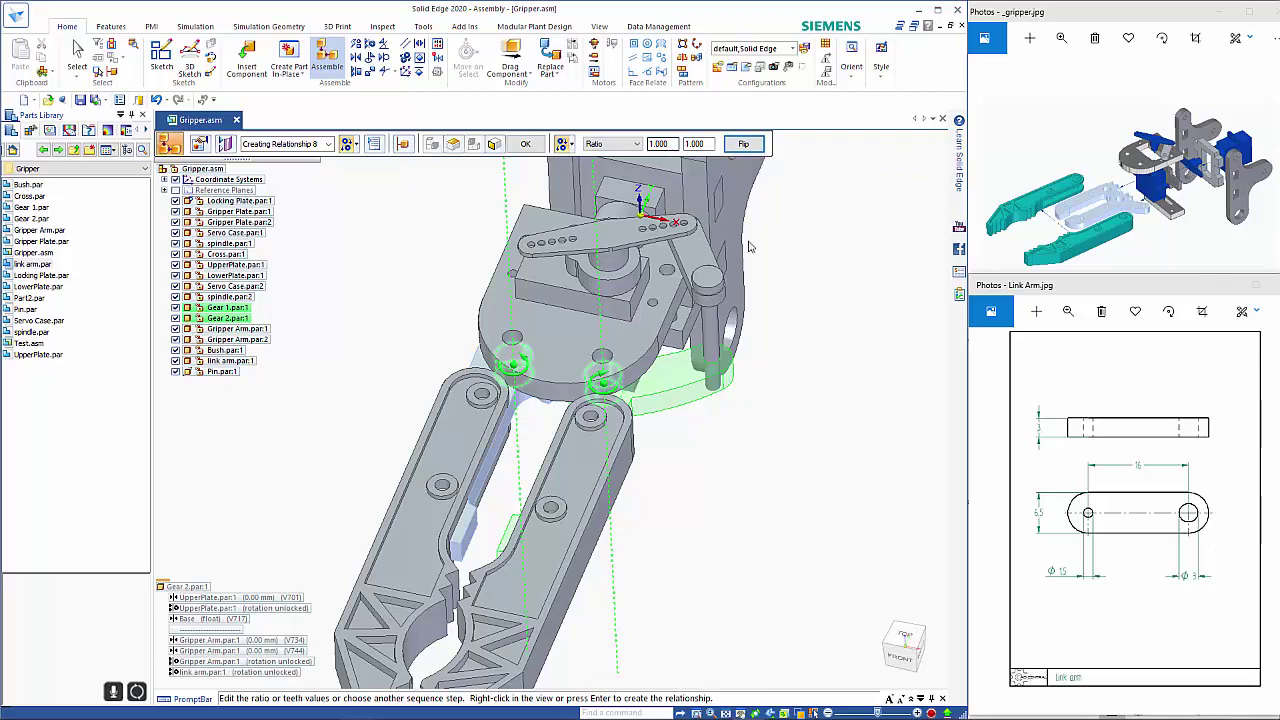
{"action": "right_click", "coordinate": [815, 300]}
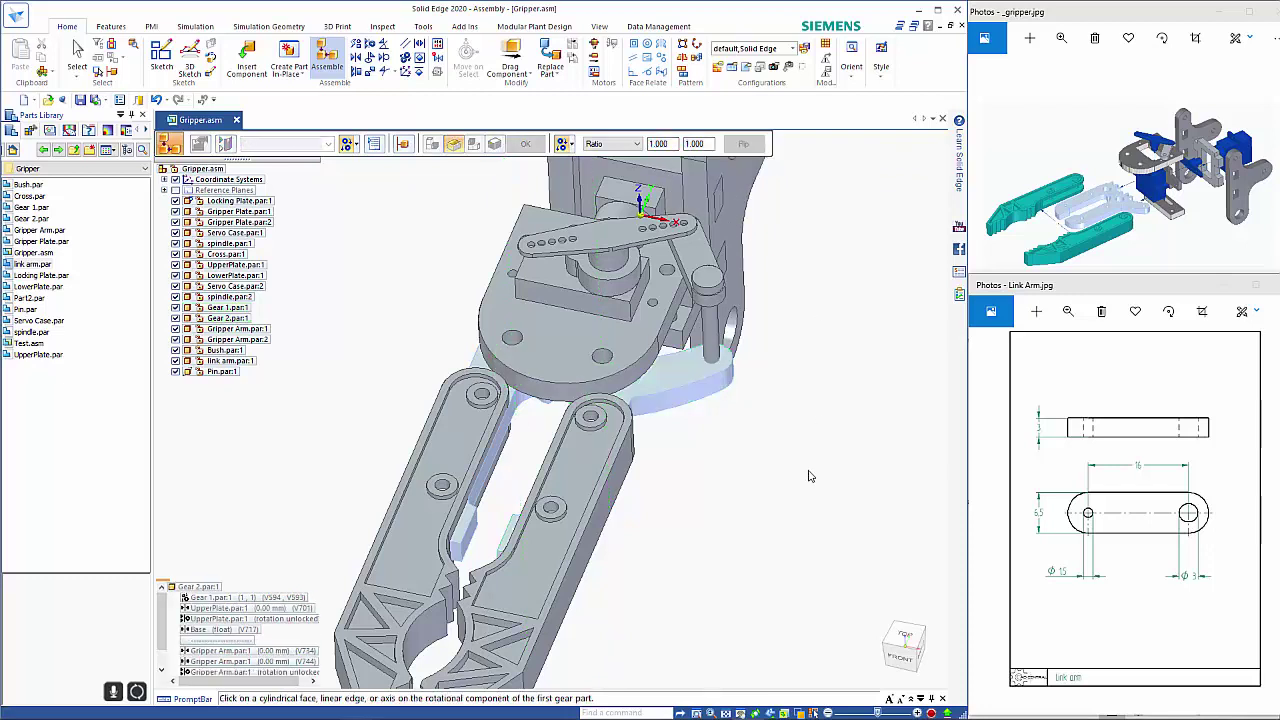
{"action": "key", "text": "Escape"}
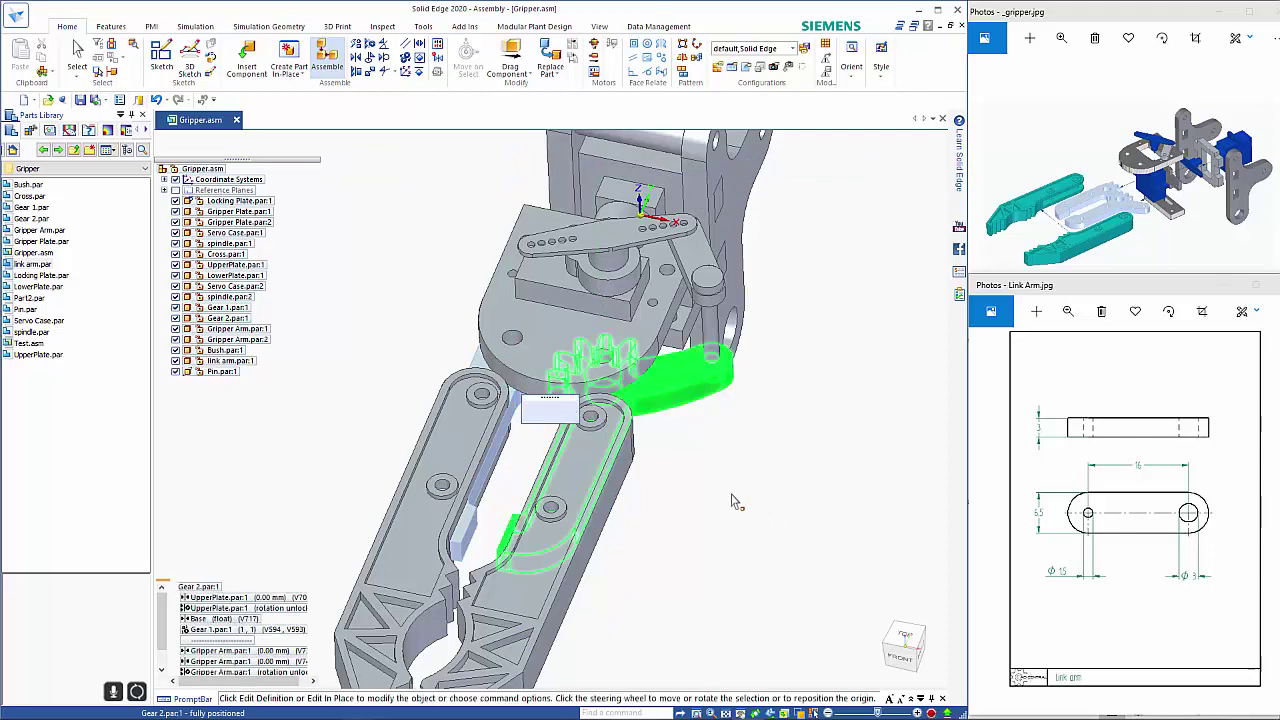
Suppress Gear 2's floating relationship to the Base reference plane
{"action": "scroll", "coordinate": [733, 502], "scroll_direction": "down", "scroll_amount": 1}
{"action": "scroll", "coordinate": [733, 502], "scroll_direction": "down", "scroll_amount": 1}
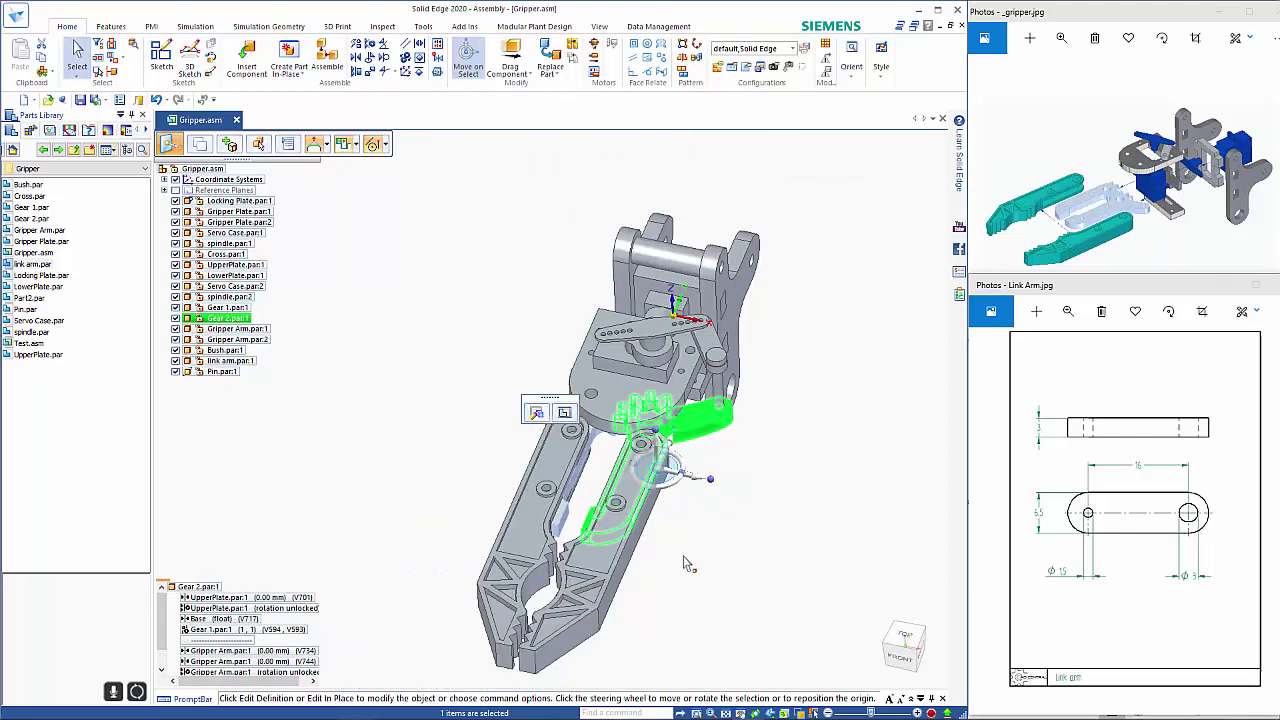
{"action": "mouse_move", "coordinate": [676, 552]}
{"action": "middle_mouse_down"}
{"action": "mouse_move", "coordinate": [654, 560]}
{"action": "mouse_move", "coordinate": [671, 563]}
{"action": "mouse_move", "coordinate": [673, 550]}
{"action": "middle_mouse_up"}
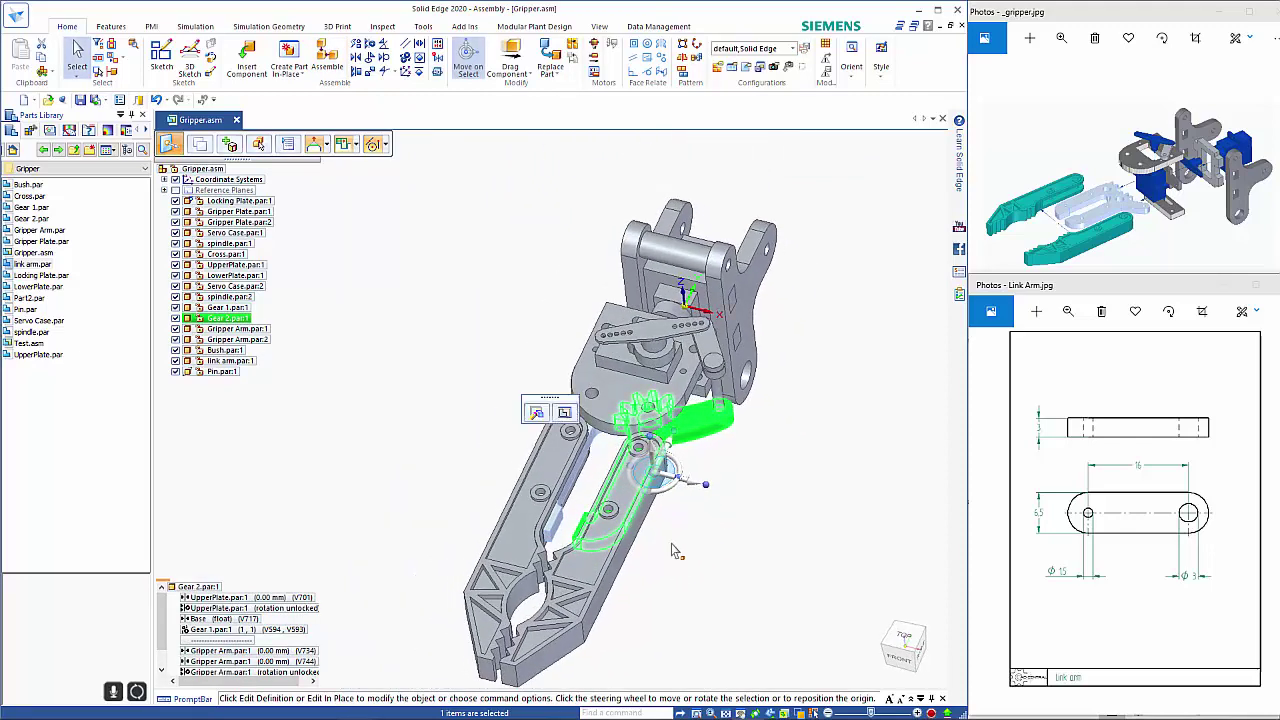
{"action": "right_click", "coordinate": [212, 621]}
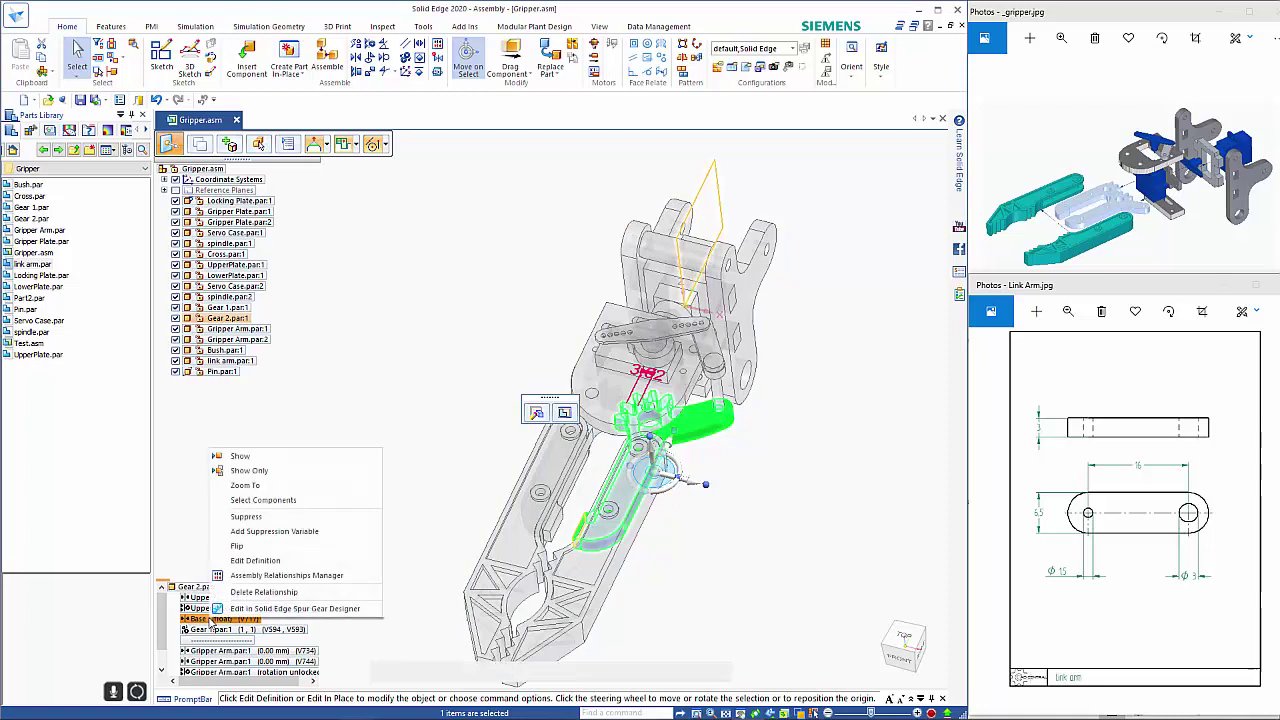
{"action": "left_click", "coordinate": [268, 531]}
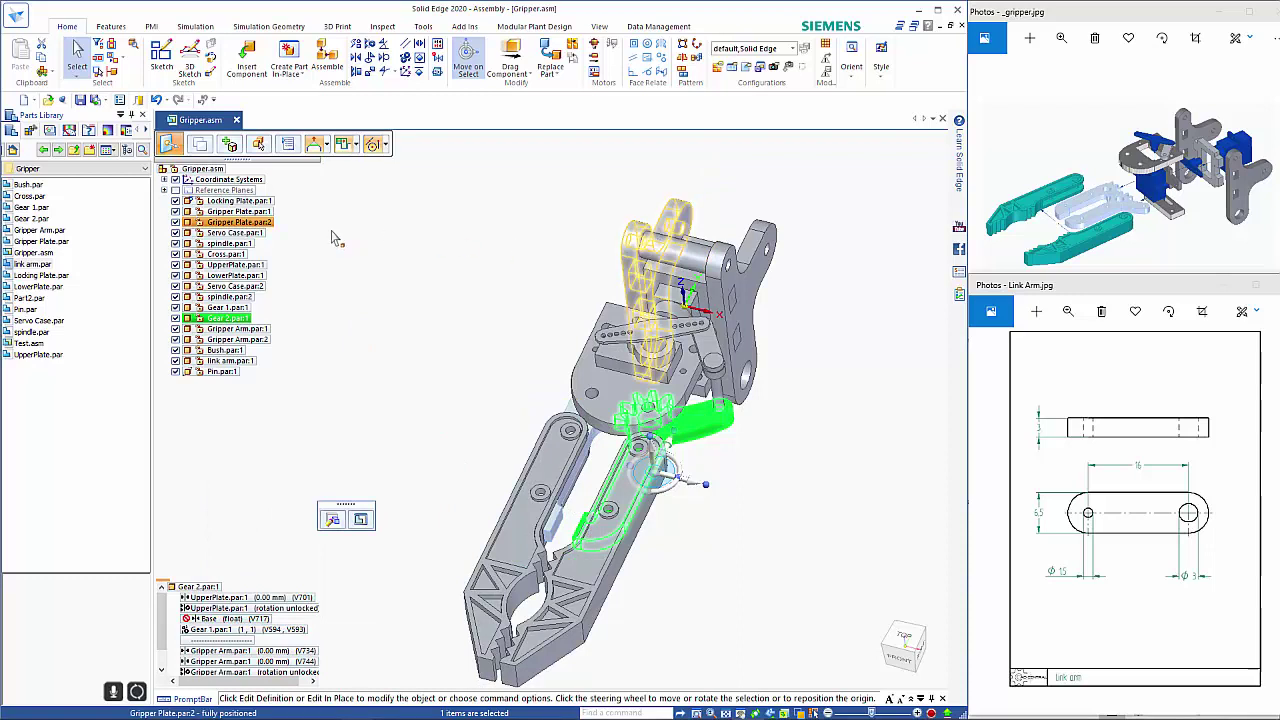
Suppress Gear 1's floating relationship to the Base reference plane and clear the selection
{"action": "left_click", "coordinate": [228, 307]}
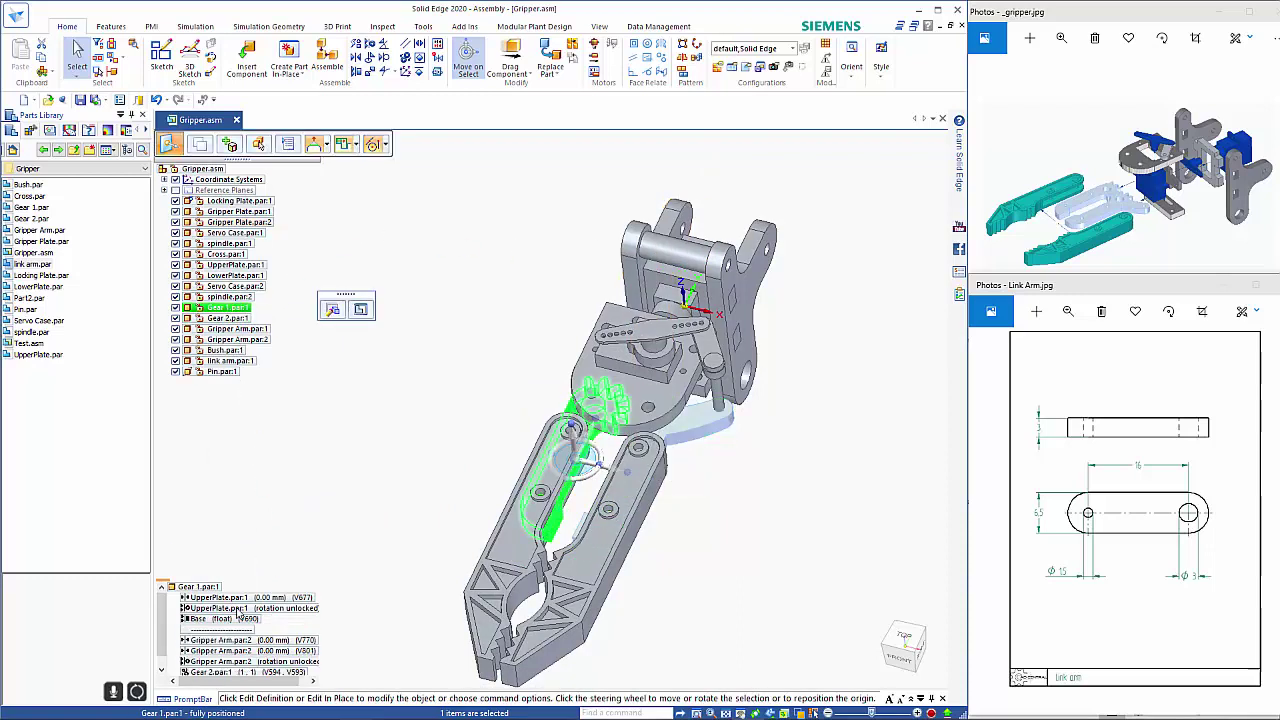
{"action": "left_click", "coordinate": [228, 620]}
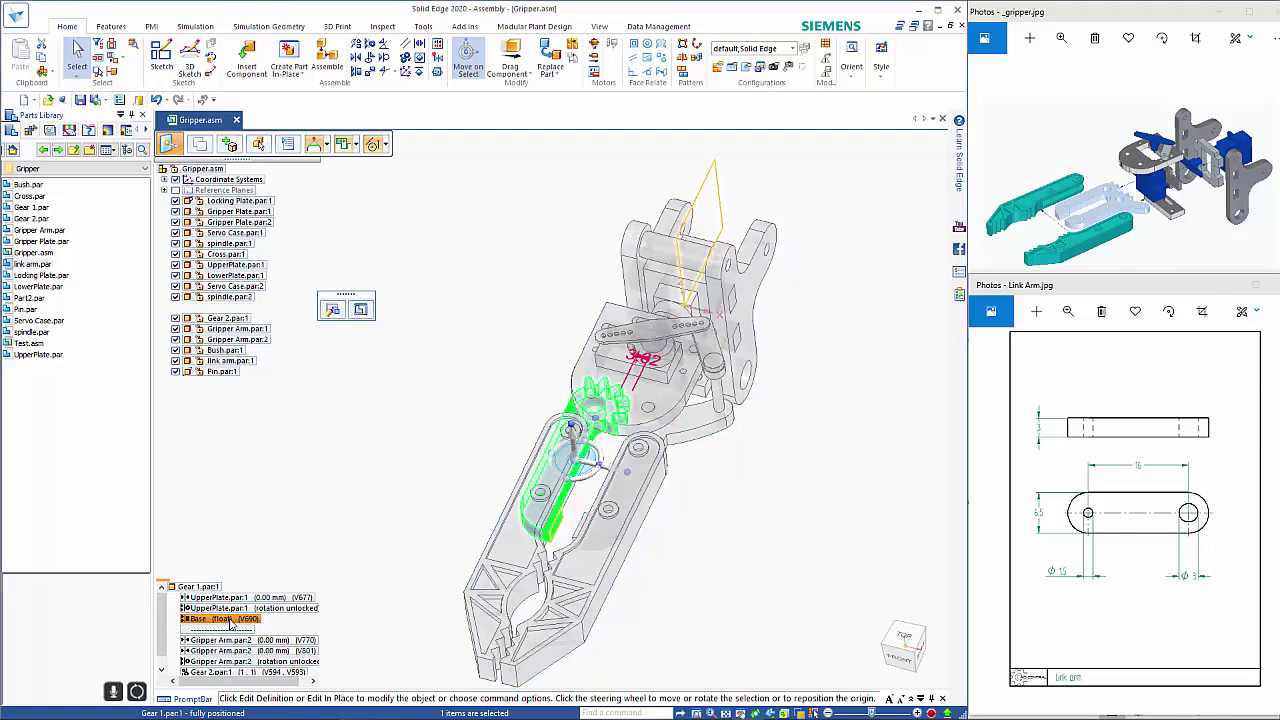
{"action": "right_click", "coordinate": [230, 620]}
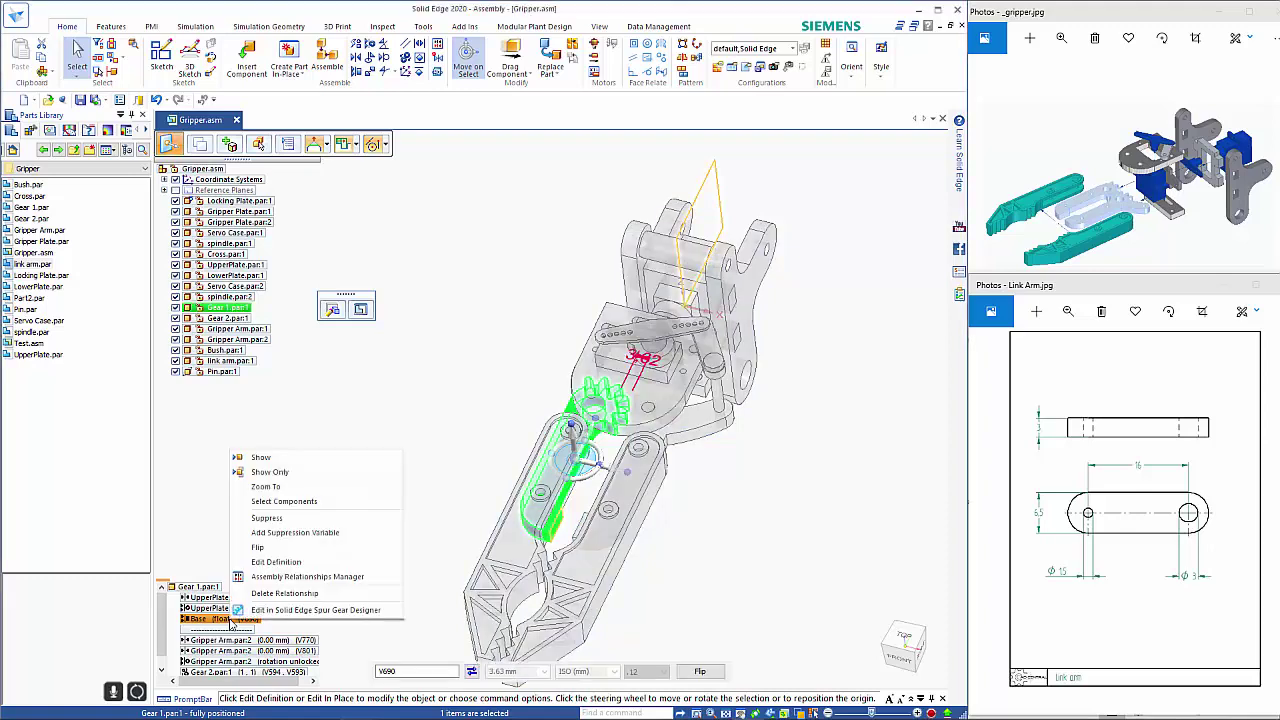
{"action": "left_click", "coordinate": [268, 518]}
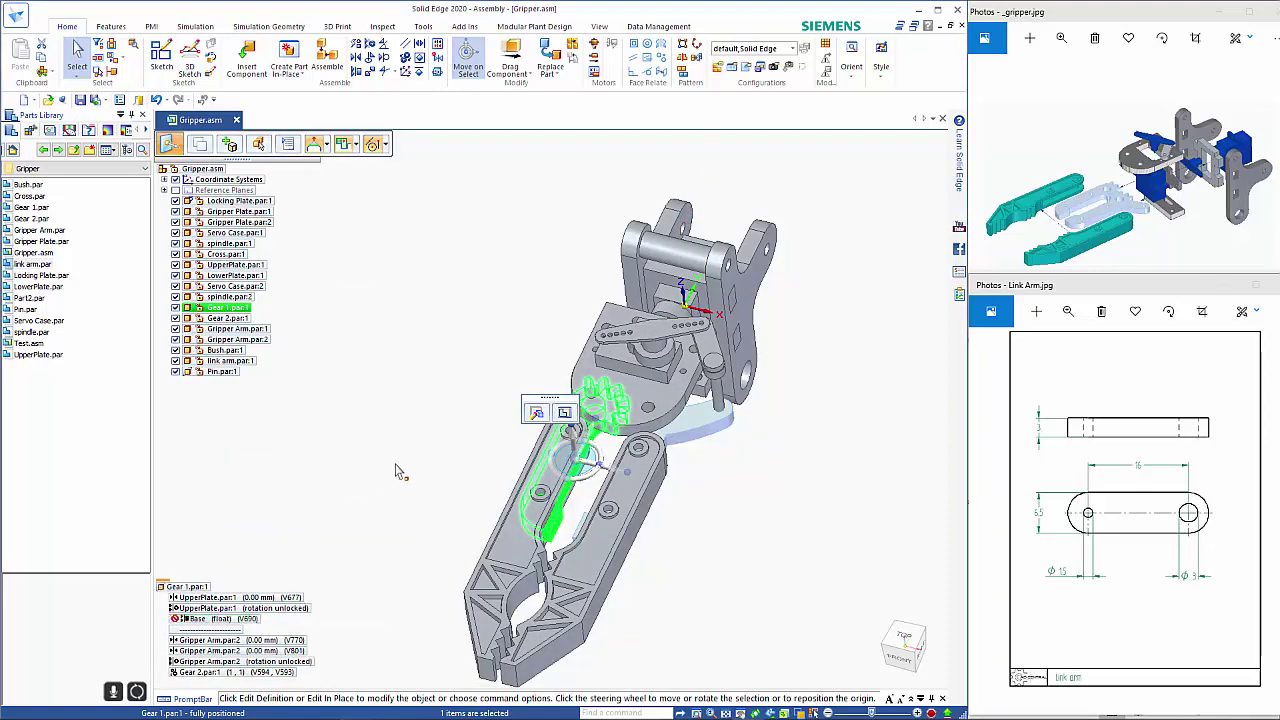
{"action": "left_click", "coordinate": [402, 472]}
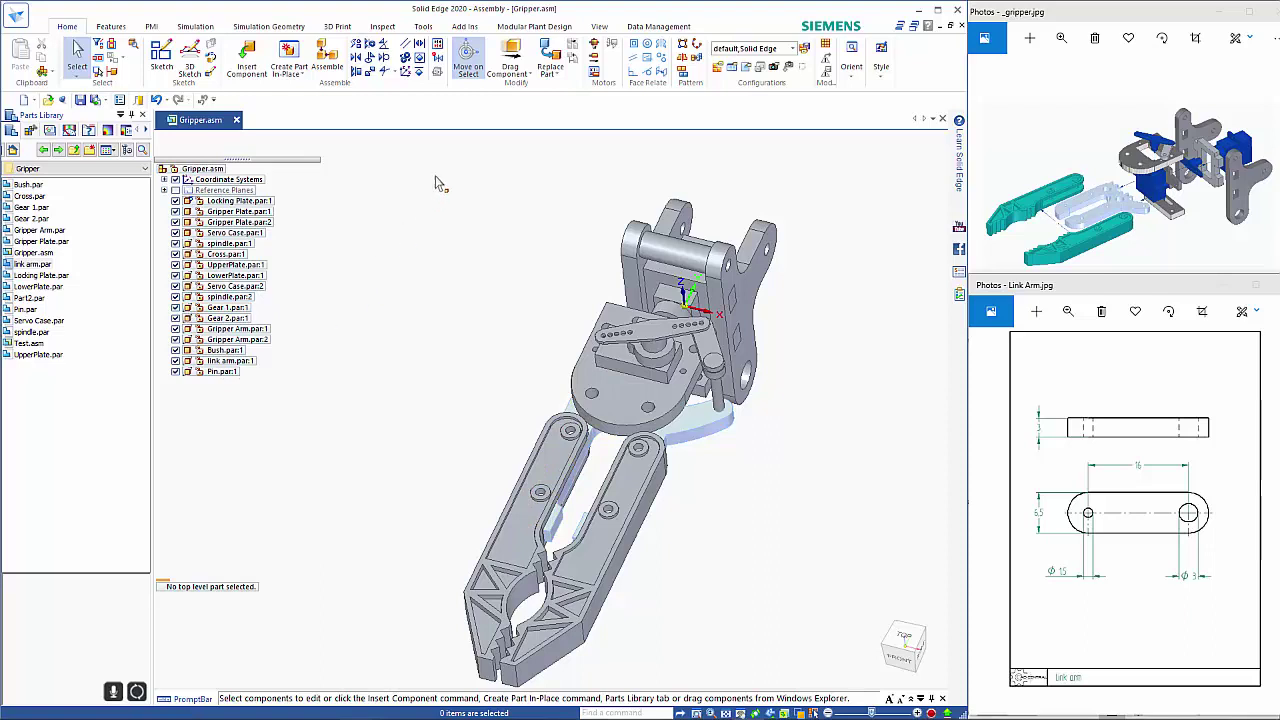
Test the gripper's opening motion by rotating Gear 2 incrementally about its Z axis with Drag Component, and reset the components' positions
{"action": "left_click", "coordinate": [511, 50]}
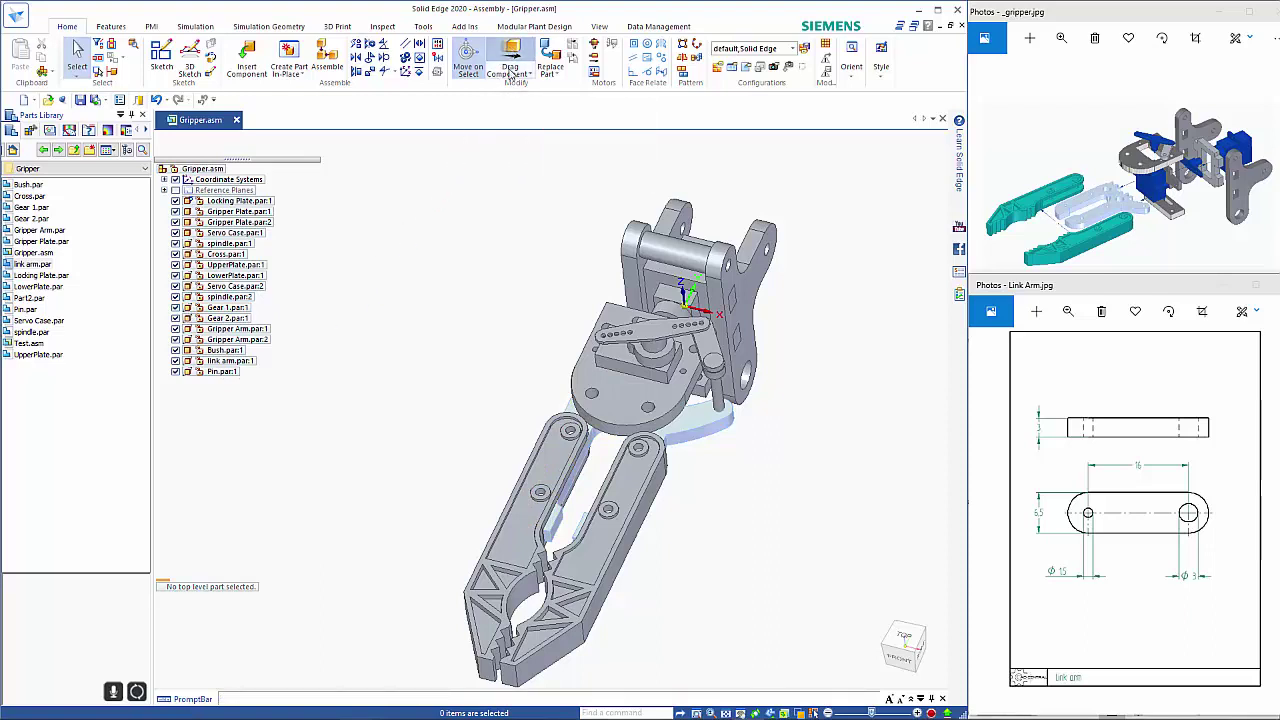
{"action": "left_click", "coordinate": [694, 436]}
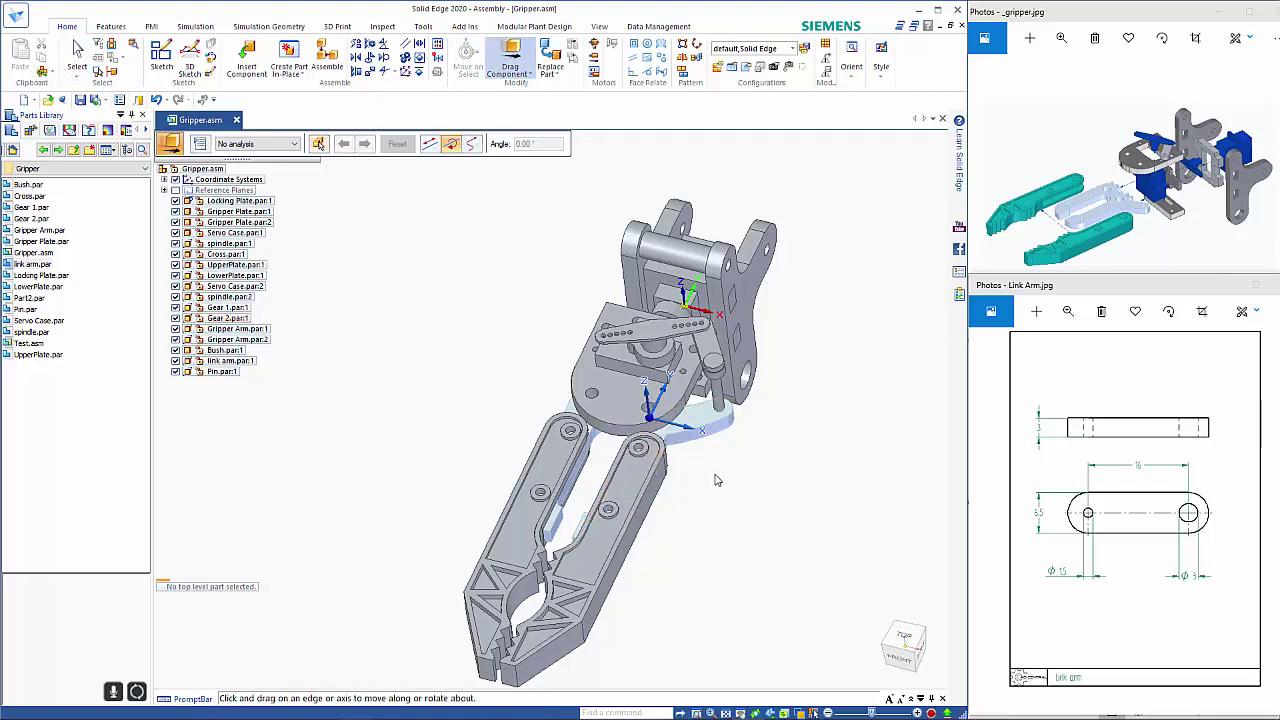
{"action": "left_click", "coordinate": [641, 399]}
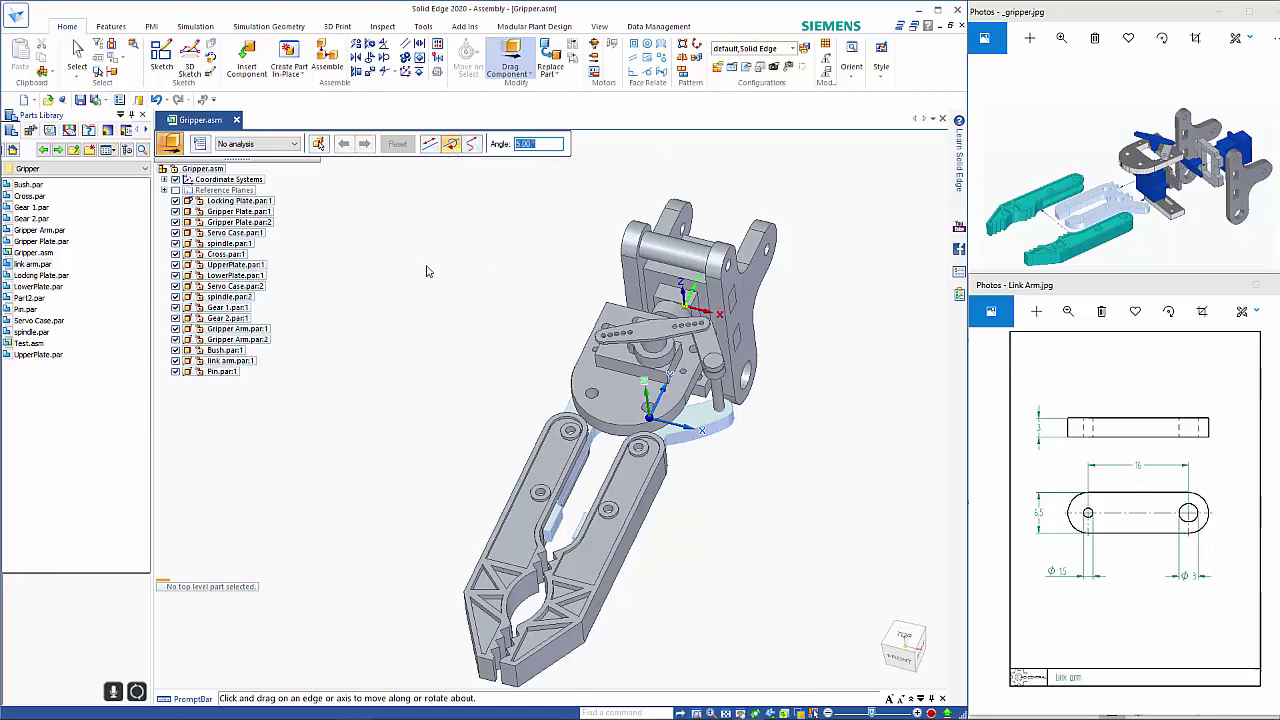
{"action": "key", "text": "Return"}
{"action": "key", "text": "Return"}
{"action": "key", "text": "Return"}
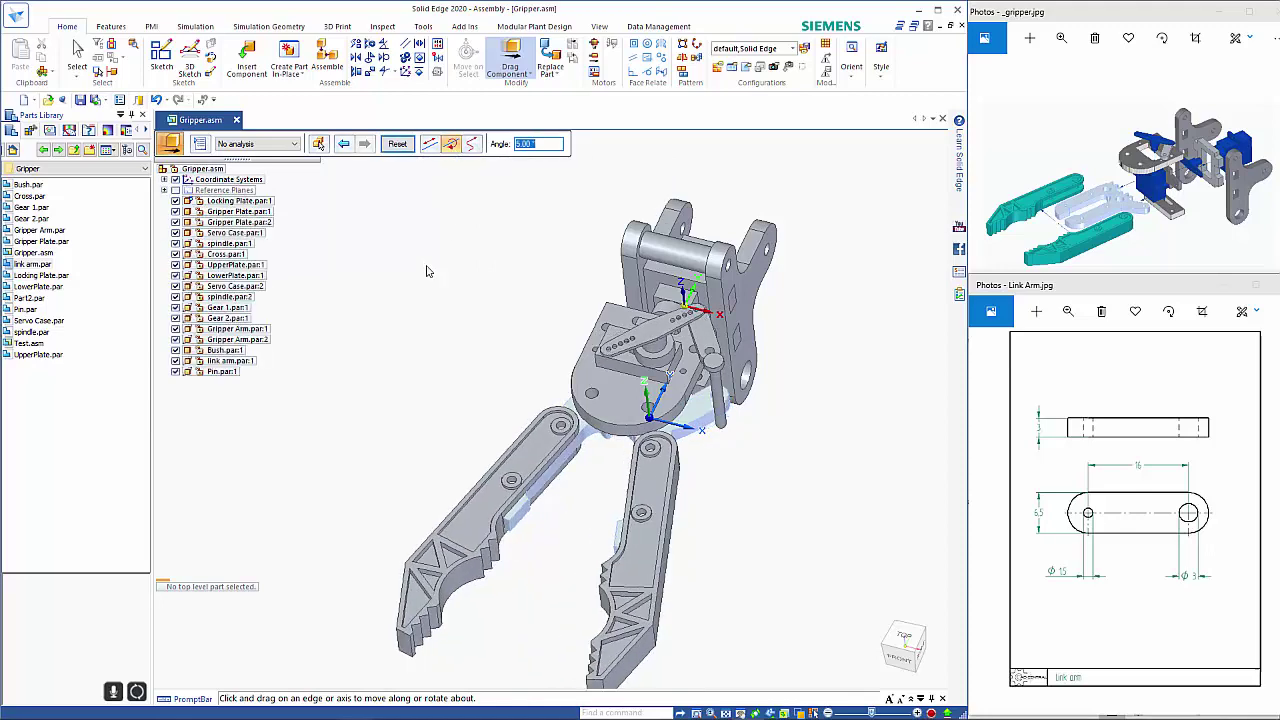
{"action": "key", "text": "Return"}
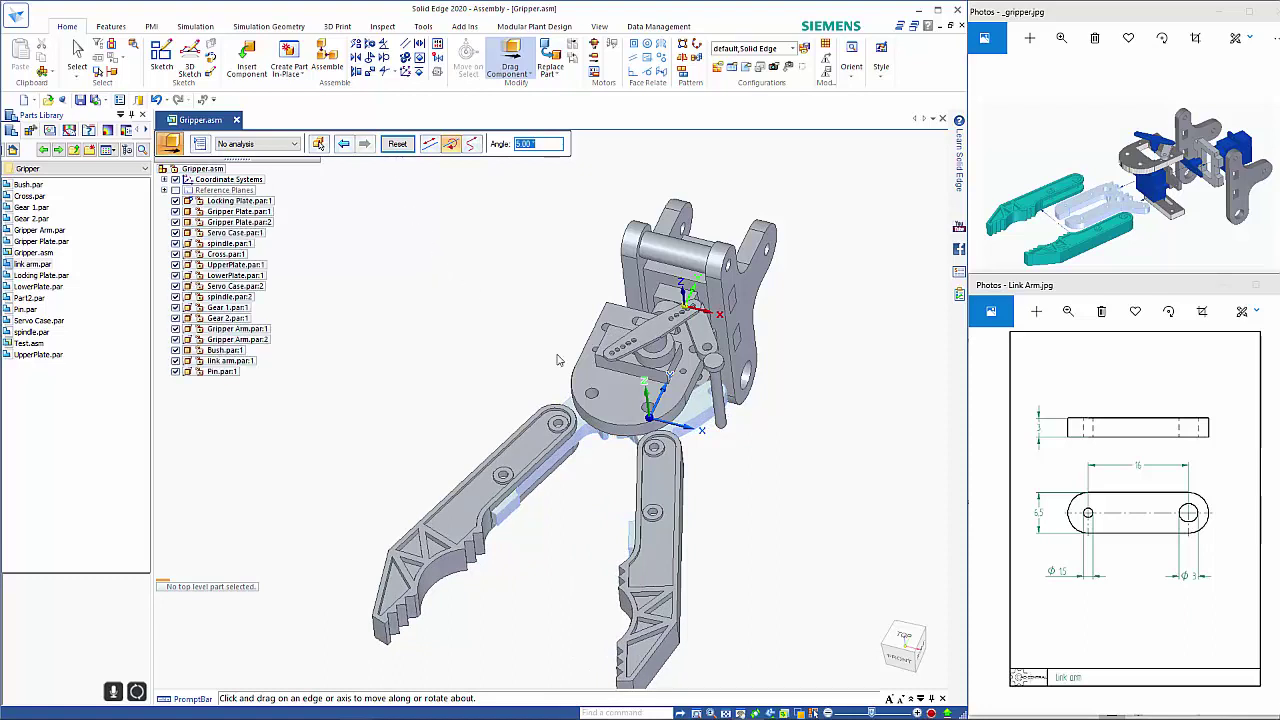
{"action": "left_click", "coordinate": [712, 385]}
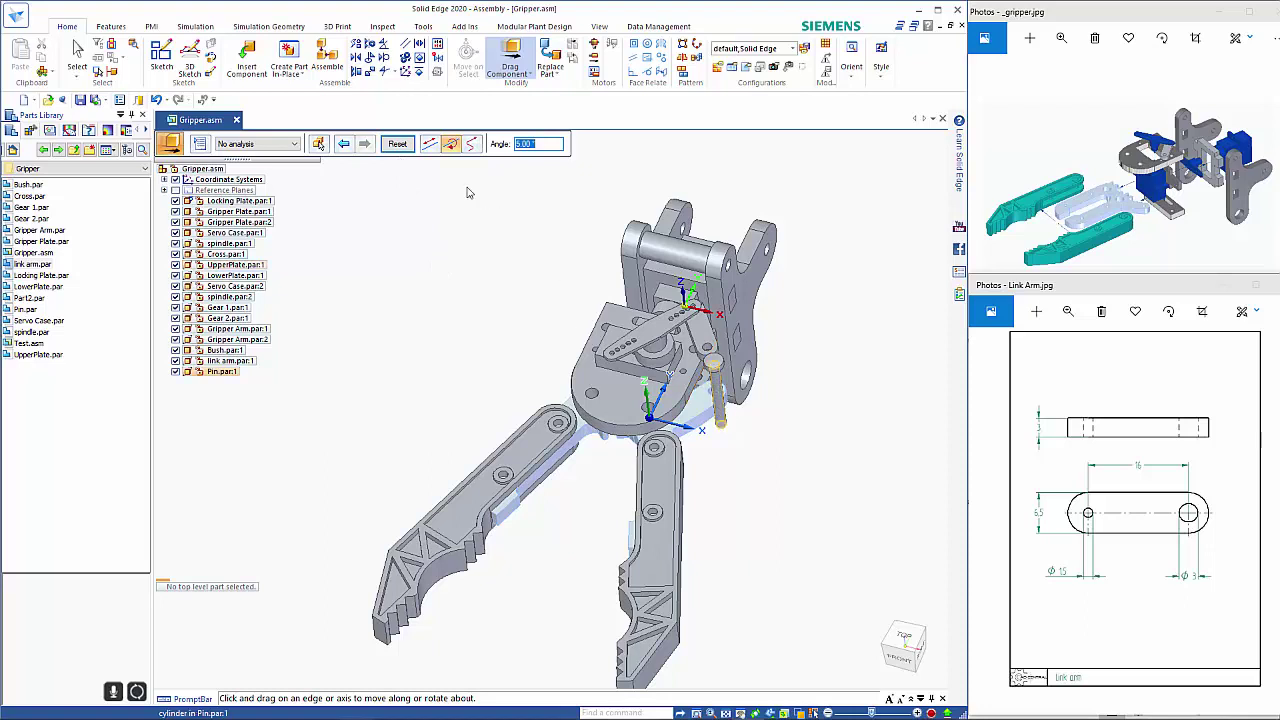
{"action": "left_click", "coordinate": [397, 143]}
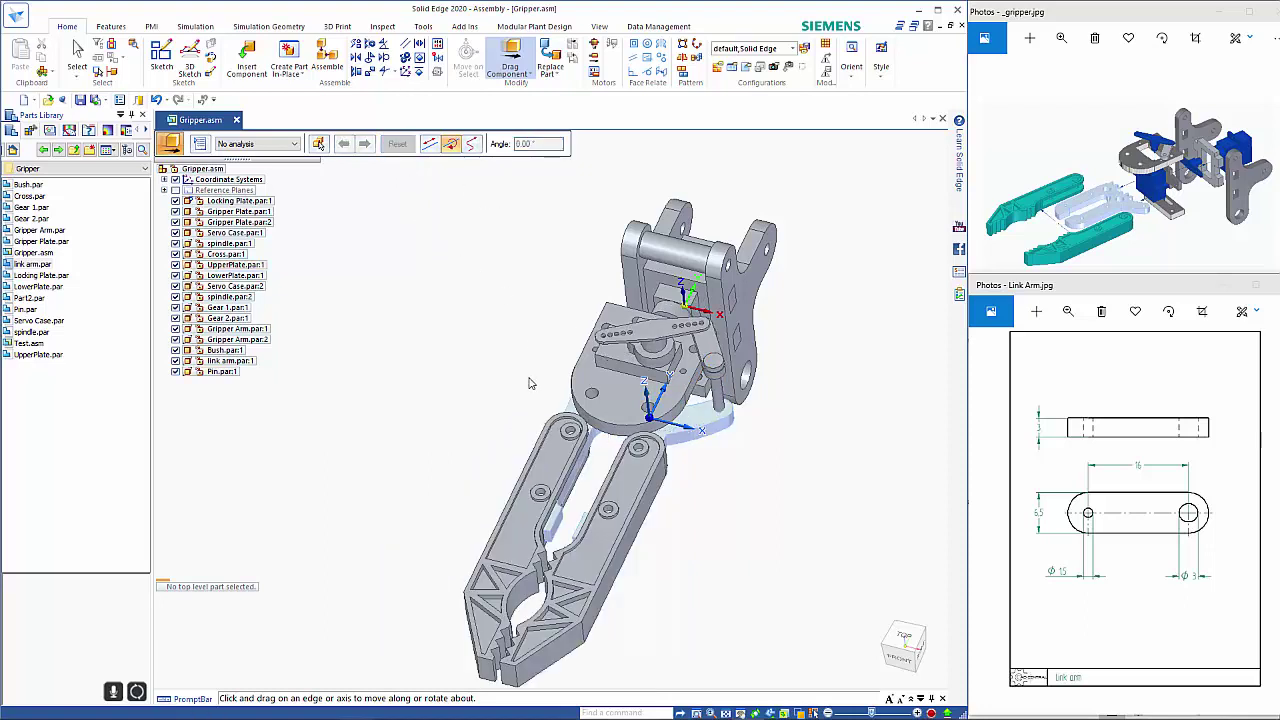
{"action": "key", "text": "Escape"}
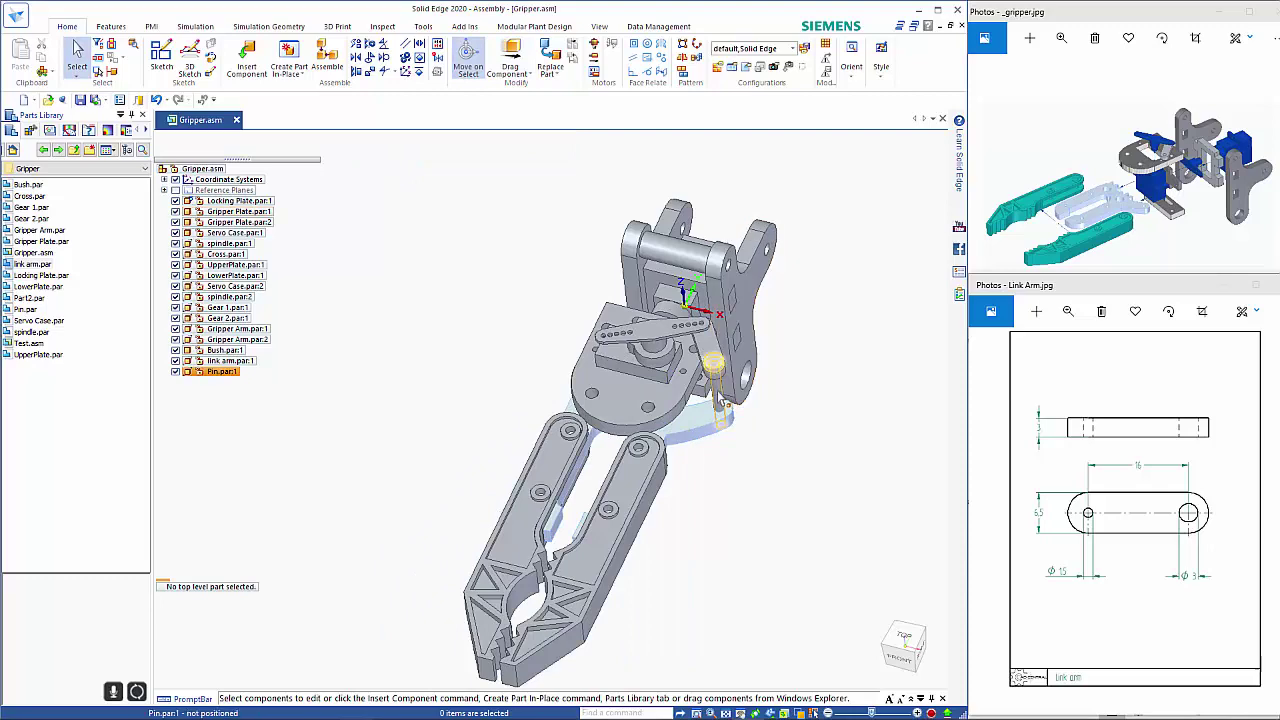
Start an Insert relationship for the Pin and align its axis with the link arm's outer hole
{"action": "left_click", "coordinate": [712, 372]}
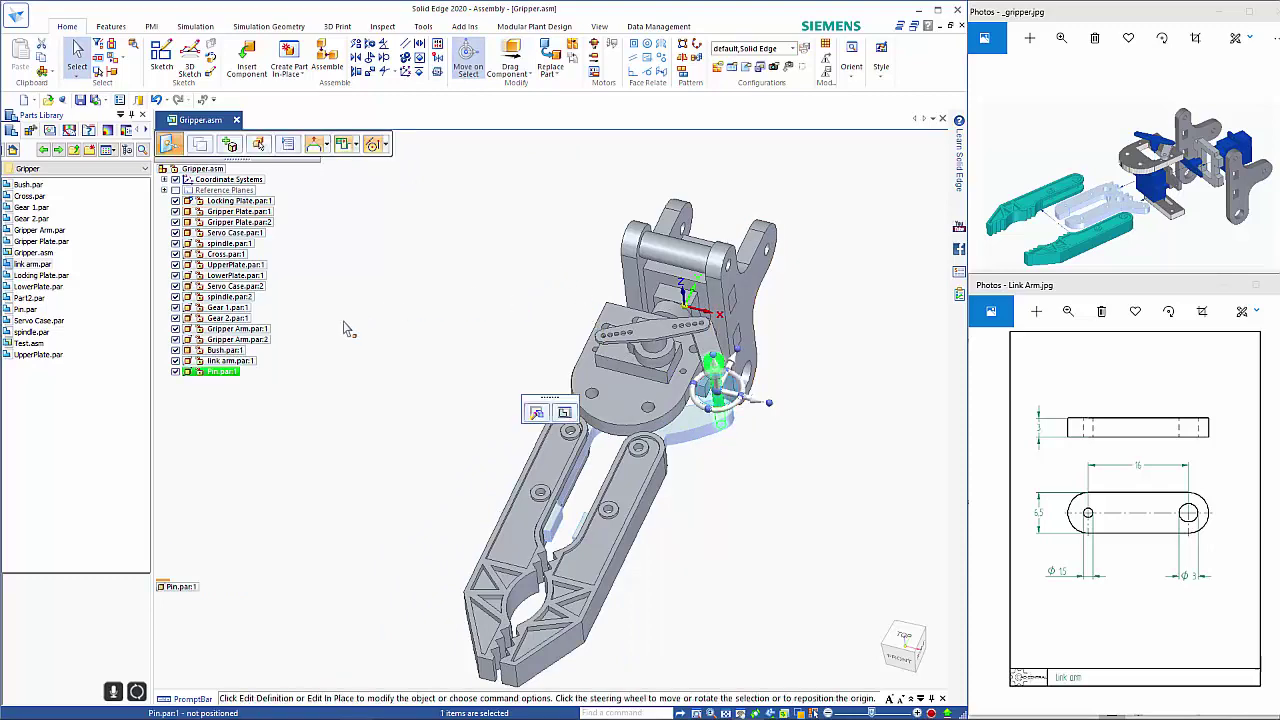
{"action": "scroll", "coordinate": [715, 395], "scroll_direction": "up", "scroll_amount": 5}
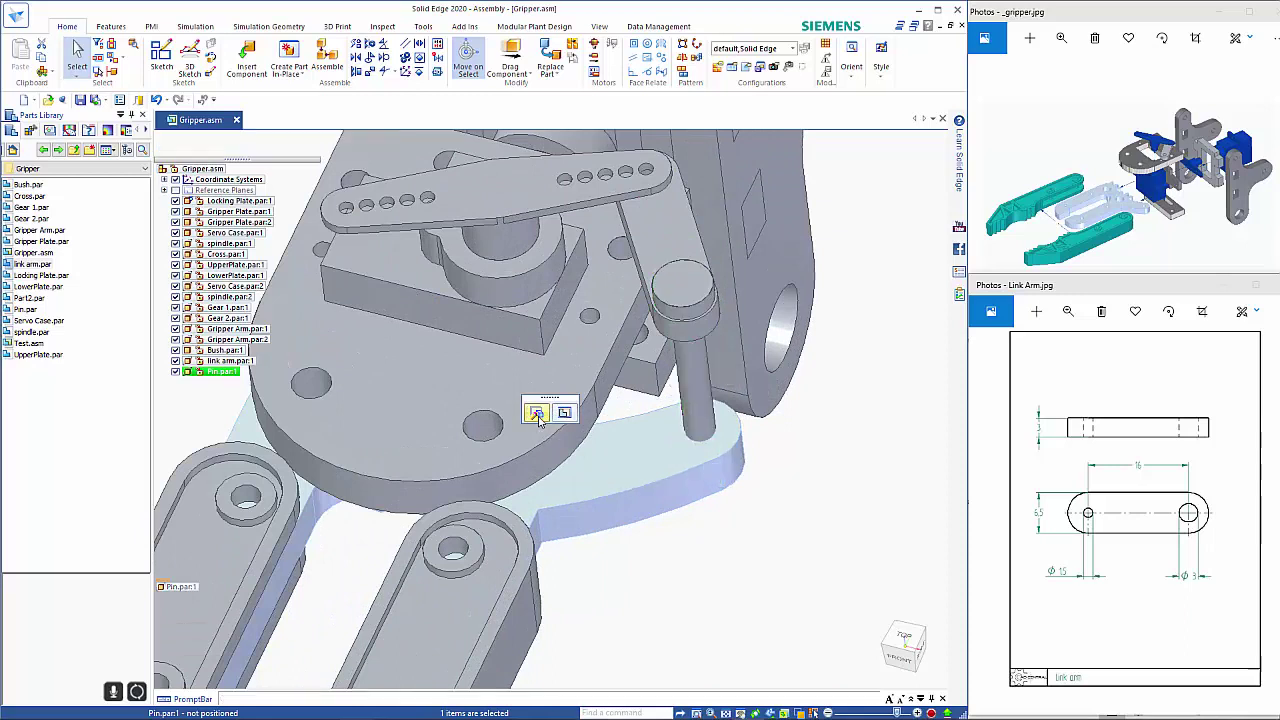
{"action": "left_click", "coordinate": [537, 414]}
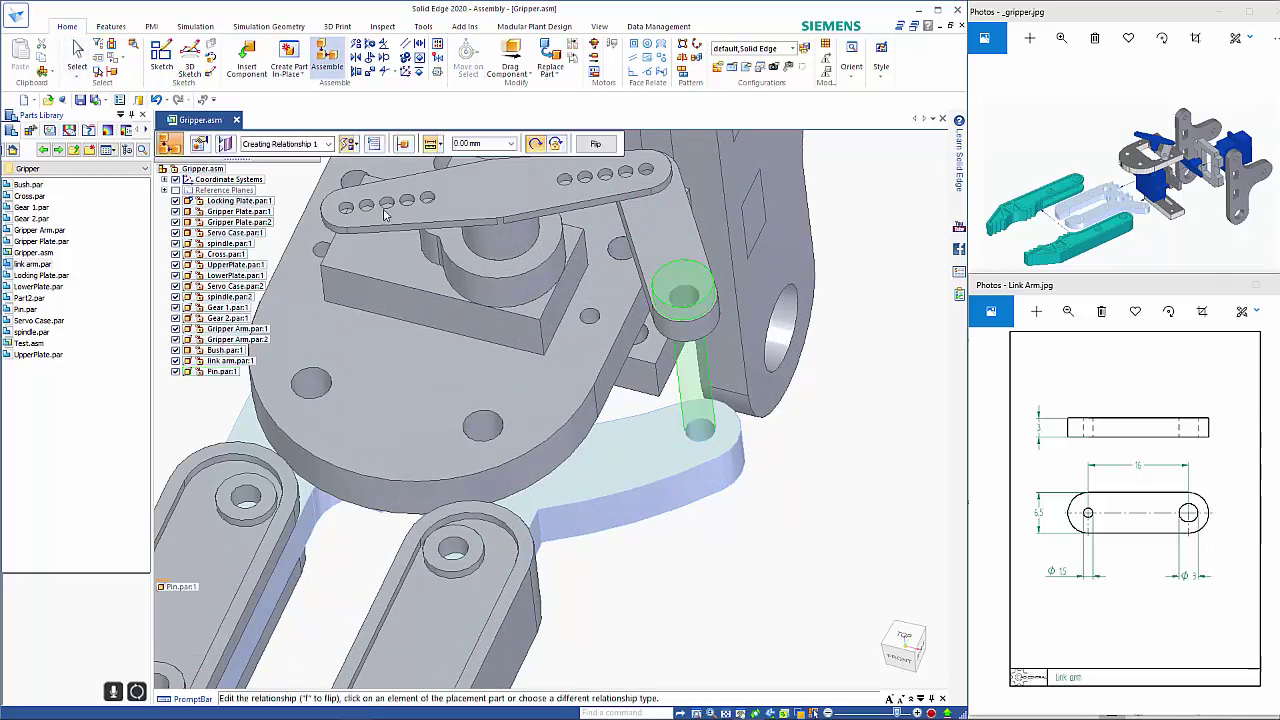
{"action": "left_click", "coordinate": [357, 145]}
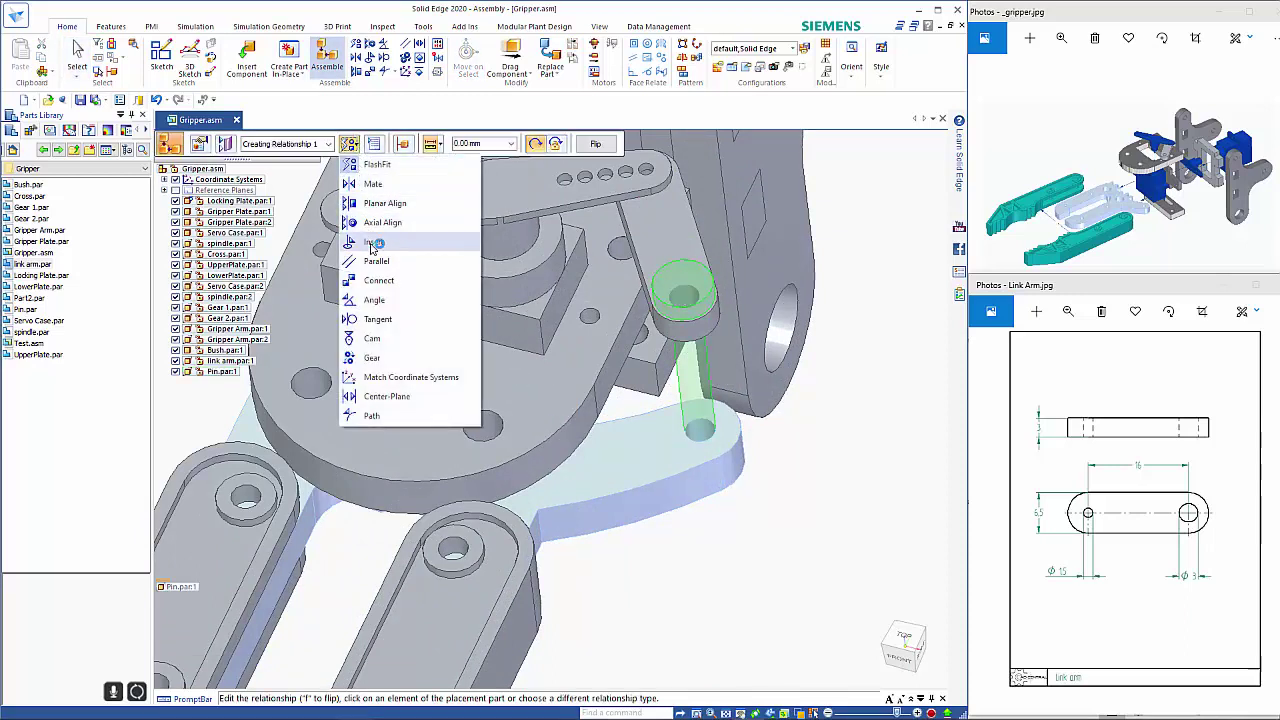
{"action": "left_click", "coordinate": [372, 241]}
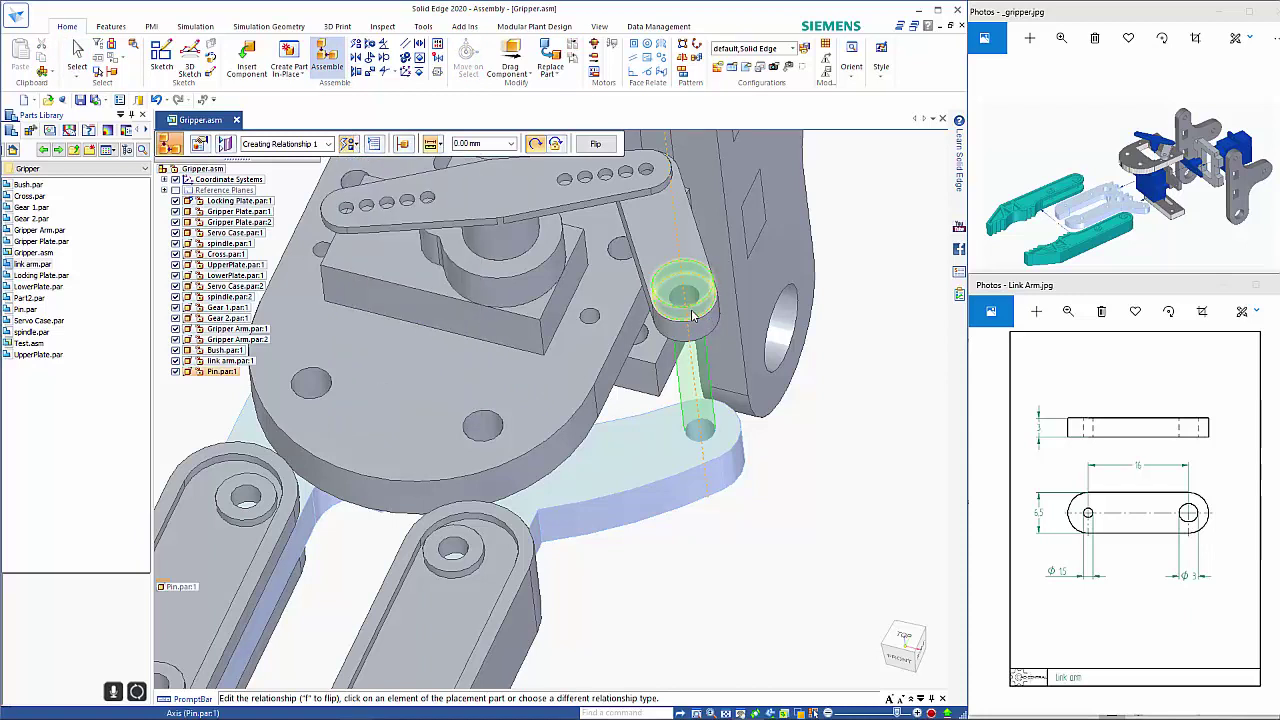
{"action": "left_click", "coordinate": [688, 302]}
{"action": "left_click", "coordinate": [691, 304]}
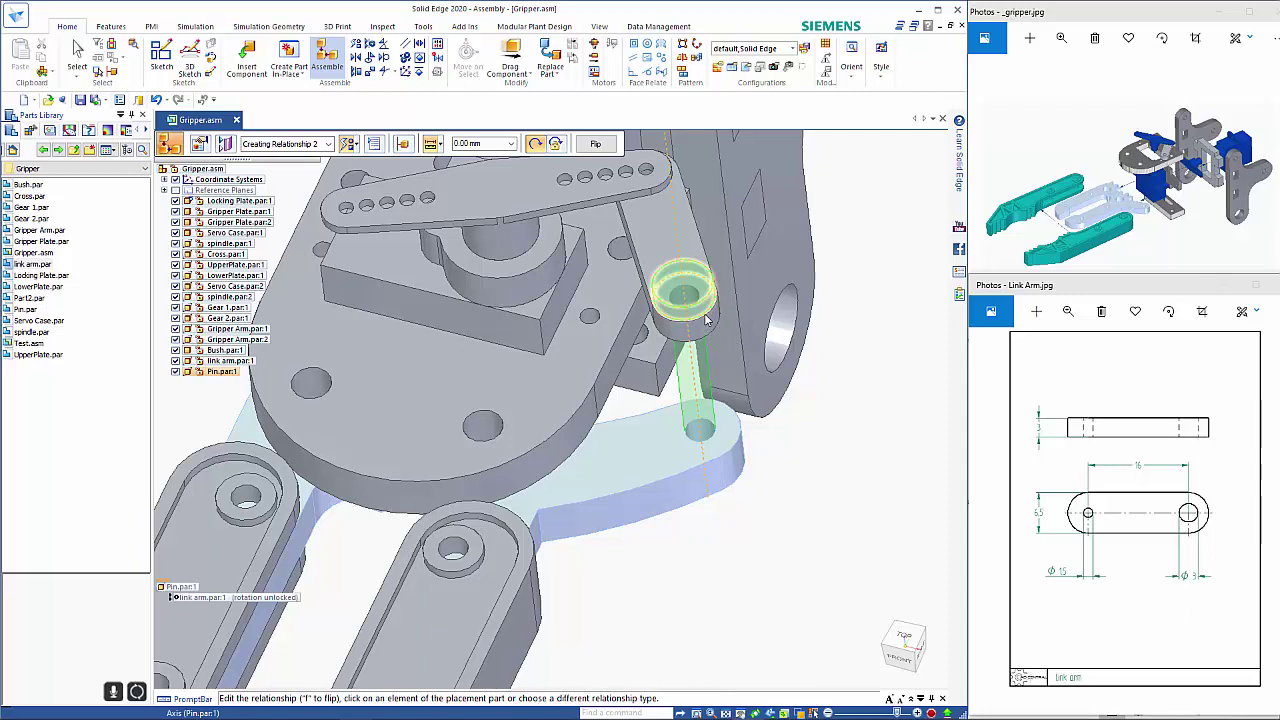
Mate the underside plane of the Pin's head to the link arm's upper face and clear the selection
{"action": "right_click", "coordinate": [709, 319]}
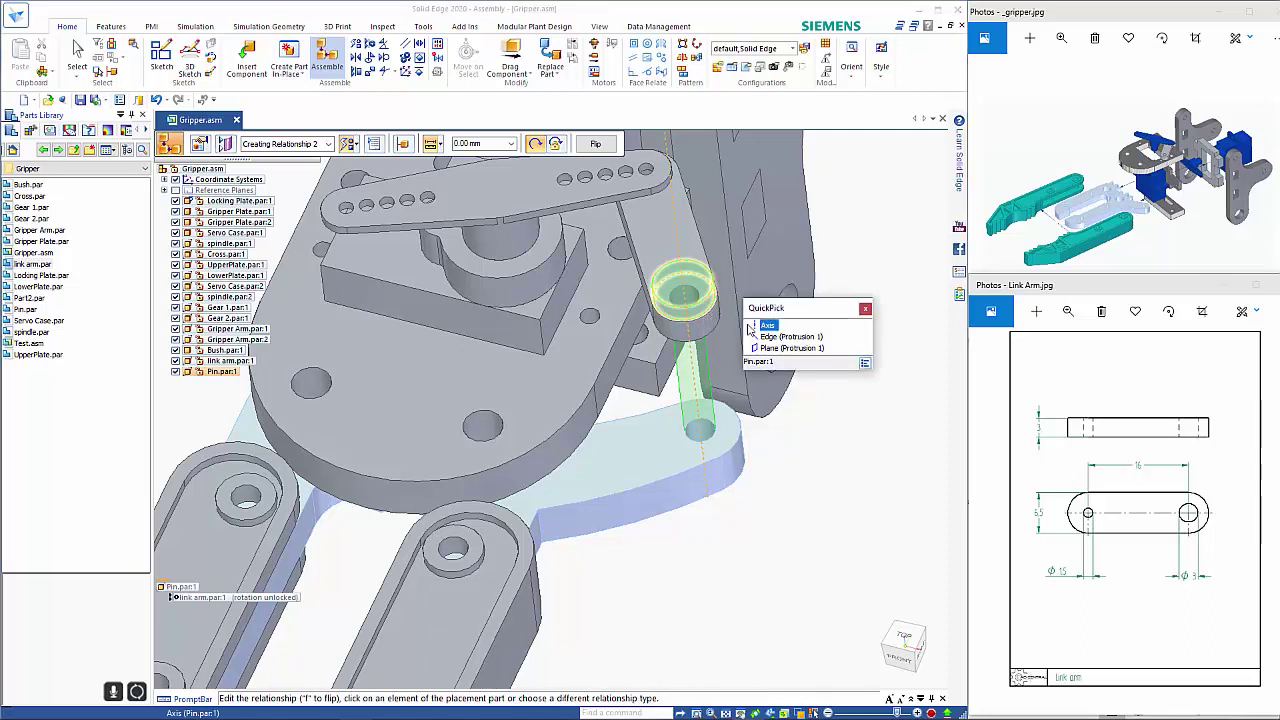
{"action": "left_click", "coordinate": [779, 349]}
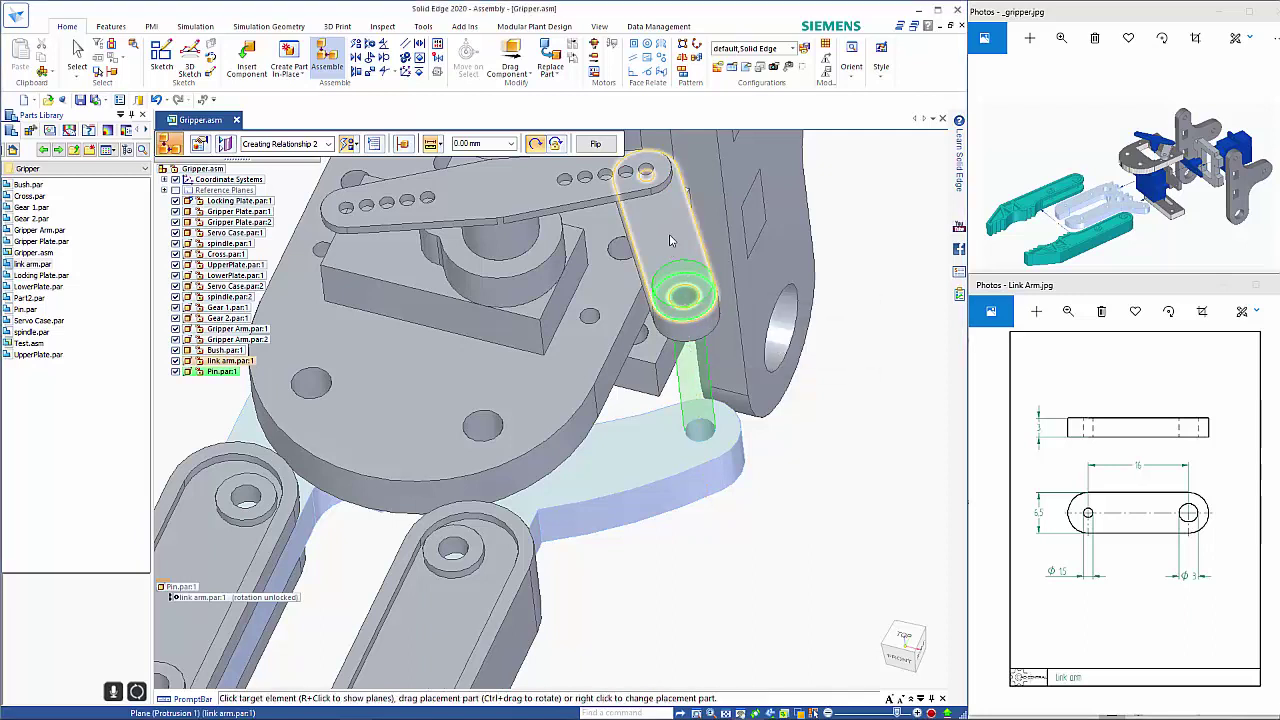
{"action": "right_click", "coordinate": [887, 290]}
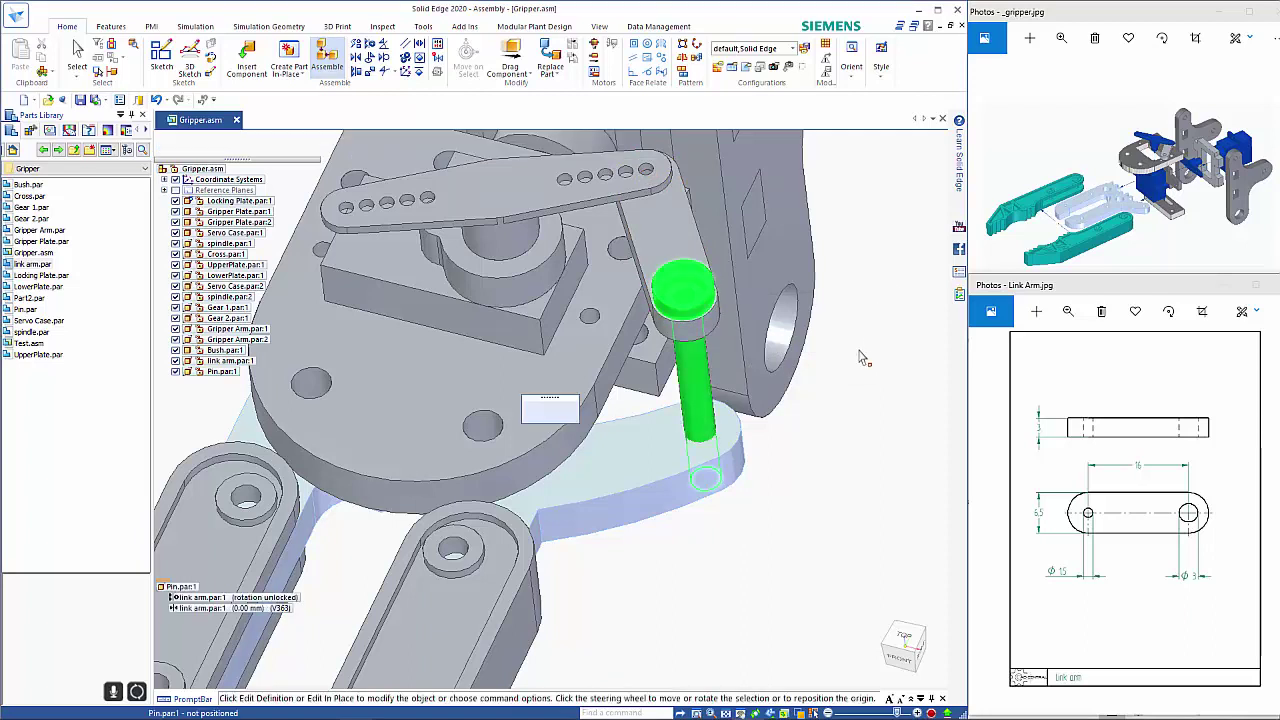
{"action": "middle_click_drag", "start_coordinate": [877, 333], "coordinate": [829, 276]}
{"action": "scroll", "coordinate": [829, 276], "scroll_direction": "down", "scroll_amount": 1}
{"action": "key", "text": "Escape"}
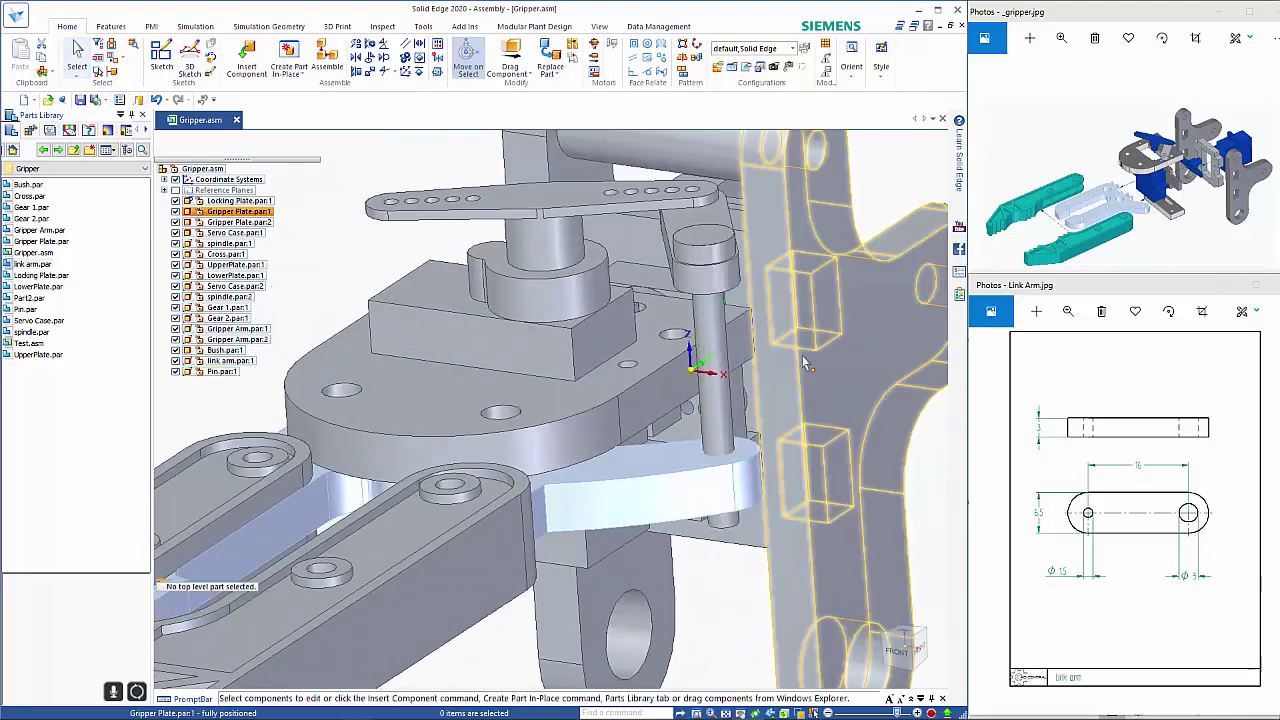
Open the UpperPlate for in-place editing within the Gripper assembly
{"action": "scroll", "coordinate": [792, 390], "scroll_direction": "down", "scroll_amount": 3}
{"action": "scroll", "coordinate": [792, 390], "scroll_direction": "down", "scroll_amount": 2}
{"action": "mouse_move", "coordinate": [749, 536]}
{"action": "middle_mouse_down"}
{"action": "mouse_move", "coordinate": [752, 575]}
{"action": "mouse_move", "coordinate": [784, 538]}
{"action": "mouse_move", "coordinate": [758, 584]}
{"action": "mouse_move", "coordinate": [775, 546]}
{"action": "mouse_move", "coordinate": [760, 543]}
{"action": "middle_mouse_up"}
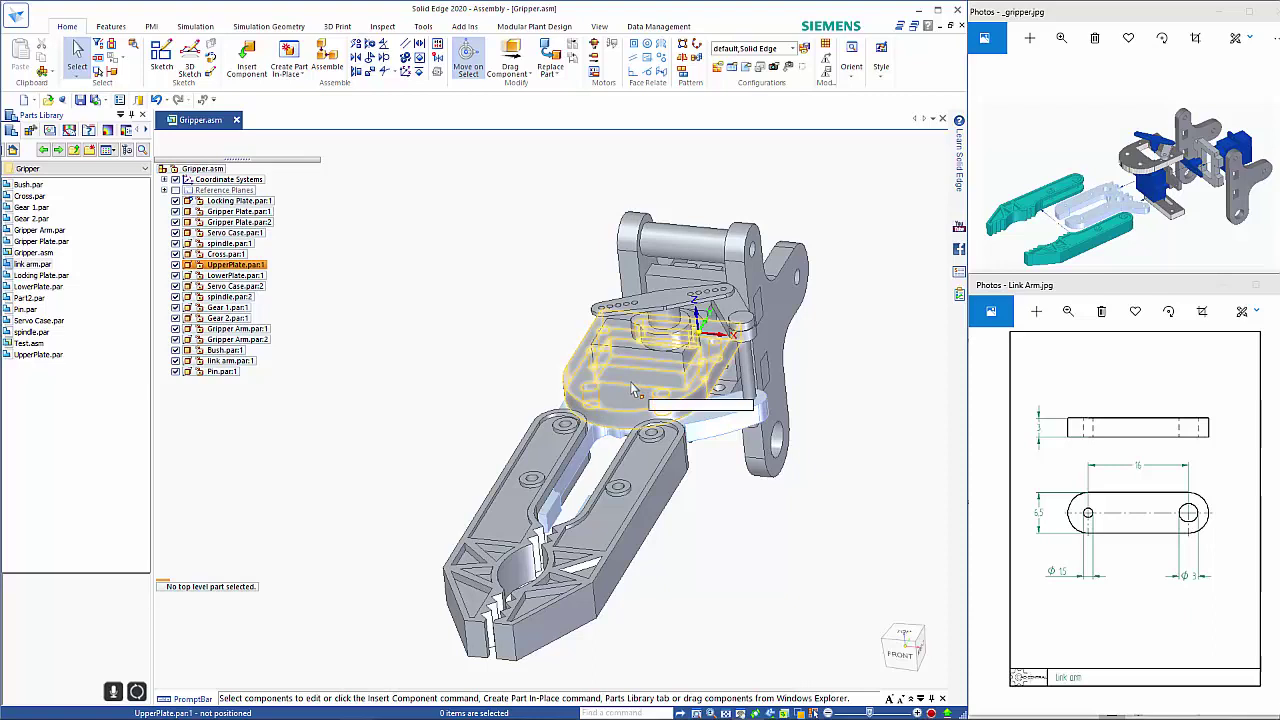
{"action": "left_click", "coordinate": [577, 361]}
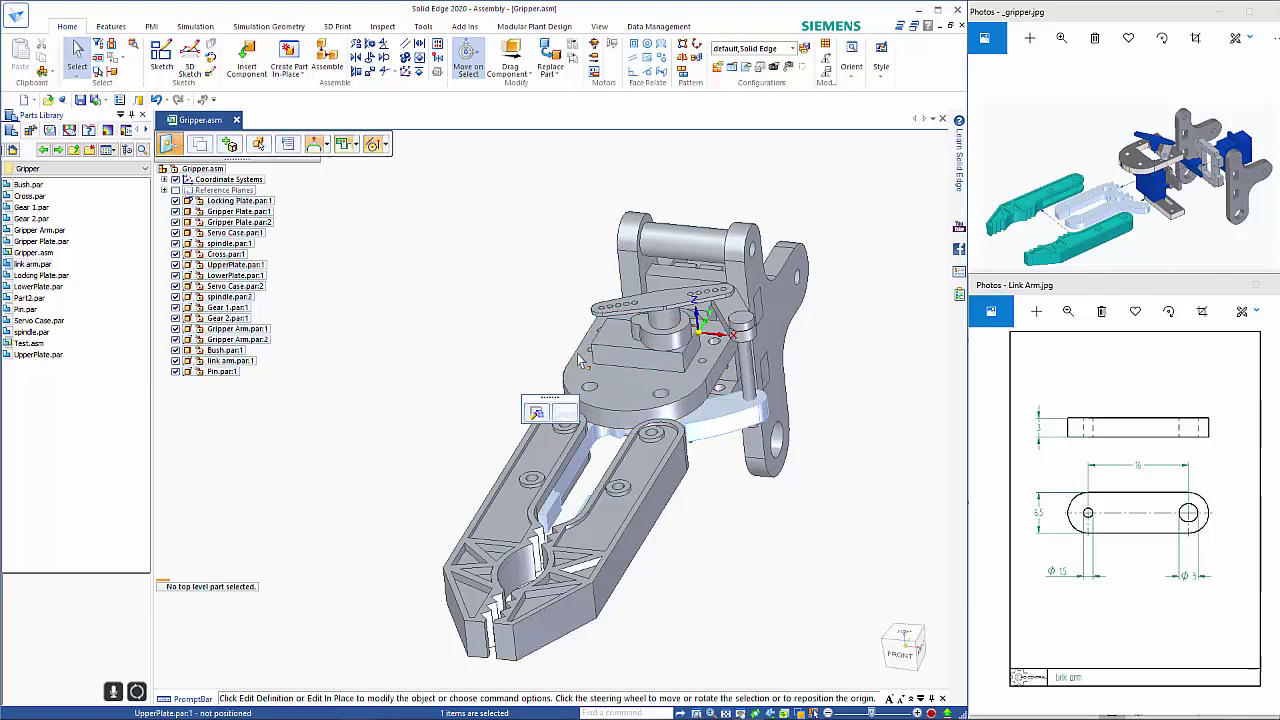
{"action": "double_click", "coordinate": [577, 361]}
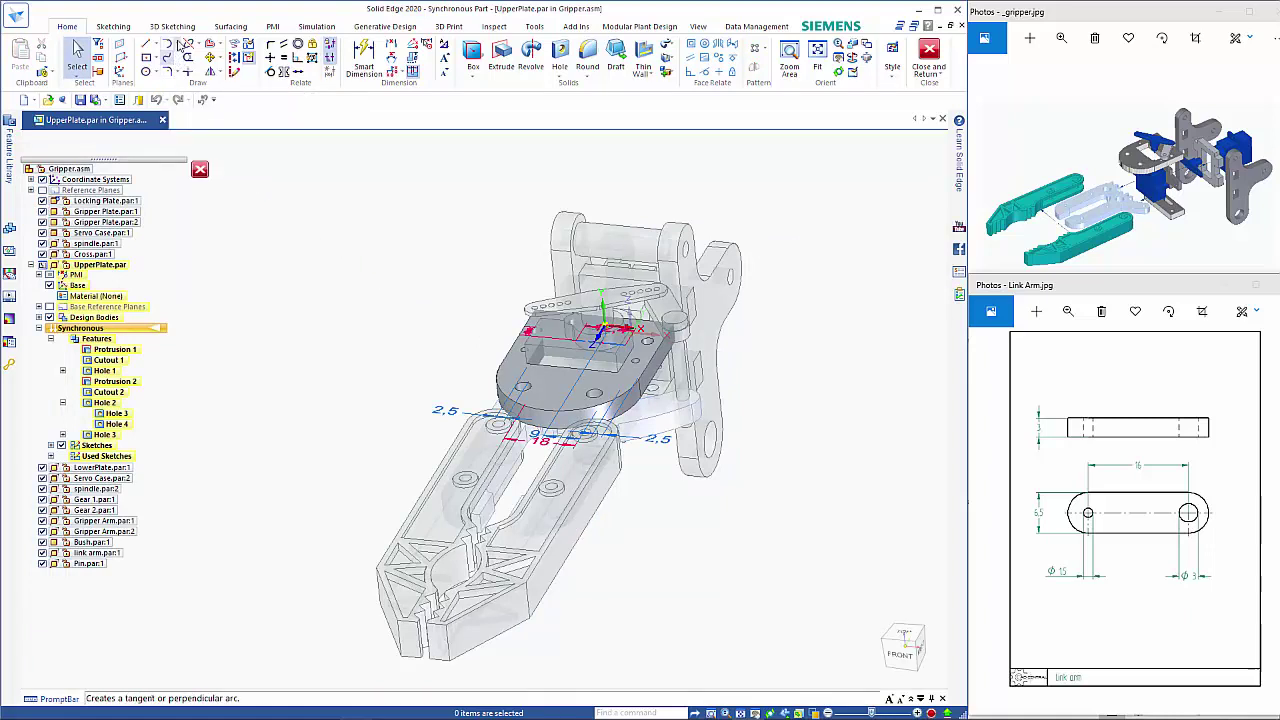
Sketch a 25° center-point arc on the UpperPlate's top face, centred on the pivot hole above Gear 2 and starting at the adjacent Gripper Arm's hole centre
{"action": "left_click", "coordinate": [177, 46]}
{"action": "left_click", "coordinate": [205, 88]}
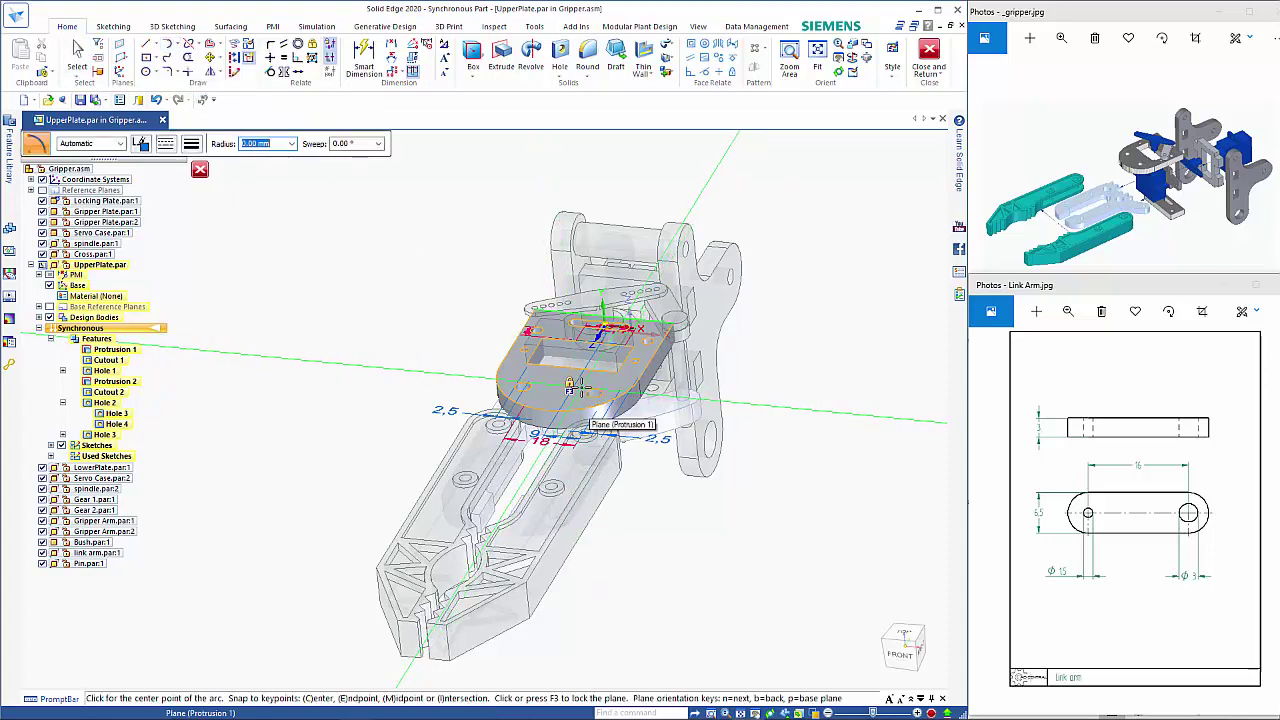
{"action": "key", "text": "F3"}
{"action": "key", "text": "ctrl+h"}
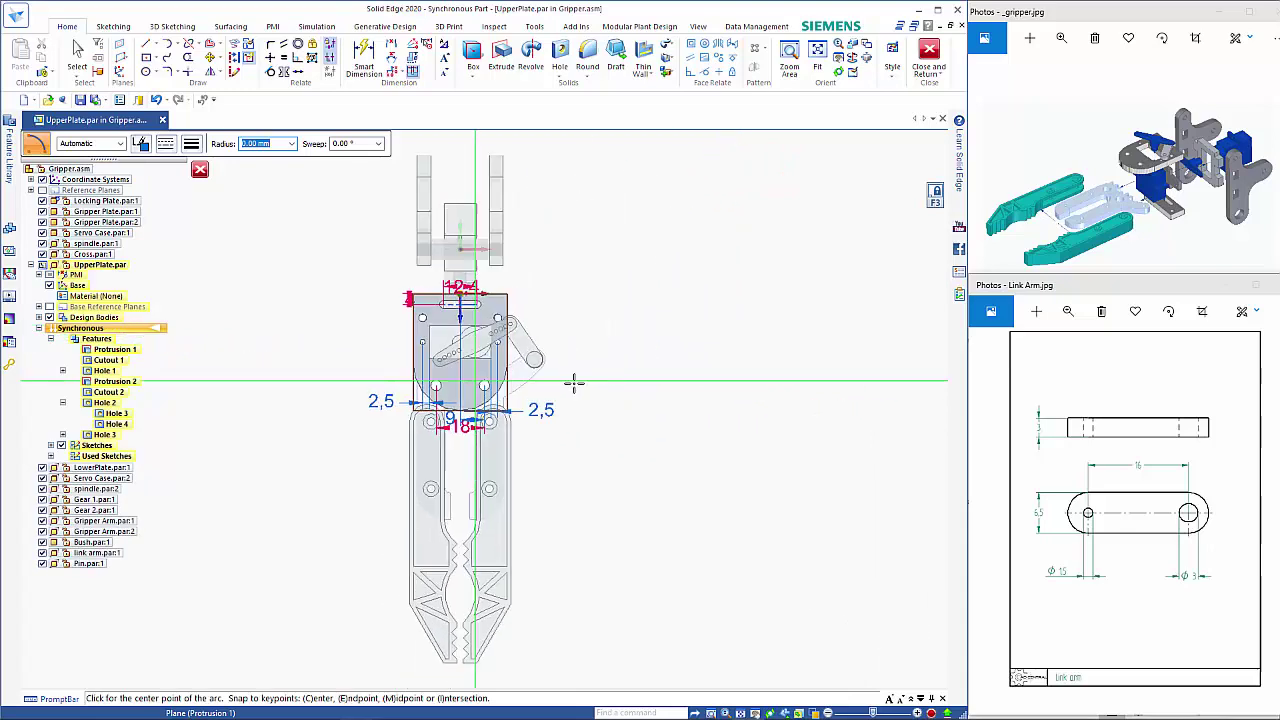
{"action": "scroll", "coordinate": [487, 396], "scroll_direction": "up", "scroll_amount": 4}
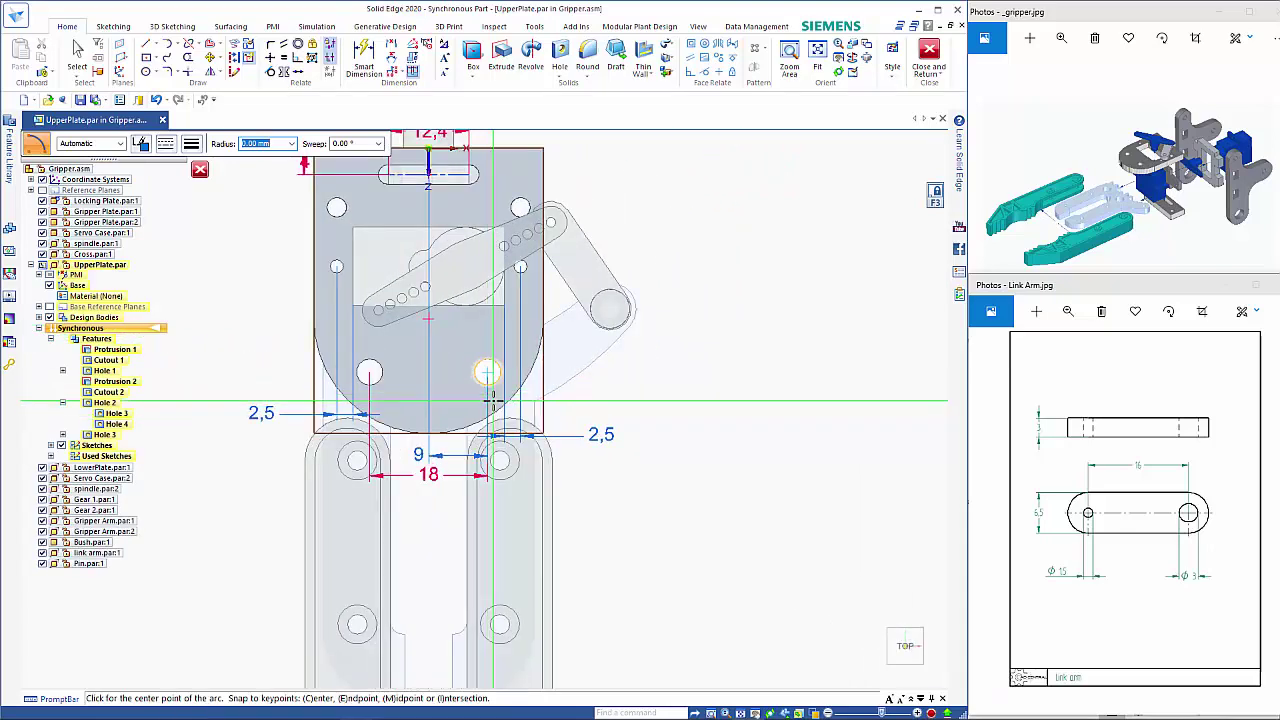
{"action": "scroll", "coordinate": [571, 369], "scroll_direction": "down", "scroll_amount": 2}
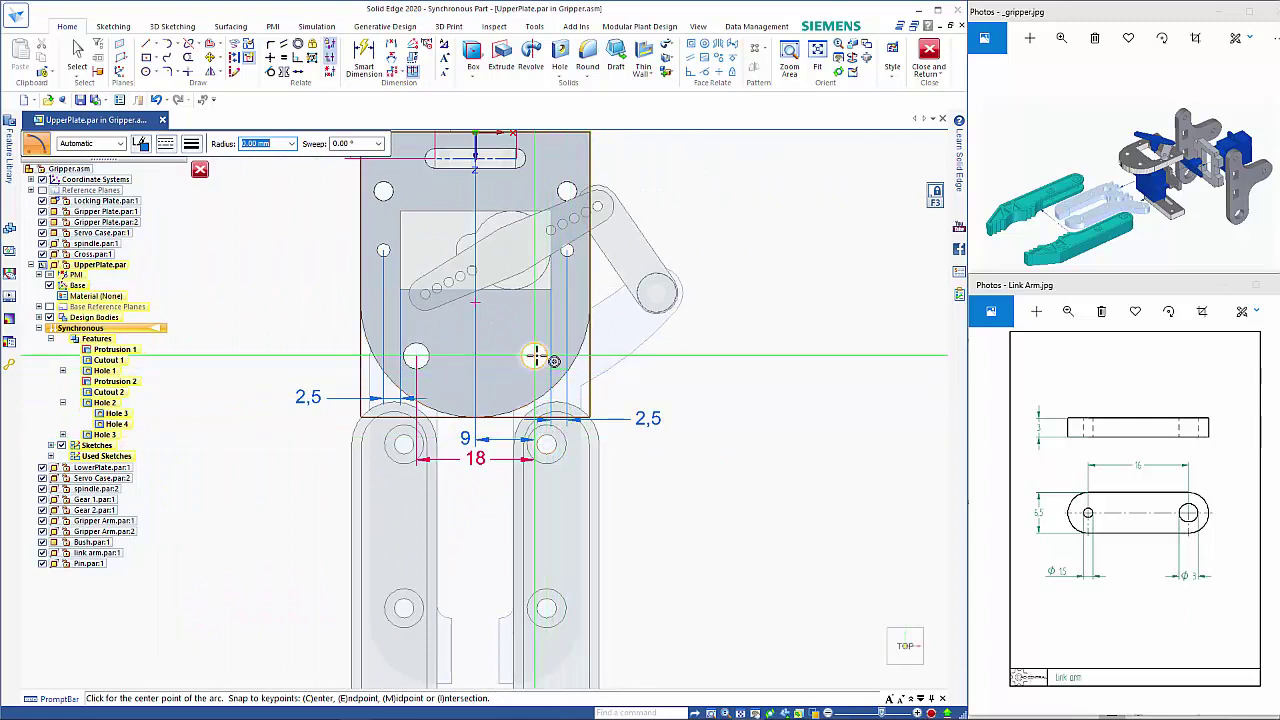
{"action": "left_click", "coordinate": [534, 356]}
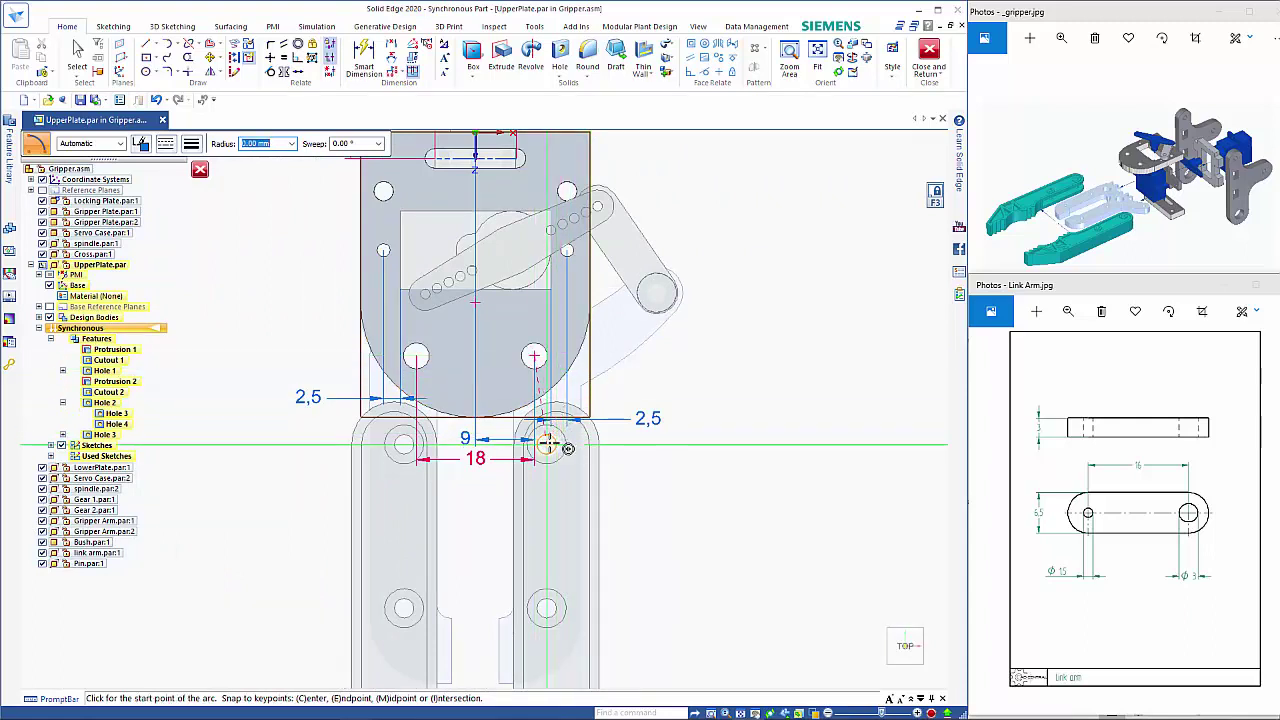
{"action": "left_click", "coordinate": [547, 444]}
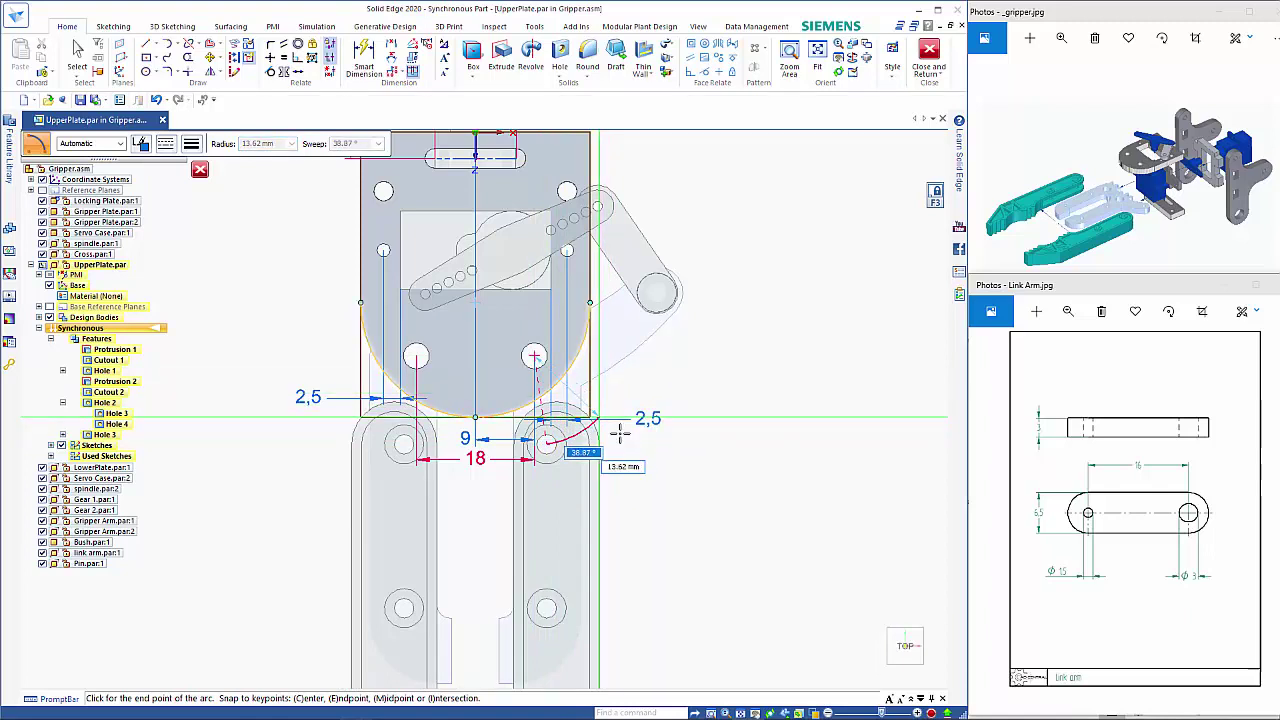
{"action": "type", "text": "25"}
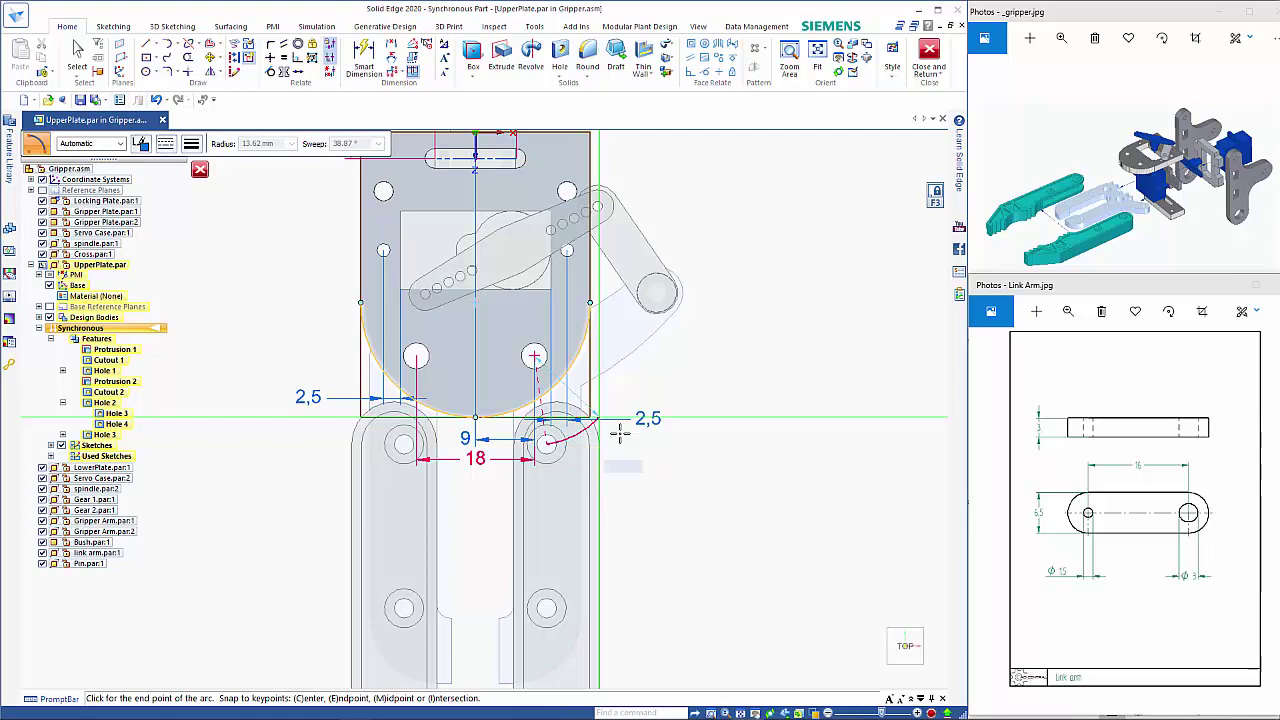
{"action": "key", "text": "Tab"}
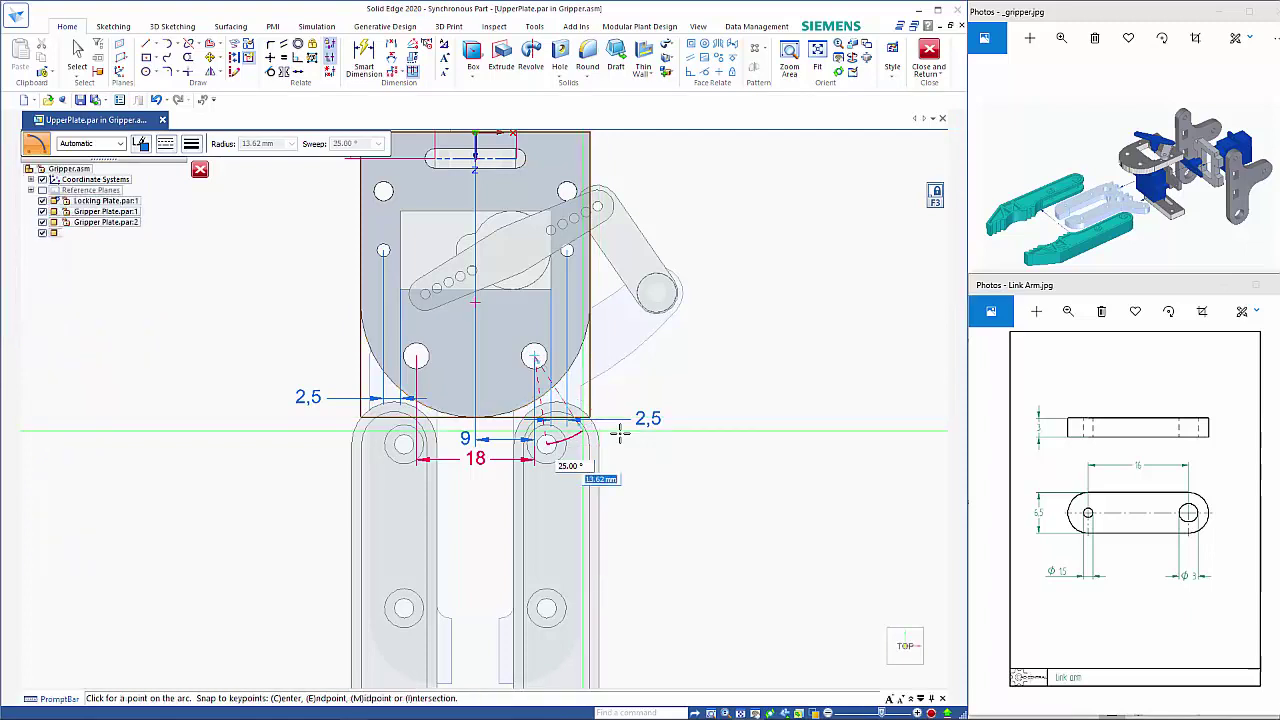
{"action": "key", "text": "Return"}
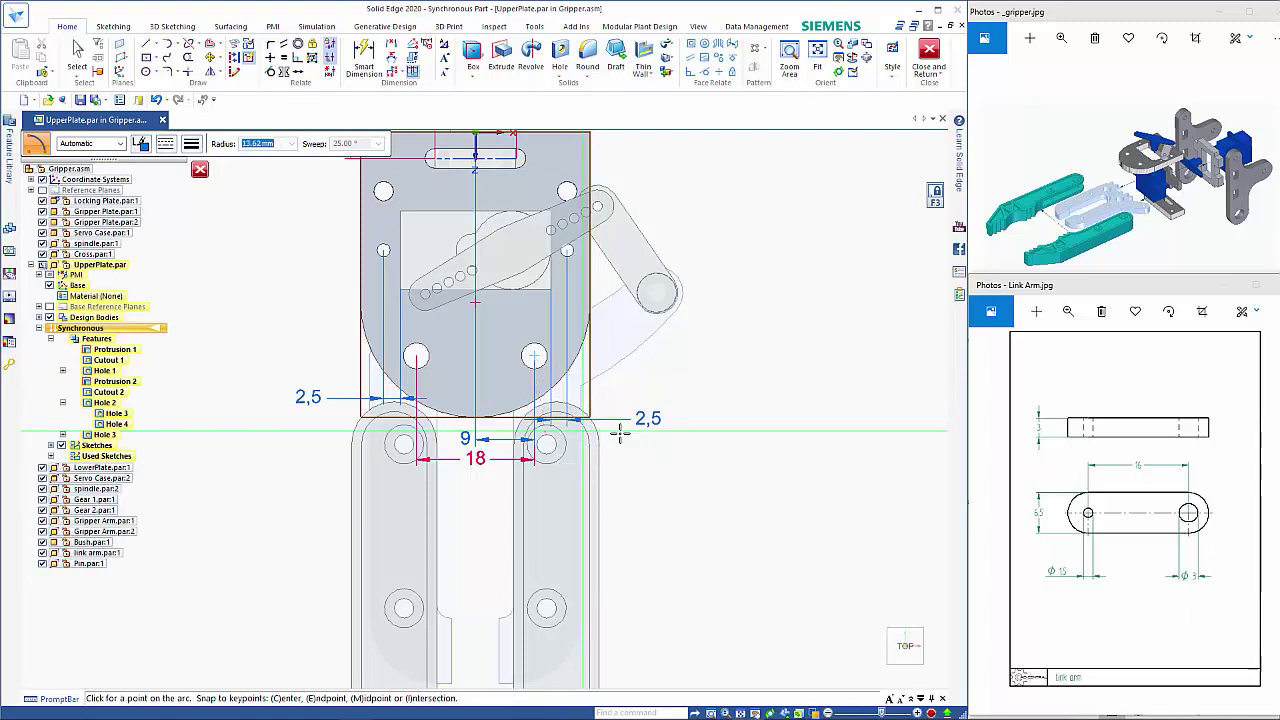
{"action": "key", "text": "Escape"}
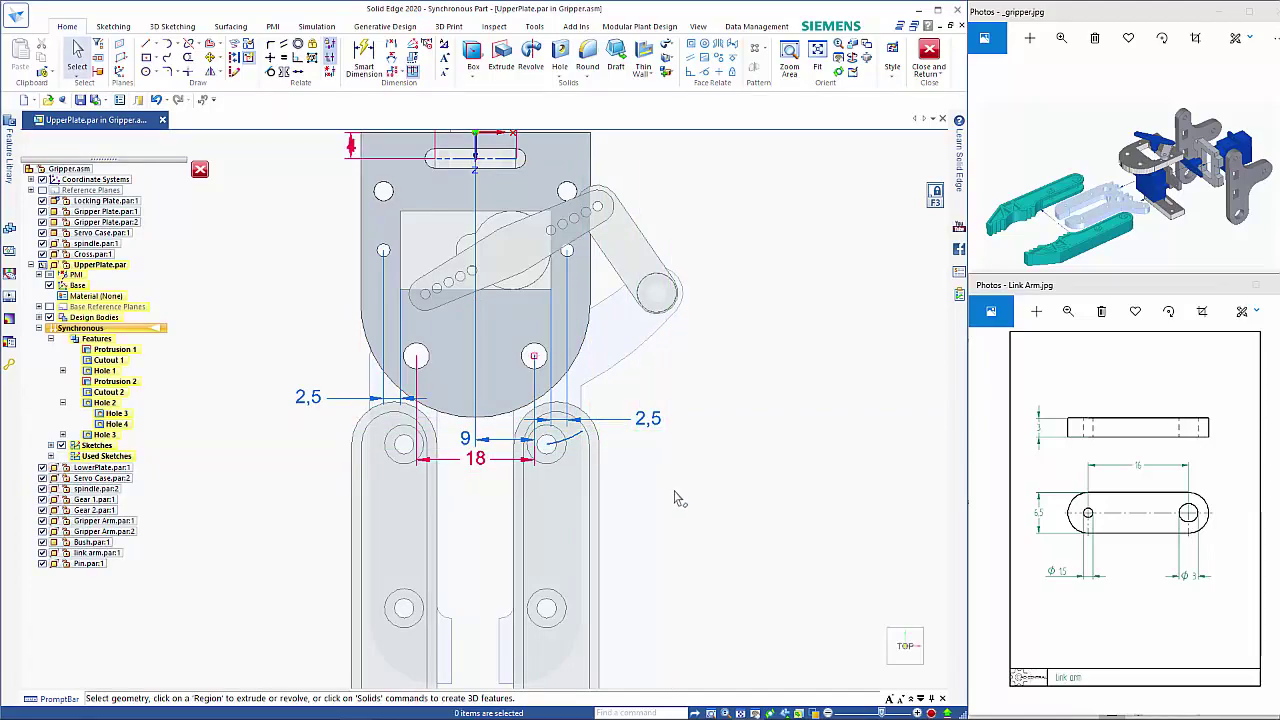
Return to the Gripper assembly and show the UpperPlate's sketches through Show/Hide Component
{"action": "middle_click_drag", "start_coordinate": [678, 498], "coordinate": [597, 455]}
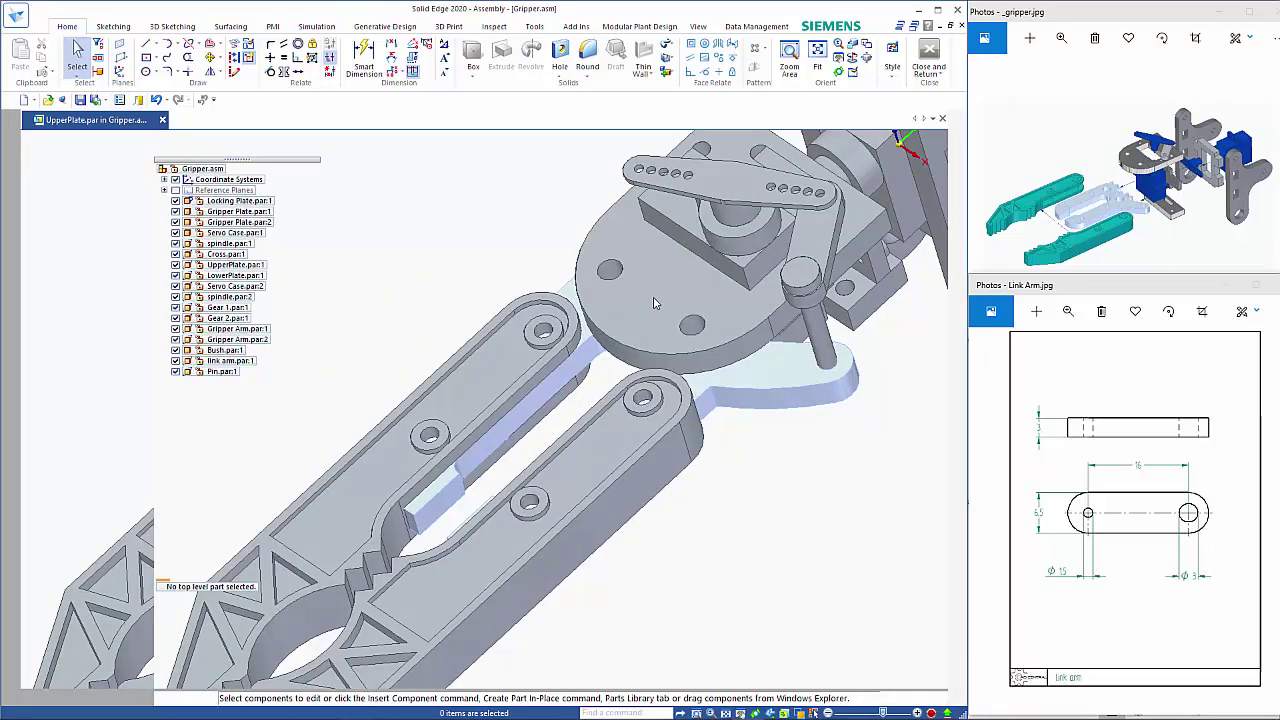
{"action": "left_click", "coordinate": [657, 296]}
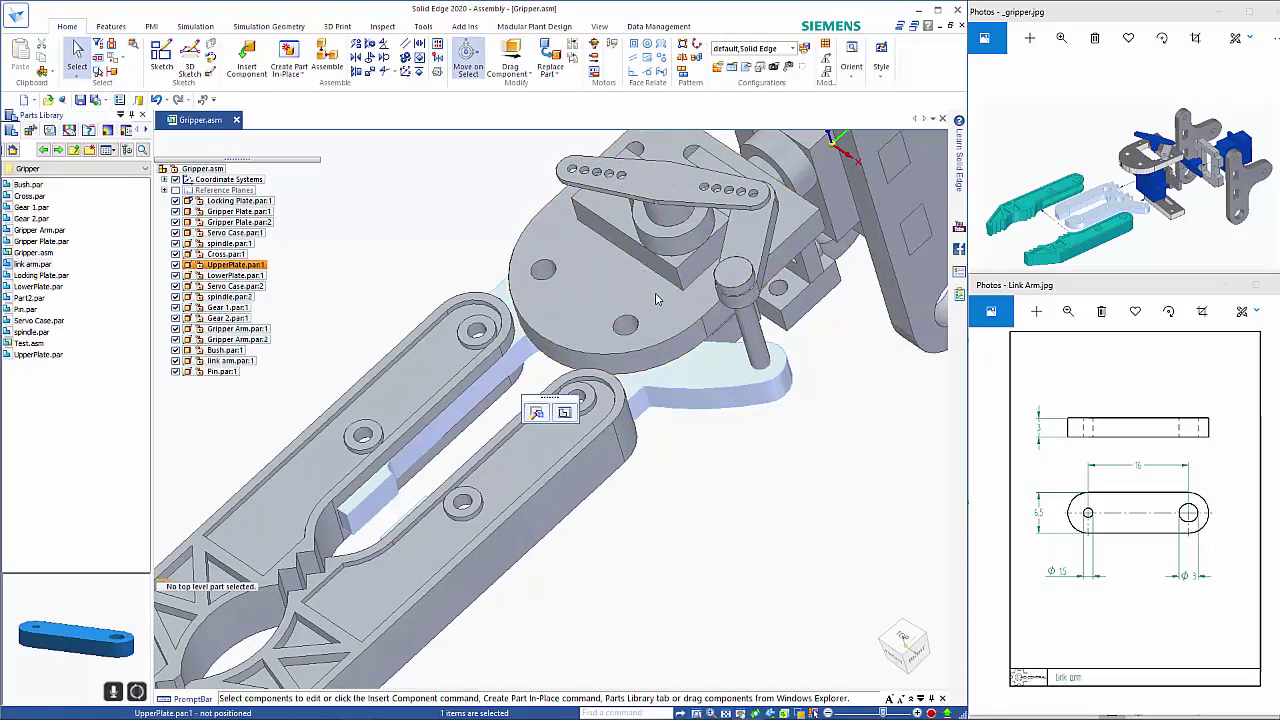
{"action": "right_click", "coordinate": [657, 296]}
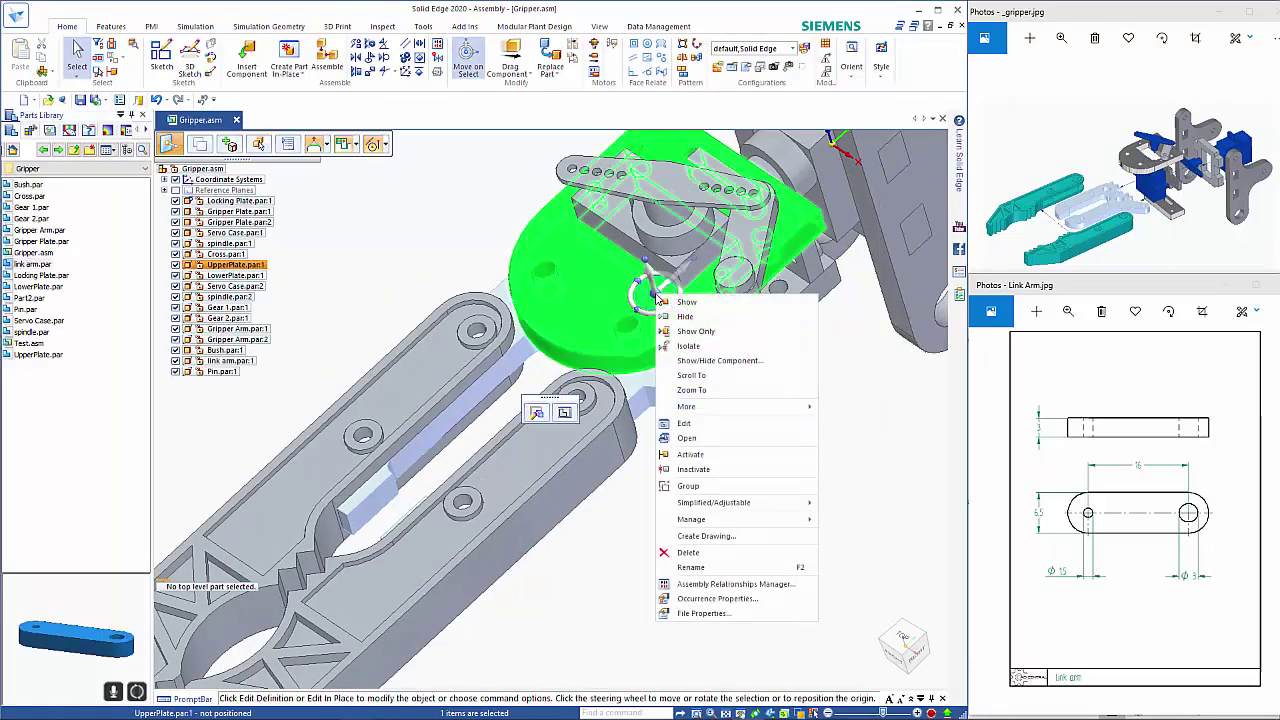
{"action": "left_click", "coordinate": [707, 370]}
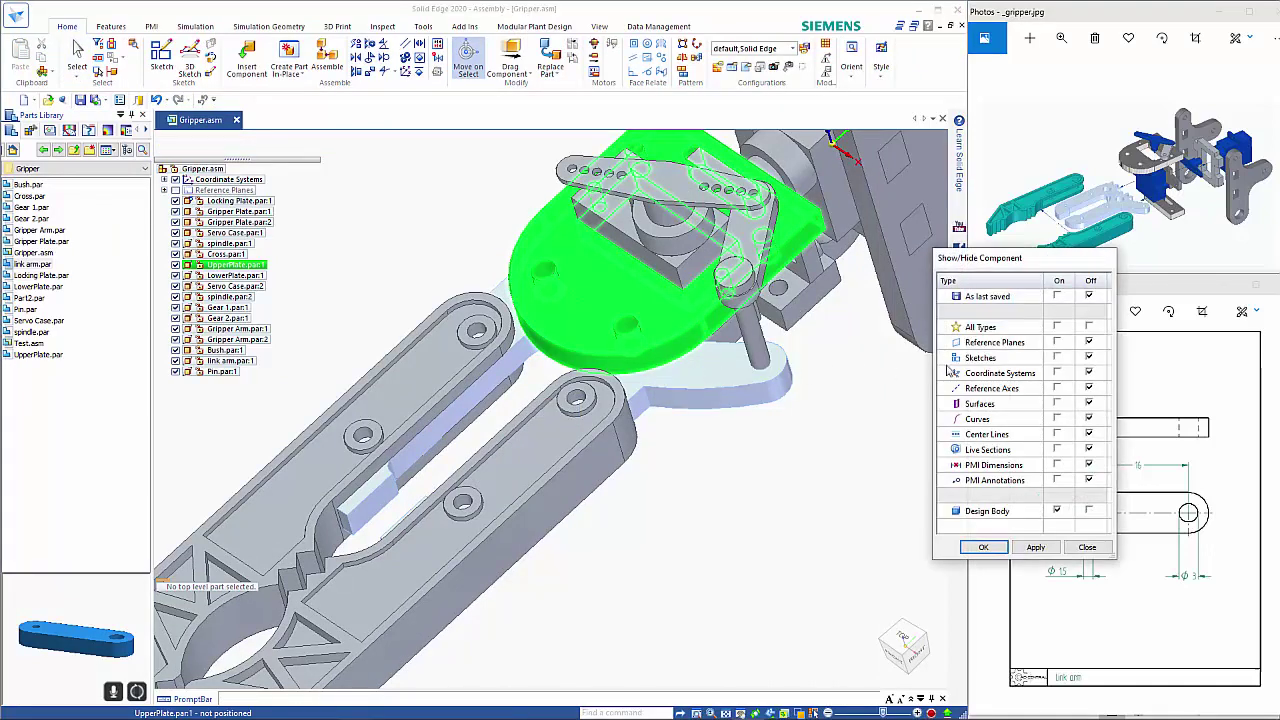
{"action": "left_click", "coordinate": [987, 552]}
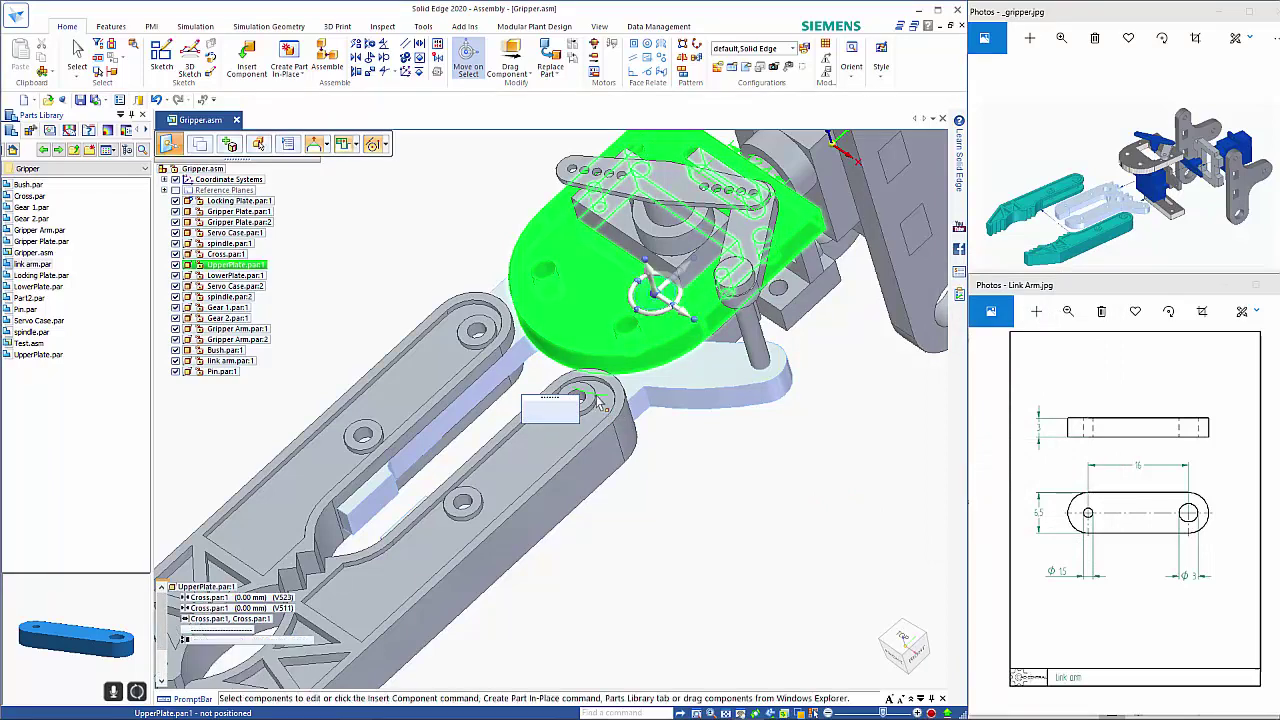
{"action": "middle_click_drag", "start_coordinate": [766, 506], "coordinate": [786, 518]}
{"action": "left_click", "coordinate": [744, 509]}
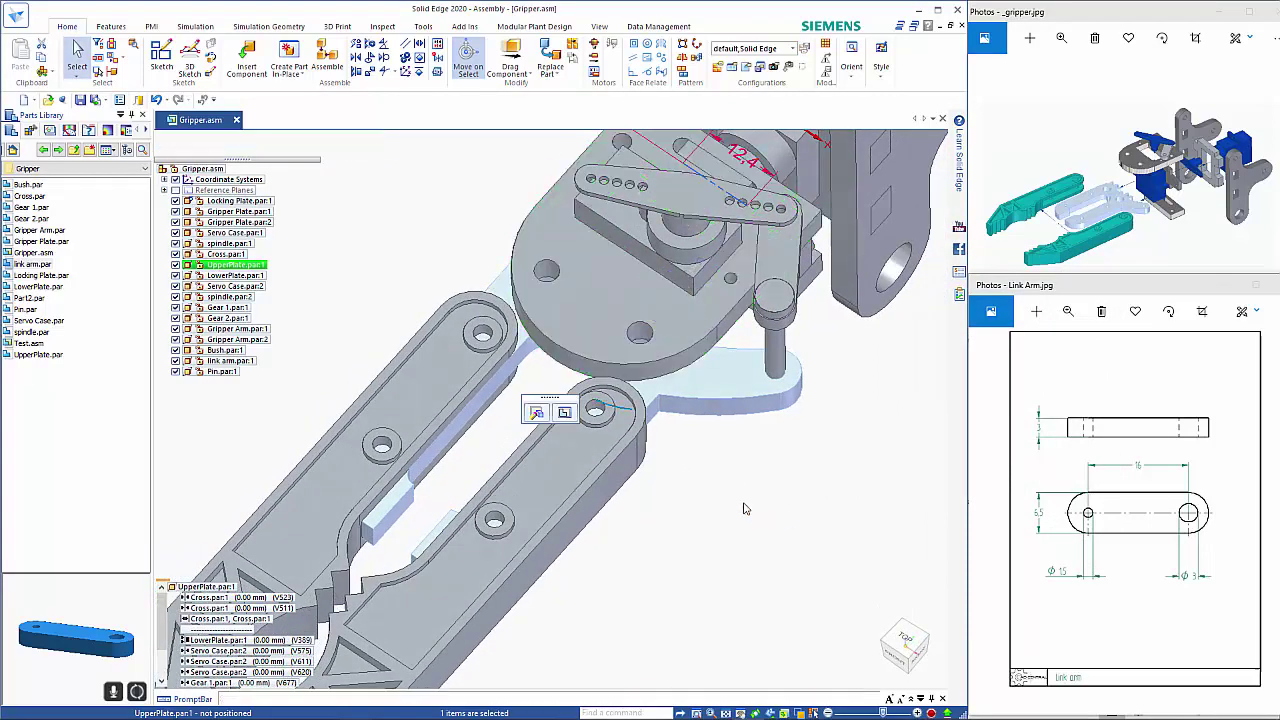
{"action": "left_click", "coordinate": [698, 390]}
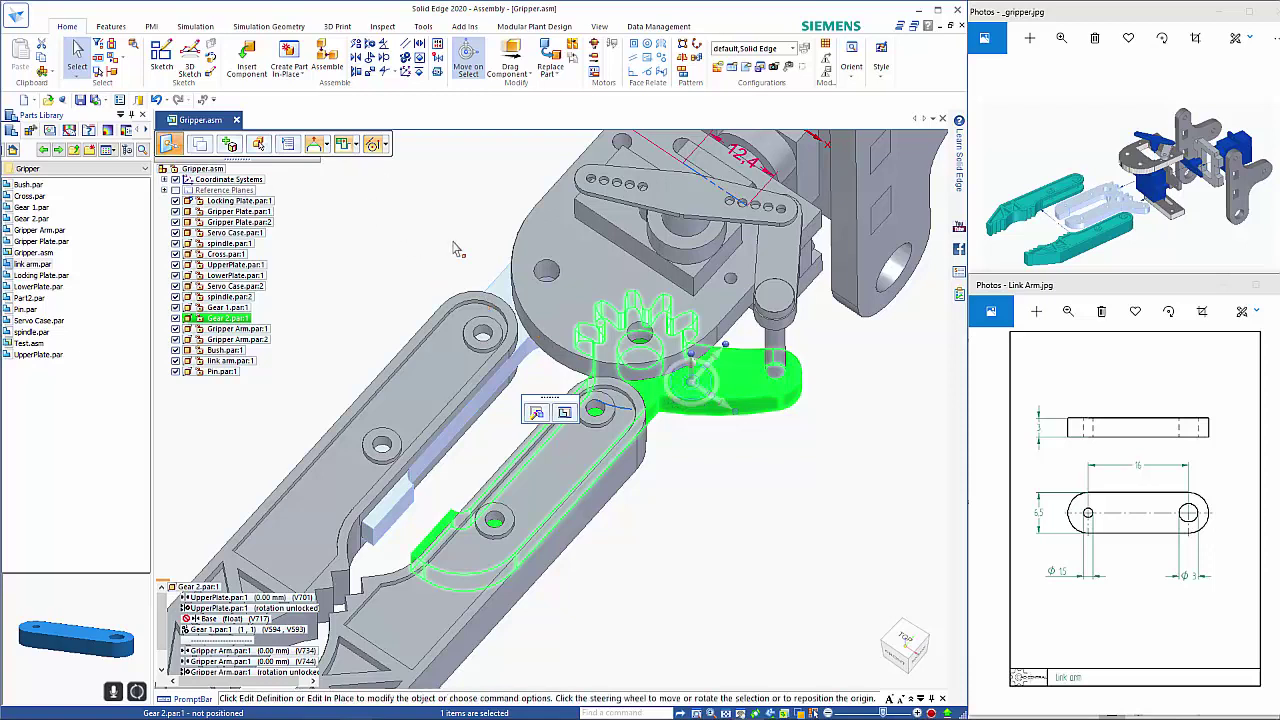
{"action": "left_click", "coordinate": [537, 413]}
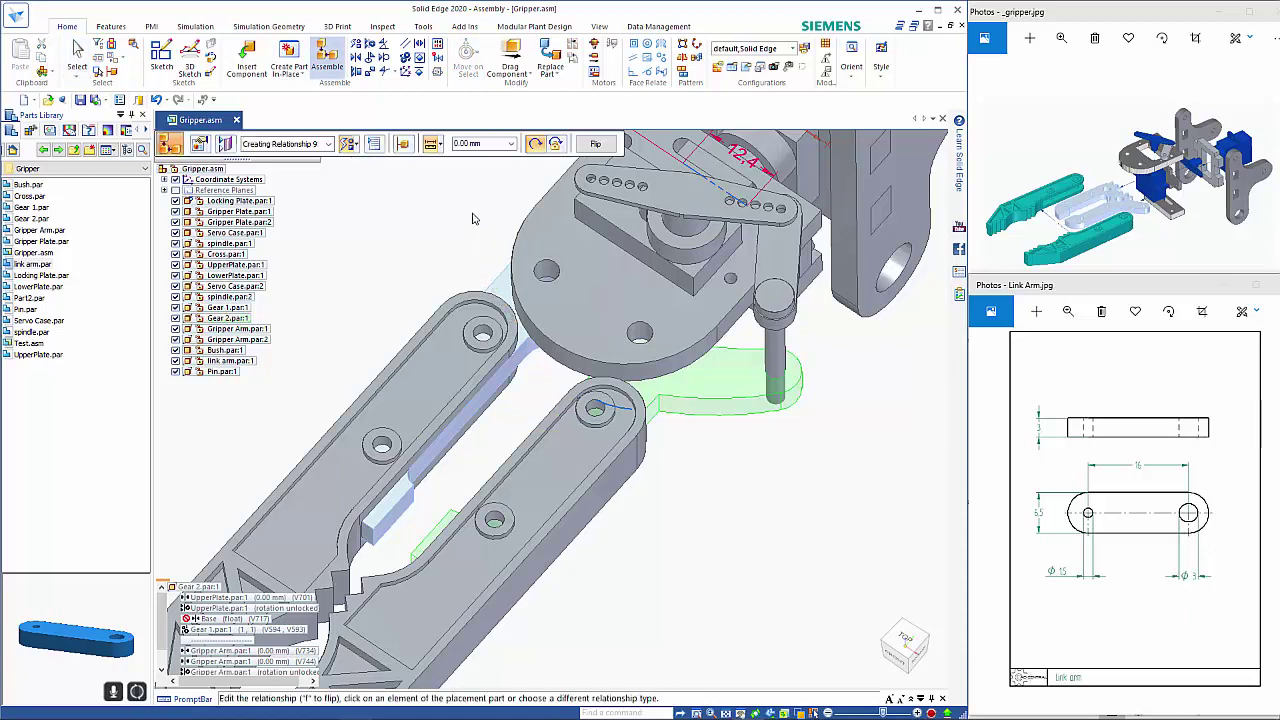
{"action": "left_click", "coordinate": [358, 145]}
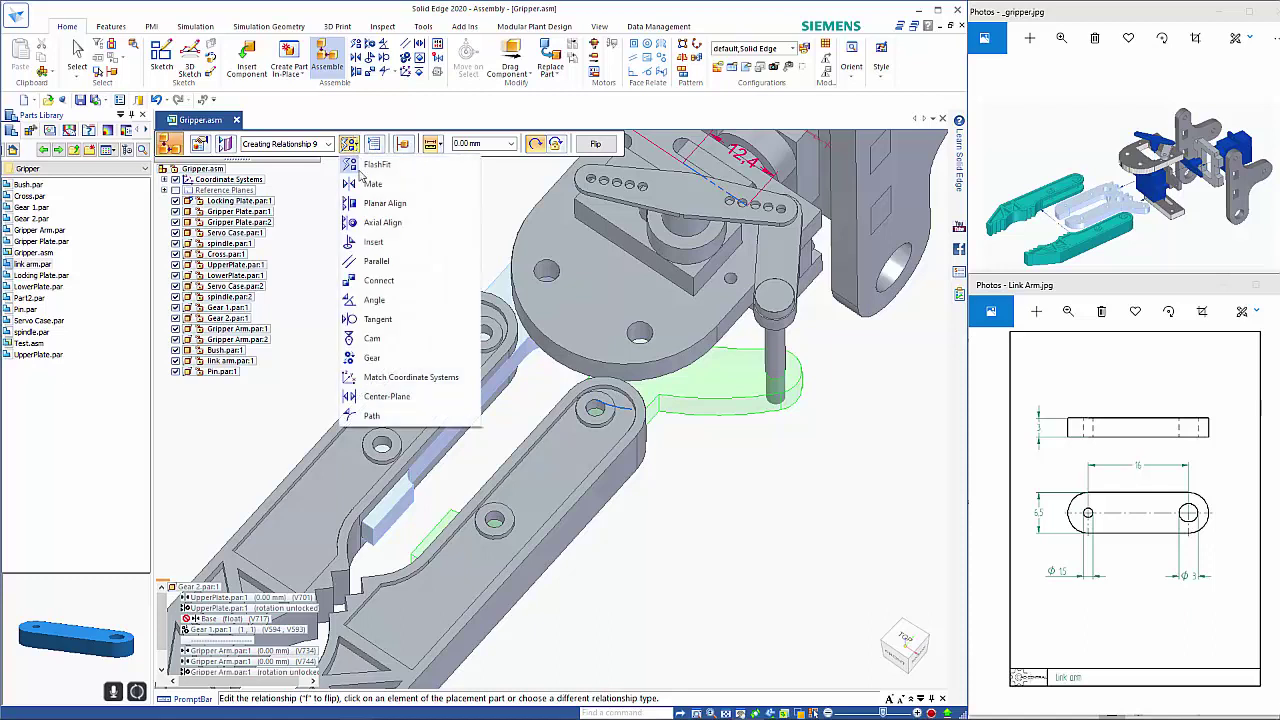
{"action": "left_click", "coordinate": [388, 418]}
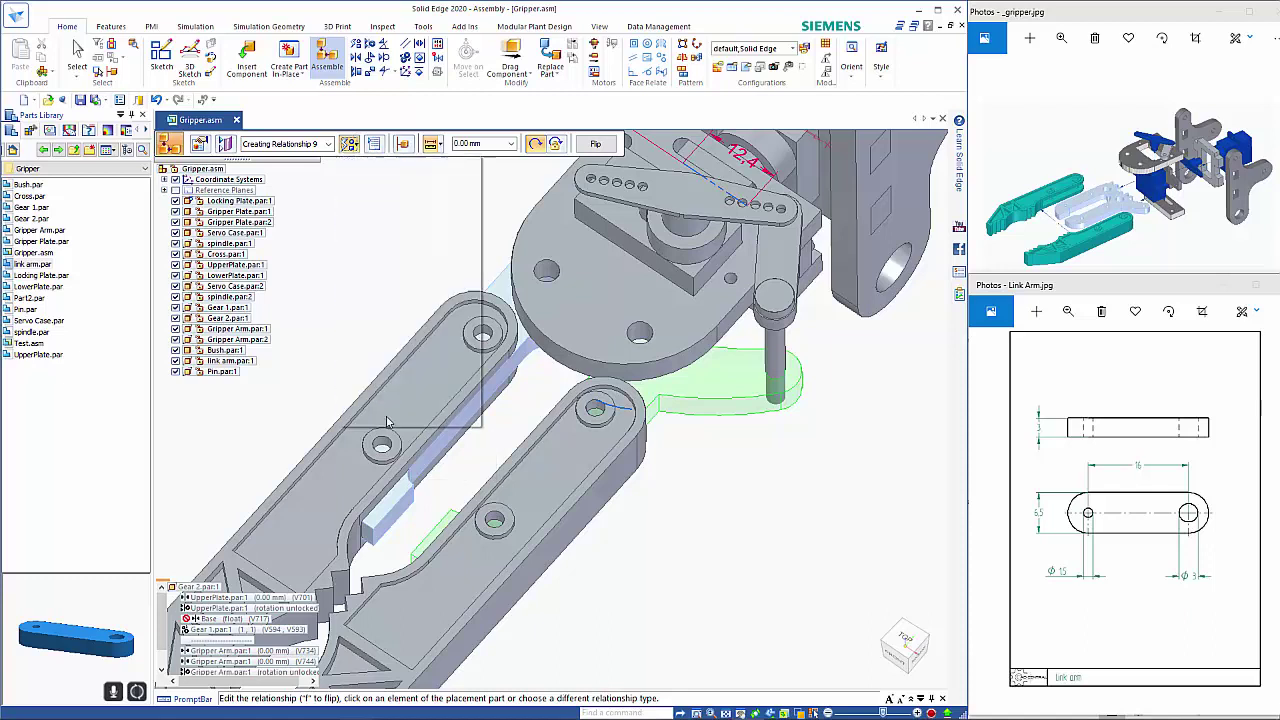
{"action": "left_click", "coordinate": [452, 367]}
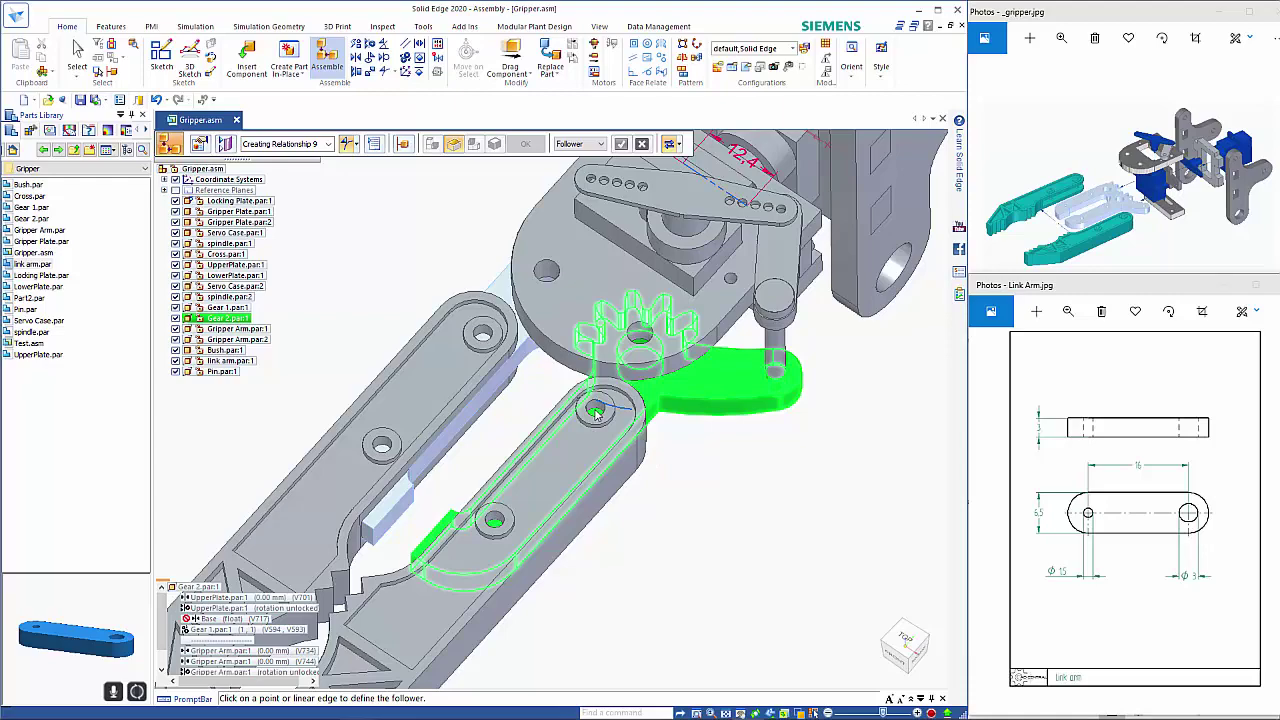
{"action": "mouse_move", "coordinate": [676, 481]}
{"action": "middle_mouse_down"}
{"action": "mouse_move", "coordinate": [686, 543]}
{"action": "mouse_move", "coordinate": [683, 462]}
{"action": "middle_mouse_up"}
{"action": "key", "text": "Escape"}
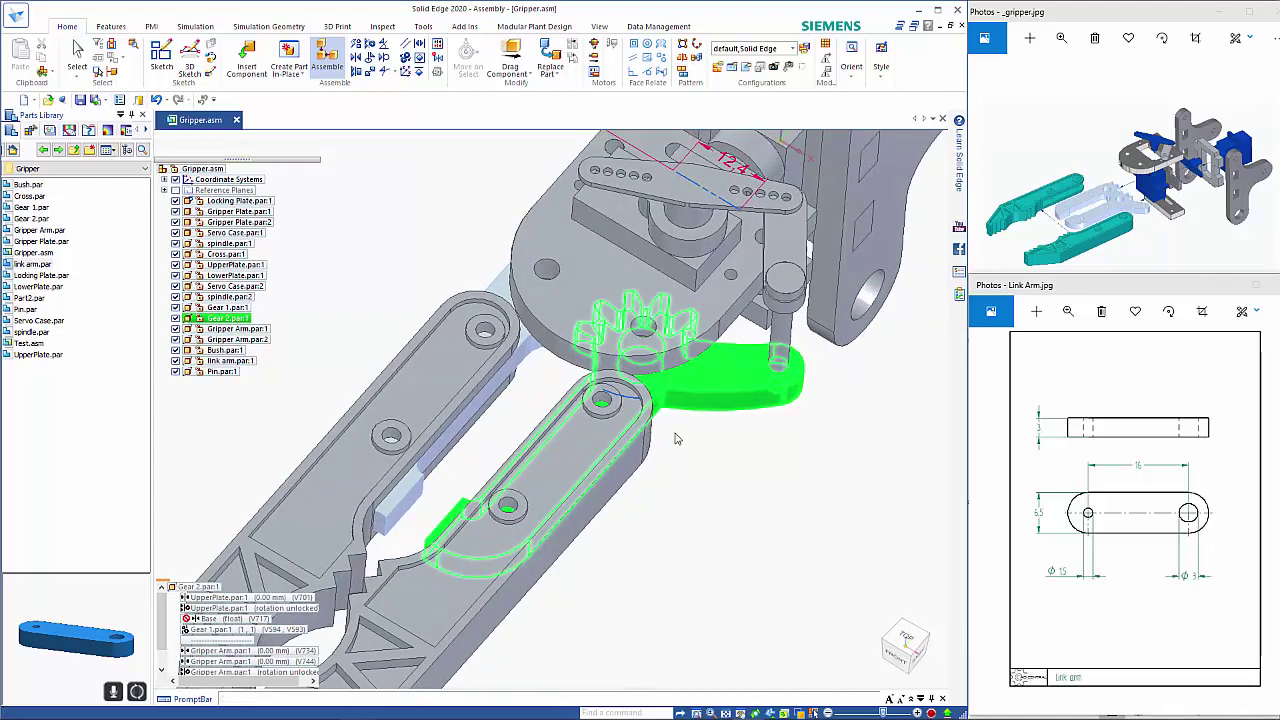
Open Gear 2 for in-place editing and measure the hole in the Gripper Arm beside it
{"action": "left_click", "coordinate": [664, 398]}
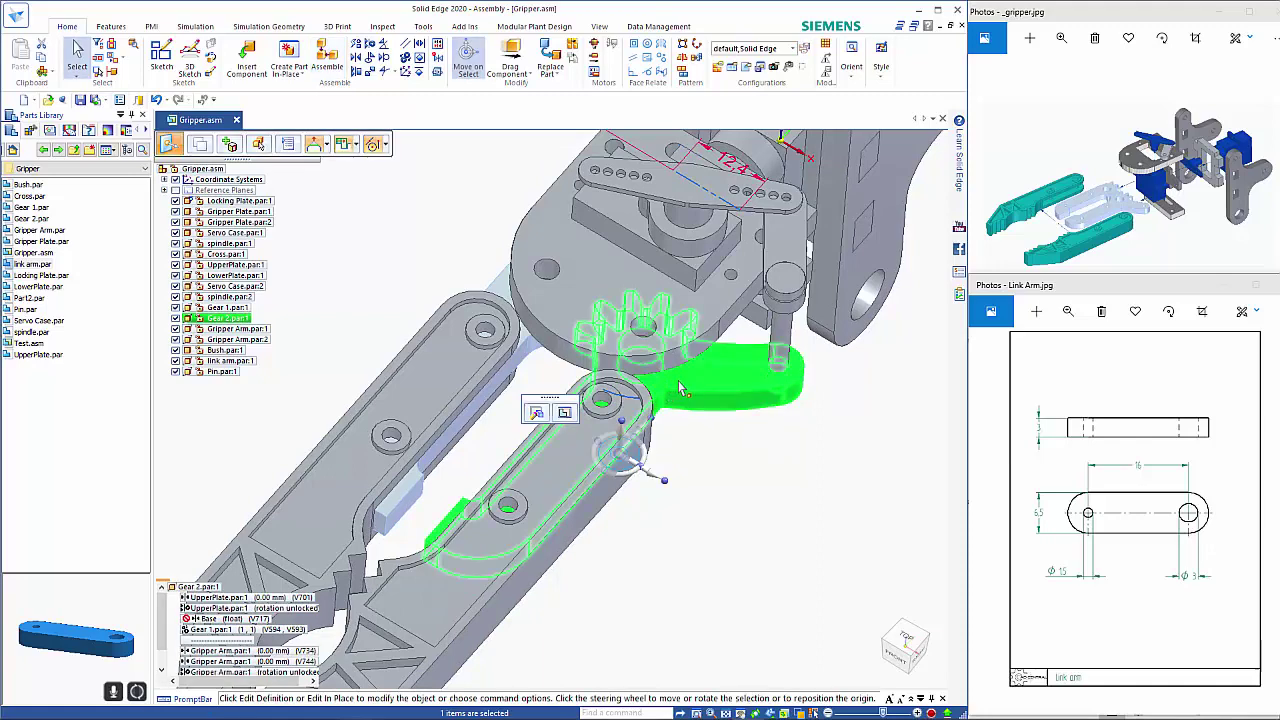
{"action": "double_click", "coordinate": [691, 377]}
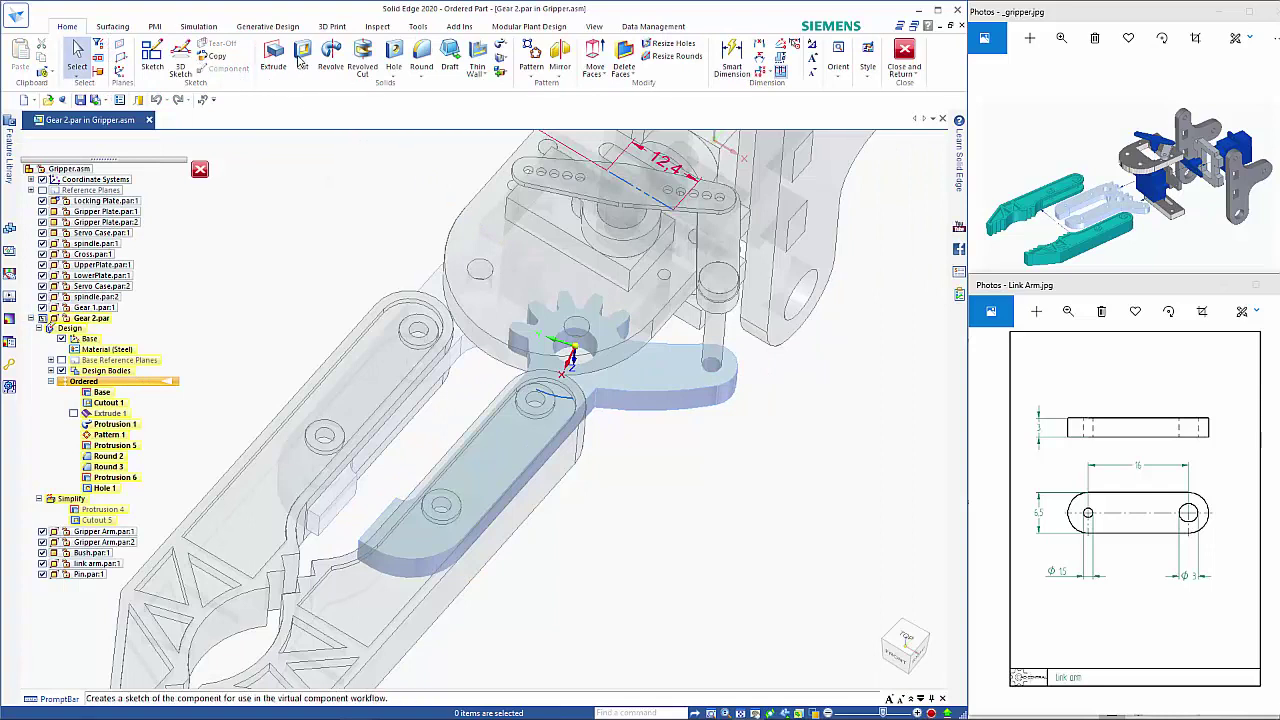
{"action": "left_click", "coordinate": [378, 28]}
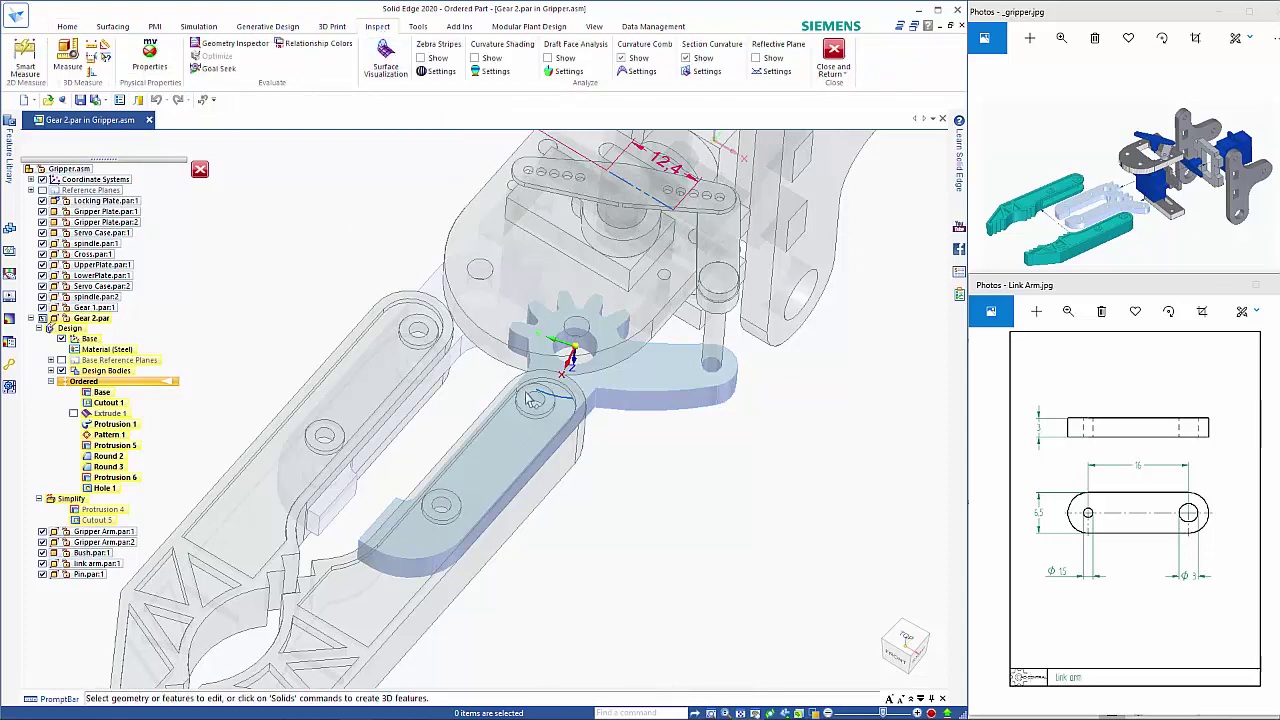
{"action": "left_click", "coordinate": [68, 60]}
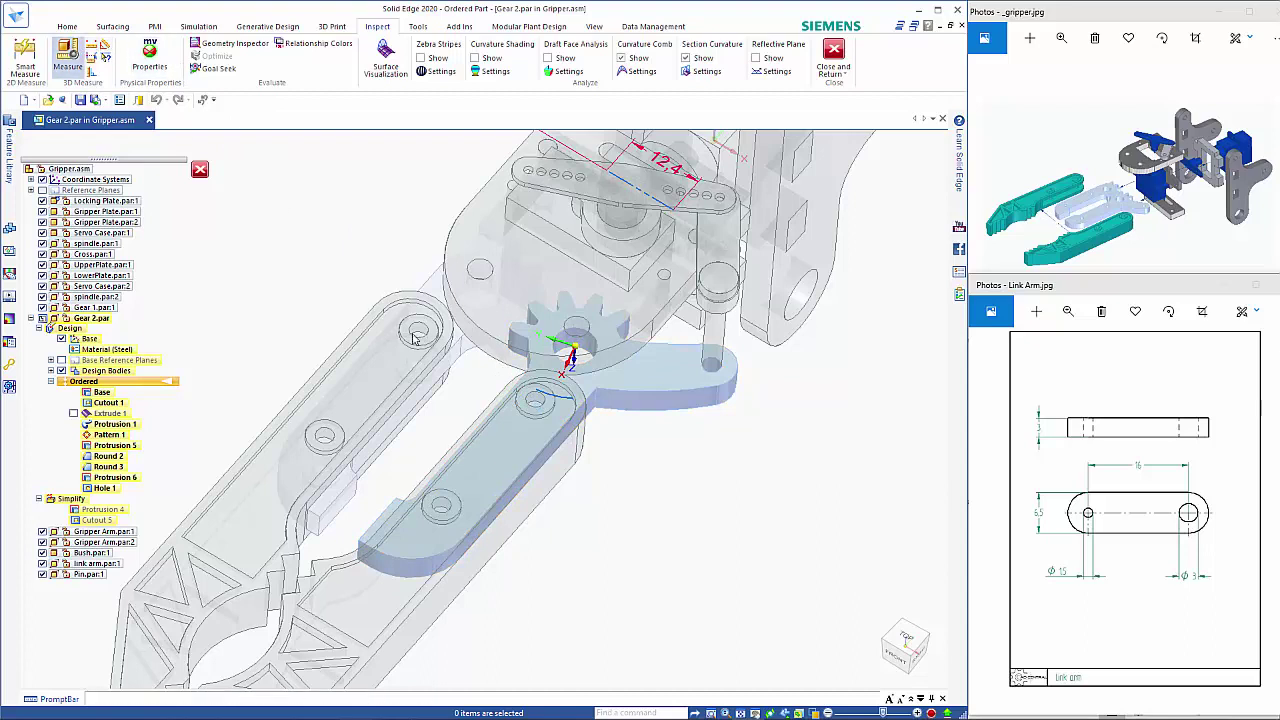
{"action": "left_click", "coordinate": [530, 395]}
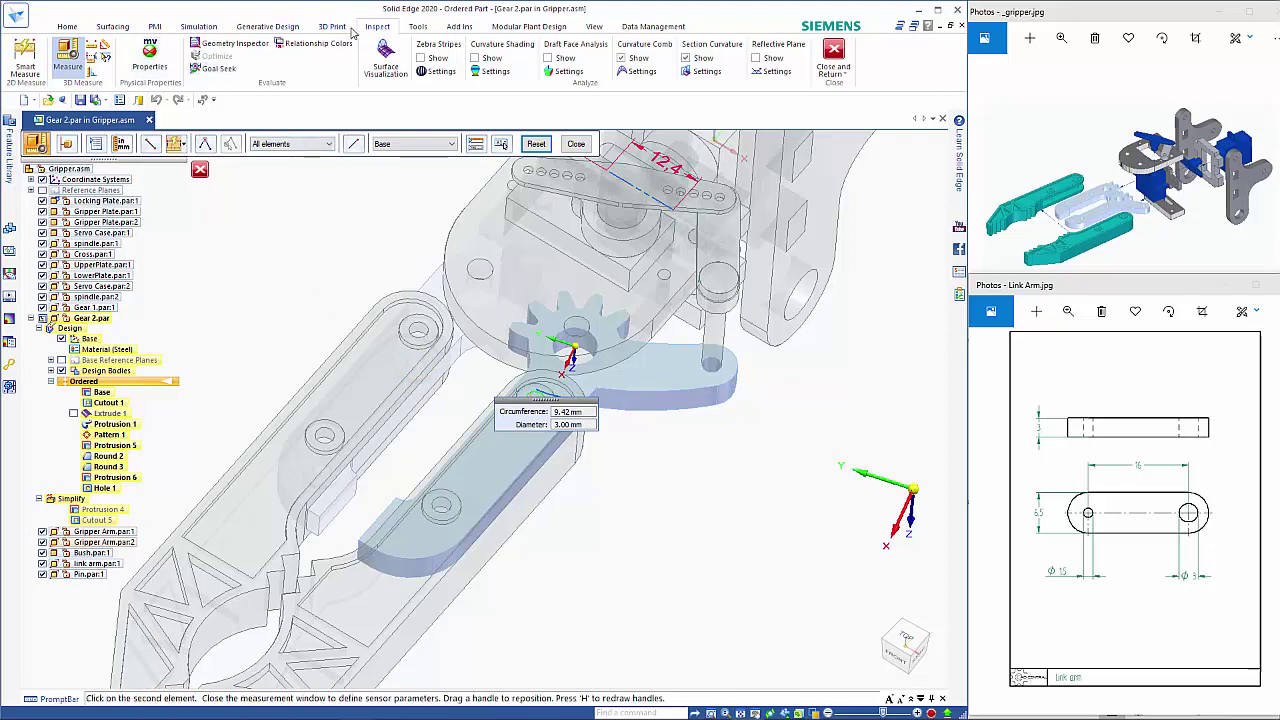
Add two holes to Gear 2, concentric with the two holes of the Gripper Arm above it, and return to the Gripper assembly
{"action": "left_click", "coordinate": [67, 27]}
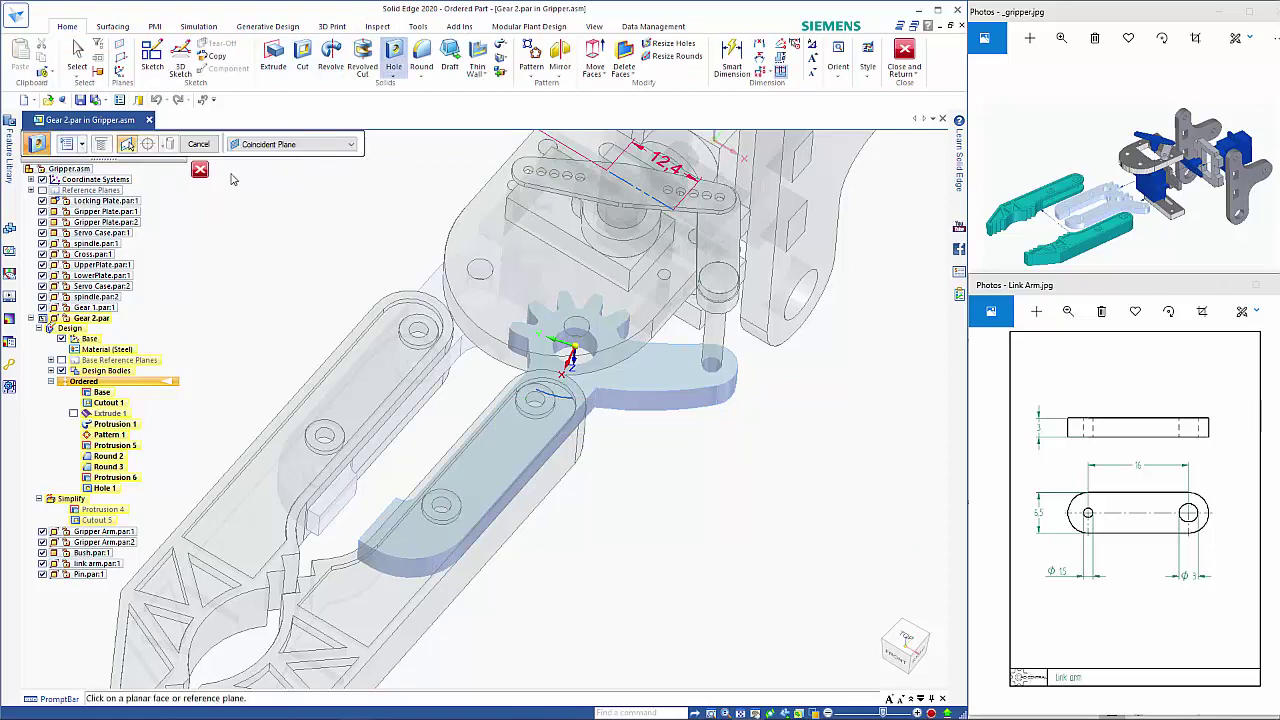
{"action": "left_click", "coordinate": [83, 145]}
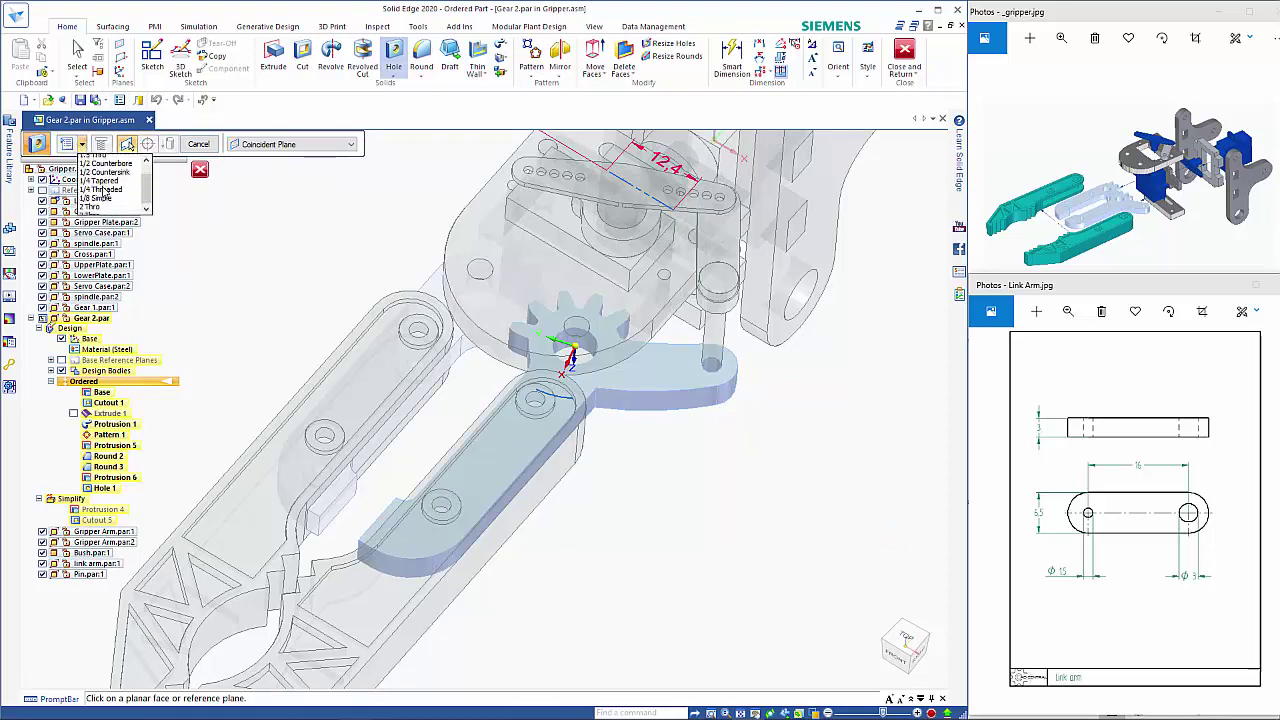
{"action": "left_click", "coordinate": [100, 203]}
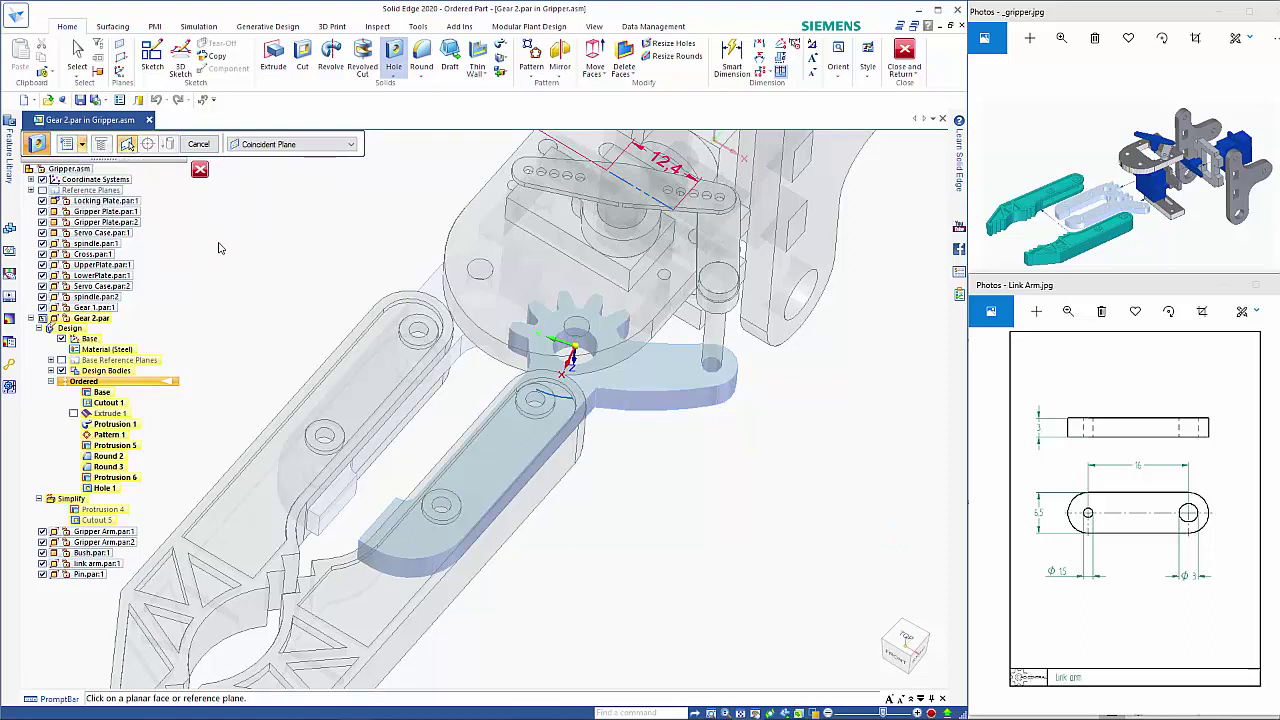
{"action": "left_click", "coordinate": [537, 408]}
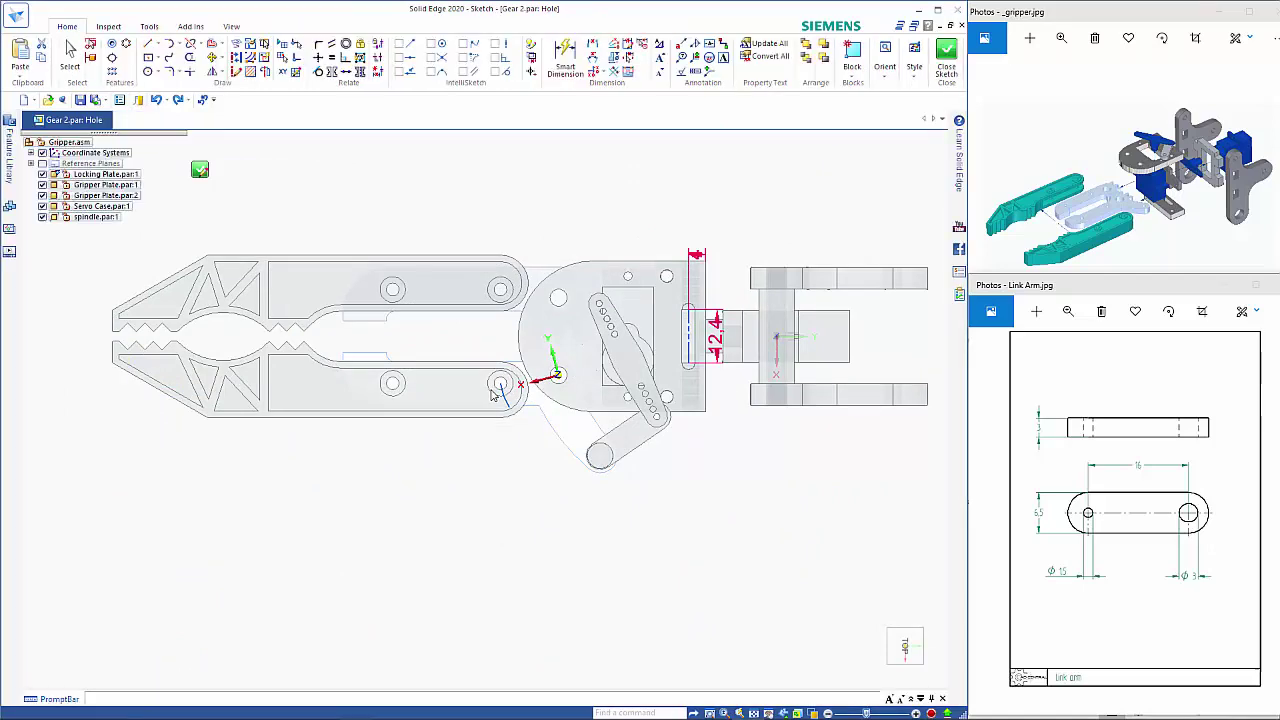
{"action": "scroll", "coordinate": [491, 386], "scroll_direction": "up", "scroll_amount": 3}
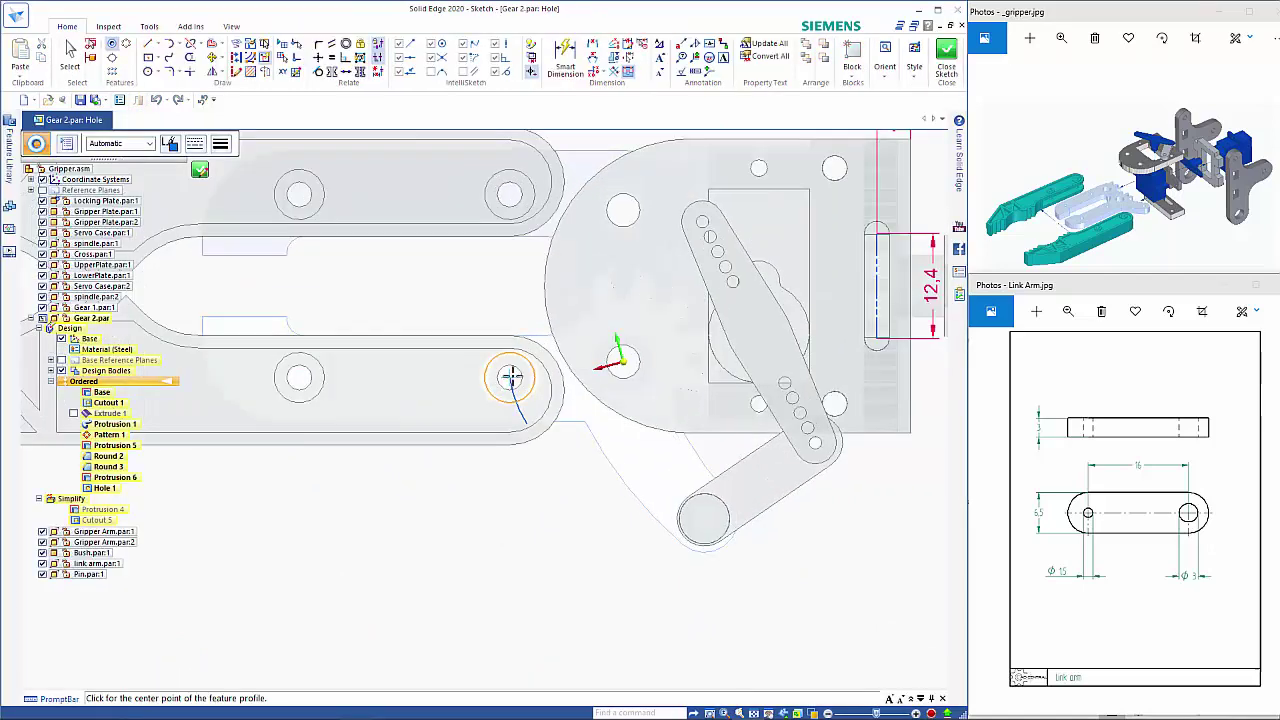
{"action": "left_click", "coordinate": [466, 384]}
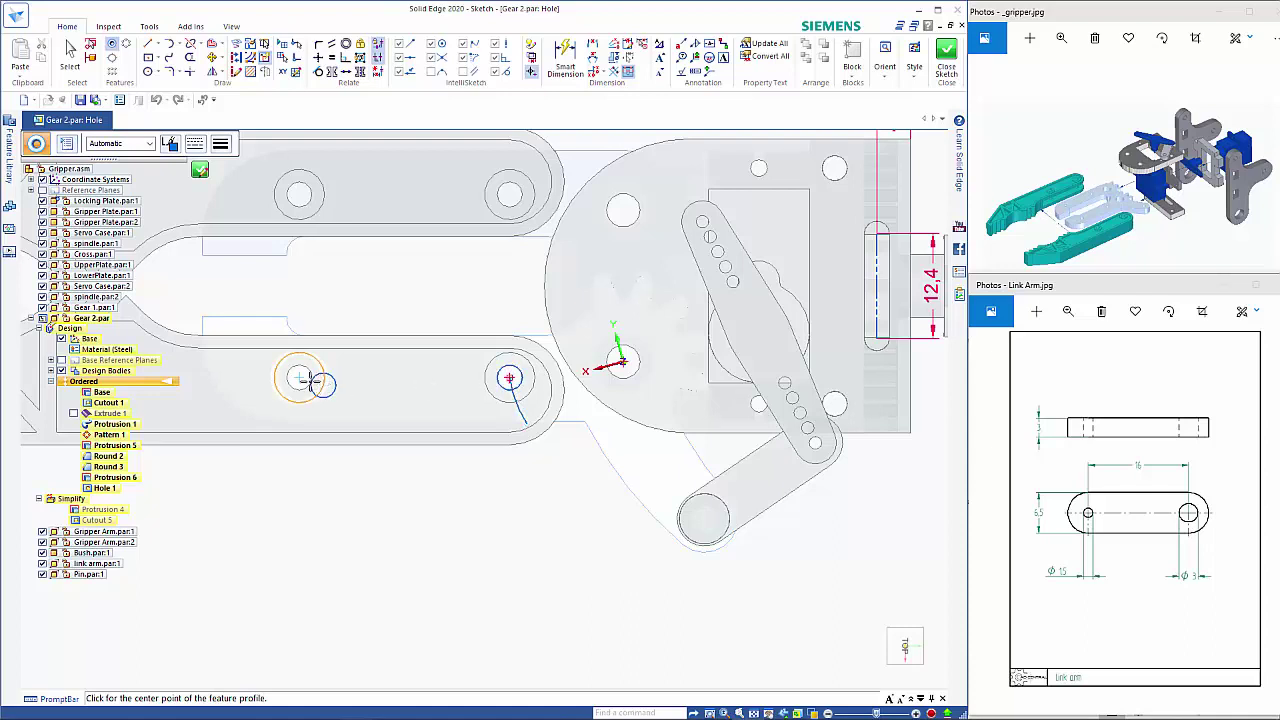
{"action": "left_click", "coordinate": [299, 377]}
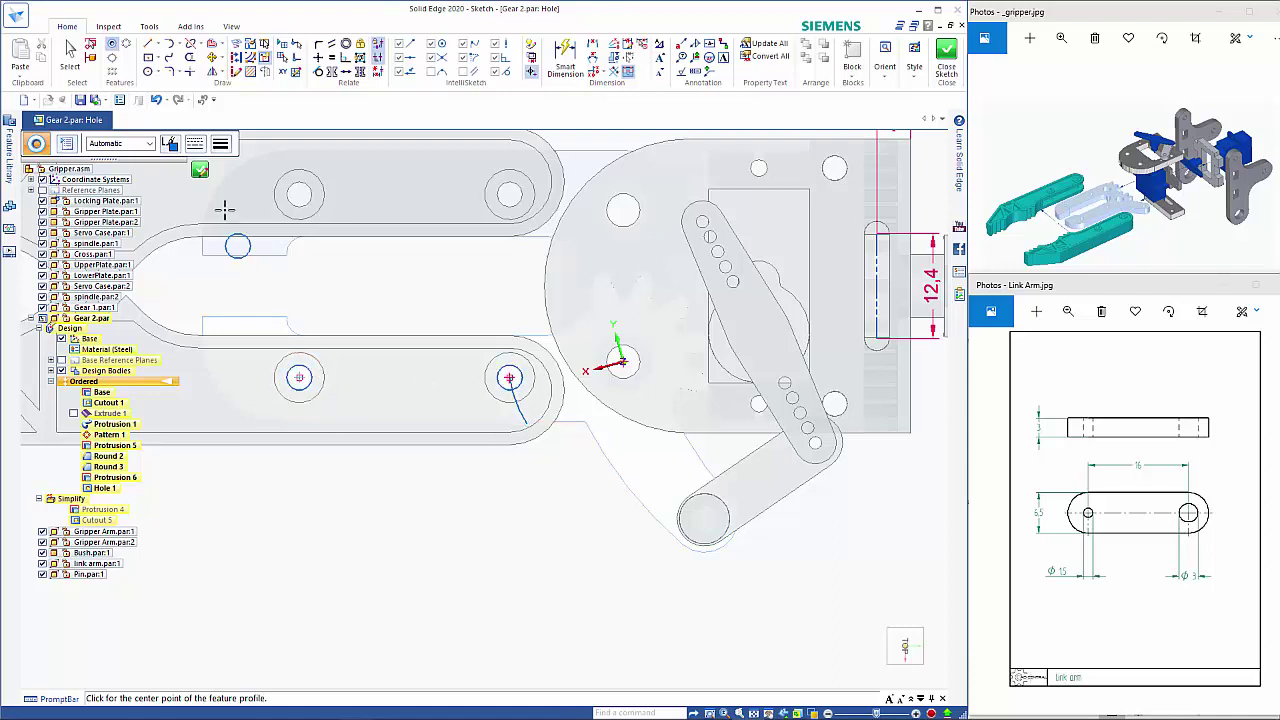
{"action": "left_click", "coordinate": [200, 170]}
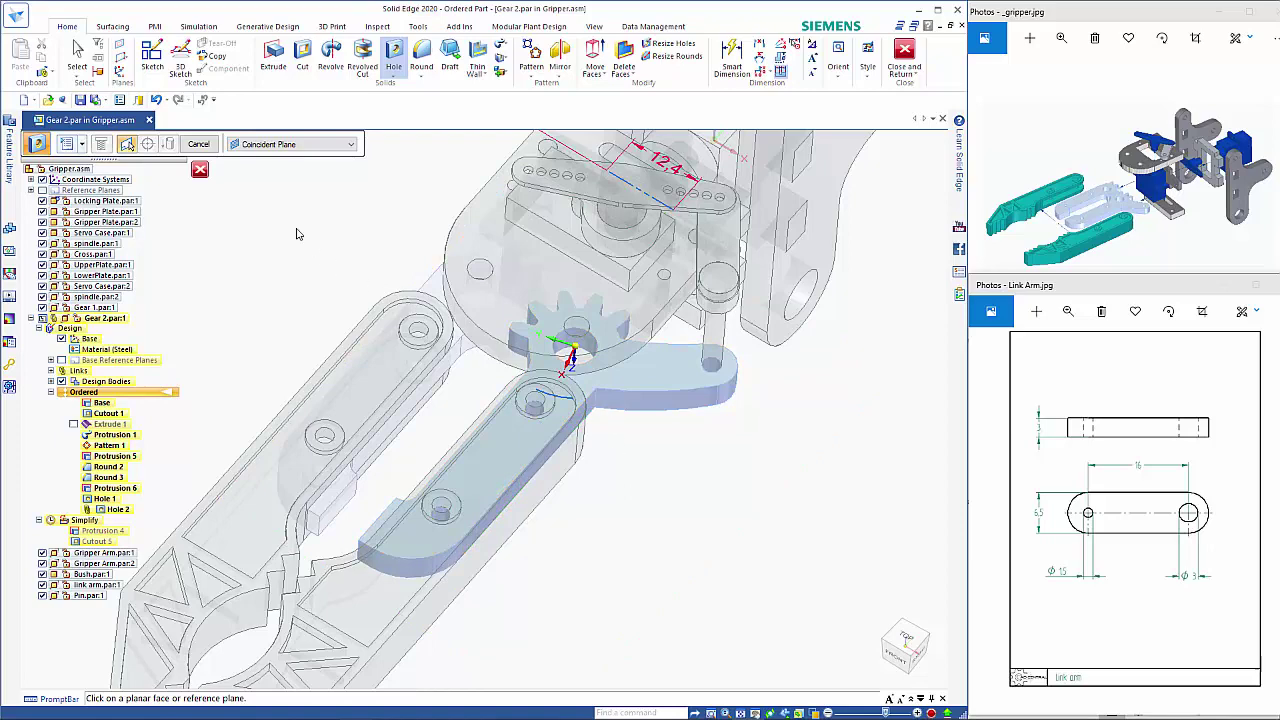
{"action": "left_click", "coordinate": [200, 171]}
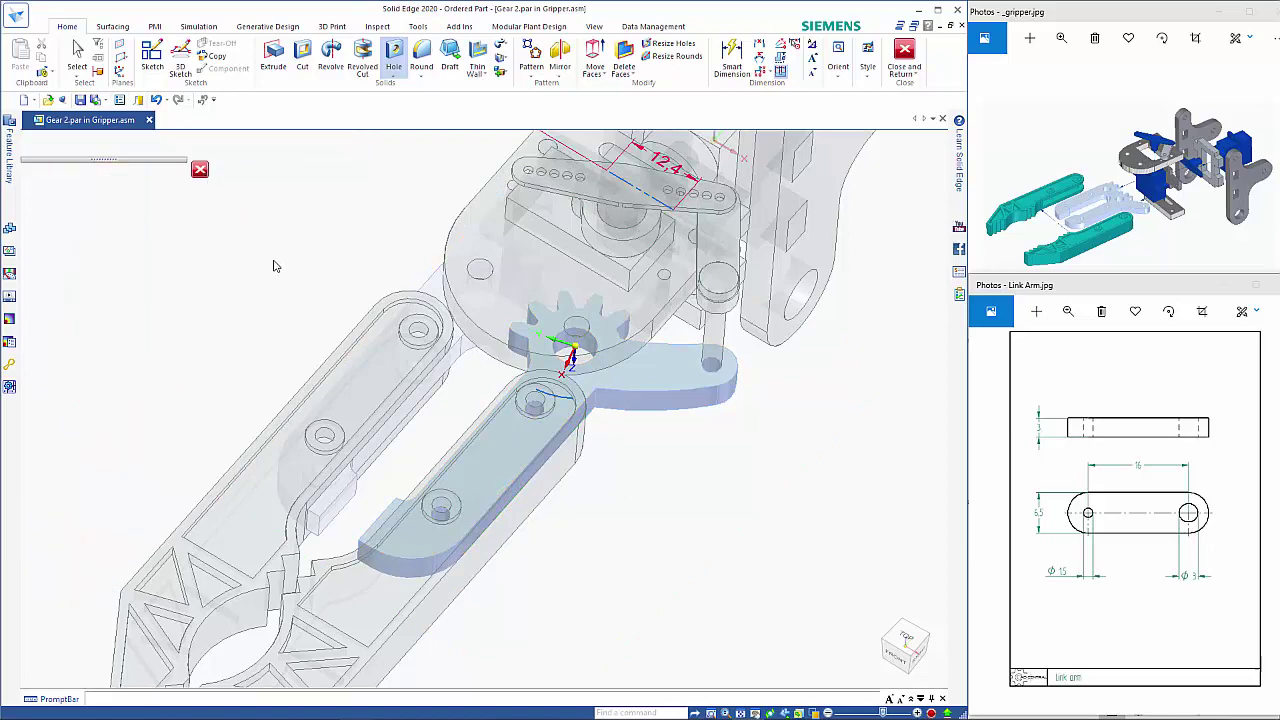
Apply a Path relationship with the axis of Gear 2's new hole near the pivot as follower and the UpperPlate's sketched arc as path
{"action": "left_click", "coordinate": [705, 382]}
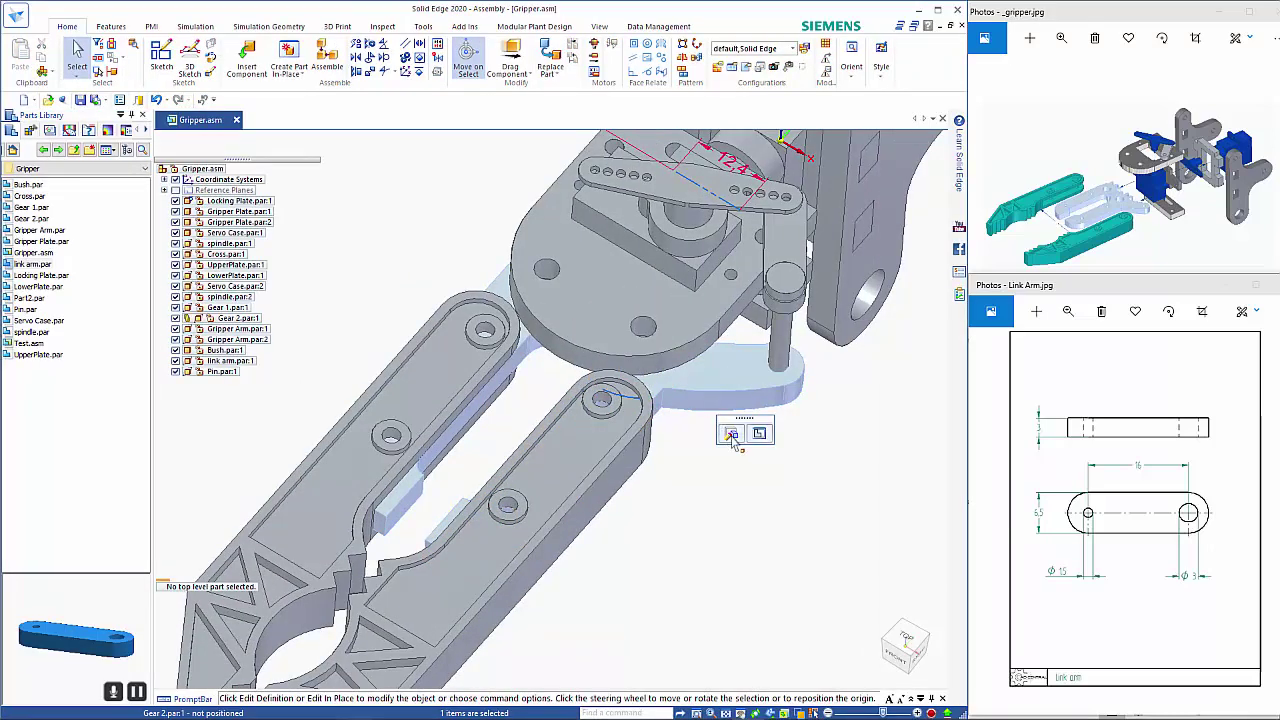
{"action": "key", "text": "Escape"}
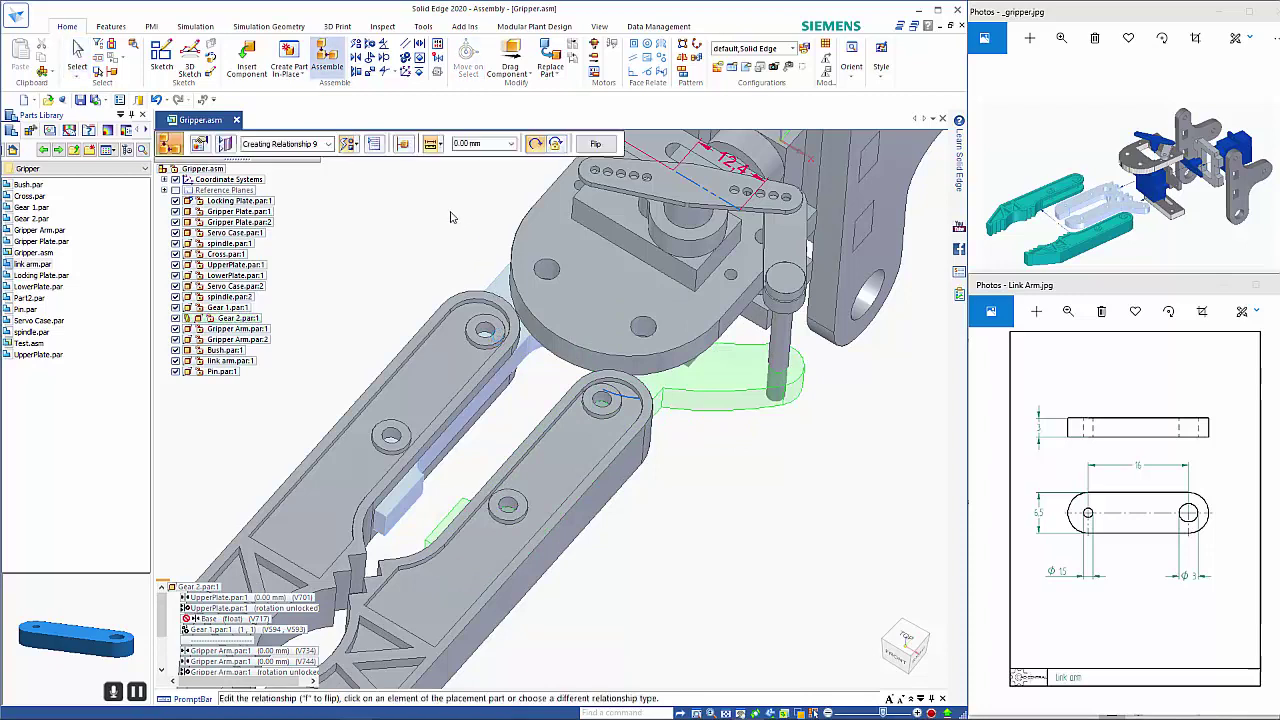
{"action": "left_click", "coordinate": [349, 144]}
{"action": "left_click", "coordinate": [384, 418]}
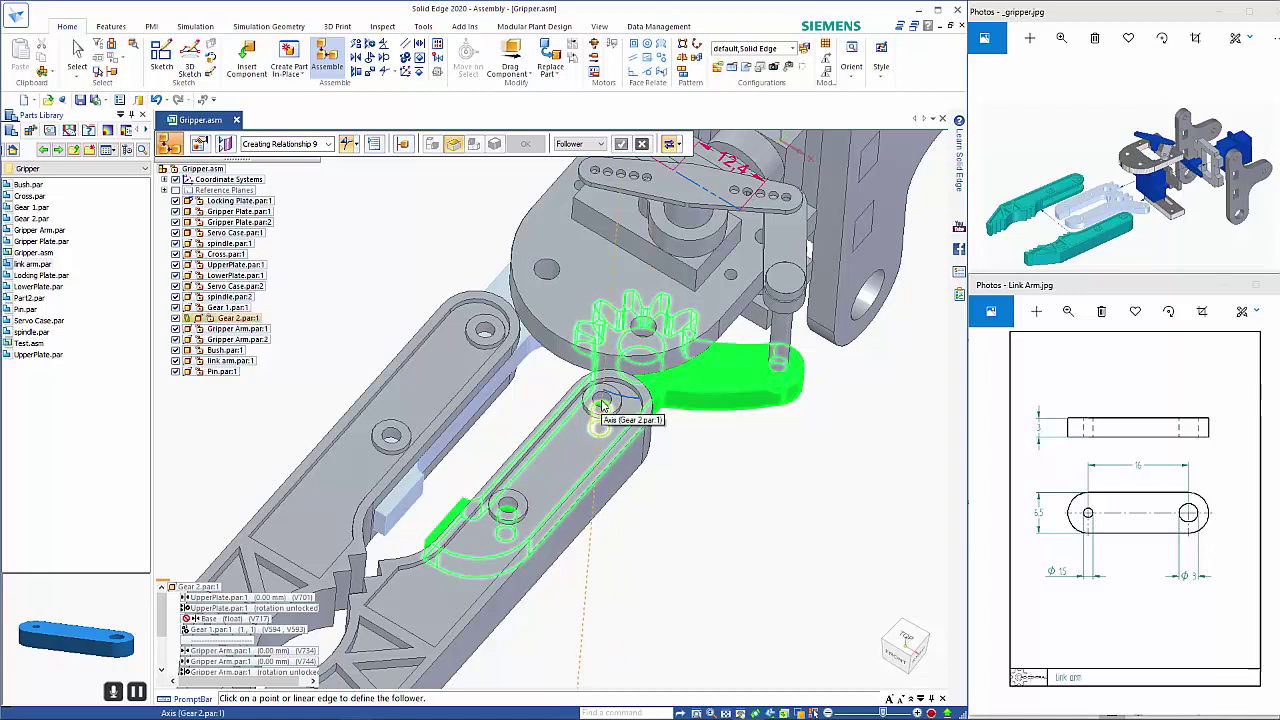
{"action": "left_click", "coordinate": [604, 401]}
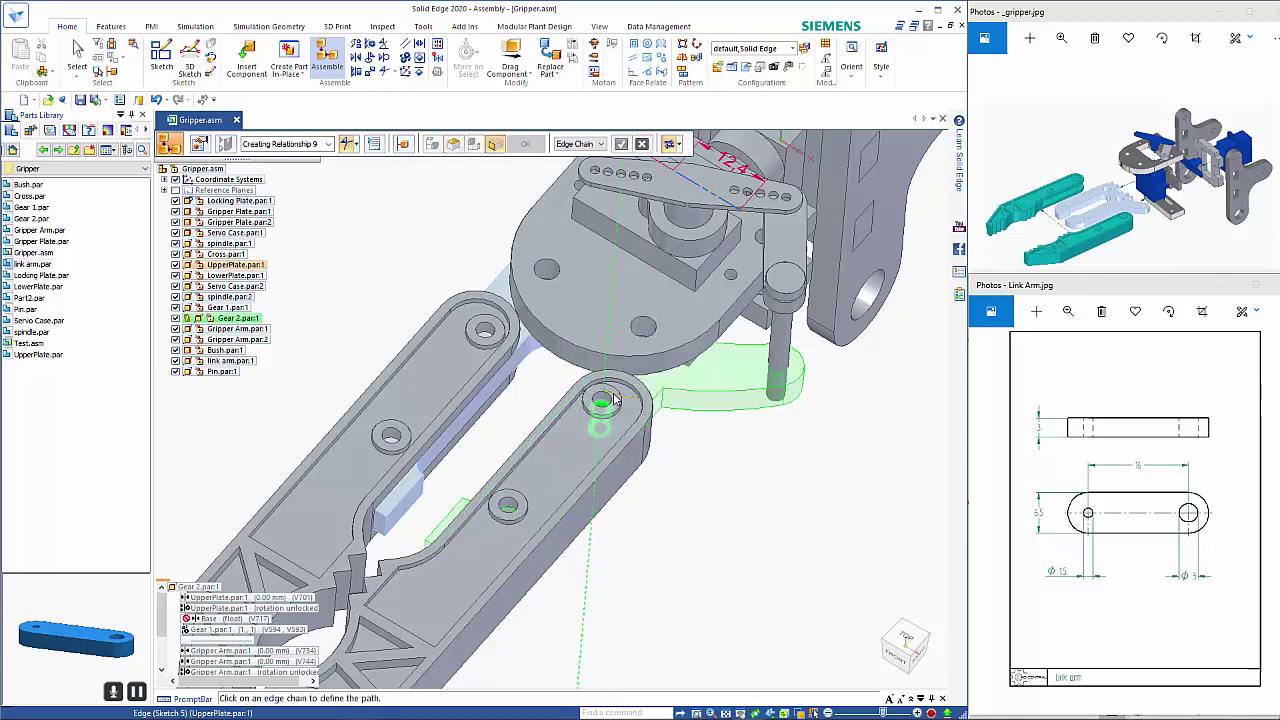
{"action": "left_click", "coordinate": [614, 400]}
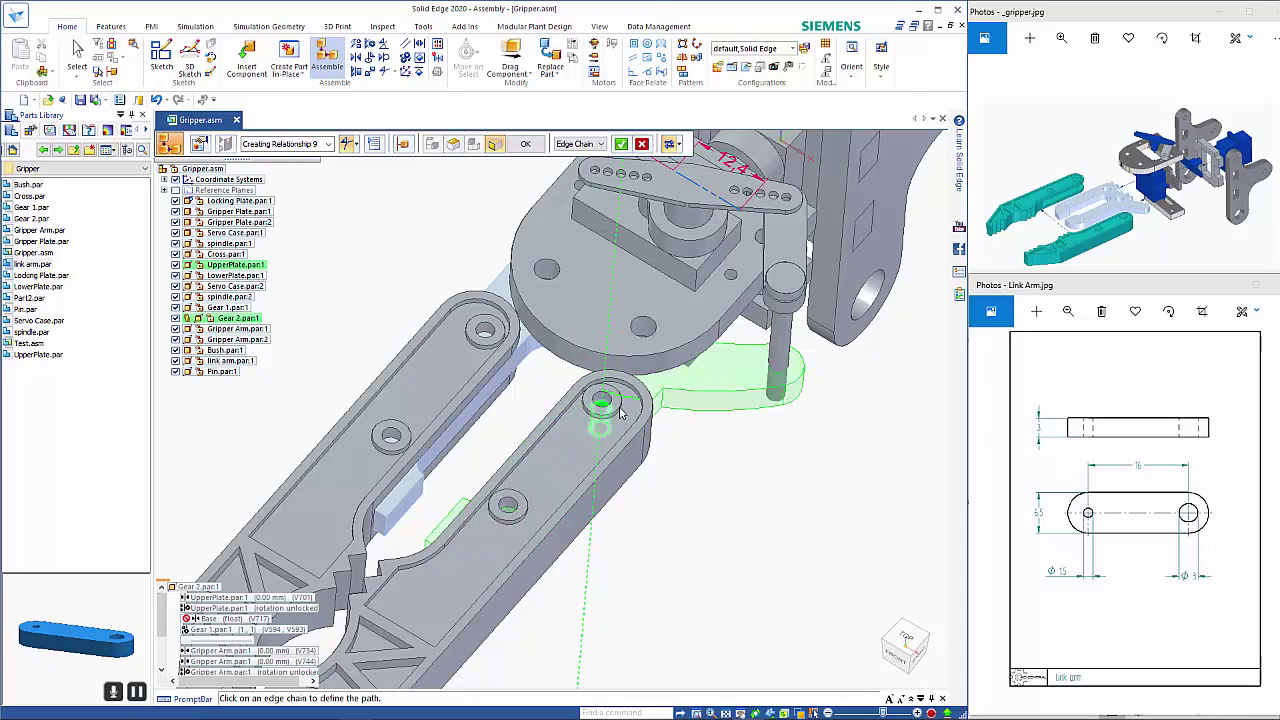
{"action": "right_click", "coordinate": [697, 447]}
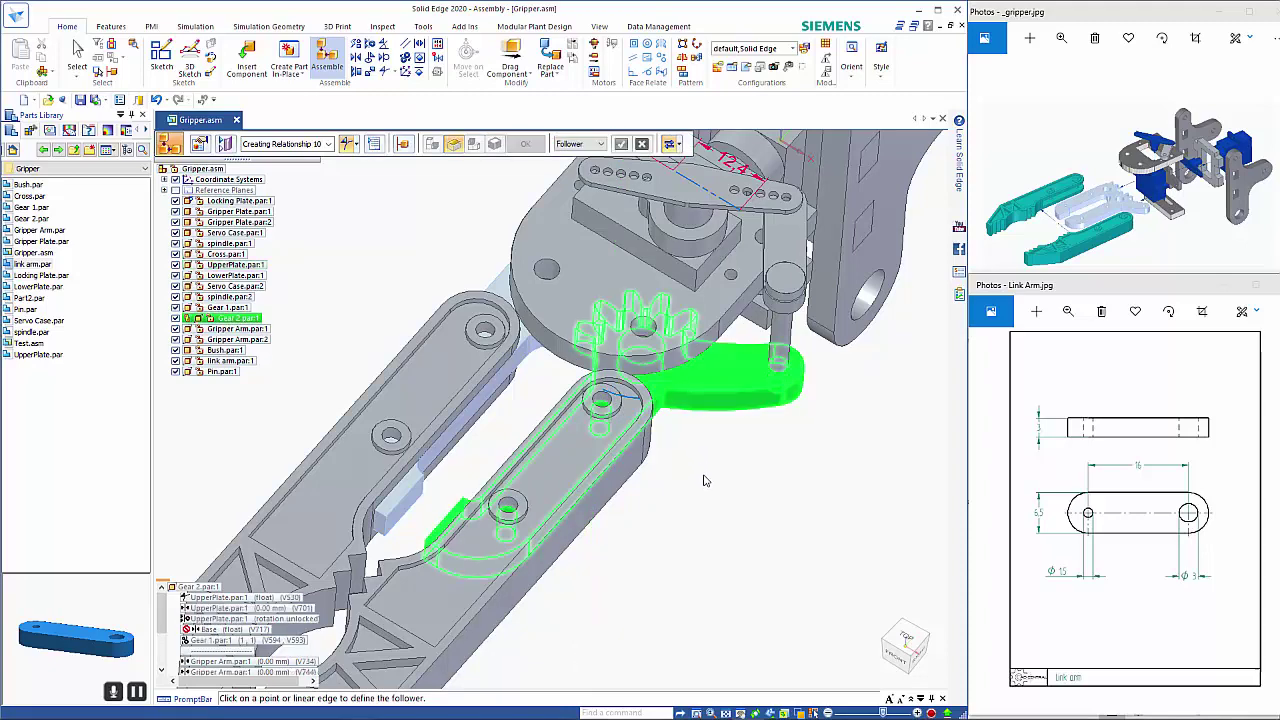
{"action": "key", "text": "Escape"}
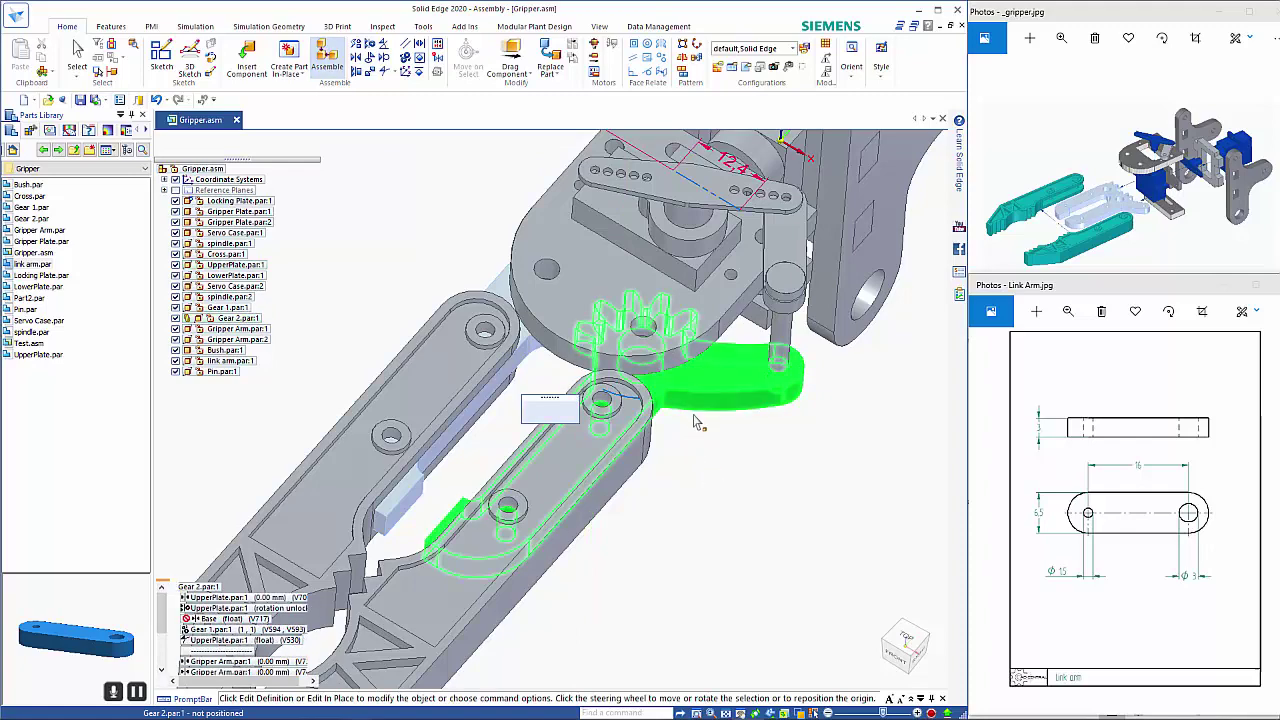
{"action": "left_click", "coordinate": [621, 404]}
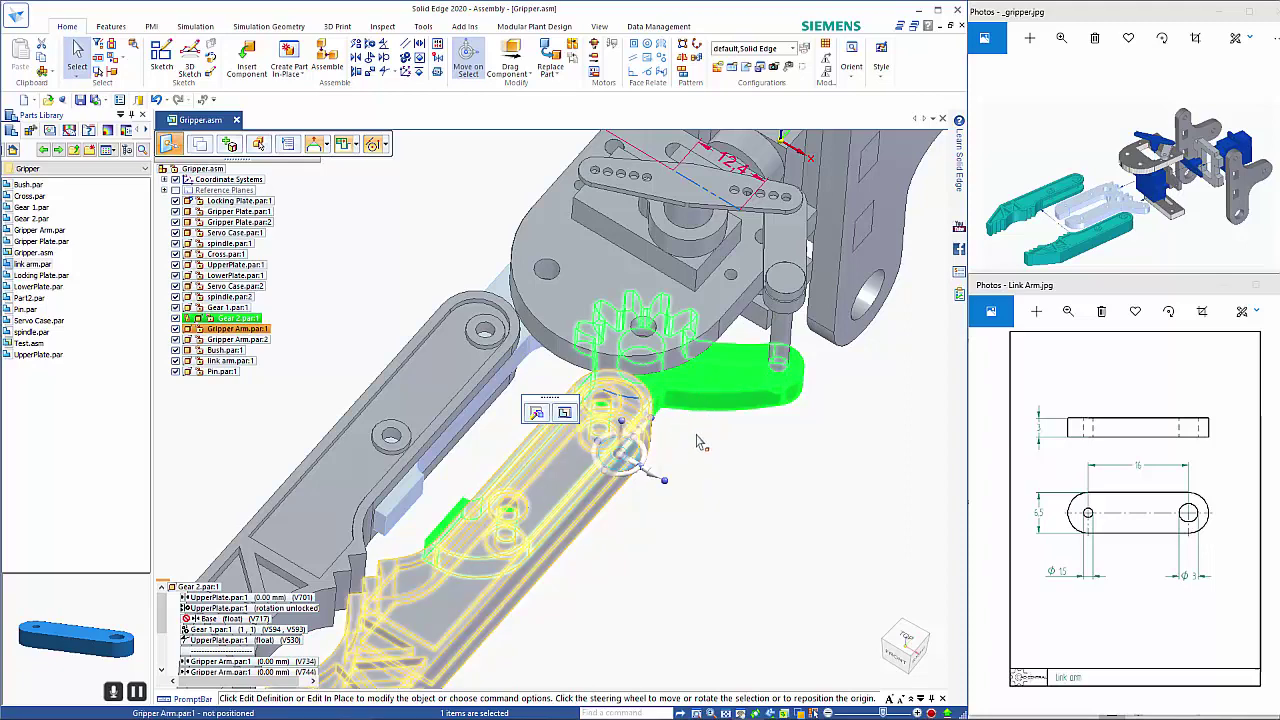
{"action": "scroll", "coordinate": [714, 483], "scroll_direction": "down", "scroll_amount": 3}
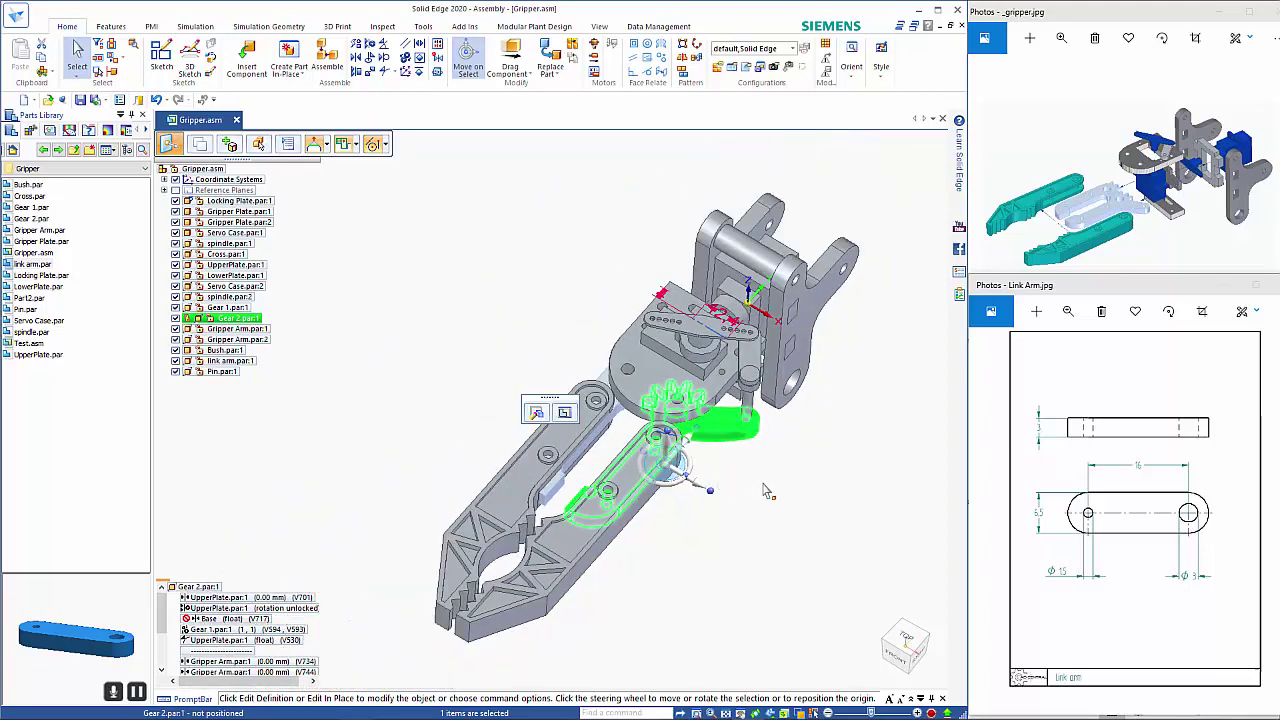
{"action": "left_click", "coordinate": [765, 492]}
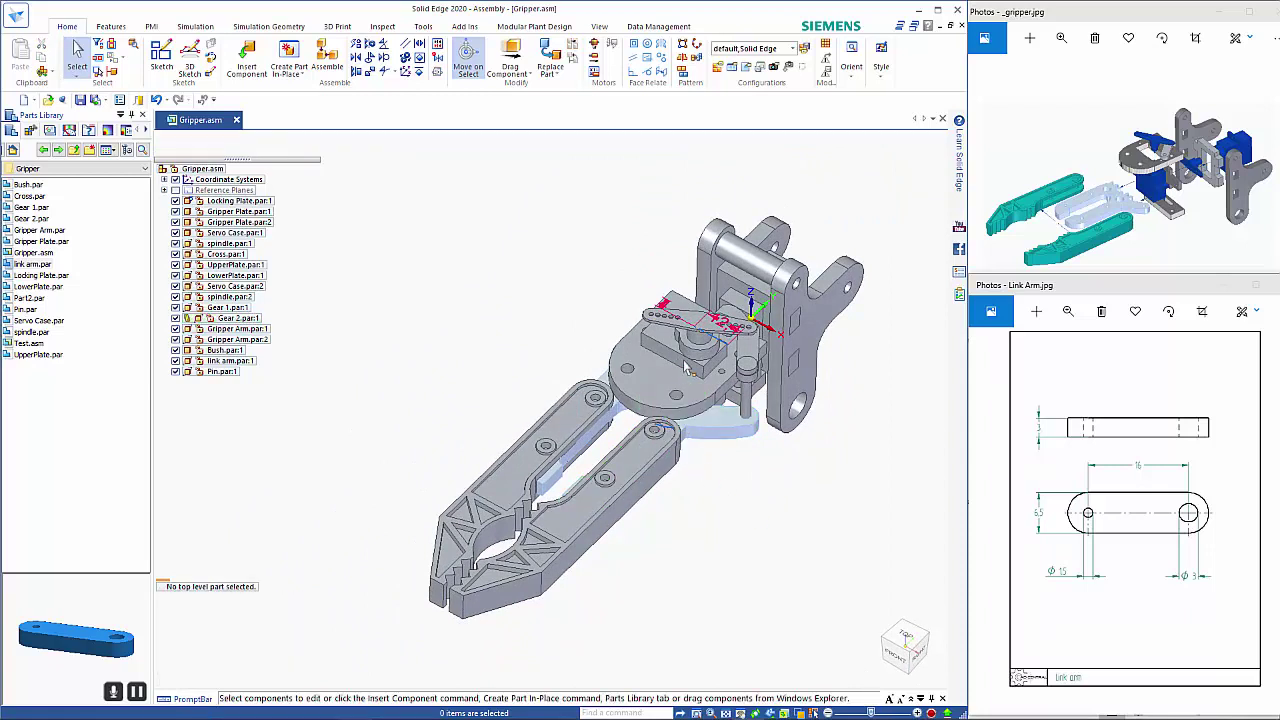
Hide the UpperPlate's sketches through Show/Hide Component and clear the selection
{"action": "left_click", "coordinate": [618, 362]}
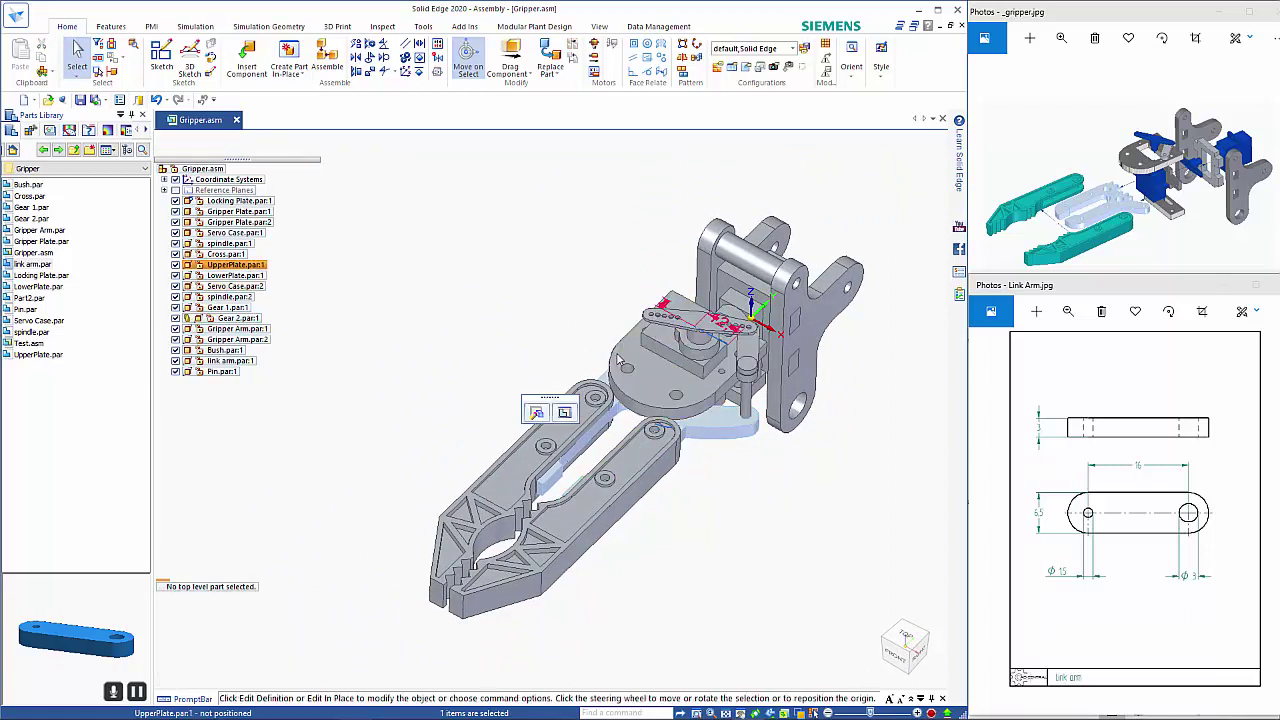
{"action": "right_click", "coordinate": [618, 362]}
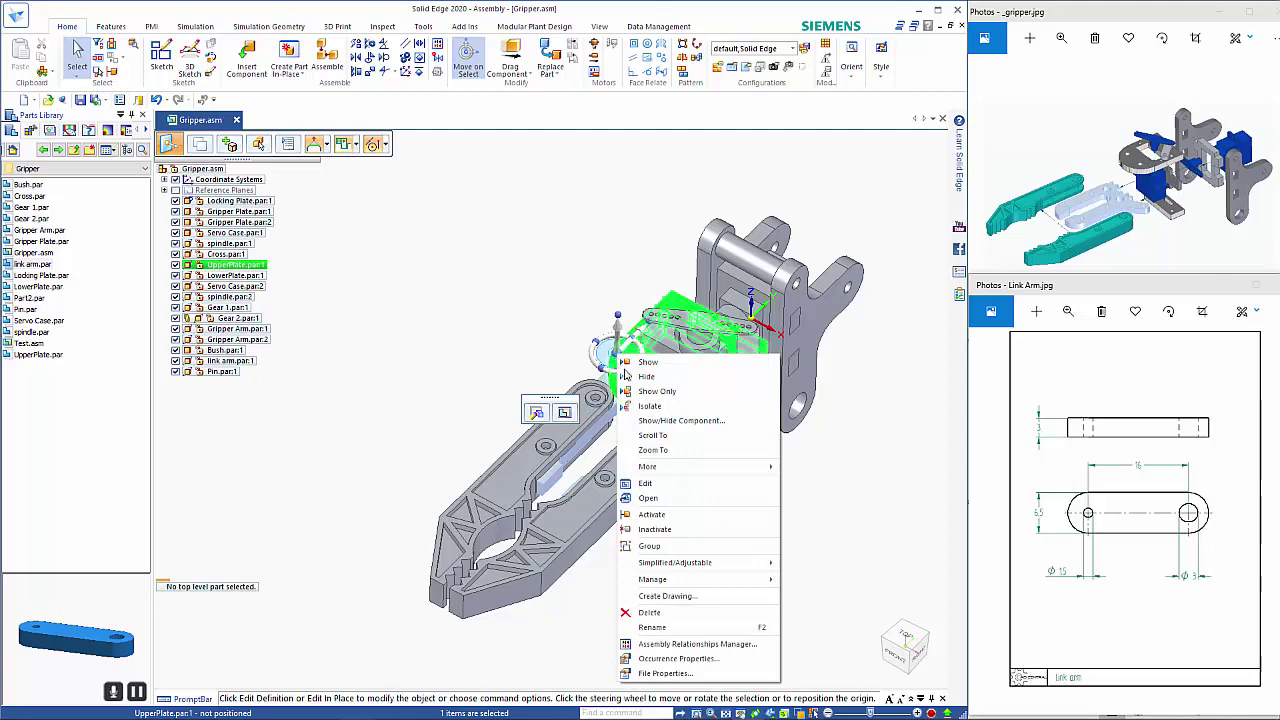
{"action": "left_click", "coordinate": [670, 421]}
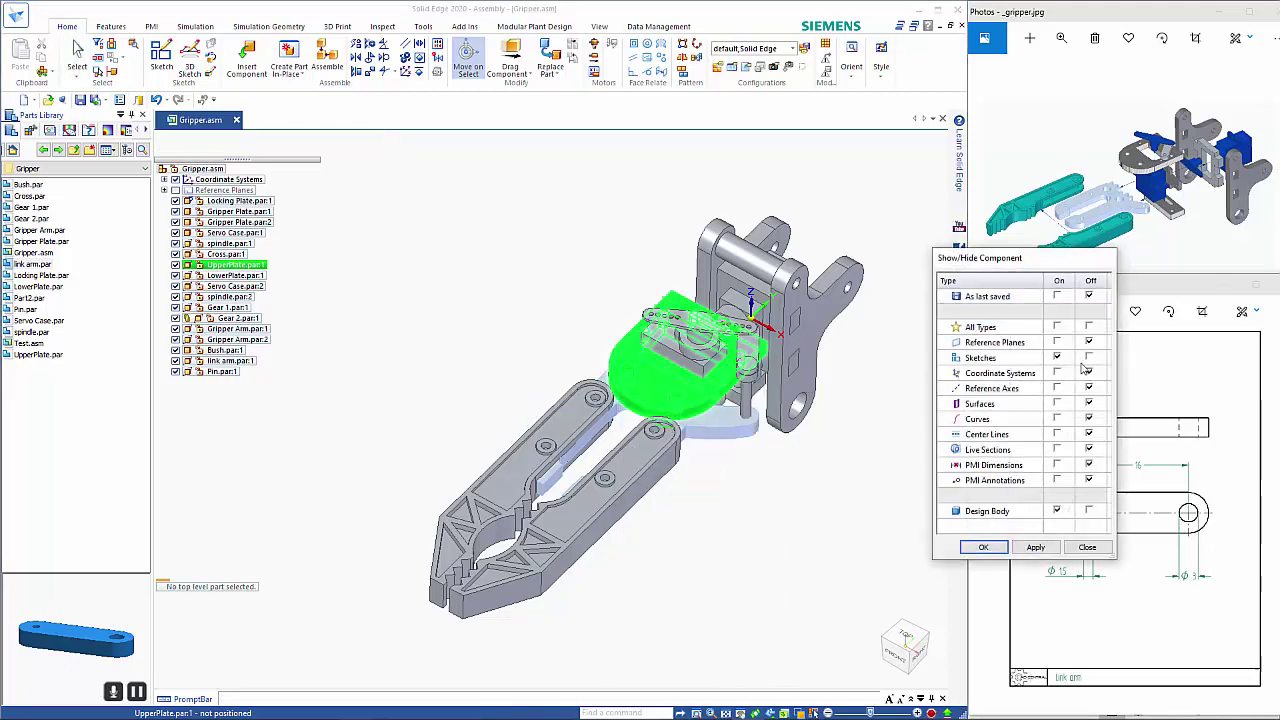
{"action": "left_click", "coordinate": [983, 547]}
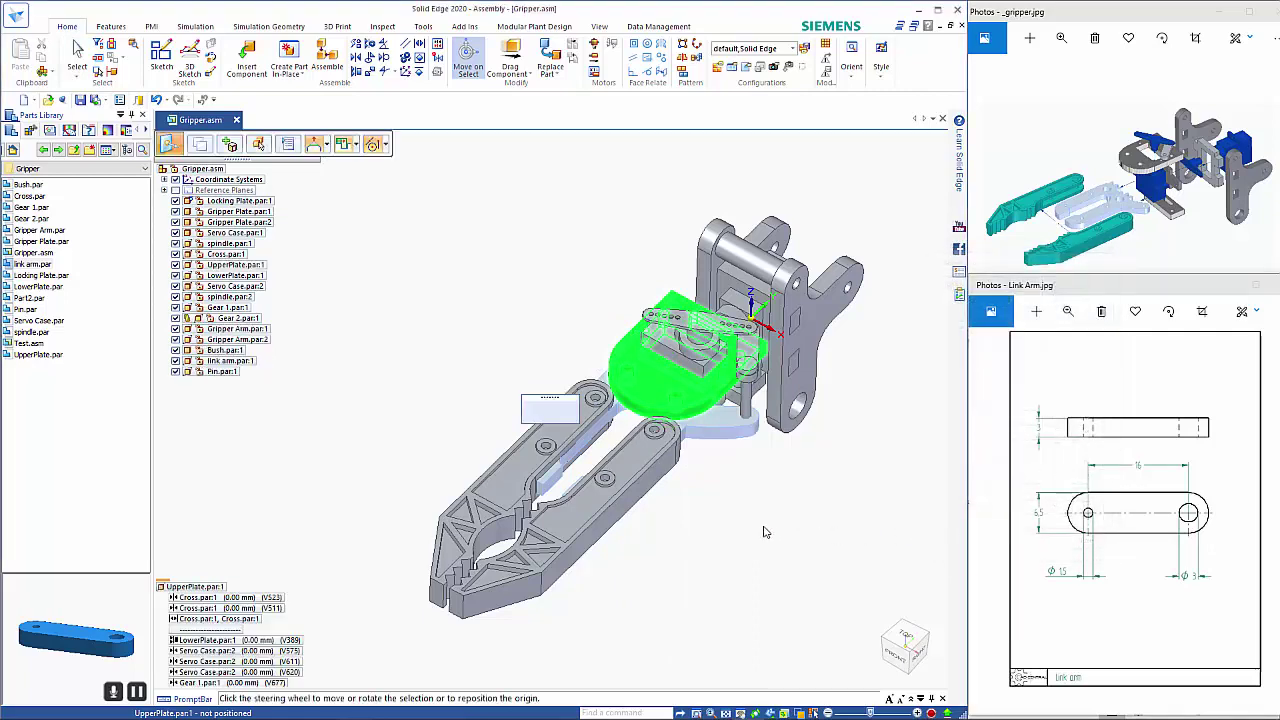
{"action": "key", "text": "Escape"}
{"action": "middle_click_drag", "start_coordinate": [763, 526], "coordinate": [763, 486]}
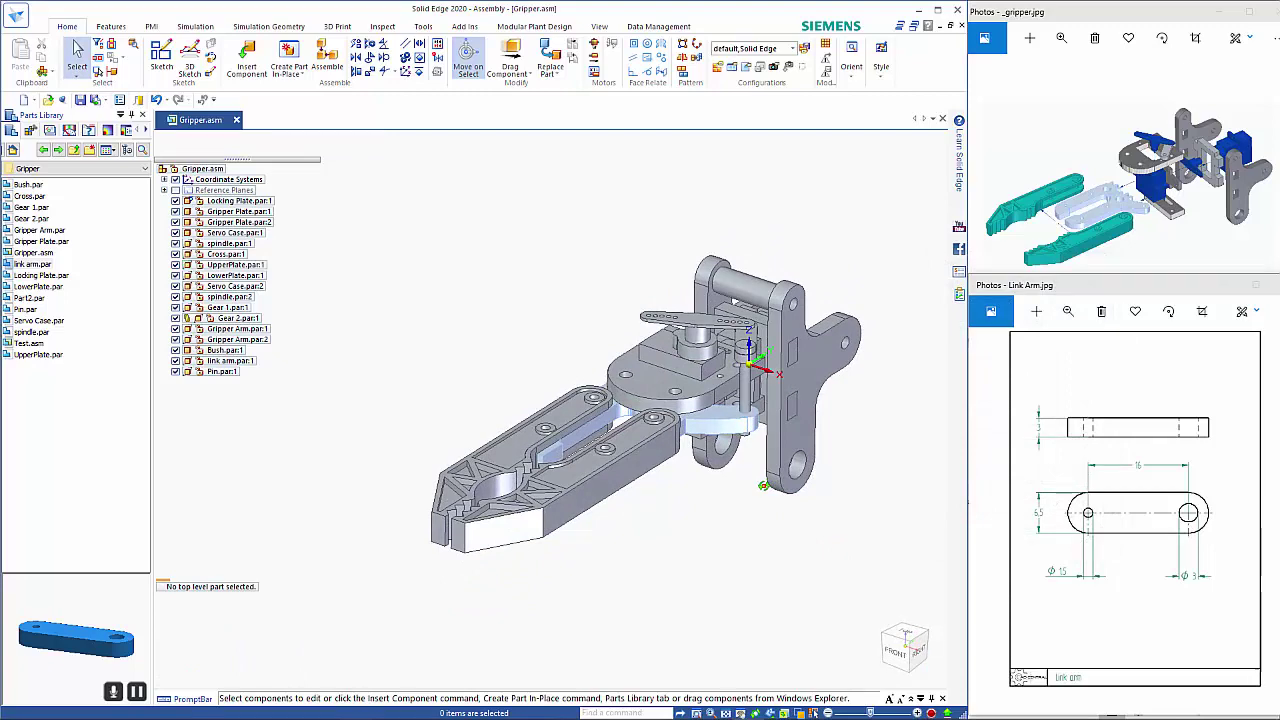